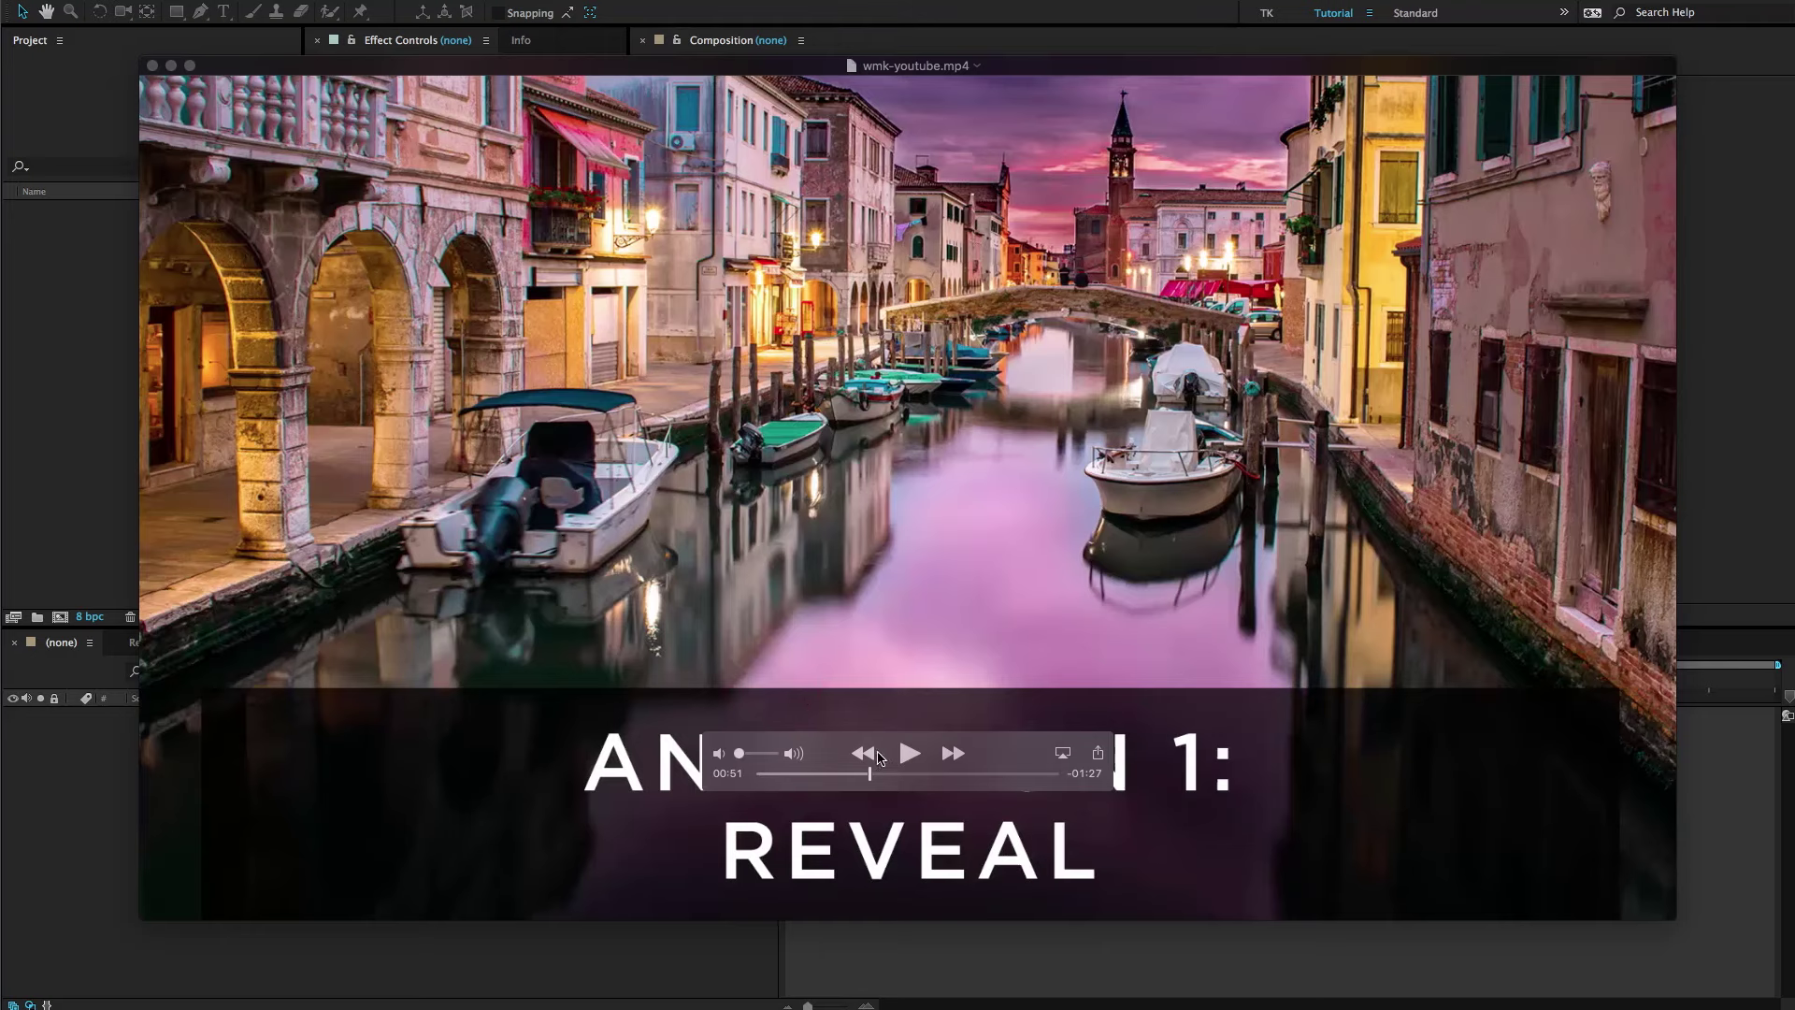
Play the wmk-youtube.mp4 watercolor reveal preview in QuickTime, then pause it.
{"action": "left_click", "coordinate": [908, 757]}
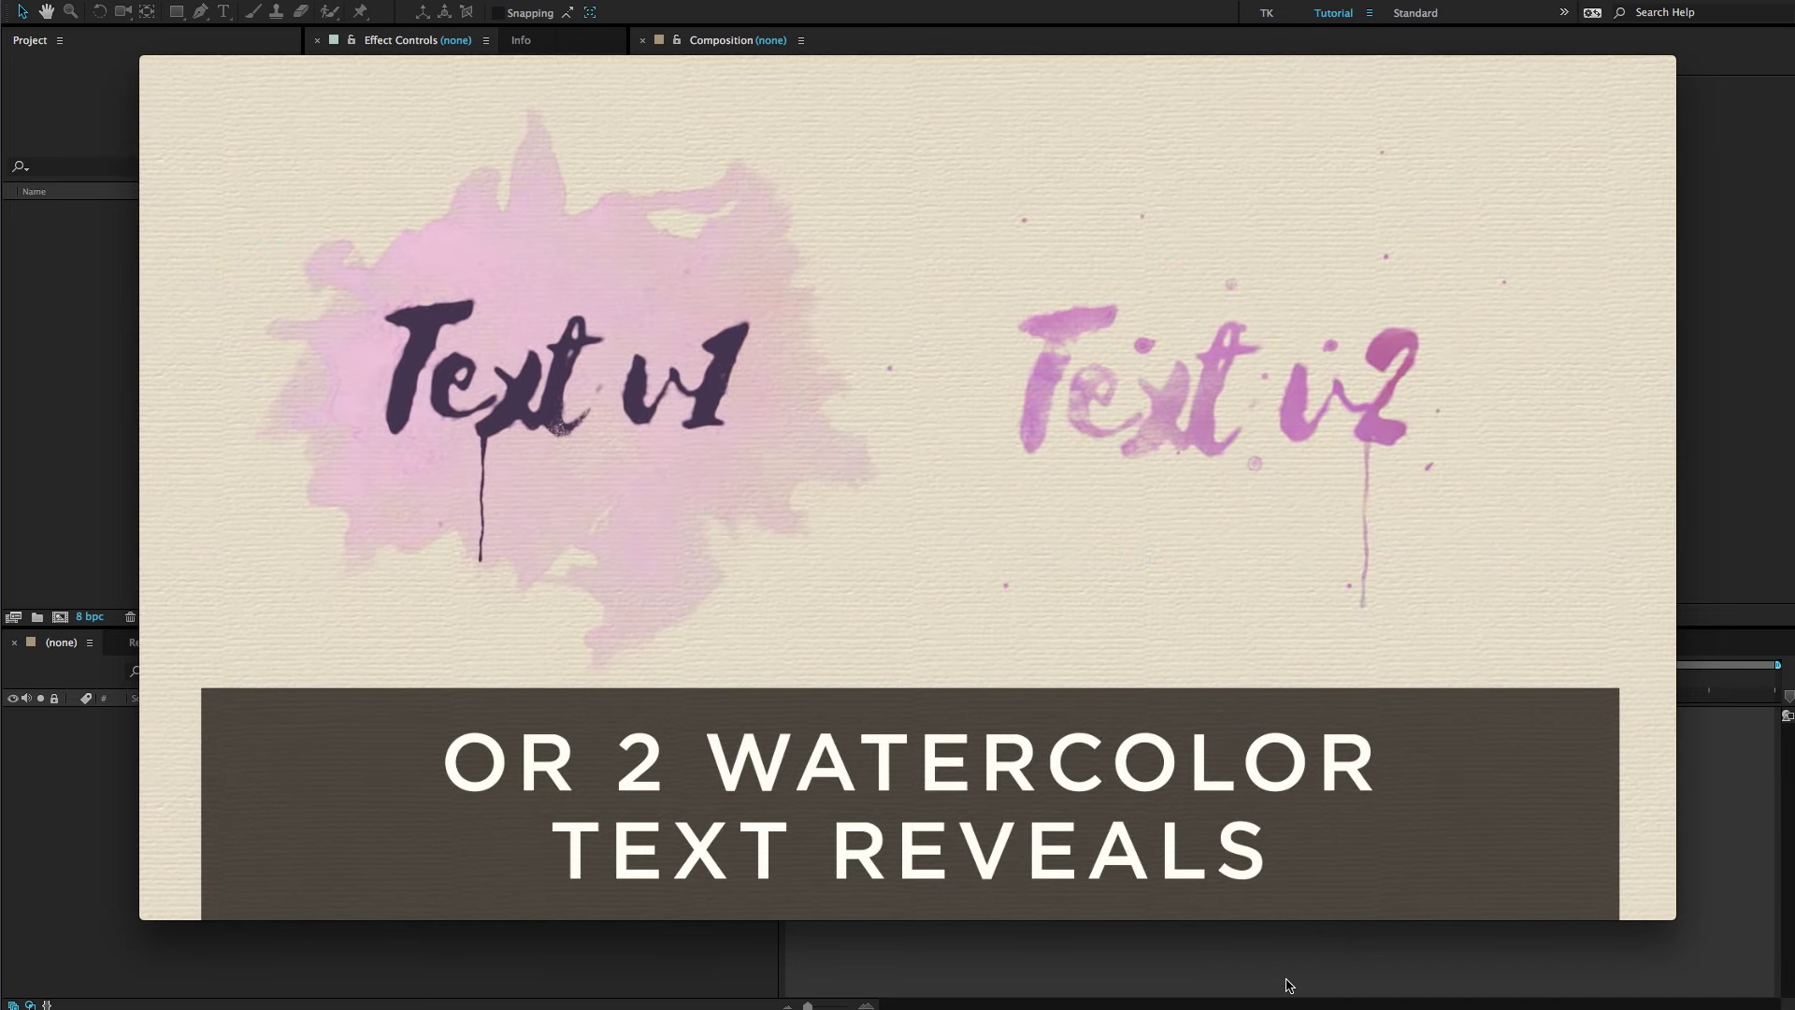
{"action": "key", "text": "space"}
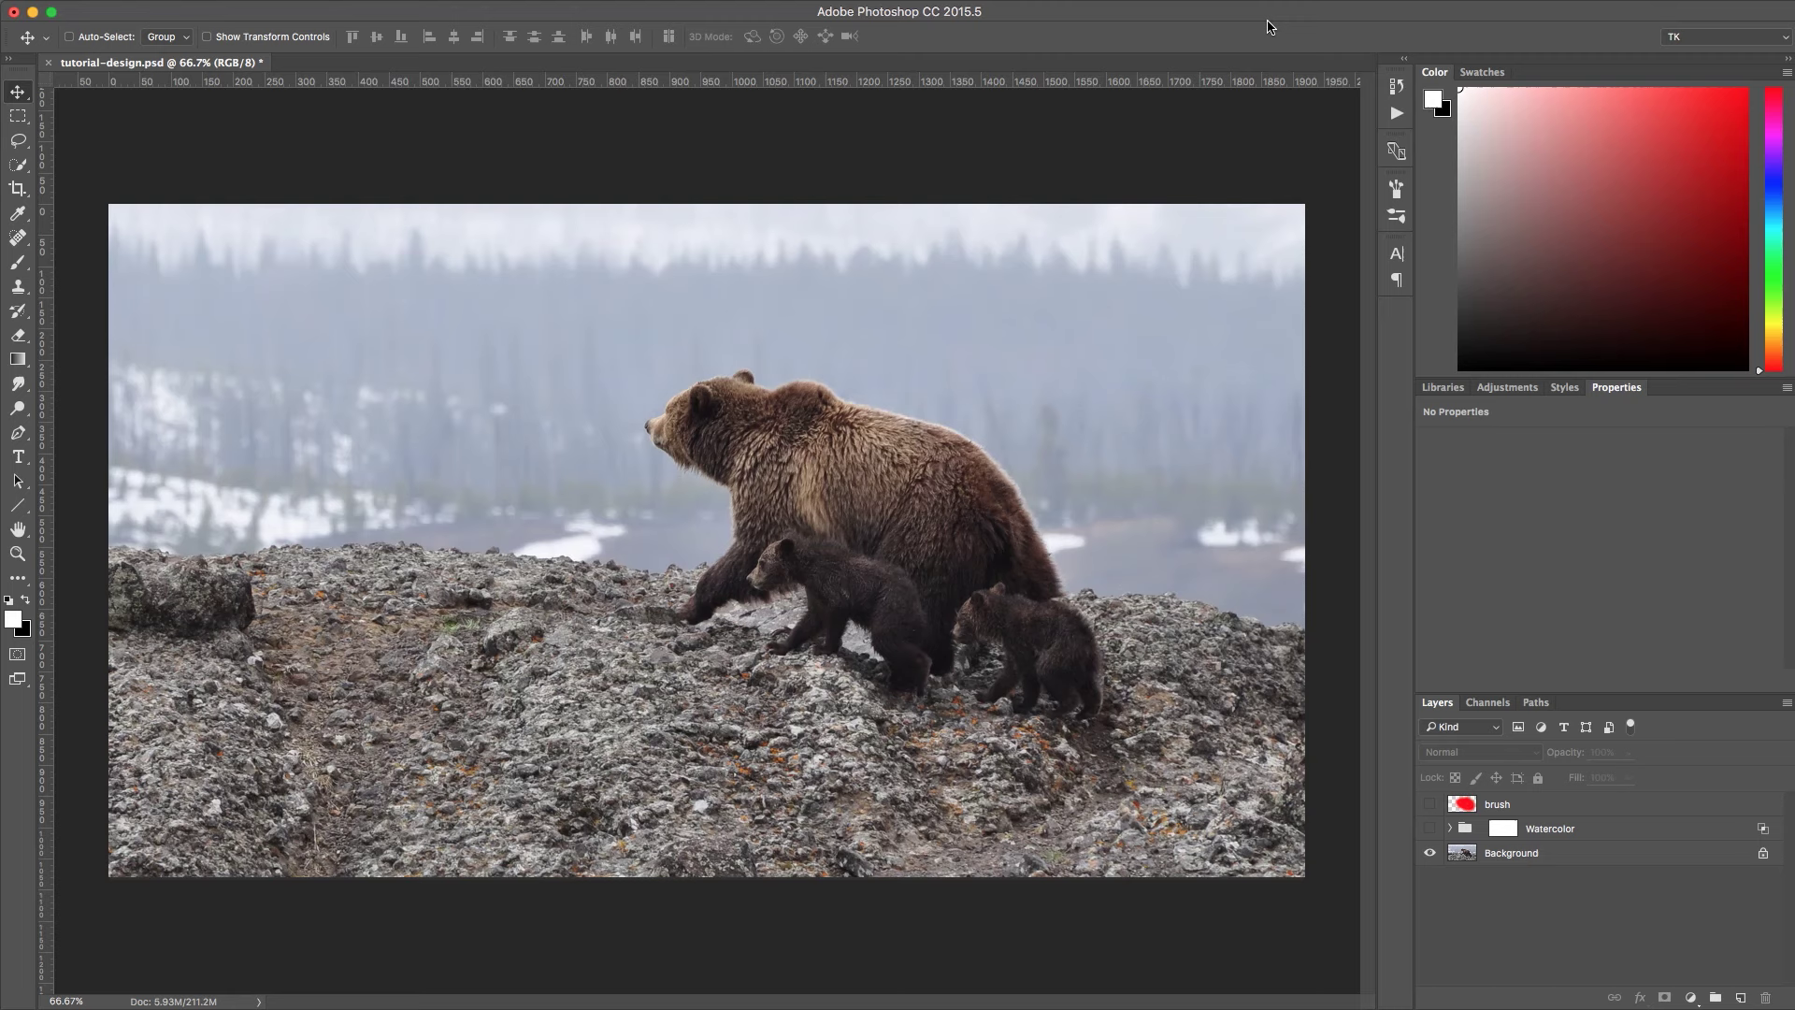
Show the Actions panel and delete the existing Watercolor action set.
{"action": "left_click", "coordinate": [308, 0]}
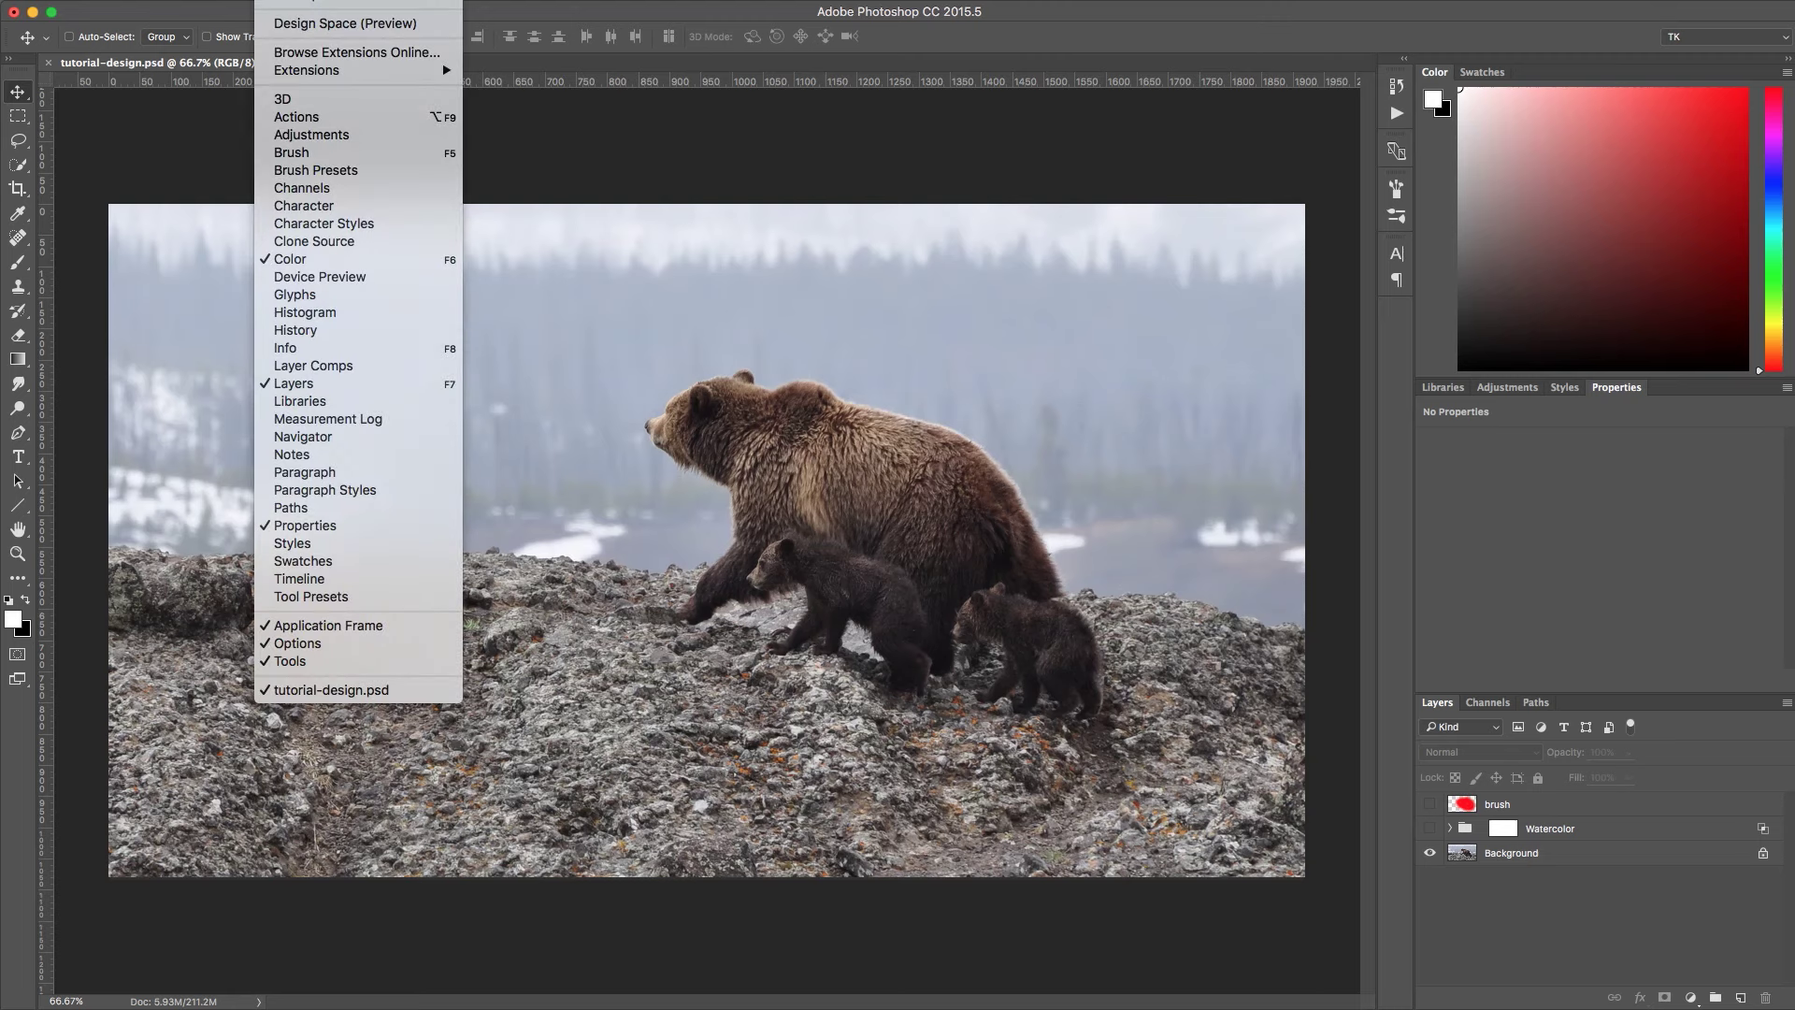
{"action": "left_click", "coordinate": [309, 117]}
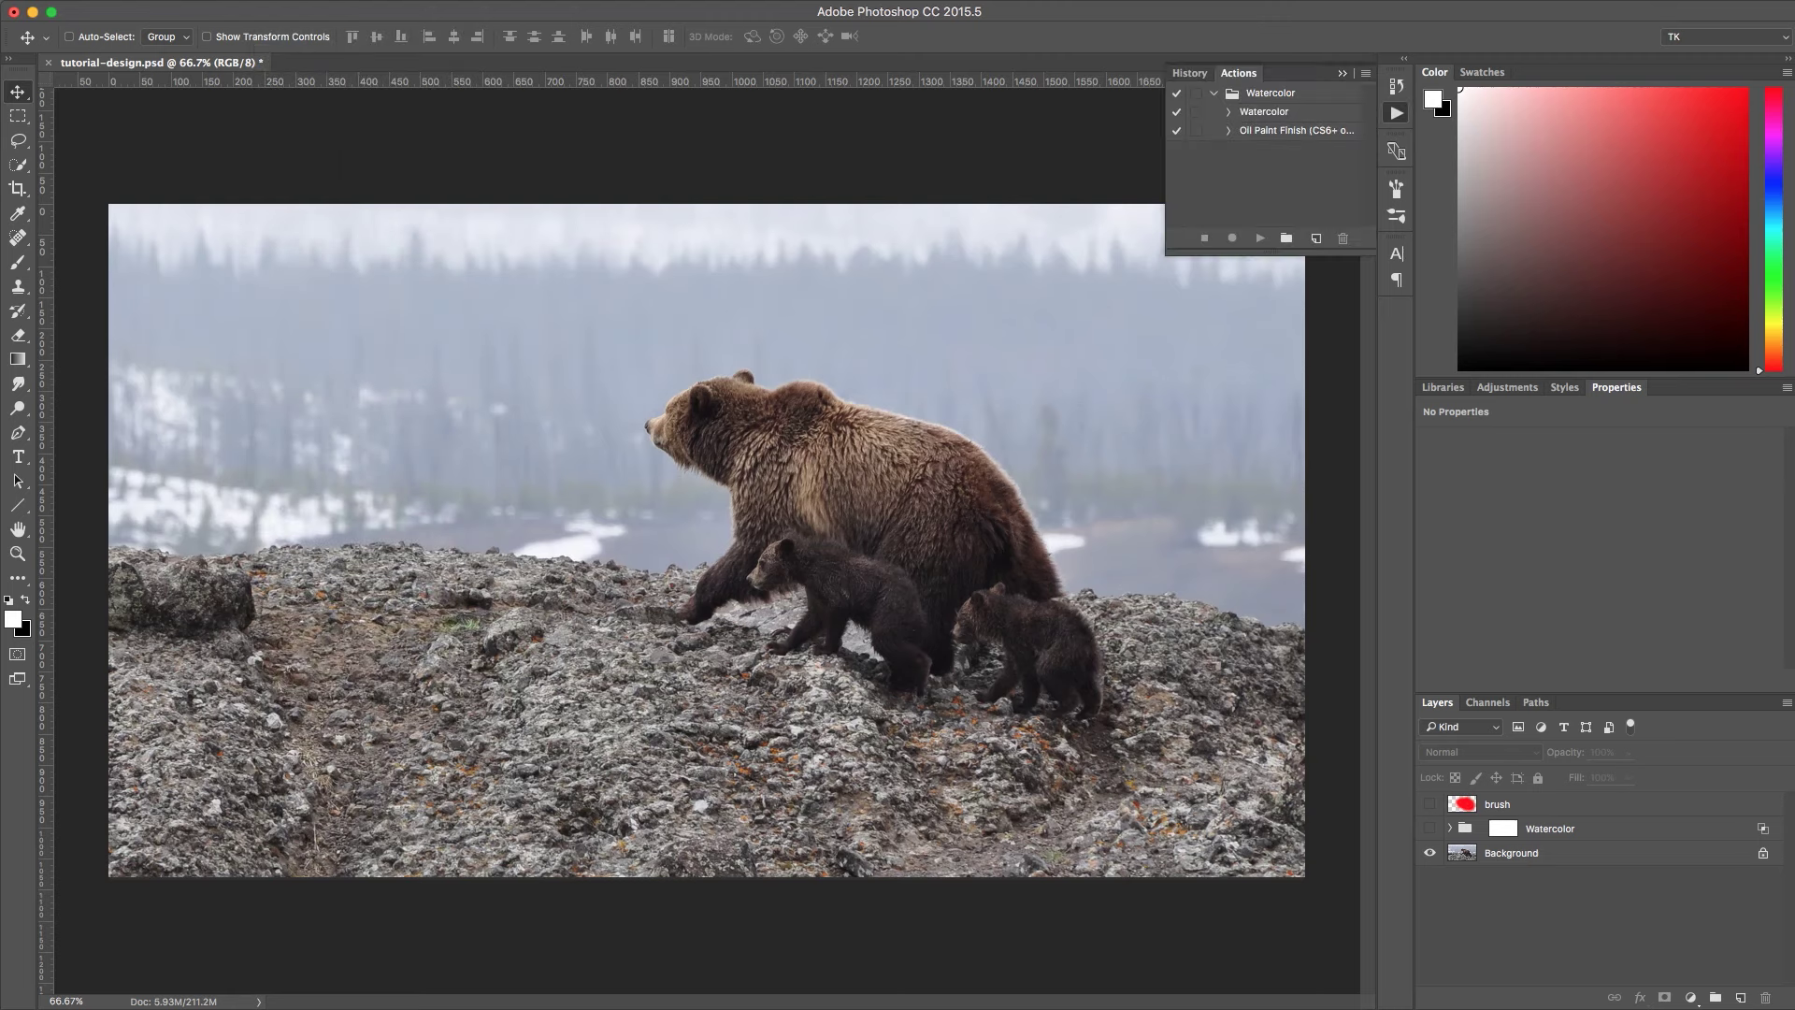
{"action": "left_click", "coordinate": [309, 0]}
{"action": "left_click", "coordinate": [813, 185]}
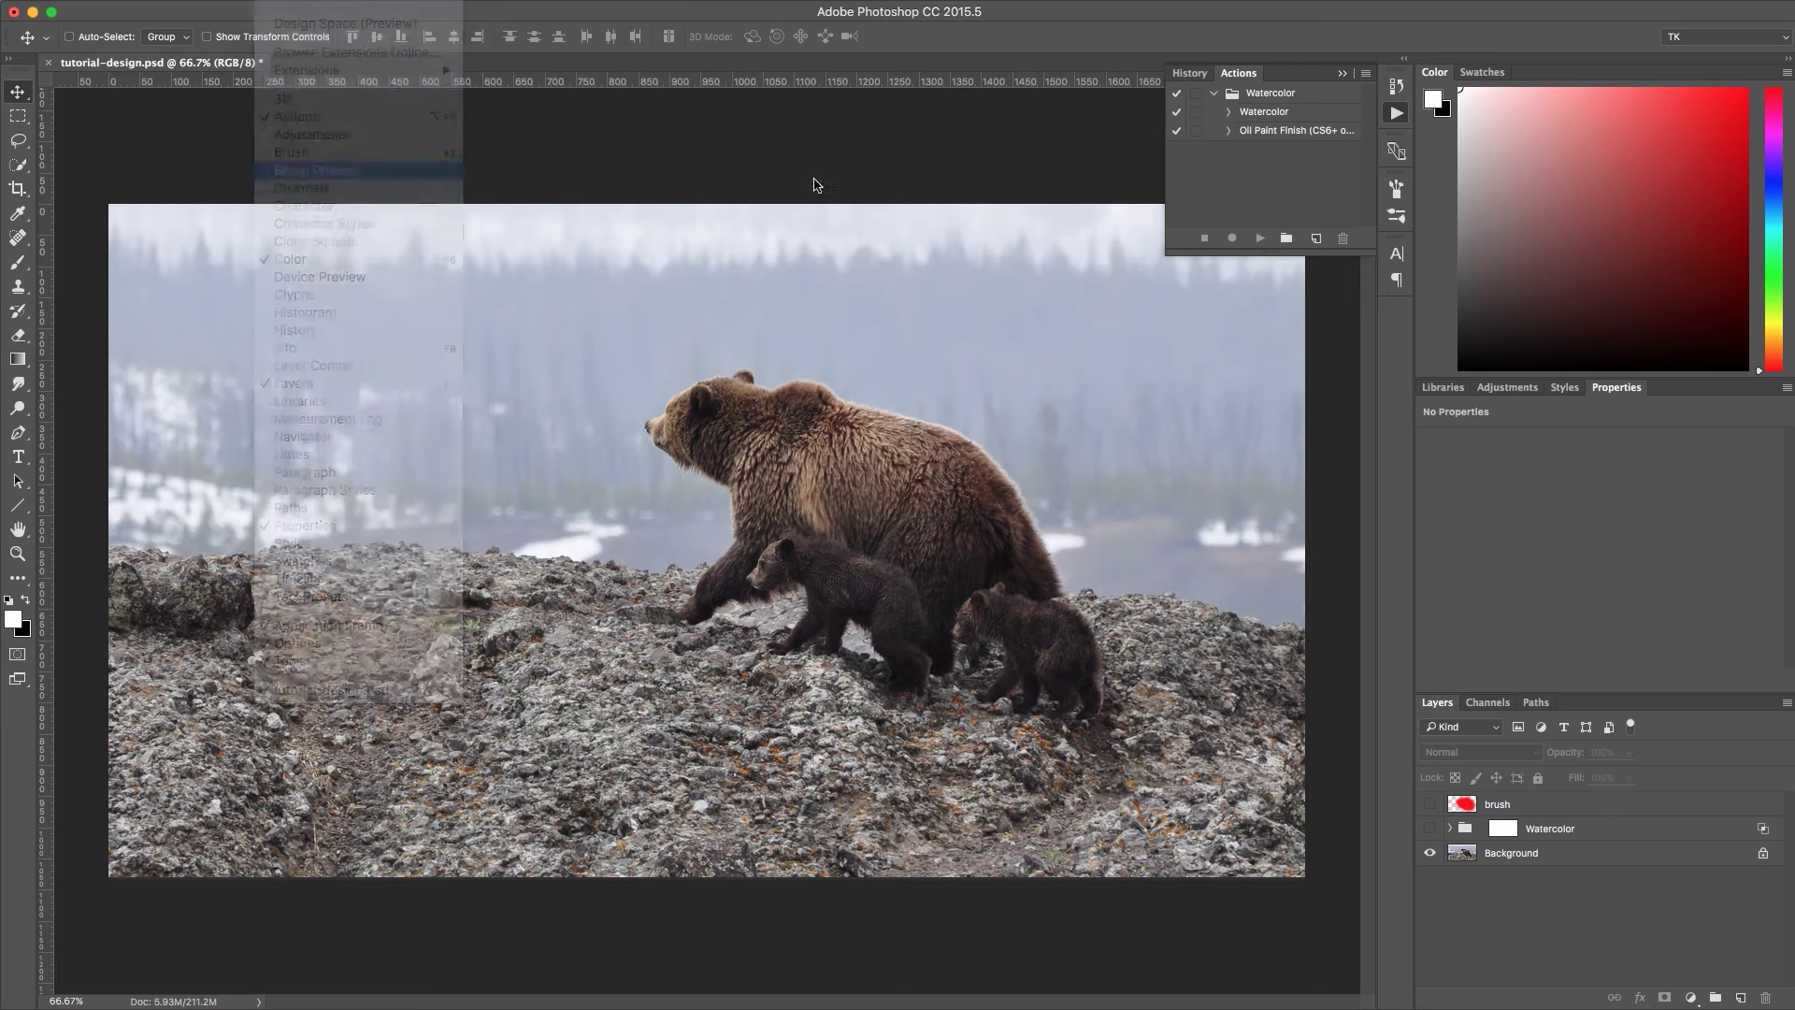
{"action": "left_click", "coordinate": [1396, 114]}
{"action": "left_click", "coordinate": [1255, 97]}
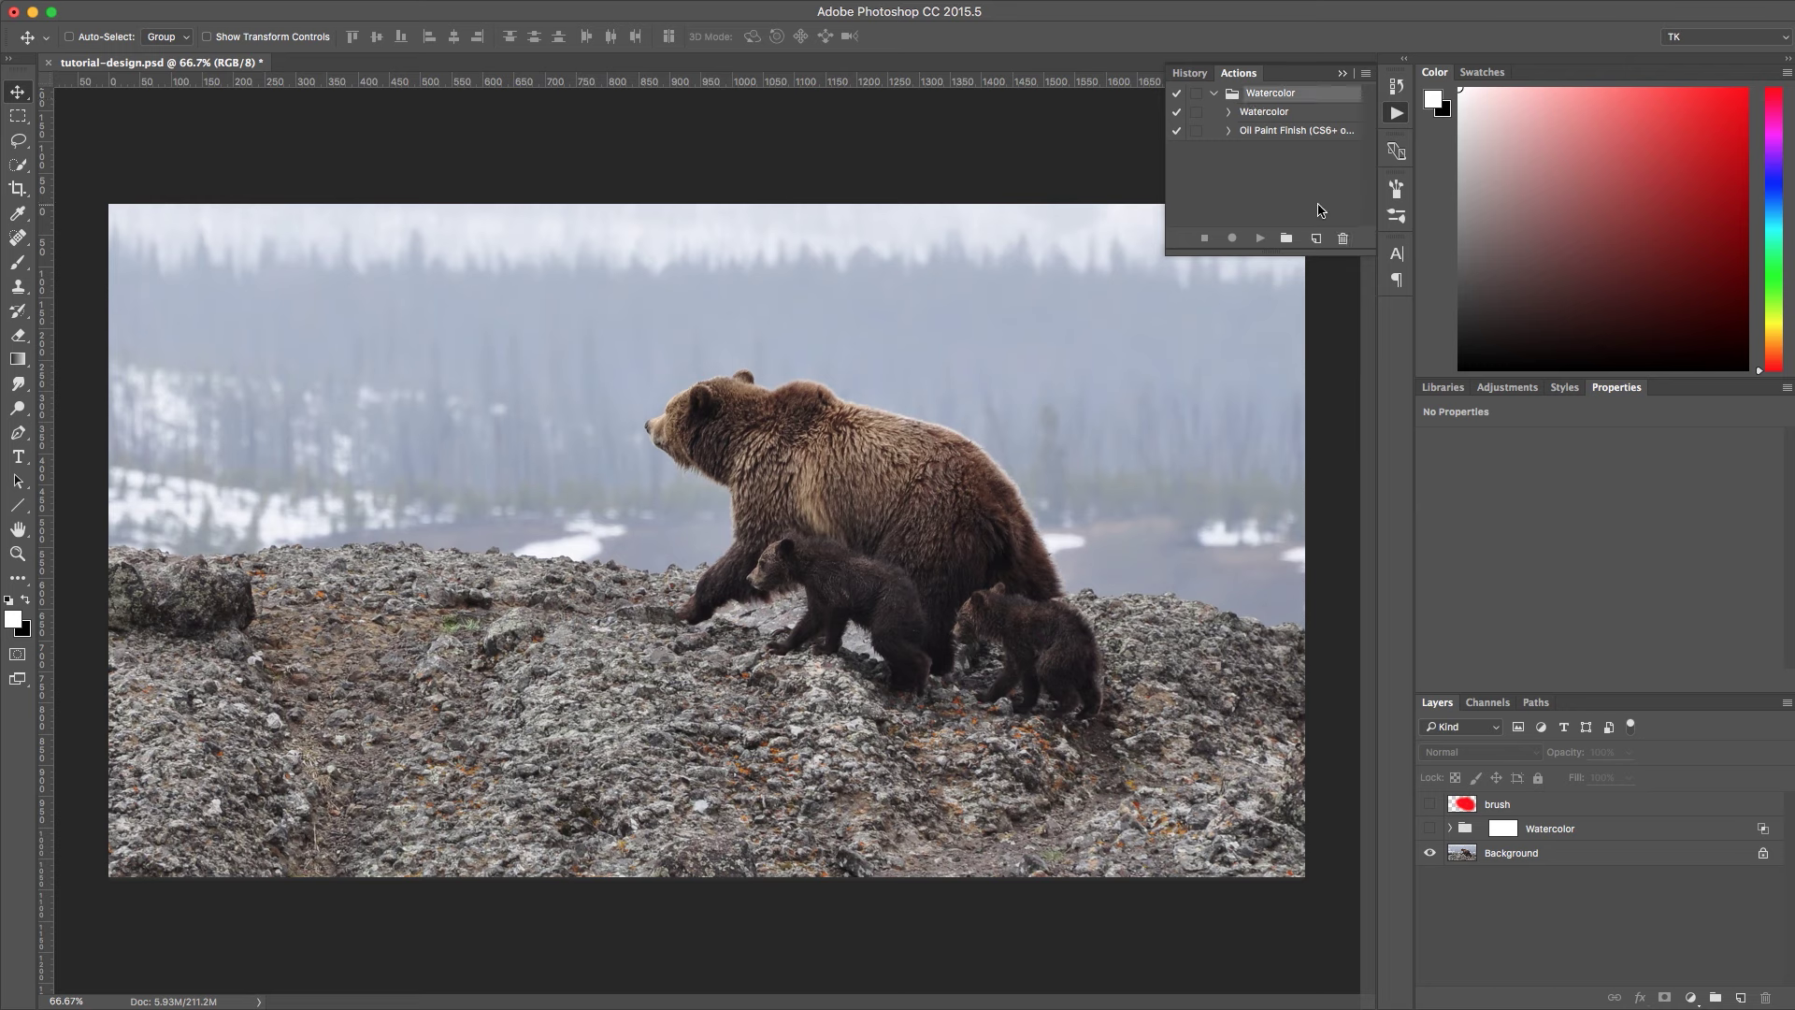
{"action": "left_click", "coordinate": [1343, 238]}
{"action": "left_click", "coordinate": [1021, 360]}
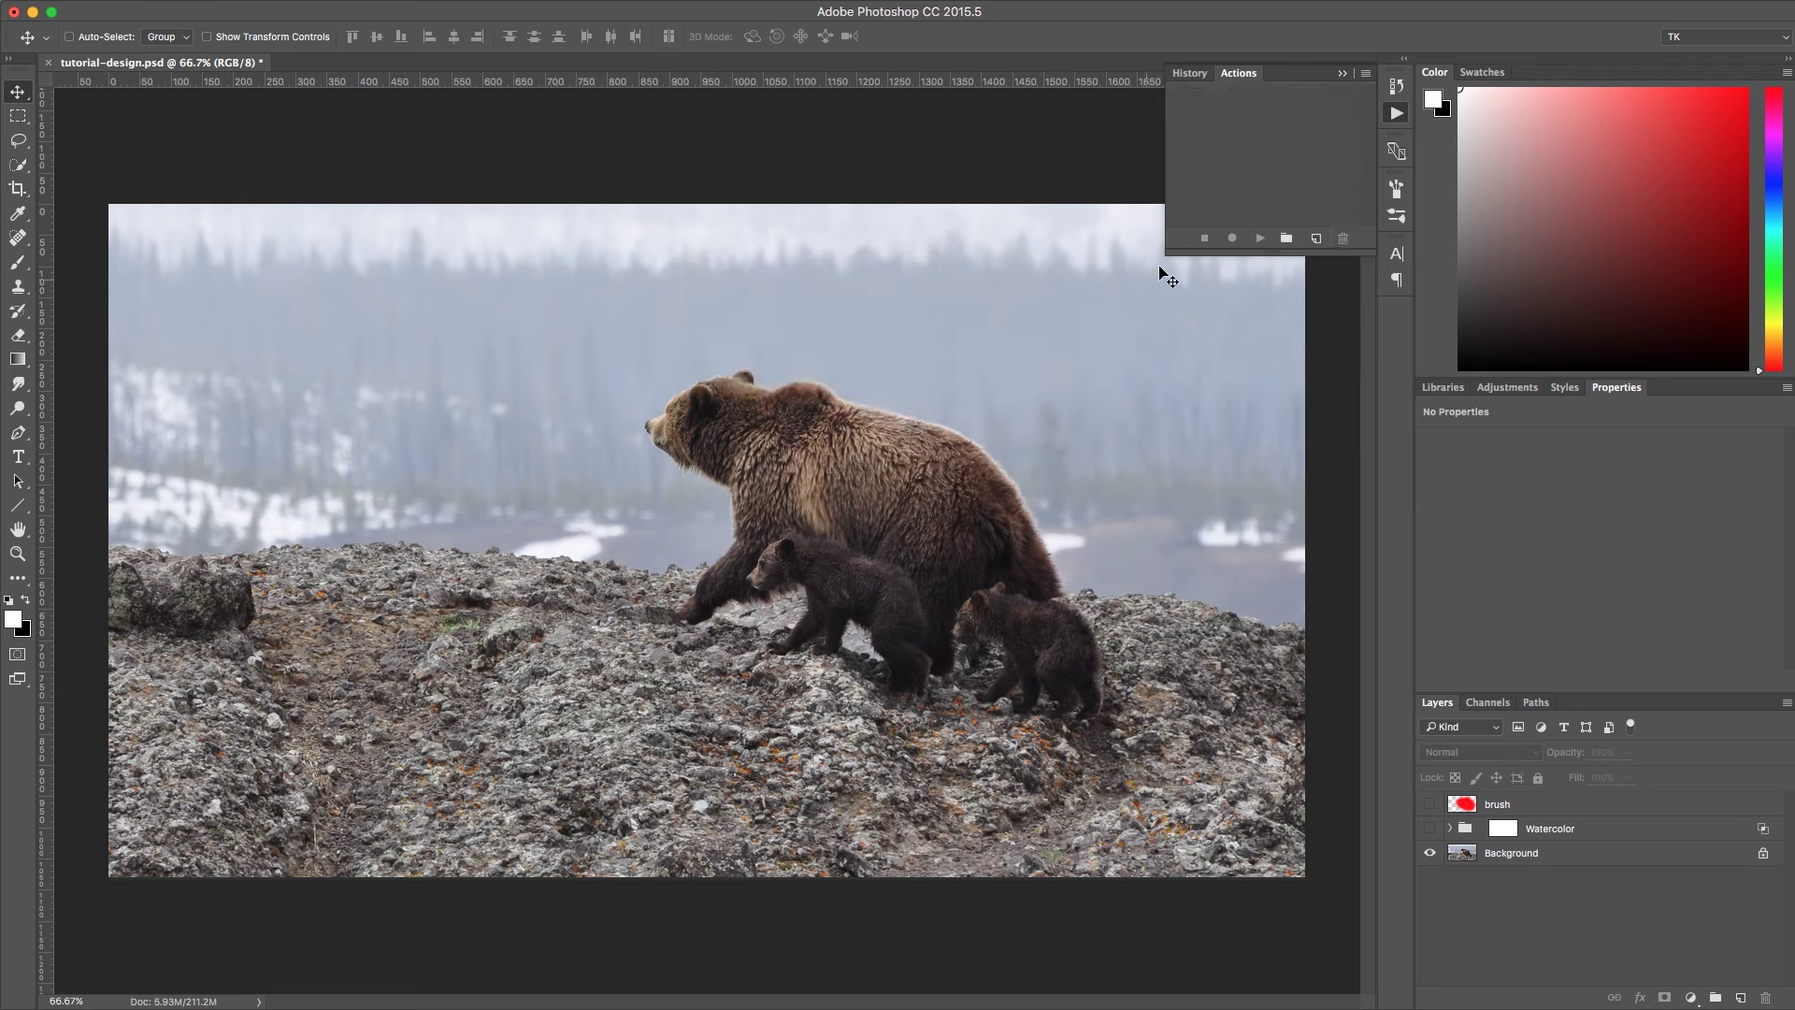
Load Watercolor.atn from the kit's CC+ folder into the Actions panel.
{"action": "left_click", "coordinate": [1364, 75]}
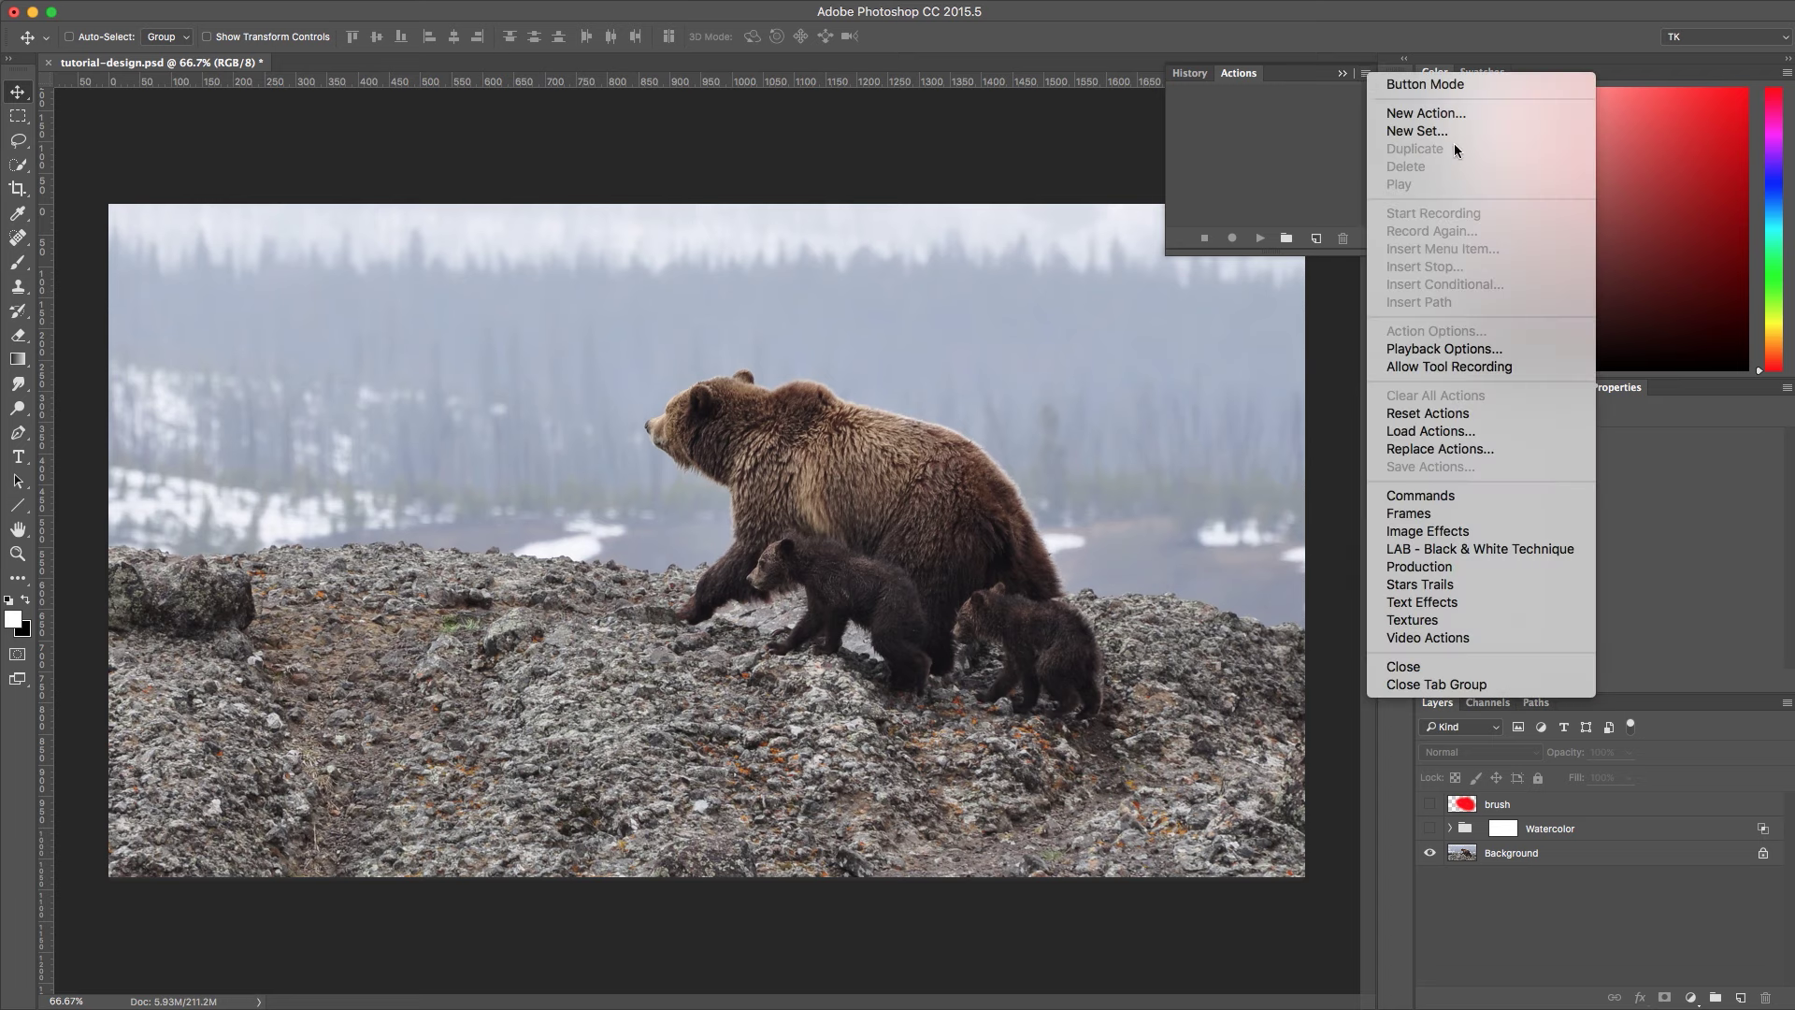
{"action": "left_click", "coordinate": [1431, 434]}
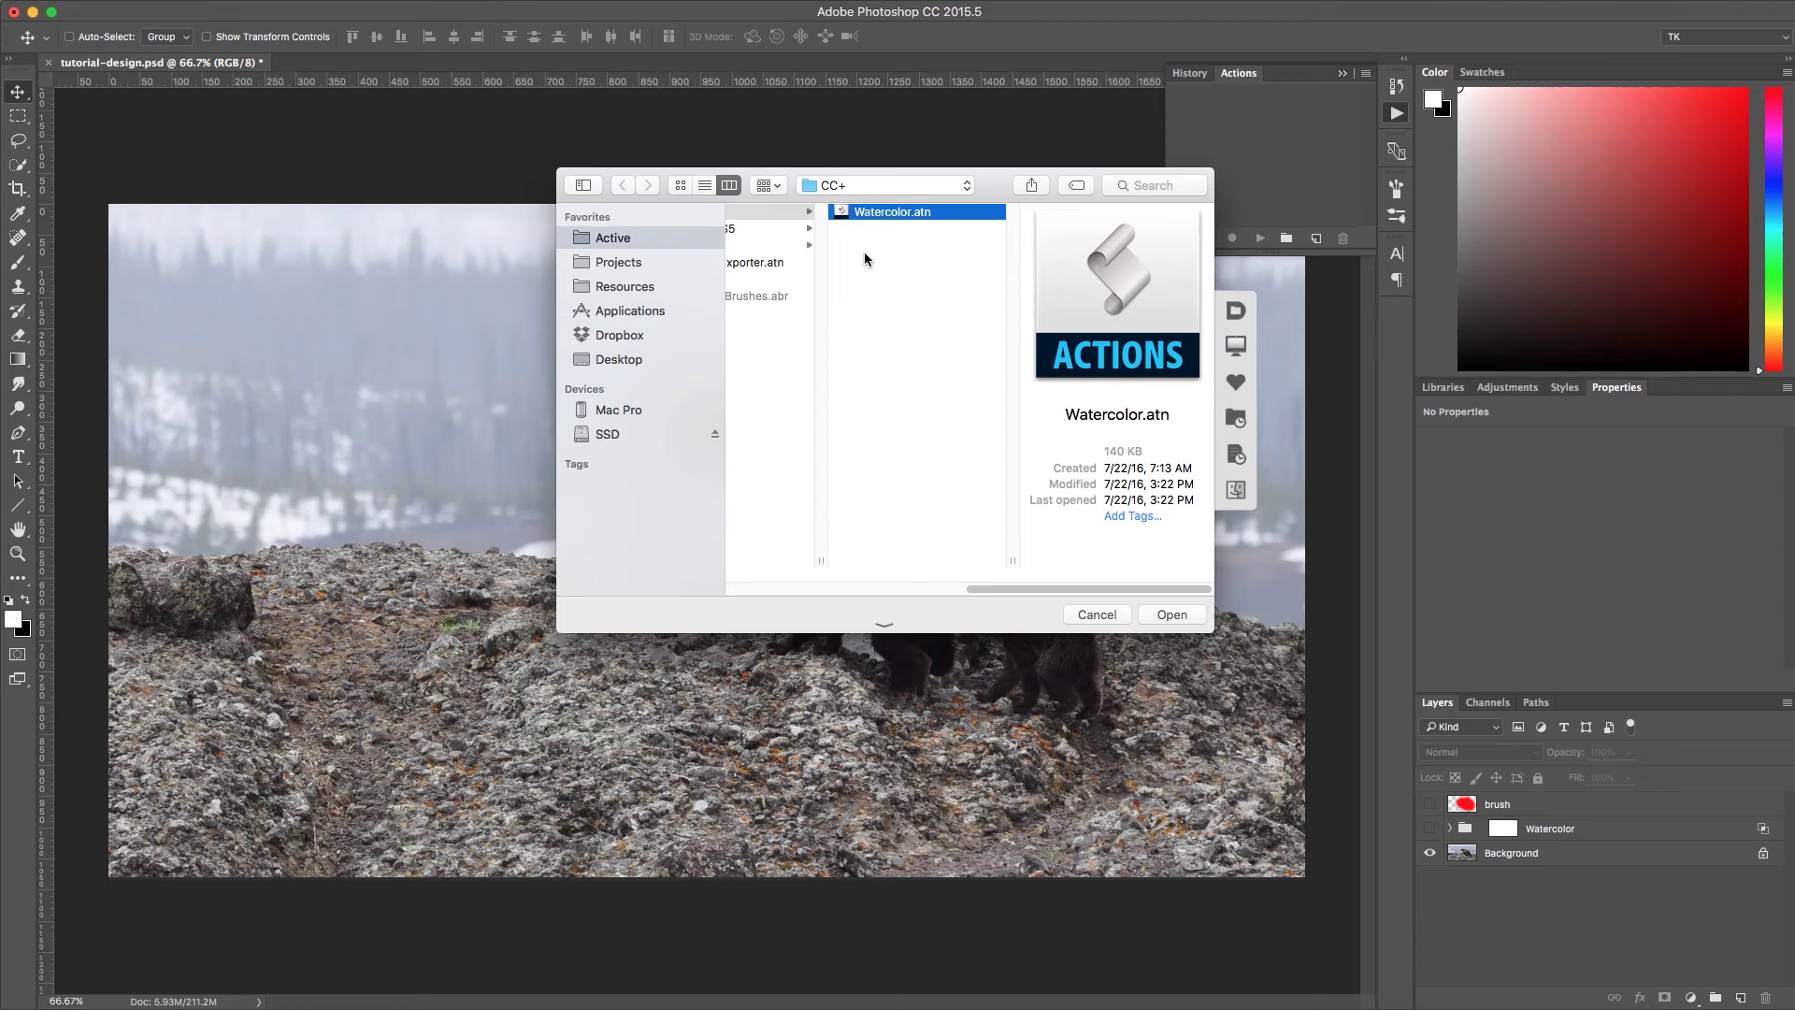
{"action": "scroll", "coordinate": [911, 325], "scroll_direction": "left", "scroll_amount": 5}
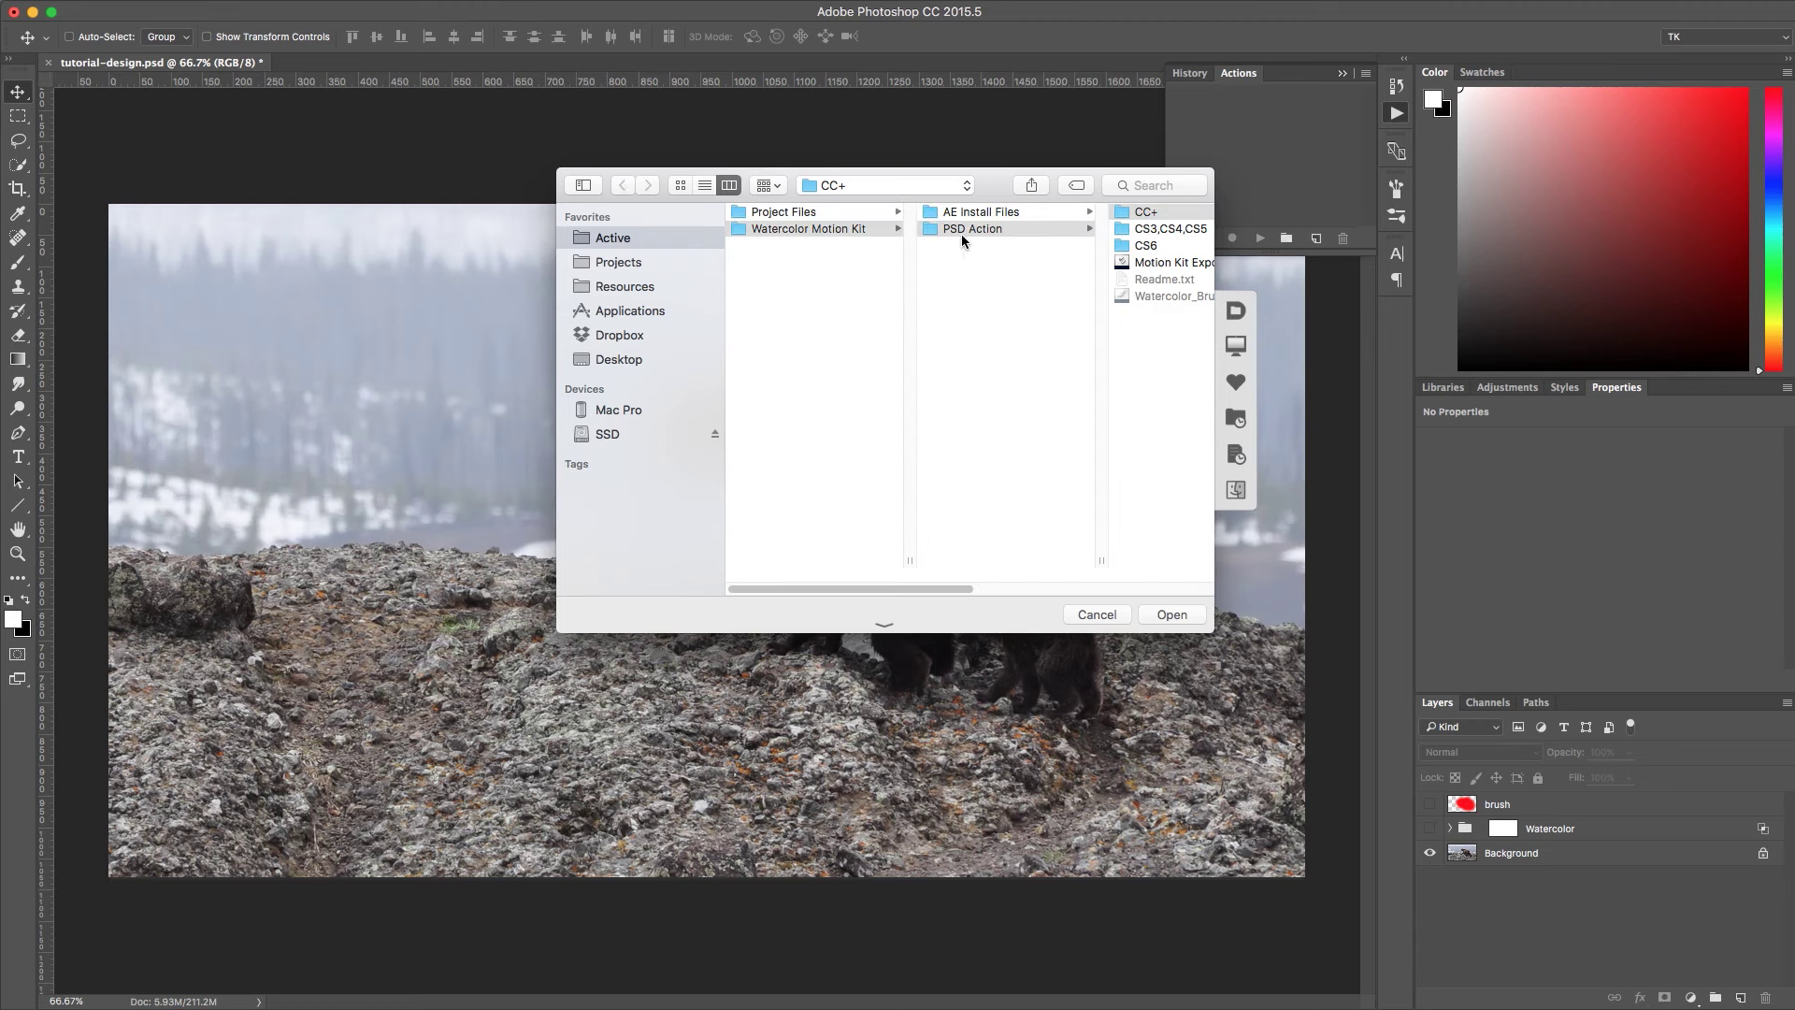
{"action": "left_click", "coordinate": [1150, 212]}
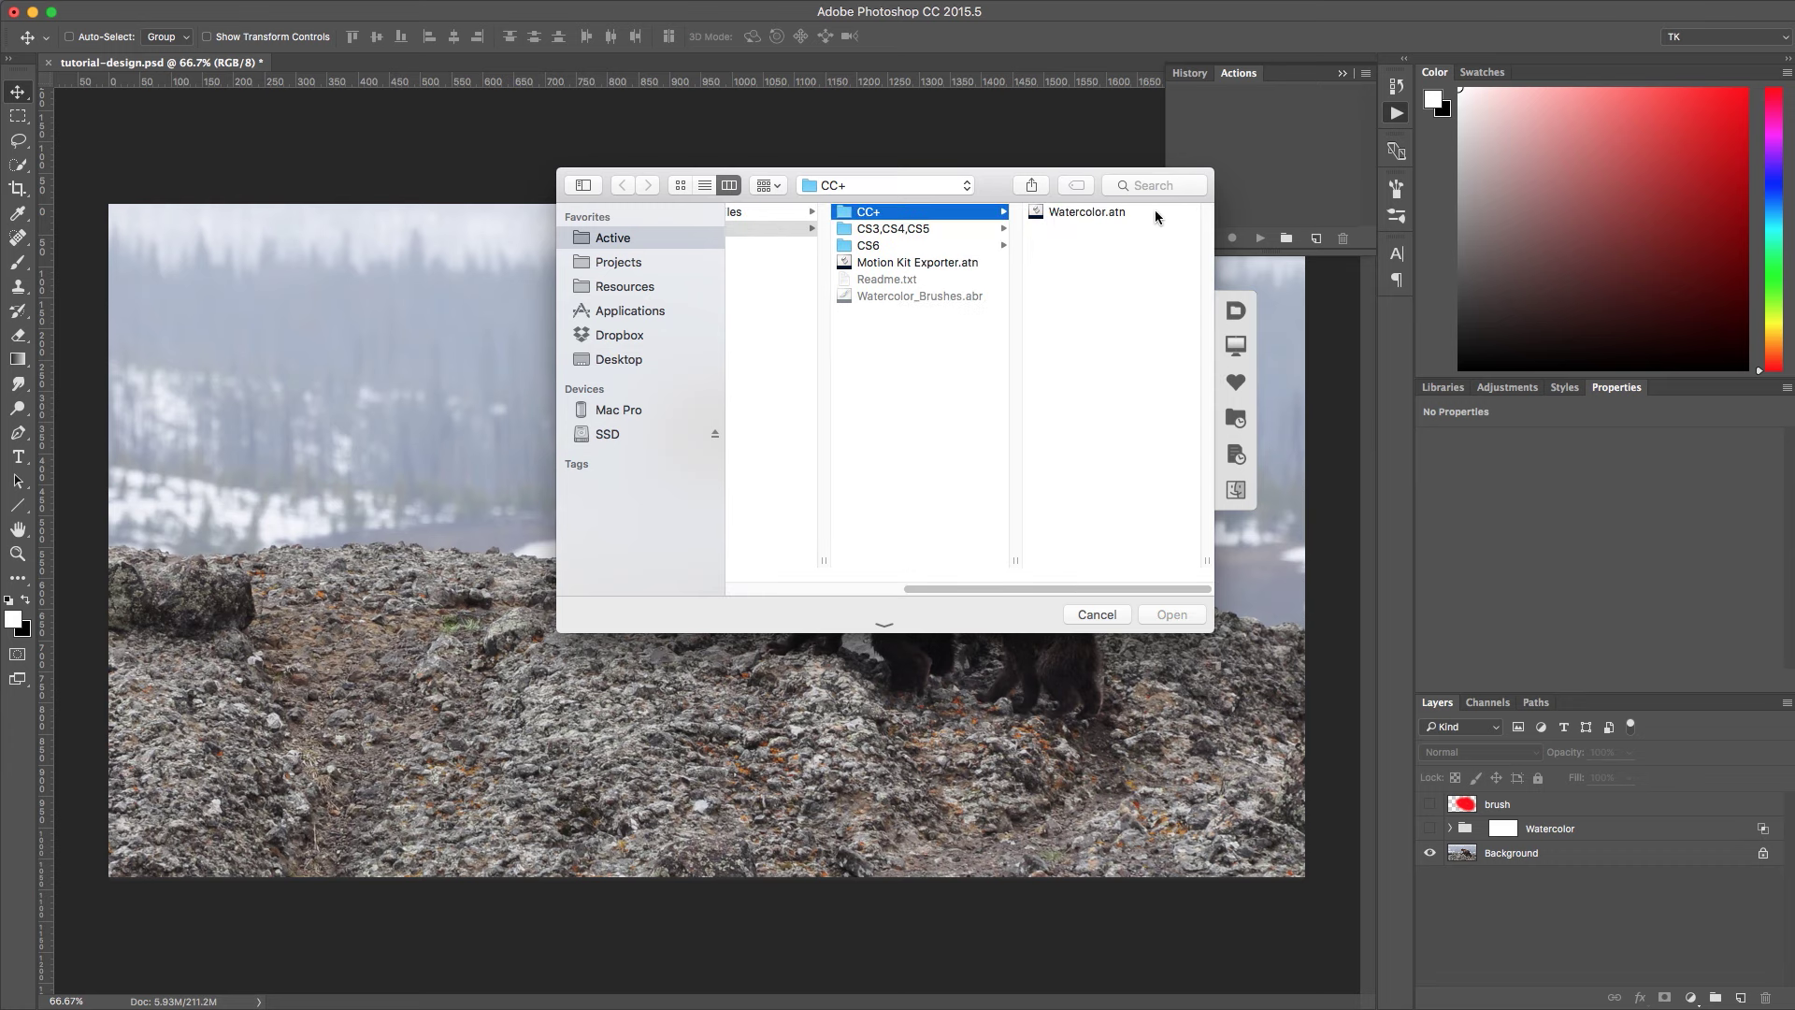
{"action": "left_click", "coordinate": [1055, 212]}
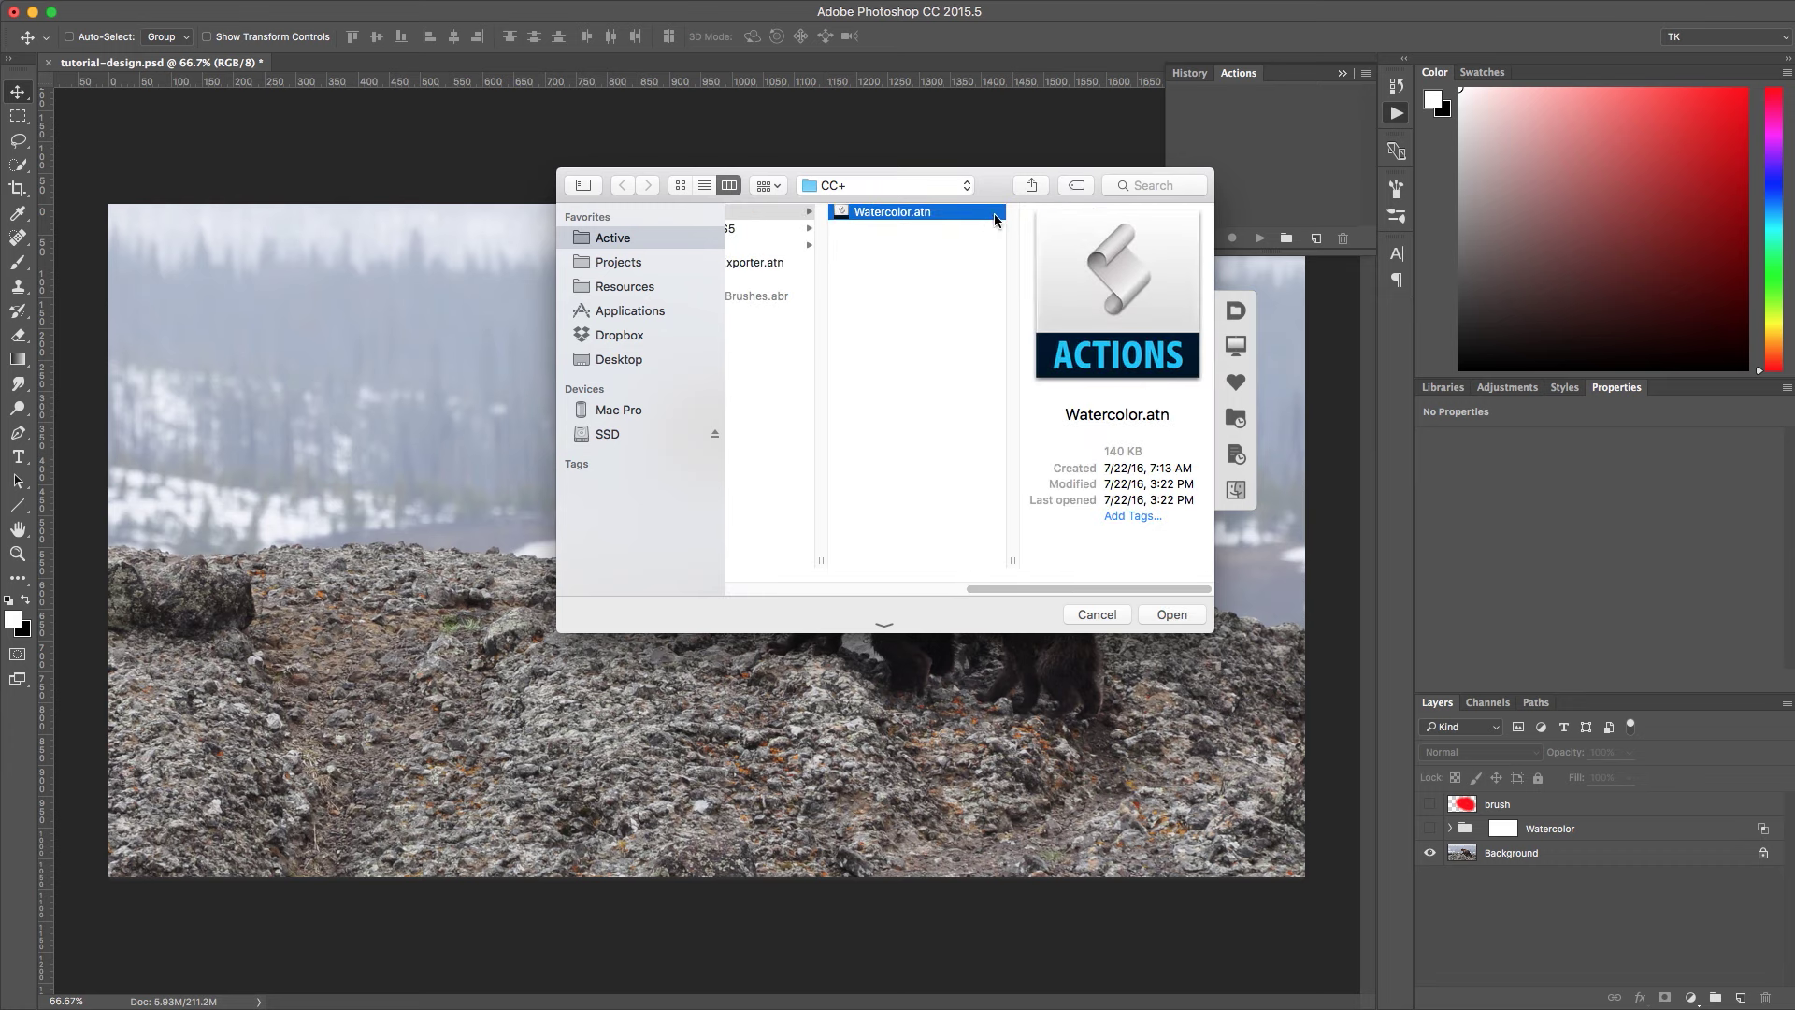
{"action": "left_click", "coordinate": [1170, 615]}
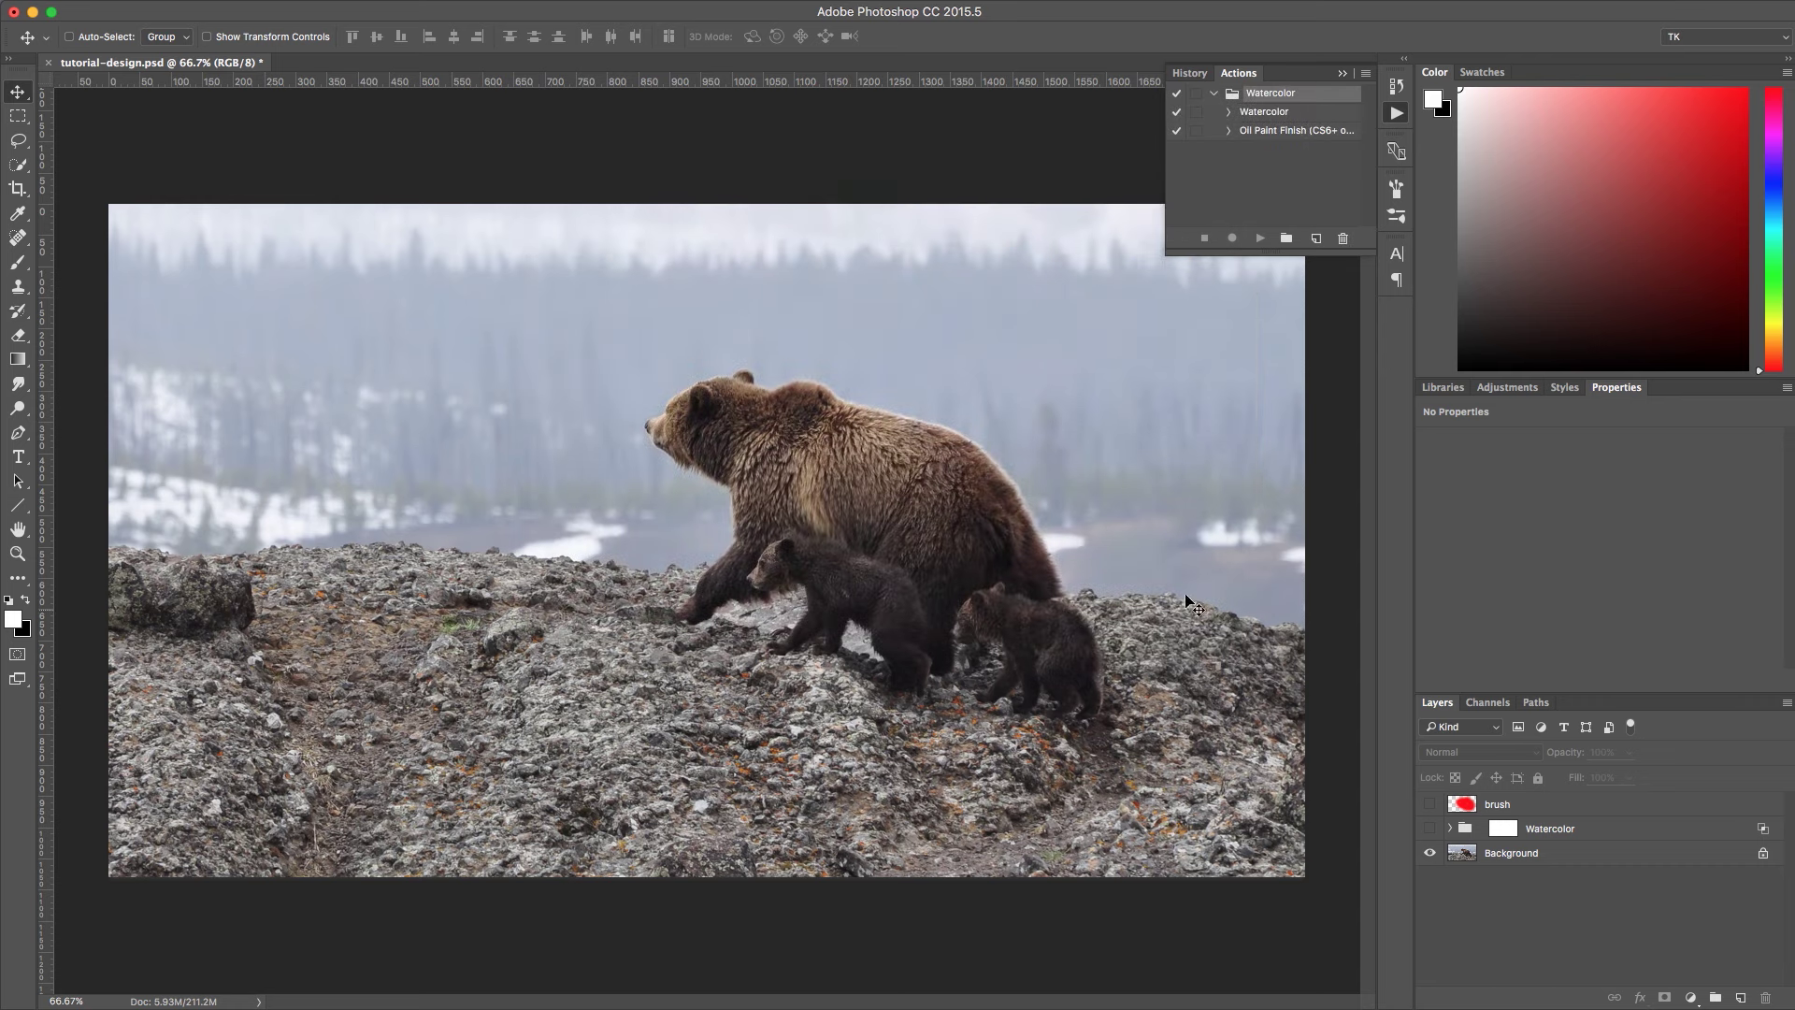
Replace brush presets with Watercolor_Brushes.abr from Watercolor Motion Kit/PSD Action, then collapse the panel.
{"action": "left_click", "coordinate": [1393, 224]}
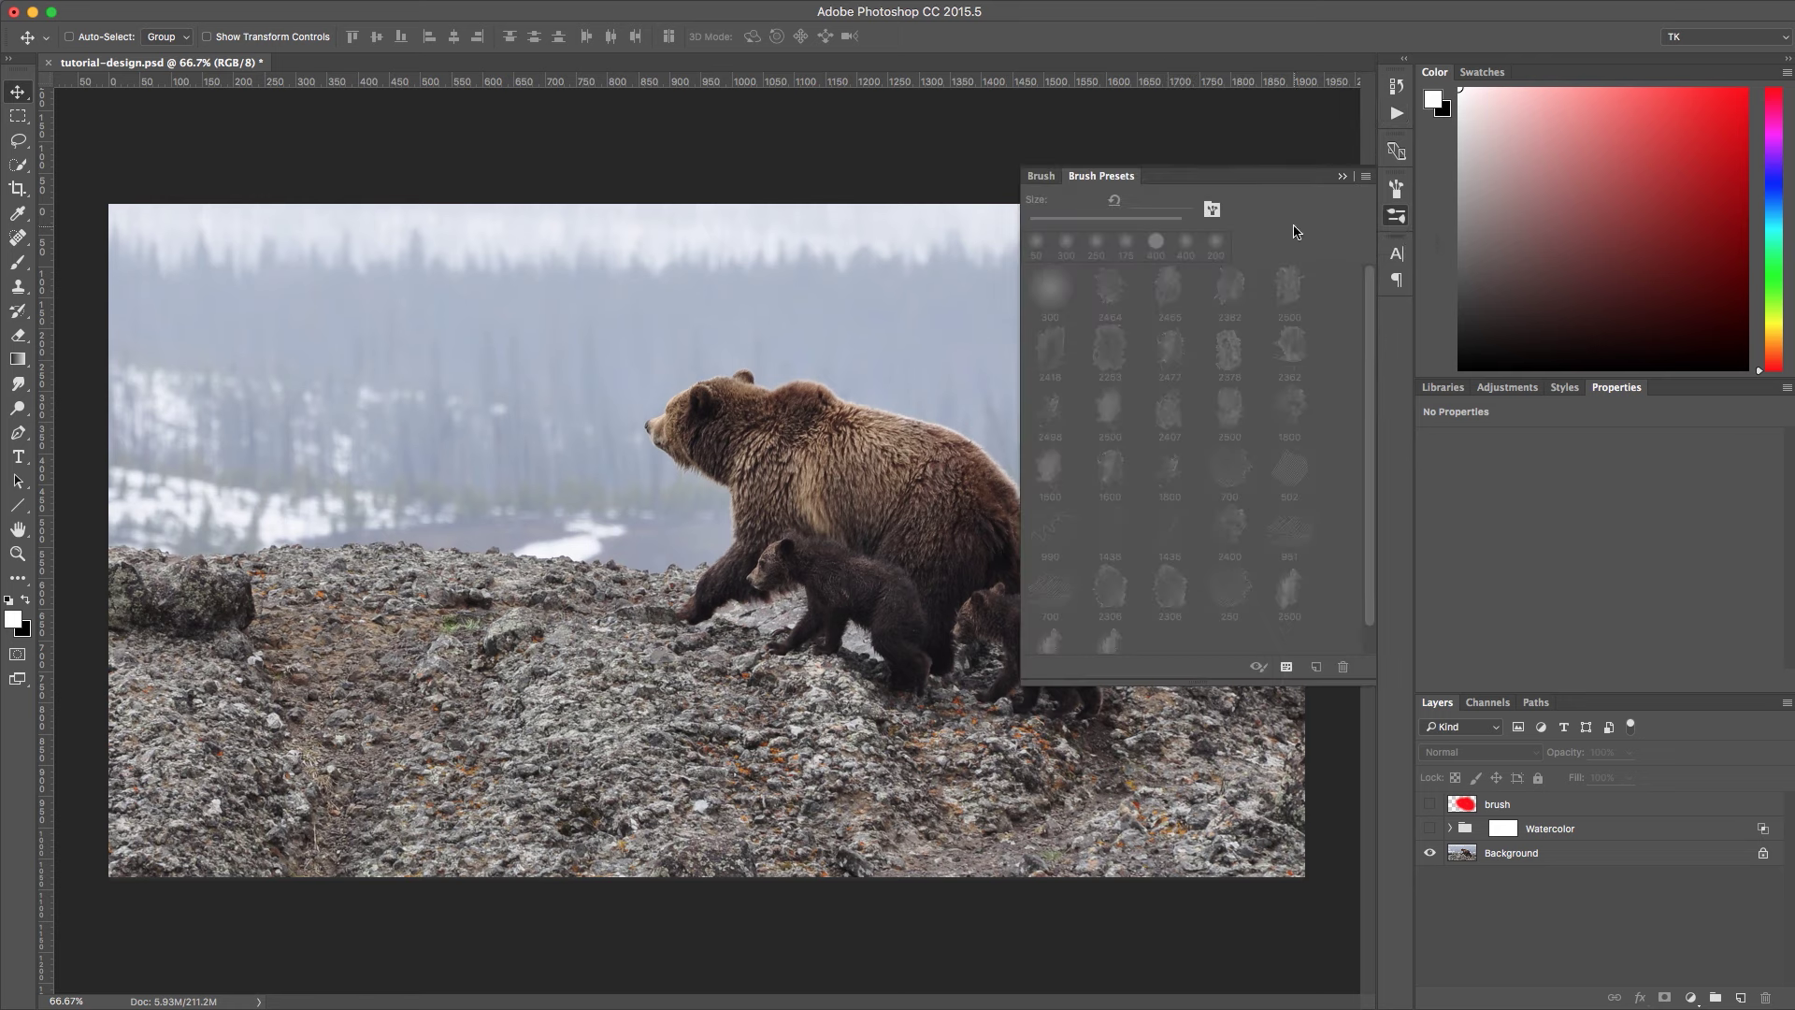
{"action": "left_click", "coordinate": [1367, 175]}
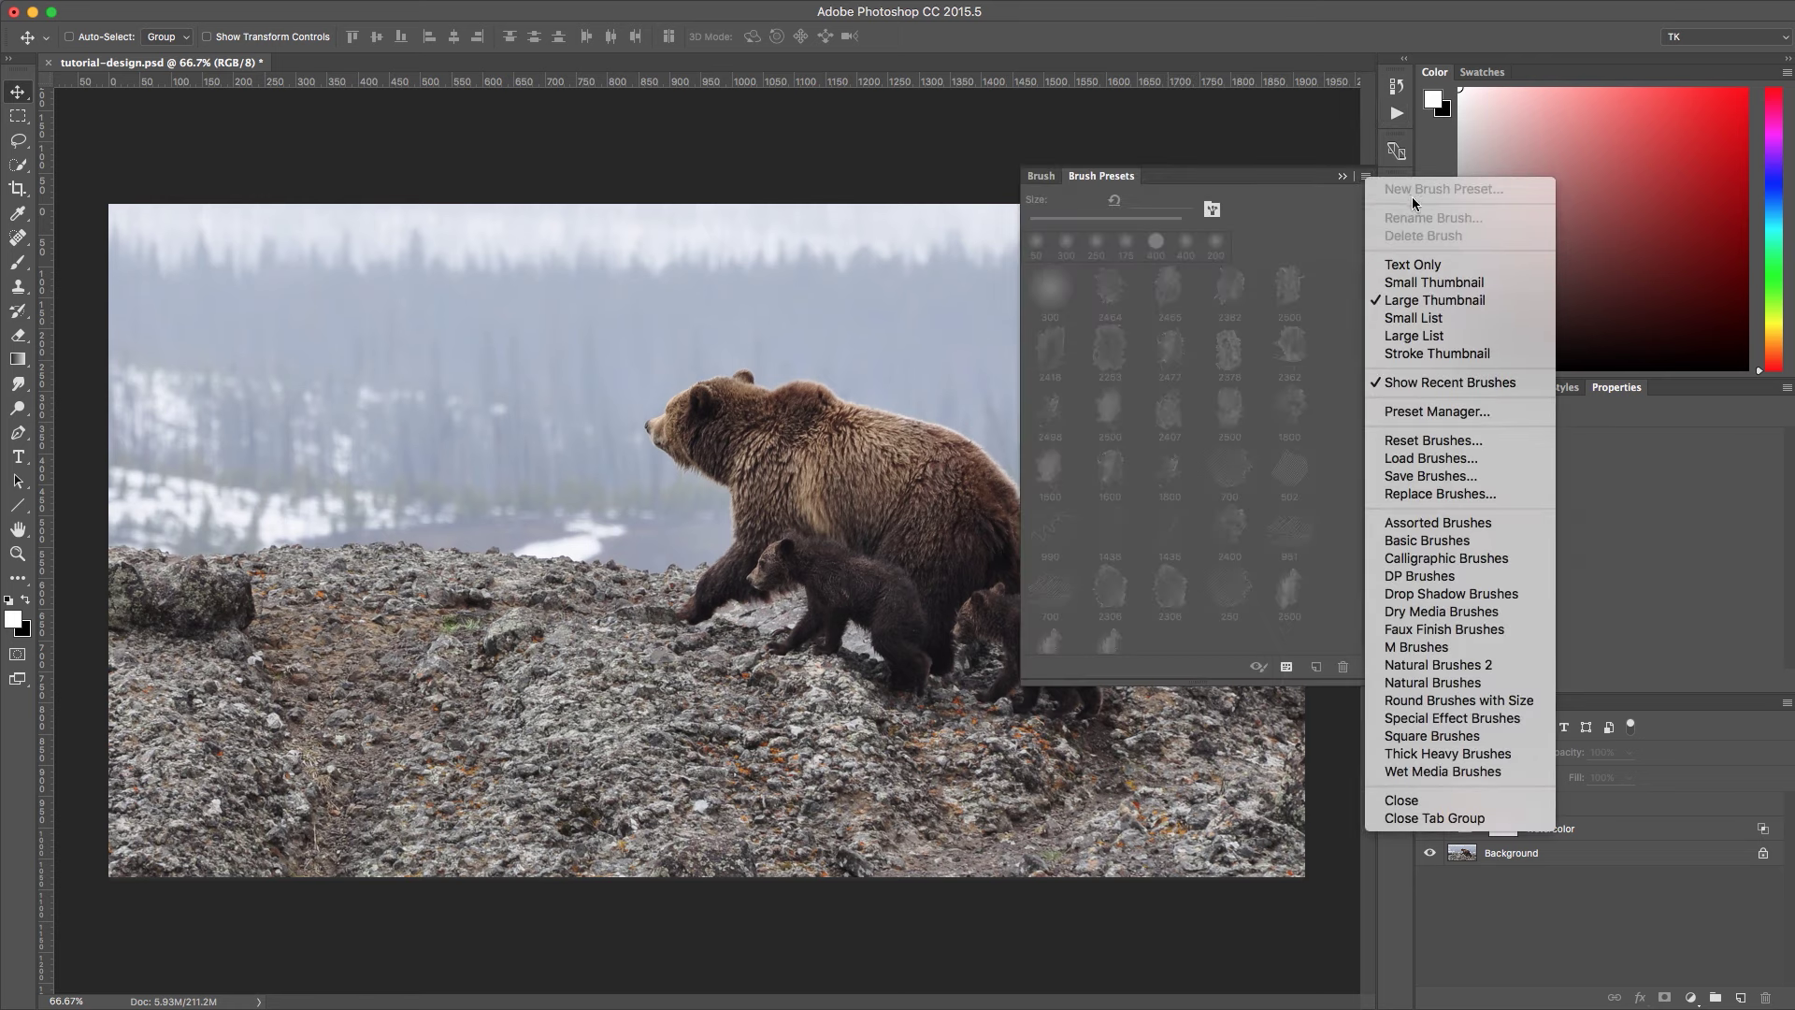
{"action": "left_click", "coordinate": [1421, 495]}
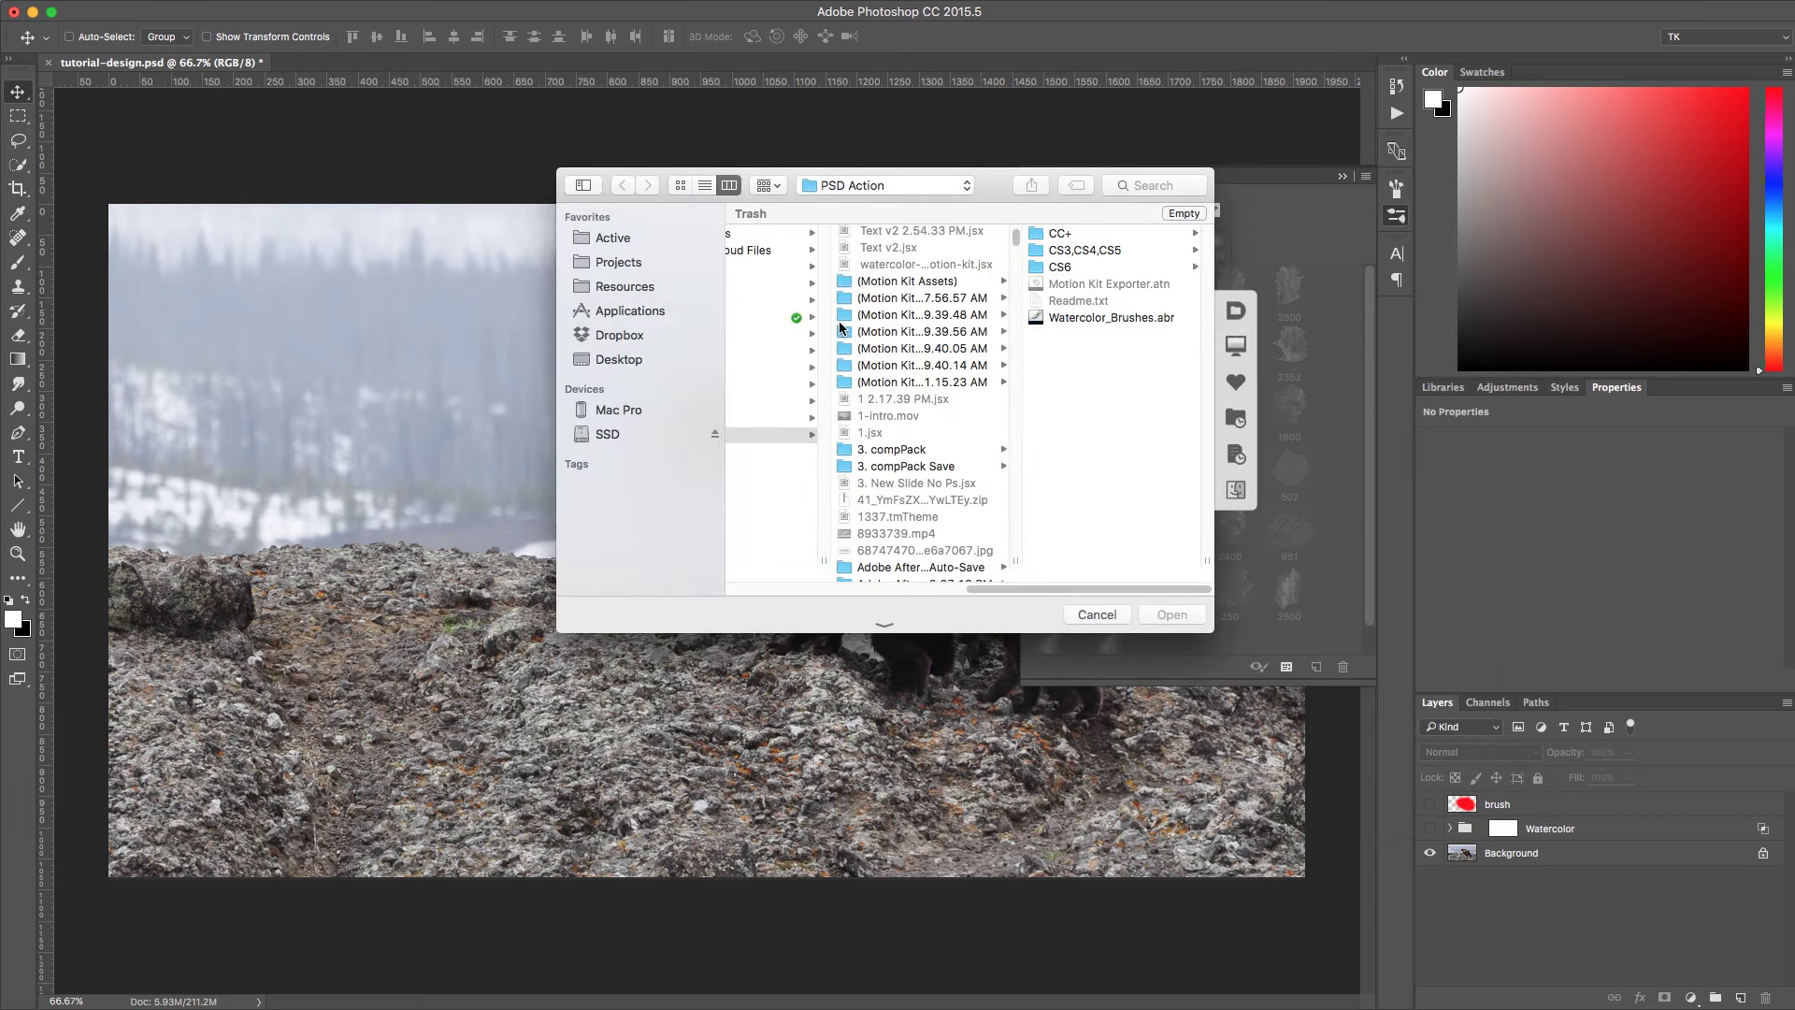
{"action": "scroll", "coordinate": [732, 300], "scroll_direction": "left", "scroll_amount": 10}
{"action": "left_click", "coordinate": [655, 238]}
{"action": "left_click", "coordinate": [870, 232]}
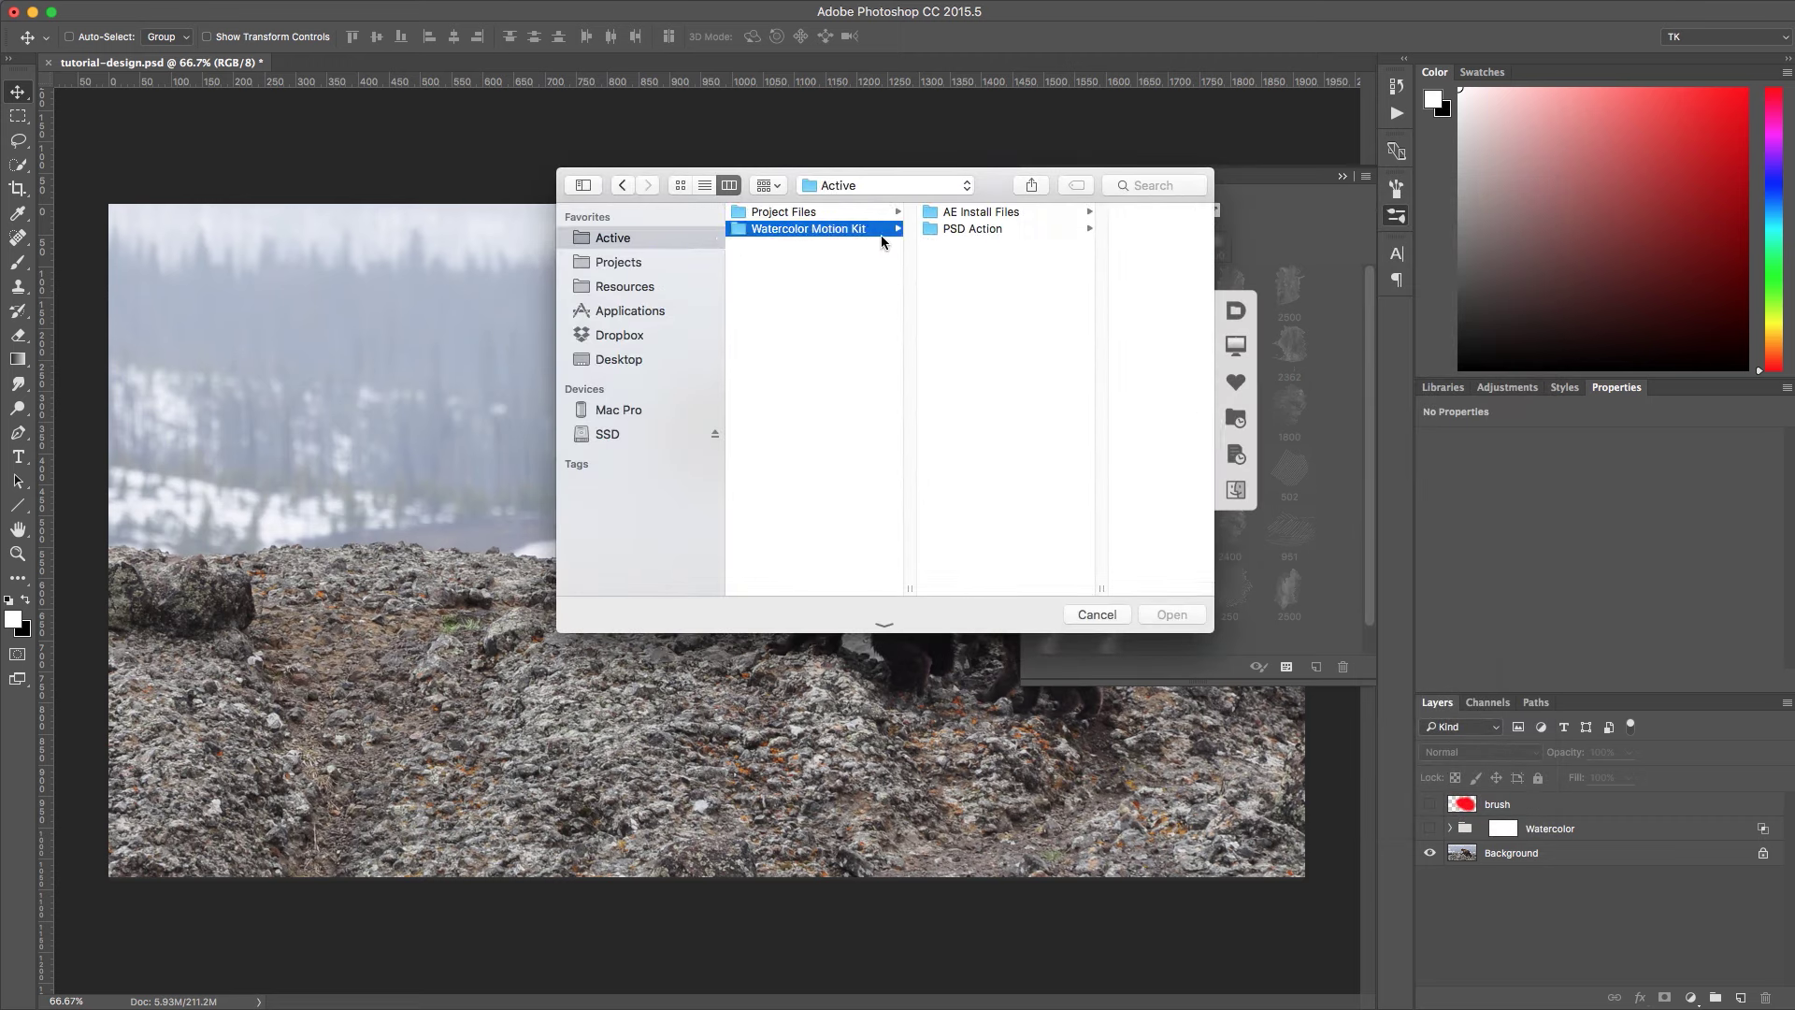
{"action": "left_click", "coordinate": [991, 229]}
{"action": "left_click", "coordinate": [1071, 296]}
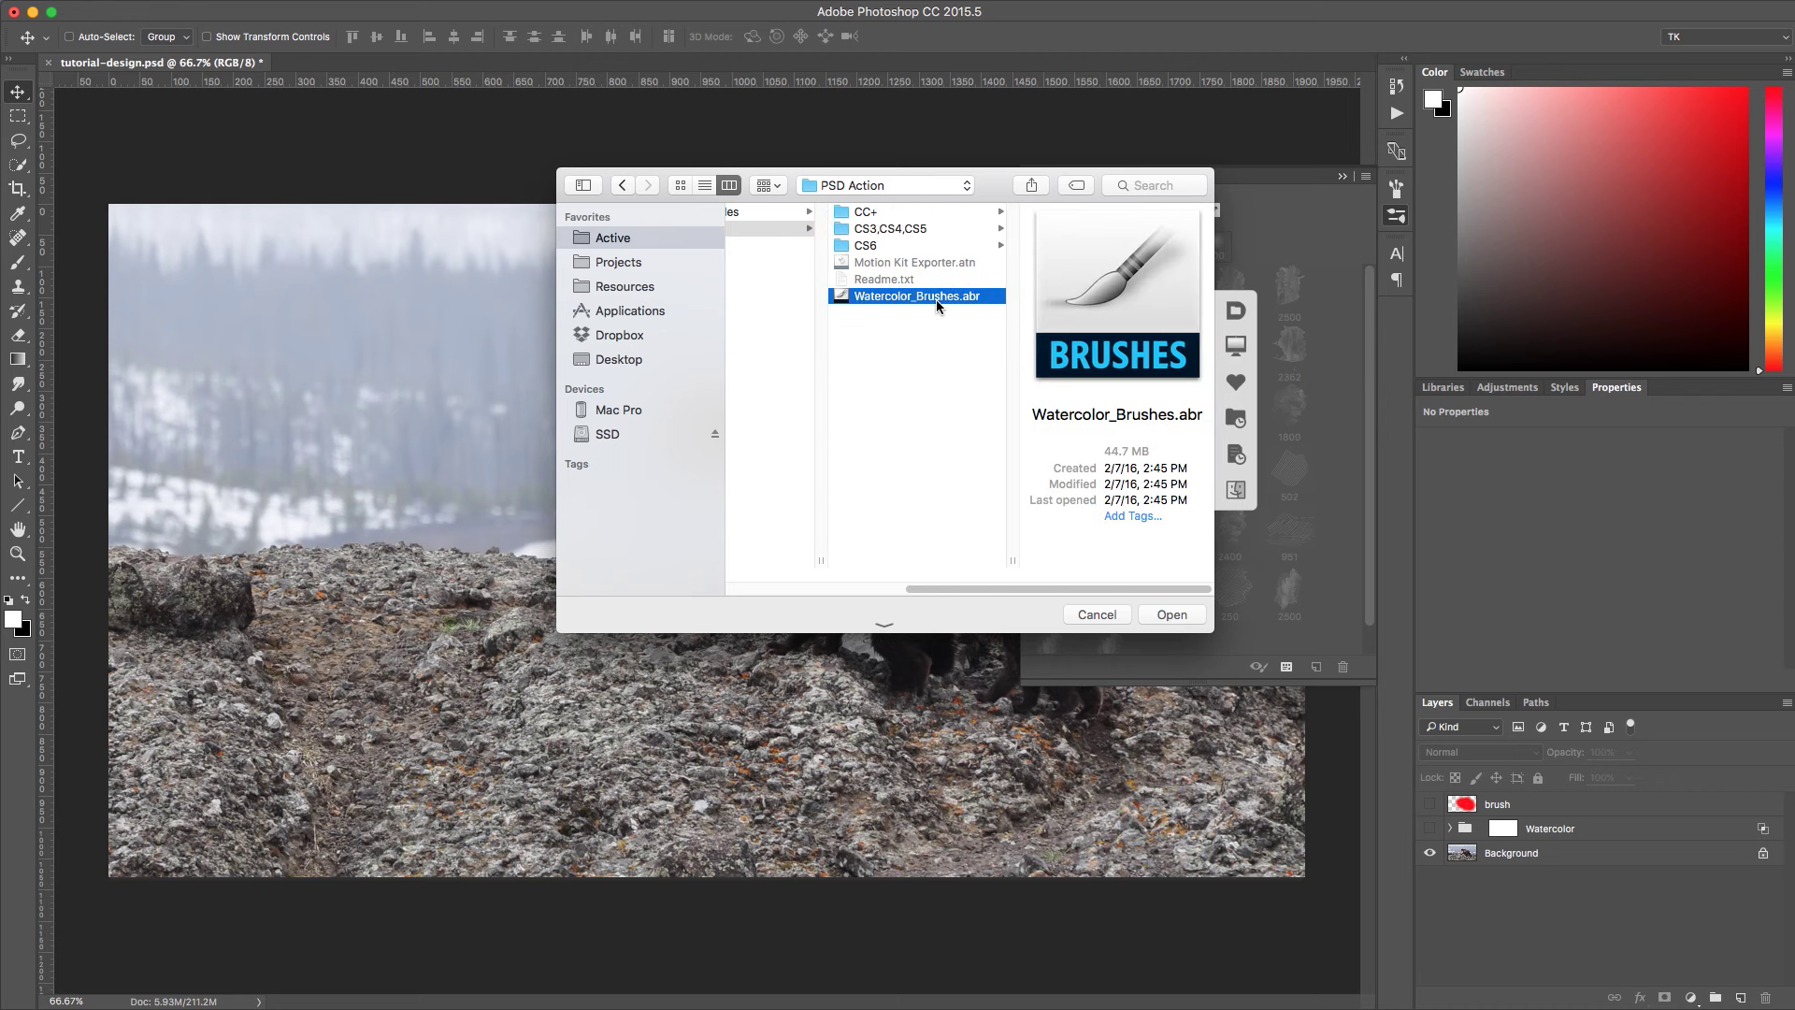
{"action": "left_click", "coordinate": [1171, 614]}
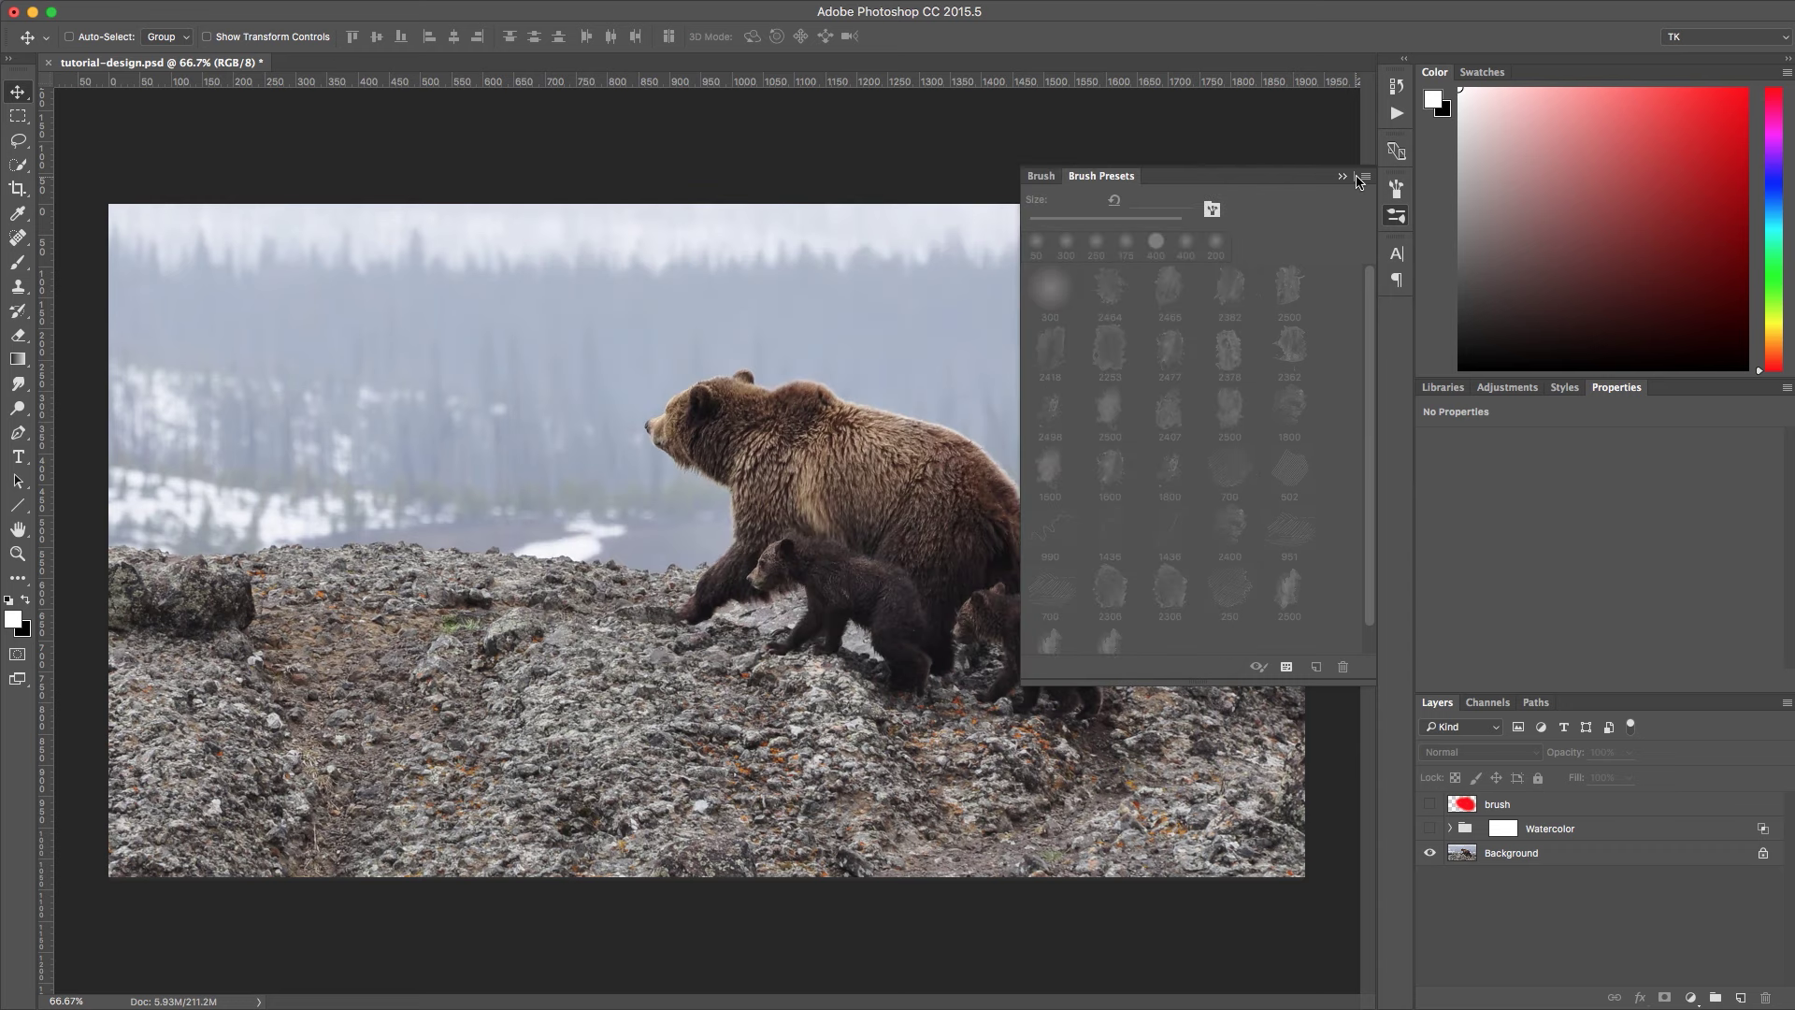
{"action": "left_click", "coordinate": [810, 269]}
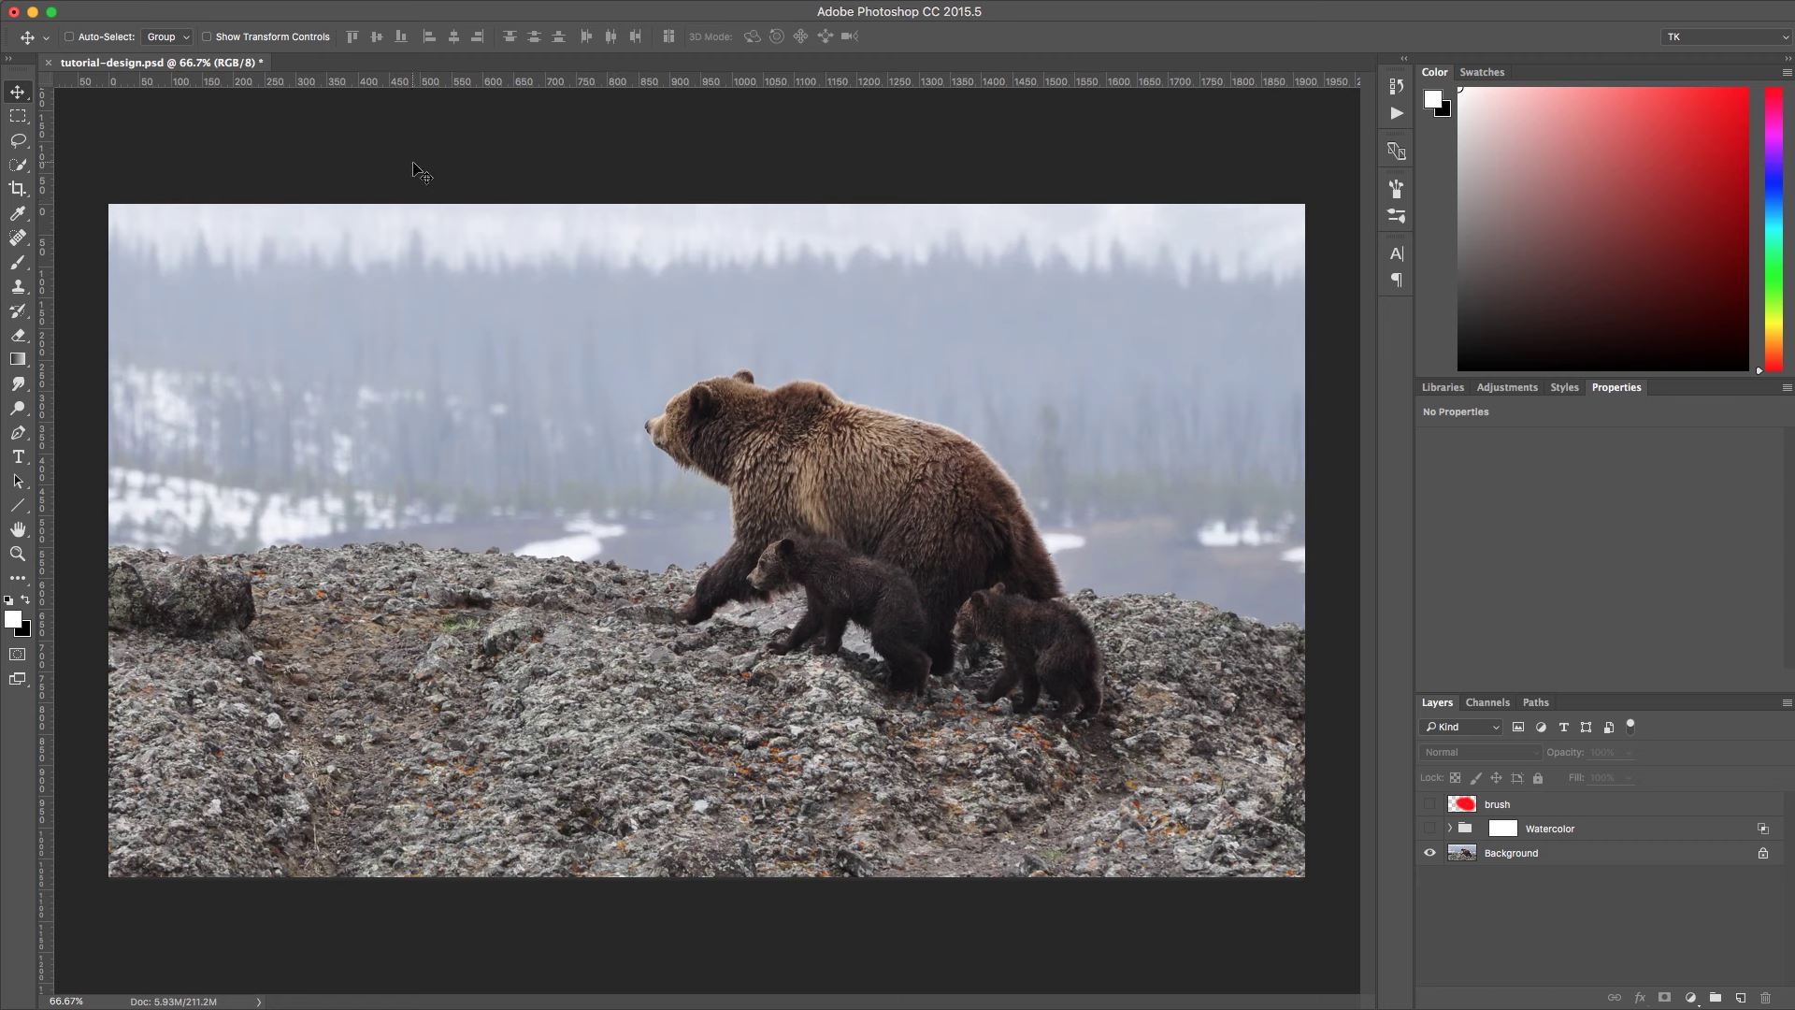
Confirm the image's colour mode, then choose the Brush tool and raise opacity to 100%.
{"action": "left_click", "coordinate": [56, 0]}
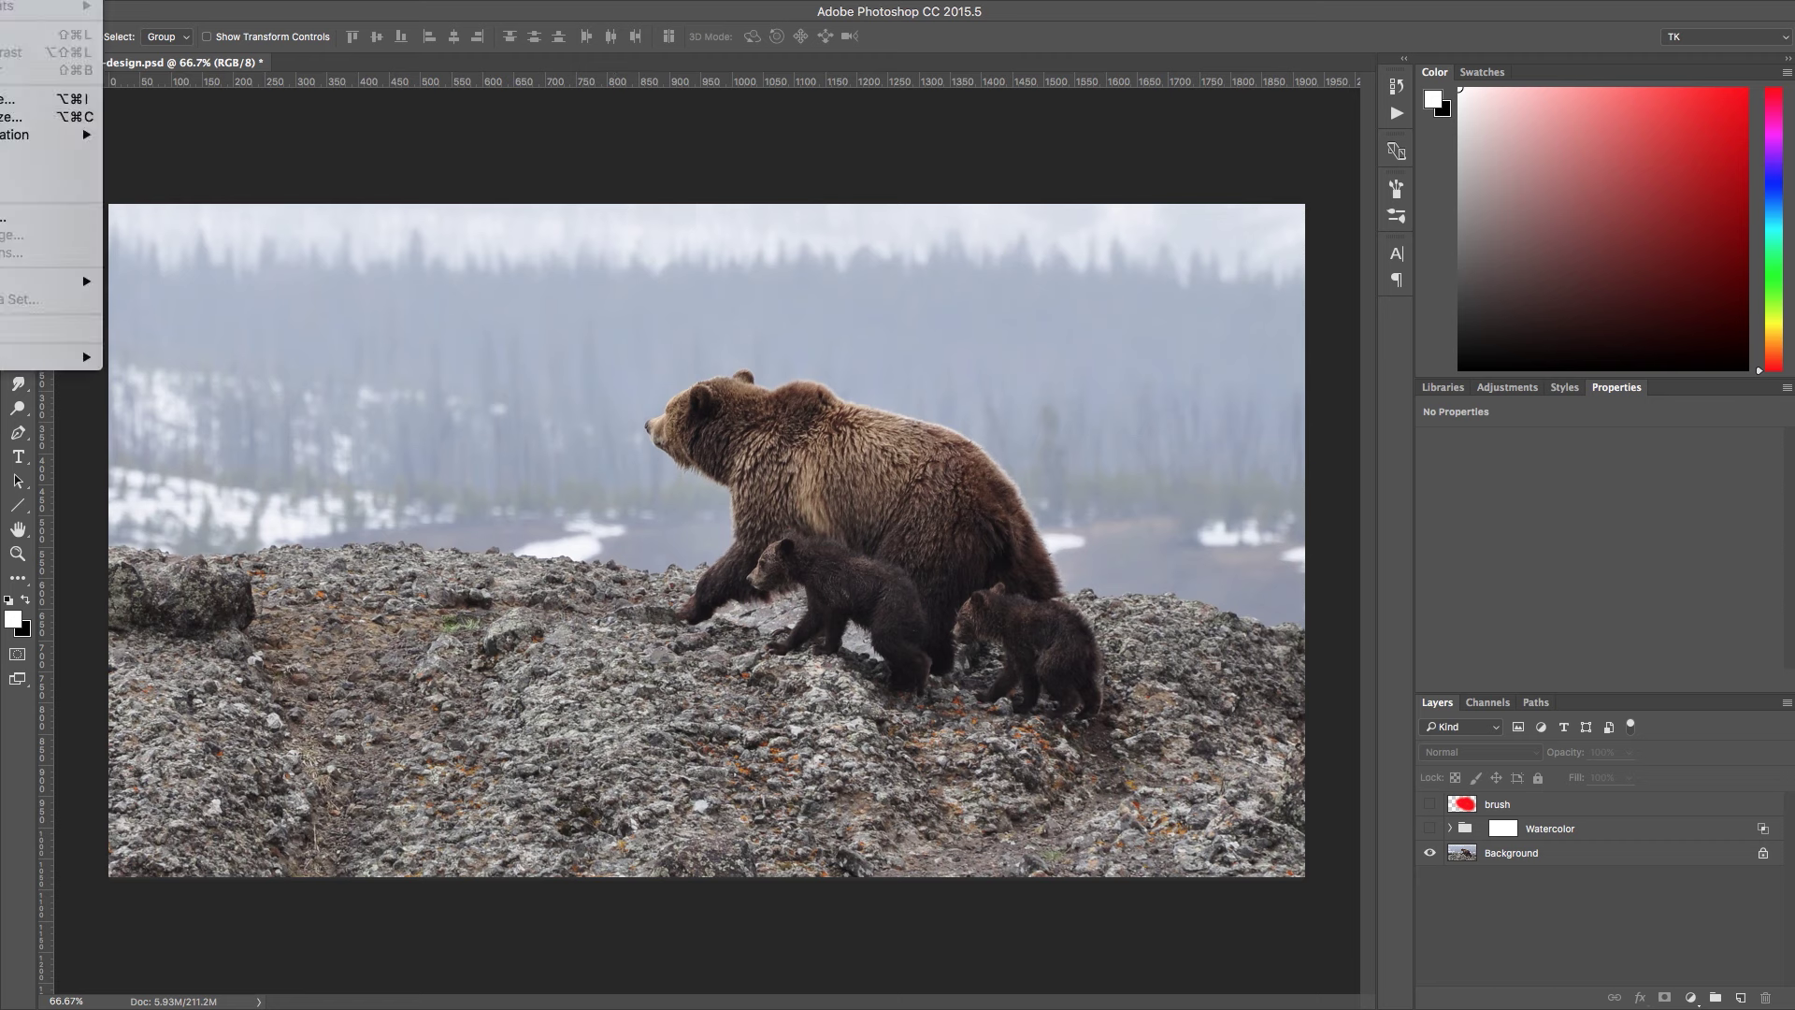
{"action": "mouse_move", "coordinate": [56, 0]}
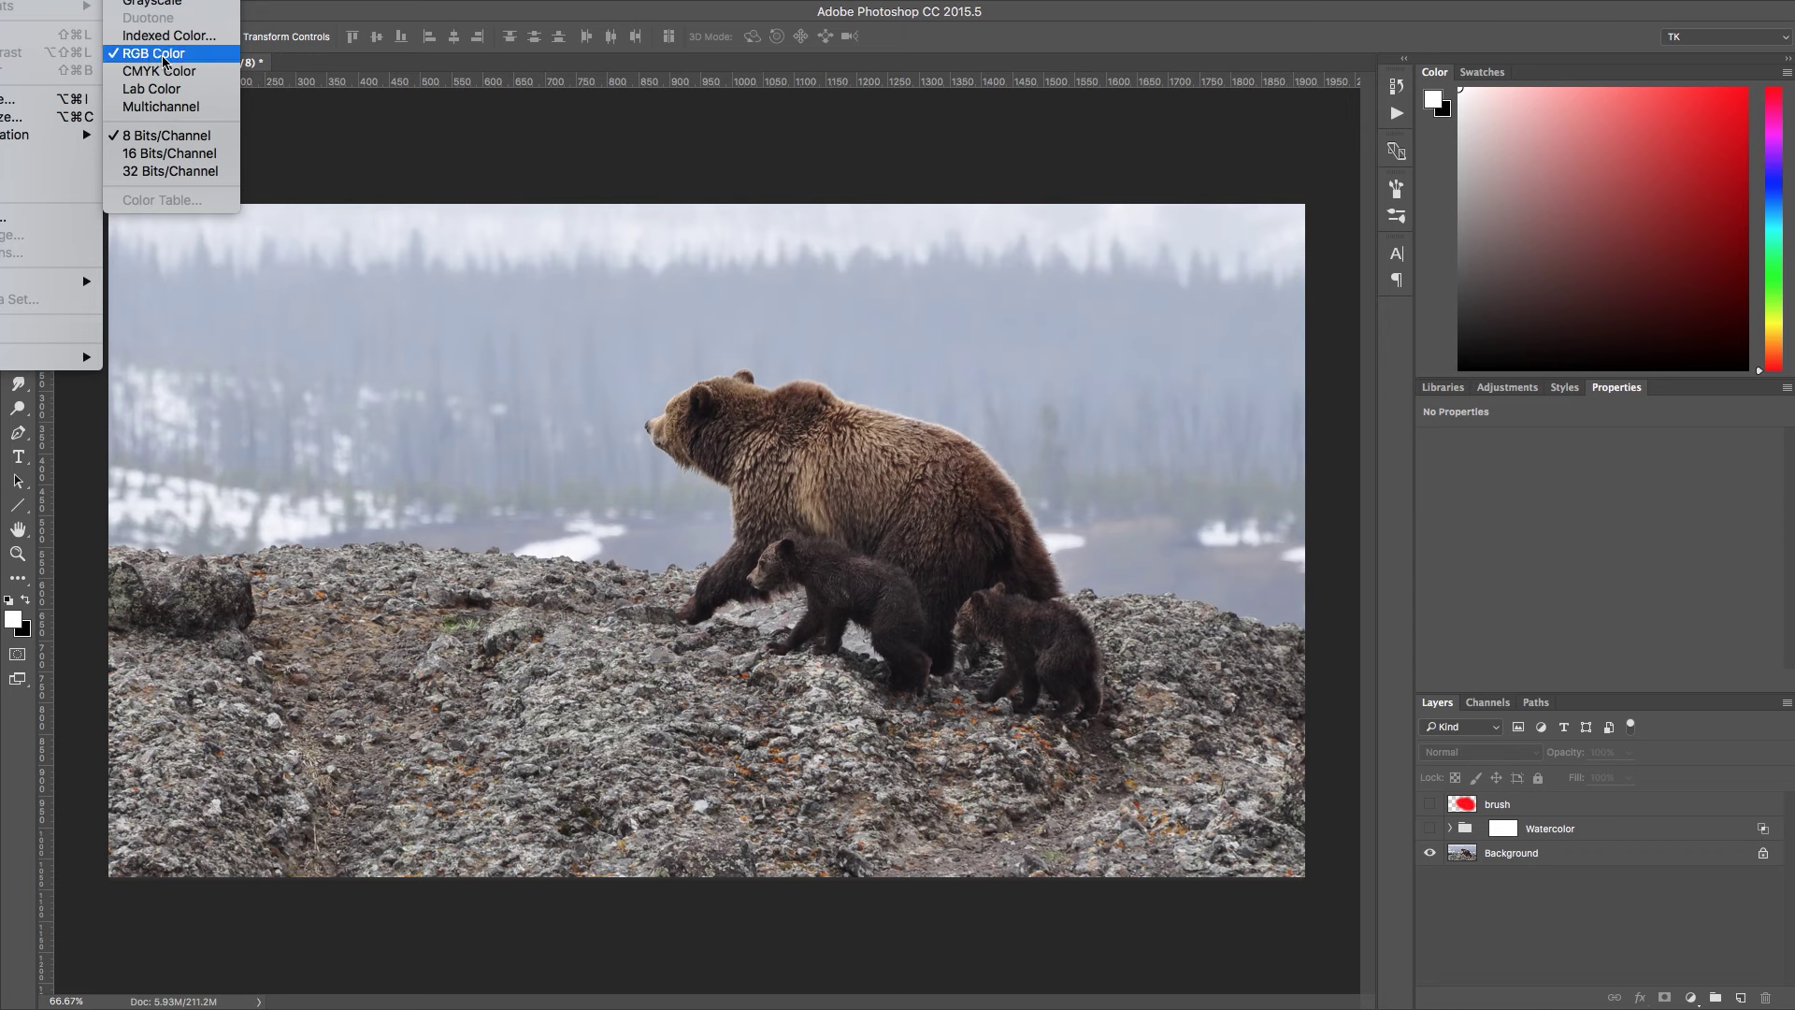
{"action": "left_click", "coordinate": [617, 211]}
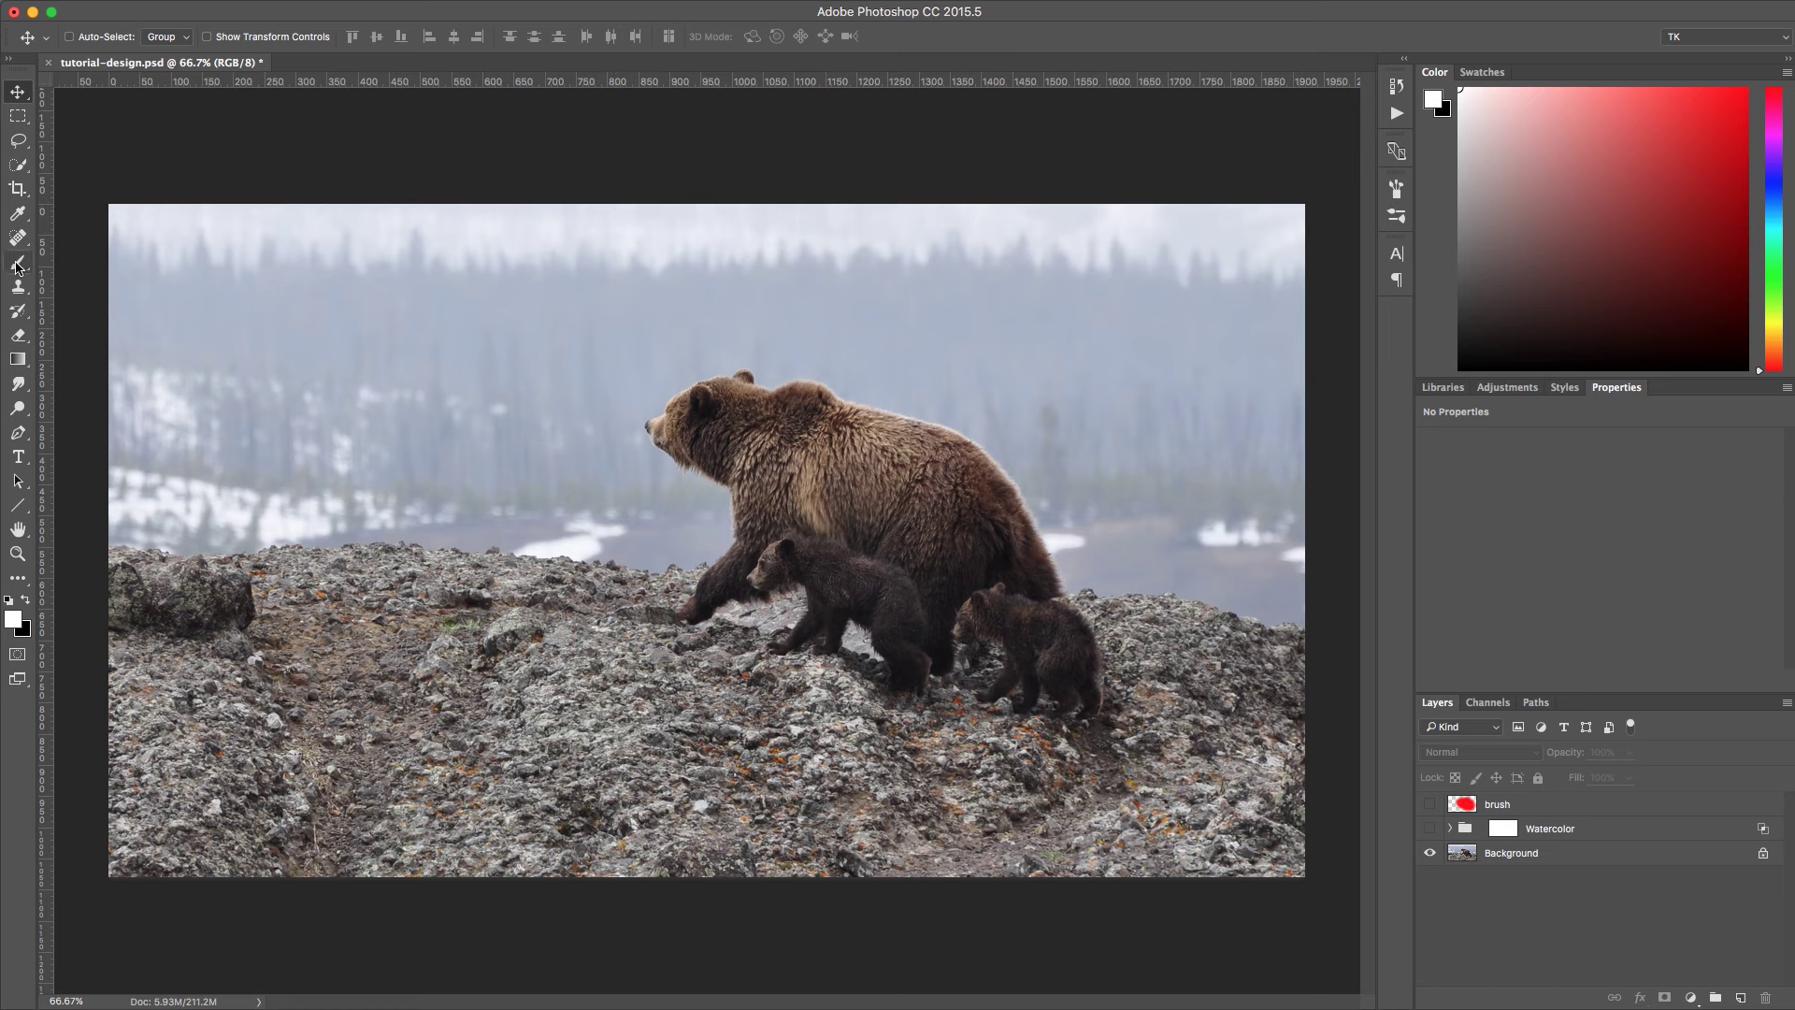
{"action": "left_click", "coordinate": [17, 265]}
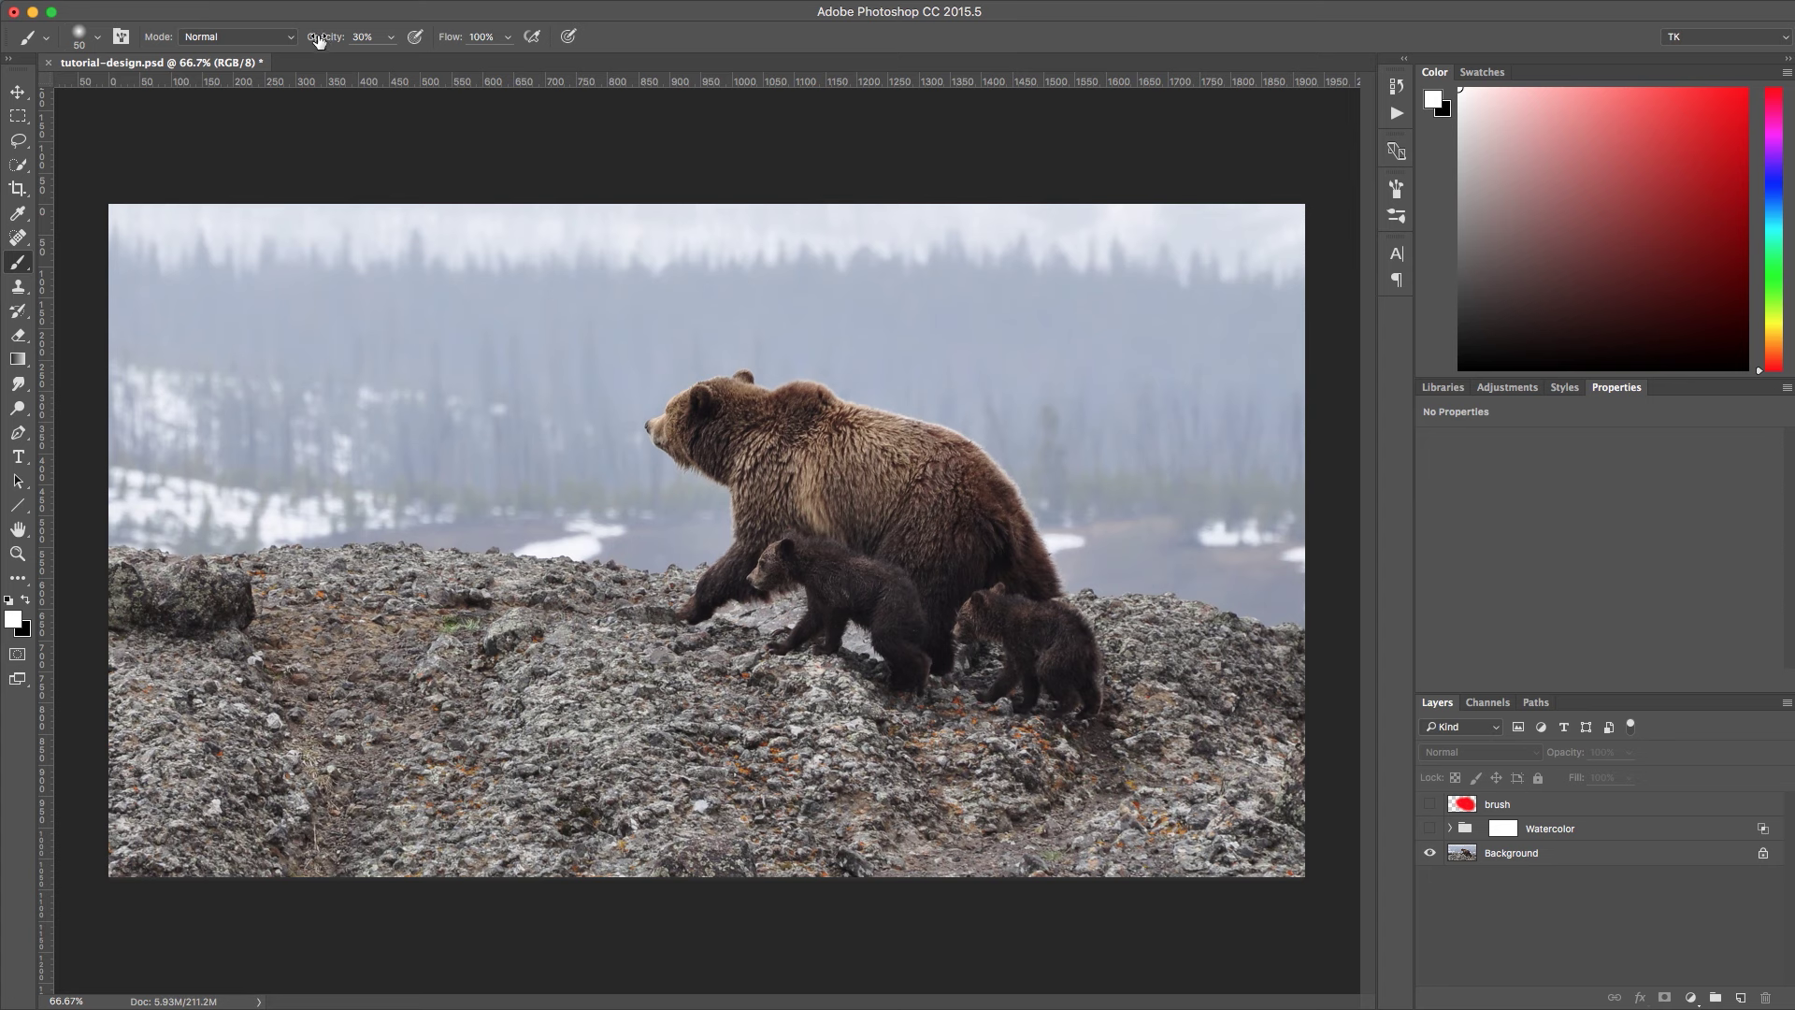
{"action": "left_click_drag", "start_coordinate": [325, 44], "coordinate": [395, 47]}
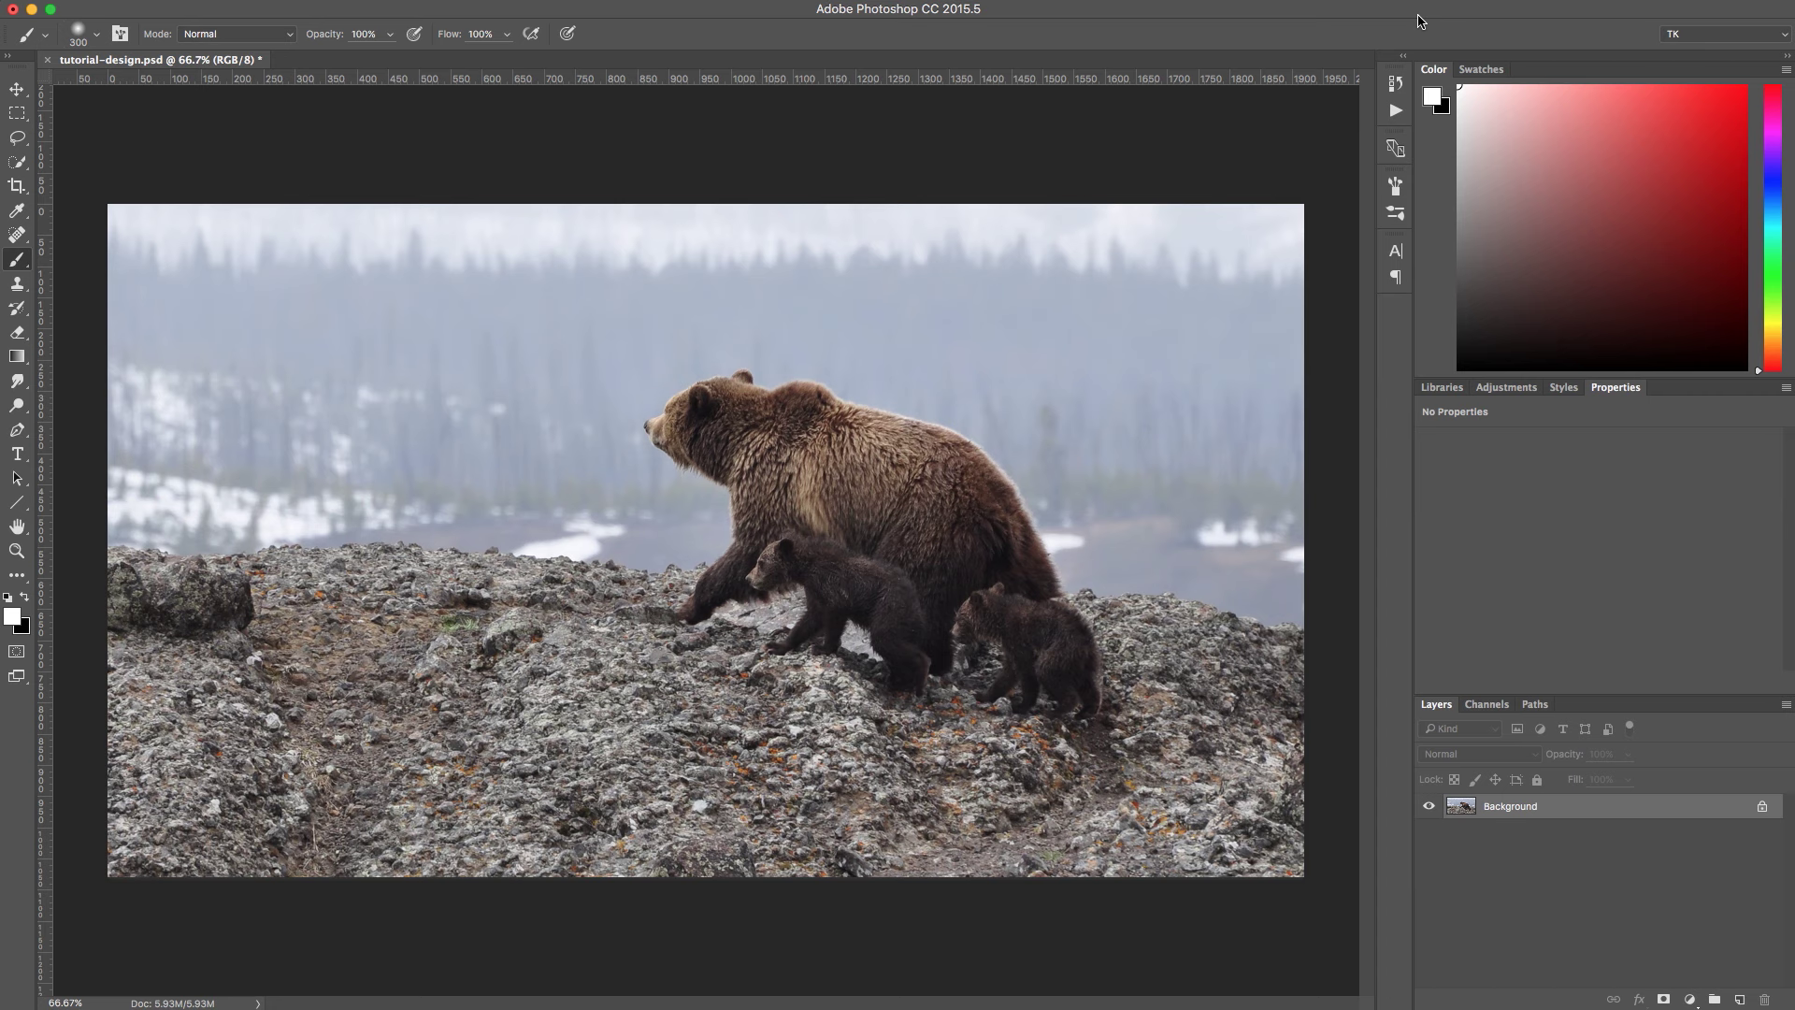
Add a new layer above Background and name it 'brush'.
{"action": "left_click", "coordinate": [1742, 999]}
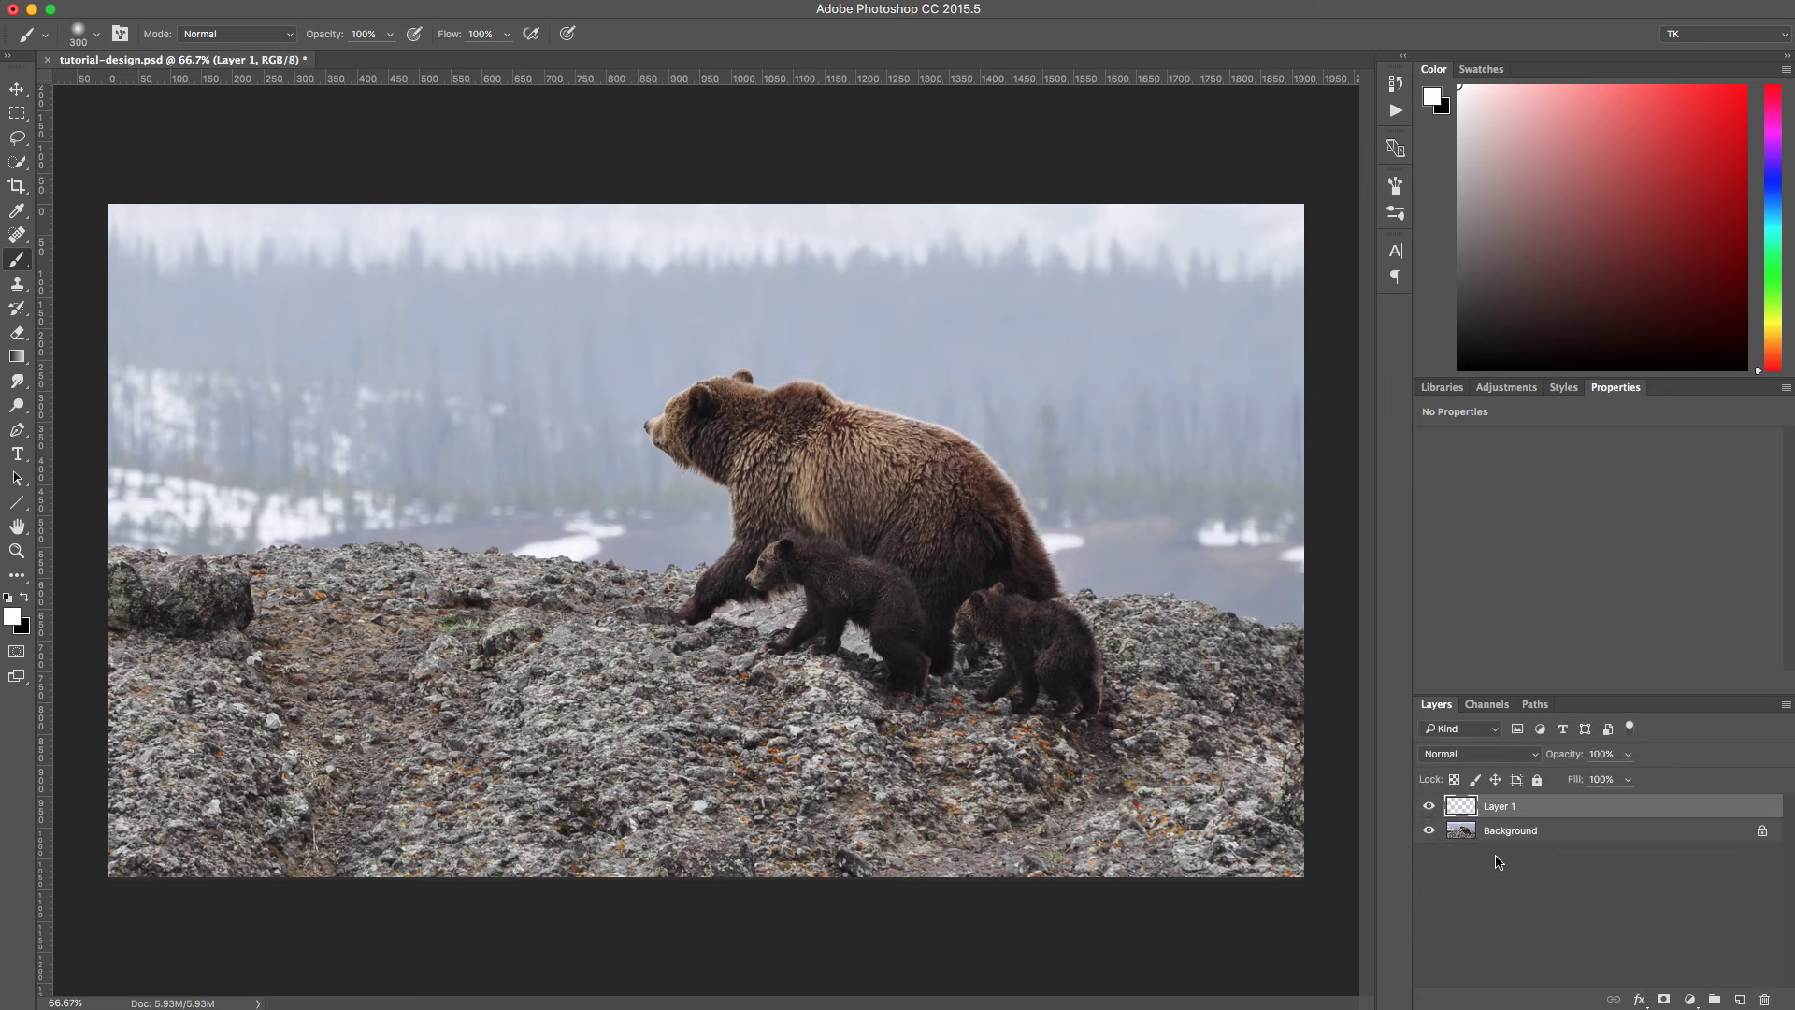
{"action": "double_click", "coordinate": [1499, 807]}
{"action": "type", "text": "brush"}
{"action": "key", "text": "Return"}
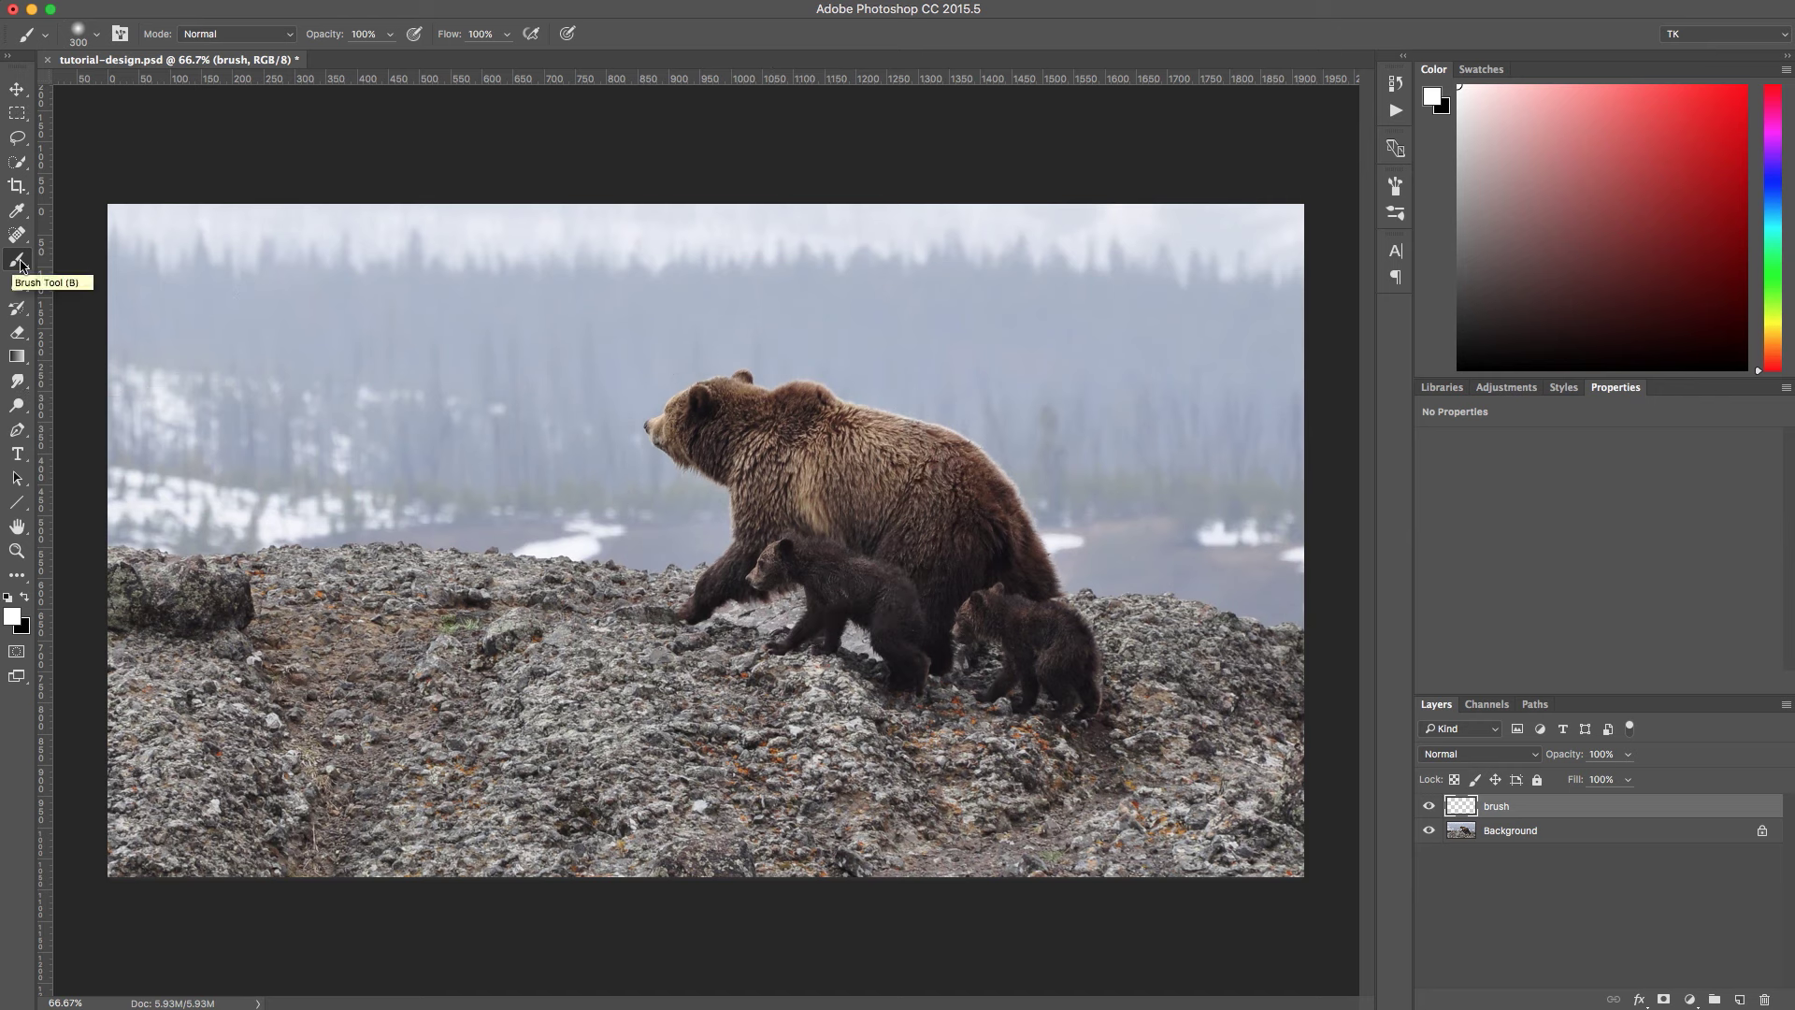
Set the foreground colour to pure red ff0000 and bring up the brush preset picker.
{"action": "left_click", "coordinate": [13, 615]}
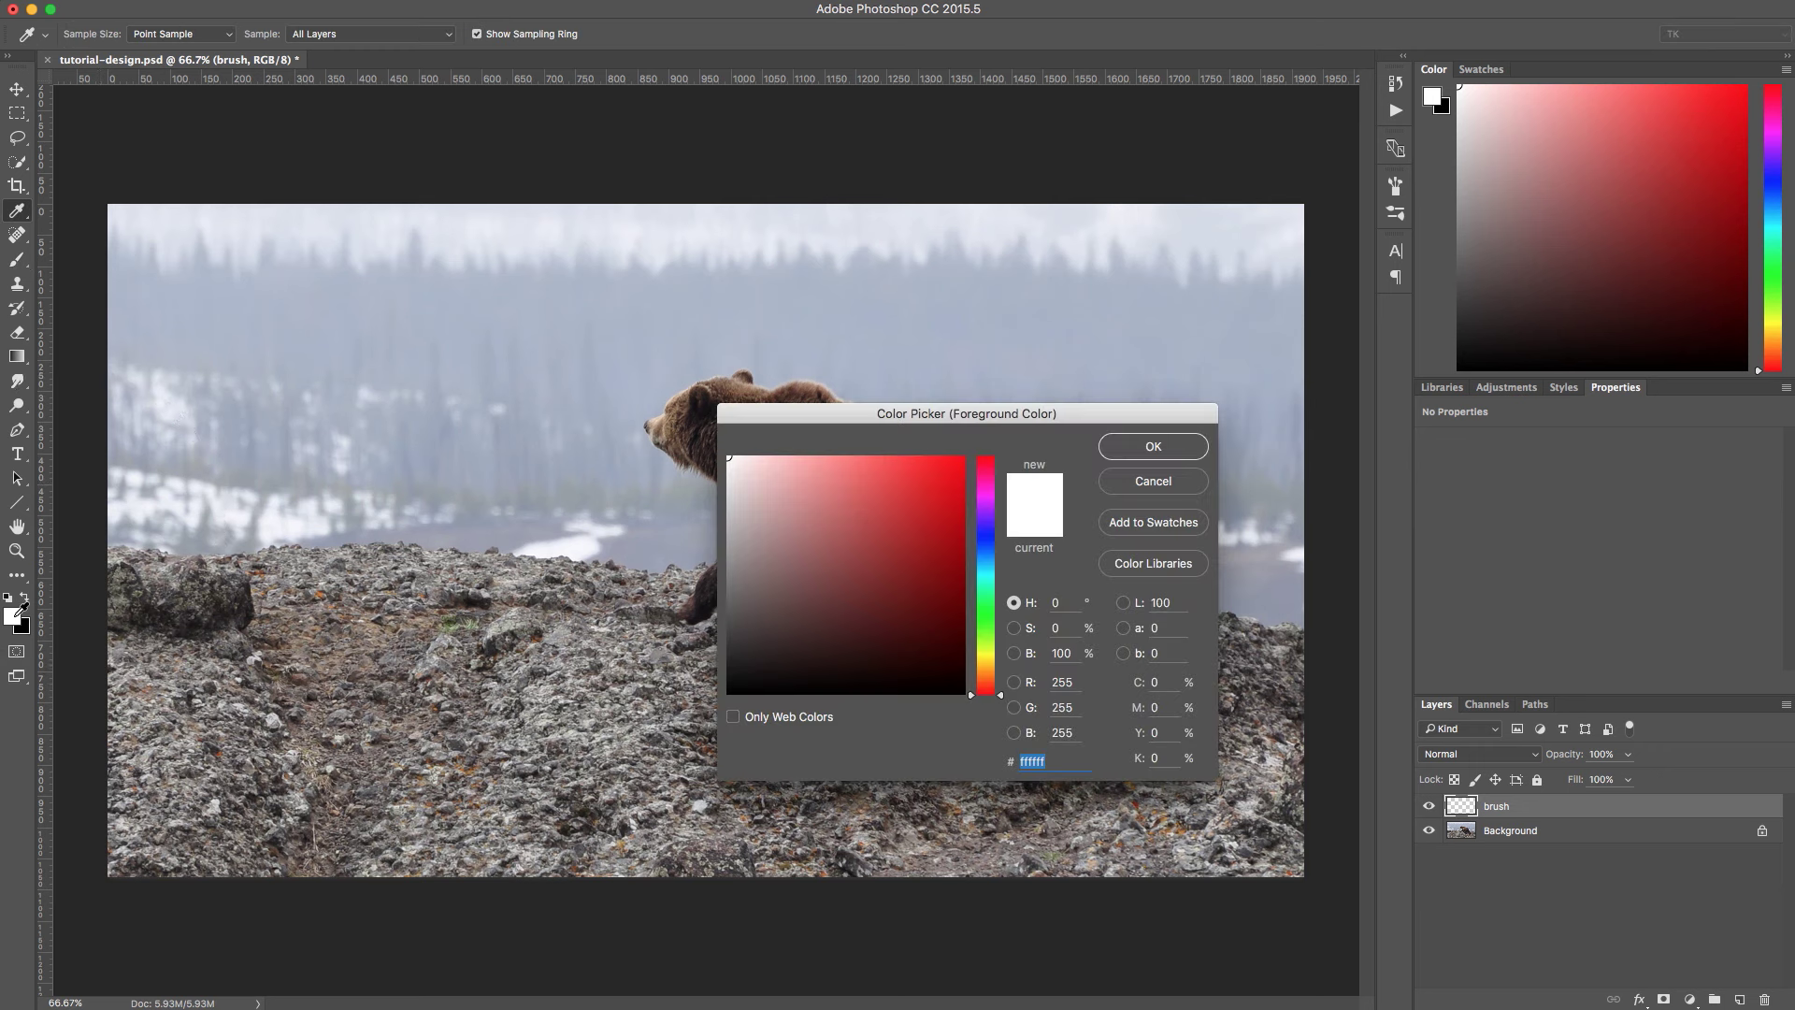
{"action": "left_click", "coordinate": [964, 457]}
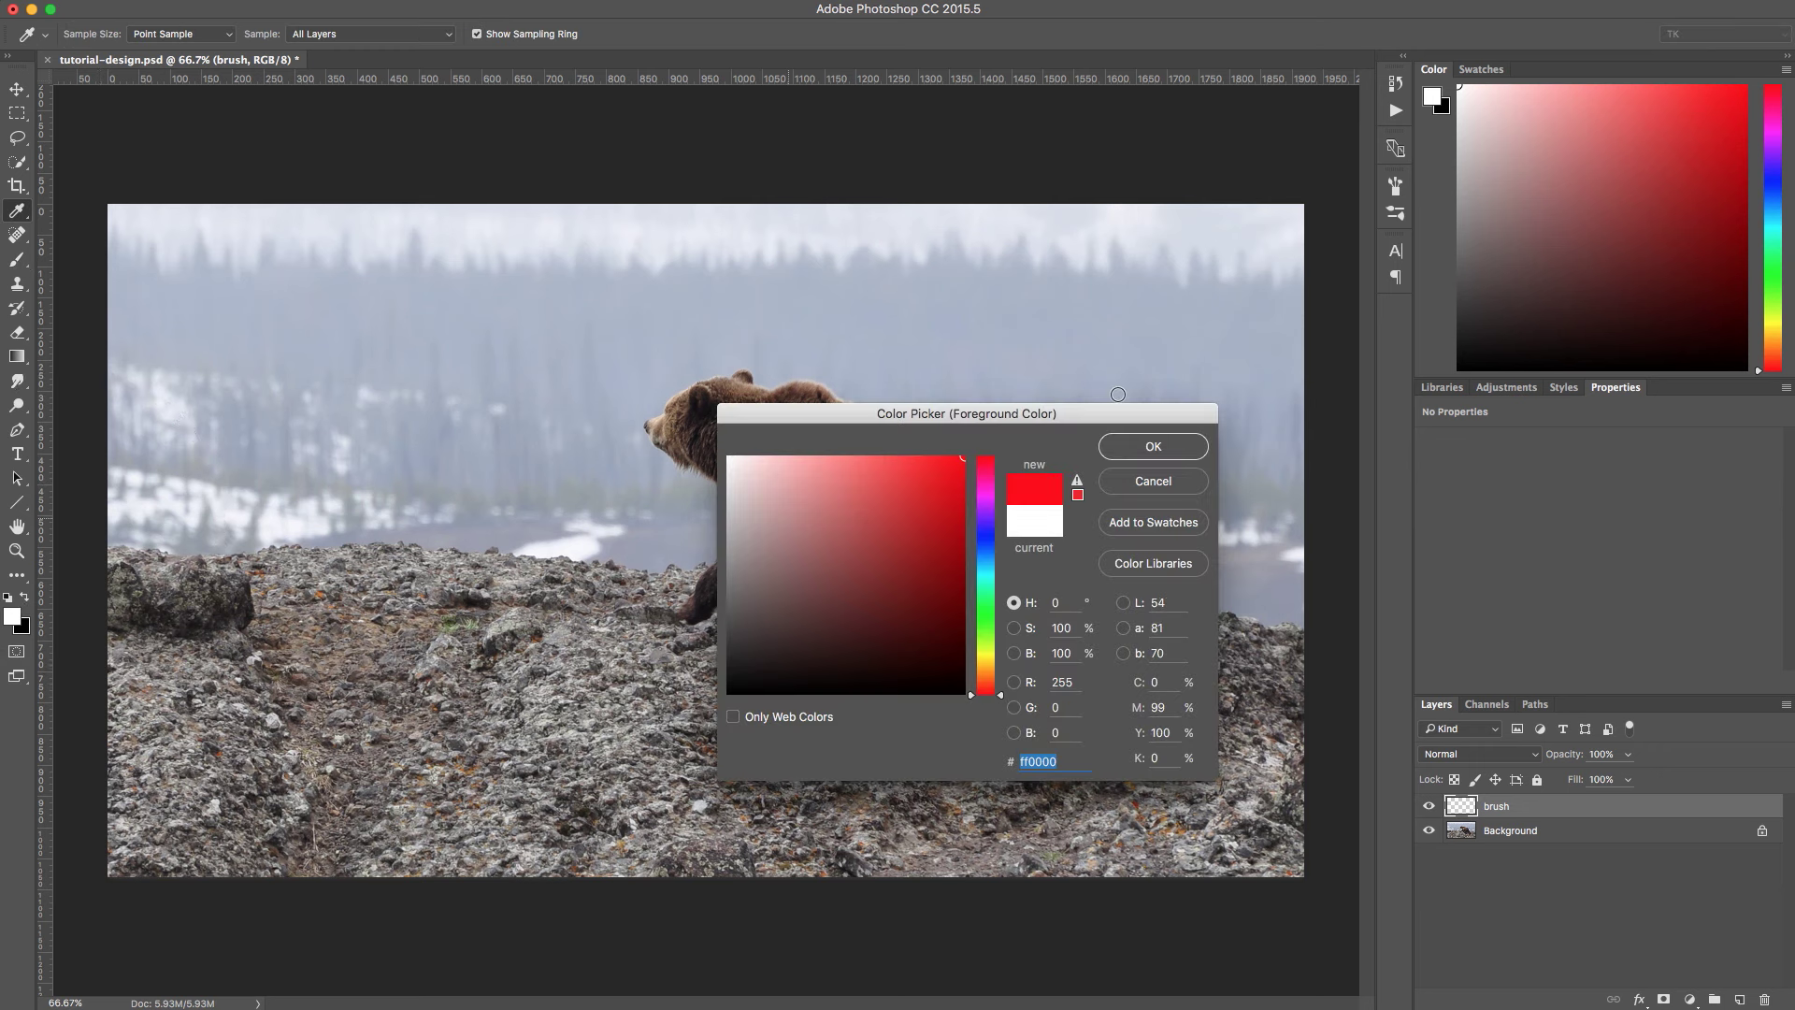
{"action": "left_click", "coordinate": [1153, 448]}
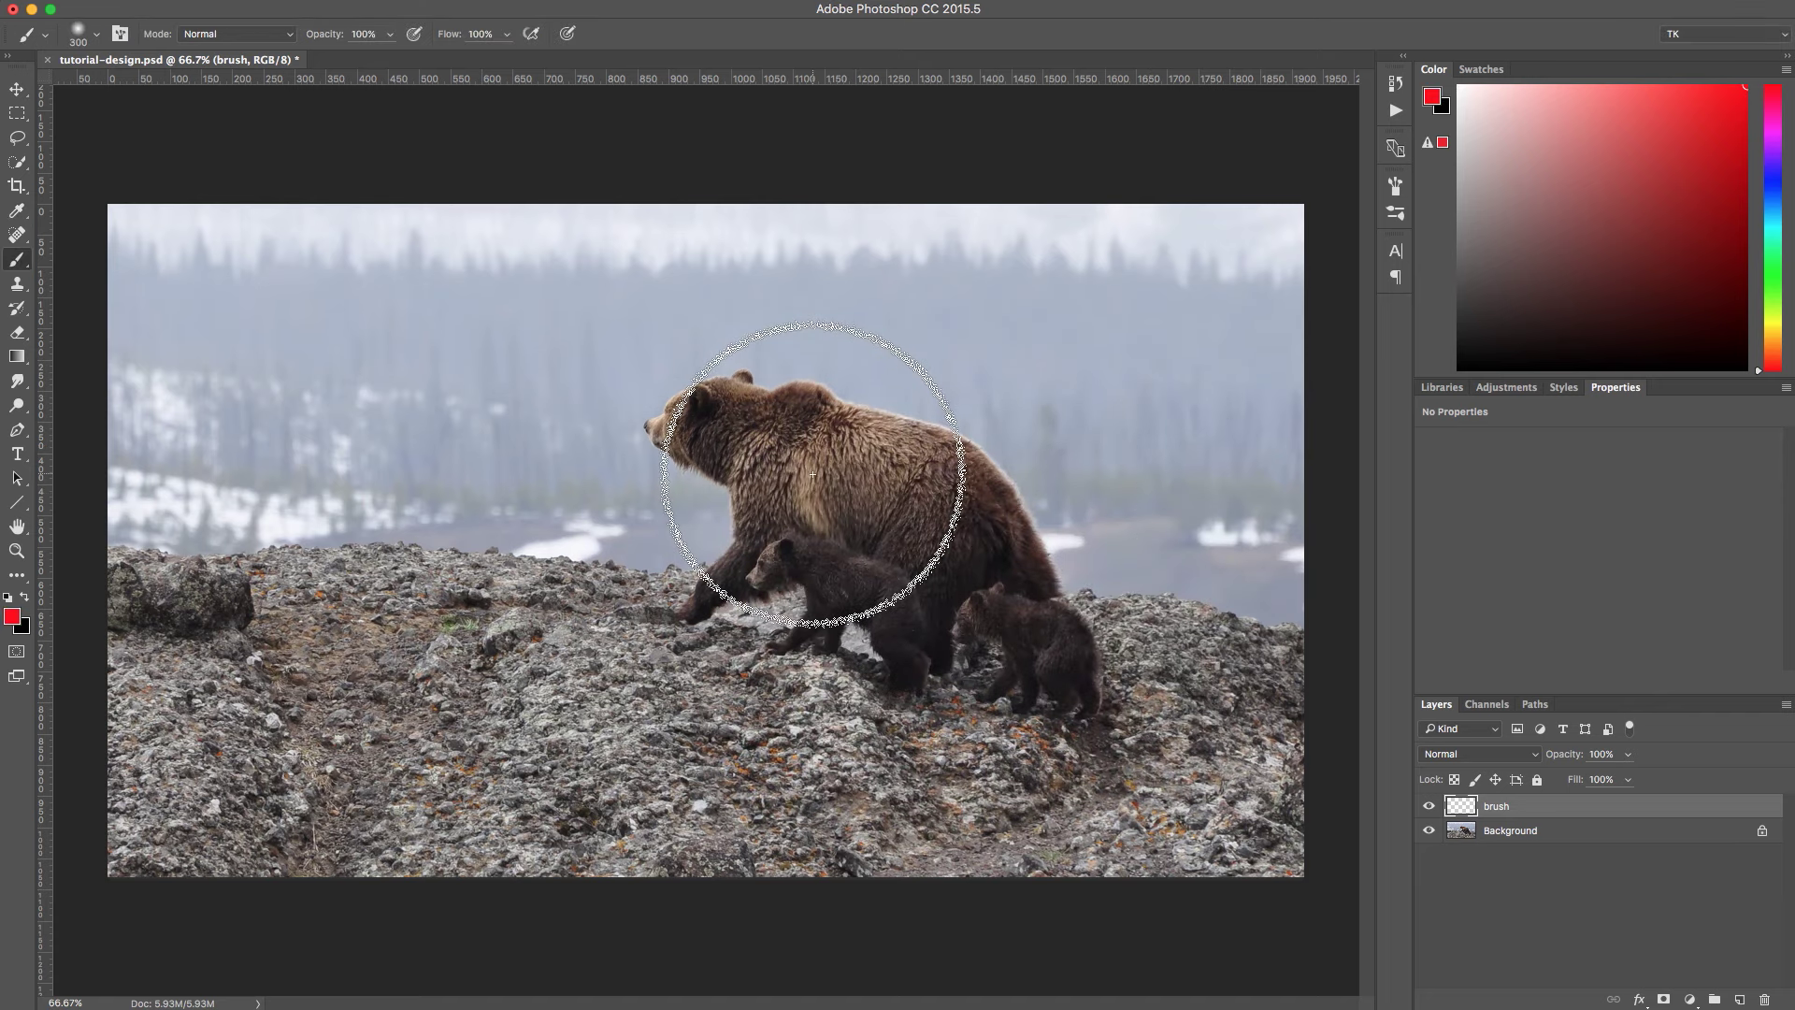
{"action": "right_click", "coordinate": [825, 474]}
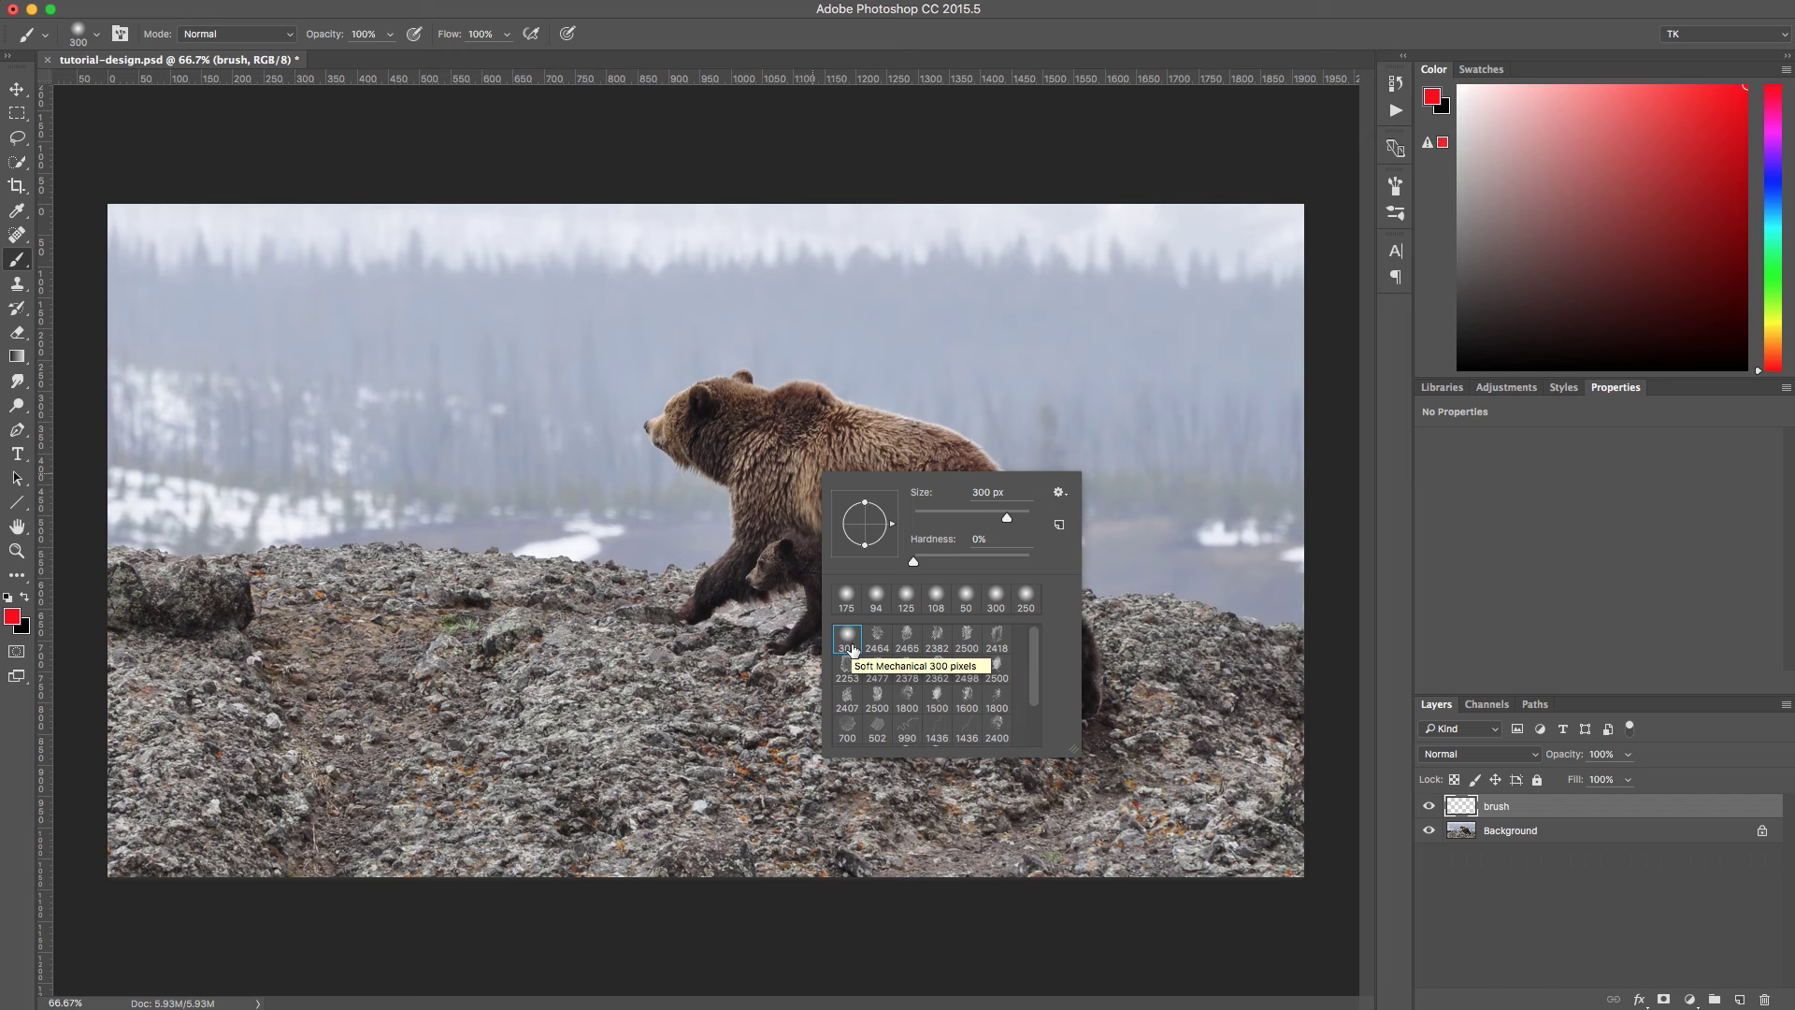
Resize the brush to 150 px and paint a solid red patch covering the bears.
{"action": "left_click_drag", "start_coordinate": [966, 525], "coordinate": [977, 524]}
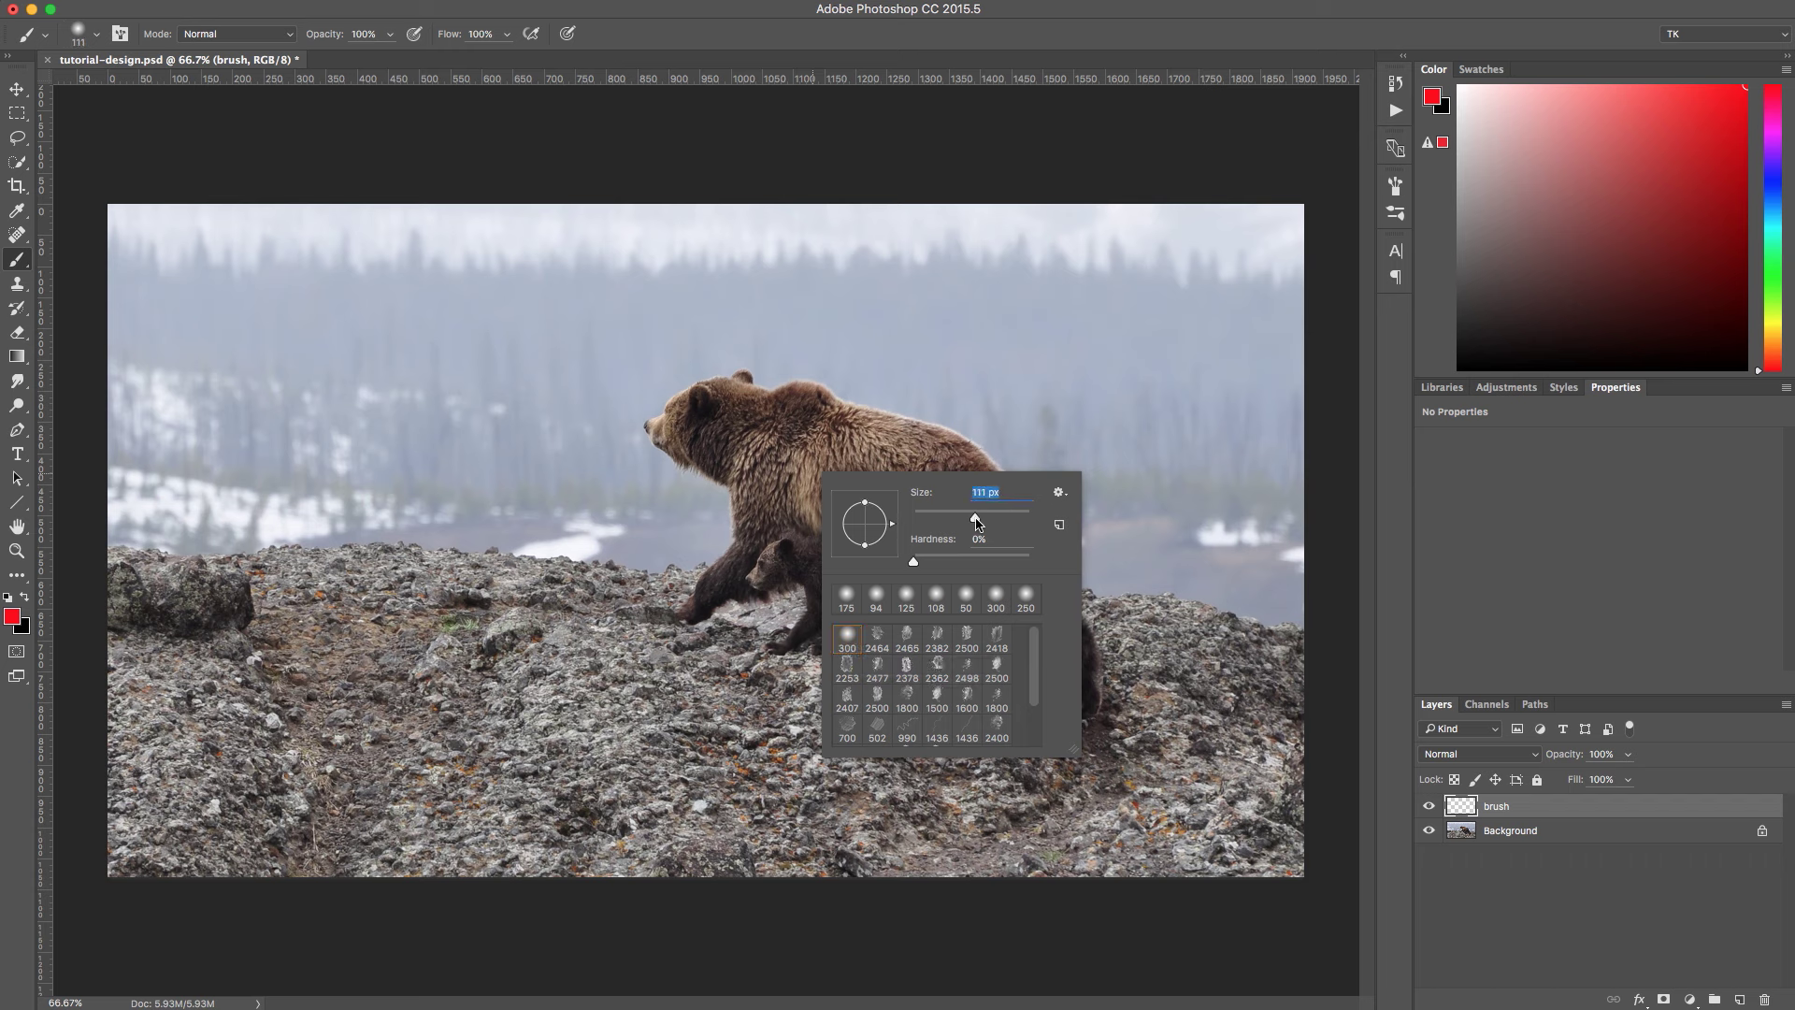
{"action": "left_click", "coordinate": [793, 464]}
{"action": "key", "text": "bracketright"}
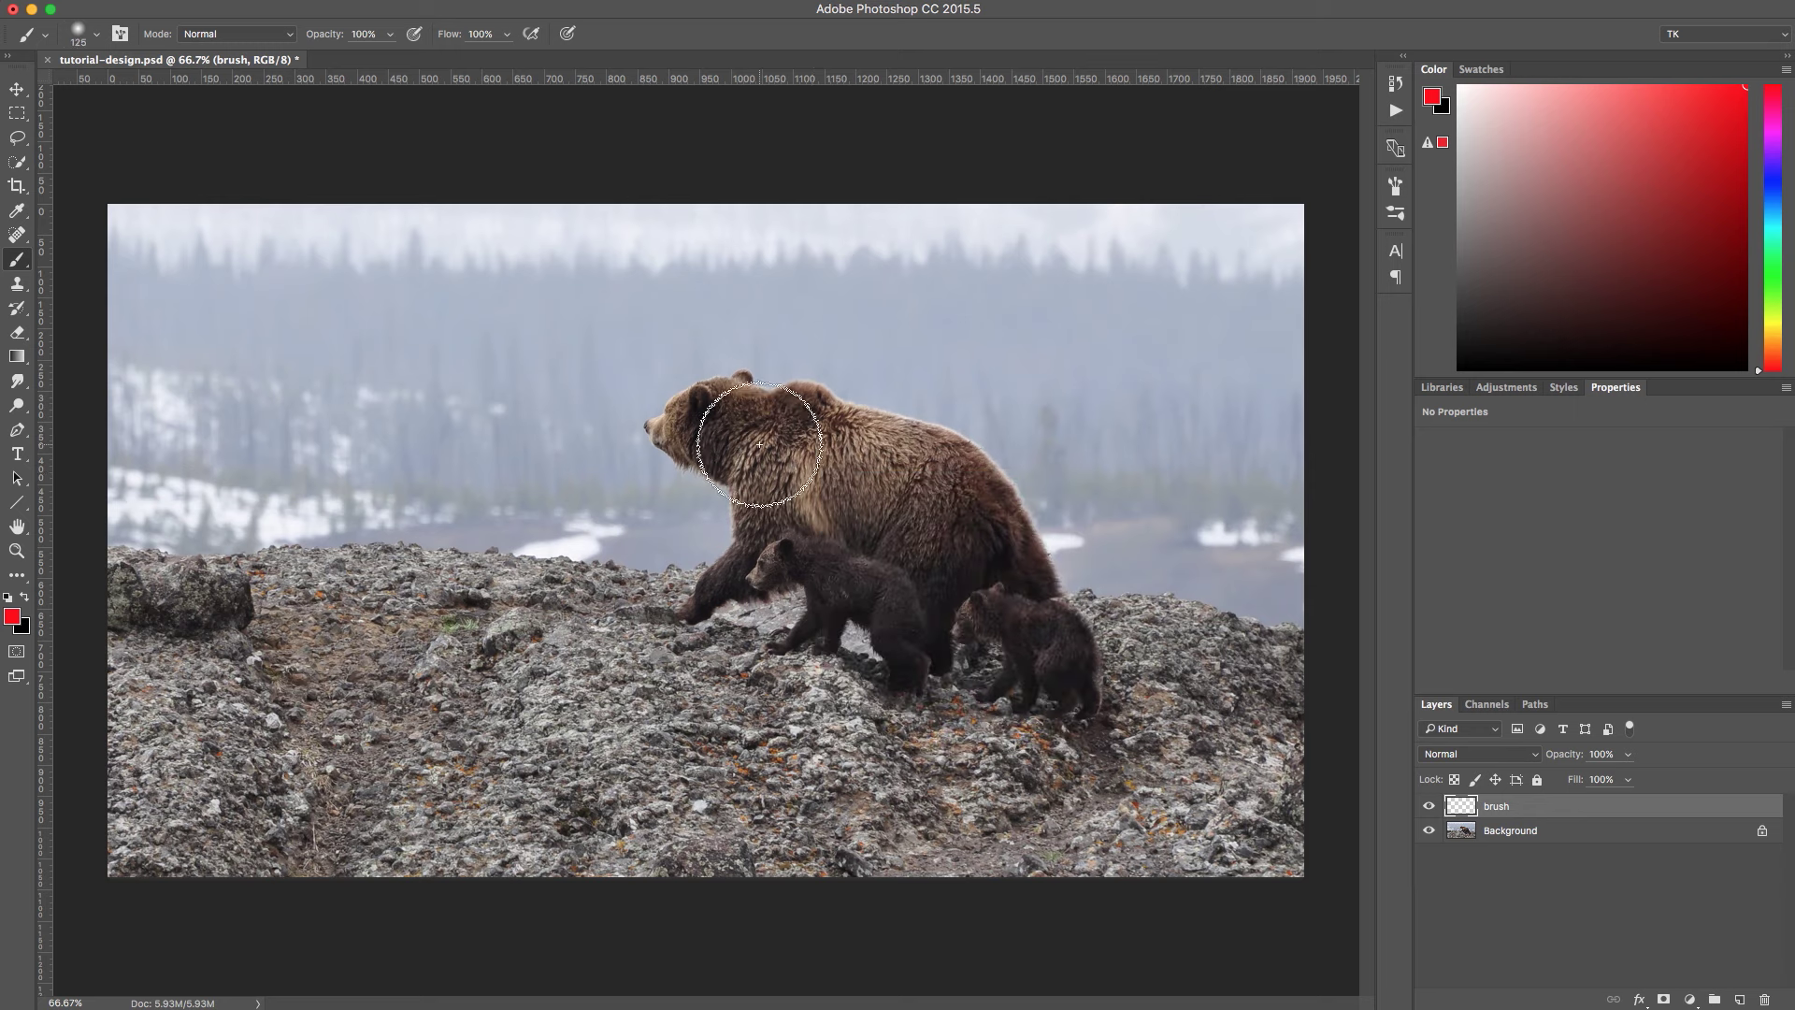
{"action": "key", "text": "bracketright"}
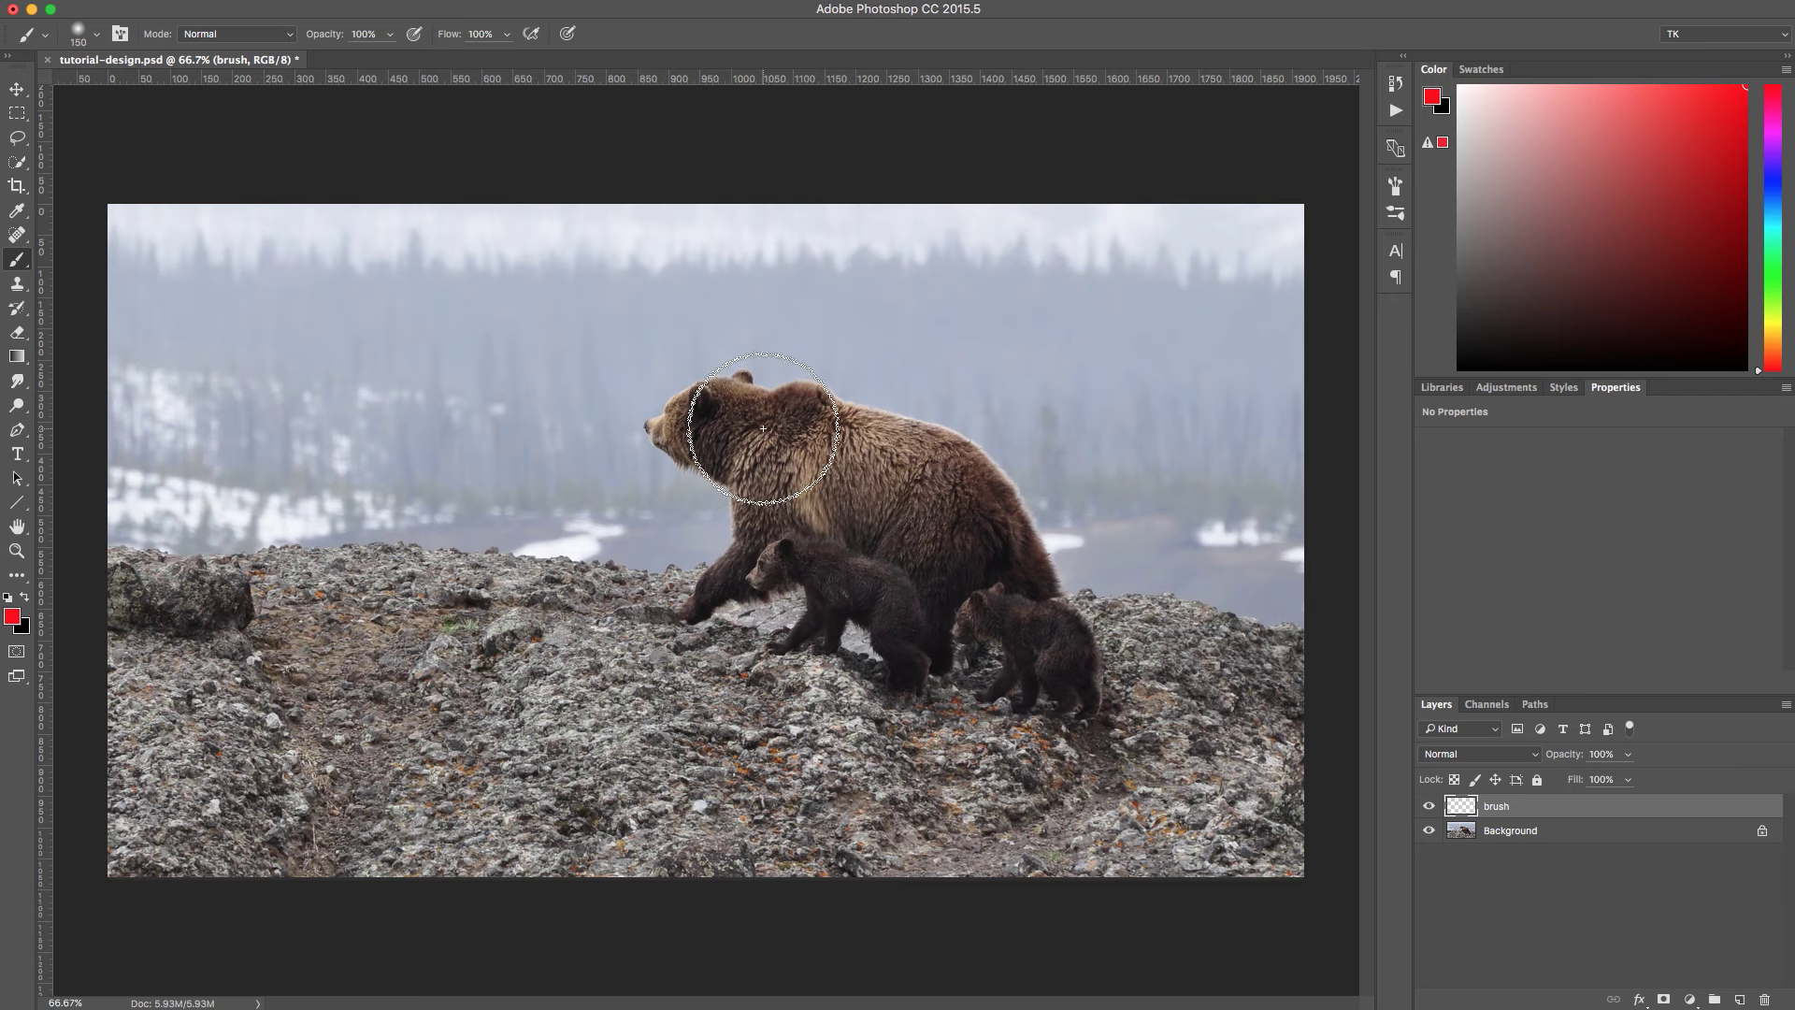
{"action": "mouse_move", "coordinate": [763, 428]}
{"action": "left_mouse_down"}
{"action": "mouse_move", "coordinate": [654, 421]}
{"action": "mouse_move", "coordinate": [743, 519]}
{"action": "mouse_move", "coordinate": [695, 602]}
{"action": "mouse_move", "coordinate": [801, 580]}
{"action": "mouse_move", "coordinate": [935, 655]}
{"action": "mouse_move", "coordinate": [1010, 623]}
{"action": "mouse_move", "coordinate": [1047, 677]}
{"action": "mouse_move", "coordinate": [1075, 599]}
{"action": "mouse_move", "coordinate": [977, 463]}
{"action": "mouse_move", "coordinate": [720, 388]}
{"action": "mouse_move", "coordinate": [935, 542]}
{"action": "mouse_move", "coordinate": [878, 559]}
{"action": "mouse_move", "coordinate": [962, 520]}
{"action": "mouse_move", "coordinate": [801, 473]}
{"action": "mouse_move", "coordinate": [904, 583]}
{"action": "left_mouse_up"}
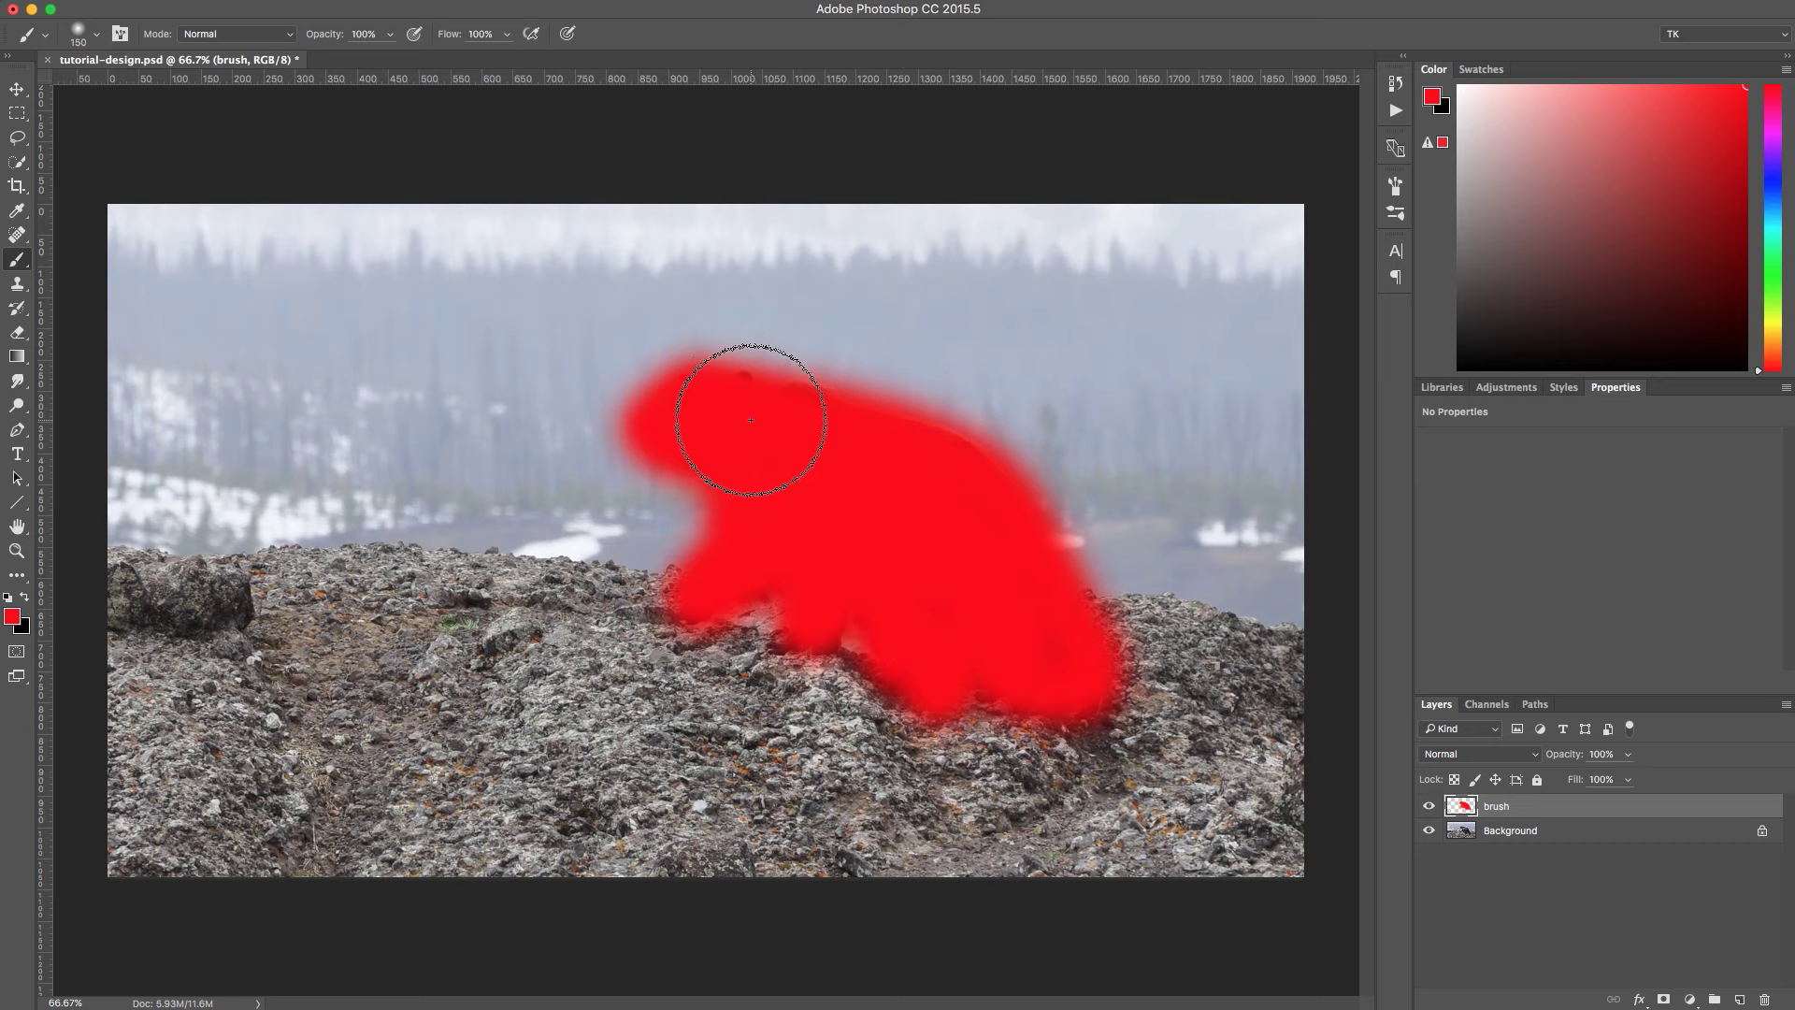
{"action": "mouse_move", "coordinate": [786, 417]}
{"action": "left_mouse_down"}
{"action": "mouse_move", "coordinate": [942, 468]}
{"action": "mouse_move", "coordinate": [1034, 573]}
{"action": "mouse_move", "coordinate": [833, 409]}
{"action": "mouse_move", "coordinate": [661, 430]}
{"action": "mouse_move", "coordinate": [682, 581]}
{"action": "mouse_move", "coordinate": [1073, 680]}
{"action": "left_mouse_up"}
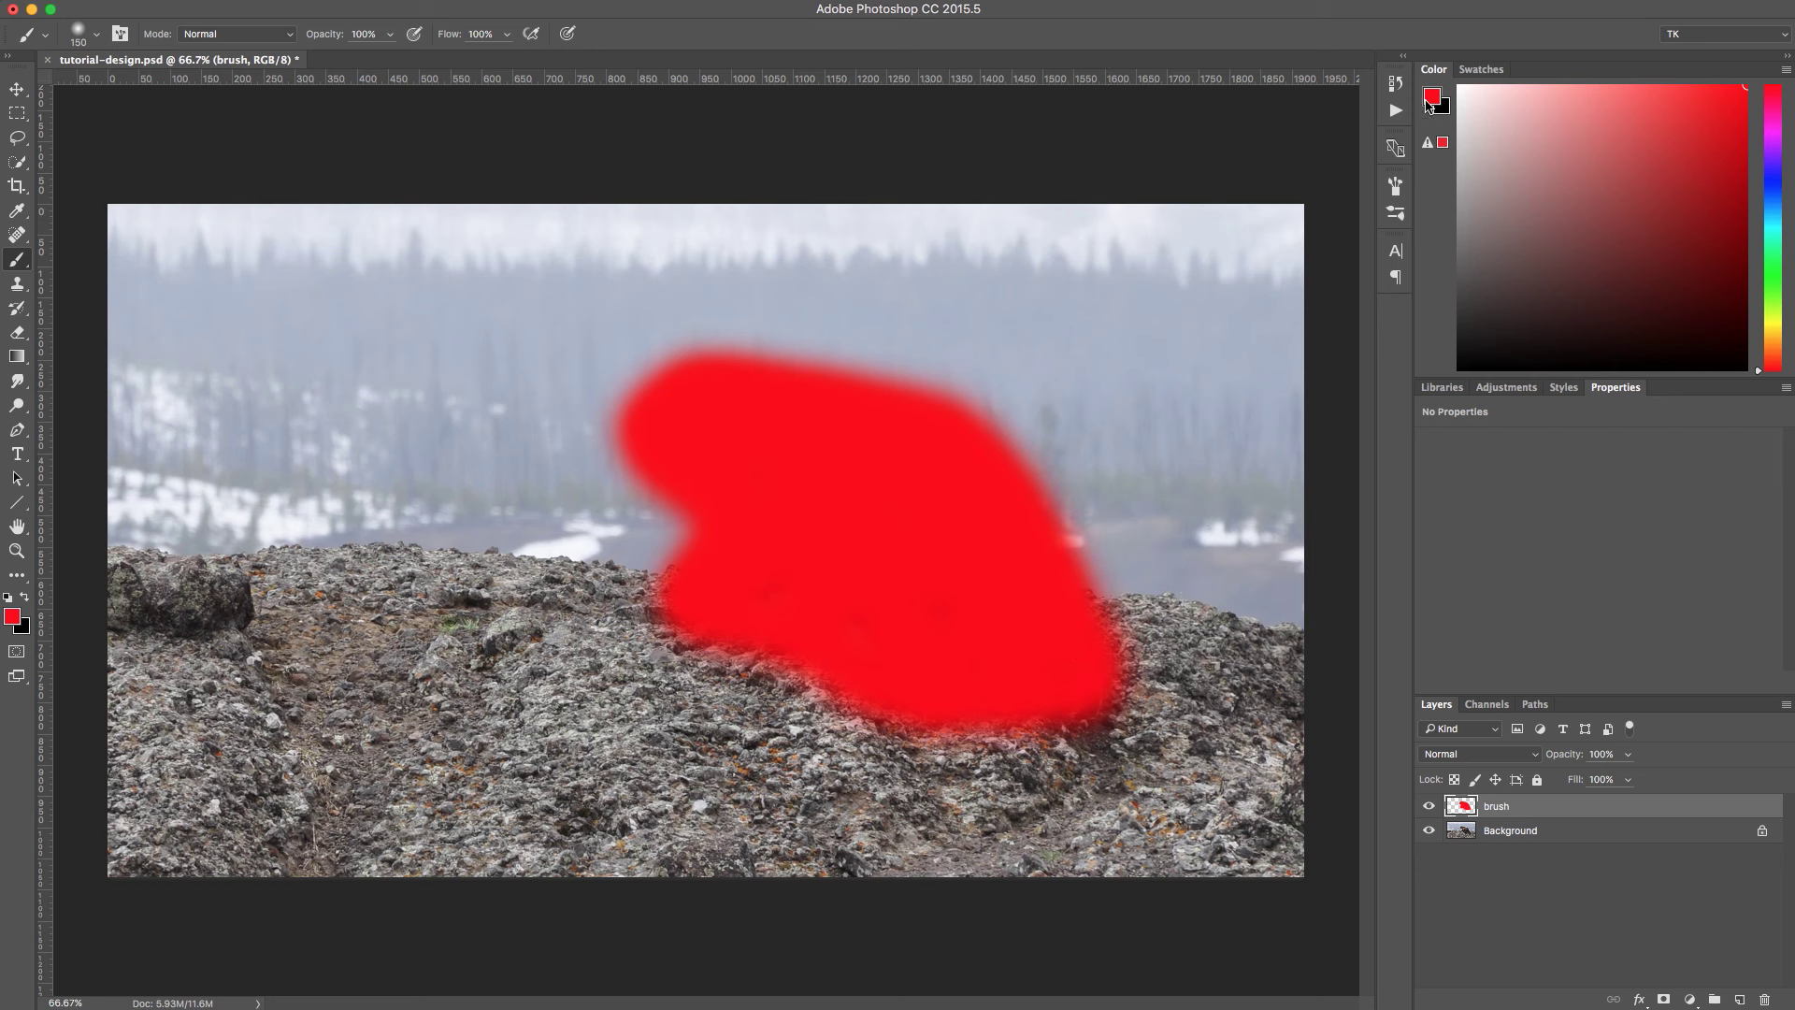
Run the Watercolor action from the Watercolor set on the bear photo.
{"action": "left_click", "coordinate": [1395, 112]}
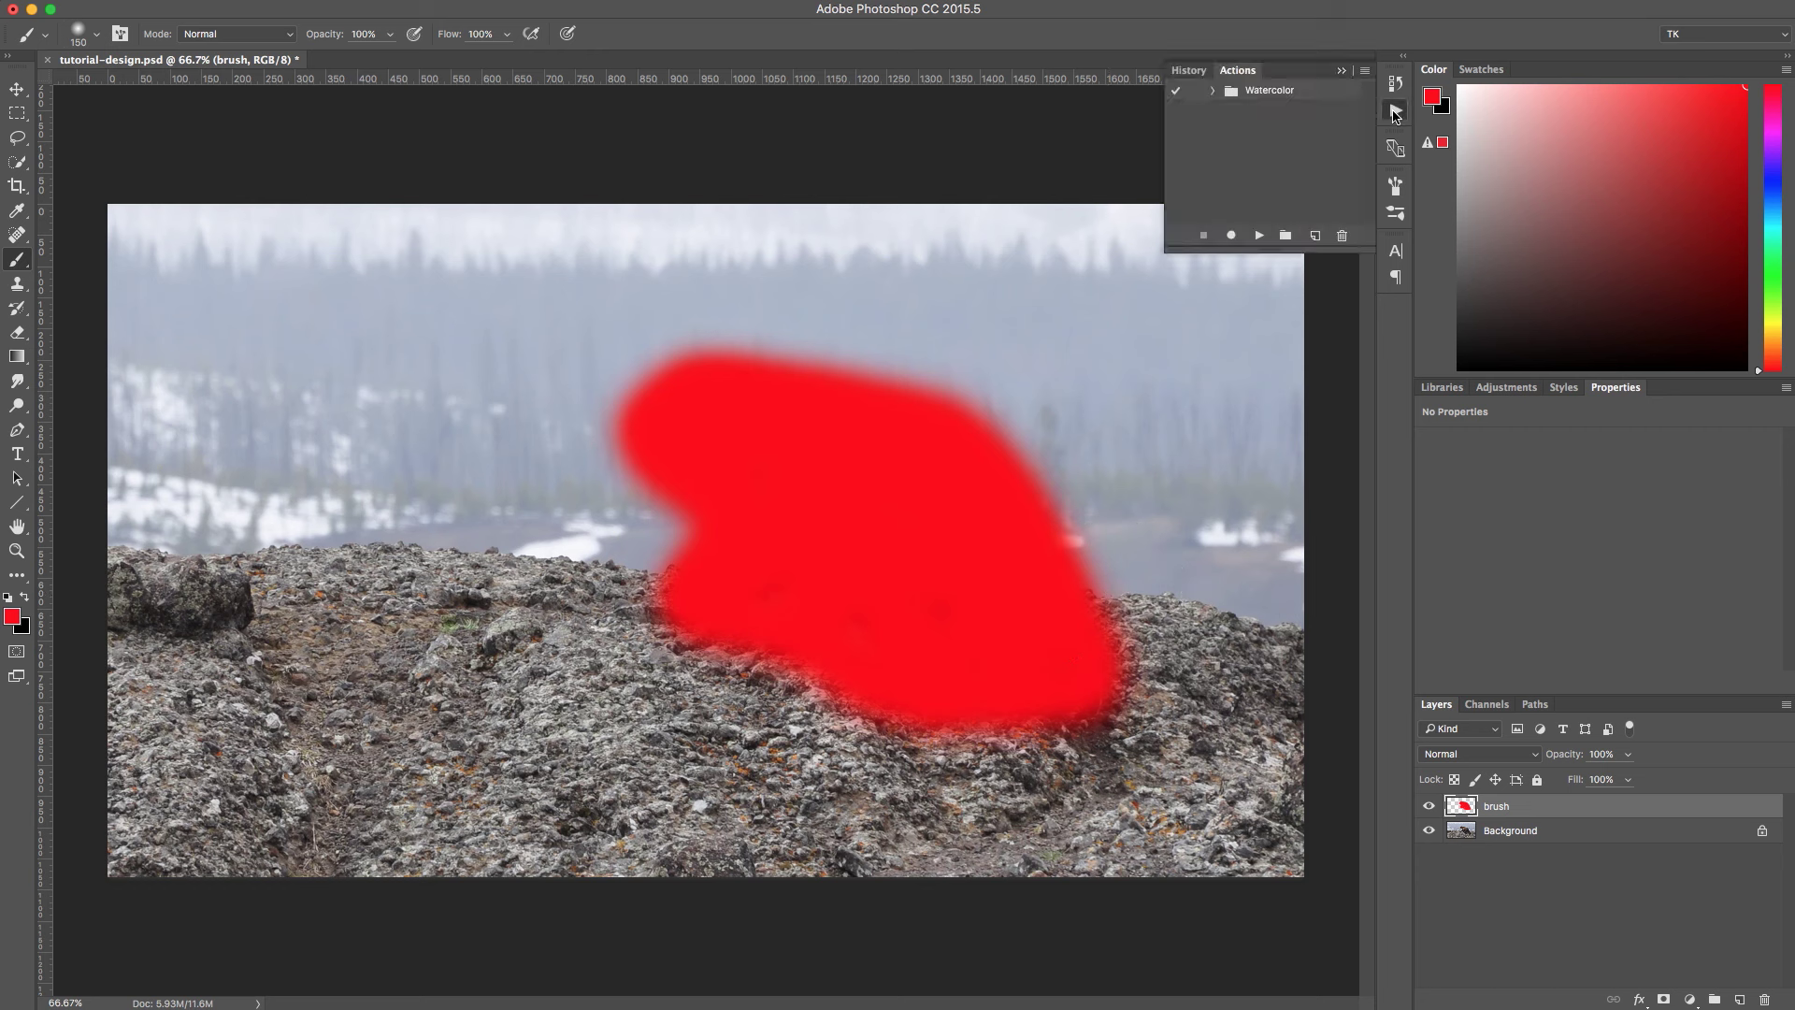
{"action": "left_click", "coordinate": [1214, 90]}
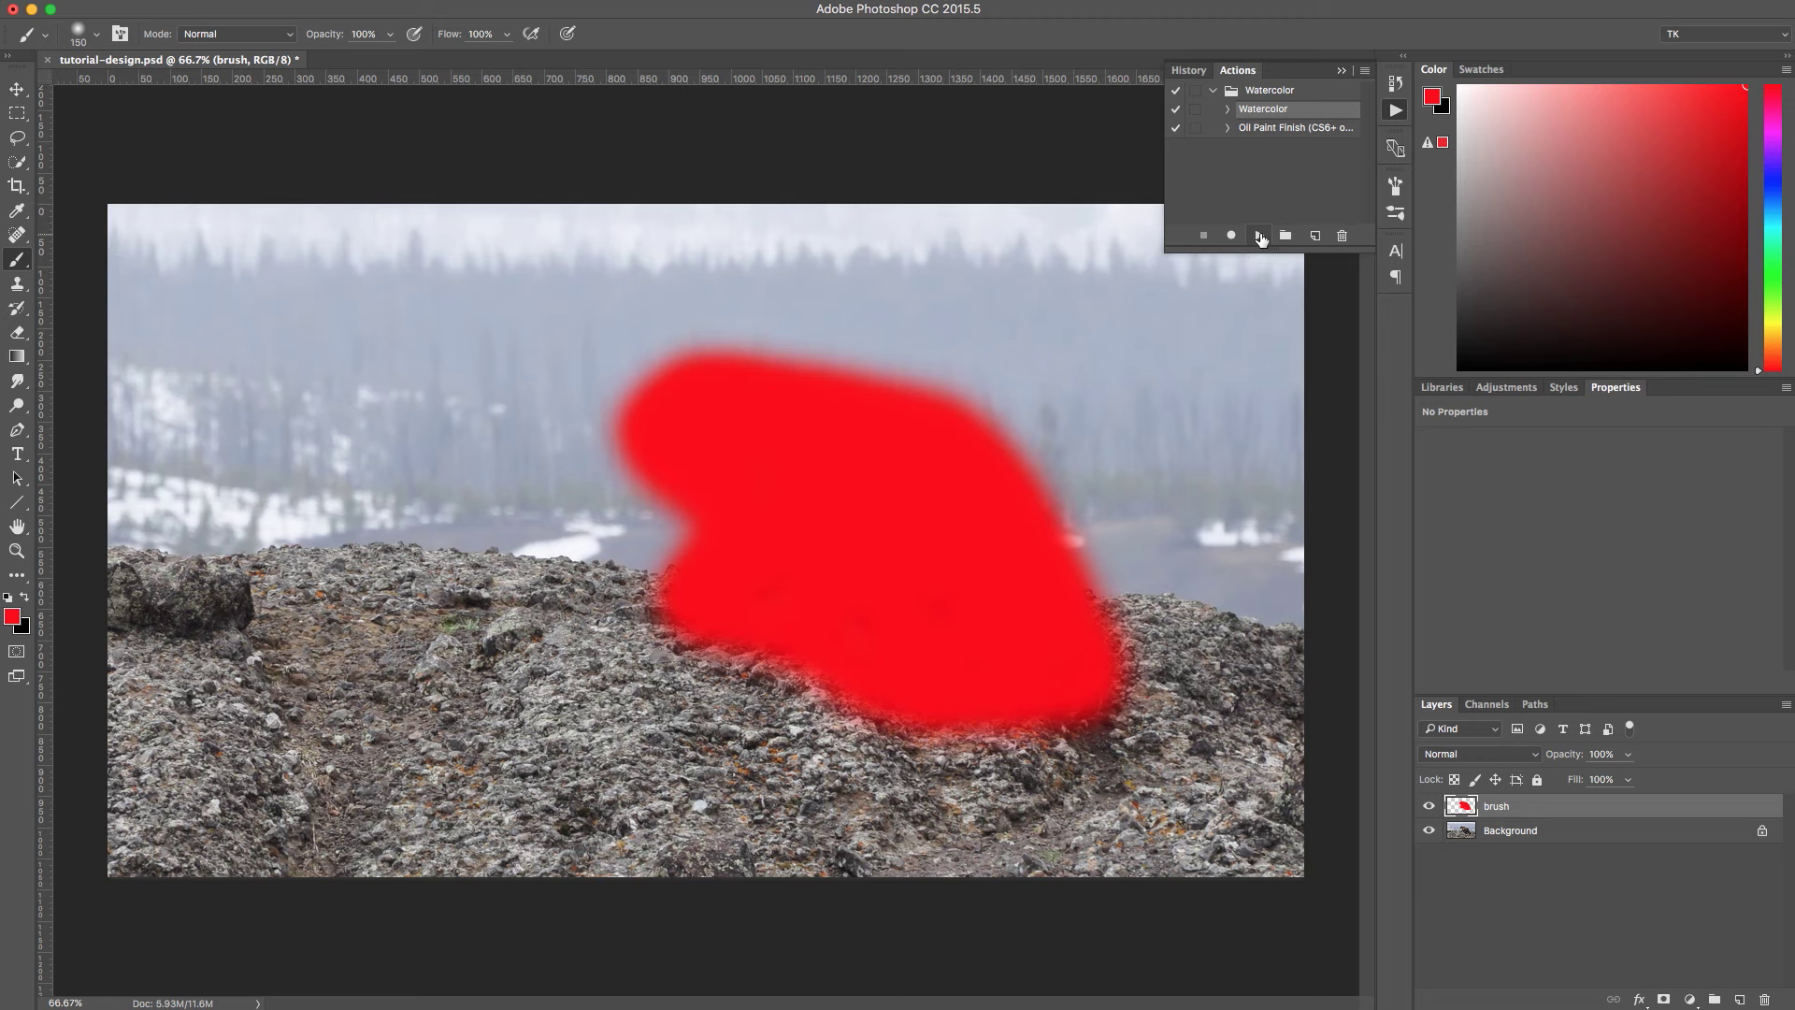
{"action": "left_click", "coordinate": [1260, 237]}
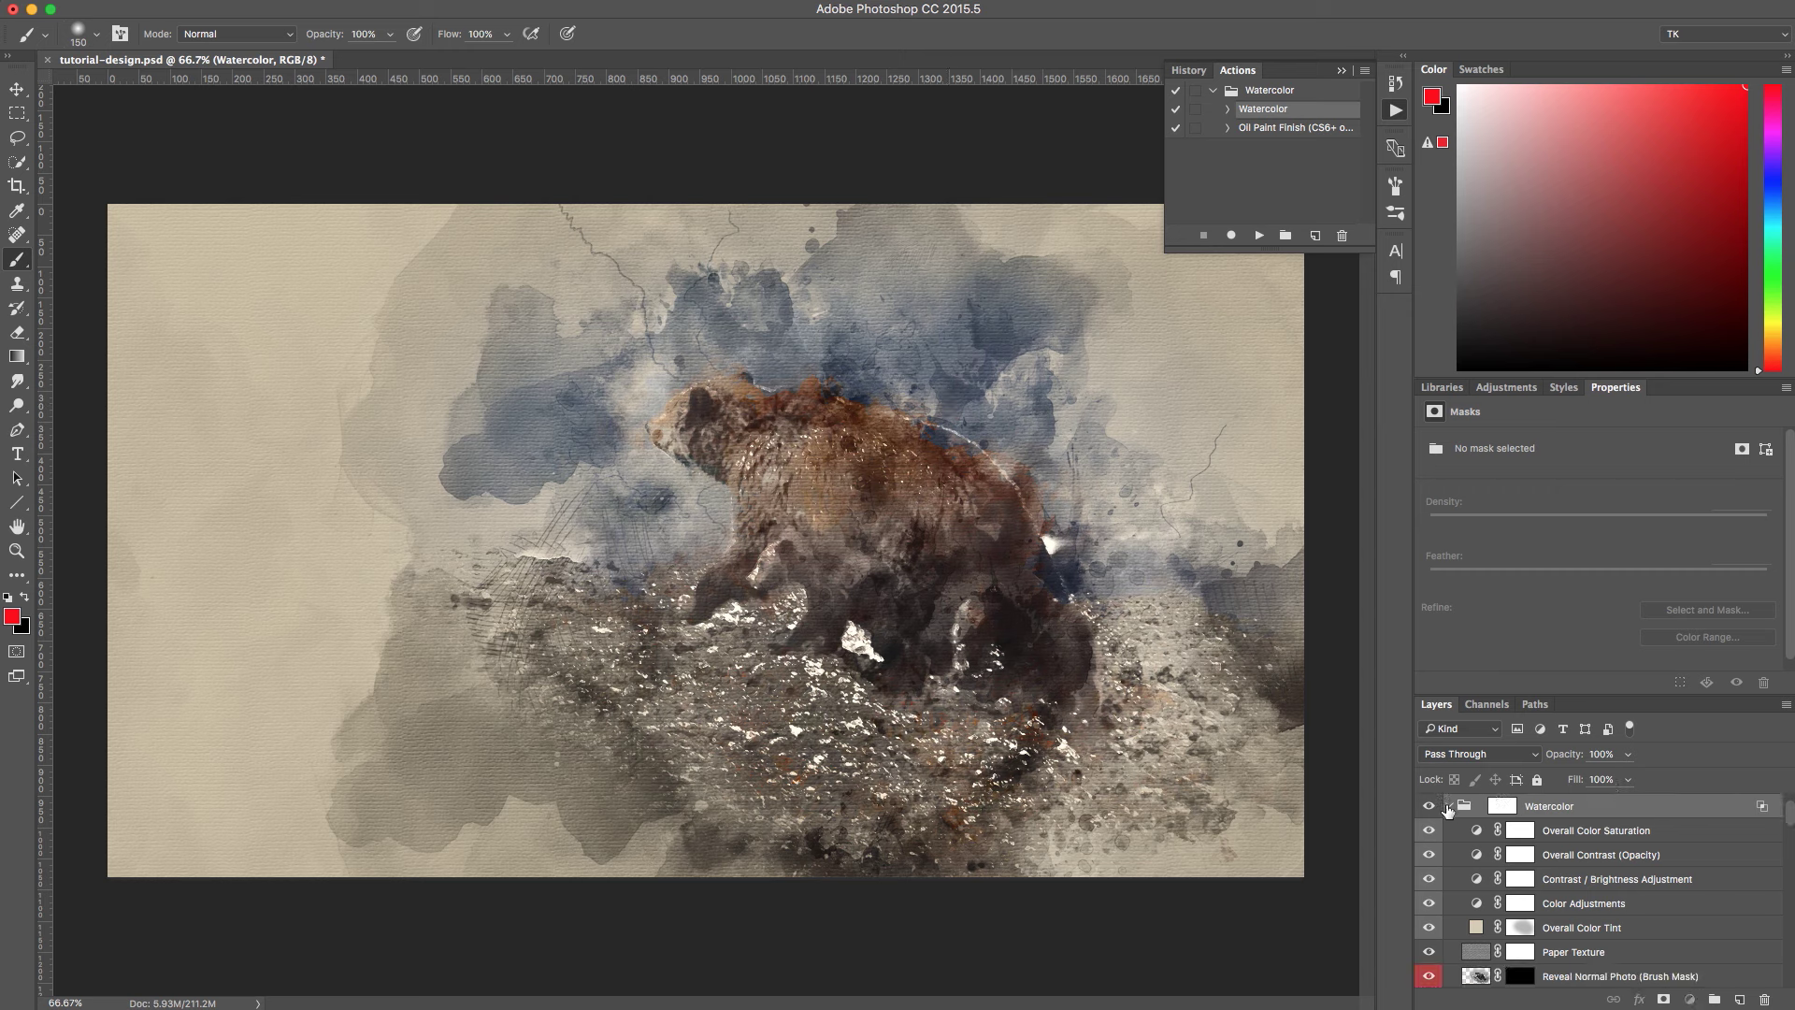
Toggle the Watercolor group to compare, undo its deletion, and make white the foreground colour.
{"action": "left_click", "coordinate": [1450, 830]}
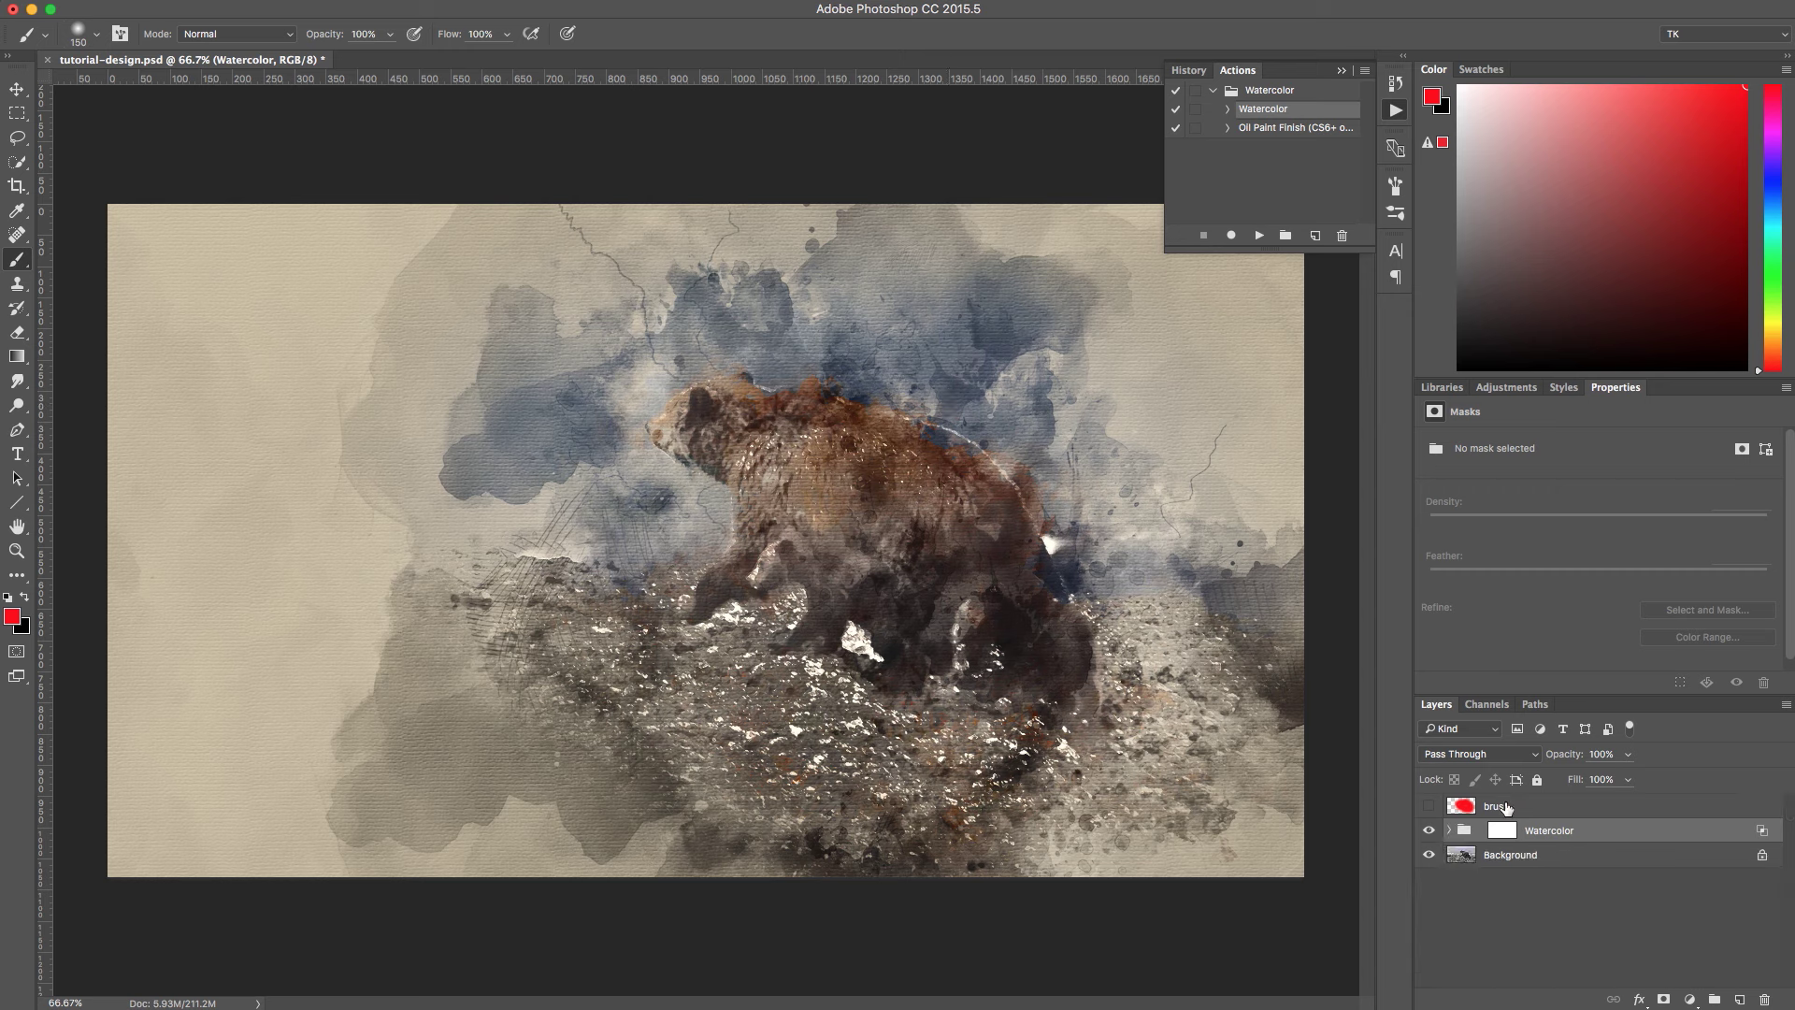
{"action": "left_click", "coordinate": [1506, 806]}
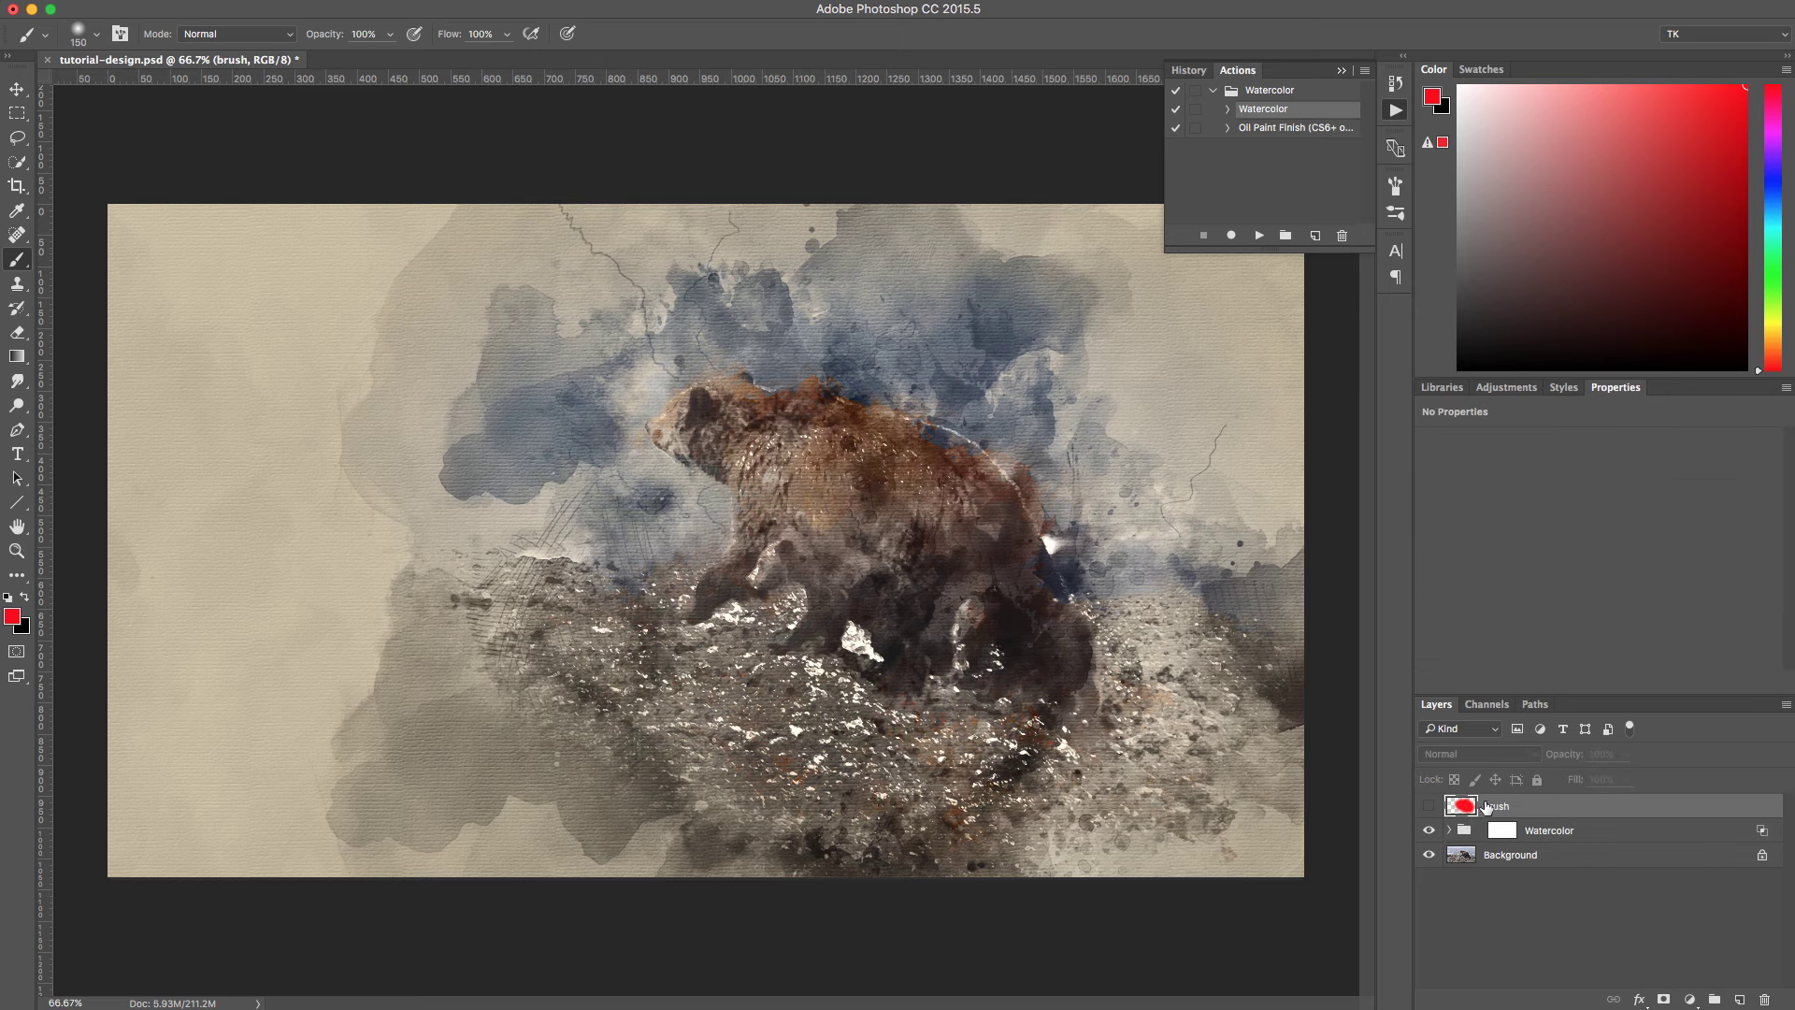
{"action": "left_click", "coordinate": [1428, 831]}
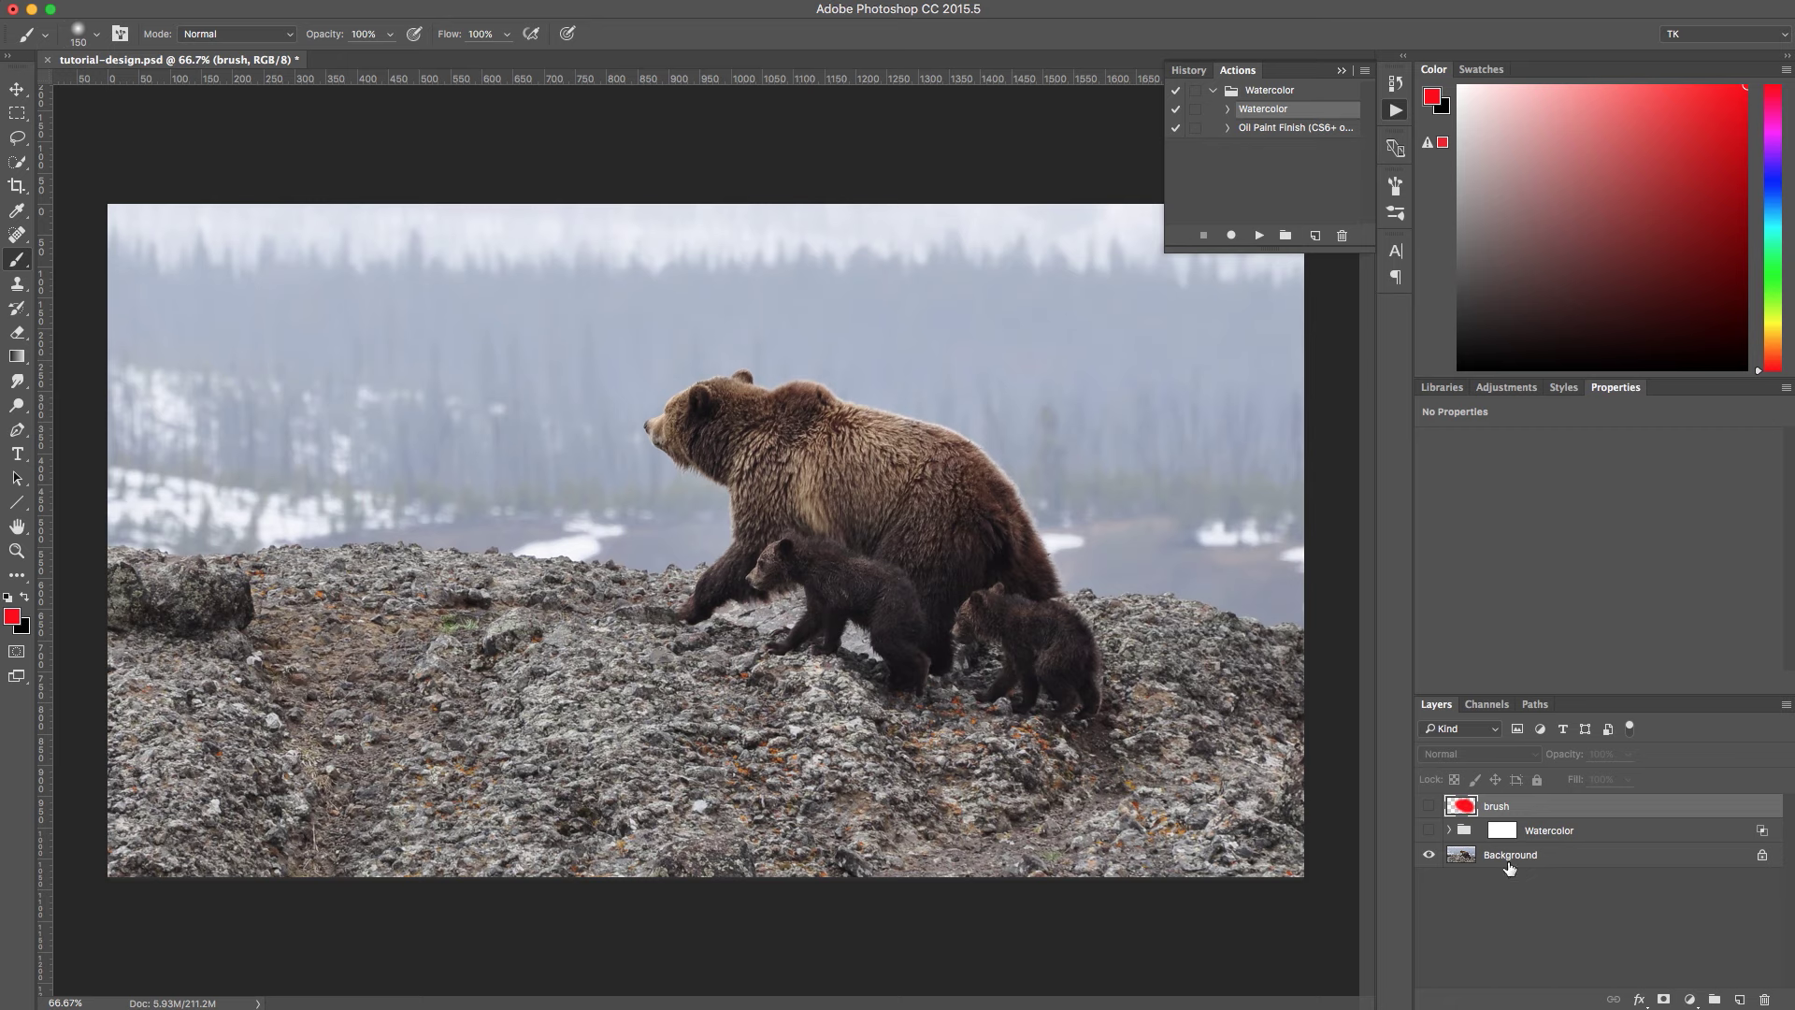
{"action": "left_click", "coordinate": [1428, 832]}
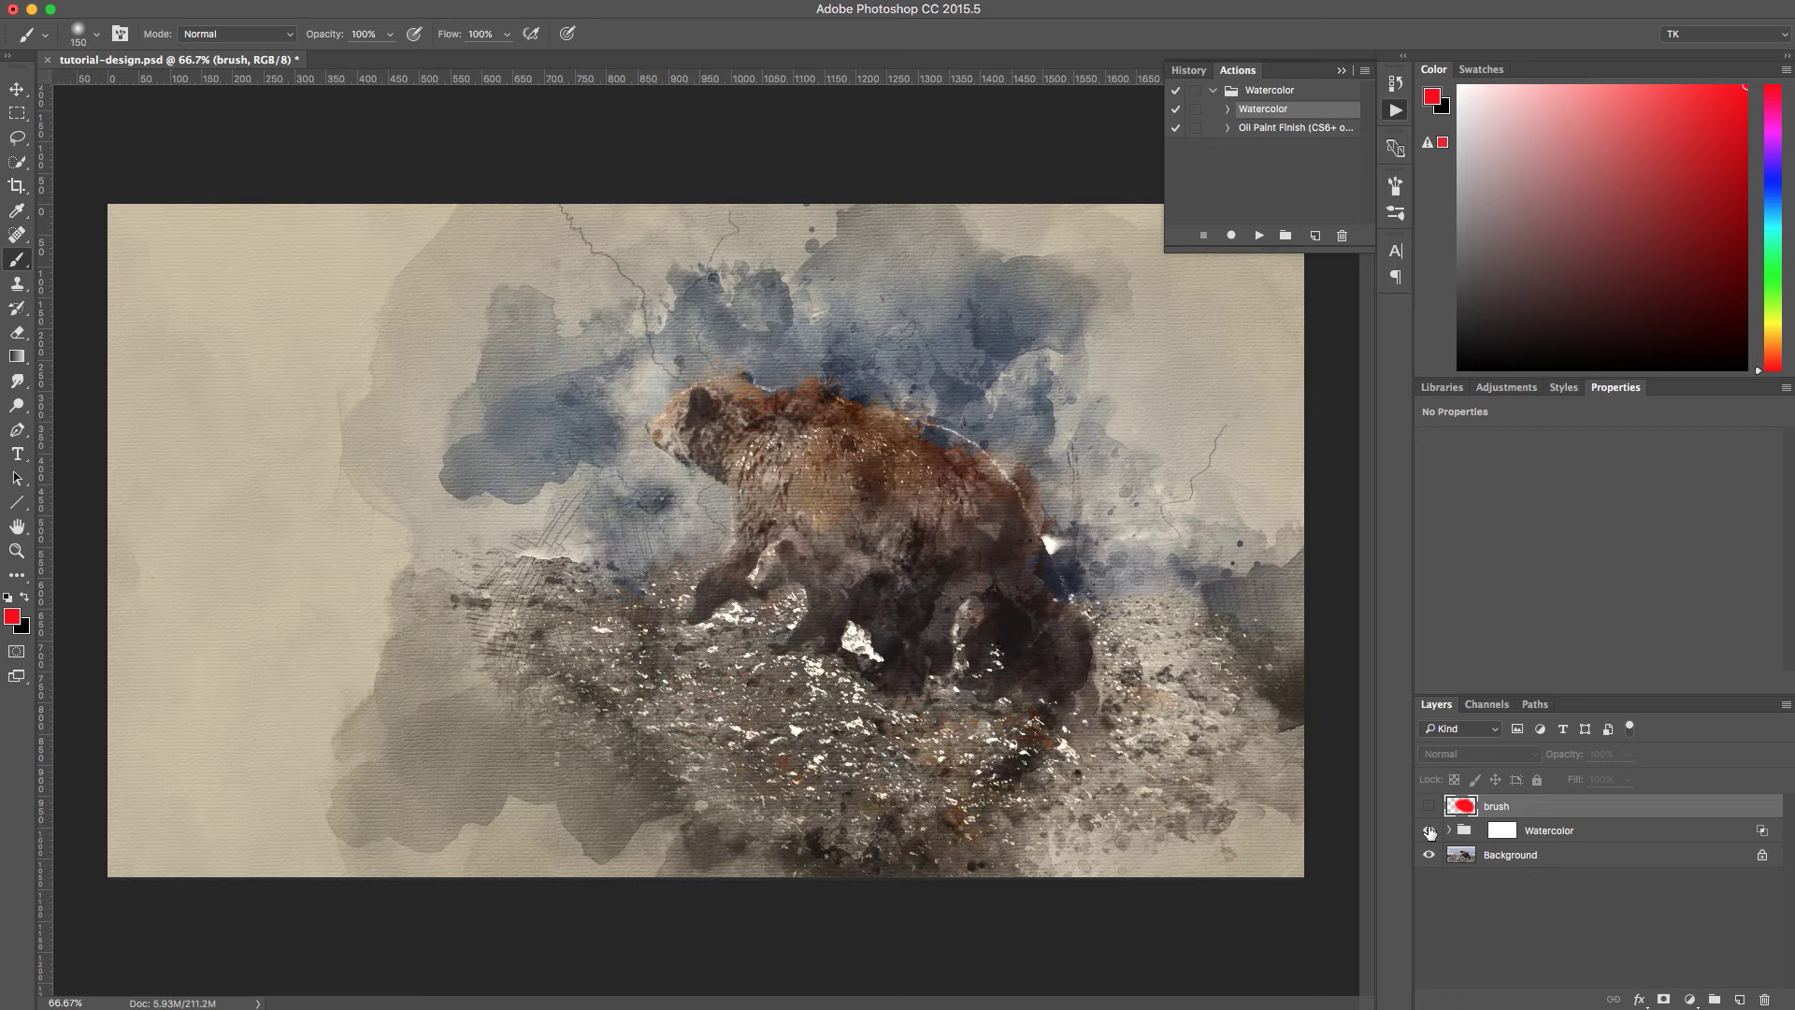
{"action": "left_click", "coordinate": [1517, 833]}
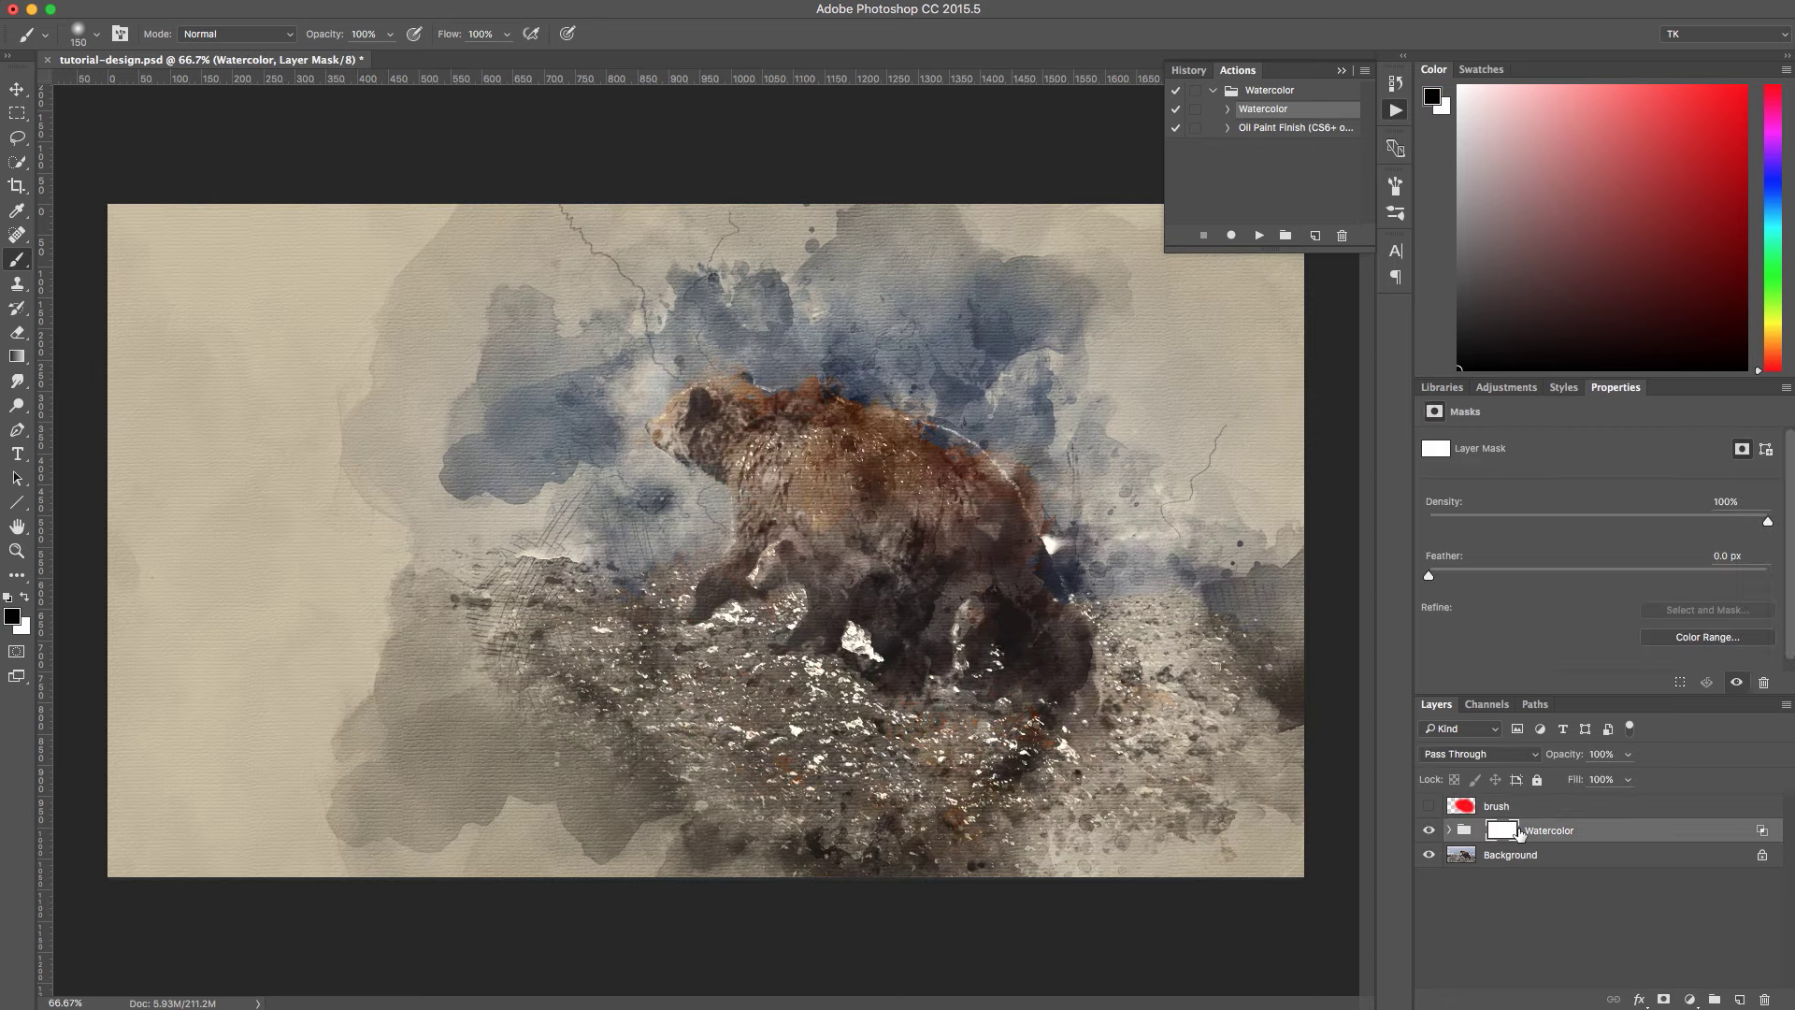
{"action": "key", "text": "Delete"}
{"action": "left_click", "coordinate": [1502, 809]}
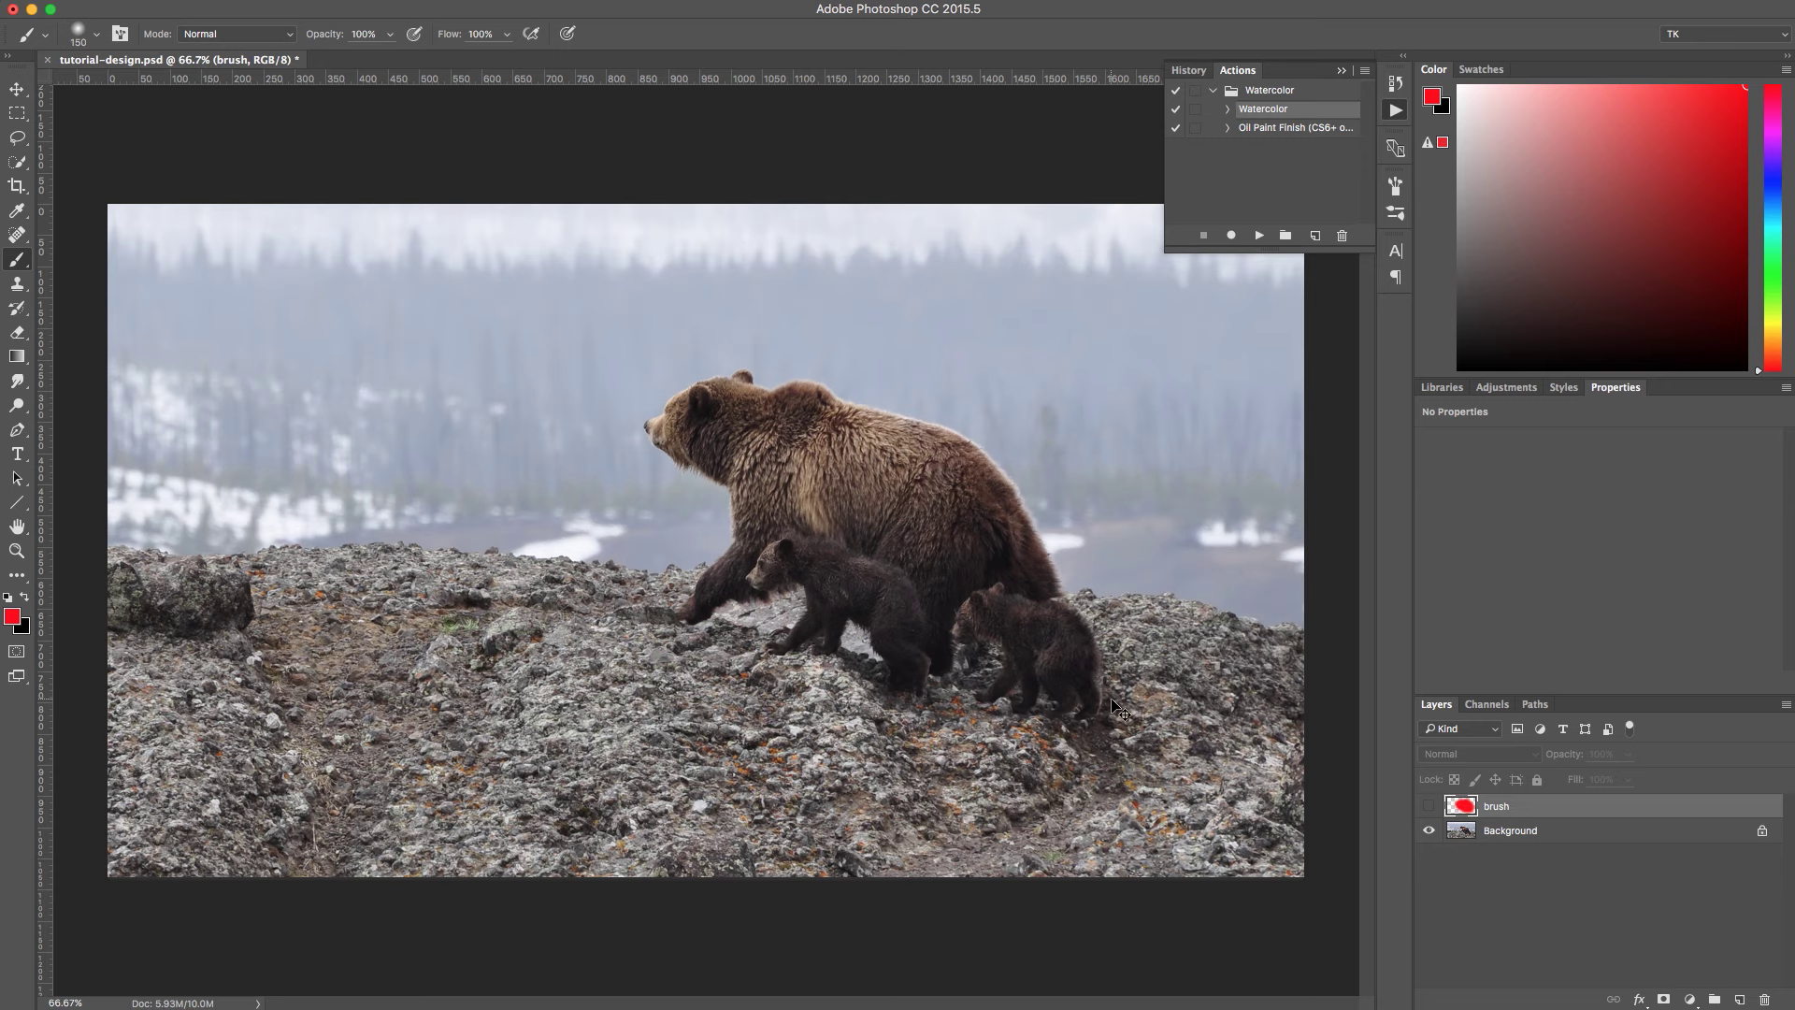
{"action": "key", "text": "super+z"}
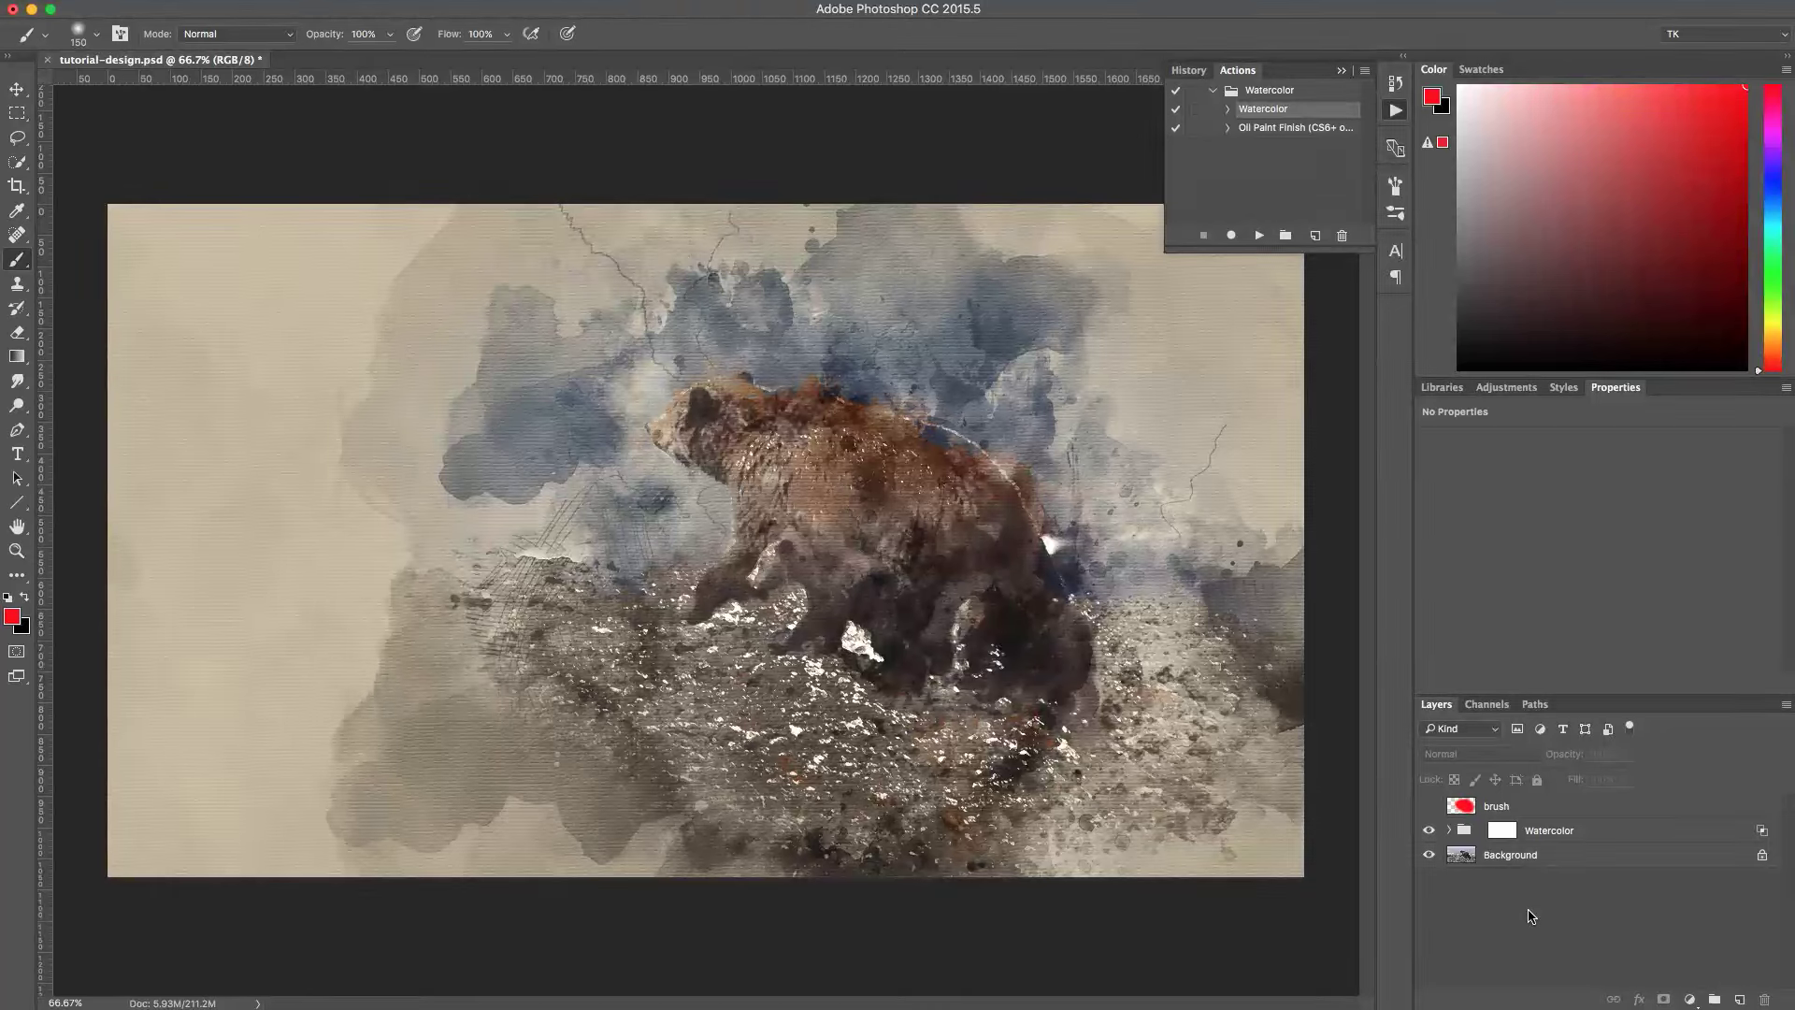
{"action": "key", "text": "d"}
{"action": "key", "text": "x"}
Expand the Watercolor group and select the Reveal Normal Photo (Brush Mask) layer.
{"action": "left_click", "coordinate": [1449, 831]}
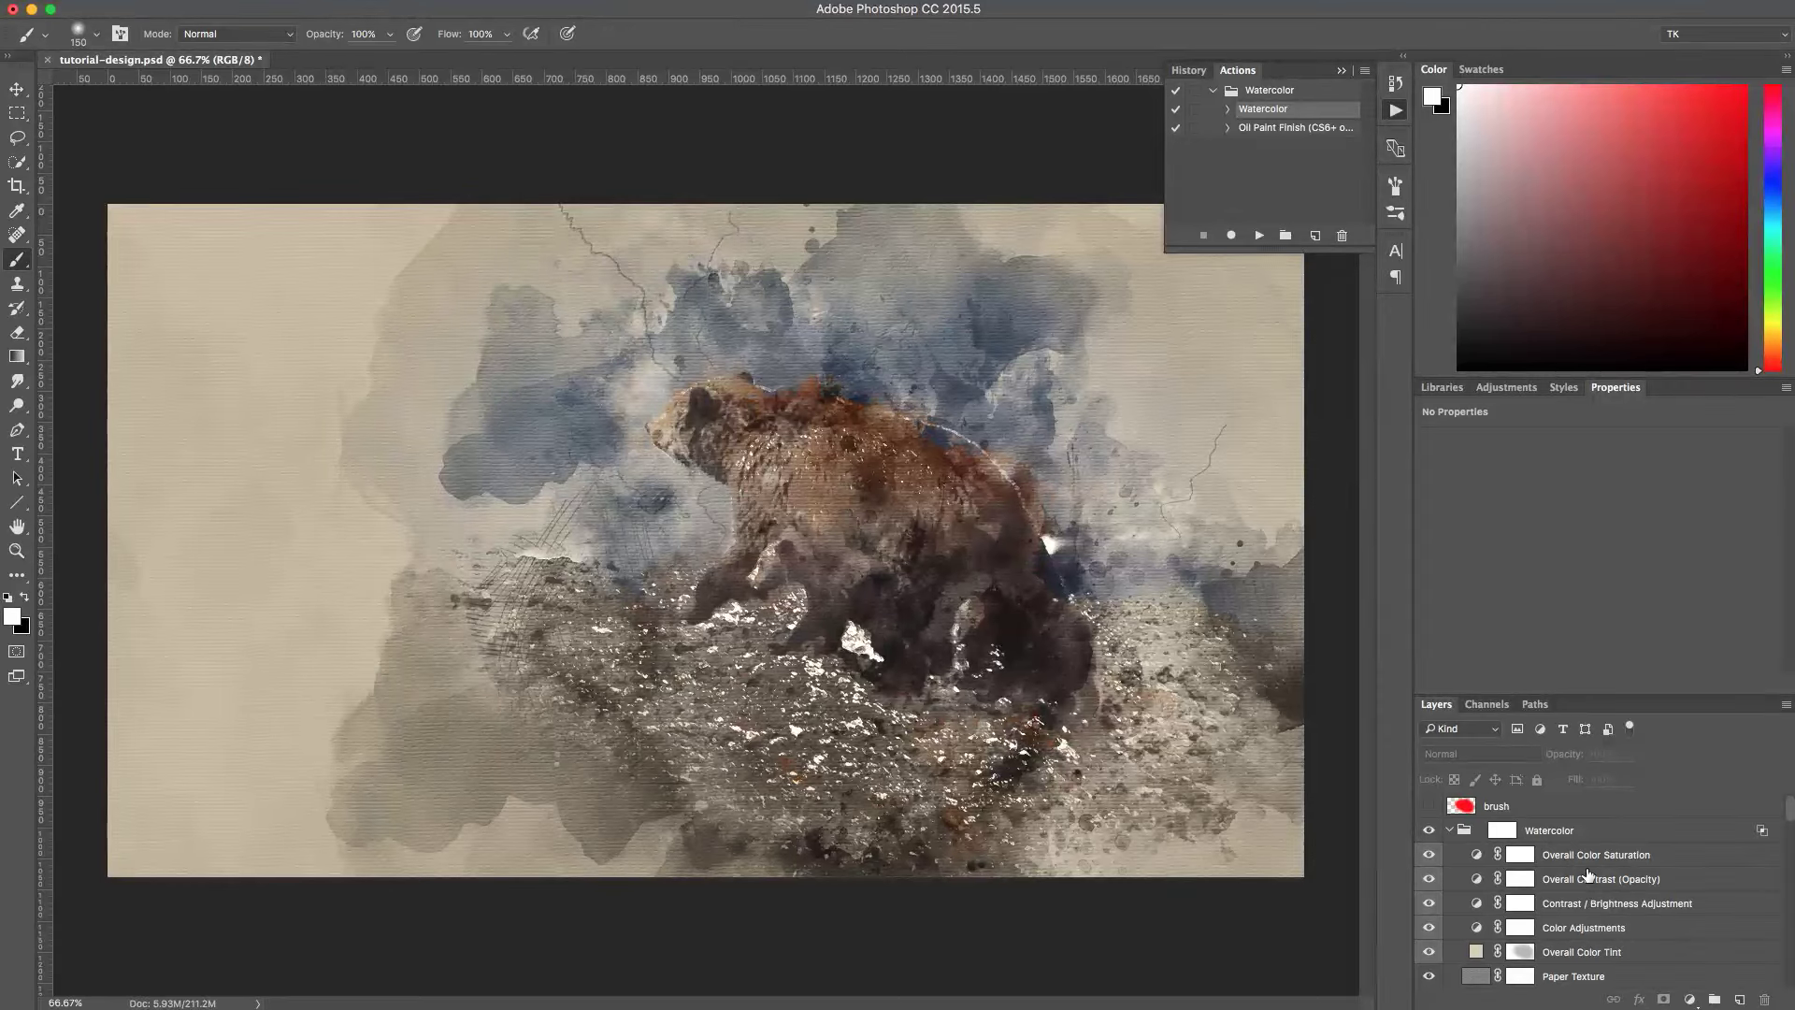
{"action": "left_click_drag", "start_coordinate": [1787, 810], "coordinate": [1787, 825]}
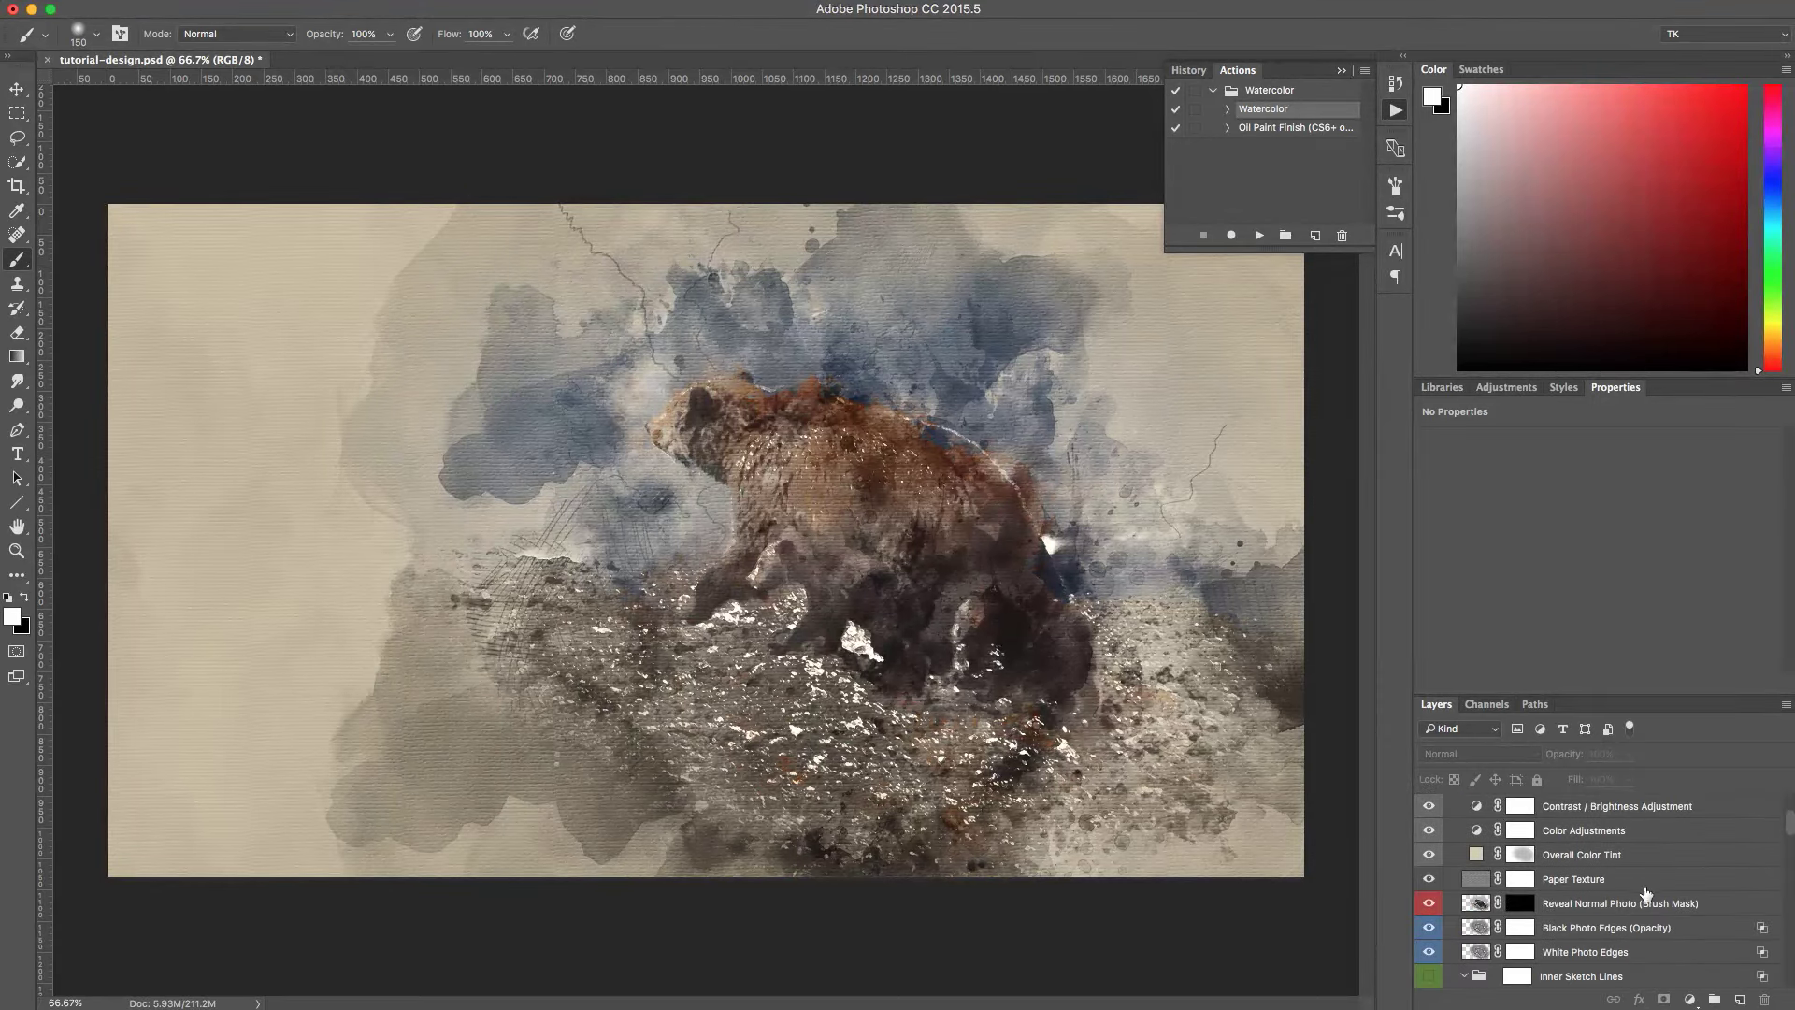
{"action": "left_click", "coordinate": [1611, 903]}
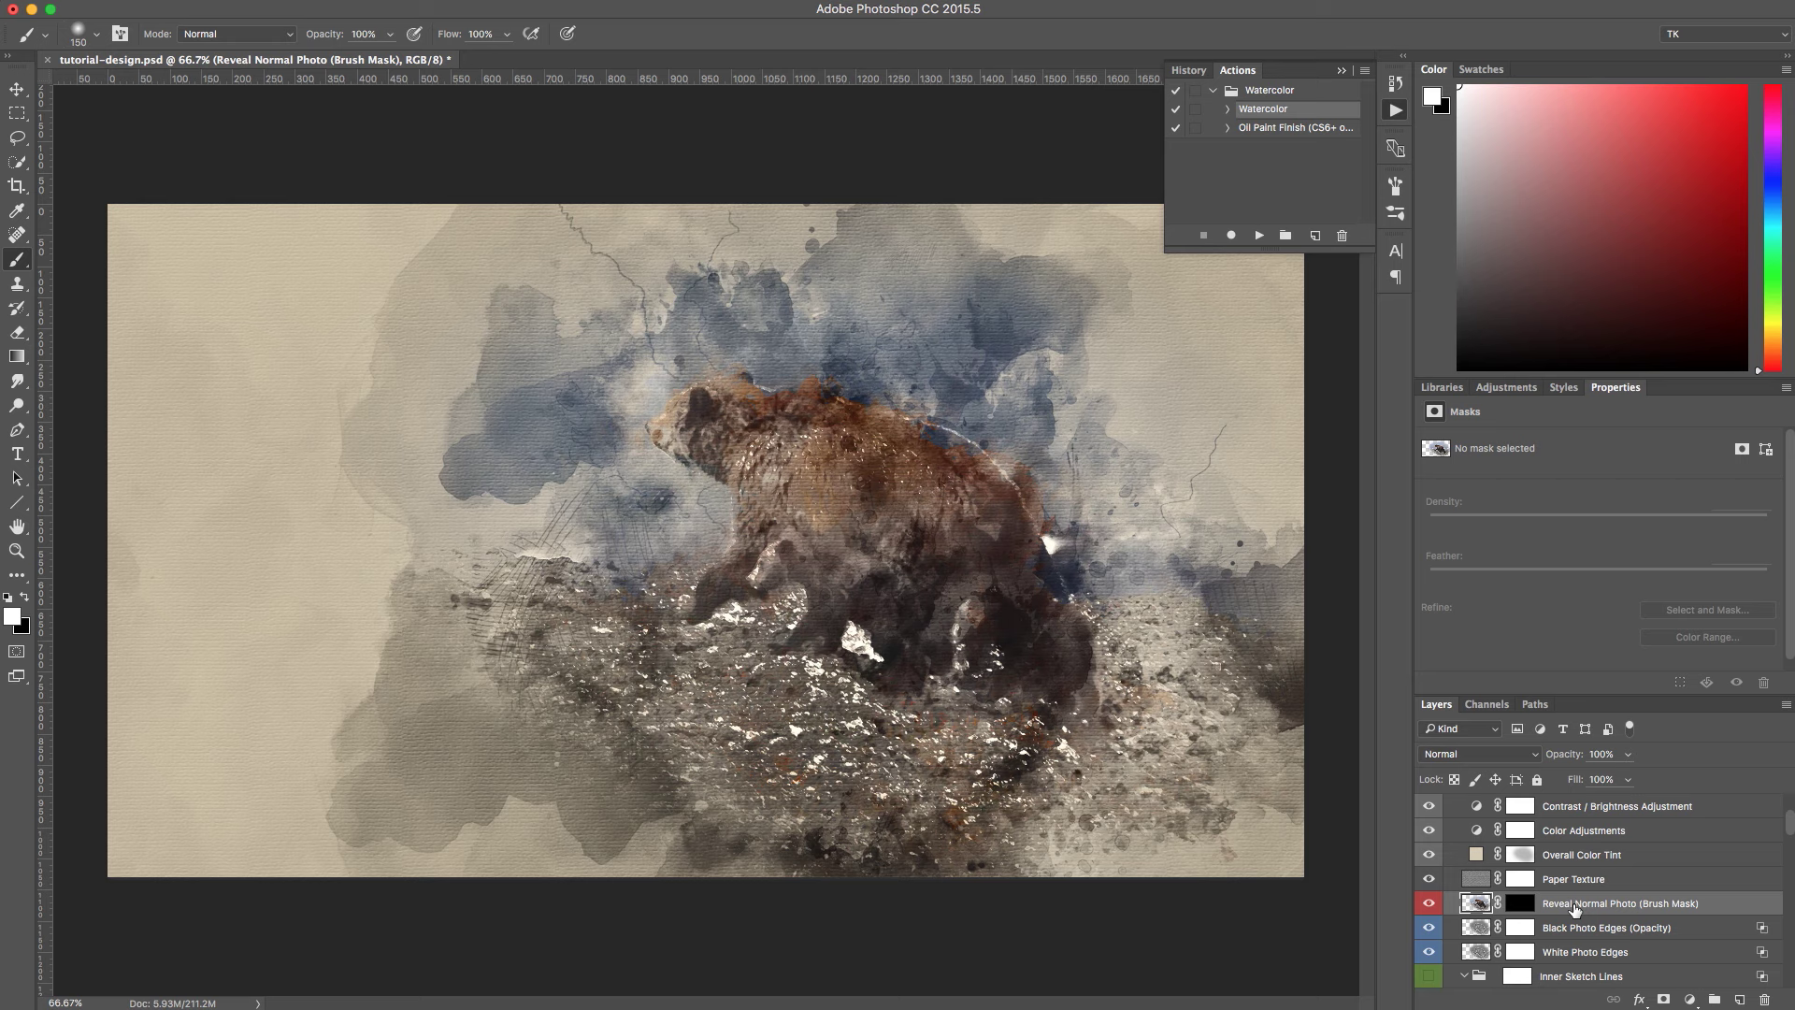
On the Reveal Normal Photo mask, paint white at 50% opacity, 175 px over the bear's head and back.
{"action": "left_click", "coordinate": [1519, 903]}
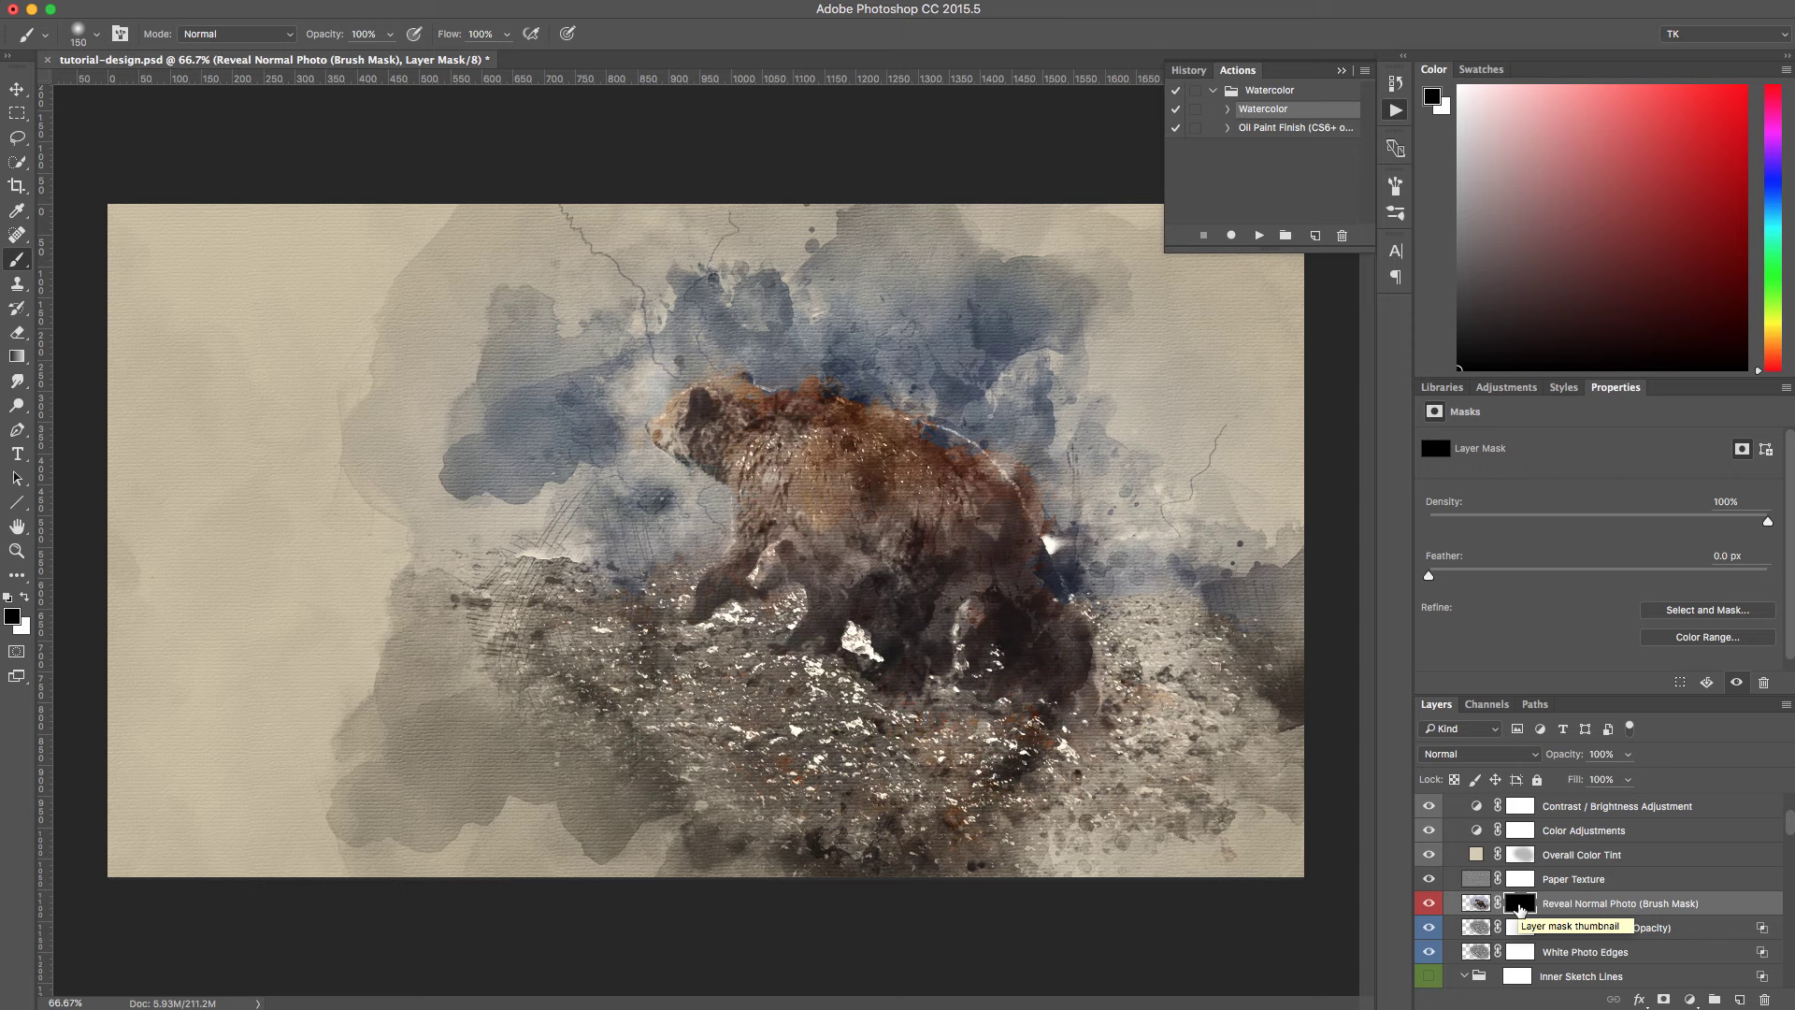
{"action": "left_click", "coordinate": [27, 599]}
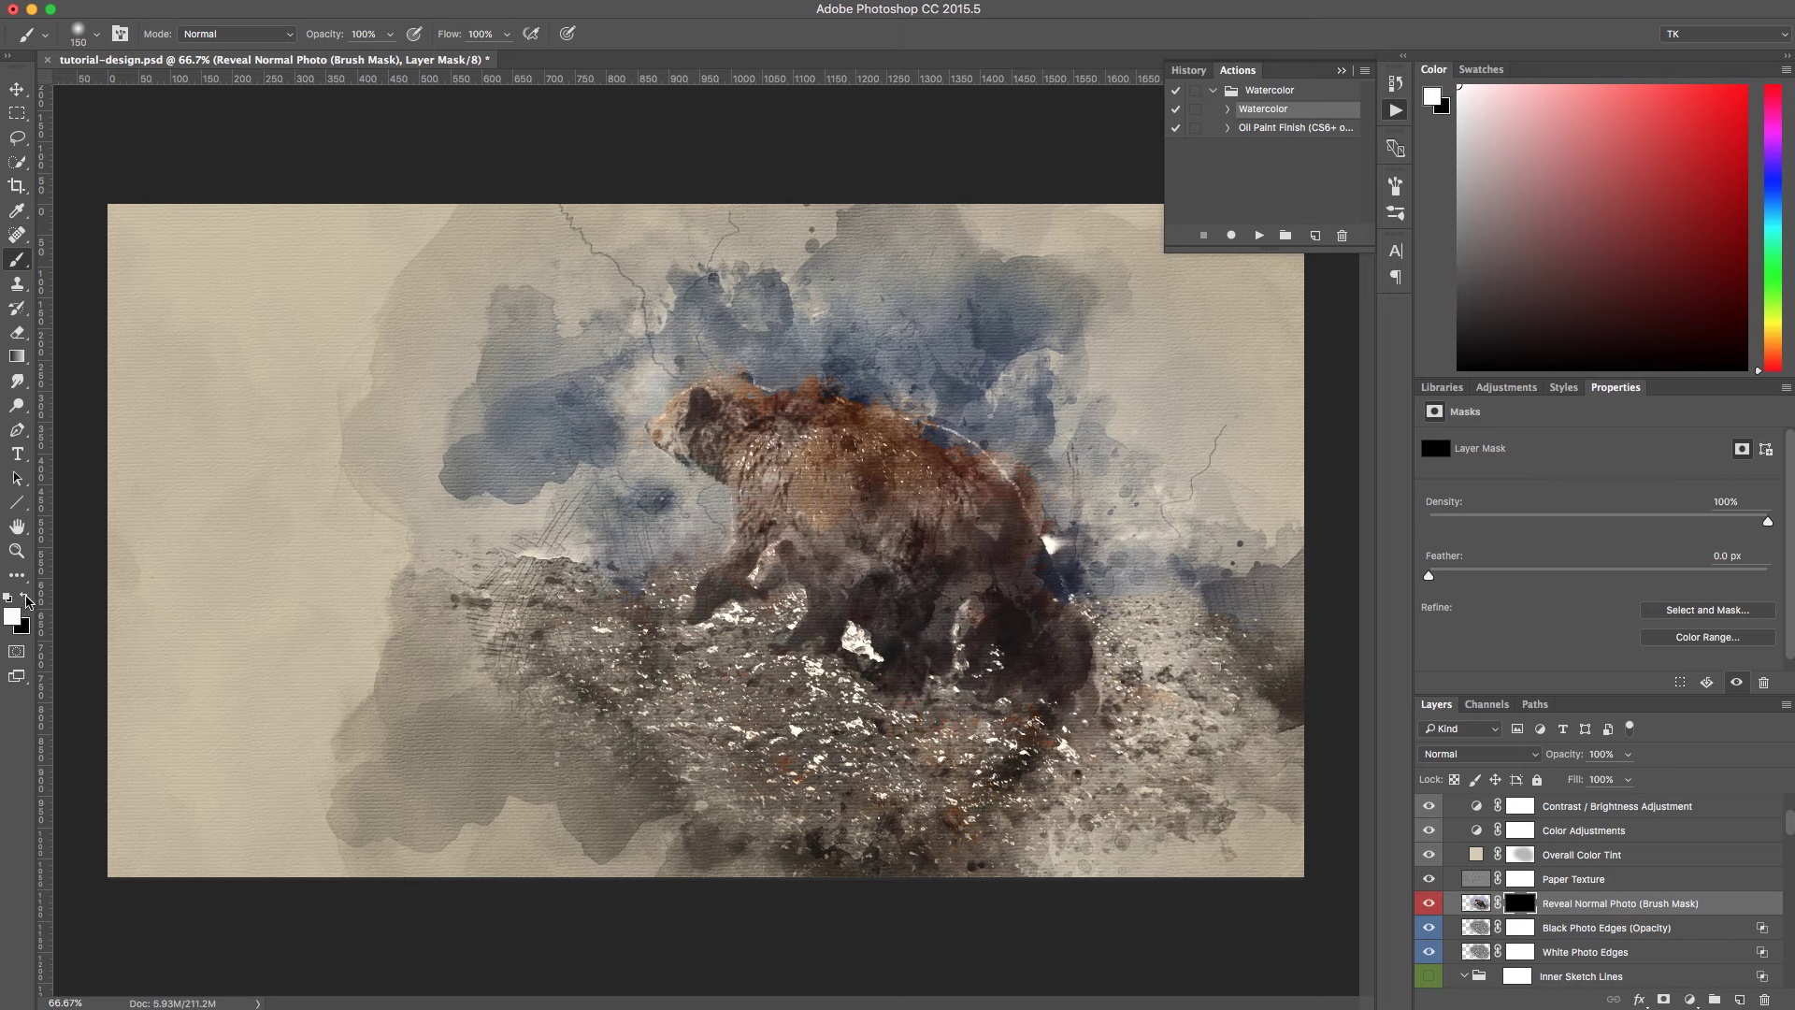
{"action": "mouse_move", "coordinate": [789, 477]}
{"action": "left_mouse_down"}
{"action": "mouse_move", "coordinate": [797, 409]}
{"action": "mouse_move", "coordinate": [701, 400]}
{"action": "mouse_move", "coordinate": [636, 411]}
{"action": "mouse_move", "coordinate": [622, 468]}
{"action": "mouse_move", "coordinate": [711, 486]}
{"action": "mouse_move", "coordinate": [719, 514]}
{"action": "mouse_move", "coordinate": [682, 585]}
{"action": "mouse_move", "coordinate": [792, 547]}
{"action": "mouse_move", "coordinate": [781, 435]}
{"action": "mouse_move", "coordinate": [854, 414]}
{"action": "mouse_move", "coordinate": [912, 494]}
{"action": "mouse_move", "coordinate": [1129, 521]}
{"action": "left_mouse_up"}
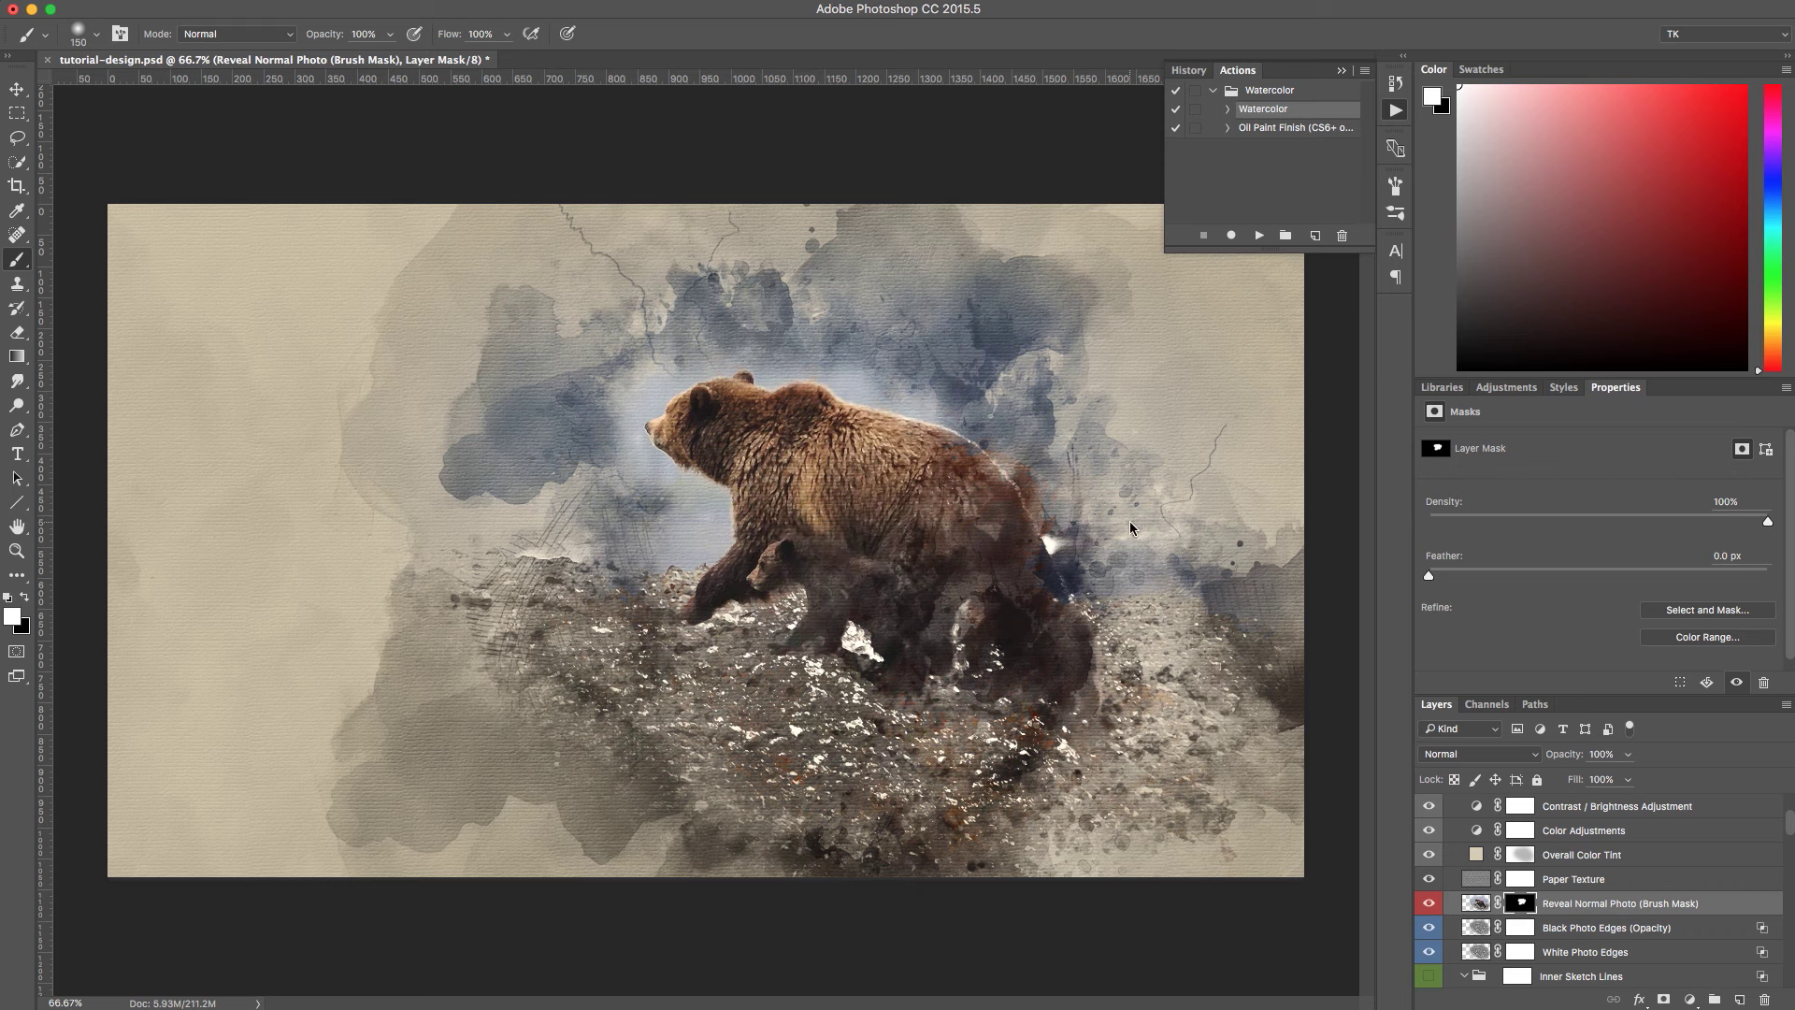
{"action": "key", "text": "super+z"}
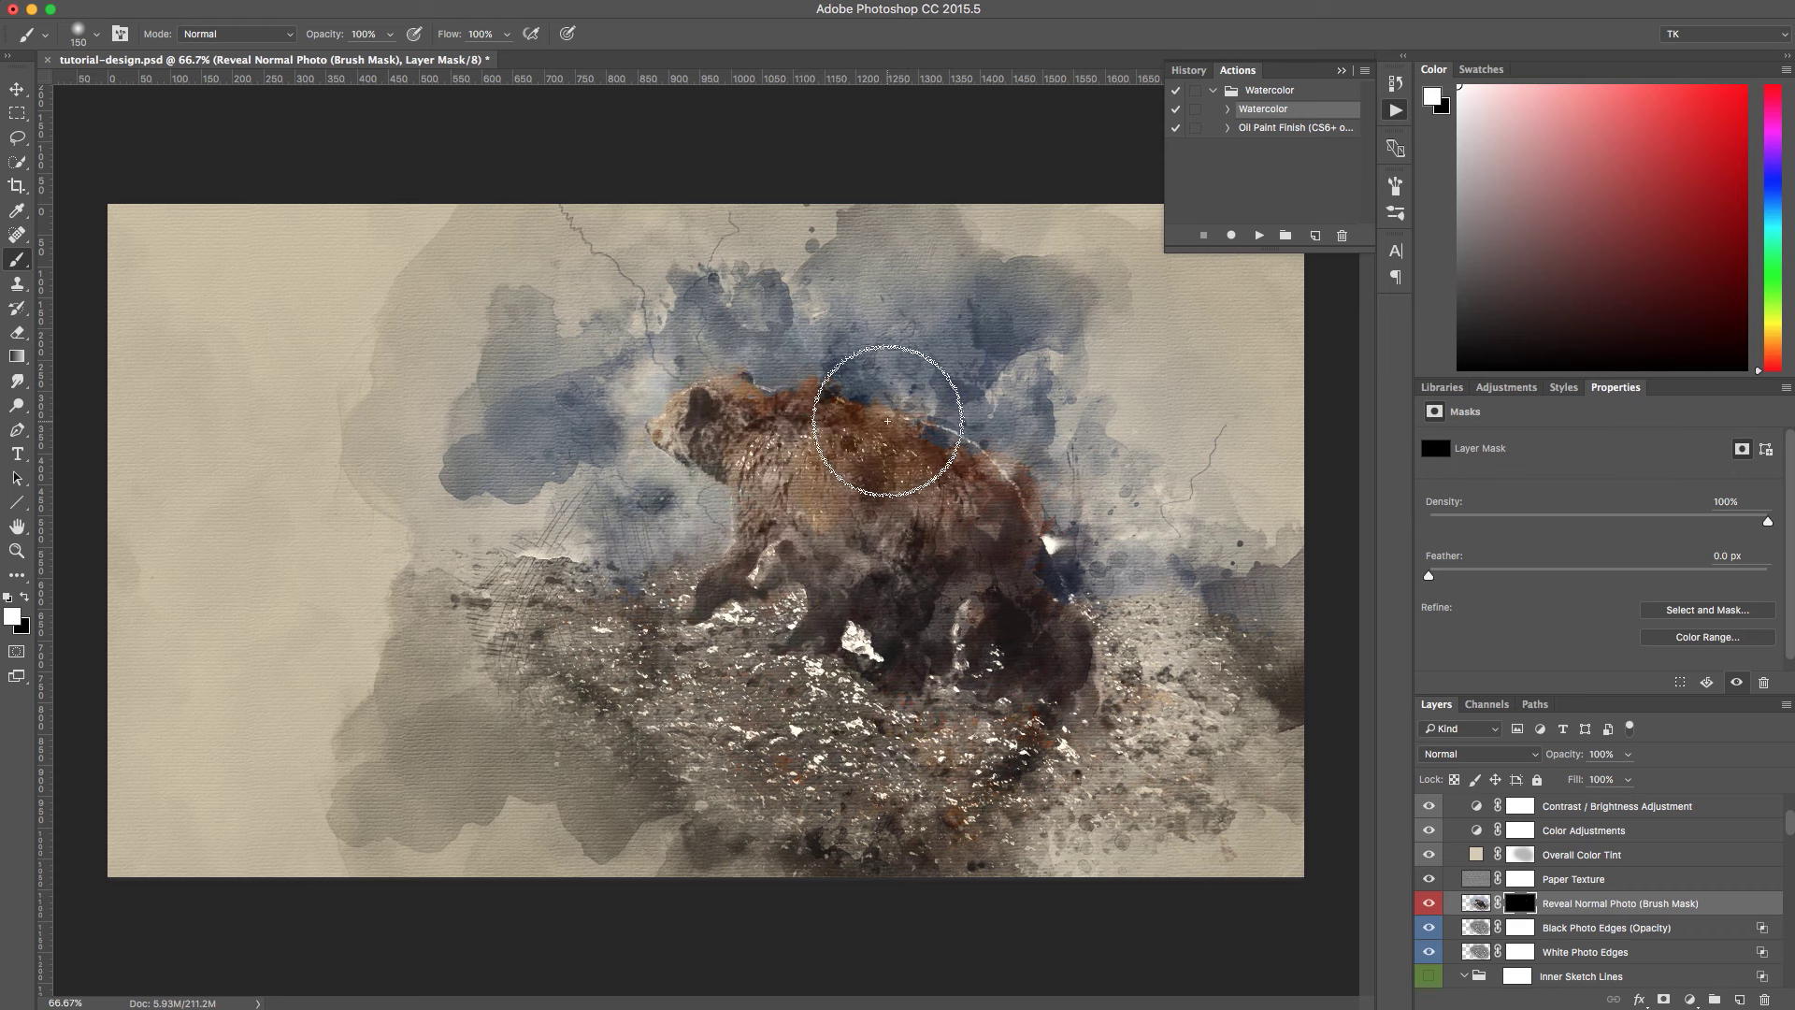
{"action": "key", "text": "5"}
{"action": "key", "text": "bracketright"}
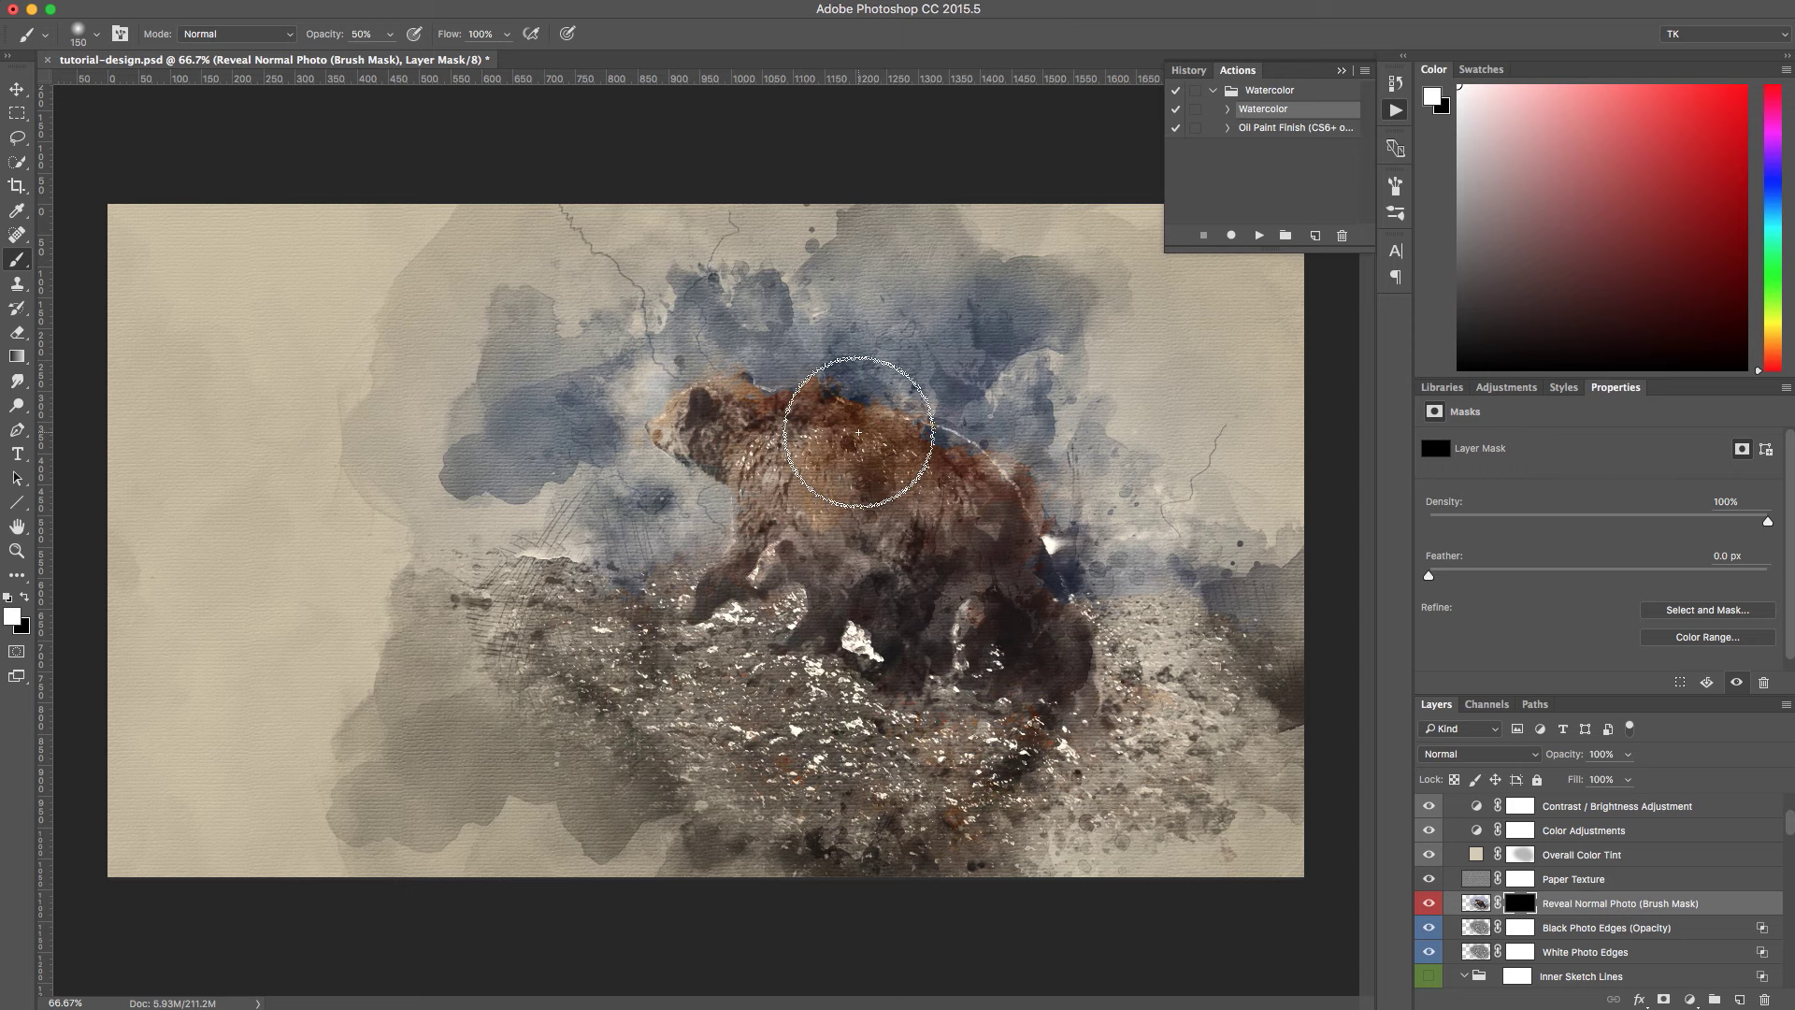
{"action": "mouse_move", "coordinate": [825, 398]}
{"action": "left_mouse_down"}
{"action": "mouse_move", "coordinate": [636, 426]}
{"action": "mouse_move", "coordinate": [723, 416]}
{"action": "mouse_move", "coordinate": [850, 633]}
{"action": "mouse_move", "coordinate": [773, 661]}
{"action": "mouse_move", "coordinate": [838, 563]}
{"action": "mouse_move", "coordinate": [797, 561]}
{"action": "mouse_move", "coordinate": [769, 457]}
{"action": "left_mouse_up"}
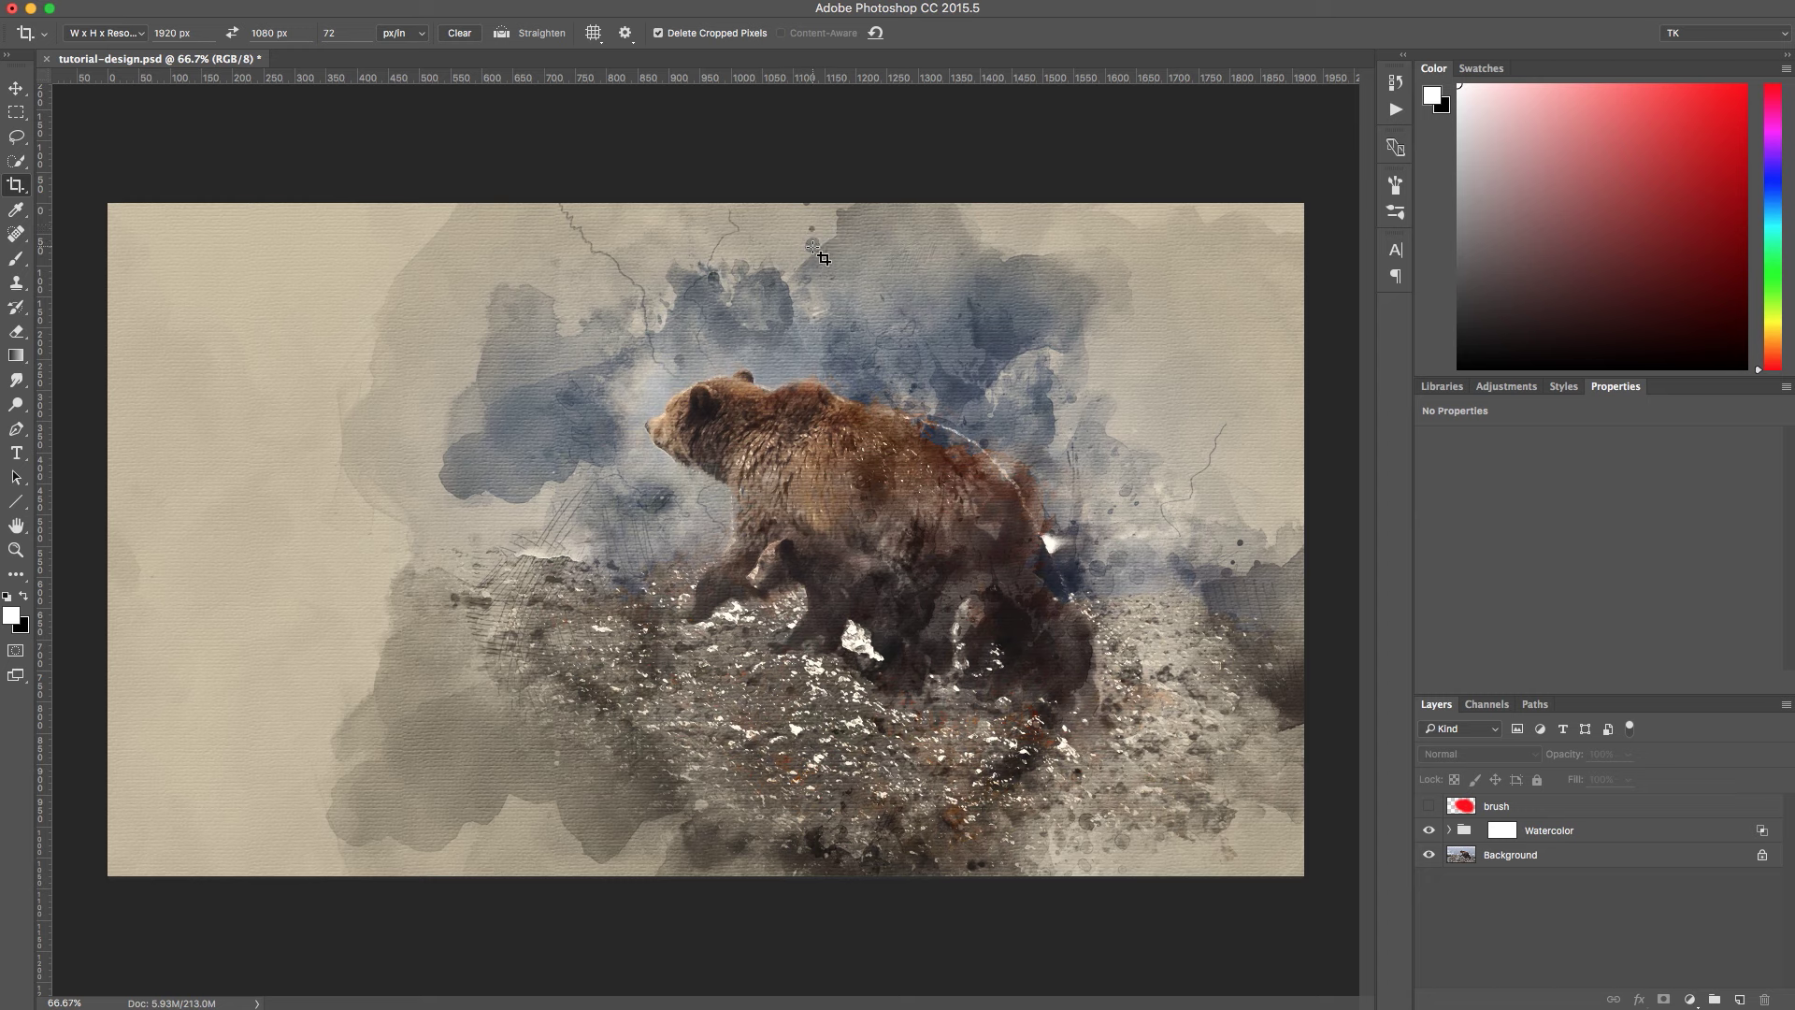
Crop the bear watercolor to 1920 × 1080 px at 72 px/in and return to the Move tool.
{"action": "left_click", "coordinate": [22, 192]}
{"action": "left_click", "coordinate": [106, 34]}
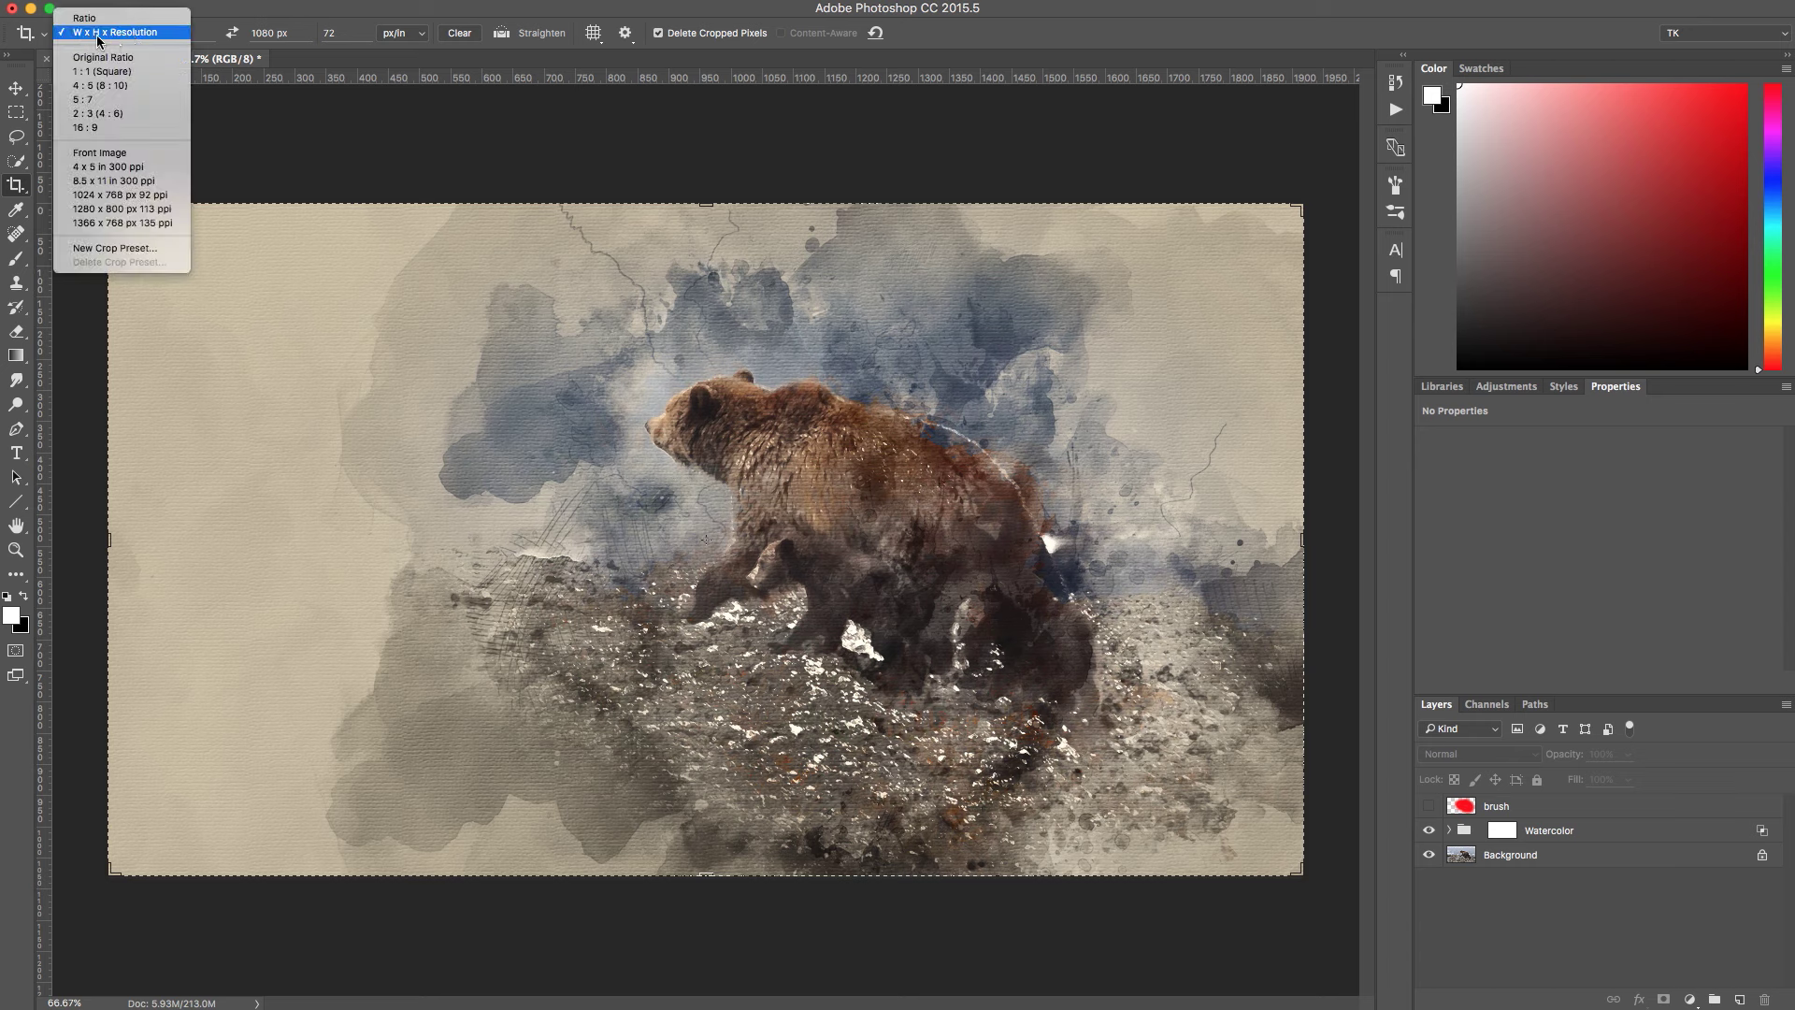
{"action": "left_click", "coordinate": [217, 23]}
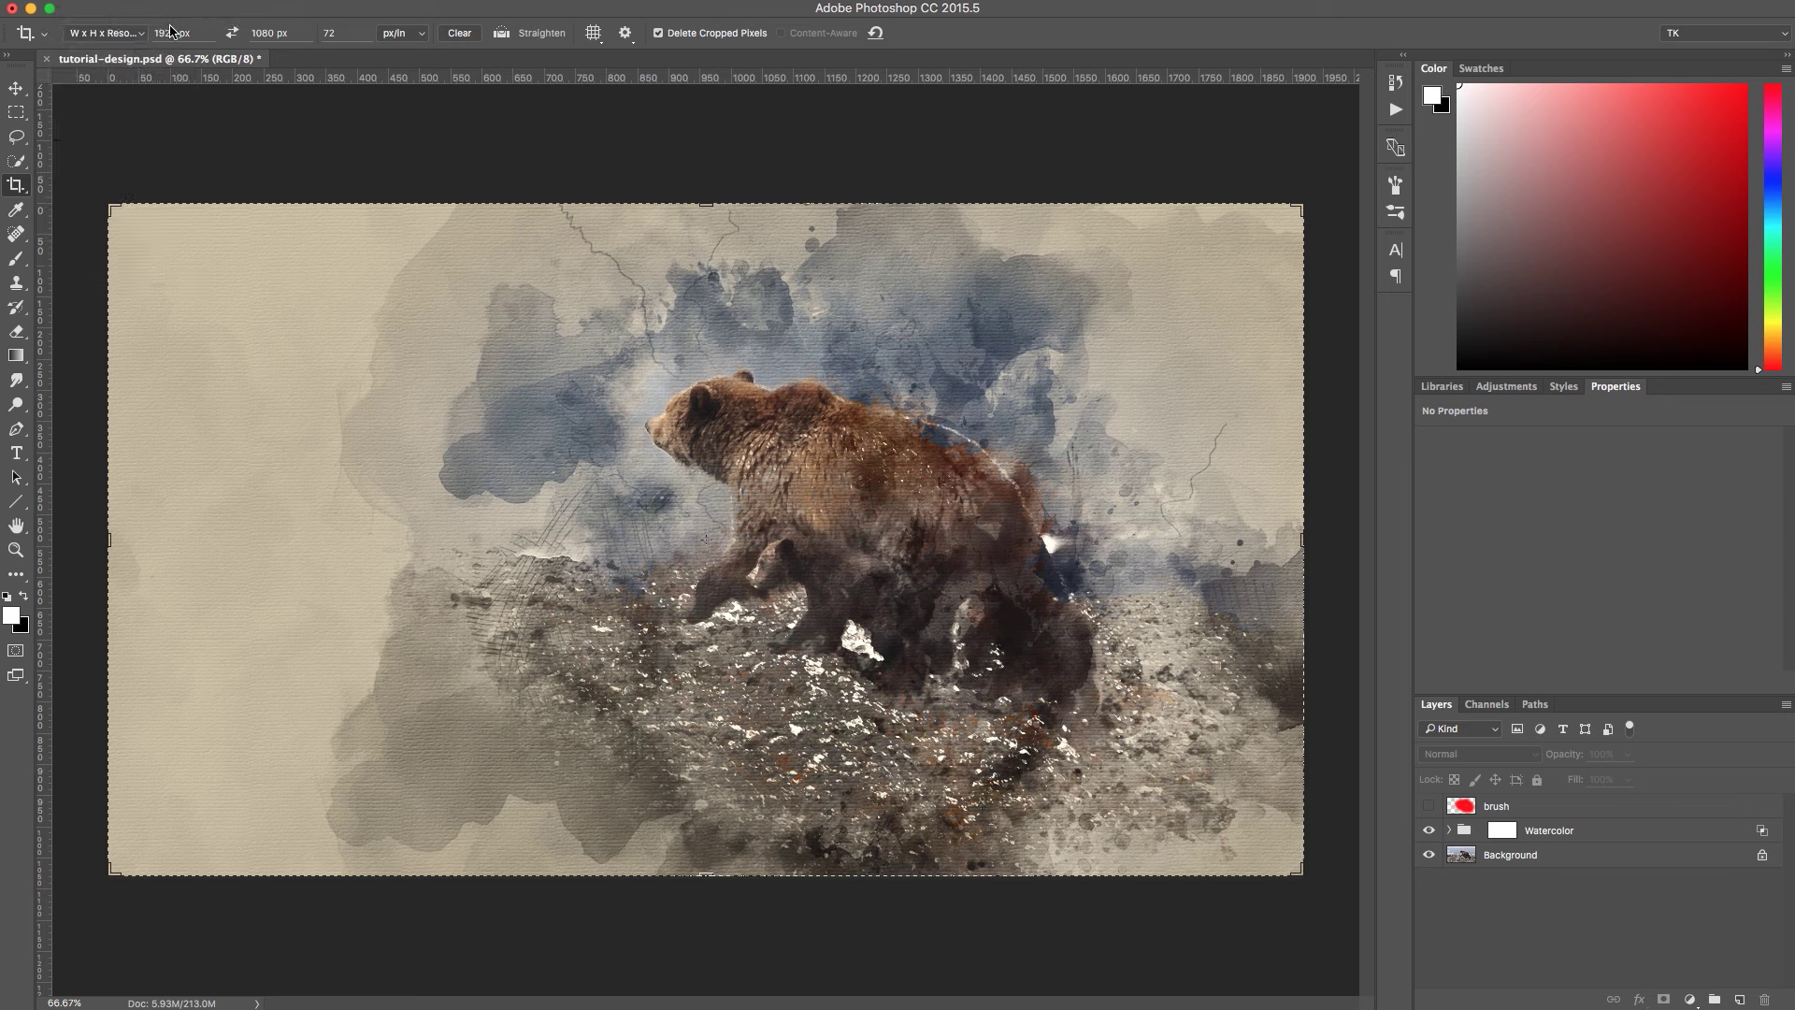
{"action": "double_click", "coordinate": [165, 32]}
{"action": "left_click_drag", "start_coordinate": [166, 32], "coordinate": [253, 34]}
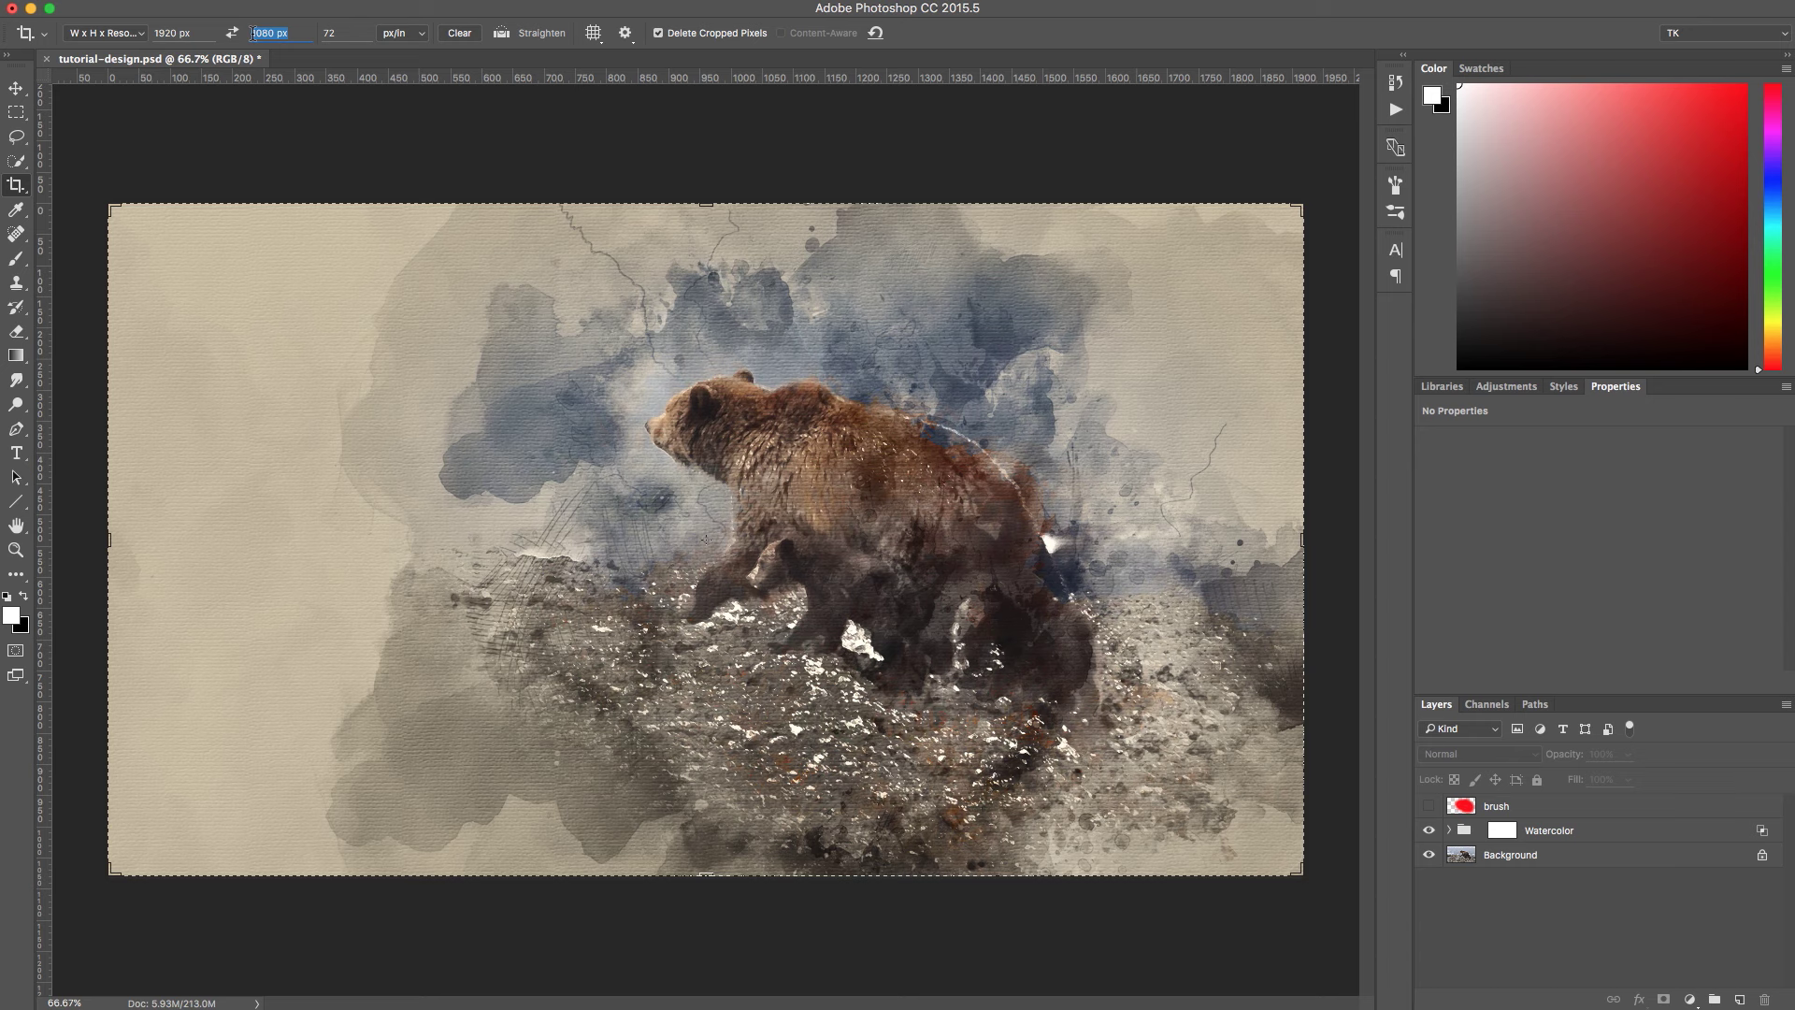
{"action": "double_click", "coordinate": [327, 33]}
{"action": "key", "text": "Return"}
{"action": "key", "text": "v"}
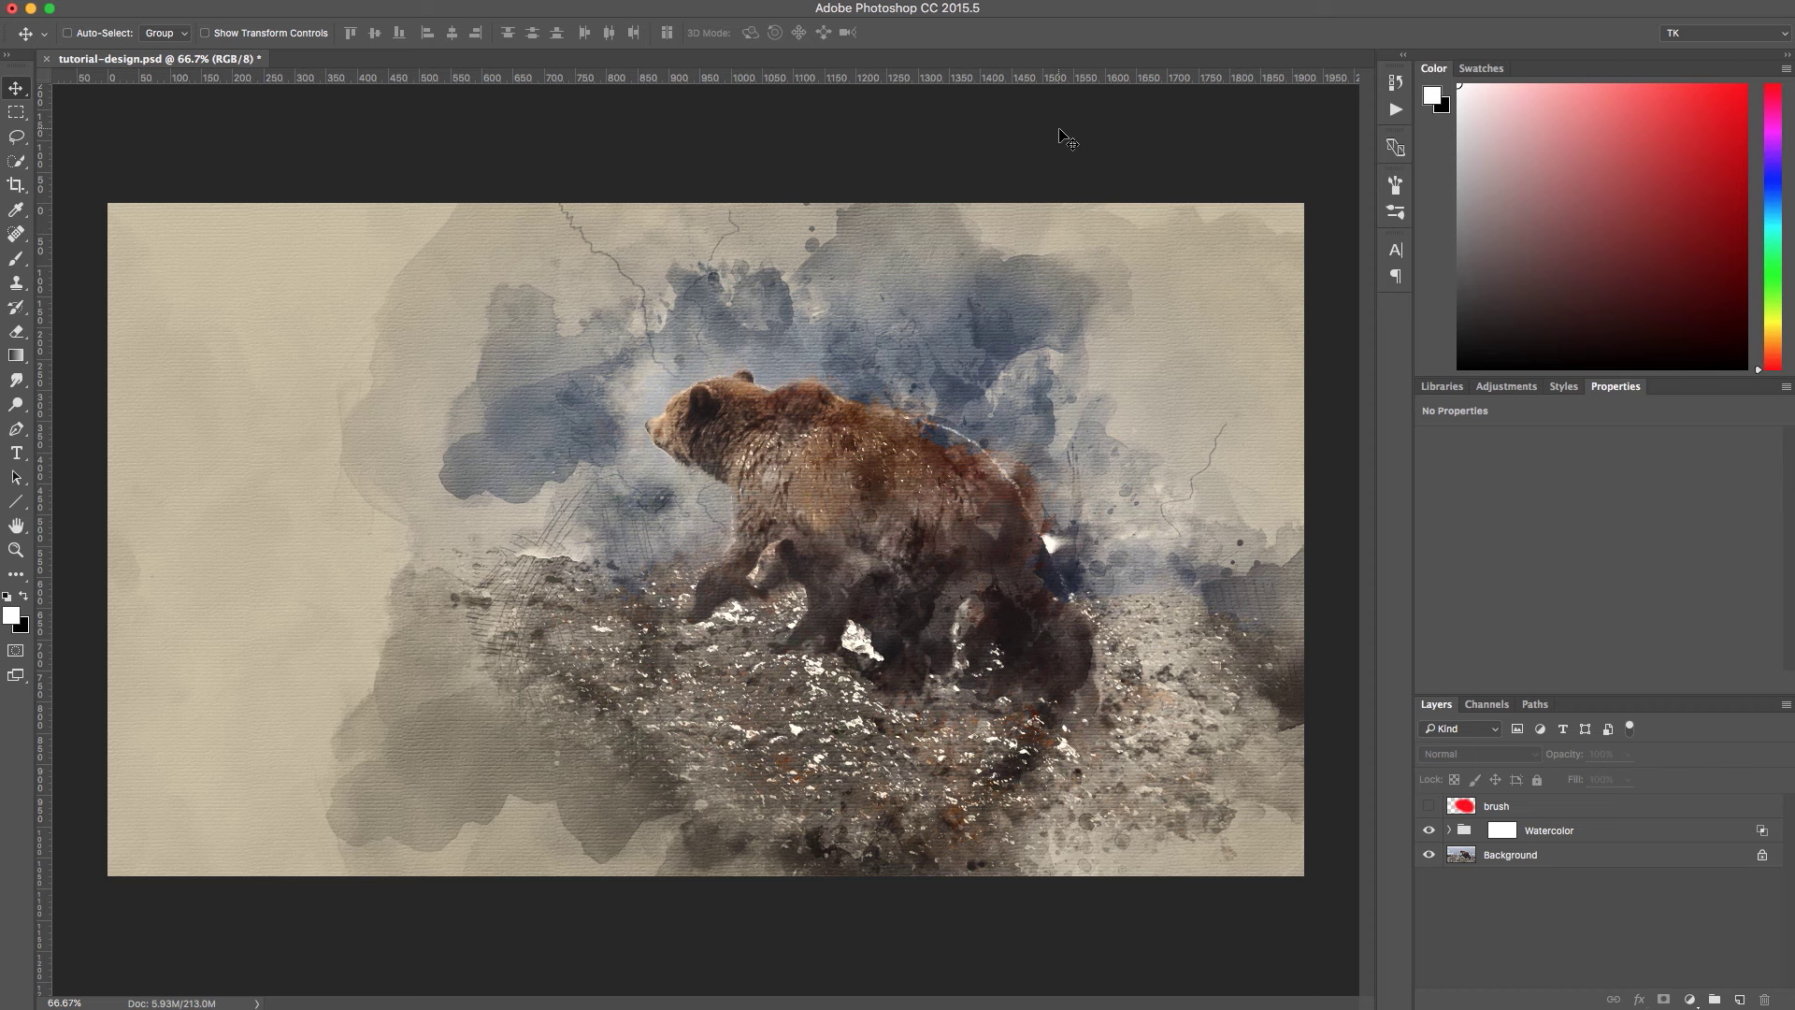
Load Motion Kit Exporter.atn from the PSD Action folder and play its ** RUN THIS ACTION ** action.
{"action": "left_click", "coordinate": [1395, 109]}
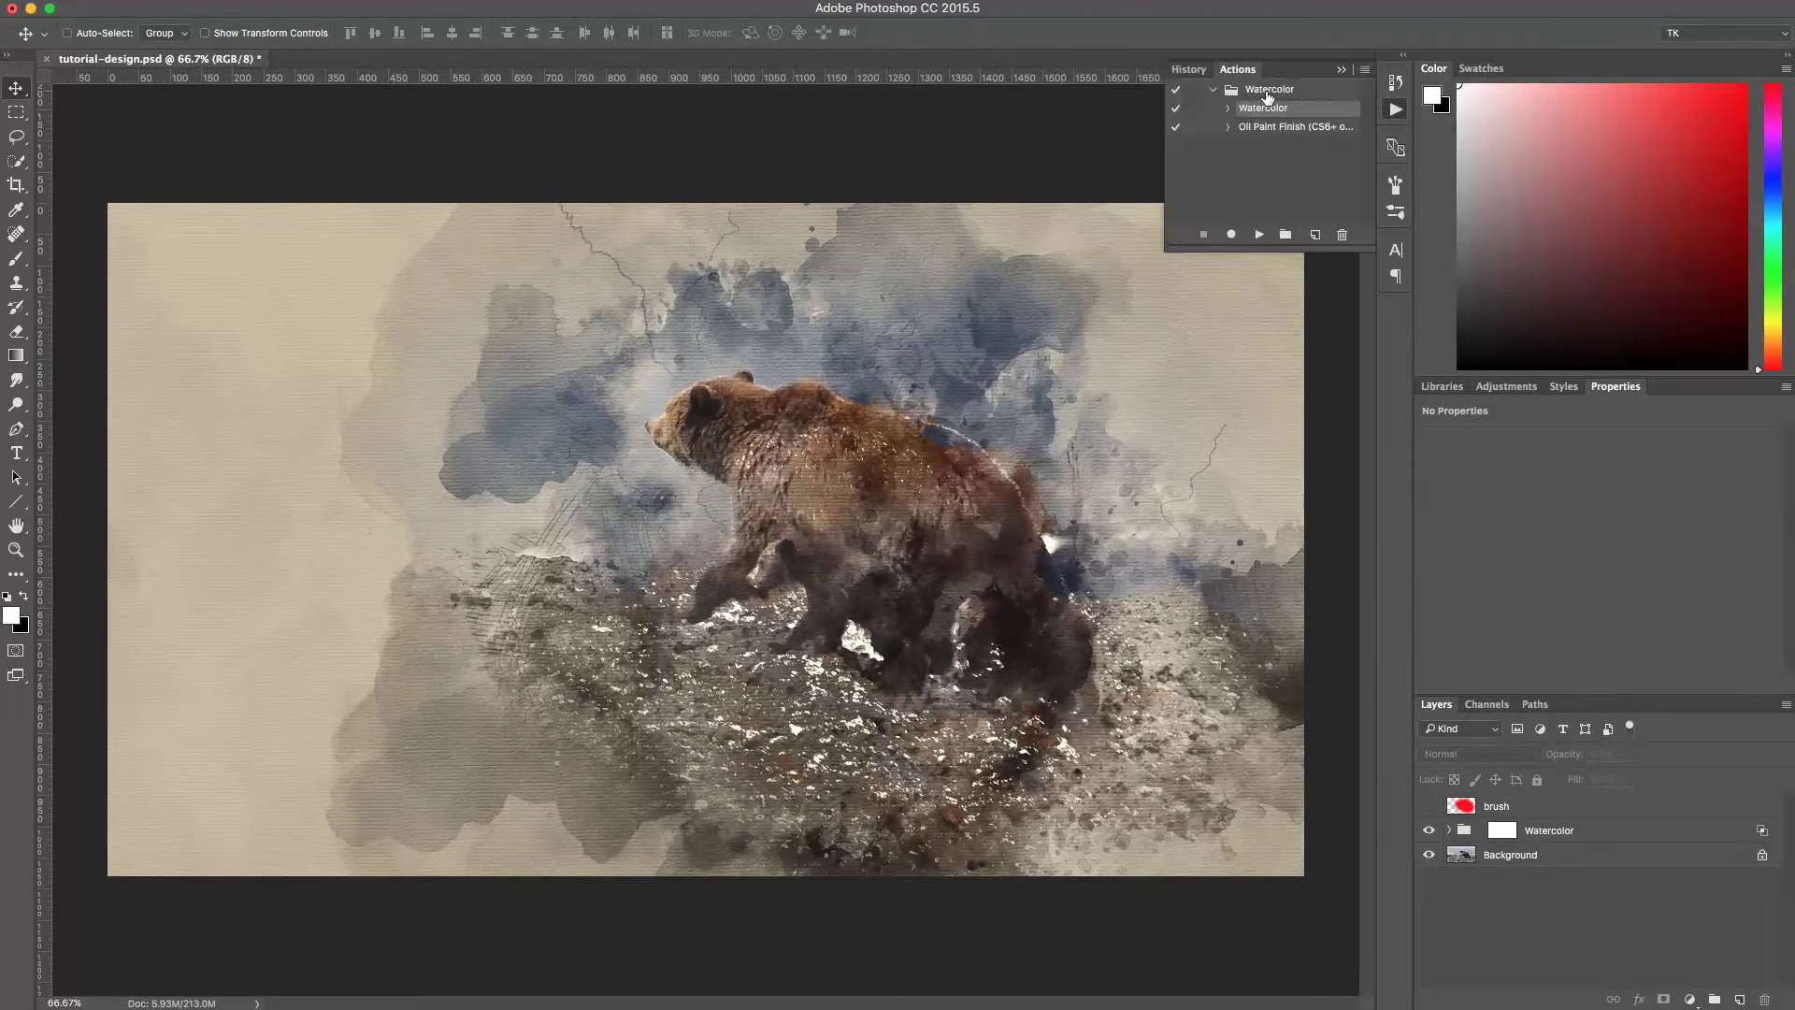
{"action": "left_click", "coordinate": [1365, 69]}
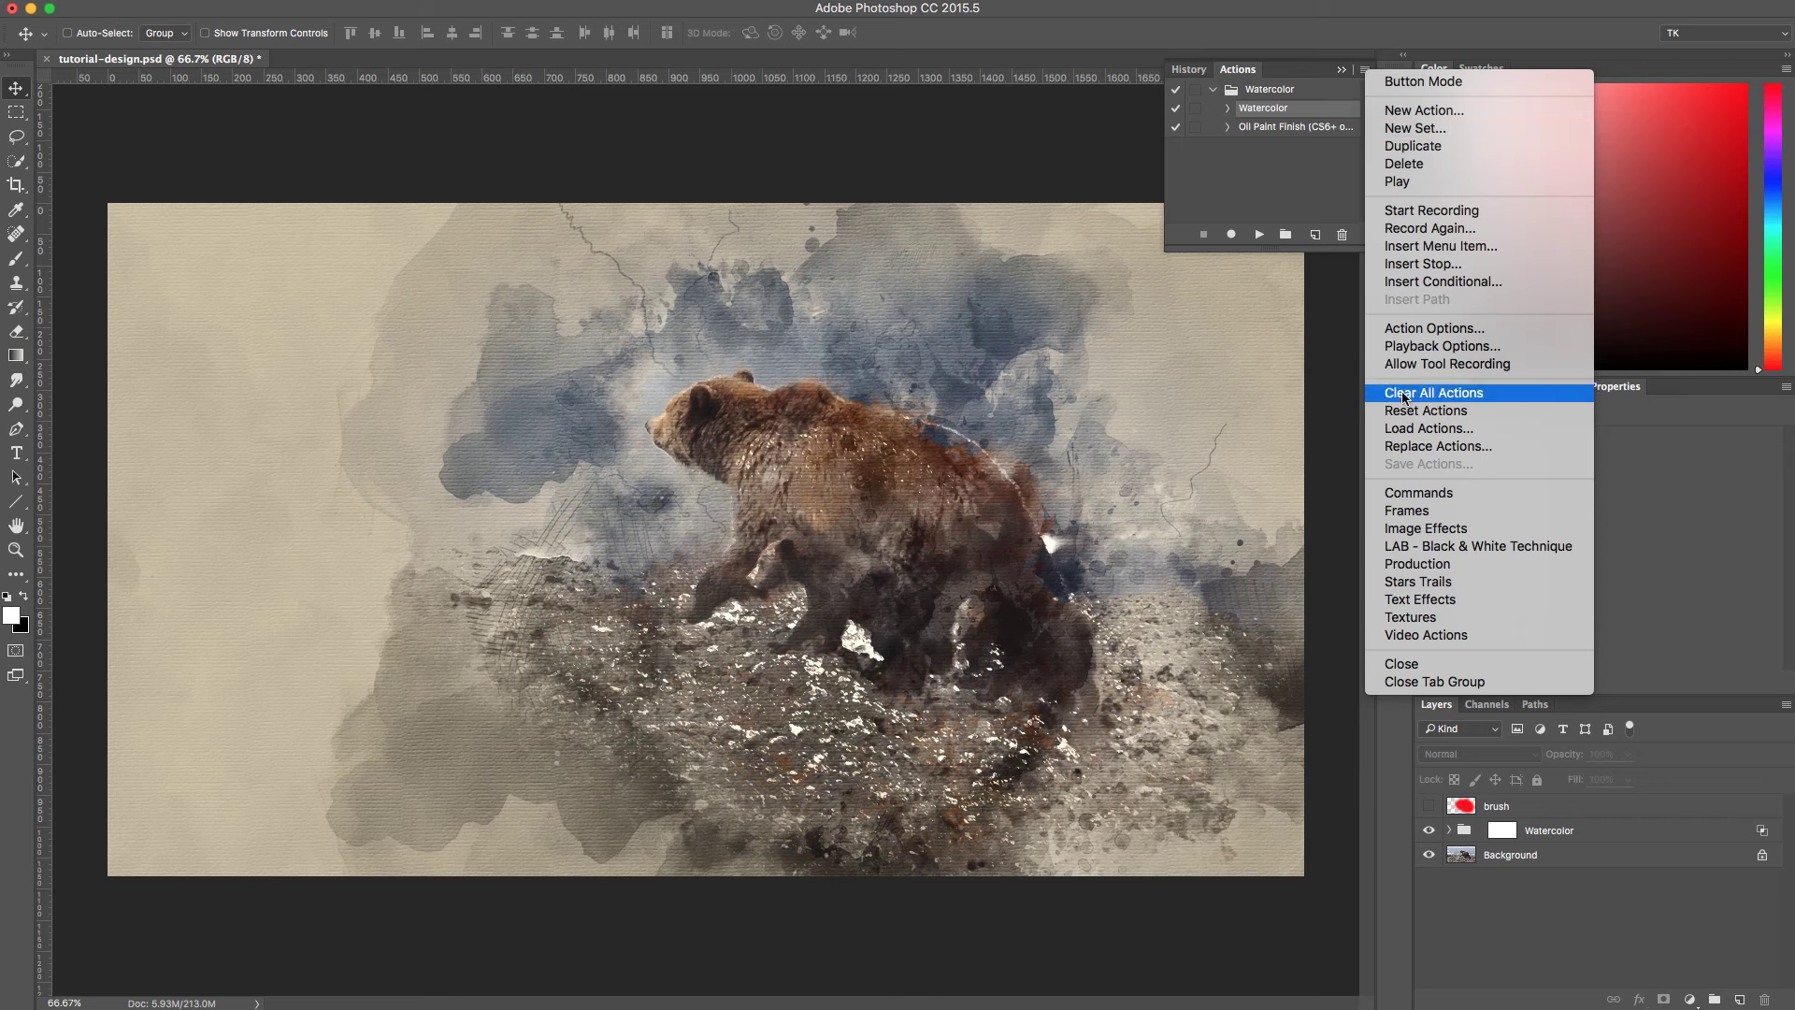
{"action": "left_click", "coordinate": [1412, 428]}
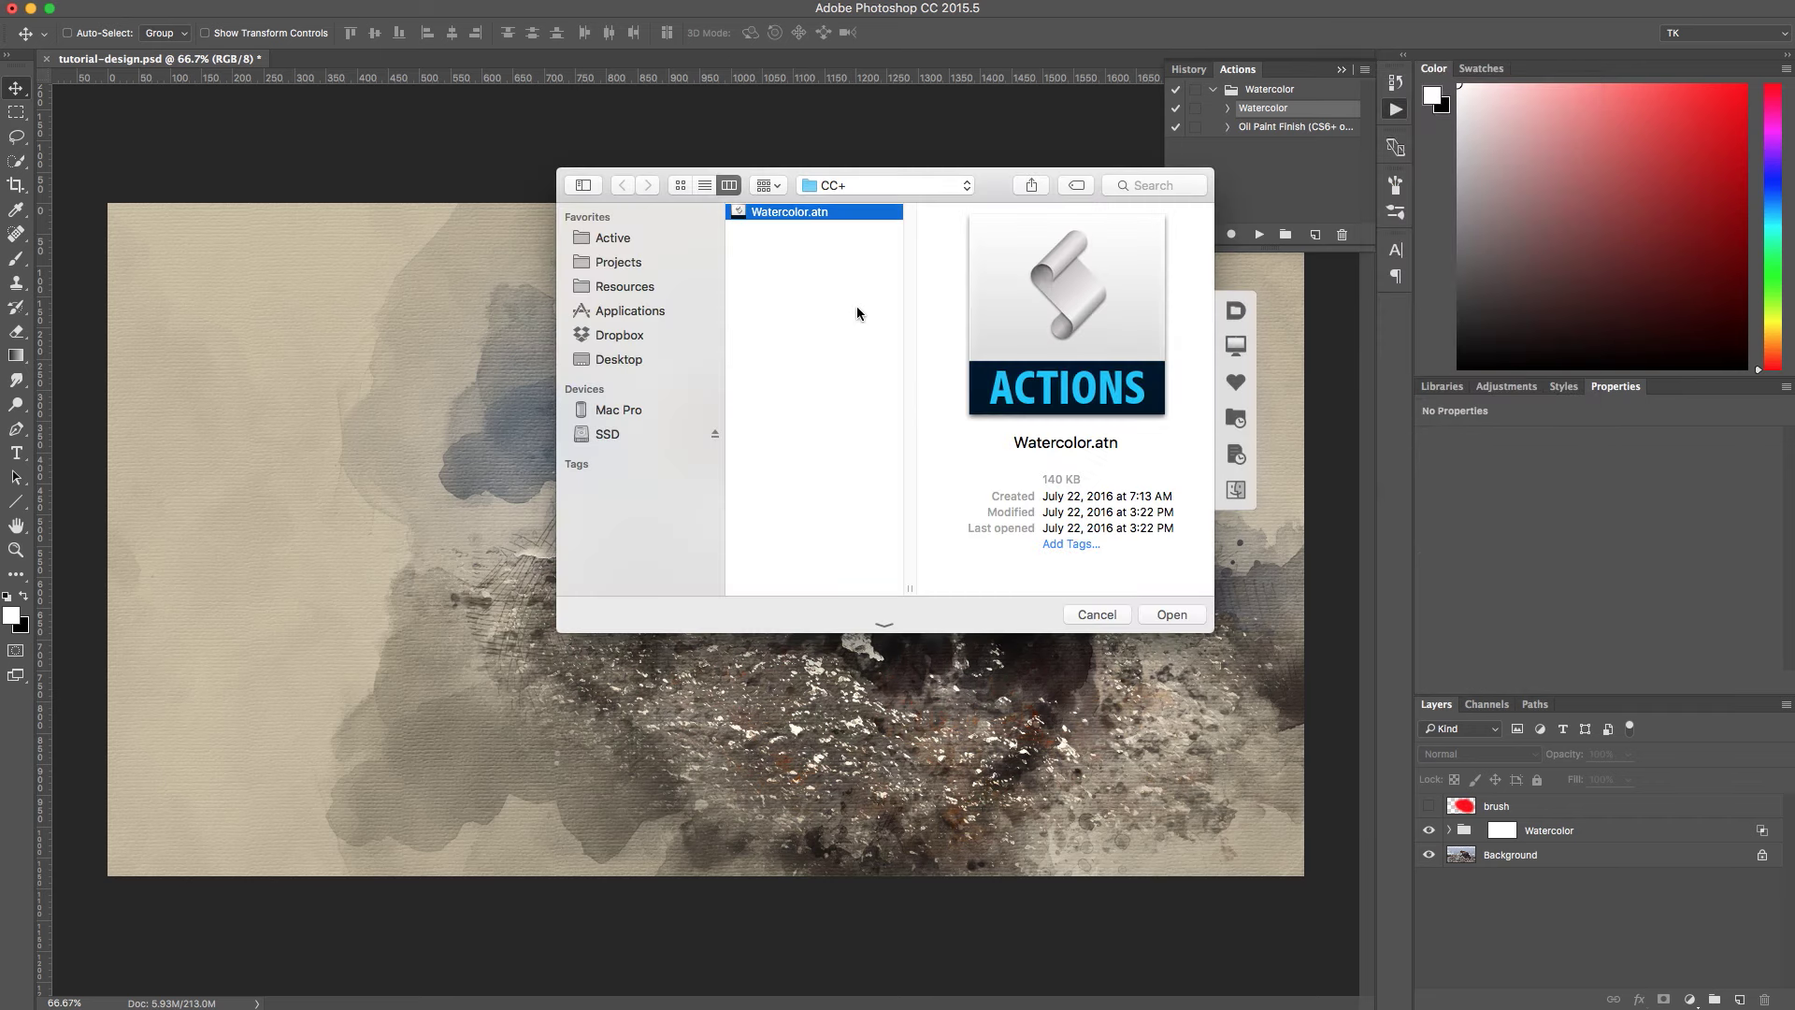
{"action": "left_click", "coordinate": [884, 185]}
{"action": "left_click", "coordinate": [751, 226]}
{"action": "left_click", "coordinate": [963, 239]}
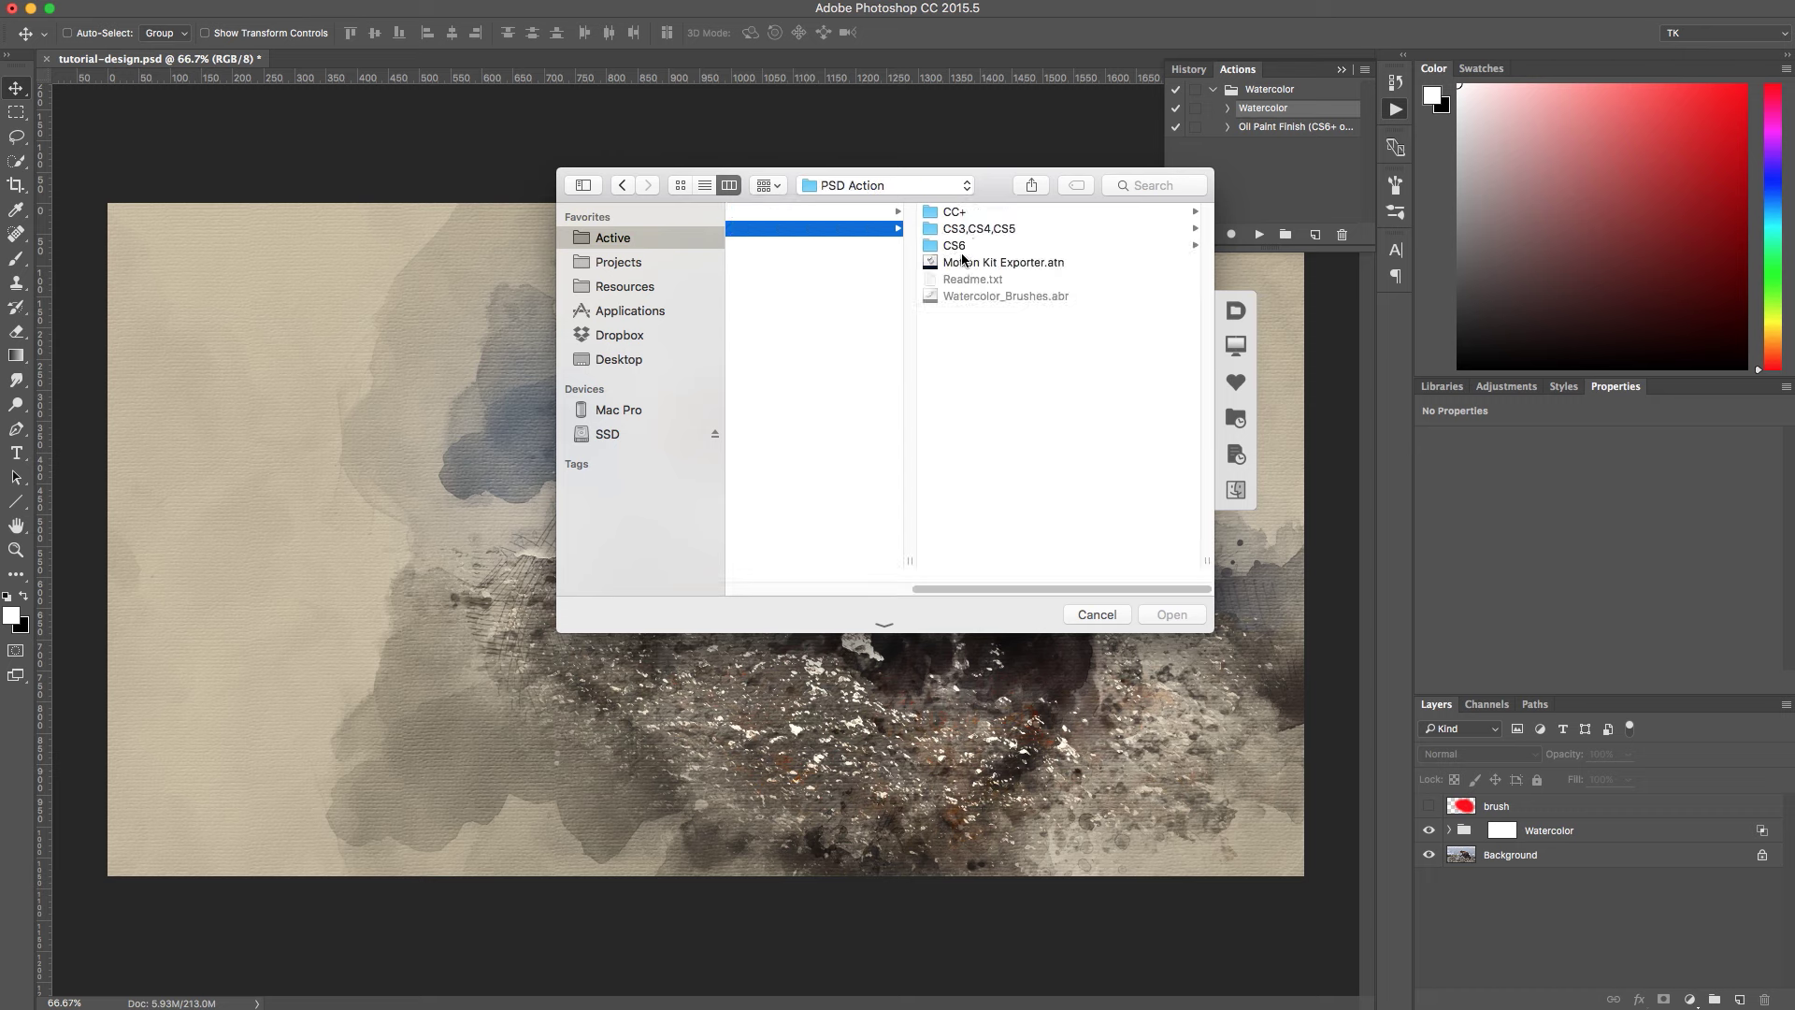
{"action": "left_click", "coordinate": [963, 261]}
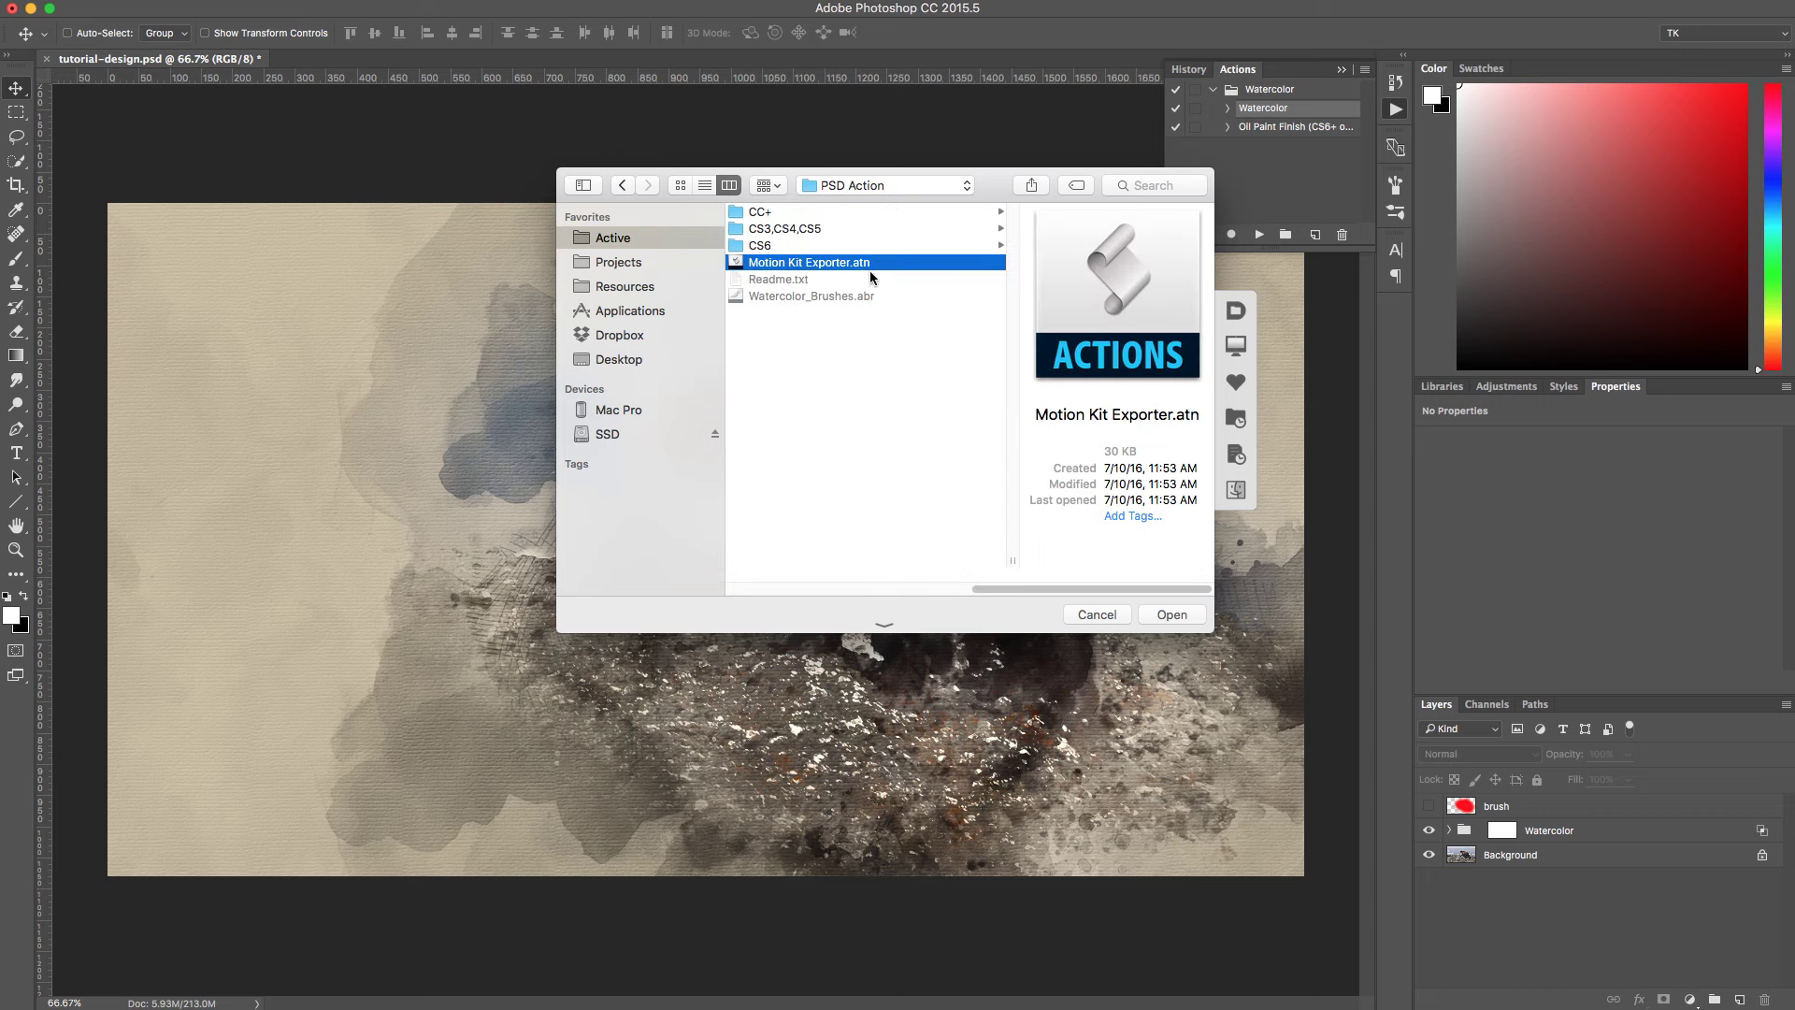
{"action": "left_click", "coordinate": [1168, 615]}
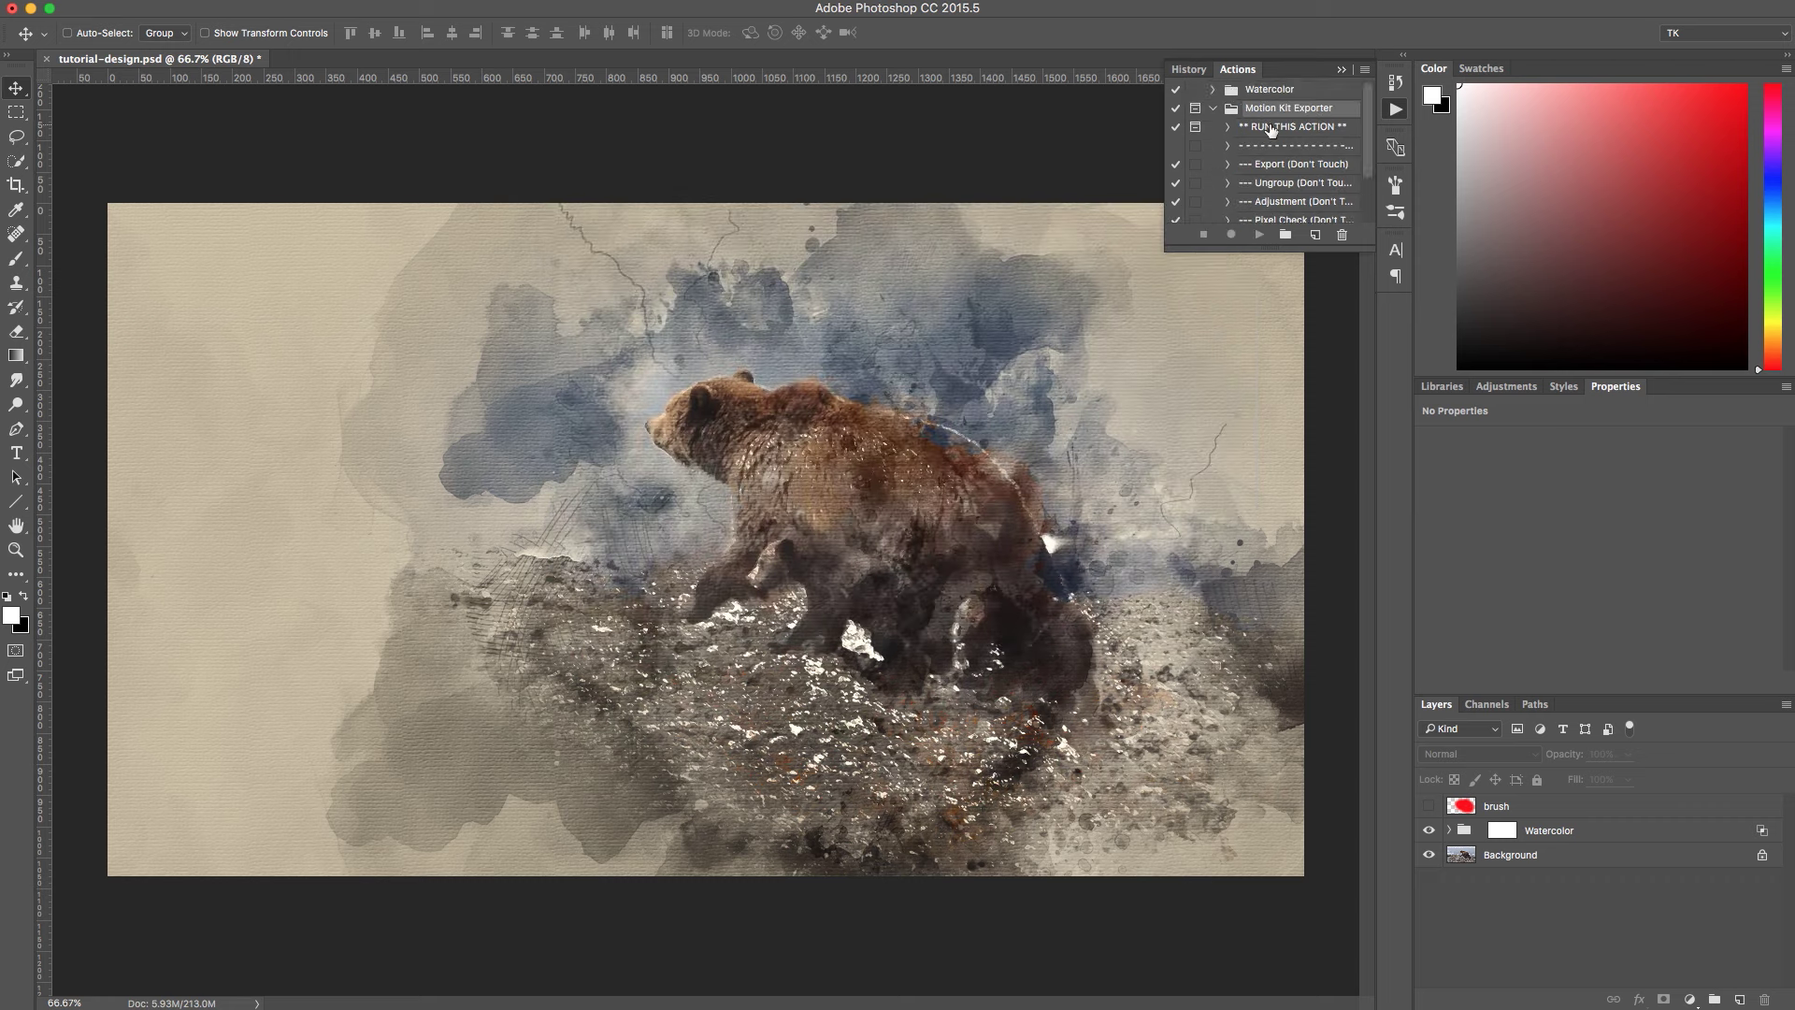
{"action": "left_click", "coordinate": [1272, 128]}
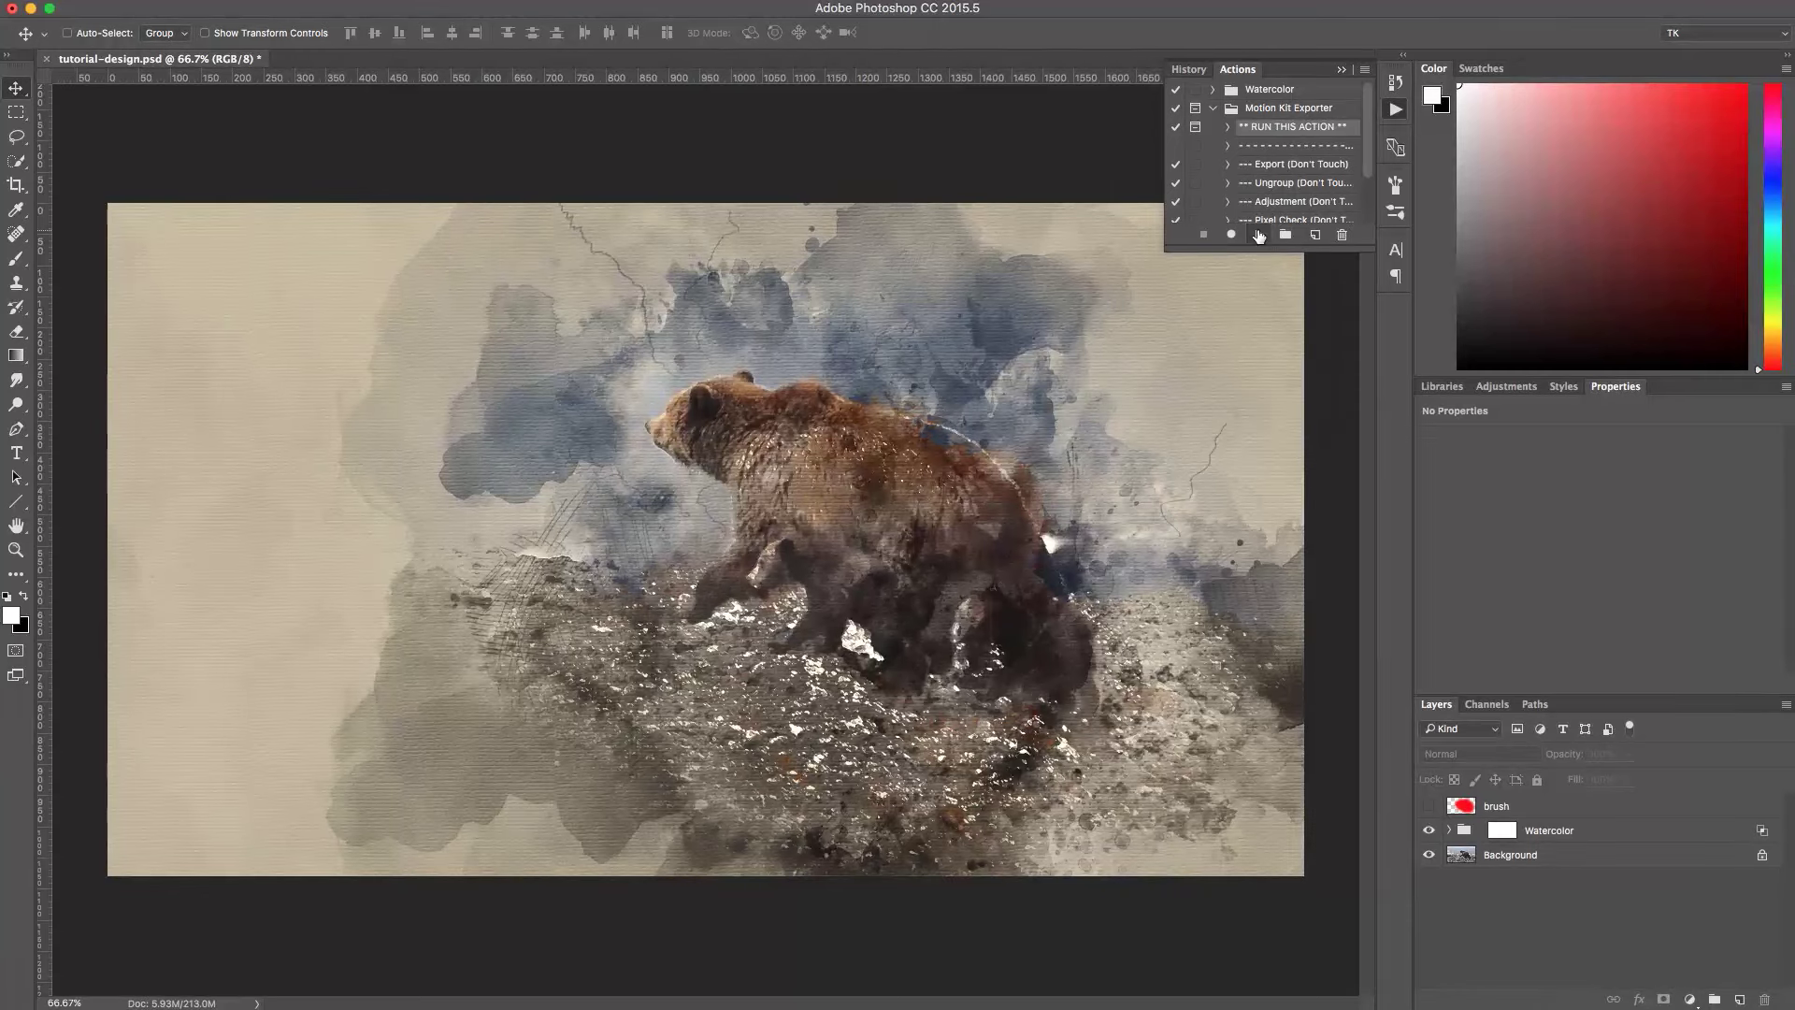
{"action": "left_click", "coordinate": [1259, 235]}
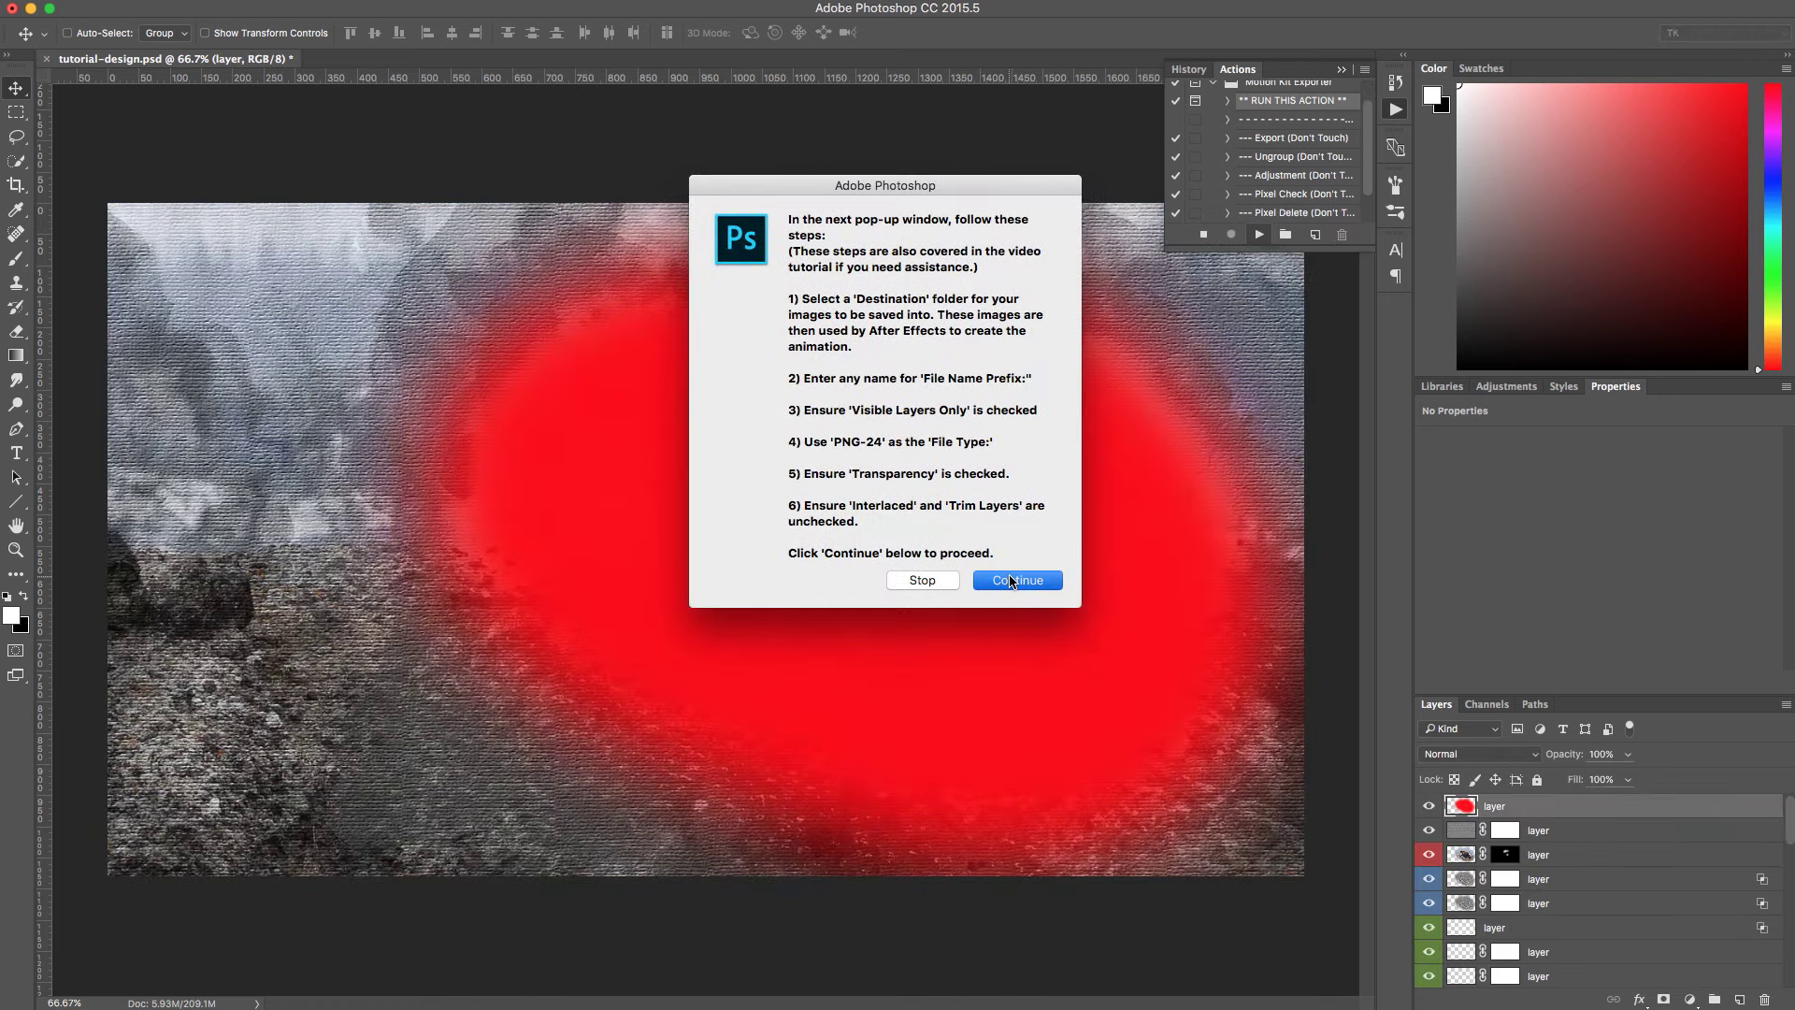
Continue the export and choose a new Desktop folder named 'Tutorial Layers' as the destination.
{"action": "left_click", "coordinate": [1012, 581]}
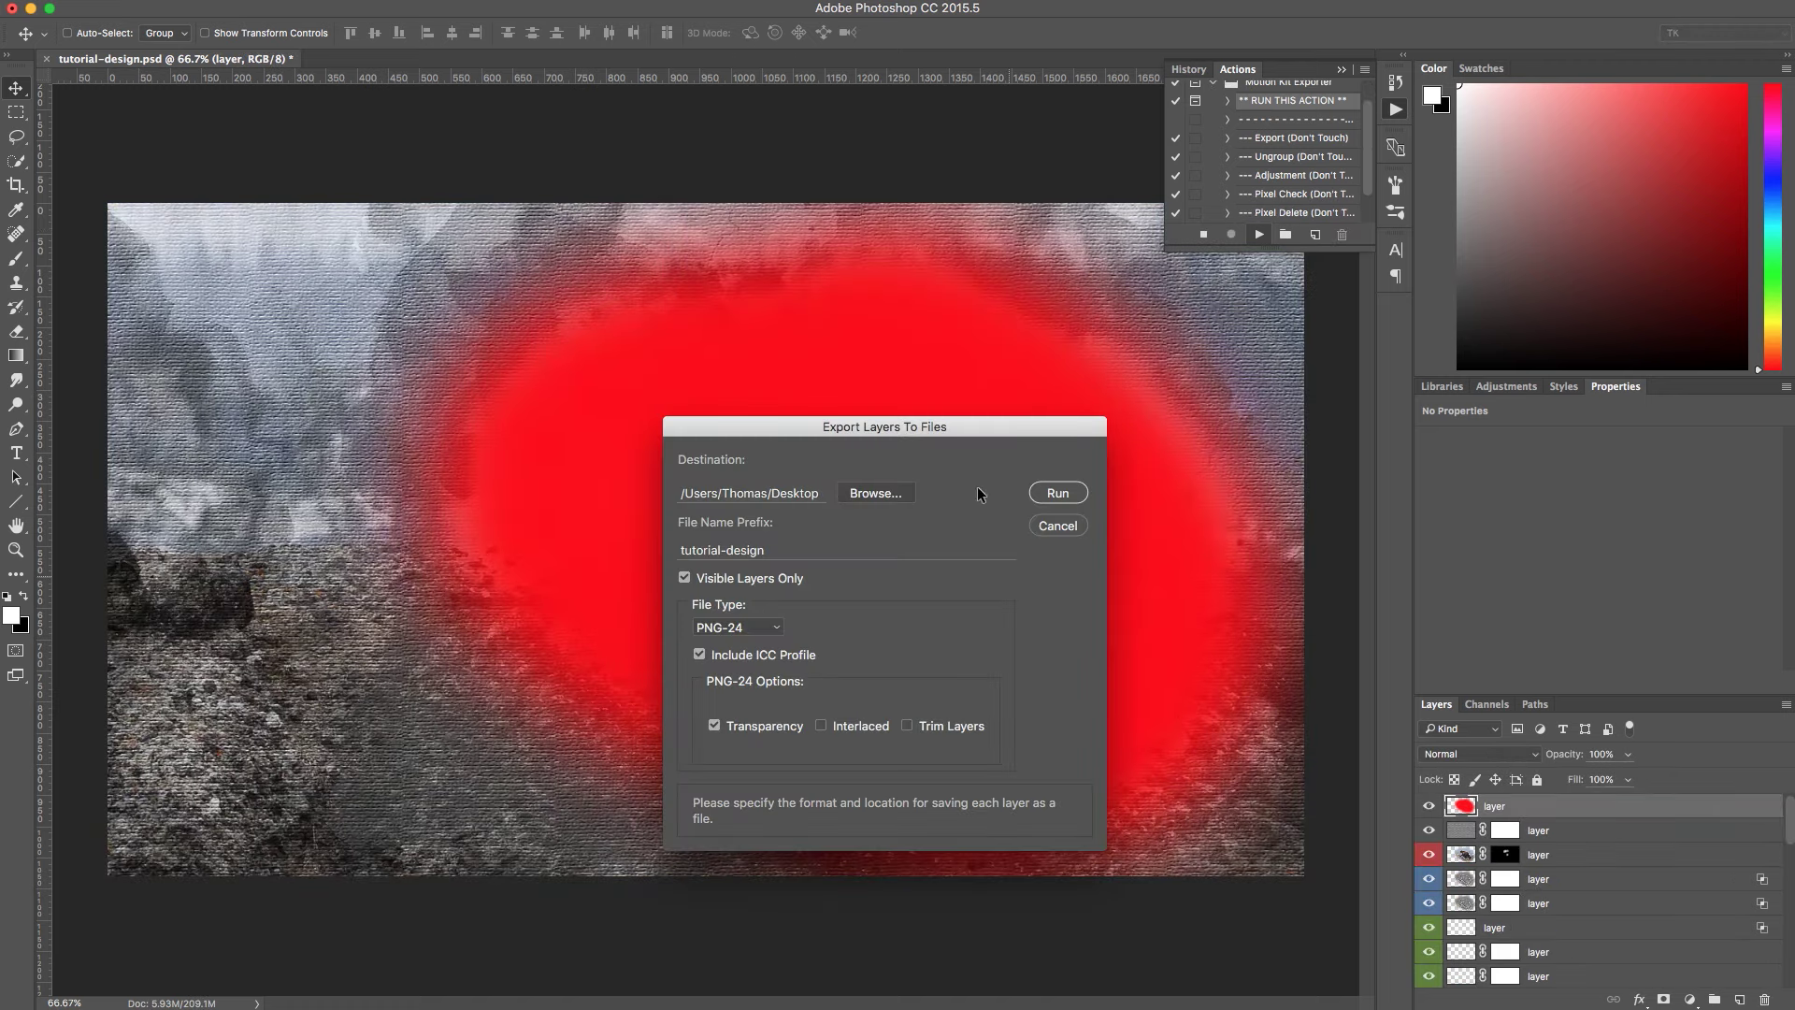
{"action": "left_click", "coordinate": [862, 494]}
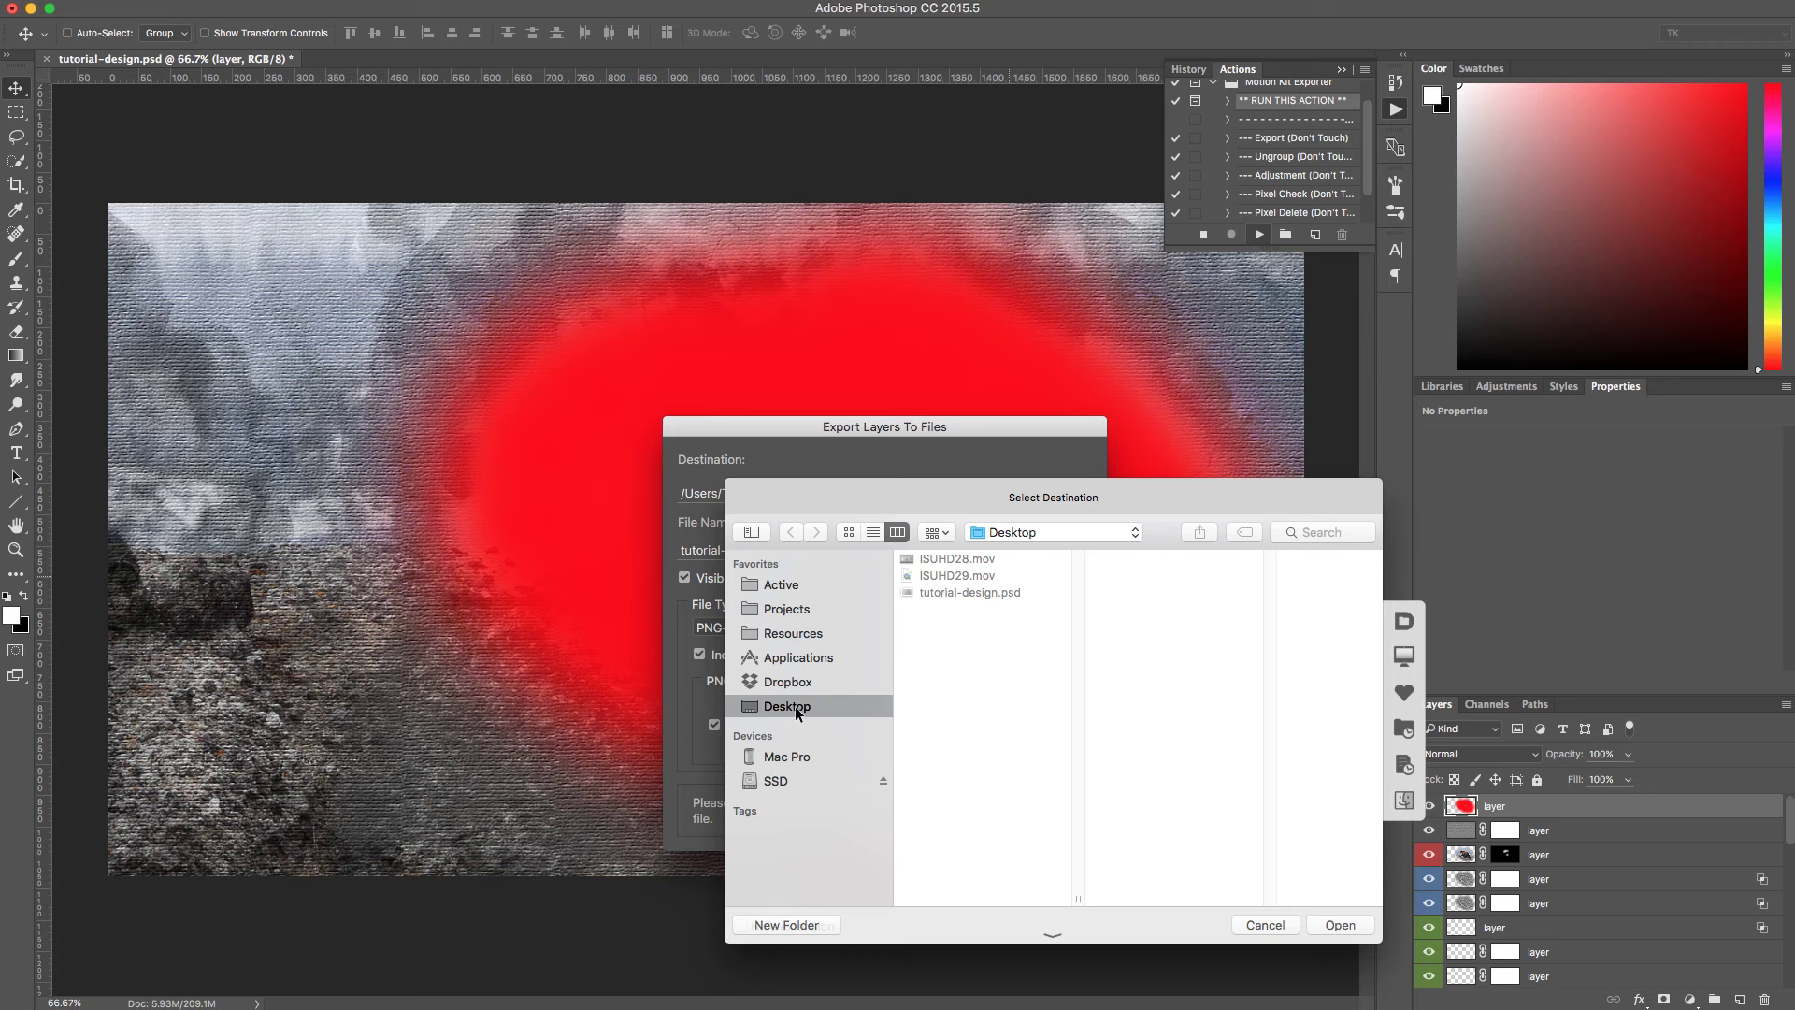
{"action": "left_click", "coordinate": [783, 921]}
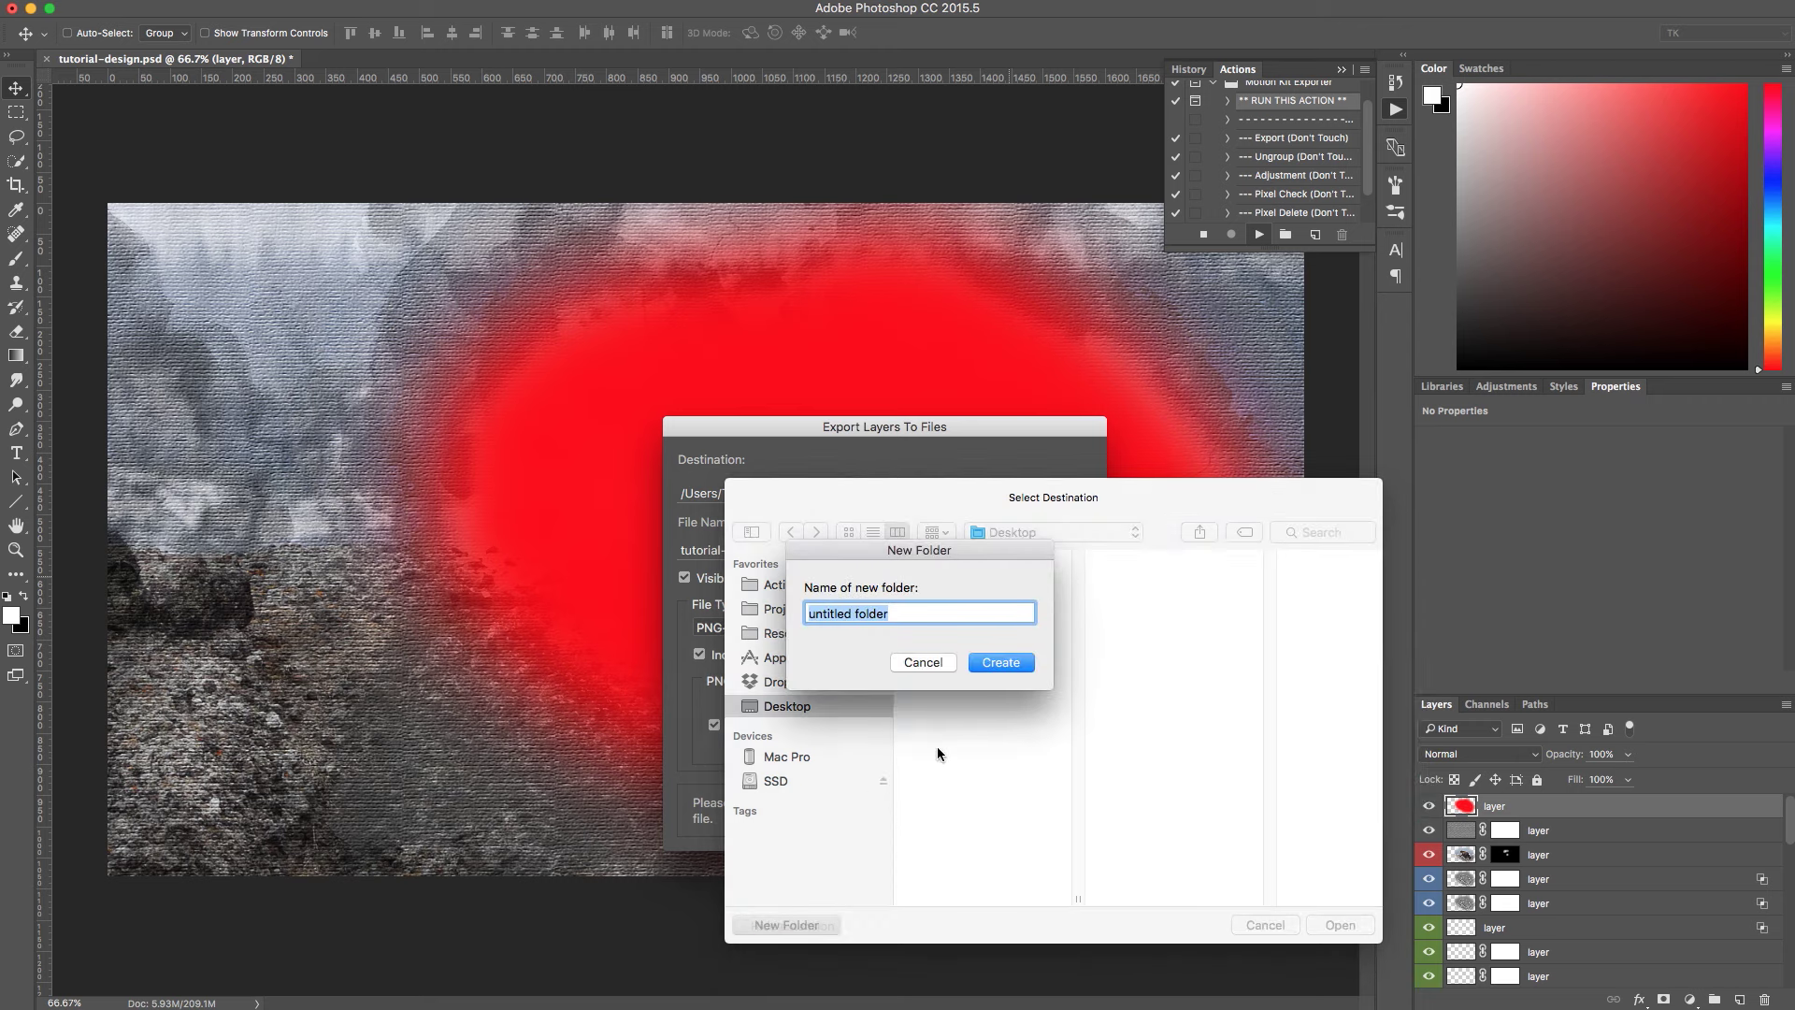
{"action": "type", "text": "Tutorial Layers"}
{"action": "key", "text": "Return"}
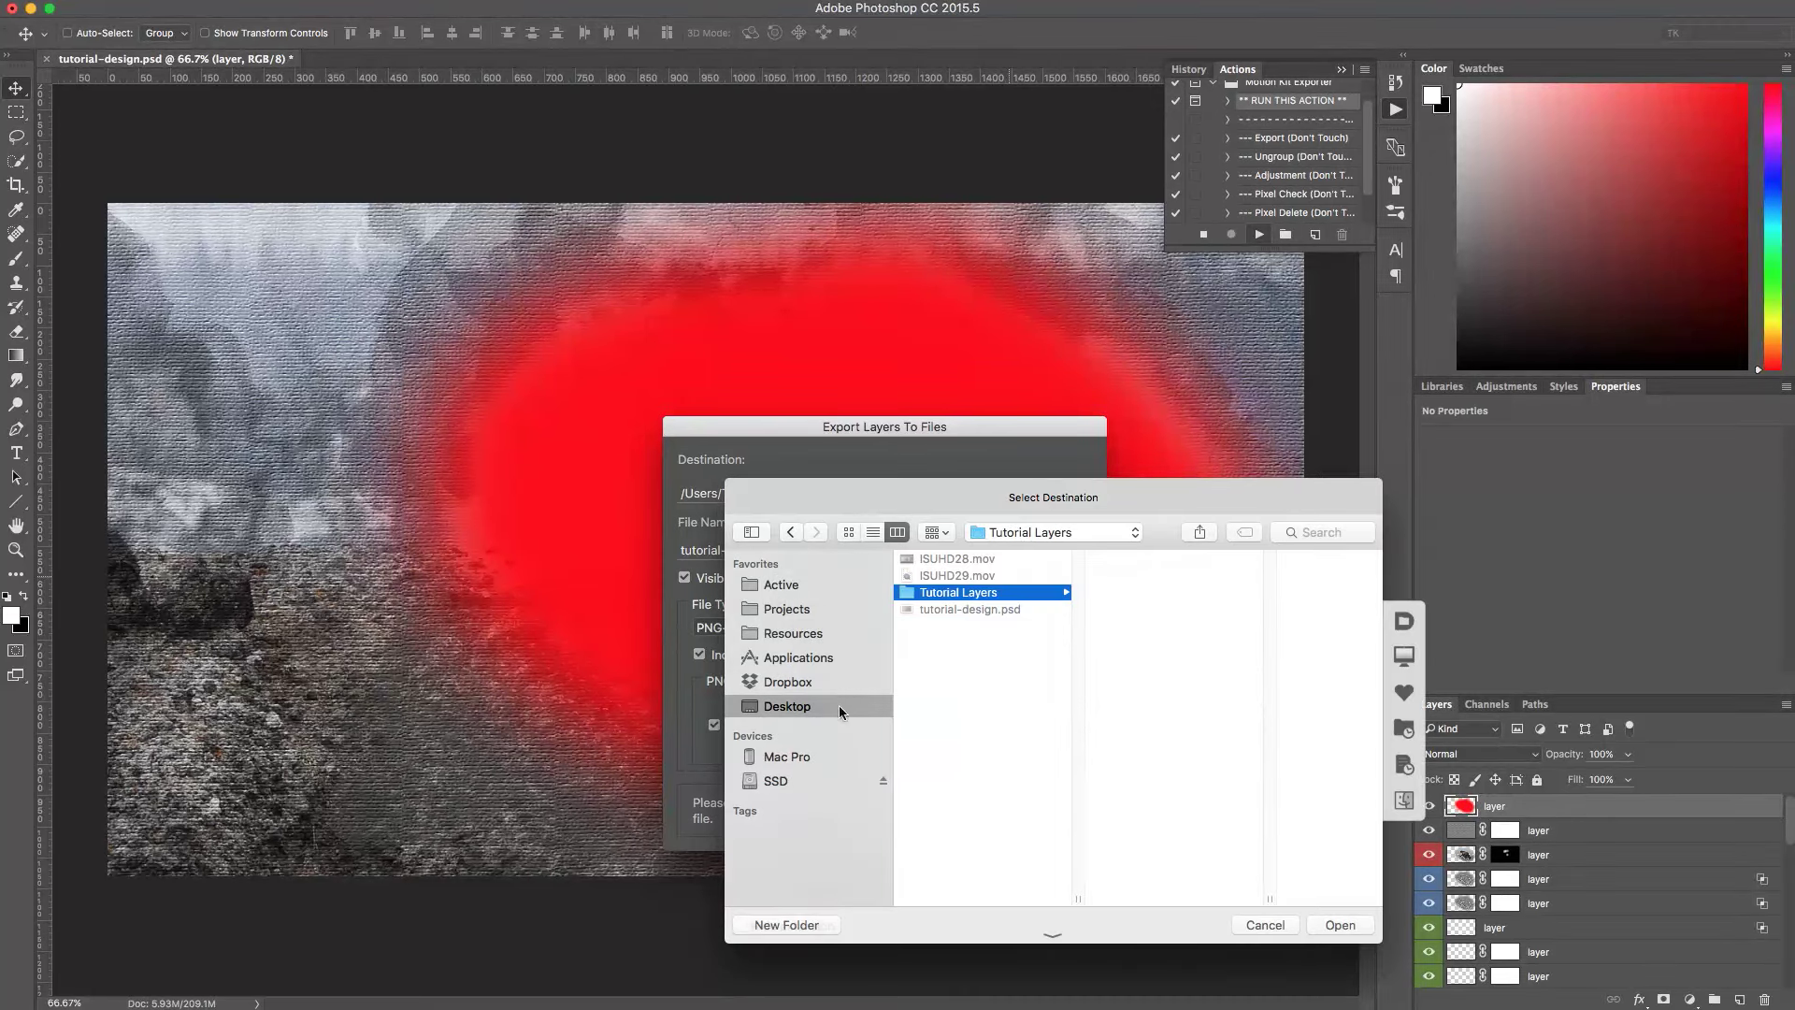
{"action": "left_click", "coordinate": [1343, 924]}
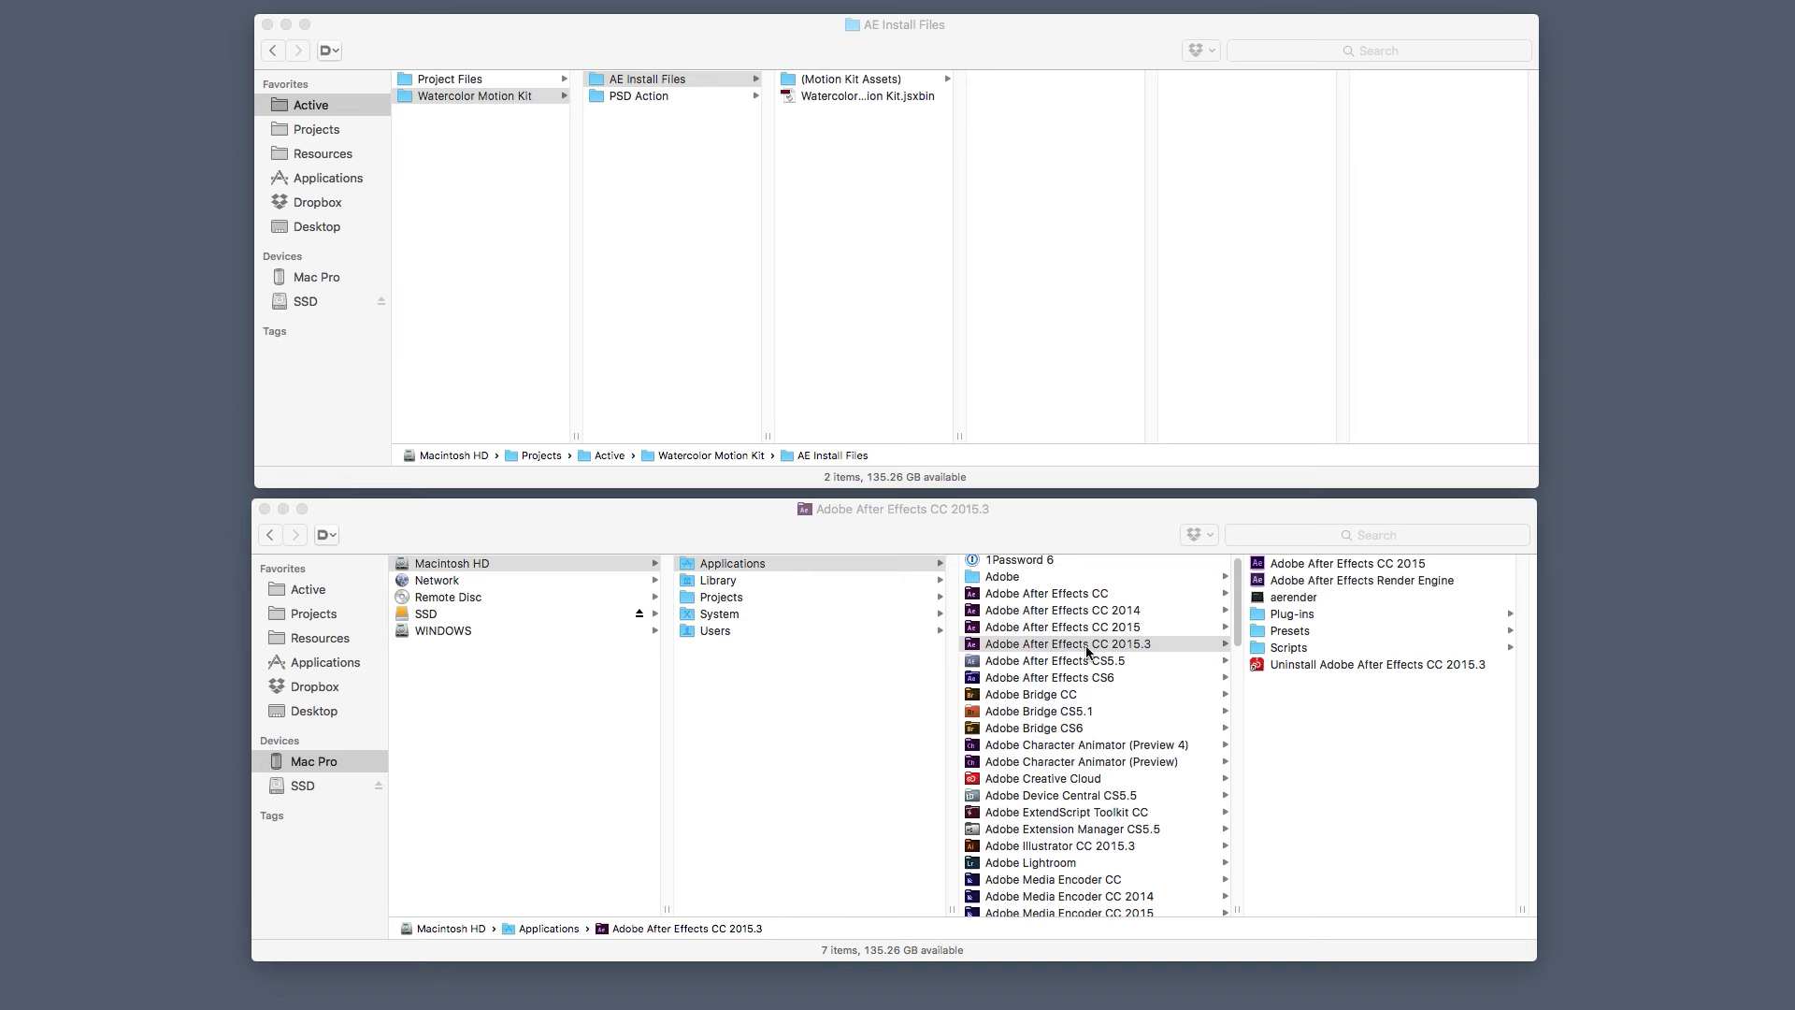
Browse to After Effects CC 2015.3 > Scripts > ScriptUI Panels, then bring up the AE Install Files window.
{"action": "left_click", "coordinate": [1287, 657]}
{"action": "left_click", "coordinate": [1287, 650]}
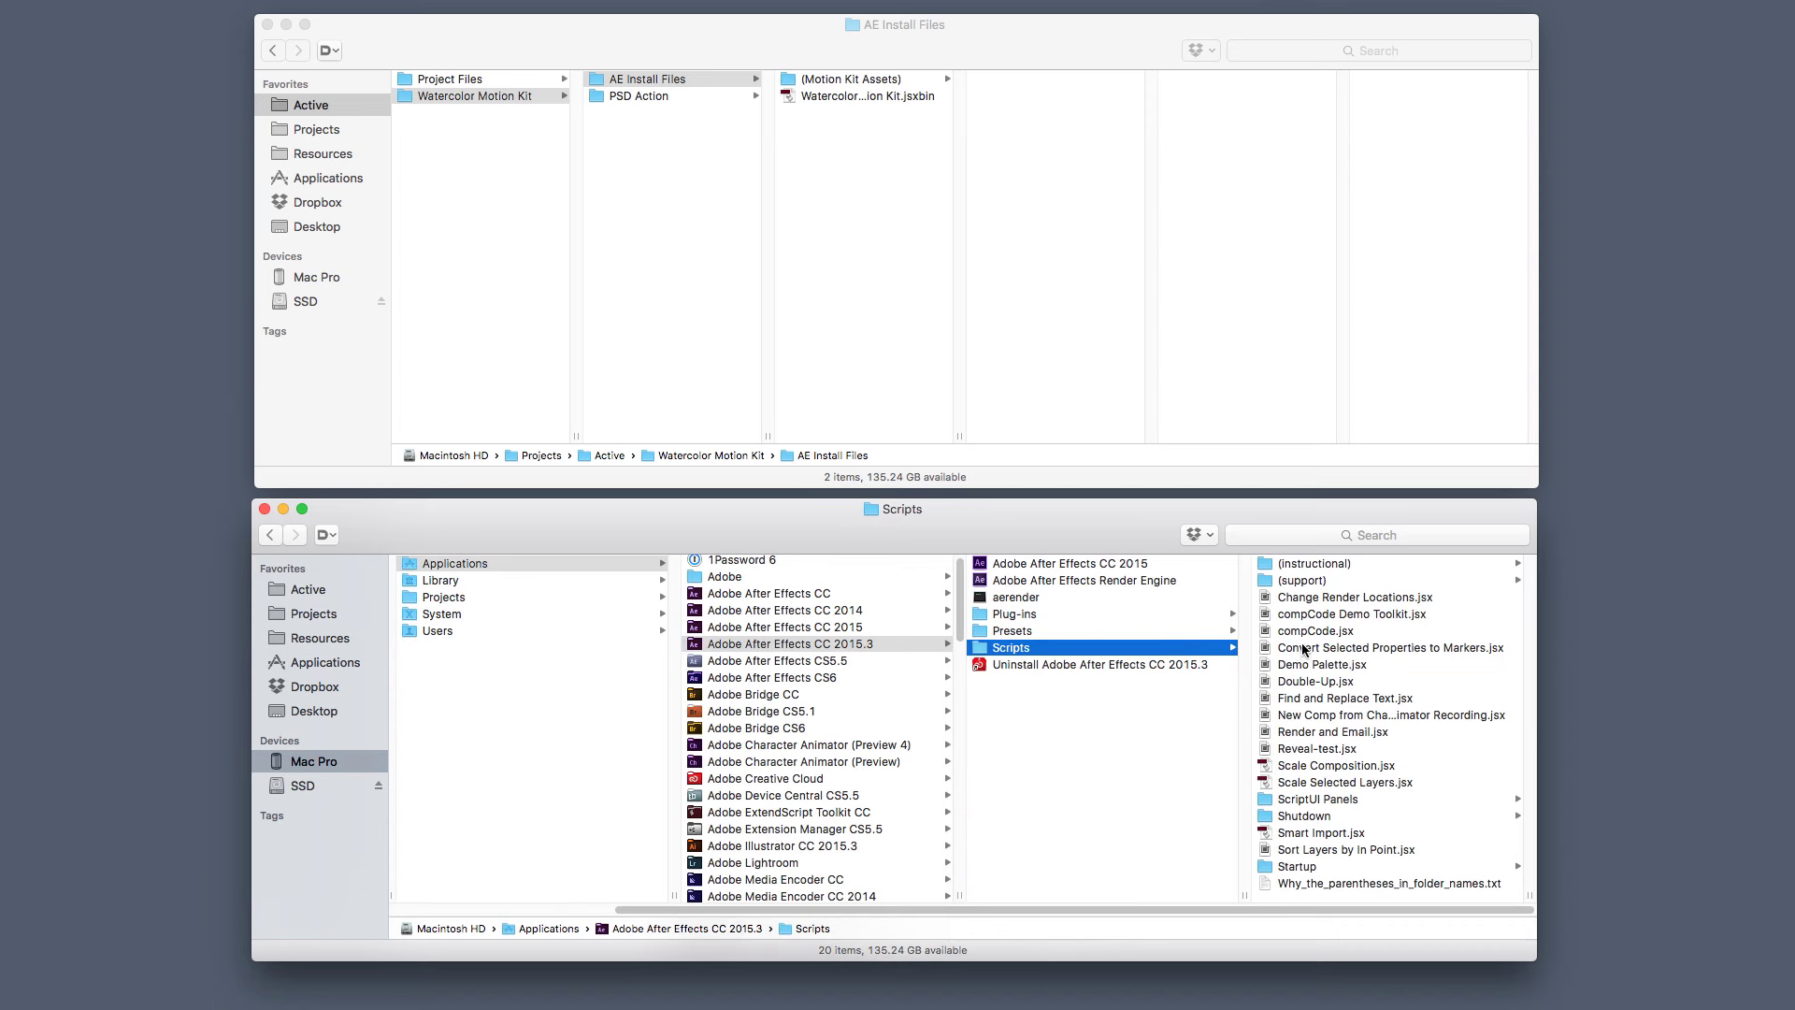
{"action": "left_click", "coordinate": [1302, 799]}
{"action": "left_click", "coordinate": [842, 56]}
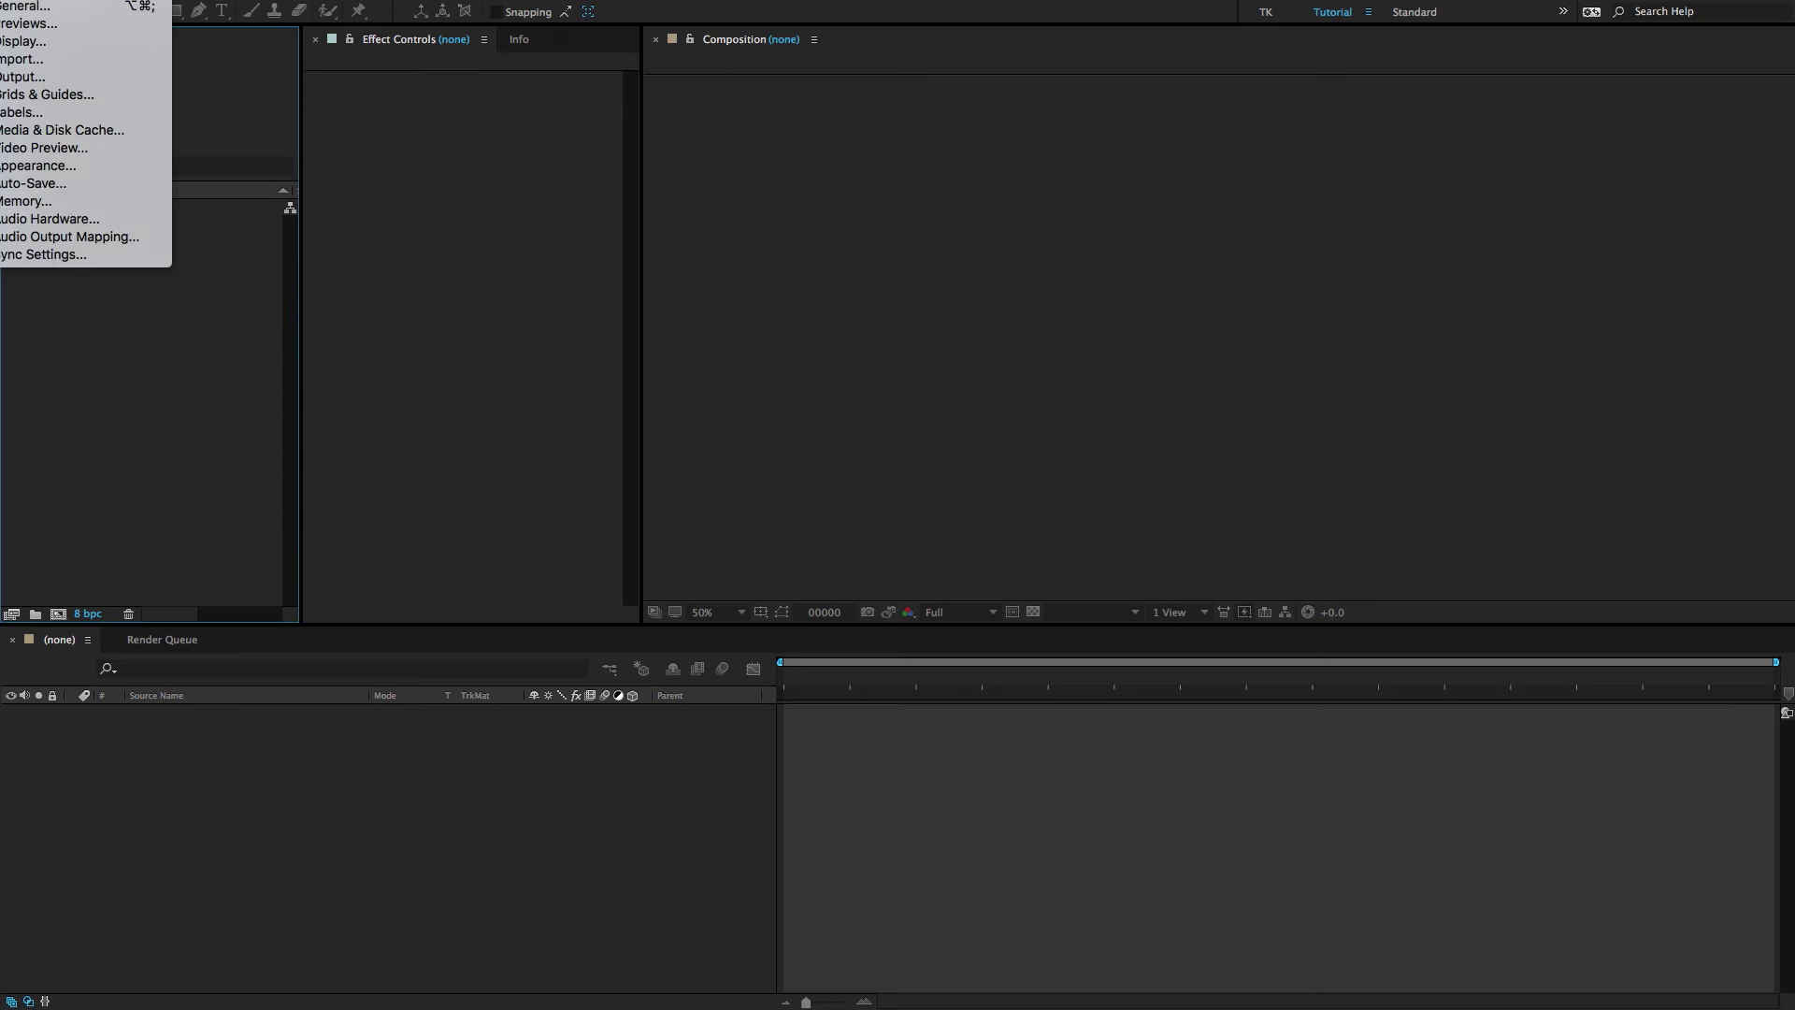
Confirm Allow Scripts to Write Files and Access Network is enabled in General preferences.
{"action": "left_click", "coordinate": [20, 8]}
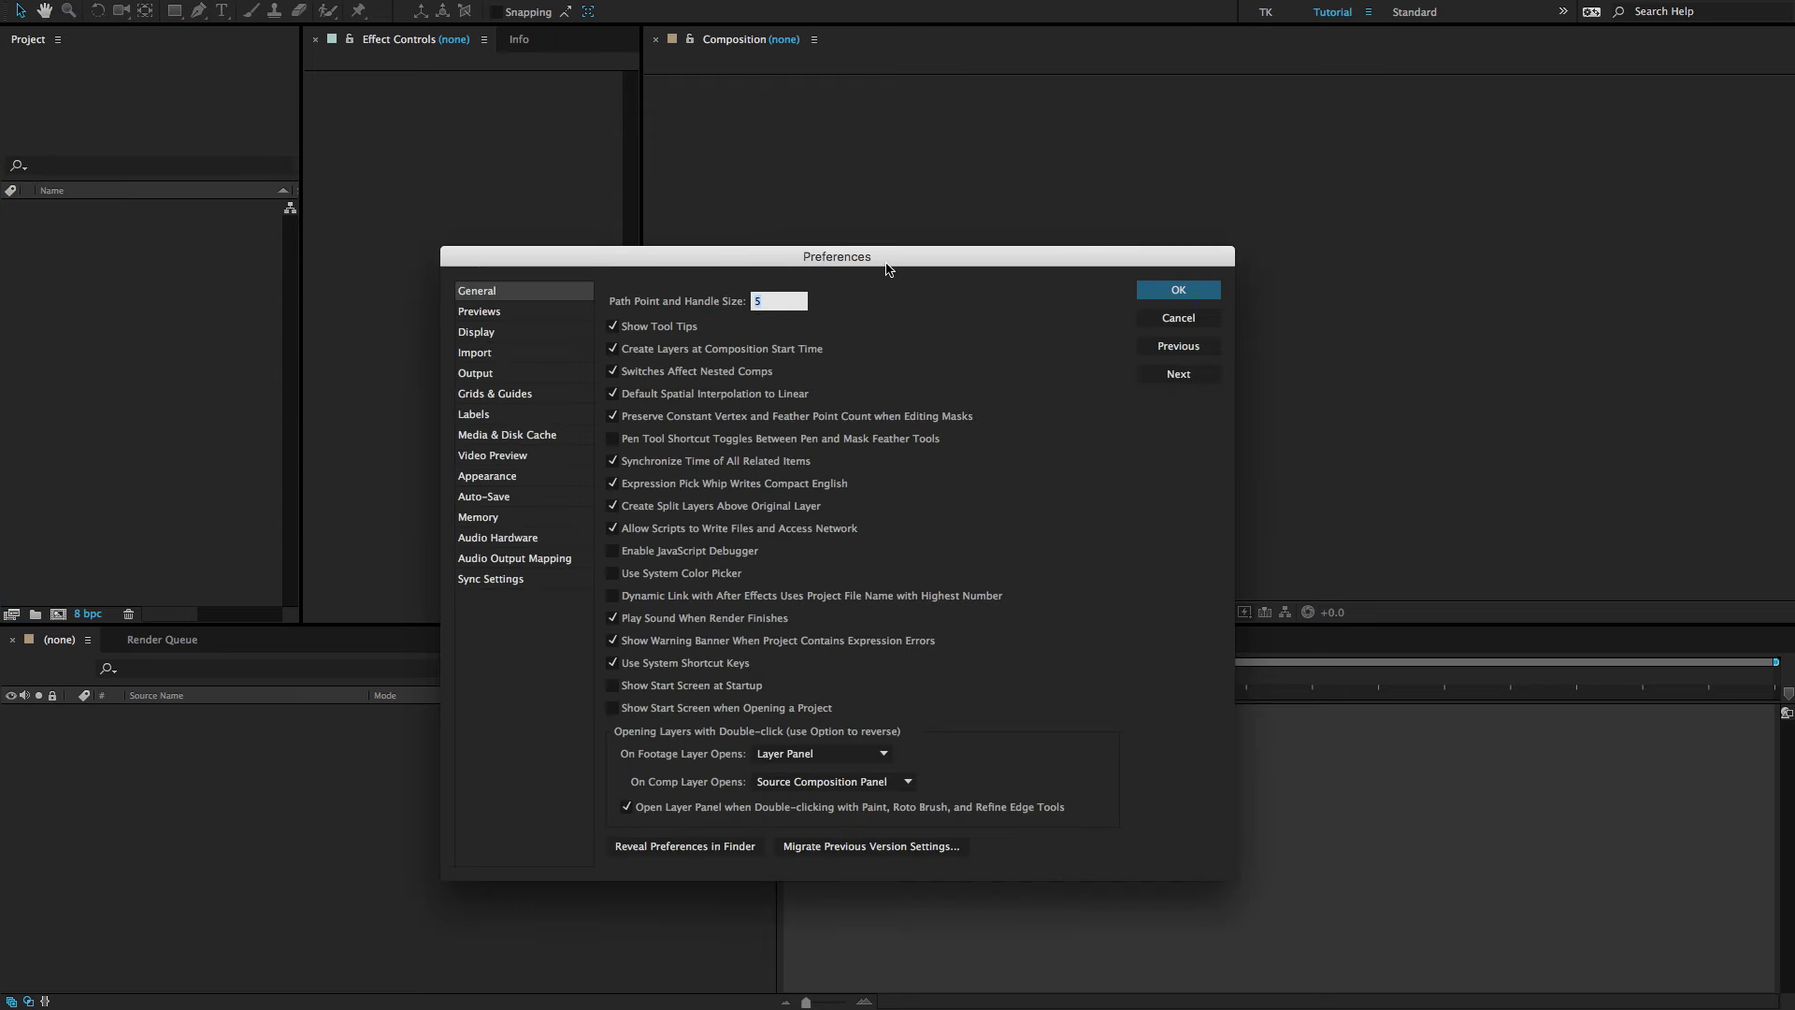
{"action": "left_click_drag", "start_coordinate": [896, 266], "coordinate": [949, 226]}
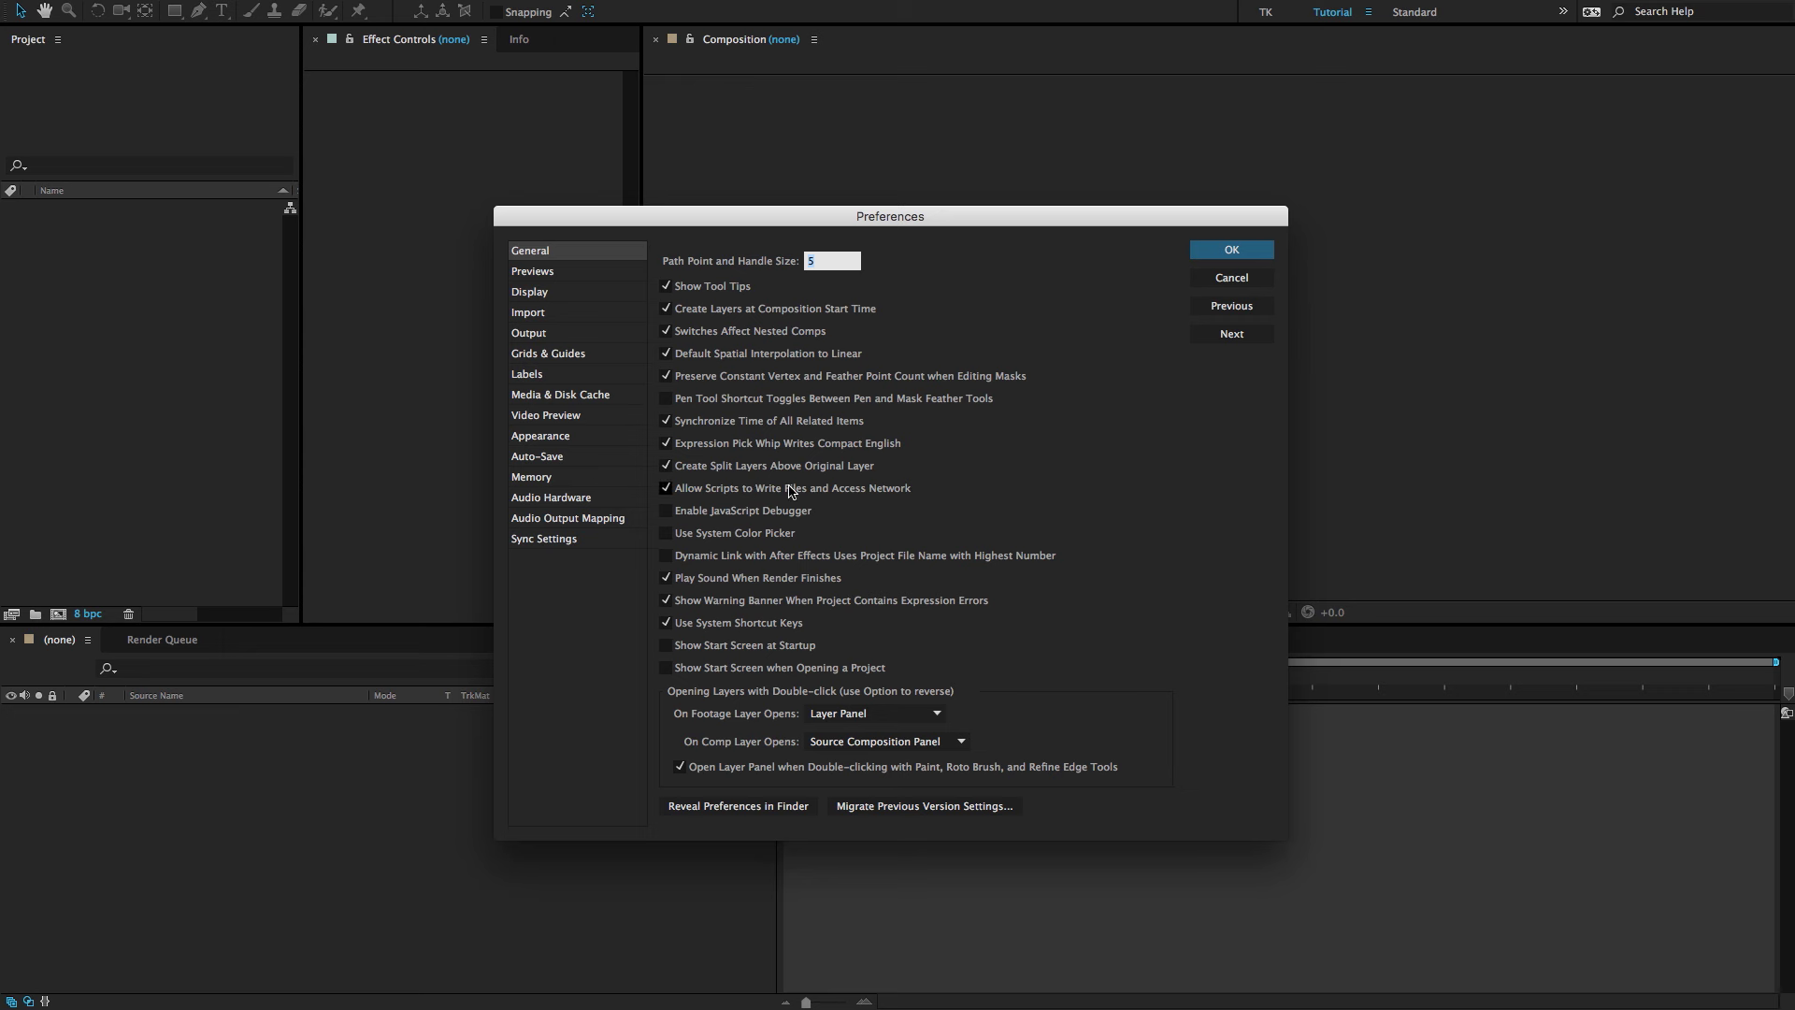
{"action": "left_click", "coordinate": [1224, 250]}
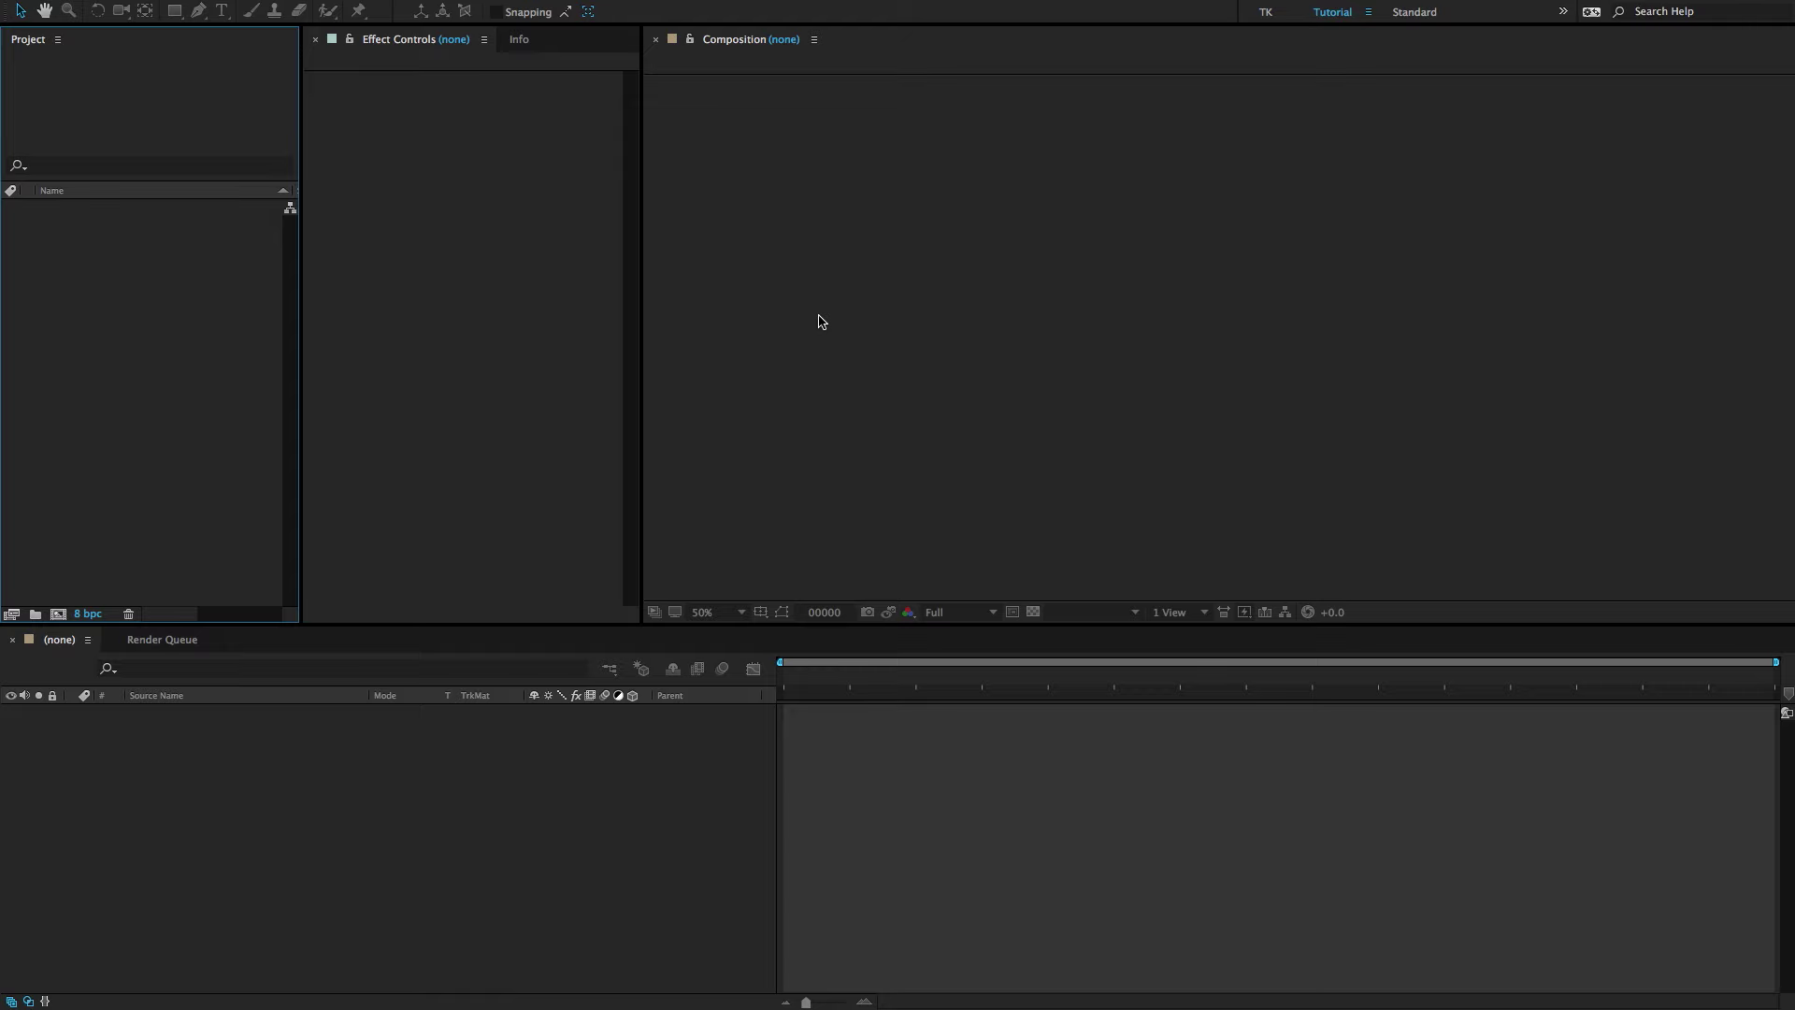
Open the Watercolor Motion Kit panel and dock it in the Effect Controls group.
{"action": "left_click", "coordinate": [271, 0]}
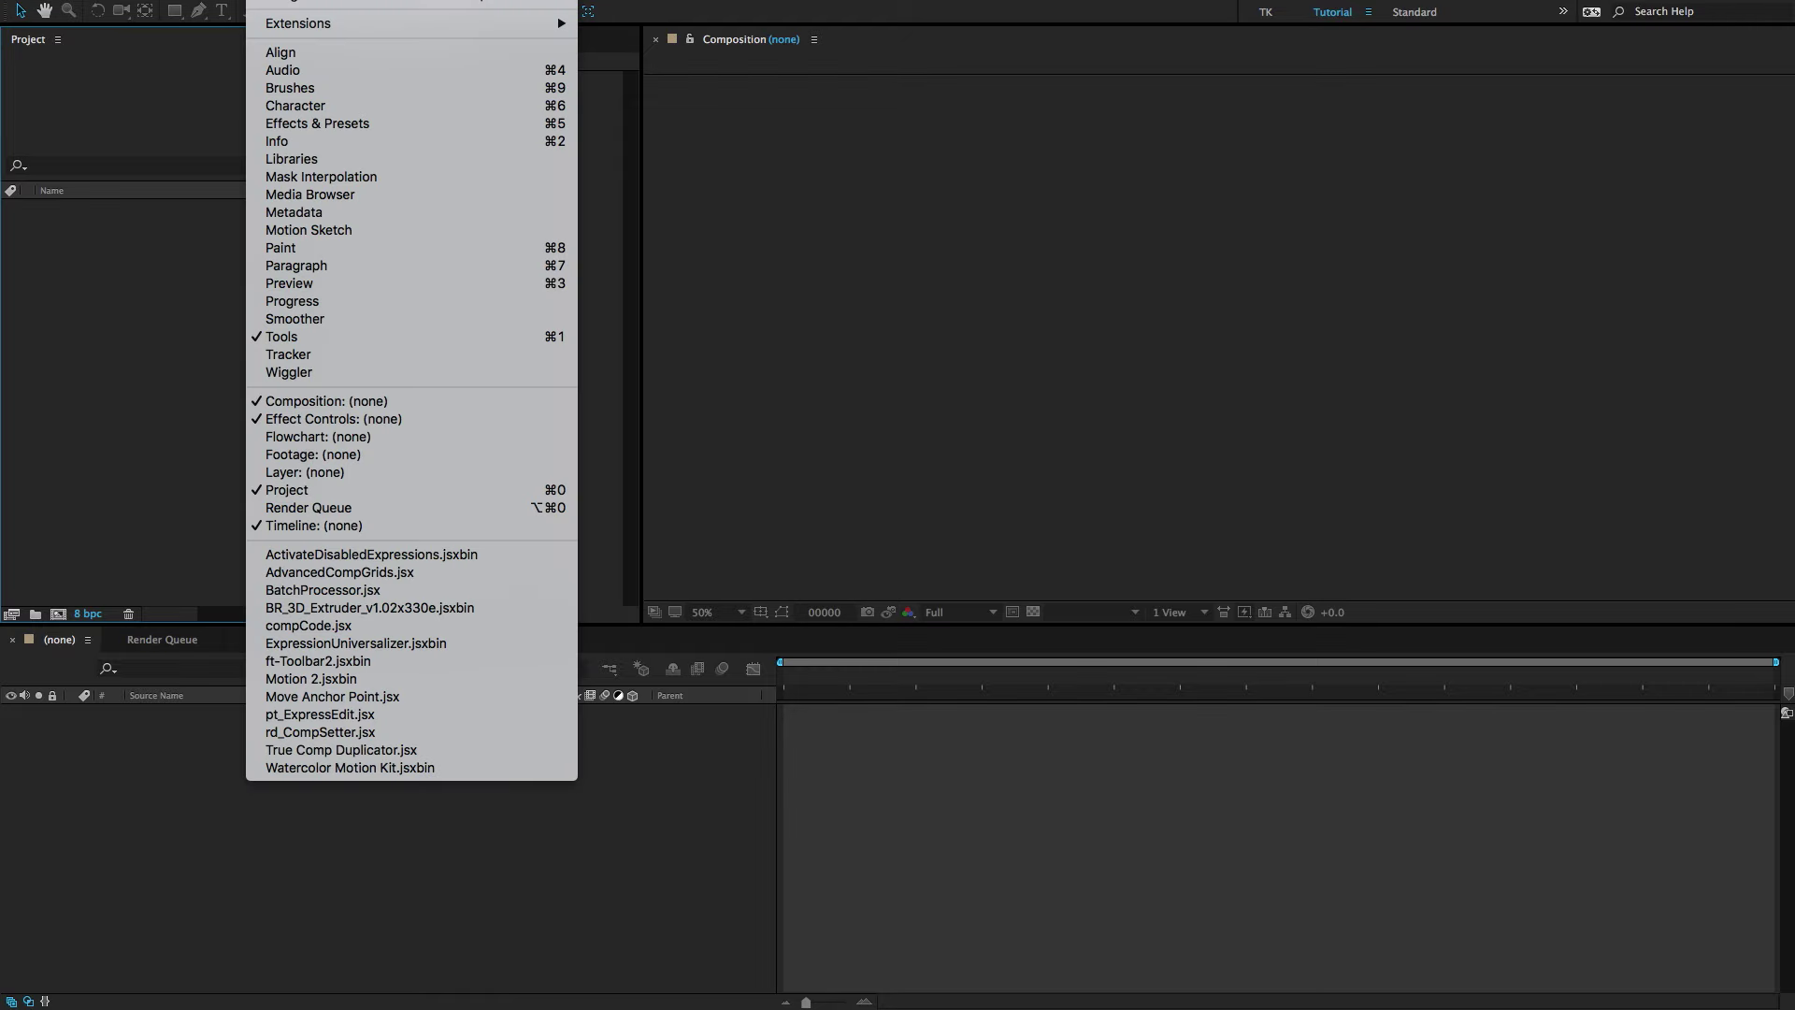
{"action": "left_click", "coordinate": [356, 770]}
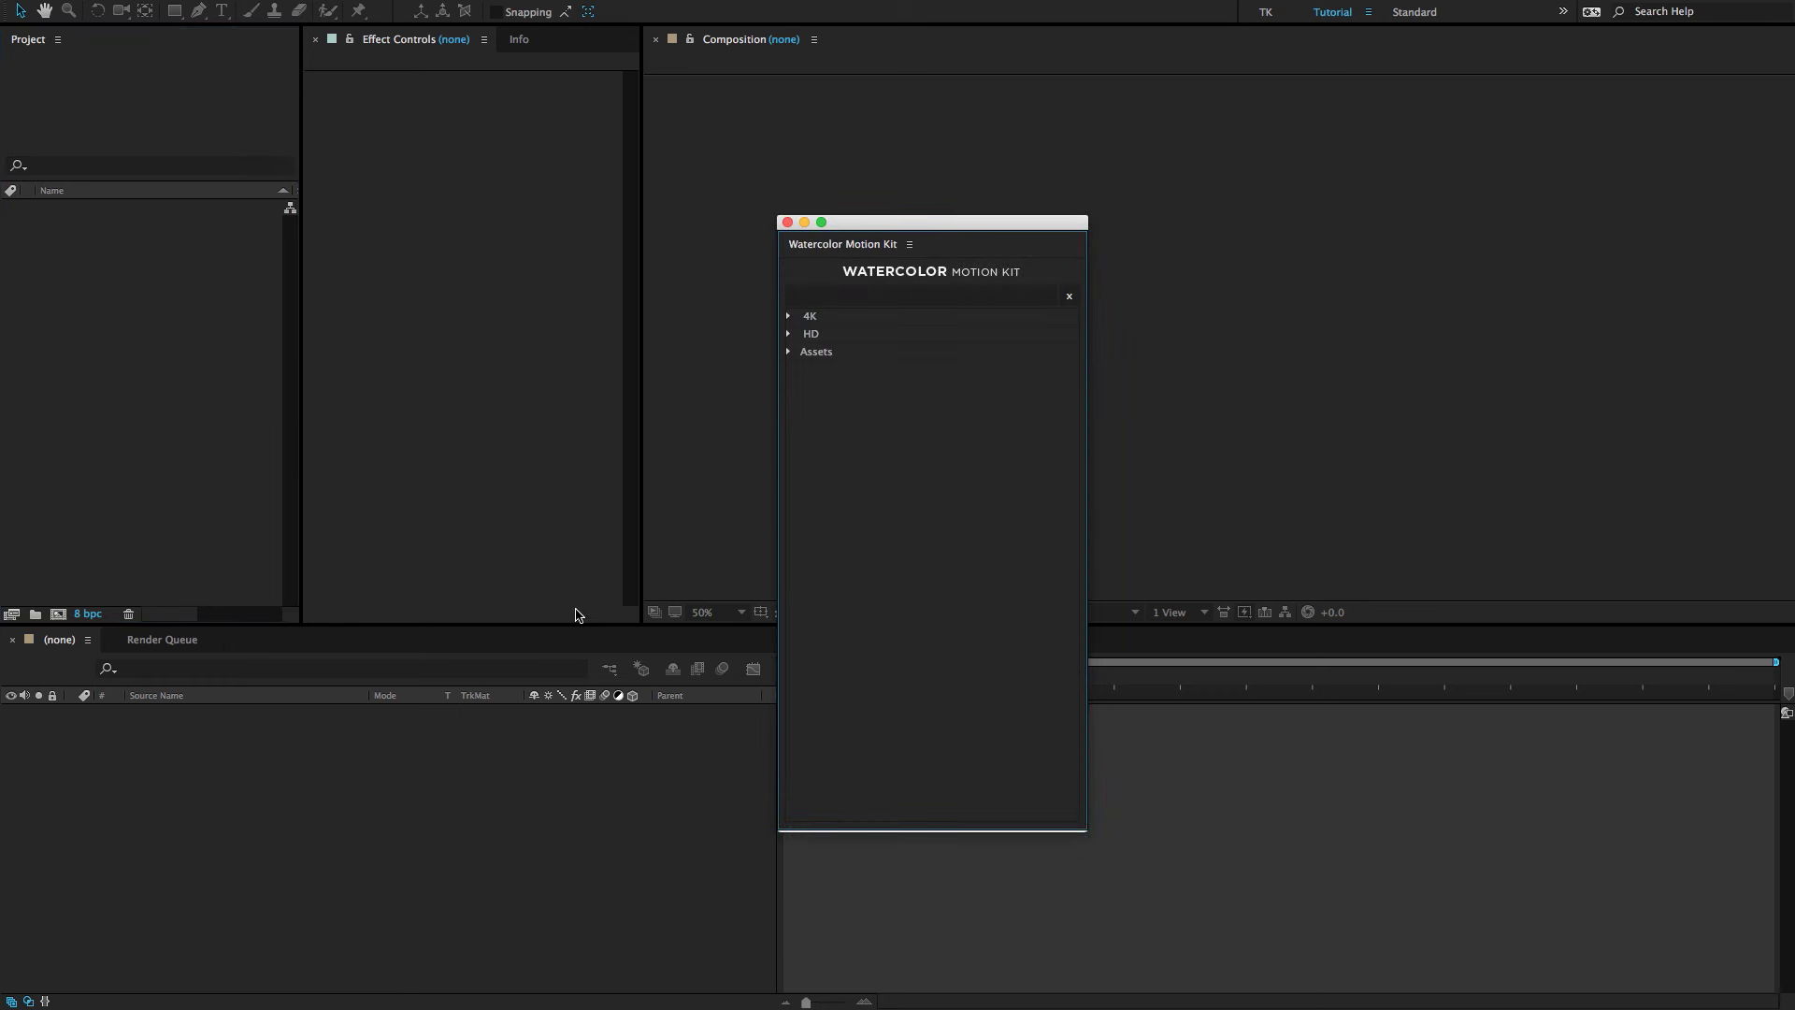
{"action": "left_click_drag", "start_coordinate": [840, 245], "coordinate": [477, 42]}
{"action": "left_click", "coordinate": [477, 39]}
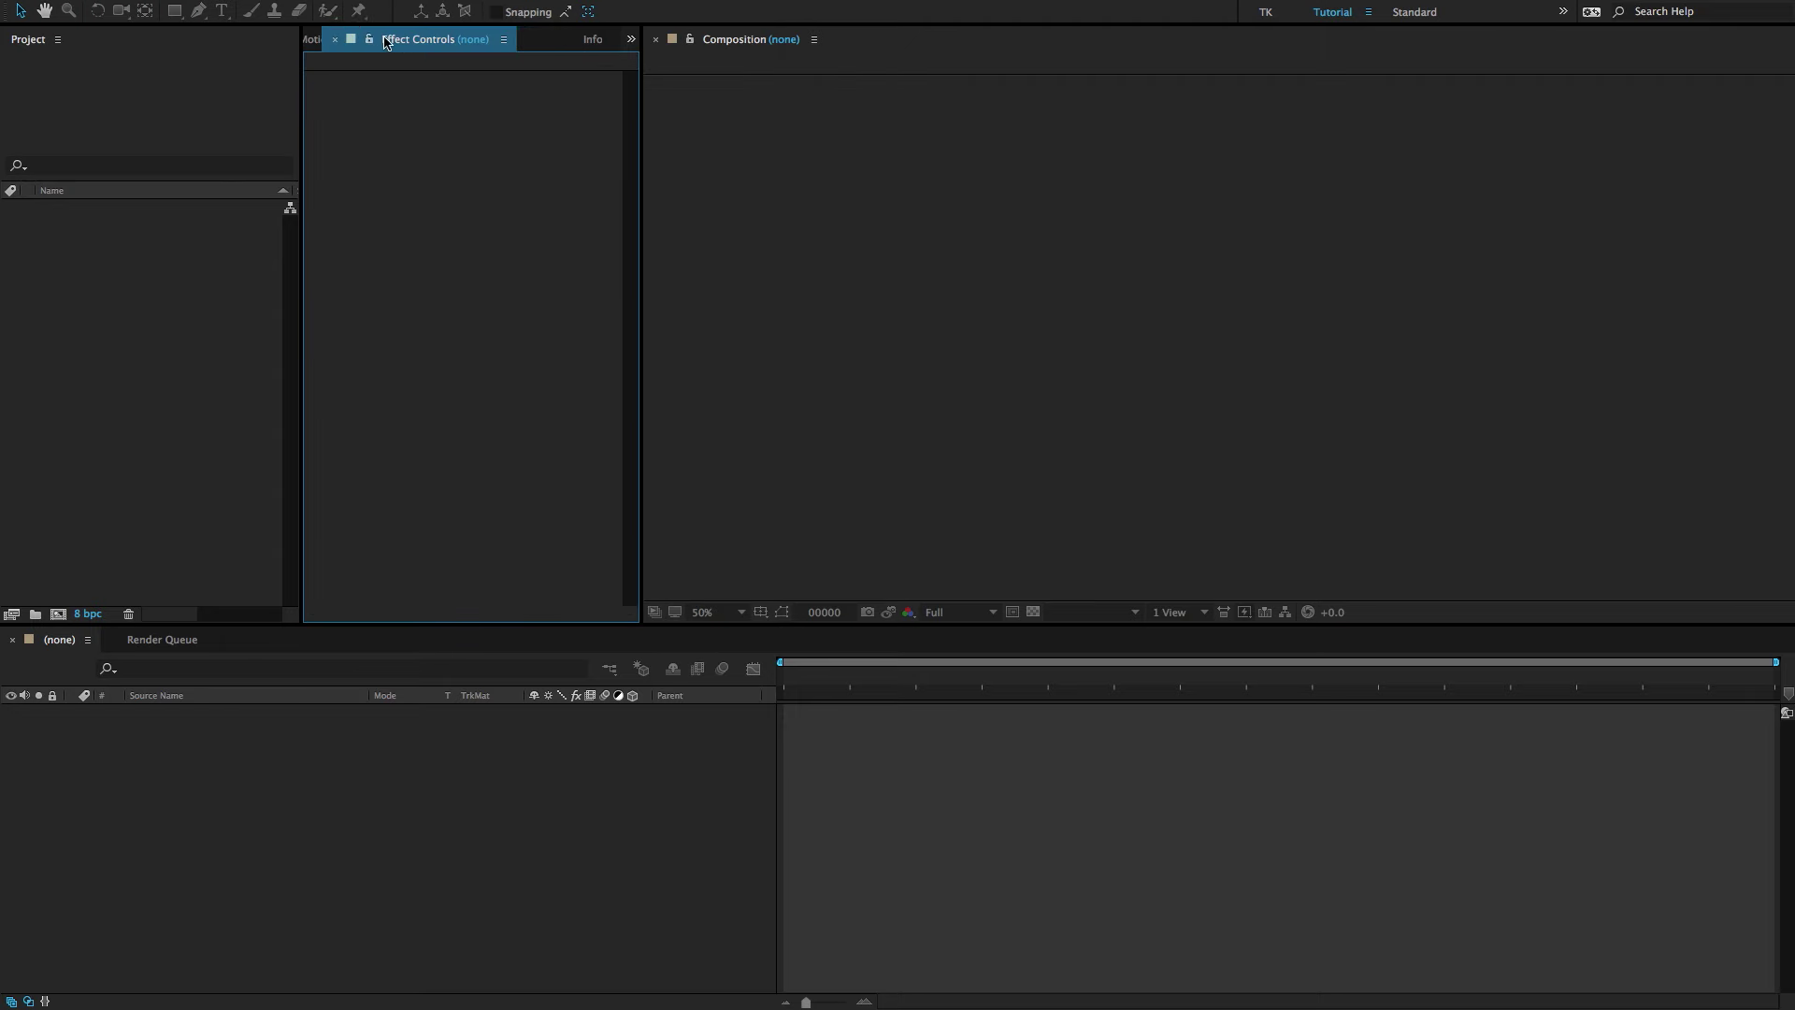
{"action": "left_click", "coordinate": [550, 41]}
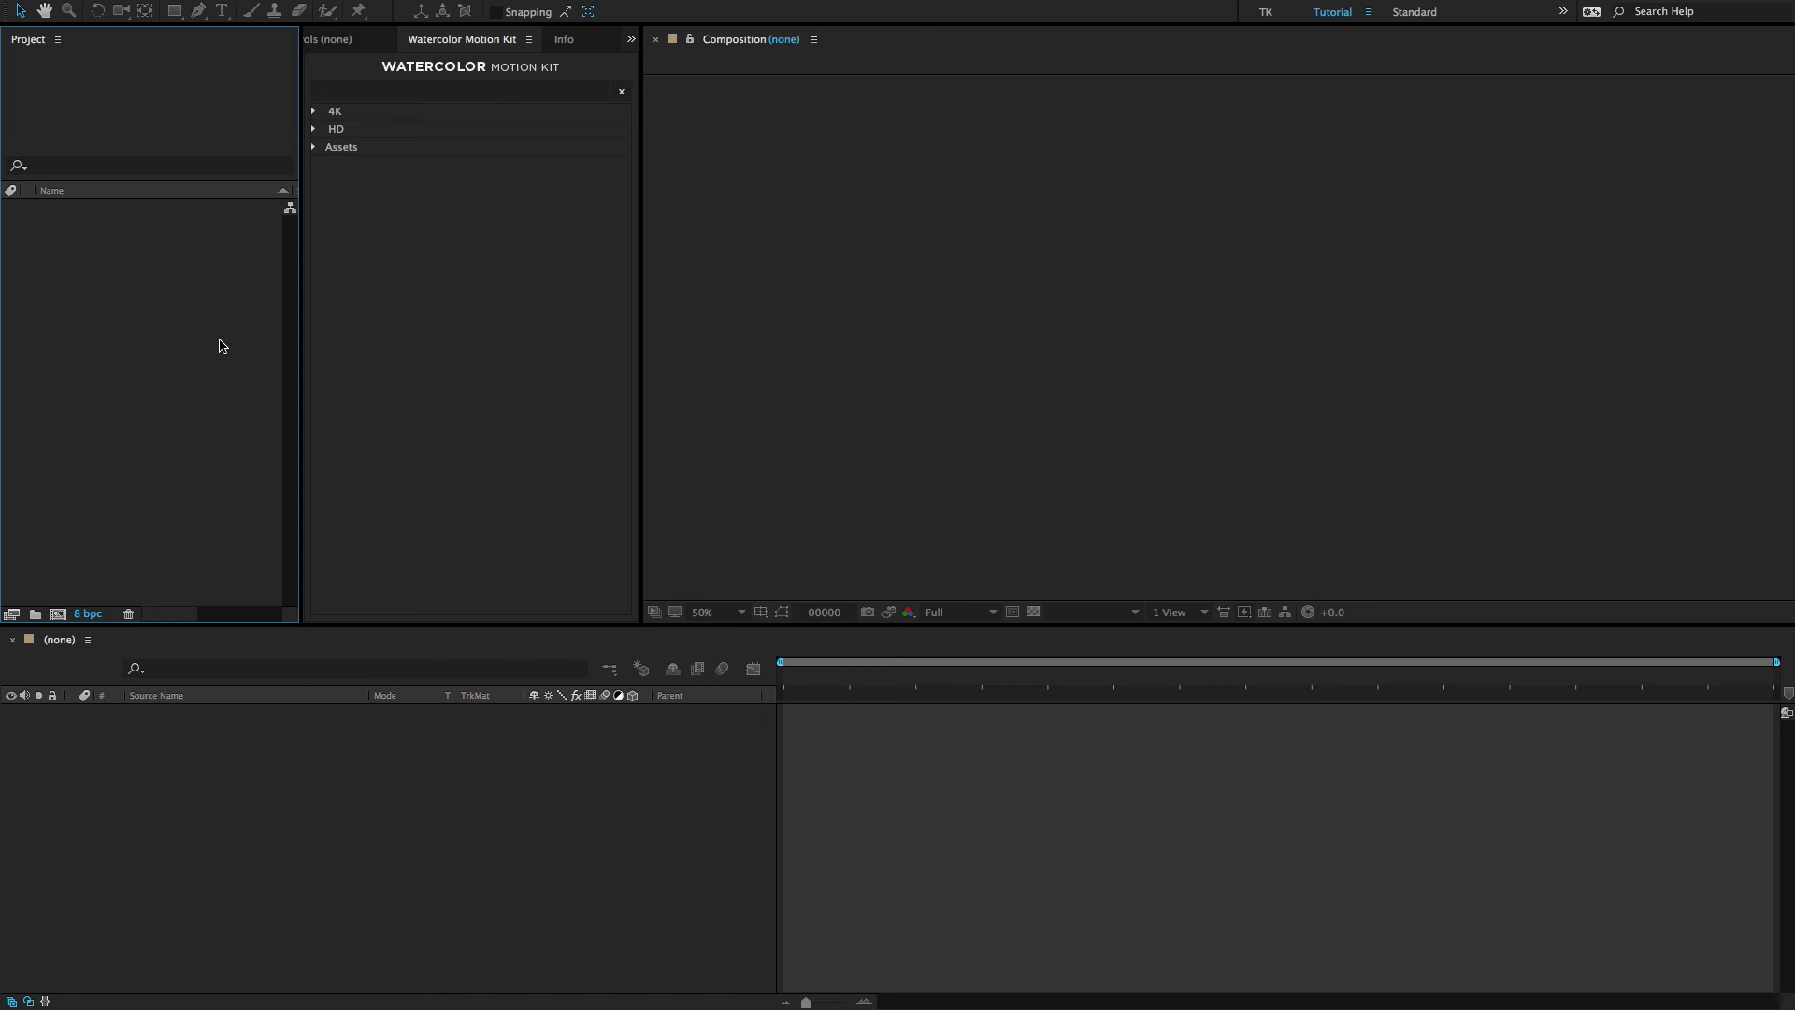
Browse the kit's 4K, HD and Assets folders, ending with HD > Reveal expanded.
{"action": "left_click", "coordinate": [314, 111]}
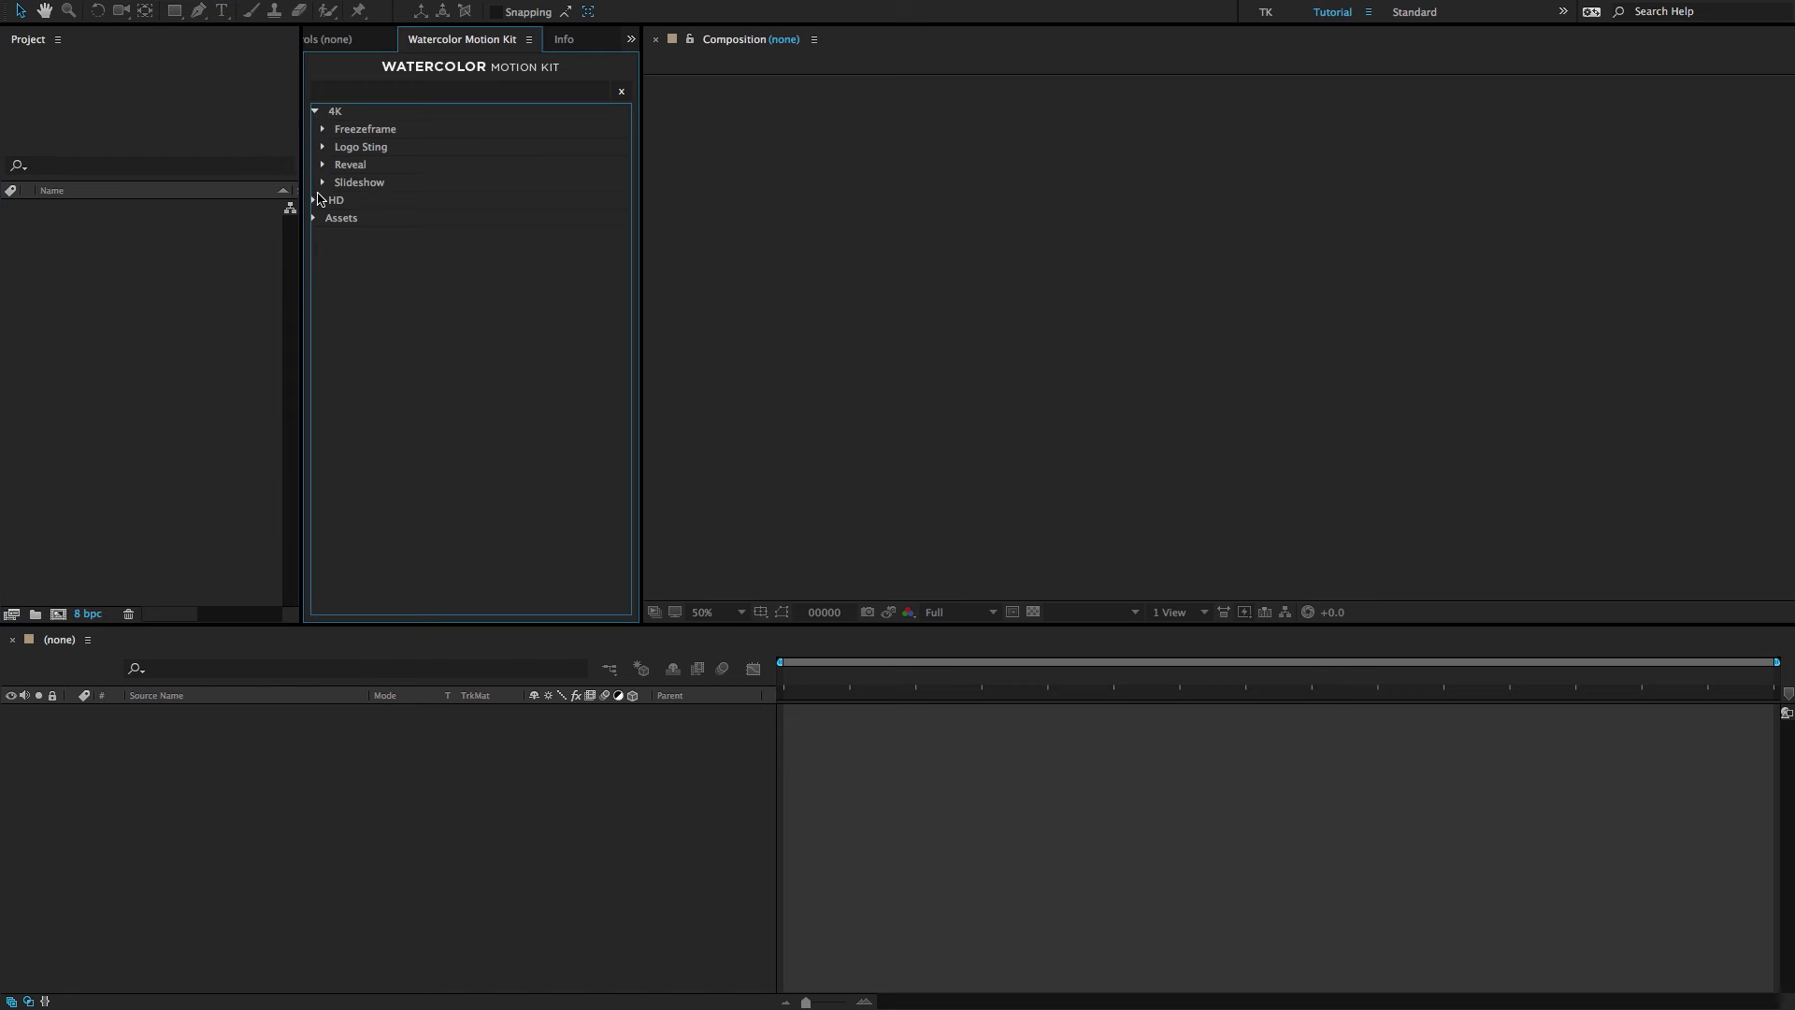
{"action": "left_click", "coordinate": [315, 200]}
{"action": "left_click", "coordinate": [315, 289]}
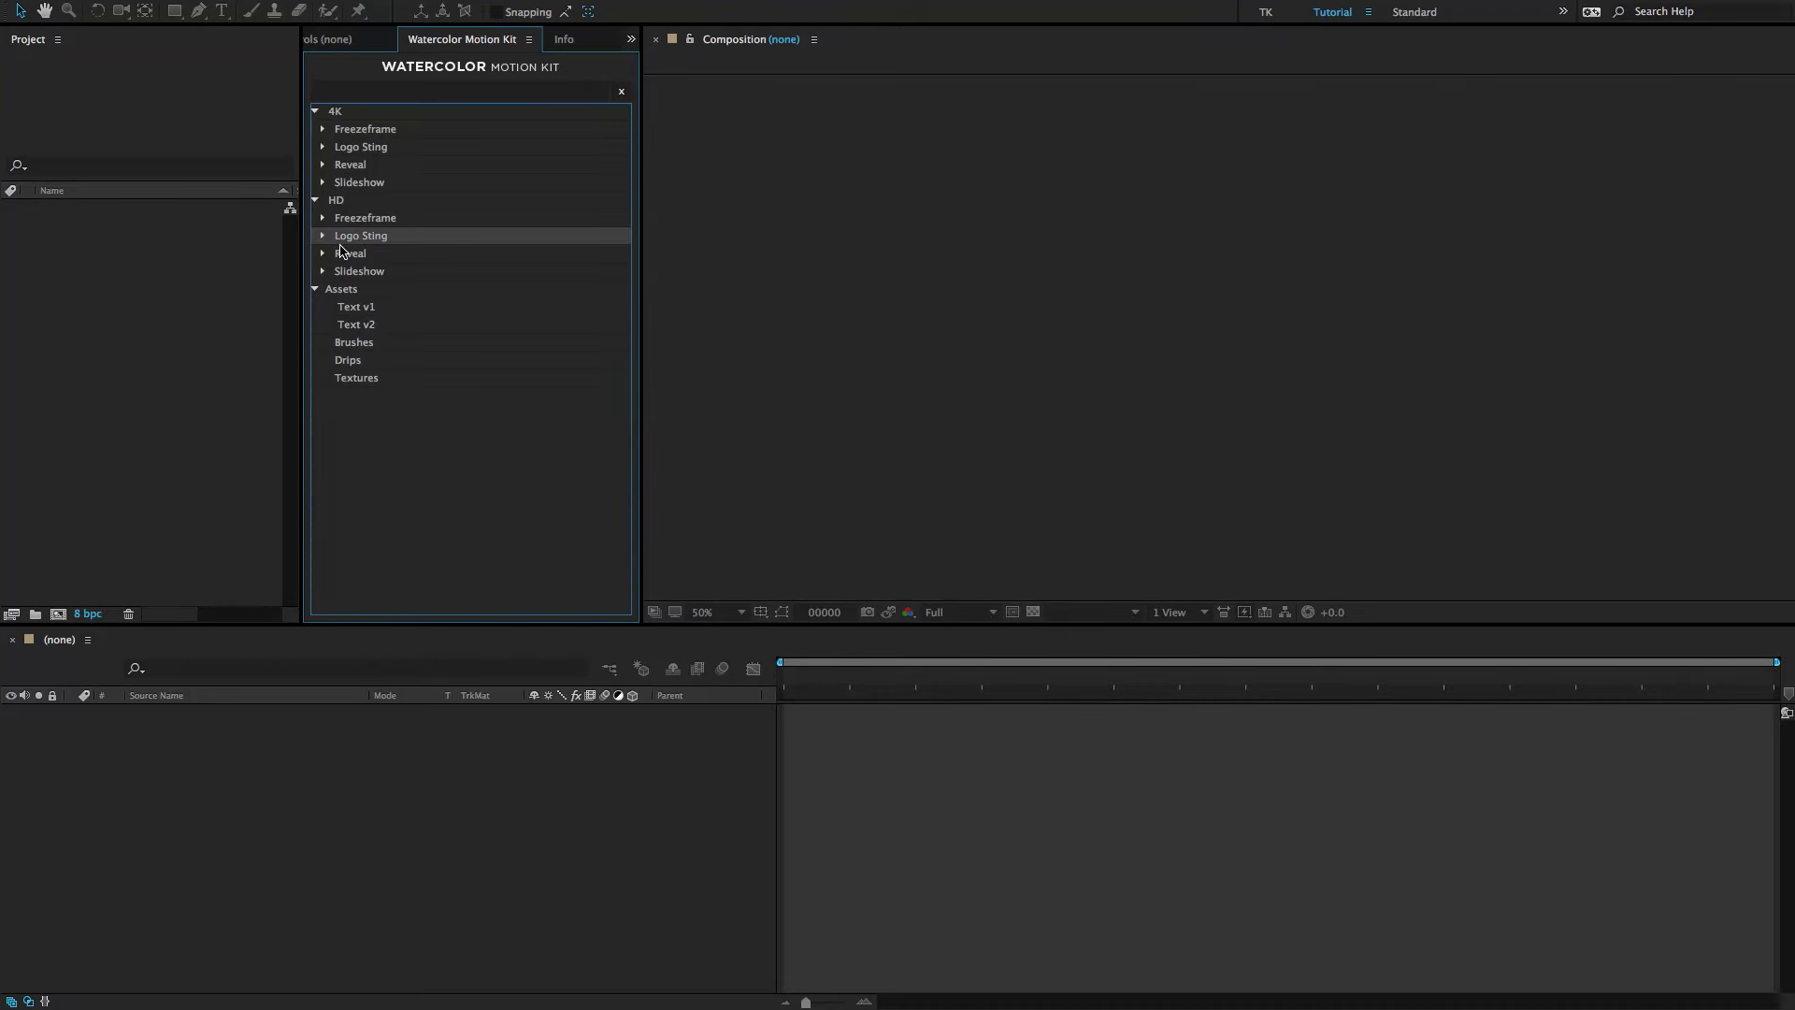
{"action": "left_click", "coordinate": [357, 167]}
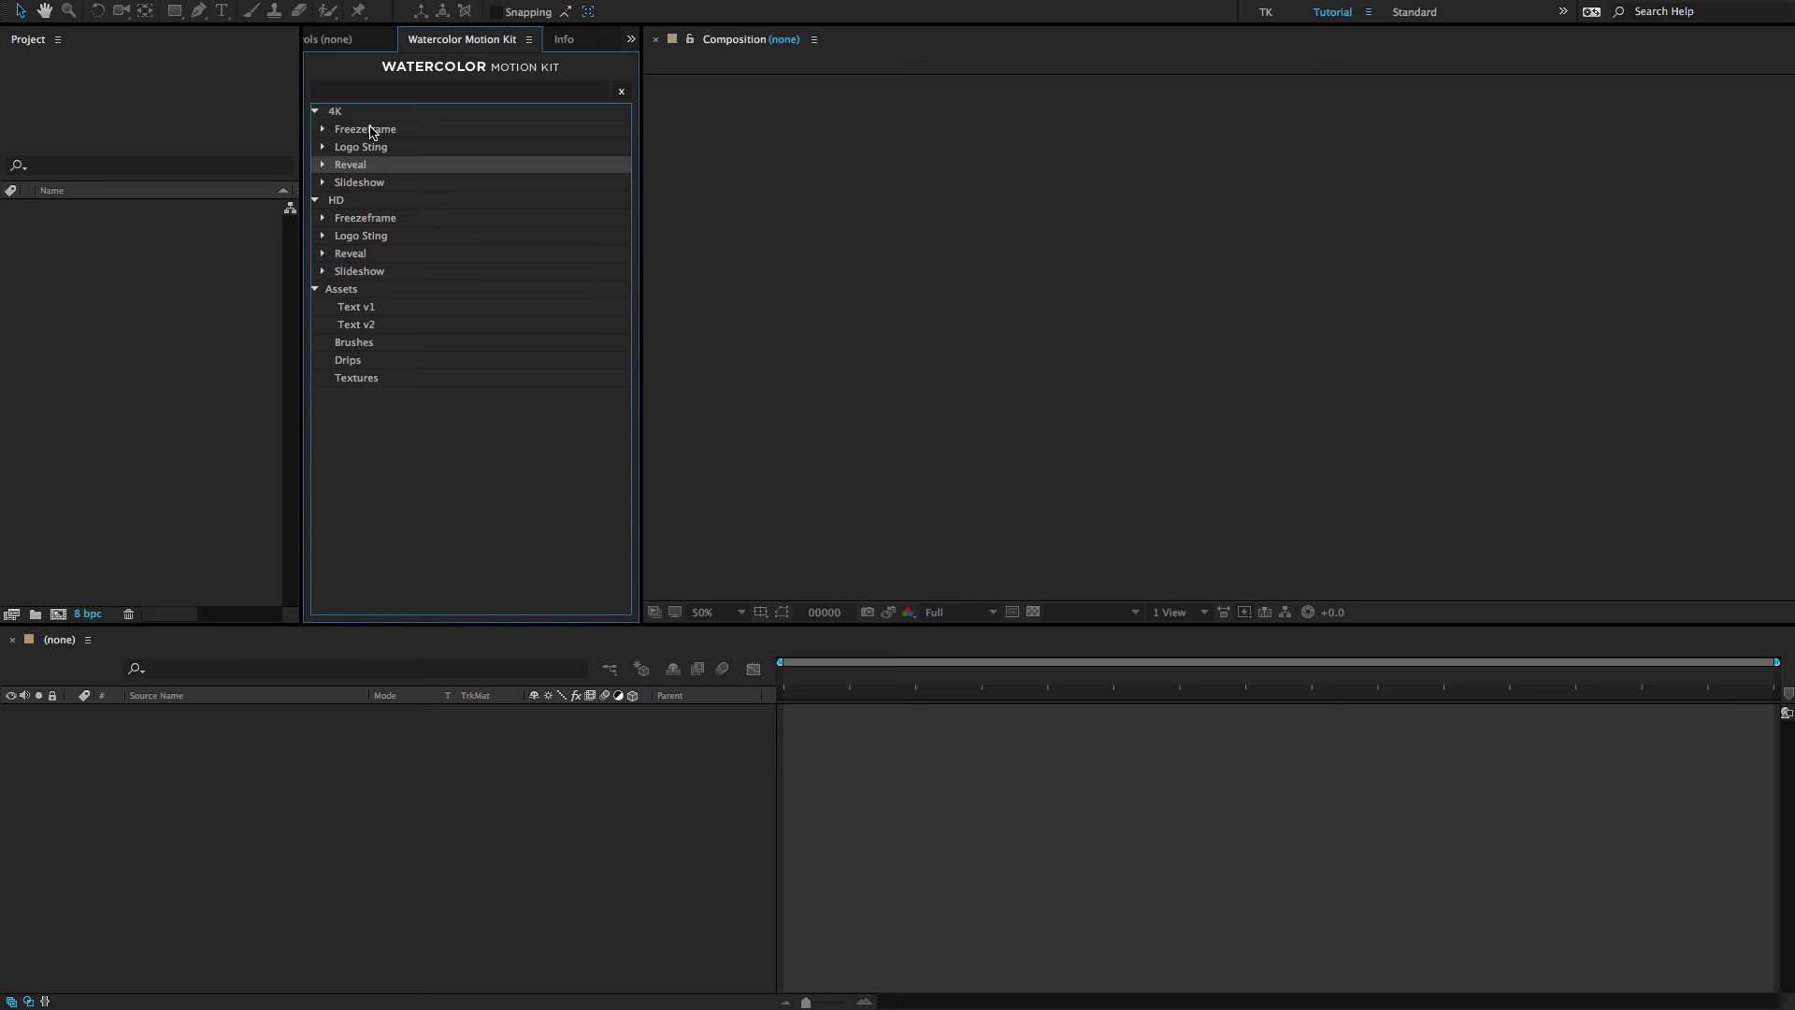
{"action": "left_click", "coordinate": [315, 111]}
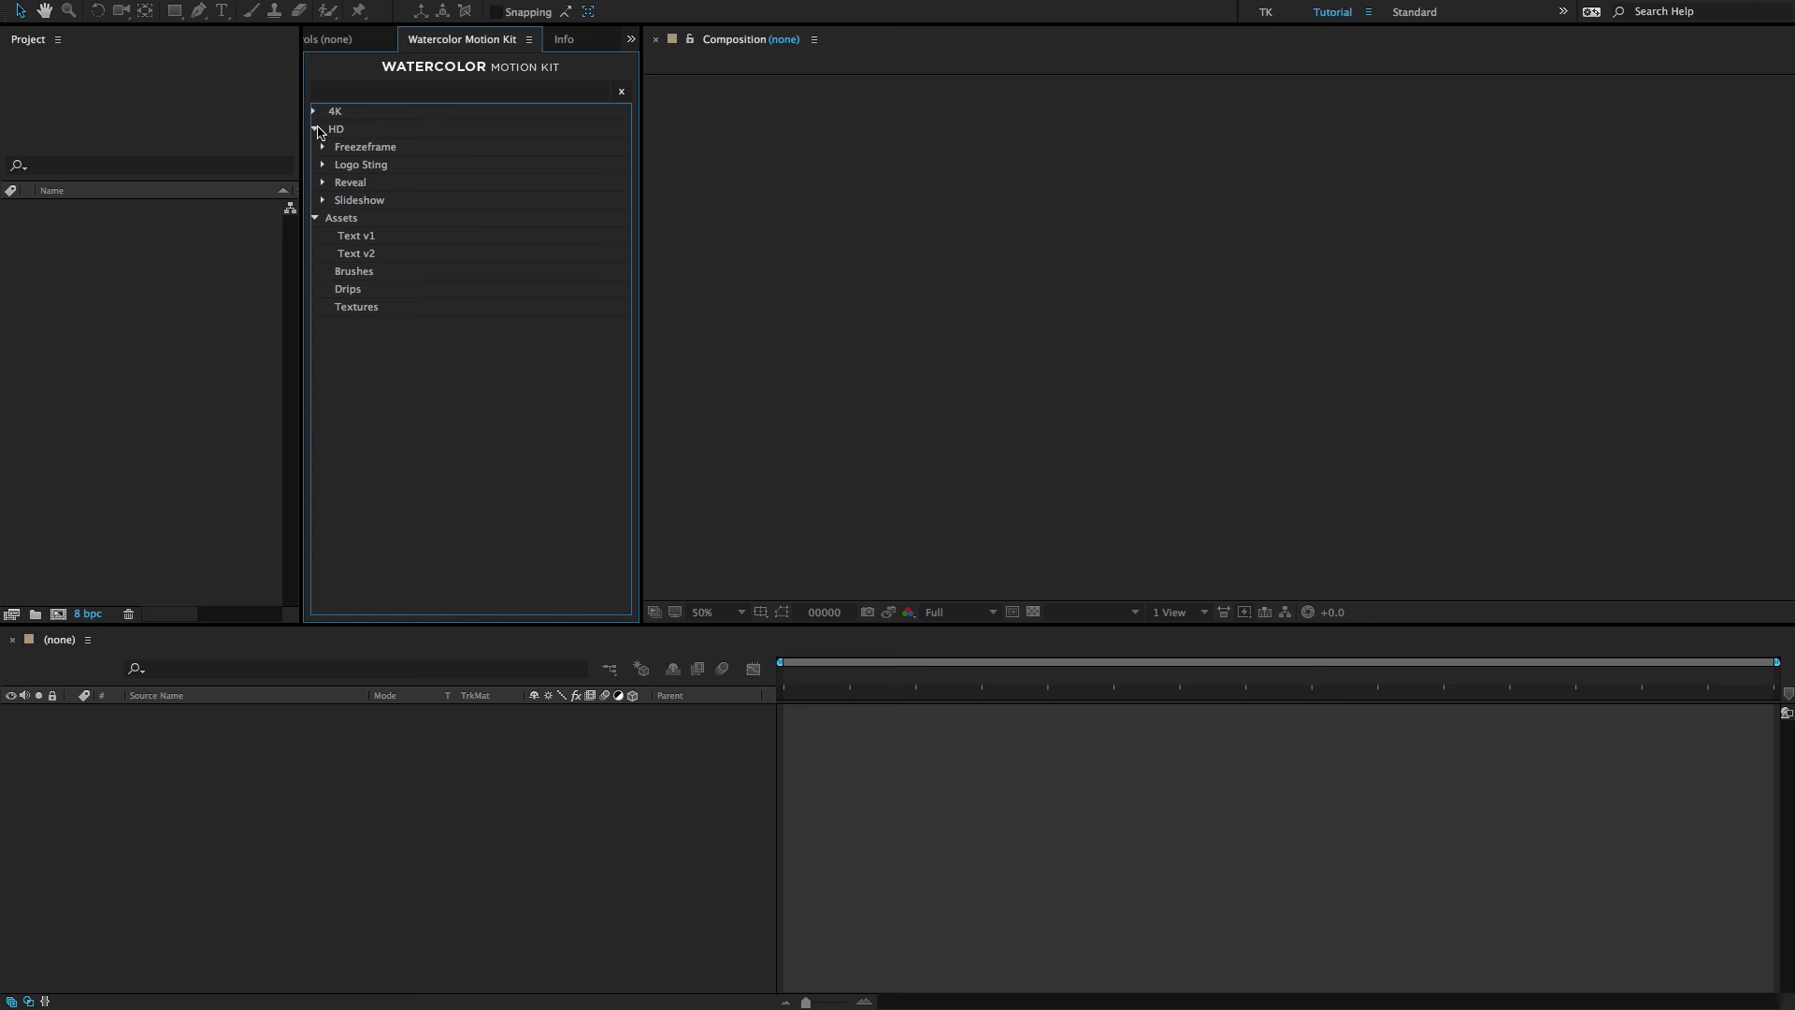
{"action": "left_click", "coordinate": [315, 128]}
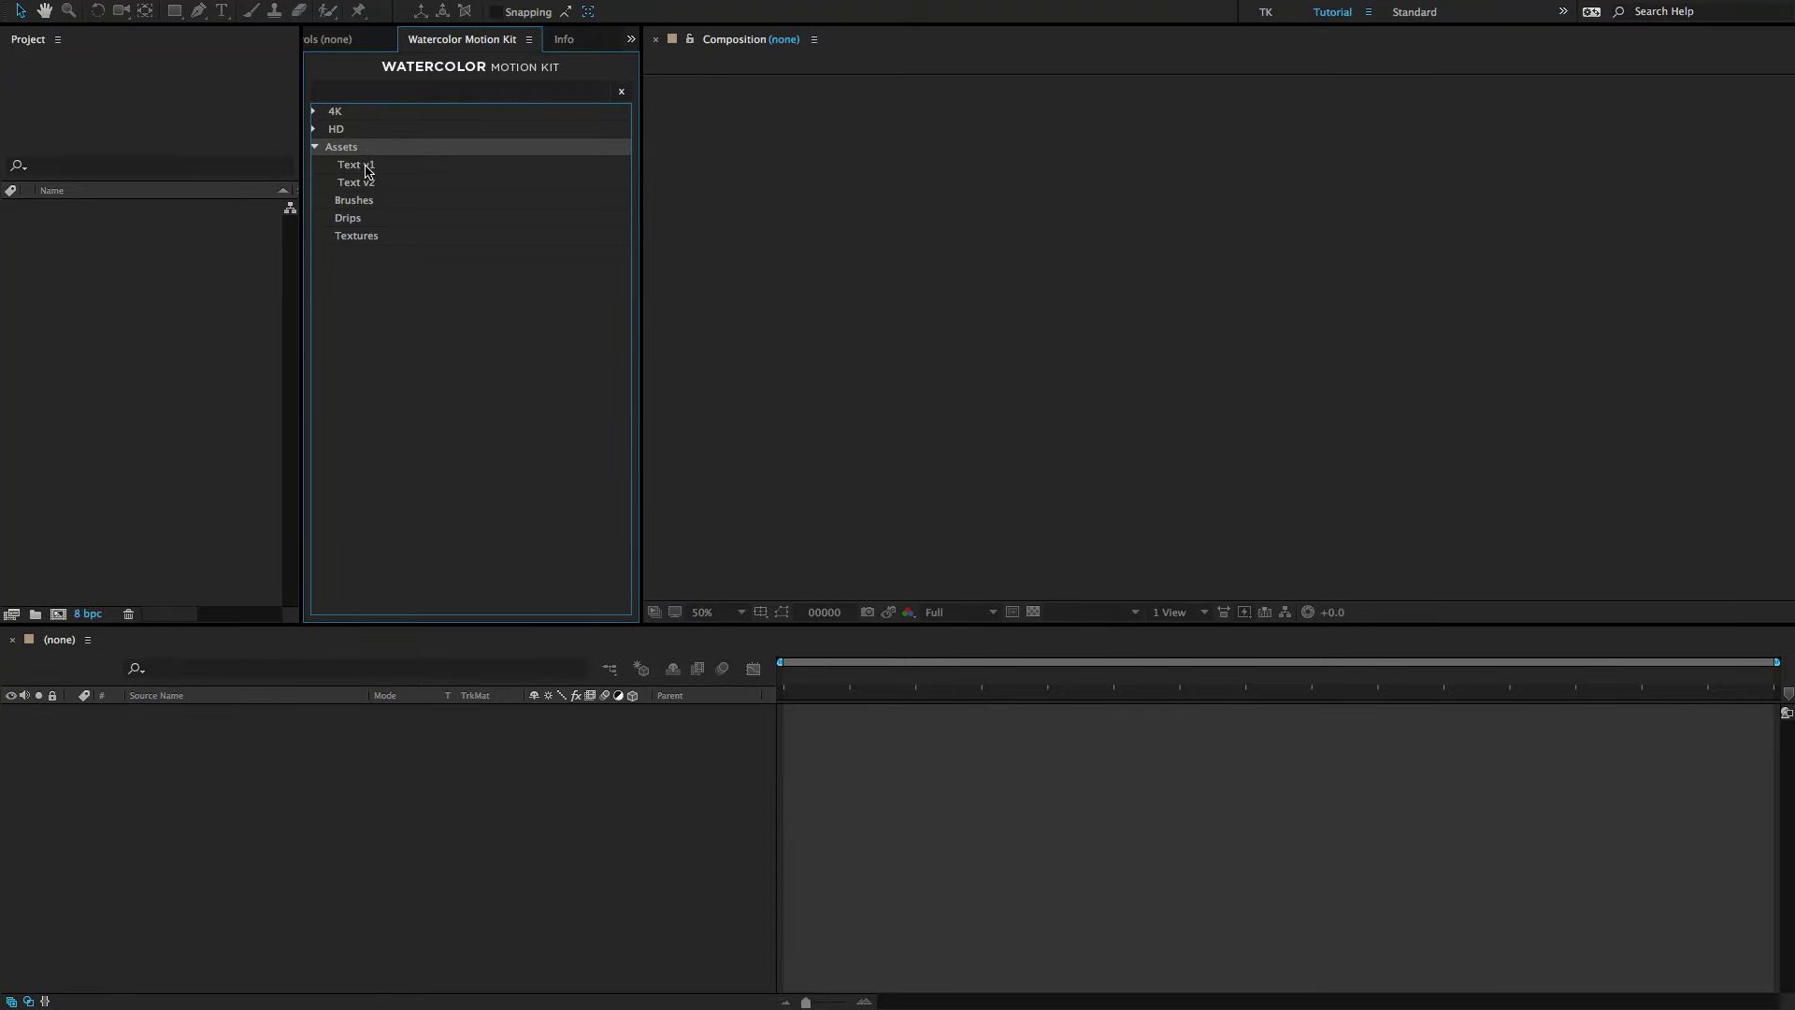
{"action": "left_click", "coordinate": [368, 169]}
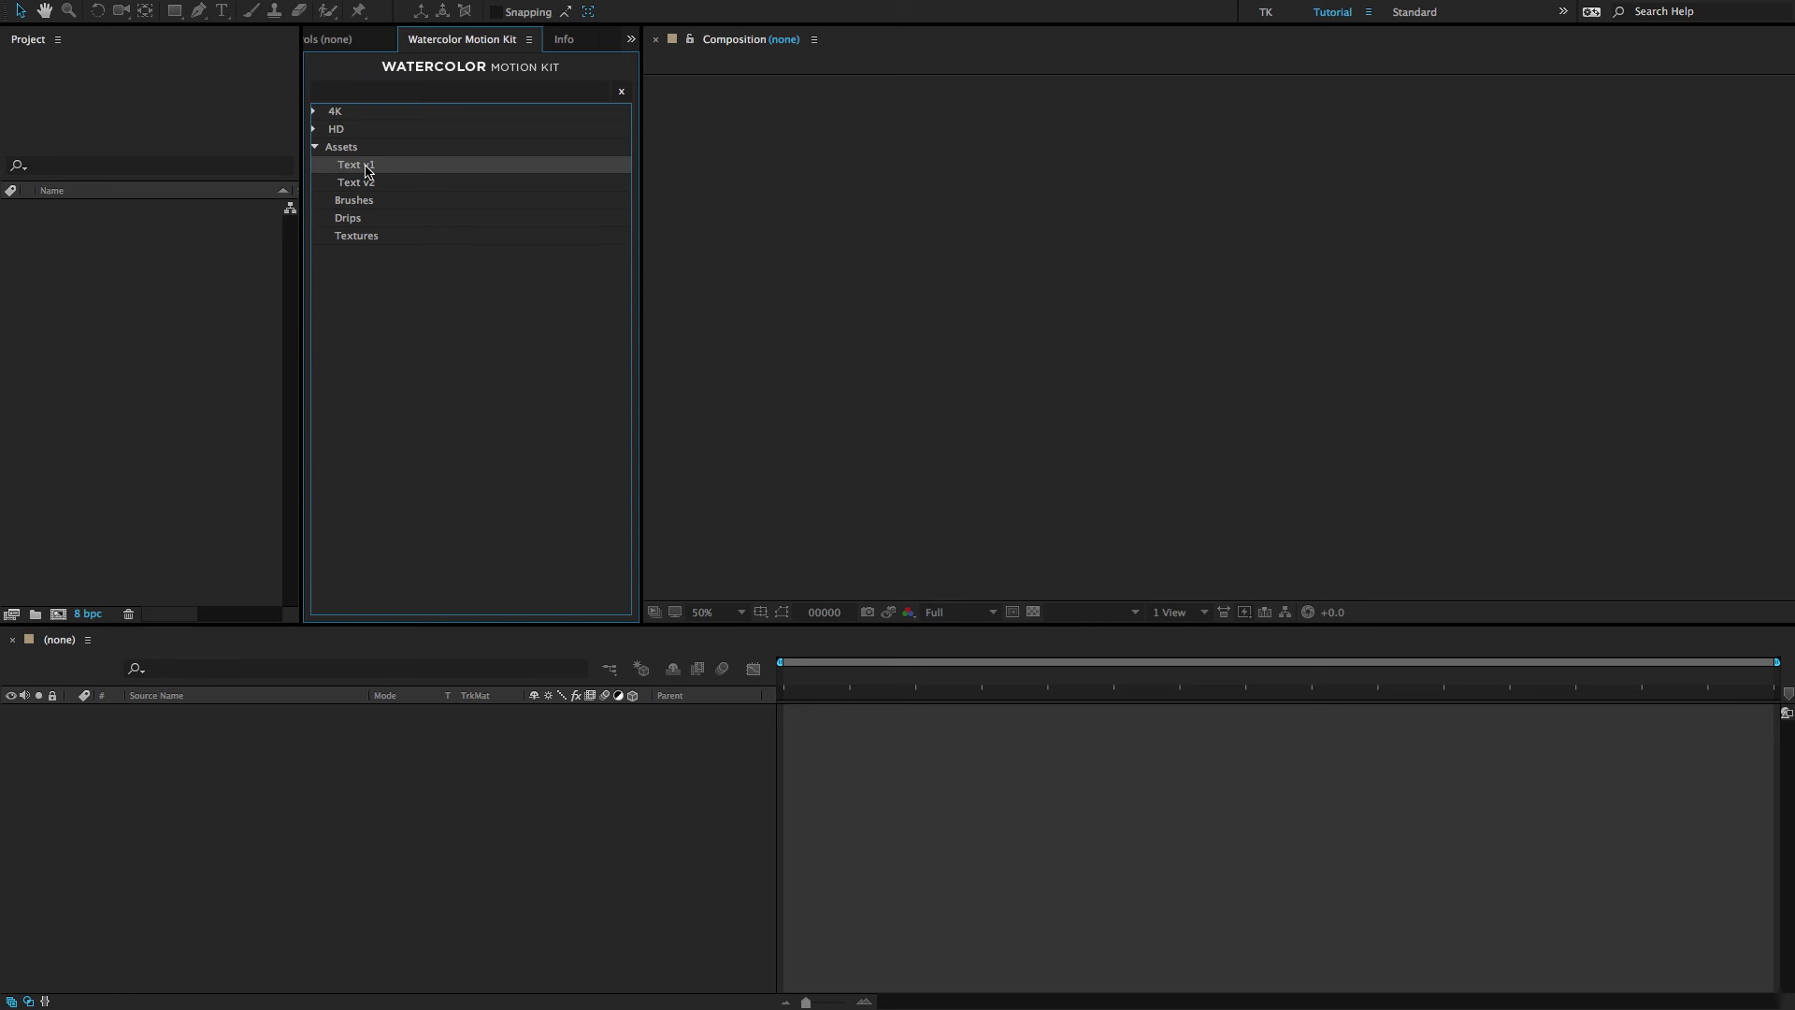
{"action": "left_click", "coordinate": [318, 146]}
{"action": "left_click", "coordinate": [343, 128]}
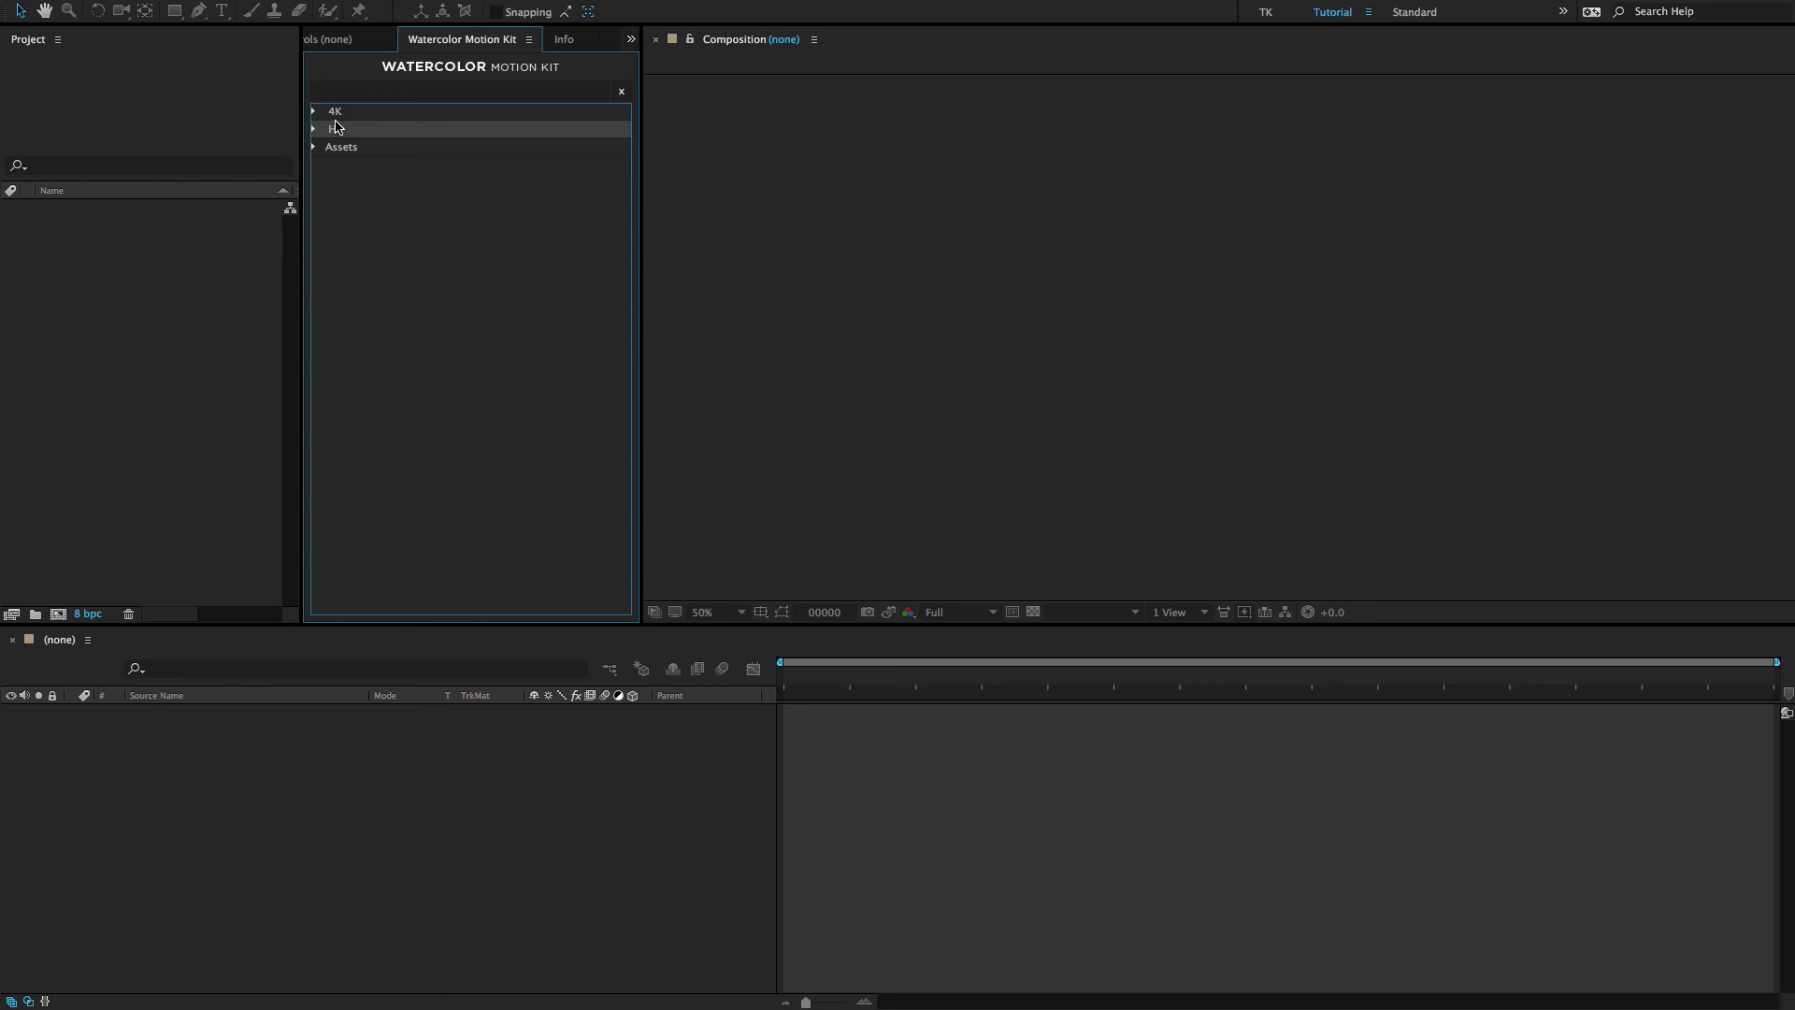
{"action": "left_click", "coordinate": [313, 129]}
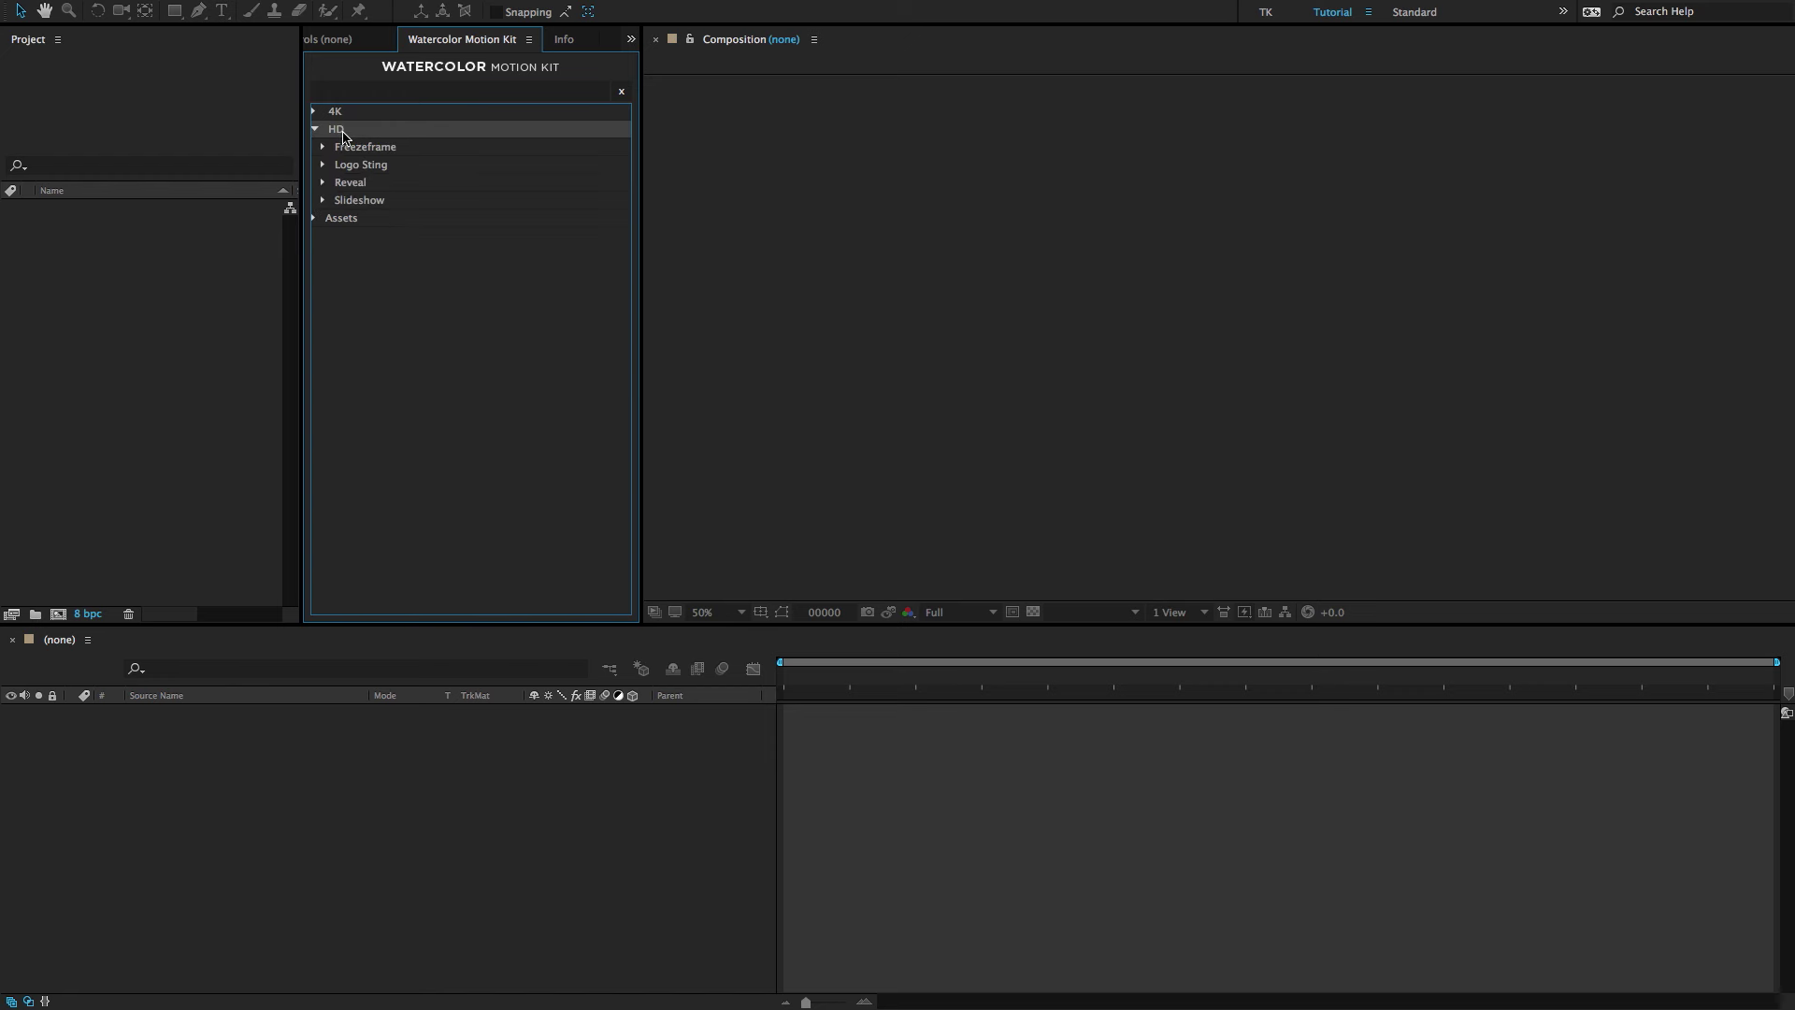
{"action": "left_click", "coordinate": [354, 184]}
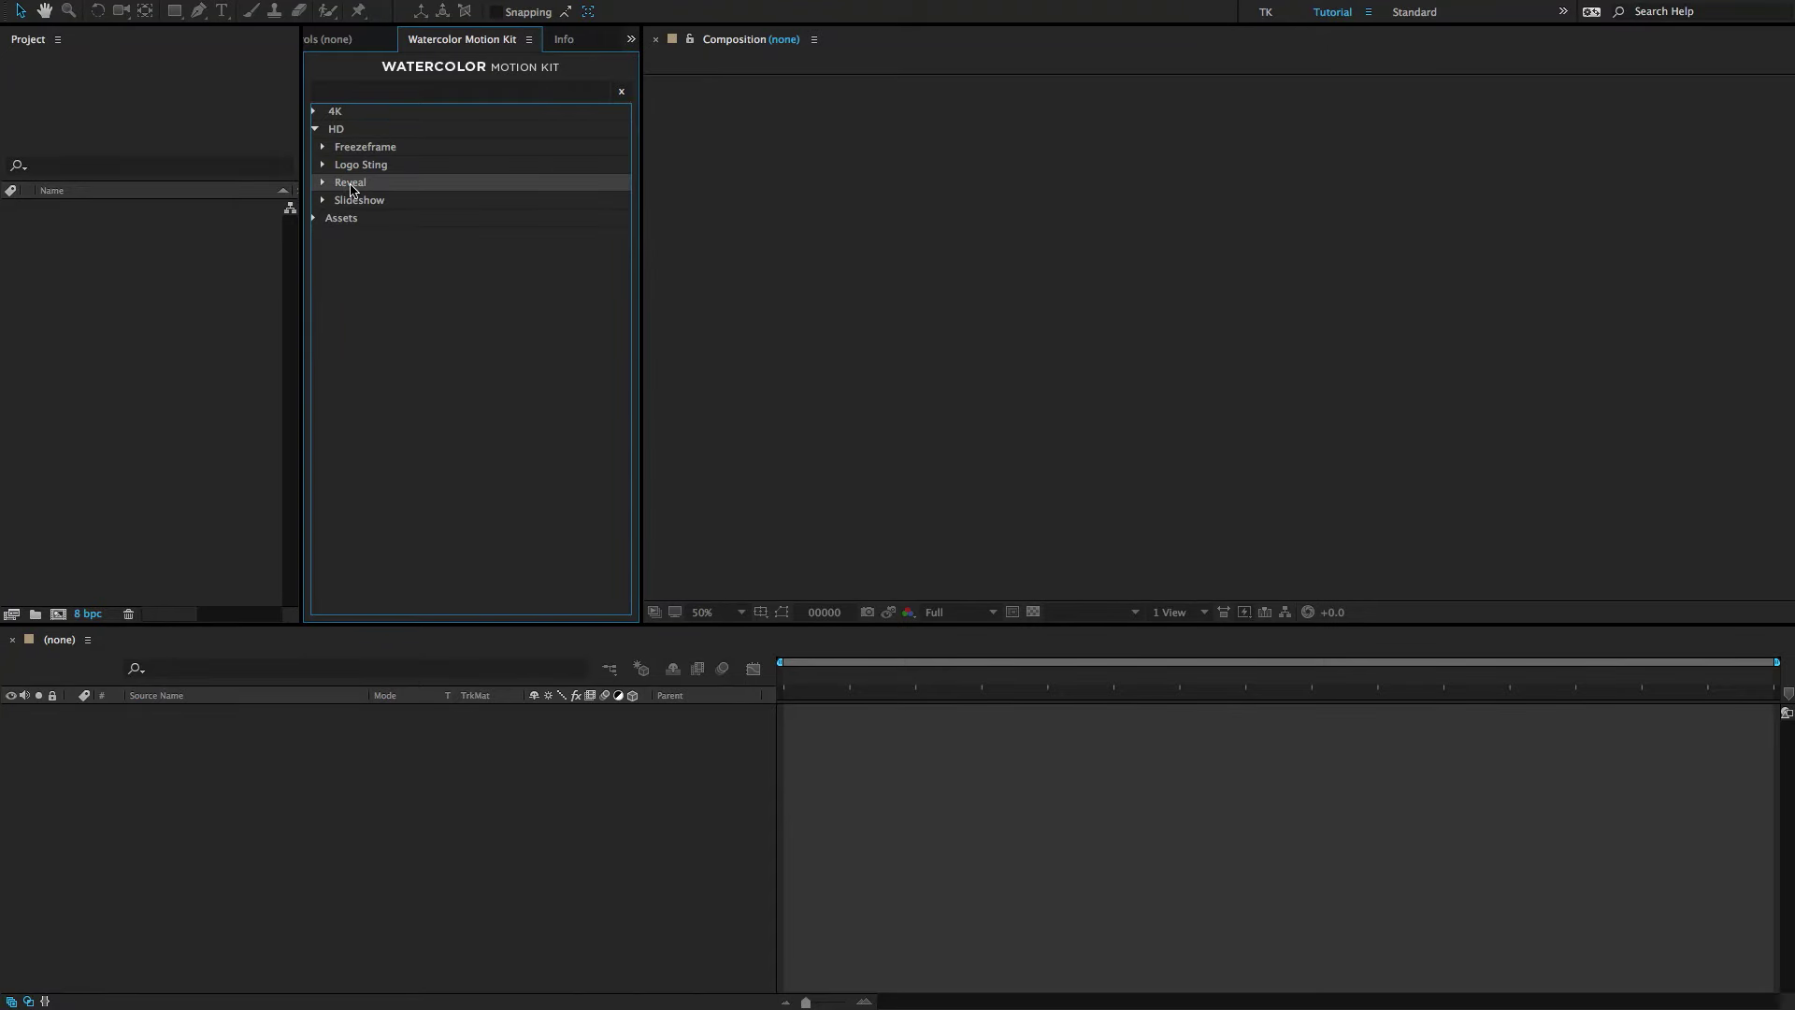
{"action": "left_click", "coordinate": [323, 183]}
Launch the Reveal template, naming its folder 'Bear' and the composition 'Drips 2'.
{"action": "left_click", "coordinate": [368, 203]}
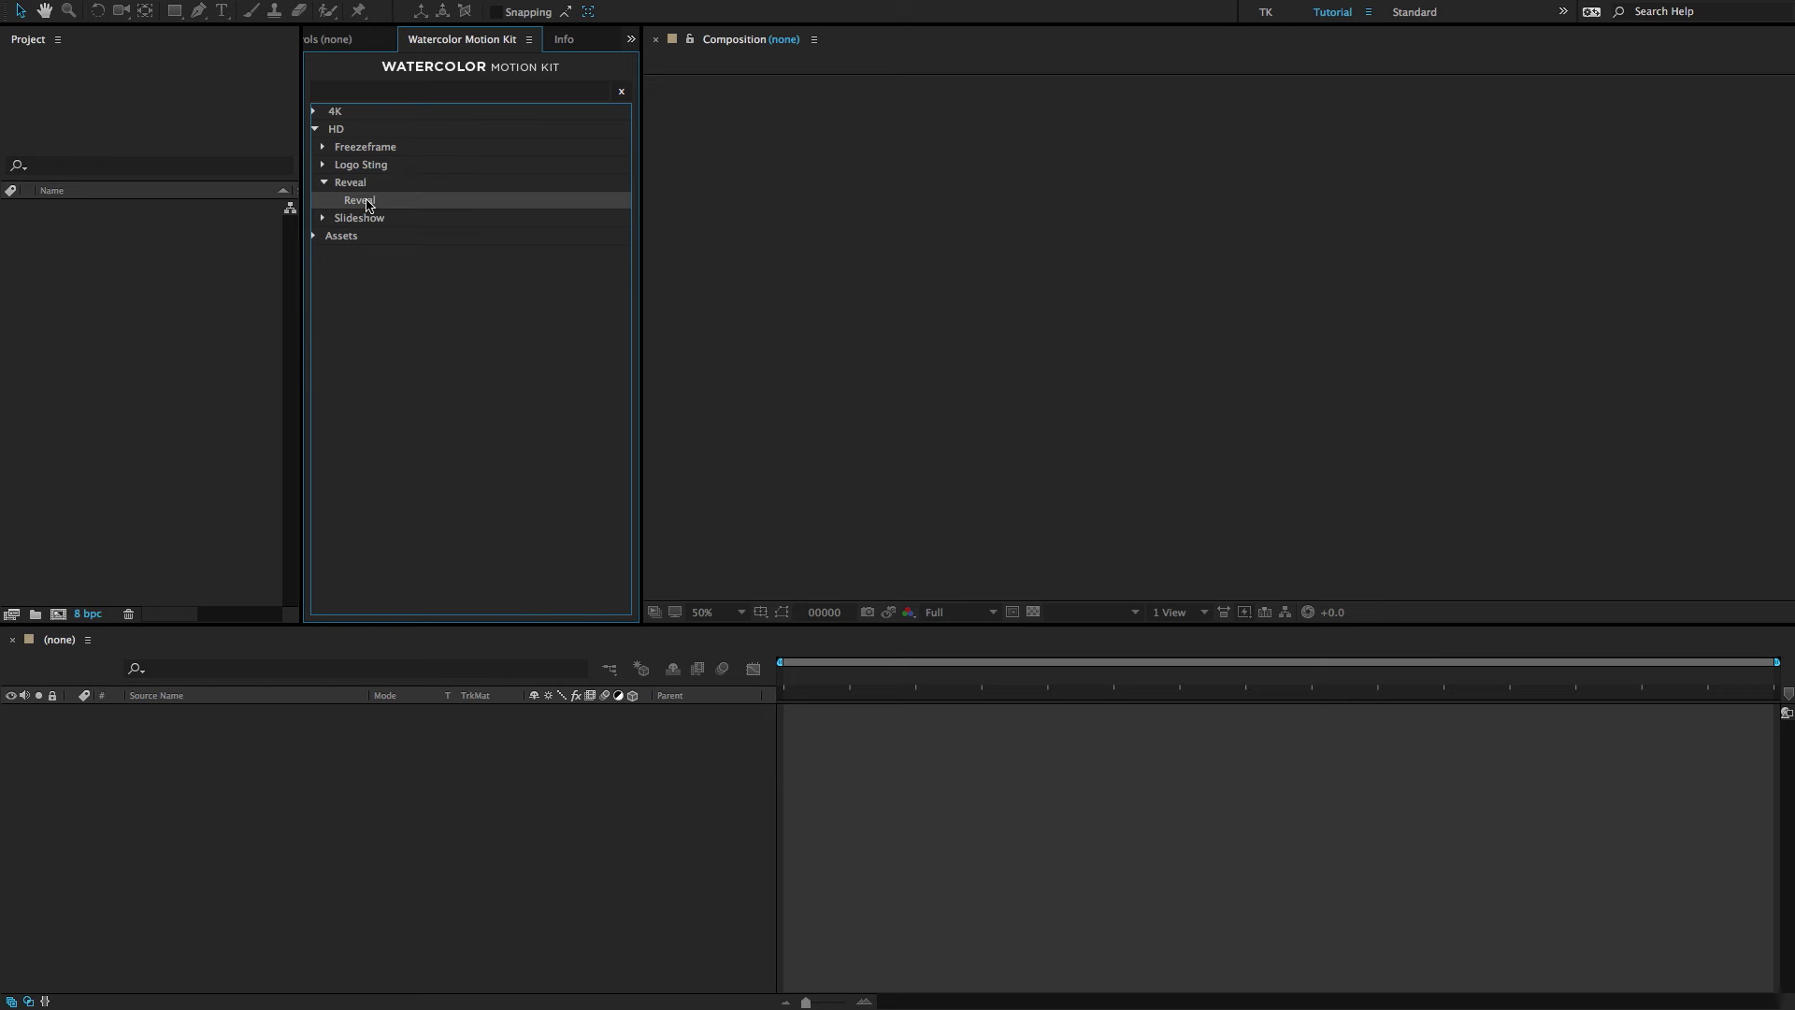
{"action": "double_click", "coordinate": [367, 203]}
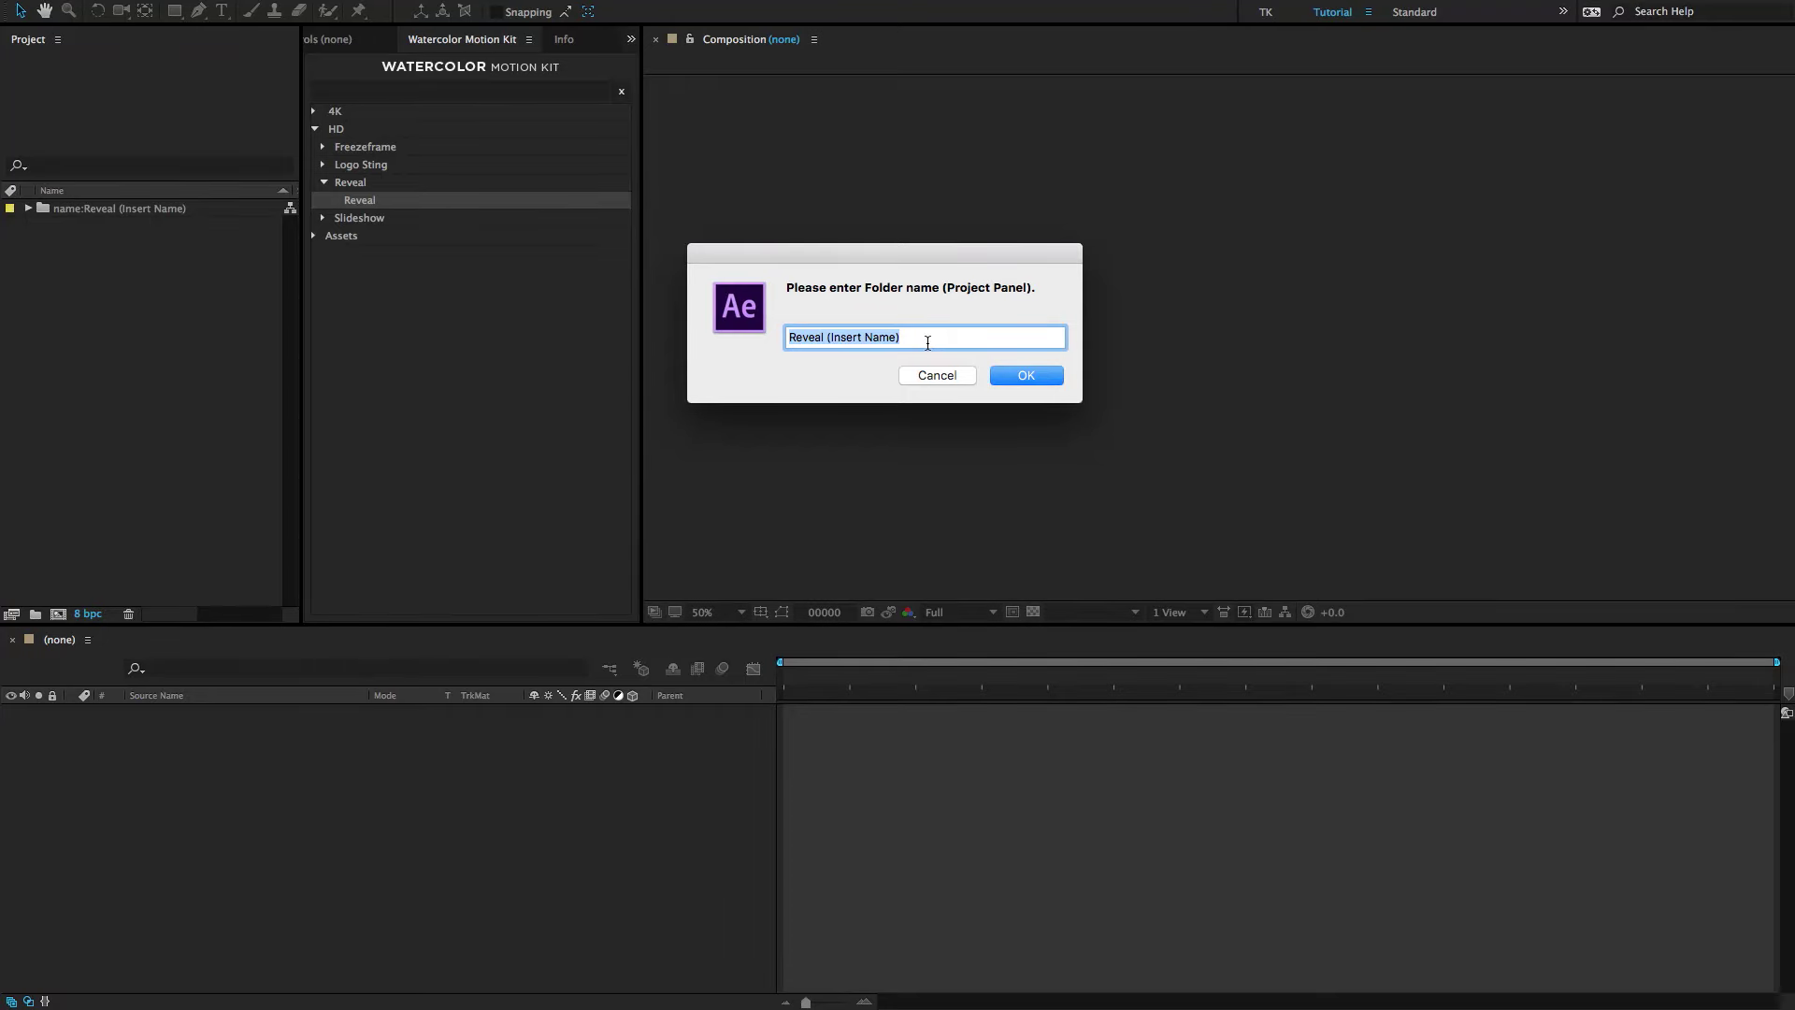
{"action": "type", "text": "B"}
{"action": "key", "text": "BackSpace"}
{"action": "type", "text": "Bear"}
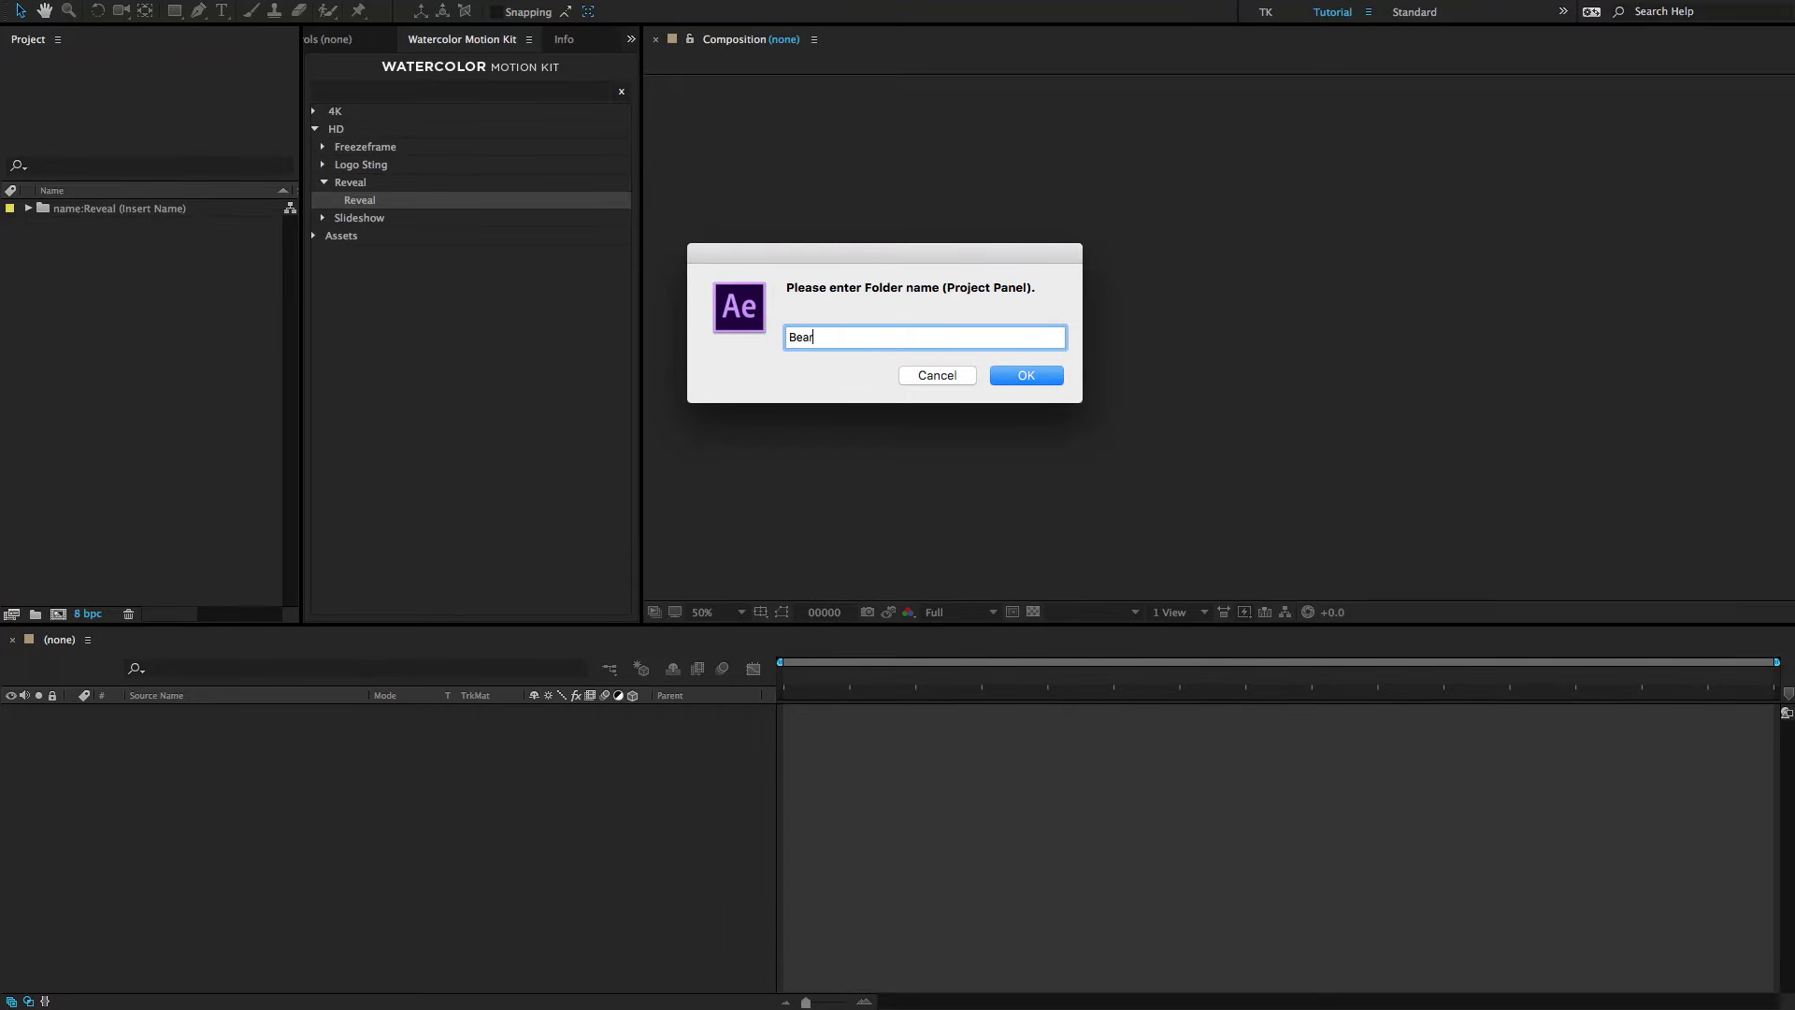
{"action": "key", "text": "Return"}
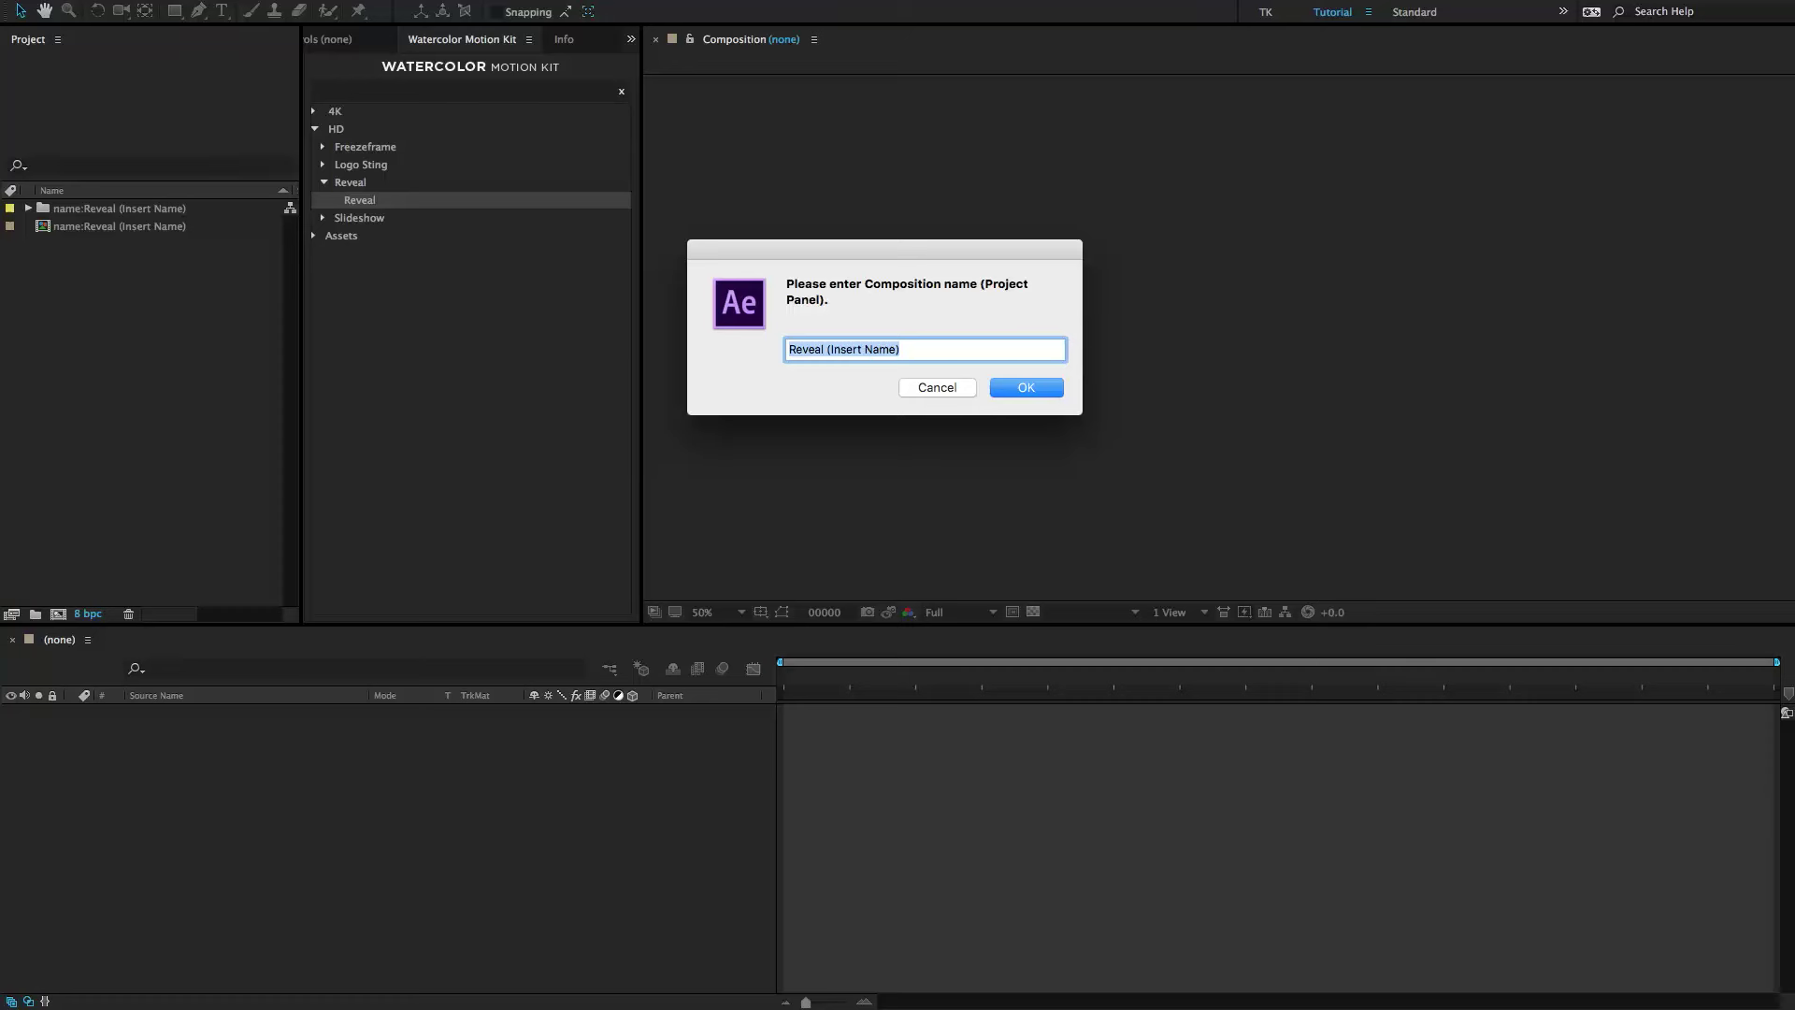
{"action": "type", "text": "Drips 2"}
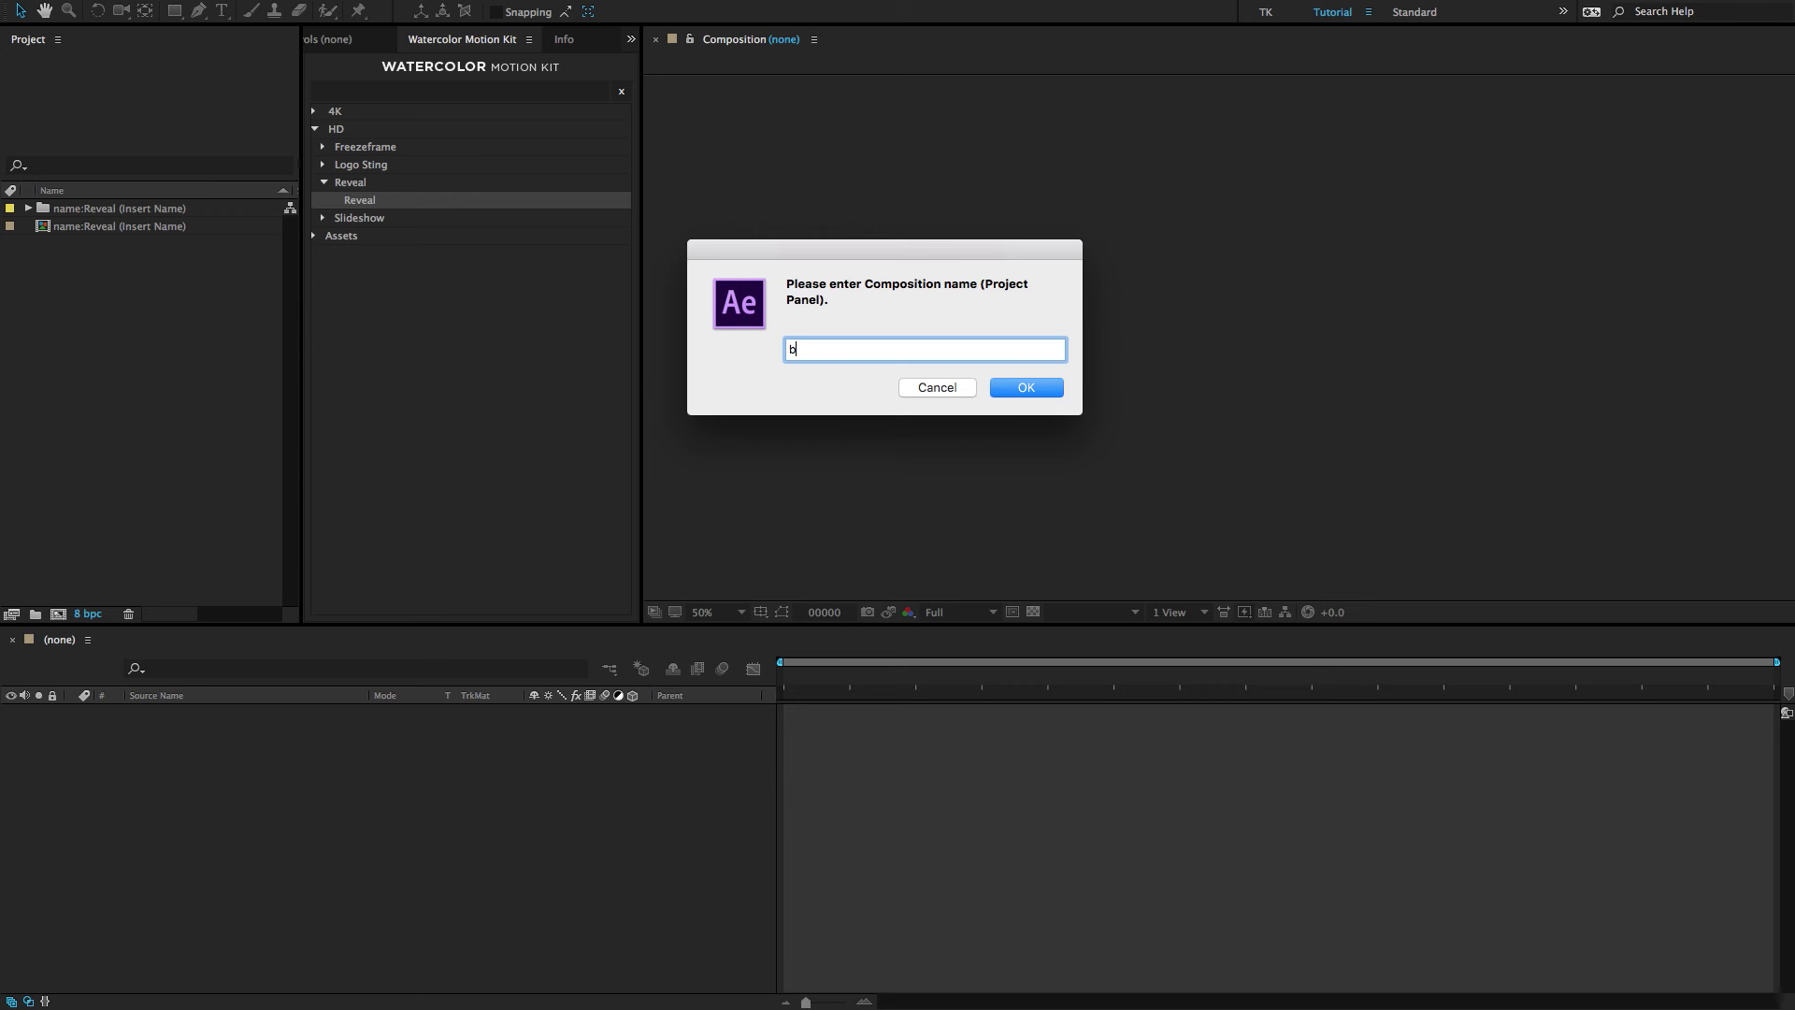
{"action": "key", "text": "Return"}
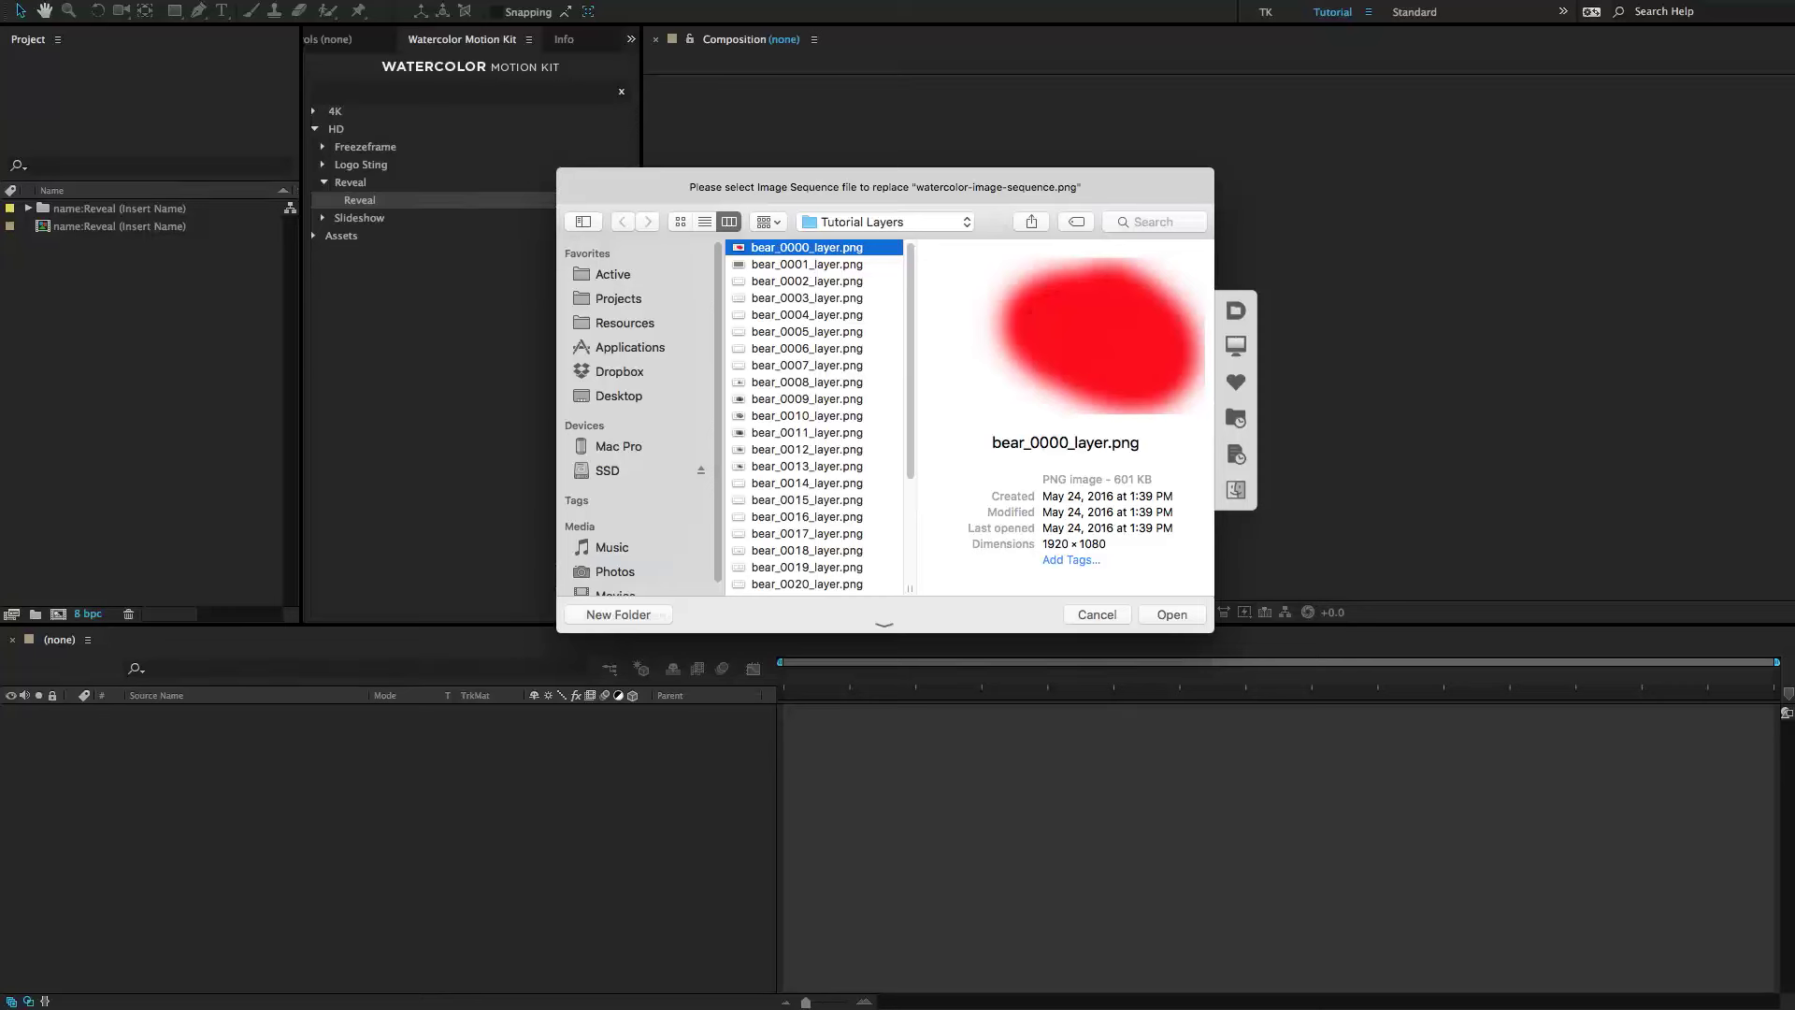
{"action": "left_click", "coordinate": [619, 395]}
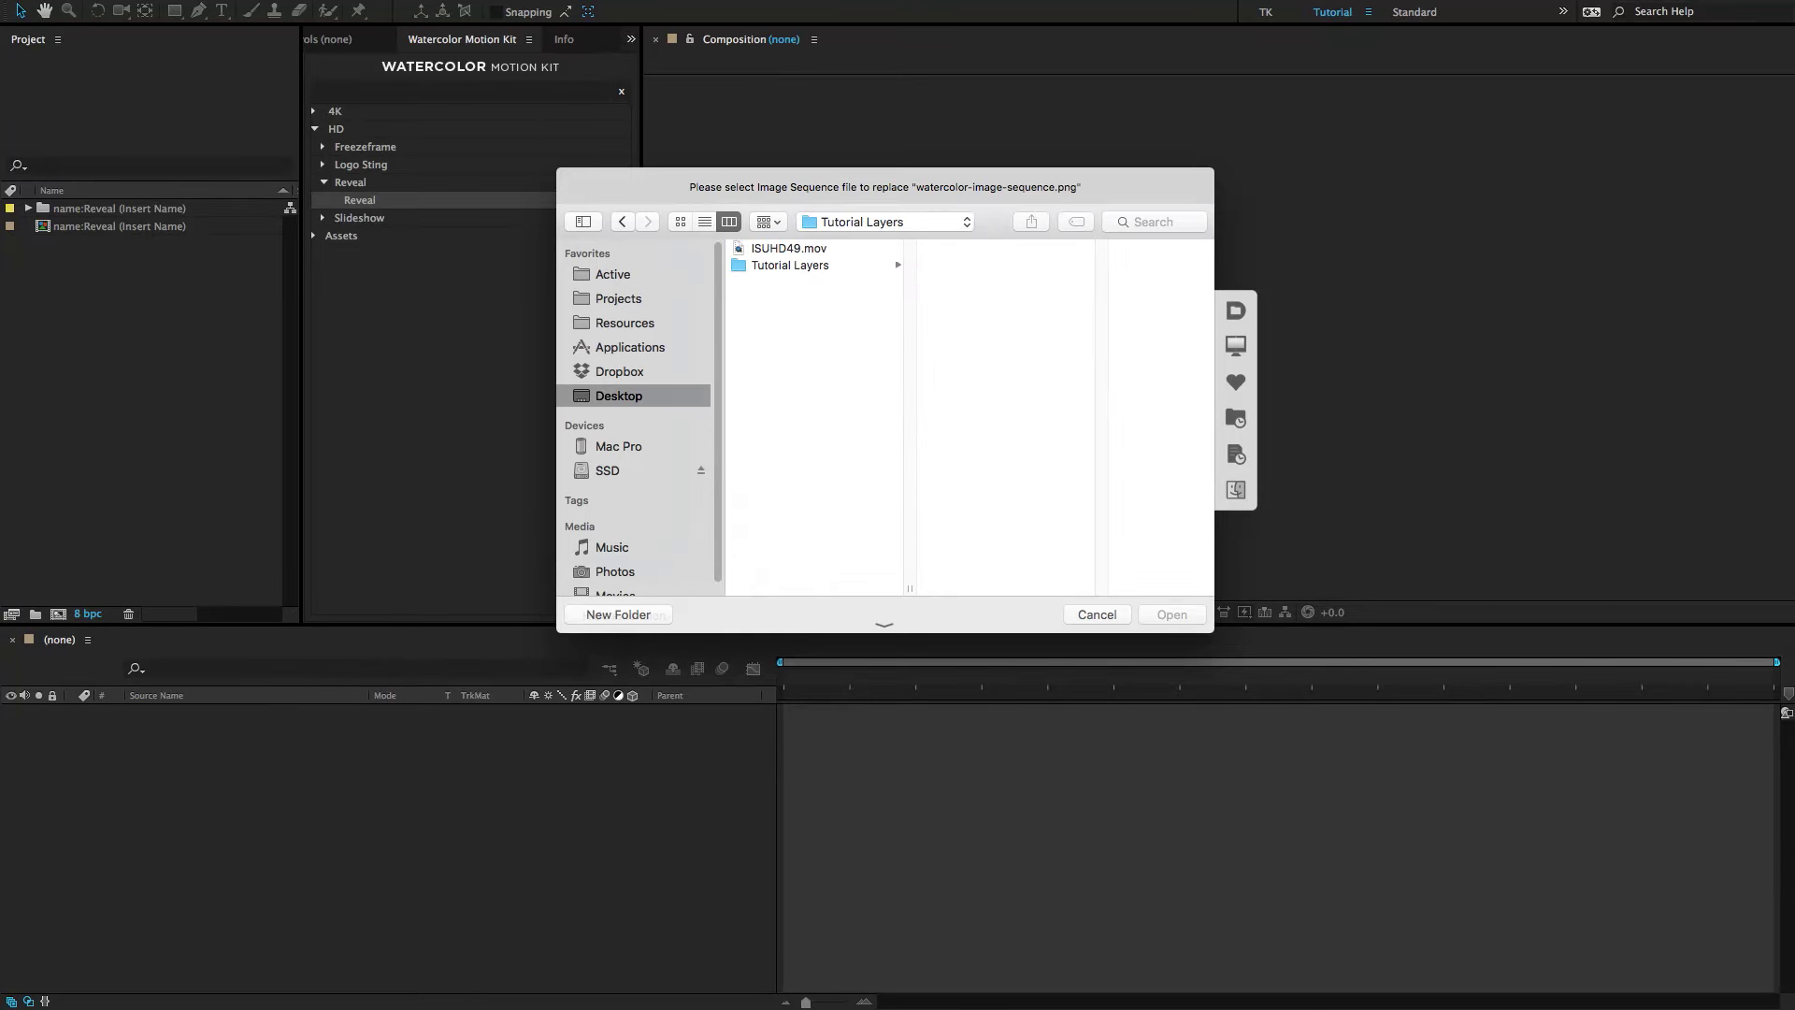
{"action": "left_click", "coordinate": [790, 265]}
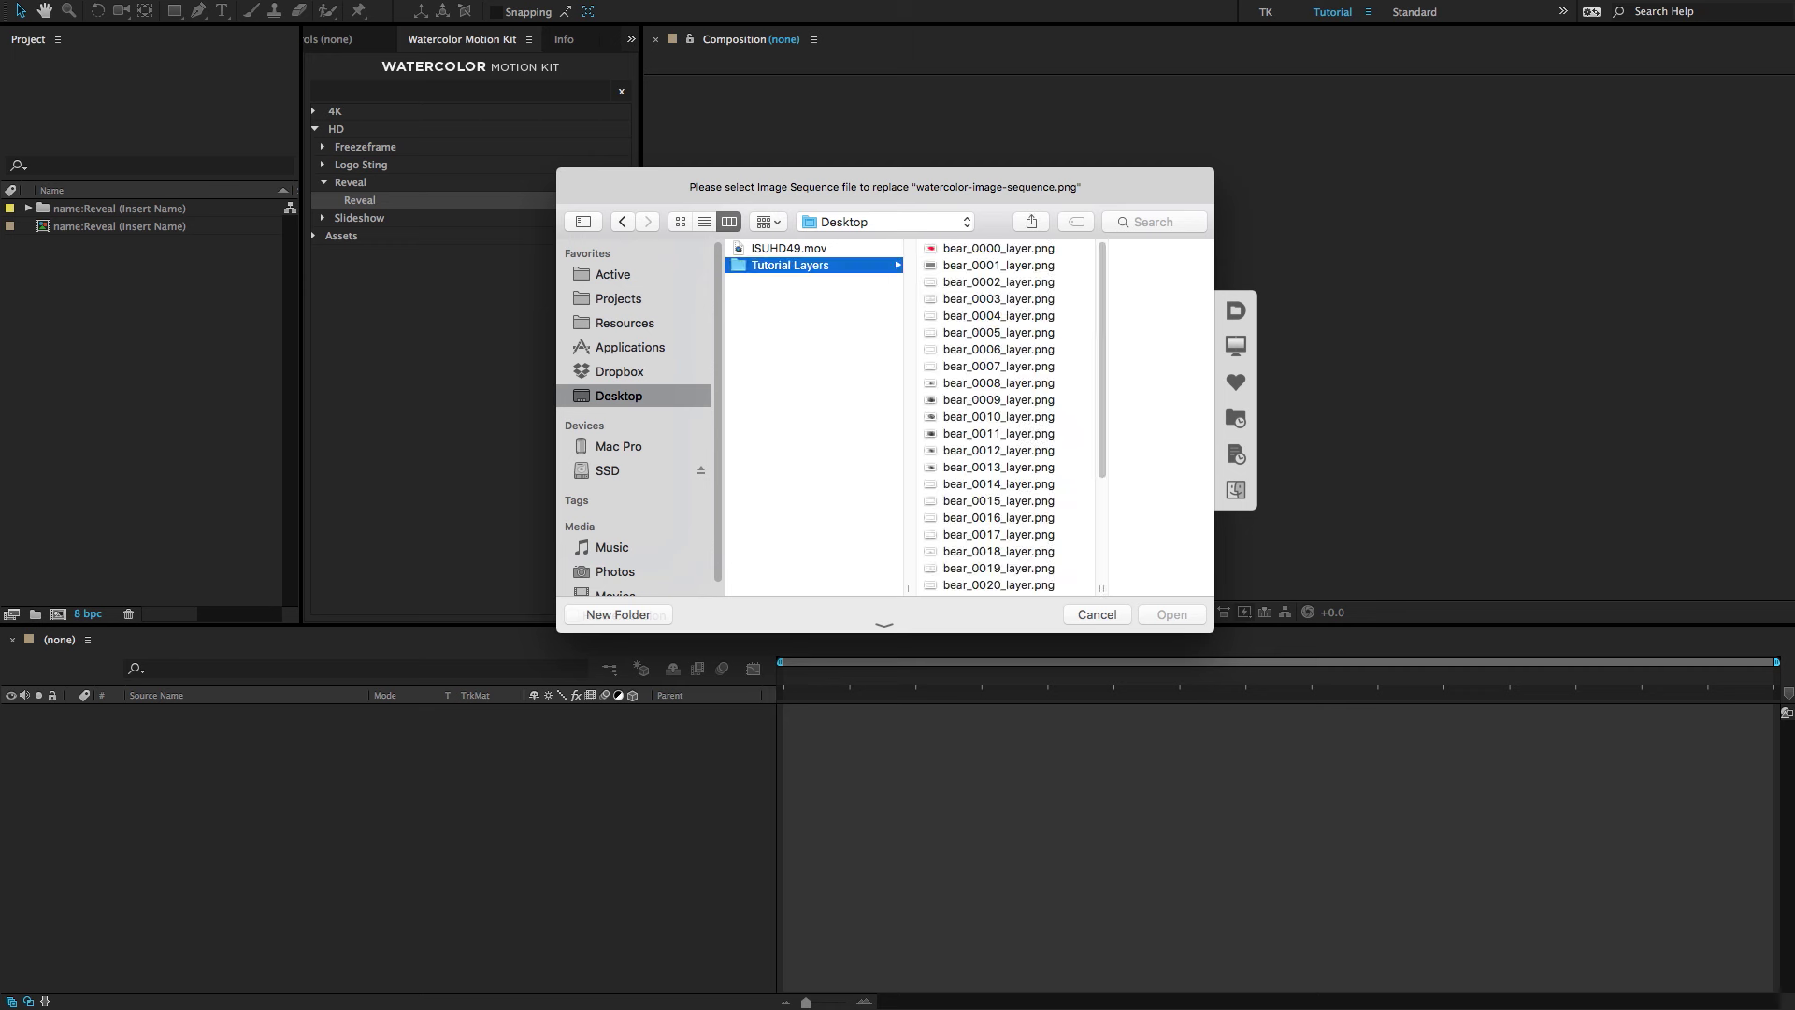
{"action": "left_click", "coordinate": [973, 247]}
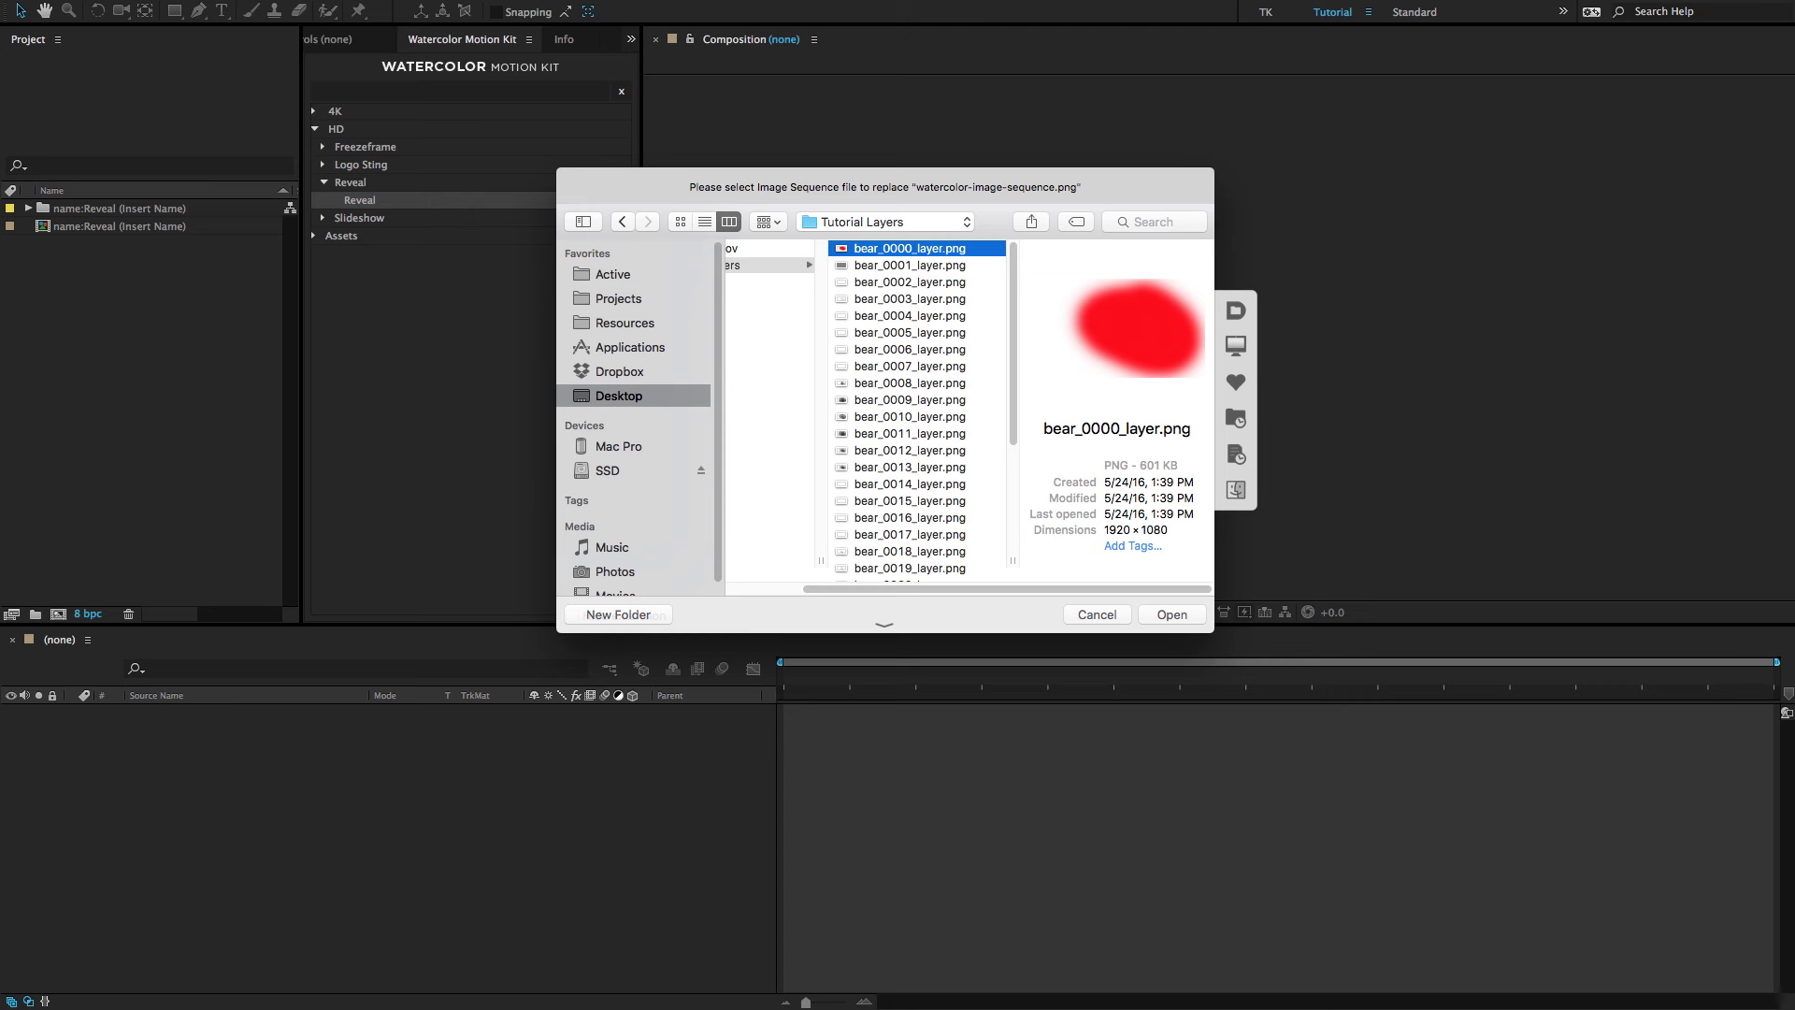
{"action": "scroll", "coordinate": [912, 411], "scroll_direction": "down", "scroll_amount": 5}
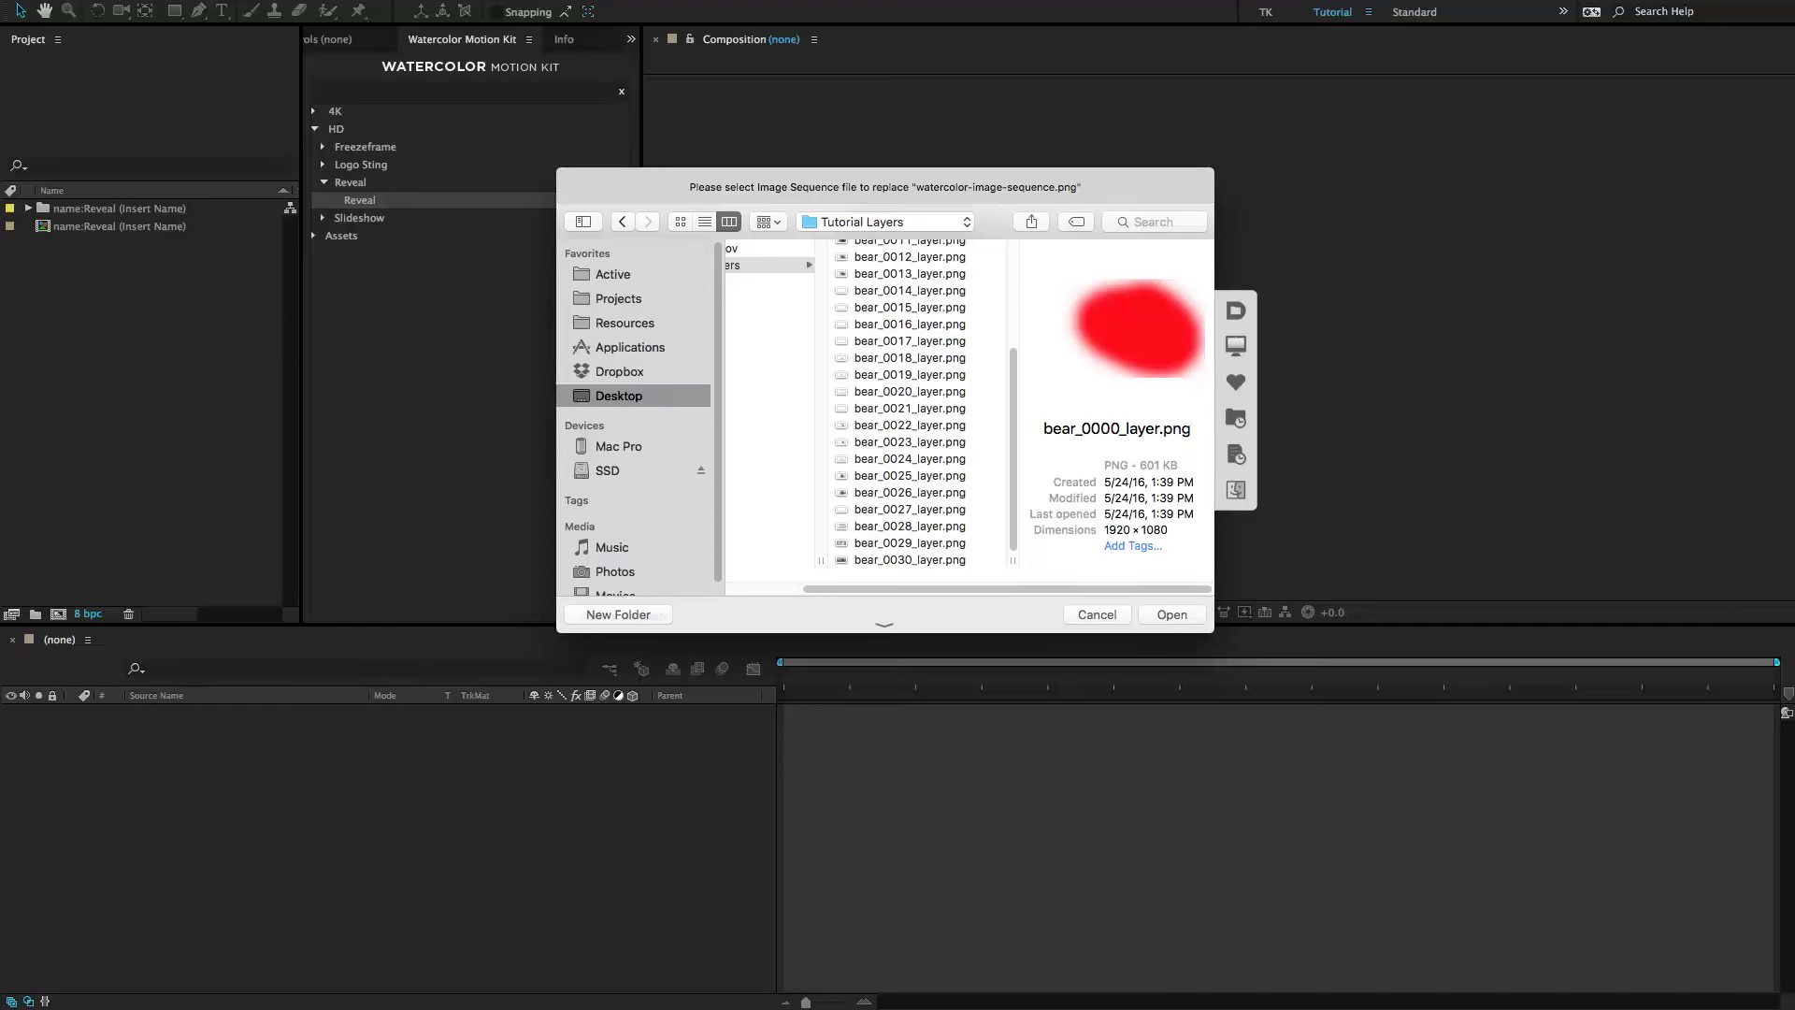
{"action": "scroll", "coordinate": [912, 412], "scroll_direction": "up", "scroll_amount": 5}
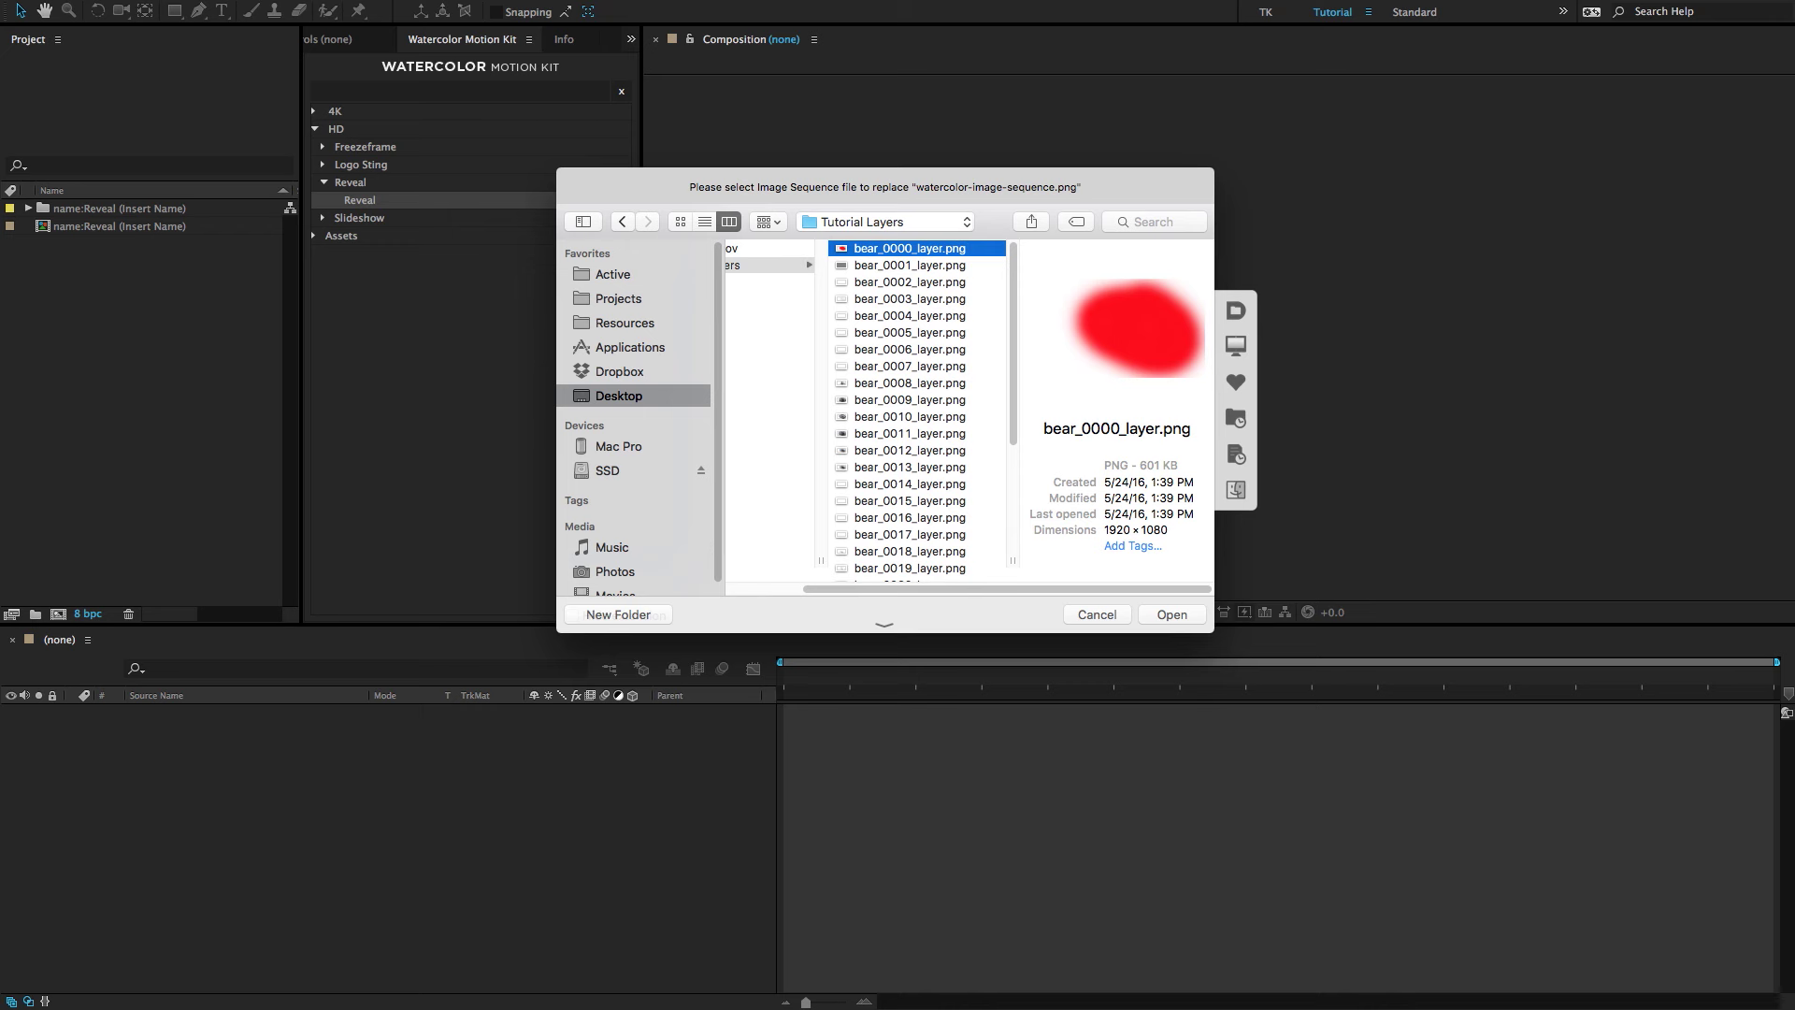
Build the comp from the bear sequence, set preview resolution to Half, and show layer names.
{"action": "key", "text": "Return"}
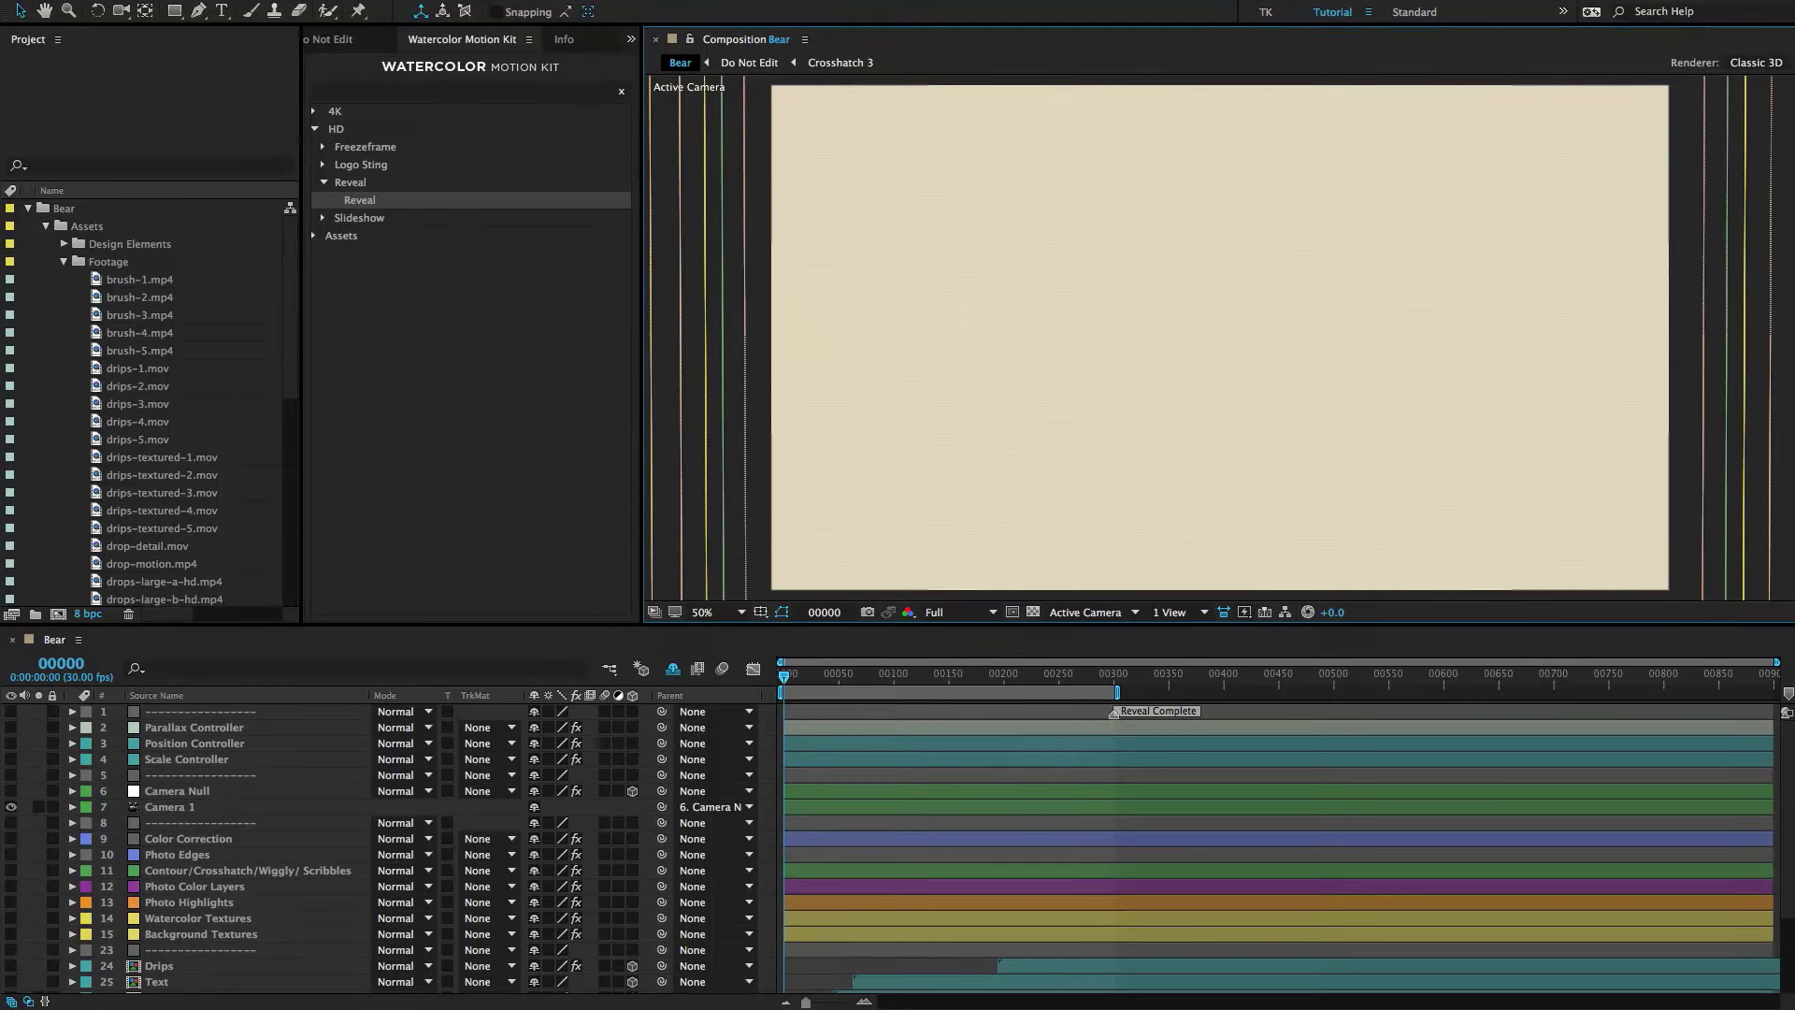
{"action": "left_click", "coordinate": [951, 614]}
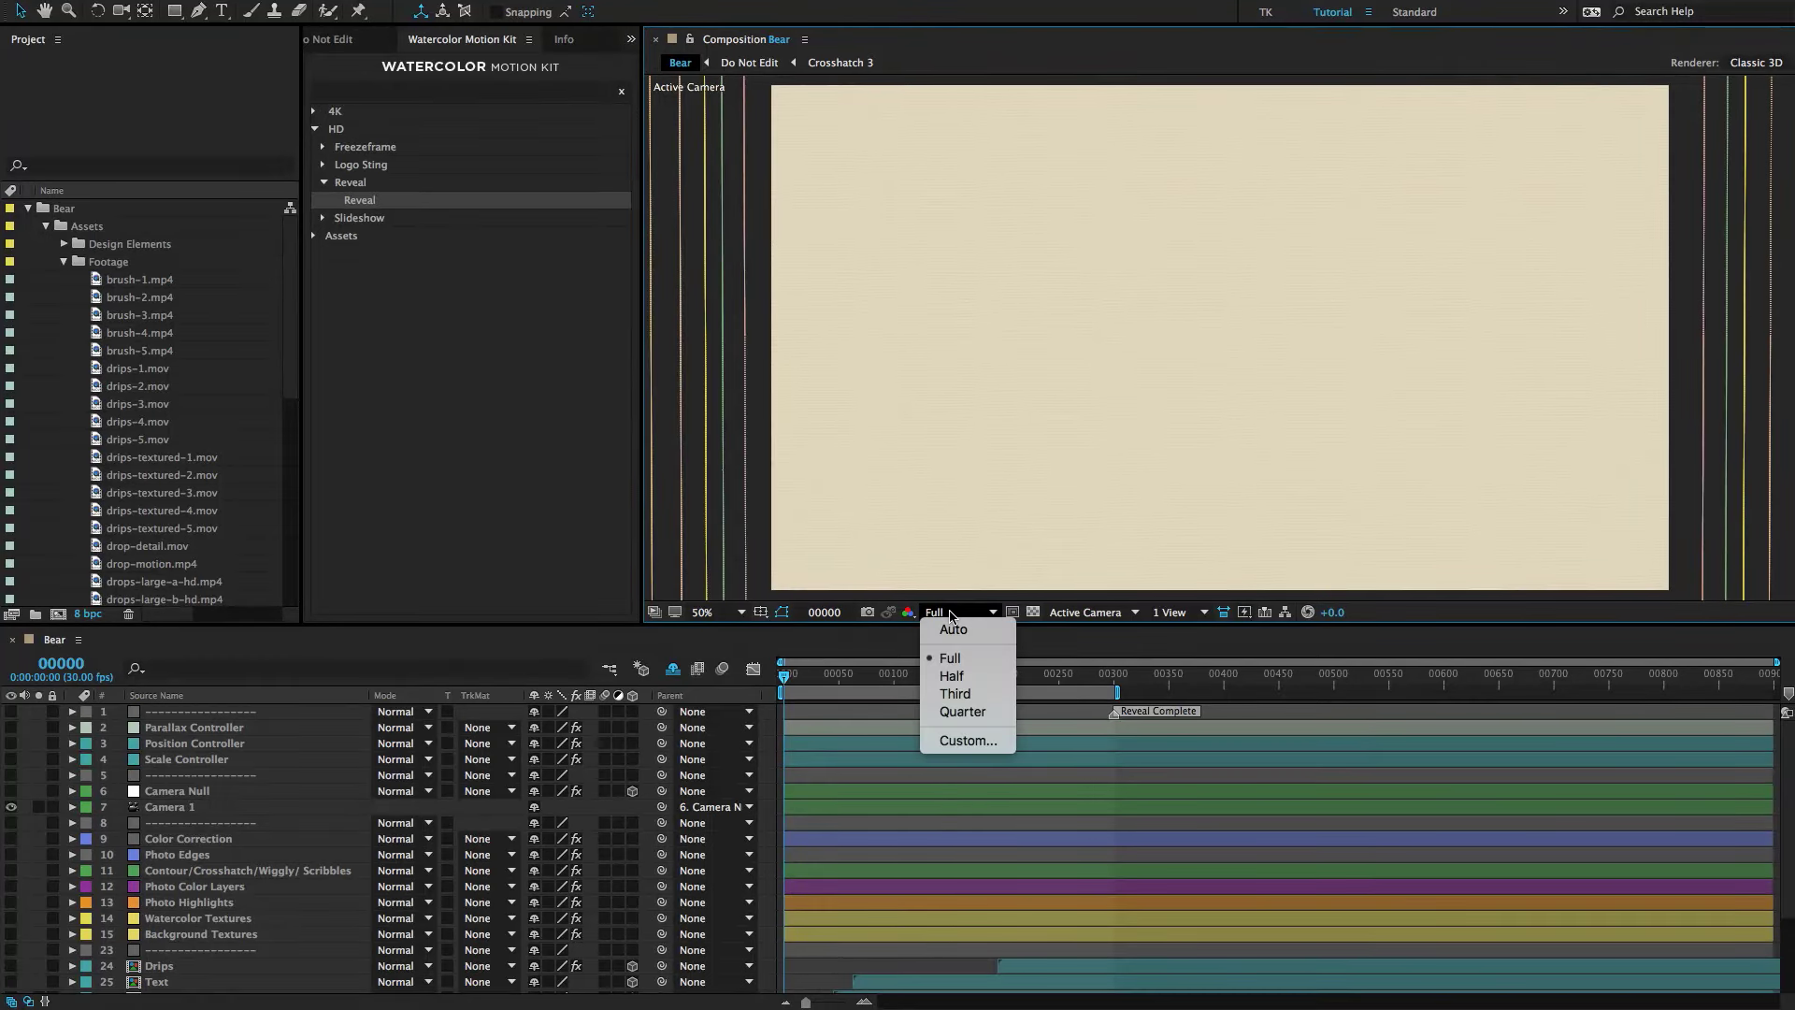
{"action": "left_click", "coordinate": [953, 677]}
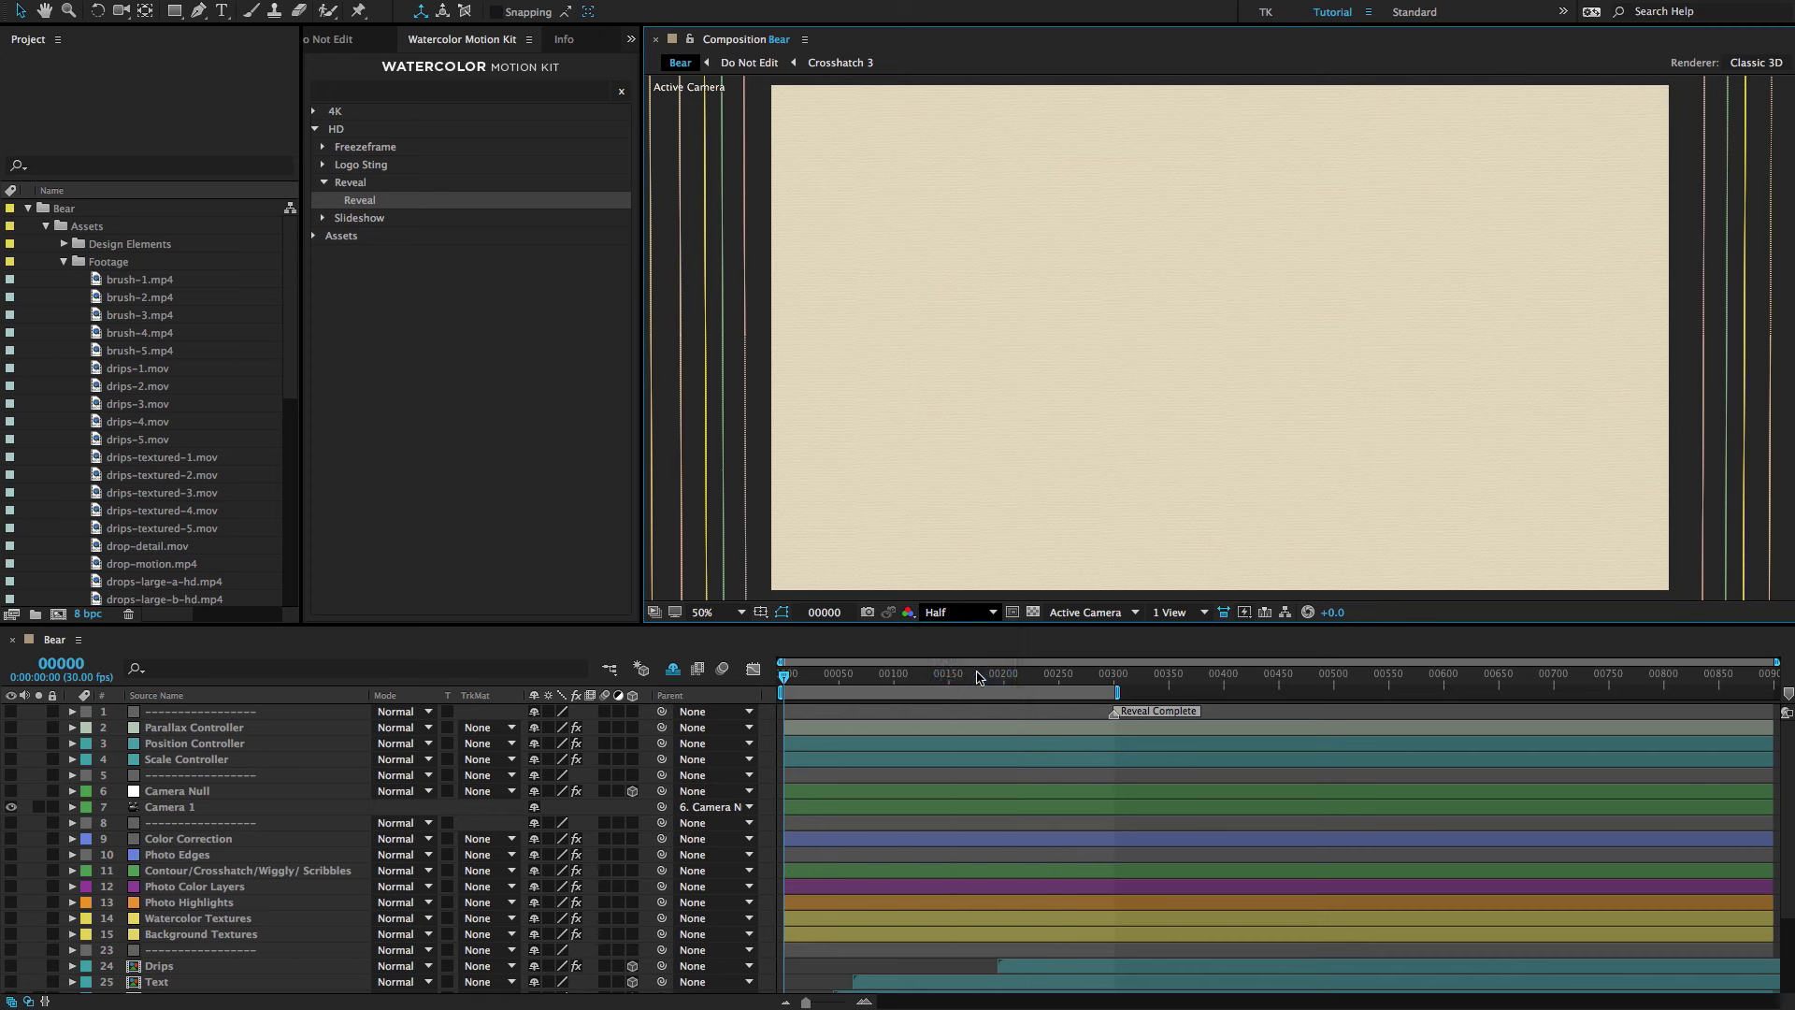
{"action": "left_click", "coordinate": [155, 698]}
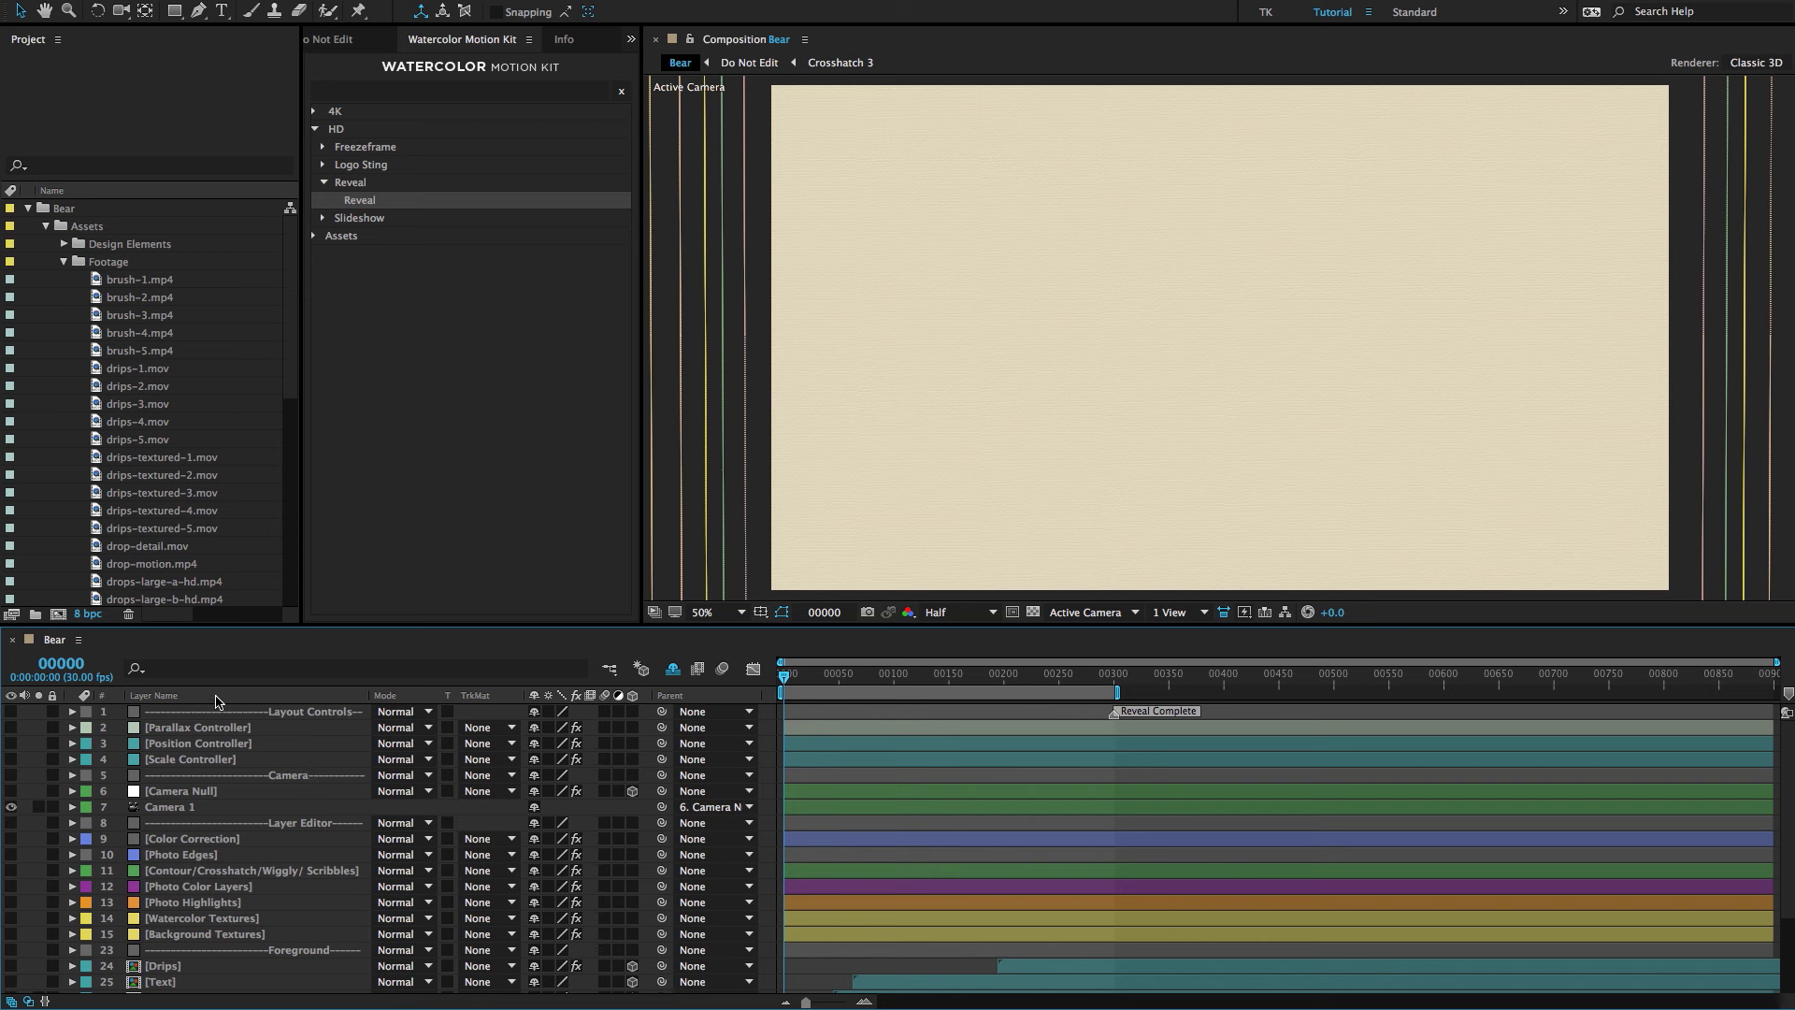
{"action": "left_click", "coordinate": [167, 696]}
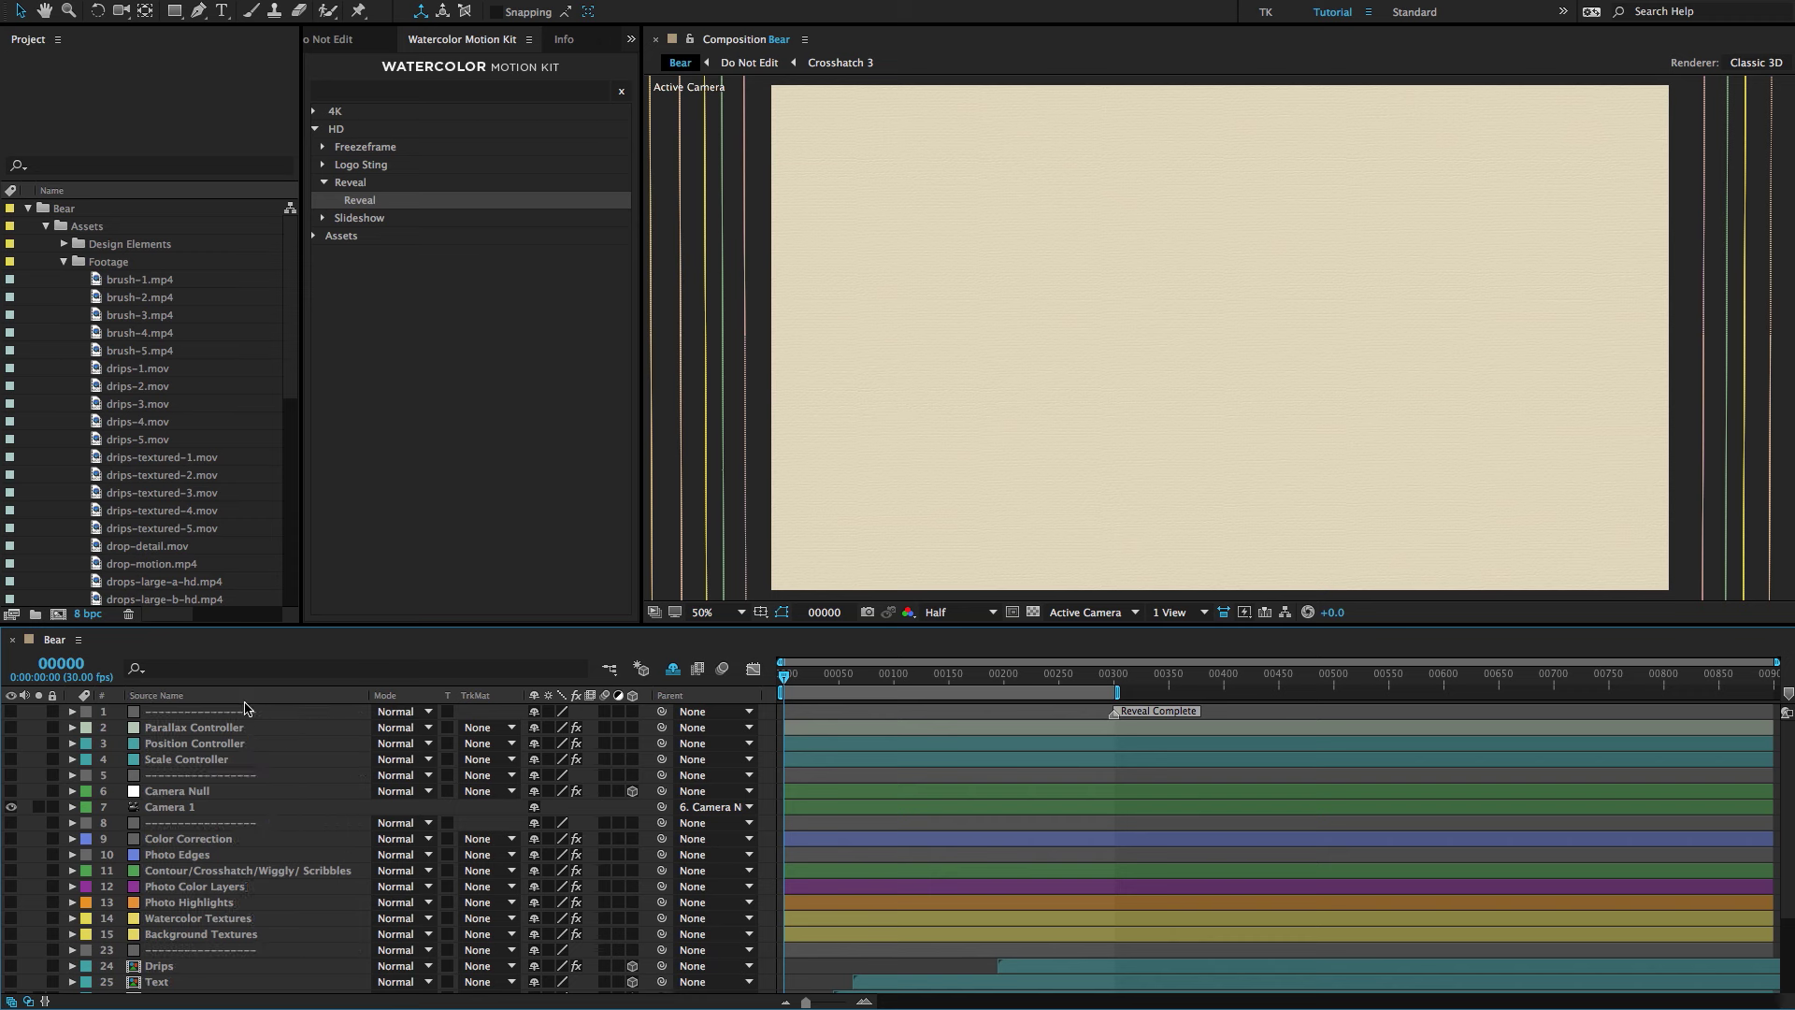
{"action": "left_click", "coordinate": [176, 697]}
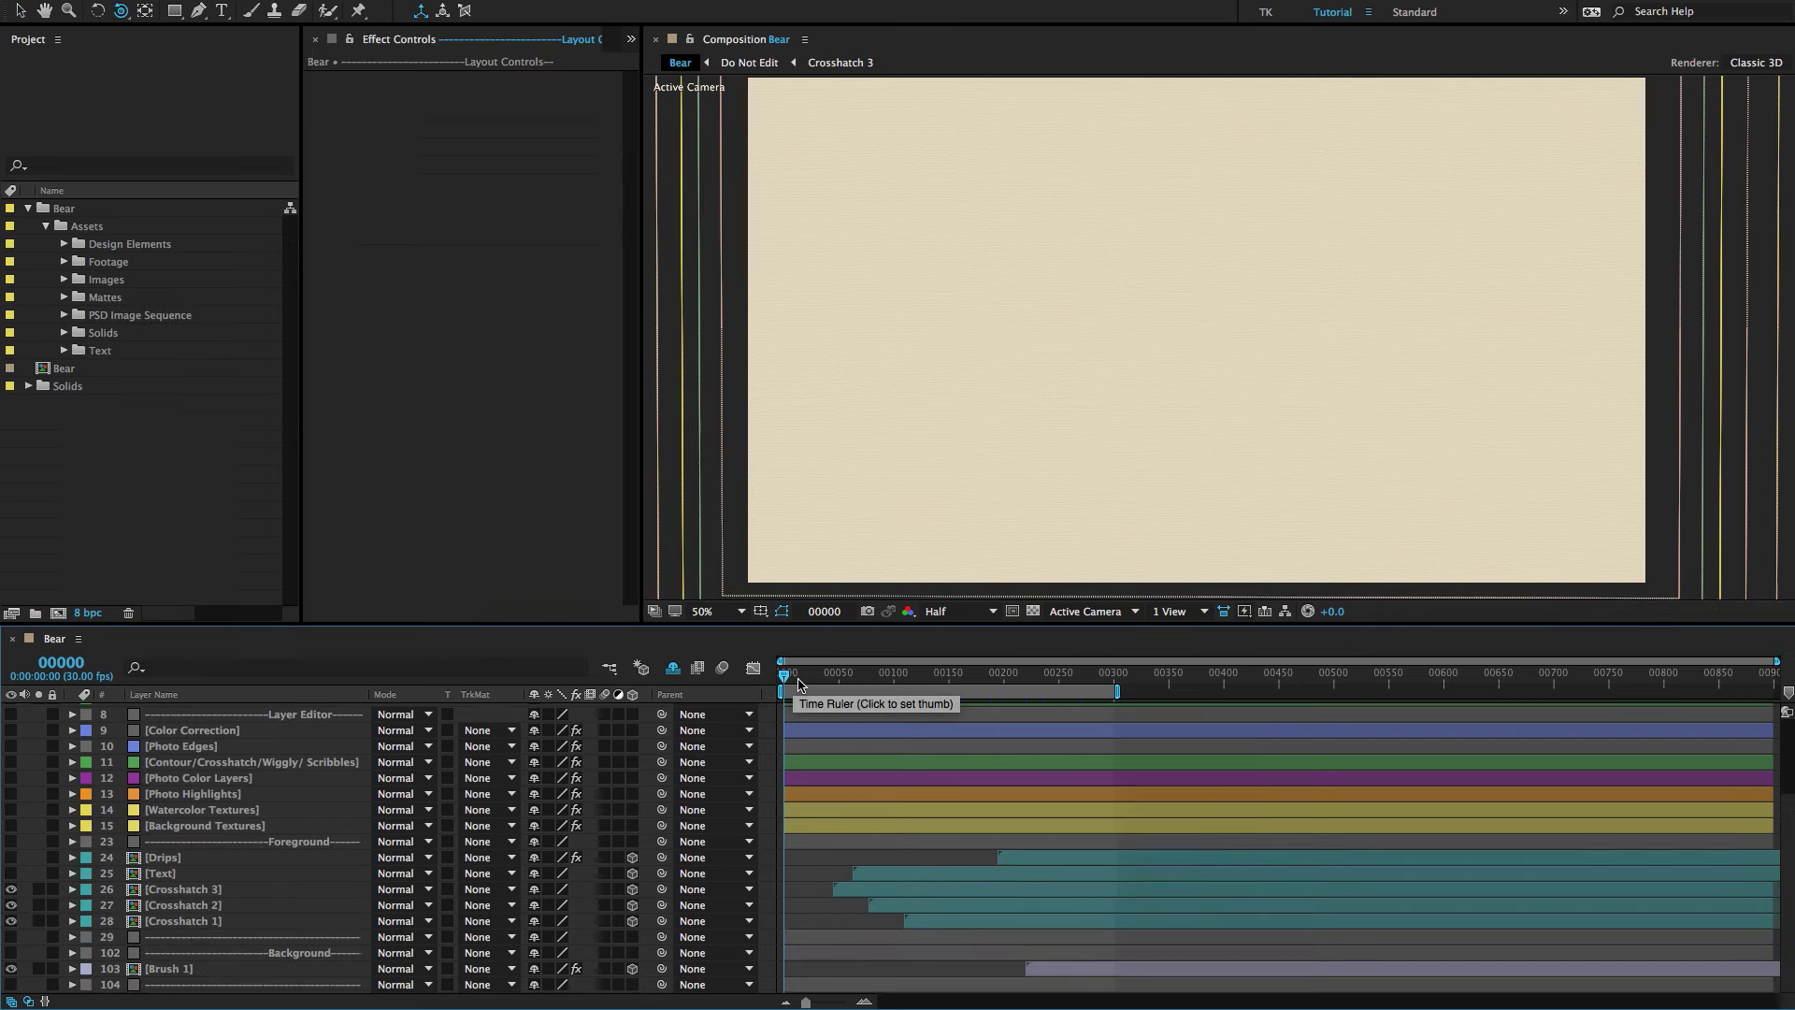
Scrub the time indicator through the bear reveal up to frame 00298.
{"action": "left_click_drag", "start_coordinate": [800, 684], "coordinate": [843, 683]}
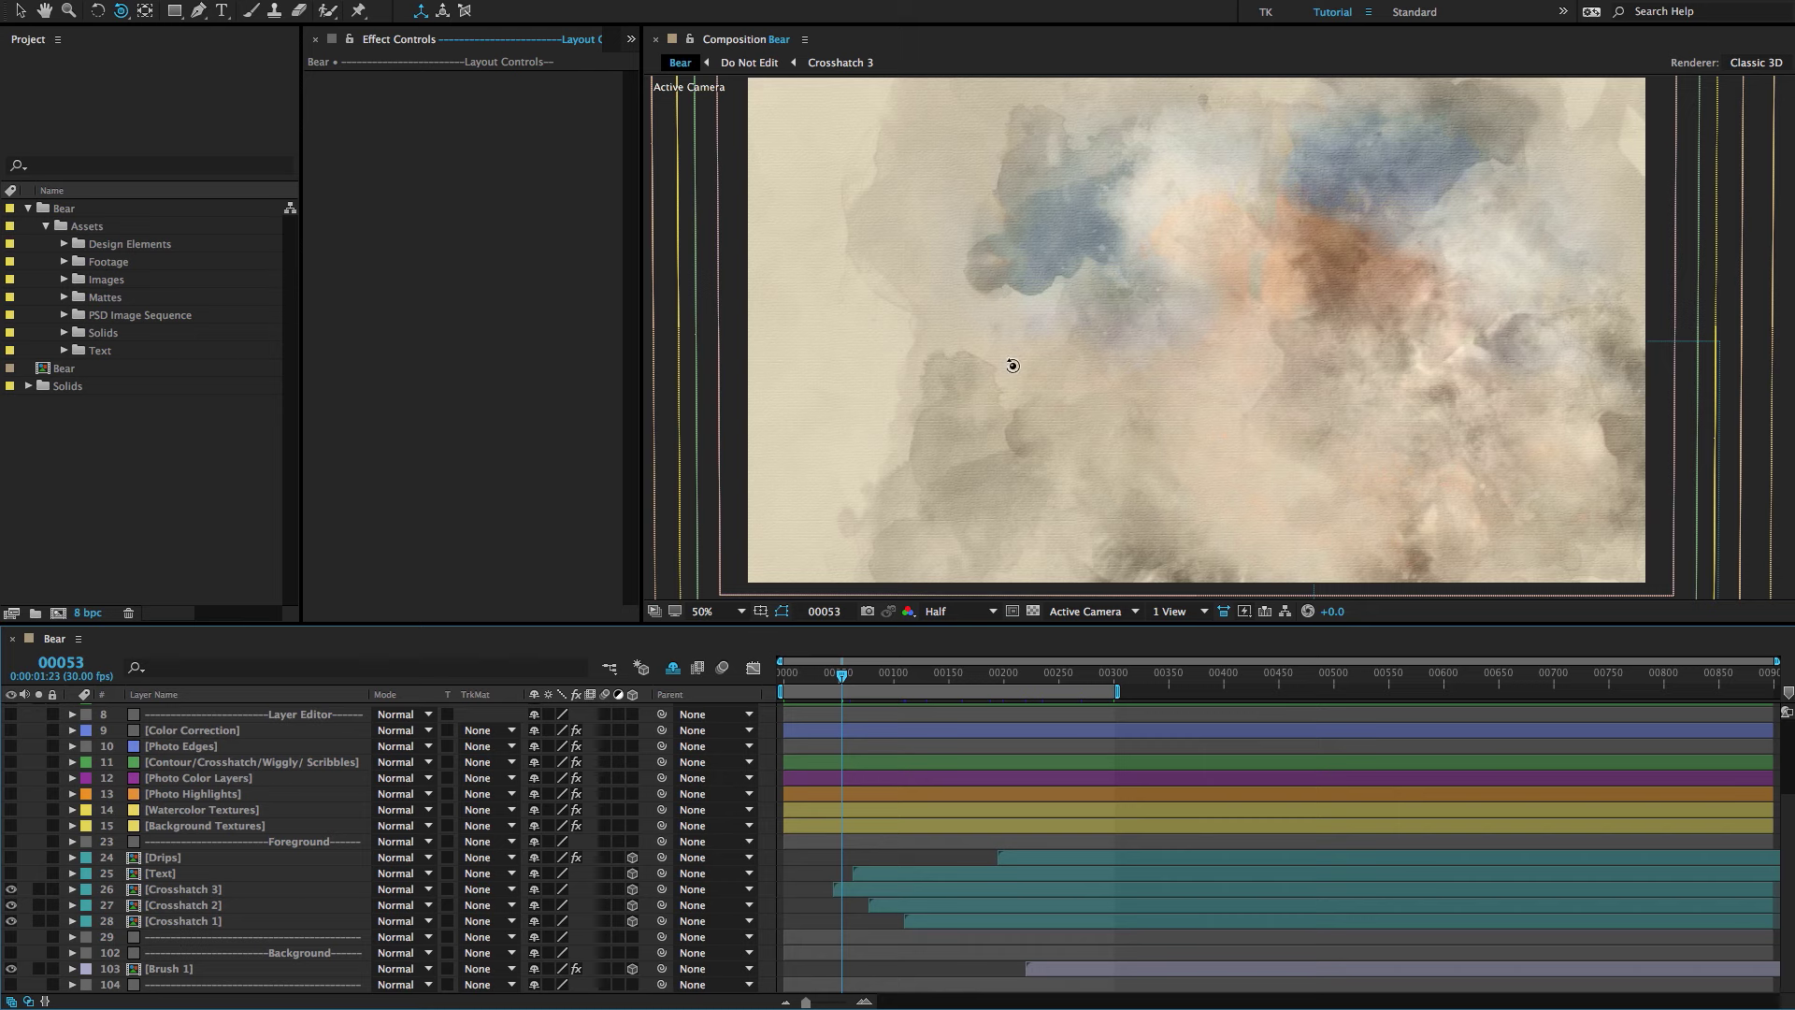
{"action": "left_click_drag", "start_coordinate": [894, 676], "coordinate": [1113, 683]}
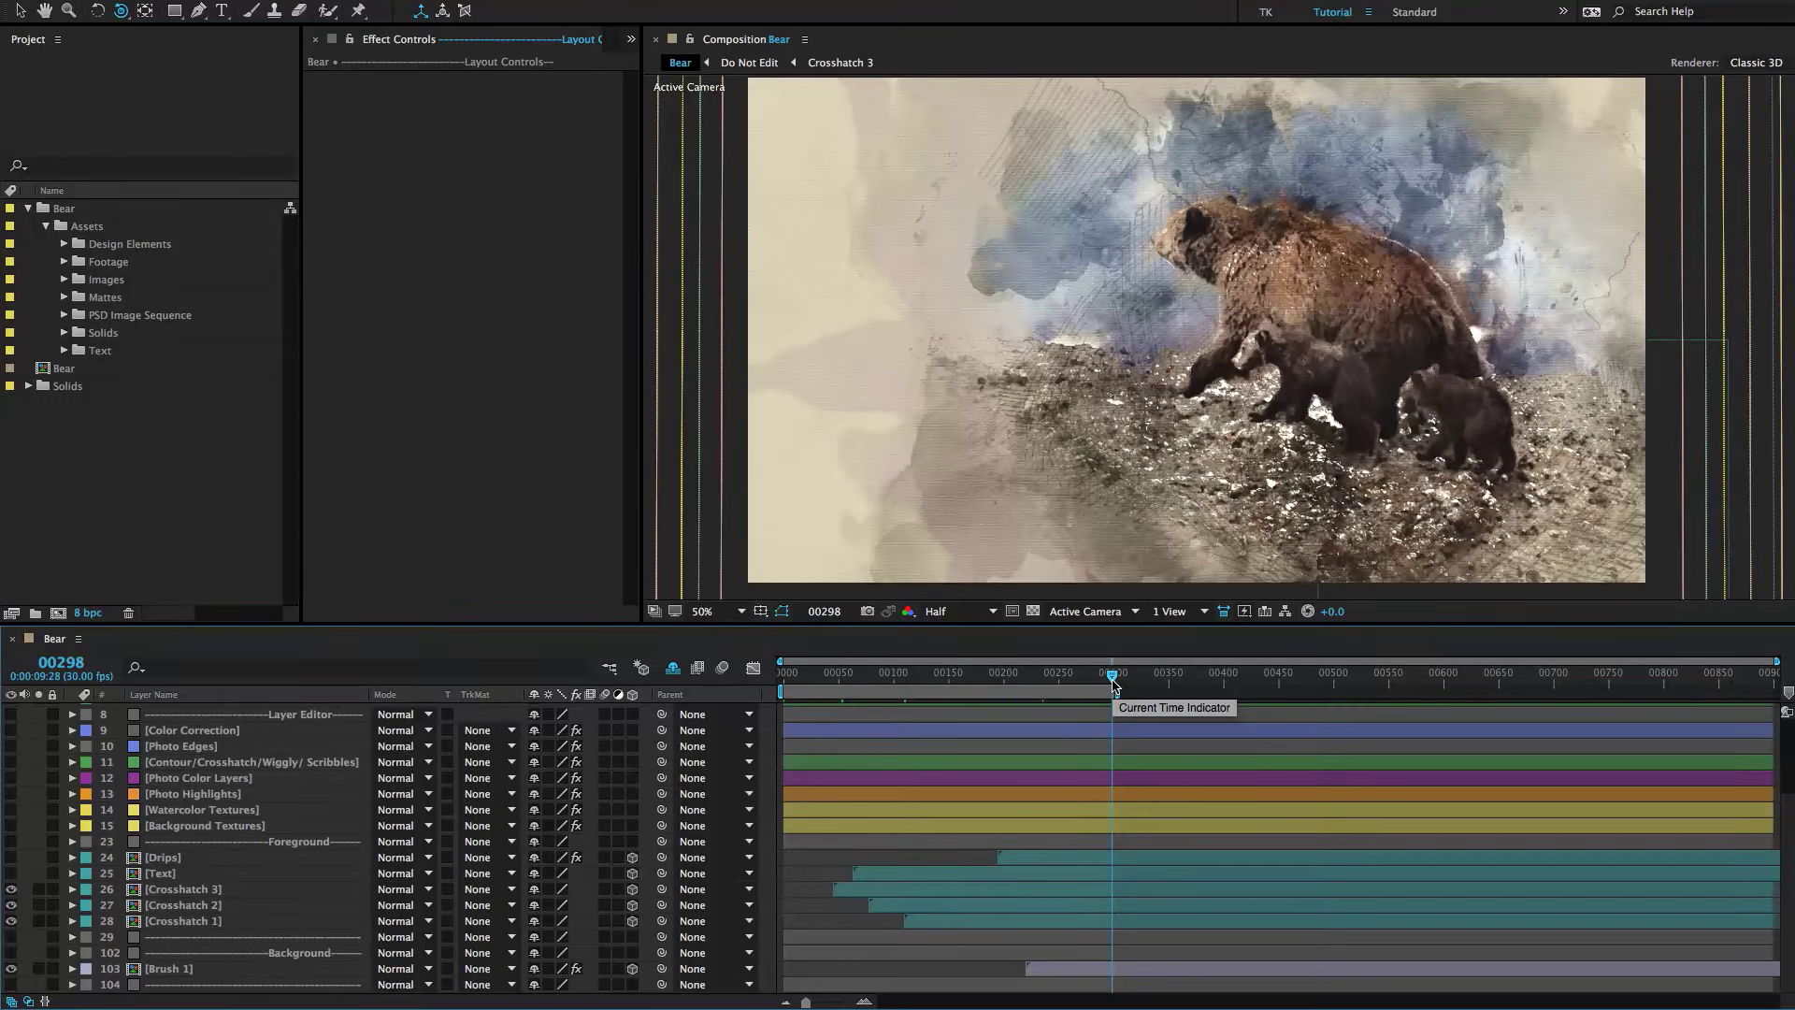
{"action": "left_click", "coordinate": [195, 512]}
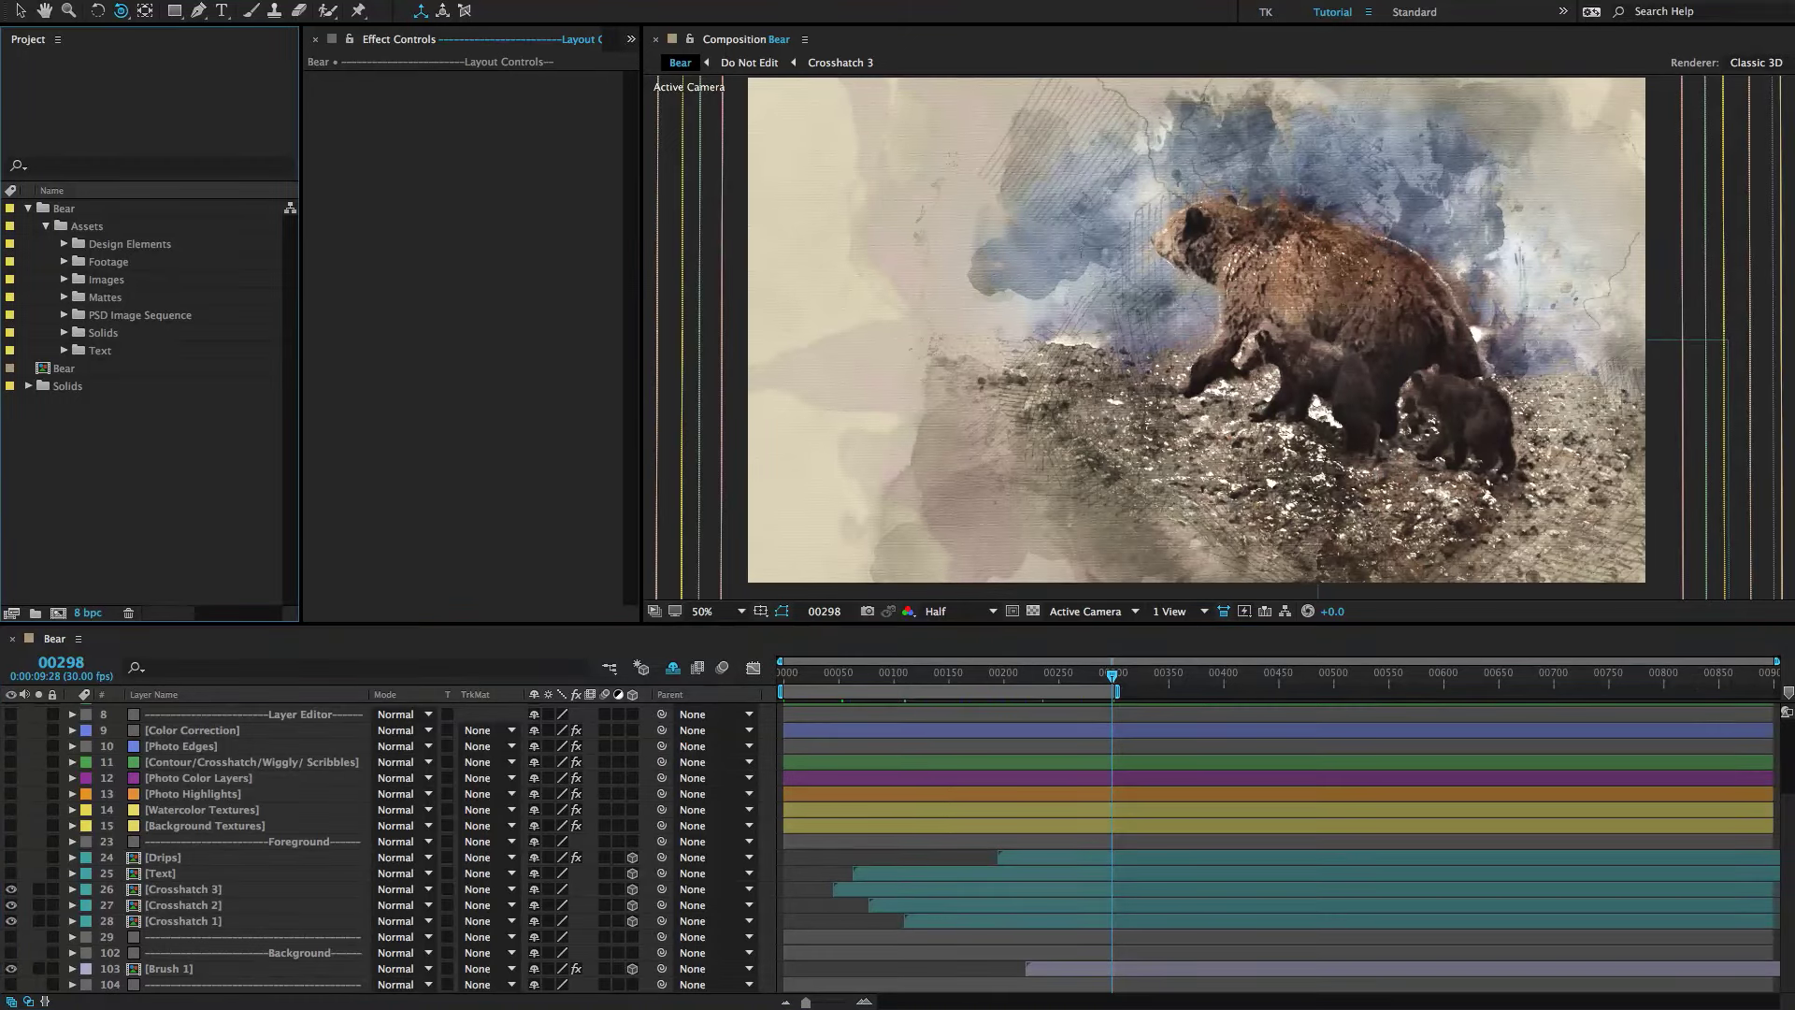
Expand Bear > Assets > Design Elements in the Project panel.
{"action": "left_click", "coordinate": [60, 210]}
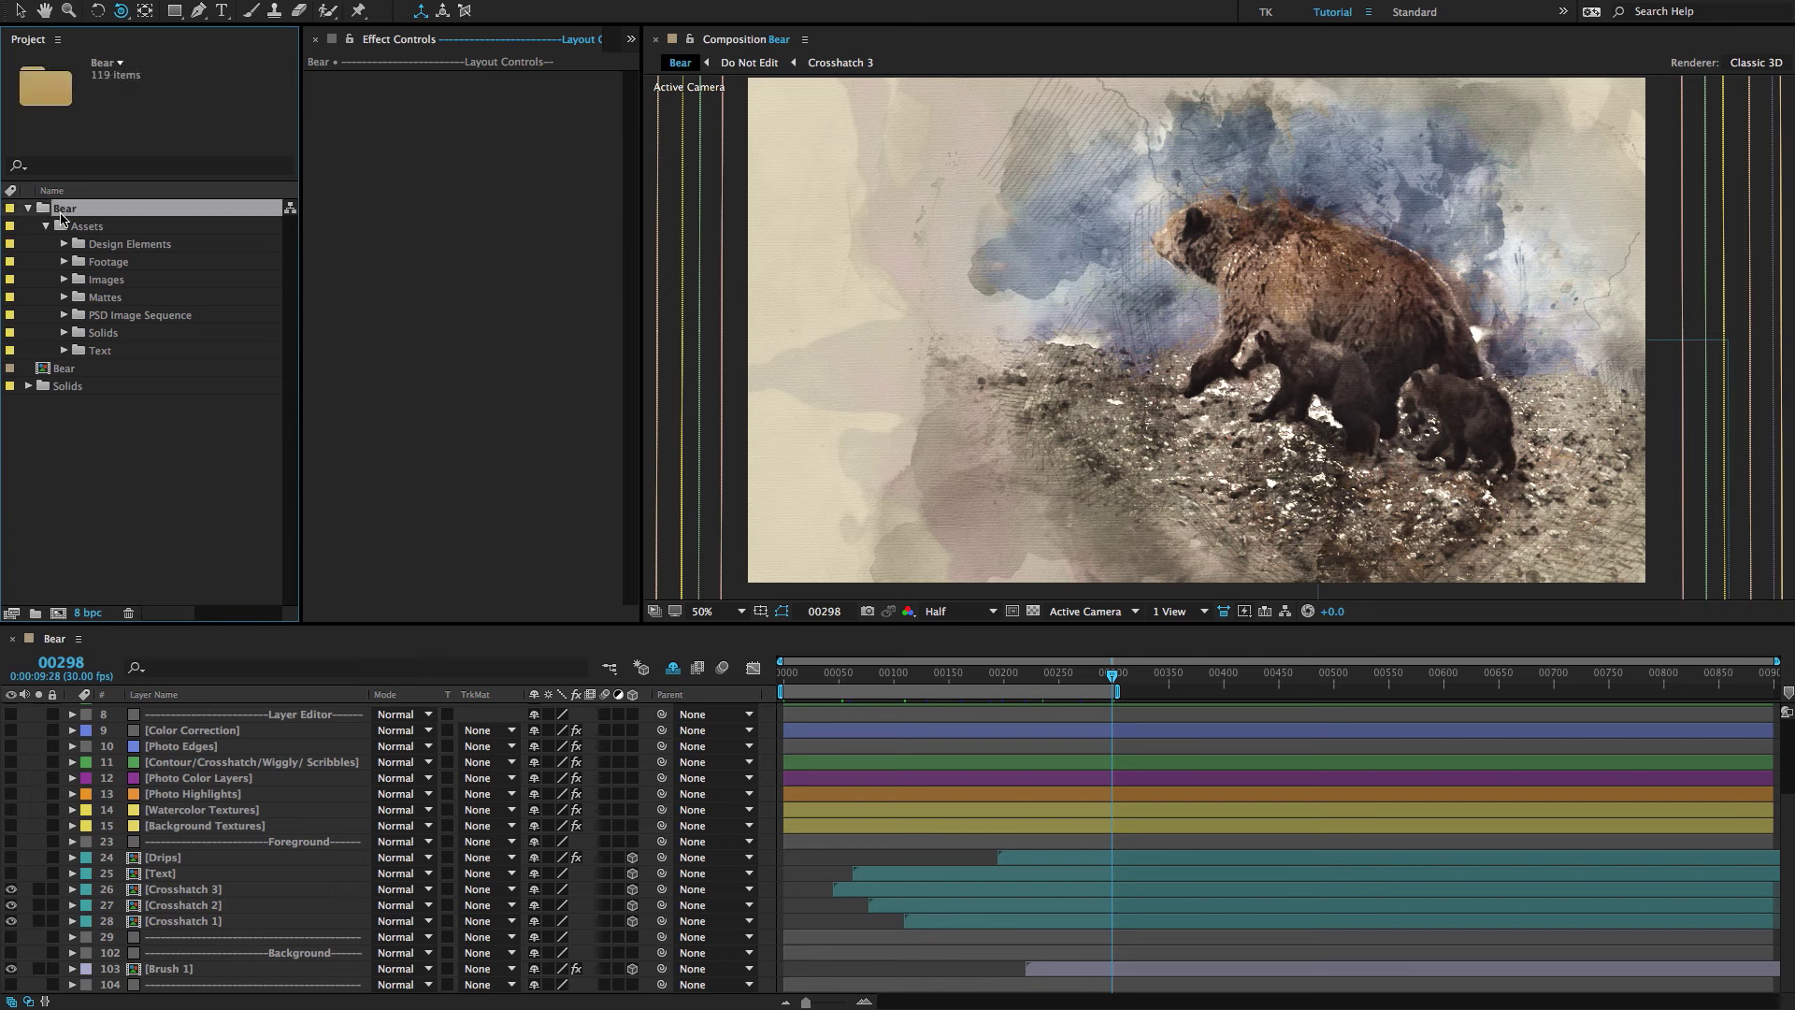
{"action": "left_click", "coordinate": [47, 227]}
{"action": "left_click", "coordinate": [29, 209]}
{"action": "left_click", "coordinate": [29, 209]}
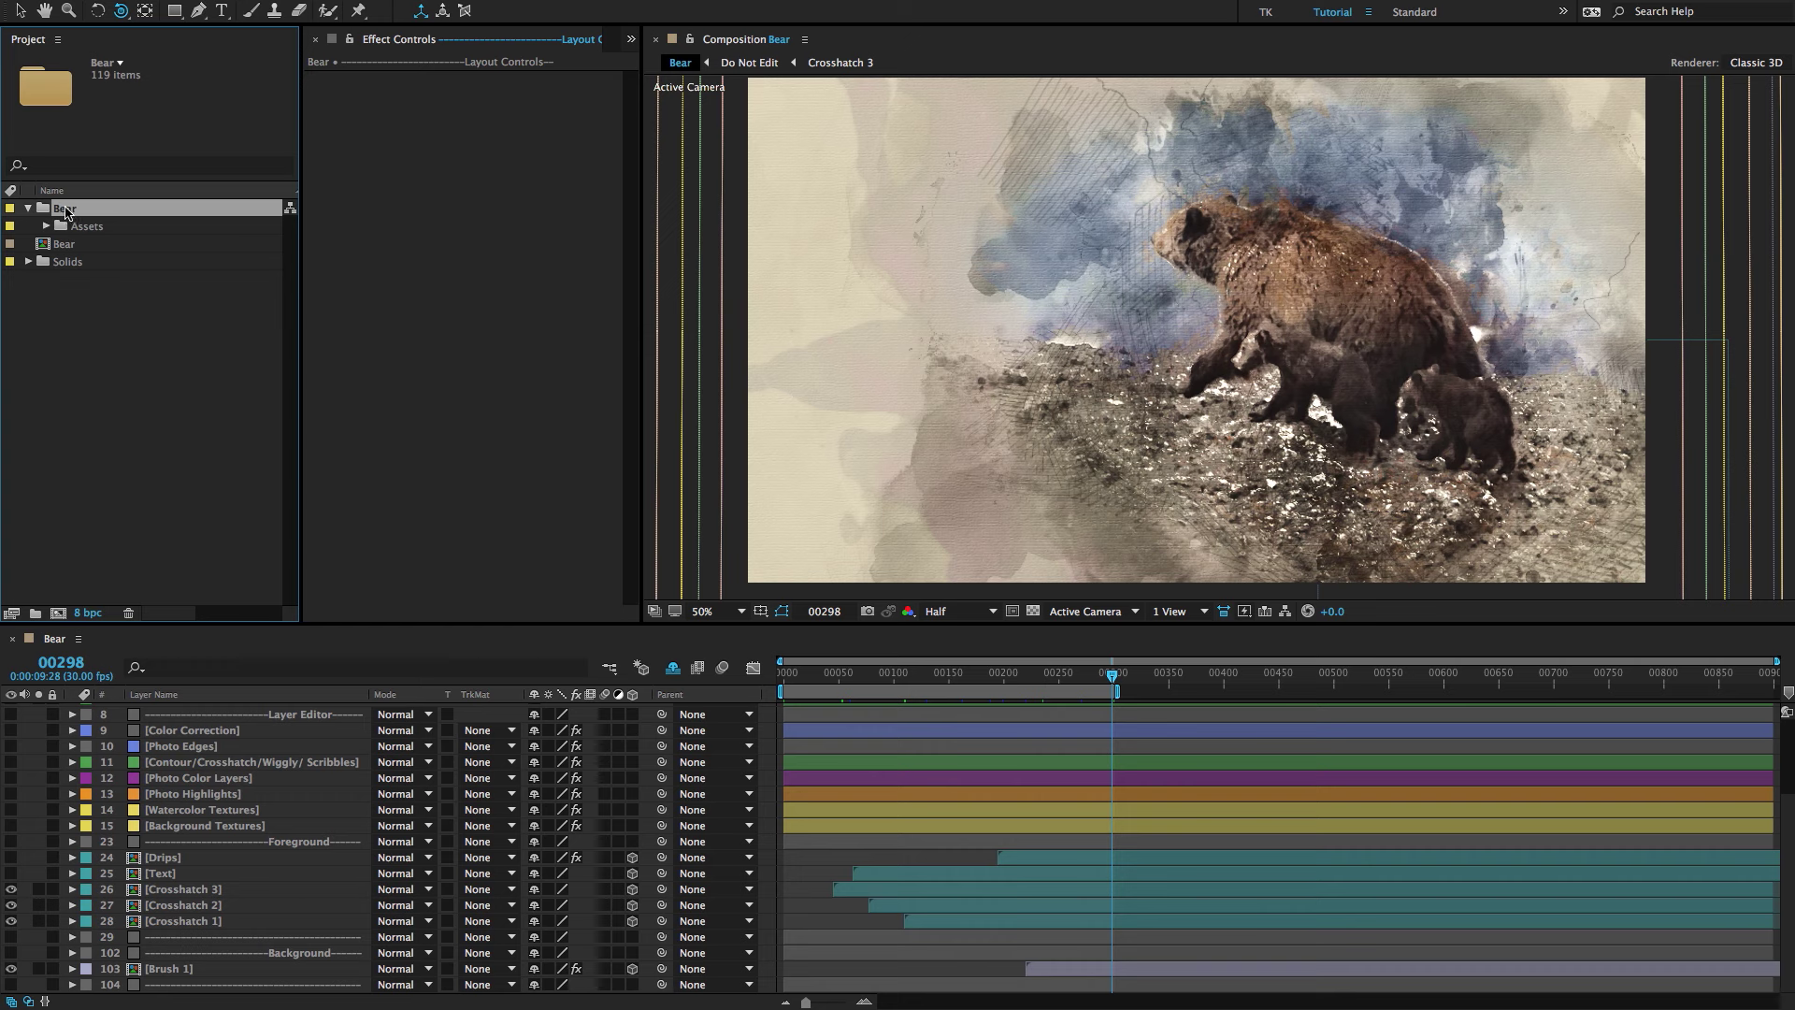
{"action": "left_click", "coordinate": [79, 227]}
{"action": "left_click", "coordinate": [44, 227]}
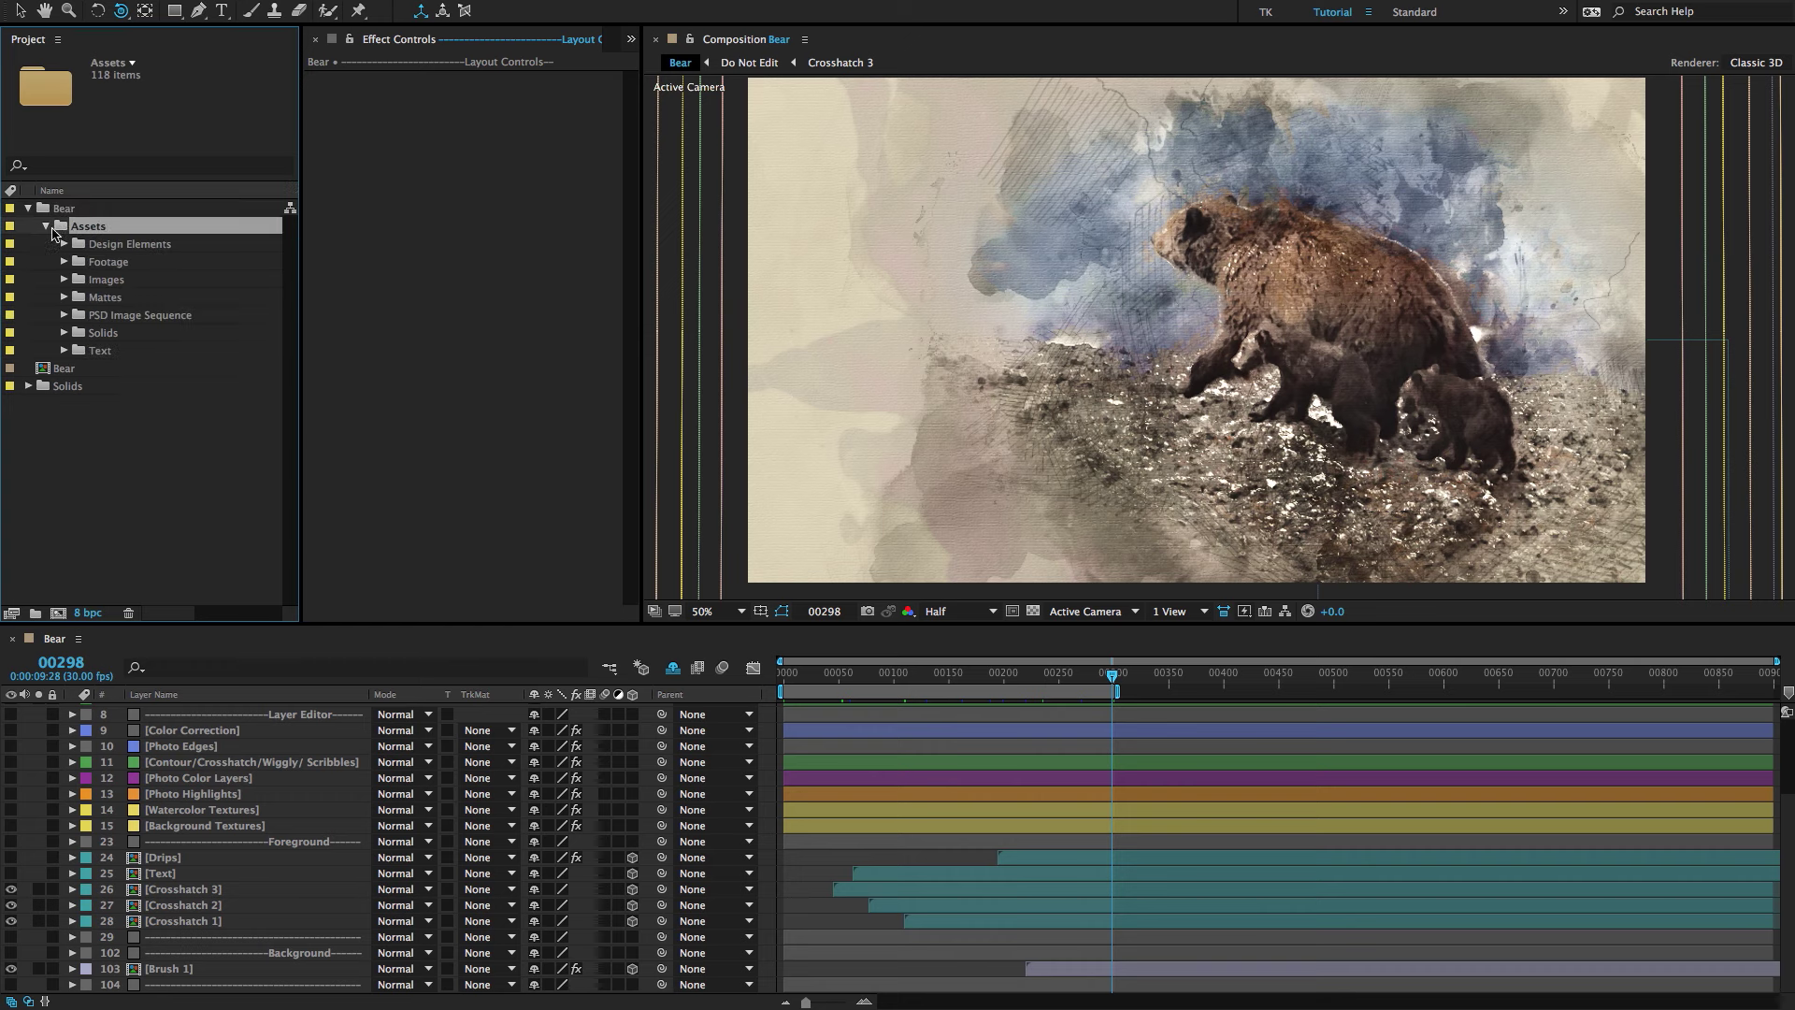
{"action": "left_click", "coordinate": [111, 247]}
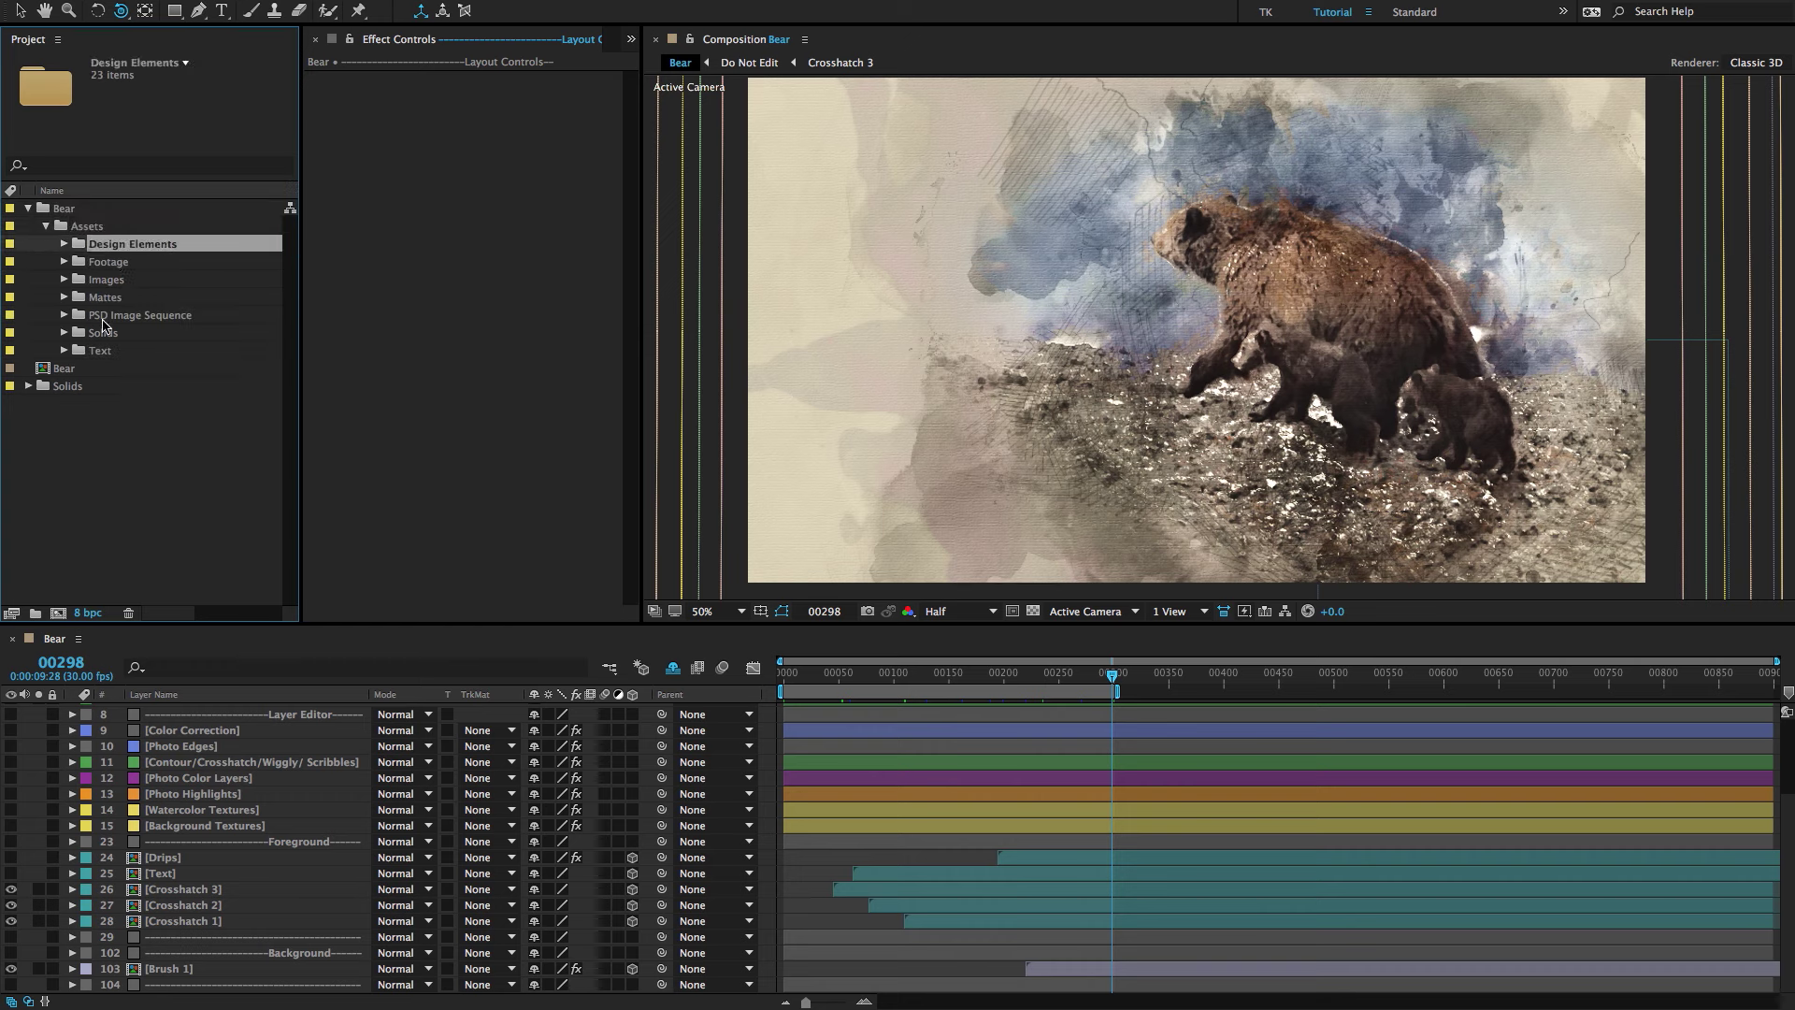
{"action": "left_click", "coordinate": [65, 244]}
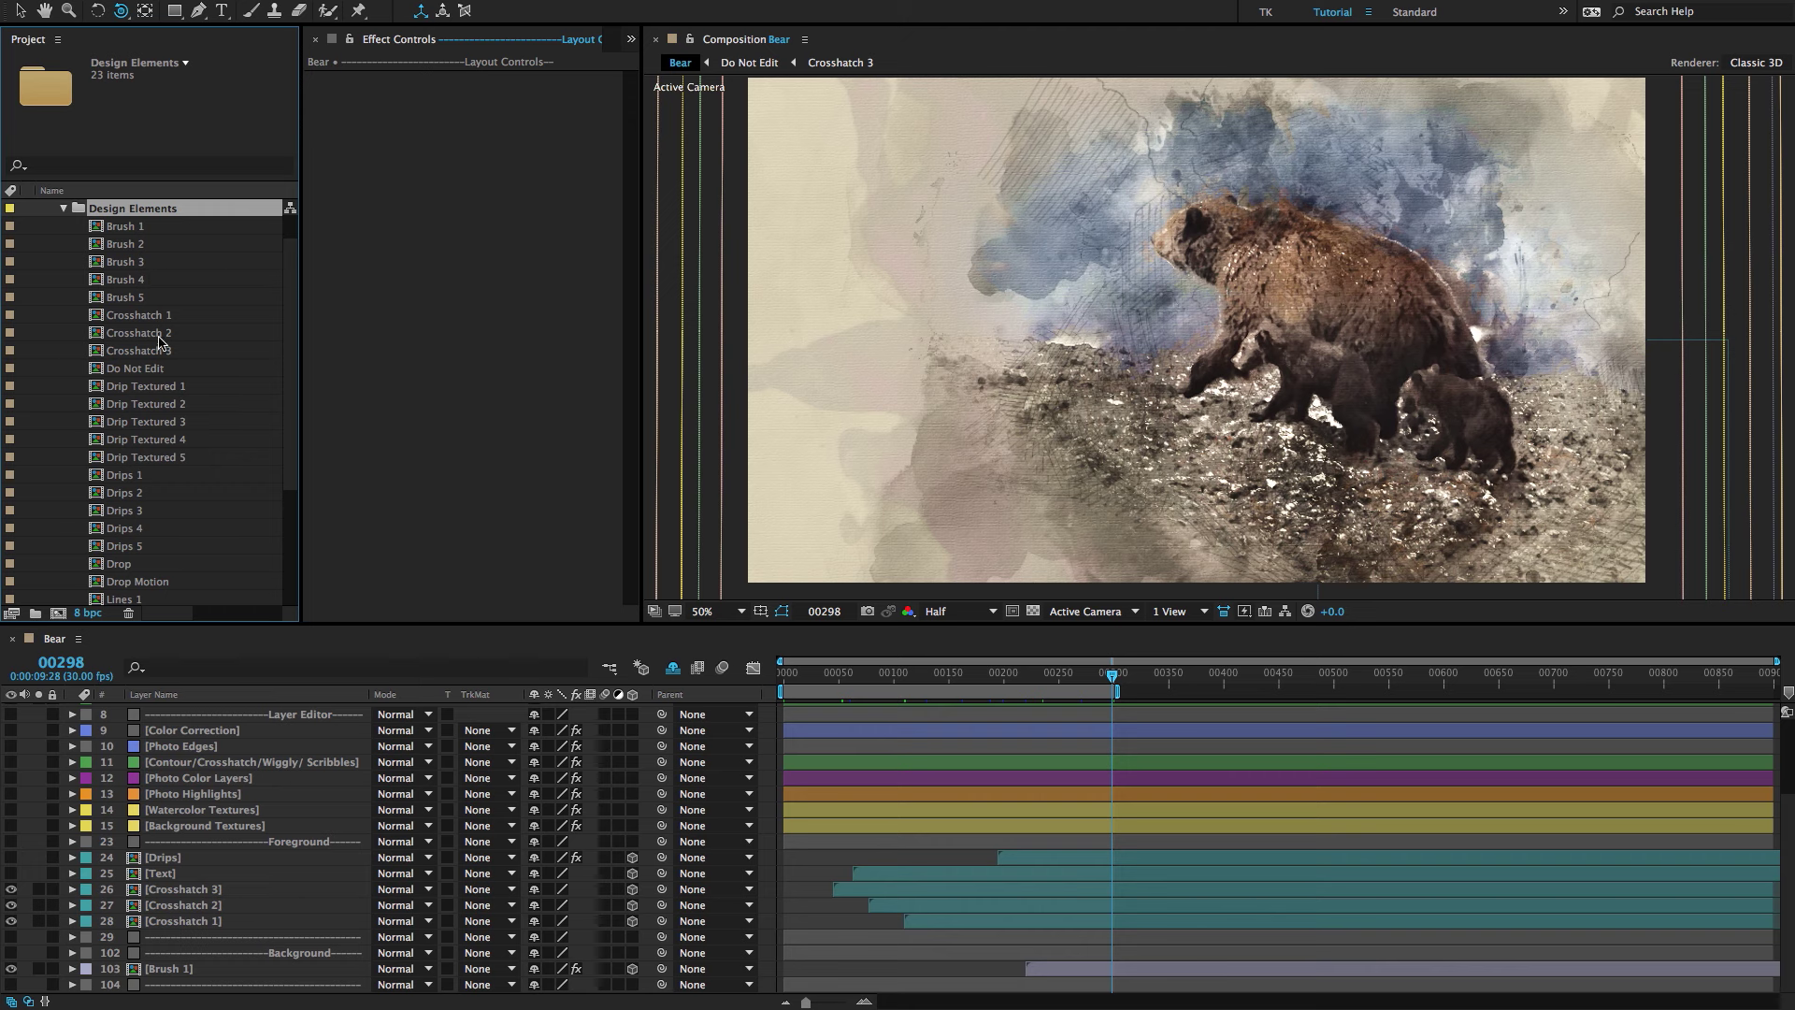
Bring the Watercolor Motion Kit panel forward from the Effect Controls panel group.
{"action": "left_click", "coordinate": [614, 44]}
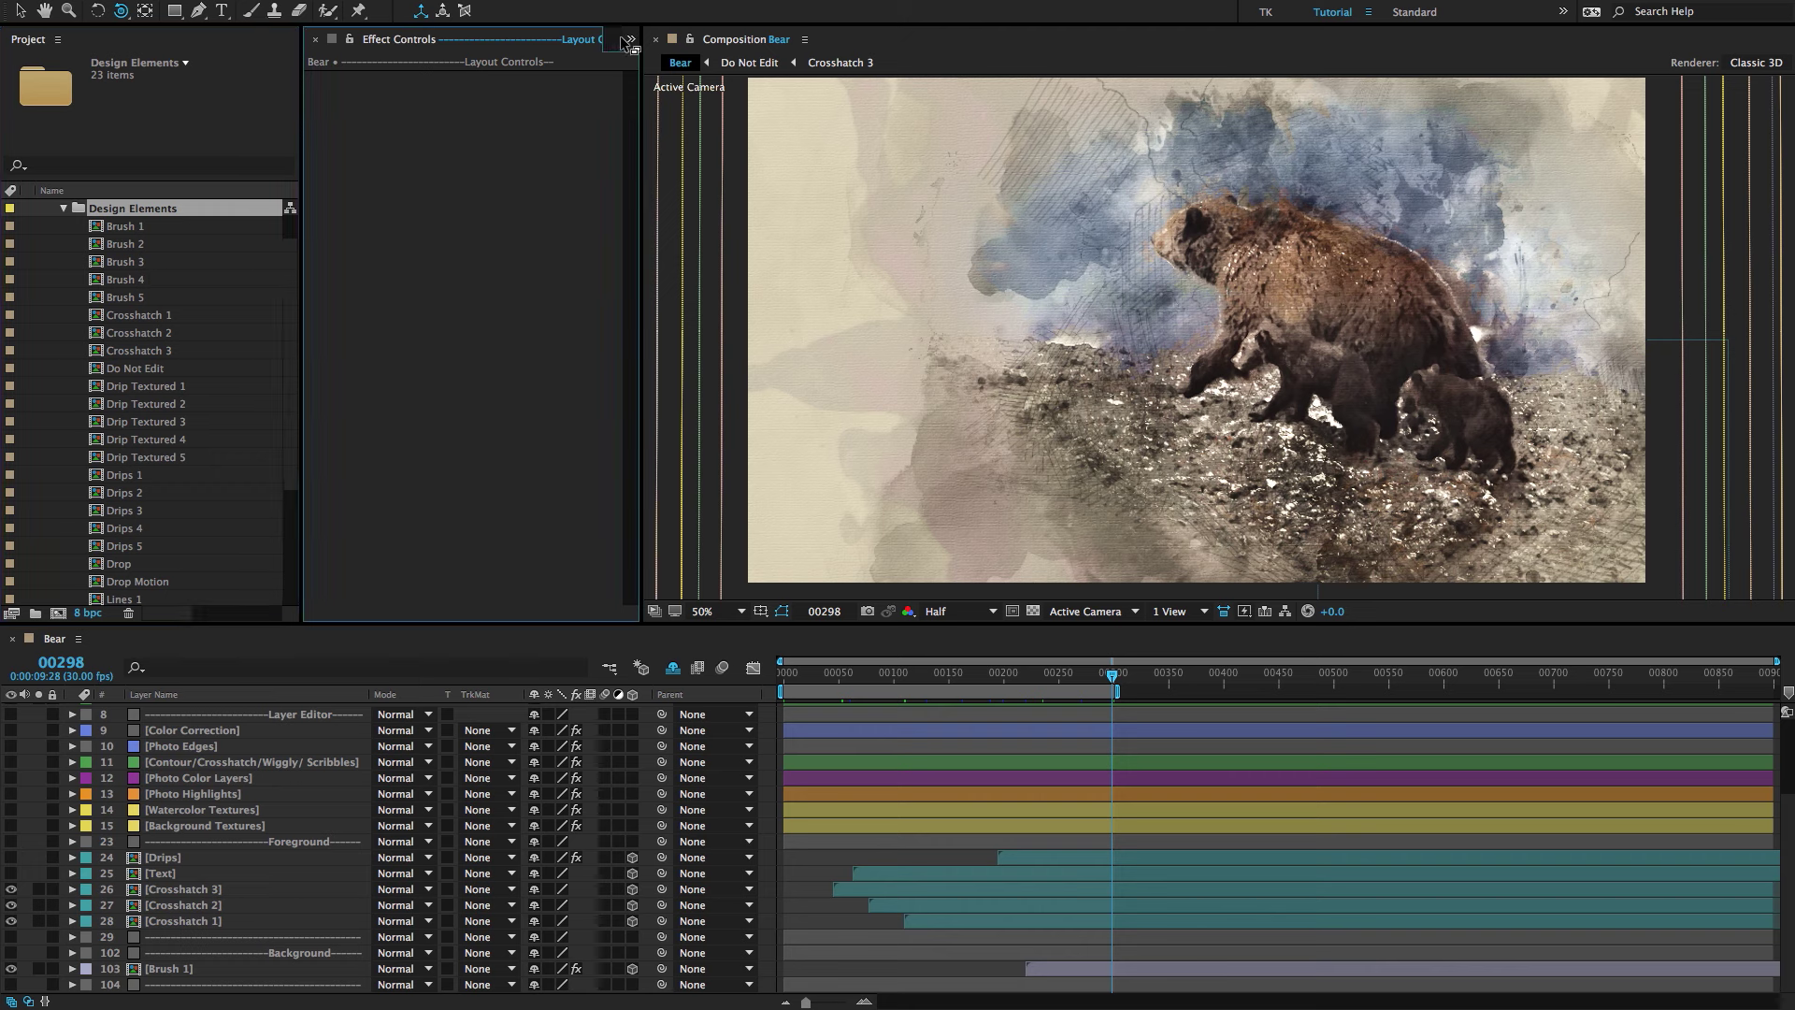
{"action": "left_click", "coordinate": [631, 40]}
{"action": "left_click", "coordinate": [659, 78]}
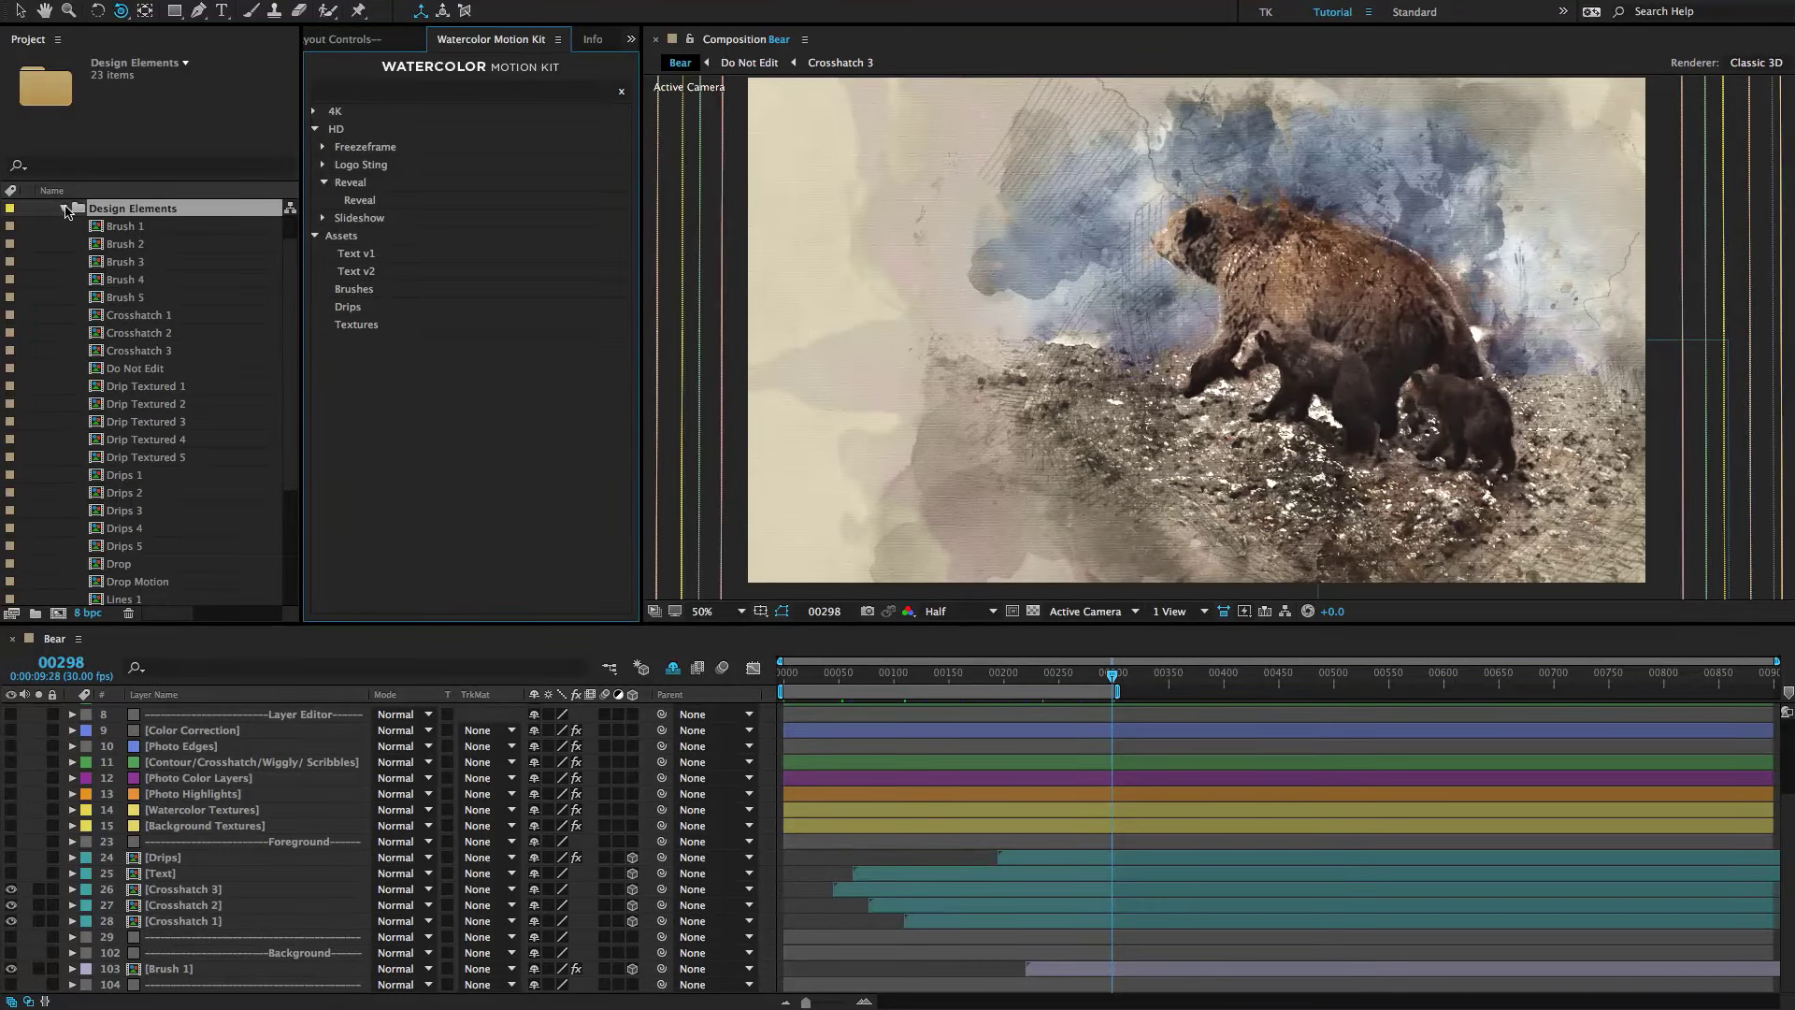
Expand the PSD Image Sequence folder and select bear_0000_layer.png.
{"action": "left_click", "coordinate": [63, 208]}
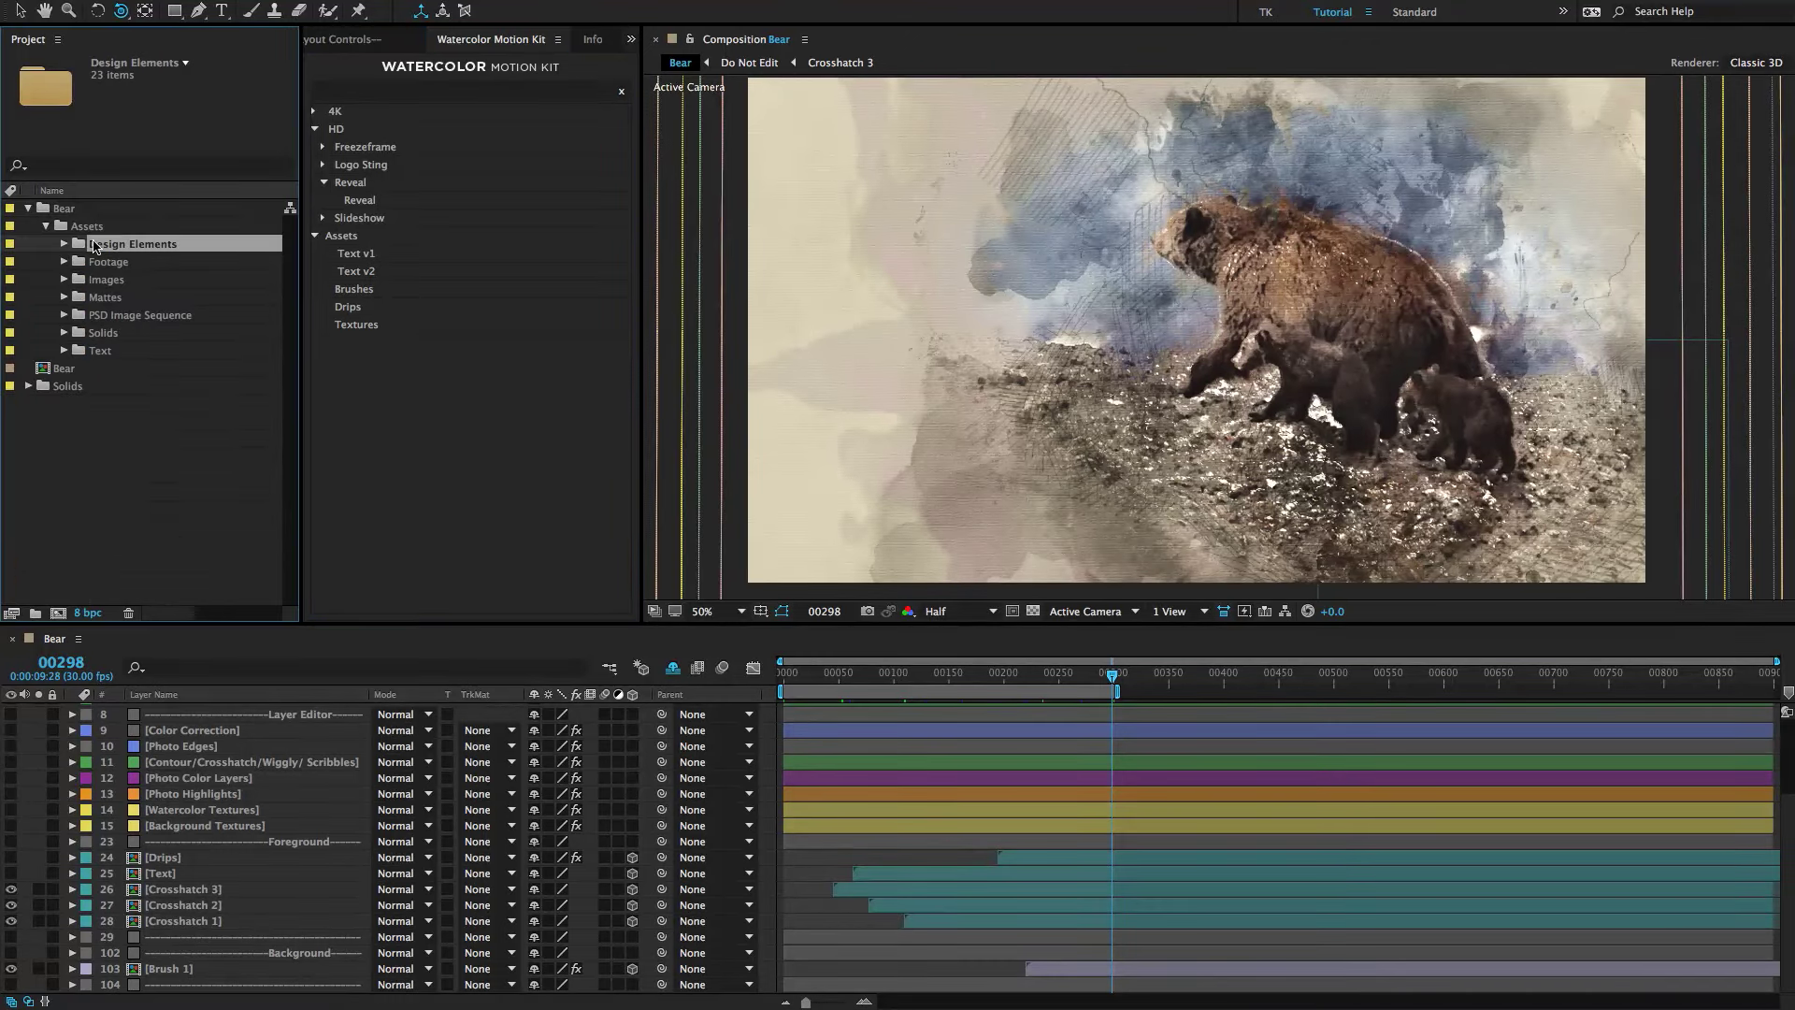
{"action": "left_click", "coordinate": [109, 297]}
{"action": "left_click", "coordinate": [116, 316]}
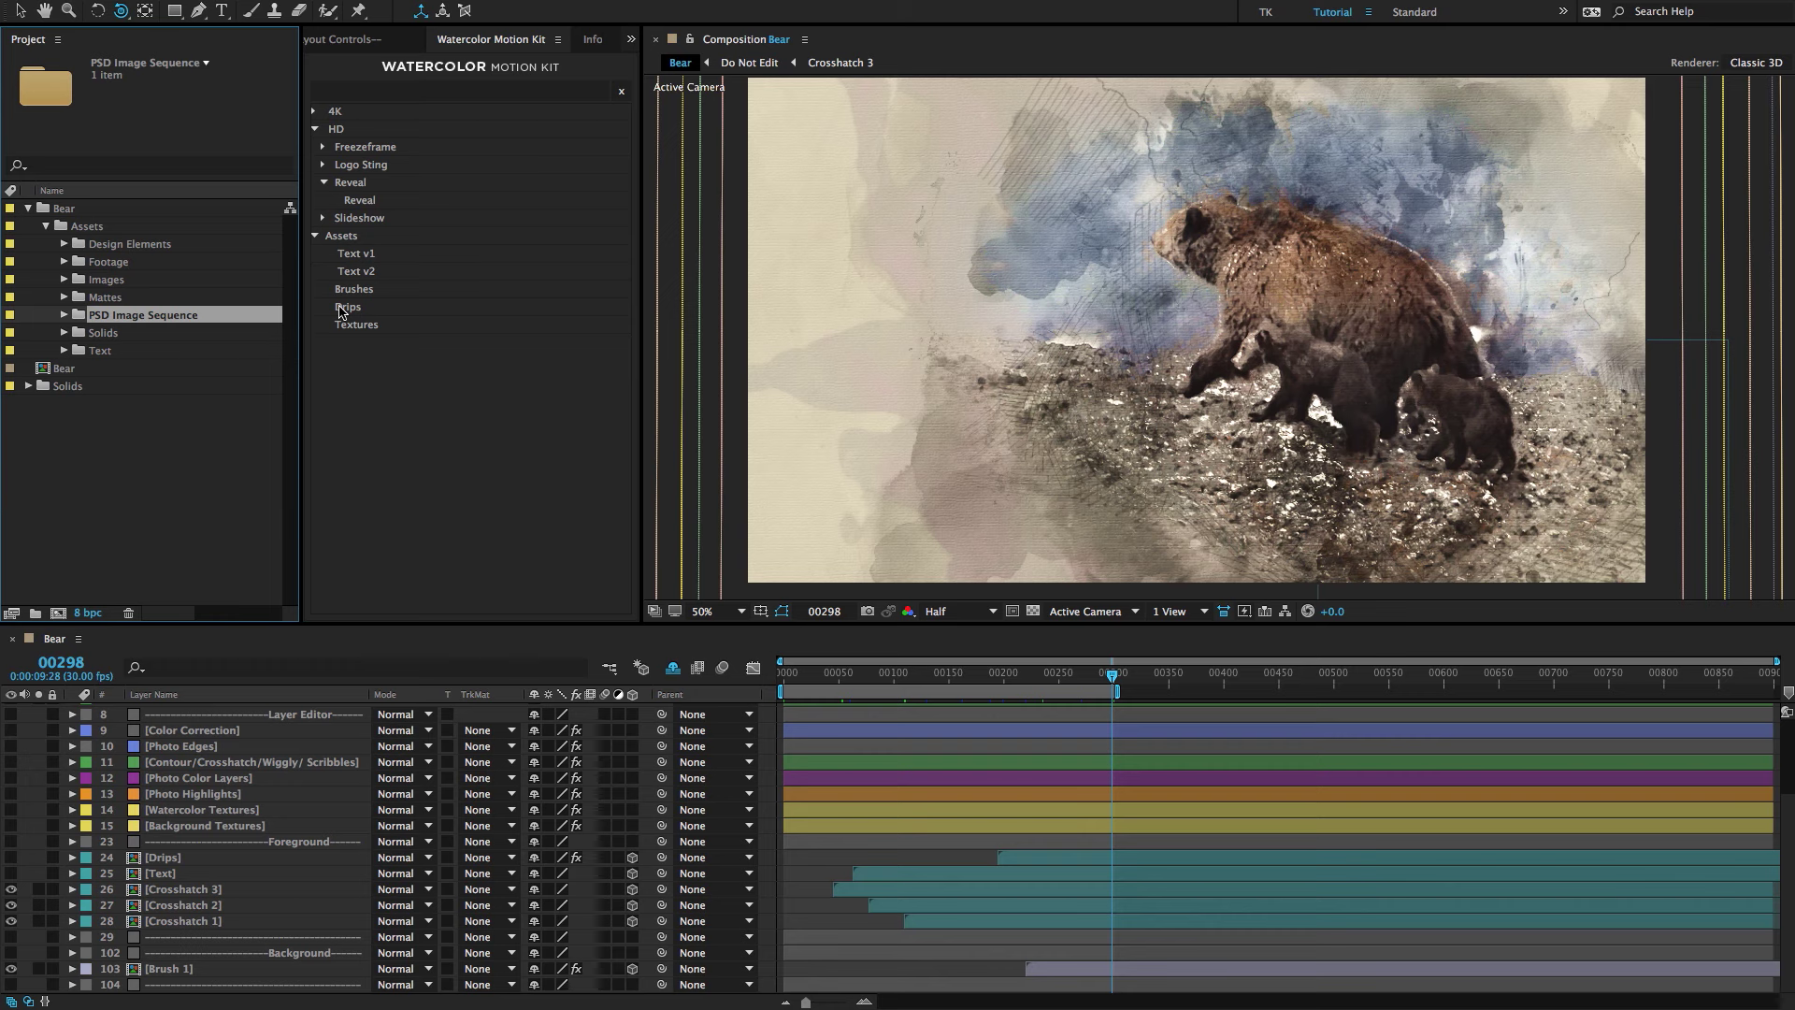
{"action": "left_click", "coordinate": [64, 315]}
{"action": "left_click", "coordinate": [143, 335]}
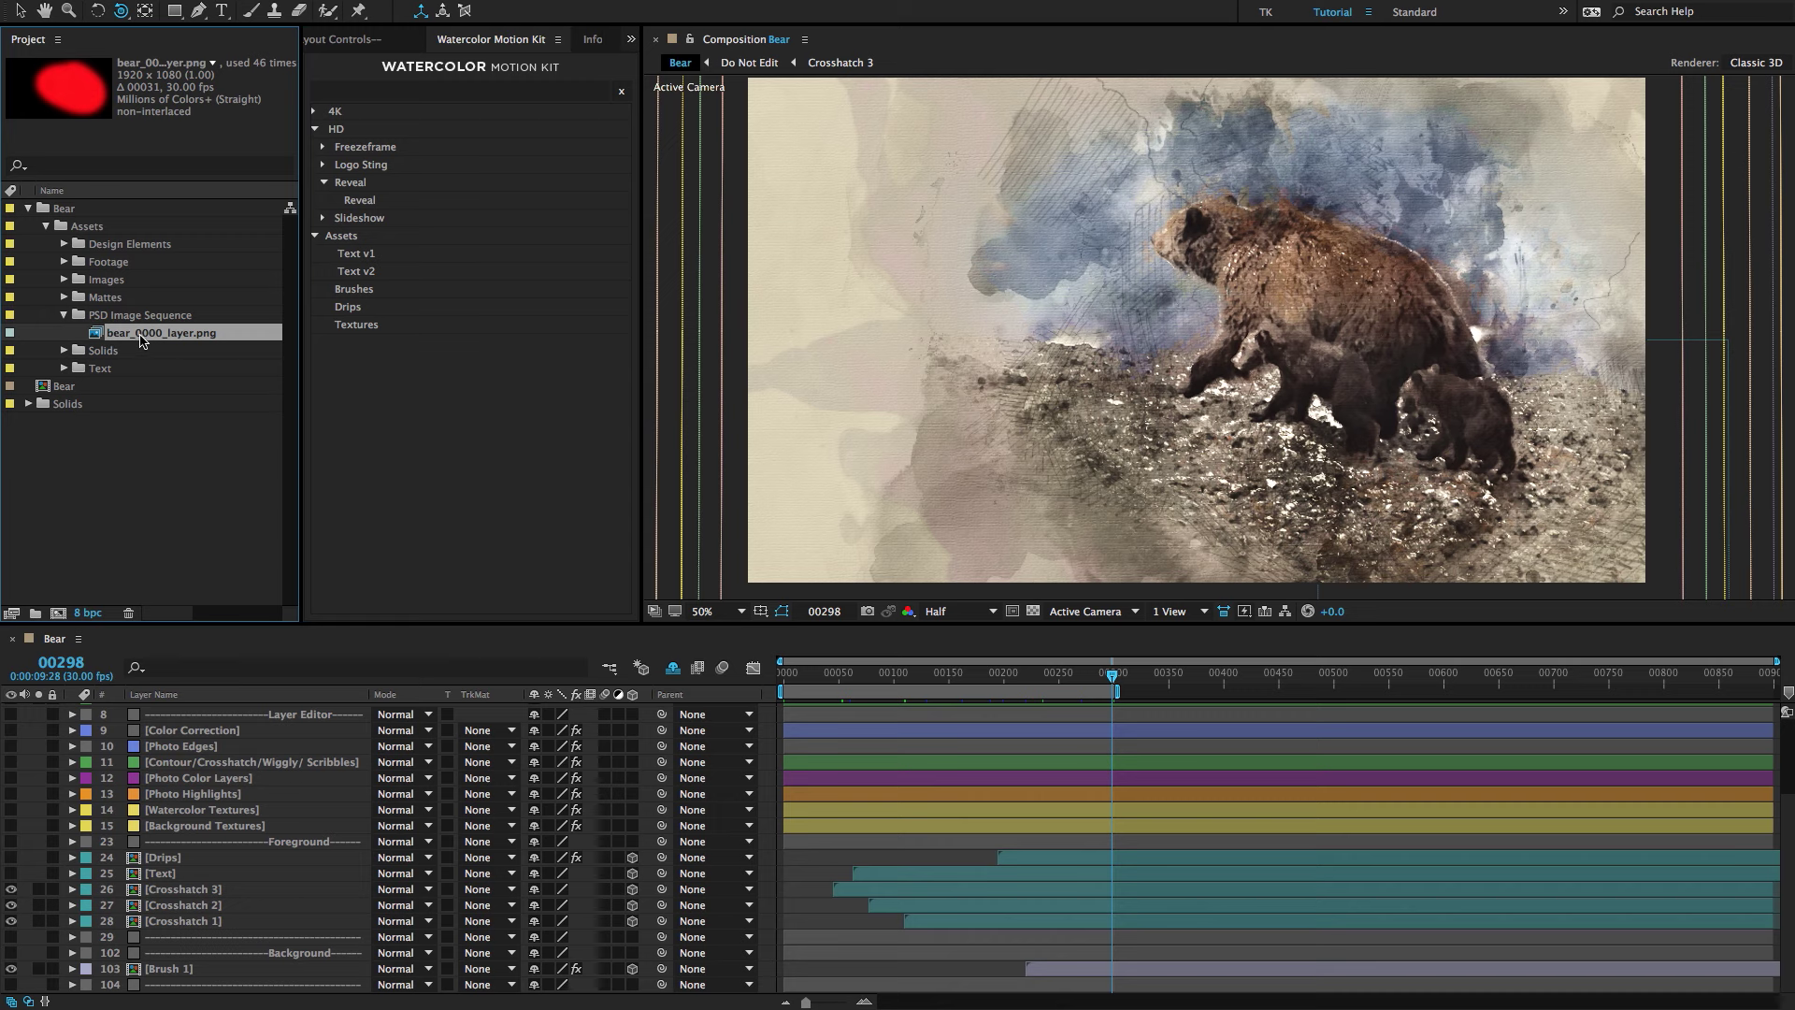
{"action": "right_click", "coordinate": [141, 339]}
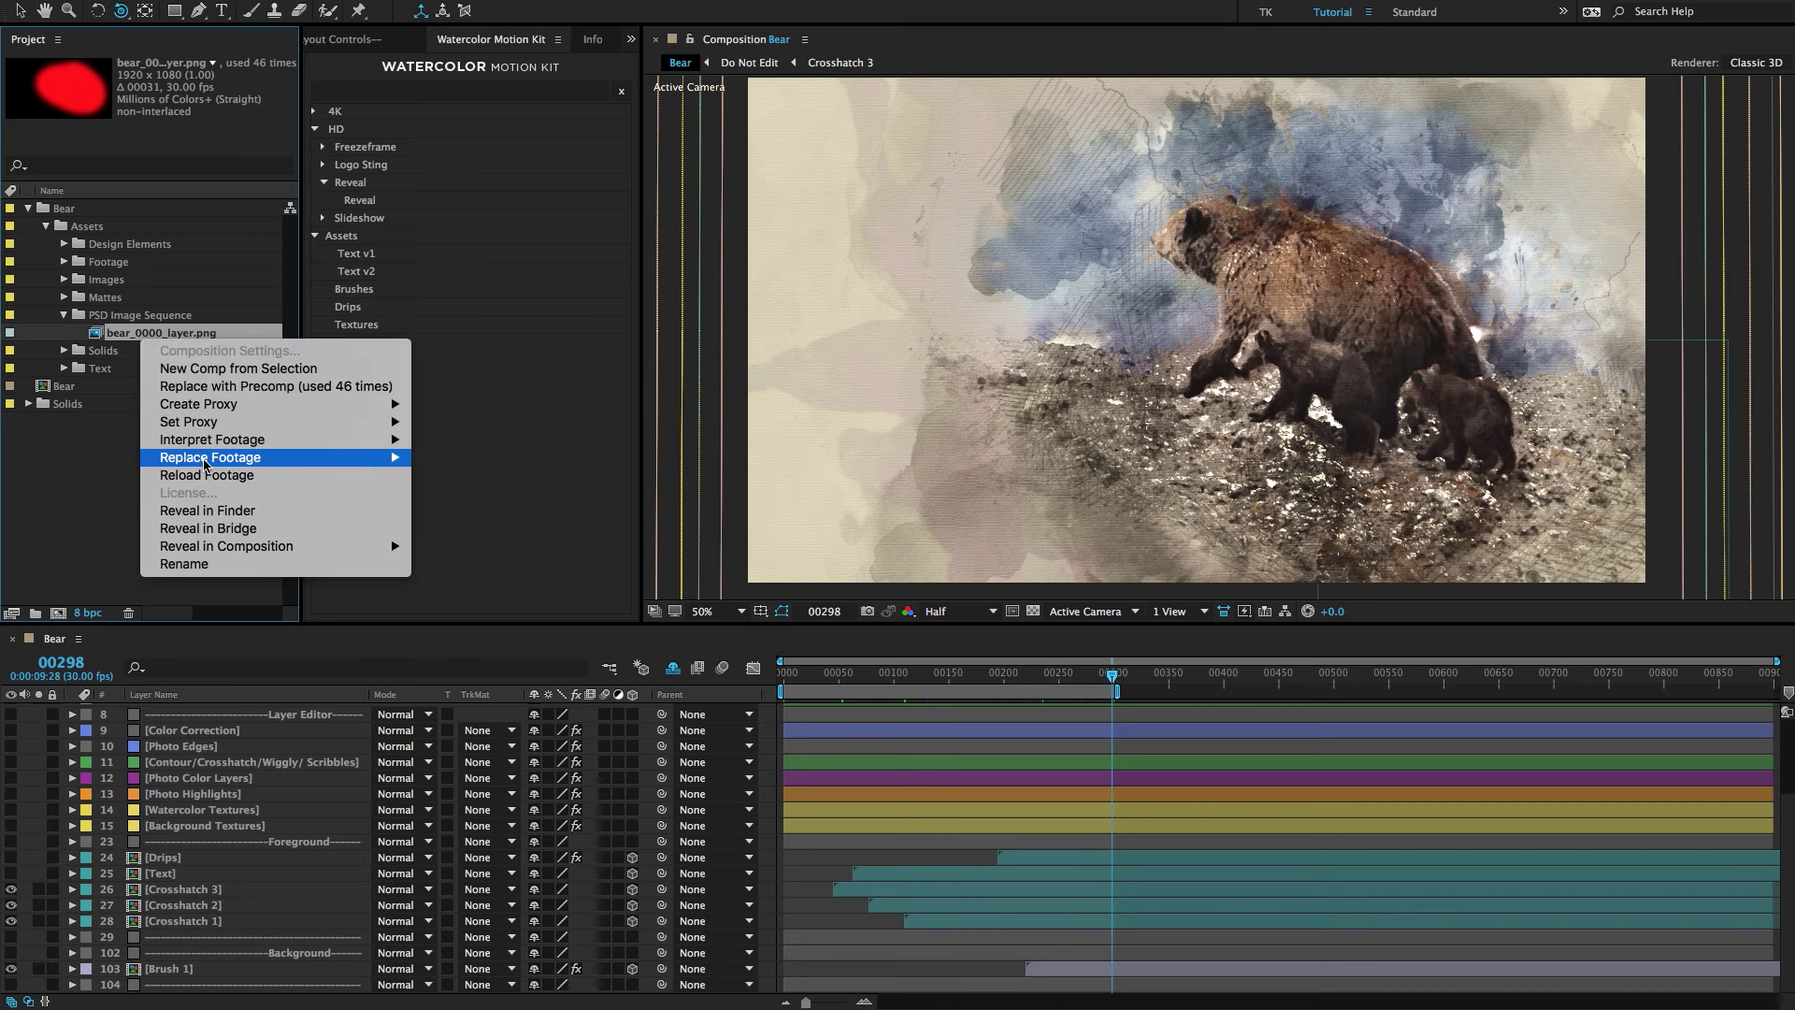
{"action": "mouse_move", "coordinate": [206, 462]}
{"action": "left_click", "coordinate": [482, 464]}
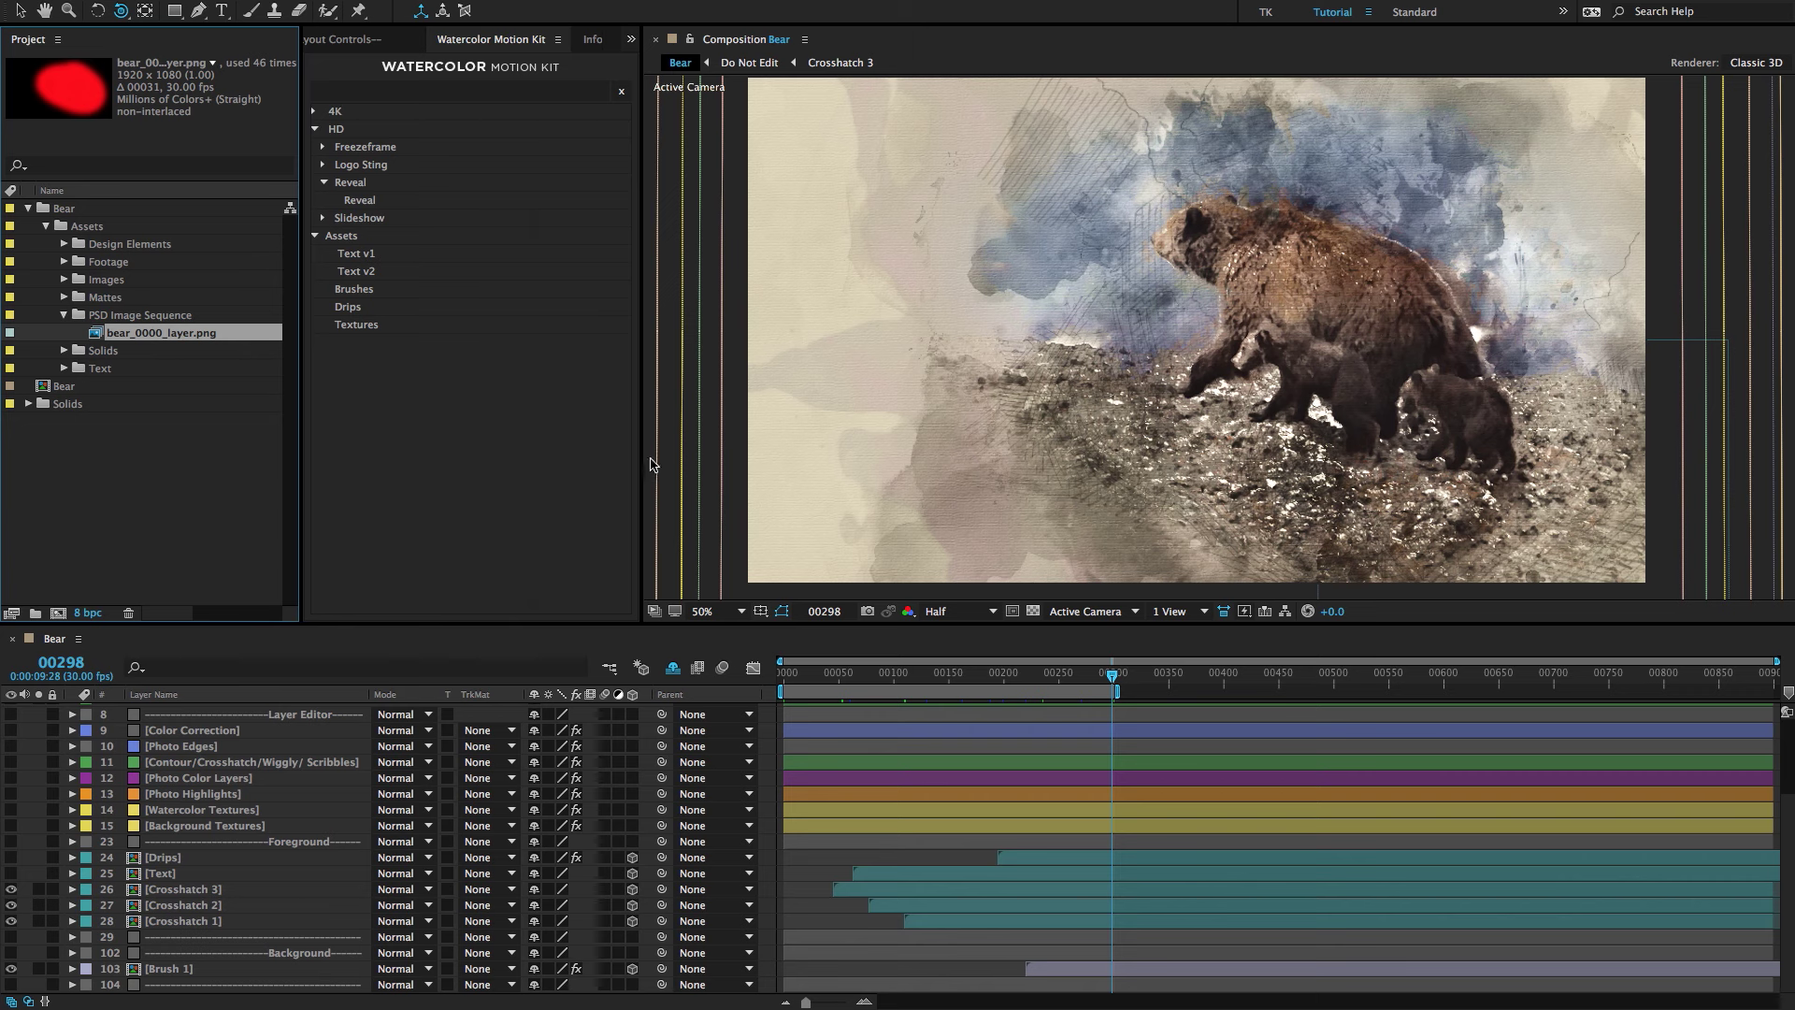
{"action": "left_click", "coordinate": [621, 369]}
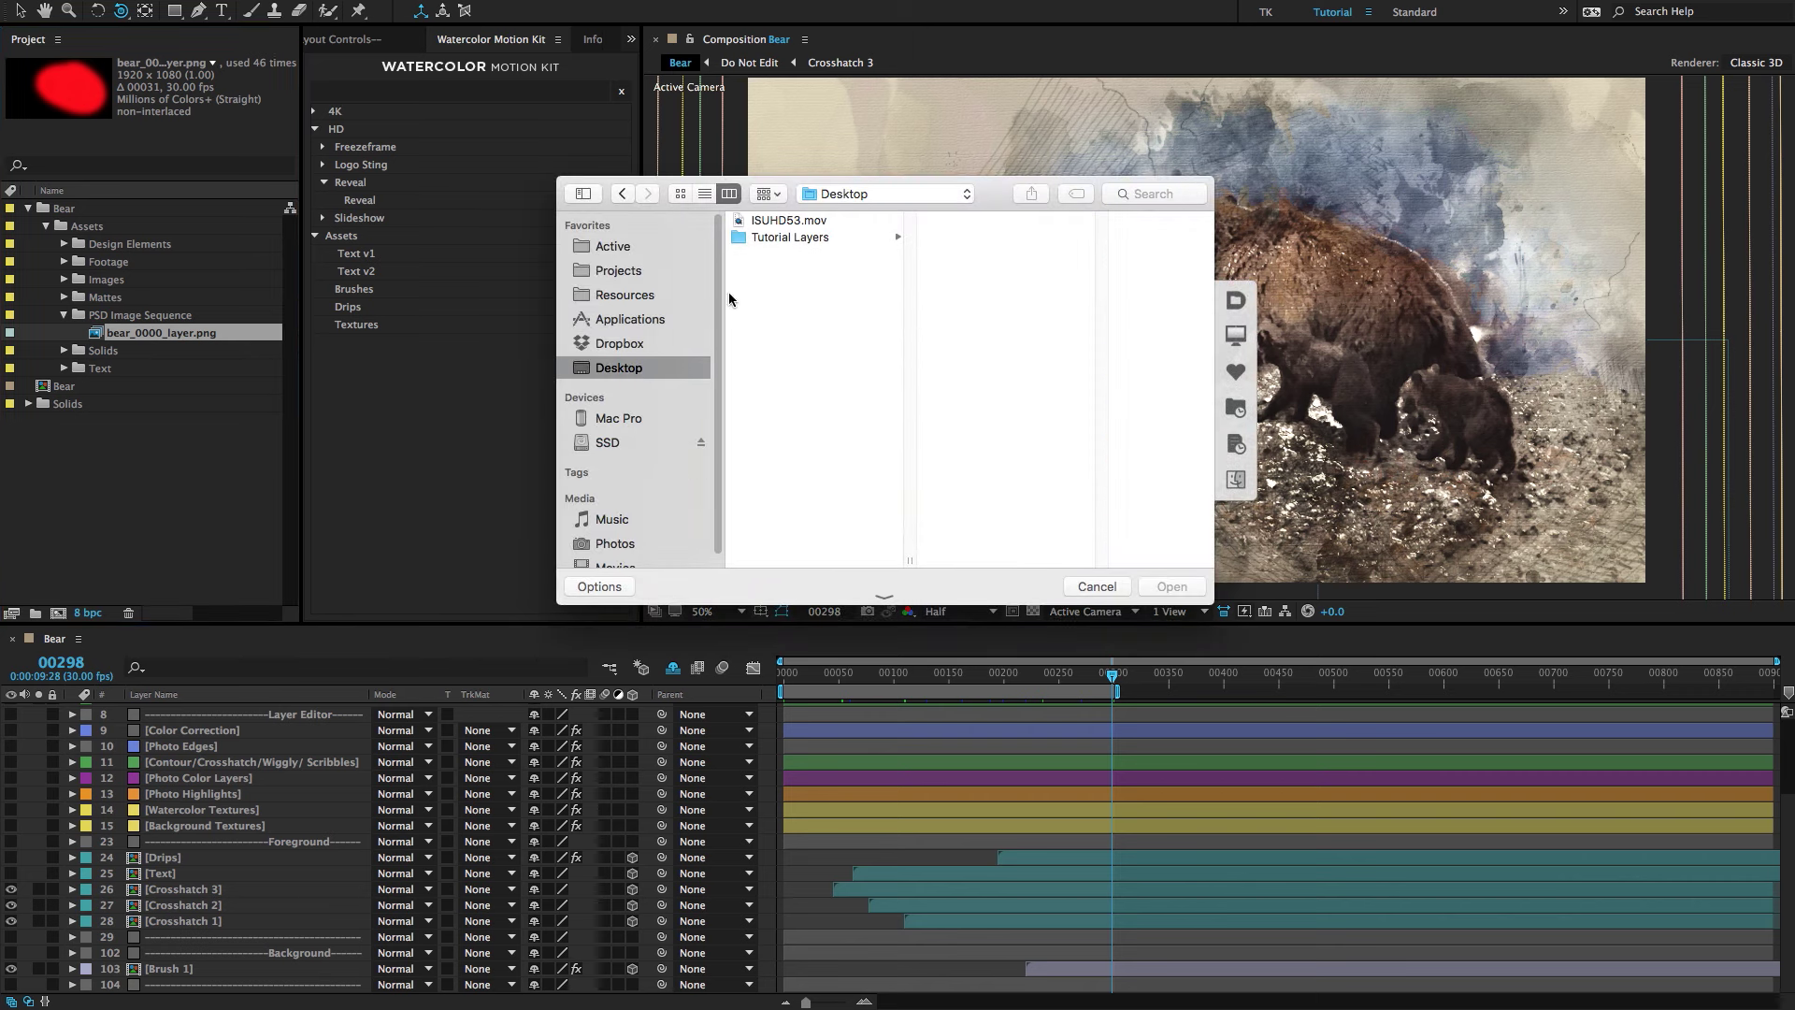
{"action": "left_click", "coordinate": [790, 236]}
{"action": "left_click", "coordinate": [935, 223]}
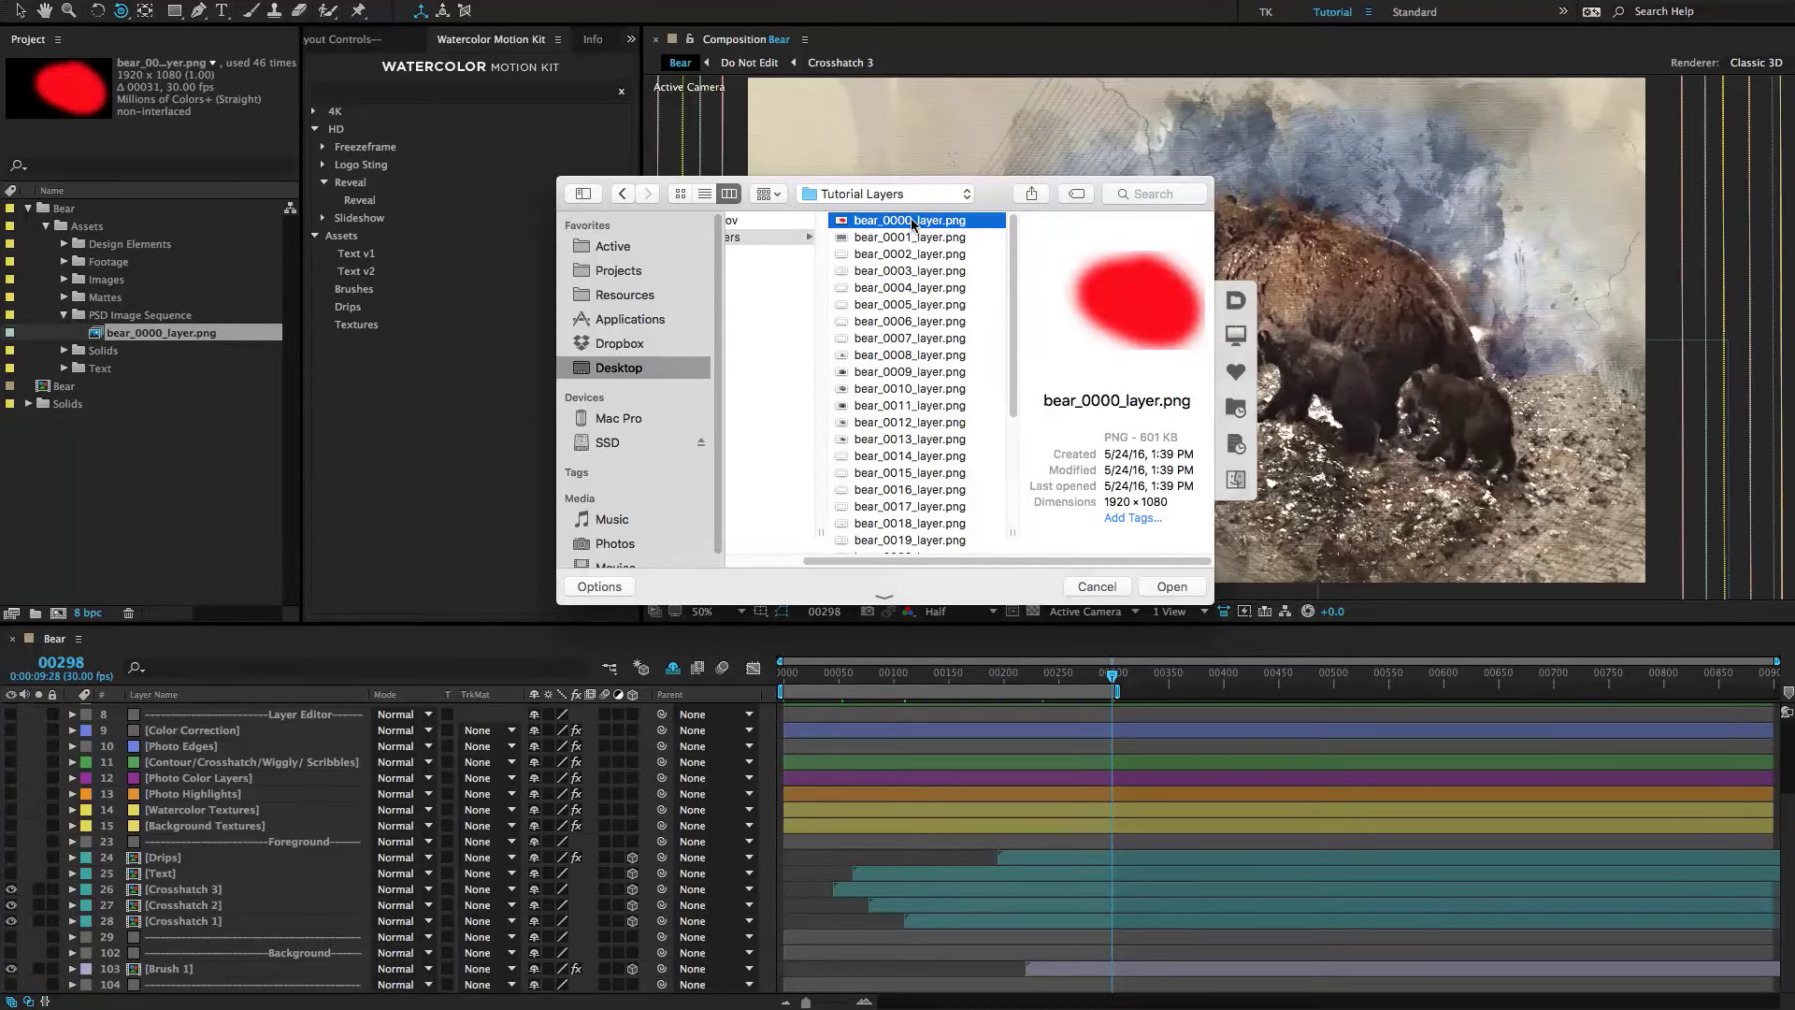
{"action": "left_click", "coordinate": [1094, 587]}
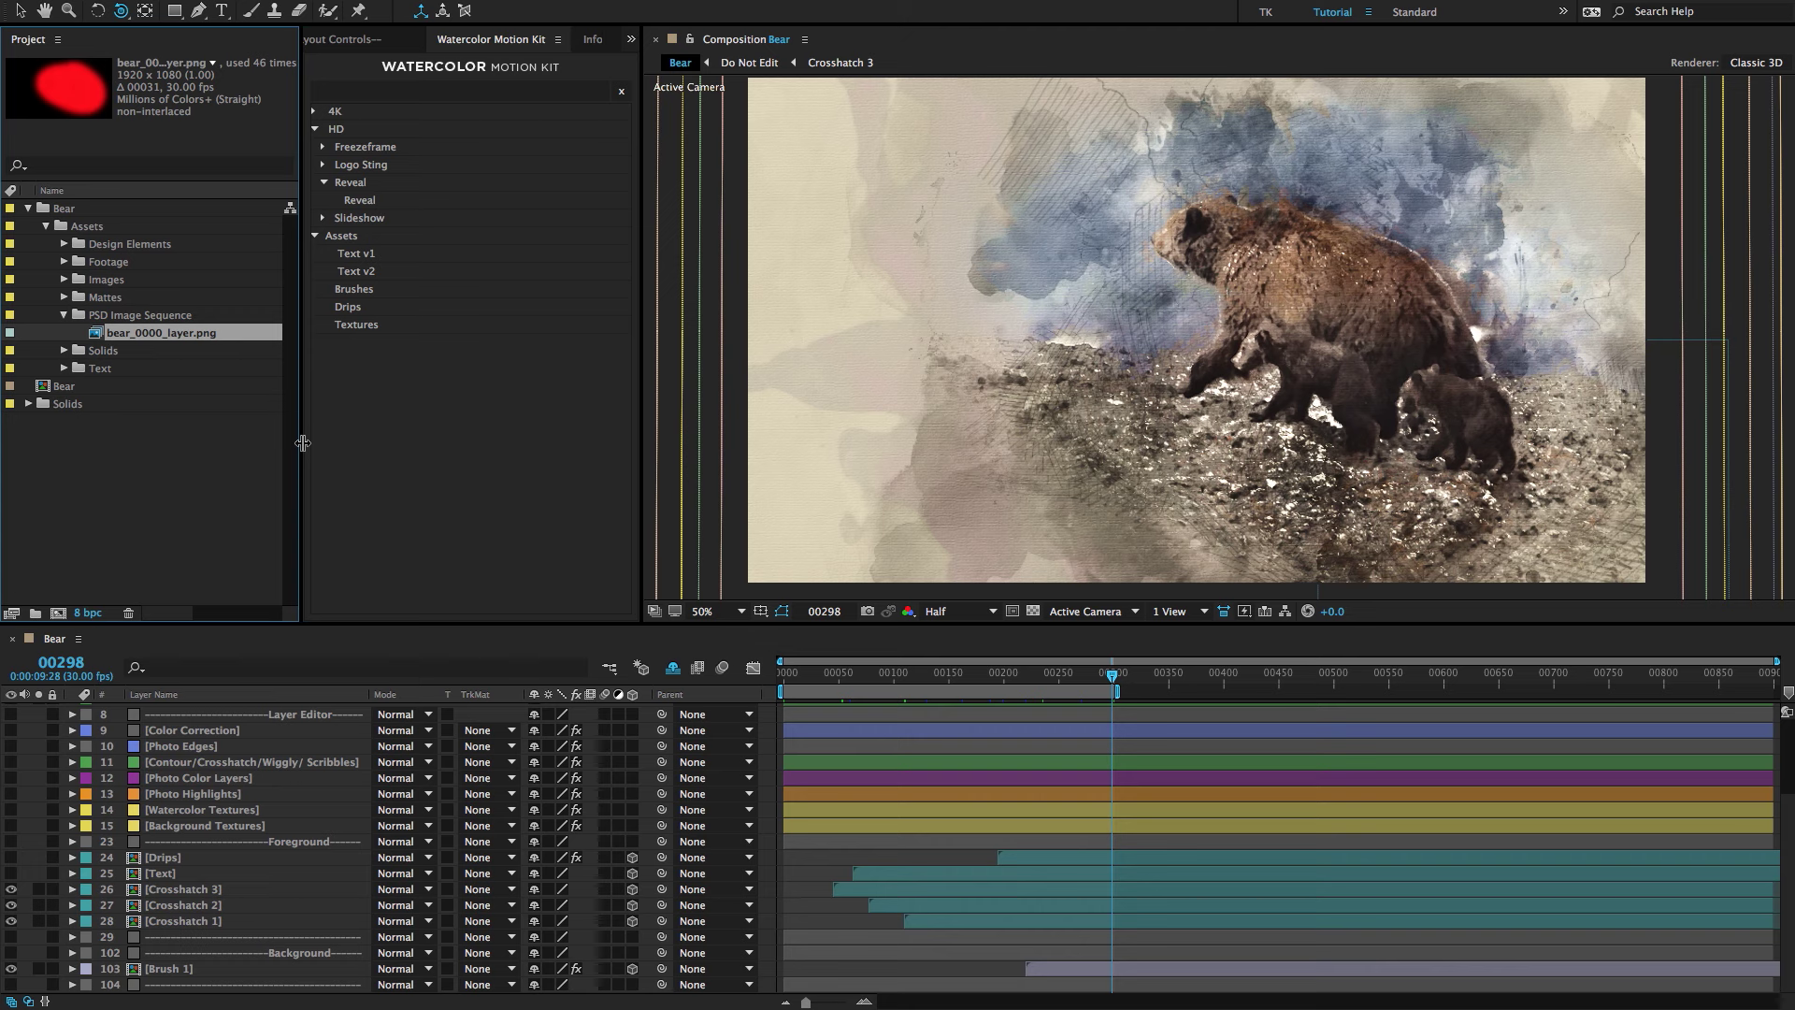
Collapse the Bear folder in the Project panel and focus the Watercolor Motion Kit comp.
{"action": "left_click", "coordinate": [28, 208]}
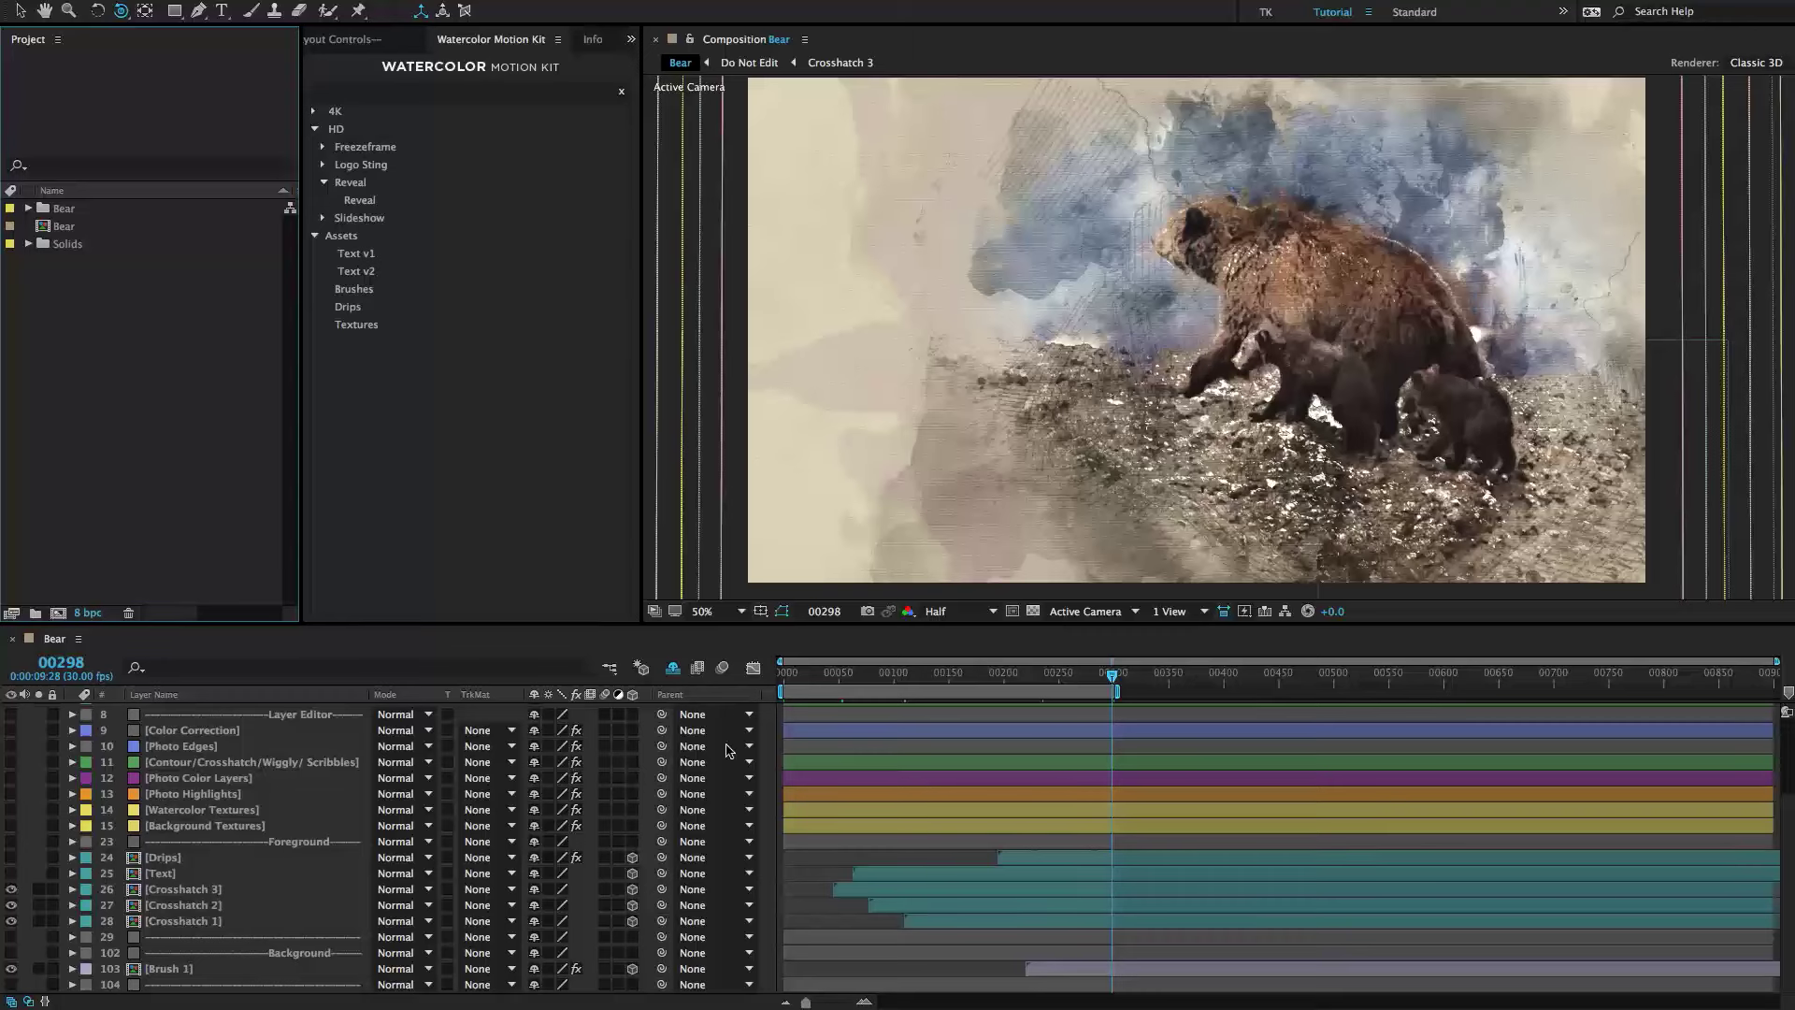
{"action": "scroll", "coordinate": [218, 736], "scroll_direction": "up", "scroll_amount": 3}
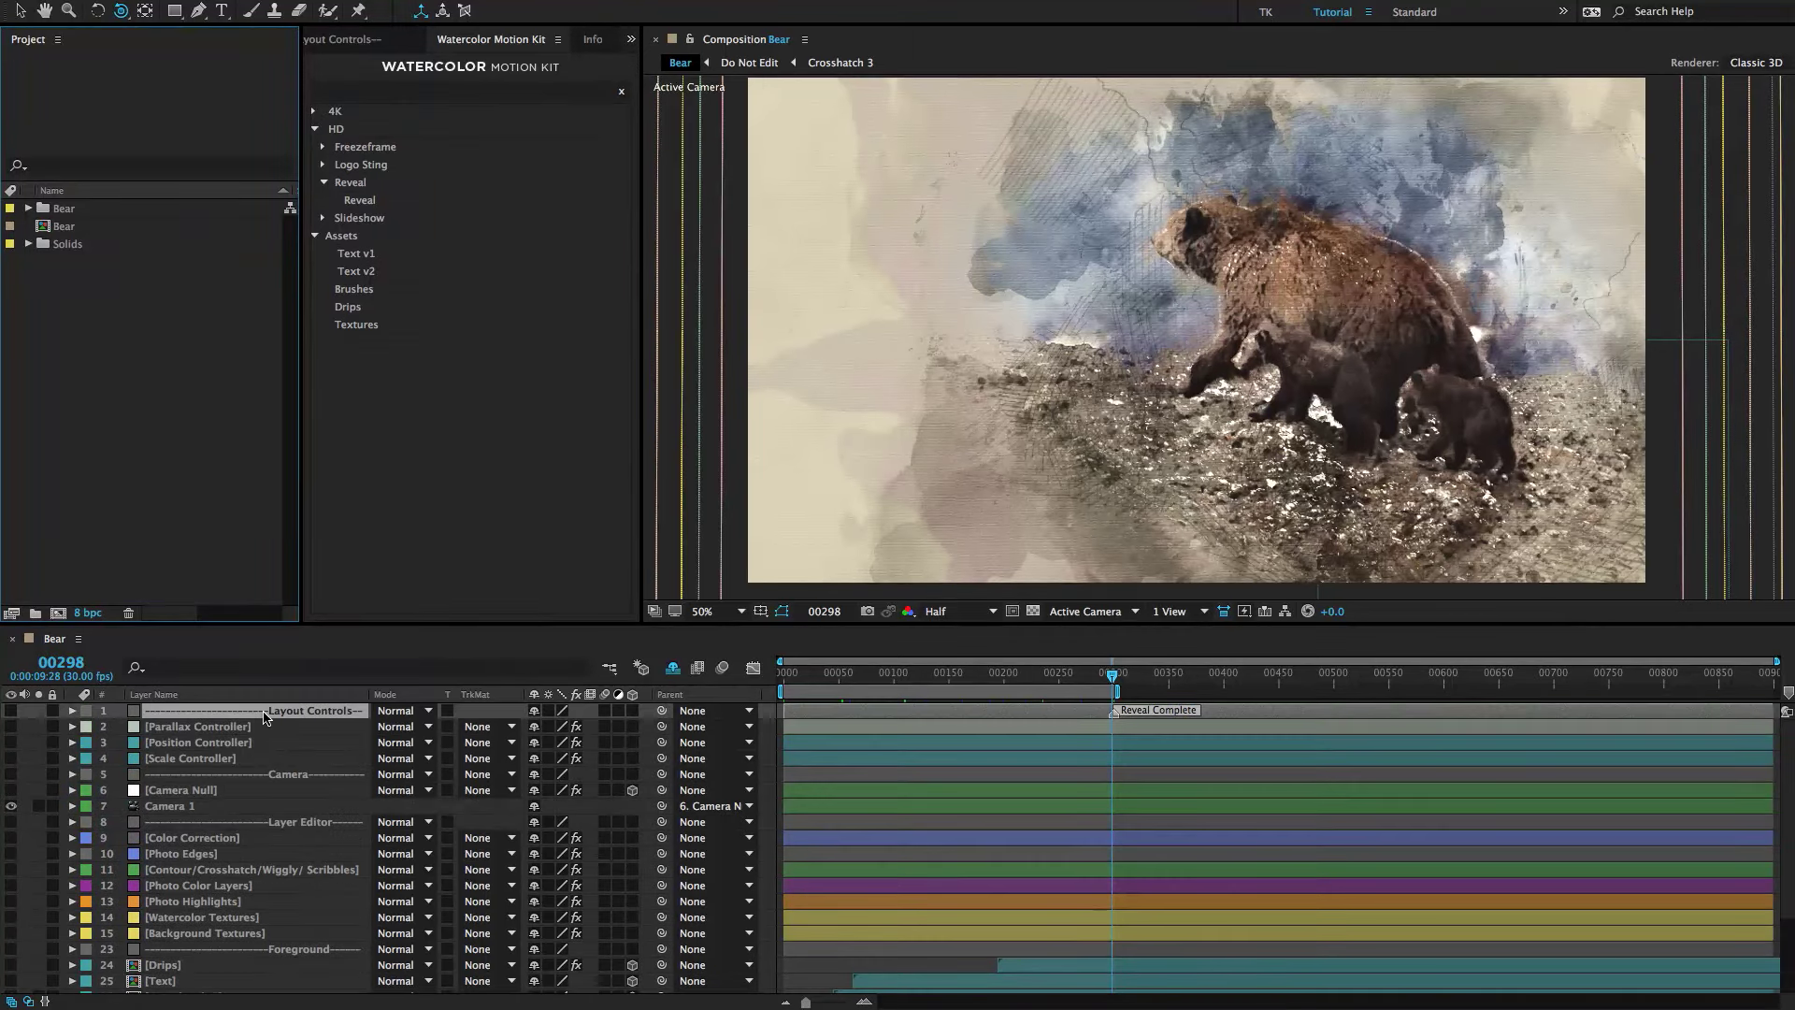
{"action": "left_click", "coordinate": [456, 301]}
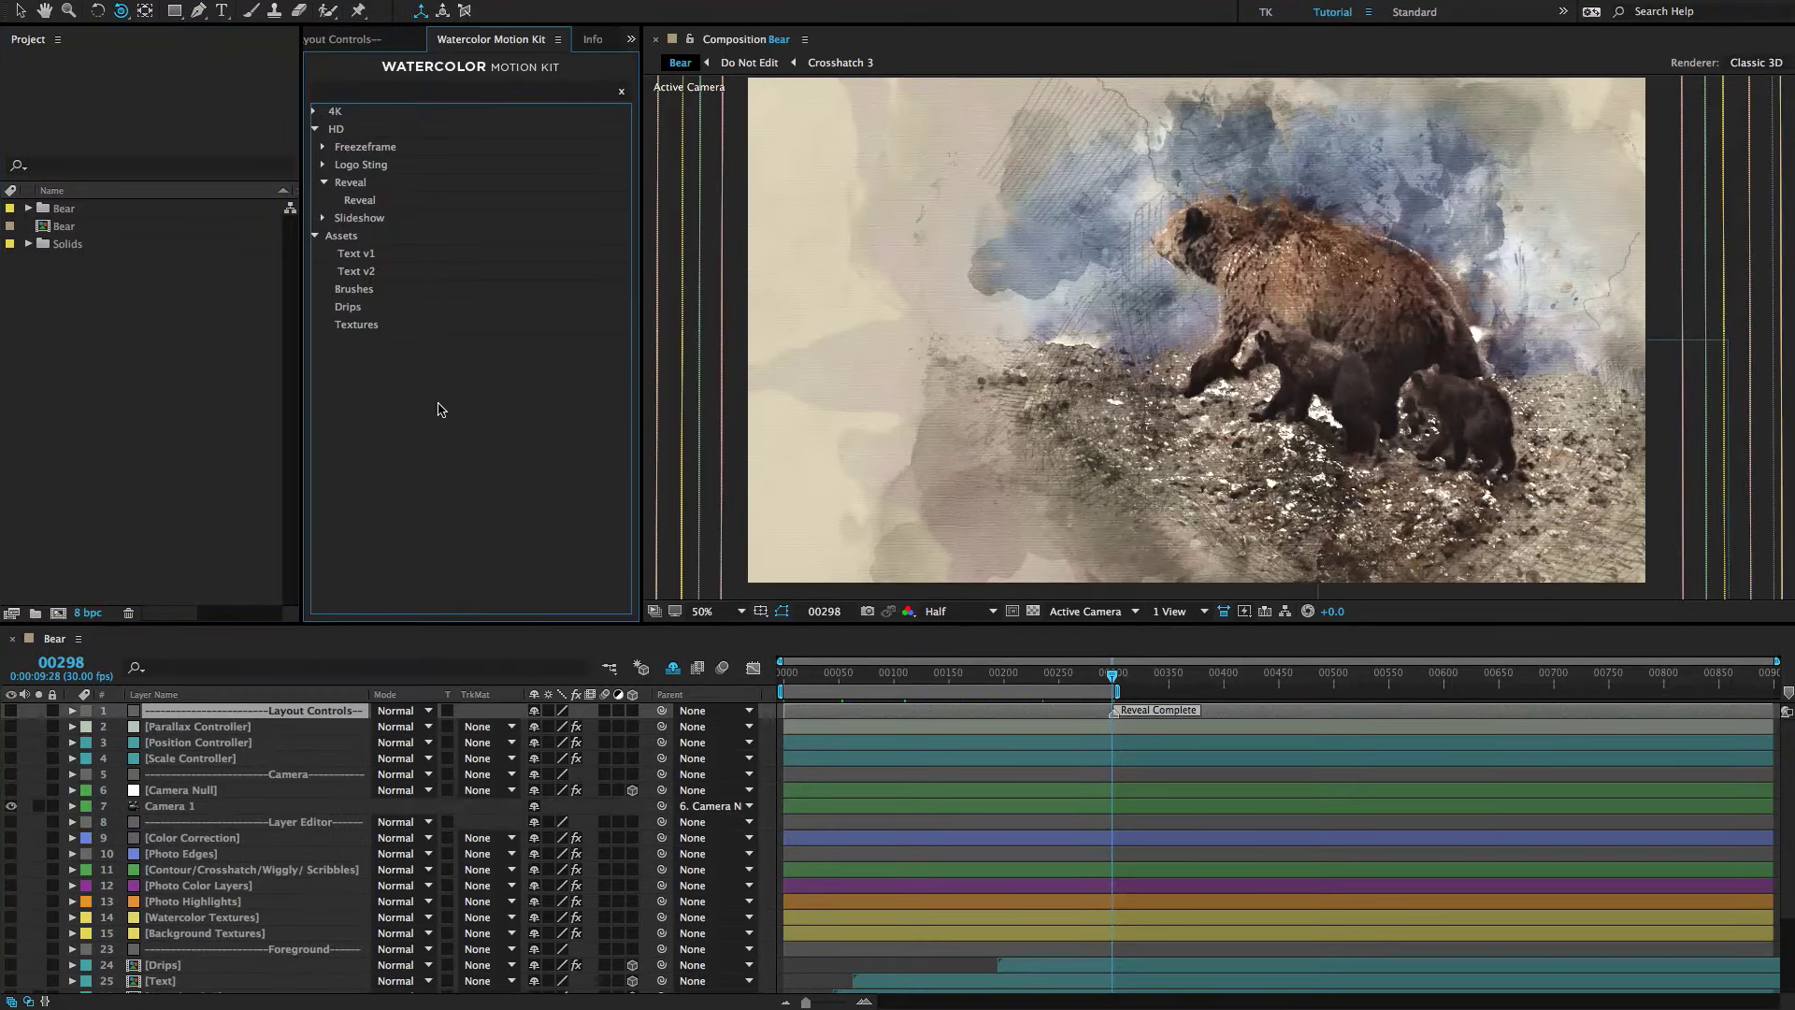
Select the Layout Controls layer and bring up the Effect Controls panel from the Window menu.
{"action": "left_click", "coordinate": [374, 40]}
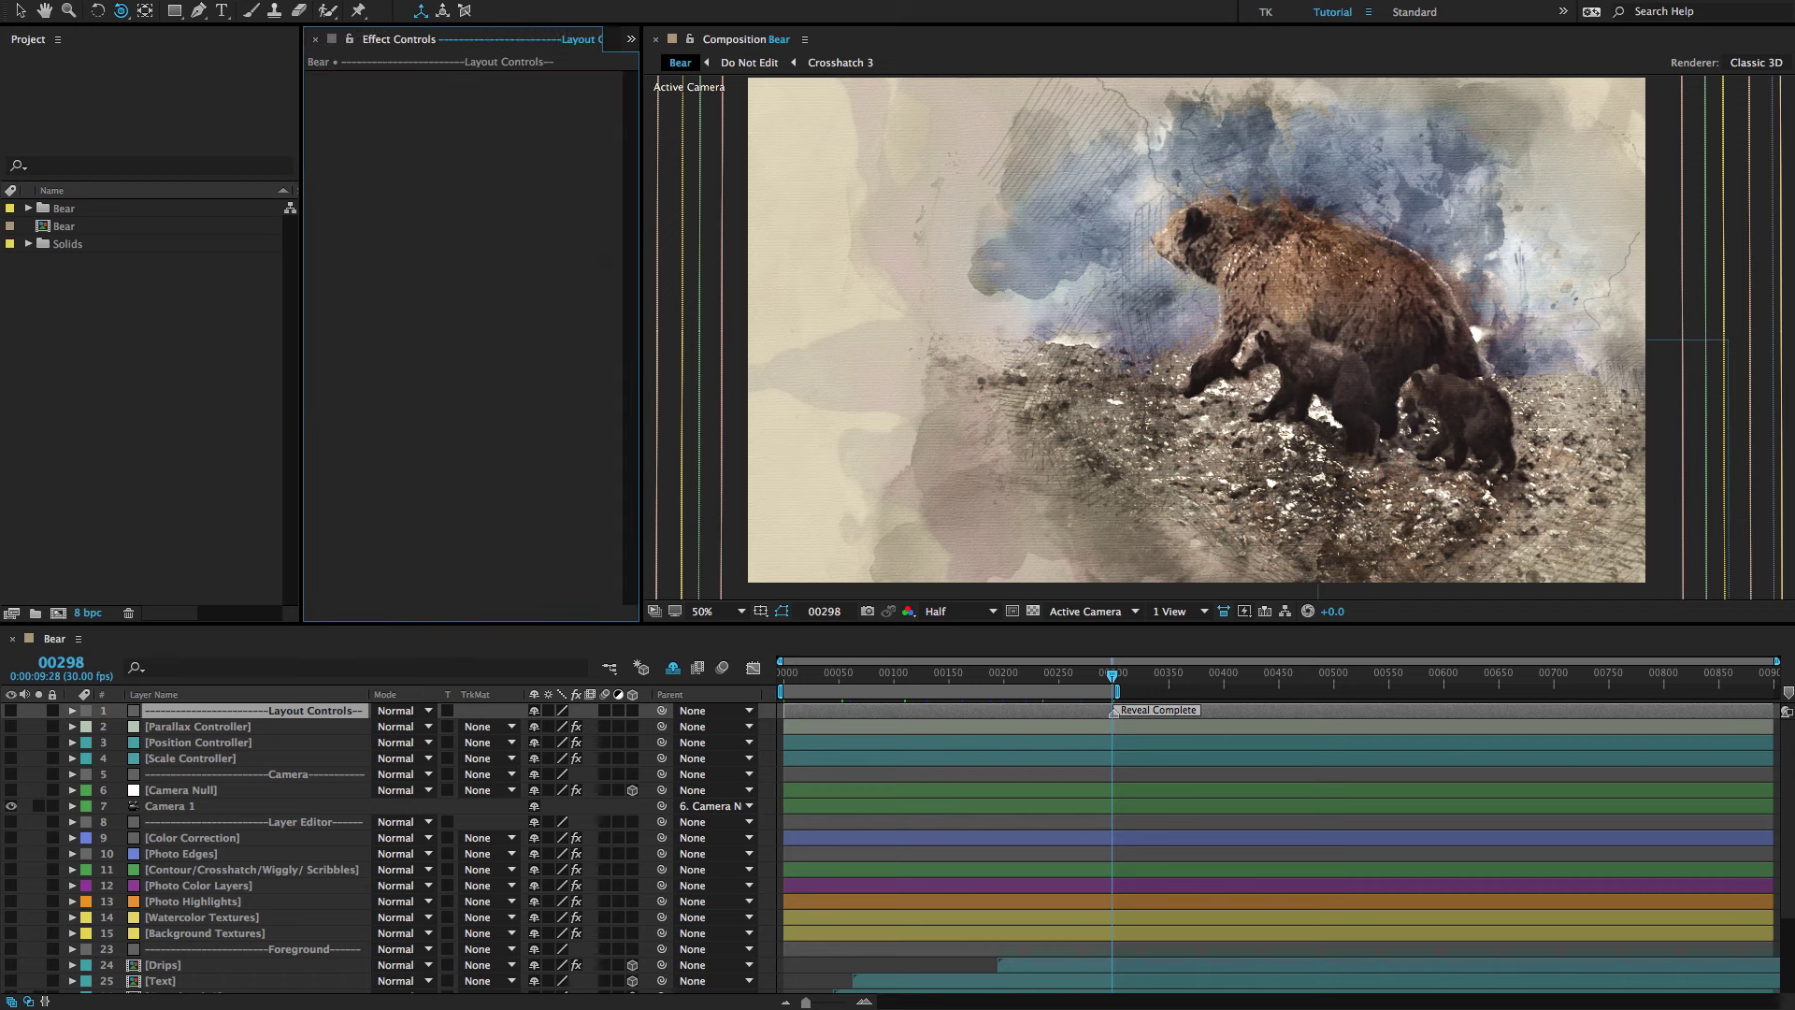
{"action": "left_click", "coordinate": [271, 1]}
{"action": "left_click", "coordinate": [313, 419]}
Review the Parallax, Position and Scale Controller settings, ending on Parallax Controller.
{"action": "left_click", "coordinate": [203, 729]}
{"action": "left_click", "coordinate": [204, 747]}
{"action": "left_click", "coordinate": [204, 762]}
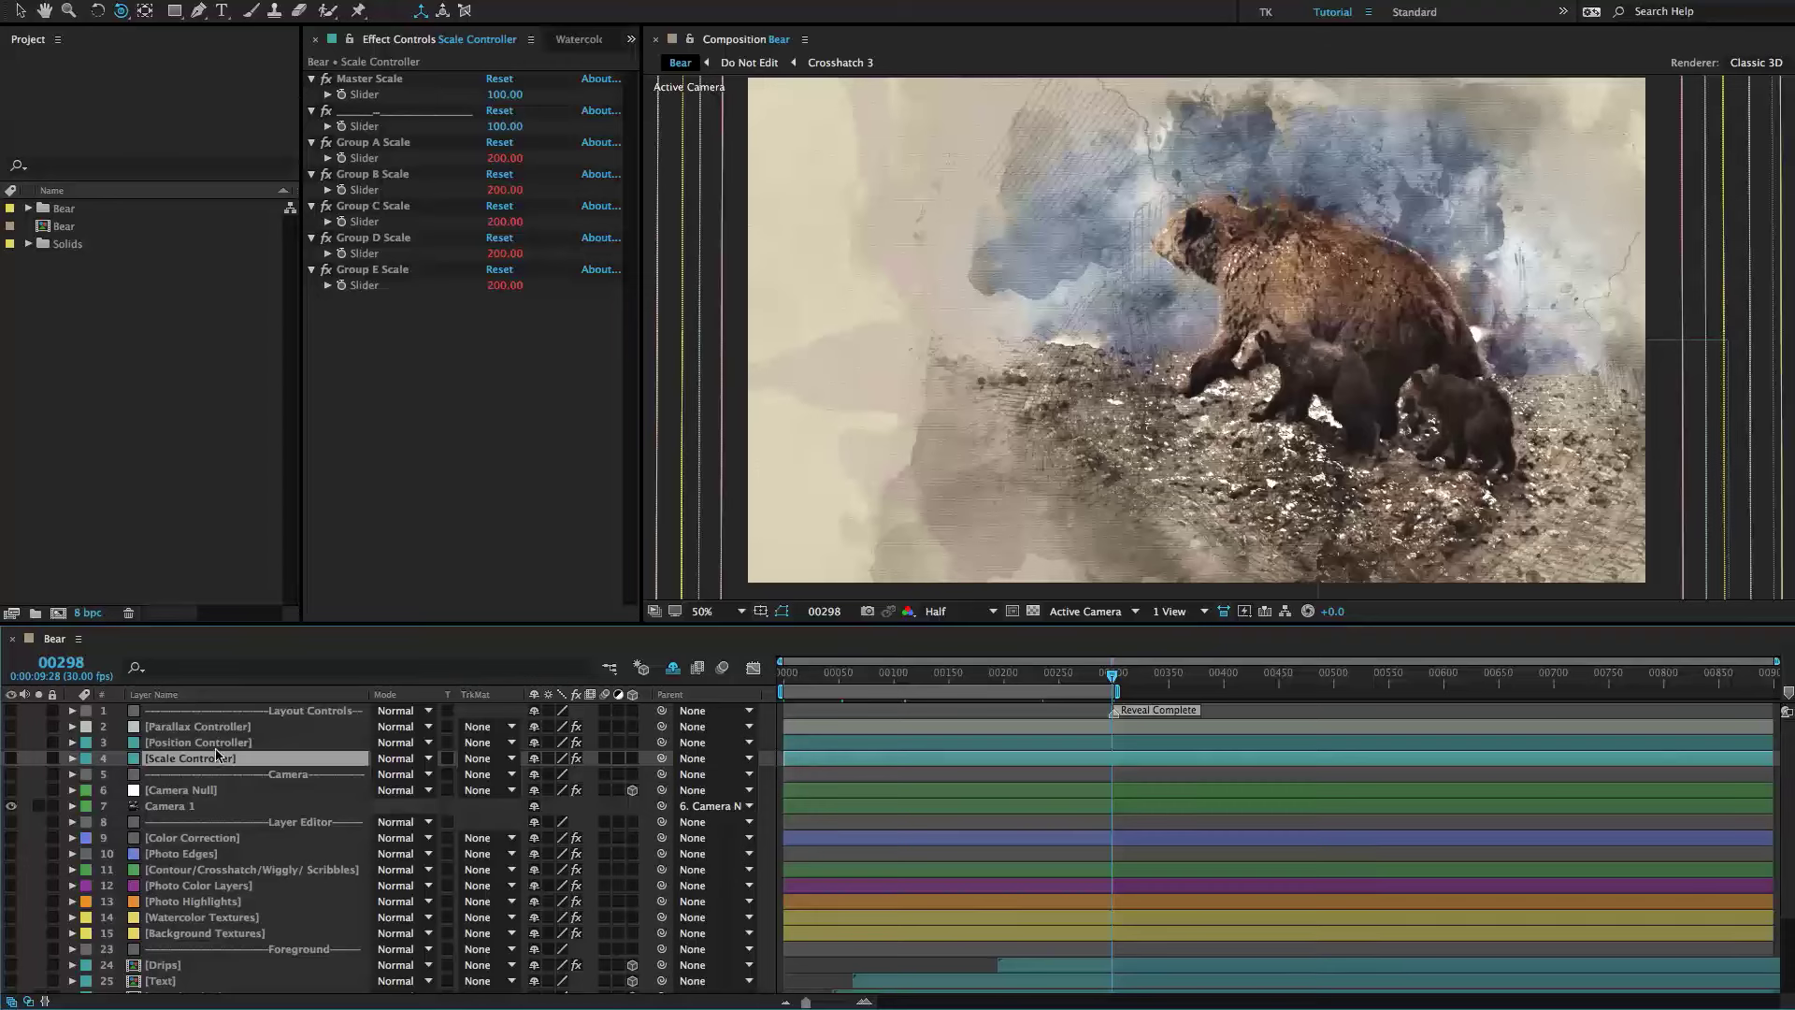
{"action": "left_click", "coordinate": [221, 729]}
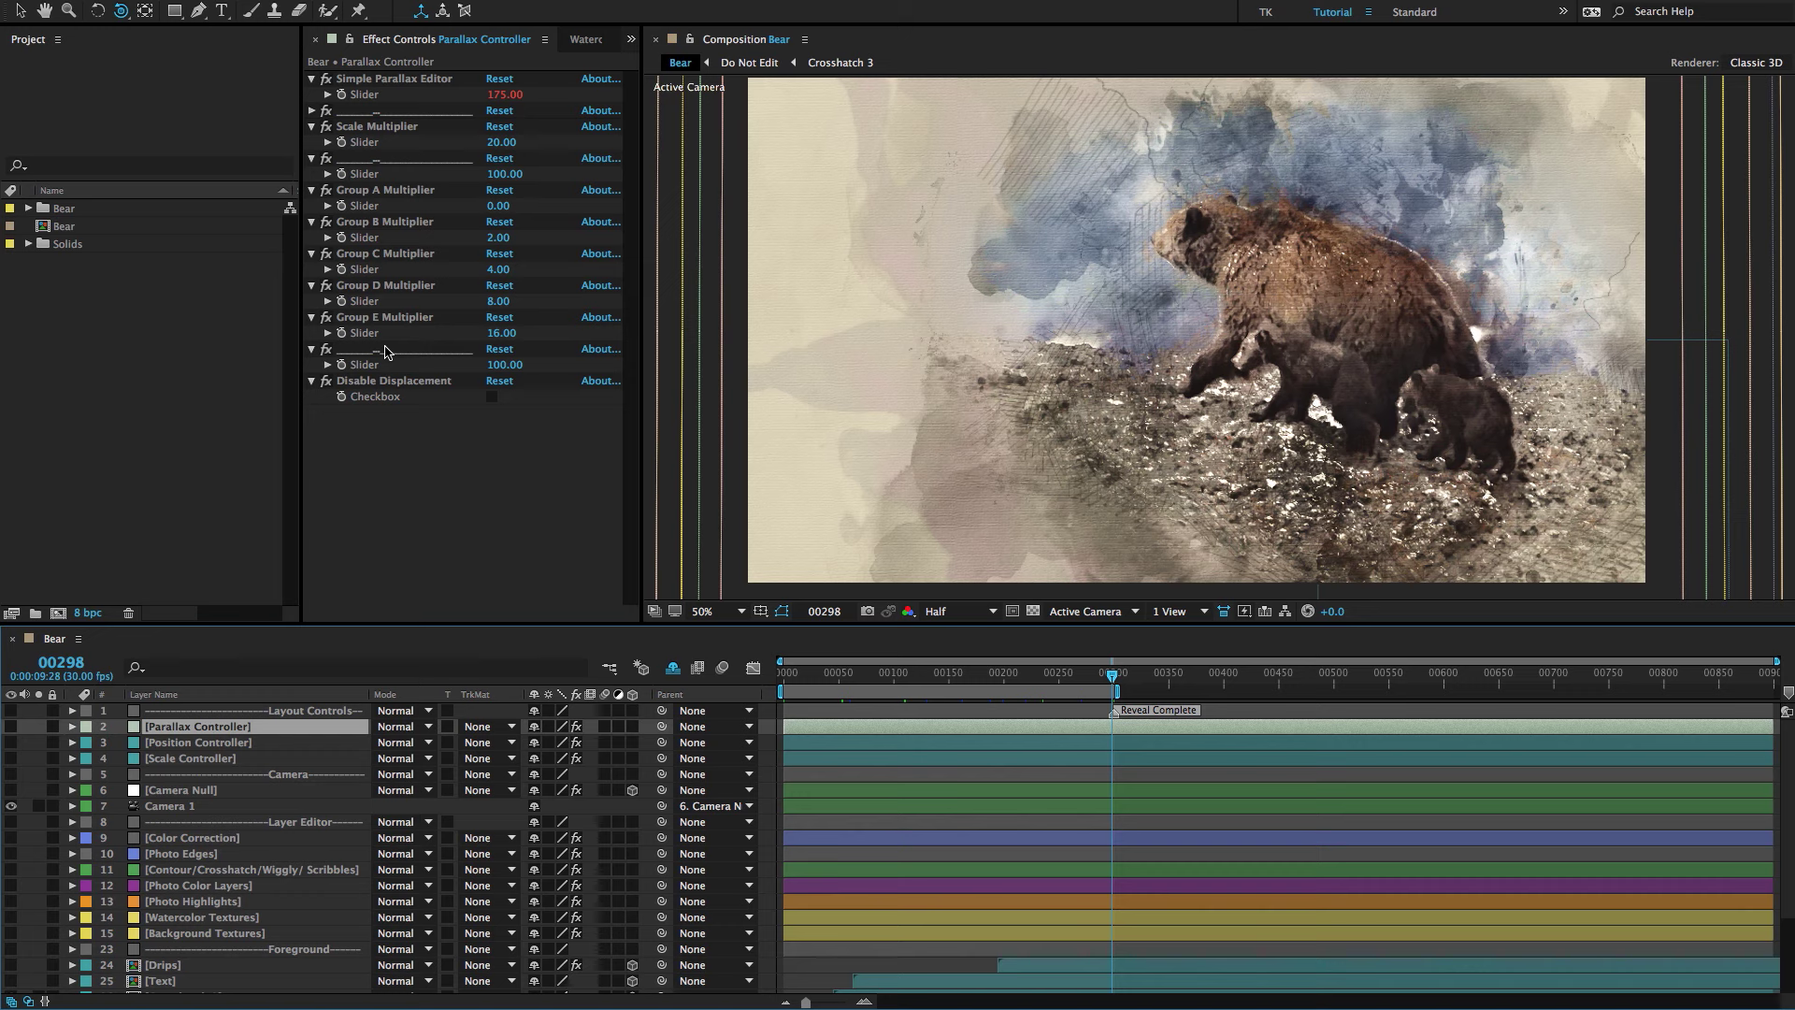
Select the Simple Parallax Editor effect, then switch to the Camera divider layer.
{"action": "left_click", "coordinate": [436, 86]}
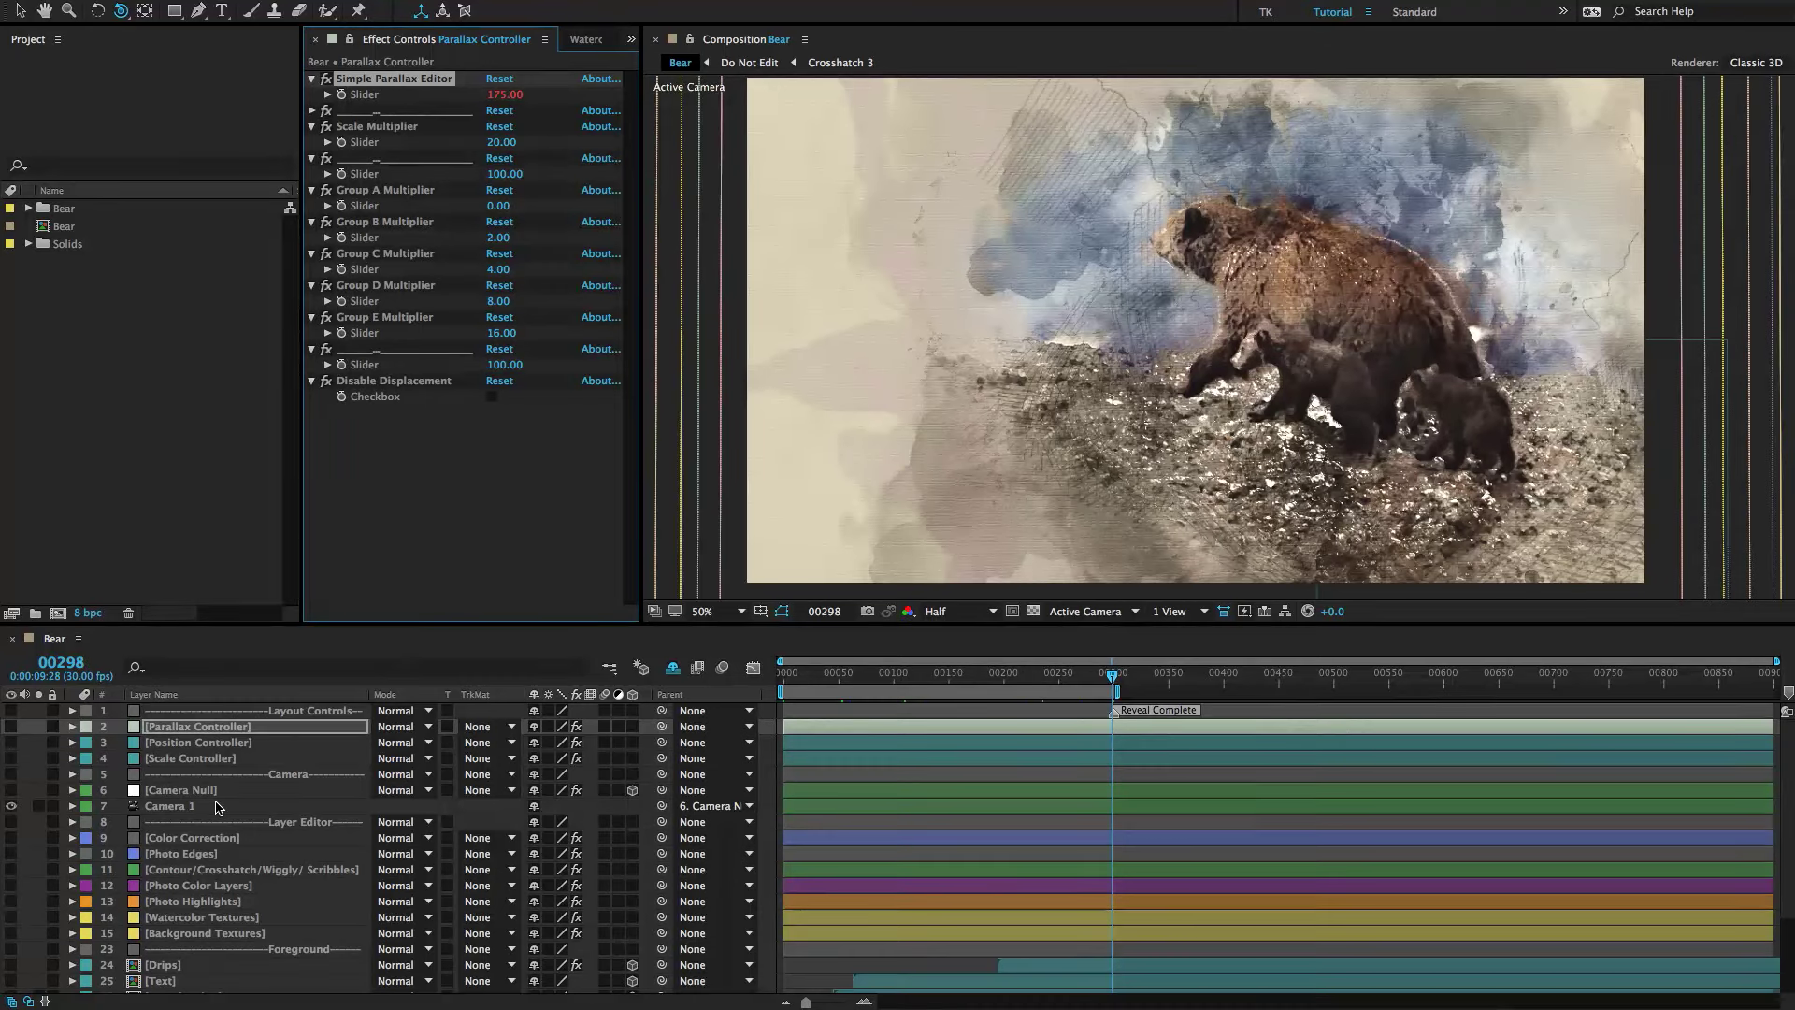
{"action": "left_click", "coordinate": [228, 775]}
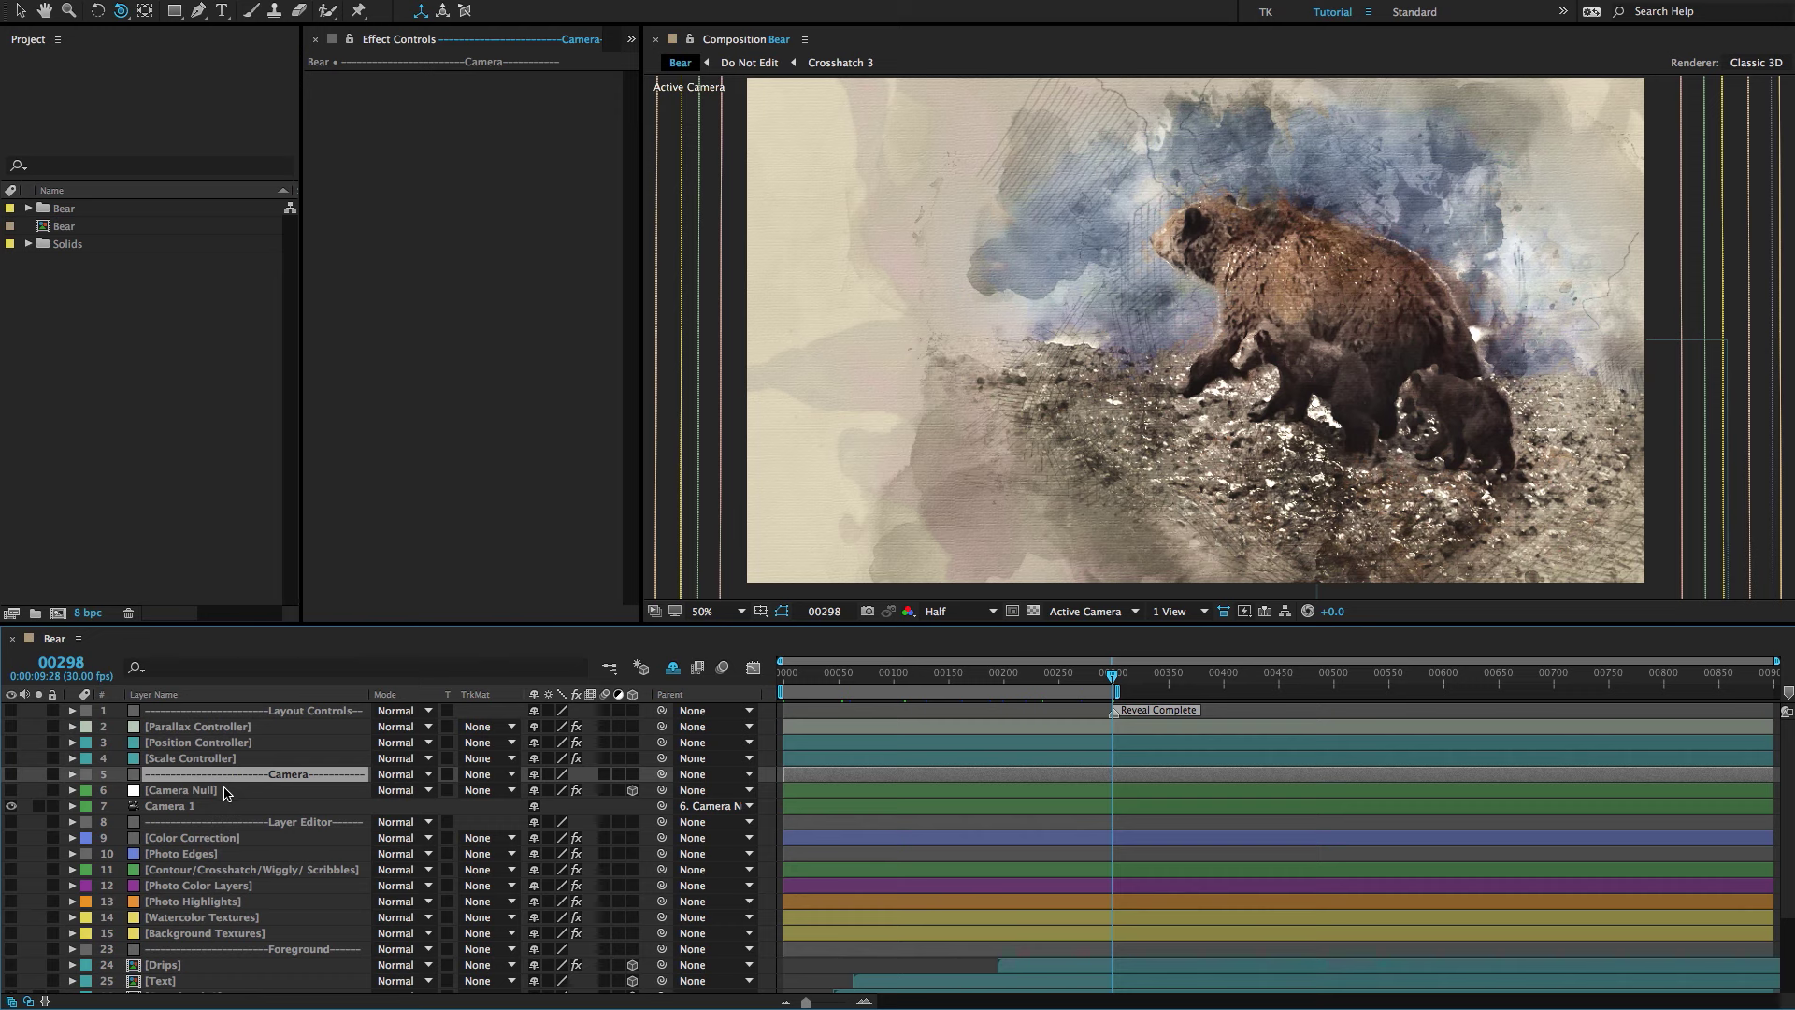
Select the Camera Null layer and inspect its Focus Distance setting.
{"action": "left_click", "coordinate": [227, 792]}
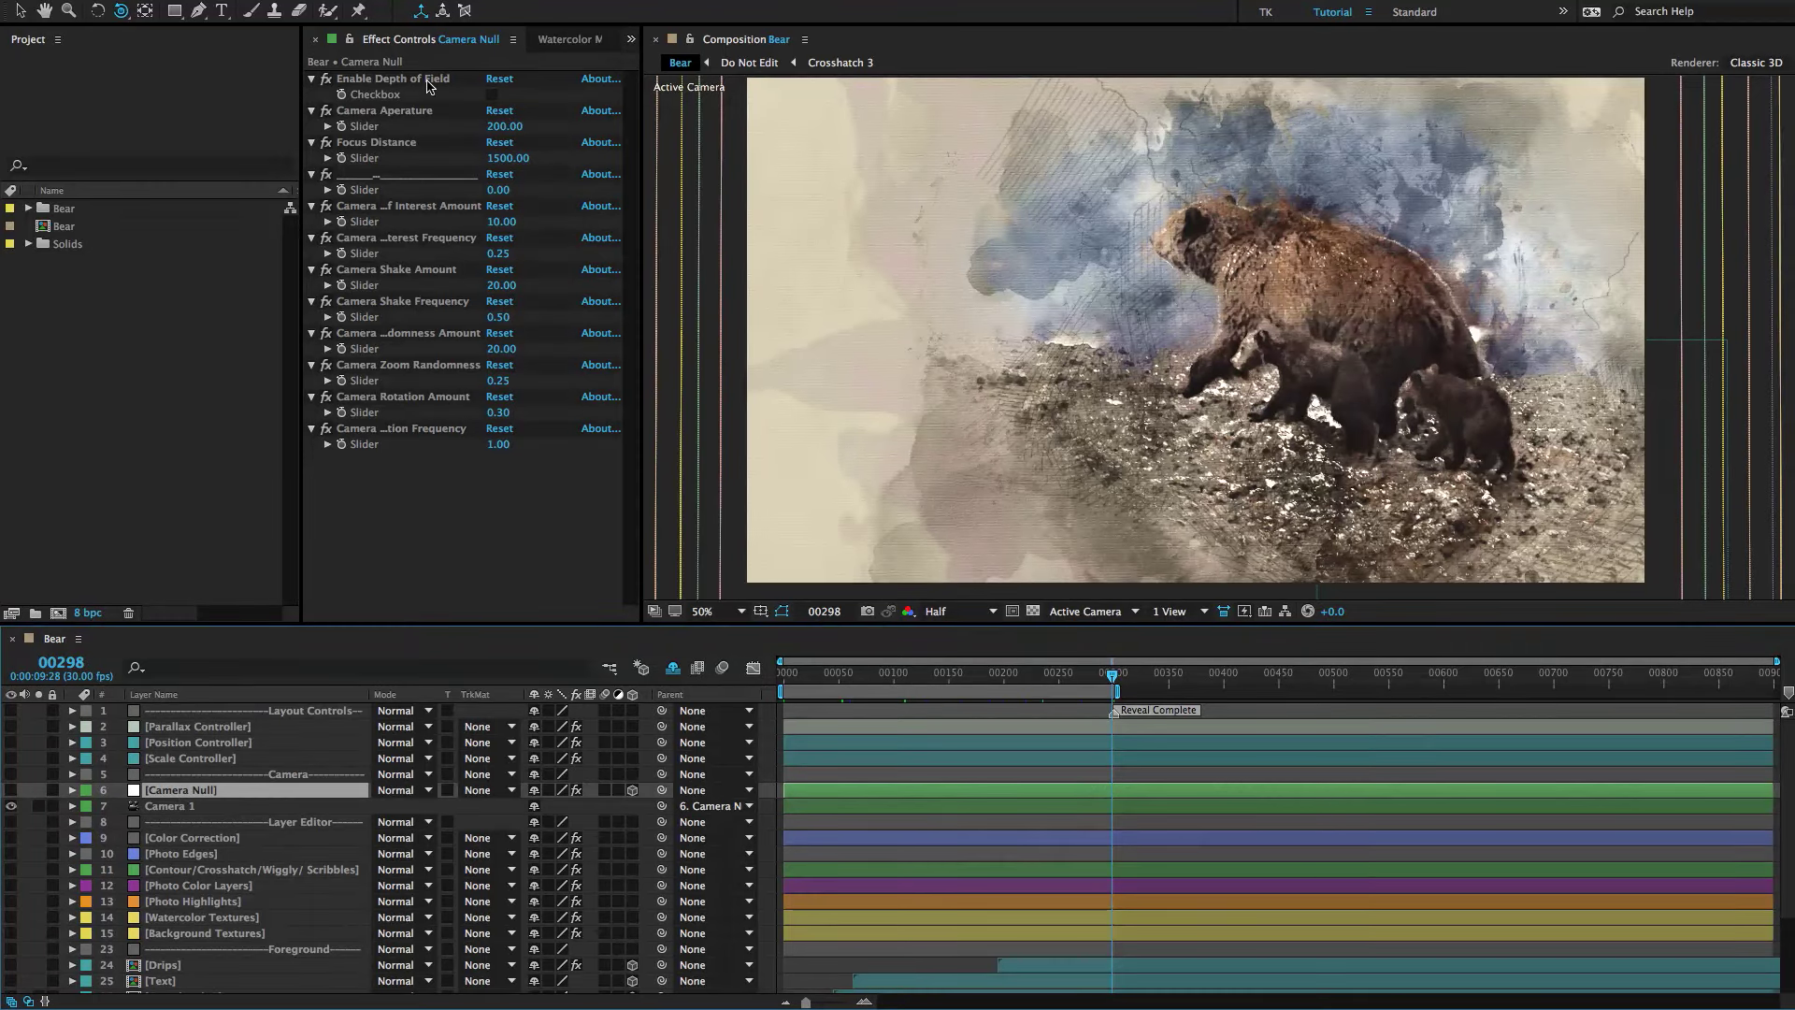
{"action": "left_click", "coordinate": [406, 142]}
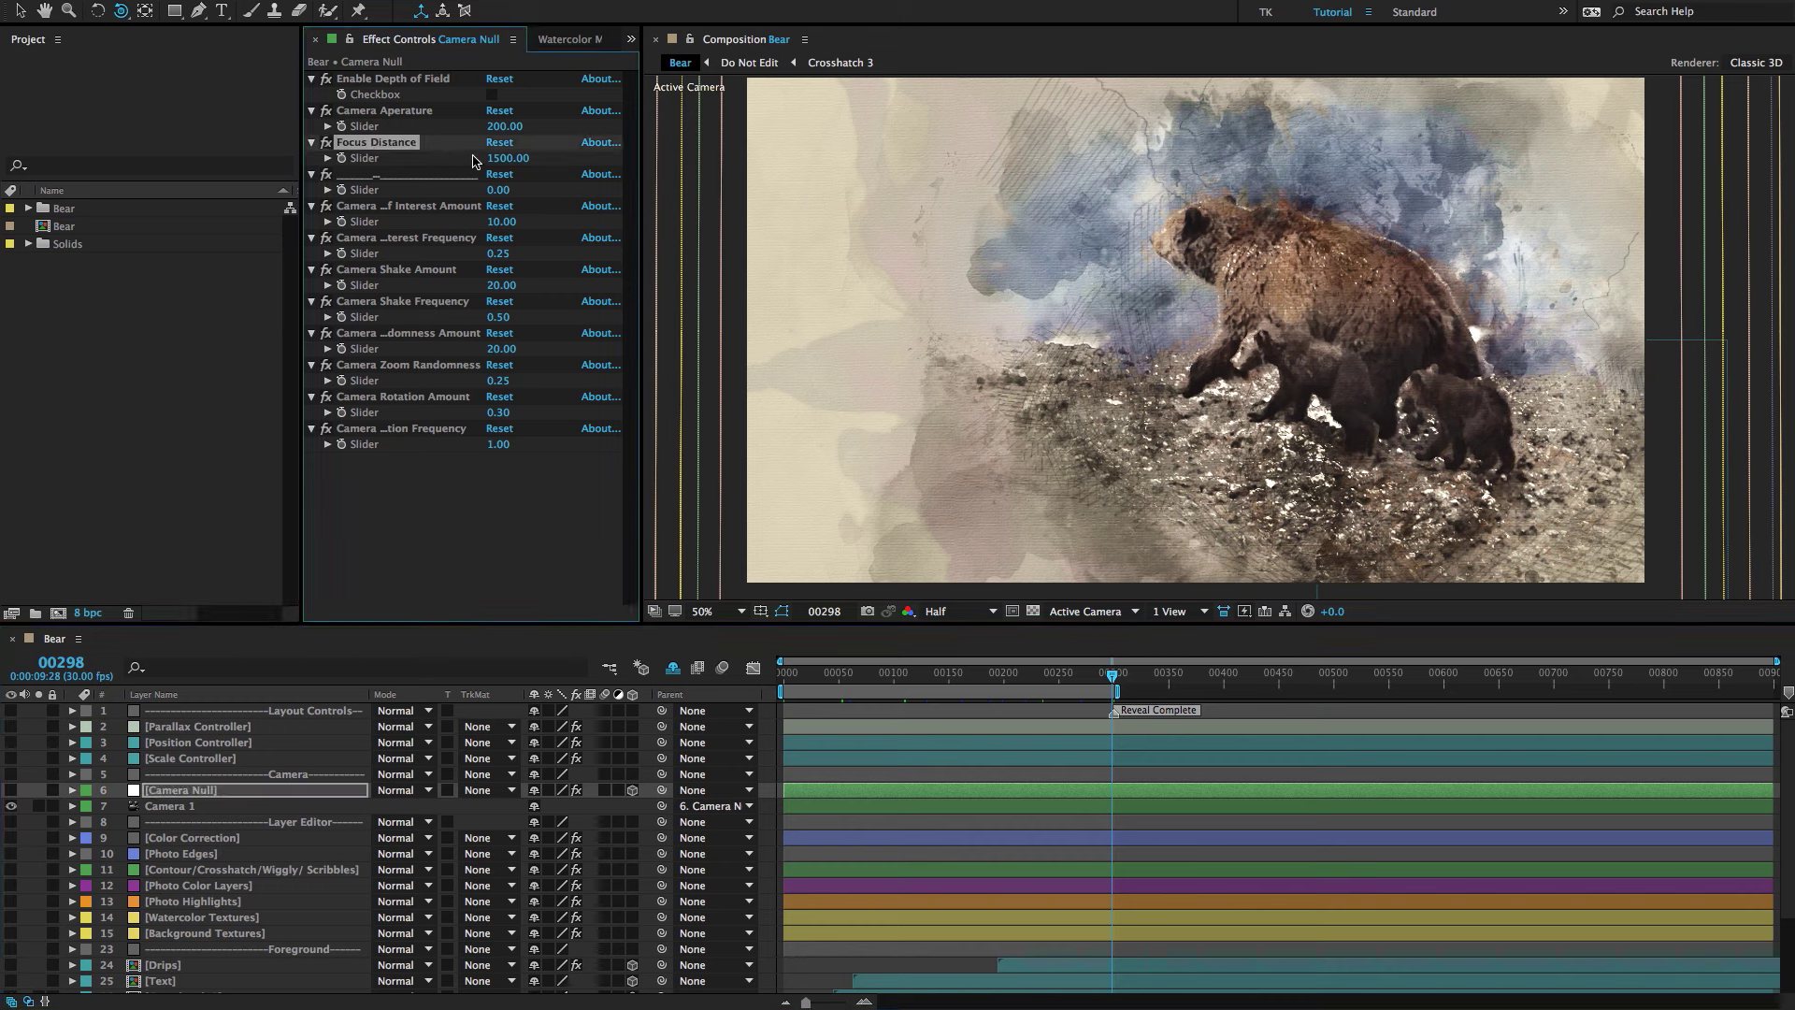
{"action": "left_click", "coordinate": [461, 186]}
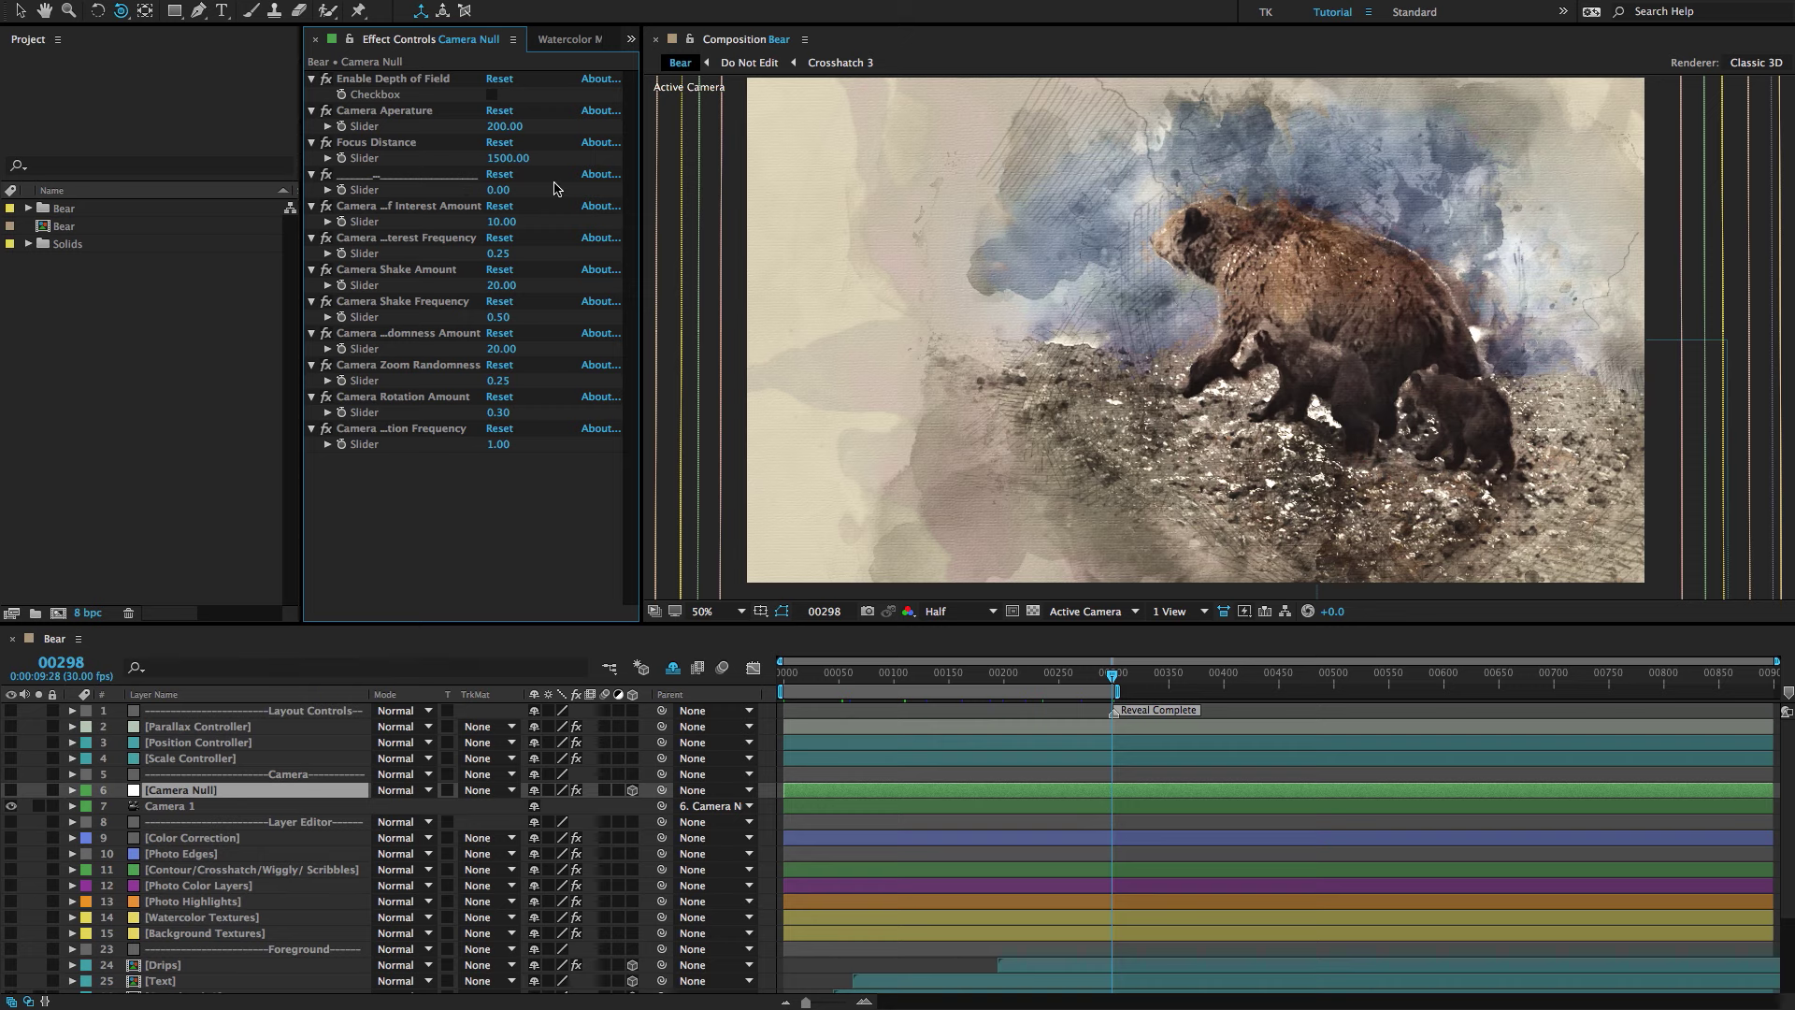
Widen the Effect Controls panel and inspect the Camera Point of Interest Amount effect.
{"action": "left_click_drag", "start_coordinate": [653, 184], "coordinate": [738, 183]}
{"action": "left_click", "coordinate": [402, 207]}
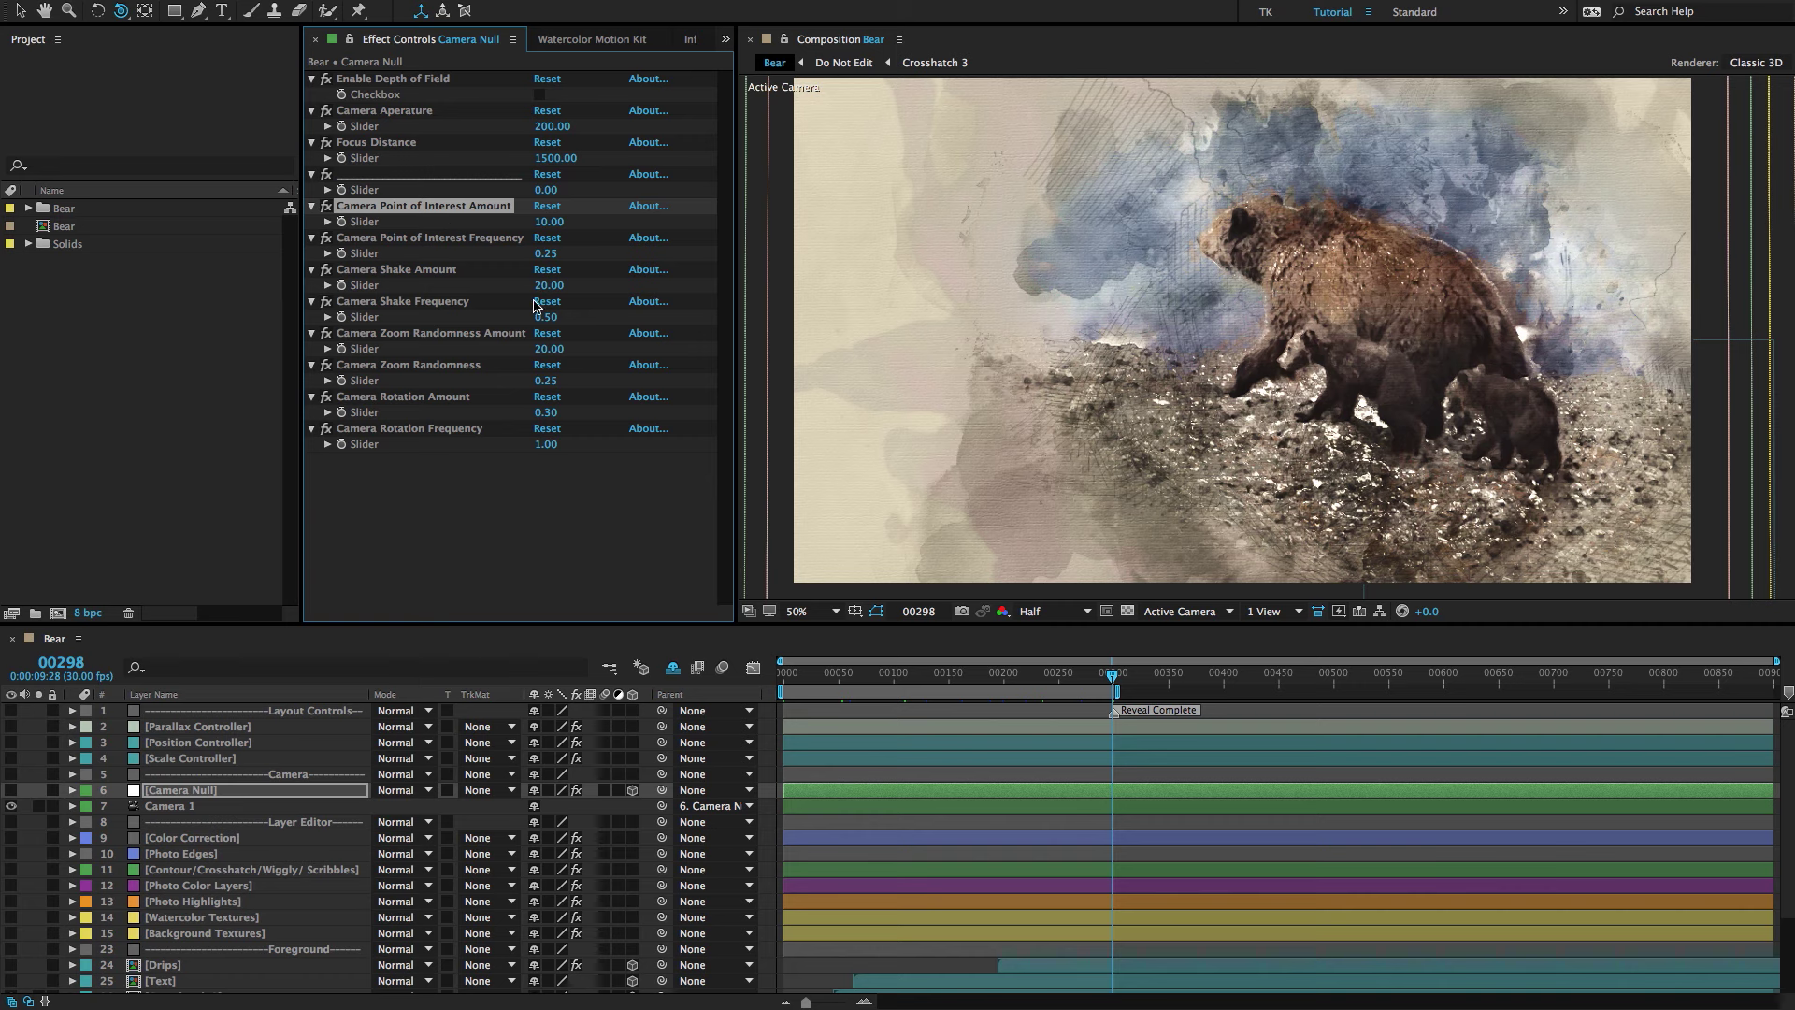
{"action": "left_click", "coordinate": [526, 510]}
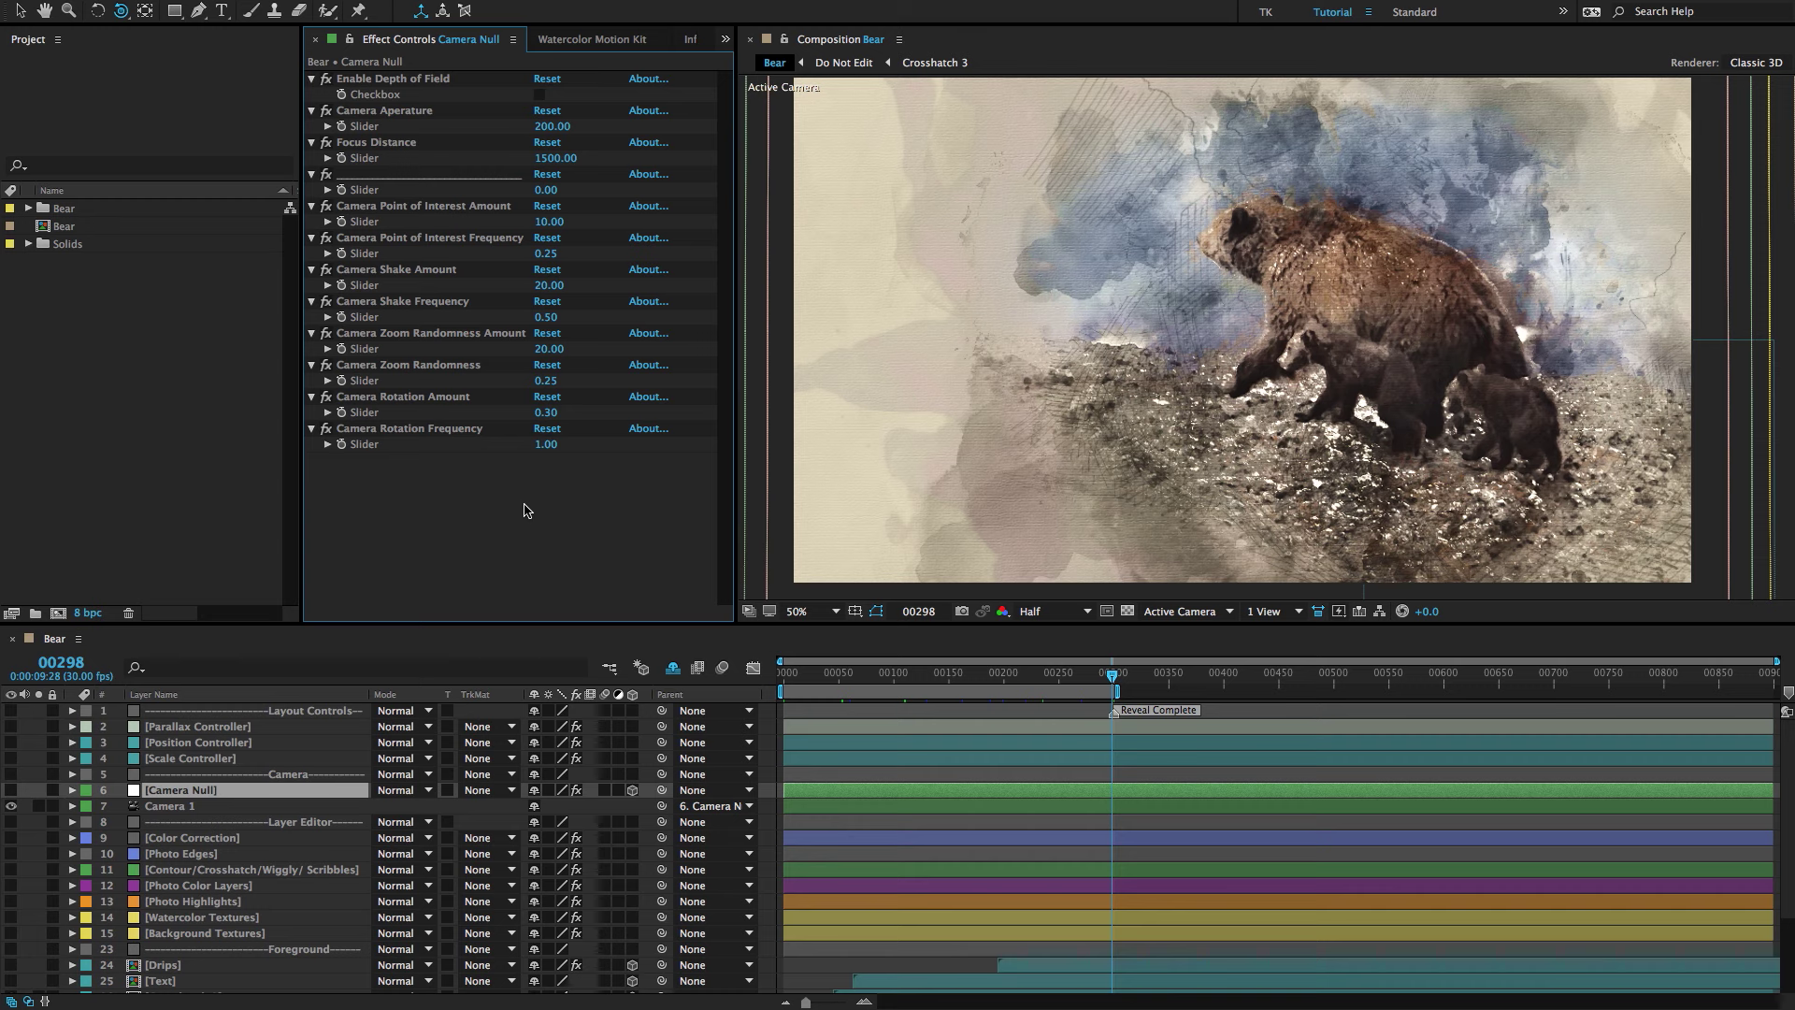
{"action": "scroll", "coordinate": [275, 803], "scroll_direction": "down", "scroll_amount": 1}
Check the Color Correction and Photo Edges settings, then step down to the Contour/Crosshatch/Wiggly/Scribbles layer.
{"action": "left_click", "coordinate": [272, 792]}
{"action": "left_click", "coordinate": [248, 809]}
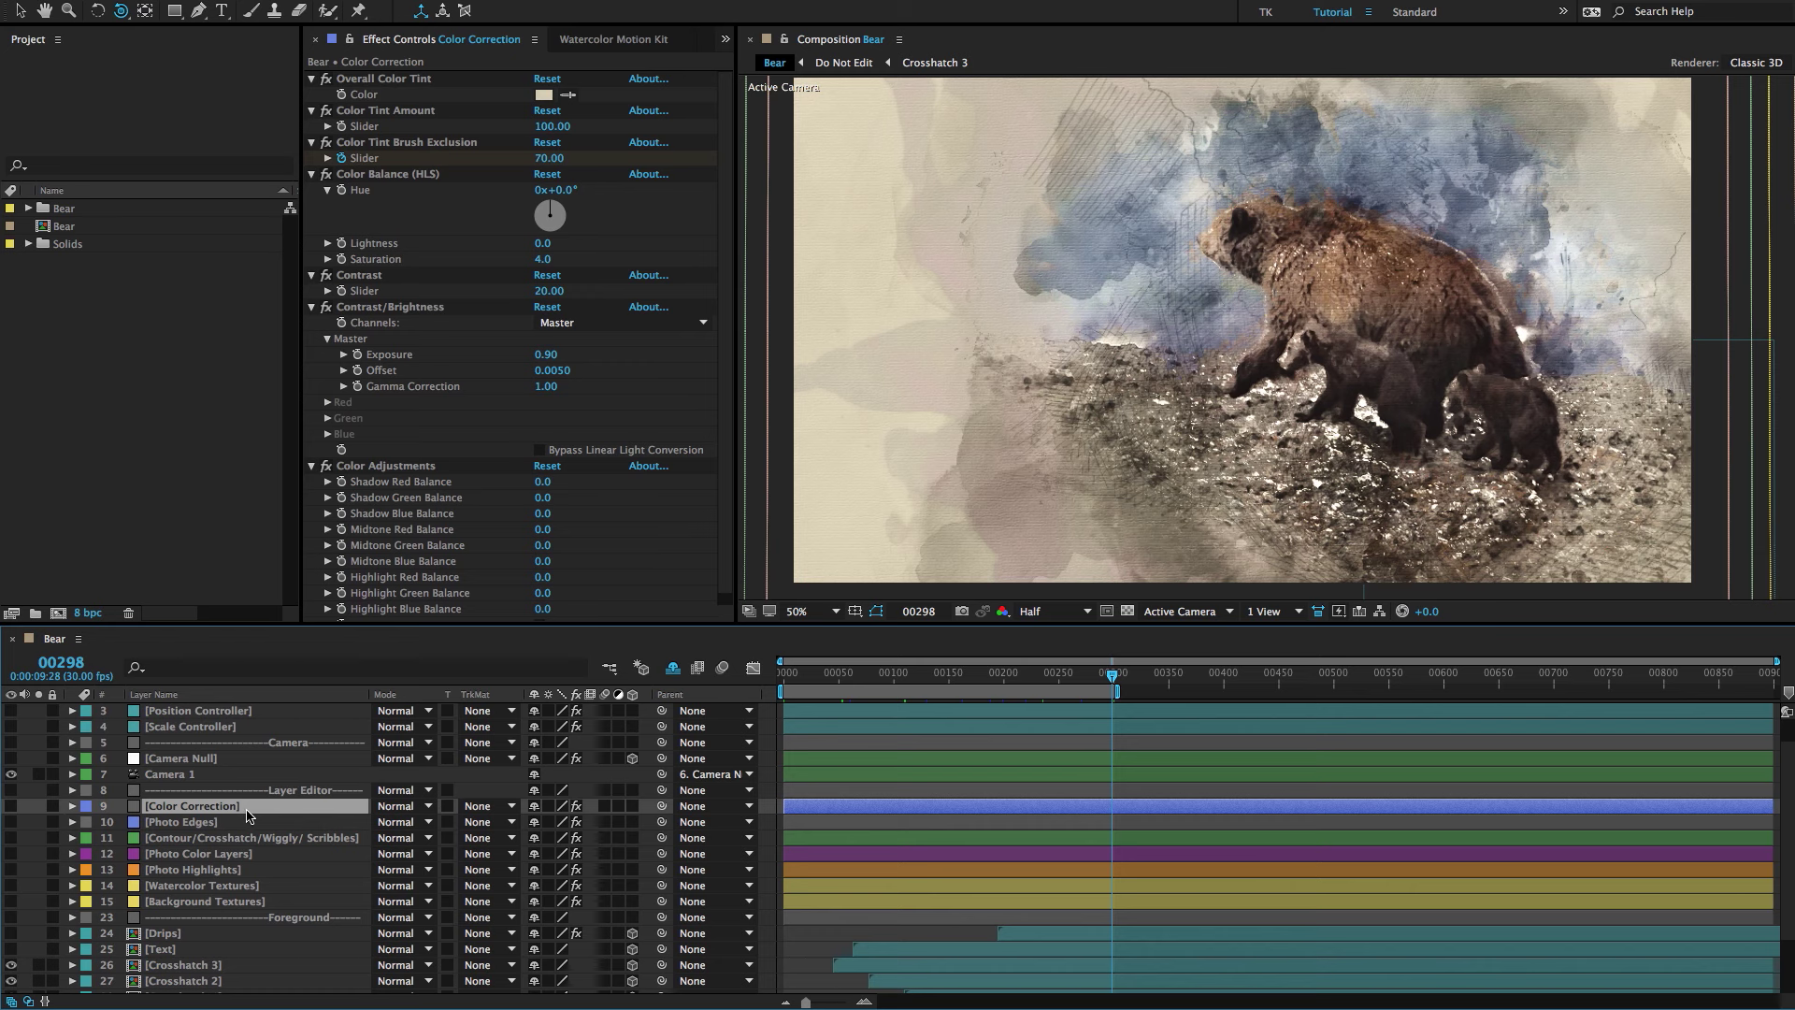
{"action": "scroll", "coordinate": [251, 813], "scroll_direction": "down", "scroll_amount": 2}
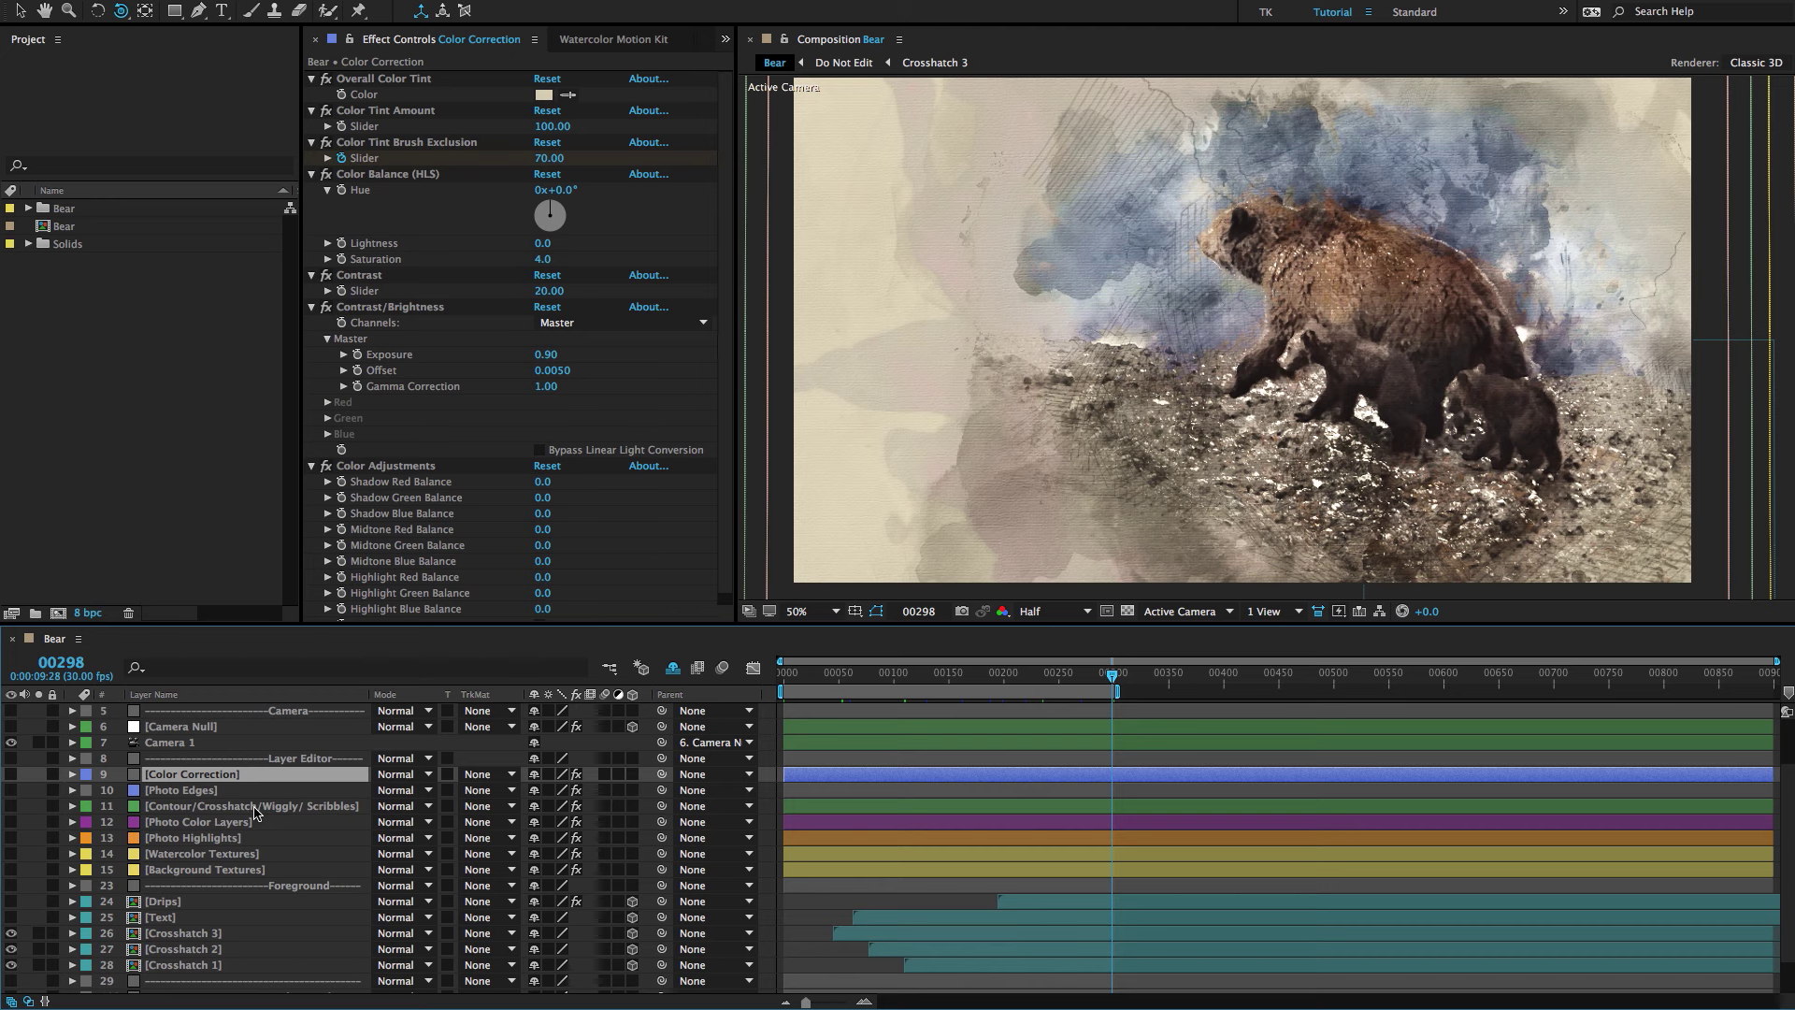
{"action": "left_click", "coordinate": [222, 795]}
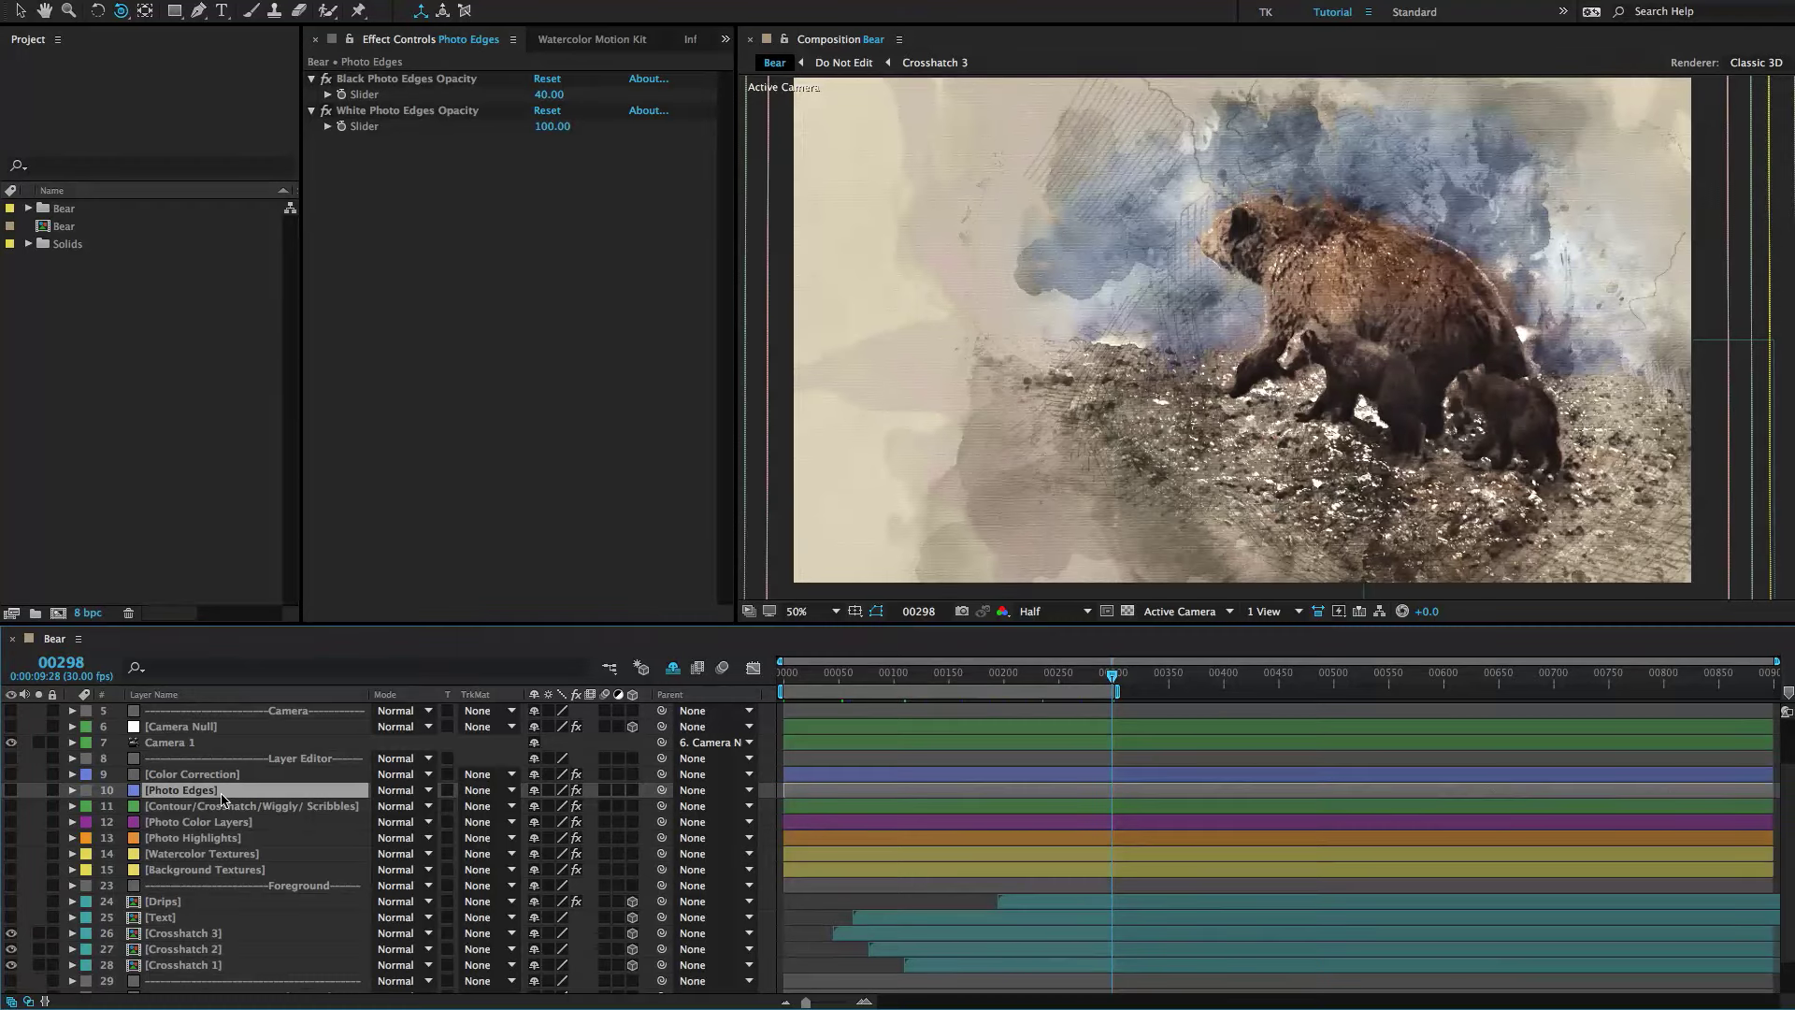
{"action": "left_click", "coordinate": [220, 776]}
{"action": "key", "text": "ctrl+Down"}
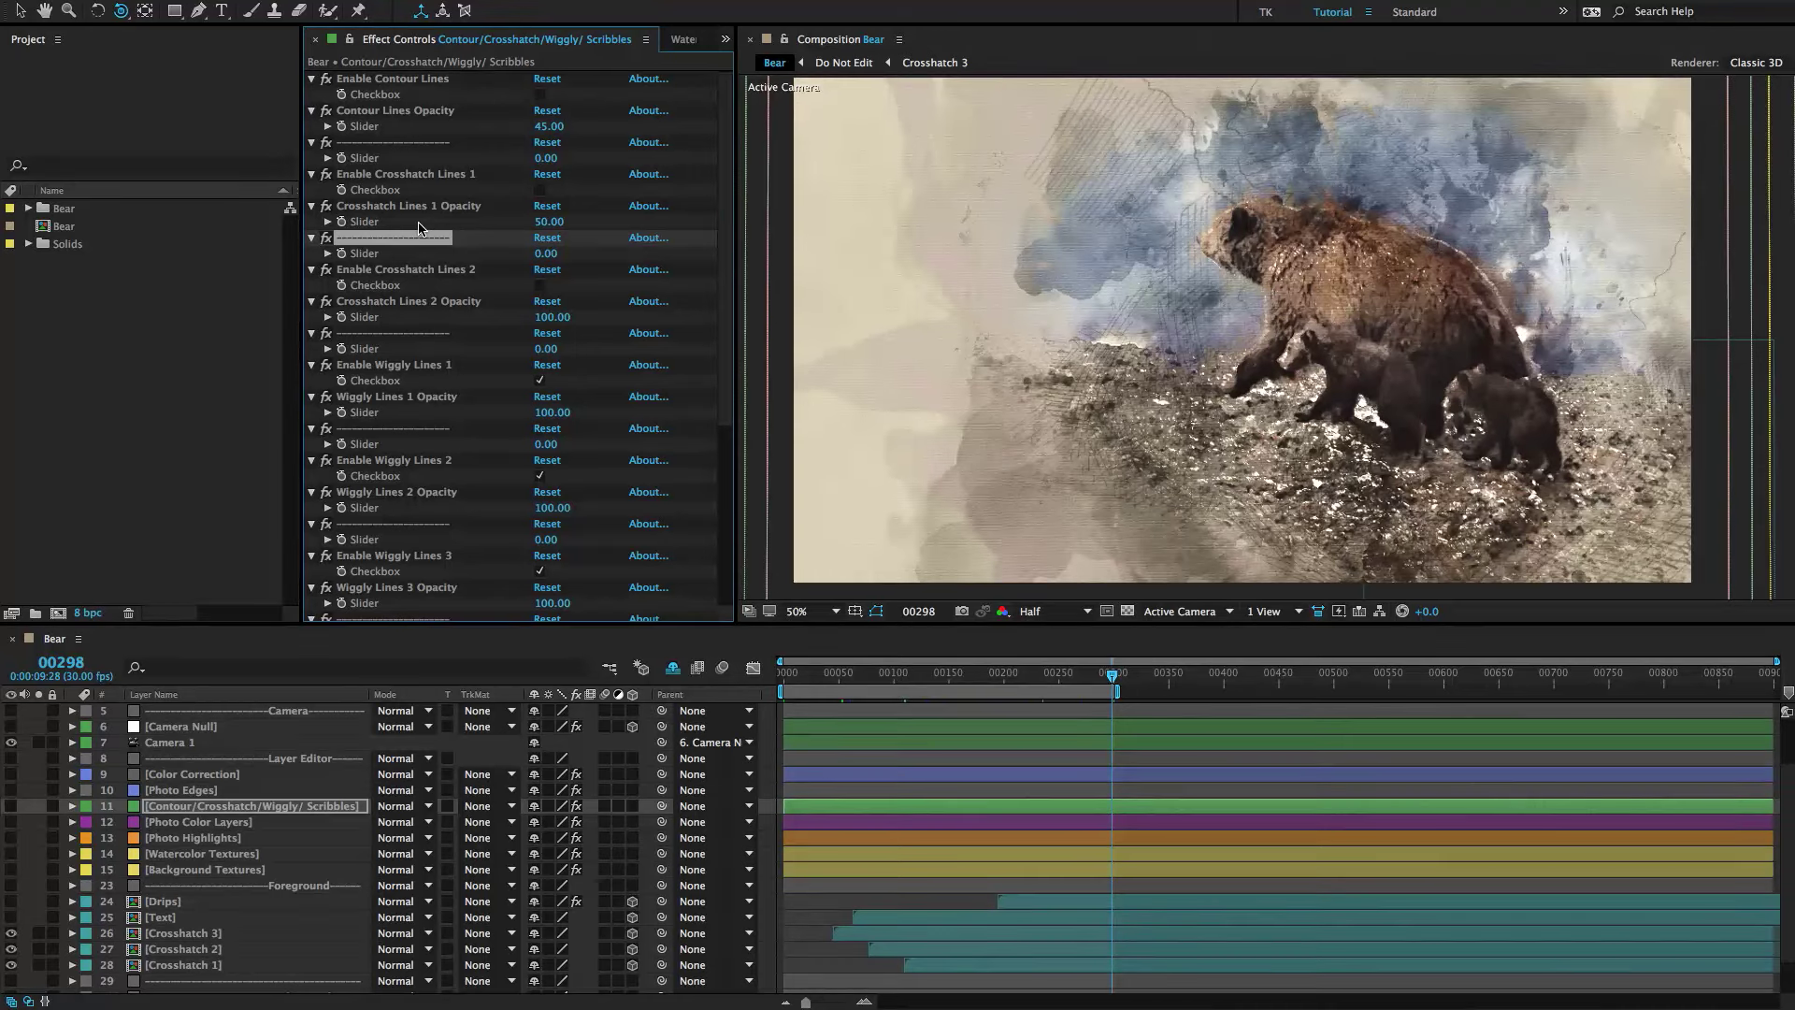
Collapse all of the scribble layer's effects to single rows and deselect them.
{"action": "key", "text": "ctrl+a"}
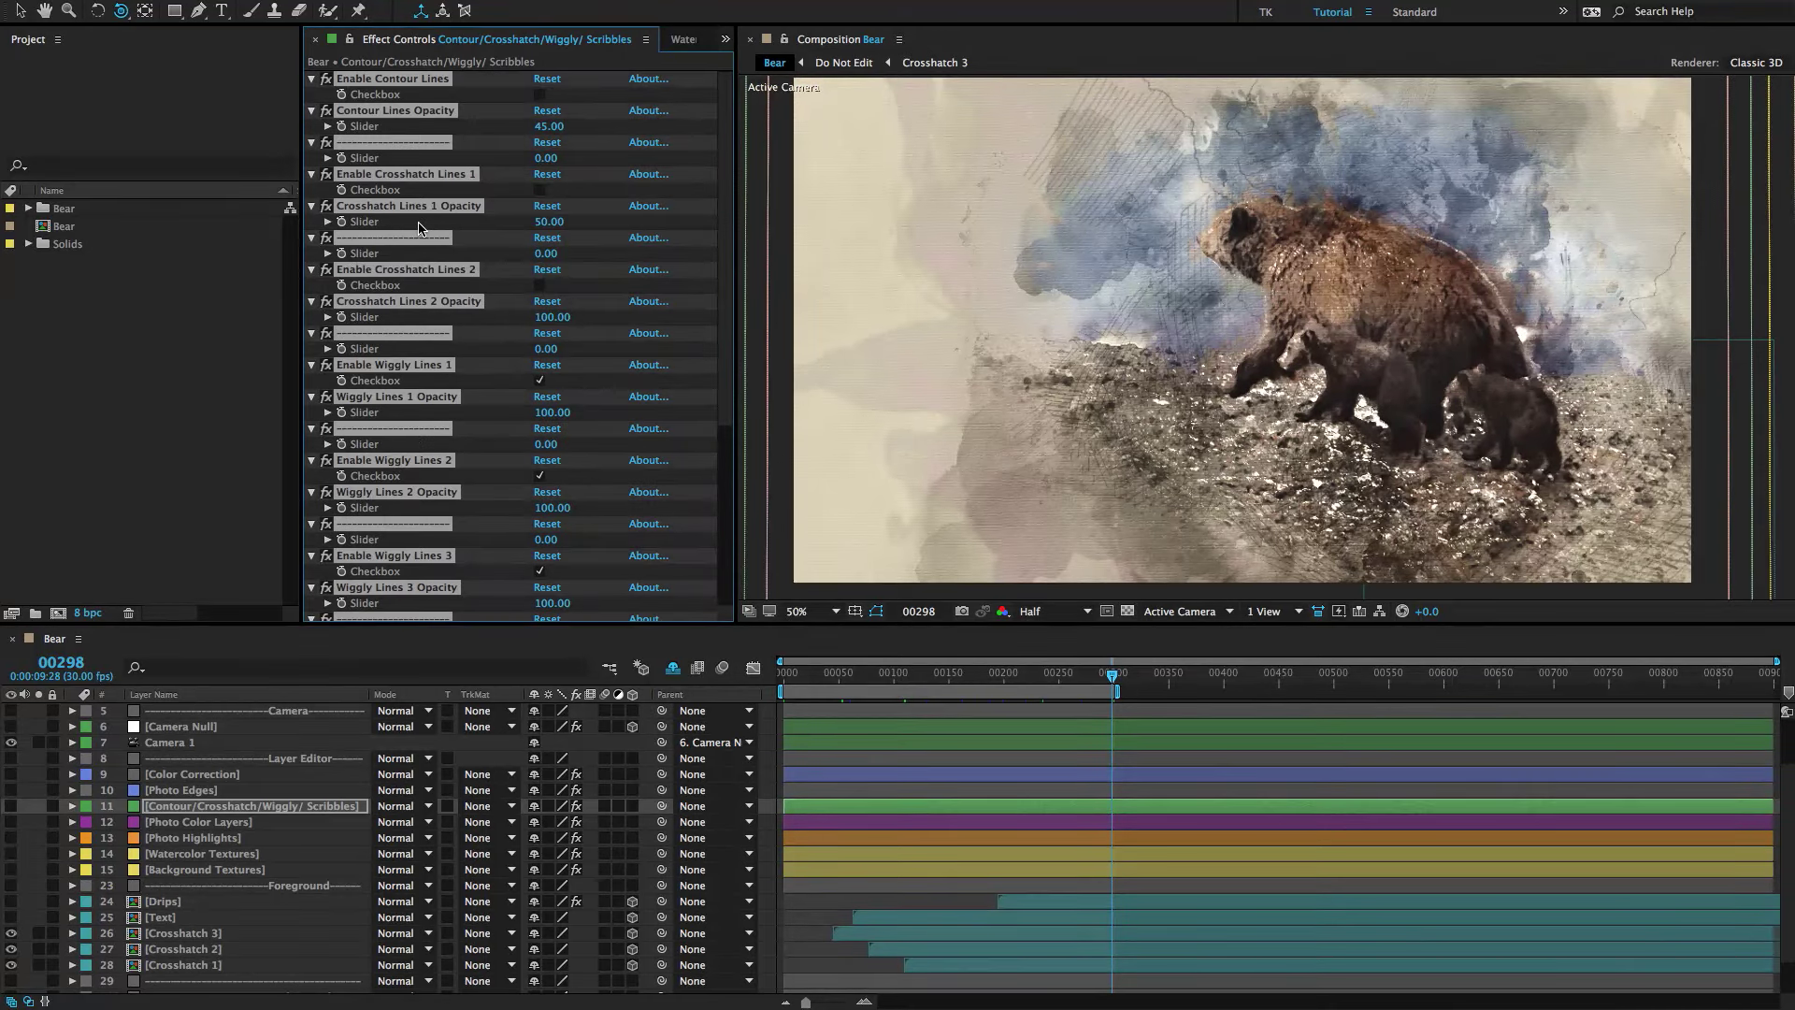
{"action": "left_click", "coordinate": [312, 240]}
{"action": "left_click", "coordinate": [455, 564]}
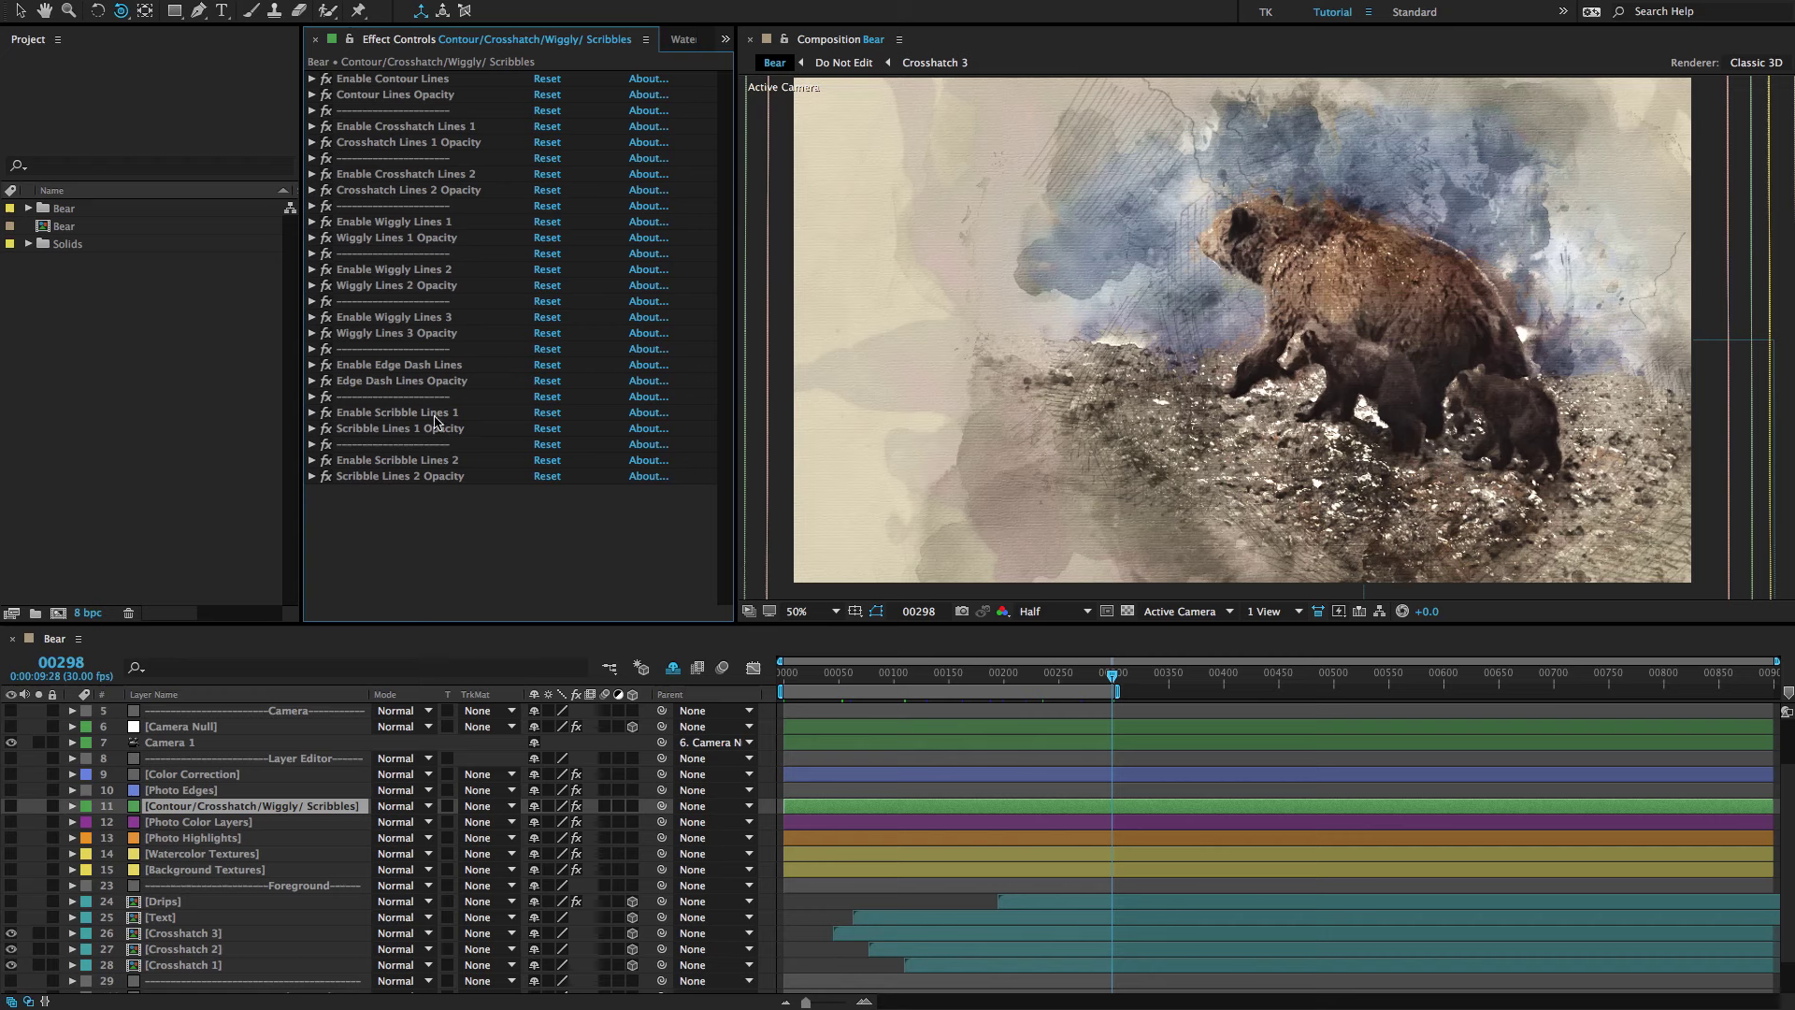
{"action": "left_click", "coordinate": [364, 447]}
{"action": "left_click", "coordinate": [384, 403]}
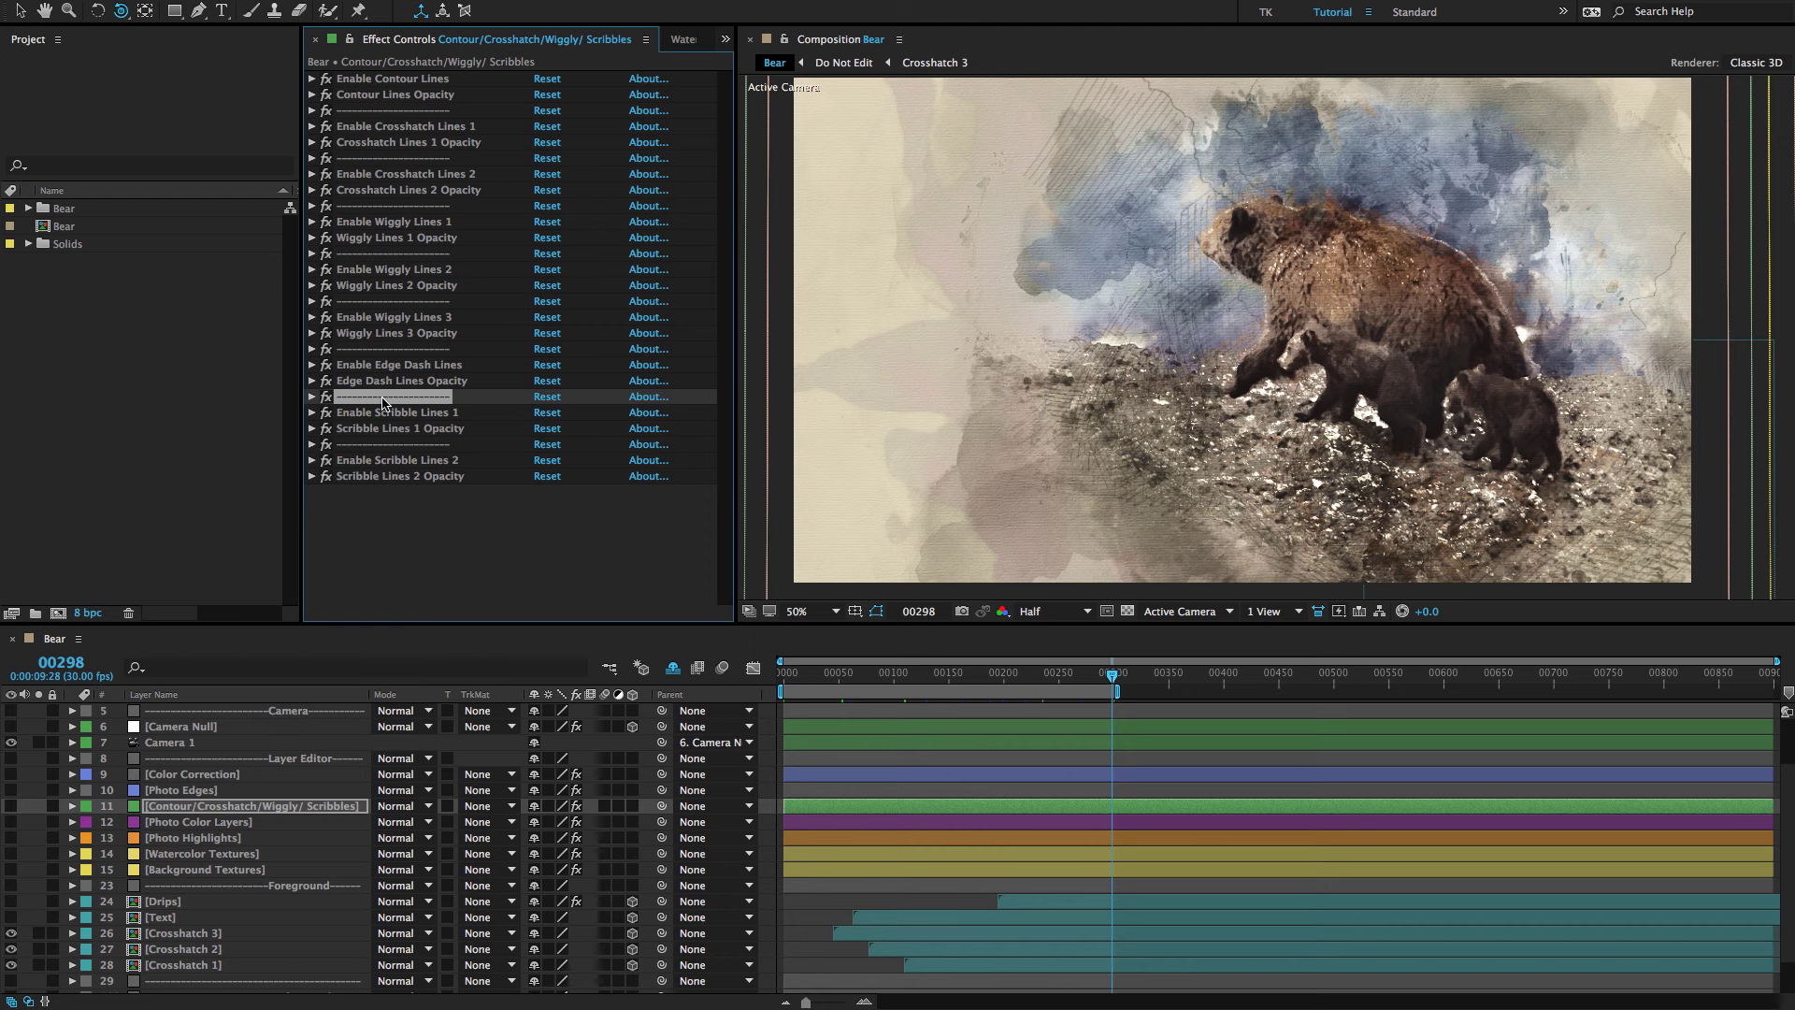
Expand and re-collapse the Crosshatch Lines 1 effects, then select the Photo Color Layers layer.
{"action": "left_click", "coordinate": [316, 128]}
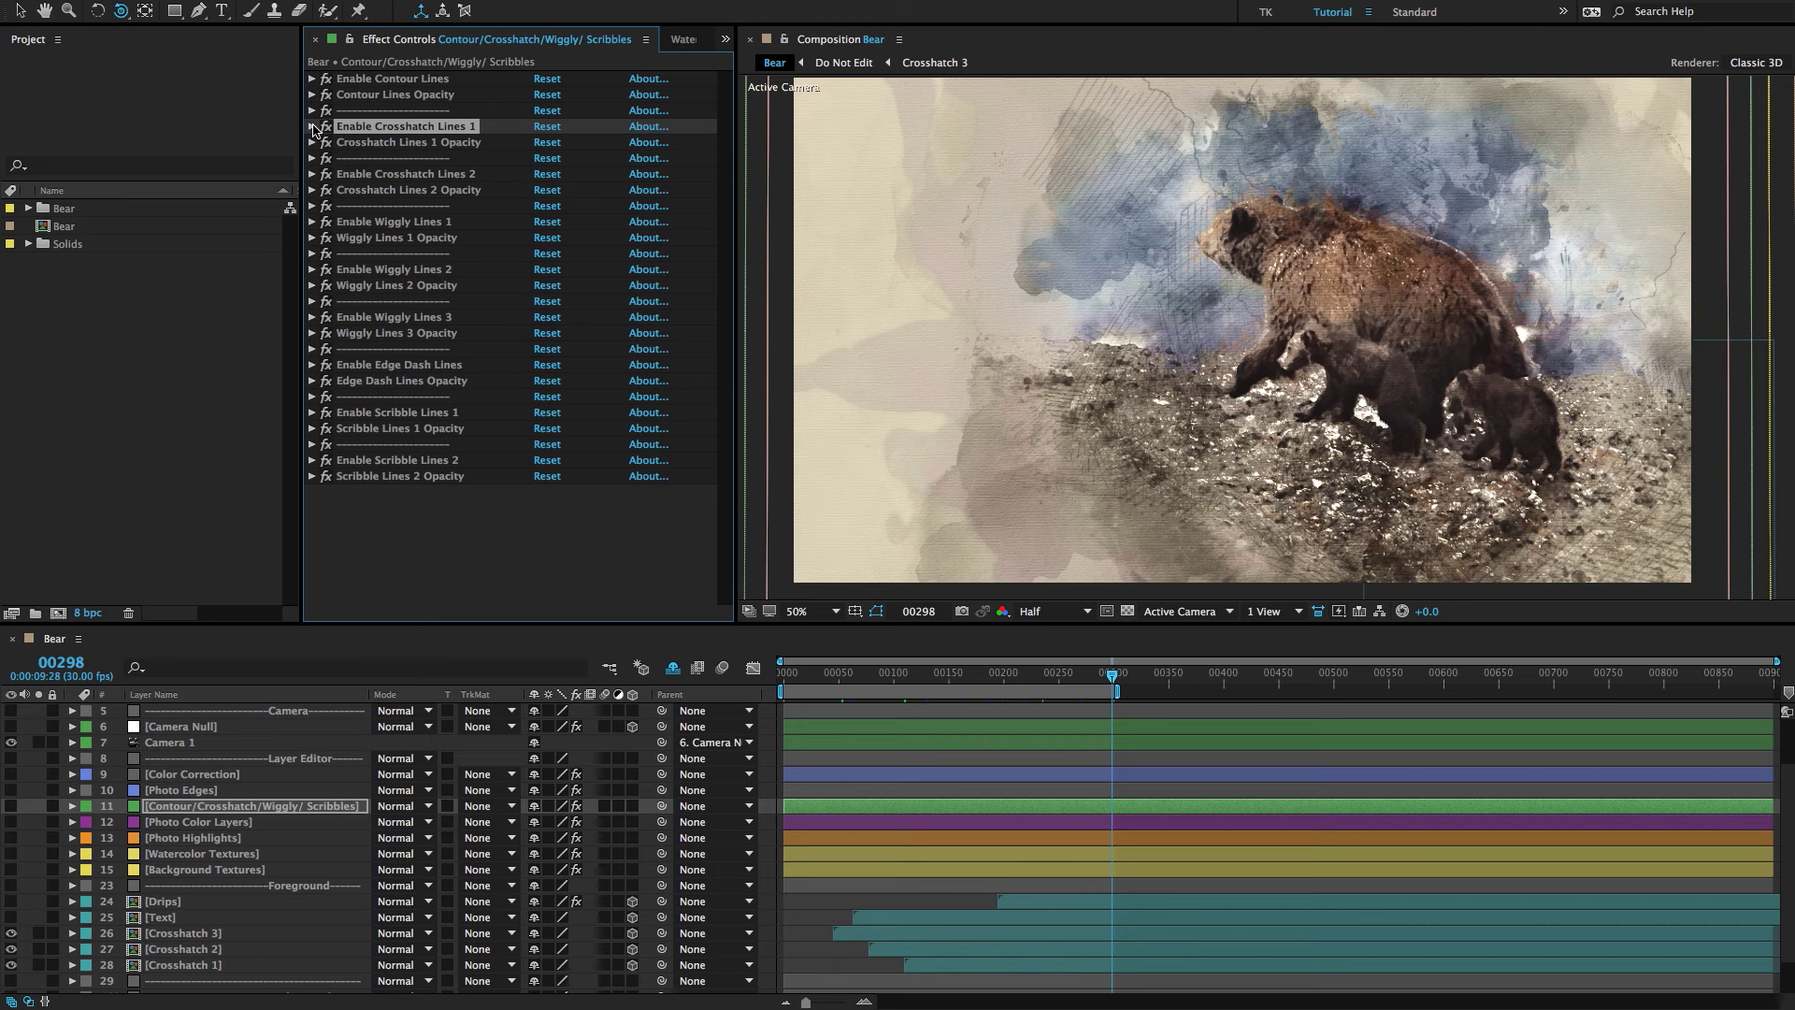
{"action": "left_click", "coordinate": [313, 127]}
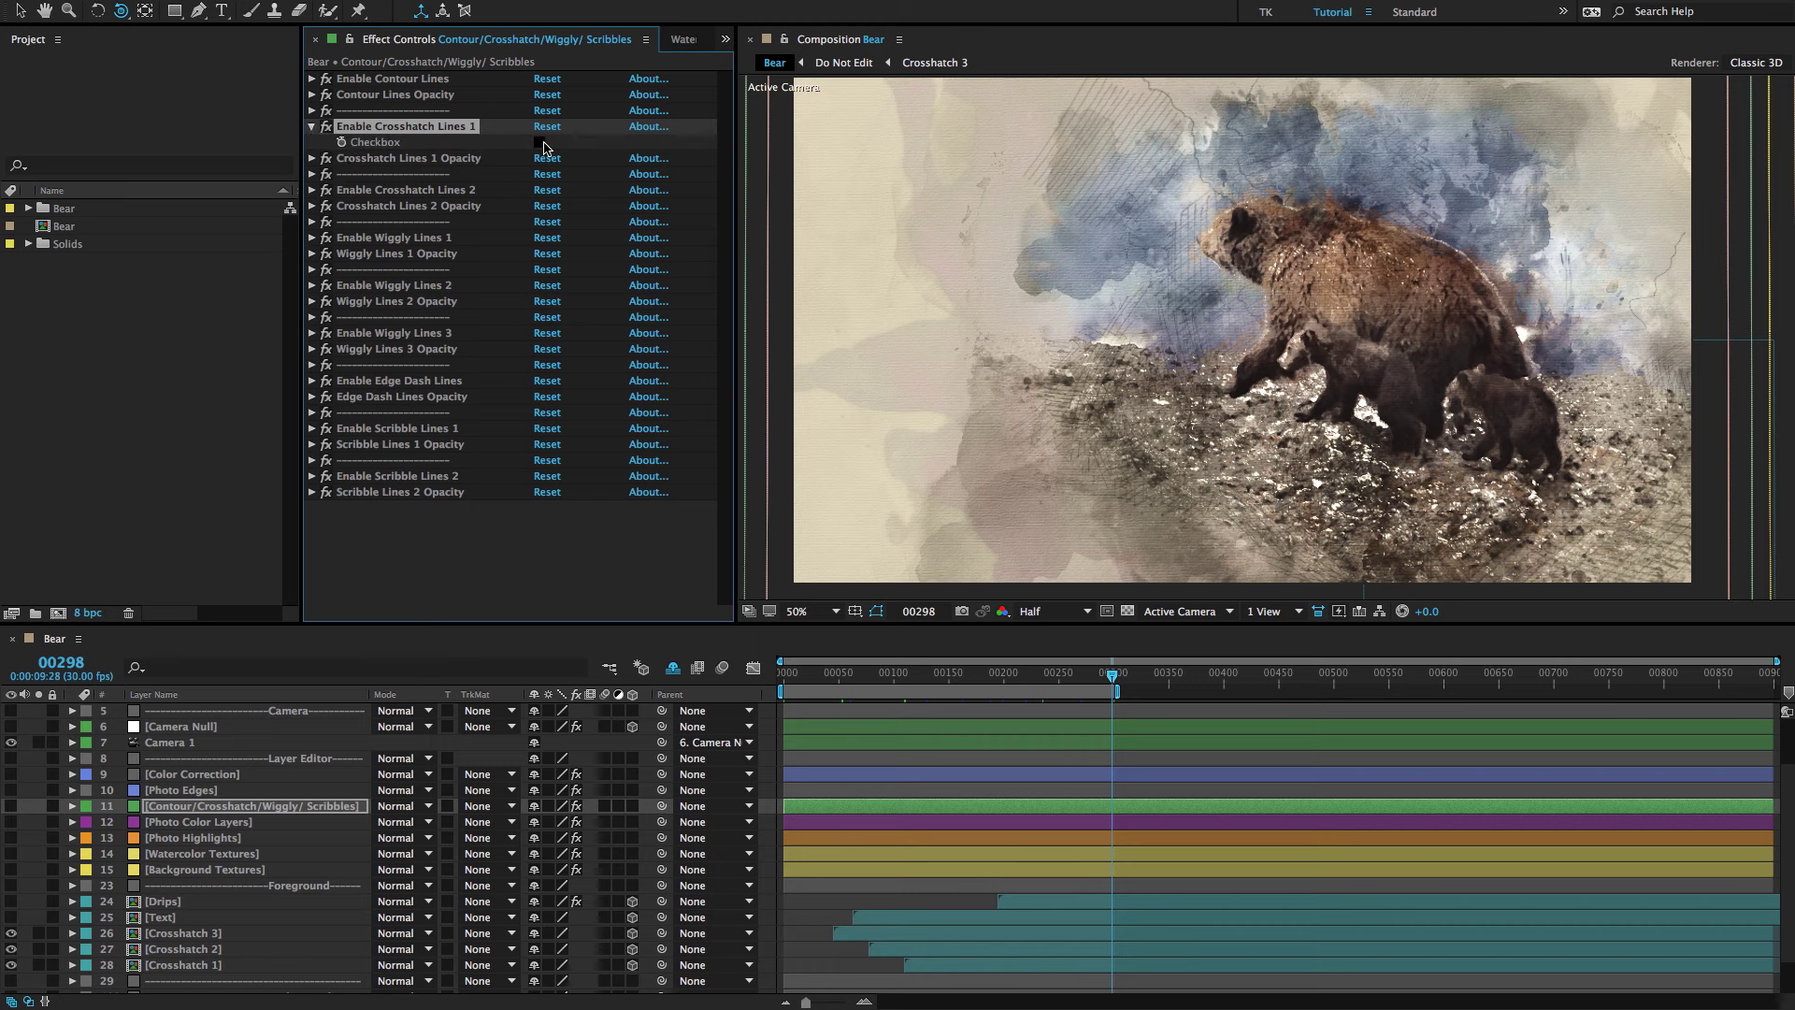
{"action": "left_click", "coordinate": [312, 158]}
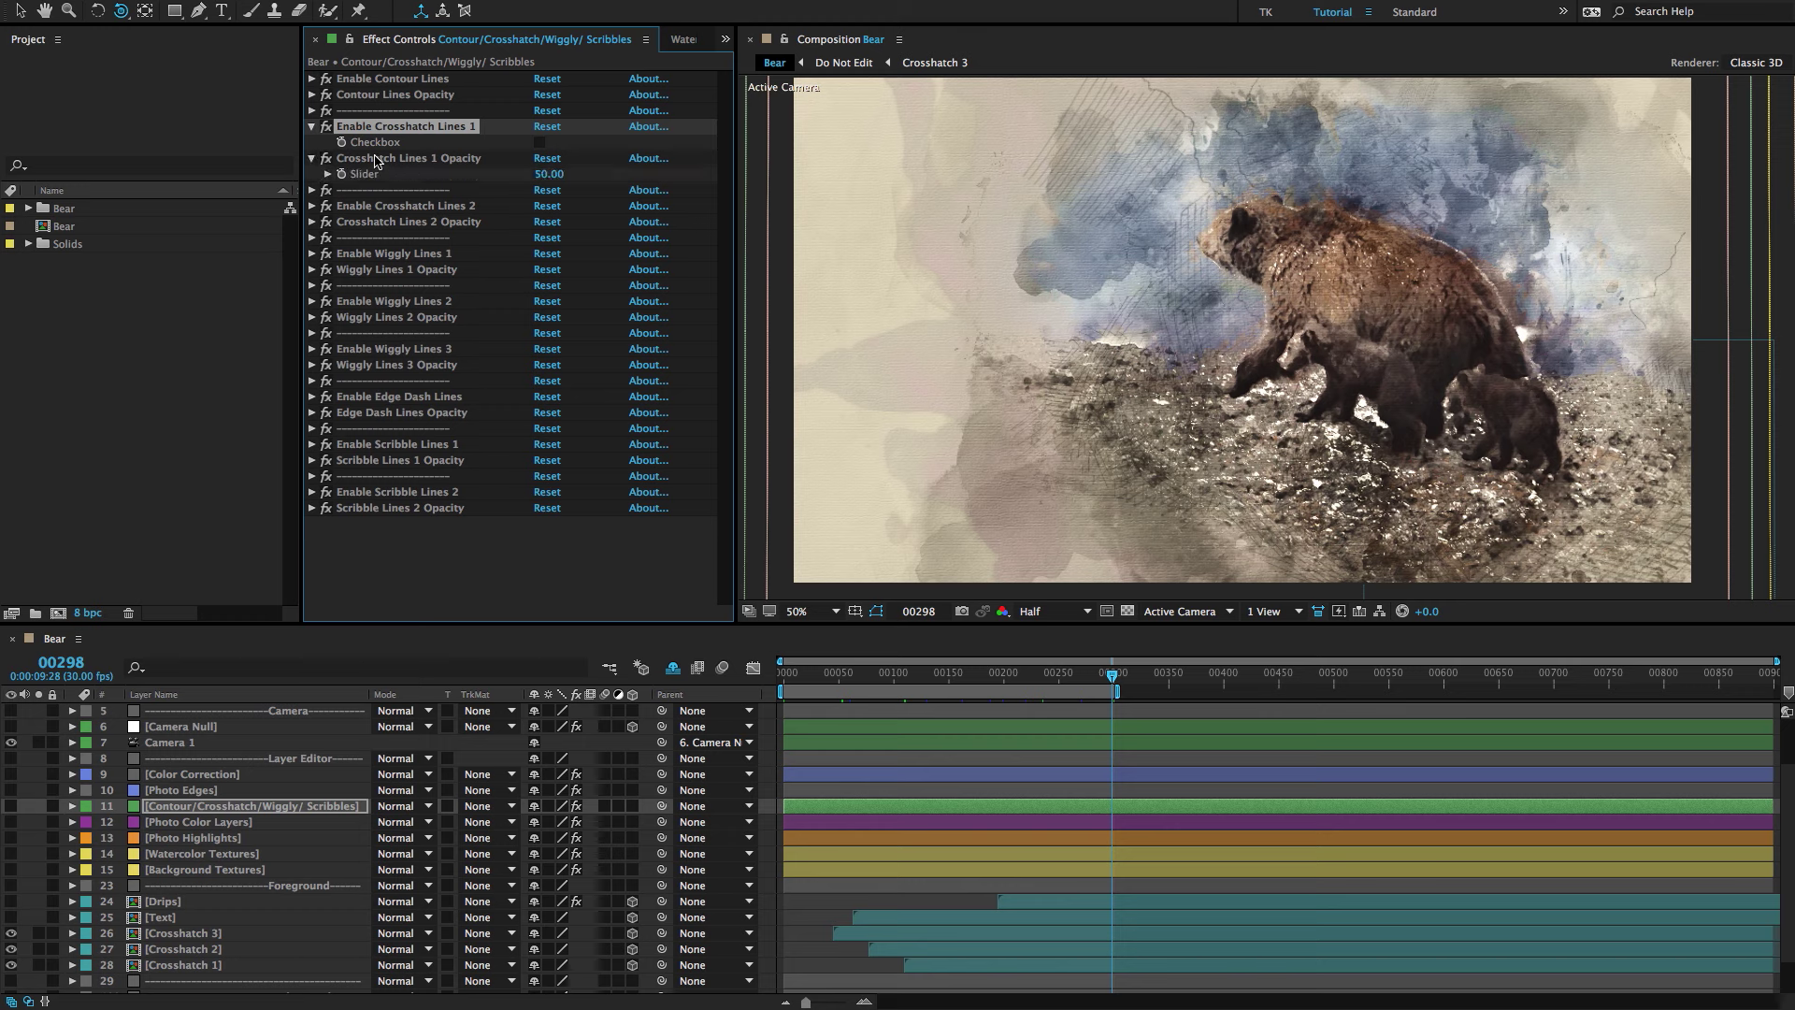
{"action": "left_click", "coordinate": [311, 128]}
{"action": "left_click", "coordinate": [312, 142]}
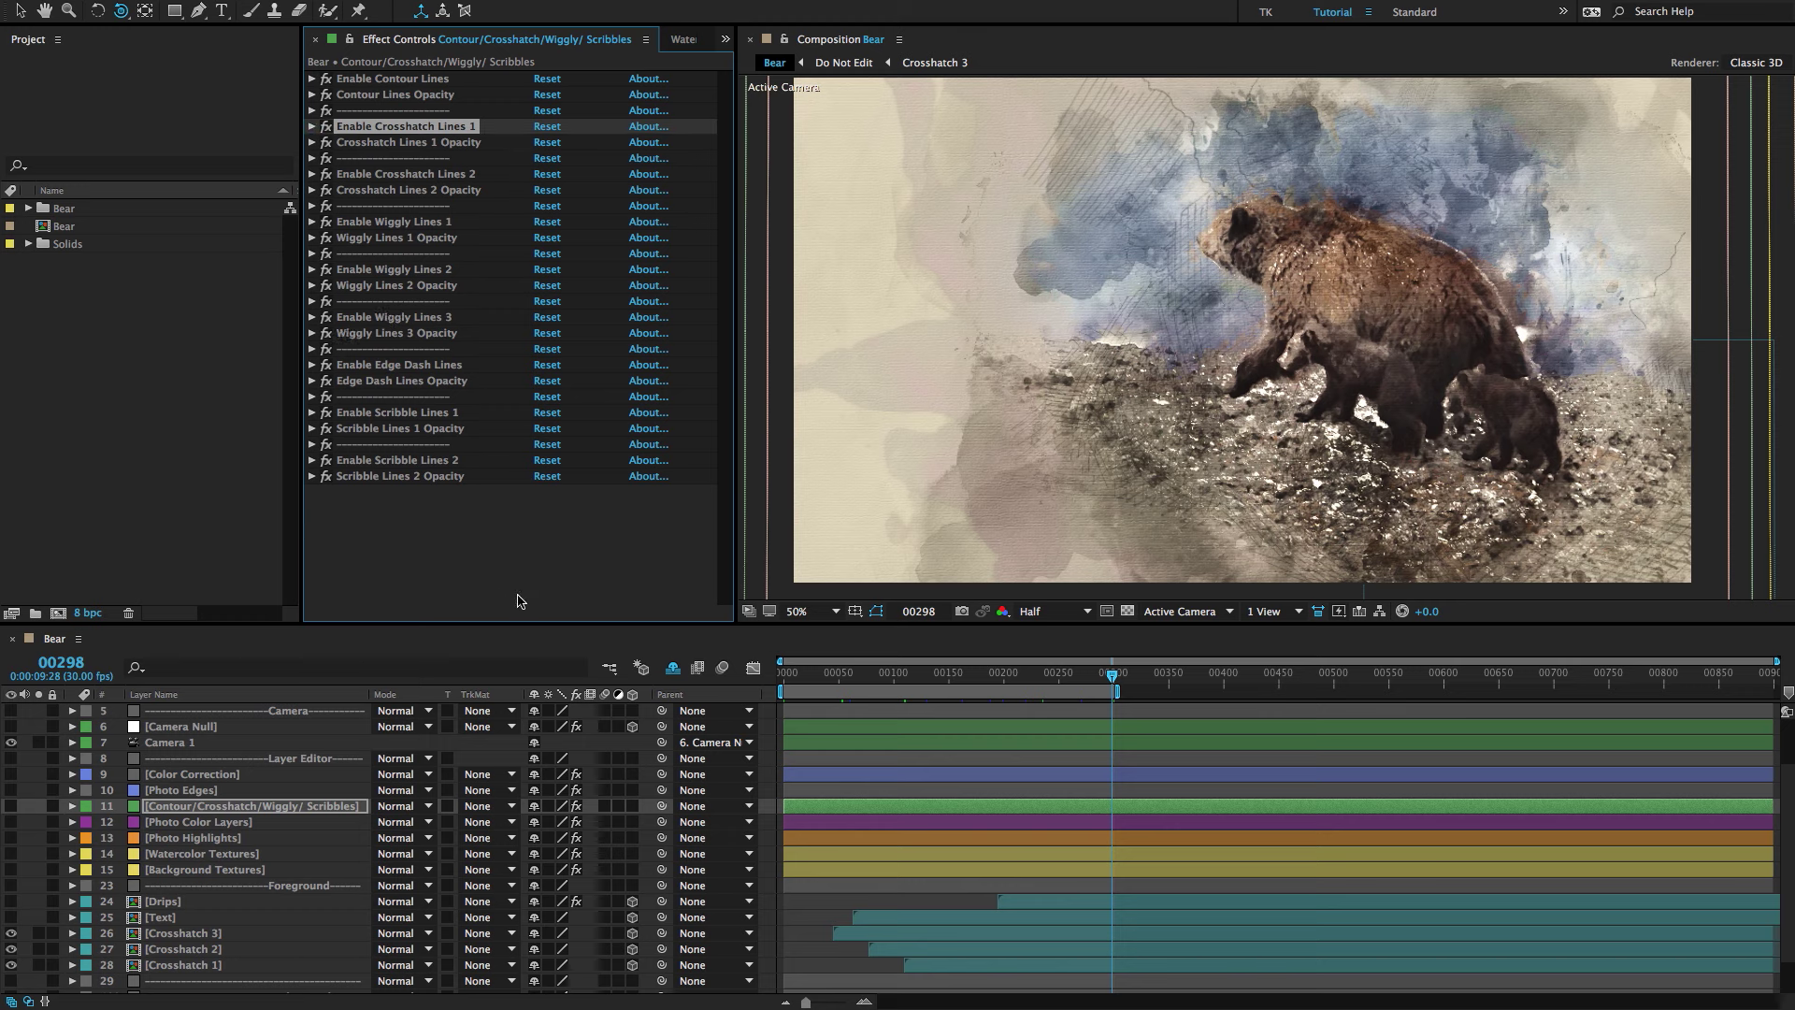
{"action": "left_click", "coordinate": [233, 823]}
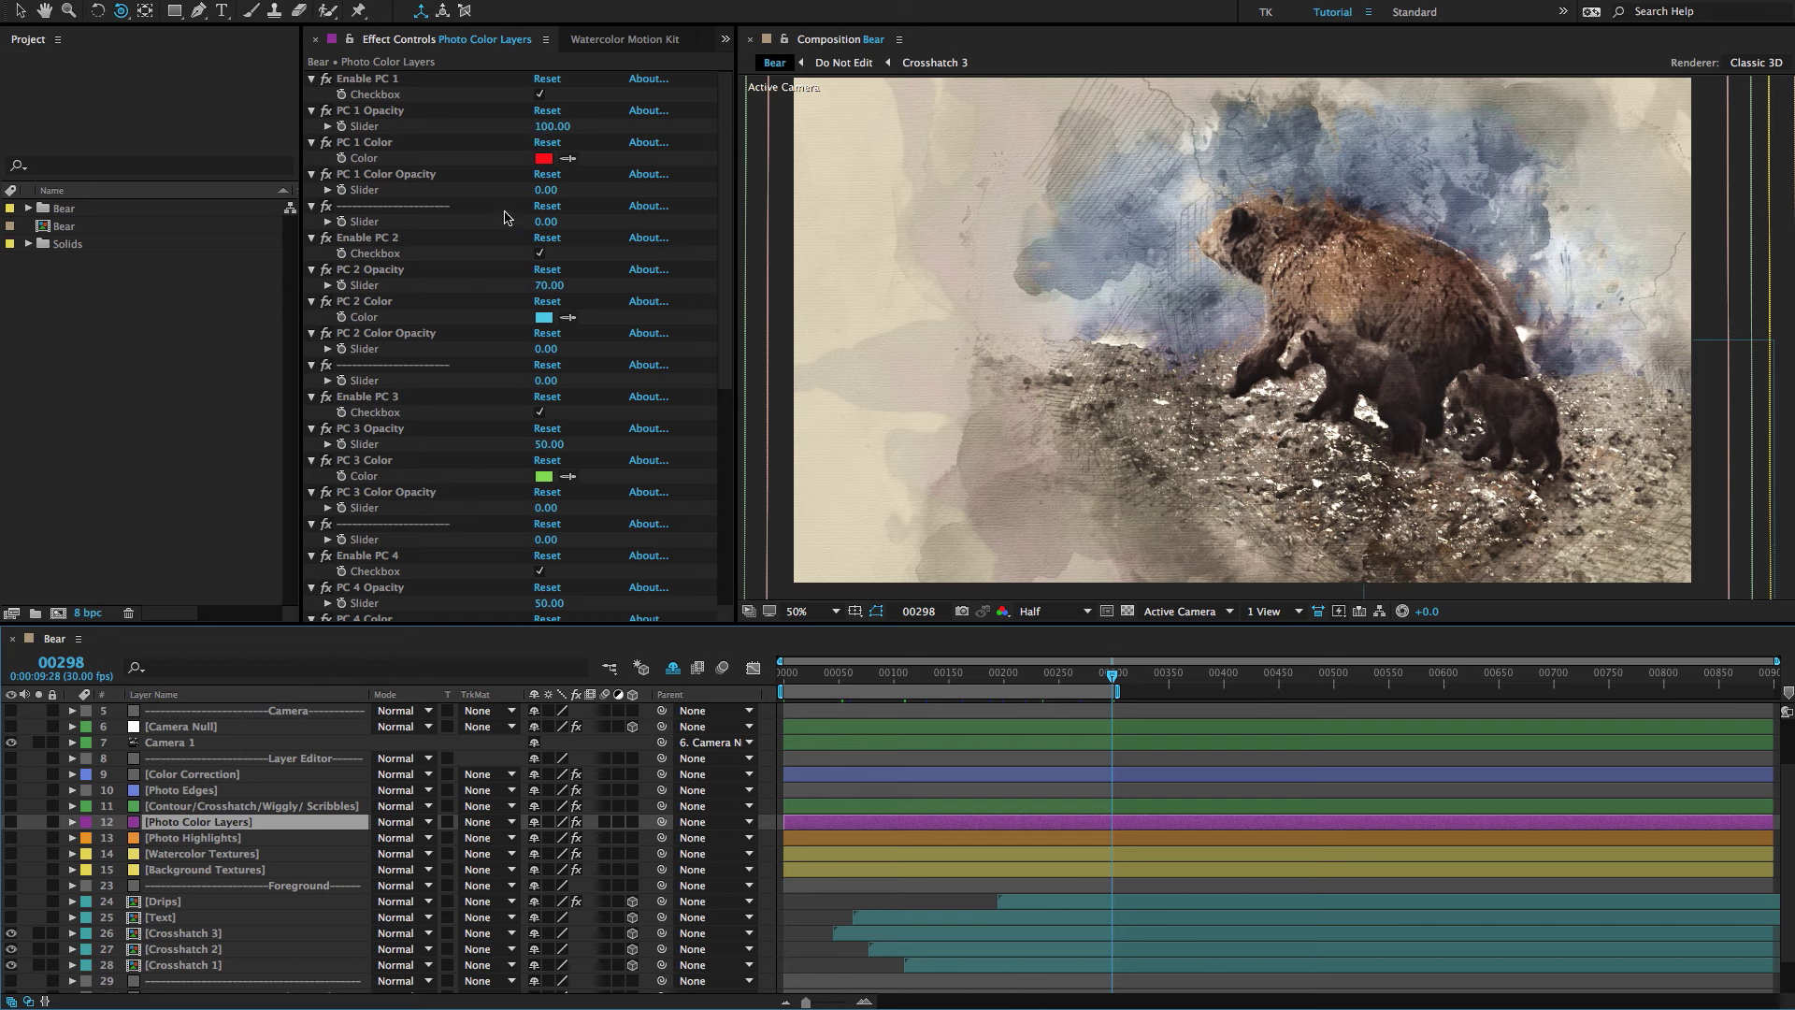
Collapse the Photo Color Layers effects and set PC 1 Color Opacity to 100.
{"action": "left_click", "coordinate": [339, 83]}
{"action": "key", "text": "ctrl+a"}
{"action": "key", "text": "ctrl+grave"}
{"action": "left_click", "coordinate": [379, 97]}
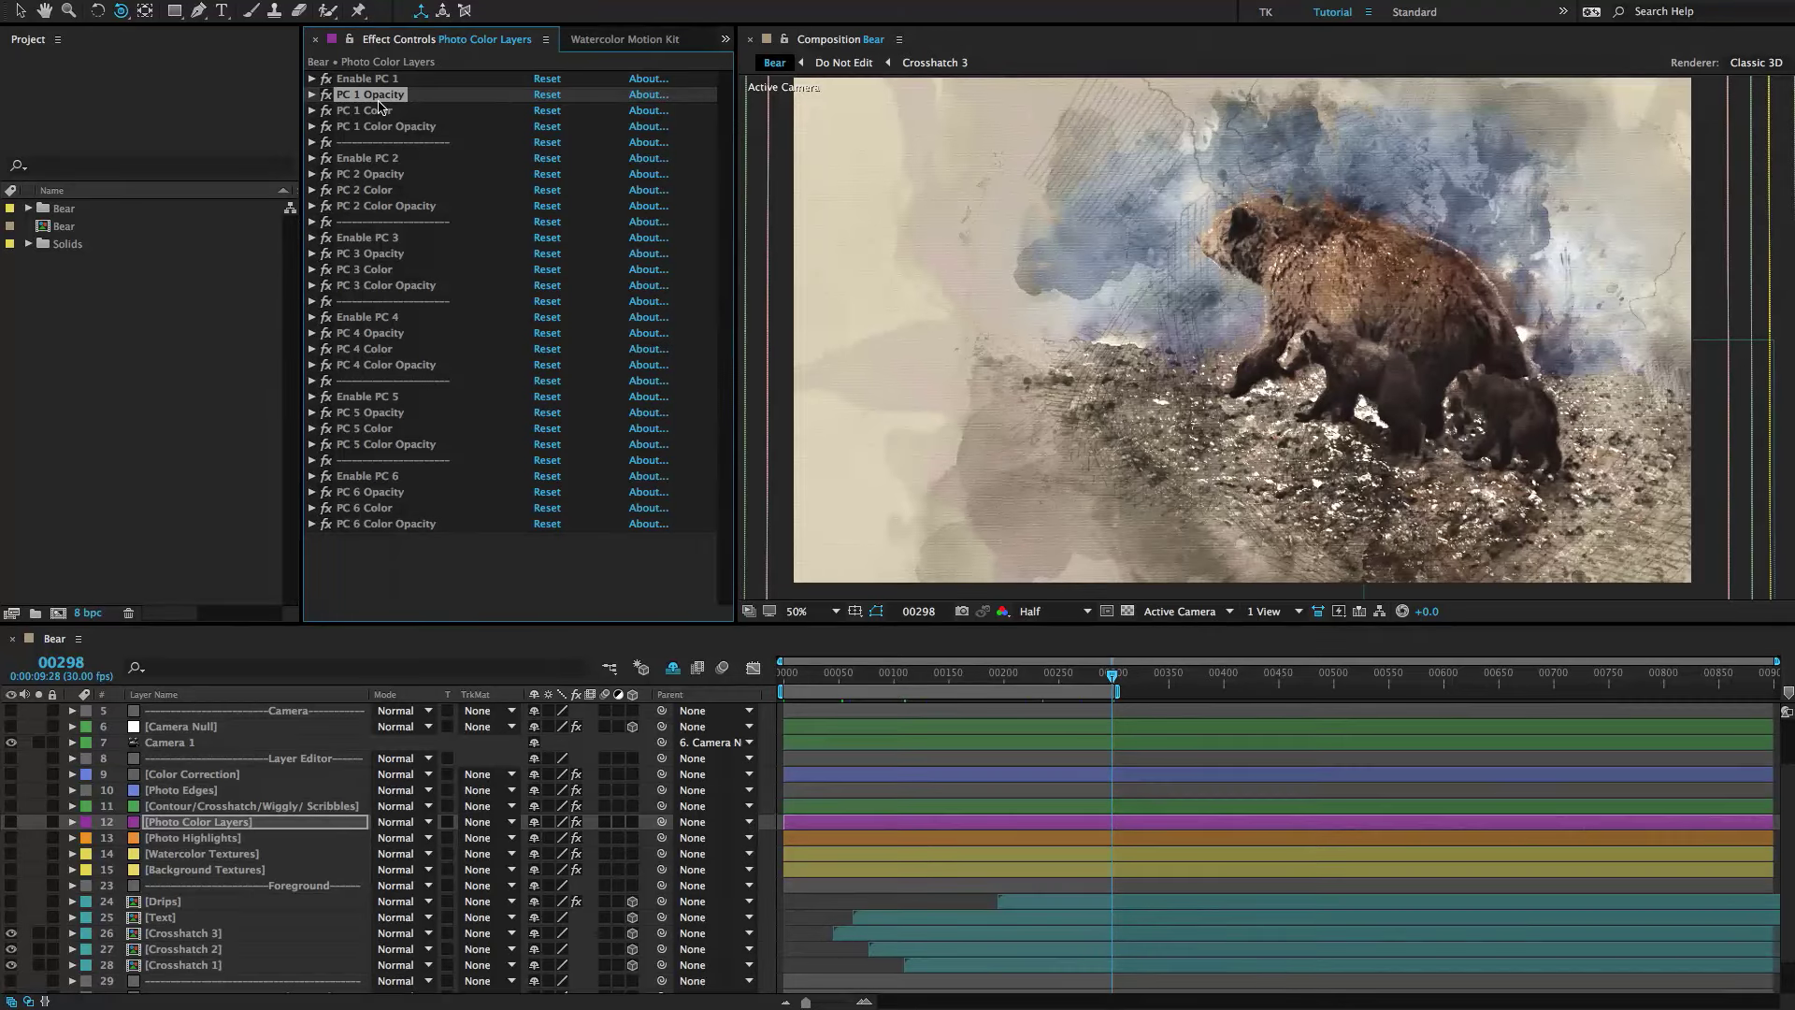
{"action": "left_click", "coordinate": [374, 127]}
{"action": "left_click", "coordinate": [311, 126]}
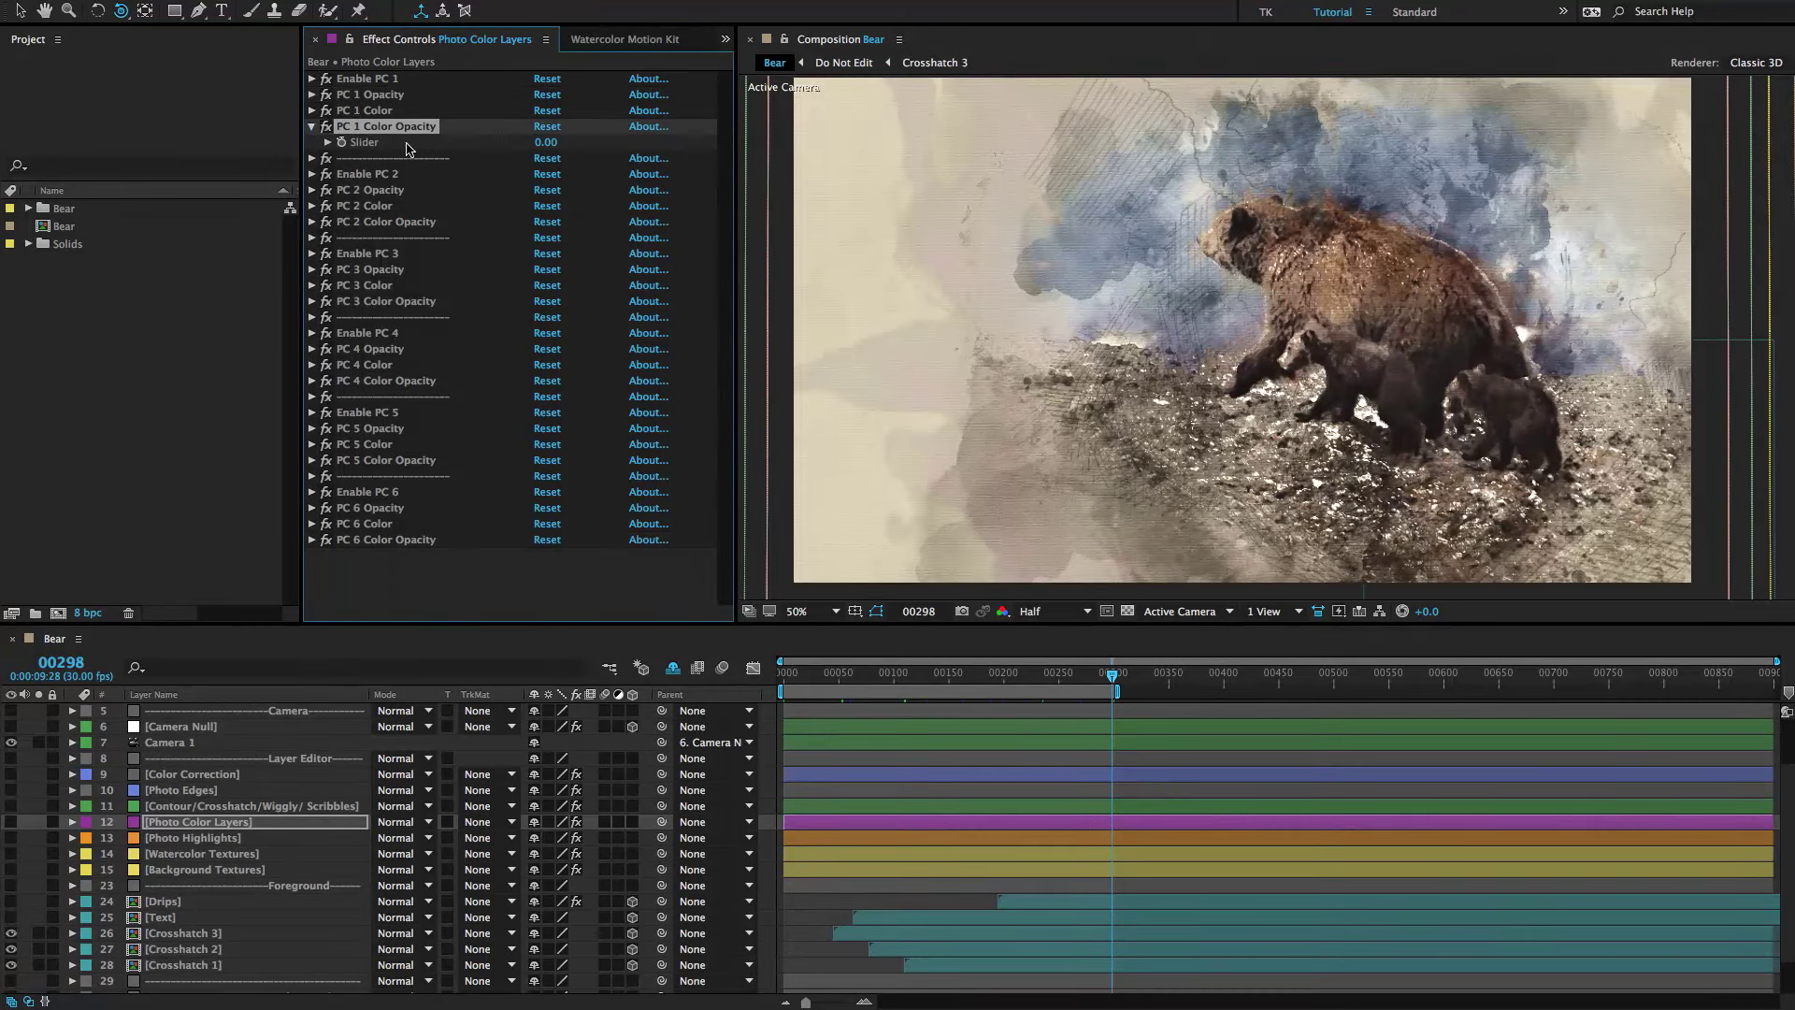
{"action": "left_click", "coordinate": [544, 143]}
{"action": "type", "text": "100"}
{"action": "key", "text": "Return"}
Preview a saturated green PC 1 Color on the bear, then undo the changes.
{"action": "left_click", "coordinate": [311, 110]}
{"action": "left_click", "coordinate": [543, 126]}
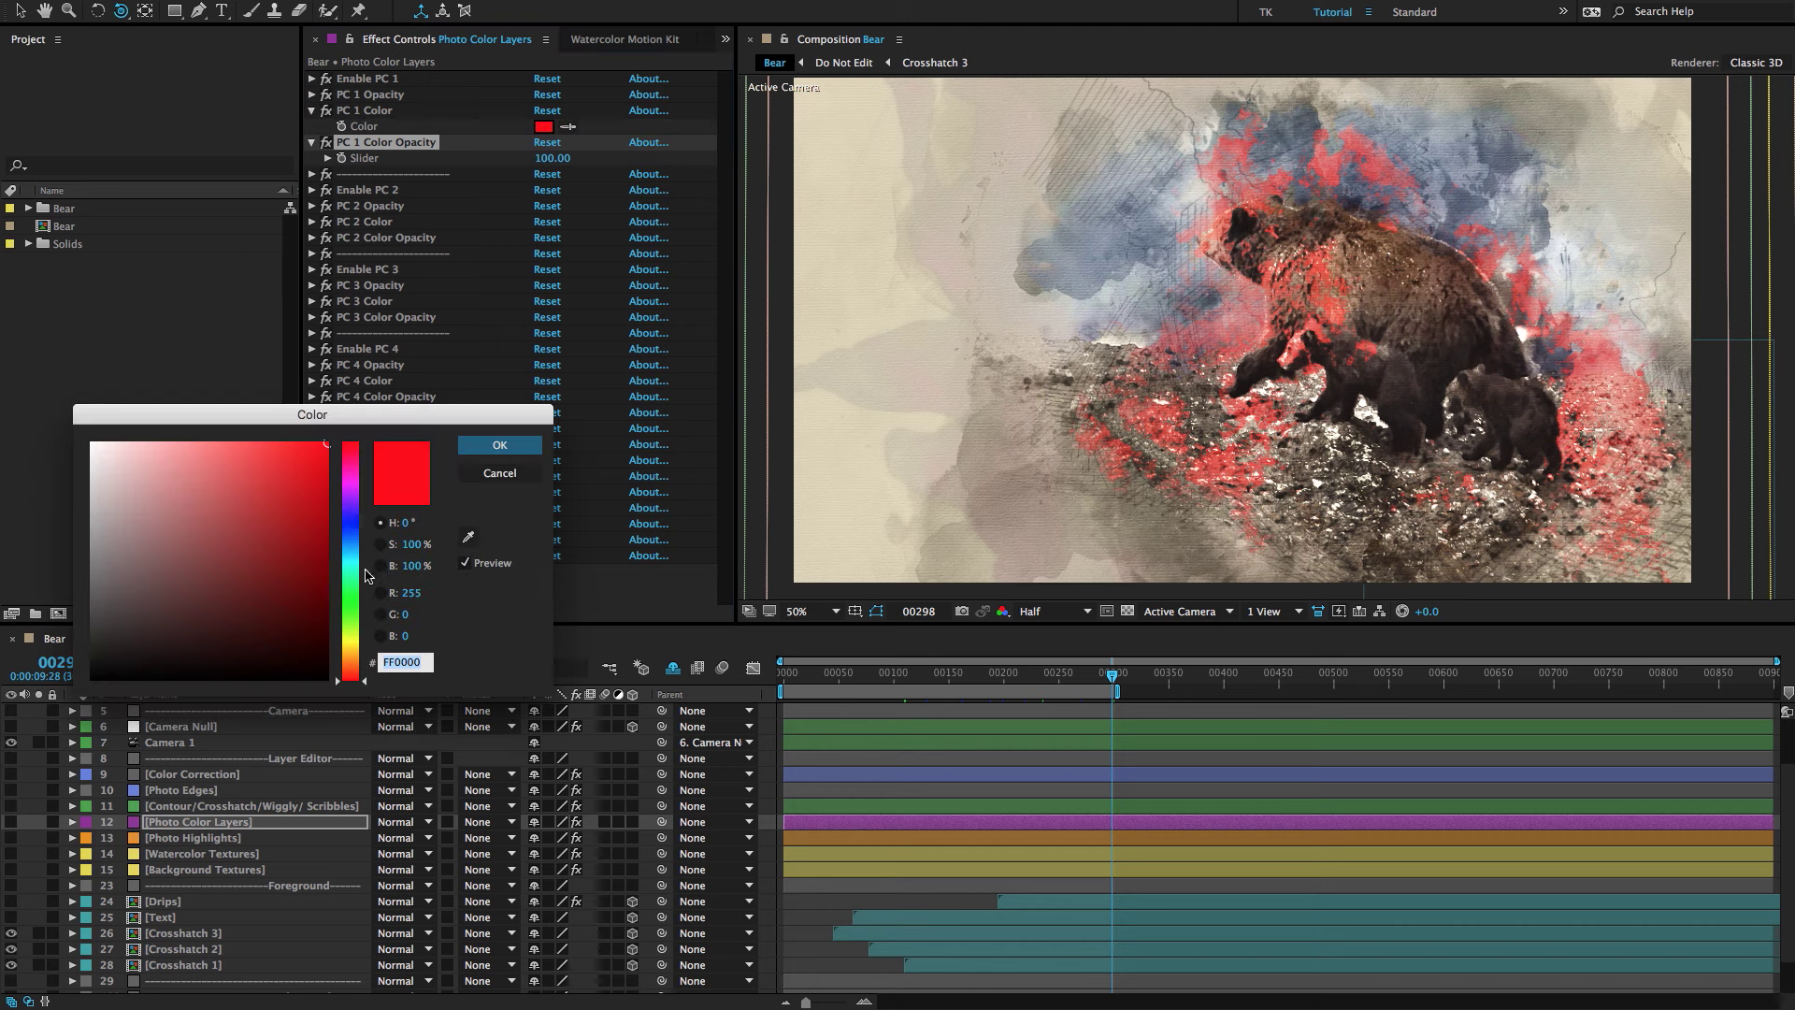
{"action": "left_click", "coordinate": [351, 595]}
{"action": "left_click", "coordinate": [294, 475]}
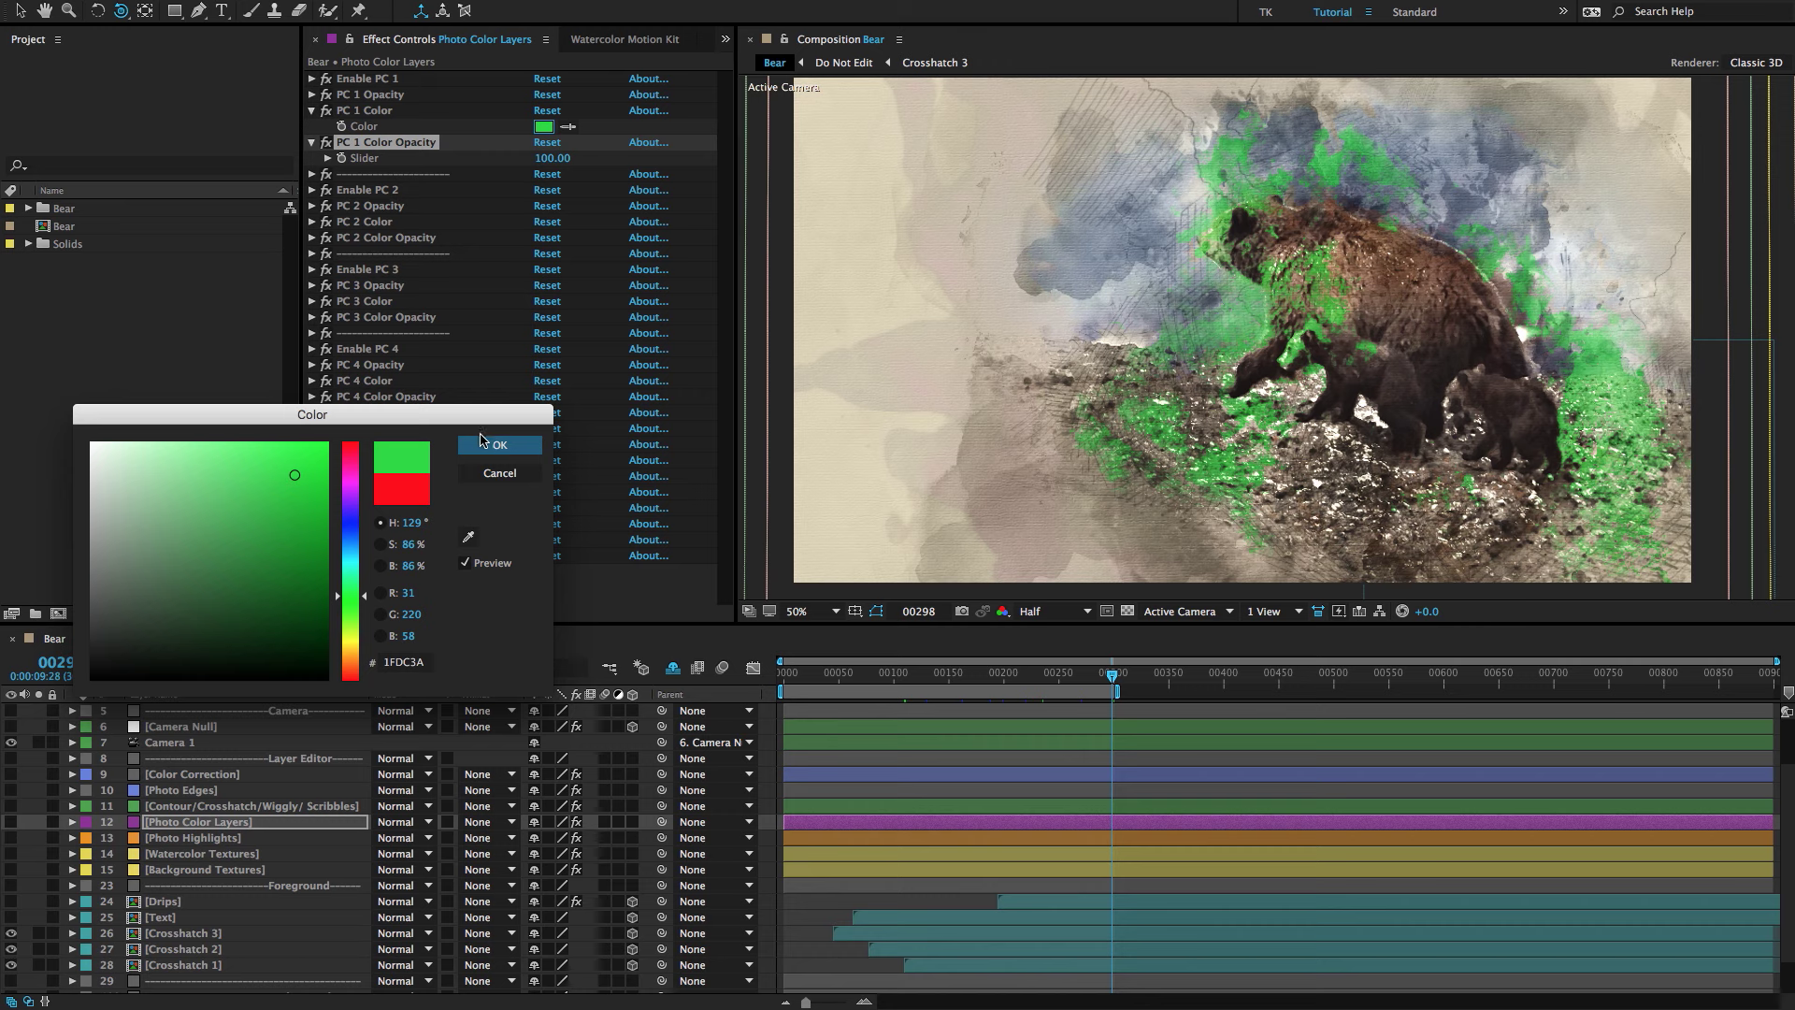
{"action": "left_click", "coordinate": [481, 441]}
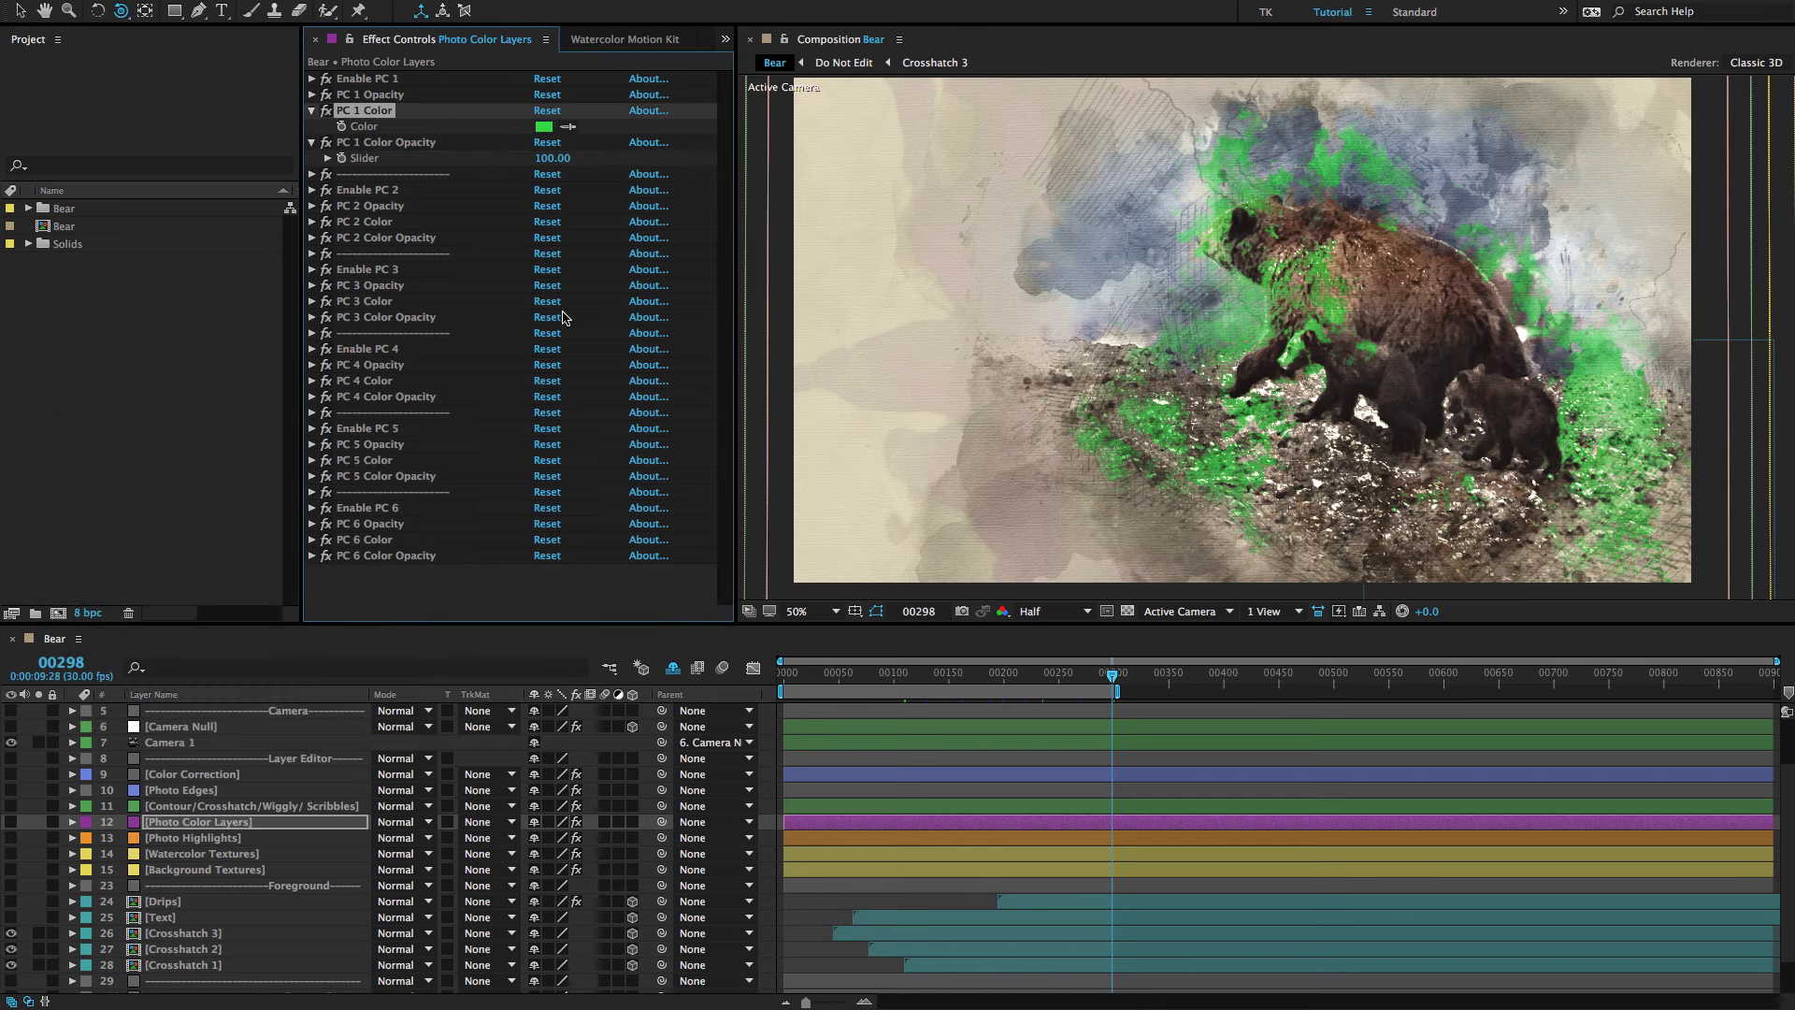
{"action": "key", "text": "ctrl+z"}
{"action": "key", "text": "ctrl+z"}
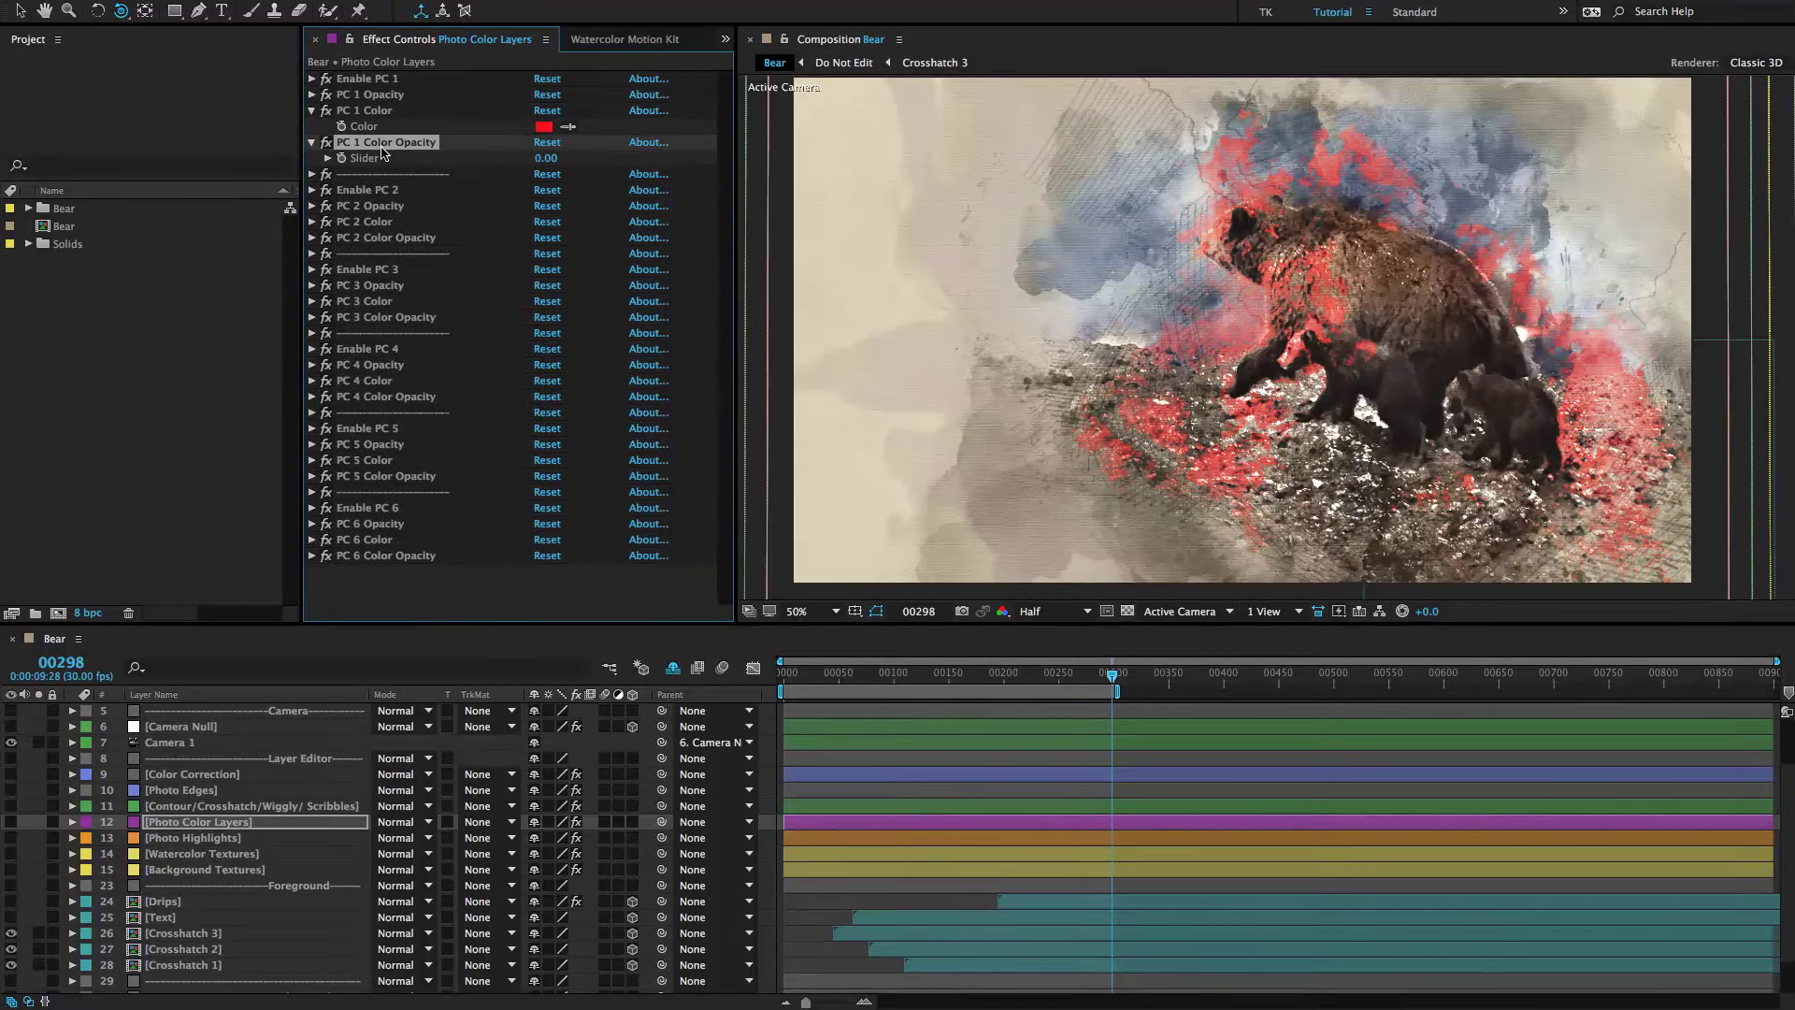
Collapse the PC 1 properties and select the Photo Highlights layer.
{"action": "left_click", "coordinate": [312, 111]}
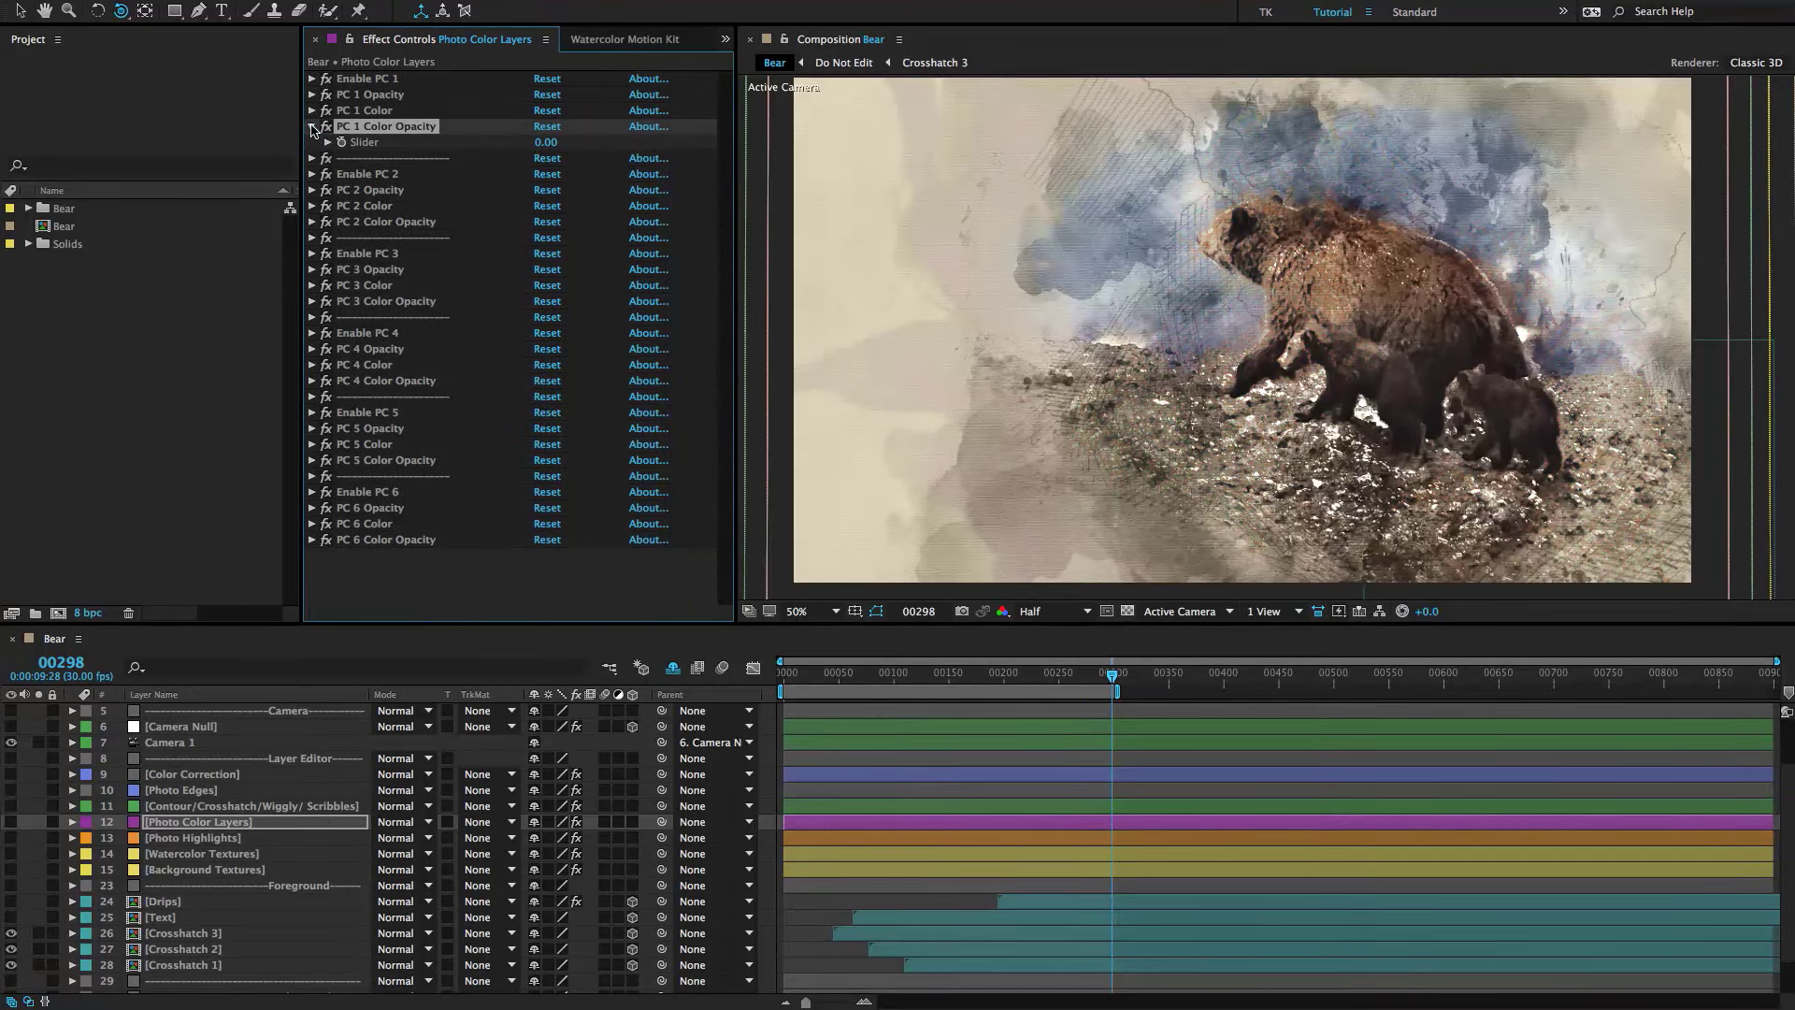
{"action": "scroll", "coordinate": [202, 850], "scroll_direction": "down", "scroll_amount": 1}
{"action": "left_click", "coordinate": [213, 837]}
{"action": "key", "text": "ctrl+Up"}
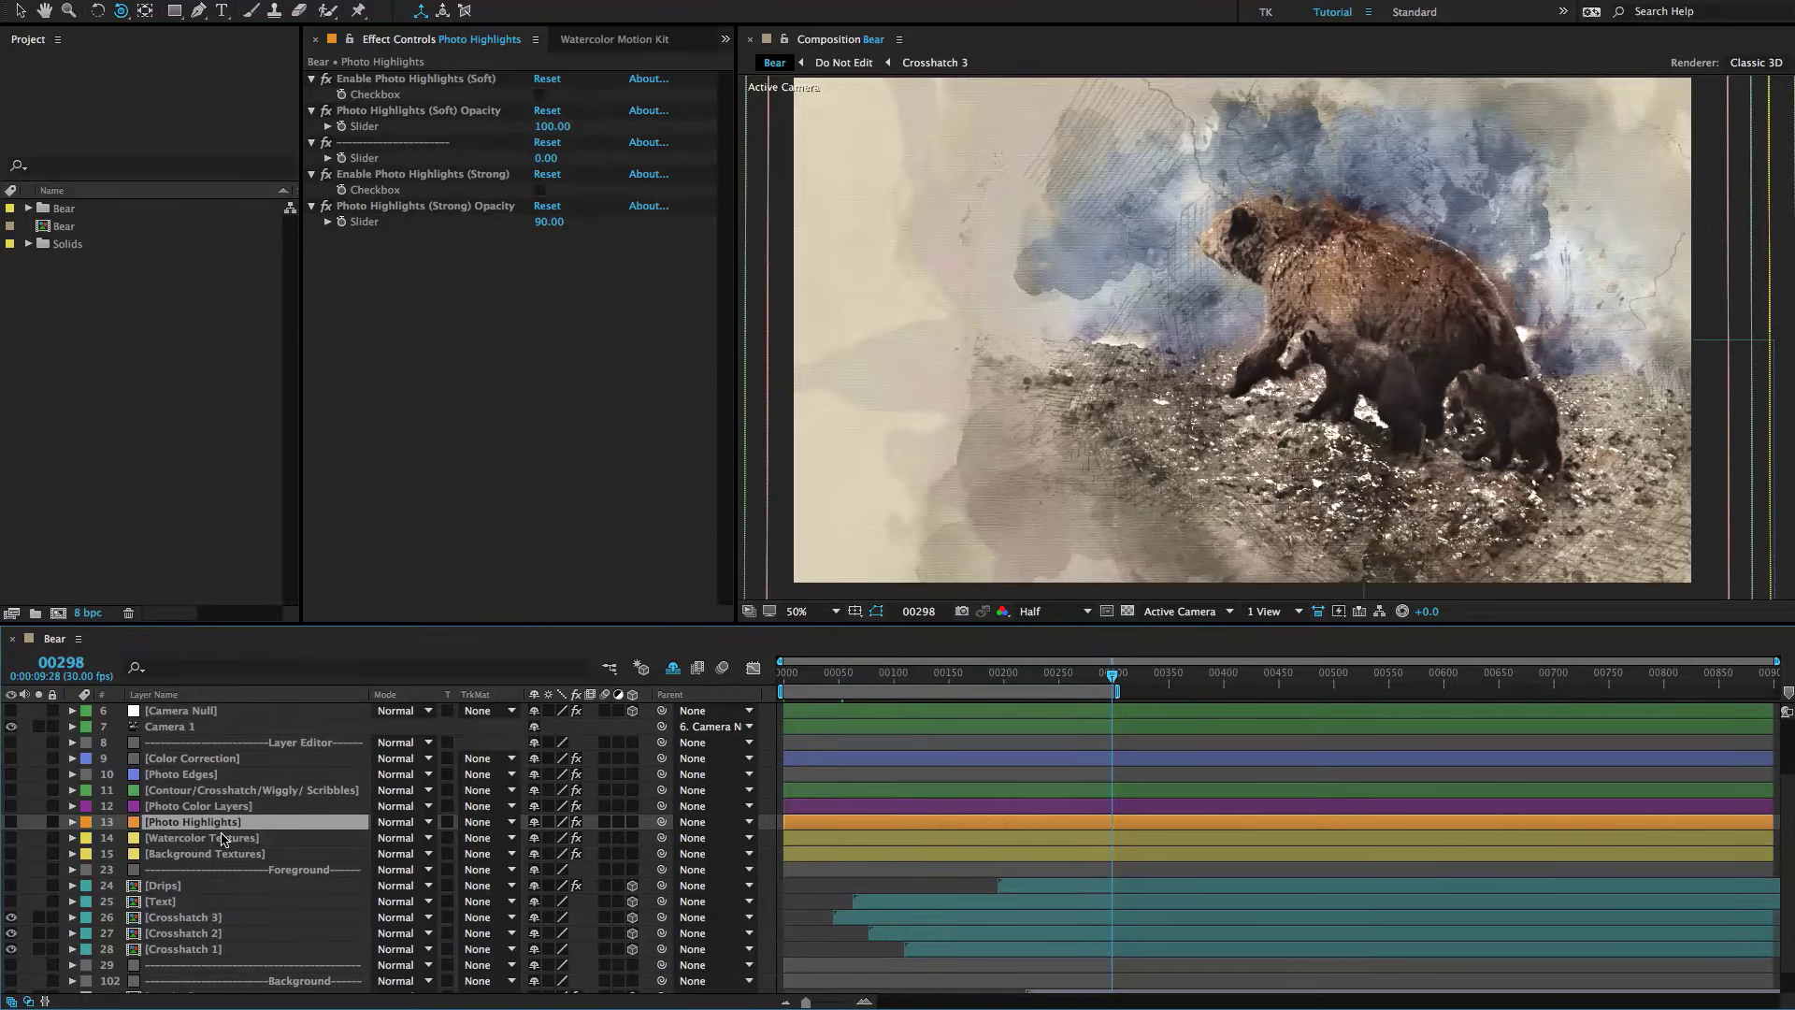
Select the Foreground divider, then layer 103 Brush 1 to show its Tritone effect.
{"action": "scroll", "coordinate": [225, 839], "scroll_direction": "down", "scroll_amount": 1}
{"action": "left_click", "coordinate": [224, 841]}
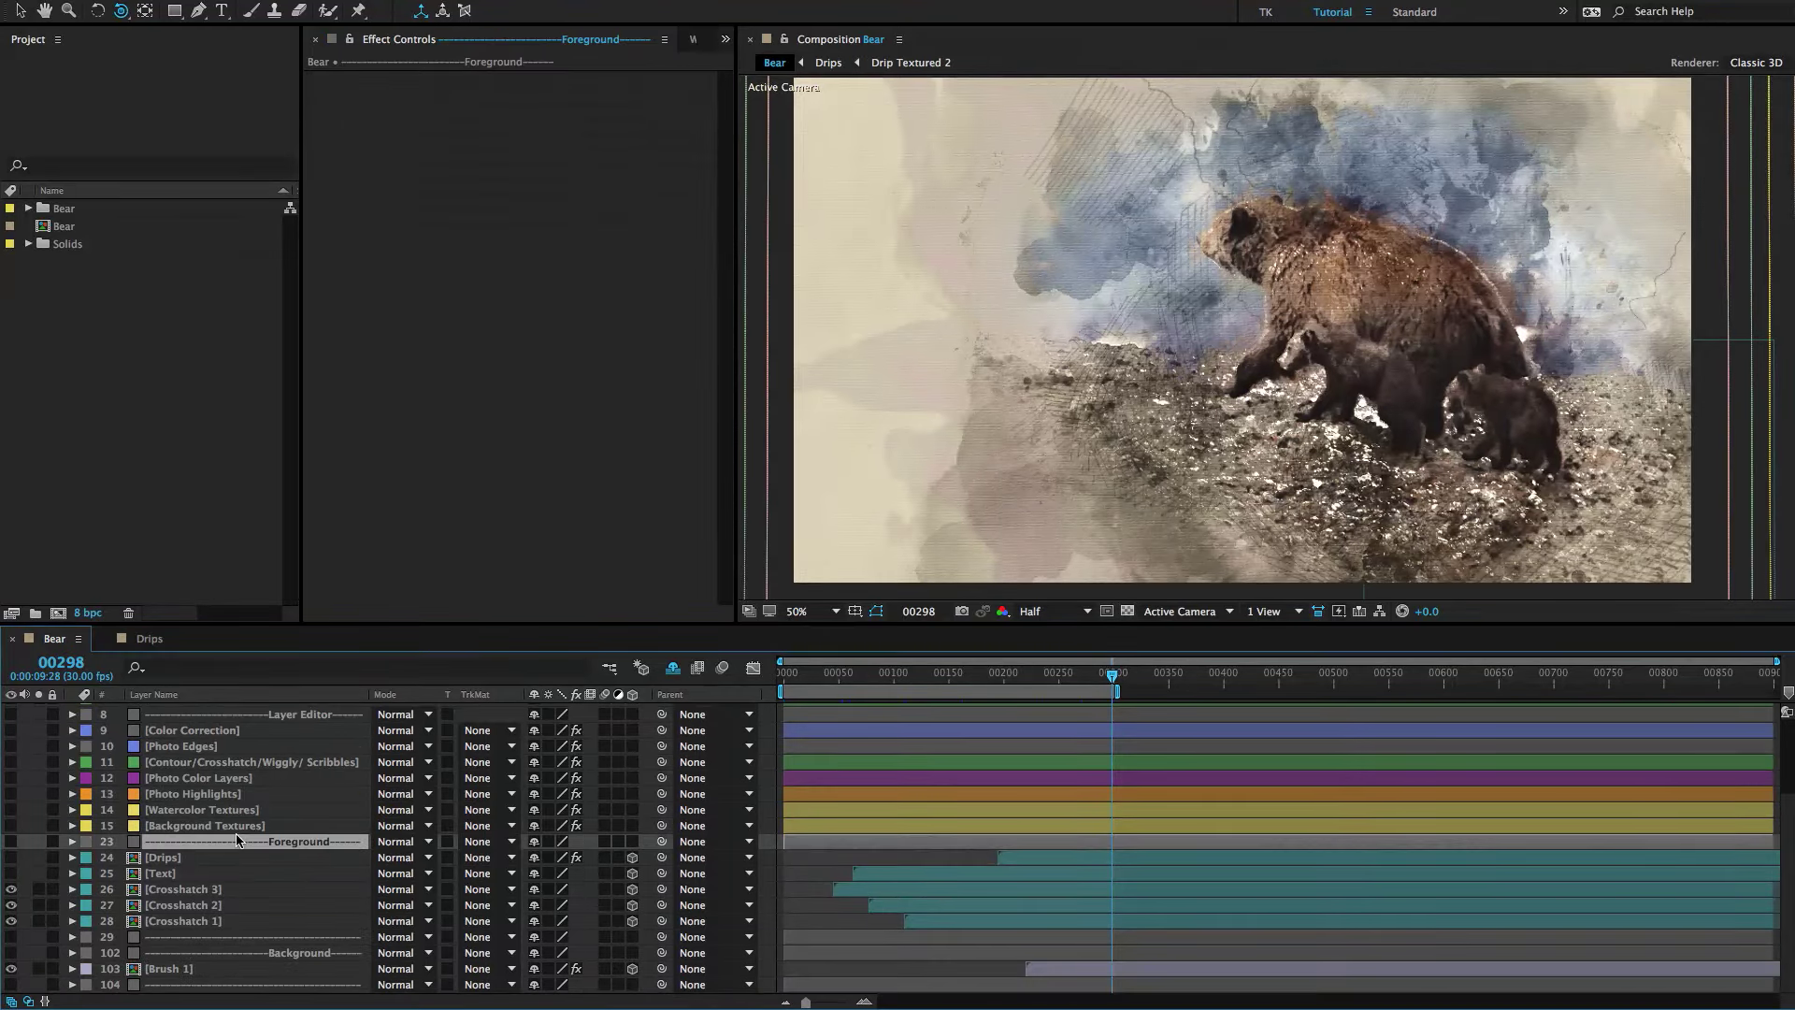
{"action": "left_click", "coordinate": [176, 969]}
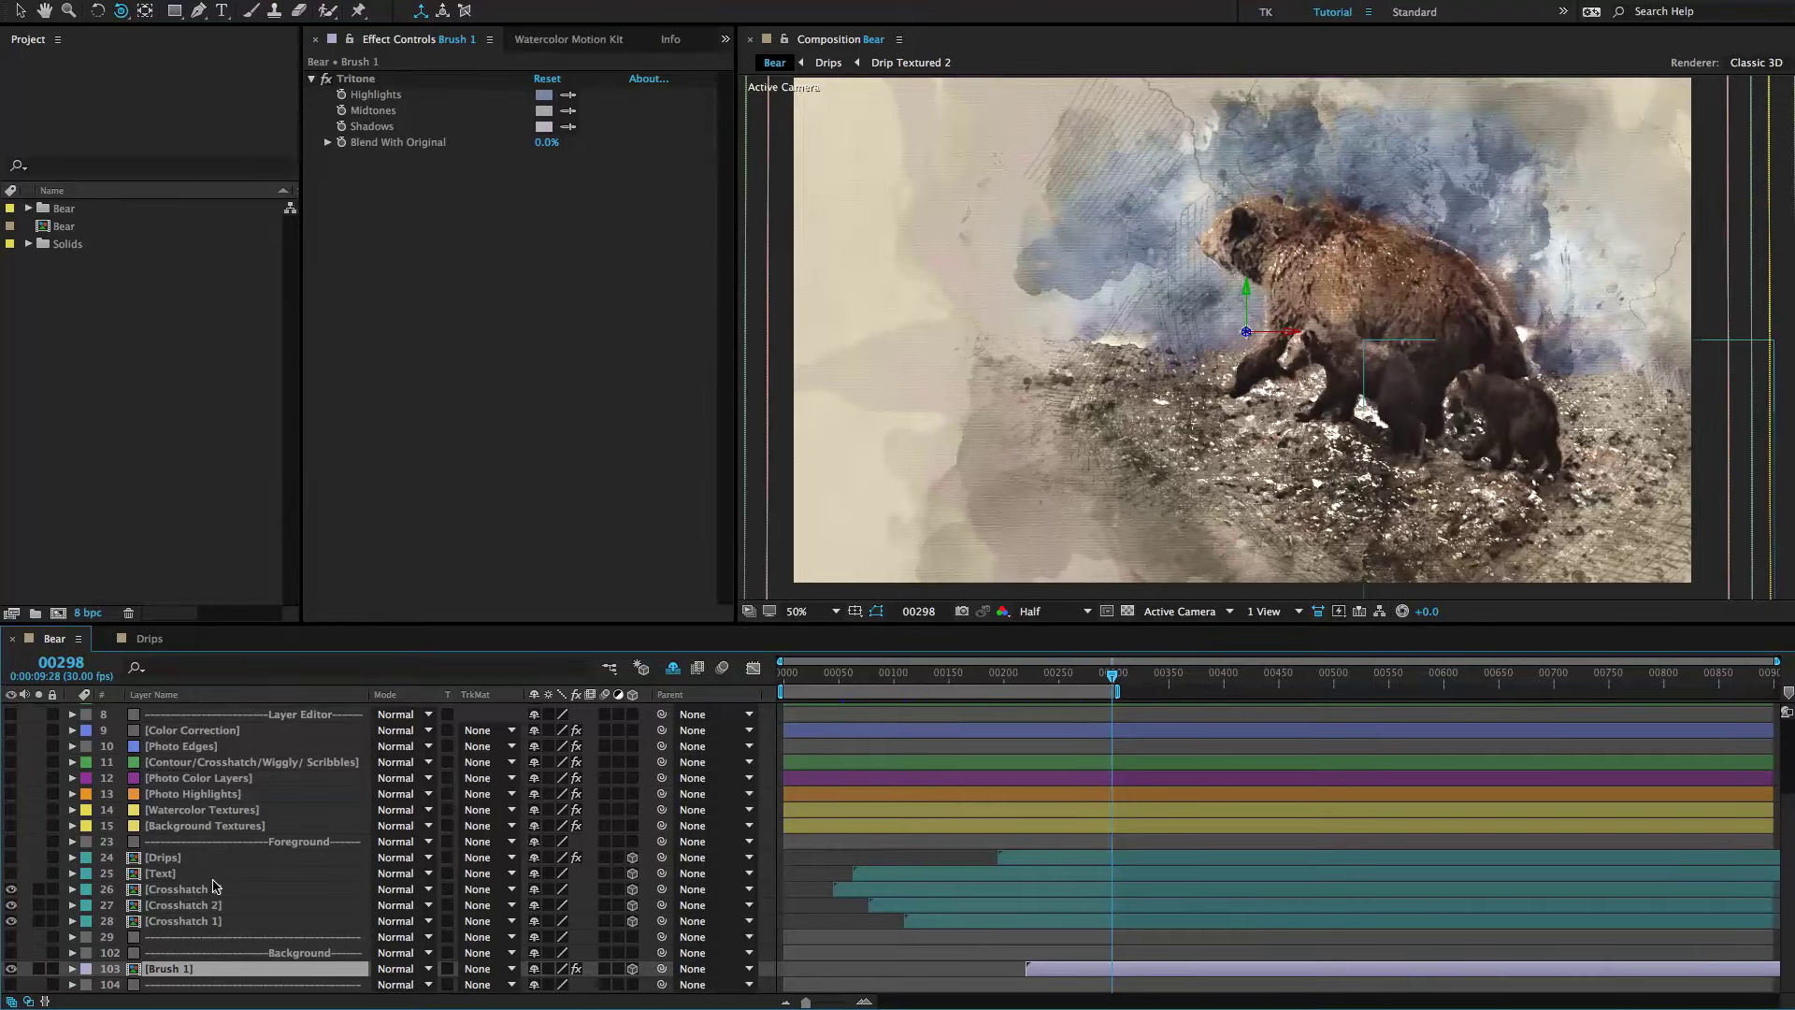
{"action": "scroll", "coordinate": [215, 874], "scroll_direction": "up", "scroll_amount": 4}
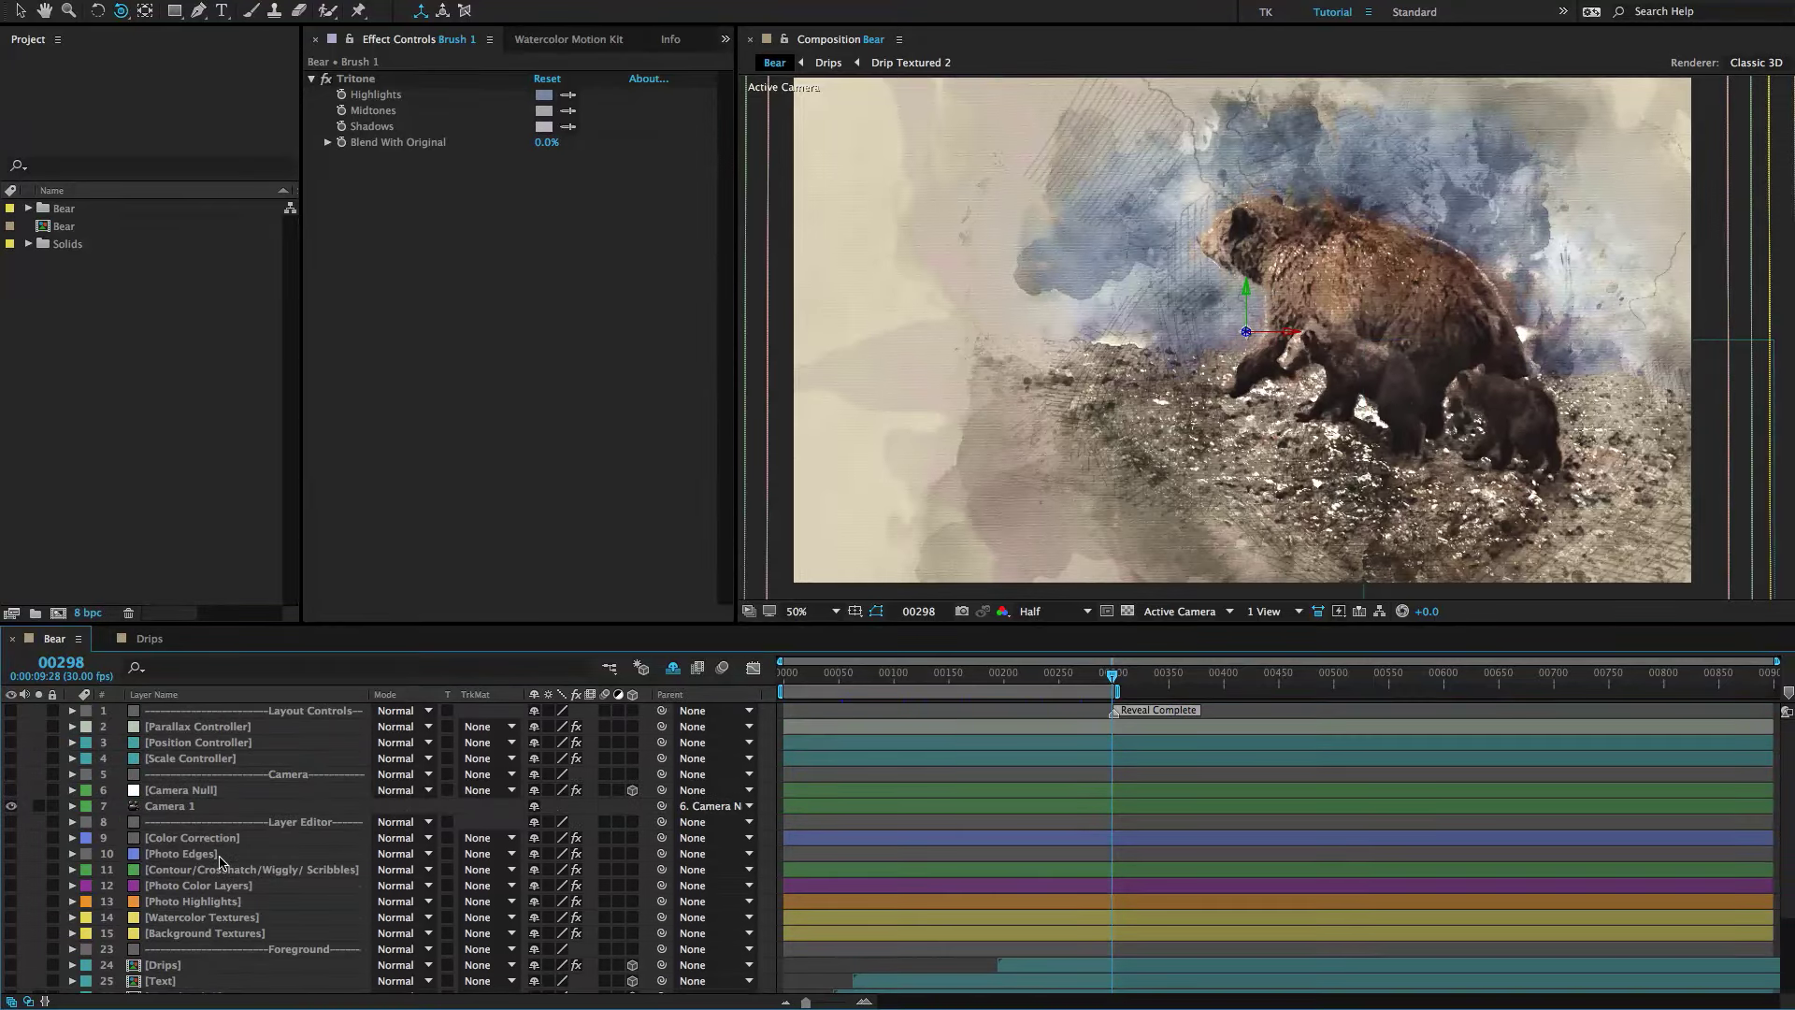
Check the Photo Edges and Photo Highlights effects, then toggle the Hide Shy Layers switch.
{"action": "left_click", "coordinate": [217, 856]}
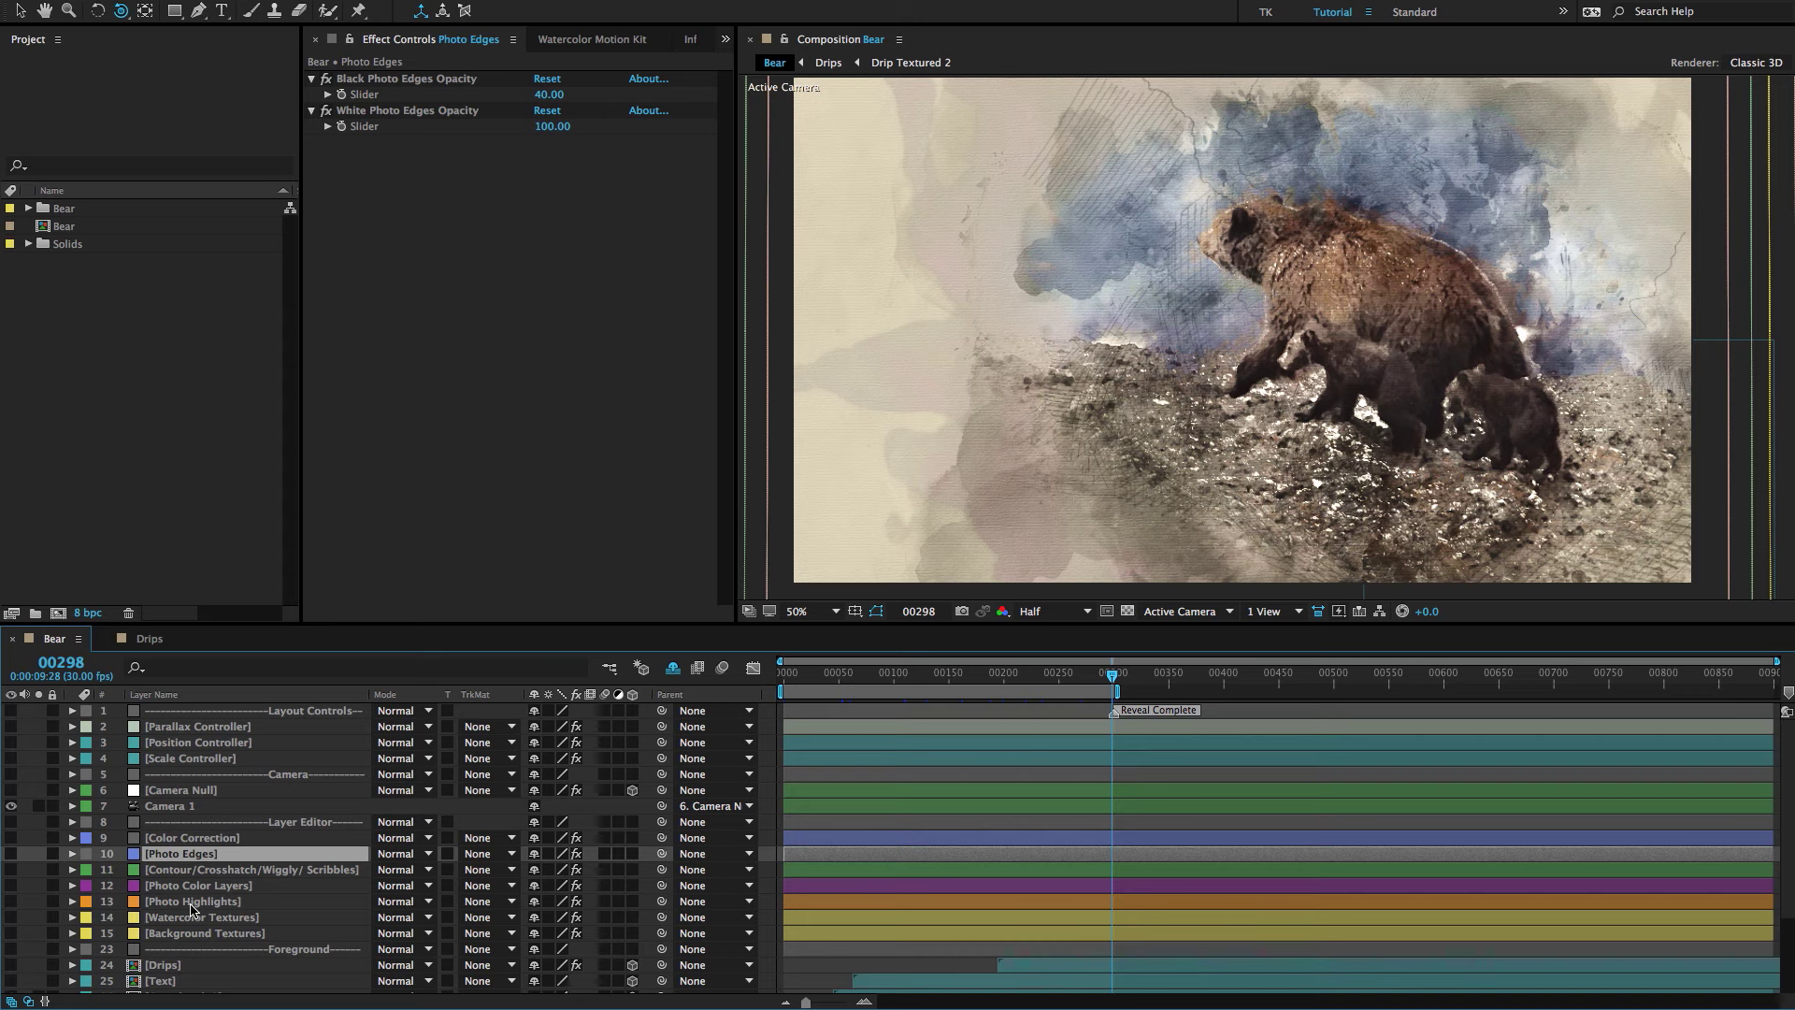
{"action": "left_click", "coordinate": [191, 903]}
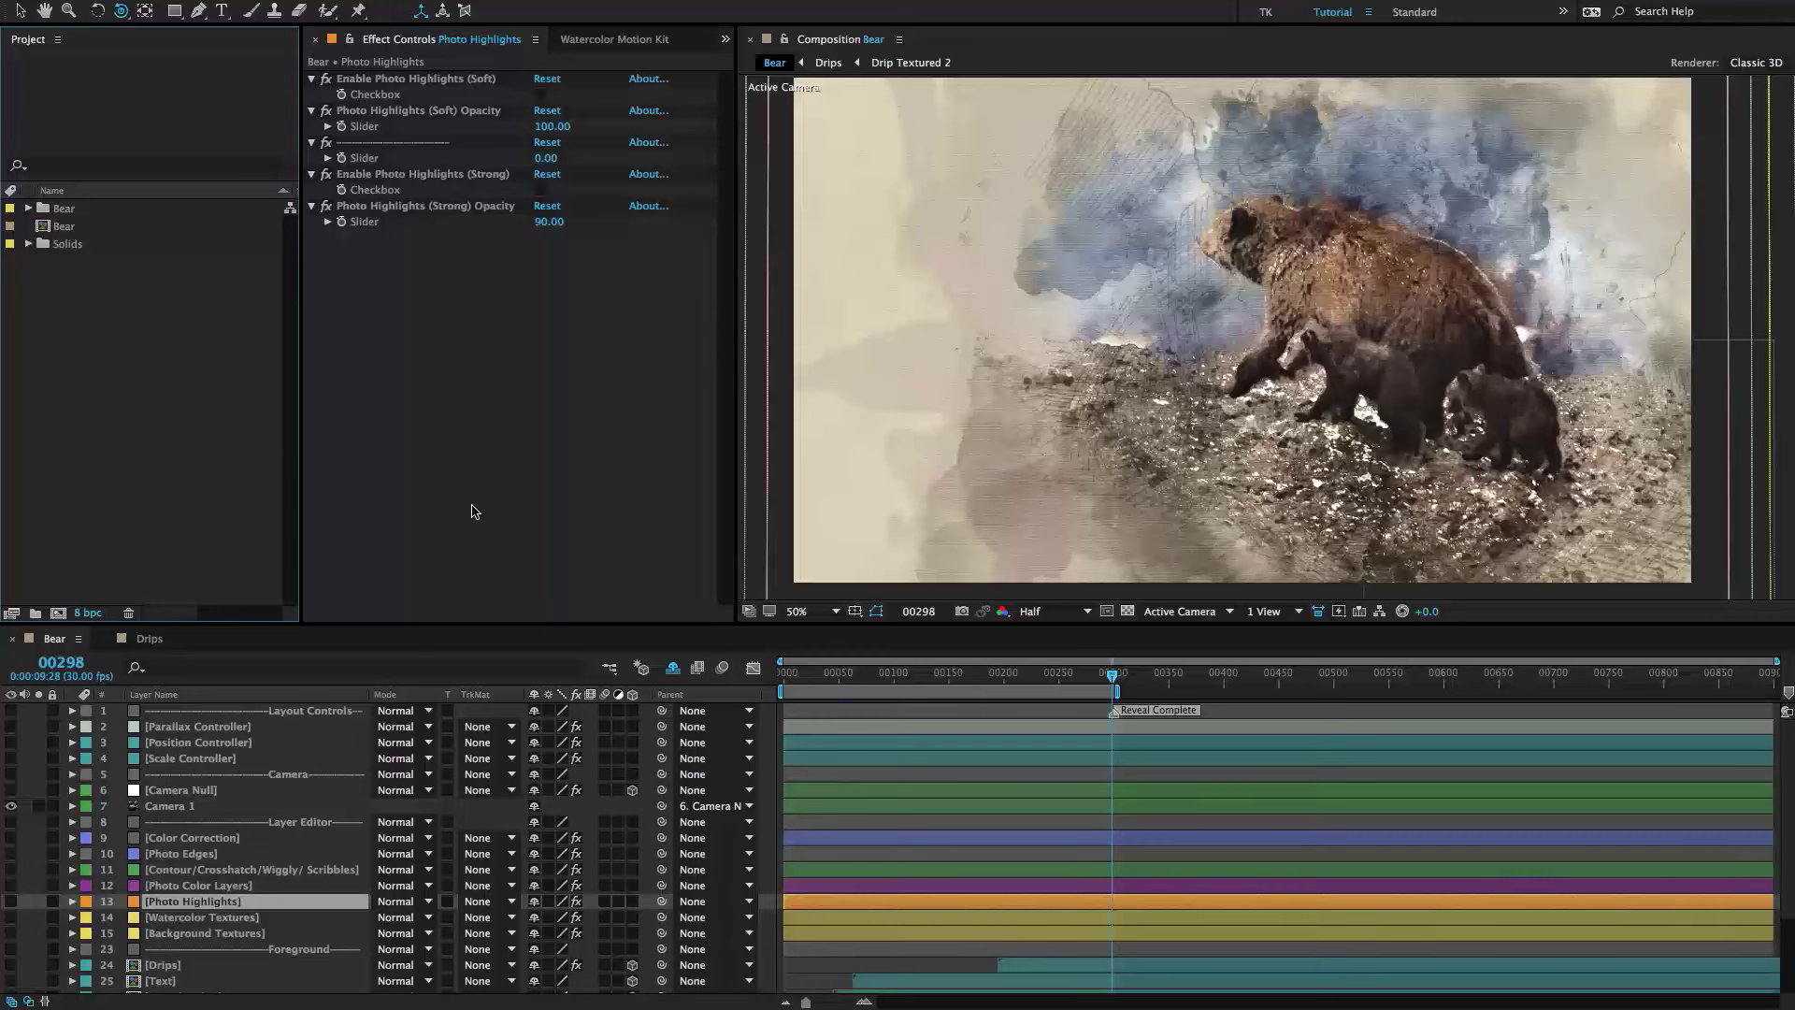
{"action": "left_click", "coordinate": [475, 511]}
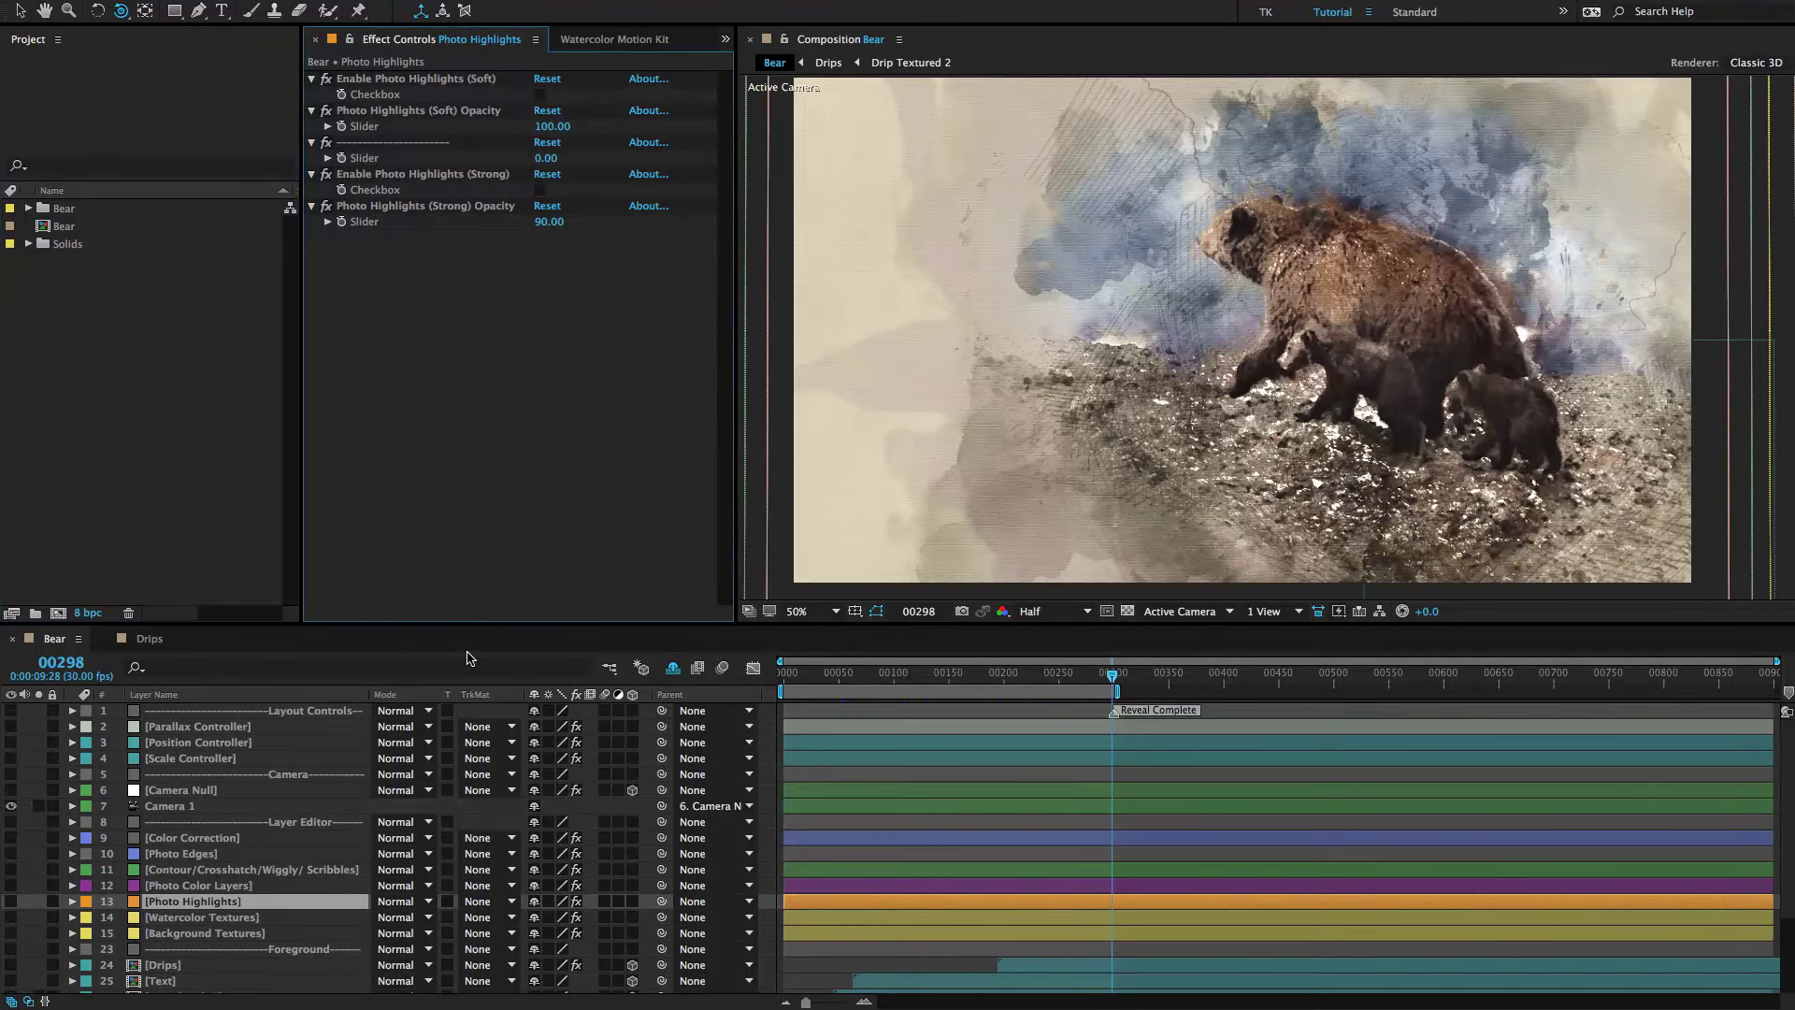
Reveal the shy layers and scroll the Bear timeline down to the bottom of the stack.
{"action": "left_click", "coordinate": [671, 667]}
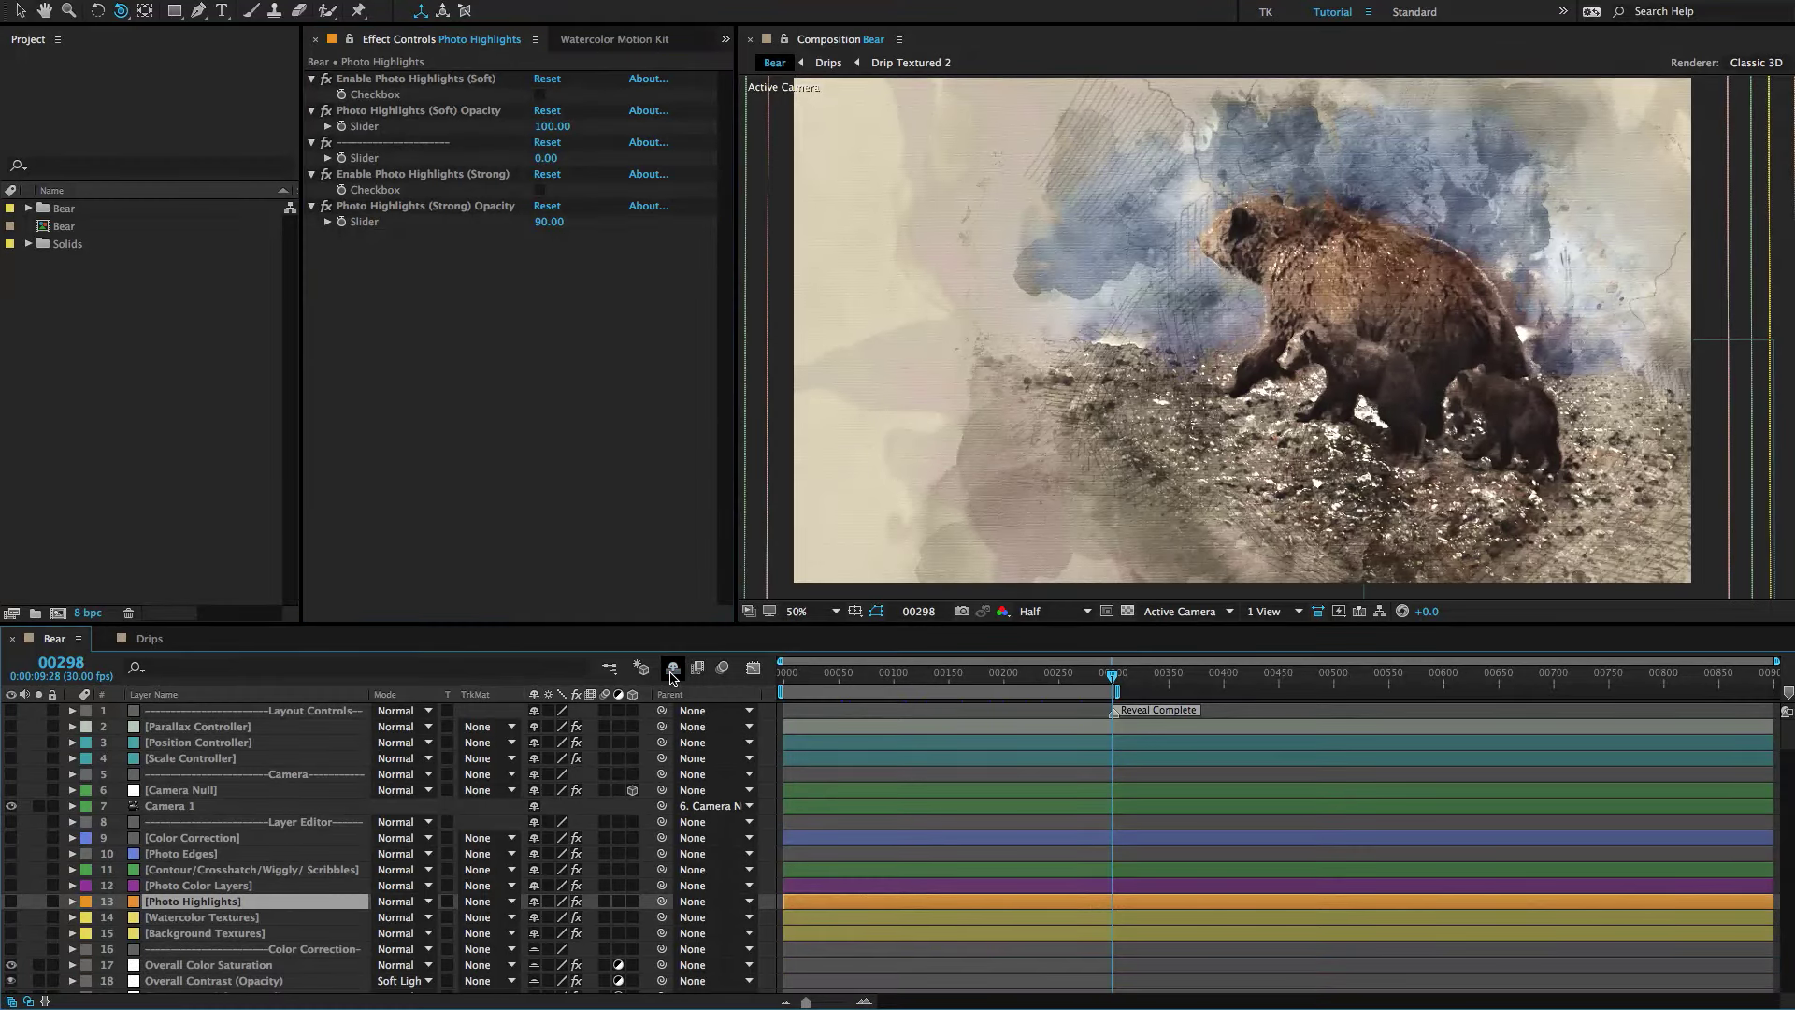
{"action": "scroll", "coordinate": [339, 793], "scroll_direction": "down", "scroll_amount": 1}
{"action": "scroll", "coordinate": [327, 792], "scroll_direction": "down", "scroll_amount": 1}
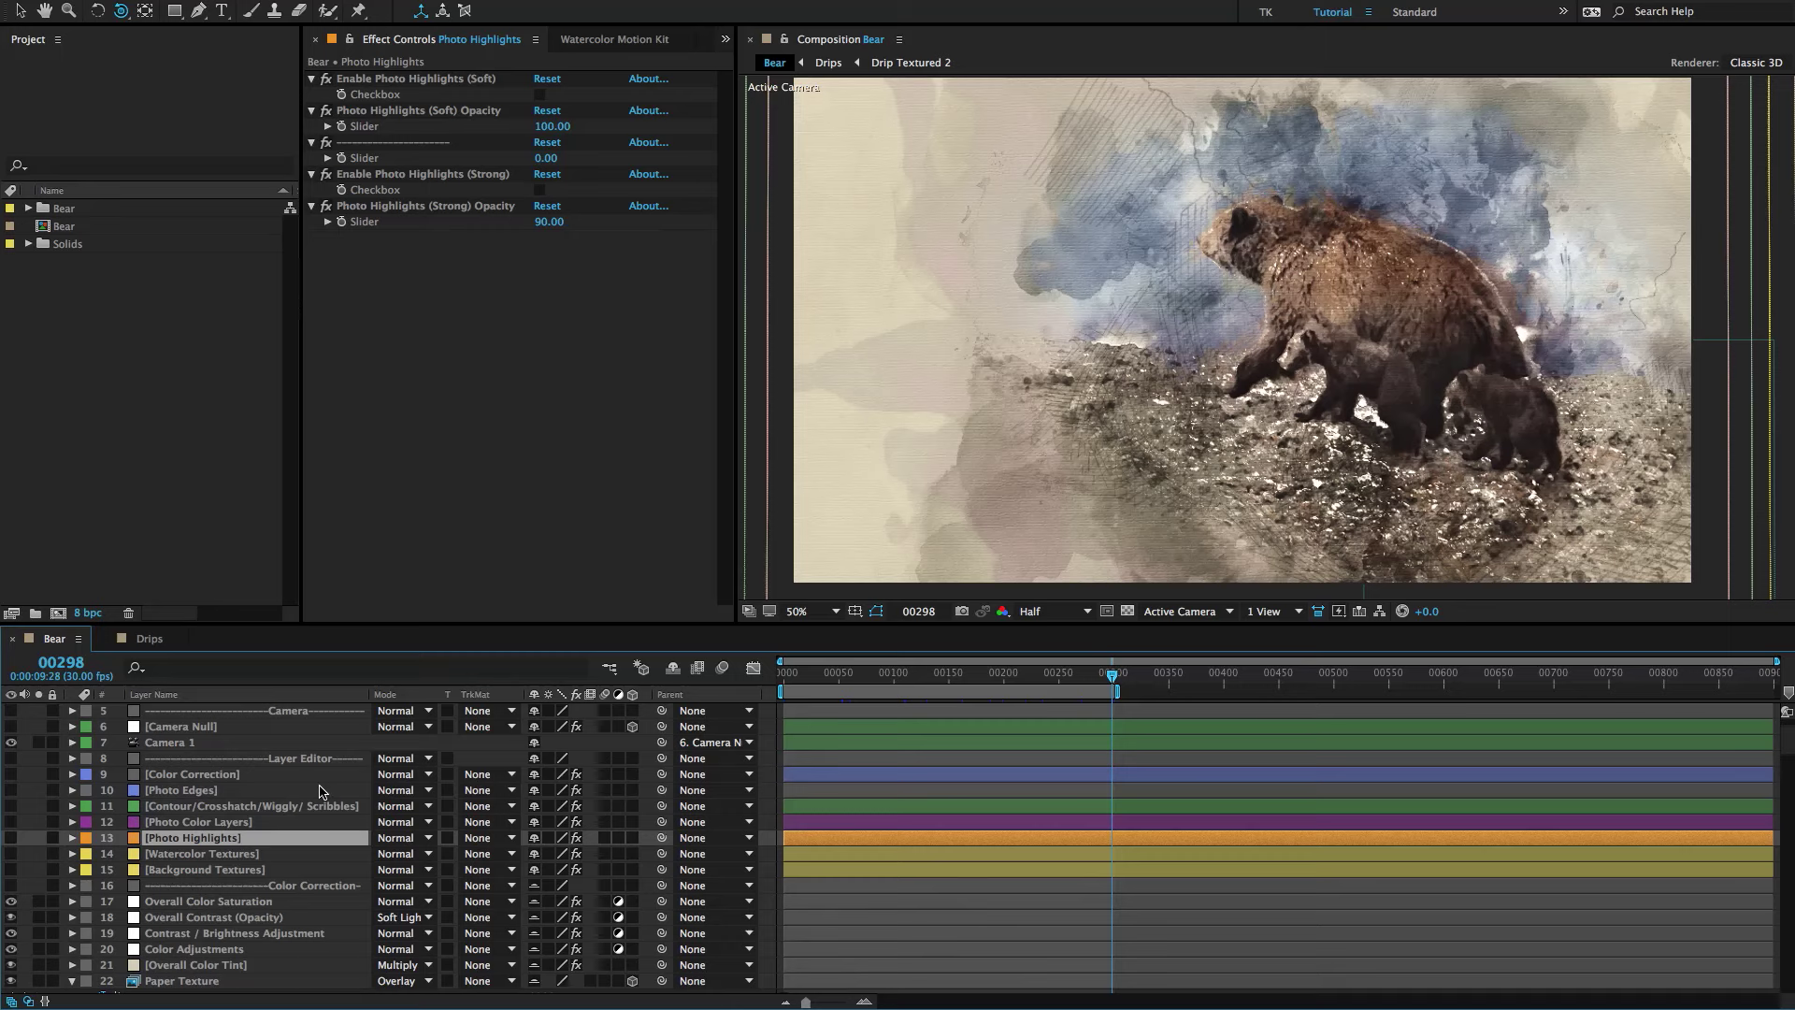
{"action": "scroll", "coordinate": [323, 791], "scroll_direction": "down", "scroll_amount": 1}
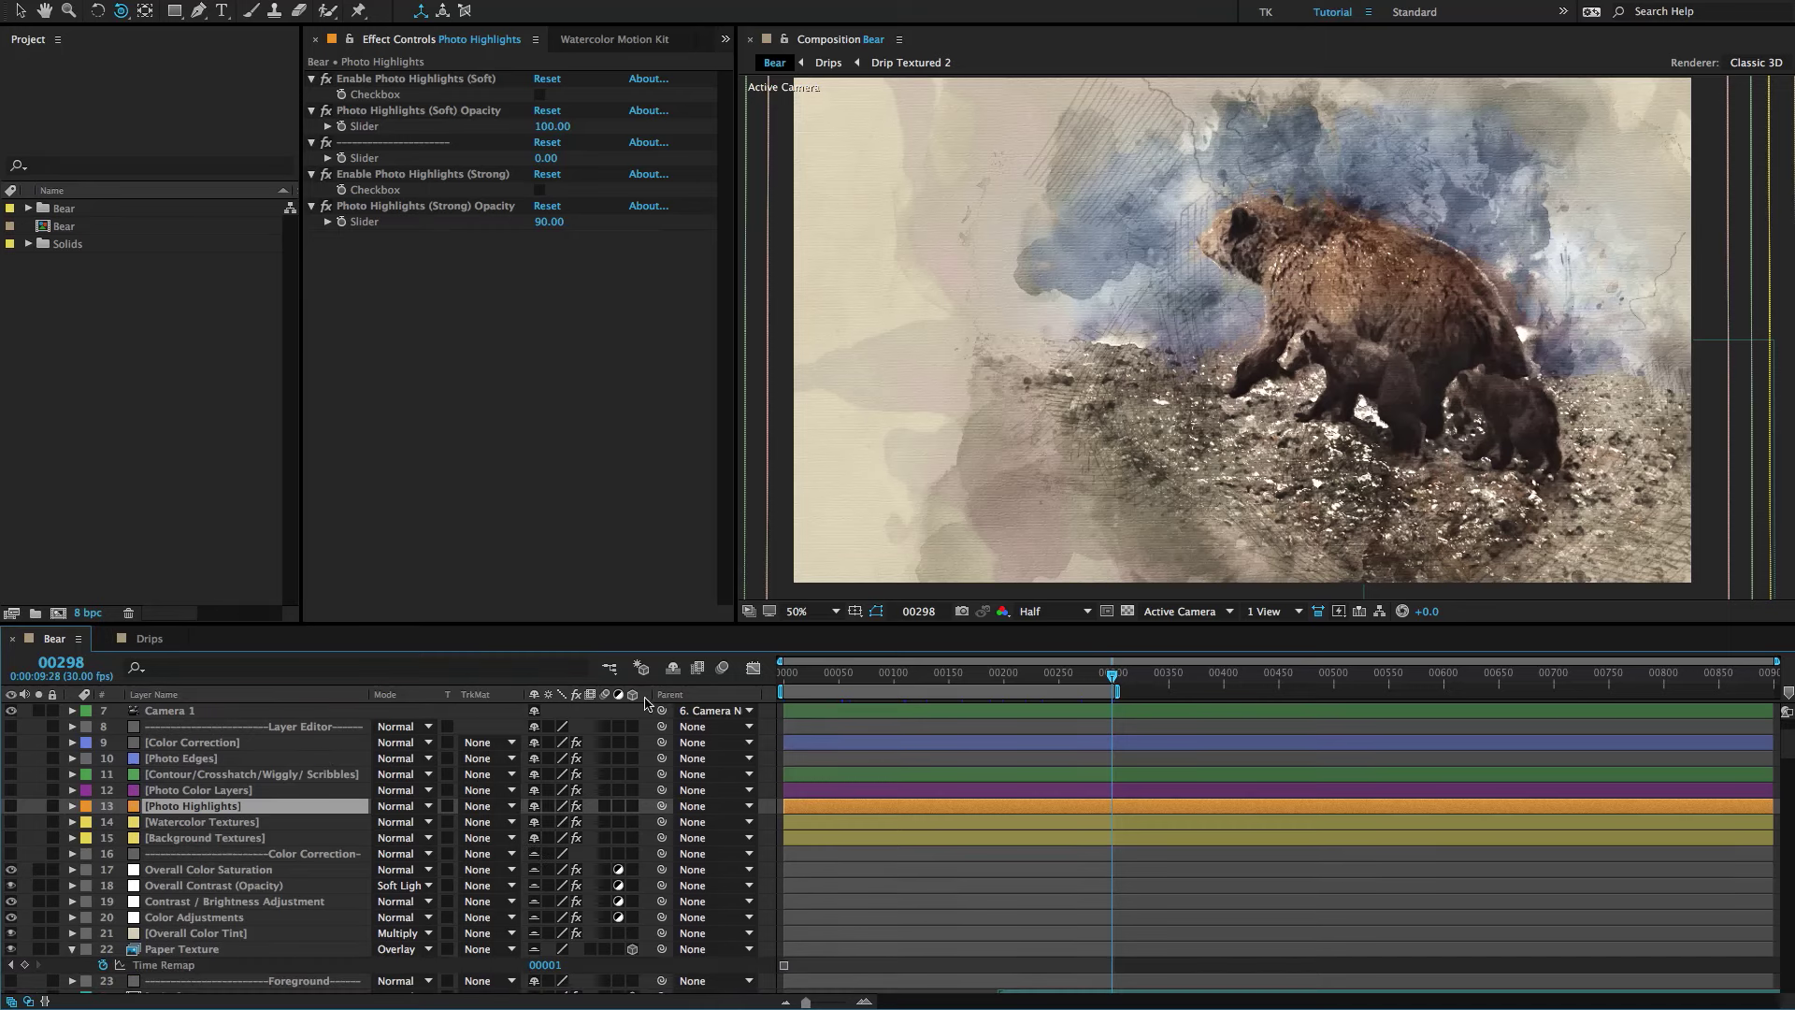
{"action": "scroll", "coordinate": [289, 822], "scroll_direction": "down", "scroll_amount": 8}
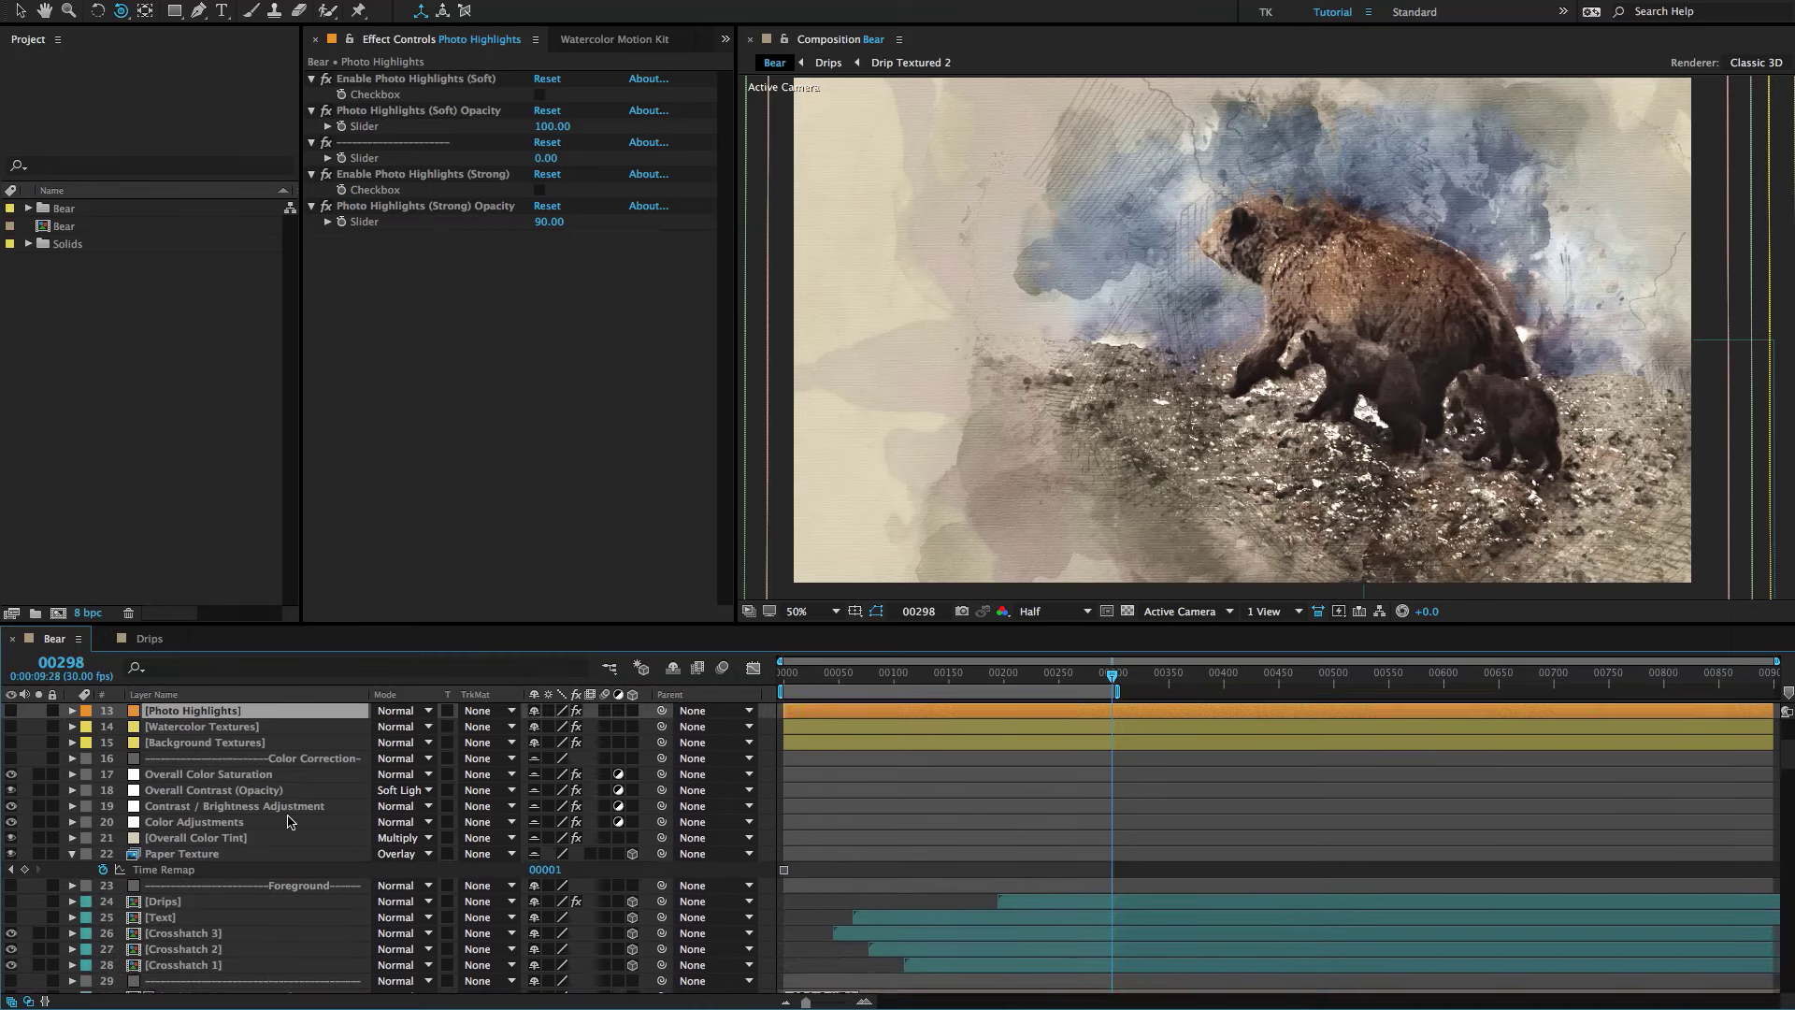
{"action": "scroll", "coordinate": [288, 822], "scroll_direction": "down", "scroll_amount": 9}
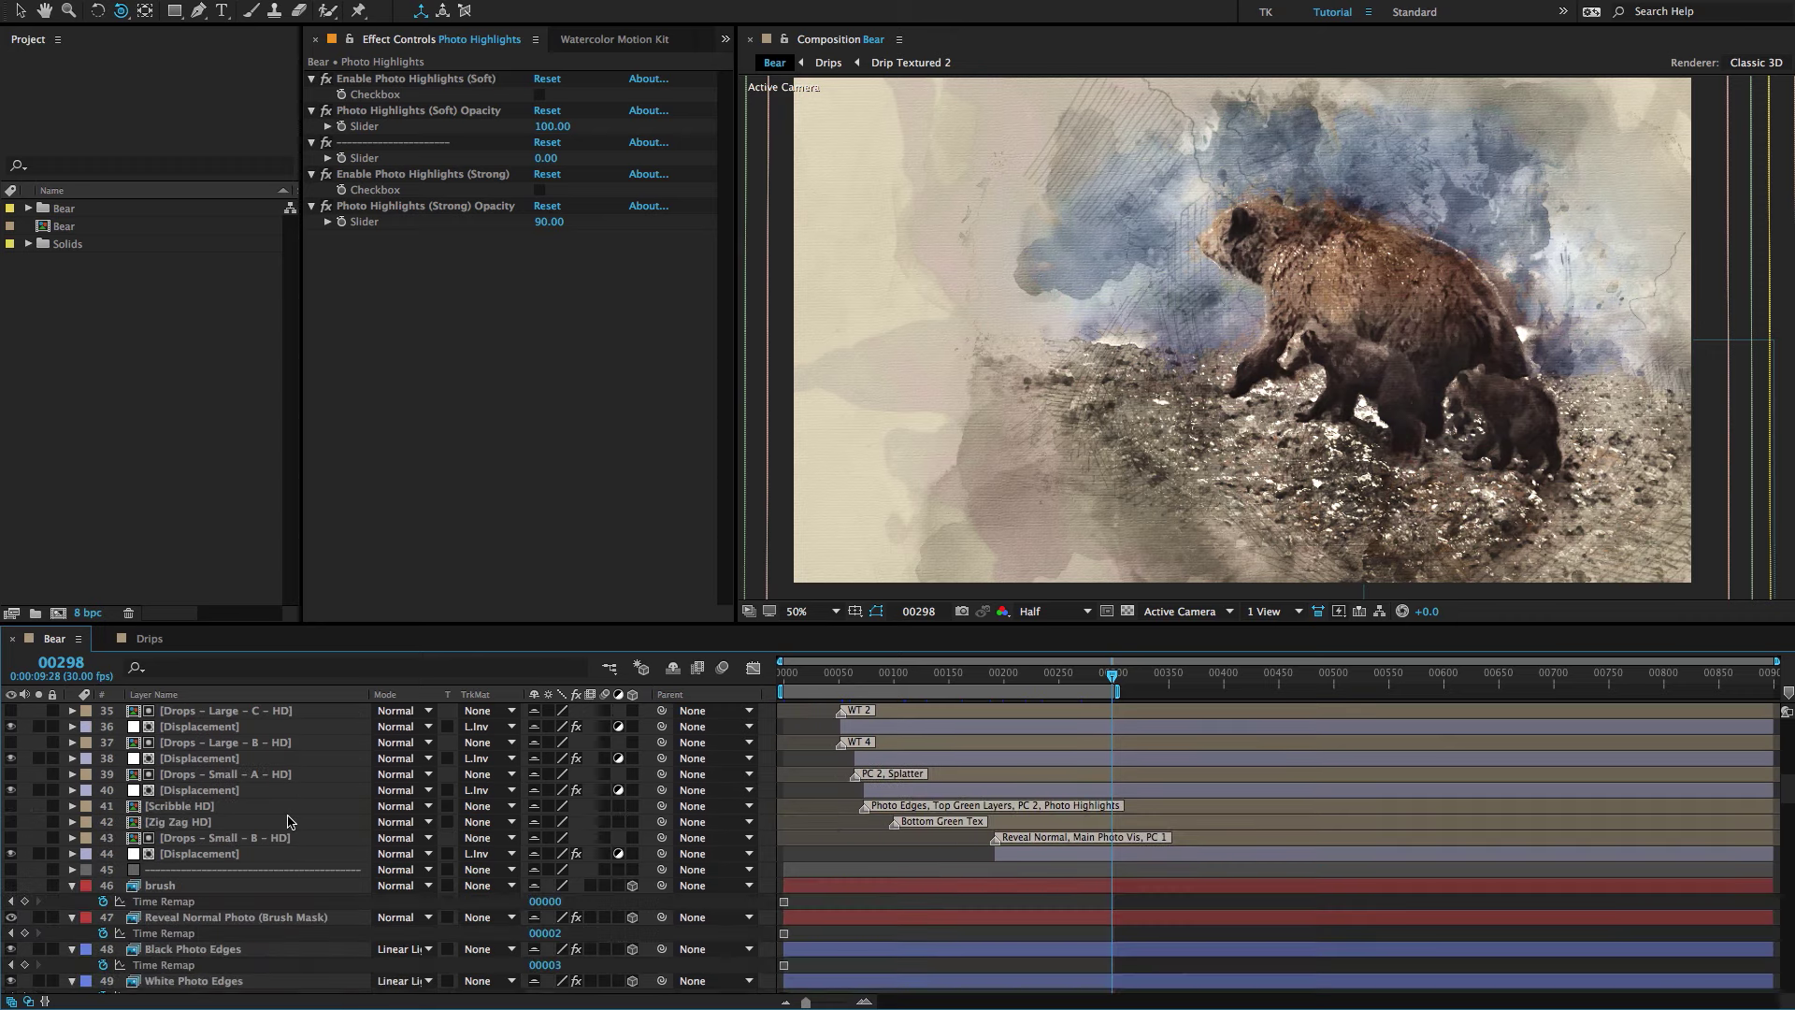
Collapse all layer properties, deselect everything, and hide the shy Color Correction layers again.
{"action": "key", "text": "ctrl+a"}
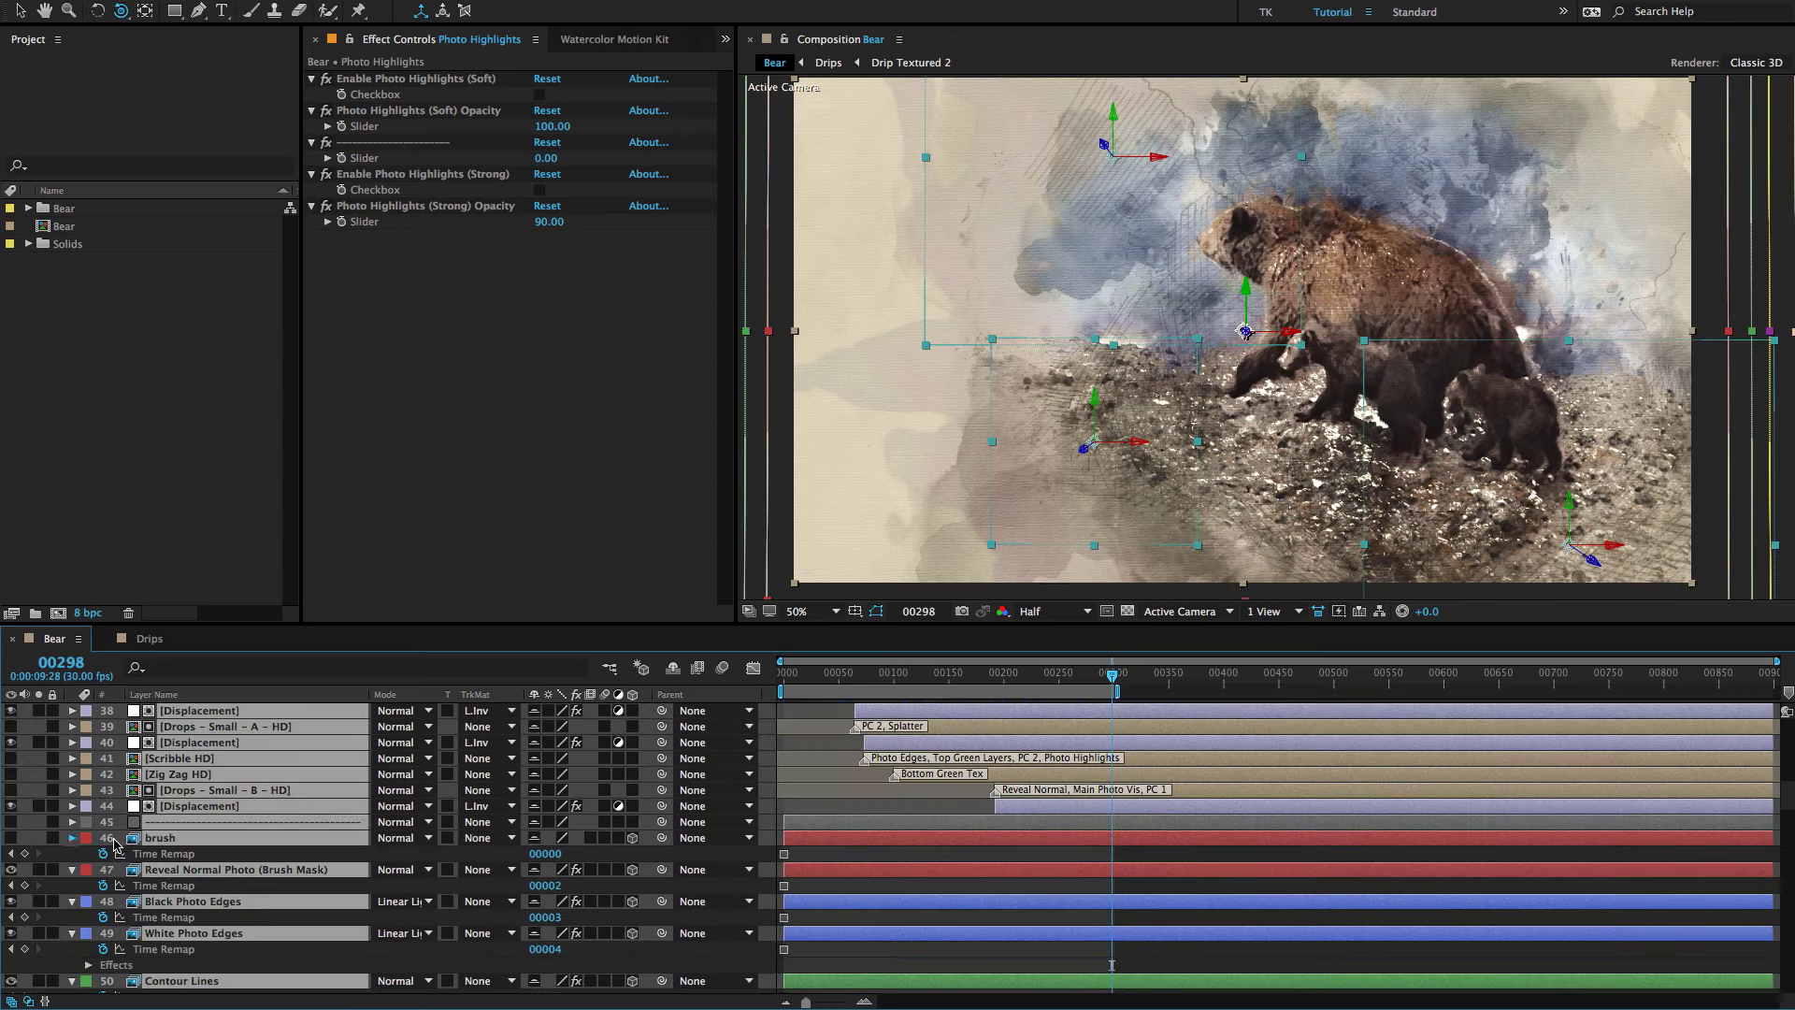
{"action": "key", "text": "u"}
{"action": "key", "text": "ctrl+shift+a"}
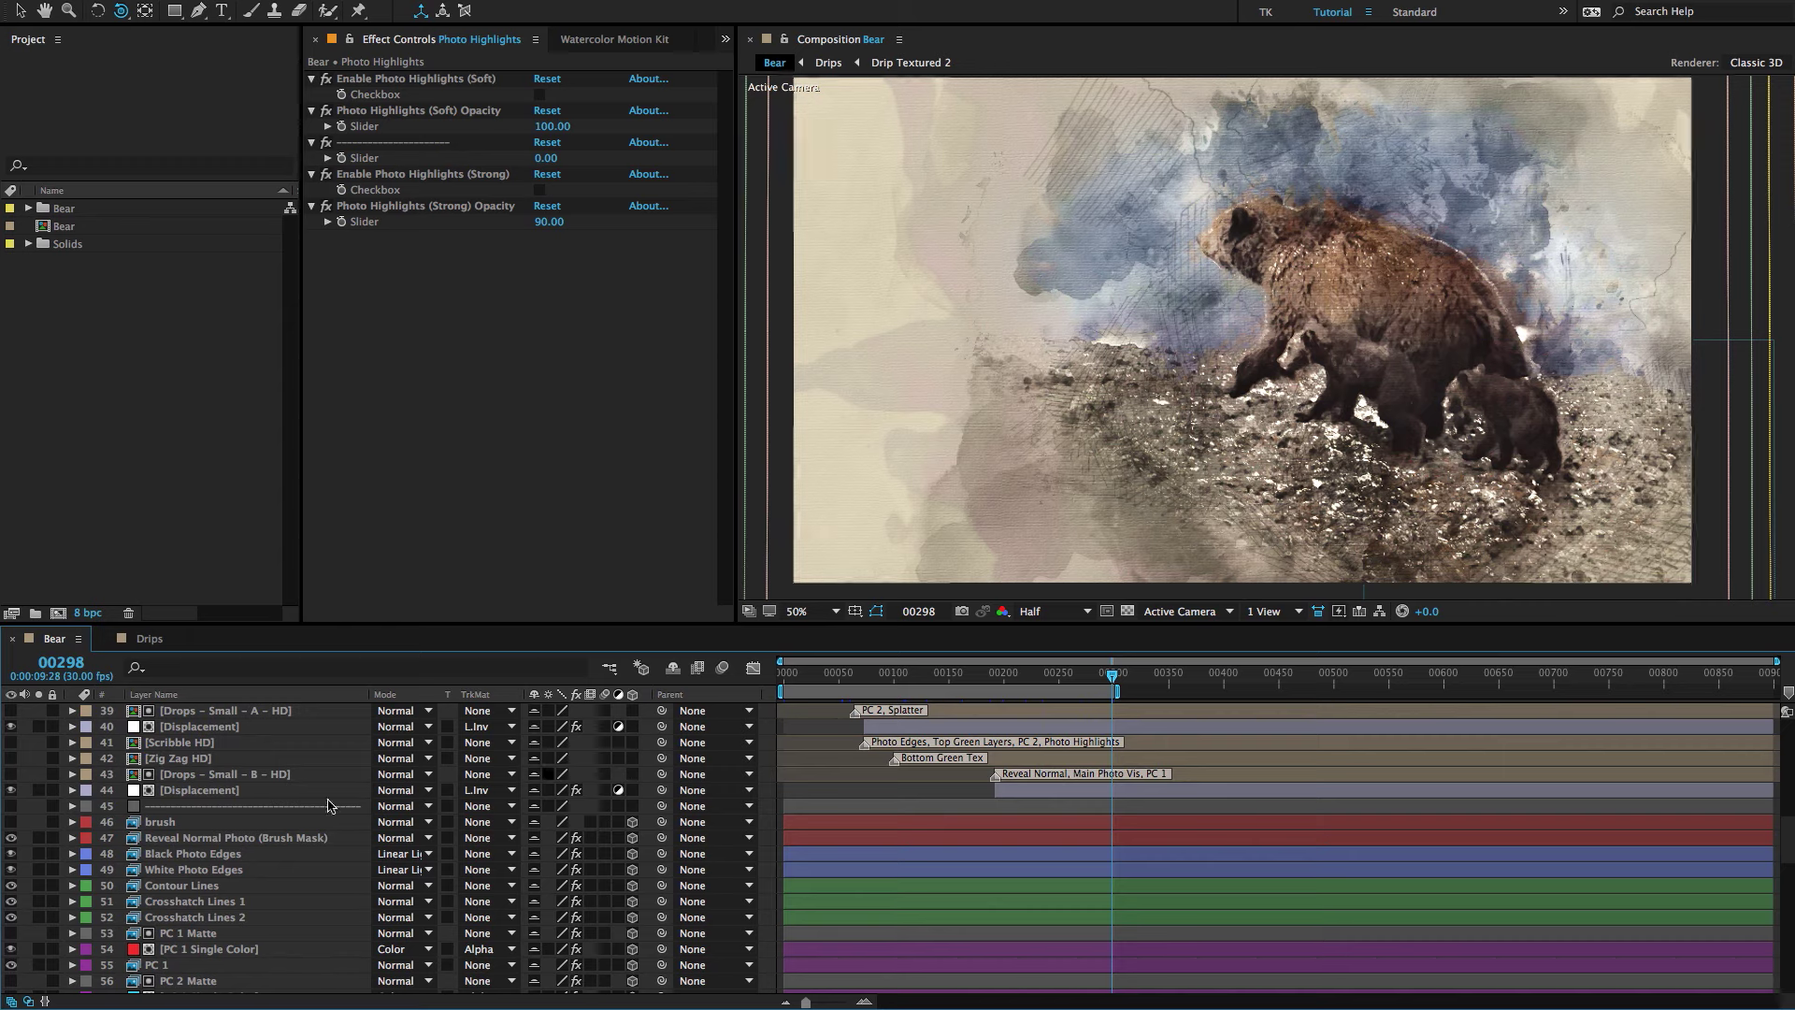
{"action": "scroll", "coordinate": [124, 918], "scroll_direction": "down", "scroll_amount": 20}
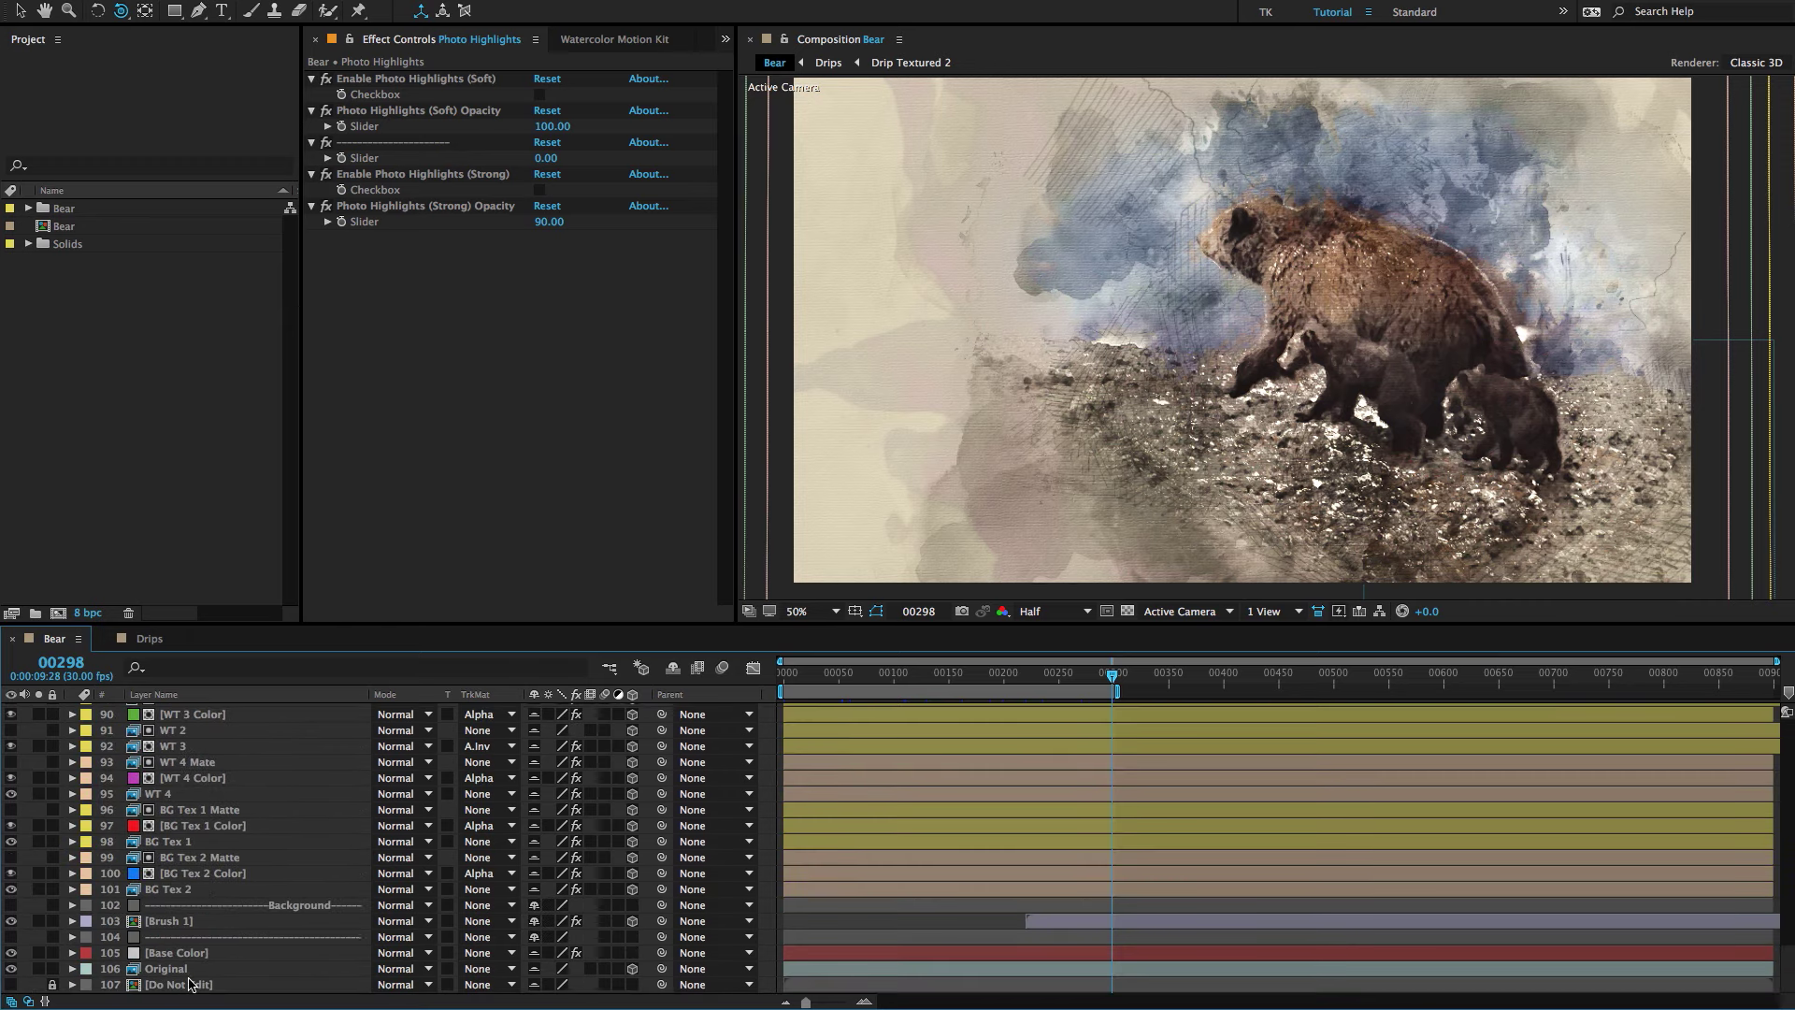
{"action": "key", "text": "ctrl+shift+h"}
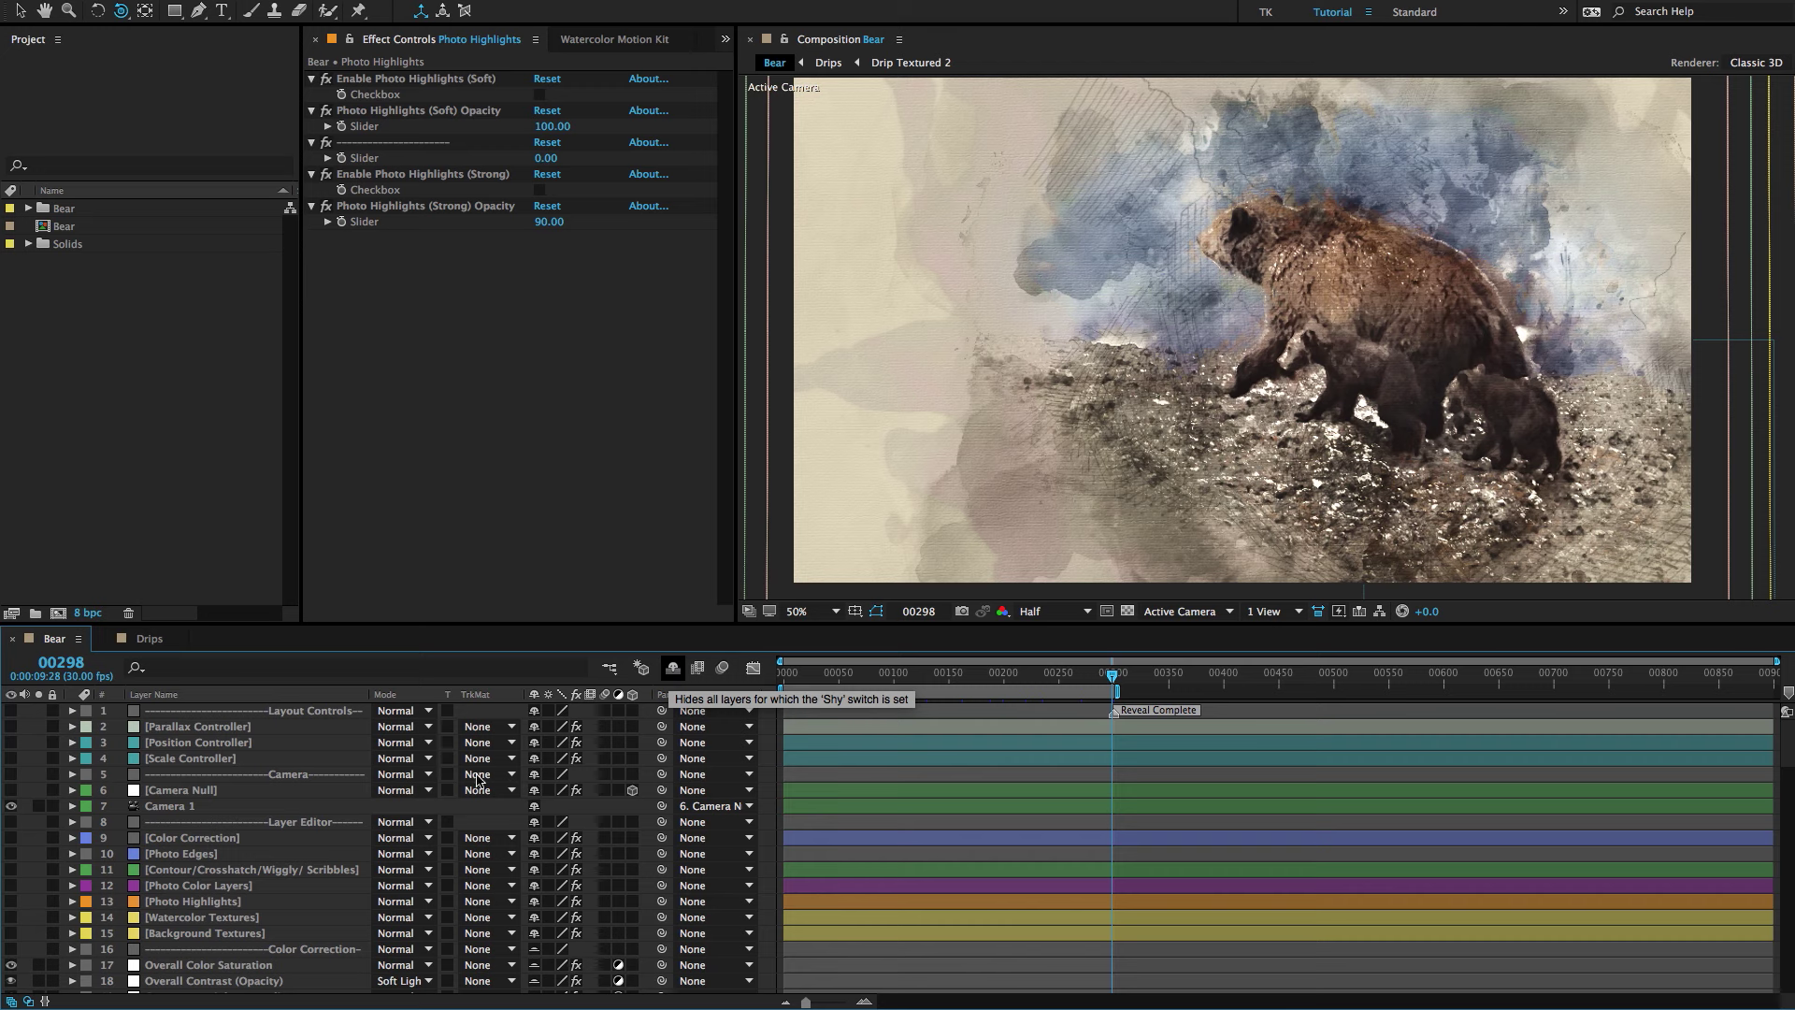
Show the shy layers again and select the Drops – Large – A – HD layer.
{"action": "left_click", "coordinate": [673, 669]}
{"action": "scroll", "coordinate": [280, 813], "scroll_direction": "down", "scroll_amount": 5}
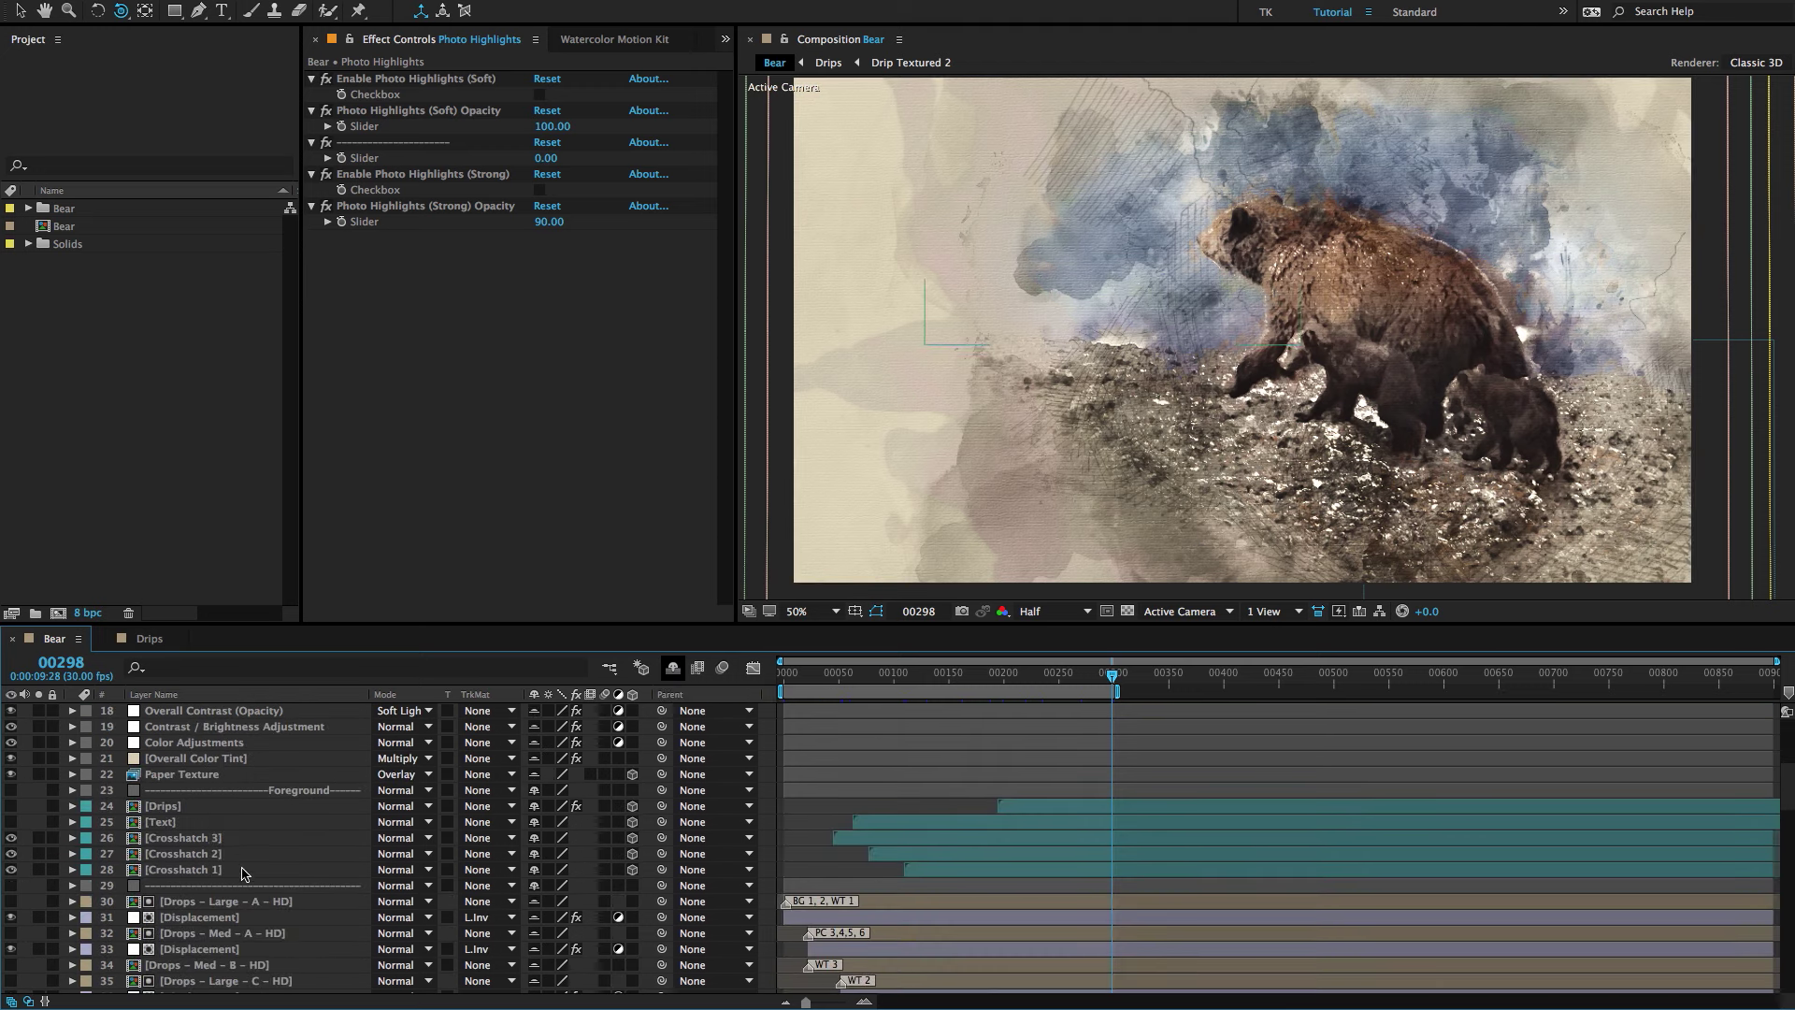
{"action": "left_click", "coordinate": [225, 902]}
{"action": "scroll", "coordinate": [224, 902], "scroll_direction": "down", "scroll_amount": 1}
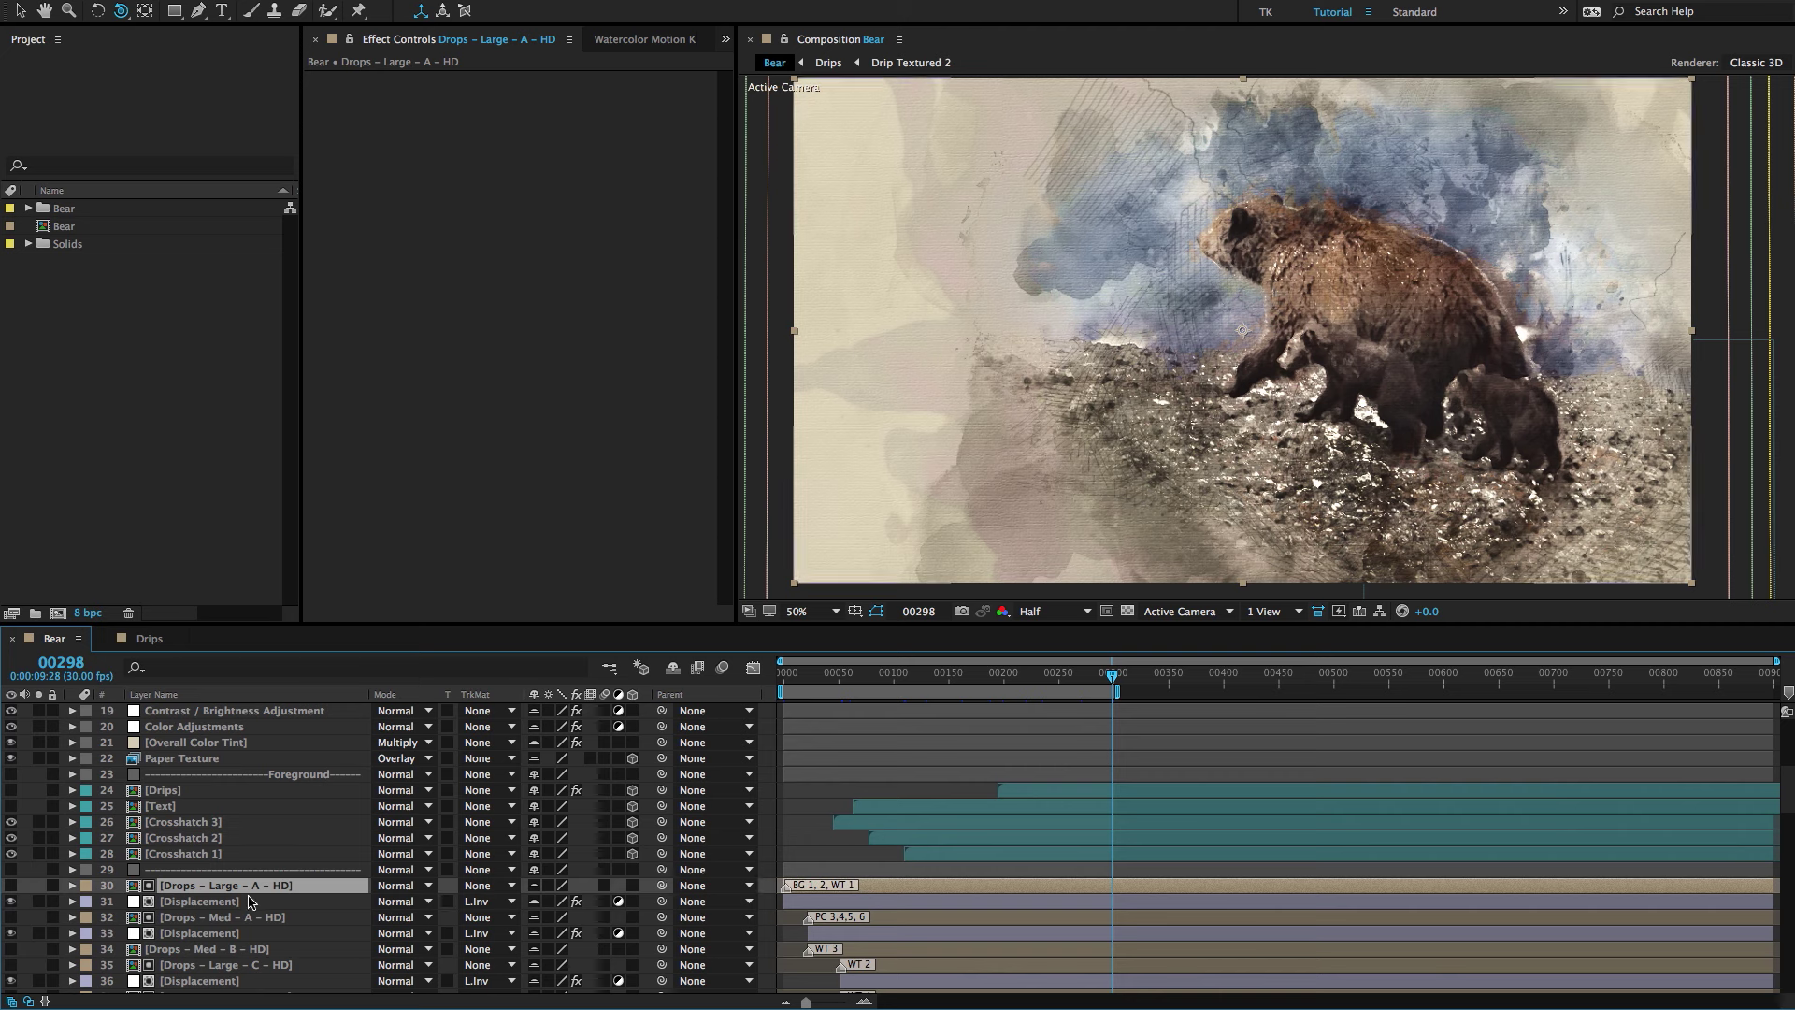
{"action": "scroll", "coordinate": [252, 901], "scroll_direction": "down", "scroll_amount": 2}
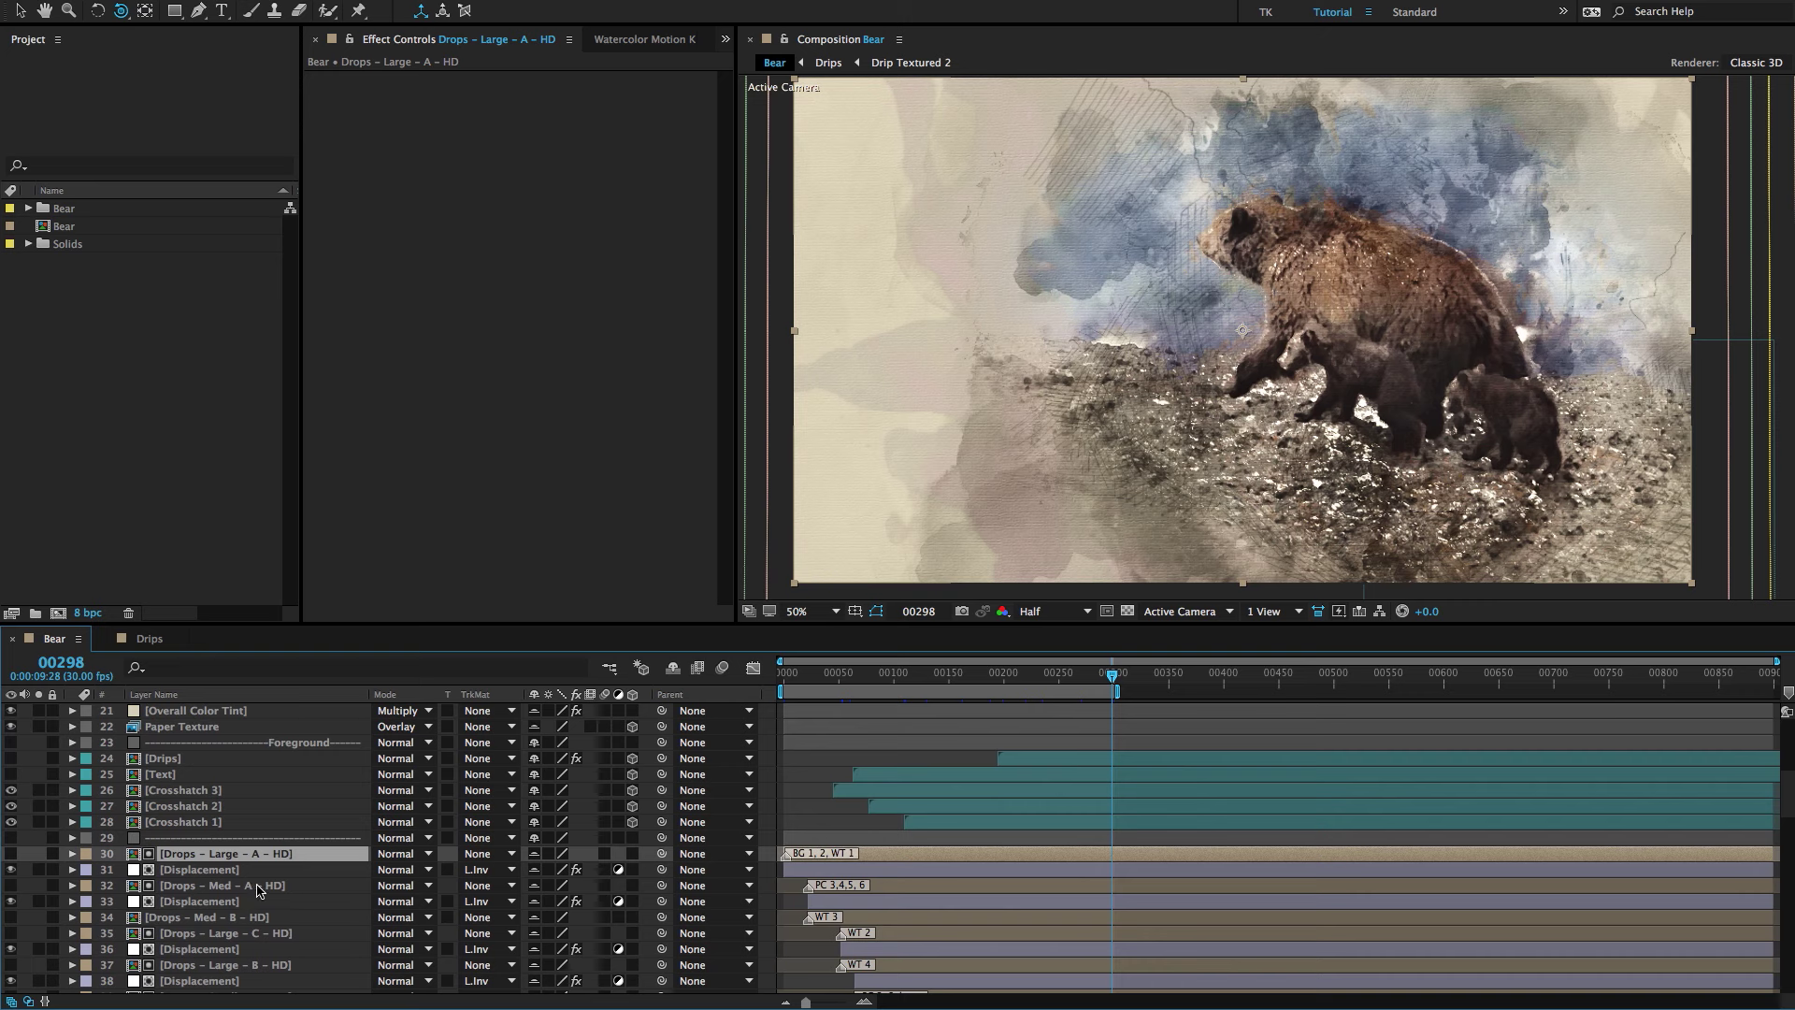
Select the Large A and Med A drop layers along with their Displacement layers.
{"action": "left_click", "coordinate": [268, 885]}
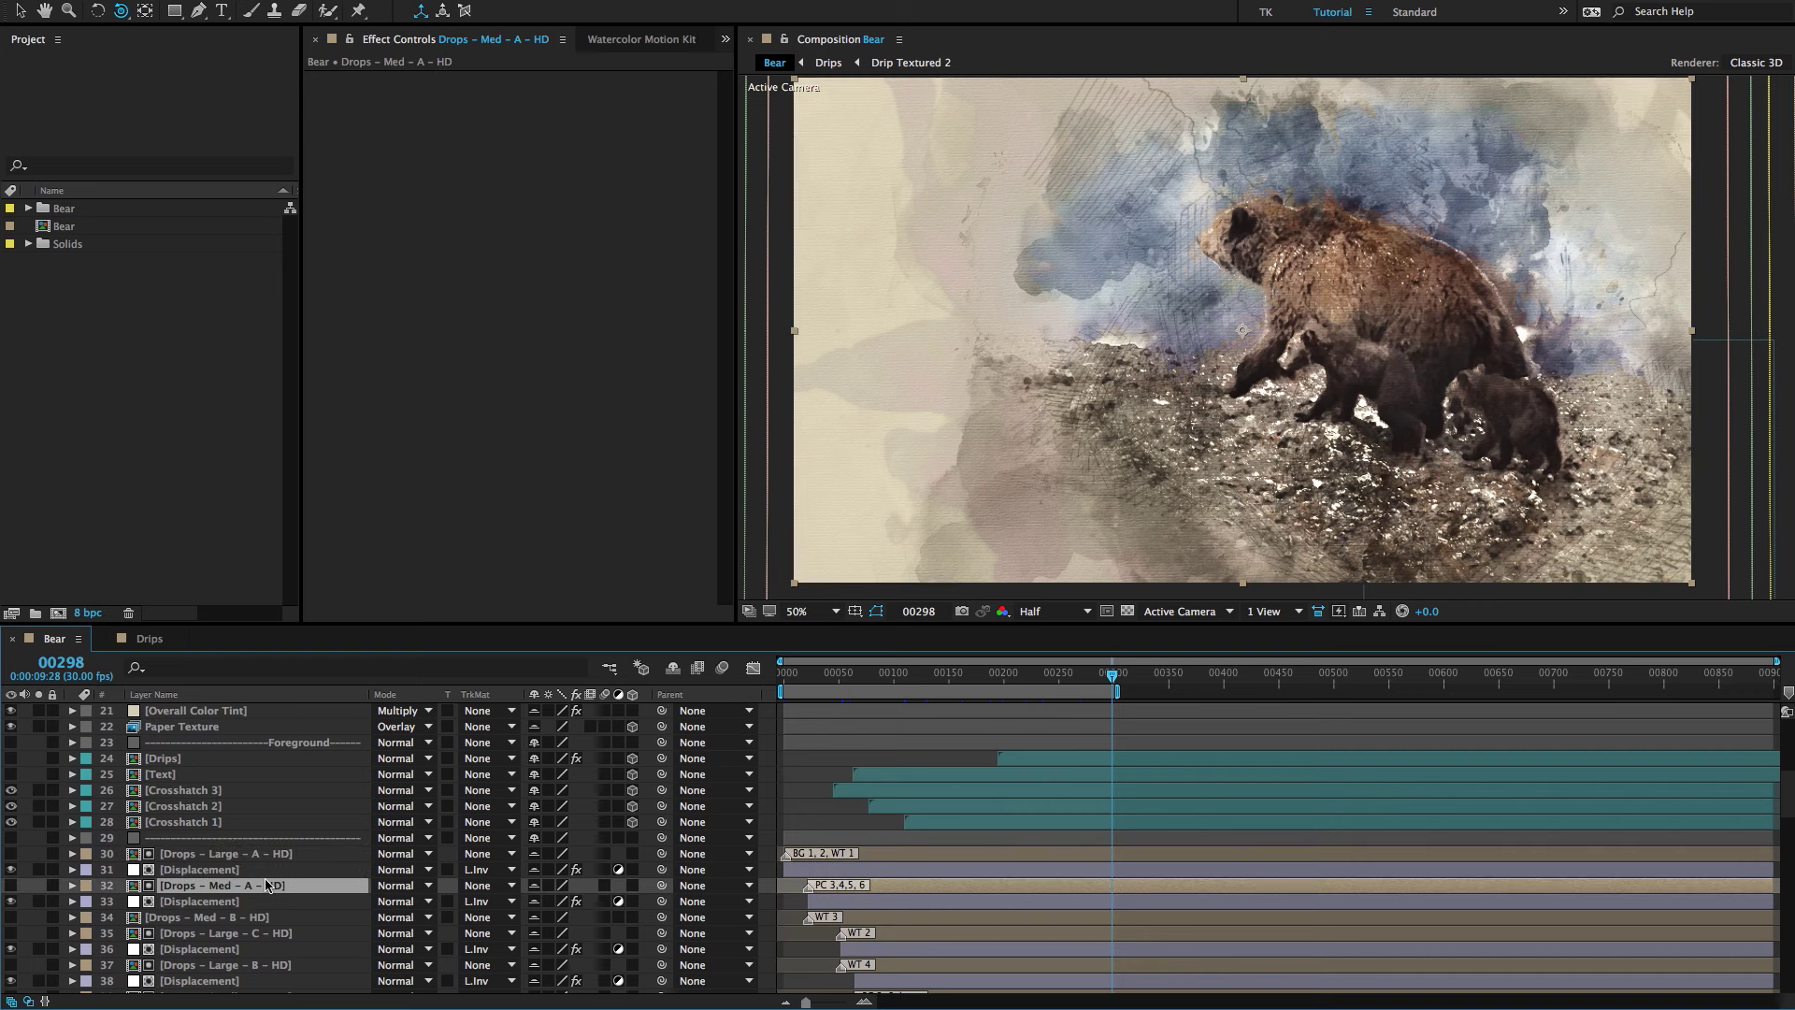
{"action": "left_click", "coordinate": [245, 854]}
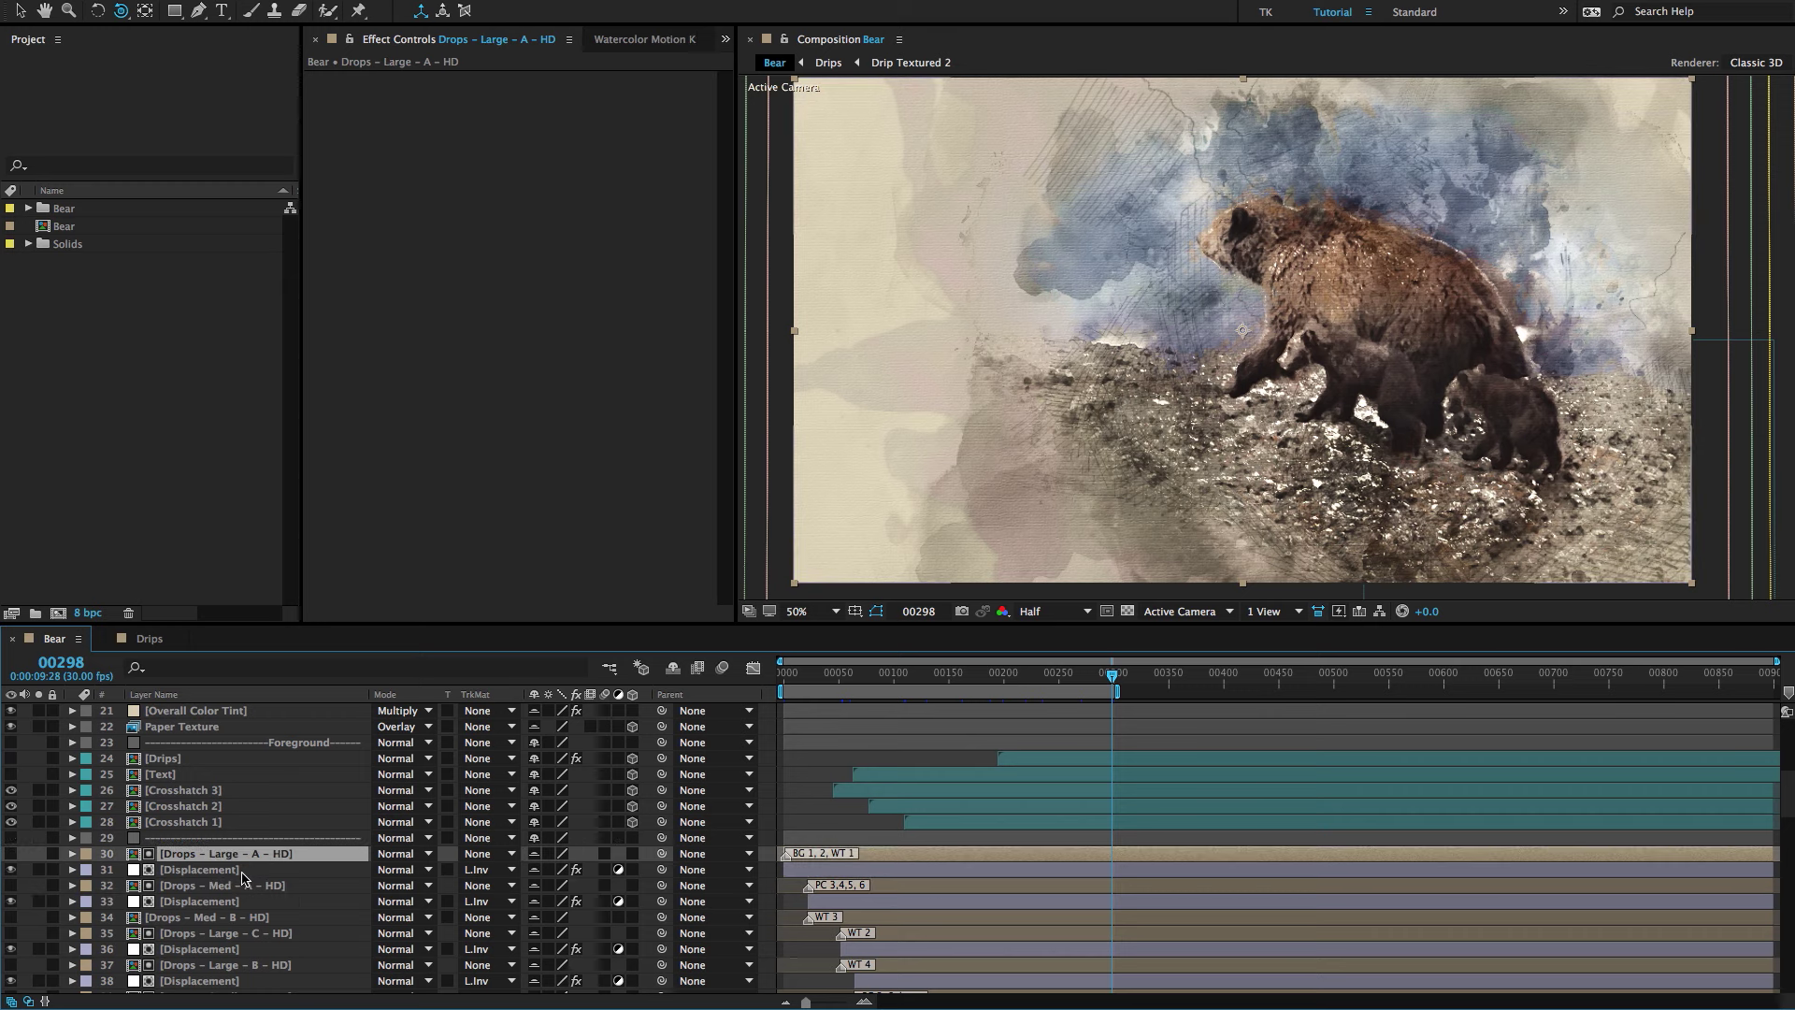
{"action": "left_click", "coordinate": [242, 870], "text": "shift"}
{"action": "left_click", "coordinate": [899, 885]}
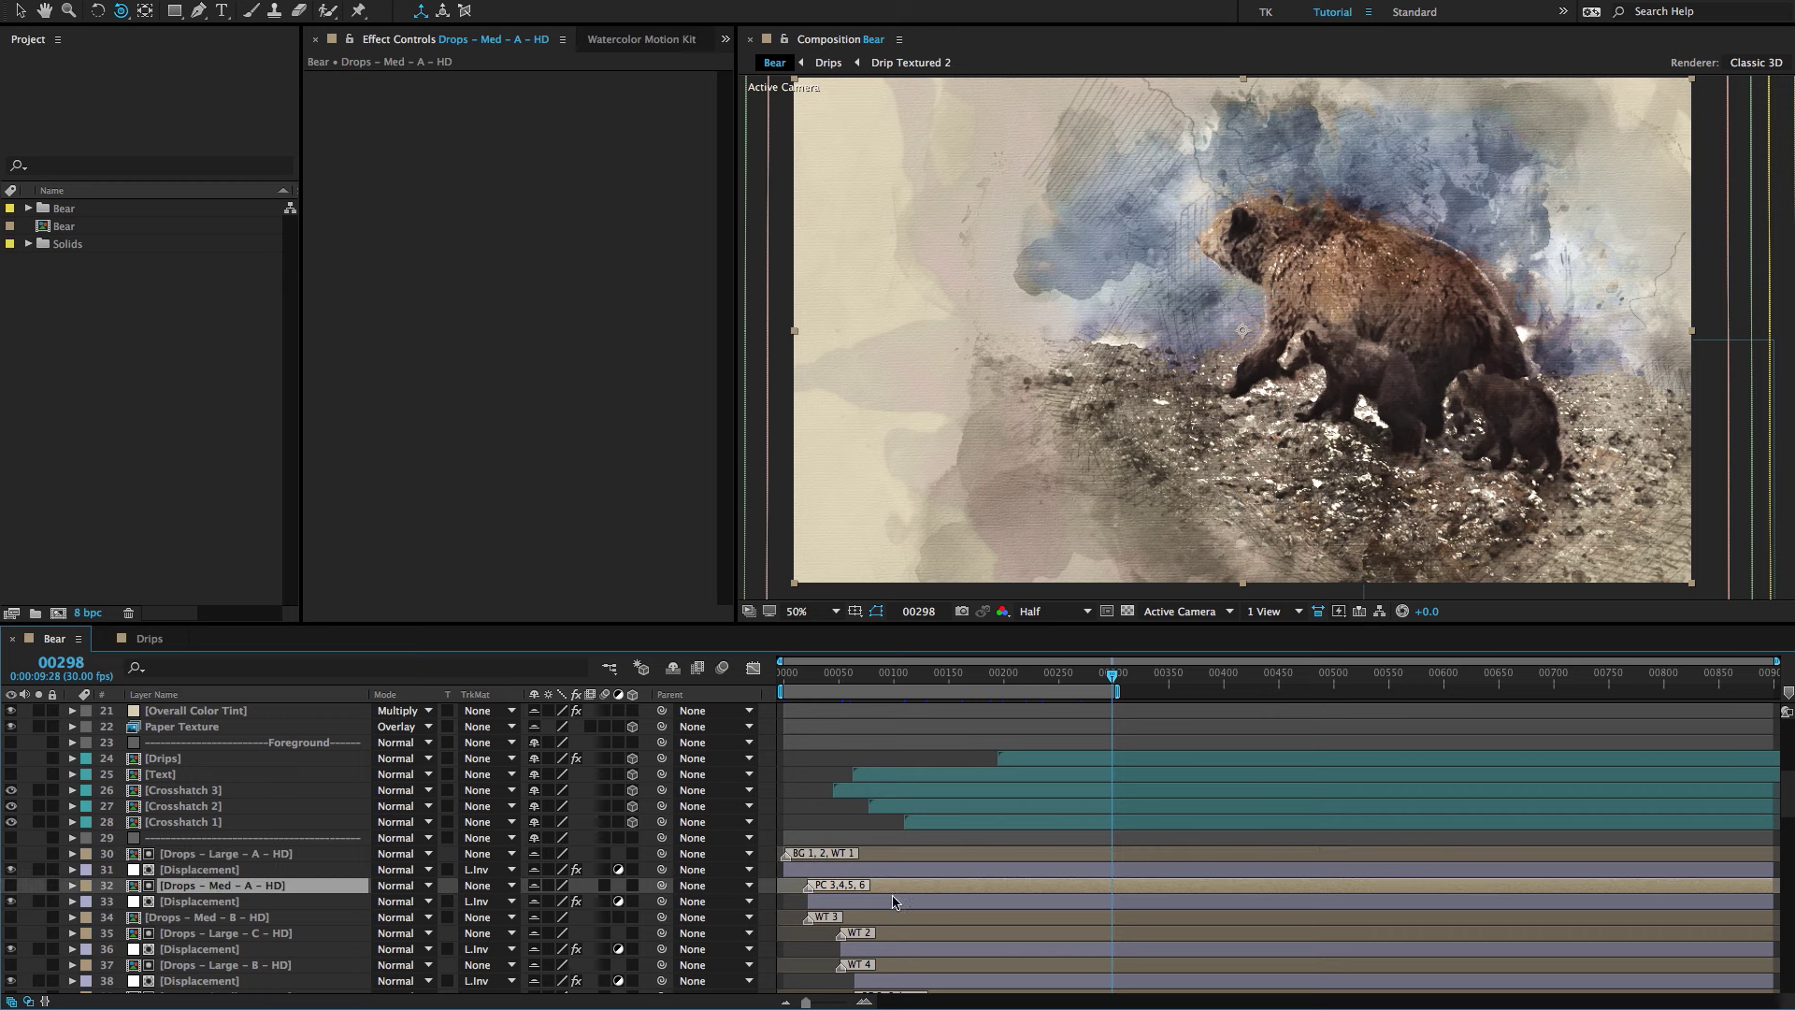
{"action": "left_click", "coordinate": [899, 902], "text": "shift"}
Select the Drops – Large – C – HD layer and its Displacement layer, shifting them earlier.
{"action": "scroll", "coordinate": [904, 896], "scroll_direction": "down", "scroll_amount": 2}
{"action": "left_click", "coordinate": [903, 891]}
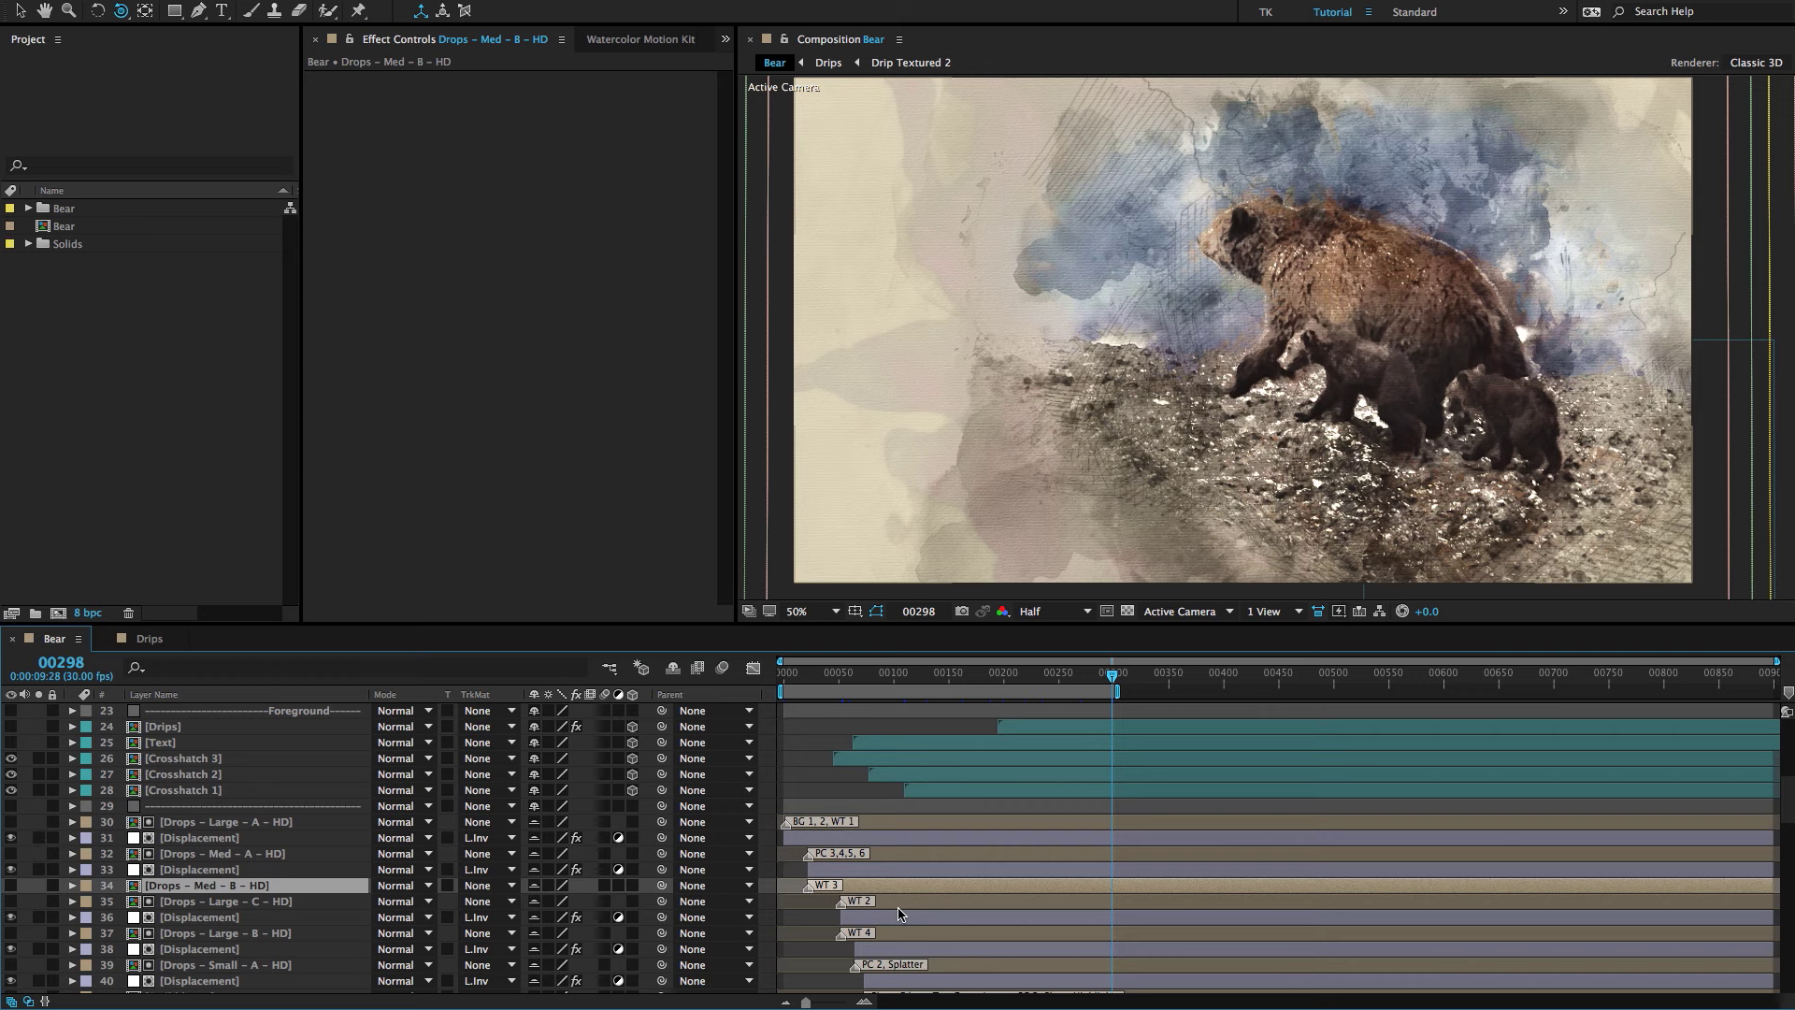
{"action": "left_click", "coordinate": [899, 903]}
{"action": "left_click", "coordinate": [897, 920], "text": "shift"}
{"action": "mouse_move", "coordinate": [898, 920]}
{"action": "left_mouse_down"}
{"action": "mouse_move", "coordinate": [862, 920]}
{"action": "mouse_move", "coordinate": [878, 920]}
{"action": "left_mouse_up"}
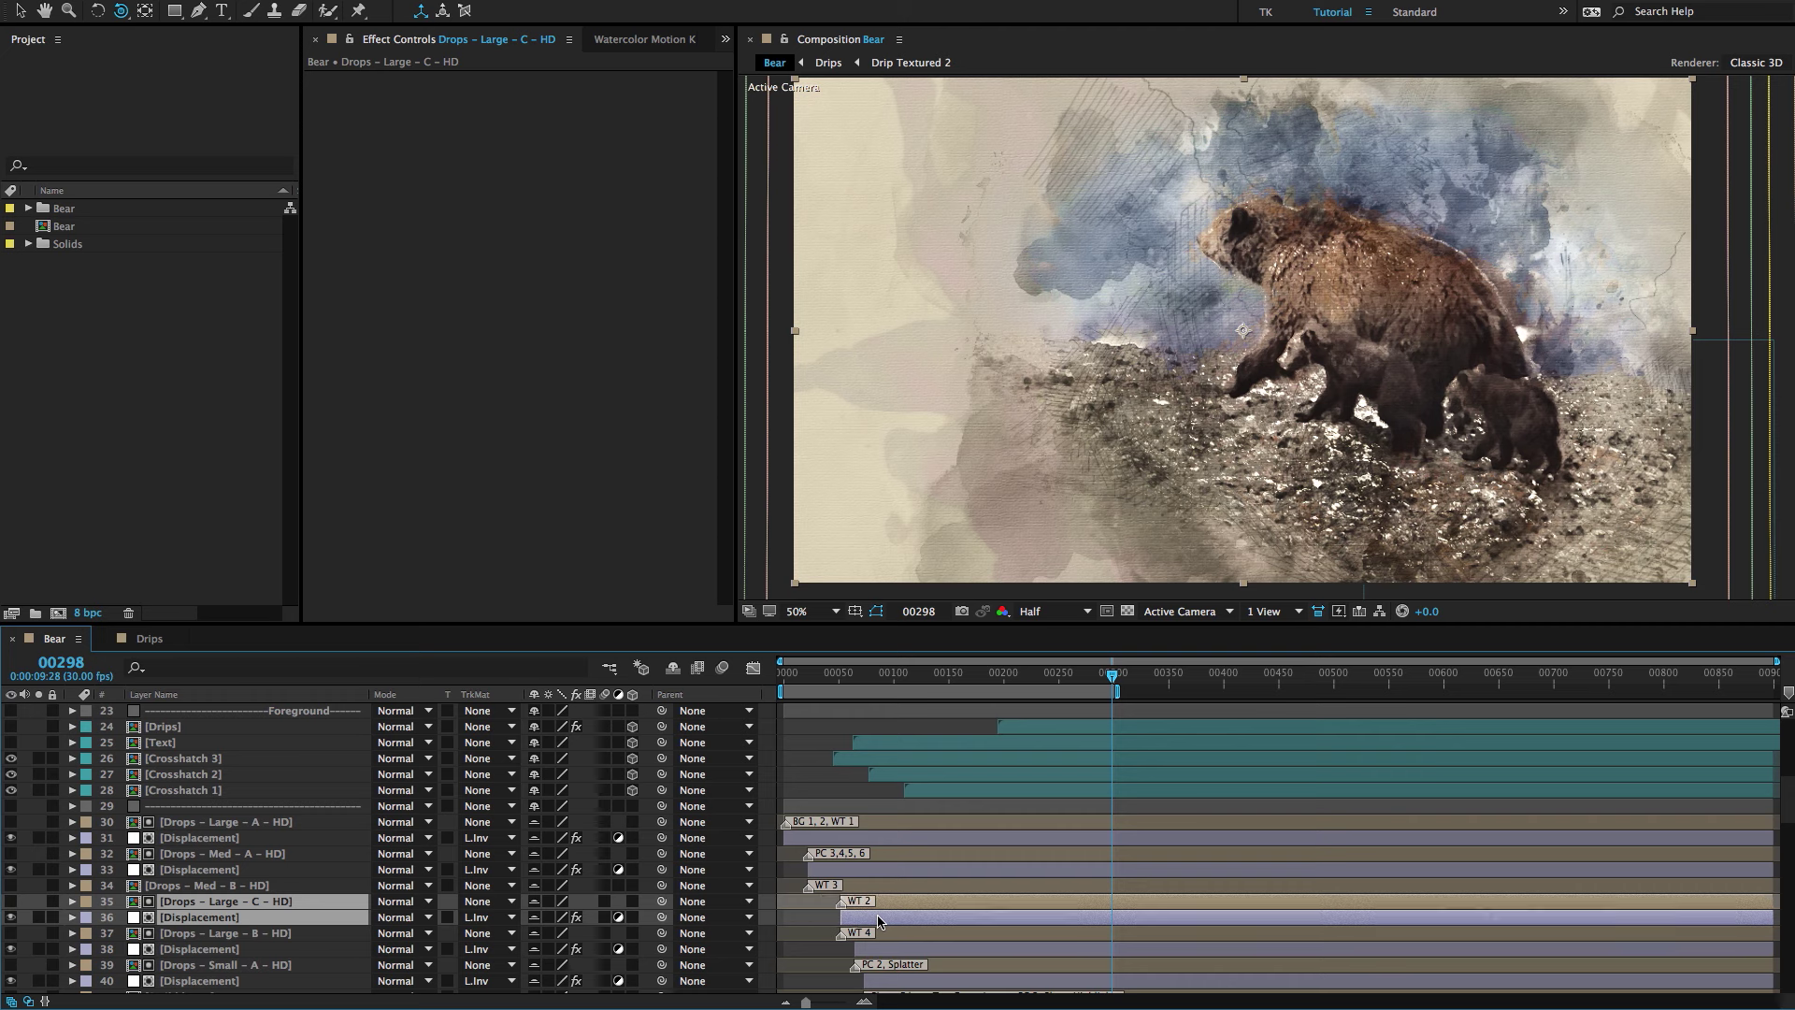
{"action": "scroll", "coordinate": [878, 920], "scroll_direction": "down", "scroll_amount": 3}
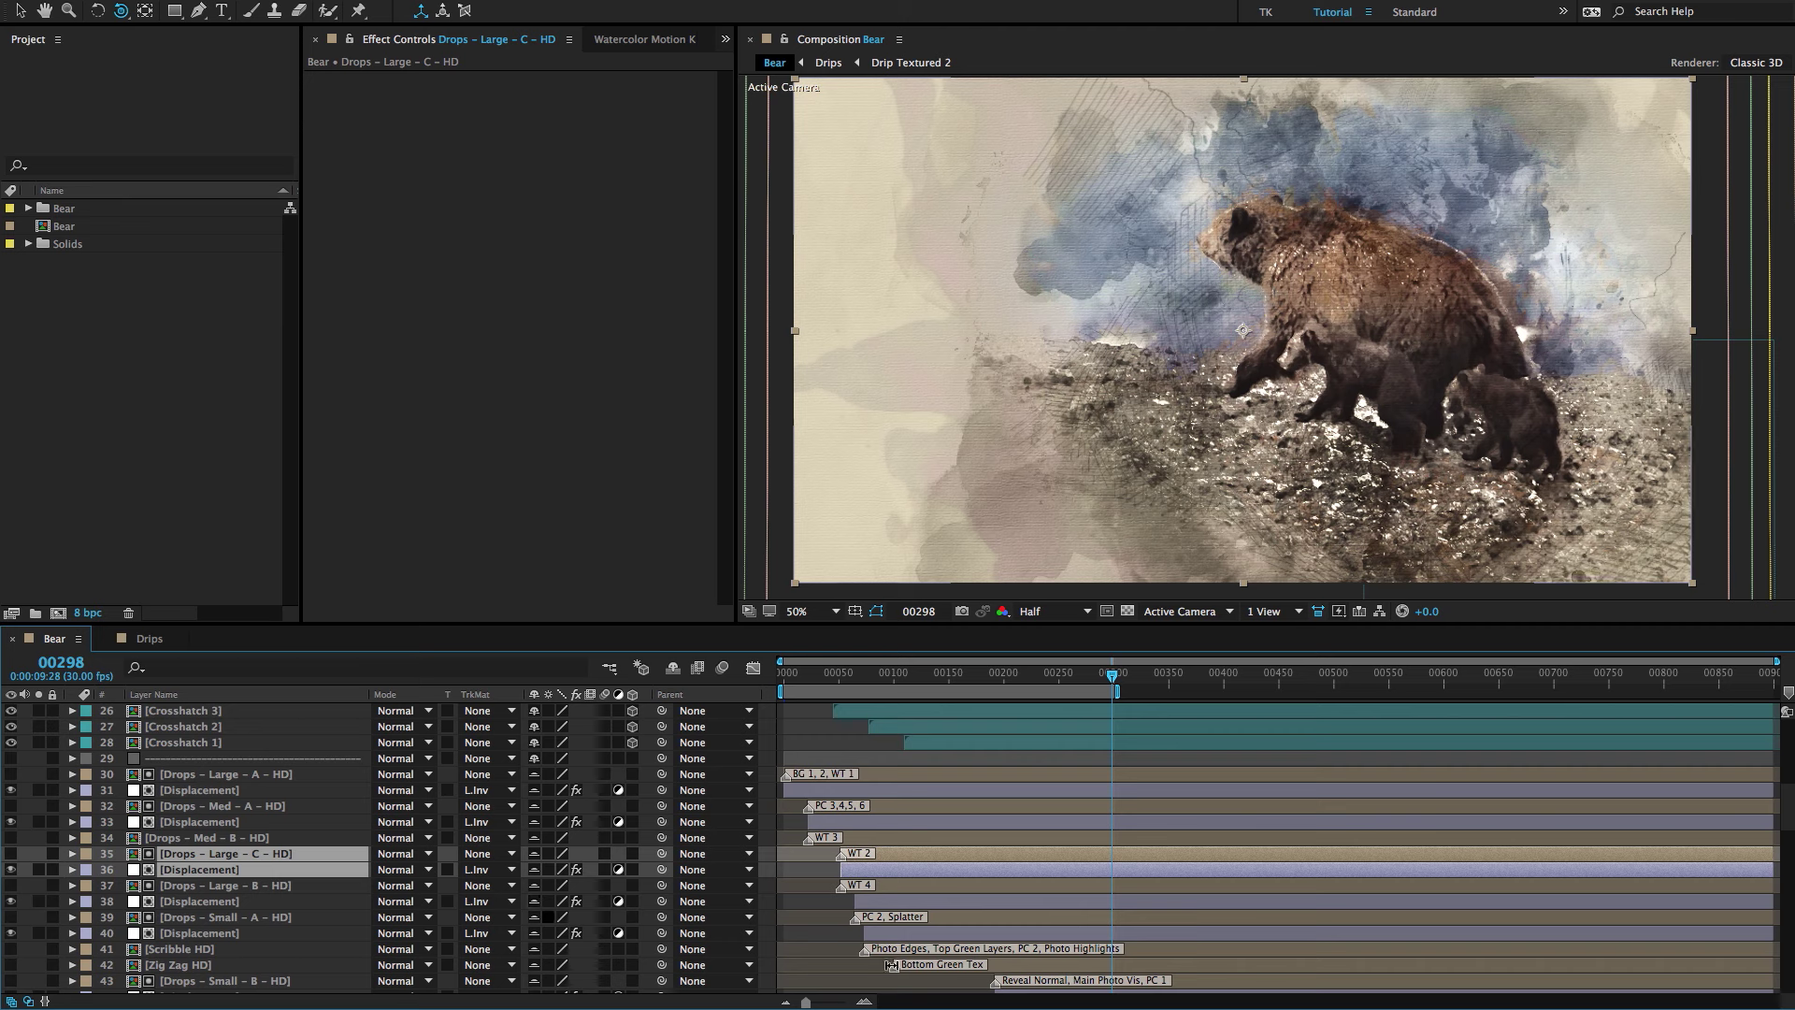
{"action": "scroll", "coordinate": [969, 935], "scroll_direction": "down", "scroll_amount": 2}
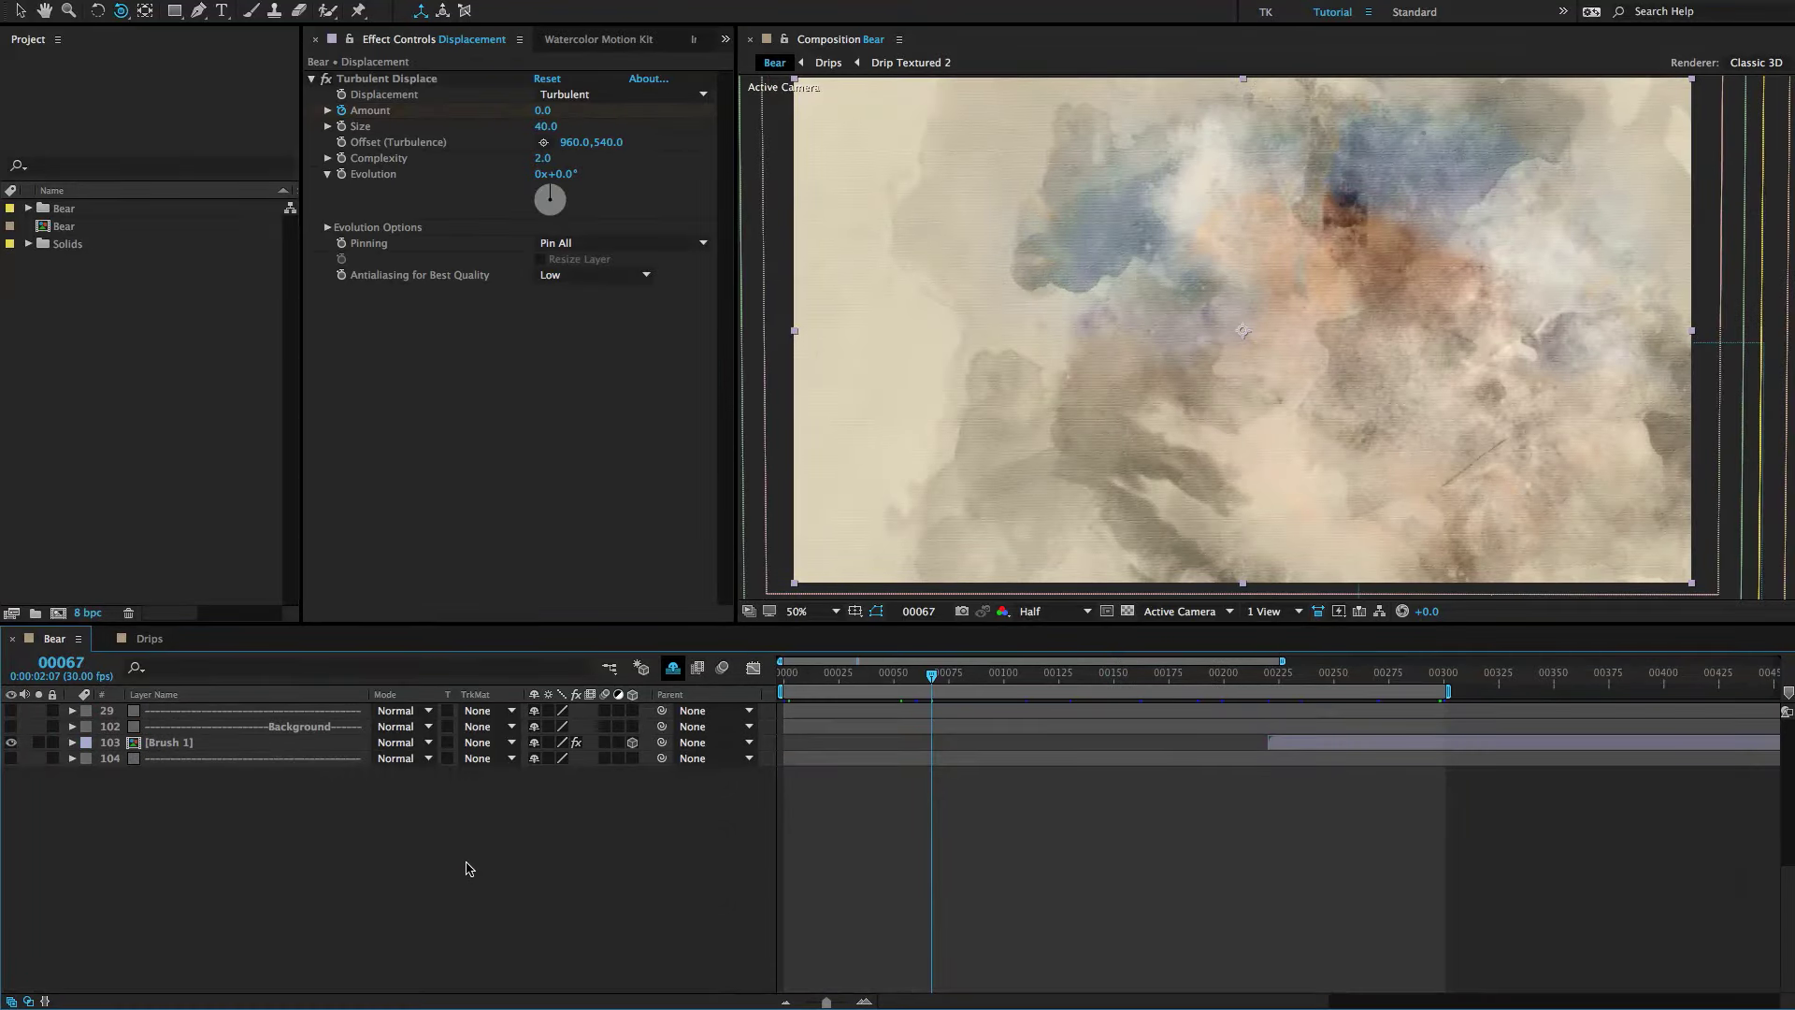
Zoom the timeline out to all 900 frames and open the Bear Composition Settings.
{"action": "scroll", "coordinate": [364, 852], "scroll_direction": "down", "scroll_amount": 3}
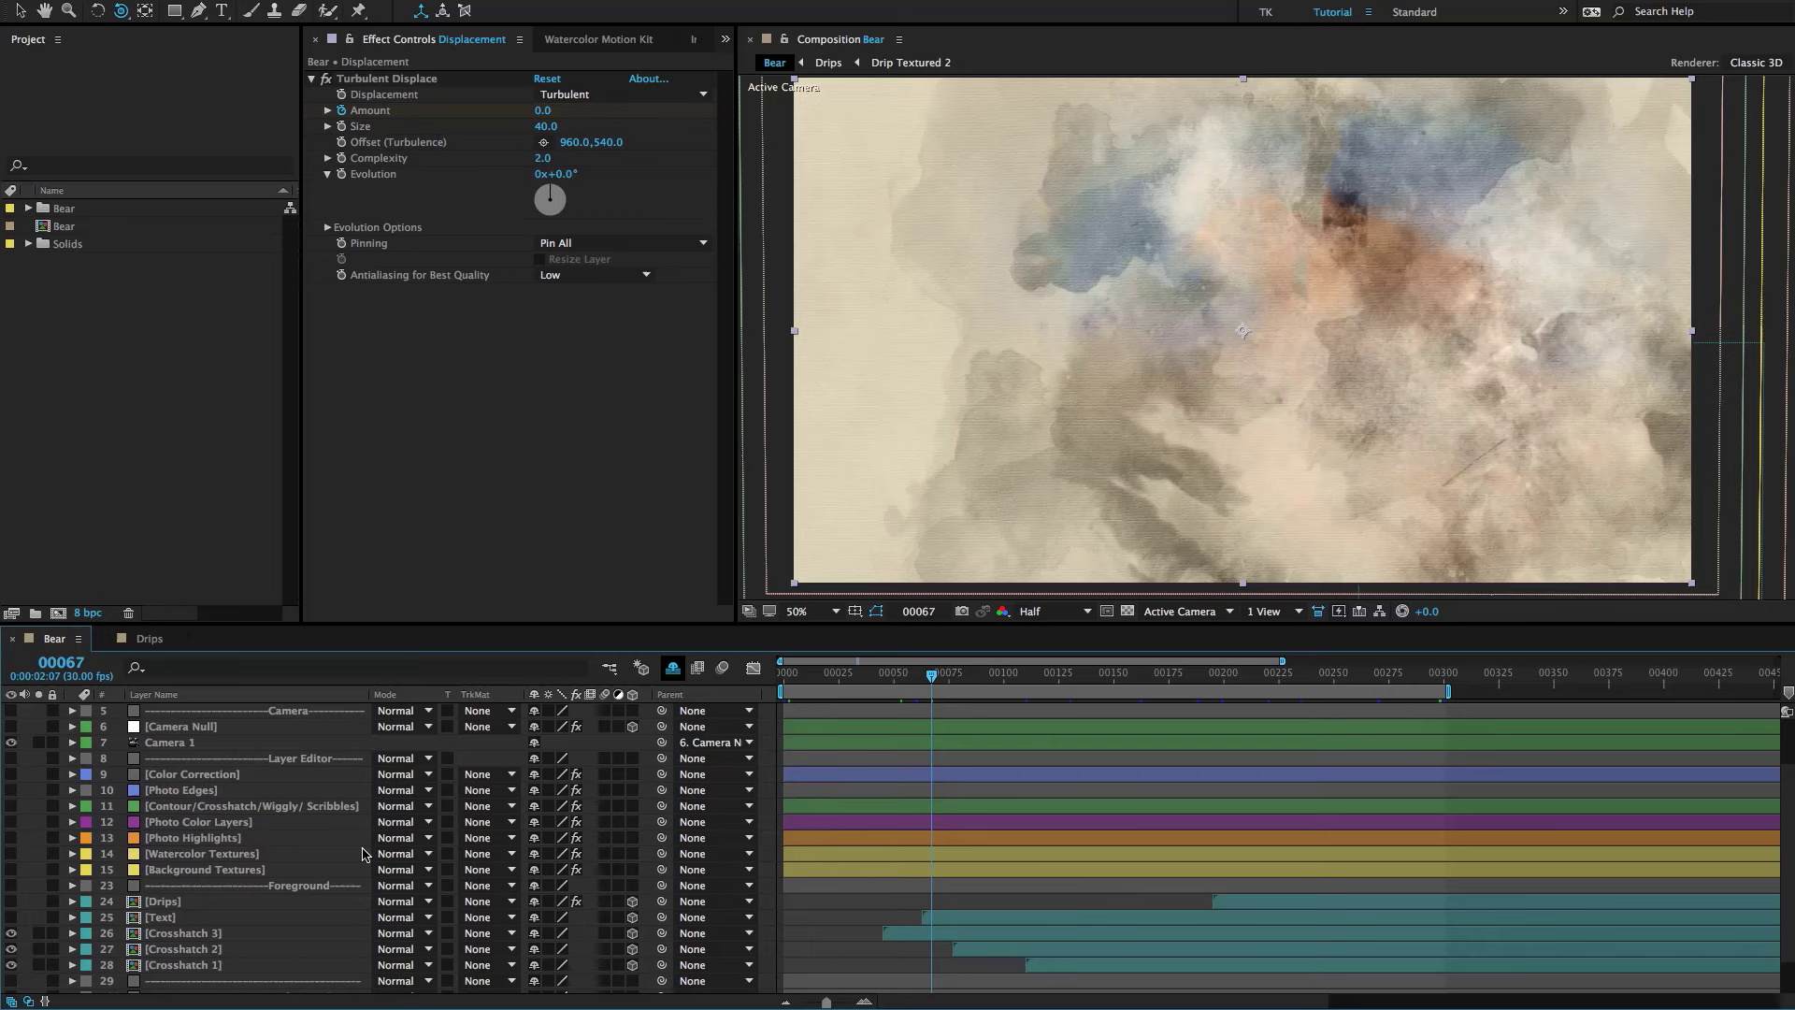
{"action": "scroll", "coordinate": [364, 853], "scroll_direction": "up", "scroll_amount": 3}
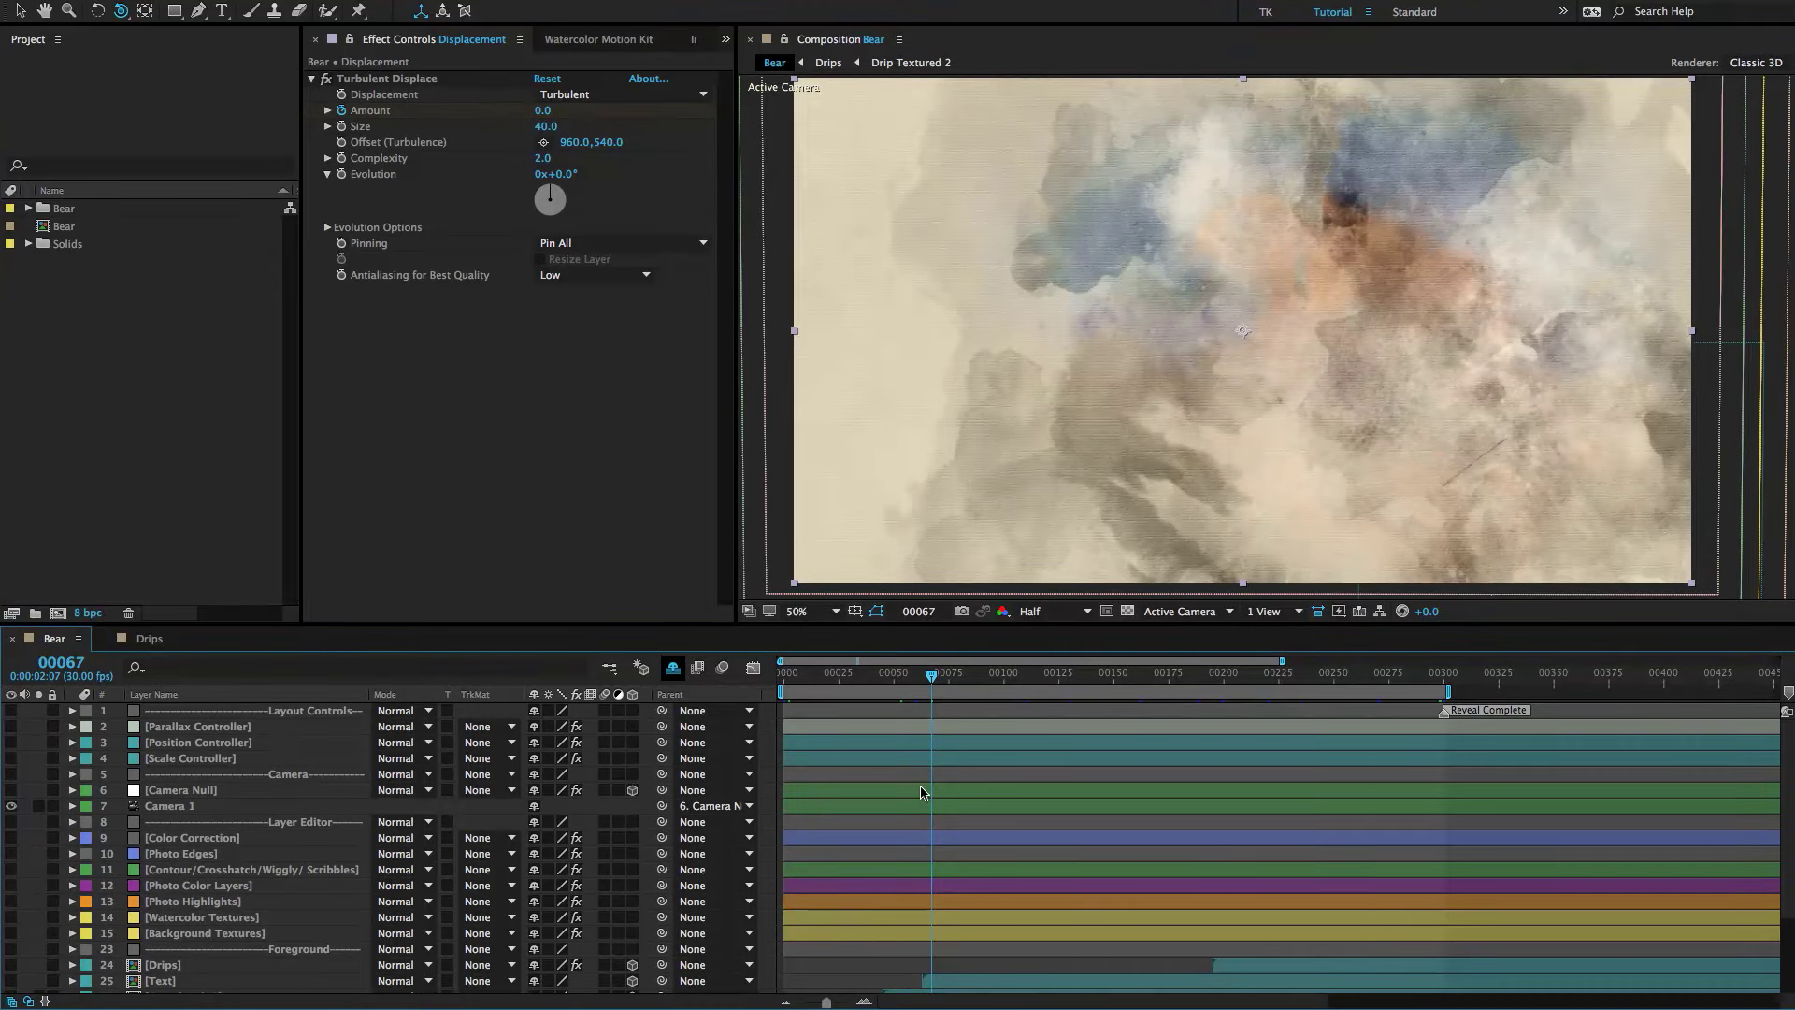
{"action": "key", "text": "minus"}
{"action": "key", "text": "minus"}
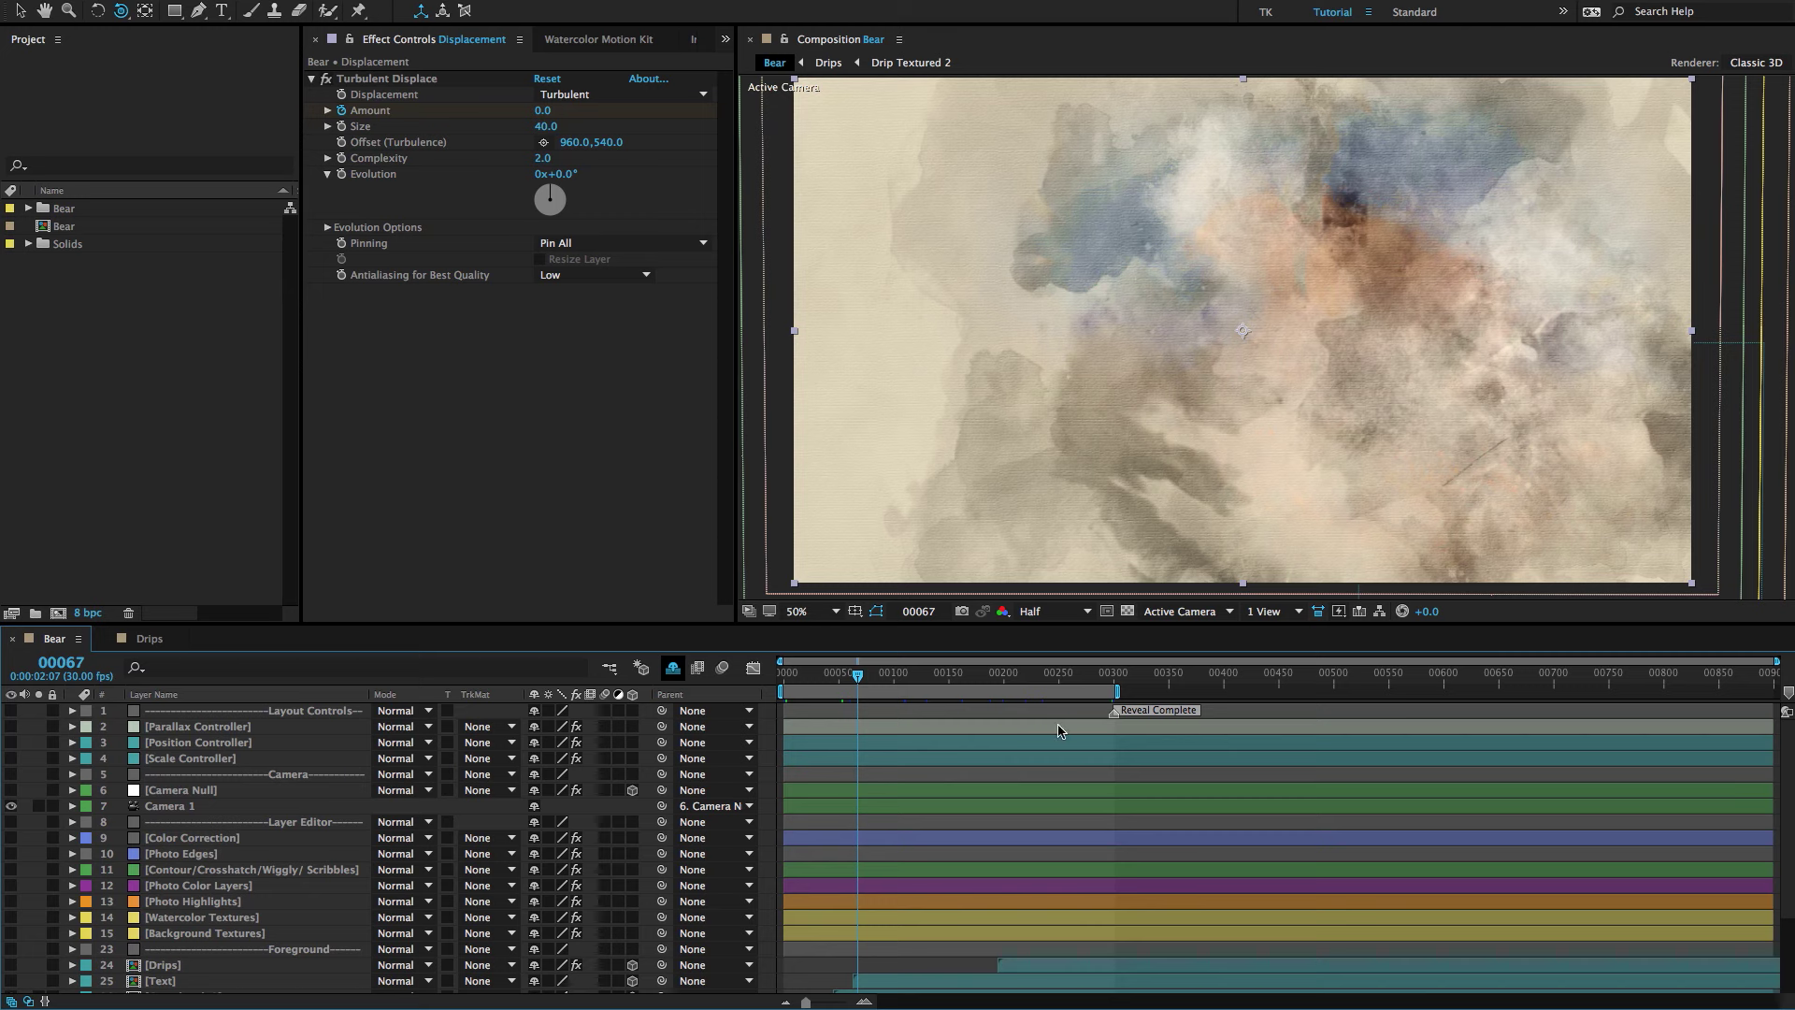
{"action": "key", "text": "super+k"}
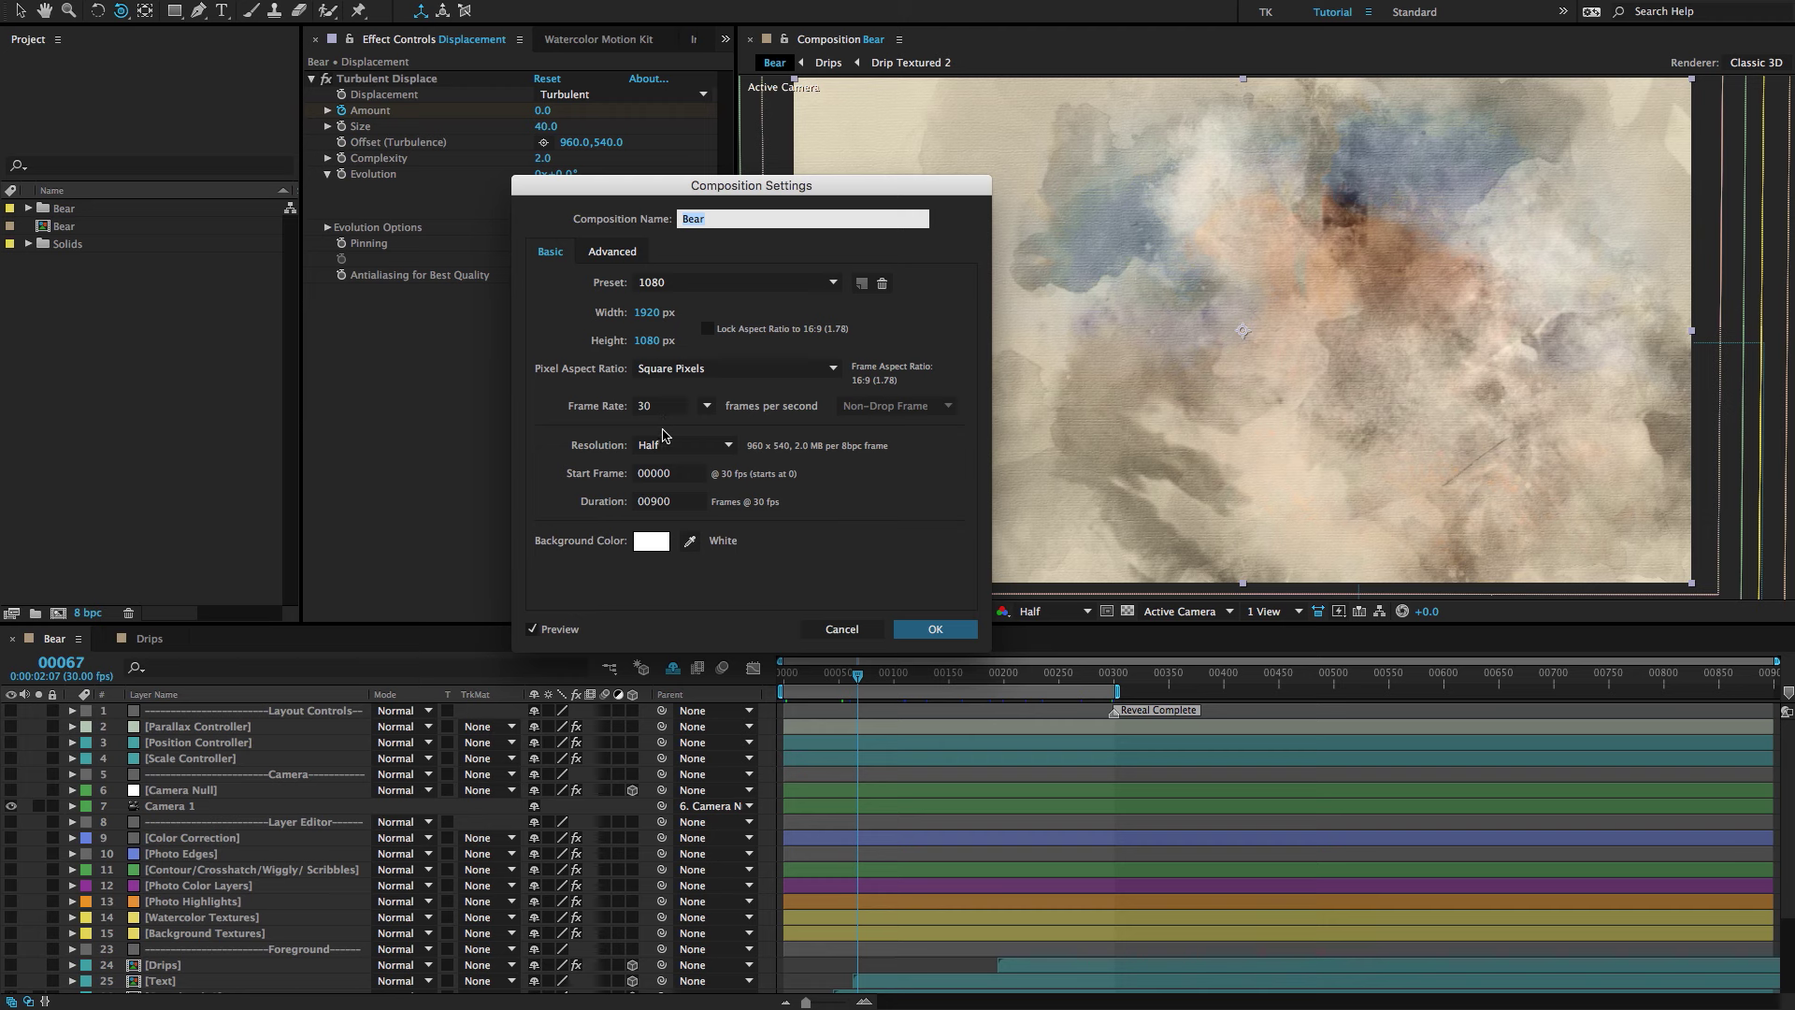
Select the 00900 duration value, then cancel Composition Settings without changes.
{"action": "left_click", "coordinate": [668, 503]}
{"action": "double_click", "coordinate": [668, 503]}
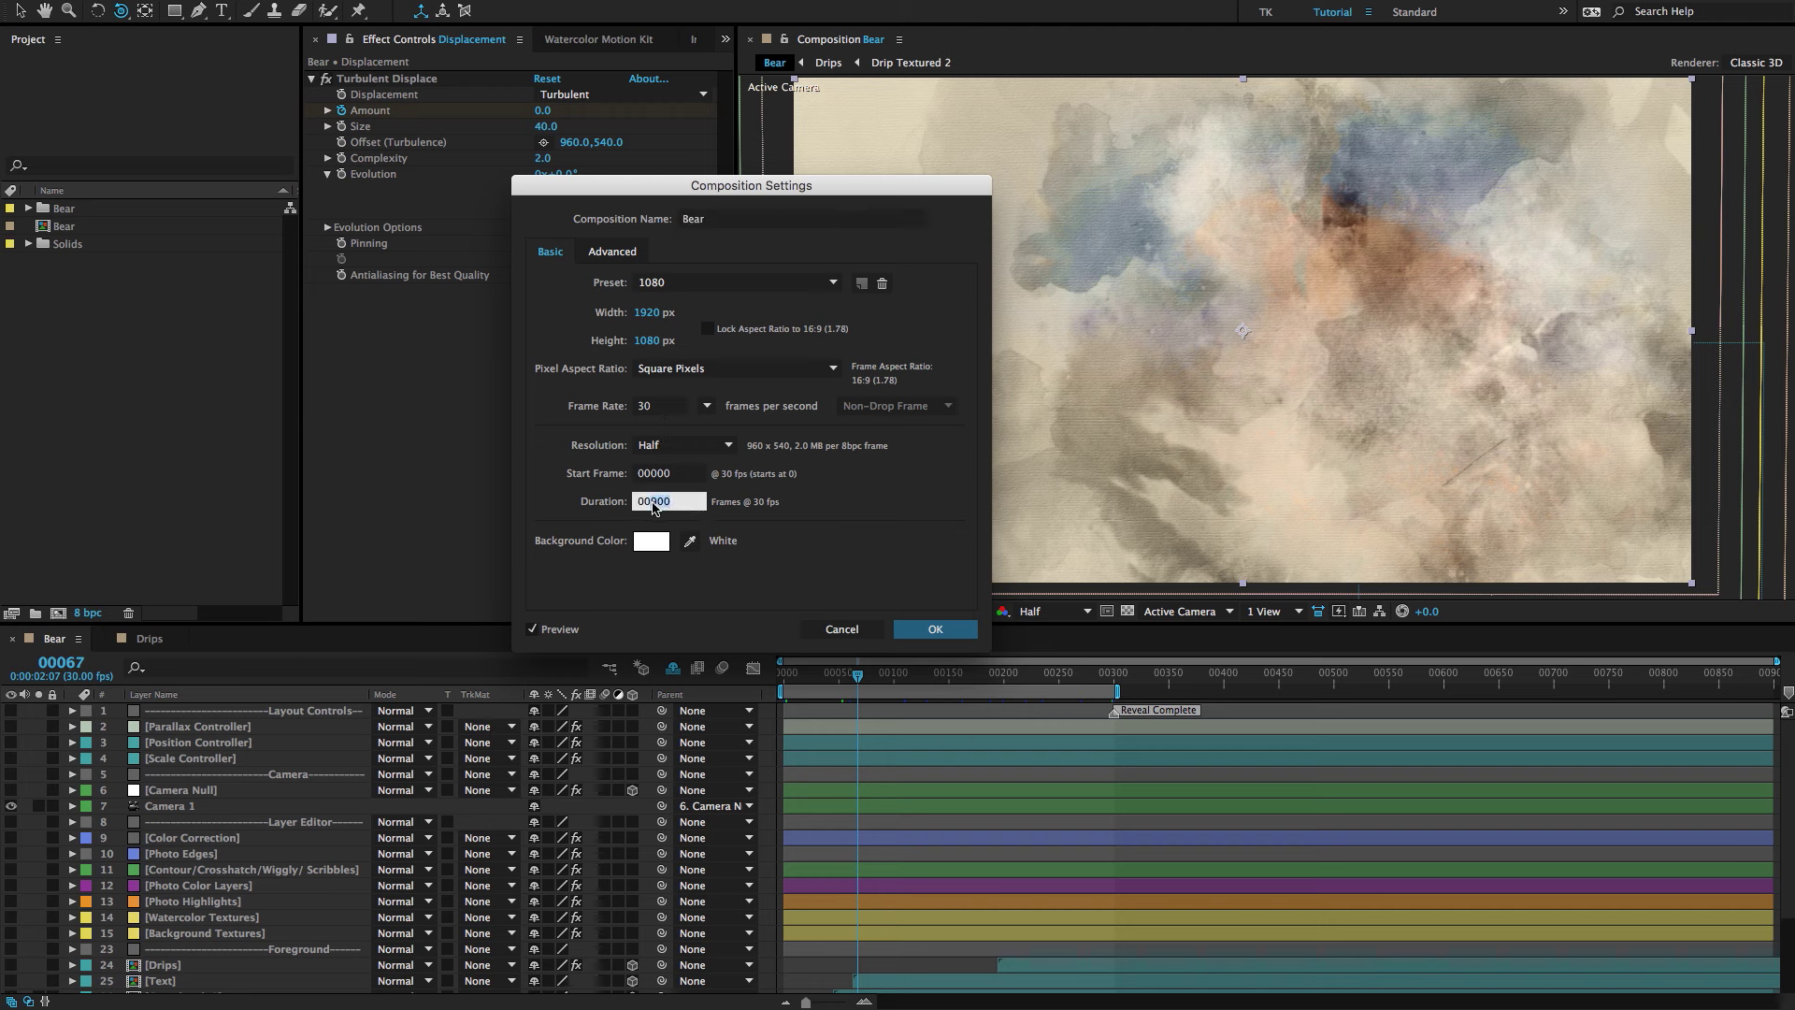
{"action": "left_click", "coordinate": [831, 627]}
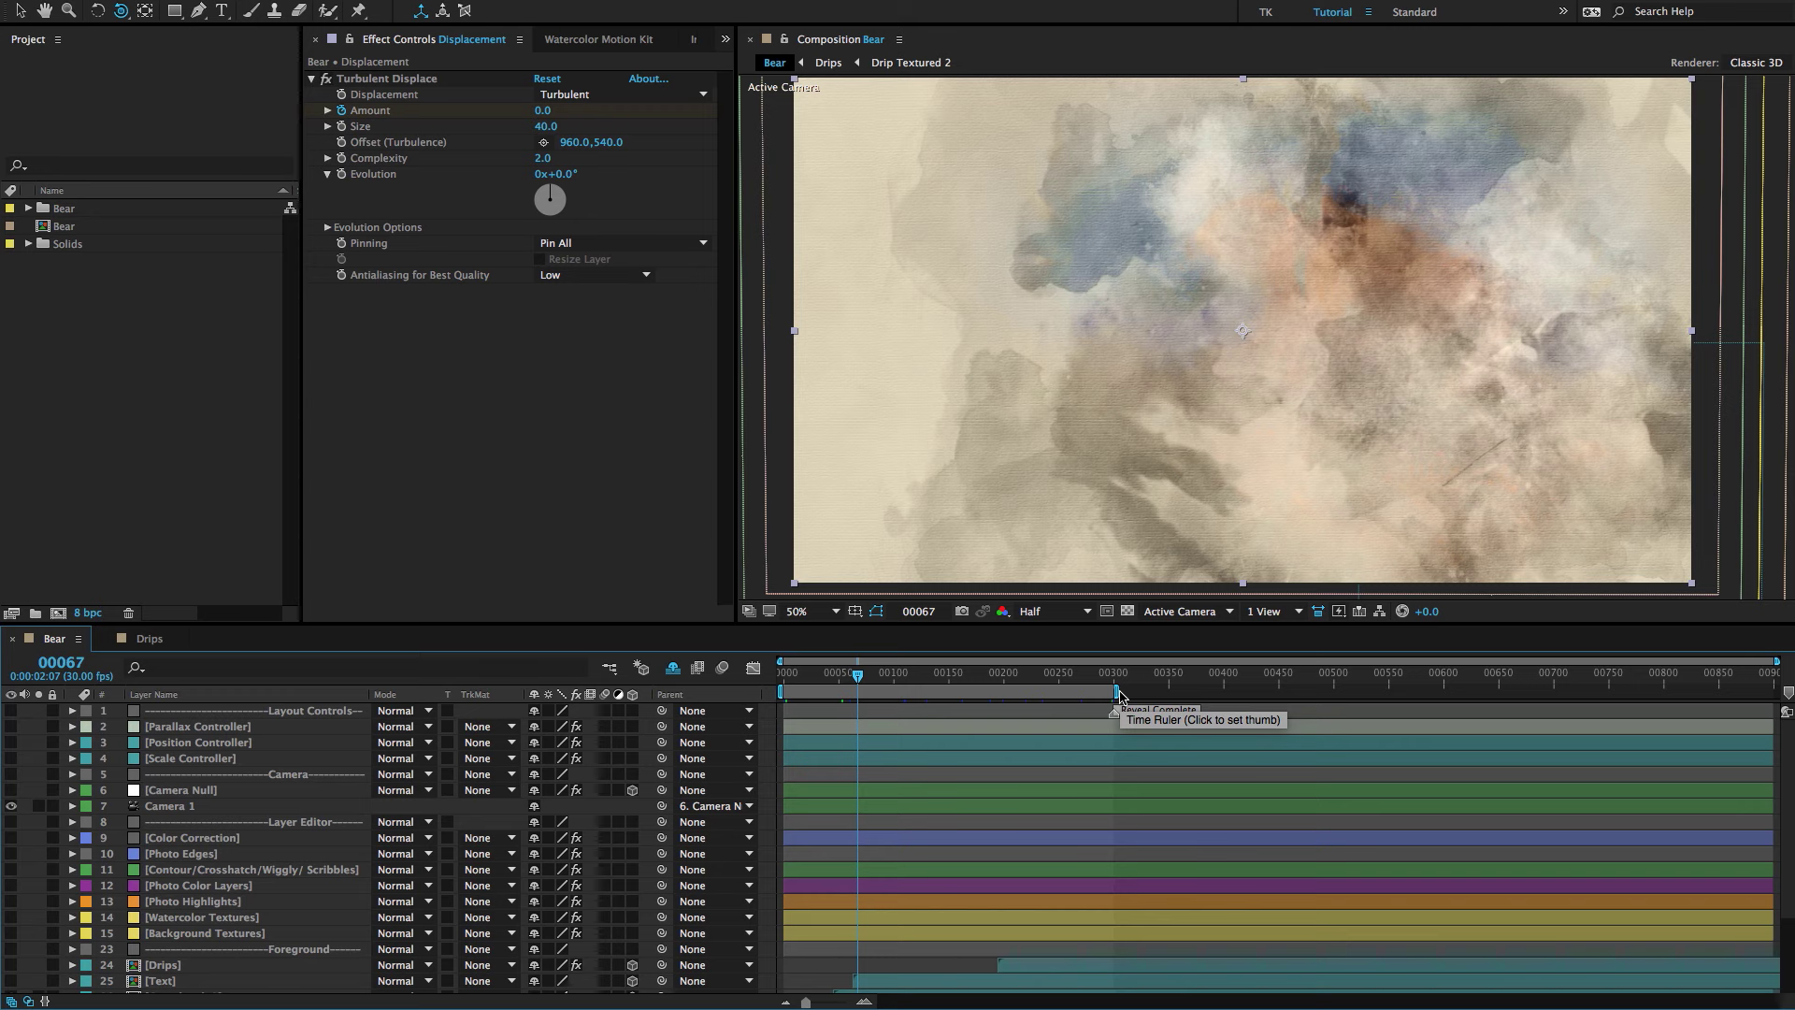
Jump to frame 00300, zoom in, and drag the work area end out to about 00450.
{"action": "left_click", "coordinate": [1115, 692]}
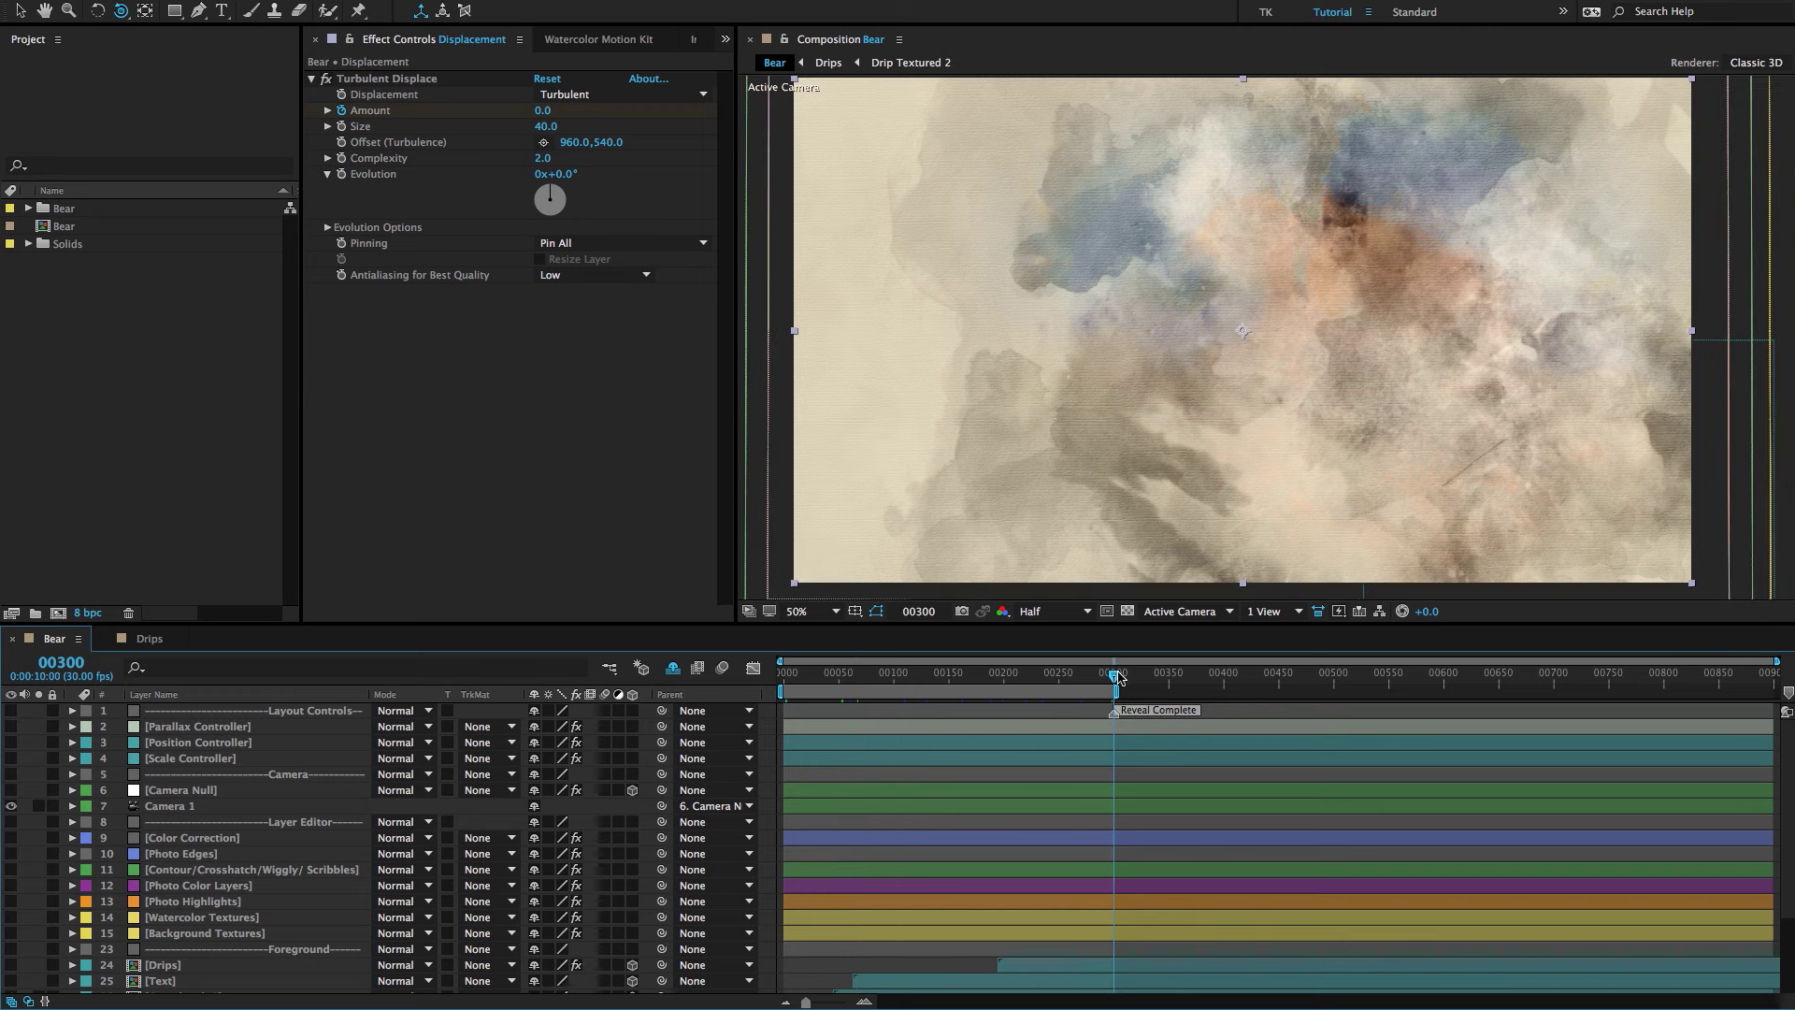
{"action": "key", "text": "equal"}
{"action": "key", "text": "equal"}
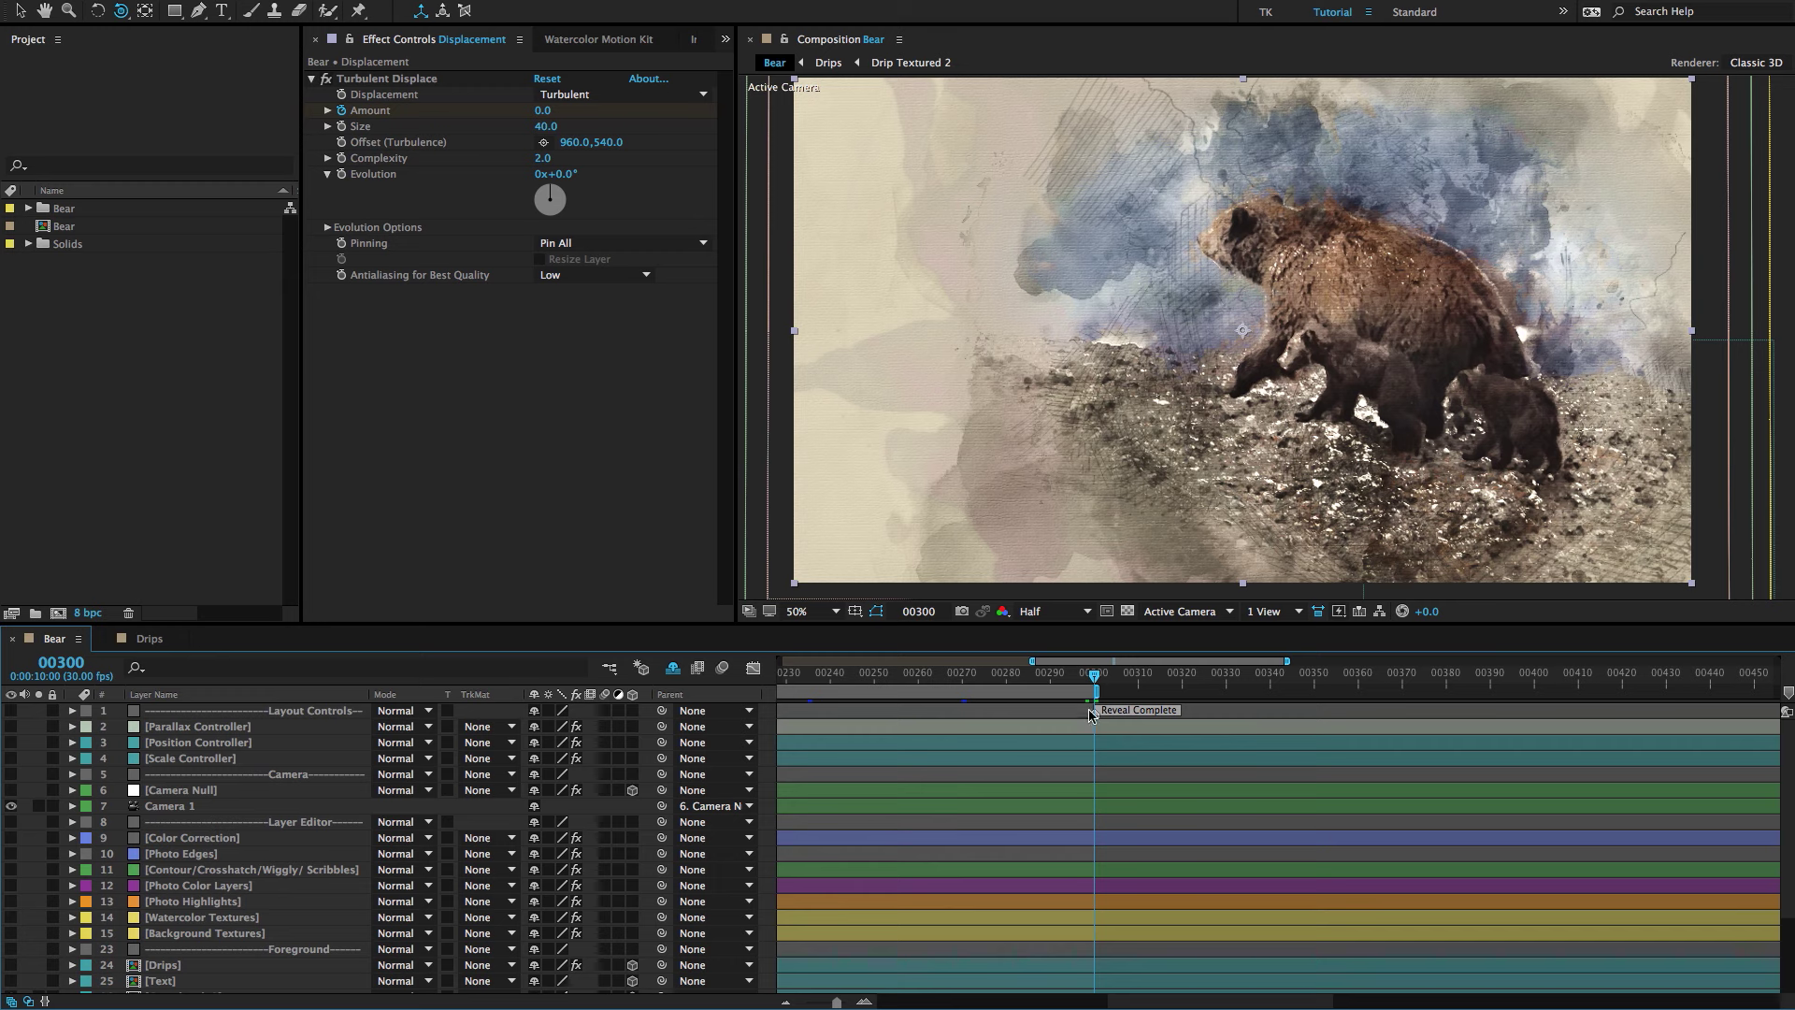
{"action": "scroll", "coordinate": [1092, 691], "scroll_direction": "left", "scroll_amount": 5}
{"action": "scroll", "coordinate": [1092, 691], "scroll_direction": "down", "scroll_amount": 2}
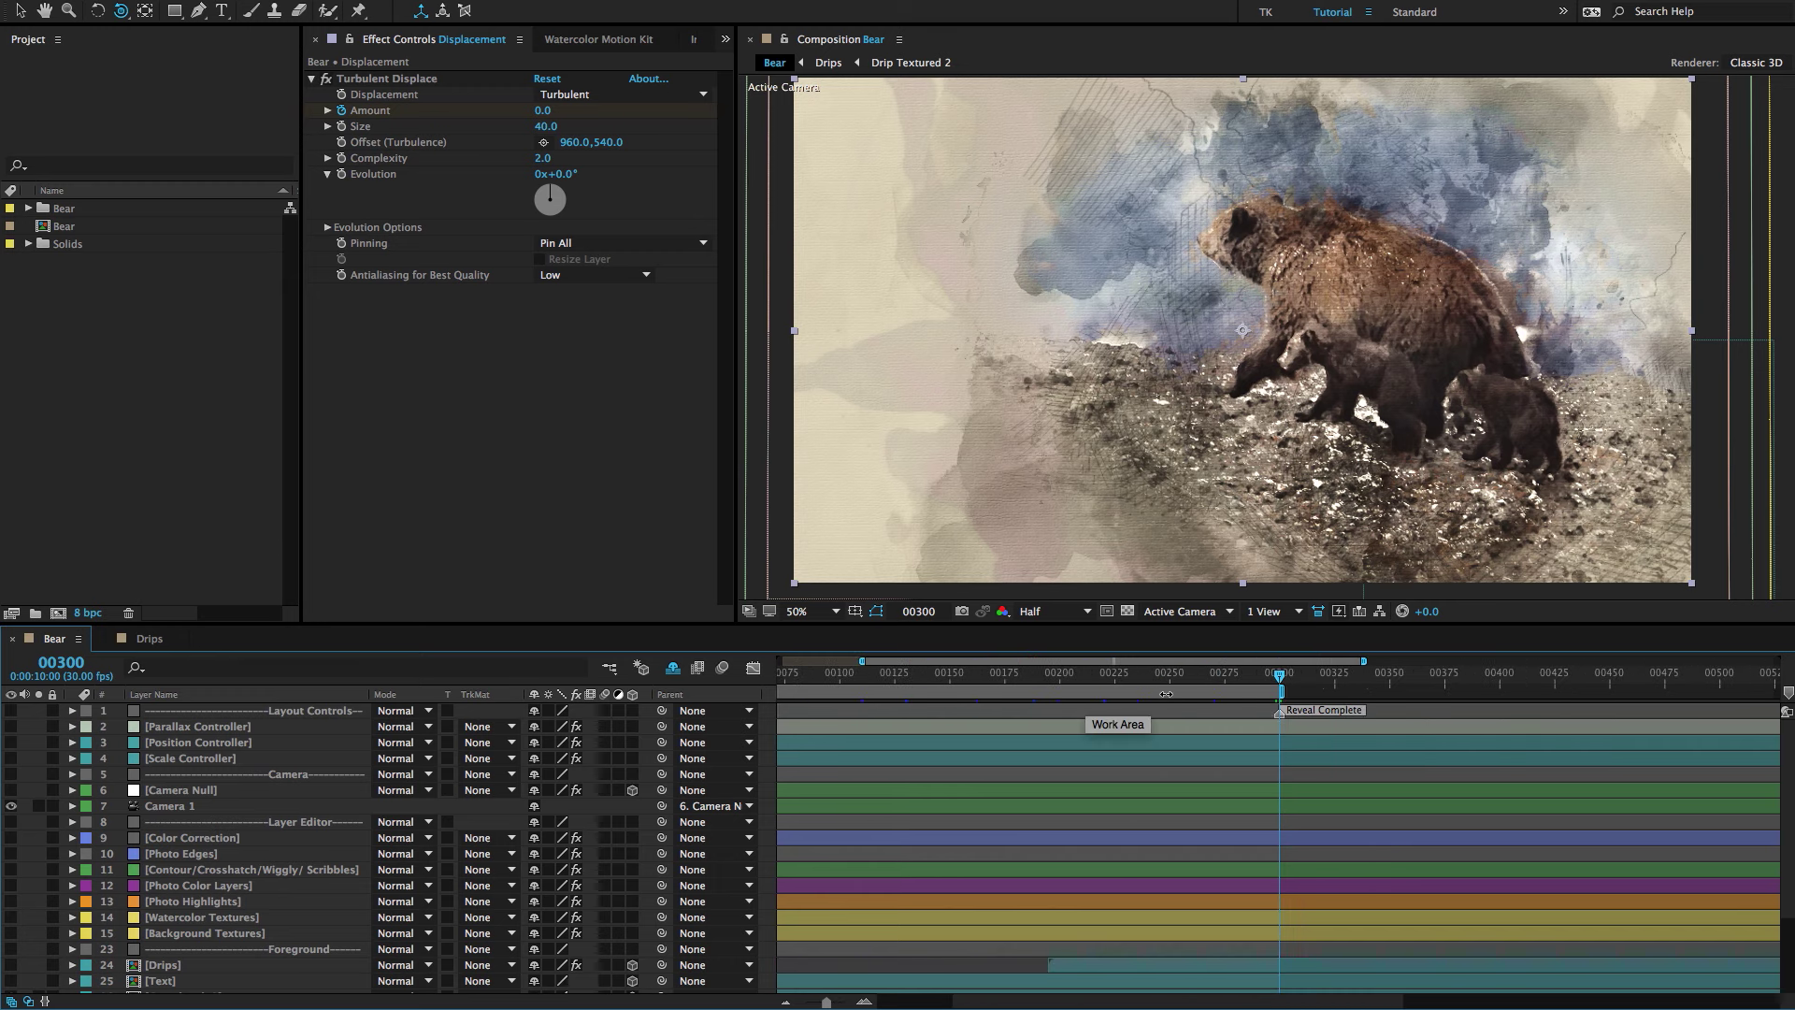
{"action": "scroll", "coordinate": [1167, 693], "scroll_direction": "down", "scroll_amount": 2}
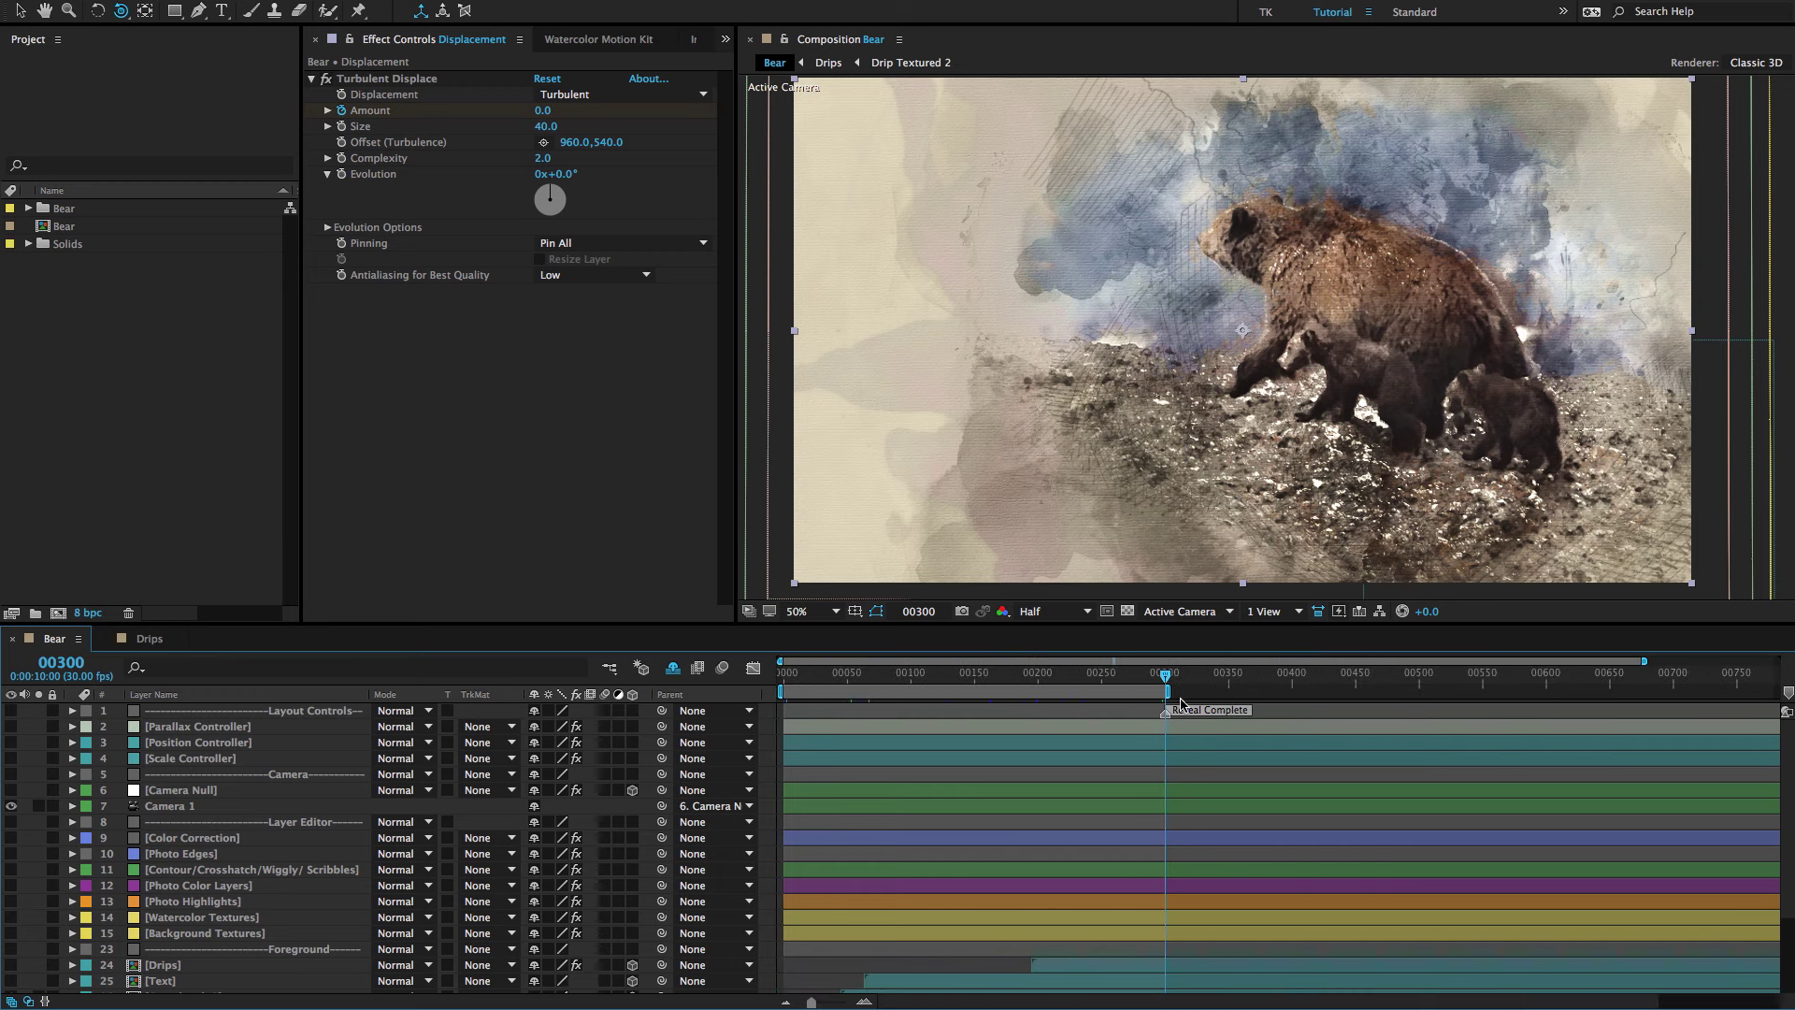
{"action": "left_click_drag", "start_coordinate": [1169, 691], "coordinate": [1367, 697]}
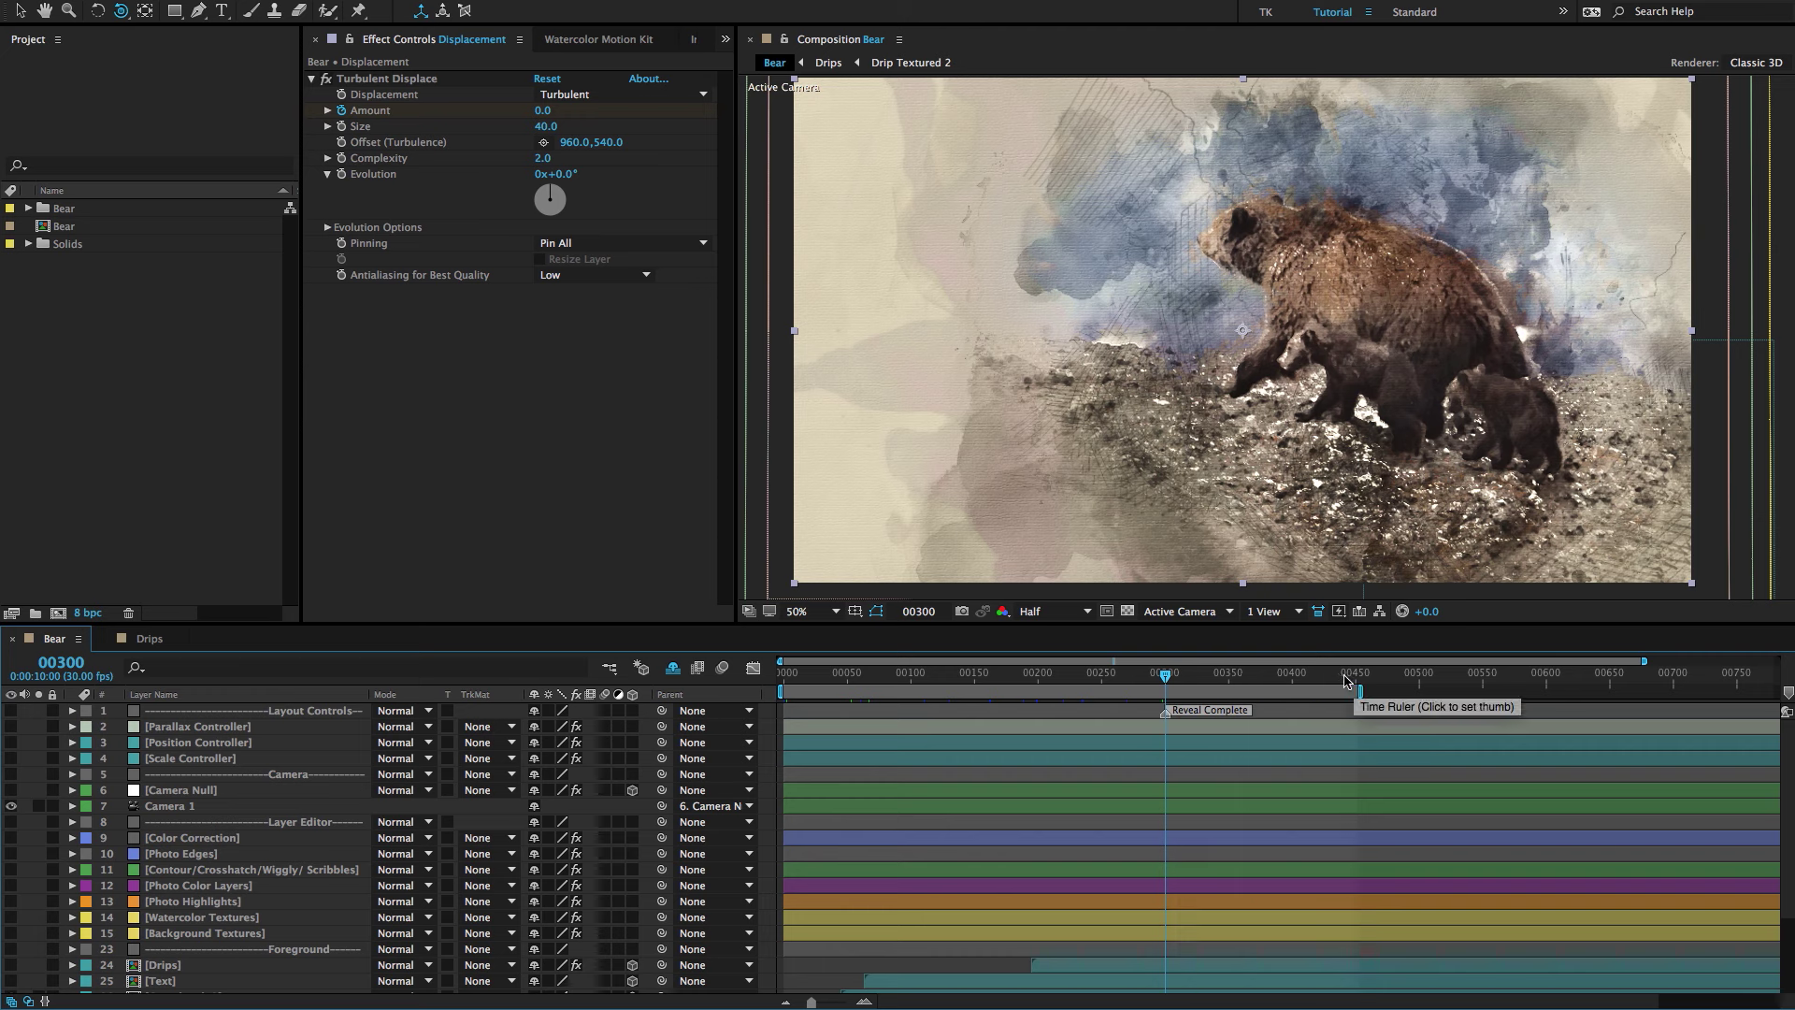
{"action": "mouse_move", "coordinate": [1359, 692]}
{"action": "left_mouse_down"}
{"action": "mouse_move", "coordinate": [1169, 692]}
{"action": "mouse_move", "coordinate": [1362, 692]}
{"action": "left_mouse_up"}
{"action": "scroll", "coordinate": [1178, 805], "scroll_direction": "down", "scroll_amount": 2}
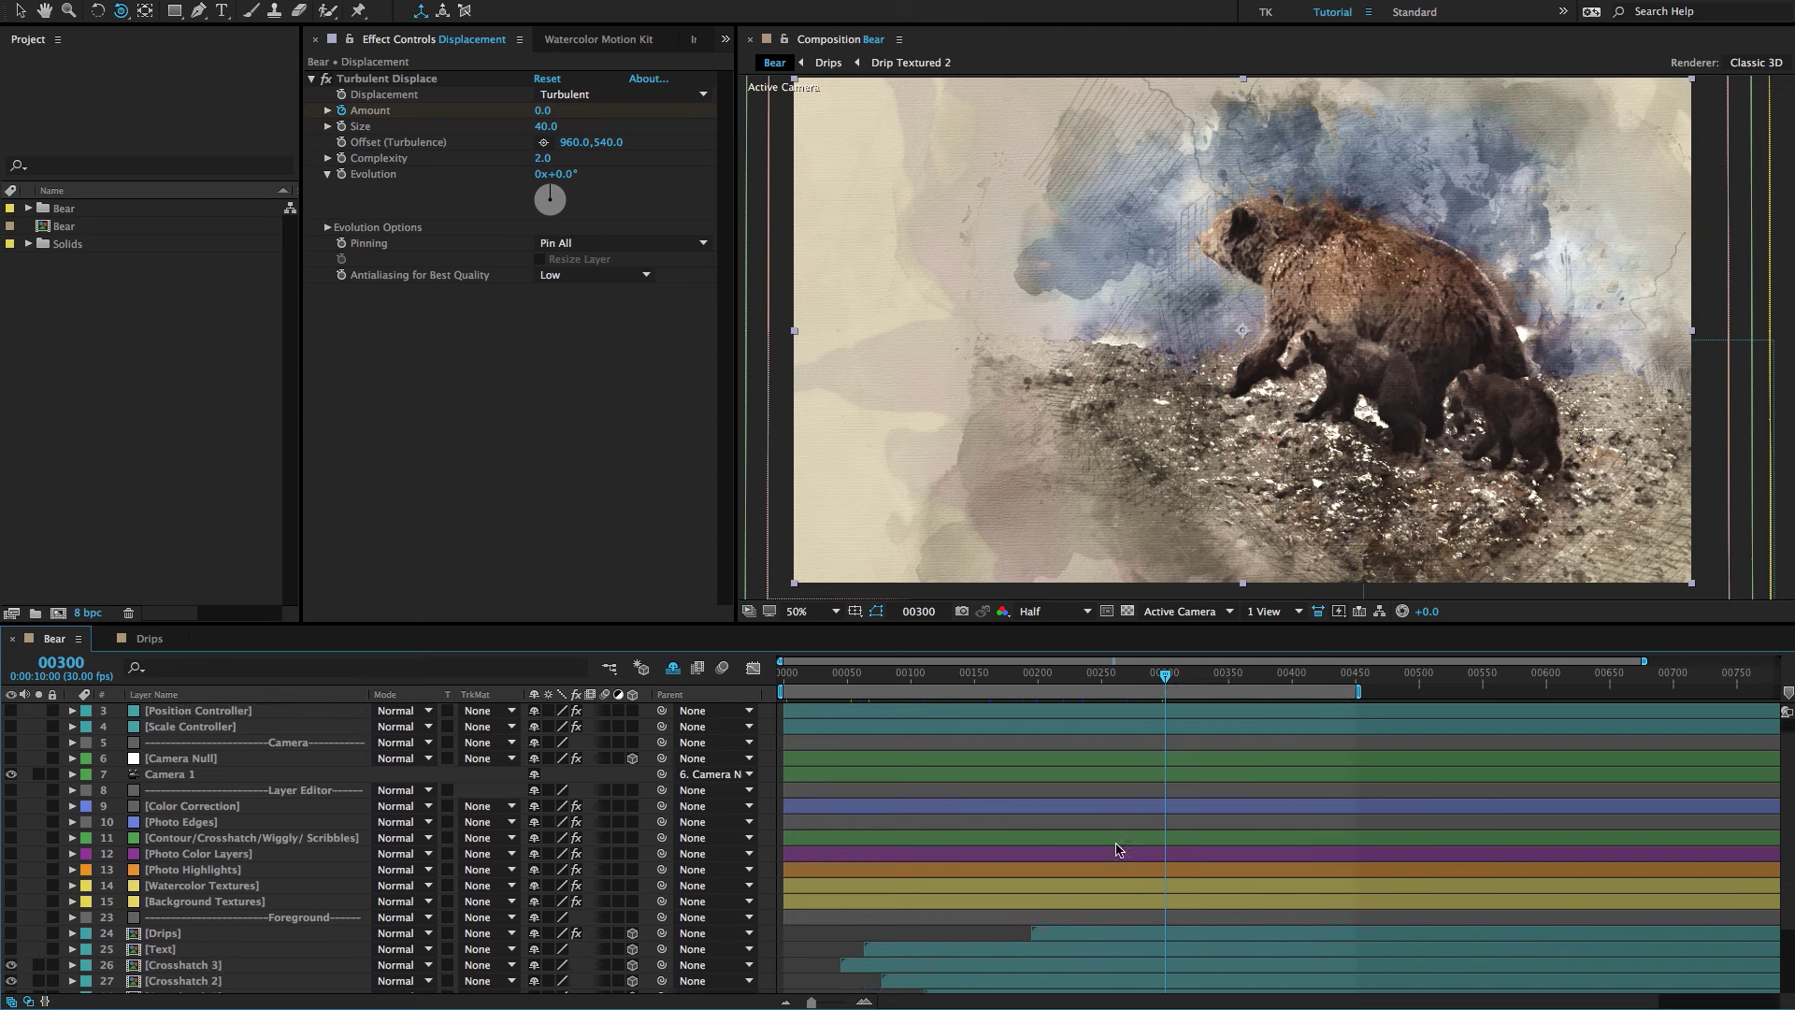
{"action": "scroll", "coordinate": [935, 821], "scroll_direction": "down", "scroll_amount": 5}
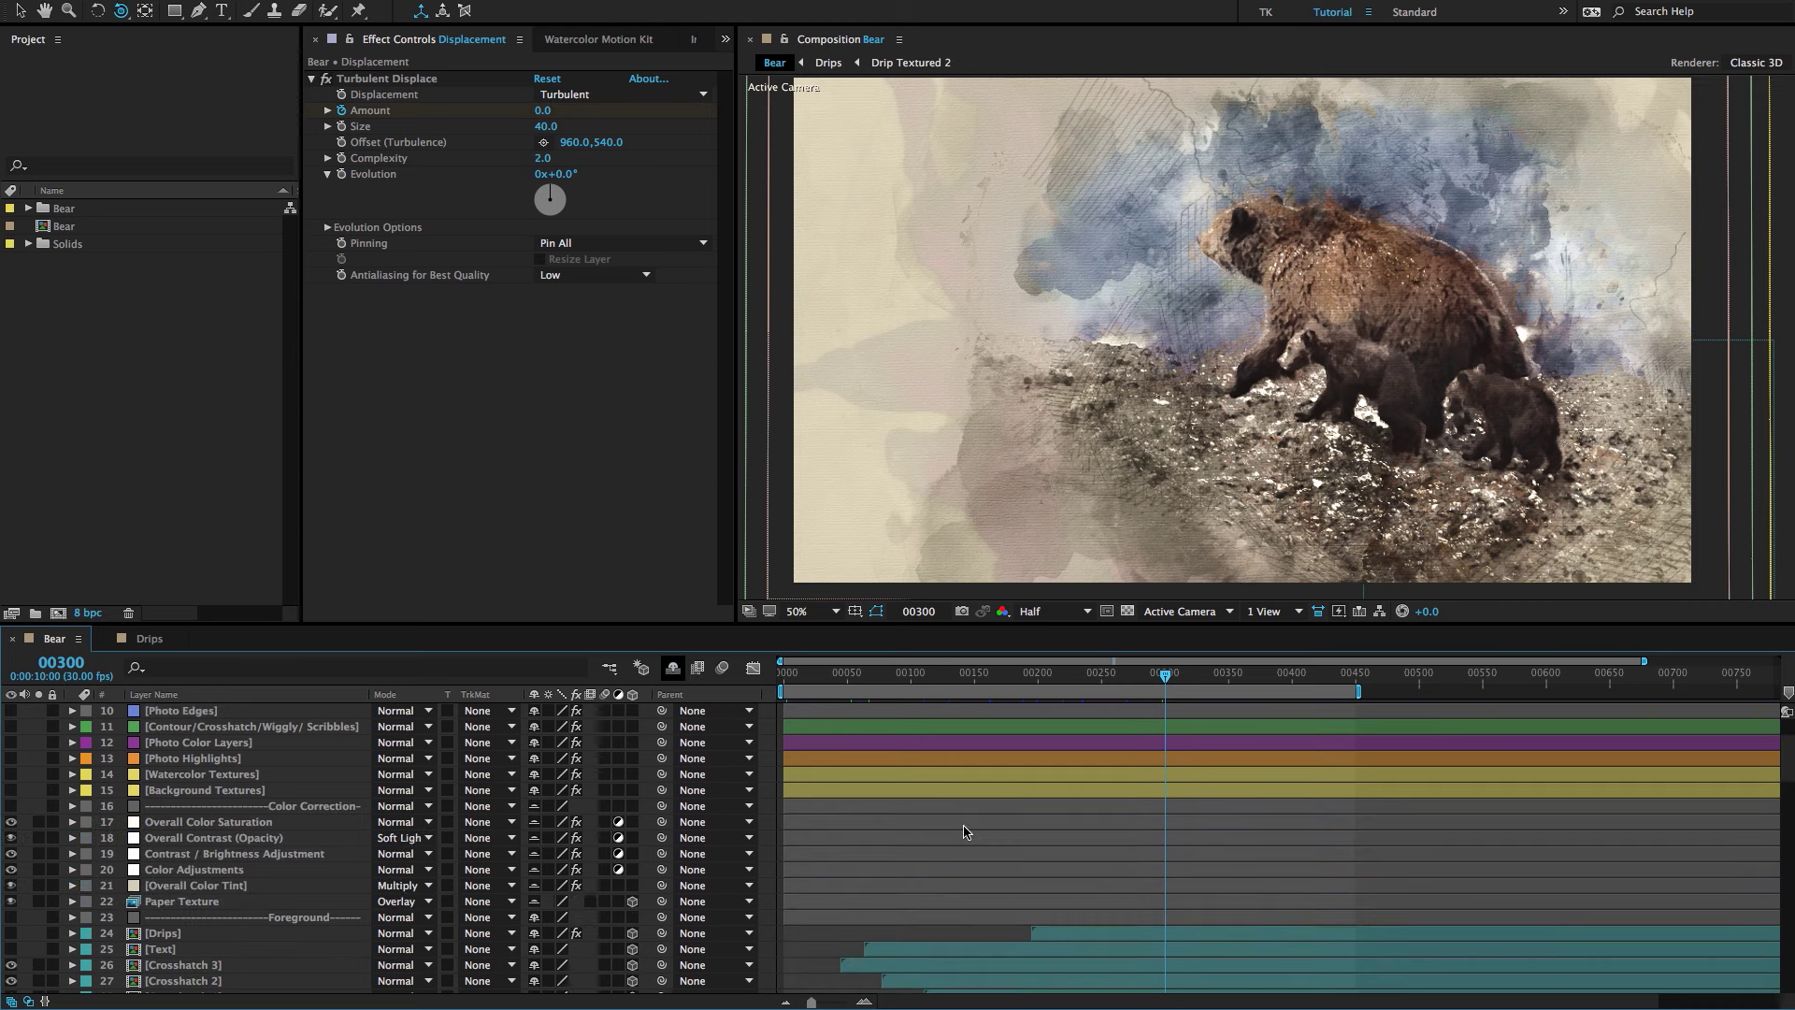
{"action": "scroll", "coordinate": [966, 832], "scroll_direction": "down", "scroll_amount": 3}
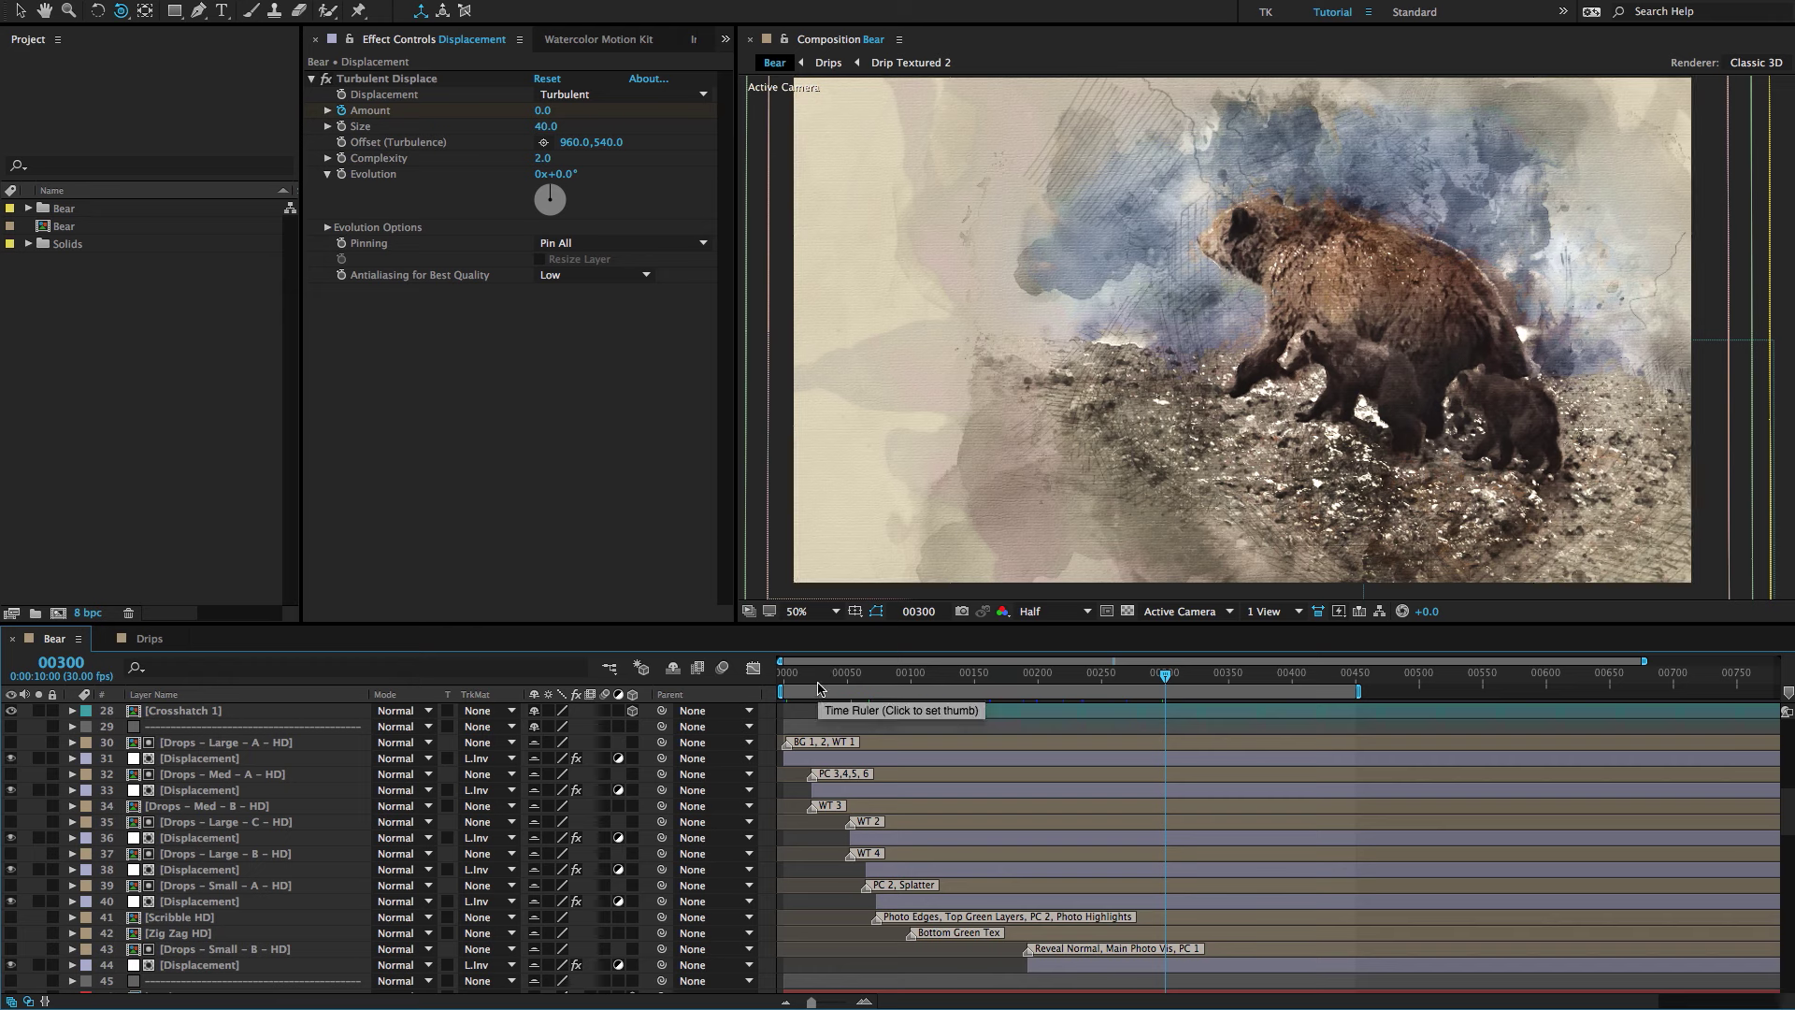
Select drop layers 39 through 44, drag their bars later in time, then deselect.
{"action": "left_click", "coordinate": [921, 856]}
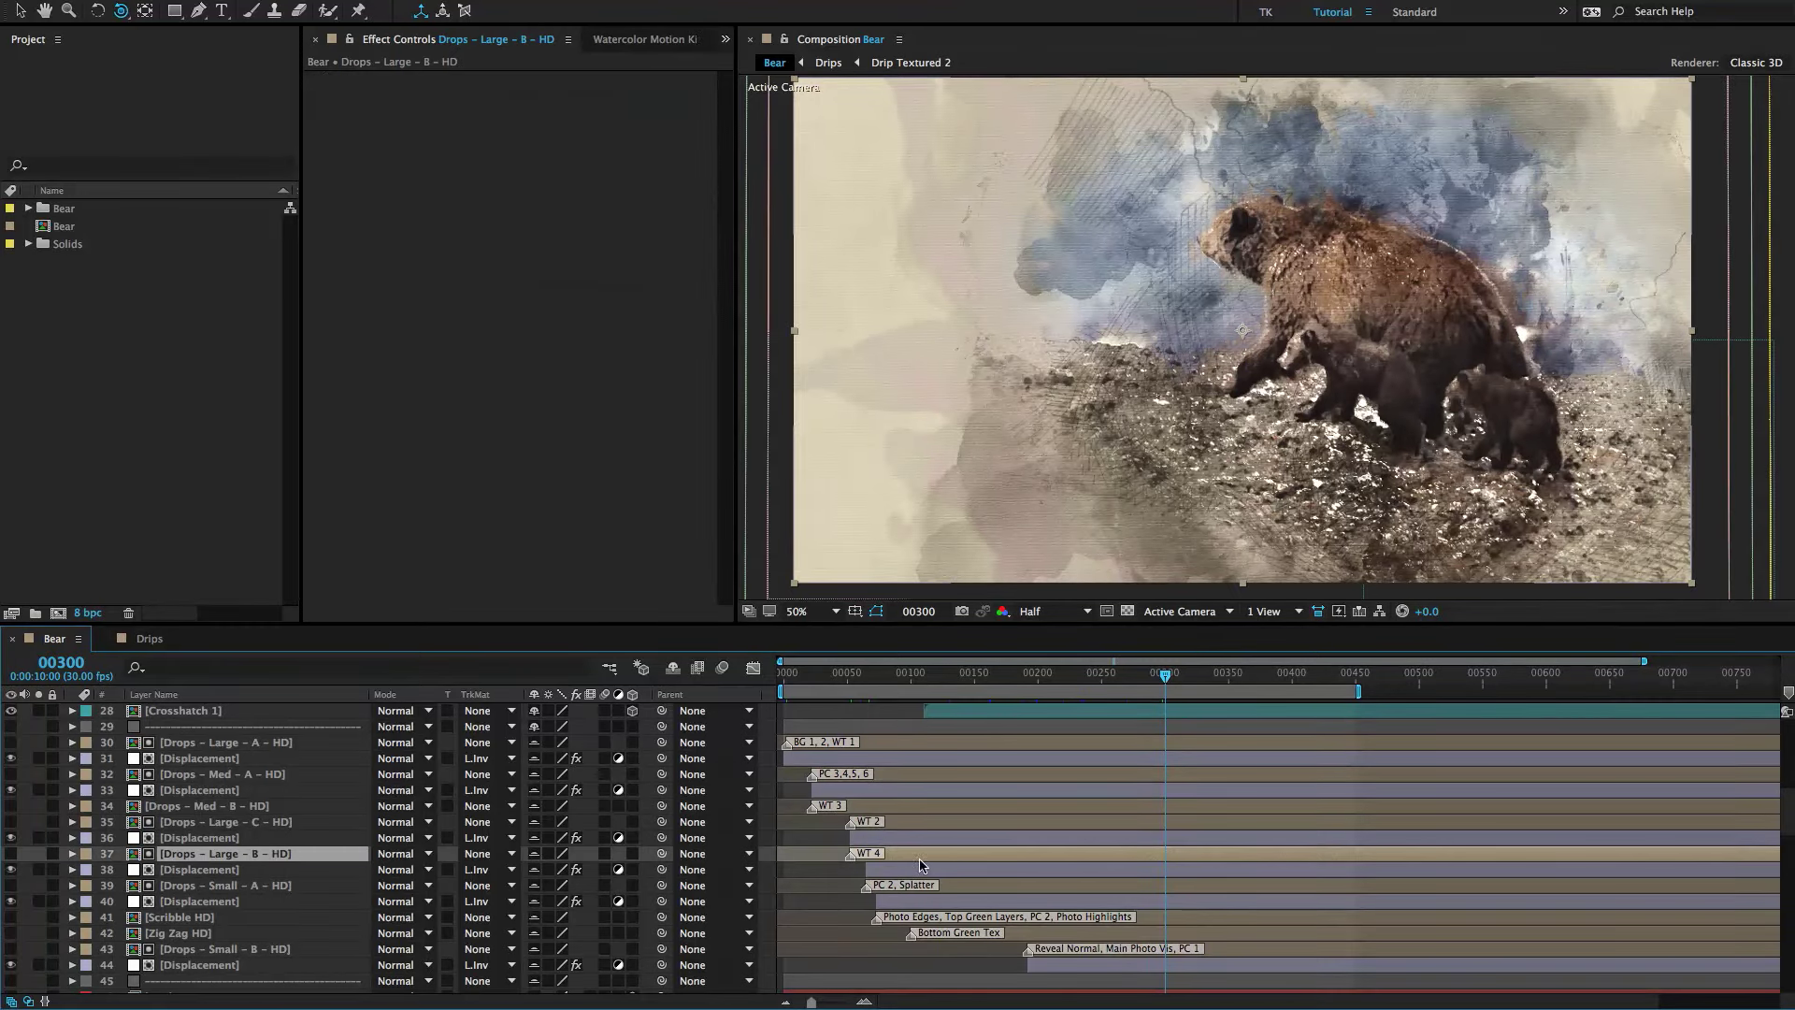
{"action": "left_click", "coordinate": [935, 886]}
{"action": "left_click", "coordinate": [1127, 966], "text": "shift"}
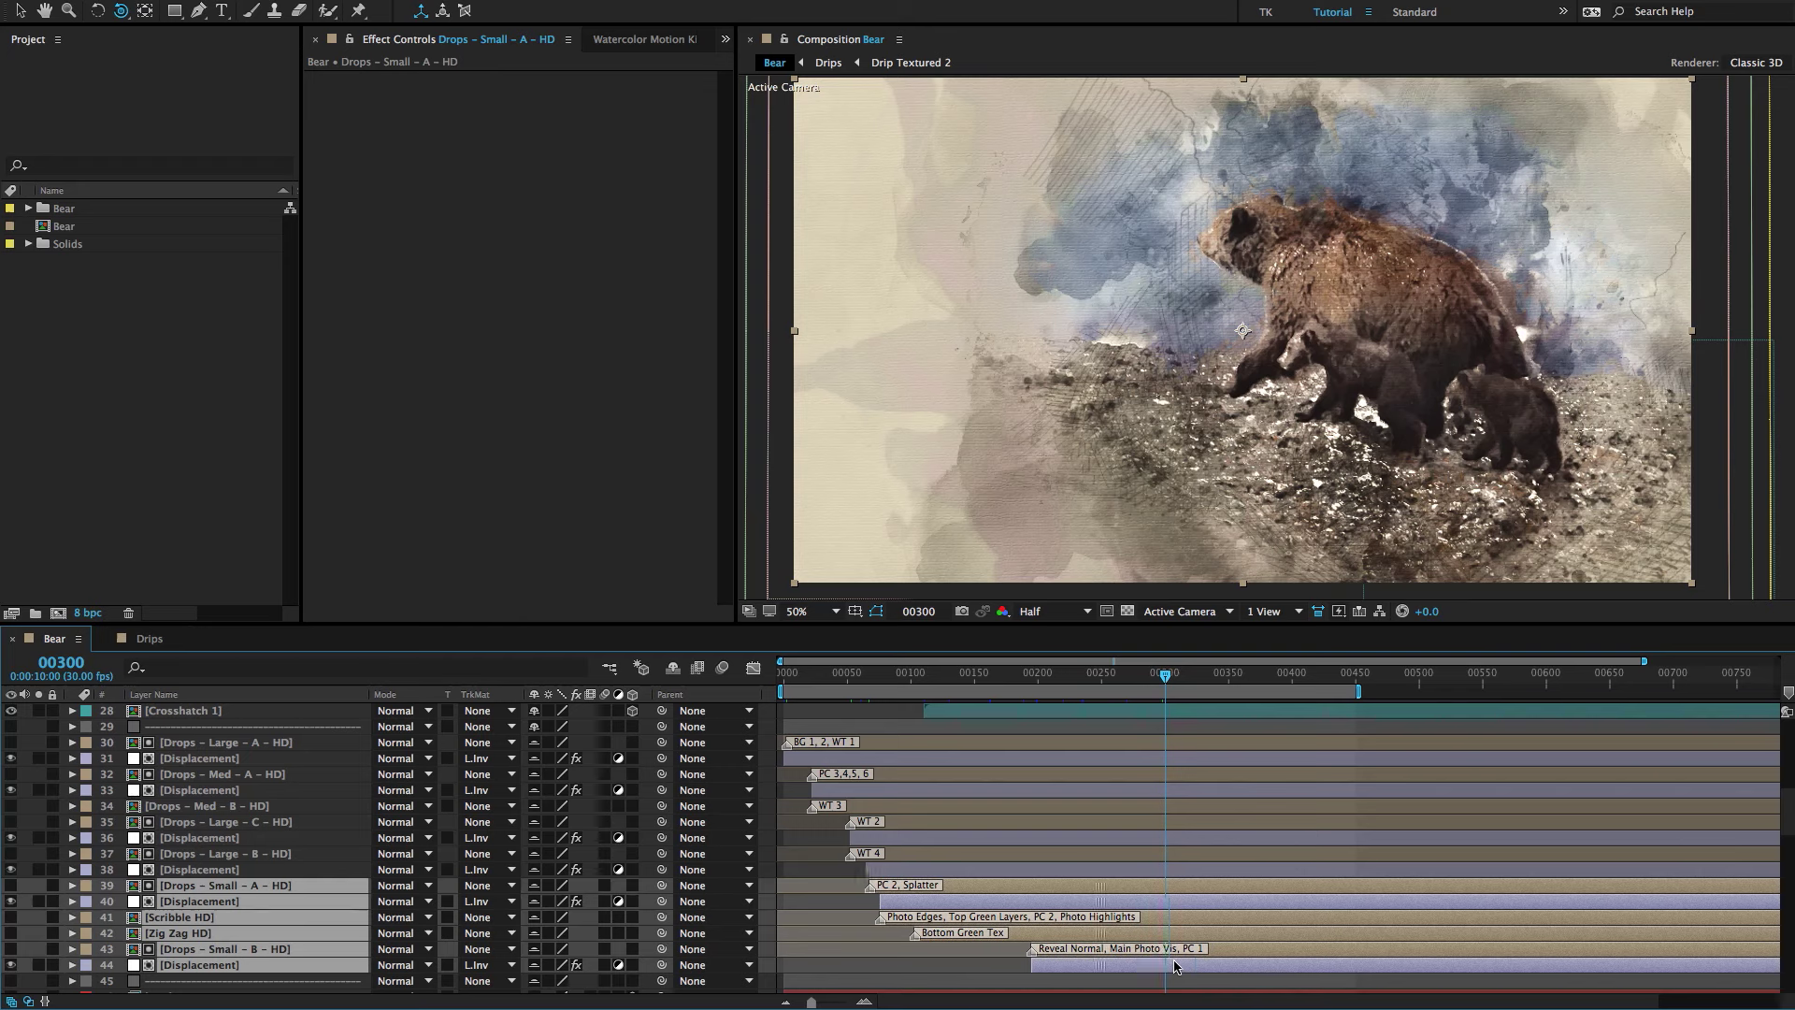
{"action": "left_click_drag", "start_coordinate": [1127, 965], "coordinate": [1256, 968]}
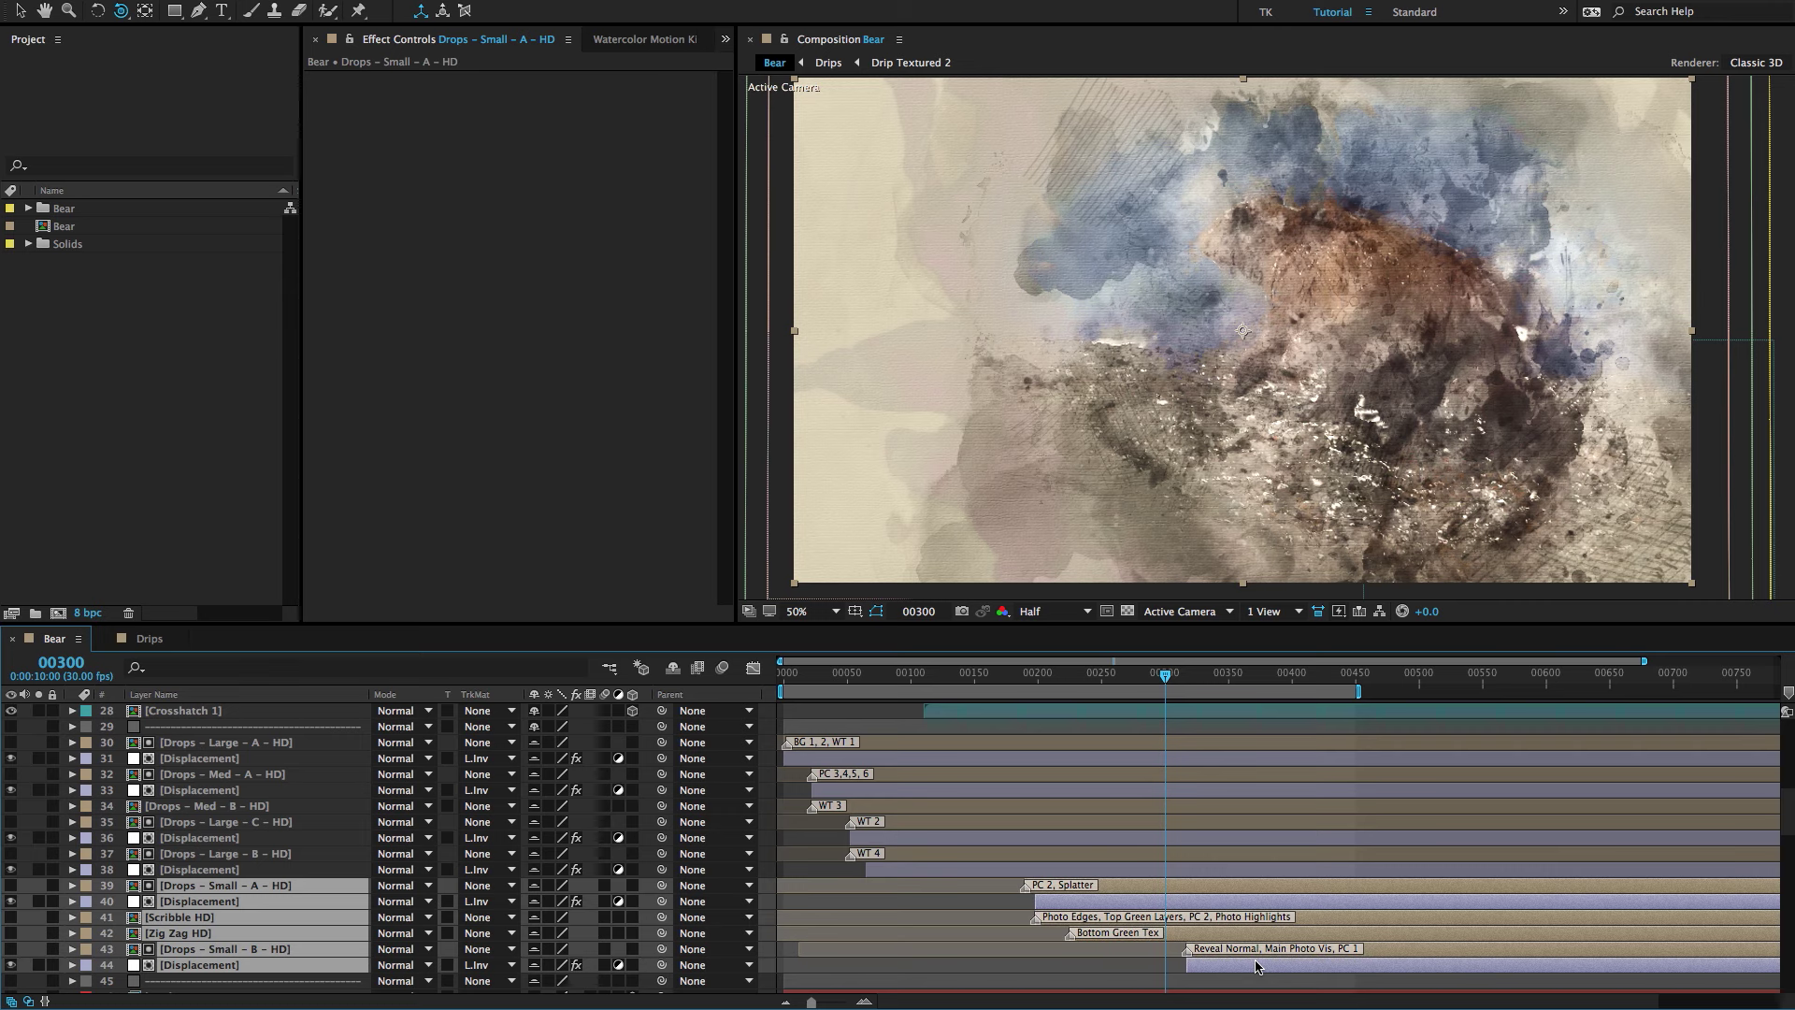
{"action": "left_click_drag", "start_coordinate": [1255, 967], "coordinate": [1256, 967]}
{"action": "scroll", "coordinate": [996, 782], "scroll_direction": "up", "scroll_amount": 5}
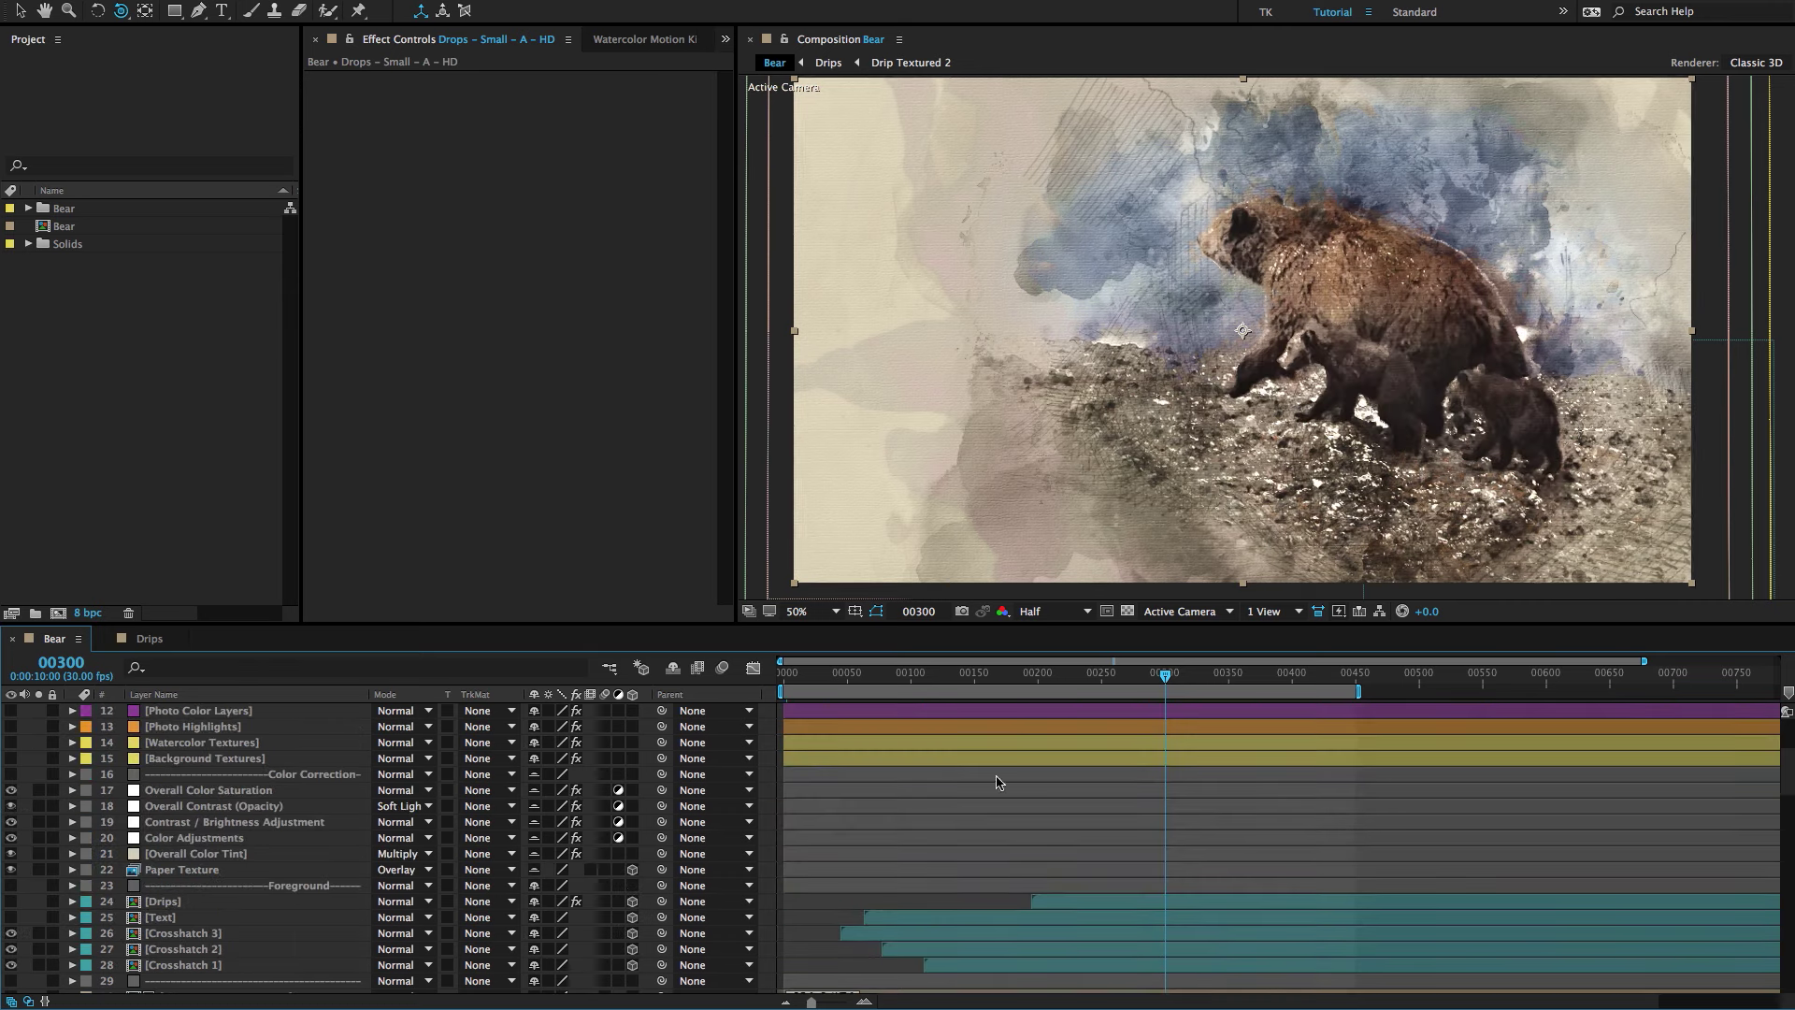
{"action": "left_click", "coordinate": [958, 903]}
{"action": "scroll", "coordinate": [1122, 762], "scroll_direction": "up", "scroll_amount": 5}
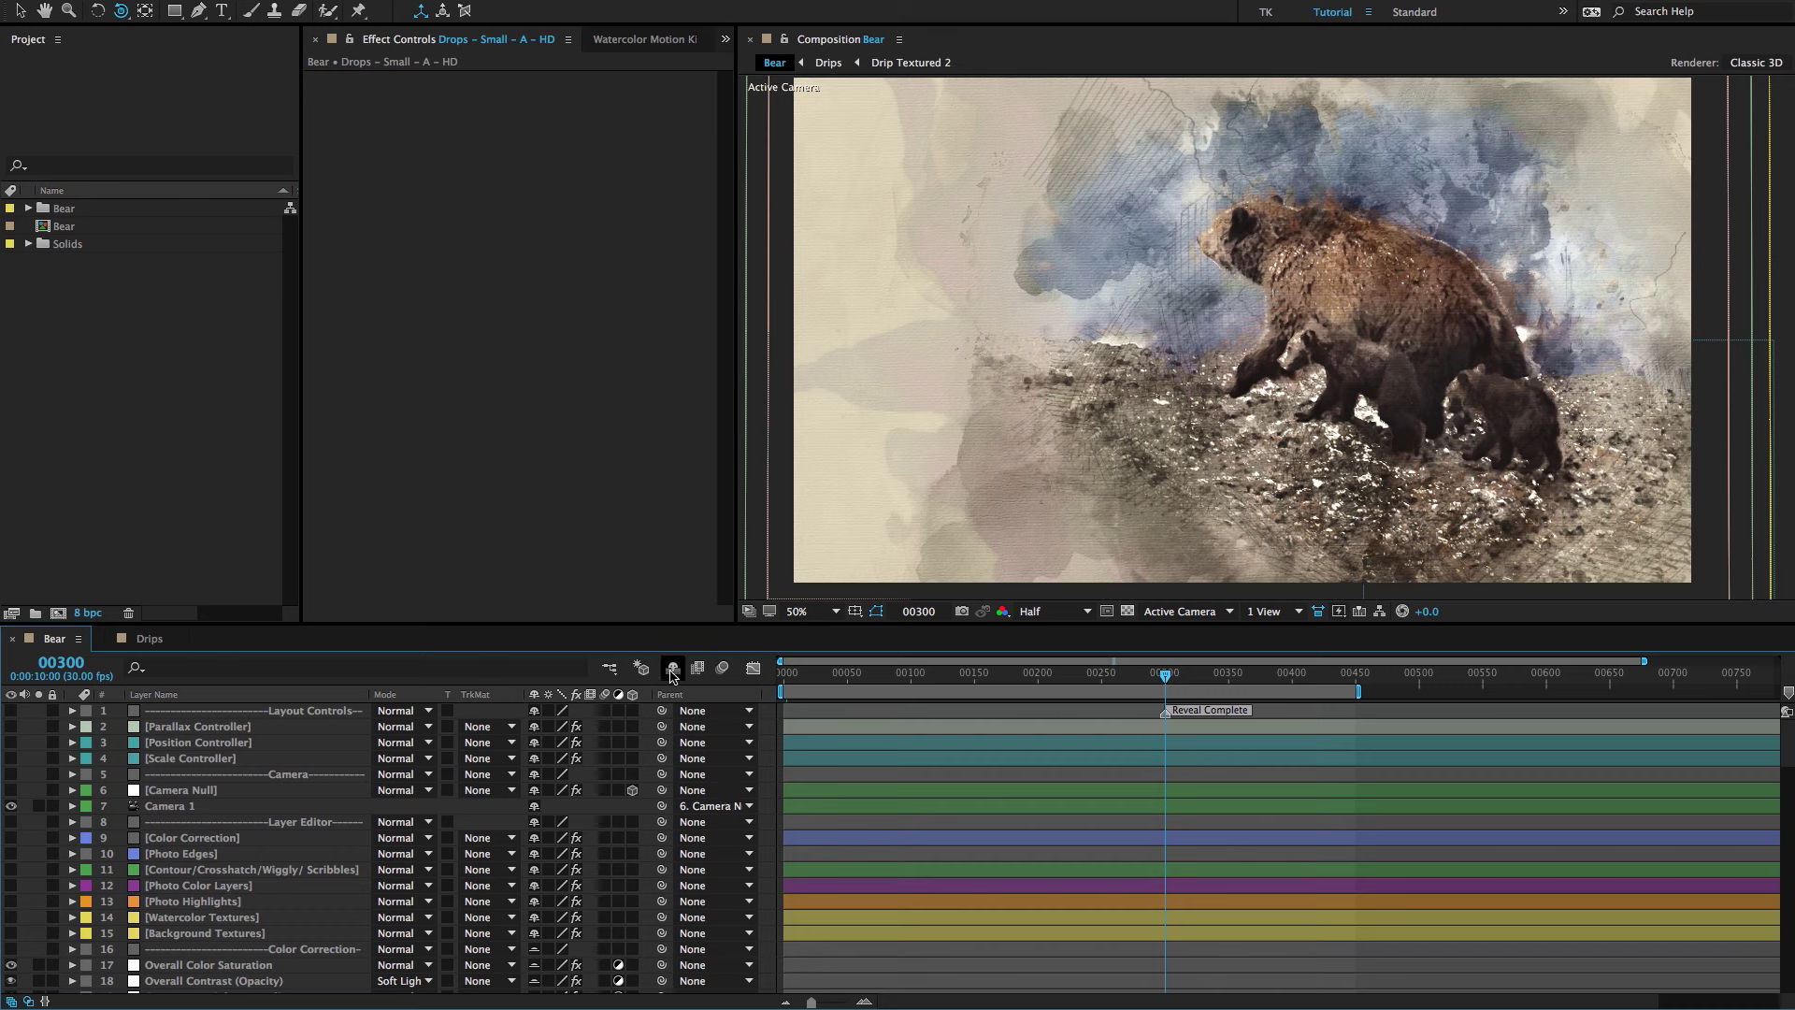
Hide shy layers and pull the work area end back to Reveal Complete at 00300.
{"action": "left_click", "coordinate": [672, 670]}
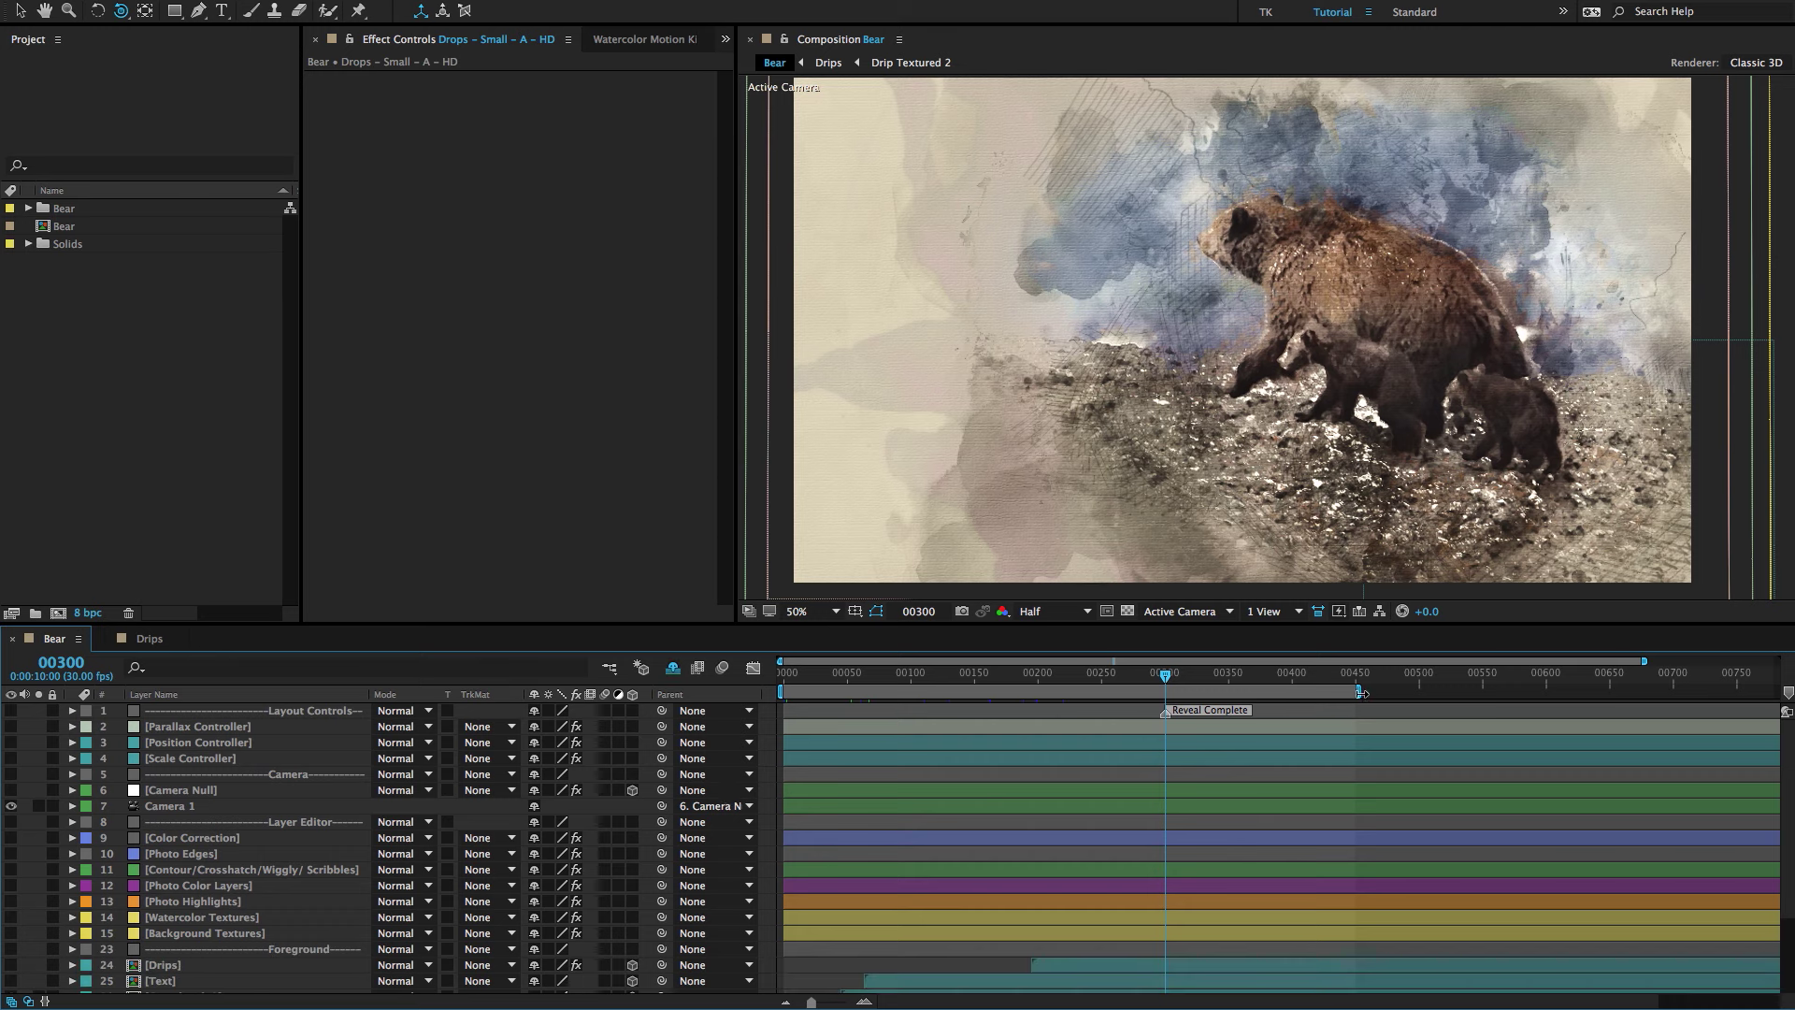
{"action": "left_click_drag", "start_coordinate": [1344, 693], "coordinate": [1109, 693]}
{"action": "key", "text": "ctrl+z"}
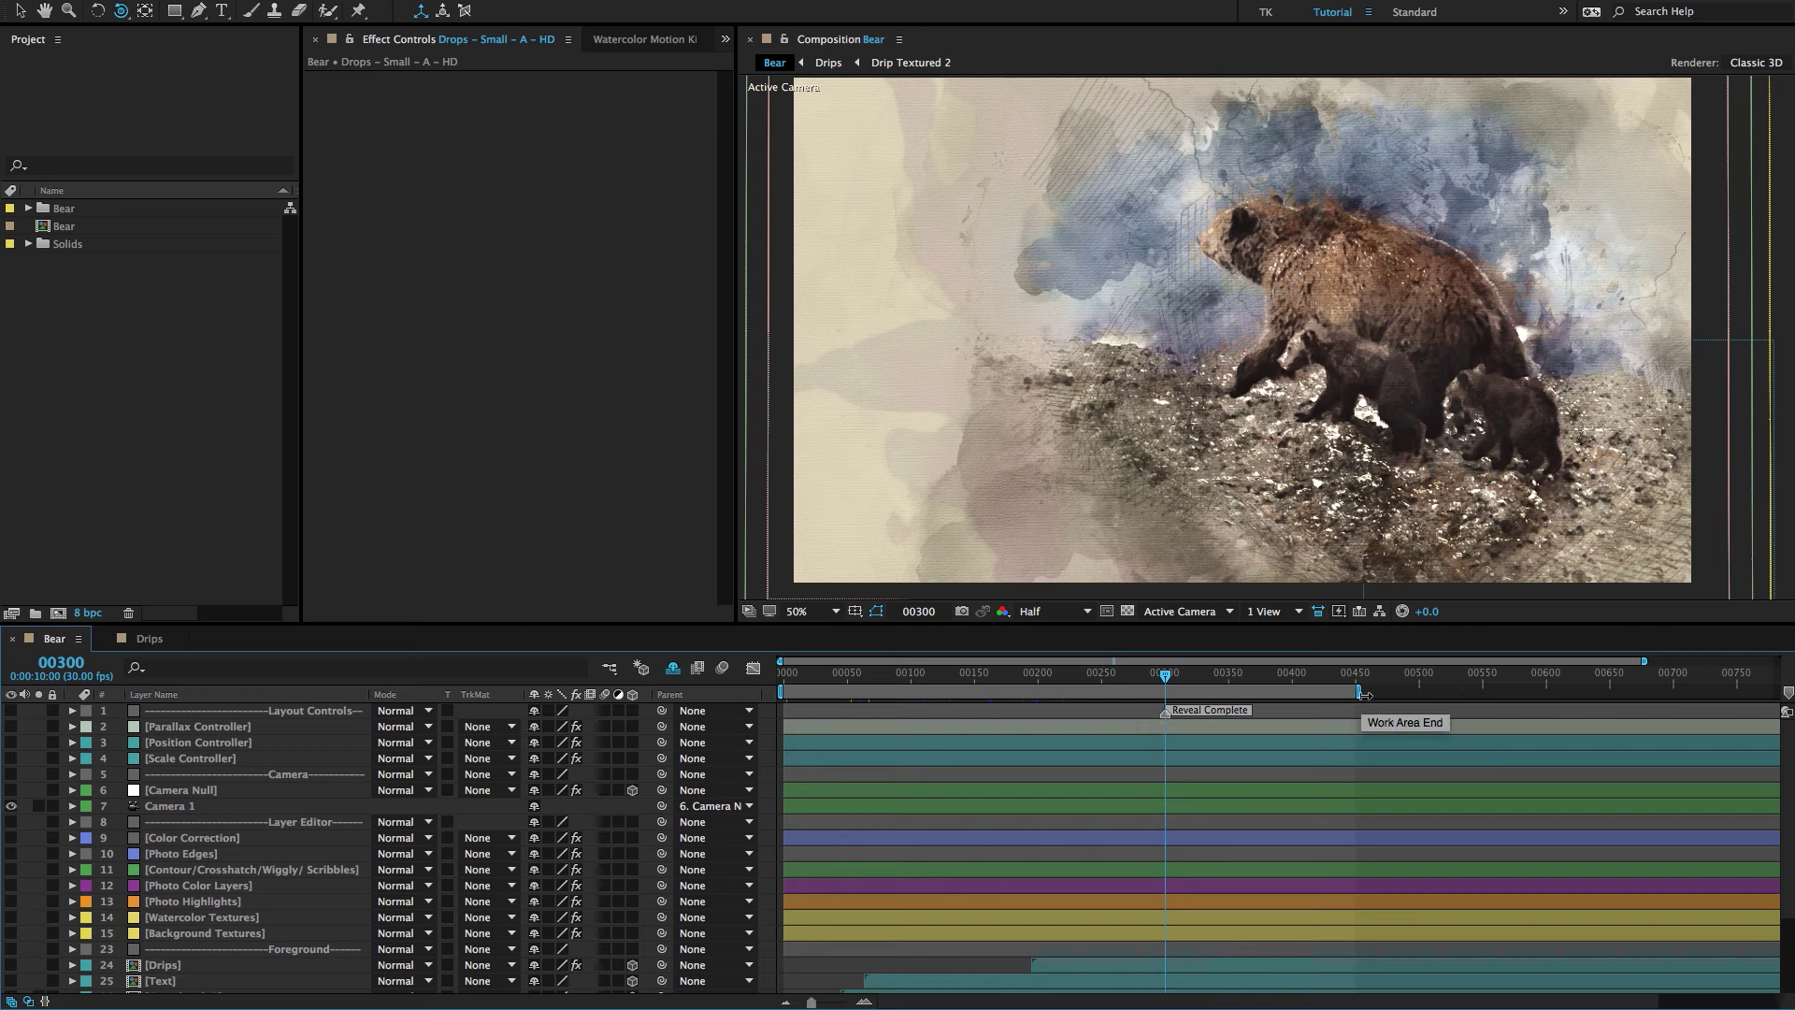
{"action": "left_click_drag", "start_coordinate": [1357, 692], "coordinate": [1178, 723]}
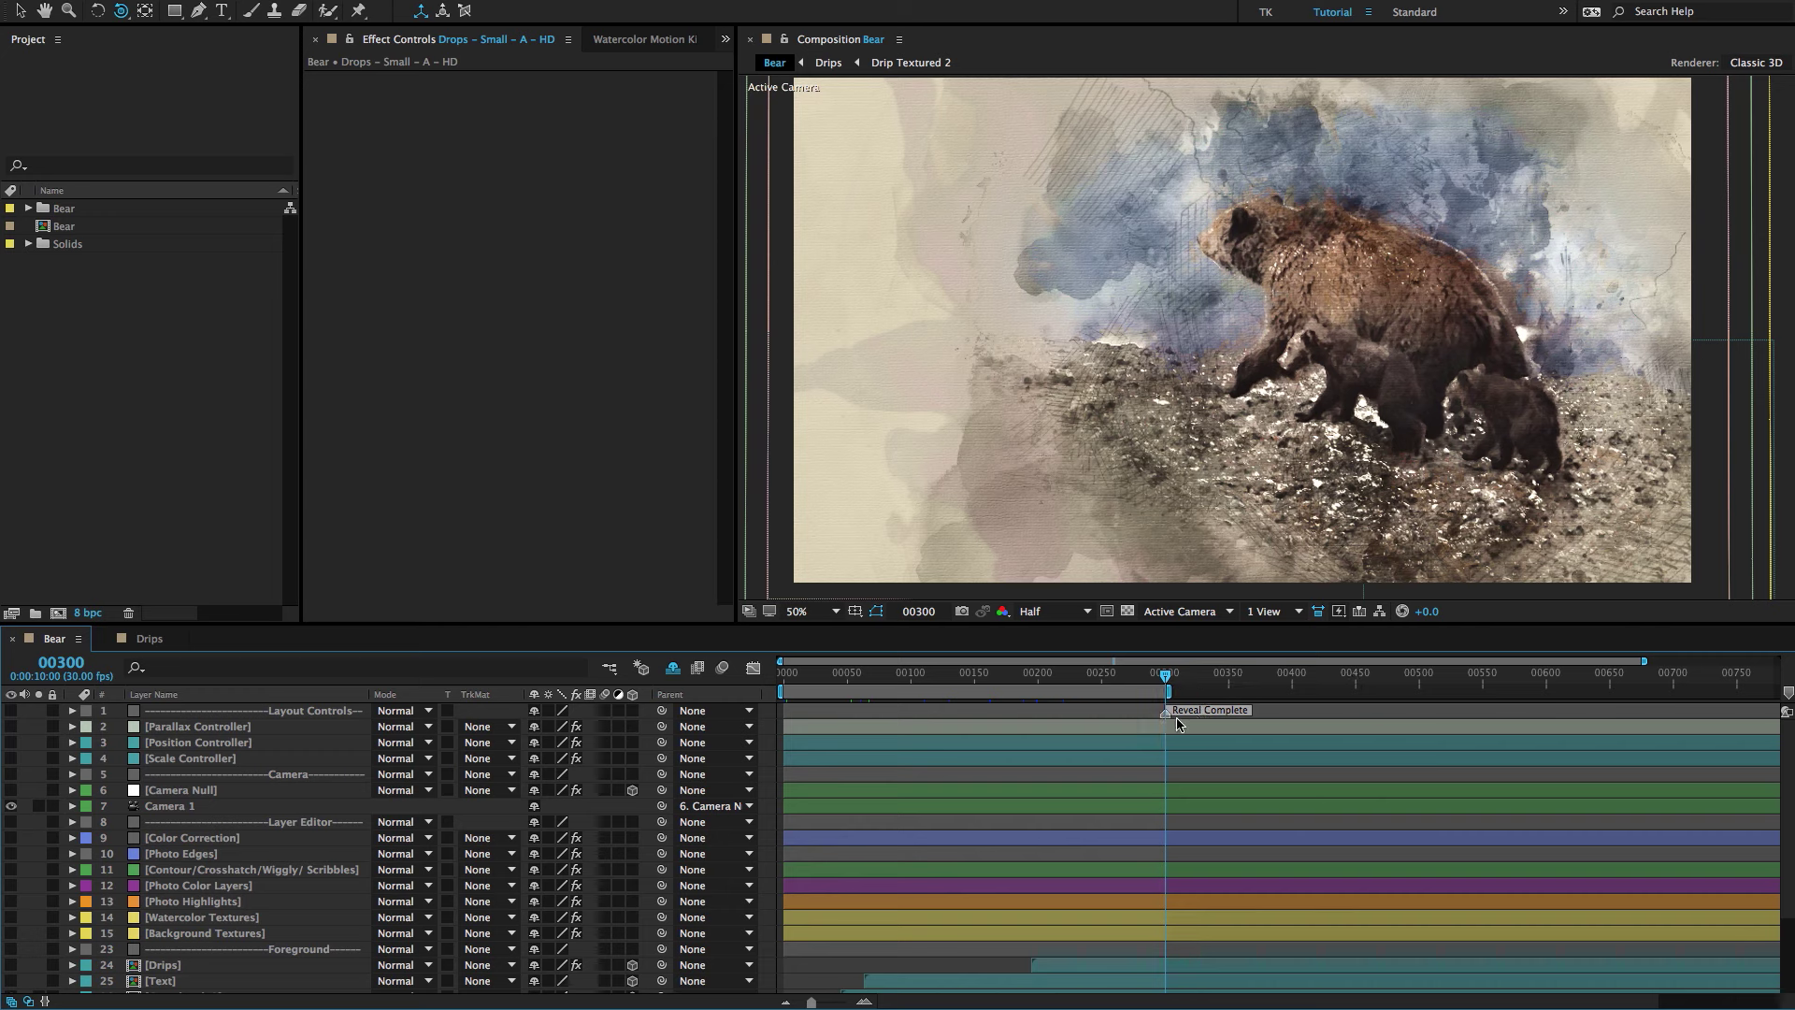
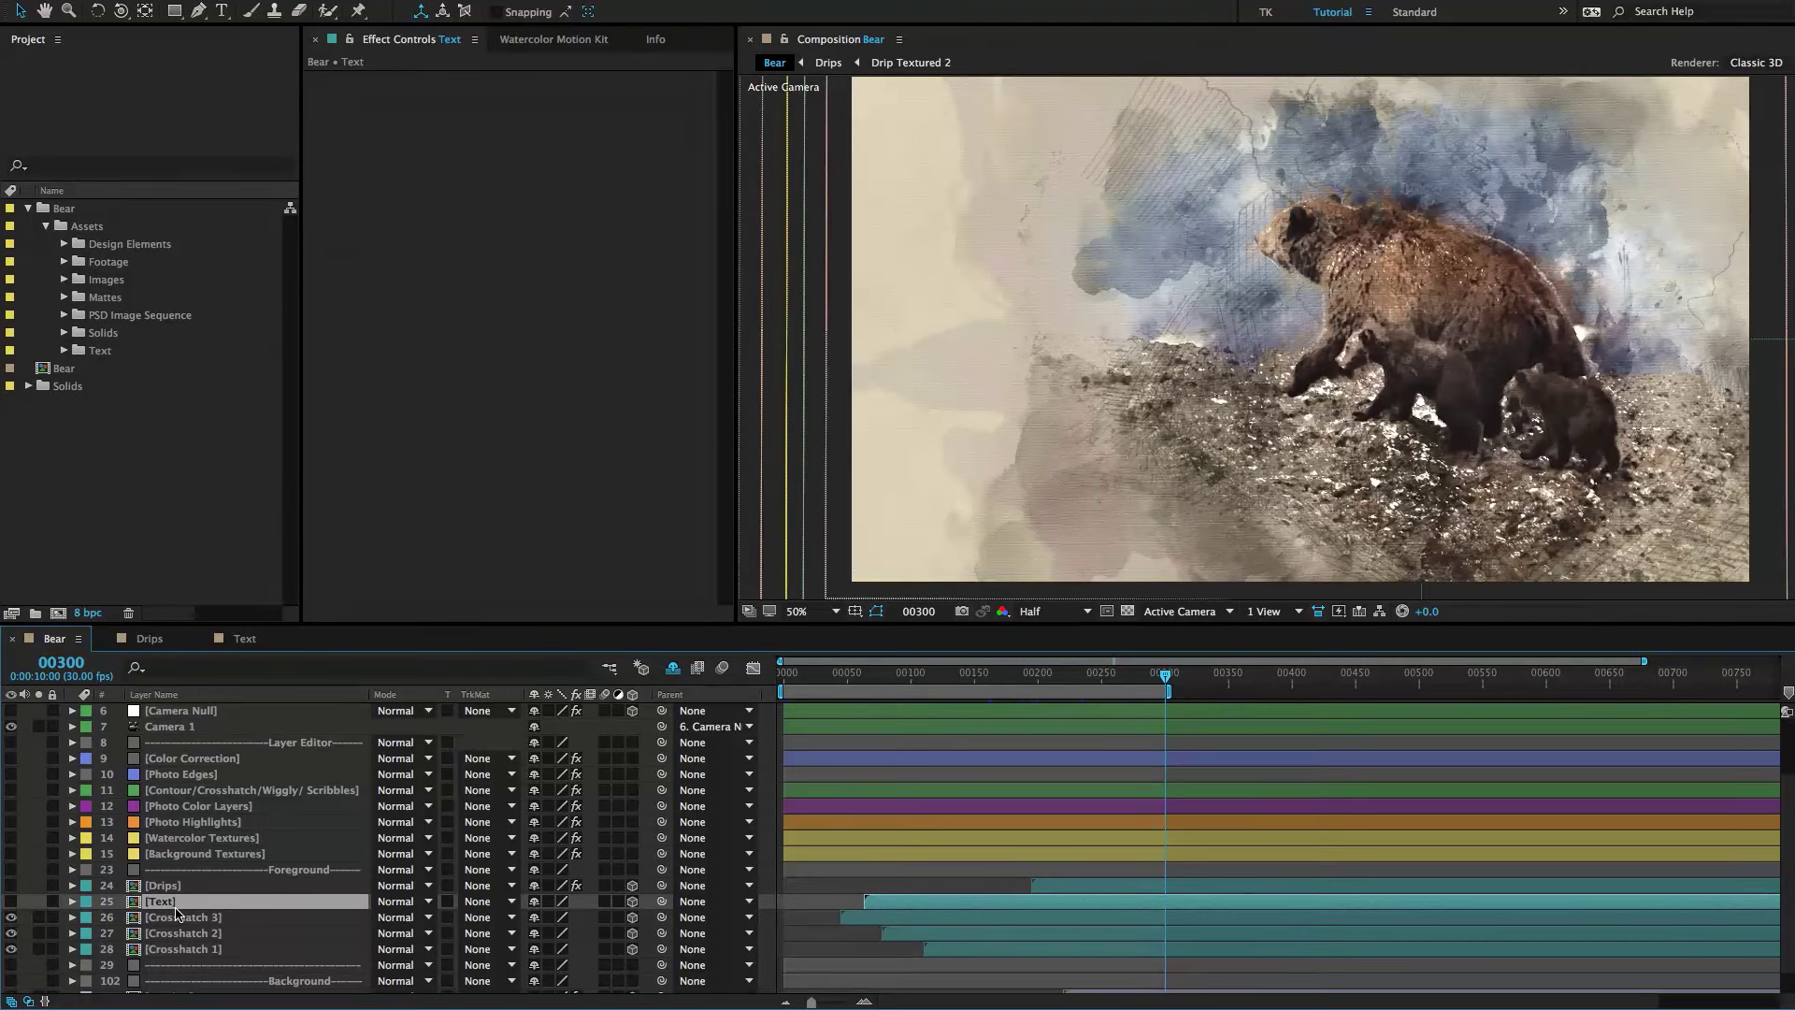
Turn on the [Text] layer so 'Insert Your Text' shows over the bear, then start a new composition.
{"action": "left_click", "coordinate": [221, 872]}
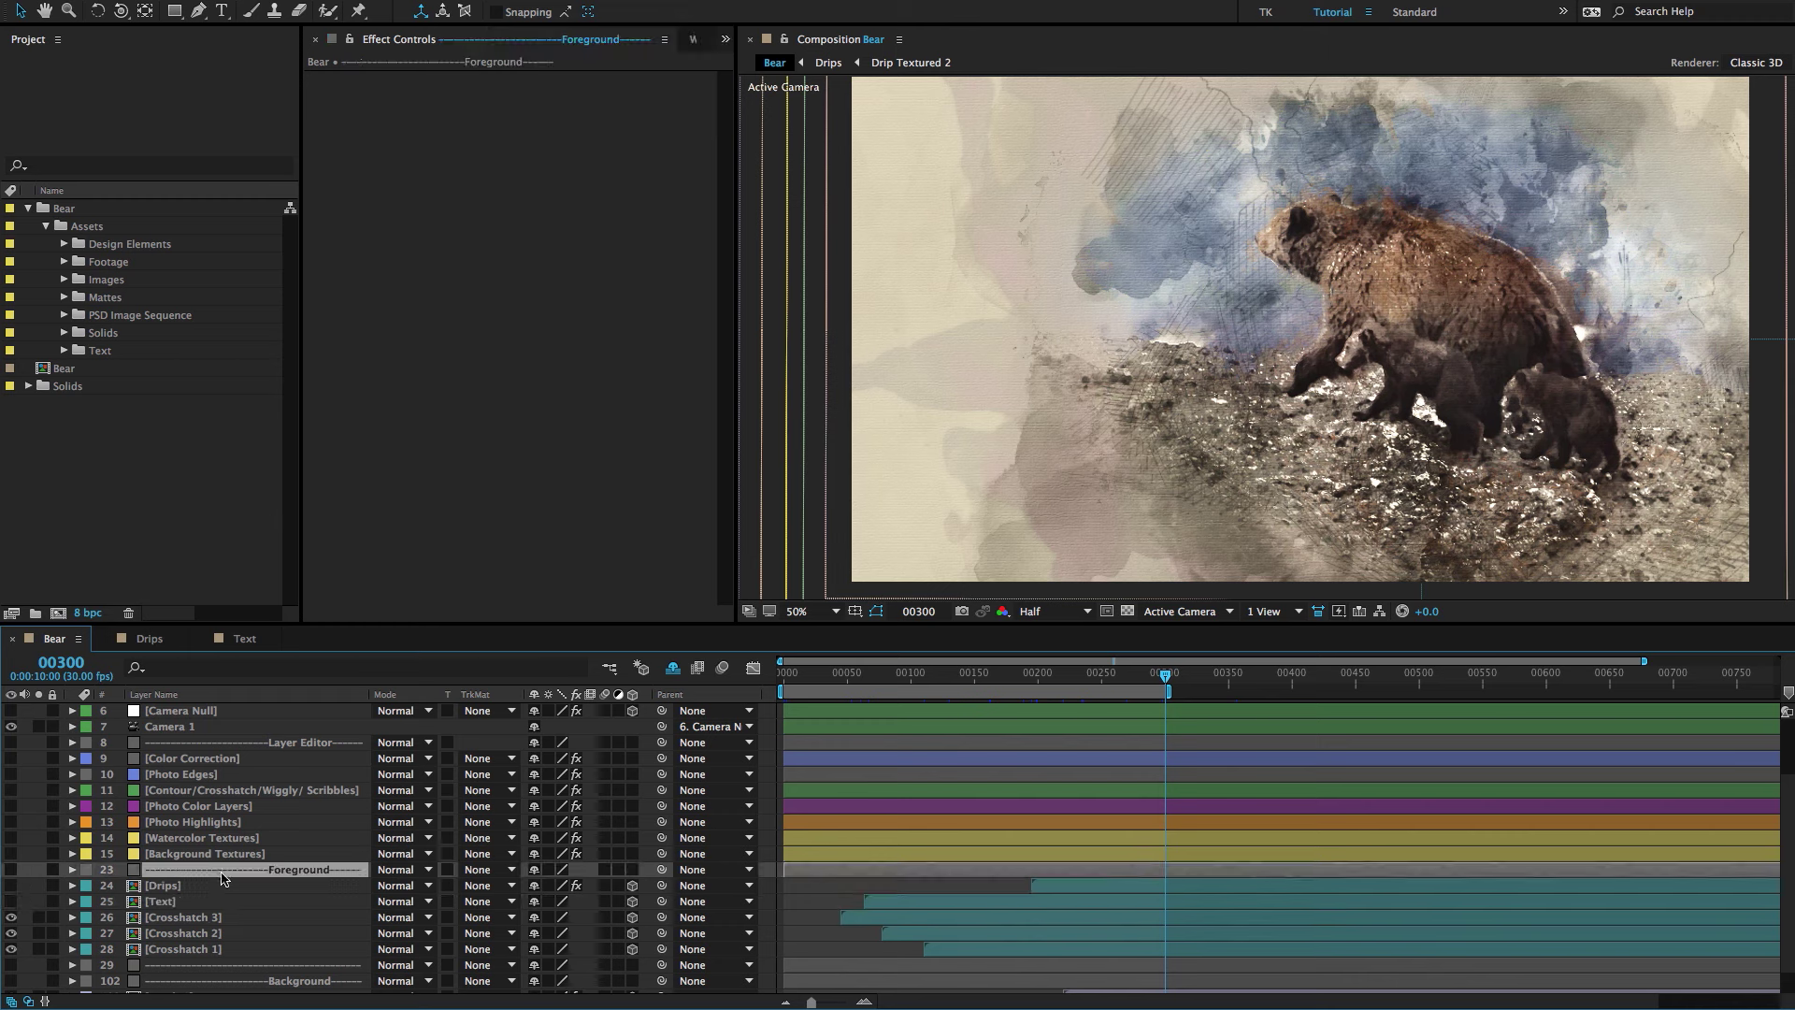
{"action": "left_click", "coordinate": [210, 917]}
{"action": "left_click", "coordinate": [187, 903]}
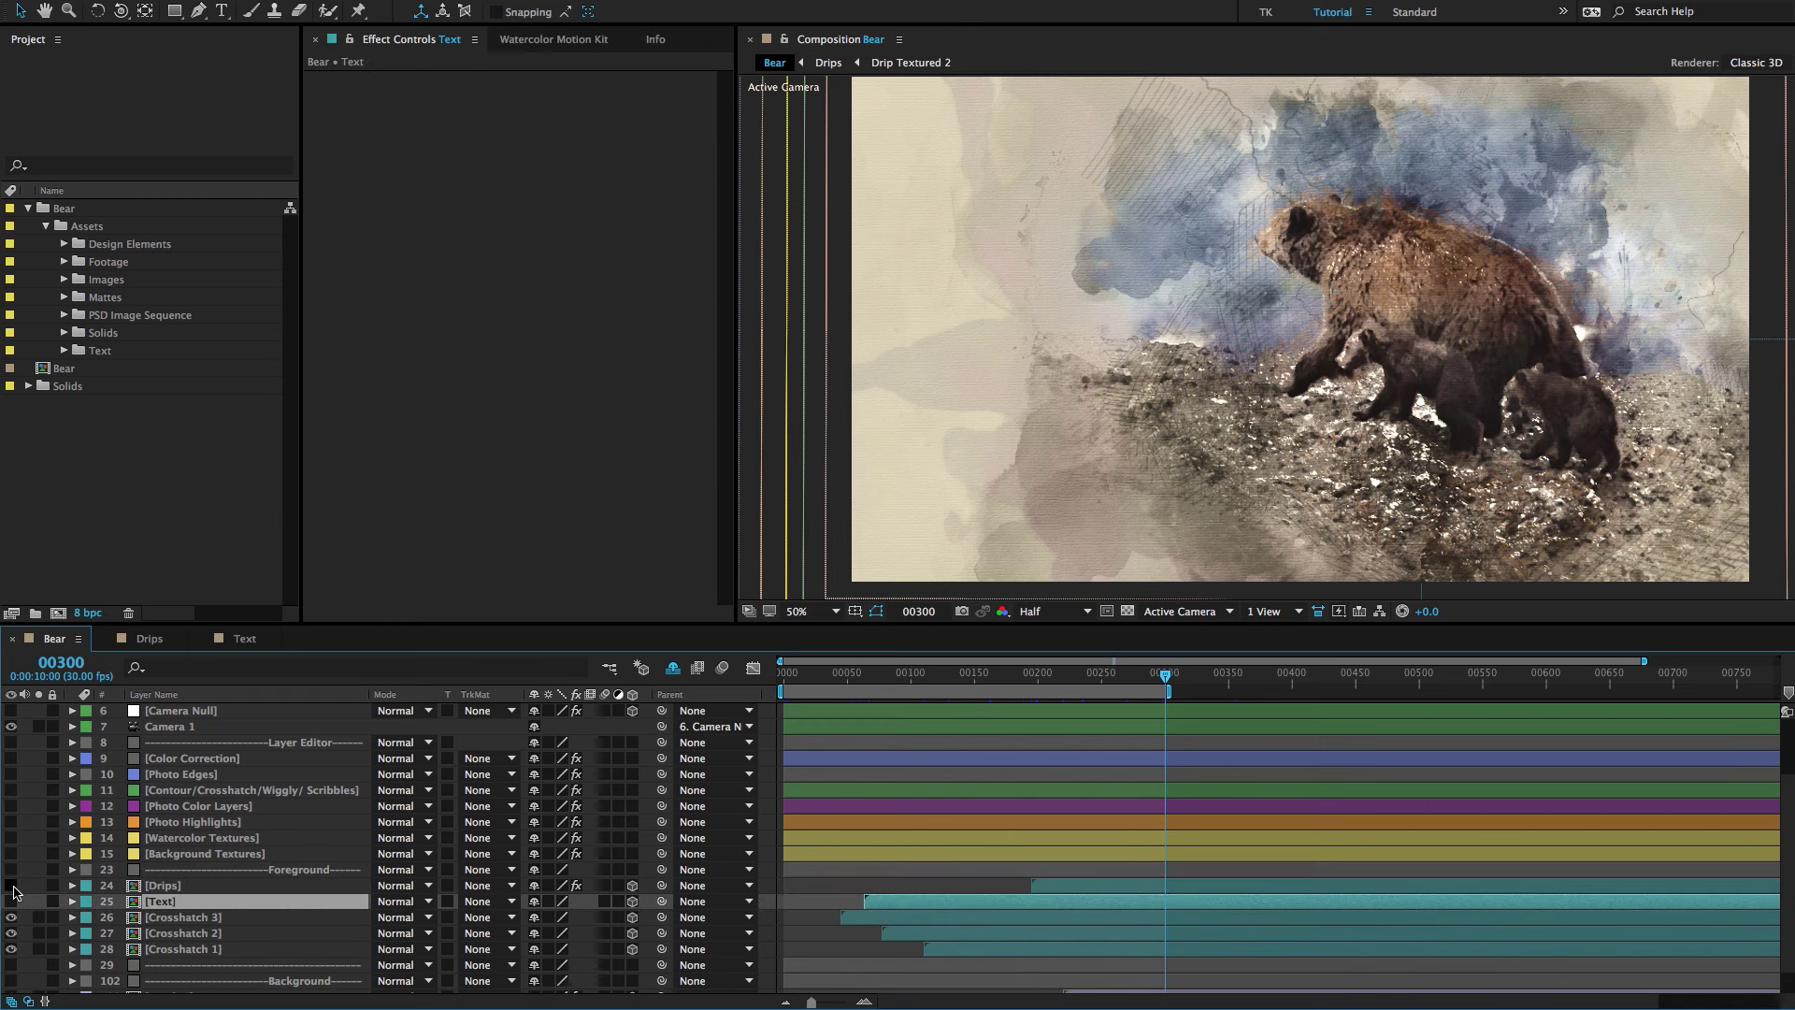
{"action": "left_click", "coordinate": [11, 901]}
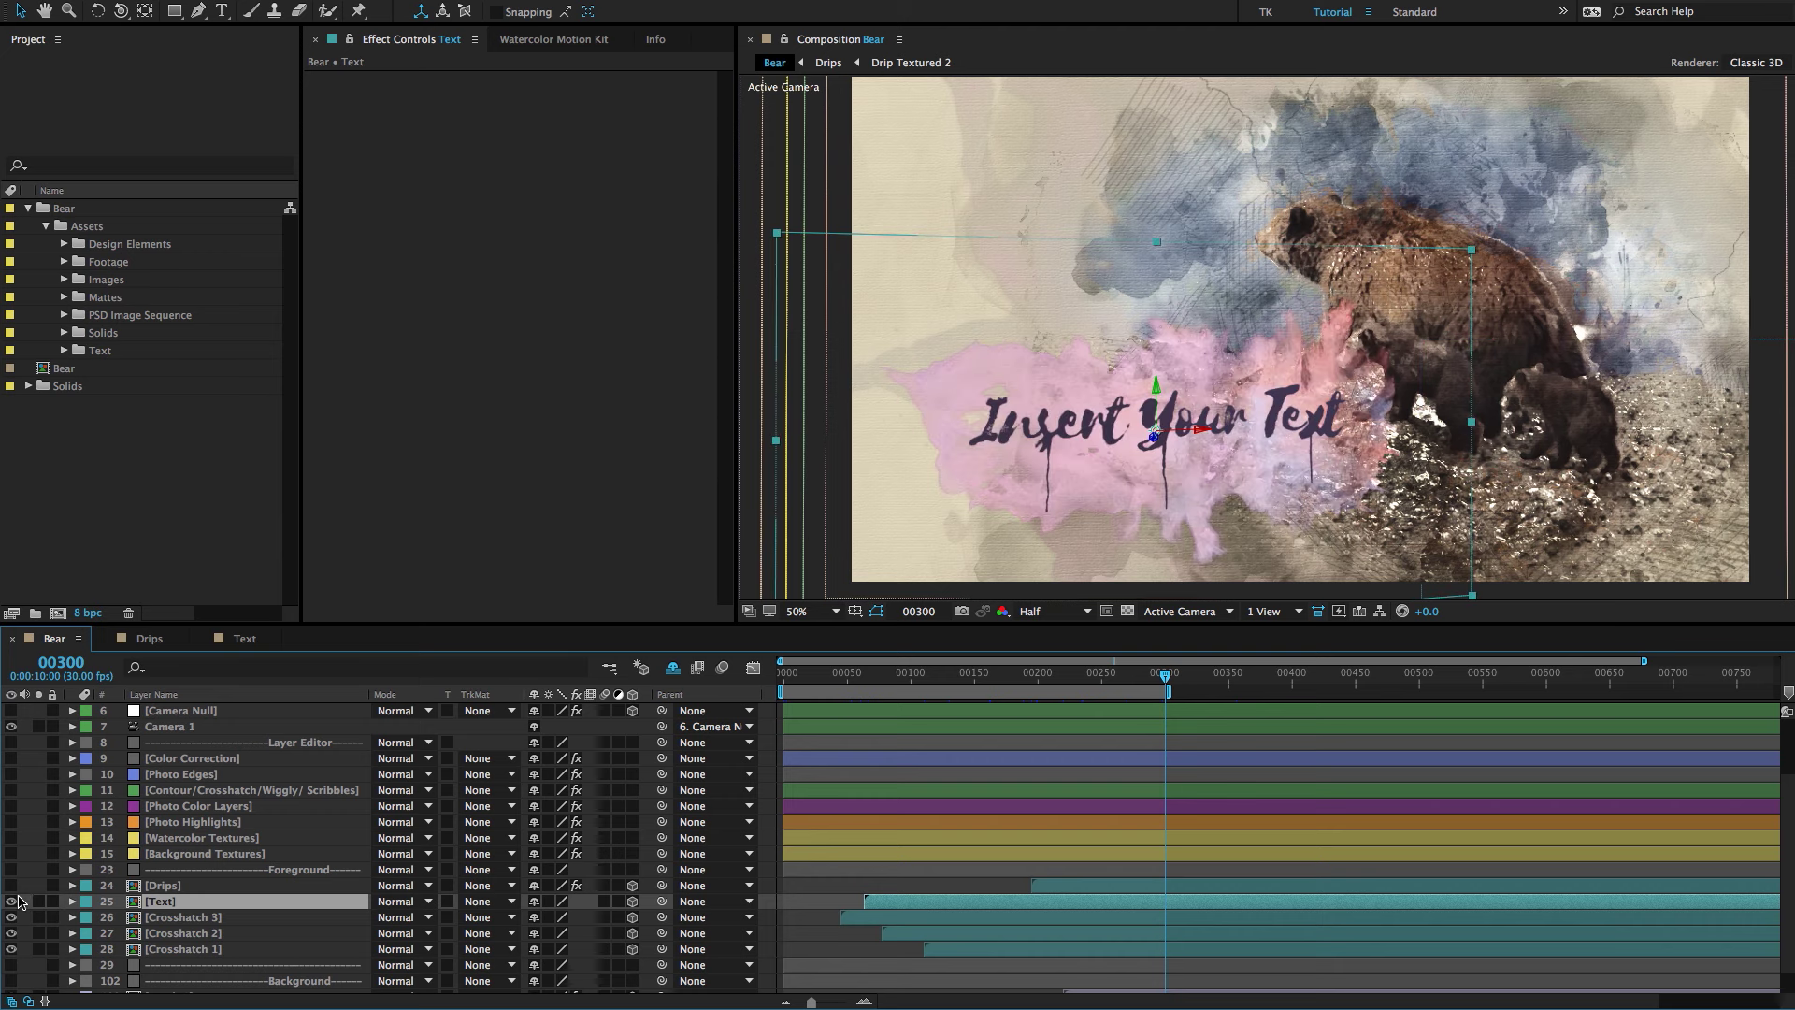
{"action": "left_click", "coordinate": [28, 207]}
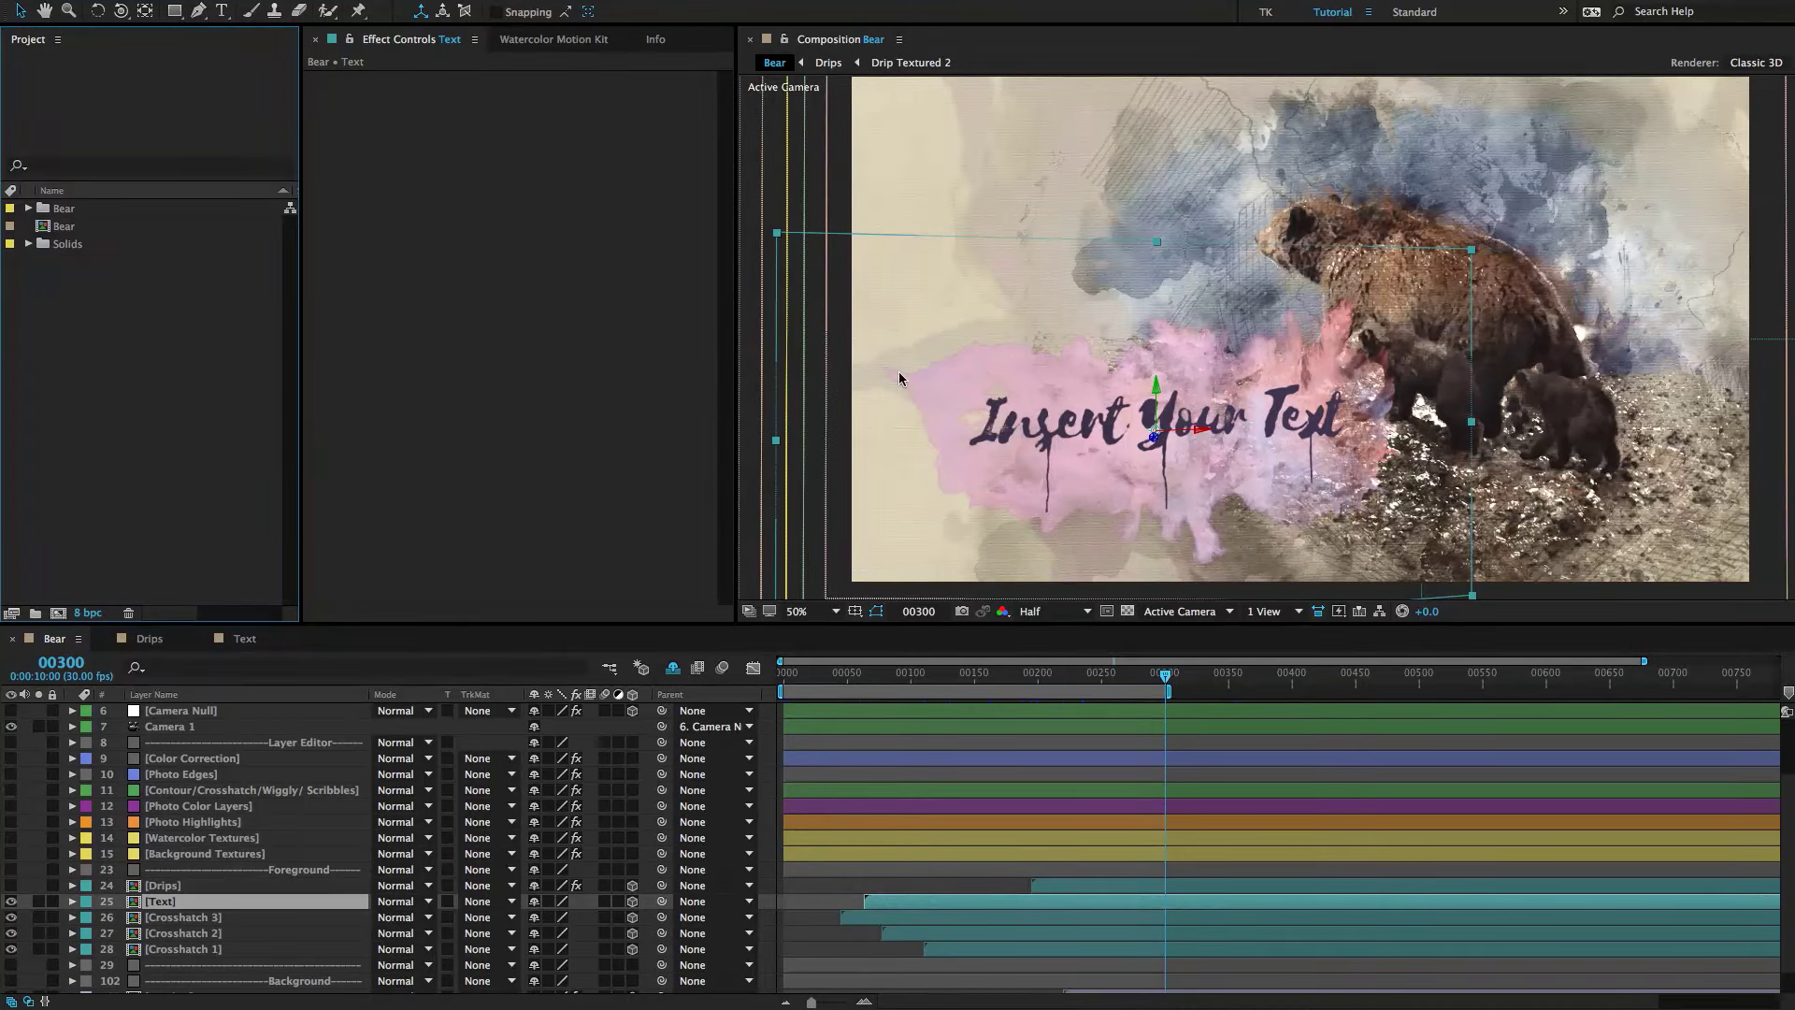
{"action": "left_click", "coordinate": [58, 613]}
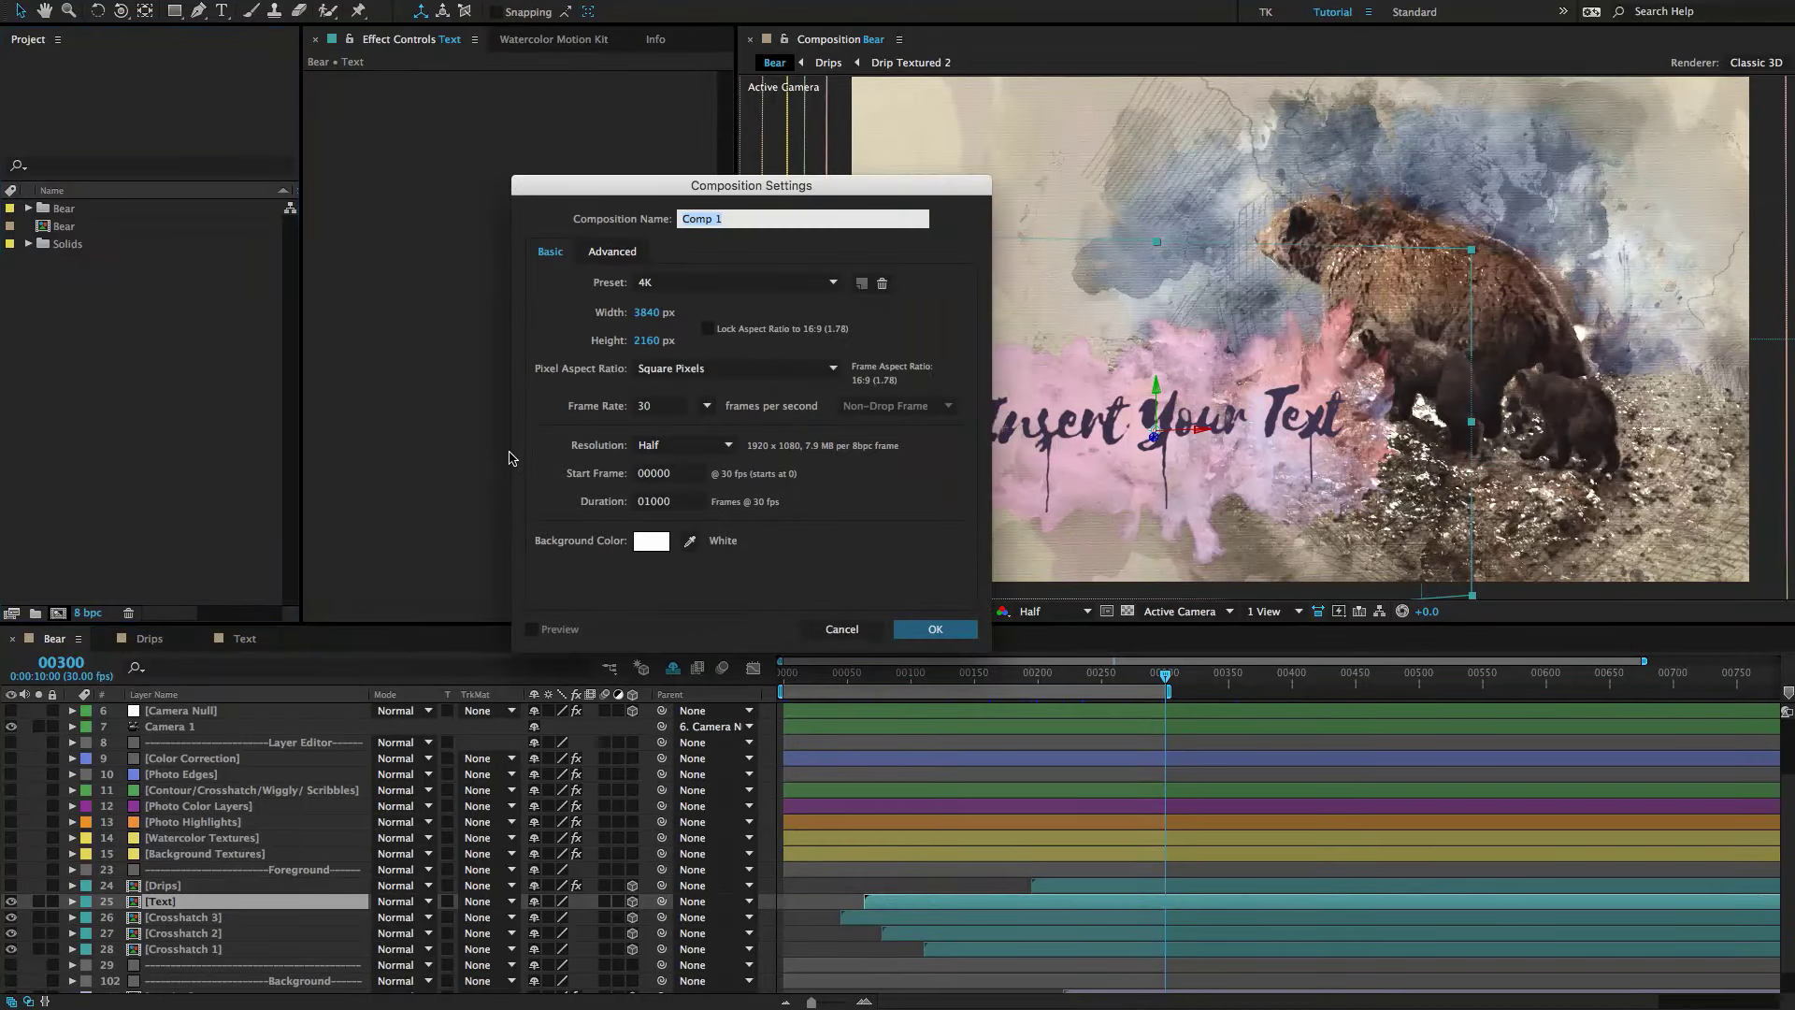
Create the new composition with the 1080 preset.
{"action": "left_click", "coordinate": [715, 282]}
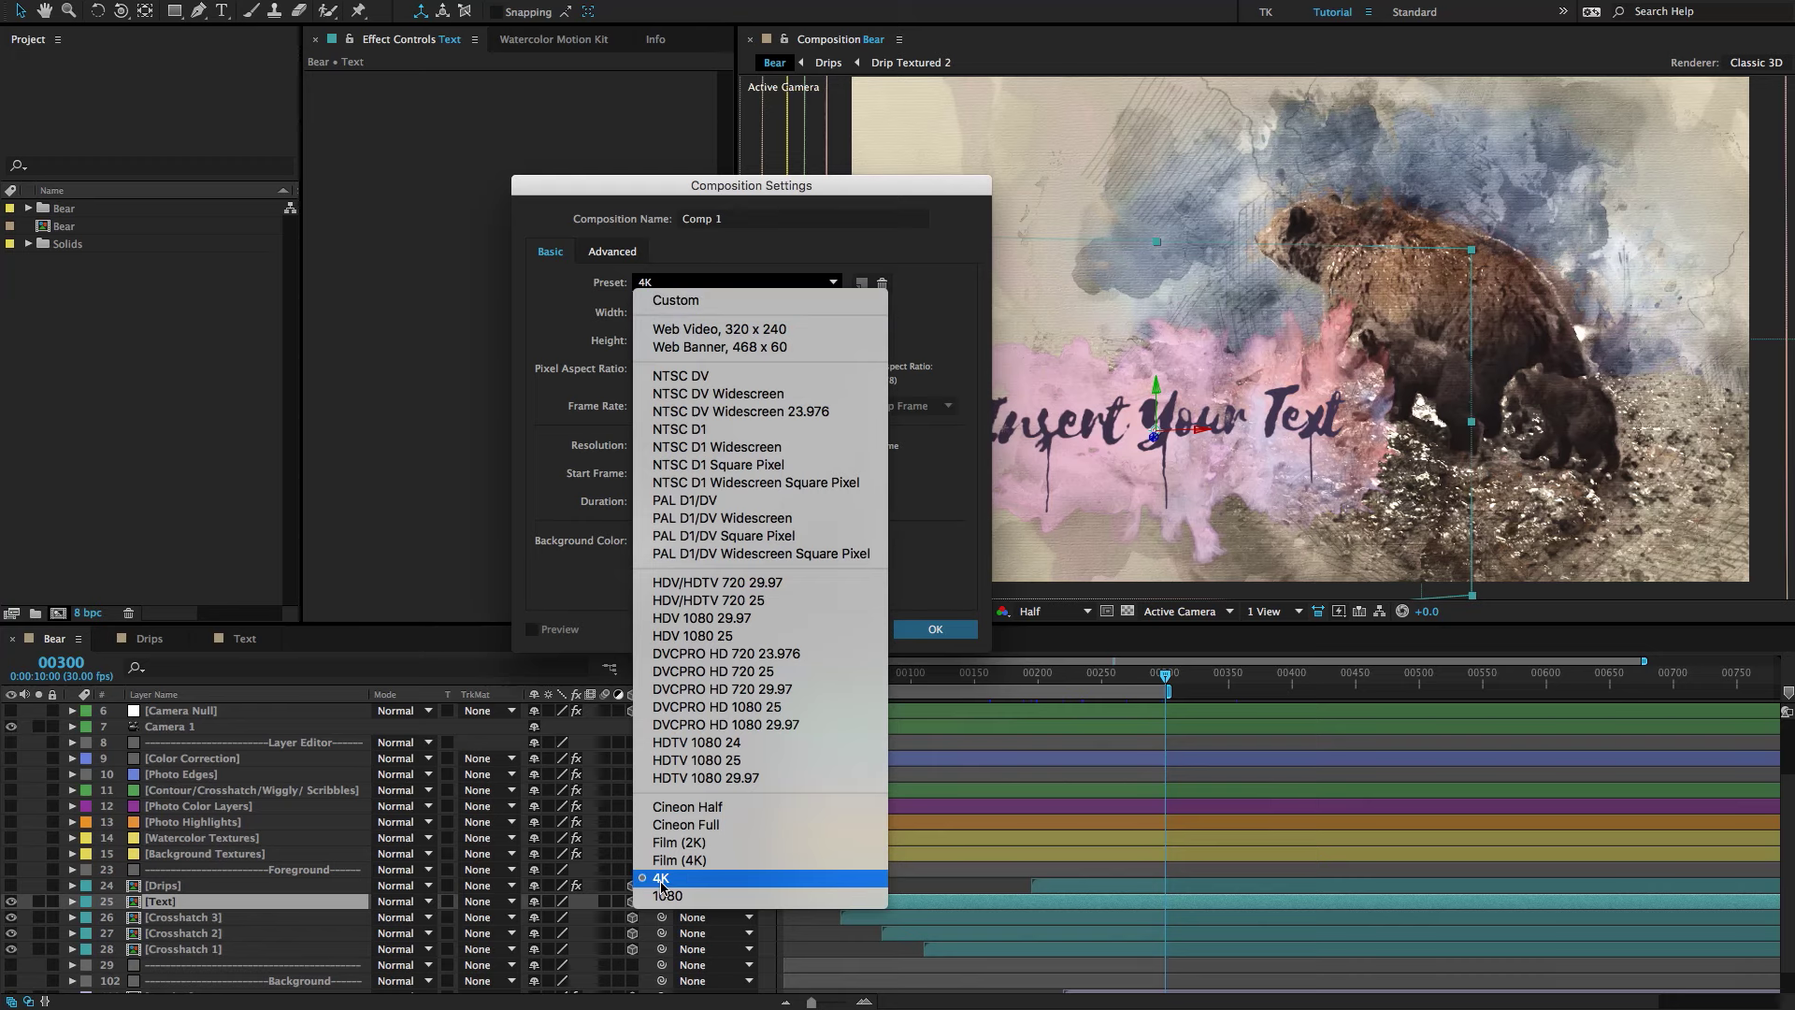
{"action": "left_click", "coordinate": [673, 894]}
{"action": "left_click", "coordinate": [931, 631]}
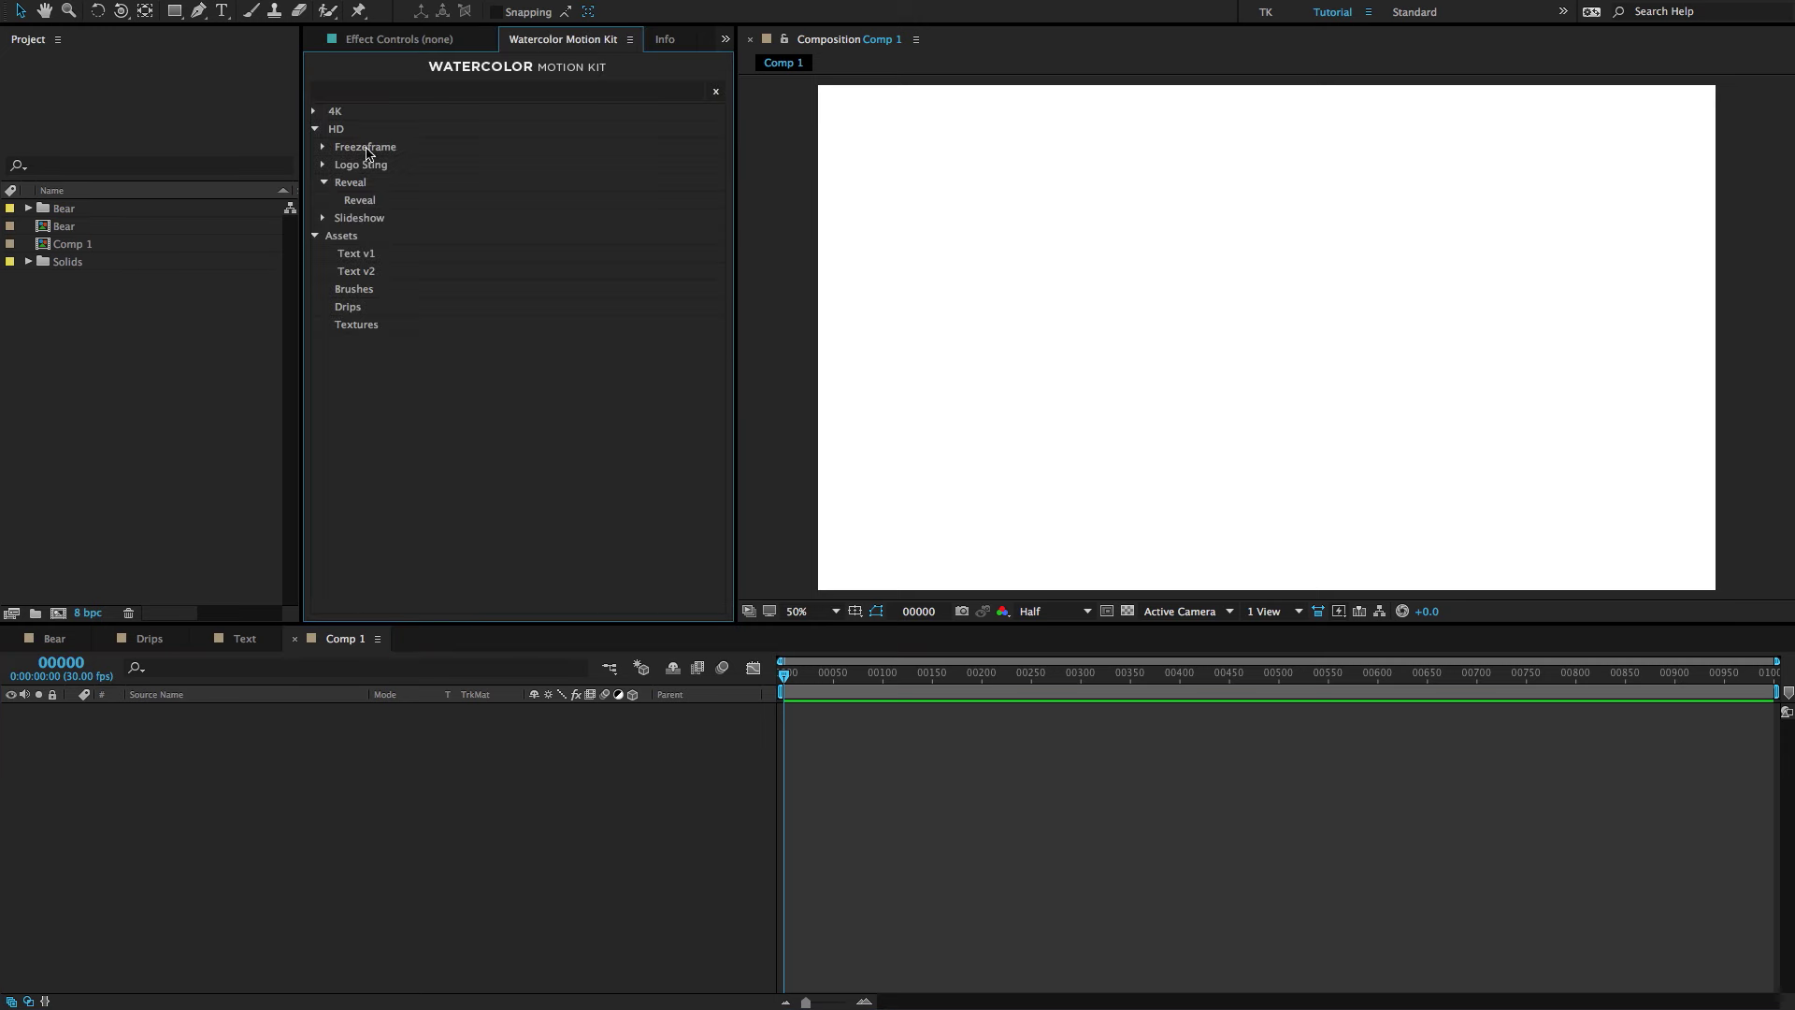
Add Text v1 to Comp 1, preview it around frame 176, then delete the layer.
{"action": "left_click", "coordinate": [363, 255]}
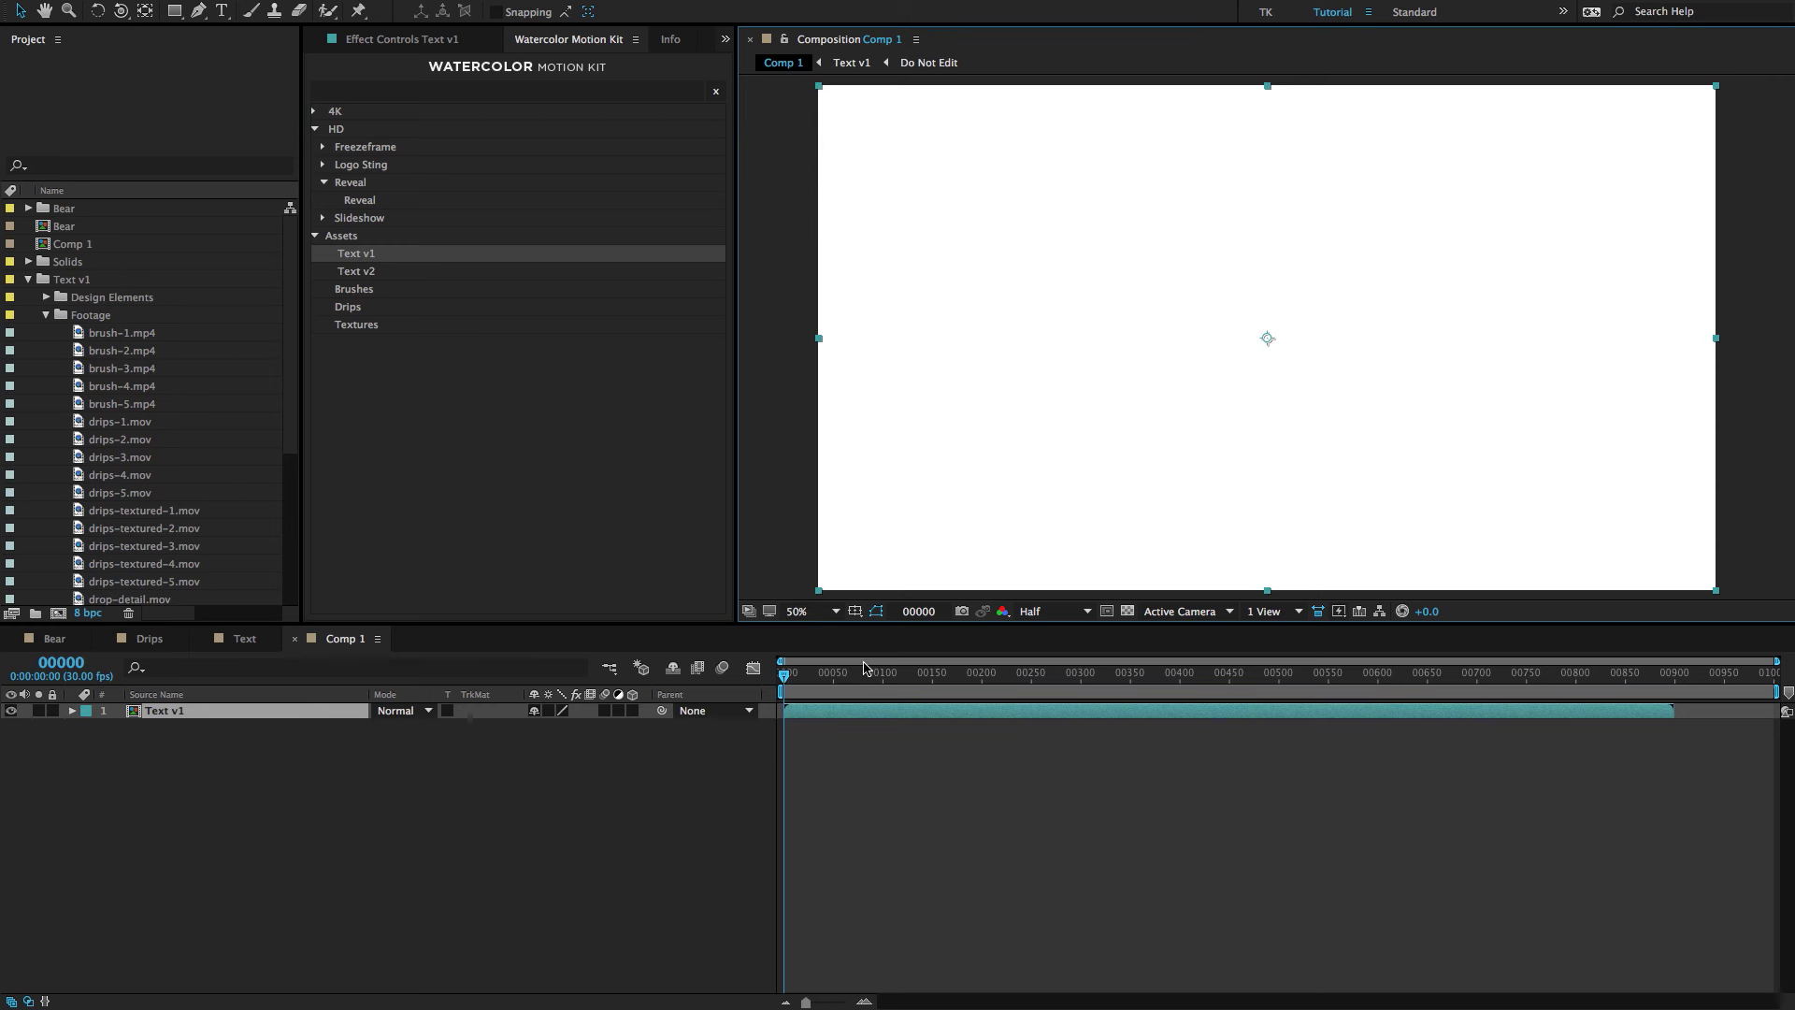
{"action": "left_click_drag", "start_coordinate": [870, 672], "coordinate": [957, 673]}
{"action": "left_click", "coordinate": [358, 847]}
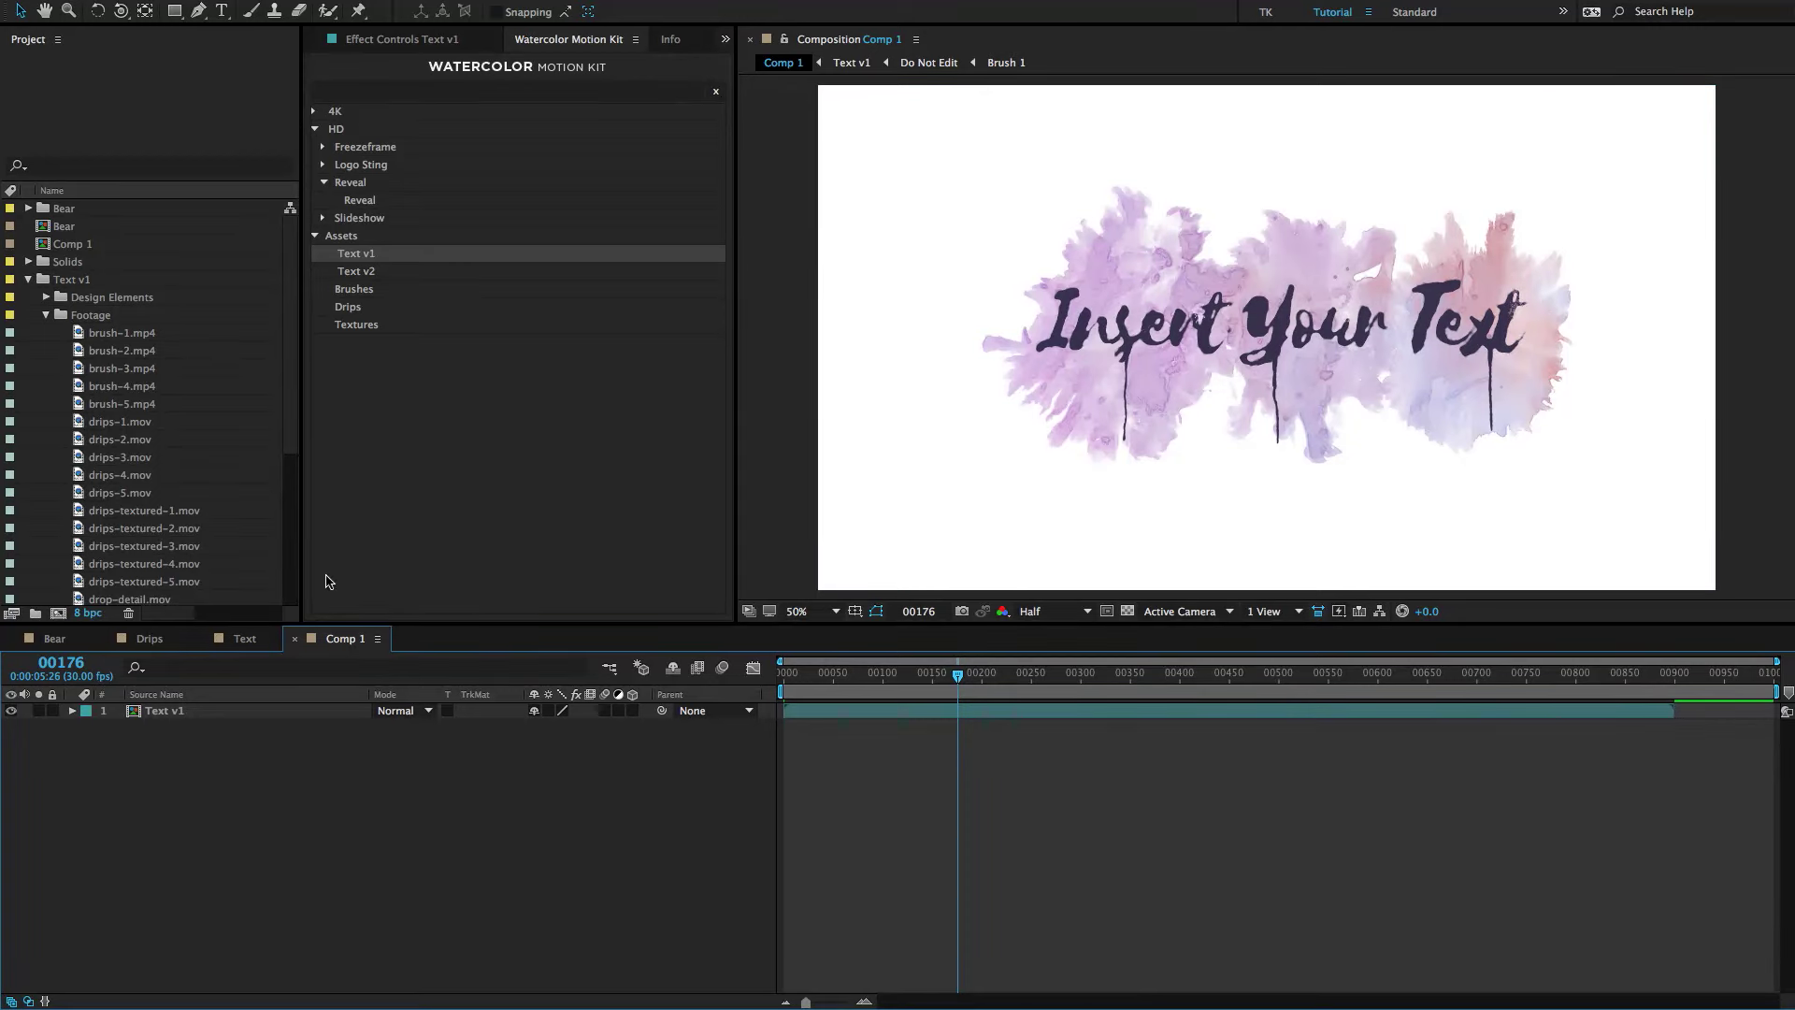
{"action": "left_click", "coordinate": [122, 711]}
{"action": "key", "text": "Delete"}
Add Text v2 to Comp 1, preview it at frame 278, then delete the Text v2 layer.
{"action": "left_click", "coordinate": [71, 245]}
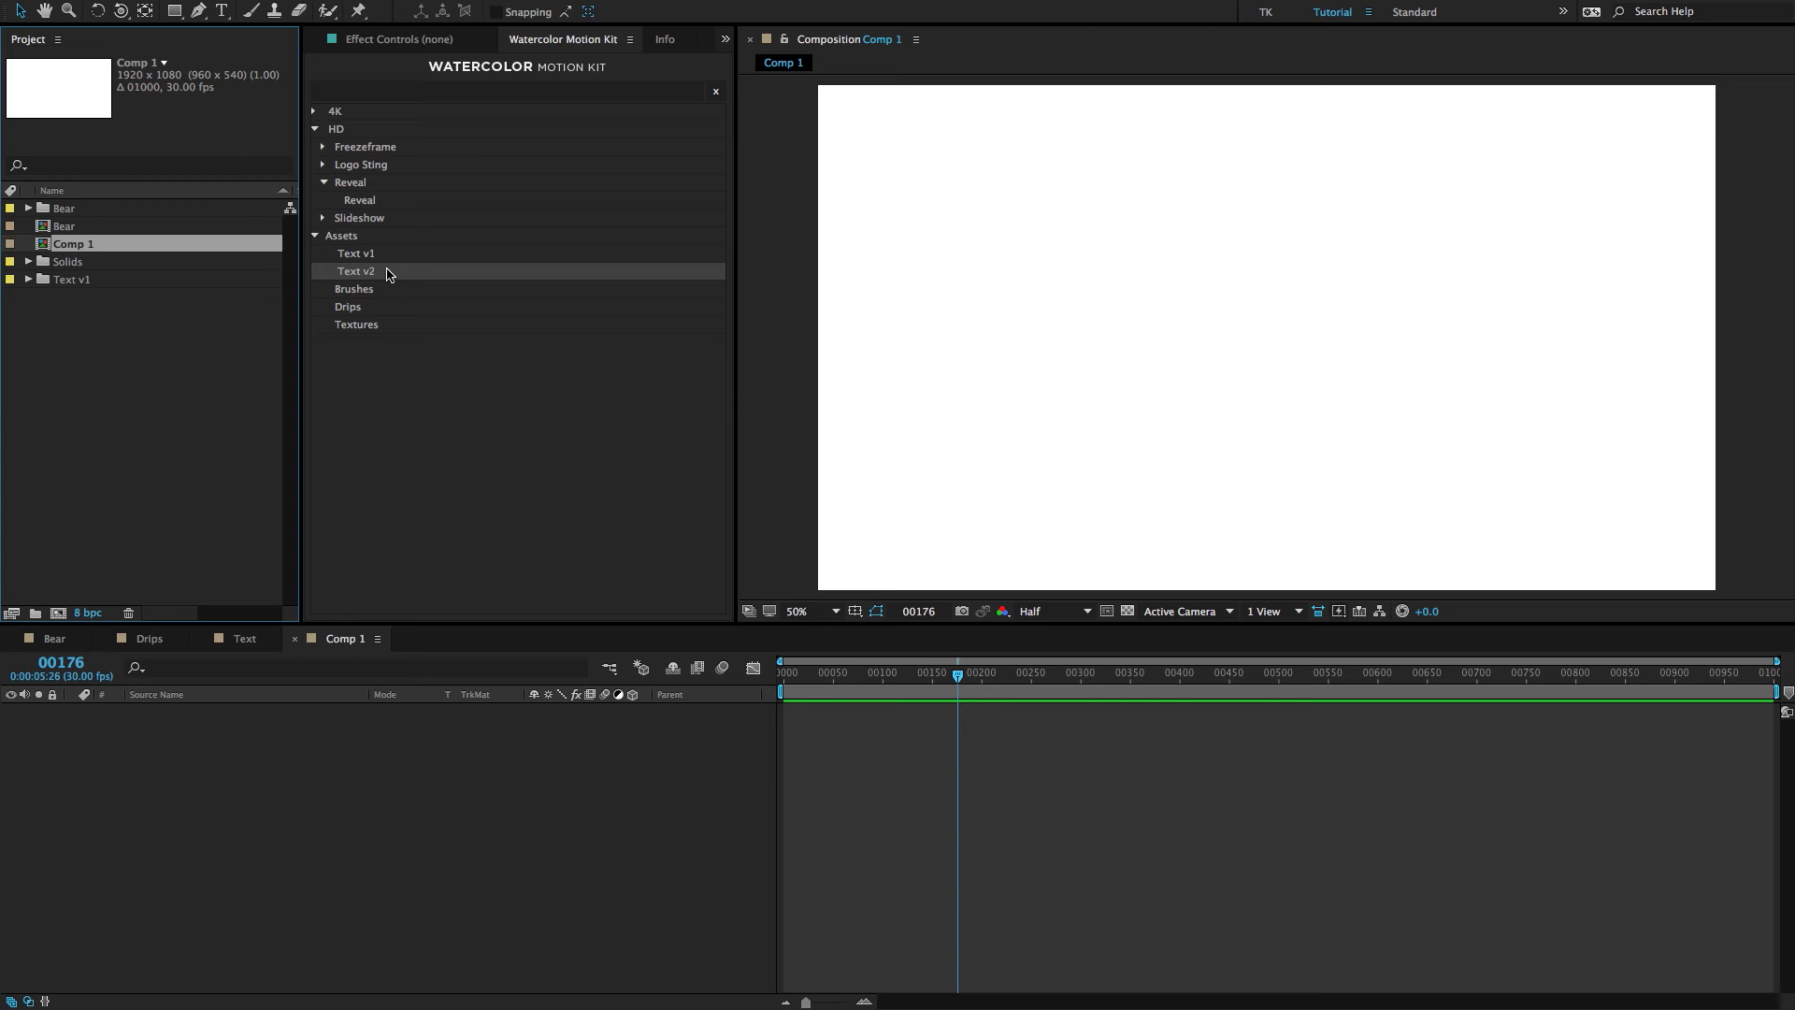
{"action": "double_click", "coordinate": [371, 270]}
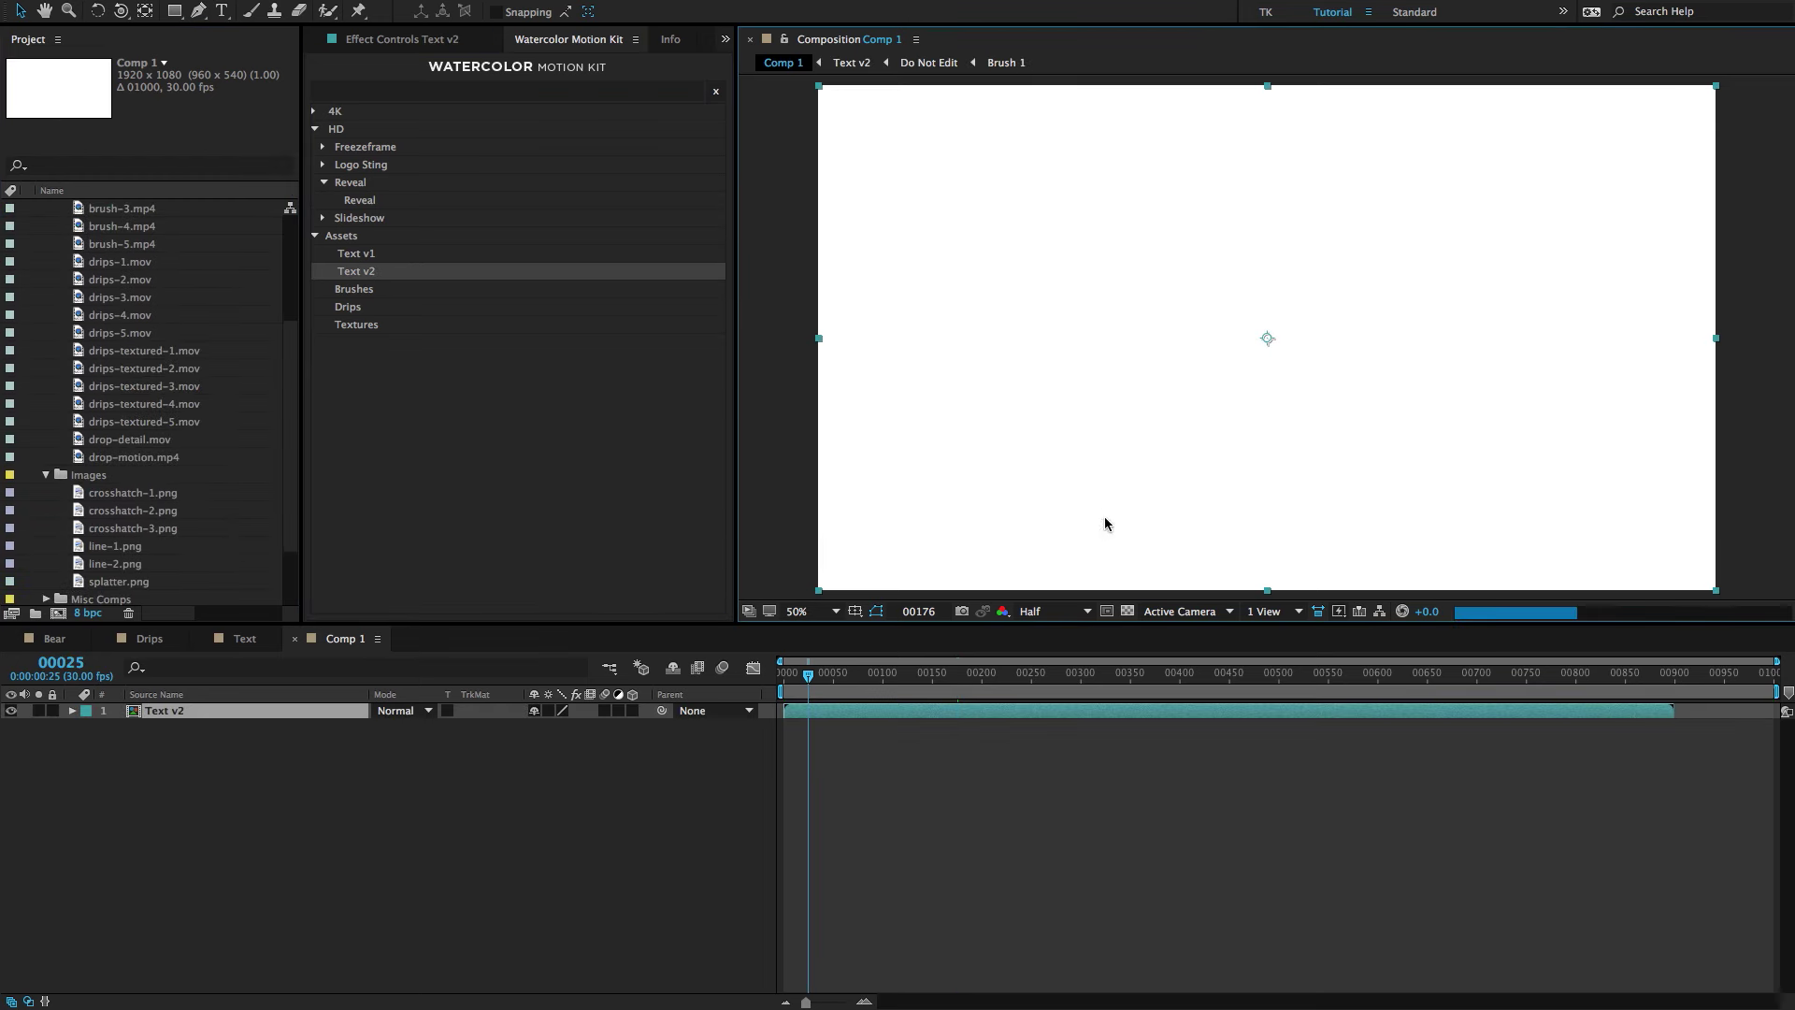
{"action": "left_click", "coordinate": [1058, 677]}
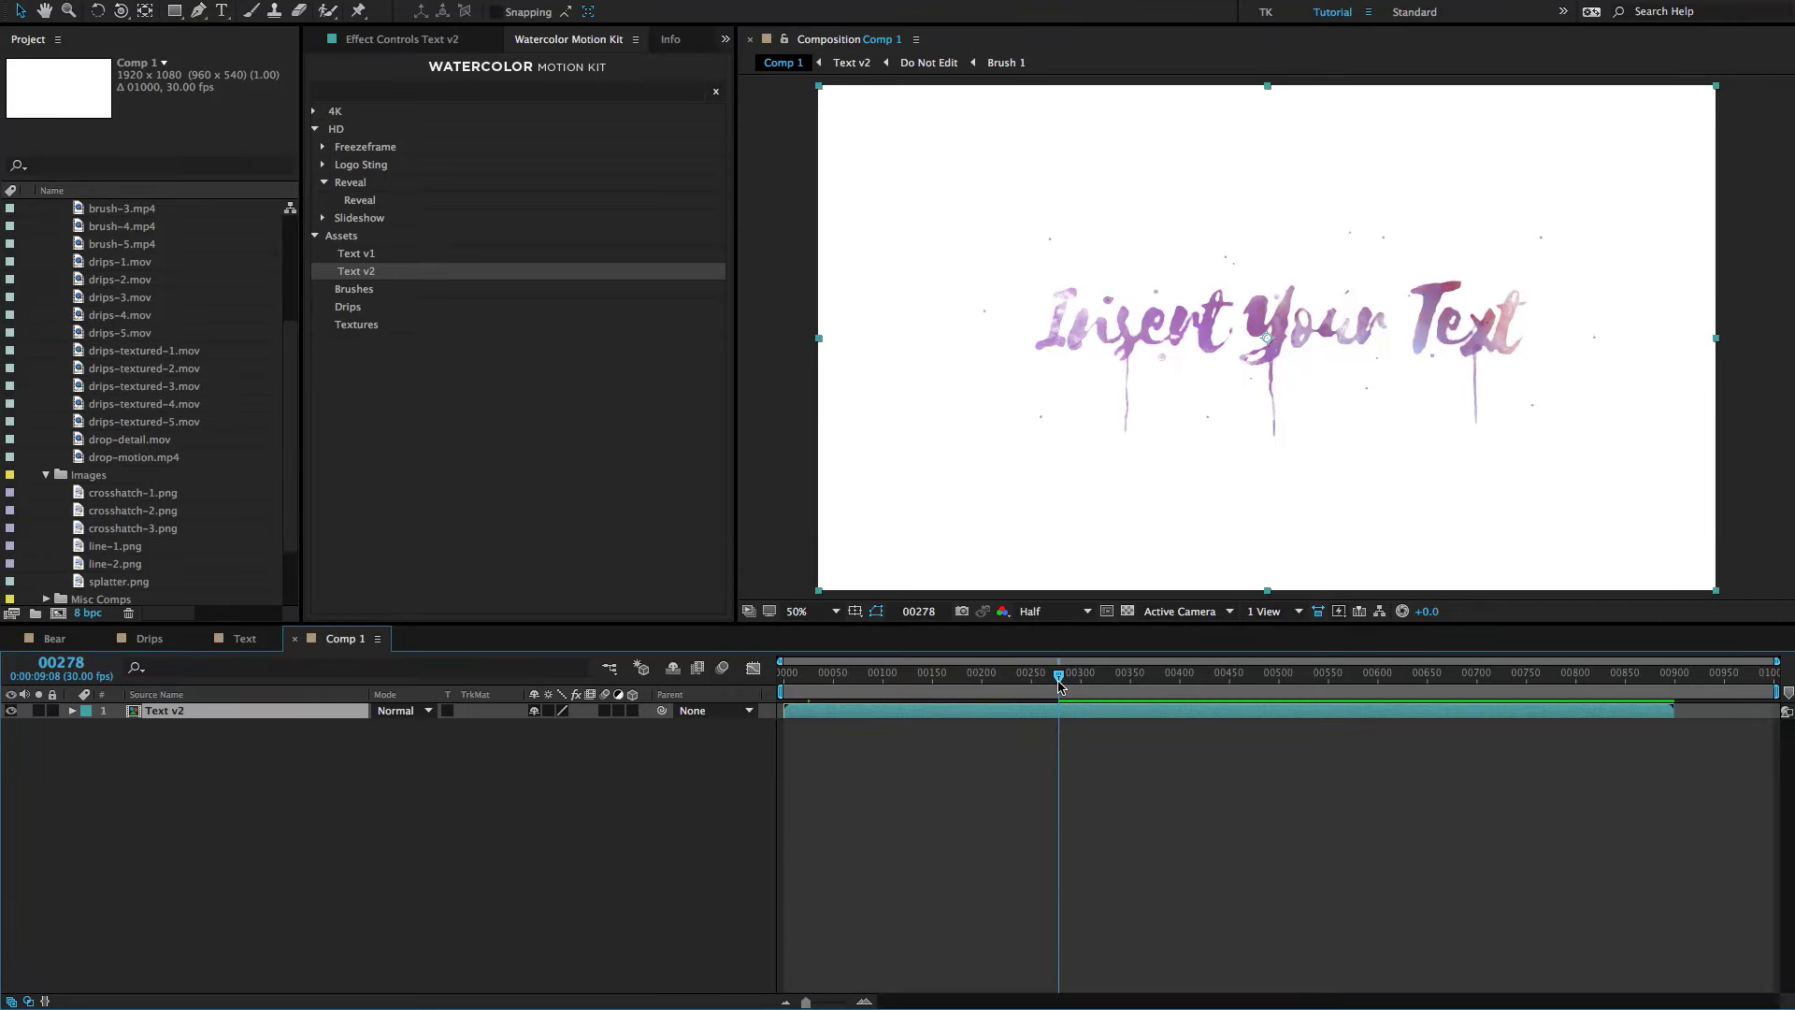
{"action": "left_click", "coordinate": [385, 842]}
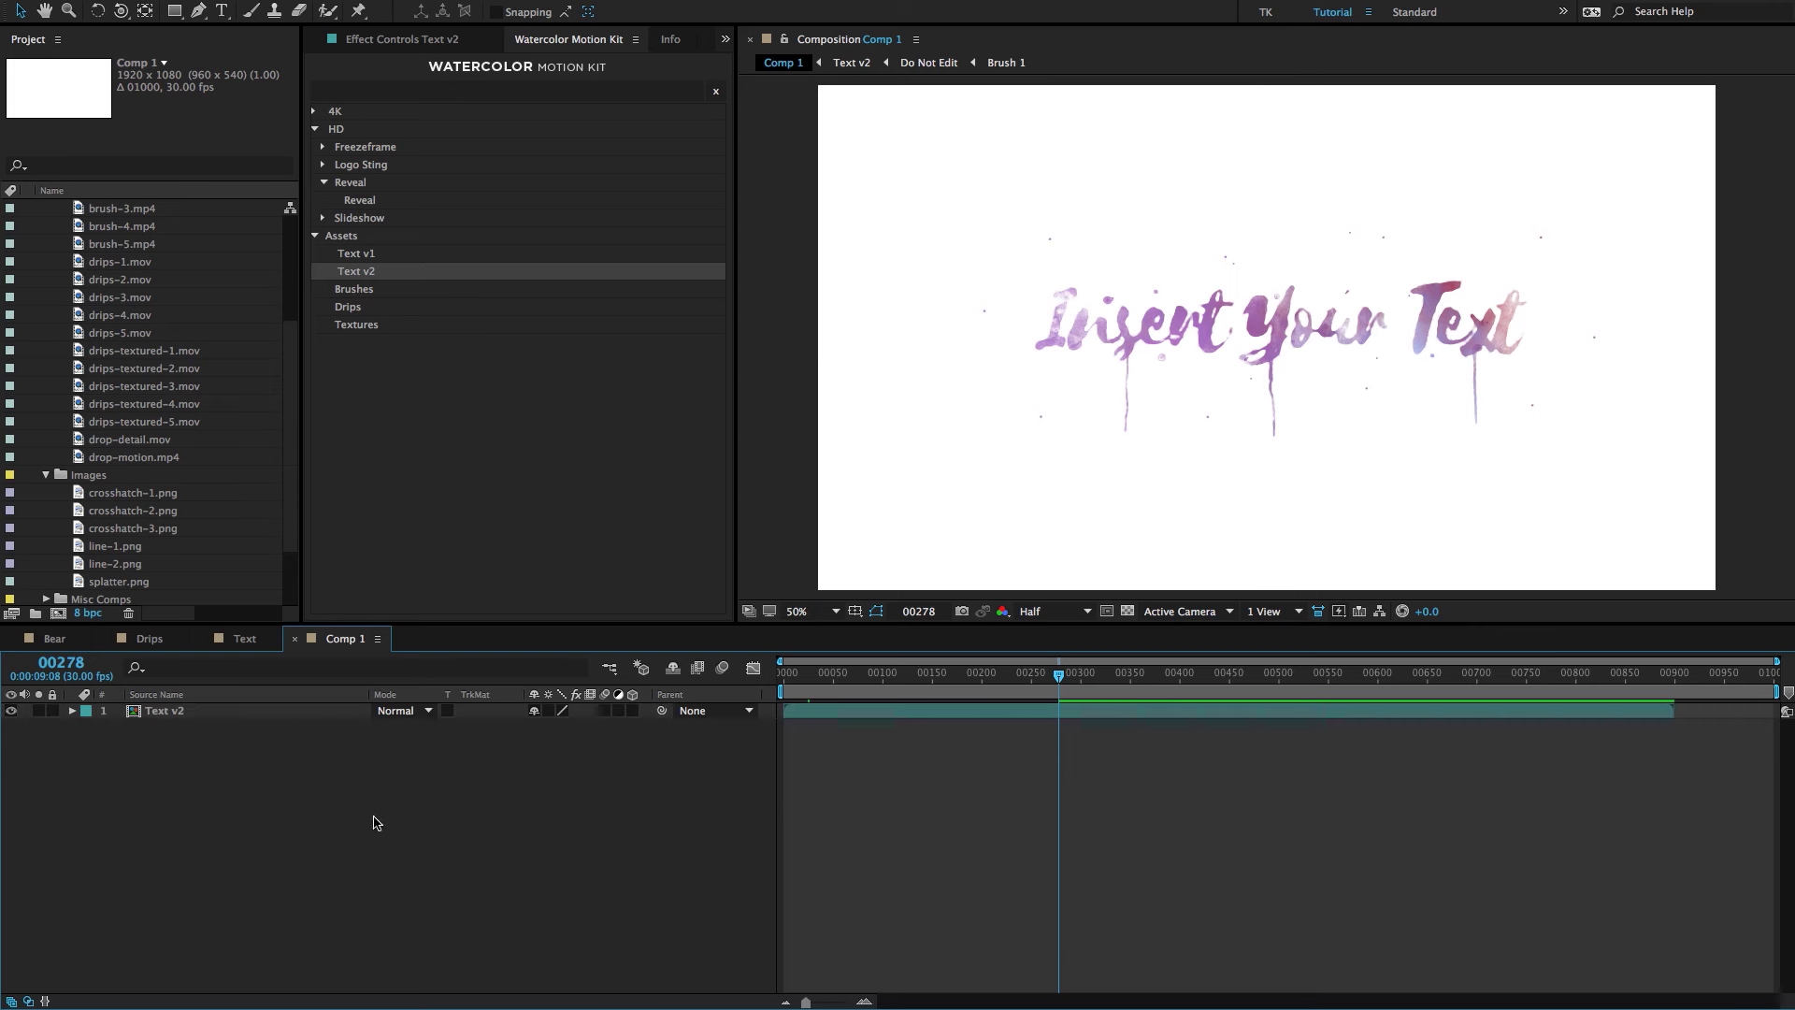
{"action": "left_click", "coordinate": [215, 711]}
{"action": "key", "text": "Delete"}
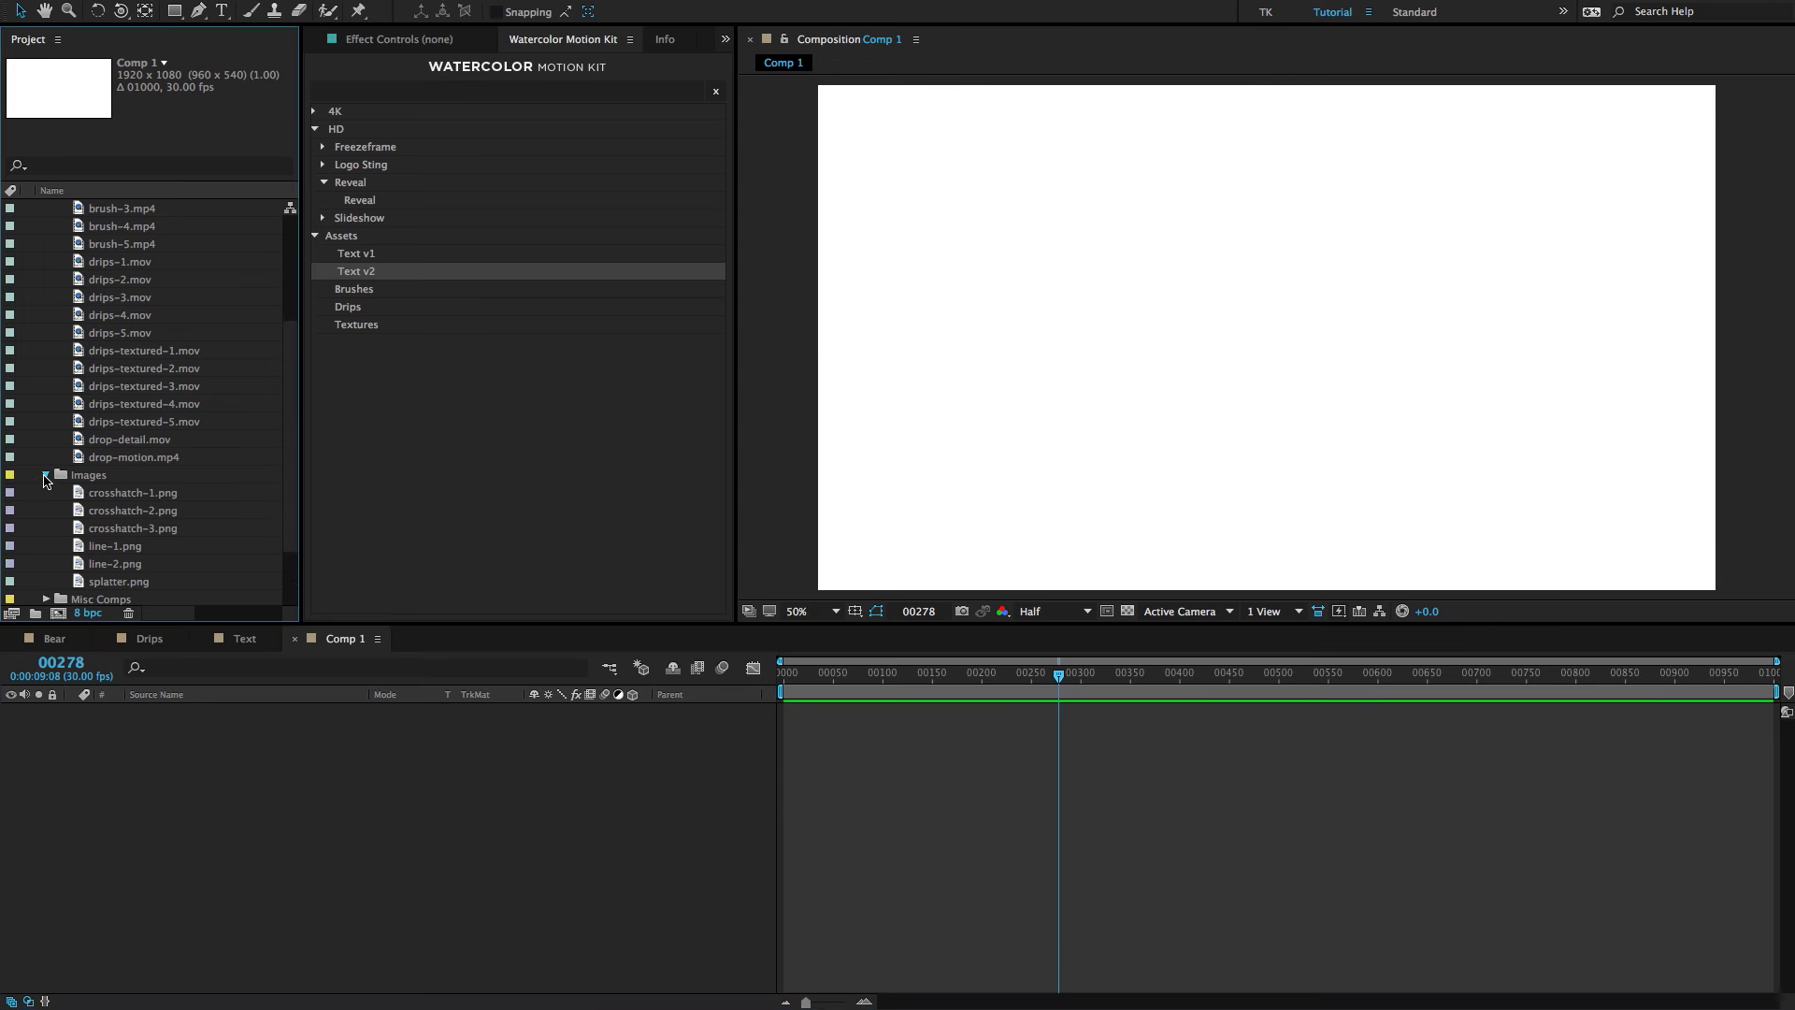
{"action": "scroll", "coordinate": [40, 387], "scroll_direction": "up", "scroll_amount": 5}
Expand the Text v1 folder and drag the Text v1 comp into the Comp 1 timeline.
{"action": "left_click", "coordinate": [46, 332]}
{"action": "left_click", "coordinate": [28, 296]}
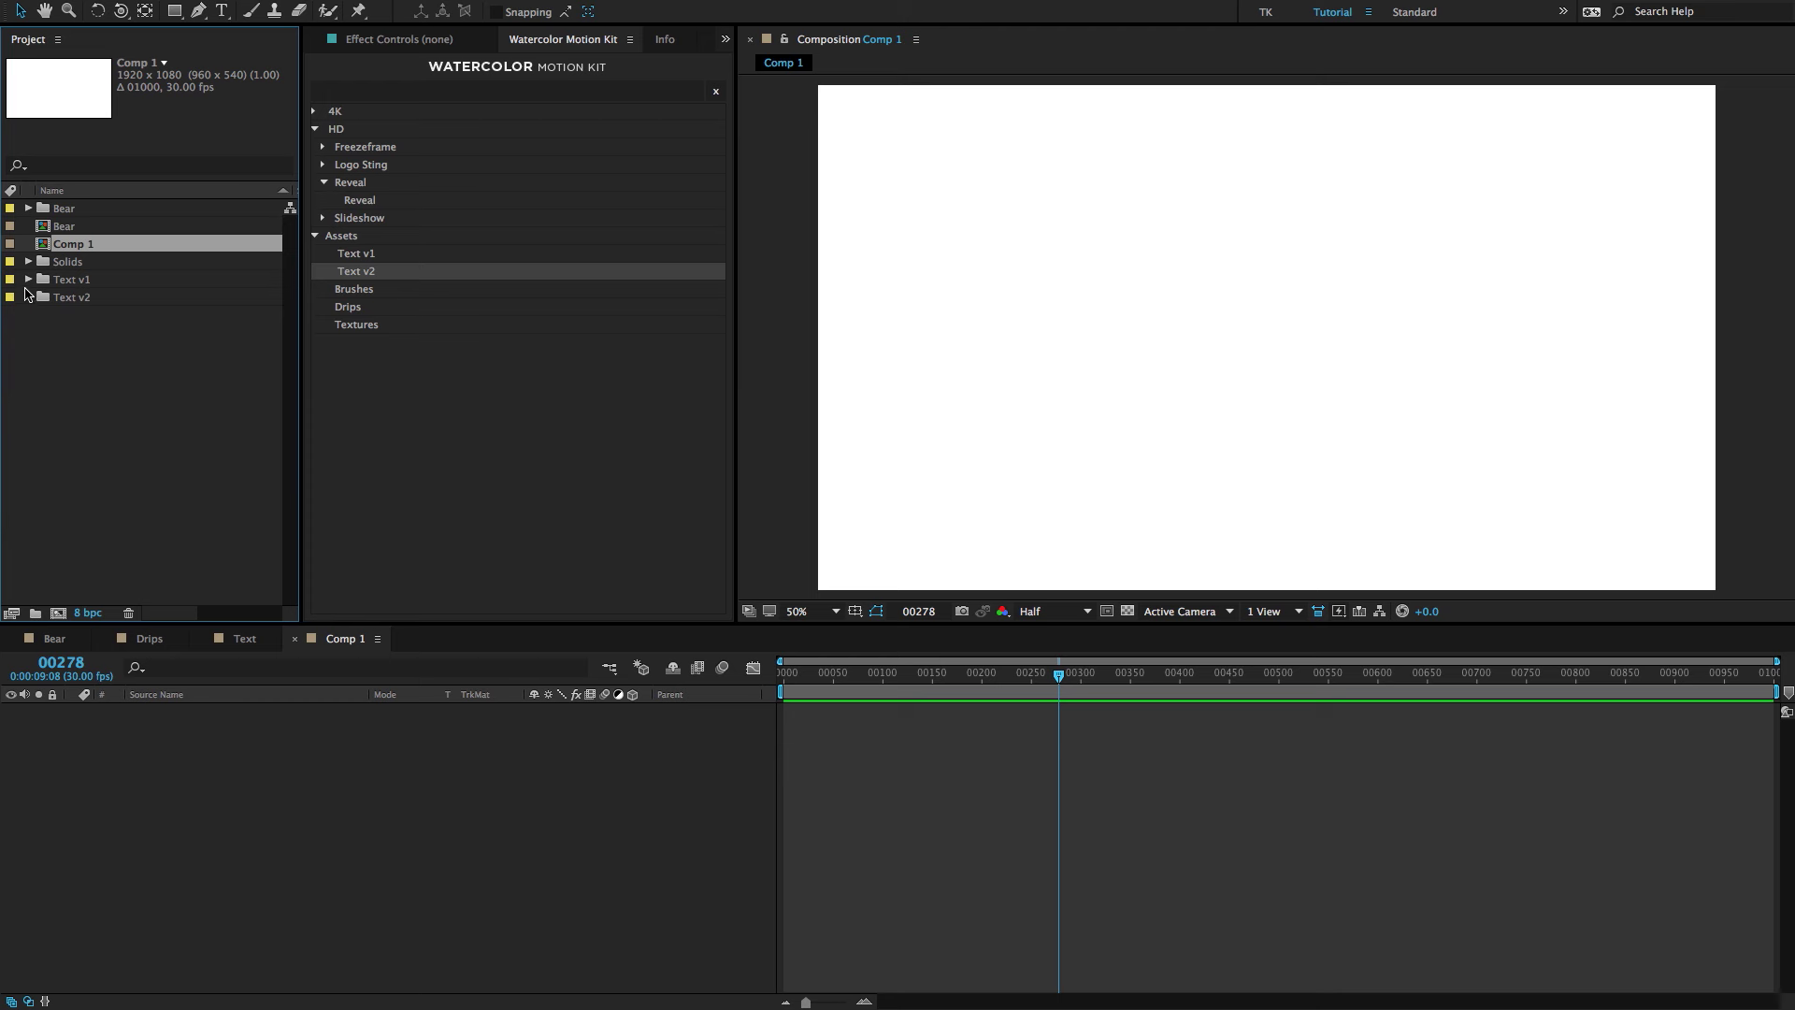
{"action": "left_click", "coordinate": [28, 279]}
{"action": "left_click", "coordinate": [46, 314]}
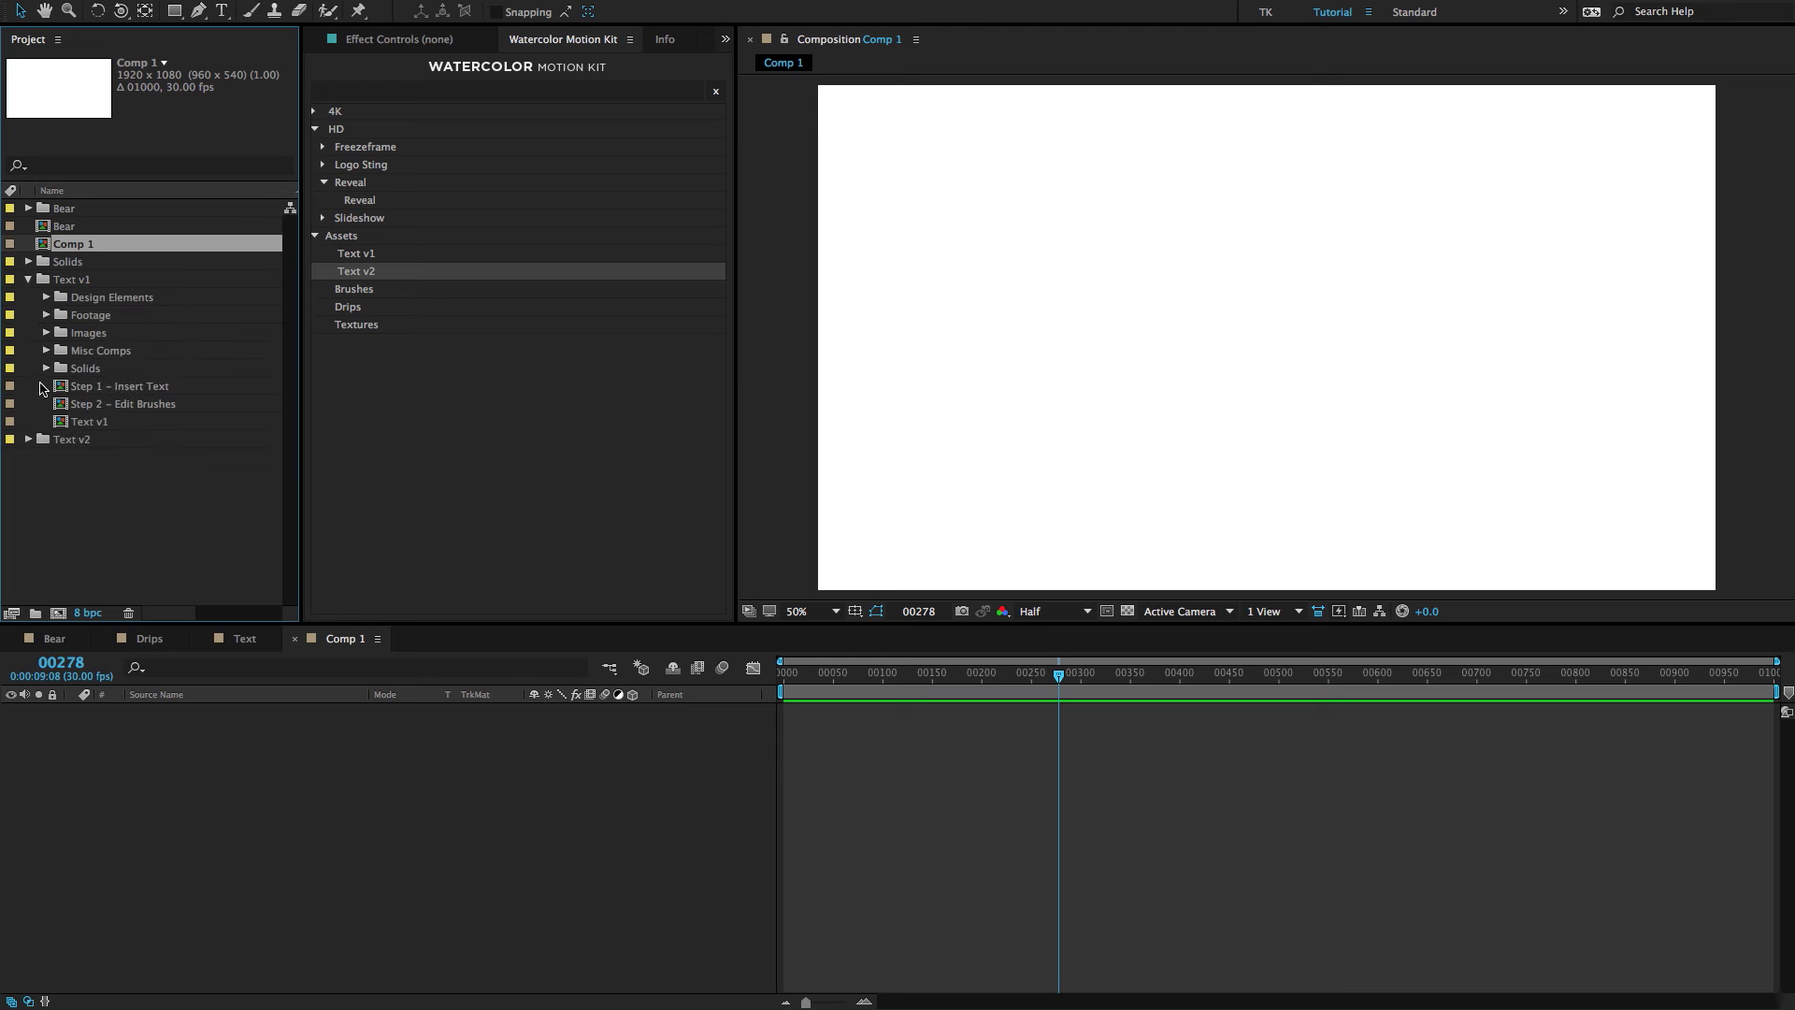
{"action": "left_click", "coordinate": [98, 425]}
{"action": "left_click_drag", "start_coordinate": [97, 425], "coordinate": [201, 827]}
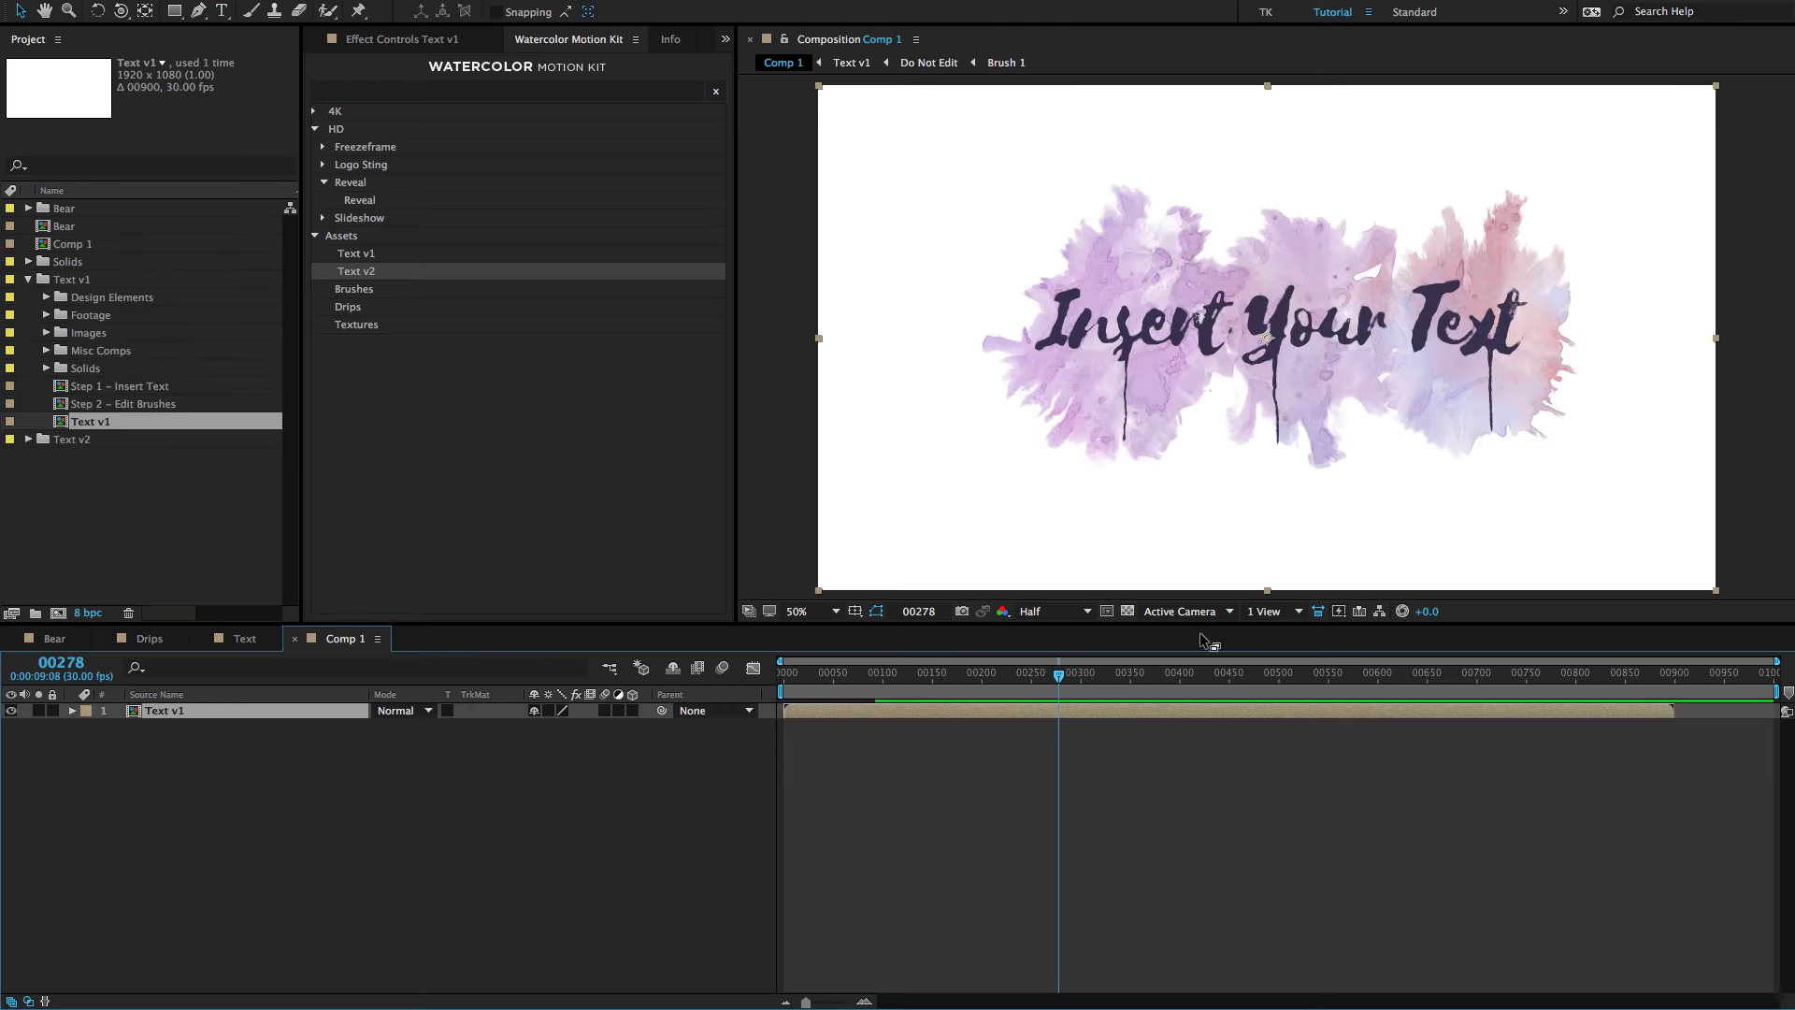
Open the Step 1 – Insert Text composition from the Text v1 folder.
{"action": "left_click", "coordinate": [68, 279]}
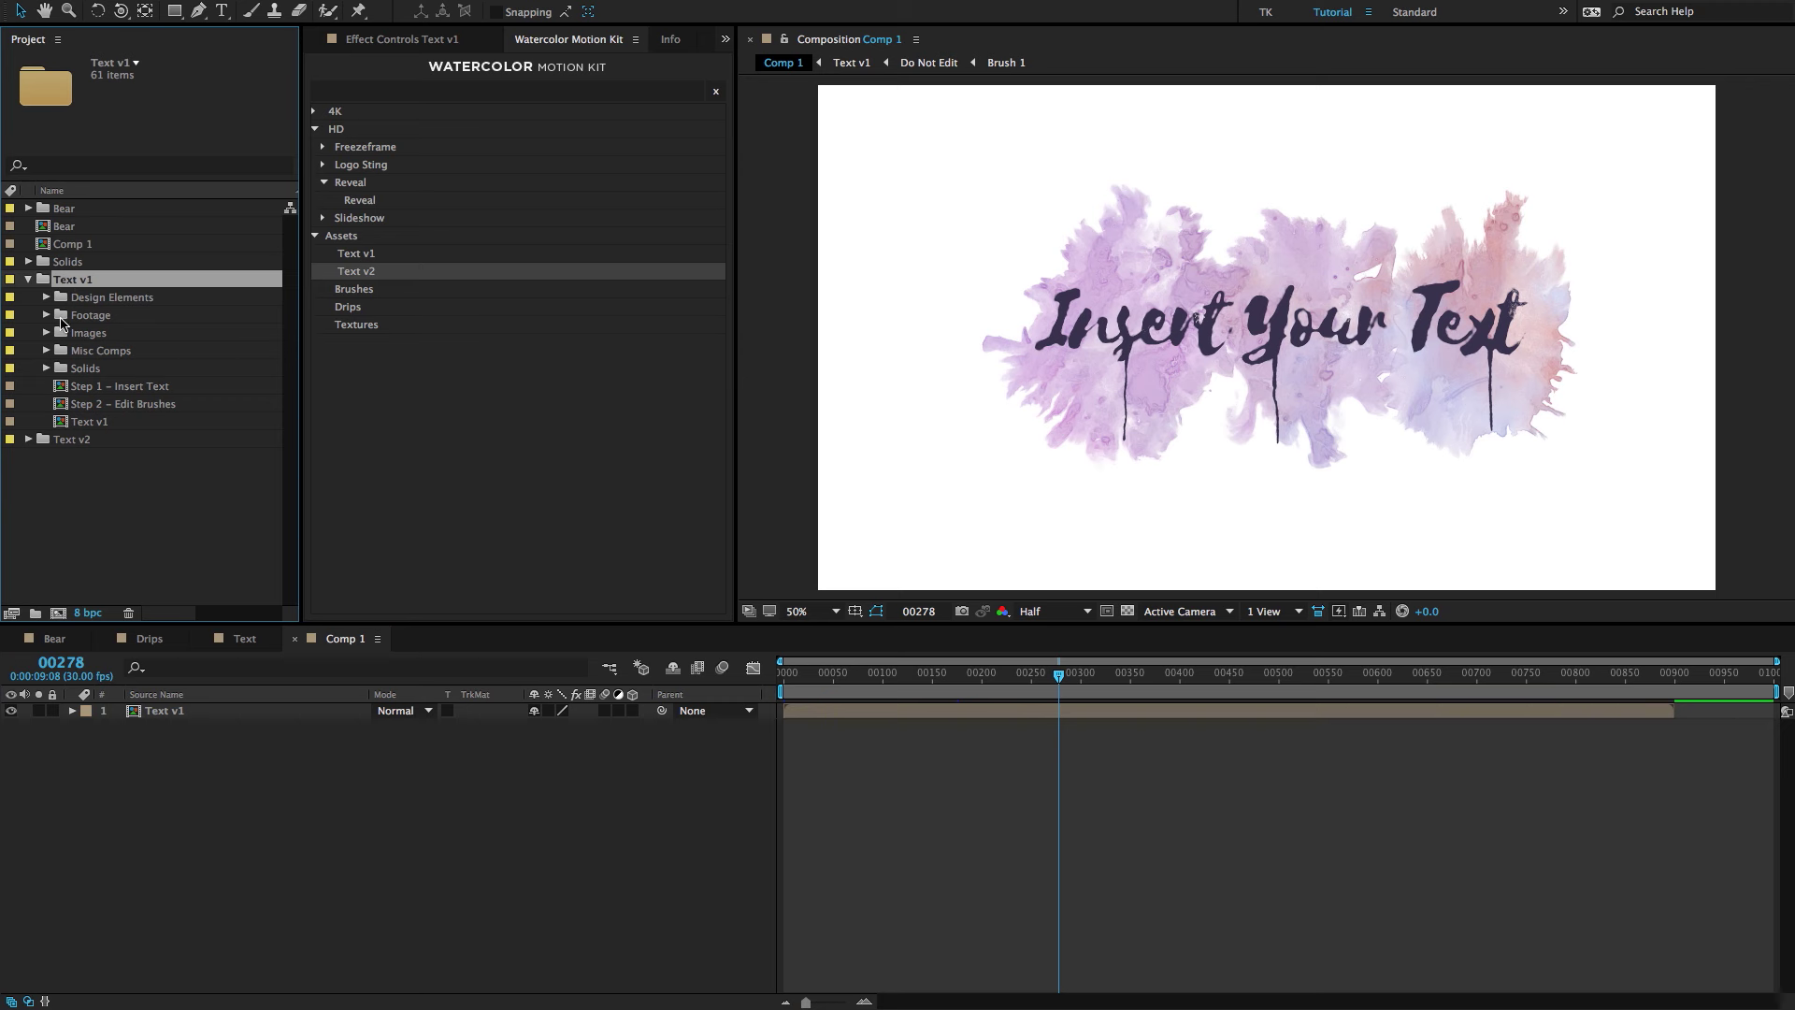
{"action": "left_click", "coordinate": [103, 386]}
{"action": "left_click", "coordinate": [113, 404]}
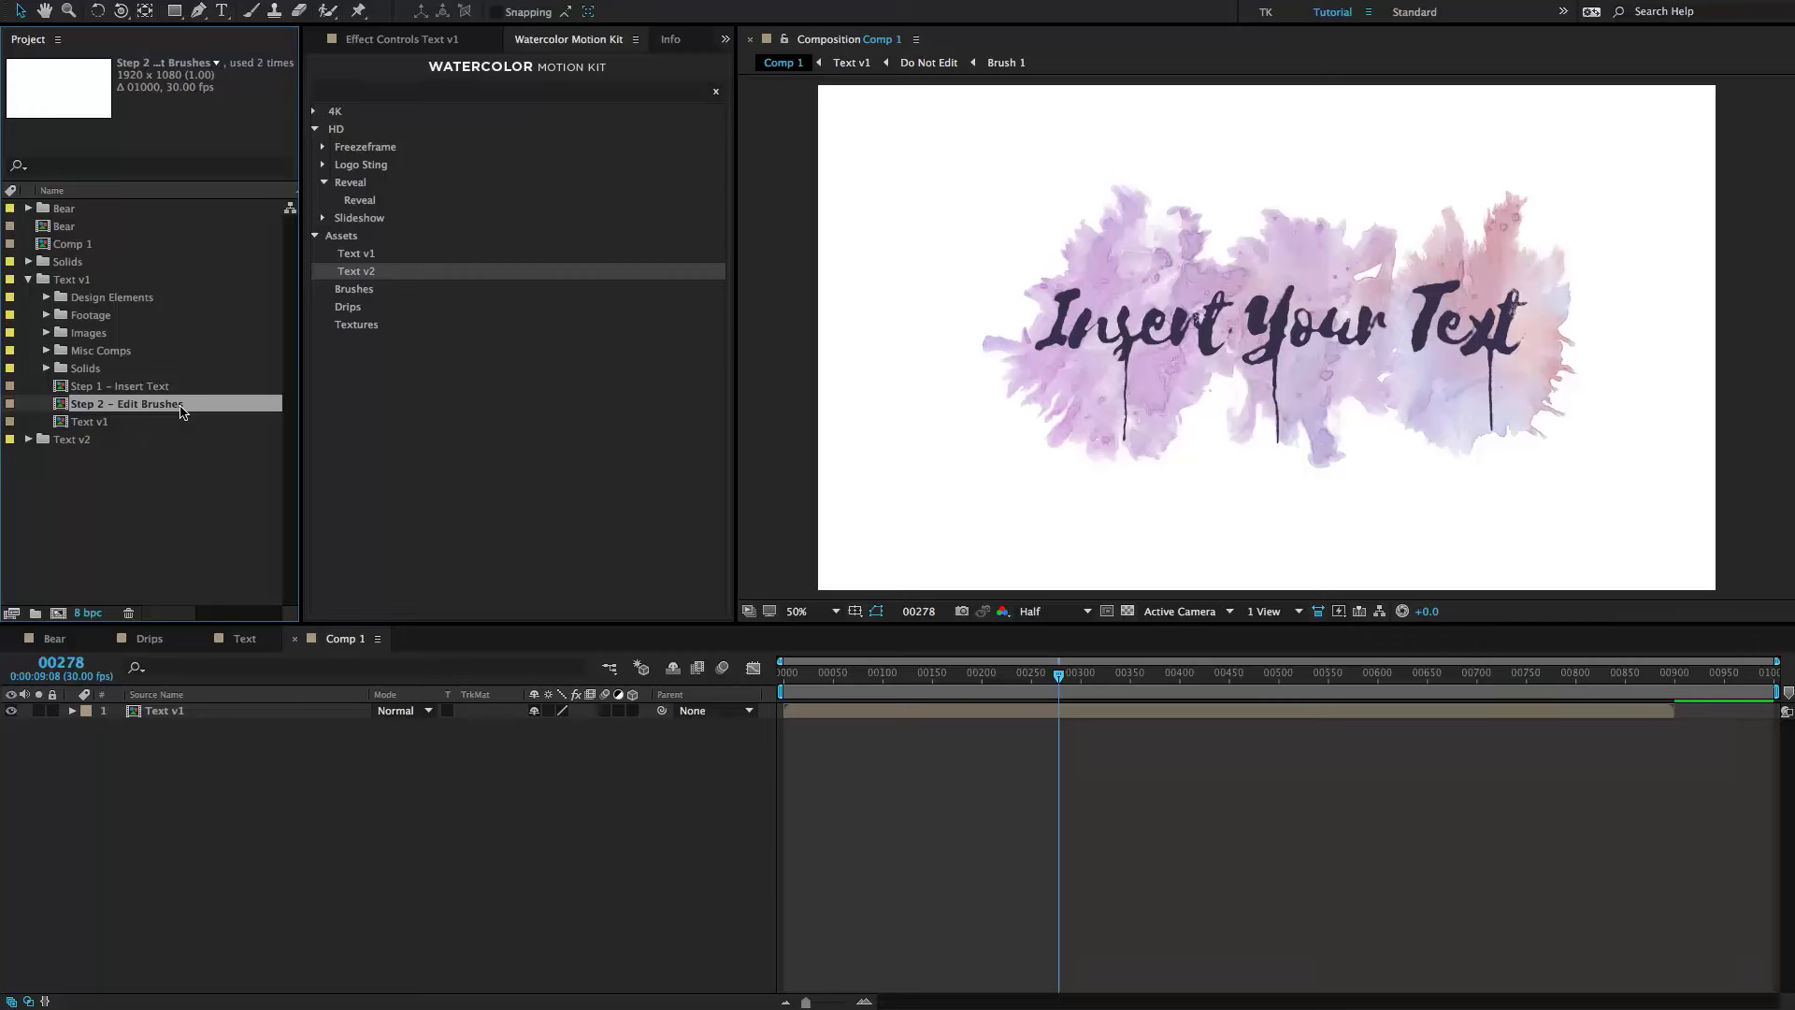
{"action": "left_click", "coordinate": [124, 423]}
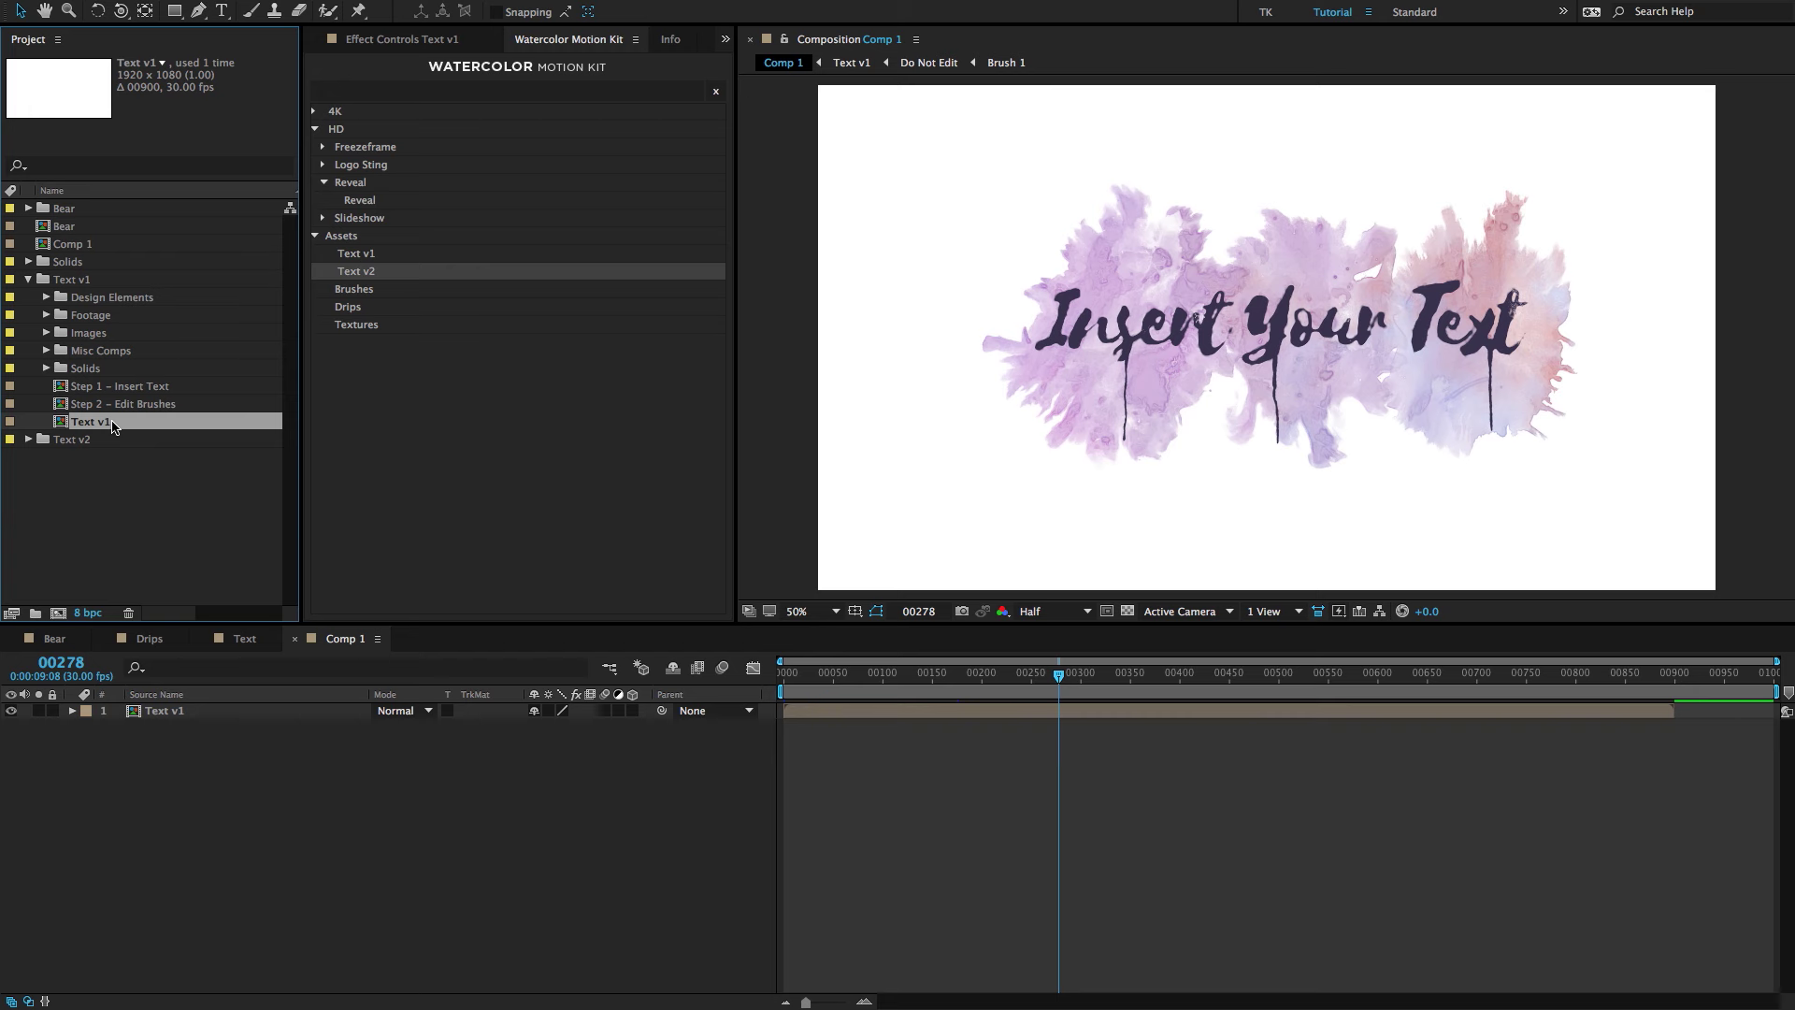
{"action": "double_click", "coordinate": [118, 387]}
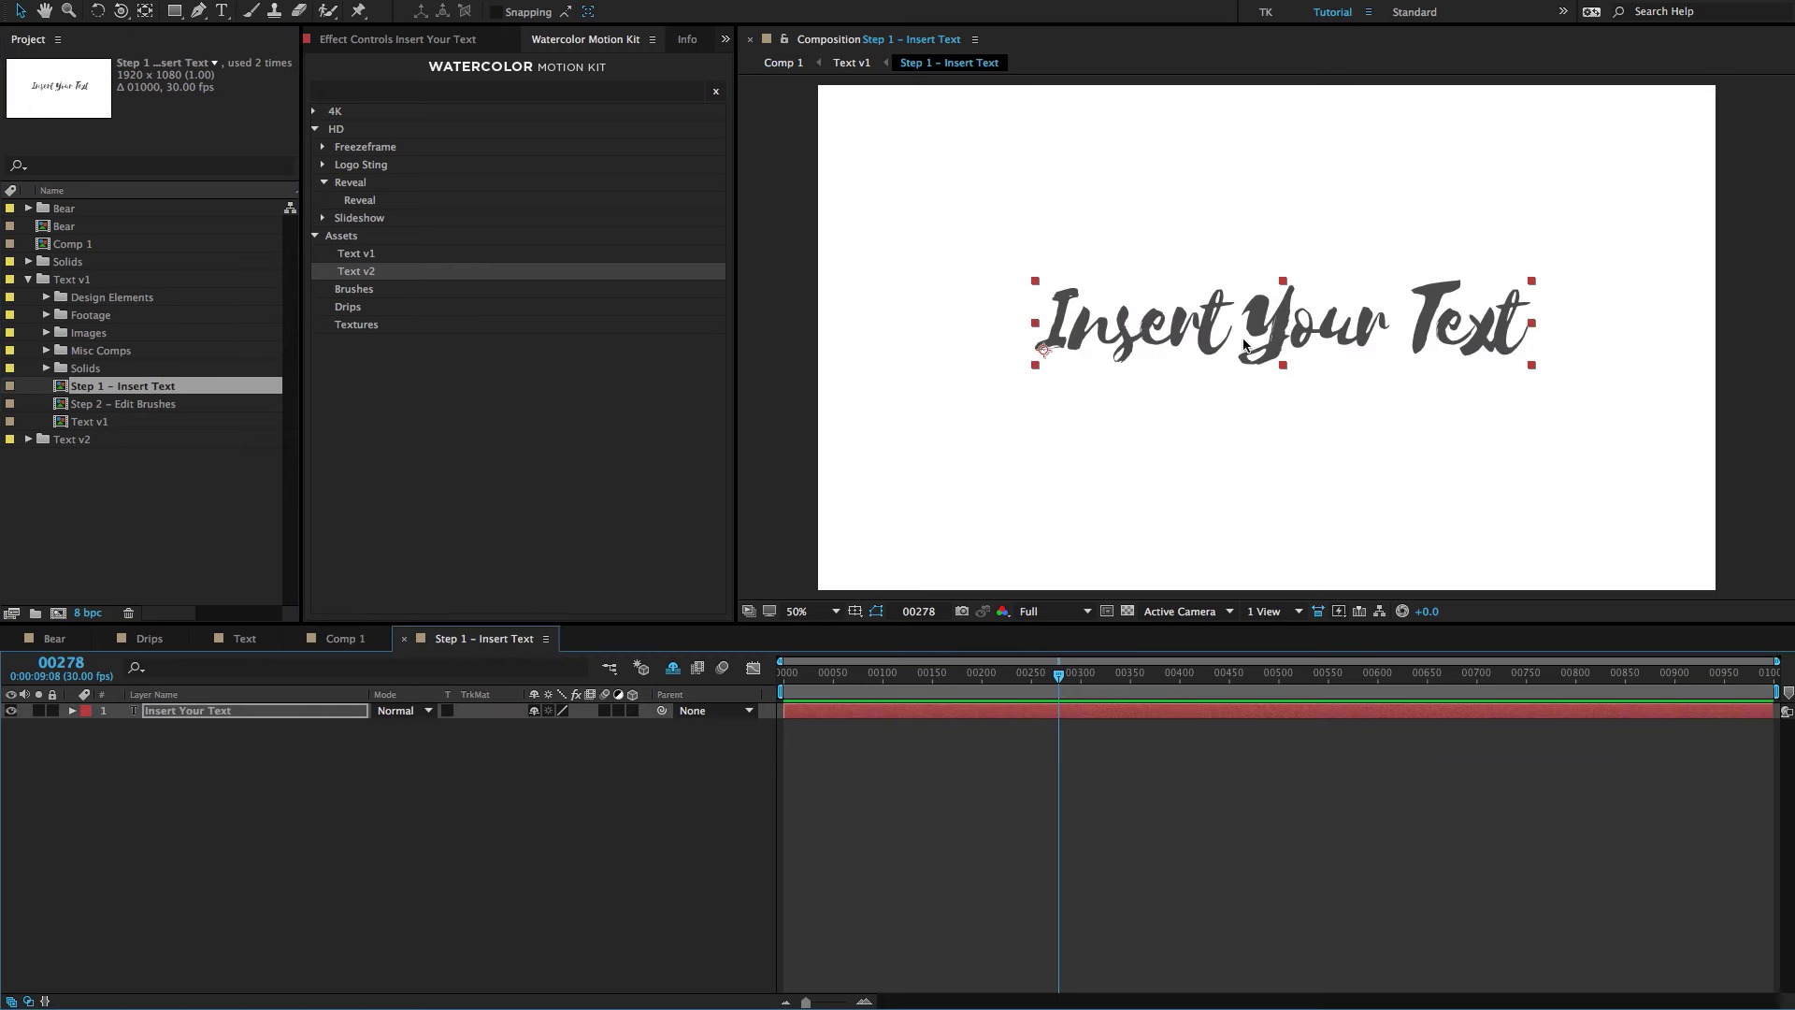
Replace 'Insert Your Text' so the title reads 'Watercolor Tutorial'.
{"action": "key", "text": "ctrl+t"}
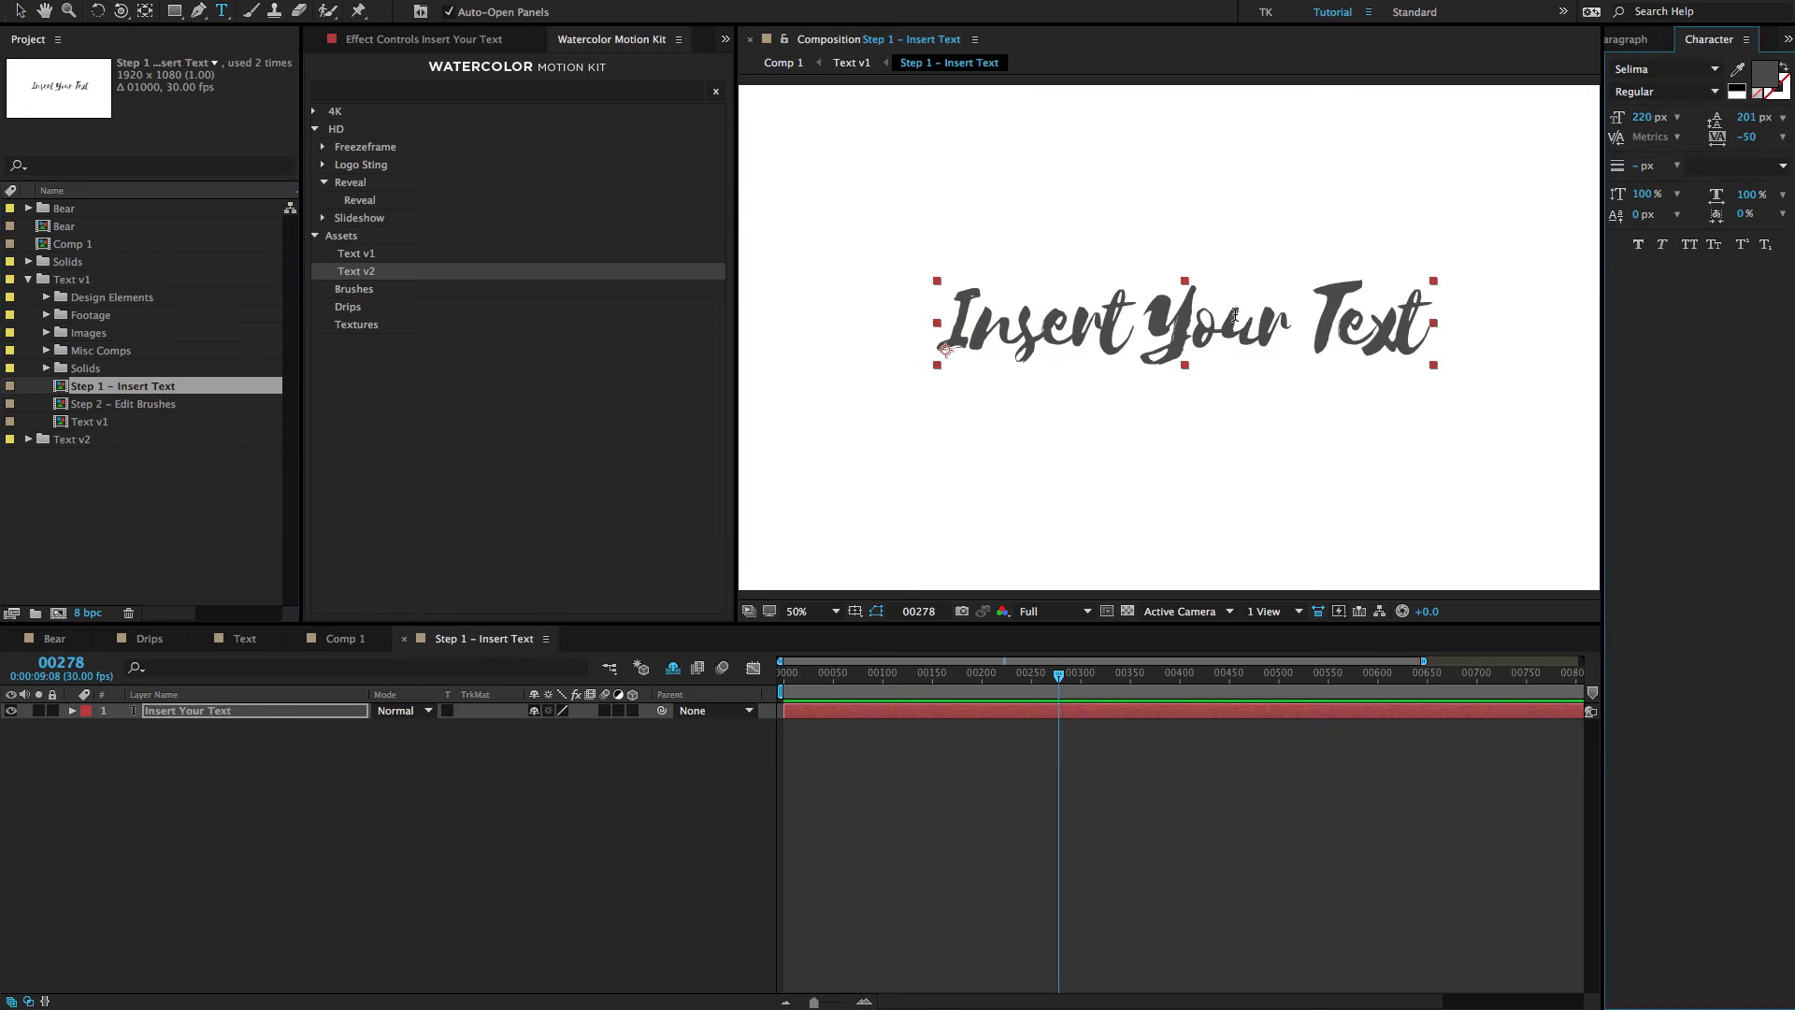
{"action": "triple_click", "coordinate": [1125, 335]}
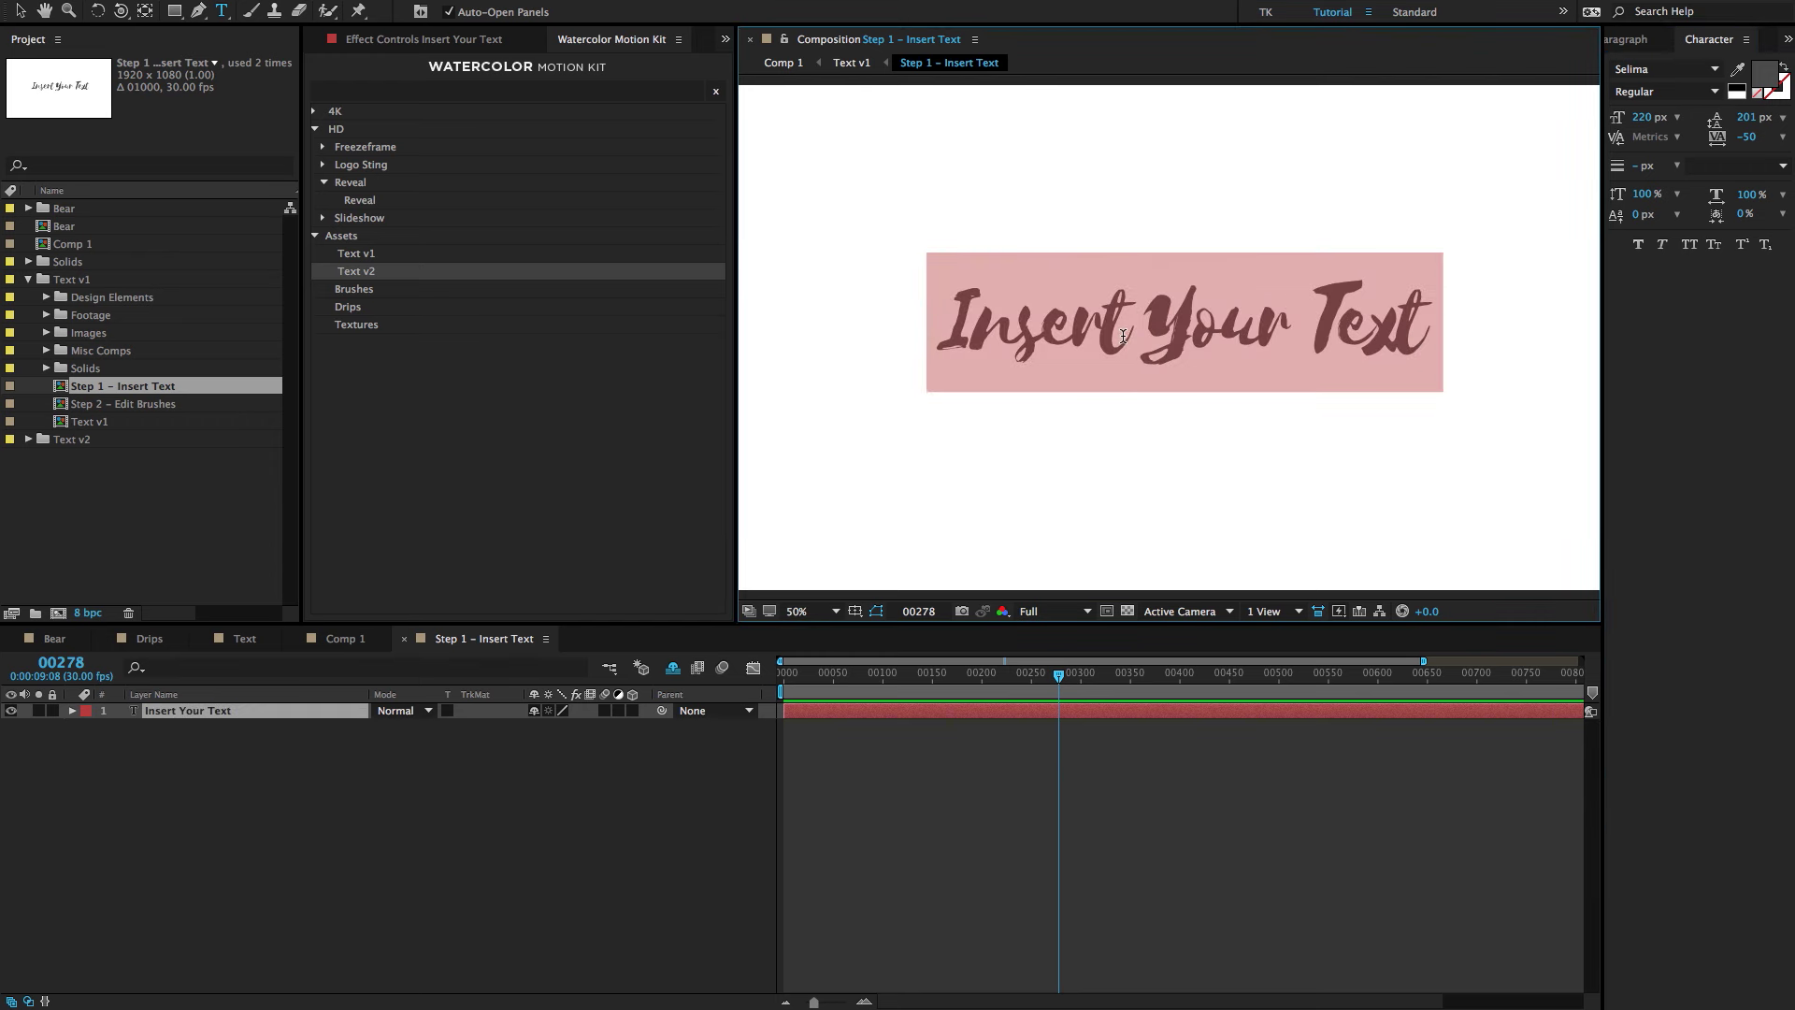
{"action": "type", "text": "Tutor"}
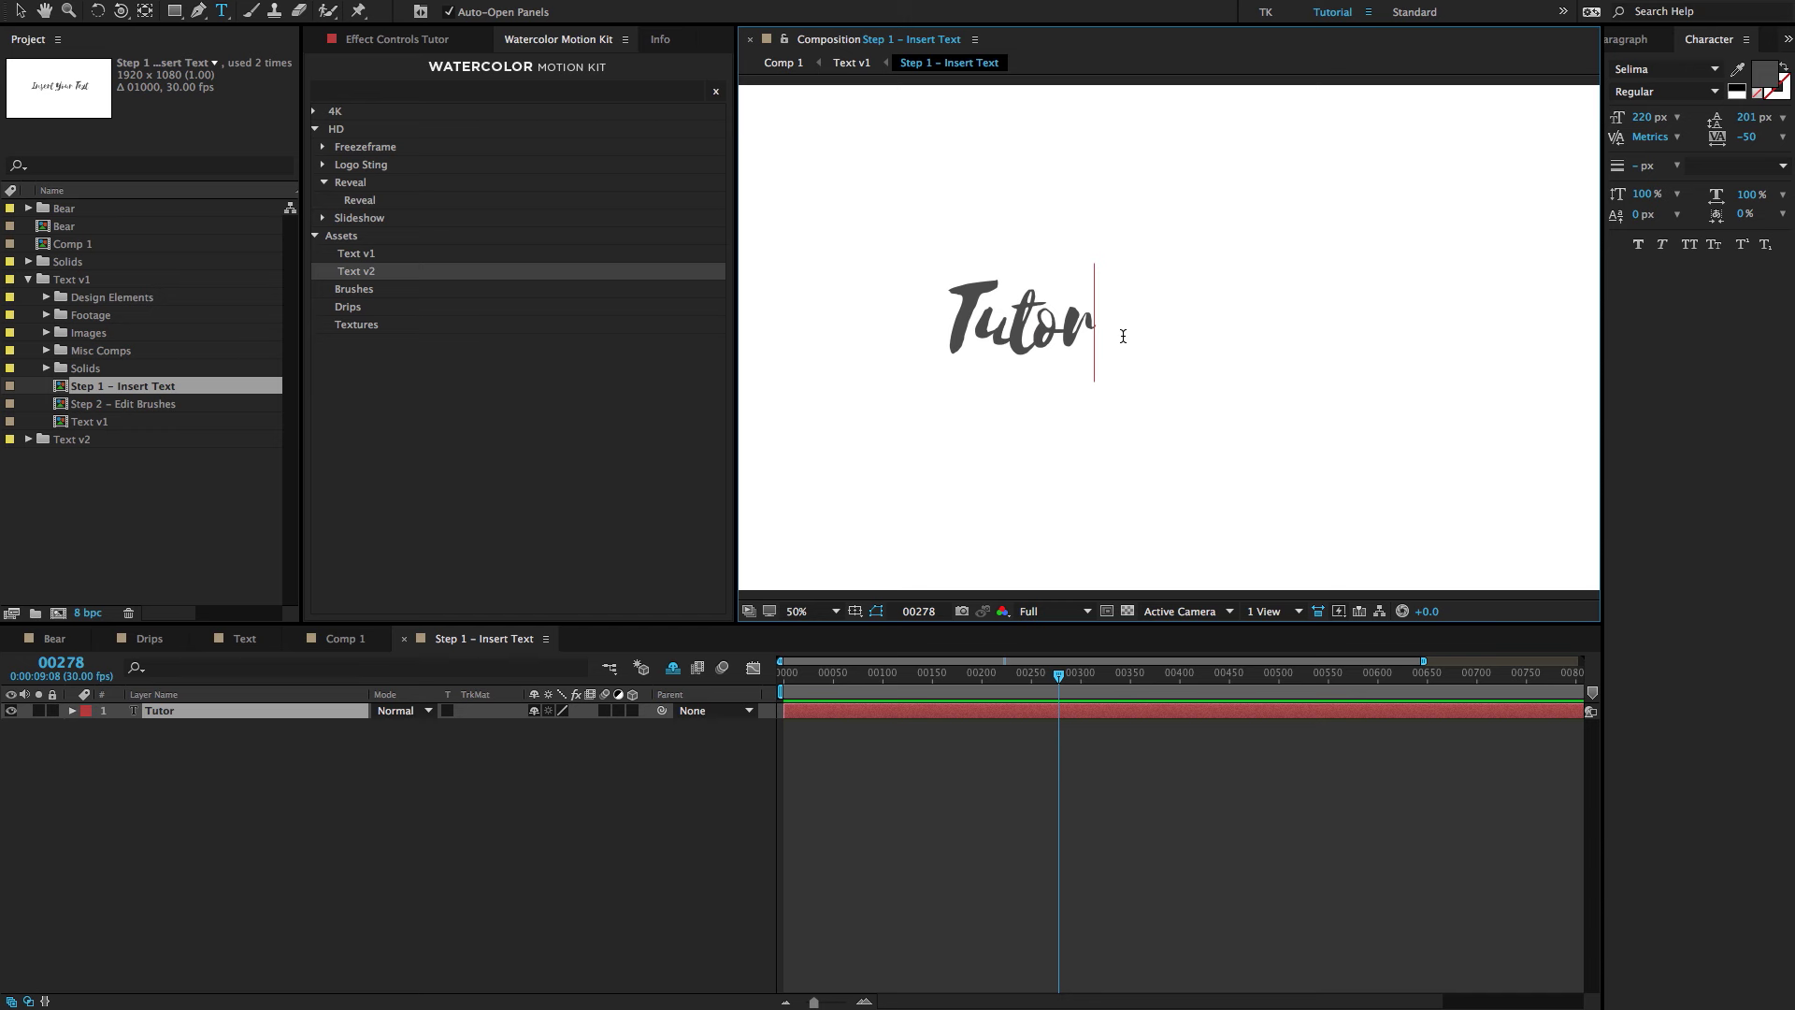
{"action": "type", "text": "aial"}
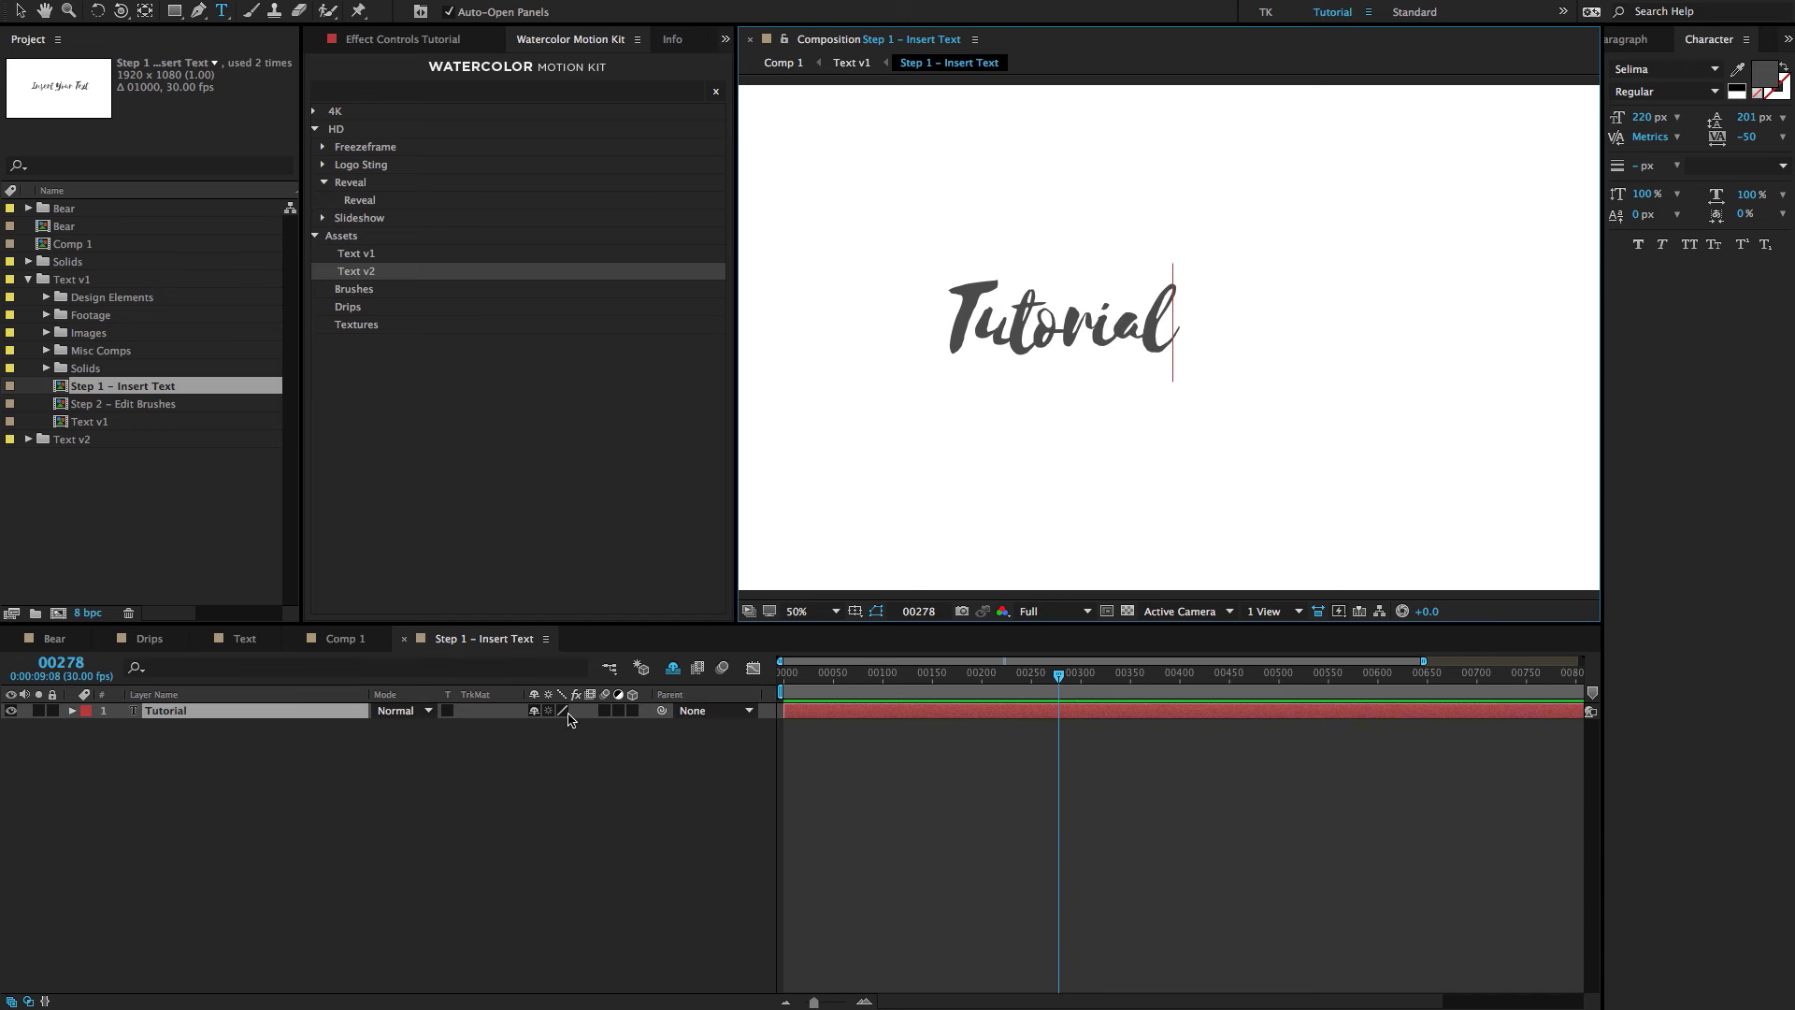
{"action": "left_click", "coordinate": [517, 754]}
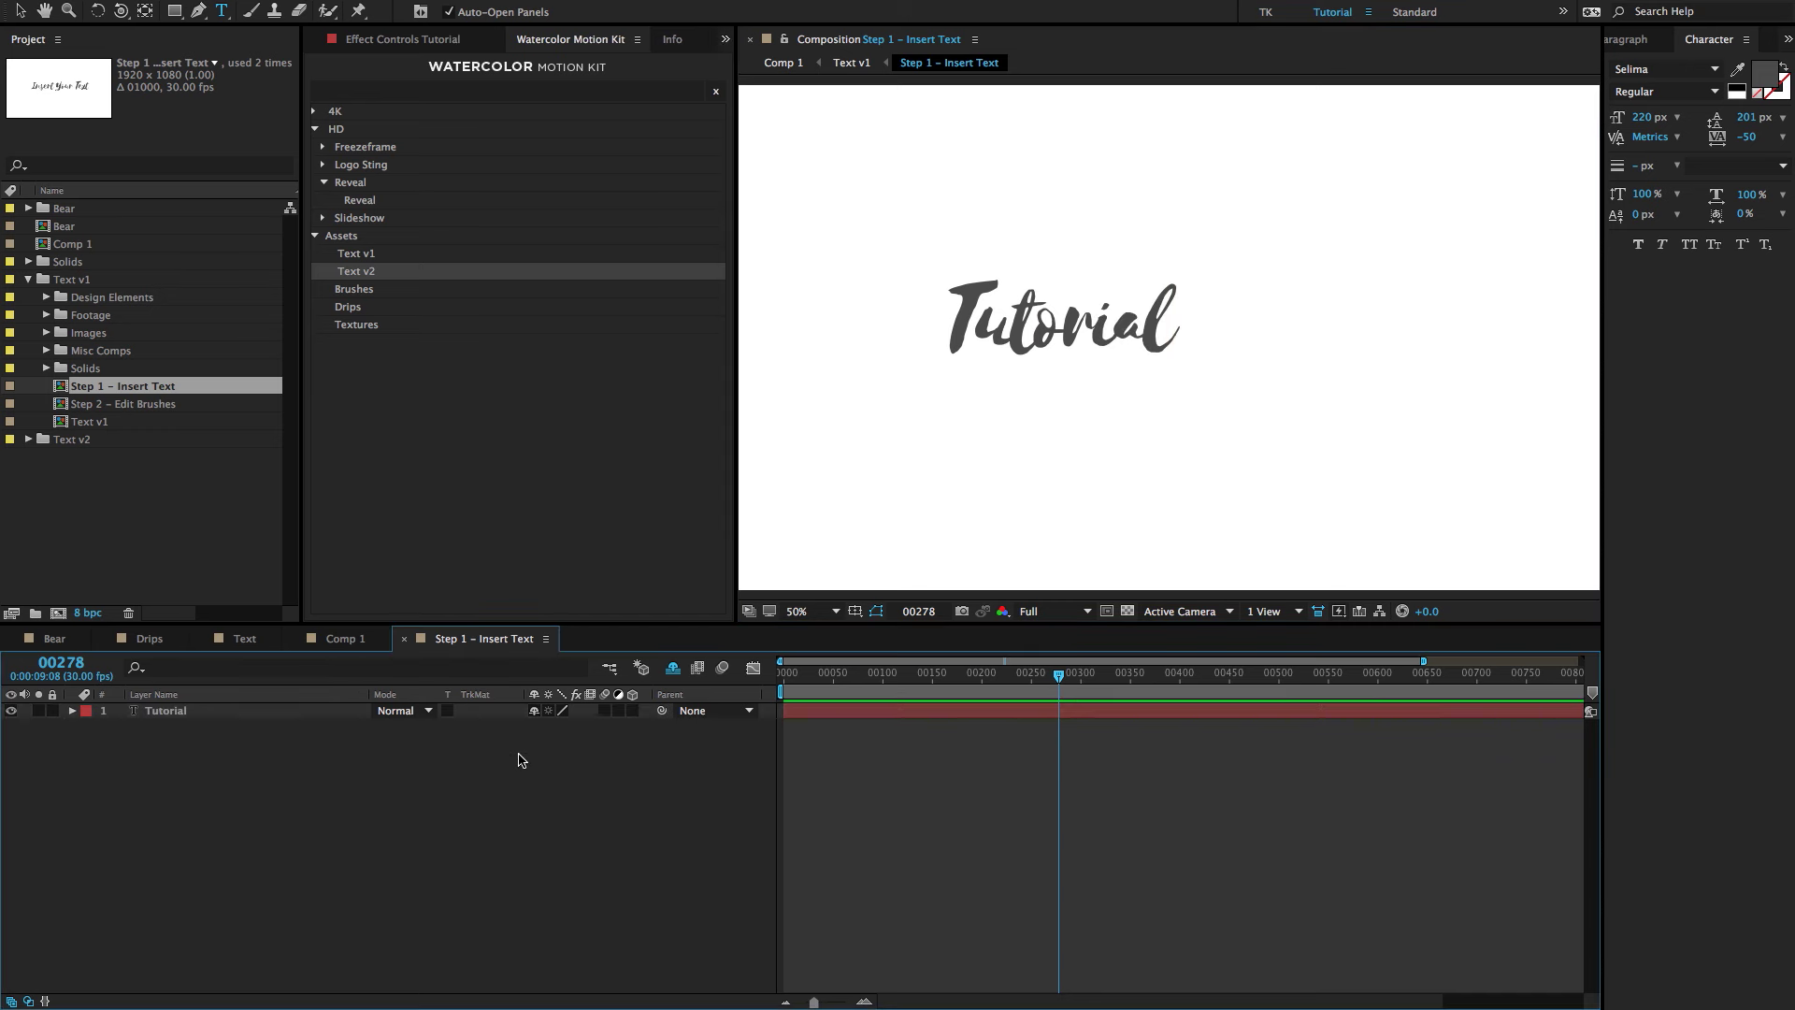
{"action": "left_click", "coordinate": [261, 713]}
{"action": "key", "text": "t"}
{"action": "left_click", "coordinate": [948, 323]}
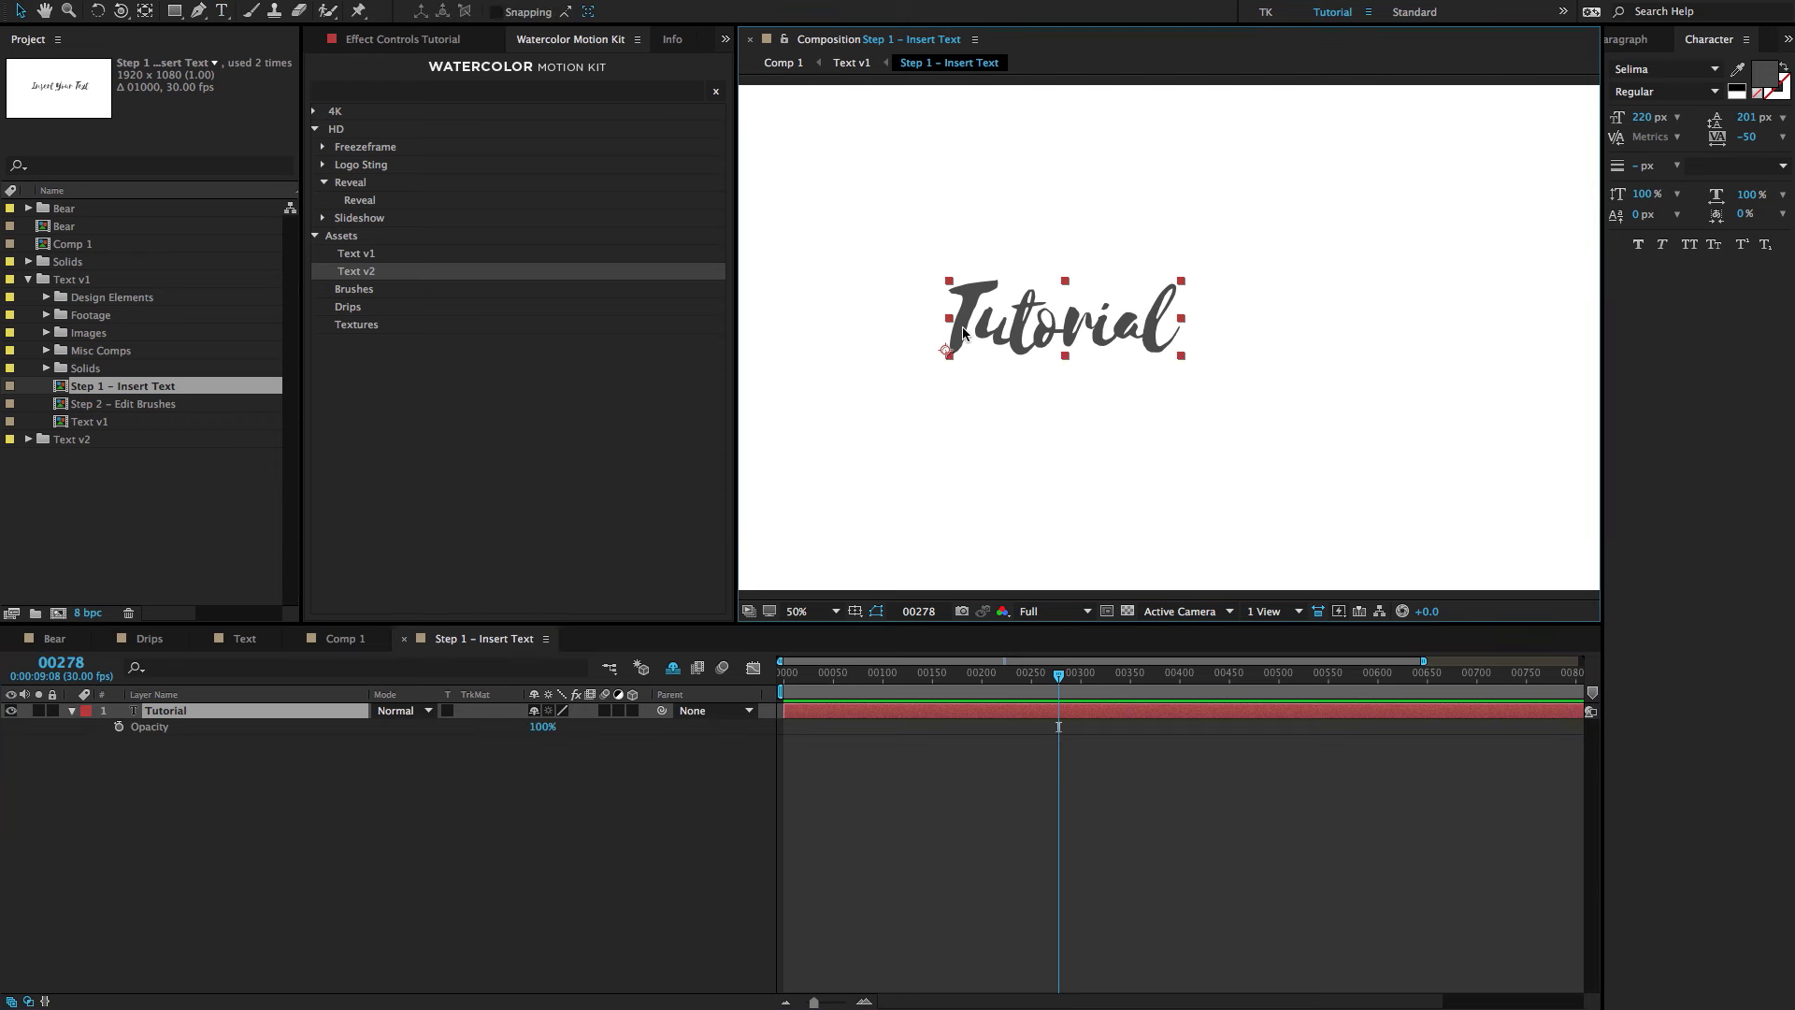
{"action": "type", "text": "Watercolor"}
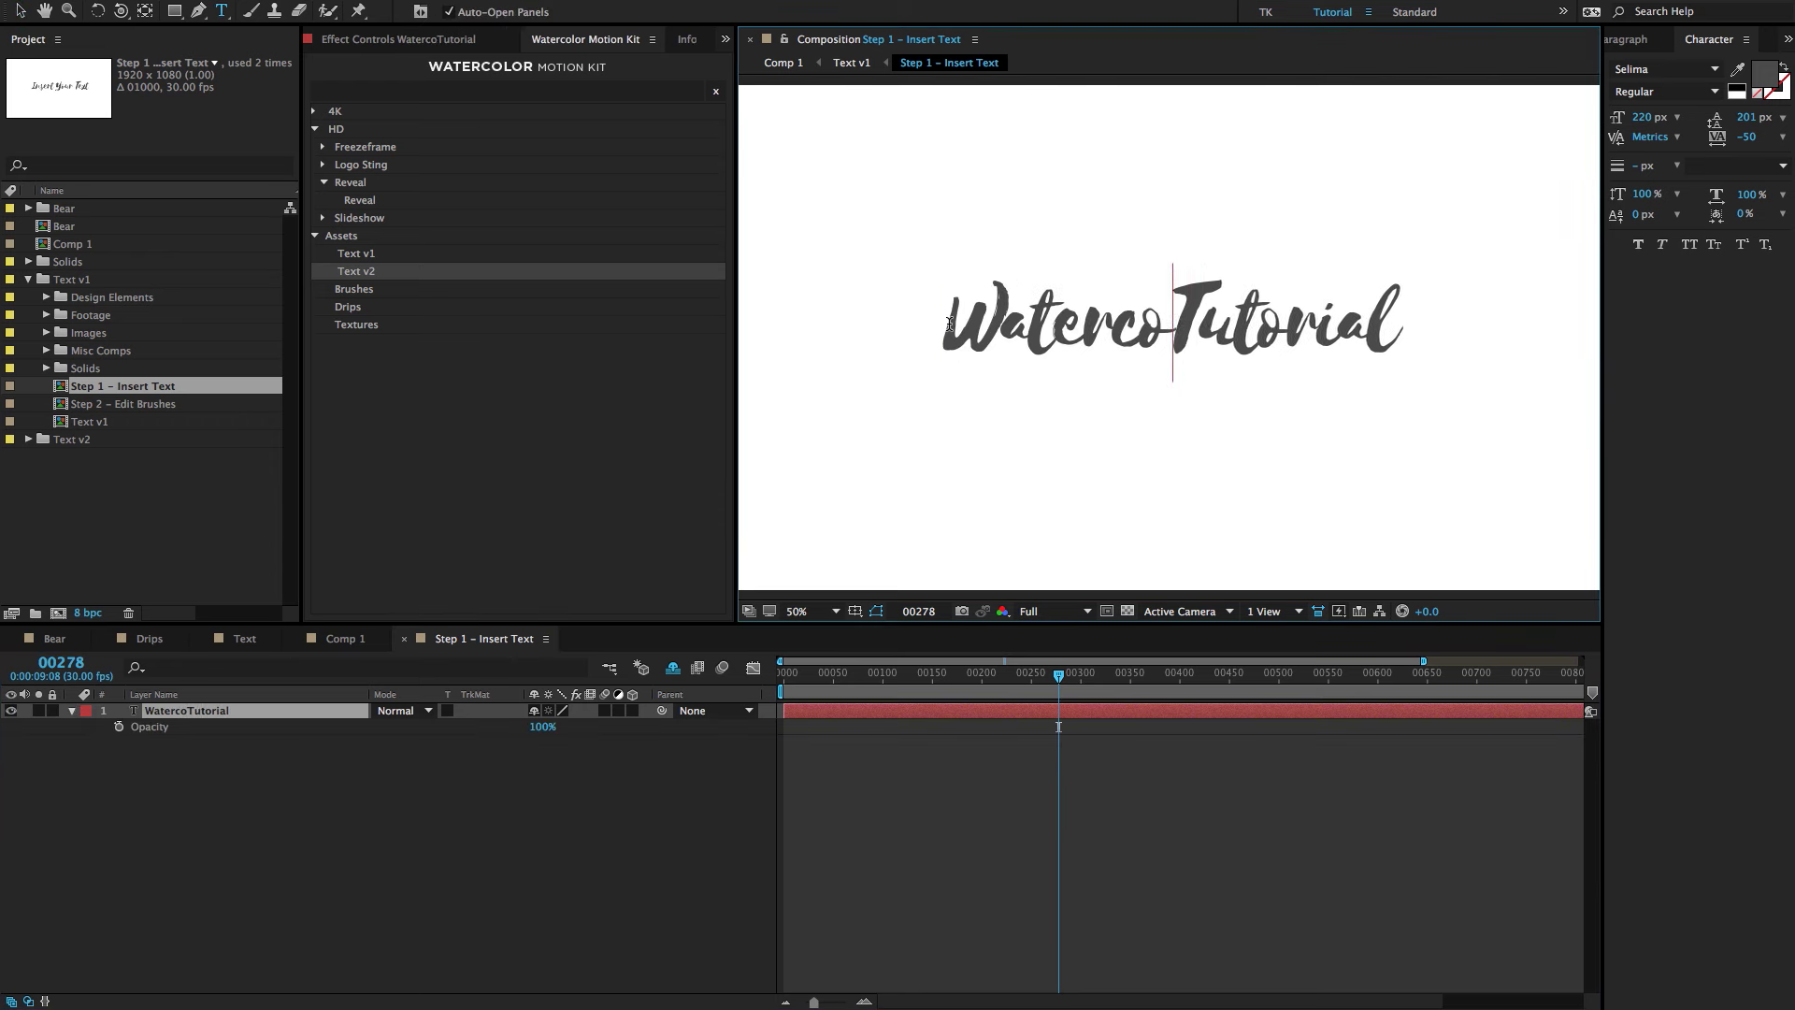
{"action": "left_click", "coordinate": [517, 754]}
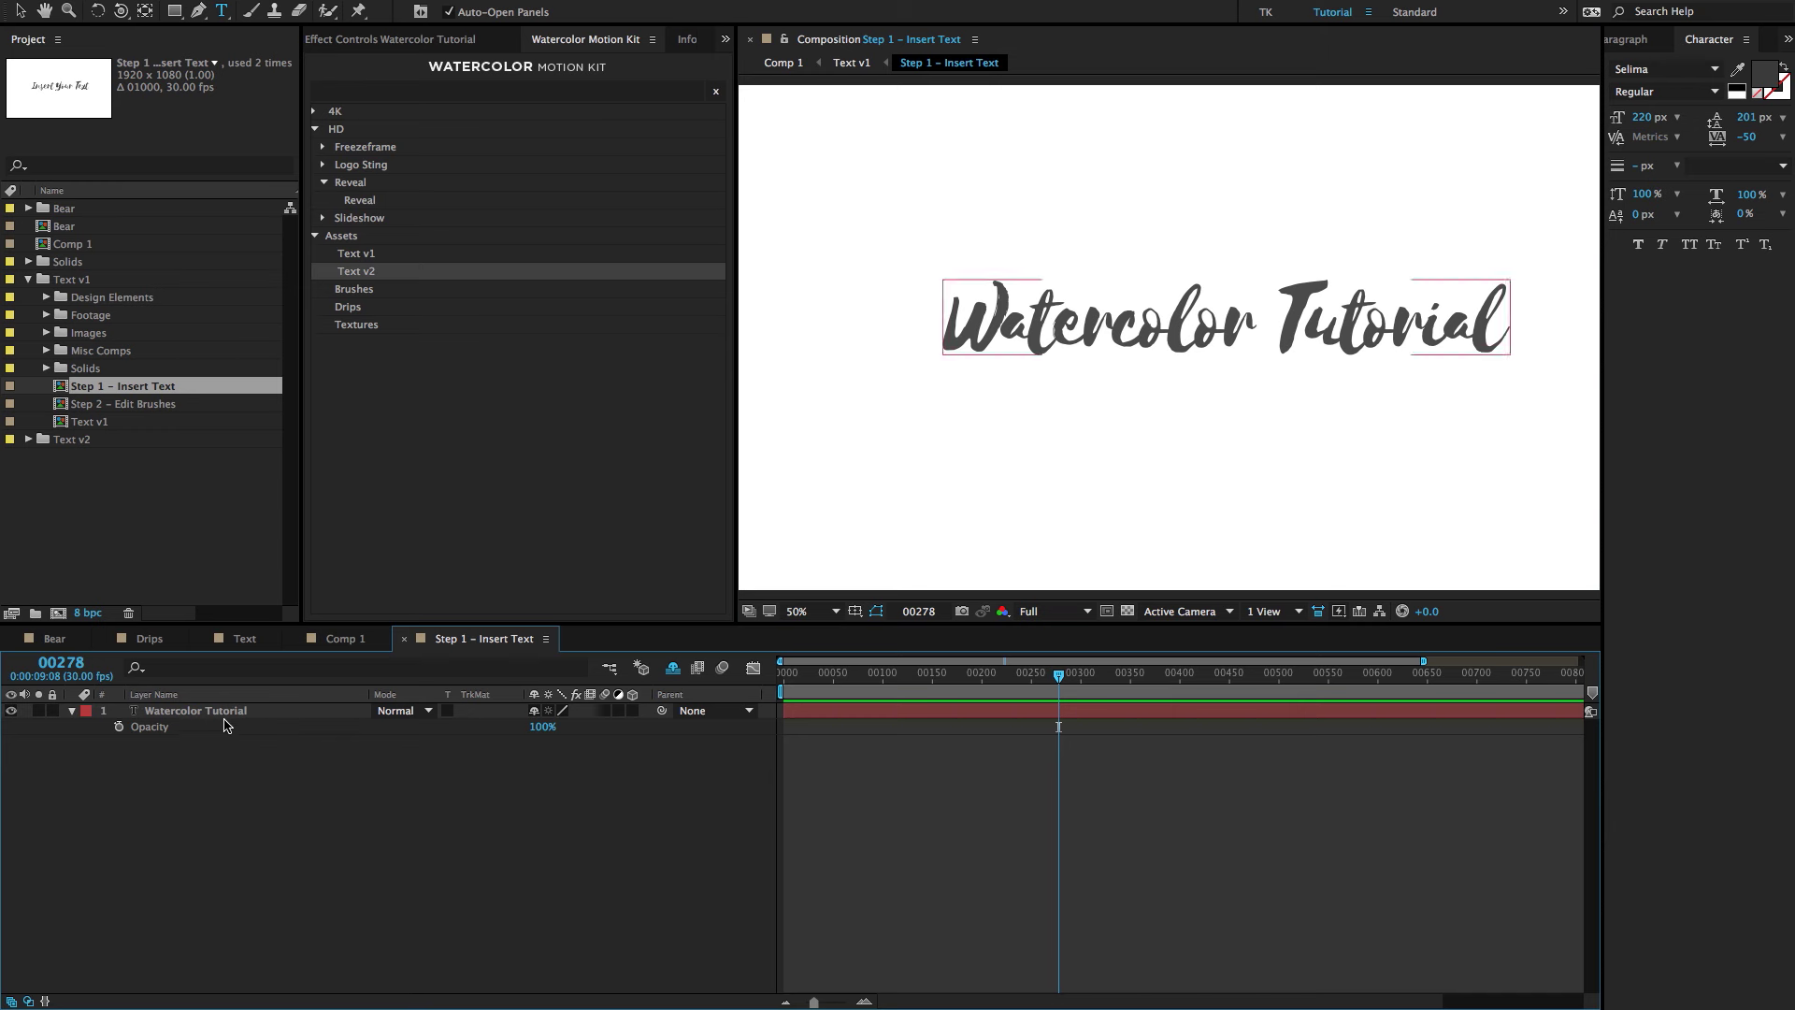
Nudge the title slightly left and close the Character and Paragraph panels.
{"action": "left_click", "coordinate": [261, 713]}
{"action": "key", "text": "v"}
{"action": "left_click_drag", "start_coordinate": [1244, 342], "coordinate": [1232, 342]}
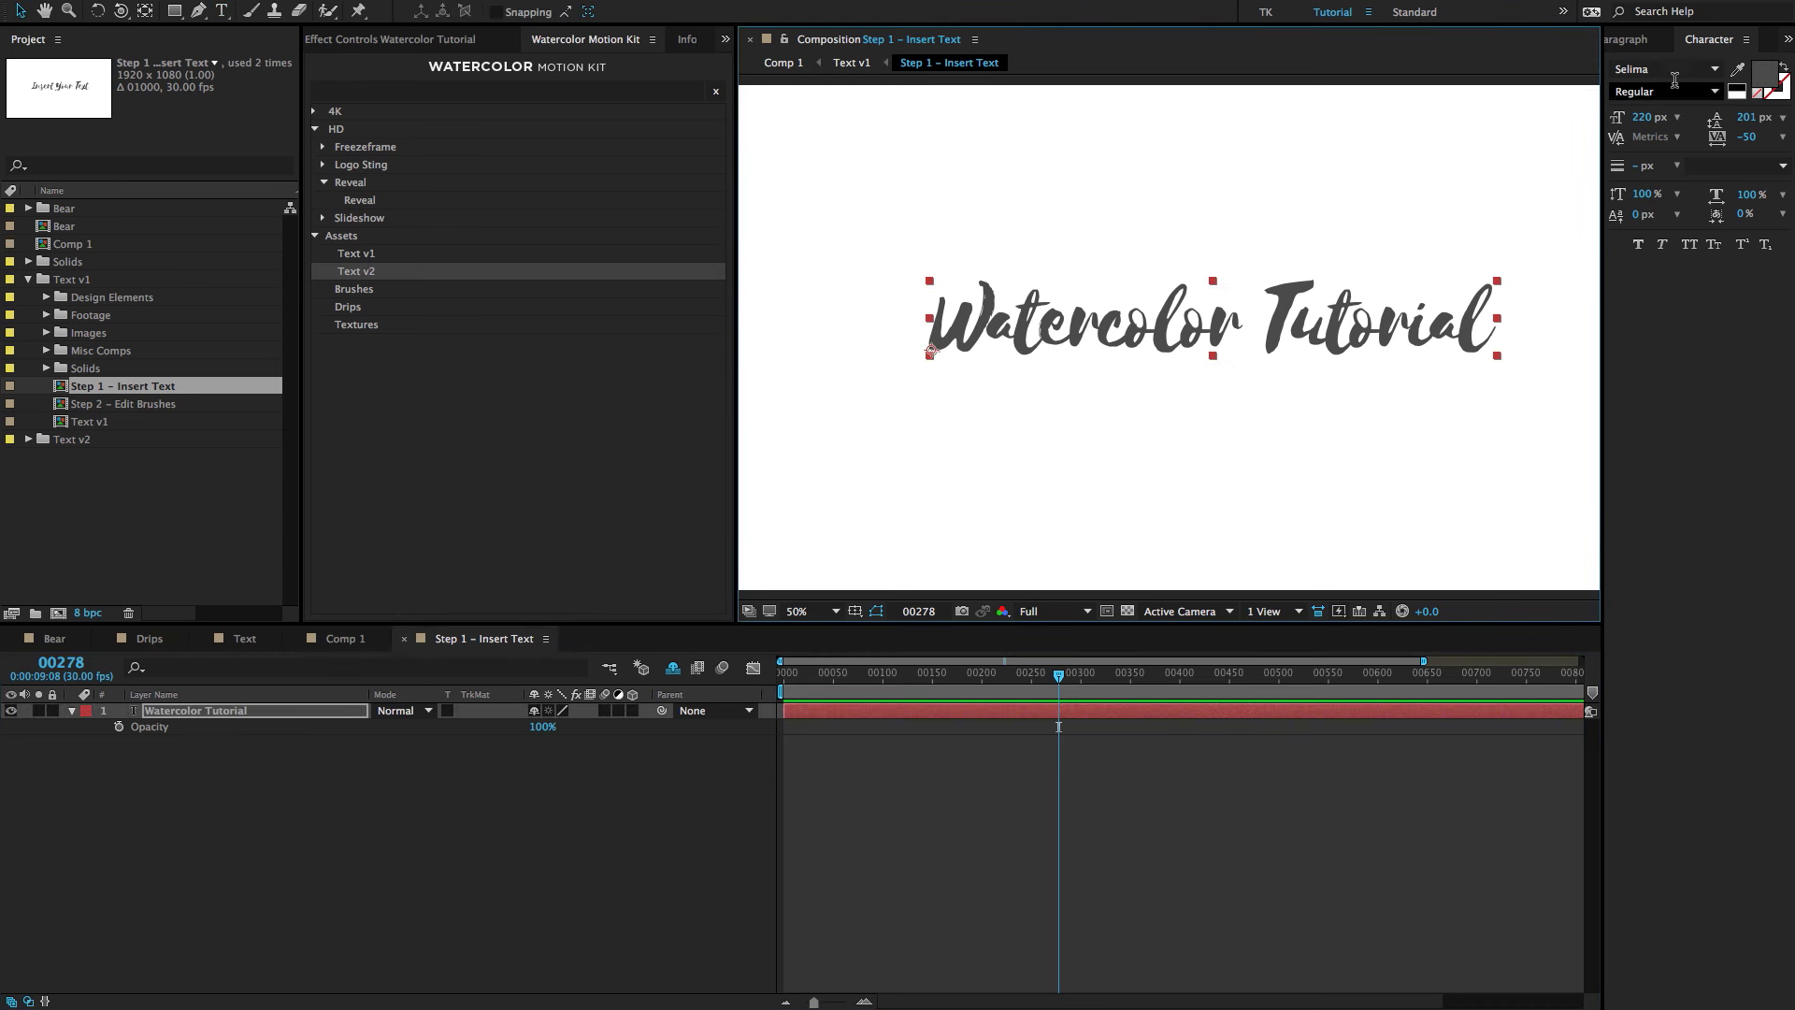
{"action": "left_click", "coordinate": [1746, 39]}
{"action": "left_click", "coordinate": [1772, 57]}
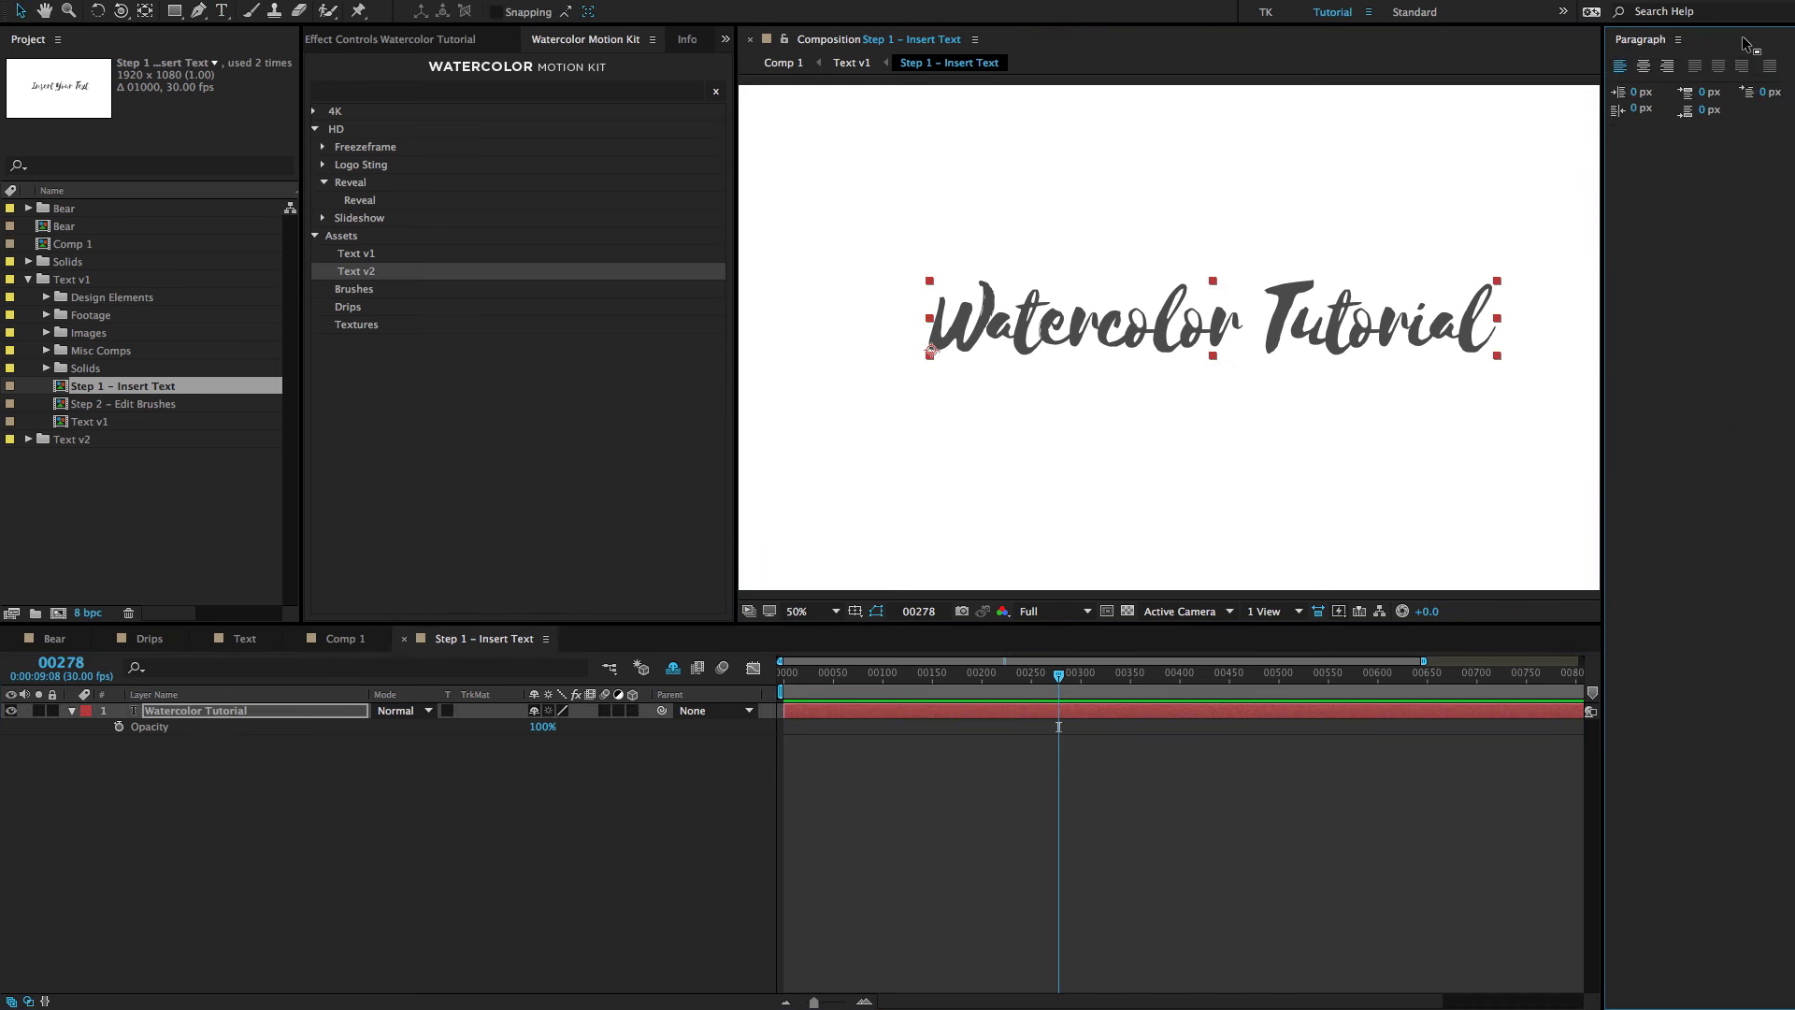
{"action": "left_click", "coordinate": [1679, 39]}
{"action": "left_click", "coordinate": [1711, 53]}
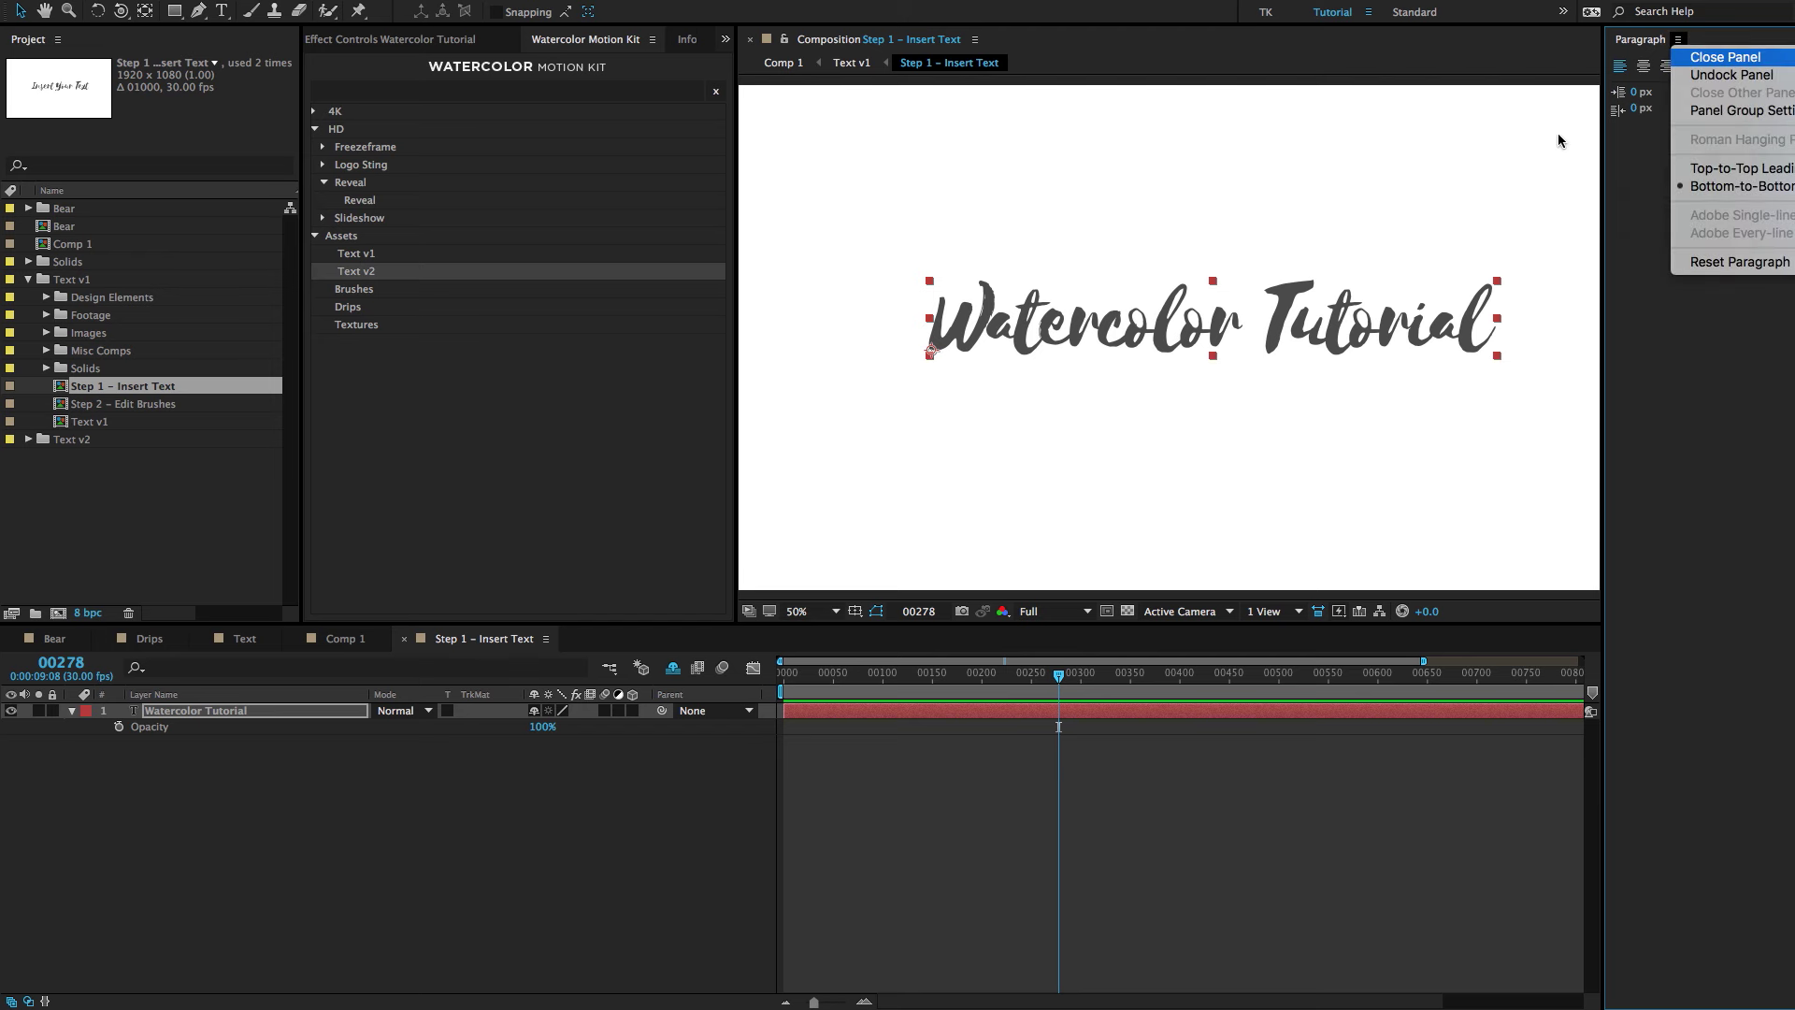
{"action": "left_click", "coordinate": [623, 933]}
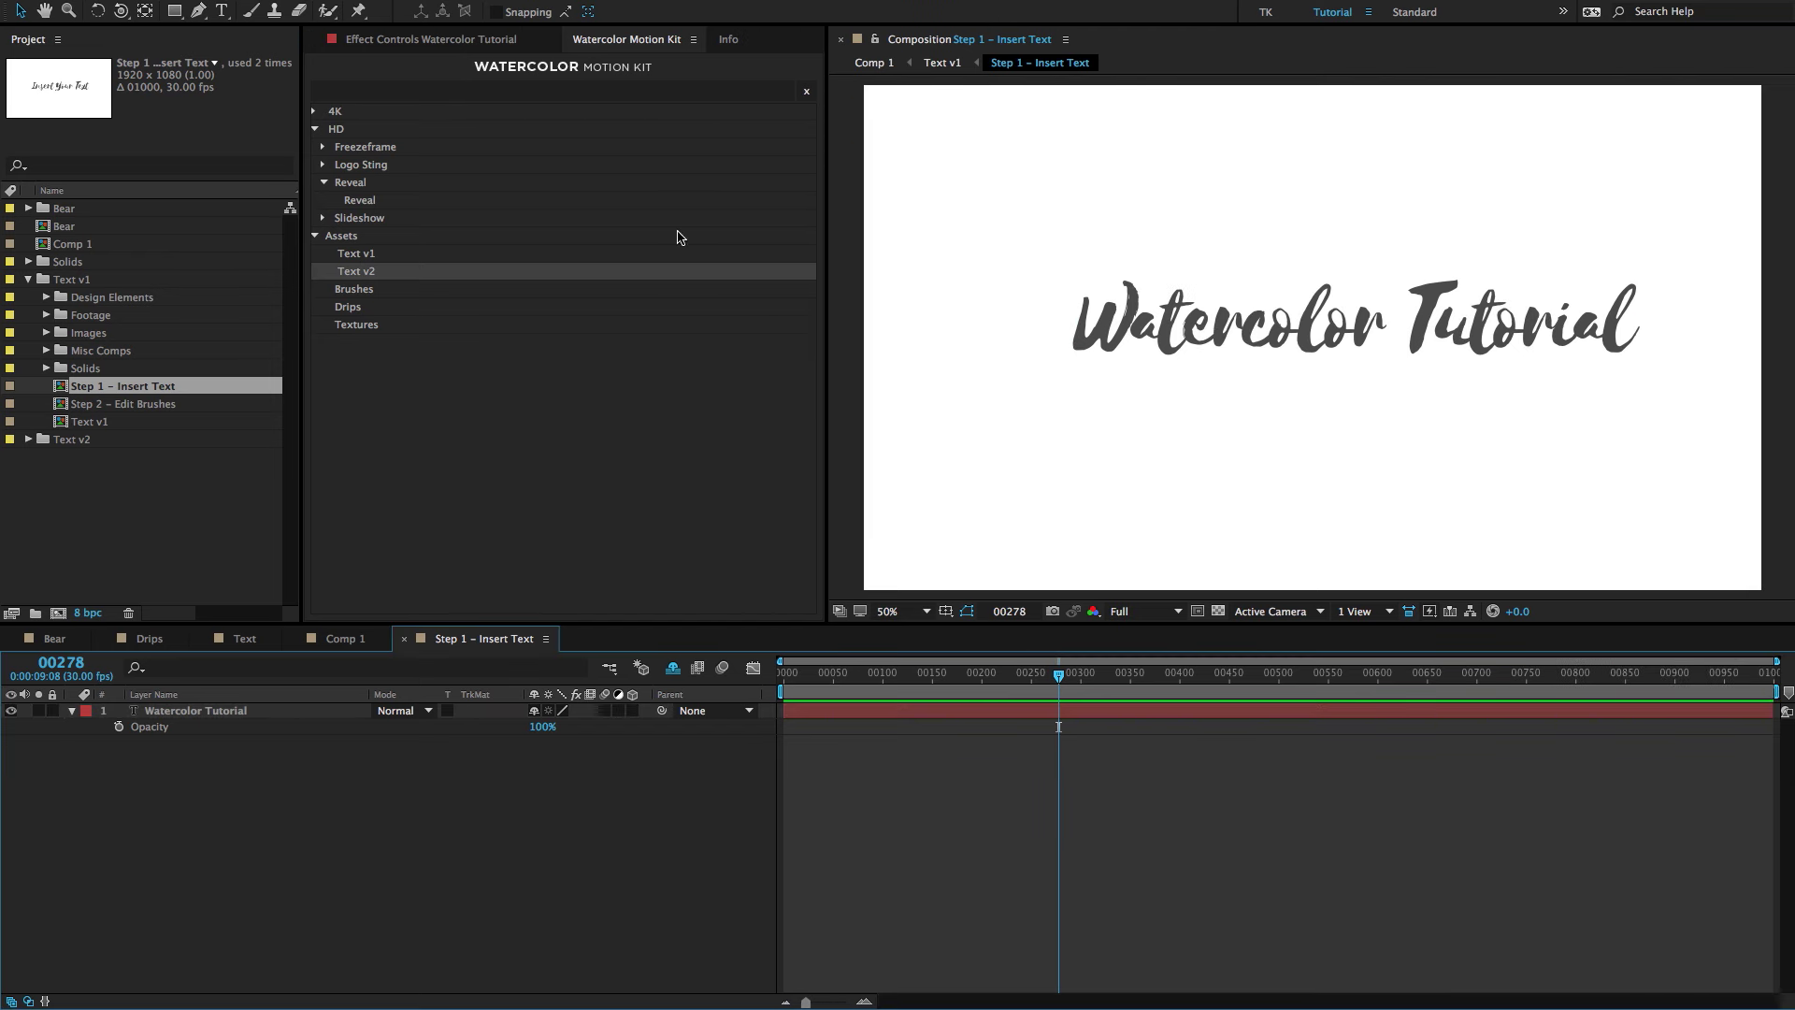
Open the Step 2 – Edit Brushes composition and toggle the Guide Layer off.
{"action": "double_click", "coordinate": [140, 404]}
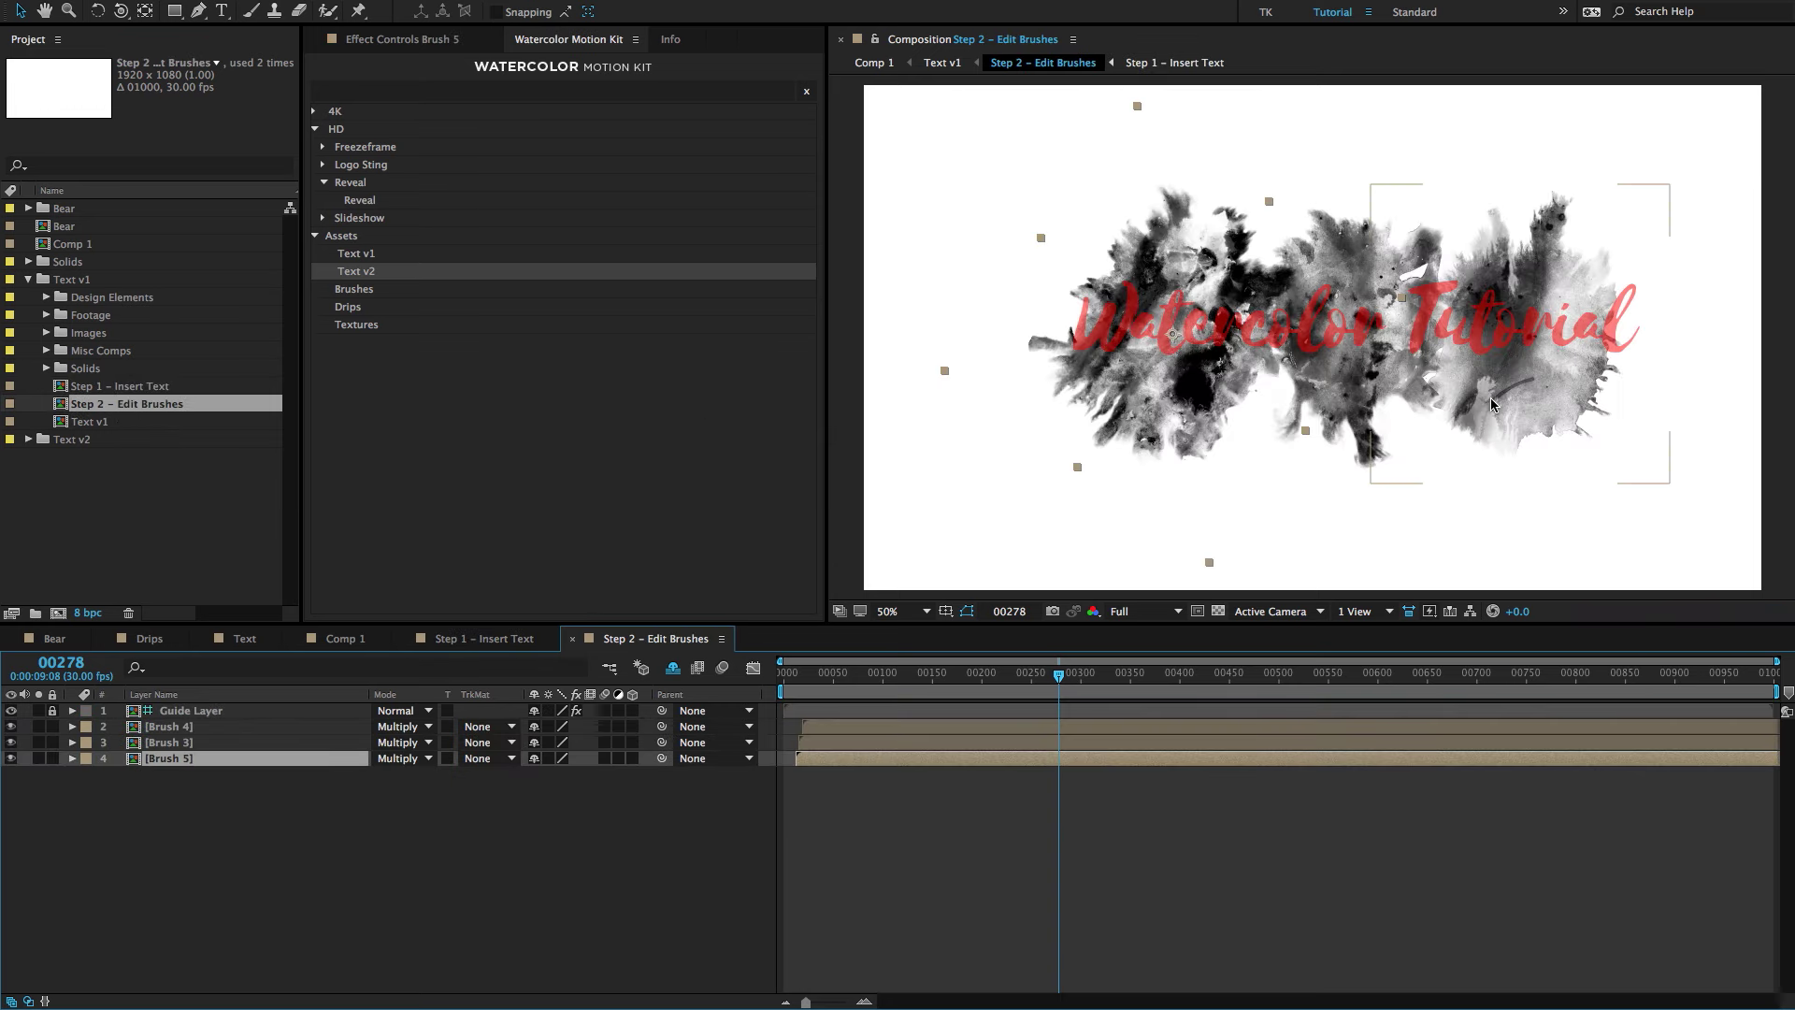
{"action": "left_click", "coordinate": [211, 714]}
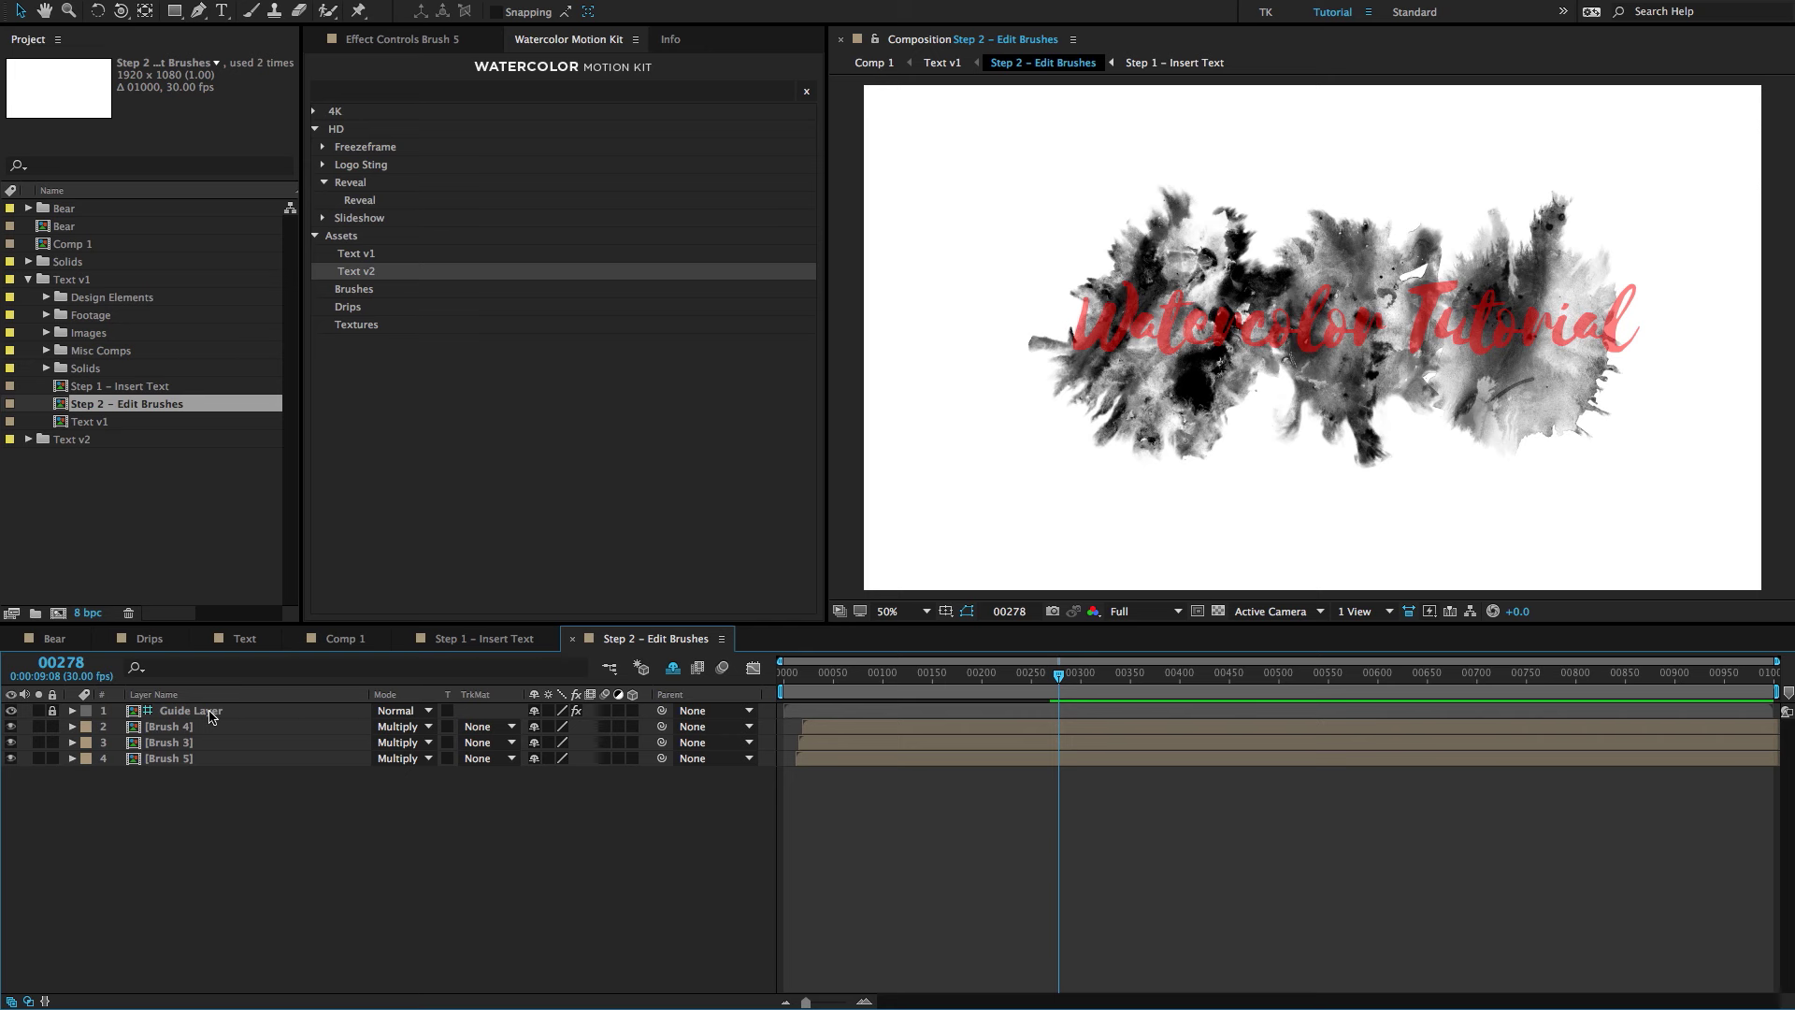
{"action": "left_click", "coordinate": [209, 717]}
Delete the Brush 4 splotch and move Brush 3 to the right.
{"action": "left_click", "coordinate": [168, 727]}
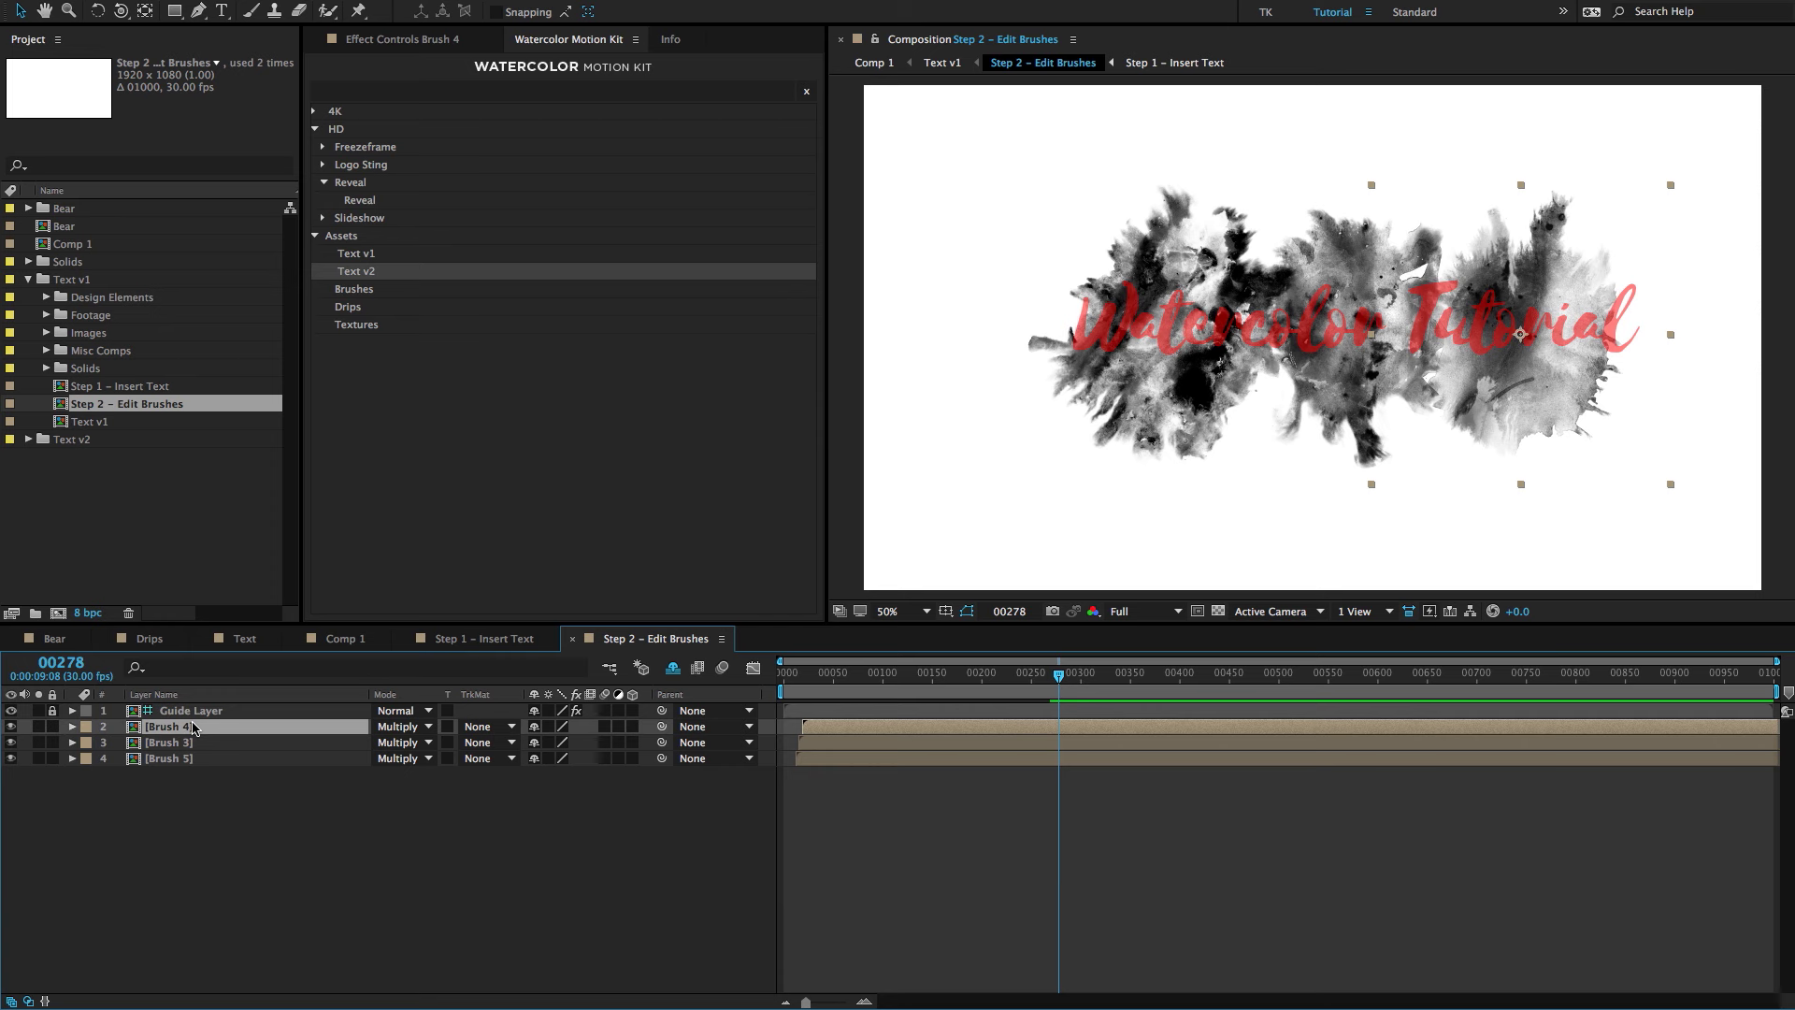
{"action": "key", "text": "Delete"}
{"action": "left_click", "coordinate": [193, 729]}
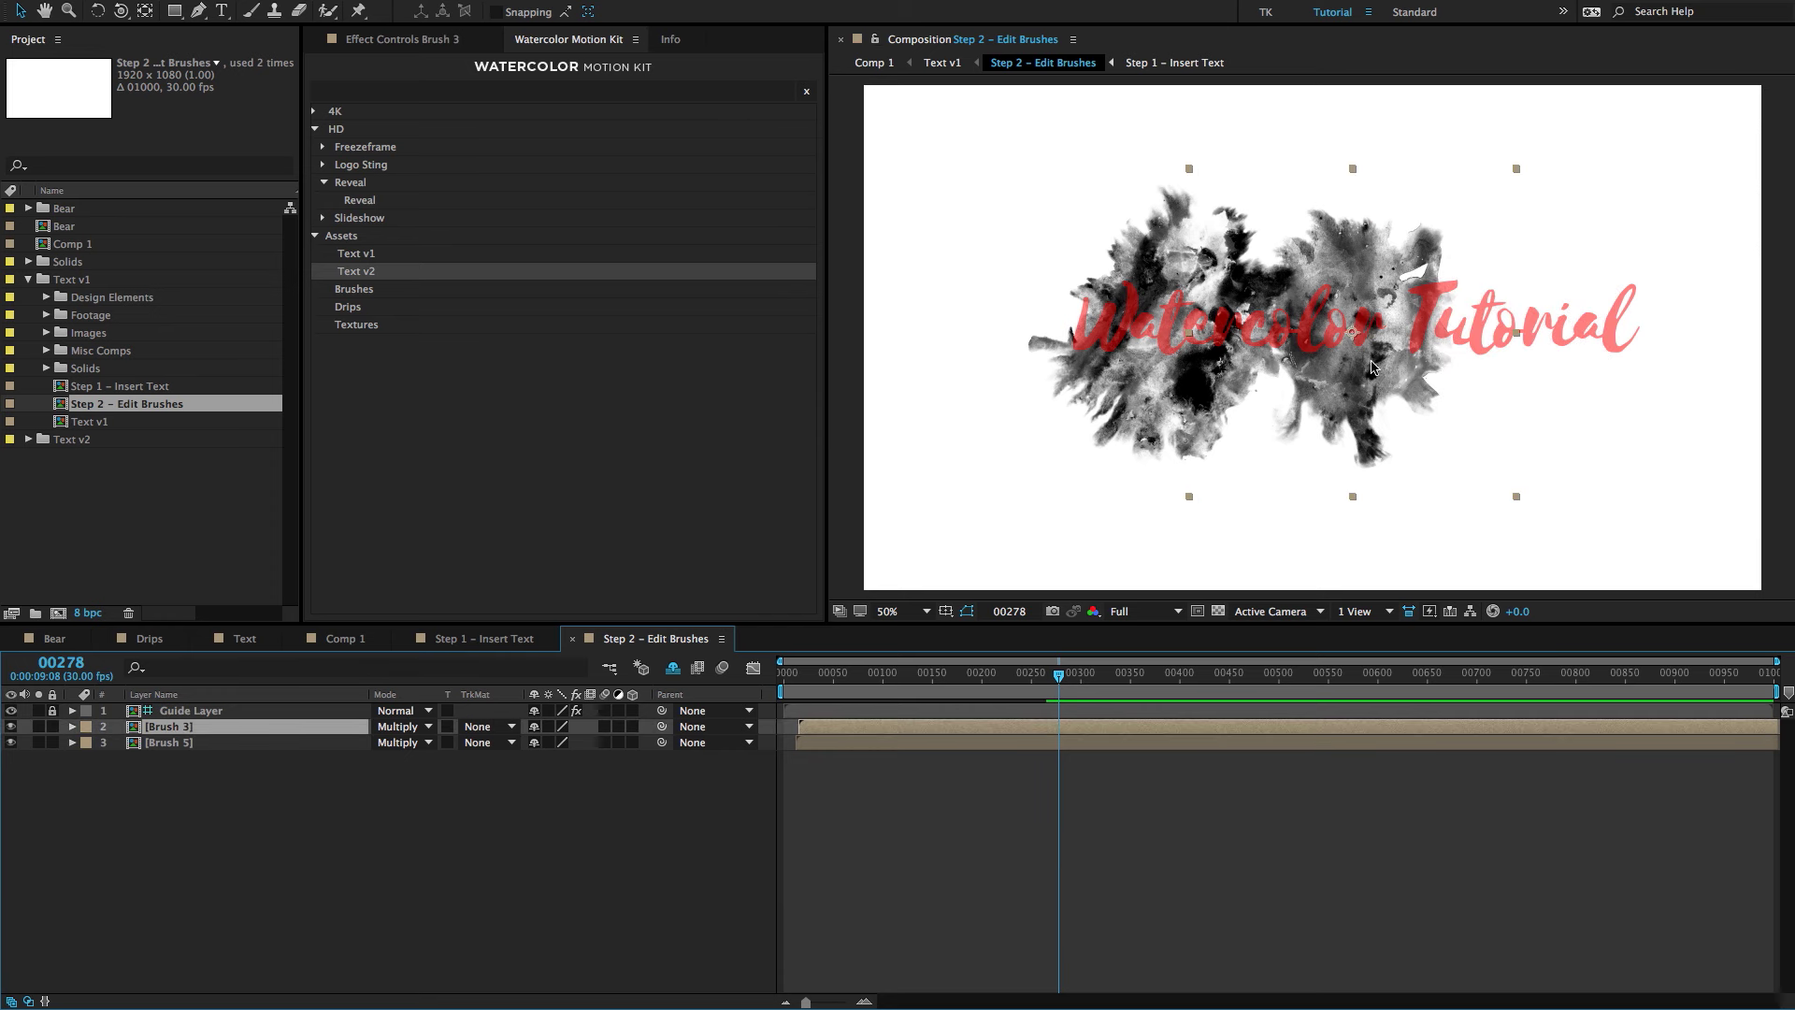
{"action": "left_click_drag", "start_coordinate": [1367, 367], "coordinate": [1474, 363]}
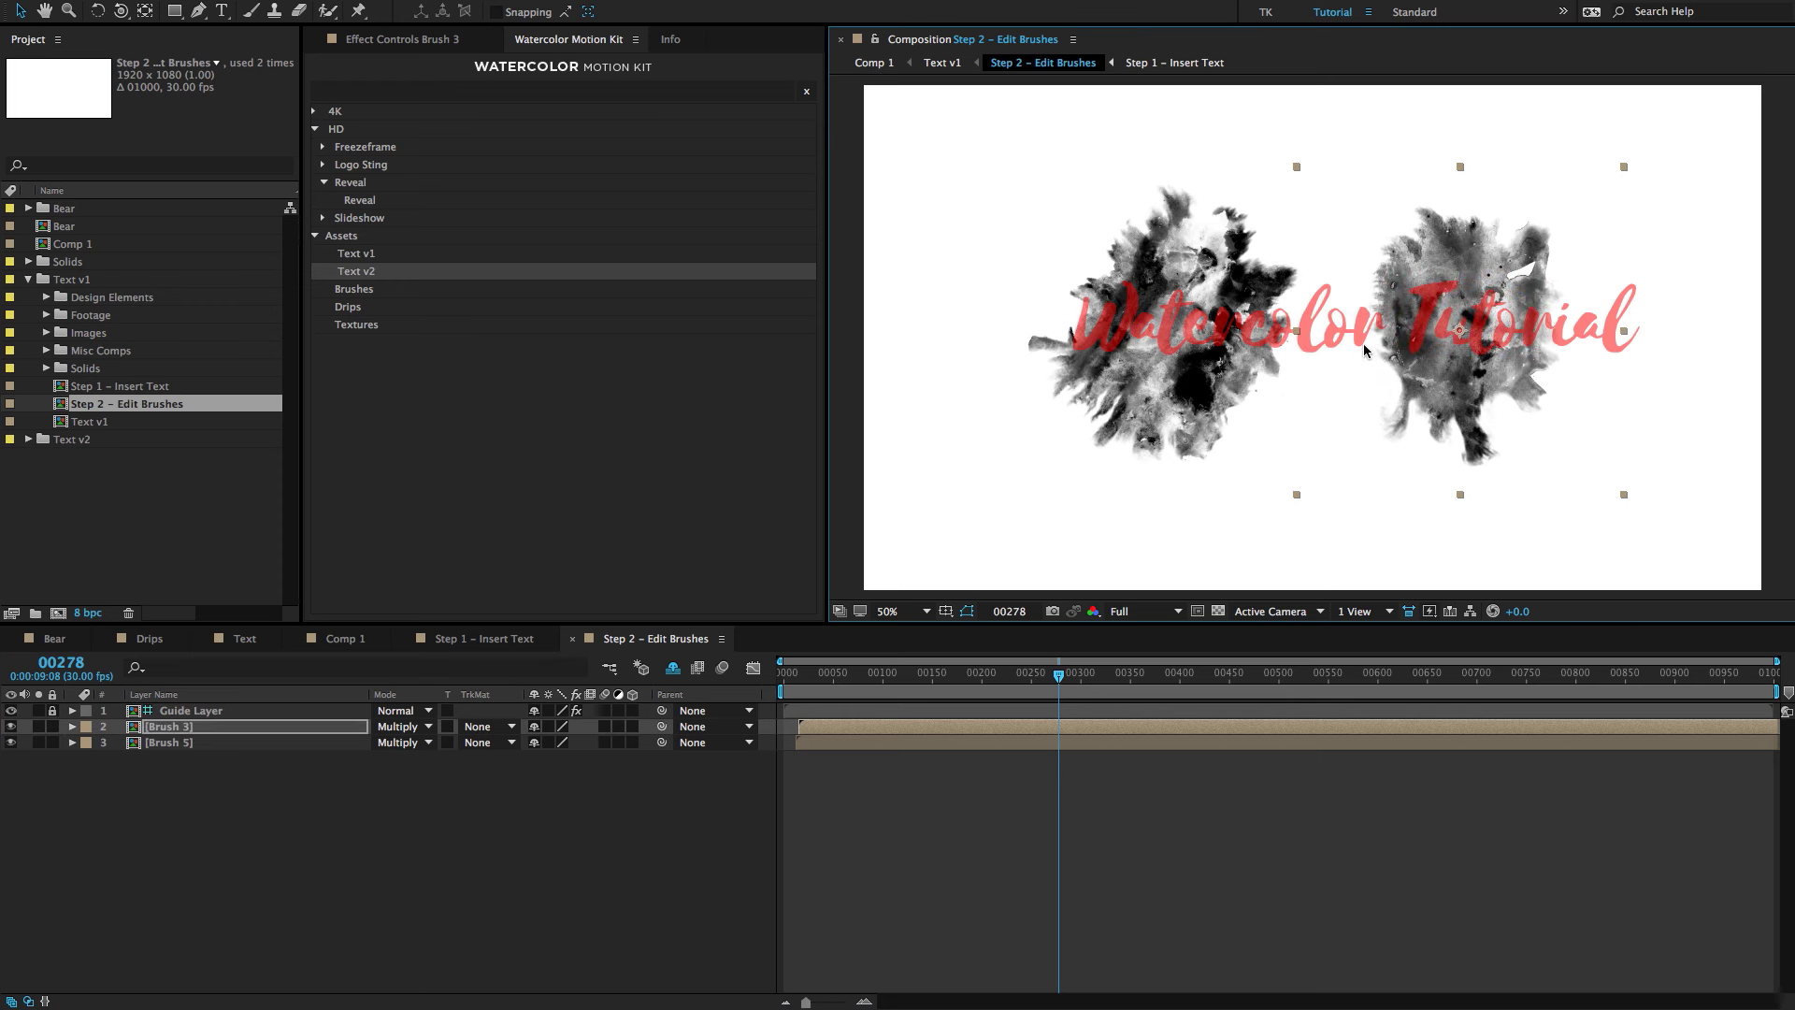
{"action": "left_click", "coordinate": [318, 689]}
{"action": "left_click_drag", "start_coordinate": [1427, 281], "coordinate": [1473, 291]}
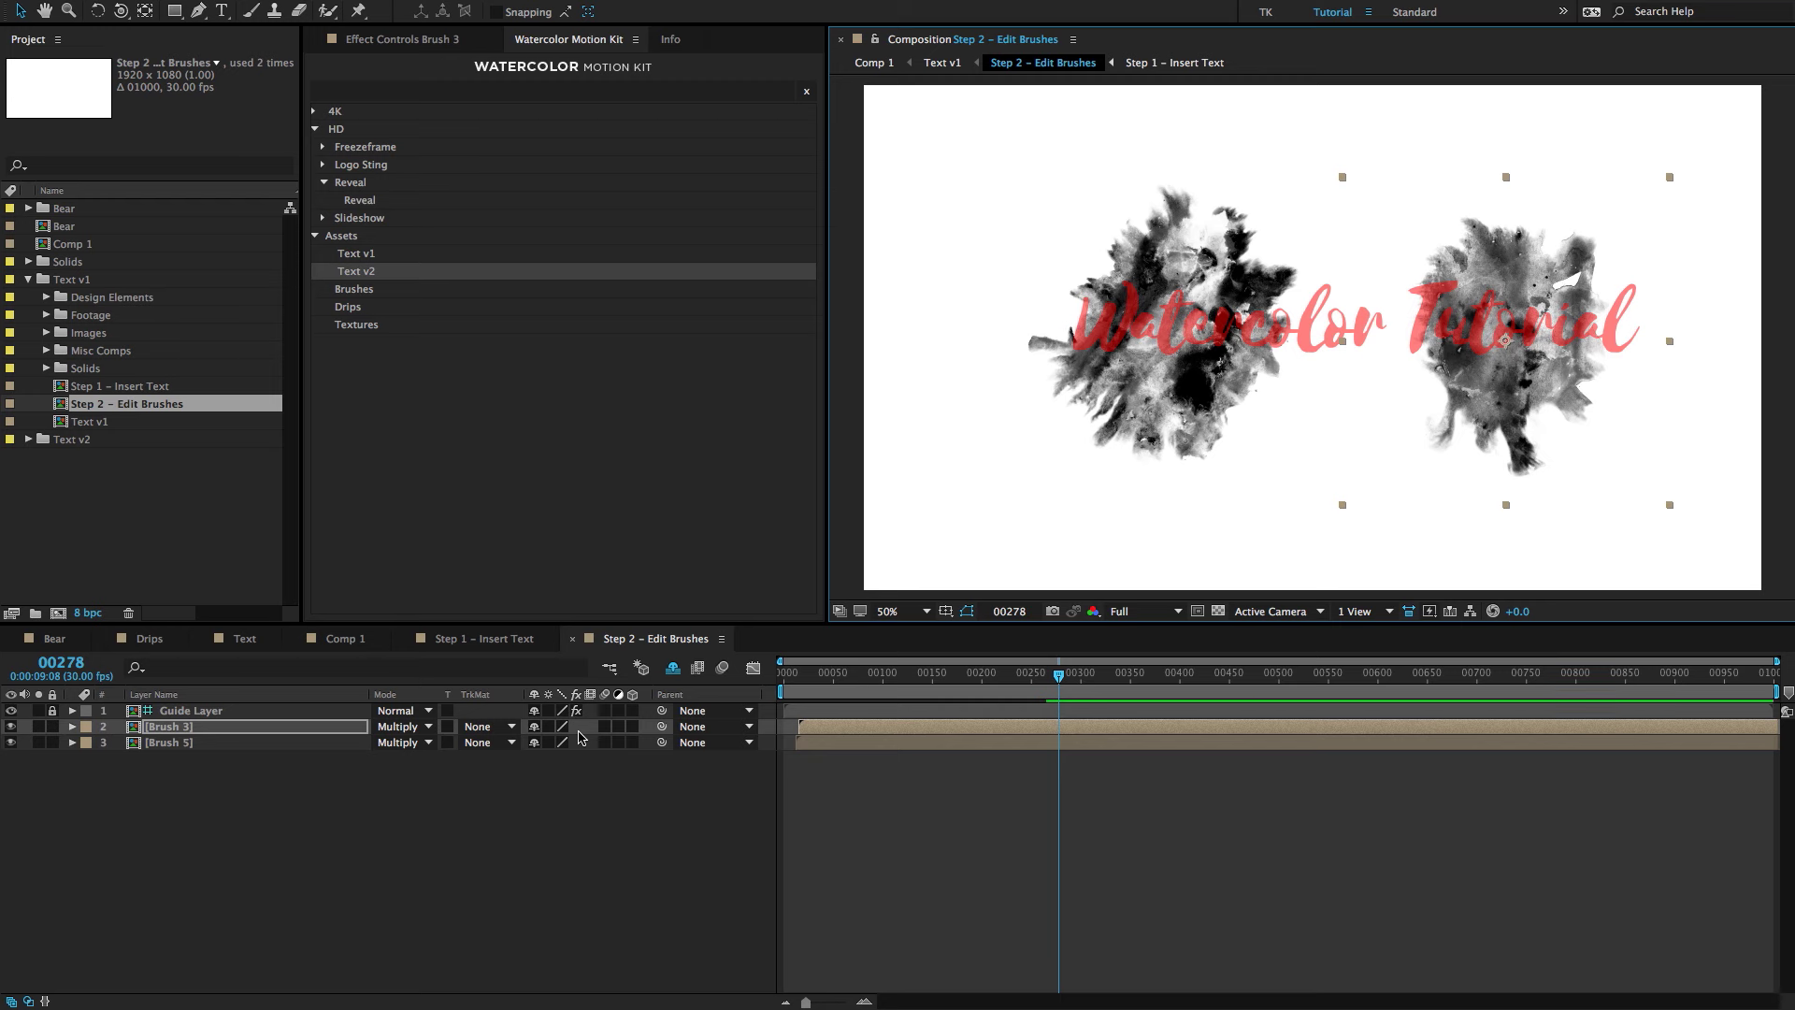
Rotate Brush 3 to about 60°, enlarge it to 49% and raise it.
{"action": "key", "text": "r"}
{"action": "mouse_move", "coordinate": [559, 742]}
{"action": "left_mouse_down"}
{"action": "mouse_move", "coordinate": [655, 738]}
{"action": "mouse_move", "coordinate": [569, 743]}
{"action": "left_mouse_up"}
{"action": "key", "text": "s"}
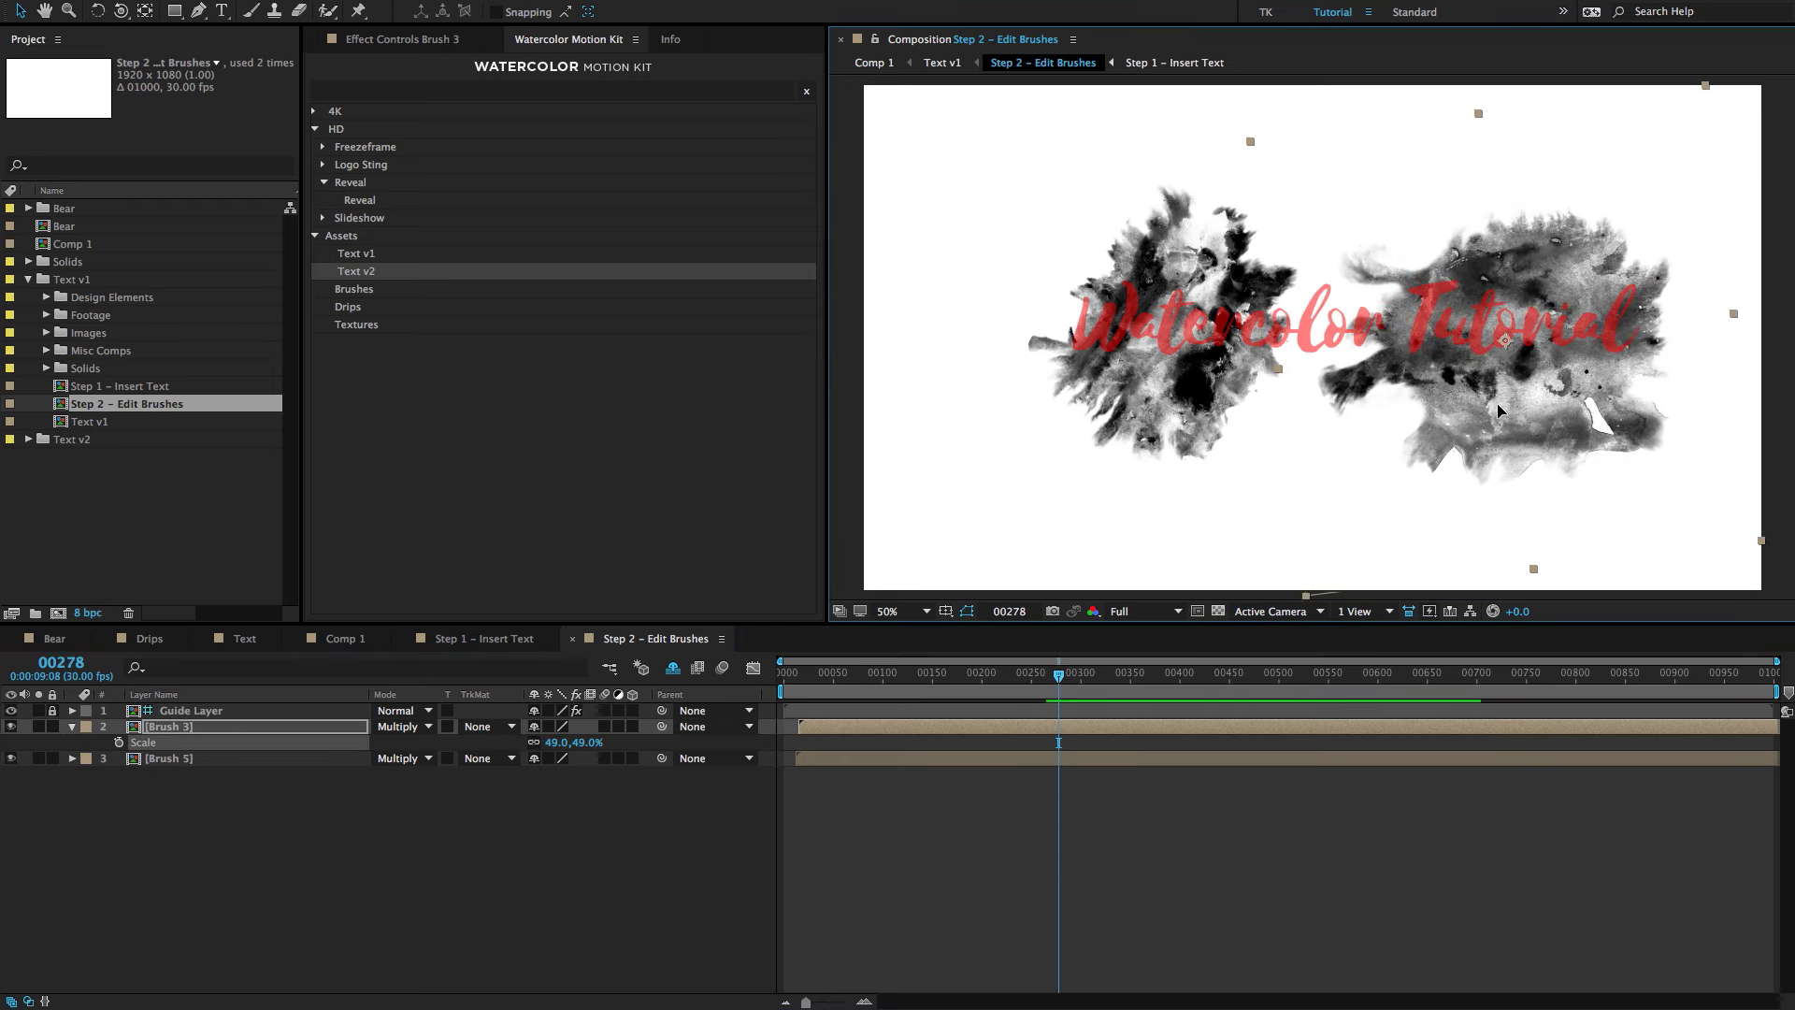
{"action": "left_click_drag", "start_coordinate": [1499, 413], "coordinate": [1505, 388]}
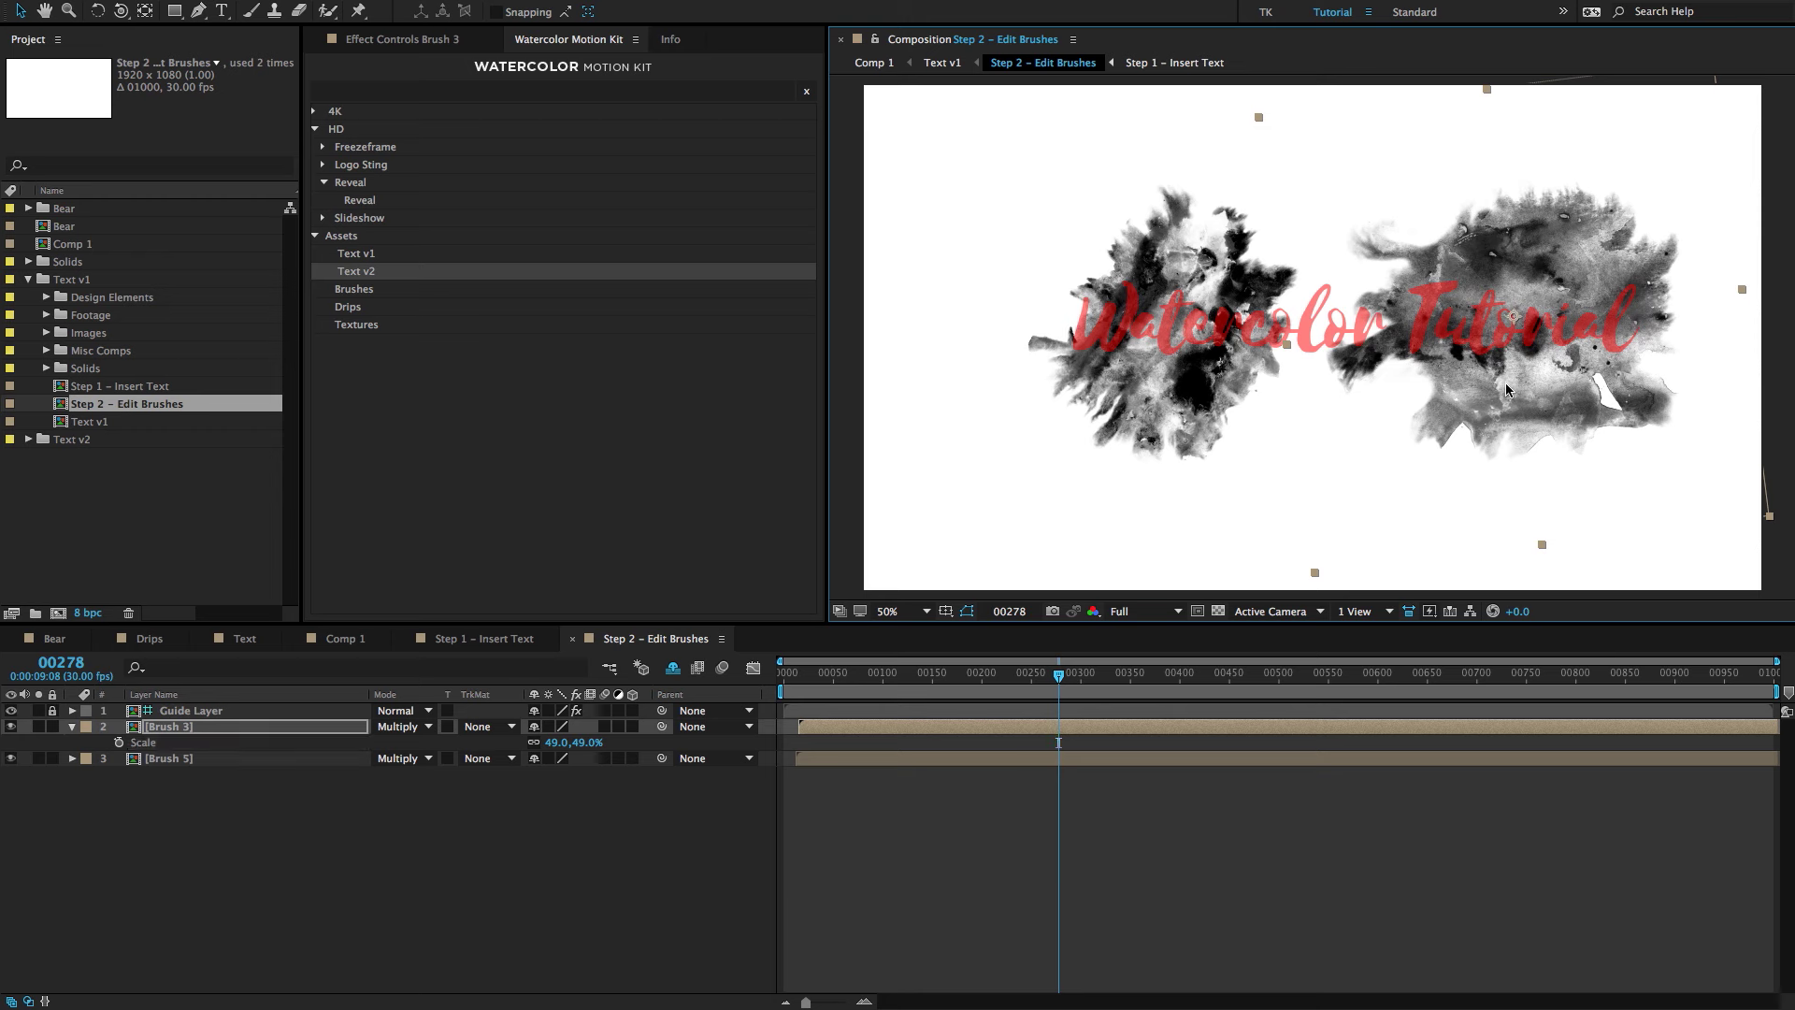
Enlarge the left Brush 5 splotch and move it to the right.
{"action": "left_click", "coordinate": [191, 758]}
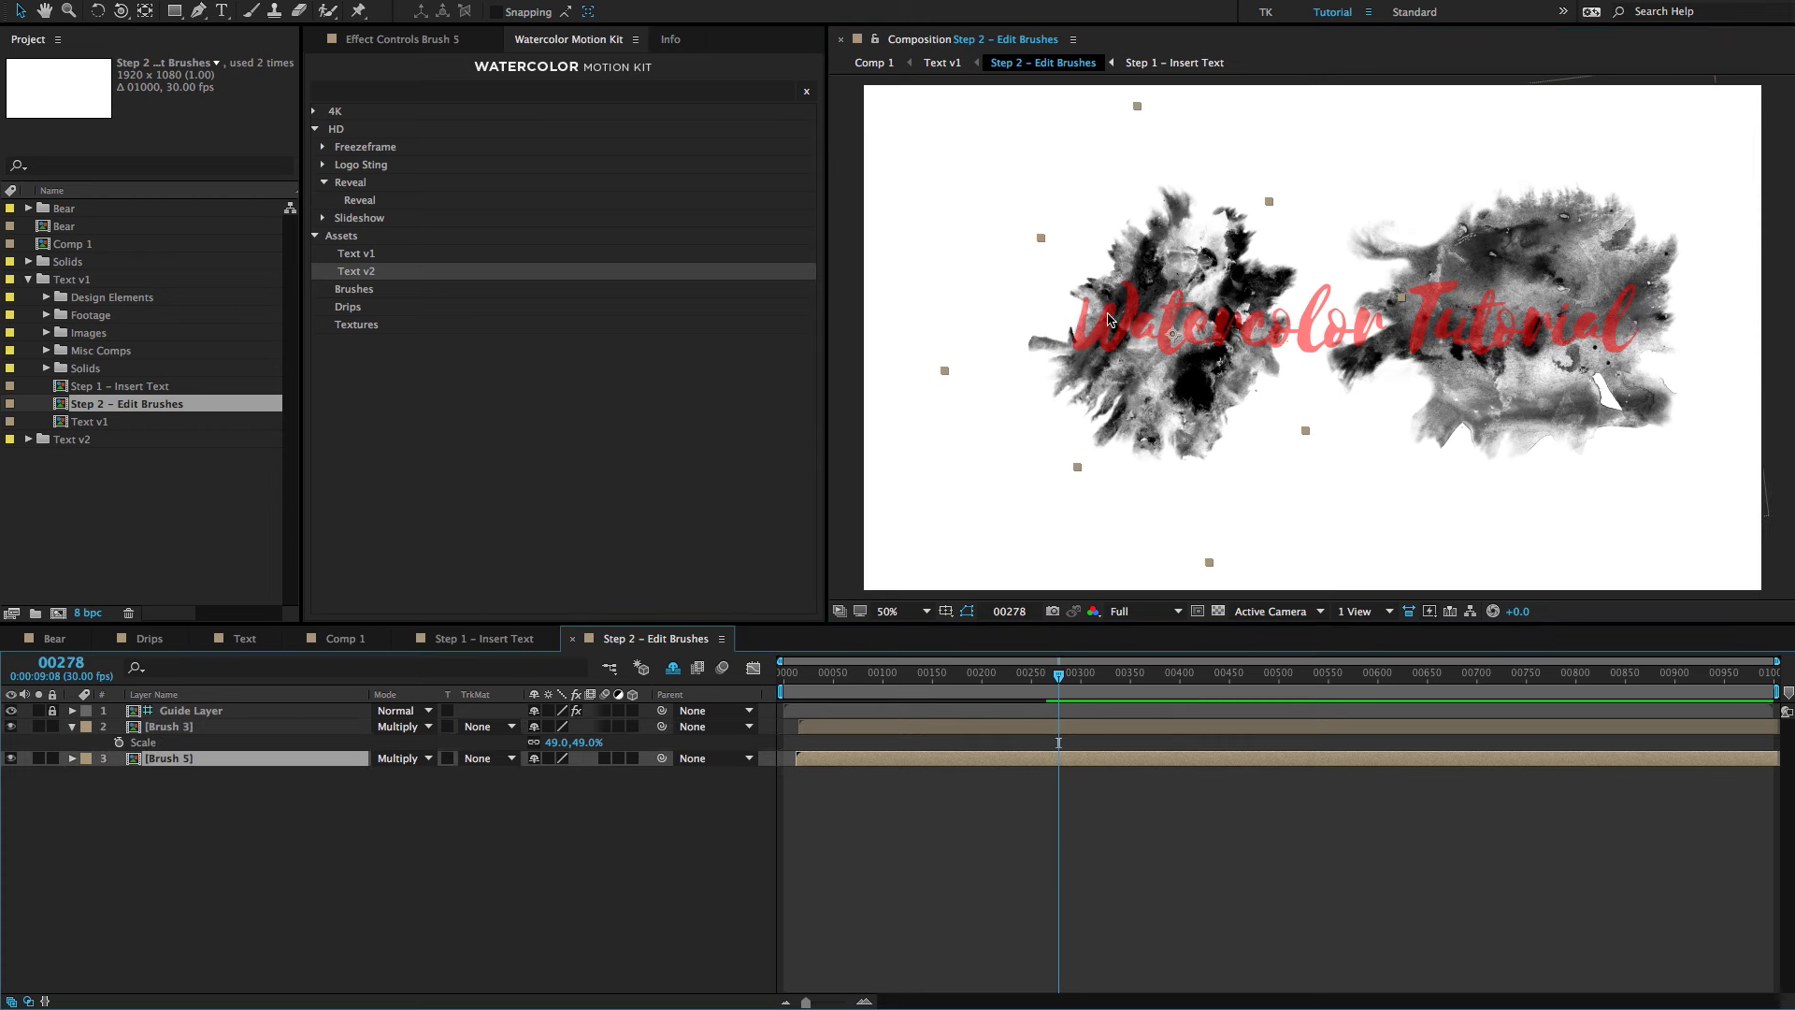
{"action": "key", "text": "s"}
{"action": "left_click_drag", "start_coordinate": [553, 778], "coordinate": [615, 777]}
{"action": "key", "text": "r"}
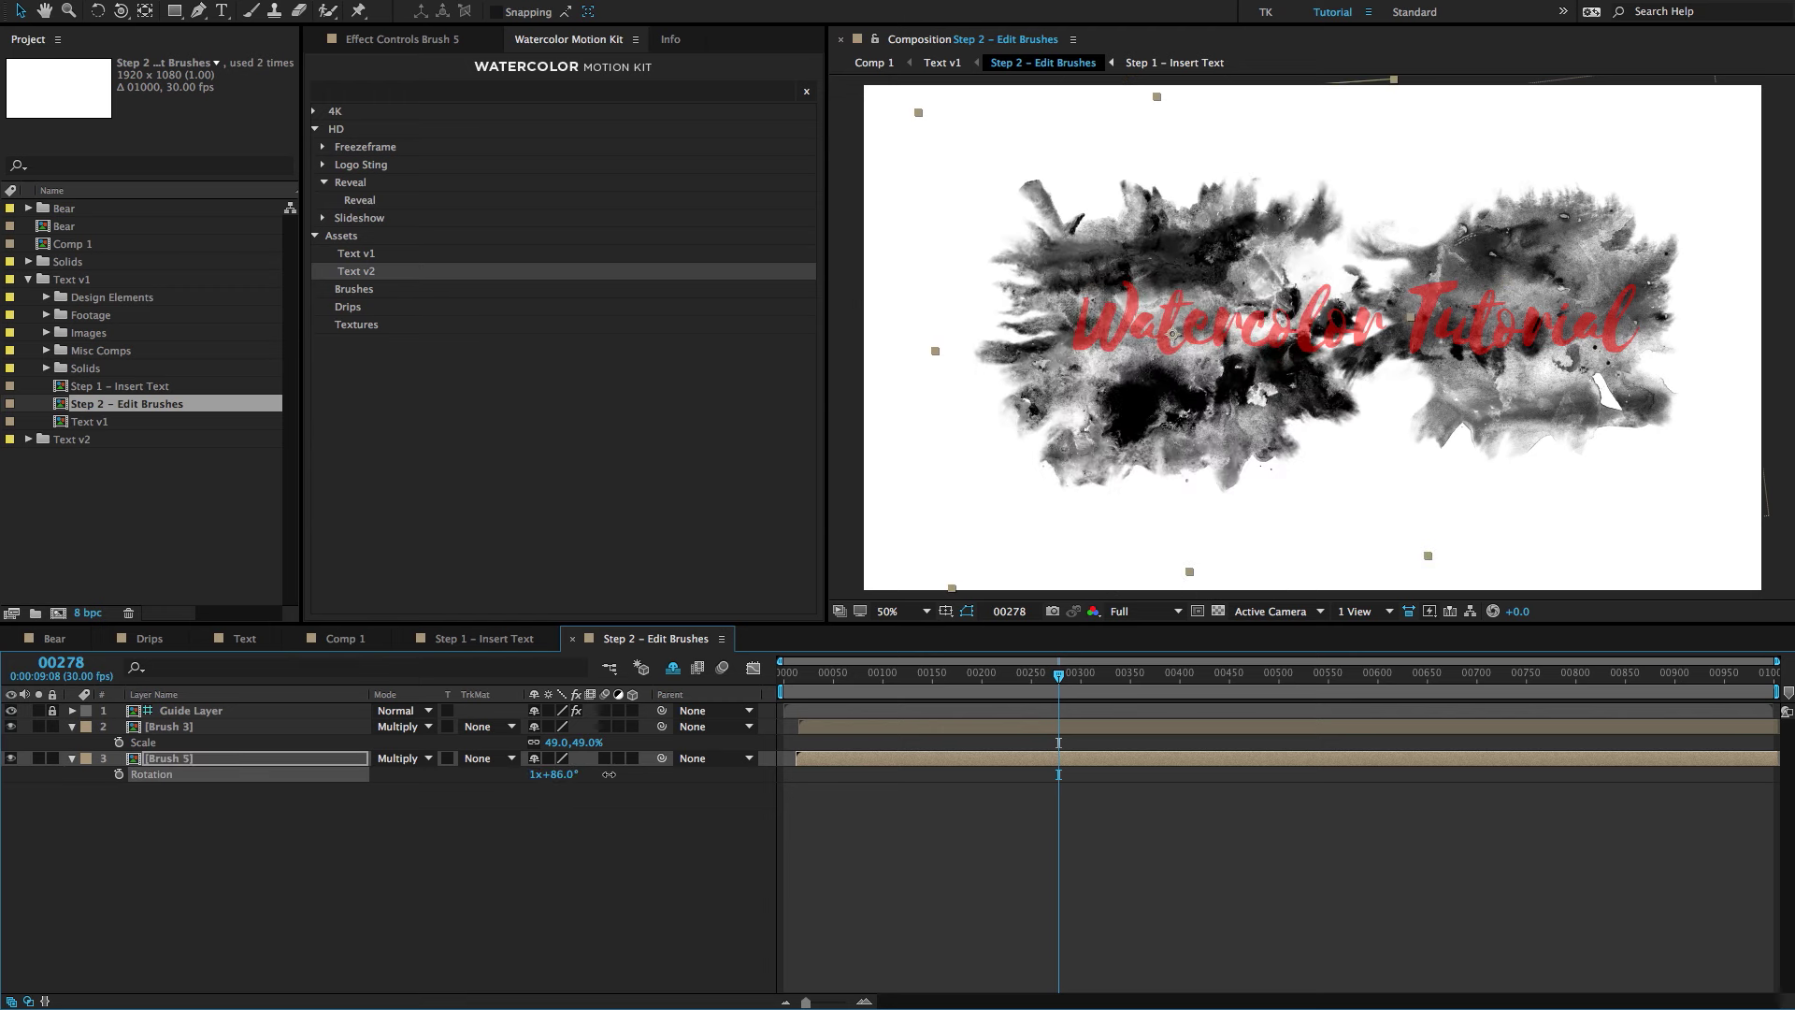
{"action": "left_click_drag", "start_coordinate": [1238, 400], "coordinate": [1275, 400]}
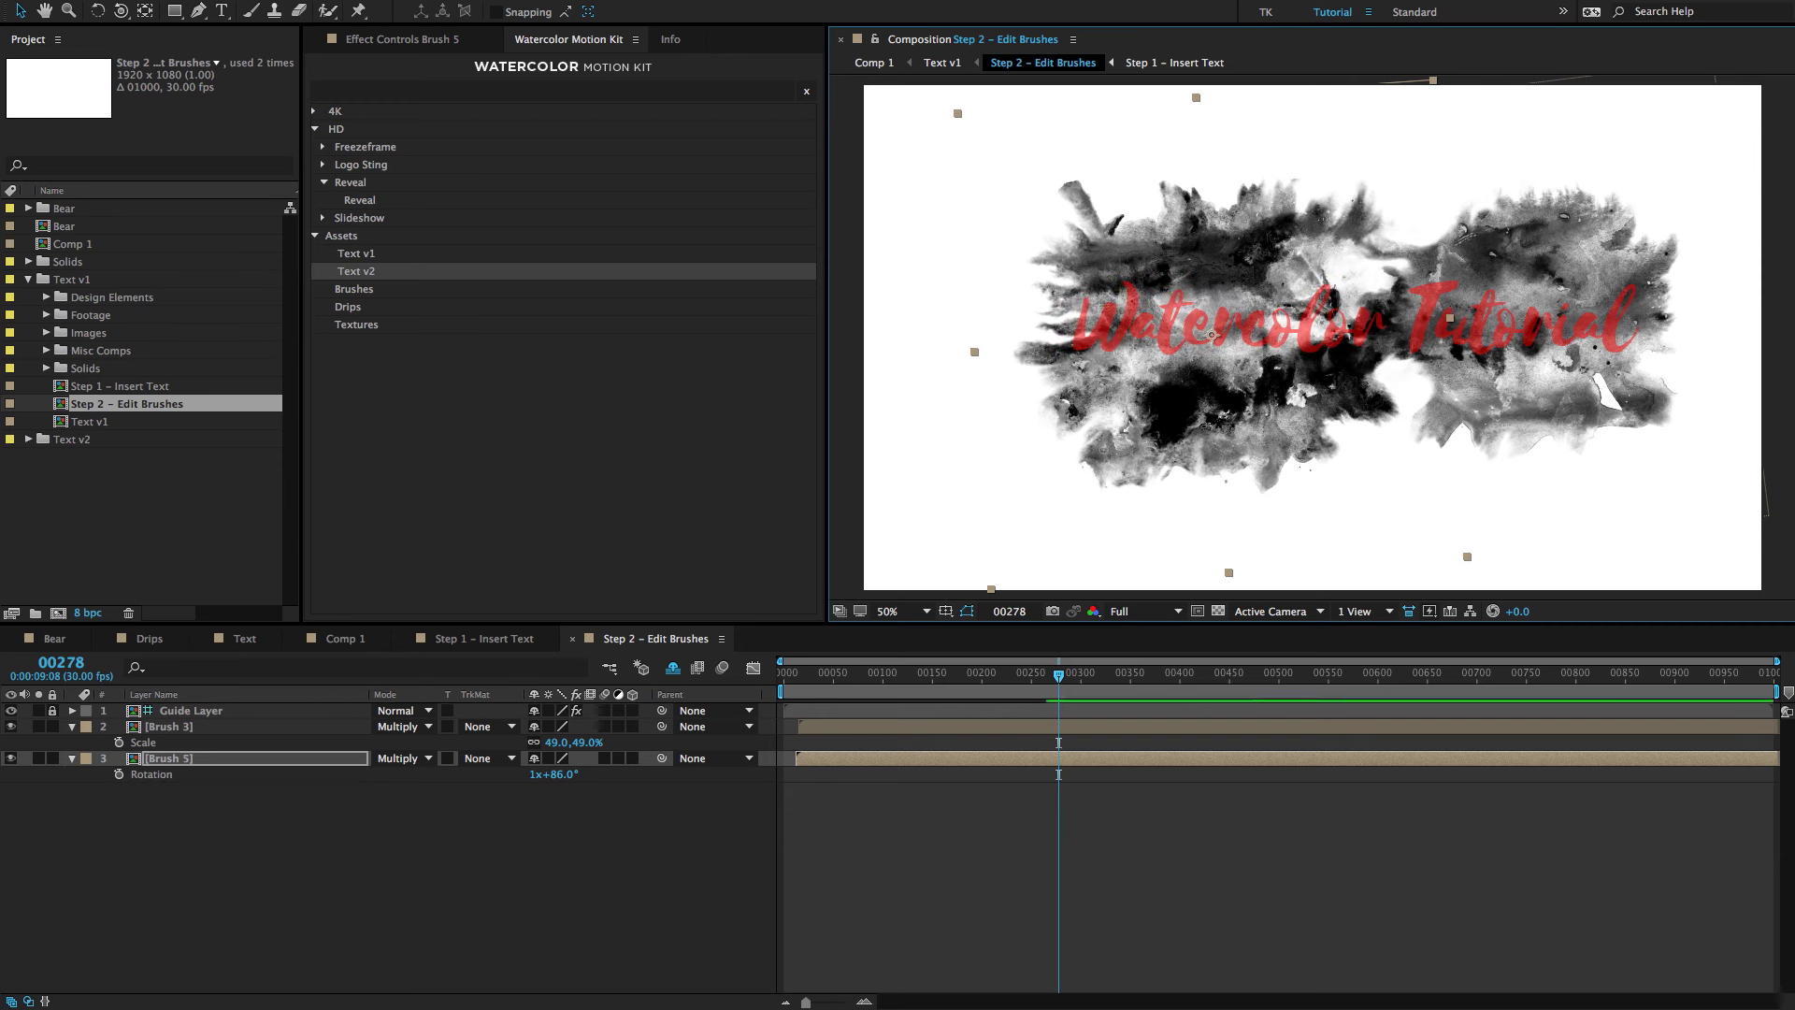
Hide Brush 3 to inspect the left splotch zoomed in, then show Brush 3 again.
{"action": "left_click", "coordinate": [131, 726]}
{"action": "left_click", "coordinate": [10, 726]}
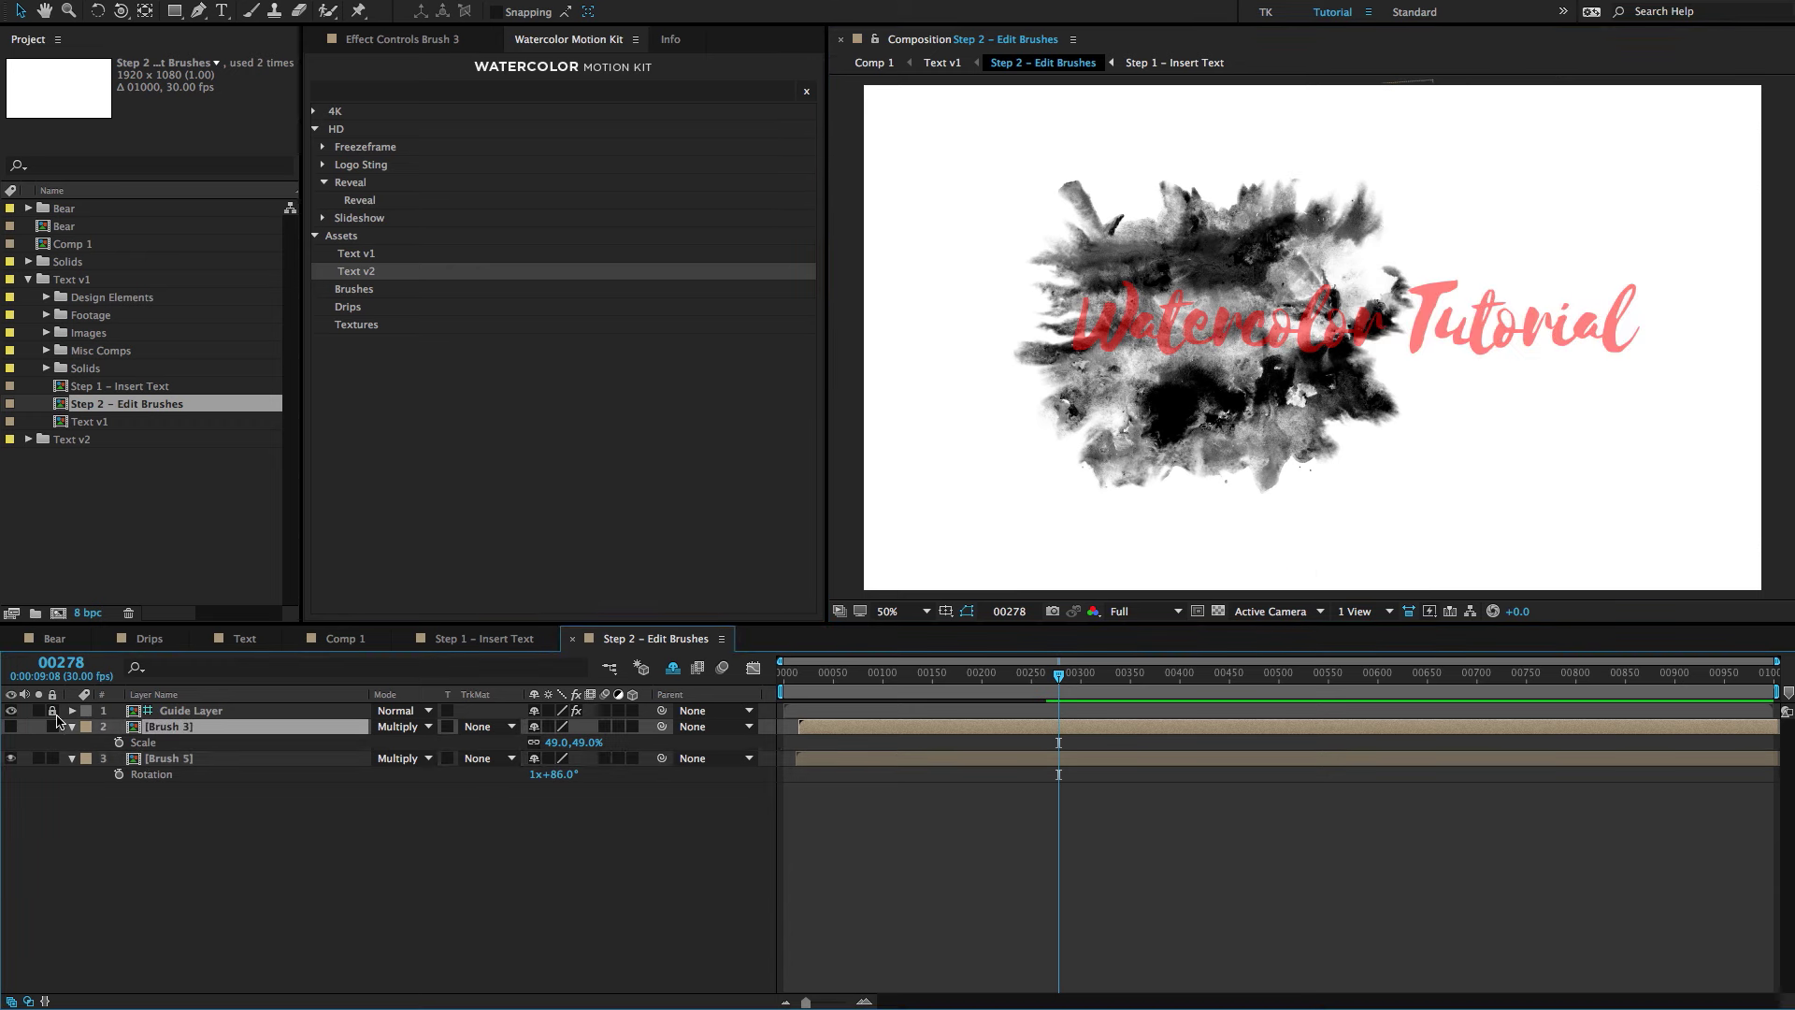
{"action": "key", "text": "period"}
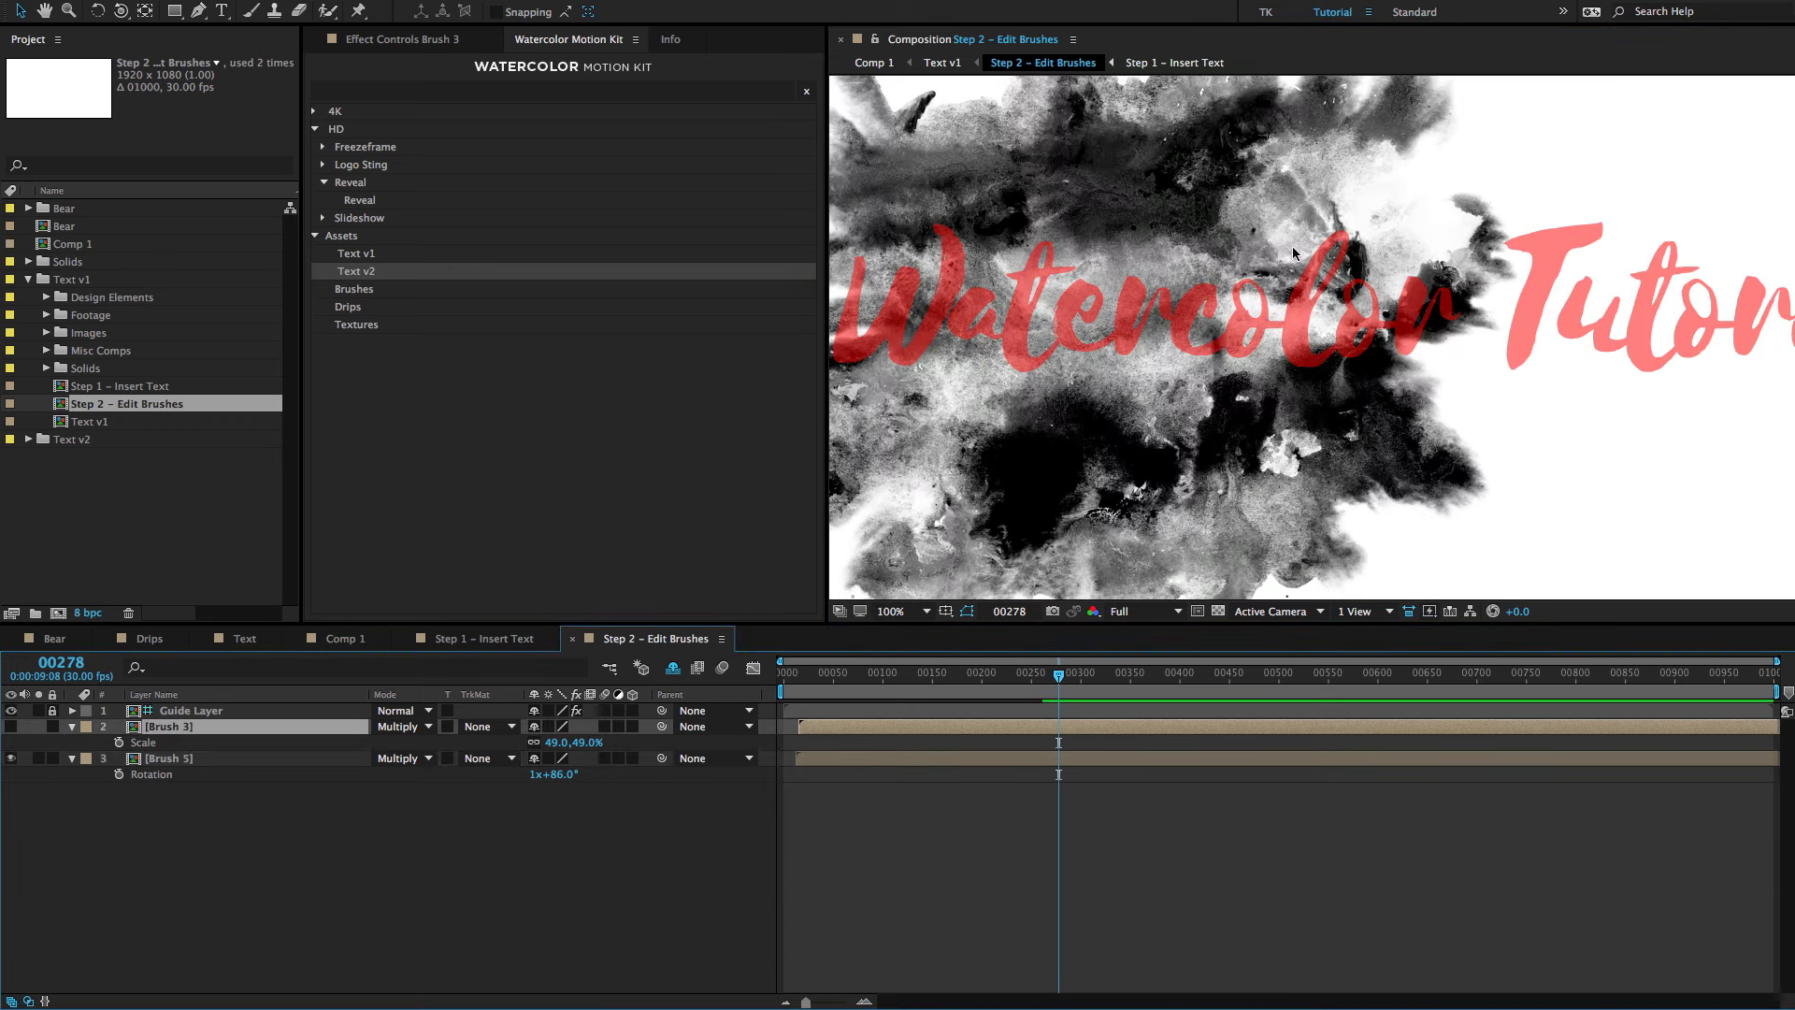
{"action": "key", "text": "comma"}
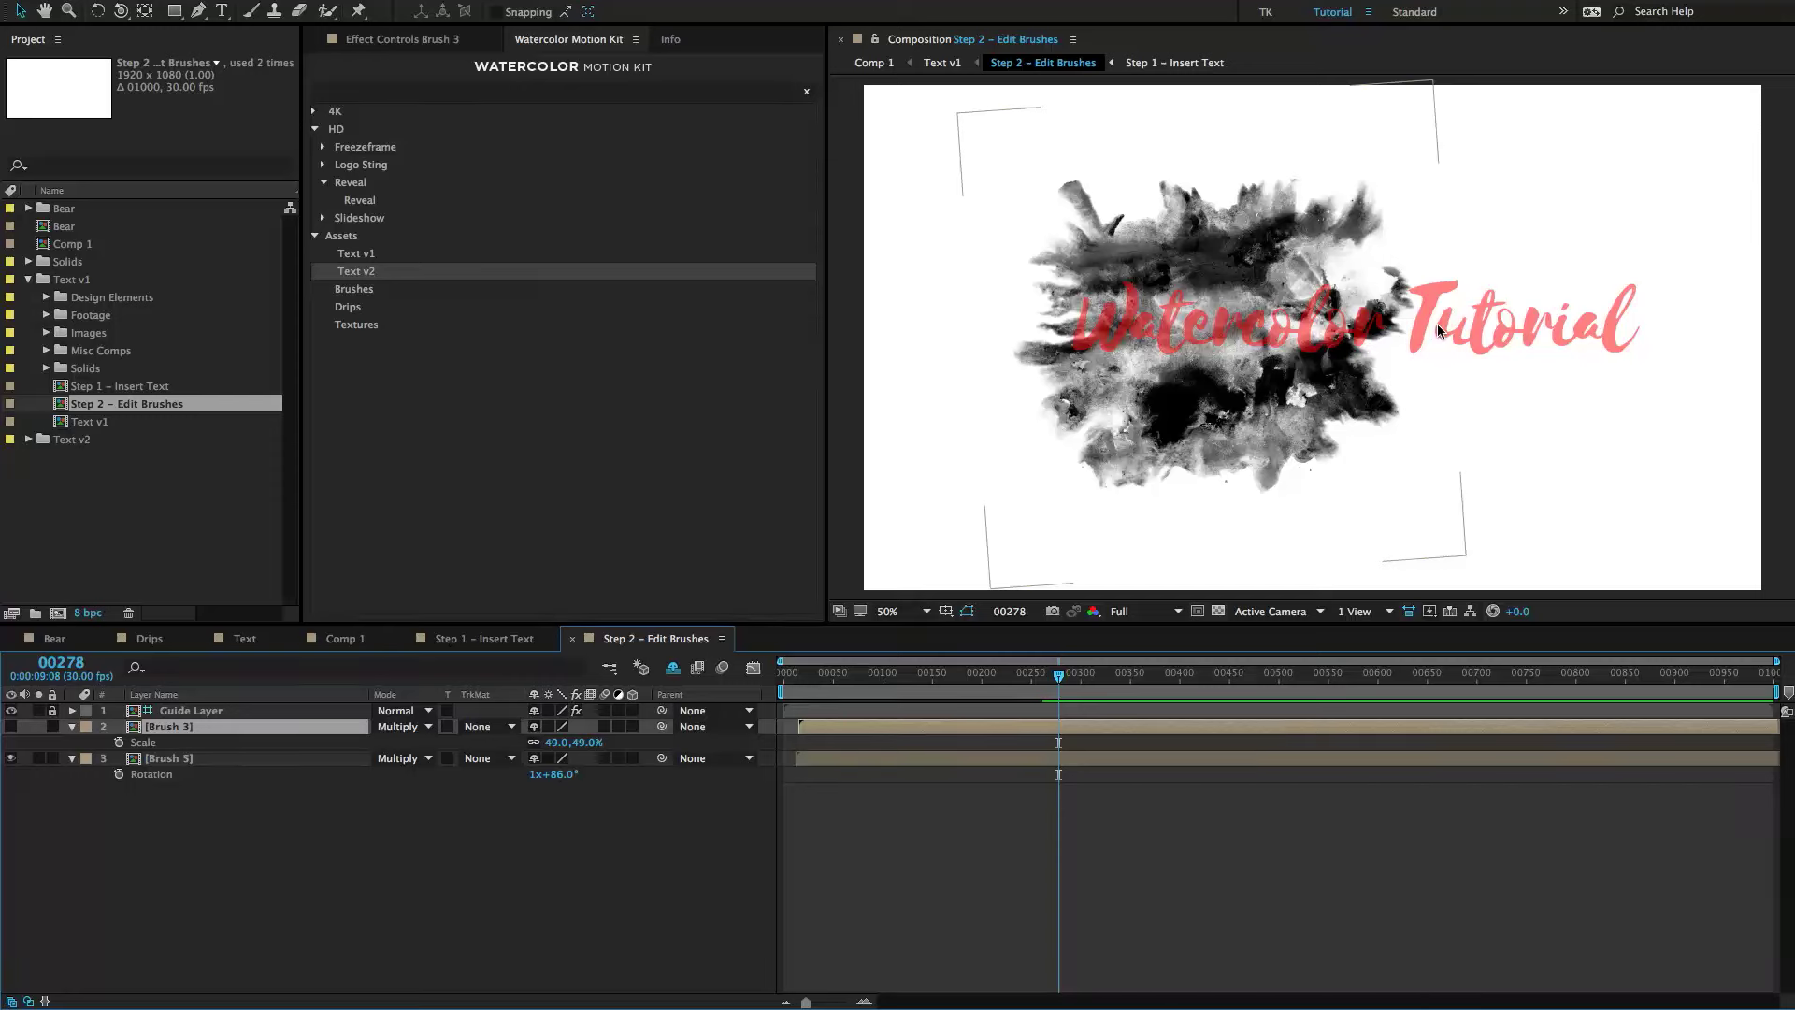
{"action": "left_click", "coordinate": [188, 800]}
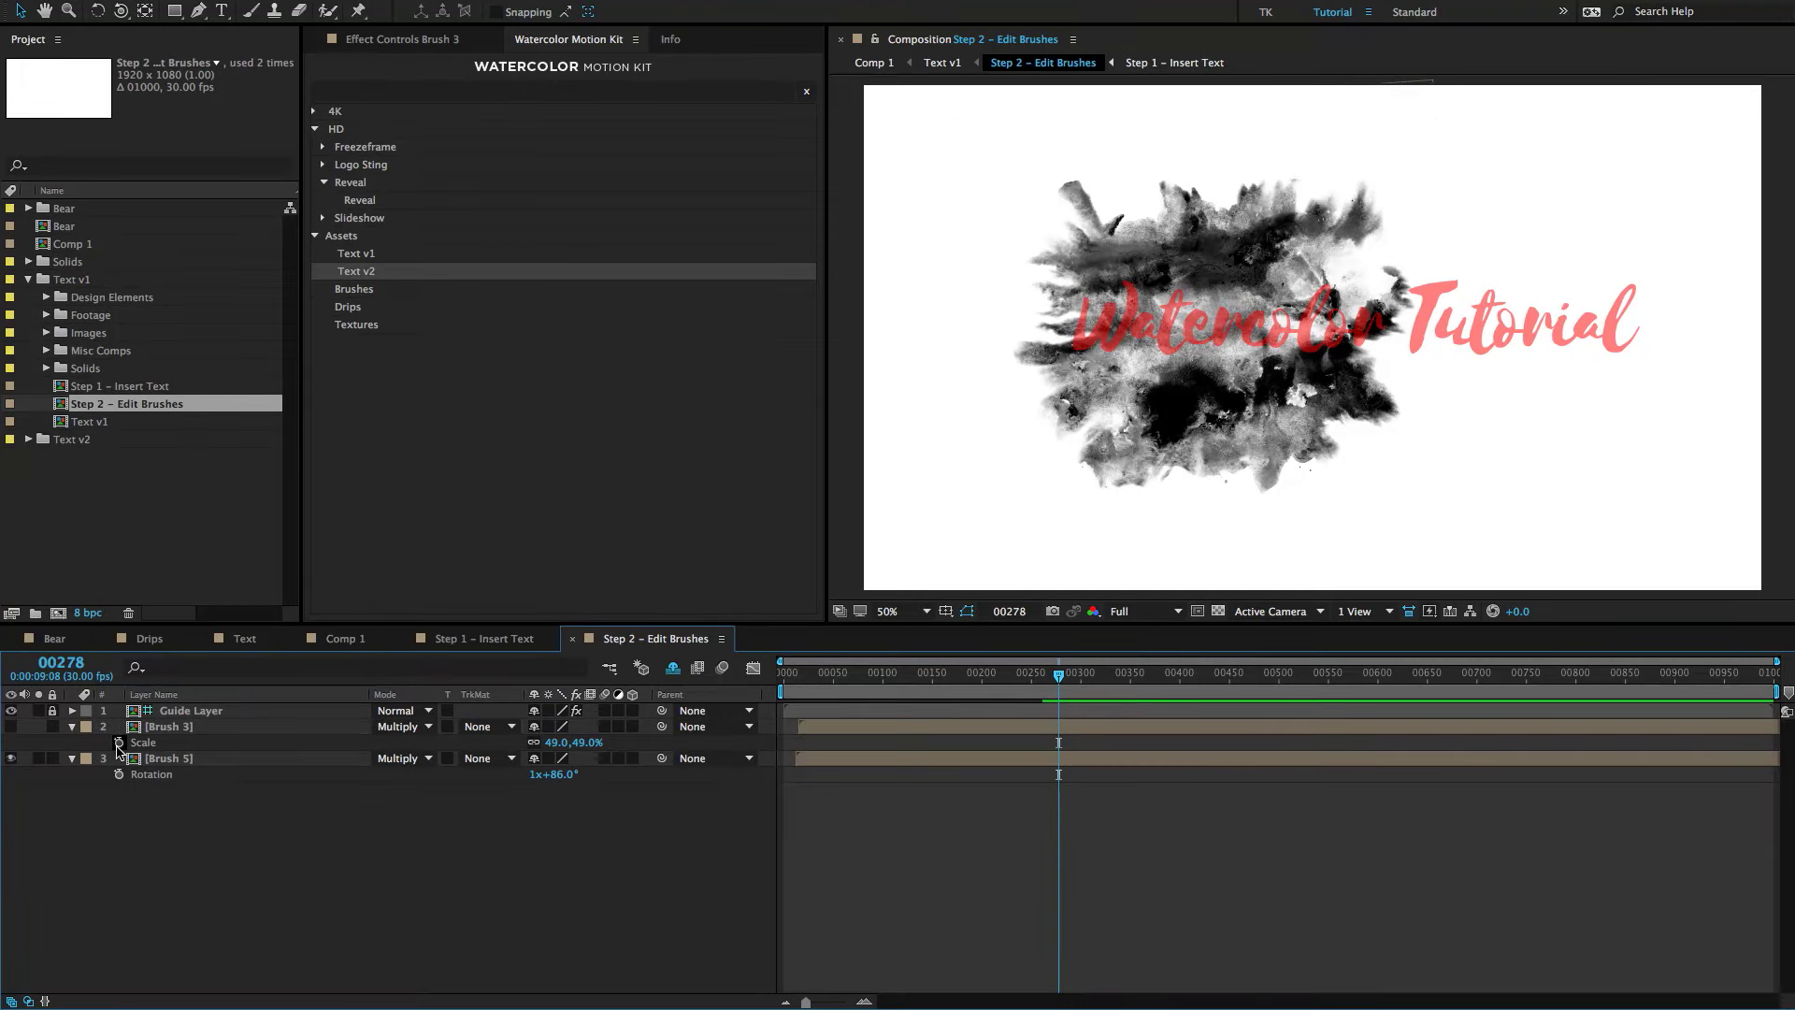
{"action": "left_click", "coordinate": [73, 727]}
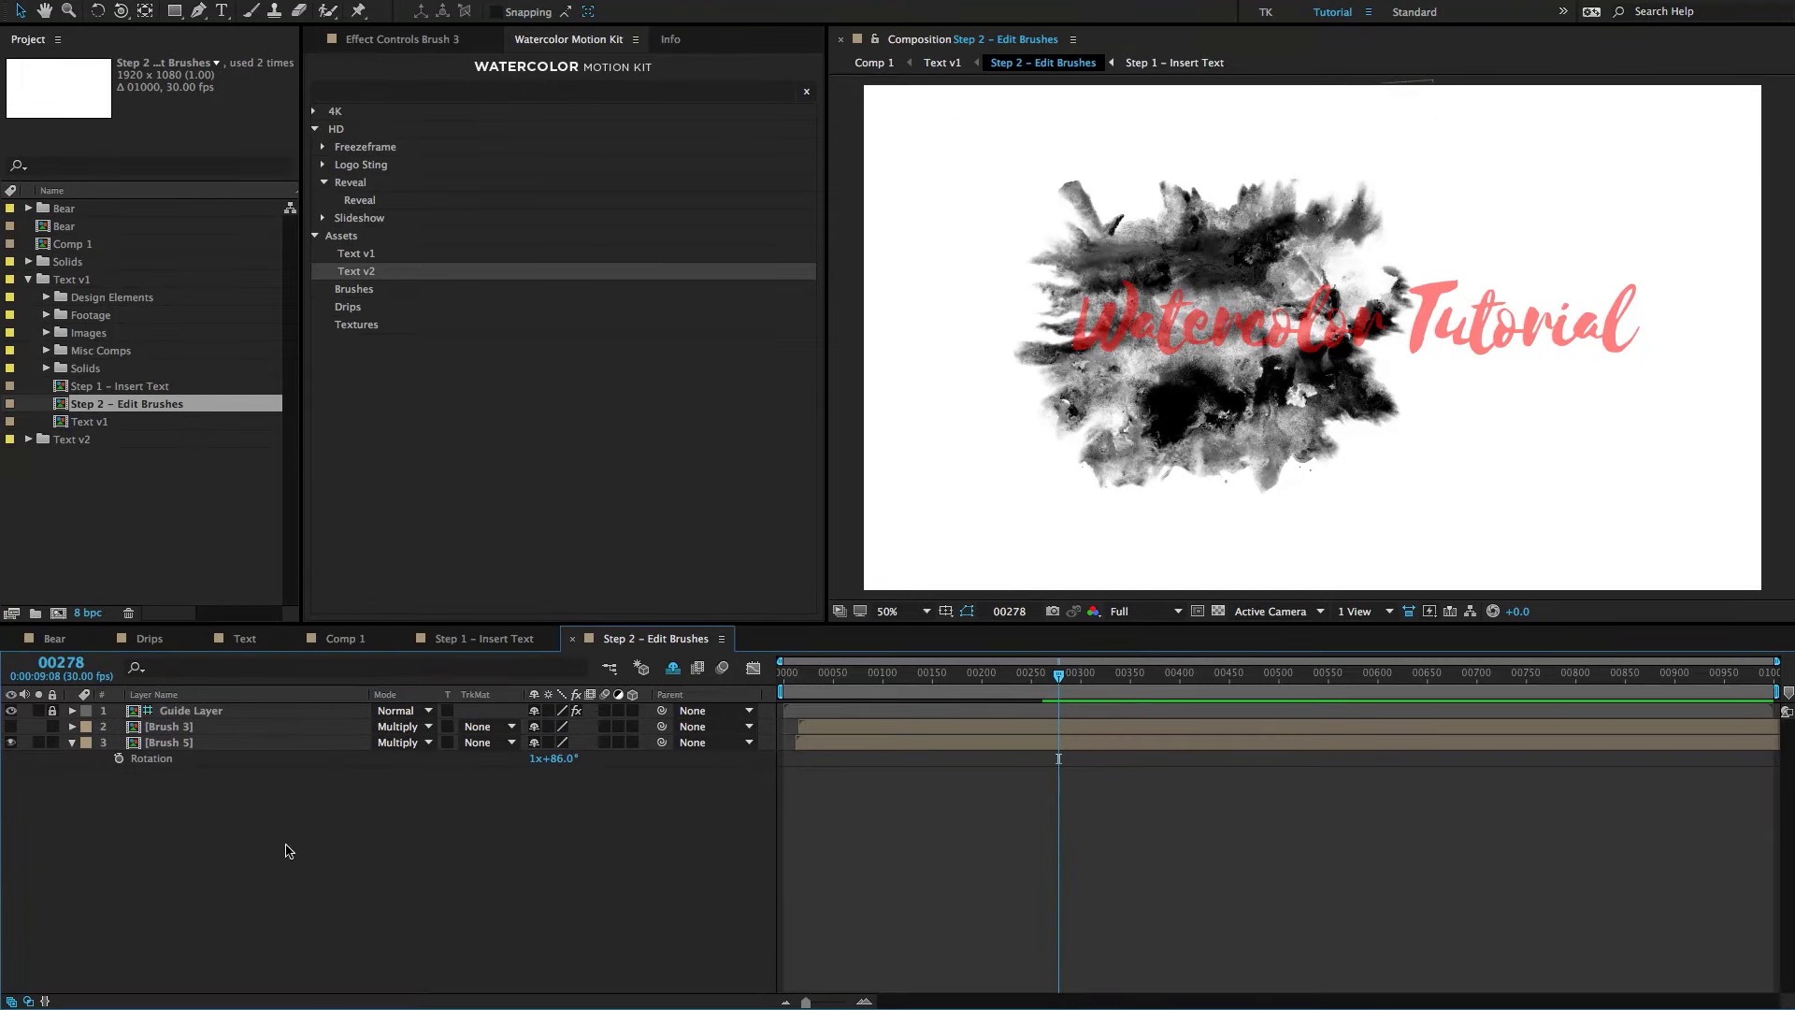
{"action": "left_click", "coordinate": [215, 731]}
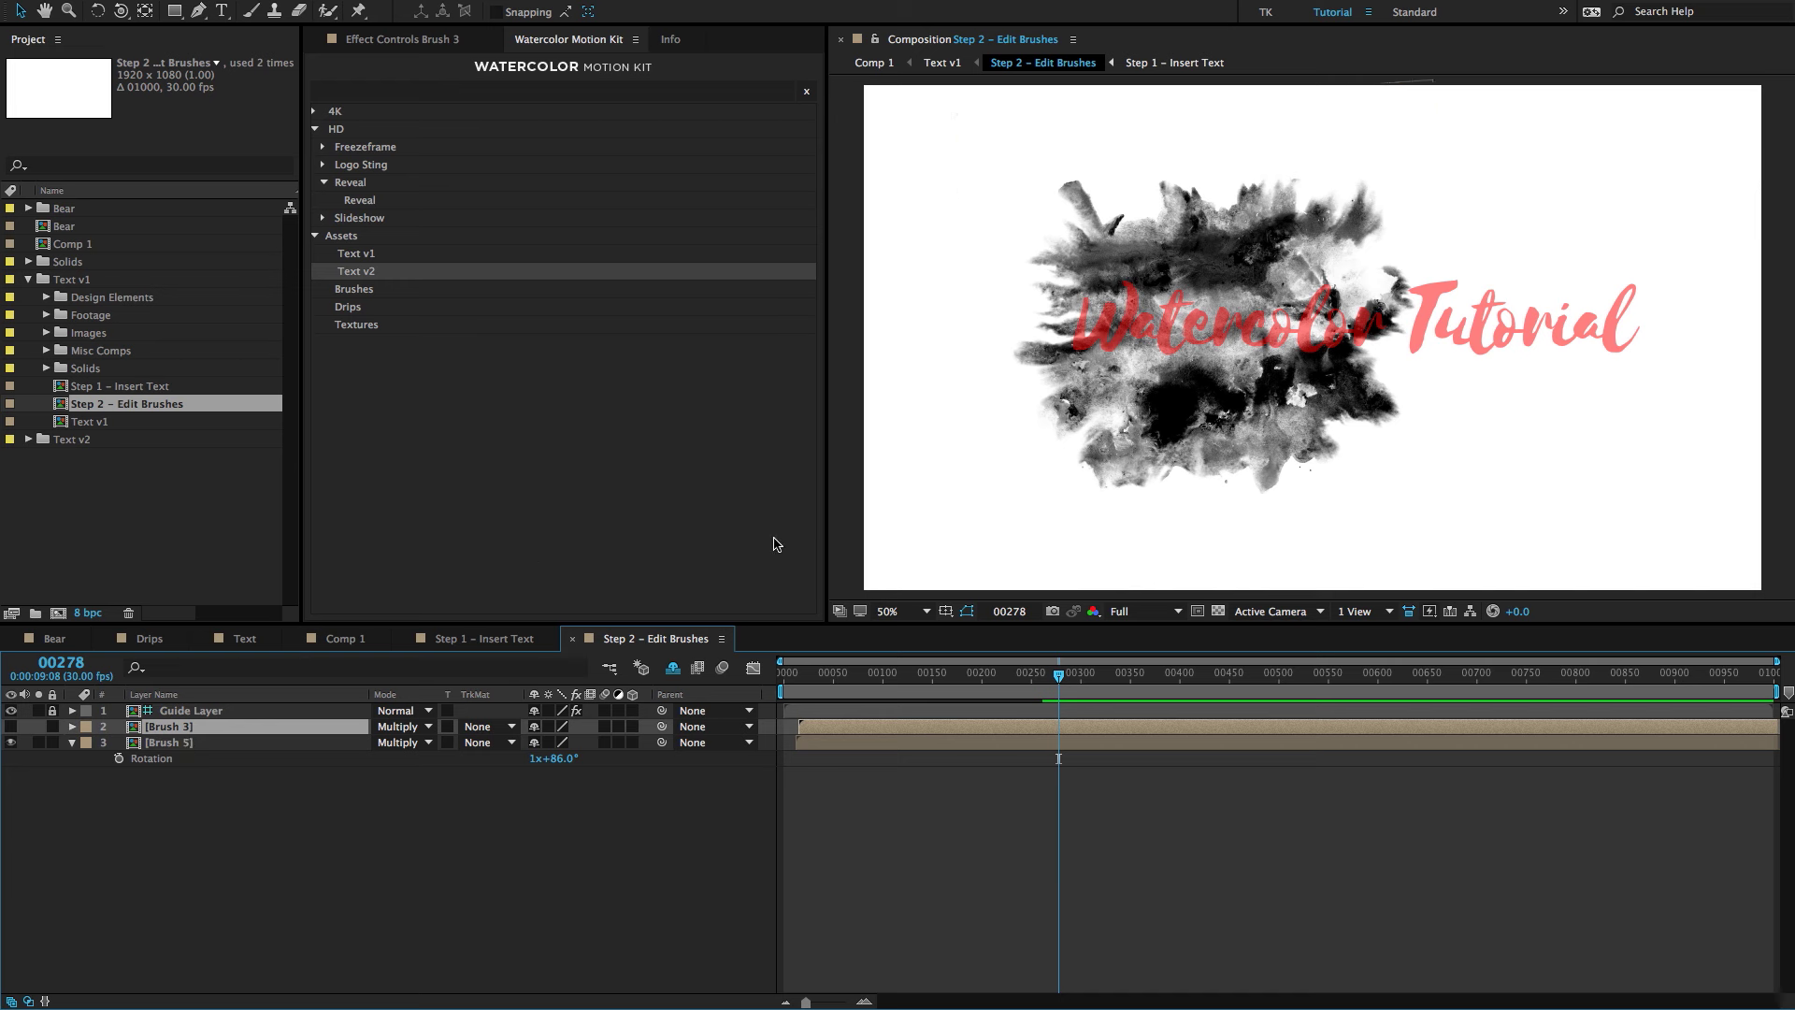
{"action": "left_click", "coordinate": [11, 726]}
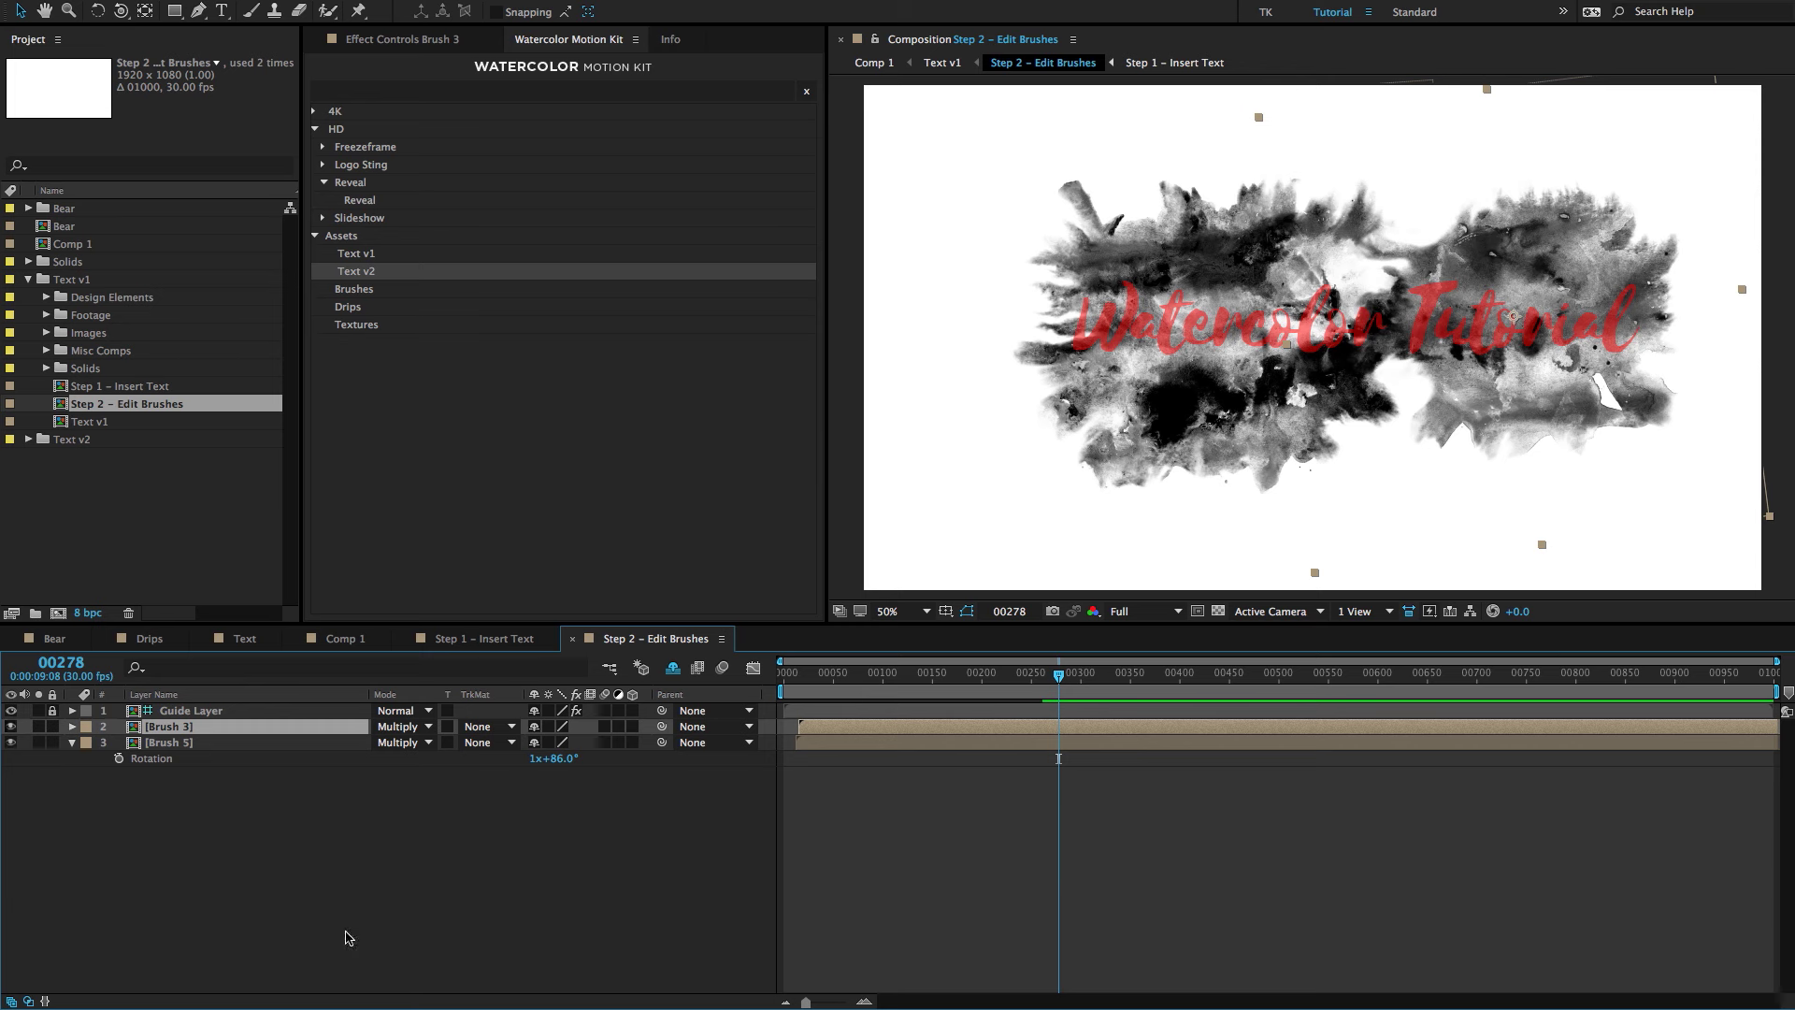
{"action": "left_click", "coordinate": [429, 934]}
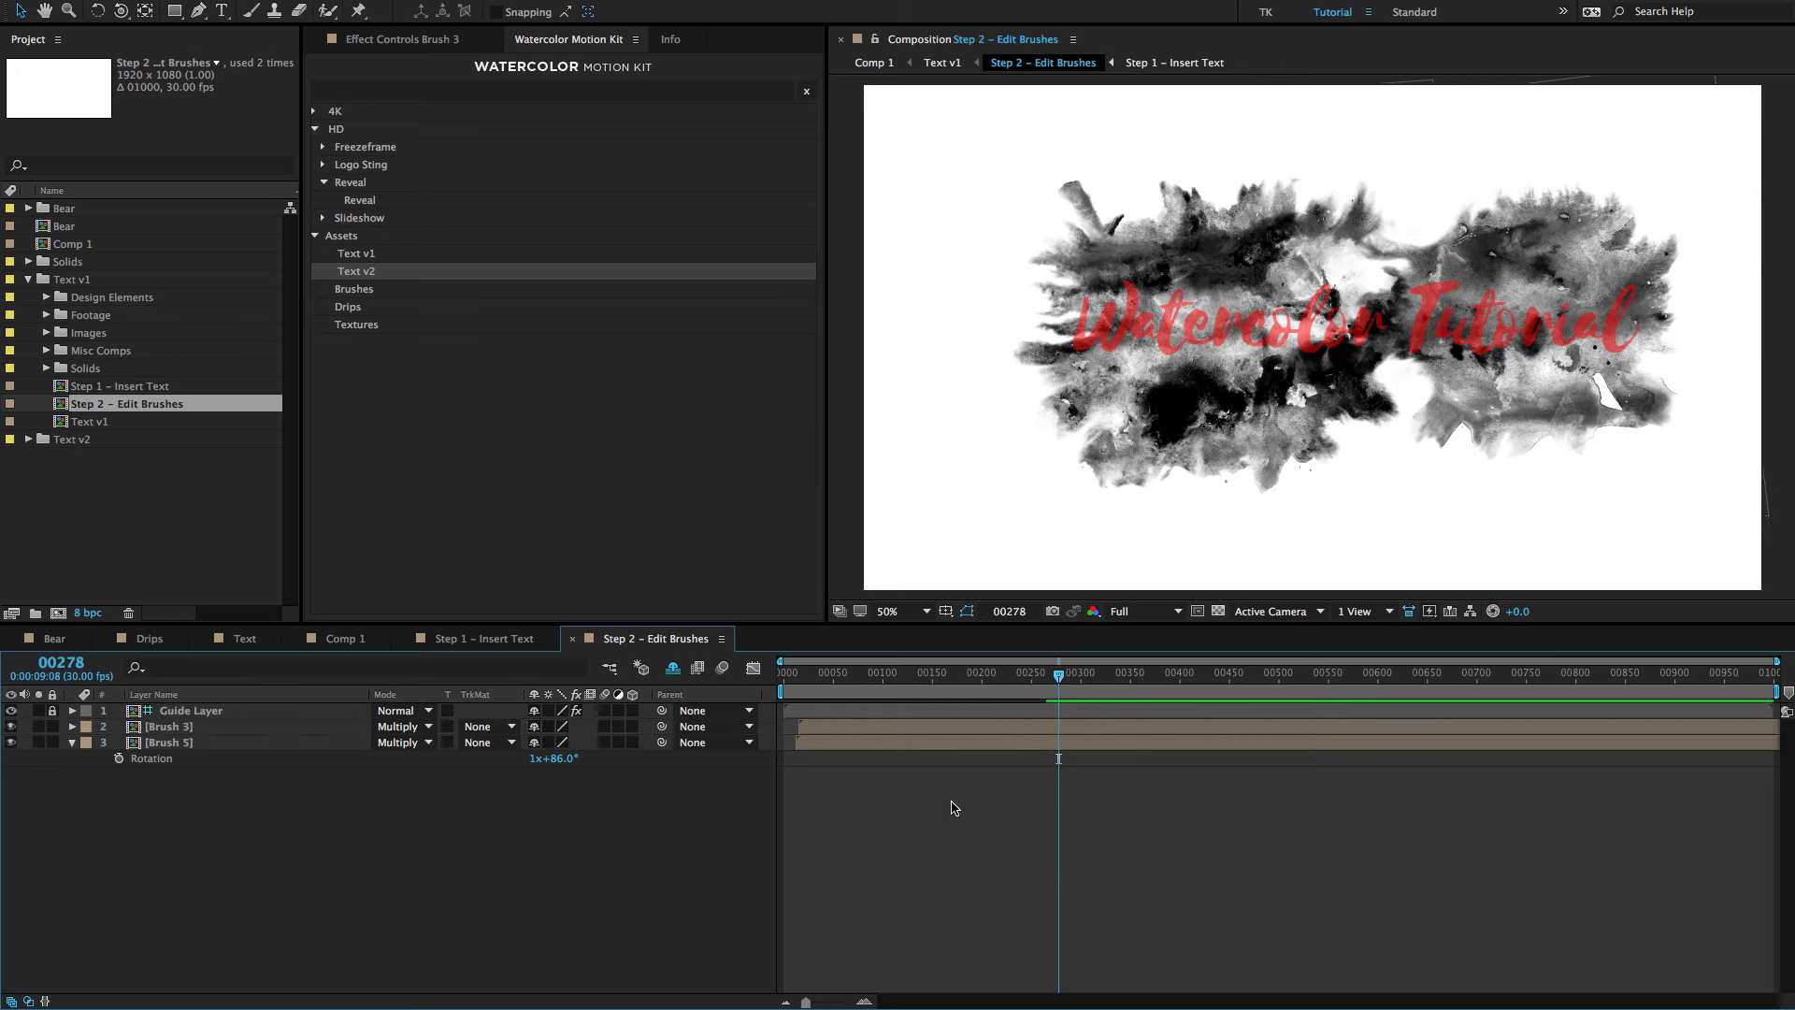
Step through Step 1 – Insert Text and Step 2 – Edit Brushes, ending in the Text v1 comp.
{"action": "double_click", "coordinate": [98, 385]}
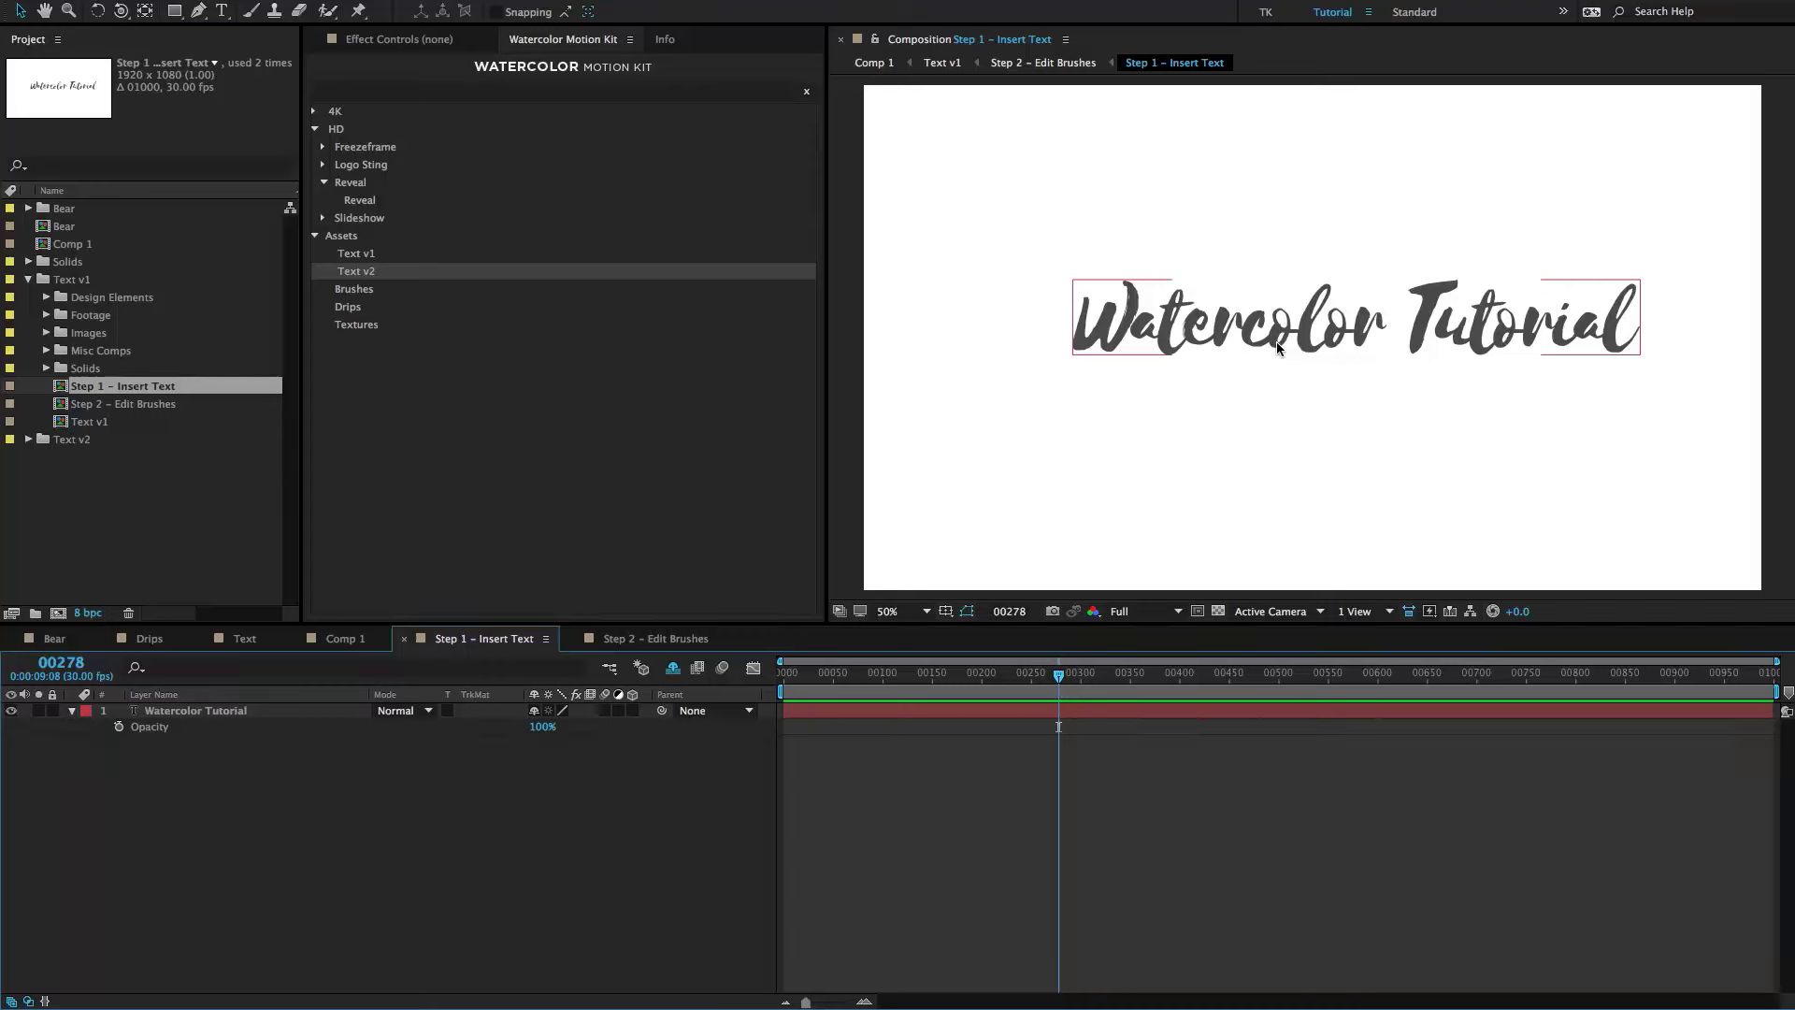
{"action": "double_click", "coordinate": [140, 403]}
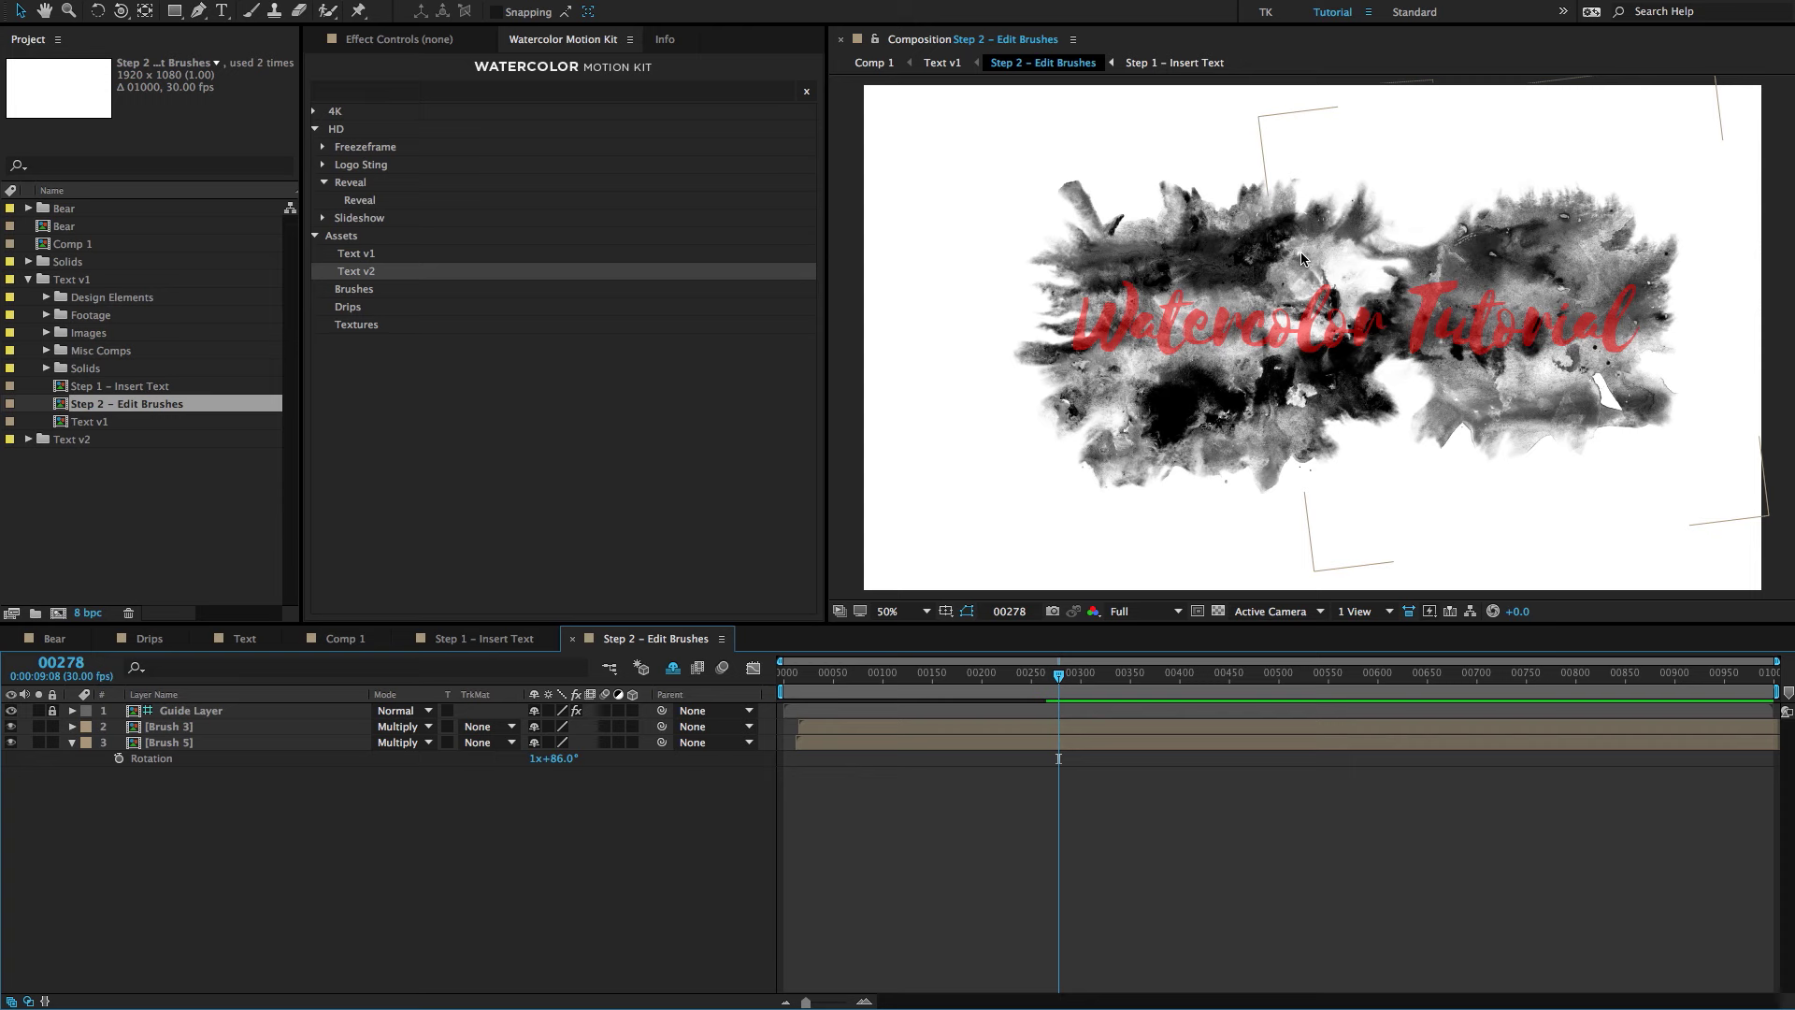
{"action": "double_click", "coordinate": [101, 423]}
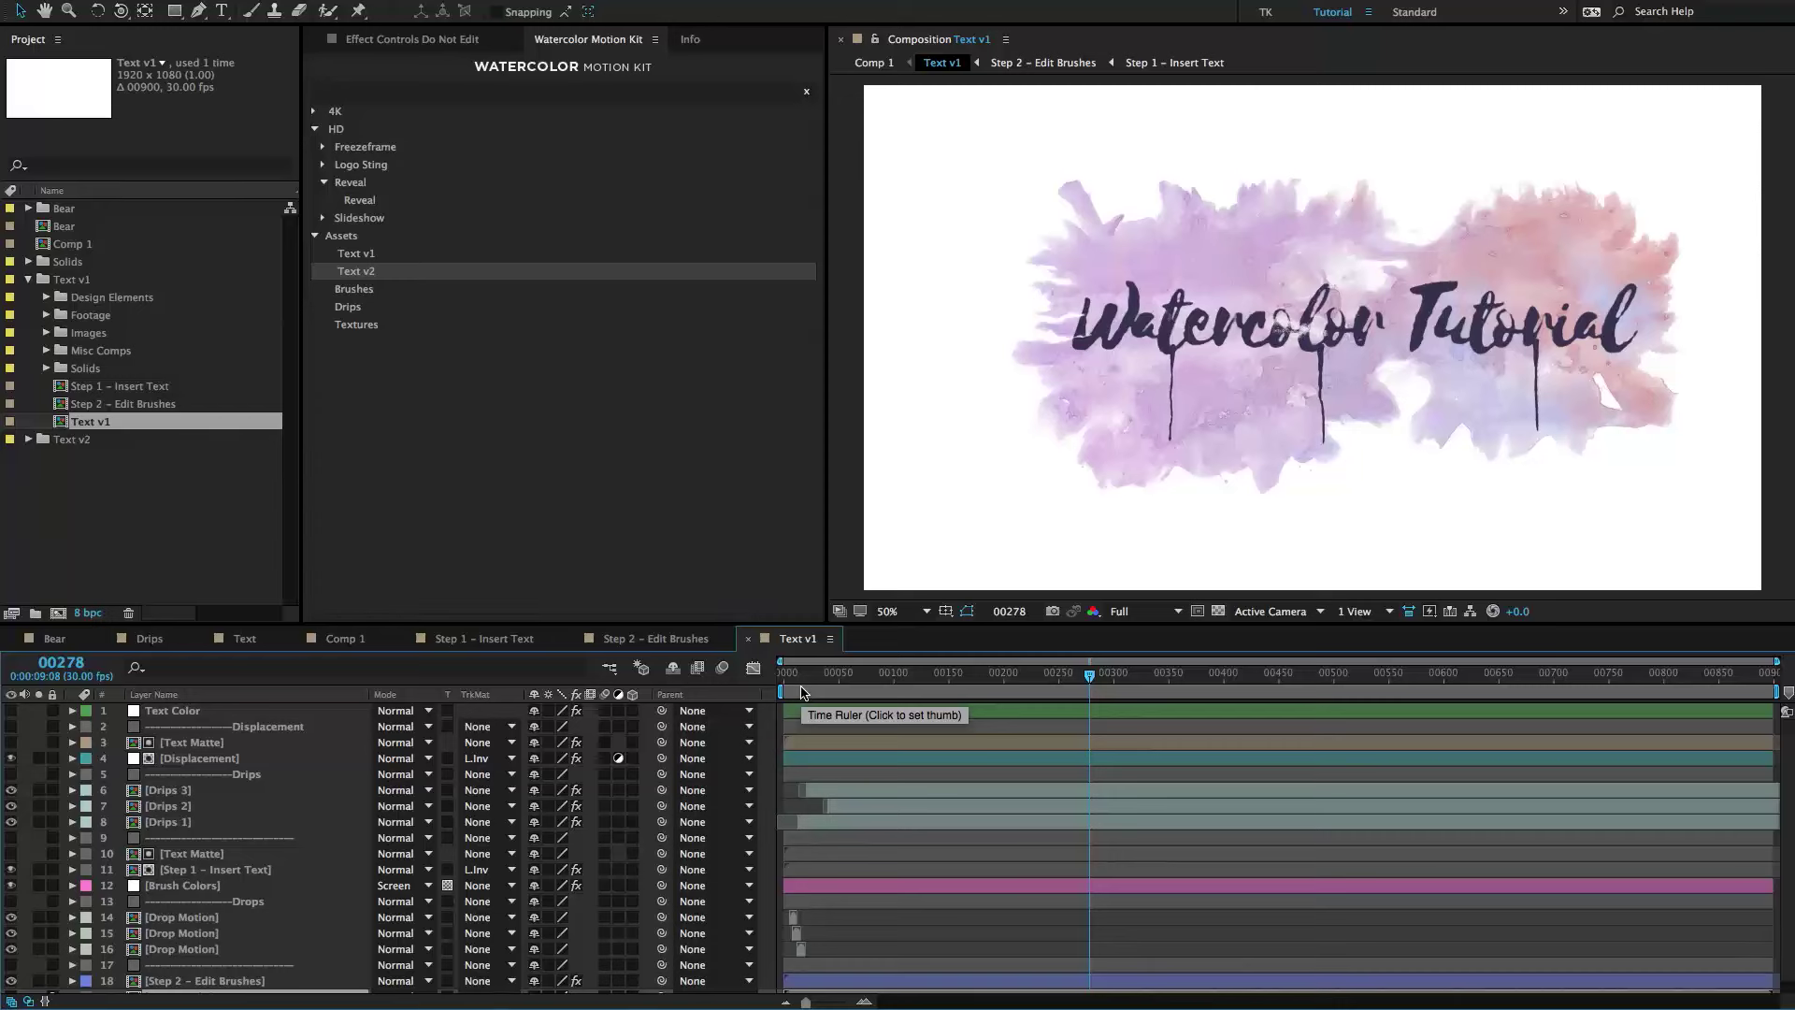
Show the Text Color layer's effect settings in Effect Controls.
{"action": "left_click", "coordinate": [205, 711]}
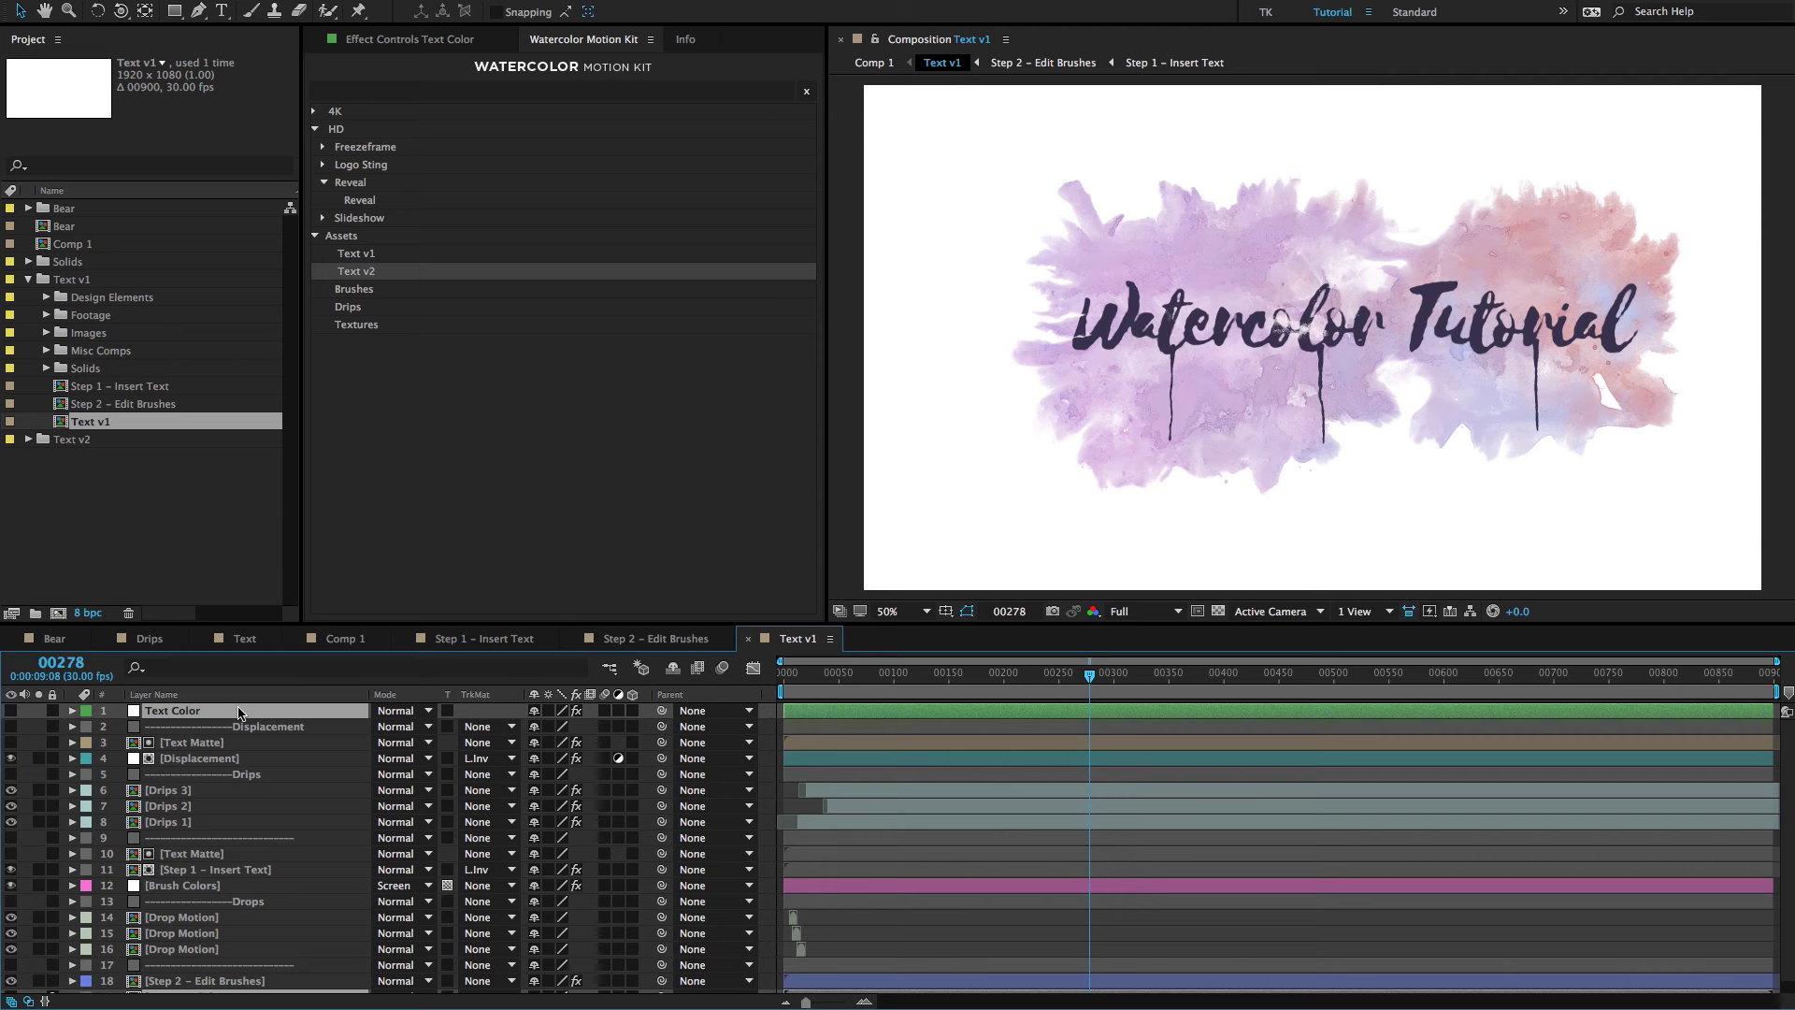
{"action": "left_click", "coordinate": [432, 44]}
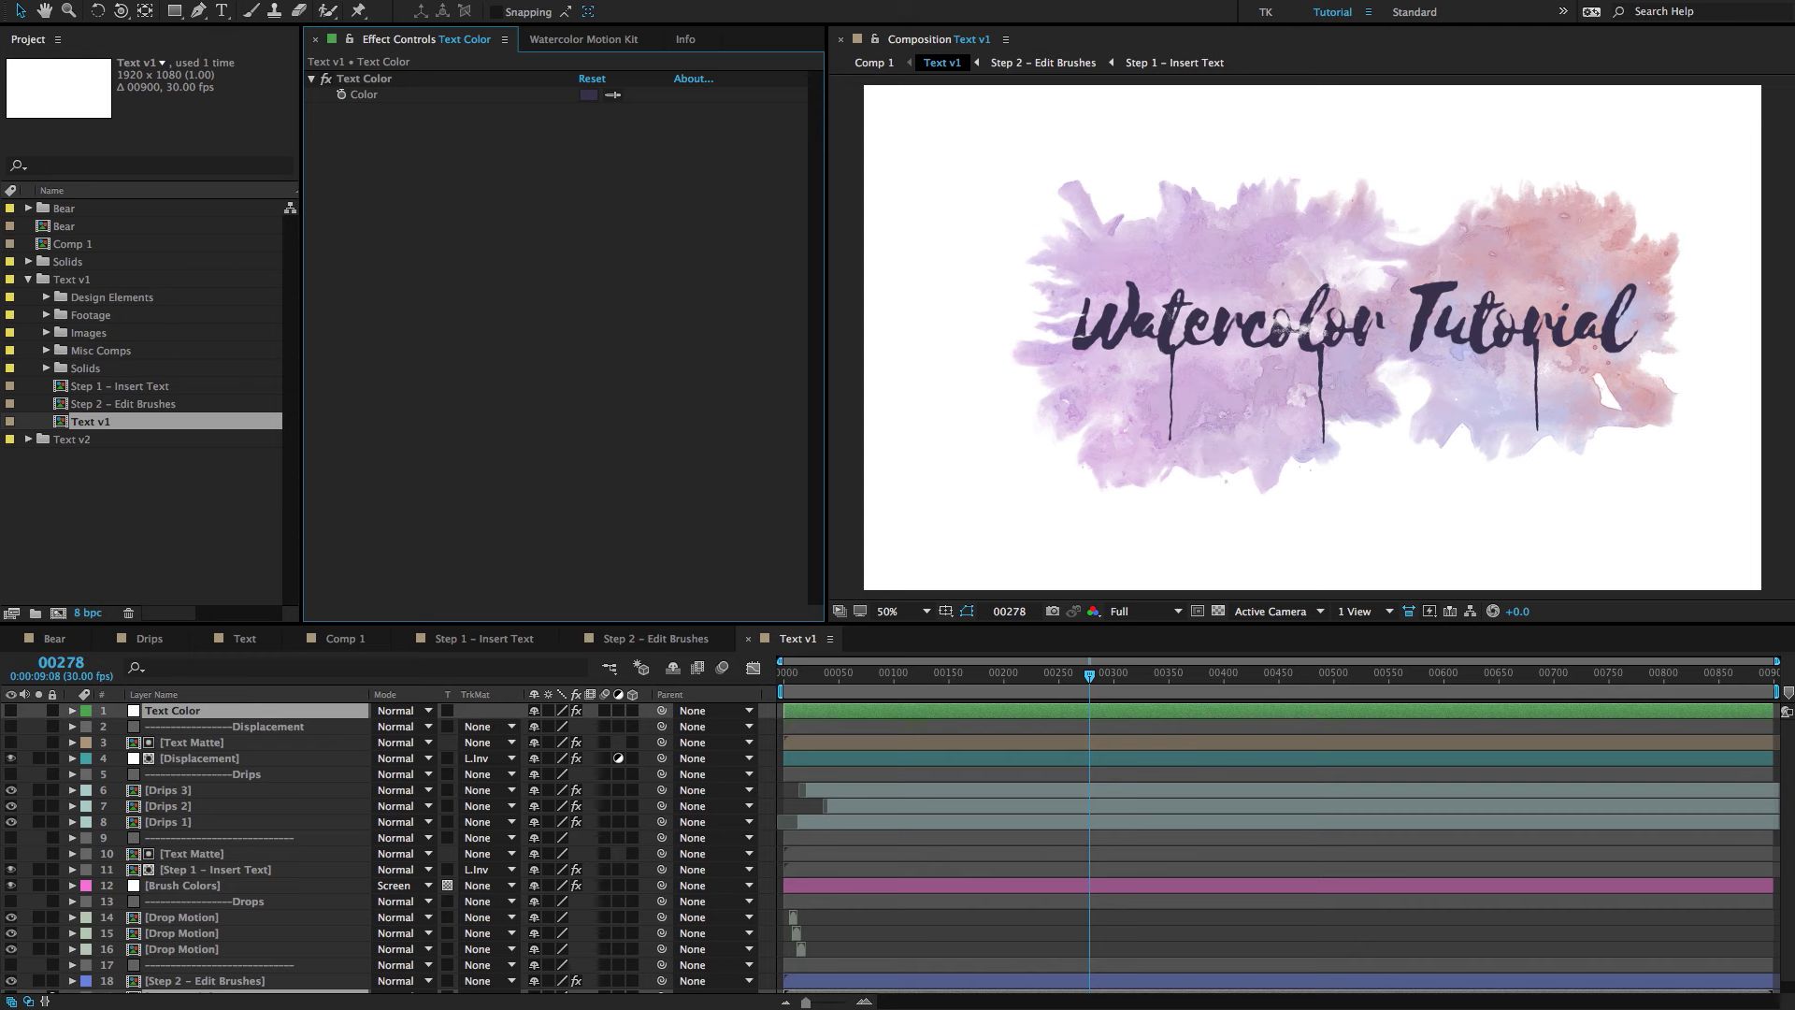
{"action": "left_click", "coordinate": [271, 0]}
{"action": "left_click", "coordinate": [479, 72]}
{"action": "left_click", "coordinate": [208, 715]}
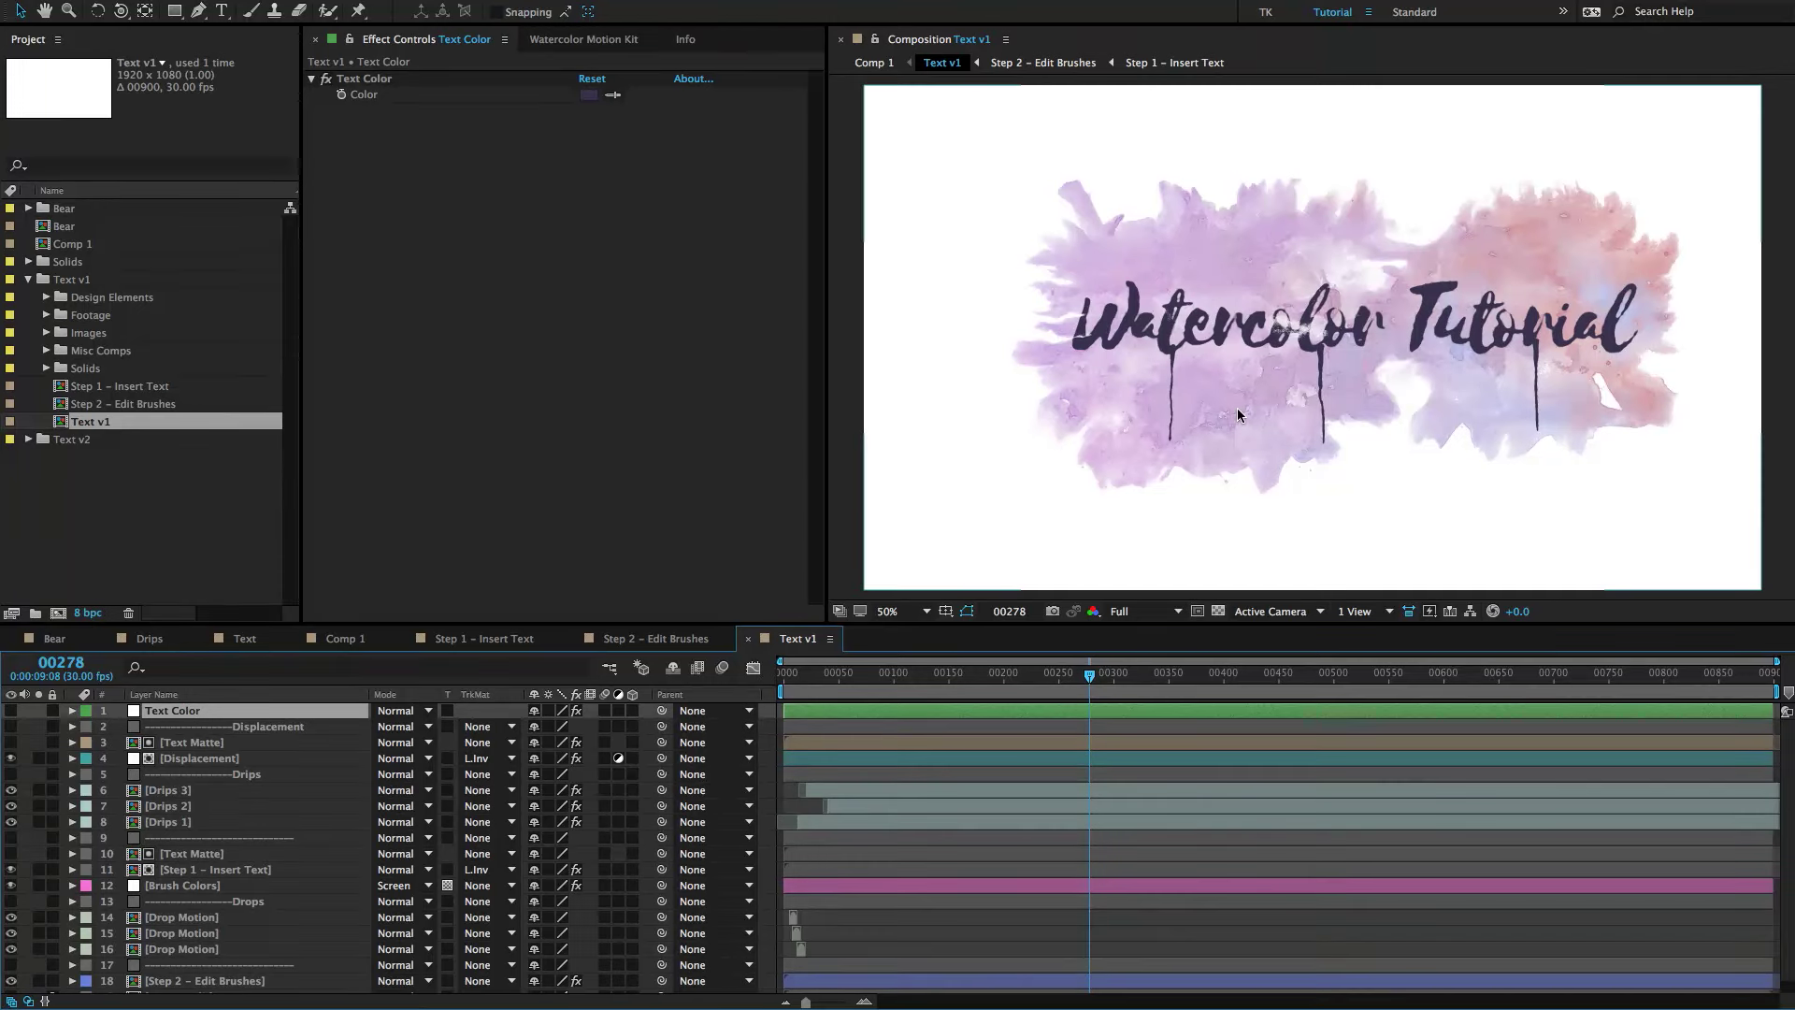
{"action": "left_click", "coordinate": [363, 90]}
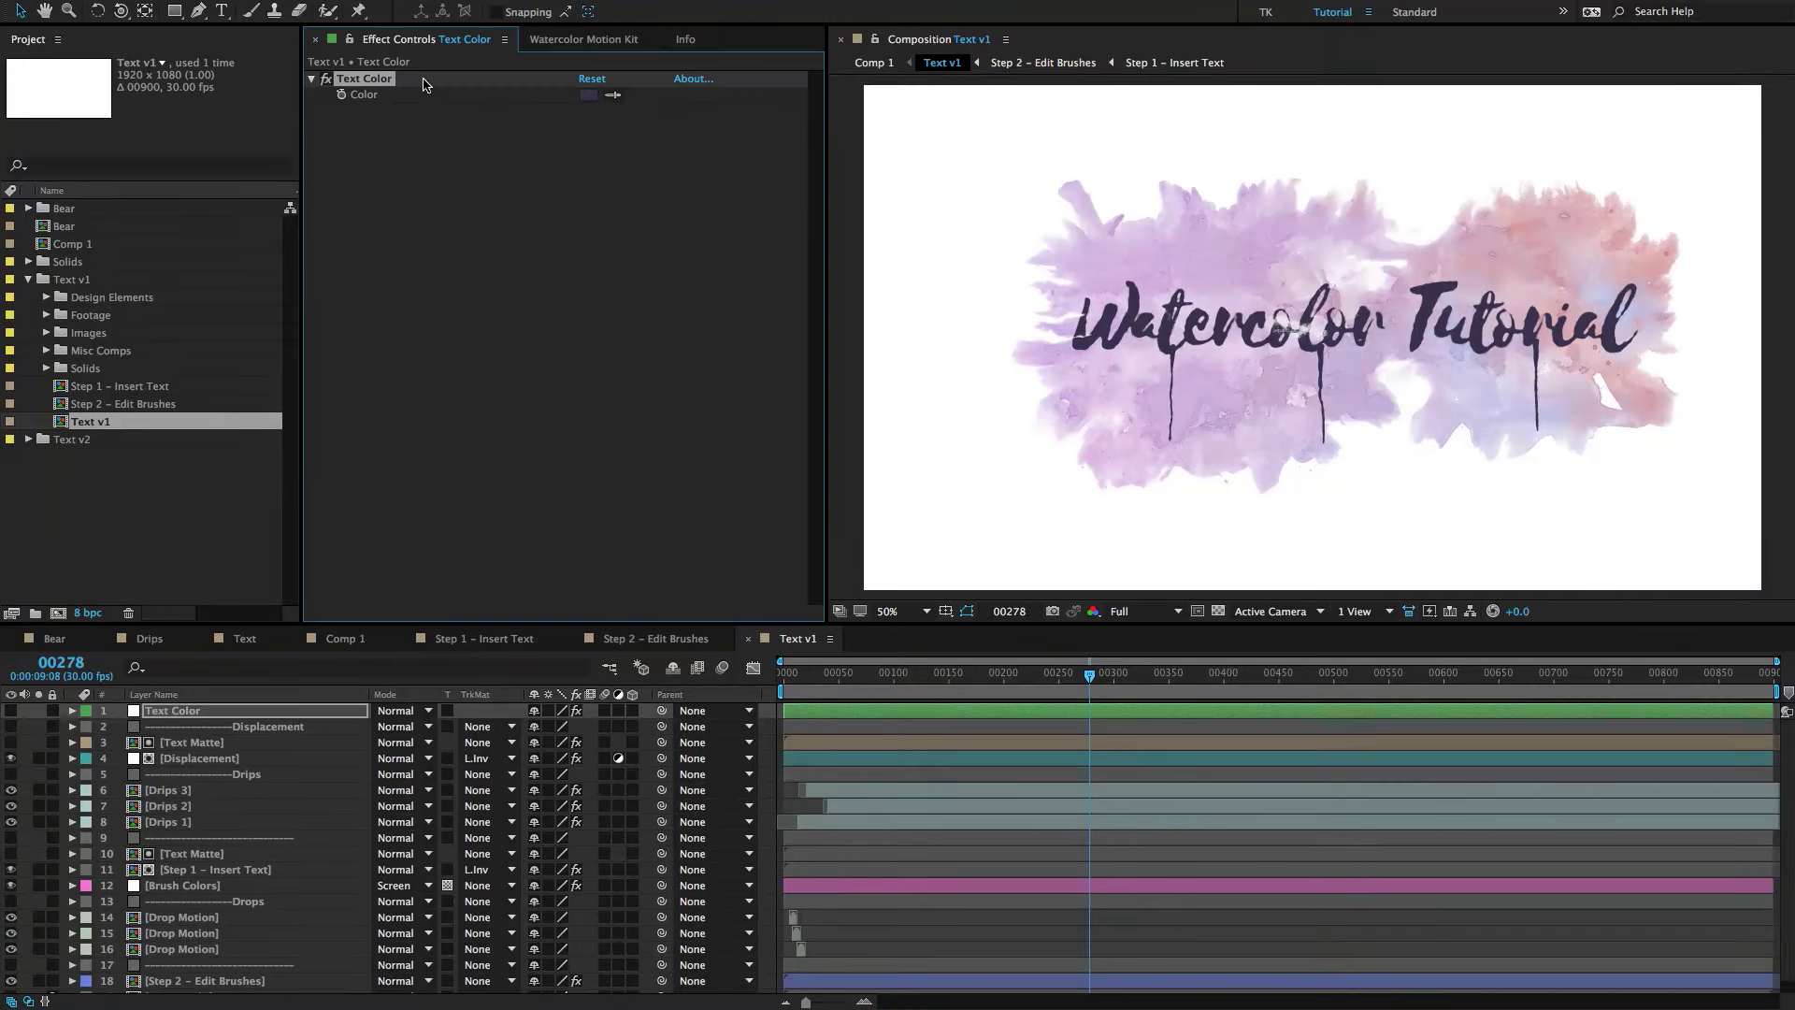
Try a saturated red text colour, cancel to keep dark purple, and select Text Matte.
{"action": "left_click", "coordinate": [589, 95]}
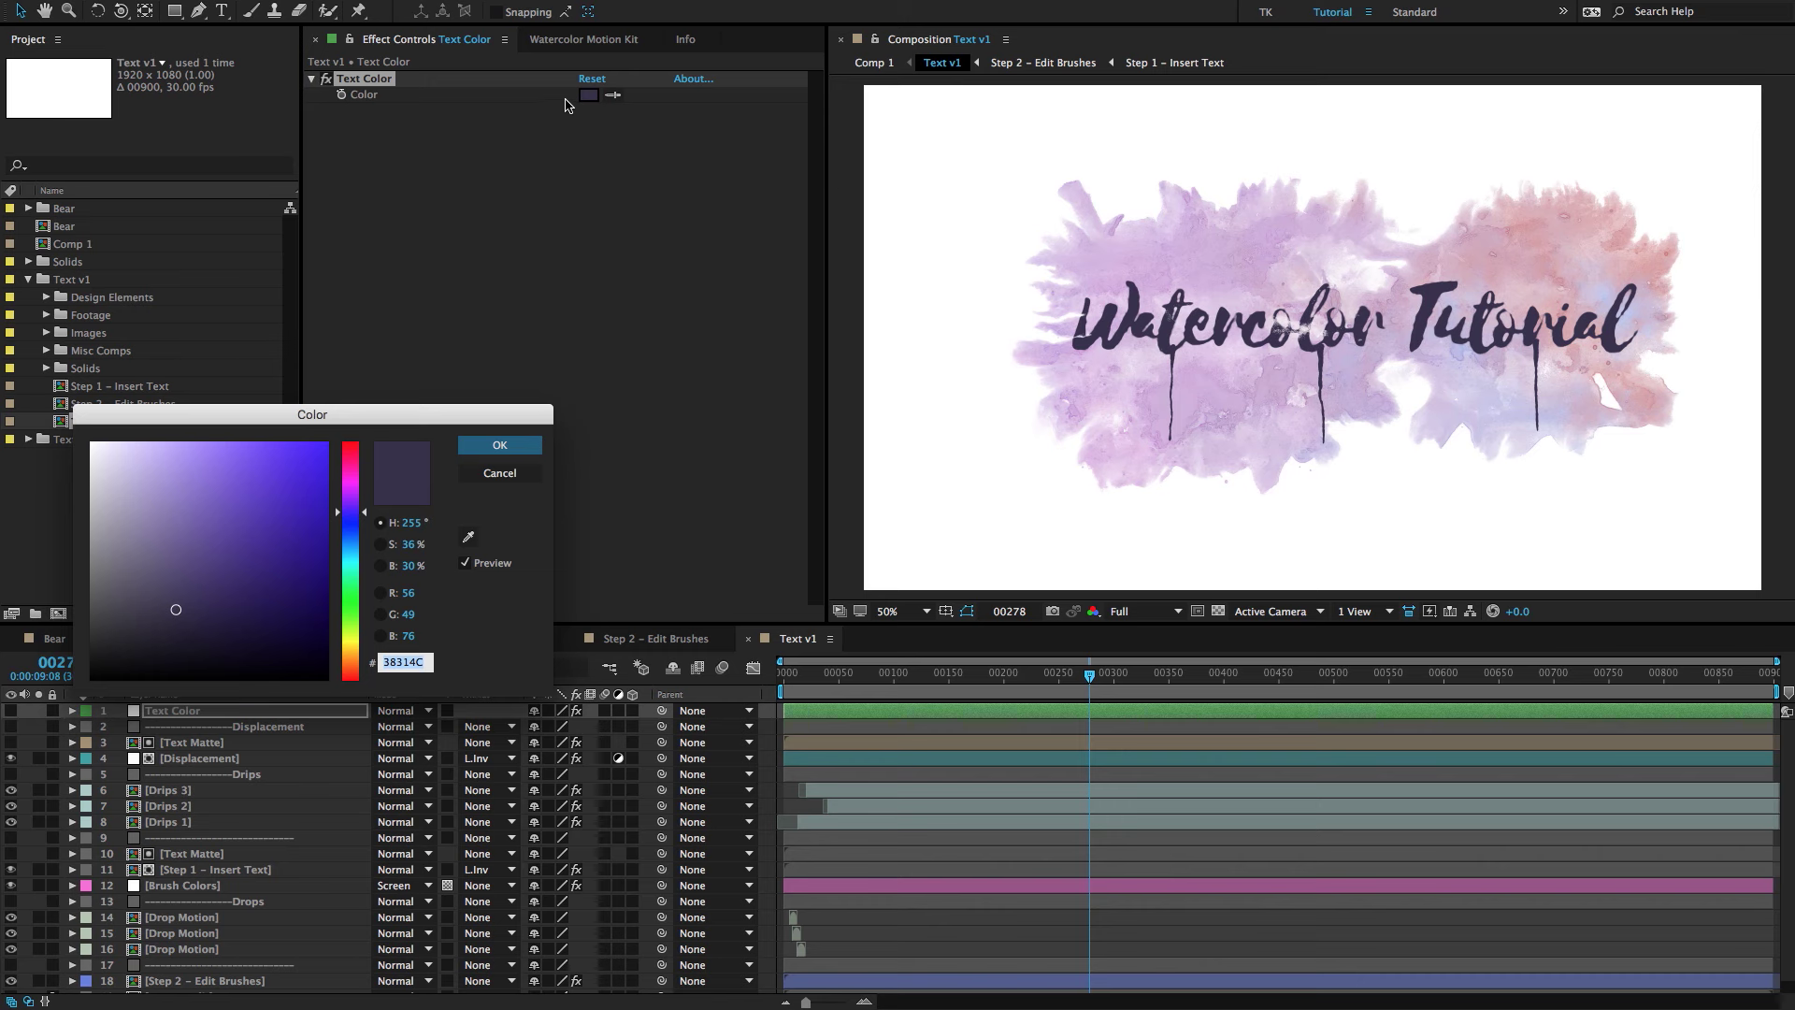
{"action": "left_click_drag", "start_coordinate": [329, 513], "coordinate": [335, 436]}
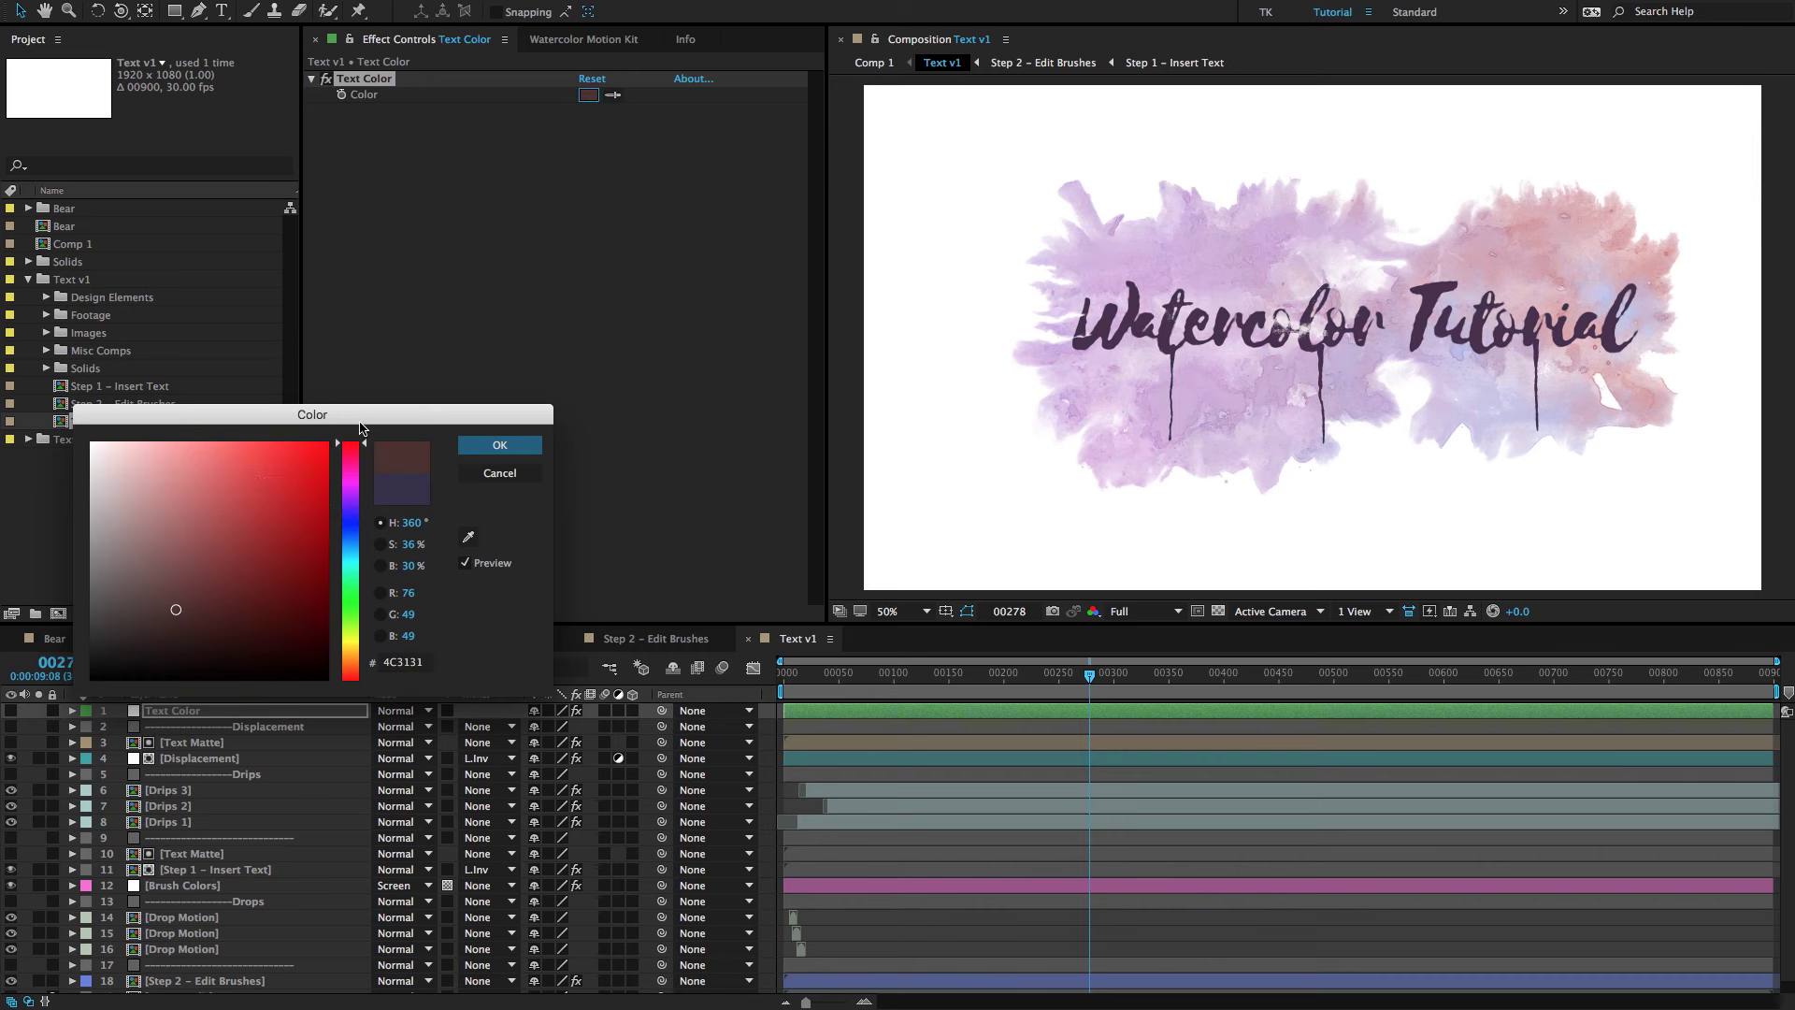
{"action": "left_click", "coordinate": [302, 462]}
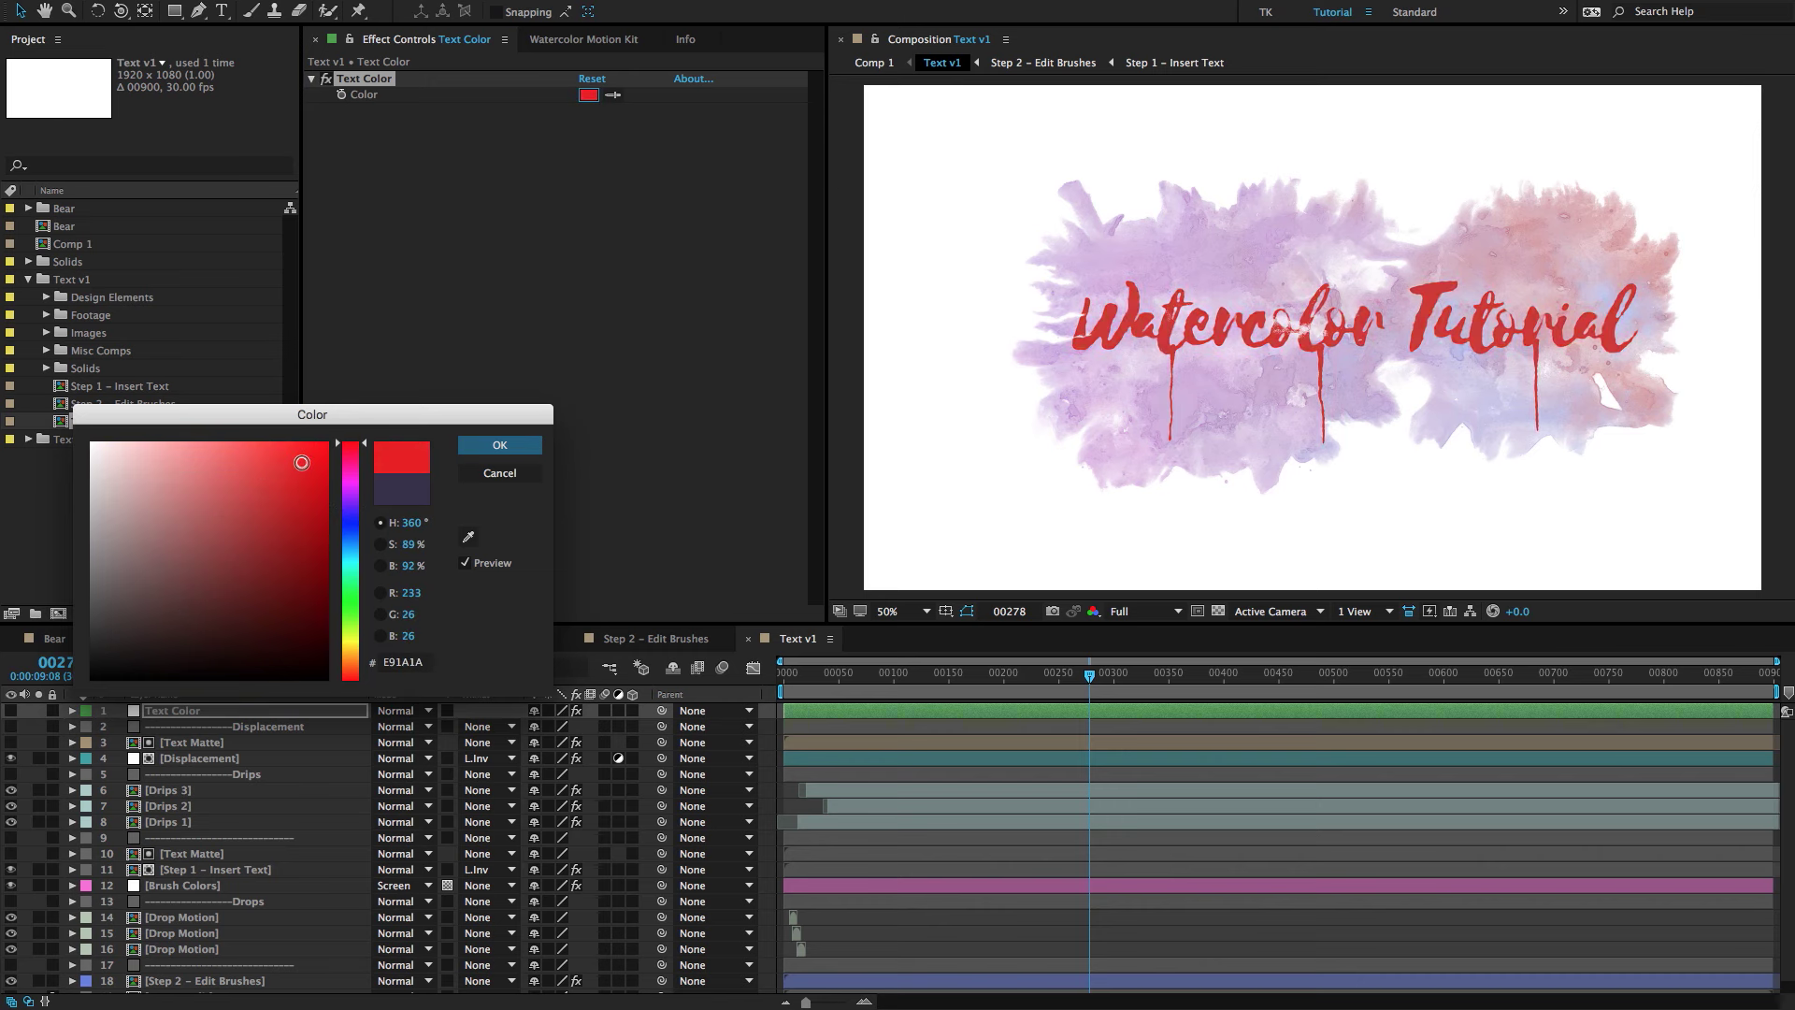
{"action": "left_click", "coordinate": [534, 474]}
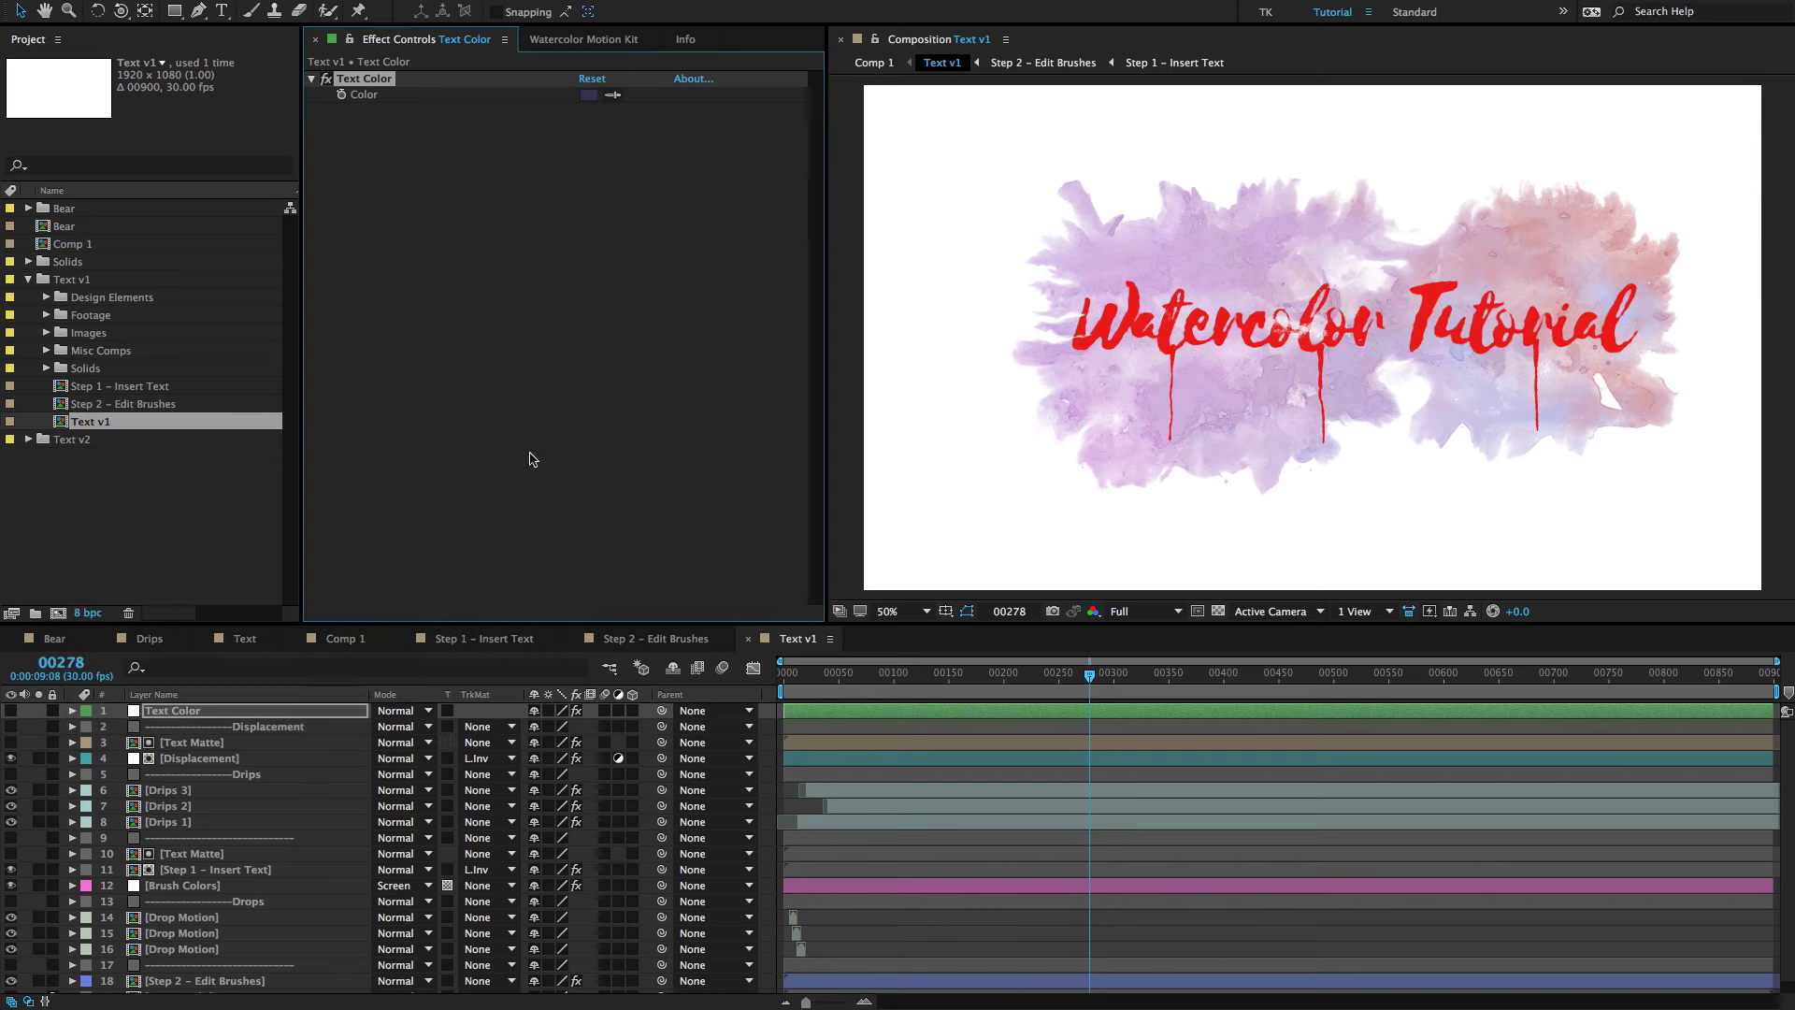
{"action": "left_click", "coordinate": [226, 744]}
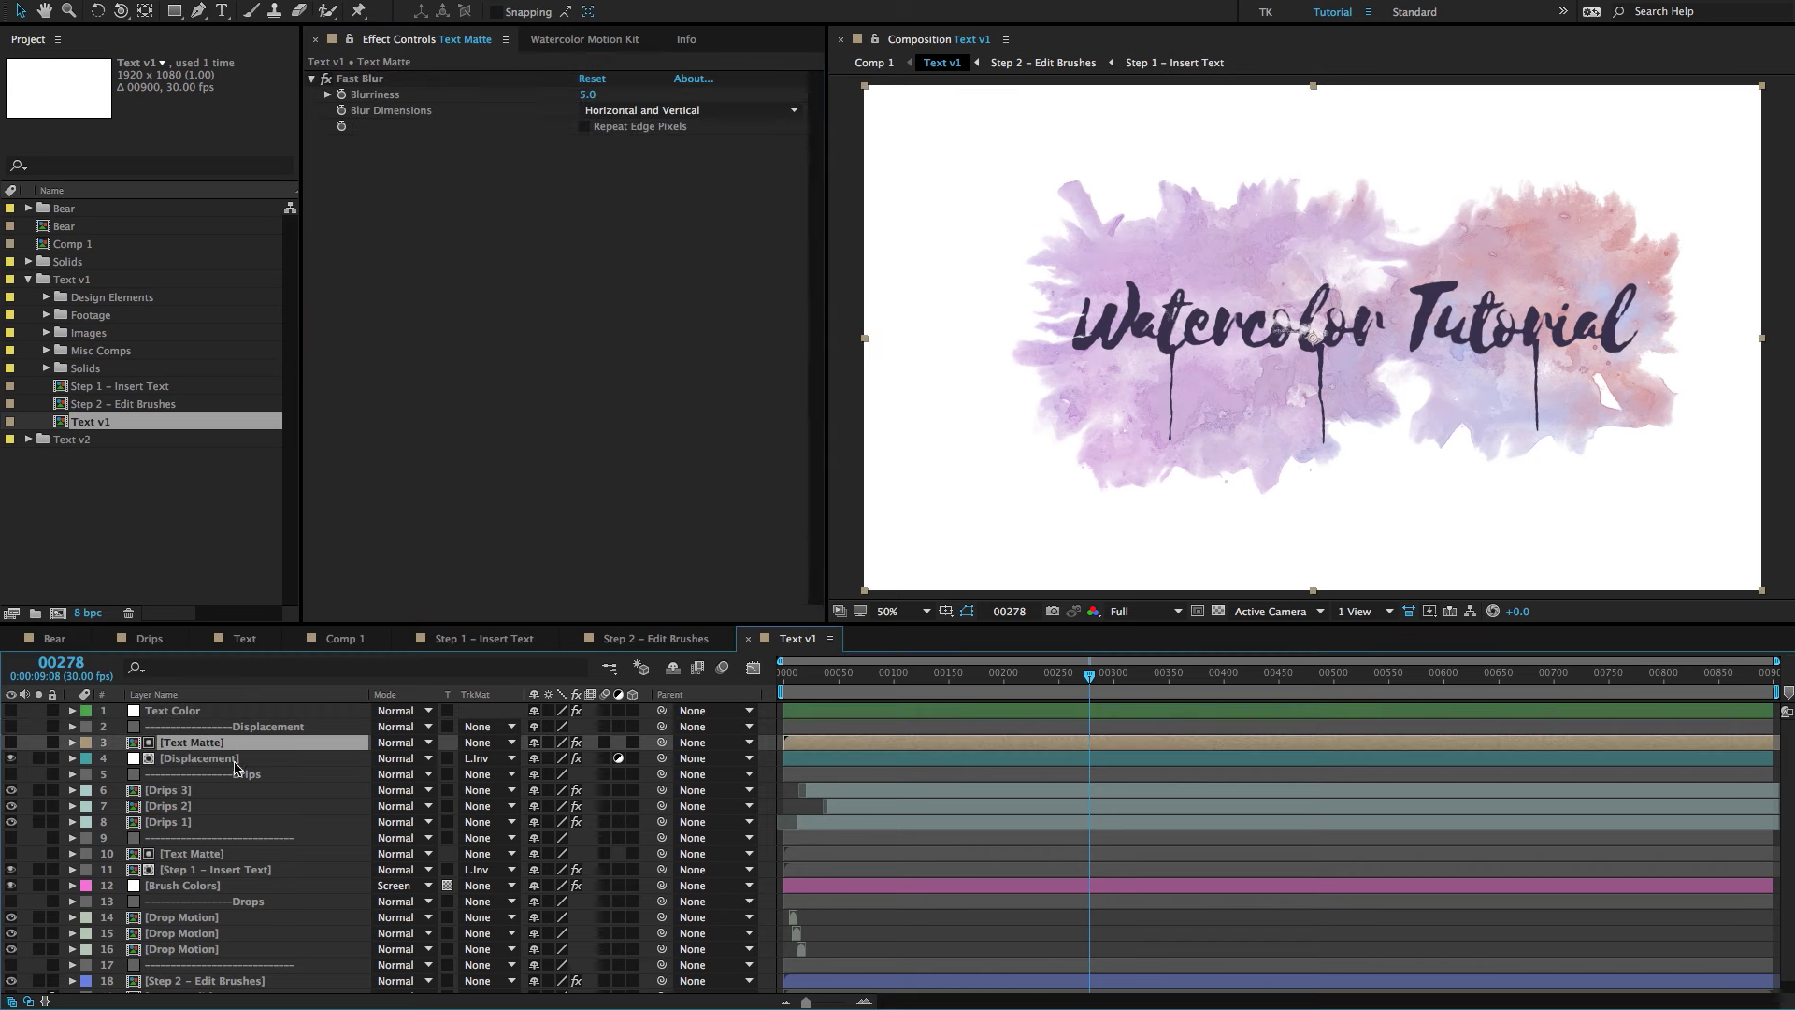
Nudge the Drips 3 drip slightly left under 'Tutorial', toggling it to compare.
{"action": "left_click", "coordinate": [244, 759]}
{"action": "left_click", "coordinate": [259, 774]}
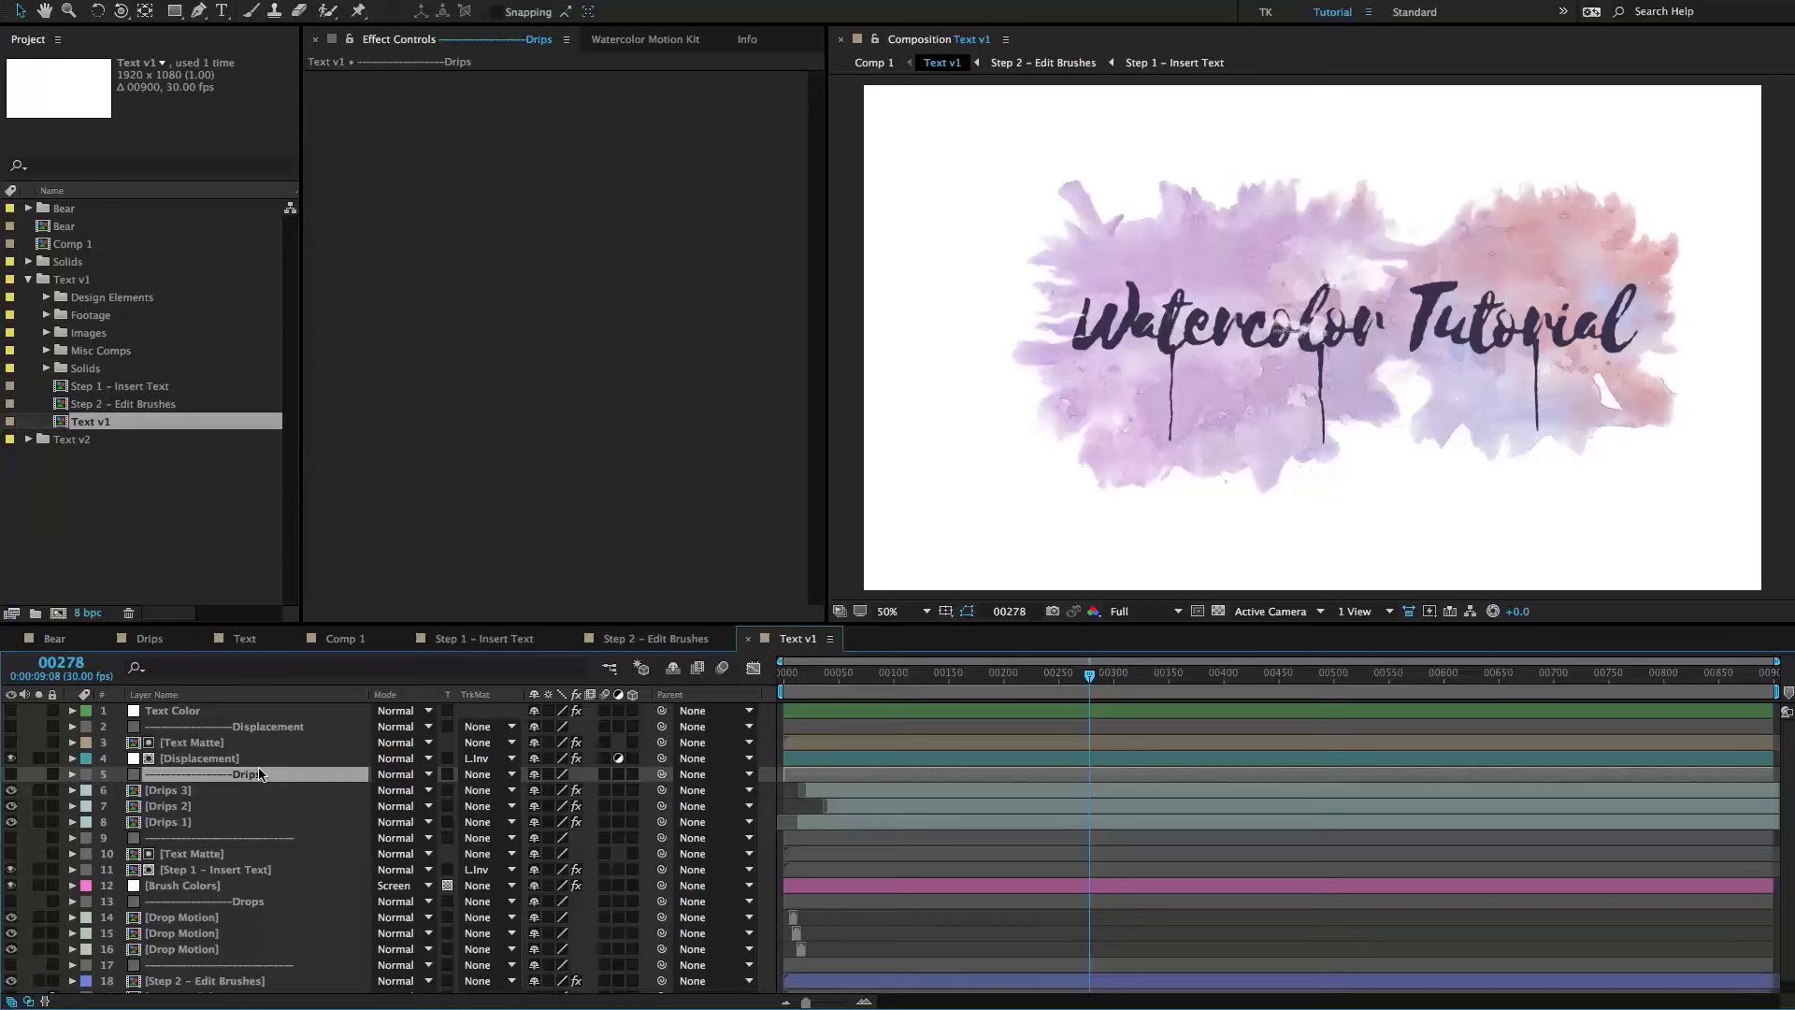
{"action": "scroll", "coordinate": [1130, 379], "scroll_direction": "up", "scroll_amount": 2}
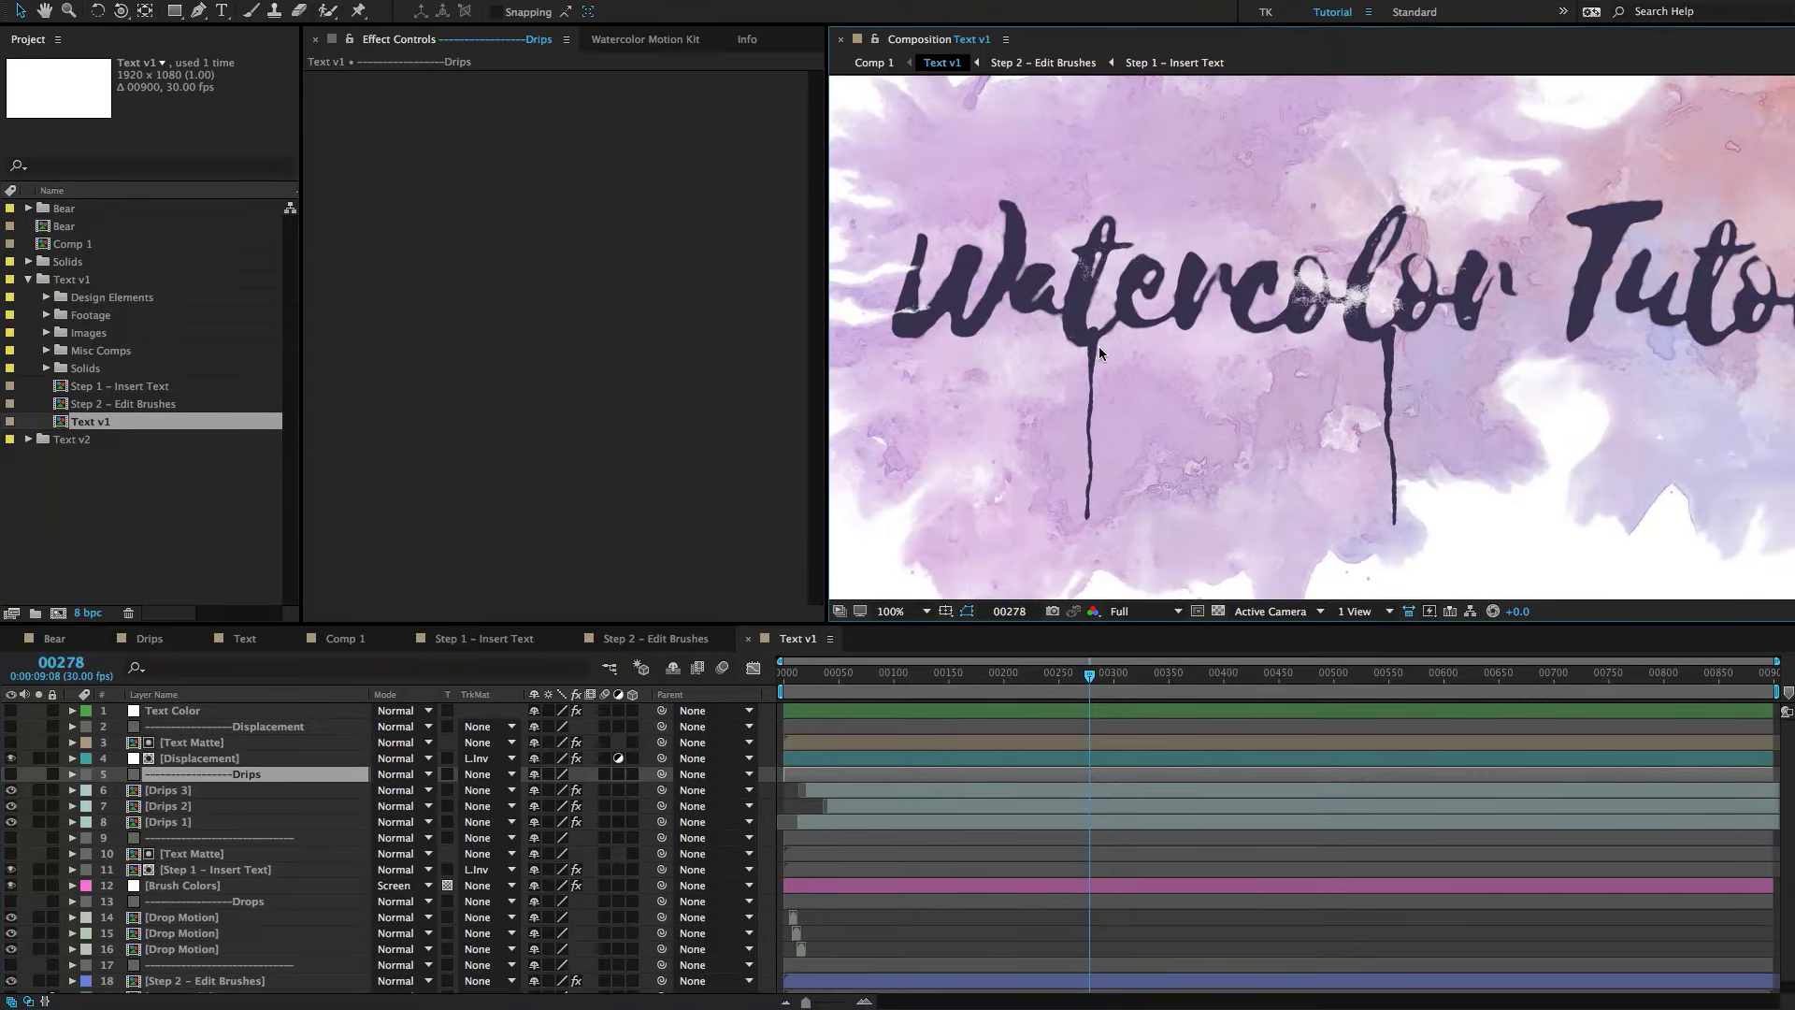
{"action": "scroll", "coordinate": [1396, 432], "scroll_direction": "down", "scroll_amount": 2}
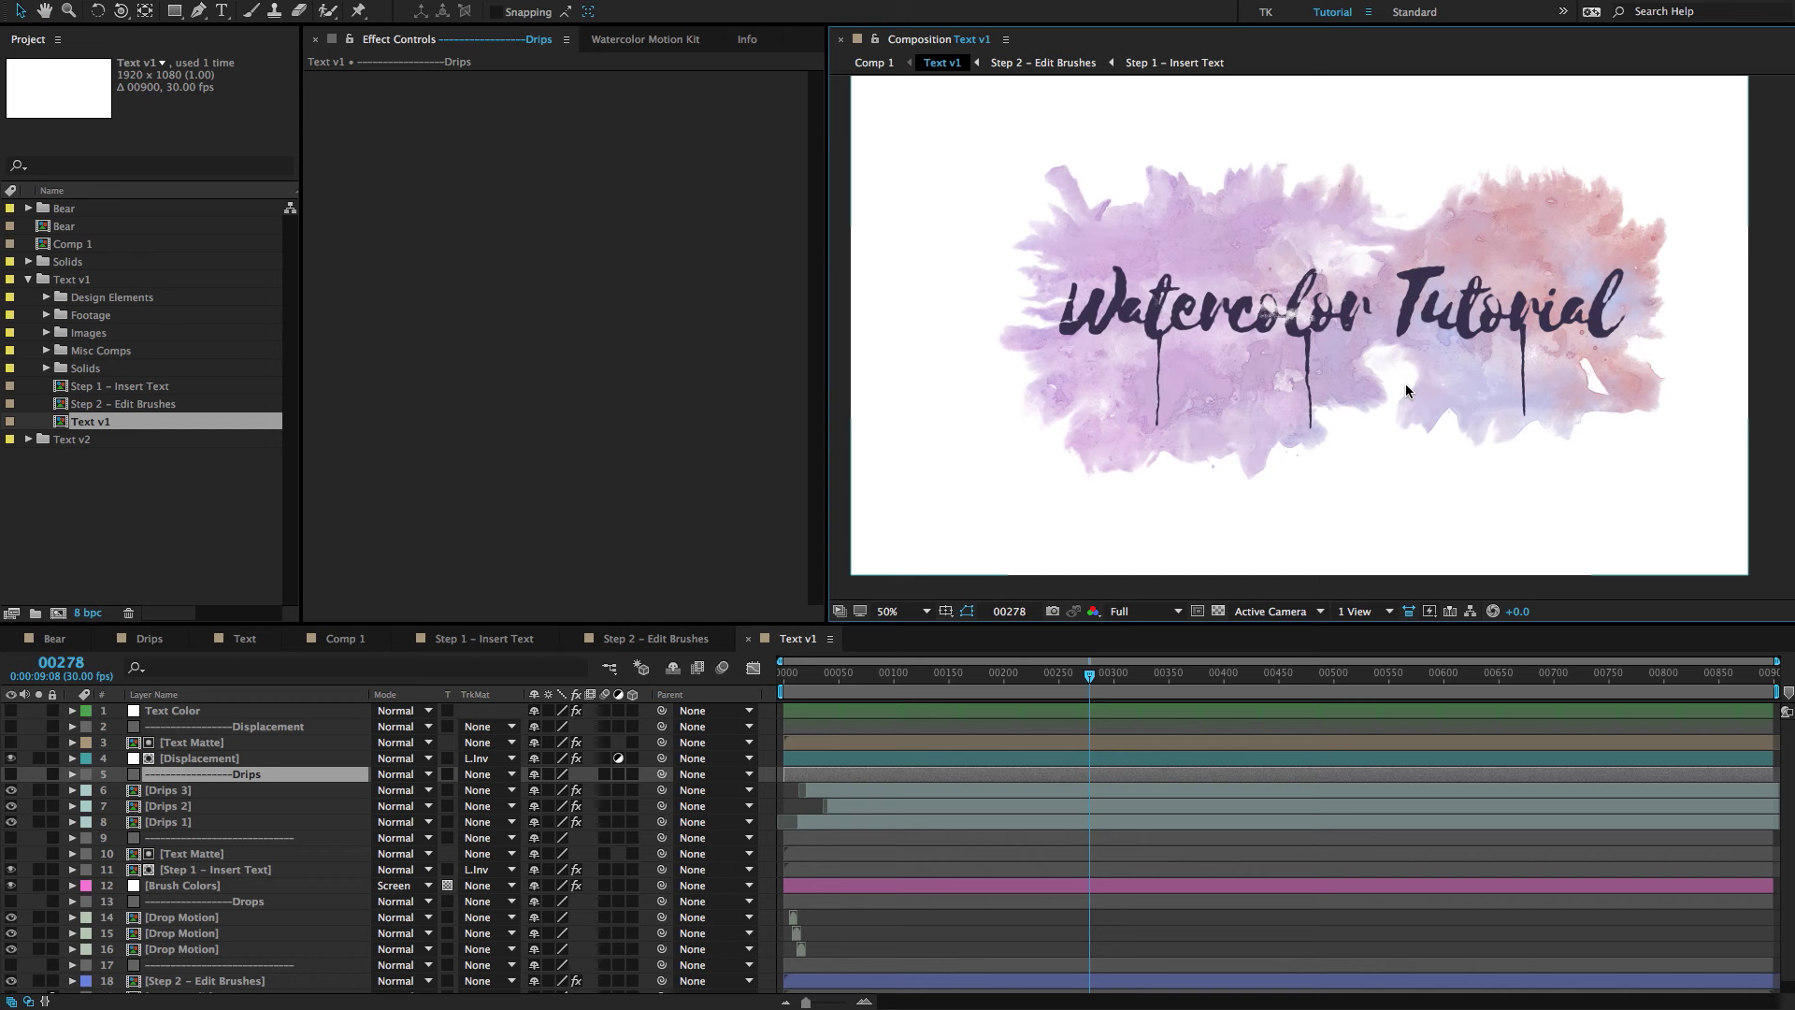
{"action": "left_click", "coordinate": [173, 791]}
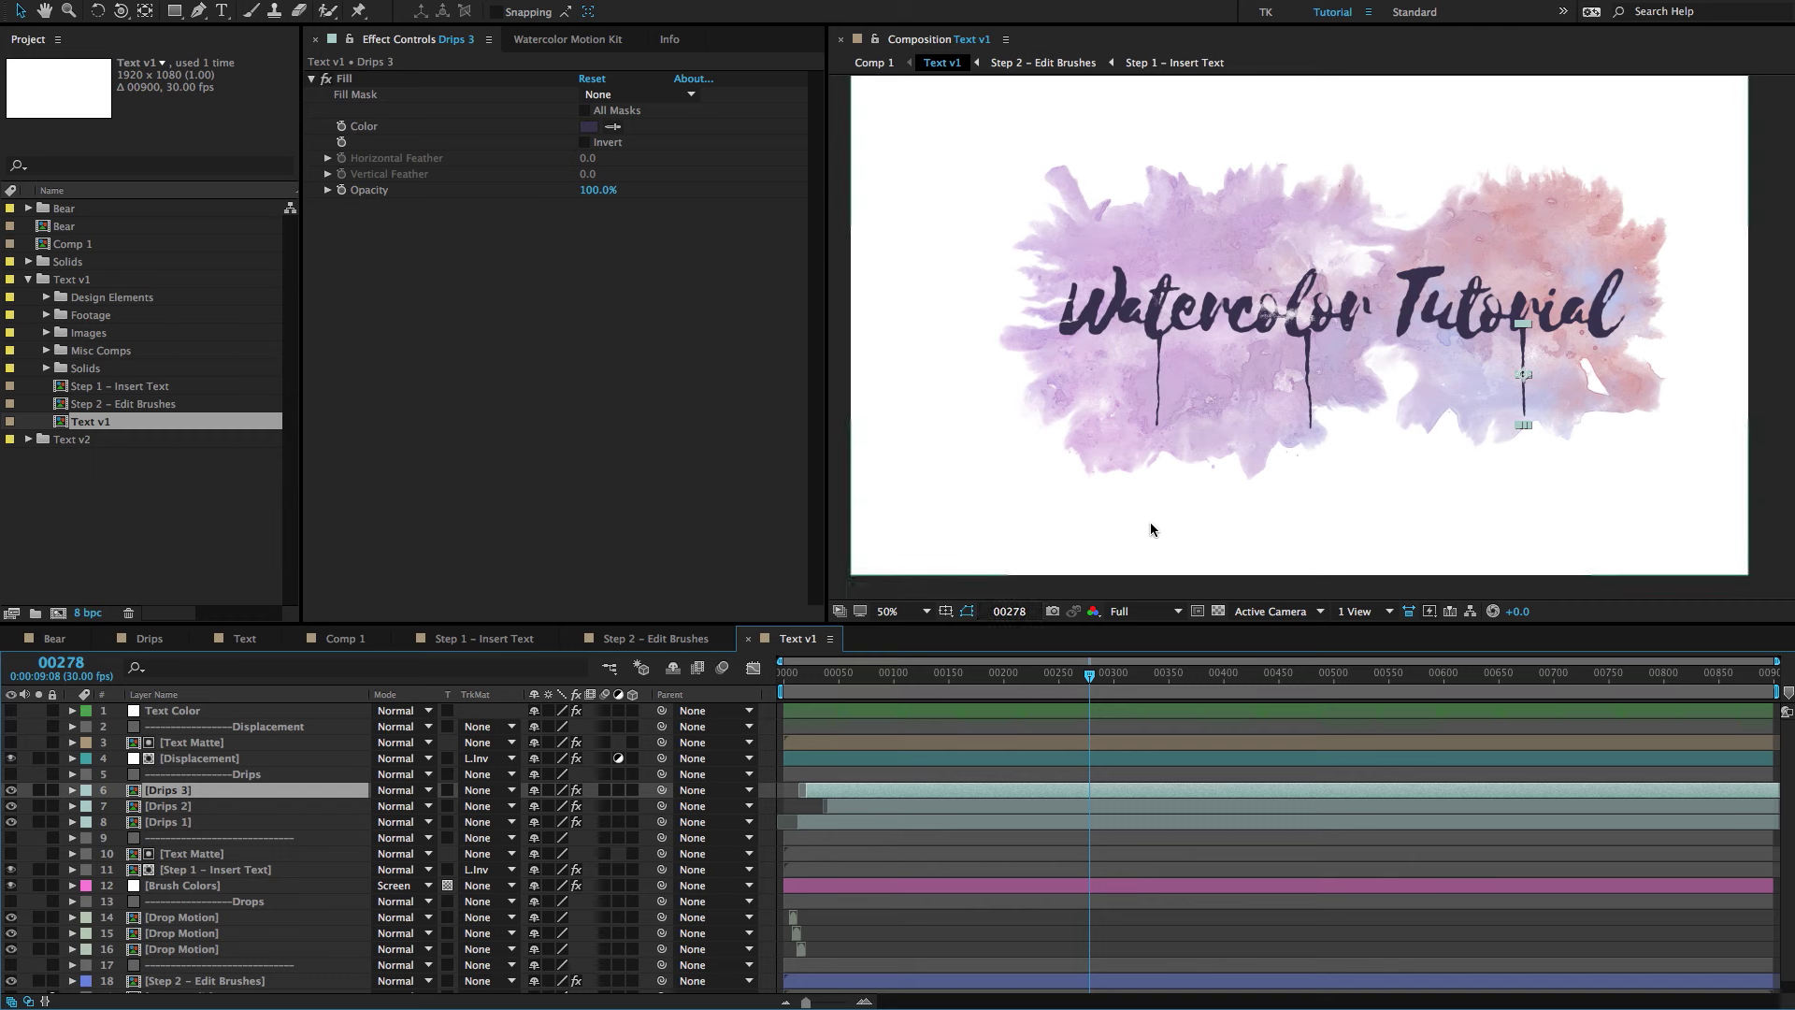
{"action": "scroll", "coordinate": [1569, 384], "scroll_direction": "up", "scroll_amount": 2}
{"action": "left_click_drag", "start_coordinate": [1569, 384], "coordinate": [1147, 369]}
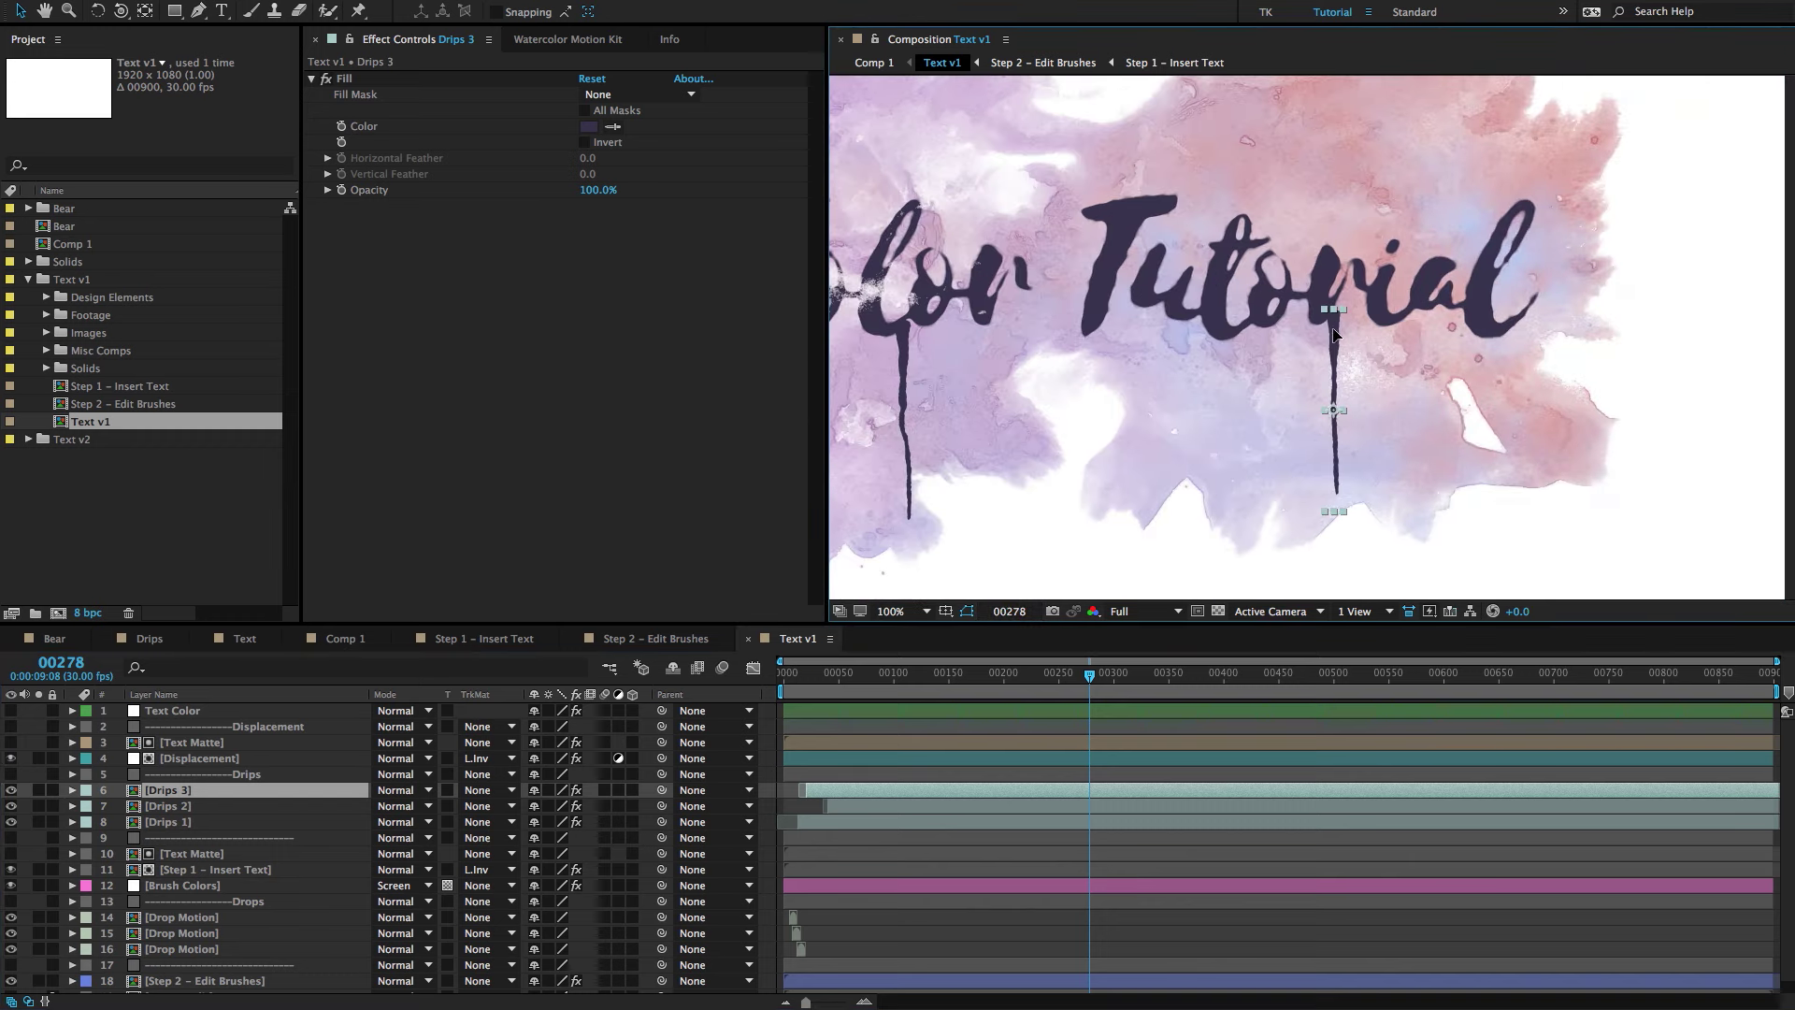
{"action": "left_click_drag", "start_coordinate": [1334, 334], "coordinate": [1319, 335]}
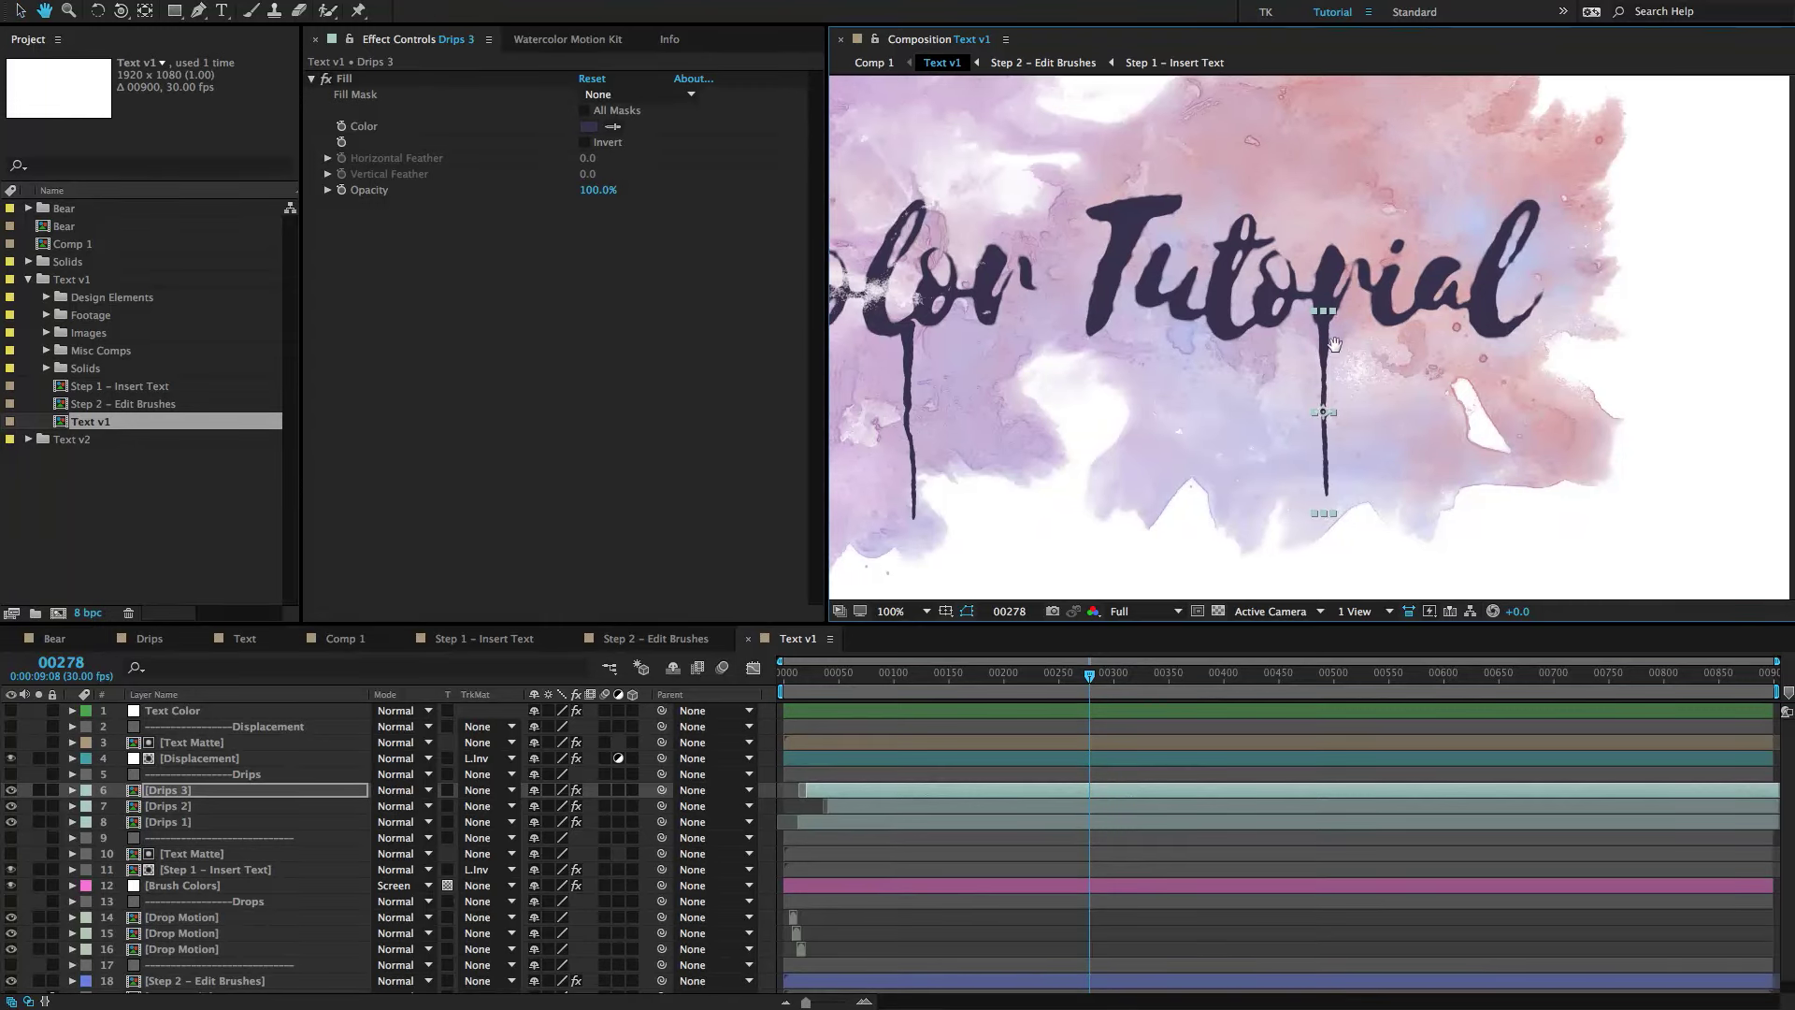
{"action": "left_click_drag", "start_coordinate": [1323, 339], "coordinate": [1399, 322]}
{"action": "key", "text": "comma"}
{"action": "key", "text": "comma"}
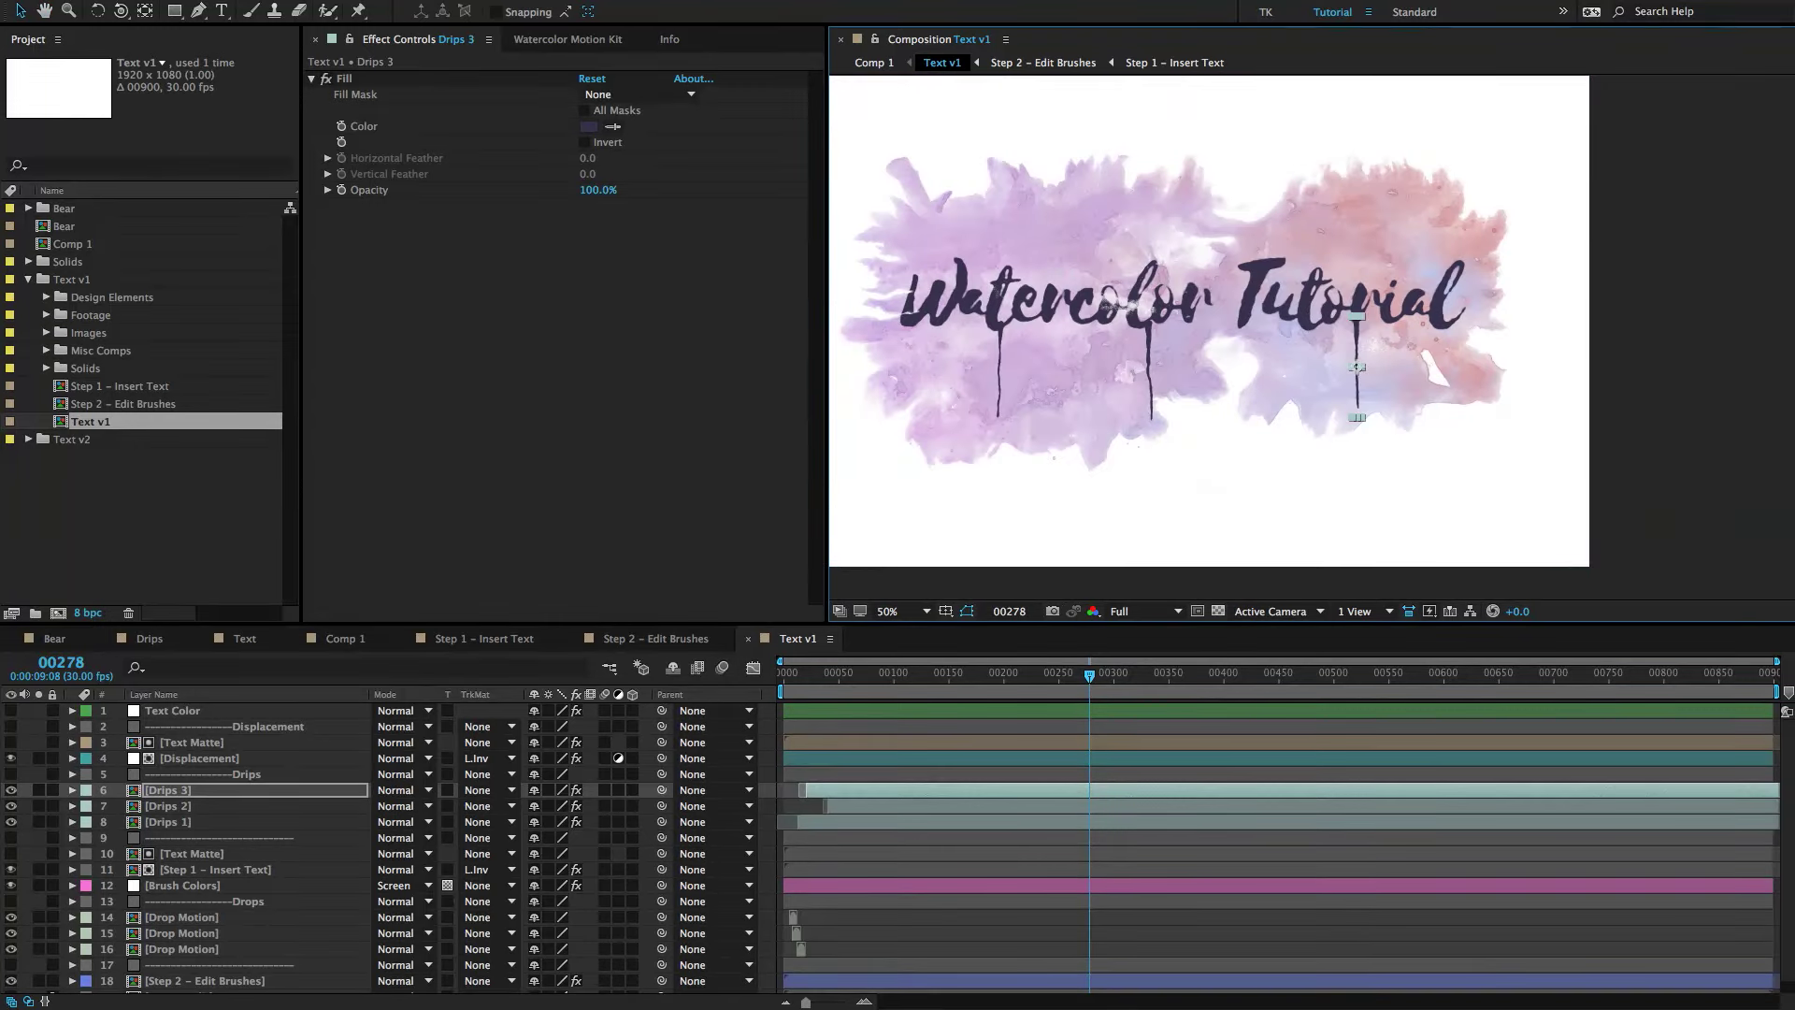
{"action": "left_click", "coordinate": [11, 790]}
{"action": "left_click", "coordinate": [11, 790]}
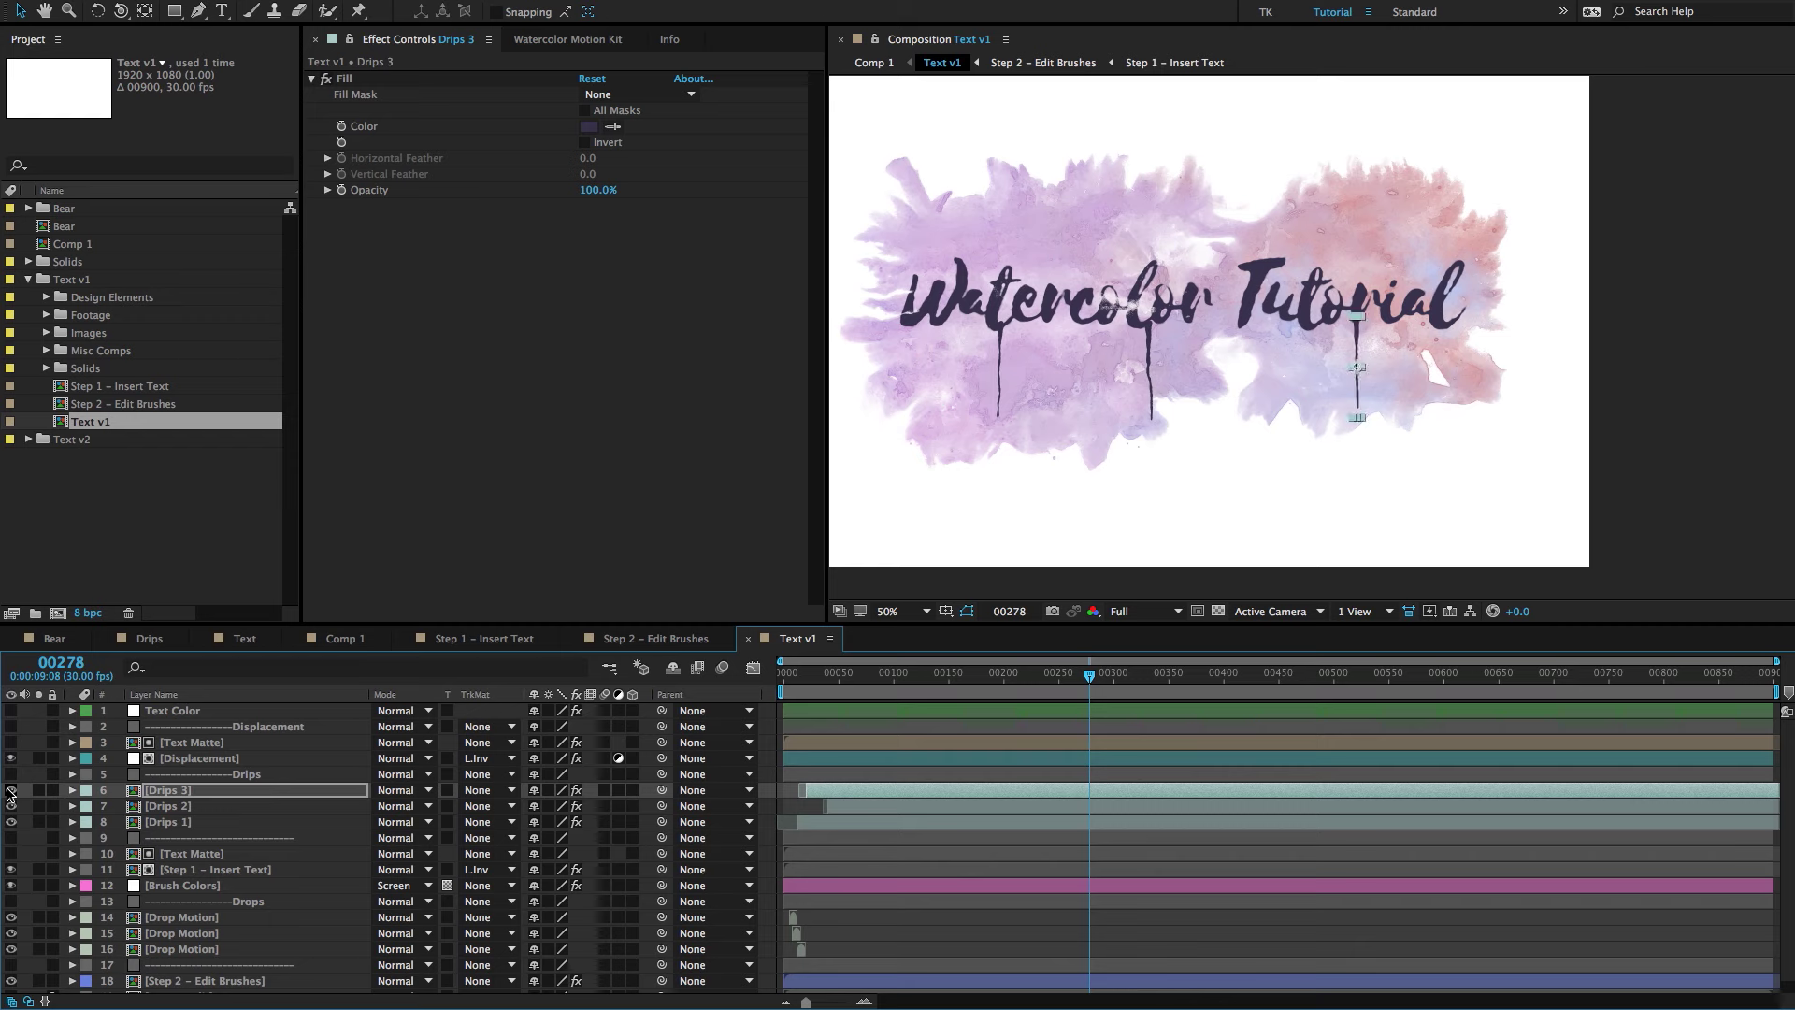
{"action": "key", "text": "period"}
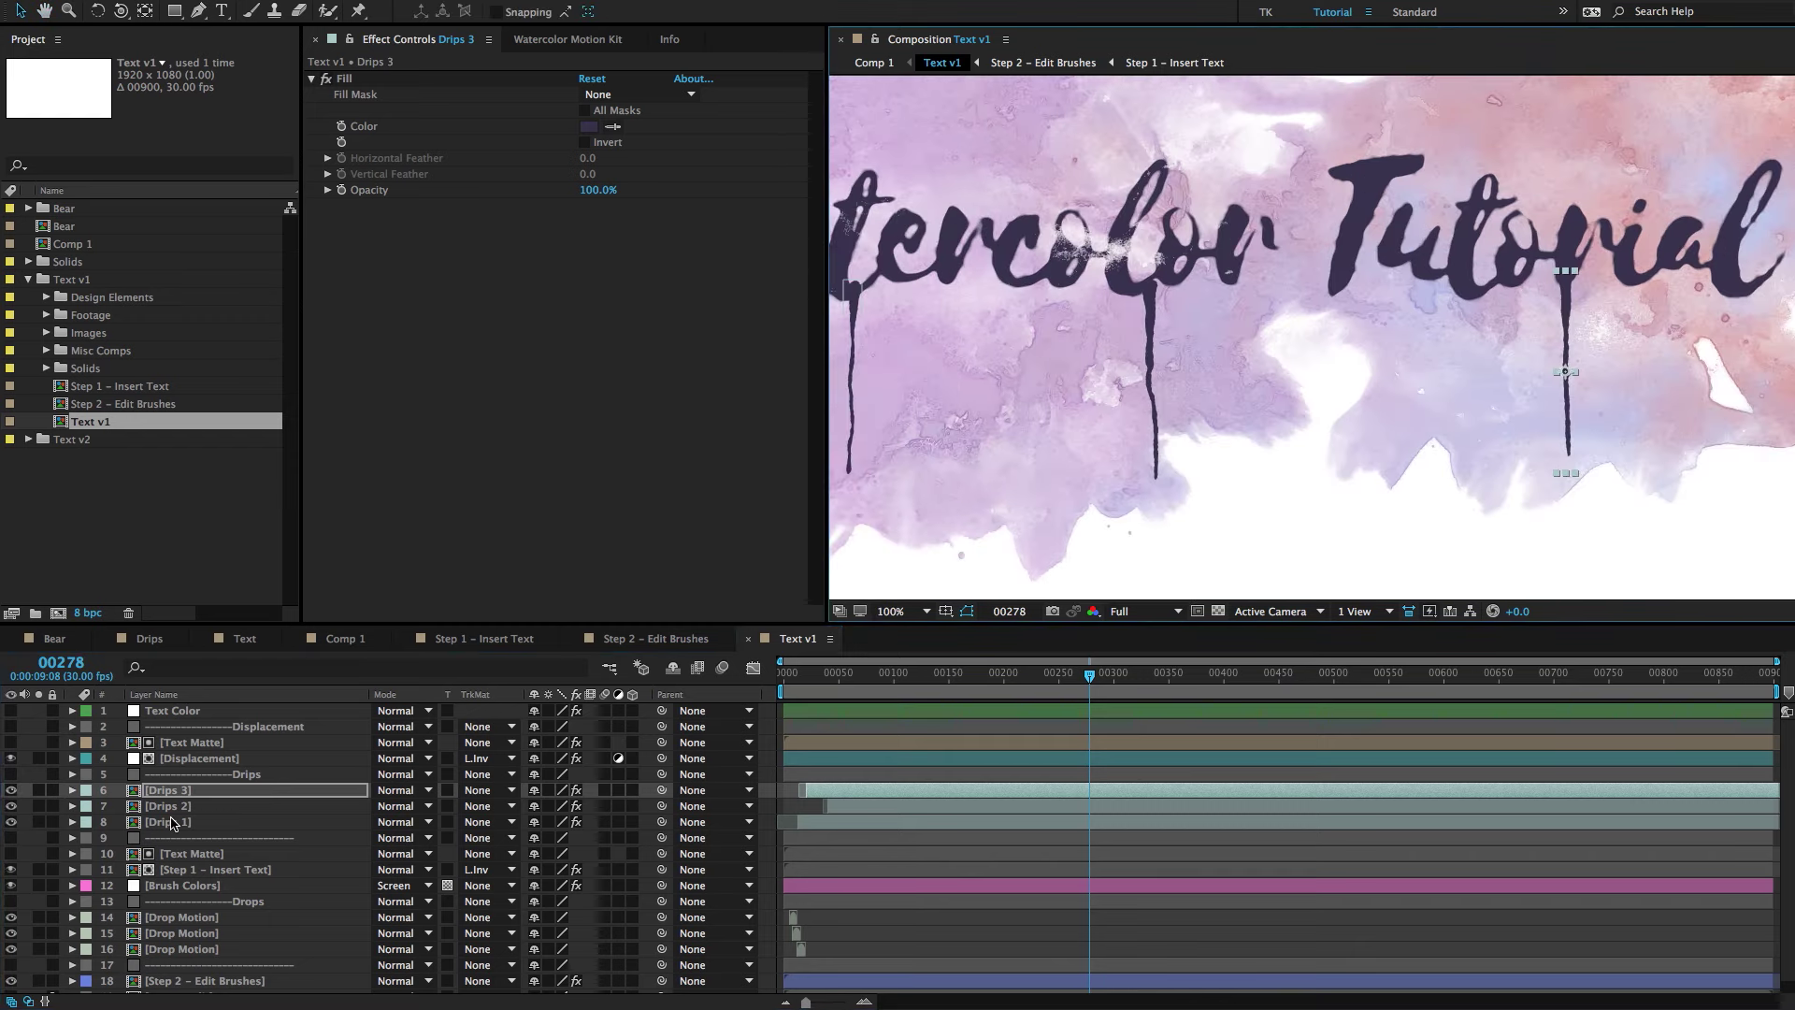
Shift the Drips 1 drip slightly left, then select the Brush Colors layer.
{"action": "left_click", "coordinate": [169, 806]}
{"action": "key", "text": "comma"}
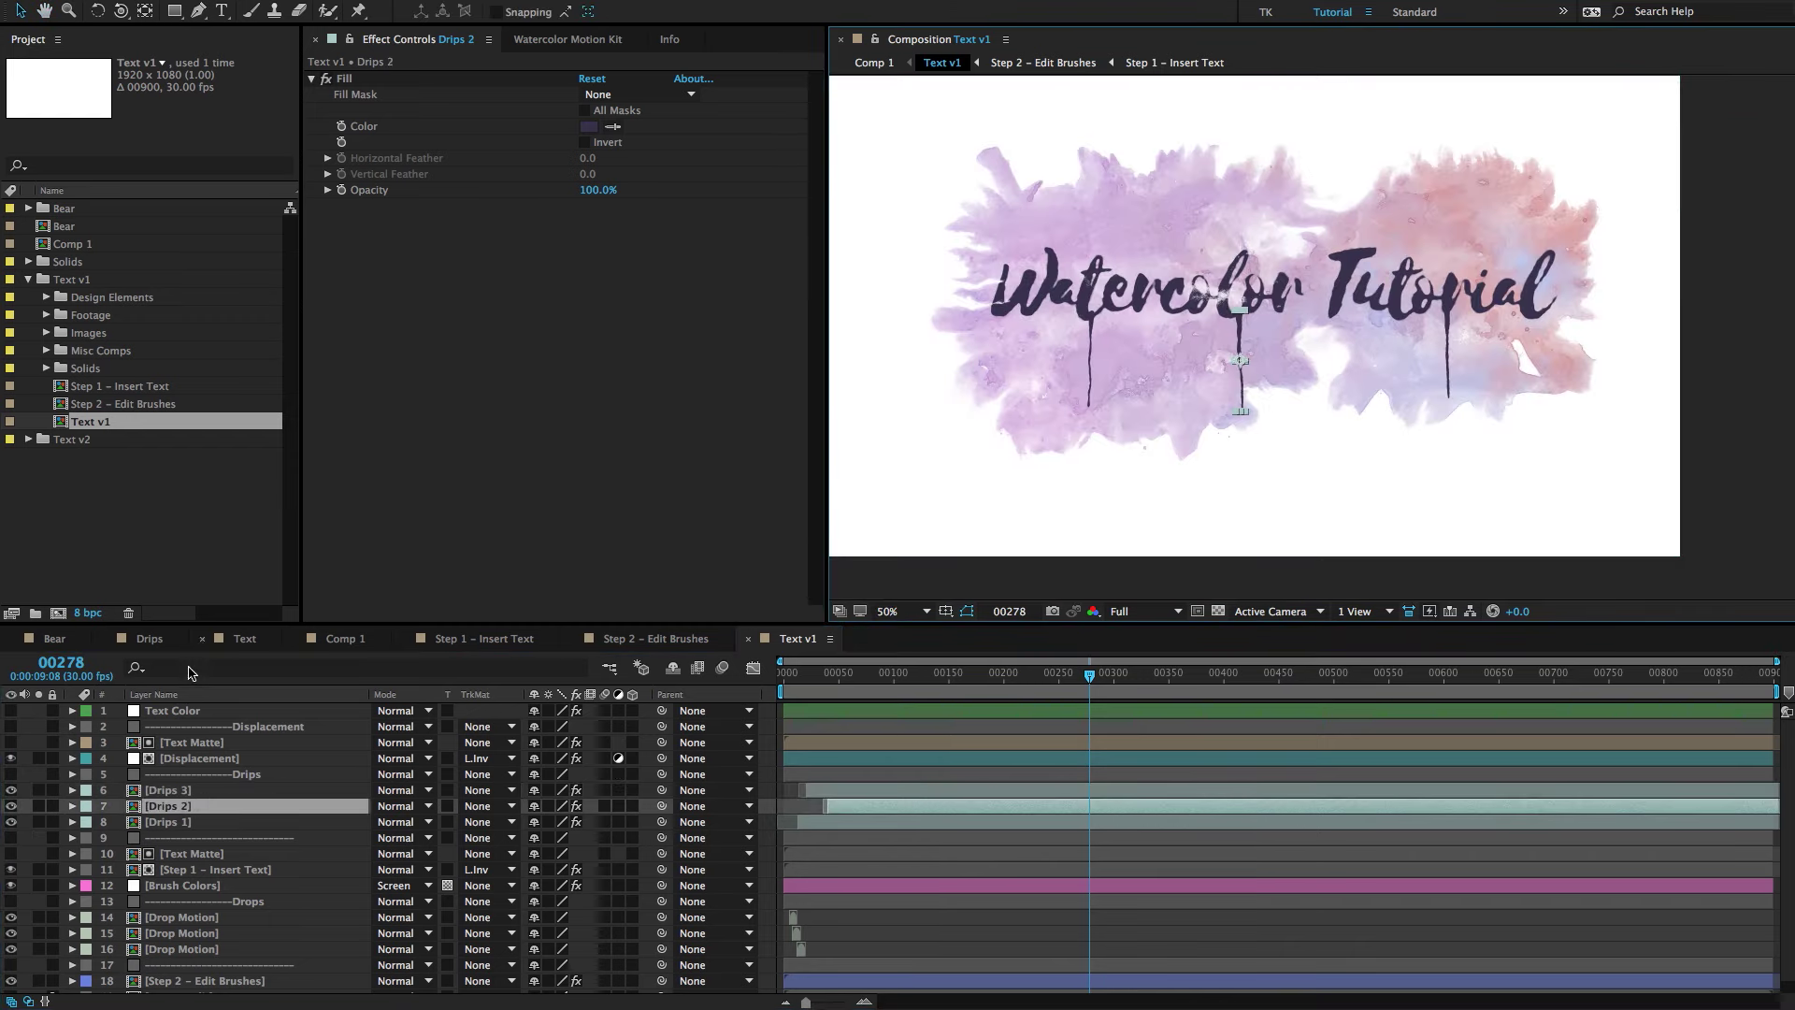
{"action": "scroll", "coordinate": [1178, 370], "scroll_direction": "up", "scroll_amount": 2}
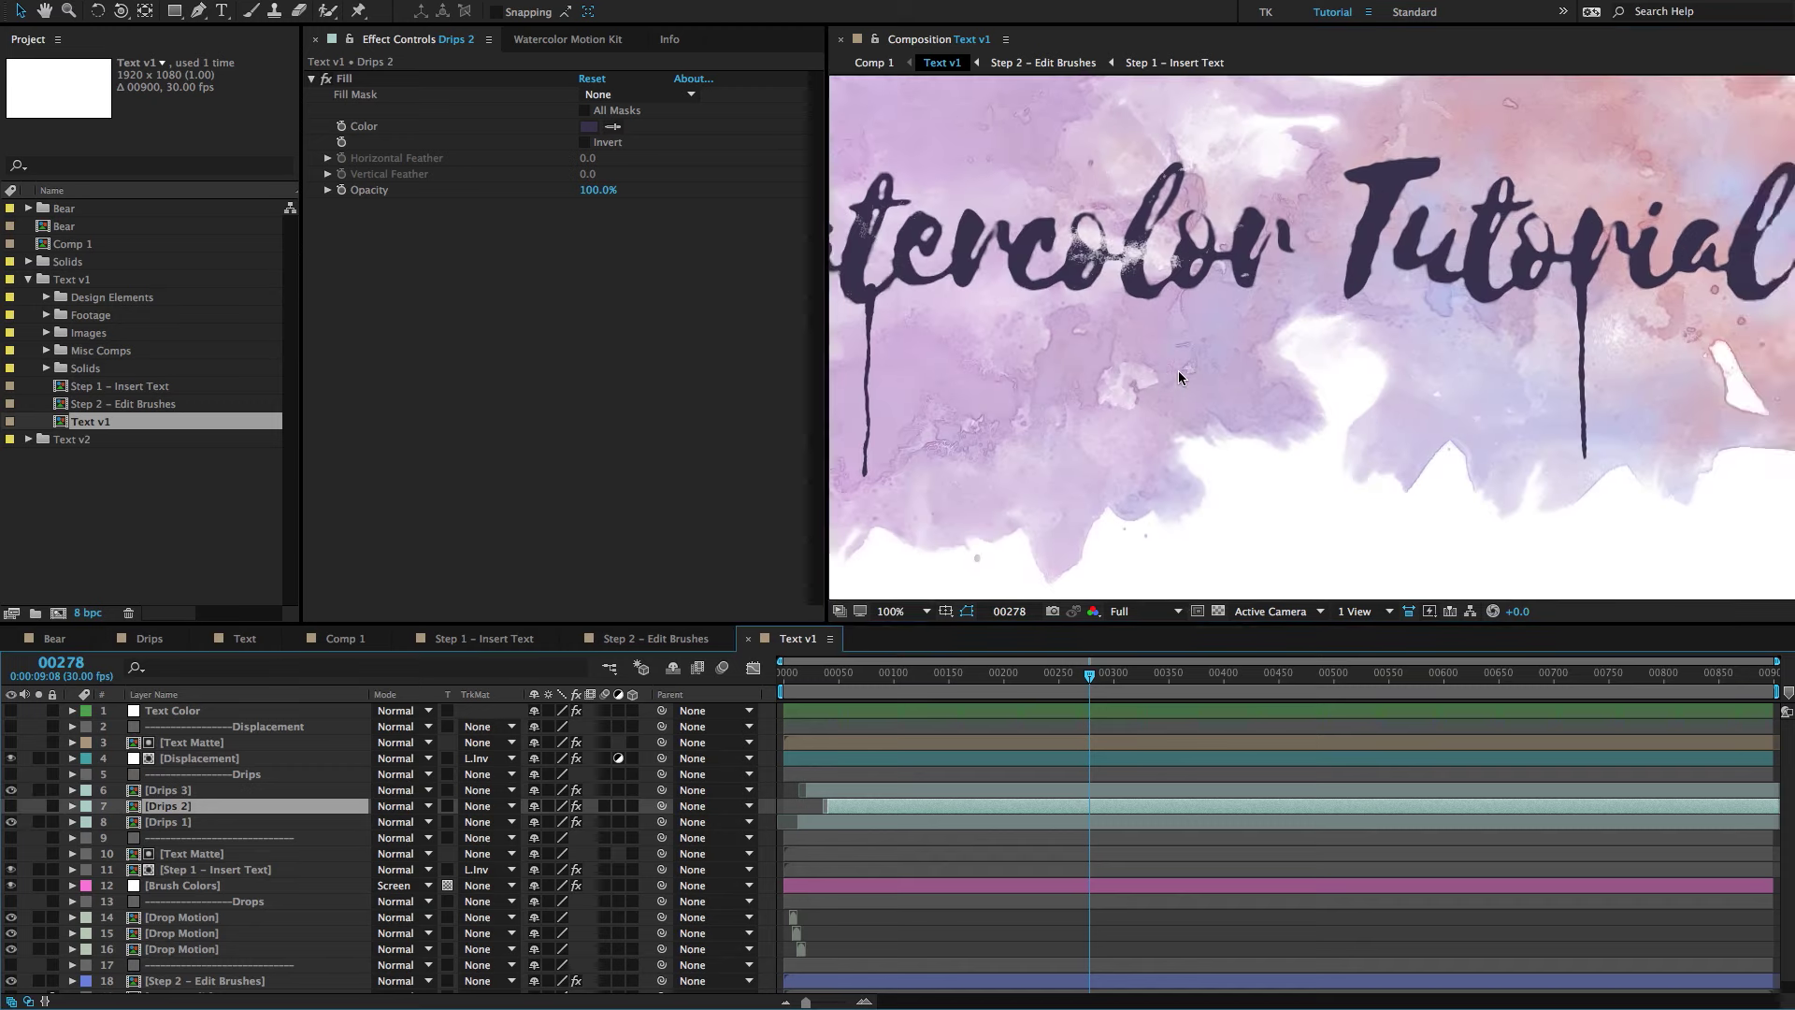
{"action": "left_click", "coordinate": [150, 822]}
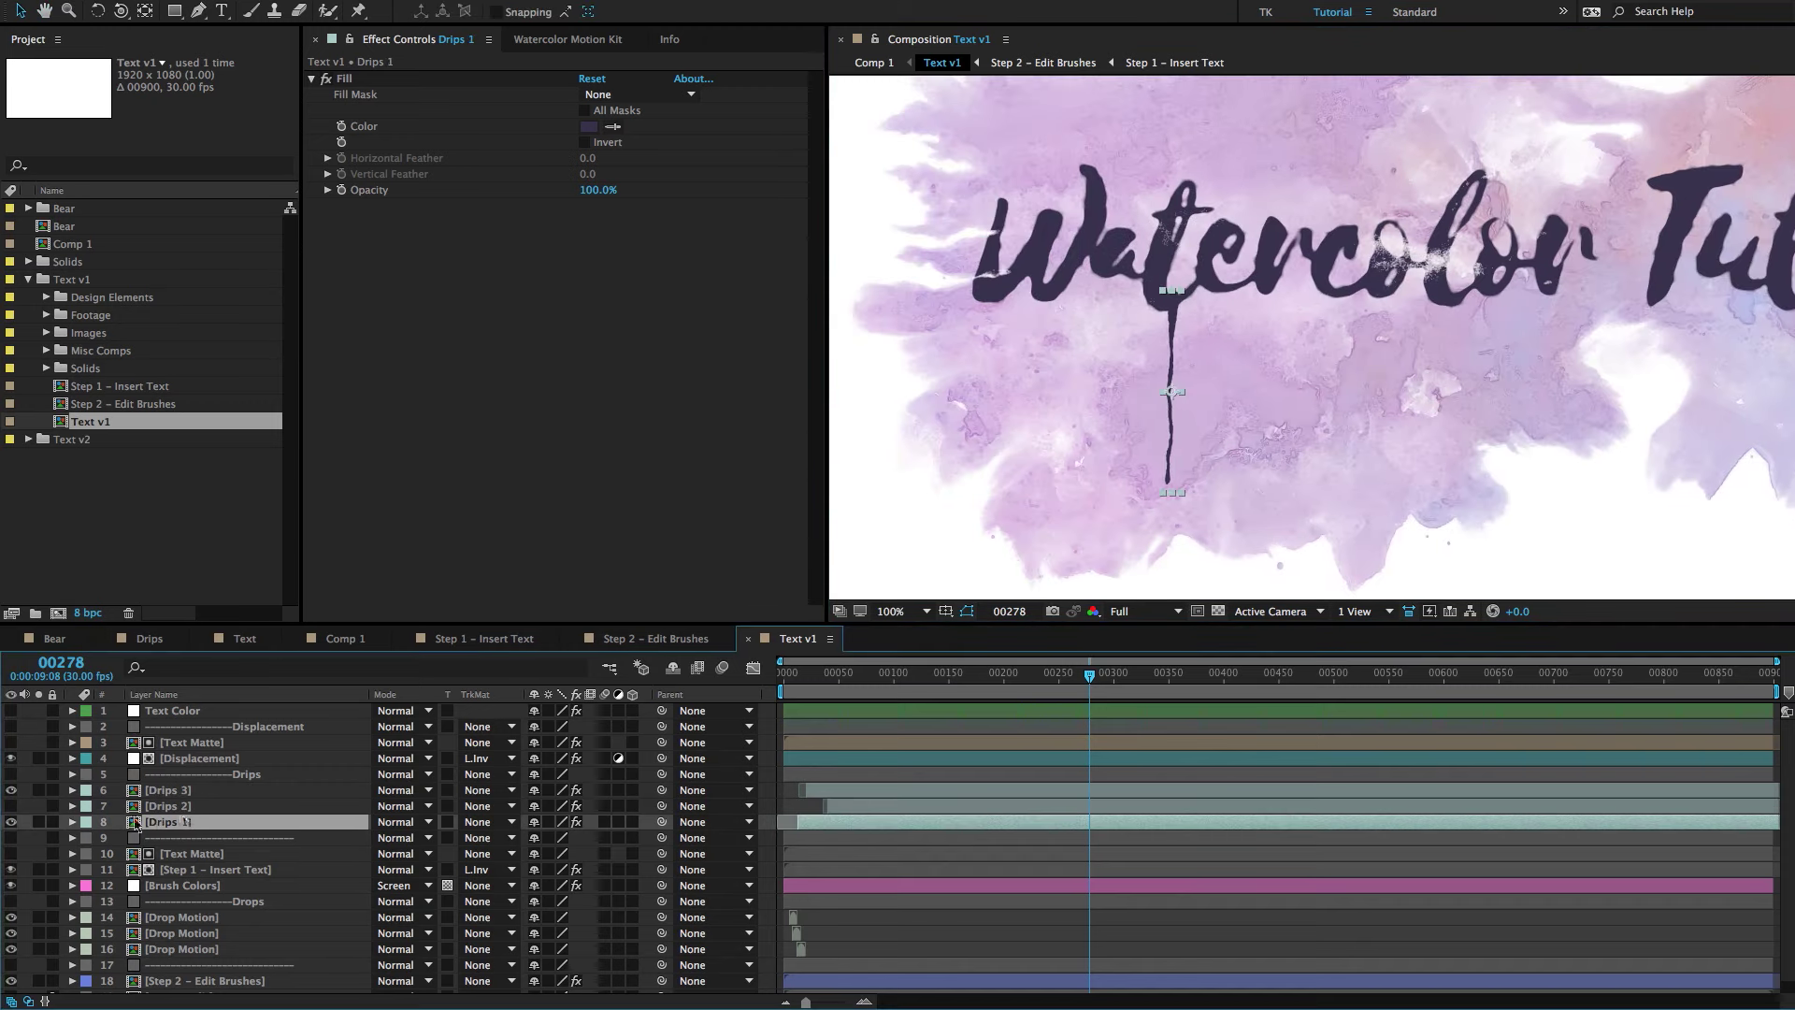
{"action": "left_click_drag", "start_coordinate": [1168, 334], "coordinate": [1153, 329]}
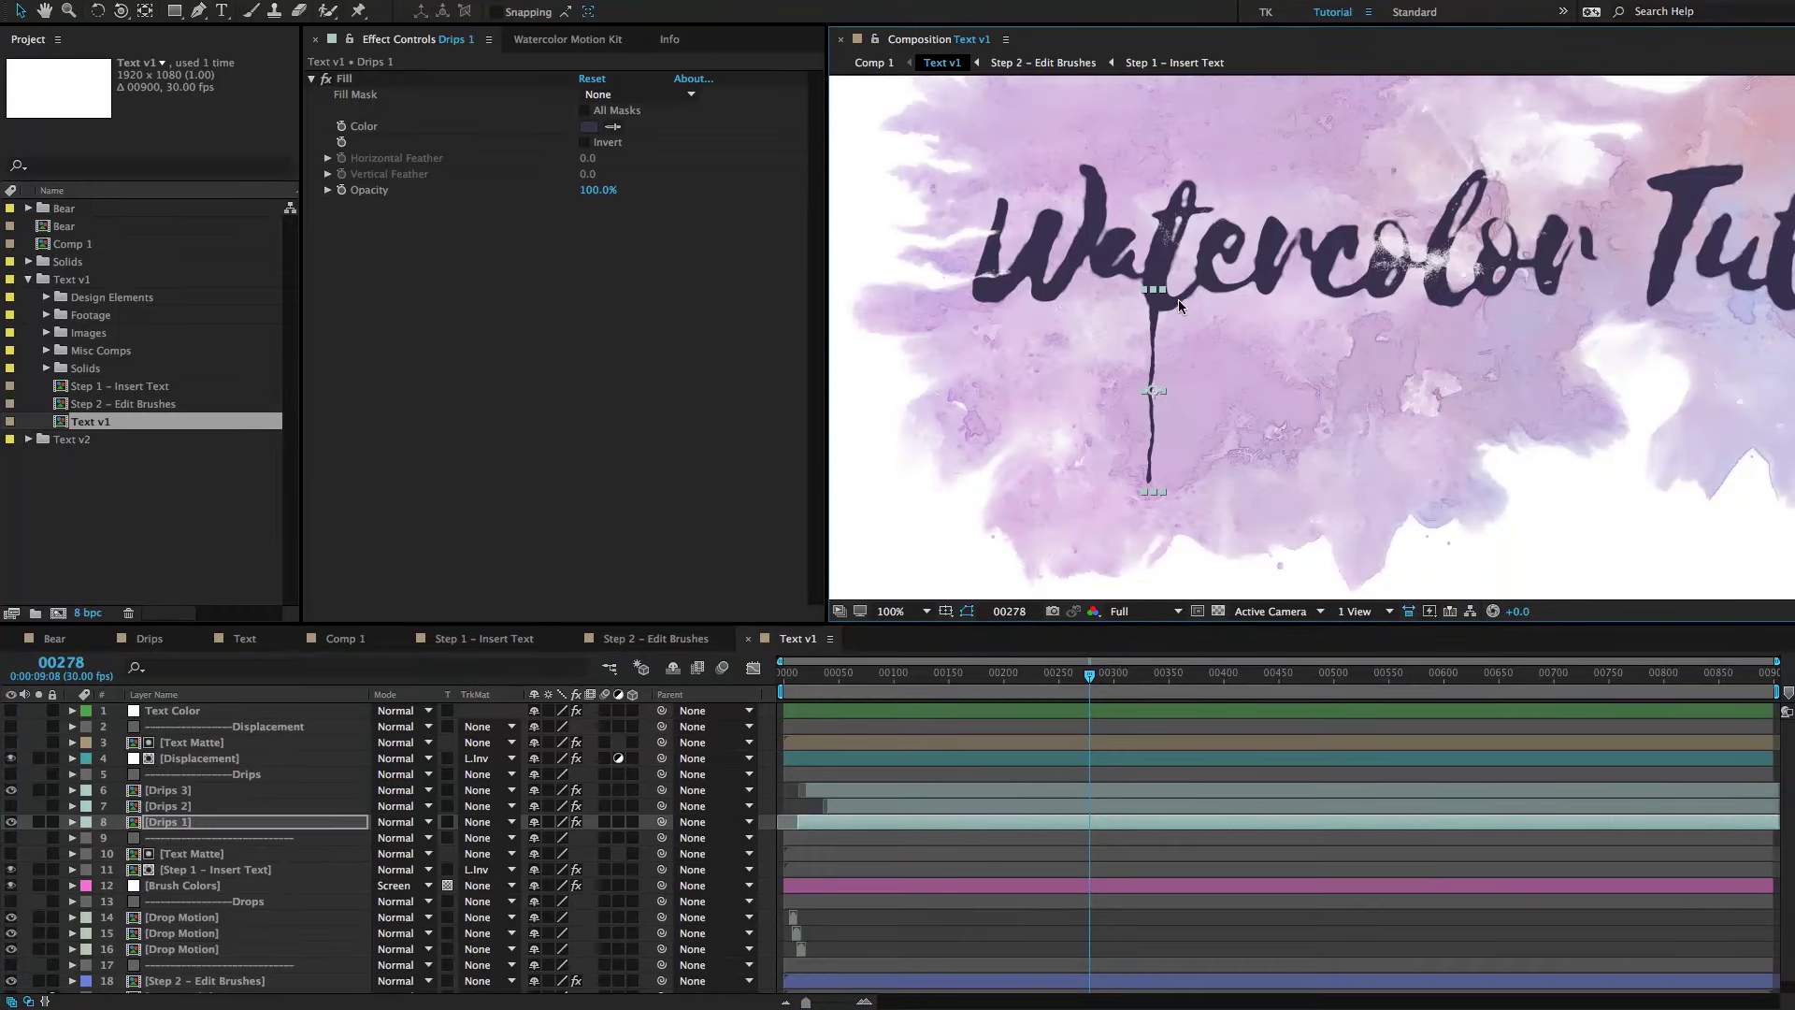
{"action": "scroll", "coordinate": [1178, 299], "scroll_direction": "down", "scroll_amount": 2}
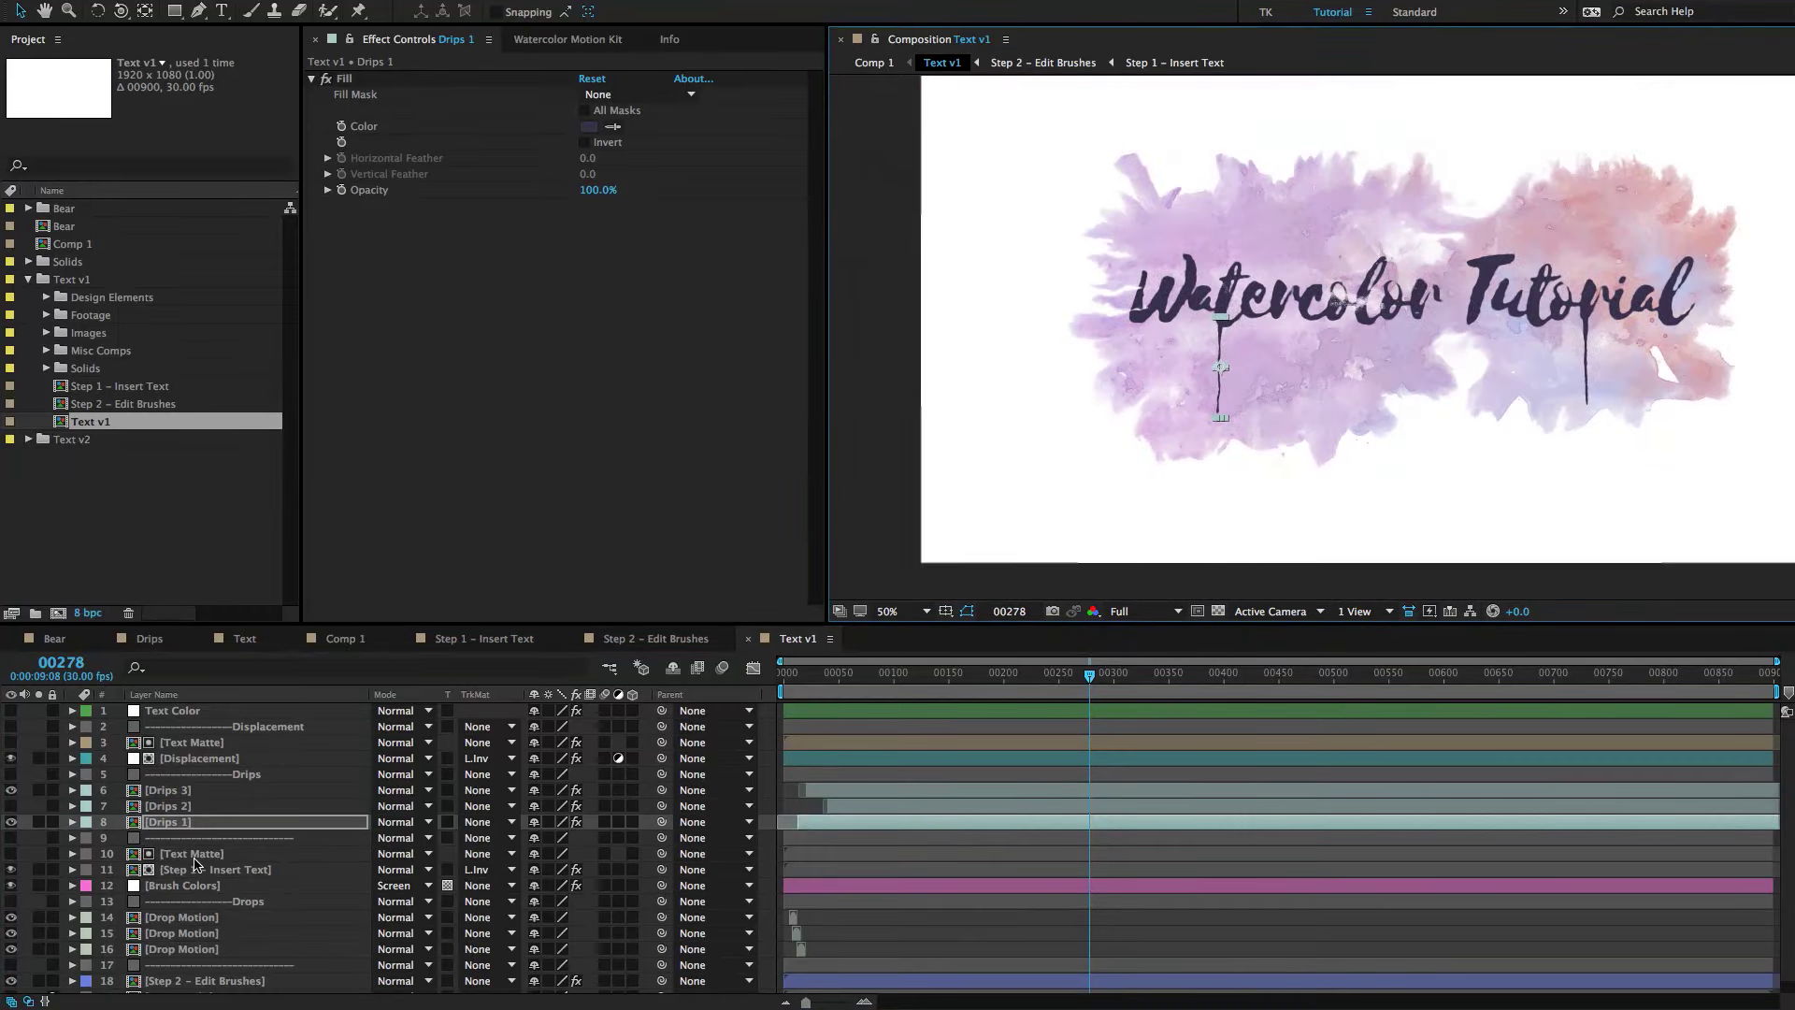
{"action": "left_click", "coordinate": [208, 885]}
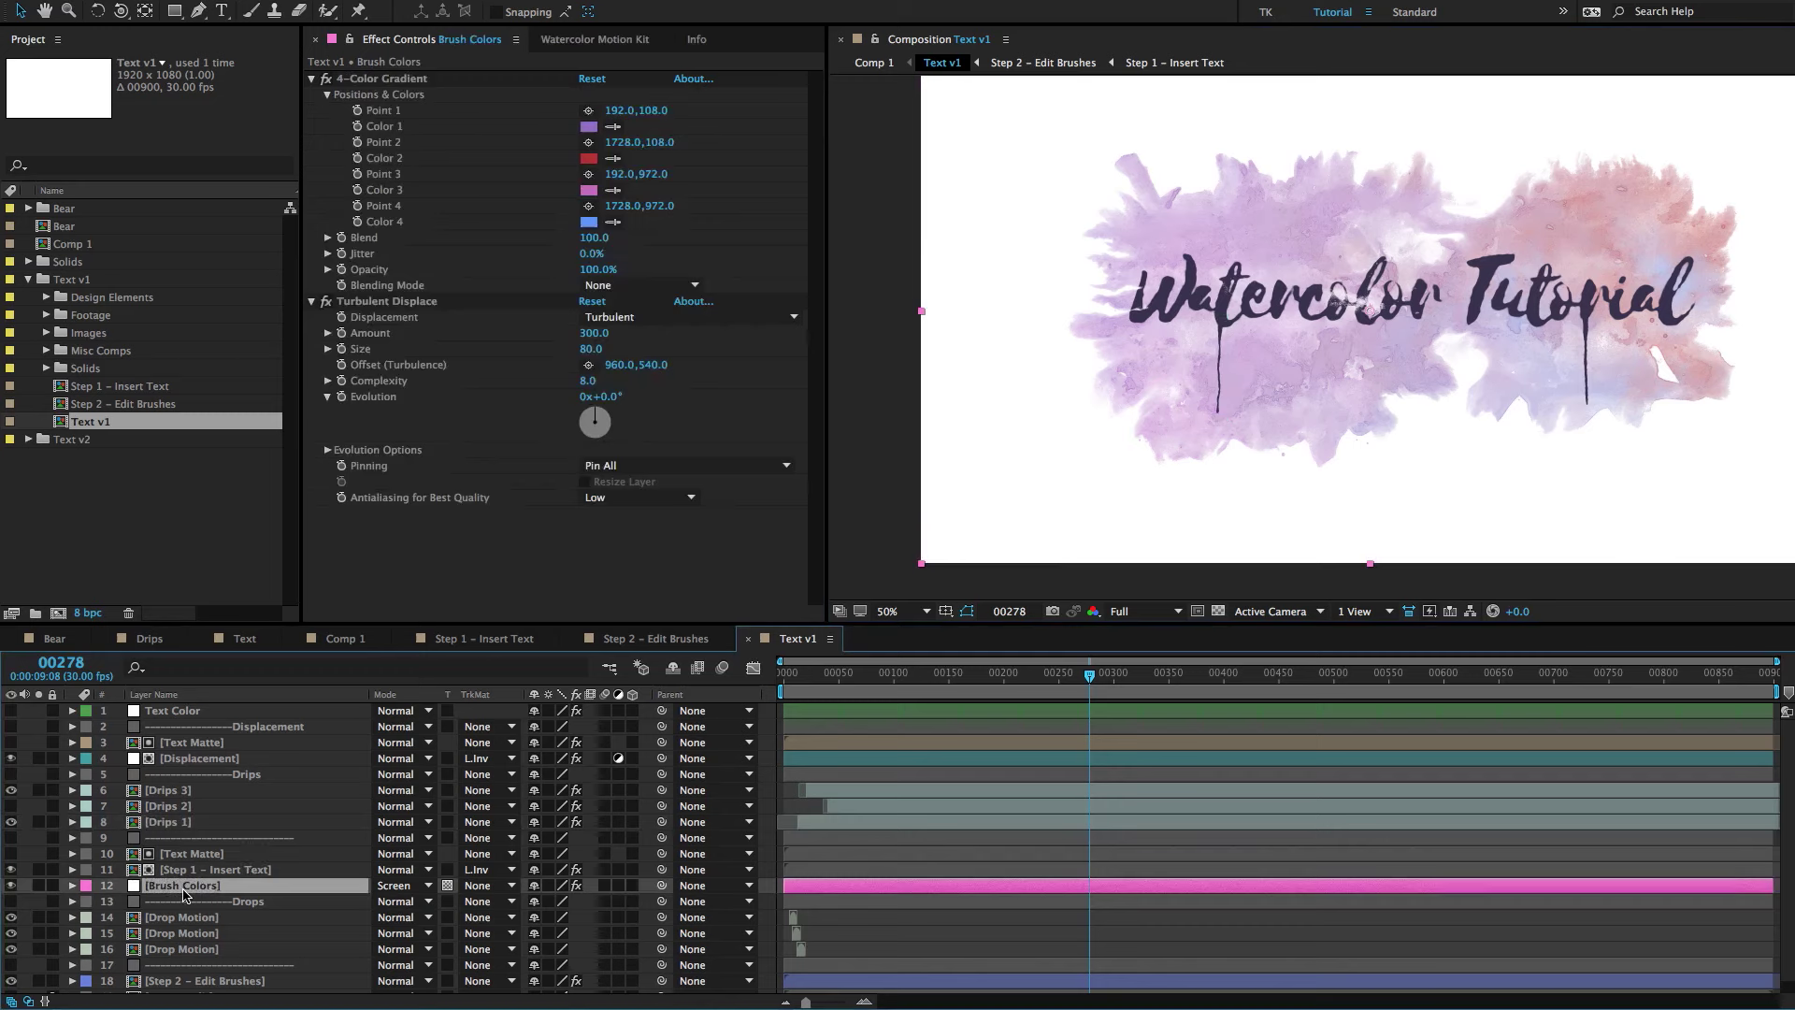
Select the Brush Colors layer and set 4-Color Gradient Color 1 to vivid purple.
{"action": "left_click", "coordinate": [199, 853]}
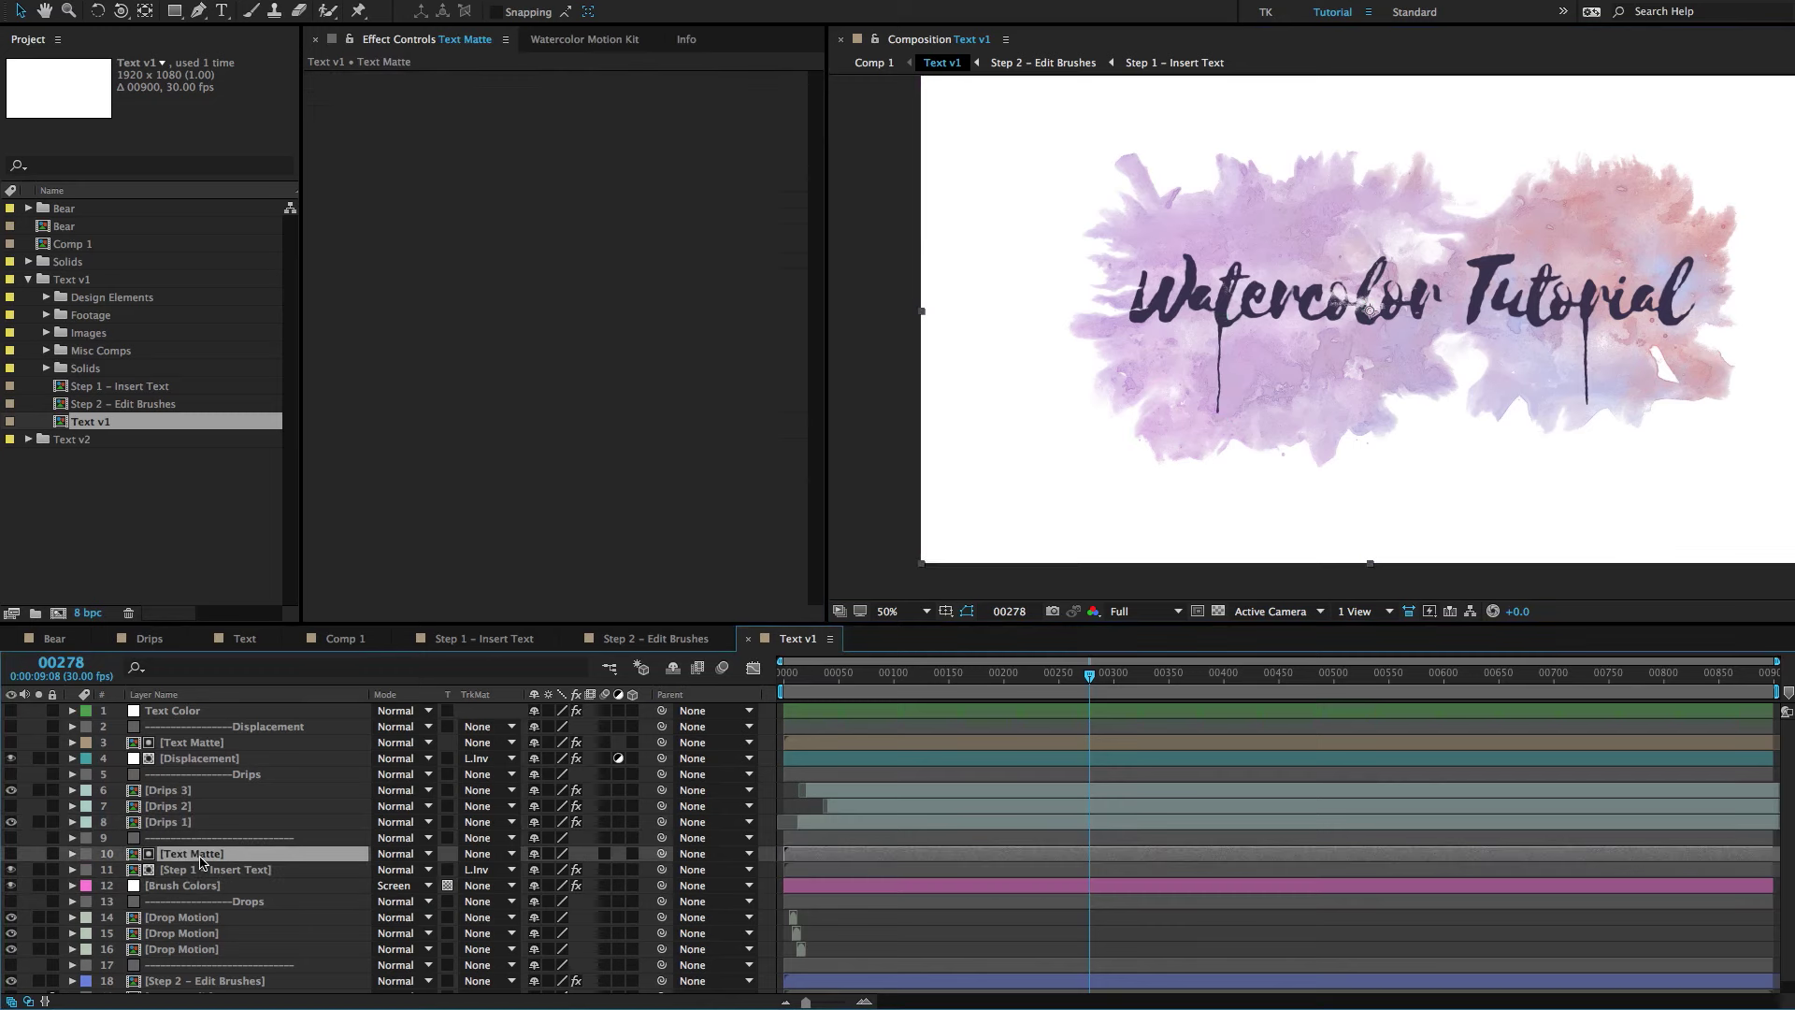
{"action": "left_click", "coordinate": [238, 872]}
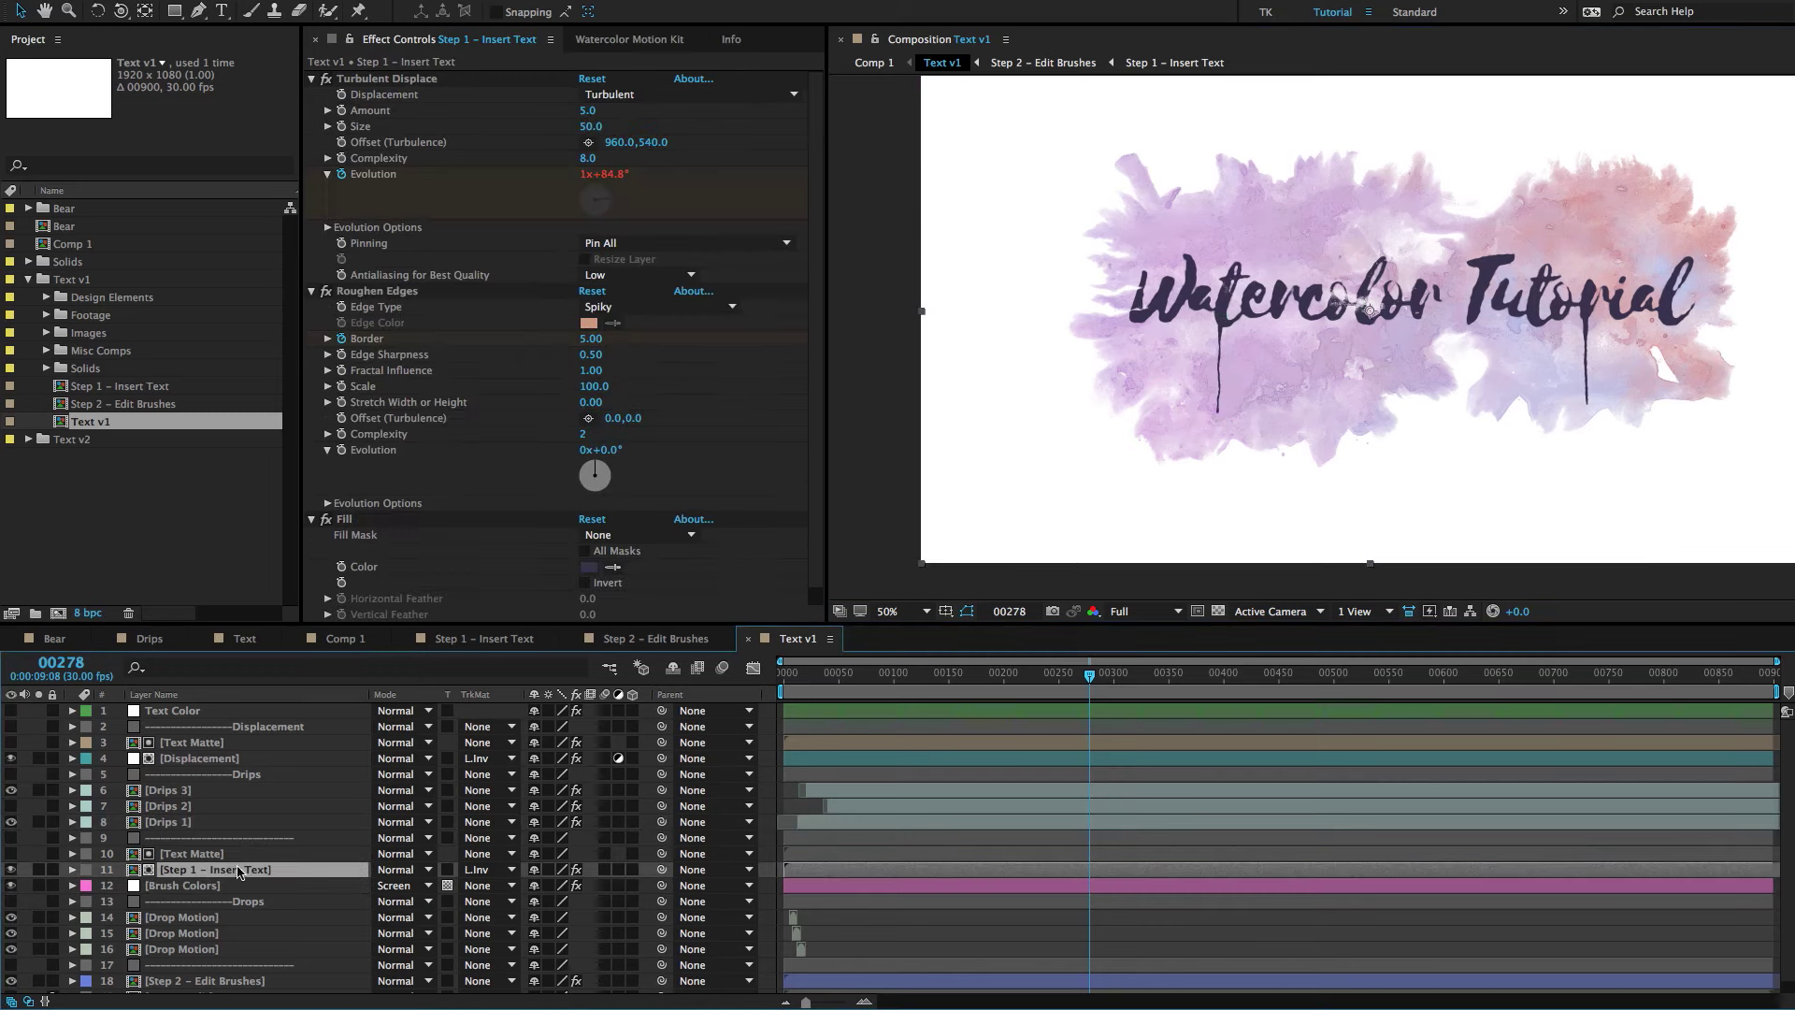
{"action": "left_click", "coordinate": [197, 886]}
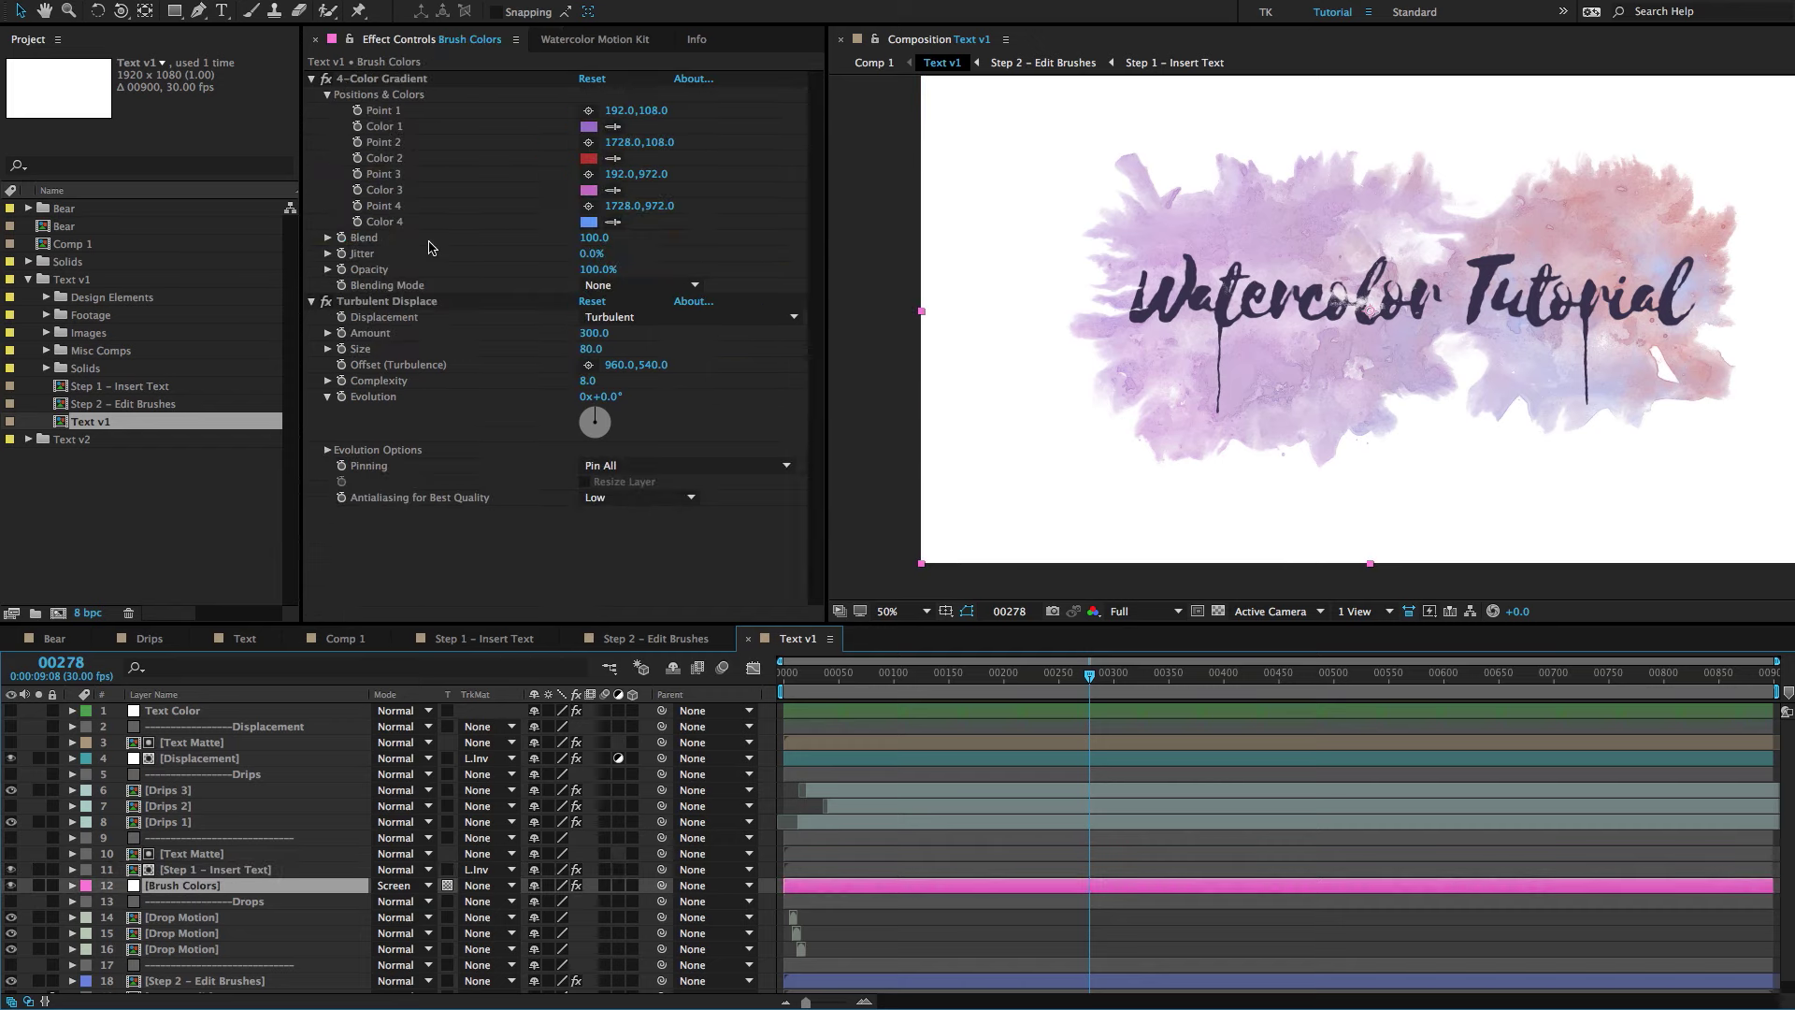
{"action": "left_click", "coordinate": [588, 126]}
{"action": "left_click", "coordinate": [312, 474]}
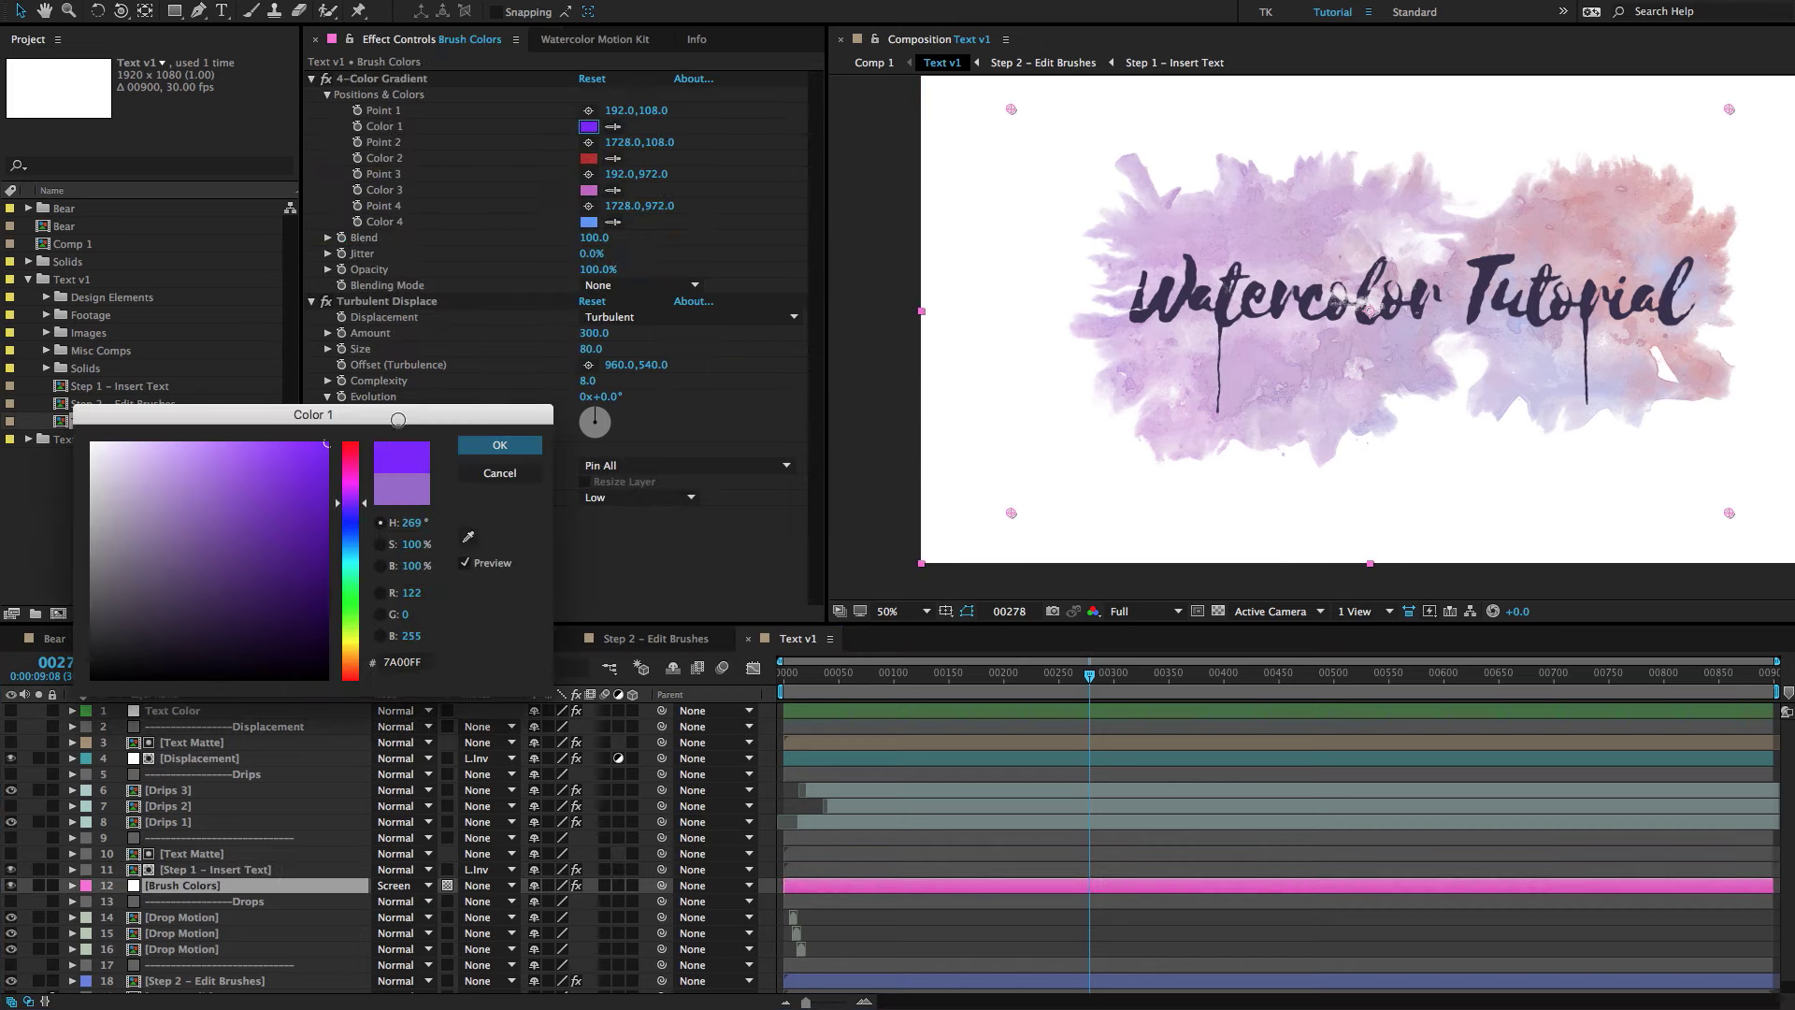
{"action": "left_click", "coordinate": [500, 445]}
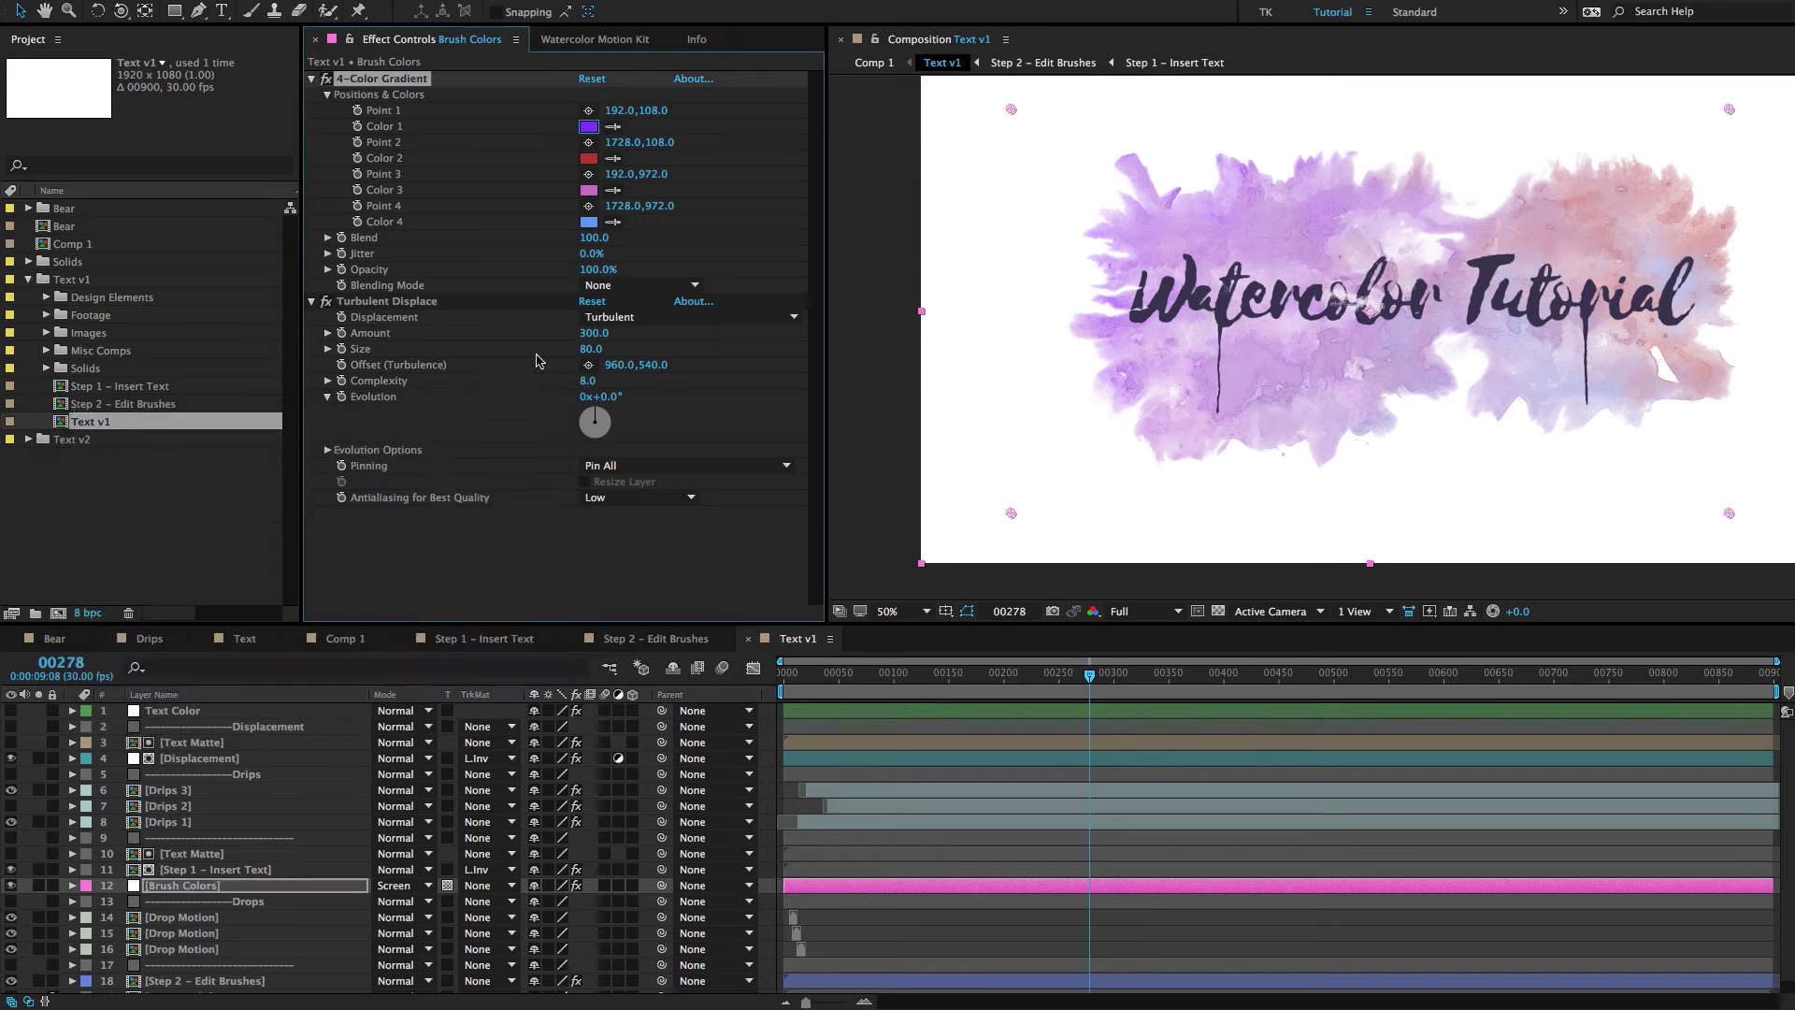
Set gradient Color 2 to a saturated green and Color 3 to a saturated blue.
{"action": "left_click", "coordinate": [588, 158]}
{"action": "left_click", "coordinate": [350, 587]}
{"action": "left_click_drag", "start_coordinate": [301, 494], "coordinate": [329, 460]}
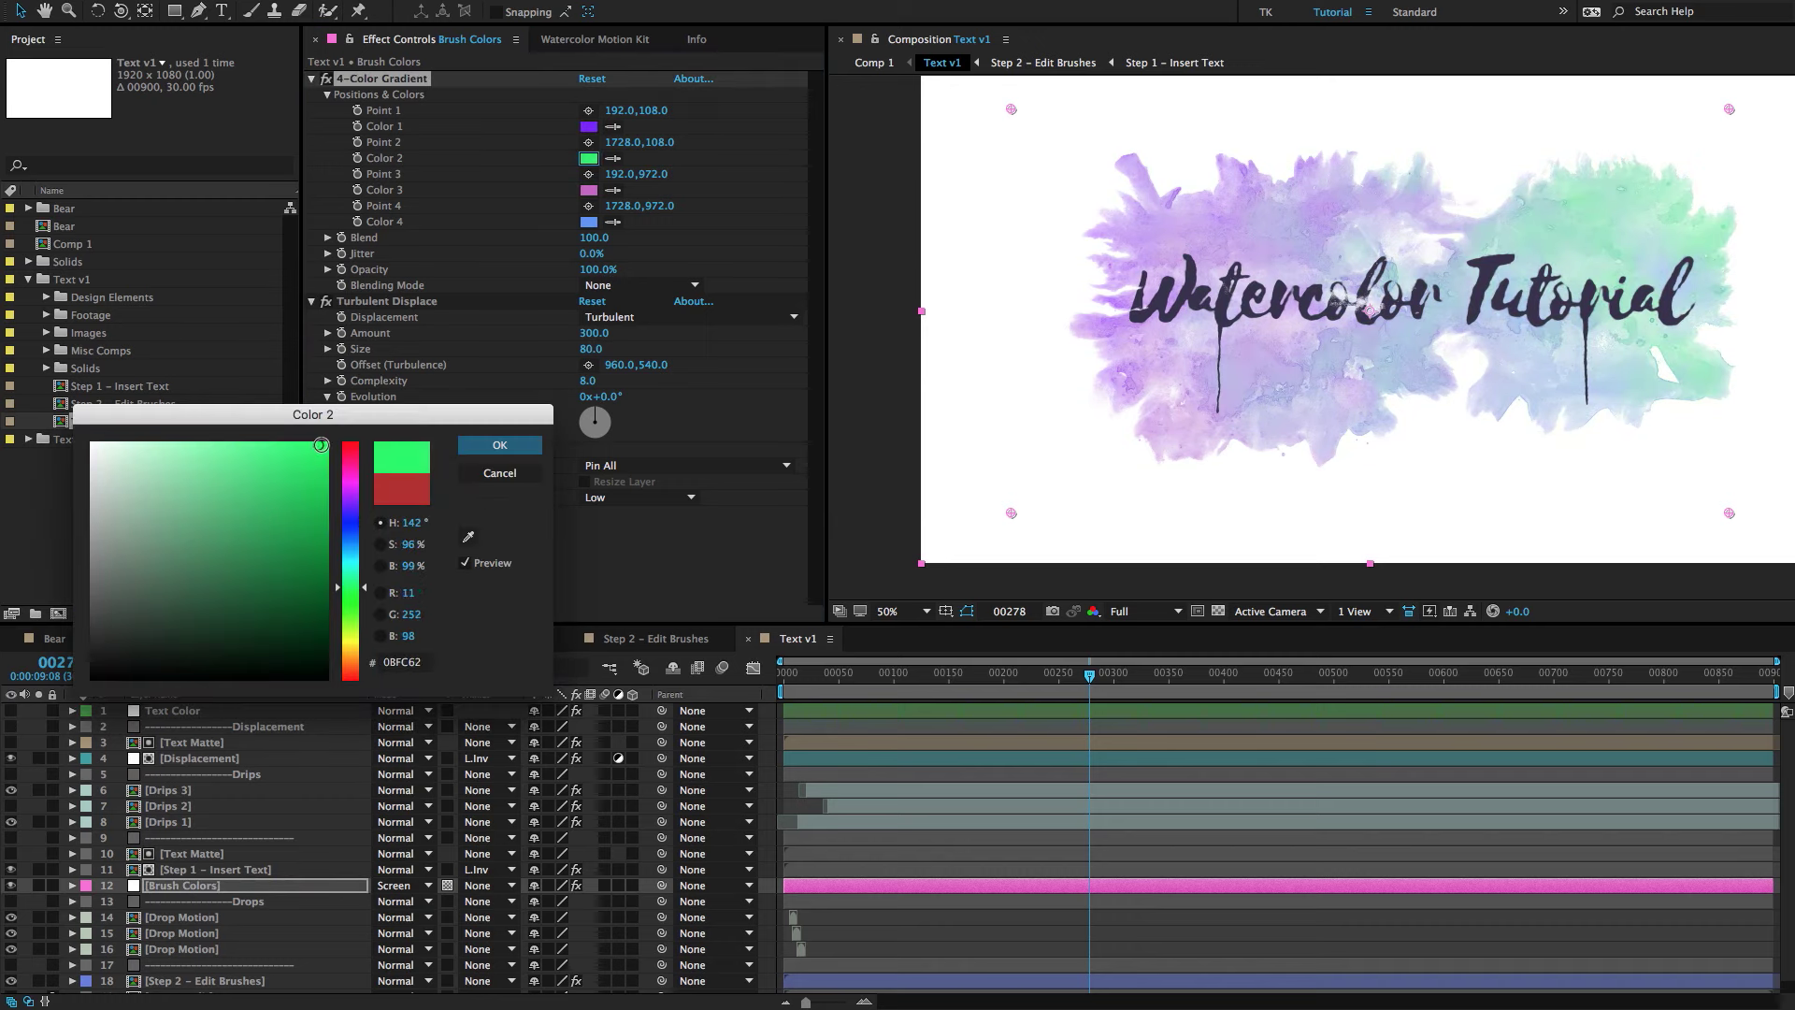
{"action": "left_click", "coordinate": [499, 445]}
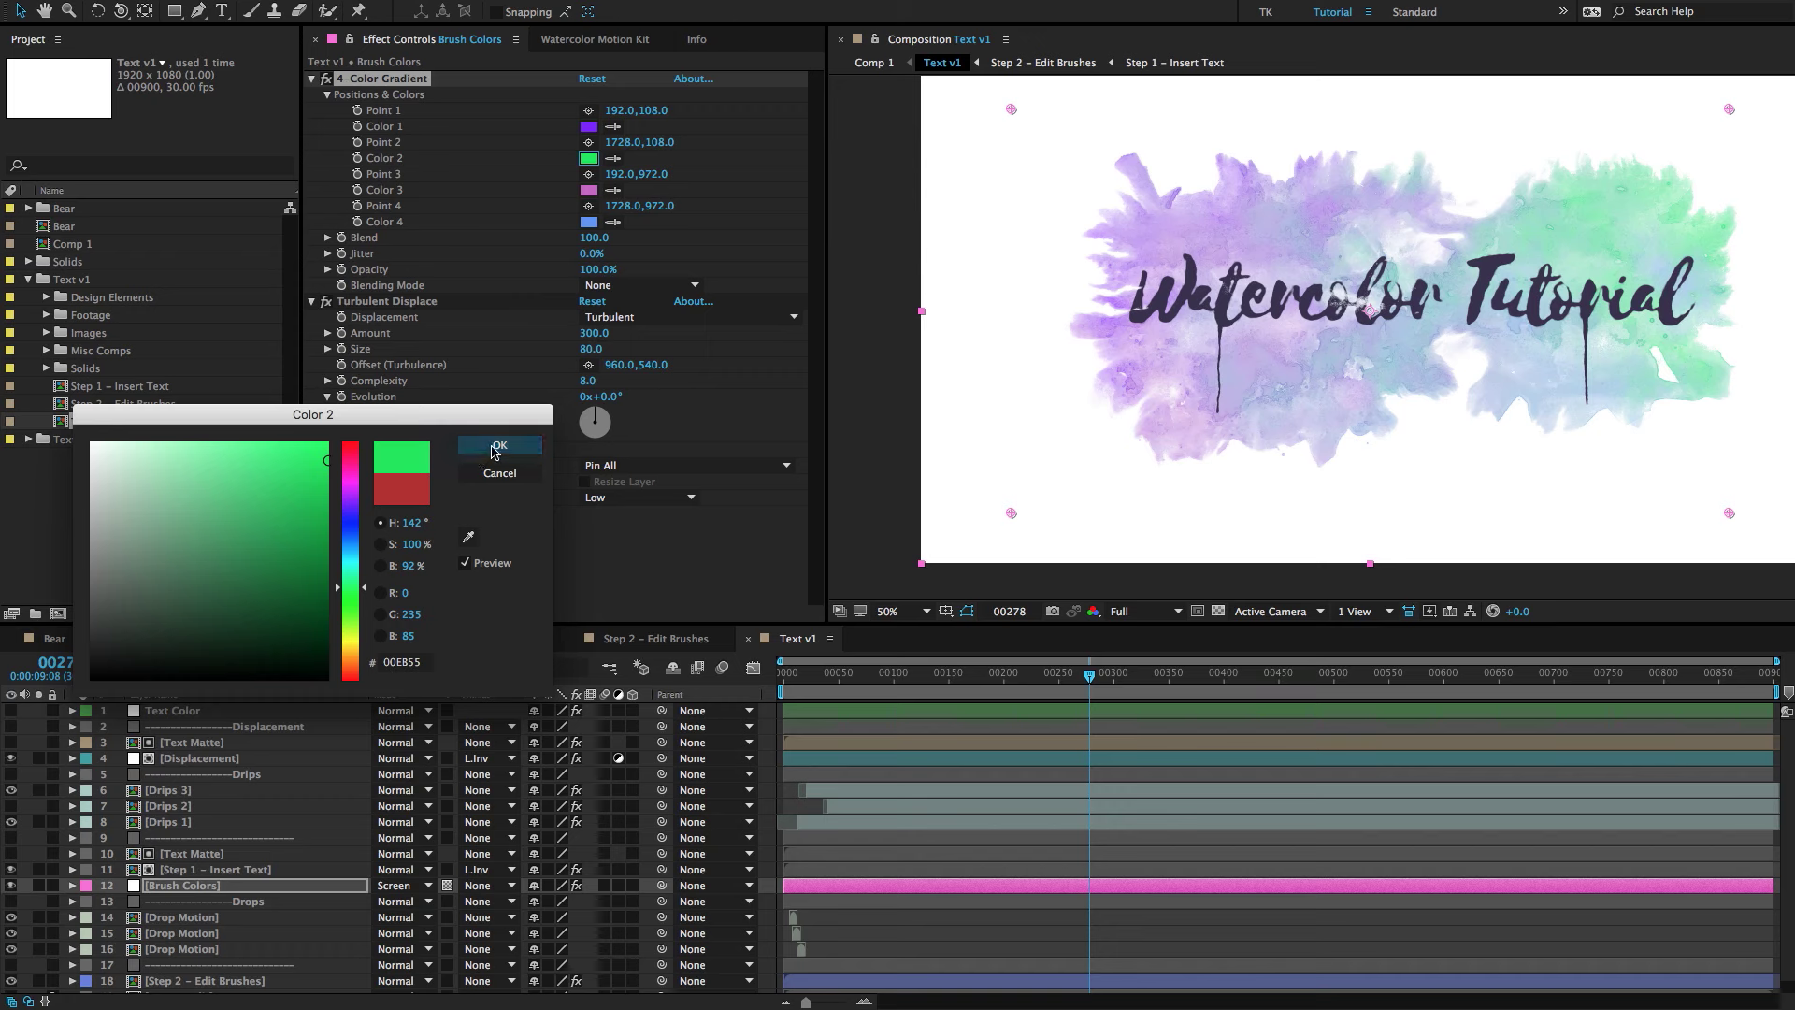
{"action": "left_click", "coordinate": [589, 191]}
{"action": "left_click", "coordinate": [351, 531]}
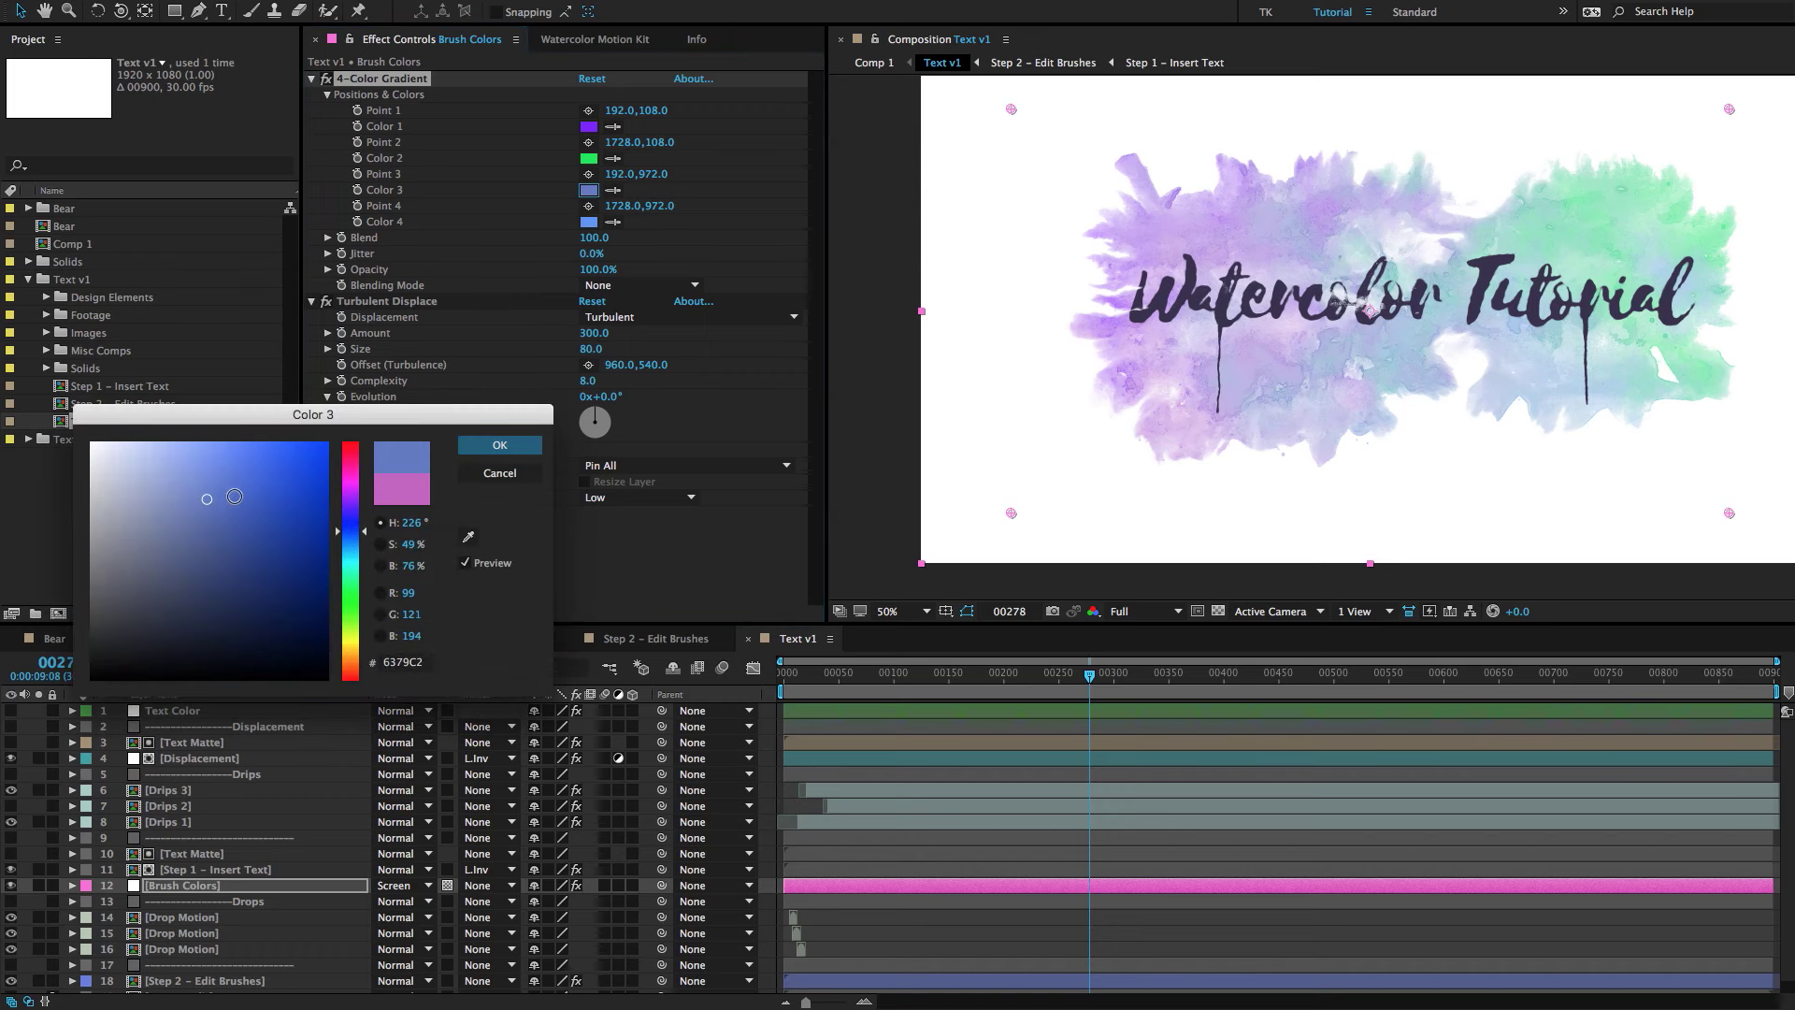
{"action": "left_click_drag", "start_coordinate": [232, 491], "coordinate": [327, 446]}
{"action": "left_click", "coordinate": [499, 445]}
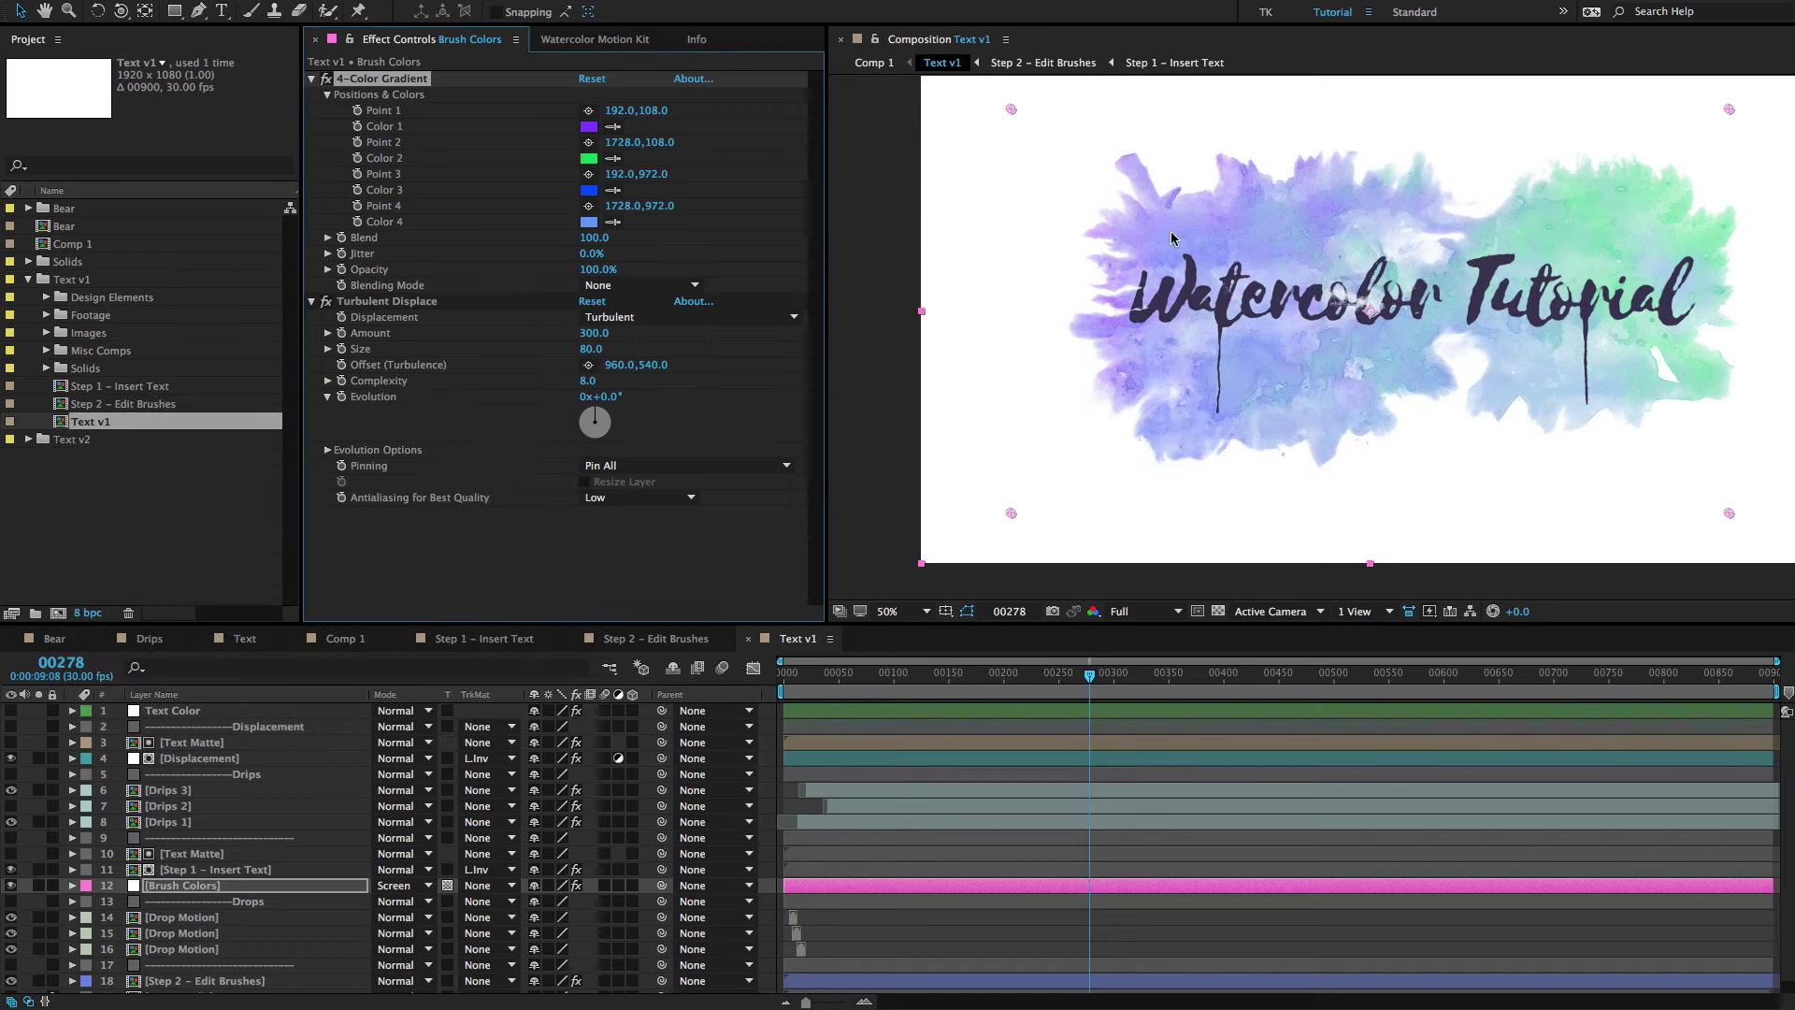
Move the 4-Color Gradient's Point 1 right to 356,130.
{"action": "key", "text": "comma"}
{"action": "key", "text": "period"}
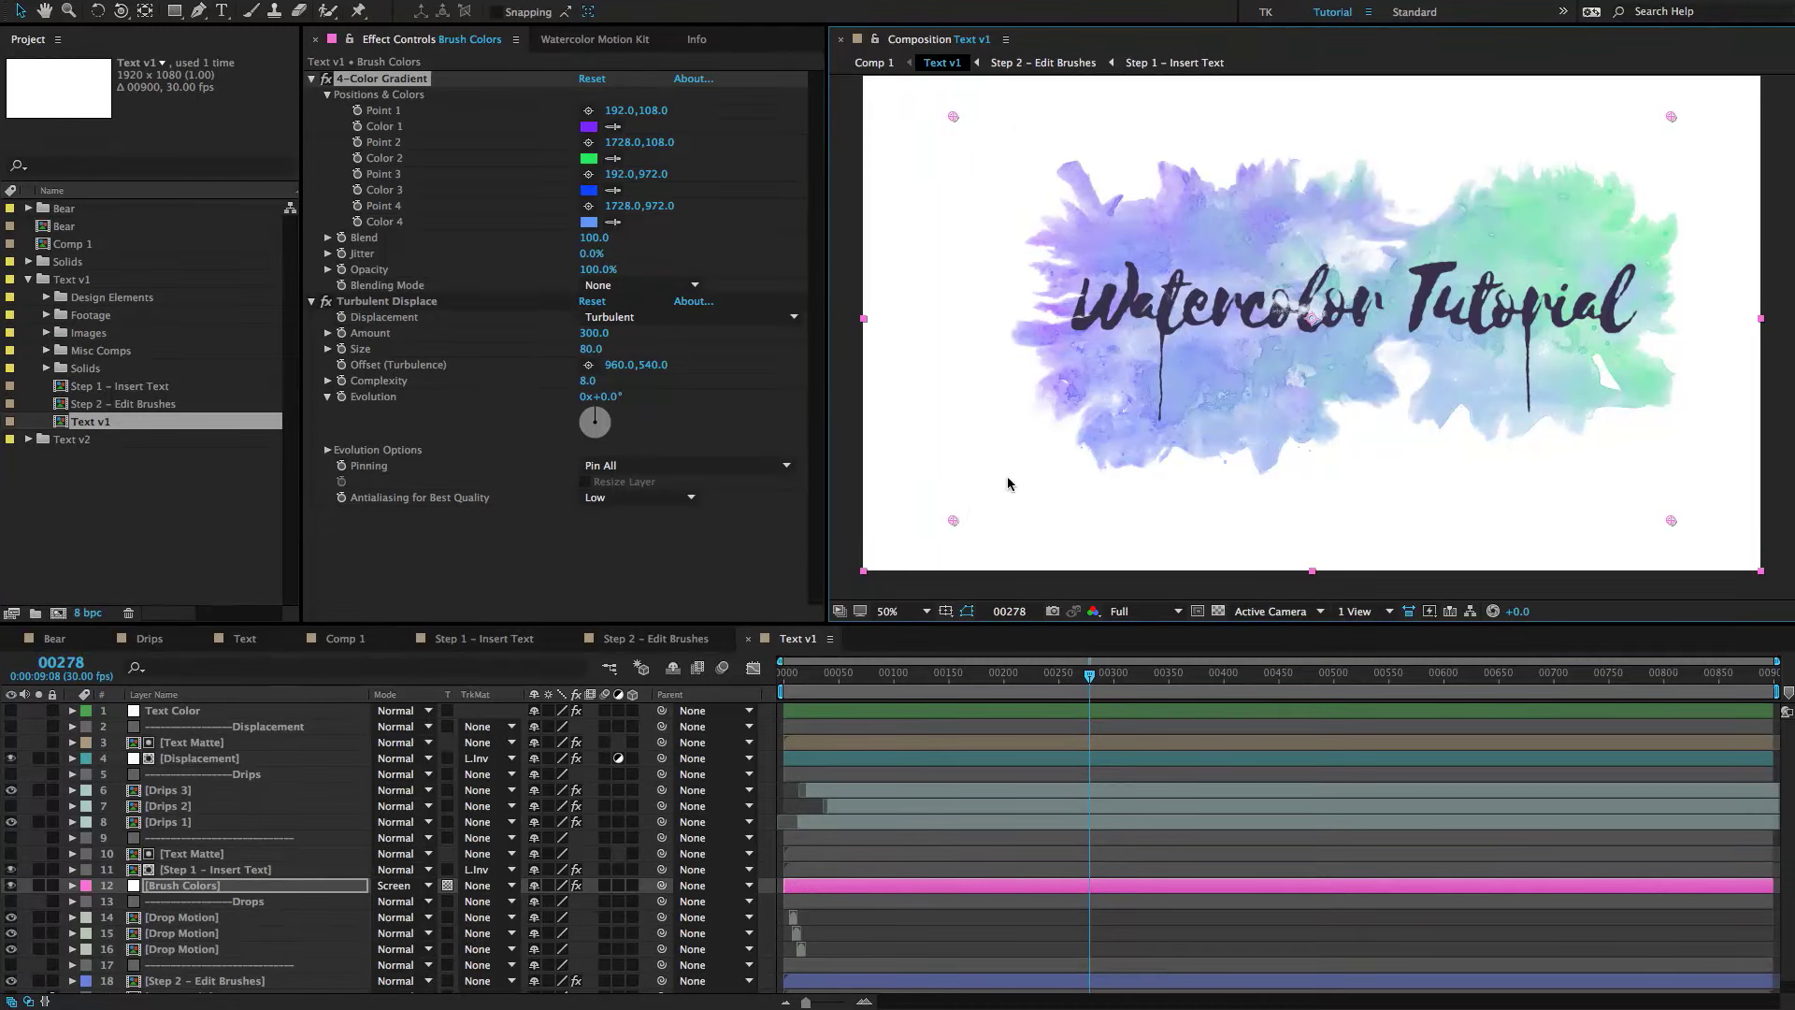
{"action": "left_click", "coordinate": [378, 83]}
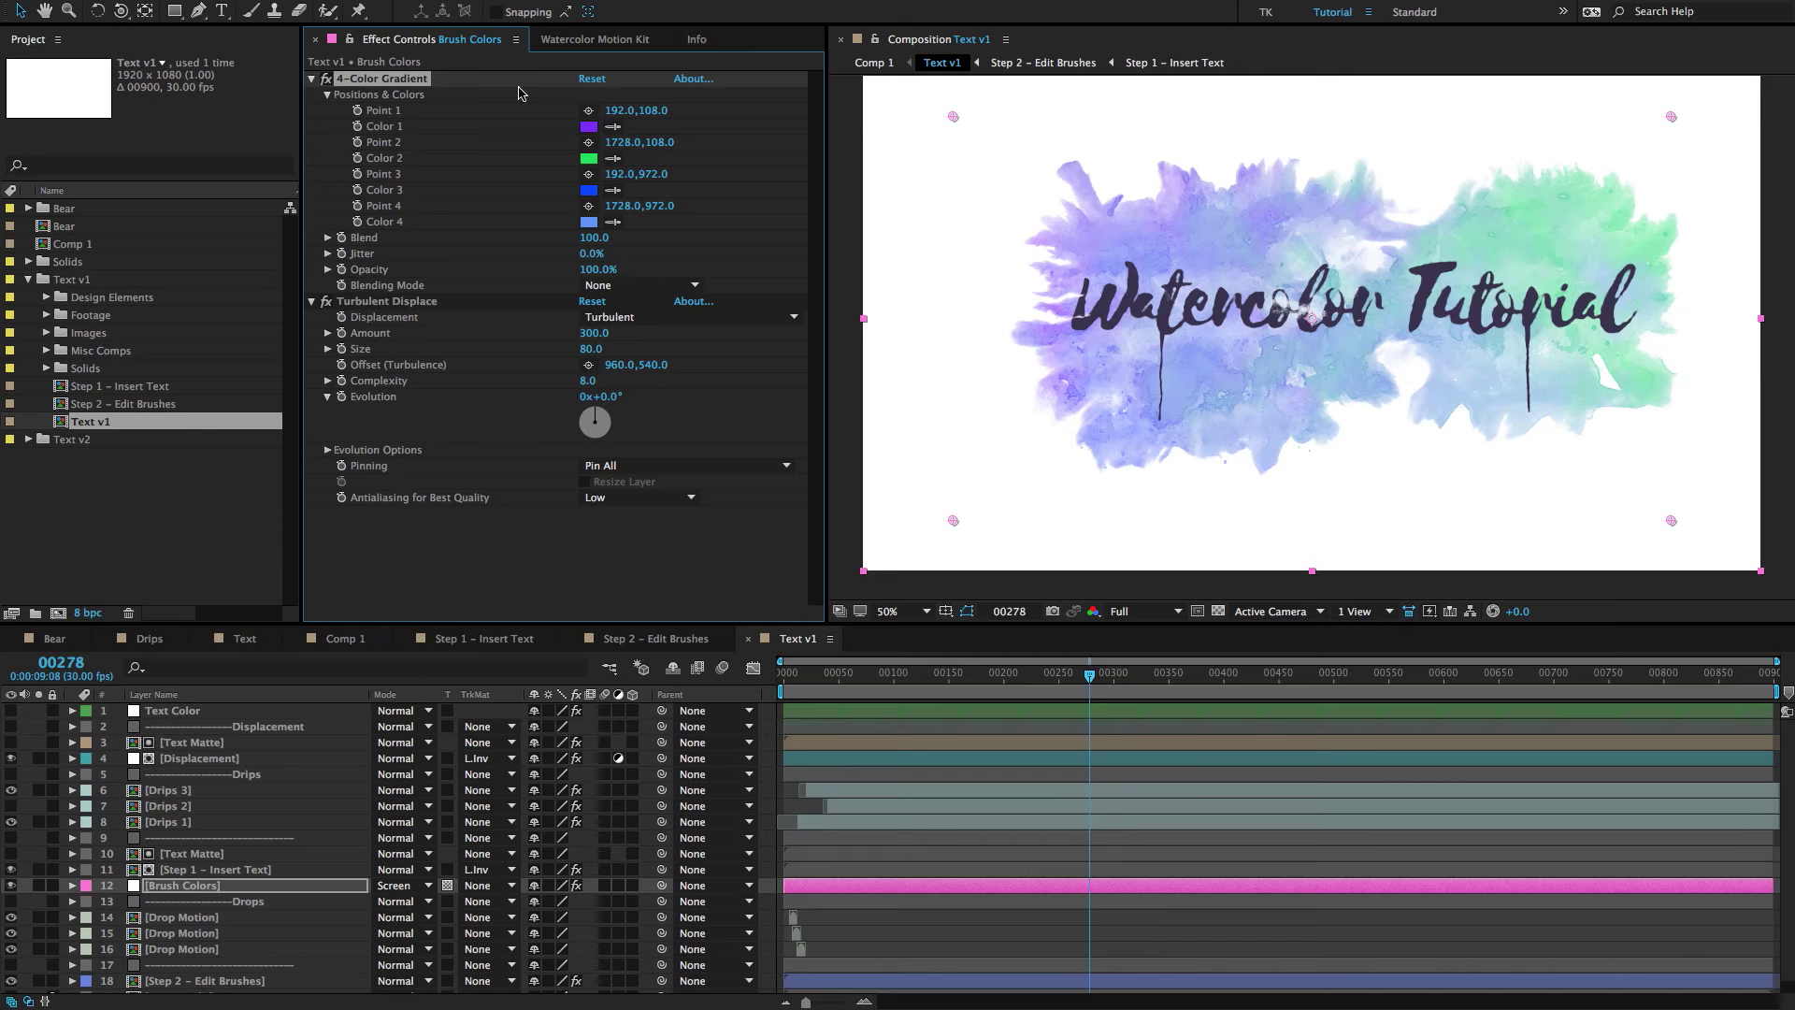
{"action": "left_click_drag", "start_coordinate": [953, 117], "coordinate": [1032, 131]}
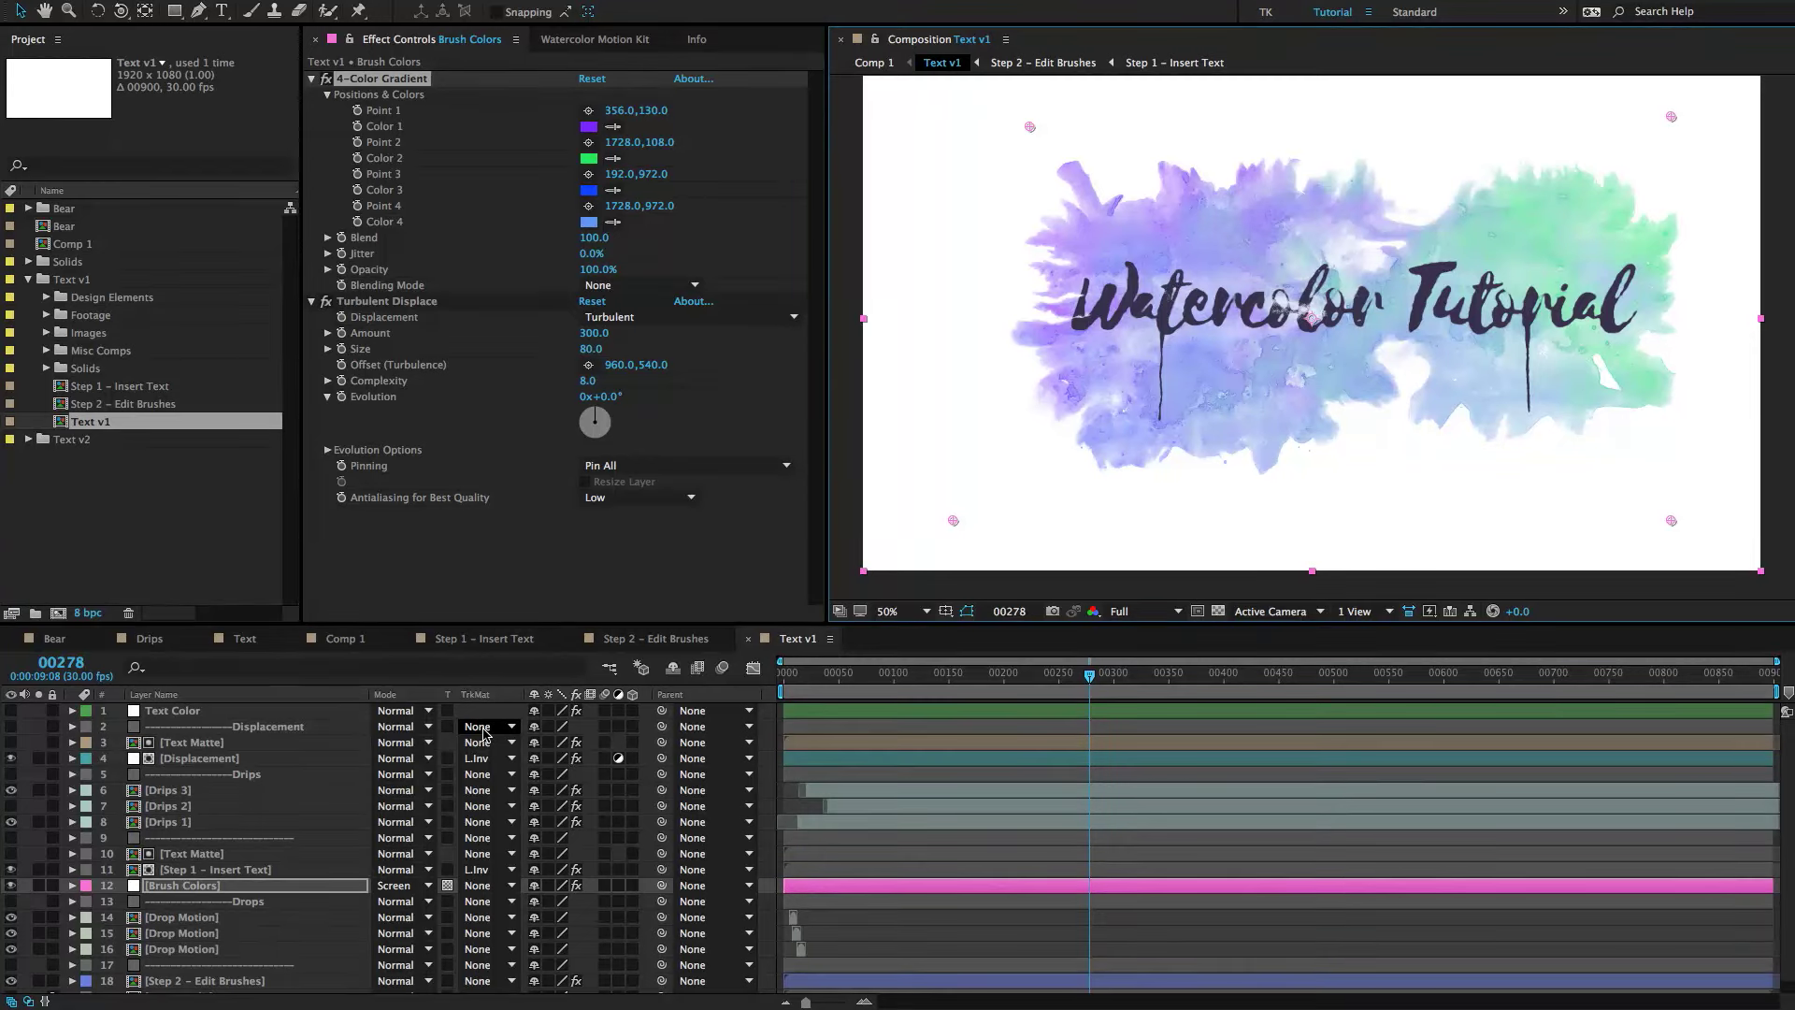
{"action": "scroll", "coordinate": [343, 947], "scroll_direction": "down", "scroll_amount": 1}
{"action": "left_click", "coordinate": [246, 905]}
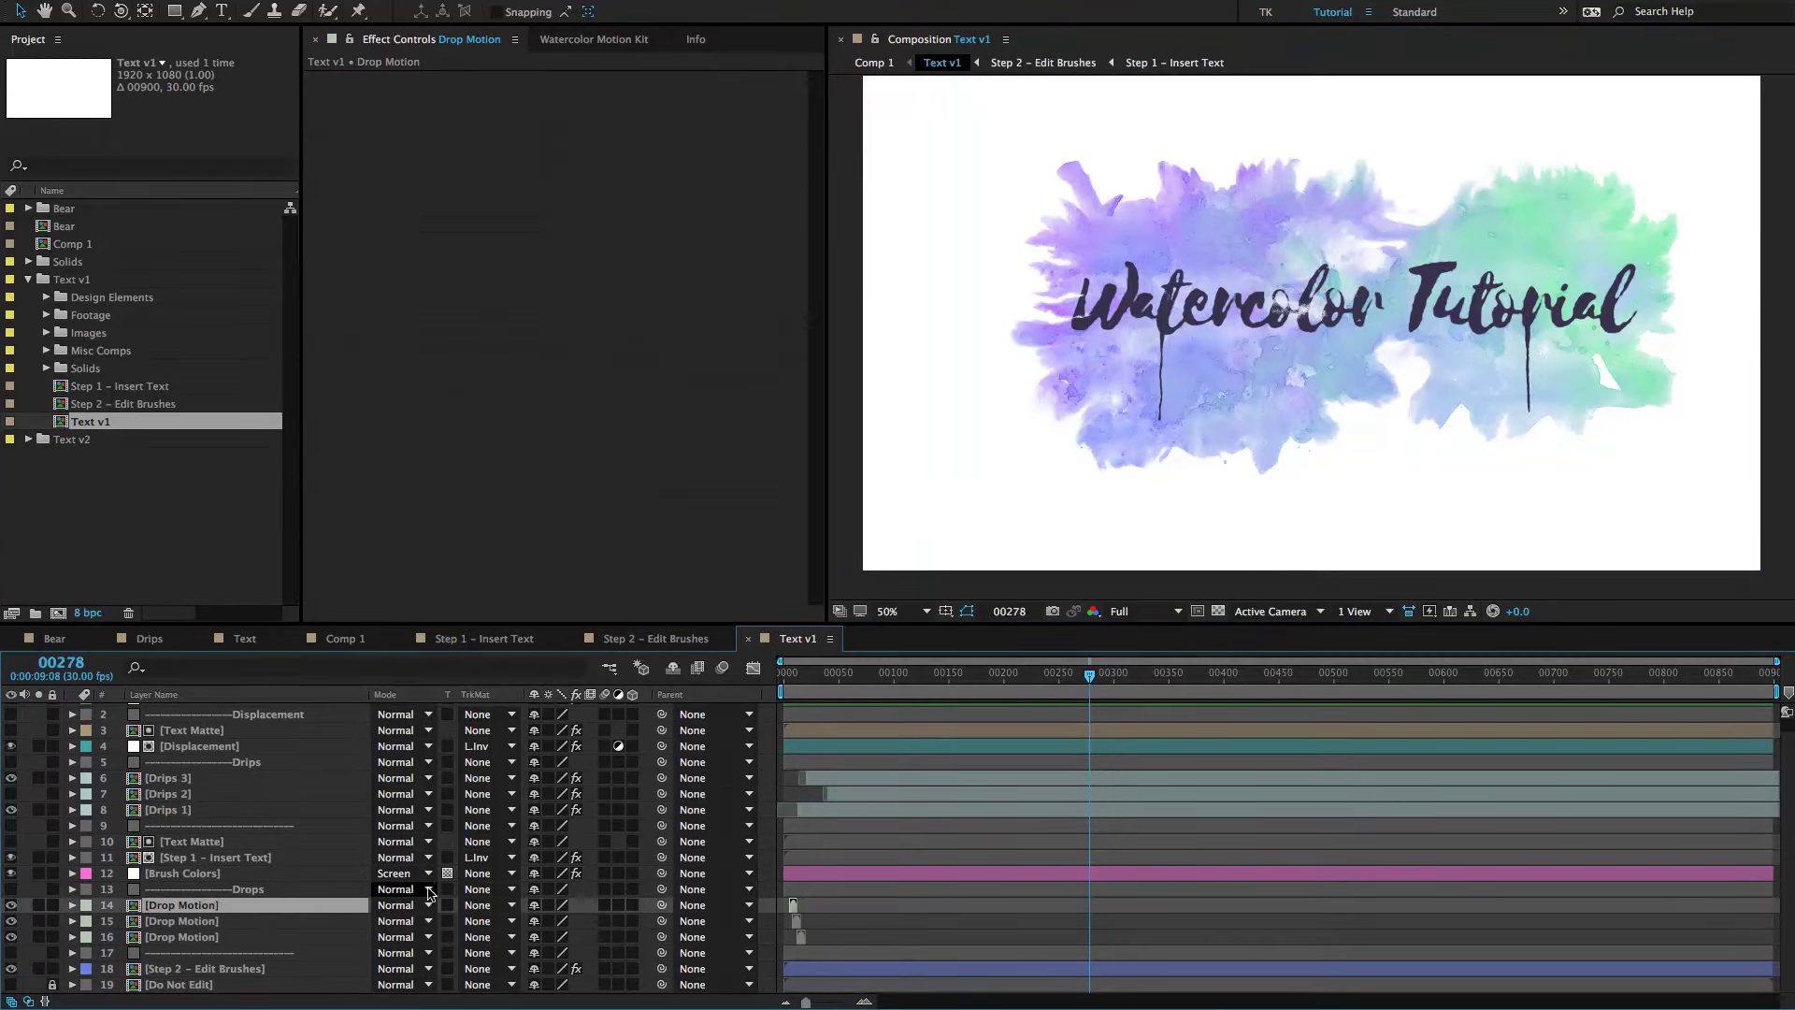
{"action": "scroll", "coordinate": [860, 859], "scroll_direction": "up", "scroll_amount": 4}
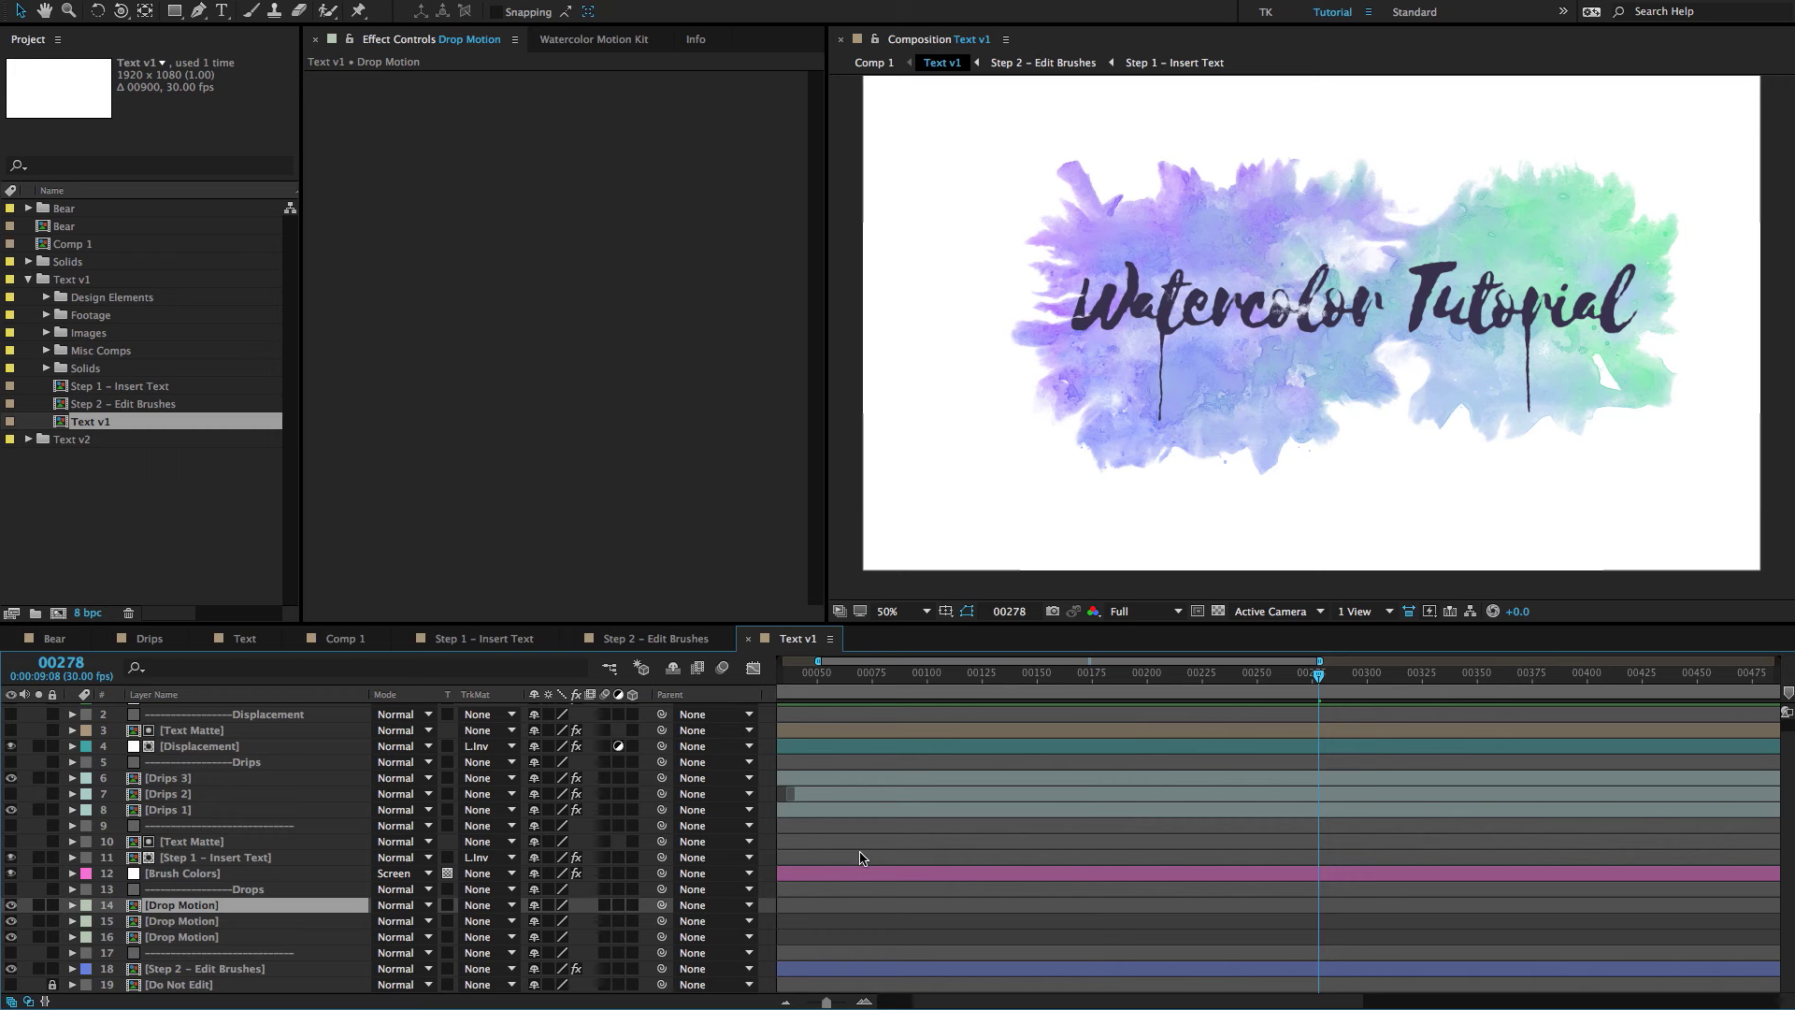
Scrub to frame 14 and hide the second Drop Motion drip, layer 15.
{"action": "scroll", "coordinate": [860, 858], "scroll_direction": "up", "scroll_amount": 2}
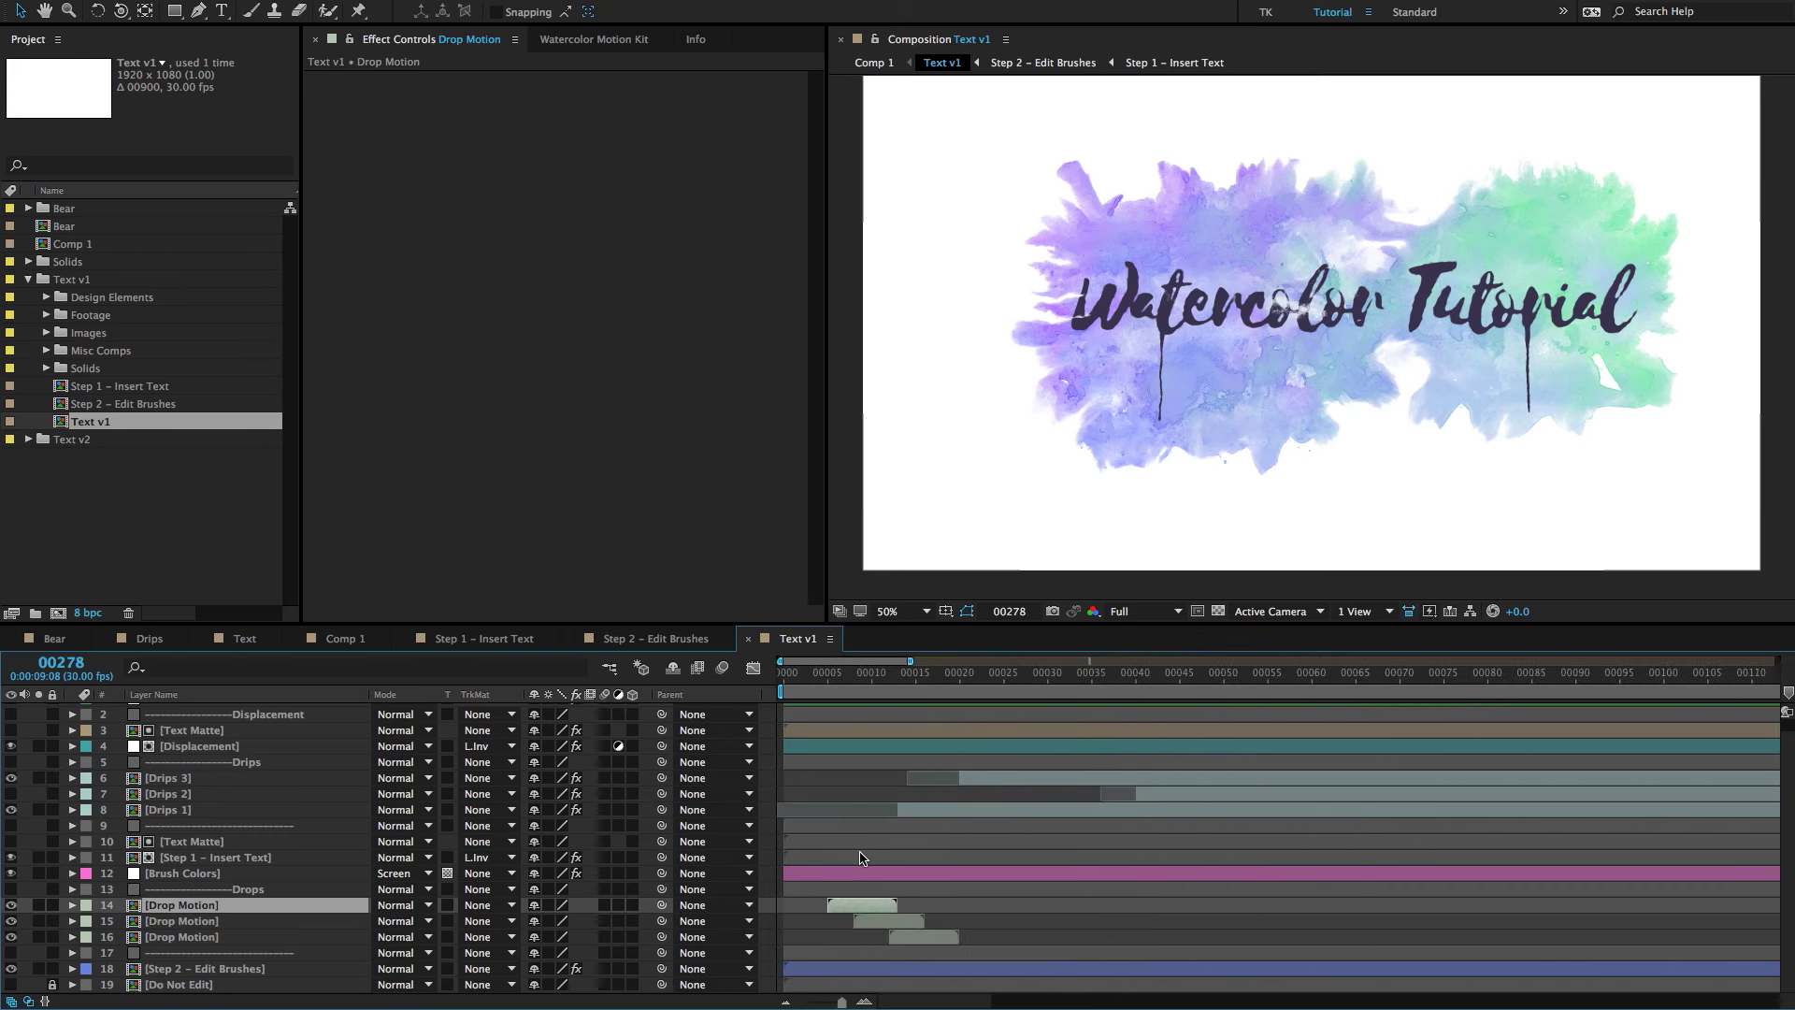
{"action": "left_click_drag", "start_coordinate": [825, 675], "coordinate": [890, 681]}
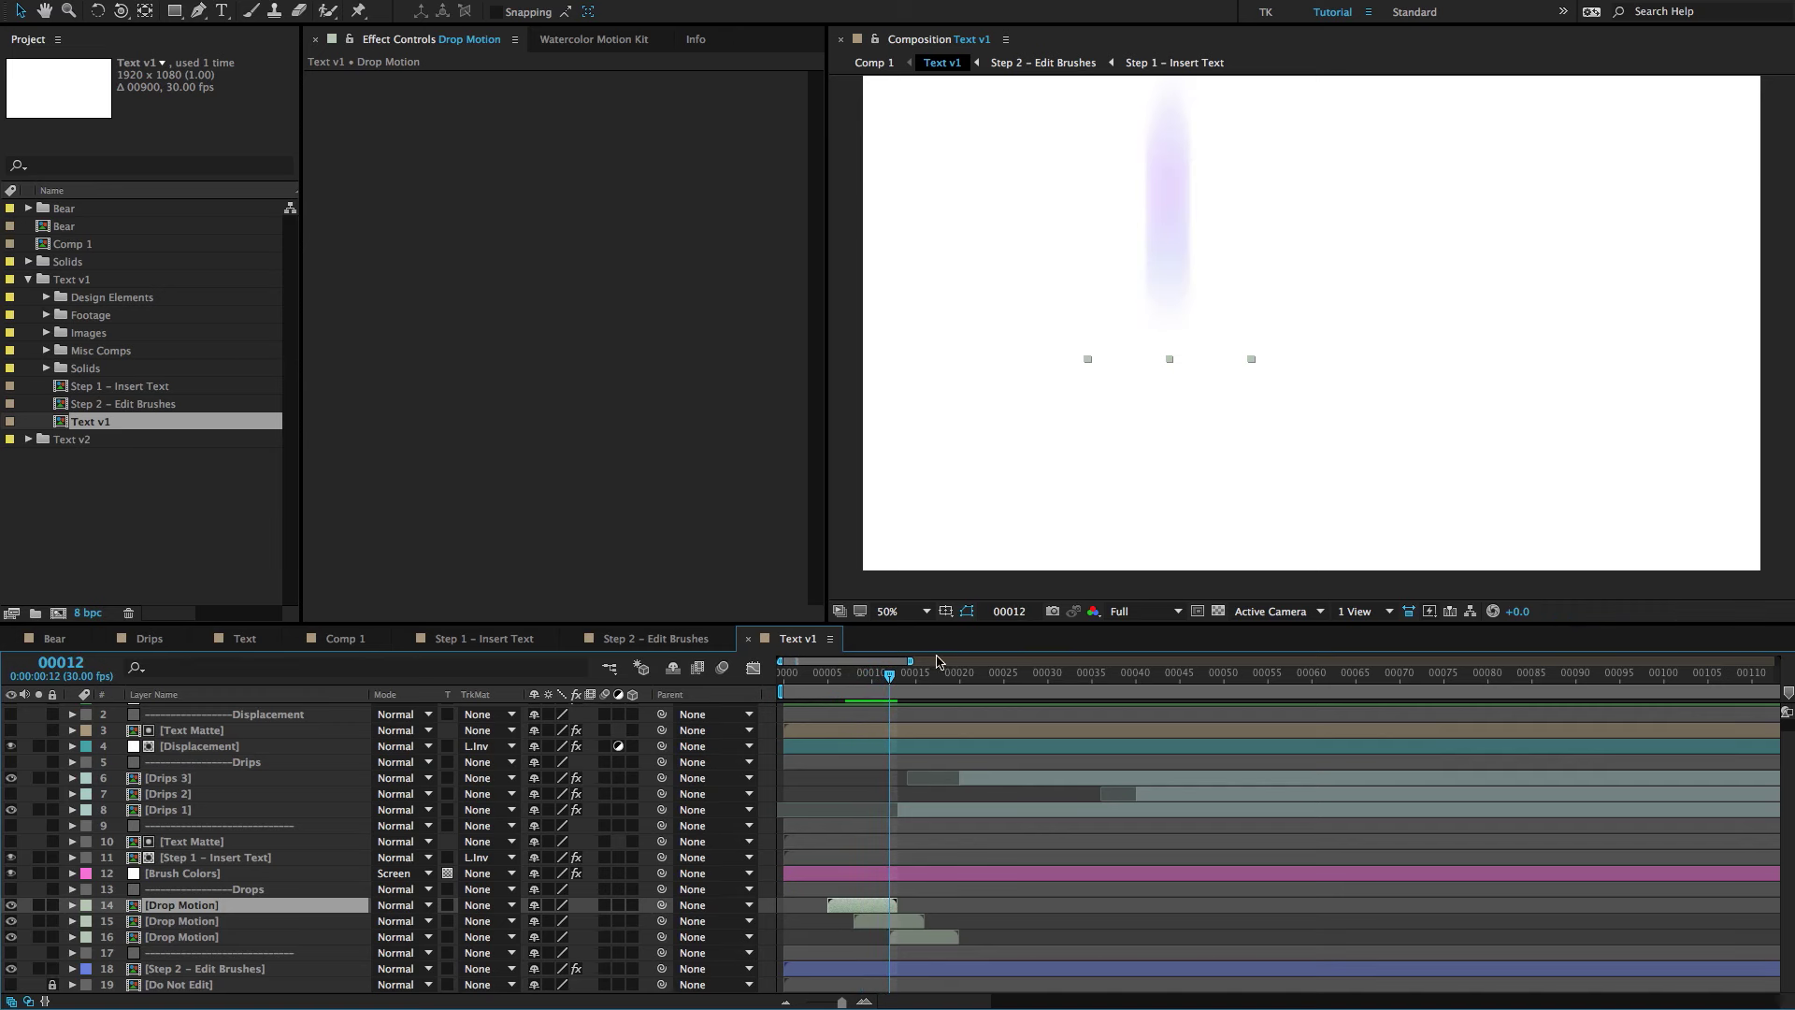
{"action": "left_click_drag", "start_coordinate": [899, 680], "coordinate": [892, 687]}
{"action": "key", "text": "comma"}
{"action": "key", "text": "period"}
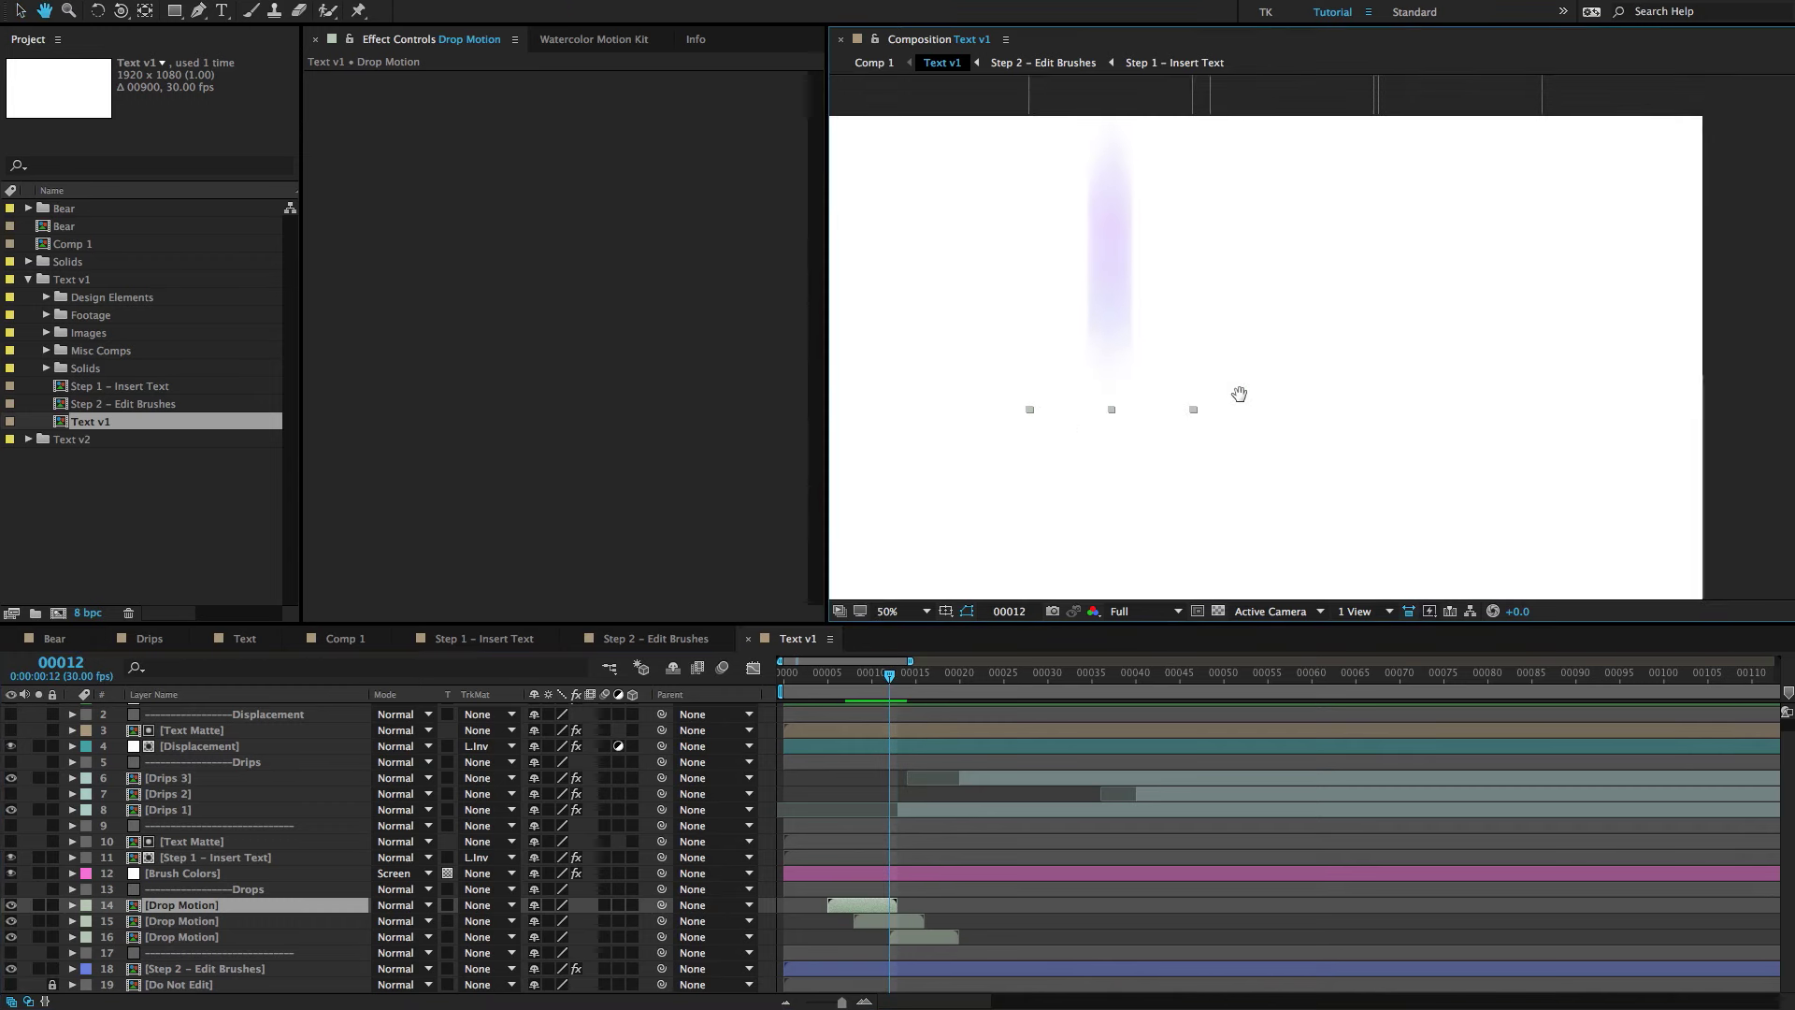
{"action": "left_click_drag", "start_coordinate": [891, 669], "coordinate": [917, 678]}
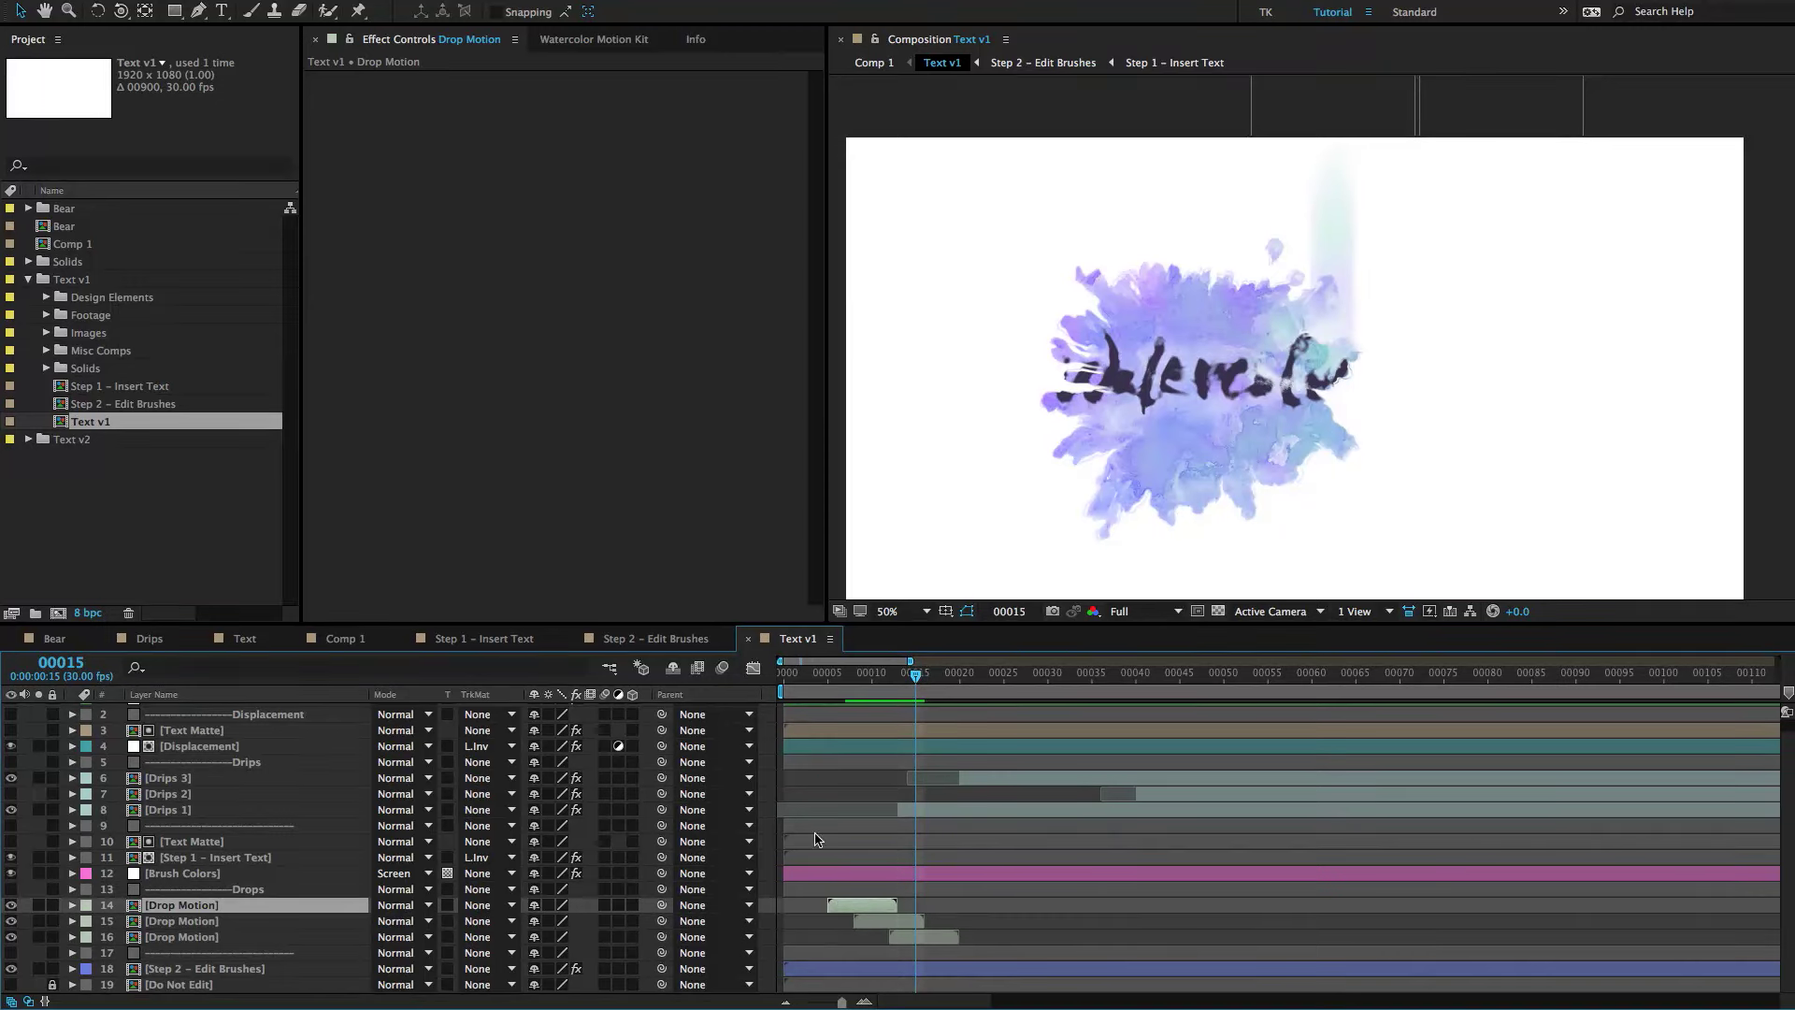
{"action": "left_click", "coordinate": [874, 923]}
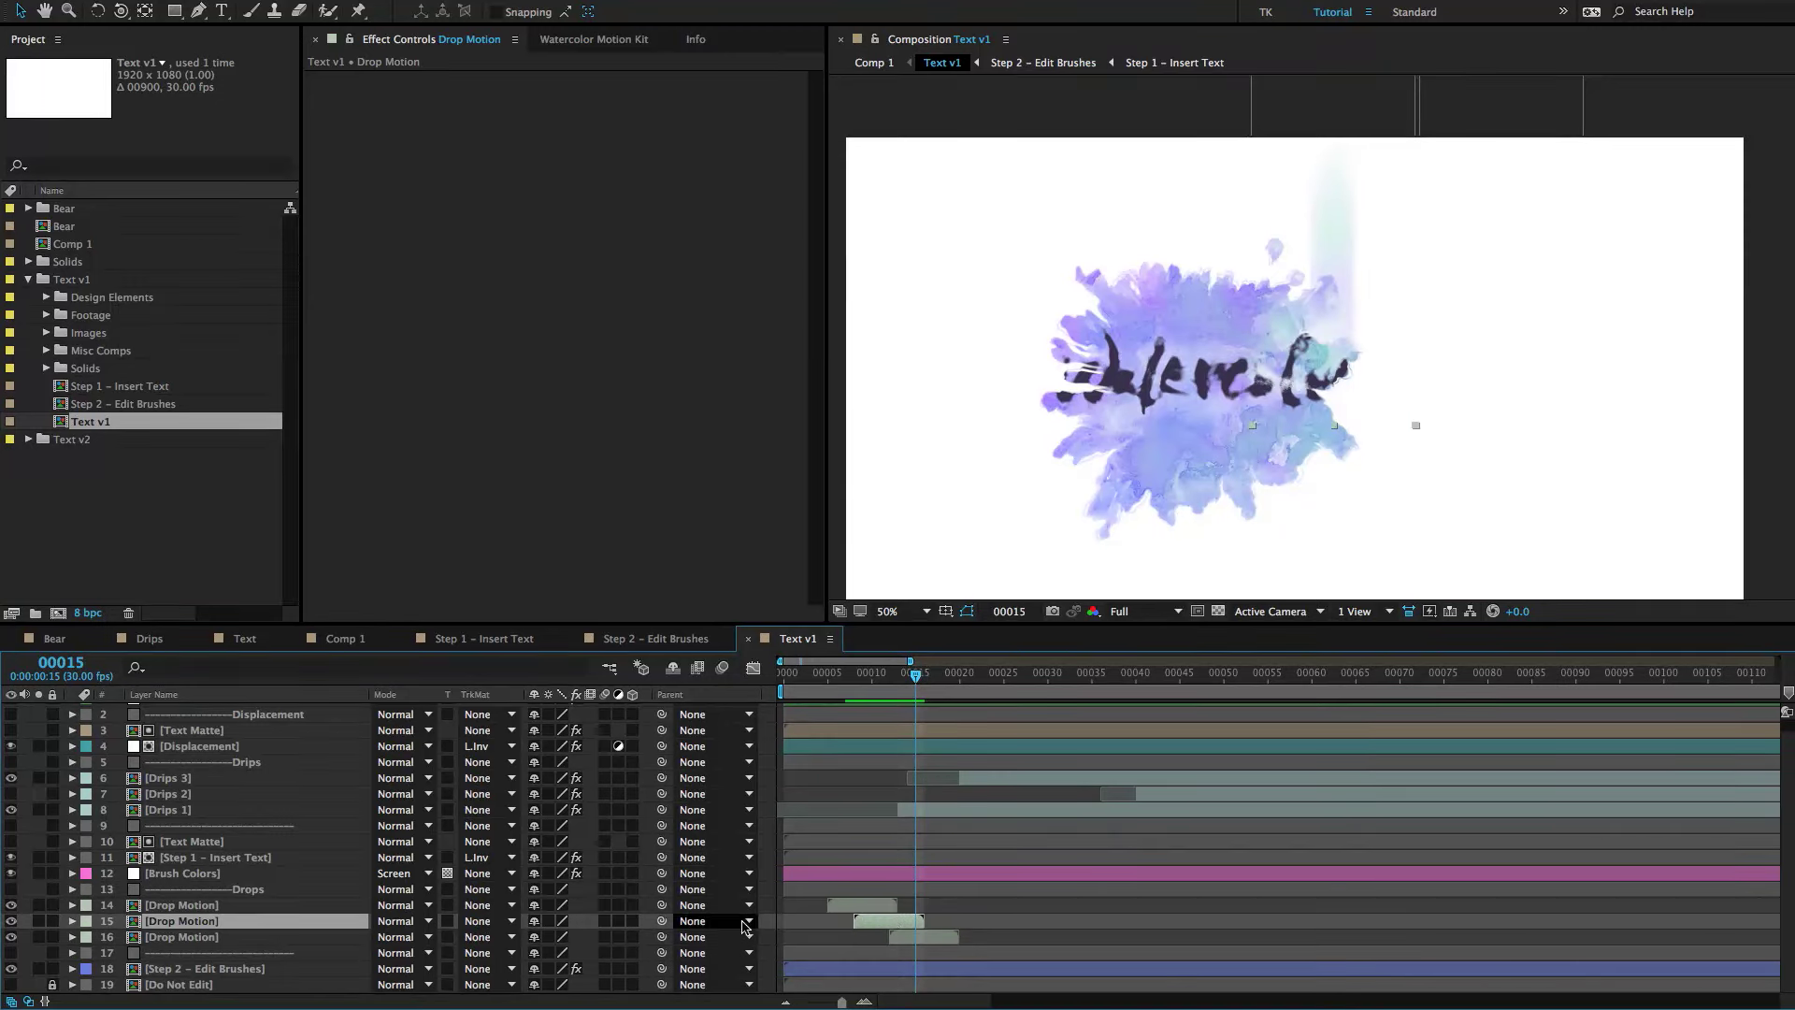
{"action": "left_click", "coordinate": [10, 922]}
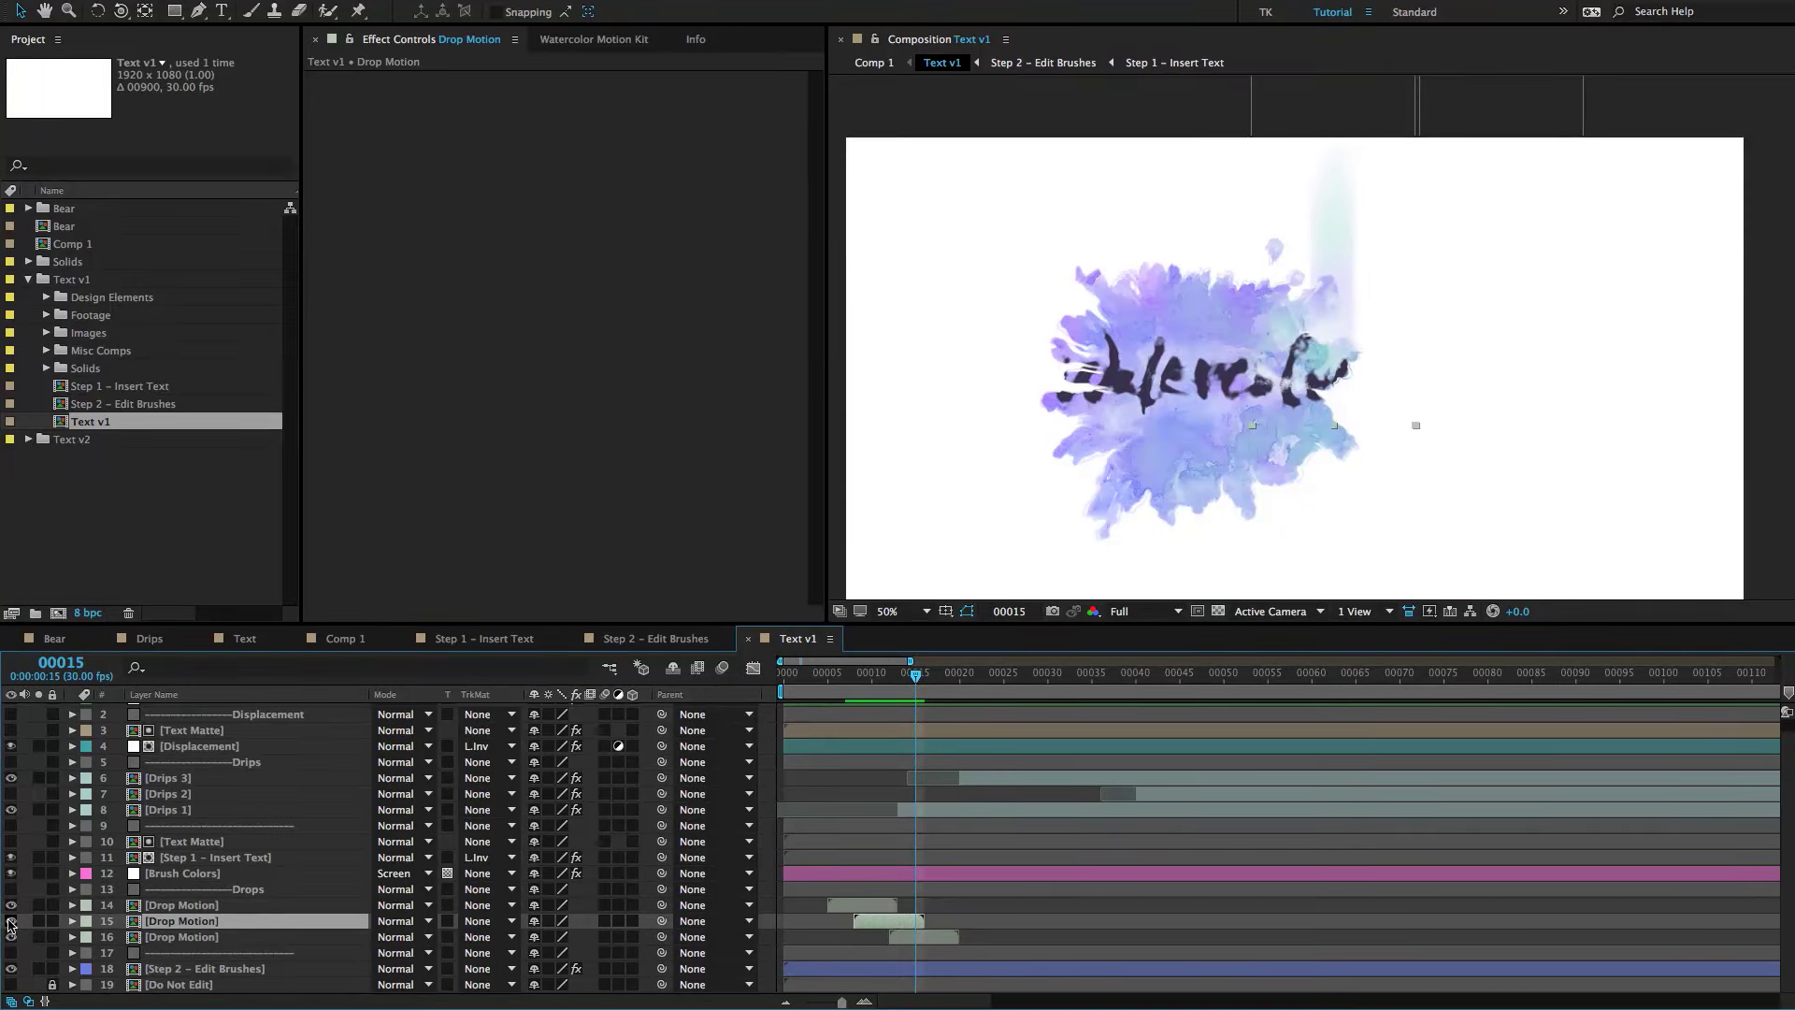
Check Brush 5 timing in Step 2 – Edit Brushes, then return to Text v1's third drip.
{"action": "double_click", "coordinate": [109, 405]}
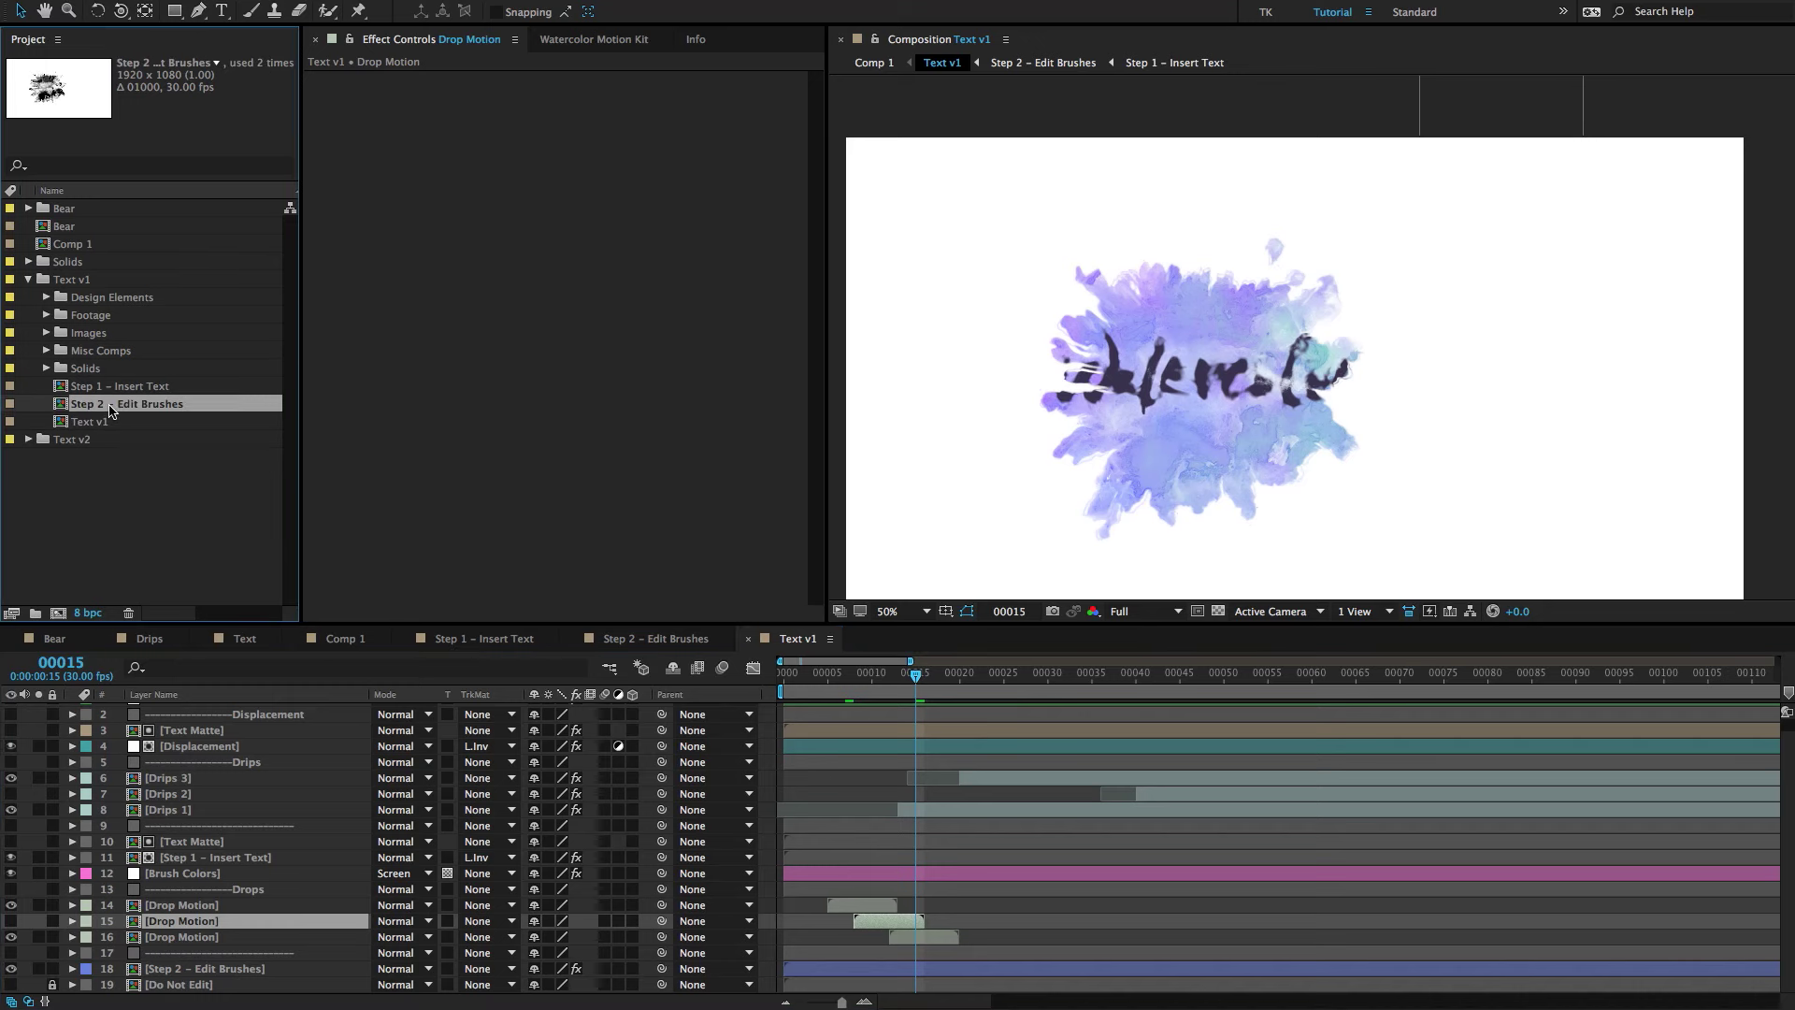
{"action": "scroll", "coordinate": [808, 749], "scroll_direction": "up", "scroll_amount": 5}
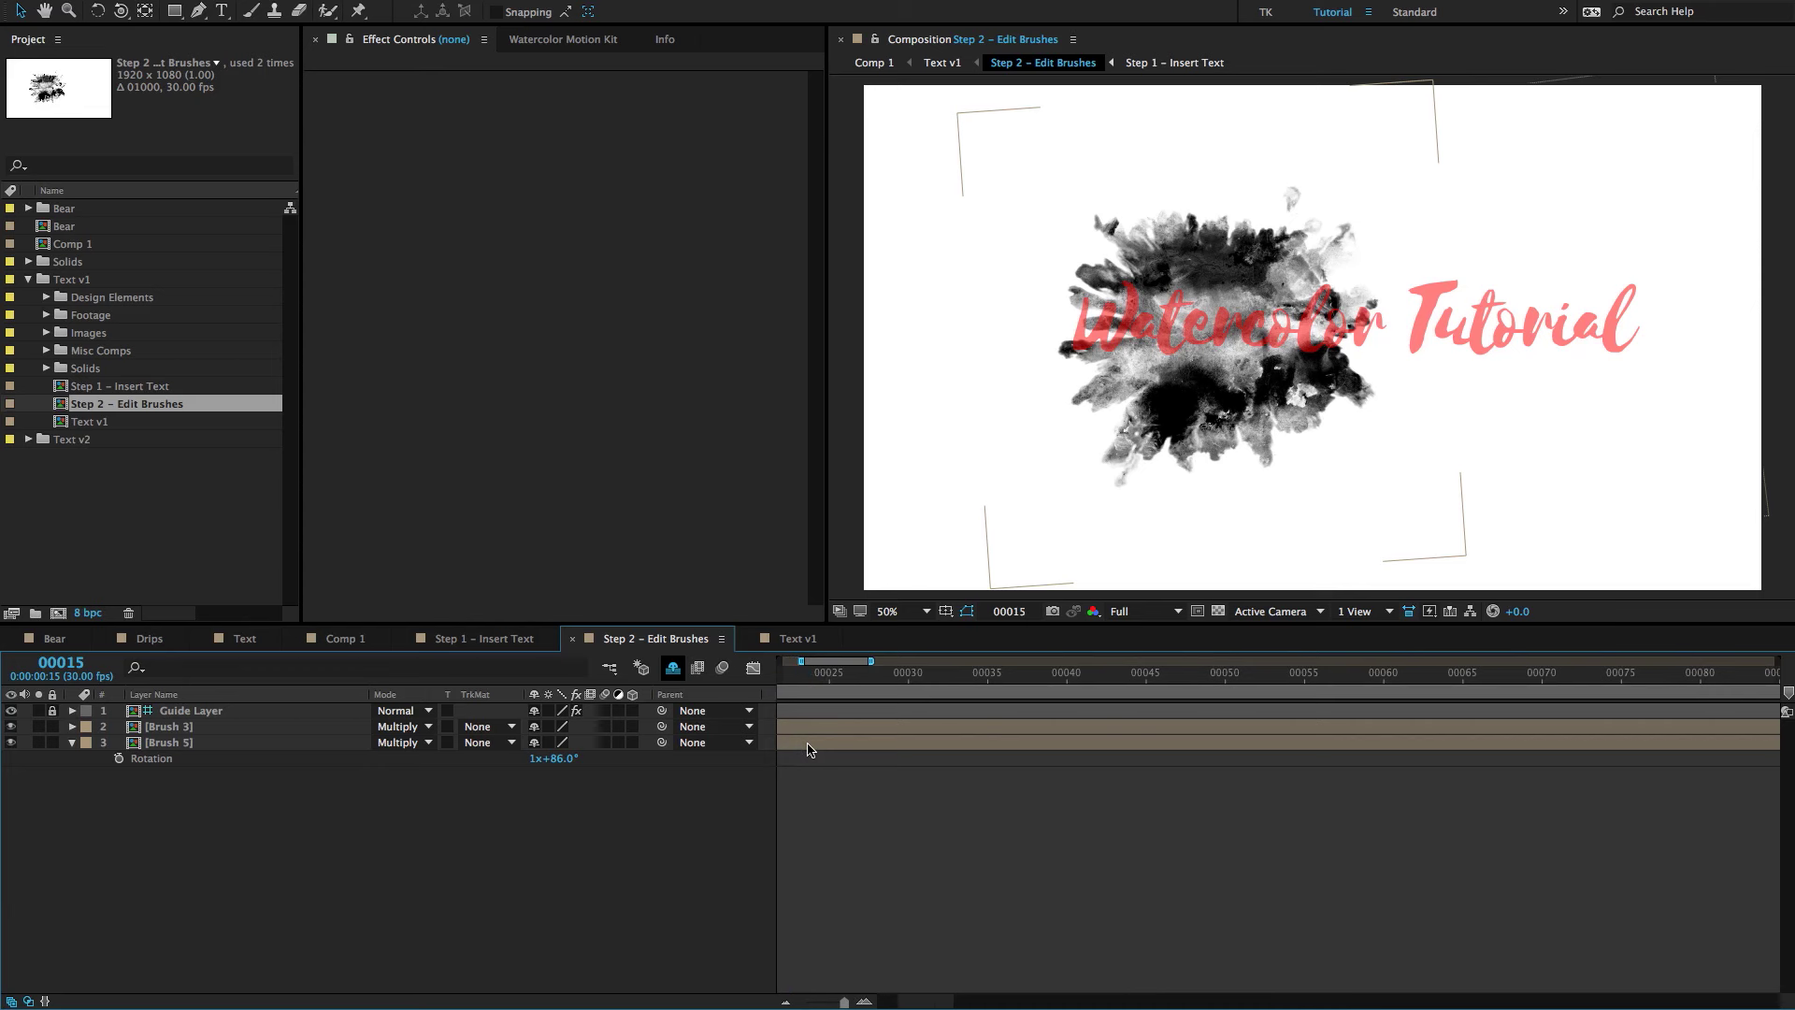
{"action": "mouse_move", "coordinate": [1019, 675]}
{"action": "left_mouse_down"}
{"action": "mouse_move", "coordinate": [940, 677]}
{"action": "mouse_move", "coordinate": [1053, 677]}
{"action": "mouse_move", "coordinate": [1005, 677]}
{"action": "left_mouse_up"}
{"action": "left_click", "coordinate": [173, 727]}
{"action": "left_click", "coordinate": [173, 742]}
{"action": "left_click", "coordinate": [940, 62]}
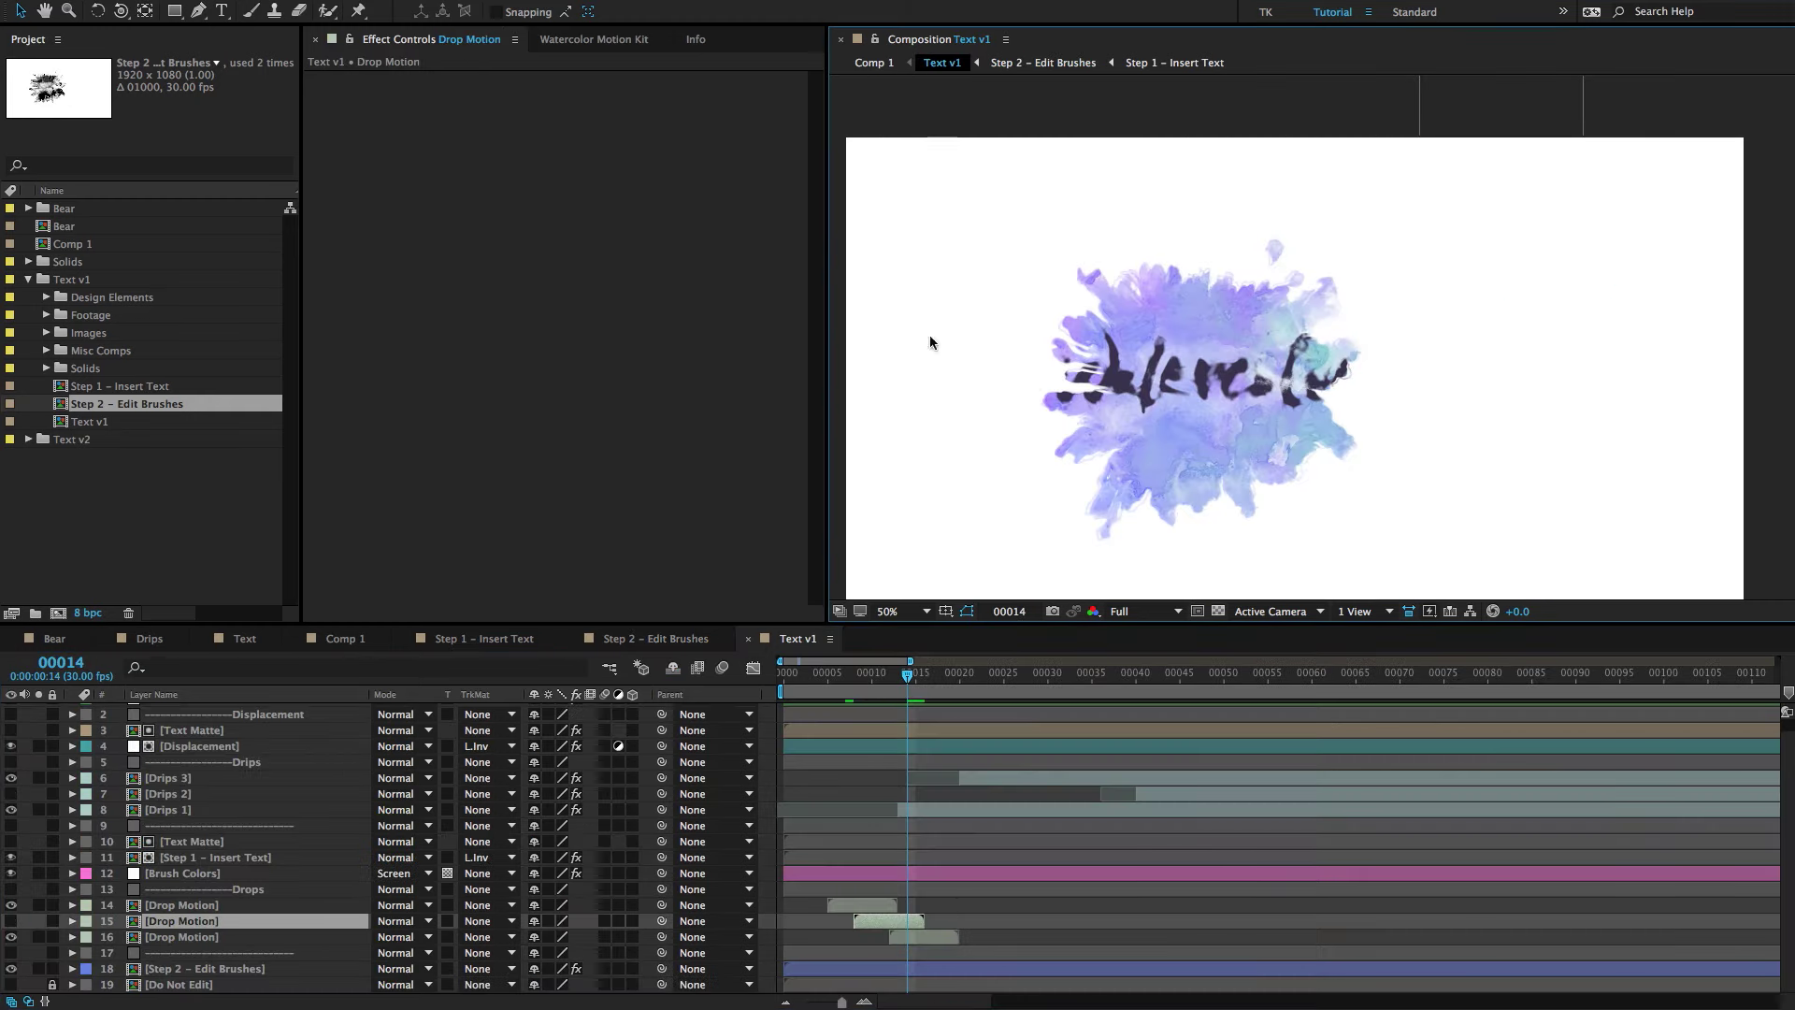
{"action": "left_click", "coordinate": [923, 937]}
{"action": "key", "text": "equal"}
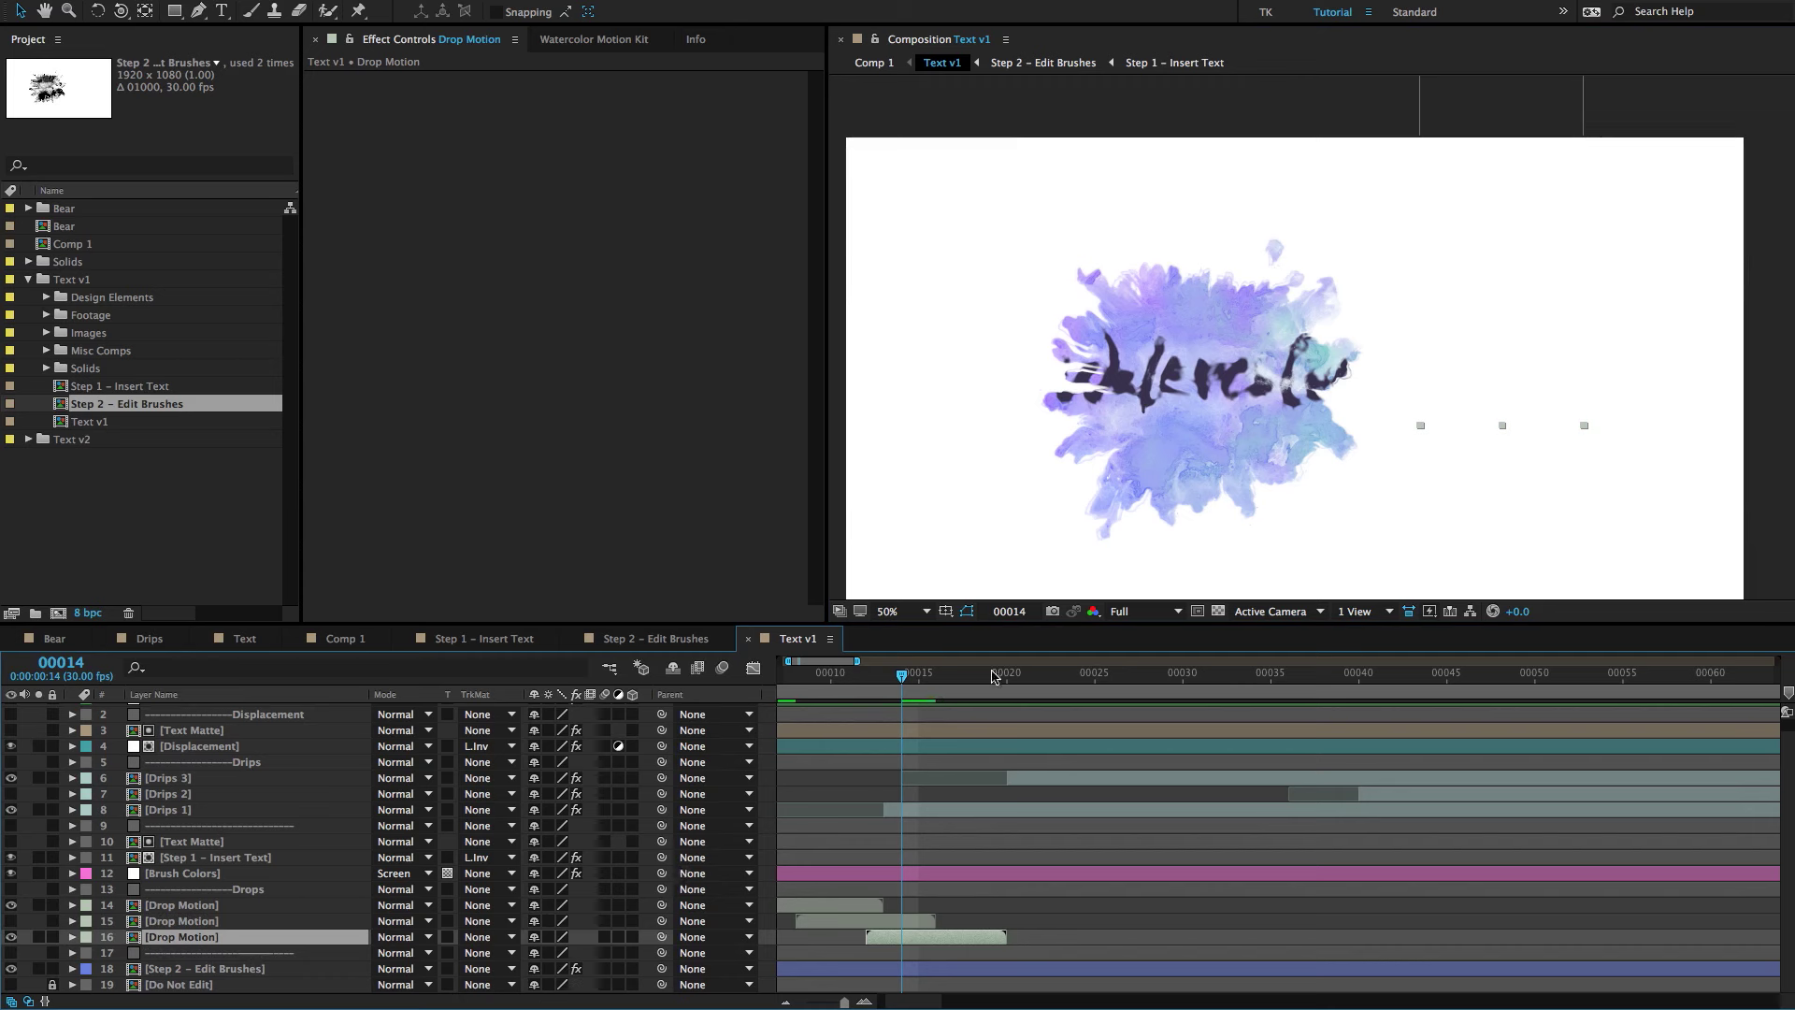
Shift the third Drop Motion drip three frames earlier around frame 00019.
{"action": "left_click_drag", "start_coordinate": [993, 677], "coordinate": [966, 688]}
{"action": "key", "text": "Page_Down"}
{"action": "key", "text": "Page_Down"}
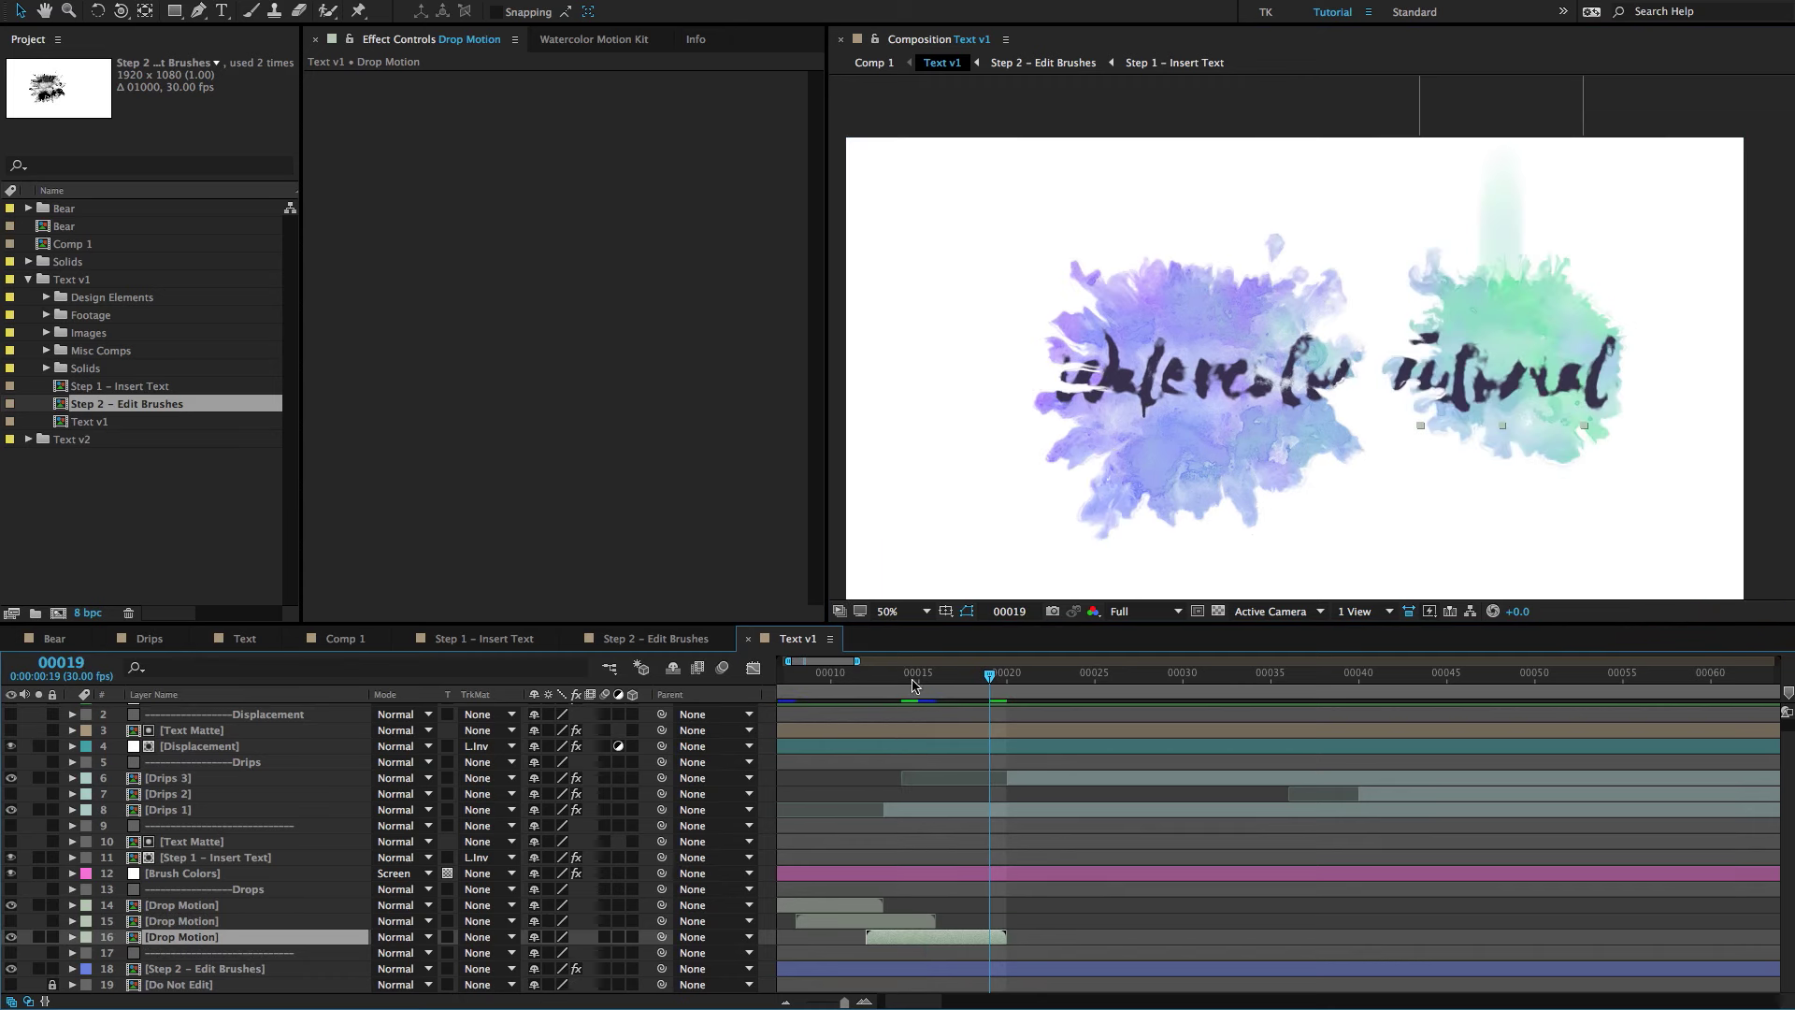
{"action": "mouse_move", "coordinate": [988, 679]}
{"action": "left_mouse_down"}
{"action": "mouse_move", "coordinate": [1007, 679]}
{"action": "mouse_move", "coordinate": [971, 680]}
{"action": "left_mouse_up"}
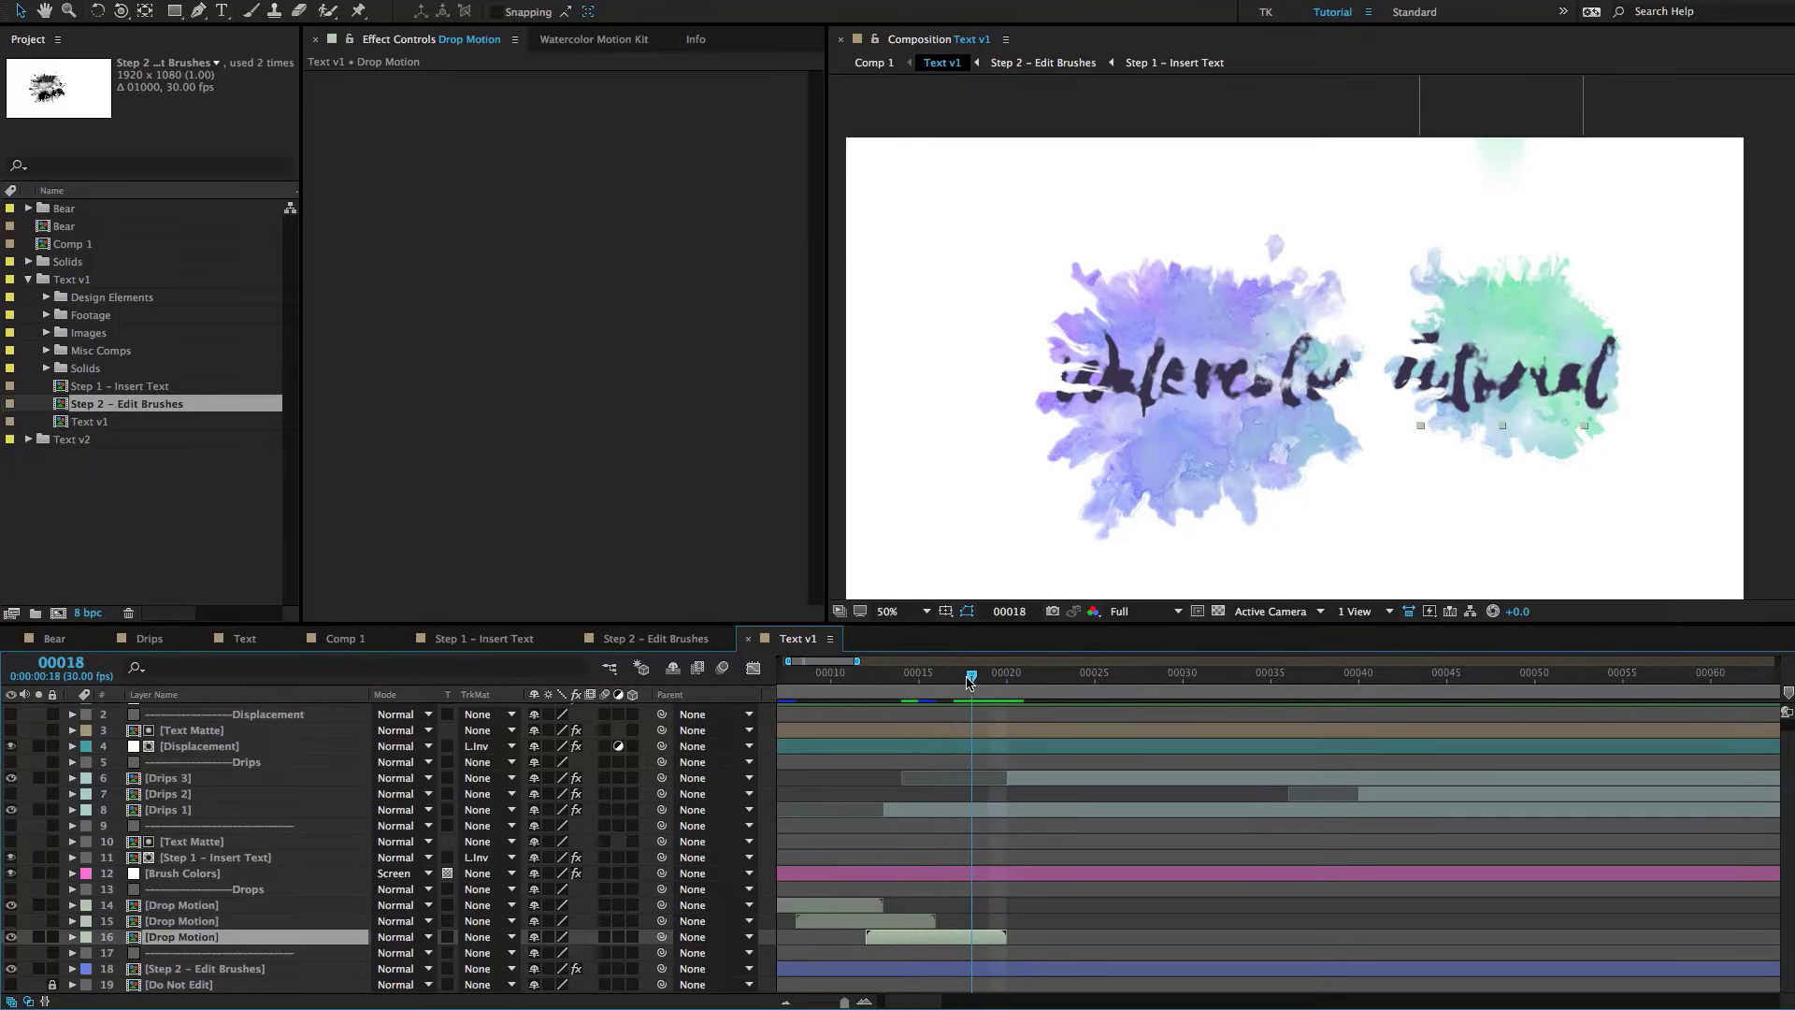
{"action": "left_click_drag", "start_coordinate": [972, 679], "coordinate": [989, 680]}
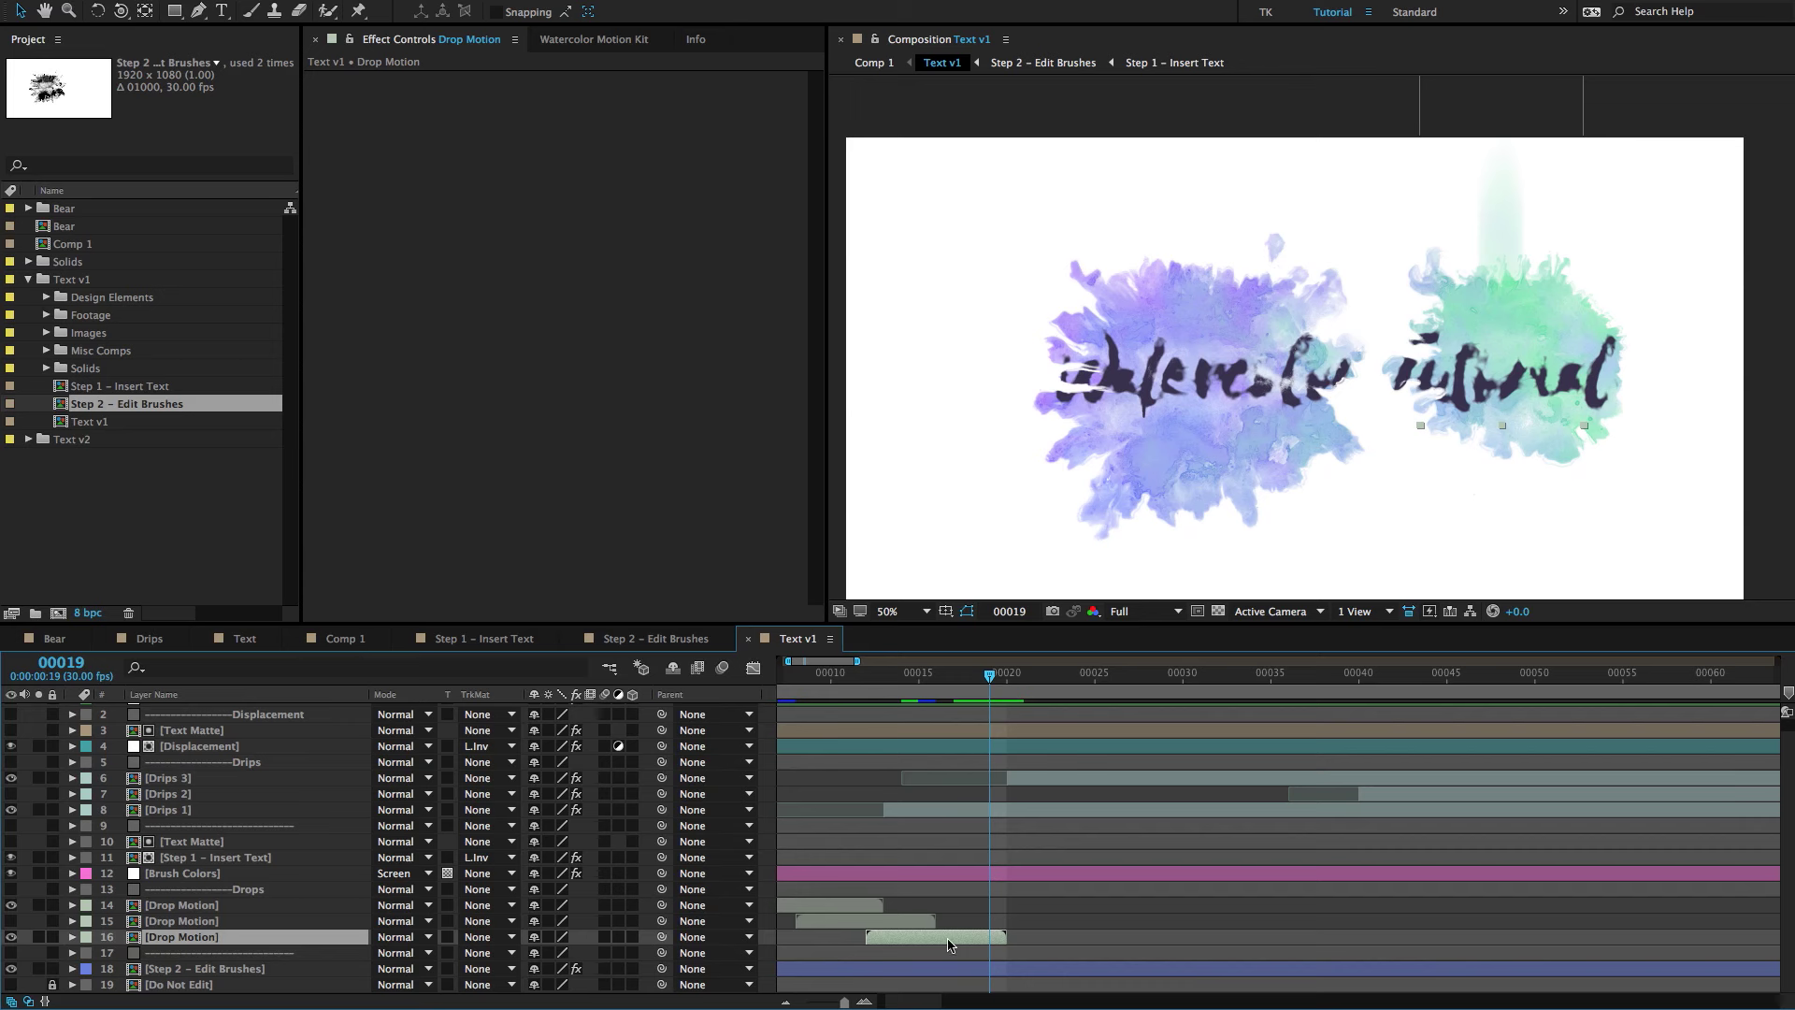
{"action": "left_click_drag", "start_coordinate": [946, 945], "coordinate": [930, 942]}
{"action": "left_click_drag", "start_coordinate": [989, 679], "coordinate": [918, 681]}
{"action": "left_click_drag", "start_coordinate": [918, 936], "coordinate": [958, 938]}
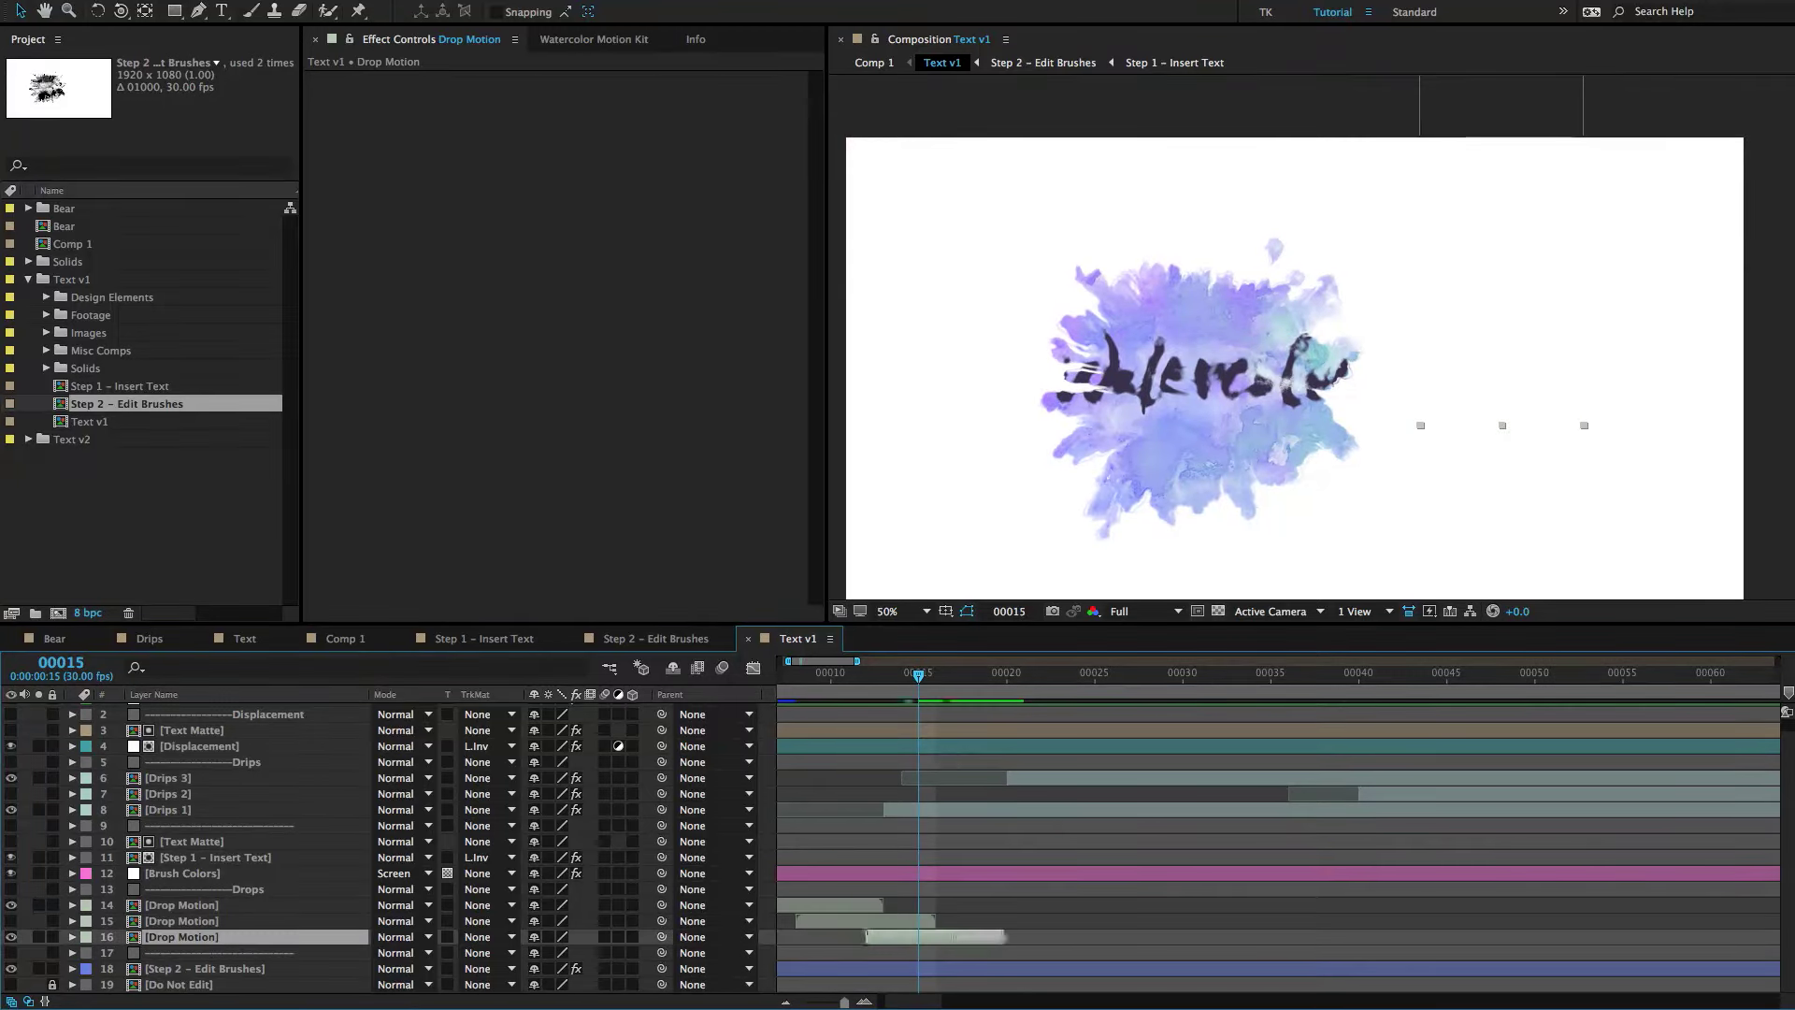
Toggle the second drip's visibility and compare against frame 13 of Step 2 – Edit Brushes.
{"action": "left_click", "coordinate": [11, 921]}
{"action": "left_click", "coordinate": [173, 922]}
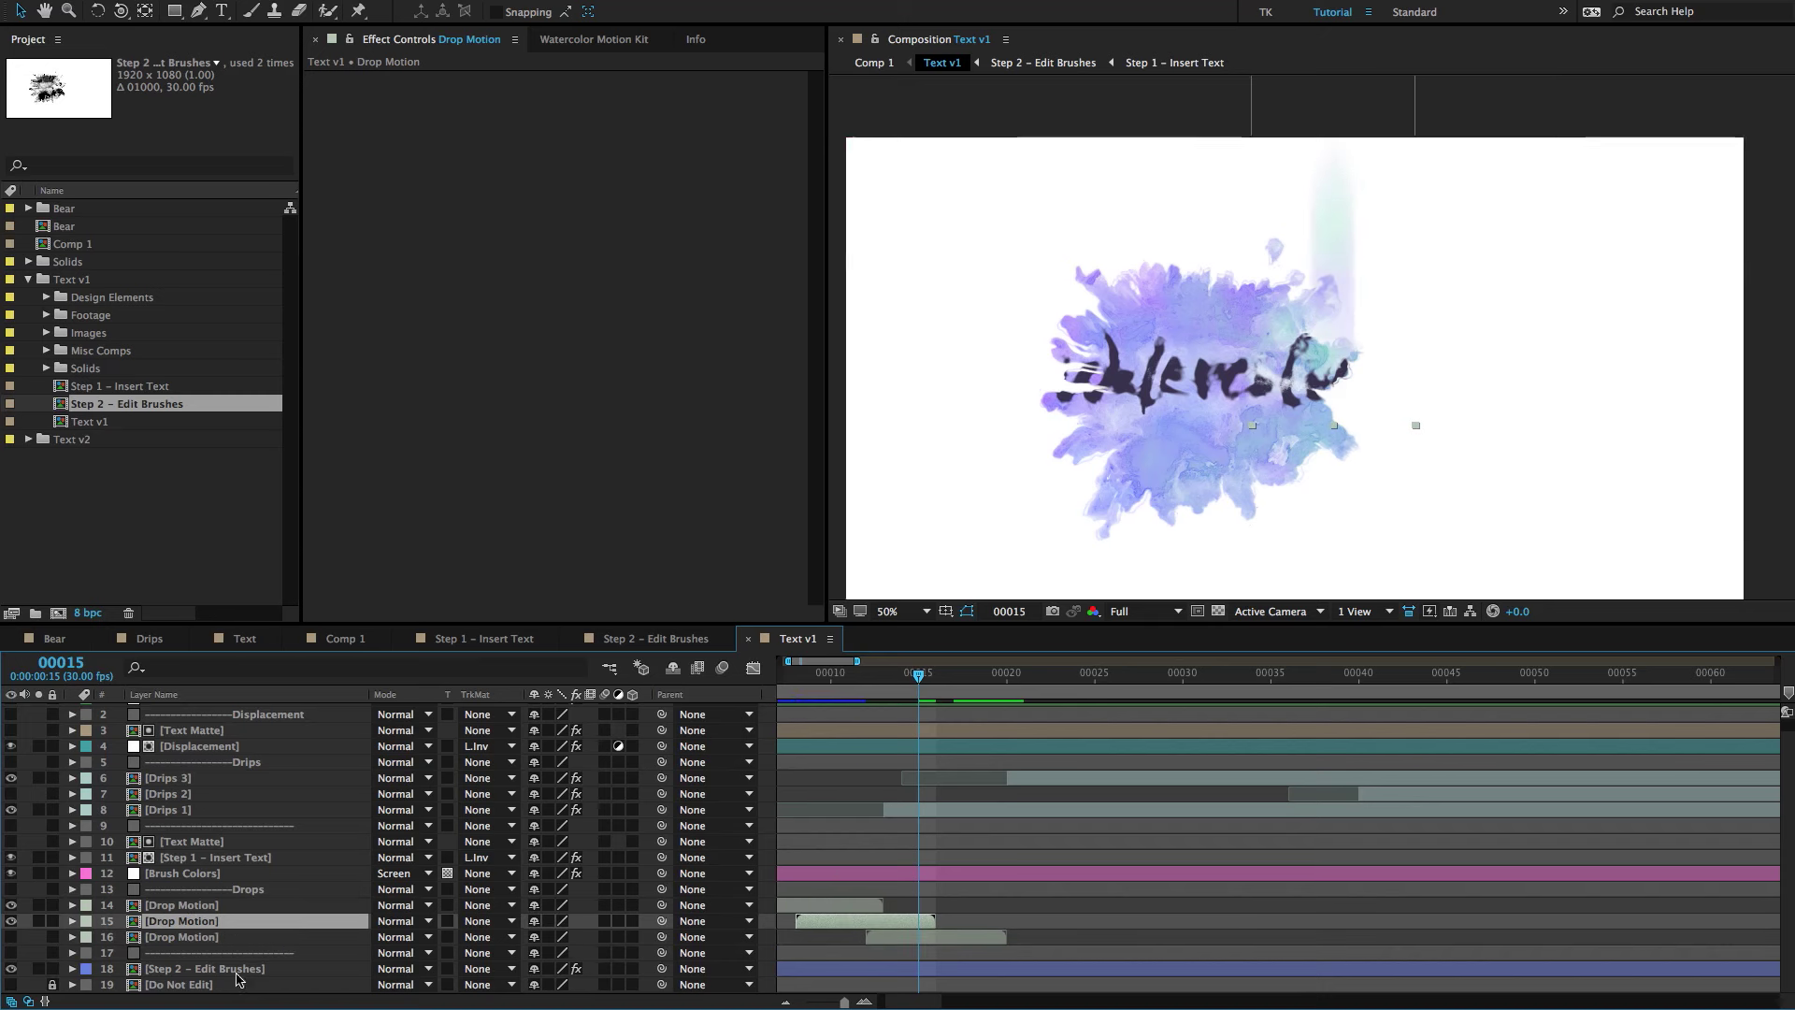
{"action": "left_click", "coordinate": [10, 921]}
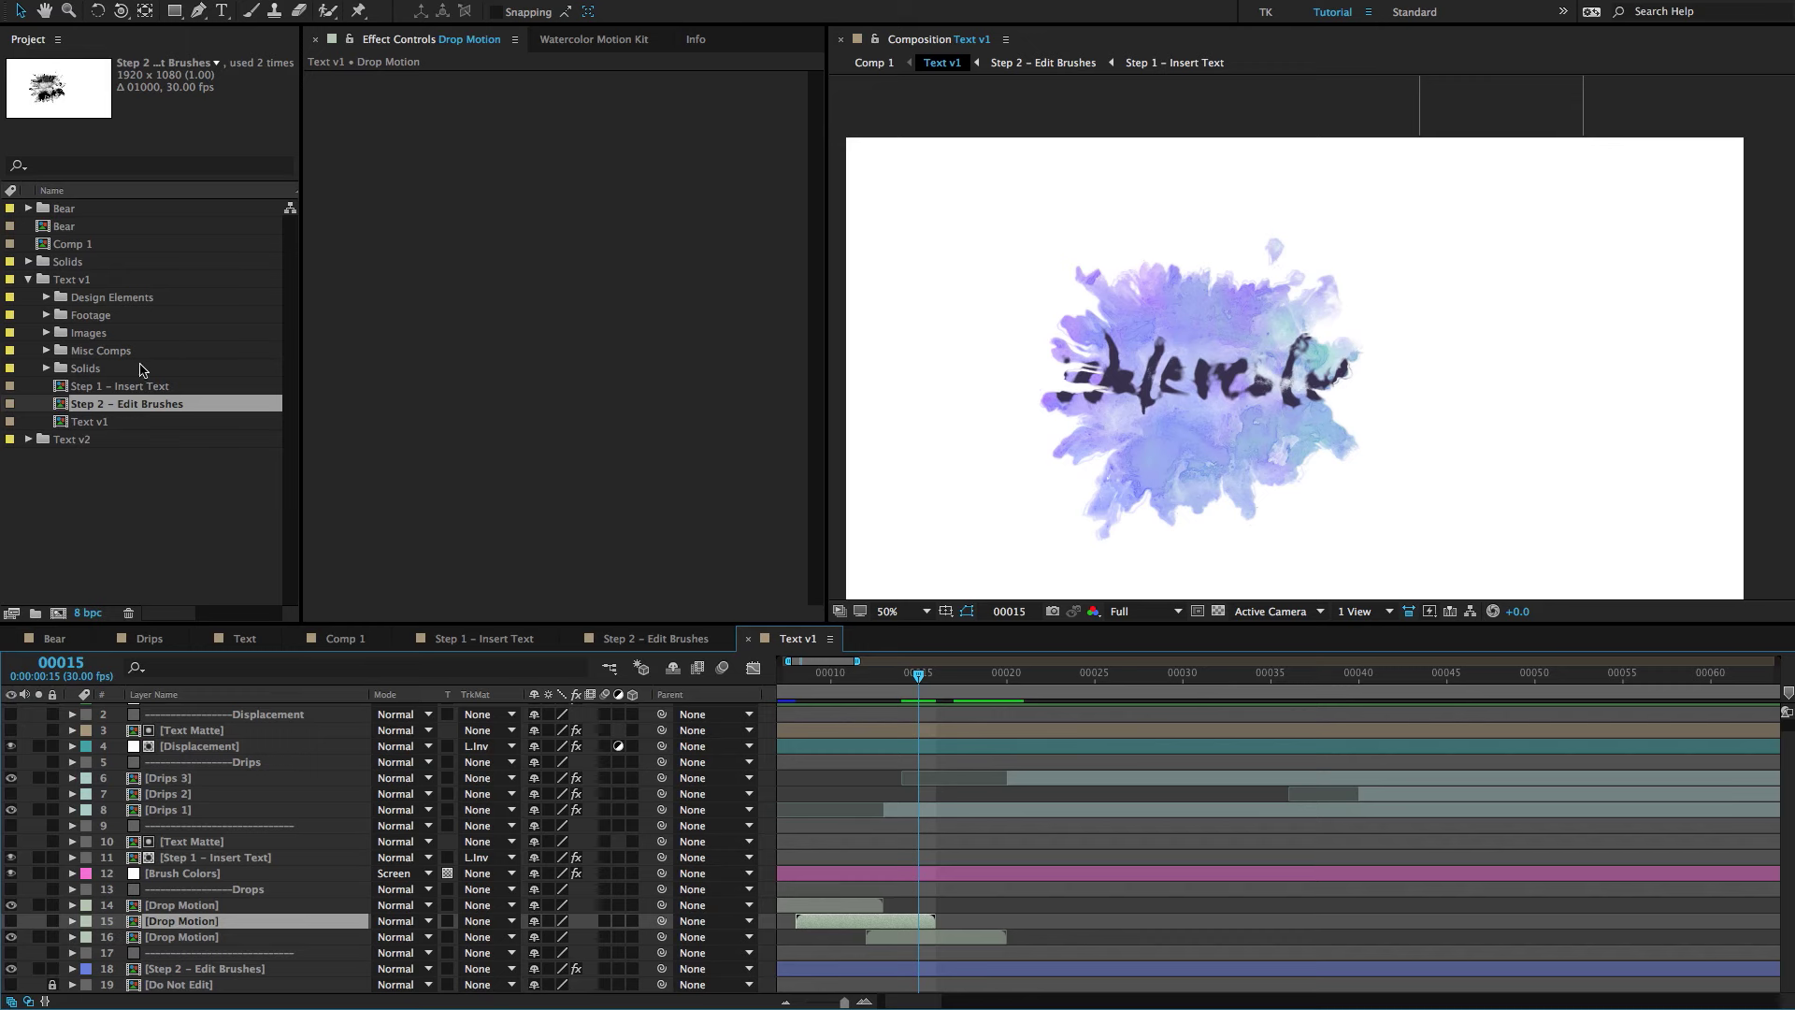
{"action": "double_click", "coordinate": [129, 403]}
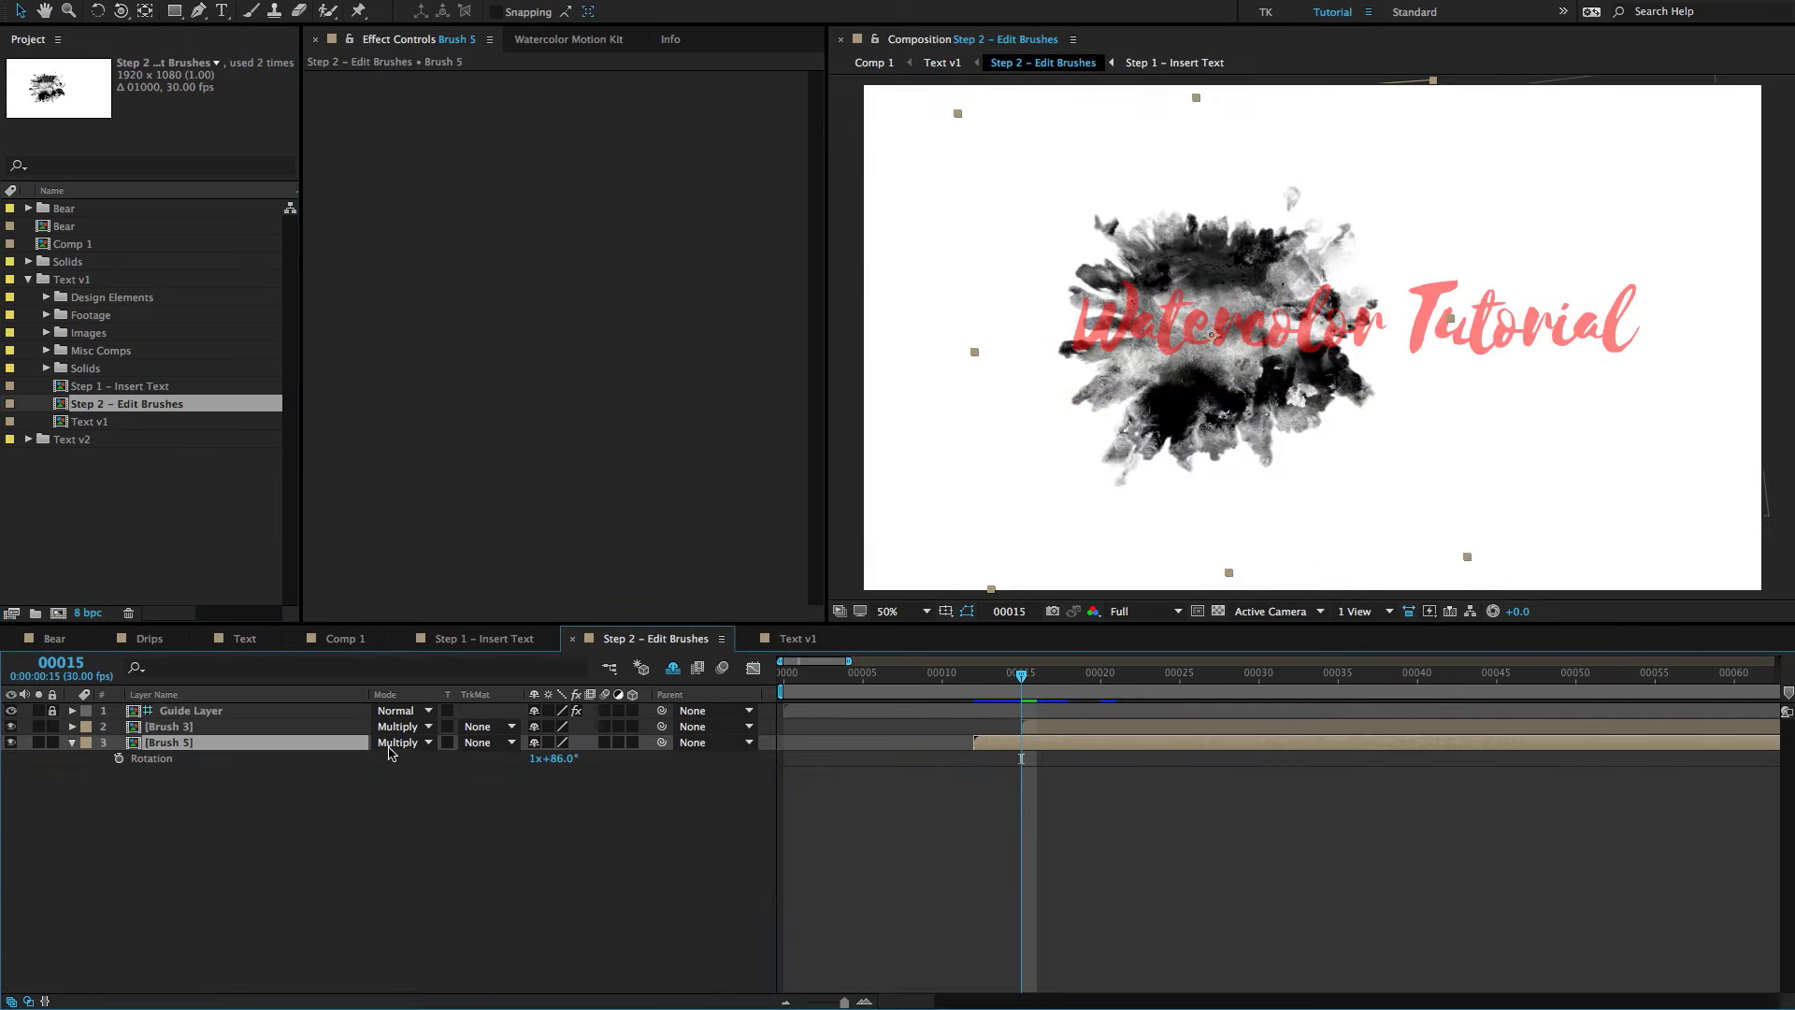
{"action": "mouse_move", "coordinate": [1020, 687]}
{"action": "left_mouse_down"}
{"action": "mouse_move", "coordinate": [989, 688]}
{"action": "mouse_move", "coordinate": [1053, 740]}
{"action": "mouse_move", "coordinate": [963, 741]}
{"action": "mouse_move", "coordinate": [997, 740]}
{"action": "left_mouse_up"}
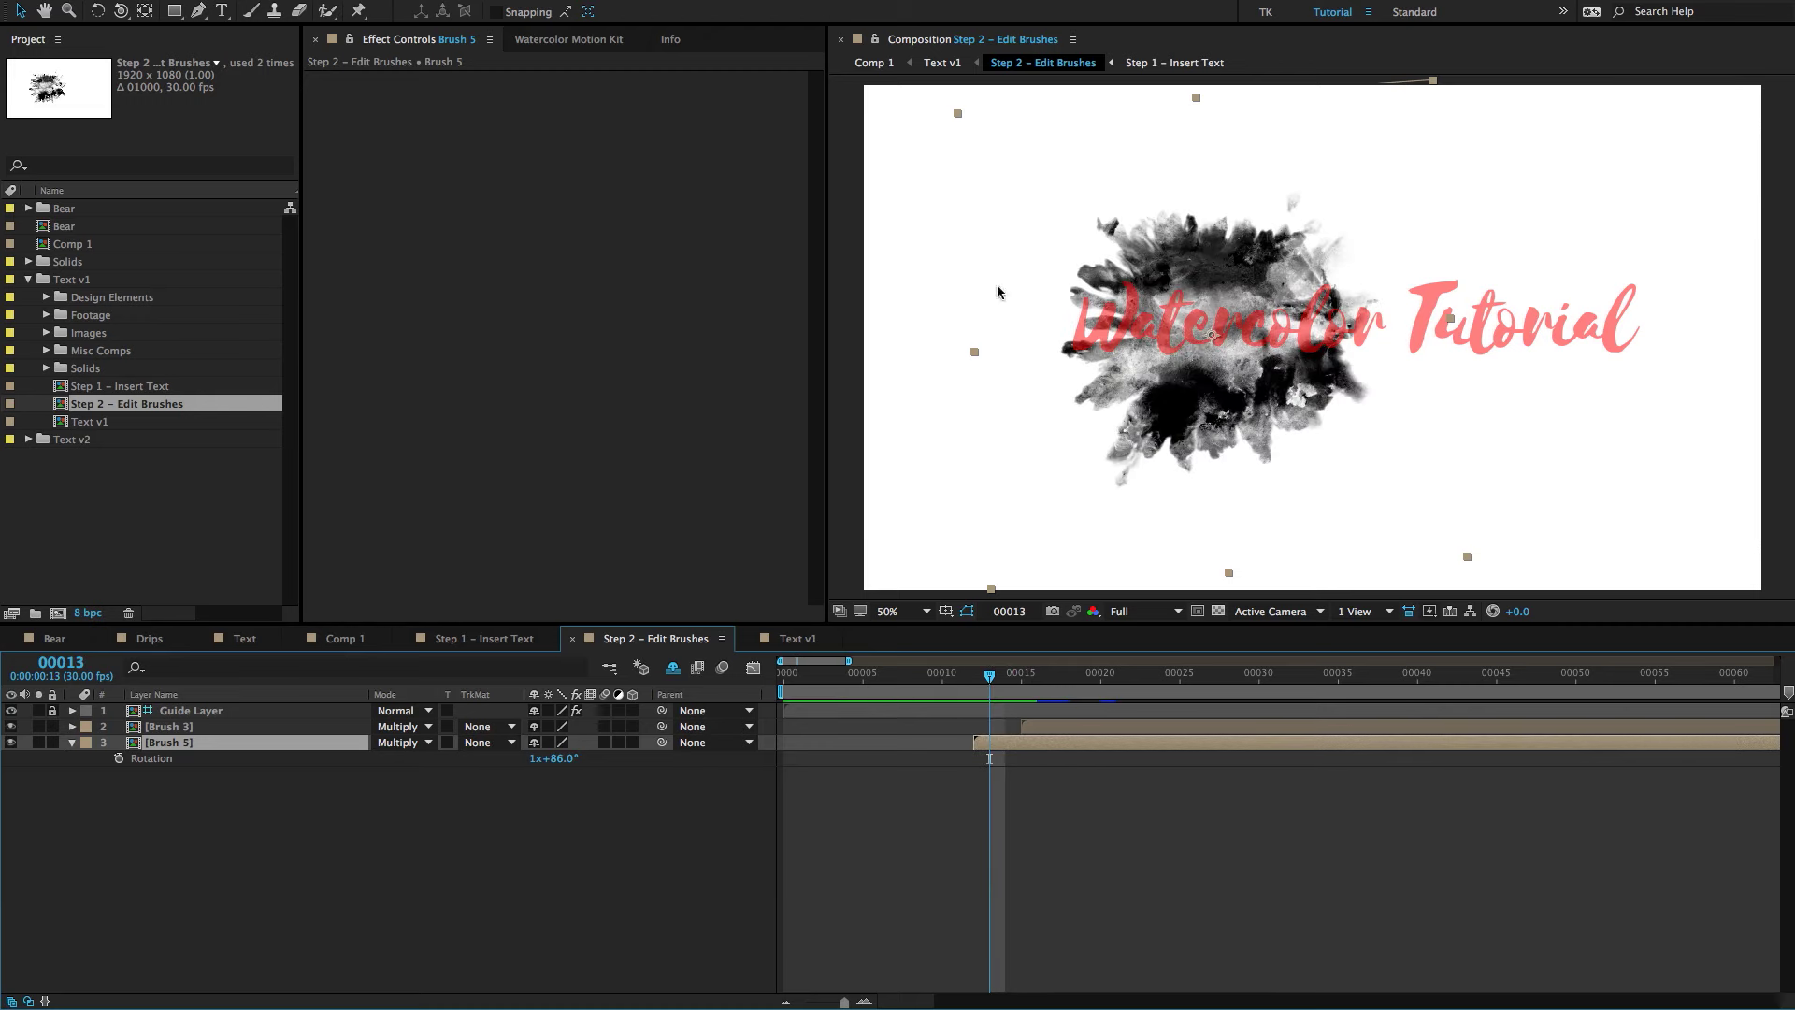
{"action": "left_click", "coordinate": [942, 64]}
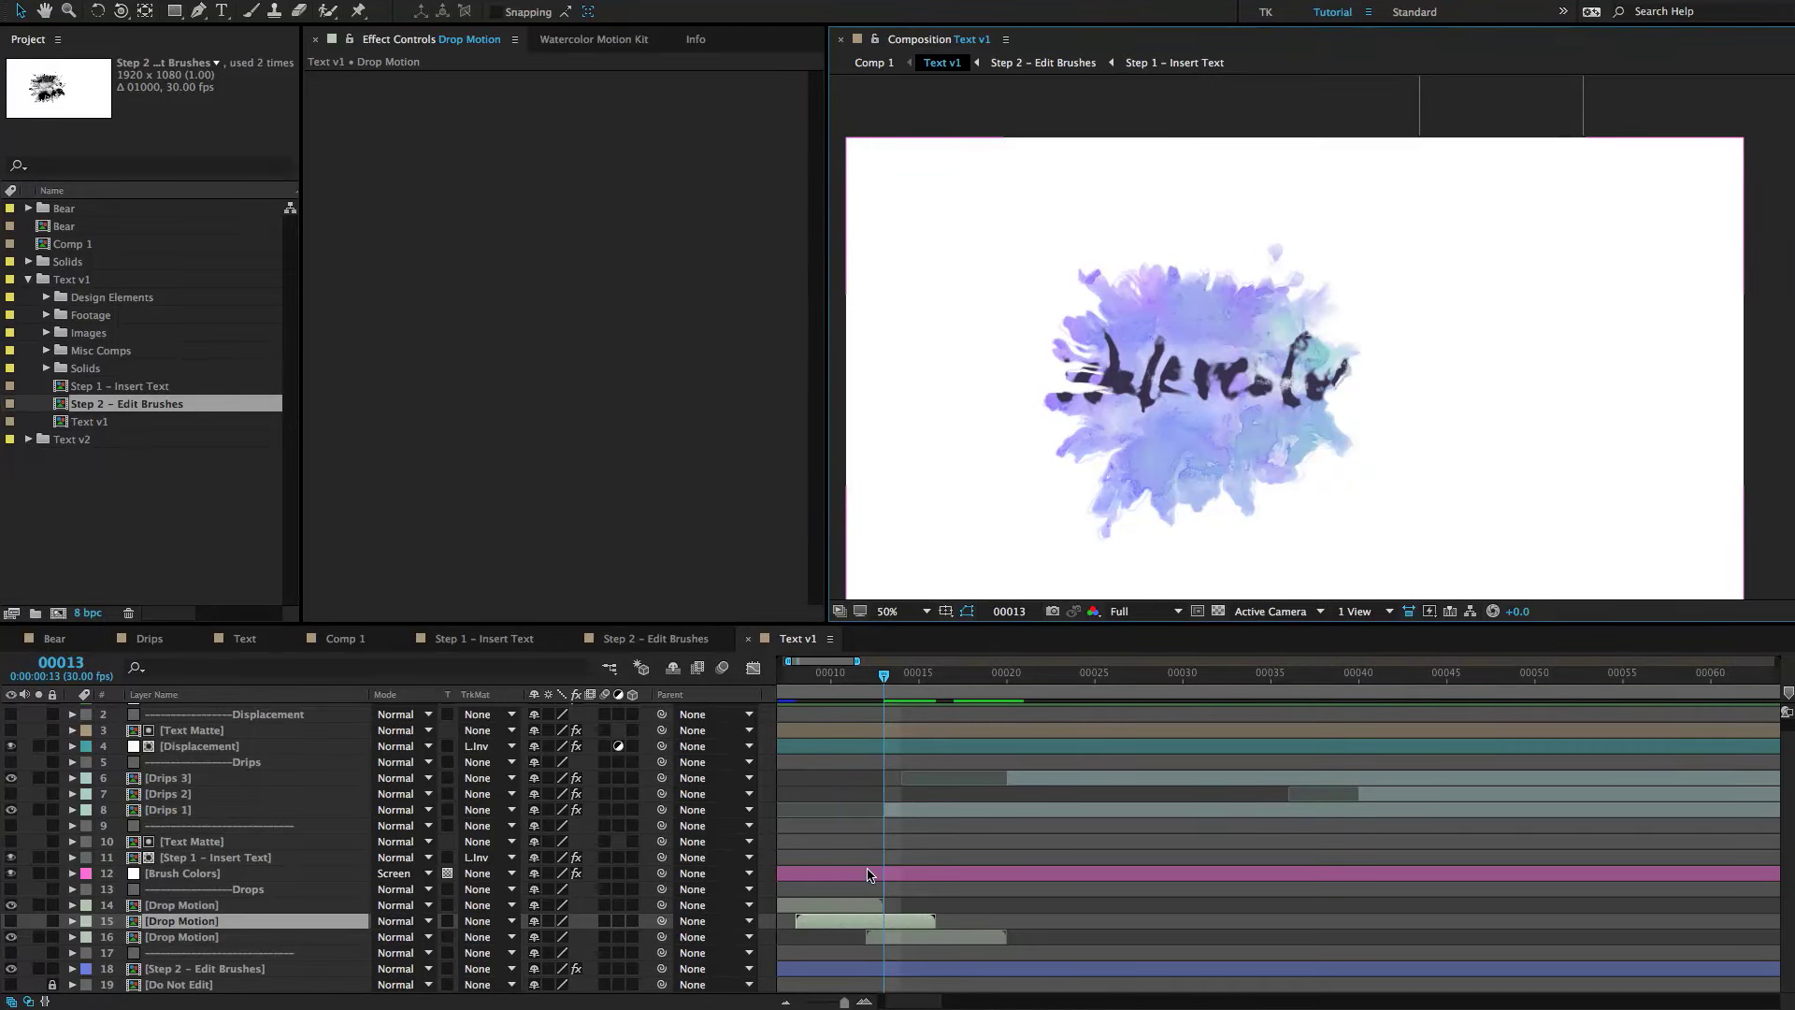
Show the second drip and move its streak right toward the tutorial splash at frame 15.
{"action": "left_click_drag", "start_coordinate": [919, 675], "coordinate": [940, 690]}
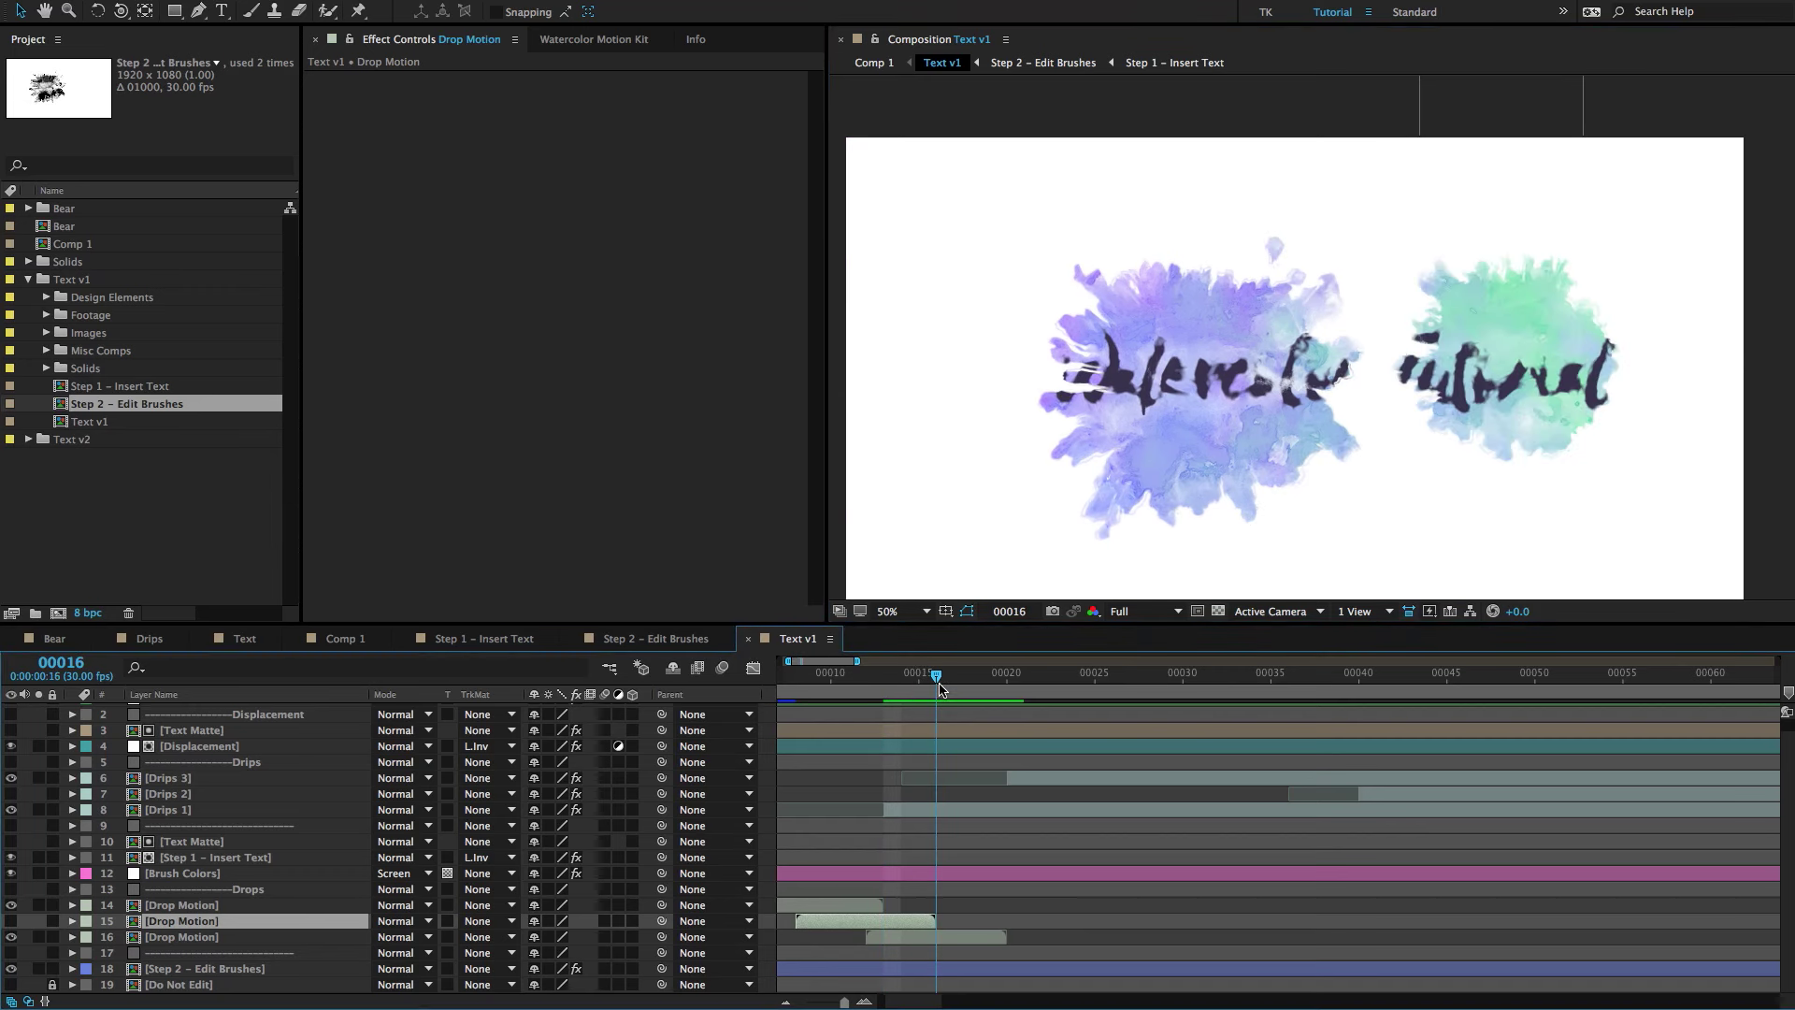
{"action": "left_click", "coordinate": [10, 921]}
{"action": "left_click_drag", "start_coordinate": [936, 675], "coordinate": [917, 679]}
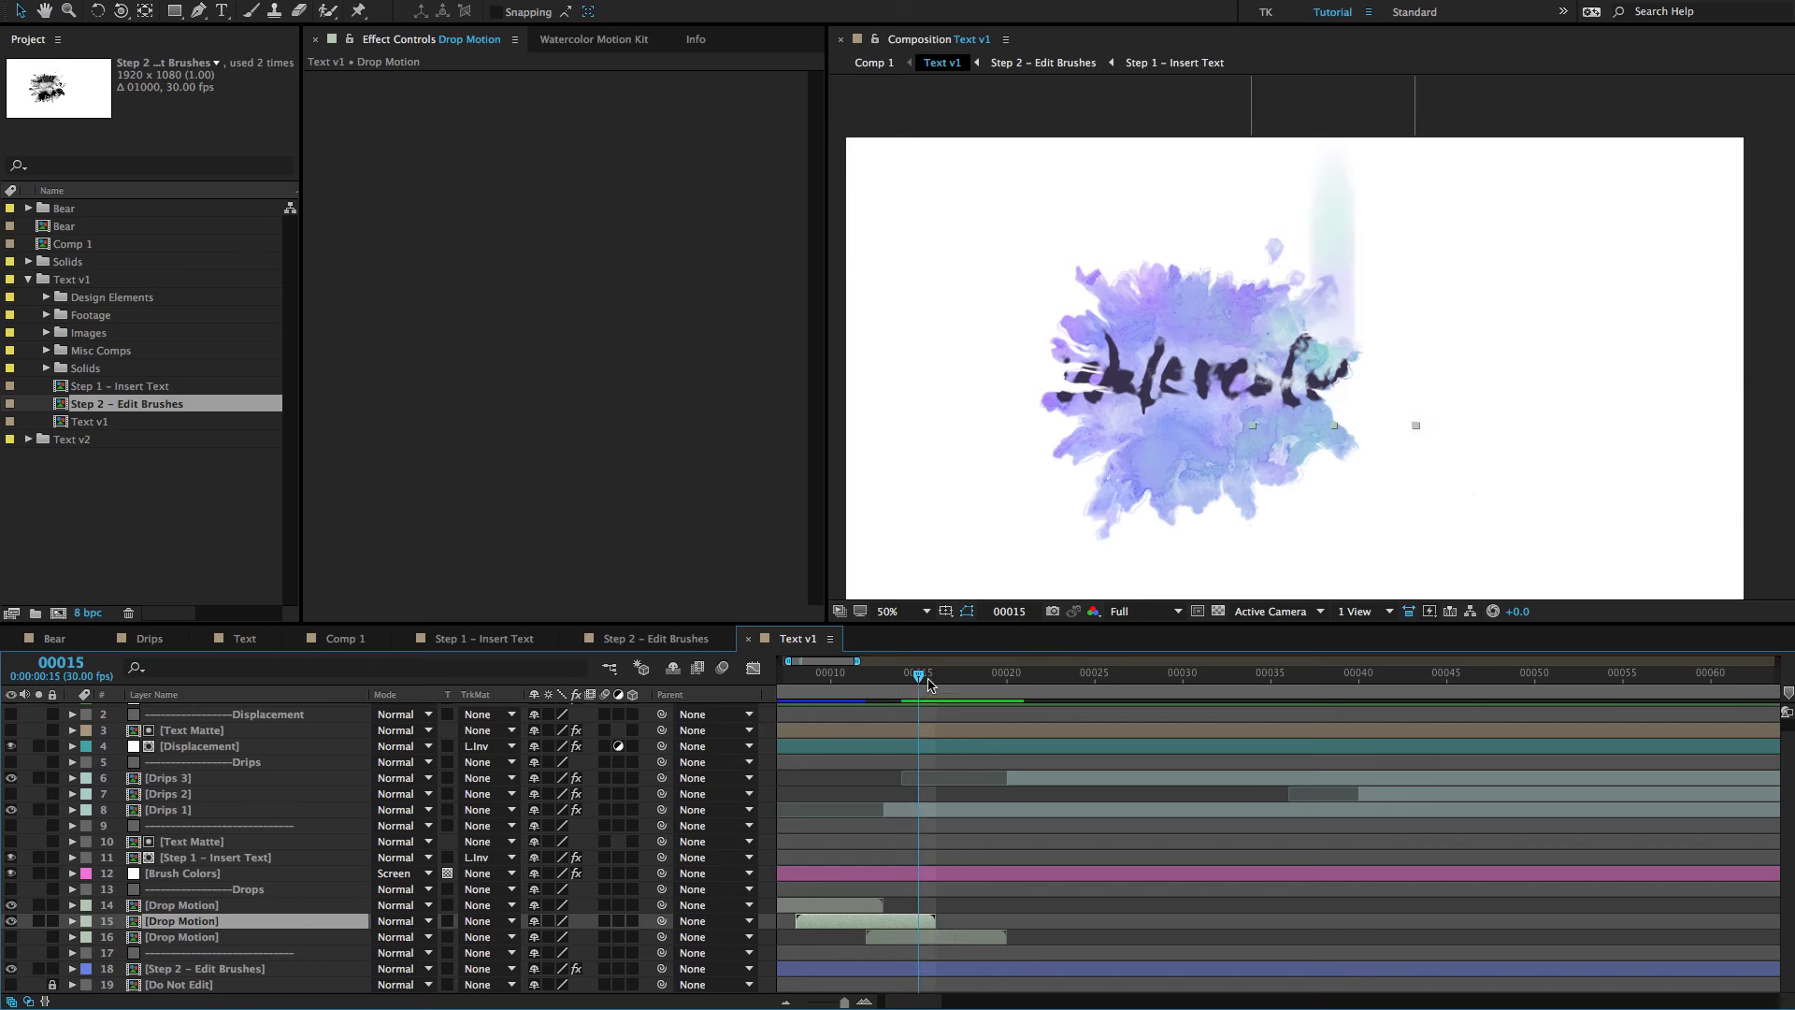
{"action": "left_click_drag", "start_coordinate": [917, 677], "coordinate": [936, 677]}
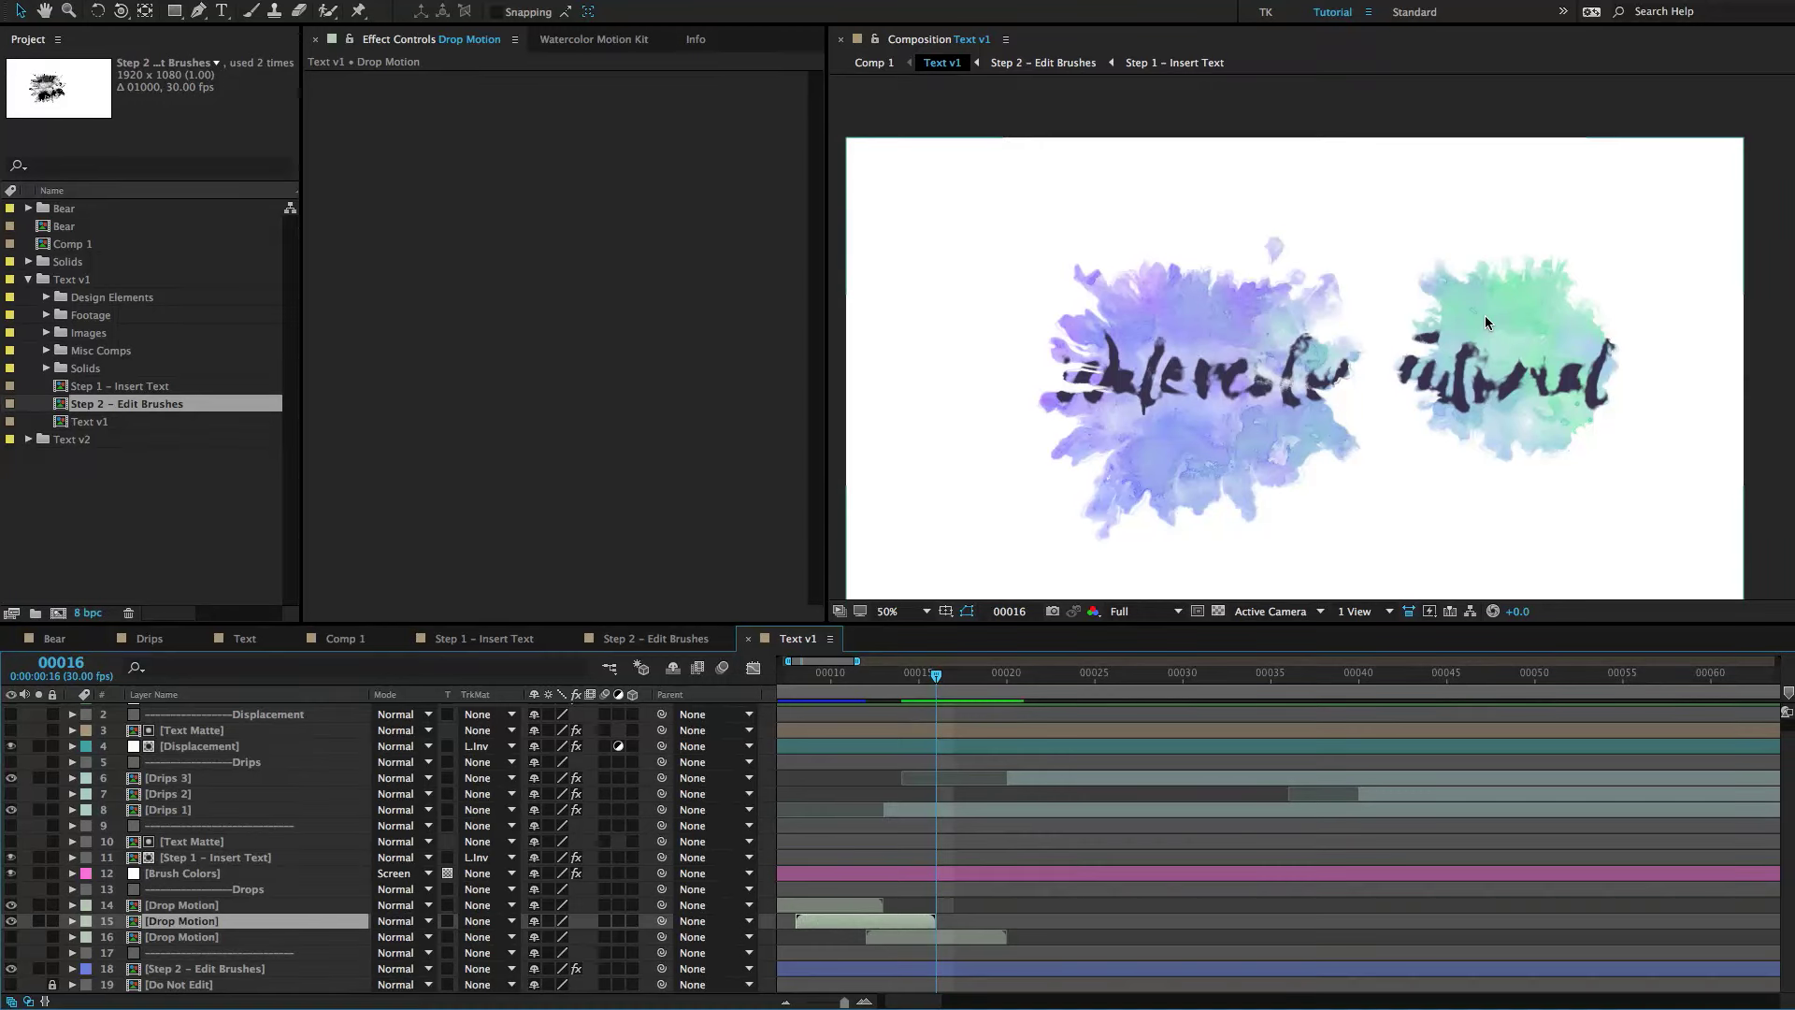
{"action": "left_click_drag", "start_coordinate": [933, 677], "coordinate": [918, 677]}
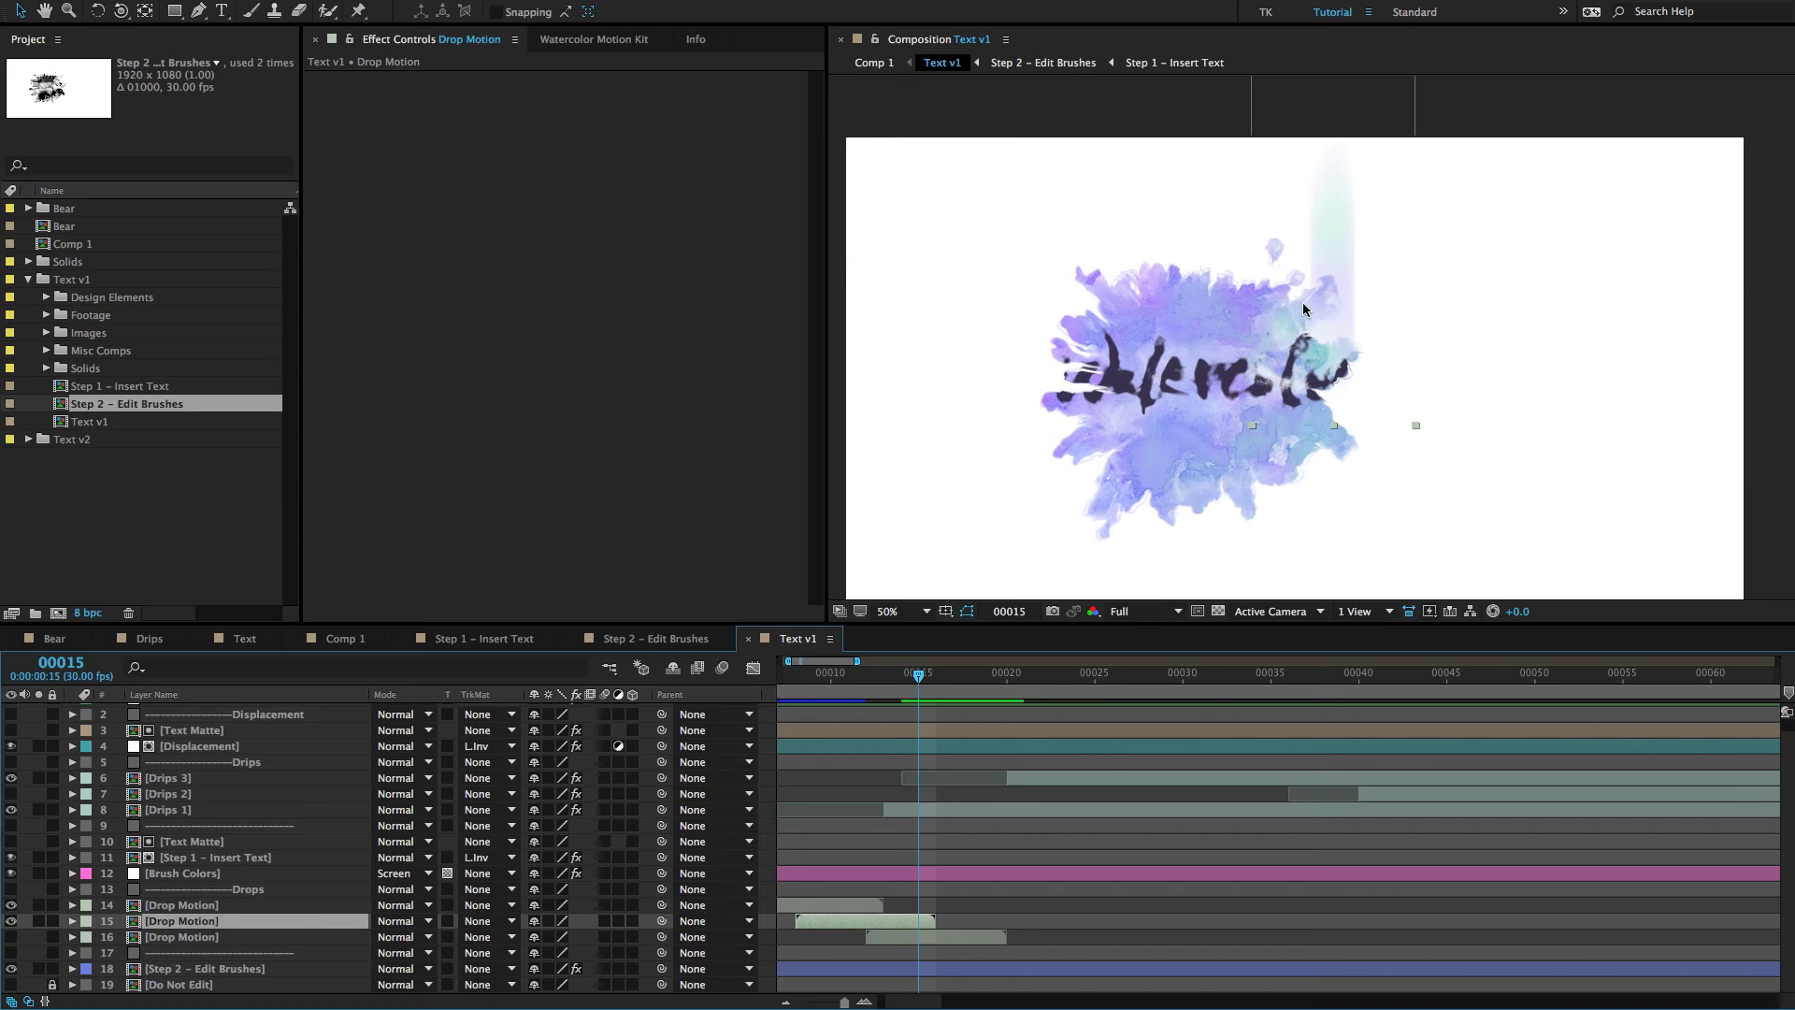
{"action": "left_click_drag", "start_coordinate": [1344, 245], "coordinate": [1486, 243]}
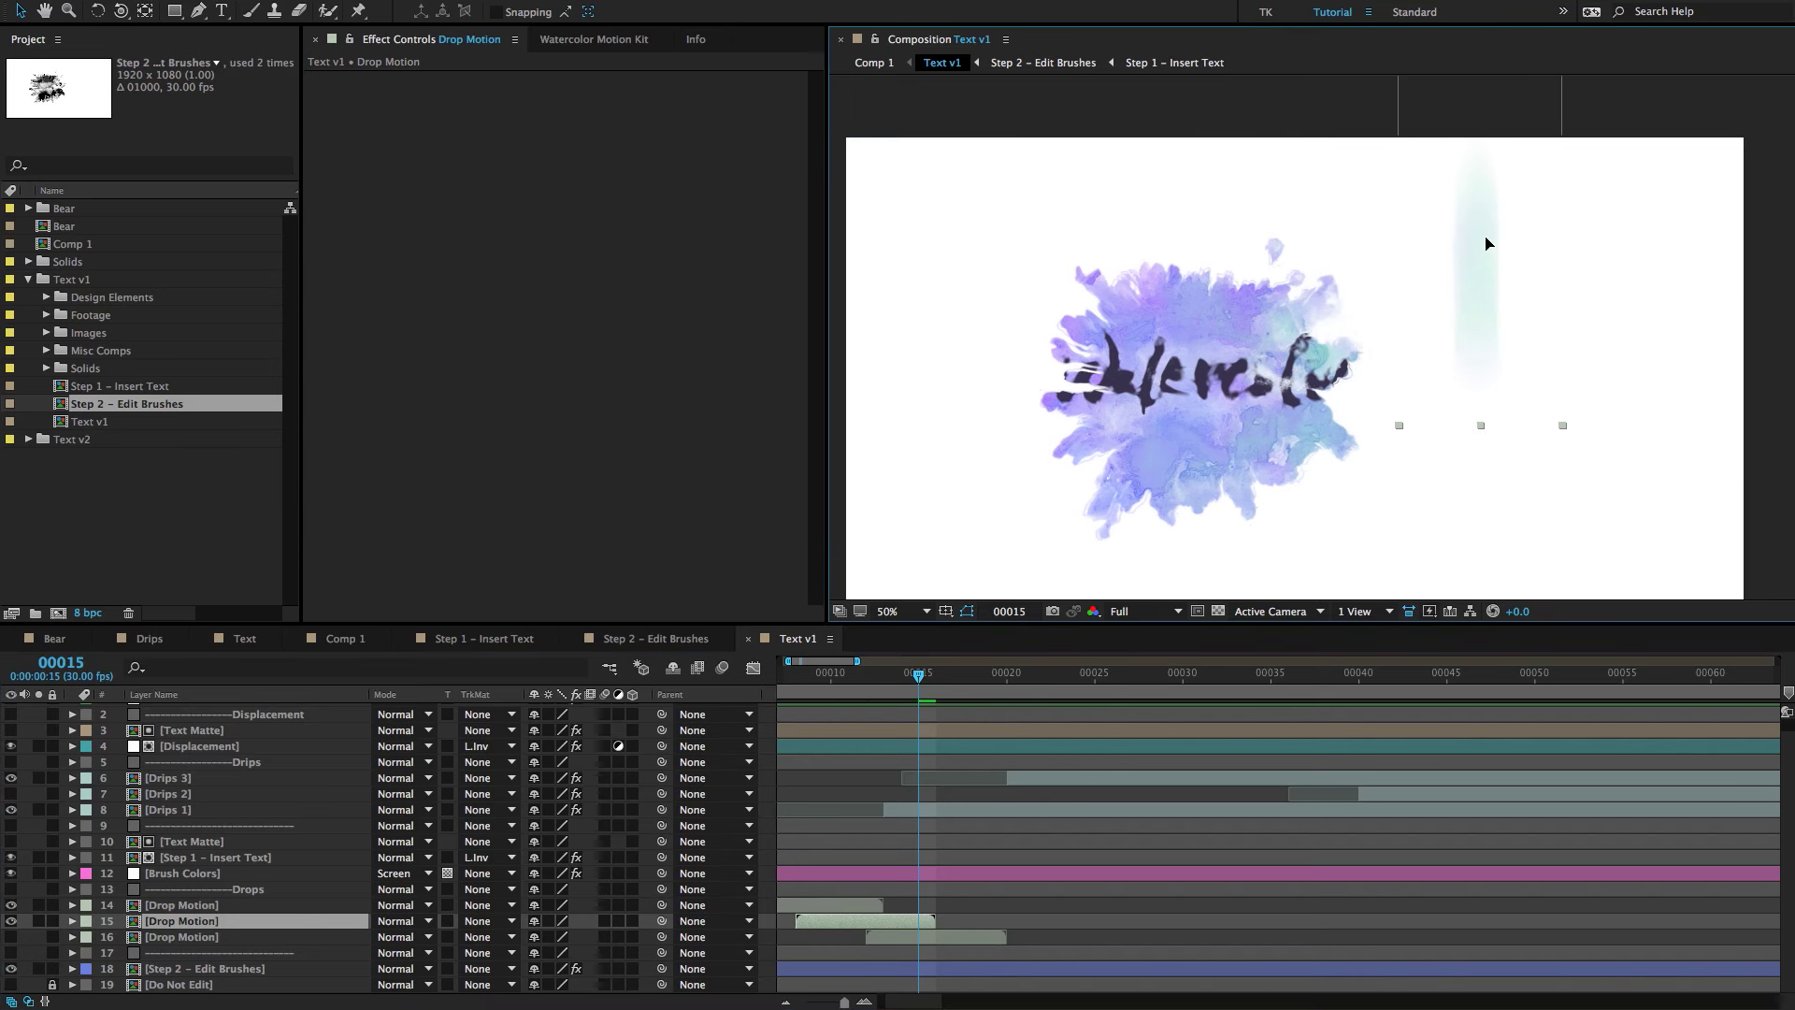
{"action": "left_click", "coordinate": [934, 673]}
{"action": "left_click", "coordinate": [919, 672]}
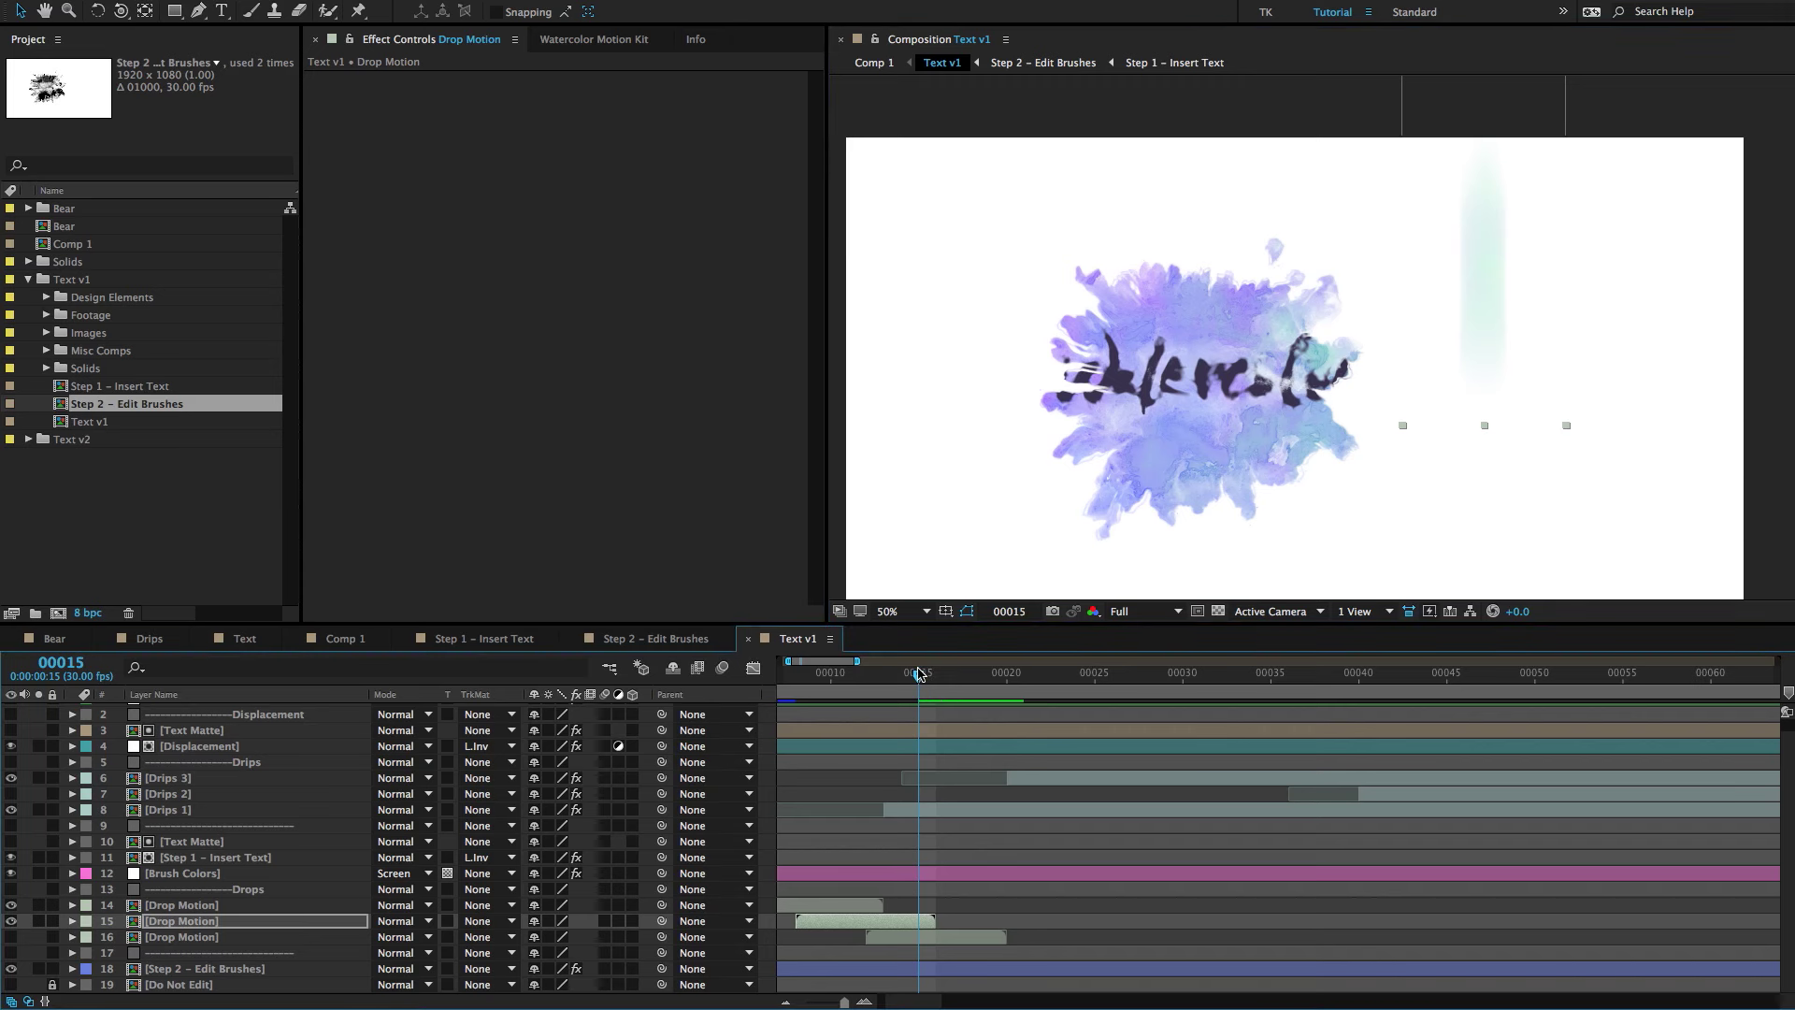
{"action": "left_click", "coordinate": [1514, 257]}
{"action": "left_click_drag", "start_coordinate": [1514, 257], "coordinate": [1532, 255]}
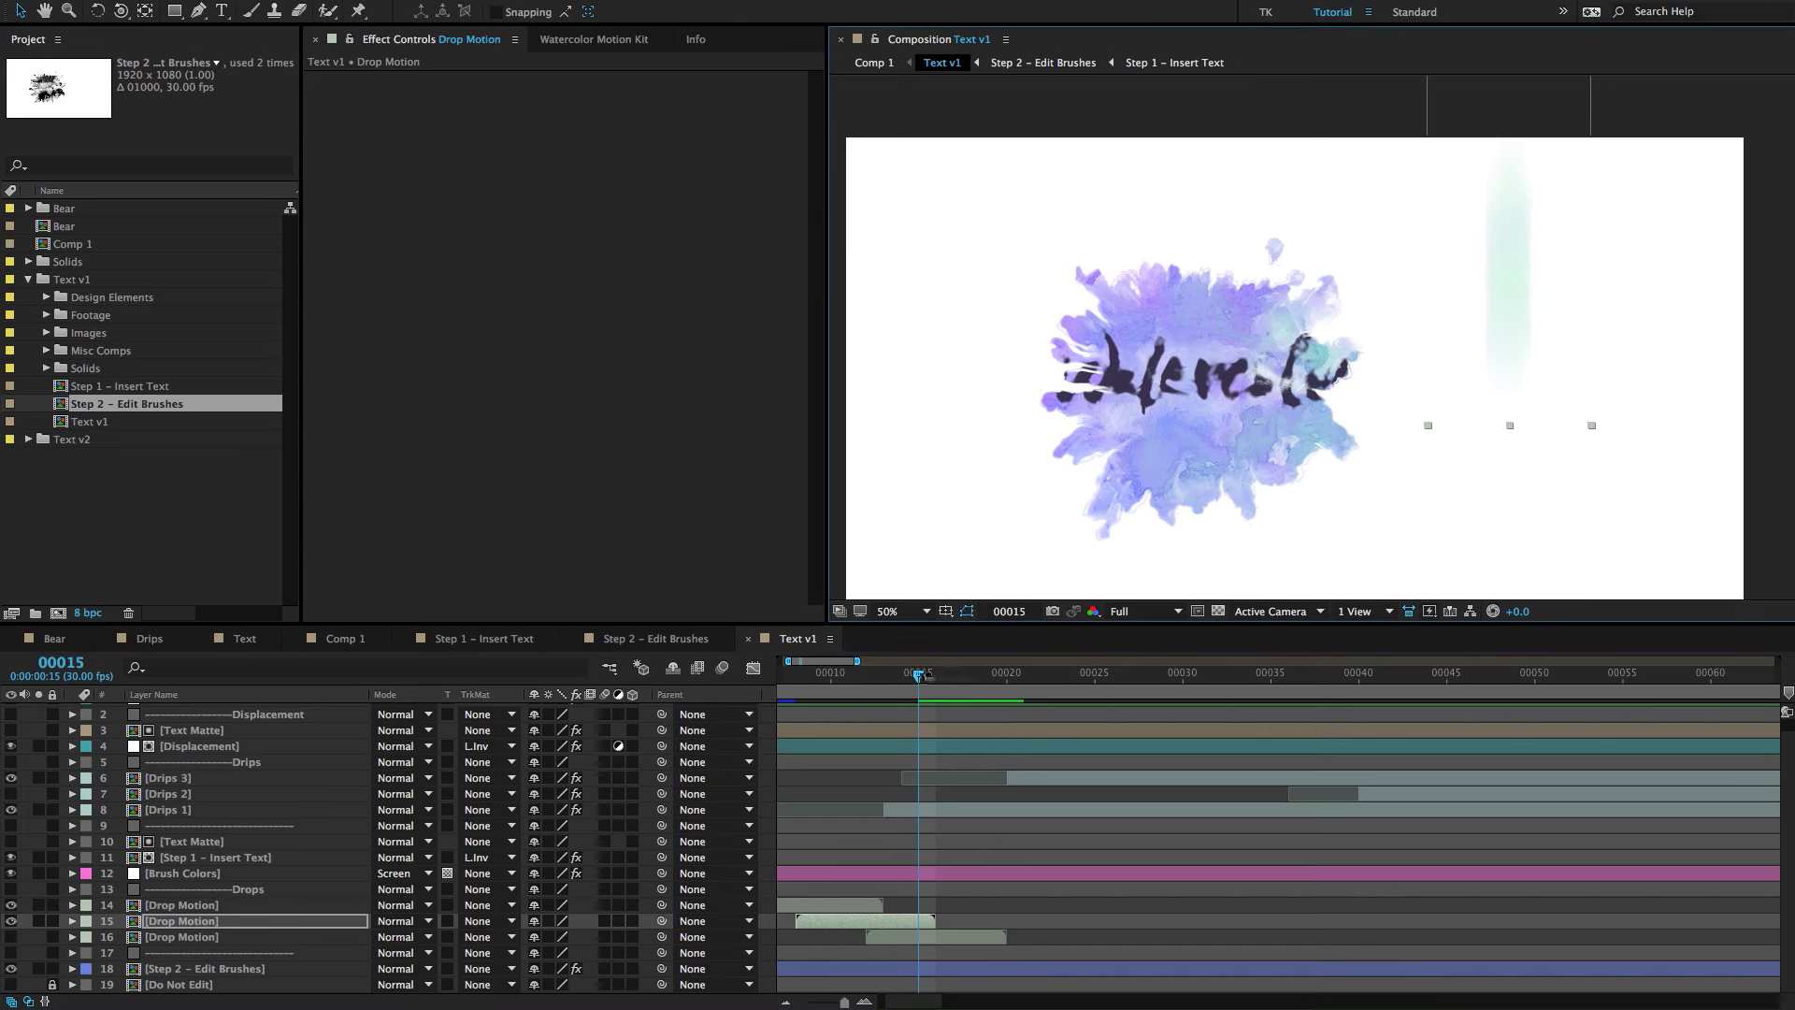
{"action": "left_click_drag", "start_coordinate": [919, 675], "coordinate": [666, 675]}
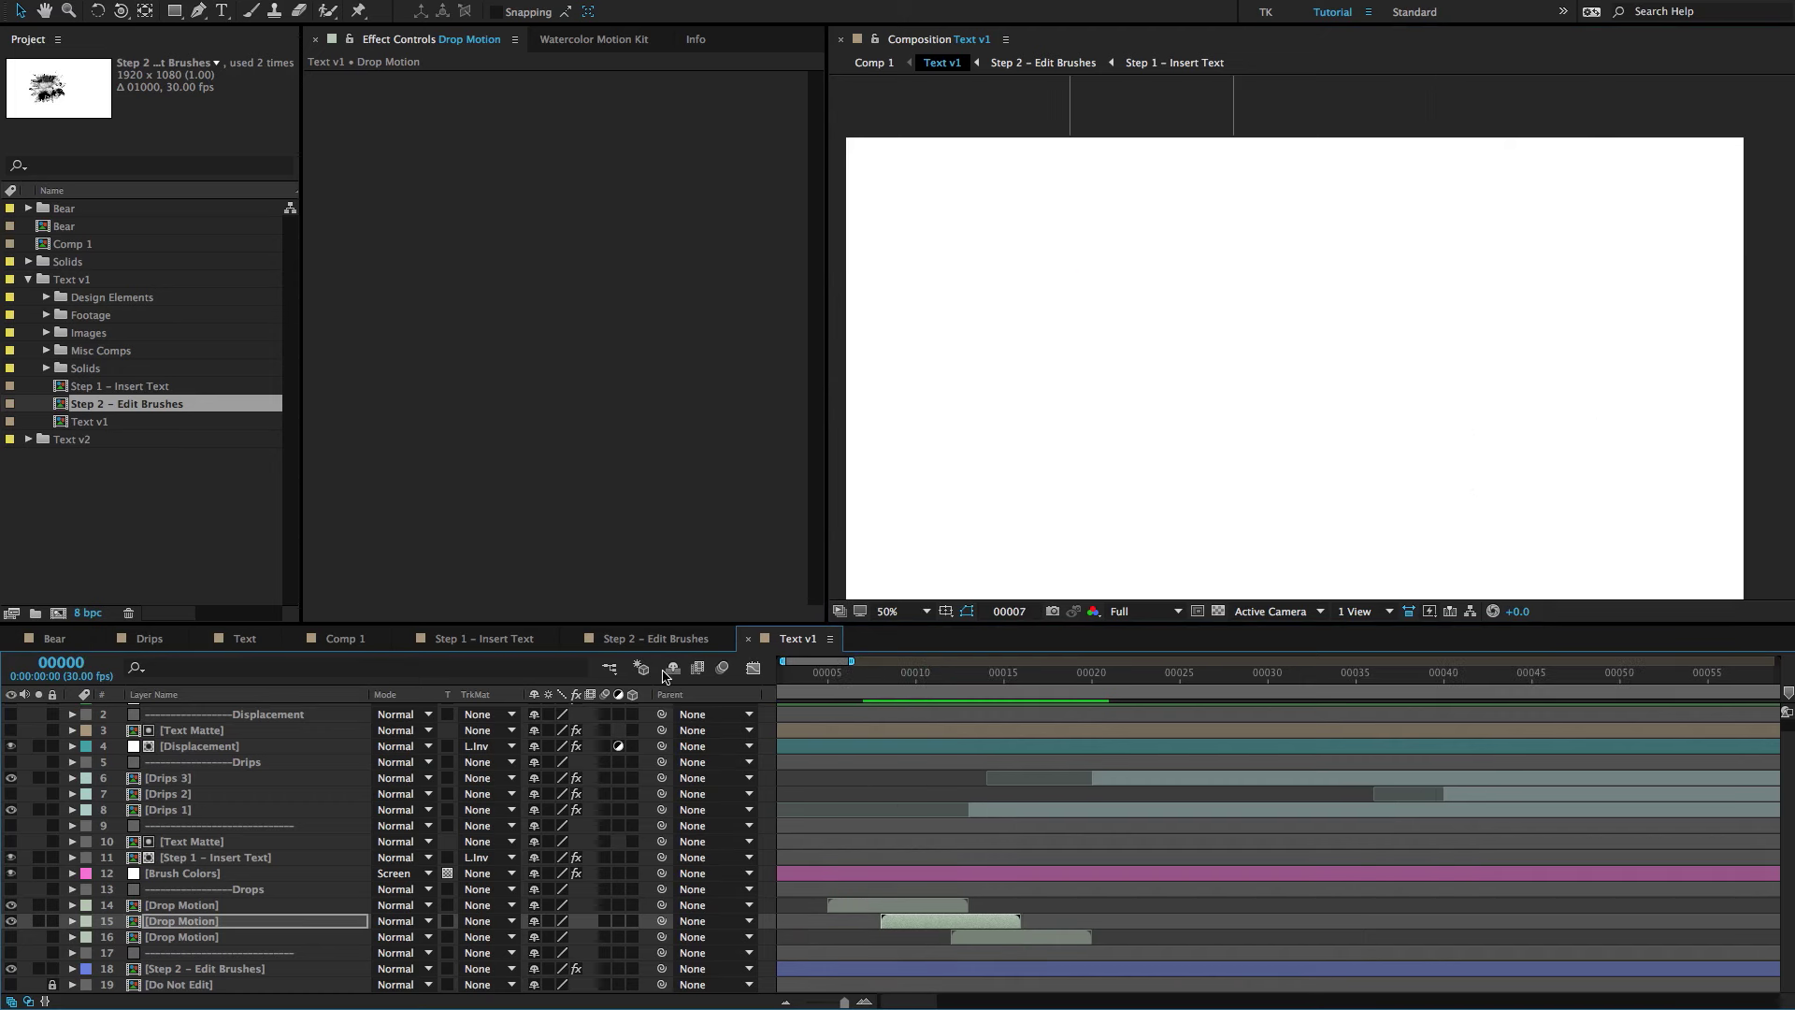
{"action": "scroll", "coordinate": [1262, 356], "scroll_direction": "down", "scroll_amount": 2}
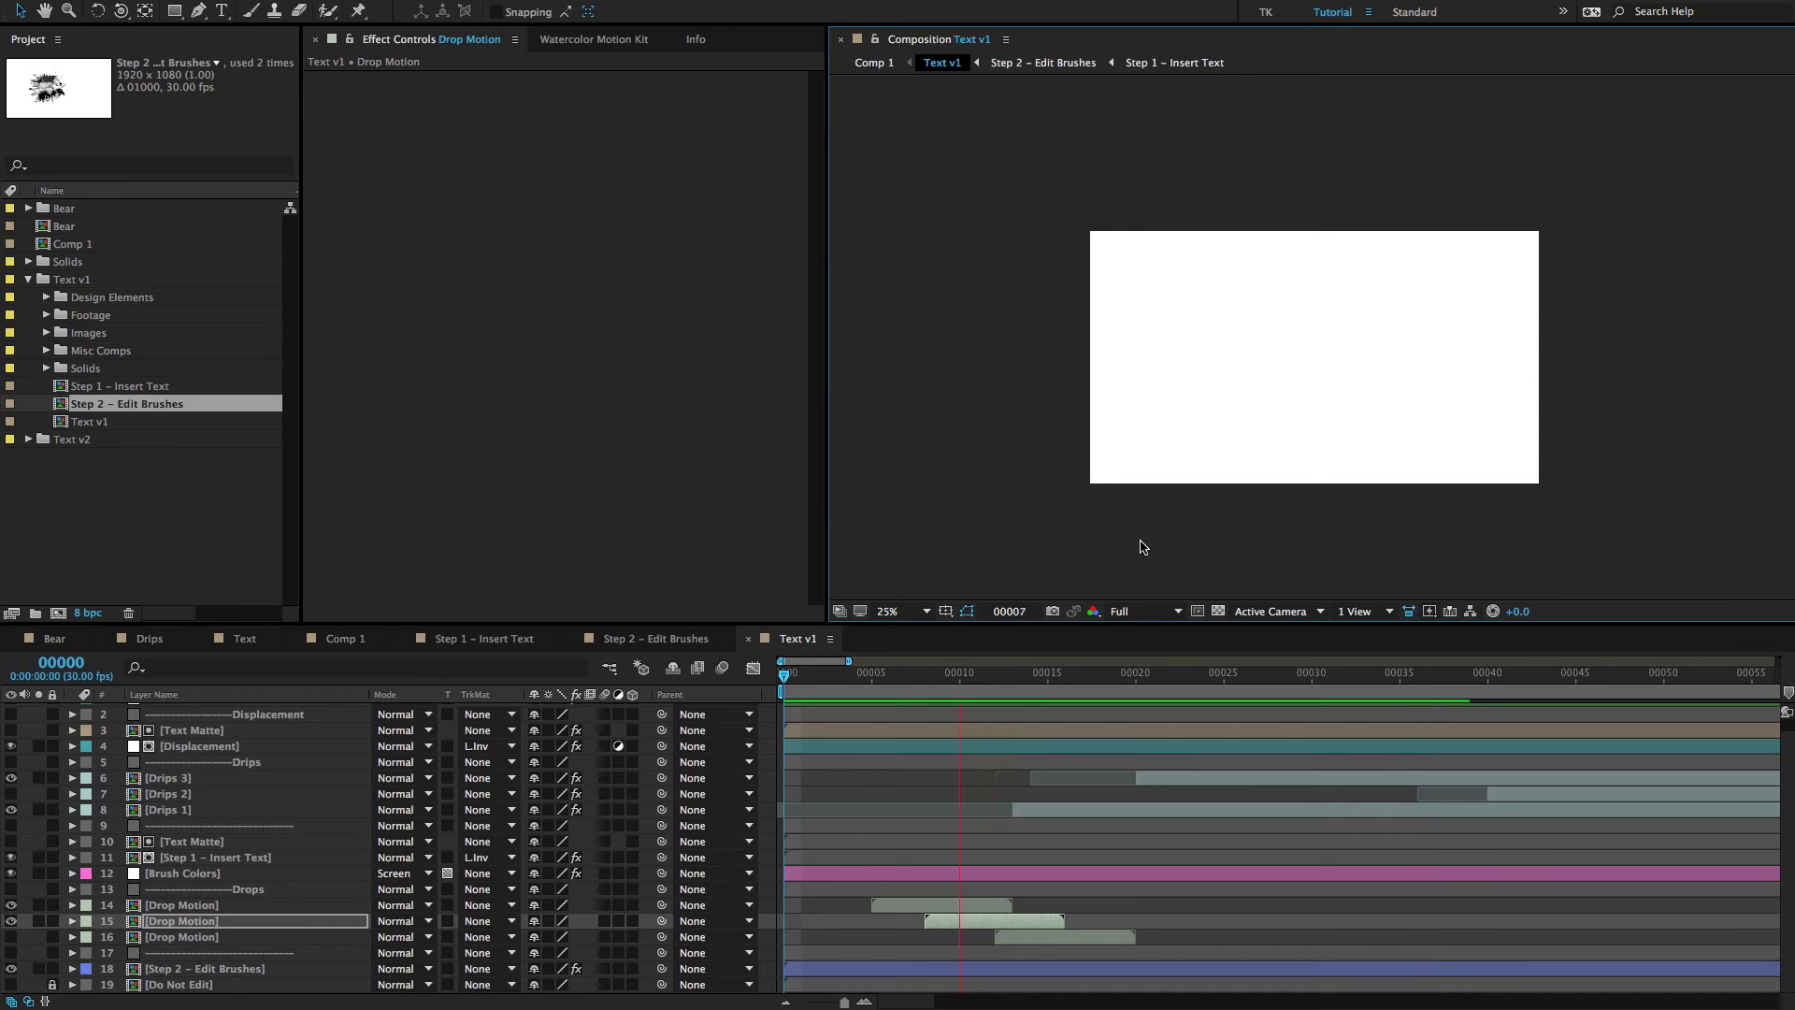
{"action": "key", "text": "space"}
{"action": "scroll", "coordinate": [1183, 374], "scroll_direction": "up", "scroll_amount": 3}
{"action": "left_click_drag", "start_coordinate": [1183, 374], "coordinate": [1275, 335]}
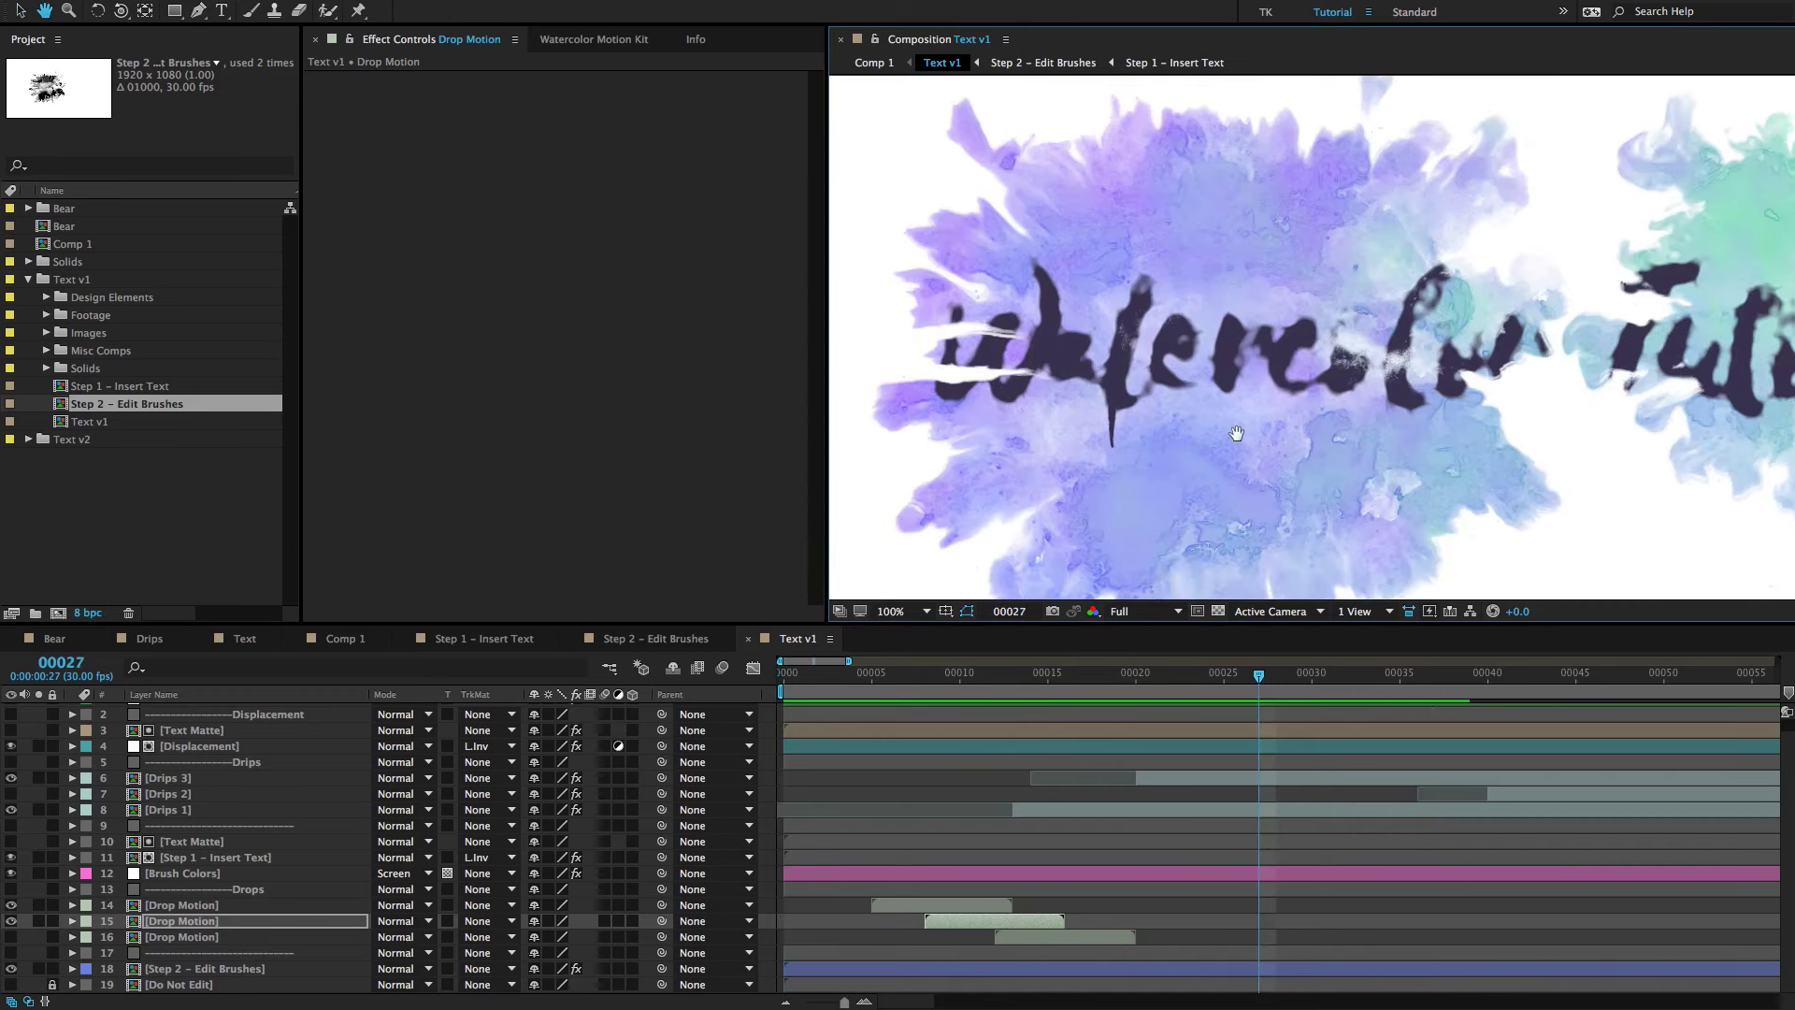
{"action": "key", "text": "Home"}
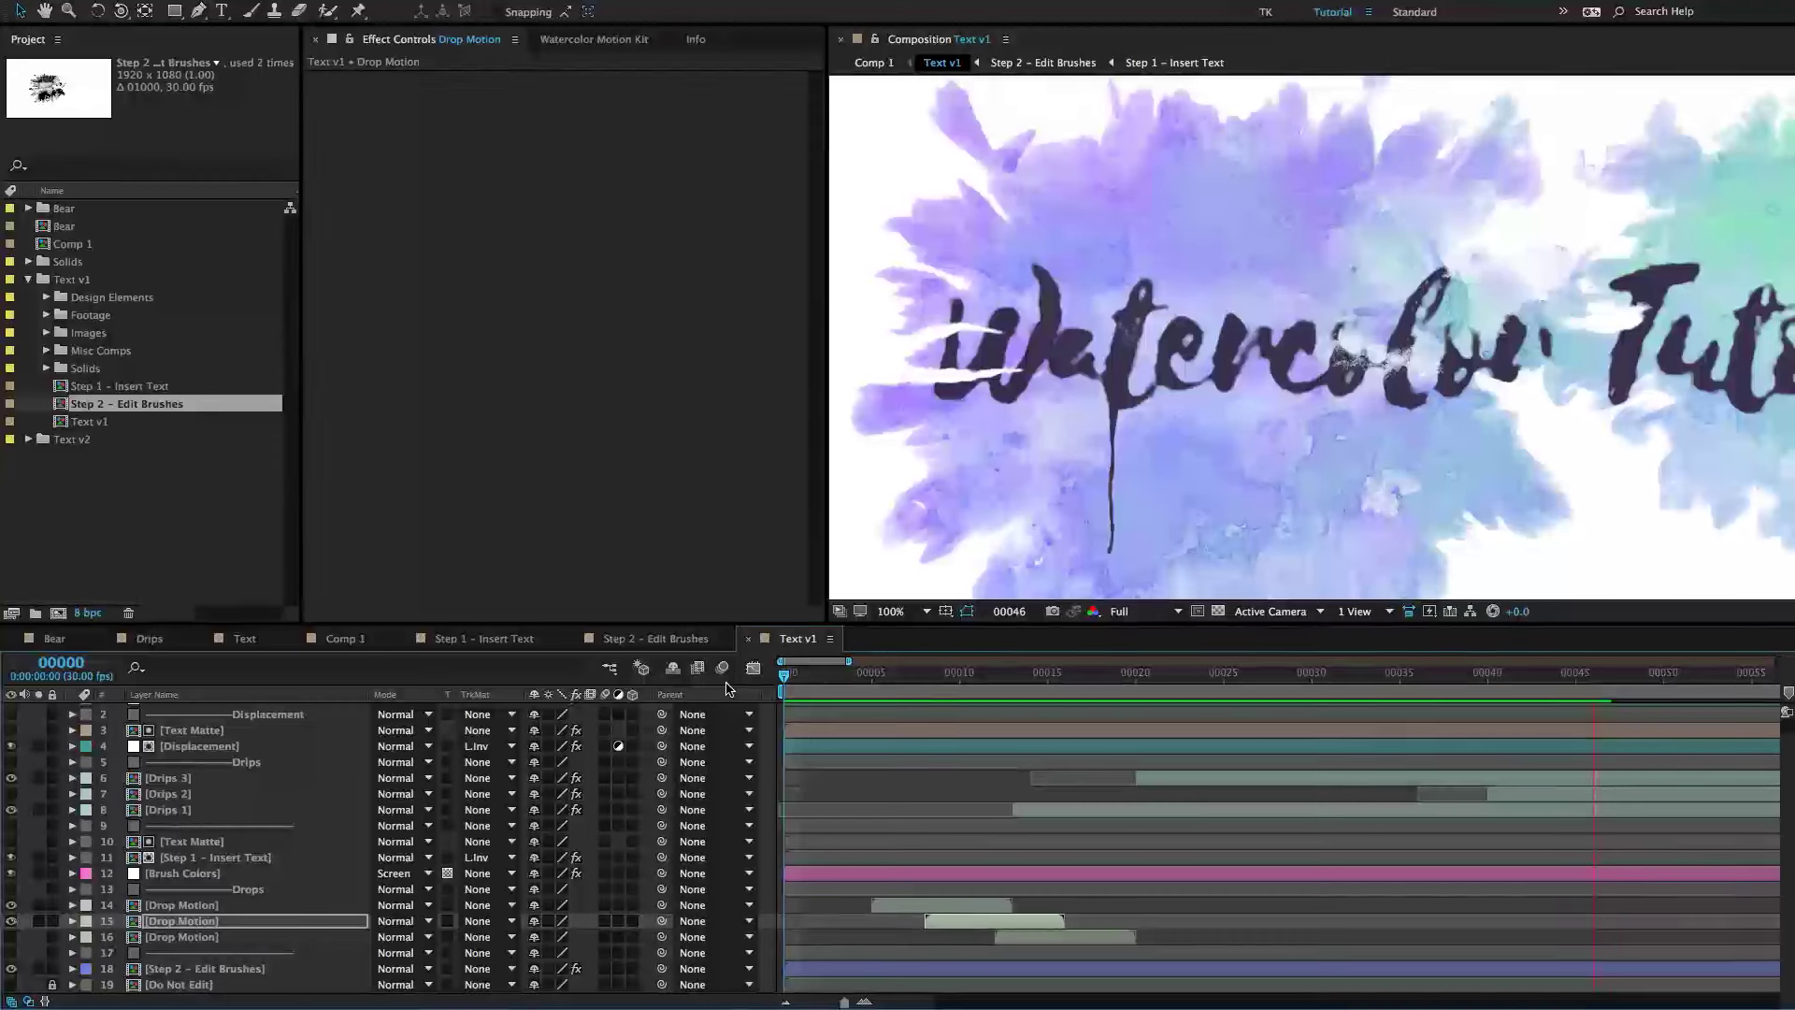
{"action": "key", "text": "comma"}
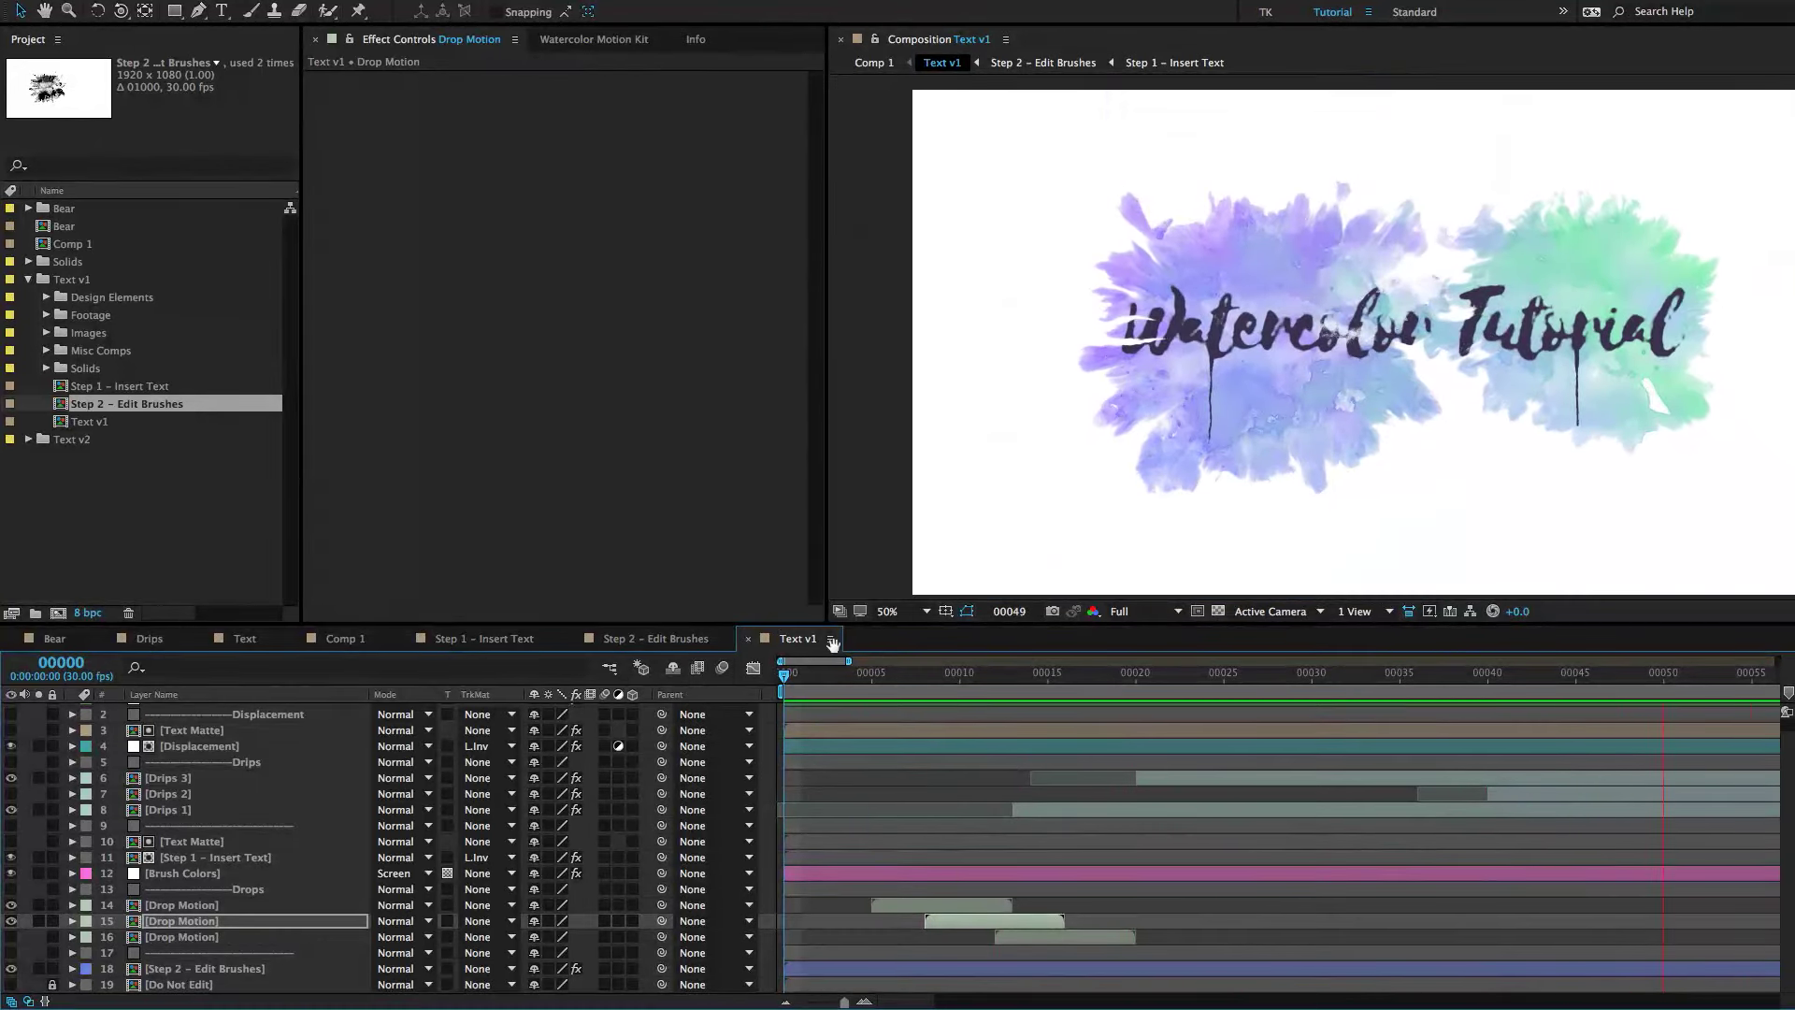
{"action": "key", "text": "space"}
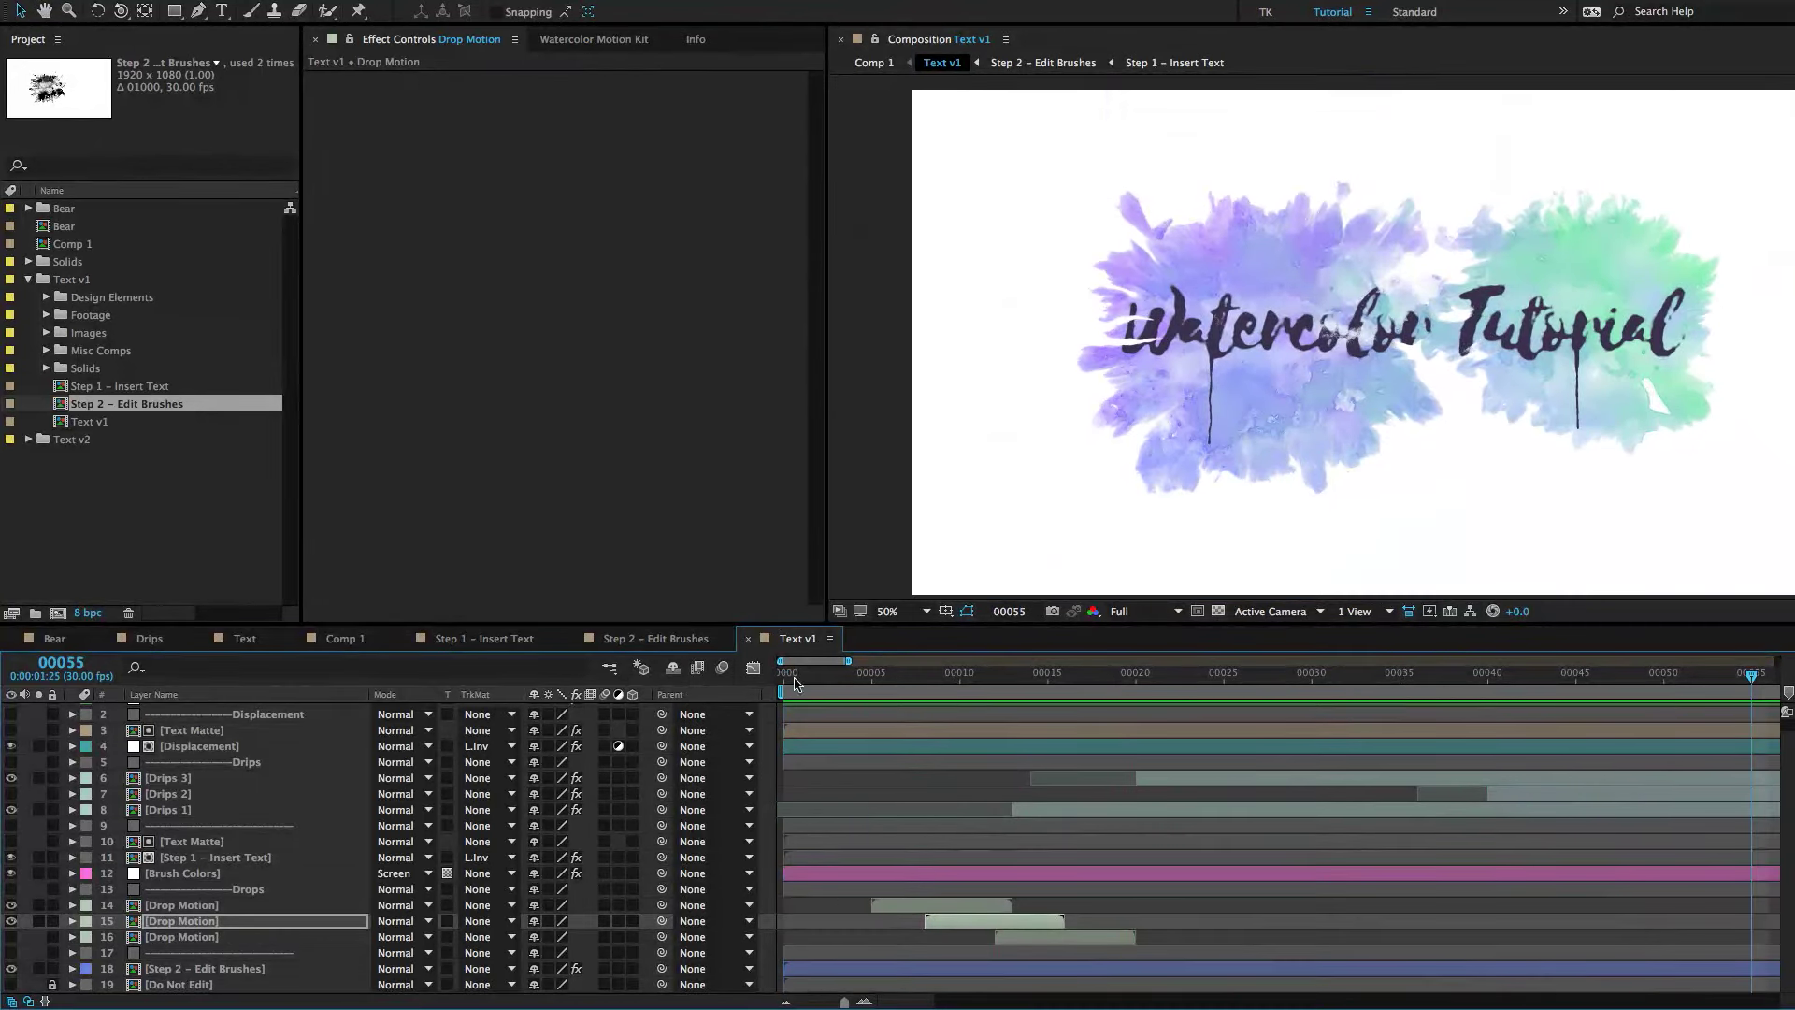
{"action": "left_click", "coordinate": [76, 387]}
{"action": "left_click", "coordinate": [128, 405]}
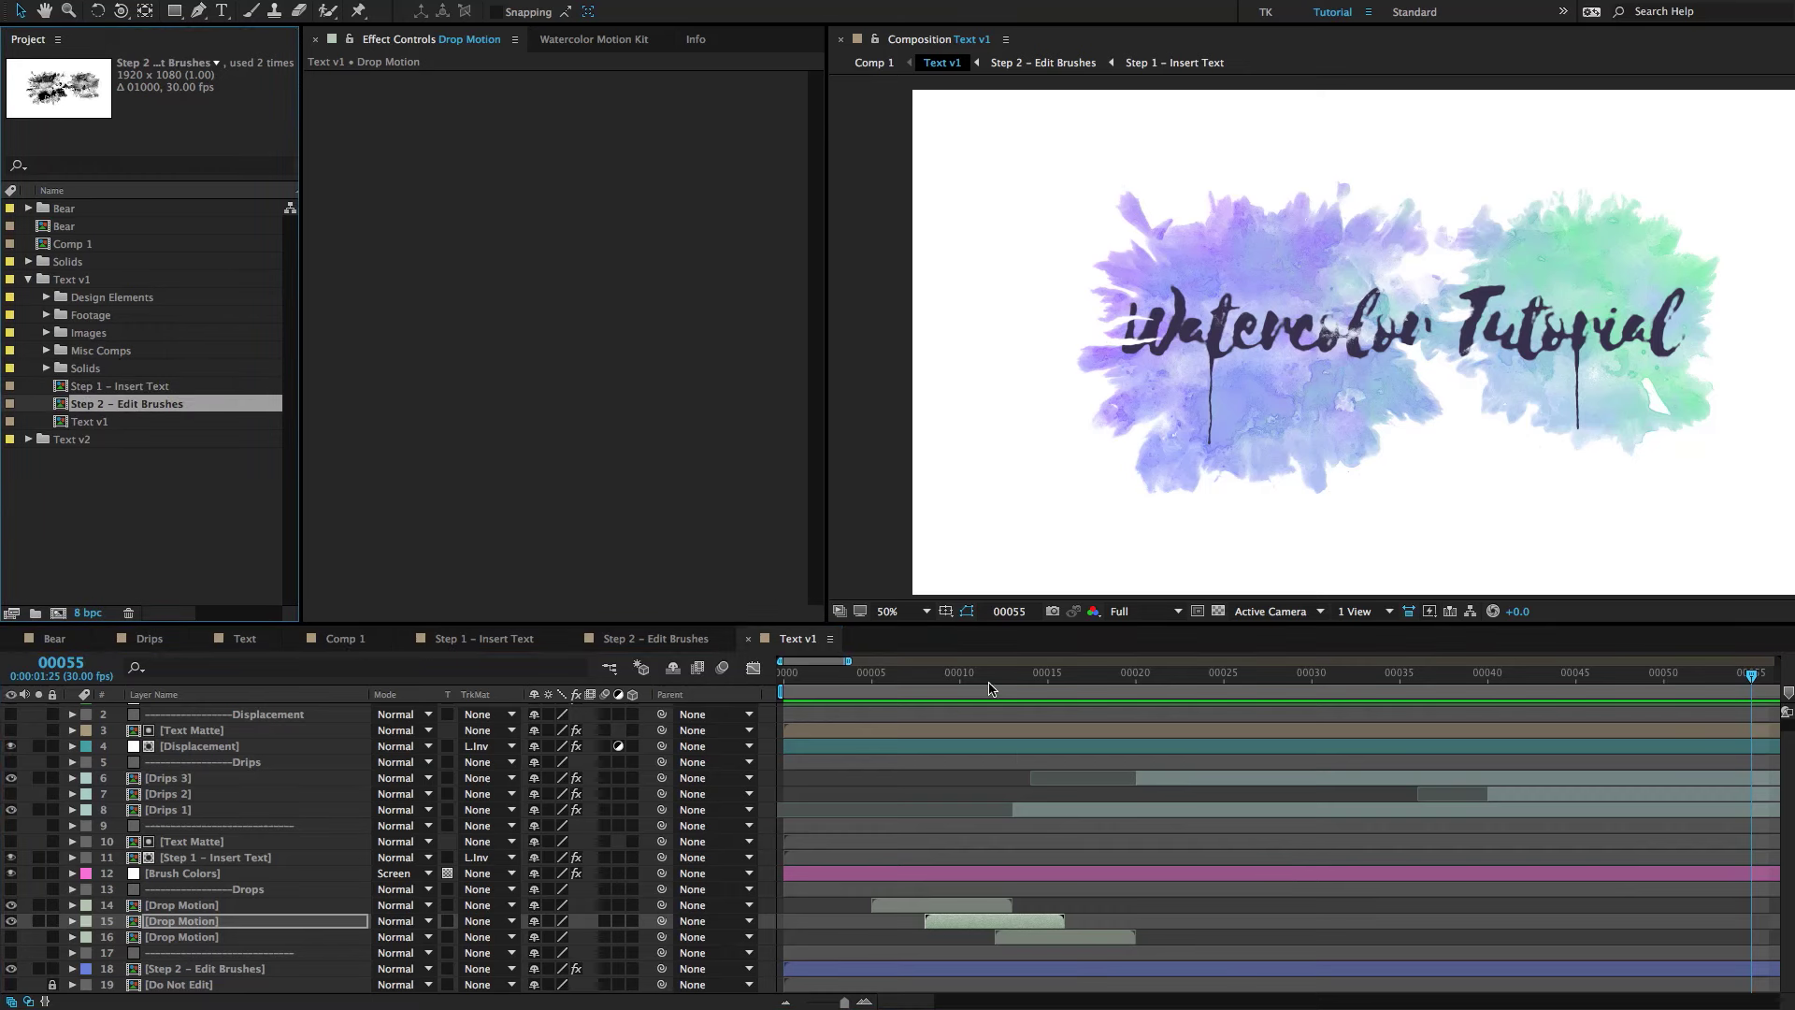
{"action": "scroll", "coordinate": [972, 762], "scroll_direction": "up", "scroll_amount": 1}
Scrub to frame 00025 and inspect the Drips and Drop Motion layers.
{"action": "key", "text": "minus"}
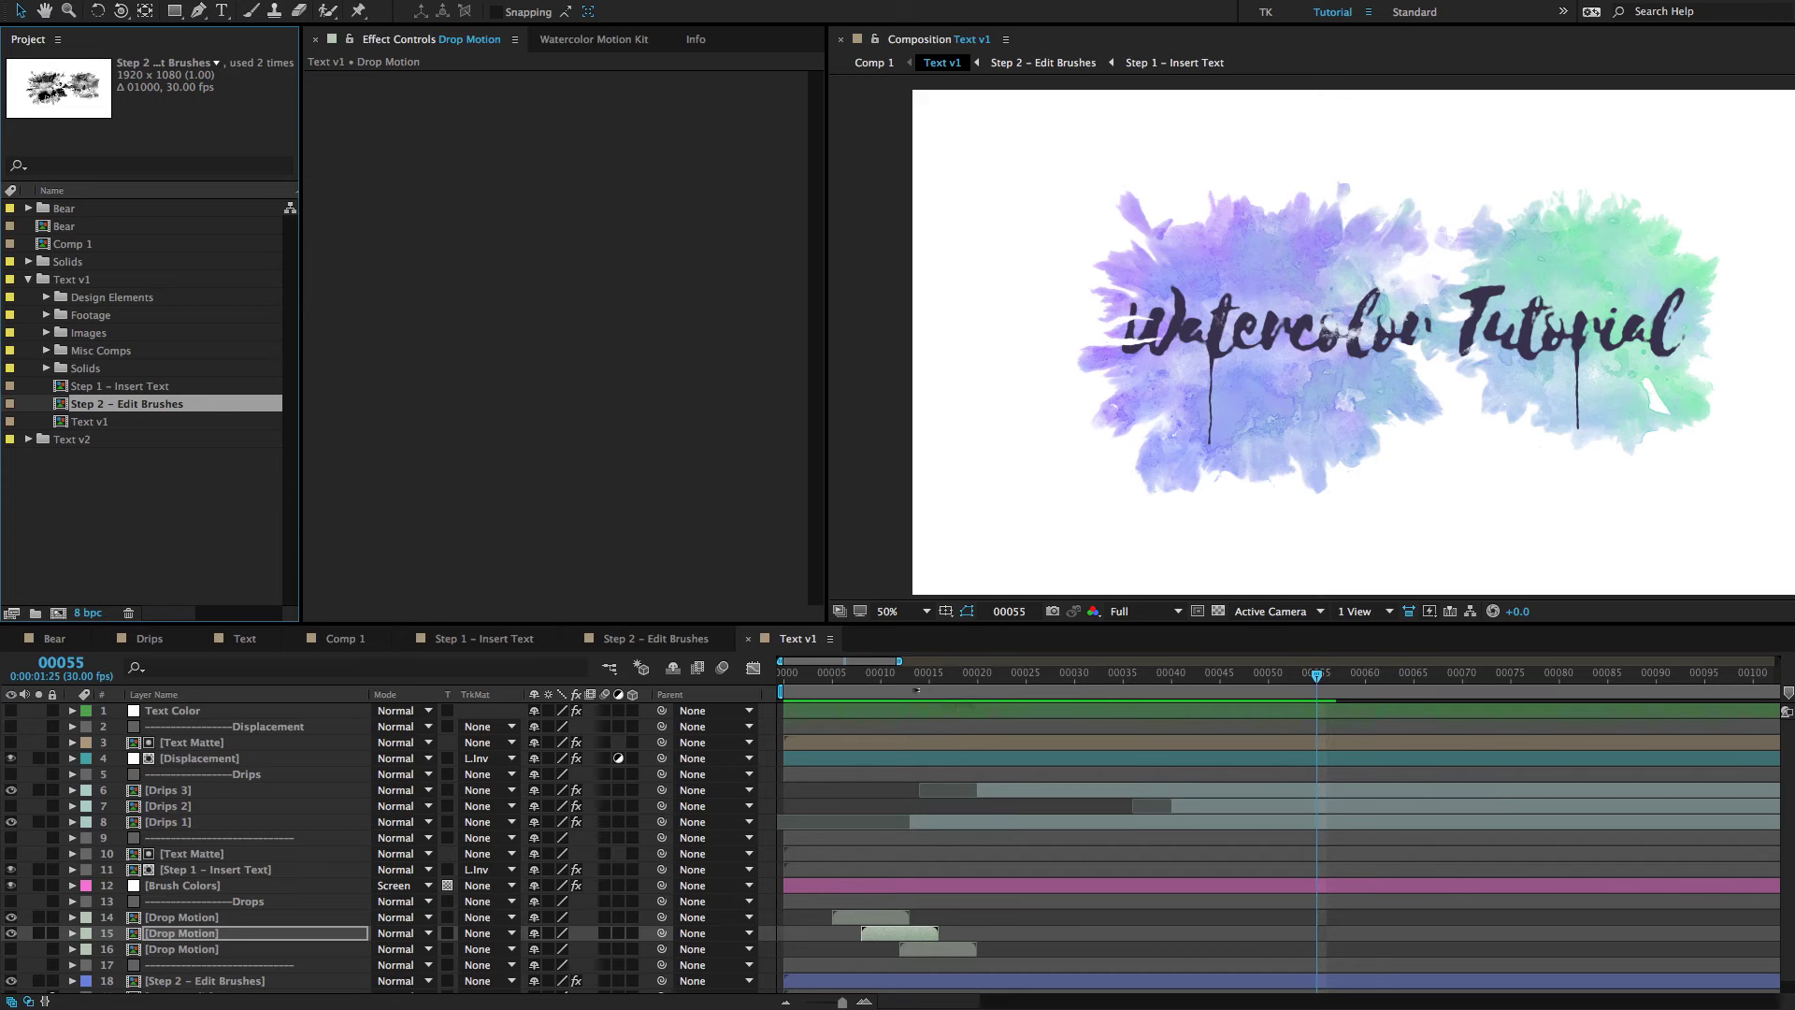
{"action": "left_click_drag", "start_coordinate": [925, 679], "coordinate": [1058, 692]}
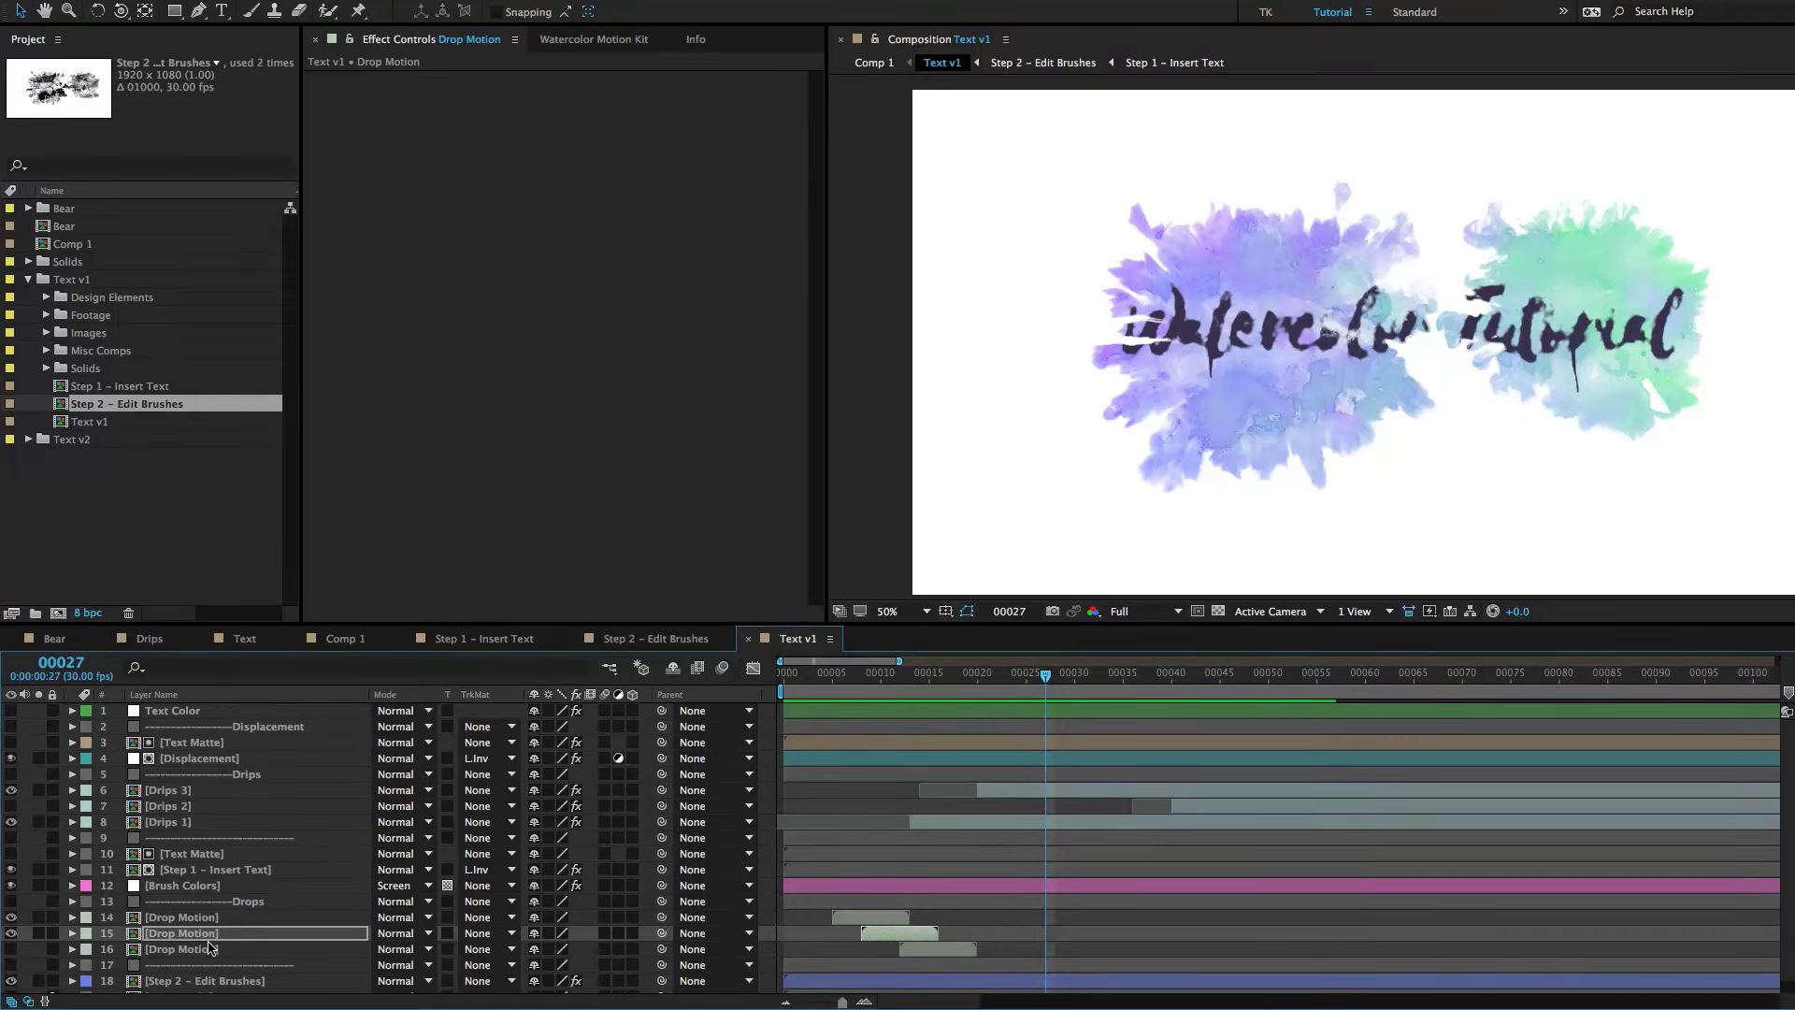
{"action": "left_click", "coordinate": [171, 793]}
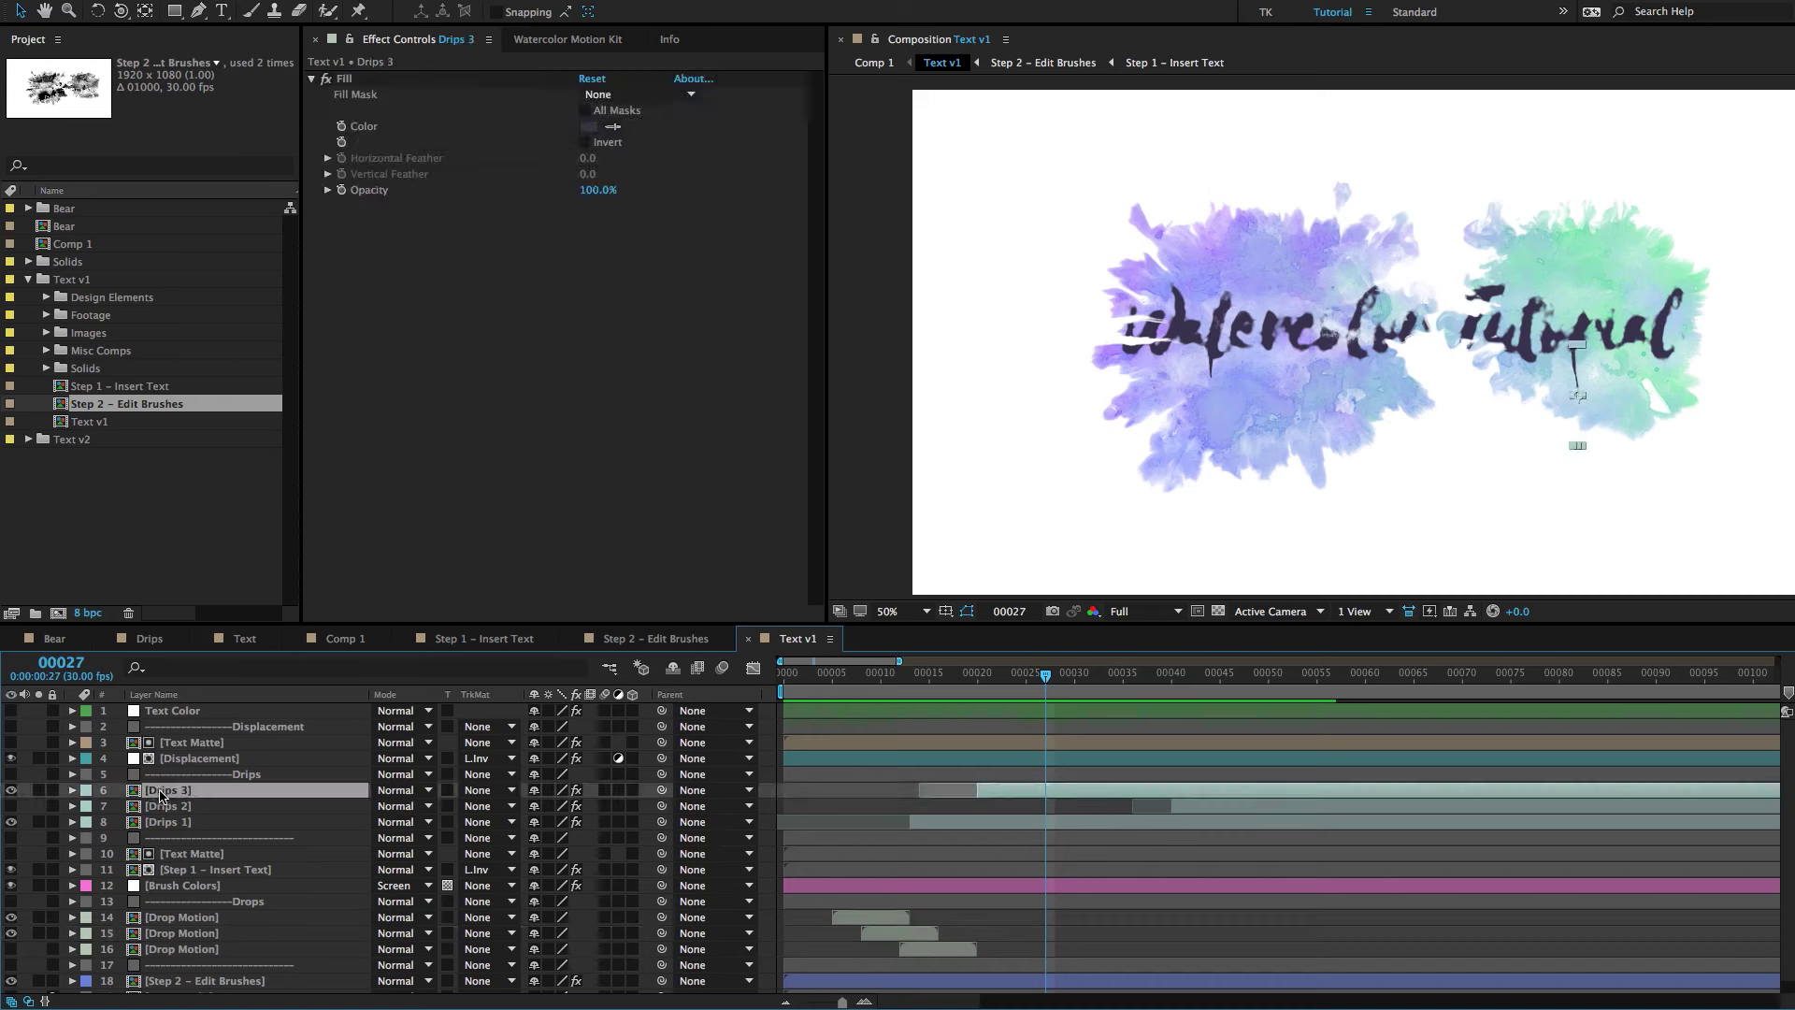
{"action": "left_click", "coordinate": [159, 821], "text": "shift"}
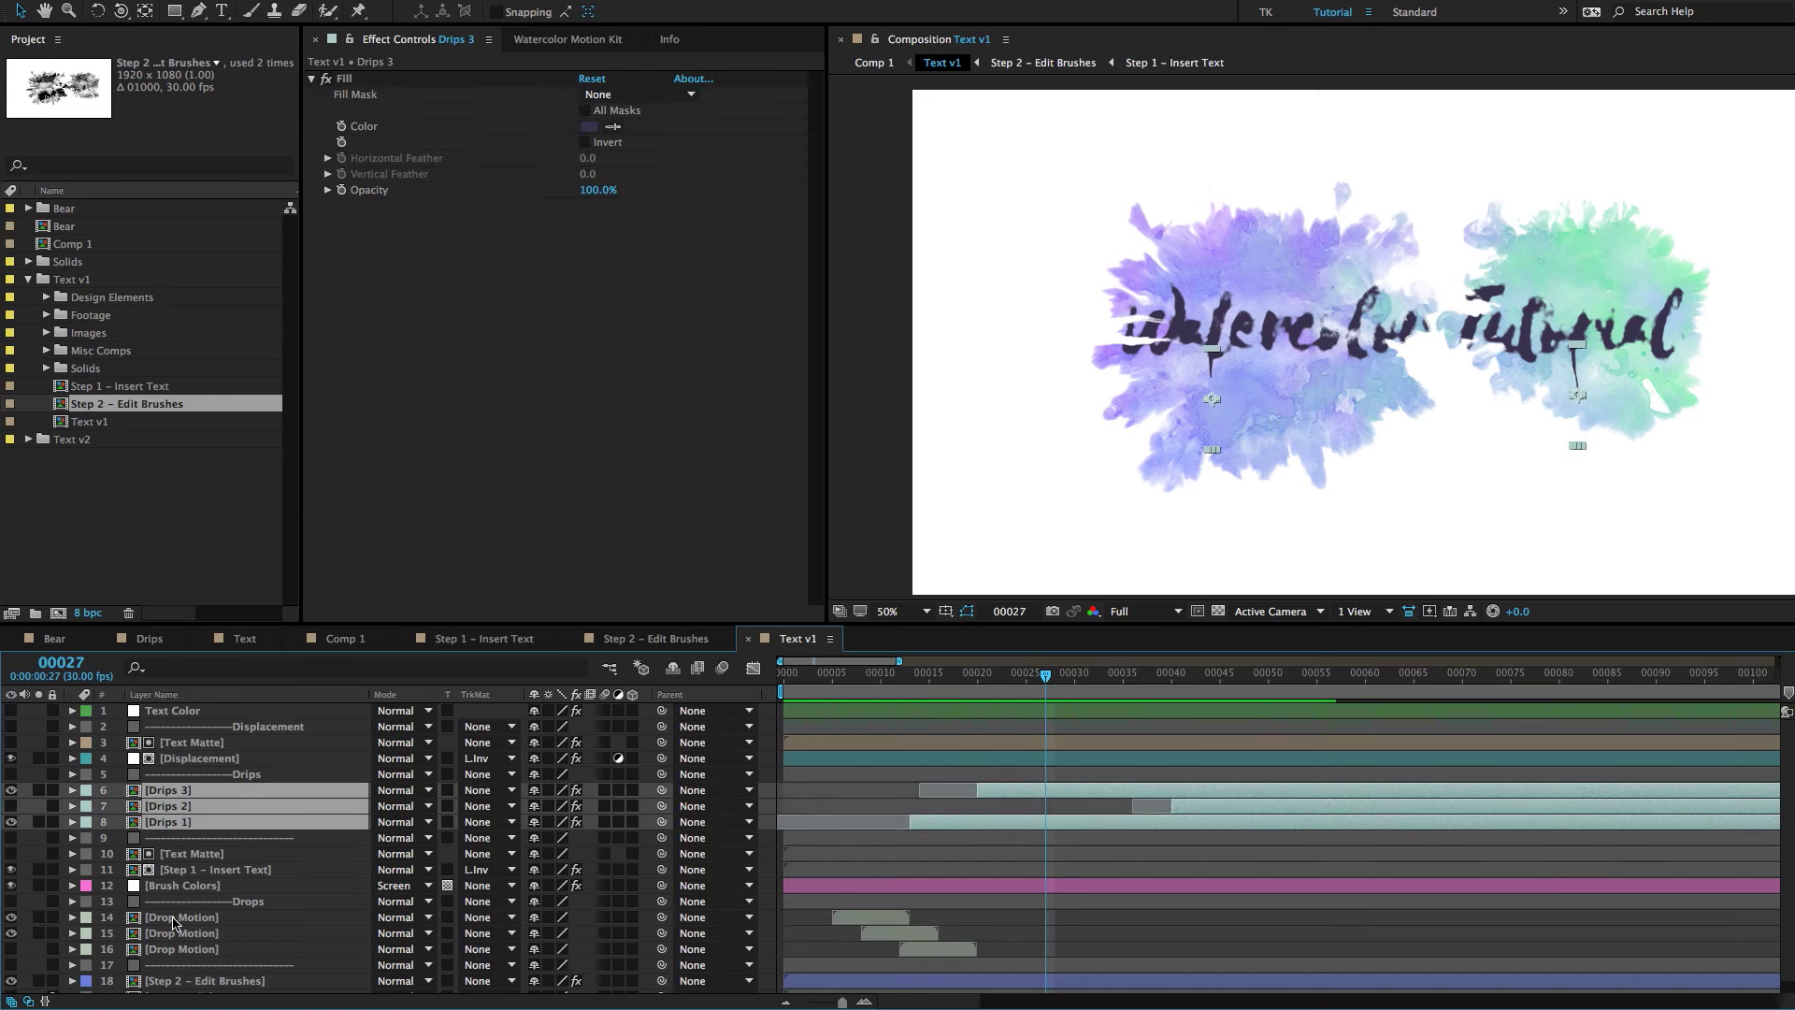
{"action": "left_click", "coordinate": [173, 918]}
{"action": "left_click", "coordinate": [173, 946]}
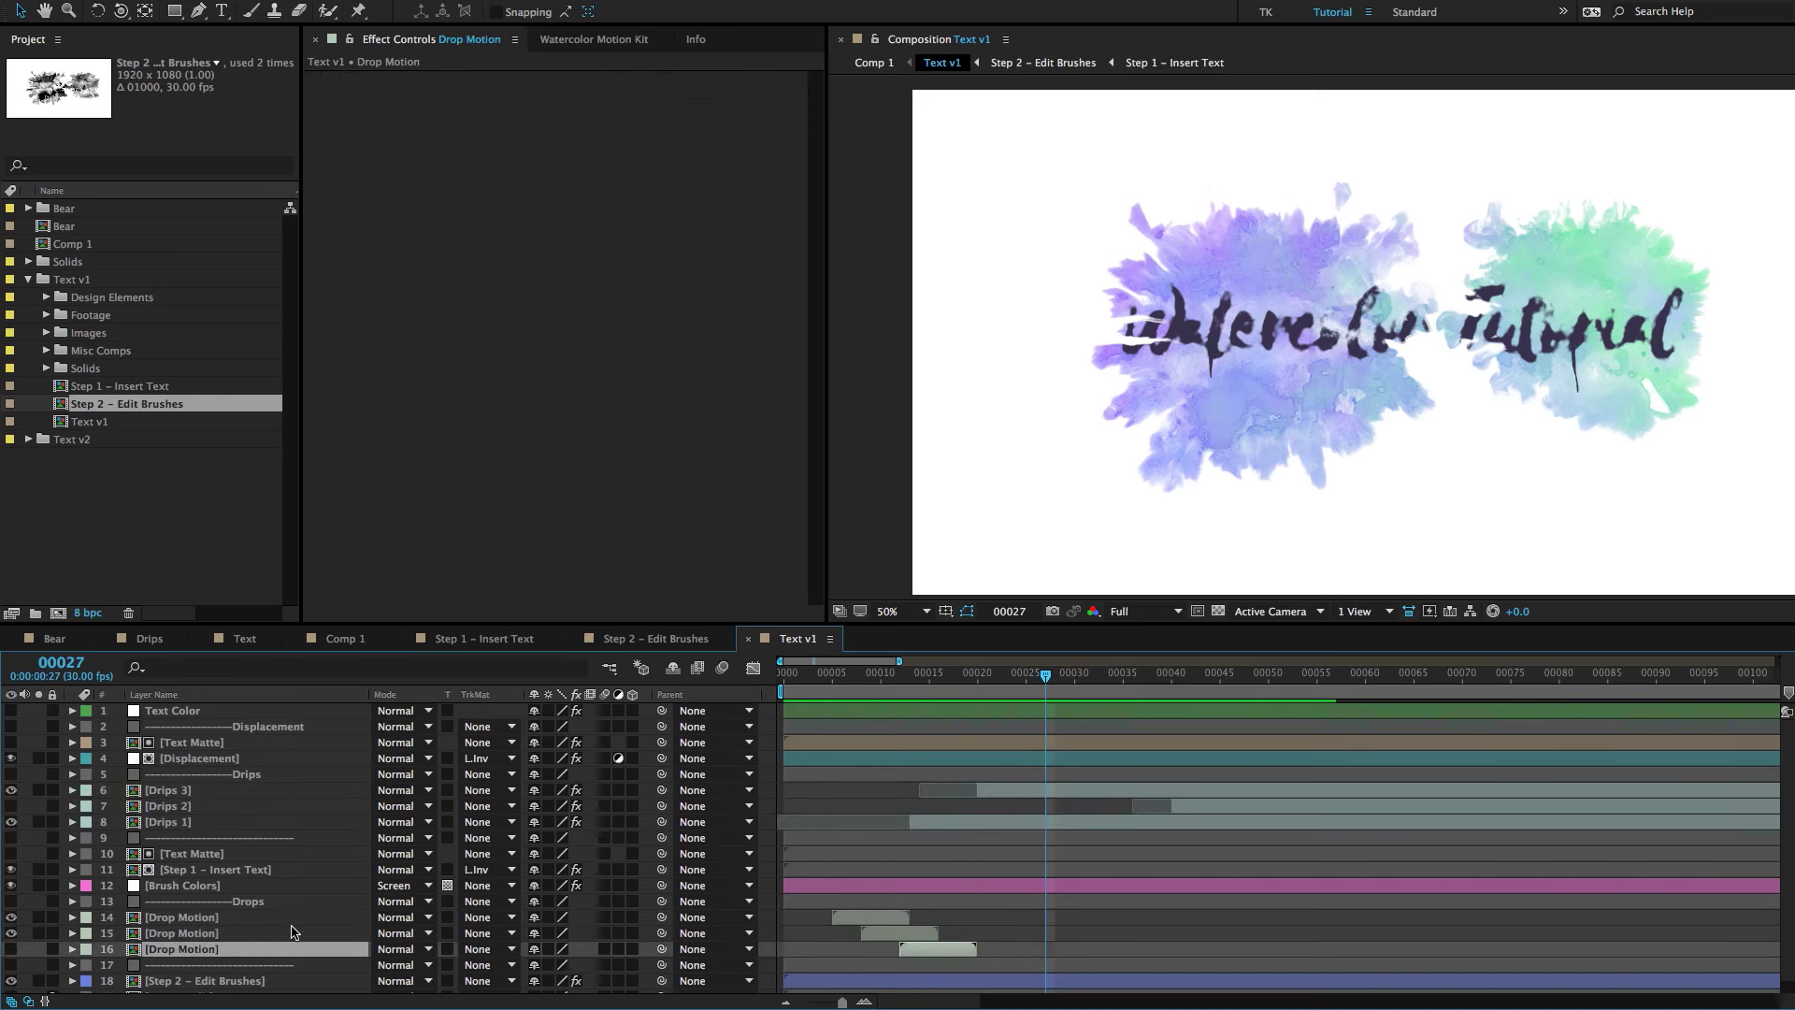
Collapse the Text v1 folder and go back up to Comp 1.
{"action": "left_click", "coordinate": [139, 387]}
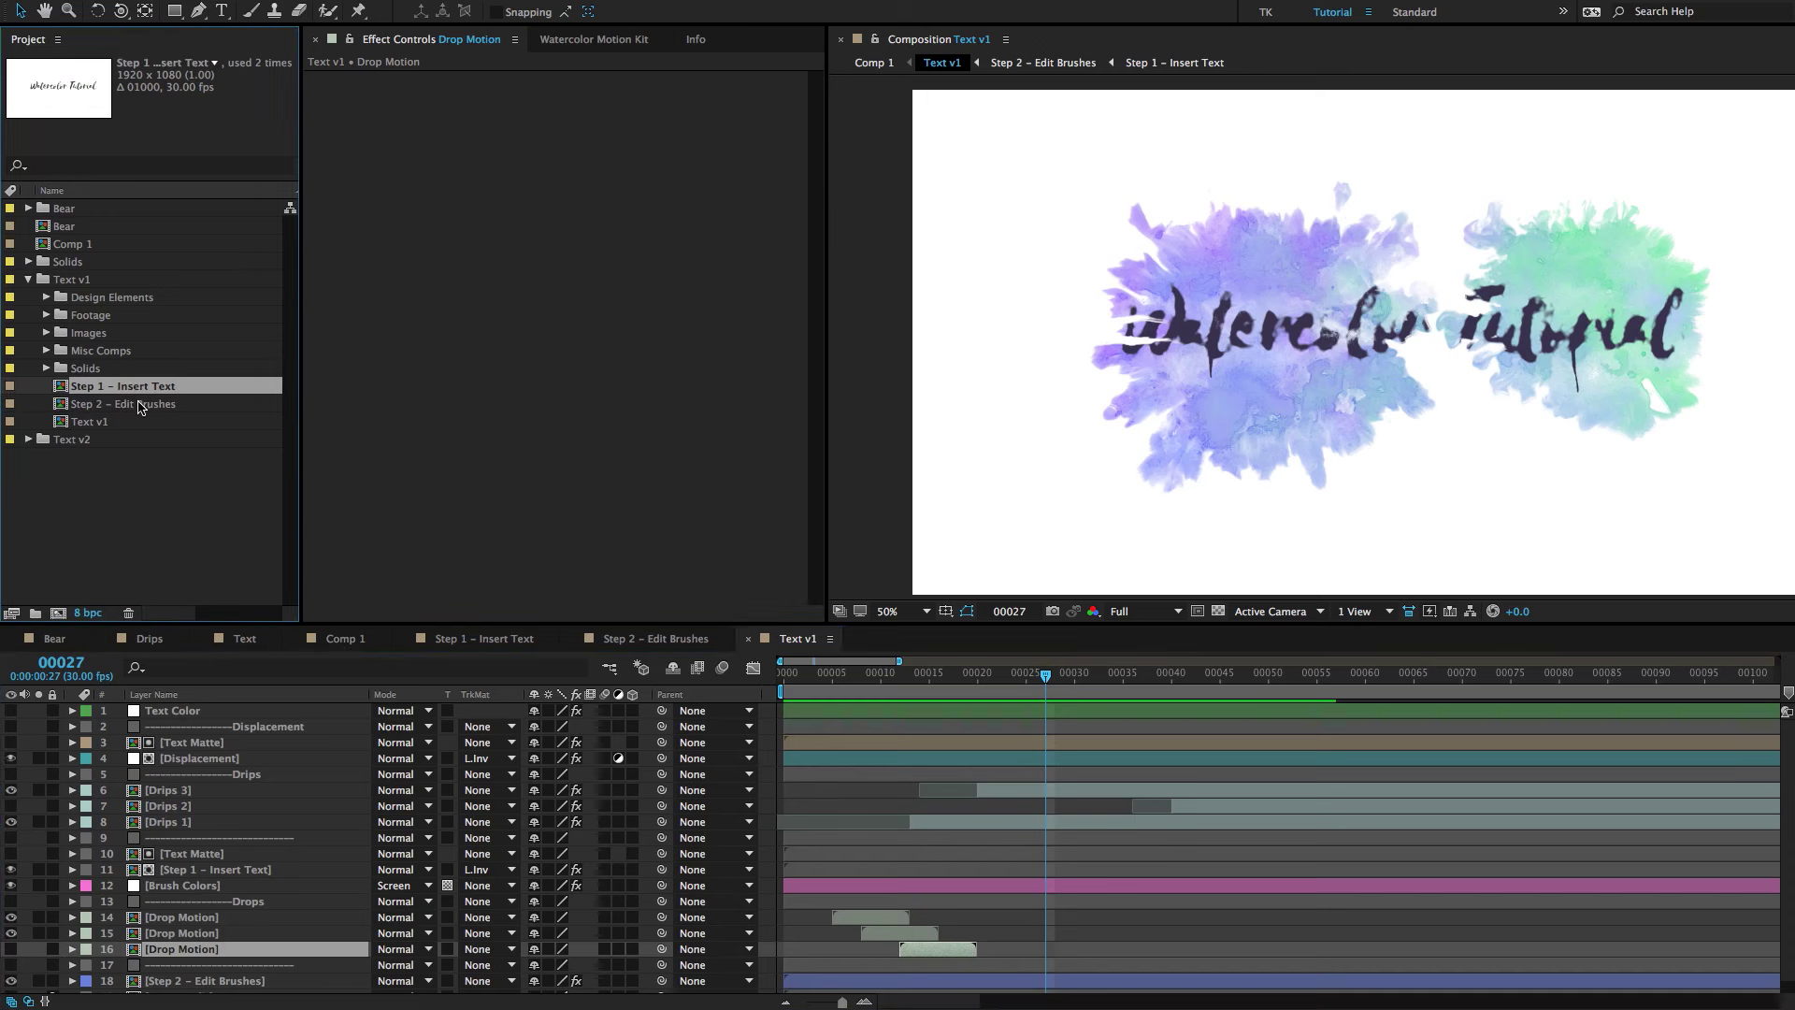
{"action": "left_click", "coordinate": [161, 533]}
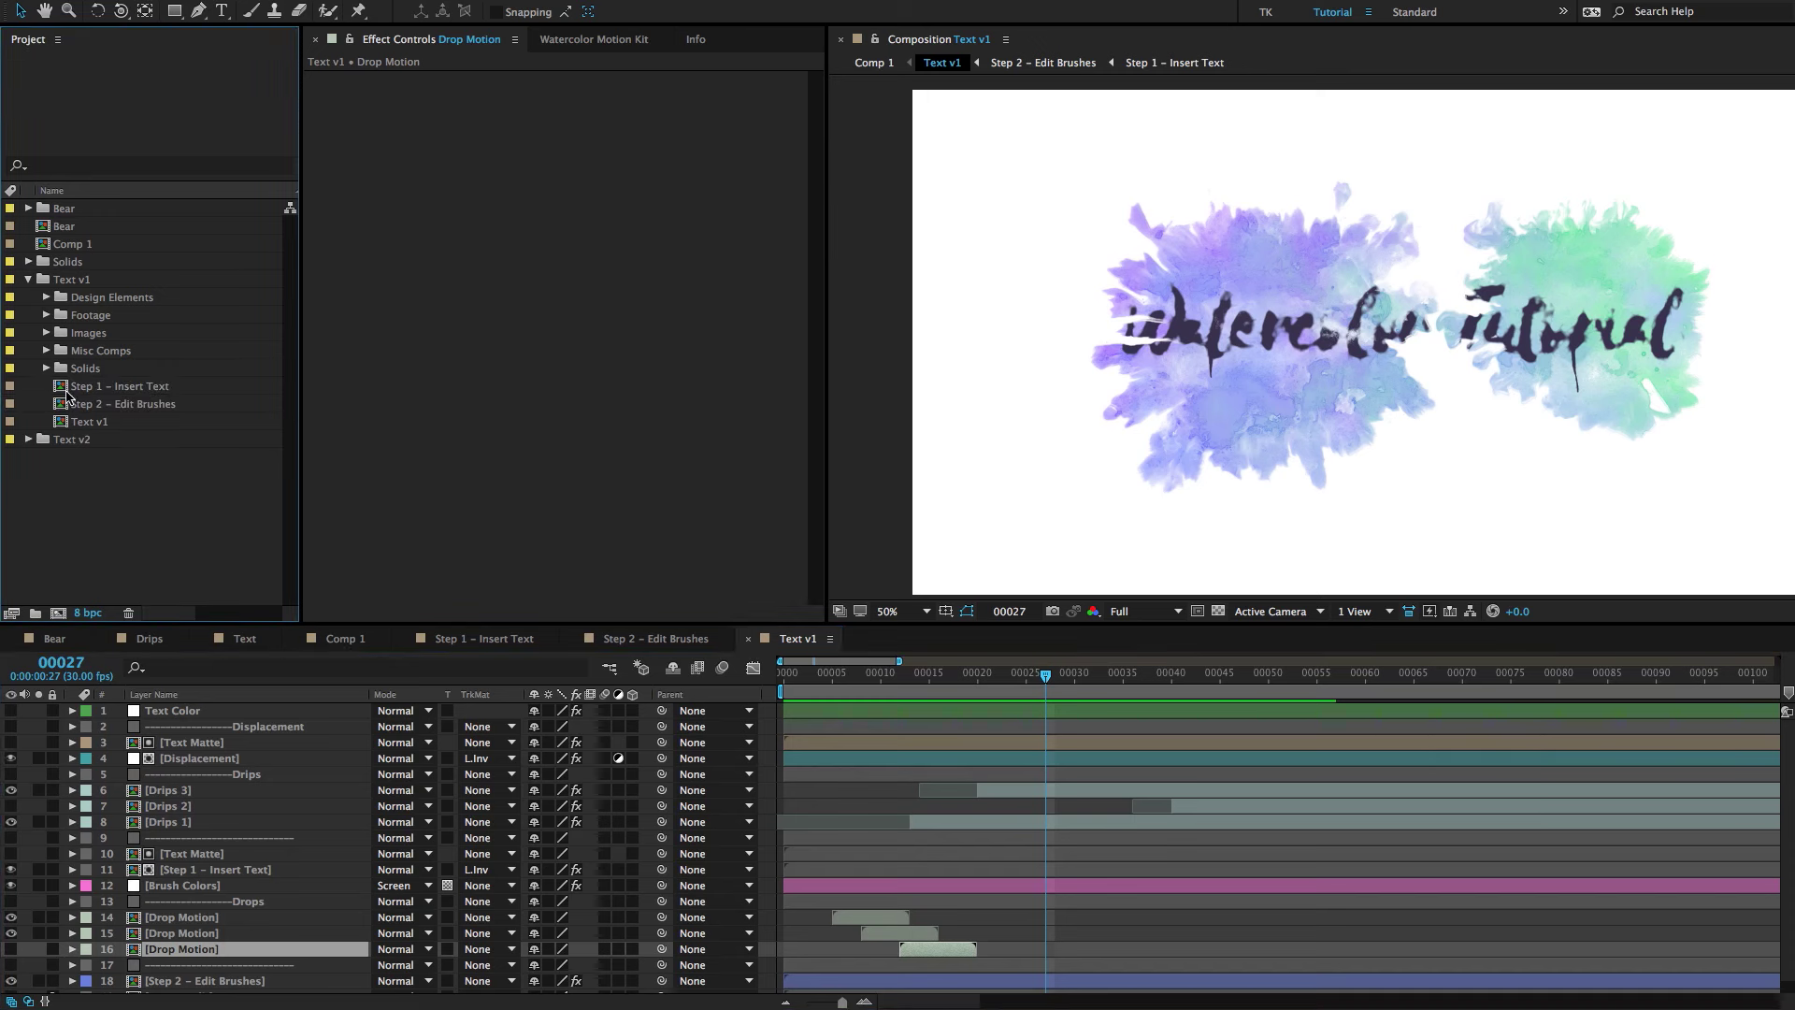
{"action": "left_click", "coordinate": [26, 280]}
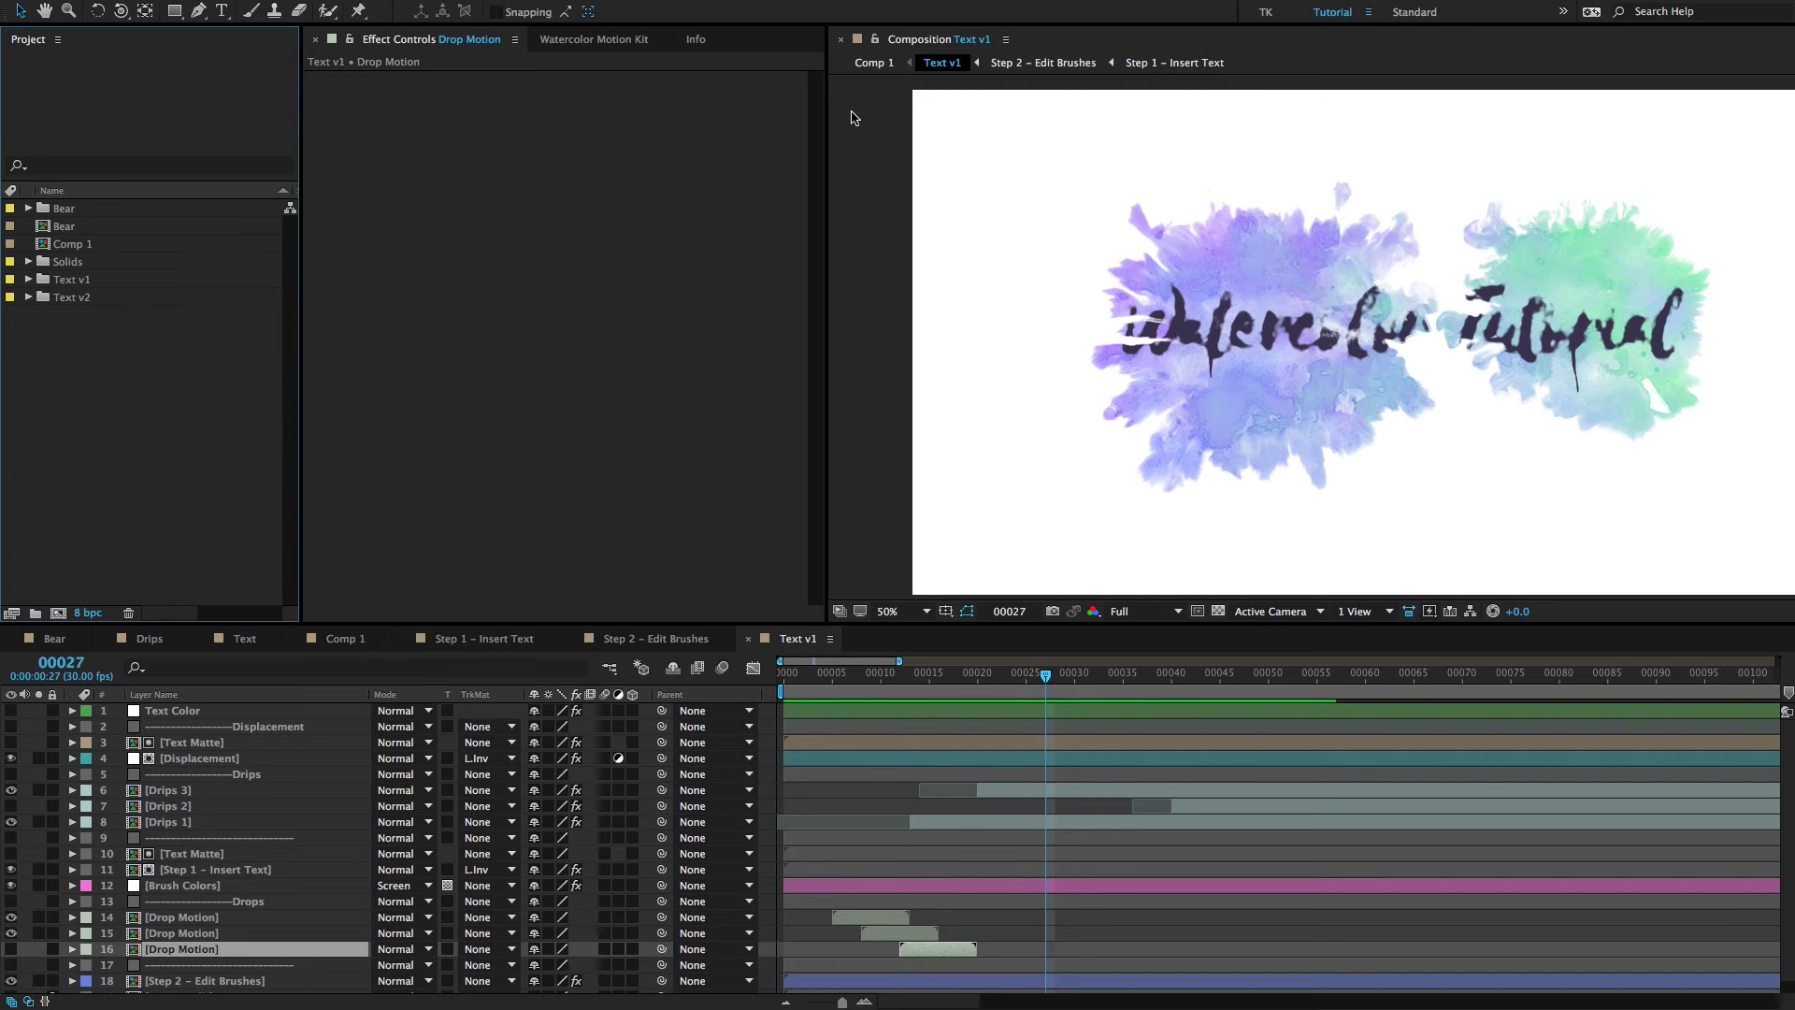
{"action": "left_click", "coordinate": [872, 63]}
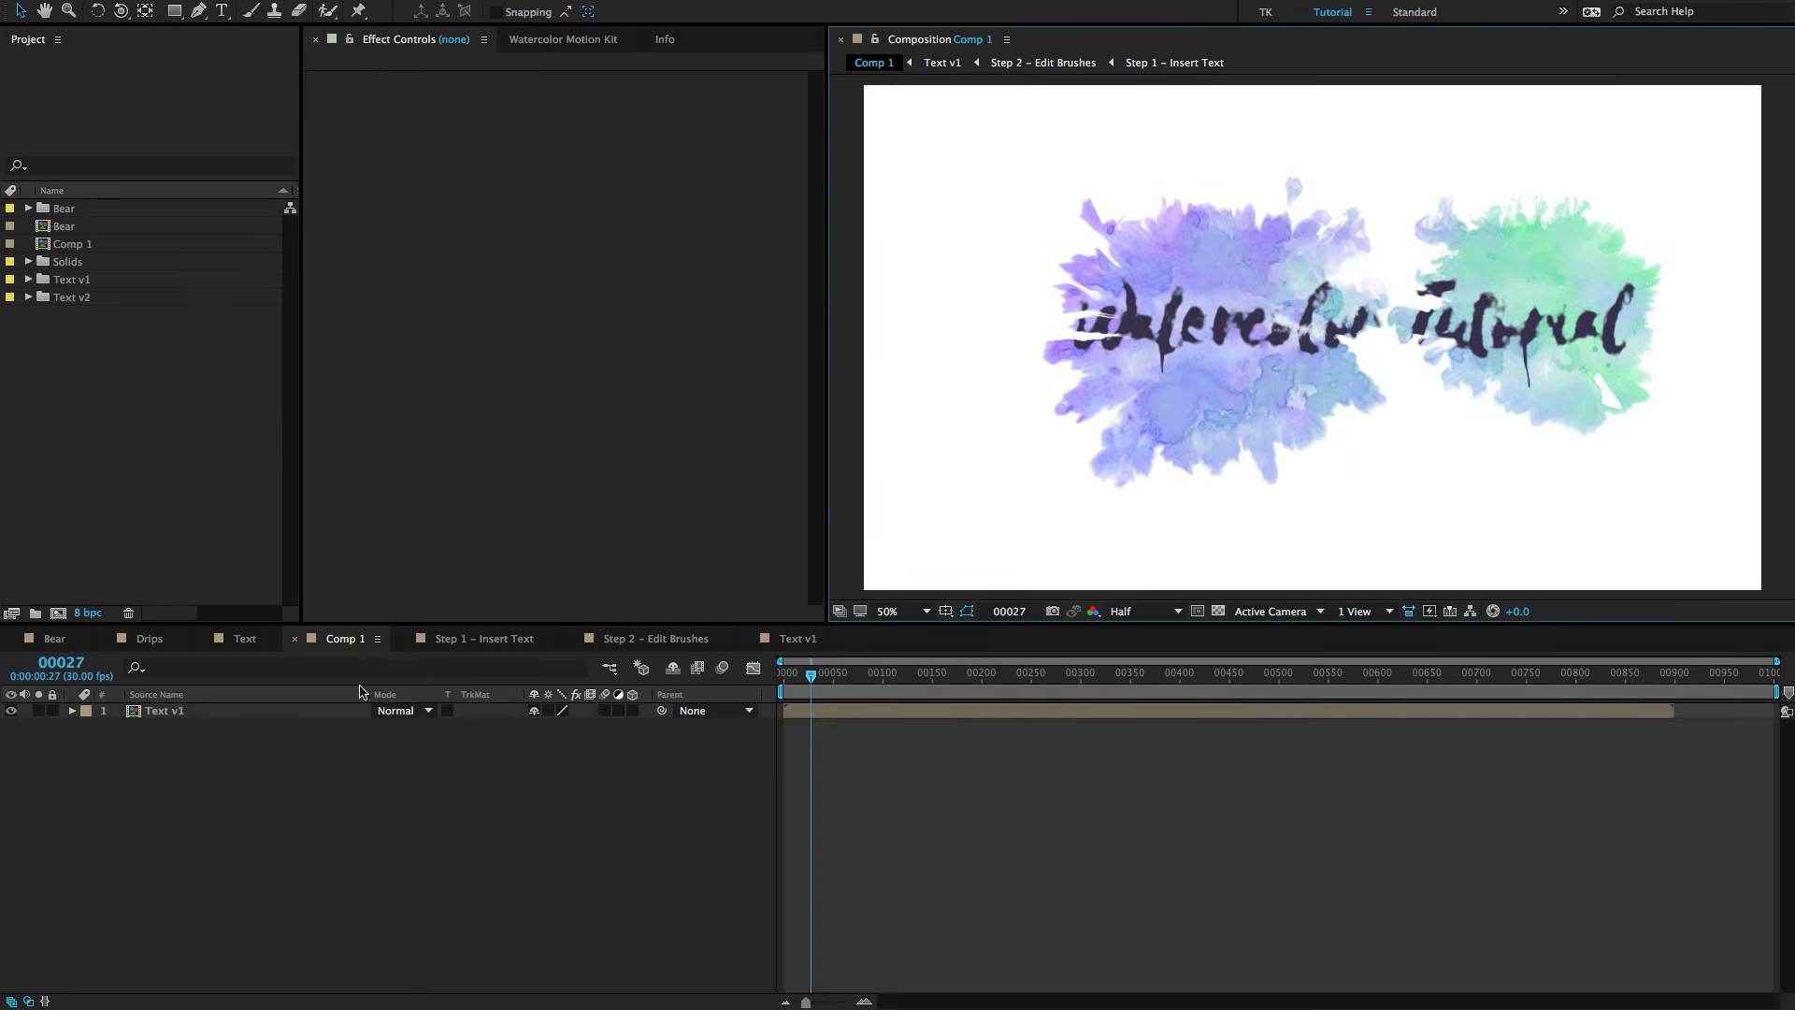
Delete Comp 1's Text v1 layer, add the Text v2 comp instead, and preview frame 155.
{"action": "left_click", "coordinate": [225, 715]}
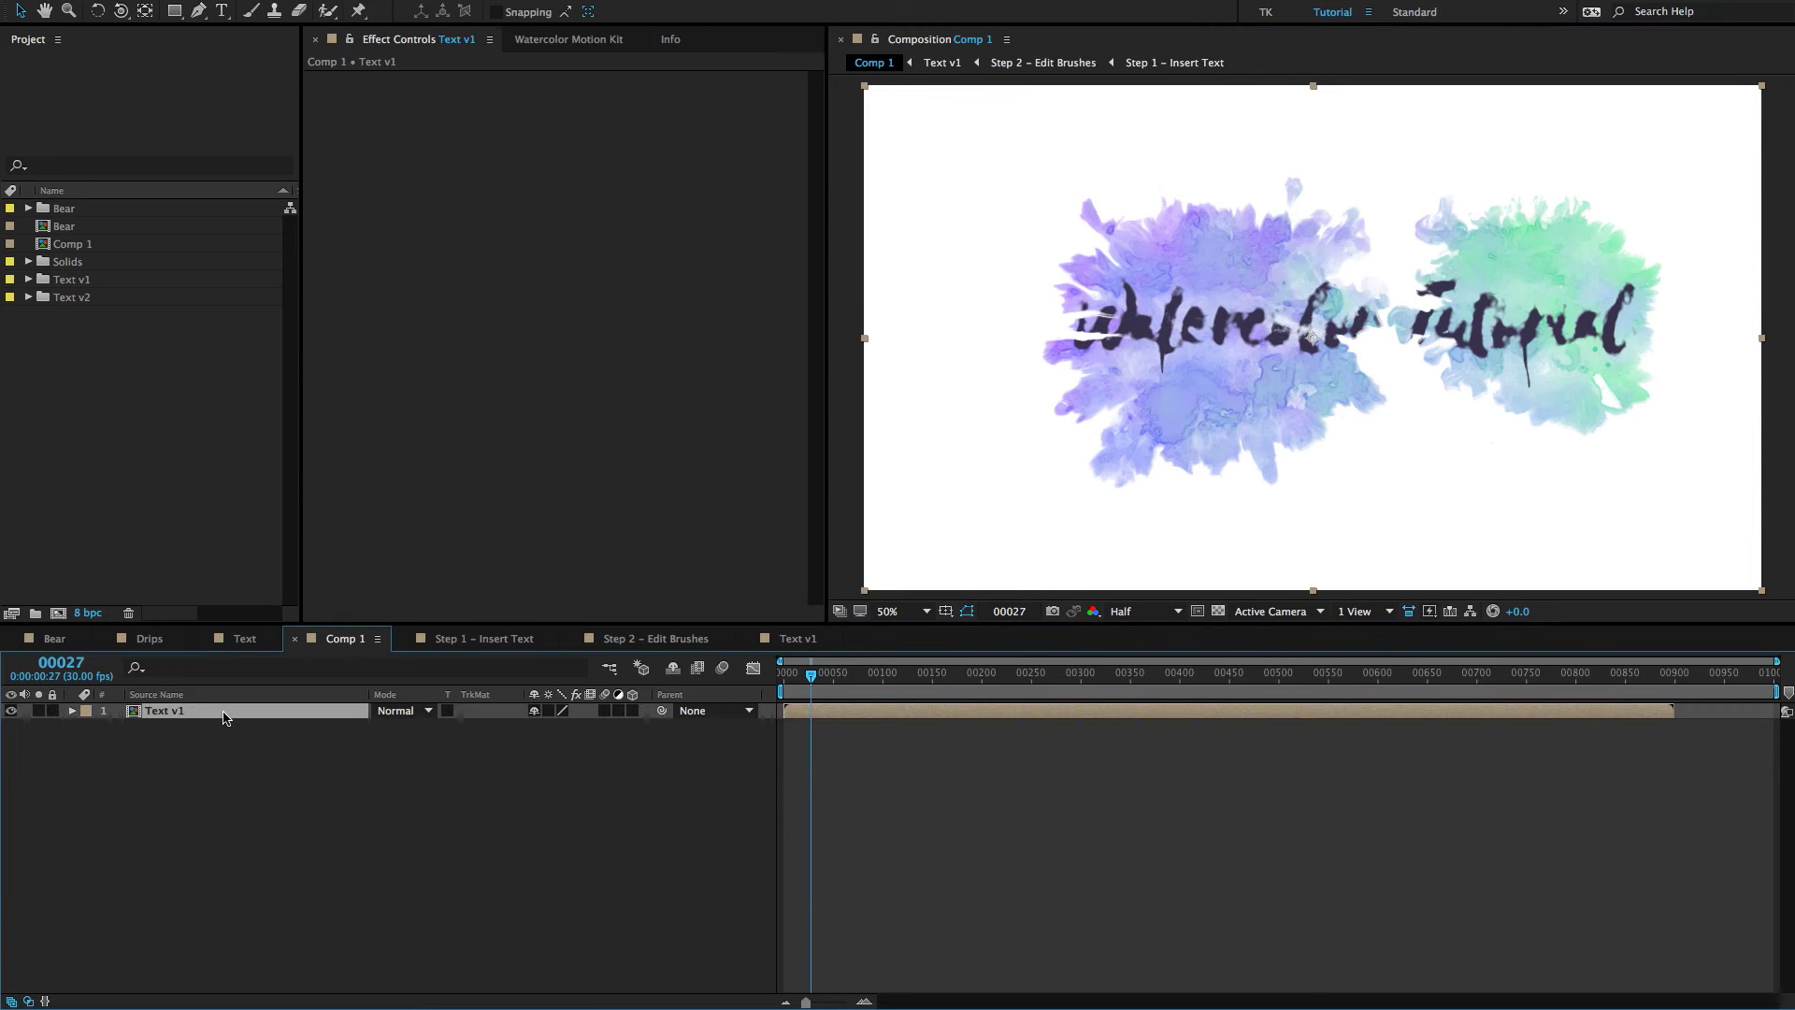
{"action": "key", "text": "Delete"}
{"action": "left_click", "coordinate": [32, 291]}
{"action": "left_click", "coordinate": [28, 298]}
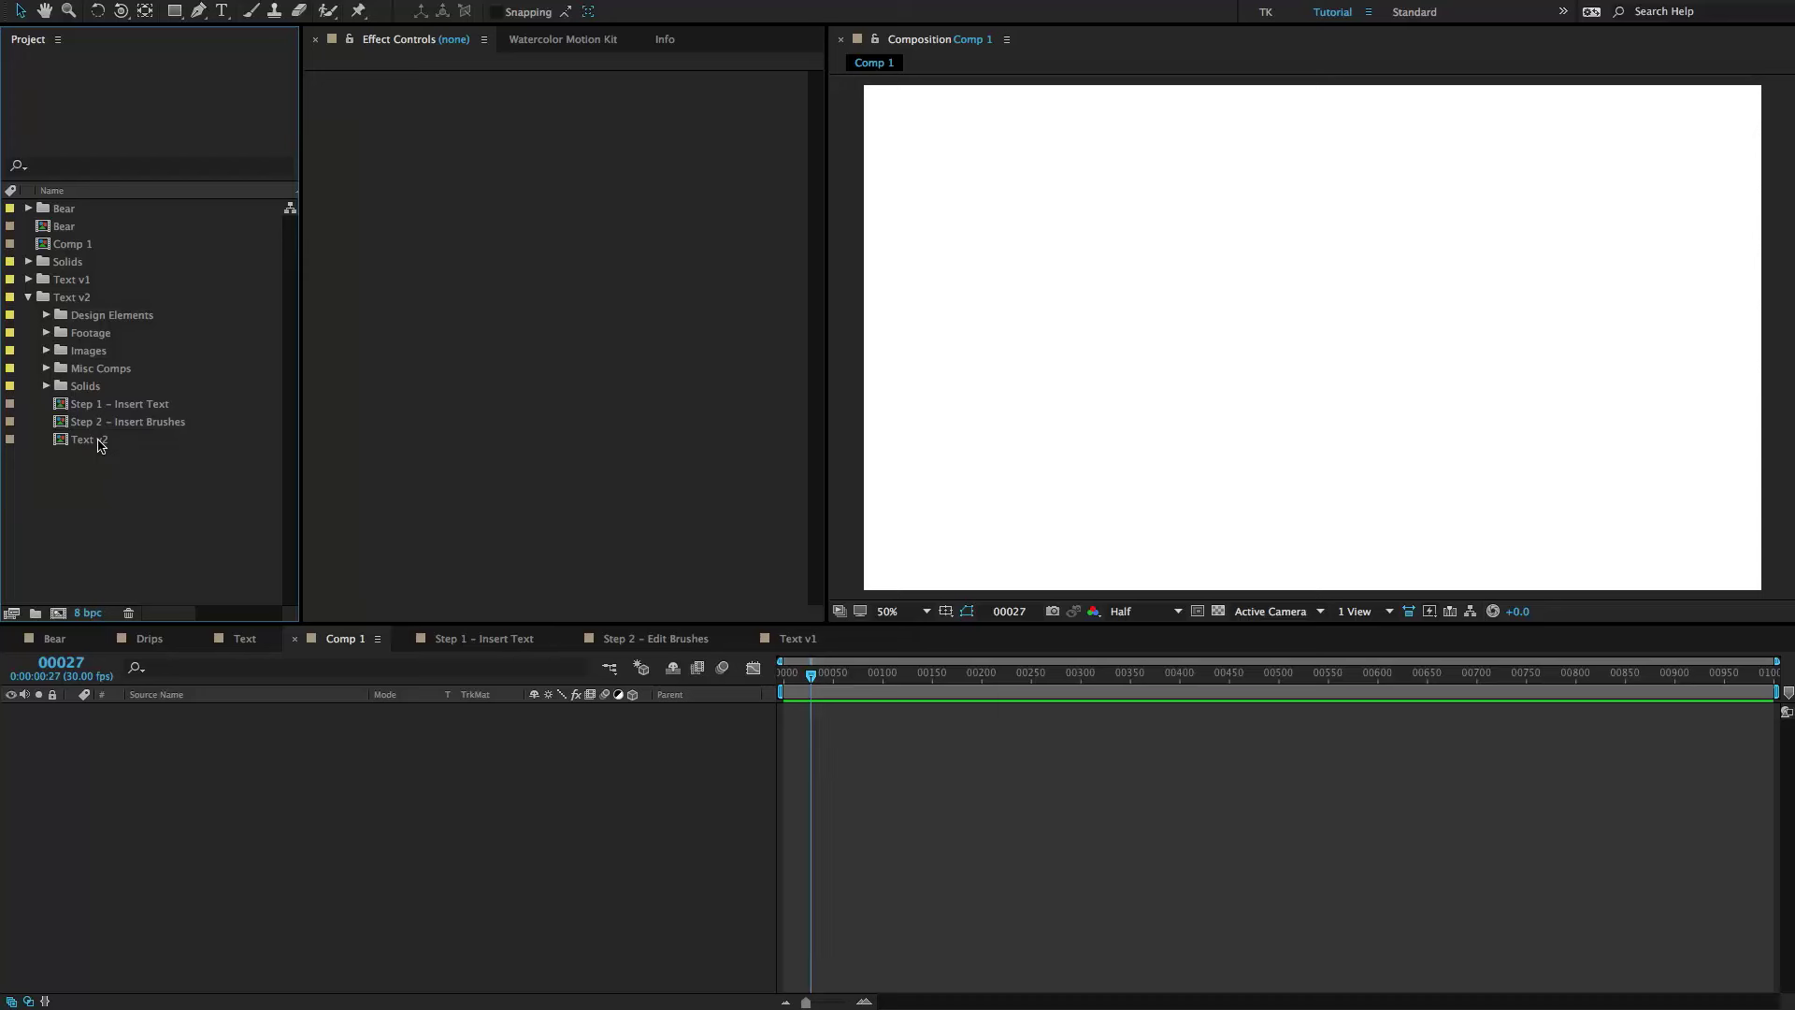
{"action": "left_click", "coordinate": [112, 404]}
{"action": "left_click", "coordinate": [131, 422]}
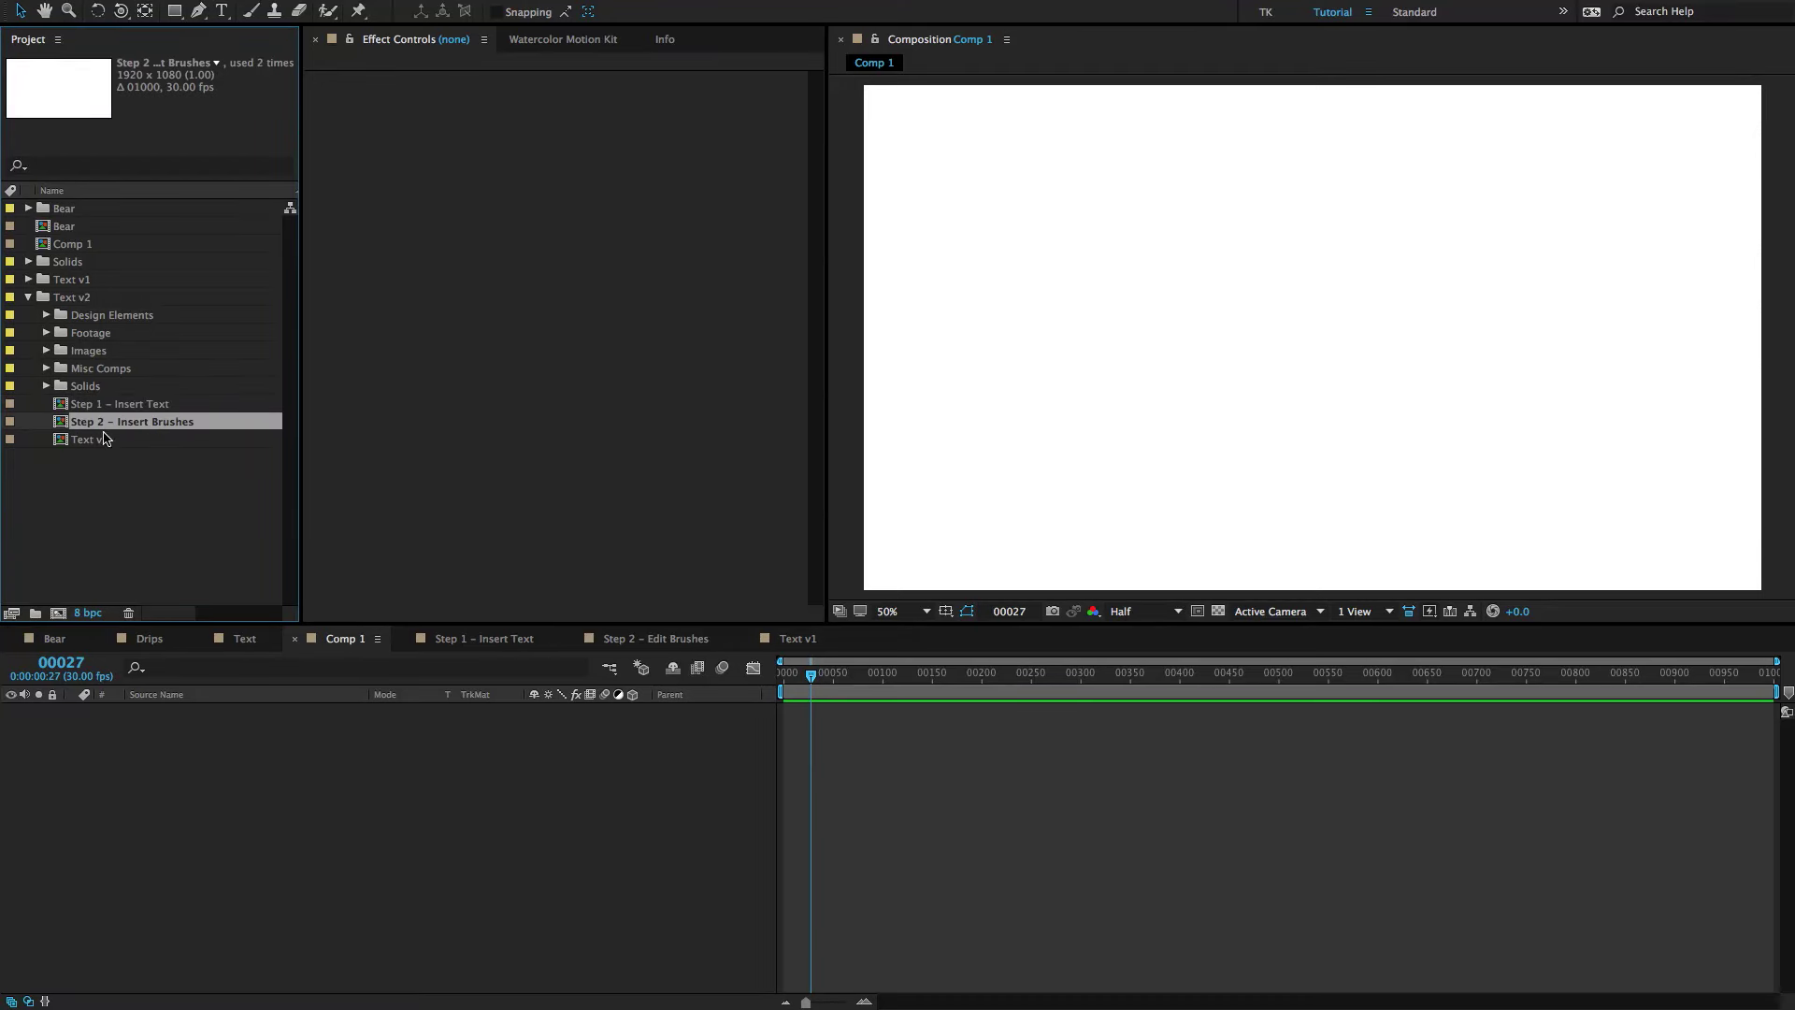
{"action": "left_click", "coordinate": [106, 442]}
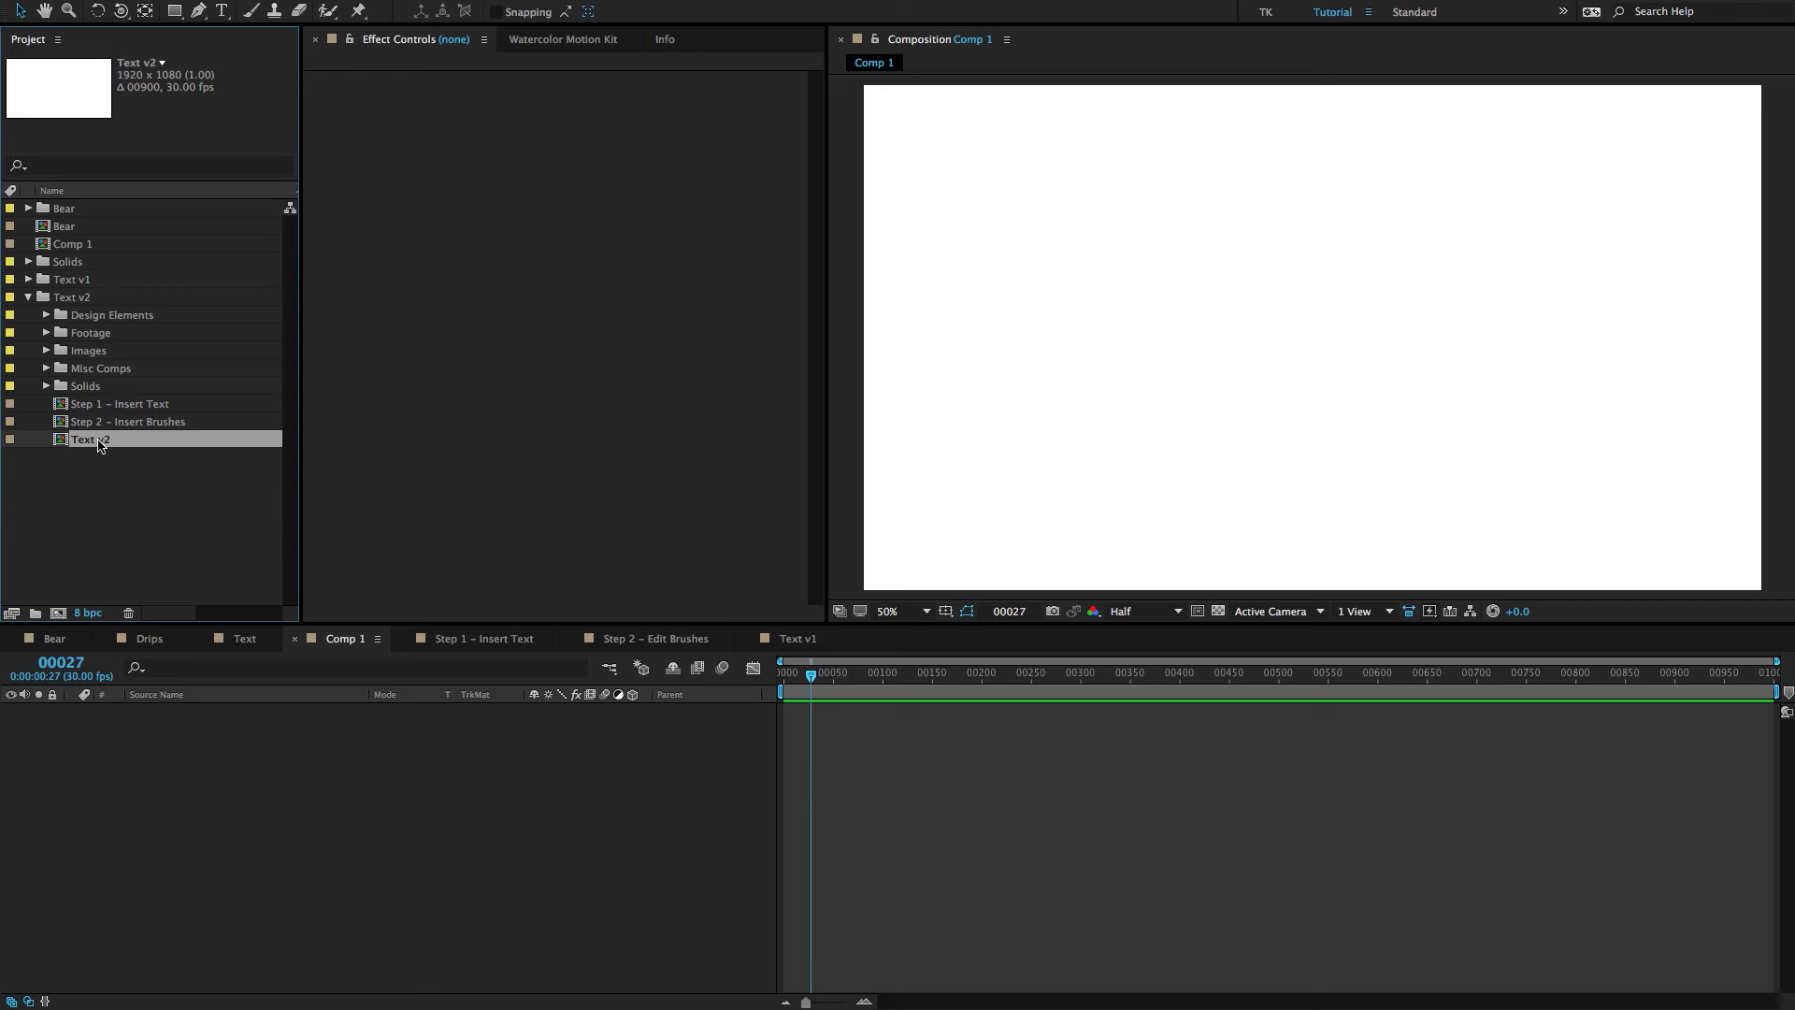
{"action": "left_click_drag", "start_coordinate": [100, 443], "coordinate": [187, 823]}
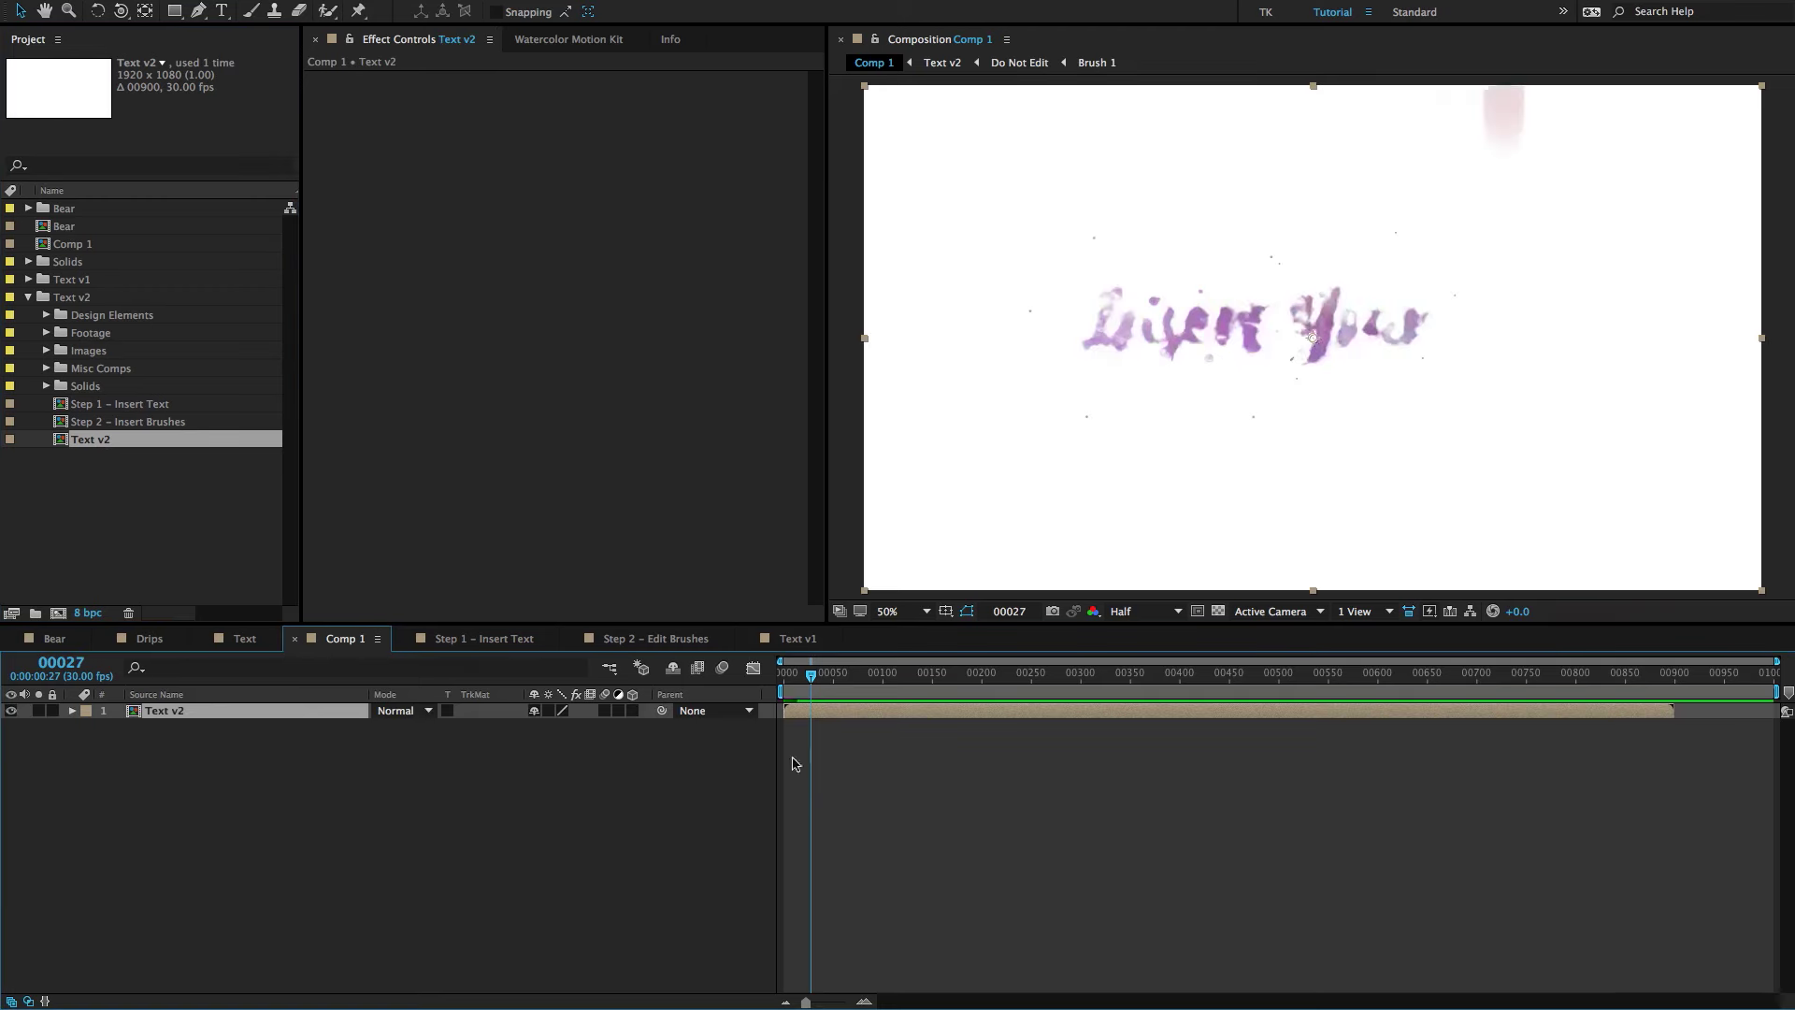
{"action": "left_click_drag", "start_coordinate": [856, 692], "coordinate": [937, 692]}
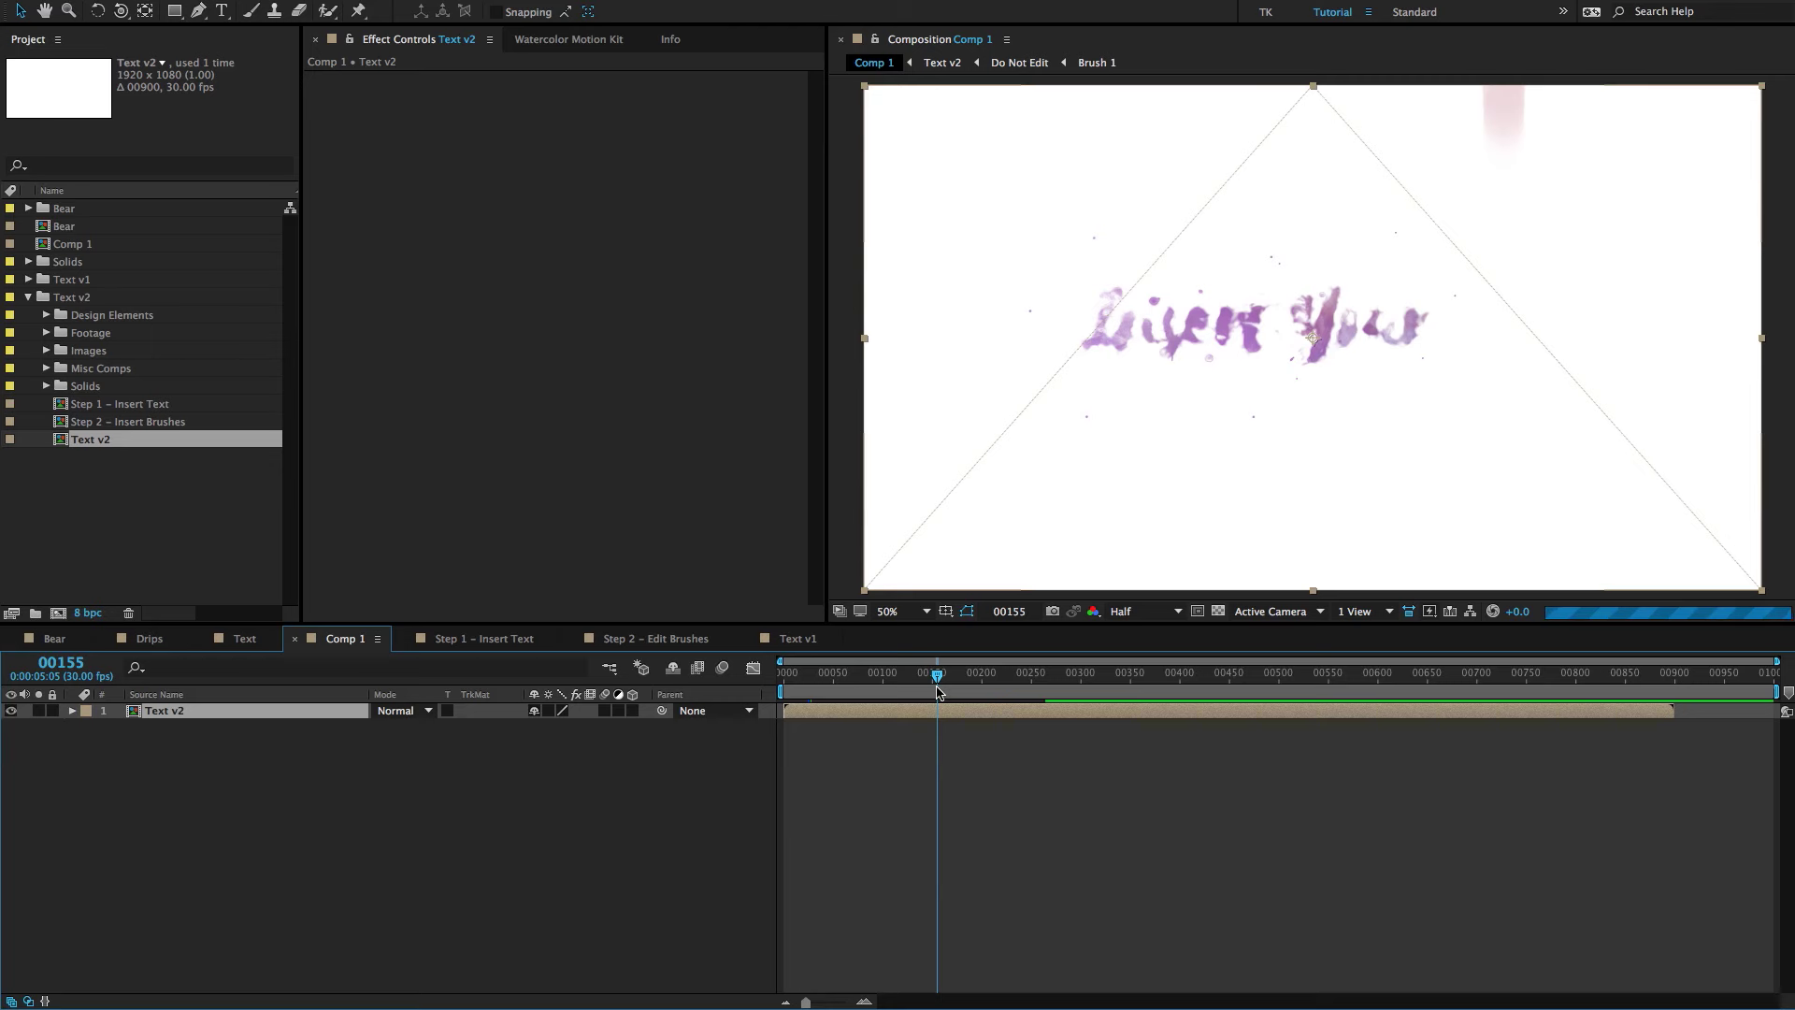
In Step 1 – Insert Text, replace the placeholder title with 'Watercolor Tutorial'.
{"action": "double_click", "coordinate": [119, 404]}
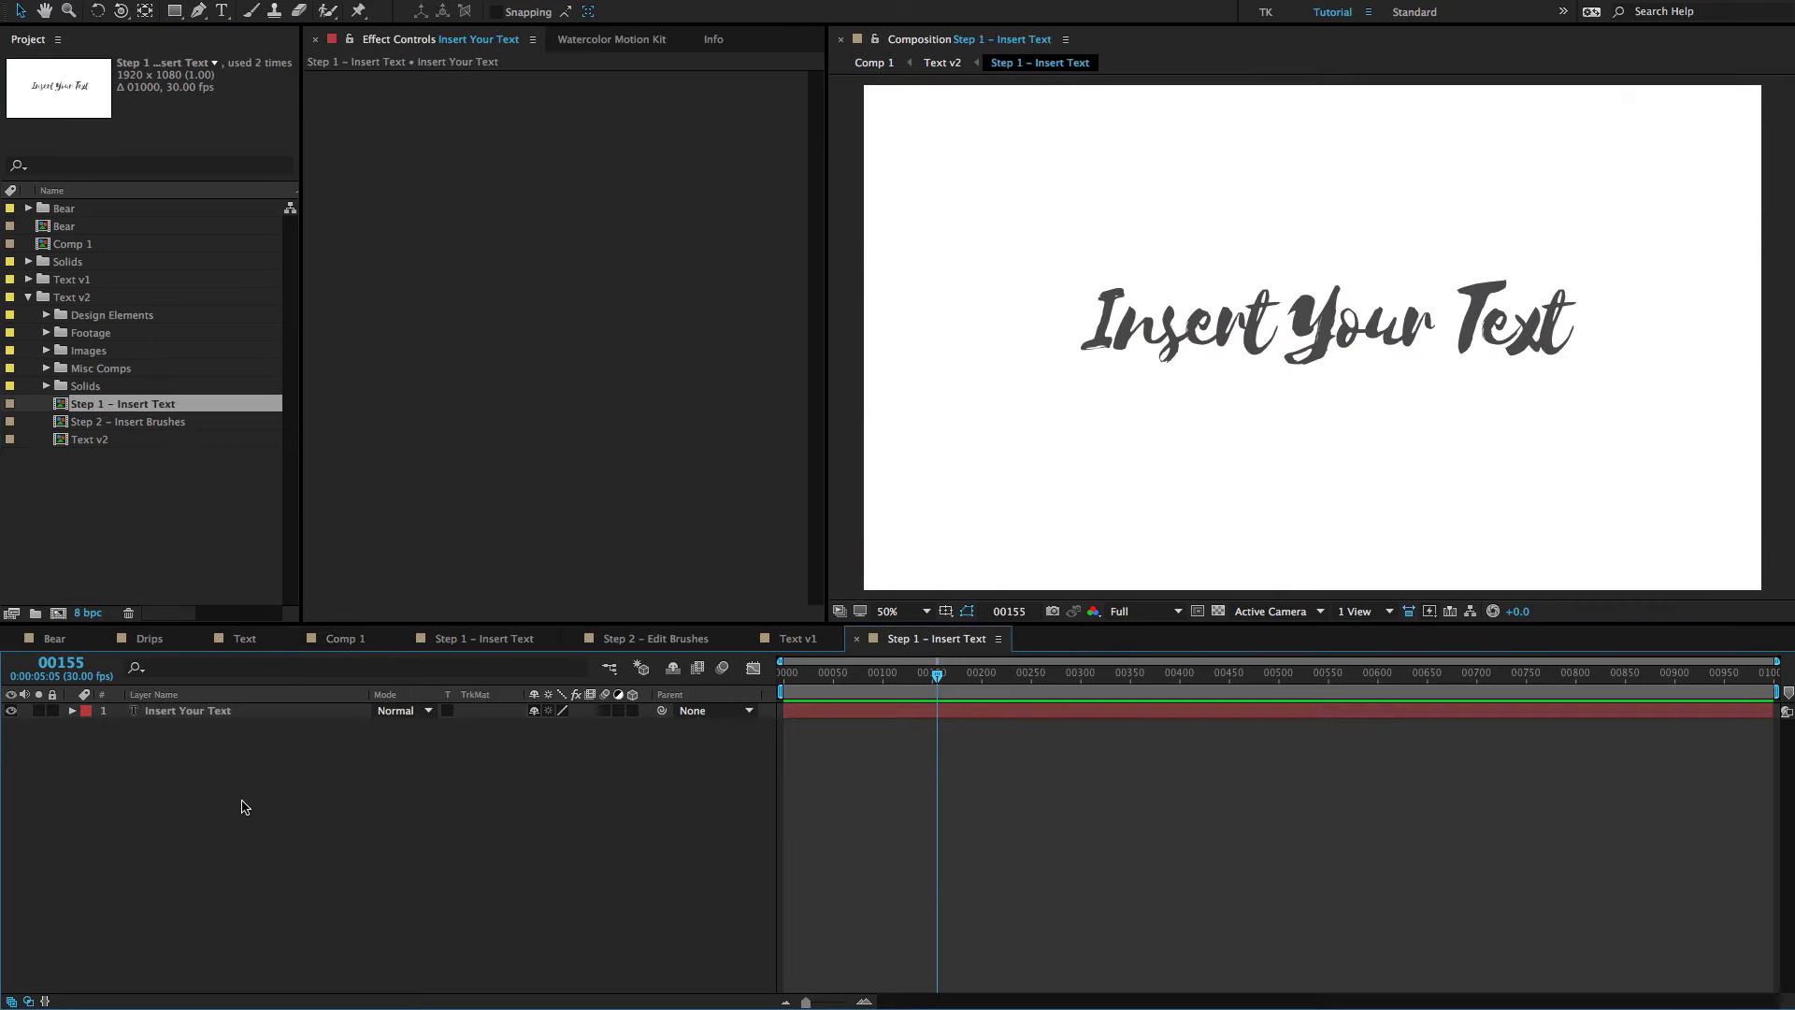
{"action": "left_click", "coordinate": [197, 710]}
{"action": "key", "text": "ctrl+t"}
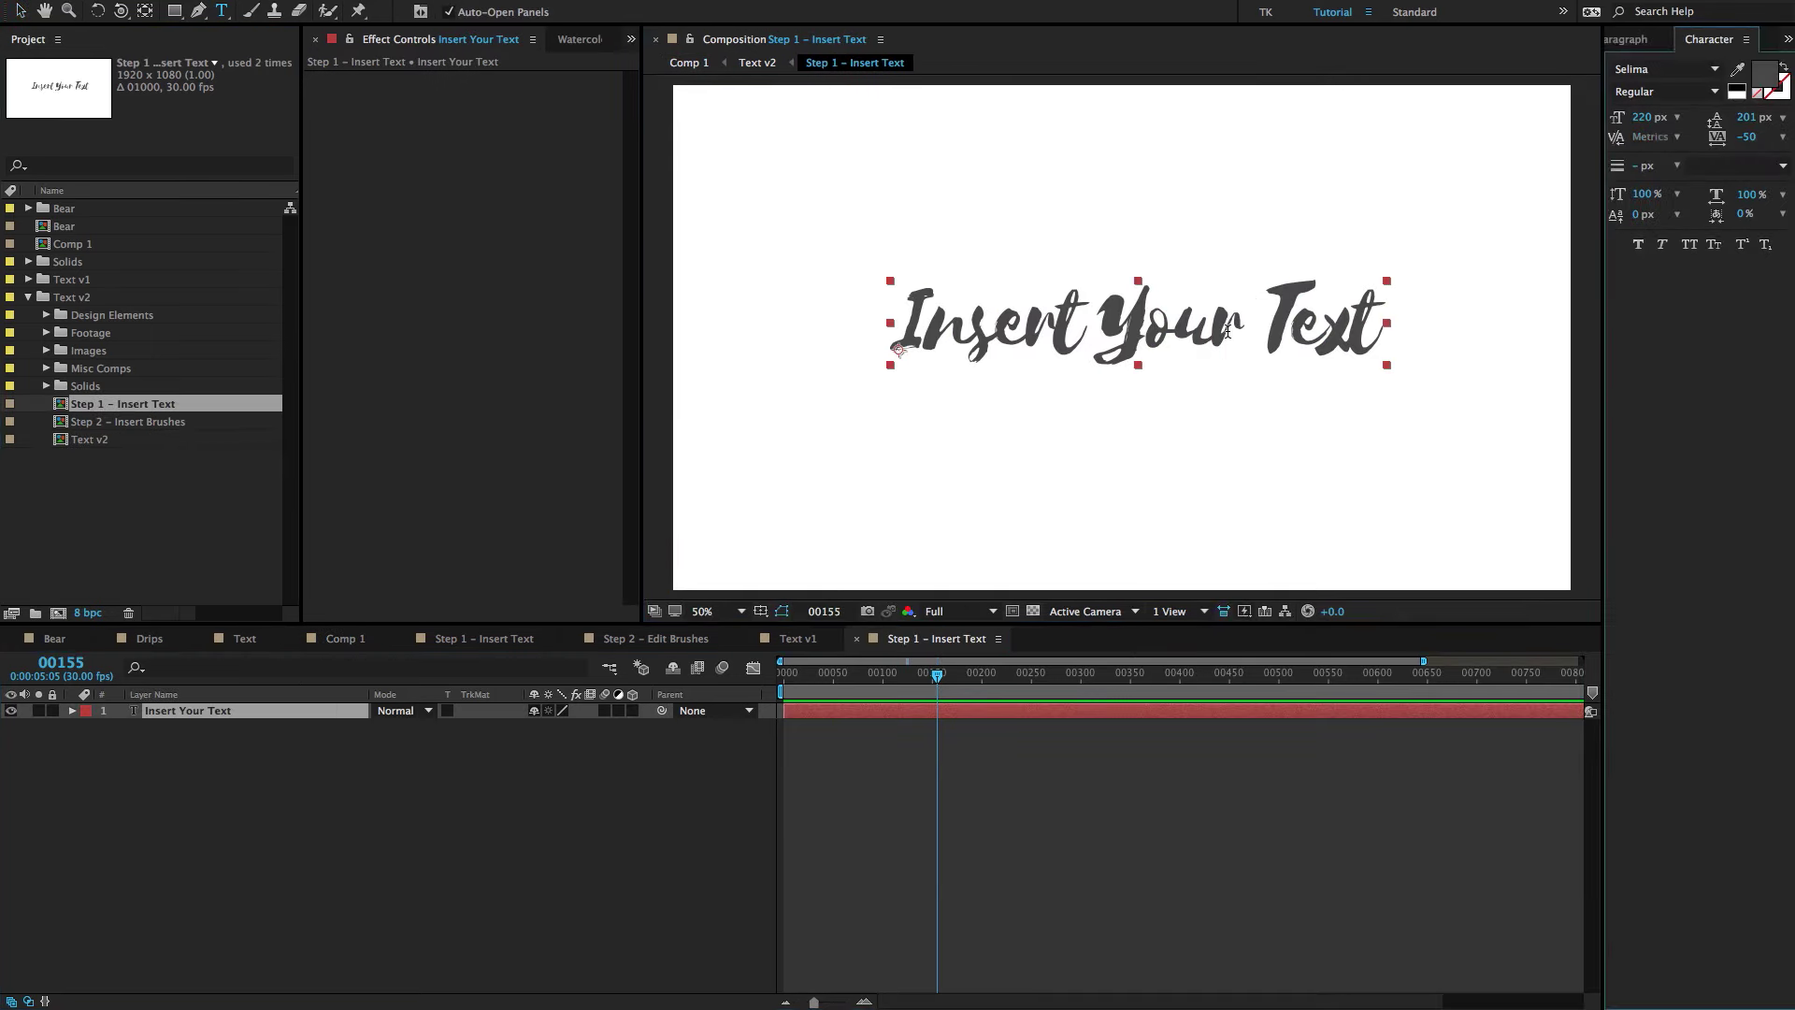
{"action": "left_click", "coordinate": [1228, 331]}
{"action": "double_click", "coordinate": [1228, 331]}
{"action": "triple_click", "coordinate": [1228, 331]}
{"action": "type", "text": "W"}
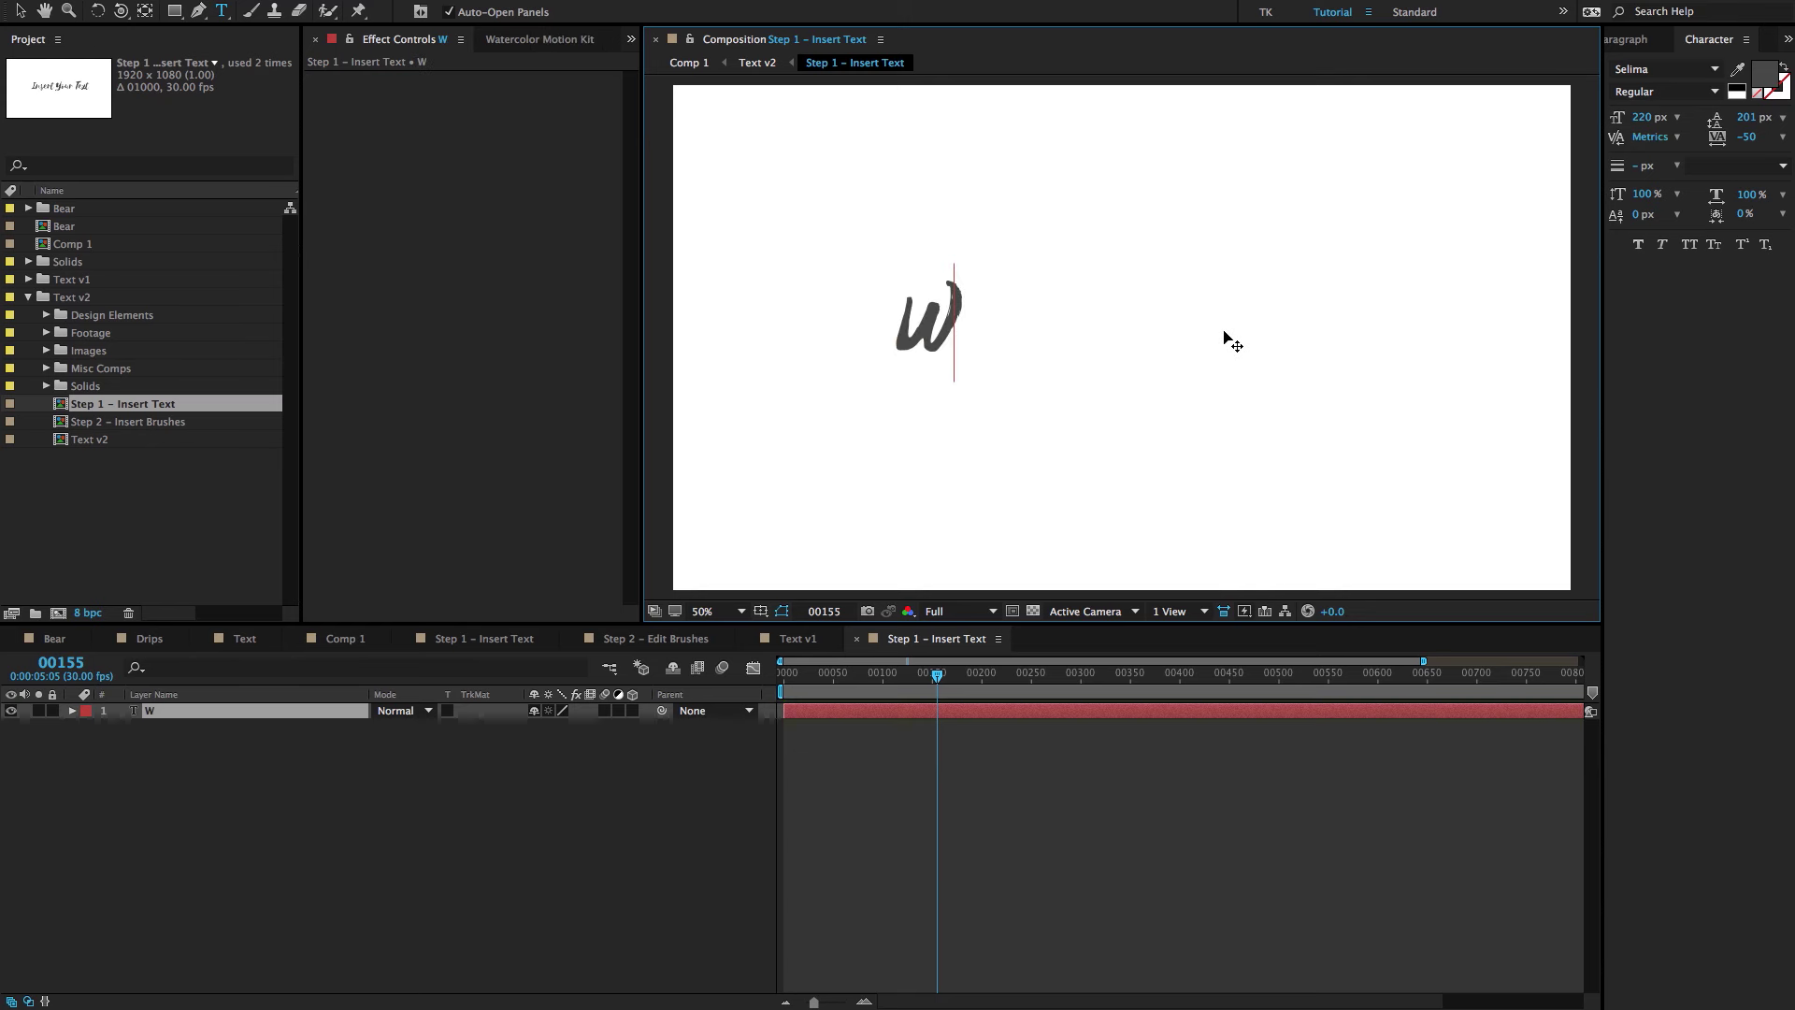
{"action": "type", "text": "atercol"}
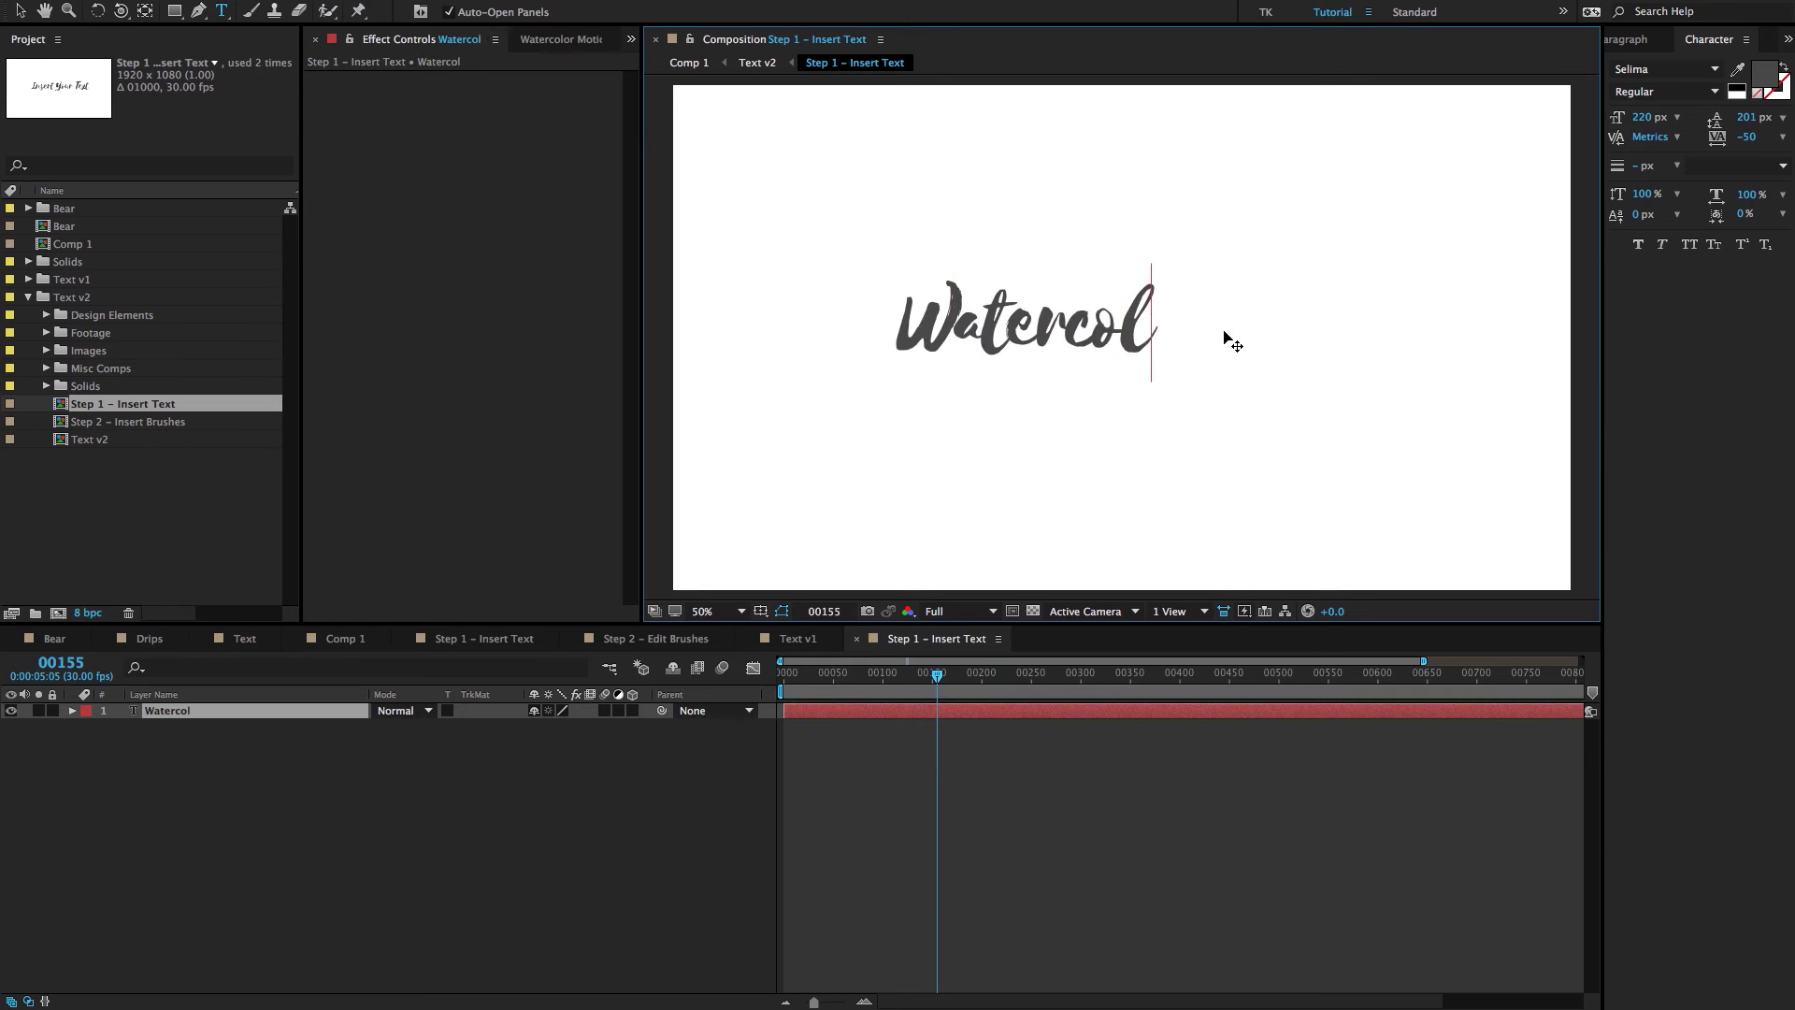
{"action": "type", "text": "or Tut"}
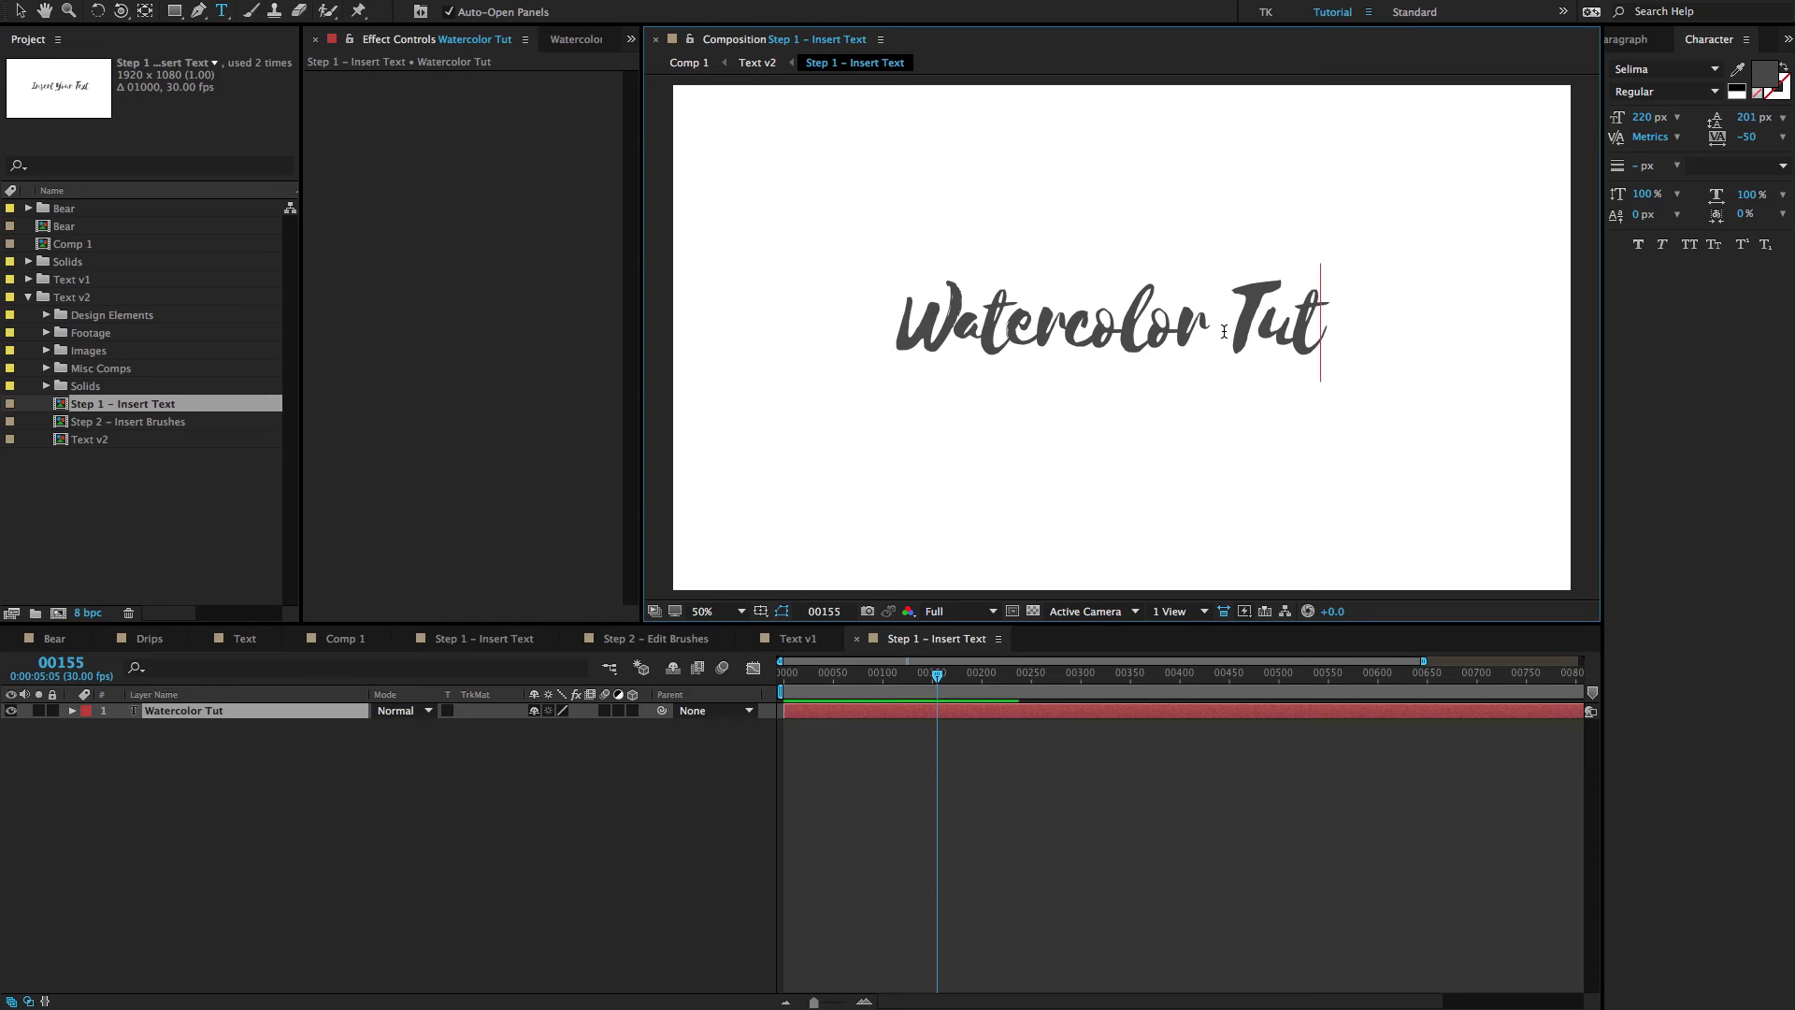
{"action": "type", "text": "orial"}
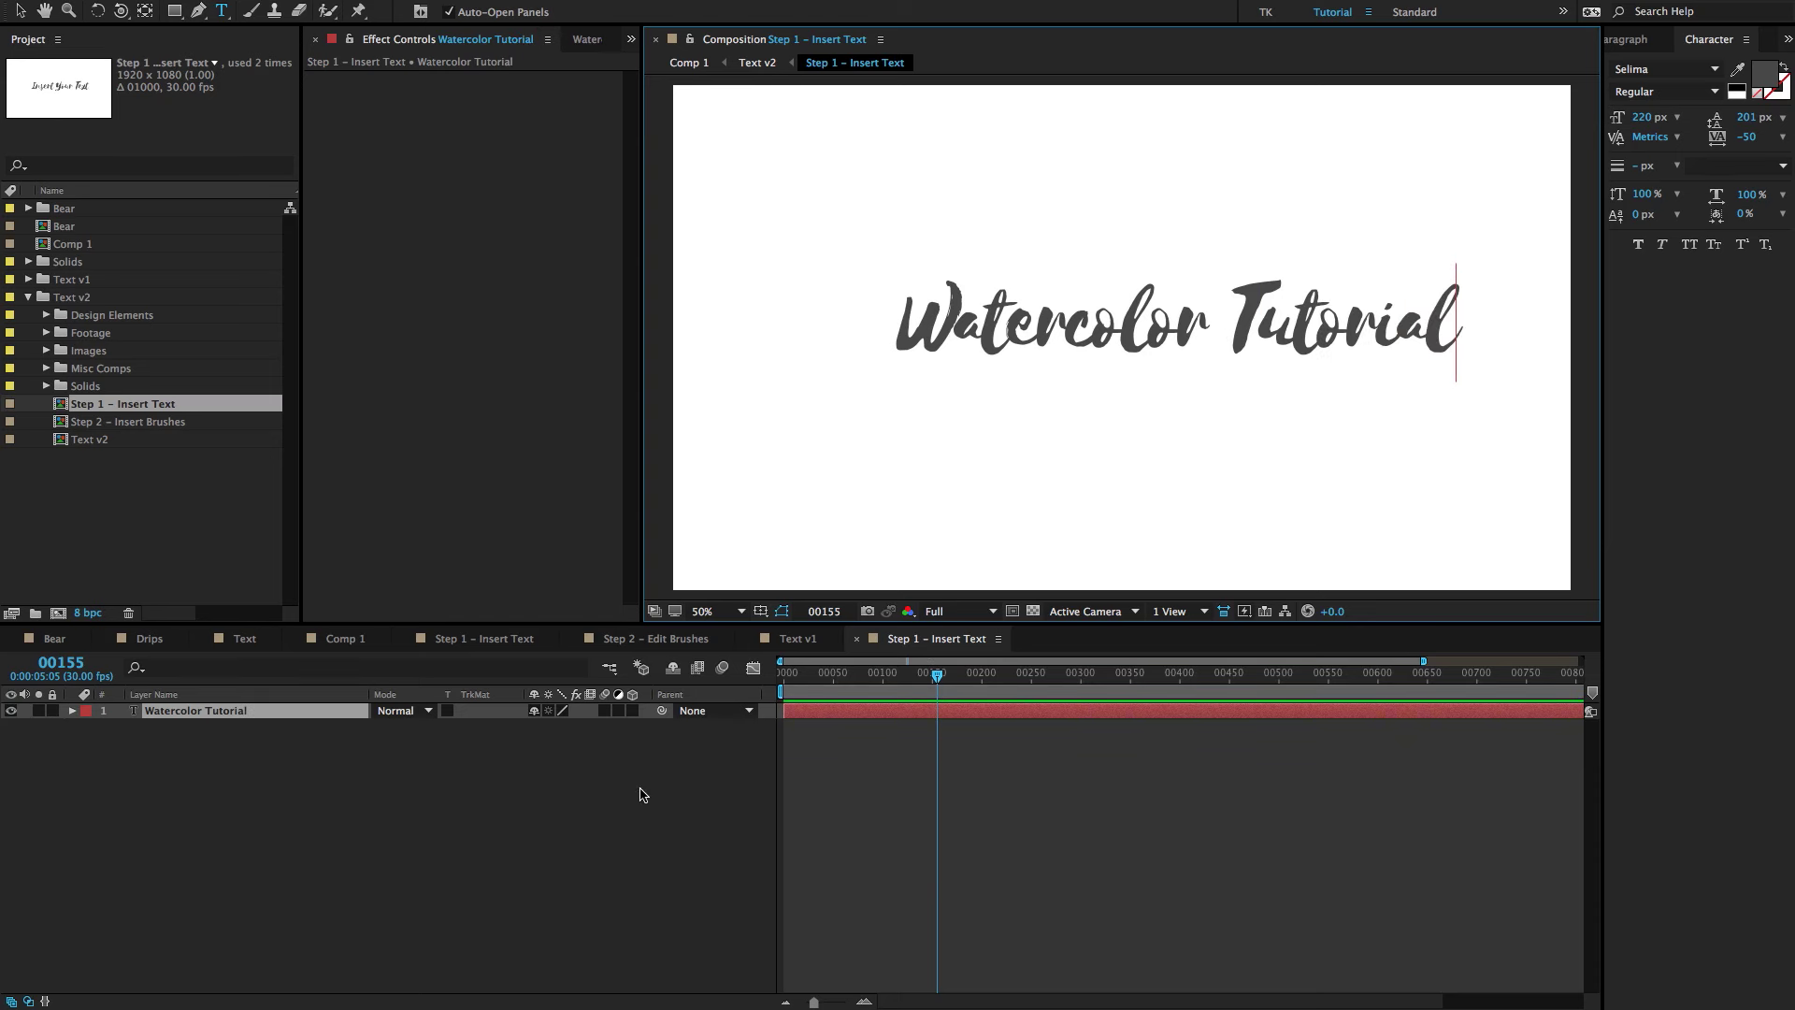
{"action": "left_click", "coordinate": [640, 794]}
Nudge the Watercolor Tutorial title slightly left and pan the view.
{"action": "scroll", "coordinate": [1160, 280], "scroll_direction": "down", "scroll_amount": 1}
{"action": "key", "text": "v"}
{"action": "left_click_drag", "start_coordinate": [1190, 337], "coordinate": [1177, 337]}
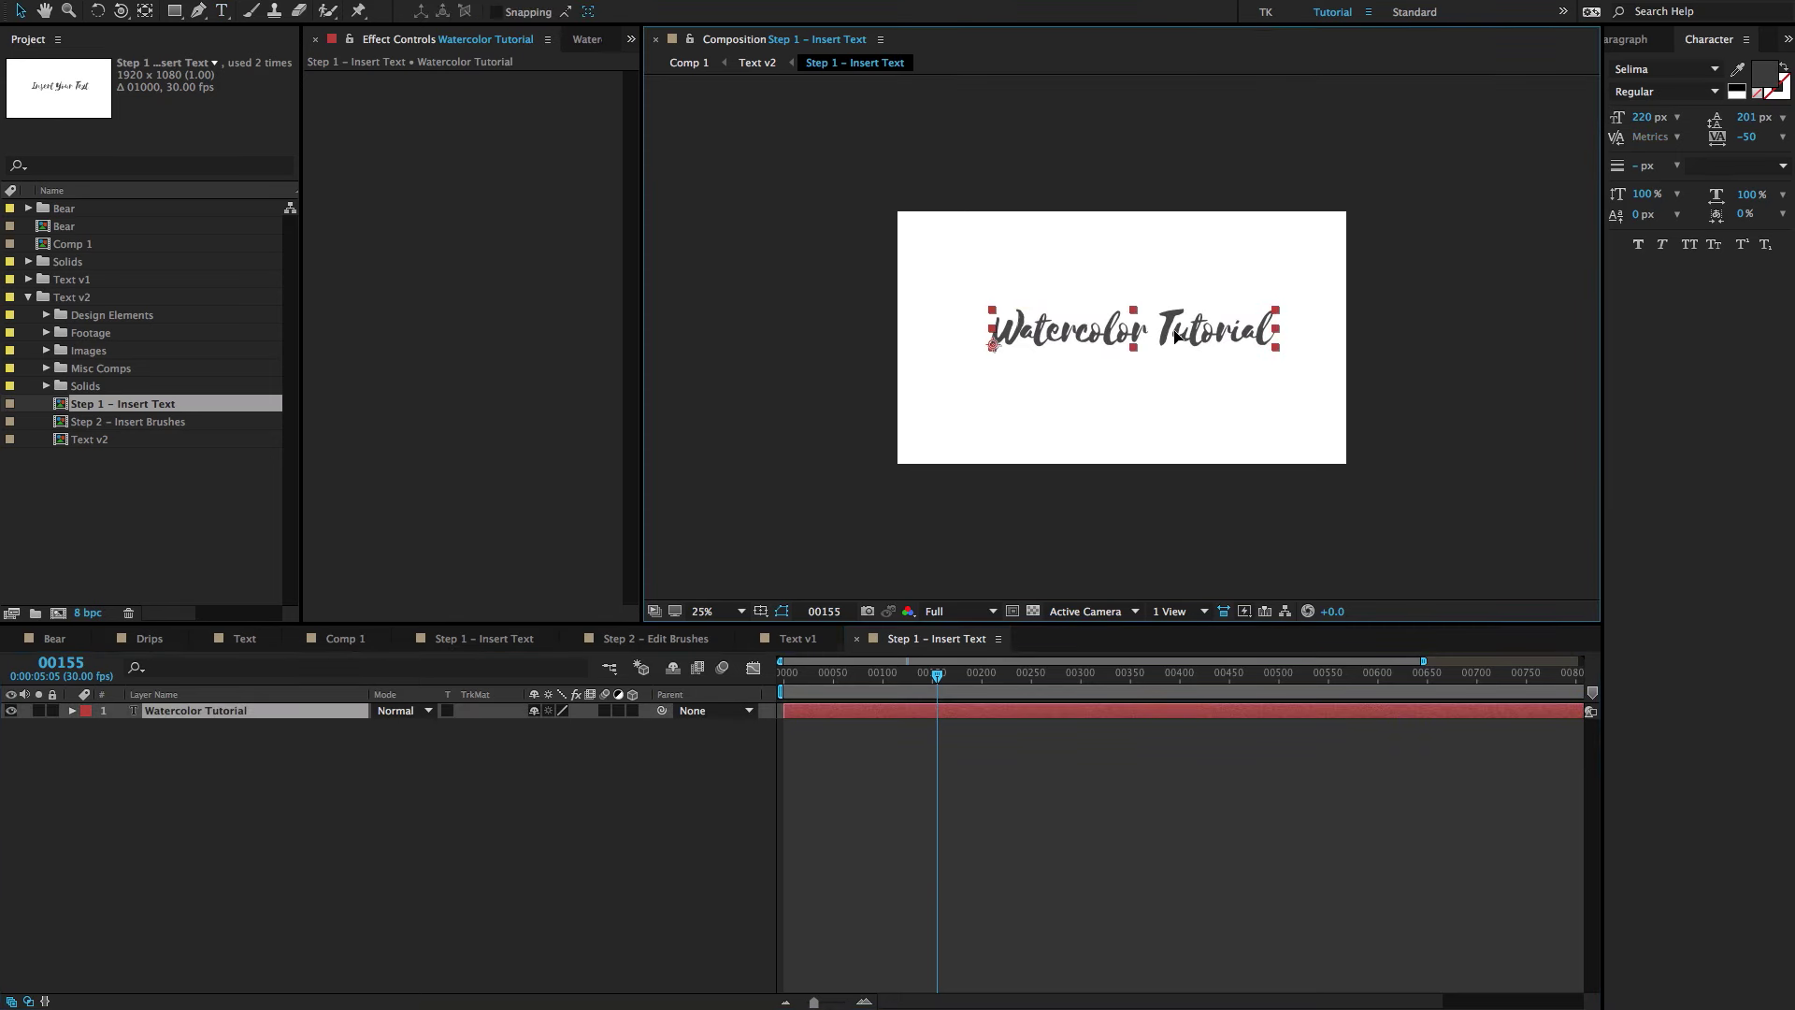
{"action": "left_click", "coordinate": [112, 485]}
{"action": "scroll", "coordinate": [1122, 336], "scroll_direction": "up", "scroll_amount": 1}
{"action": "key", "text": "h"}
{"action": "left_click_drag", "start_coordinate": [991, 362], "coordinate": [1005, 362]}
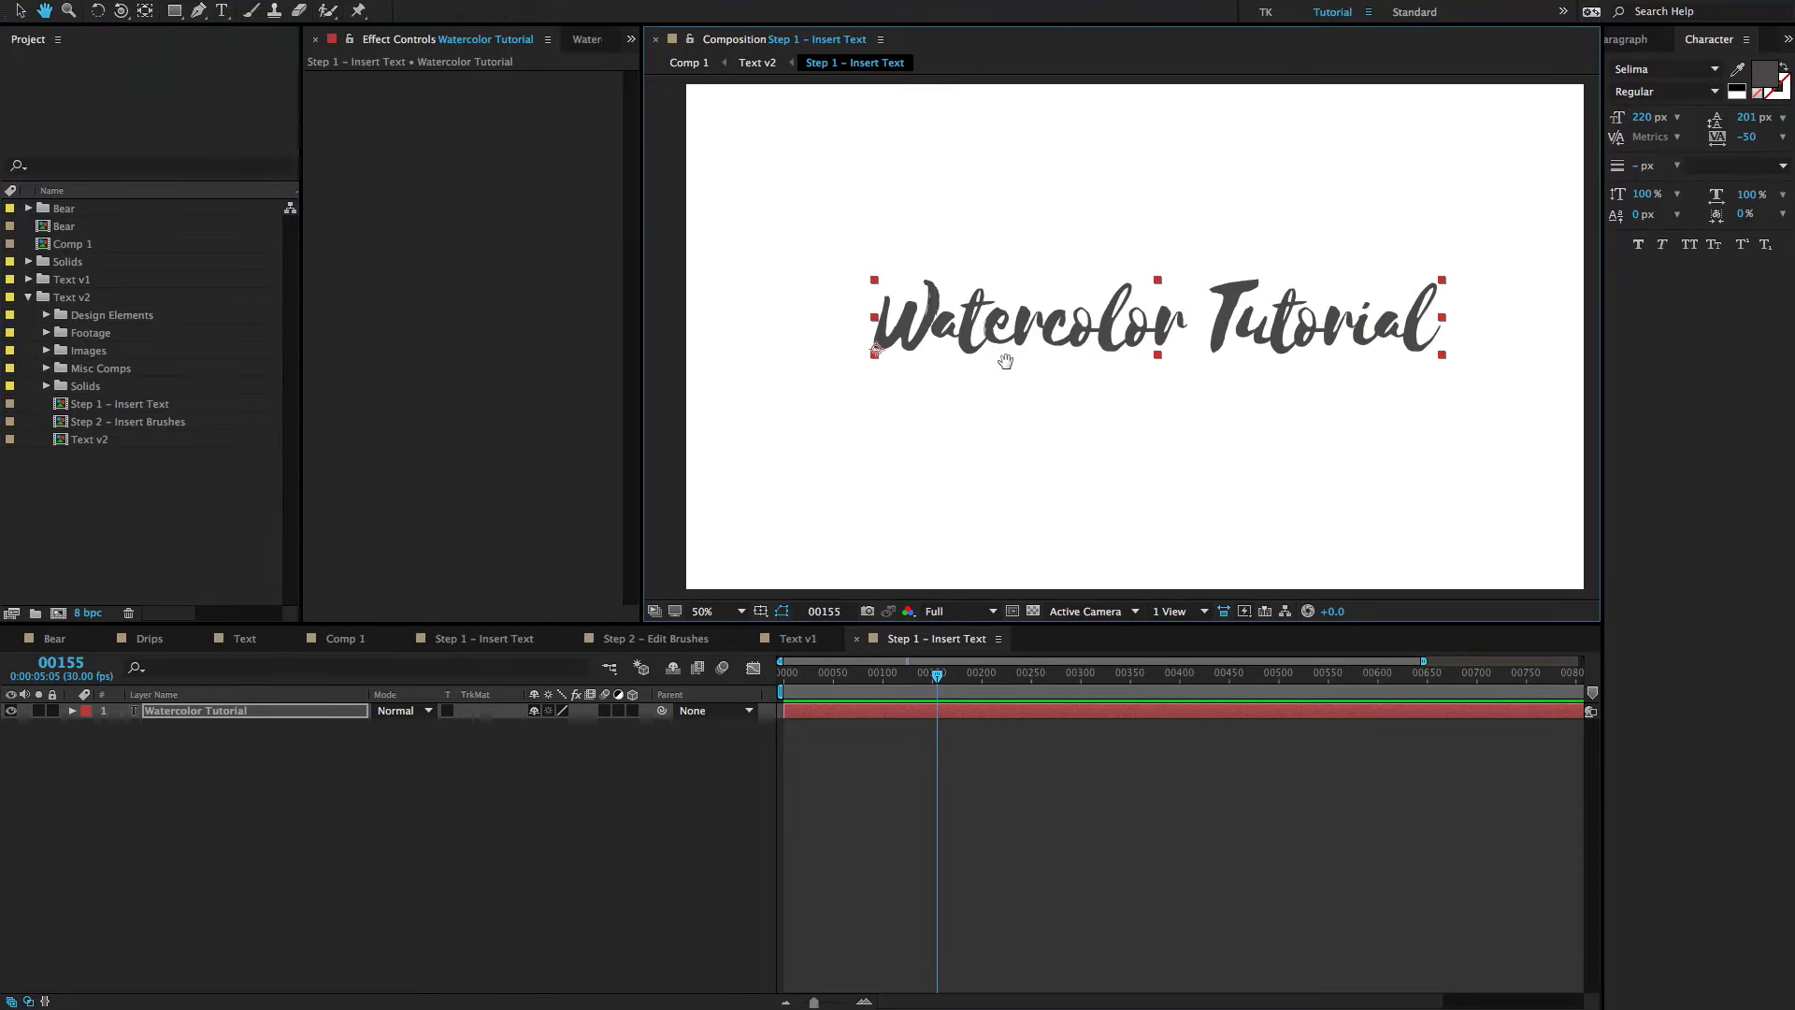
Open the Step 2 – Insert Brushes comp and inspect Brush 2 and Brush 3 at frame 16.
{"action": "key", "text": "v"}
{"action": "double_click", "coordinate": [107, 423]}
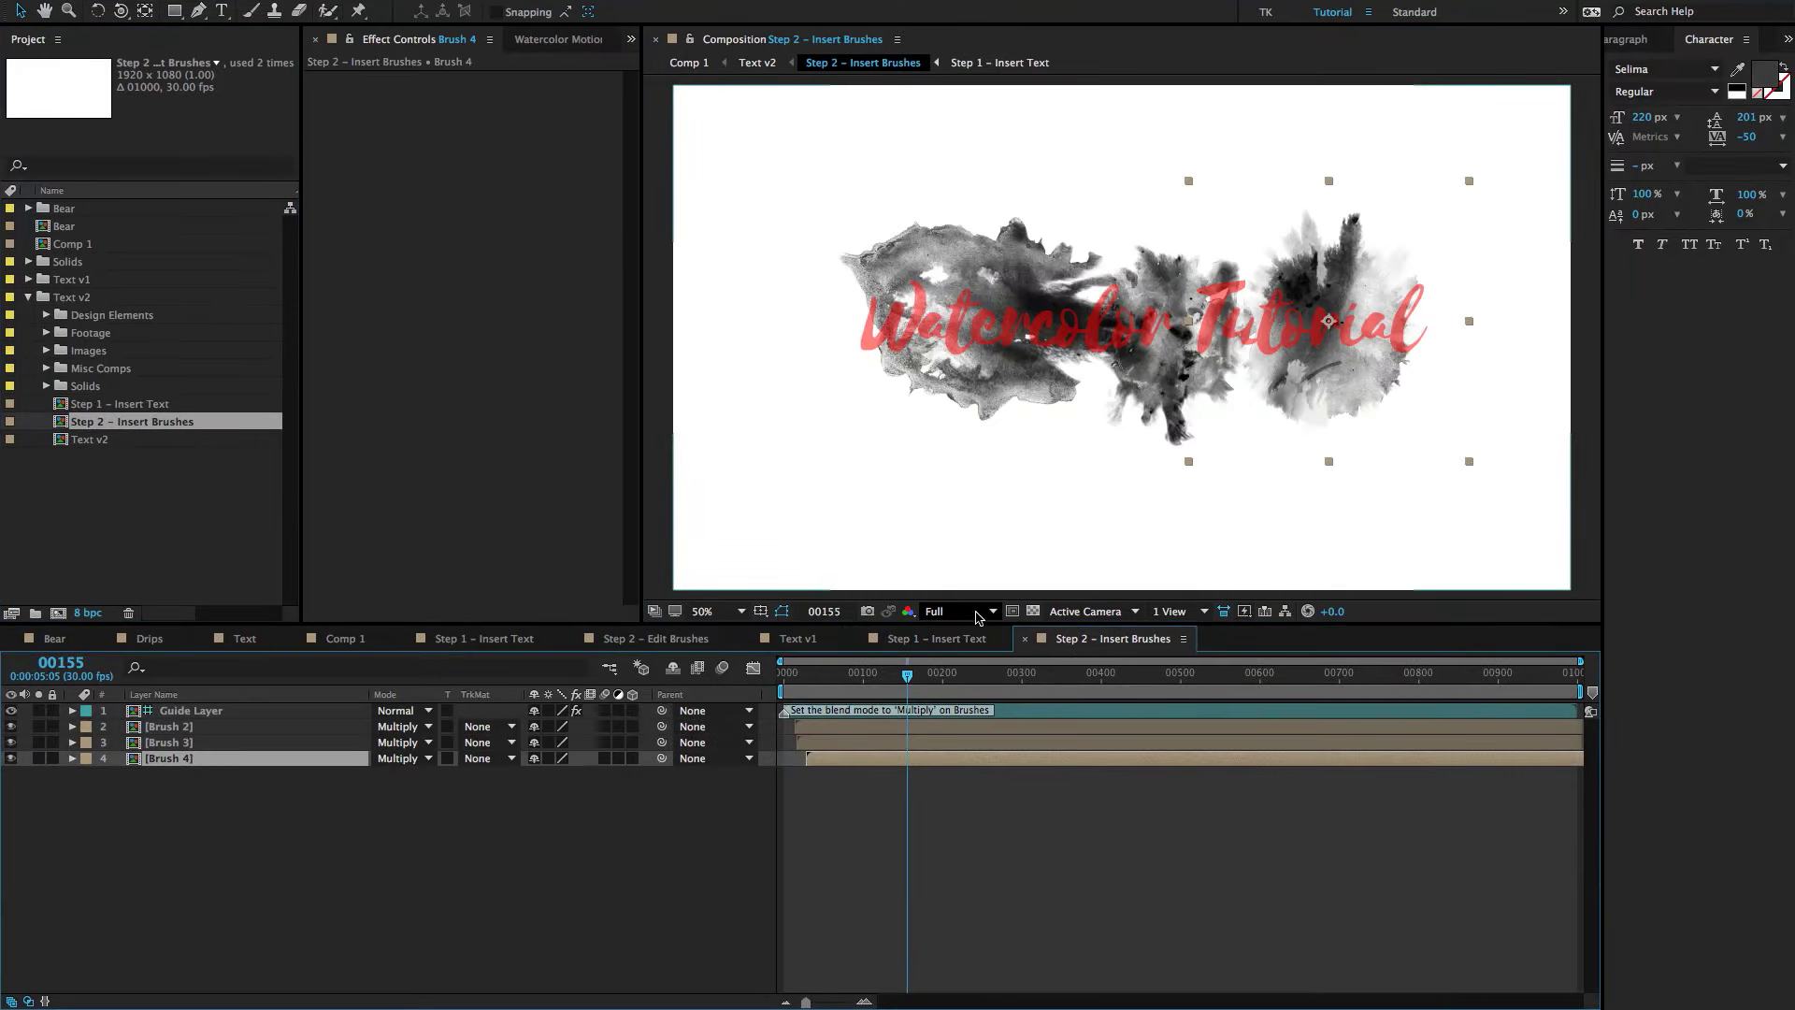
{"action": "key", "text": "slash"}
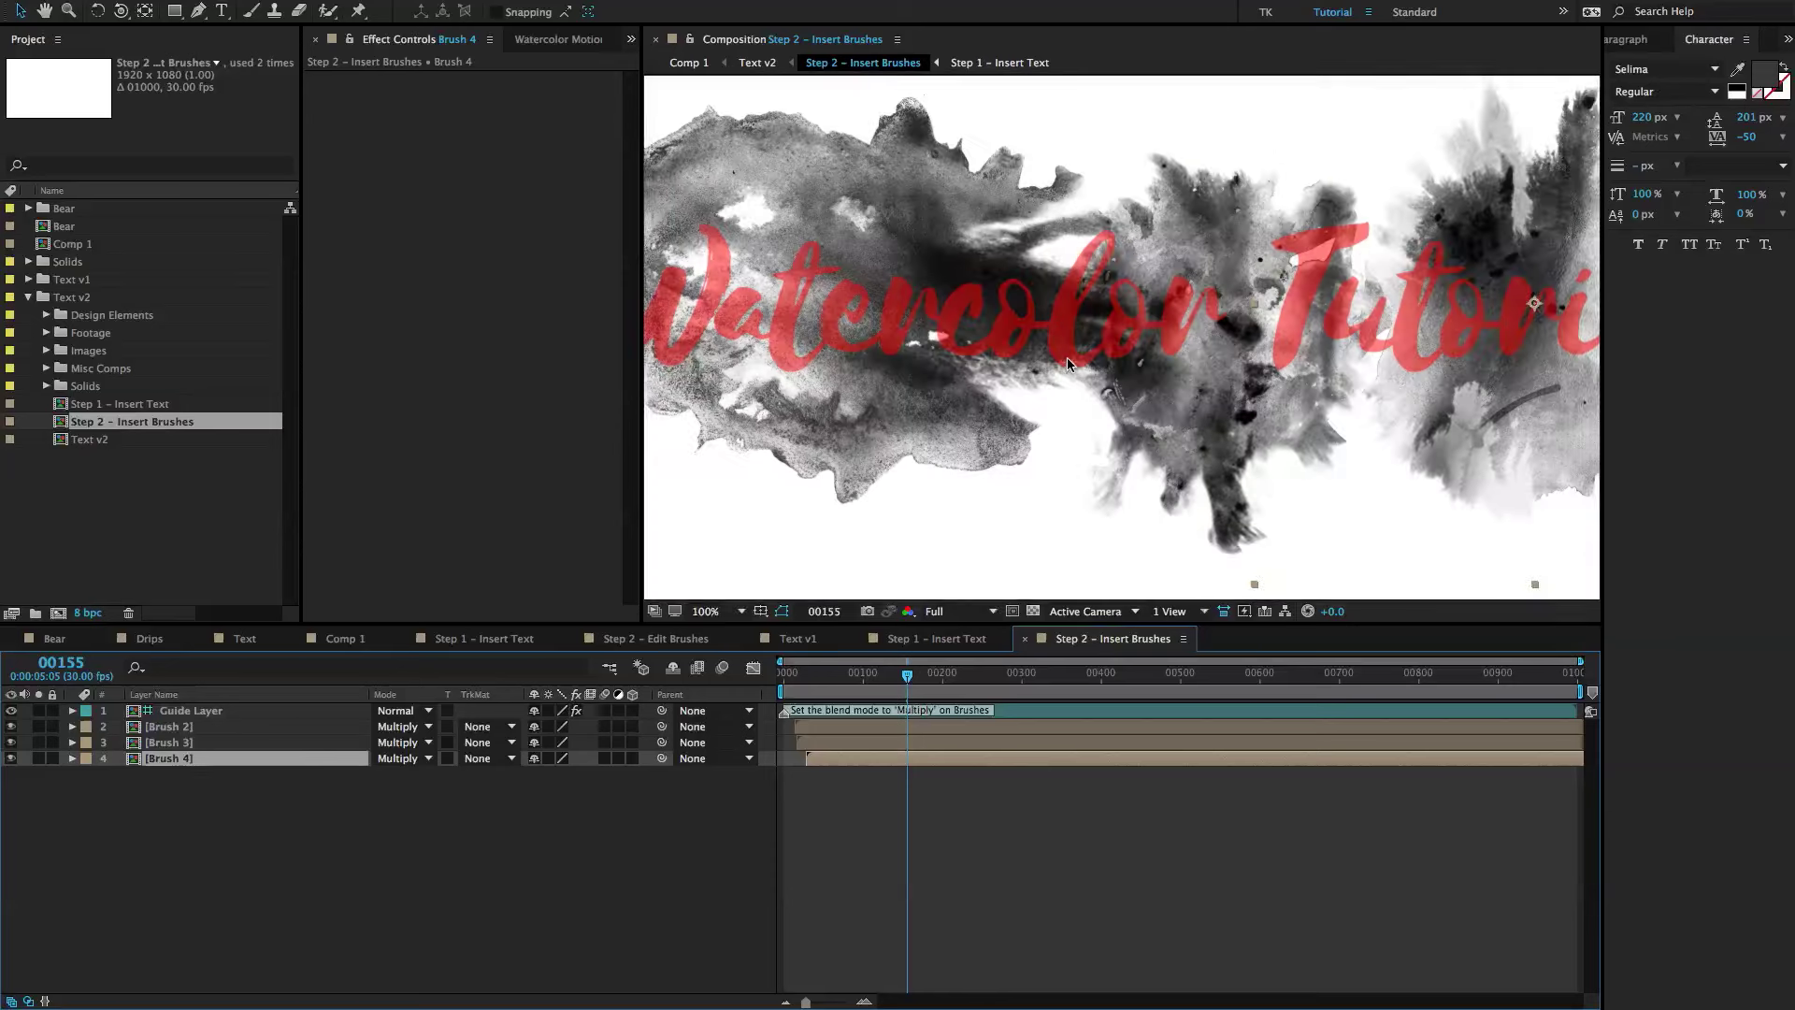
{"action": "key", "text": "comma"}
{"action": "key", "text": "comma"}
{"action": "left_click", "coordinate": [184, 731]}
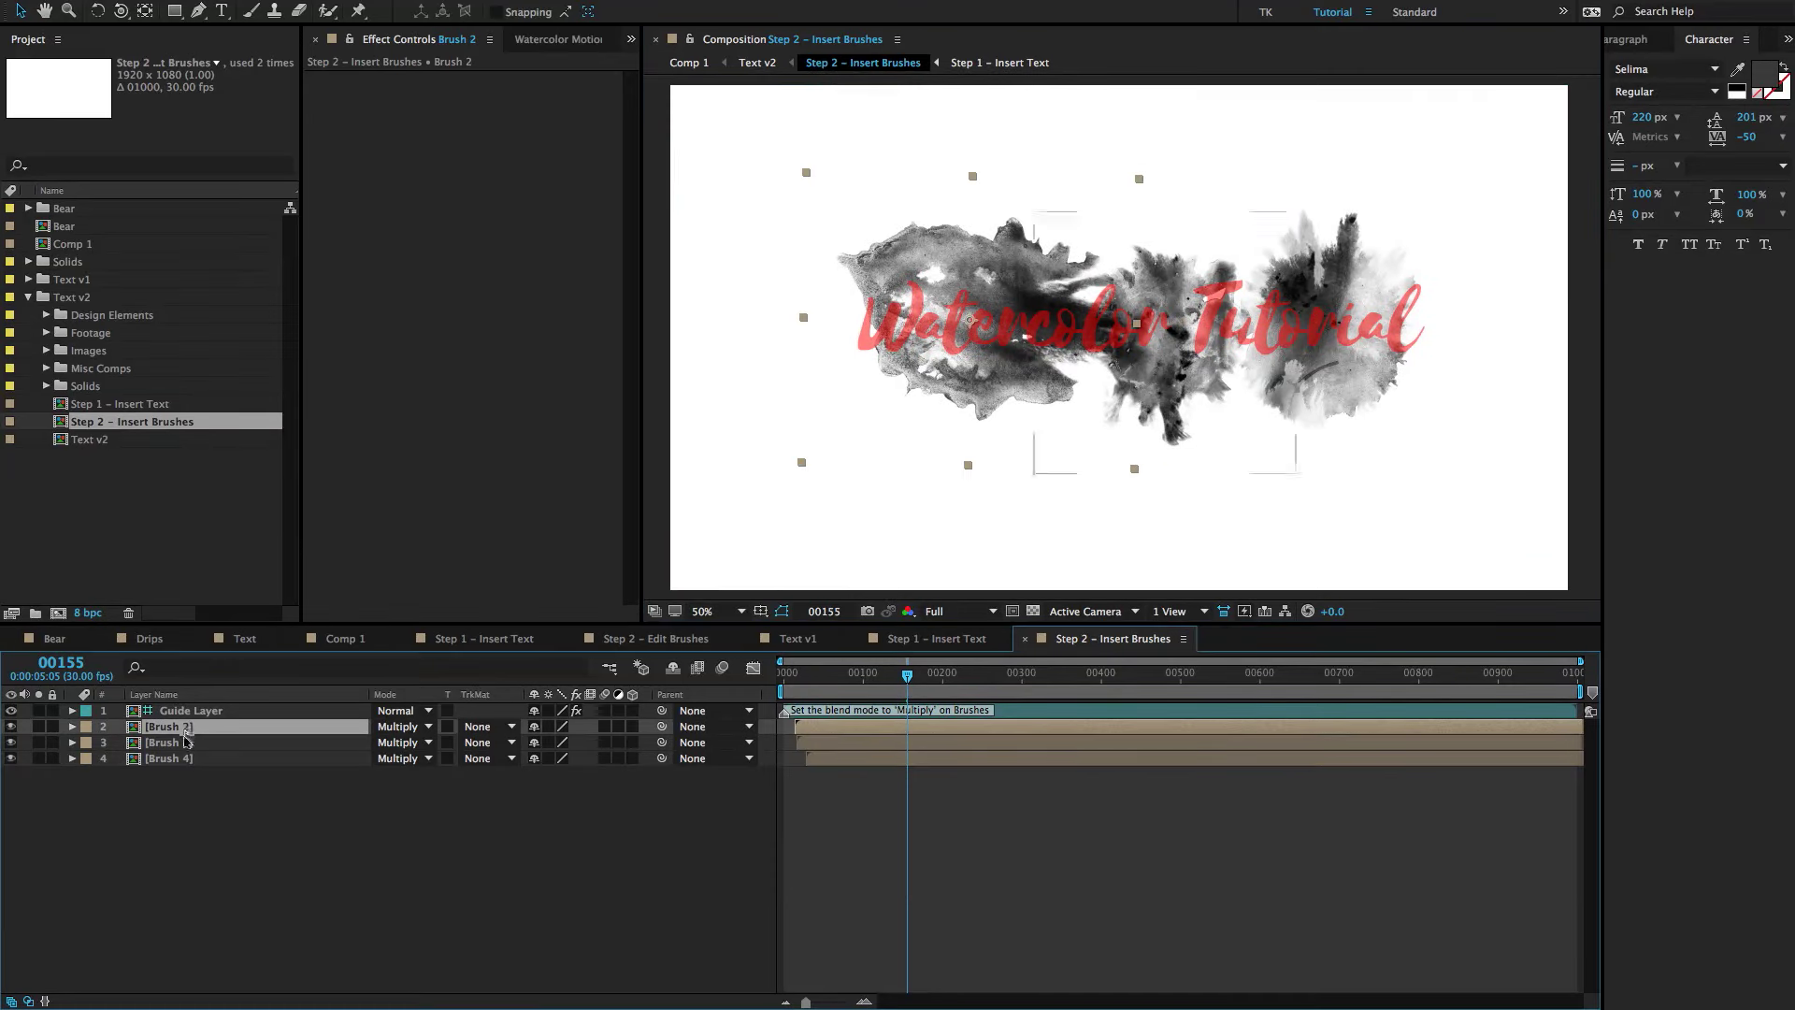
{"action": "left_click", "coordinate": [186, 743]}
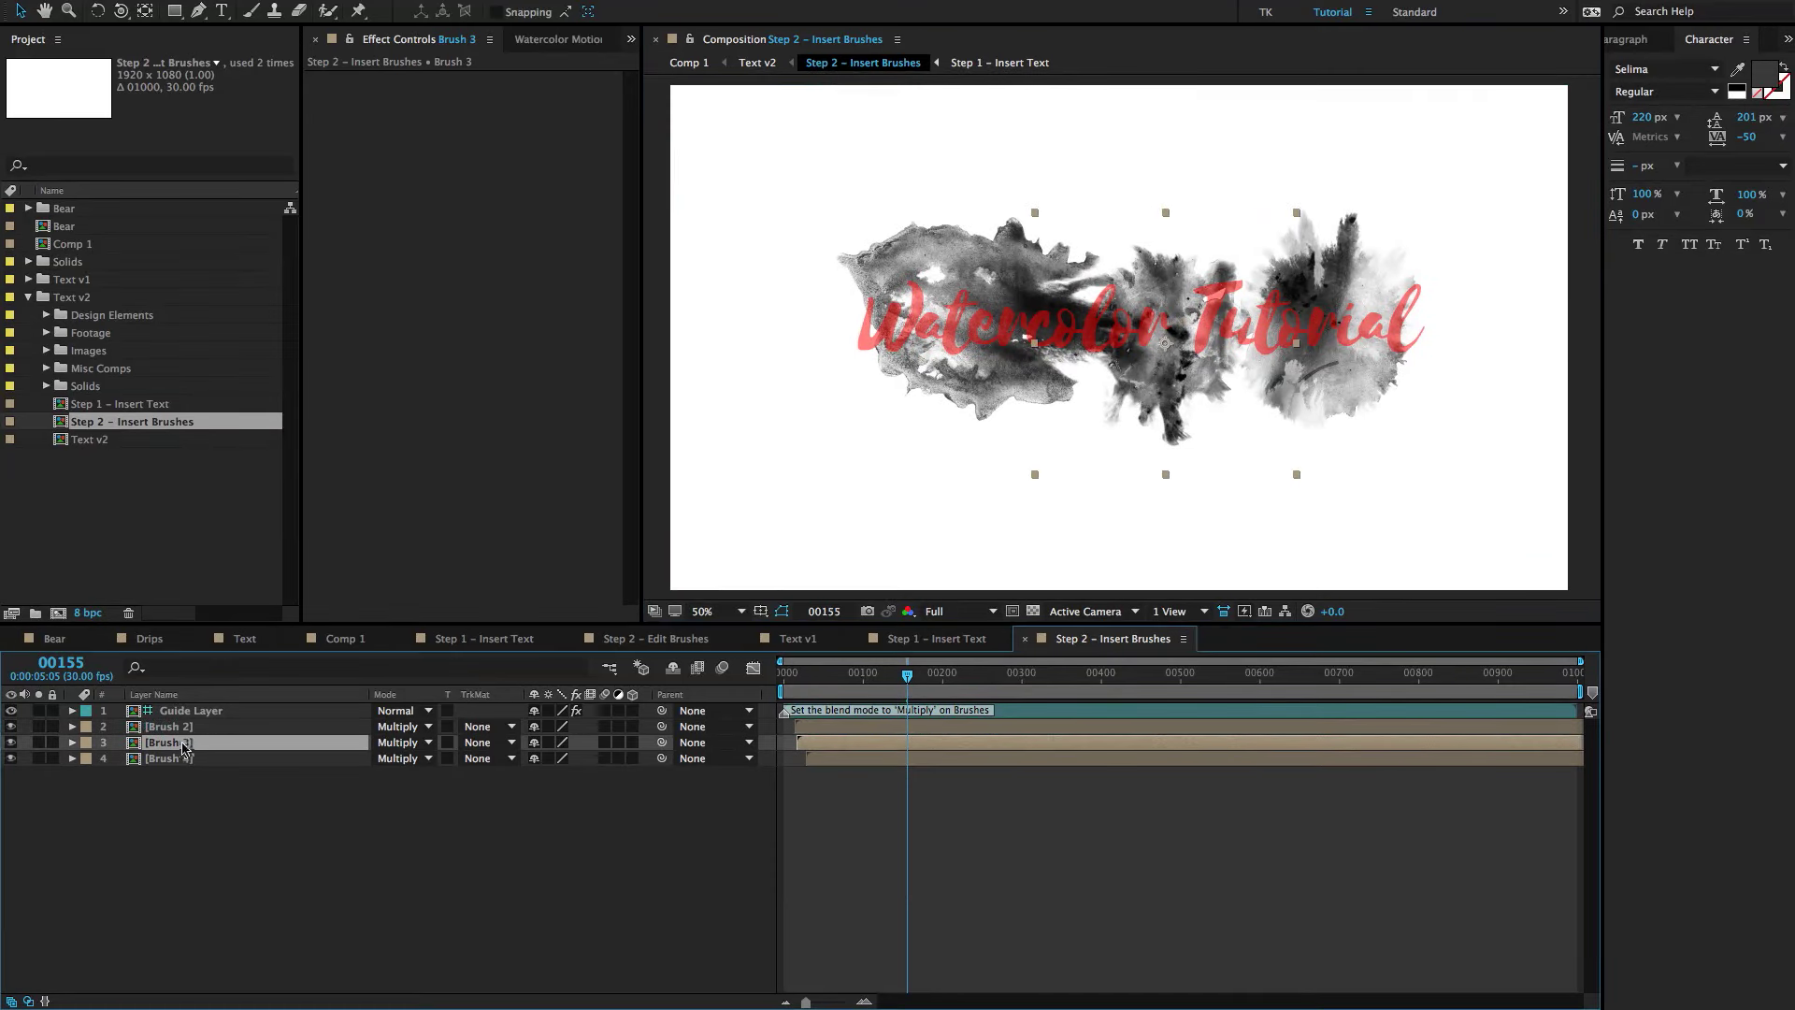
{"action": "key", "text": "equal"}
{"action": "left_click", "coordinate": [810, 675]}
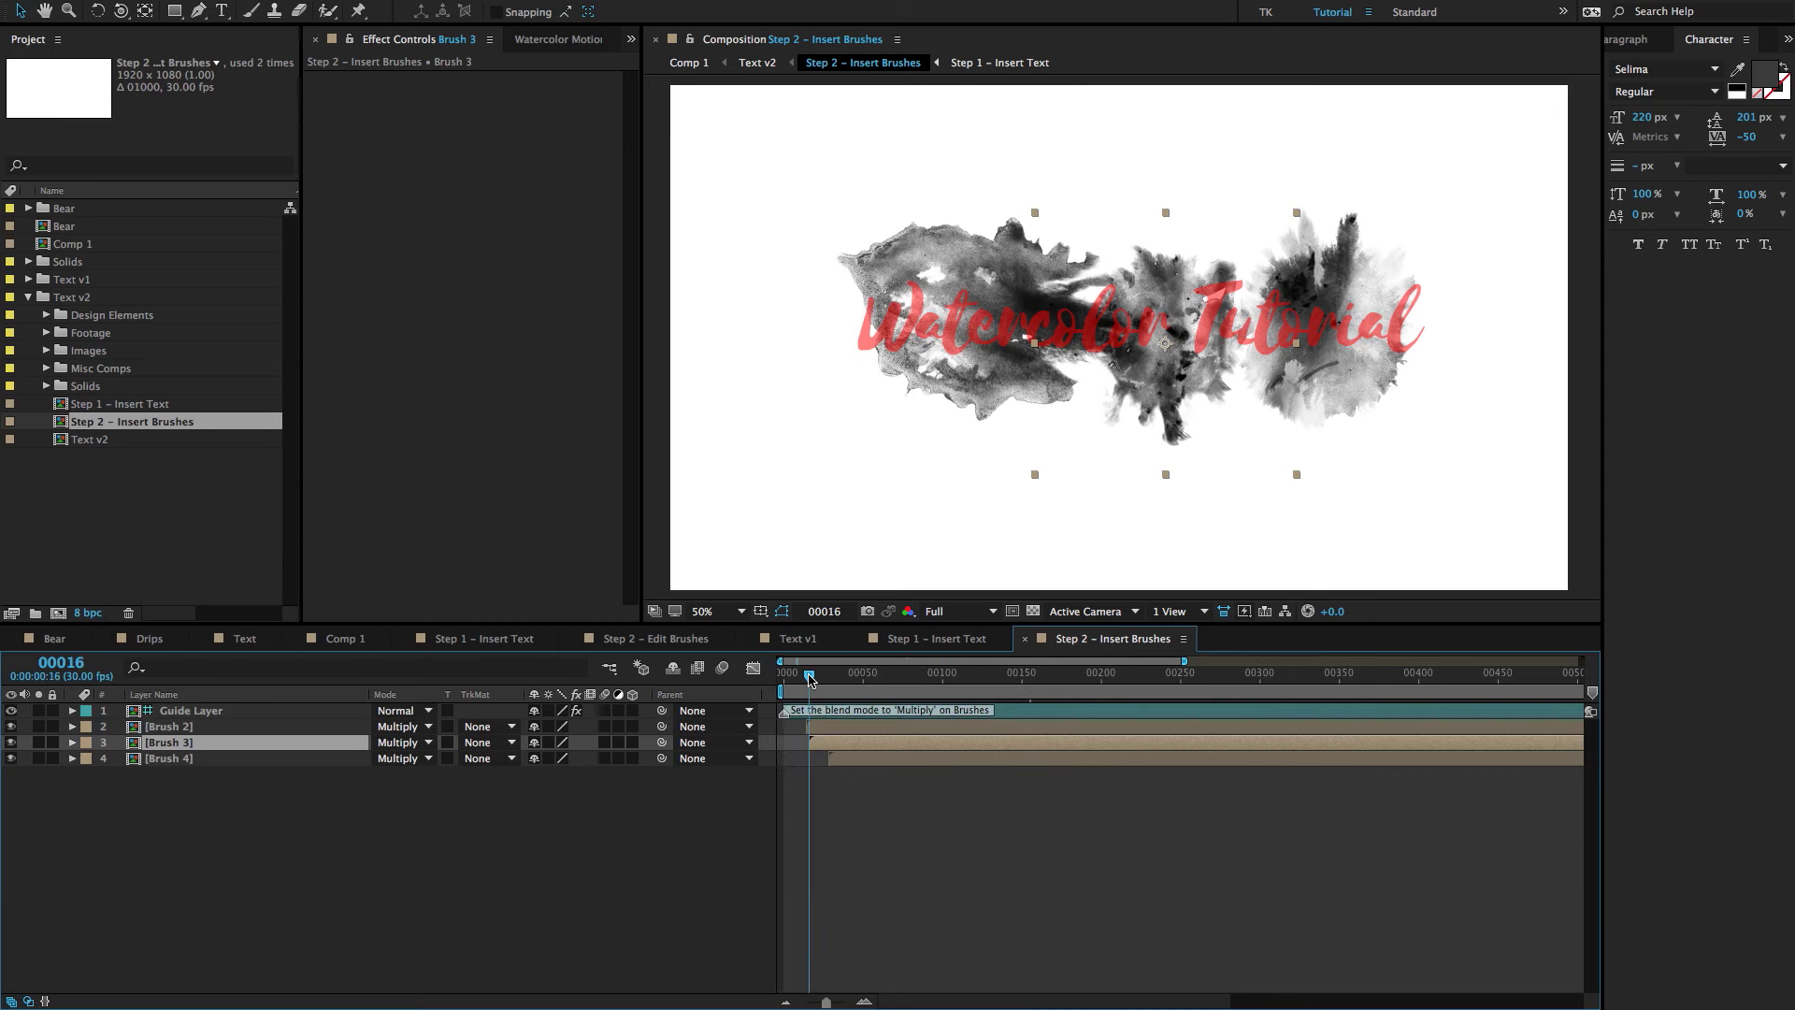
Step through the Brush 2, 3 and 4 layers where the brushes first appear, ending on Brush 4.
{"action": "key", "text": "ctrl+Up"}
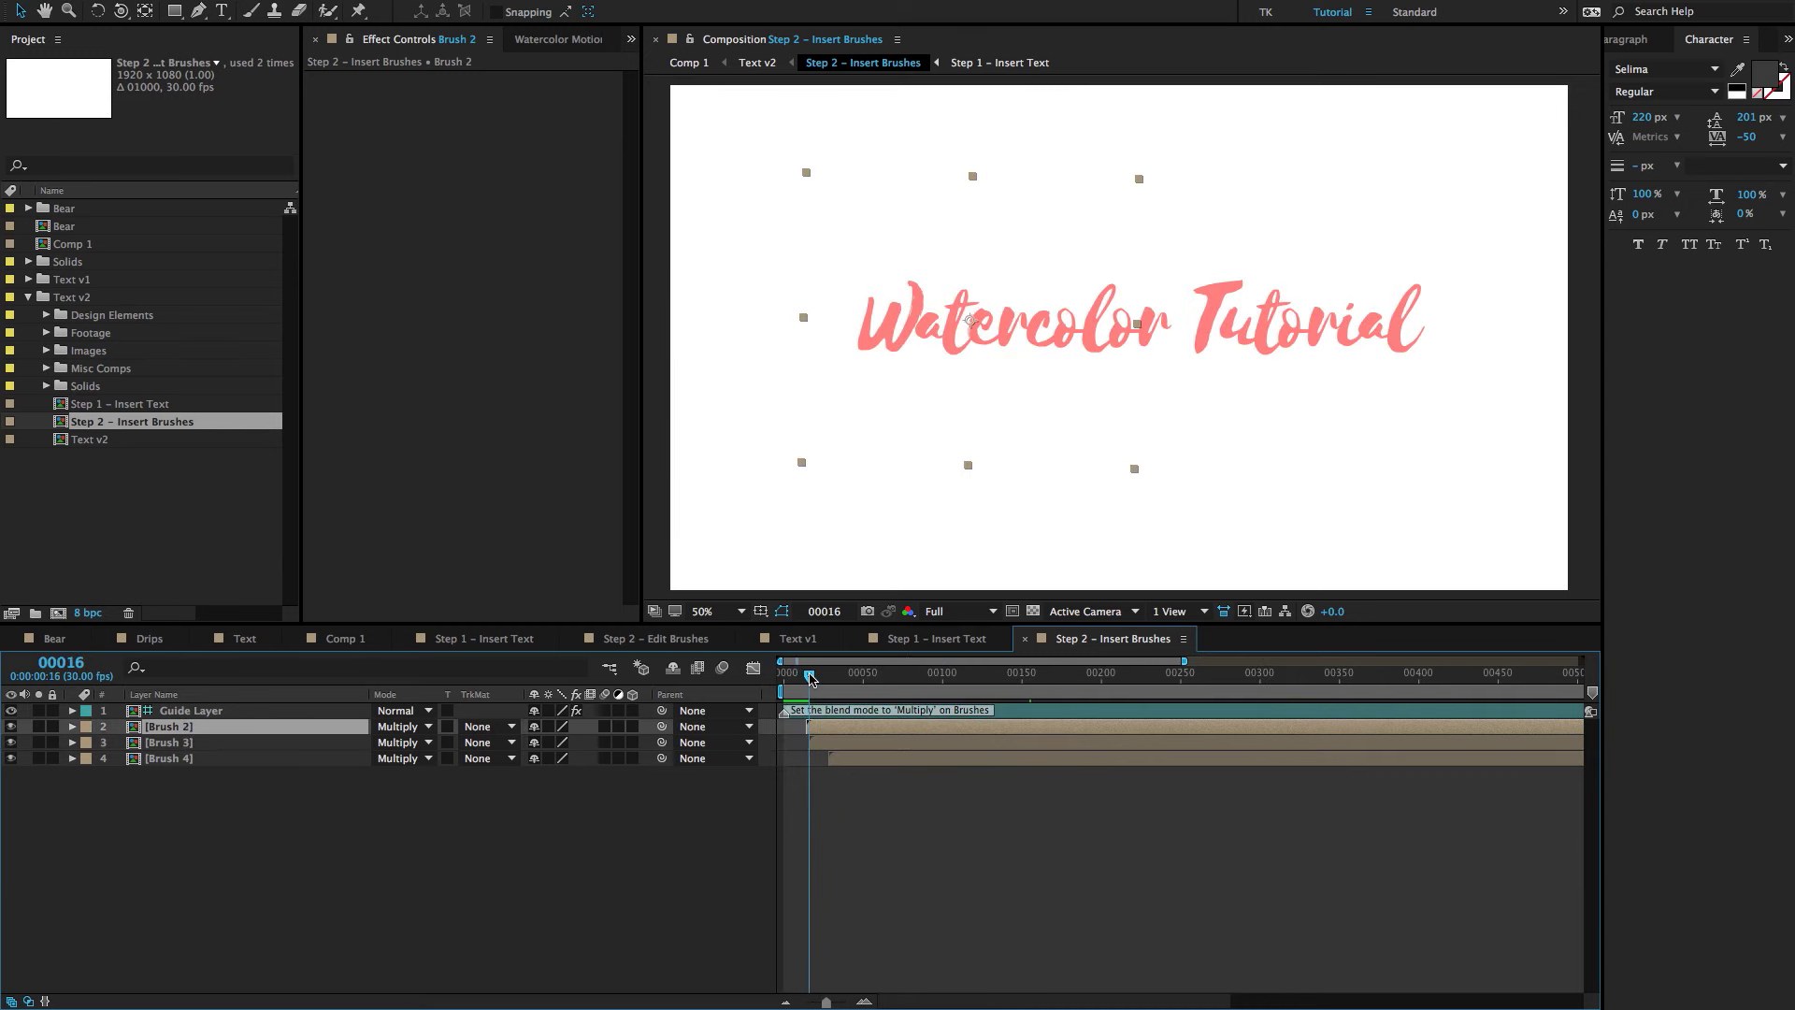
{"action": "left_click_drag", "start_coordinate": [809, 677], "coordinate": [854, 677]}
{"action": "key", "text": "ctrl+Down"}
{"action": "key", "text": "ctrl+Down"}
{"action": "left_click", "coordinate": [776, 833]}
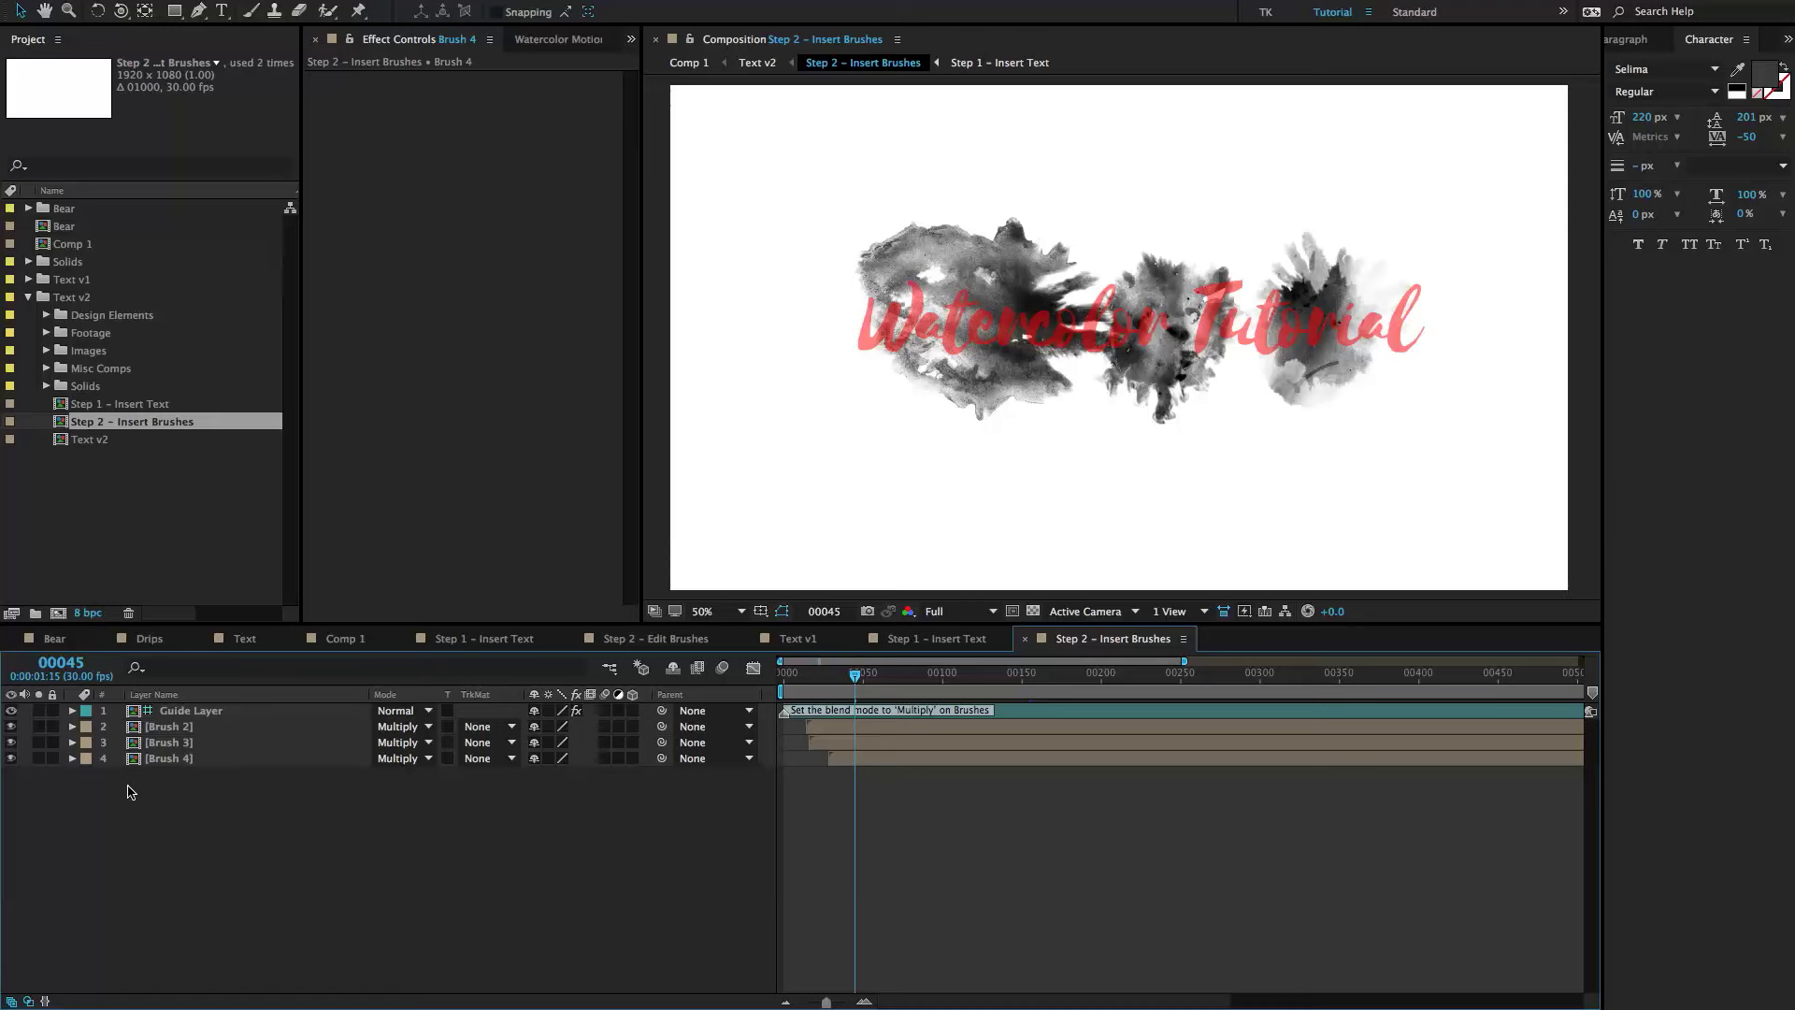
{"action": "key", "text": "ctrl+Down"}
{"action": "key", "text": "ctrl+Down"}
{"action": "key", "text": "ctrl+Down"}
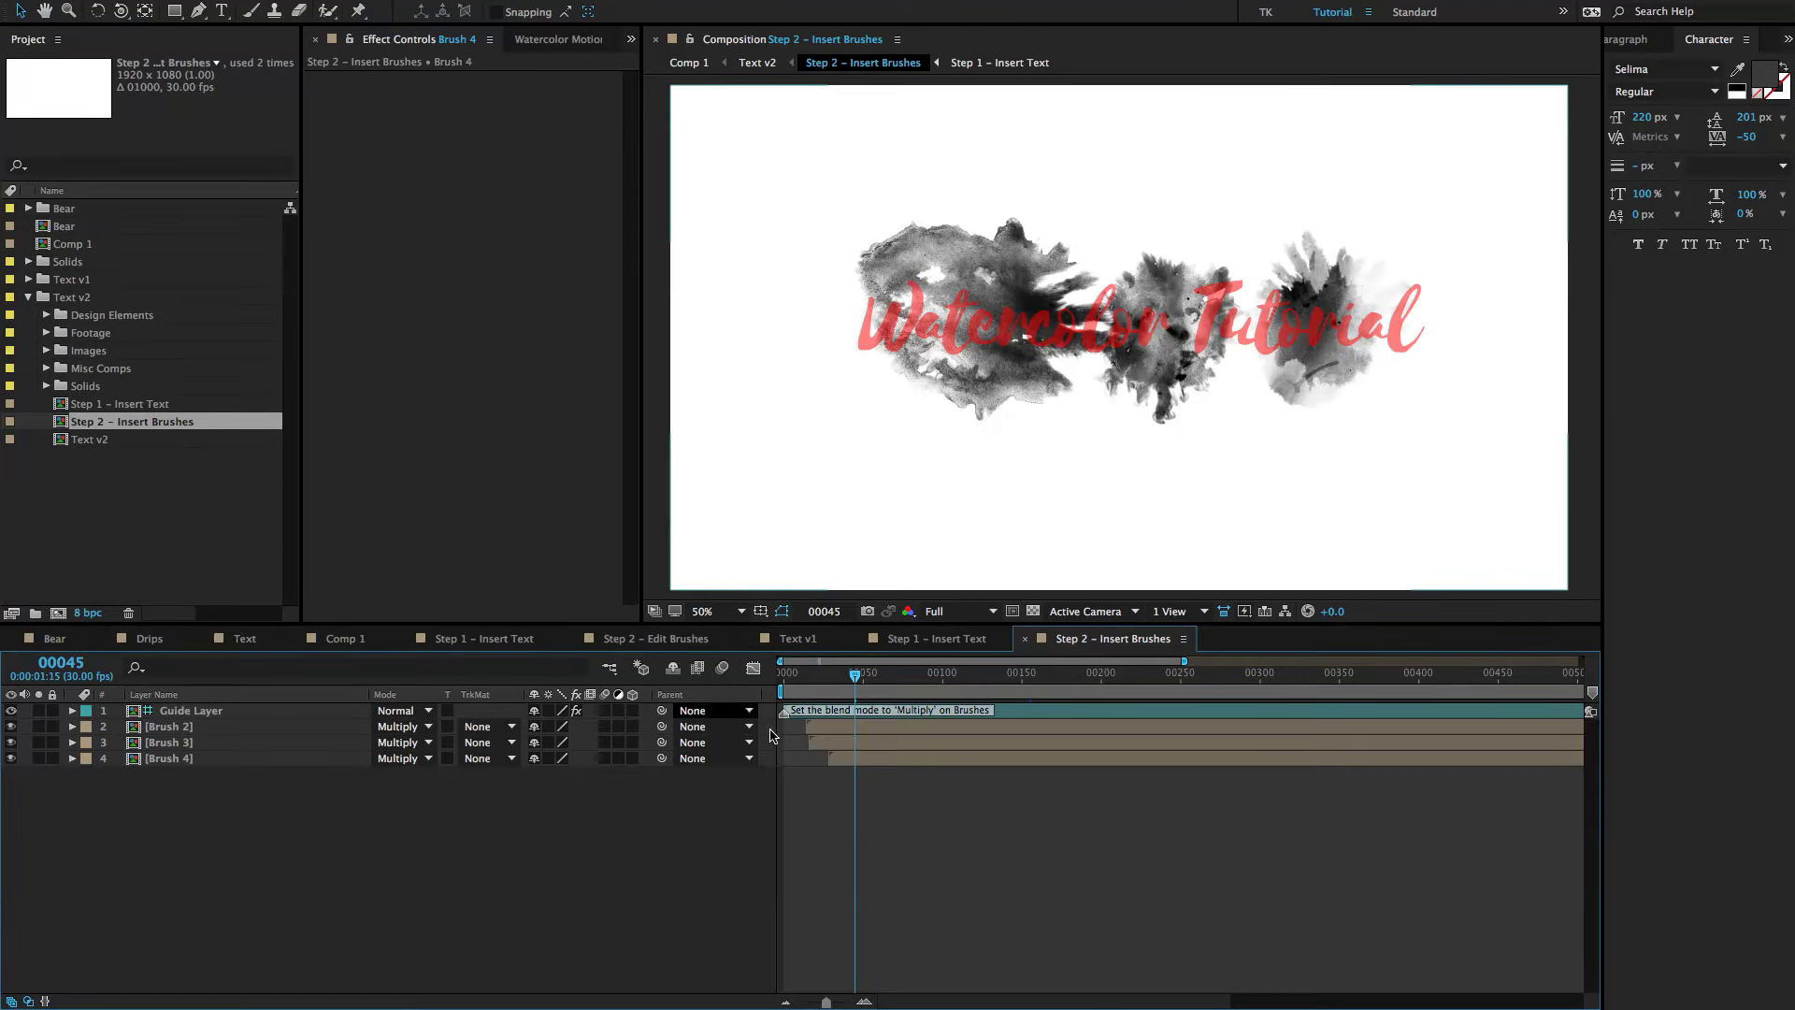
{"action": "left_click", "coordinate": [191, 760], "text": "shift"}
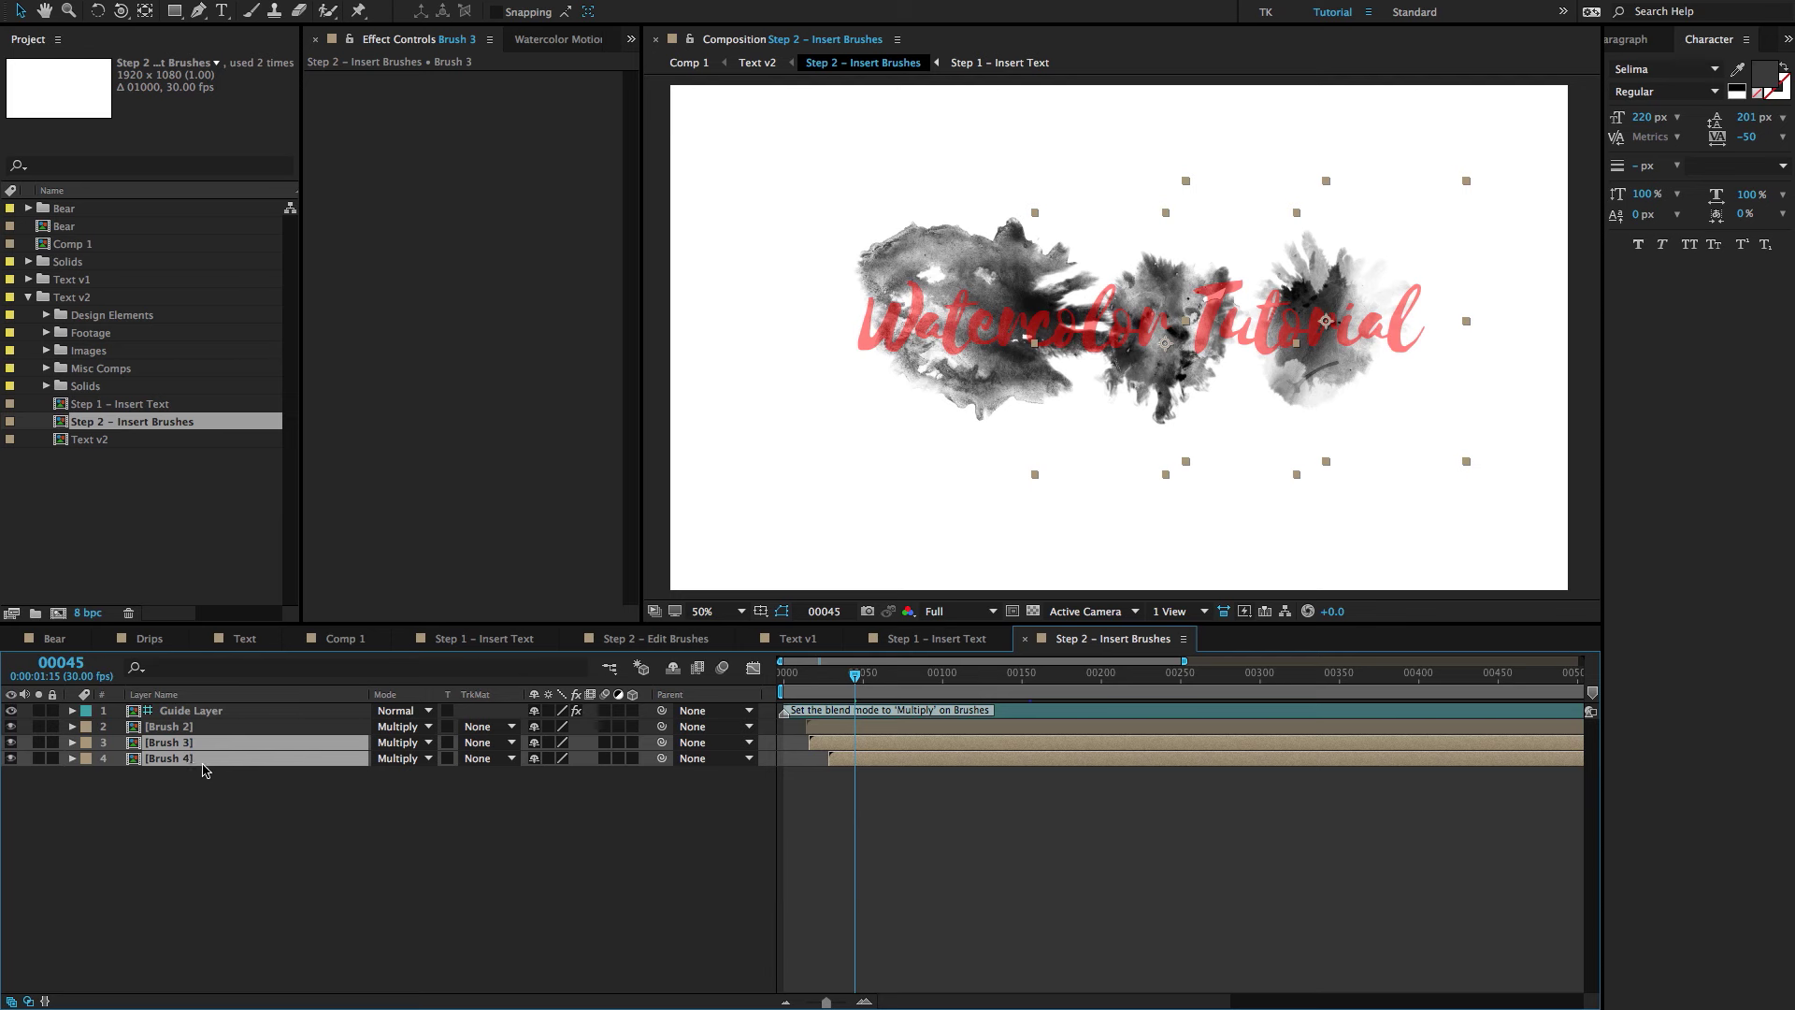
{"action": "left_click", "coordinate": [183, 844]}
{"action": "left_click", "coordinate": [181, 757]}
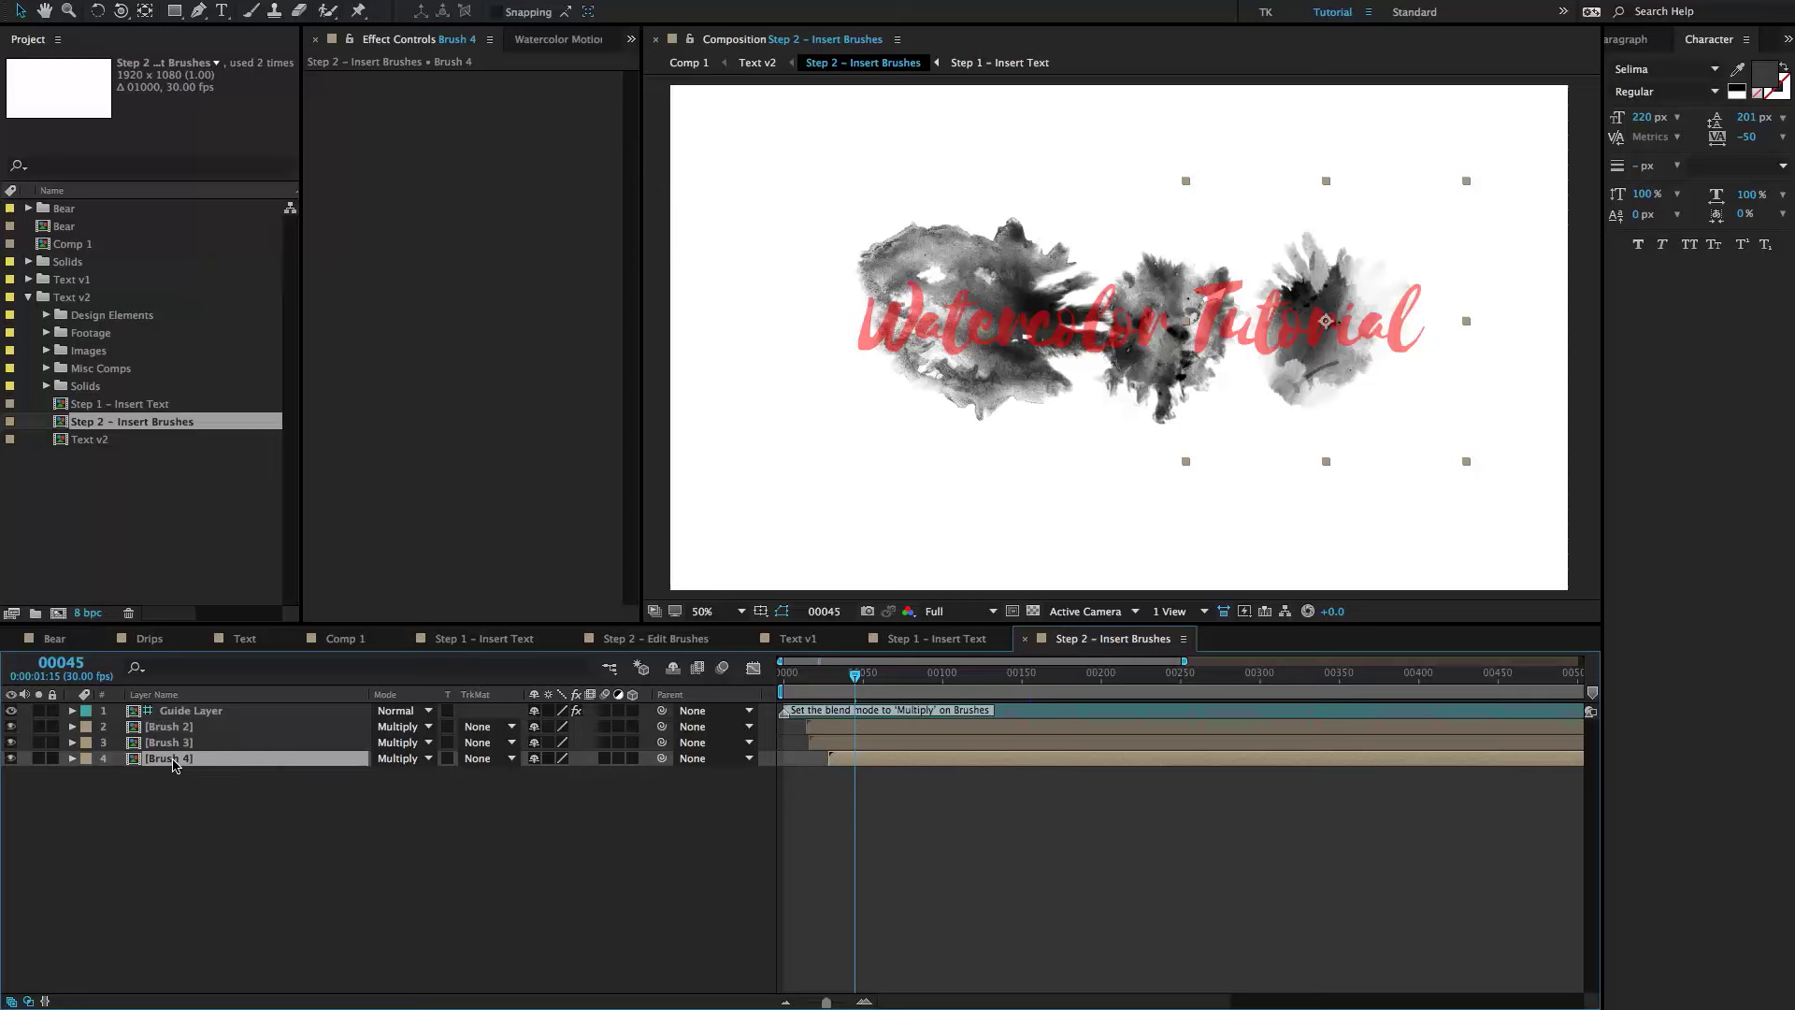
Reveal Brush 4's source in the project and Alt-drag Brush 5 onto the Brush 4 layer.
{"action": "right_click", "coordinate": [173, 765]}
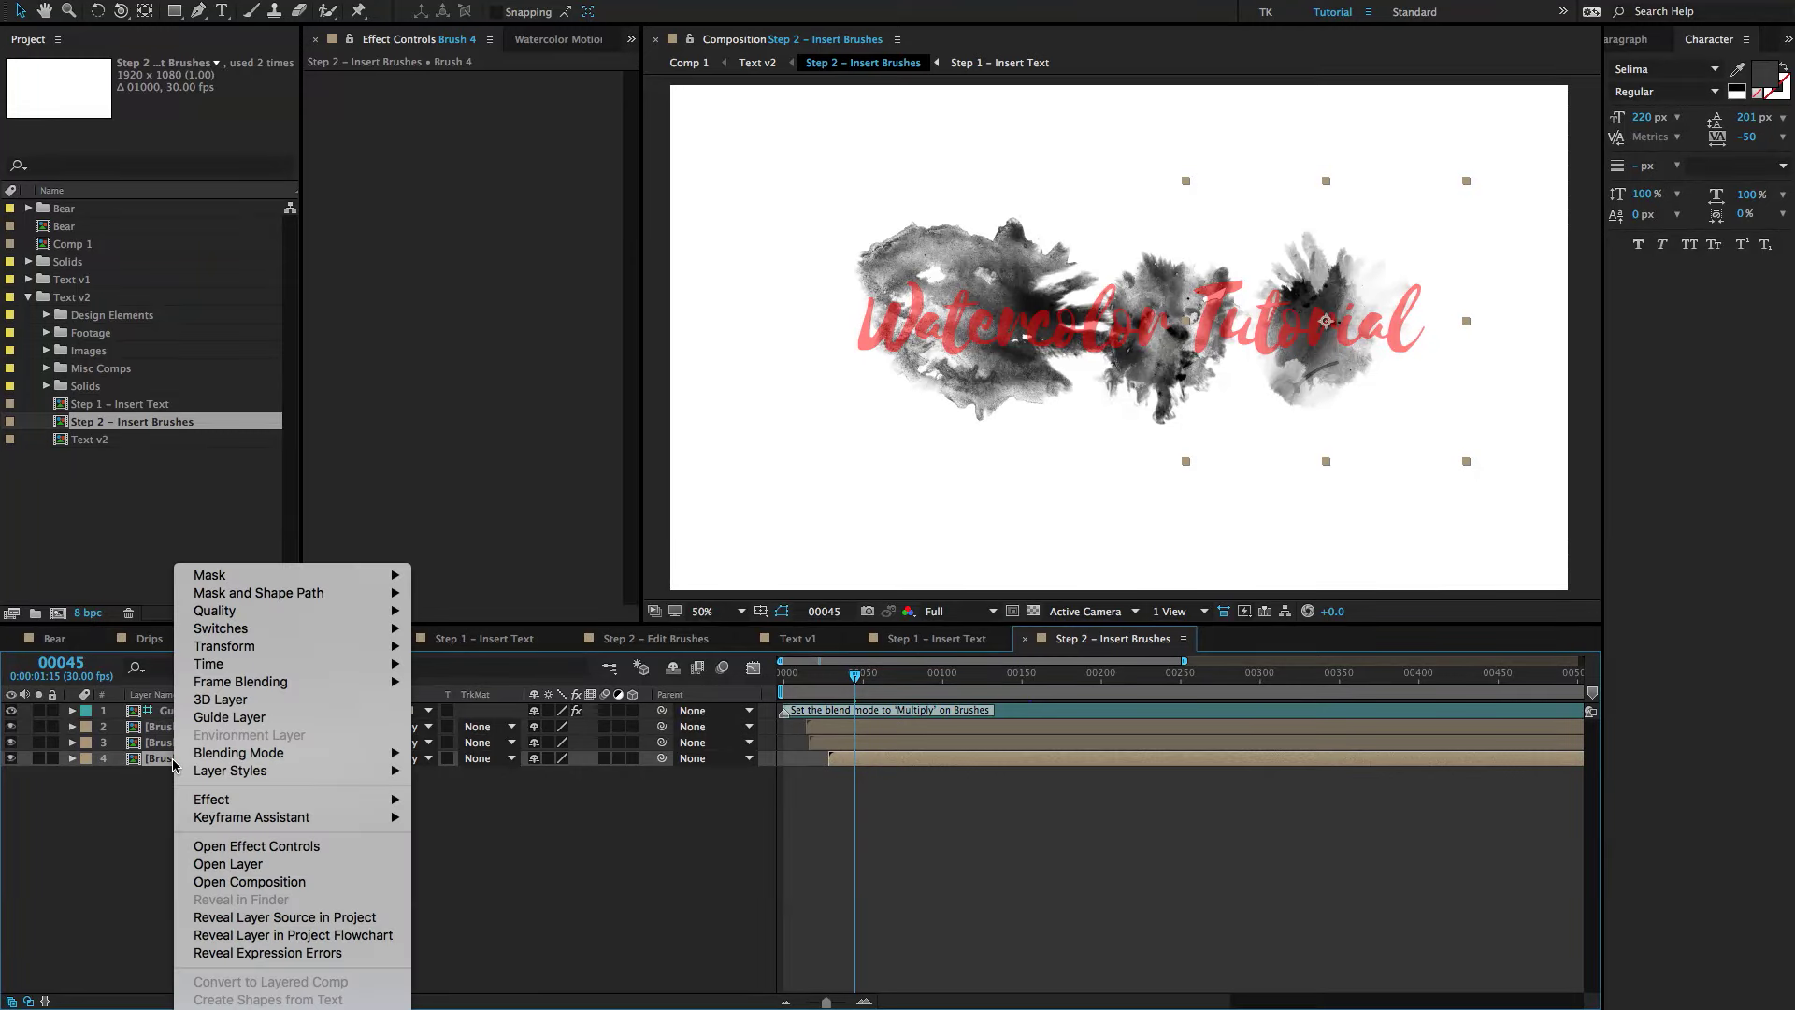
{"action": "left_click", "coordinate": [261, 919]}
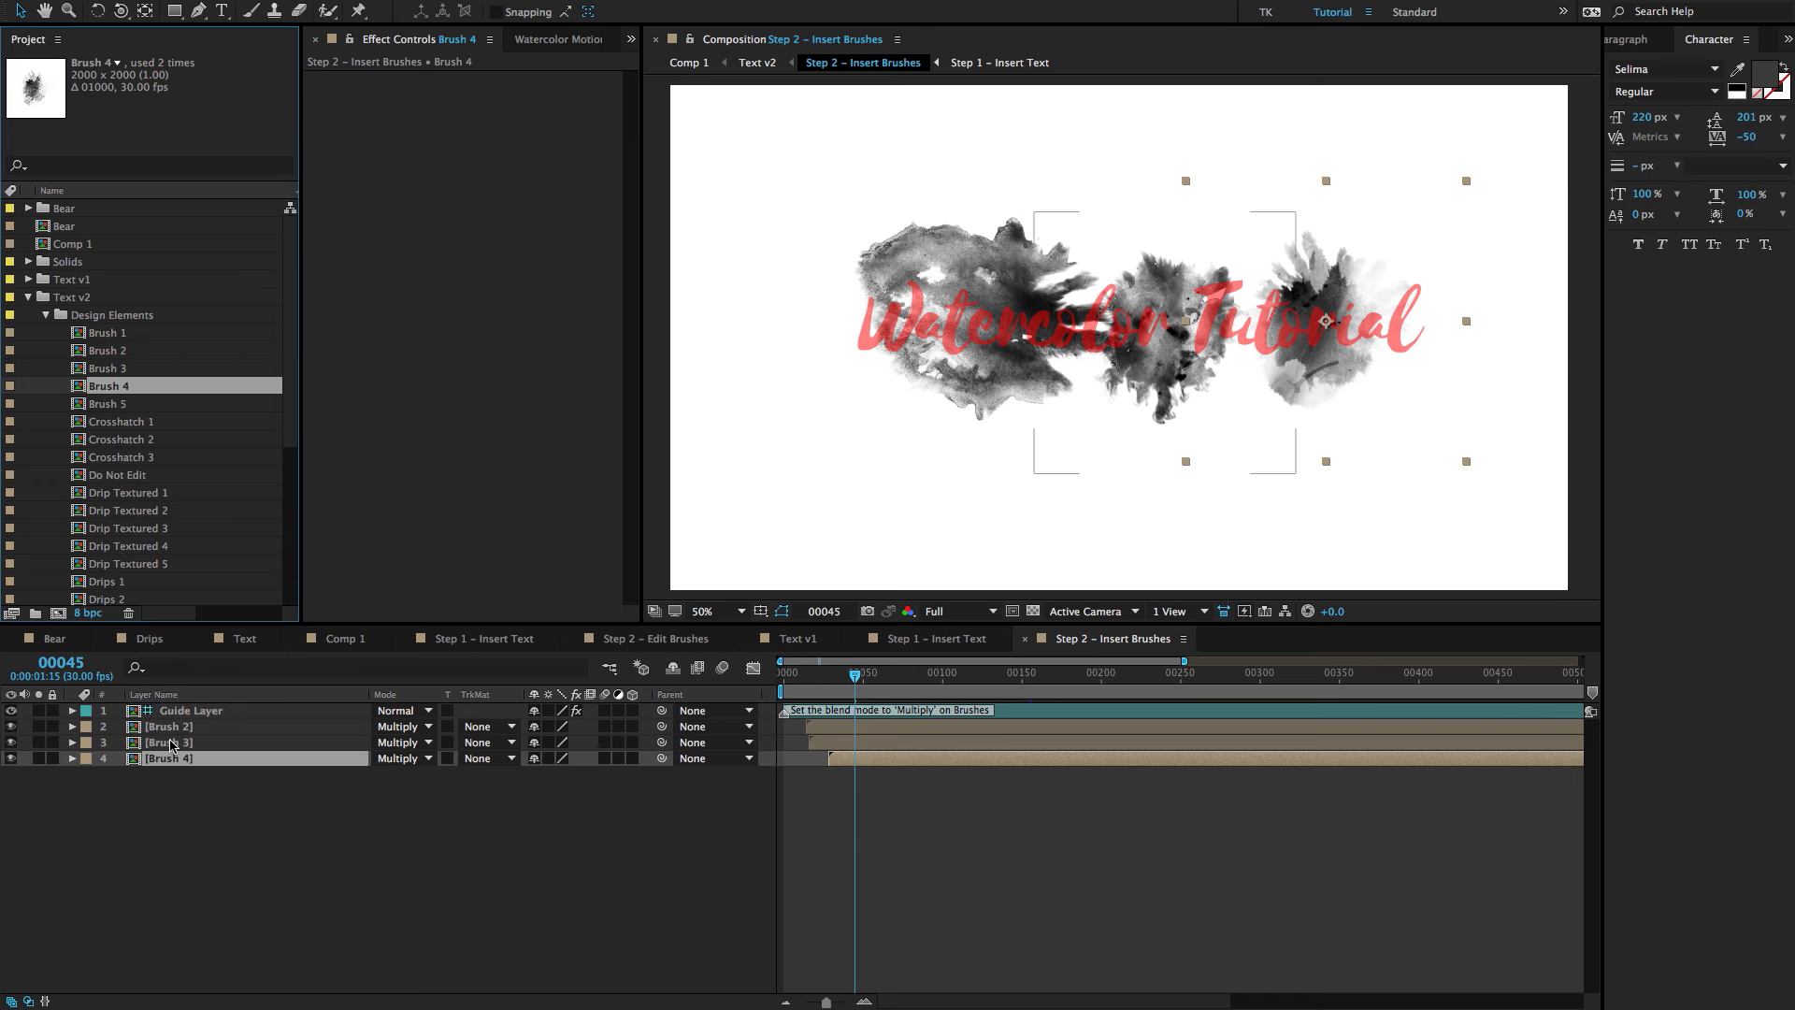
{"action": "left_click", "coordinate": [114, 410]}
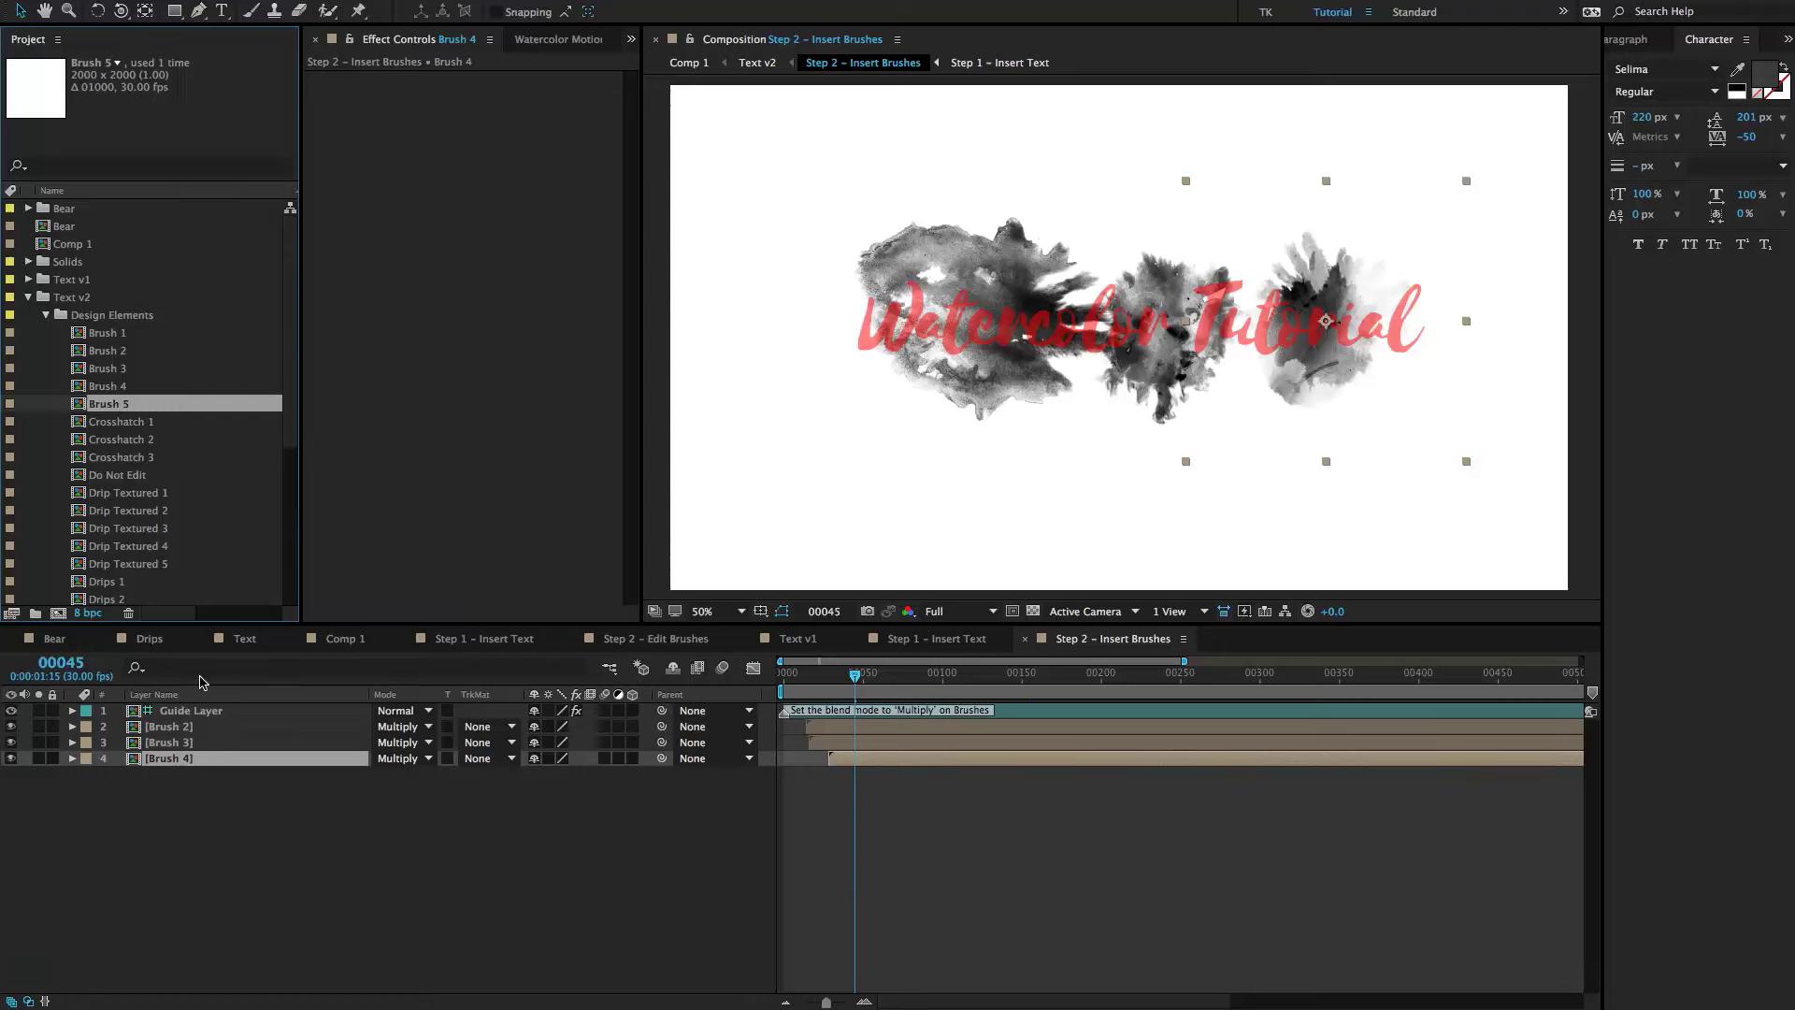
{"action": "left_click", "coordinate": [177, 761]}
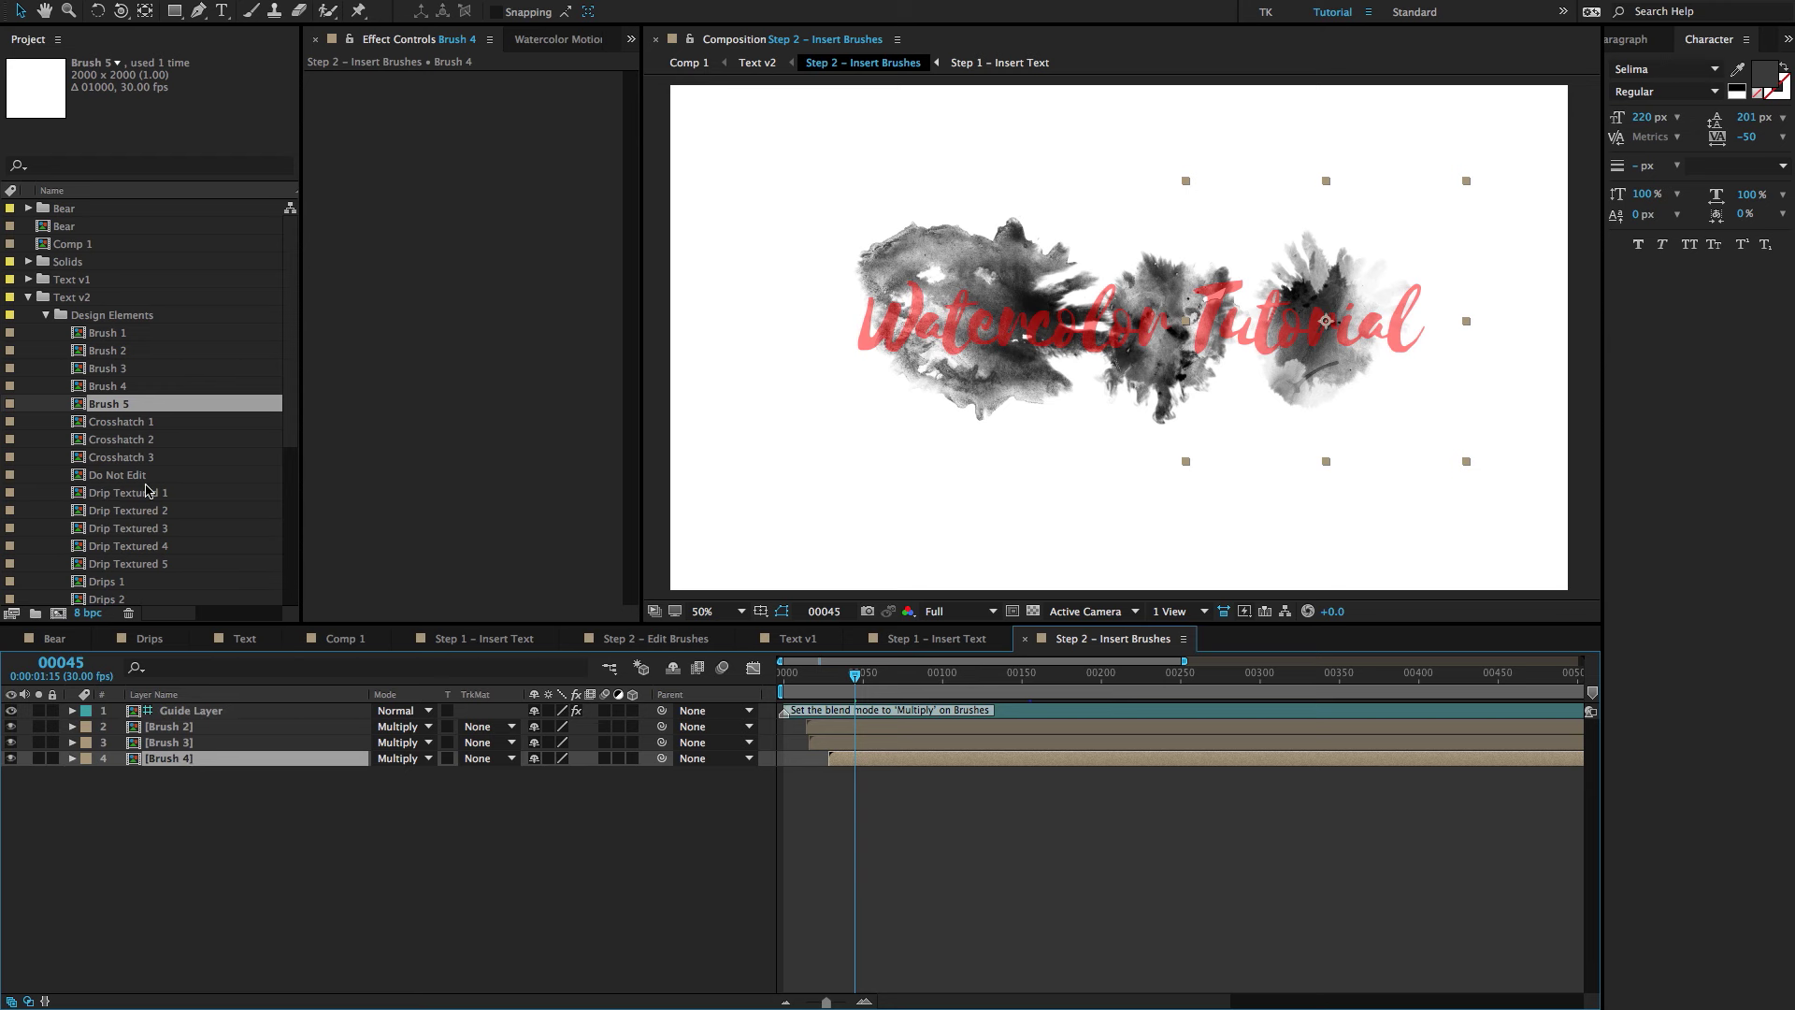
{"action": "mouse_move", "coordinate": [126, 405]}
{"action": "left_mouse_down"}
{"action": "mouse_move", "coordinate": [173, 622]}
{"action": "mouse_move", "coordinate": [173, 767]}
{"action": "left_mouse_up"}
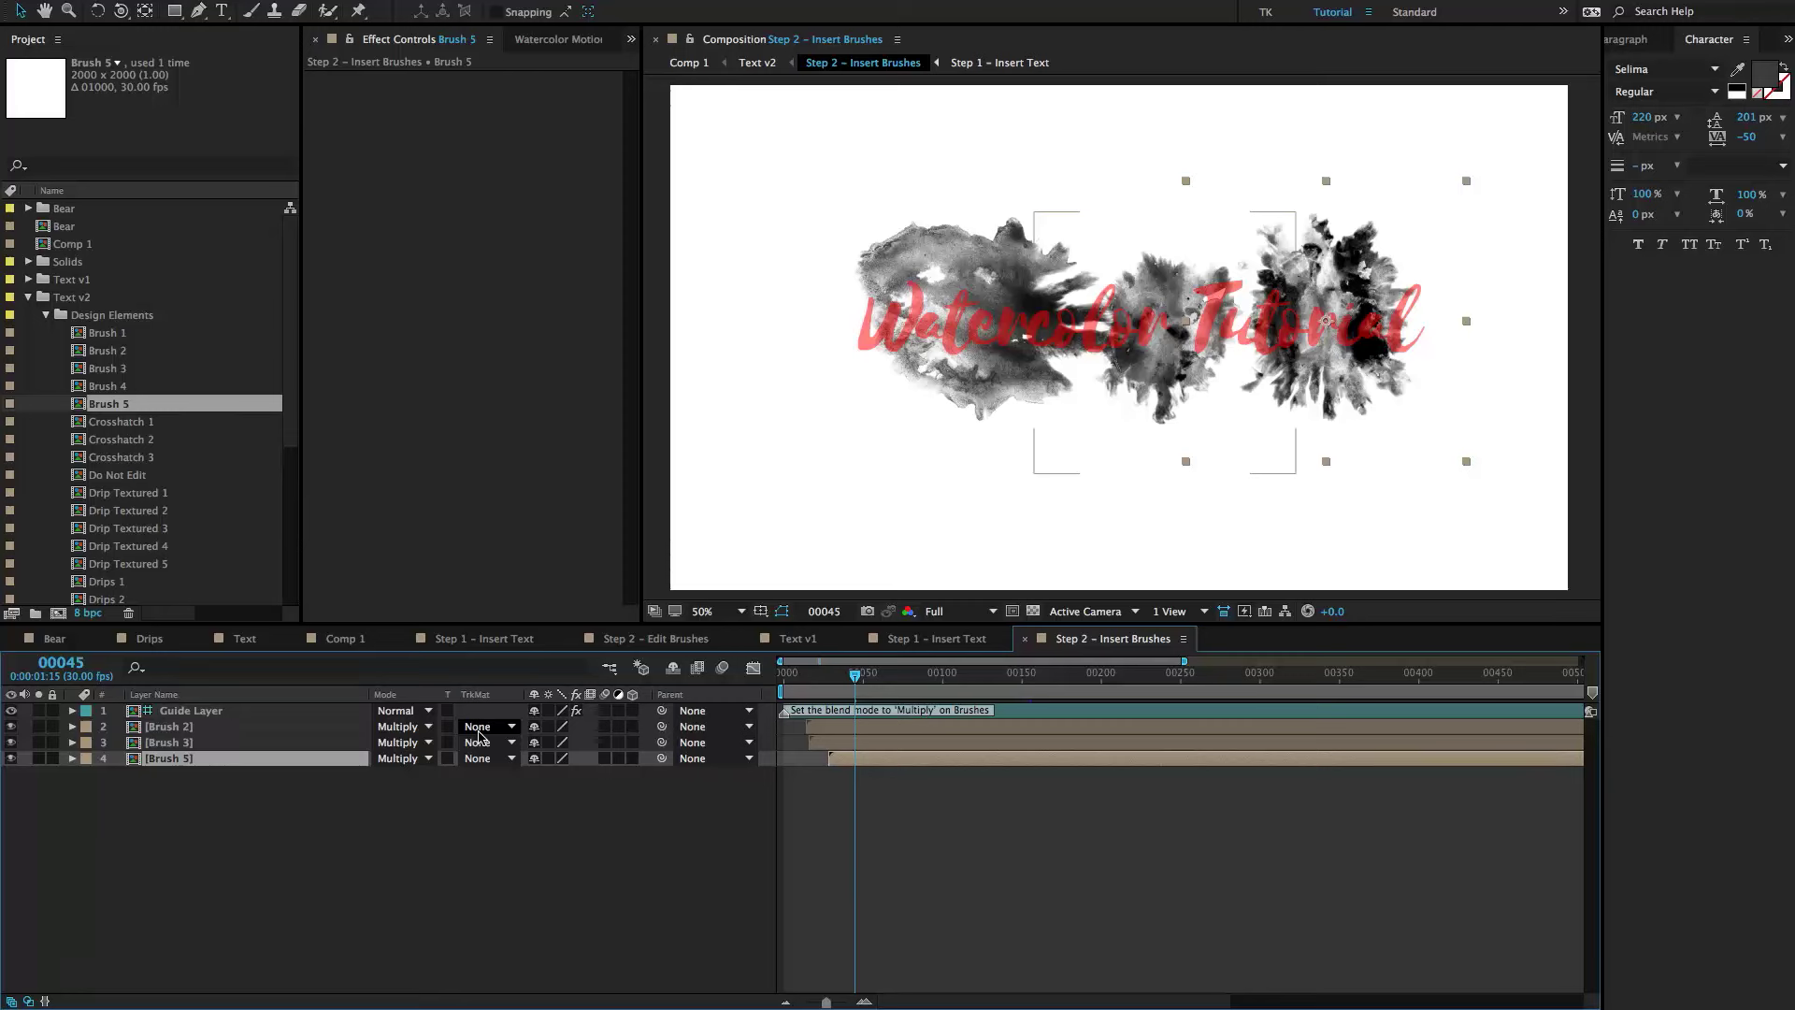
{"action": "left_click", "coordinate": [118, 329], "text": "shift"}
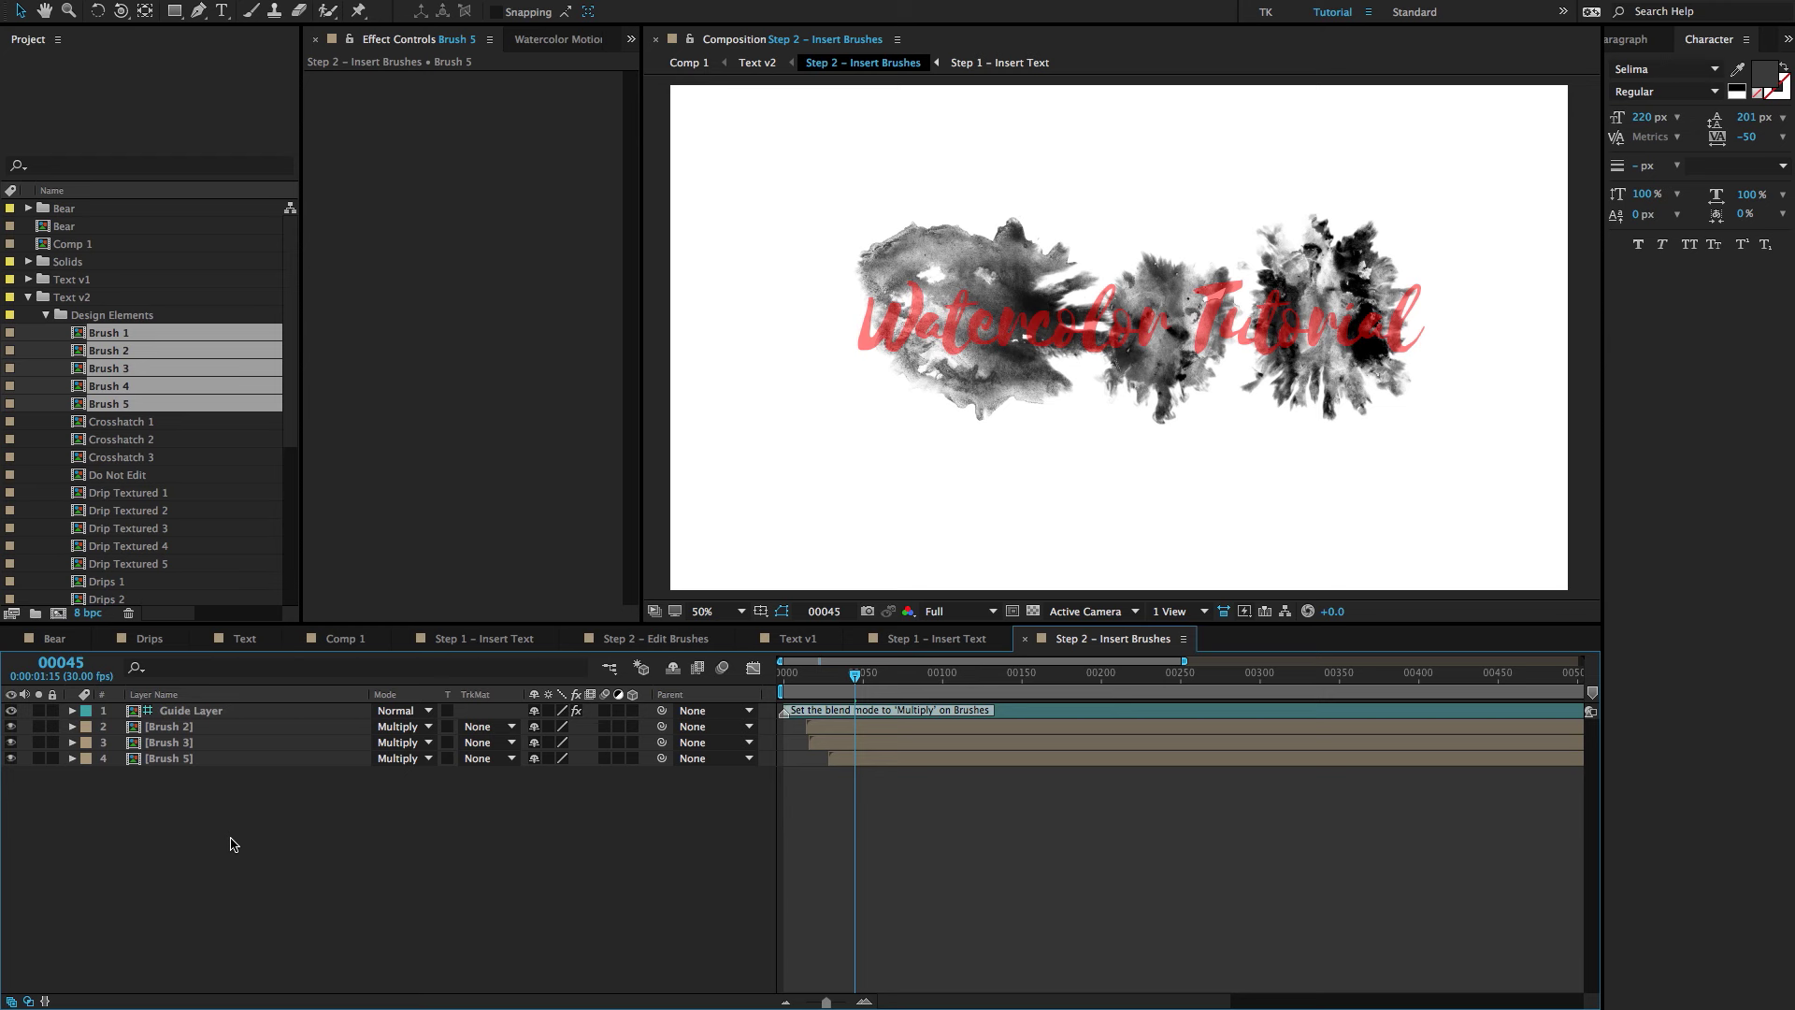
Delete the Brush 5 layer and preview the brush growth up to frame 54.
{"action": "left_click", "coordinate": [168, 742]}
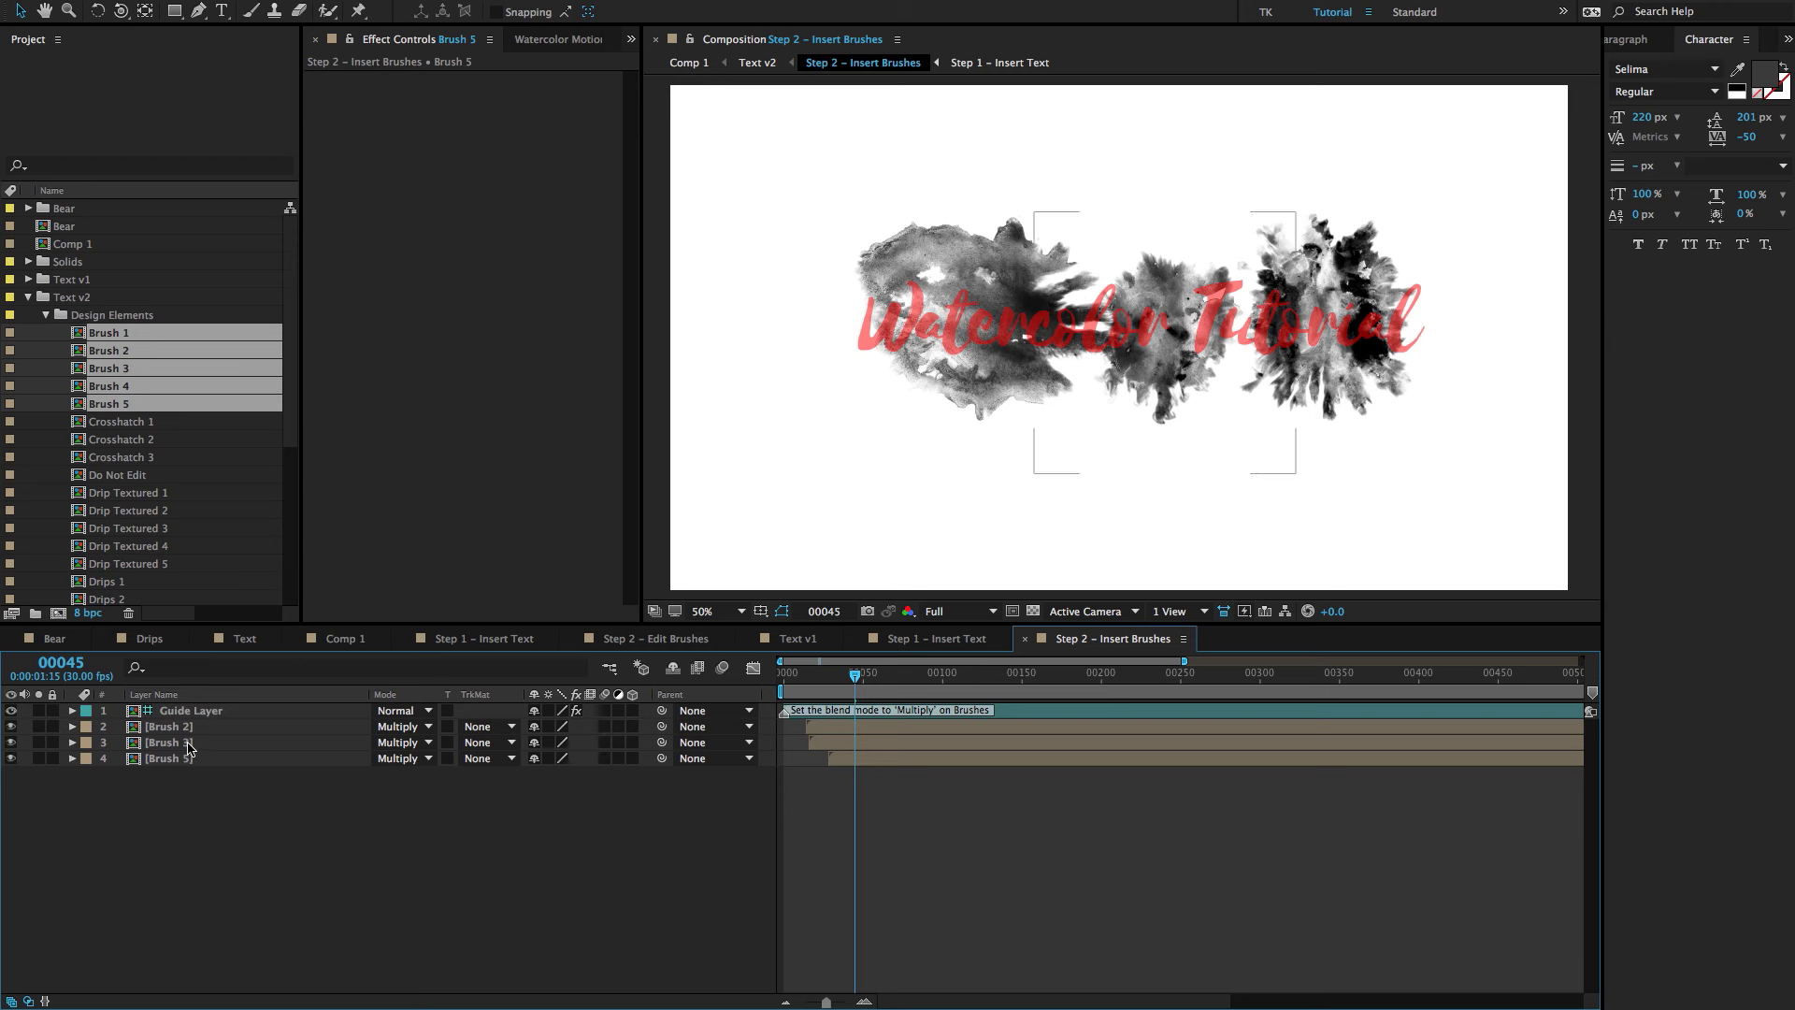
{"action": "left_click", "coordinate": [11, 742]}
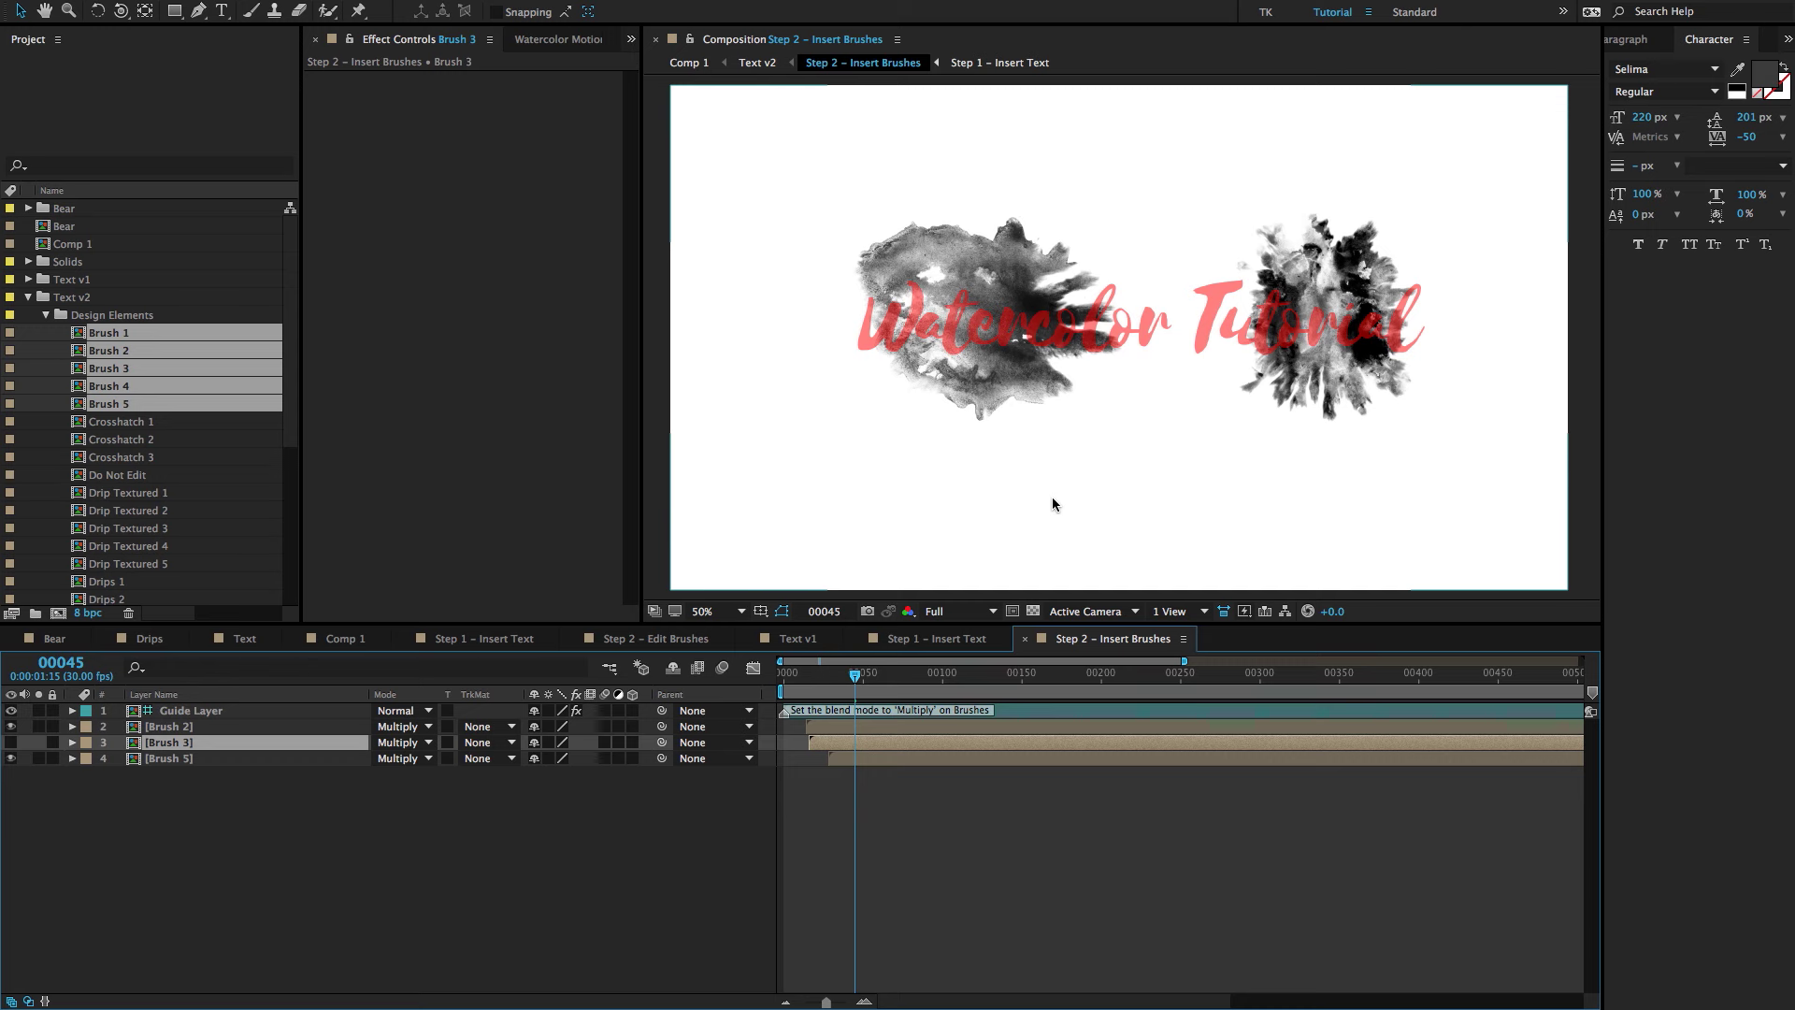
{"action": "left_click", "coordinate": [189, 762]}
{"action": "key", "text": "s"}
{"action": "left_click_drag", "start_coordinate": [561, 774], "coordinate": [572, 774]}
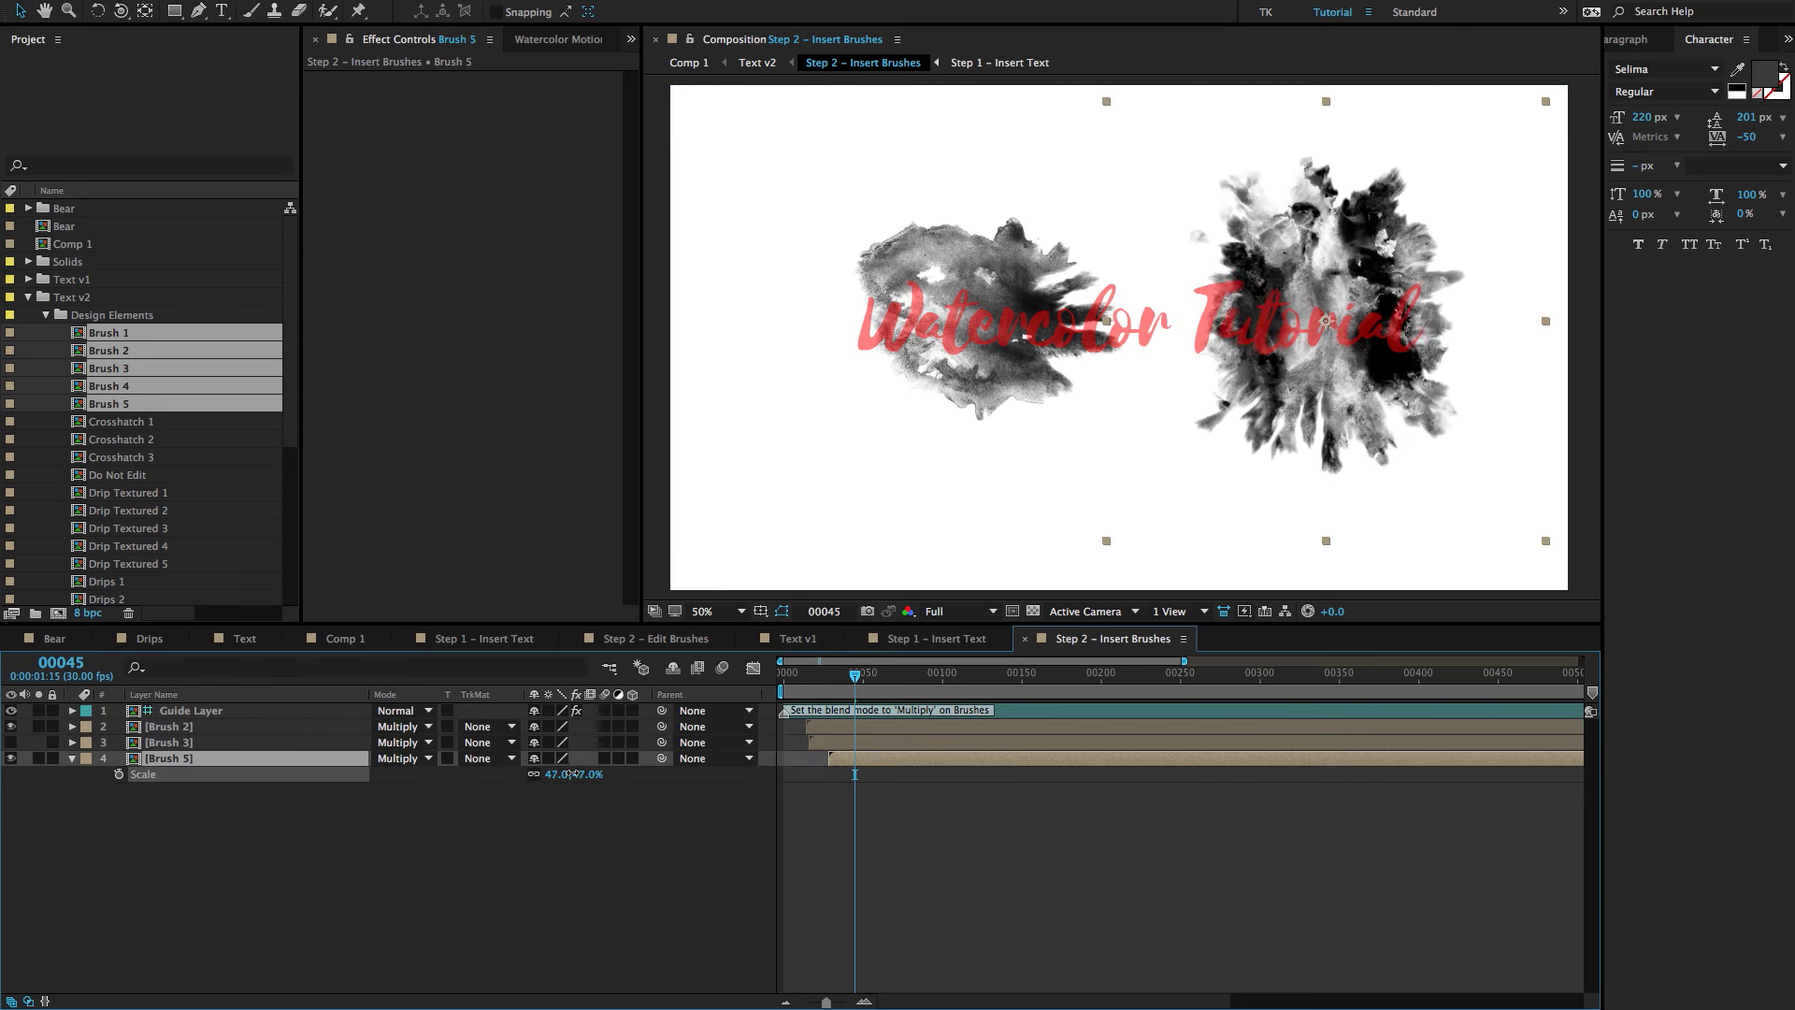
{"action": "key", "text": "ctrl+z"}
{"action": "key", "text": "Delete"}
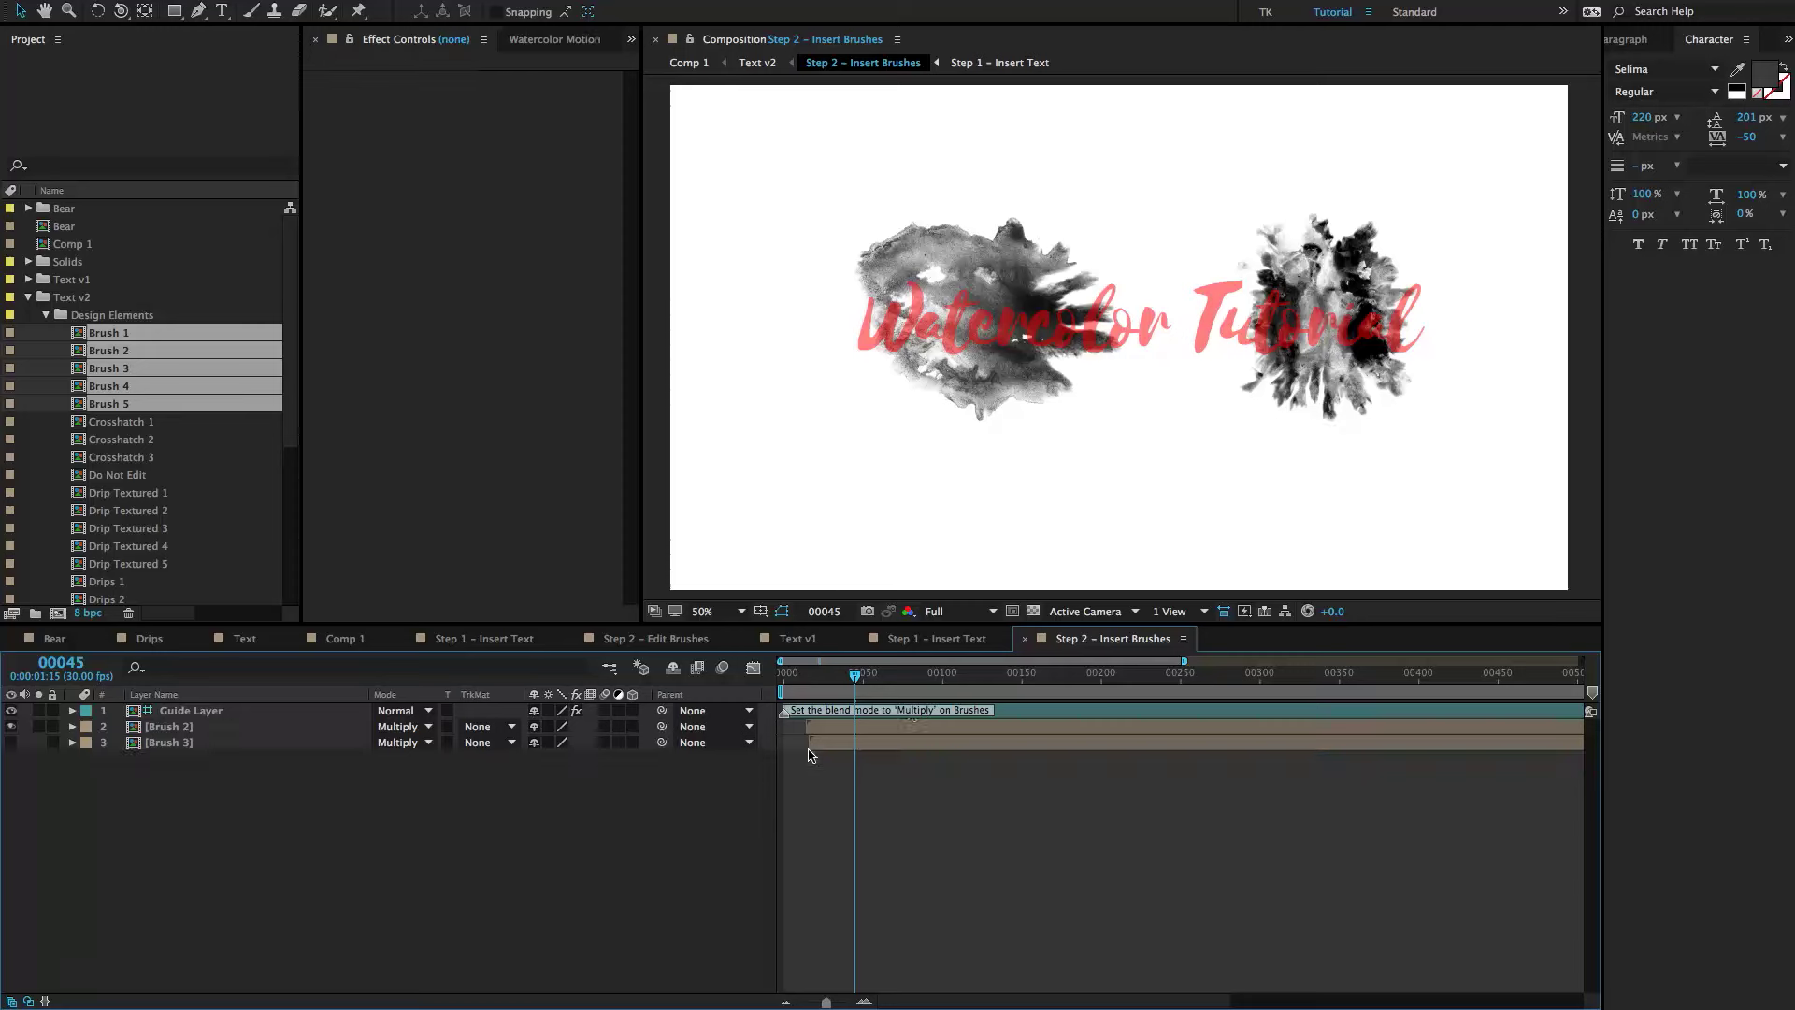
{"action": "left_click", "coordinate": [808, 677]}
{"action": "mouse_move", "coordinate": [808, 681]}
{"action": "left_mouse_down"}
{"action": "mouse_move", "coordinate": [790, 680]}
{"action": "mouse_move", "coordinate": [870, 688]}
{"action": "left_mouse_up"}
Scale Brush 3 to 49%, rotate it to 70° and shift it right.
{"action": "left_click", "coordinate": [835, 744]}
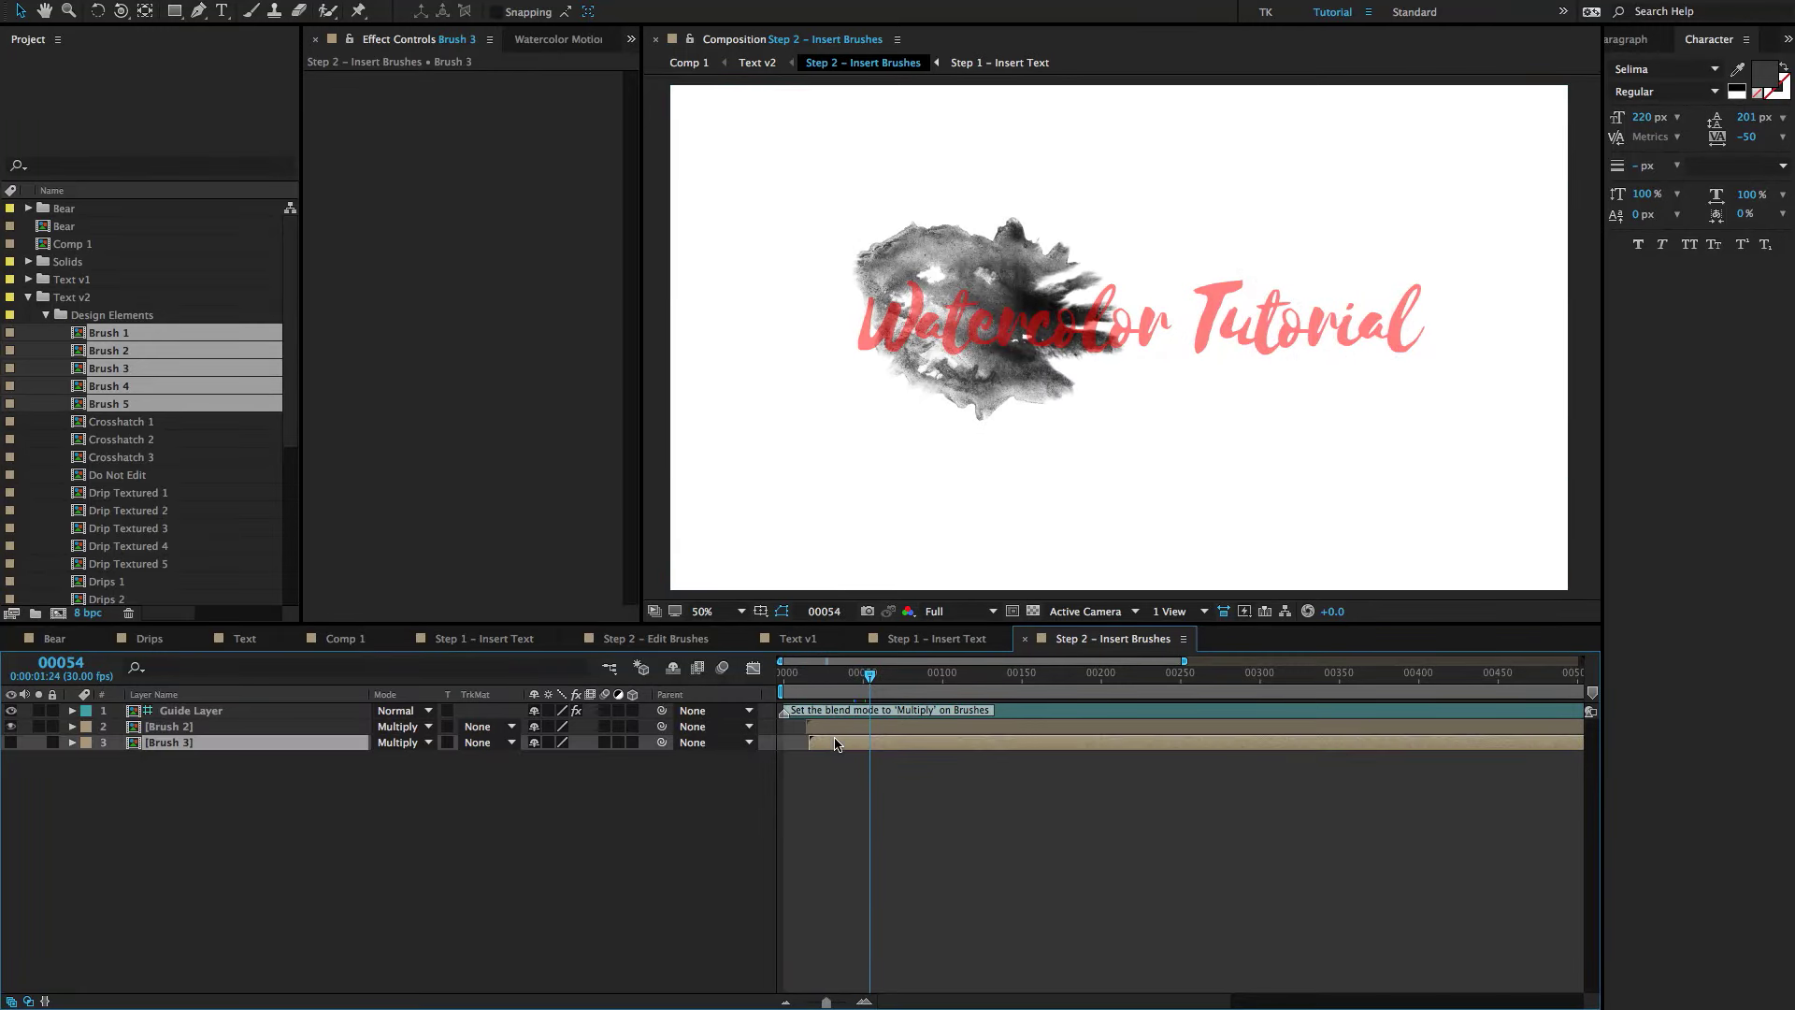
{"action": "left_click", "coordinate": [11, 742]}
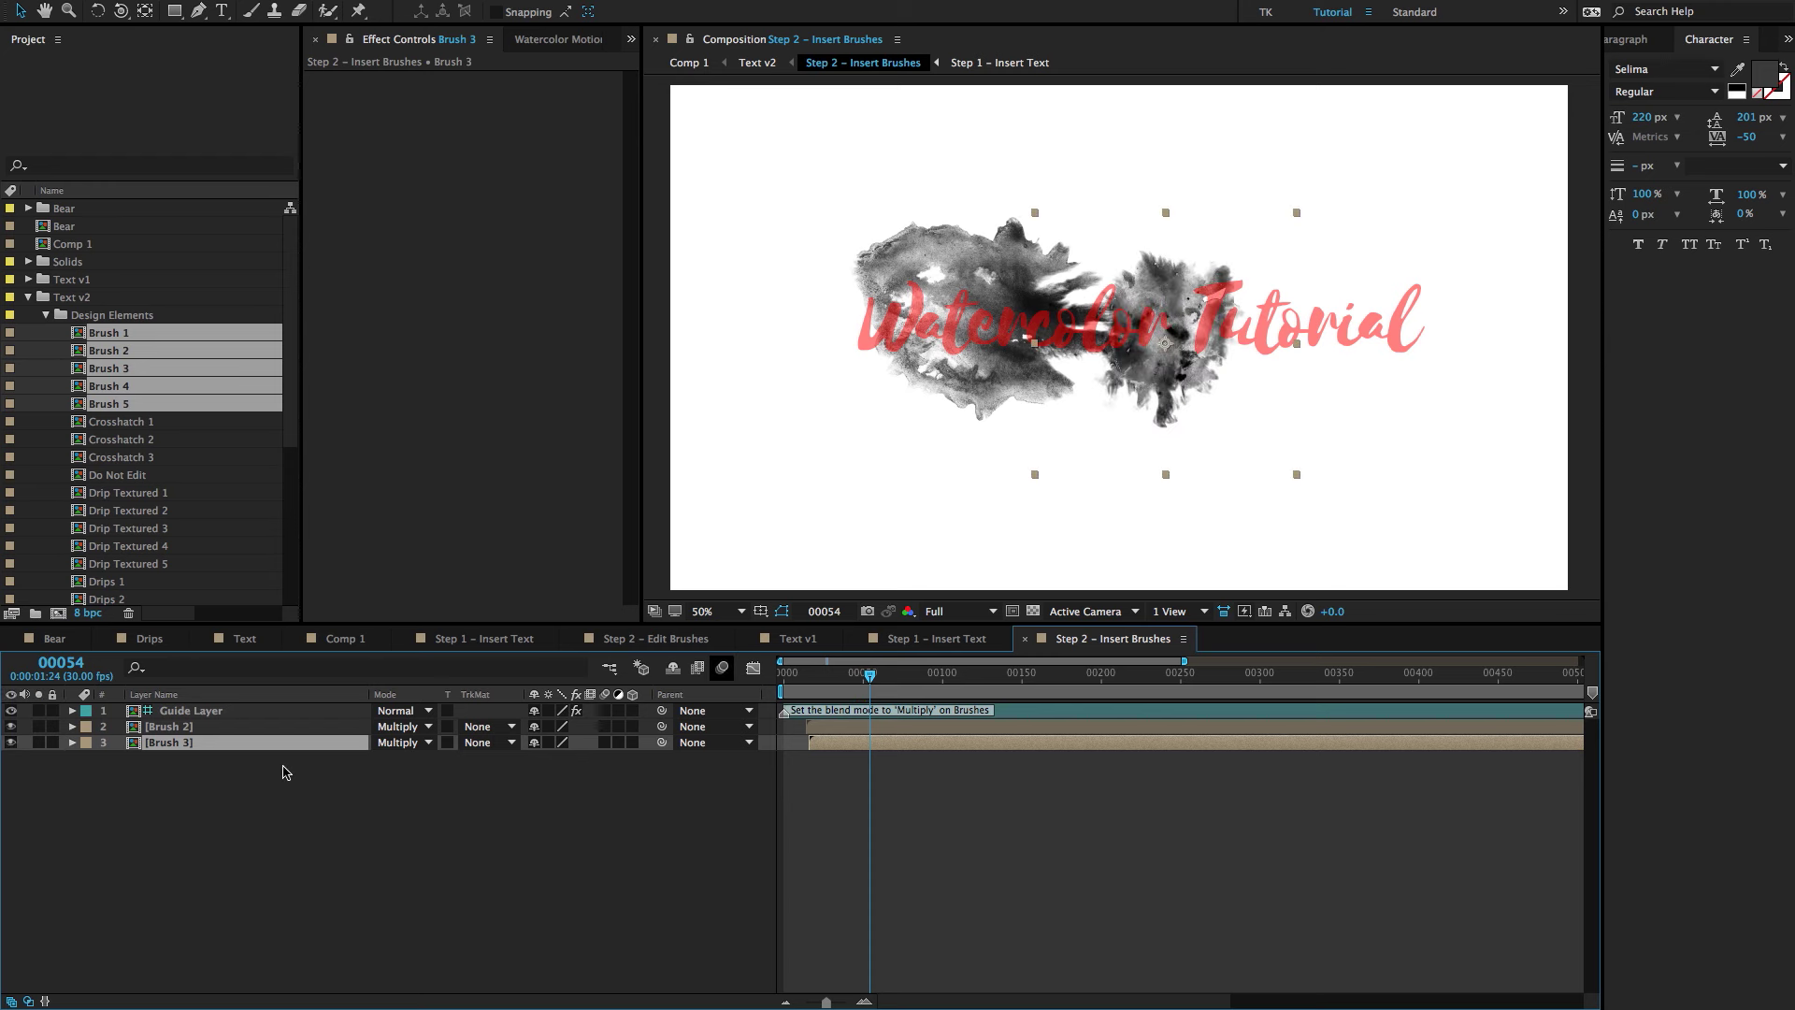
{"action": "key", "text": "s"}
{"action": "left_click", "coordinate": [553, 758]}
{"action": "type", "text": "49"}
{"action": "key", "text": "Return"}
{"action": "key", "text": "r"}
{"action": "left_click_drag", "start_coordinate": [559, 759], "coordinate": [623, 758]}
{"action": "left_click_drag", "start_coordinate": [1180, 372], "coordinate": [1299, 362]}
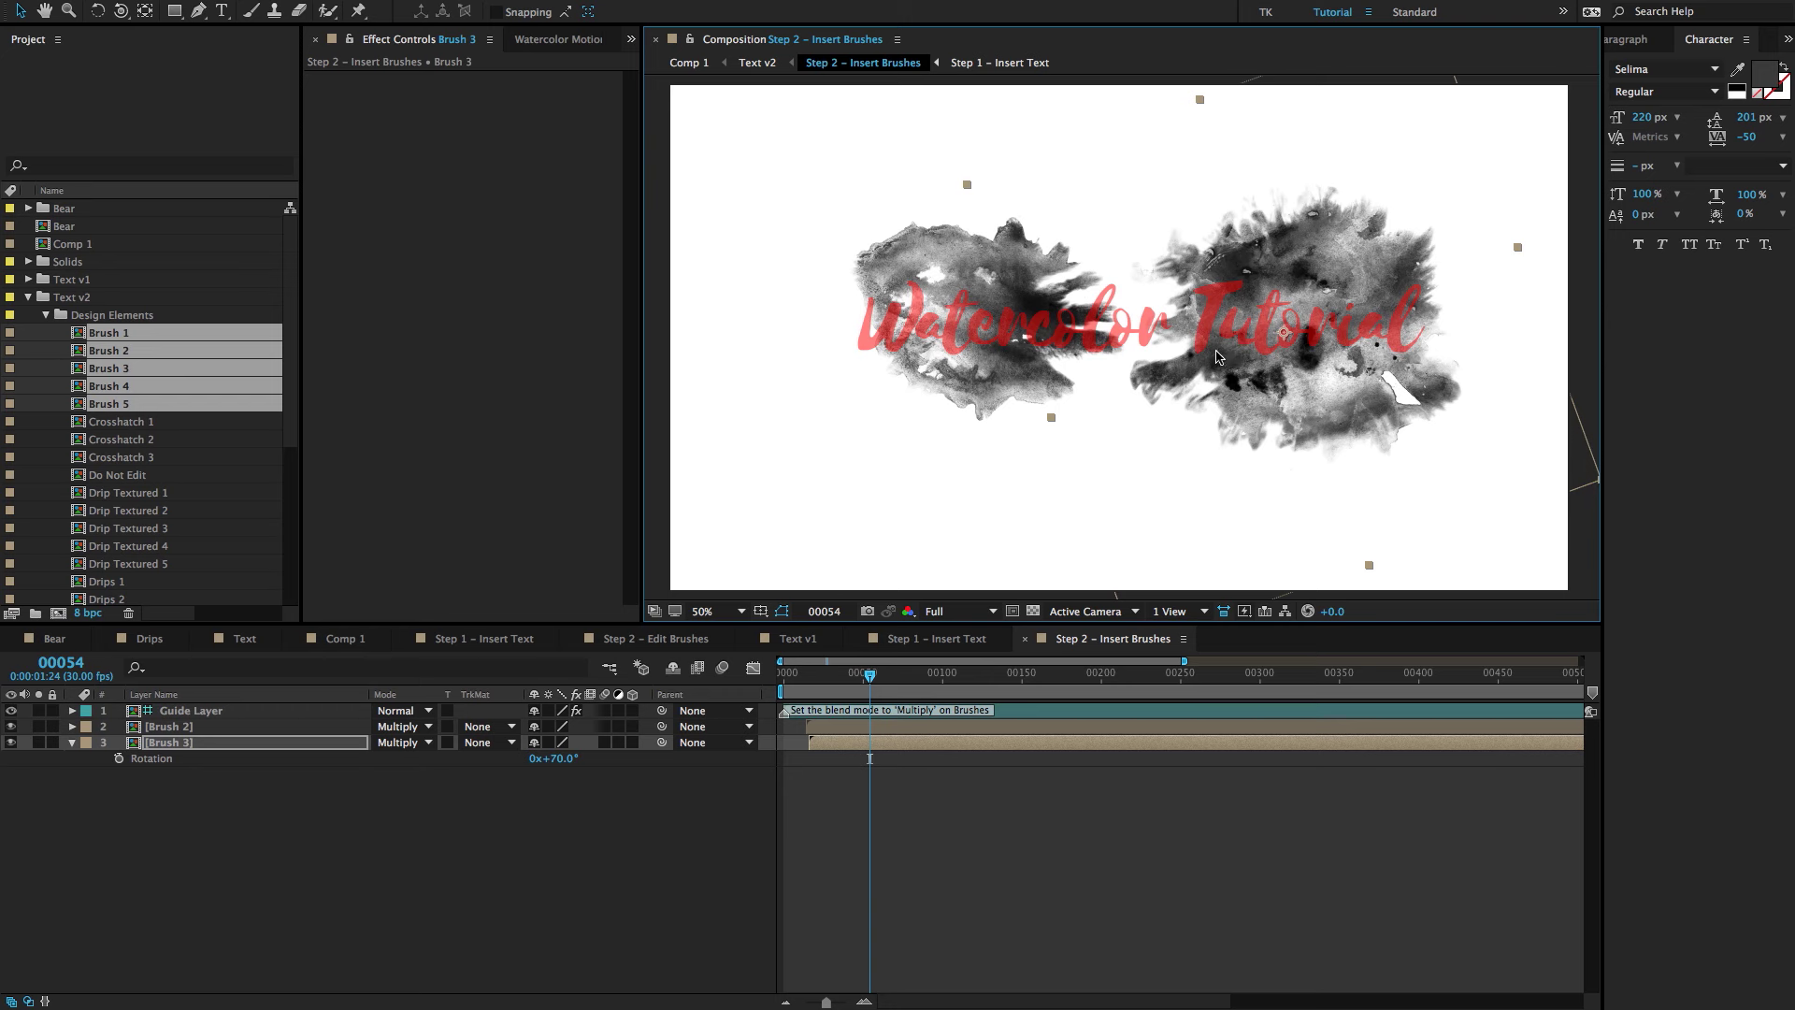
Scale Brush 2 to 47% and nudge it slightly right and down.
{"action": "left_click", "coordinate": [815, 728]}
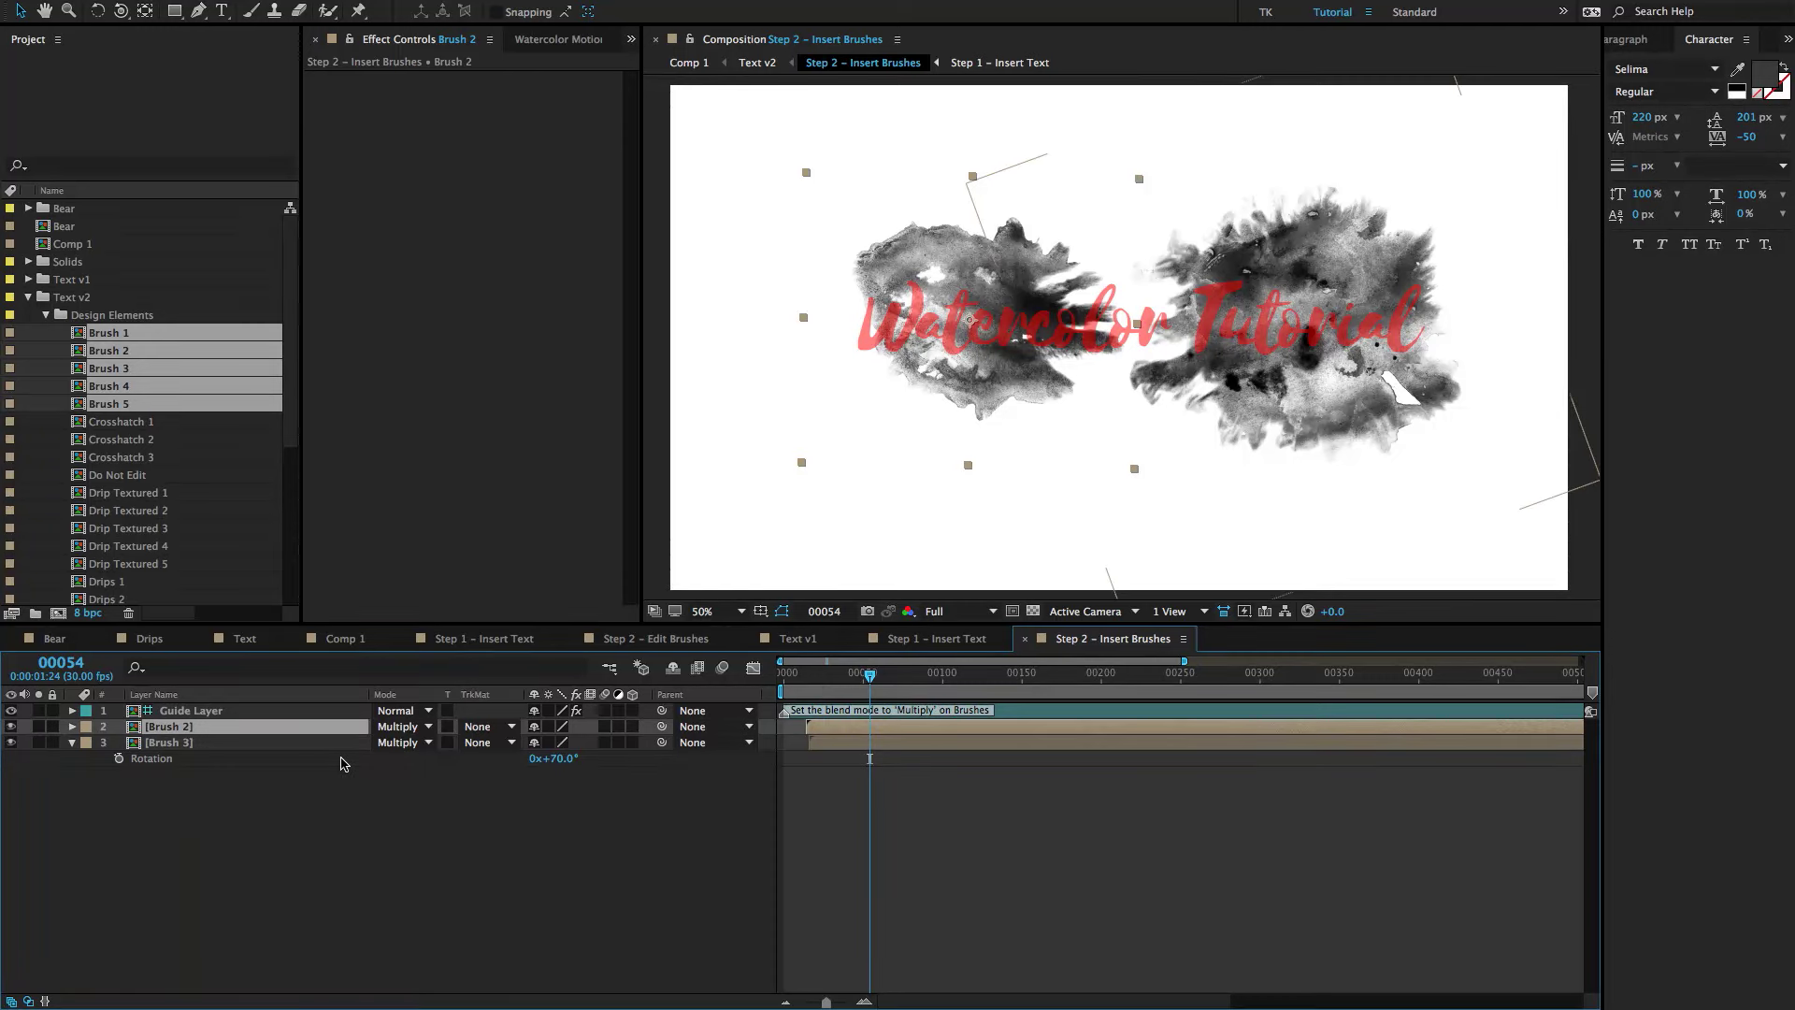
{"action": "key", "text": "s"}
{"action": "left_click_drag", "start_coordinate": [550, 741], "coordinate": [566, 741]}
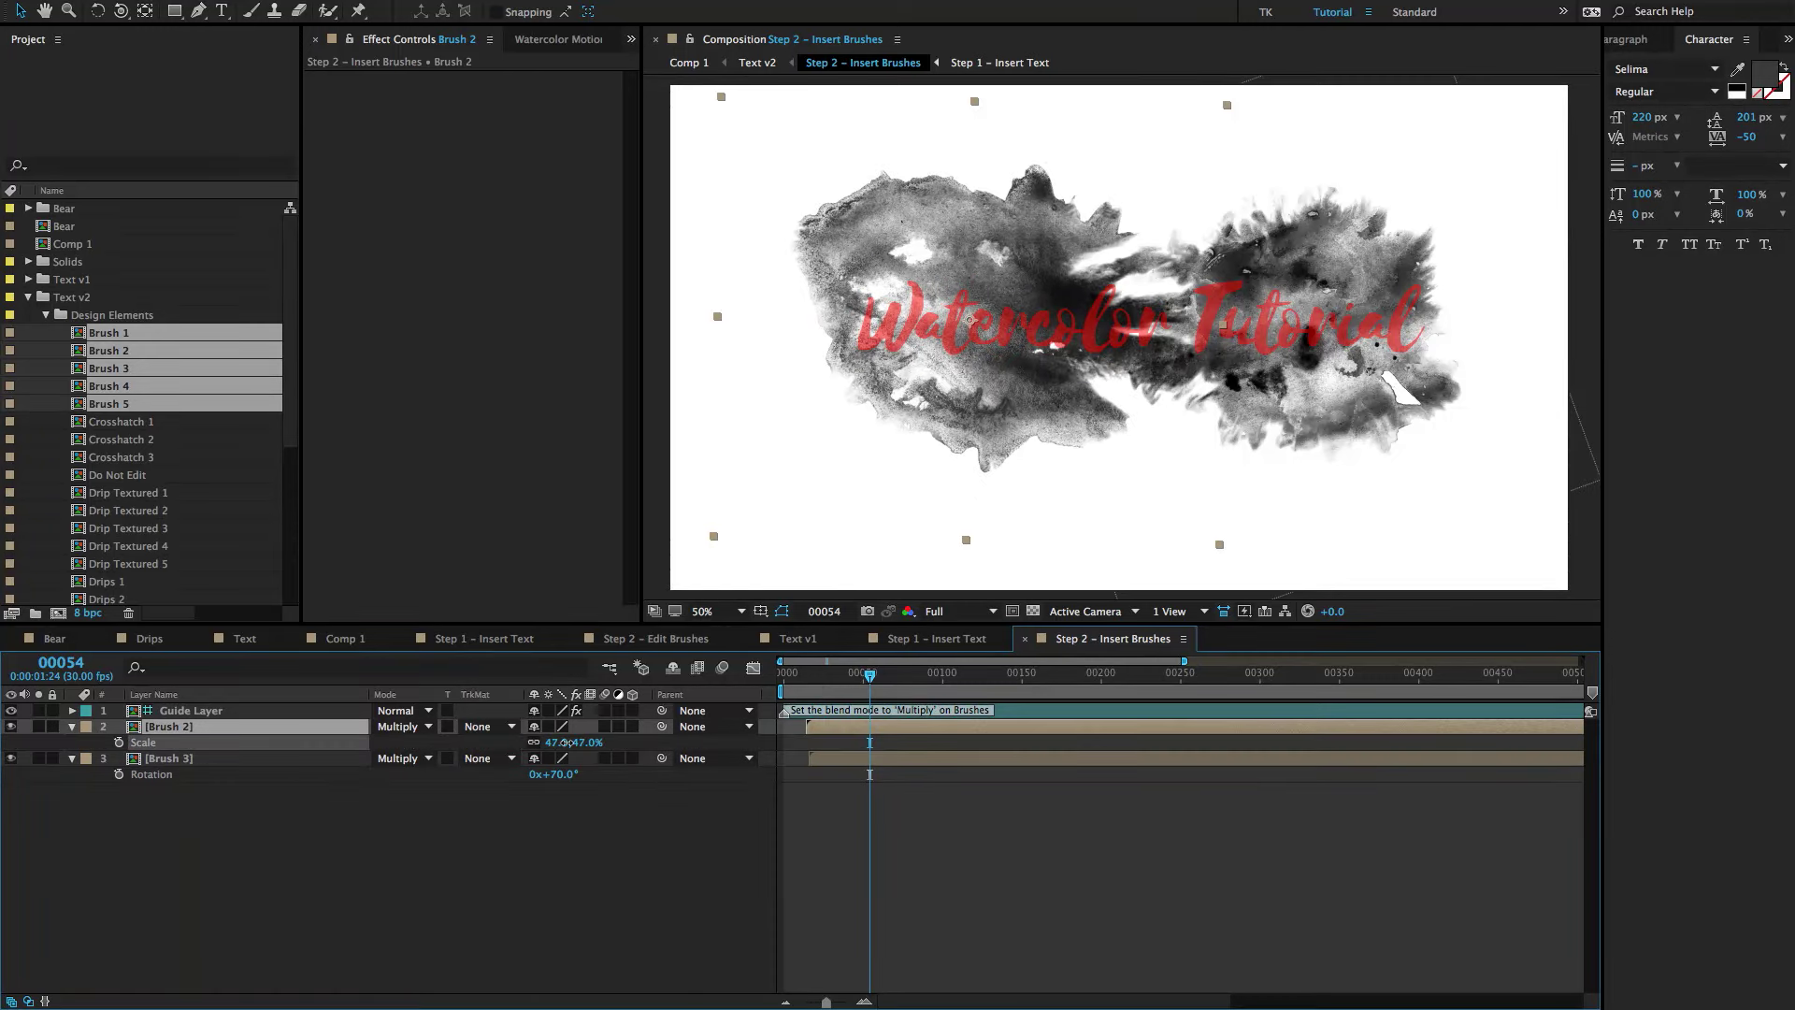
{"action": "left_click_drag", "start_coordinate": [1013, 401], "coordinate": [1032, 414]}
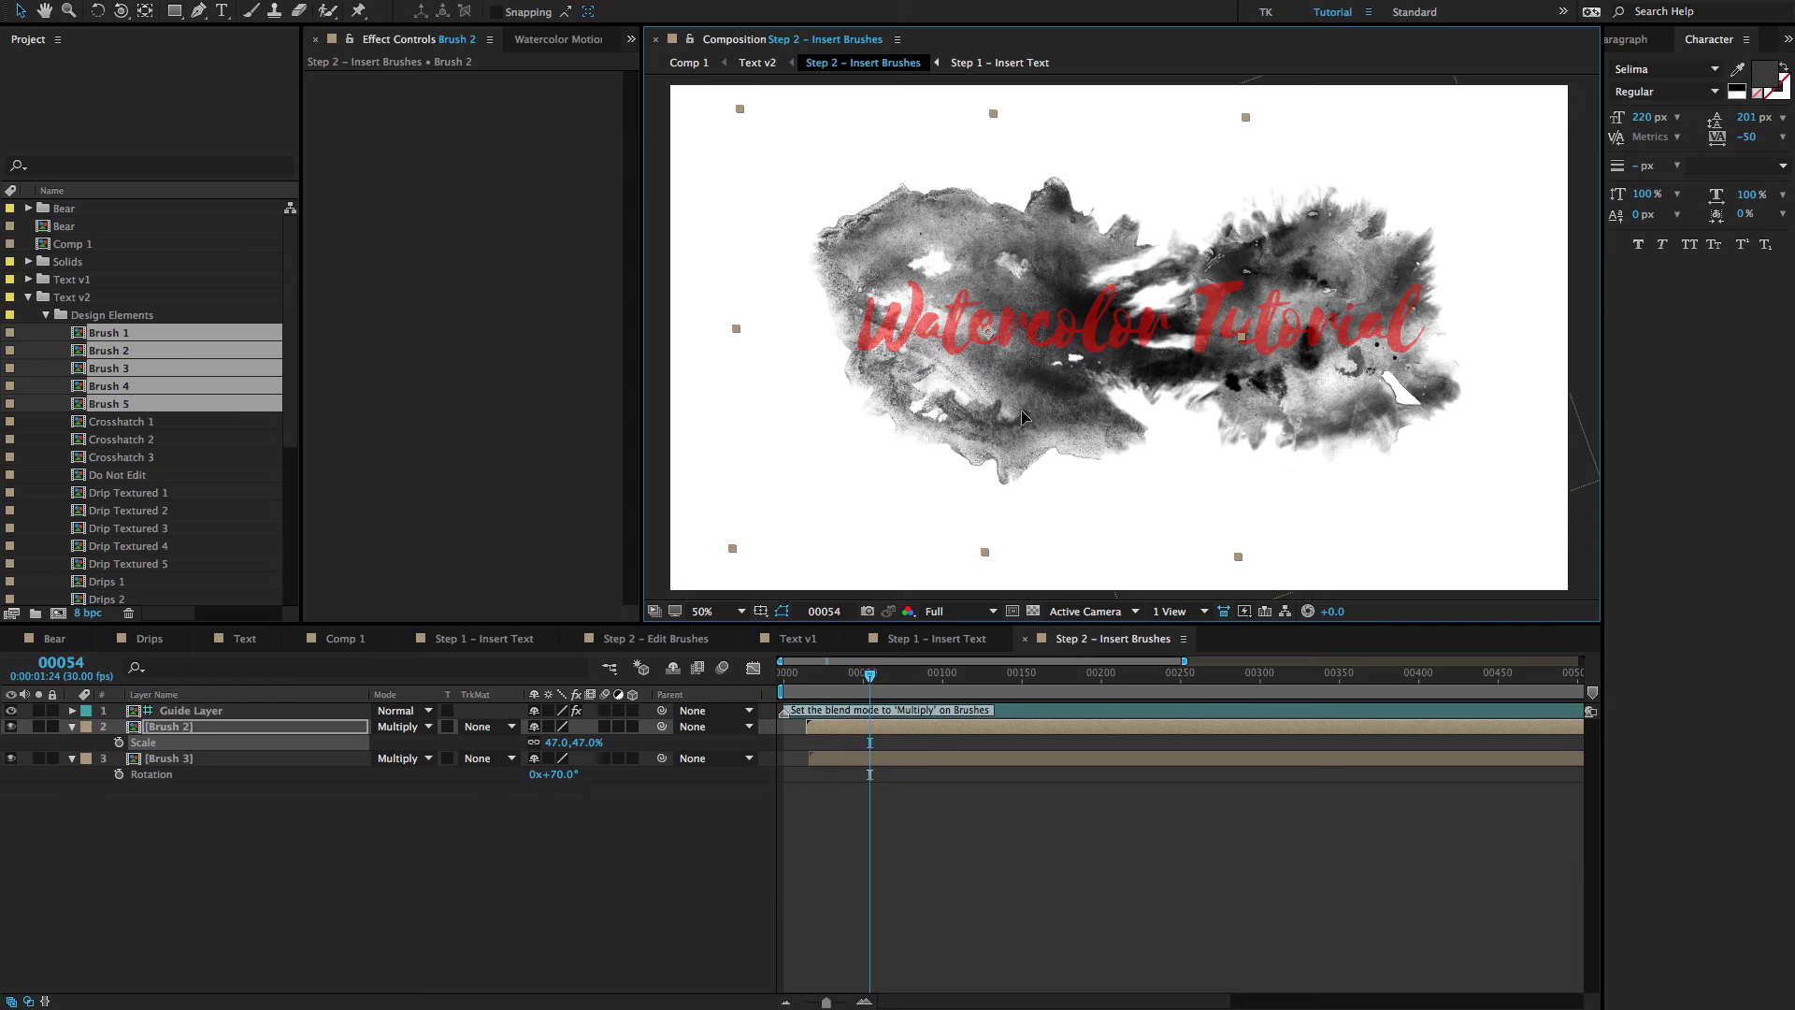
{"action": "left_click", "coordinate": [46, 315]}
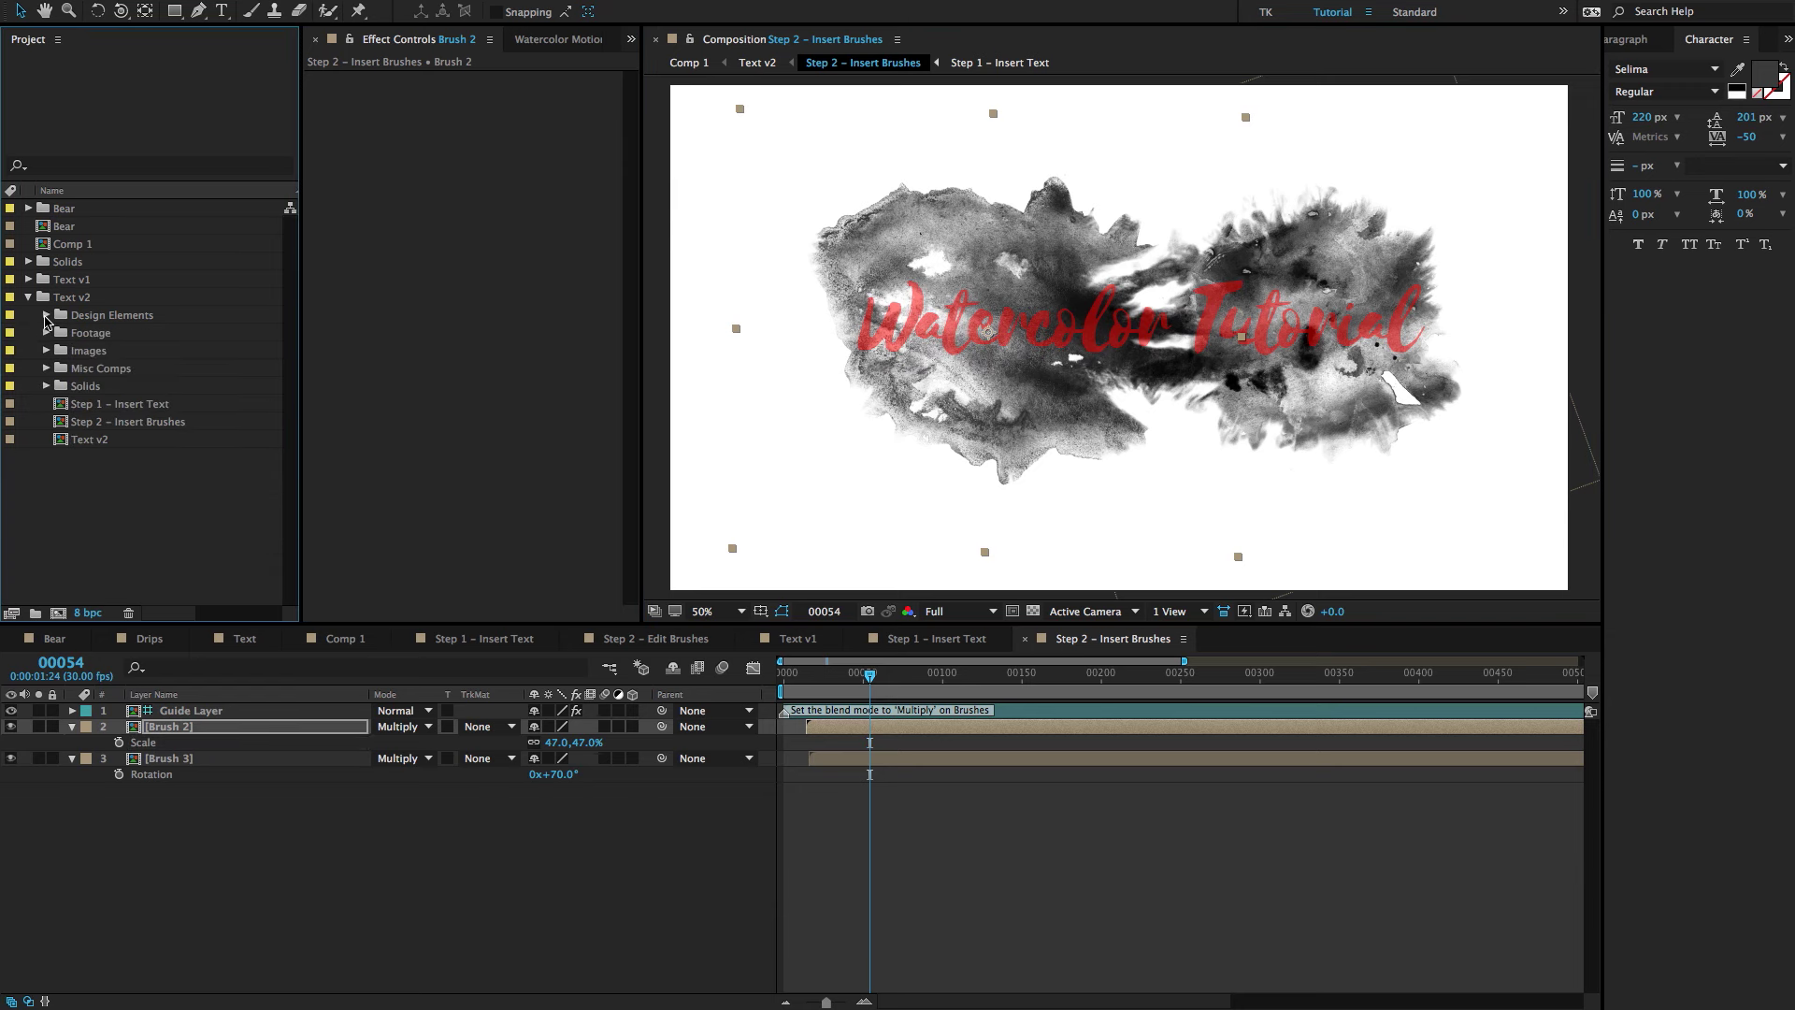
In Text v2, set the Brush Colors gradient to purple 5A0DAE and blue 2E44B1.
{"action": "left_click", "coordinate": [757, 65]}
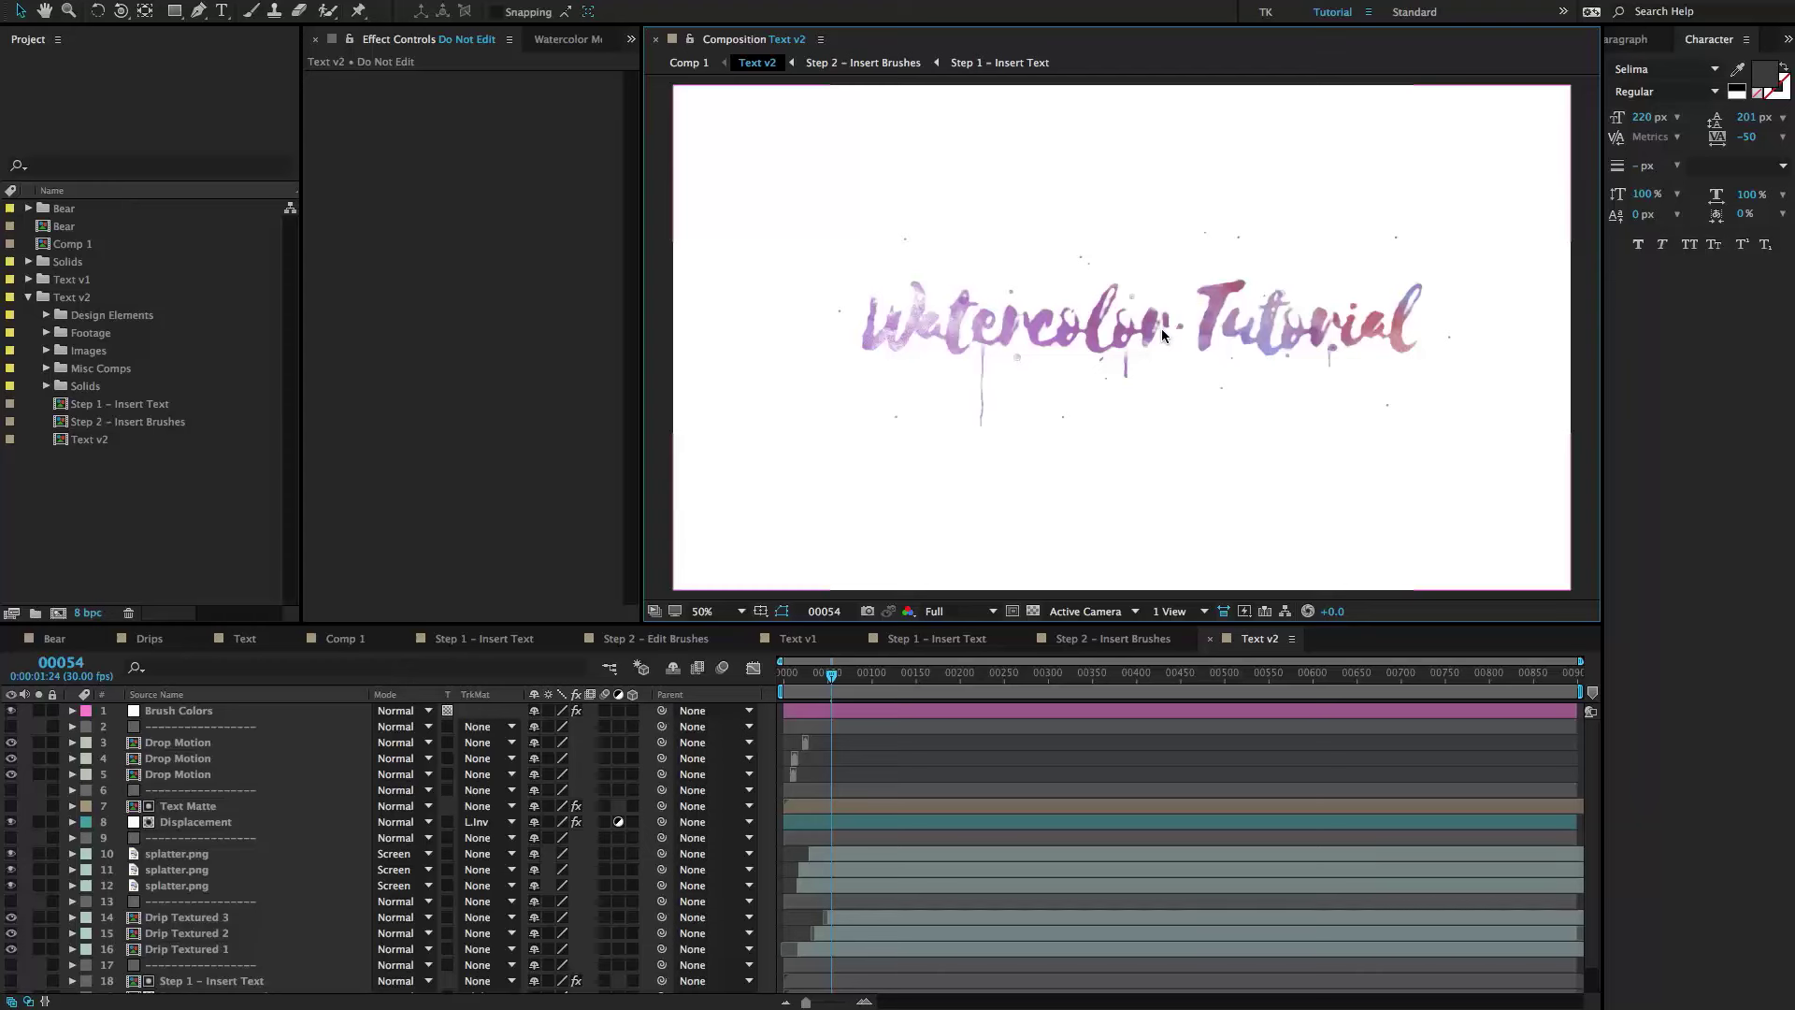
{"action": "key", "text": "Page_Down"}
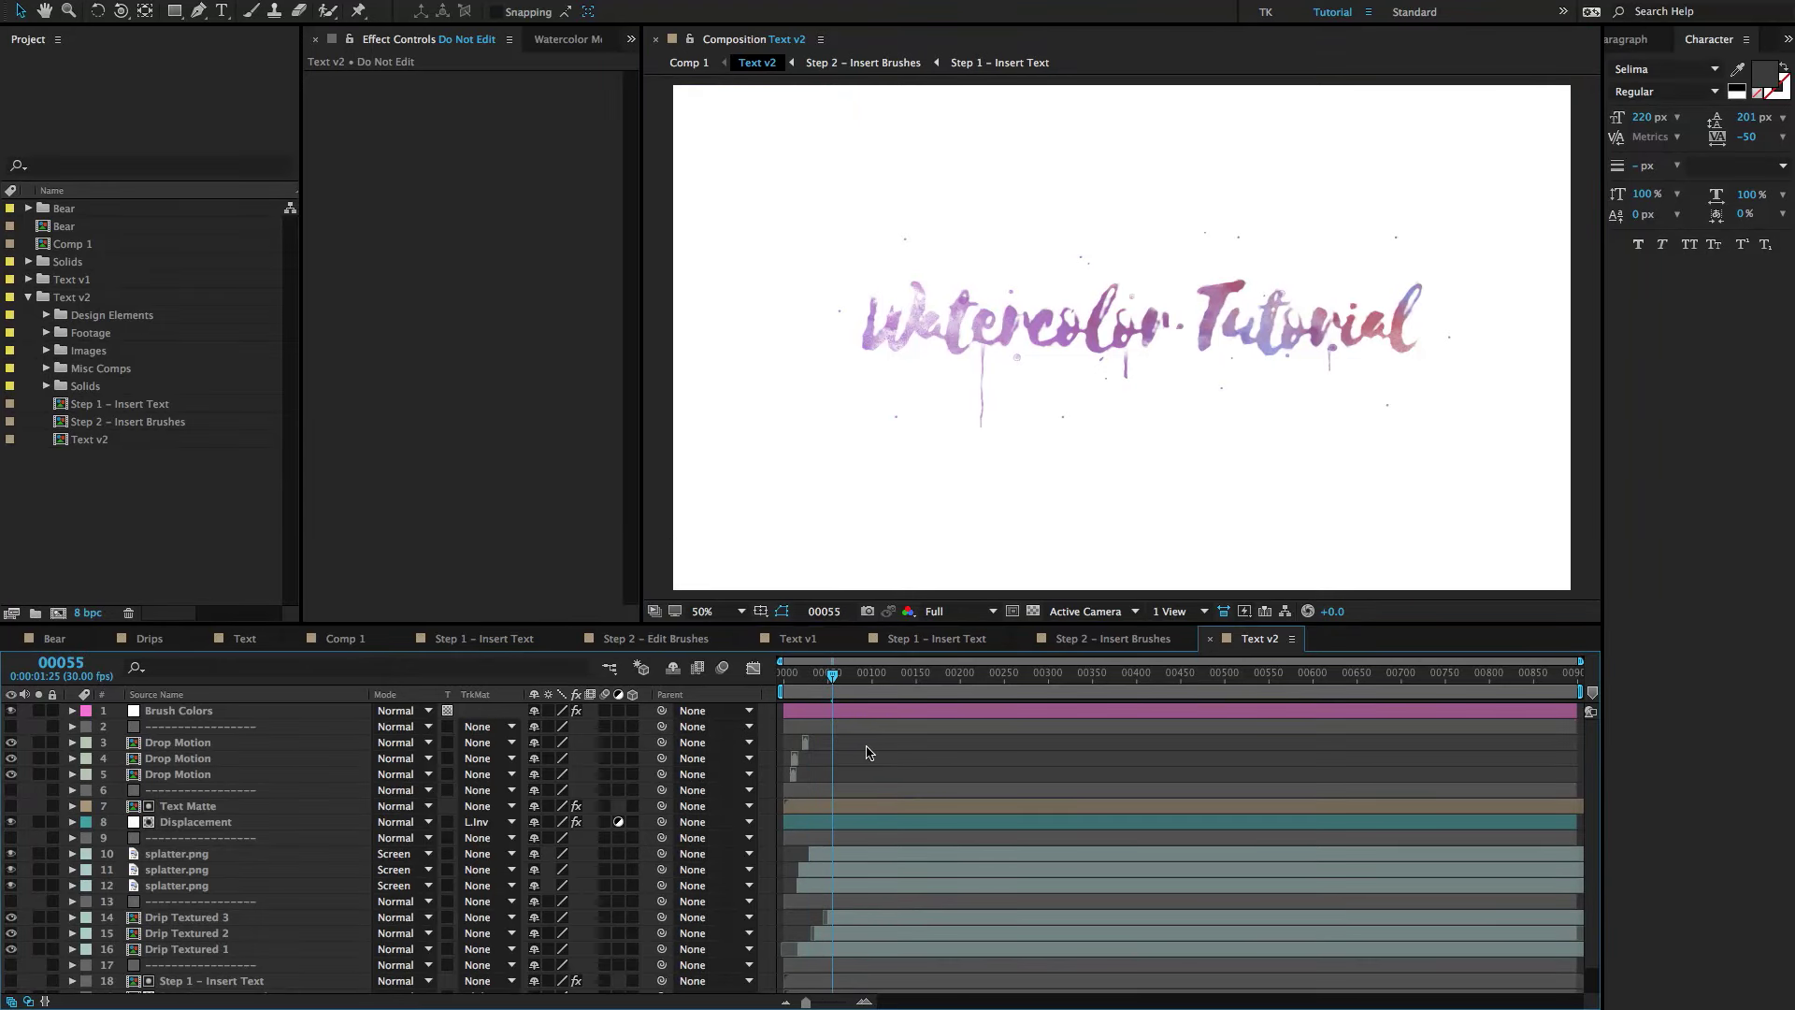
{"action": "left_click", "coordinate": [215, 713]}
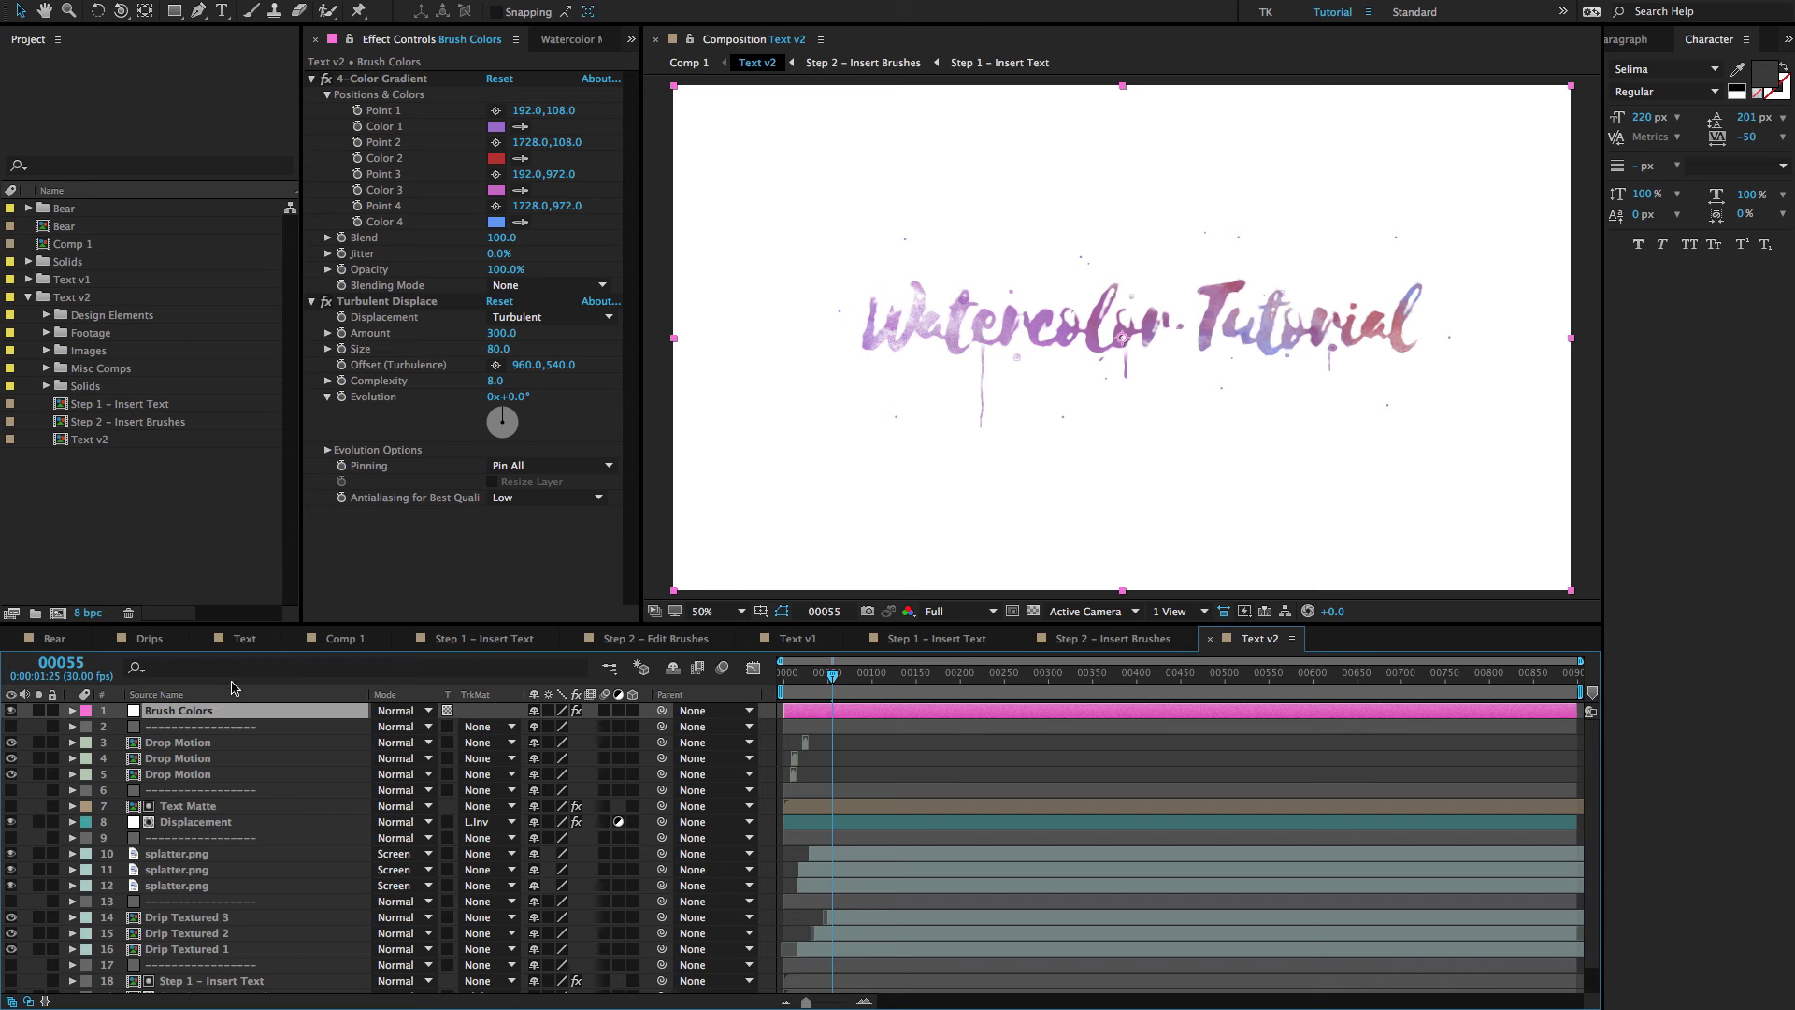
{"action": "left_click", "coordinate": [497, 127]}
{"action": "left_click", "coordinate": [311, 517]}
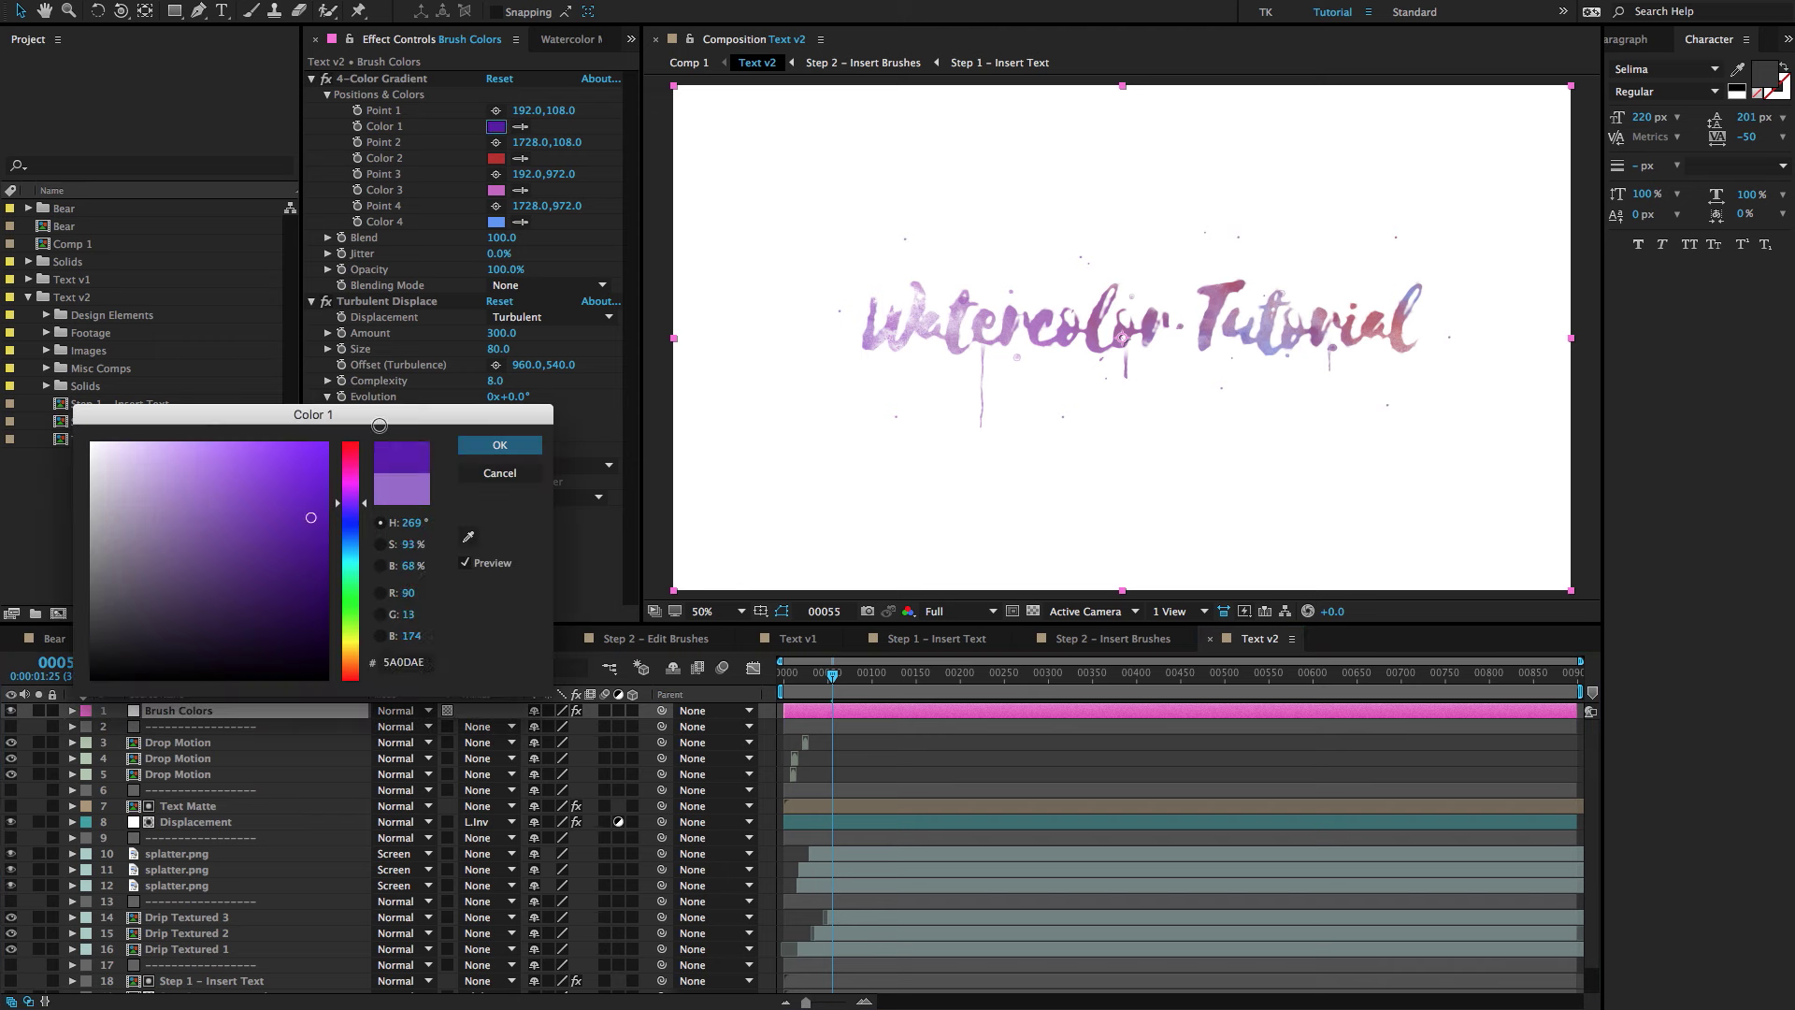
{"action": "left_click", "coordinate": [499, 445]}
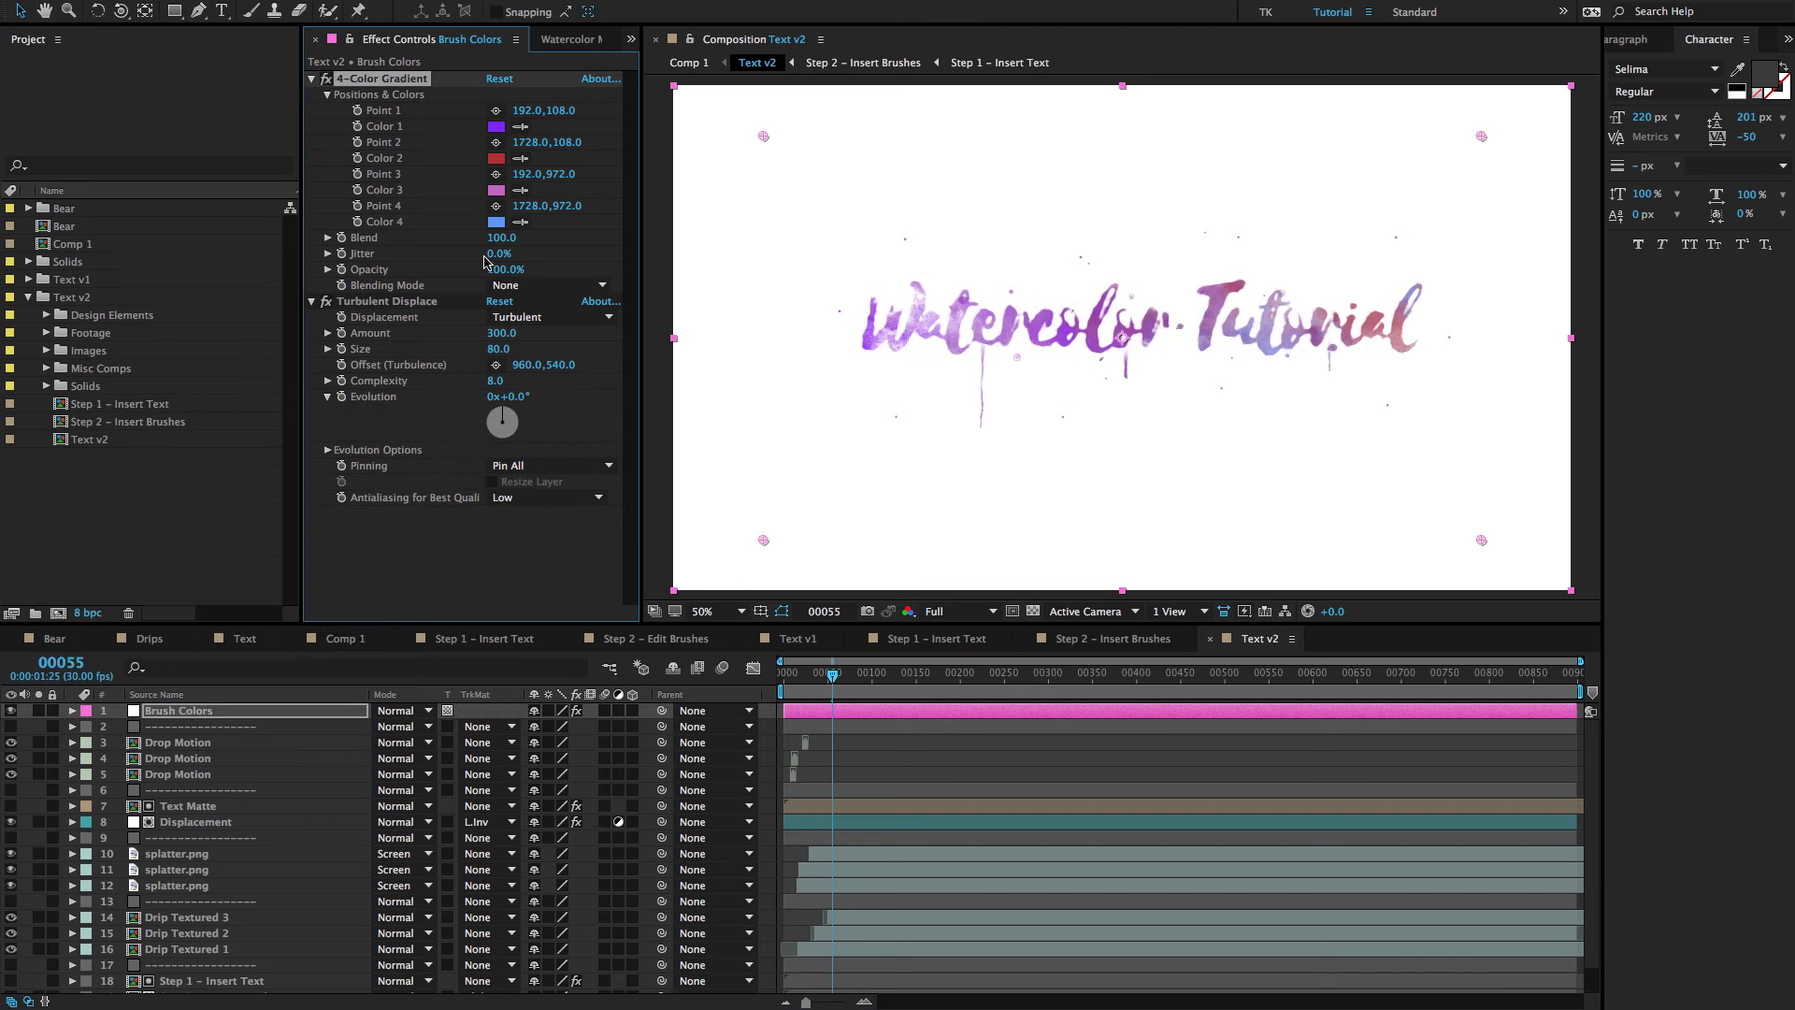
{"action": "left_click", "coordinate": [497, 159]}
{"action": "left_click", "coordinate": [352, 528]}
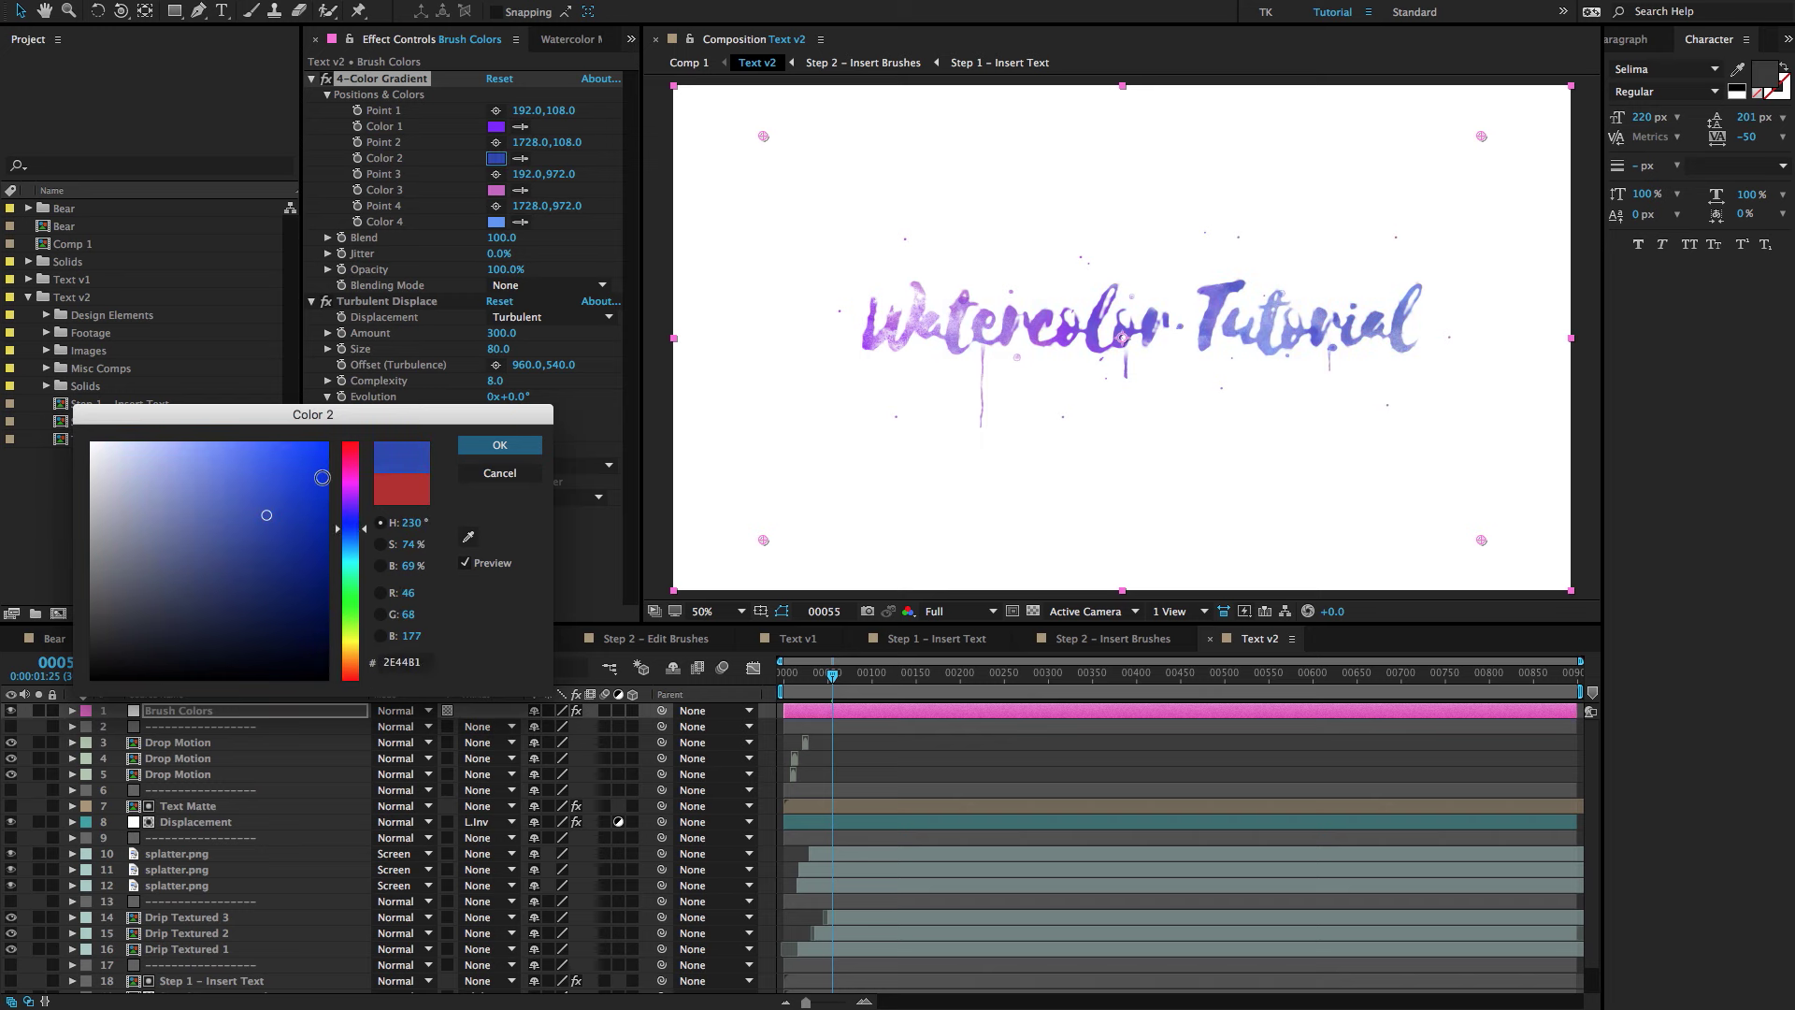
{"action": "left_click", "coordinate": [322, 477]}
{"action": "left_click", "coordinate": [499, 445]}
Hide the first Drop Motion layer at frame 27.
{"action": "scroll", "coordinate": [832, 391], "scroll_direction": "down", "scroll_amount": 1}
{"action": "scroll", "coordinate": [1087, 384], "scroll_direction": "up", "scroll_amount": 4}
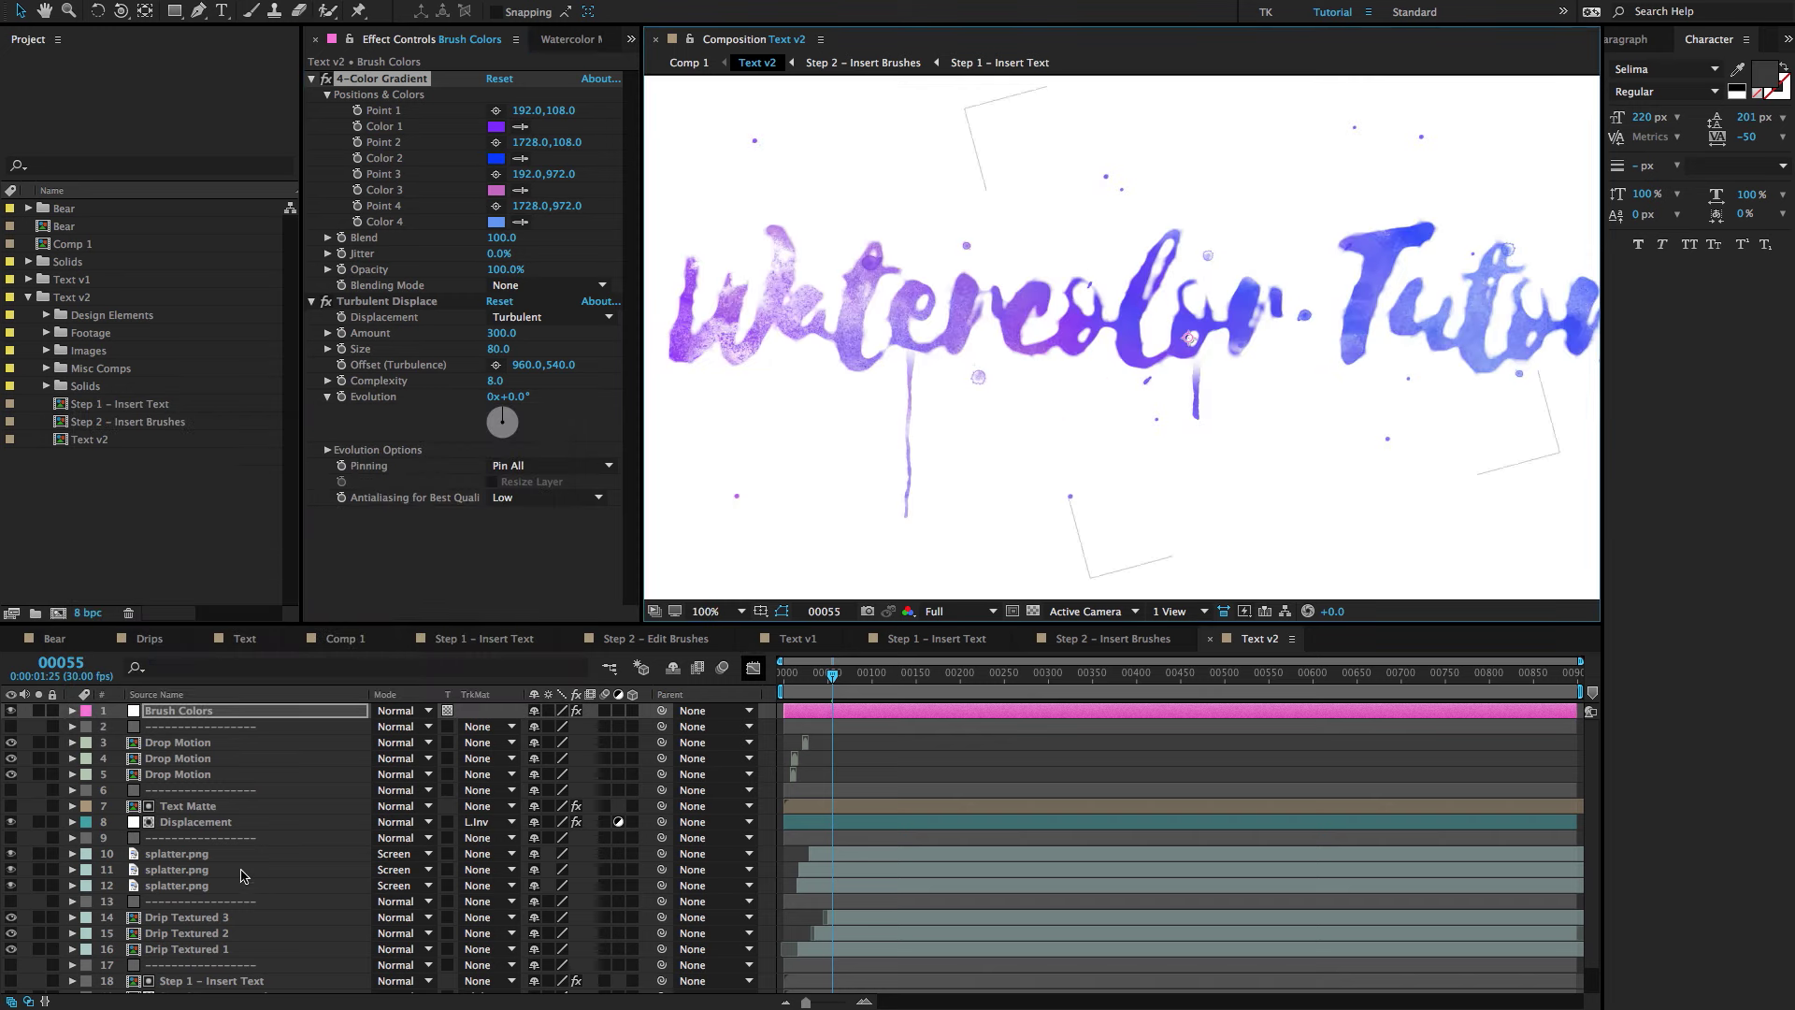
{"action": "left_click", "coordinate": [180, 742]}
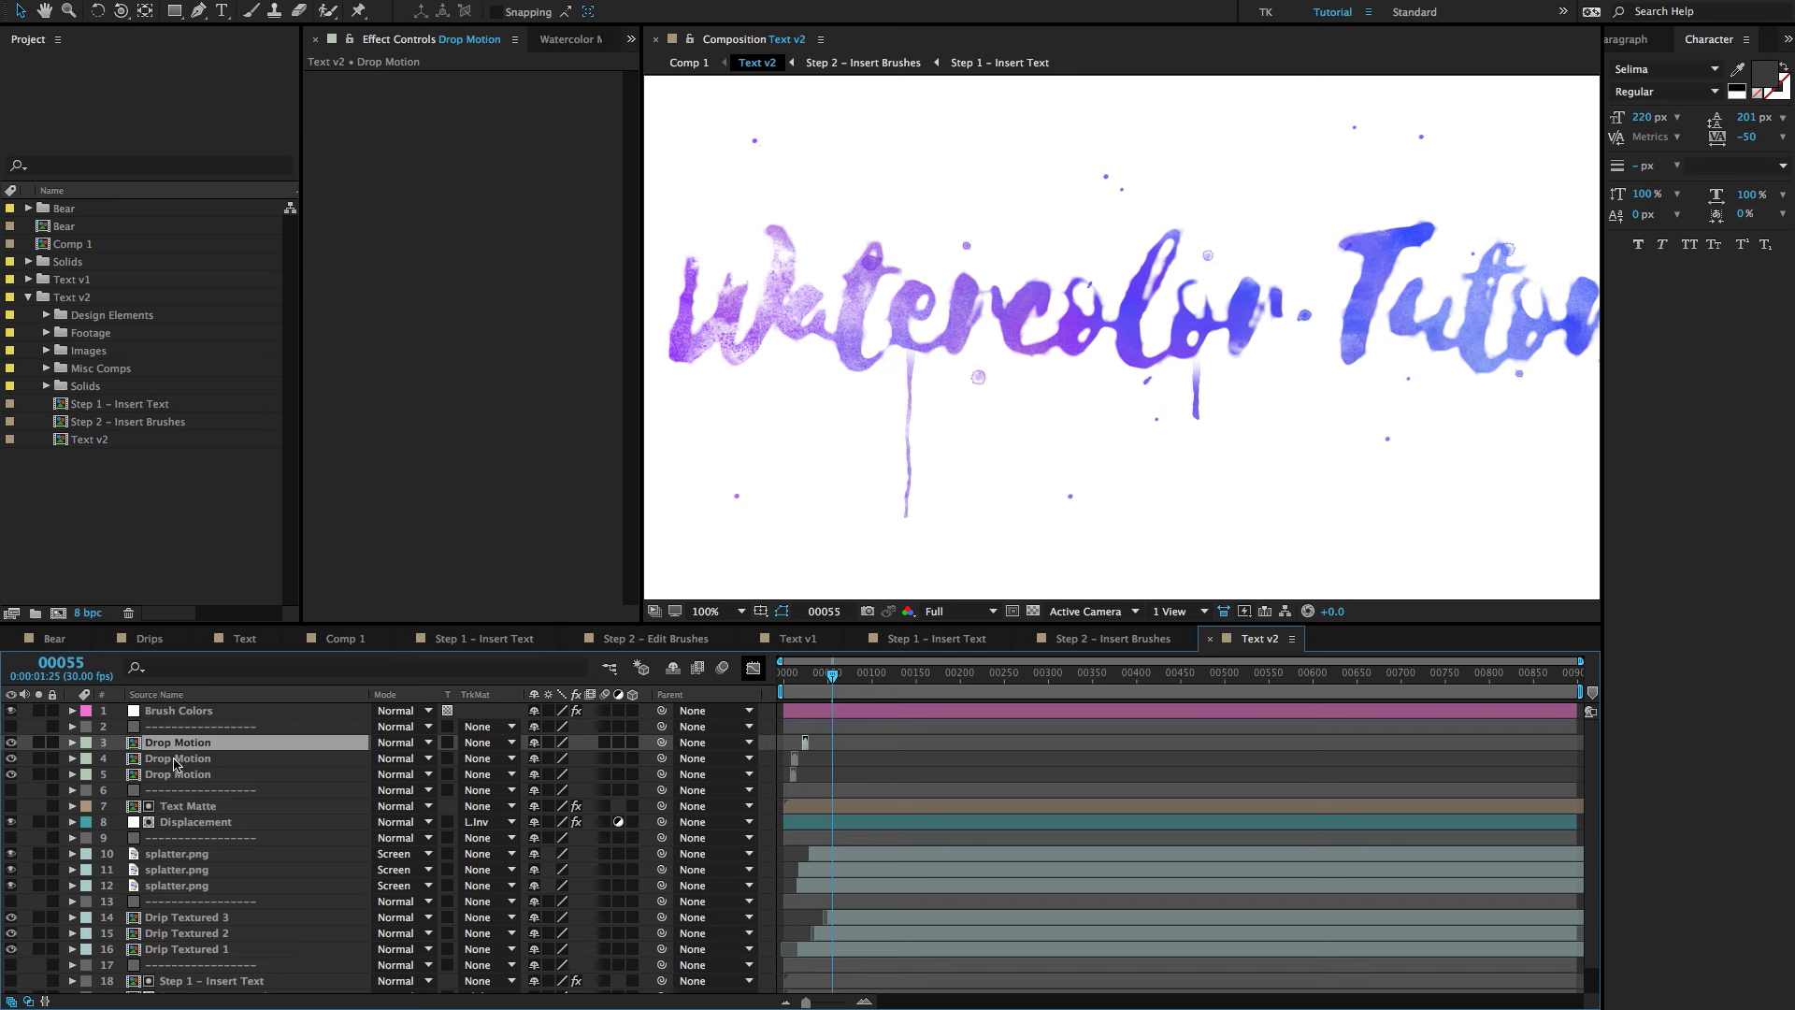
{"action": "scroll", "coordinate": [913, 792], "scroll_direction": "up", "scroll_amount": 5}
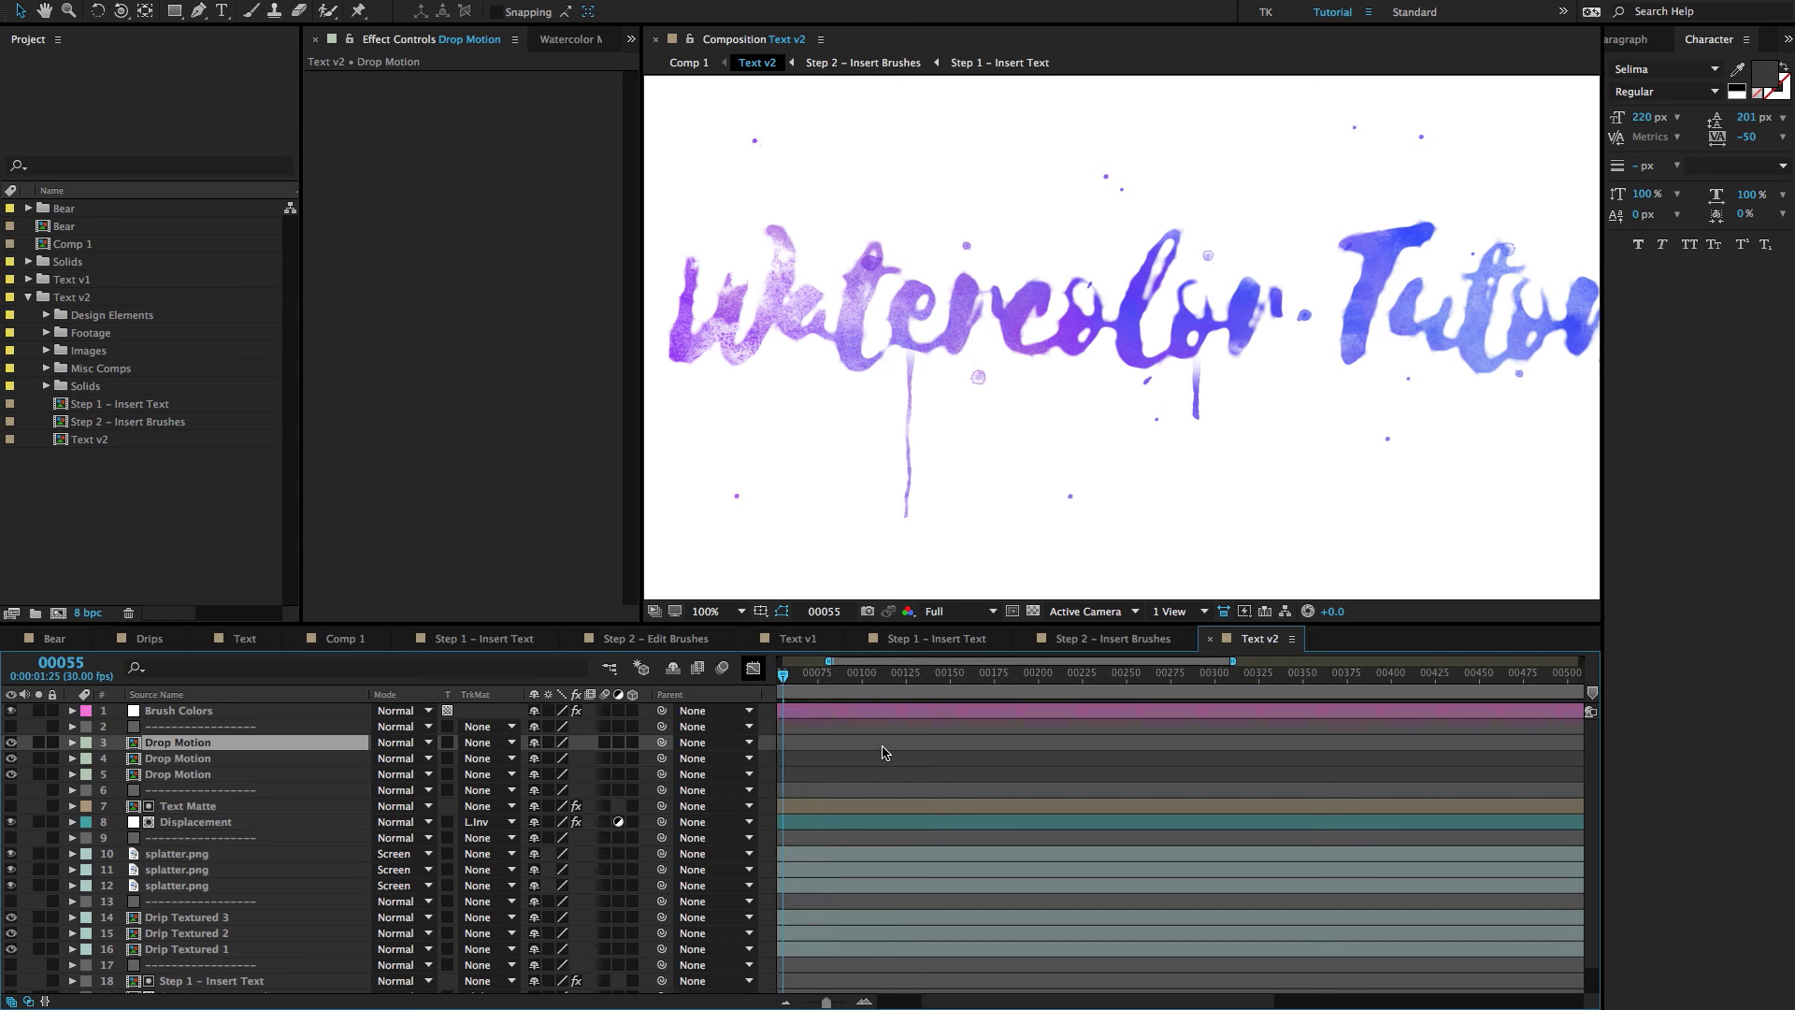
{"action": "left_click", "coordinate": [846, 686]}
{"action": "scroll", "coordinate": [889, 775], "scroll_direction": "left", "scroll_amount": 2}
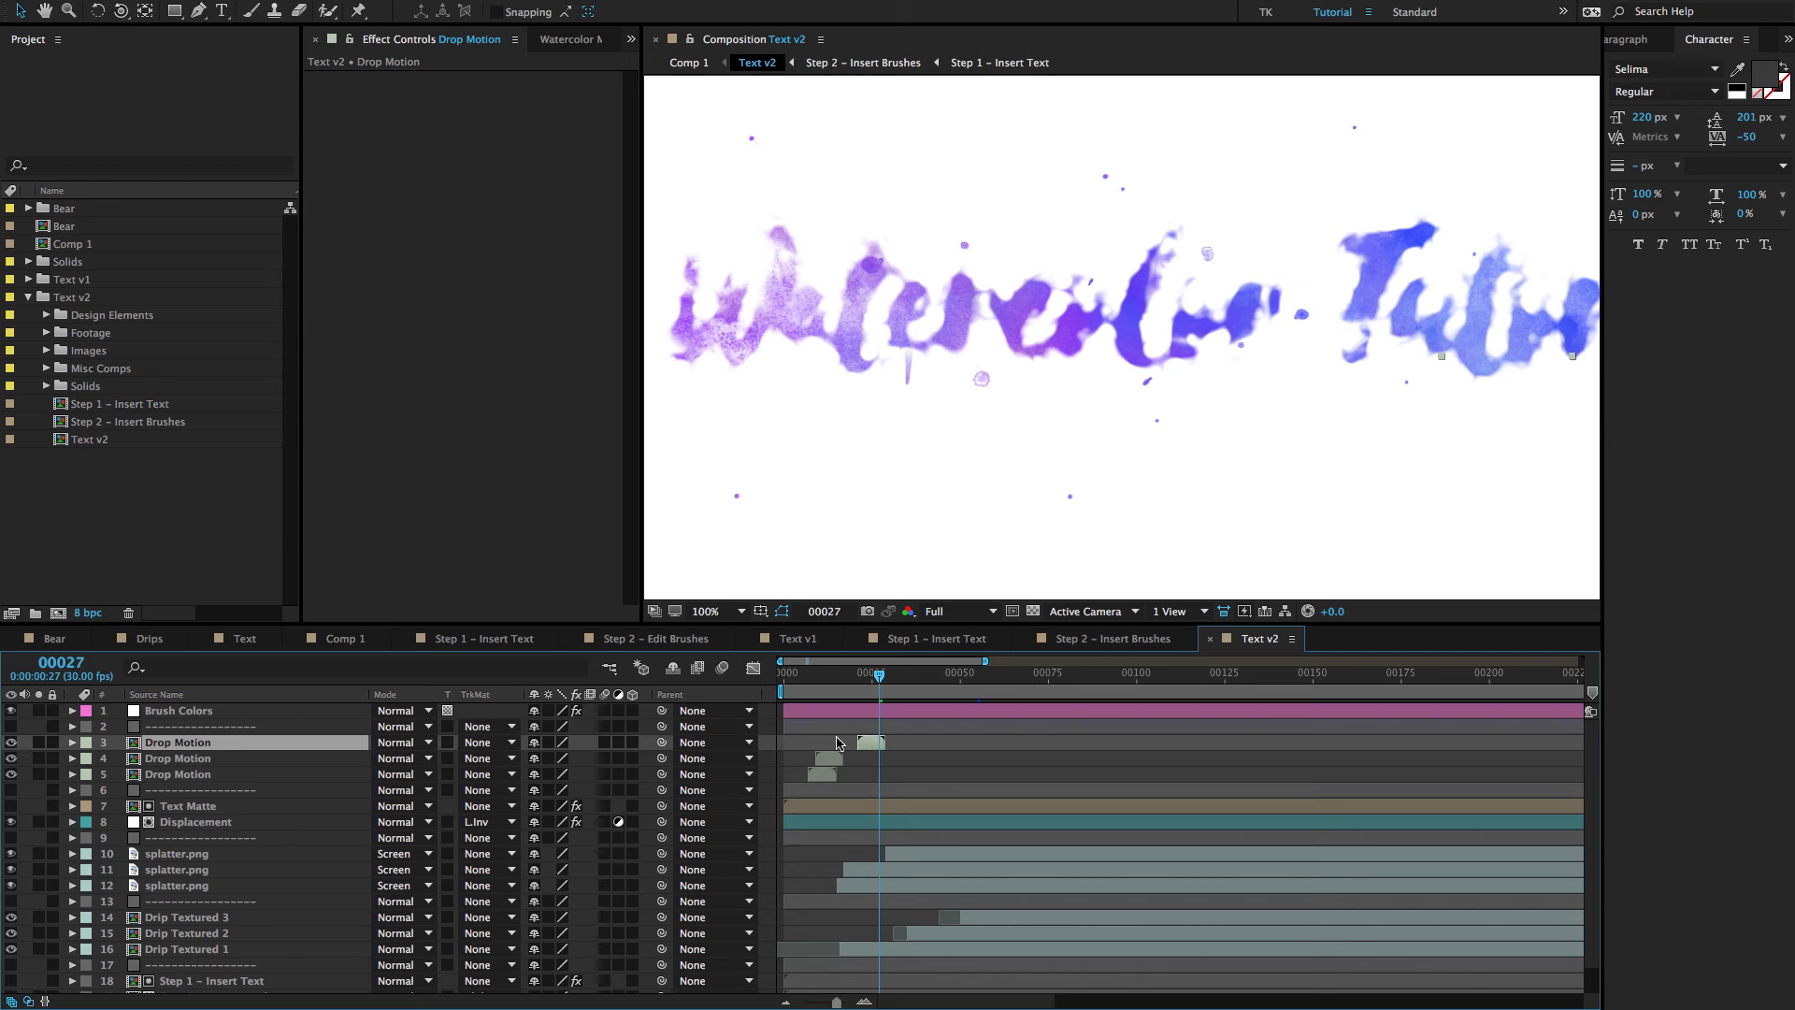
{"action": "left_click", "coordinate": [11, 742]}
{"action": "scroll", "coordinate": [1466, 406], "scroll_direction": "down", "scroll_amount": 2}
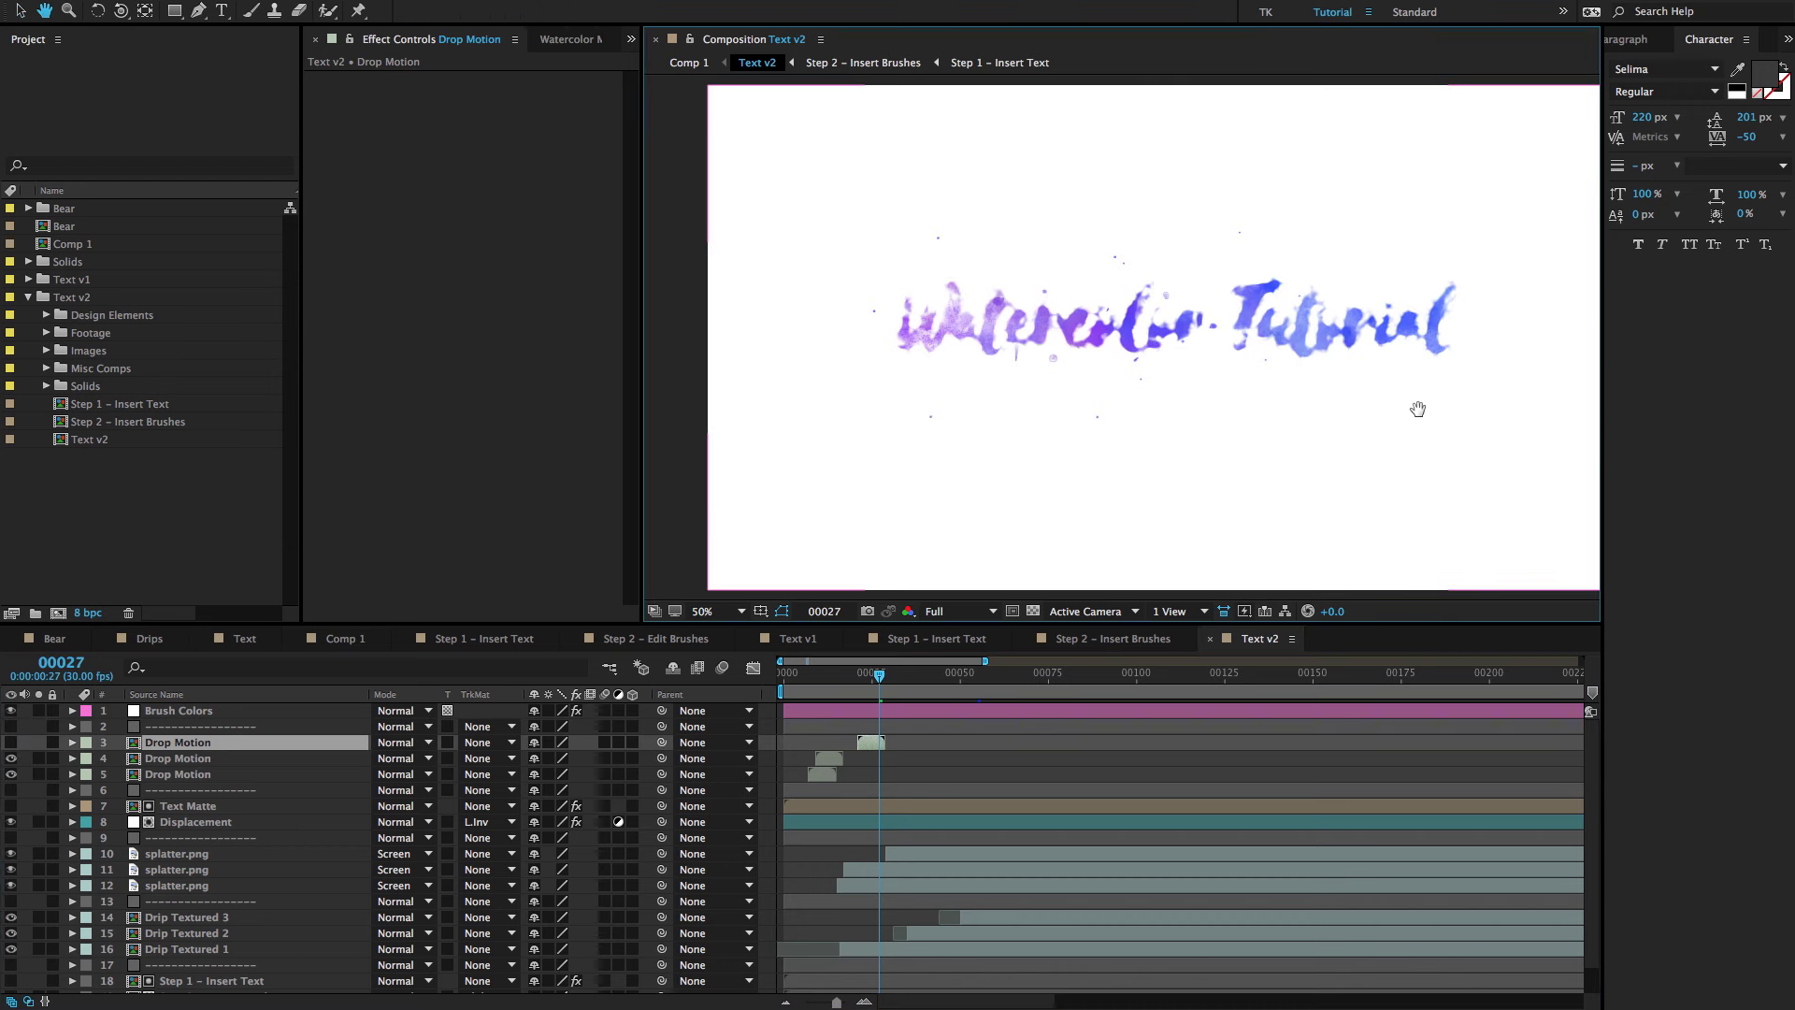
{"action": "scroll", "coordinate": [843, 680], "scroll_direction": "up", "scroll_amount": 2}
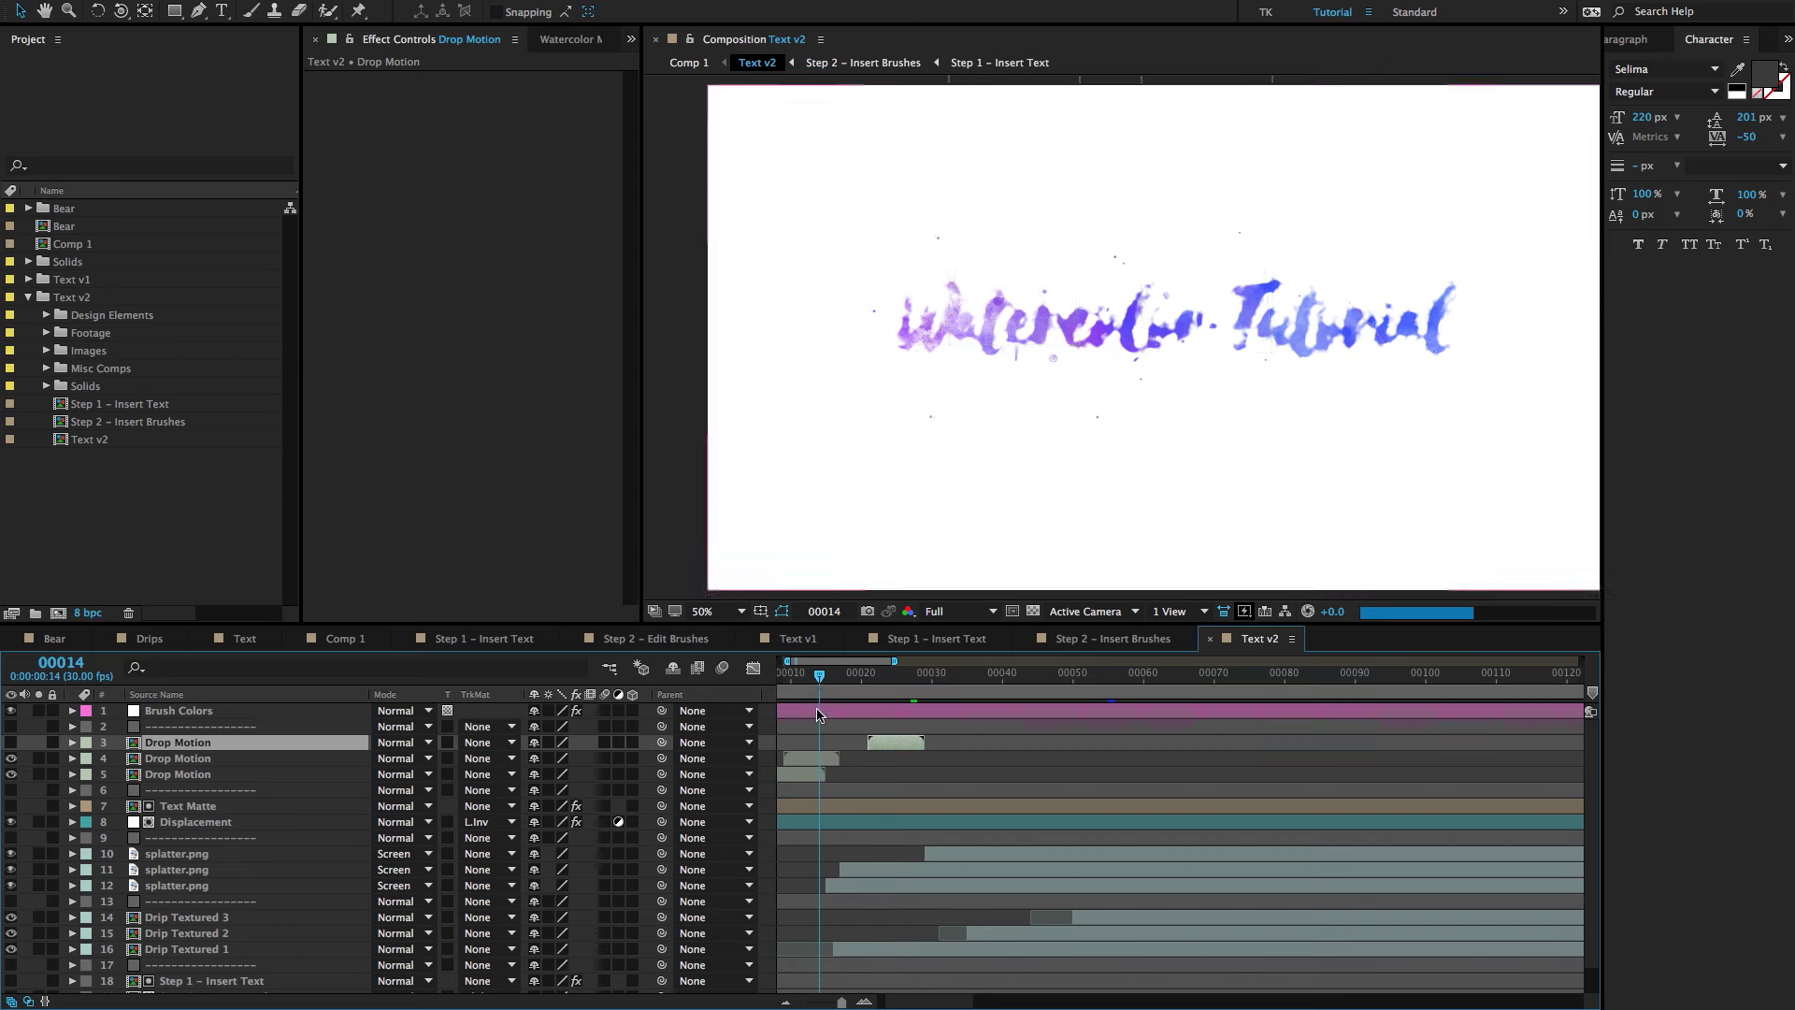
{"action": "left_click", "coordinate": [819, 673]}
{"action": "left_click", "coordinate": [1045, 297]}
{"action": "left_click_drag", "start_coordinate": [1046, 294], "coordinate": [1140, 310]}
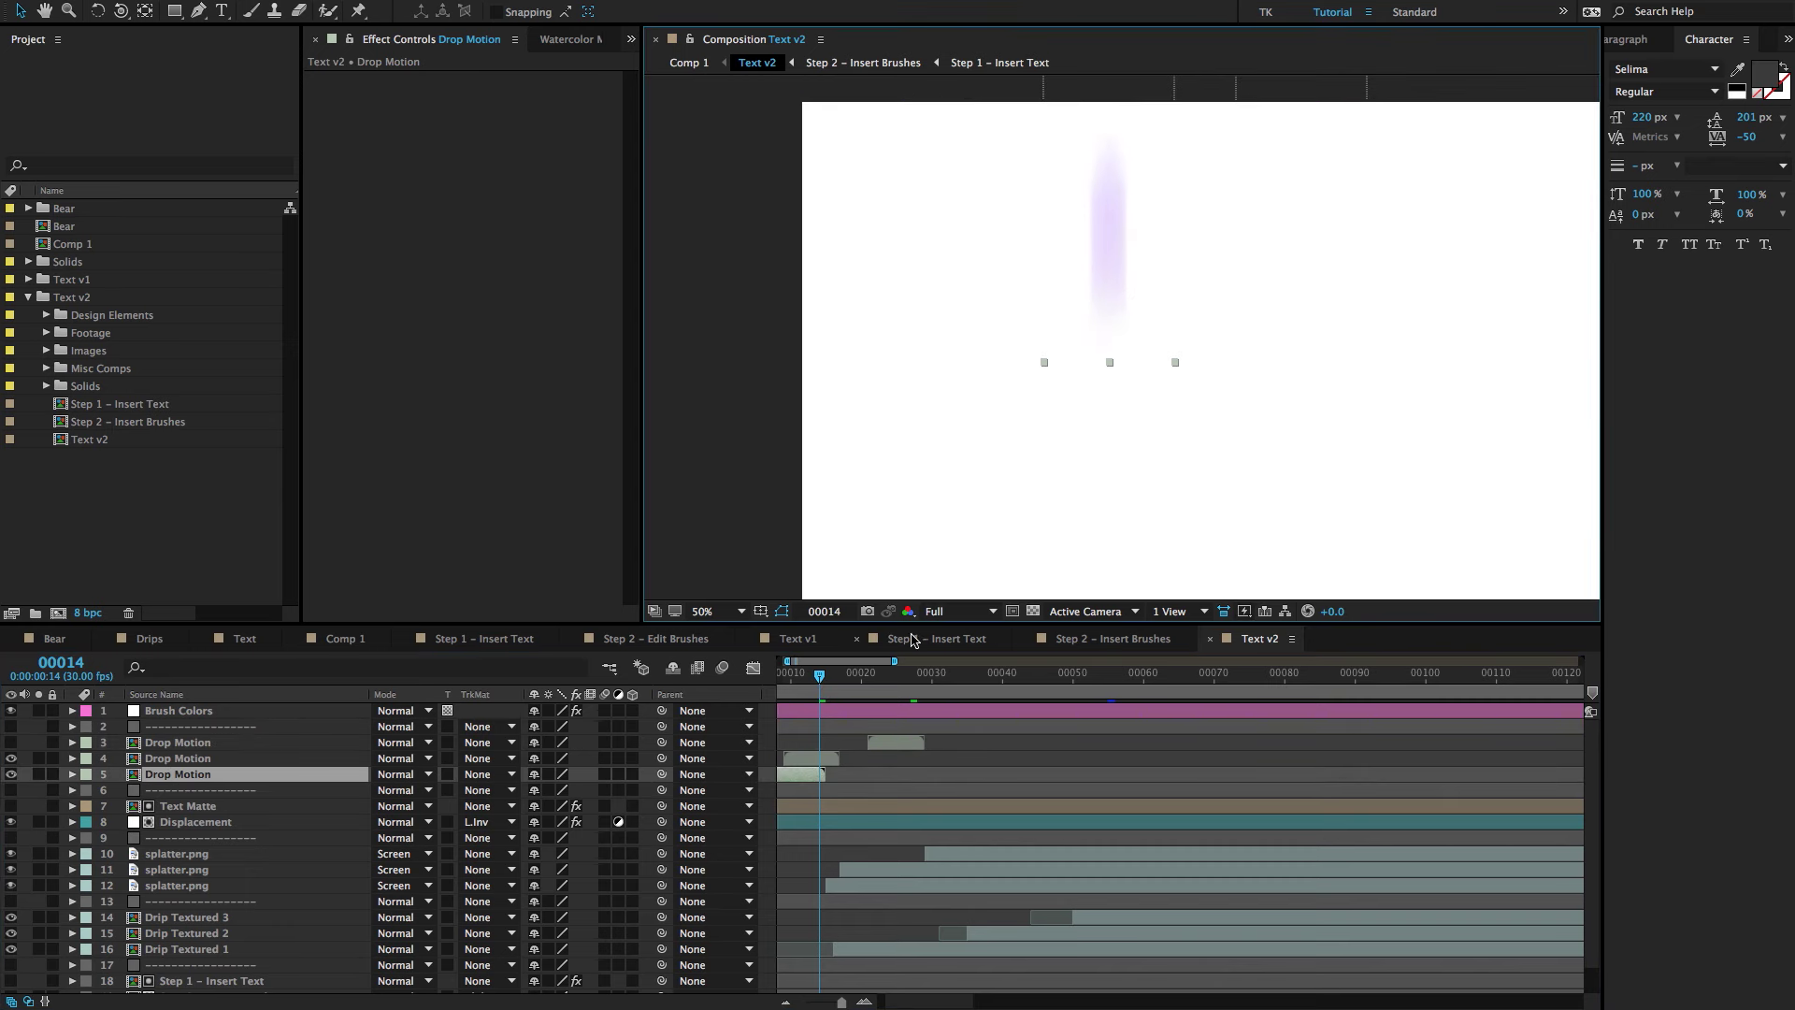
{"action": "left_click_drag", "start_coordinate": [821, 679], "coordinate": [845, 680]}
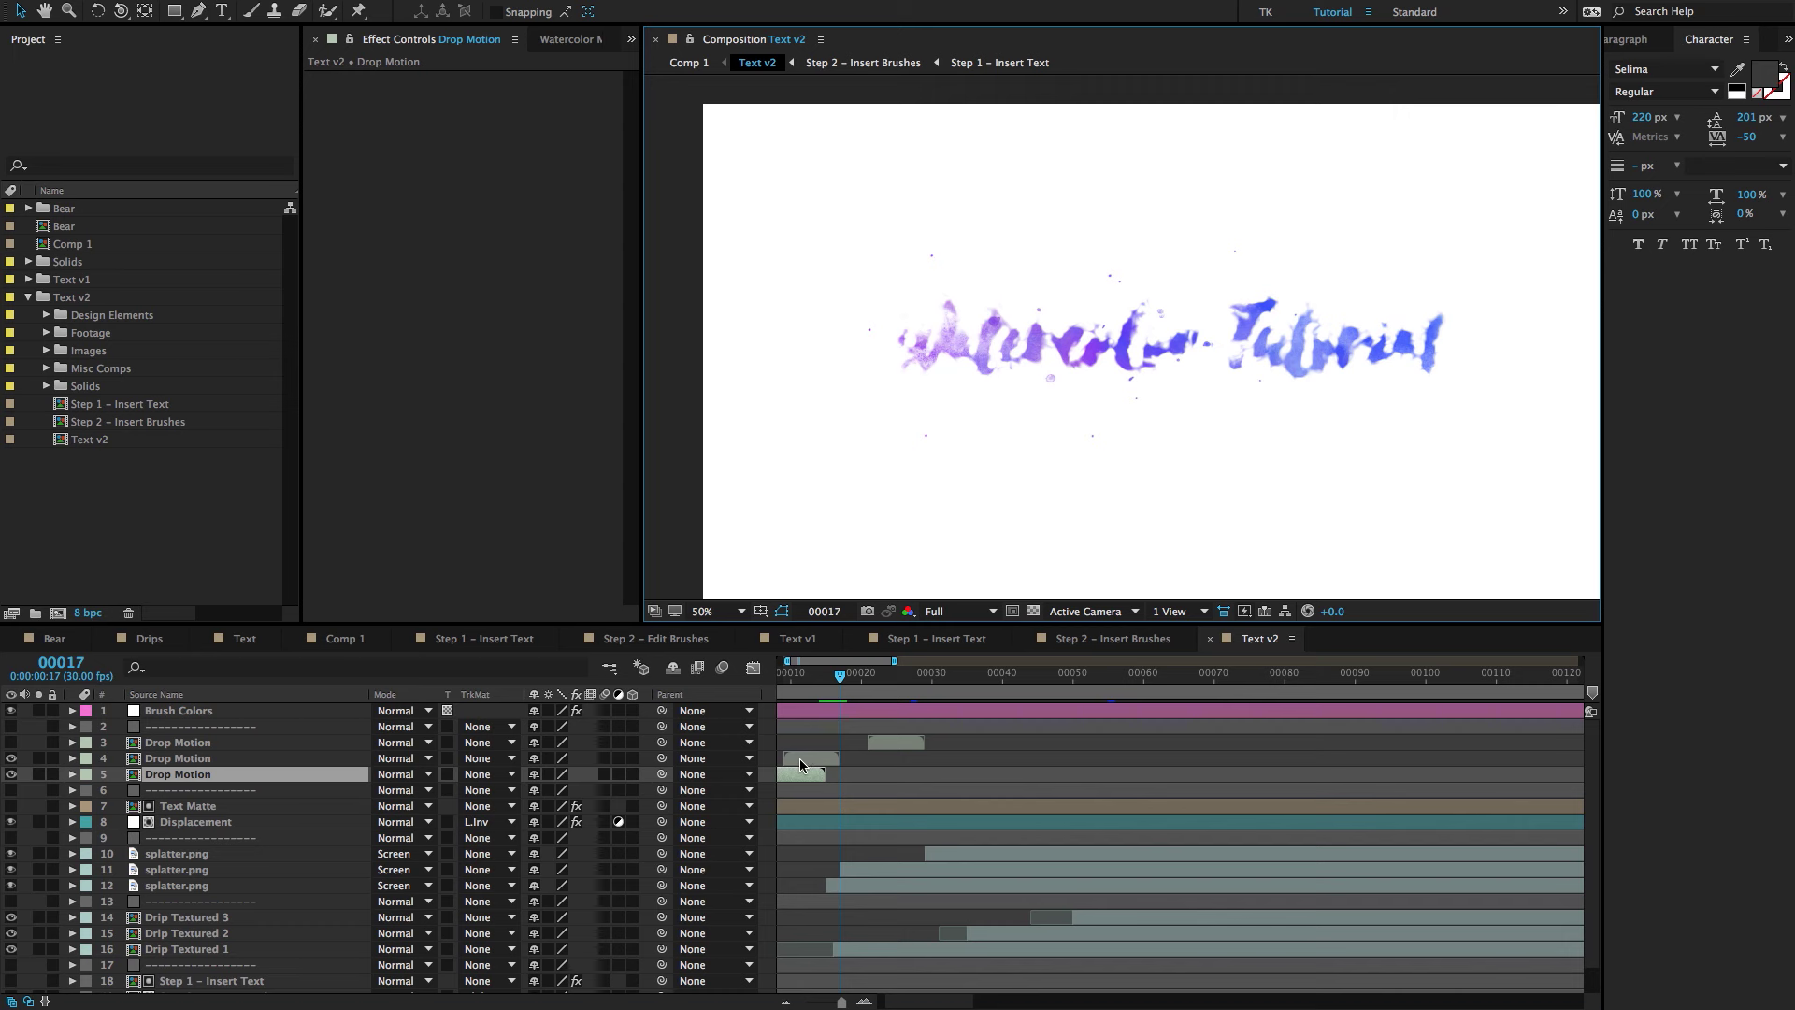
{"action": "left_click", "coordinate": [800, 761]}
{"action": "key", "text": "Page_Up"}
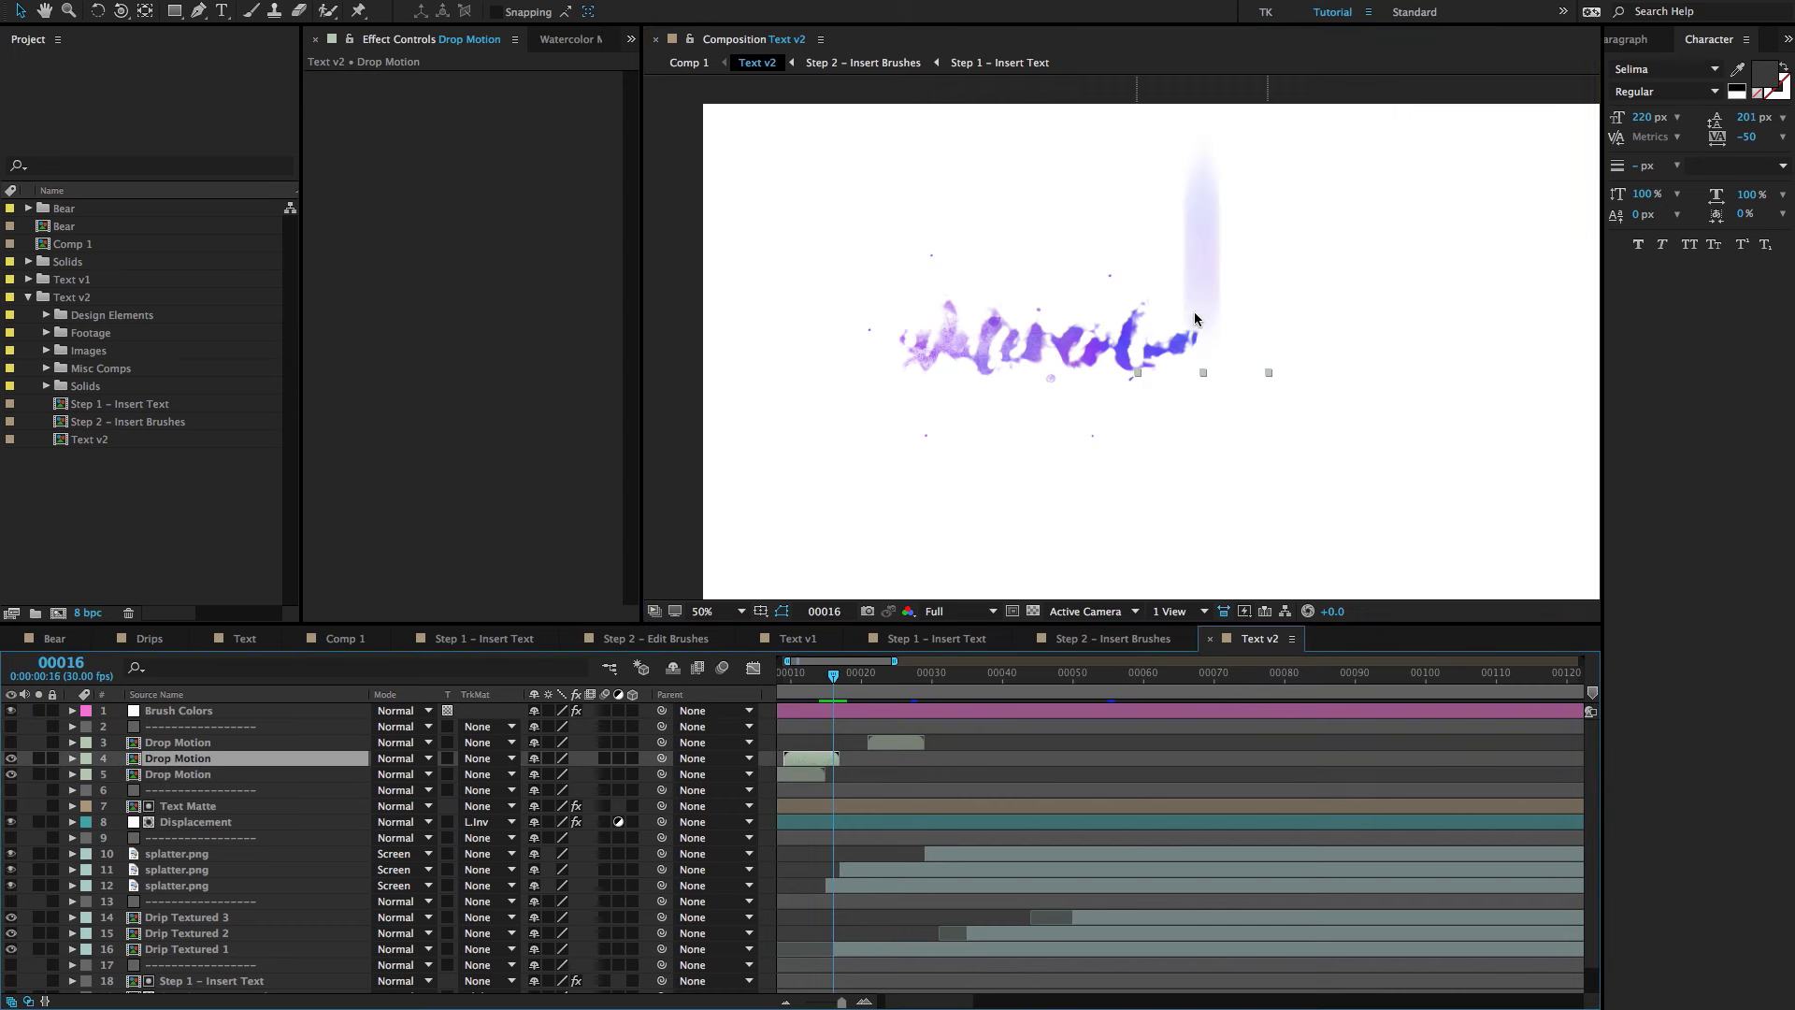
{"action": "left_click_drag", "start_coordinate": [1195, 319], "coordinate": [1337, 290]}
{"action": "key", "text": "comma"}
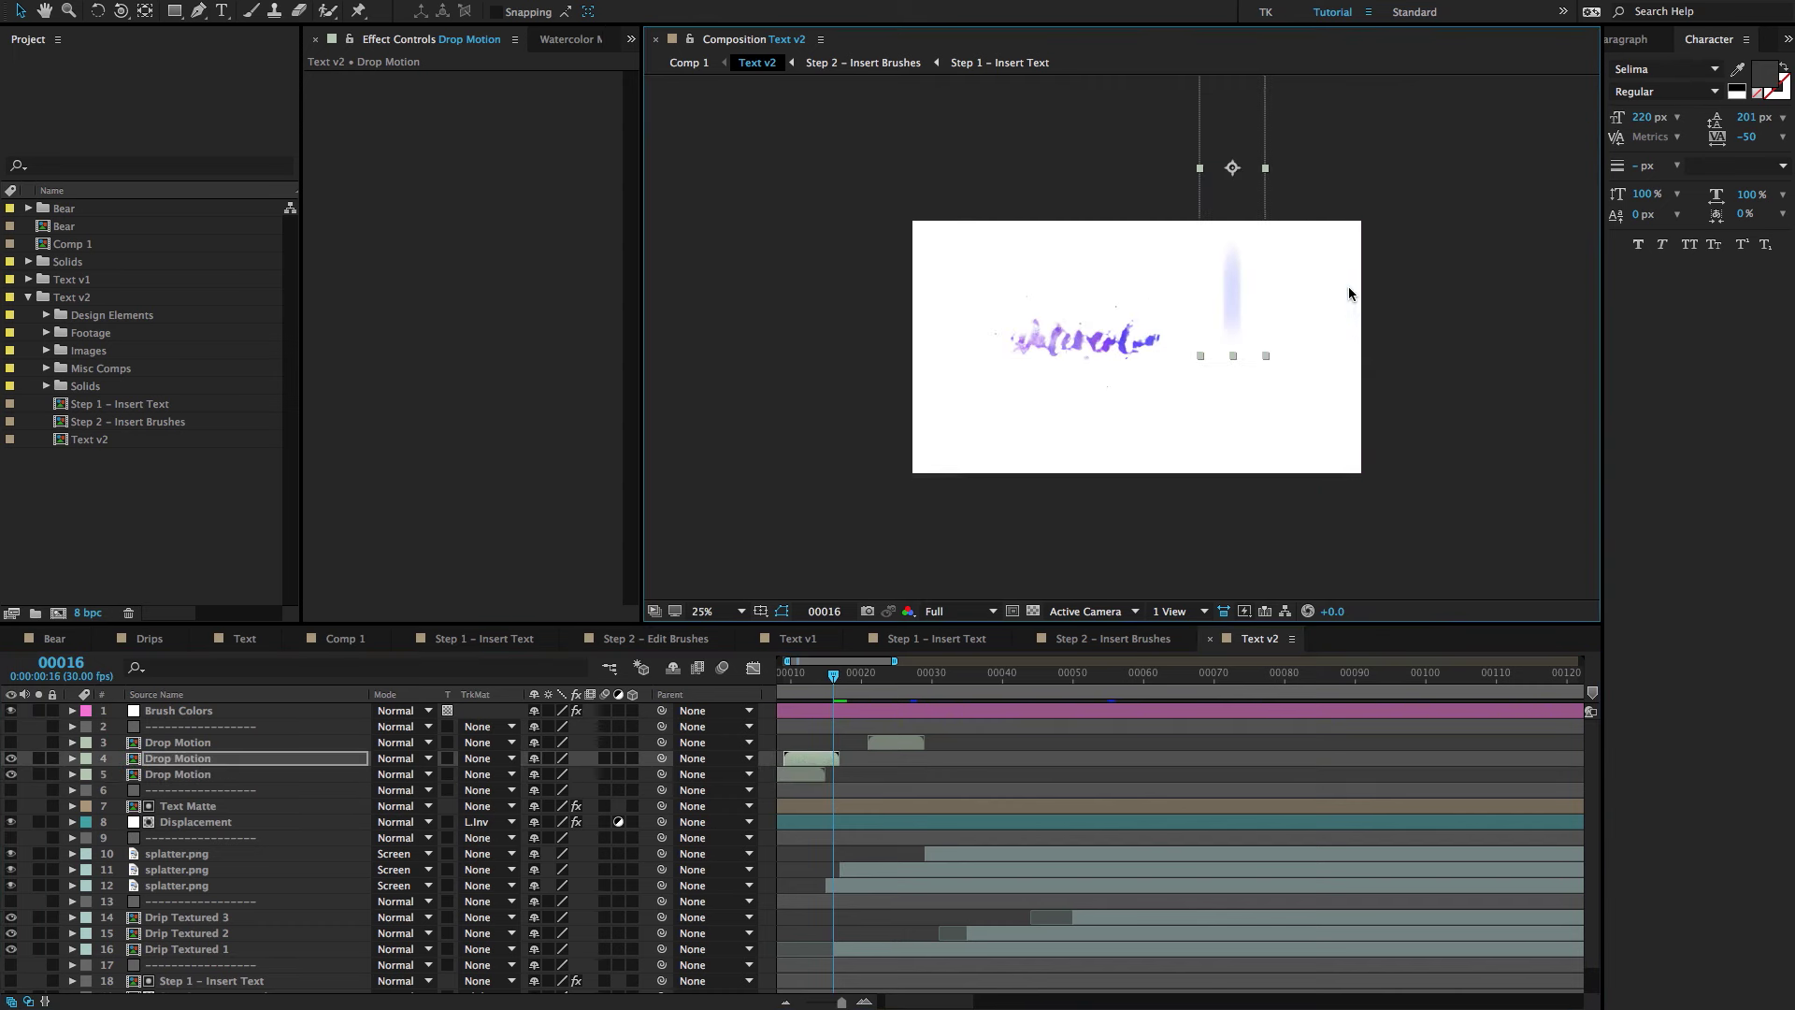
{"action": "scroll", "coordinate": [224, 812], "scroll_direction": "down", "scroll_amount": 1}
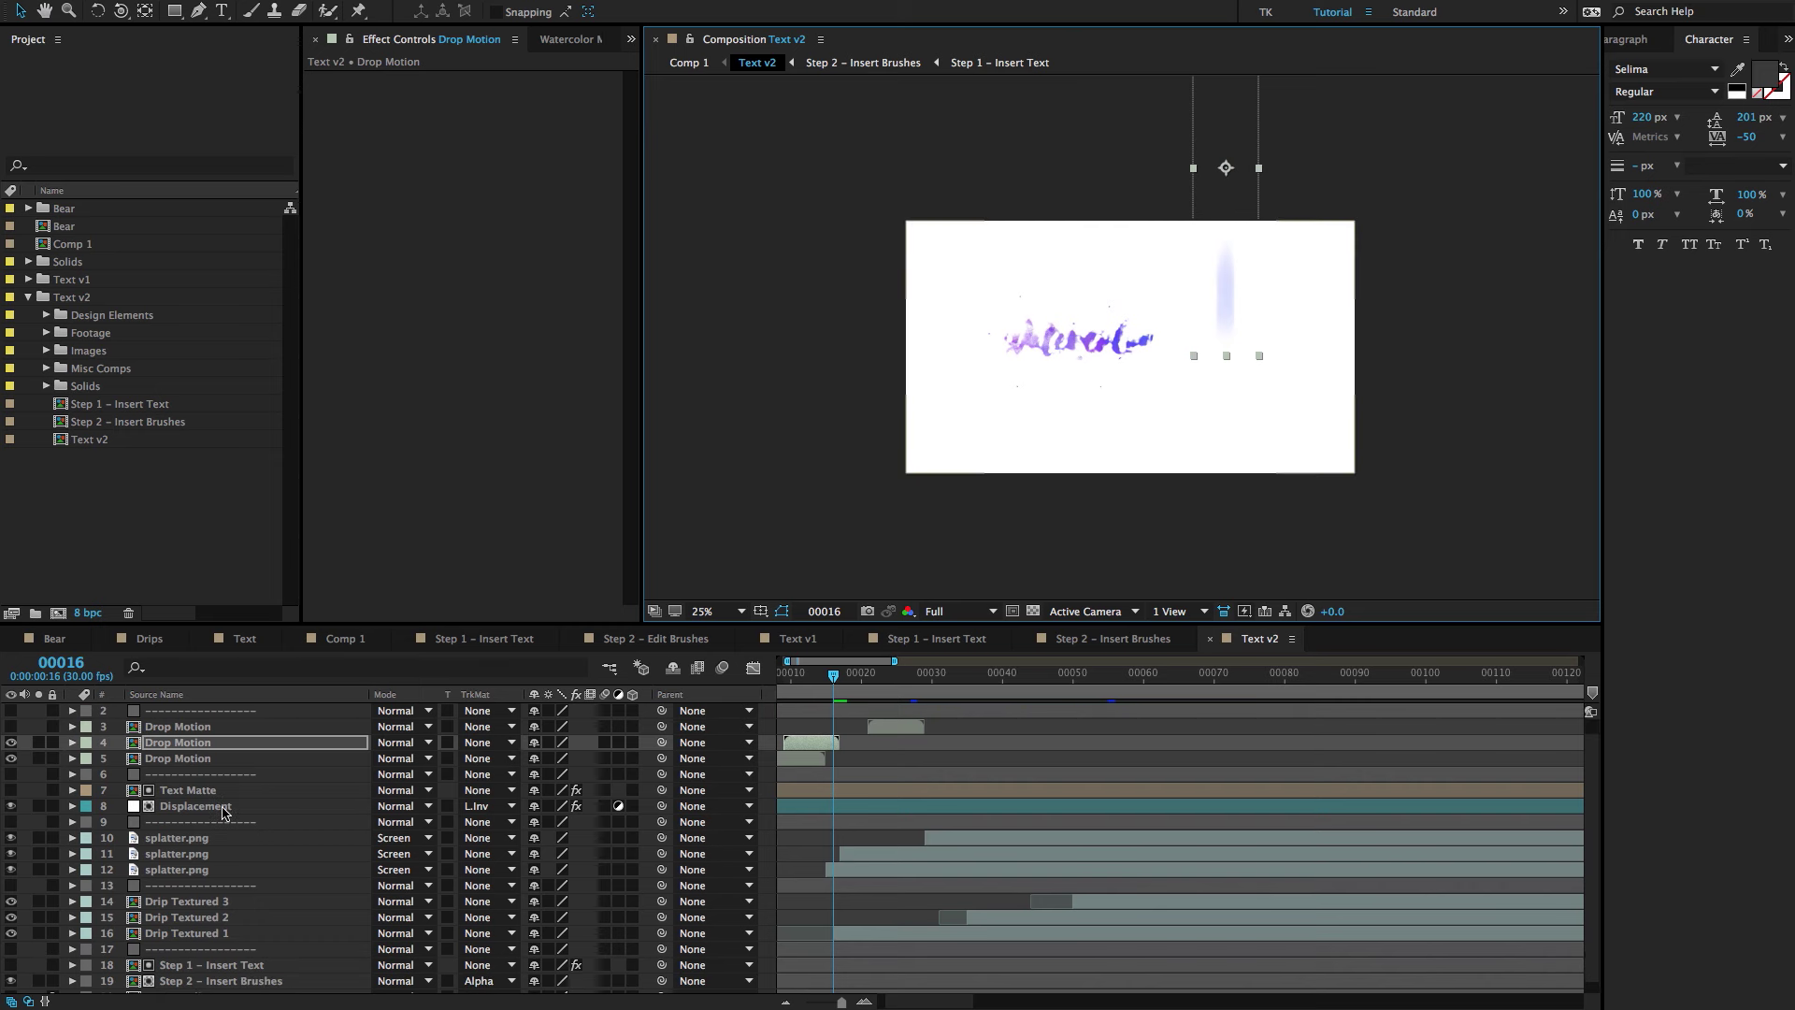
{"action": "left_click", "coordinate": [222, 808]}
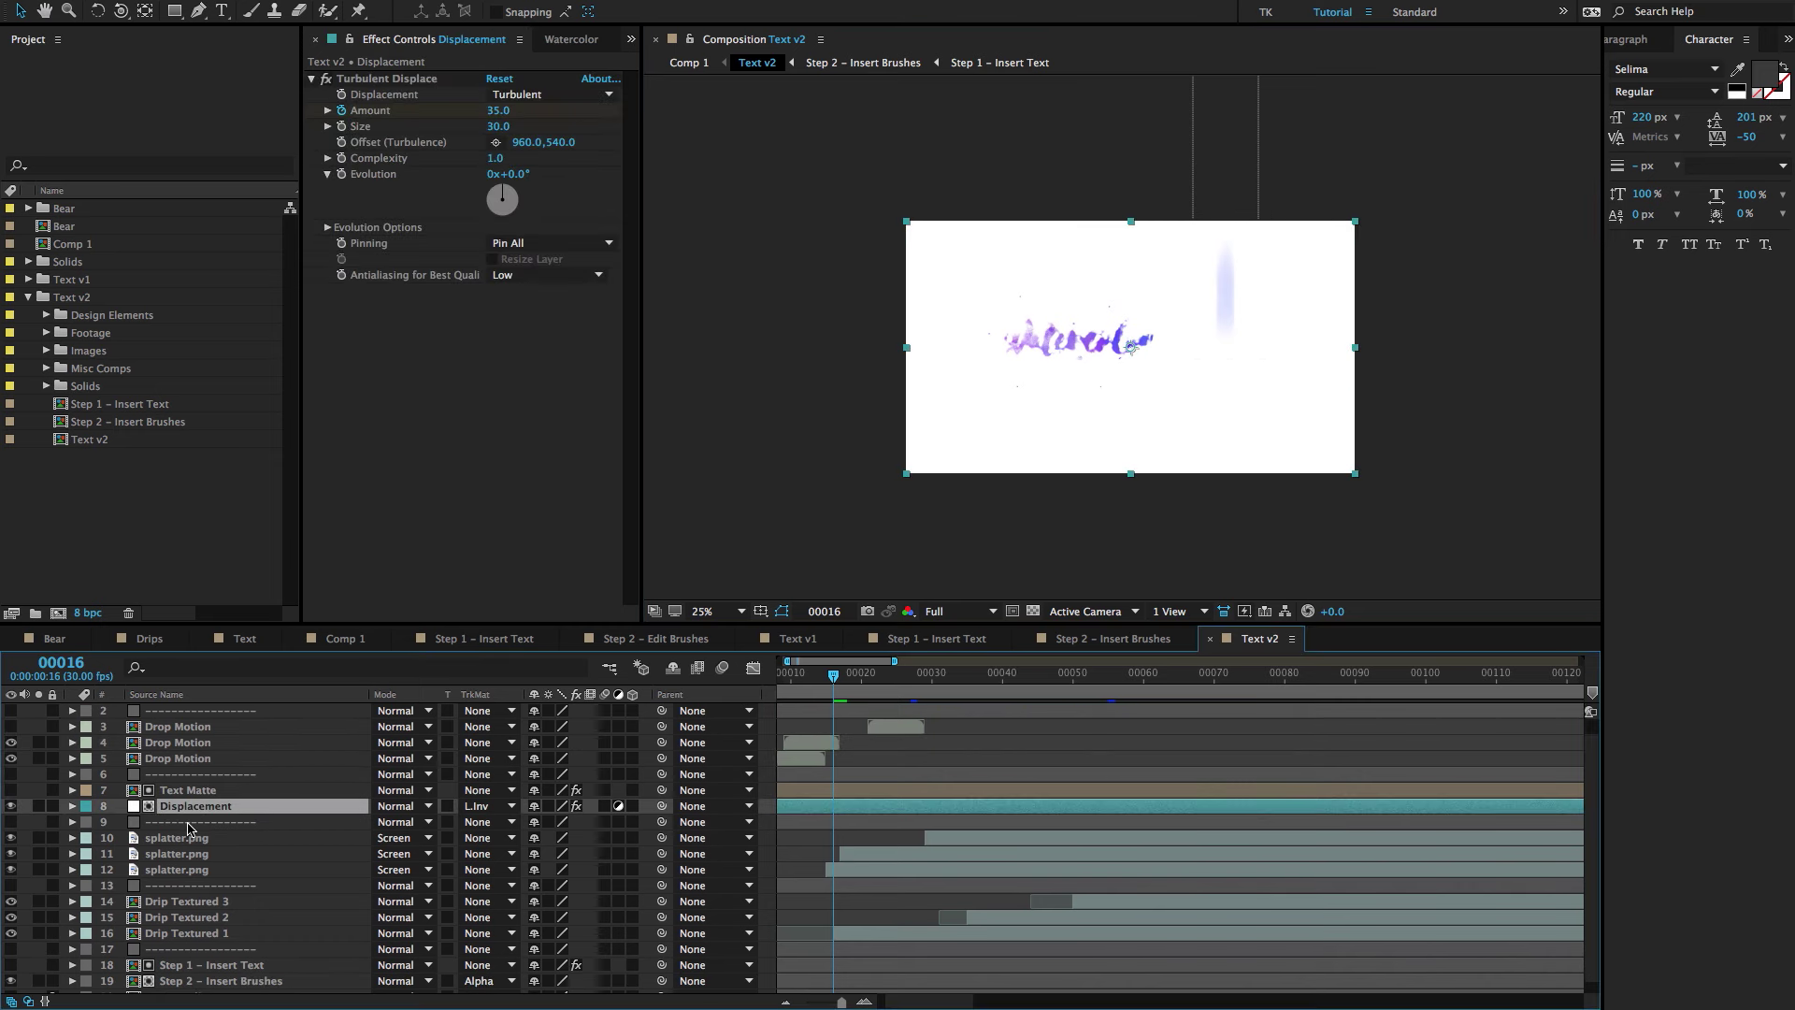
{"action": "scroll", "coordinate": [191, 825], "scroll_direction": "down", "scroll_amount": 1}
{"action": "left_click", "coordinate": [191, 826]}
{"action": "left_click", "coordinate": [178, 857], "text": "shift"}
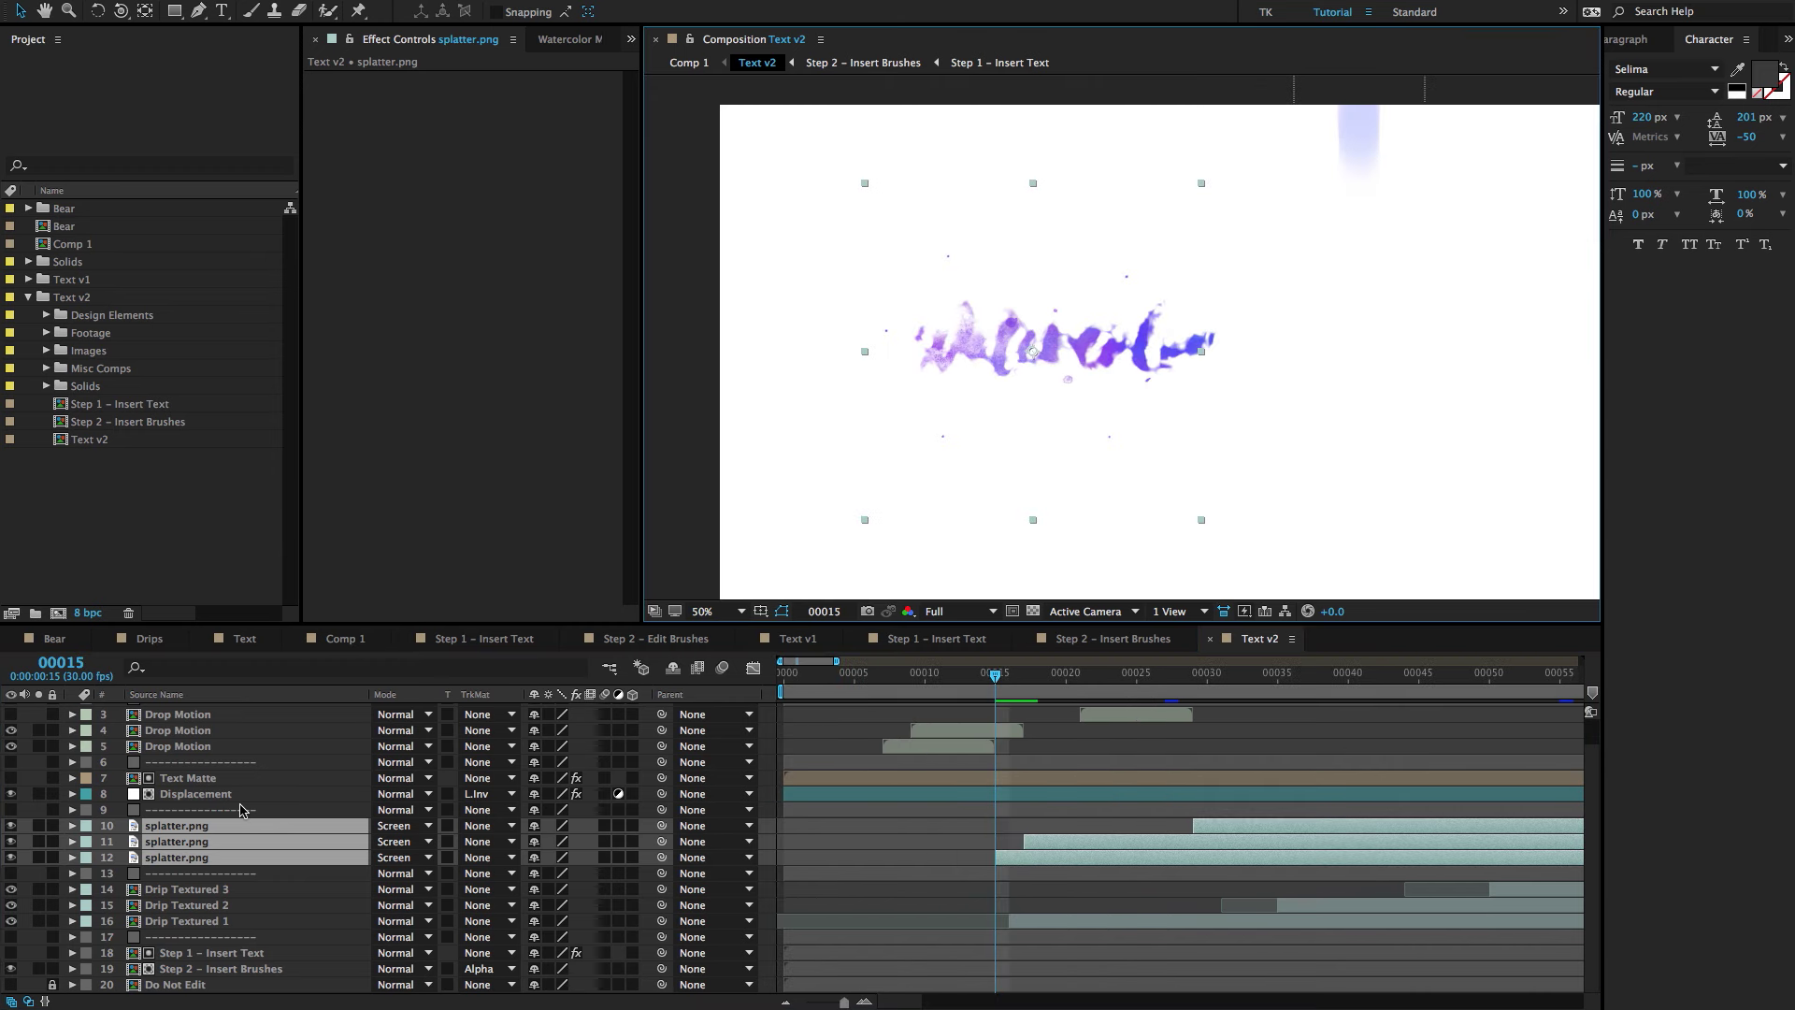
Compare the splatters at frames 14 and 15, then scrub the zoomed-out timeline to frame 57.
{"action": "left_click", "coordinate": [202, 810]}
{"action": "left_click", "coordinate": [175, 828]}
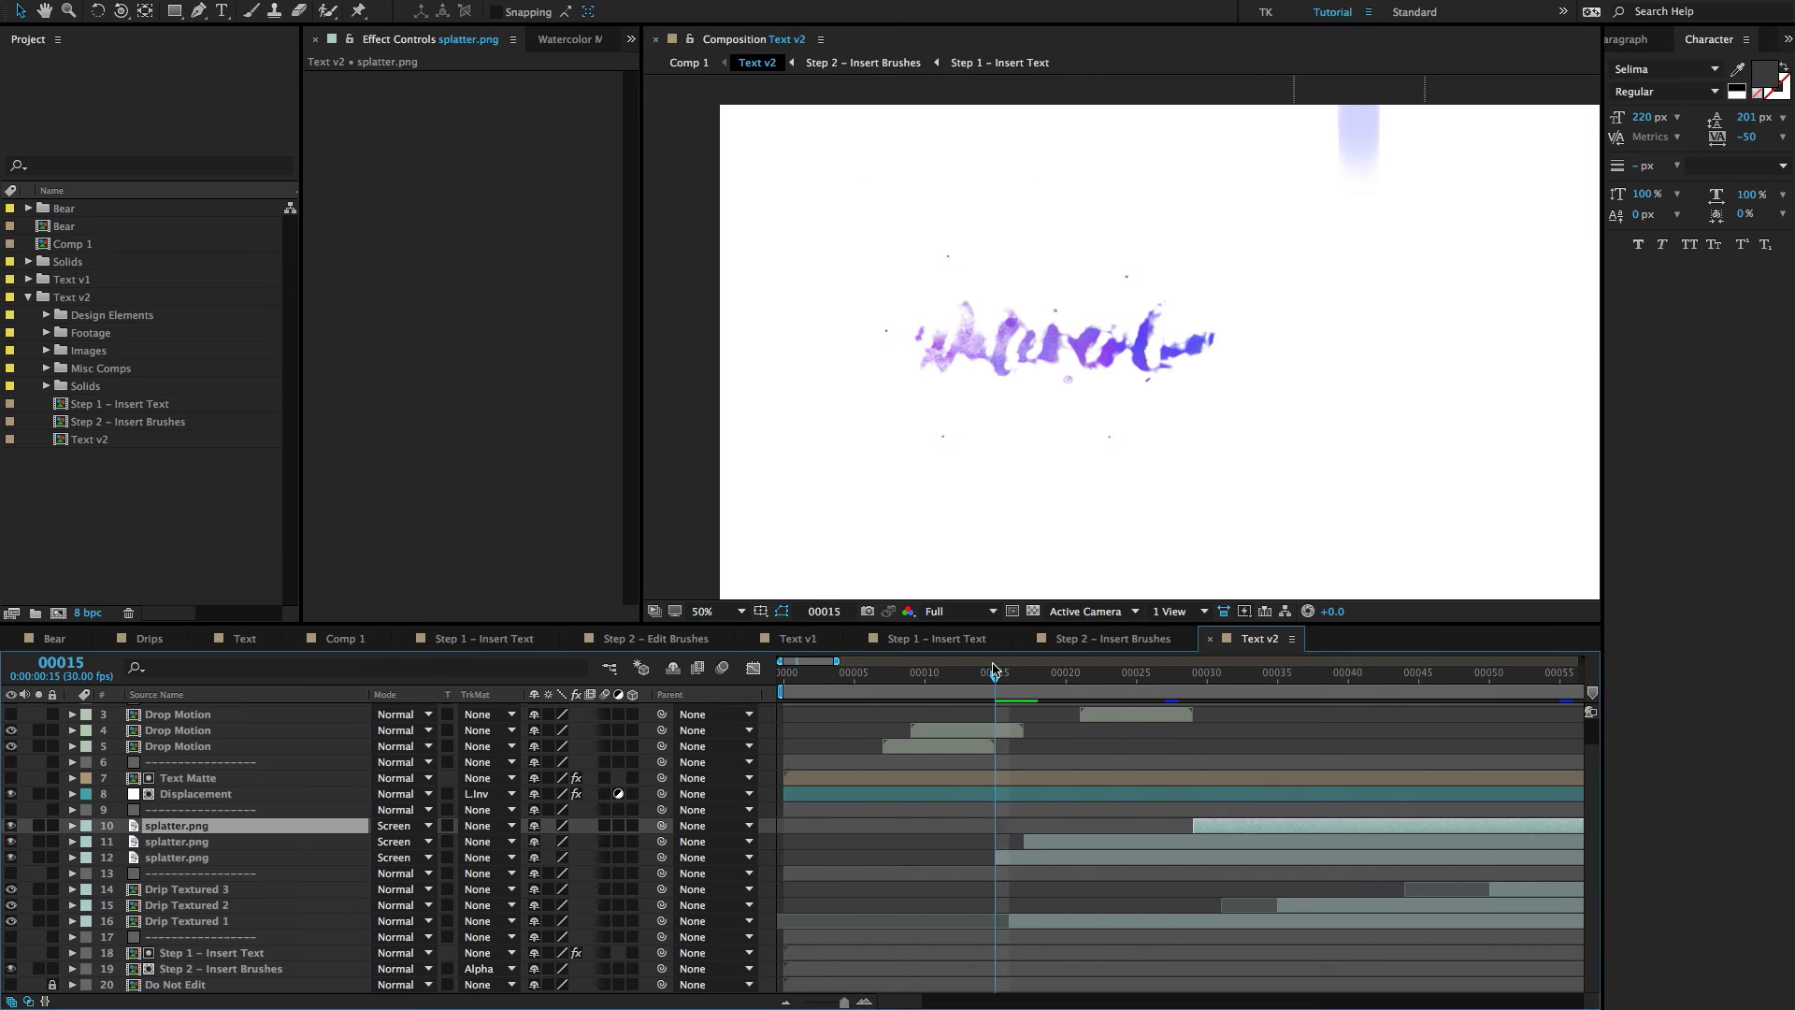
{"action": "left_click", "coordinate": [1006, 854]}
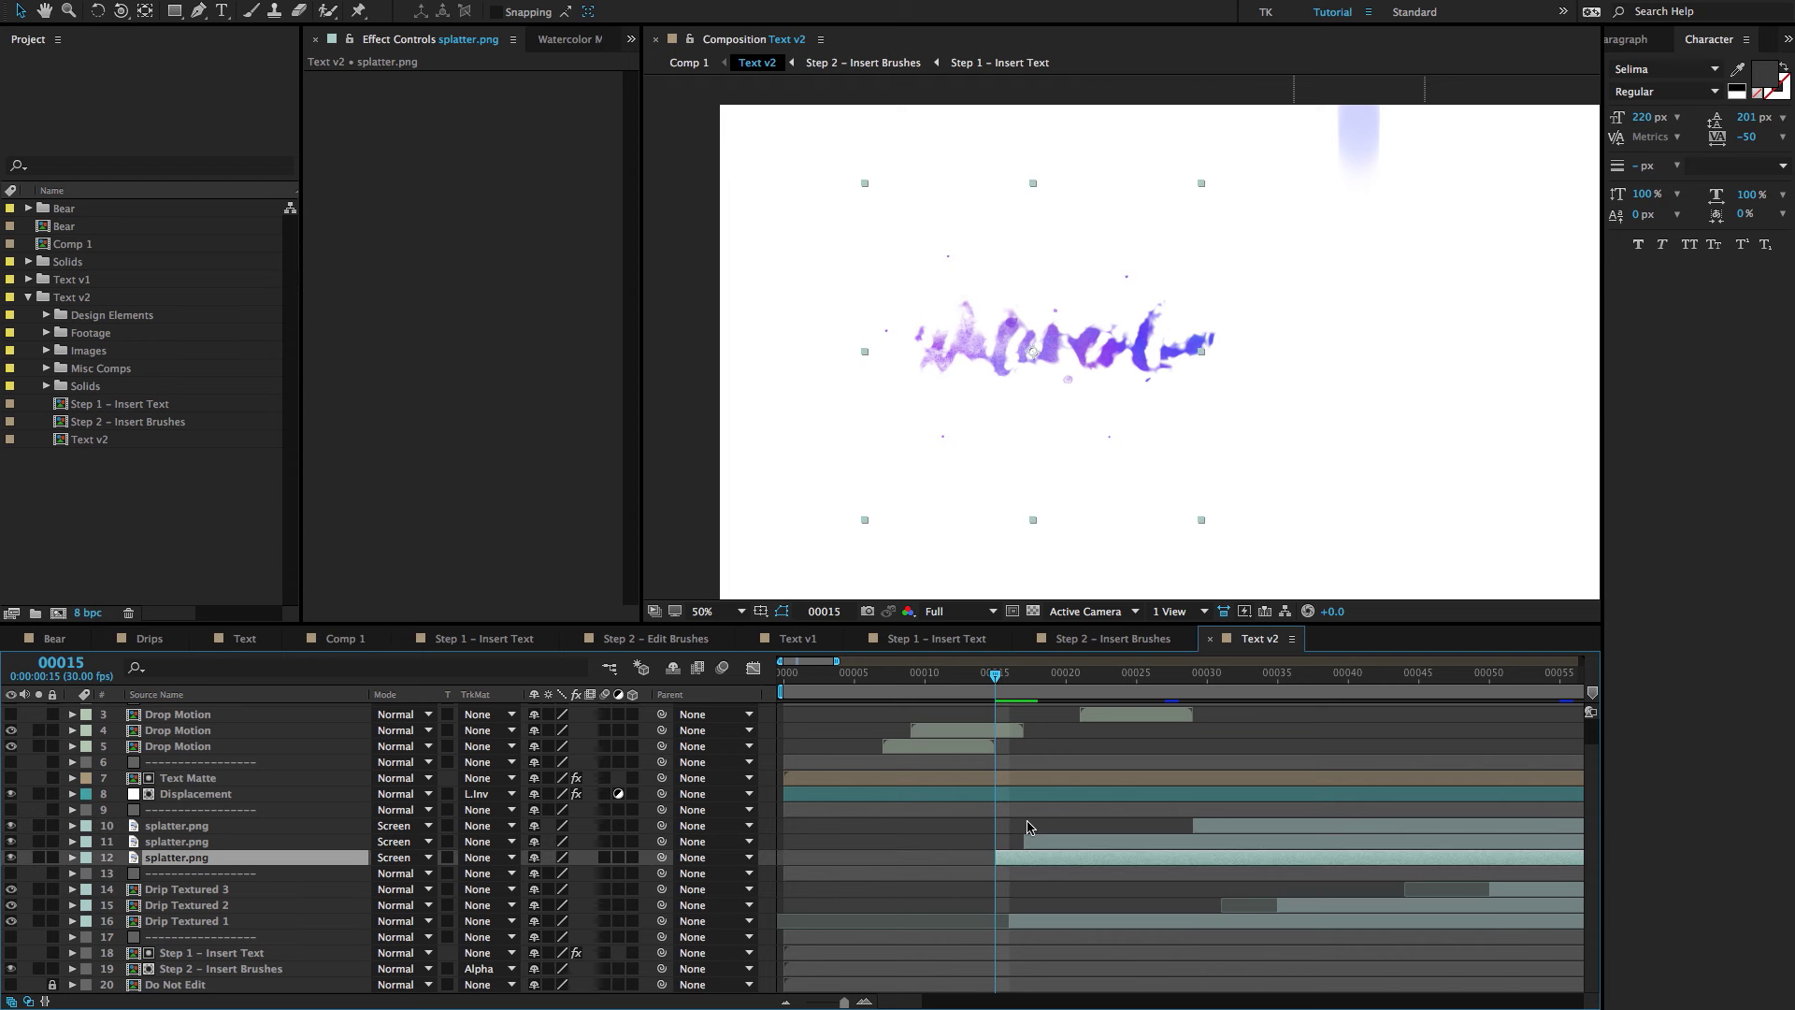
{"action": "left_click_drag", "start_coordinate": [1006, 675], "coordinate": [982, 677]}
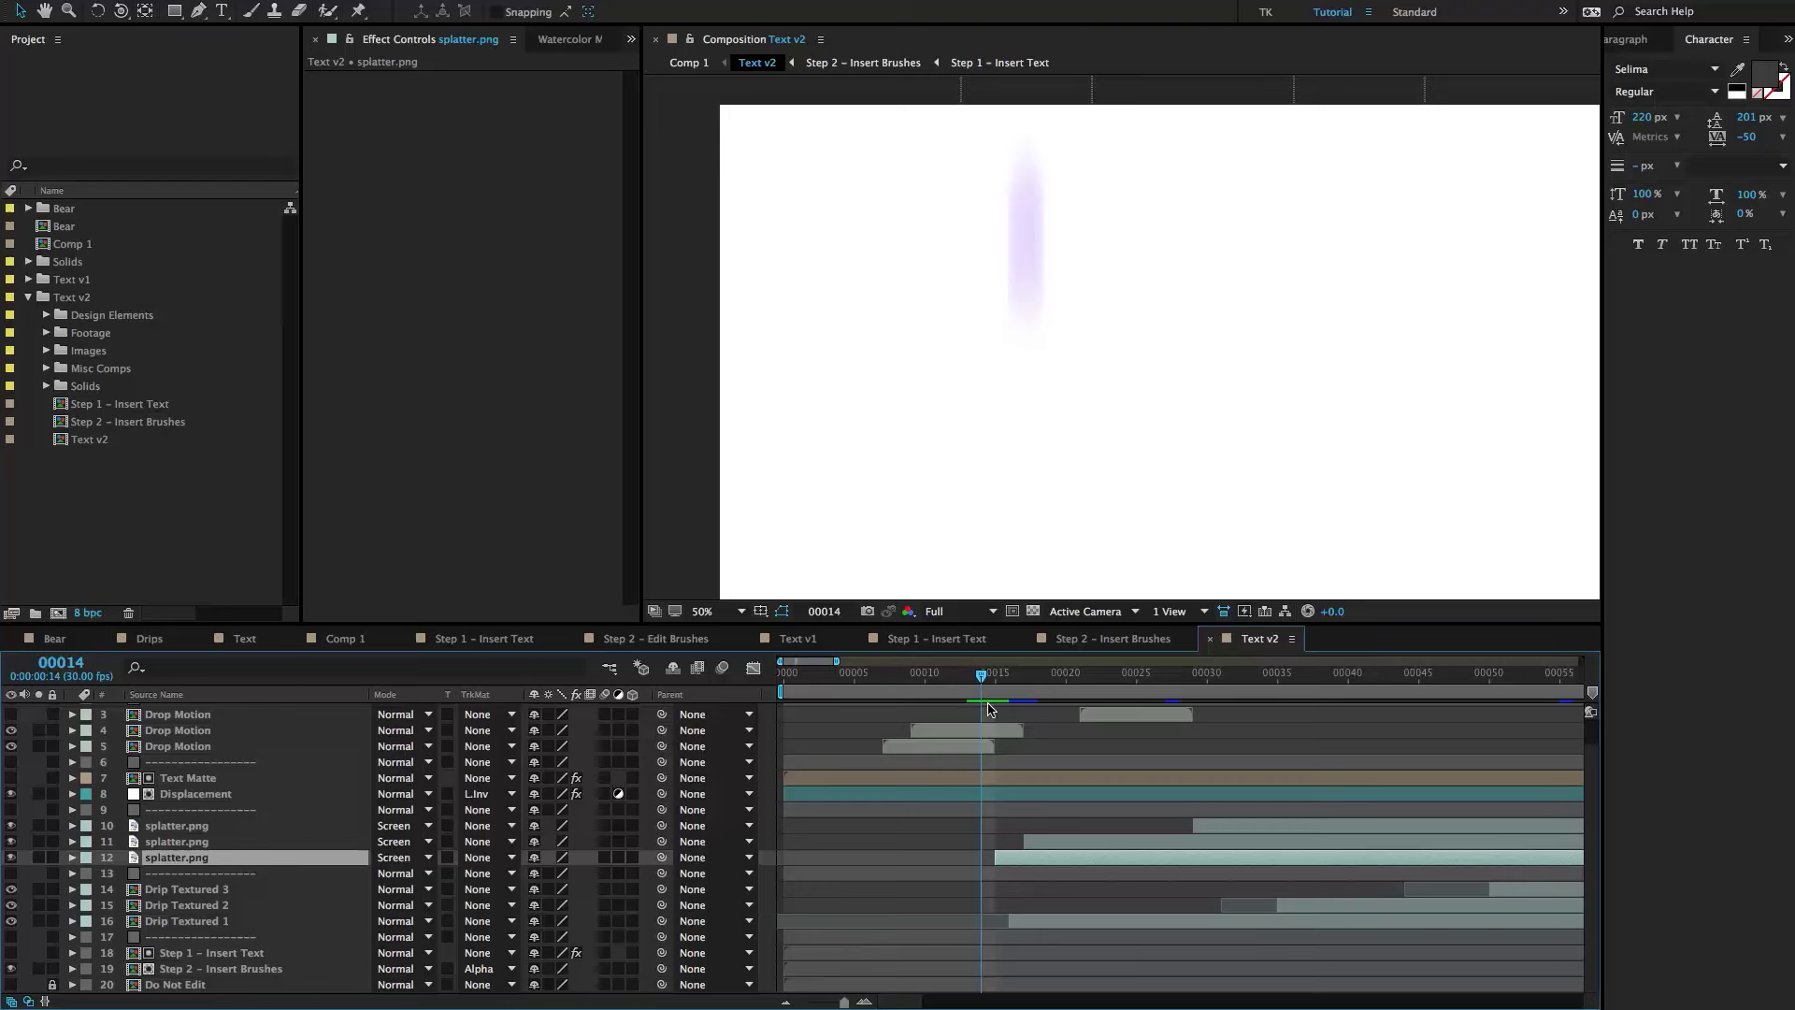
{"action": "left_click_drag", "start_coordinate": [987, 675], "coordinate": [1024, 675]}
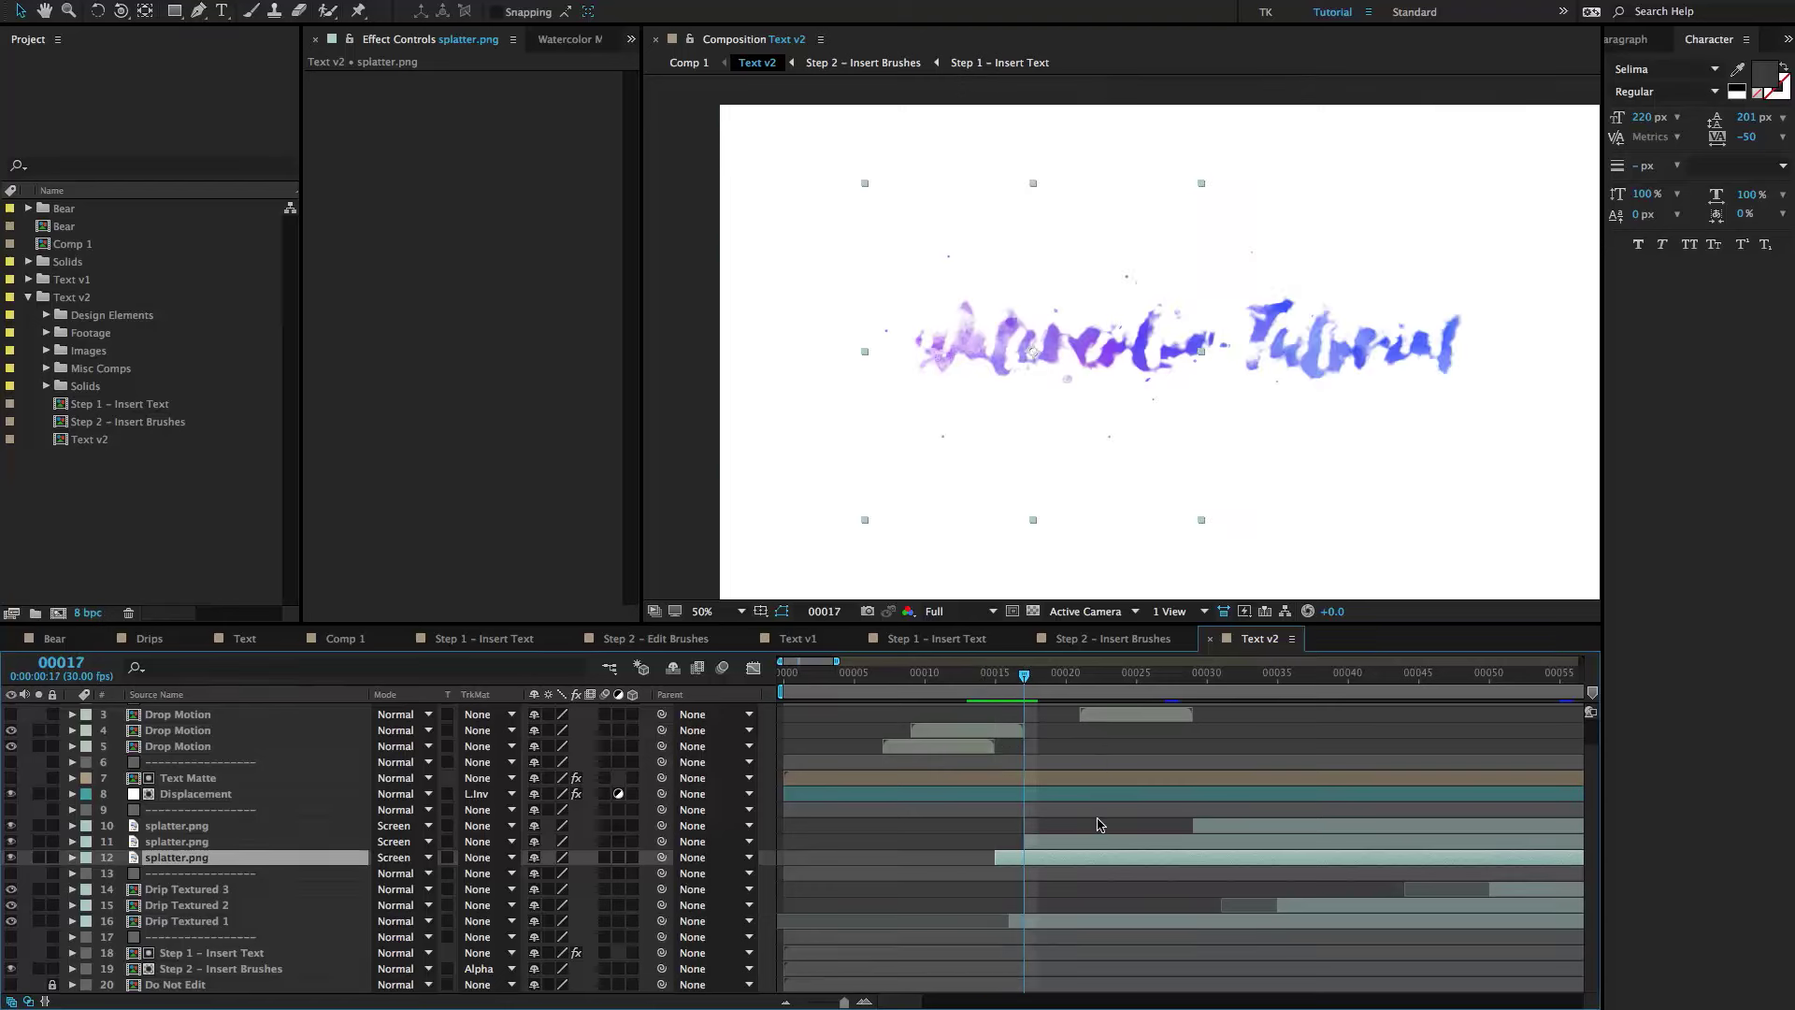
{"action": "left_click", "coordinate": [1218, 822]}
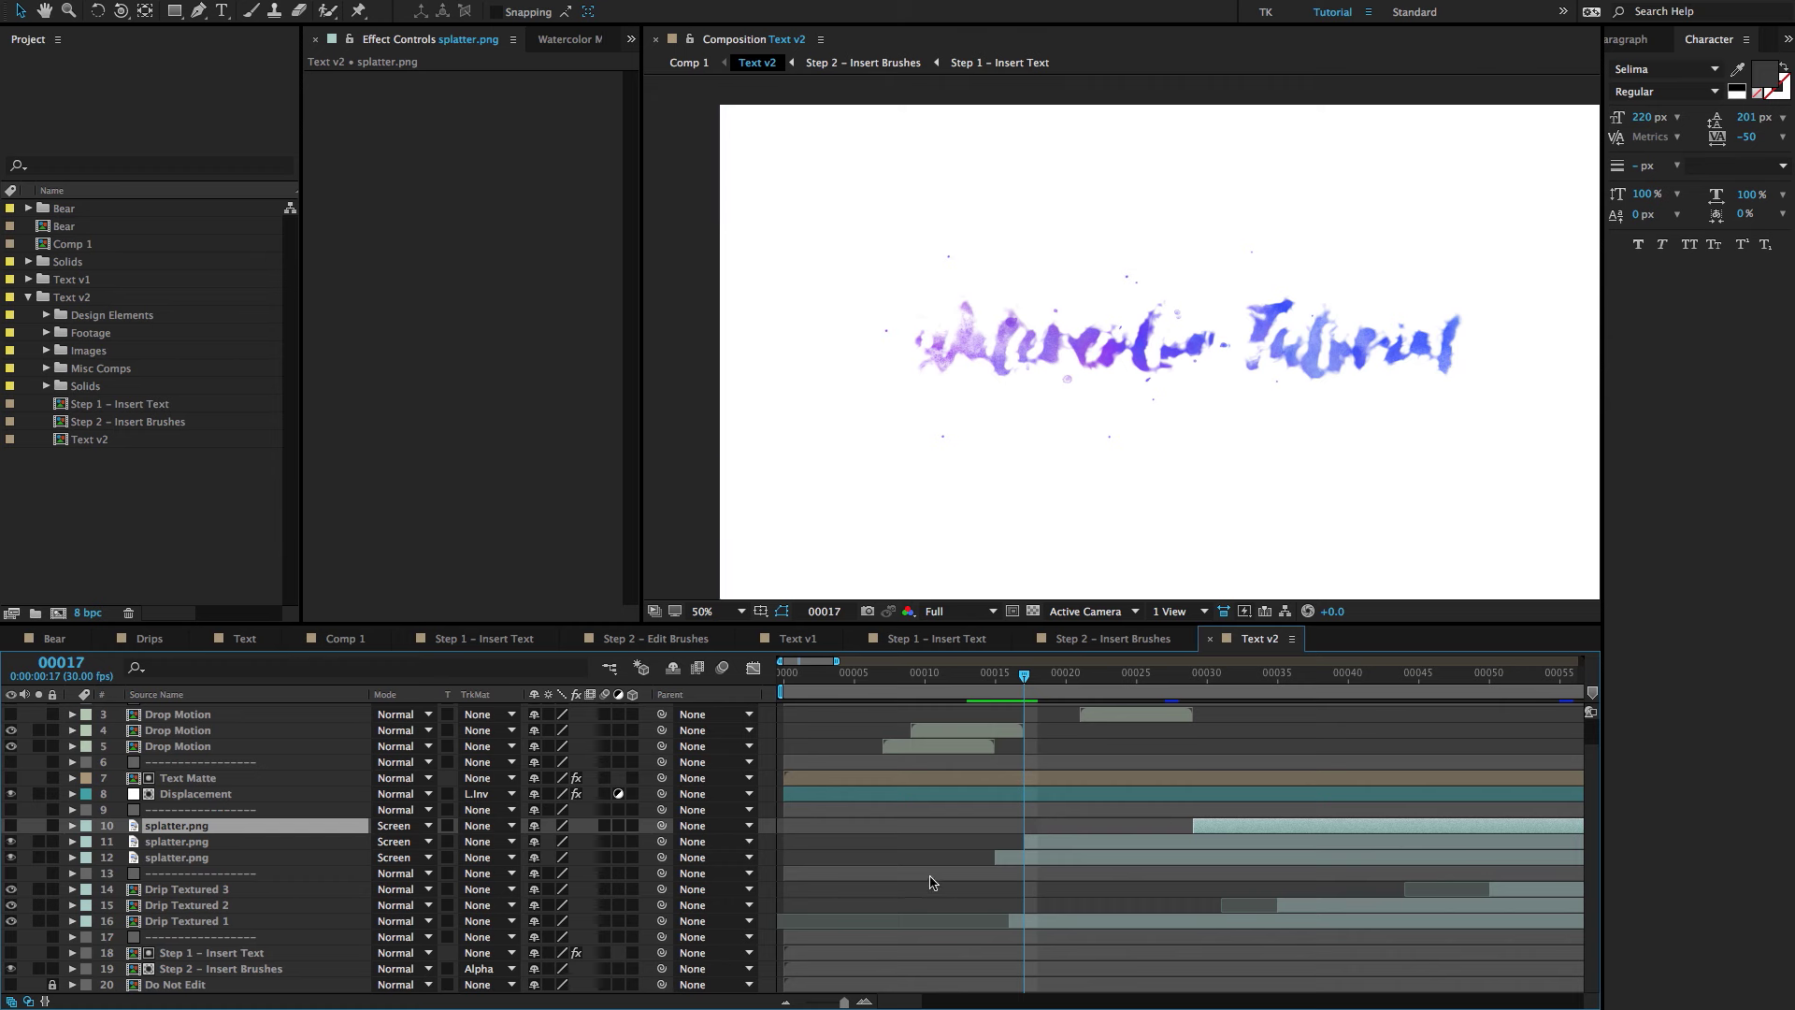
{"action": "key", "text": "minus"}
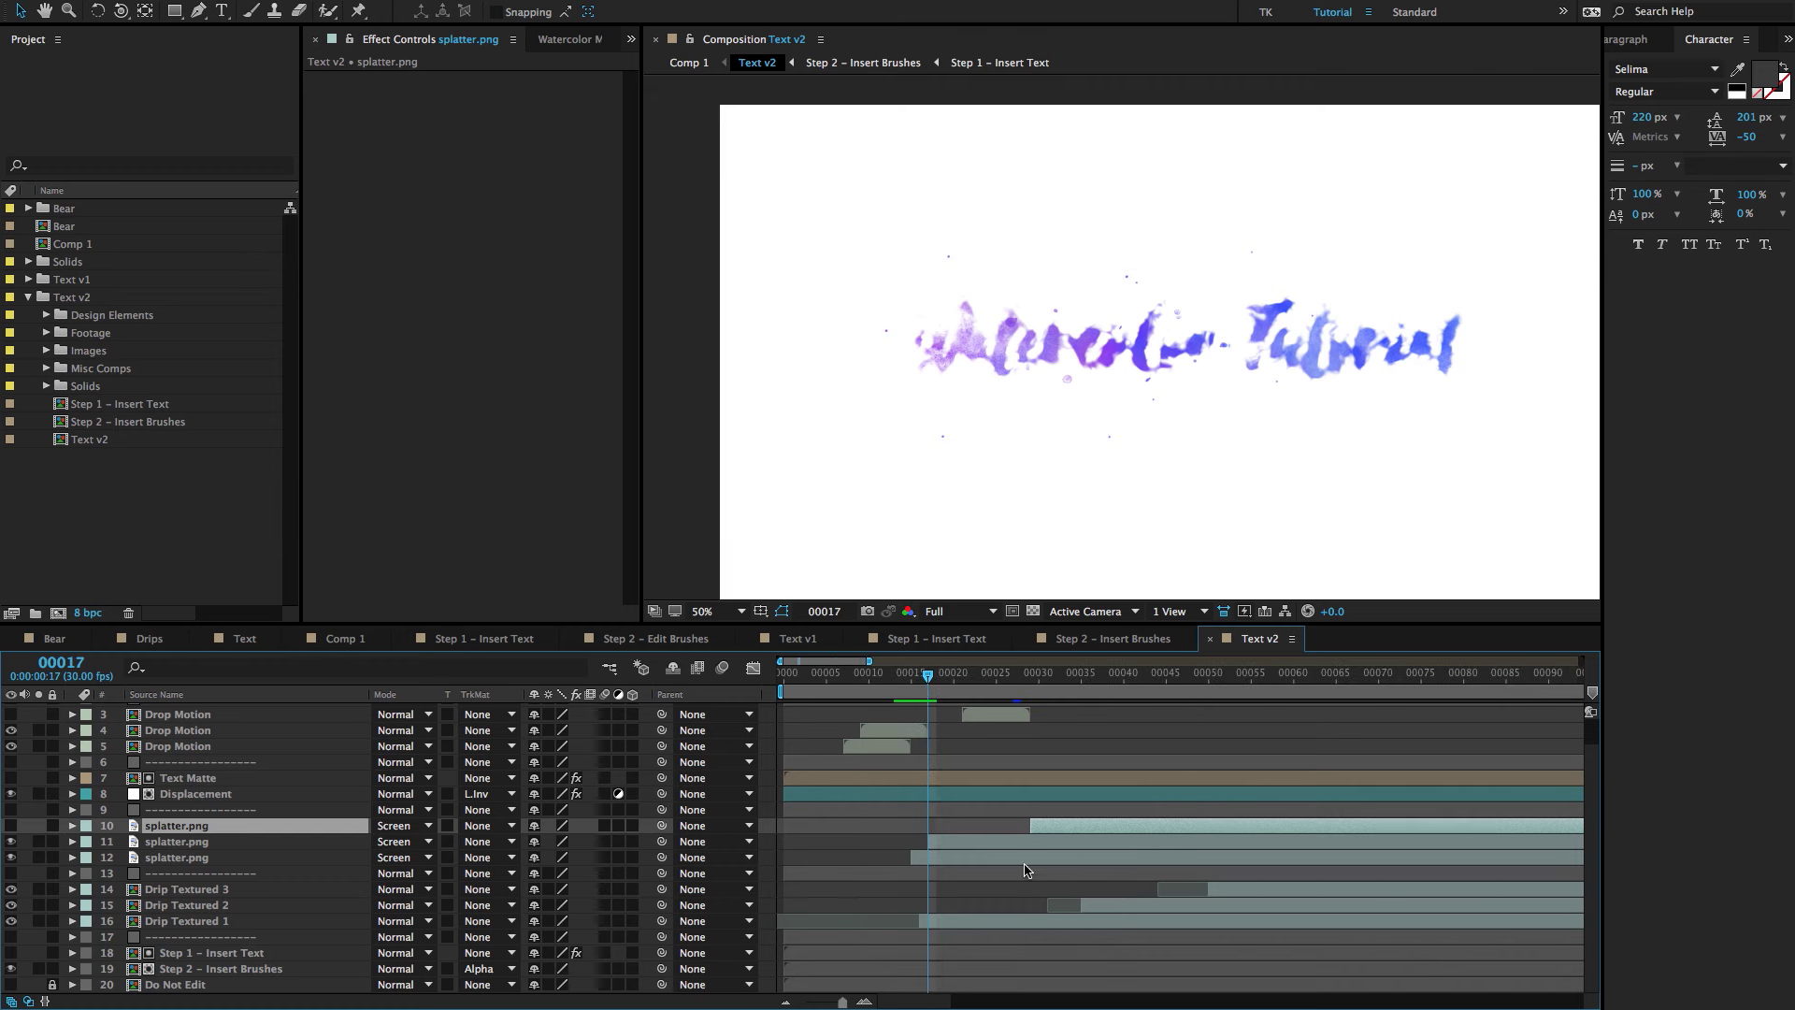
{"action": "left_click_drag", "start_coordinate": [938, 680], "coordinate": [1268, 689]}
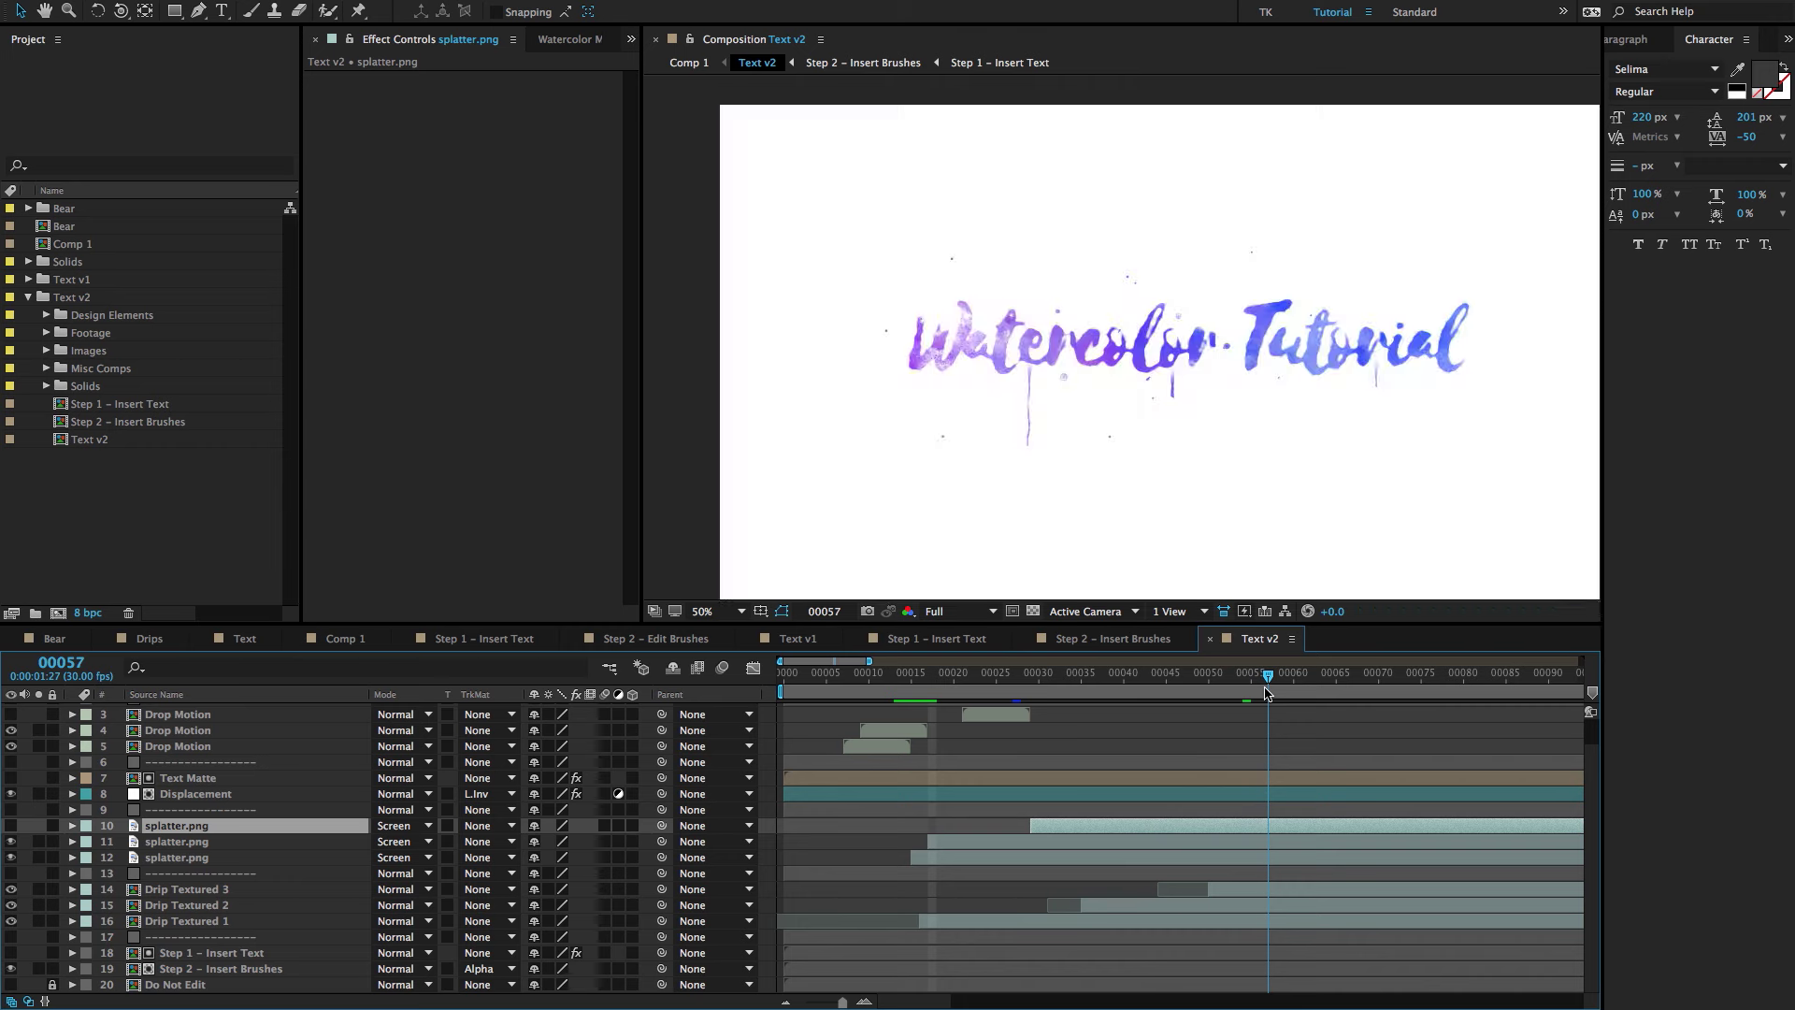
{"action": "left_click", "coordinate": [1232, 892]}
Move the Drip Textured 3 drip under the last letters of 'Tutorial'.
{"action": "key", "text": "period"}
{"action": "left_click_drag", "start_coordinate": [1268, 376], "coordinate": [1122, 262]}
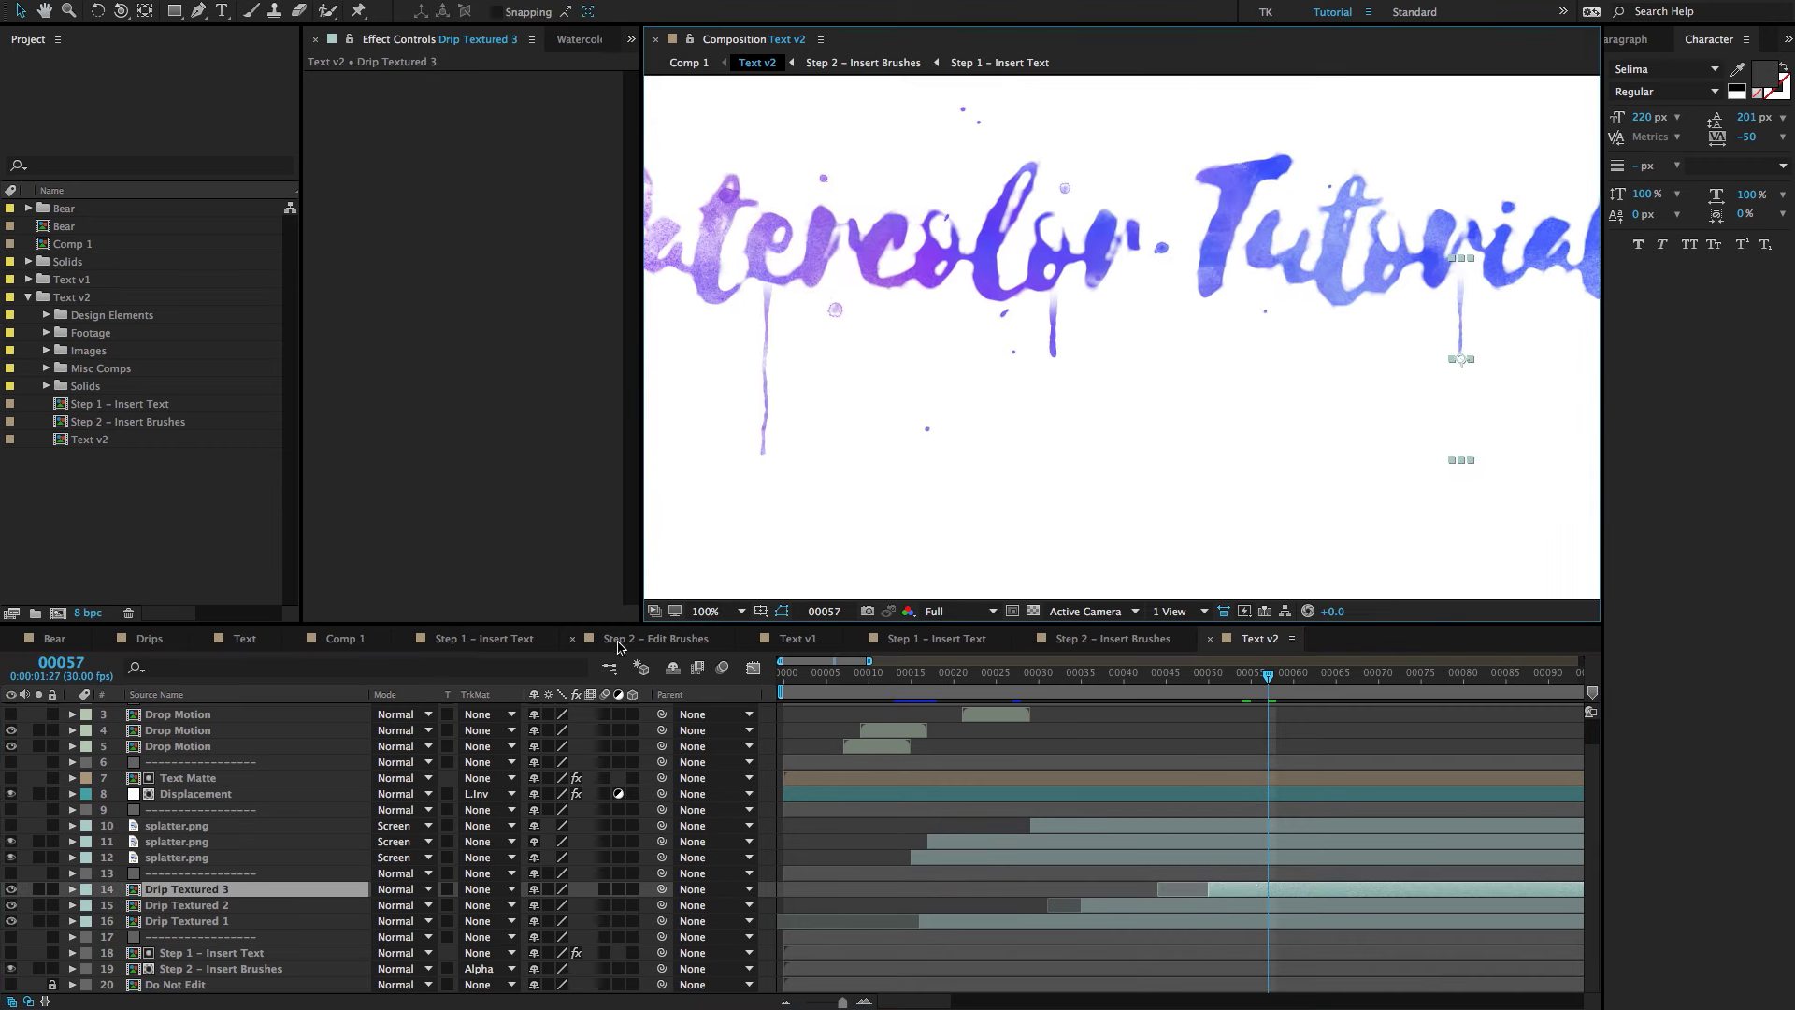
{"action": "left_click_drag", "start_coordinate": [1310, 298], "coordinate": [1279, 298]}
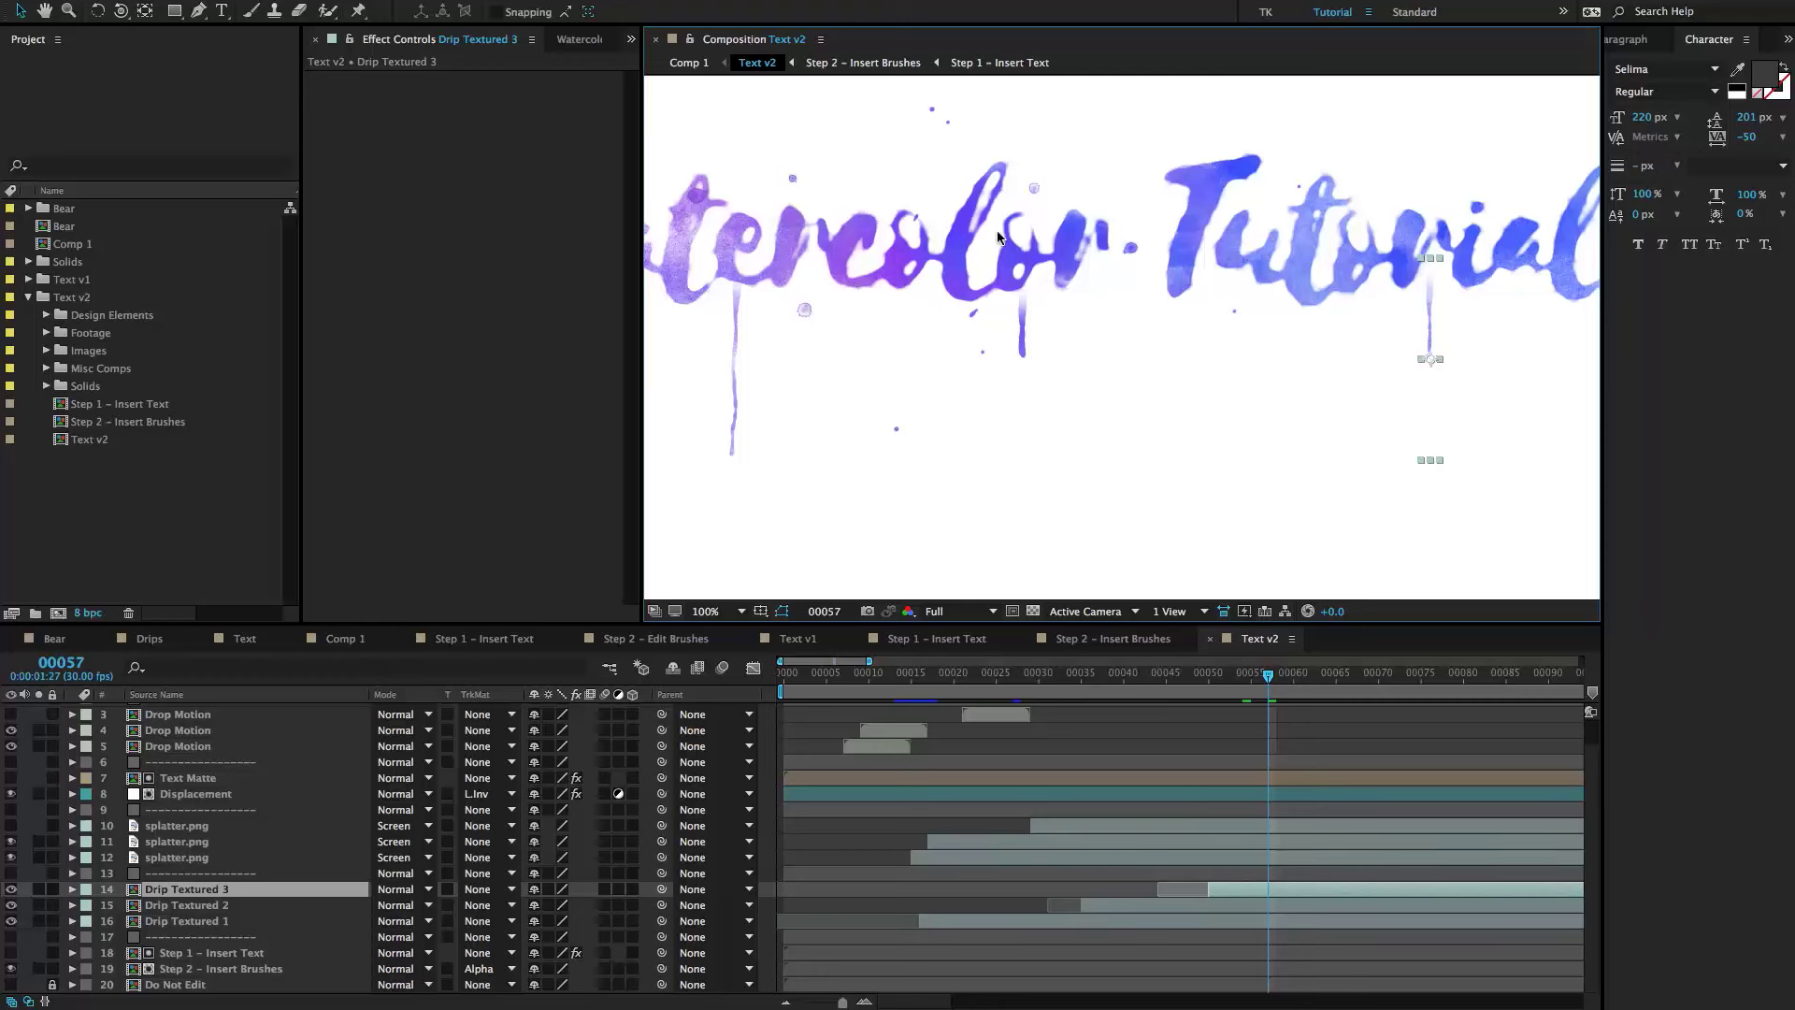
{"action": "key", "text": "comma"}
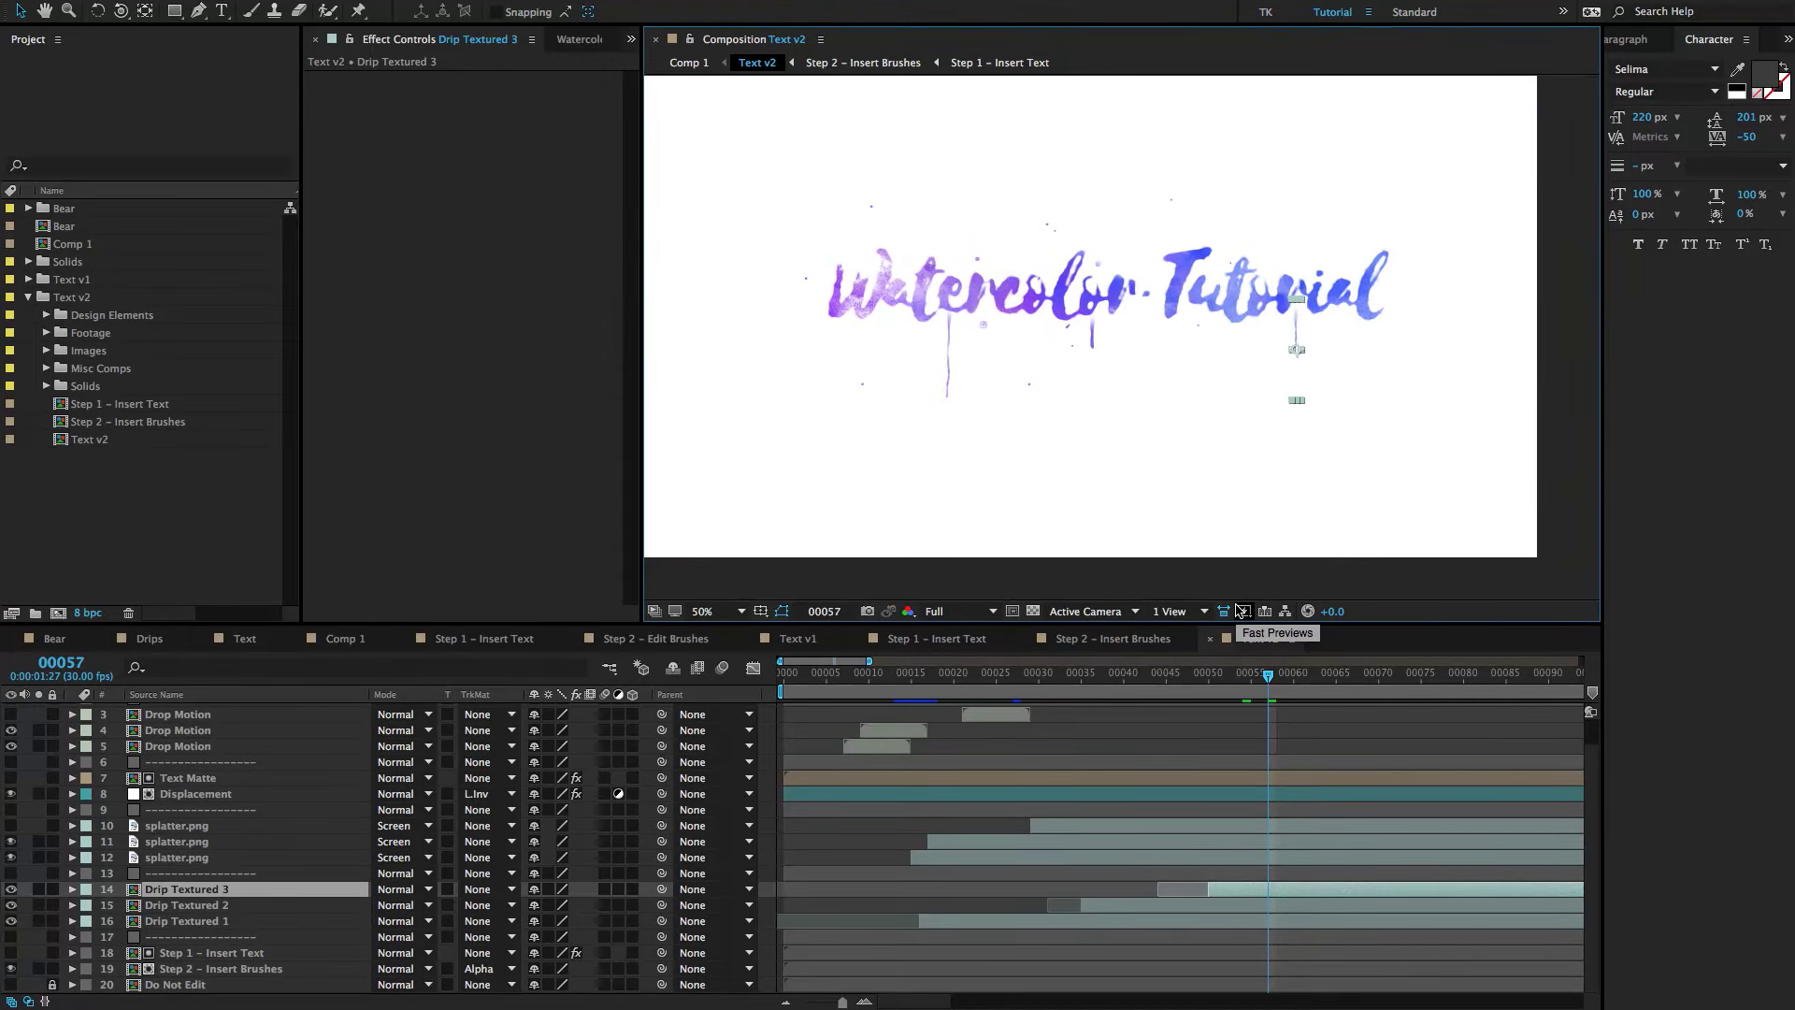
{"action": "key", "text": "period"}
{"action": "left_click_drag", "start_coordinate": [1363, 402], "coordinate": [1254, 421]}
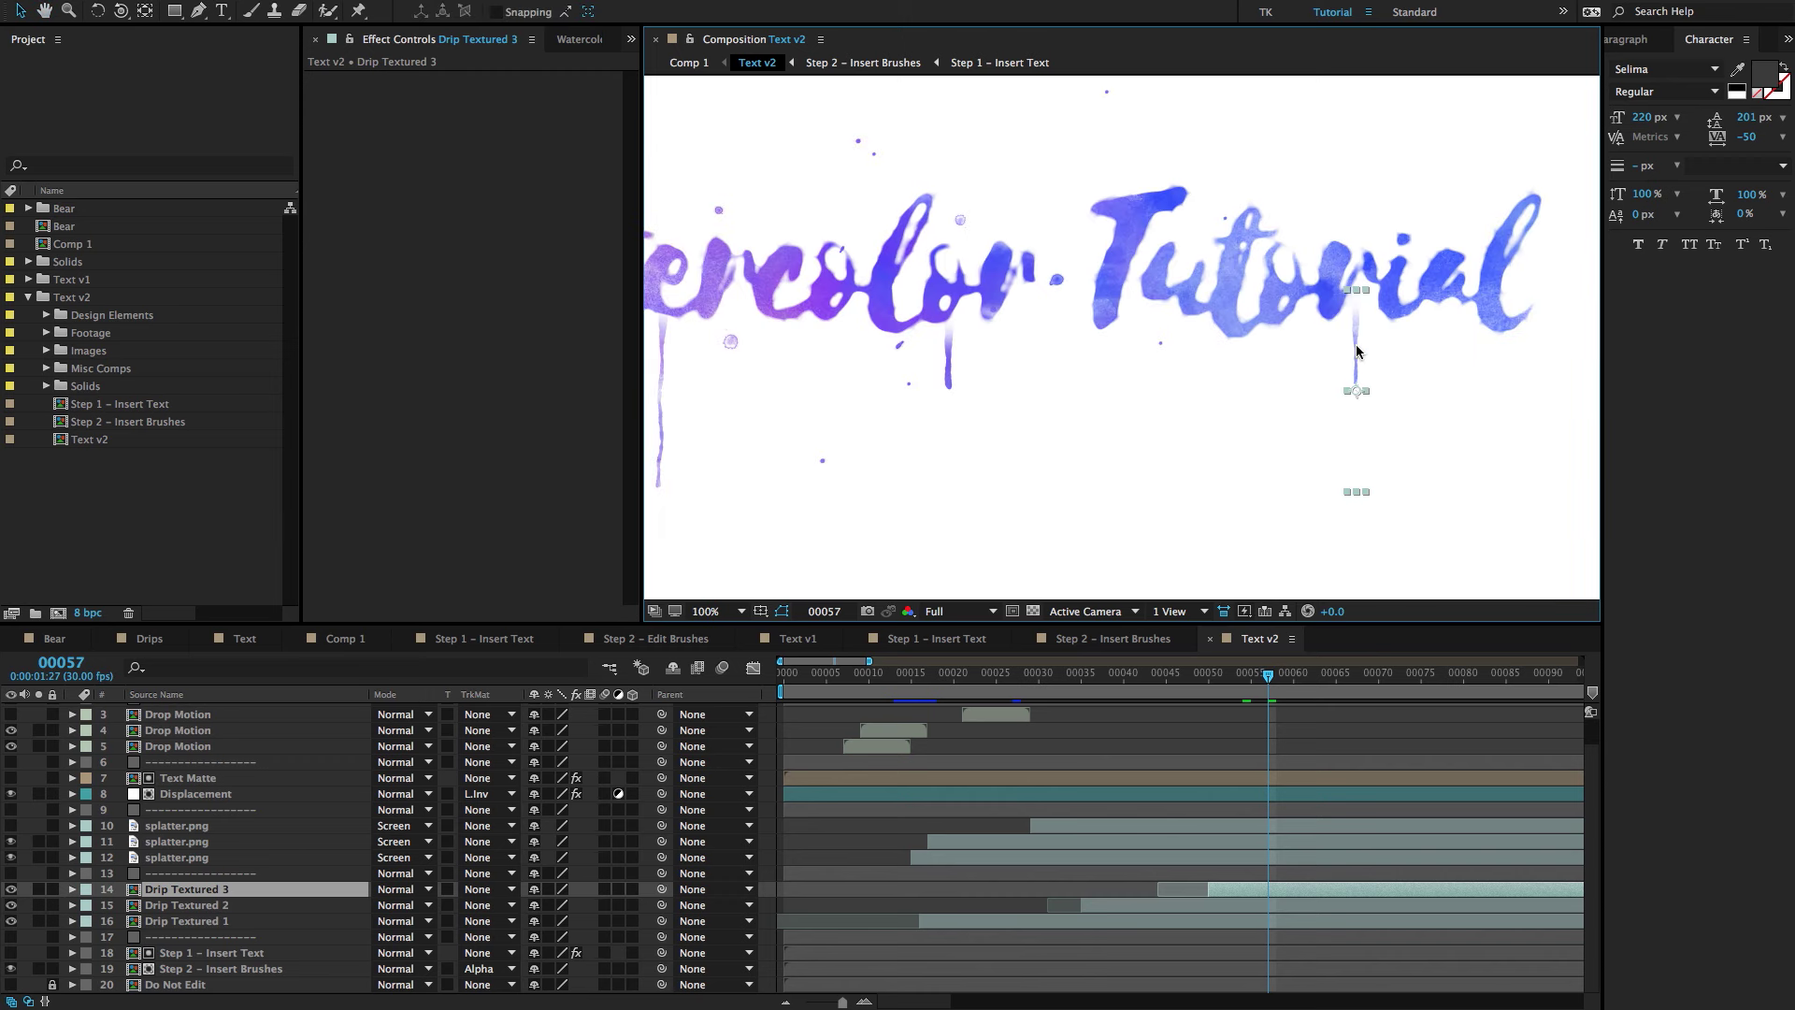
{"action": "left_click_drag", "start_coordinate": [1358, 342], "coordinate": [1386, 347]}
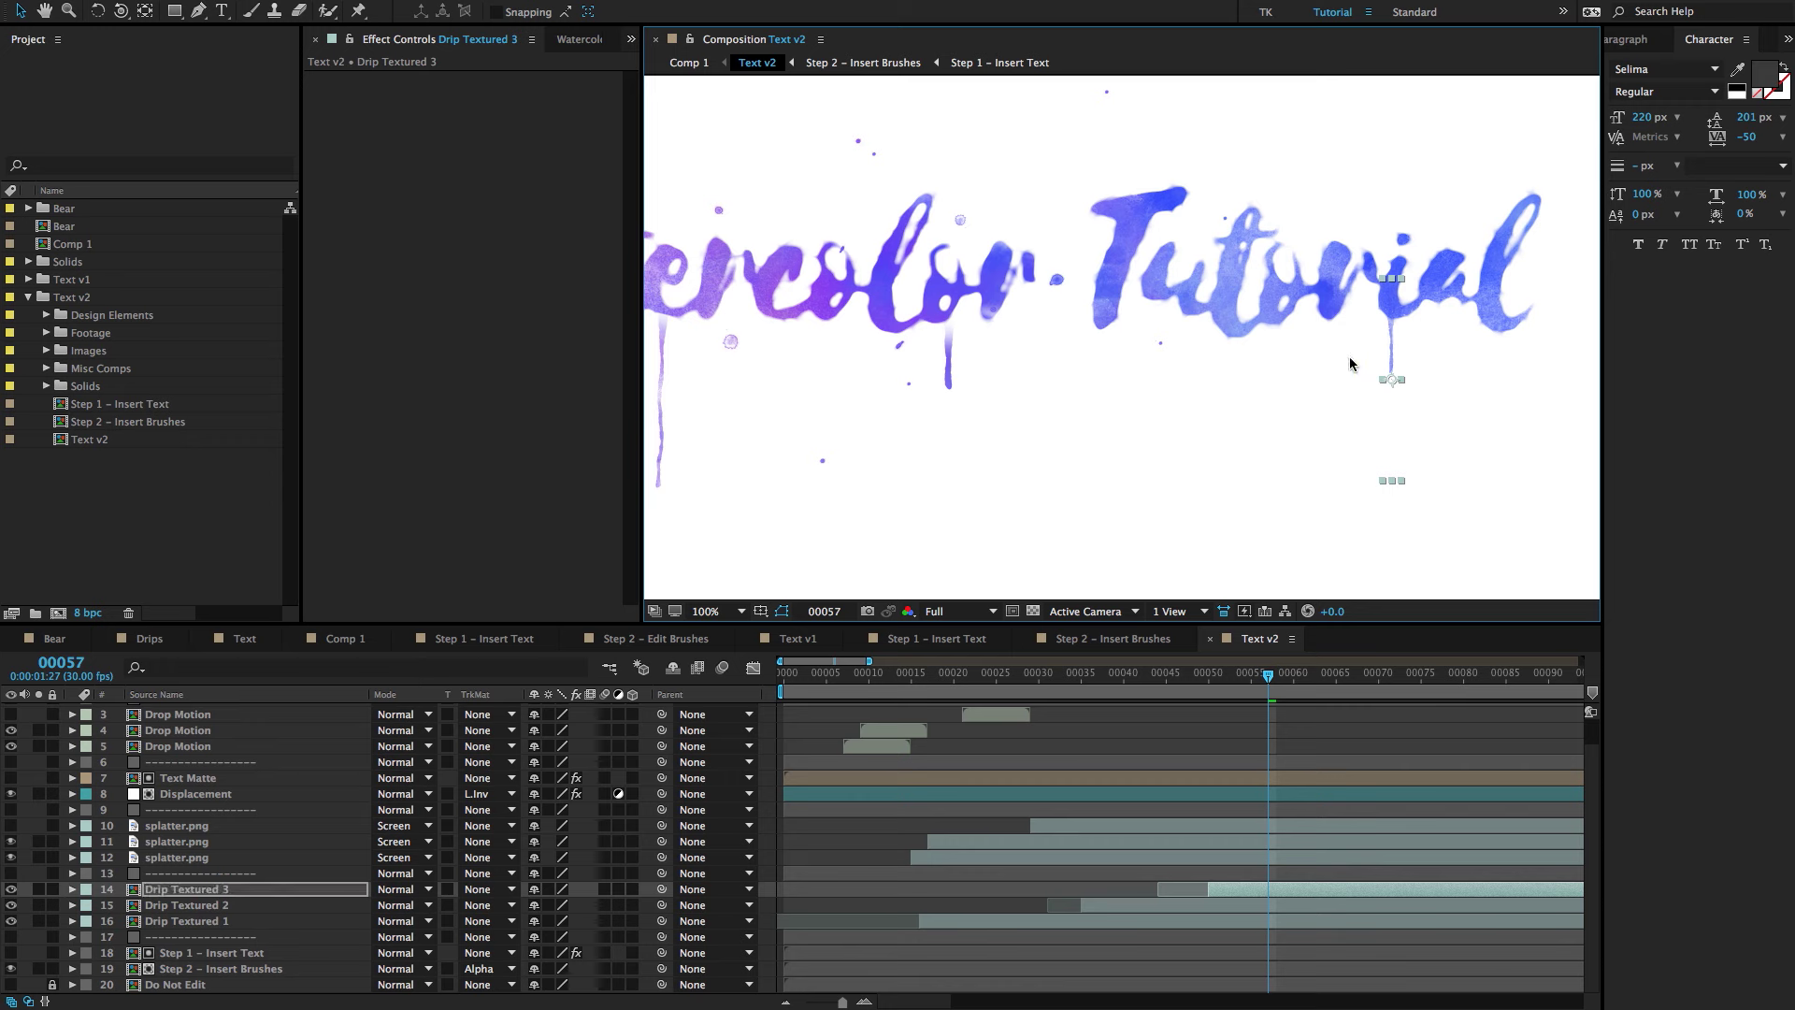
{"action": "key", "text": "comma"}
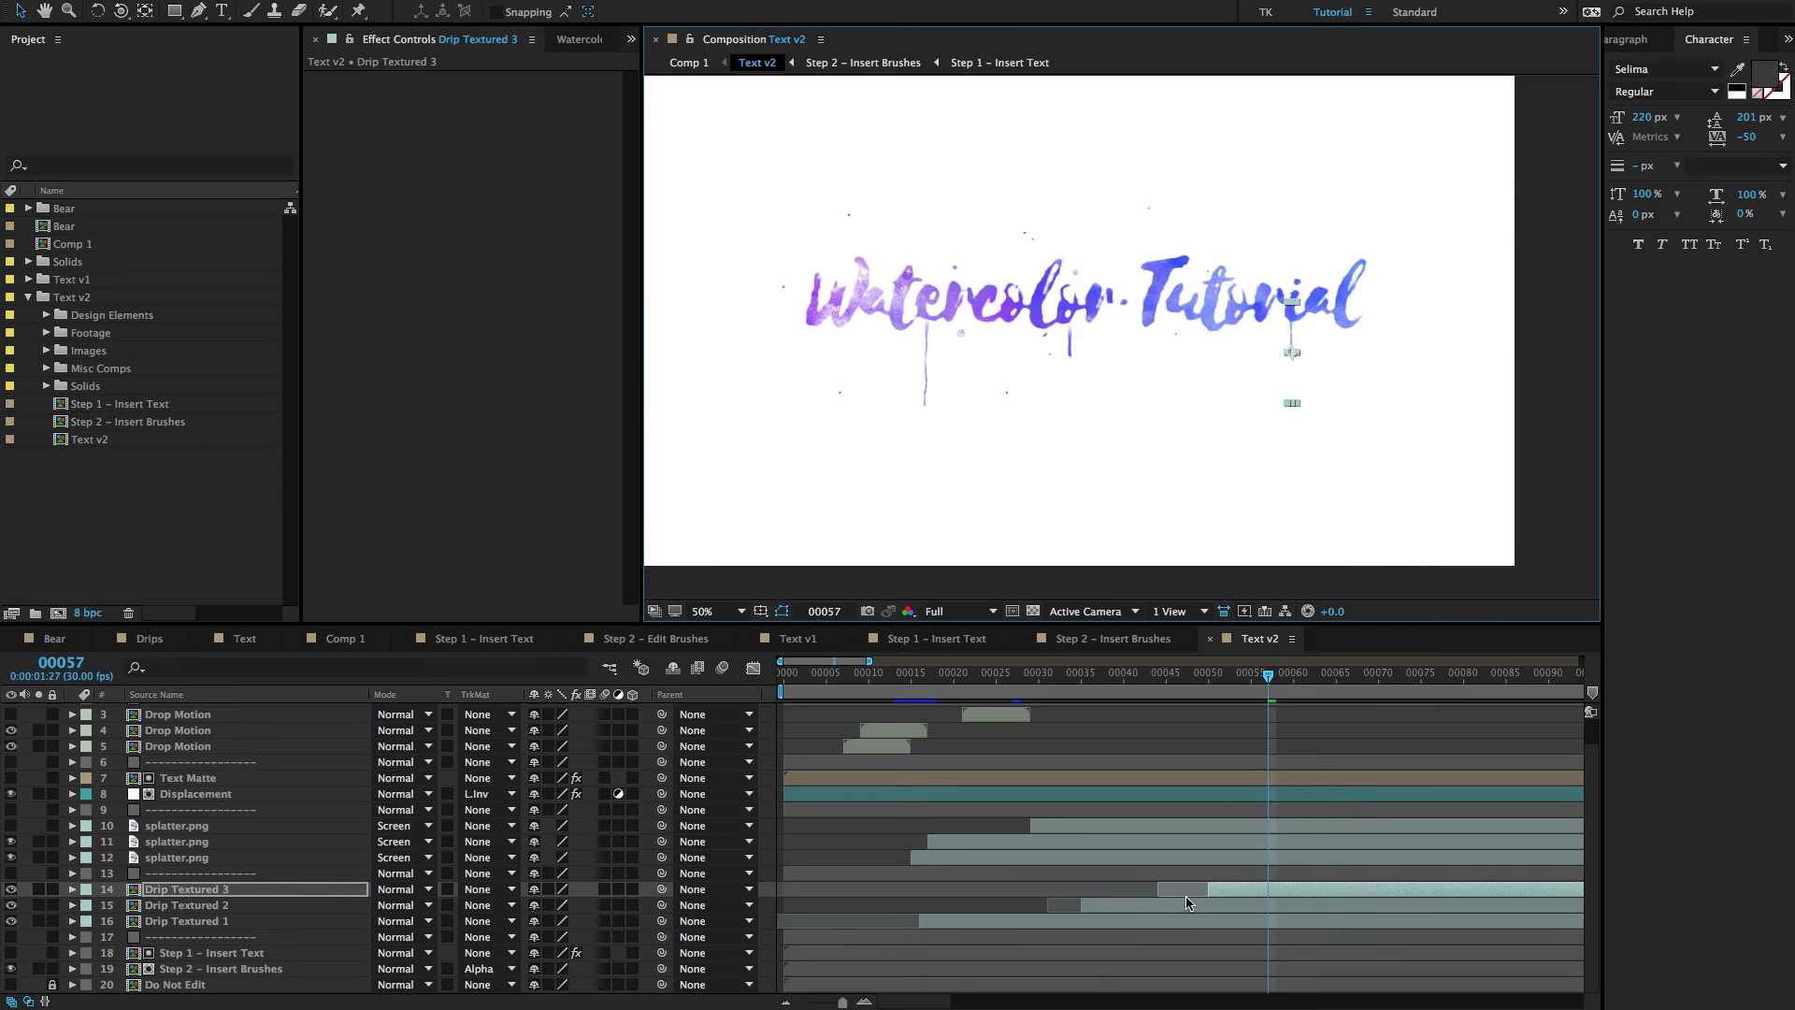
Place Drip Textured 2 under the middle of the title and Drip Textured 1 under the W.
{"action": "left_click", "coordinate": [1190, 904]}
{"action": "key", "text": "period"}
{"action": "key", "text": "space"}
{"action": "left_click_drag", "start_coordinate": [1256, 384], "coordinate": [1355, 388]}
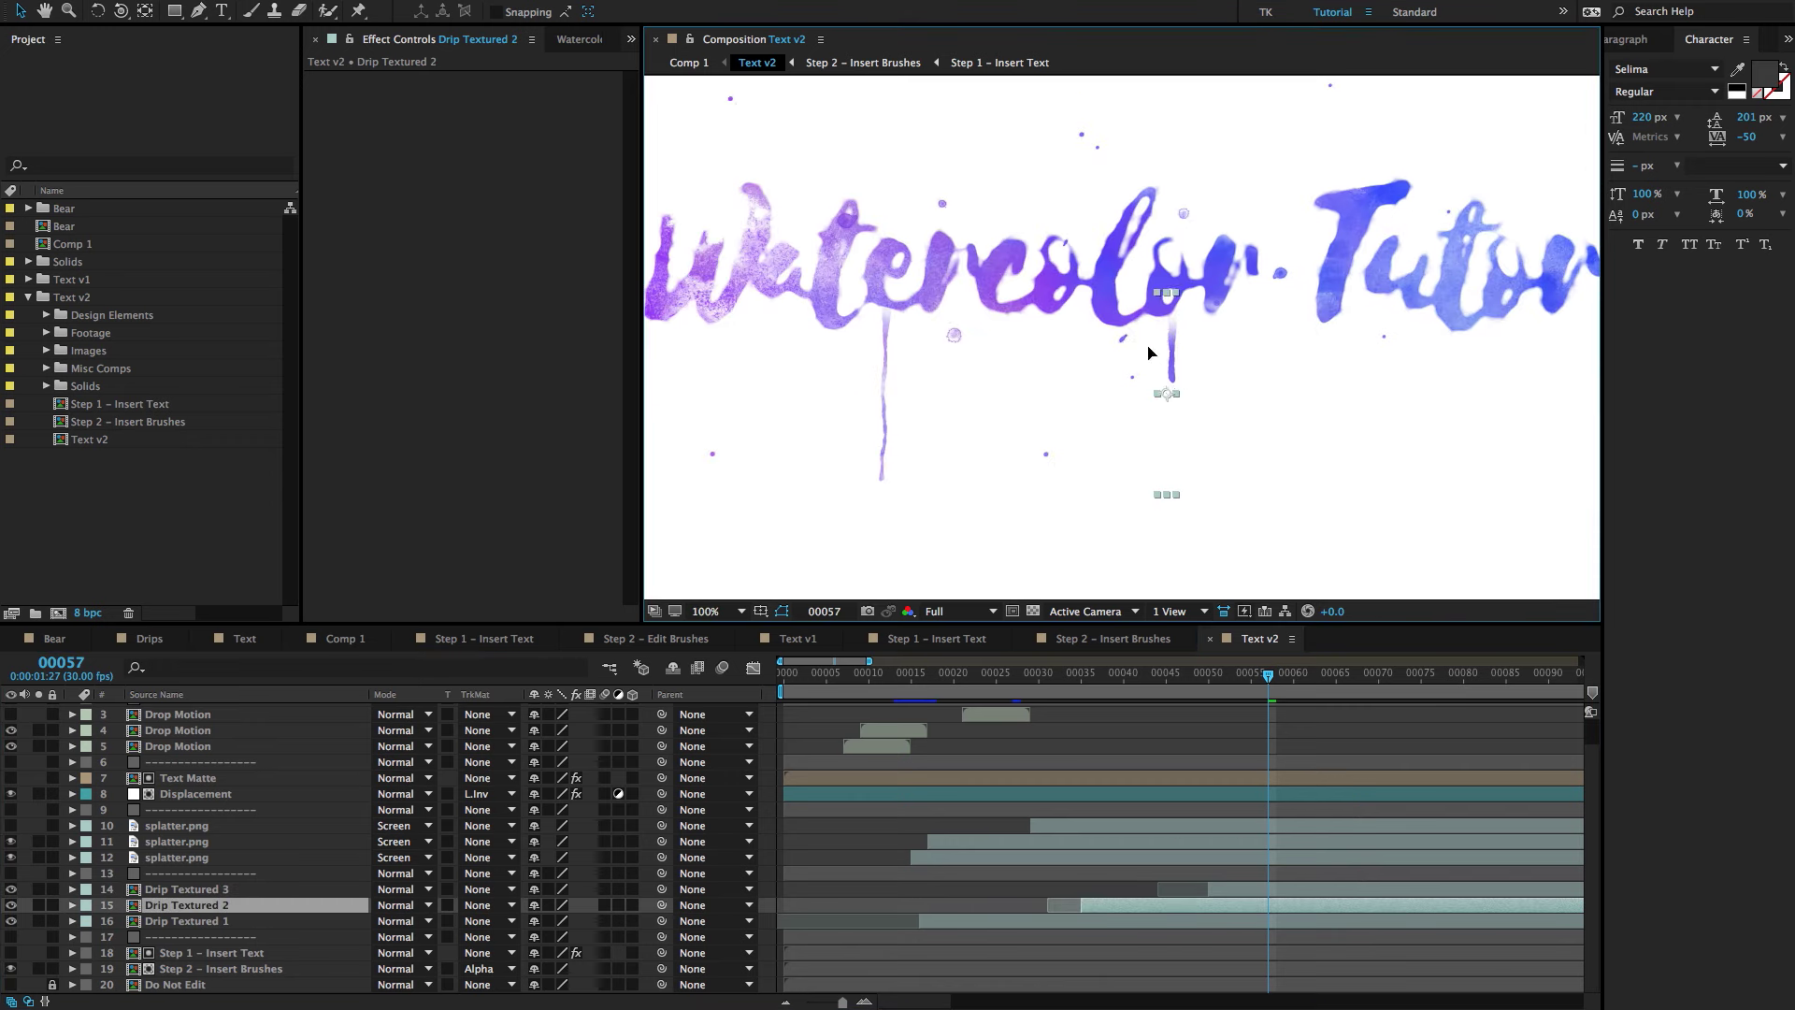
{"action": "left_click_drag", "start_coordinate": [1168, 352], "coordinate": [1101, 335]}
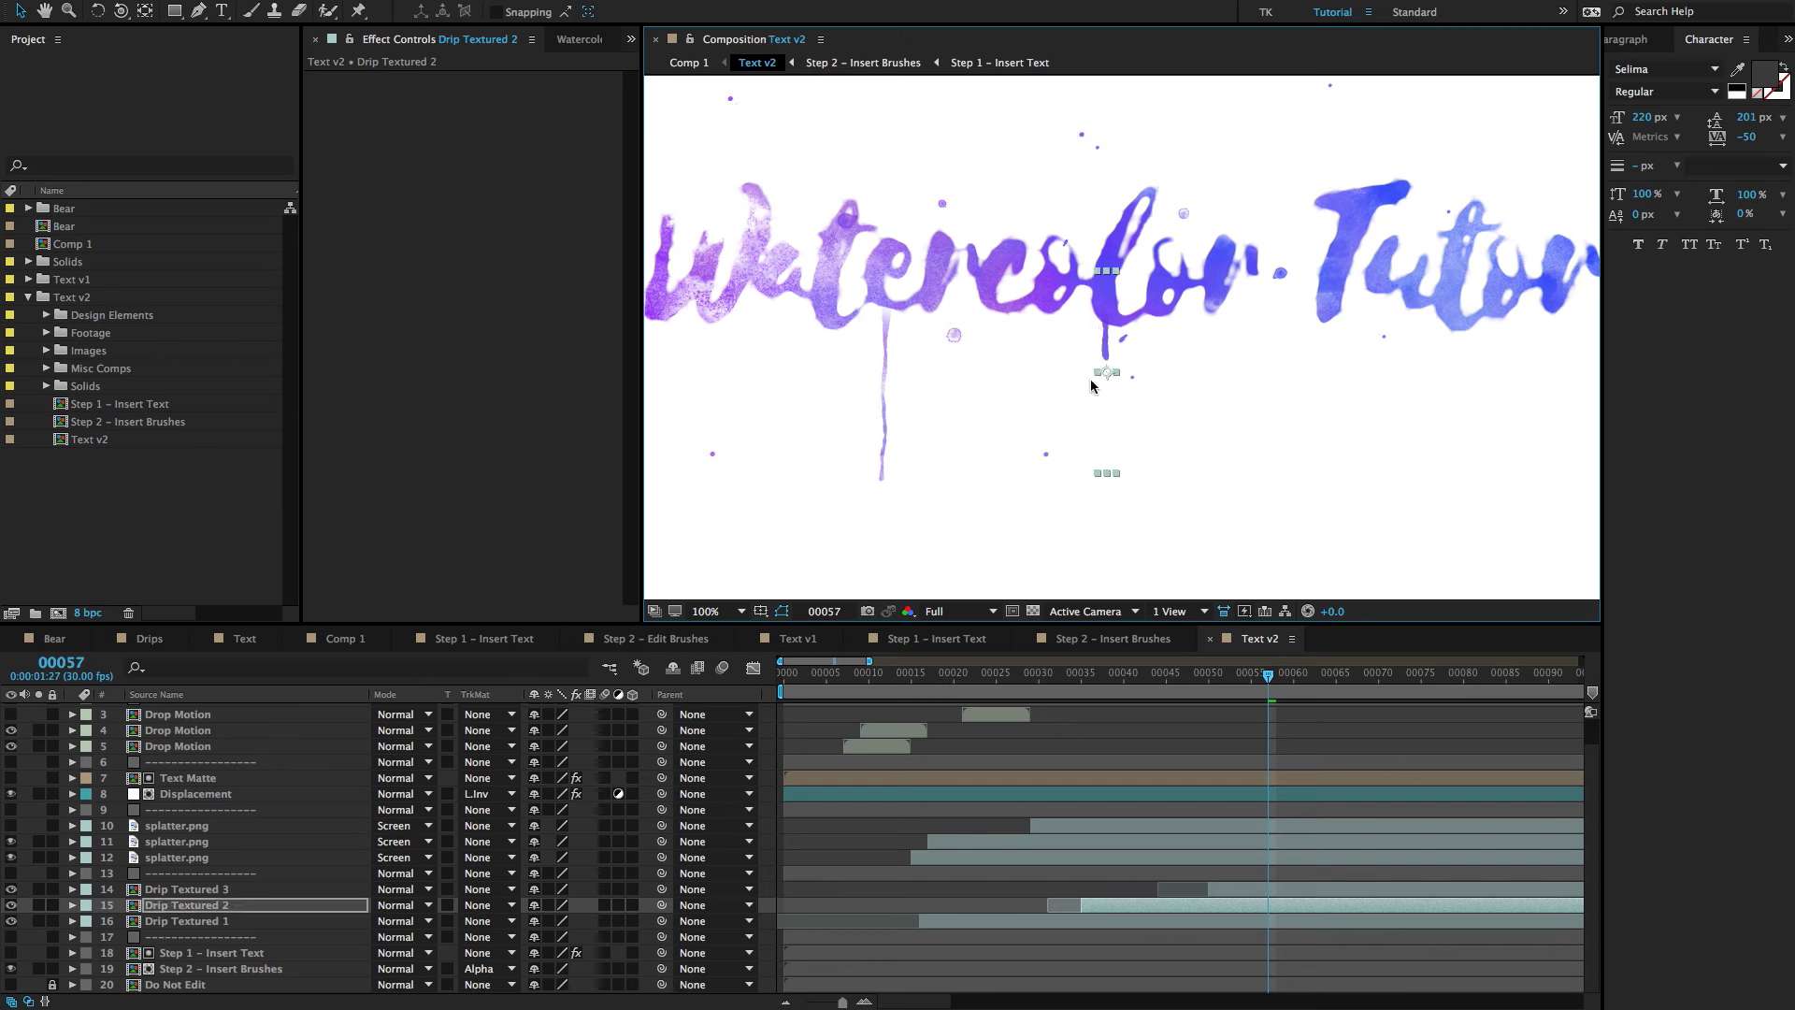
{"action": "left_click", "coordinate": [1101, 922]}
{"action": "key", "text": "space"}
{"action": "left_click_drag", "start_coordinate": [1058, 460], "coordinate": [1198, 460]}
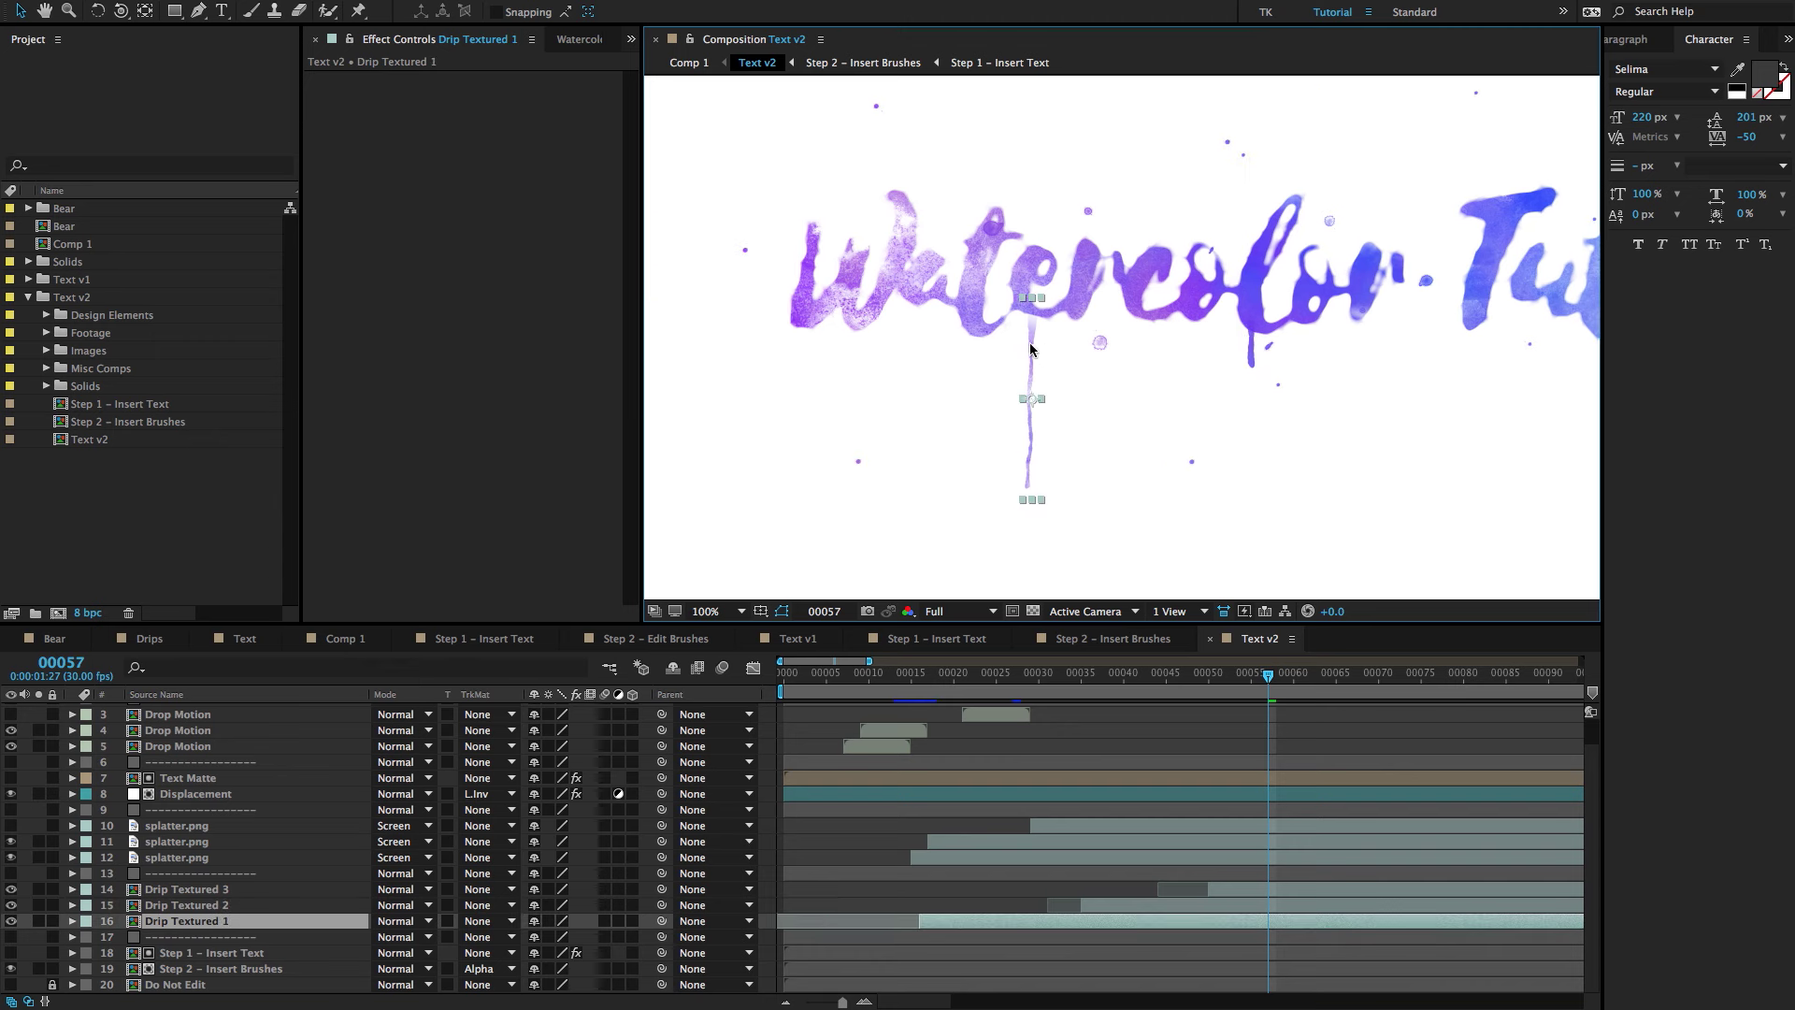
{"action": "left_click_drag", "start_coordinate": [1026, 361], "coordinate": [780, 344]}
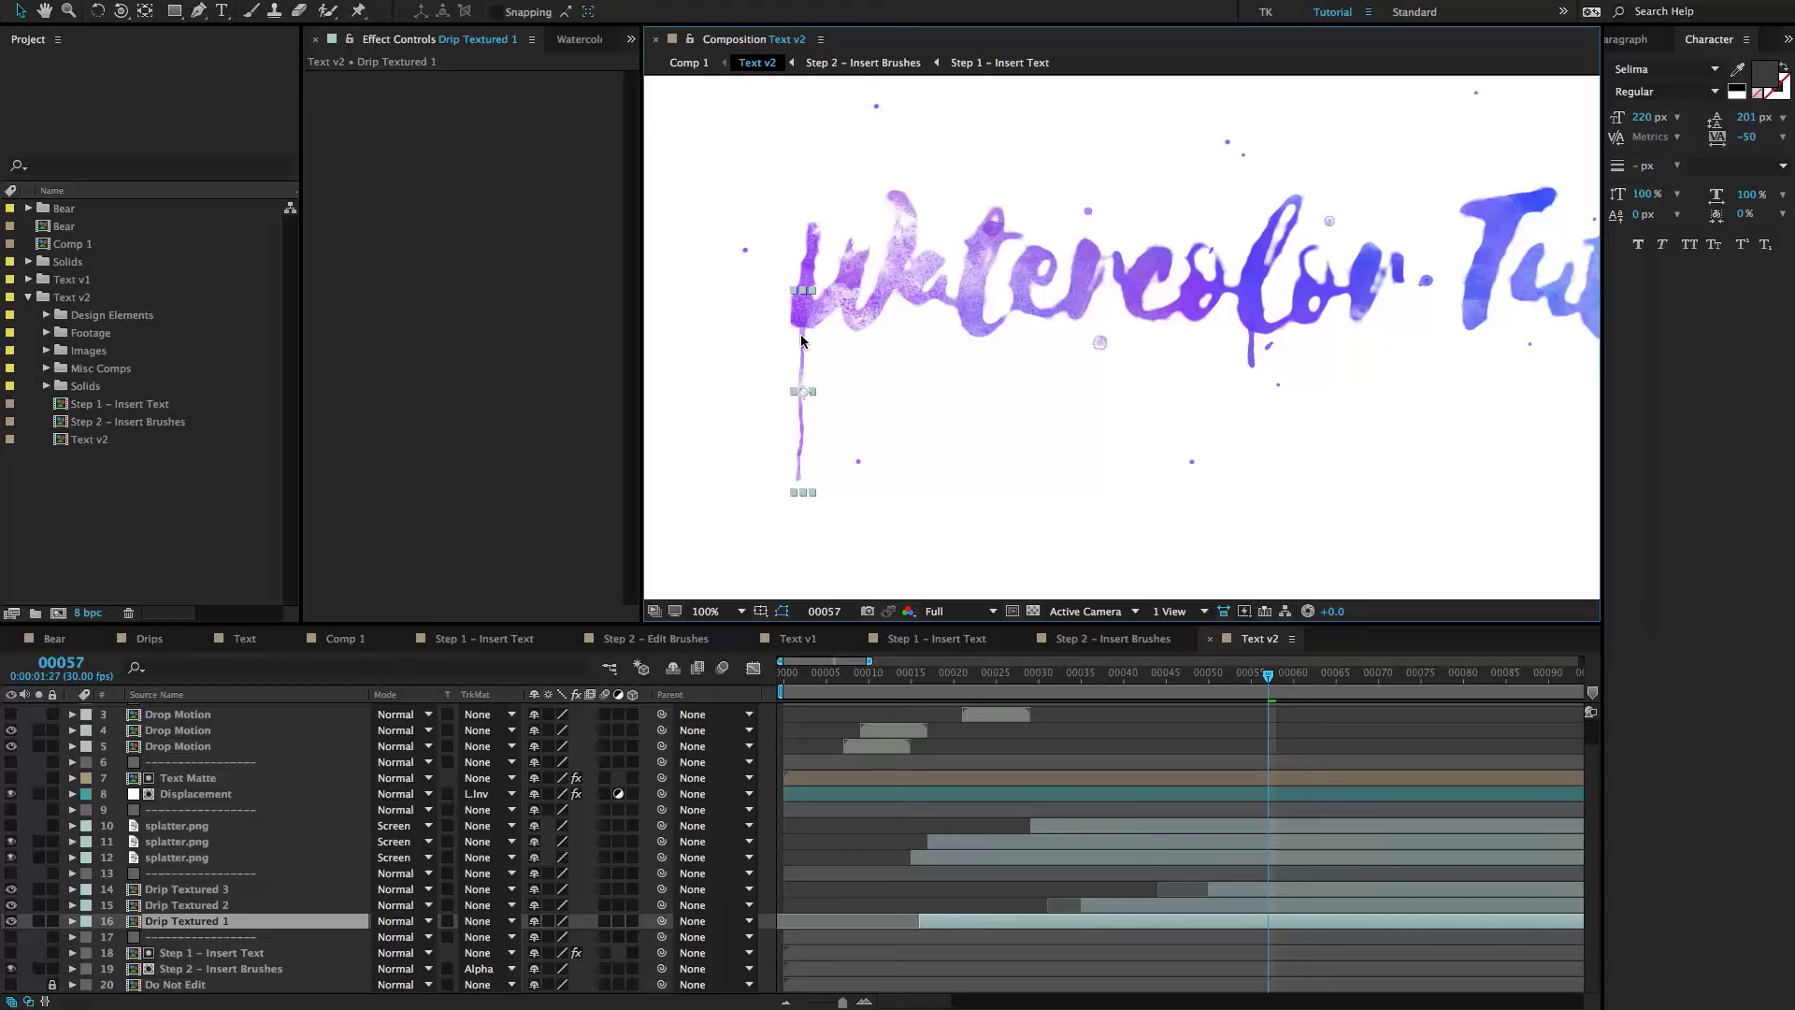
{"action": "key", "text": "comma"}
{"action": "key", "text": "comma"}
Review the Drop Motion, splatter and Drip Textured layer groups, then switch to the Bear comp.
{"action": "key", "text": "minus"}
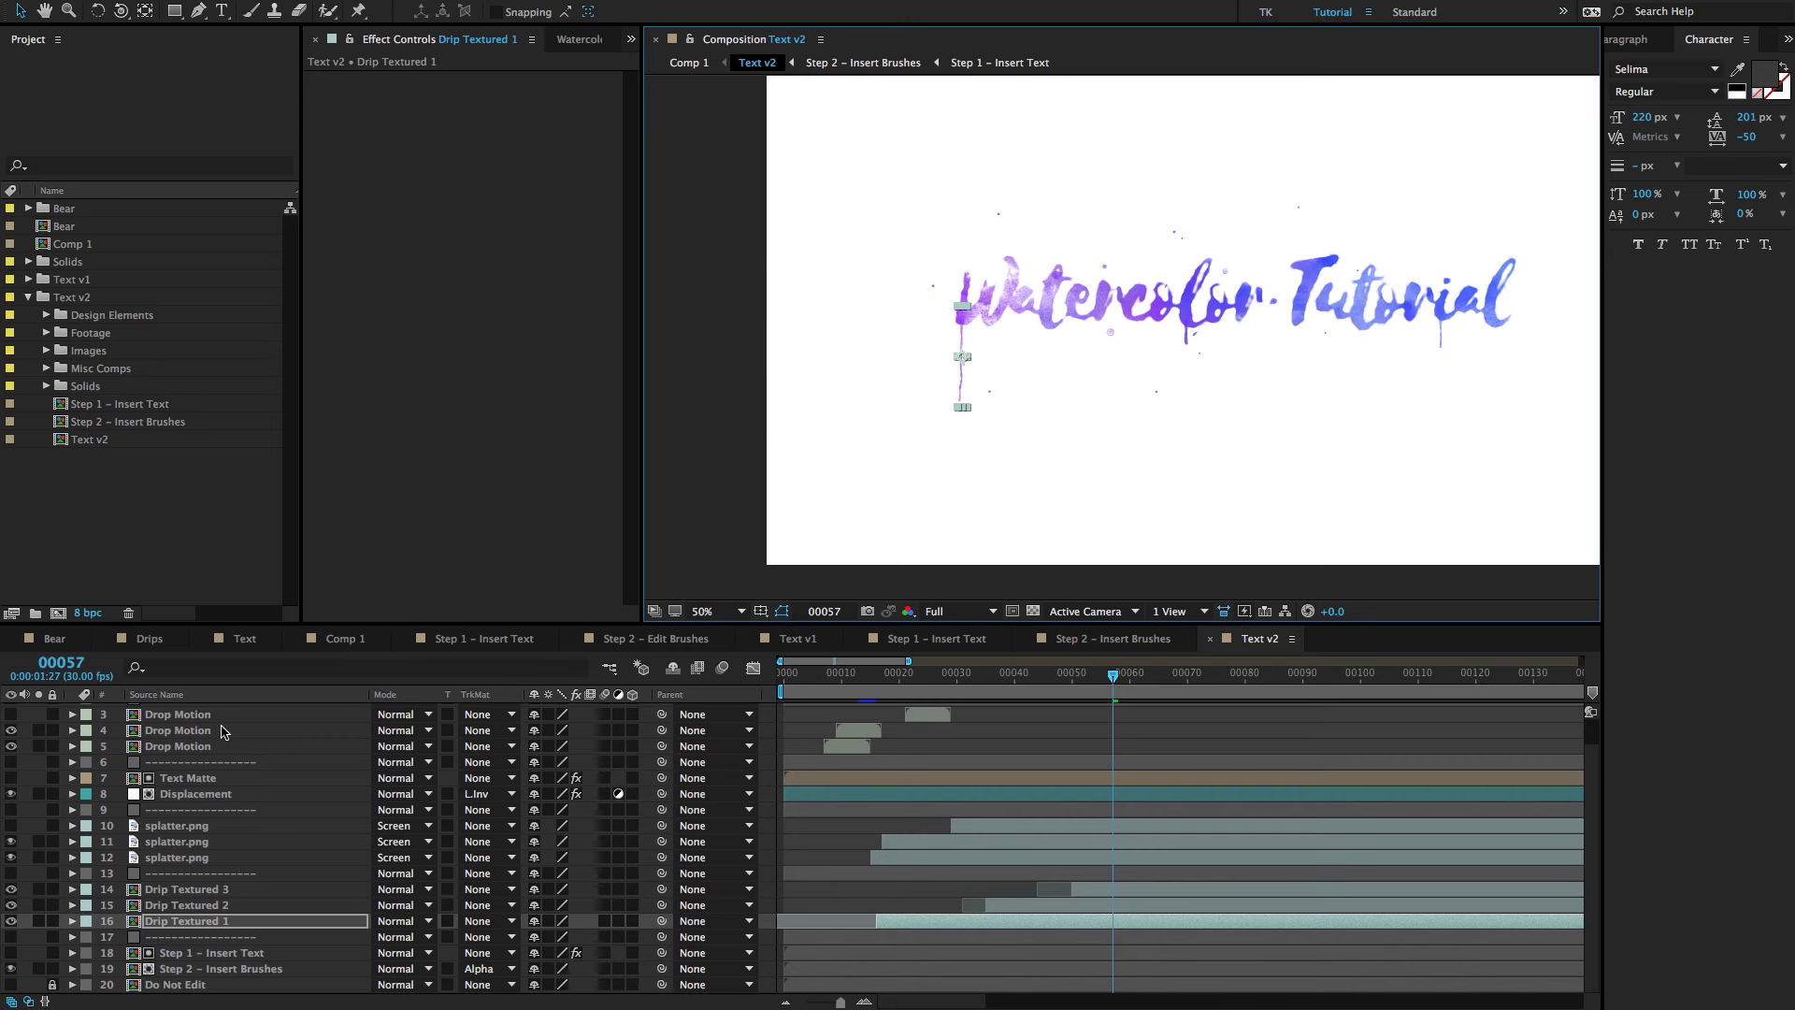
{"action": "scroll", "coordinate": [224, 742], "scroll_direction": "up", "scroll_amount": 2}
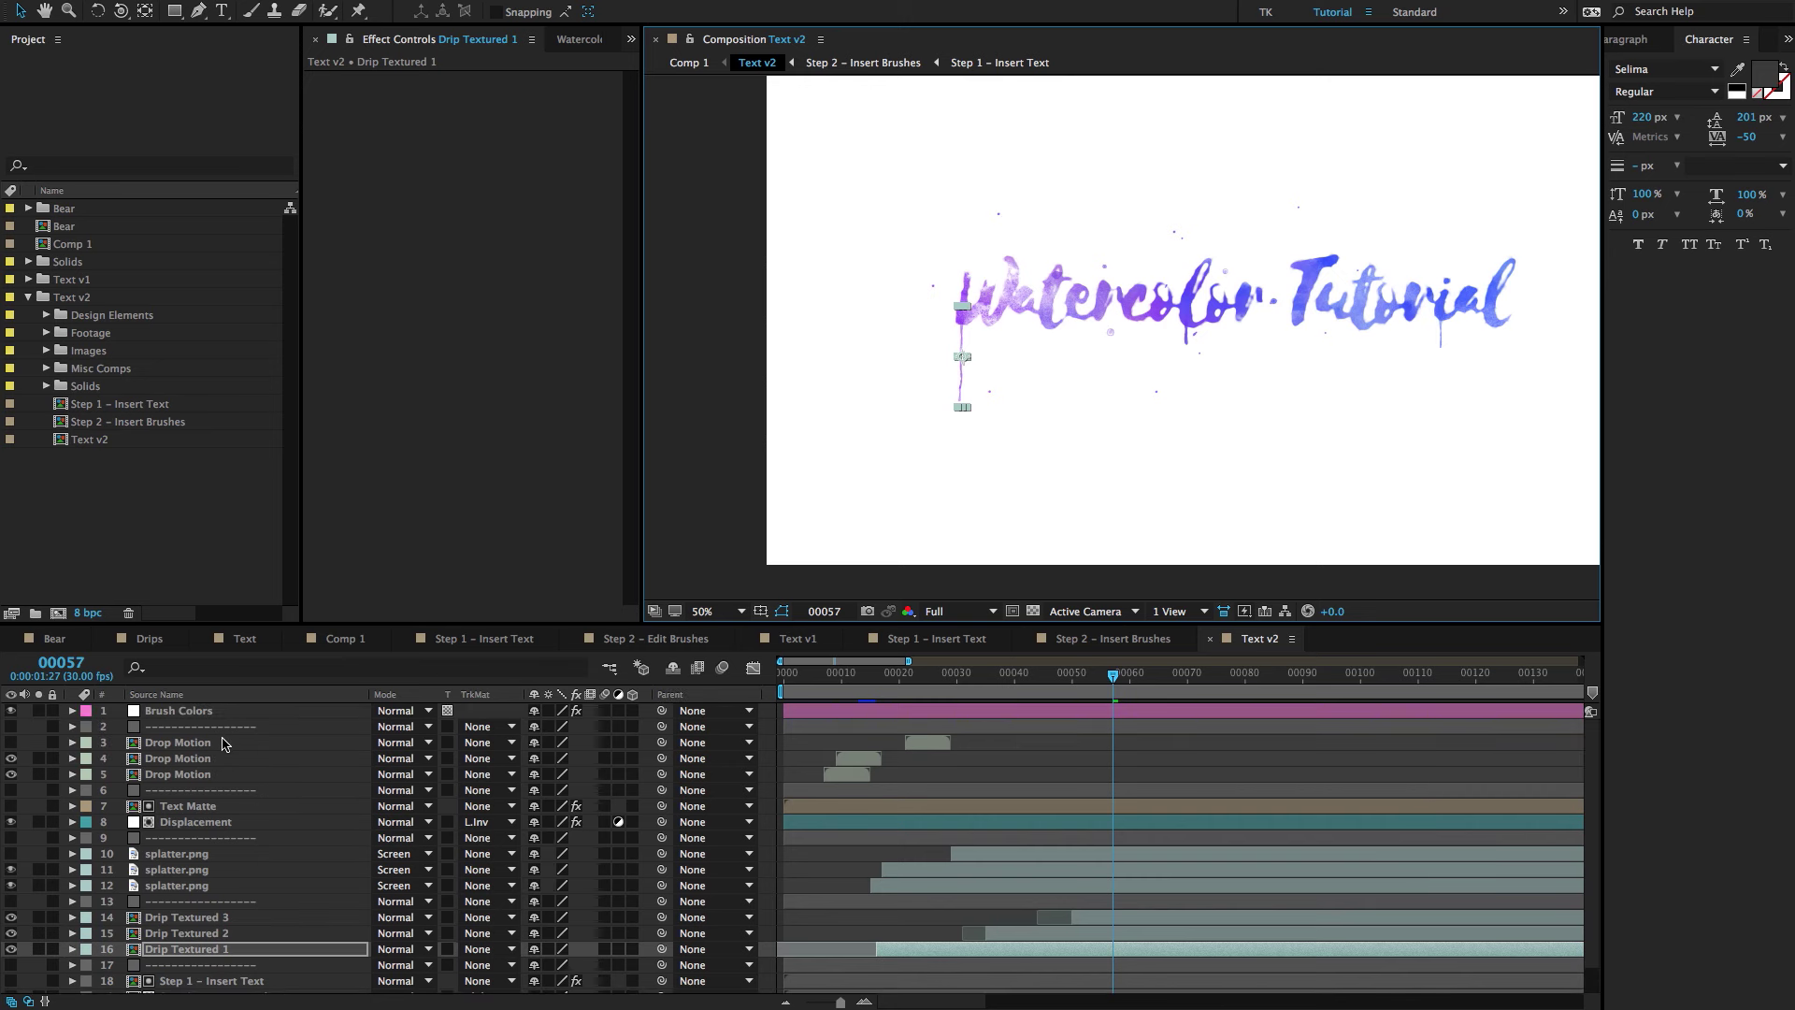
{"action": "left_click", "coordinate": [223, 743]}
{"action": "left_click", "coordinate": [194, 774], "text": "shift"}
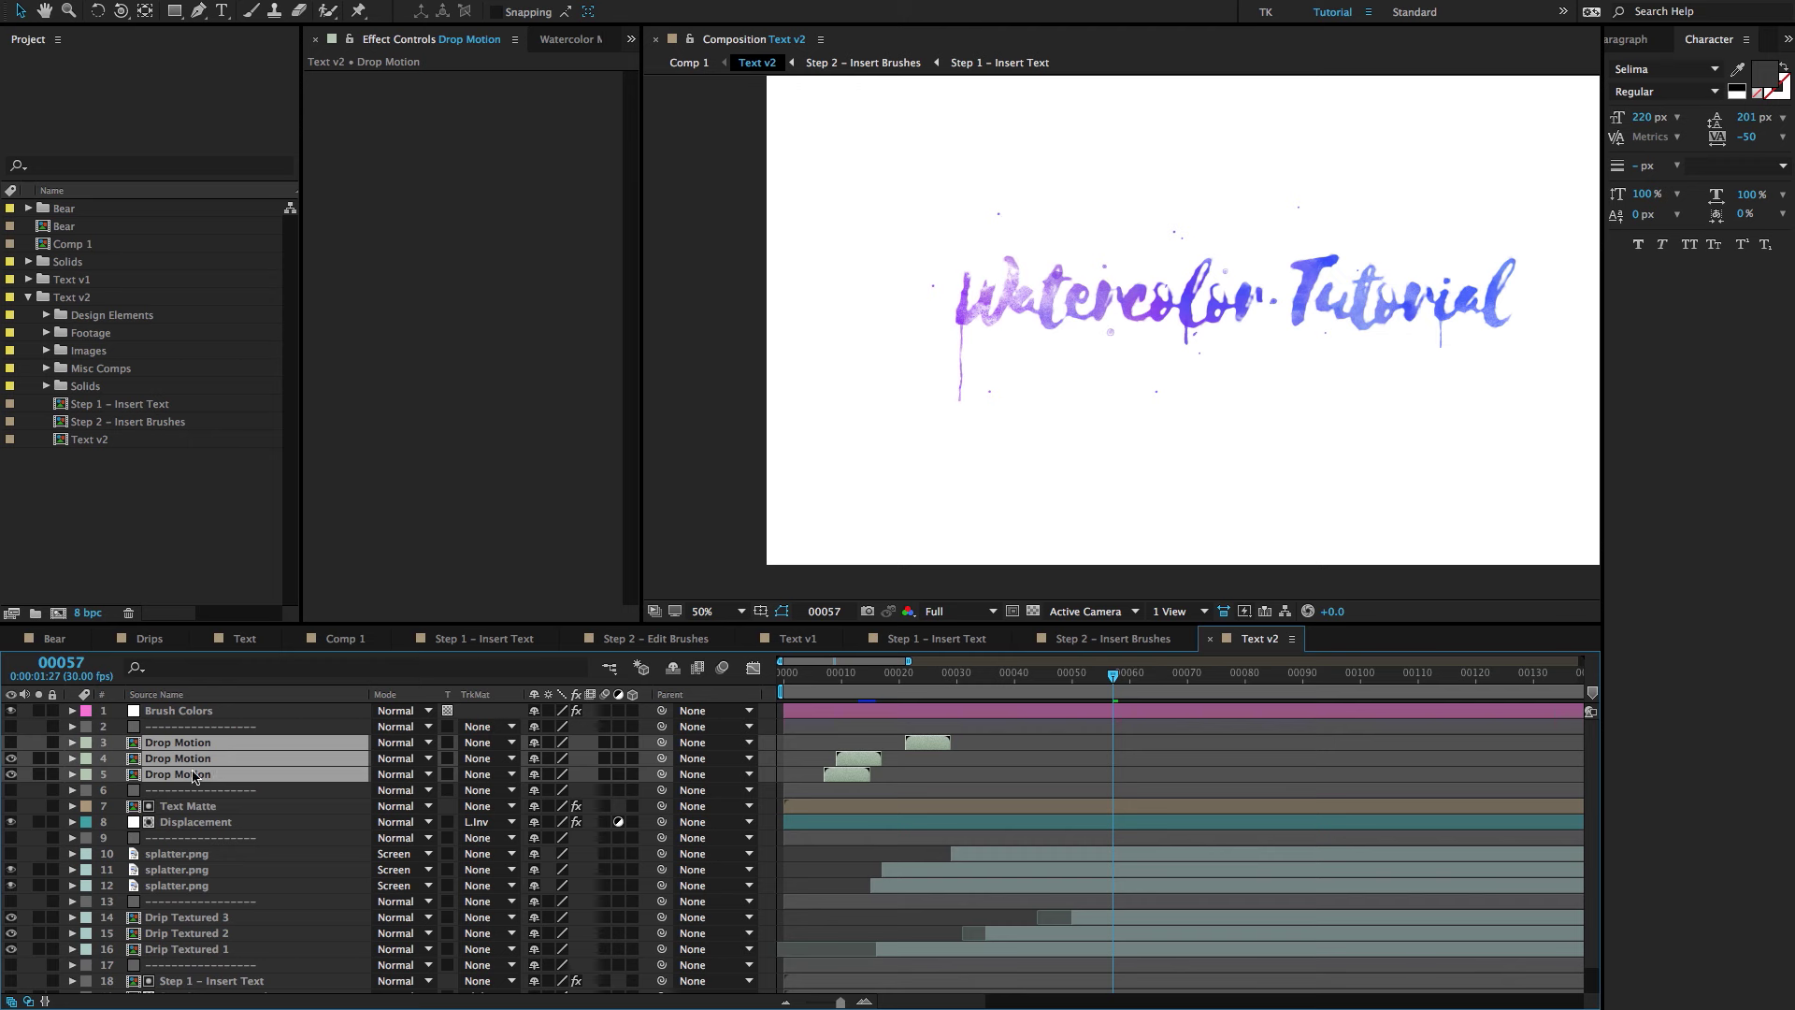
{"action": "left_click", "coordinate": [161, 857]}
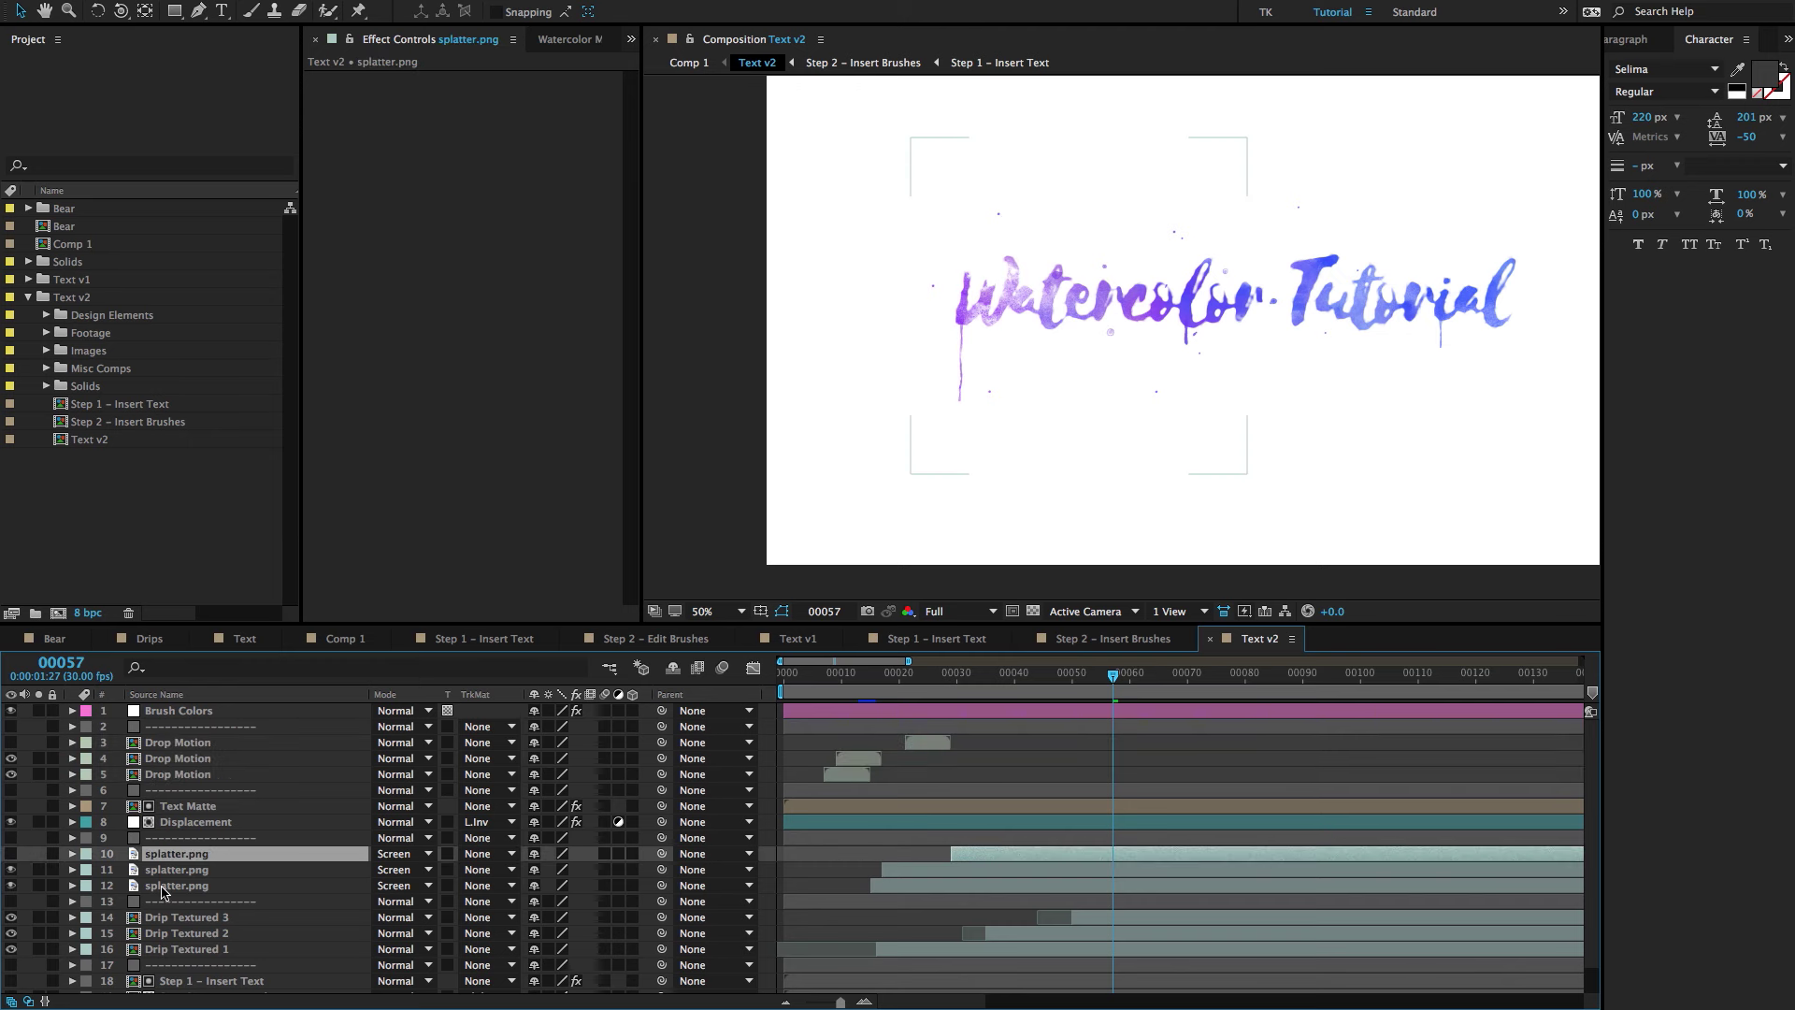
{"action": "left_click", "coordinate": [164, 886], "text": "shift"}
{"action": "left_click", "coordinate": [200, 920]}
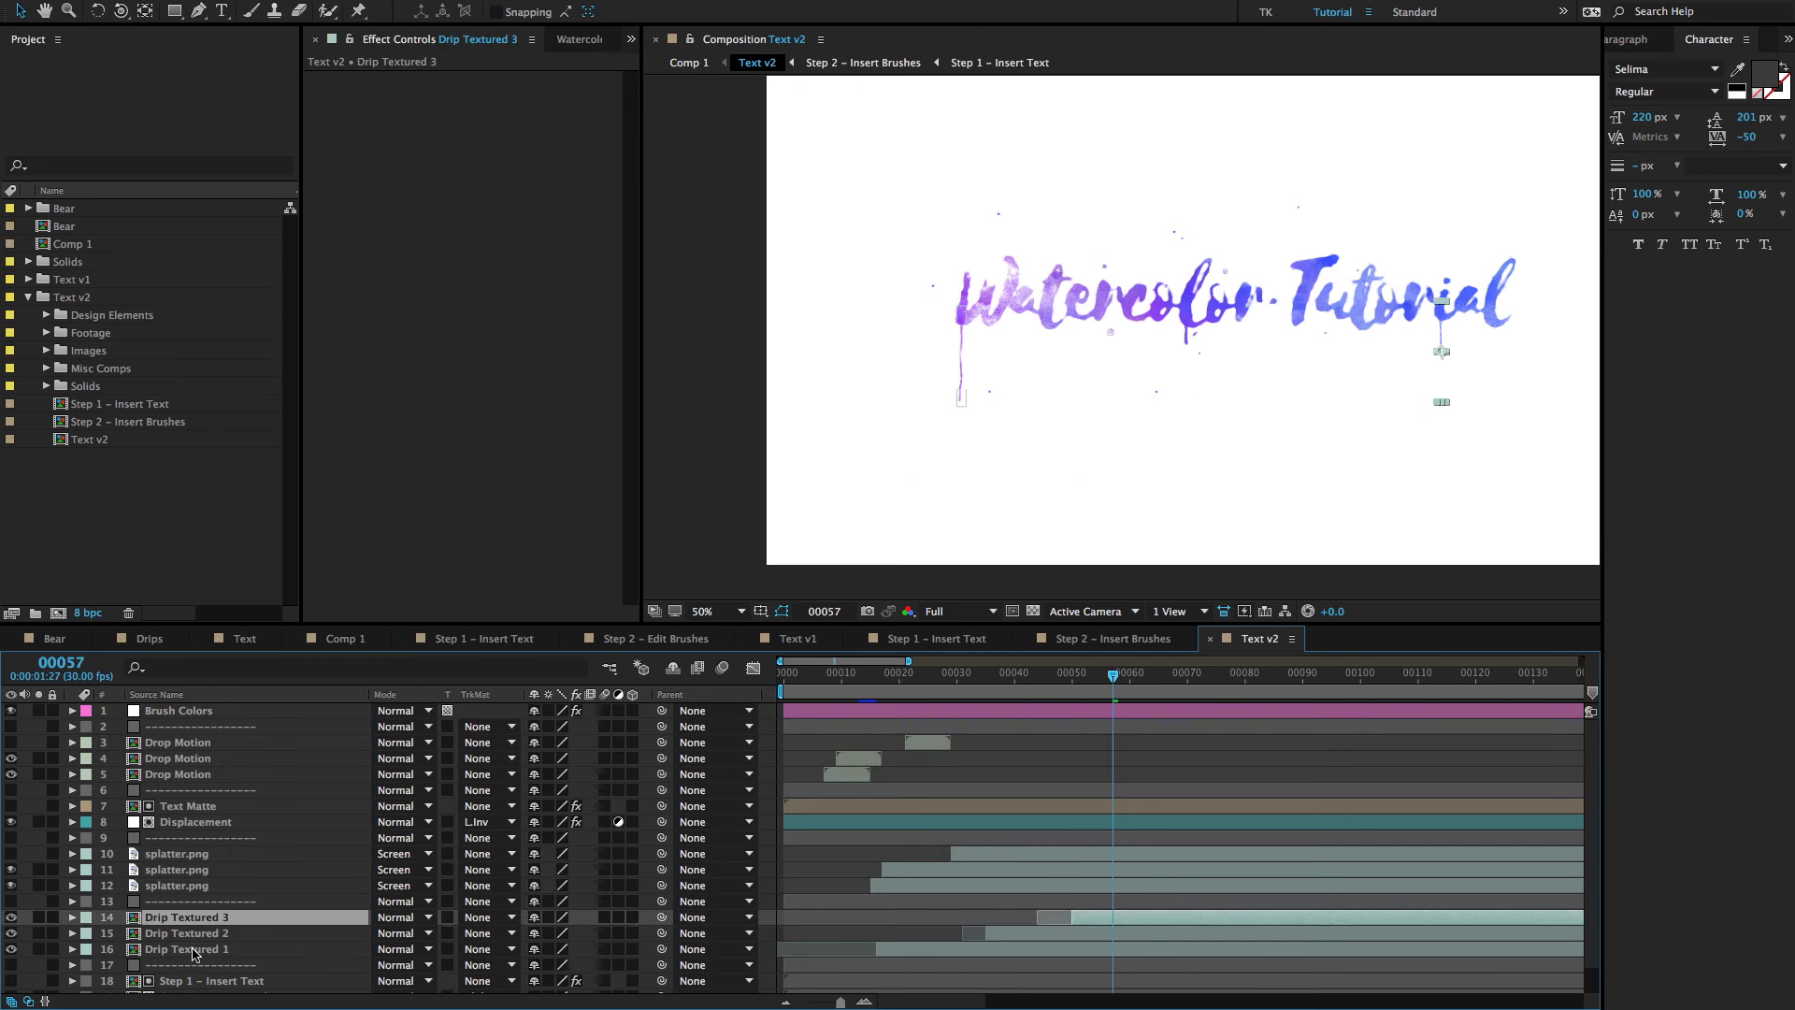
{"action": "left_click", "coordinate": [196, 950], "text": "shift"}
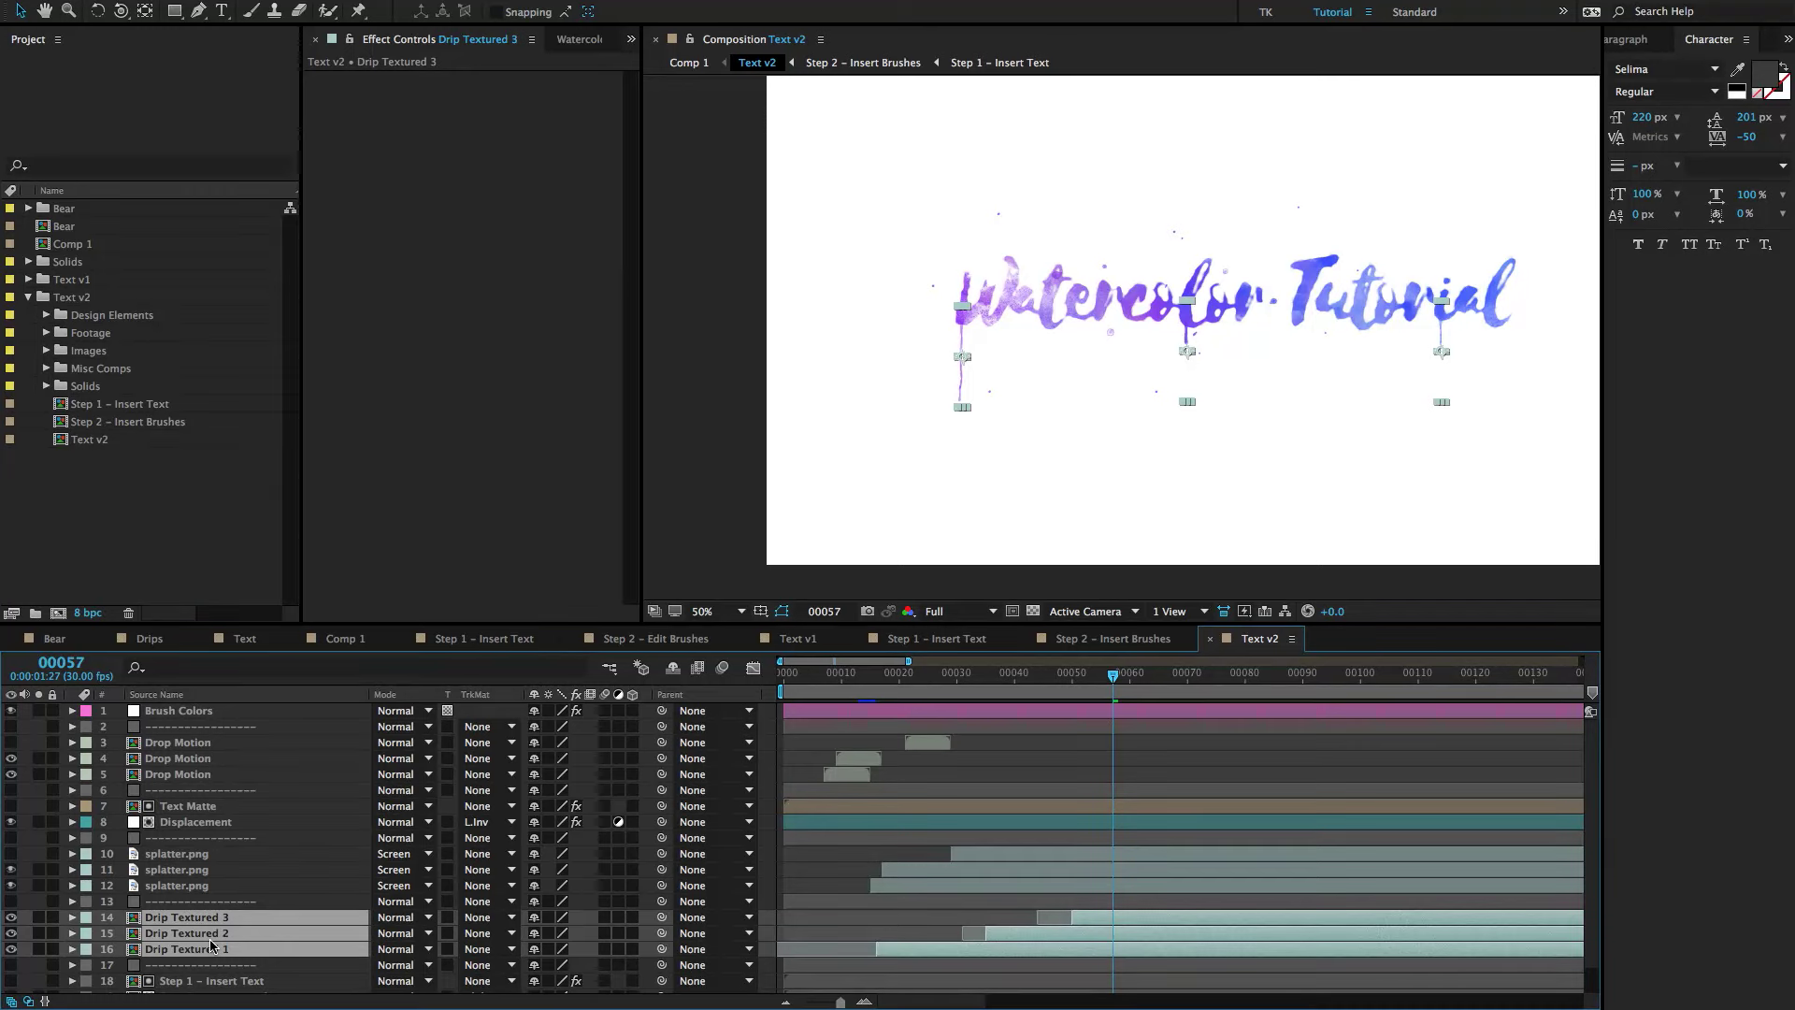
{"action": "left_click", "coordinate": [64, 637]}
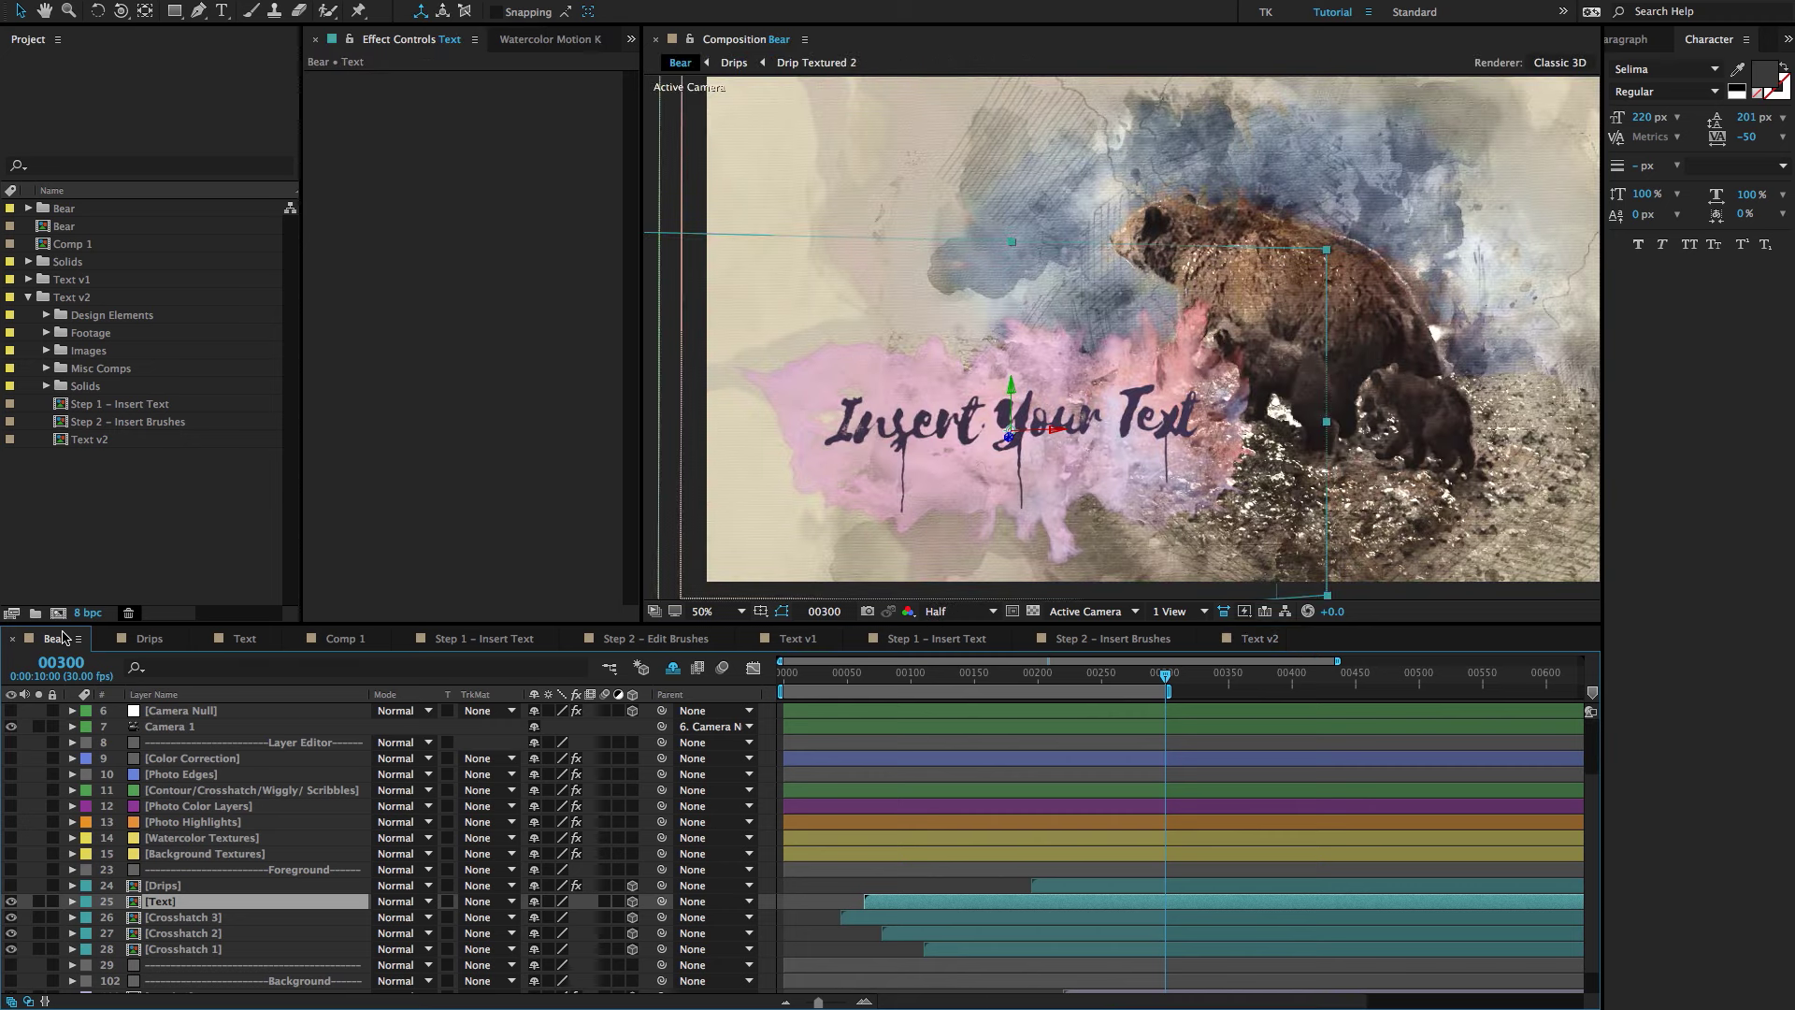
Close the other timeline tabs and delete the Text v1 and Text v2 folders.
{"action": "left_click", "coordinate": [79, 638]}
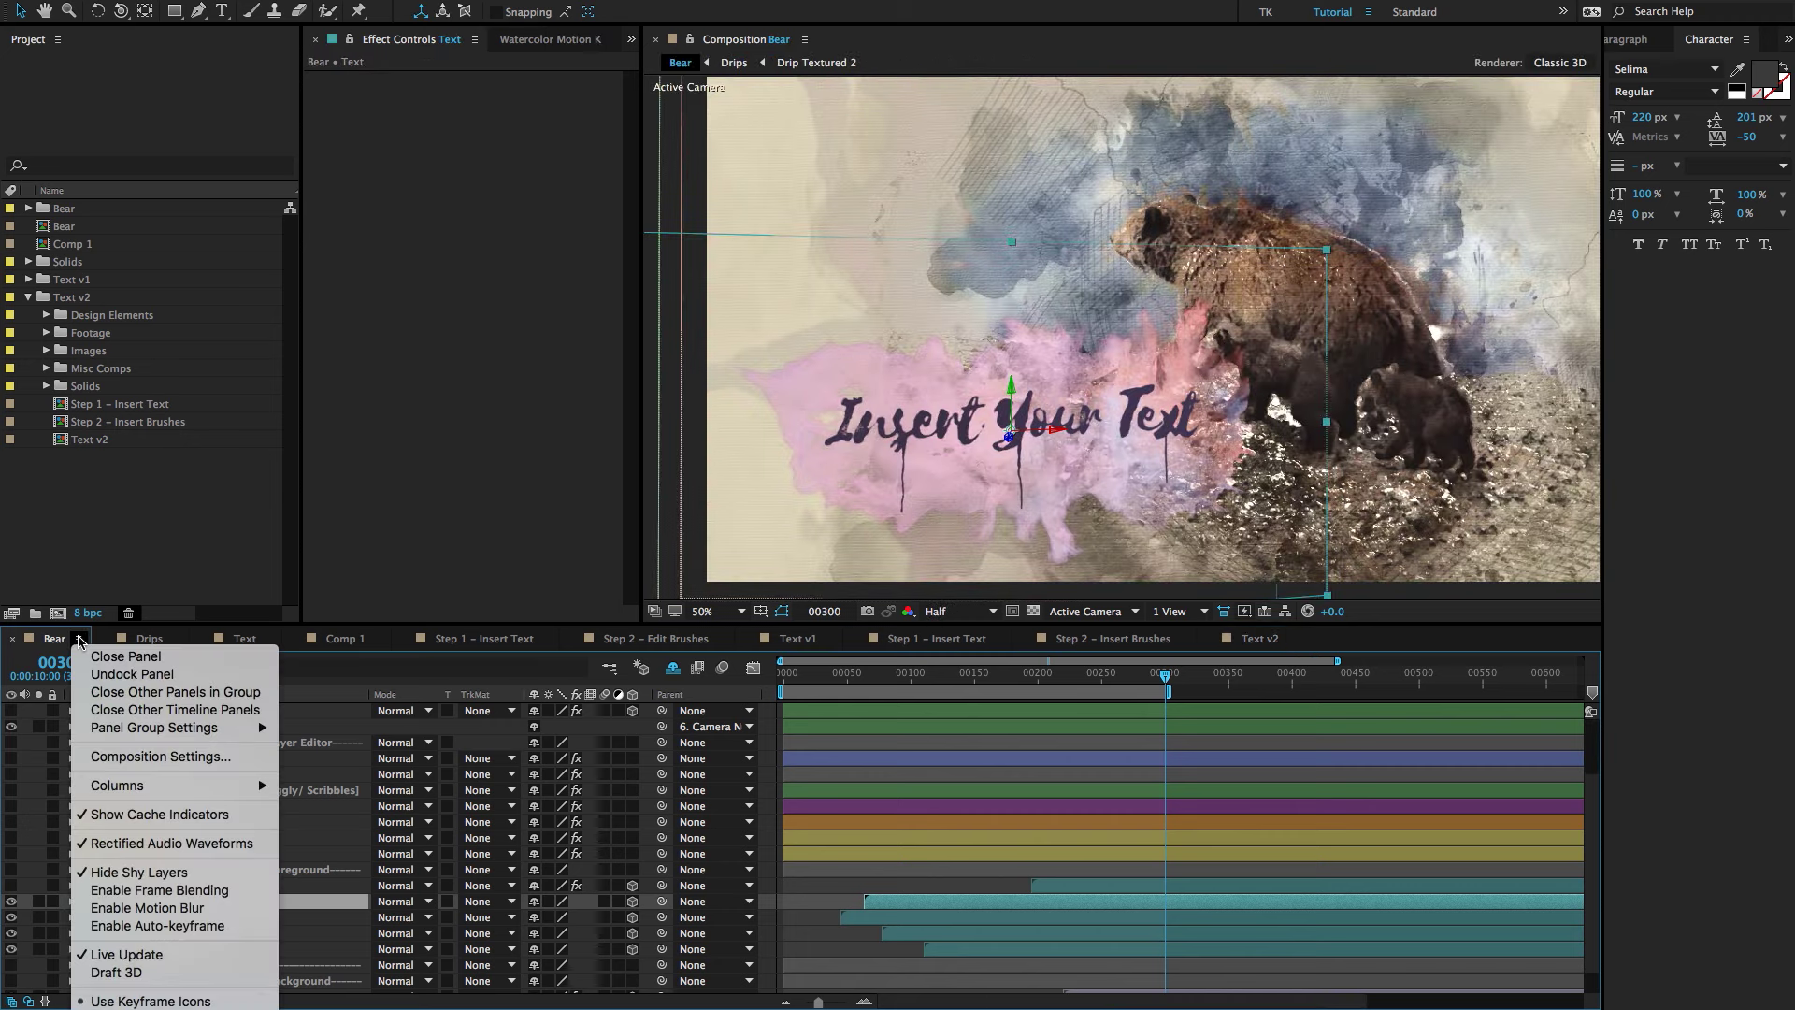
{"action": "left_click", "coordinate": [214, 693]}
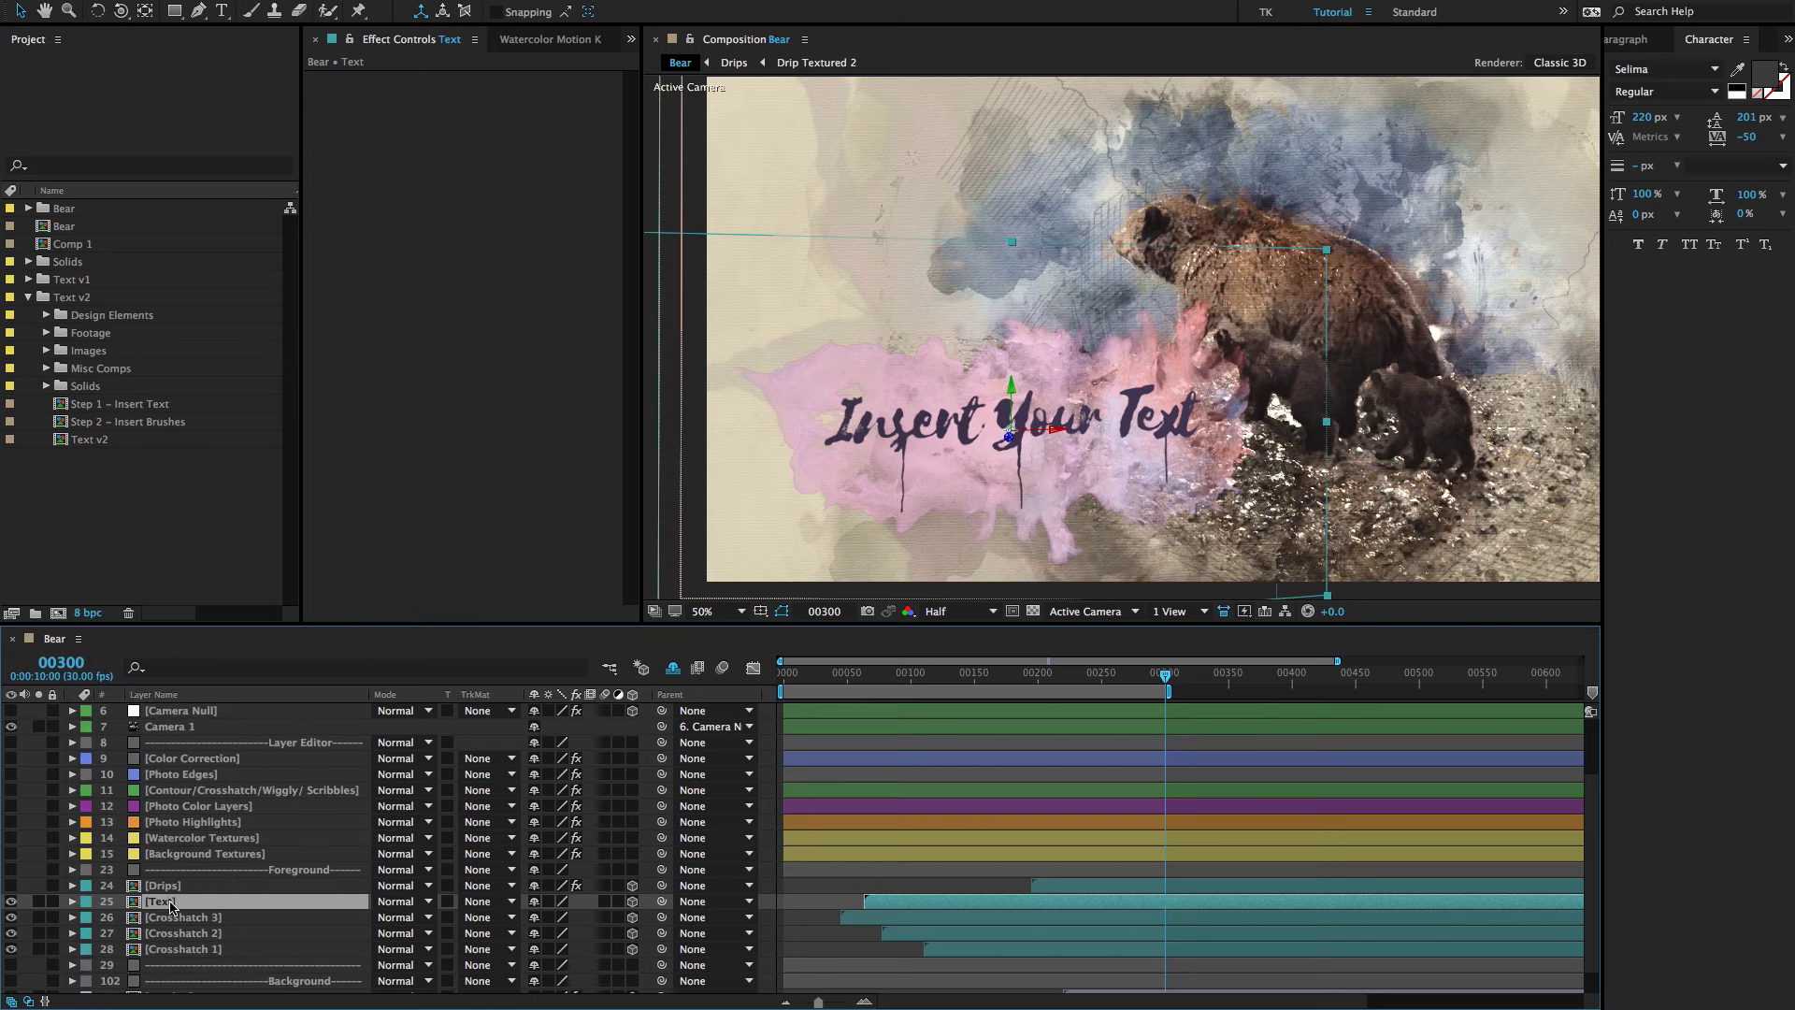
{"action": "double_click", "coordinate": [161, 901]}
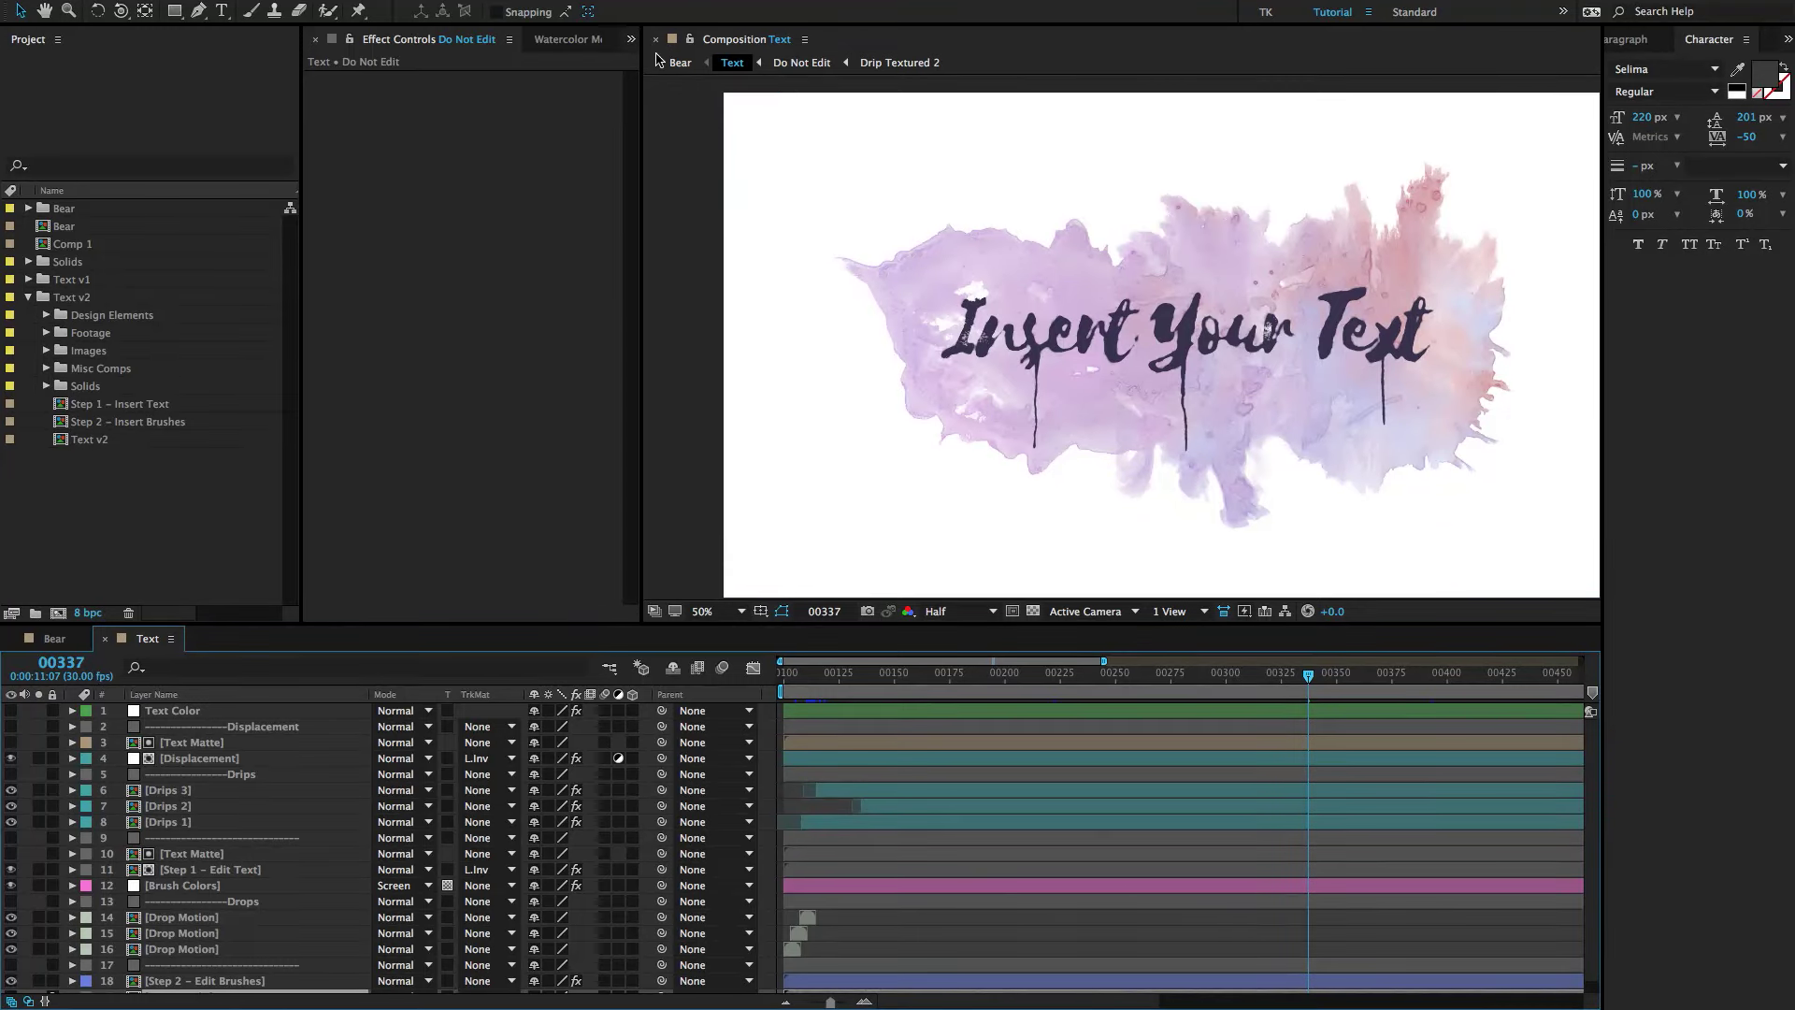
{"action": "left_click", "coordinate": [71, 279]}
{"action": "left_click", "coordinate": [72, 298], "text": "shift"}
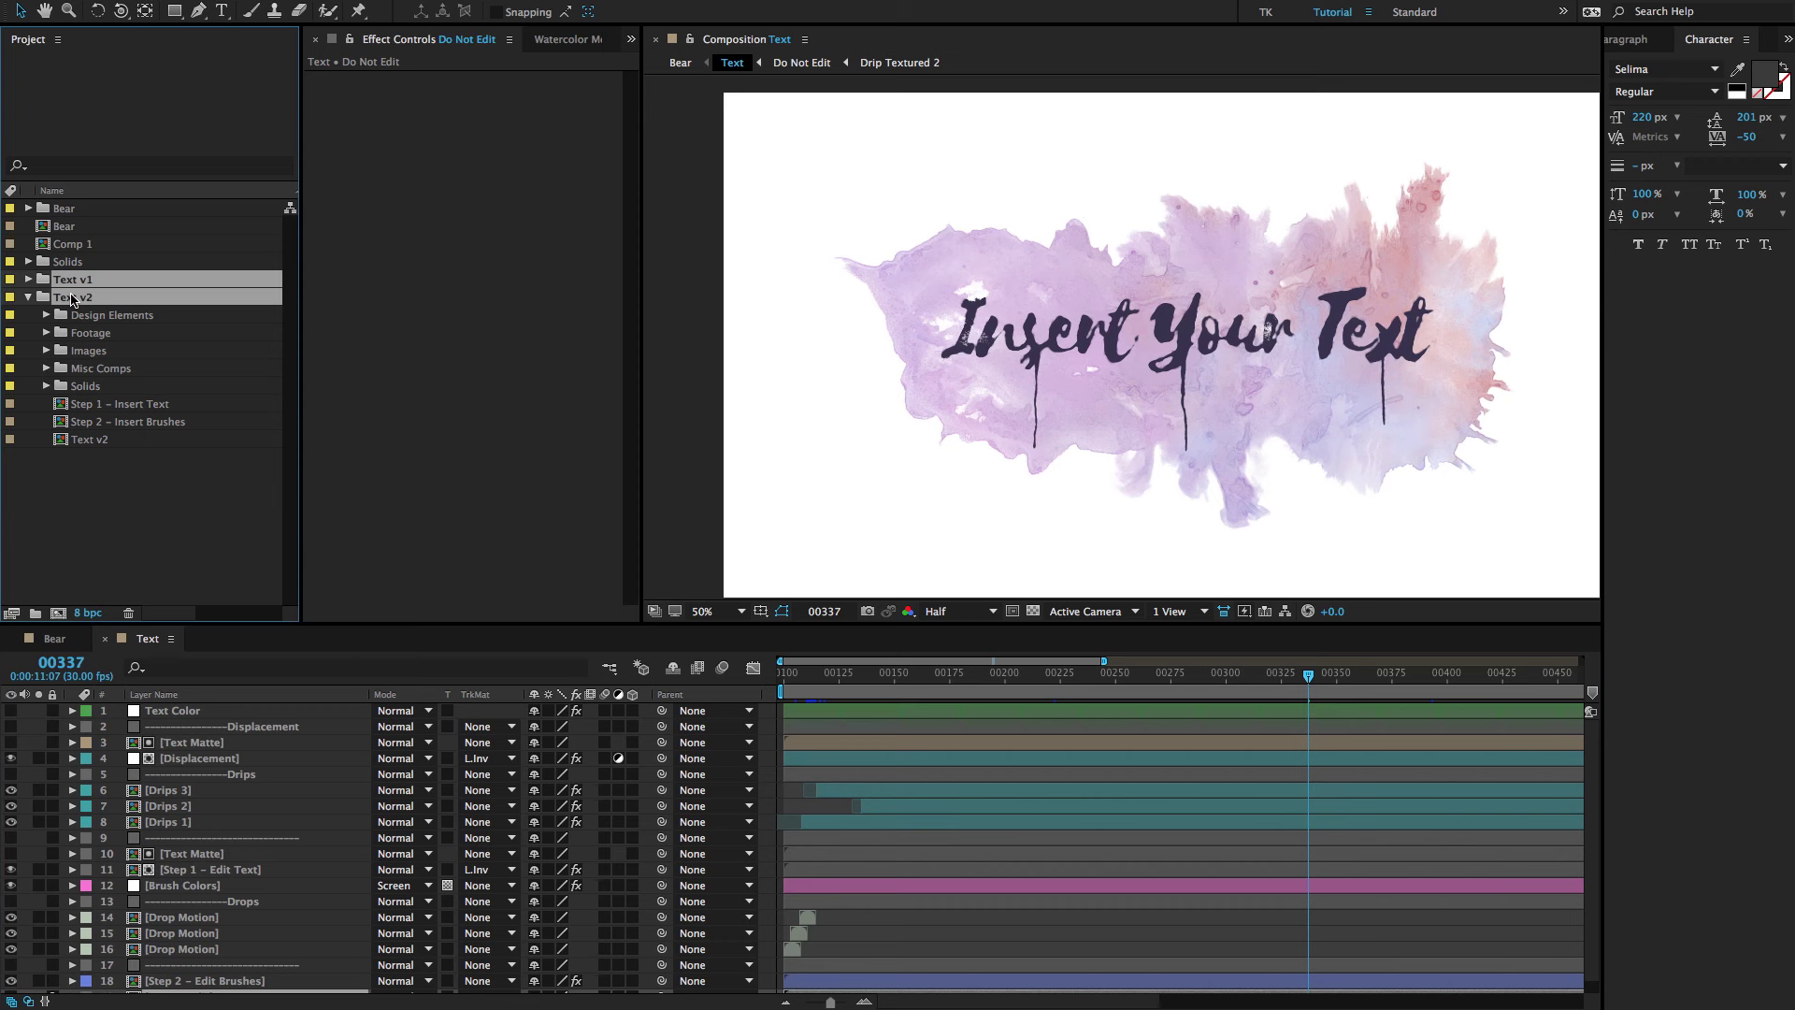
{"action": "key", "text": "Delete"}
{"action": "key", "text": "Return"}
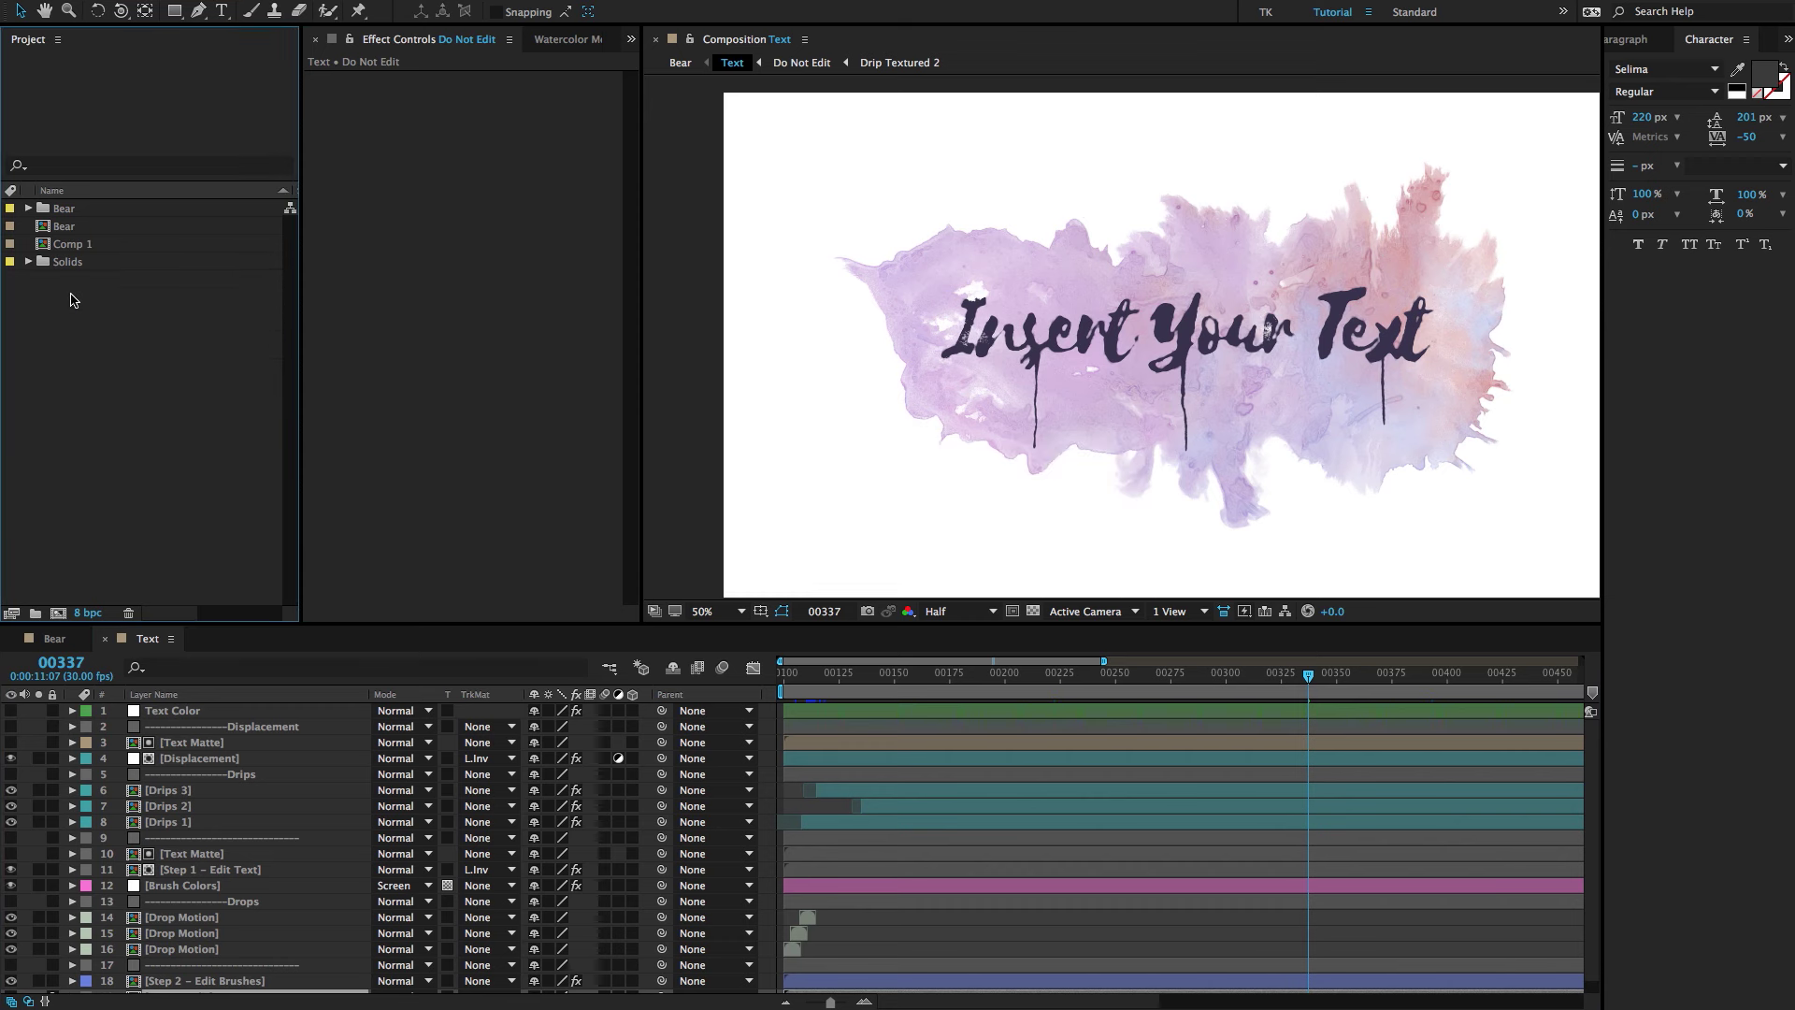
Check the Bear folder's Text compositions, show the Bear comp, and collapse the folders.
{"action": "left_click", "coordinate": [93, 211]}
{"action": "double_click", "coordinate": [51, 209]}
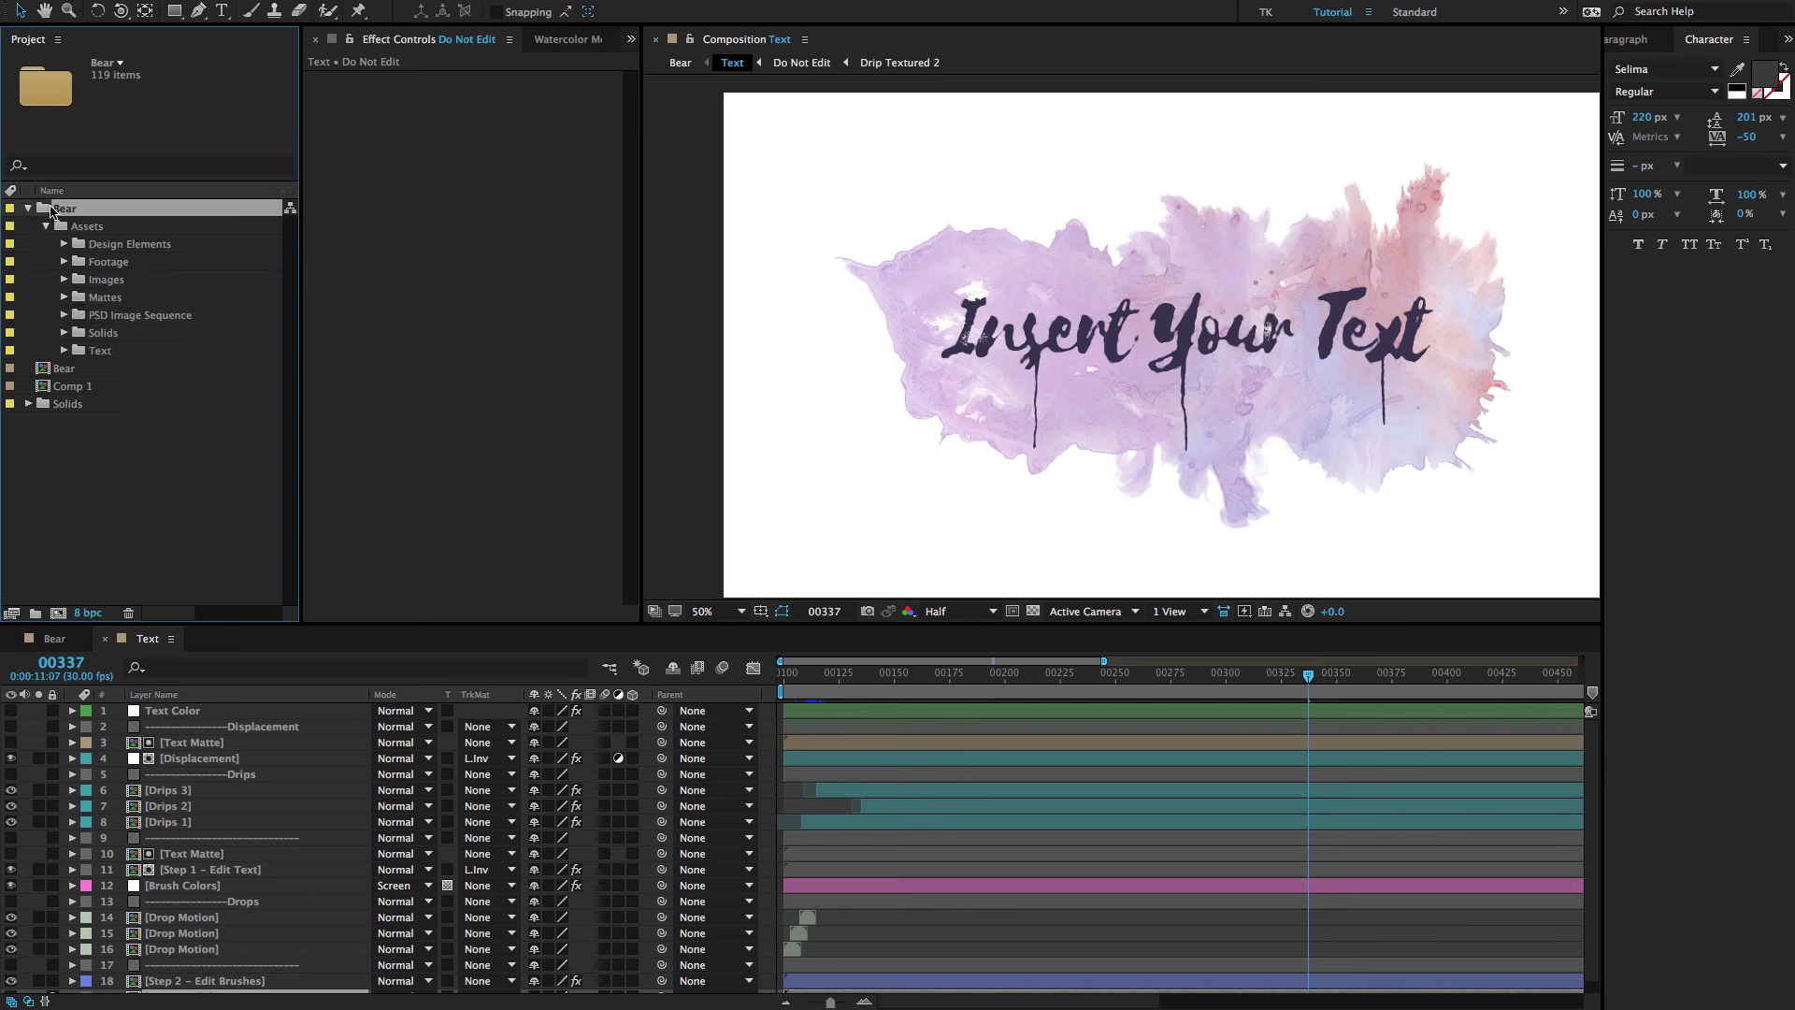
{"action": "left_click", "coordinate": [62, 351]}
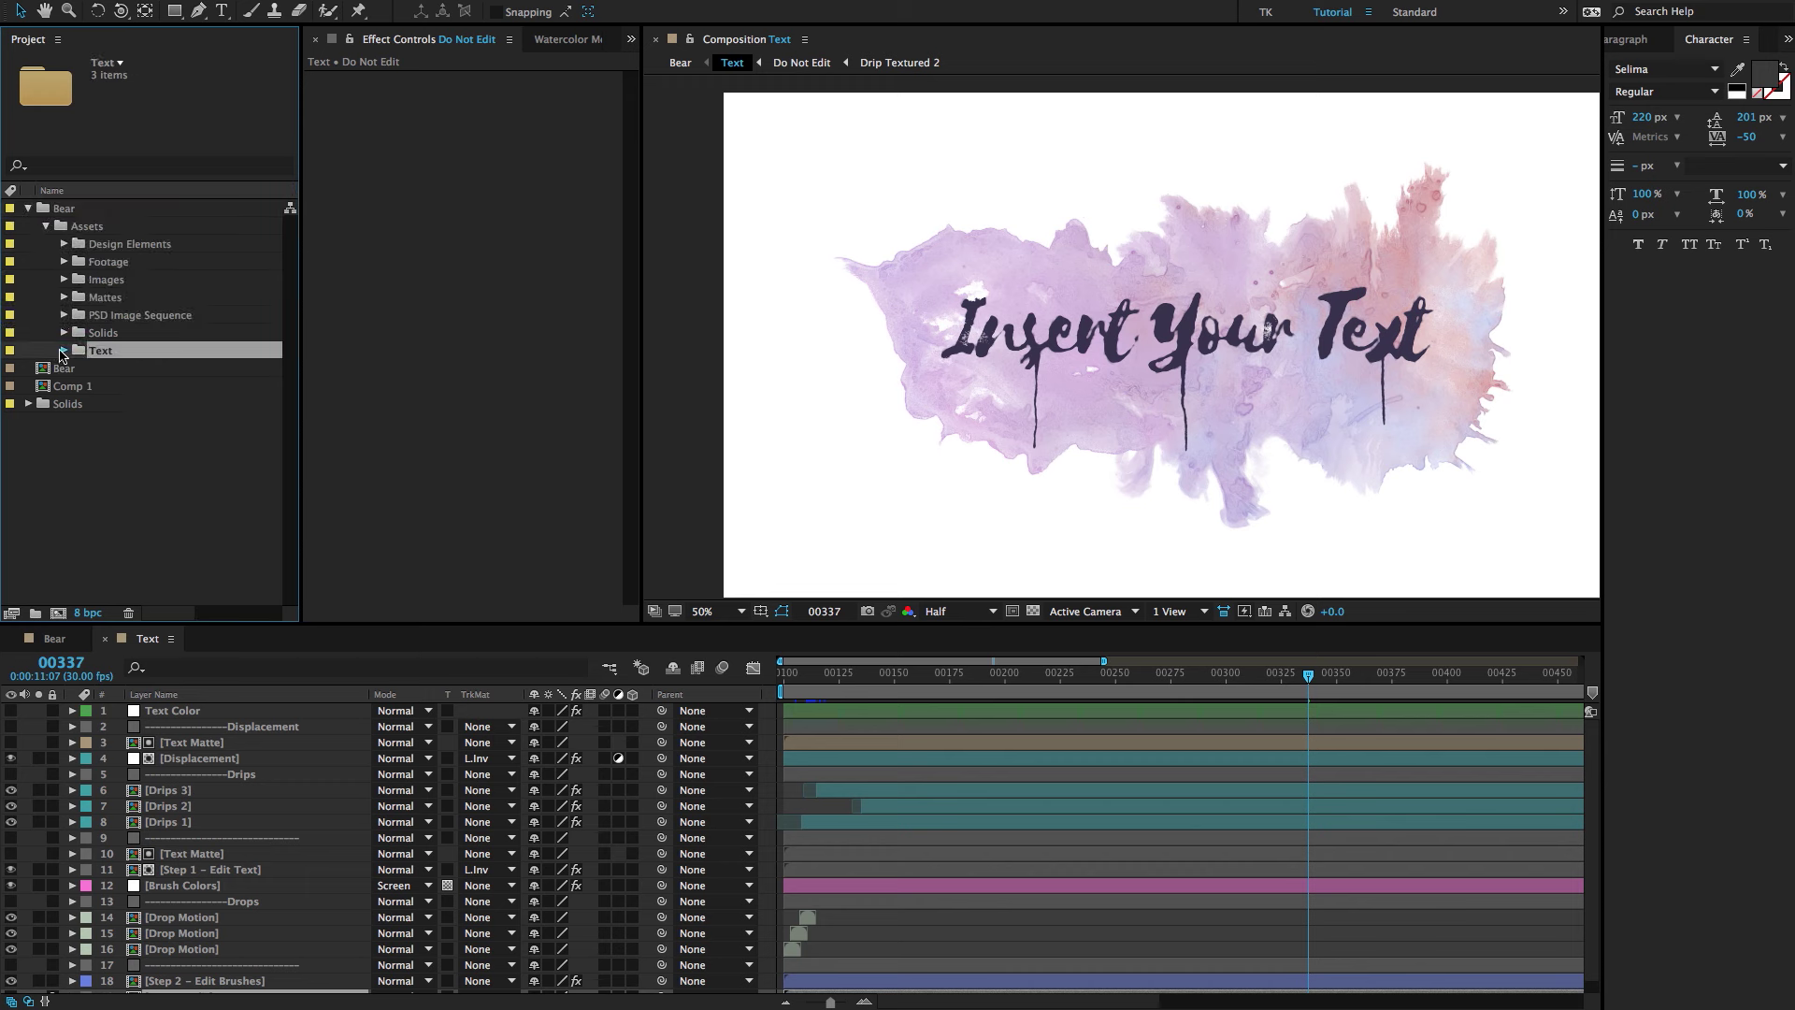
{"action": "left_click", "coordinate": [62, 351]}
{"action": "left_click", "coordinate": [151, 372]}
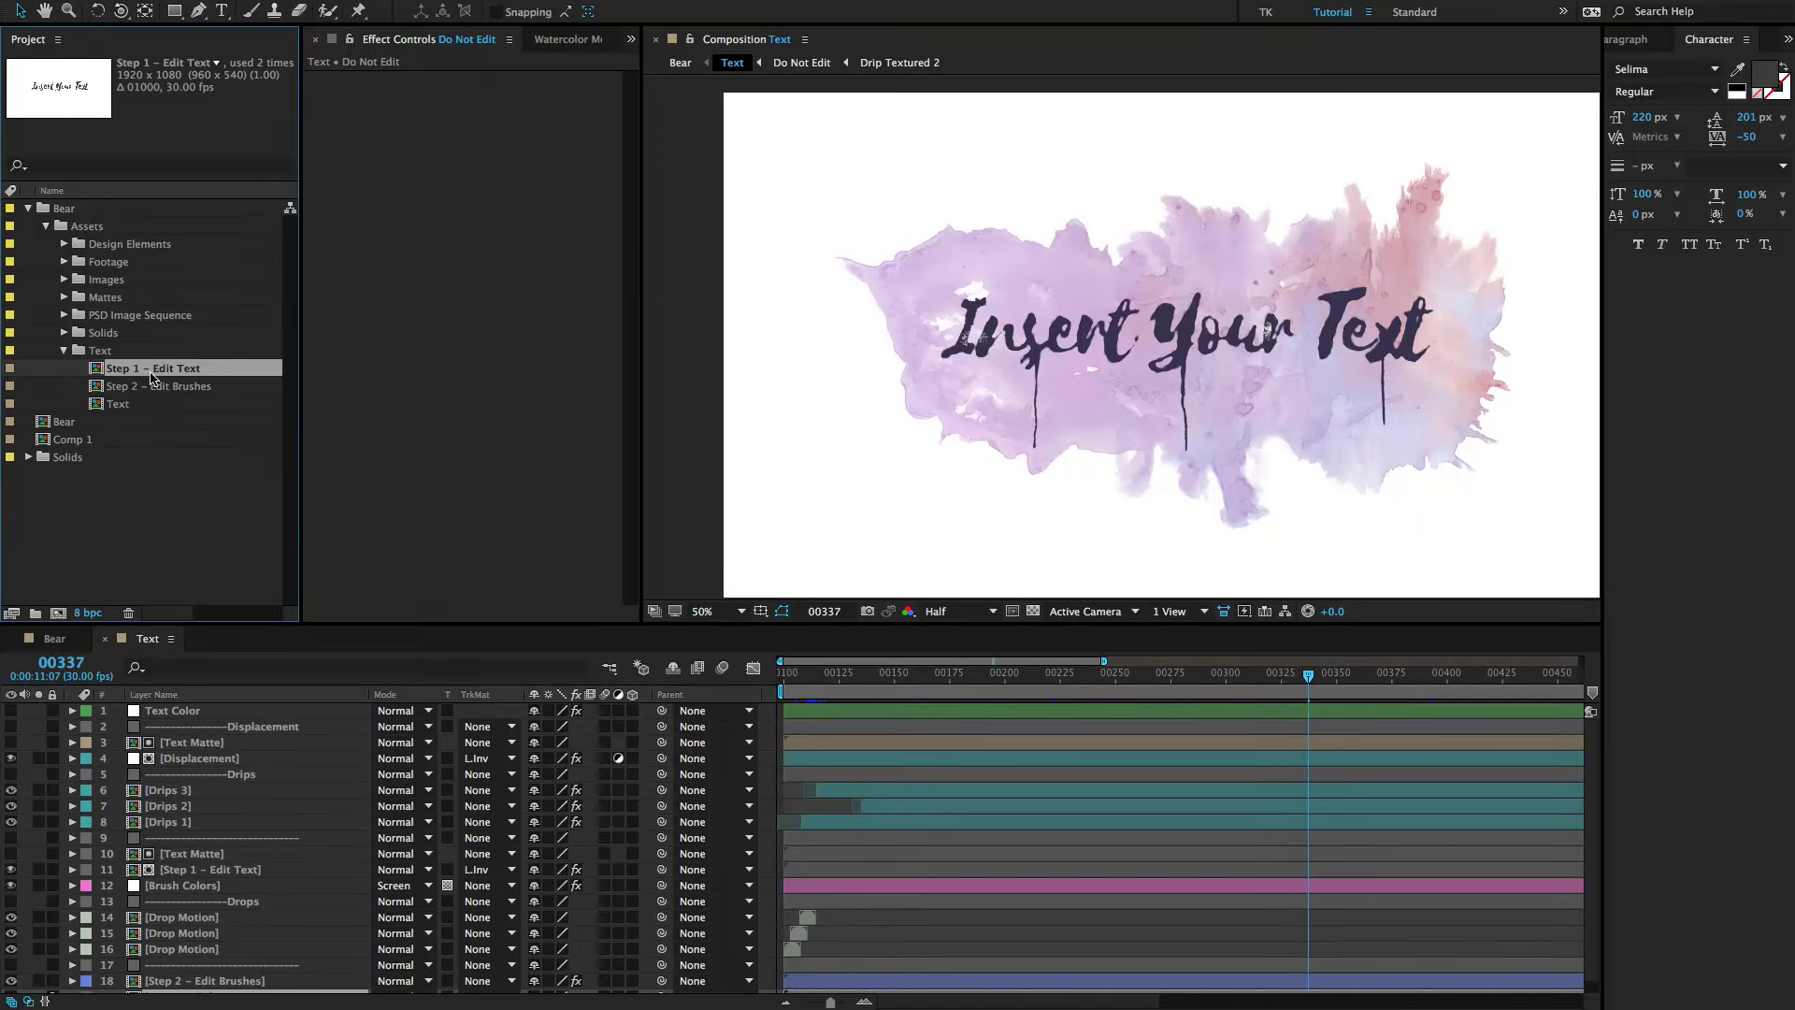
{"action": "left_click", "coordinate": [680, 62]}
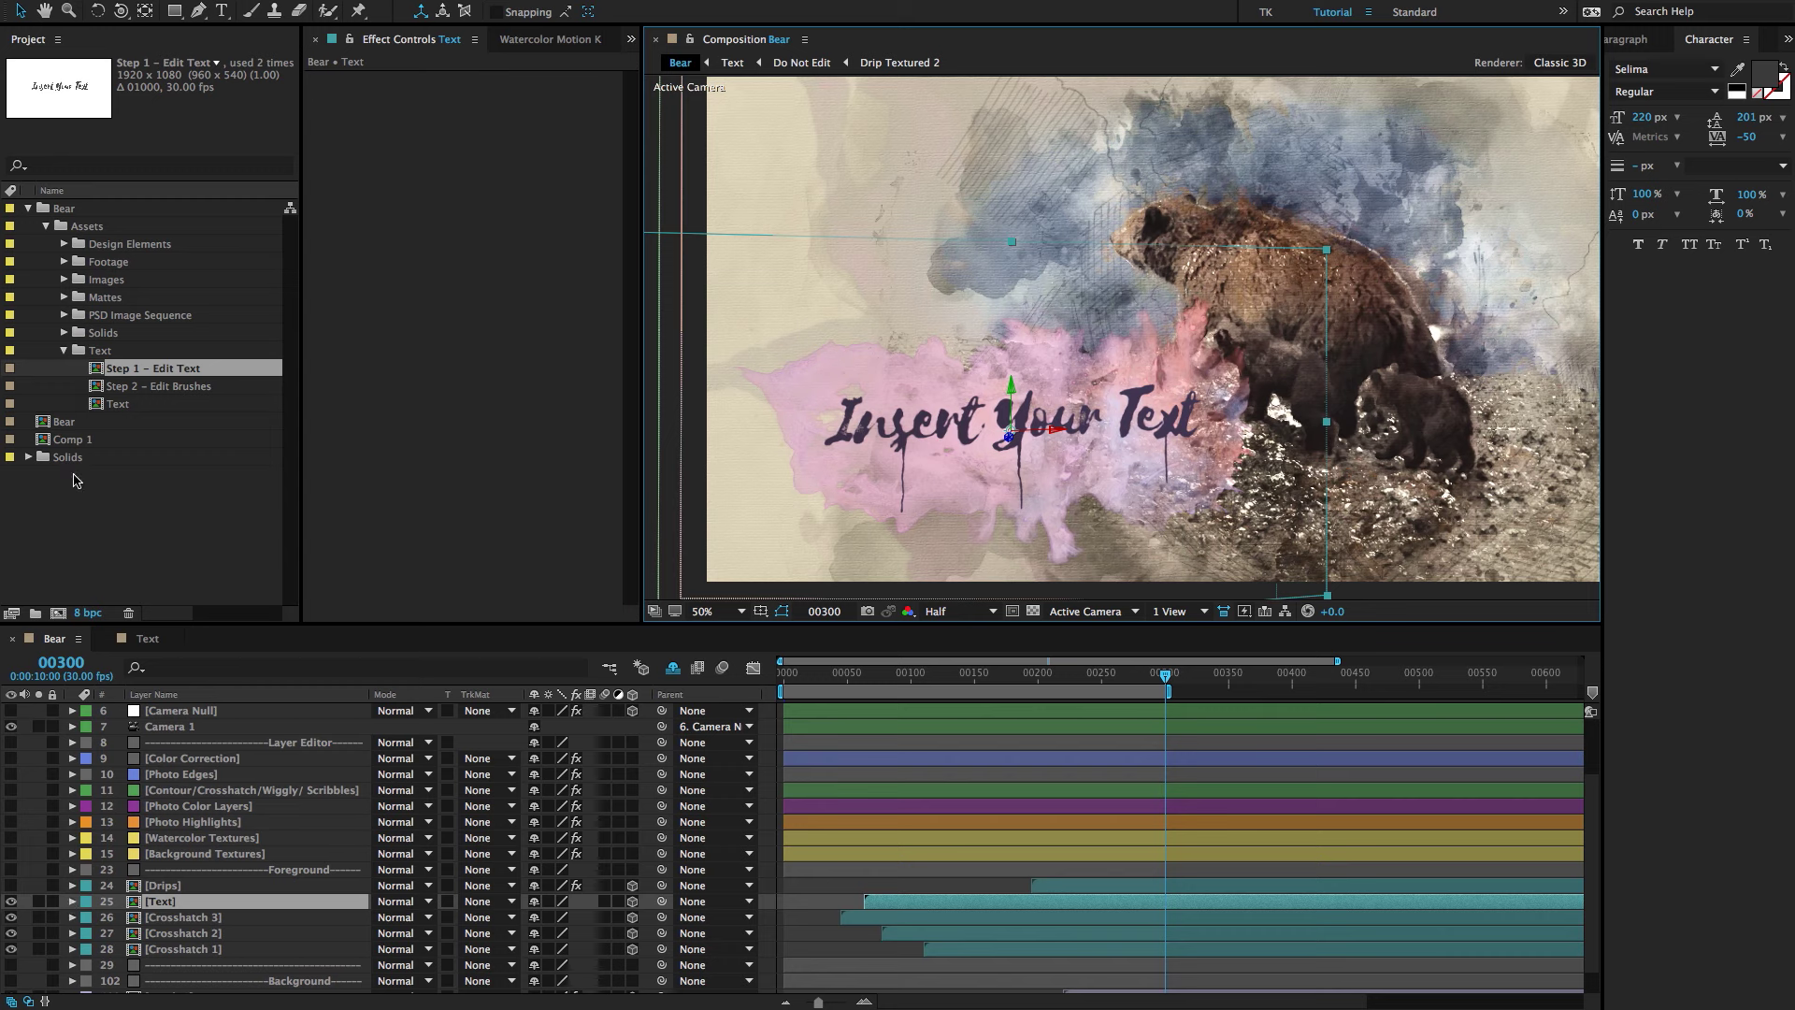
{"action": "left_click", "coordinate": [133, 371]}
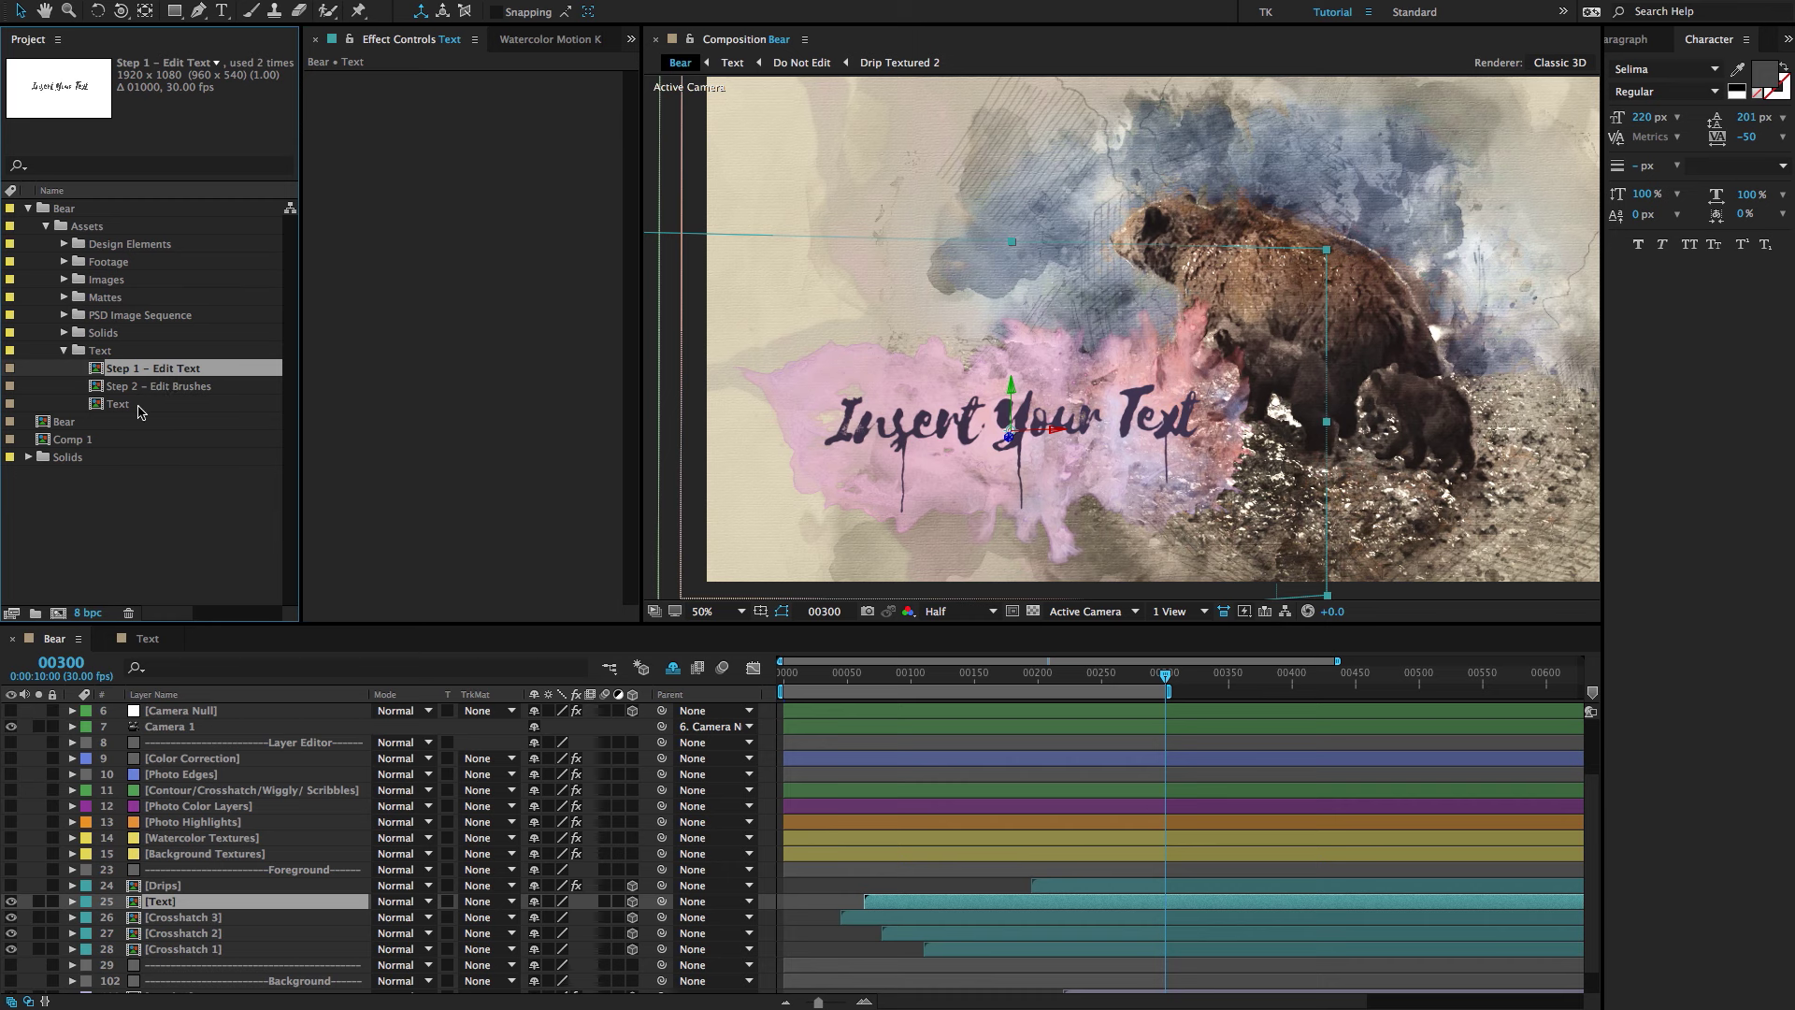
{"action": "left_click", "coordinate": [103, 353]}
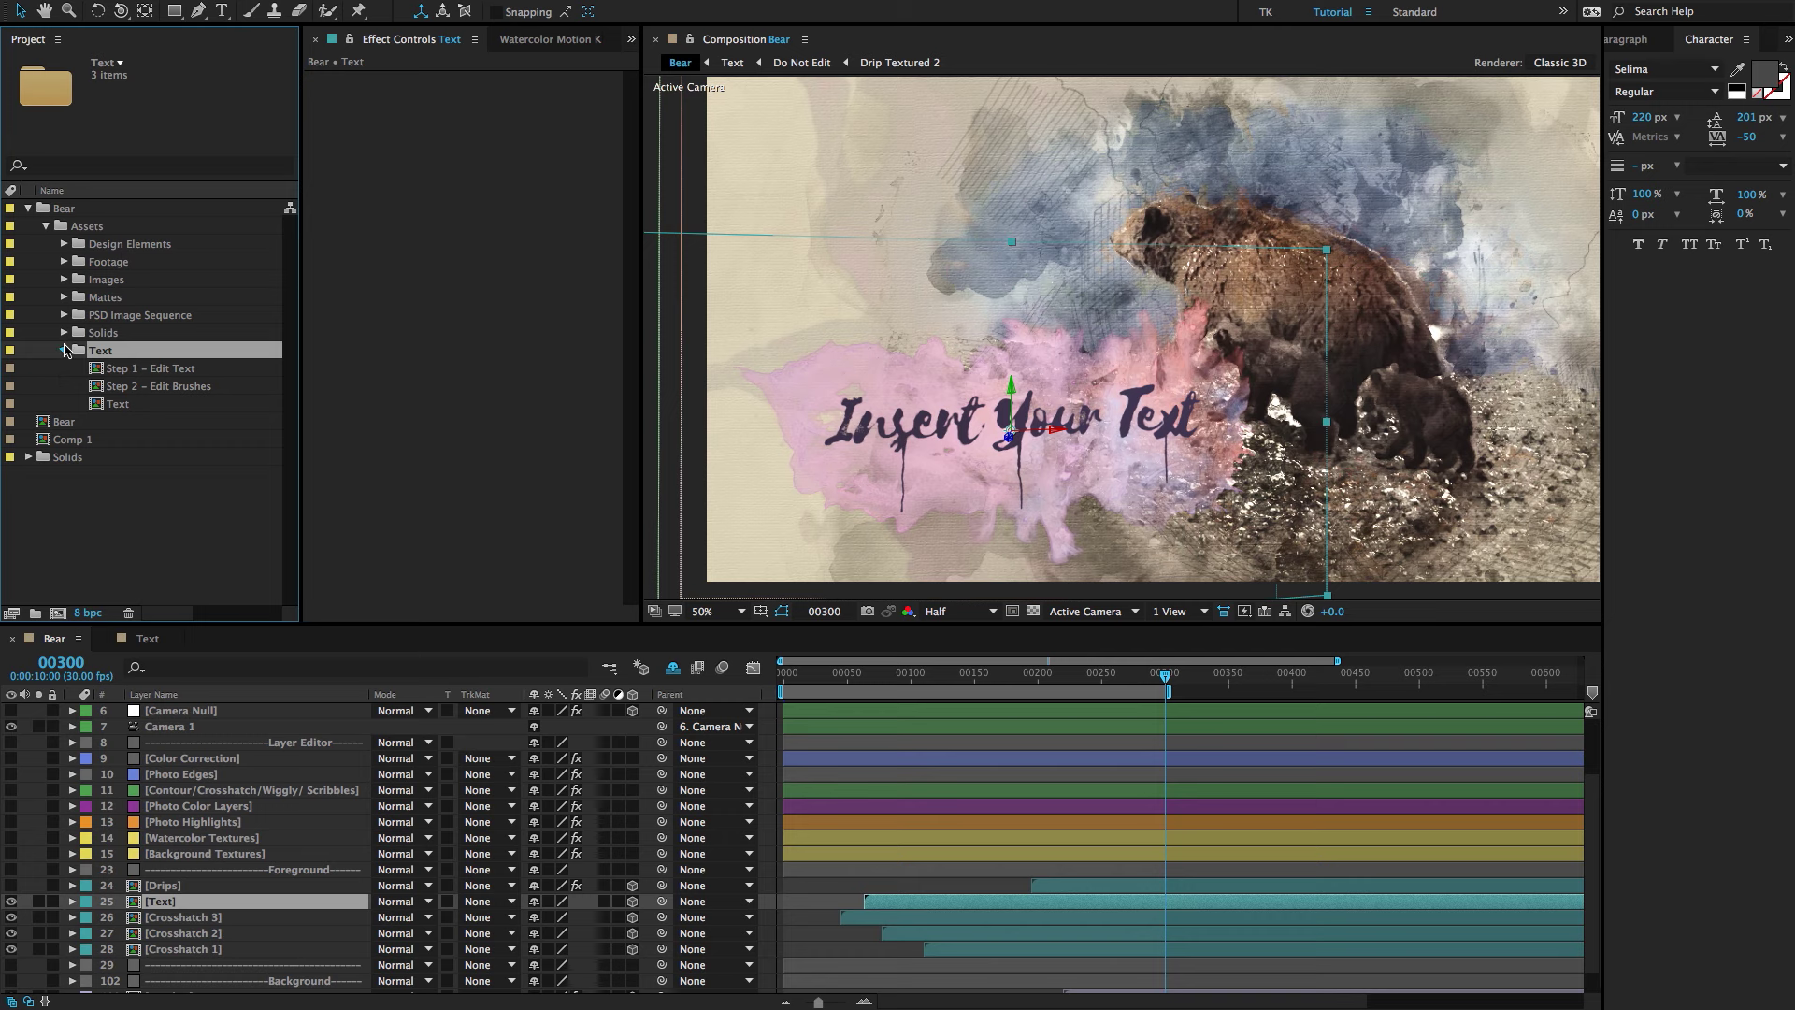
{"action": "left_click", "coordinate": [64, 350]}
{"action": "left_click", "coordinate": [44, 226]}
{"action": "left_click", "coordinate": [28, 208]}
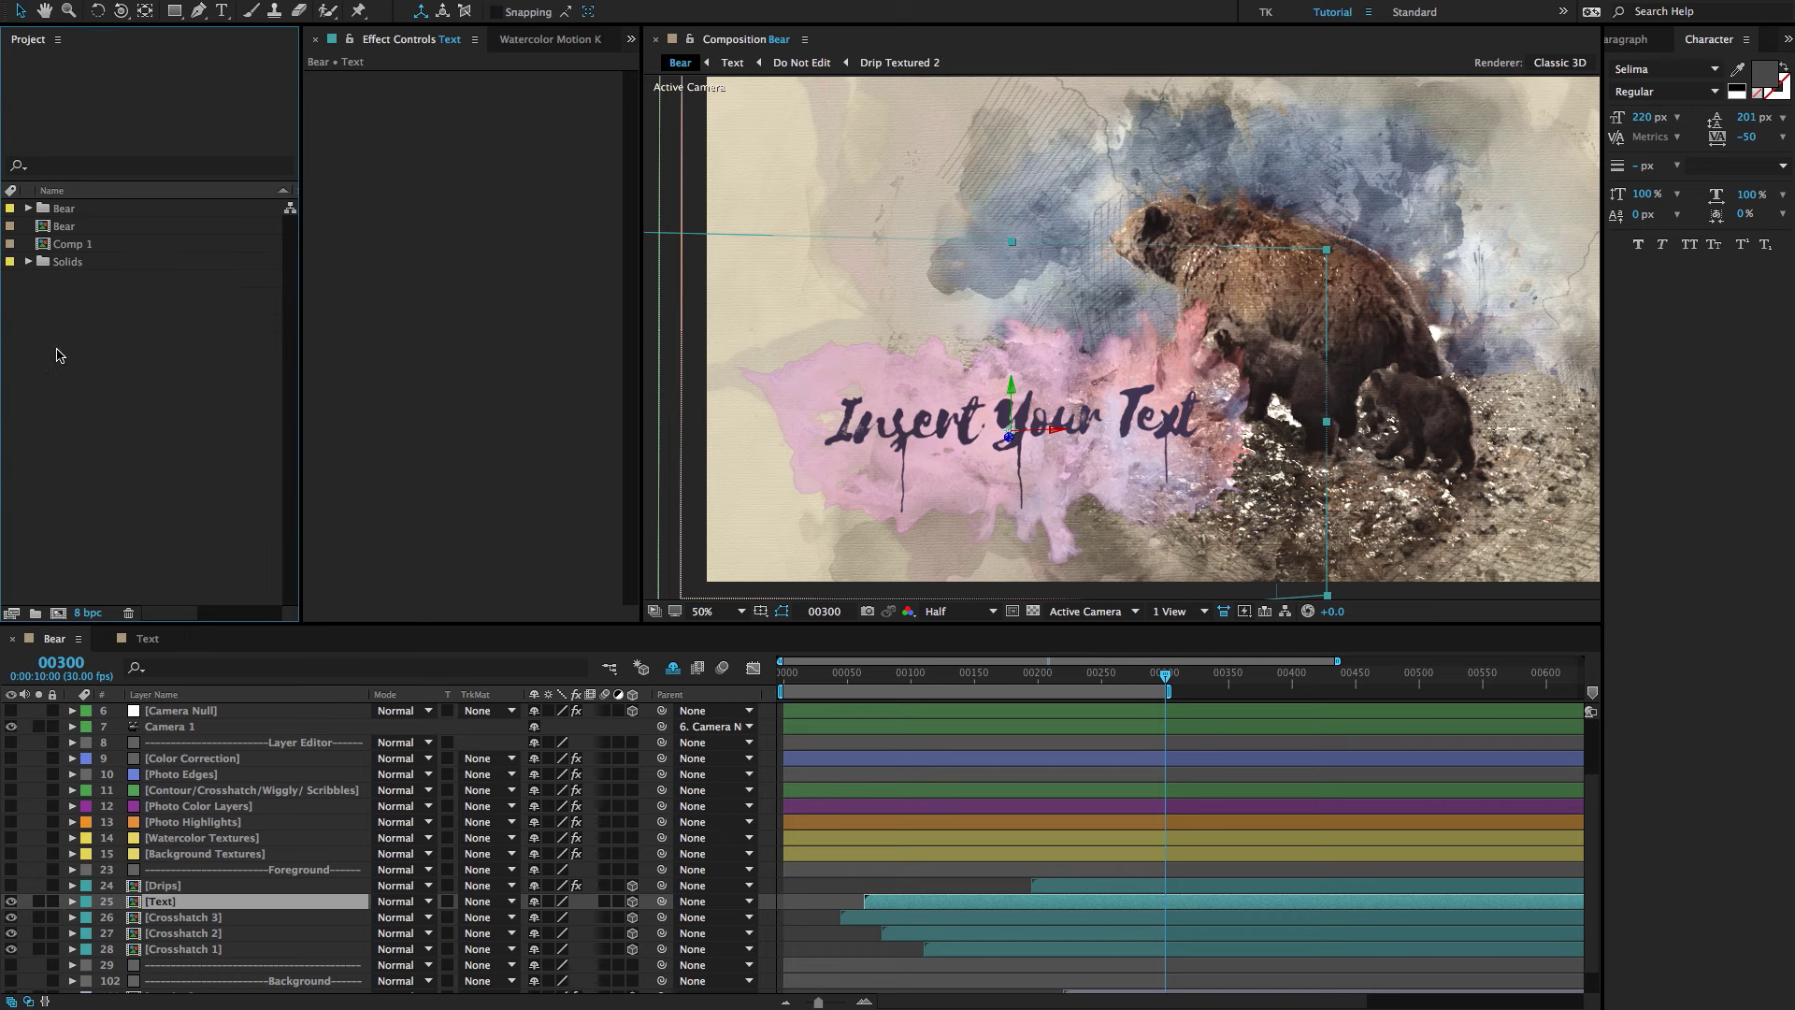
With the Bear comp selected, import Text v2 from the Watercolor Motion Kit and delete its extra layer.
{"action": "left_click", "coordinate": [535, 40]}
{"action": "left_click", "coordinate": [62, 228]}
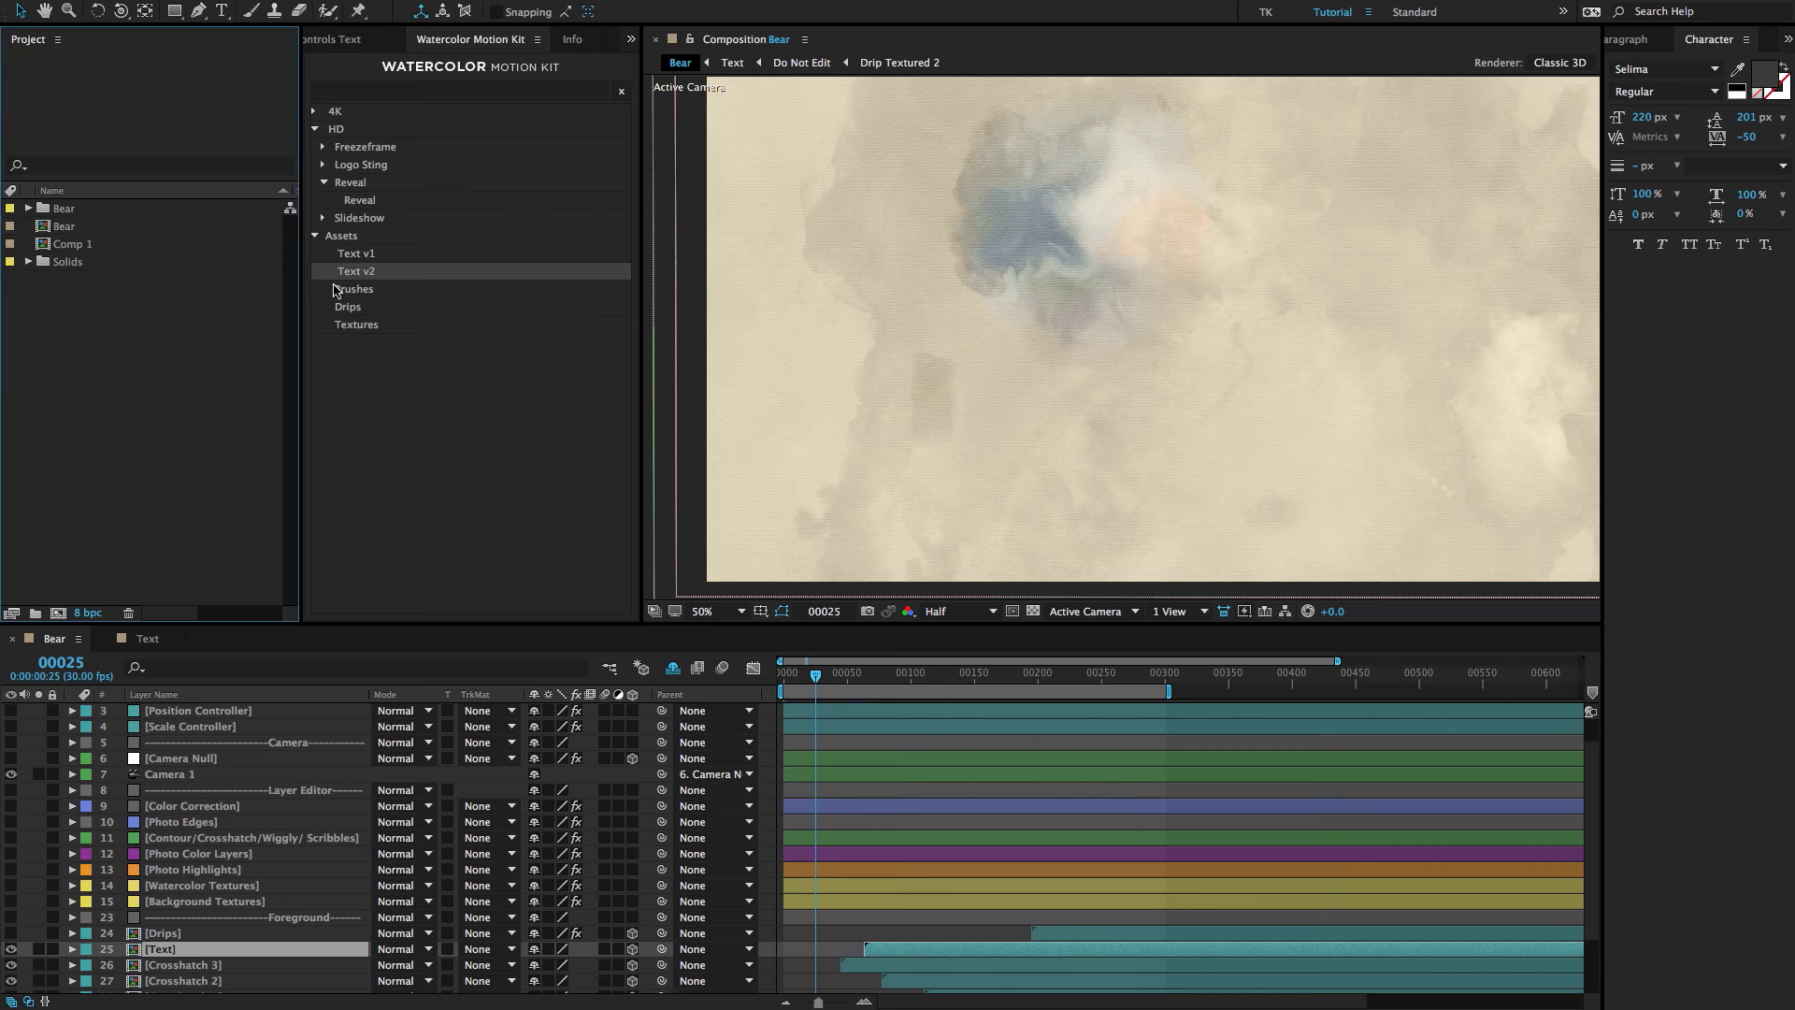
{"action": "double_click", "coordinate": [359, 274]}
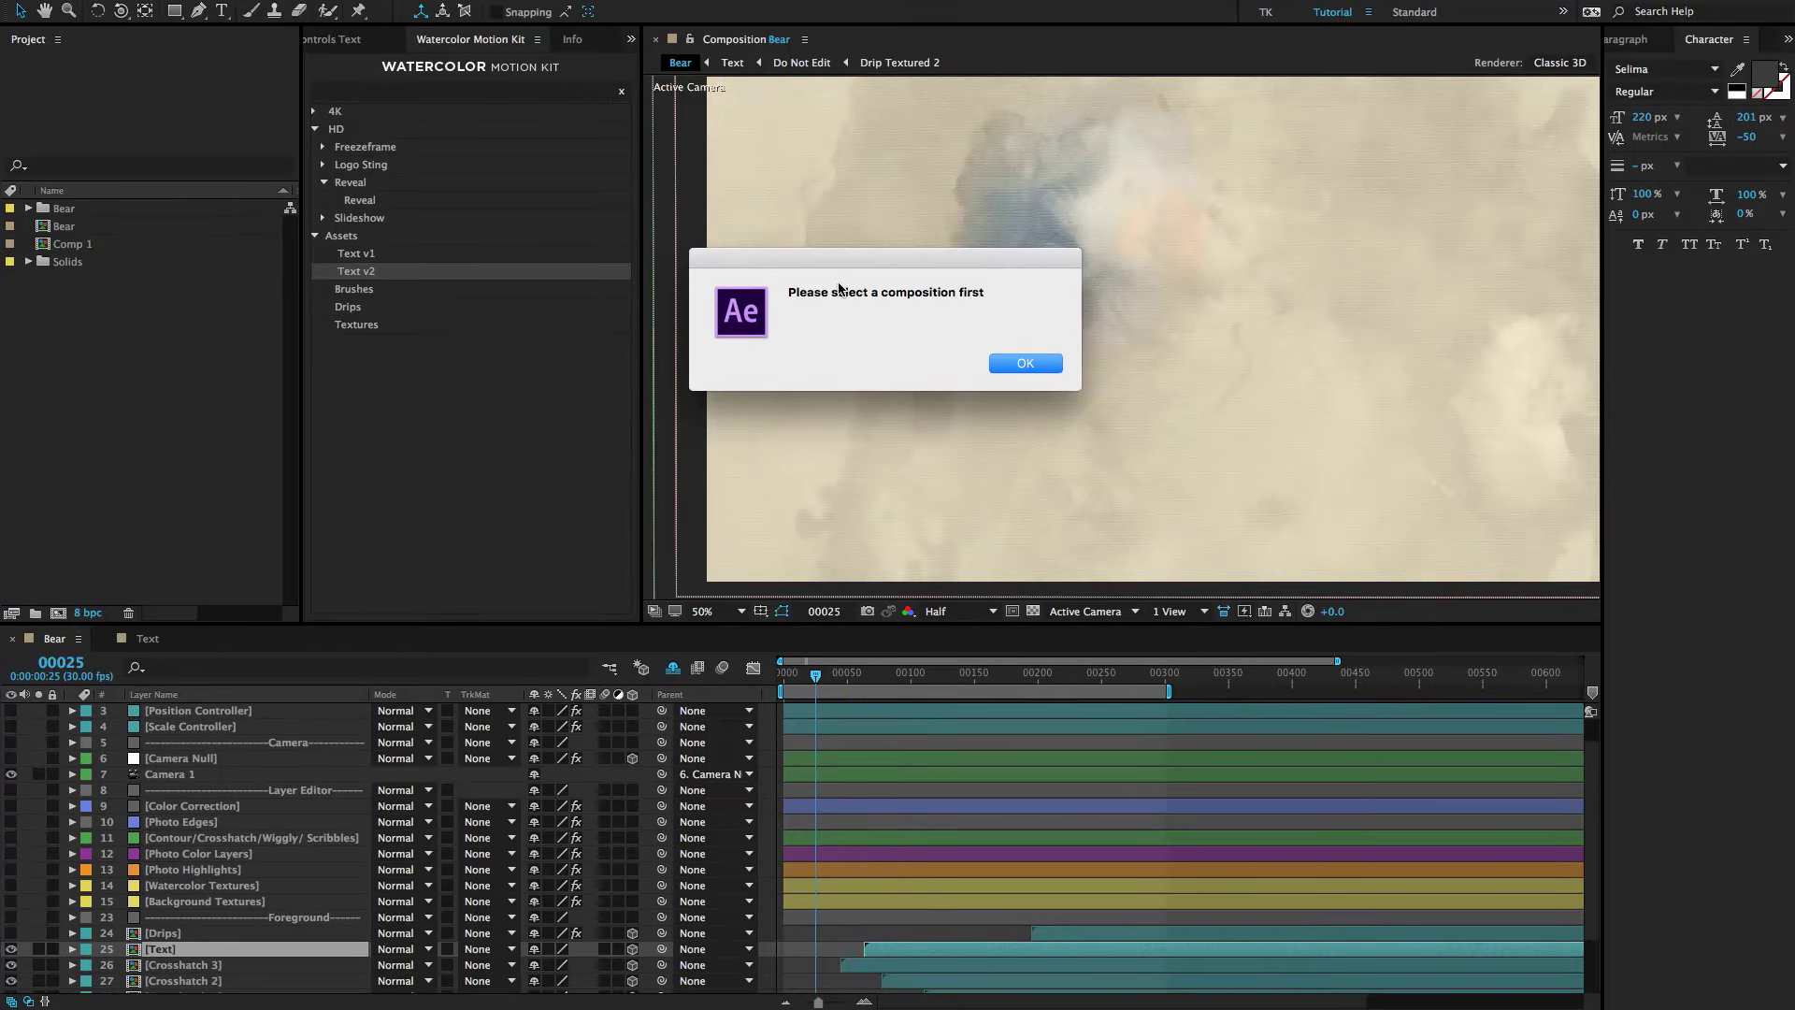
{"action": "left_click", "coordinate": [1025, 363]}
{"action": "left_click", "coordinate": [98, 227]}
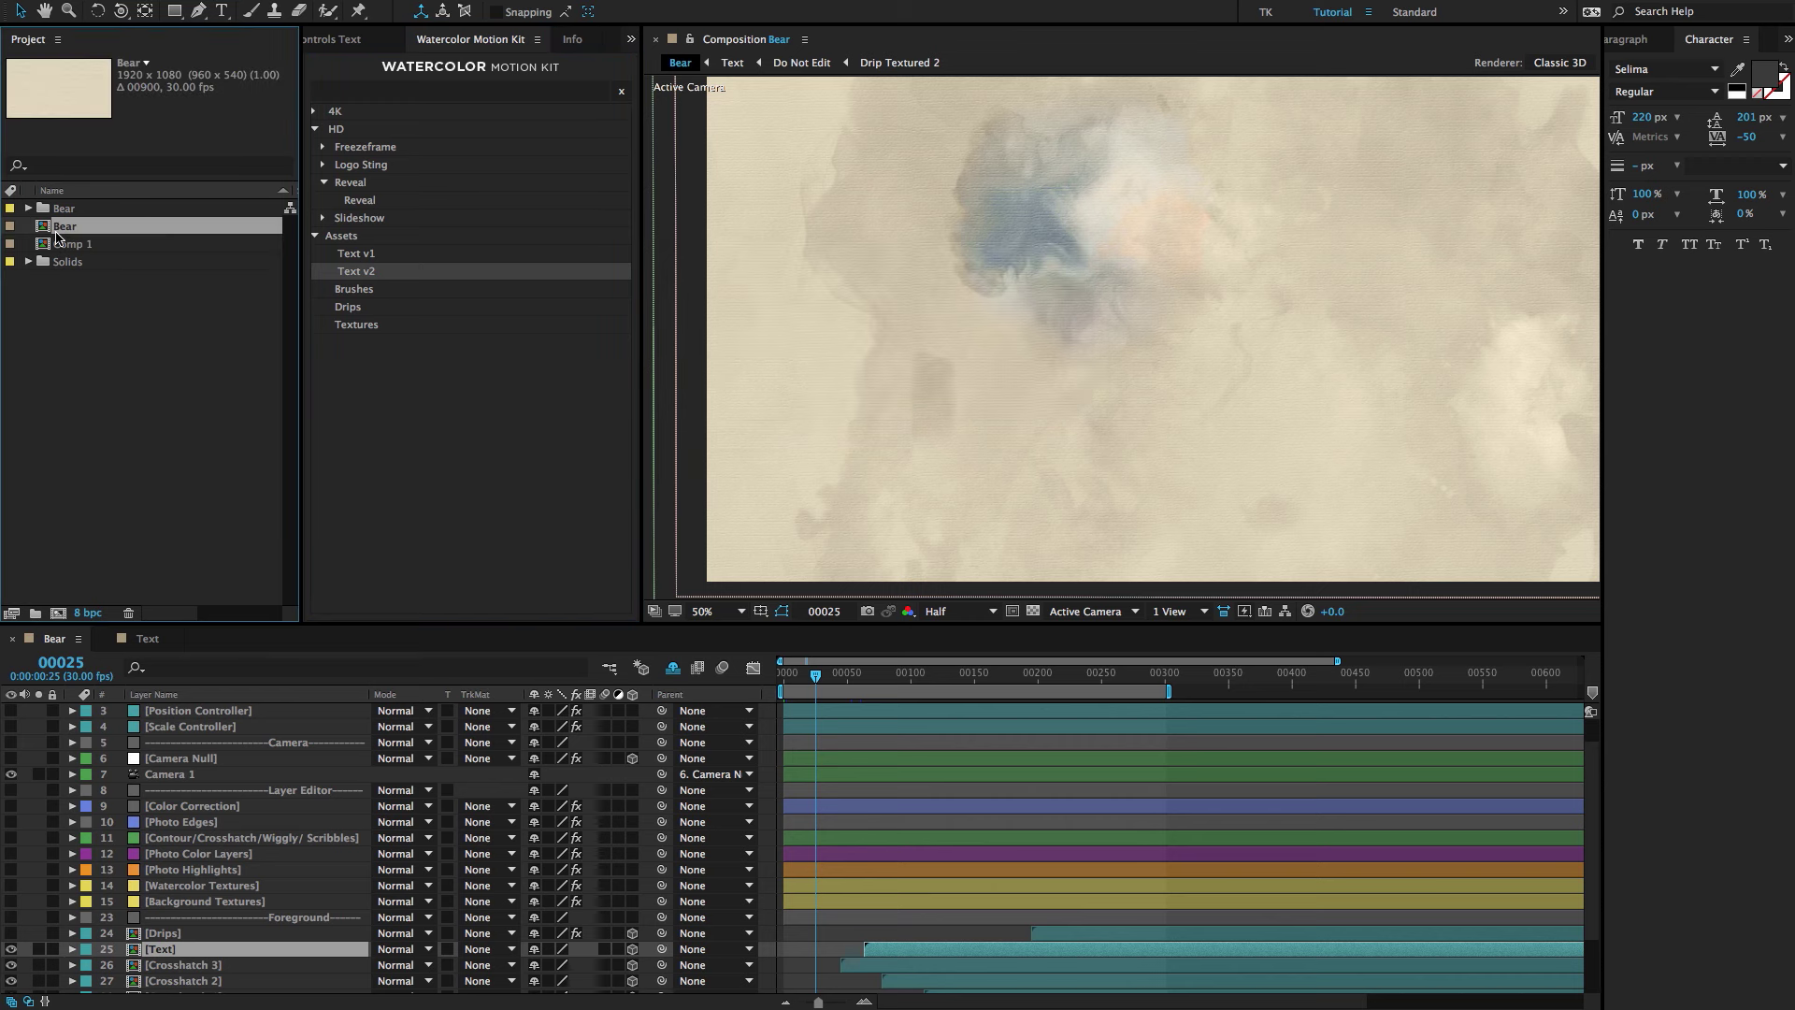
{"action": "double_click", "coordinate": [372, 275]}
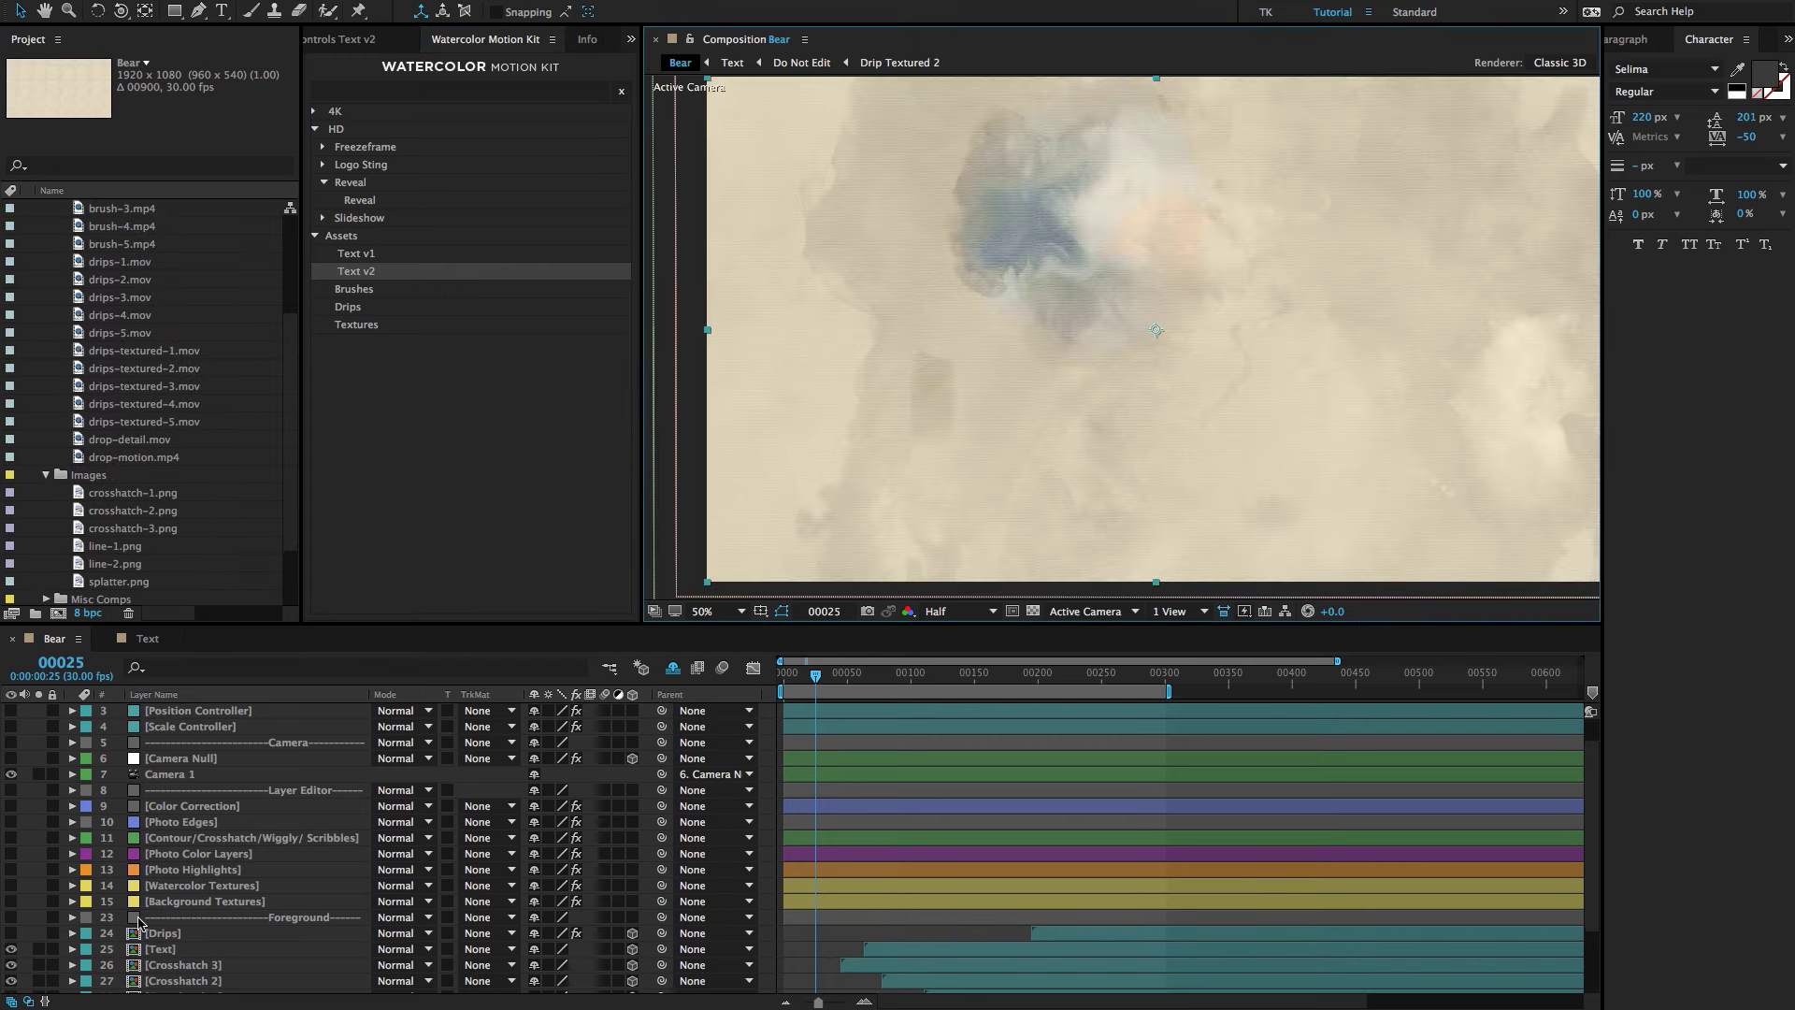
{"action": "scroll", "coordinate": [139, 920], "scroll_direction": "down", "scroll_amount": 3}
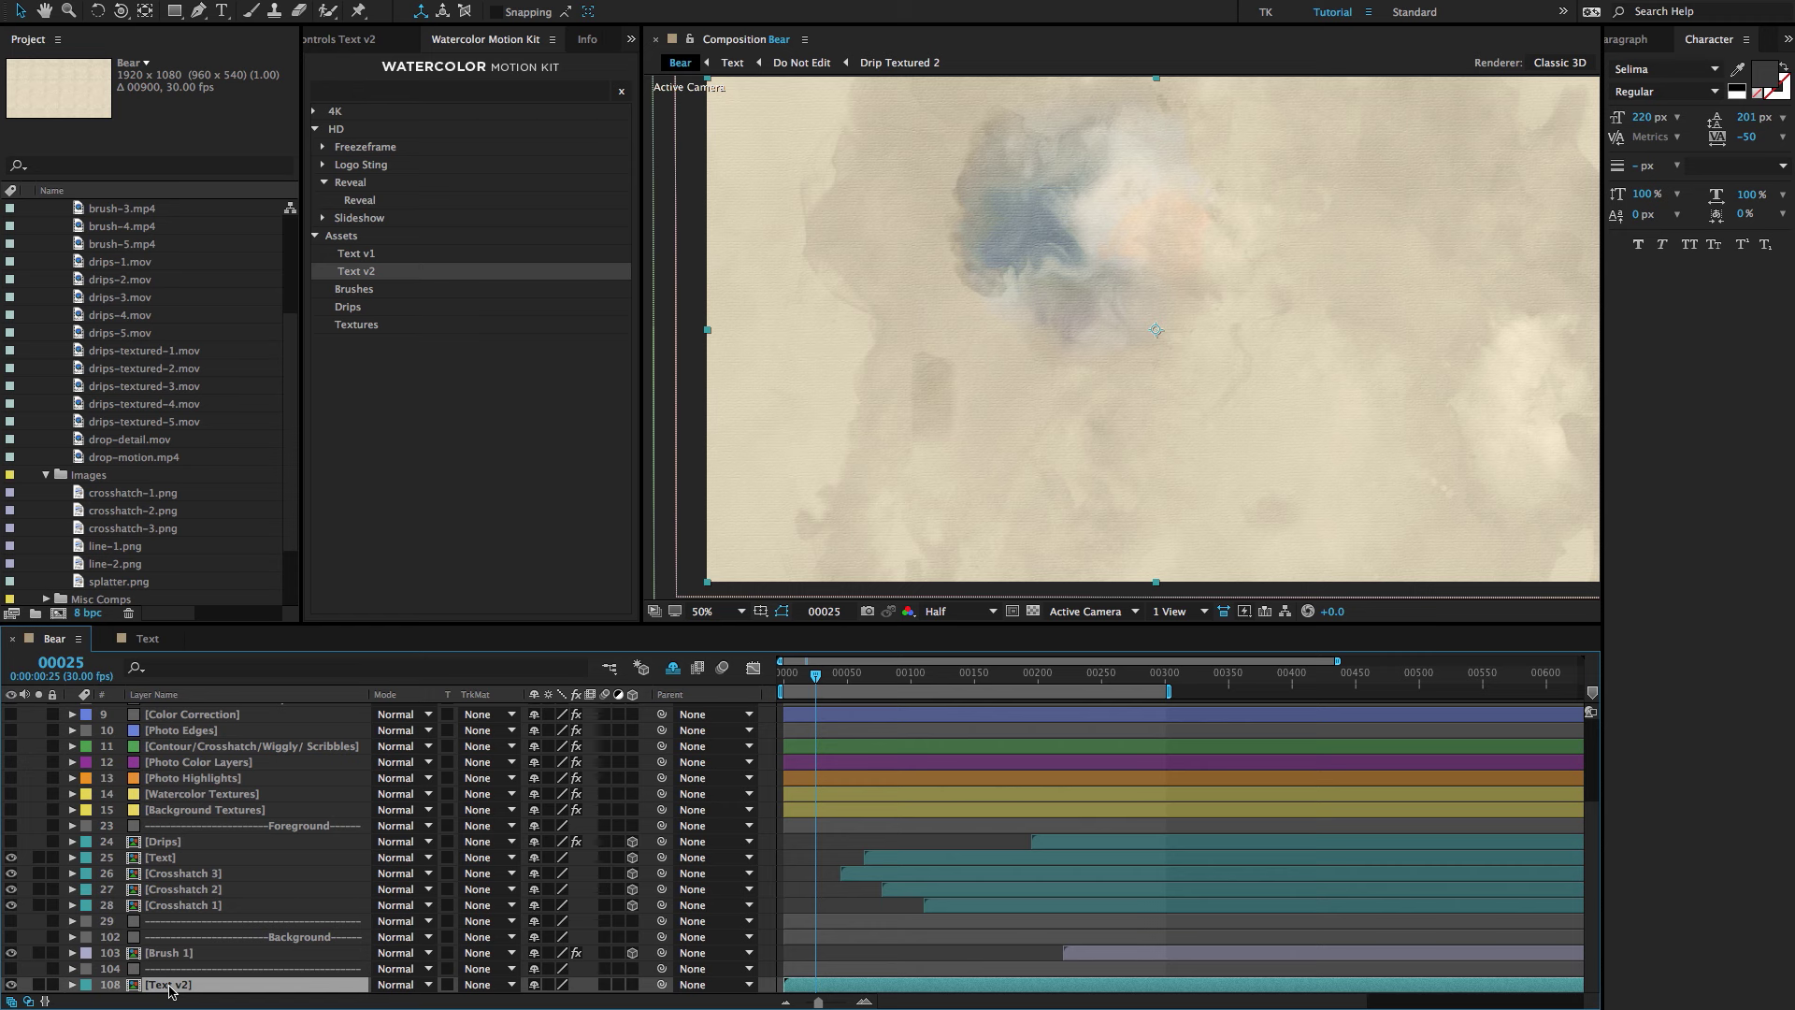
{"action": "key", "text": "Delete"}
{"action": "scroll", "coordinate": [110, 580], "scroll_direction": "up", "scroll_amount": 3}
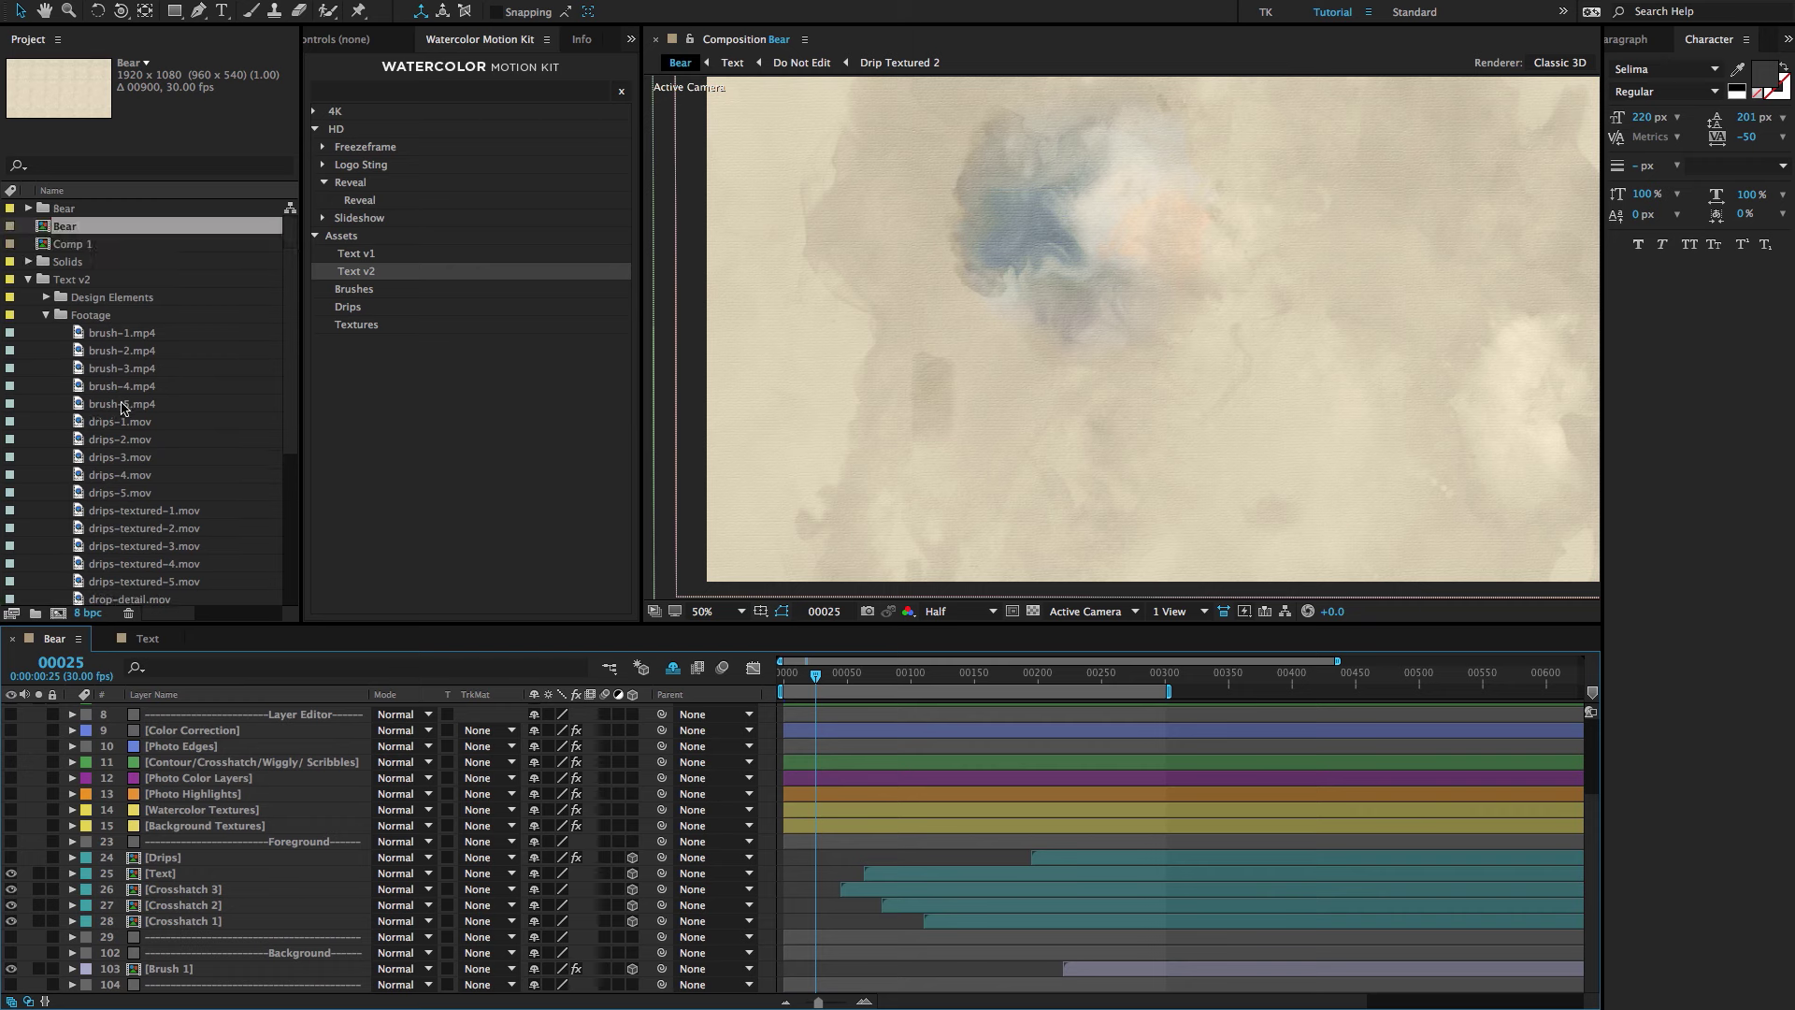
Replace the [Text] layer with the Text v2 composition.
{"action": "left_click", "coordinate": [44, 318]}
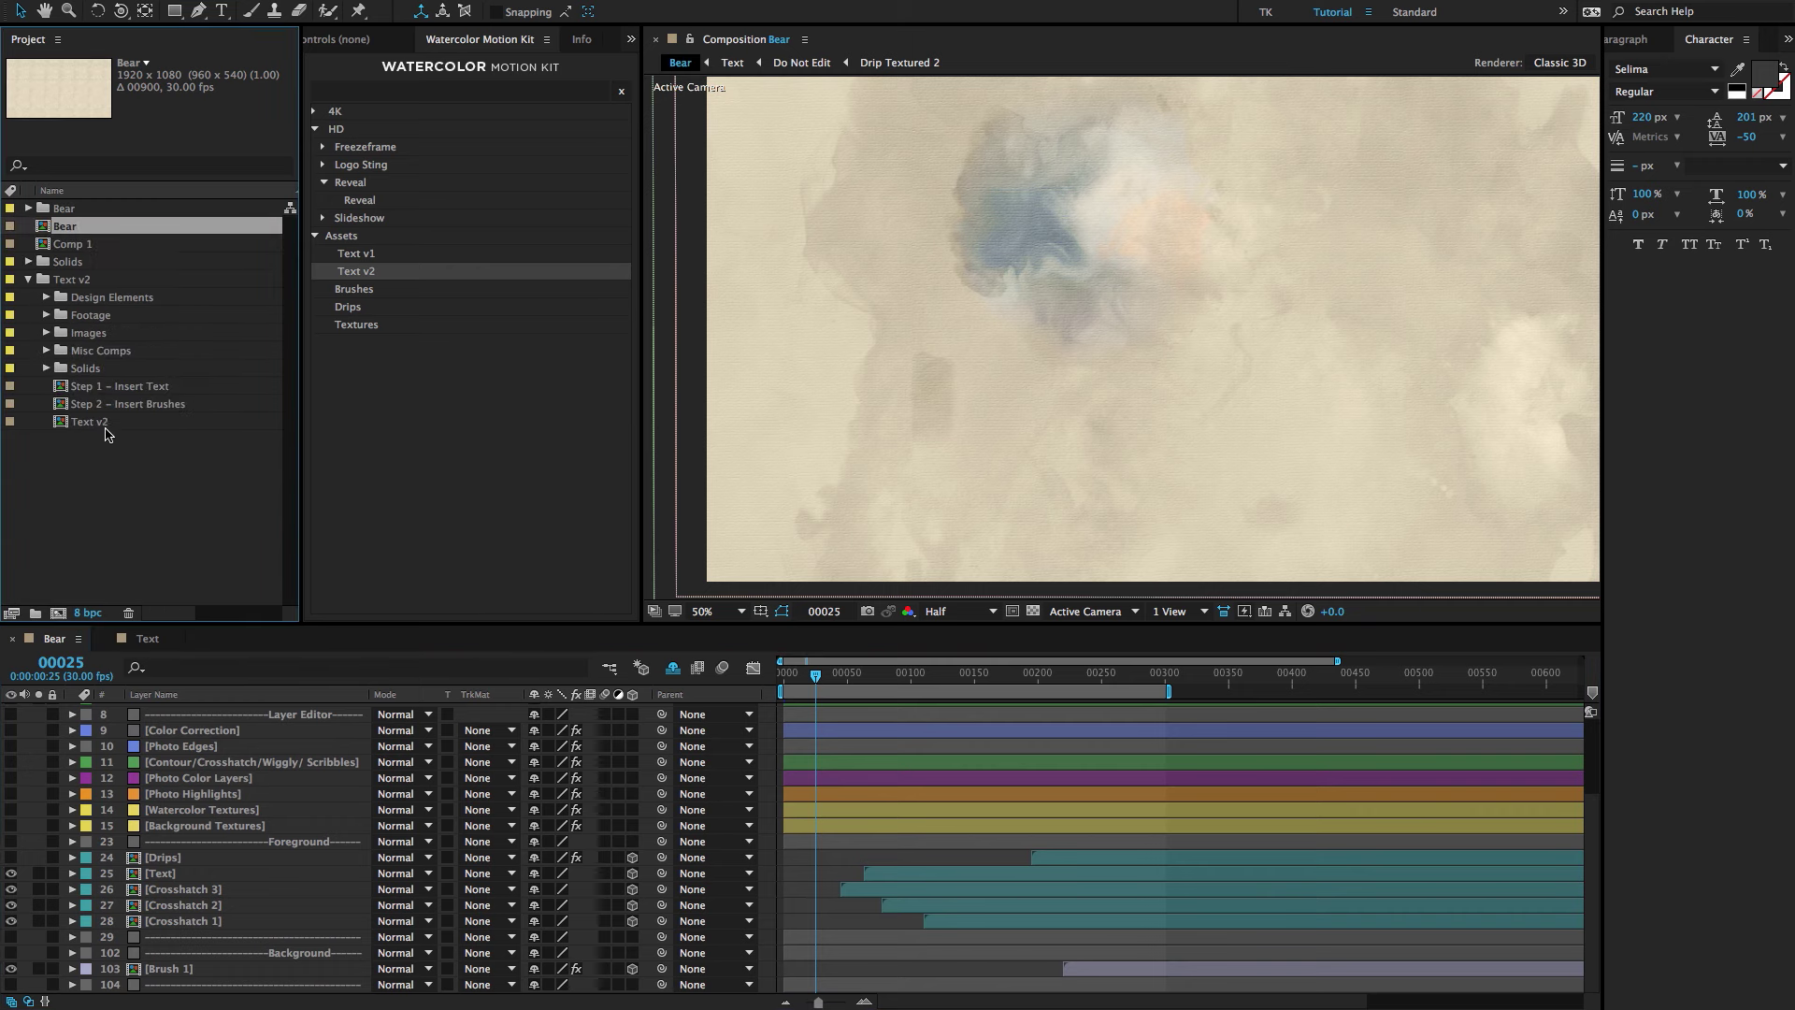
{"action": "left_click", "coordinate": [105, 426]}
{"action": "scroll", "coordinate": [204, 862], "scroll_direction": "up", "scroll_amount": 3}
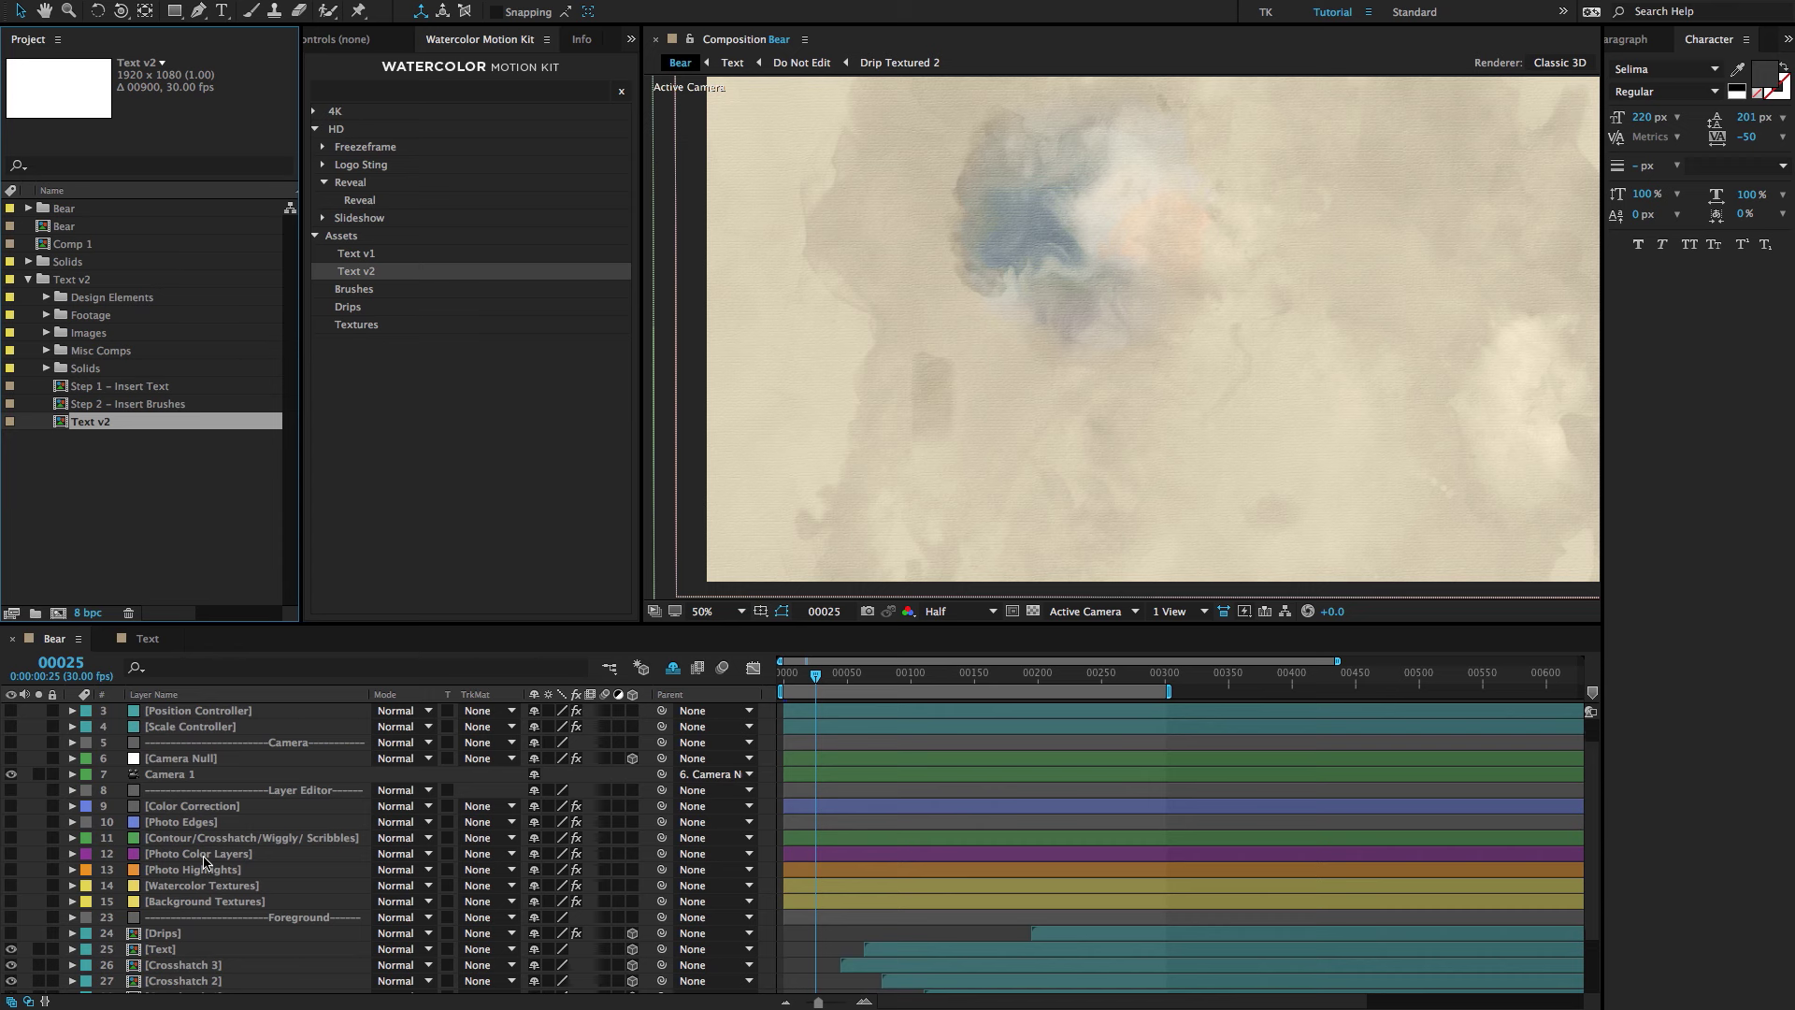
{"action": "left_click", "coordinate": [206, 949]}
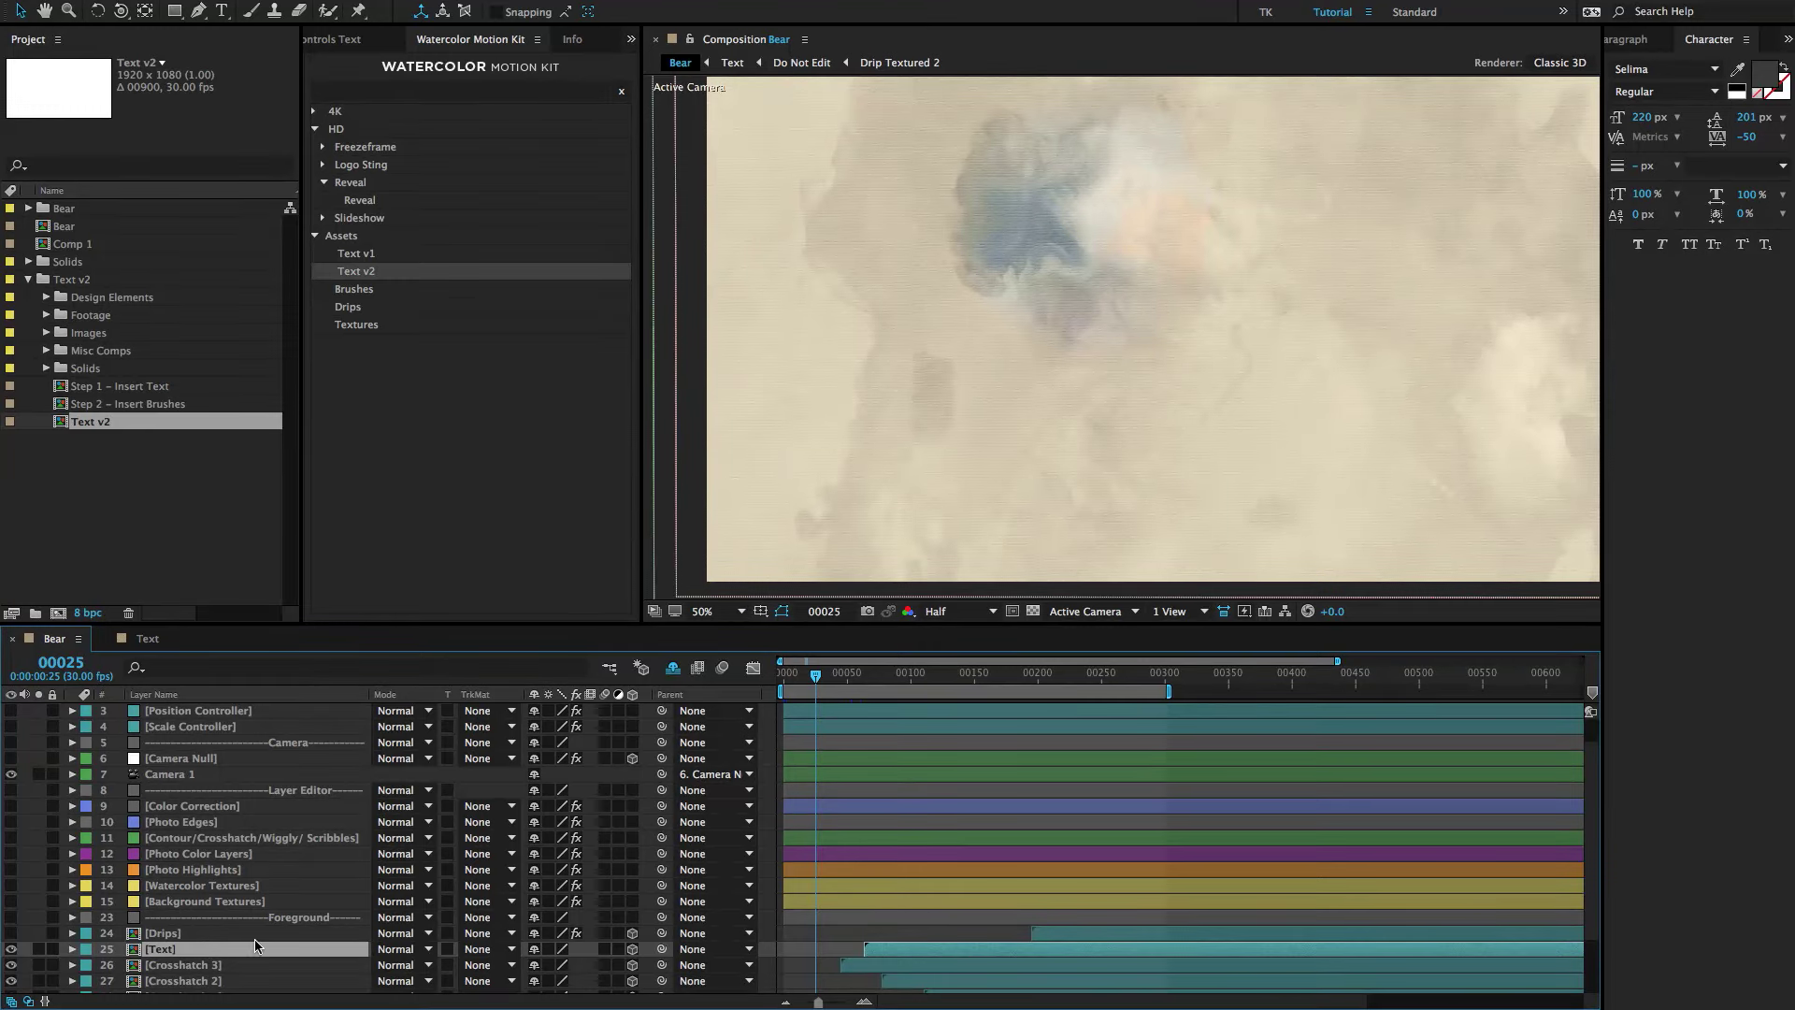
{"action": "left_click", "coordinate": [104, 427]}
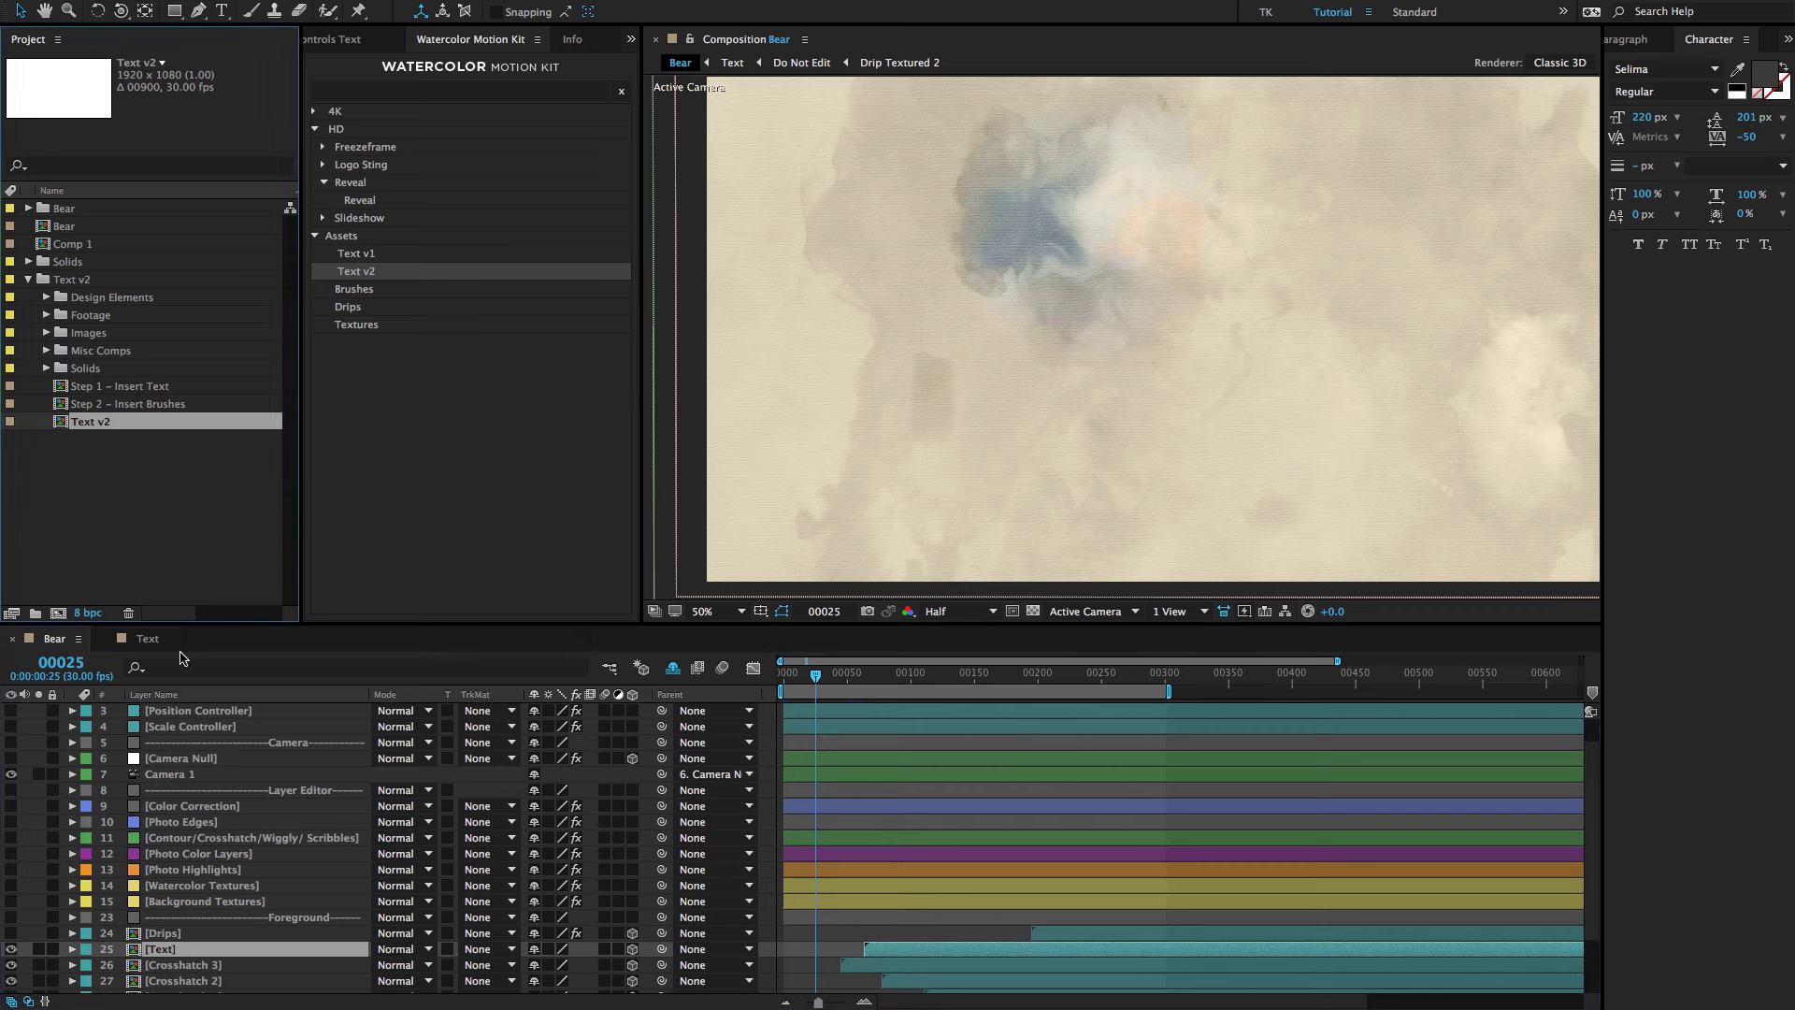
{"action": "left_click", "coordinate": [171, 951]}
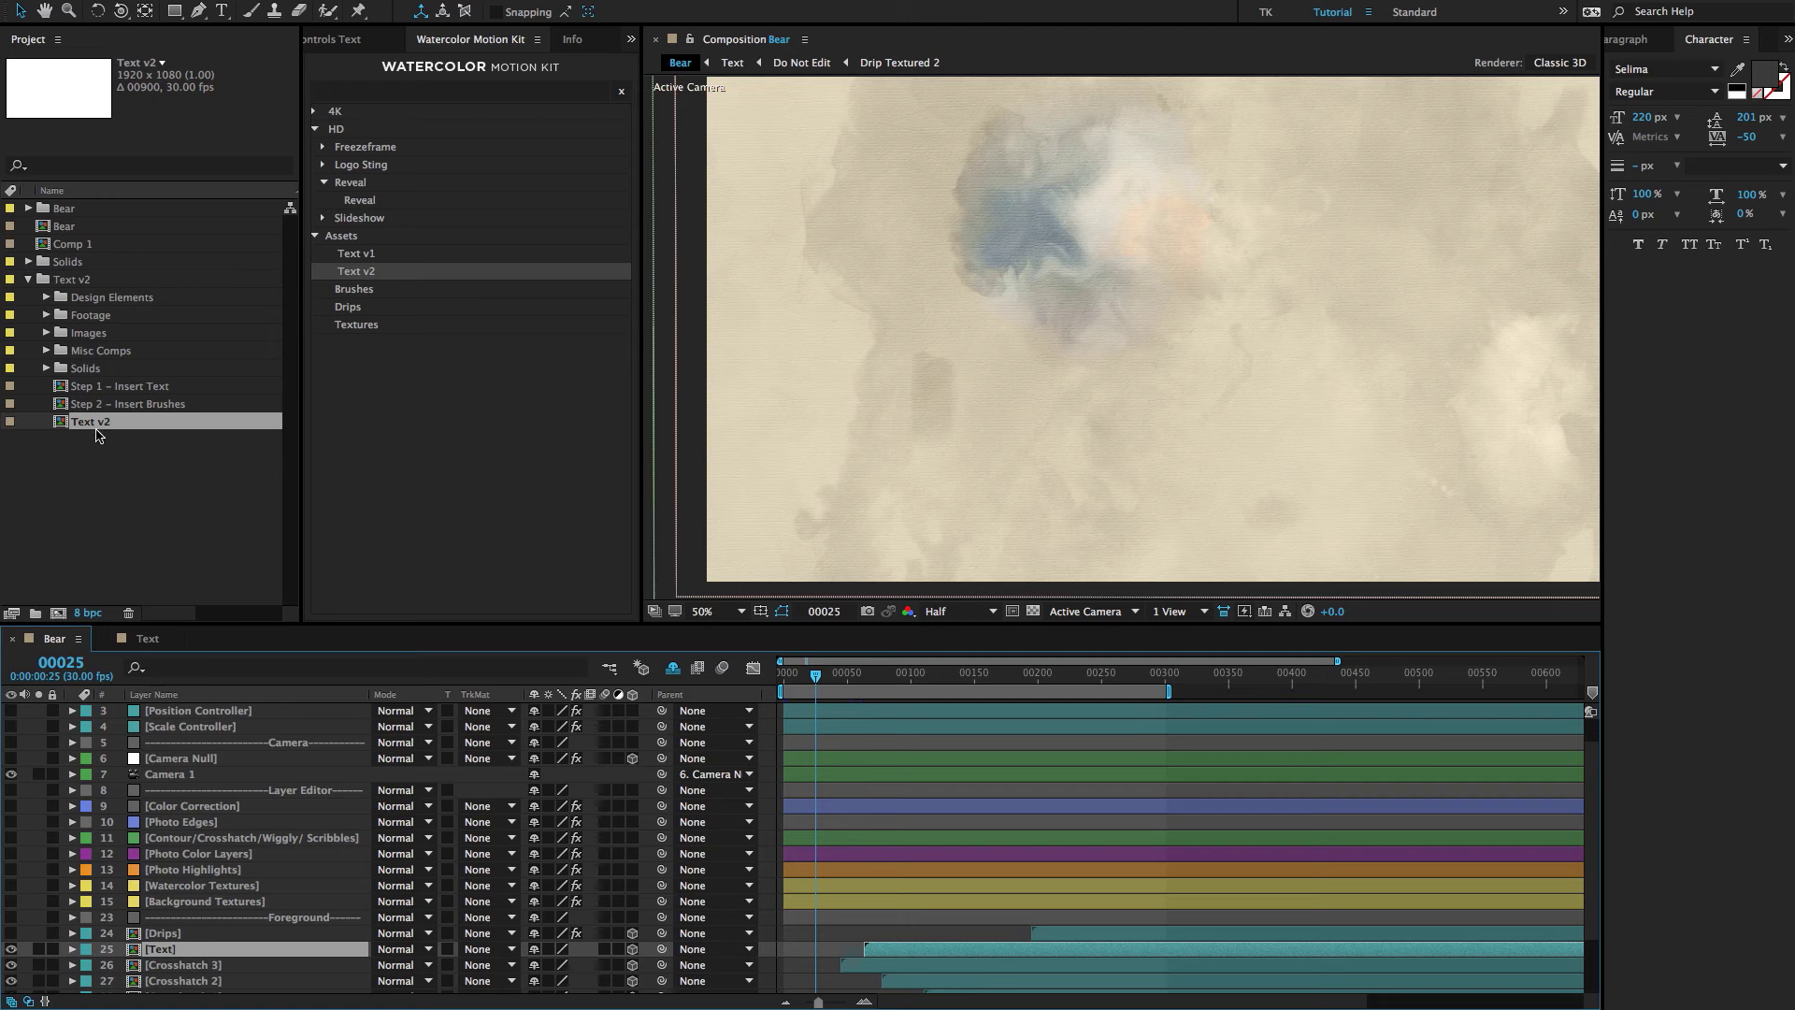
{"action": "left_click_drag", "start_coordinate": [97, 433], "coordinate": [177, 951]}
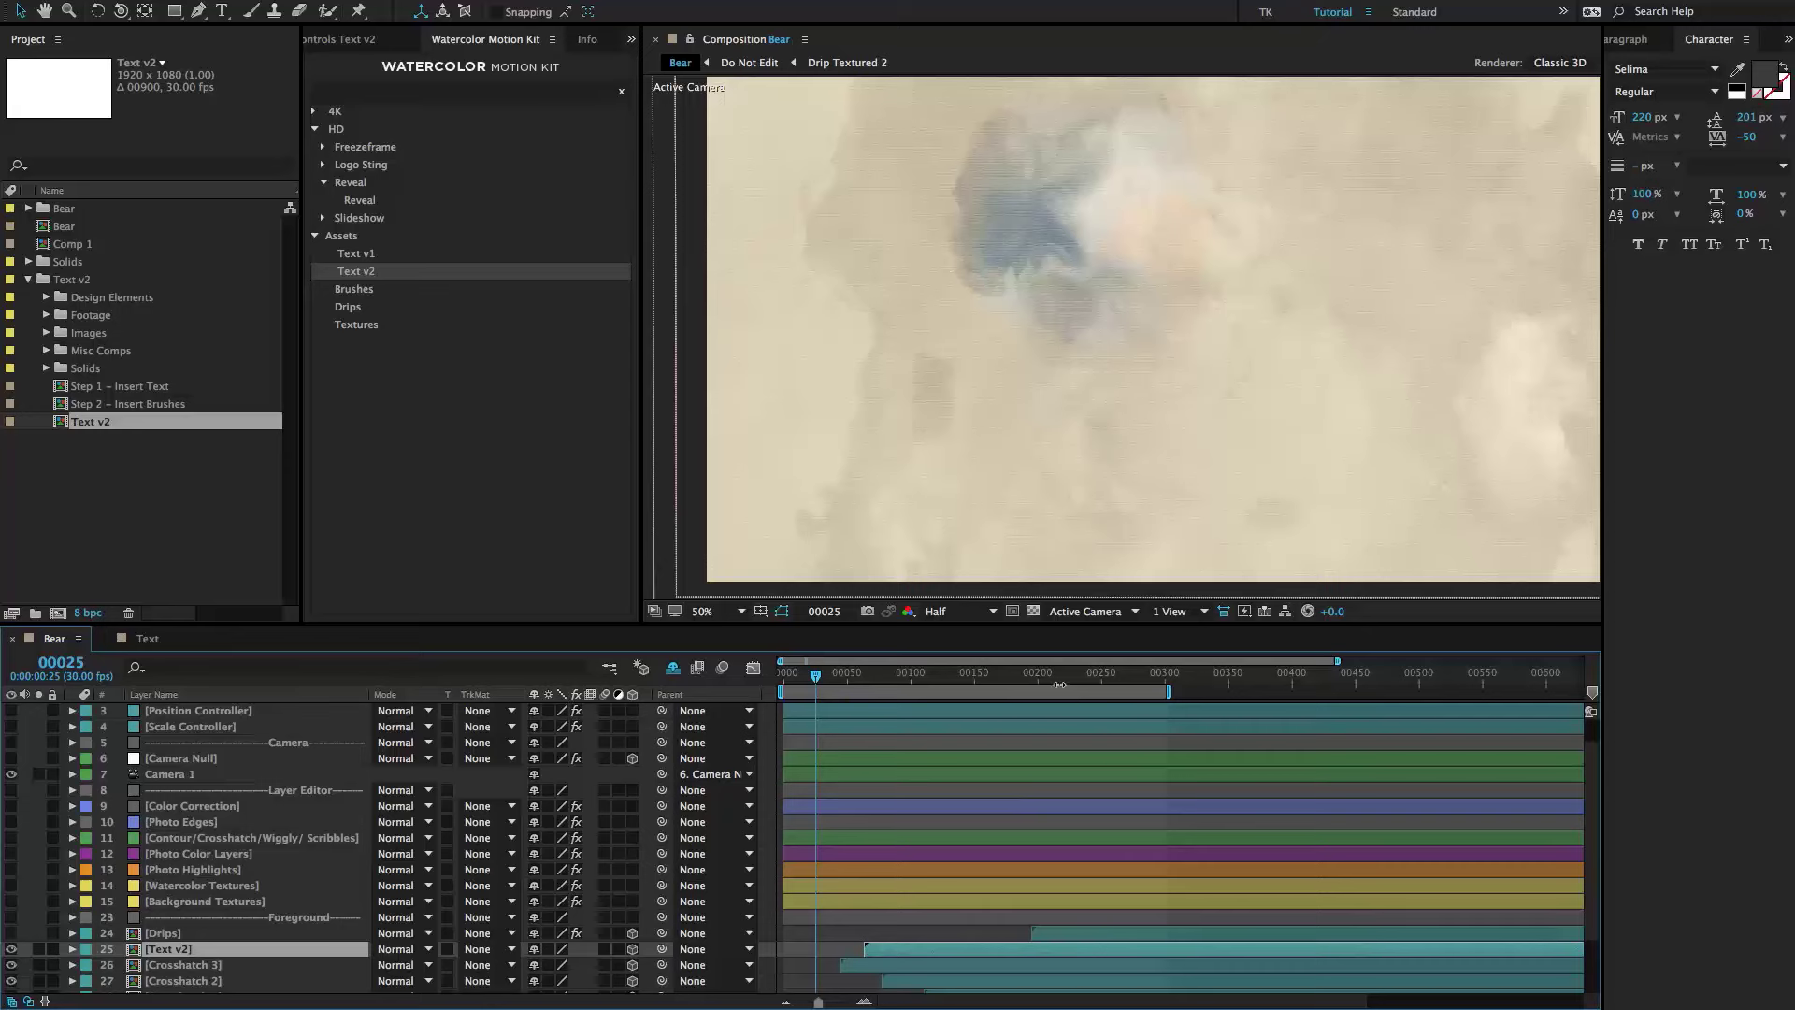
At frame 00267, hide the Text v2 layer and make the Drips layer visible.
{"action": "left_click", "coordinate": [1122, 681]}
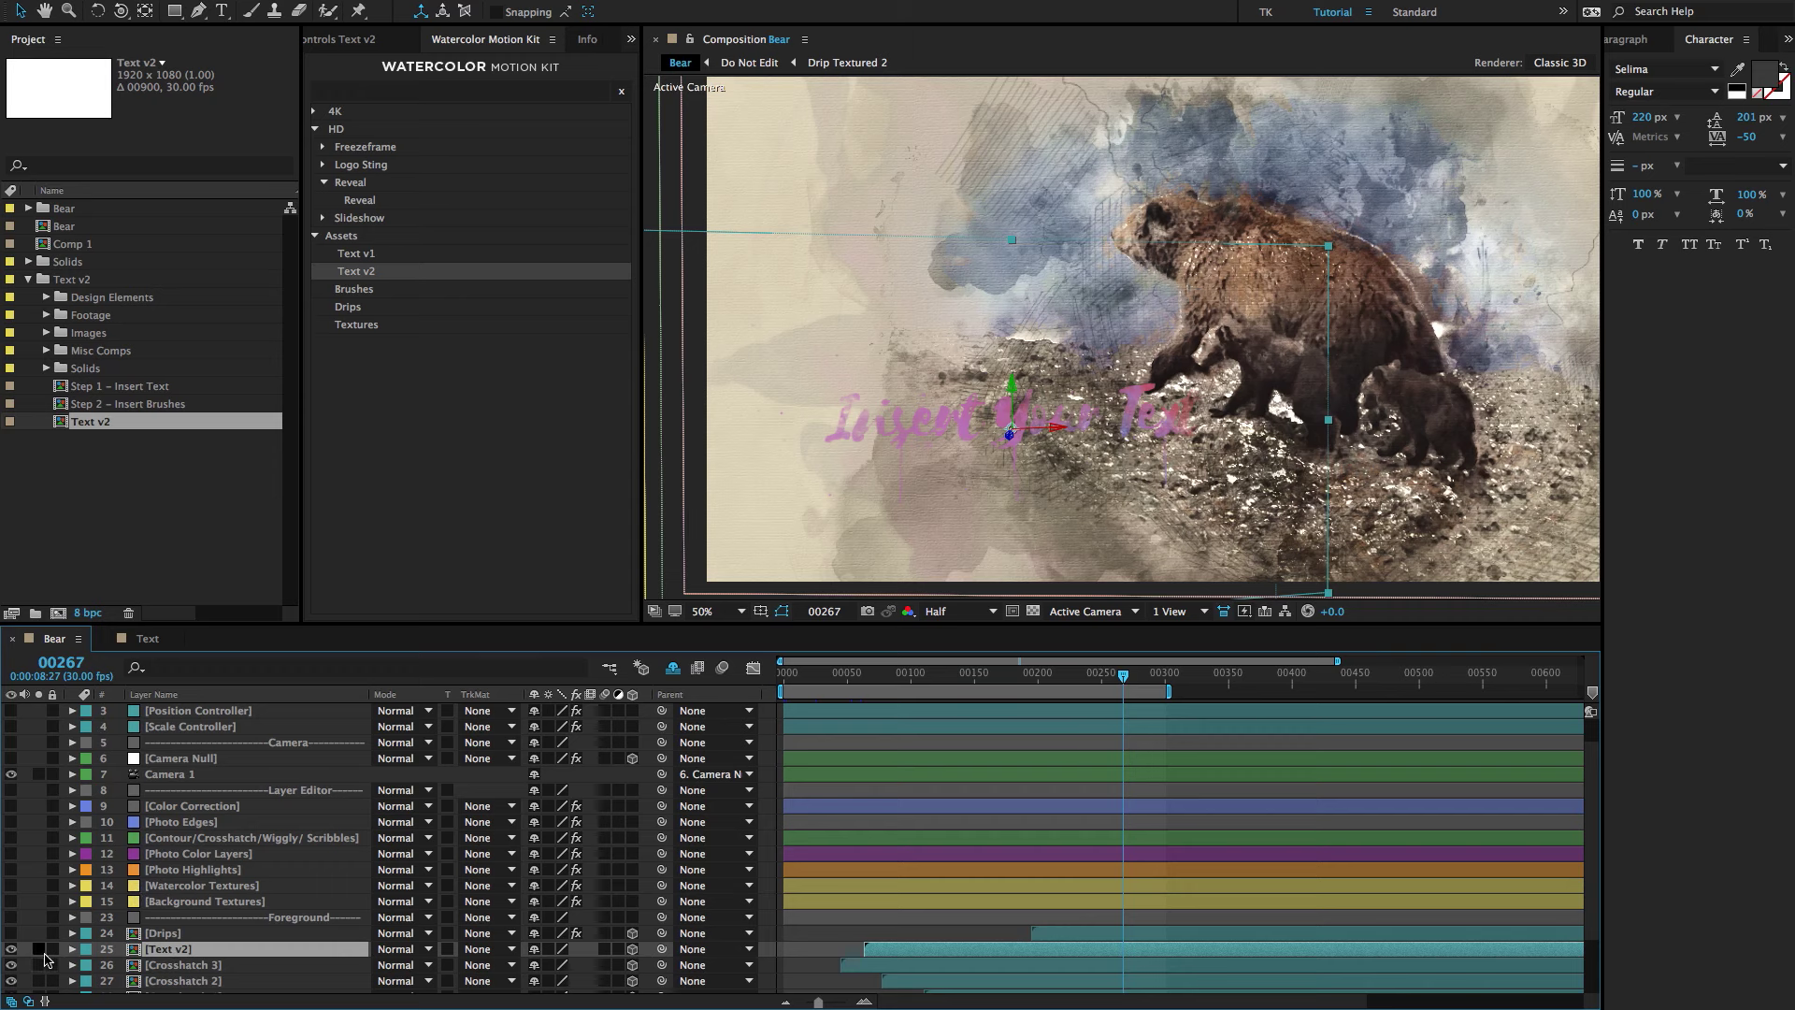
{"action": "left_click", "coordinate": [11, 949]}
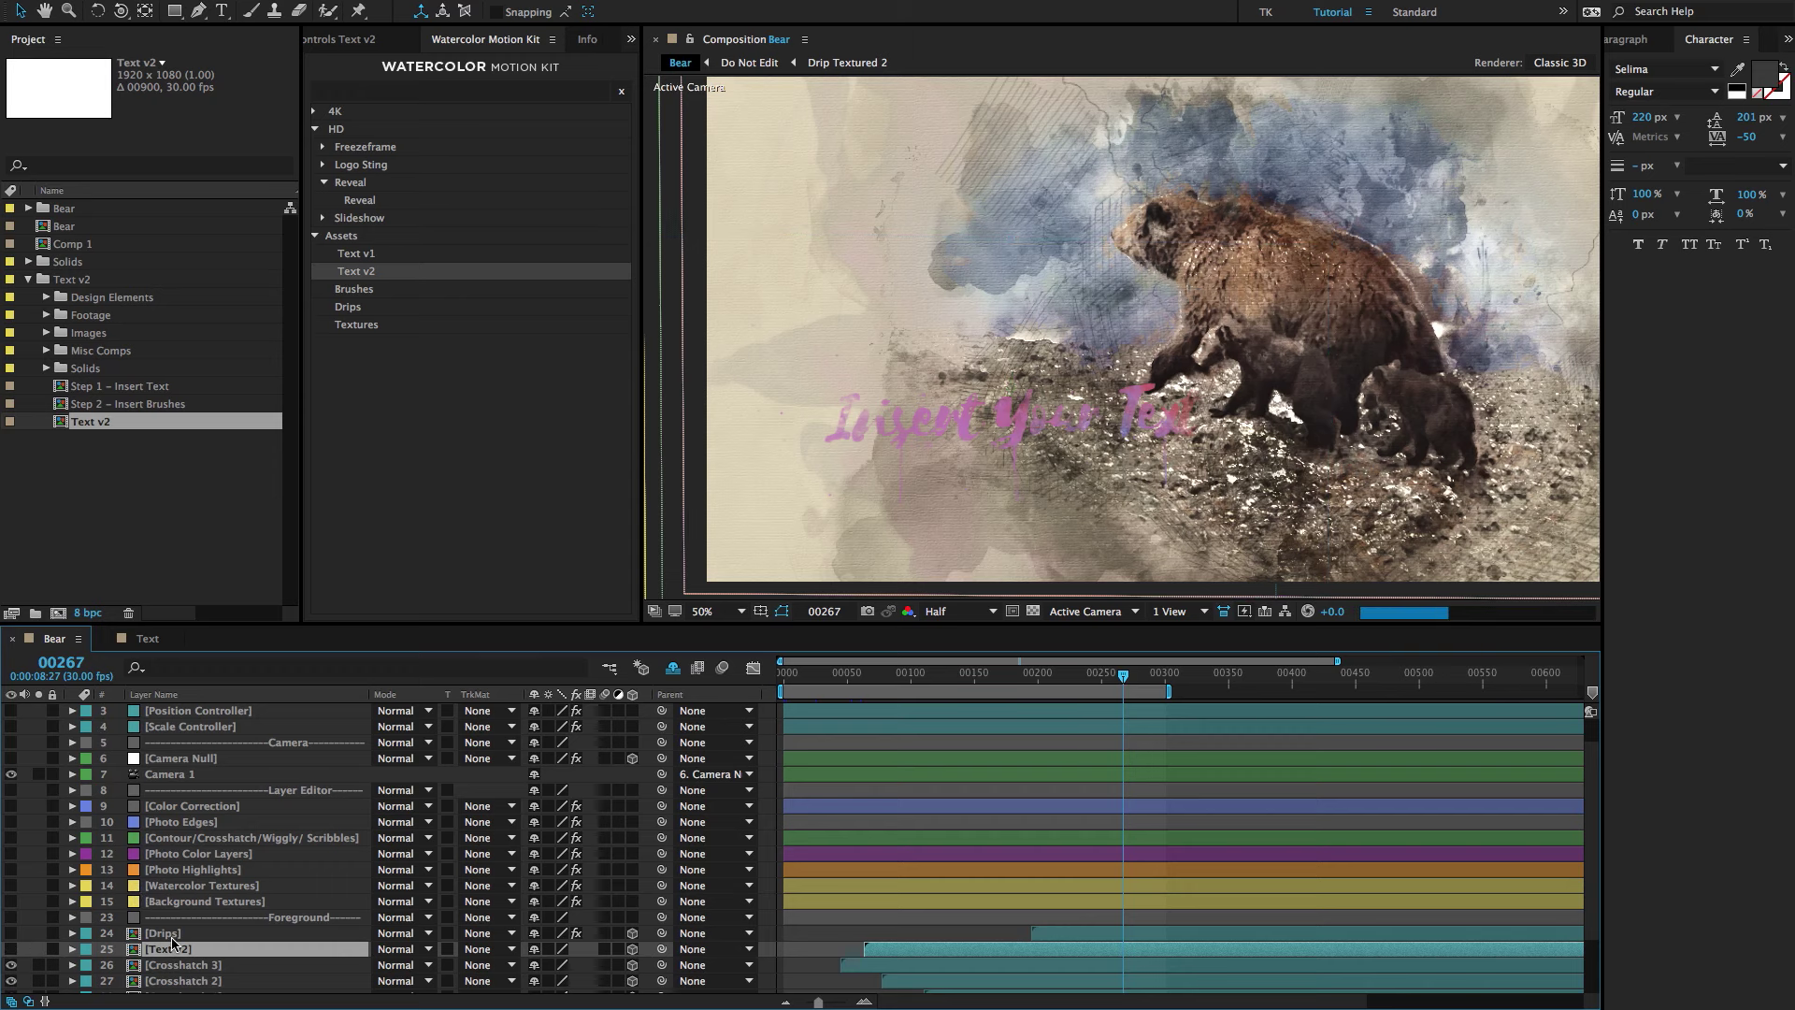
{"action": "left_click", "coordinate": [169, 934]}
{"action": "left_click", "coordinate": [12, 933]}
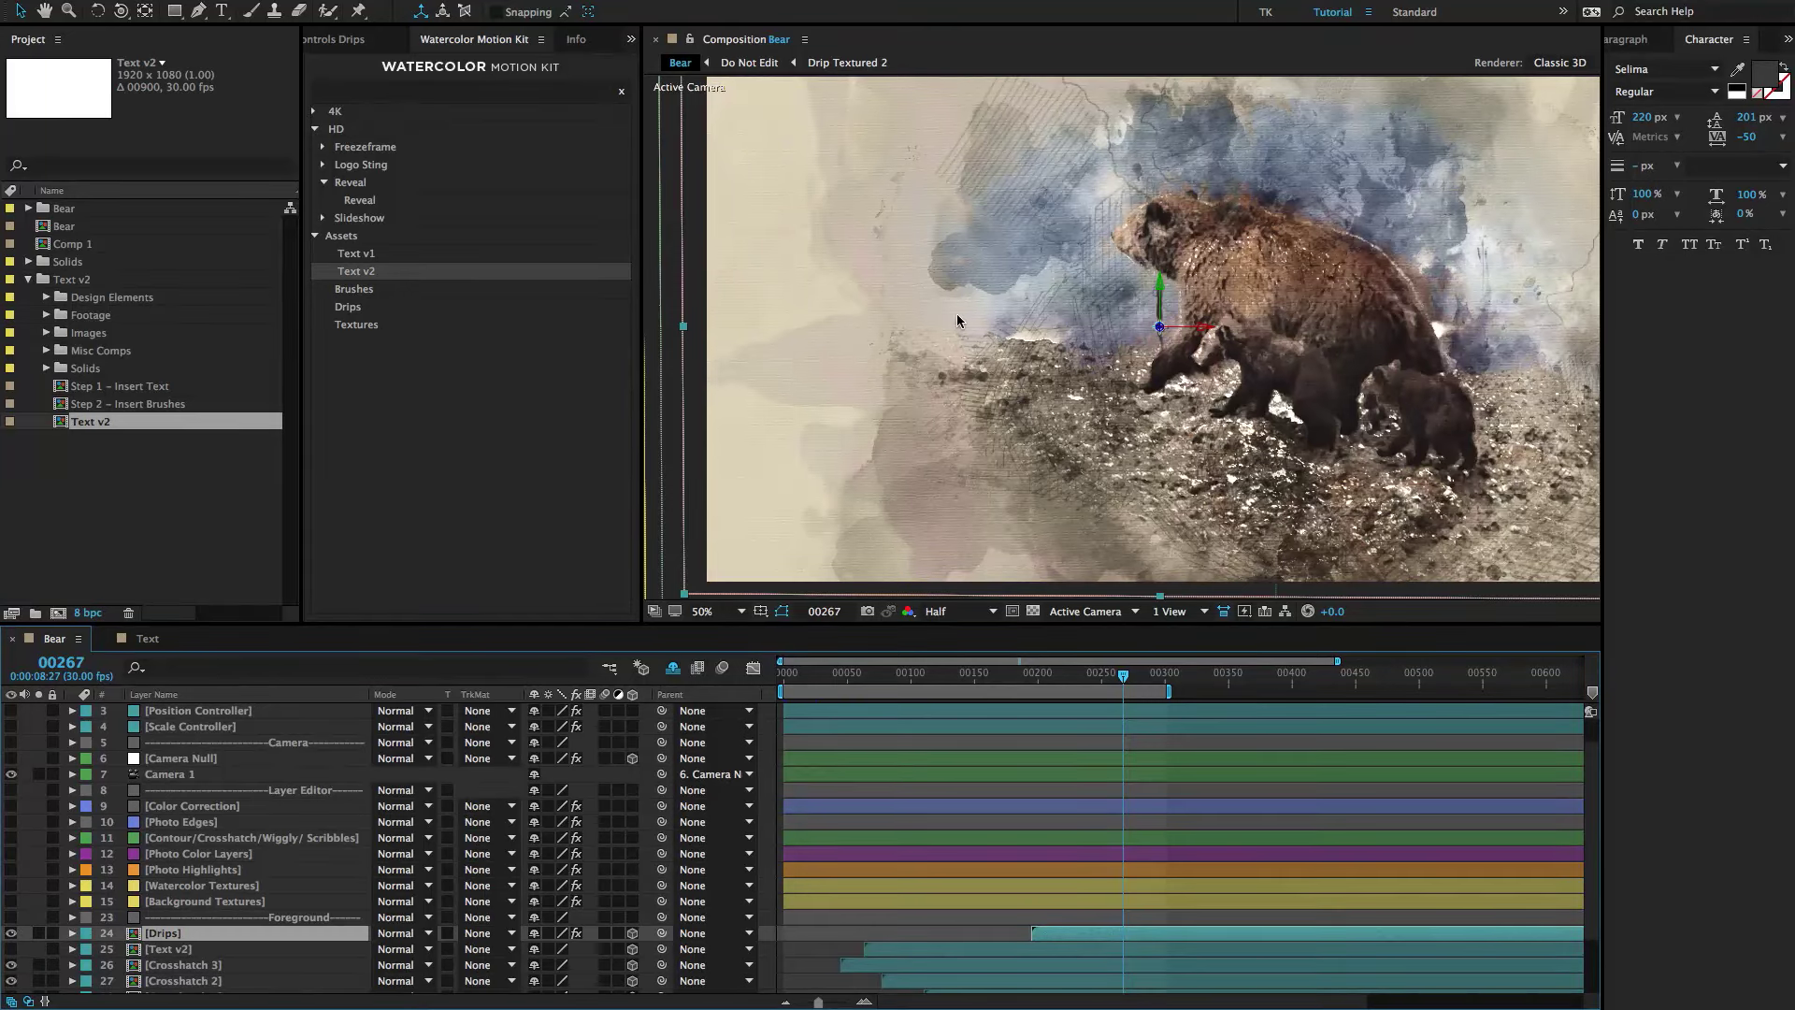
{"action": "scroll", "coordinate": [956, 320], "scroll_direction": "up", "scroll_amount": 2}
{"action": "scroll", "coordinate": [957, 321], "scroll_direction": "down", "scroll_amount": 2}
{"action": "key", "text": "h"}
{"action": "left_click_drag", "start_coordinate": [956, 321], "coordinate": [937, 329]}
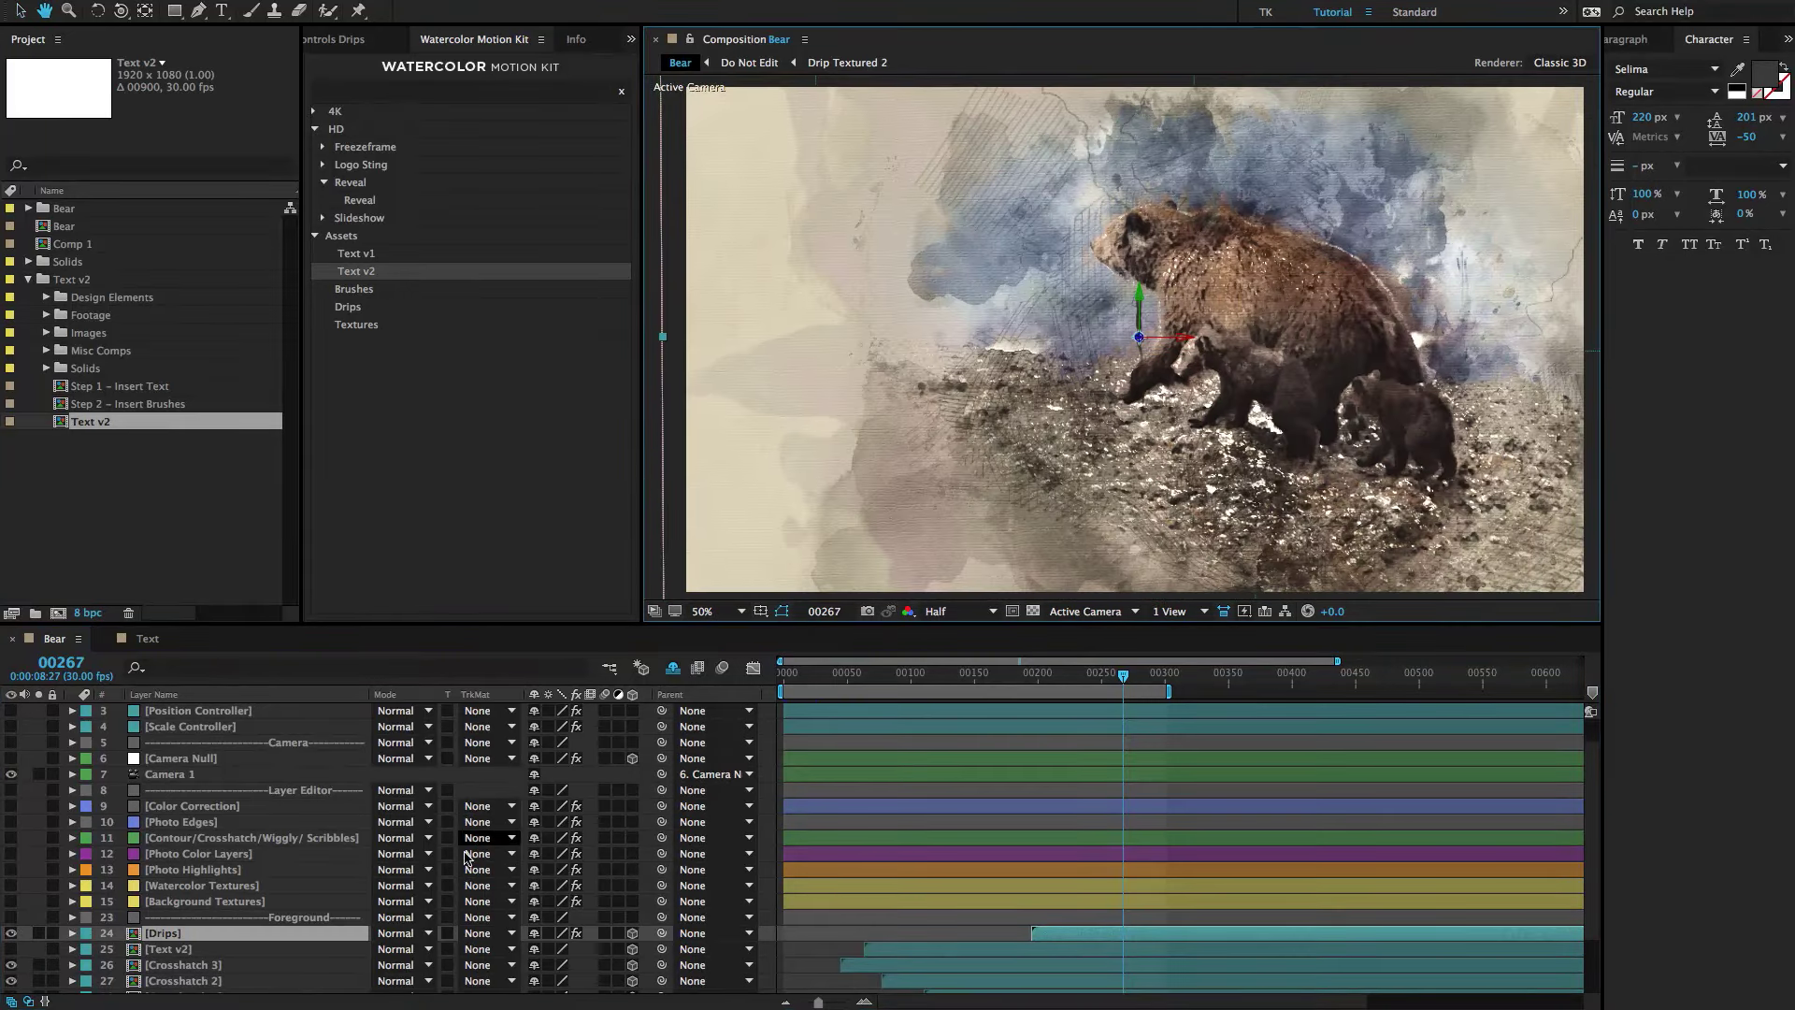
Open the Drips precomp at 50% zoom and close the Character and Paragraph panels.
{"action": "key", "text": "v"}
{"action": "double_click", "coordinate": [176, 933]}
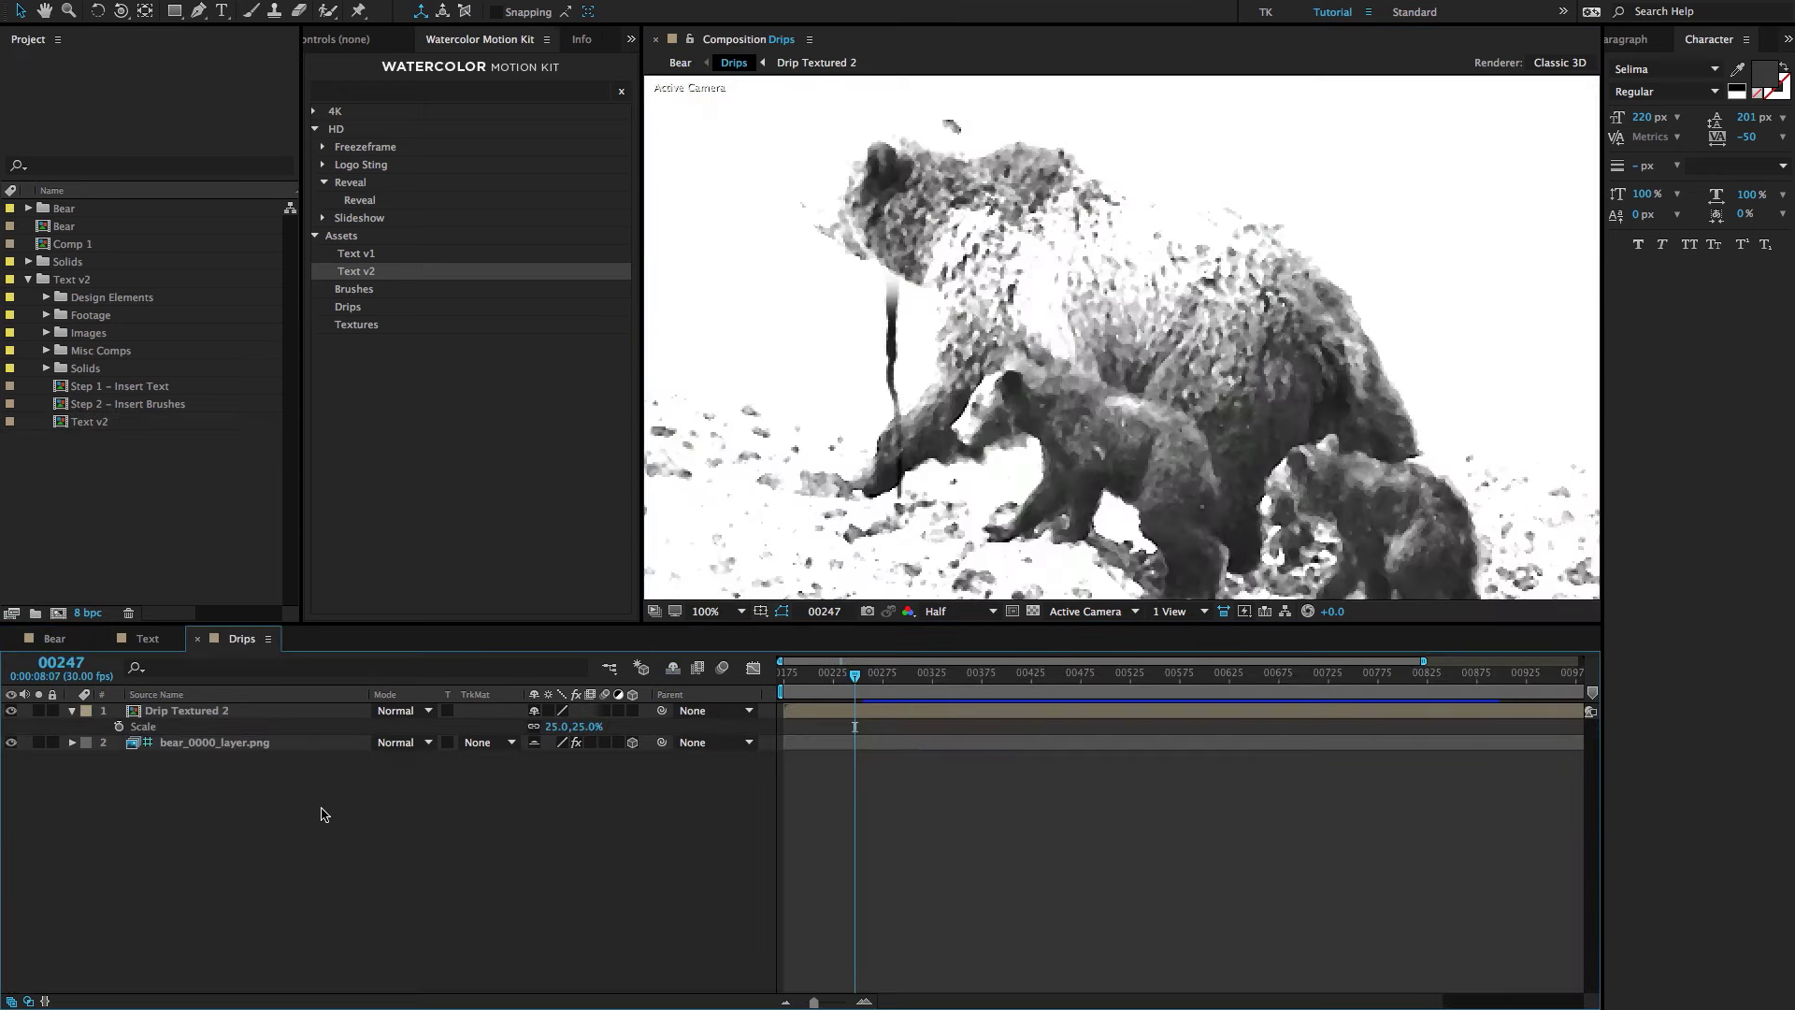
{"action": "left_click", "coordinate": [208, 713]}
{"action": "left_click", "coordinate": [72, 711]}
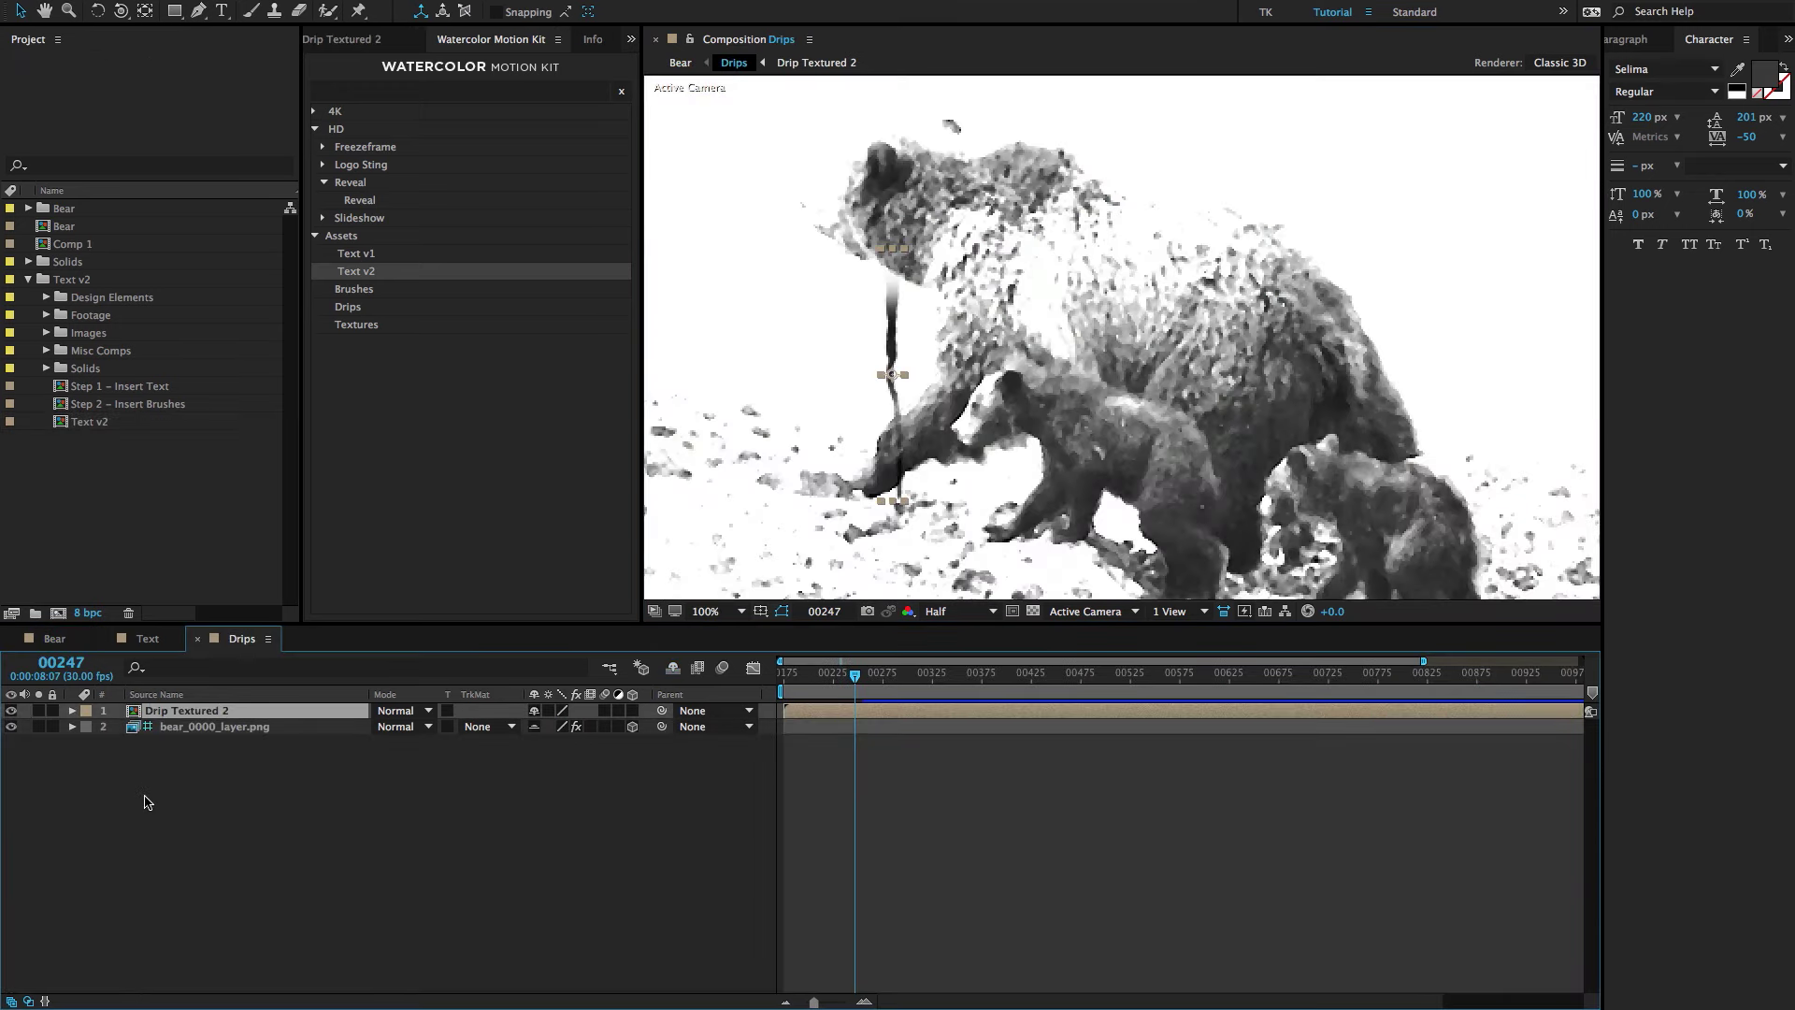
{"action": "key", "text": "ctrl+Down"}
{"action": "key", "text": "comma"}
{"action": "left_click", "coordinate": [1745, 42]}
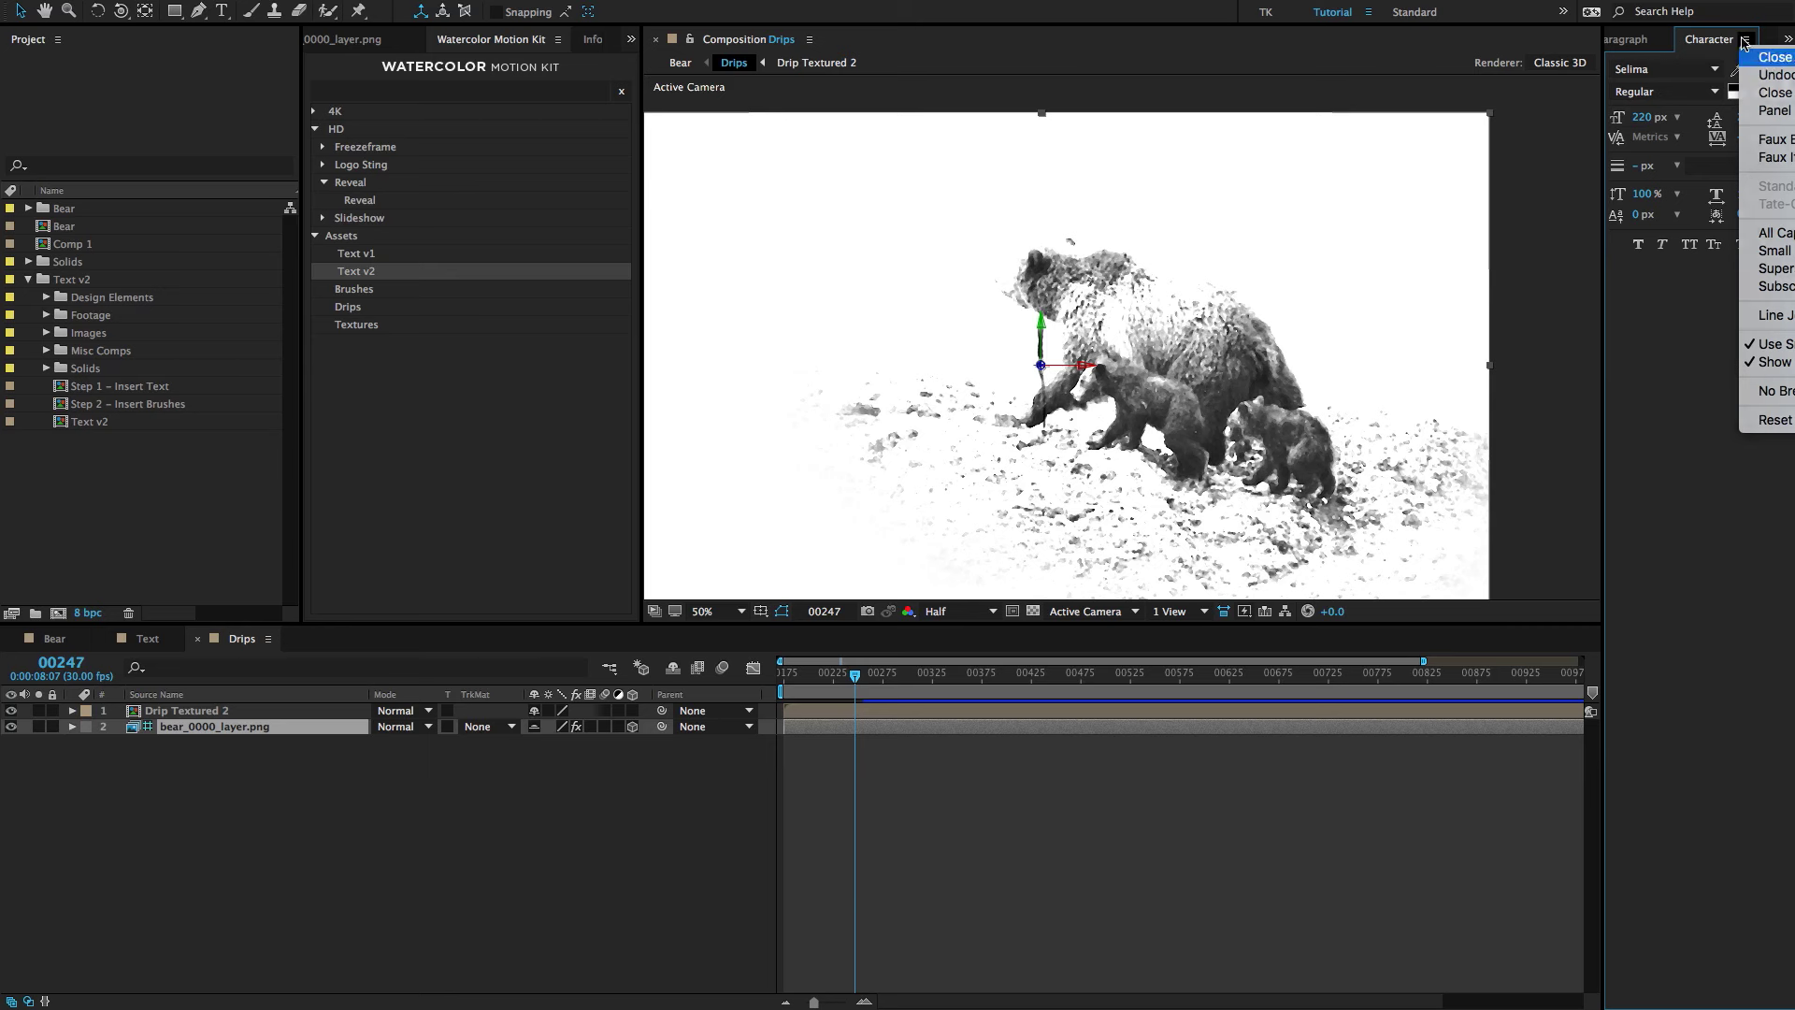
{"action": "left_click", "coordinate": [1751, 57]}
{"action": "left_click", "coordinate": [1678, 39]}
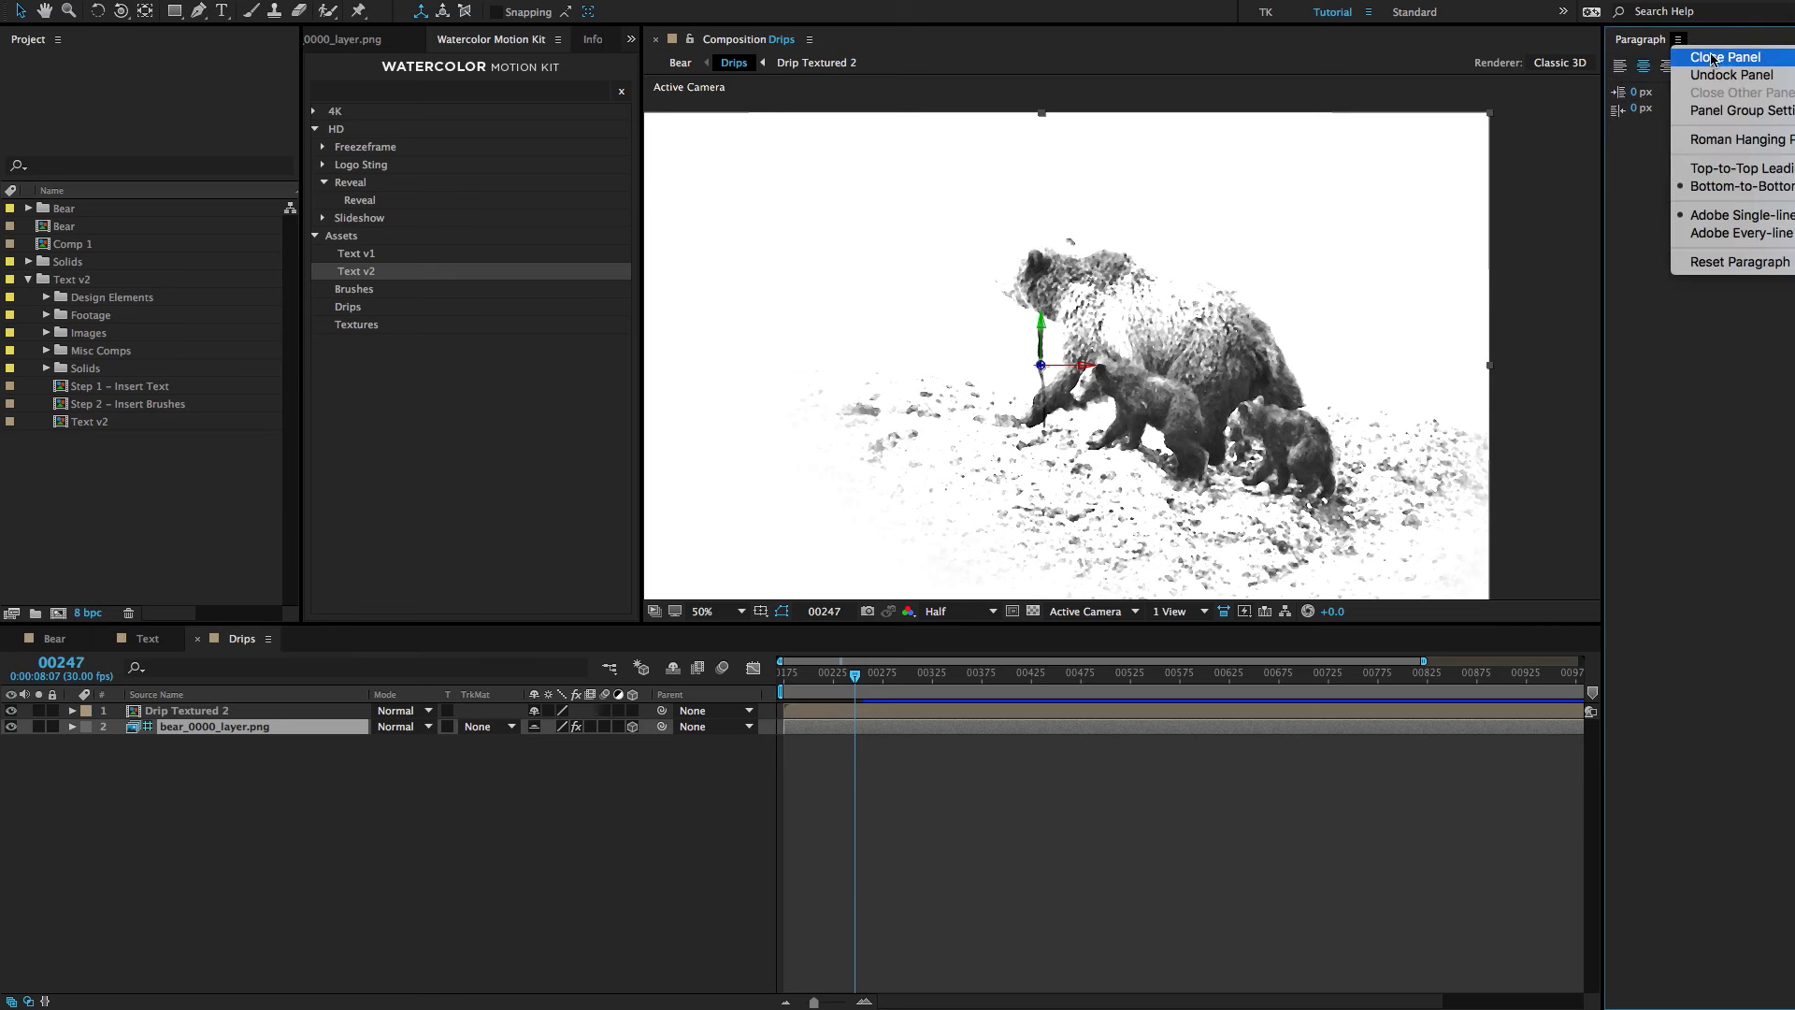
{"action": "left_click", "coordinate": [1714, 58]}
{"action": "left_click", "coordinate": [521, 889]}
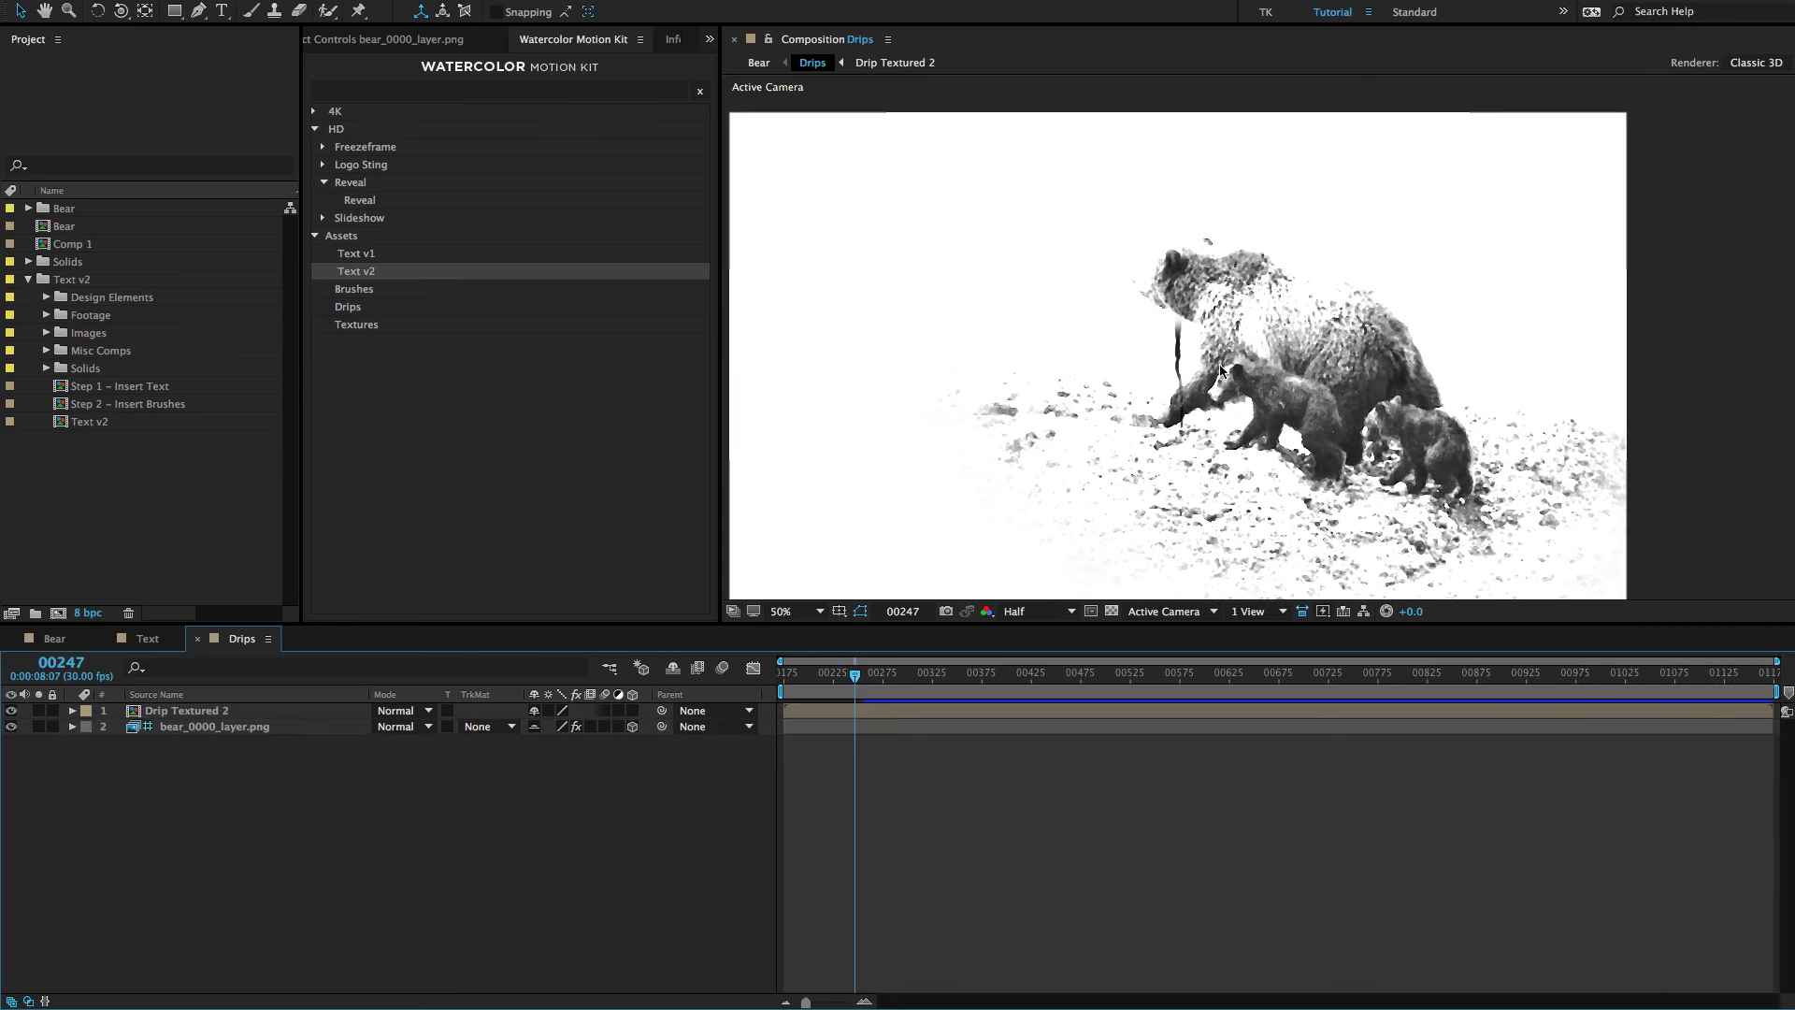
Drag the Drip Textured 2 drip down so it hangs over the bear's front leg.
{"action": "key", "text": "h"}
{"action": "left_click_drag", "start_coordinate": [1256, 381], "coordinate": [1258, 370]}
{"action": "key", "text": "v"}
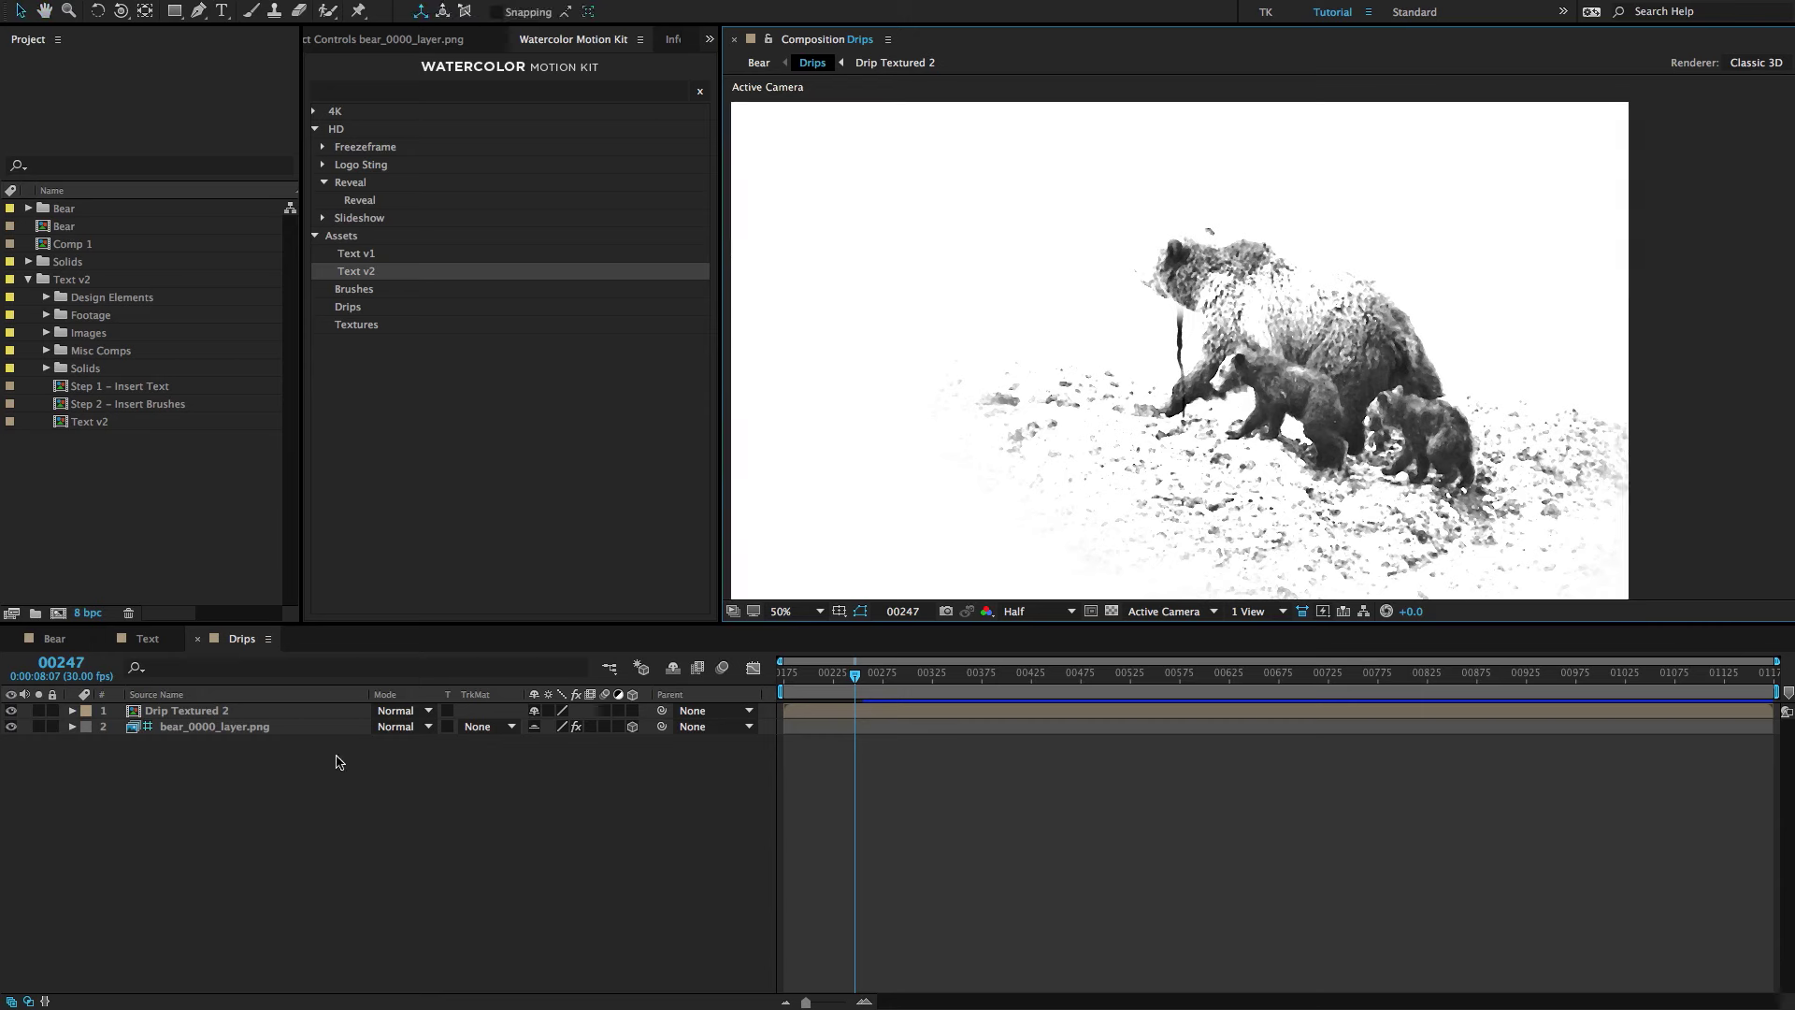
{"action": "left_click", "coordinate": [232, 713]}
{"action": "left_click", "coordinate": [227, 730]}
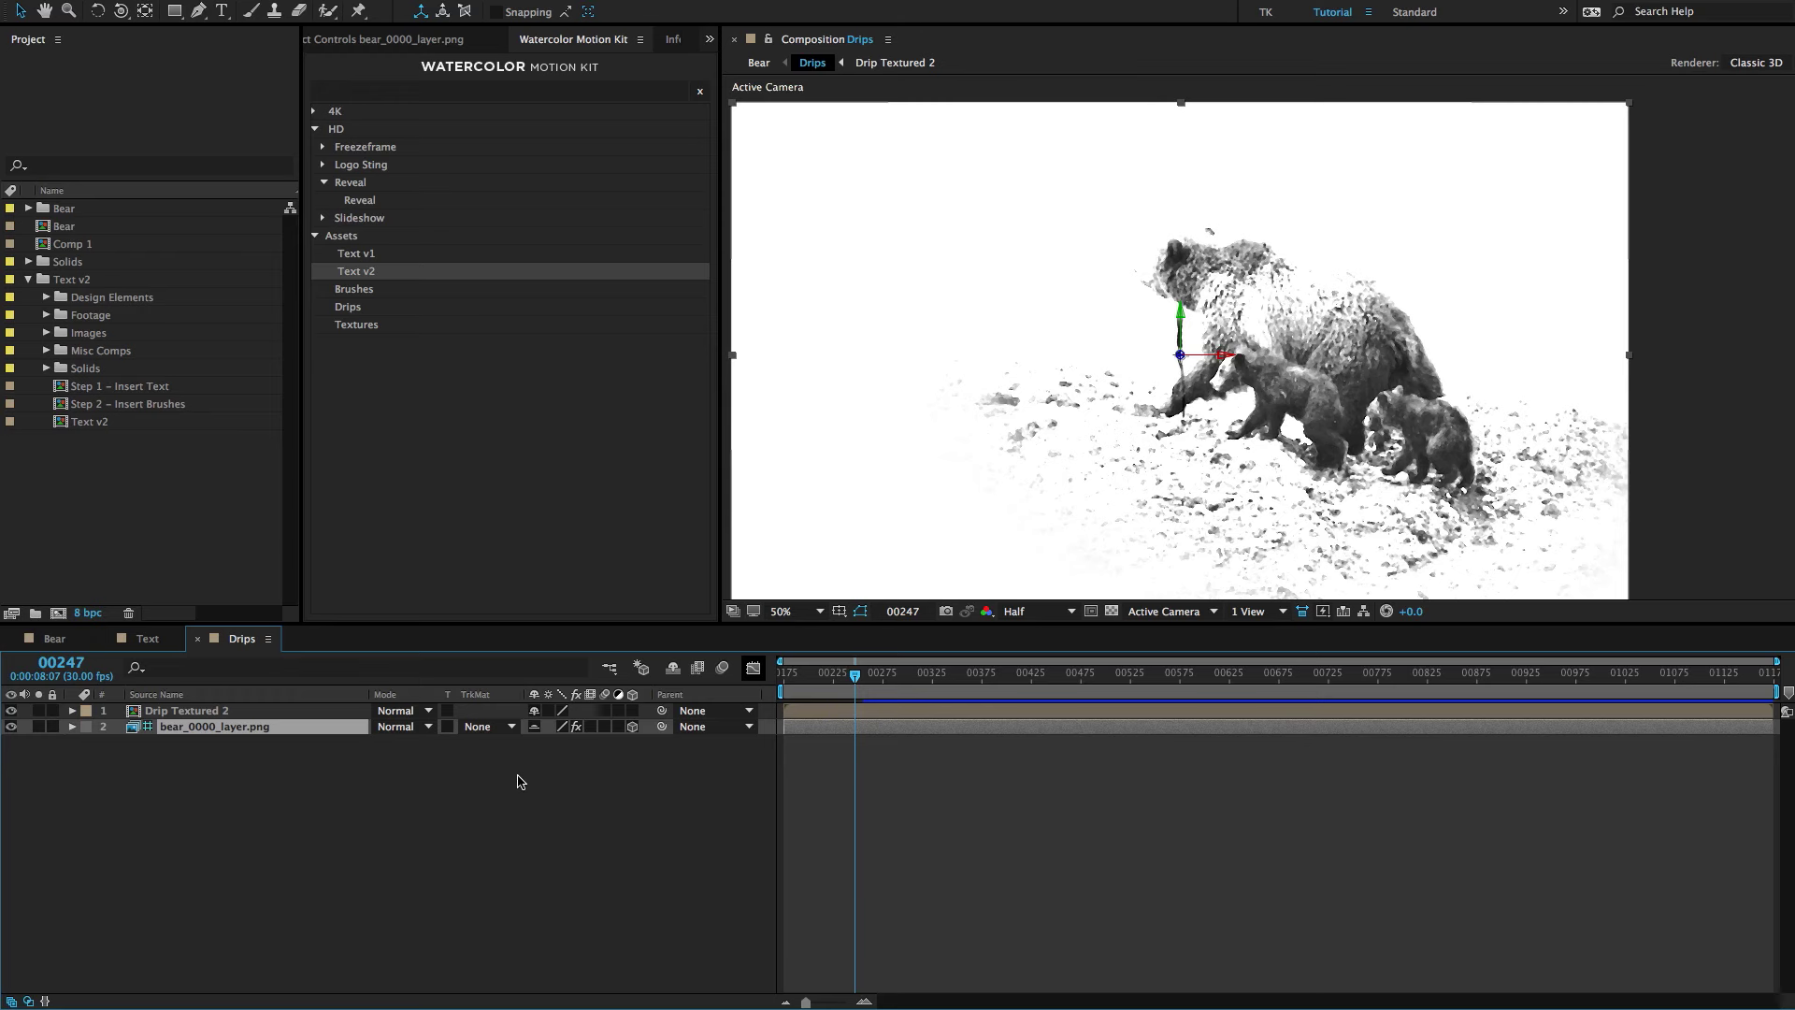
{"action": "left_click", "coordinate": [539, 743]}
{"action": "scroll", "coordinate": [1253, 383], "scroll_direction": "up", "scroll_amount": 2}
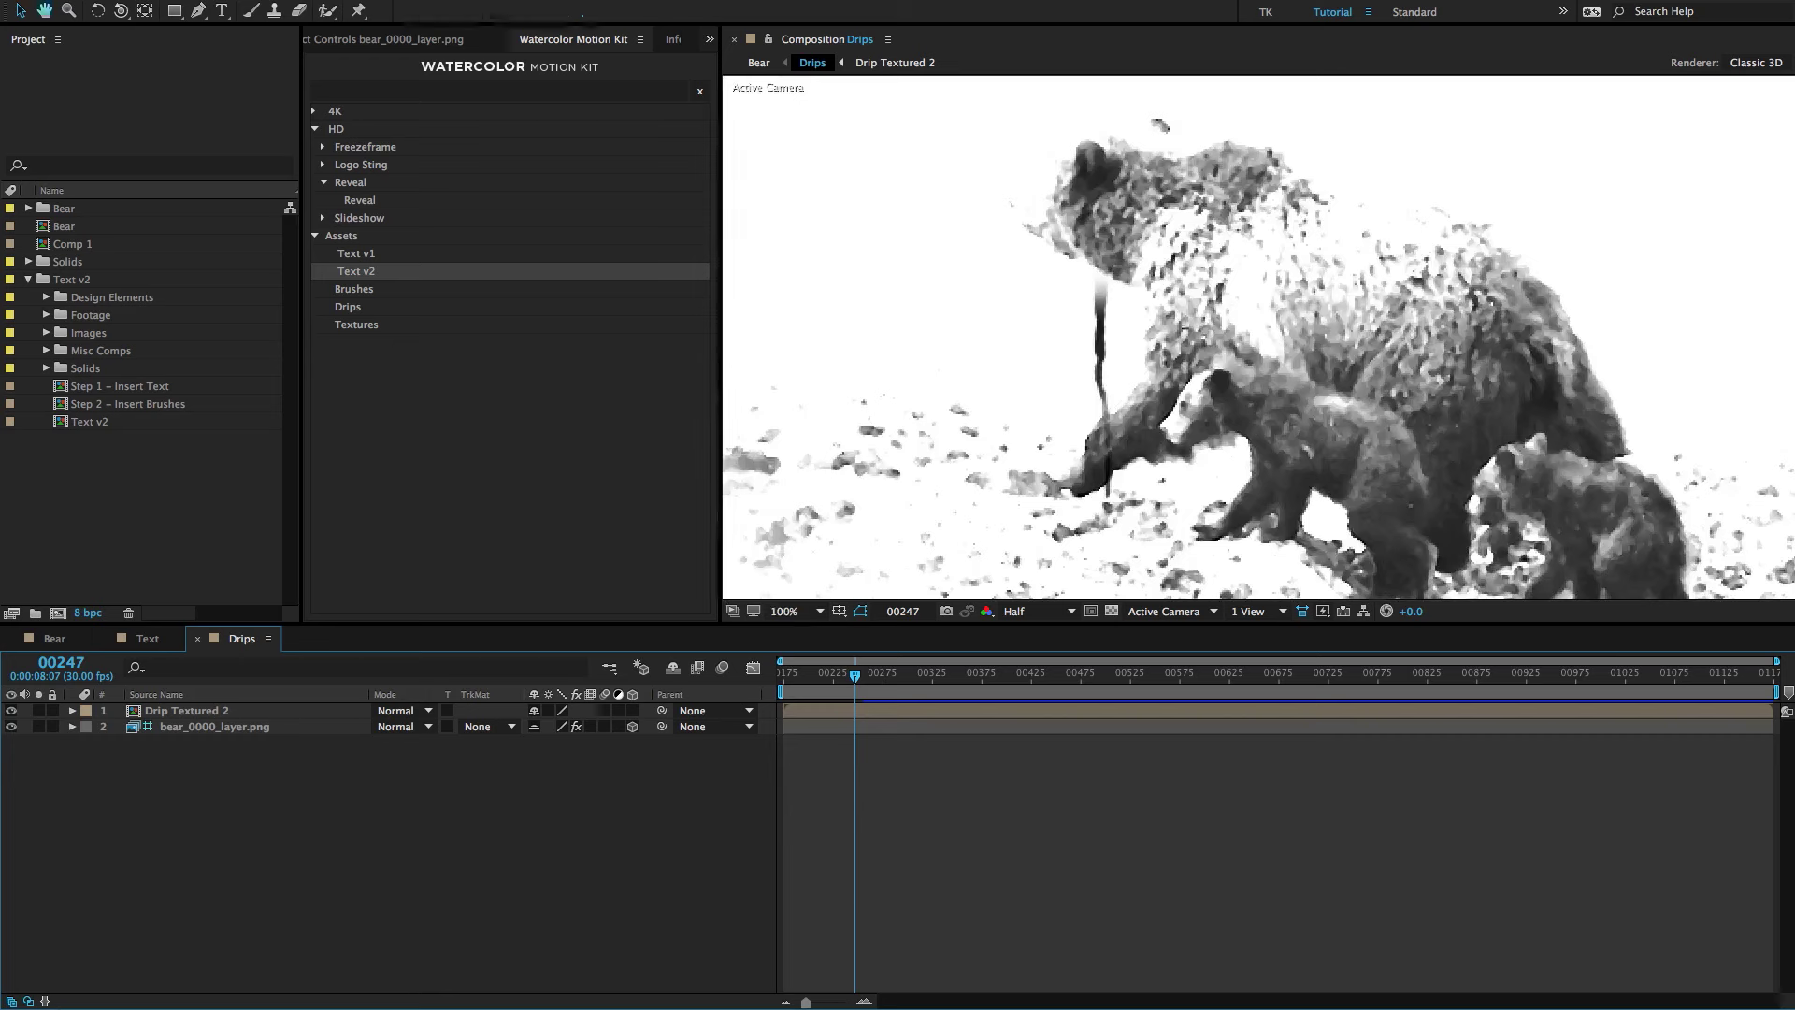
{"action": "left_click", "coordinate": [274, 710]}
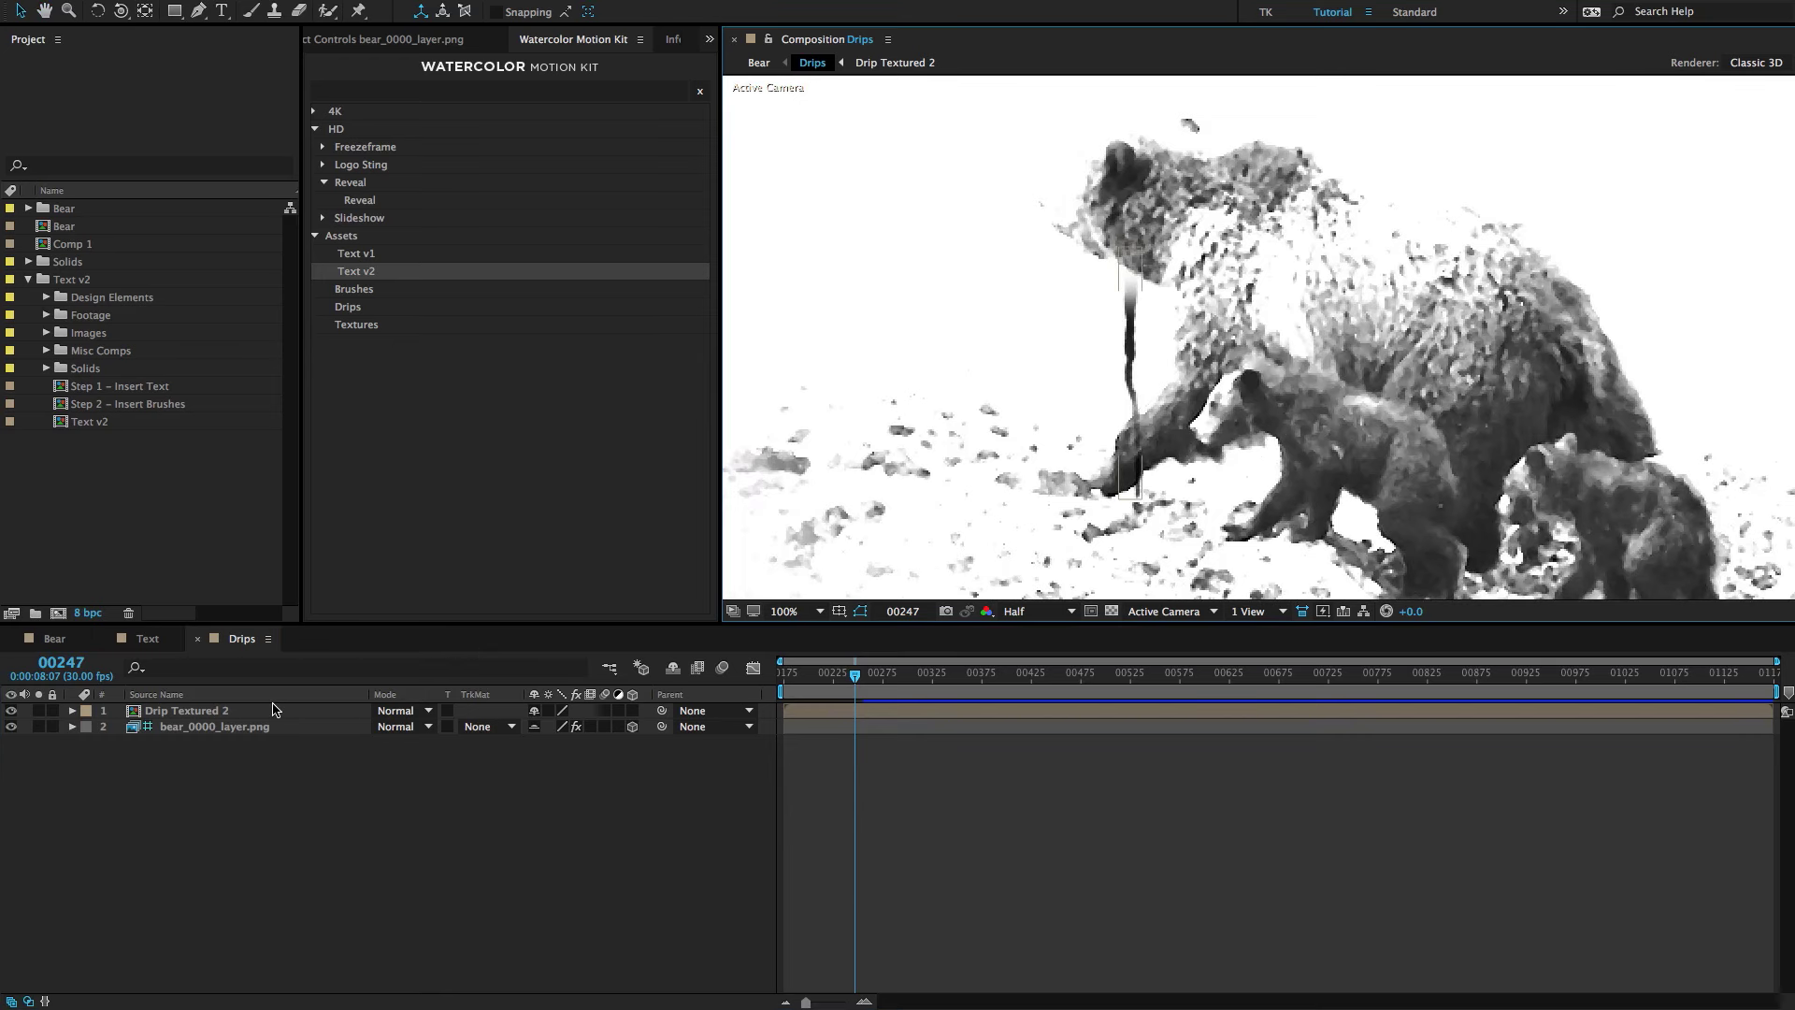
{"action": "left_click", "coordinate": [195, 713]}
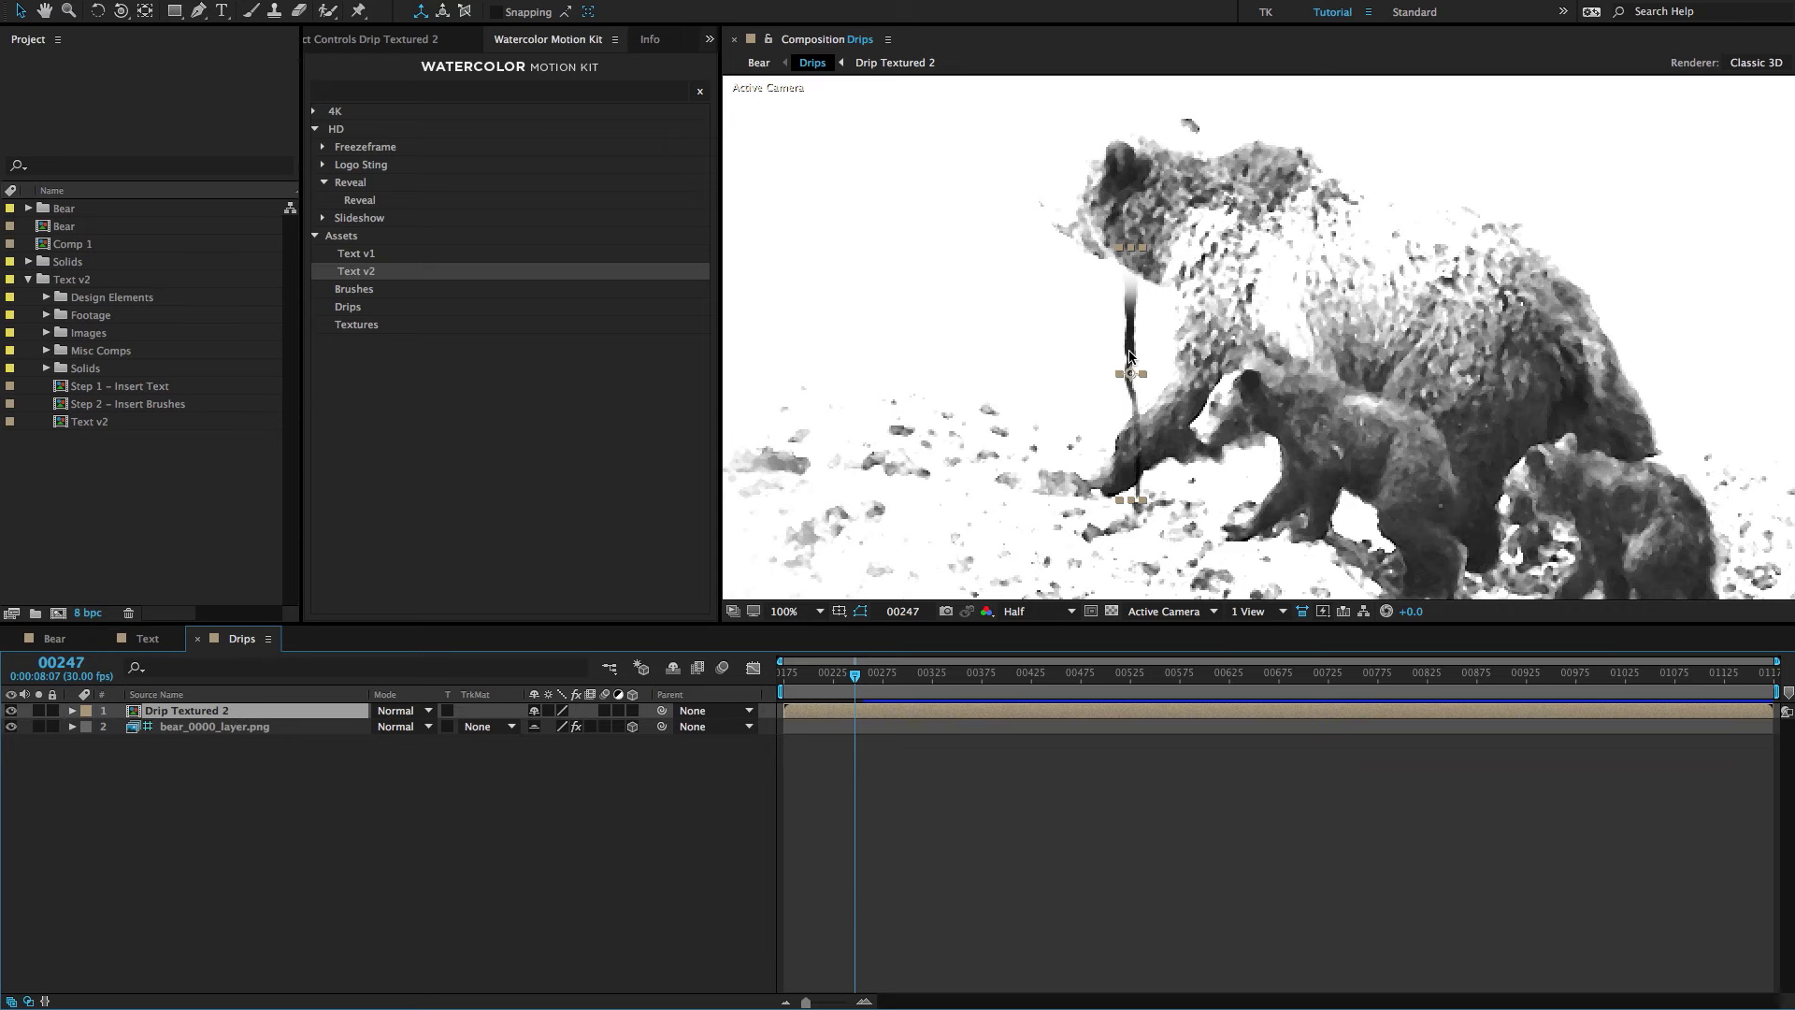
{"action": "left_click_drag", "start_coordinate": [1150, 403], "coordinate": [1144, 580]}
{"action": "key", "text": "h"}
{"action": "left_click_drag", "start_coordinate": [1149, 502], "coordinate": [1169, 440]}
{"action": "key", "text": "v"}
{"action": "key", "text": "comma"}
{"action": "key", "text": "period"}
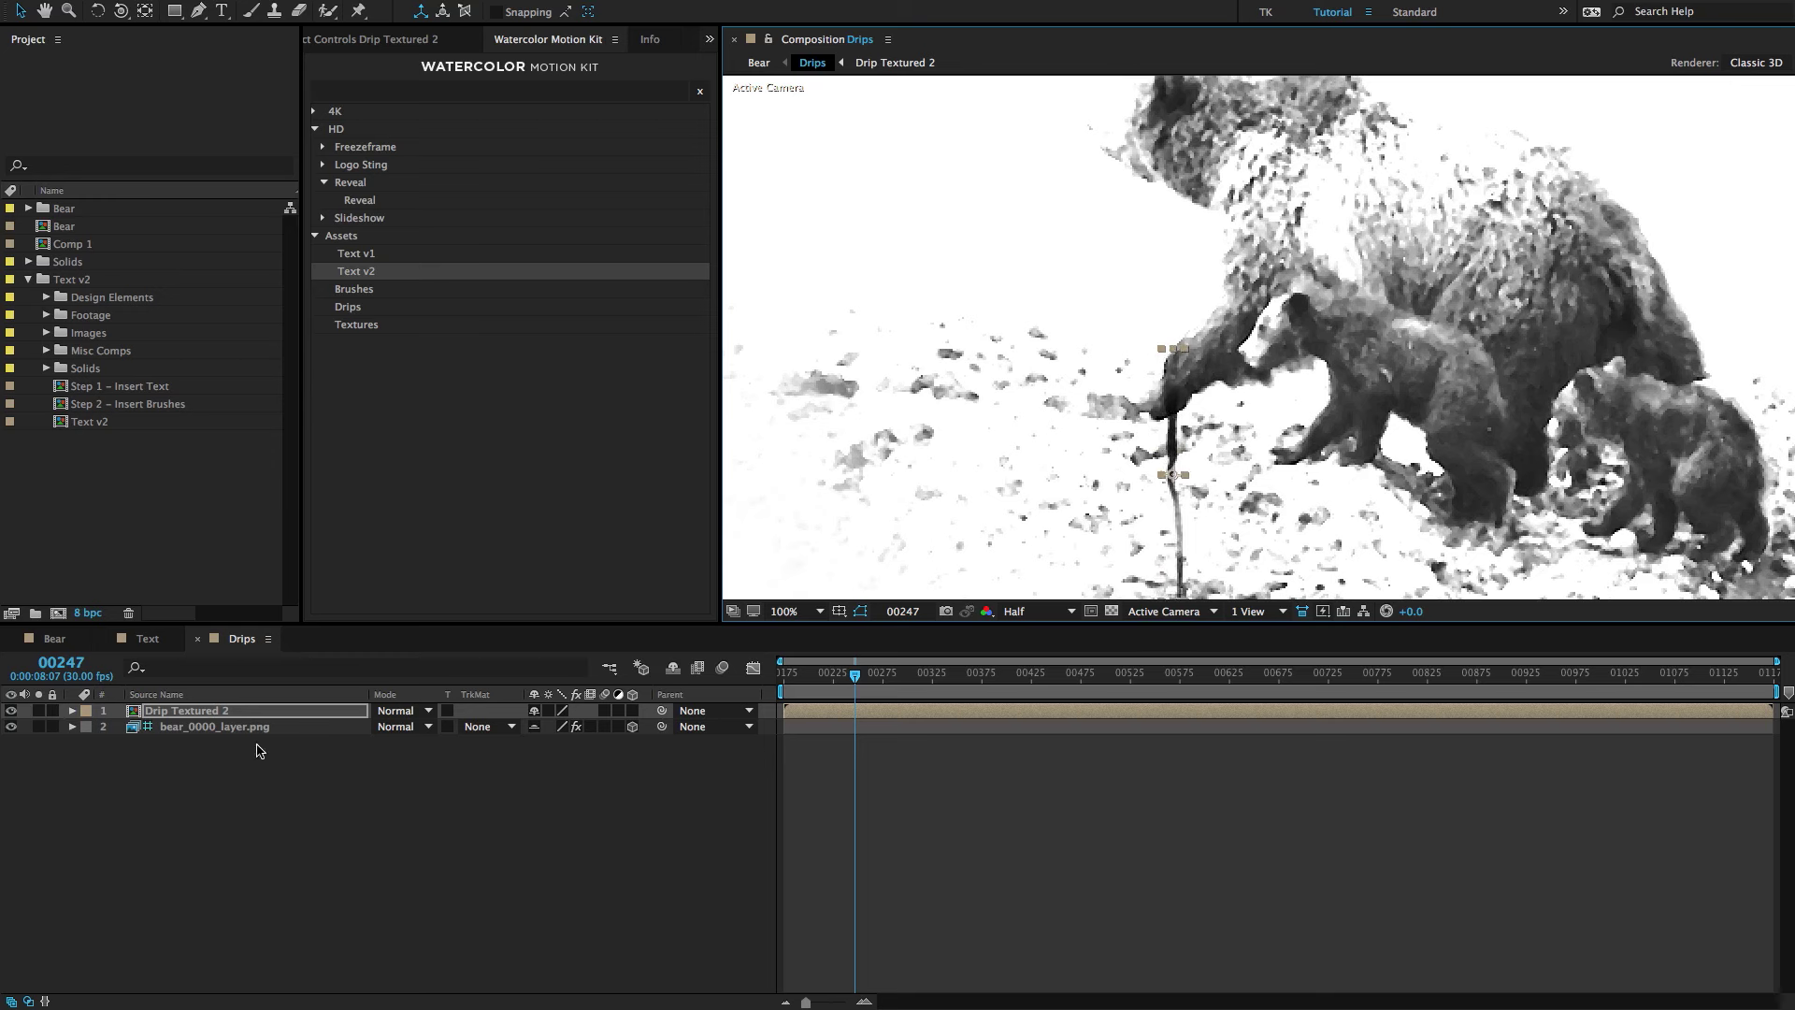
Replace the Drip Textured 2 layer's source with Drip Textured 4 and move it over the bear's shoulder.
{"action": "right_click", "coordinate": [195, 719]}
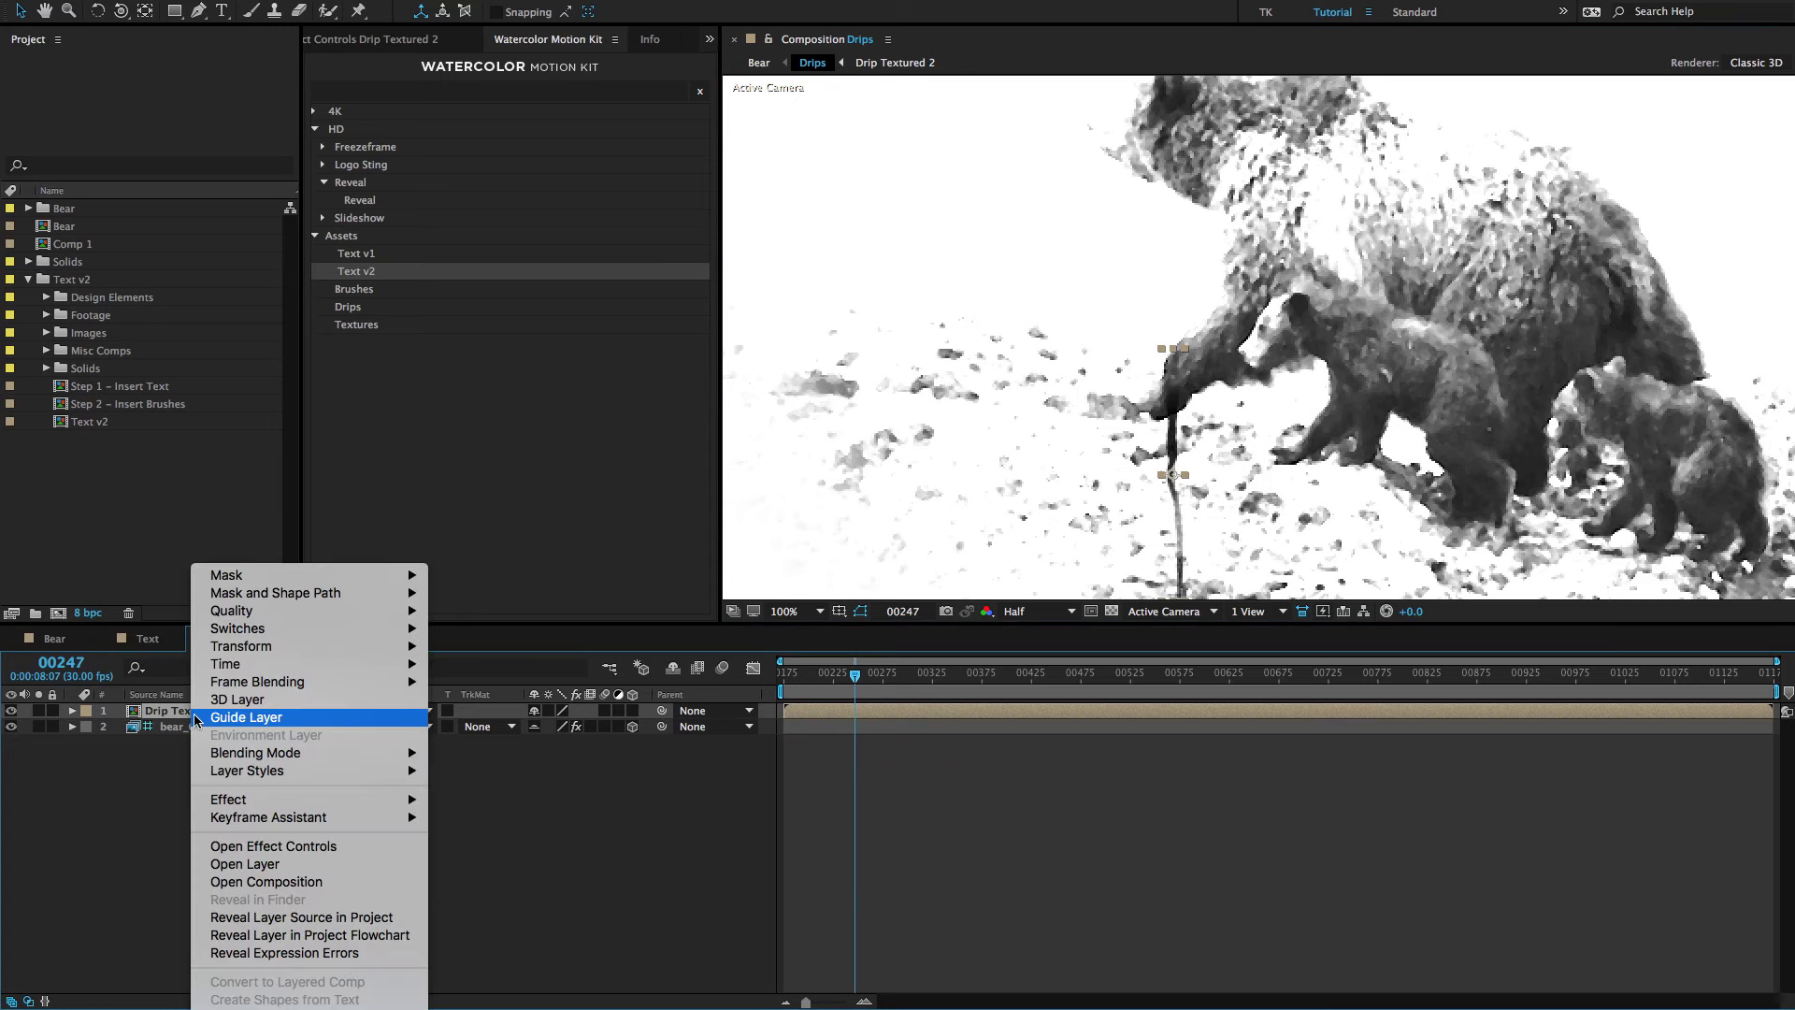
{"action": "left_click", "coordinate": [314, 920]}
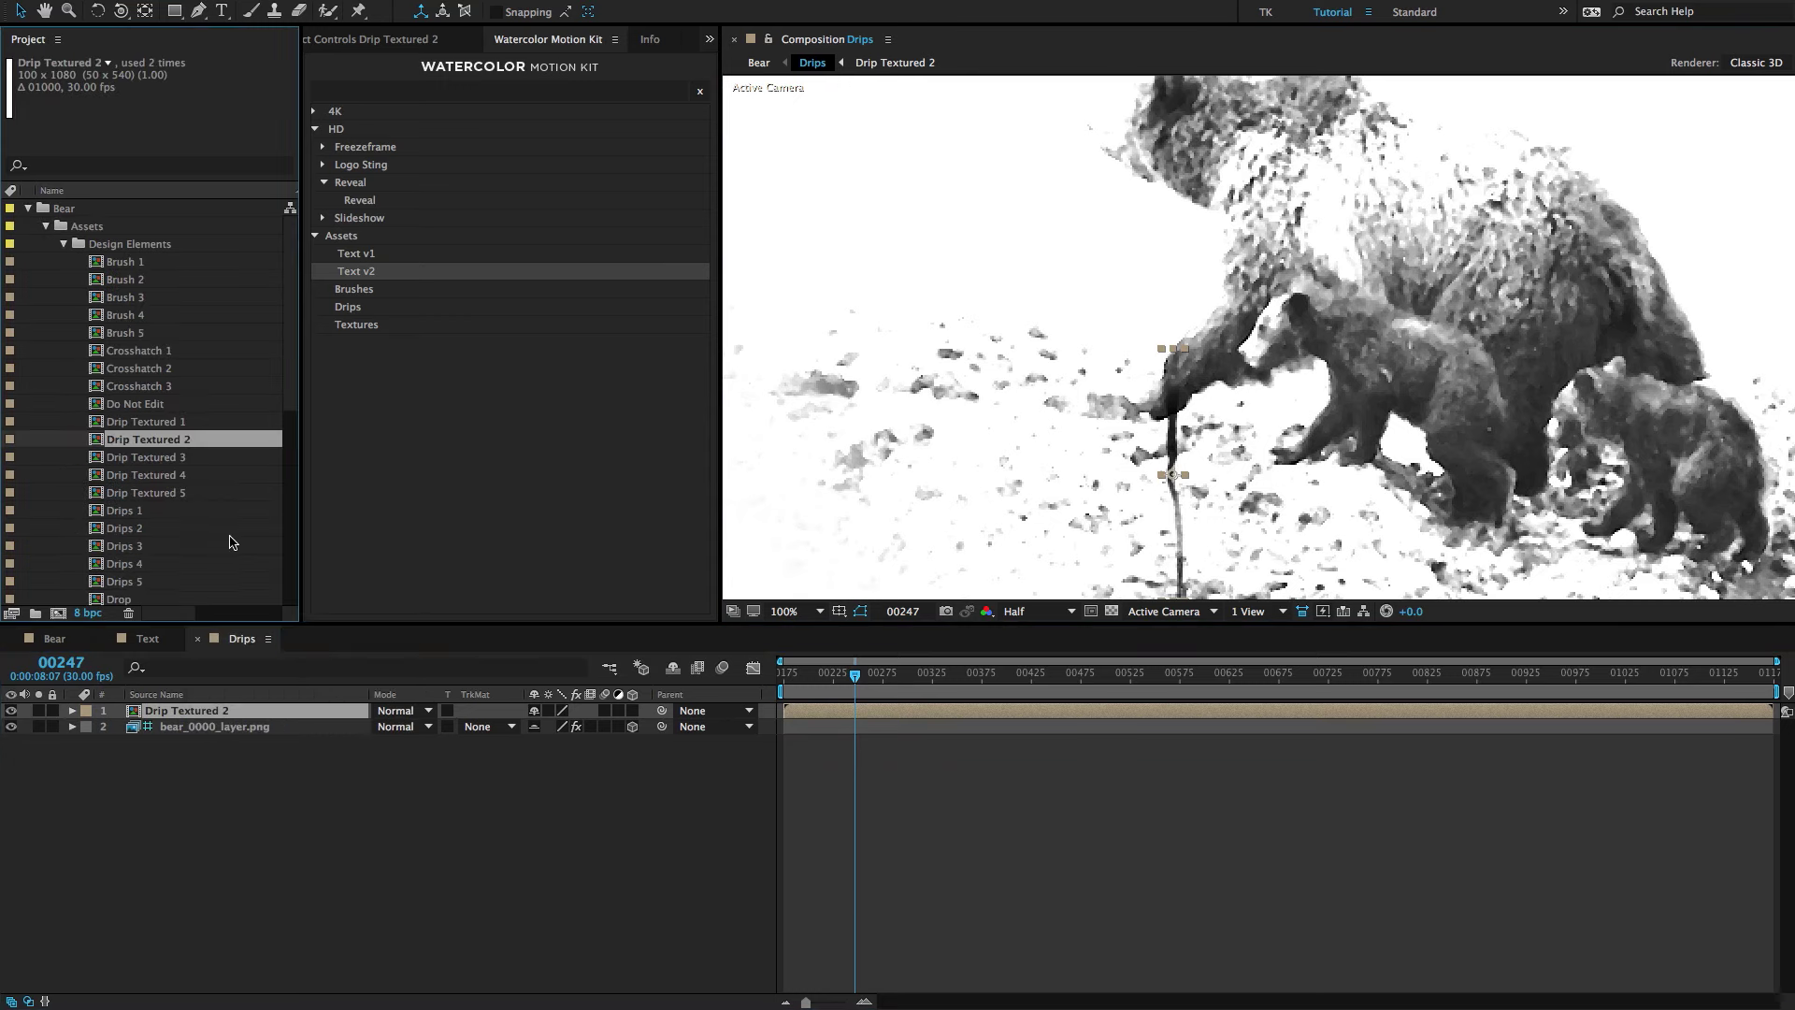
{"action": "left_click", "coordinate": [169, 458]}
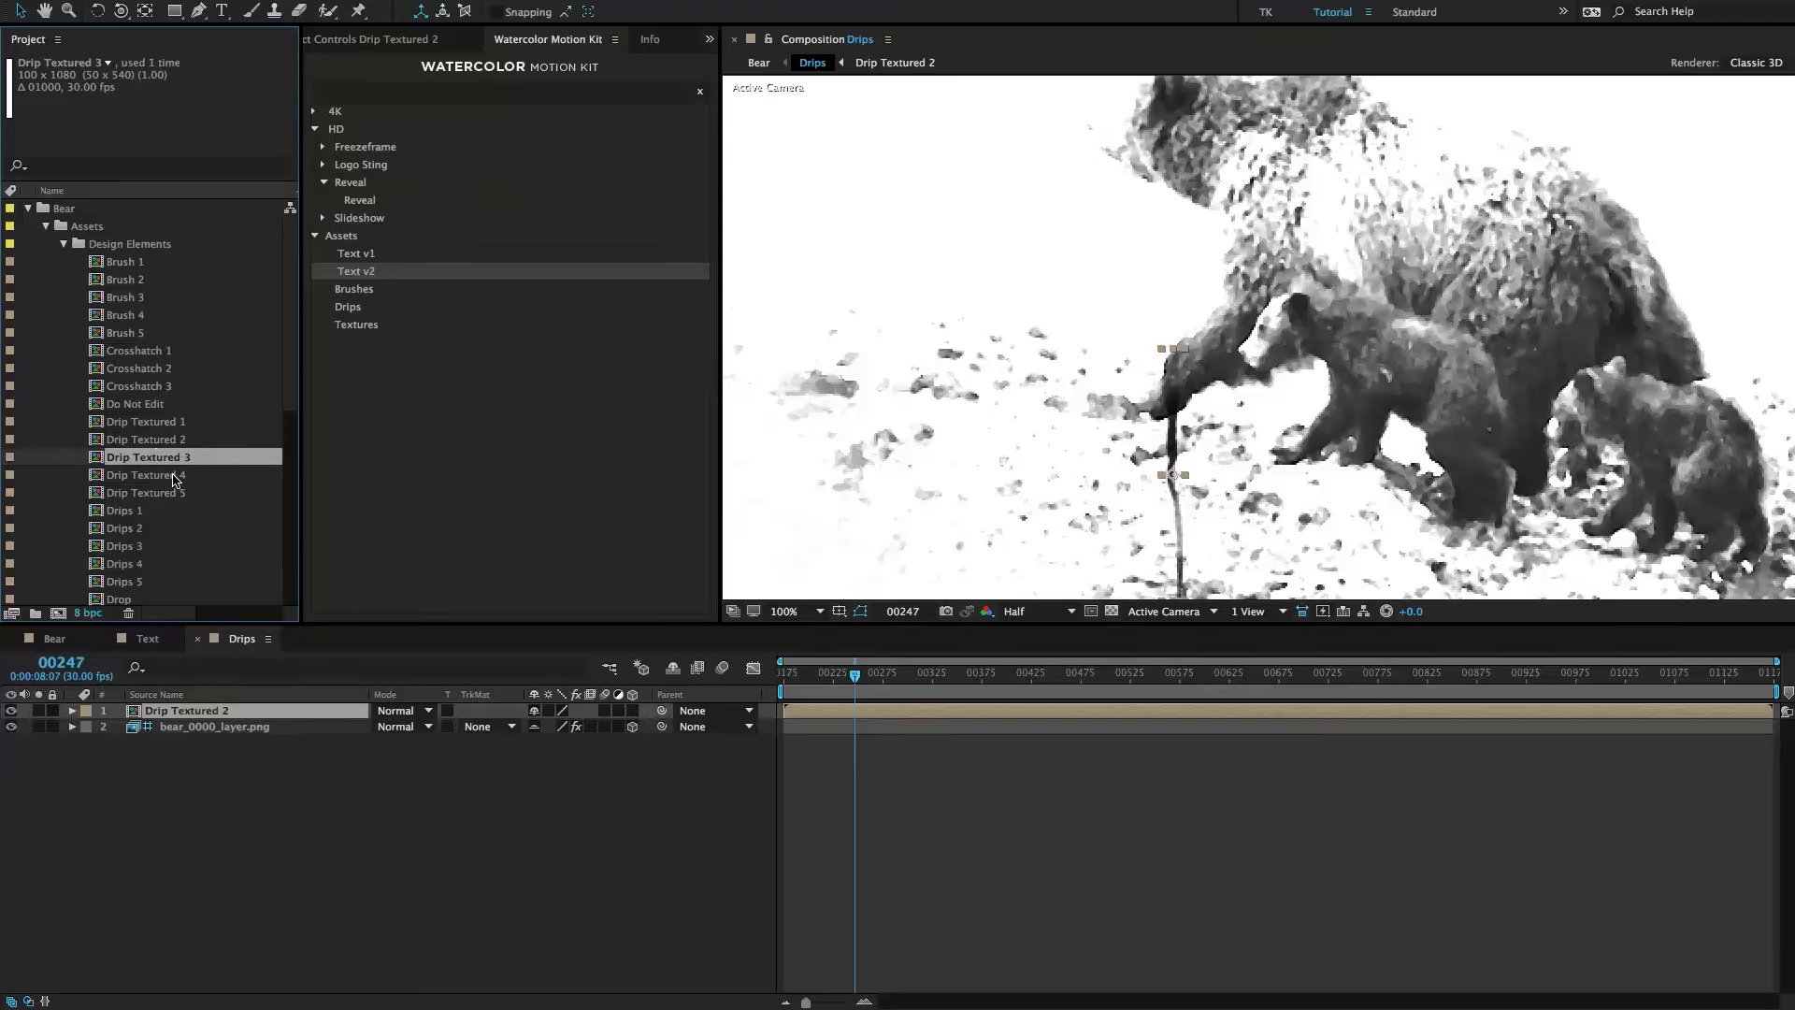
{"action": "left_click", "coordinate": [186, 477]}
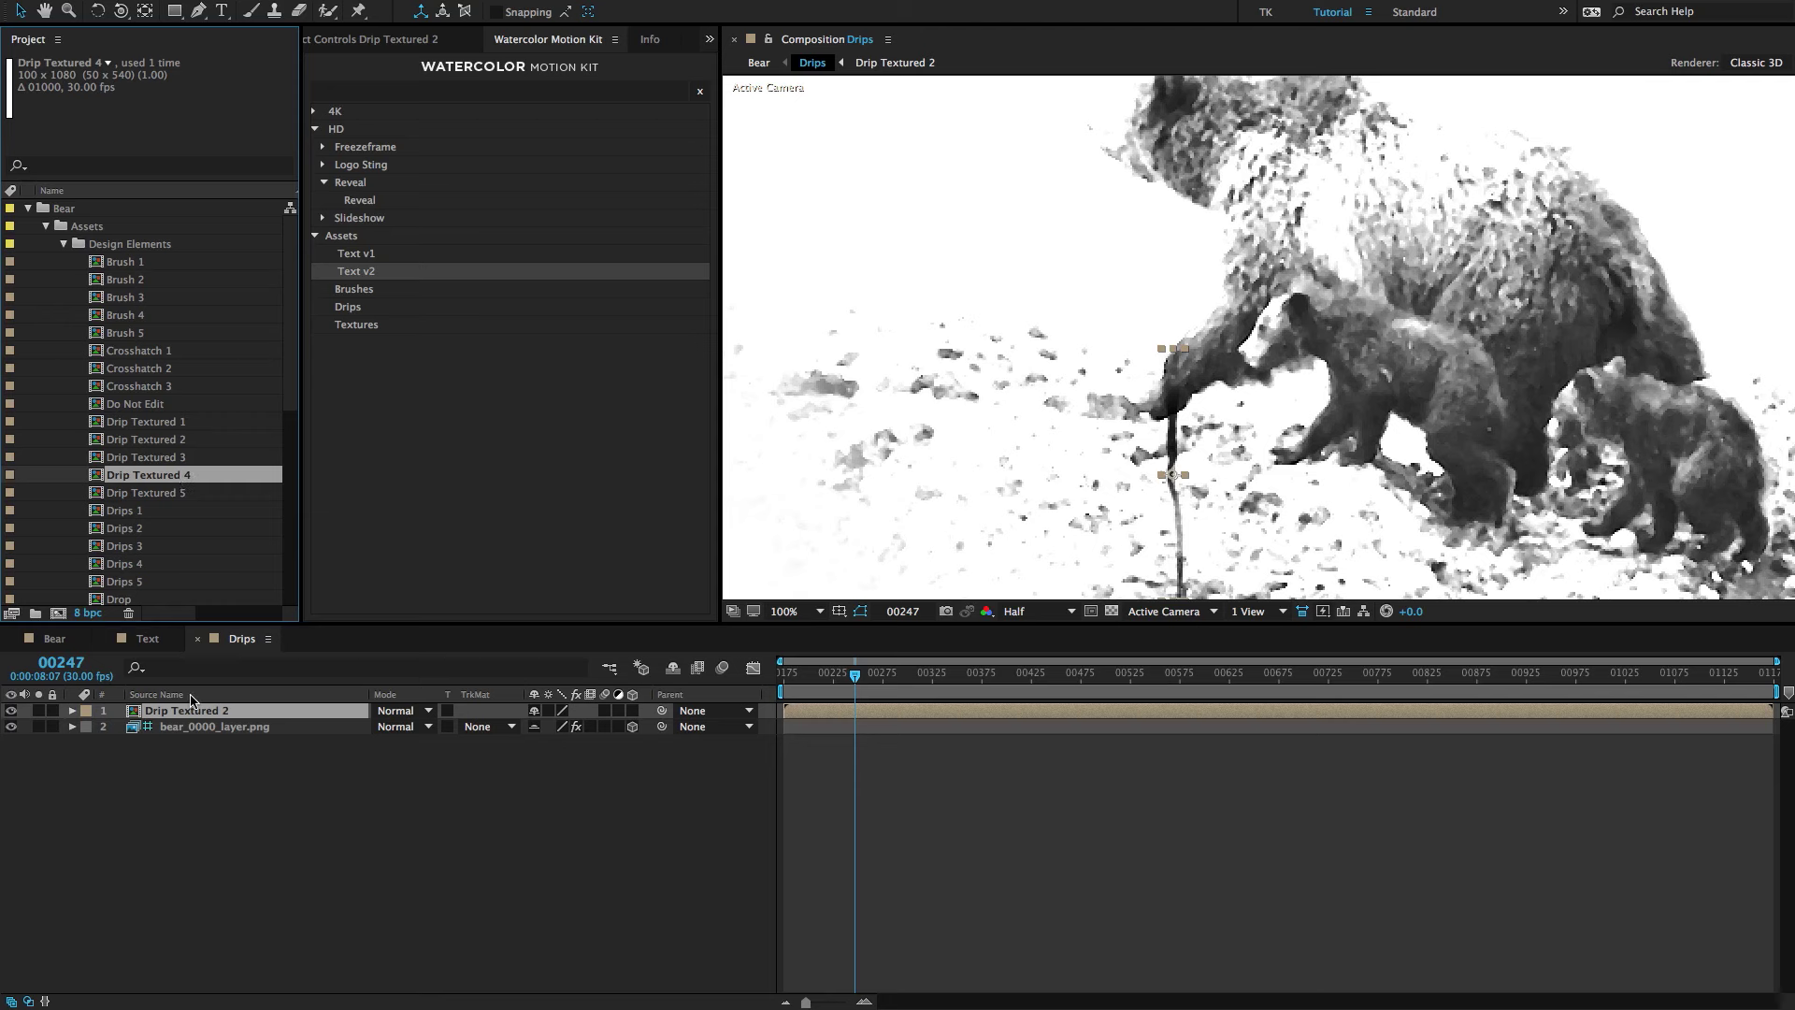
{"action": "left_click_drag", "start_coordinate": [161, 482], "coordinate": [199, 713]}
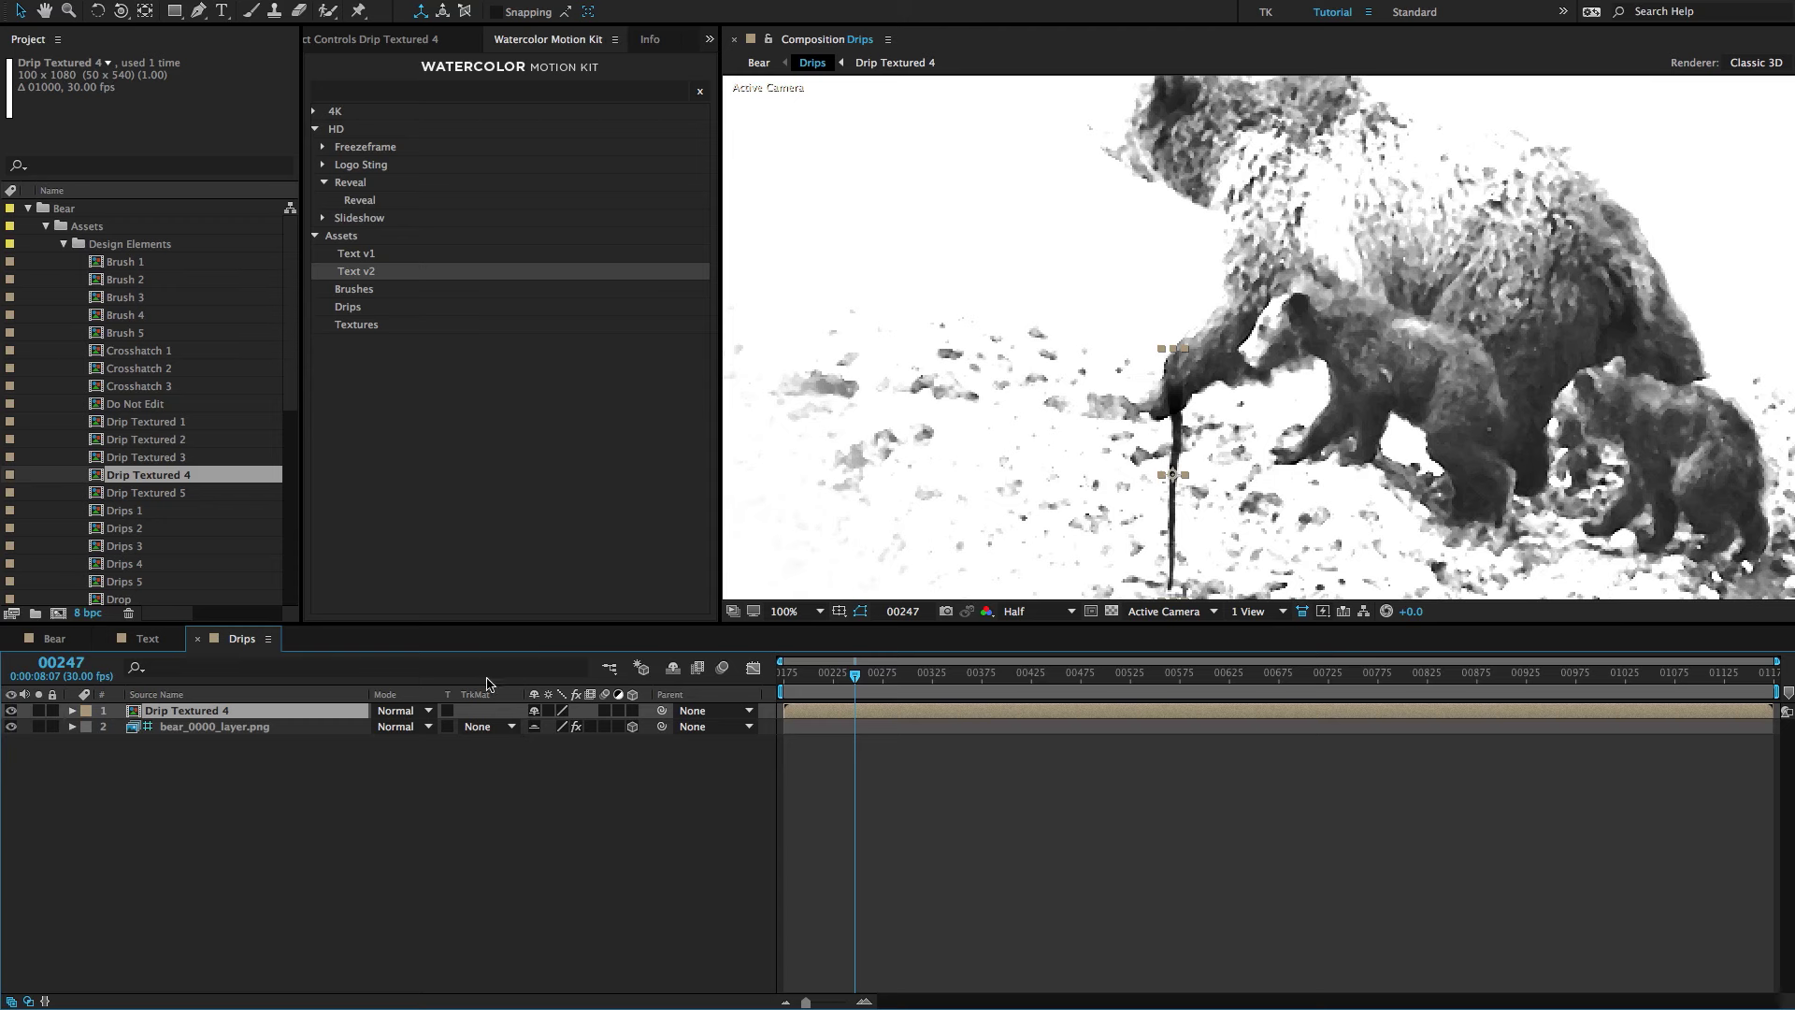
{"action": "left_click_drag", "start_coordinate": [931, 673], "coordinate": [972, 673]}
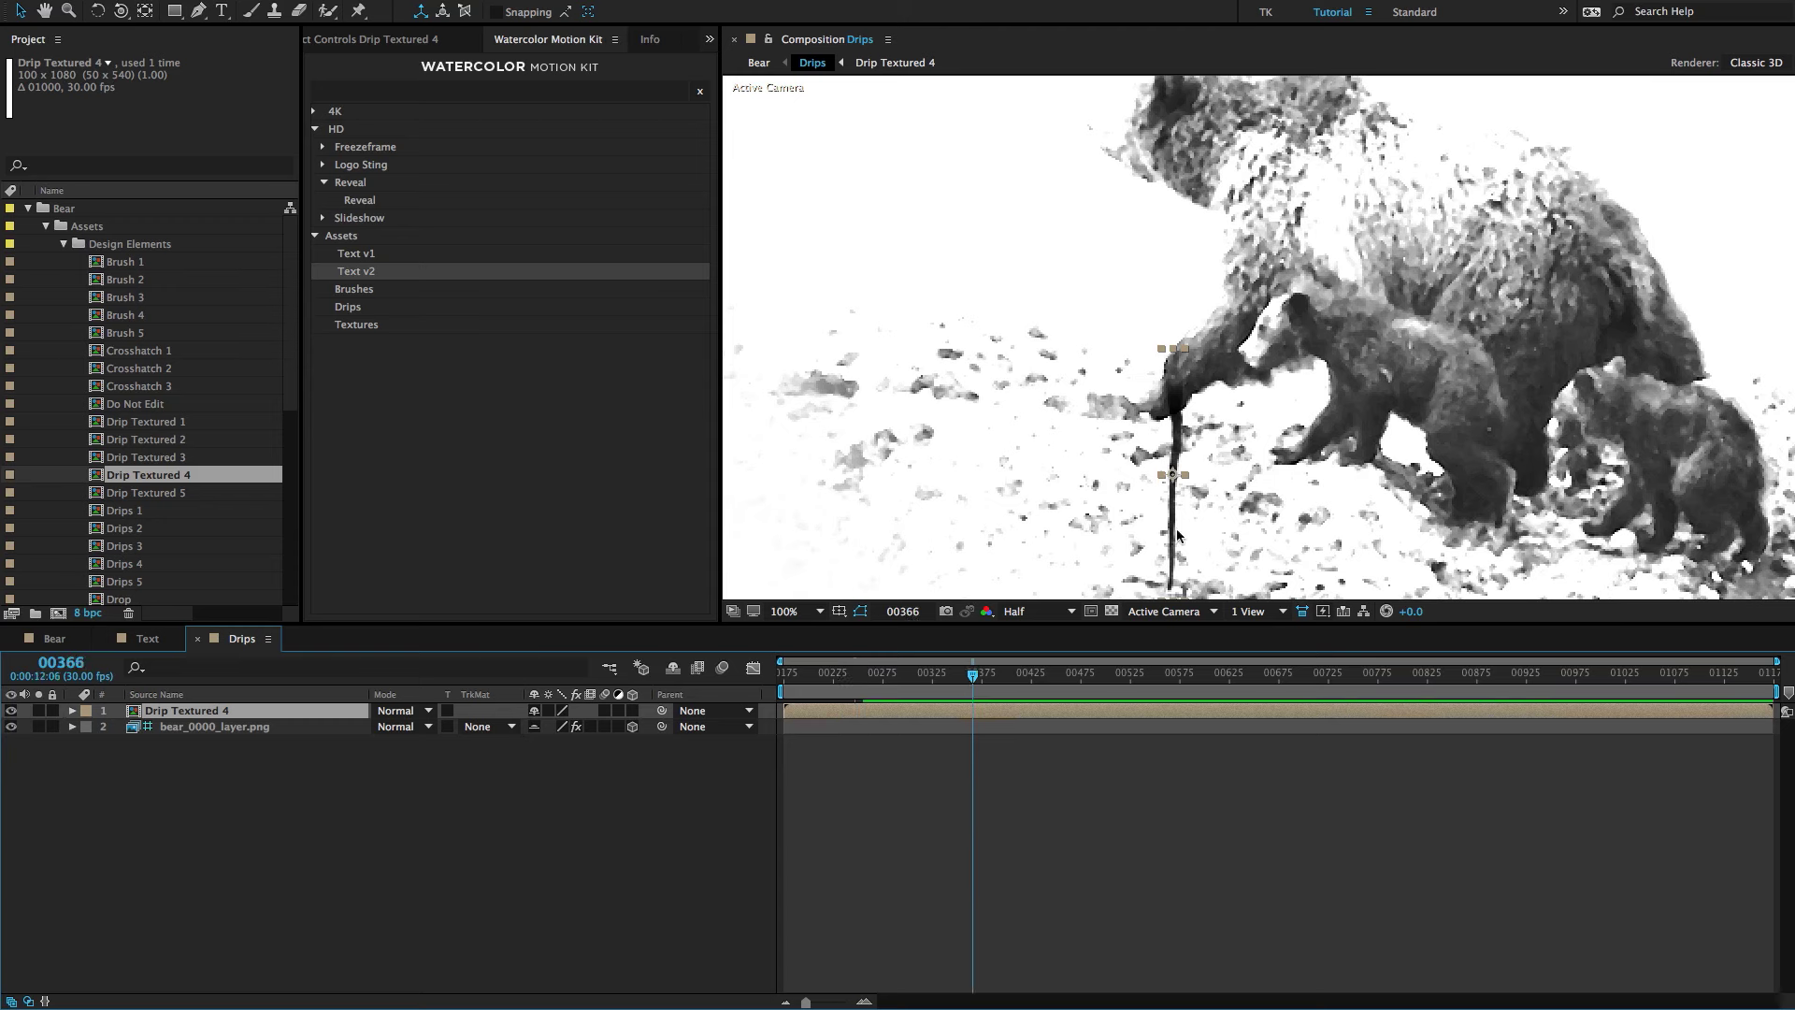
{"action": "left_click_drag", "start_coordinate": [1175, 472], "coordinate": [1178, 184]}
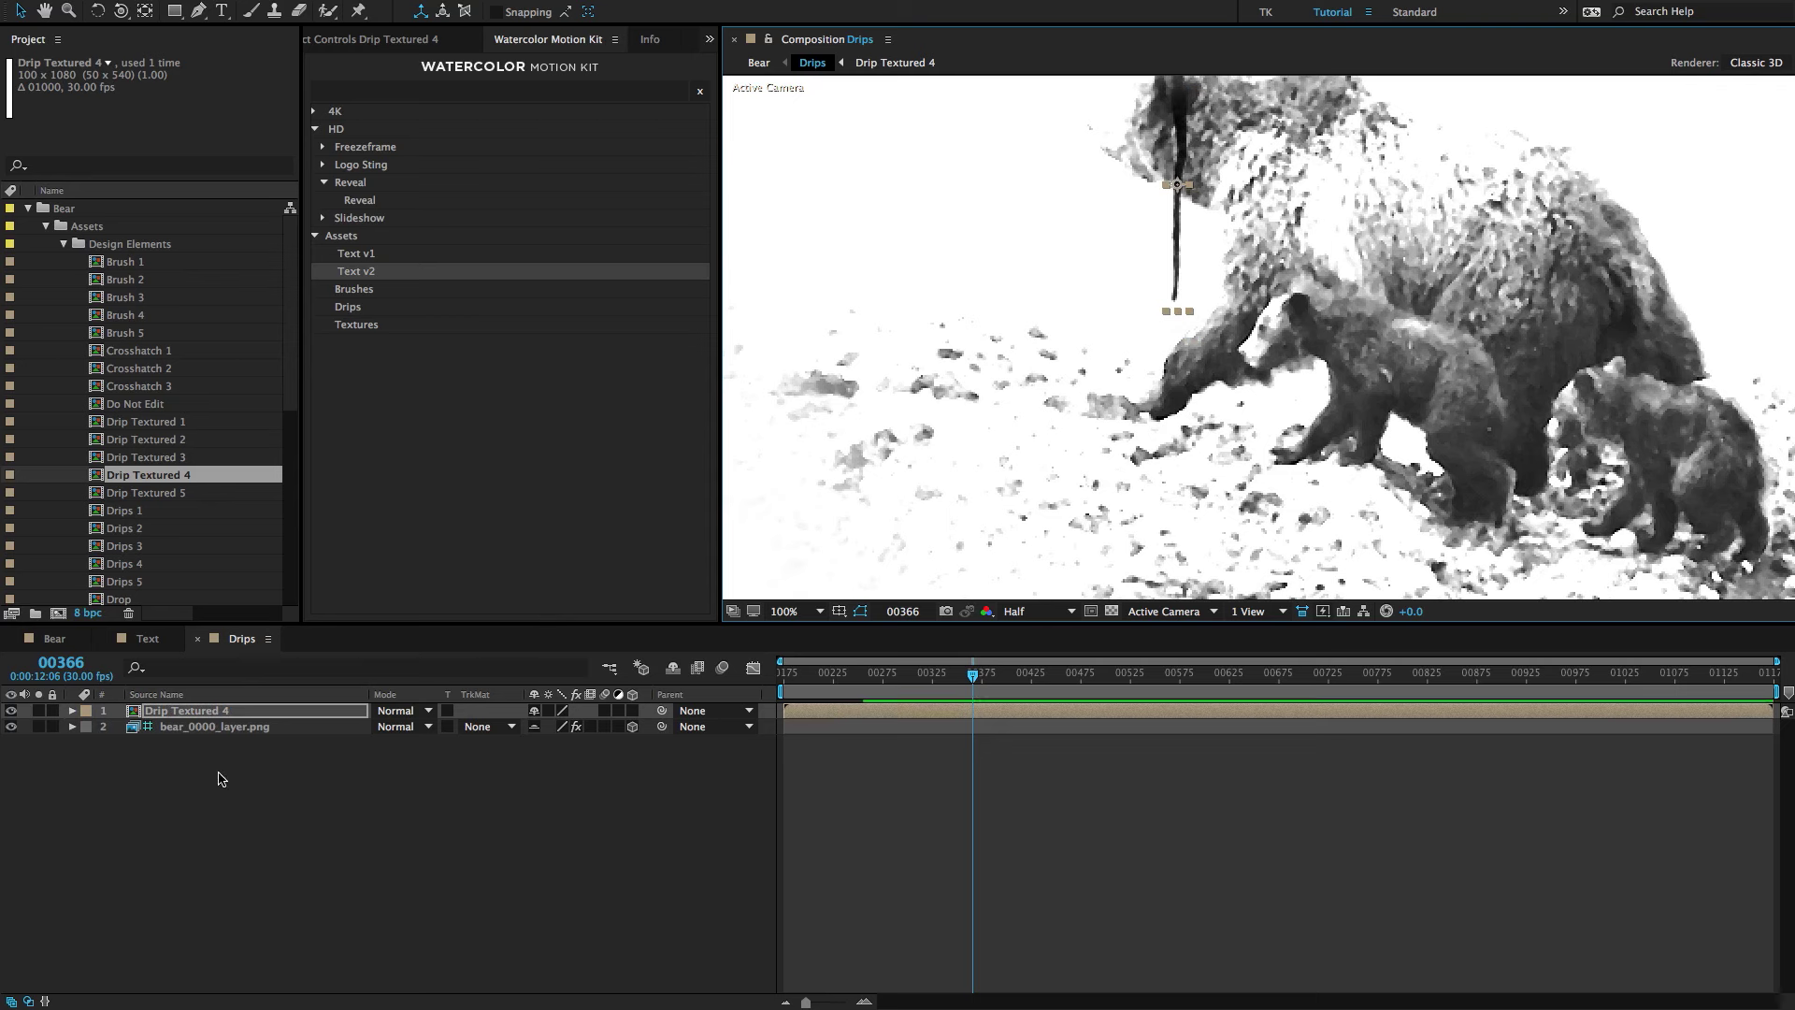
Add Drip Textured 5 at 25% scale and place it beside the second cub.
{"action": "left_click_drag", "start_coordinate": [163, 493], "coordinate": [187, 719]}
{"action": "scroll", "coordinate": [1309, 401], "scroll_direction": "down", "scroll_amount": 2}
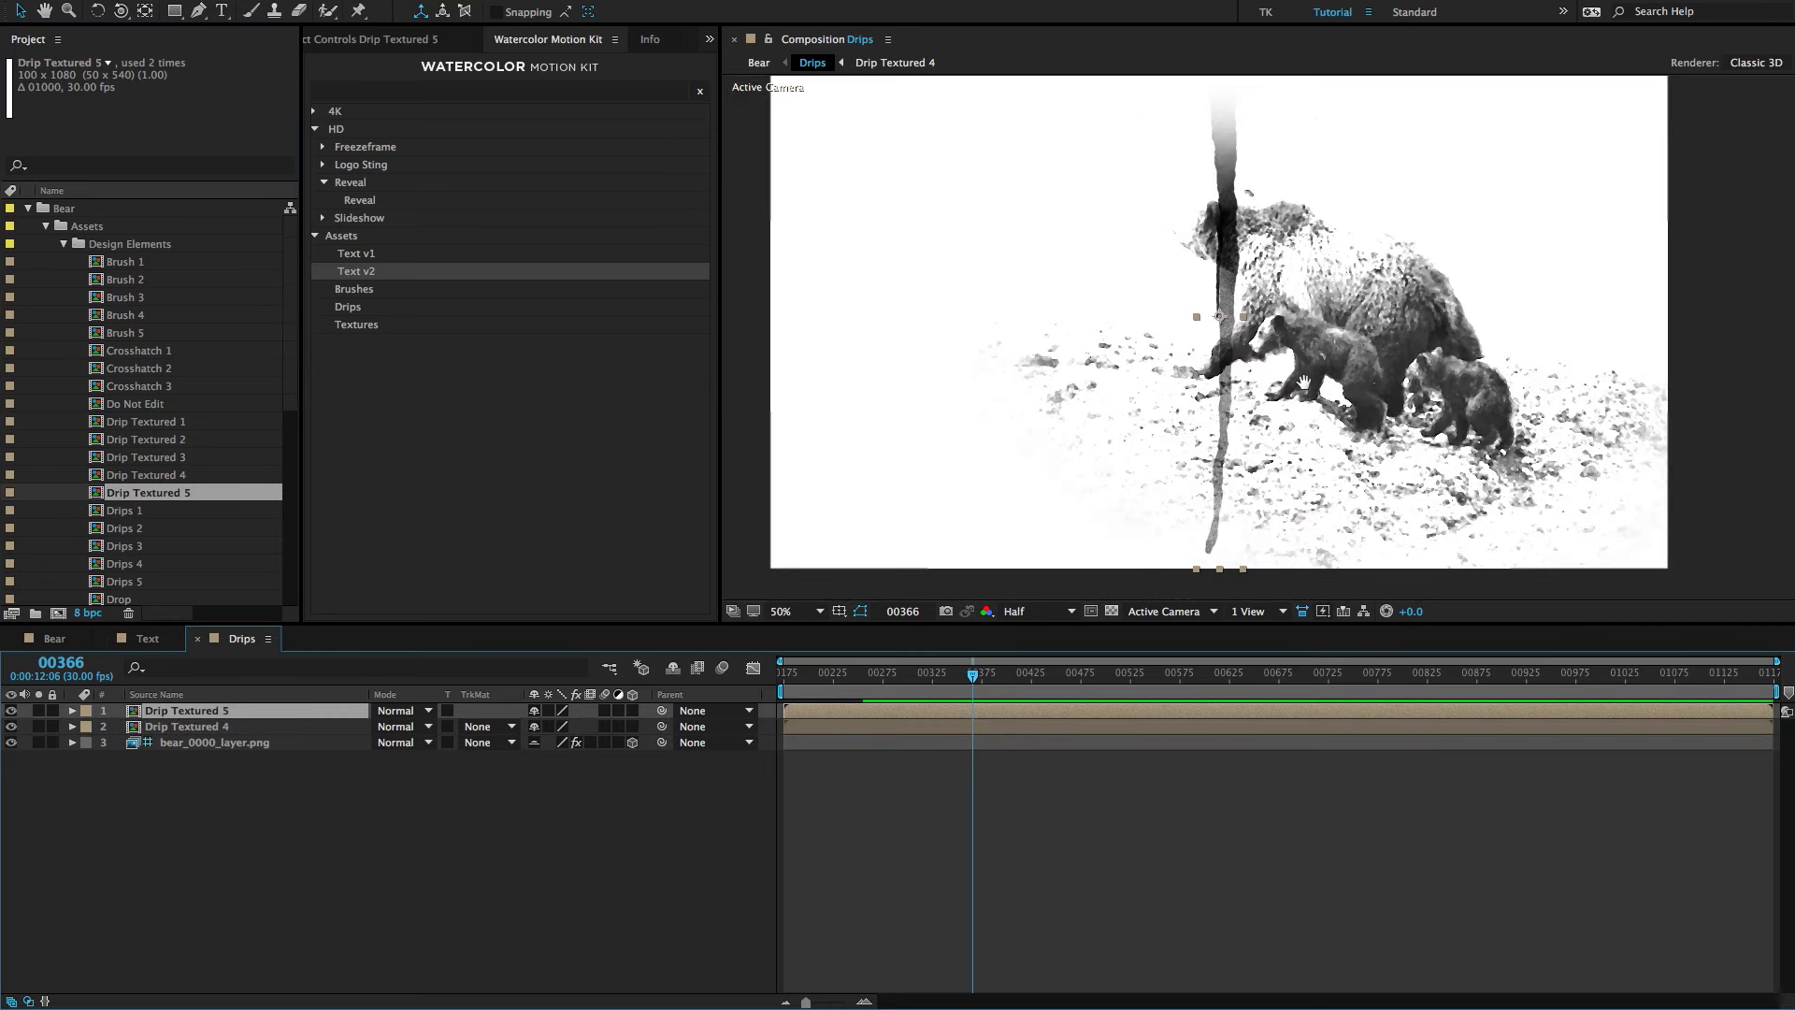
{"action": "left_click", "coordinate": [186, 727]}
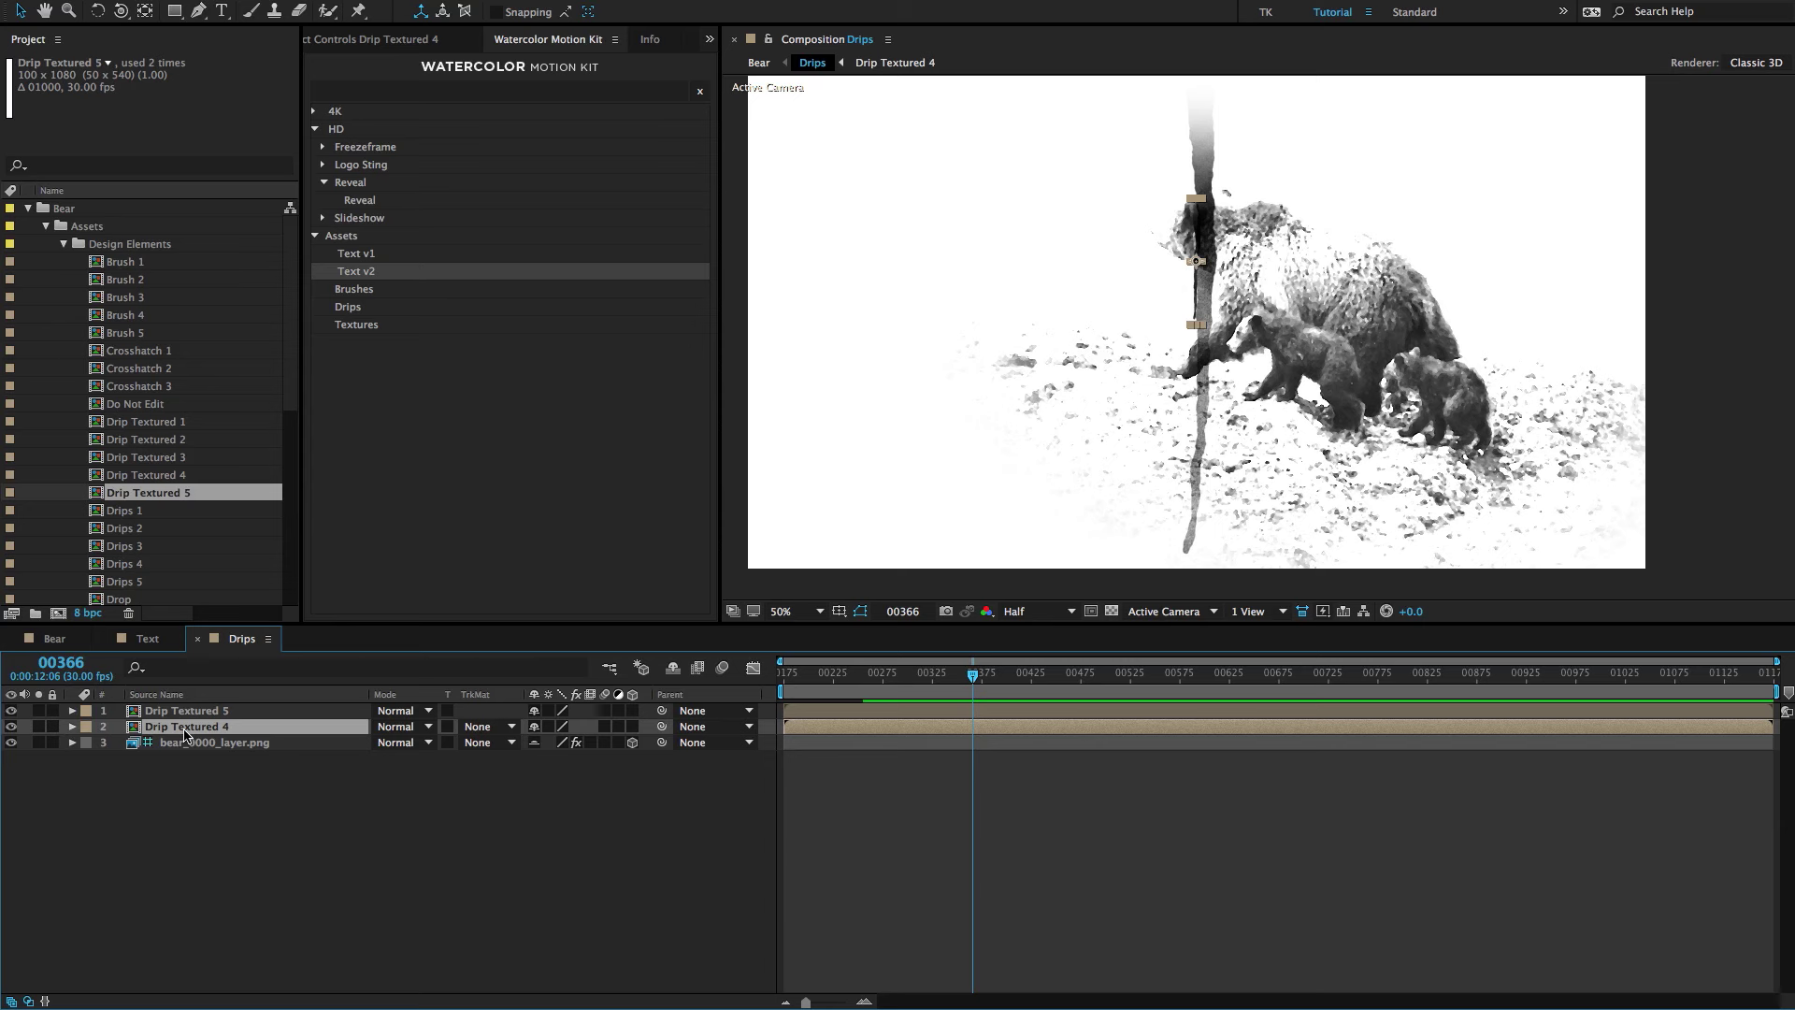
{"action": "key", "text": "s"}
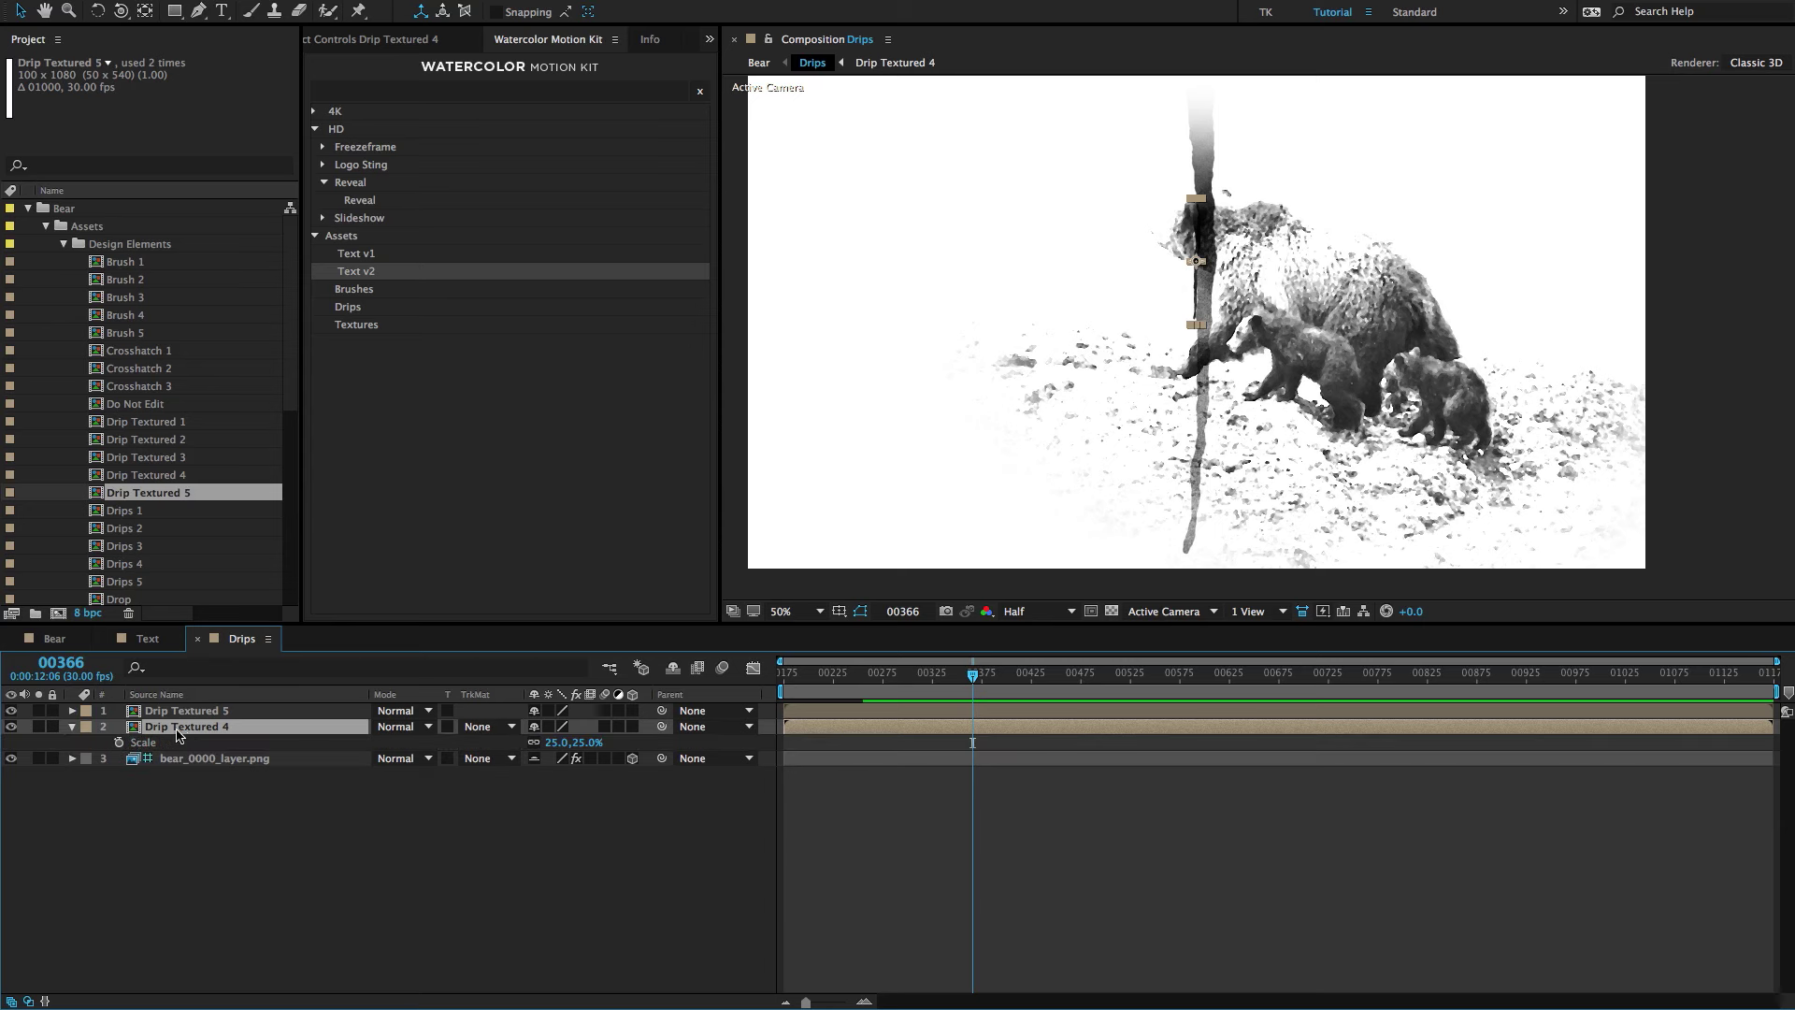
{"action": "left_click", "coordinate": [259, 722]}
{"action": "left_click", "coordinate": [221, 712]}
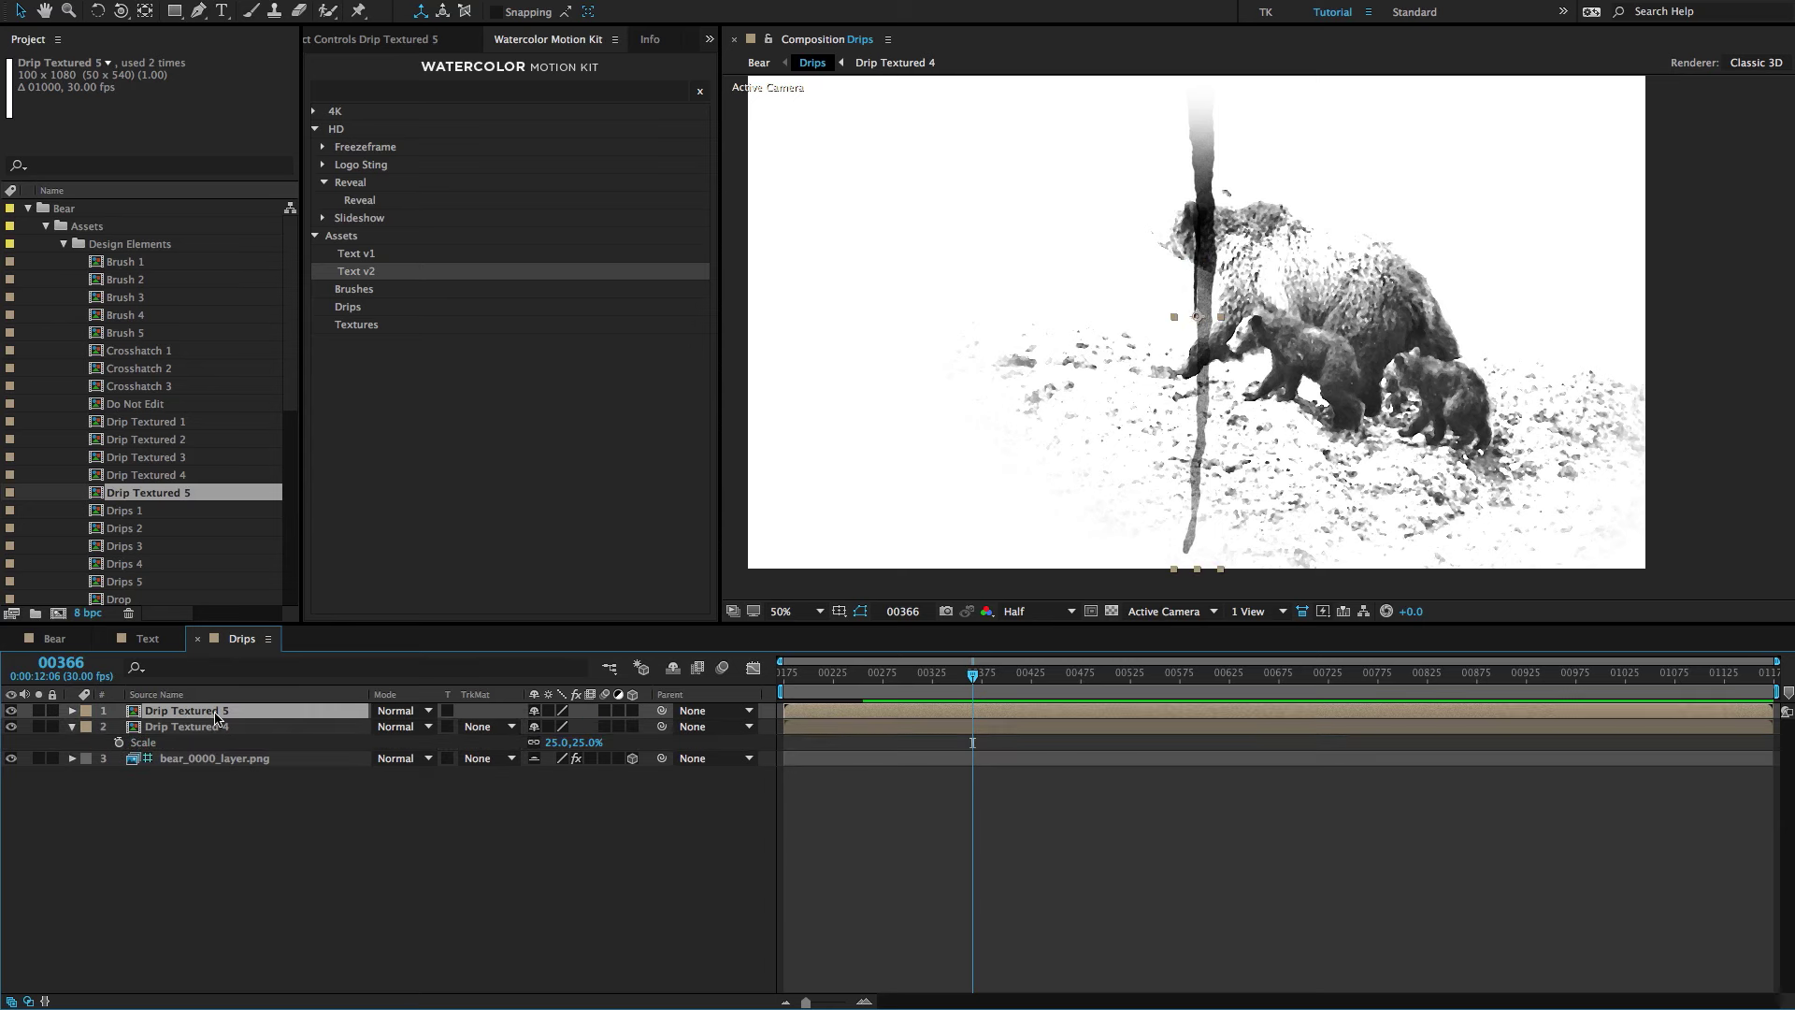
{"action": "key", "text": "s"}
{"action": "left_click", "coordinate": [559, 727]}
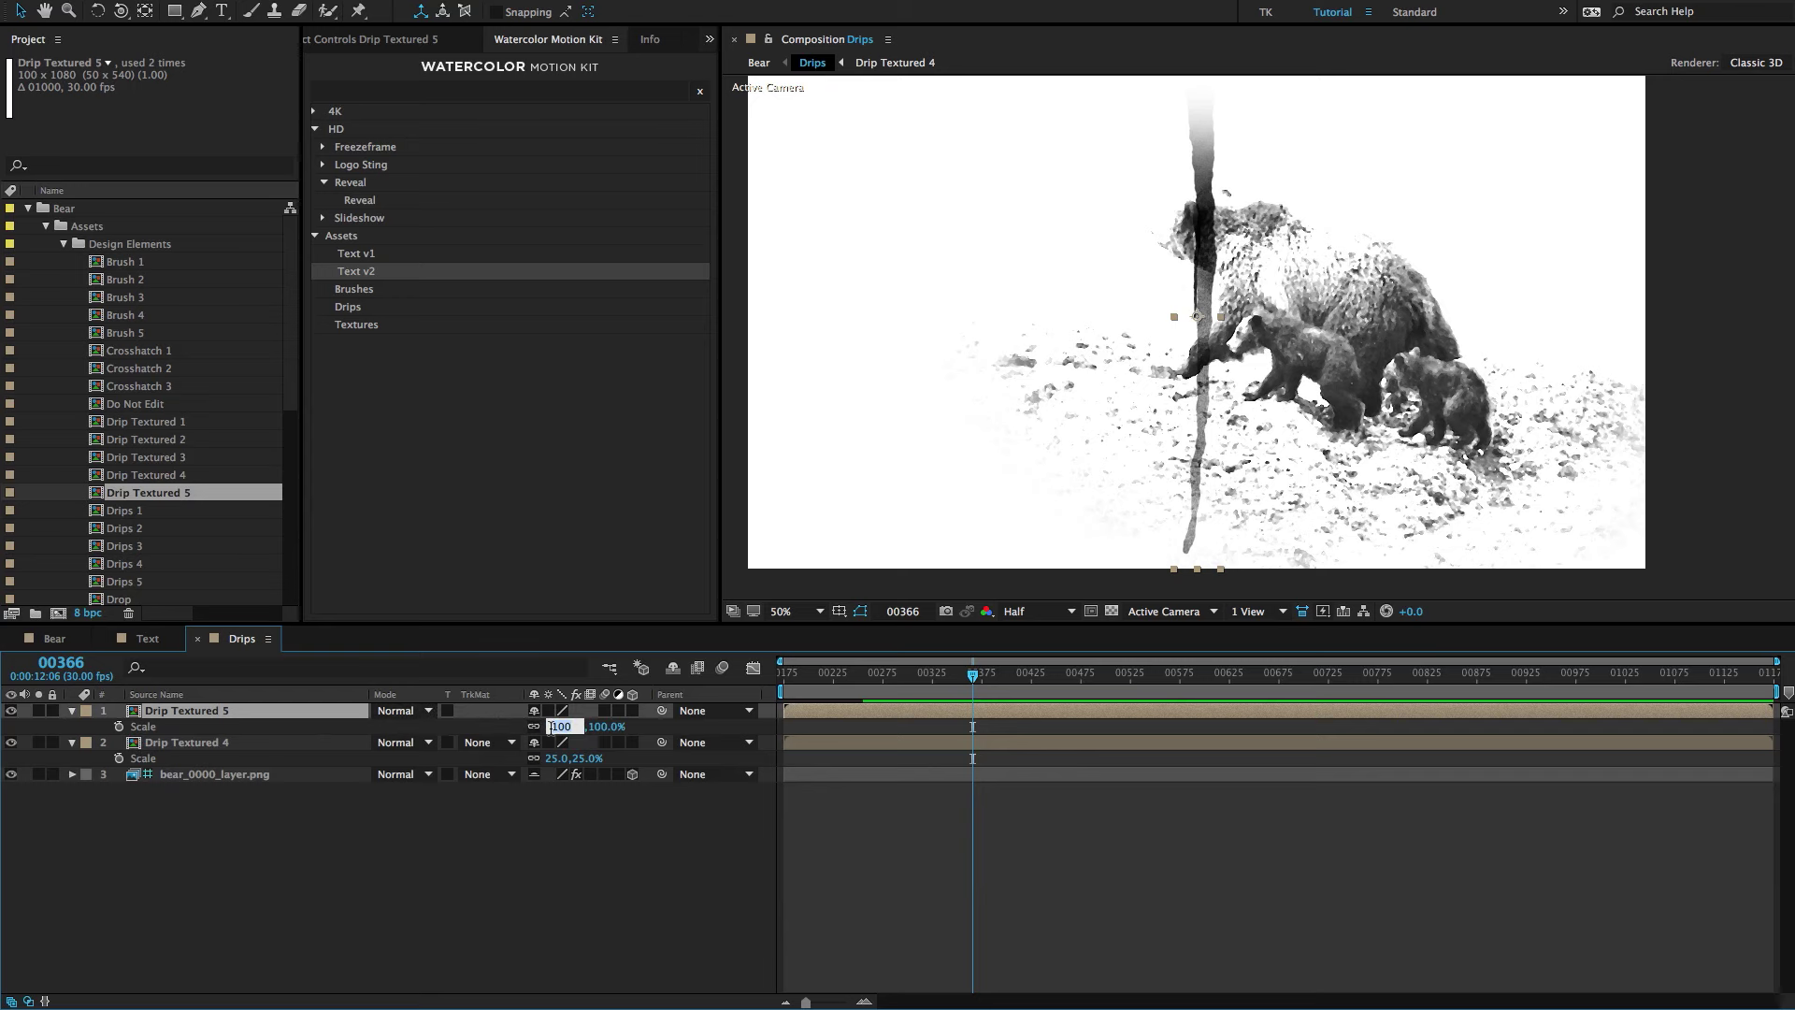
{"action": "type", "text": "25"}
{"action": "key", "text": "Return"}
{"action": "key", "text": "period"}
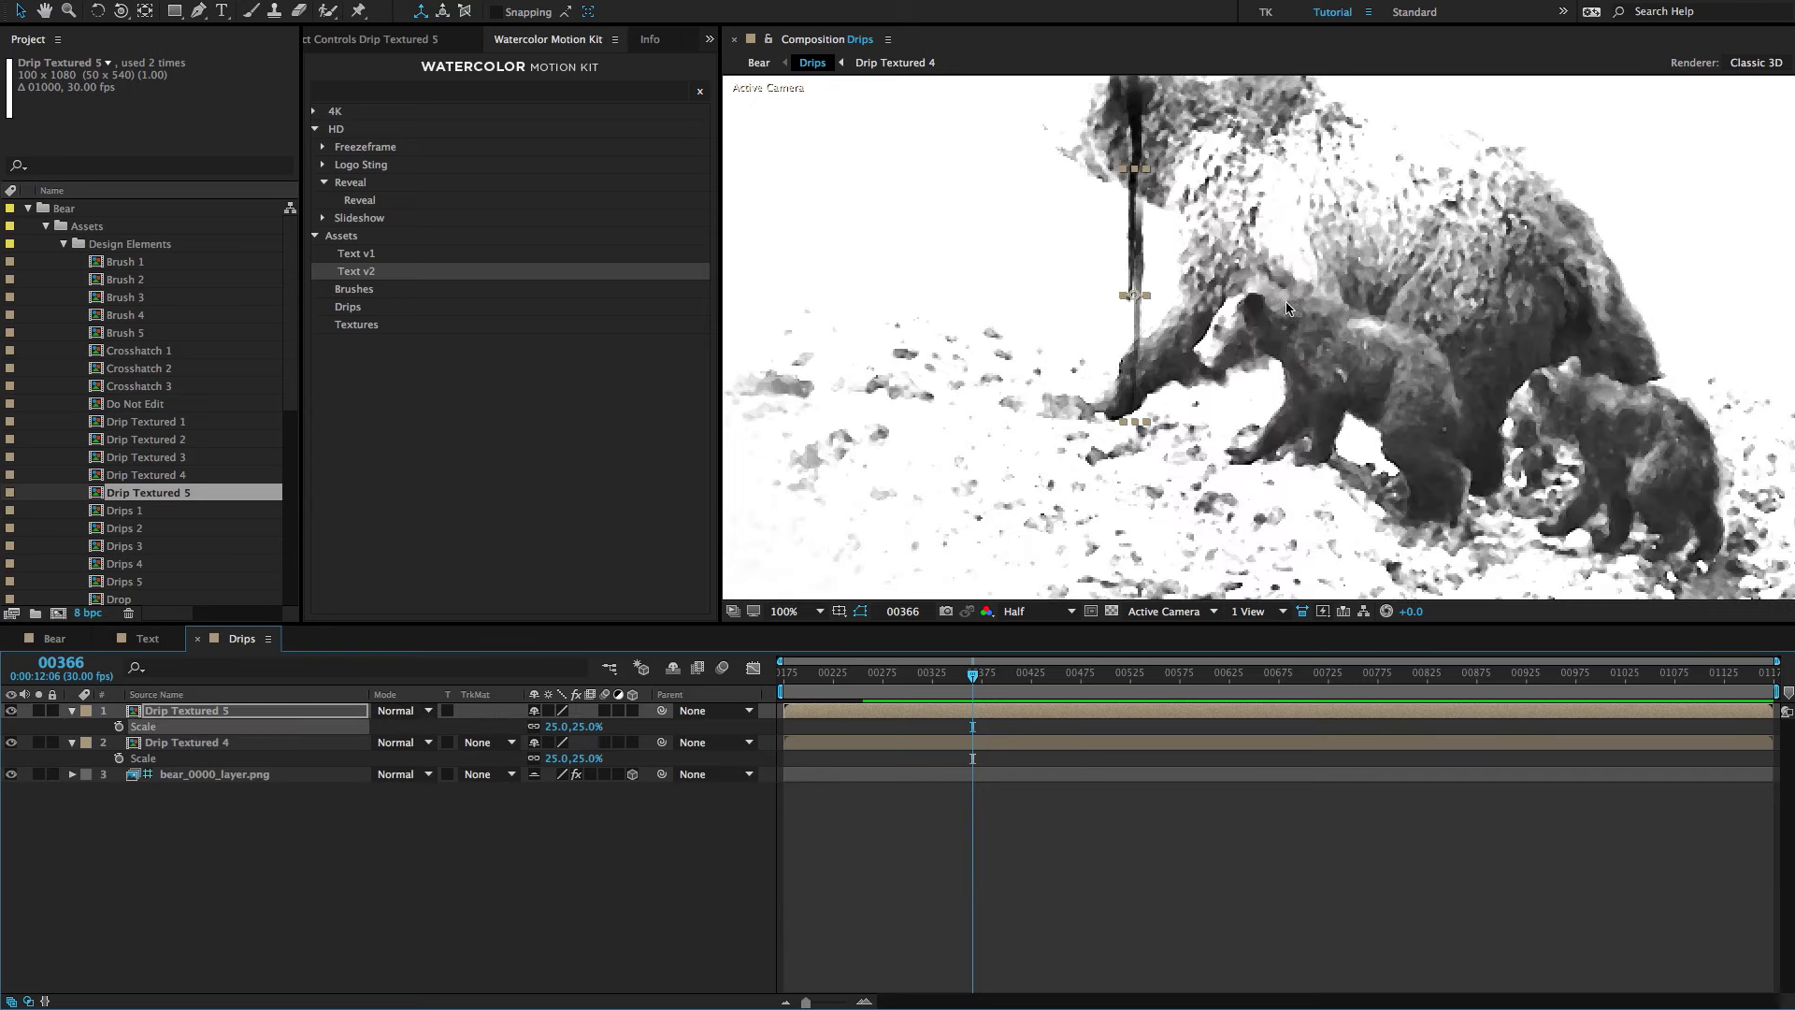
{"action": "left_click_drag", "start_coordinate": [1147, 227], "coordinate": [1435, 396]}
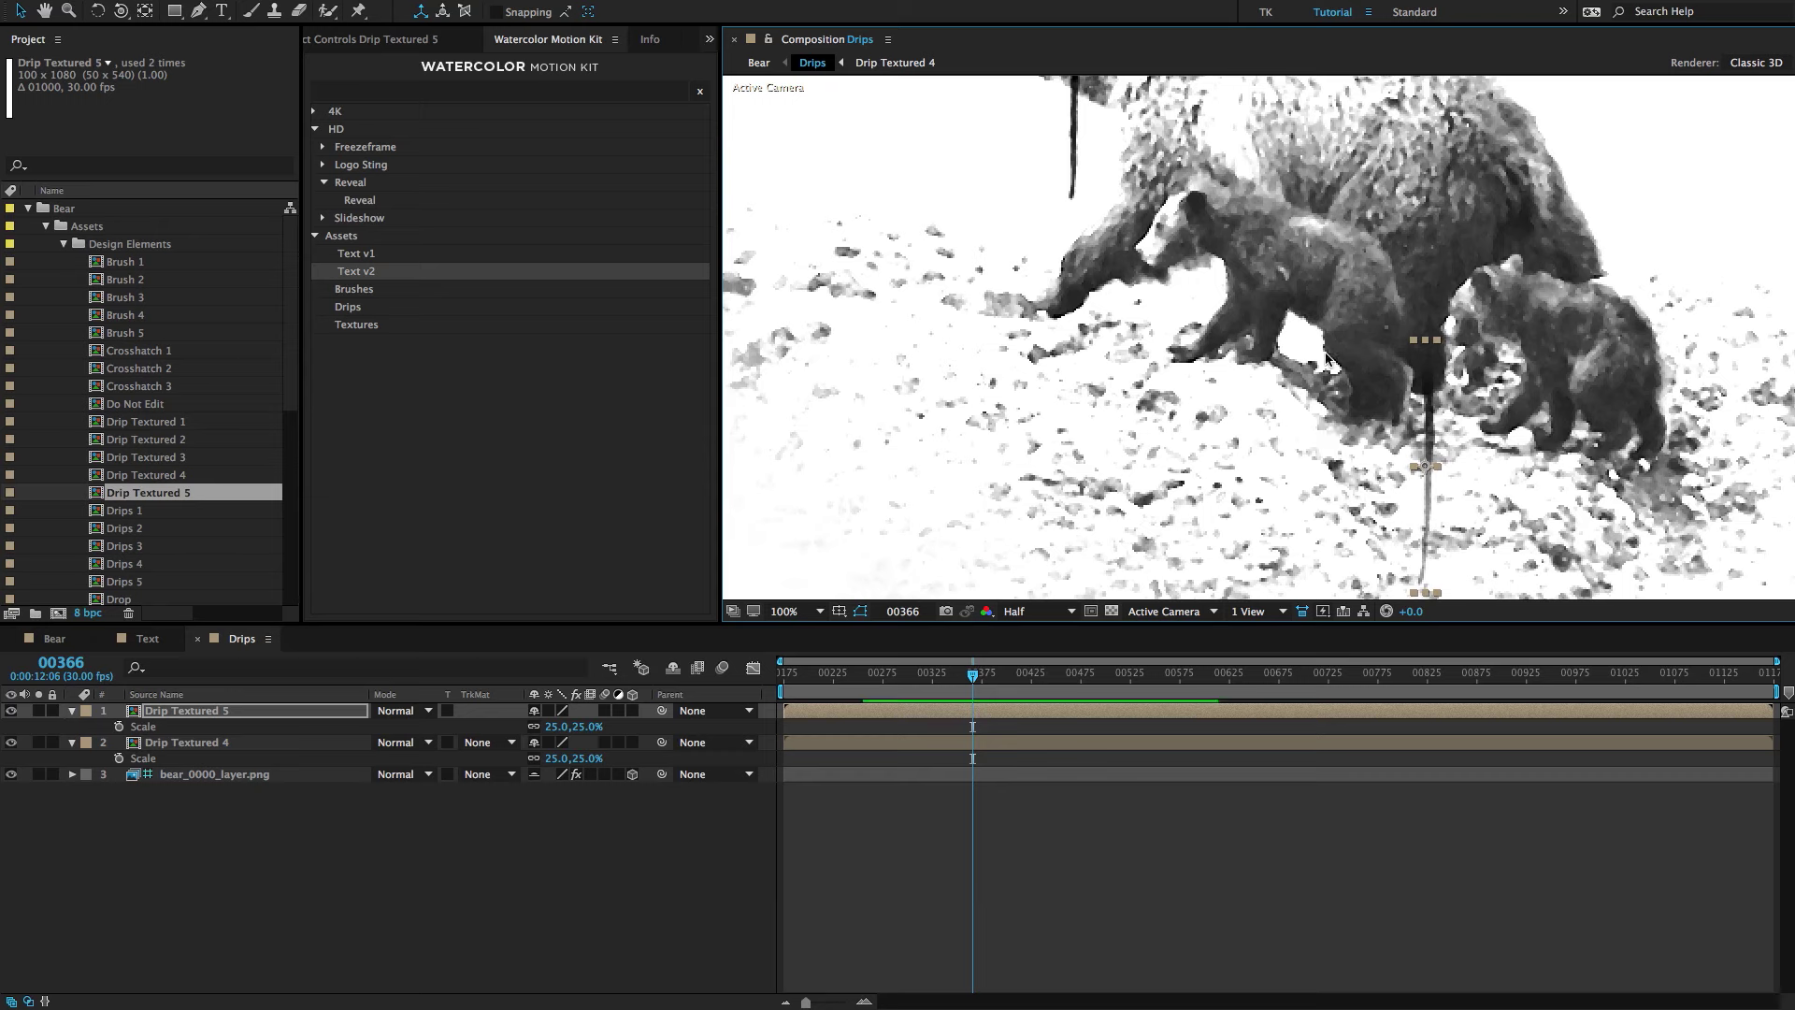
Return to the Bear composition and show the Drips layer's Effect Controls.
{"action": "left_click", "coordinate": [756, 64]}
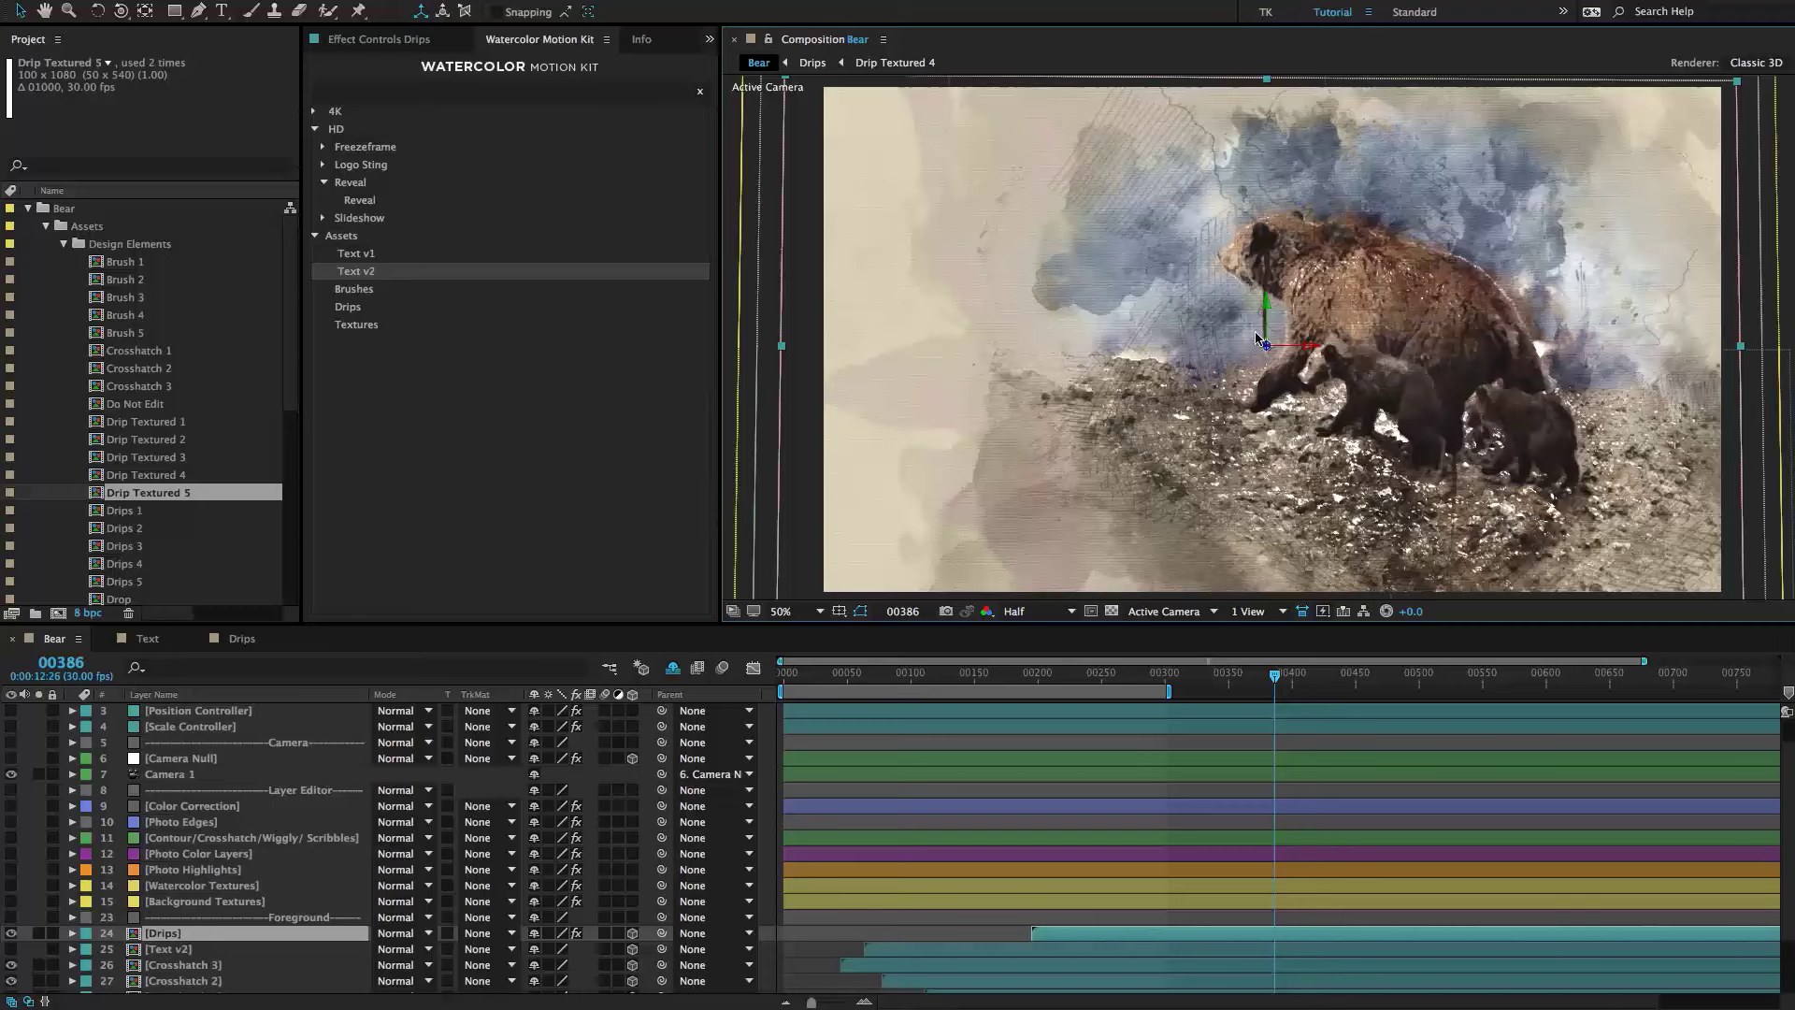
{"action": "scroll", "coordinate": [1260, 339], "scroll_direction": "up", "scroll_amount": 4}
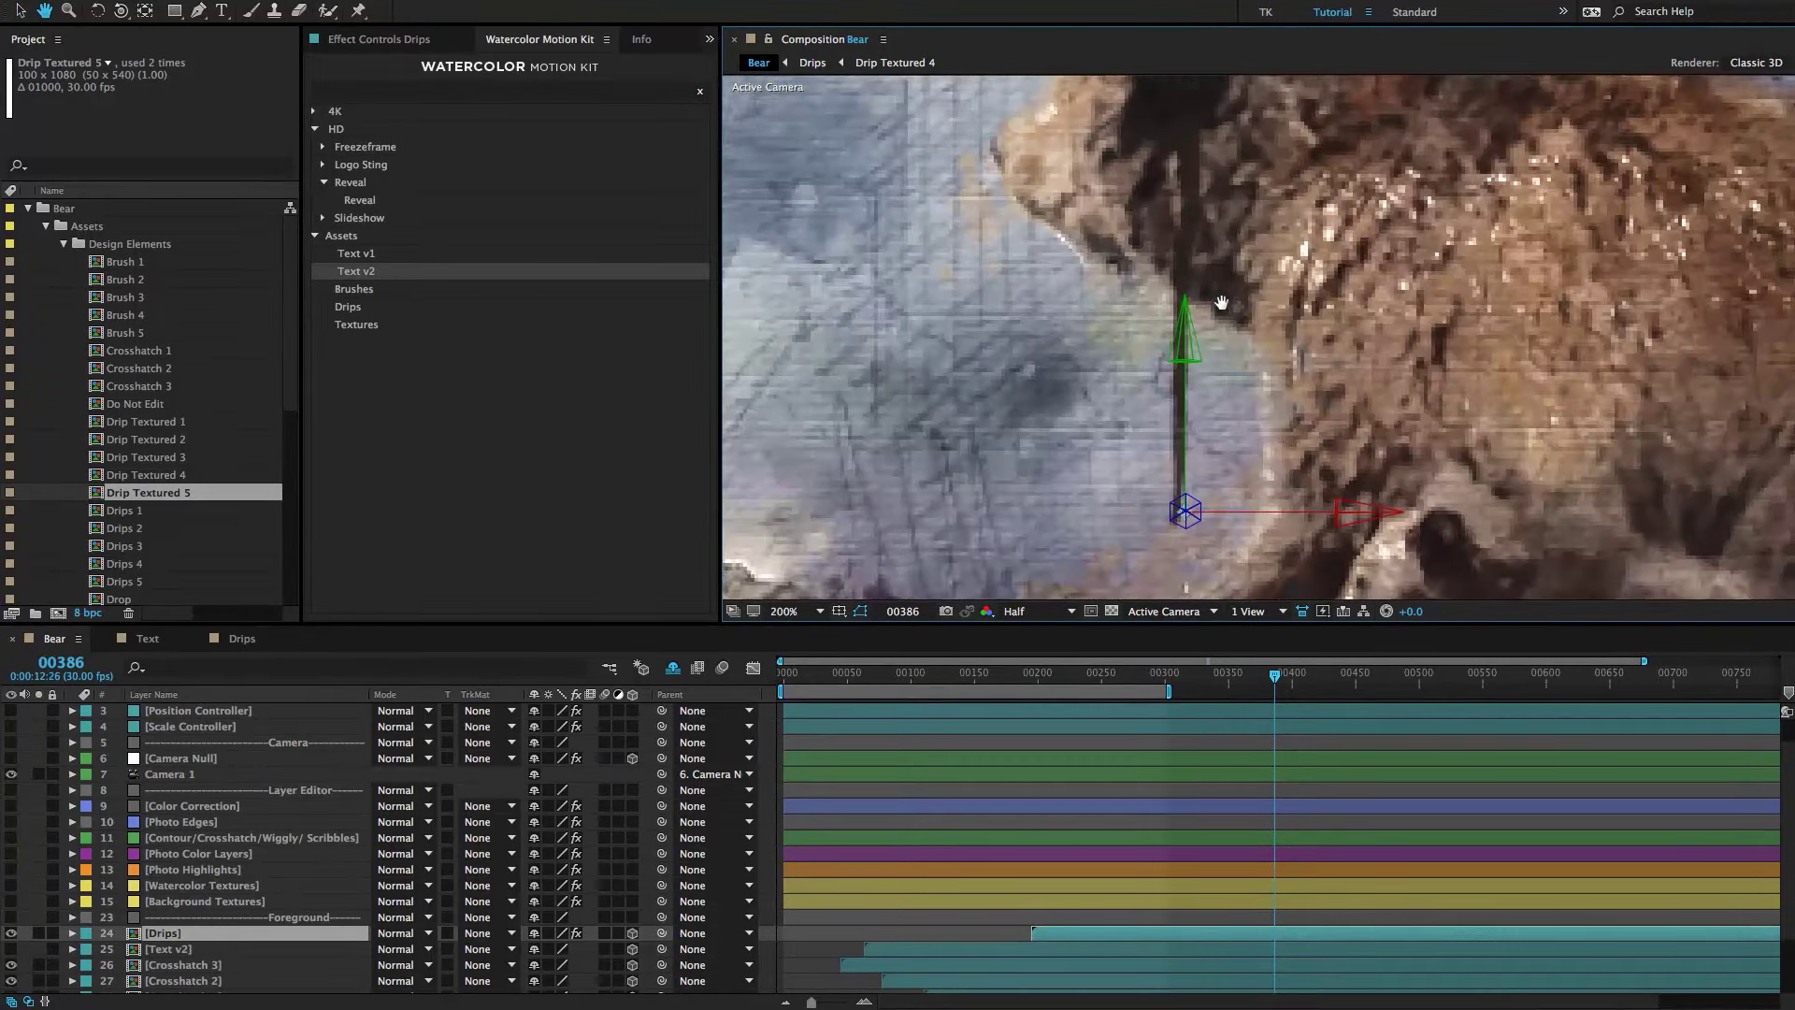
{"action": "scroll", "coordinate": [1281, 229], "scroll_direction": "down", "scroll_amount": 2}
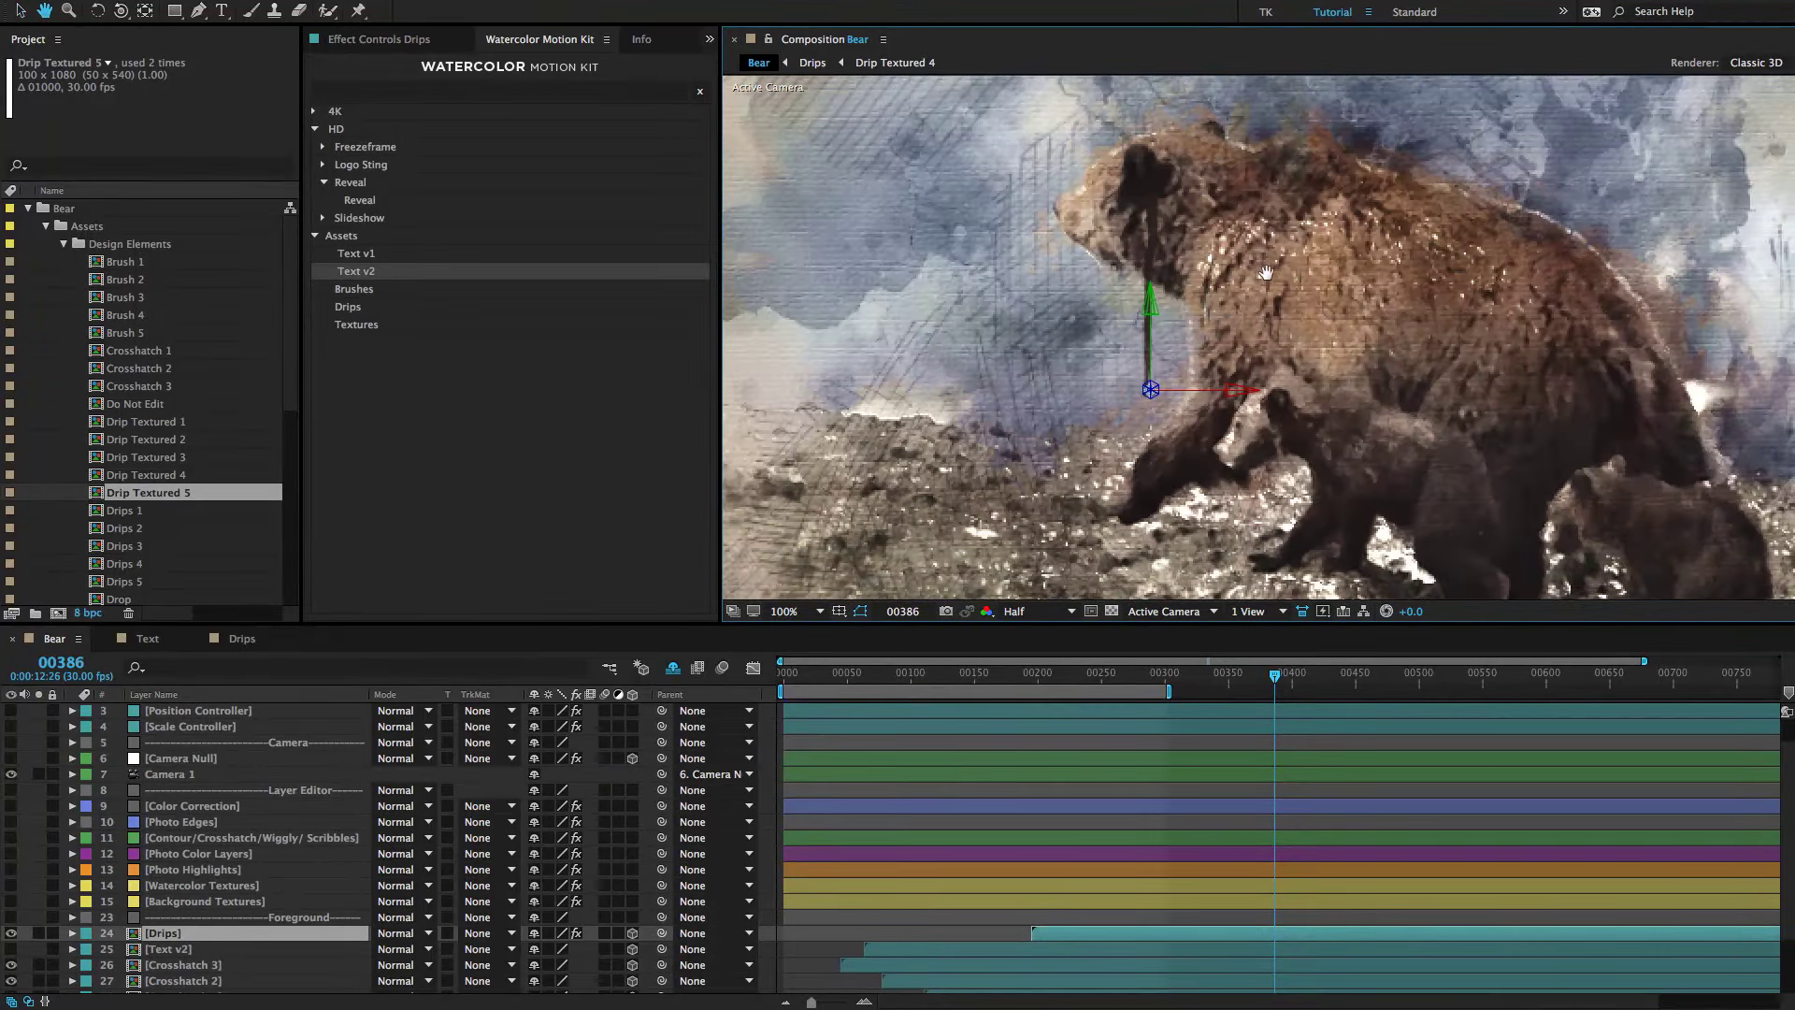
{"action": "key", "text": "v"}
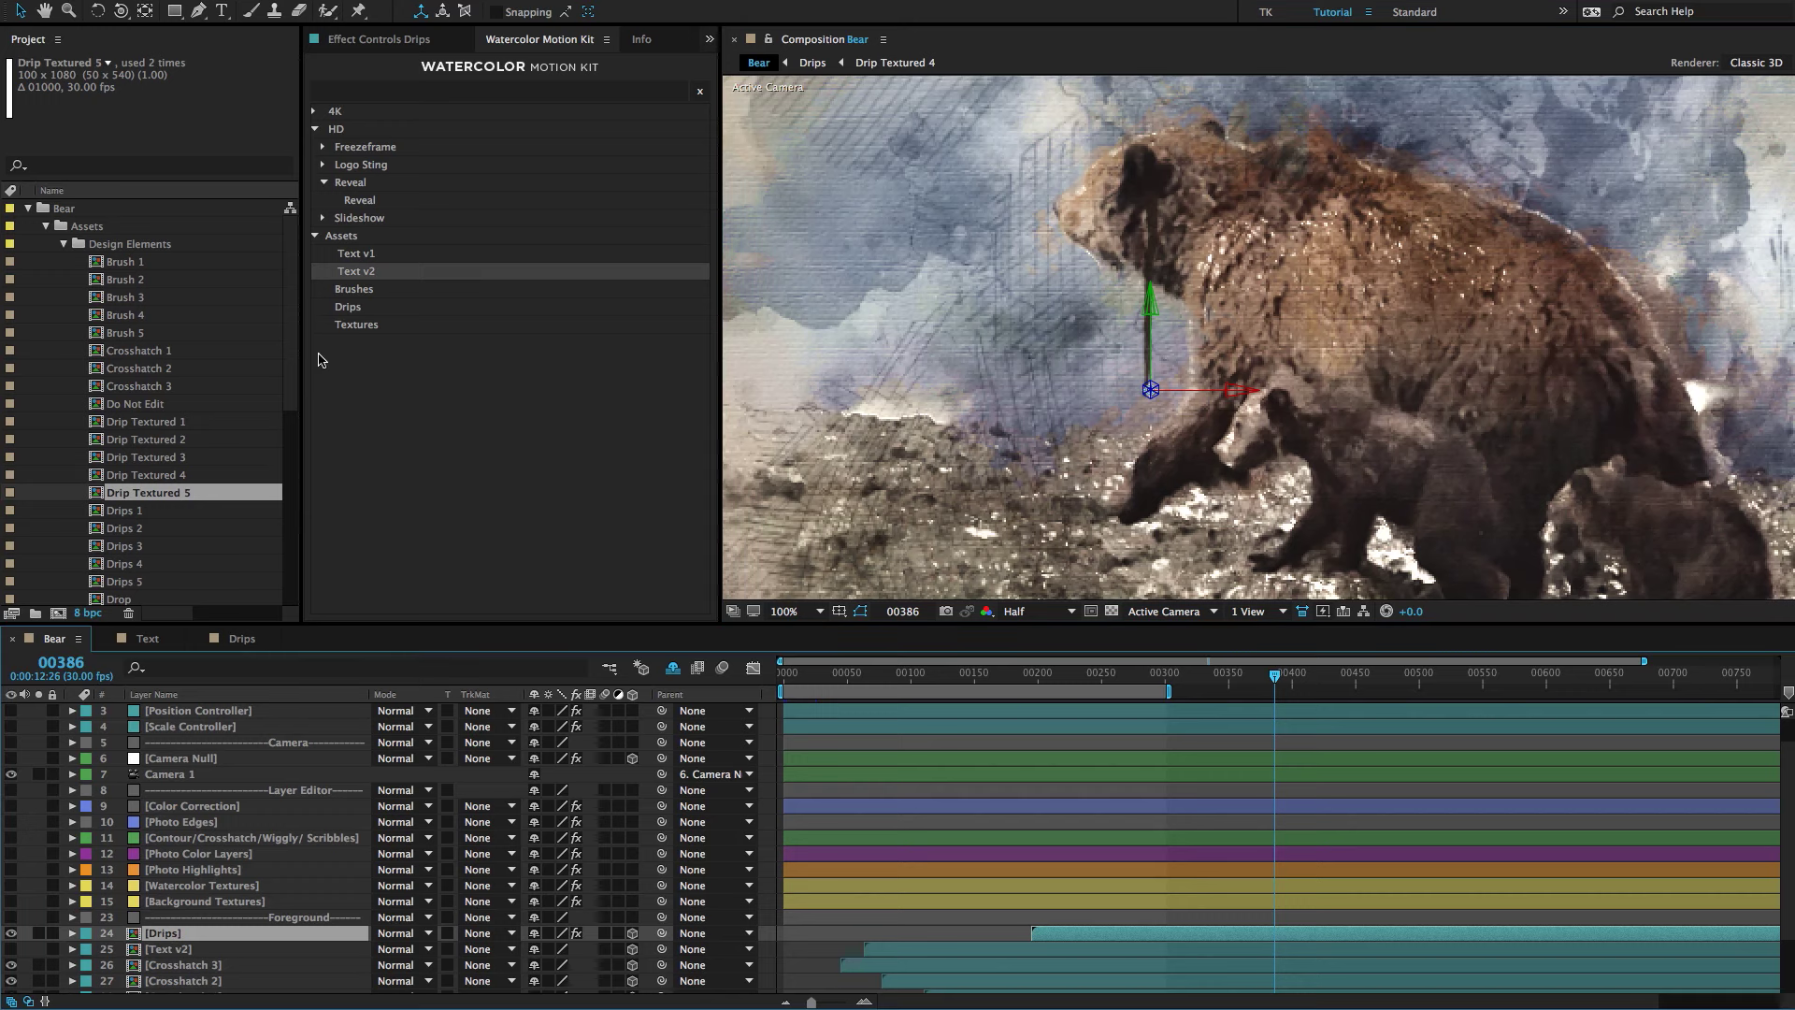
{"action": "left_click", "coordinate": [363, 42]}
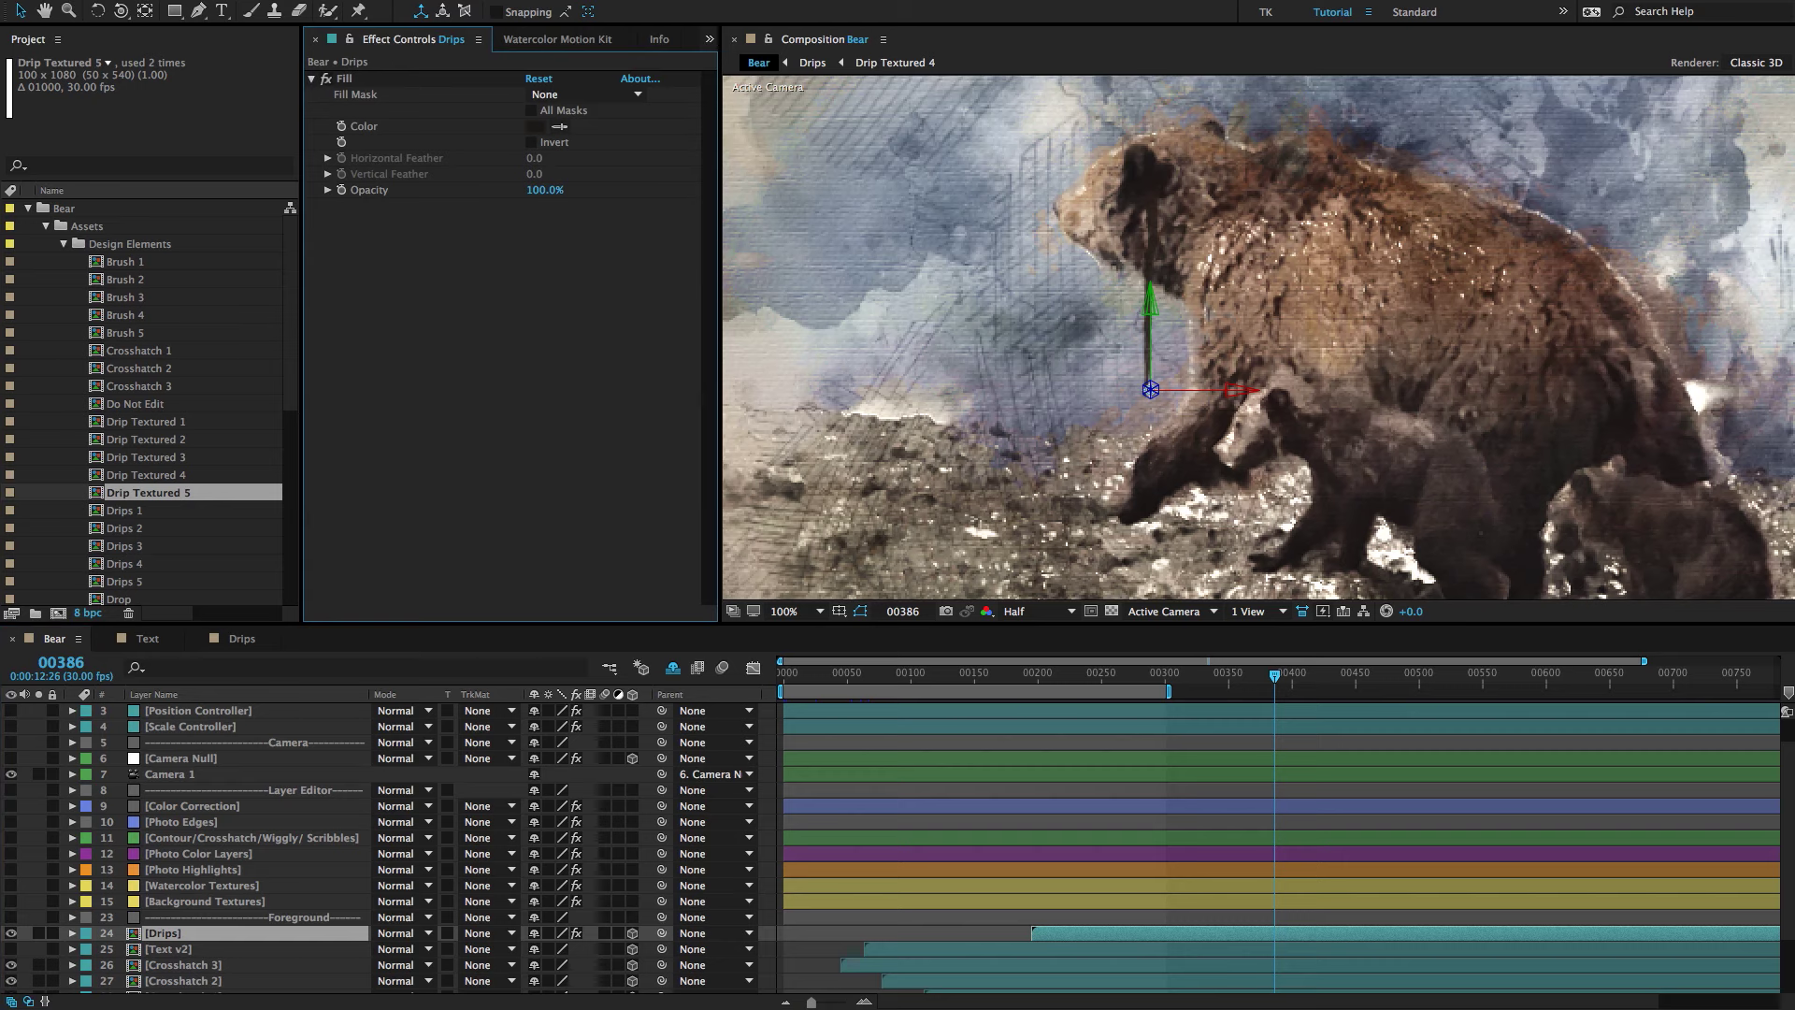
{"action": "left_click", "coordinate": [296, 0]}
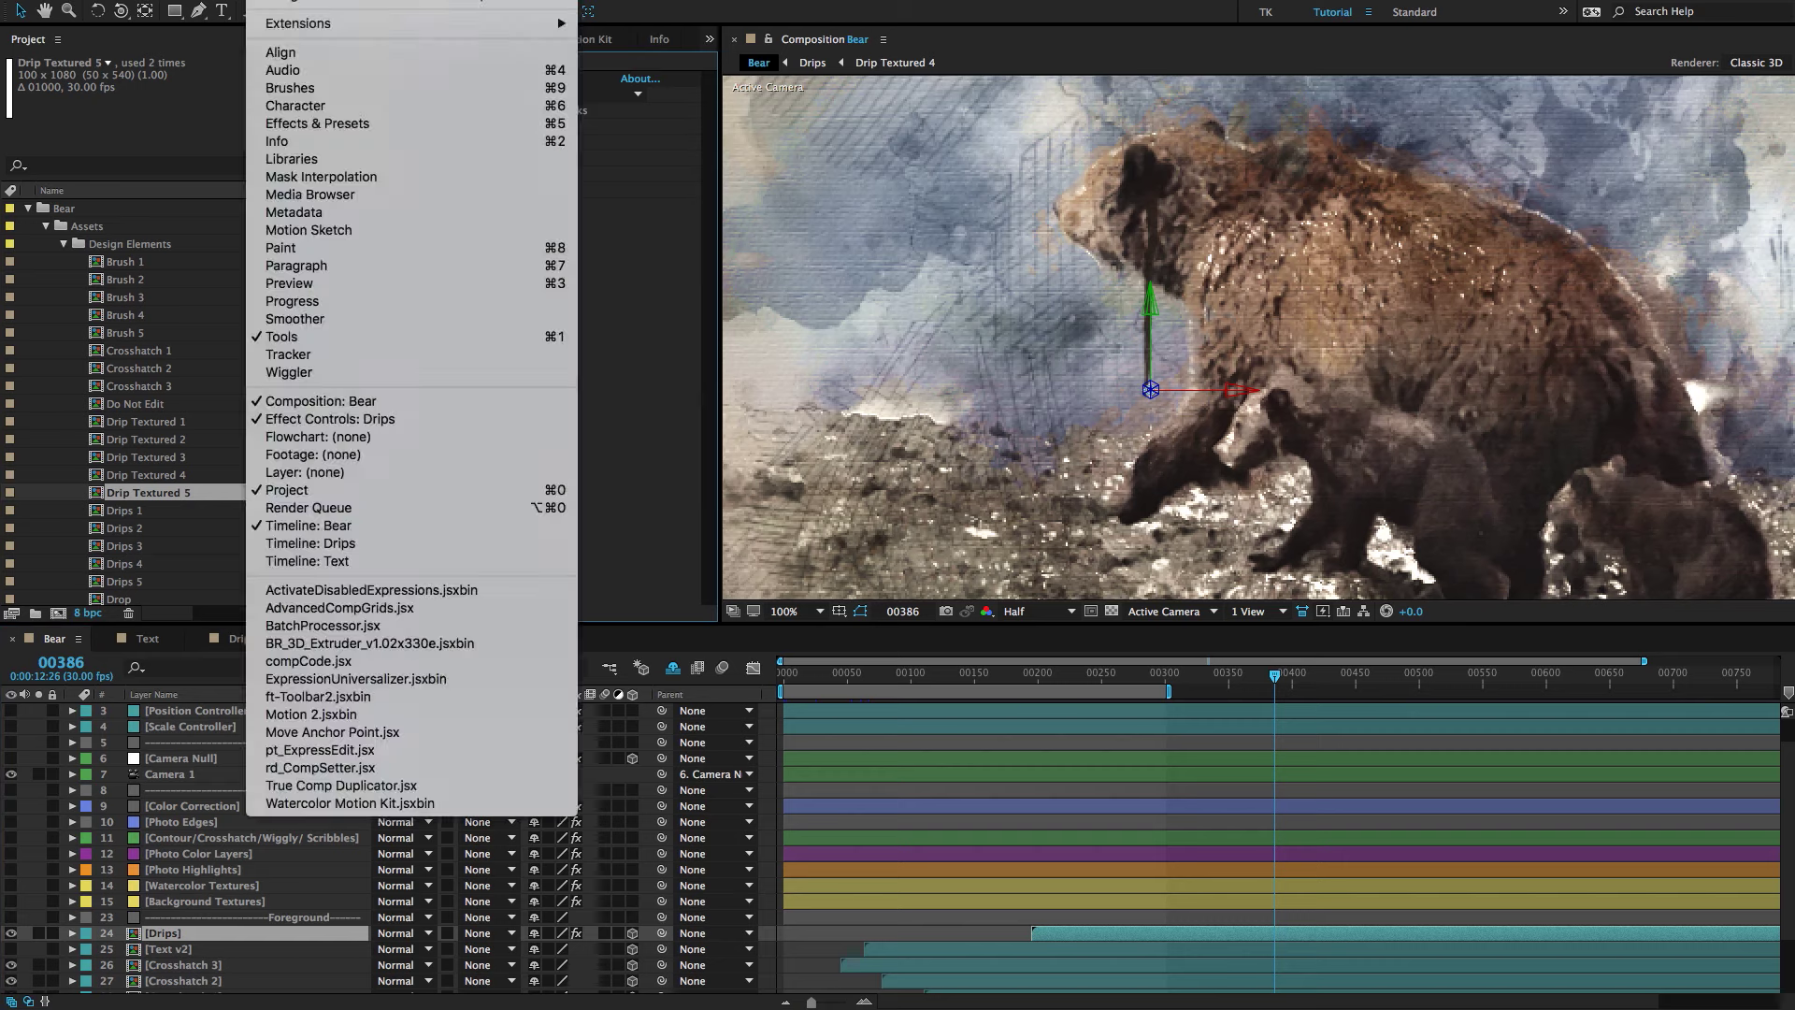
{"action": "left_click", "coordinate": [356, 429]}
Set the Fill effect's colour by sampling it from the bear with the eyedropper.
{"action": "left_click", "coordinate": [371, 81]}
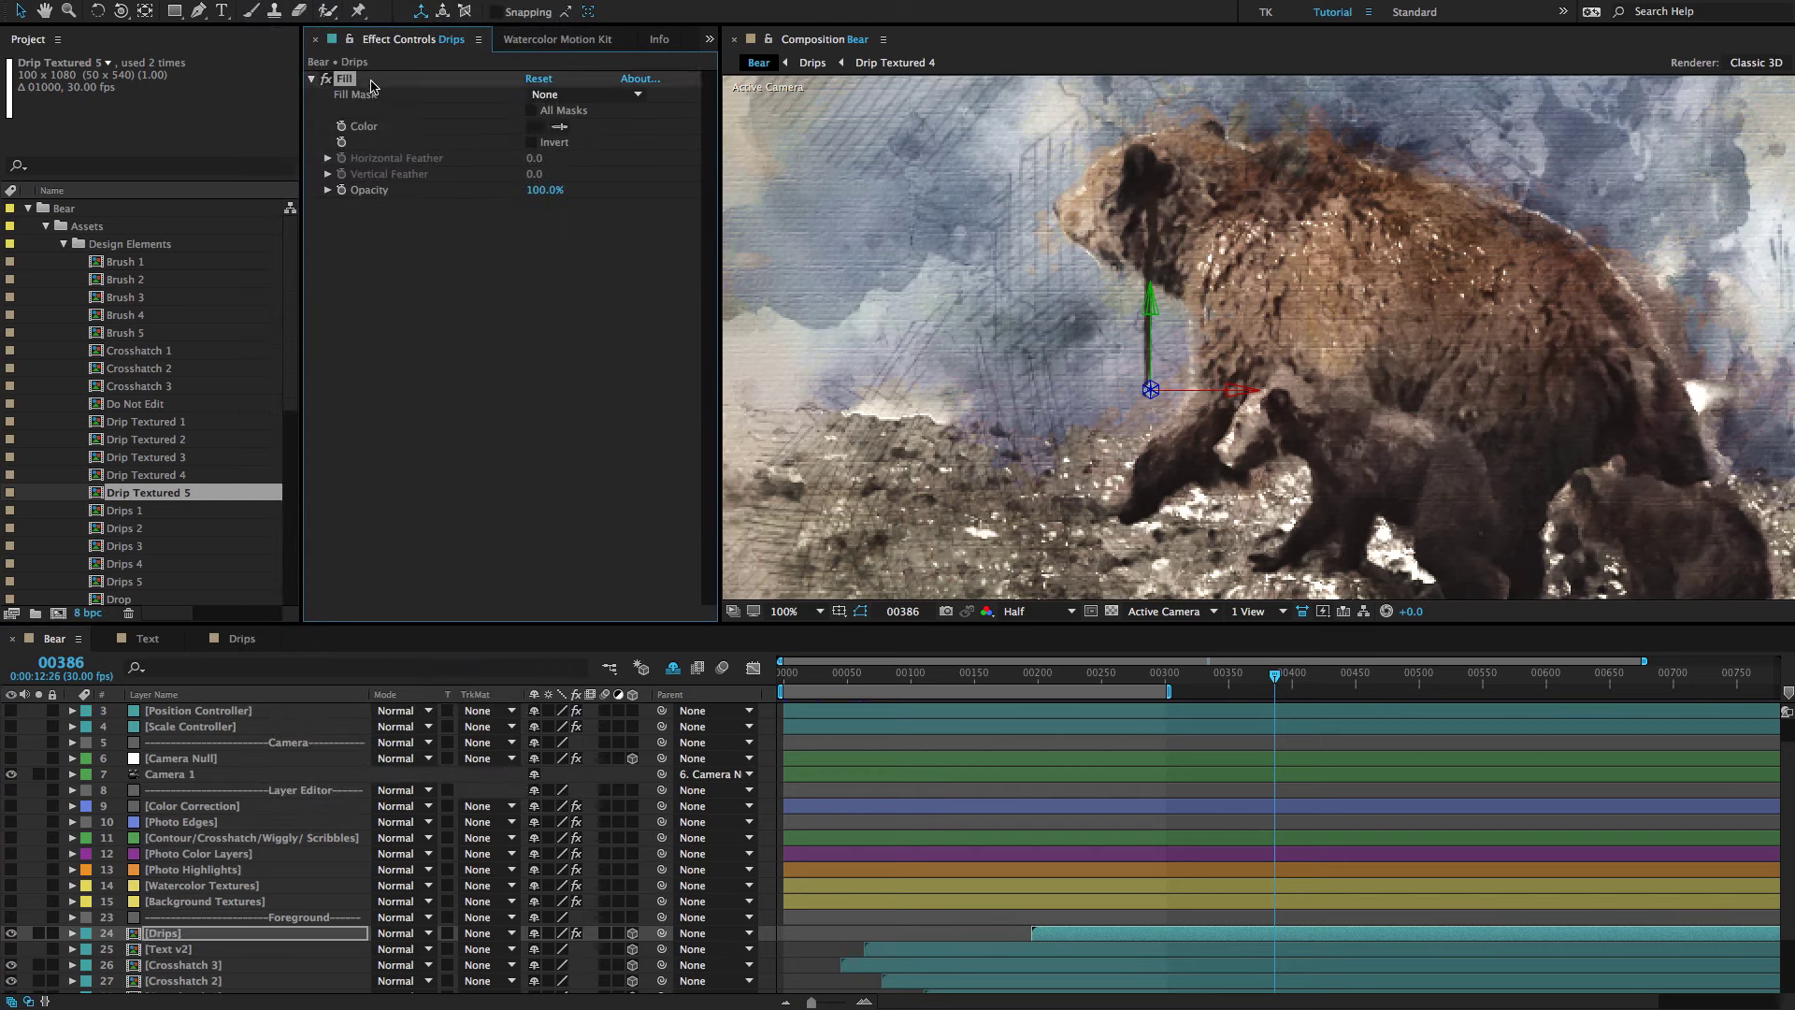
{"action": "left_click", "coordinate": [559, 126]}
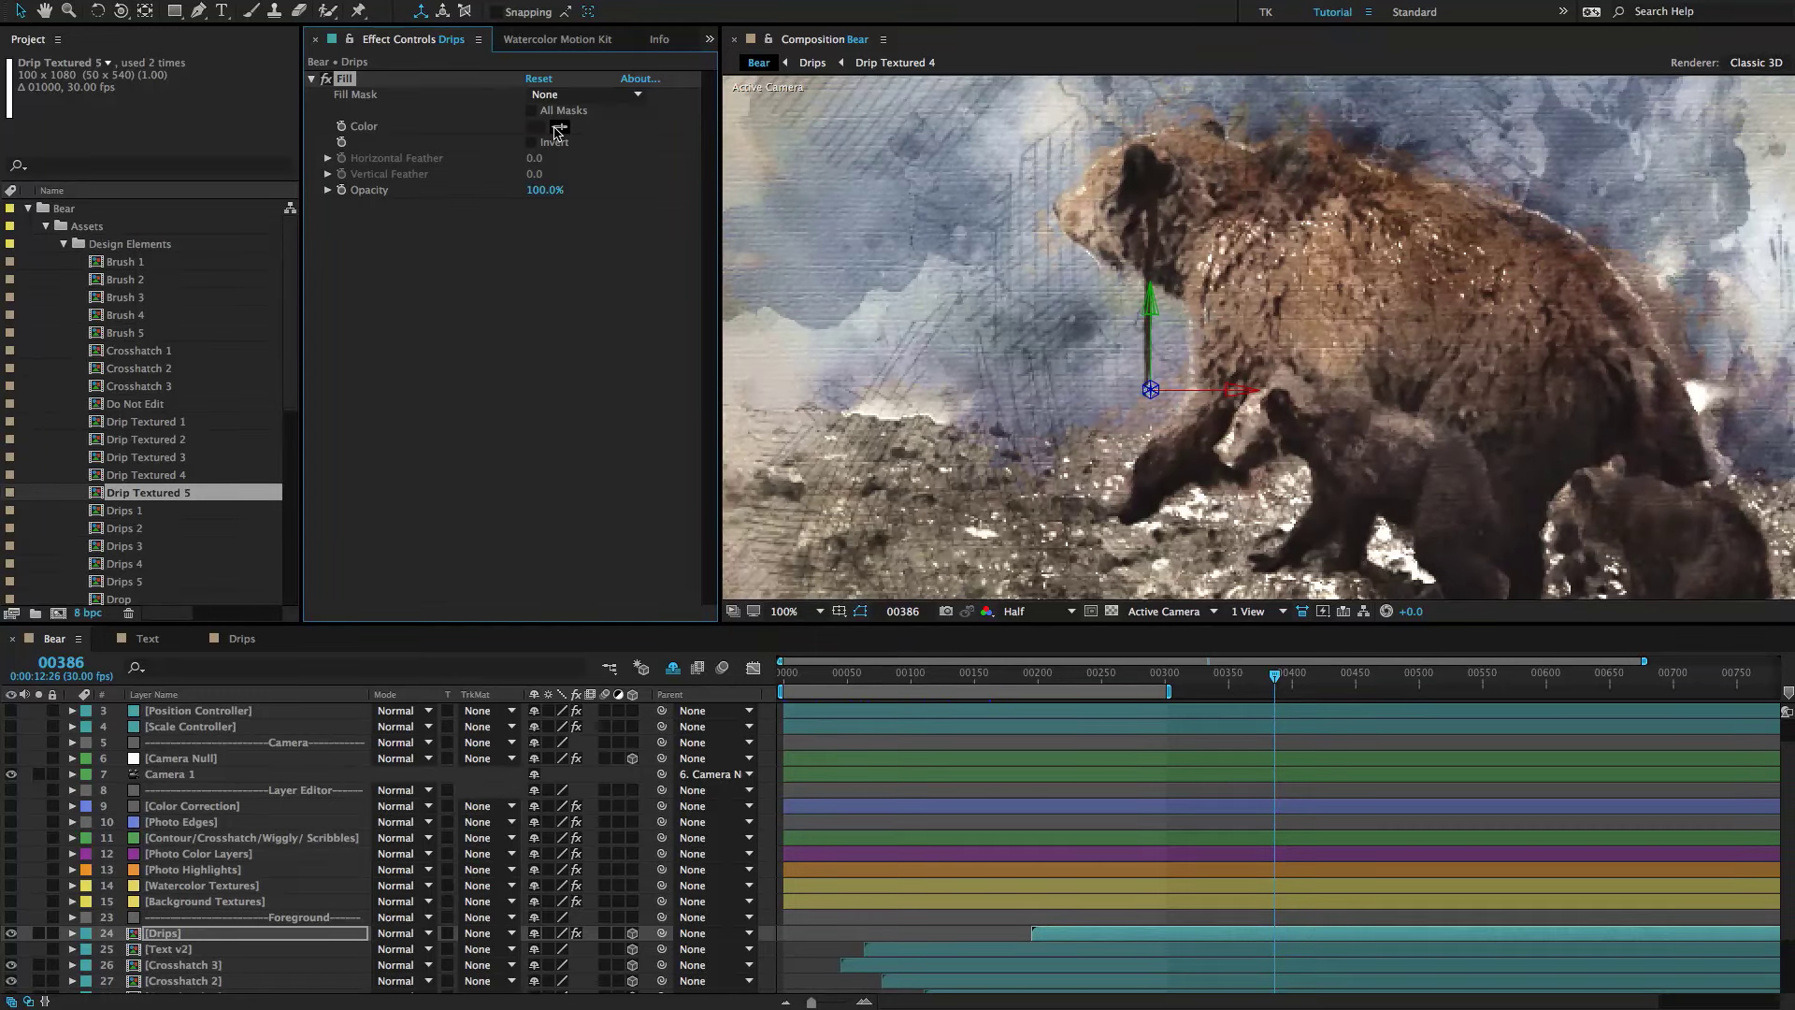
{"action": "left_click", "coordinate": [1137, 189]}
{"action": "left_click_drag", "start_coordinate": [1496, 388], "coordinate": [1302, 205]}
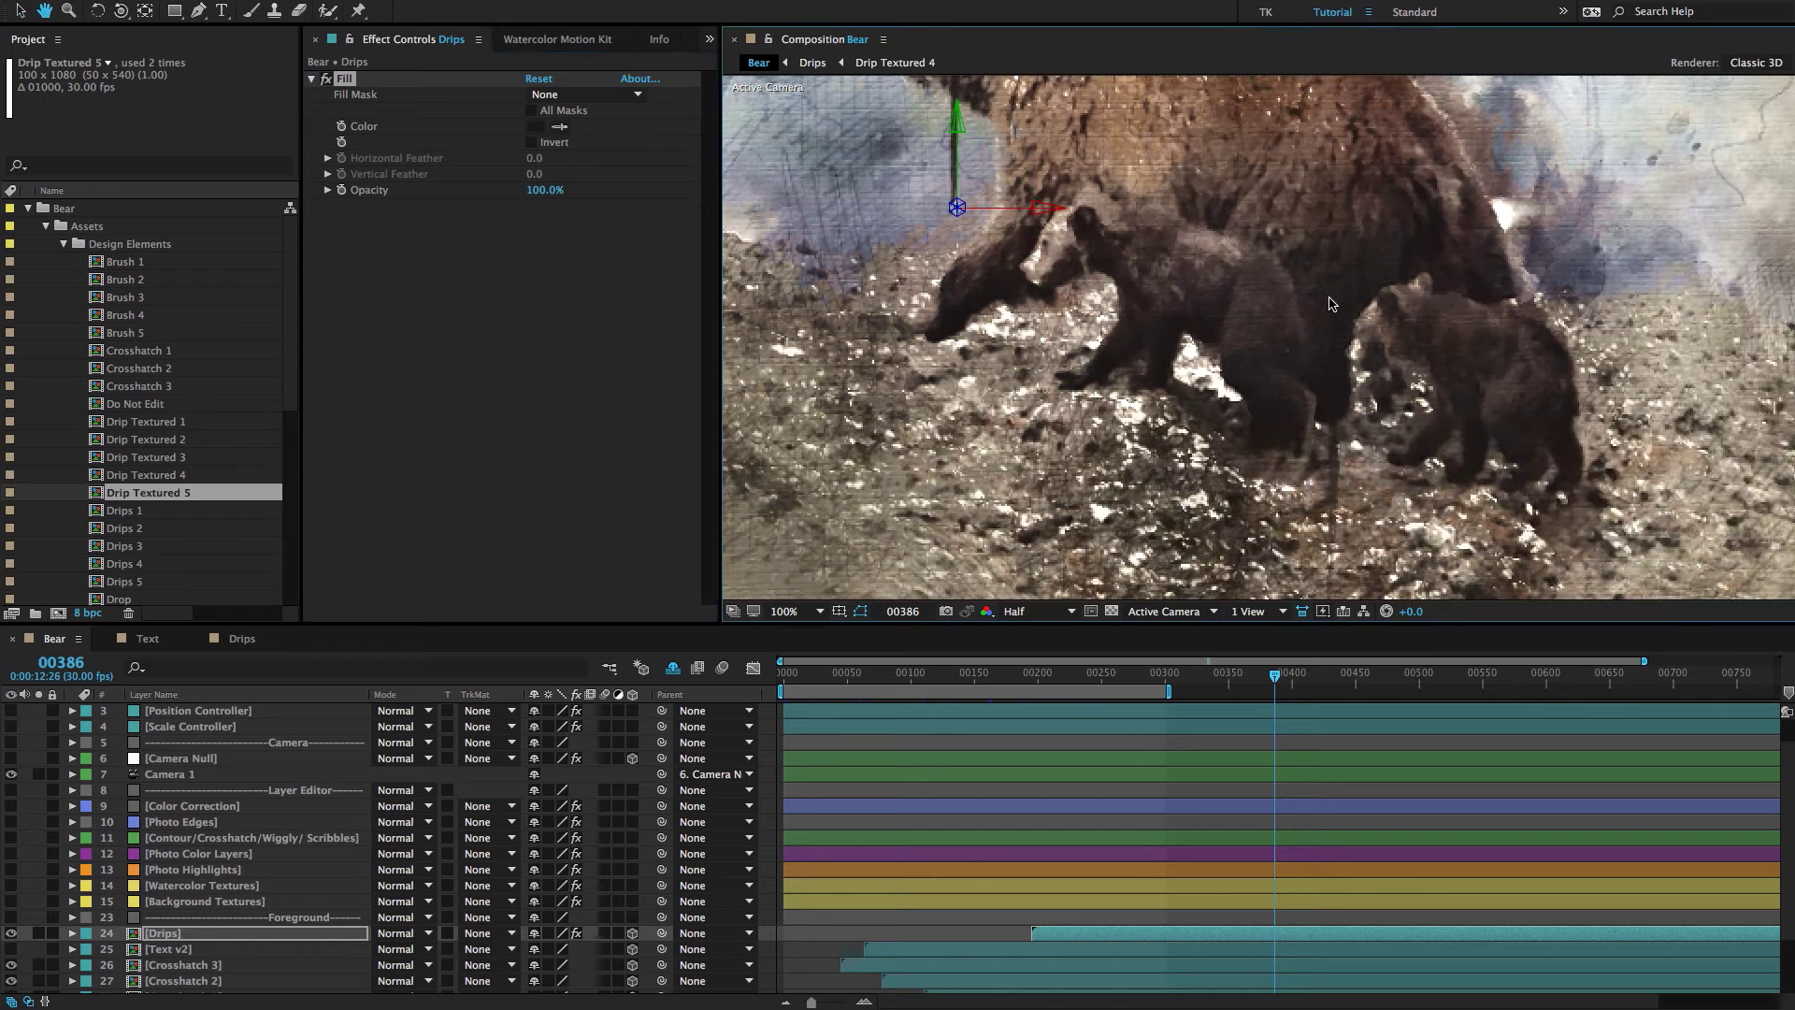
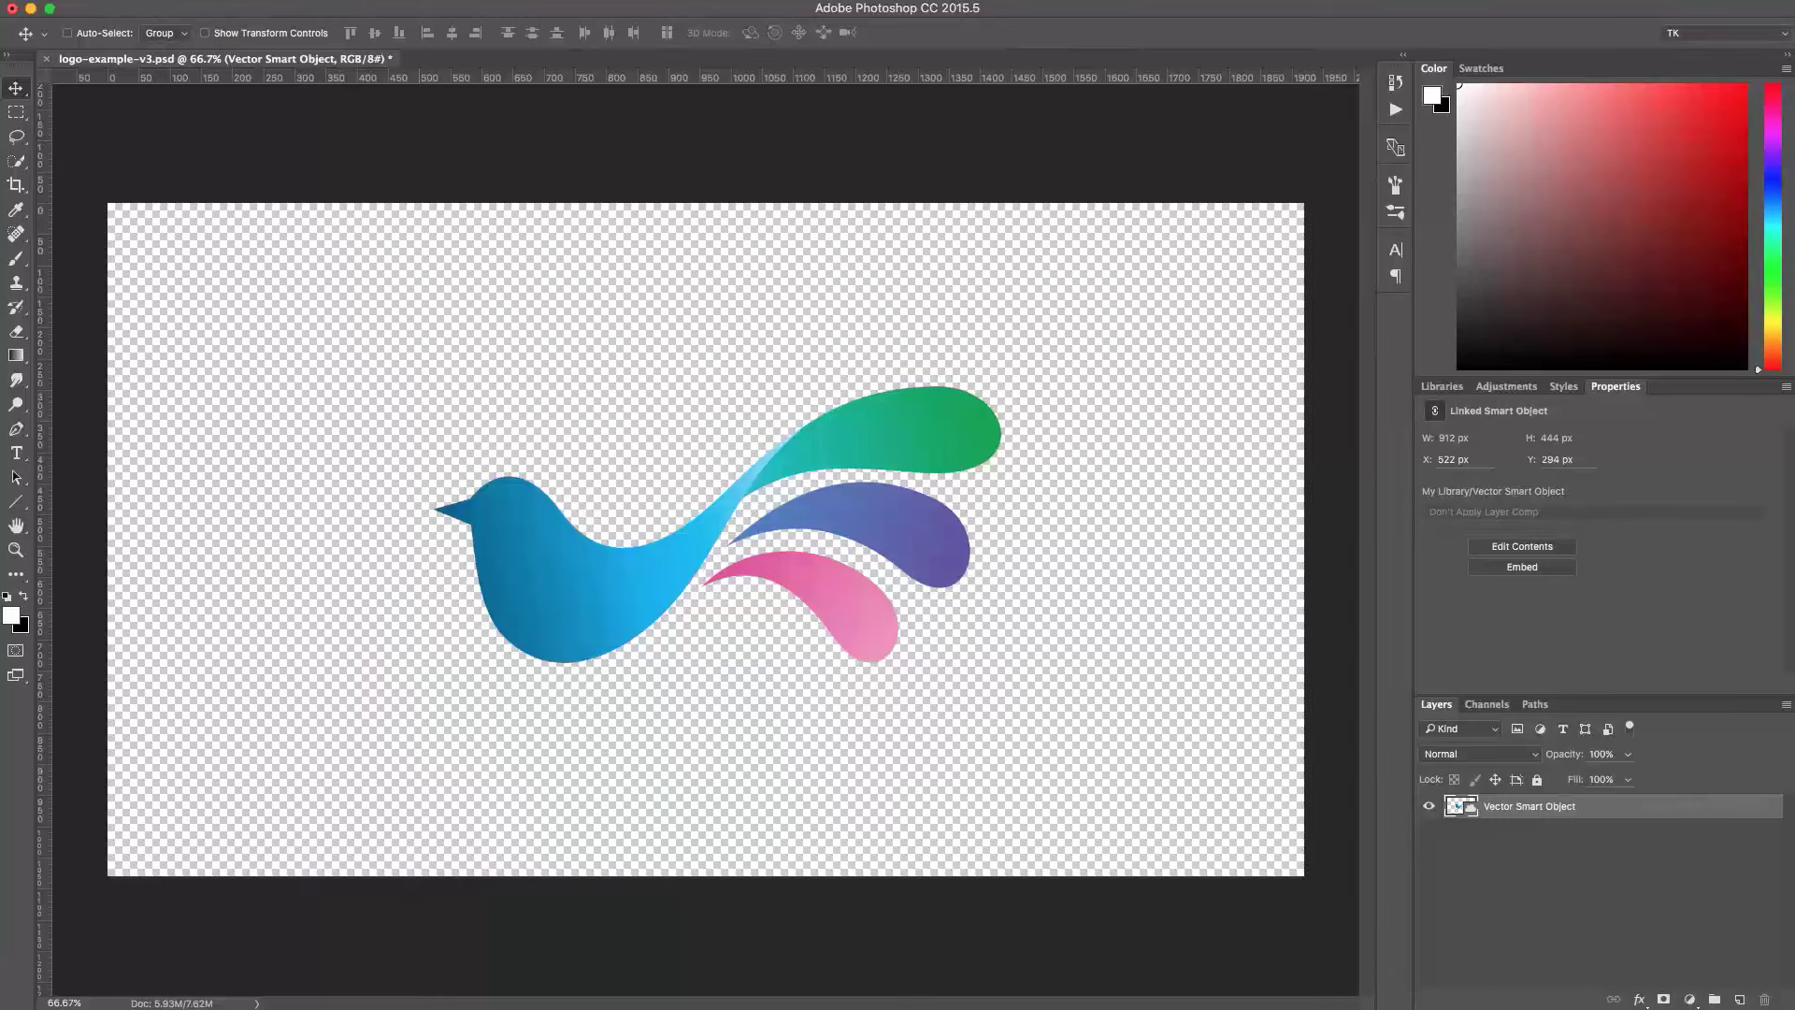
Set up a new Photoshop document at 5000 × 2813 px with a transparent background.
{"action": "left_click", "coordinate": [2, 1]}
{"action": "key", "text": "super+n"}
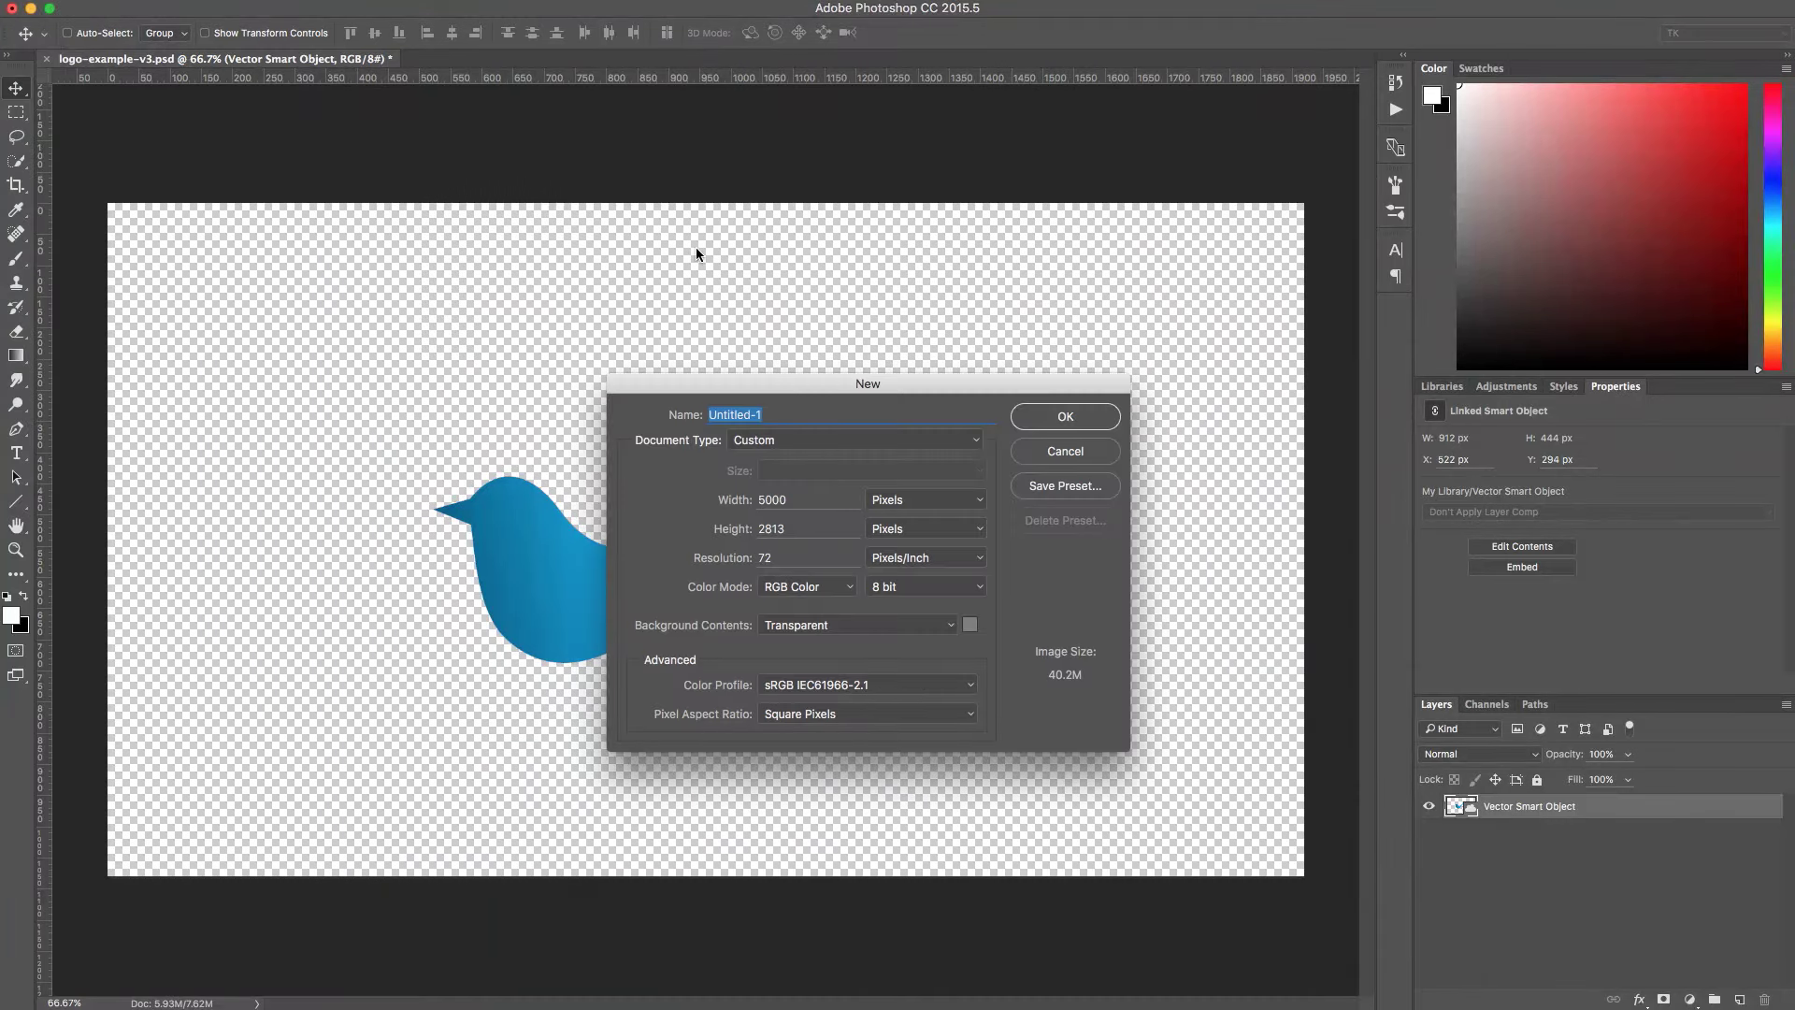
{"action": "double_click", "coordinate": [800, 499]}
Create the blank document, copy the bird logo into it, and enlarge it to the canvas centre.
{"action": "left_click", "coordinate": [1065, 416]}
{"action": "left_click", "coordinate": [224, 58]}
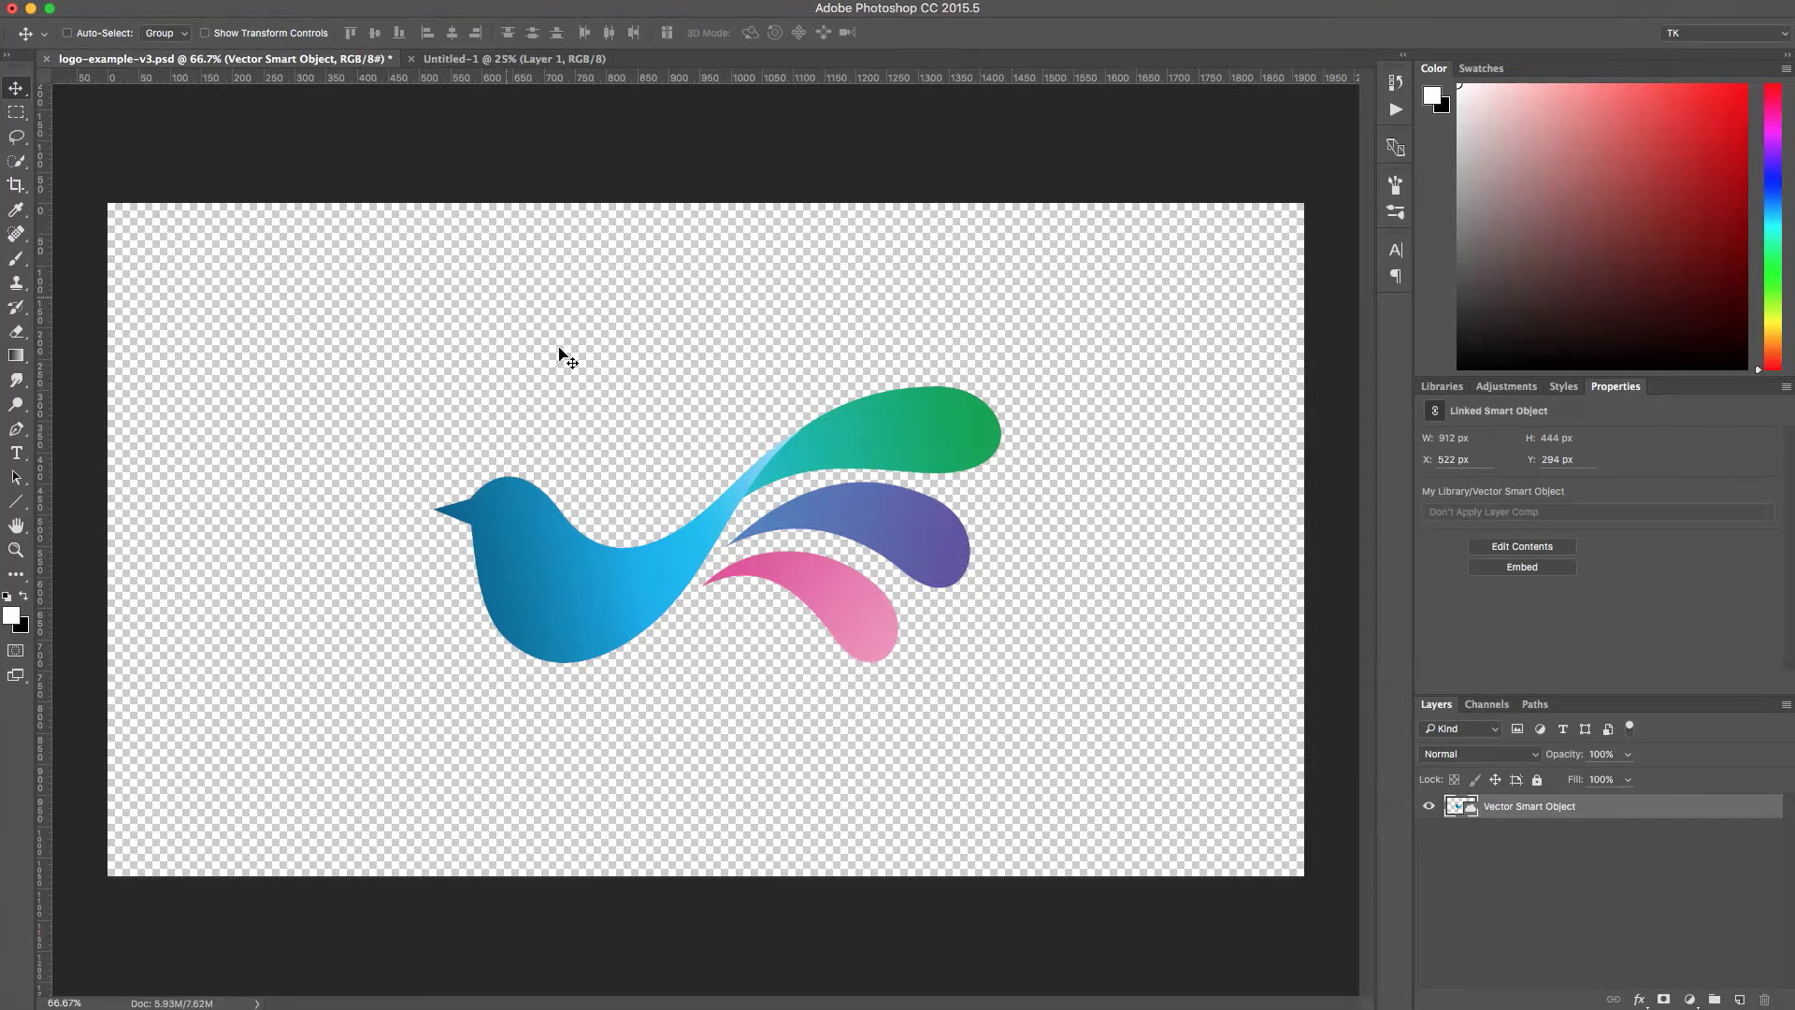
{"action": "mouse_move", "coordinate": [641, 535]}
{"action": "left_mouse_down"}
{"action": "mouse_move", "coordinate": [451, 82]}
{"action": "mouse_move", "coordinate": [466, 54]}
{"action": "mouse_move", "coordinate": [577, 493]}
{"action": "mouse_move", "coordinate": [660, 517]}
{"action": "left_mouse_up"}
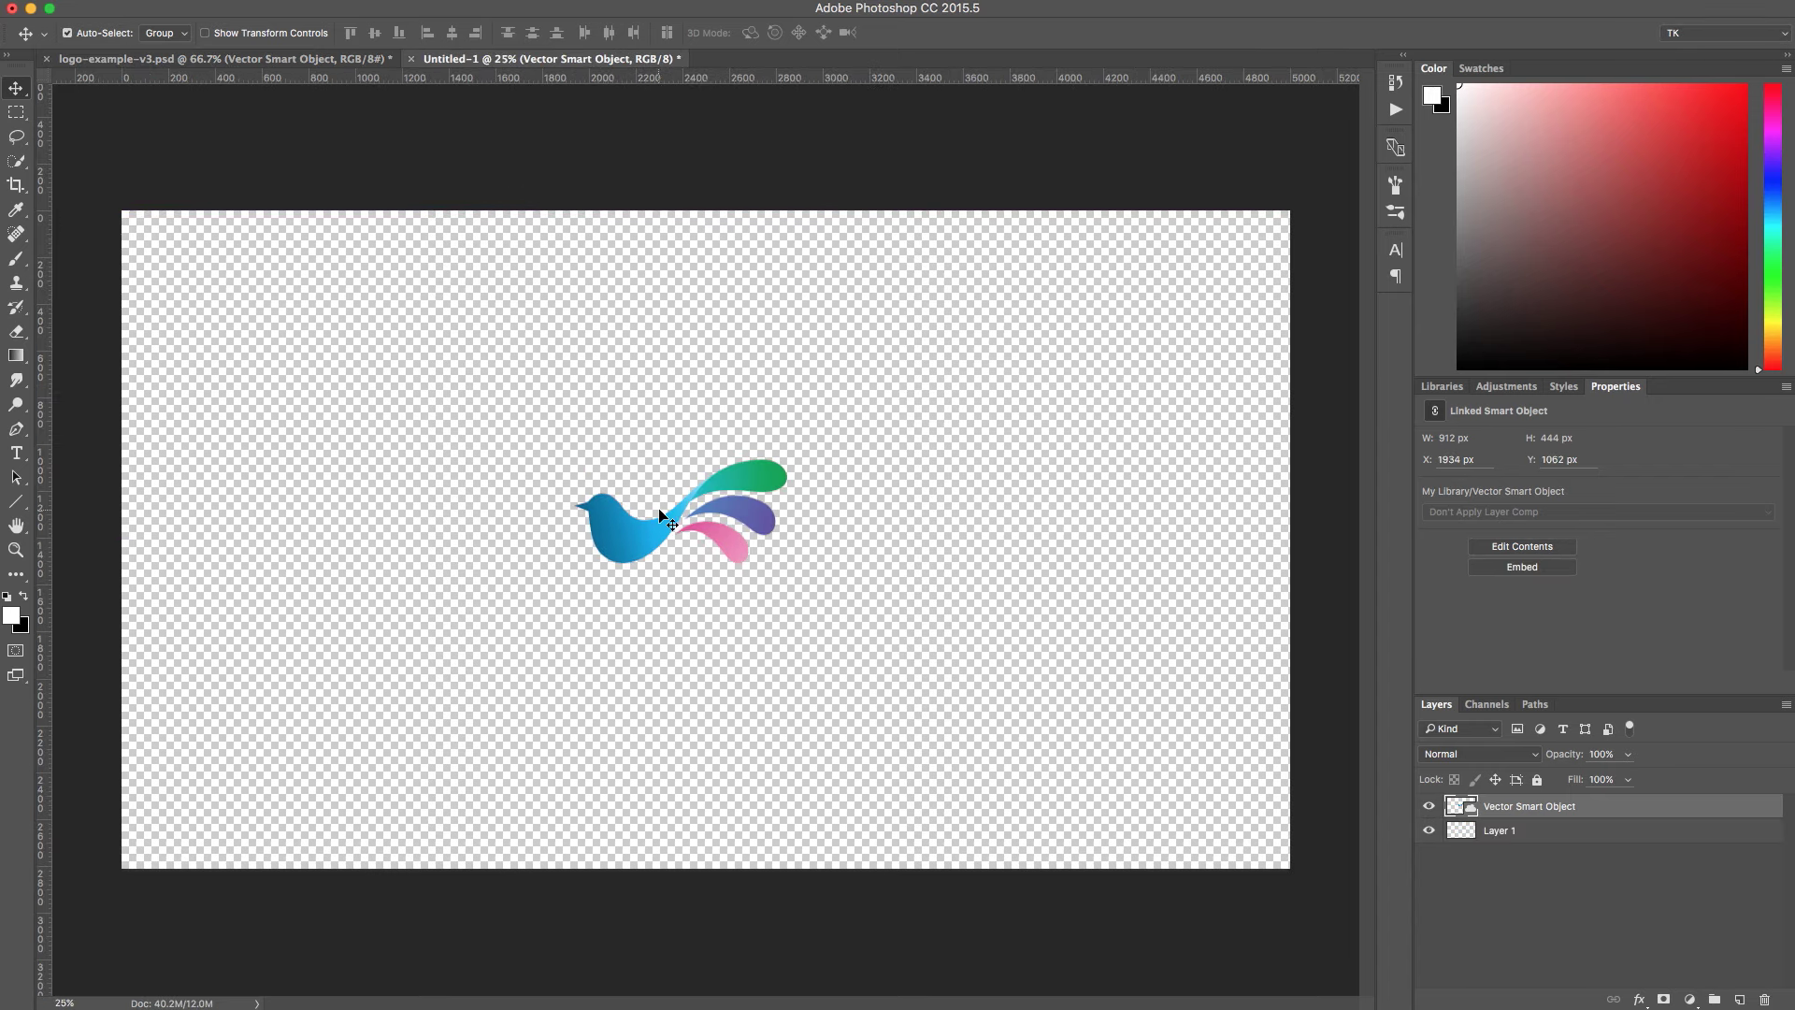
{"action": "key", "text": "ctrl+t"}
{"action": "left_click_drag", "start_coordinate": [788, 564], "coordinate": [964, 648]}
{"action": "left_click_drag", "start_coordinate": [808, 461], "coordinate": [806, 434]}
{"action": "key", "text": "Return"}
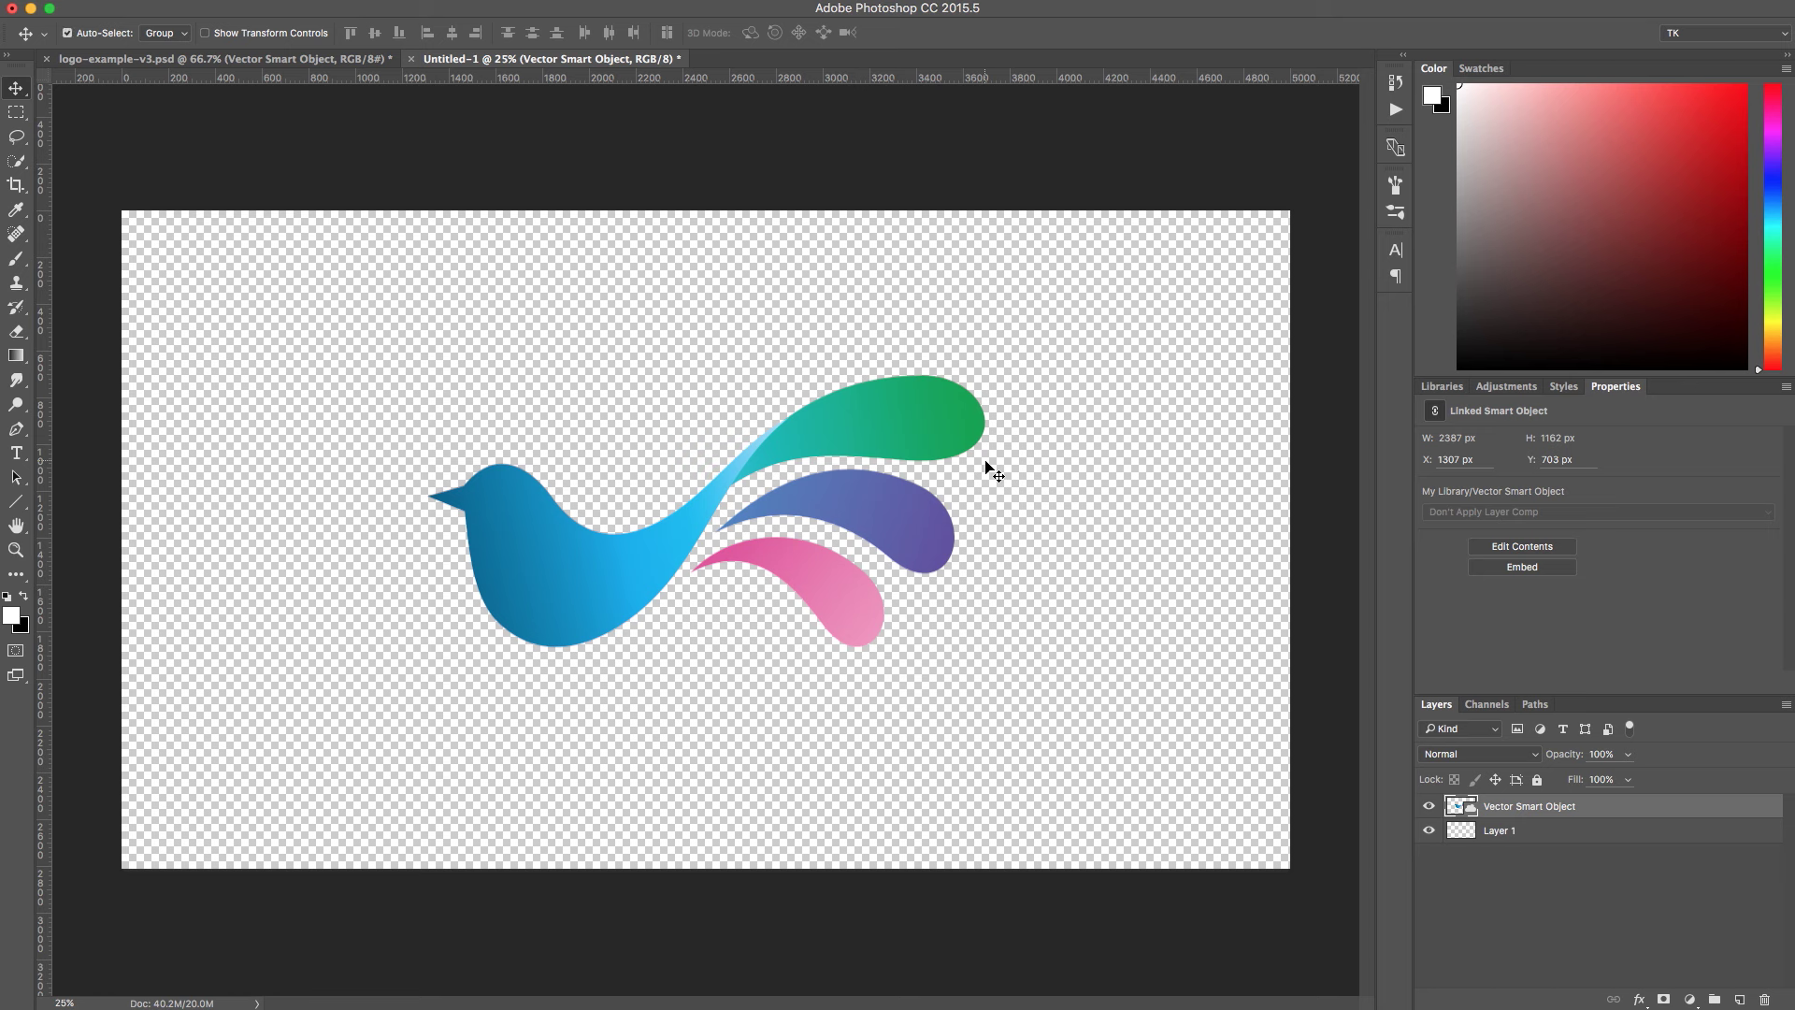
Shrink the bird slightly and nudge it right, leaving it at 1840 × 896 px.
{"action": "key", "text": "super+t"}
{"action": "left_click_drag", "start_coordinate": [421, 652], "coordinate": [490, 618]}
{"action": "left_click_drag", "start_coordinate": [568, 574], "coordinate": [580, 573]}
{"action": "key", "text": "Return"}
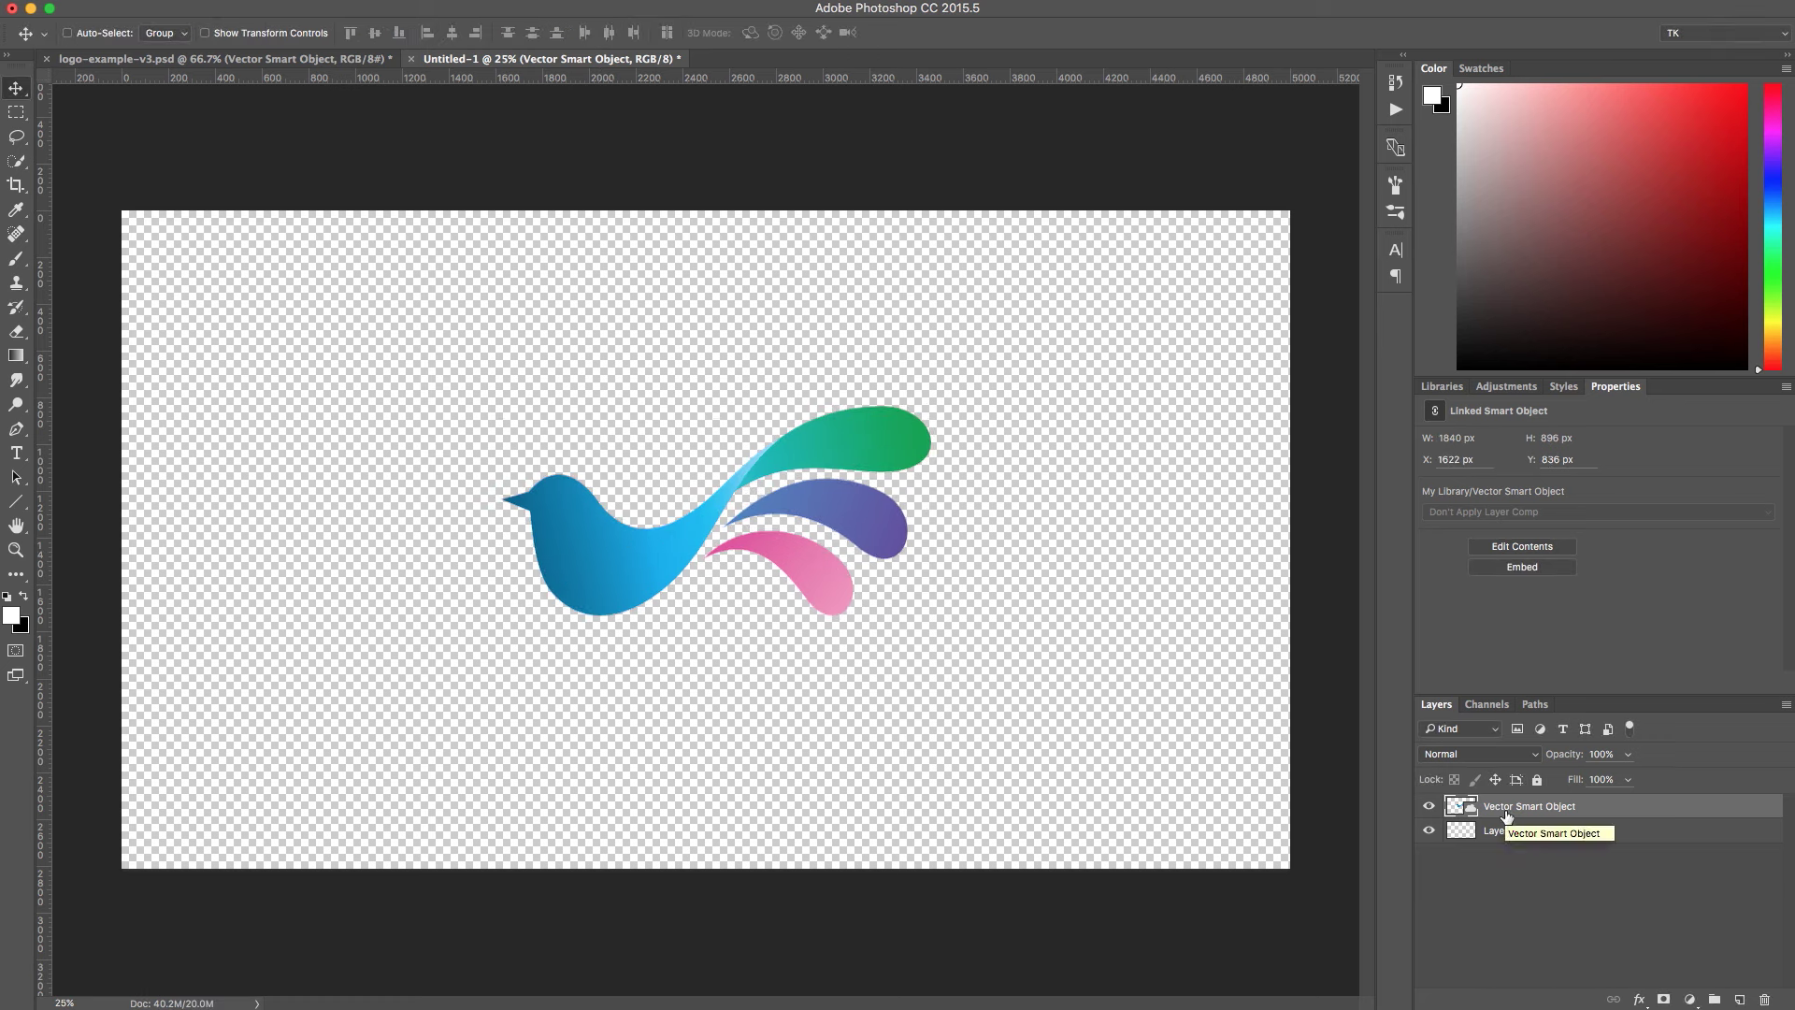
Rasterize the bird smart object and merge everything into a single Background layer.
{"action": "right_click", "coordinate": [1505, 815]}
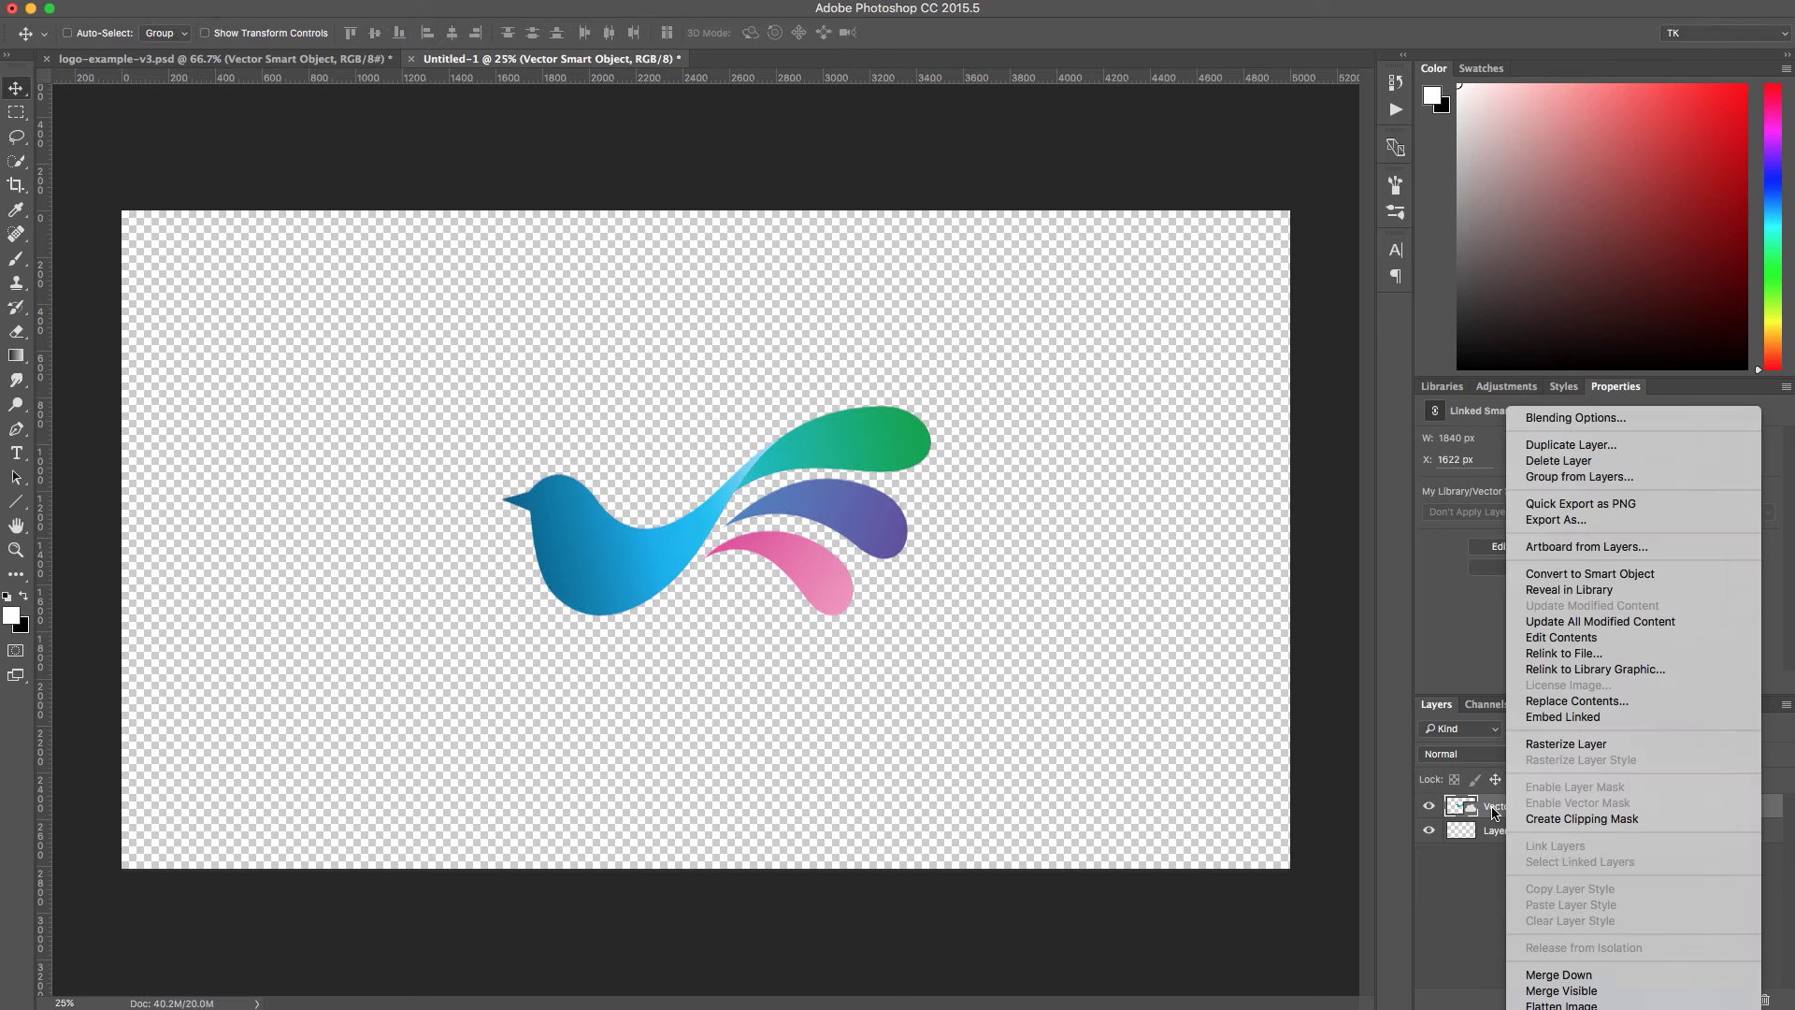
{"action": "left_click", "coordinate": [1566, 743]}
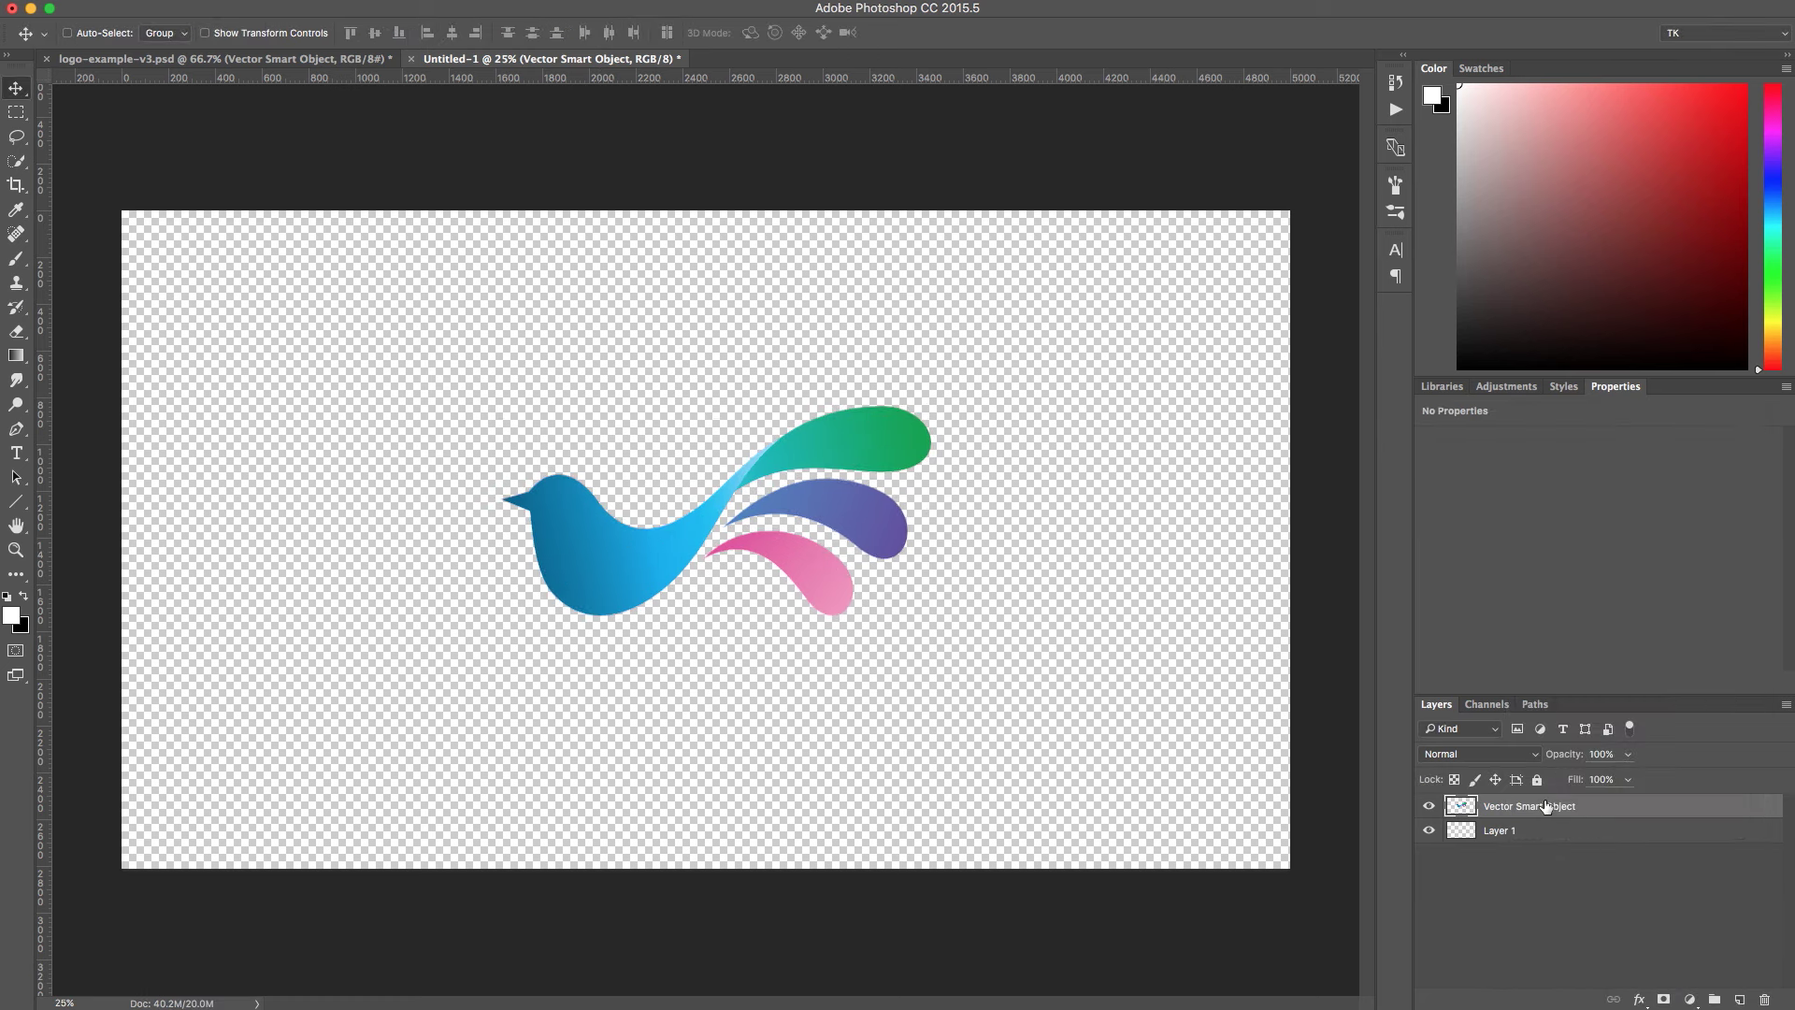
{"action": "double_click", "coordinate": [1531, 808]}
{"action": "key", "text": "Return"}
{"action": "key", "text": "shift+super+e"}
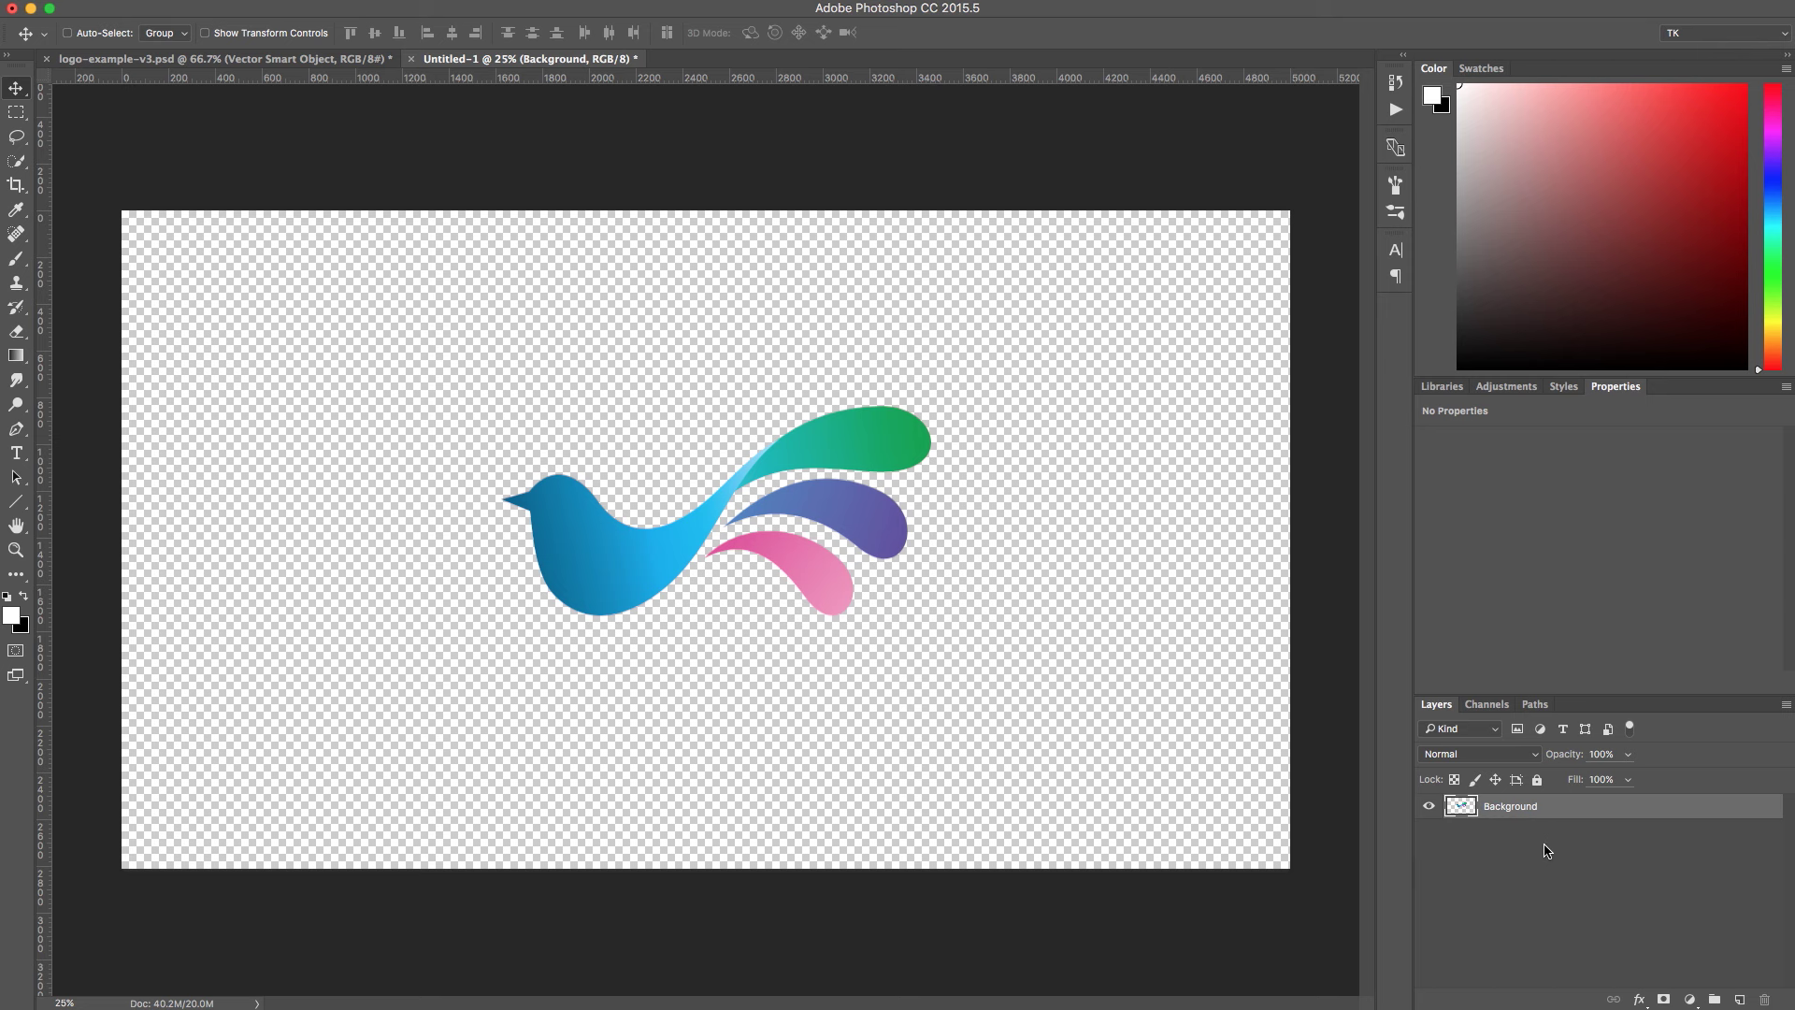
Duplicate the Background layer and name the copy 'brush'.
{"action": "key", "text": "super+j"}
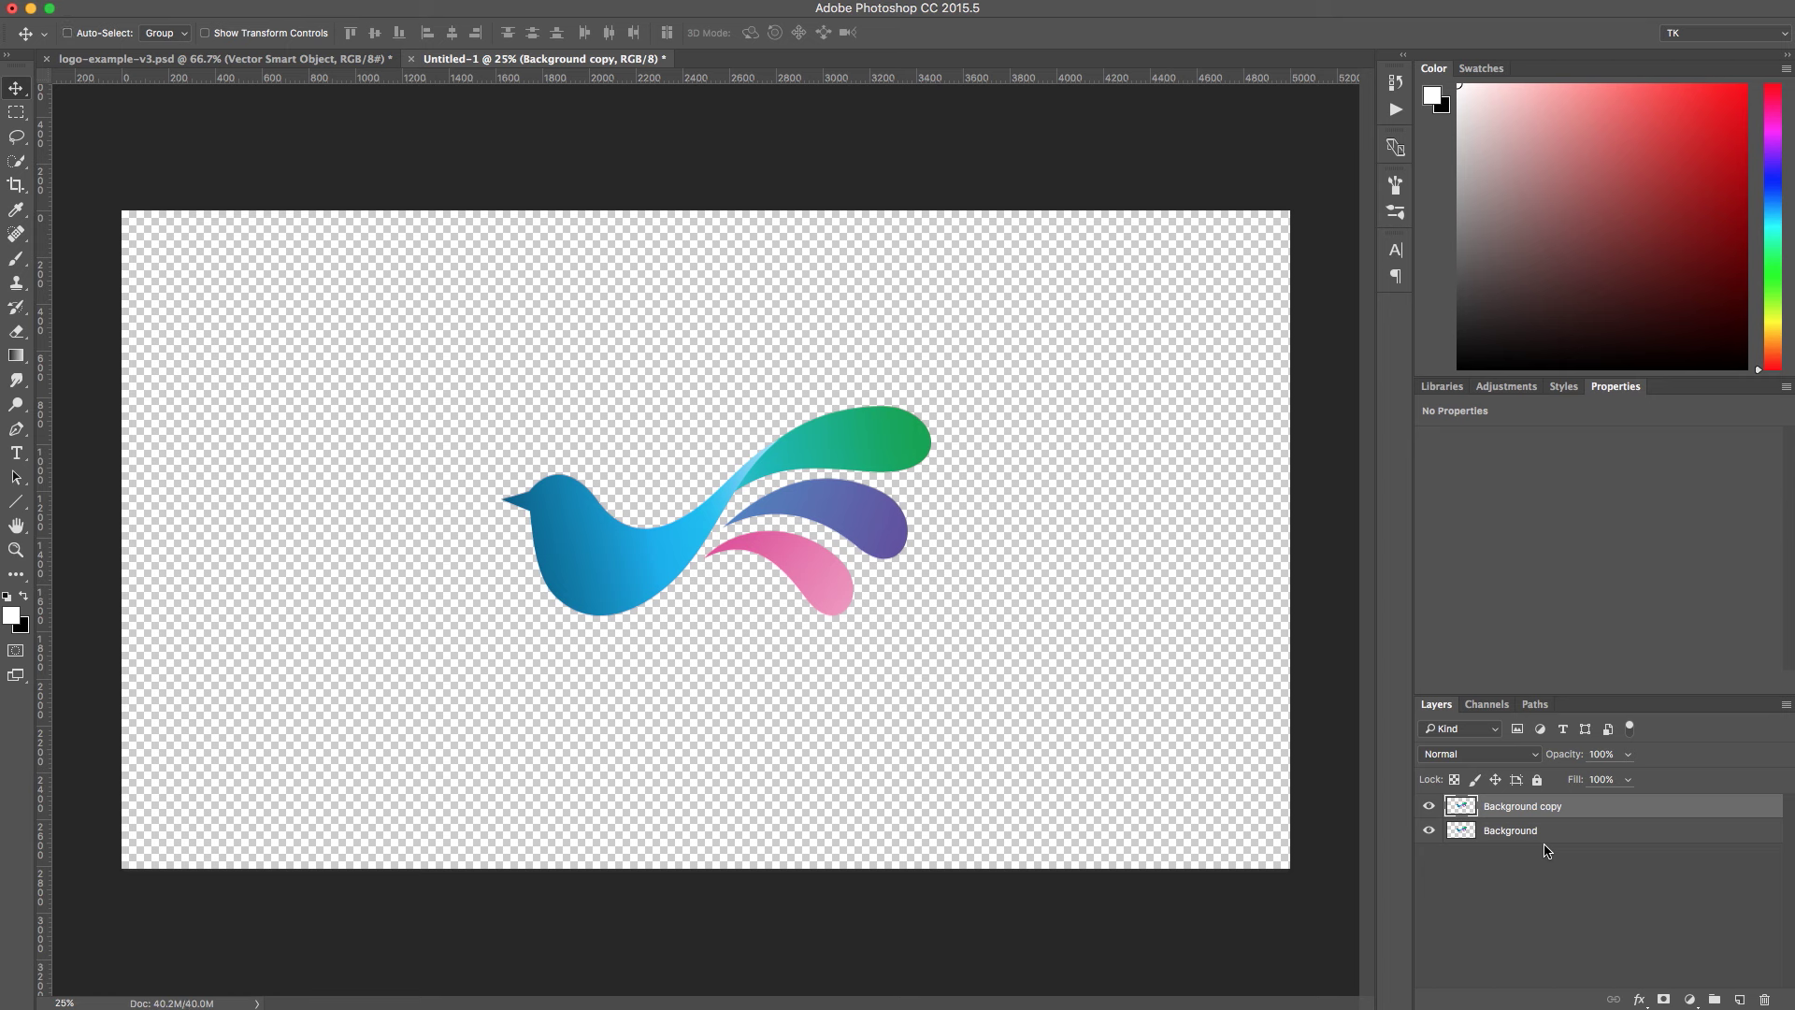
{"action": "double_click", "coordinate": [1543, 807]}
{"action": "type", "text": "brush"}
{"action": "key", "text": "Return"}
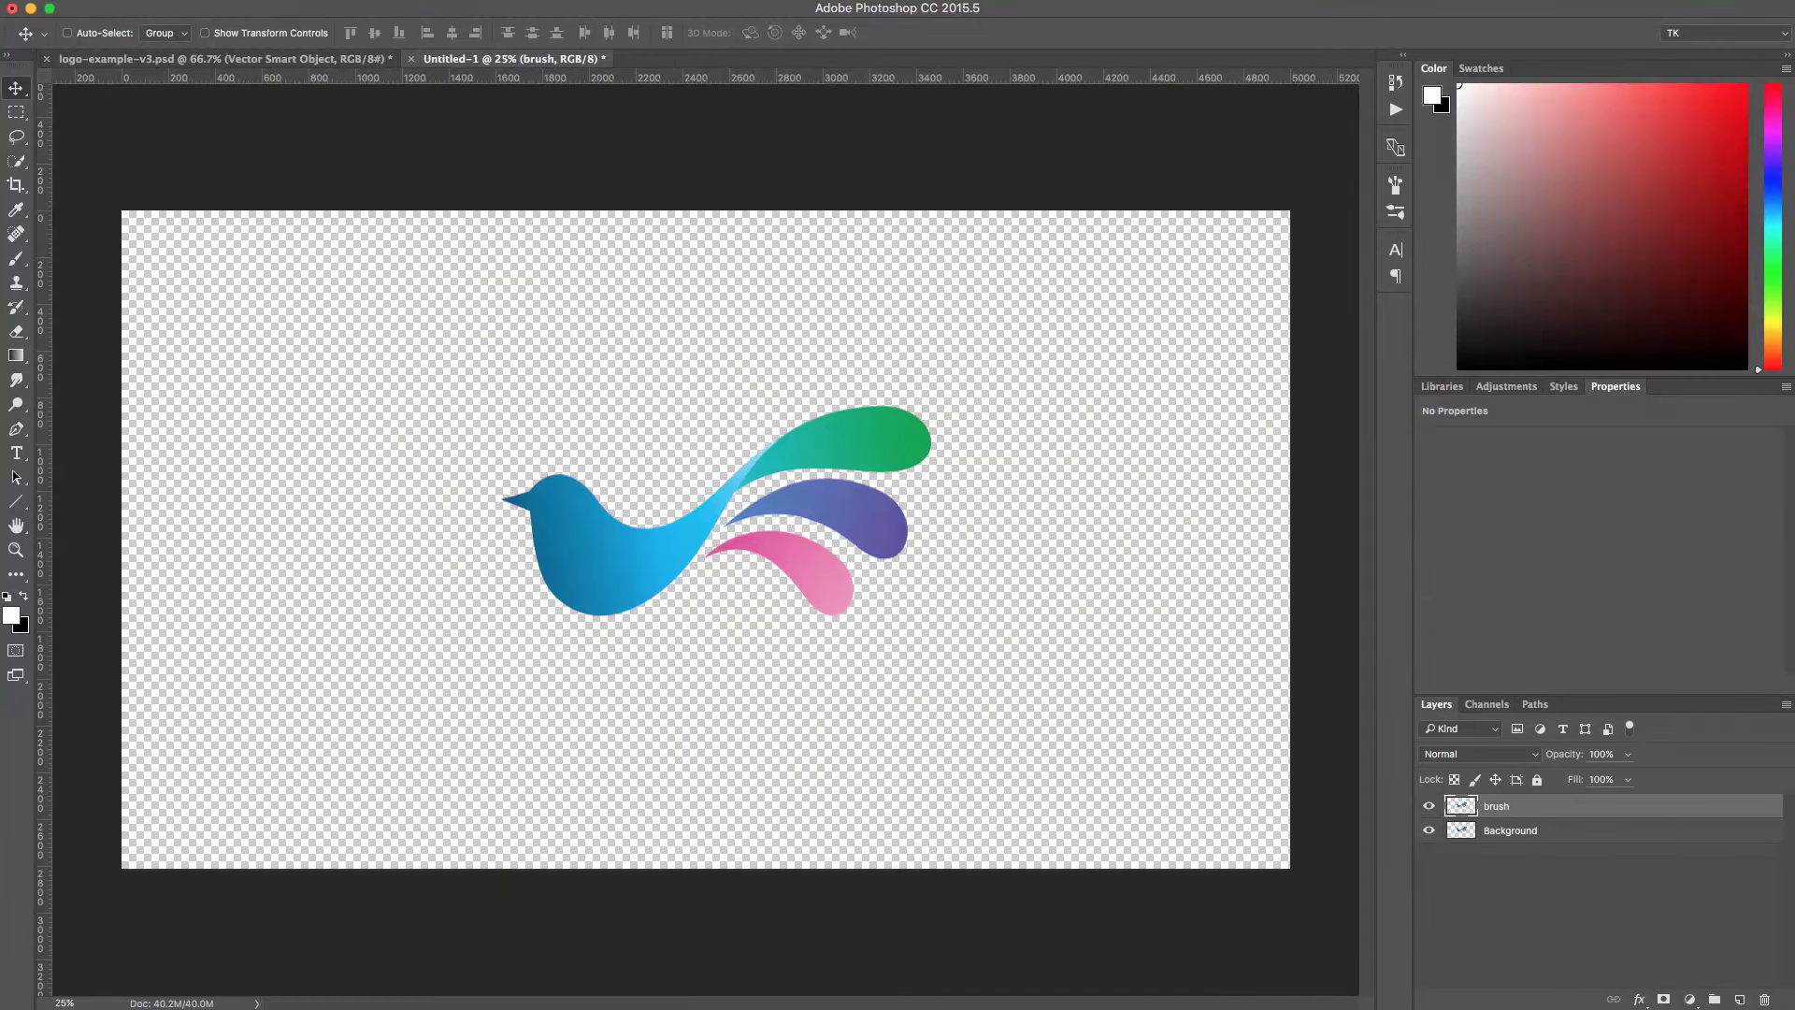
Run the Watercolor action from the Watercolor action set on the image.
{"action": "left_click", "coordinate": [1541, 852]}
{"action": "left_click", "coordinate": [1395, 109]}
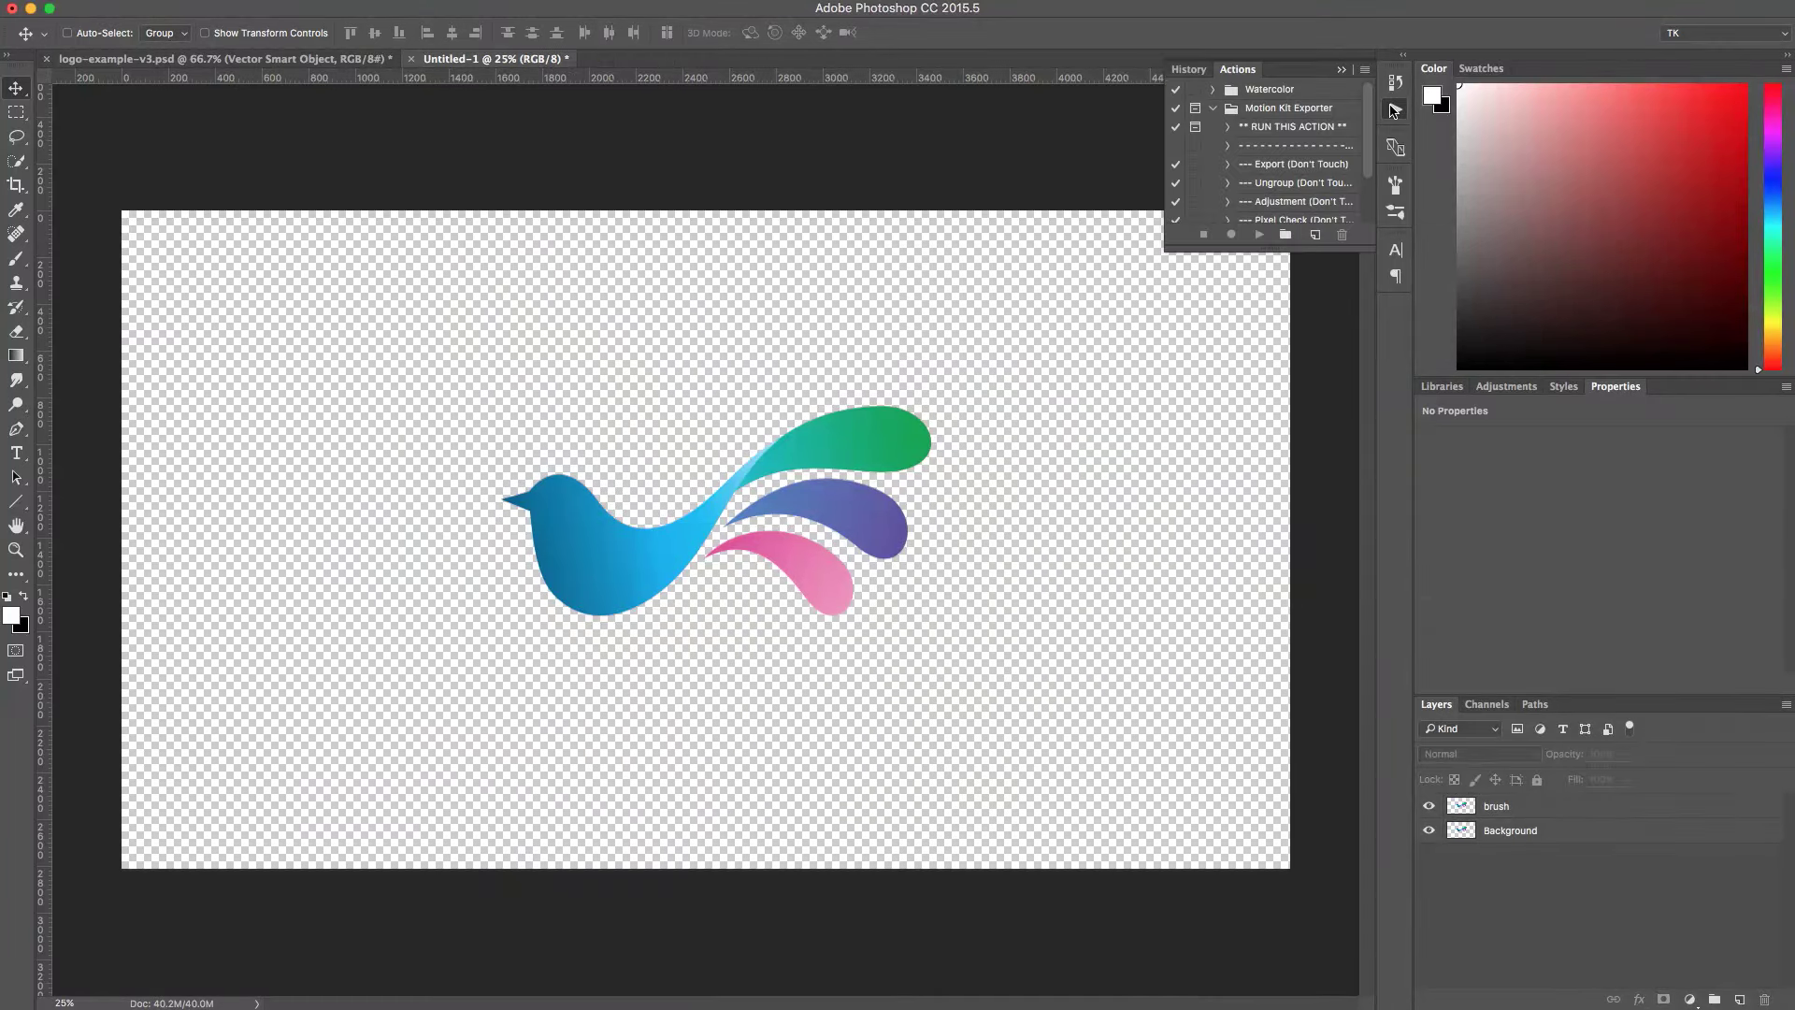
{"action": "left_click", "coordinate": [1213, 107]}
{"action": "left_click", "coordinate": [1213, 89]}
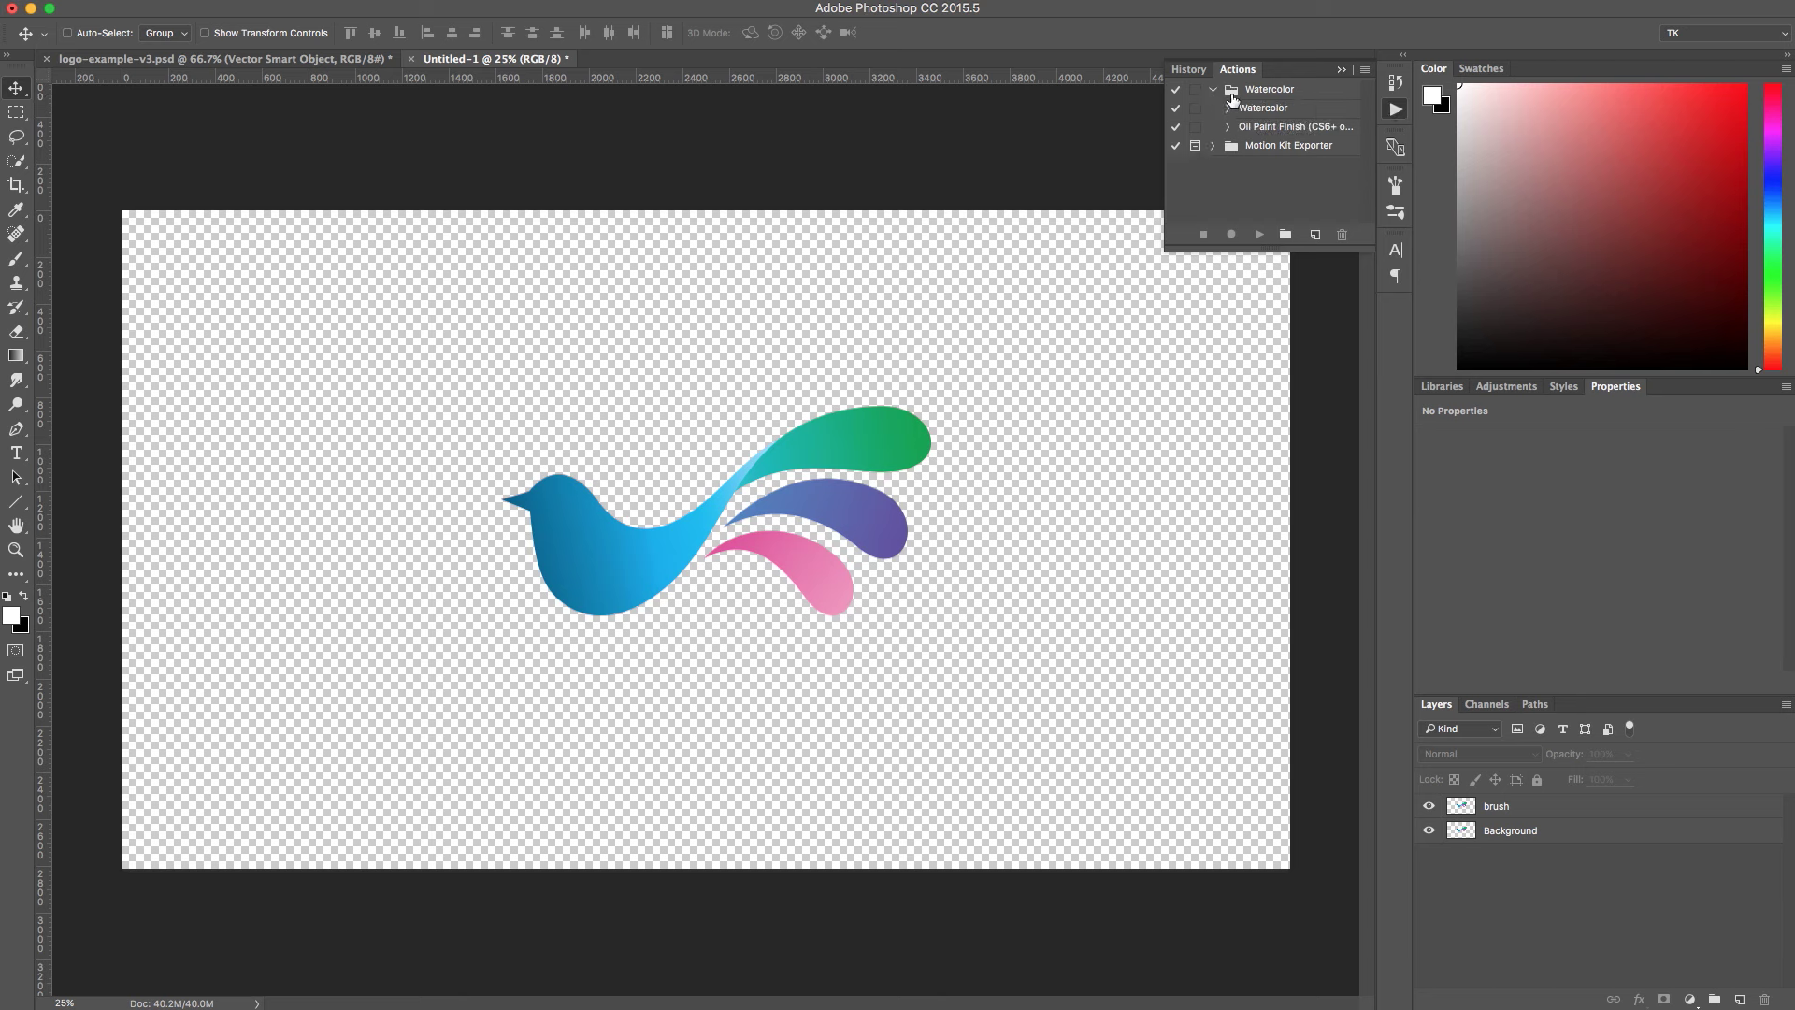
{"action": "left_click", "coordinate": [1257, 107]}
{"action": "left_click", "coordinate": [1260, 234]}
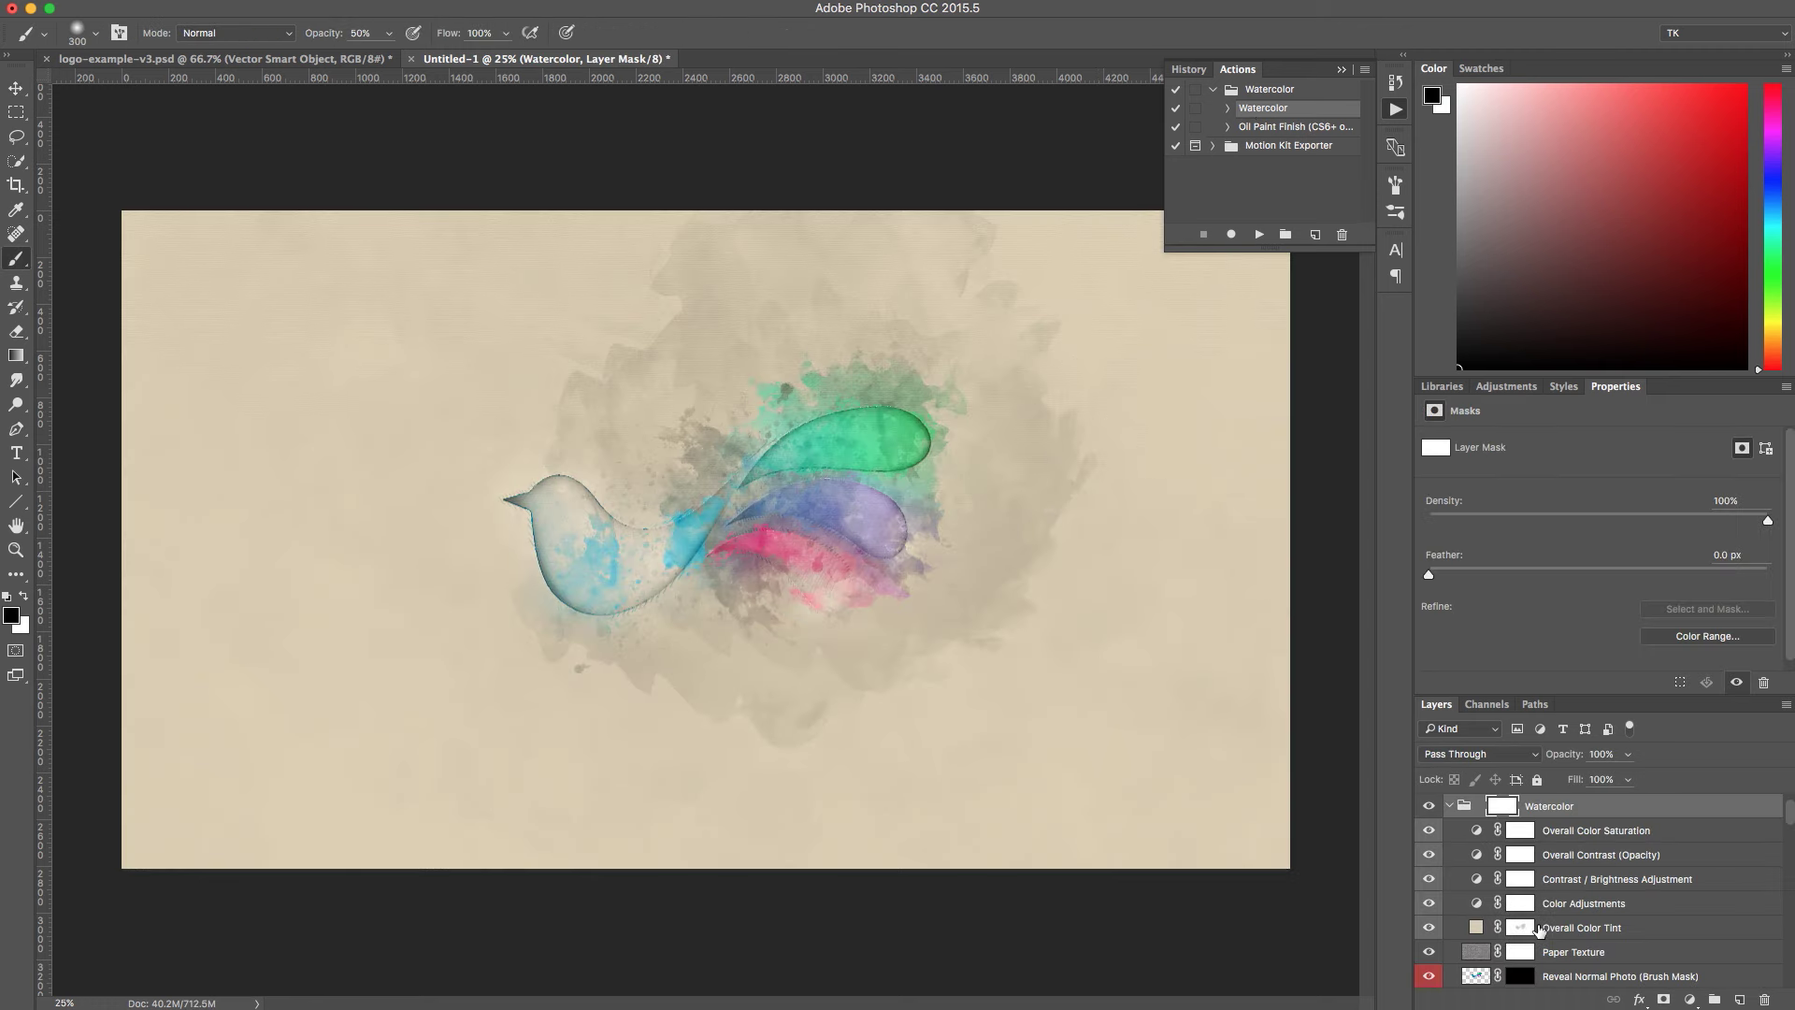
Paint the Reveal Normal Photo mask to bring back the bird's blue head and pink and purple shapes.
{"action": "left_click", "coordinate": [1590, 975]}
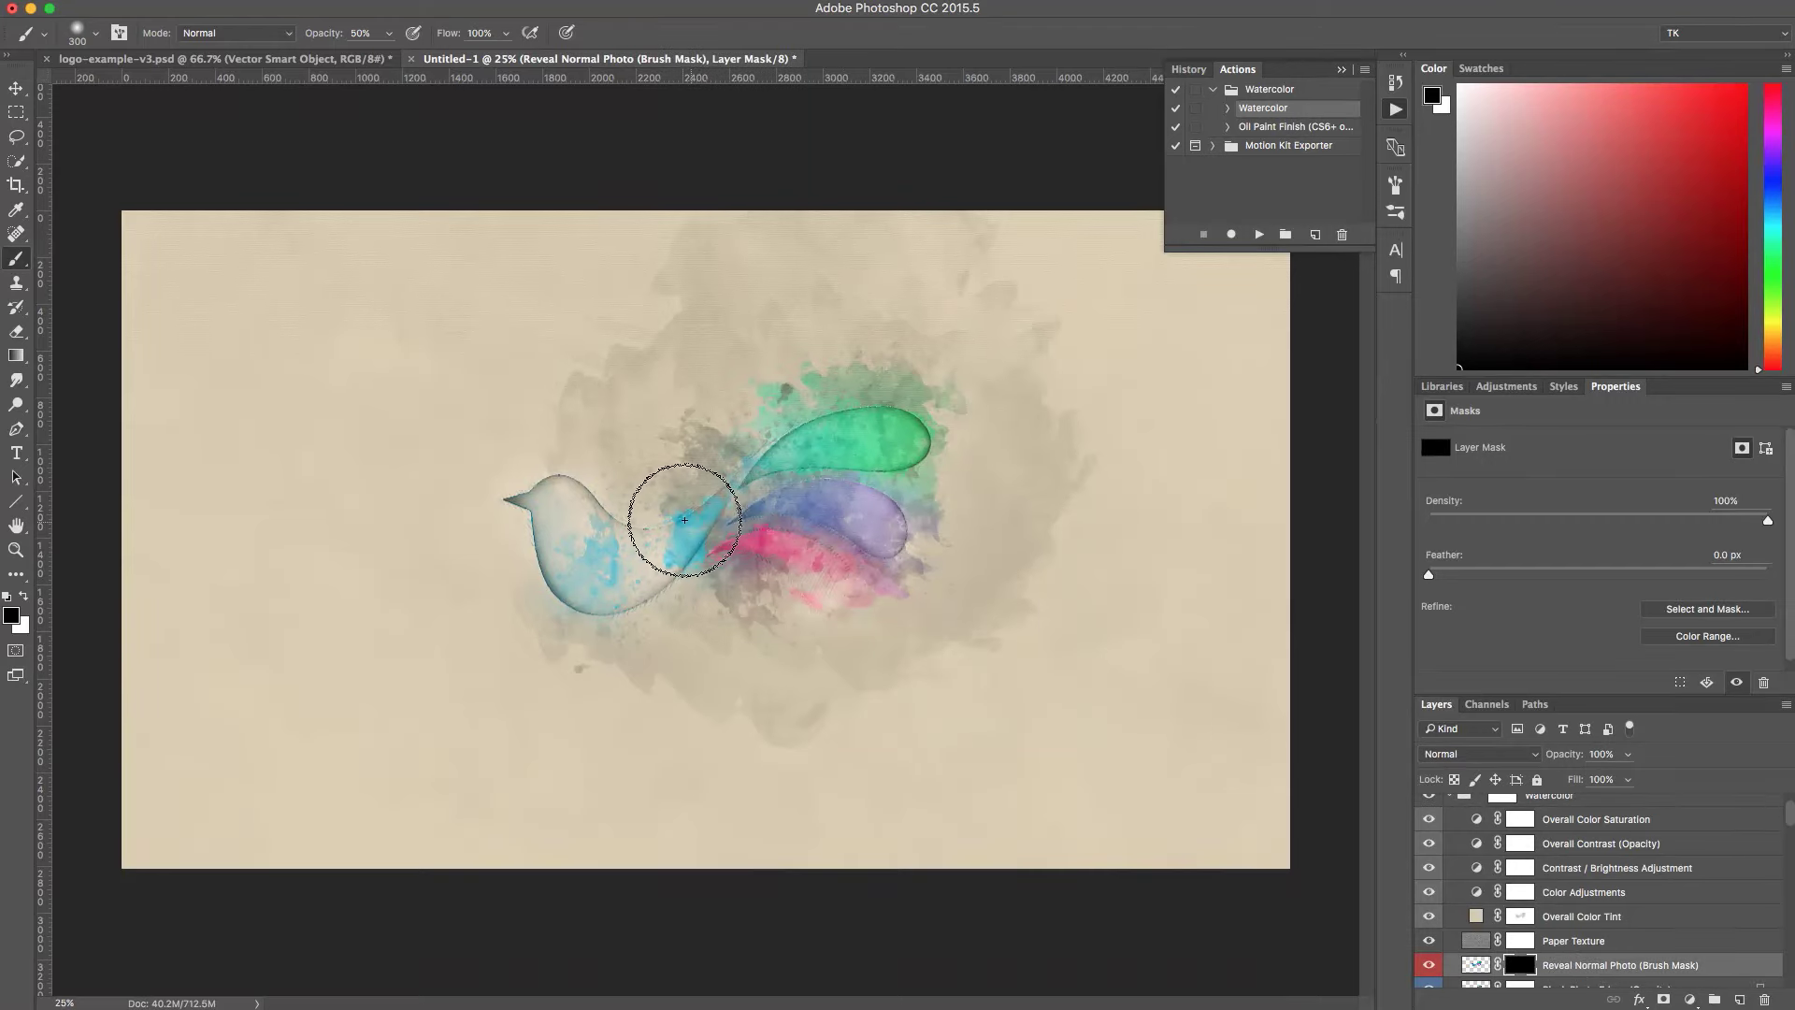
{"action": "key", "text": "x"}
{"action": "mouse_move", "coordinate": [548, 521]}
{"action": "left_mouse_down"}
{"action": "mouse_move", "coordinate": [533, 524]}
{"action": "mouse_move", "coordinate": [524, 480]}
{"action": "mouse_move", "coordinate": [562, 482]}
{"action": "mouse_move", "coordinate": [601, 541]}
{"action": "mouse_move", "coordinate": [685, 565]}
{"action": "mouse_move", "coordinate": [714, 401]}
{"action": "mouse_move", "coordinate": [766, 380]}
{"action": "left_mouse_up"}
{"action": "key", "text": "bracketright"}
{"action": "key", "text": "bracketright"}
{"action": "key", "text": "bracketright"}
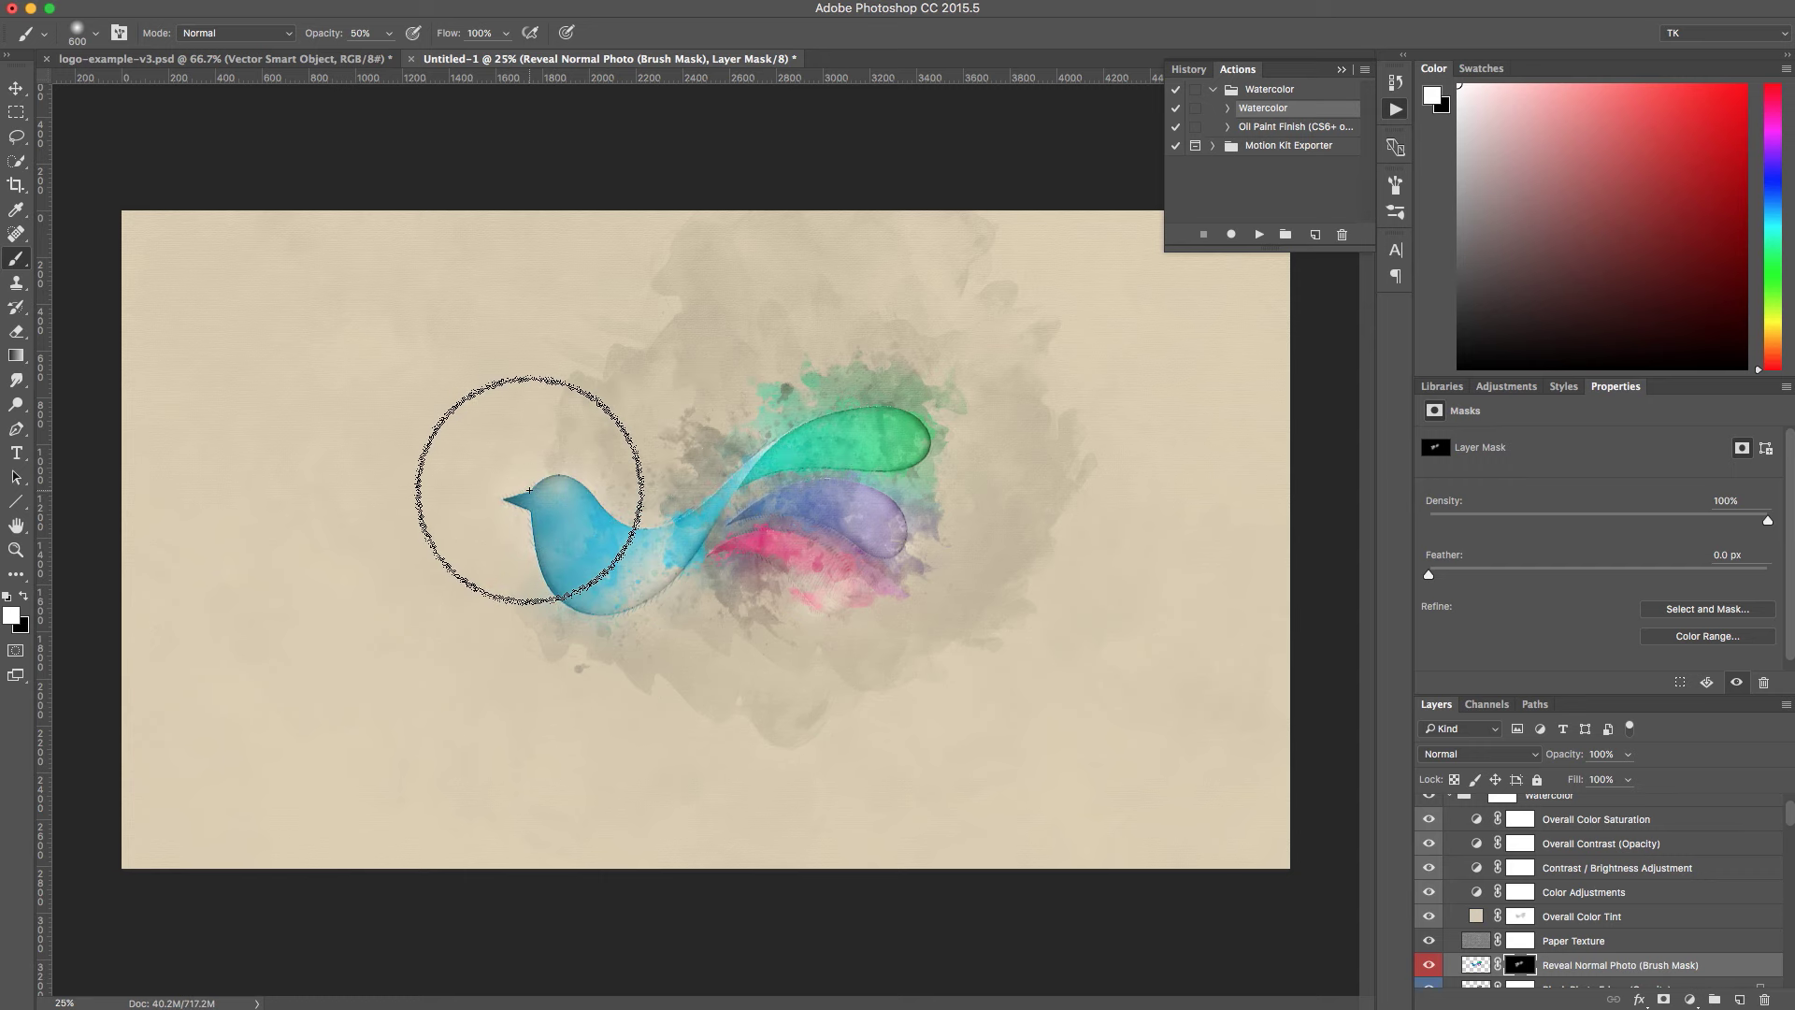
{"action": "key", "text": "x"}
{"action": "key", "text": "x"}
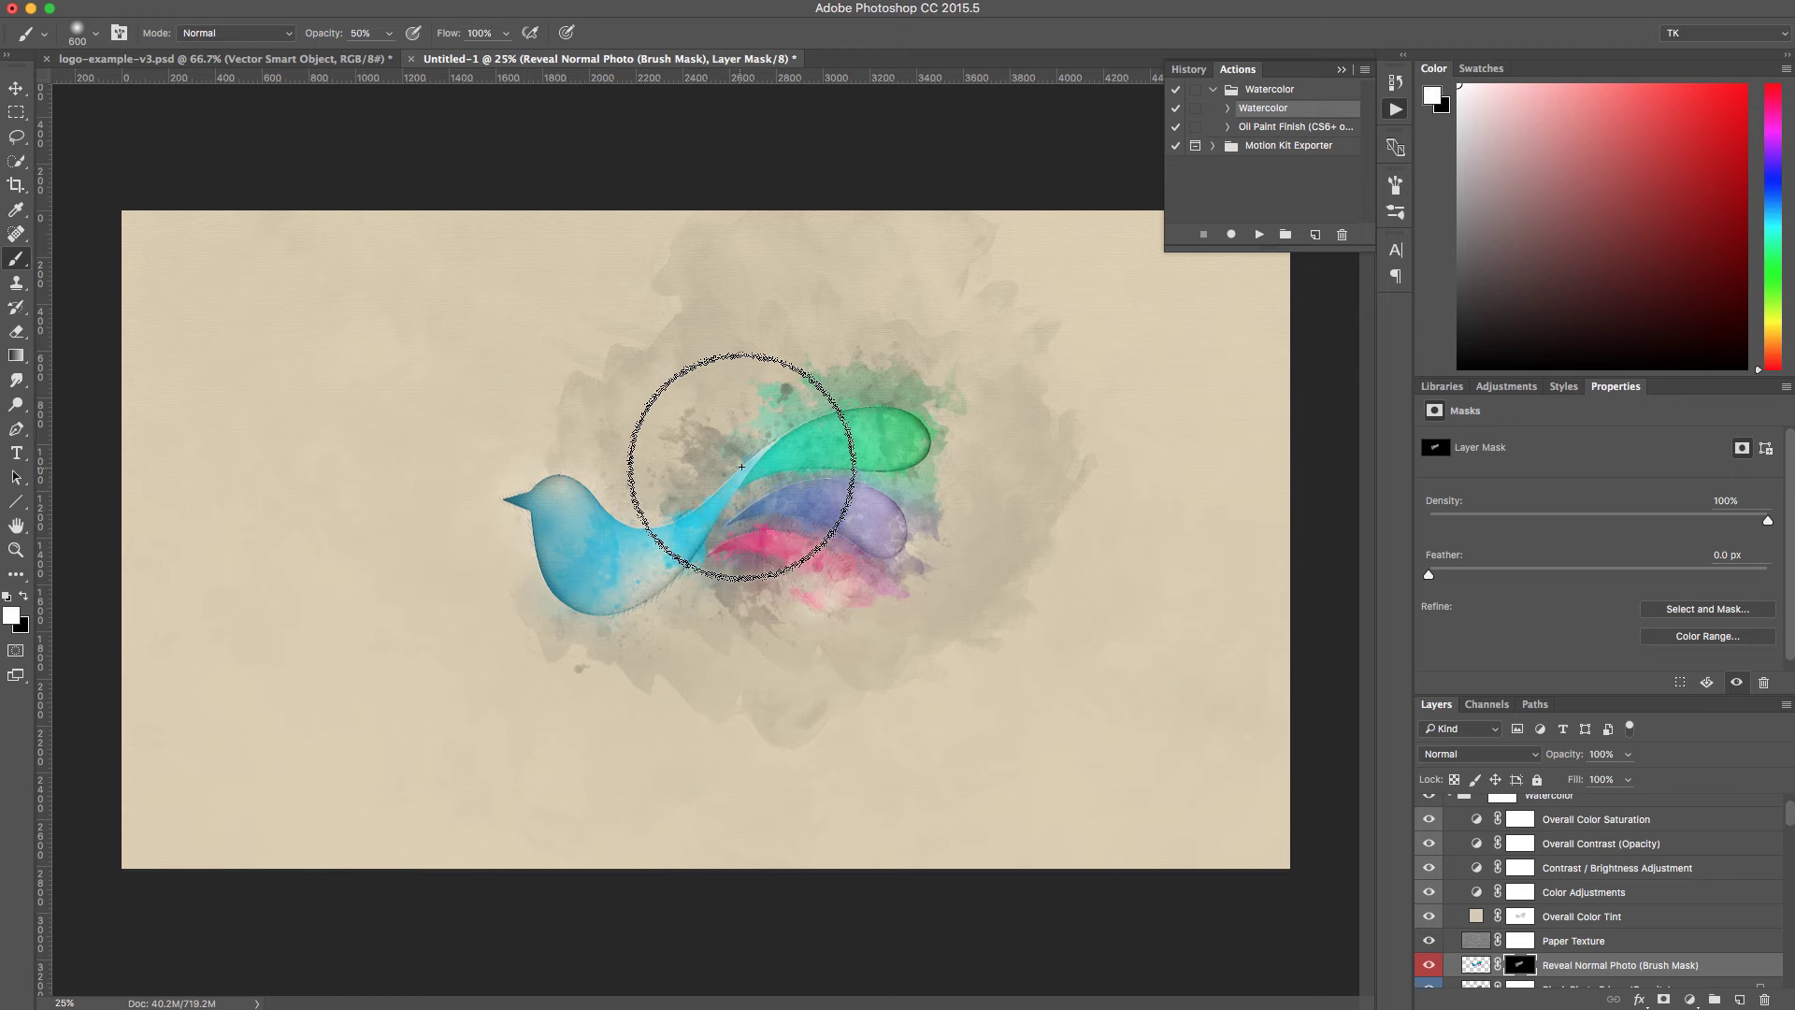
{"action": "mouse_move", "coordinate": [855, 431]}
{"action": "left_mouse_down"}
{"action": "mouse_move", "coordinate": [829, 561]}
{"action": "mouse_move", "coordinate": [731, 596]}
{"action": "mouse_move", "coordinate": [801, 641]}
{"action": "mouse_move", "coordinate": [745, 642]}
{"action": "mouse_move", "coordinate": [705, 587]}
{"action": "mouse_move", "coordinate": [621, 581]}
{"action": "mouse_move", "coordinate": [511, 501]}
{"action": "mouse_move", "coordinate": [524, 580]}
{"action": "mouse_move", "coordinate": [721, 661]}
{"action": "left_mouse_up"}
{"action": "key", "text": "x"}
{"action": "key", "text": "x"}
{"action": "key", "text": "x"}
{"action": "key", "text": "x"}
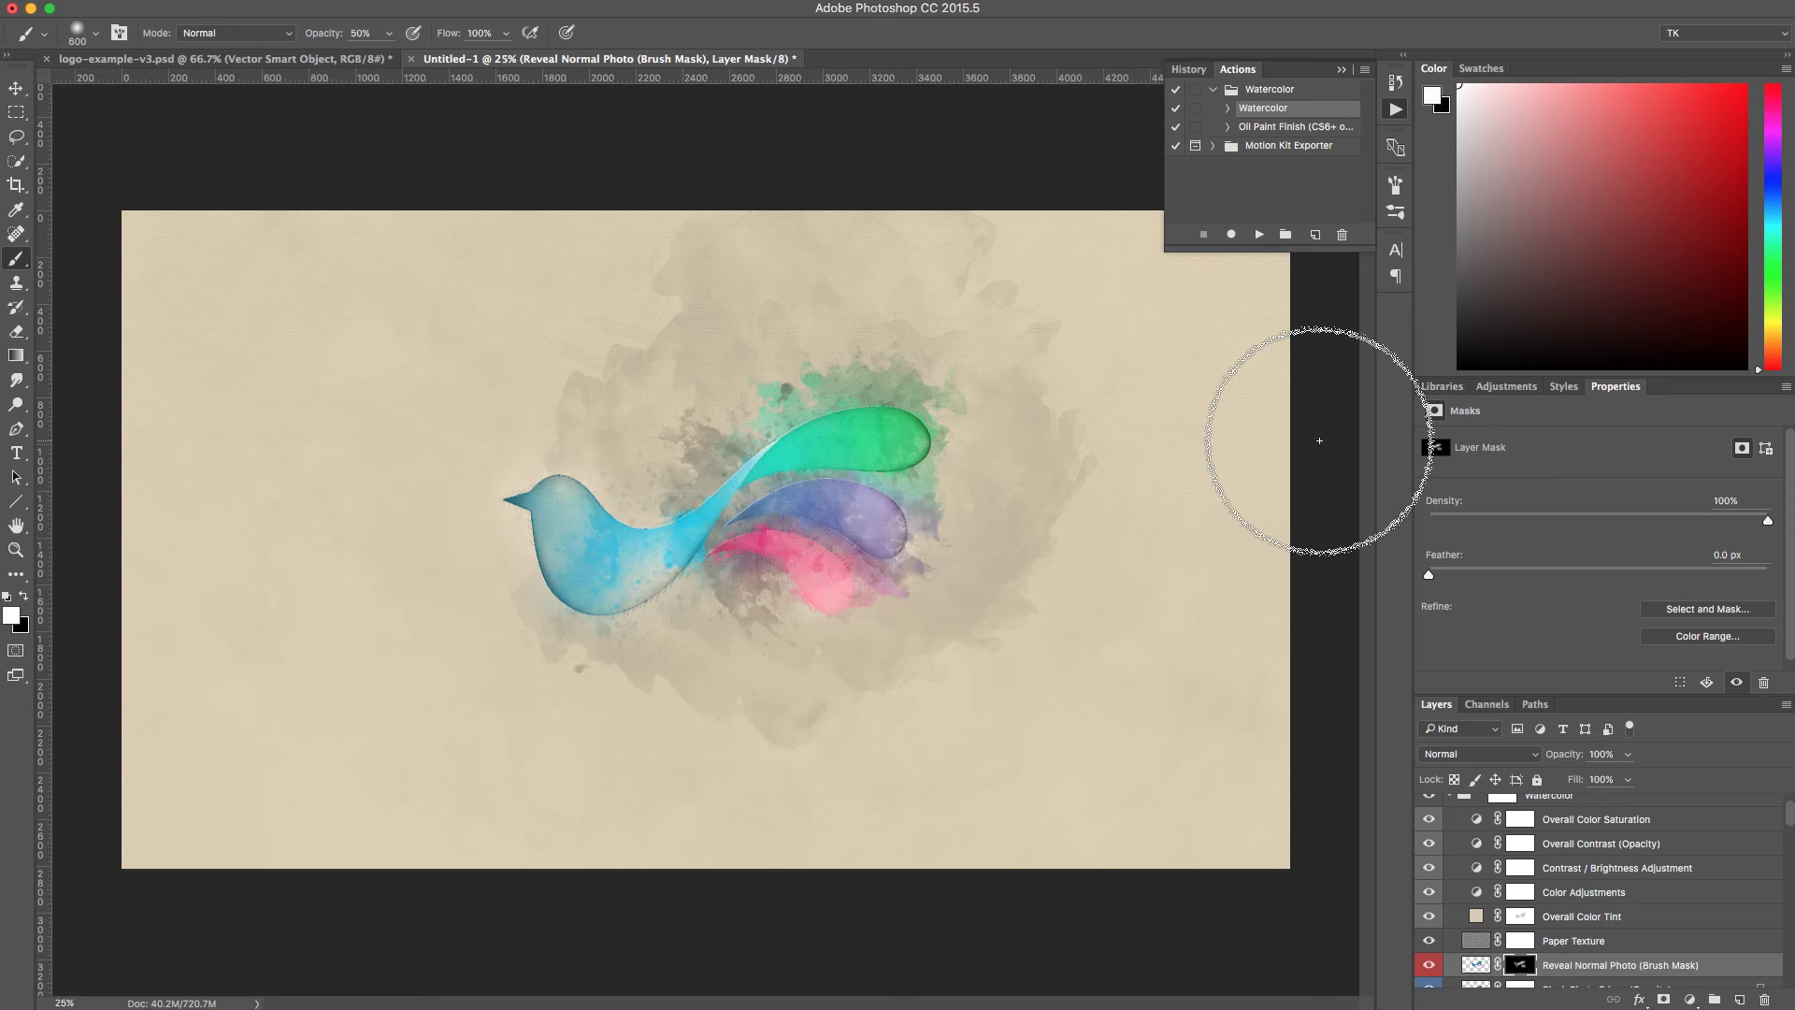
{"action": "left_click", "coordinate": [1448, 796]}
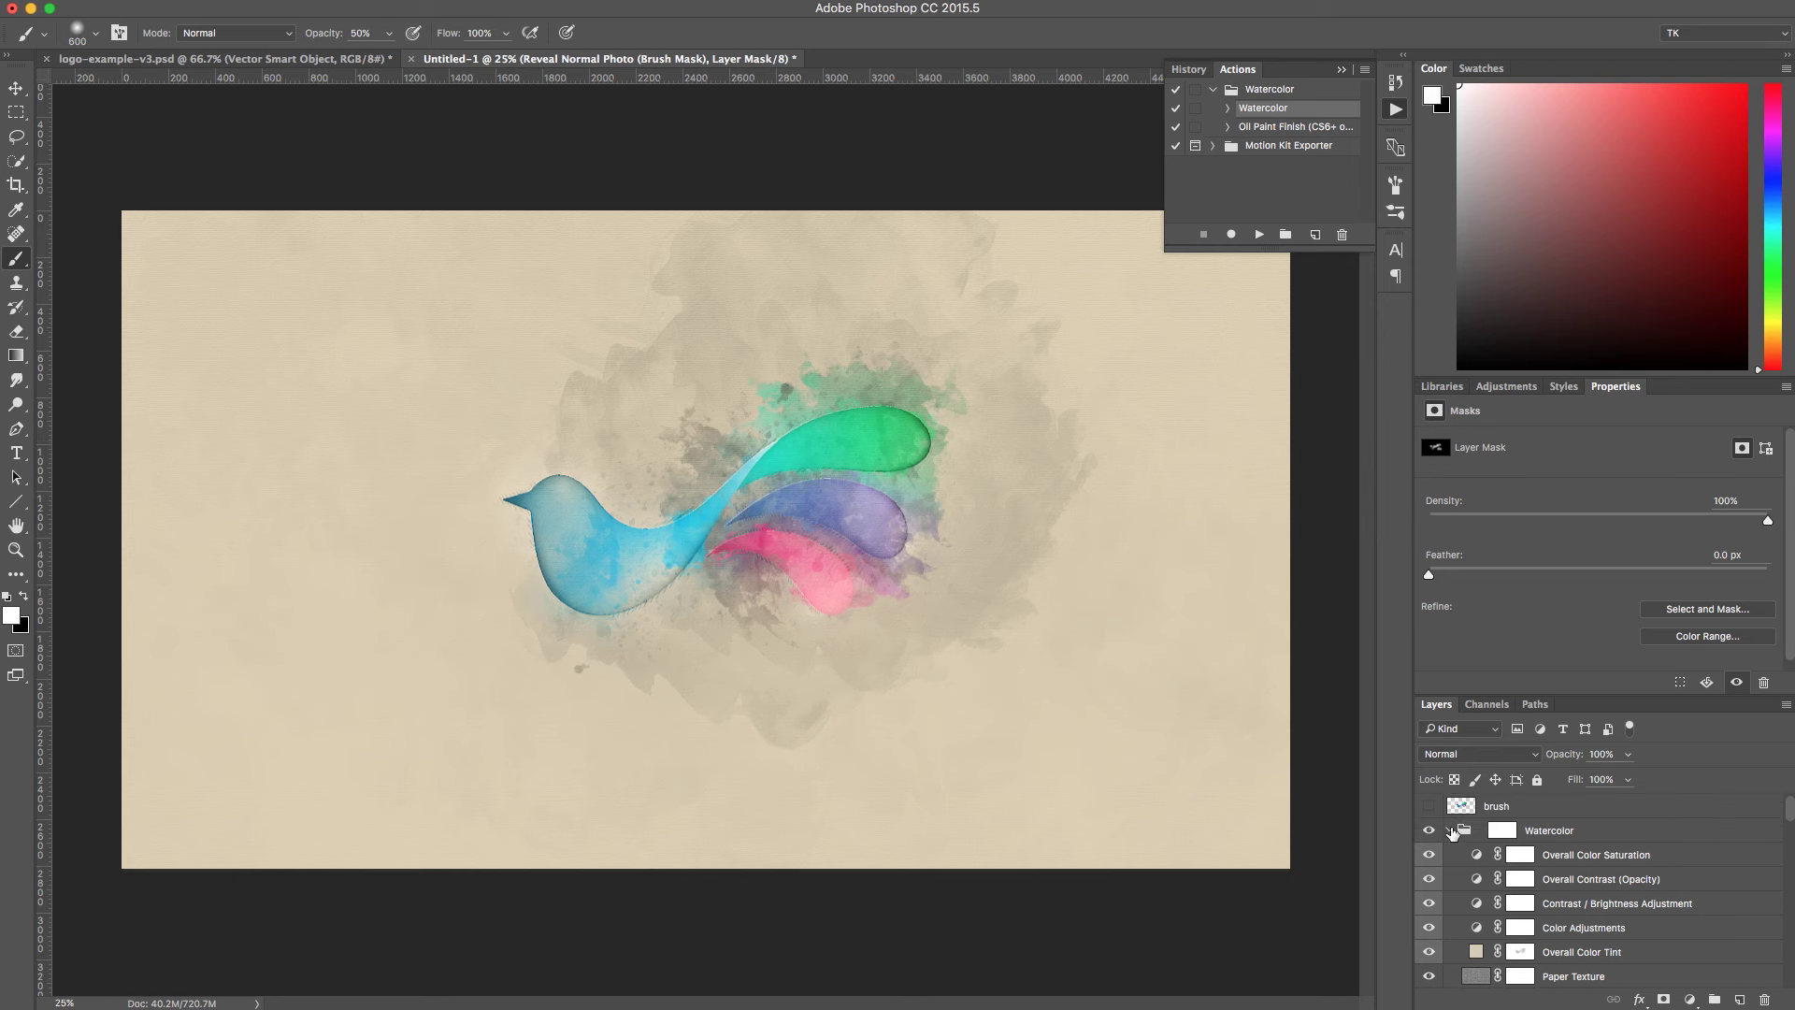
Deselect the Watercolor group and zoom the view to 25% to see the whole bird.
{"action": "left_click", "coordinate": [1502, 835]}
{"action": "left_click", "coordinate": [1564, 930]}
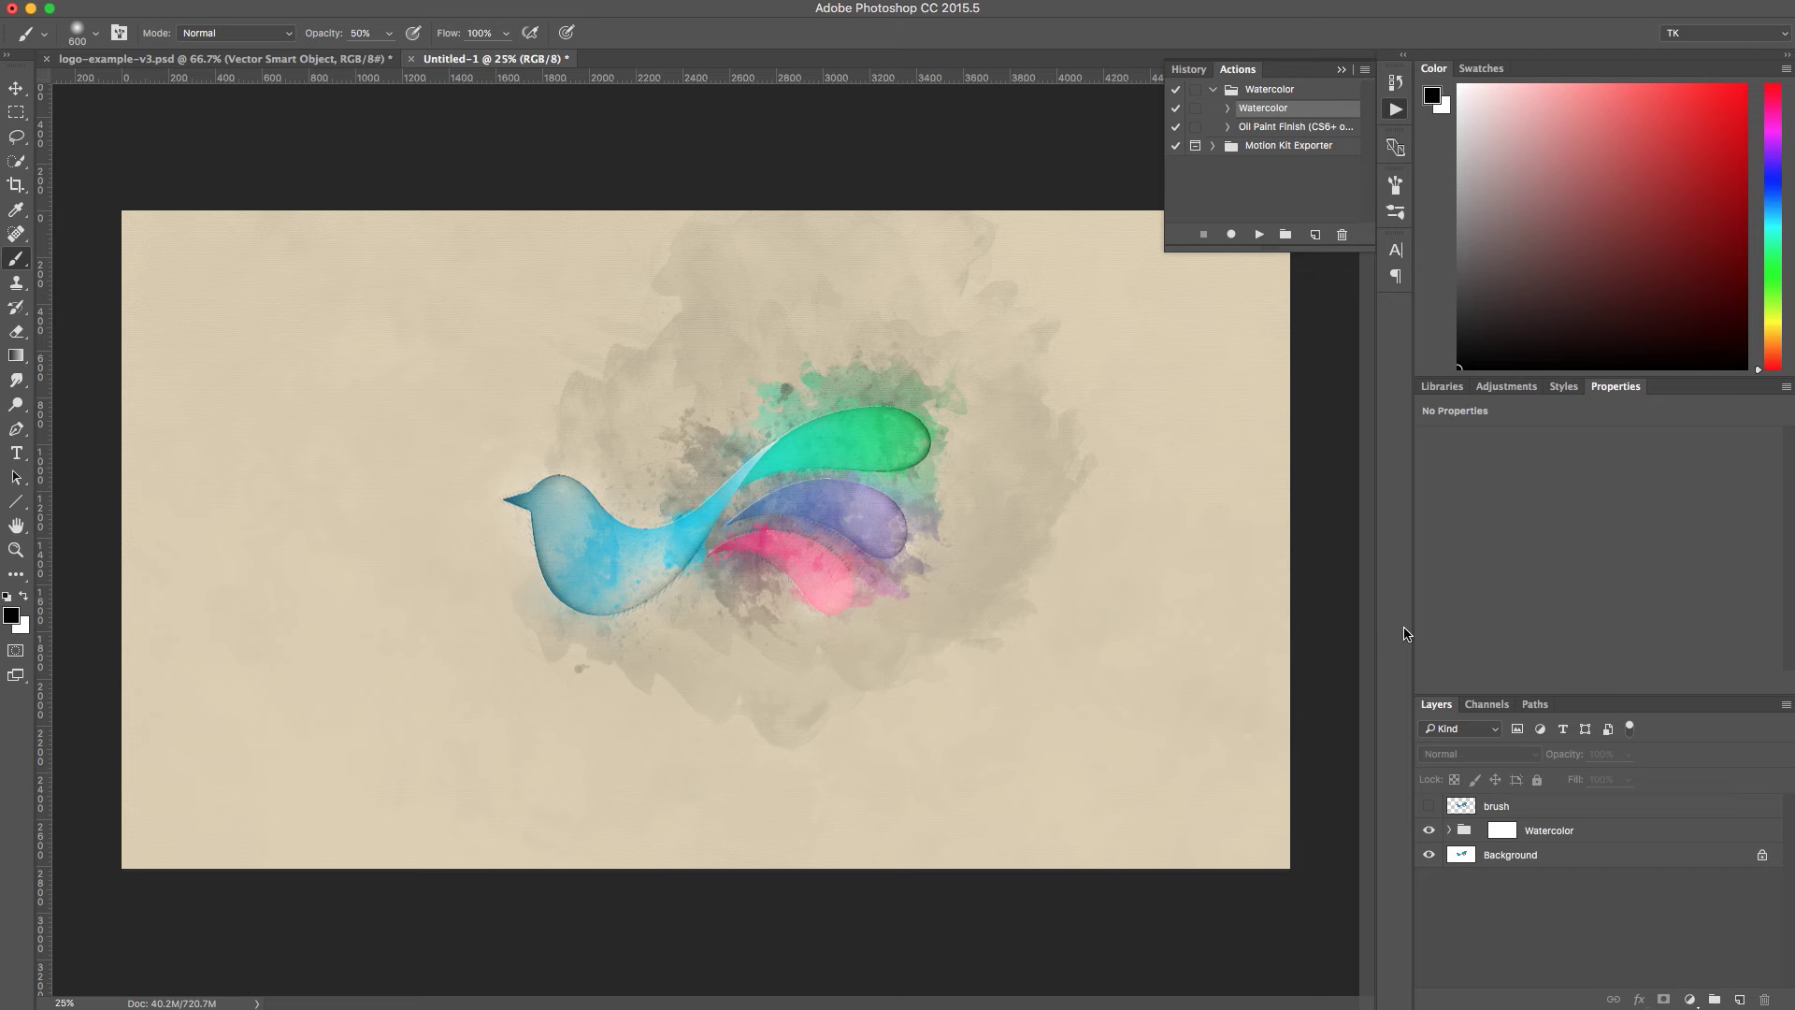
{"action": "scroll", "coordinate": [608, 477], "scroll_direction": "up", "scroll_amount": 5}
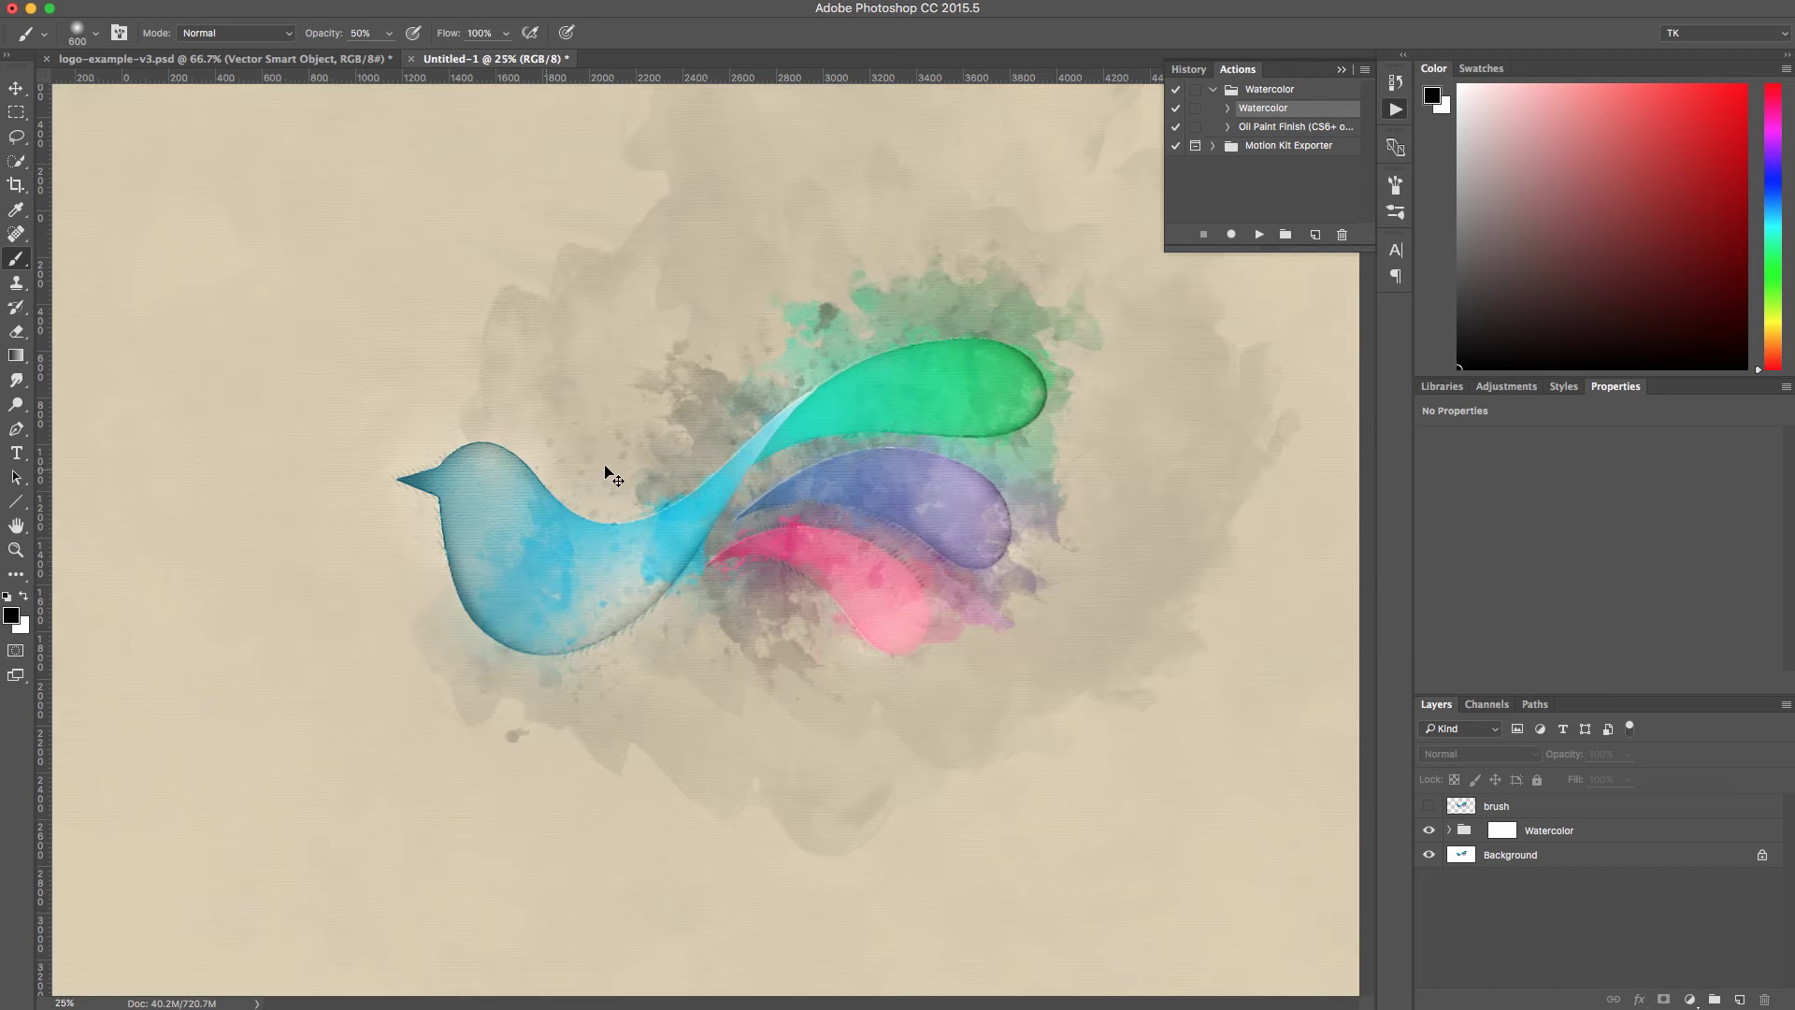
{"action": "key", "text": "z"}
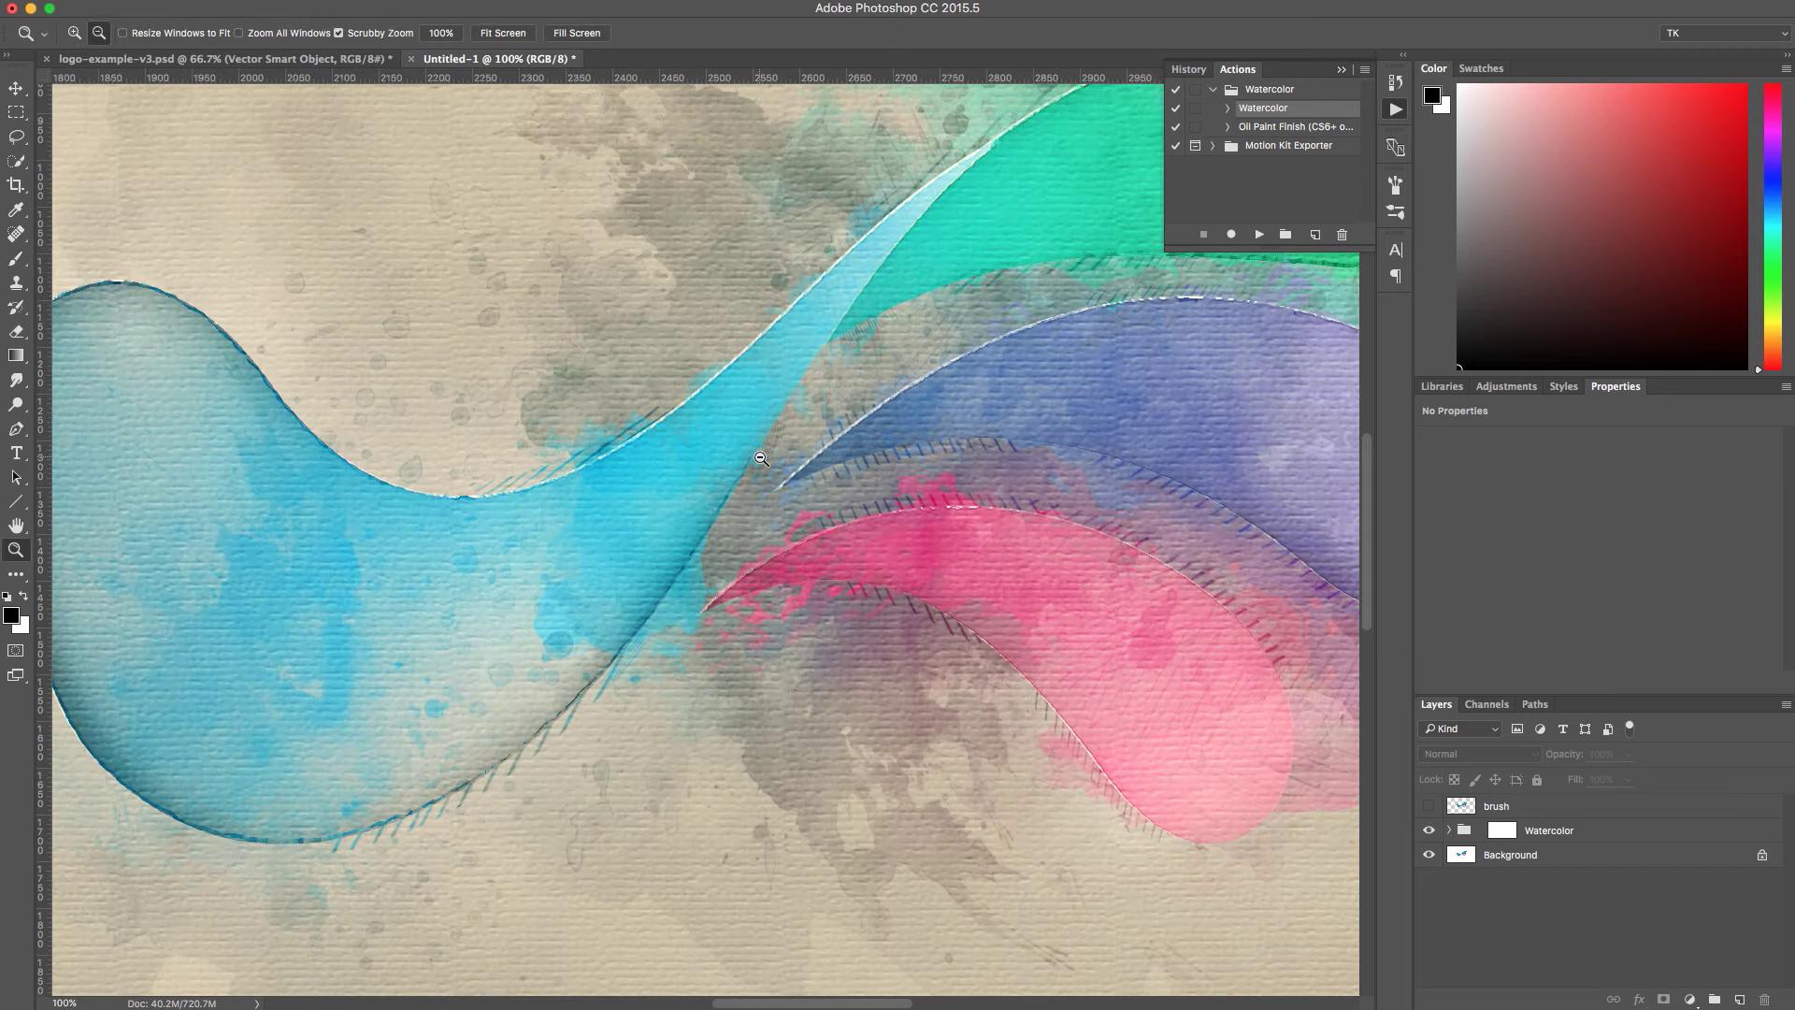
{"action": "left_click", "coordinate": [761, 459], "text": "alt"}
{"action": "left_click", "coordinate": [761, 458], "text": "alt"}
{"action": "left_click", "coordinate": [748, 476], "text": "alt"}
{"action": "left_click", "coordinate": [729, 505]}
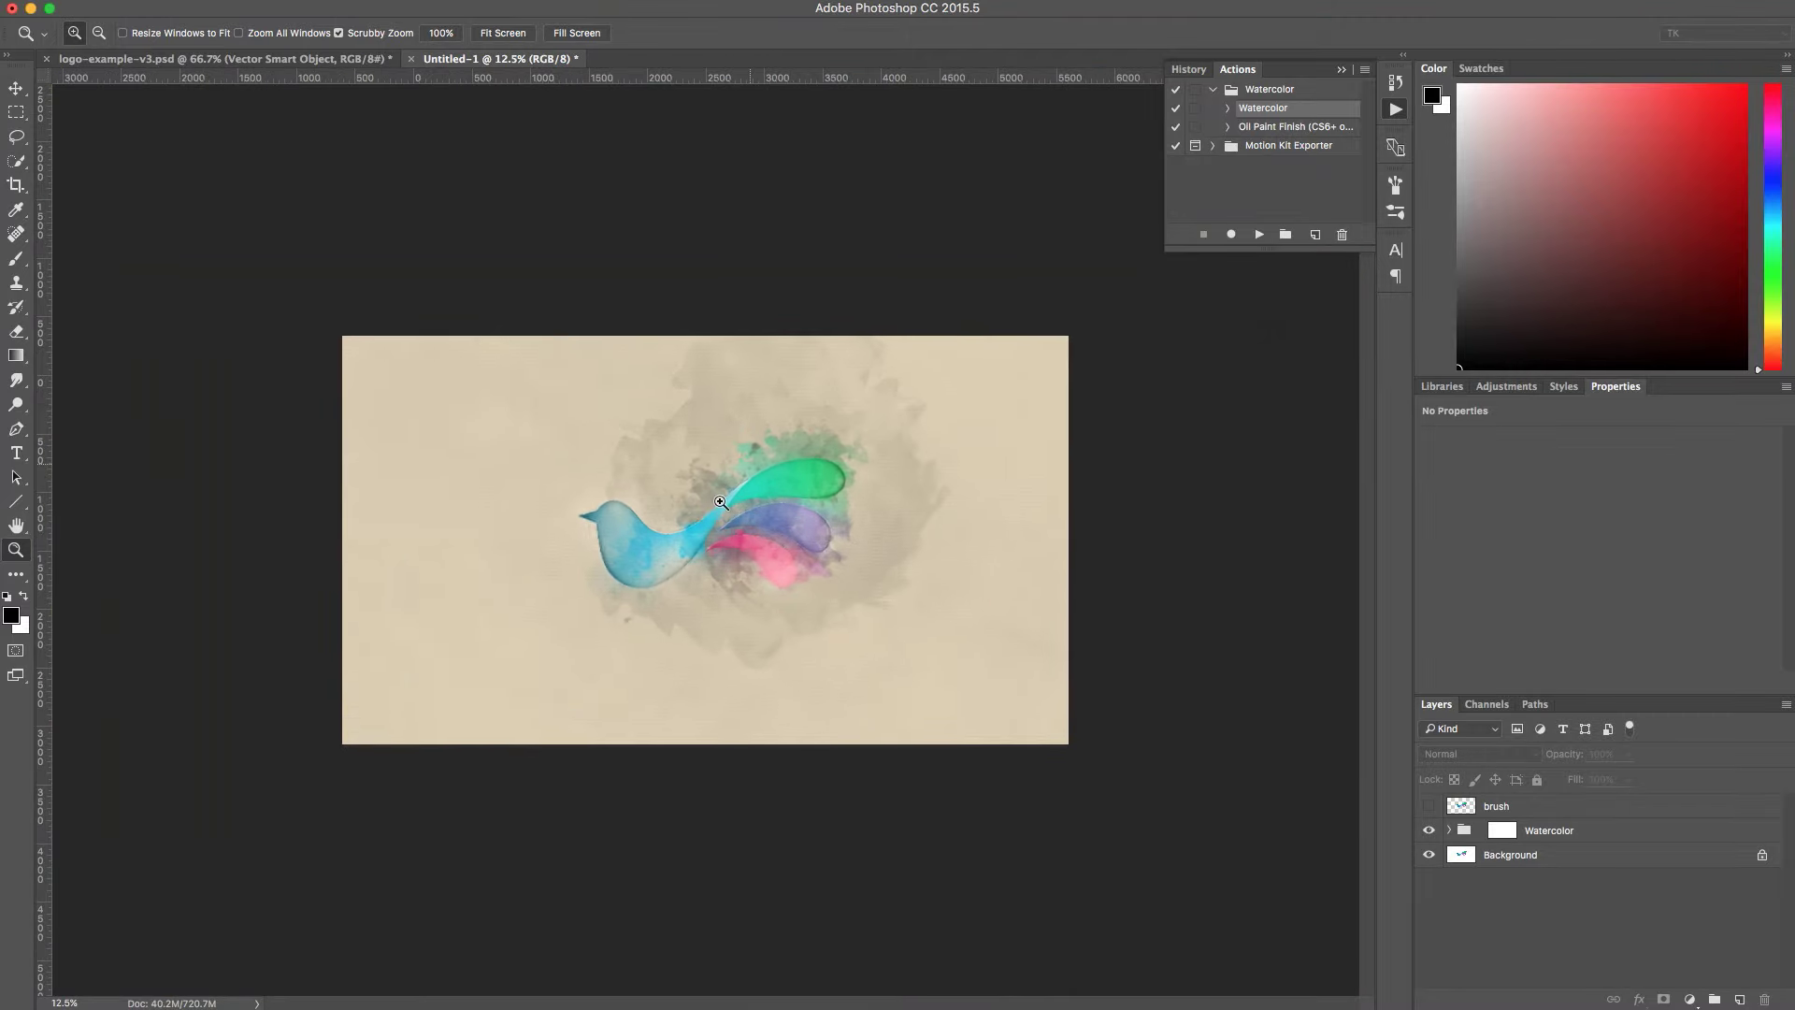
{"action": "left_click", "coordinate": [724, 516]}
{"action": "left_click", "coordinate": [736, 518]}
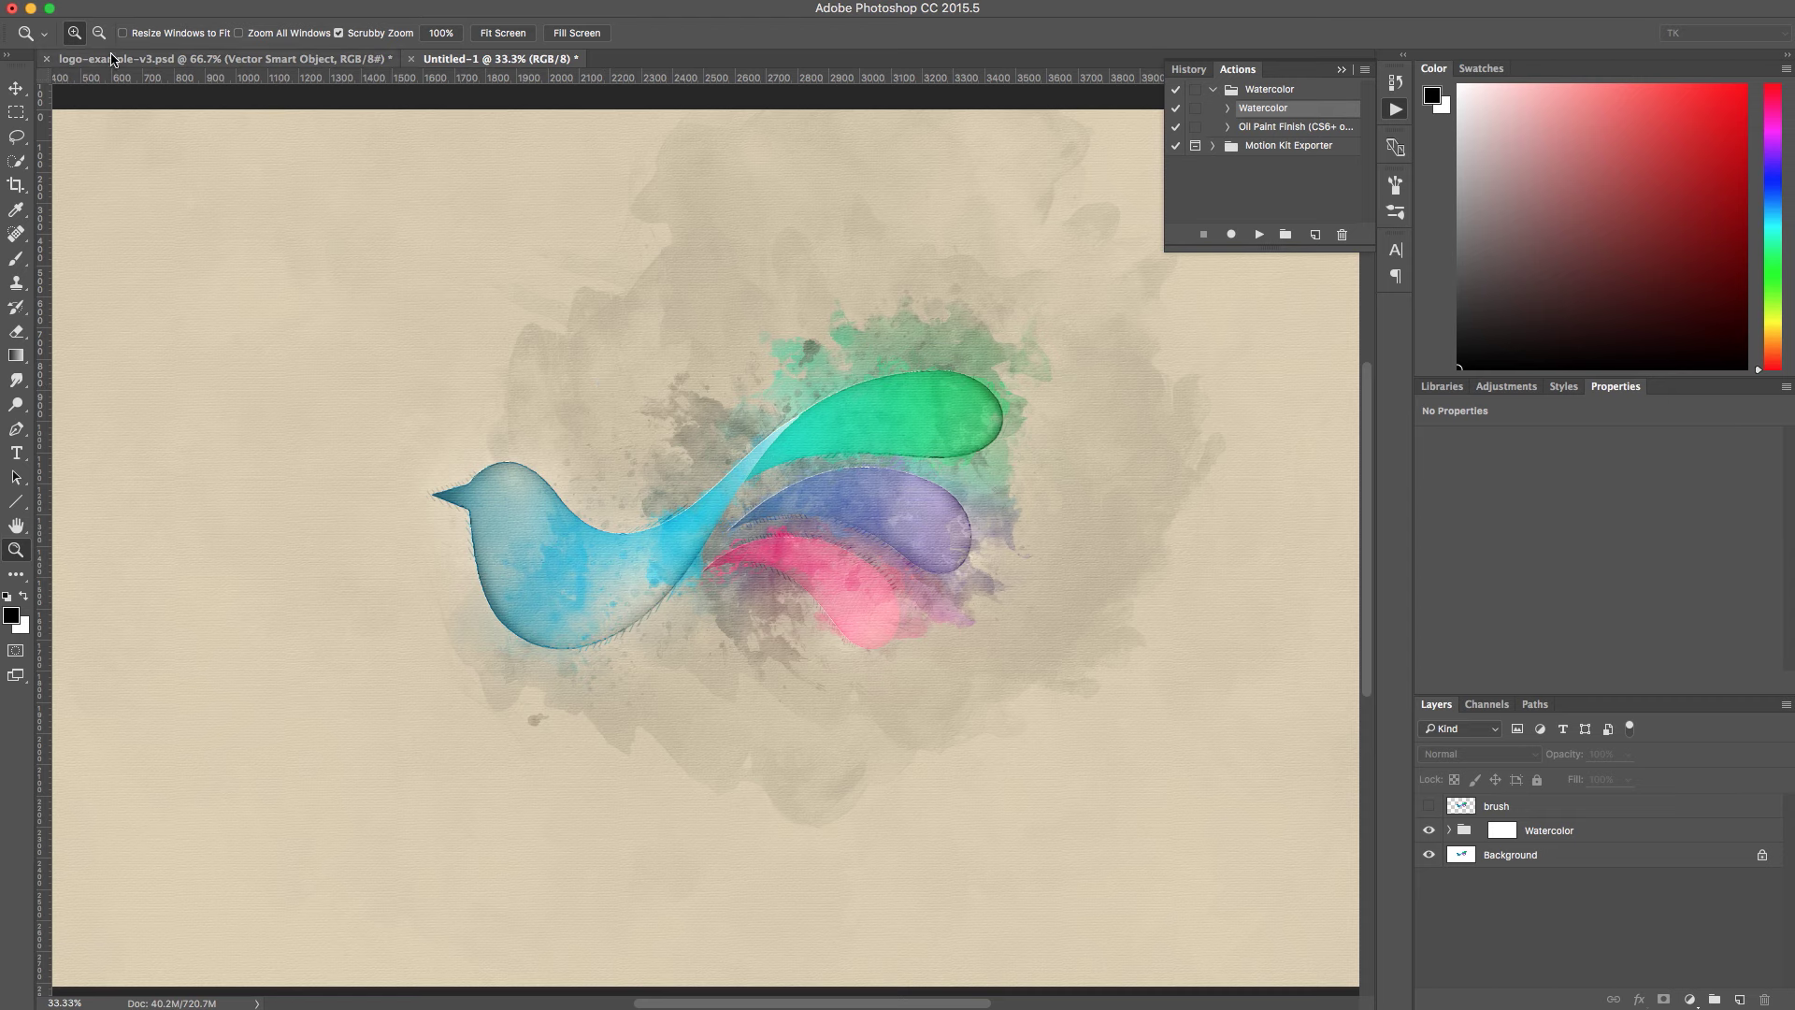
{"action": "key", "text": "alt"}
{"action": "left_click", "coordinate": [694, 441], "text": "alt"}
Crop the canvas to 1920 × 1080 px, then zoom to 100% to inspect detail.
{"action": "key", "text": "c"}
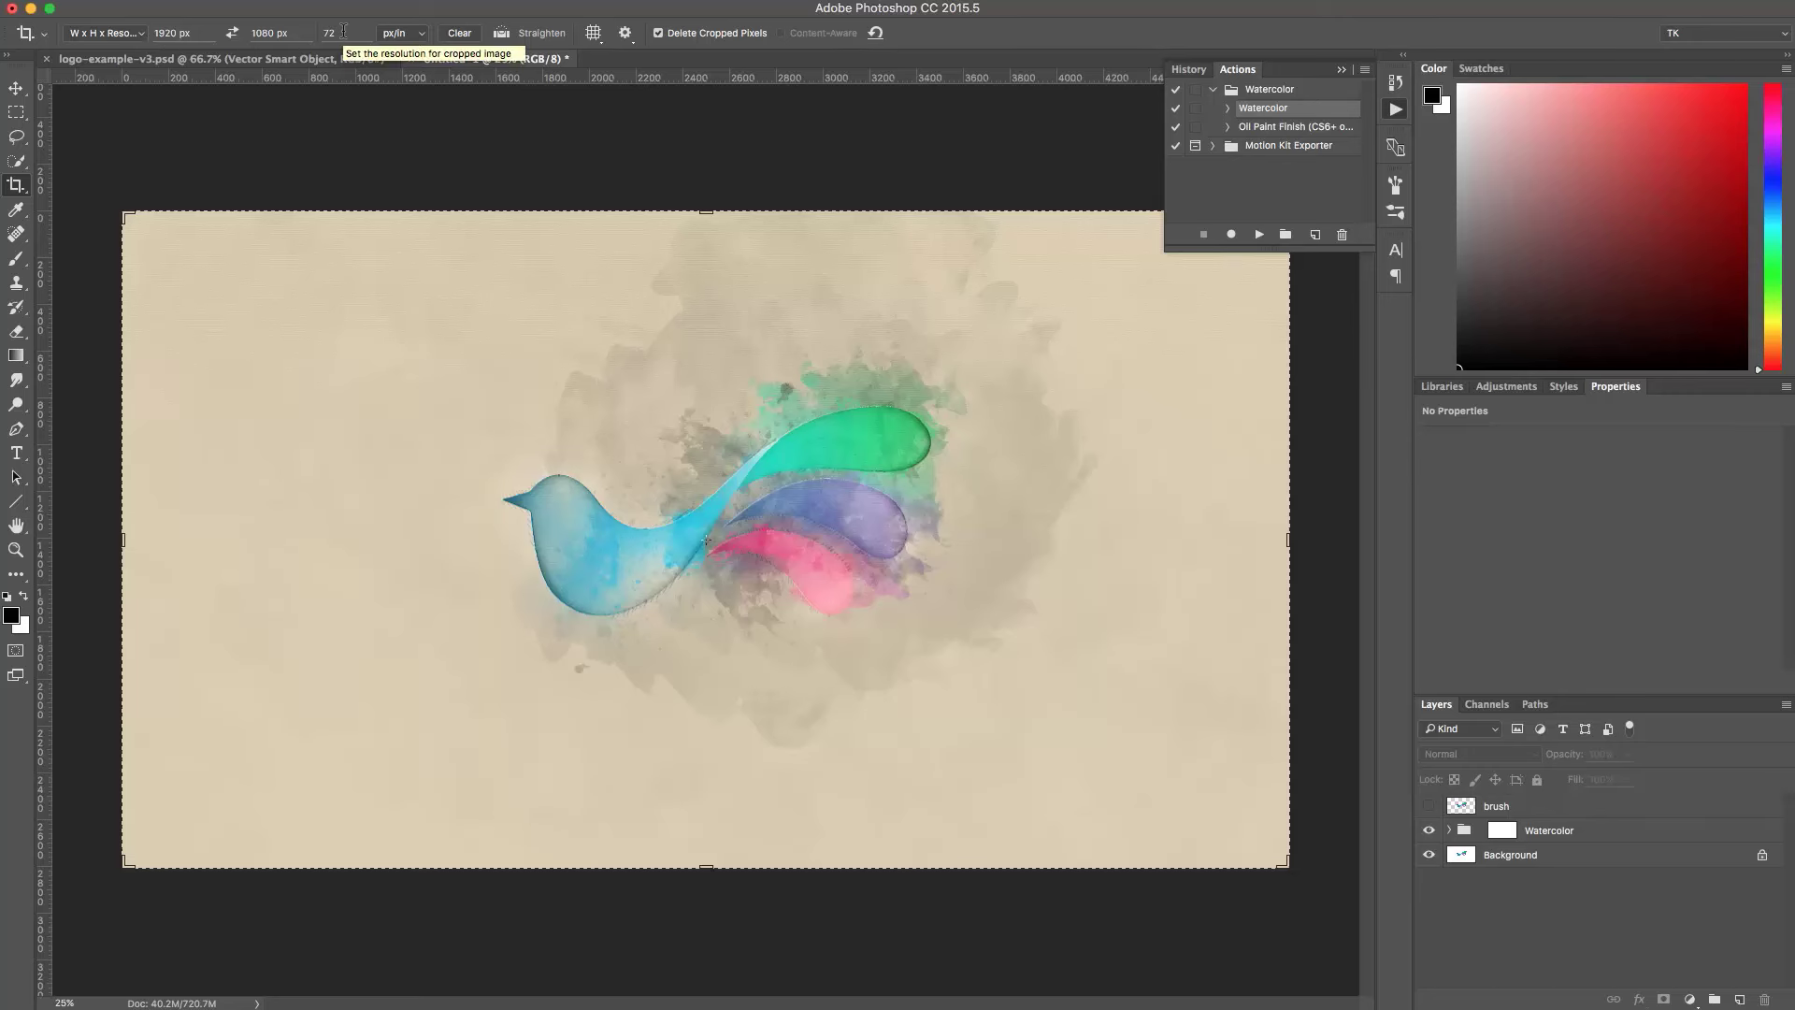
{"action": "left_click", "coordinate": [753, 186]}
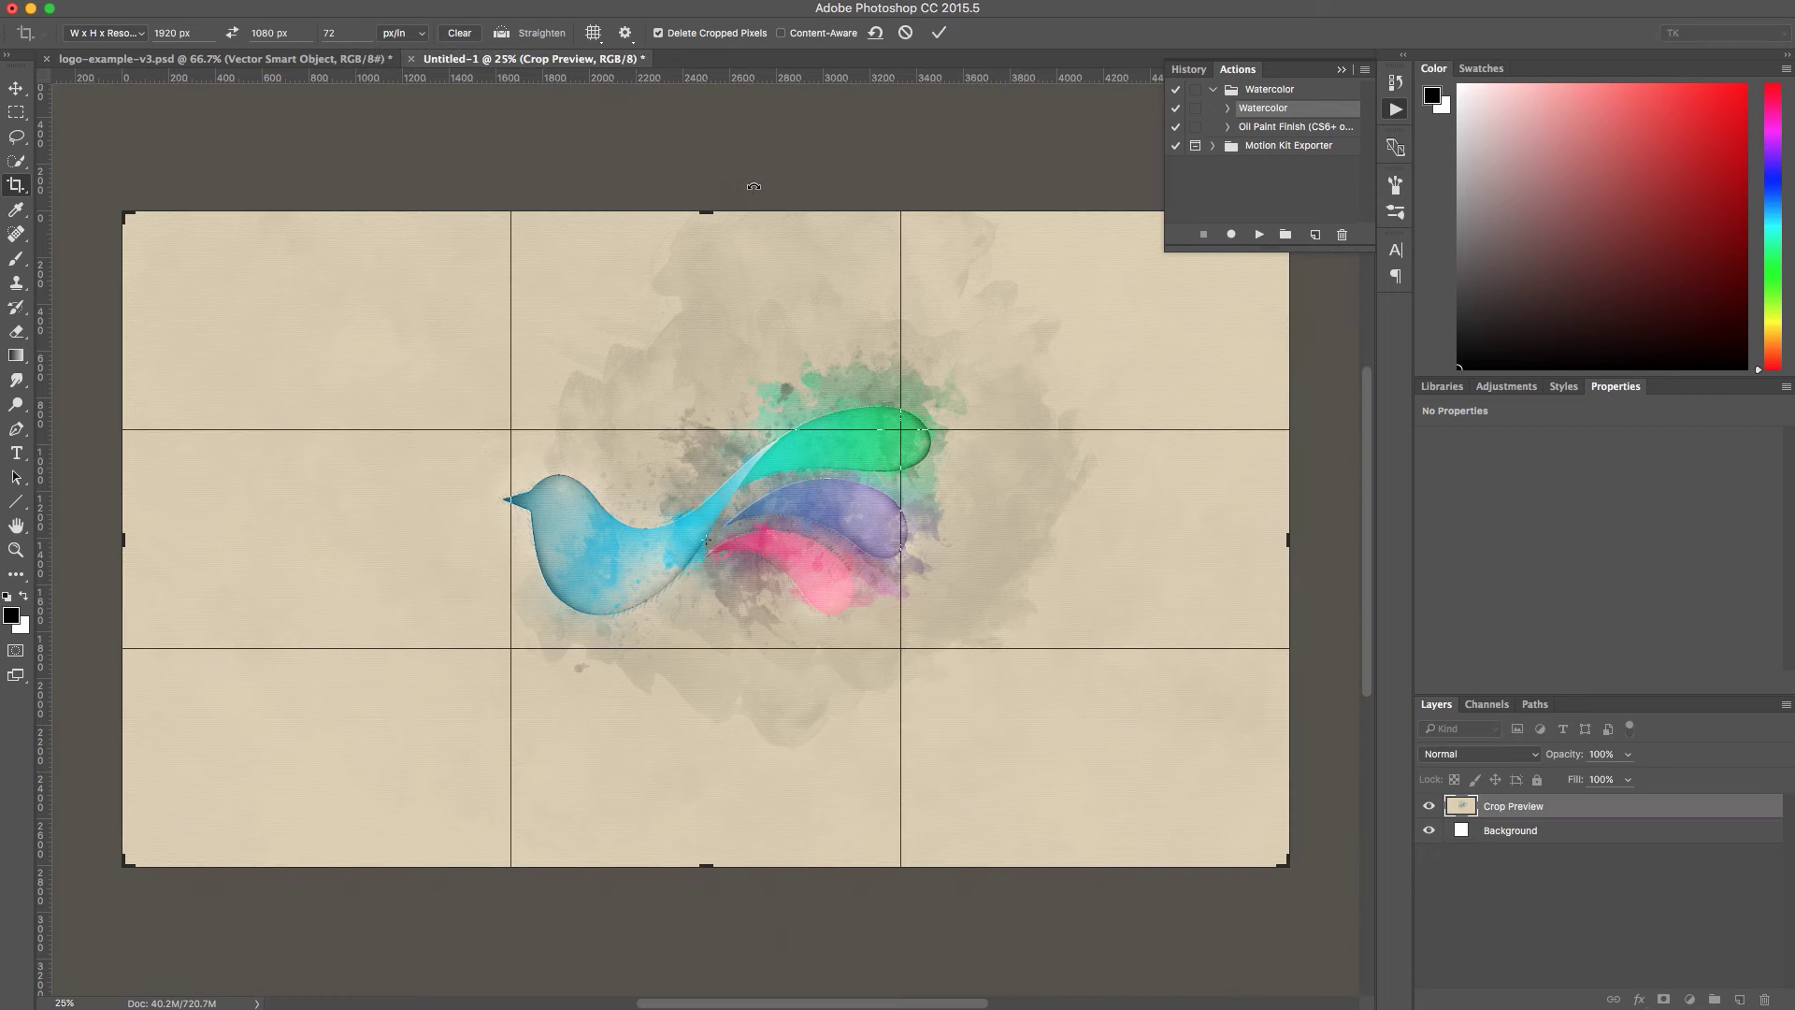
{"action": "left_click", "coordinate": [943, 34]}
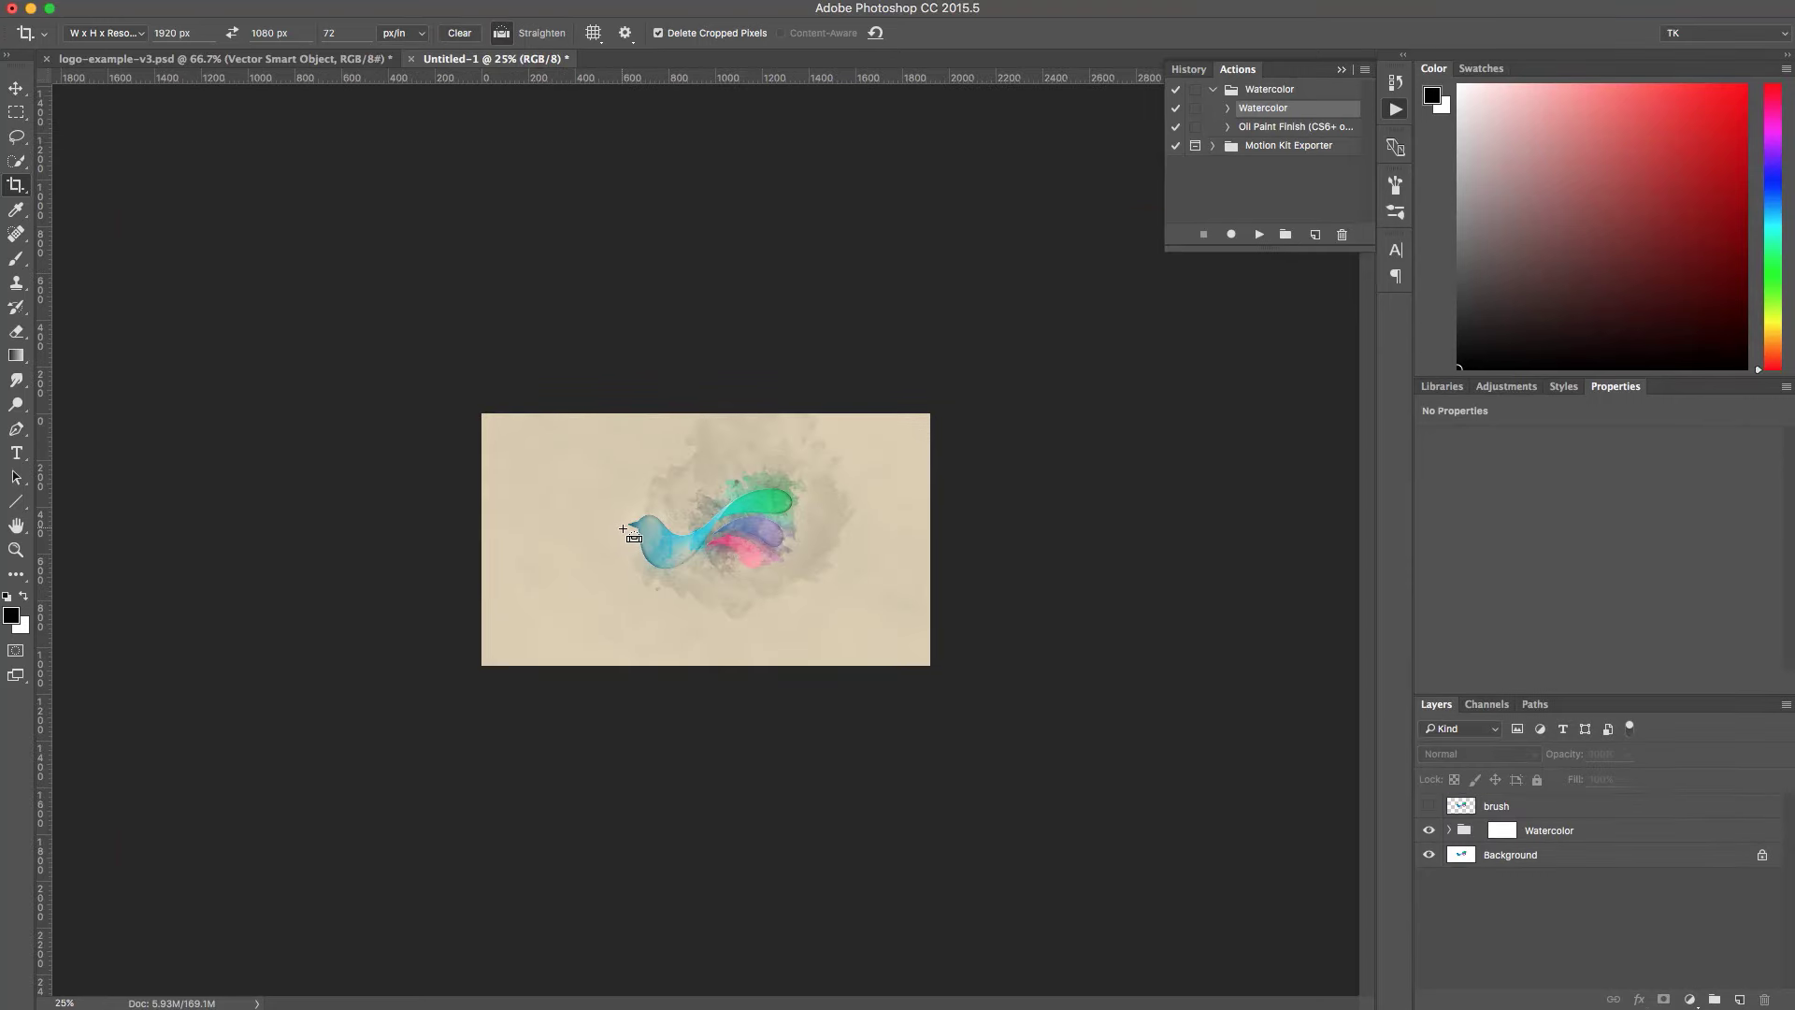
{"action": "key", "text": "super+1"}
{"action": "left_click_drag", "start_coordinate": [641, 521], "coordinate": [732, 504]}
Play the '** RUN THIS ACTION **' action from the Motion Kit Exporter set.
{"action": "key", "text": "z"}
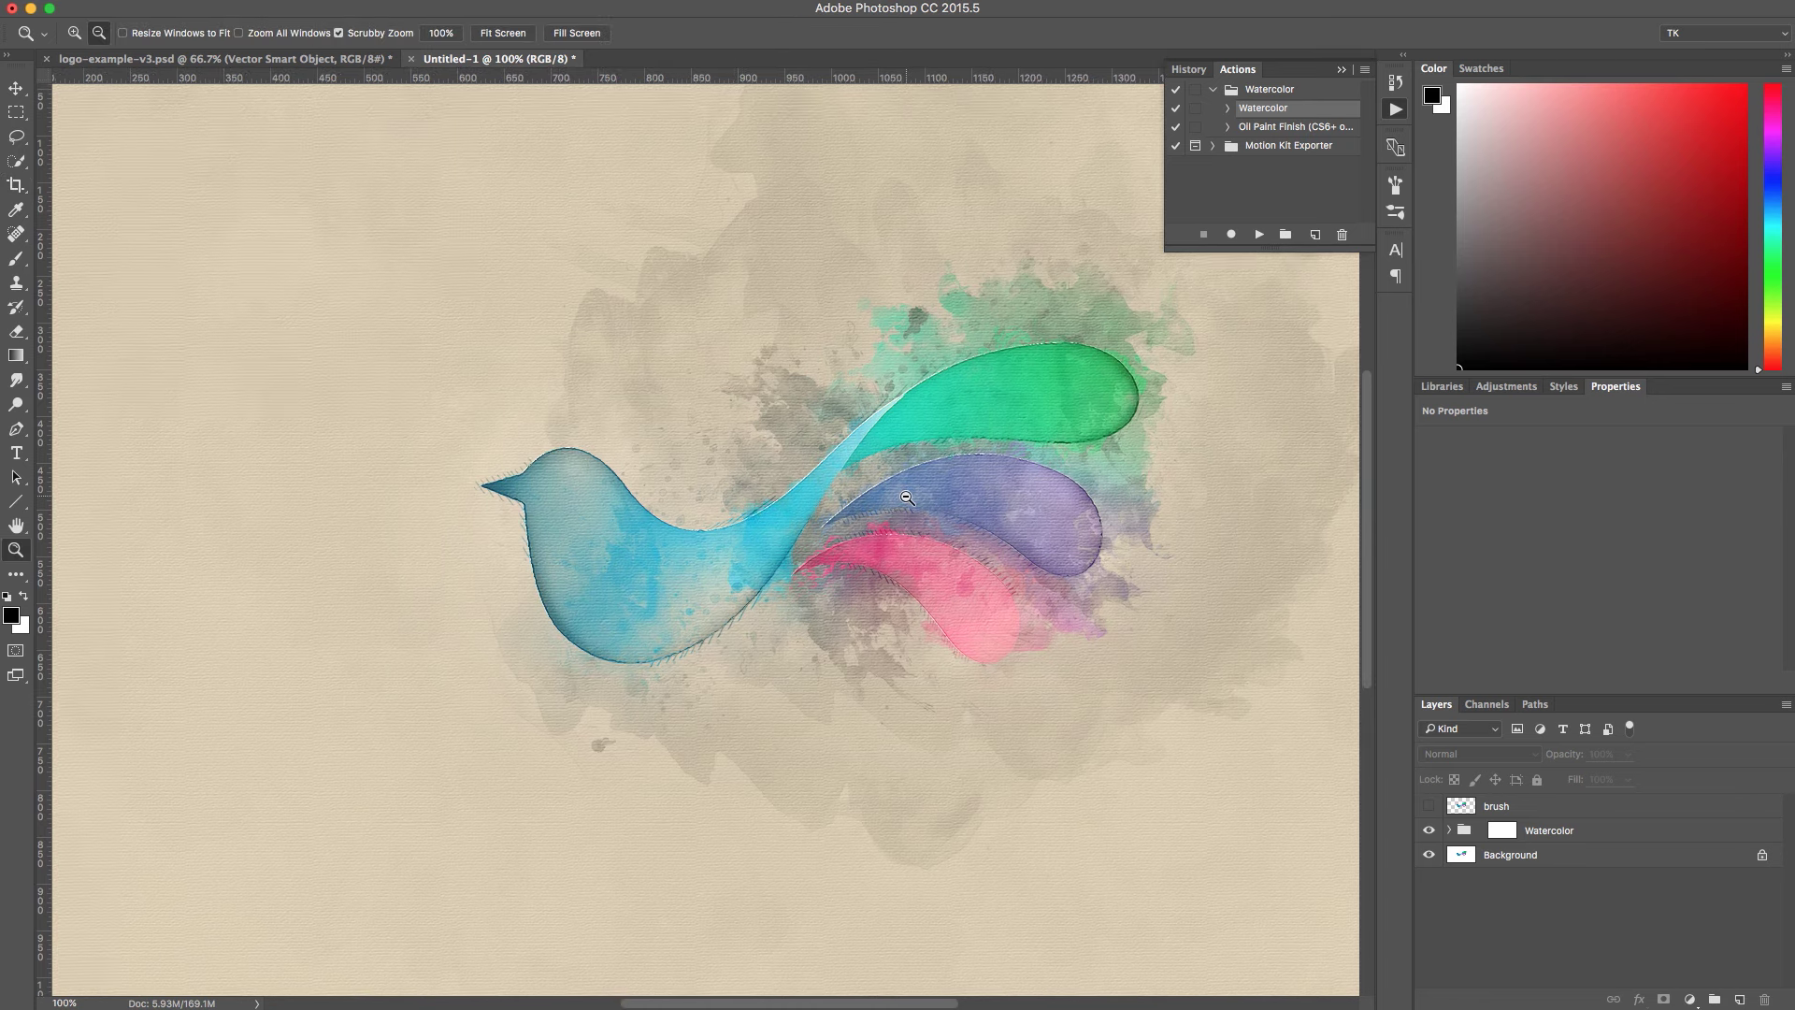
{"action": "left_click", "coordinate": [907, 497], "text": "alt"}
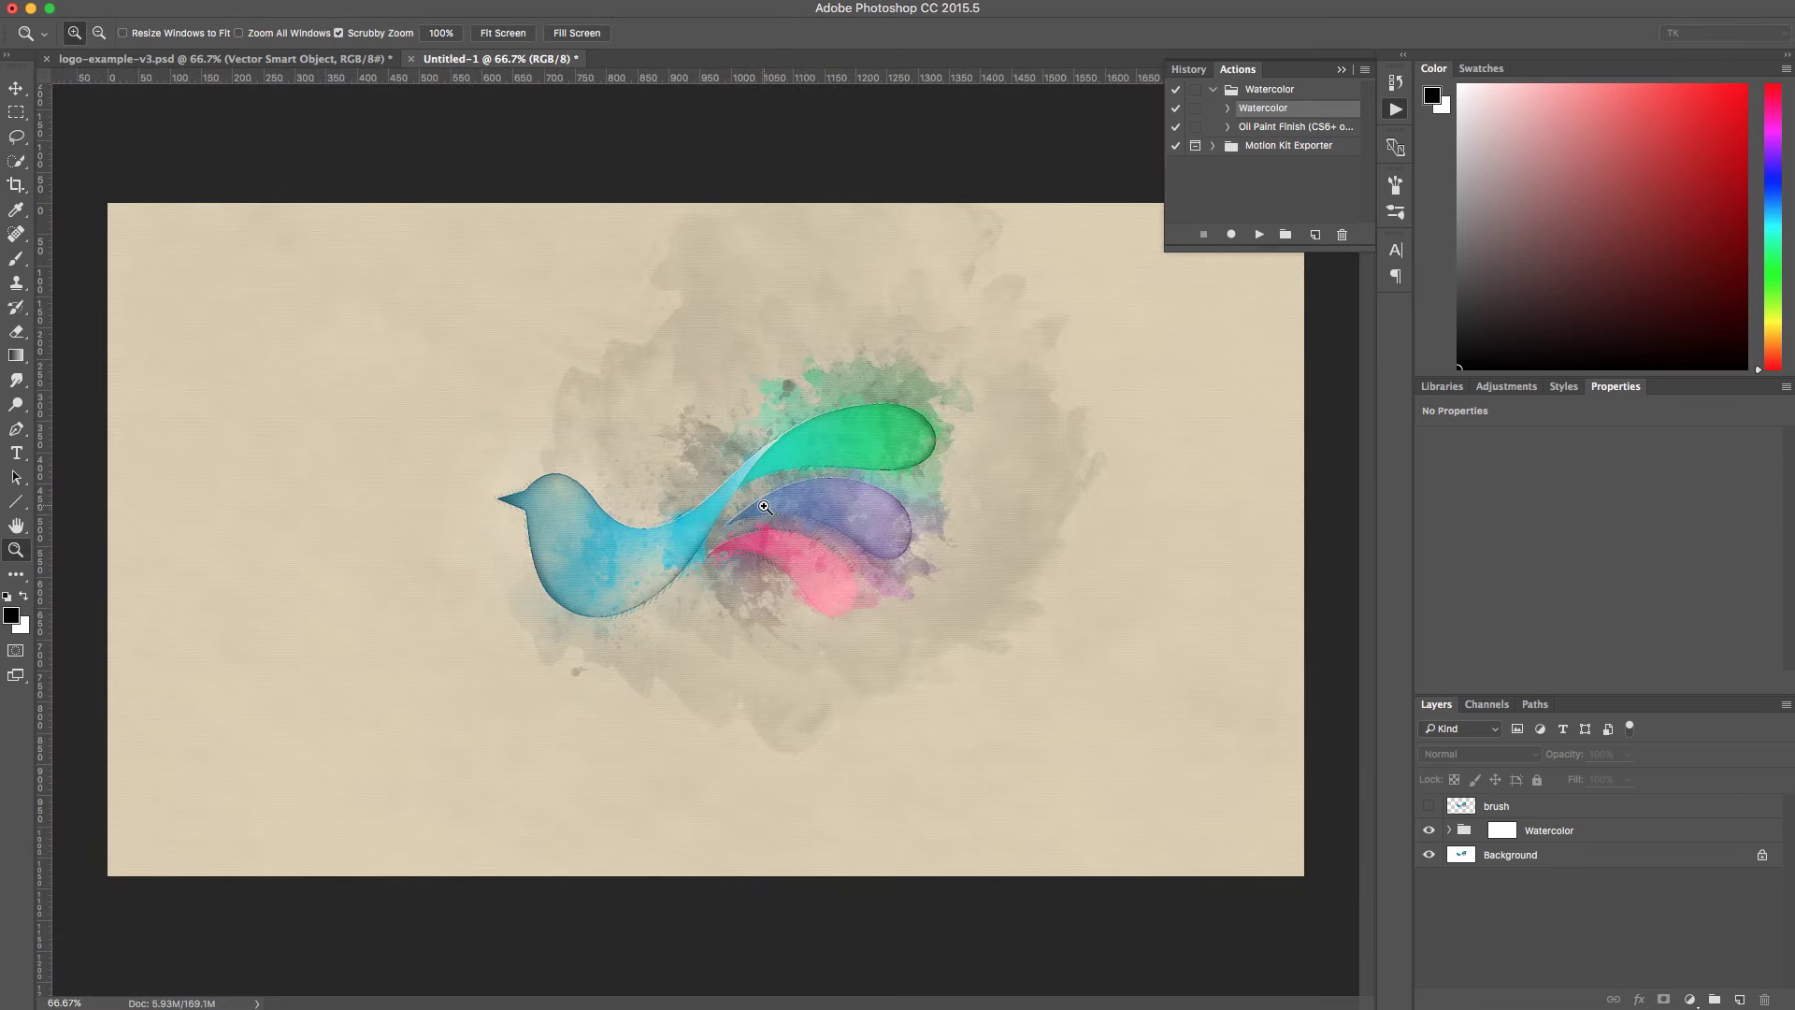
{"action": "left_click", "coordinate": [1214, 91]}
{"action": "left_click", "coordinate": [1253, 109]}
{"action": "left_click", "coordinate": [1213, 109]}
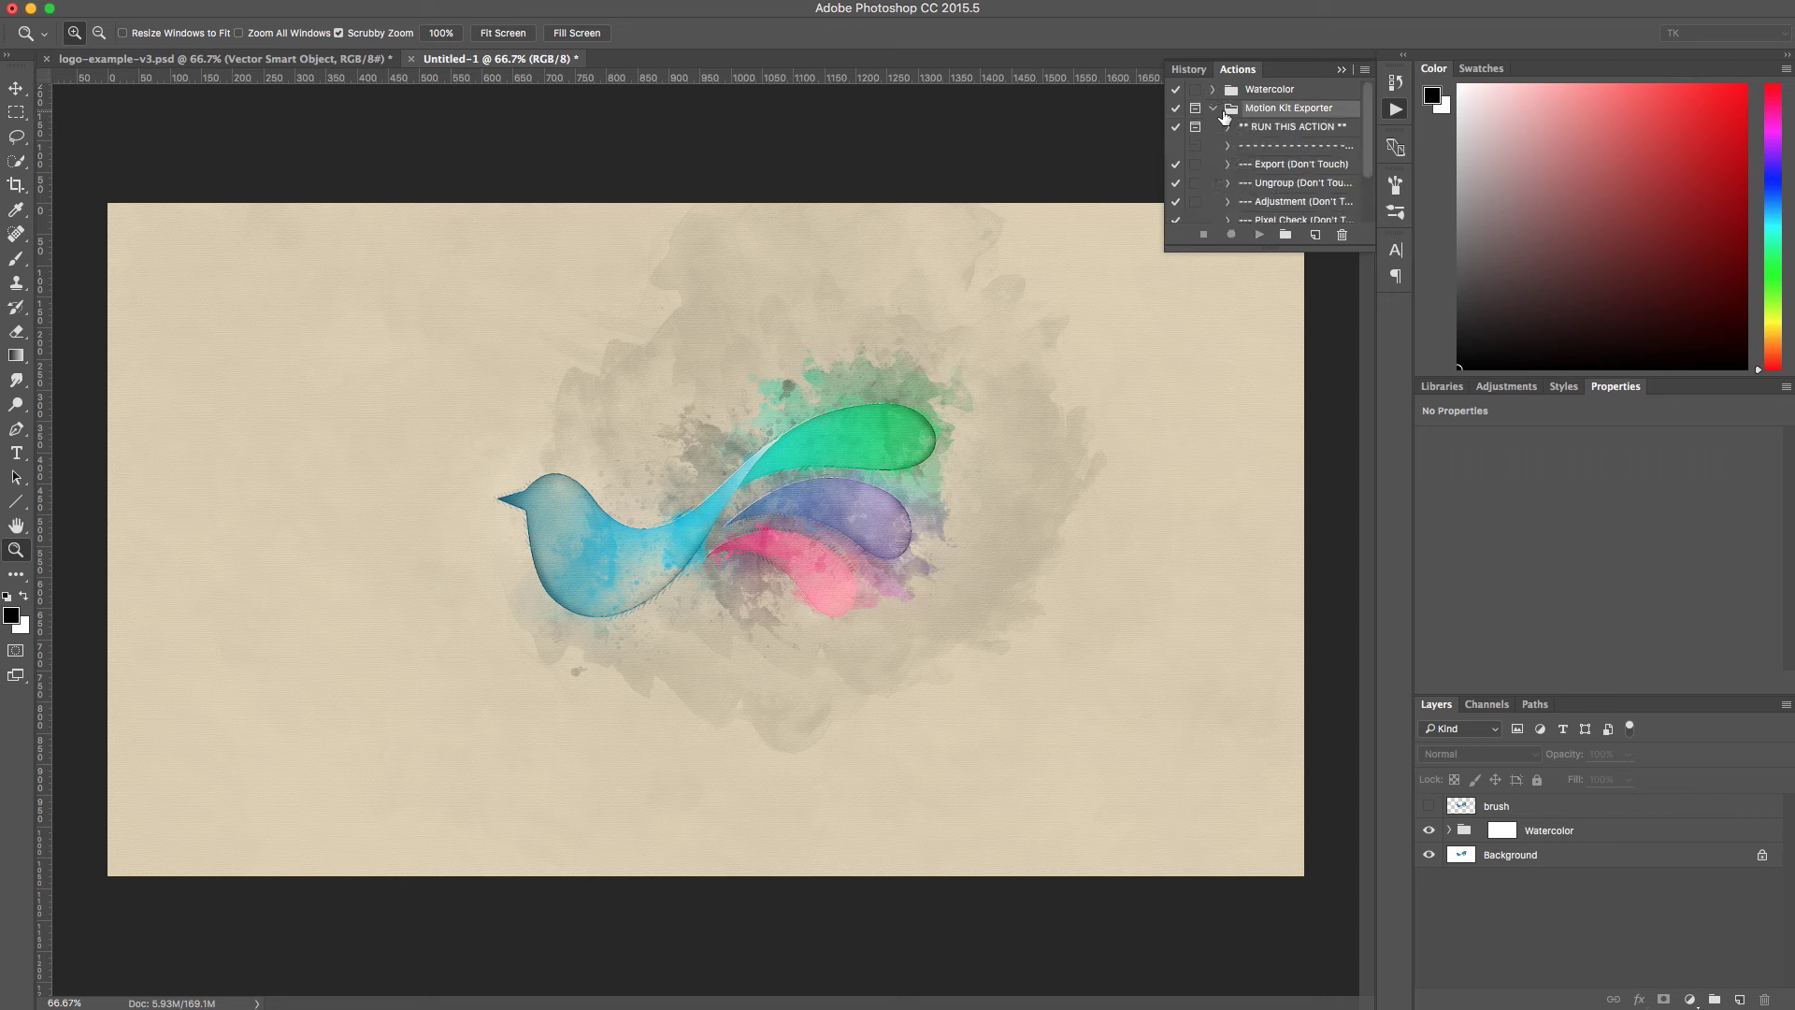
{"action": "left_click", "coordinate": [1260, 128]}
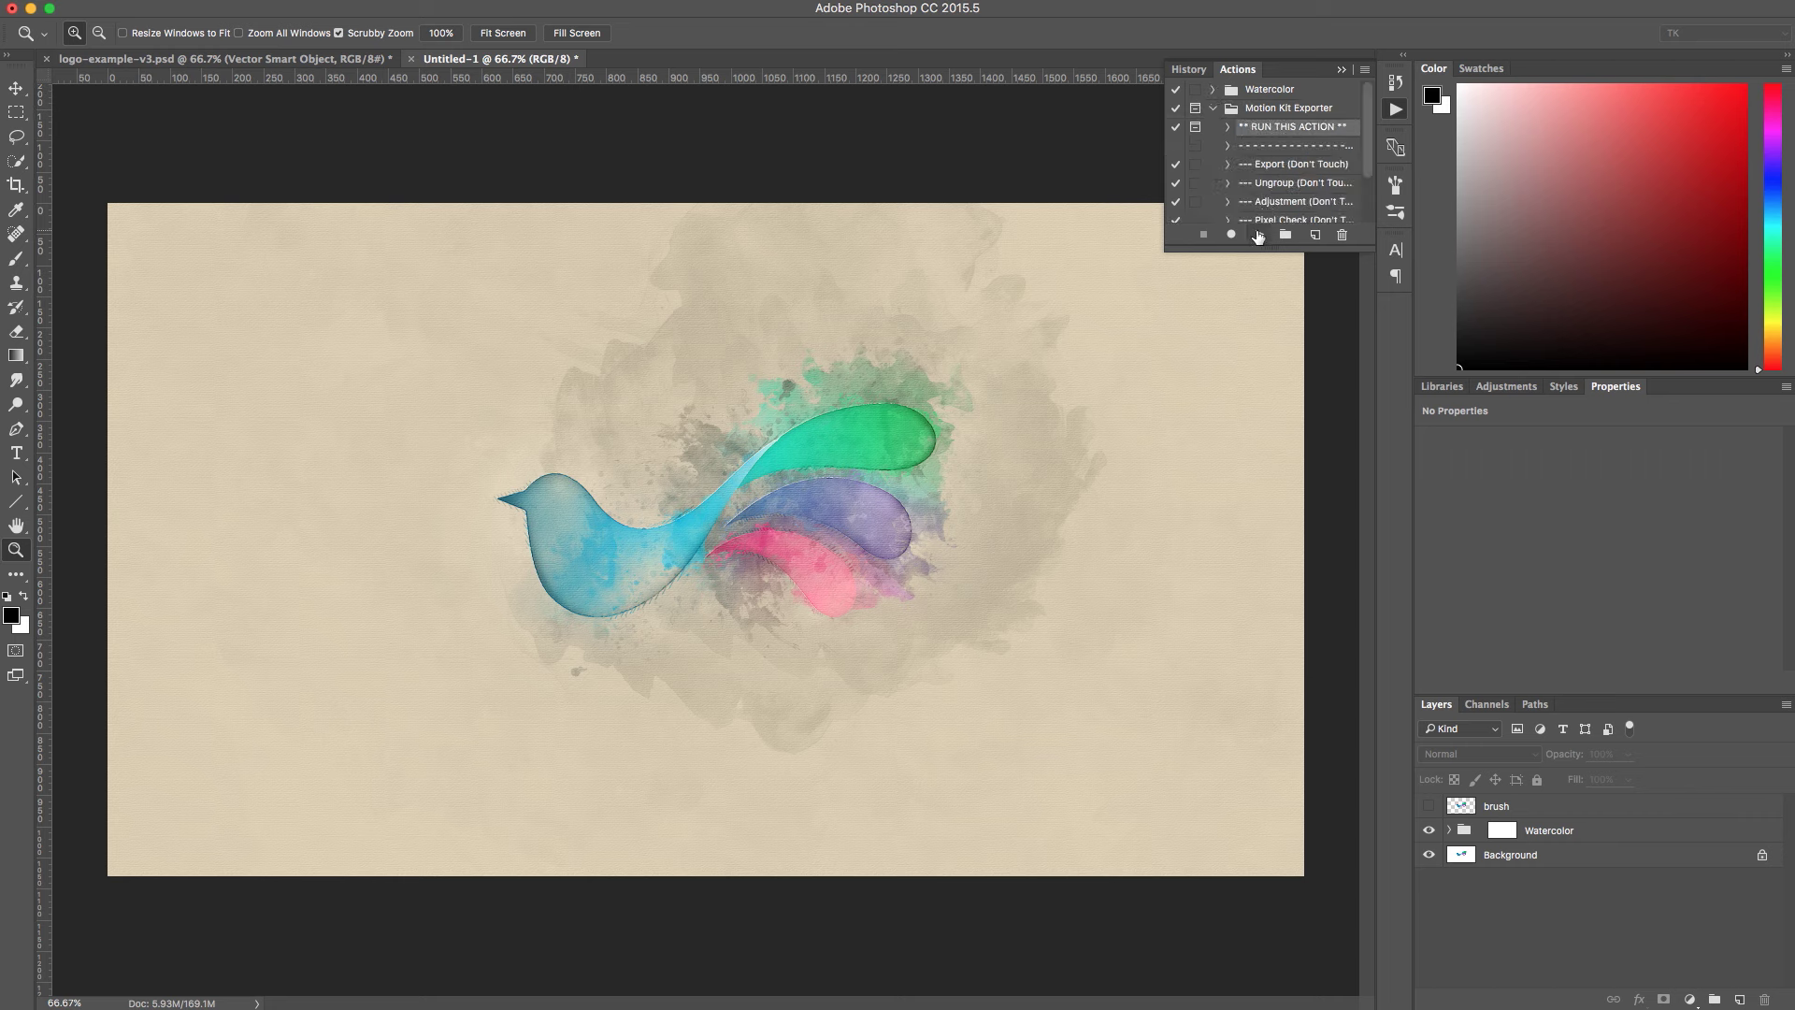
{"action": "left_click", "coordinate": [1259, 235]}
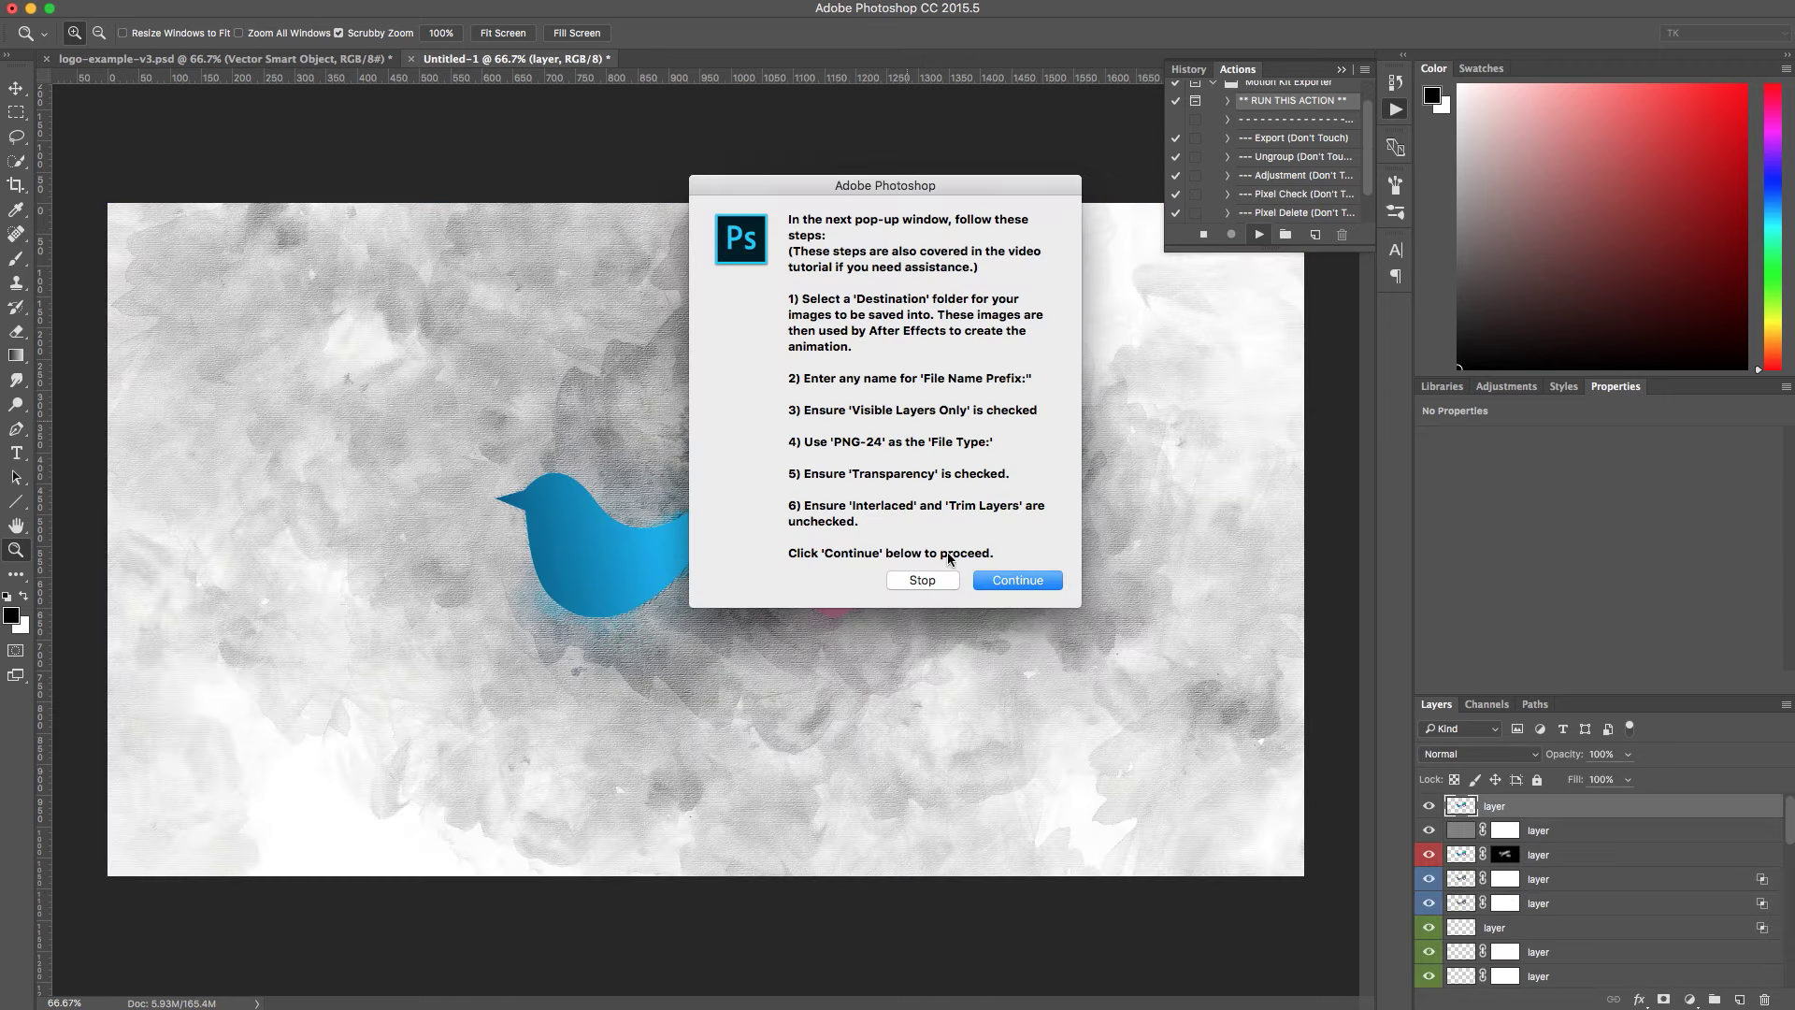
Export the layers as PNG-24 files into a new Desktop folder named 'Logo Example'.
{"action": "left_click", "coordinate": [1013, 581]}
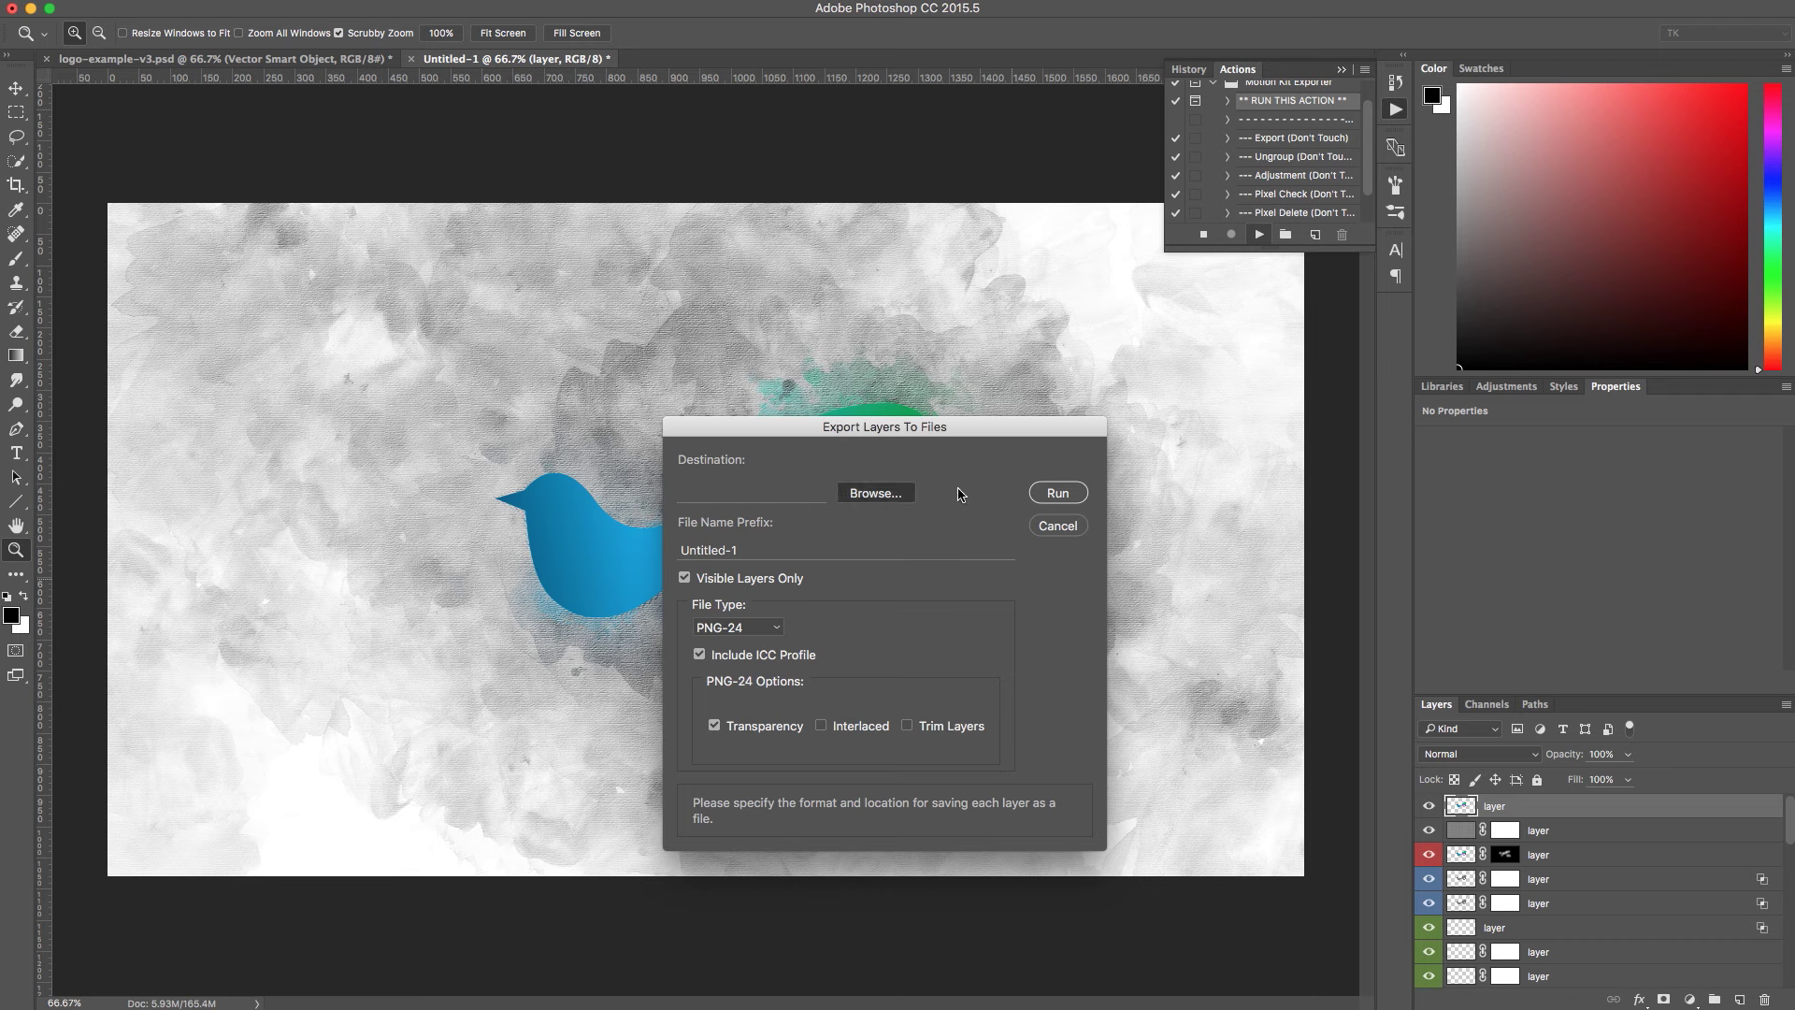
{"action": "left_click", "coordinate": [879, 493]}
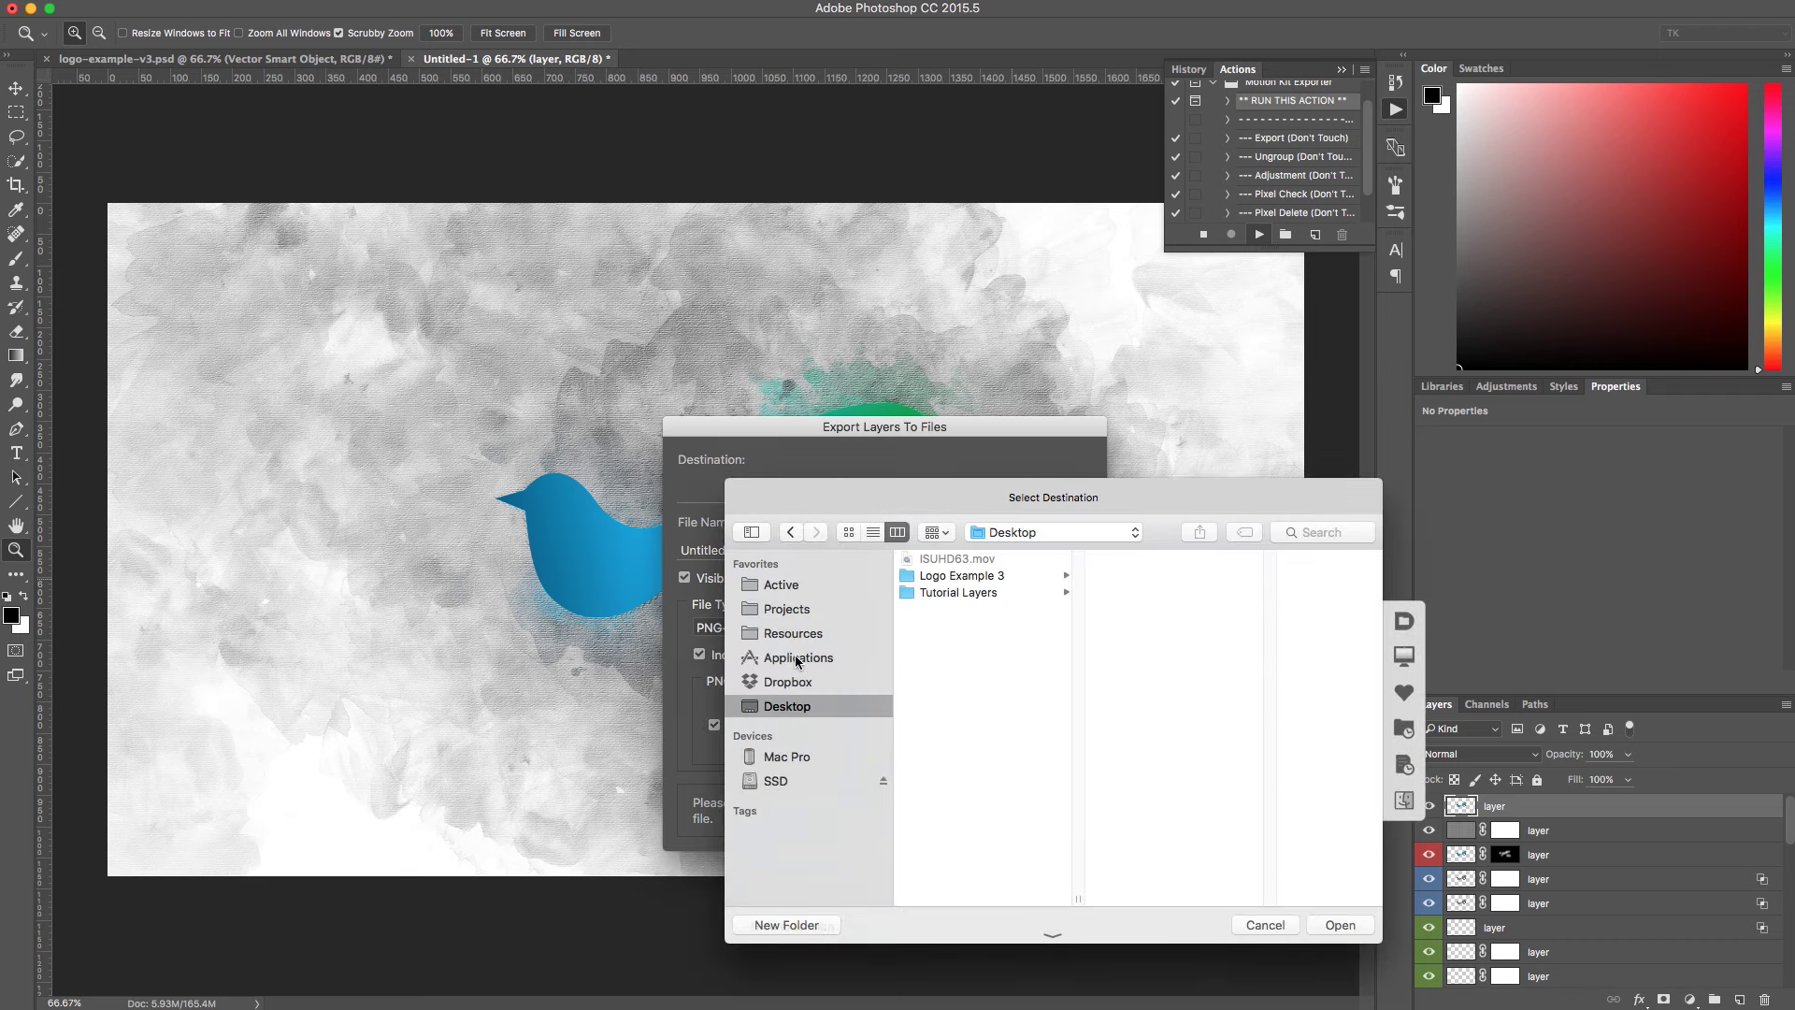
{"action": "key", "text": "super+shift+n"}
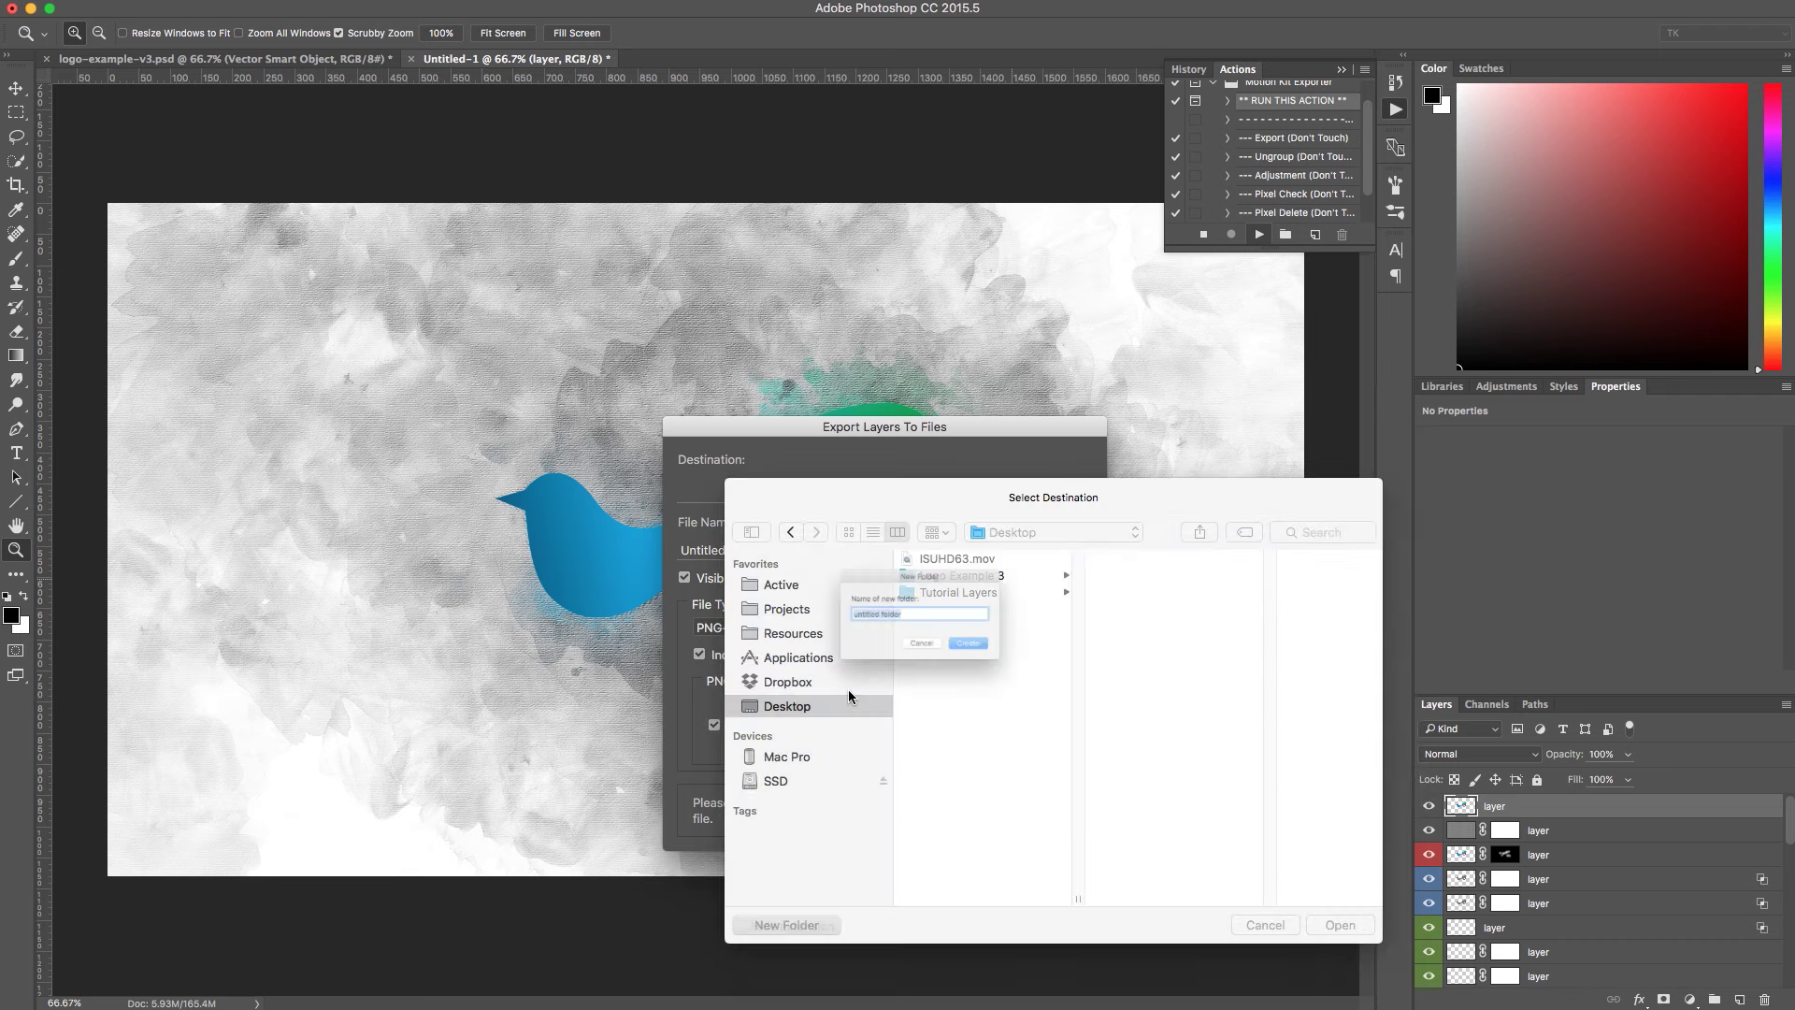
{"action": "type", "text": "Logo Example"}
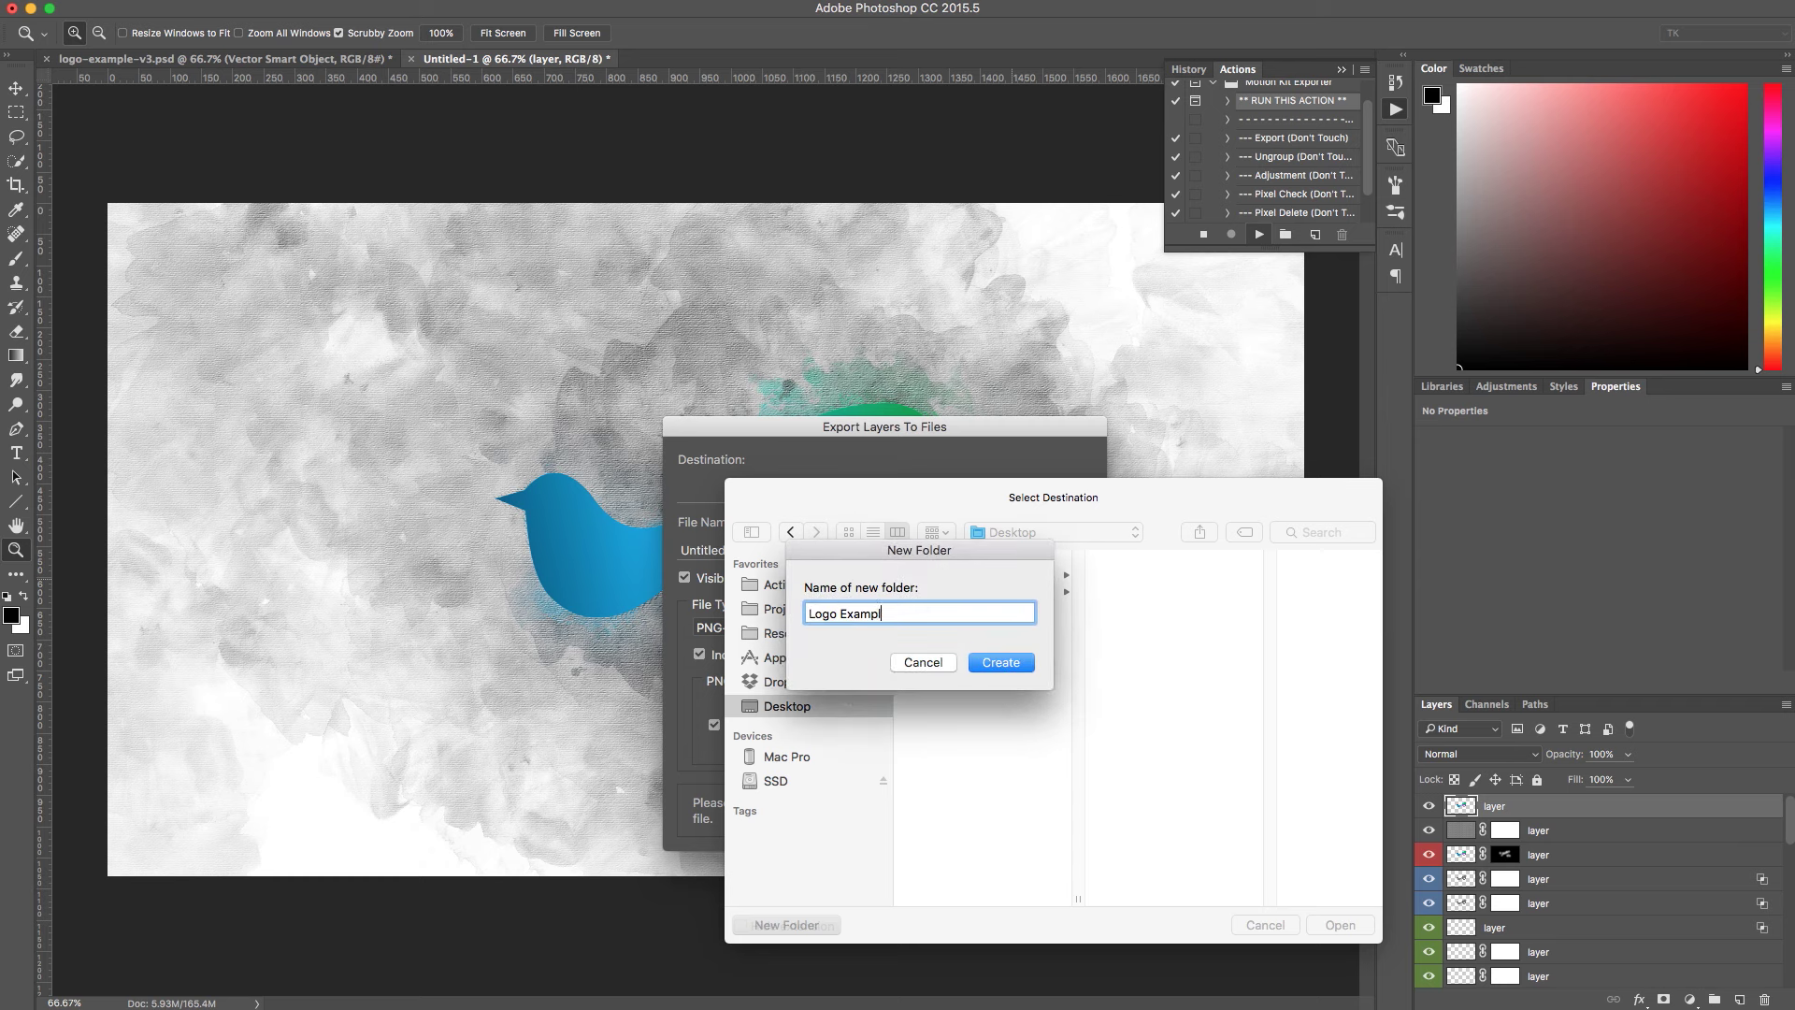
{"action": "key", "text": "Return"}
{"action": "left_click", "coordinate": [1340, 925]}
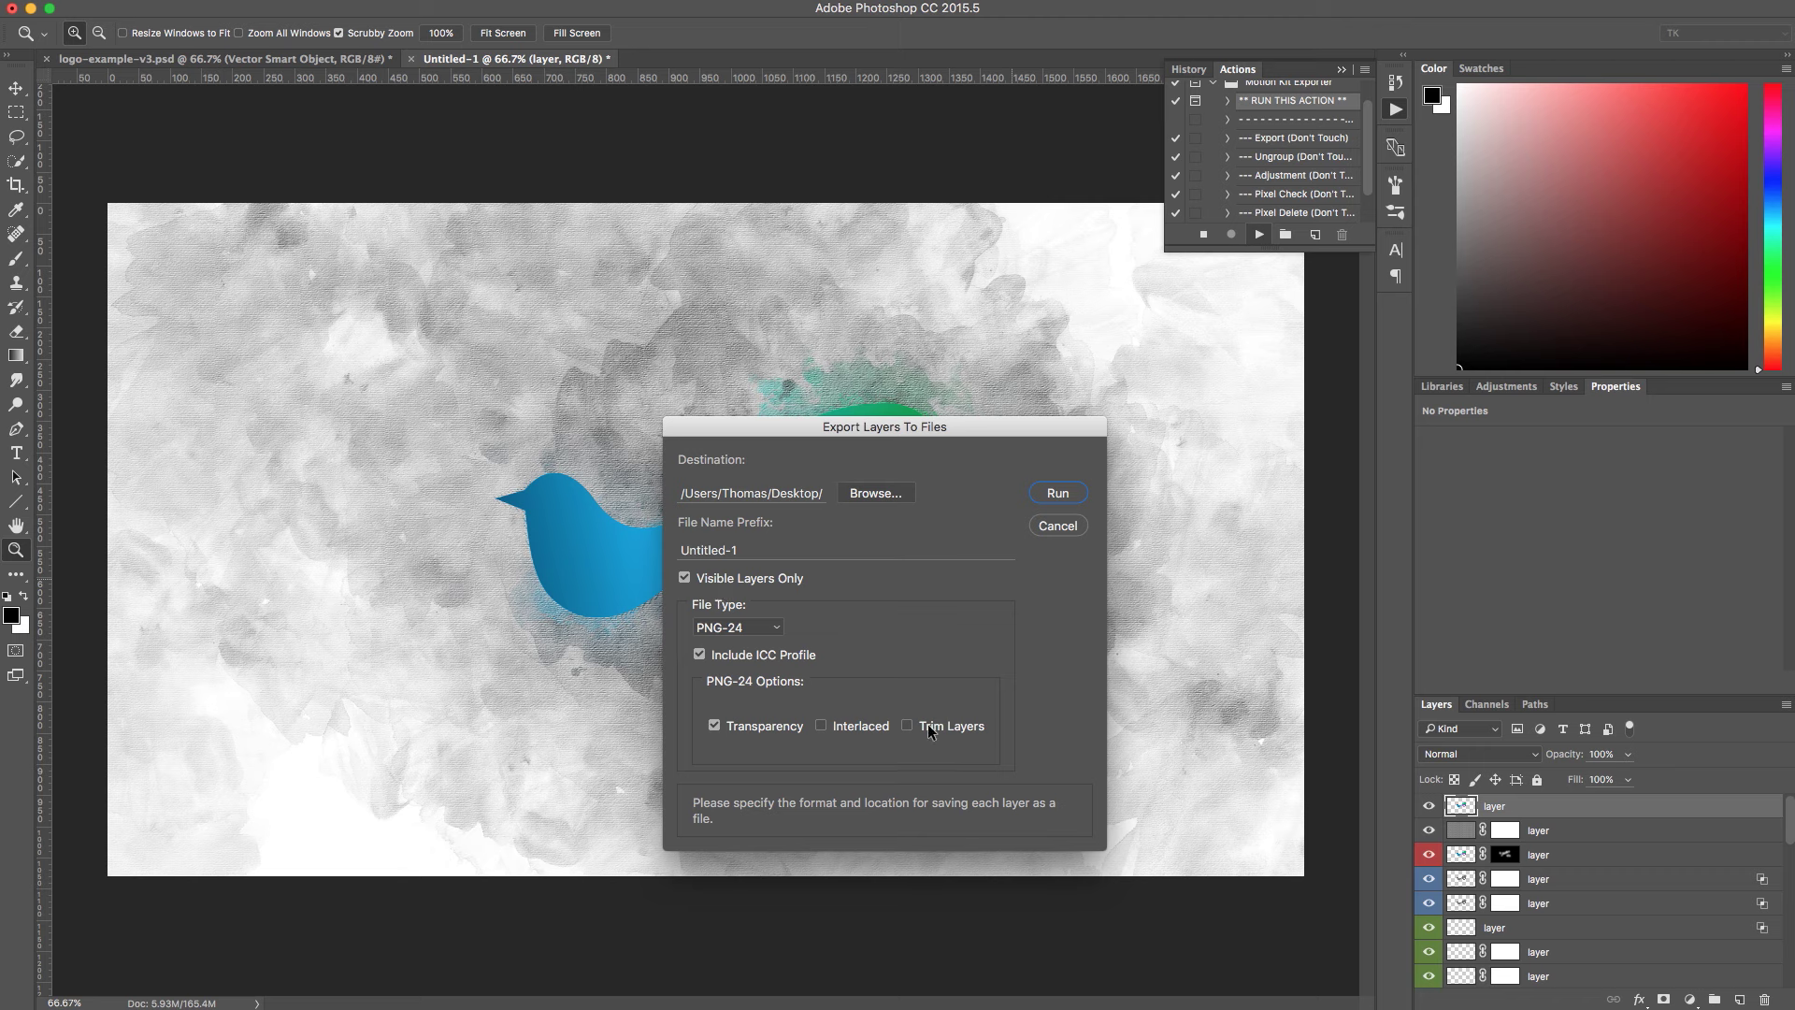
{"action": "left_click", "coordinate": [1066, 490]}
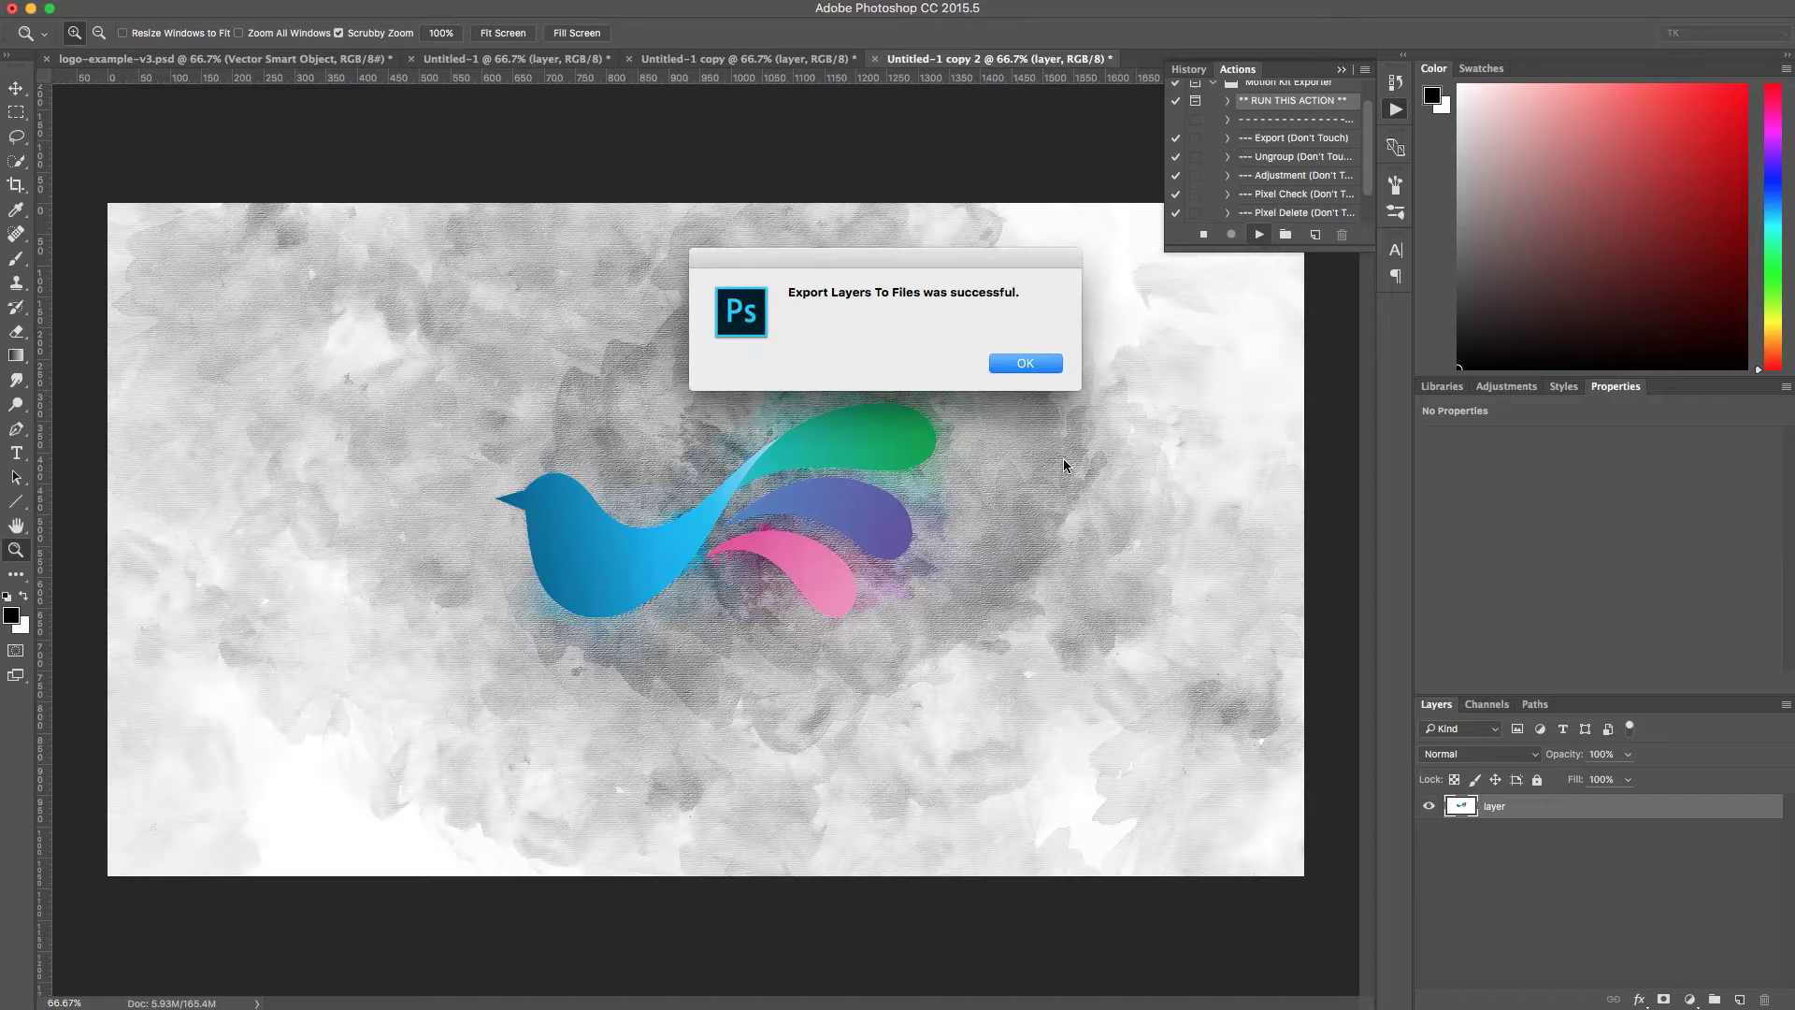
Dismiss the success message and close Untitled-1 and logo-example-v3.psd without saving.
{"action": "left_click", "coordinate": [1059, 366]}
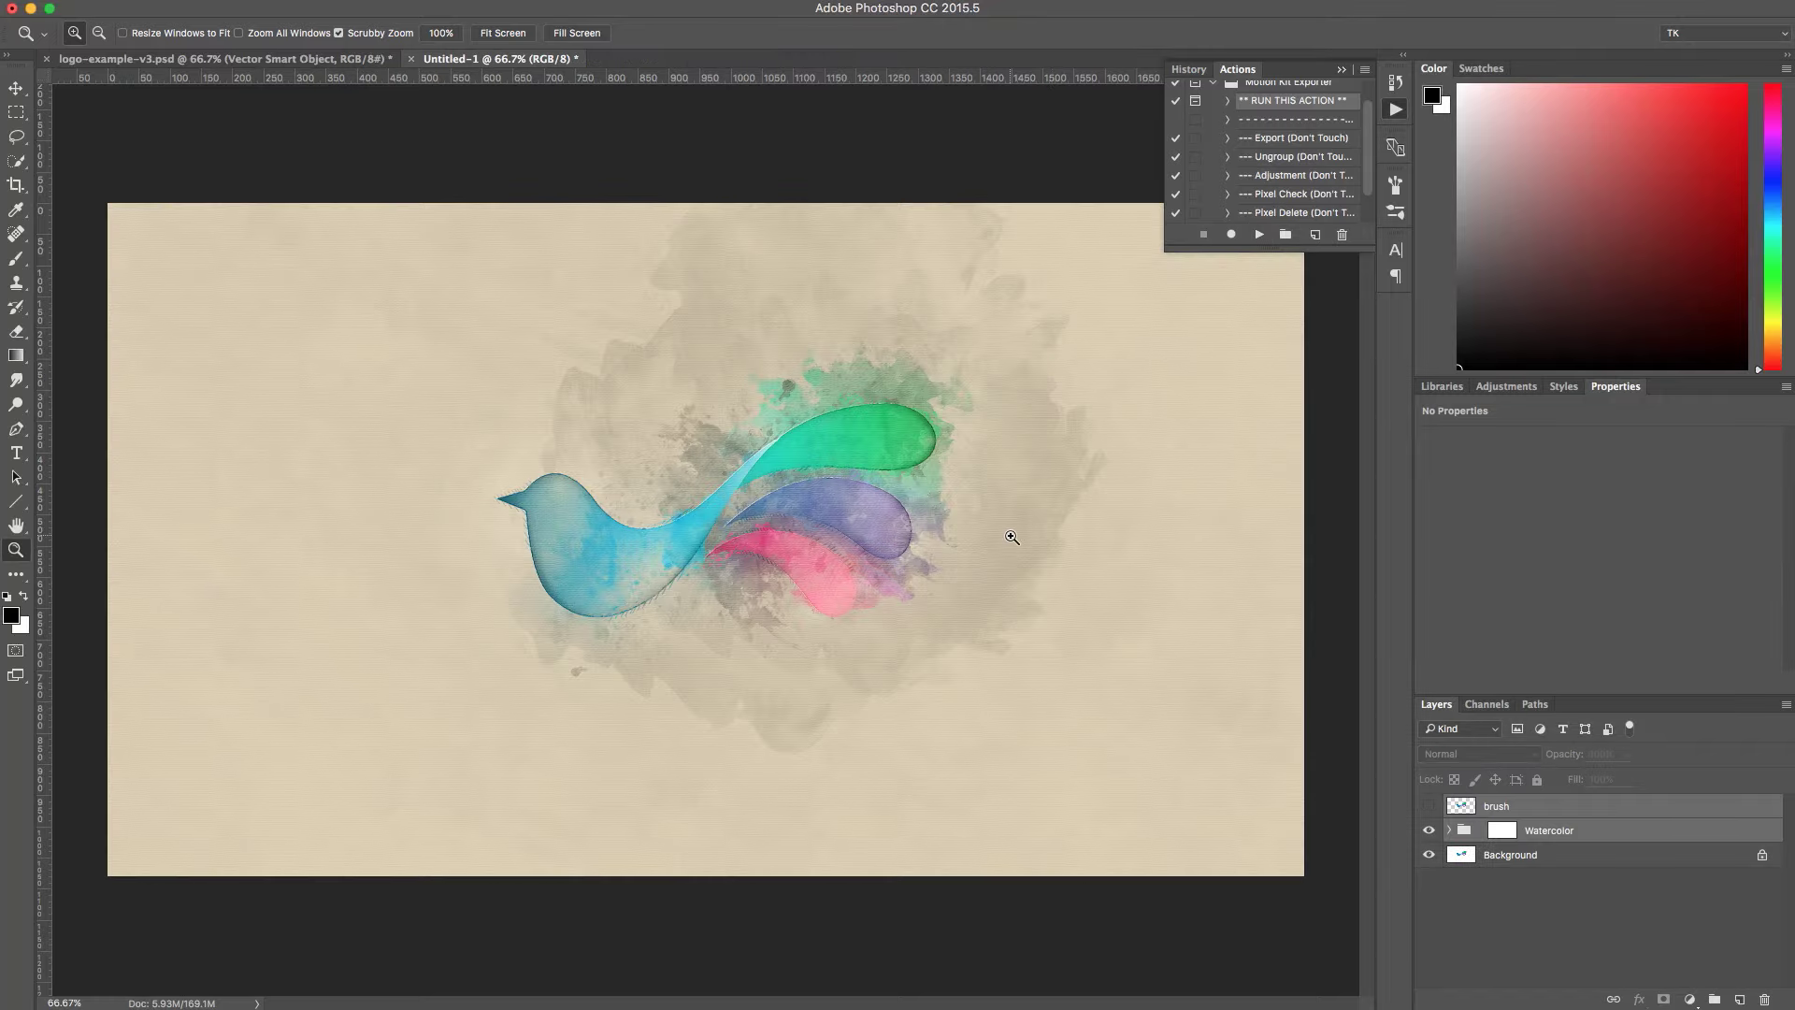
{"action": "left_click", "coordinate": [1342, 70]}
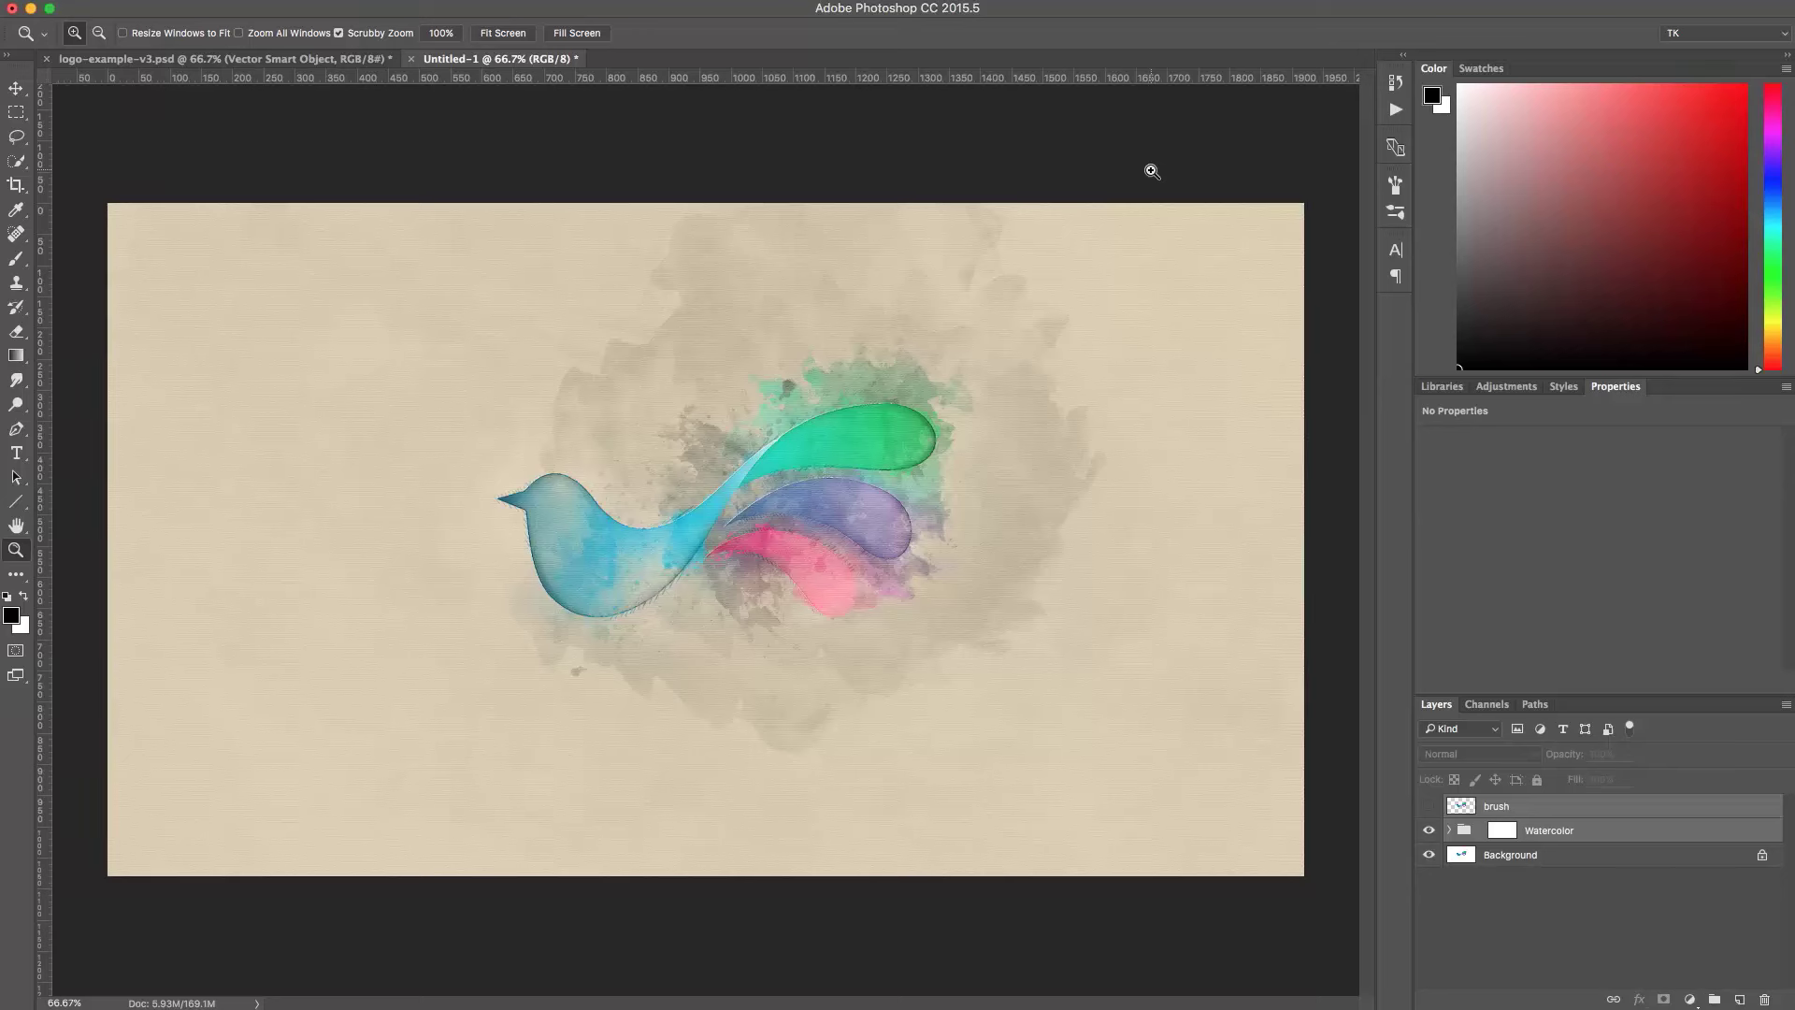
{"action": "key", "text": "super+w"}
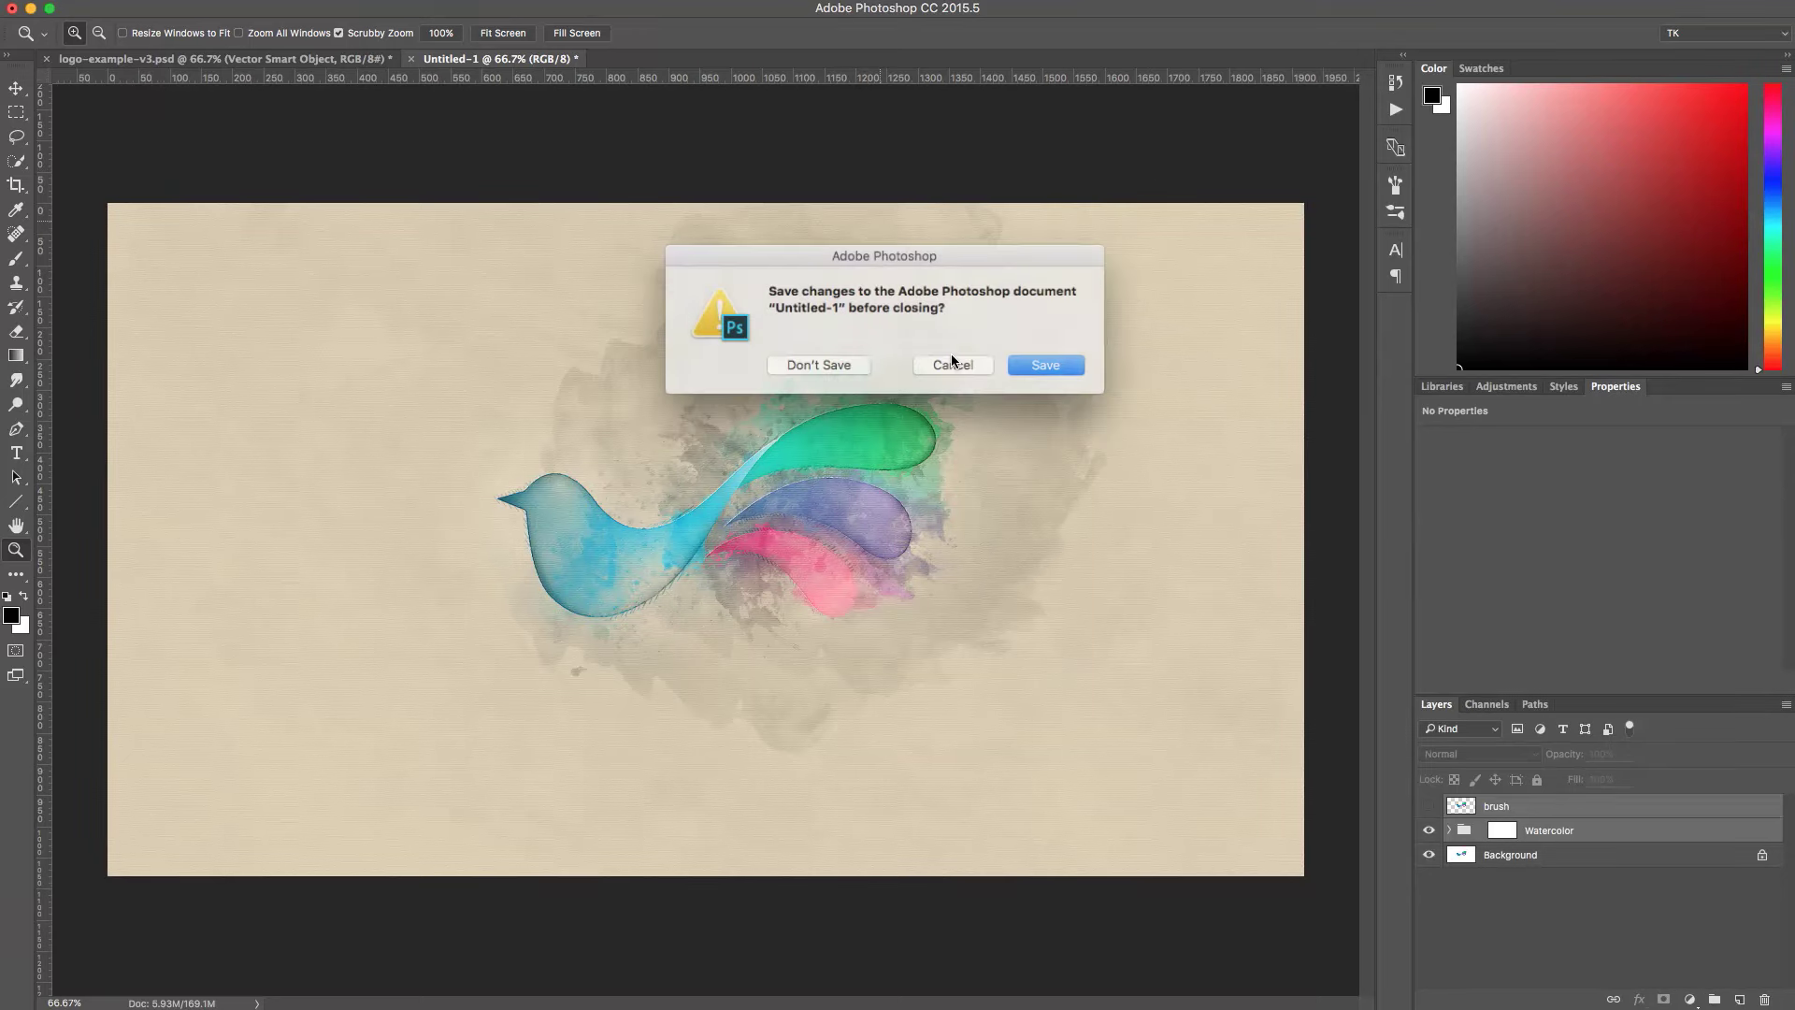
{"action": "left_click", "coordinate": [816, 363]}
{"action": "key", "text": "super+w"}
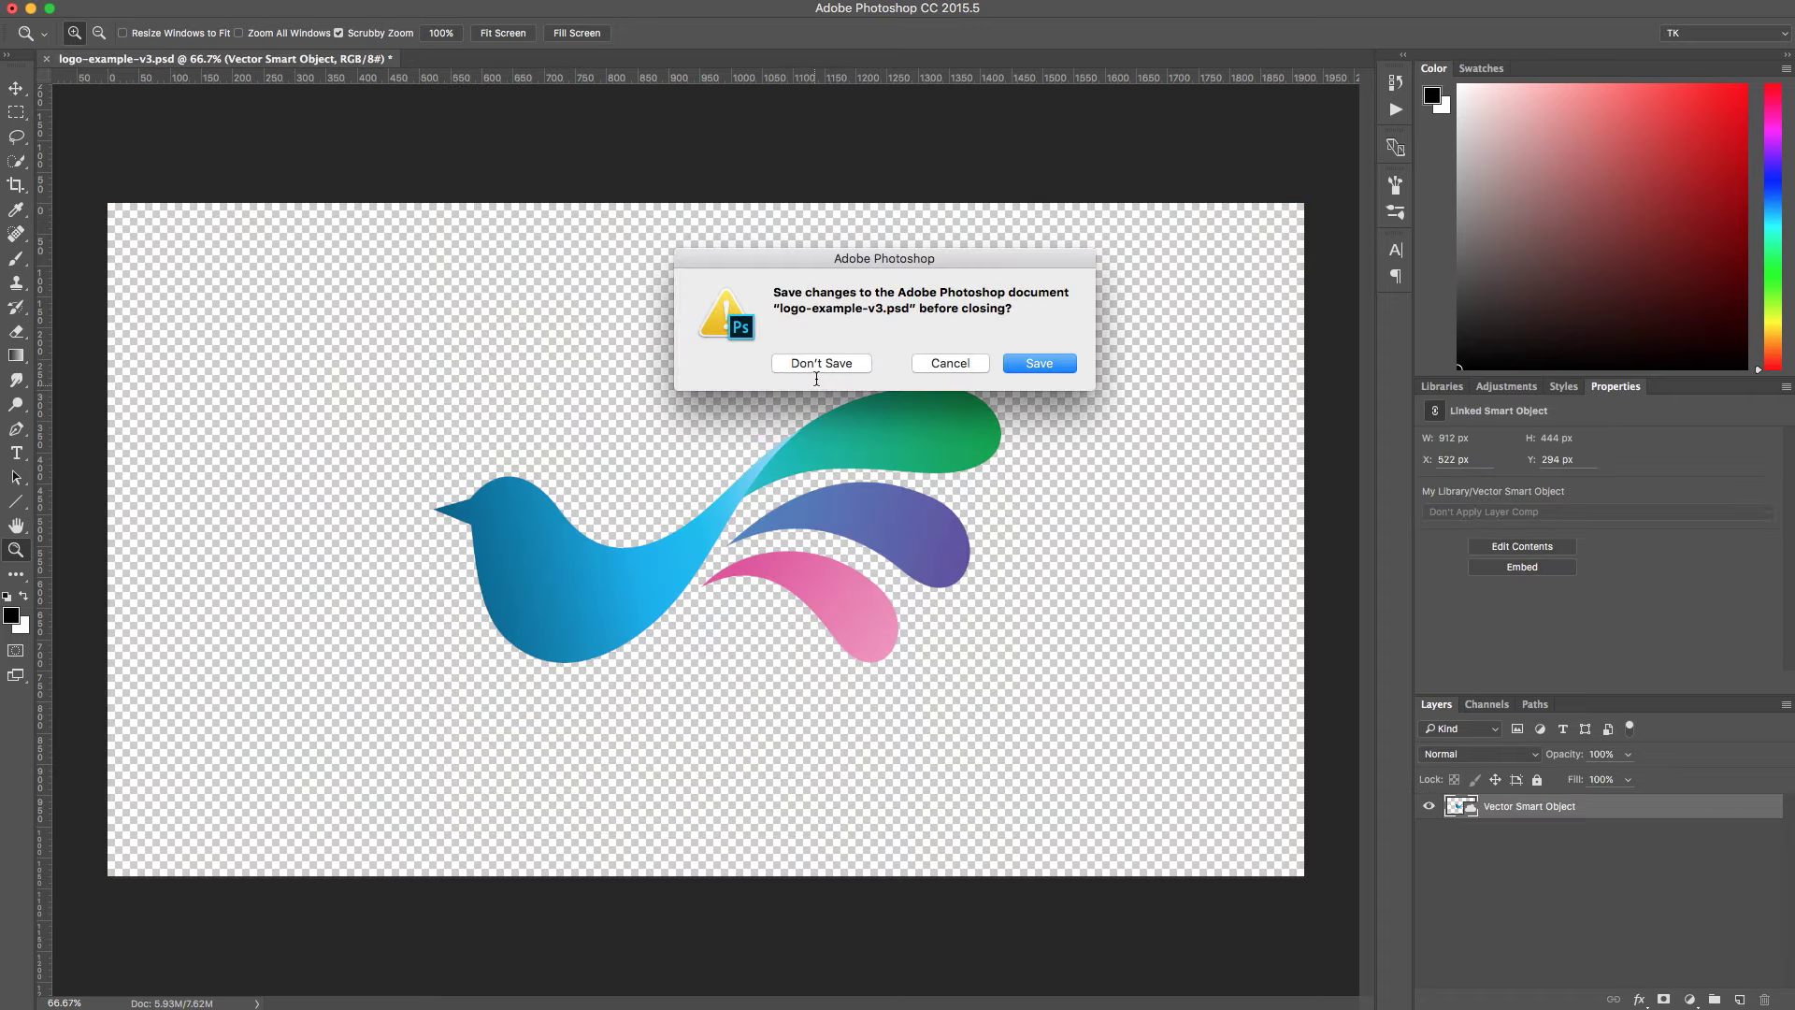
{"action": "left_click", "coordinate": [863, 369]}
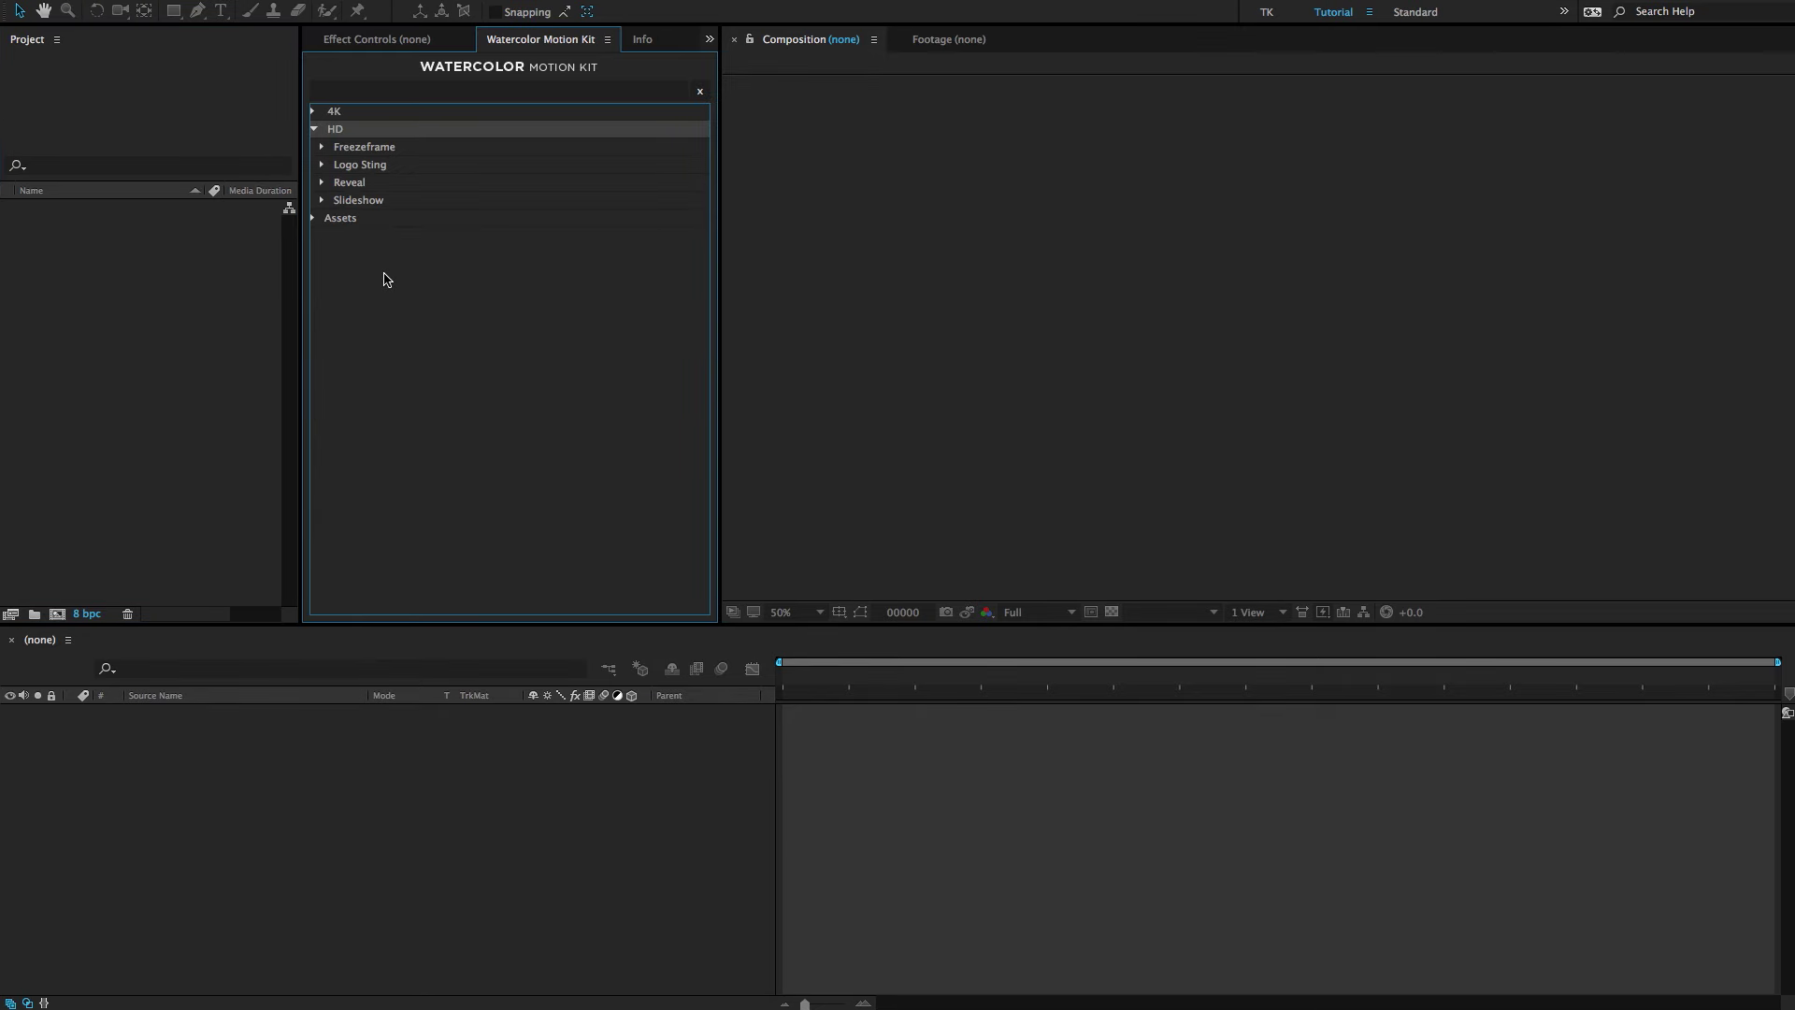
Expand the HD Logo Sting templates and load the Logo Sting item into the project.
{"action": "left_click", "coordinate": [374, 167]}
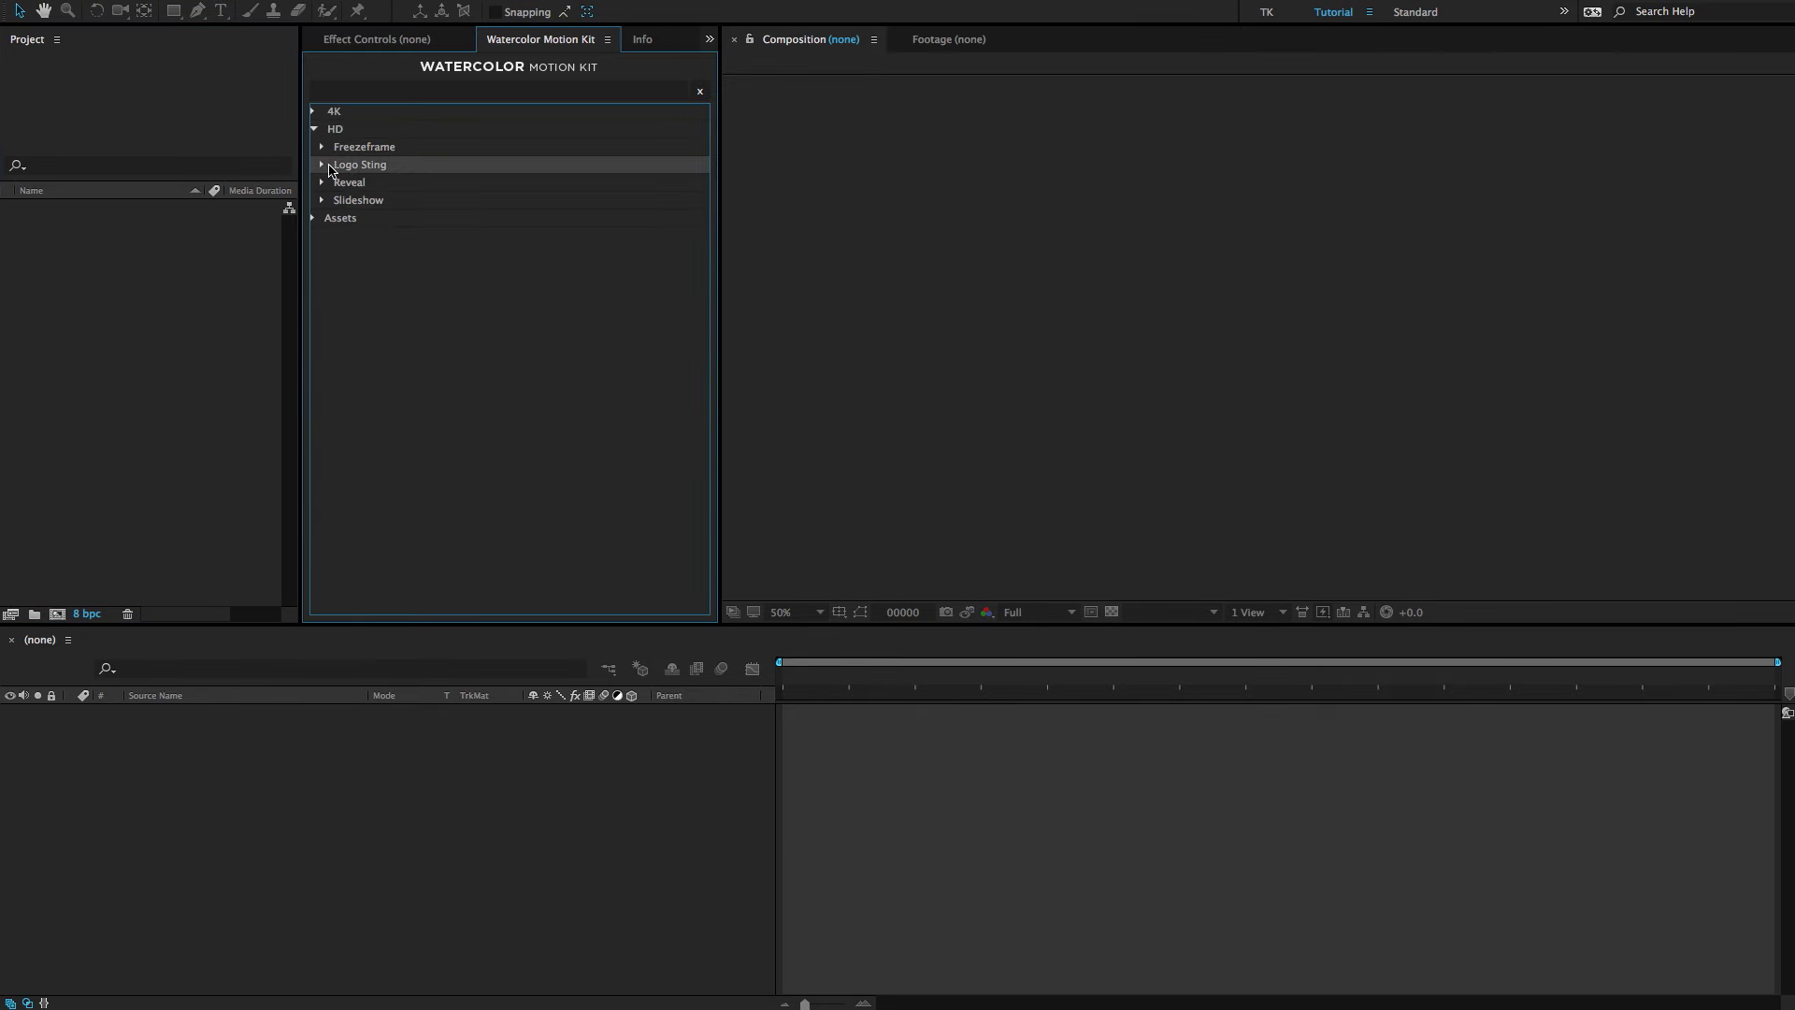
{"action": "left_click", "coordinate": [324, 165]}
{"action": "double_click", "coordinate": [369, 183]}
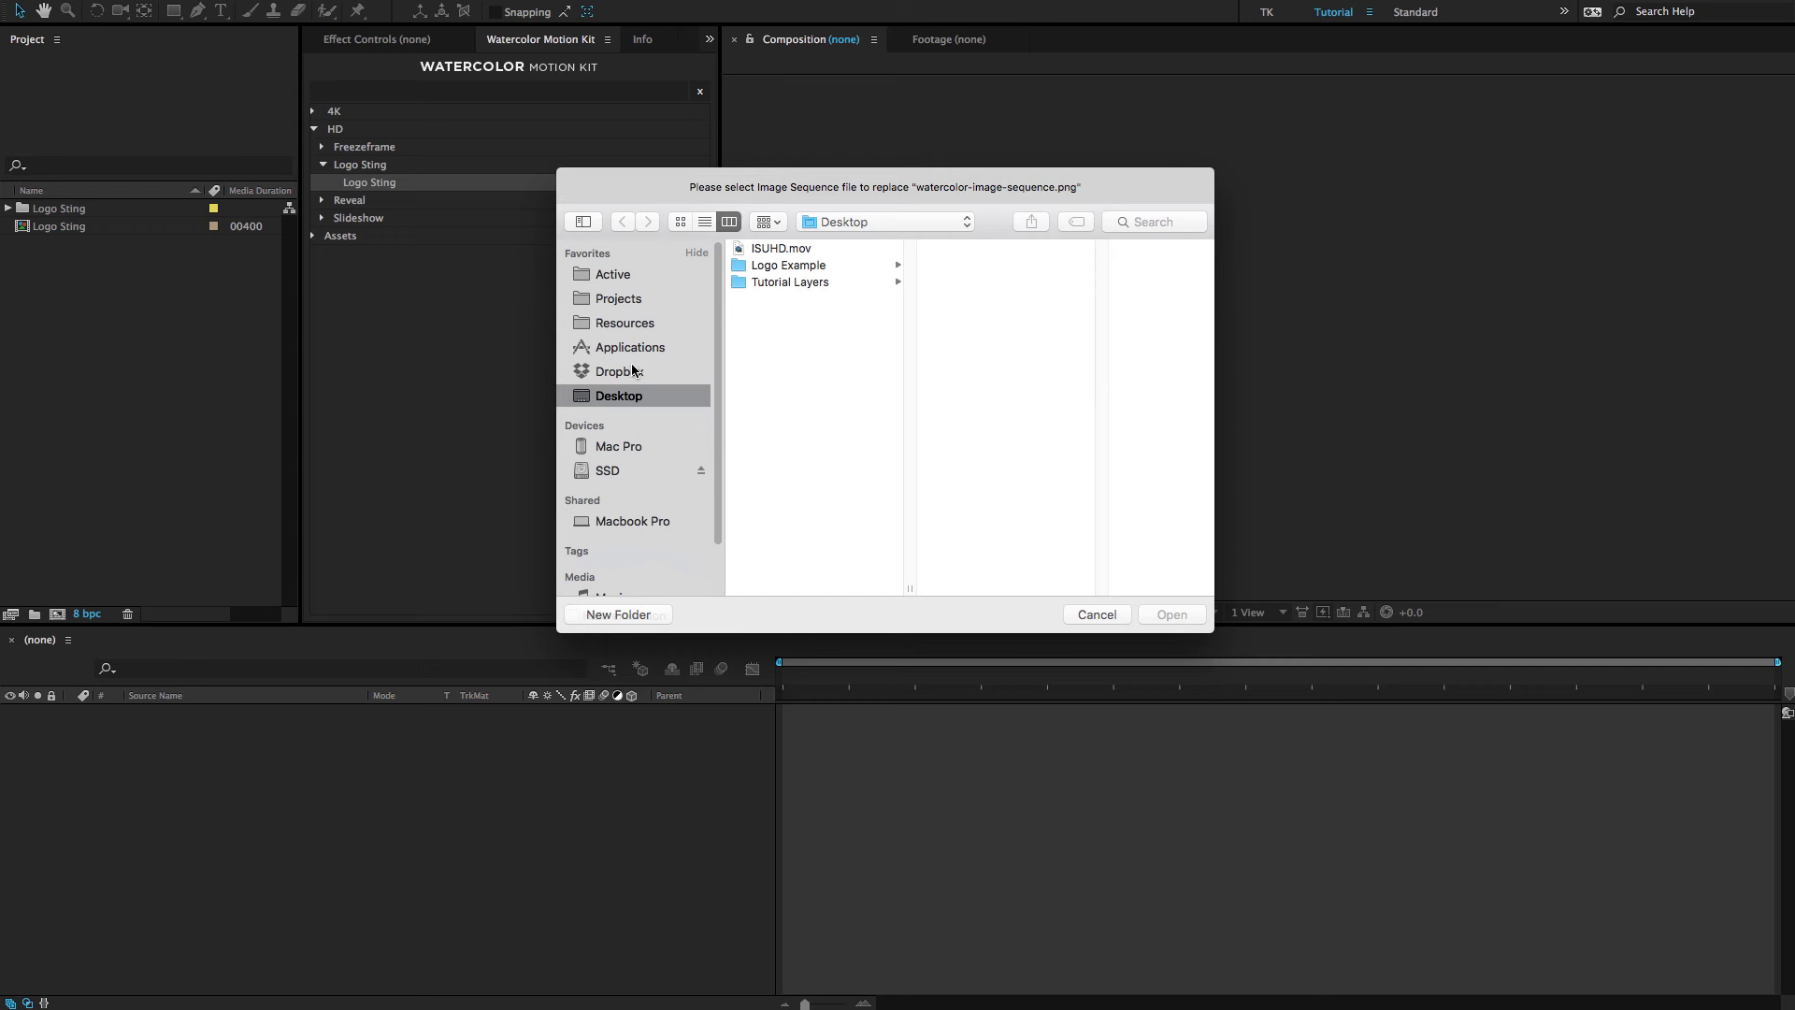
Pick the first logo-example PNG in Desktop > Logo Example as the replacement sequence.
{"action": "left_click", "coordinate": [799, 282]}
{"action": "left_click", "coordinate": [790, 267]}
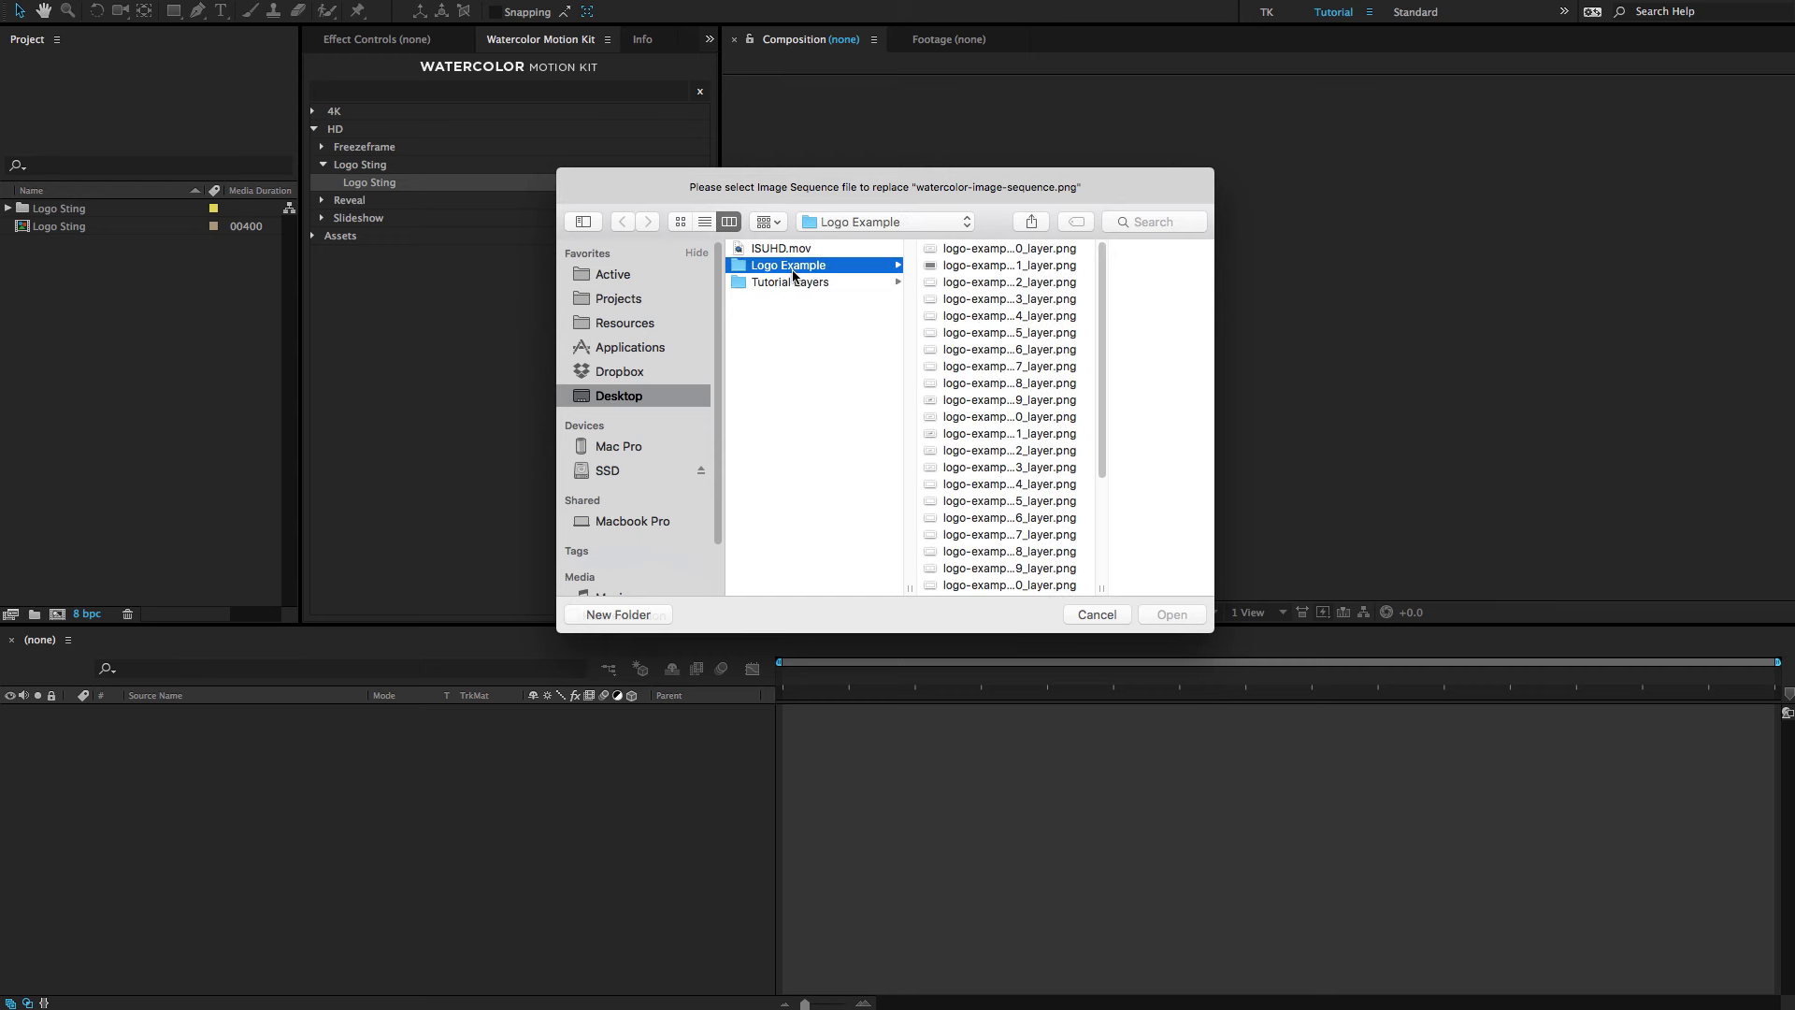
{"action": "left_click", "coordinate": [959, 249]}
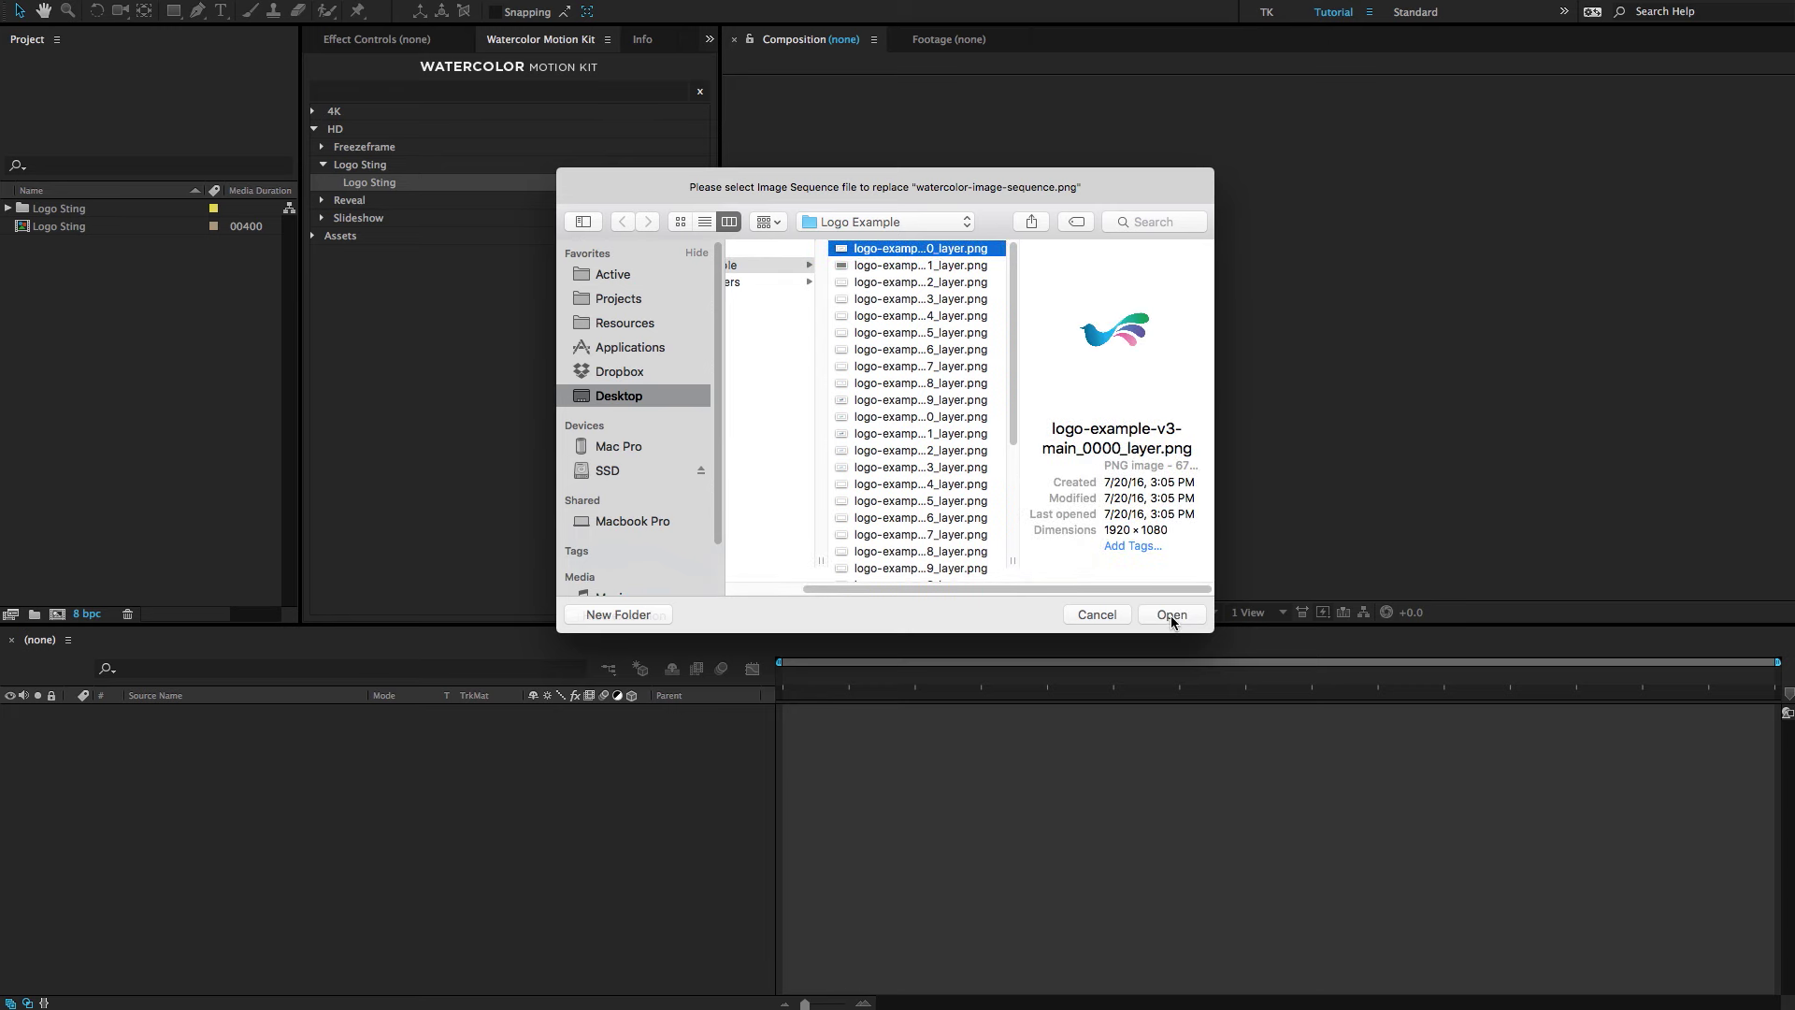
{"action": "left_click", "coordinate": [1172, 616]}
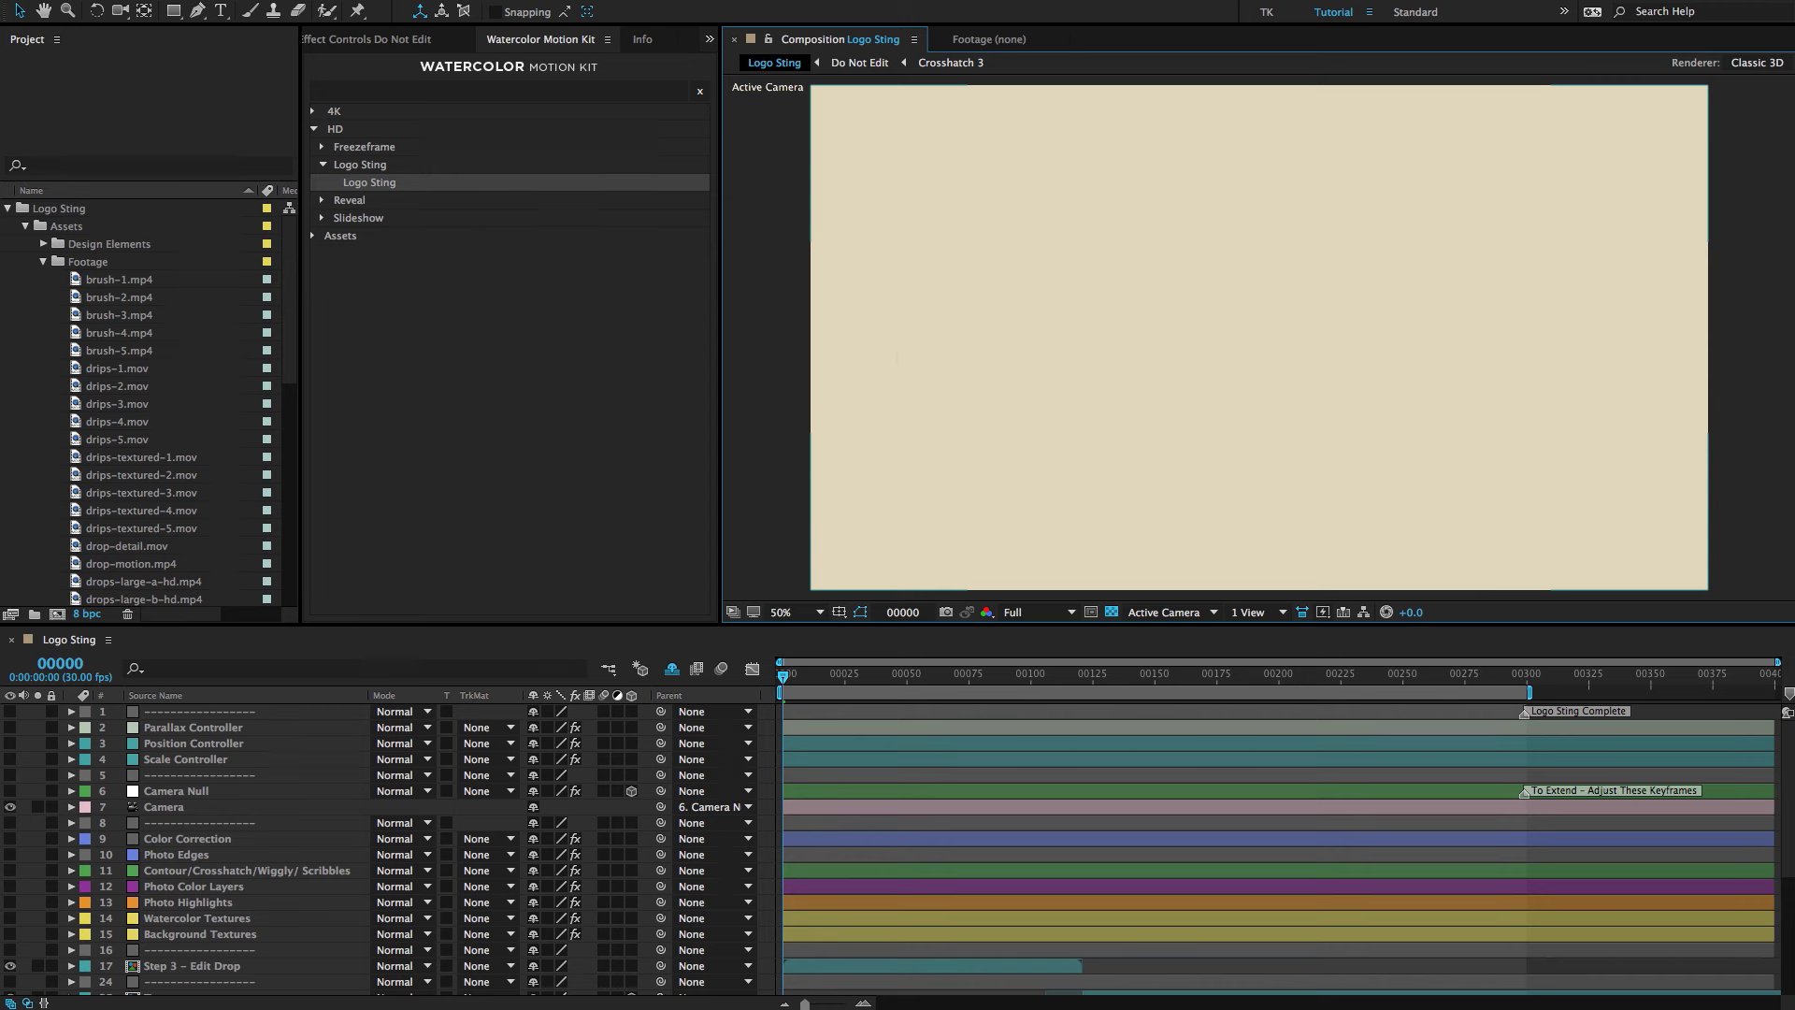
Collapse the Footage, Images and PSD Image Sequence folders and open 'Step 1 – Edit Logo (Optional)'.
{"action": "left_click", "coordinate": [33, 261]}
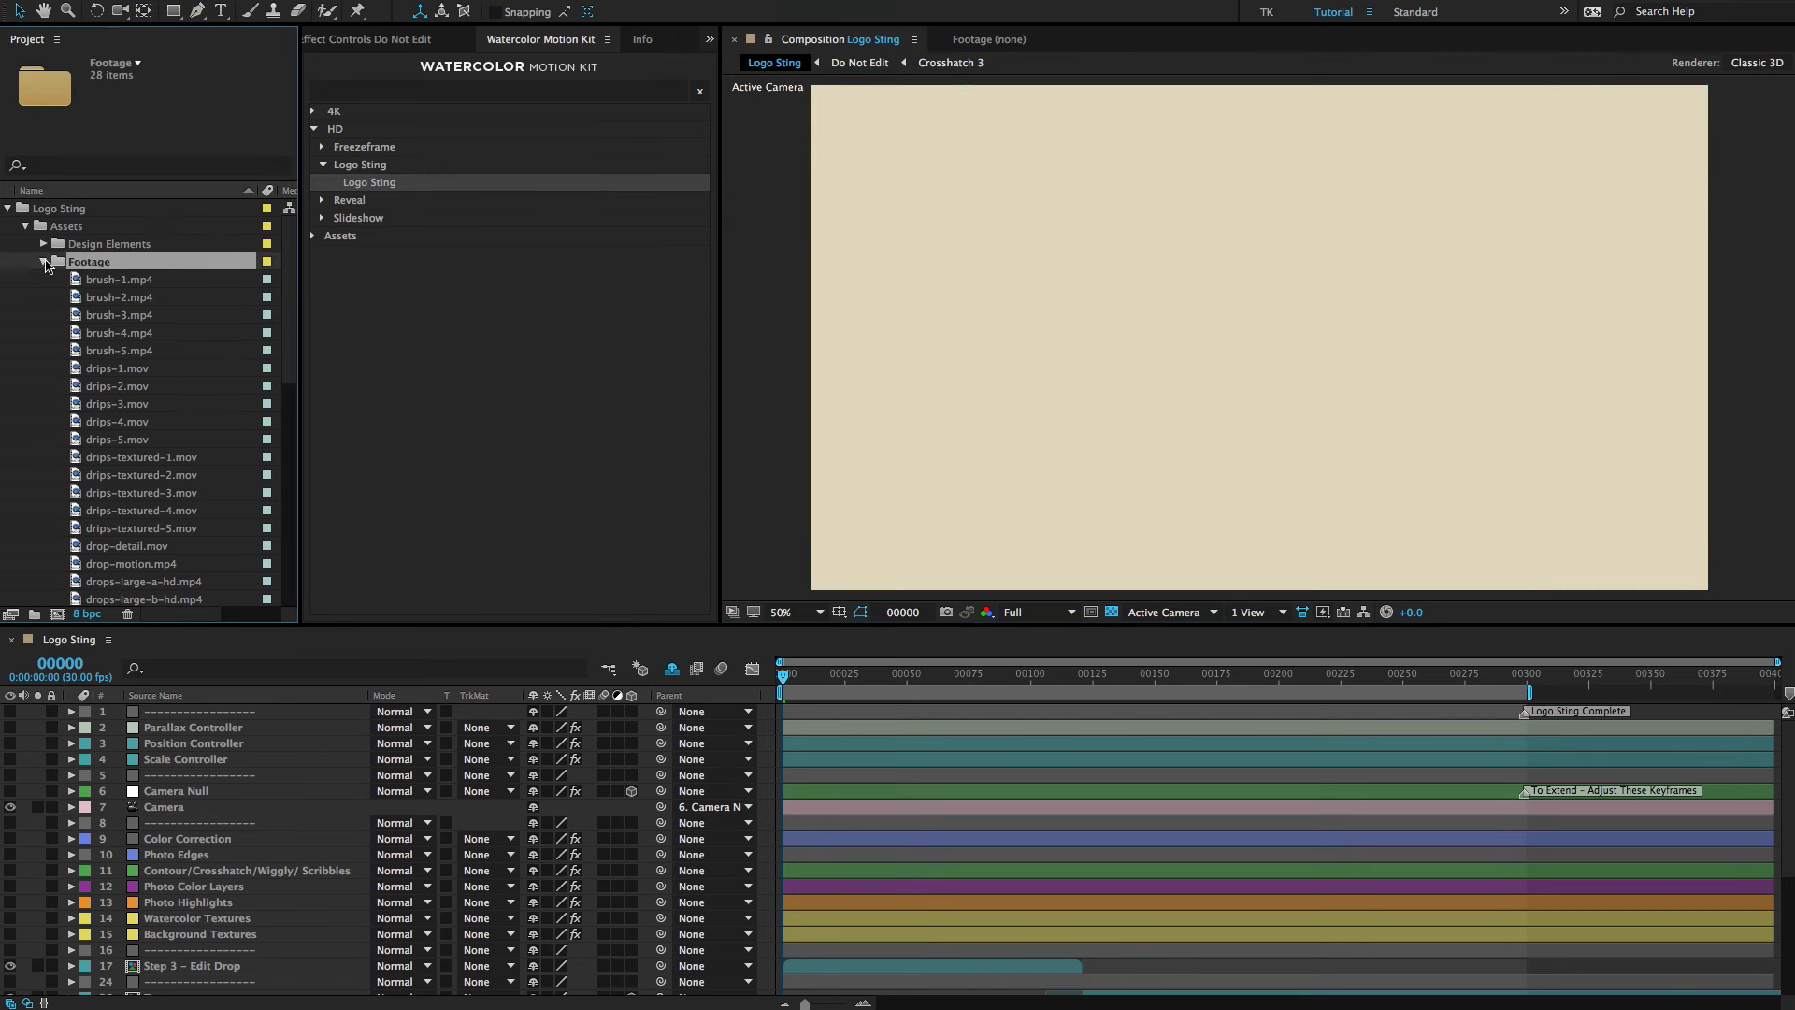
{"action": "left_click", "coordinate": [40, 262]}
{"action": "left_click", "coordinate": [43, 279]}
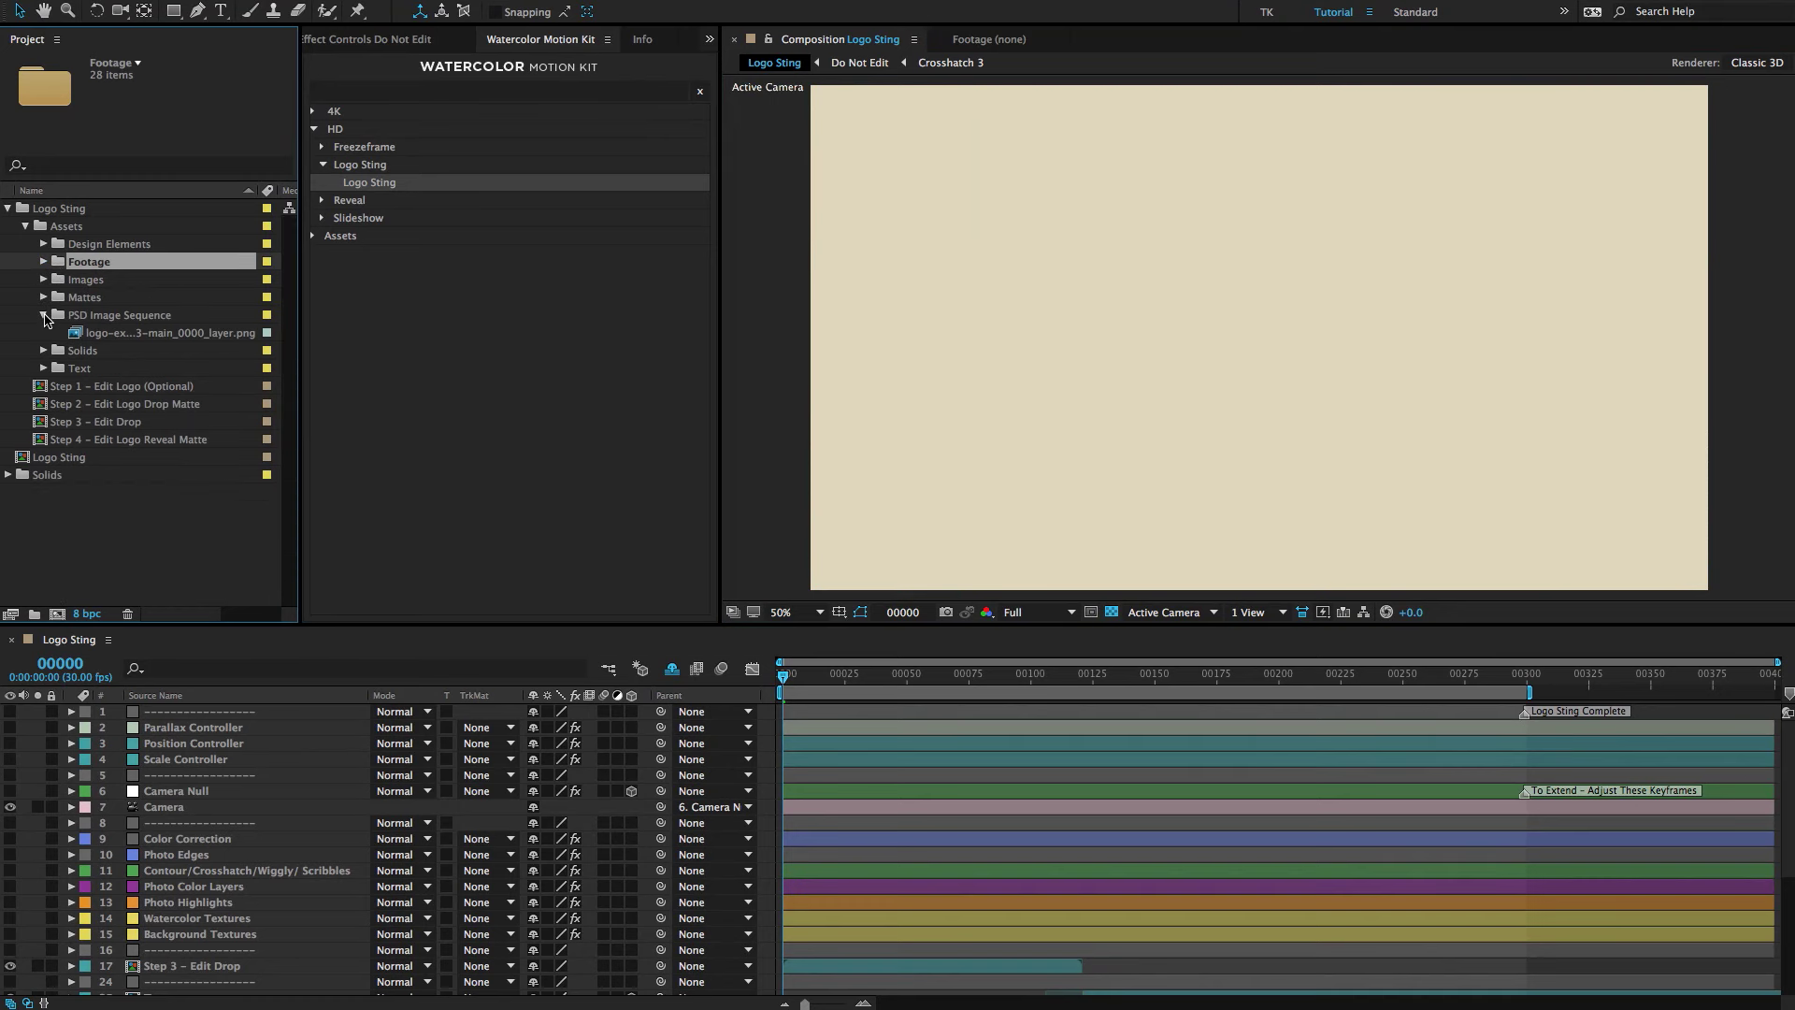
{"action": "left_click", "coordinate": [43, 315]}
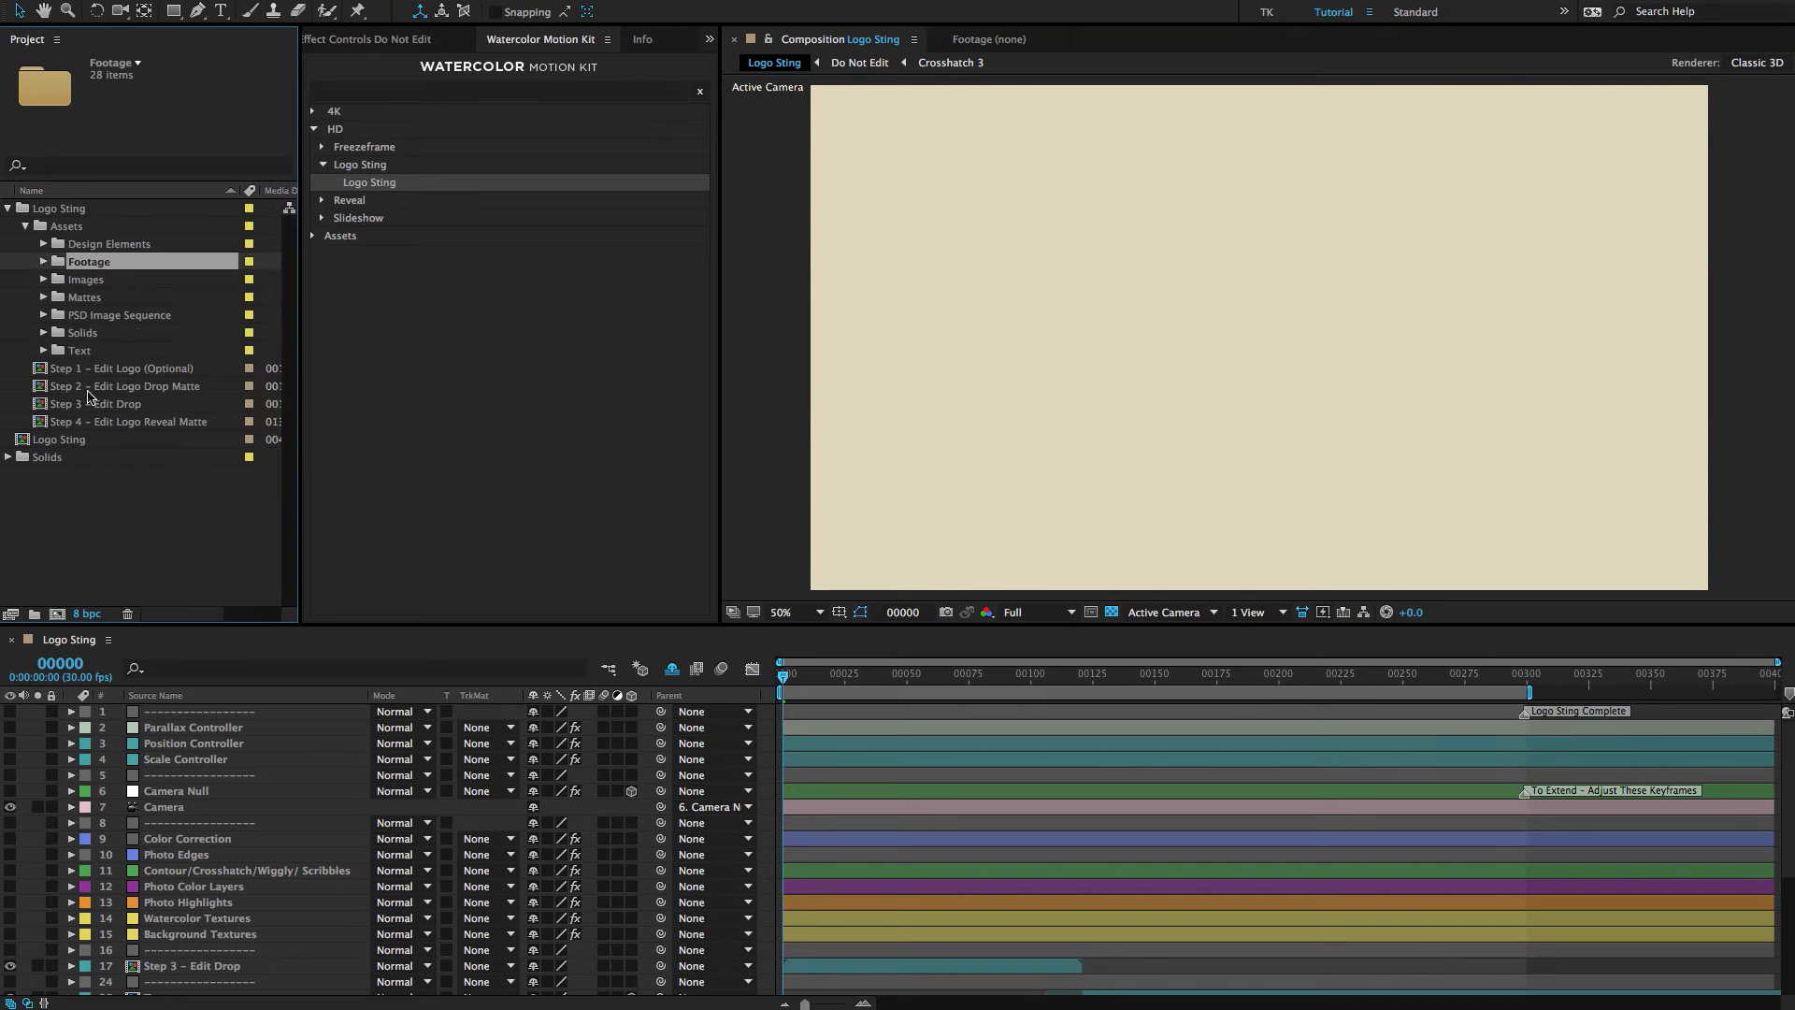
{"action": "left_click", "coordinate": [99, 368]}
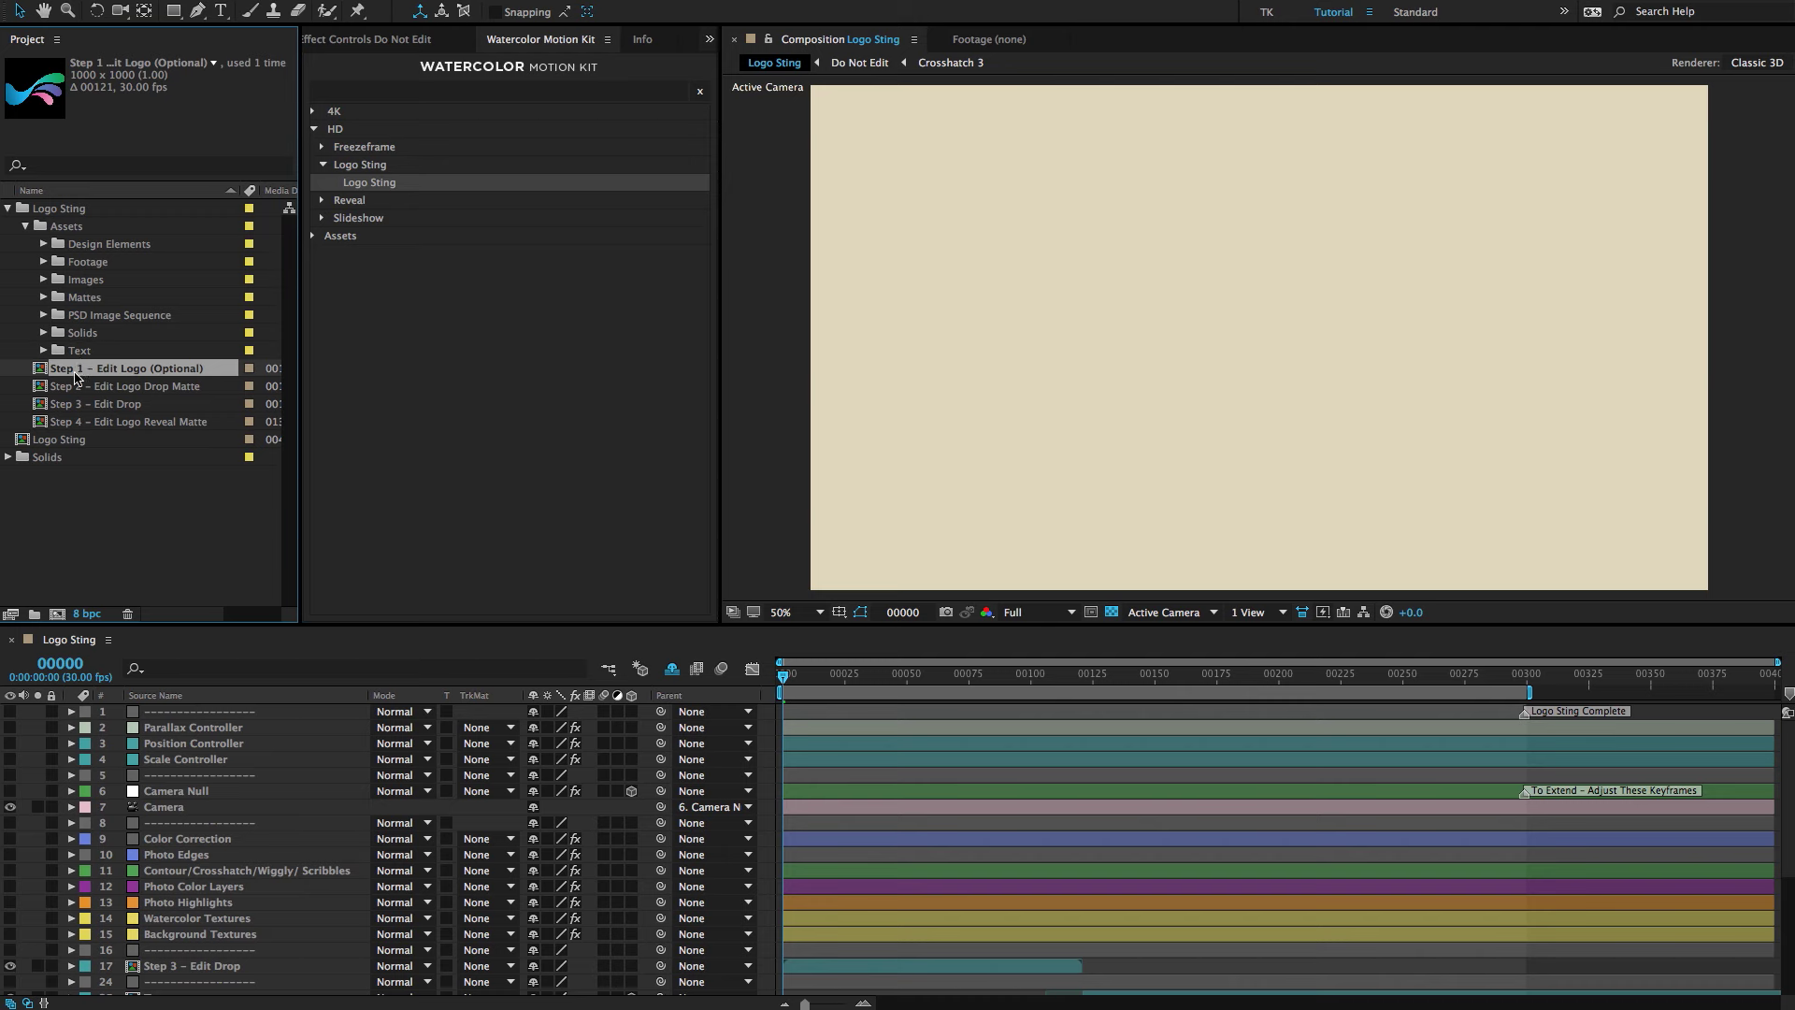
{"action": "double_click", "coordinate": [123, 368]}
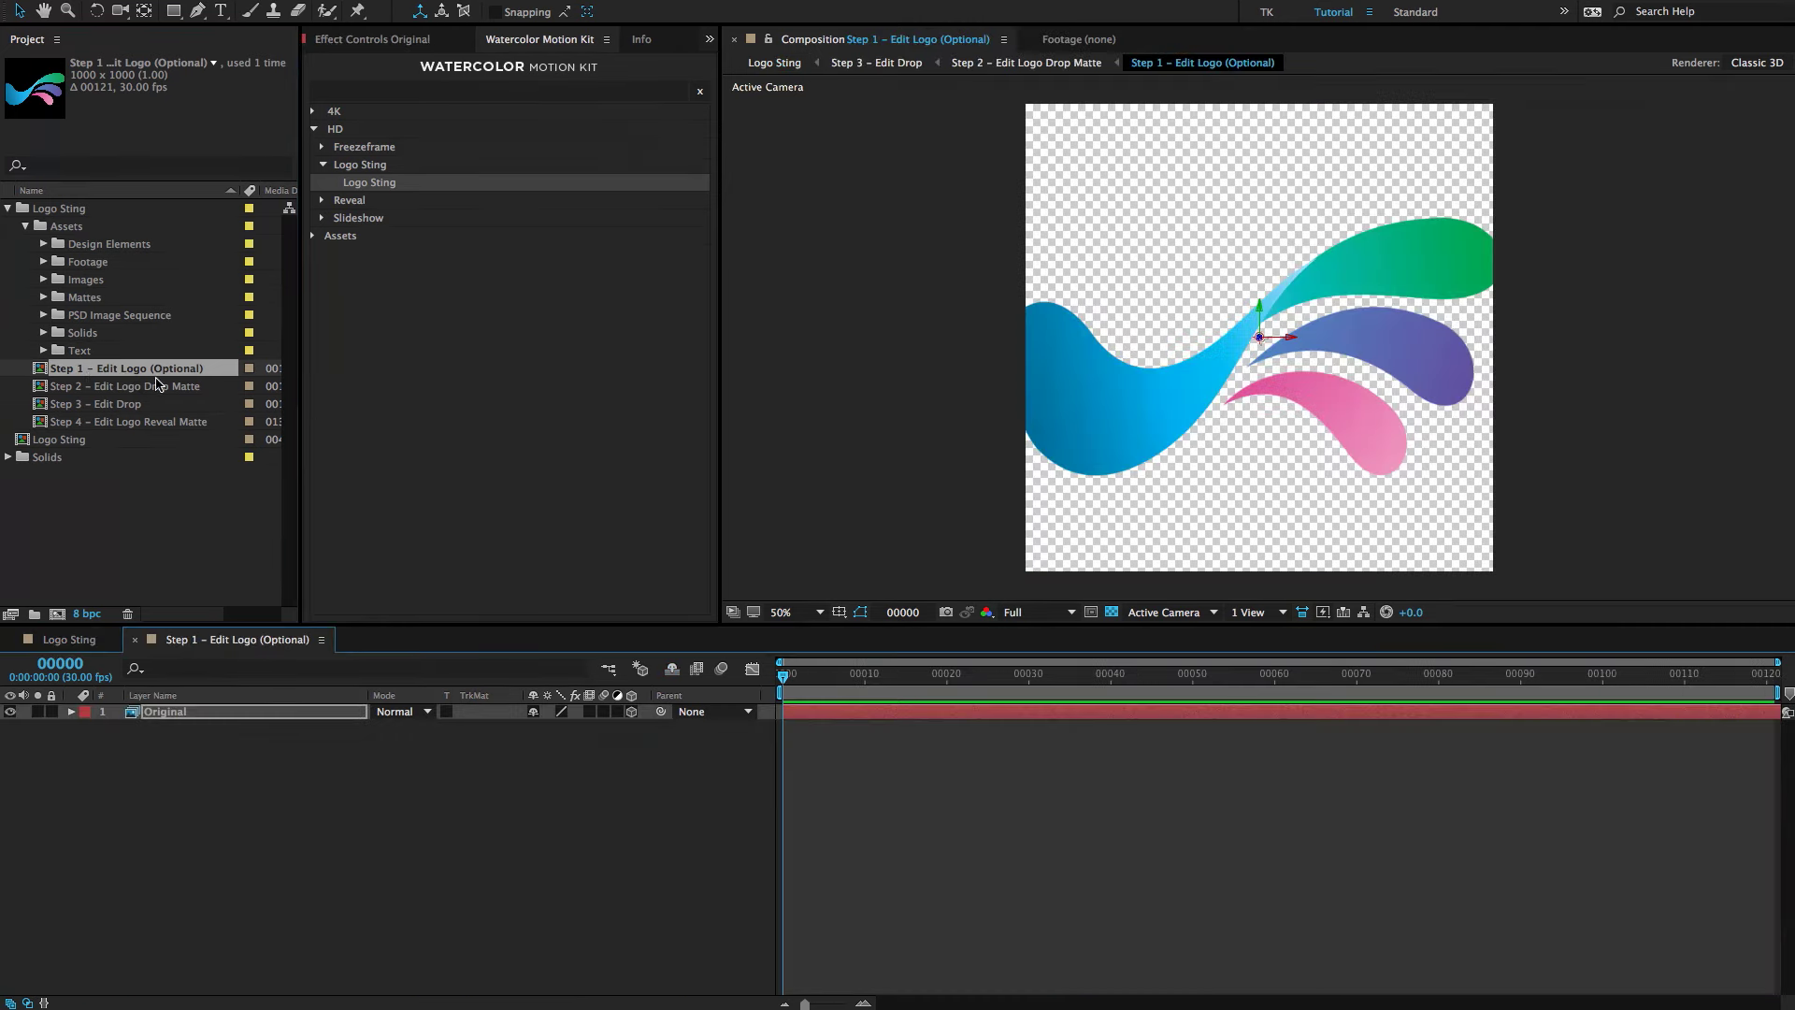
Set the Original layer's Scale to 125%, then deselect all layers.
{"action": "left_click", "coordinate": [224, 716]}
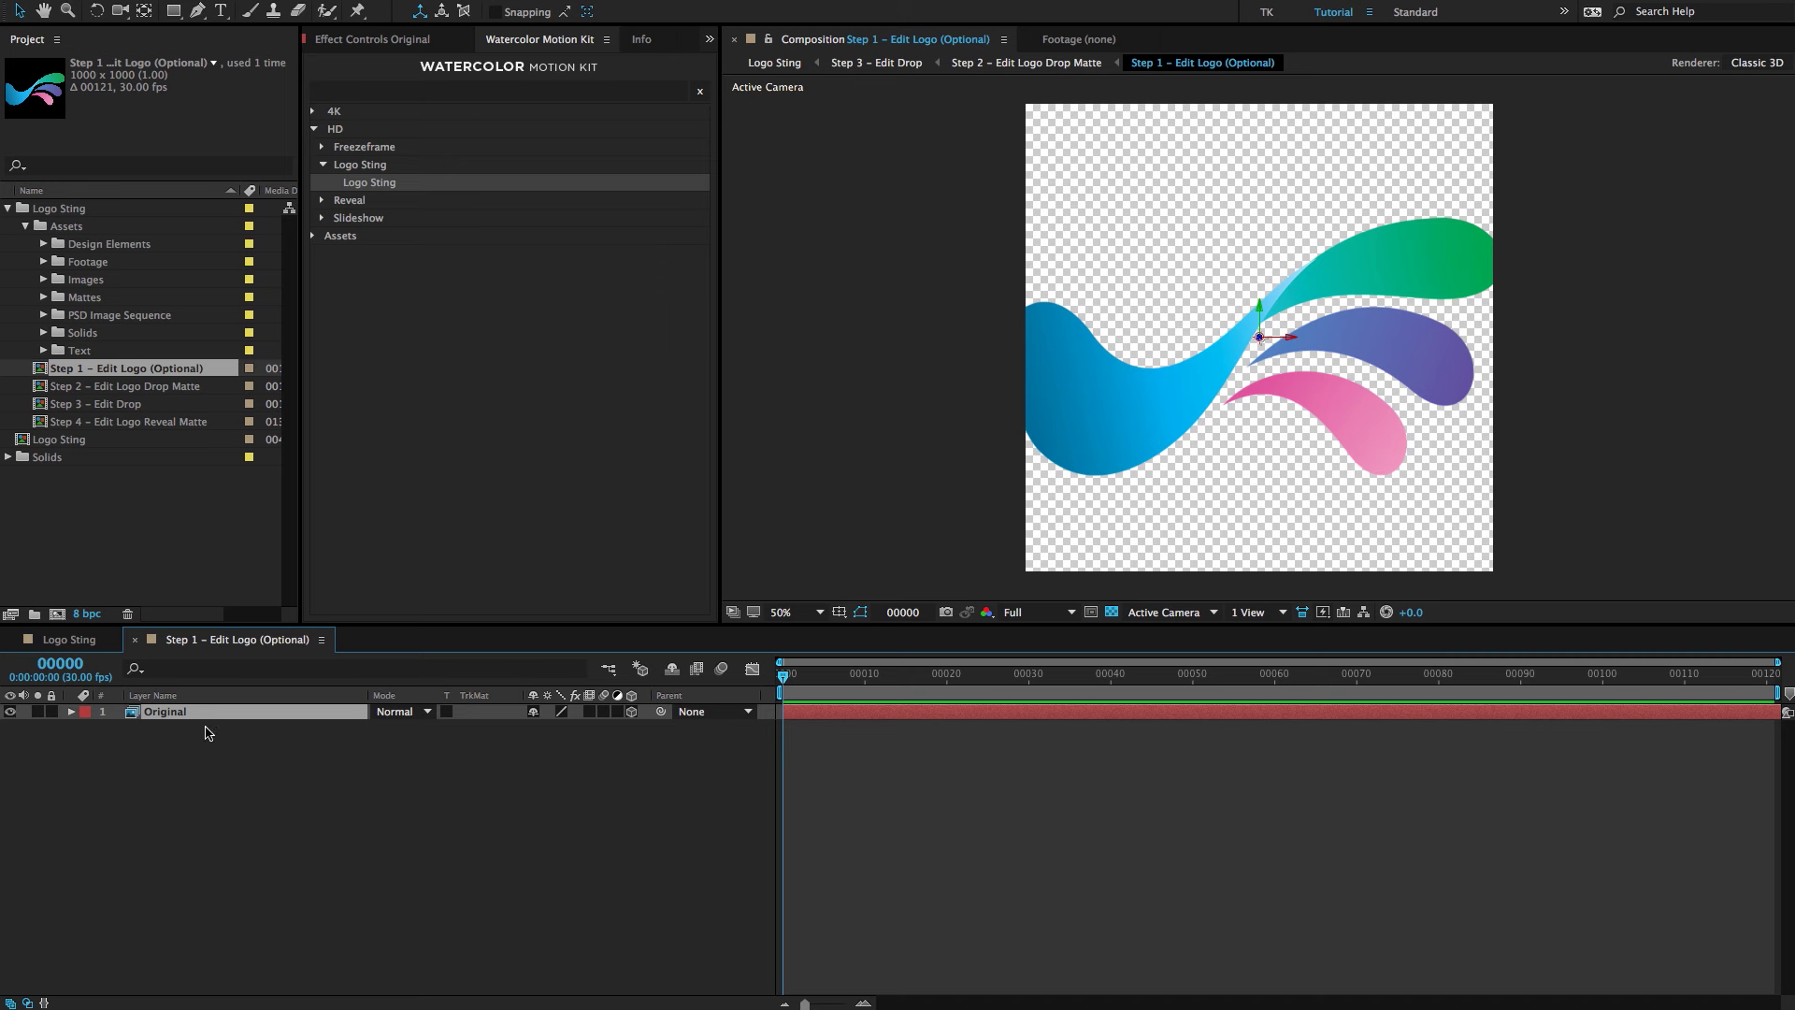
{"action": "key", "text": "s"}
{"action": "left_click", "coordinate": [559, 727]}
{"action": "type", "text": "130"}
{"action": "key", "text": "Return"}
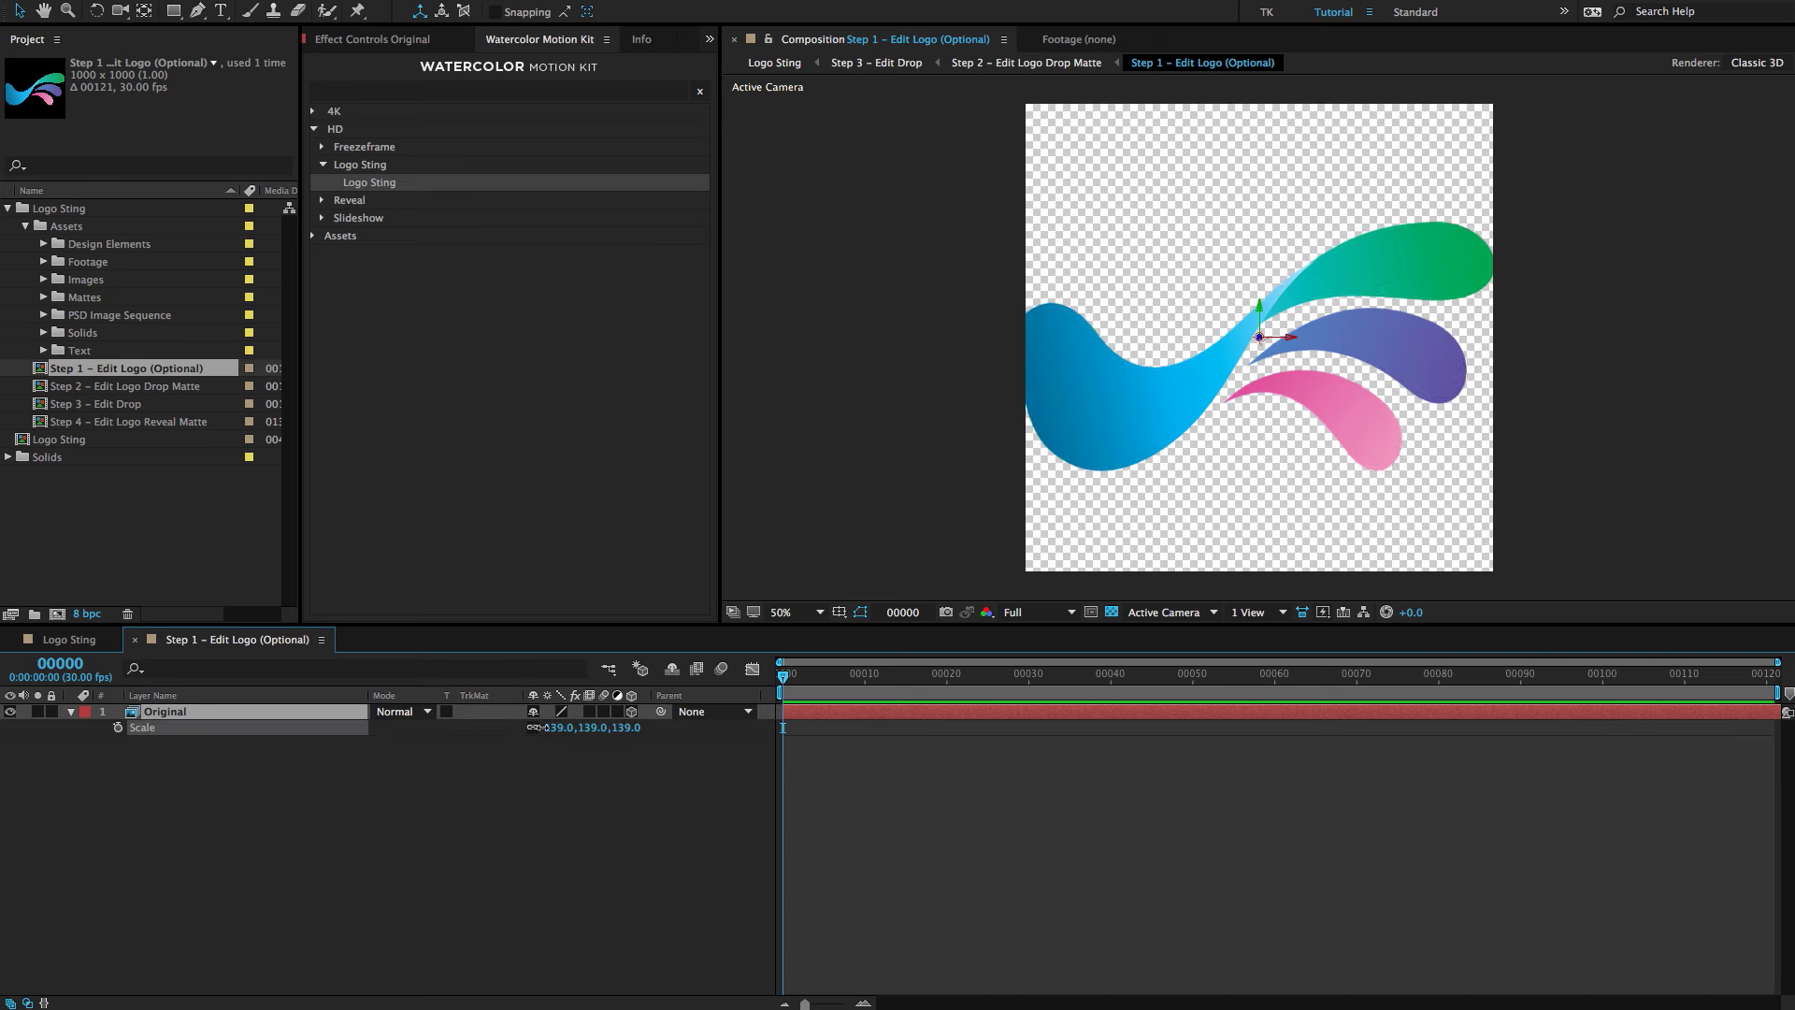
{"action": "left_click", "coordinate": [1167, 372]}
{"action": "key", "text": "alt+KP_Subtract"}
{"action": "key", "text": "alt+KP_Subtract"}
{"action": "key", "text": "alt+KP_Subtract"}
{"action": "key", "text": "alt+KP_Subtract"}
{"action": "key", "text": "alt+KP_Subtract"}
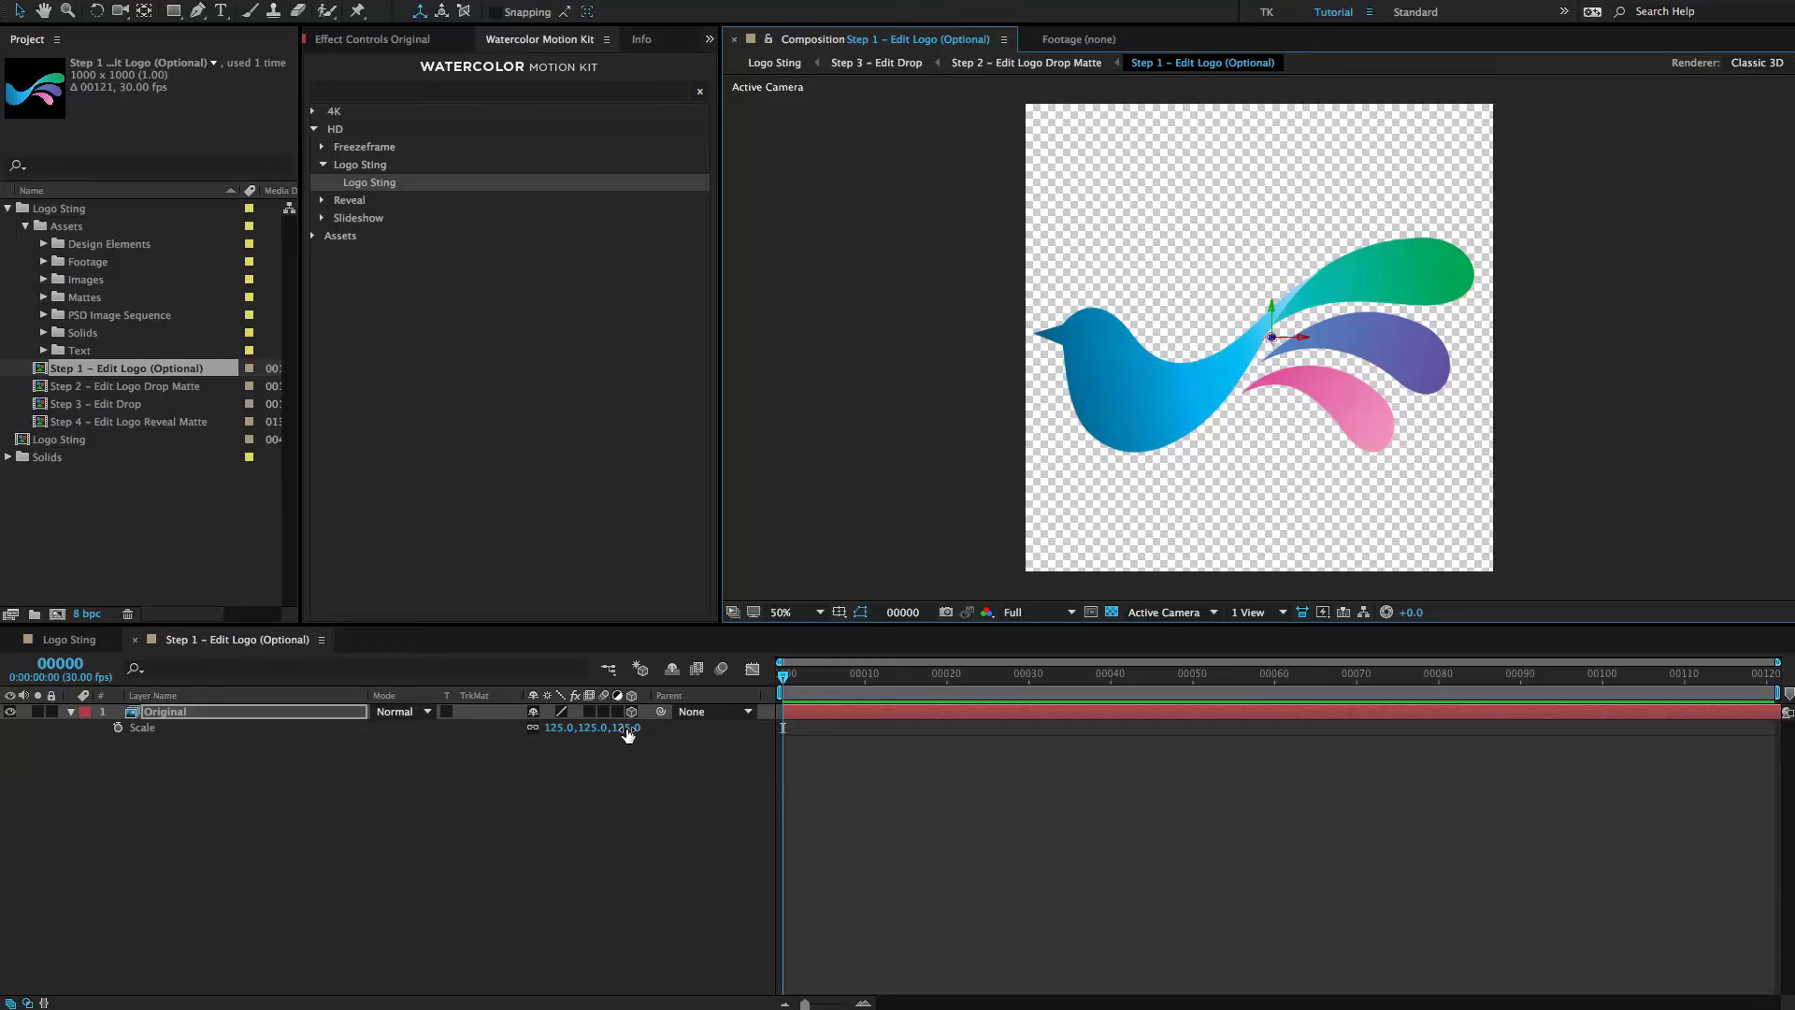
{"action": "key", "text": "ctrl+shift+a"}
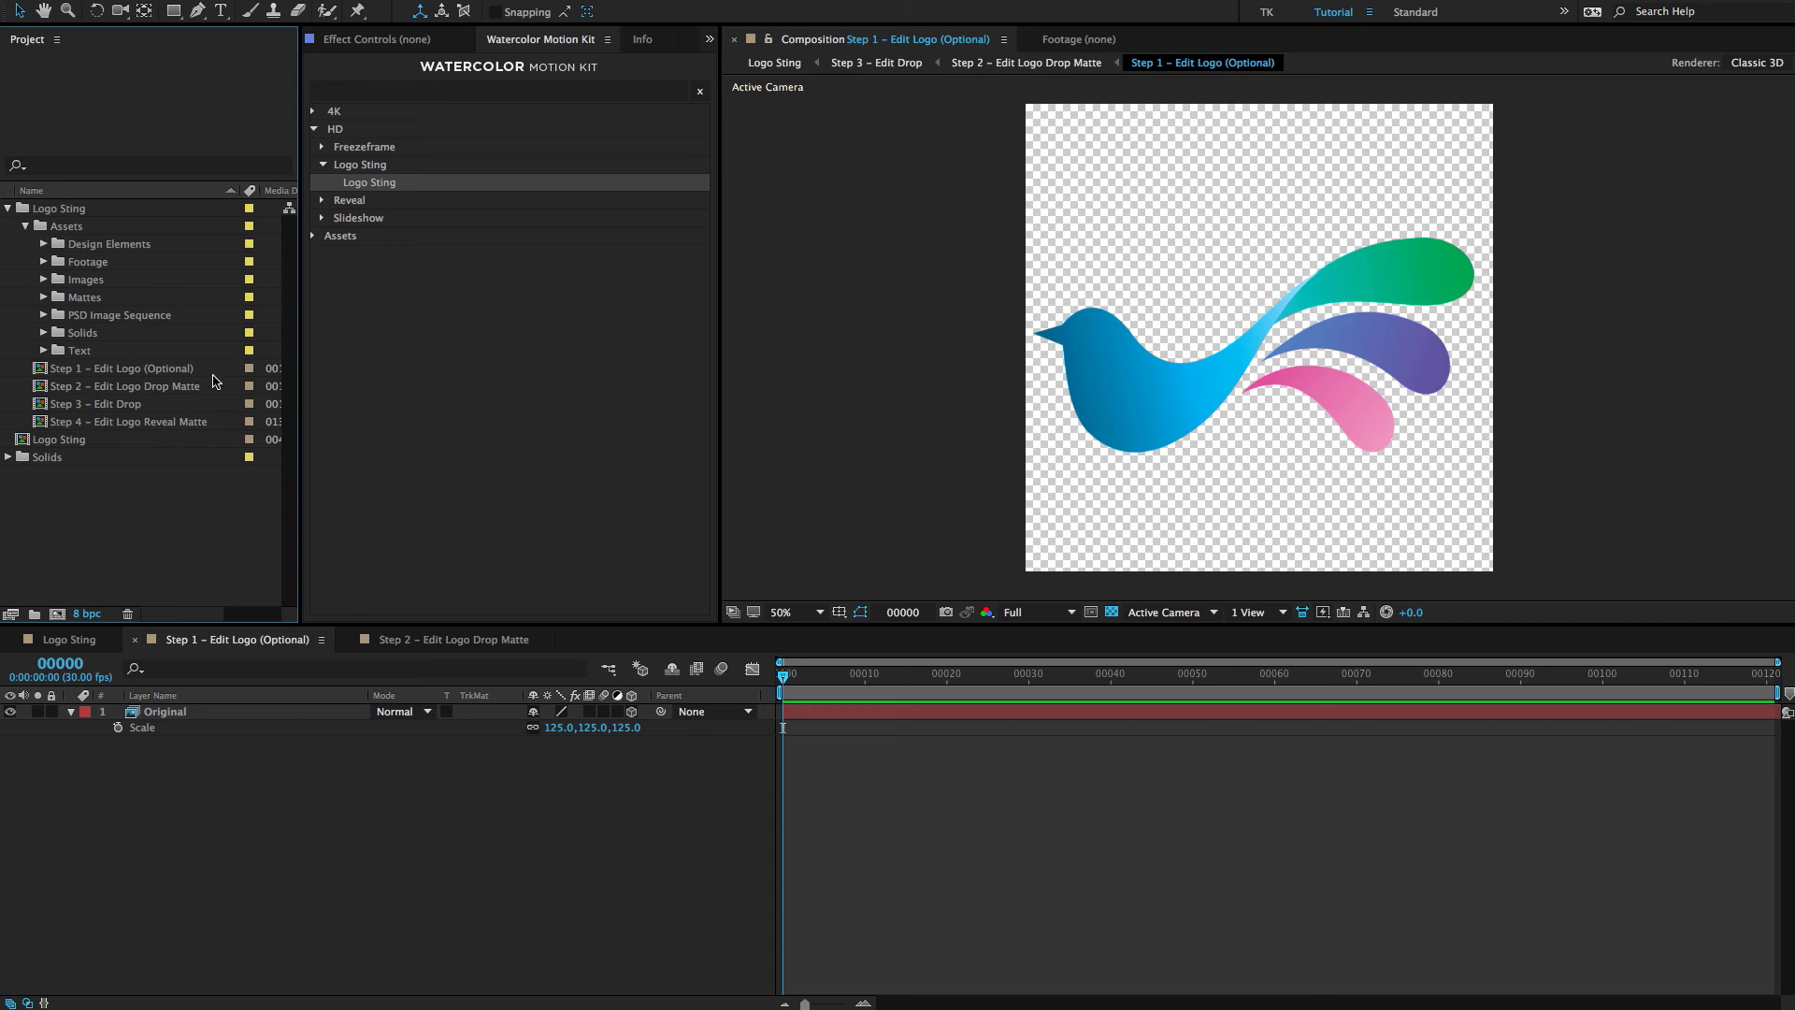
Open 'Step 2 – Edit Logo Drop Matte' and scrub Shape Layer 1's Scale down to 75%.
{"action": "double_click", "coordinate": [175, 386]}
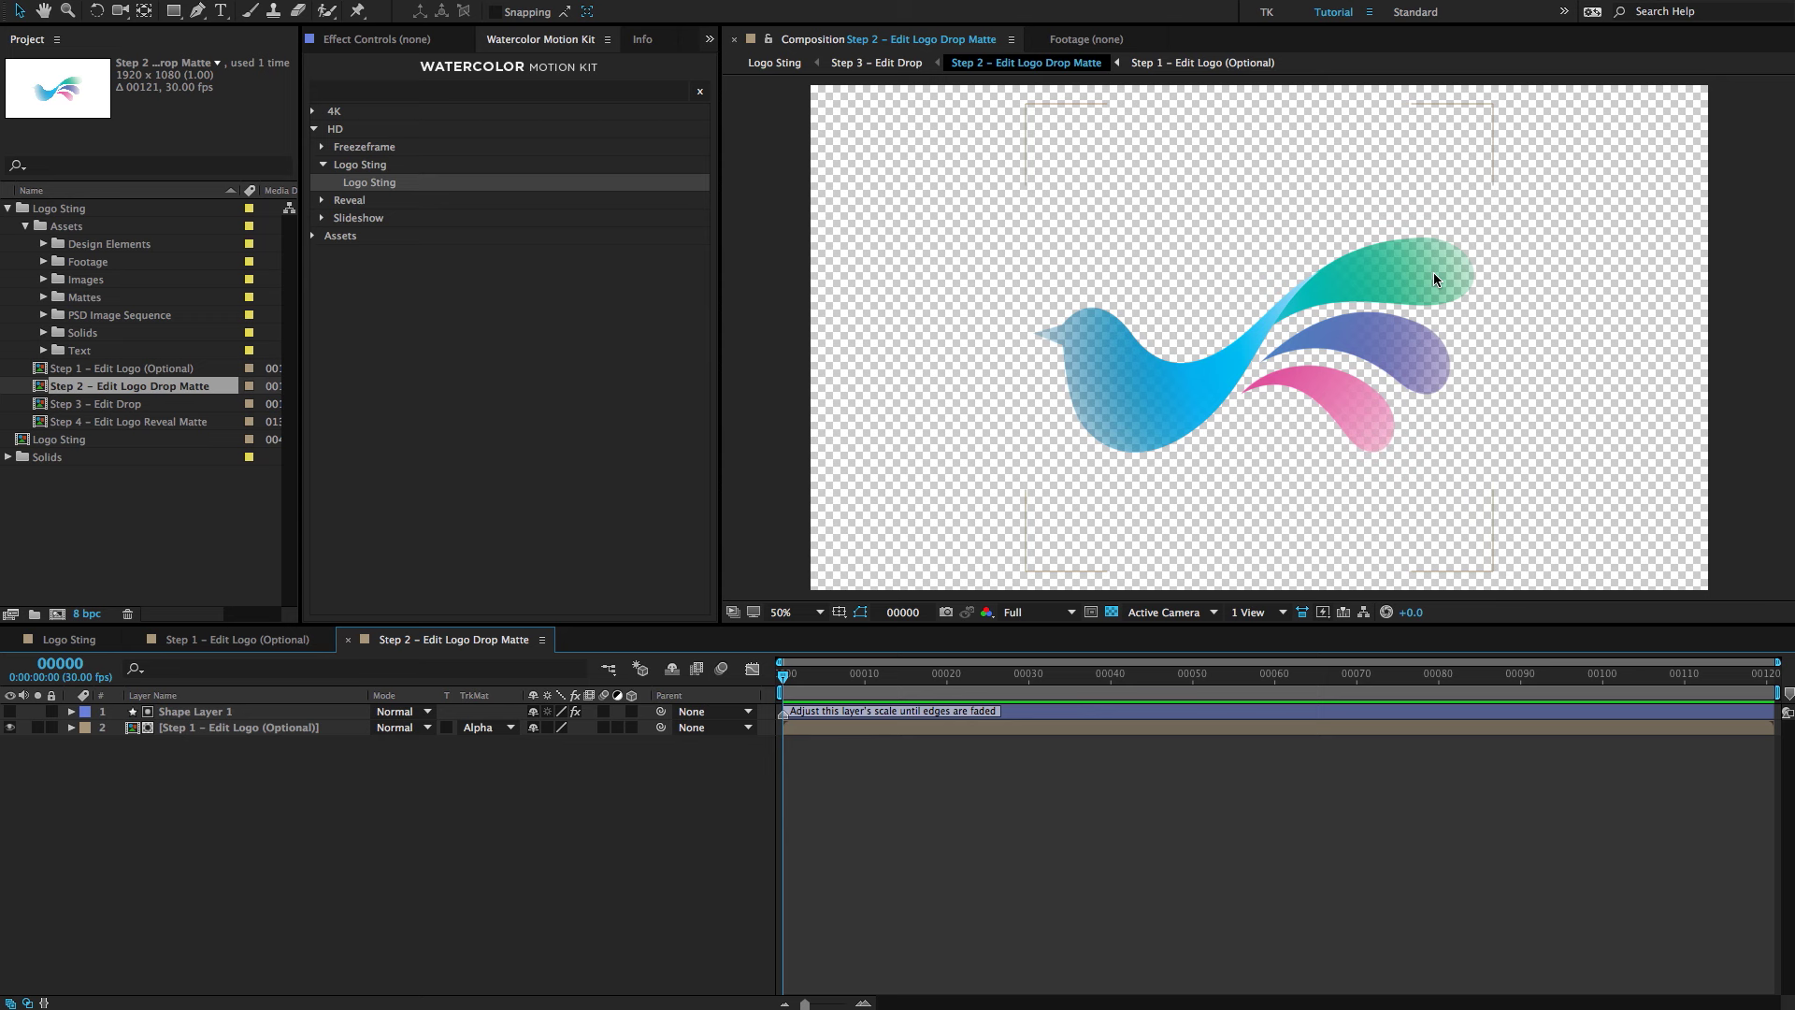
{"action": "left_click", "coordinate": [229, 712]}
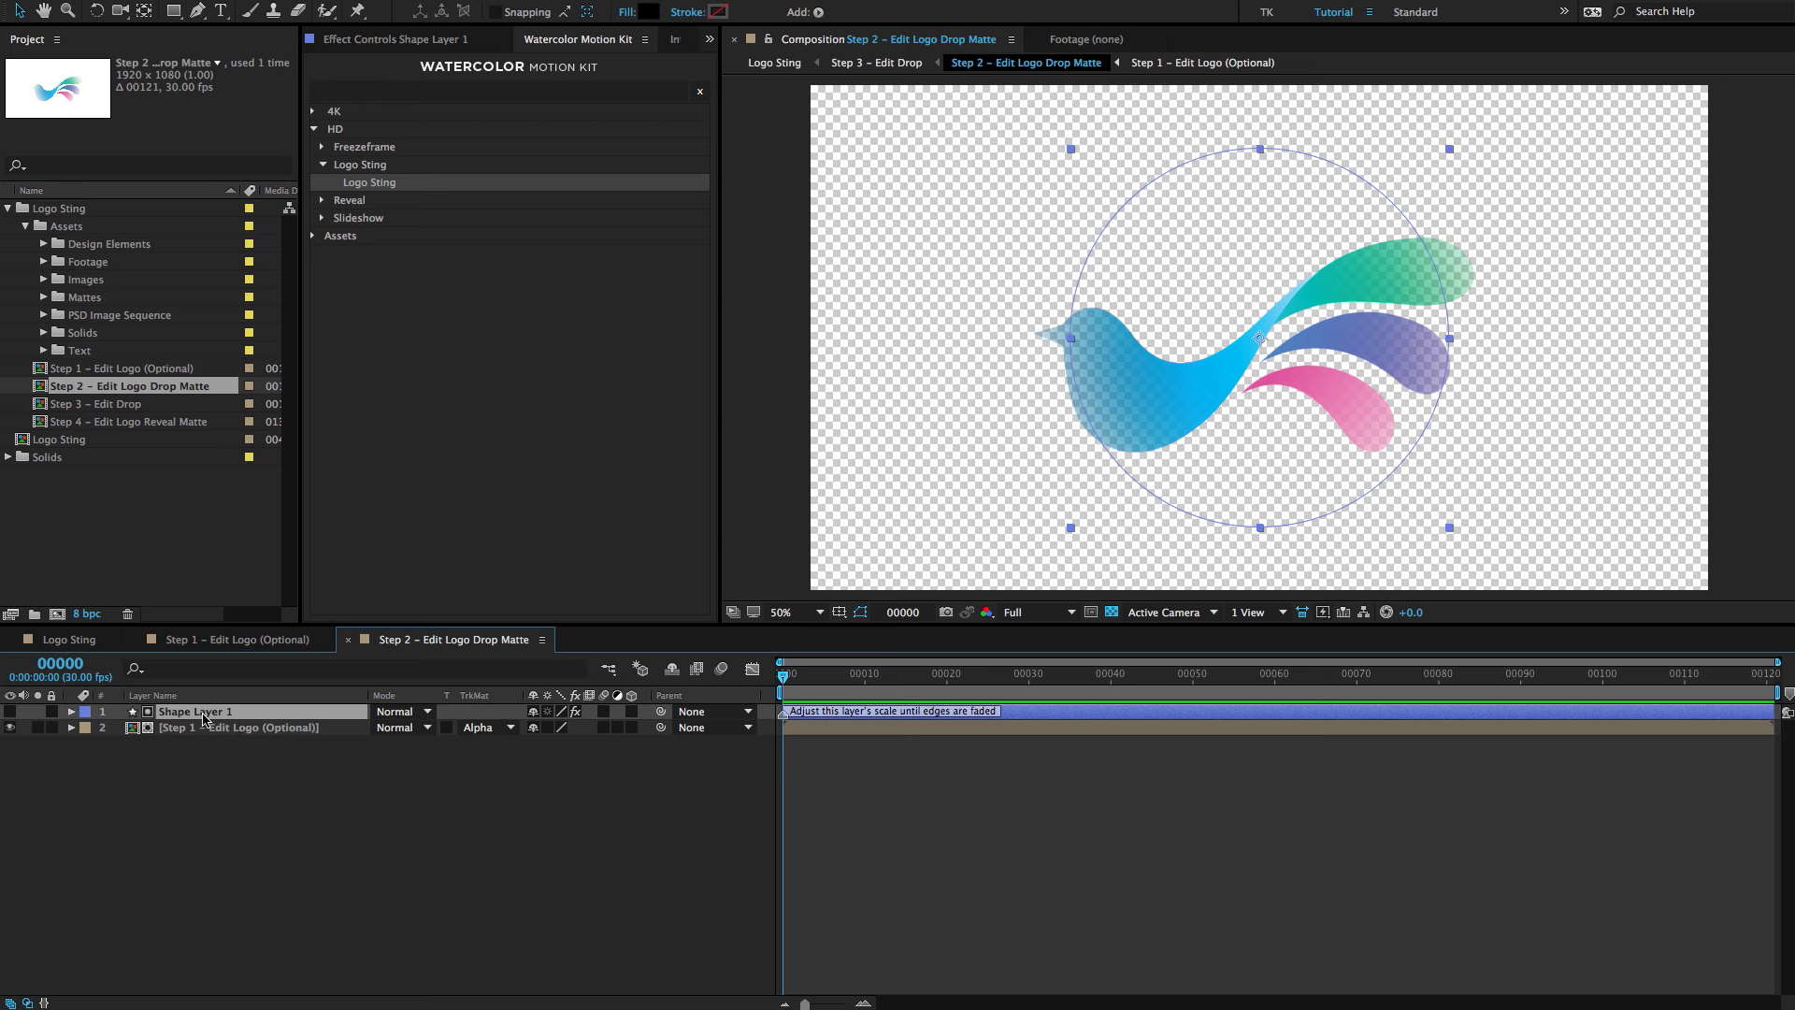
{"action": "key", "text": "s"}
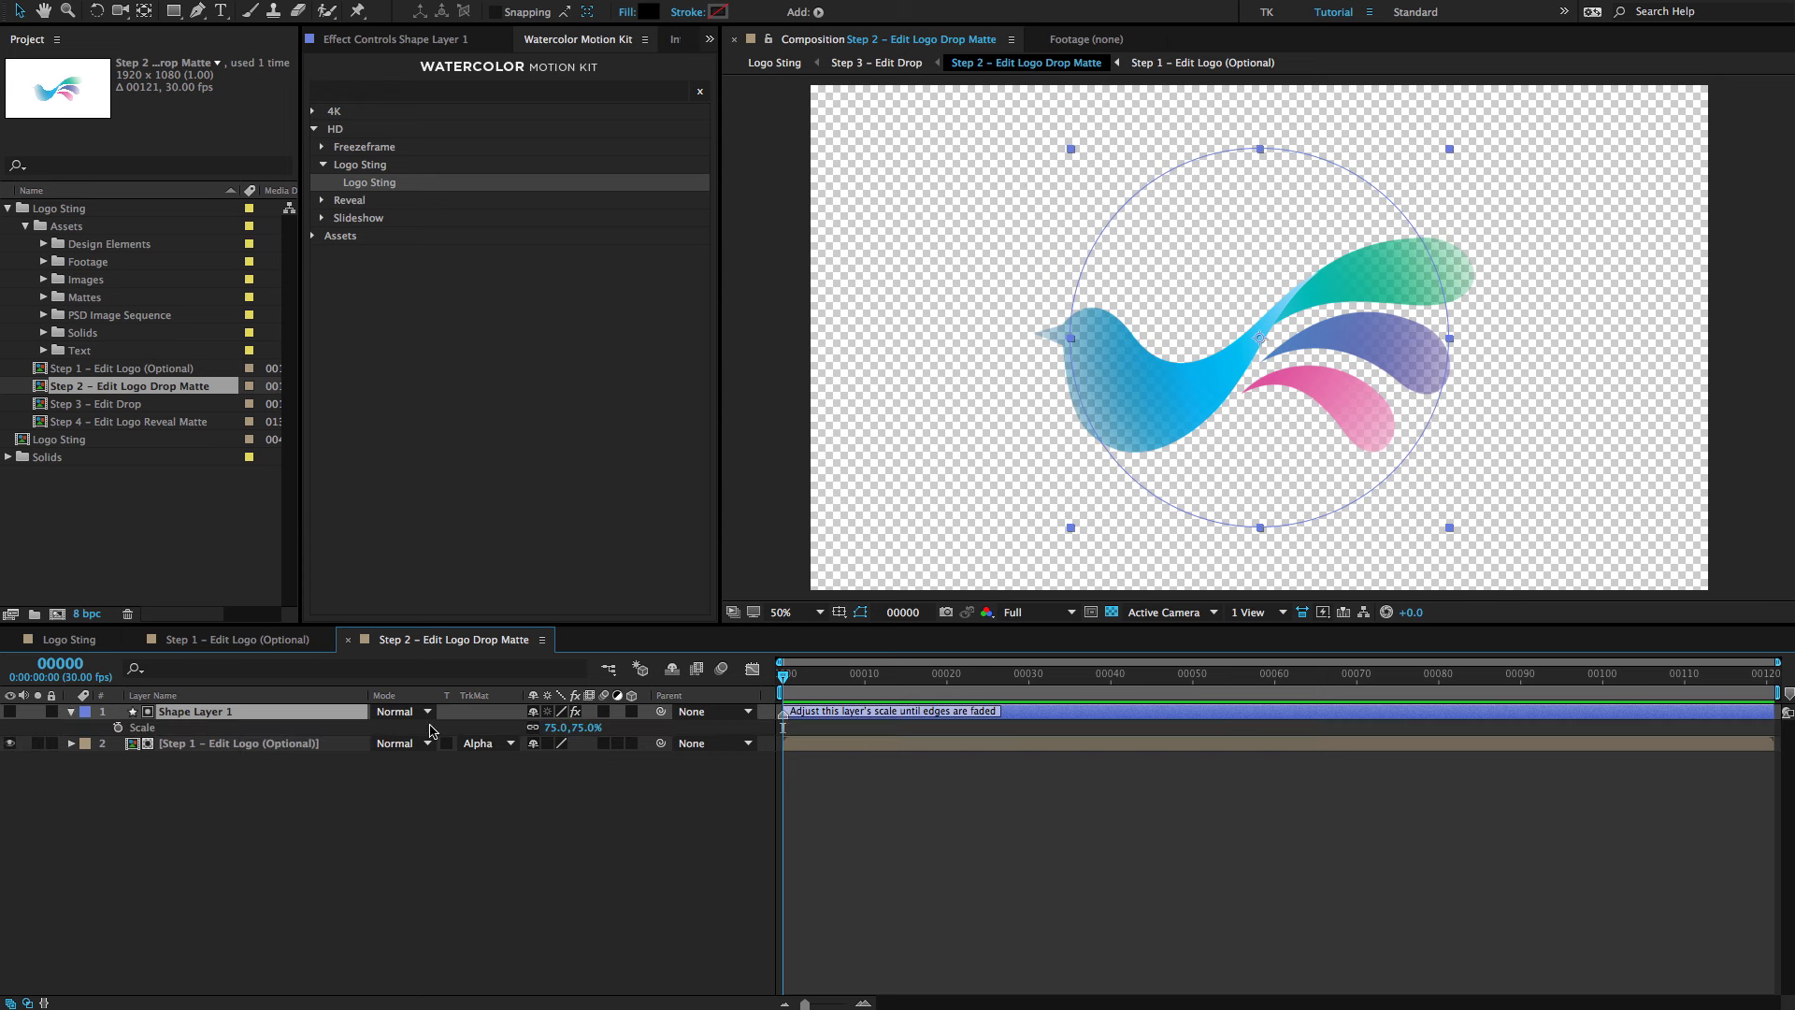
{"action": "mouse_move", "coordinate": [565, 727]}
{"action": "left_mouse_down"}
{"action": "mouse_move", "coordinate": [518, 729]}
{"action": "mouse_move", "coordinate": [548, 727]}
{"action": "left_mouse_up"}
{"action": "left_click", "coordinate": [481, 841]}
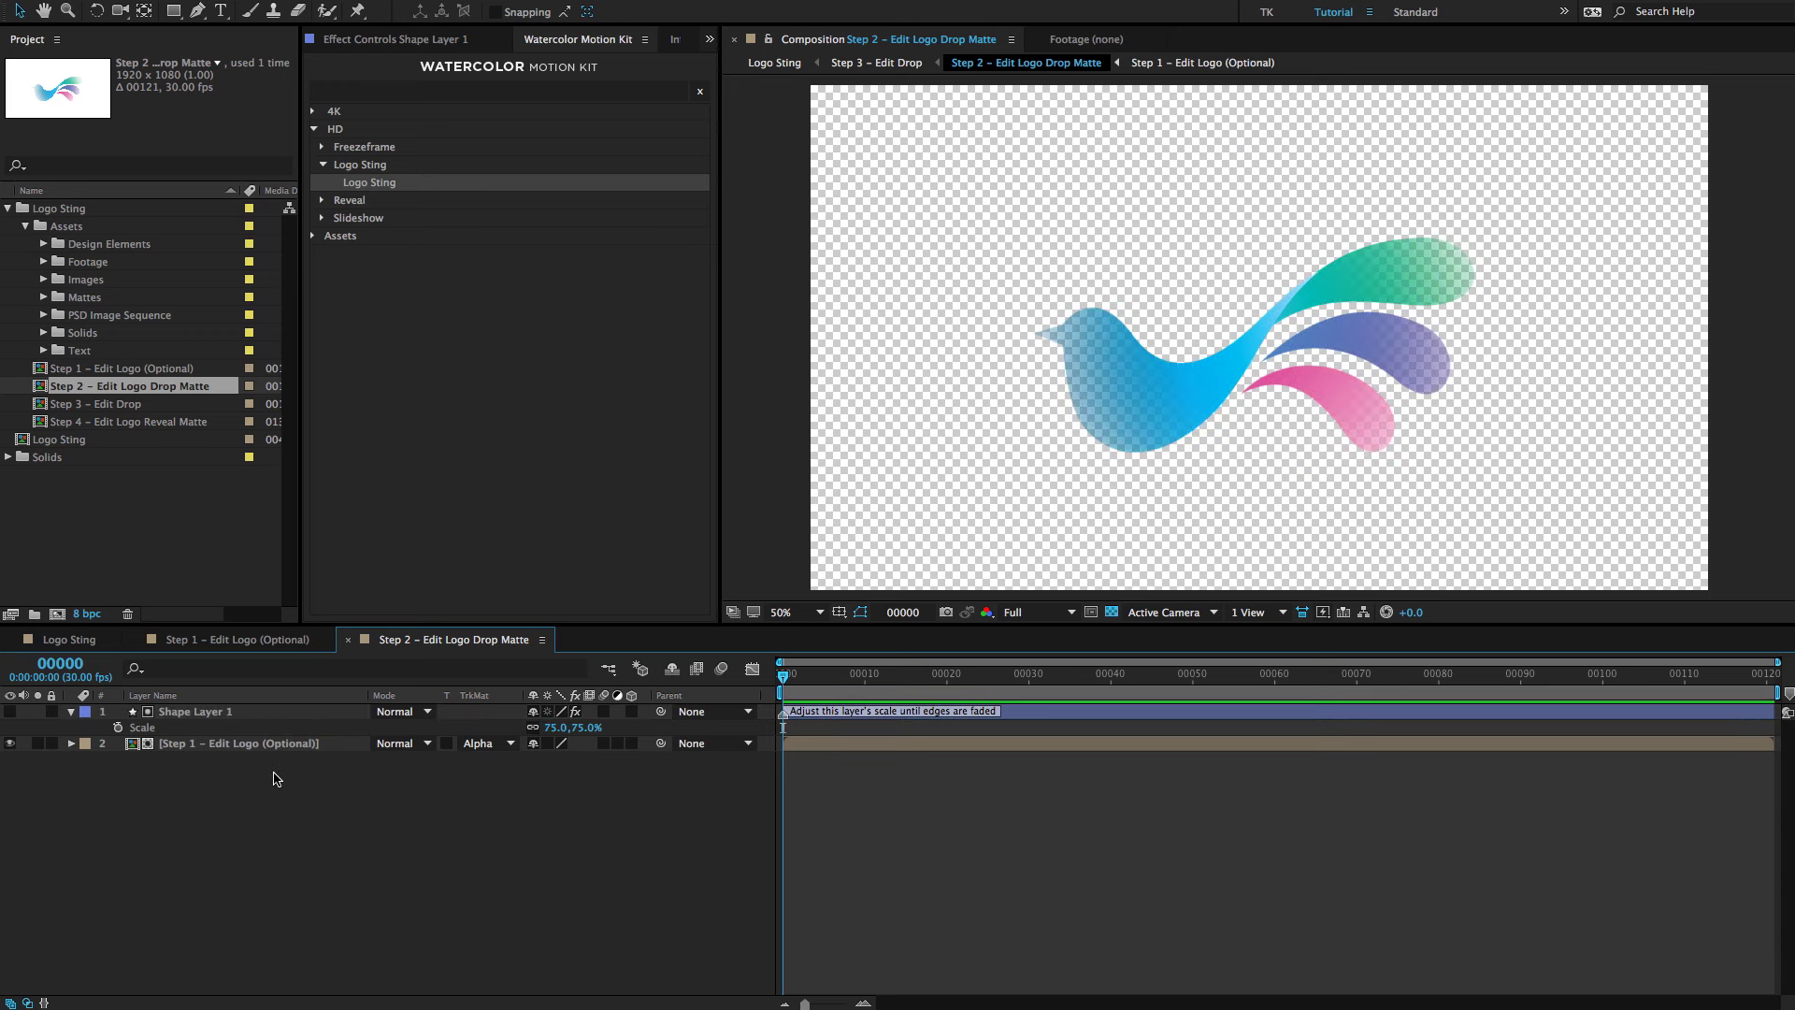
Check Shape Layer 1's Fast Blur settings, then select the 'Step 3 – Edit Drop' composition.
{"action": "left_click", "coordinate": [196, 711]}
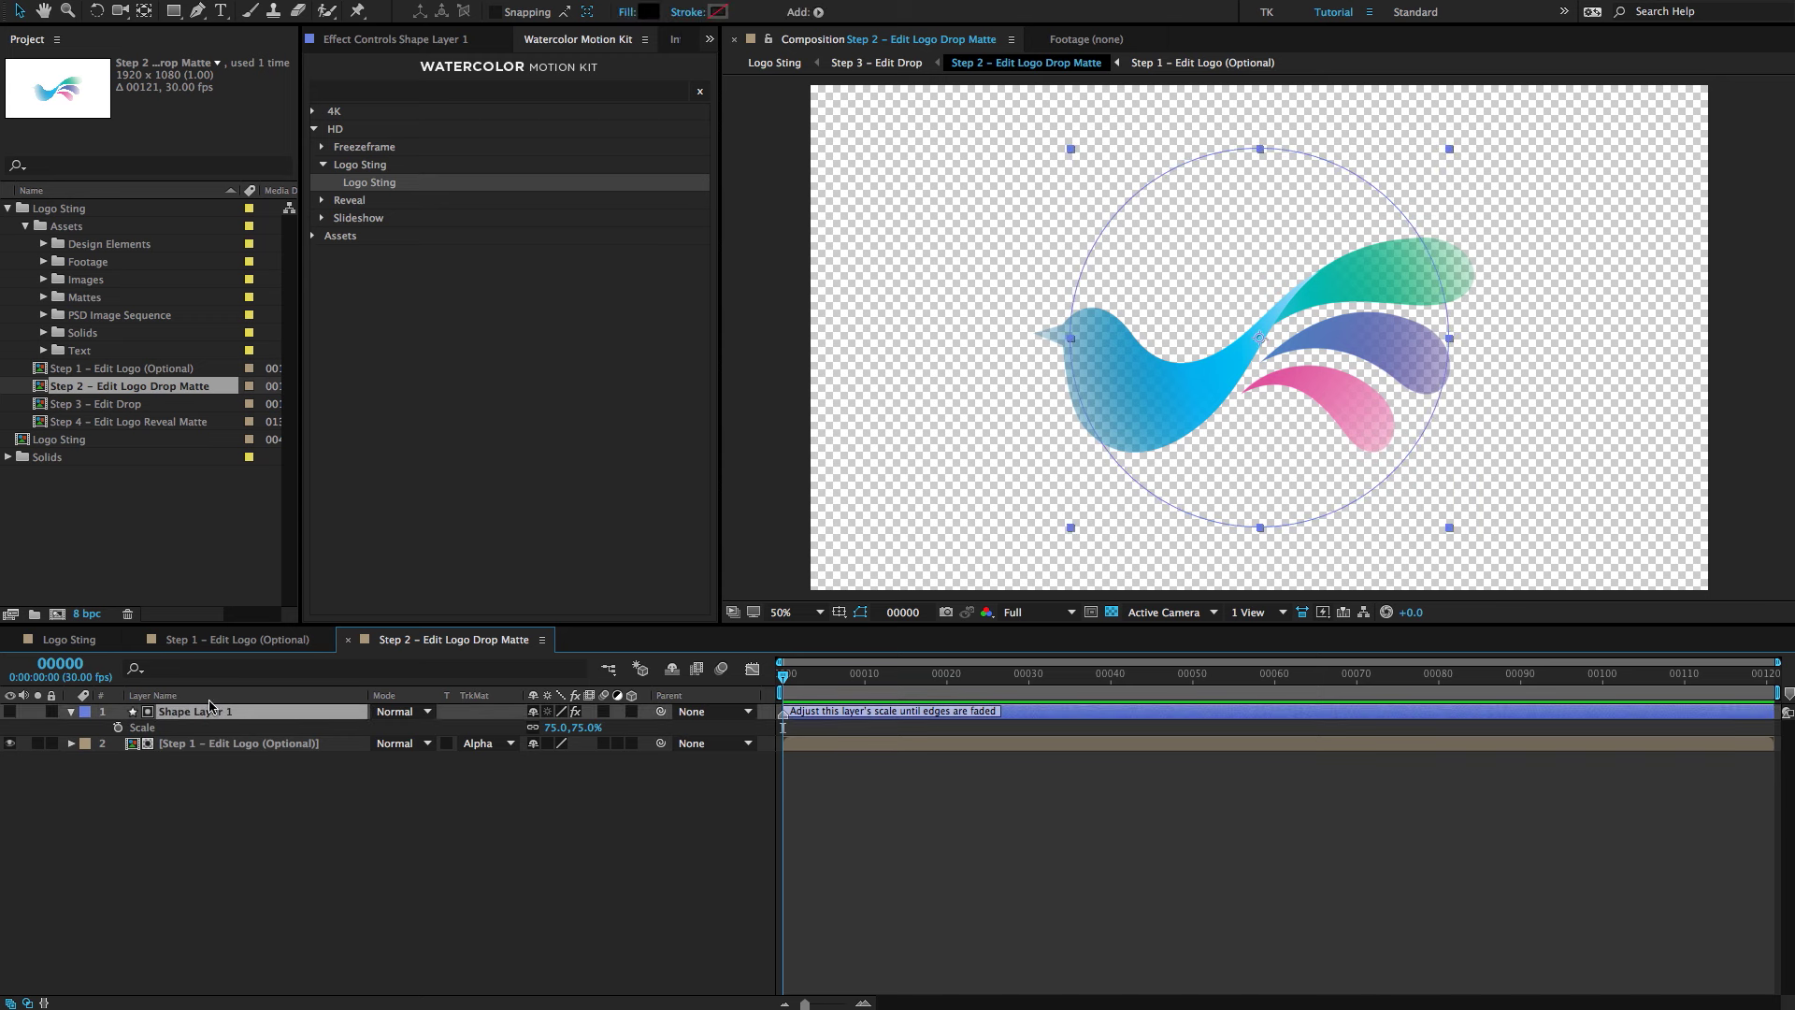
{"action": "left_click", "coordinate": [439, 38]}
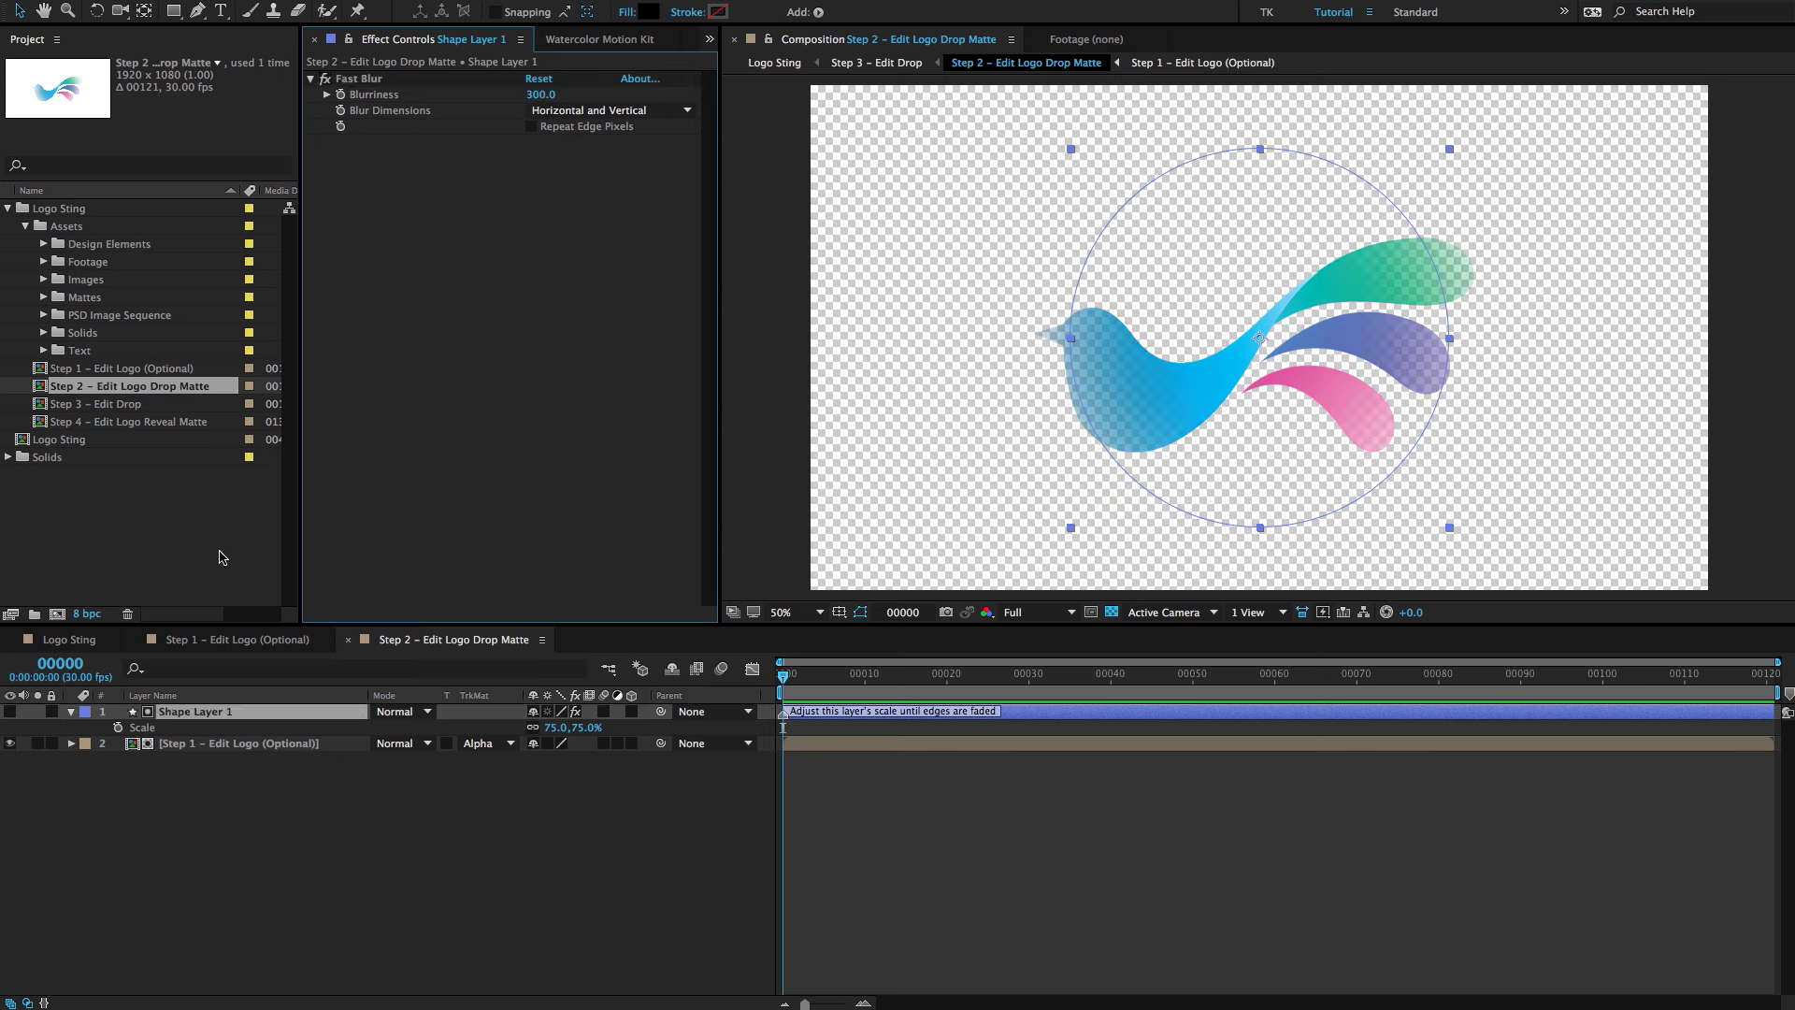
{"action": "left_click", "coordinate": [121, 422]}
{"action": "left_click", "coordinate": [107, 407]}
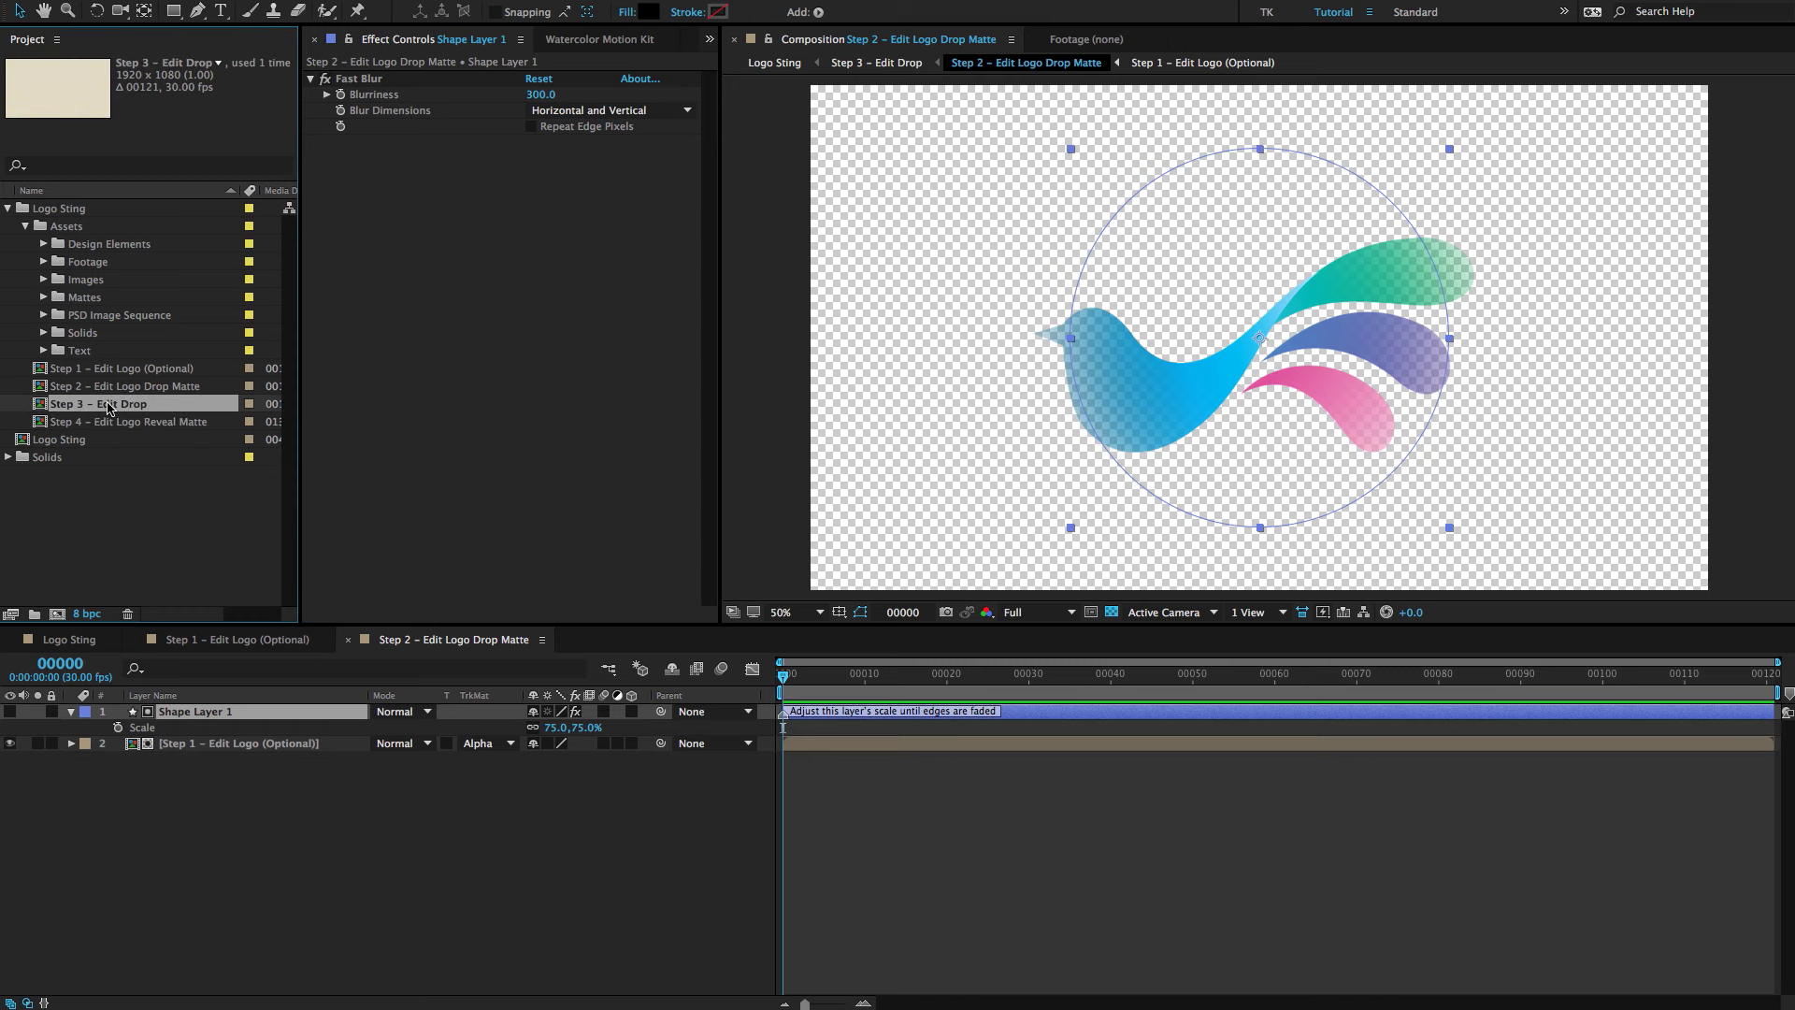
Open 'Step 3 – Edit Drop' at frame 40 and preview at Half resolution without the transparency grid.
{"action": "double_click", "coordinate": [98, 407]}
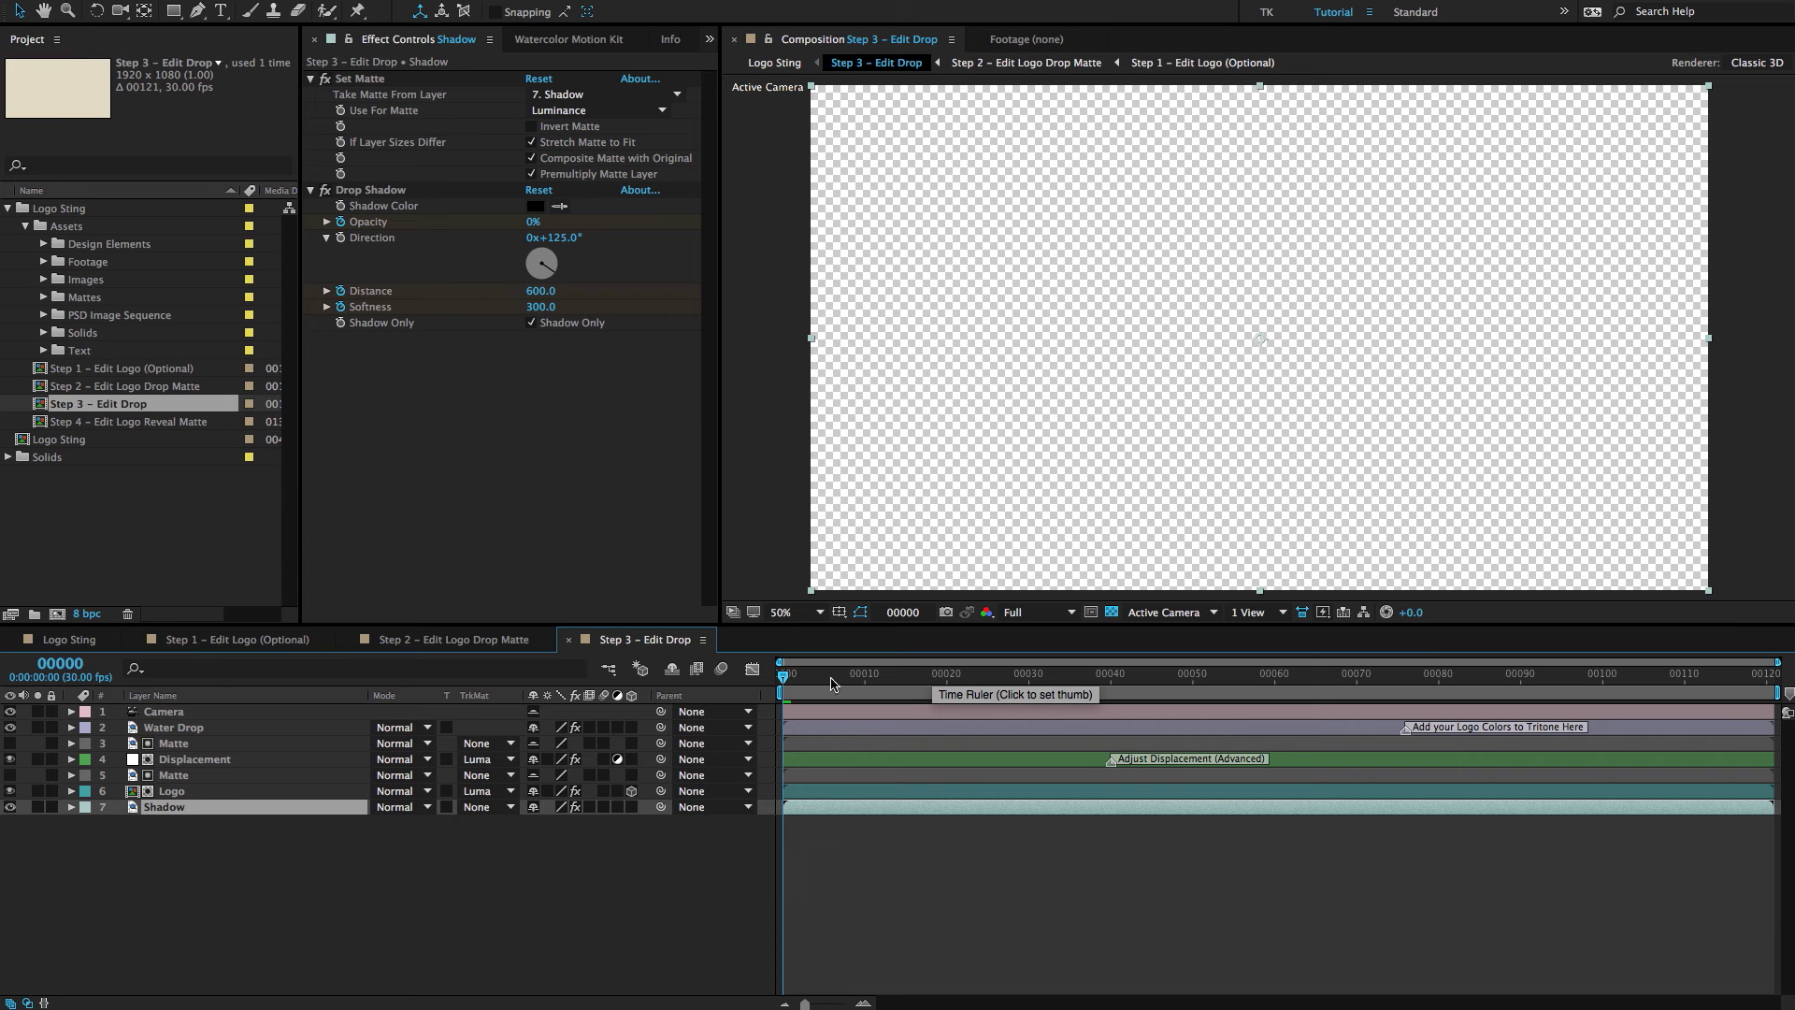
{"action": "left_click_drag", "start_coordinate": [790, 682], "coordinate": [1111, 673]}
{"action": "left_click", "coordinate": [1045, 613]}
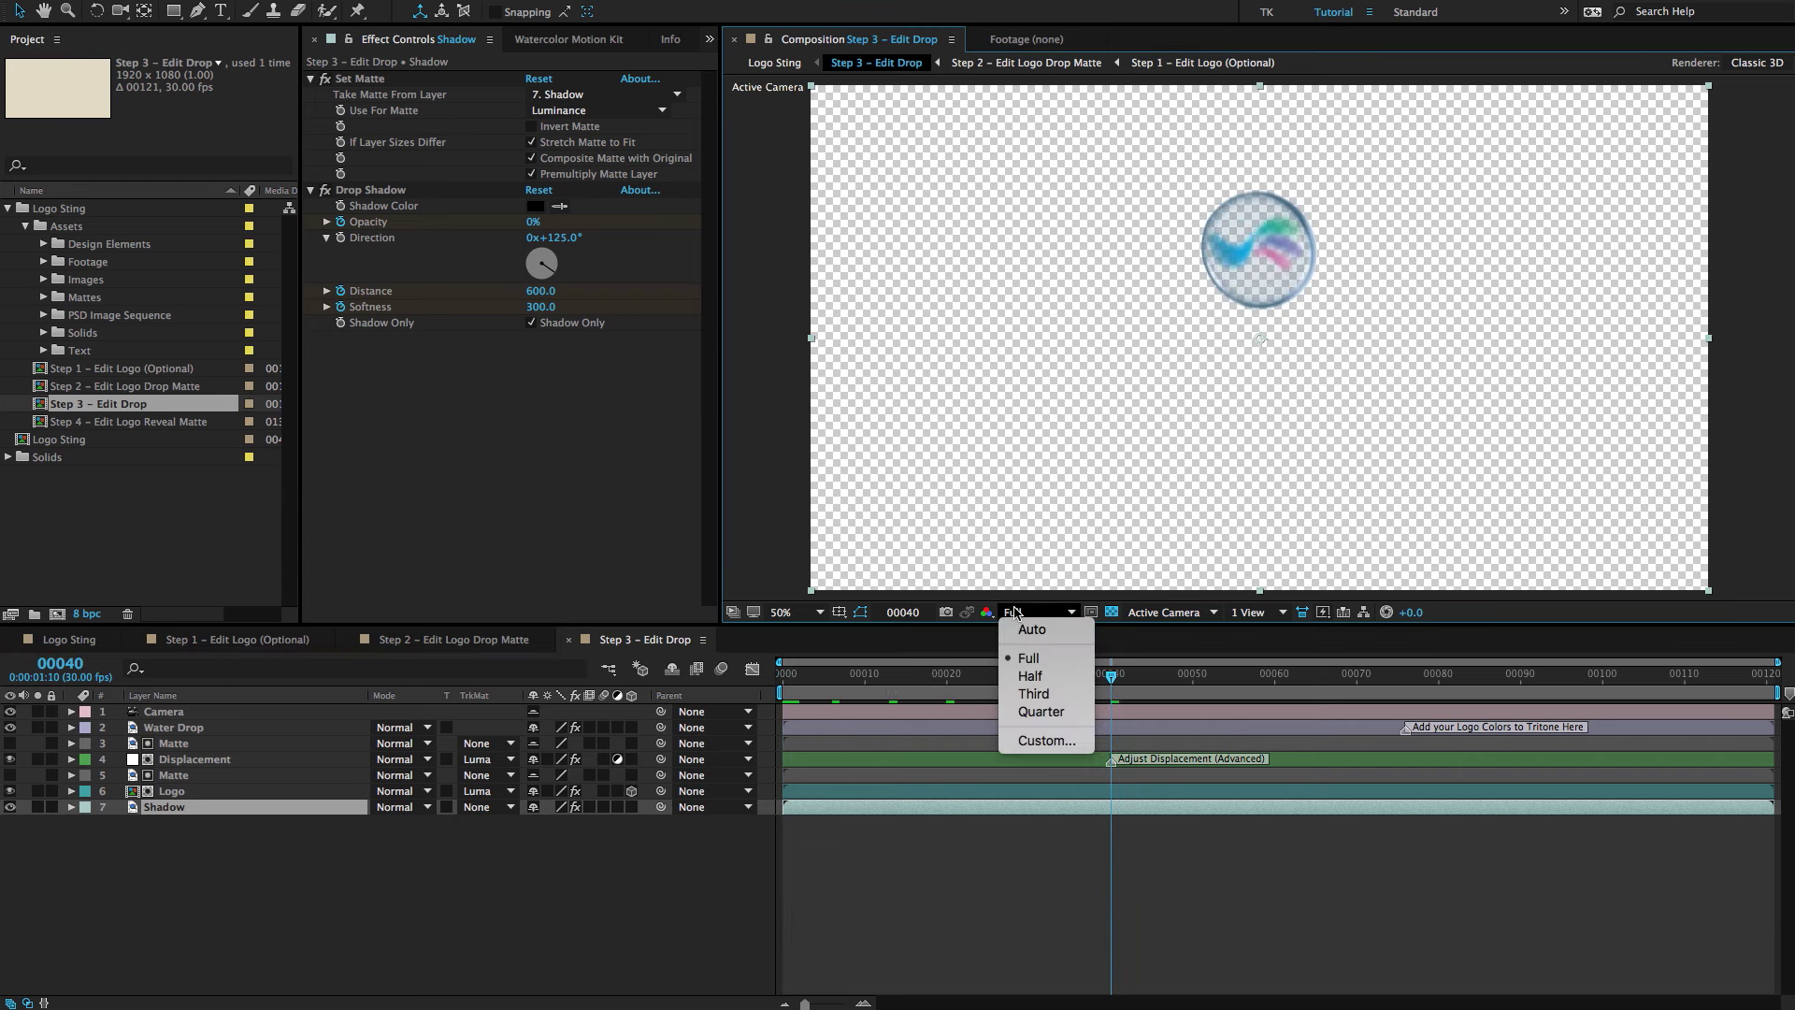
{"action": "left_click", "coordinate": [1033, 677]}
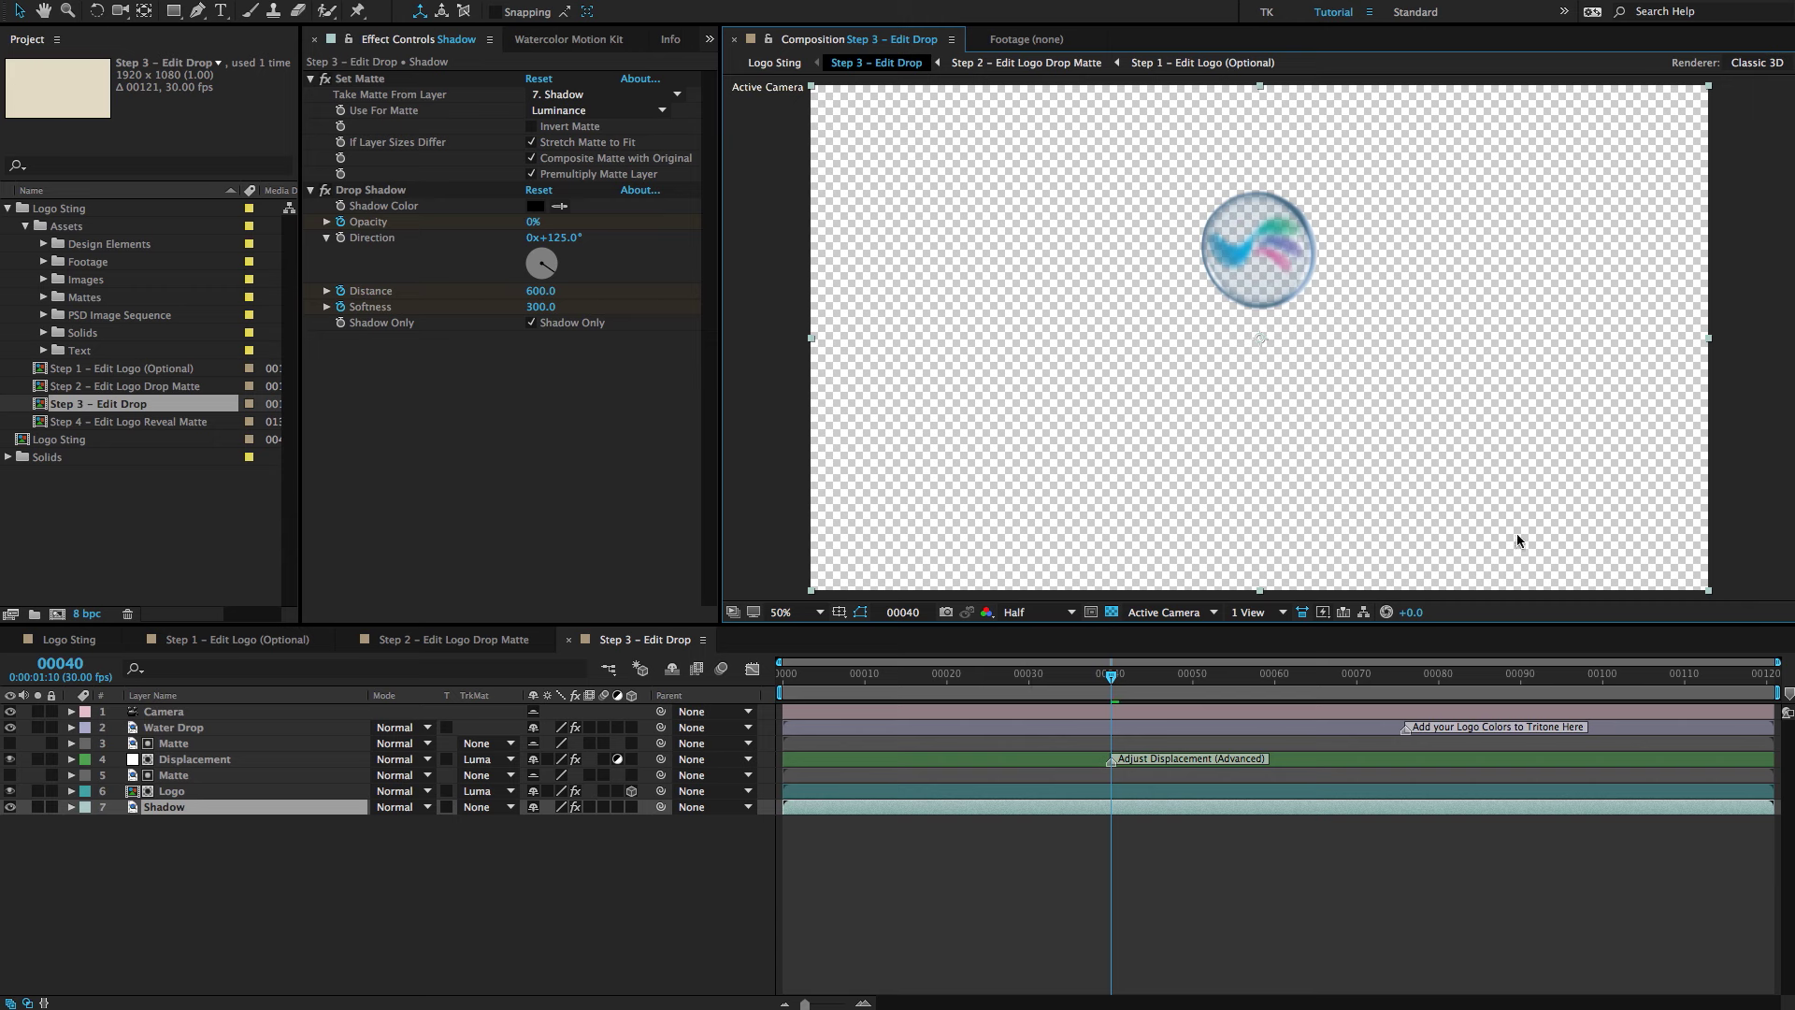
{"action": "left_click", "coordinate": [1112, 612]}
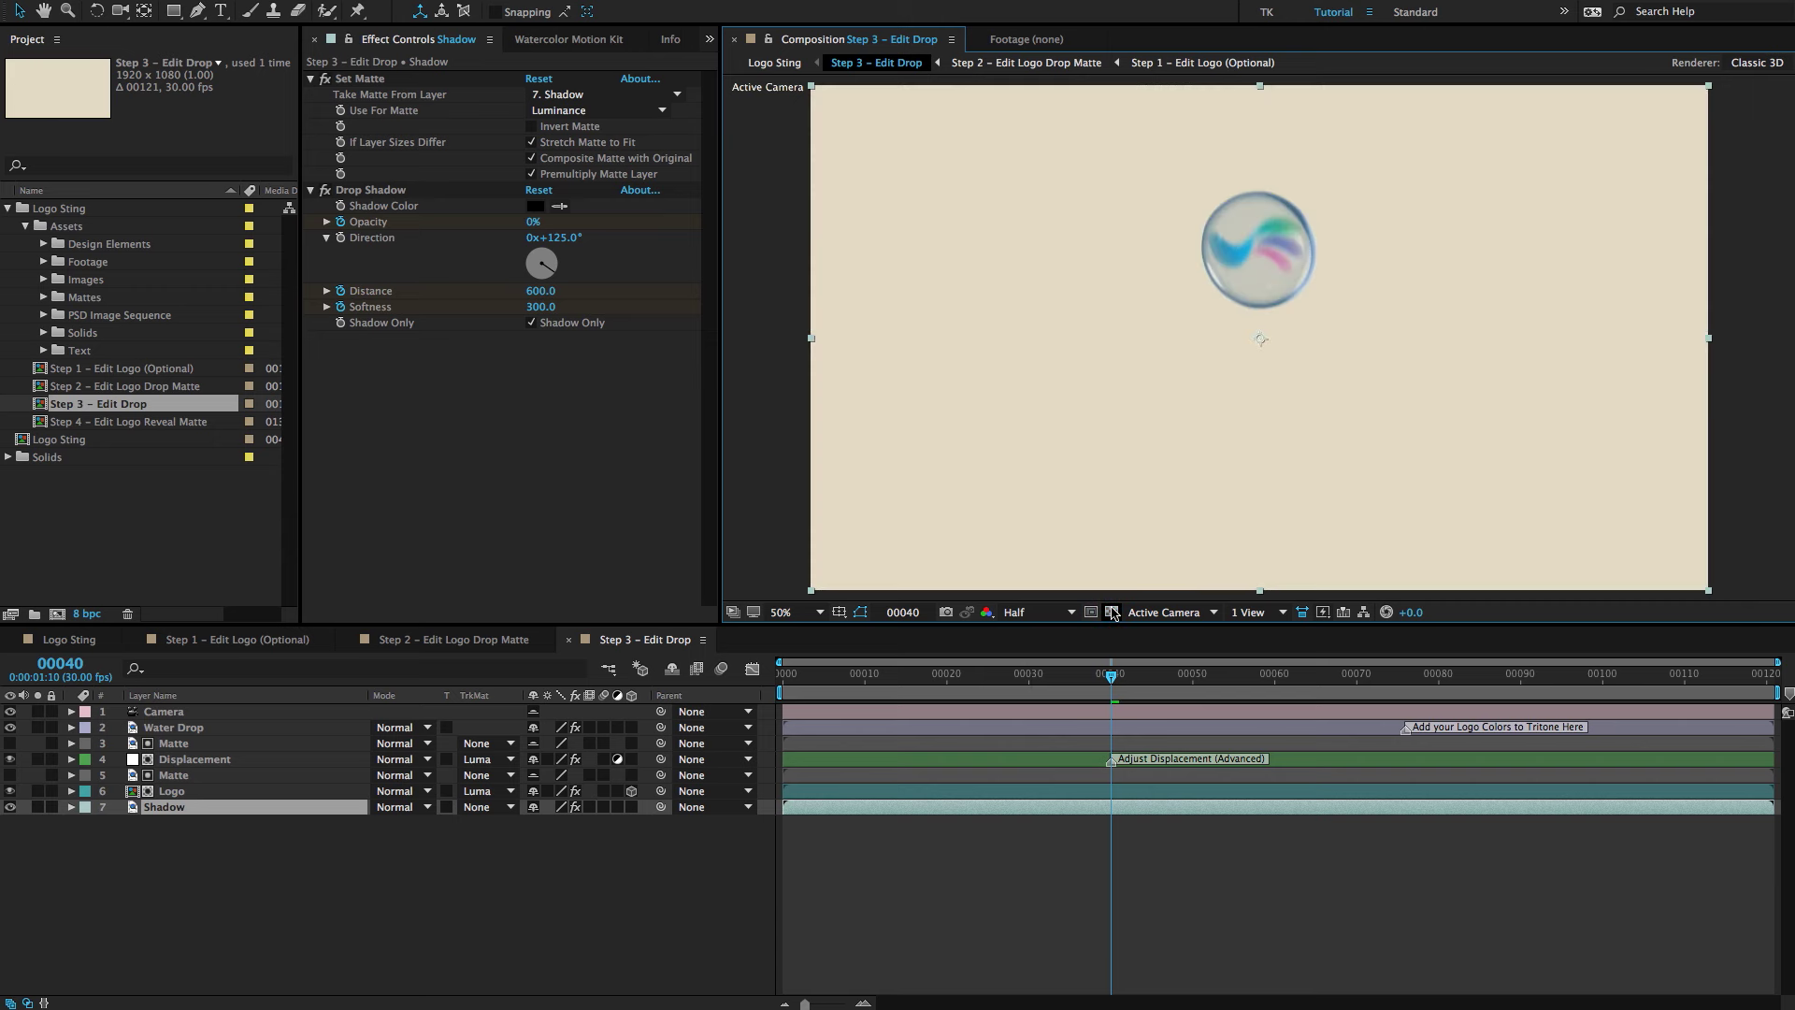
{"action": "left_click", "coordinate": [1113, 612]}
{"action": "left_click", "coordinate": [1113, 612]}
Select the Displacement layer at frame 37 and enable Draft 3D.
{"action": "left_click_drag", "start_coordinate": [1142, 677], "coordinate": [1088, 661]}
{"action": "key", "text": "ctrl+Up"}
{"action": "key", "text": "ctrl+Up"}
{"action": "key", "text": "ctrl+Up"}
{"action": "left_click", "coordinate": [631, 890]}
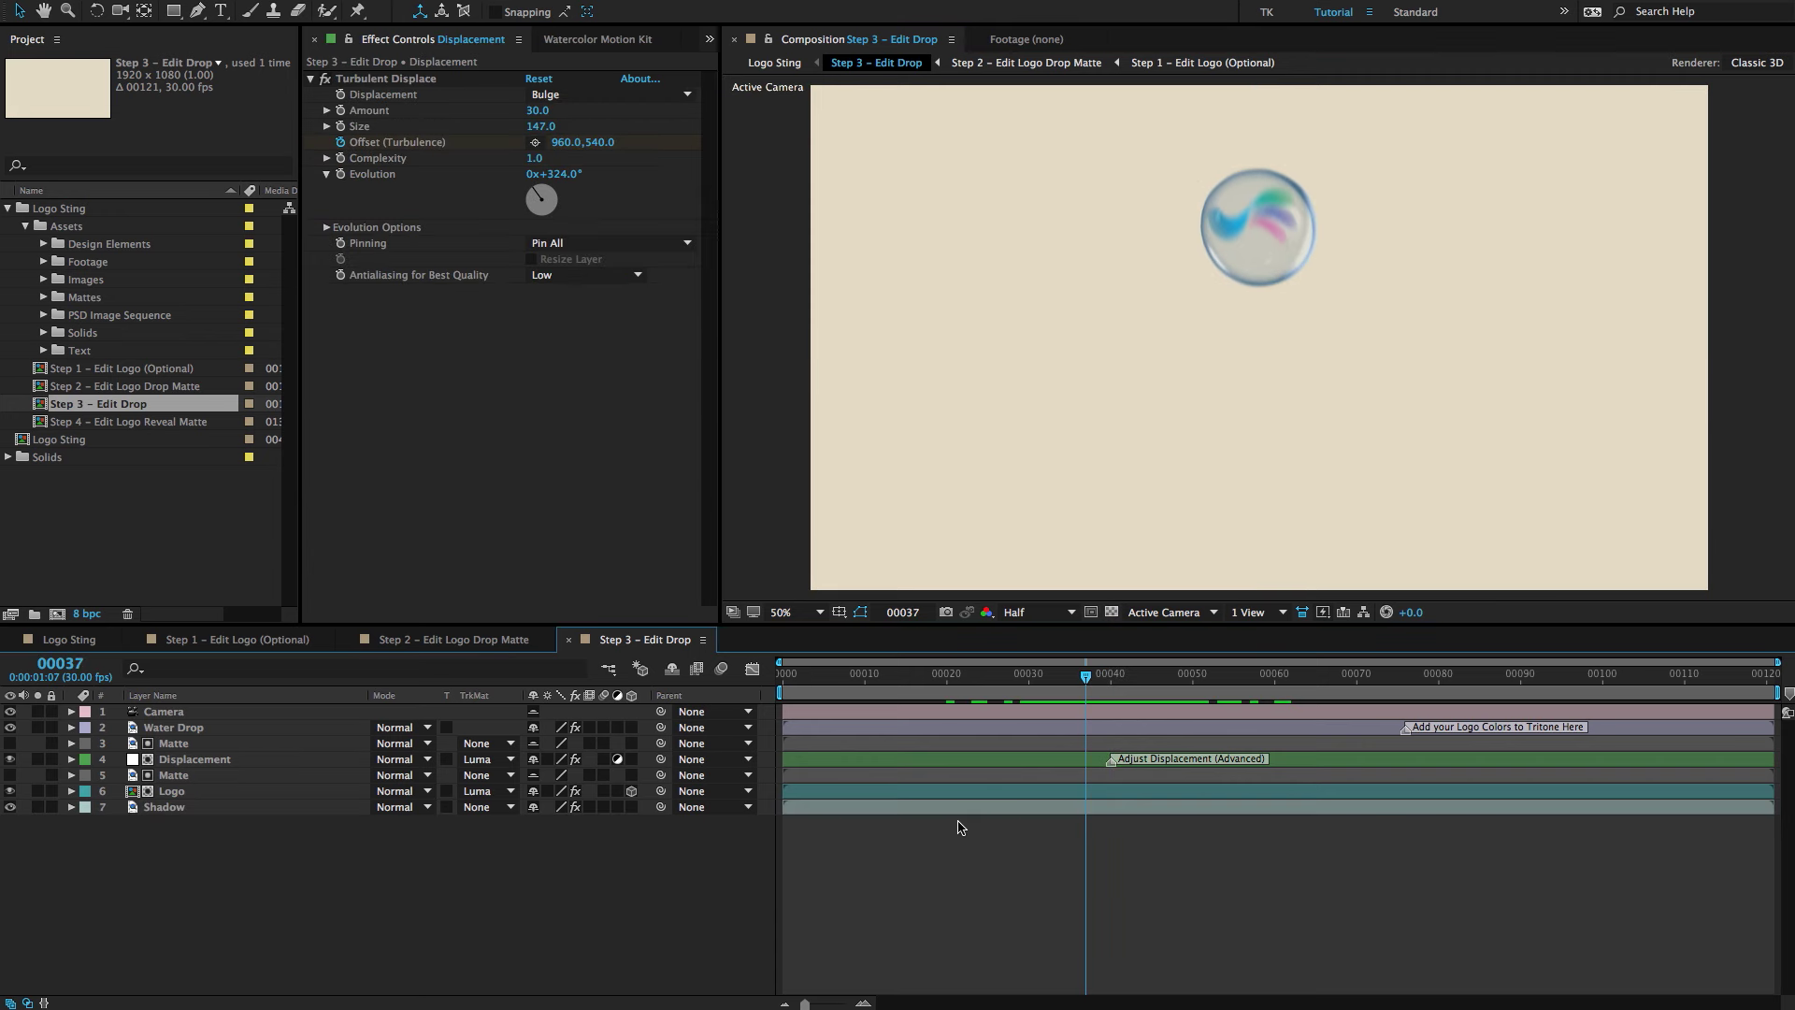
{"action": "left_click", "coordinate": [1021, 762]}
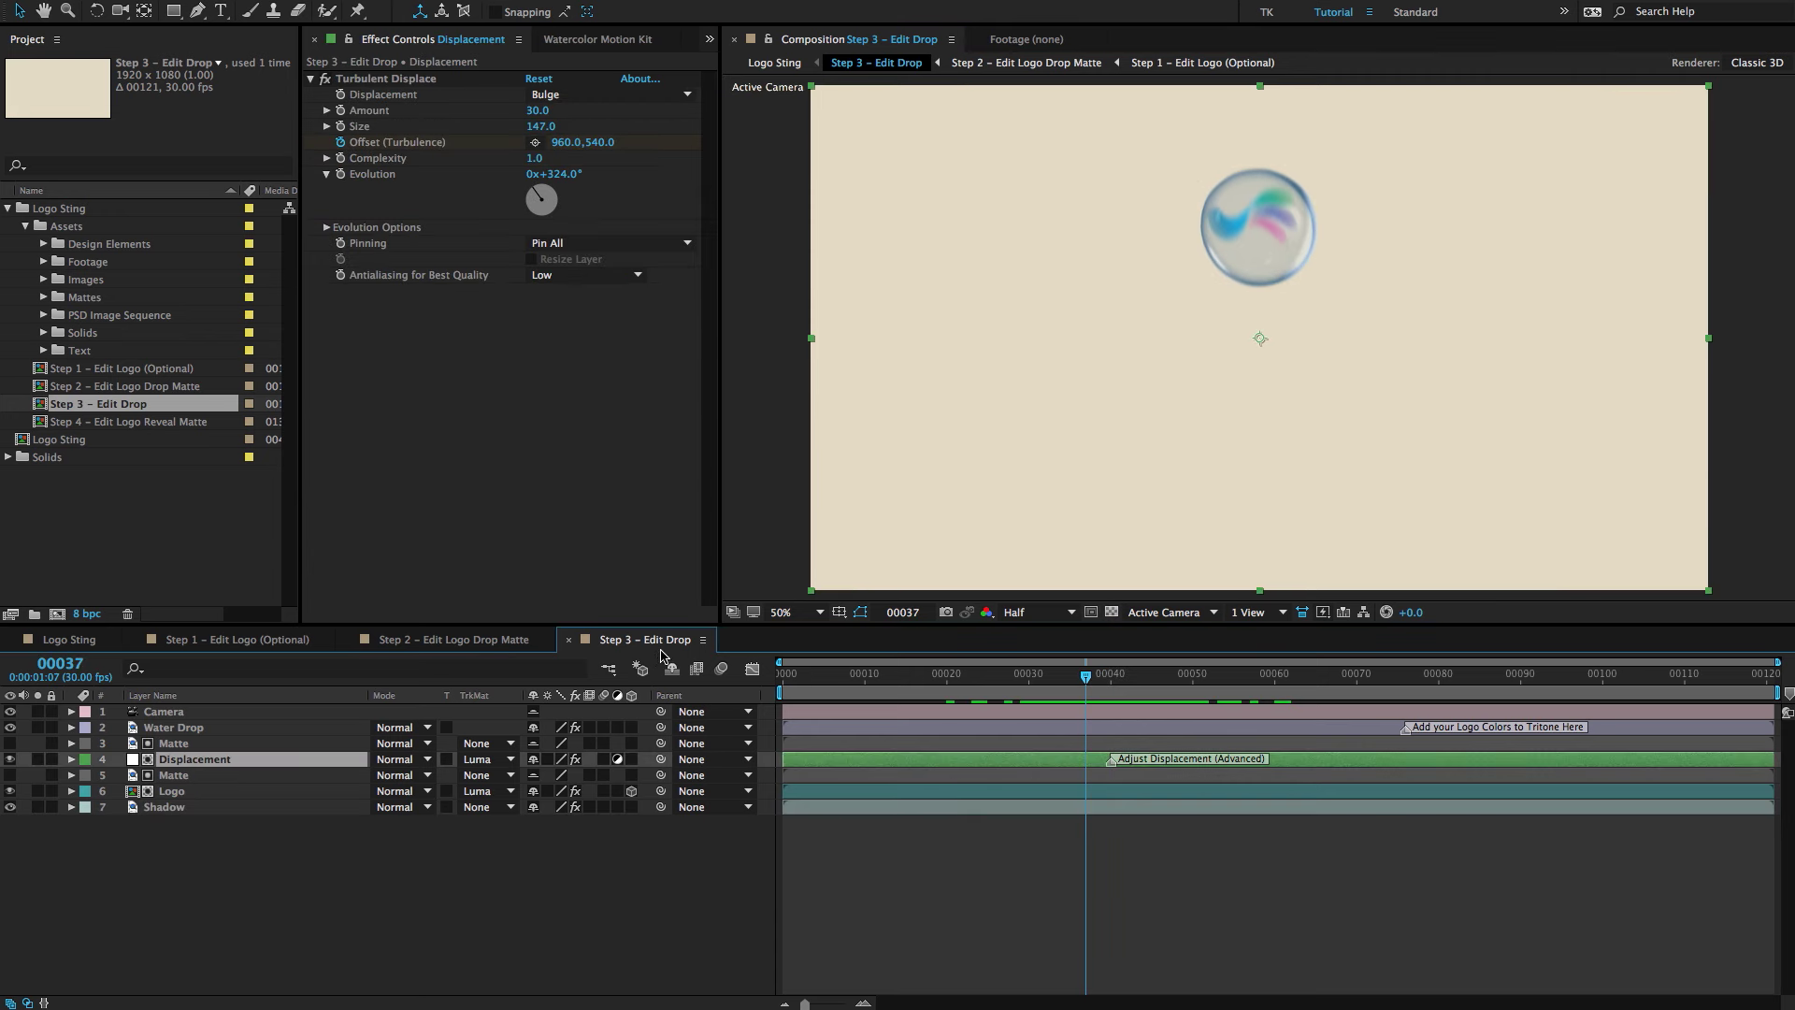
{"action": "left_click", "coordinate": [640, 668]}
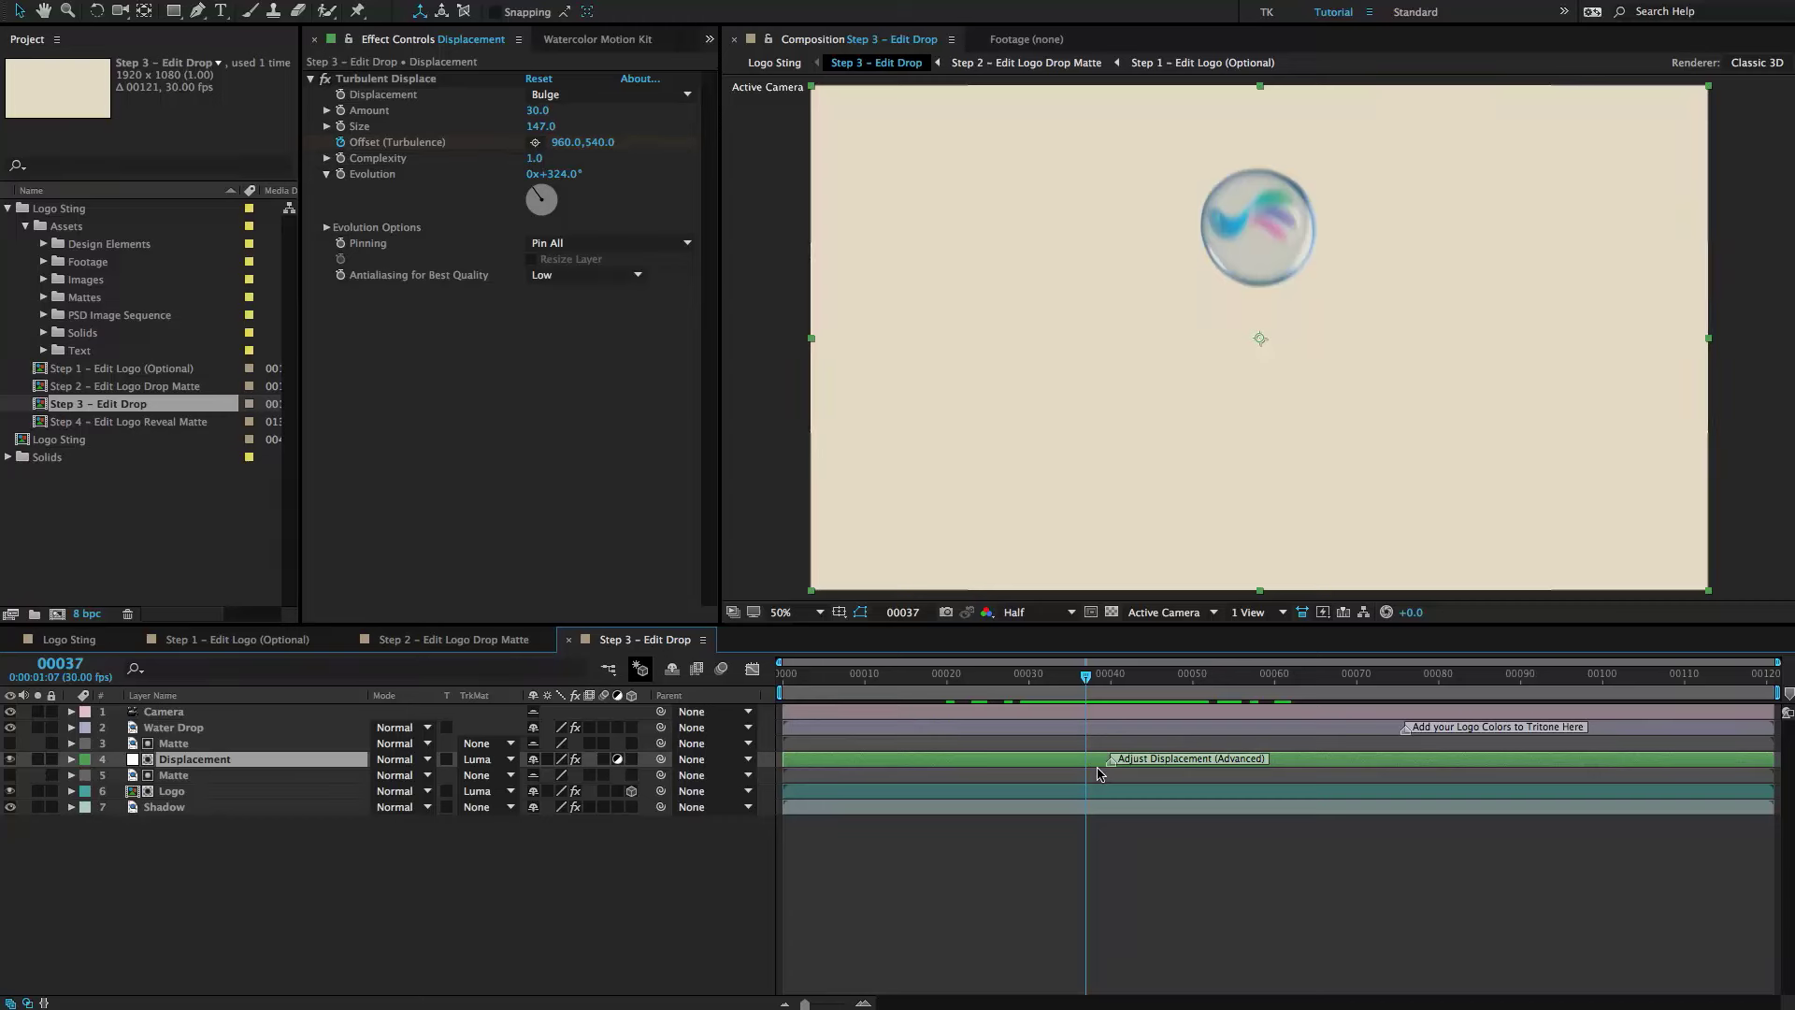
Review the Displacement layer's Offset keyframes between frames 40 and 76, then collapse it.
{"action": "key", "text": "u"}
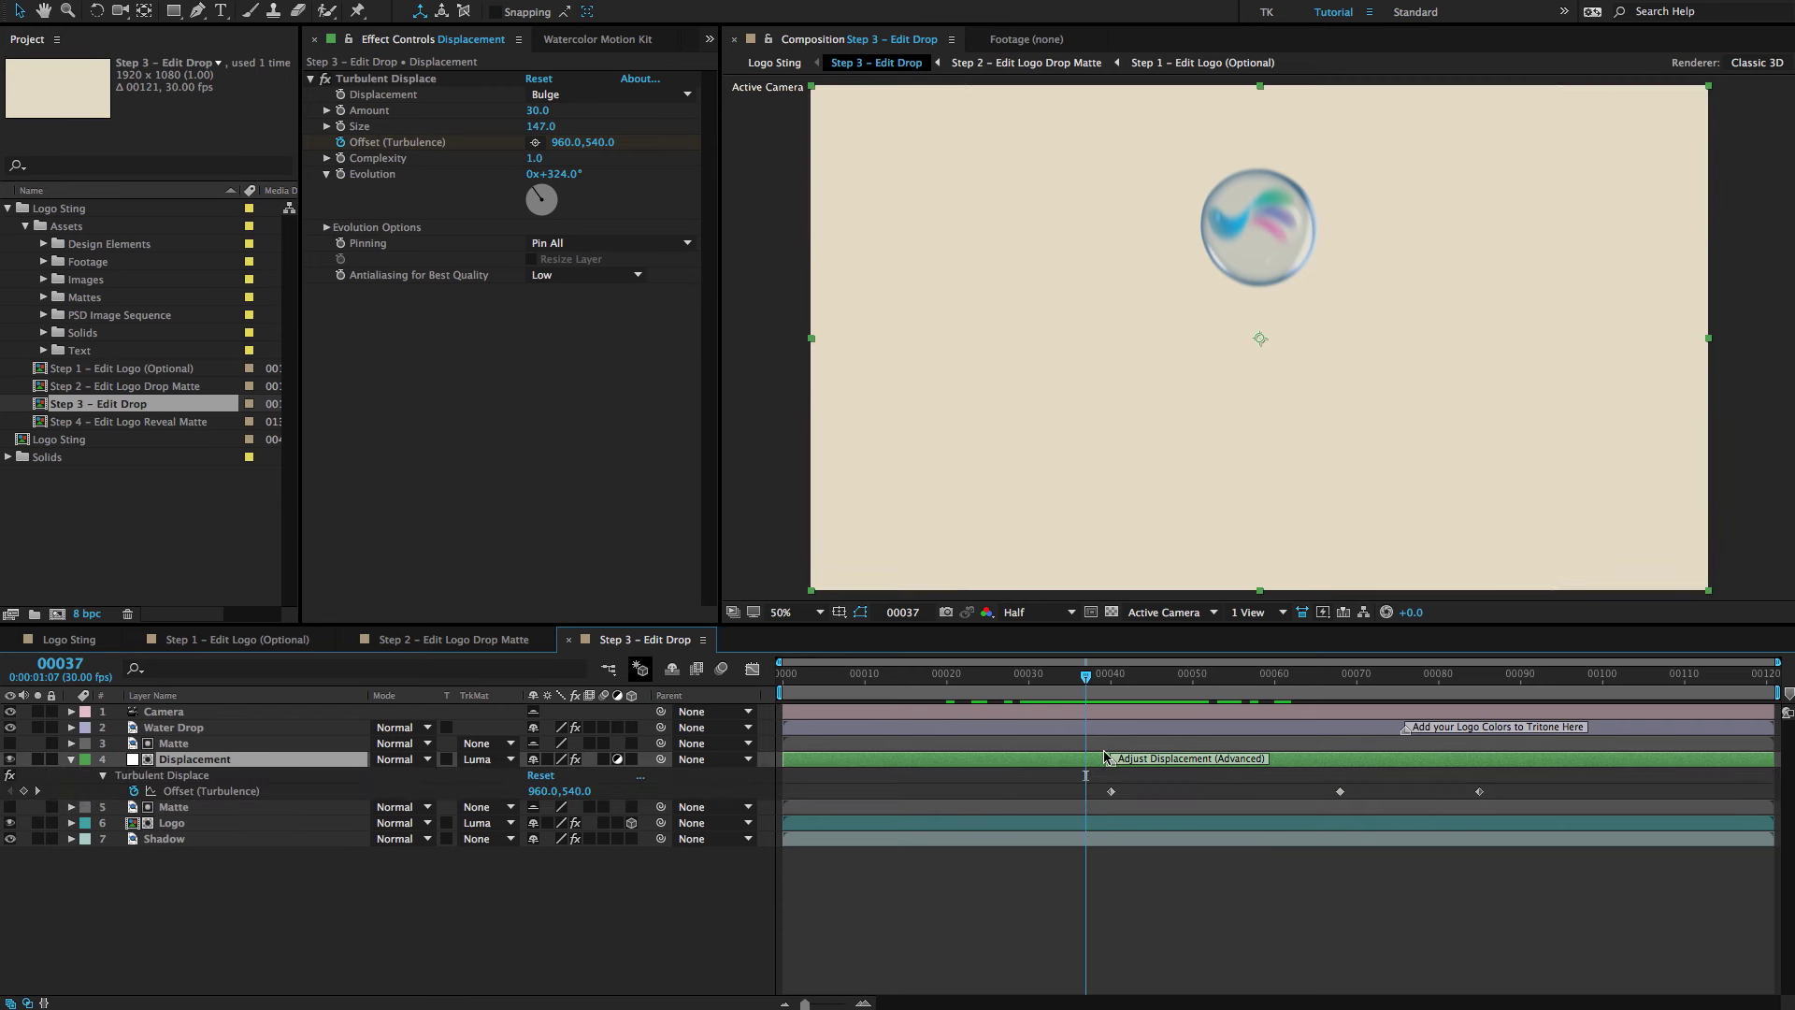
{"action": "left_click", "coordinate": [1110, 675]}
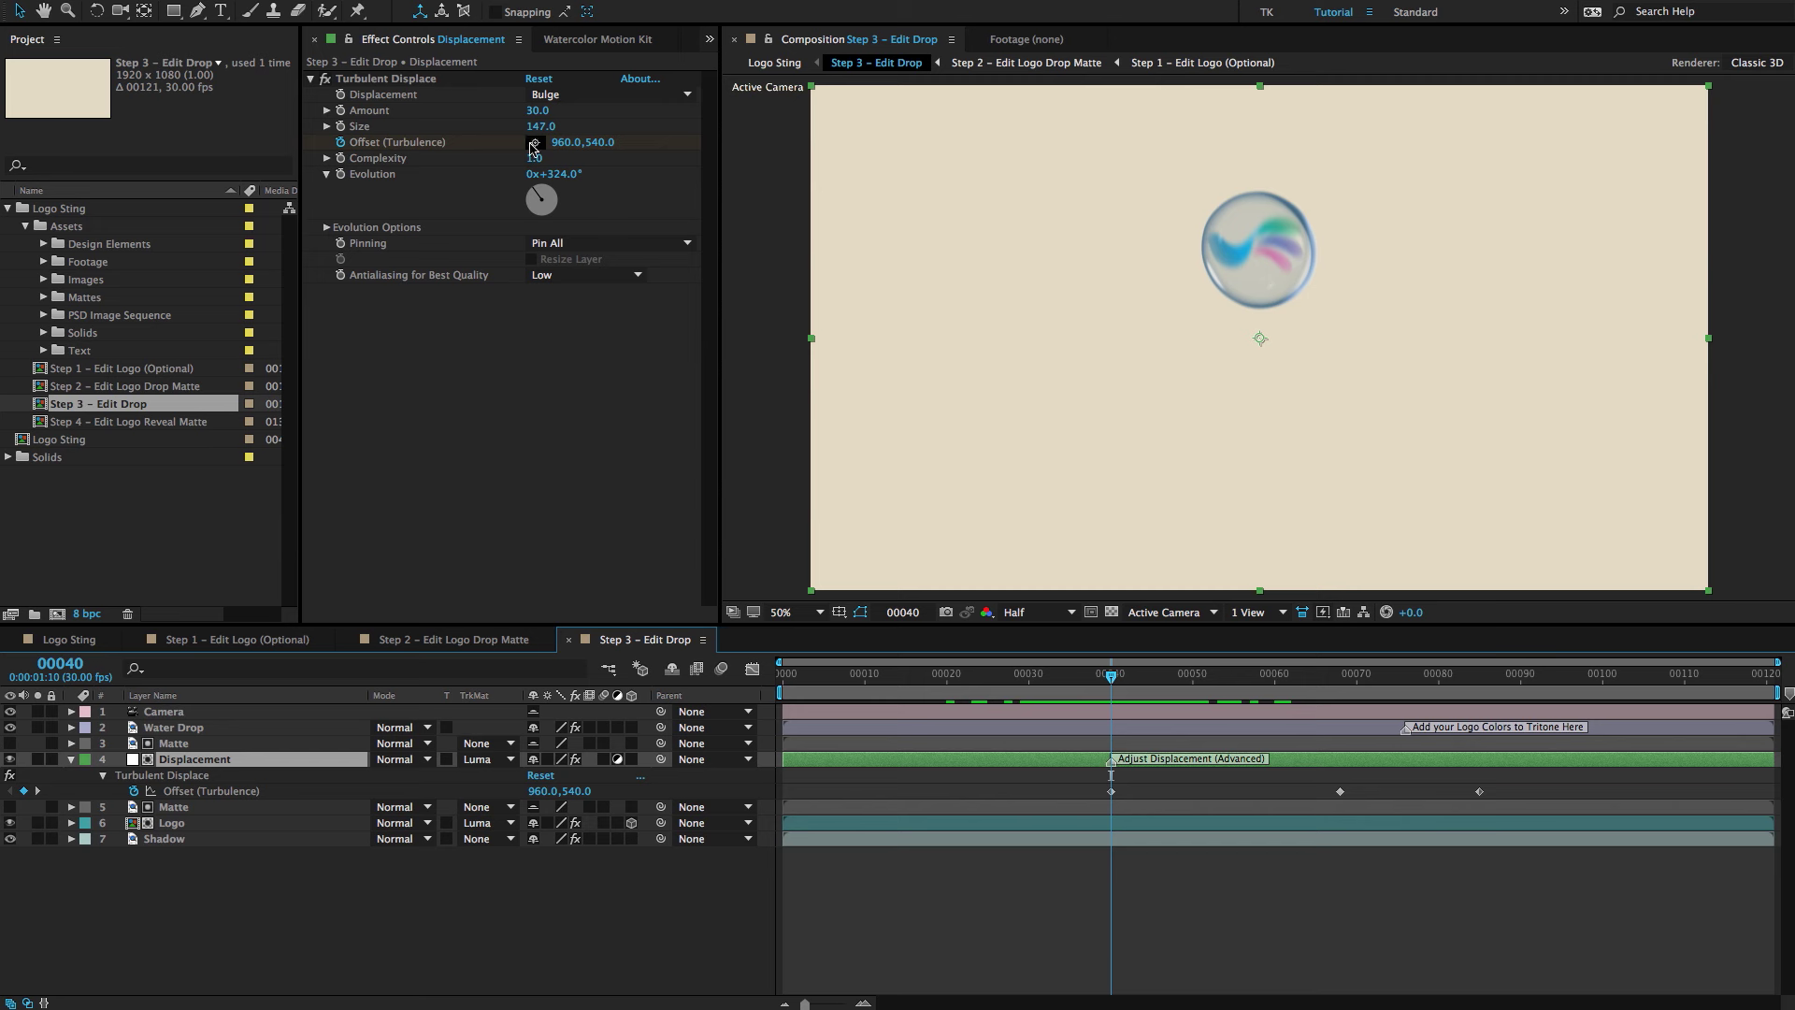
{"action": "left_click_drag", "start_coordinate": [1122, 683], "coordinate": [1340, 695]}
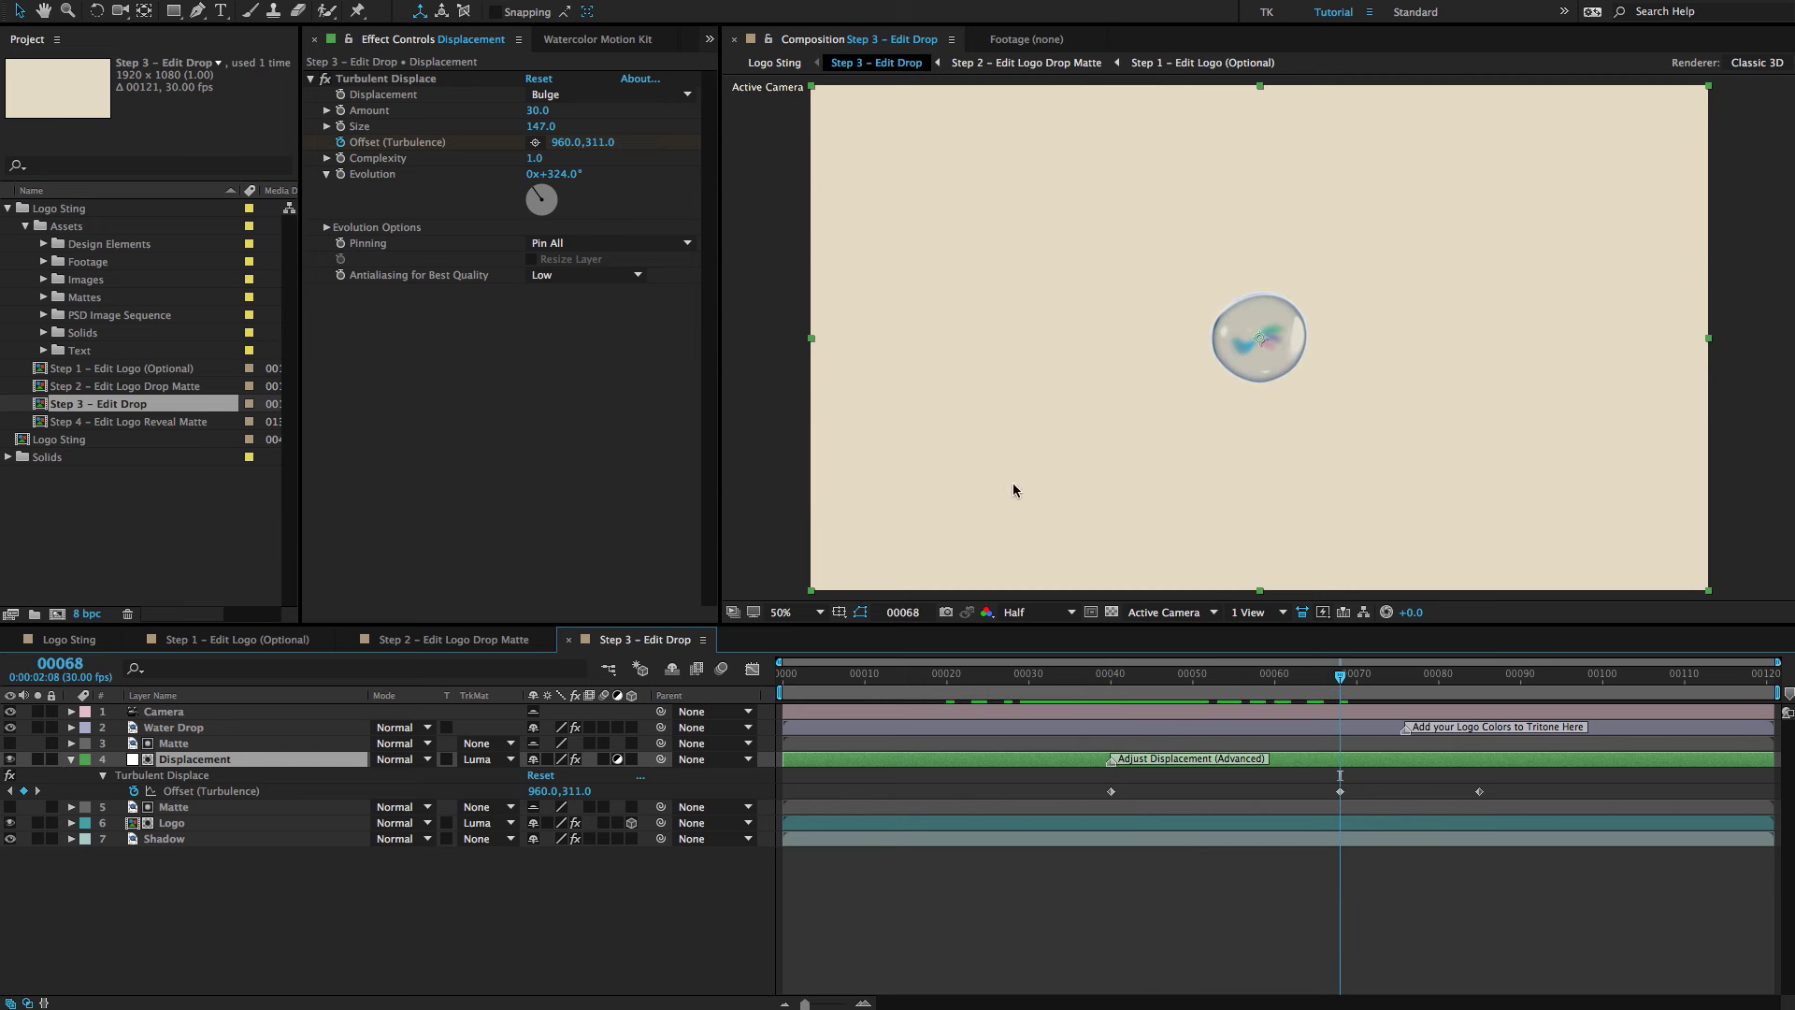
{"action": "left_click_drag", "start_coordinate": [1273, 682], "coordinate": [1340, 682]}
{"action": "left_click", "coordinate": [1405, 687]}
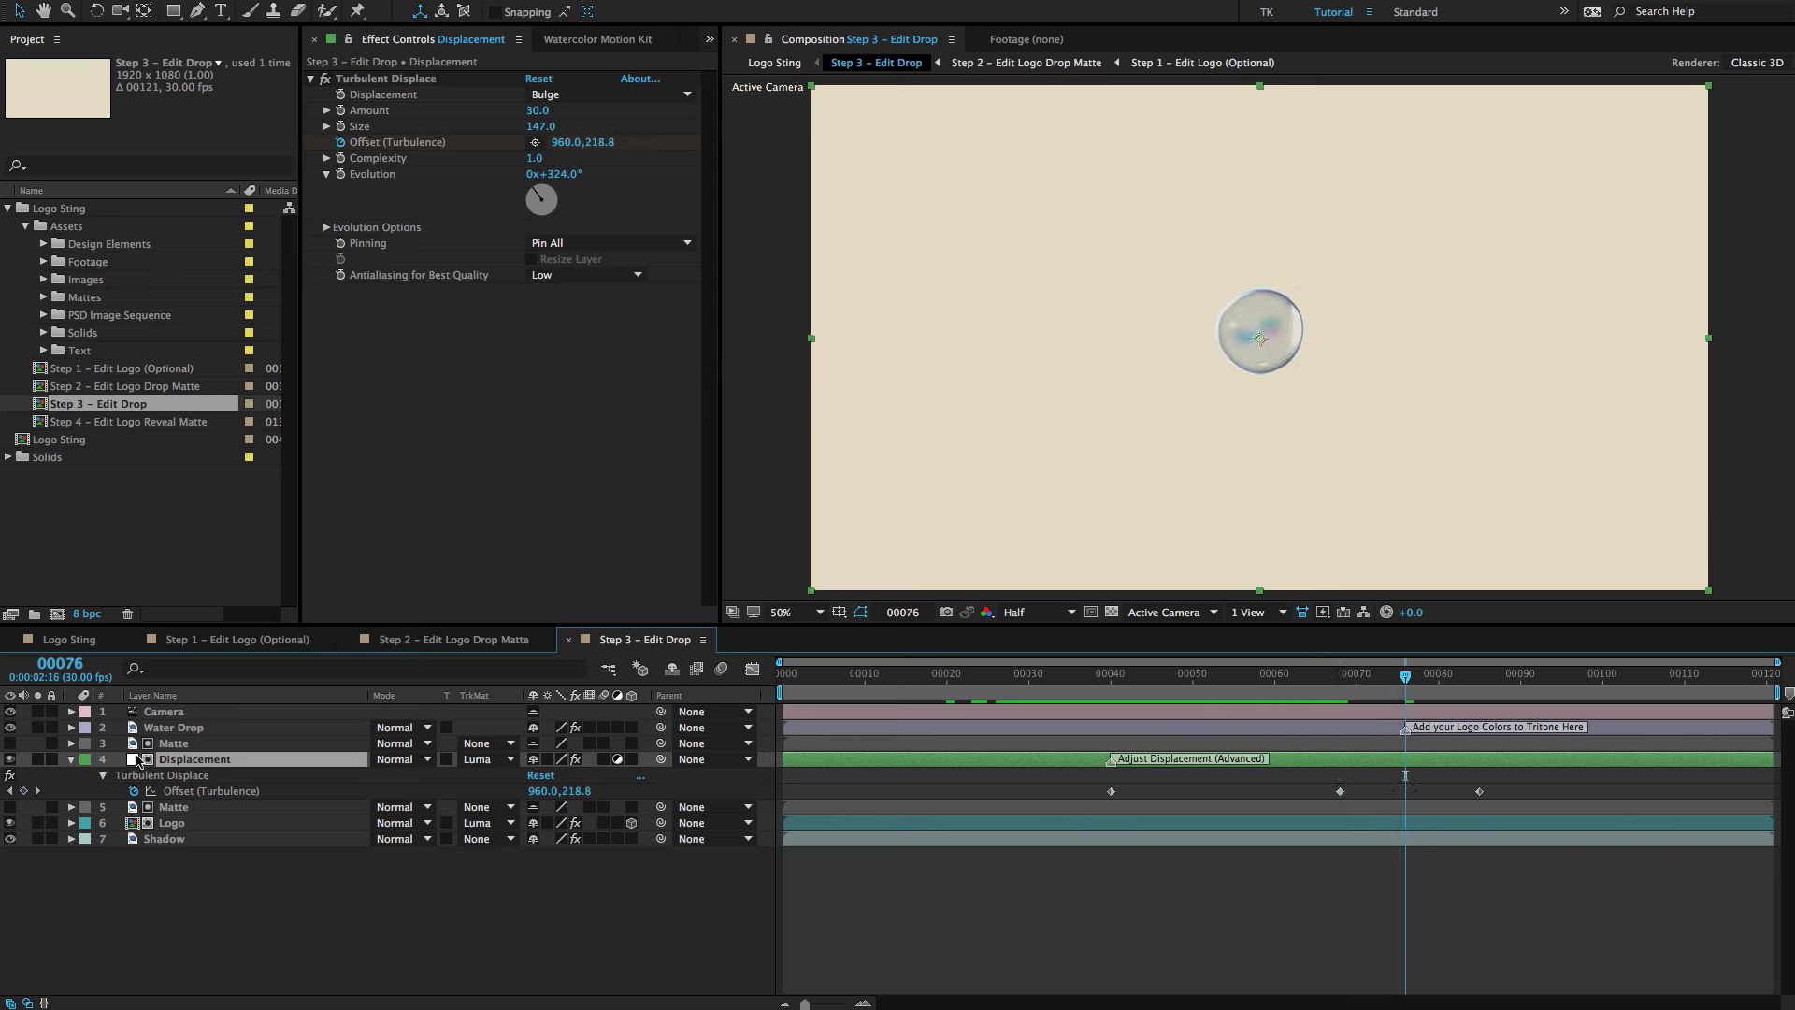
{"action": "left_click", "coordinate": [71, 759]}
{"action": "left_click", "coordinate": [173, 728]}
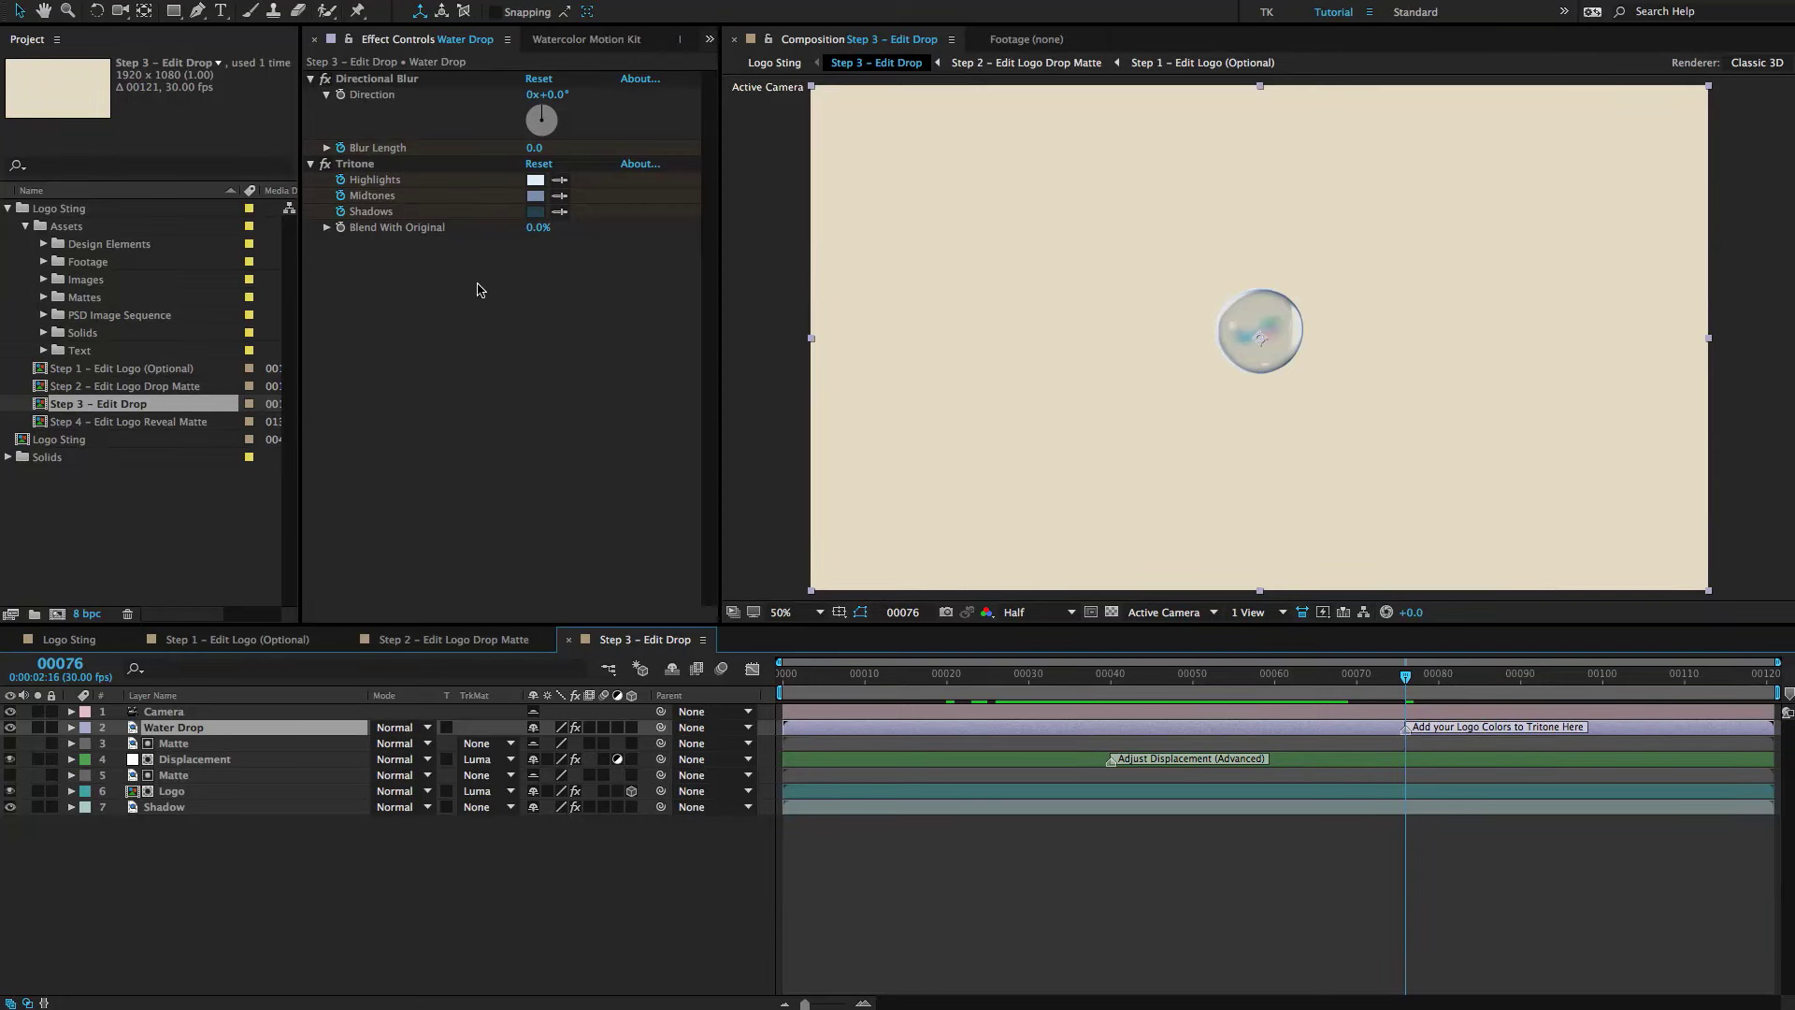
Select the Water Drop layer's Tritone effect and show its keyframes with U.
{"action": "left_click", "coordinate": [495, 159]}
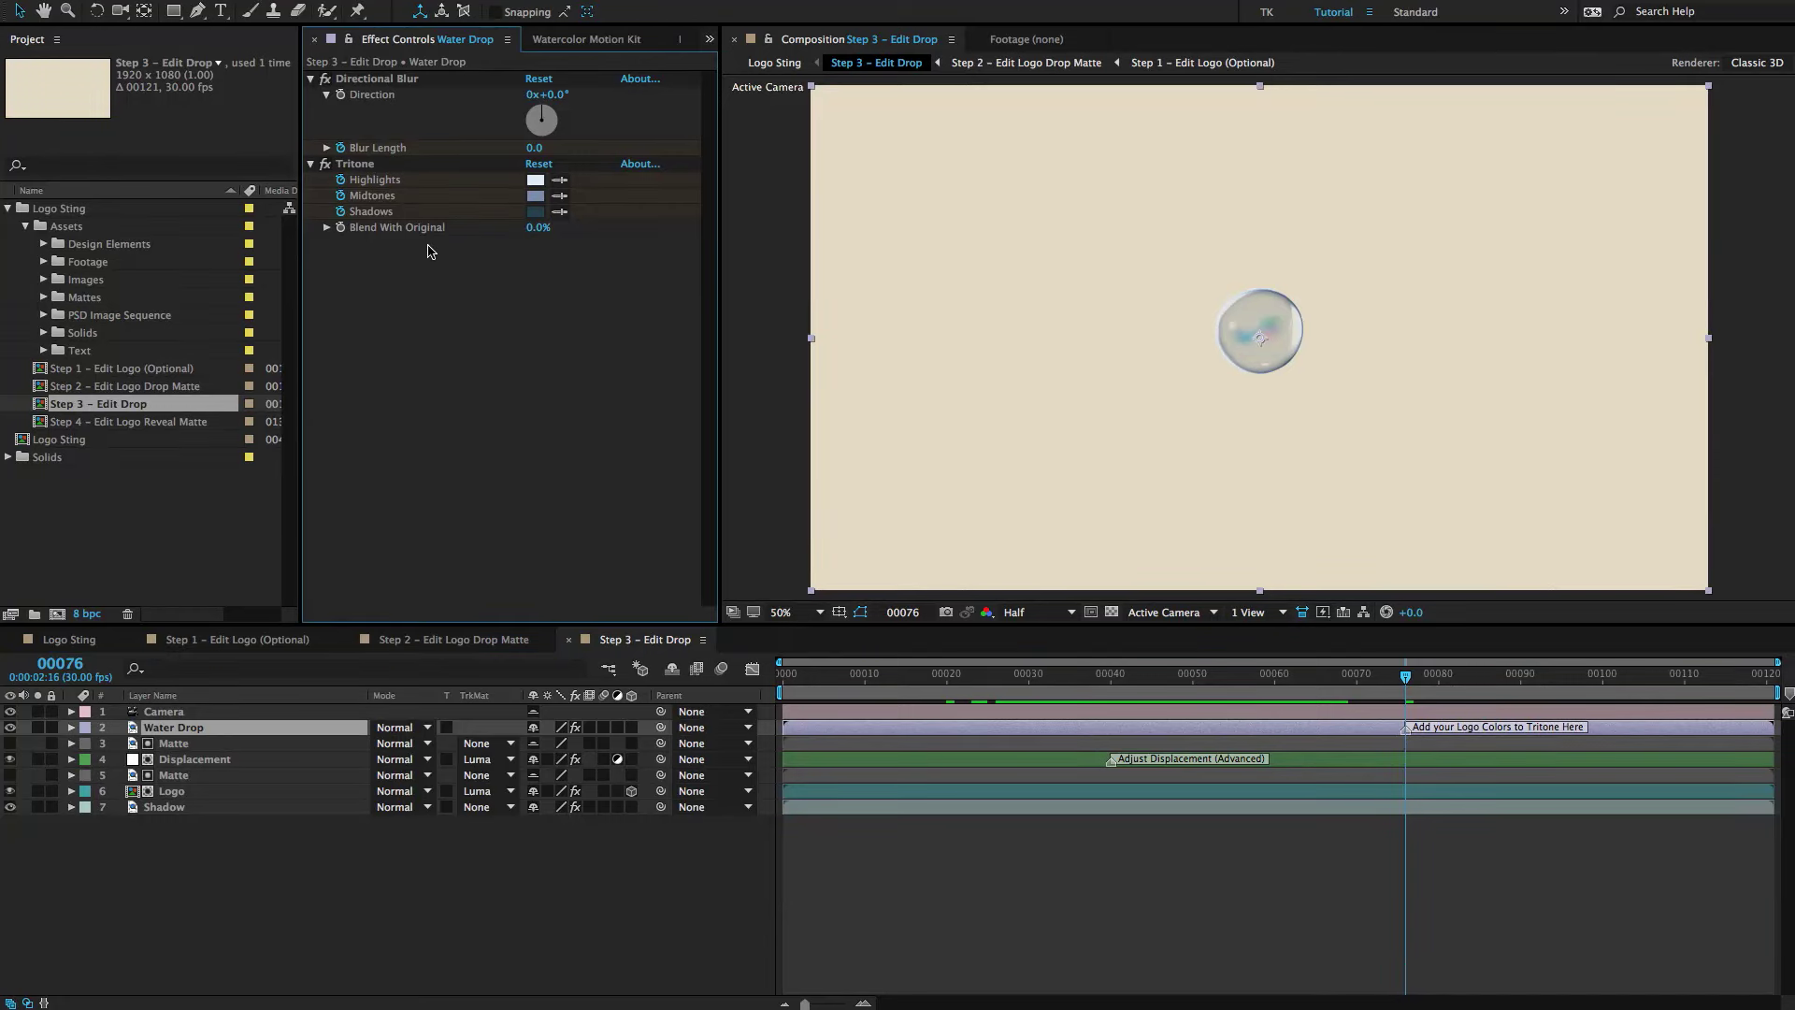
{"action": "left_click", "coordinate": [271, 2]}
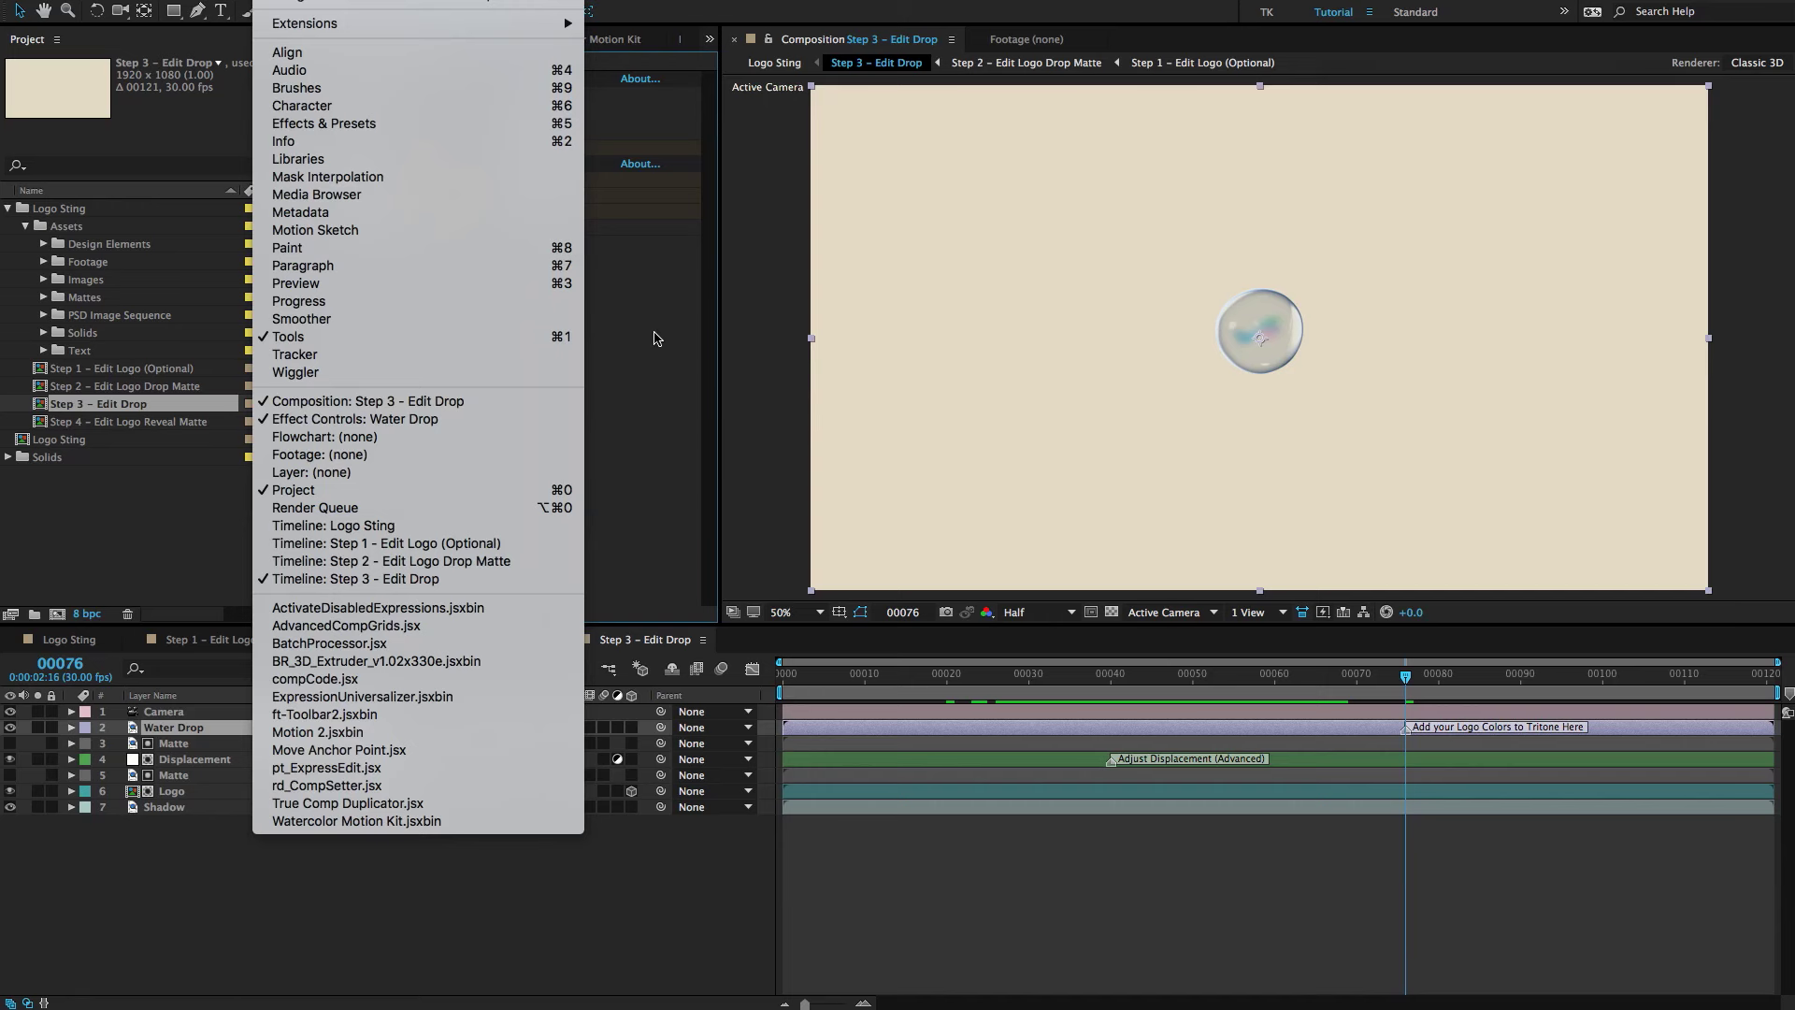
{"action": "left_click", "coordinate": [418, 194]}
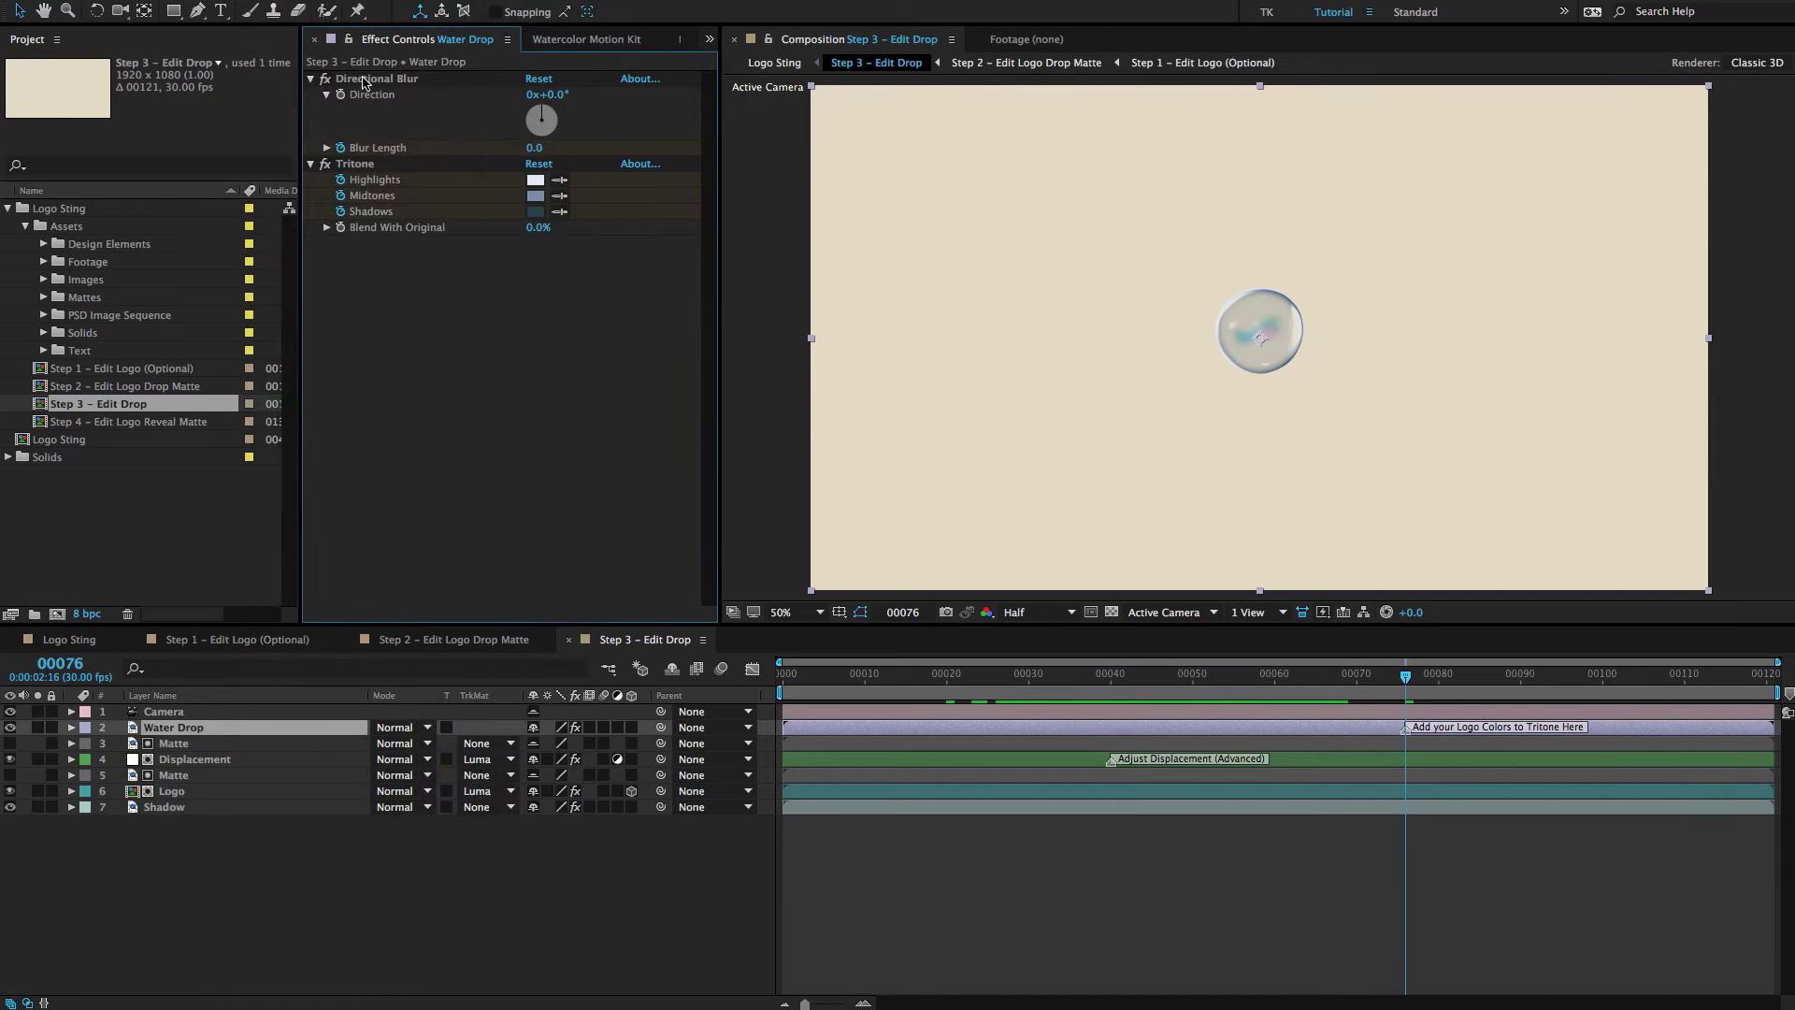
{"action": "left_click", "coordinate": [363, 164]}
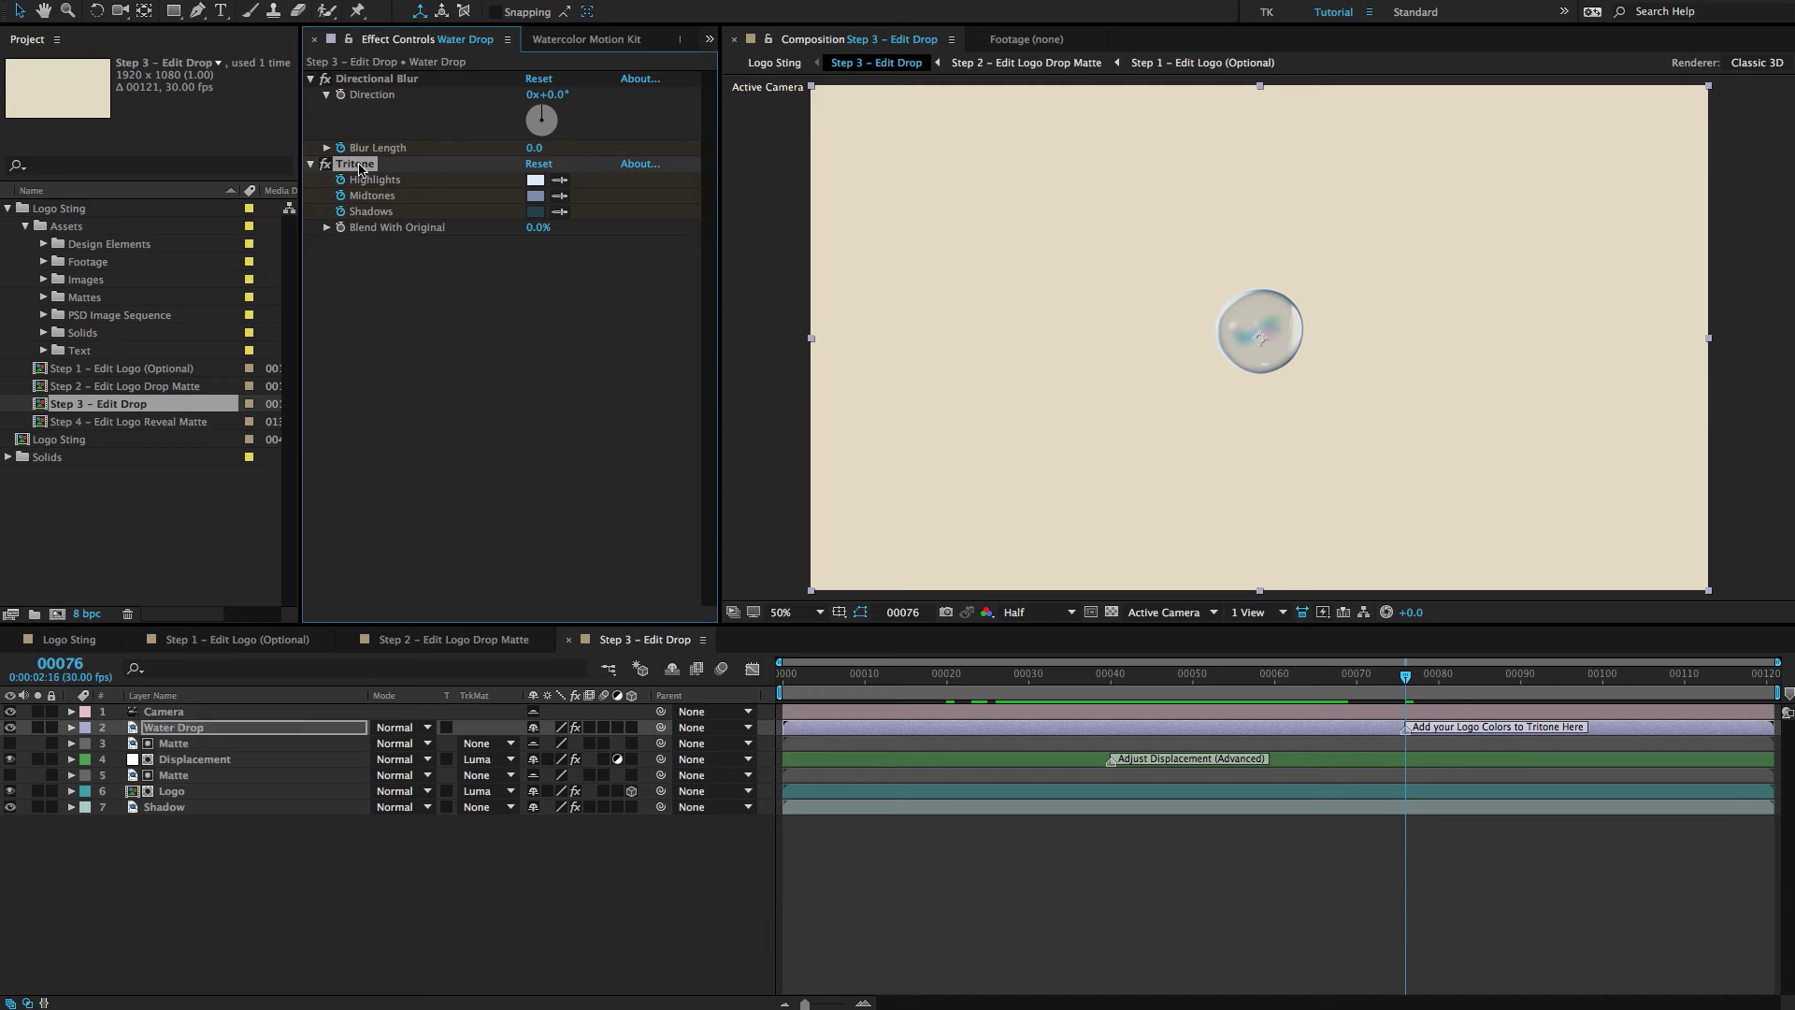
{"action": "key", "text": "u"}
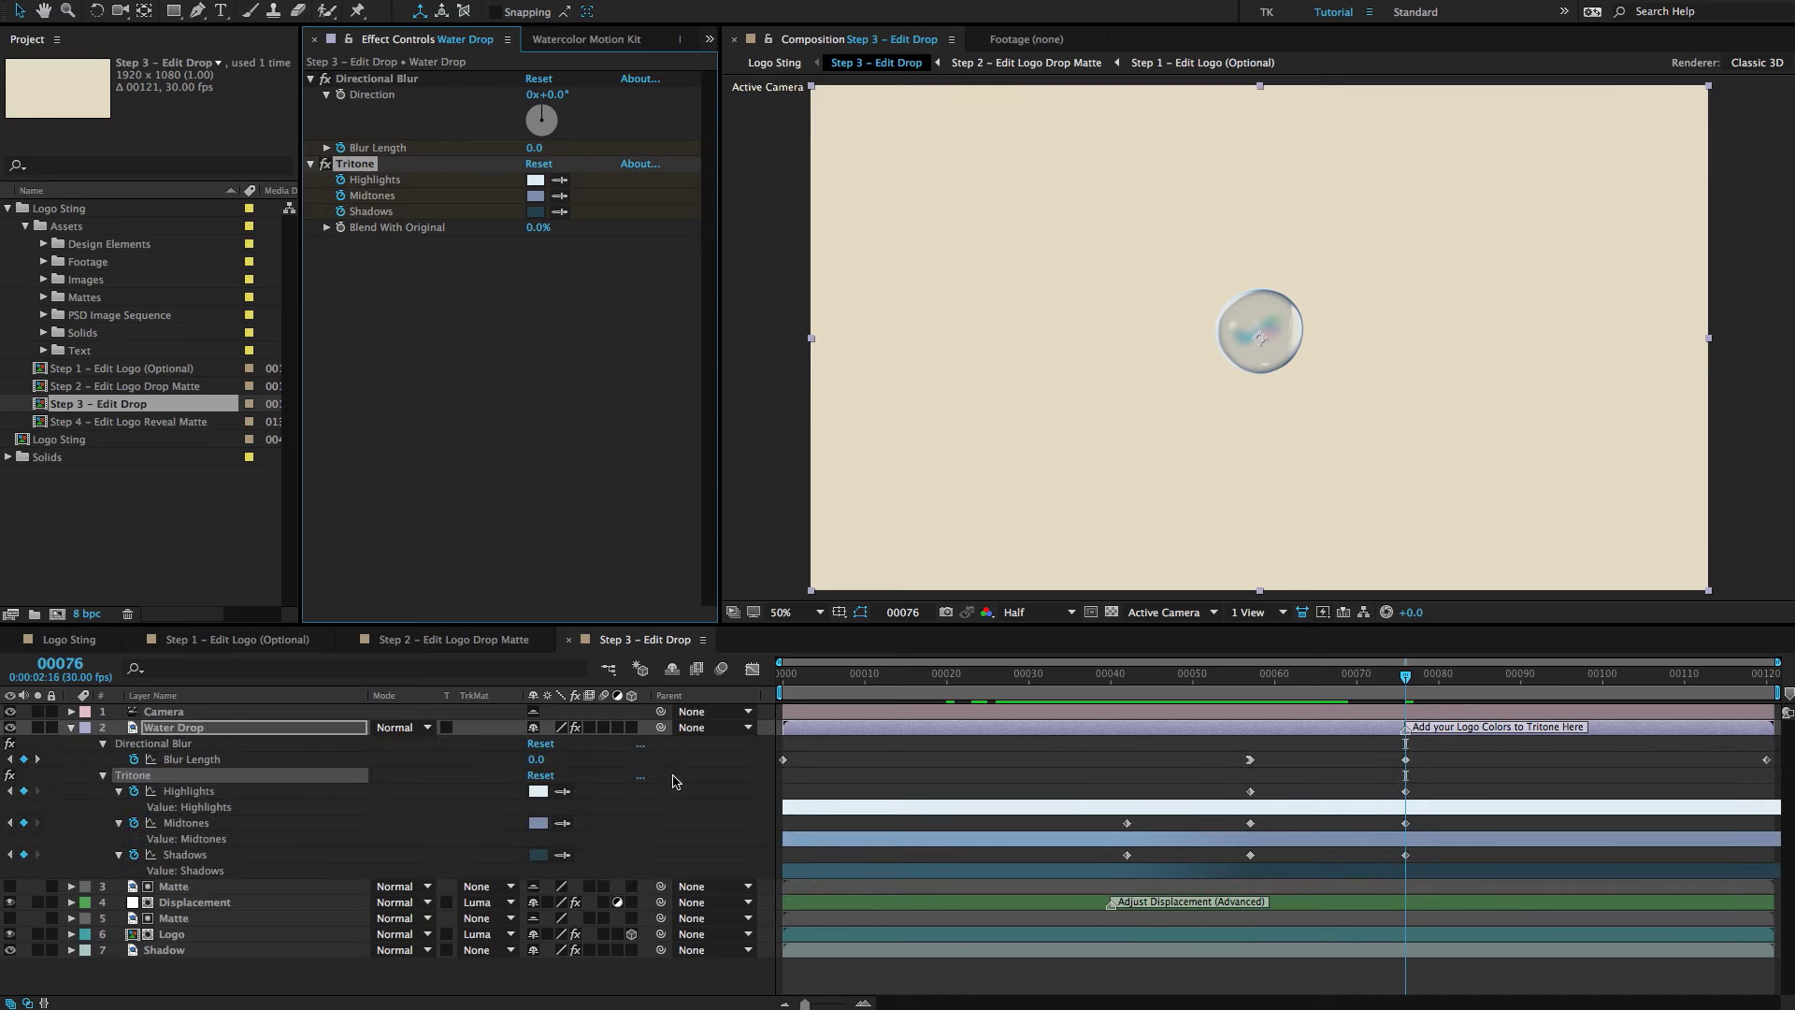
{"action": "left_click", "coordinate": [1511, 786]}
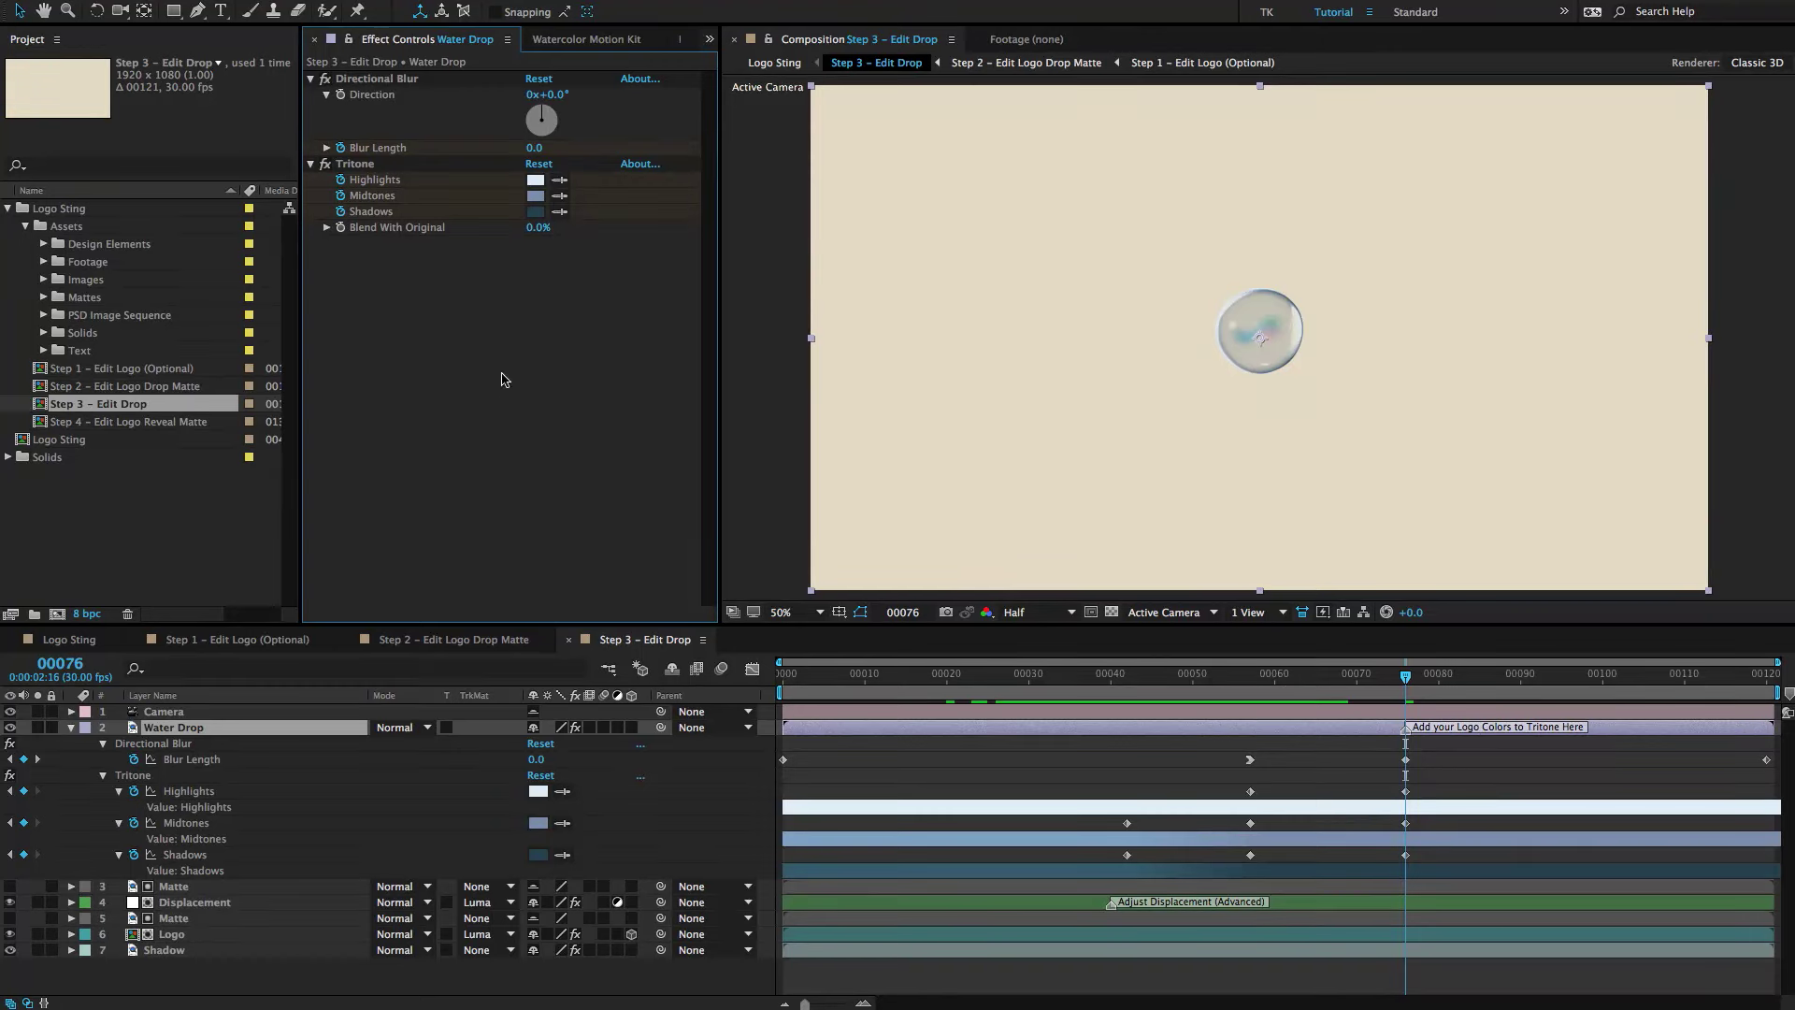
{"action": "left_click", "coordinate": [365, 165]}
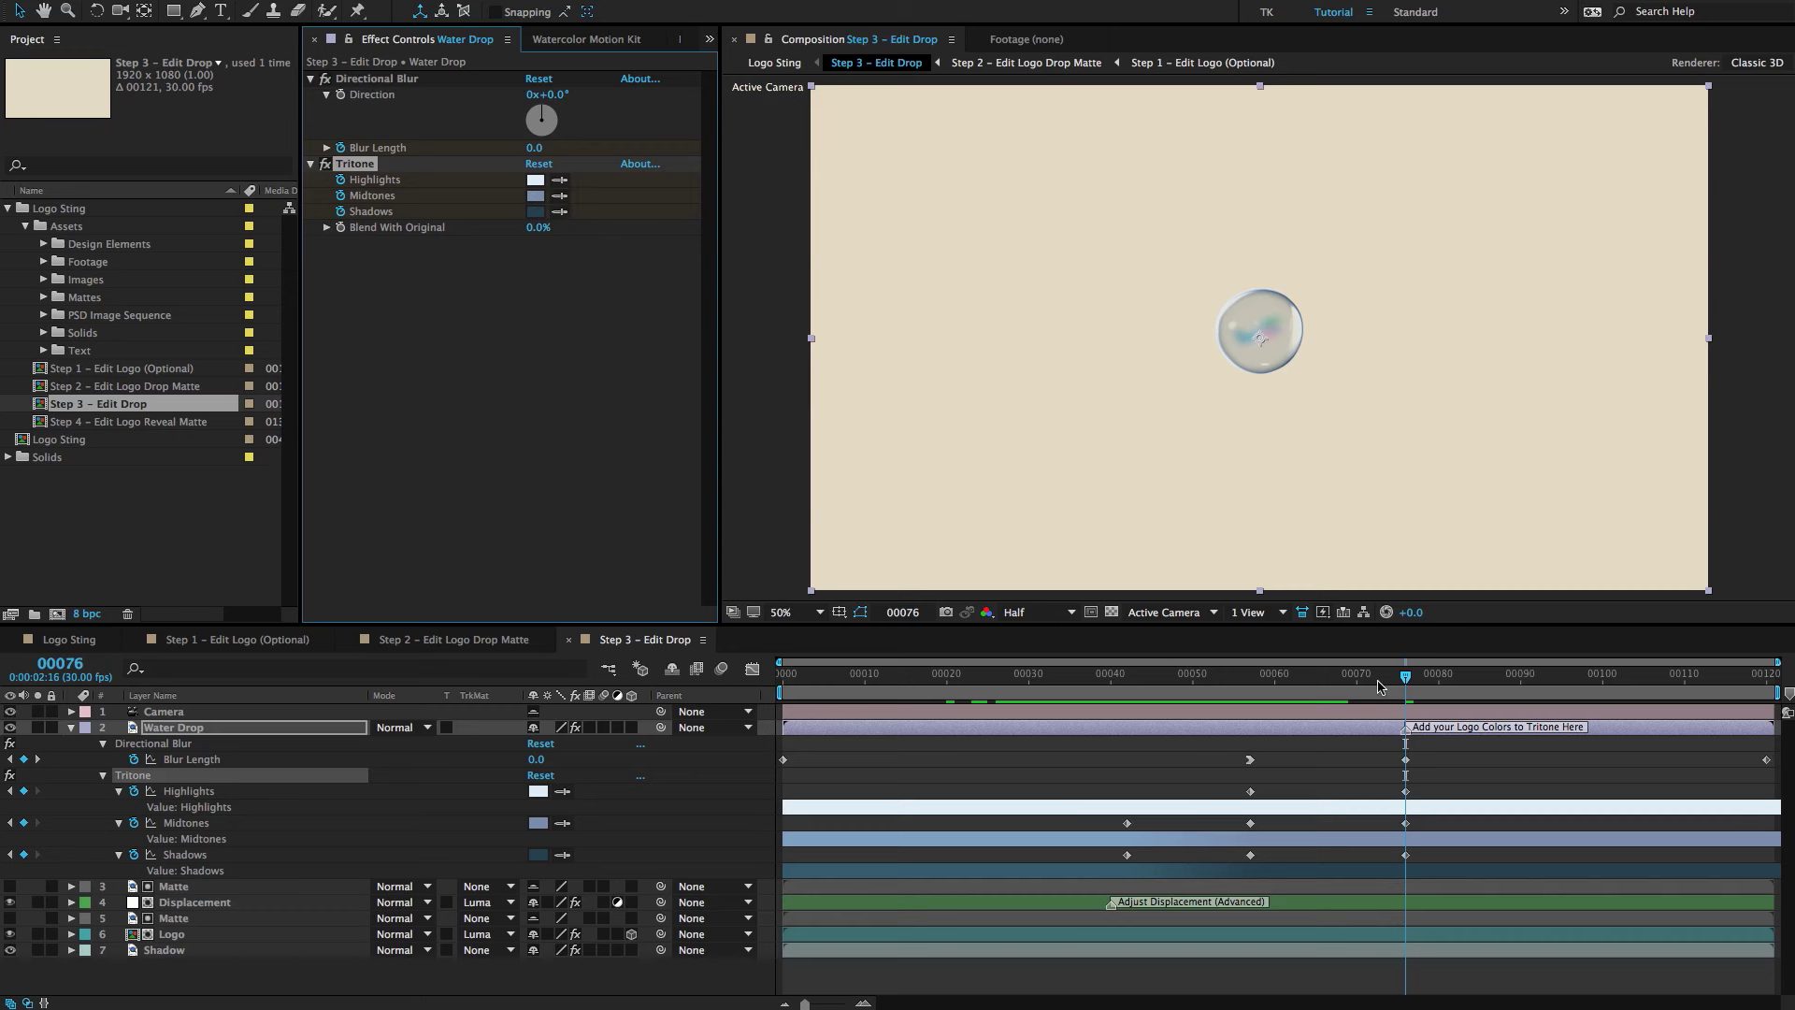
Preview the drop animation between frames 33 and 59, then return to the frame 76 keyframe.
{"action": "mouse_move", "coordinate": [1380, 683]}
{"action": "left_mouse_down"}
{"action": "mouse_move", "coordinate": [1158, 682]}
{"action": "mouse_move", "coordinate": [1389, 664]}
{"action": "left_mouse_up"}
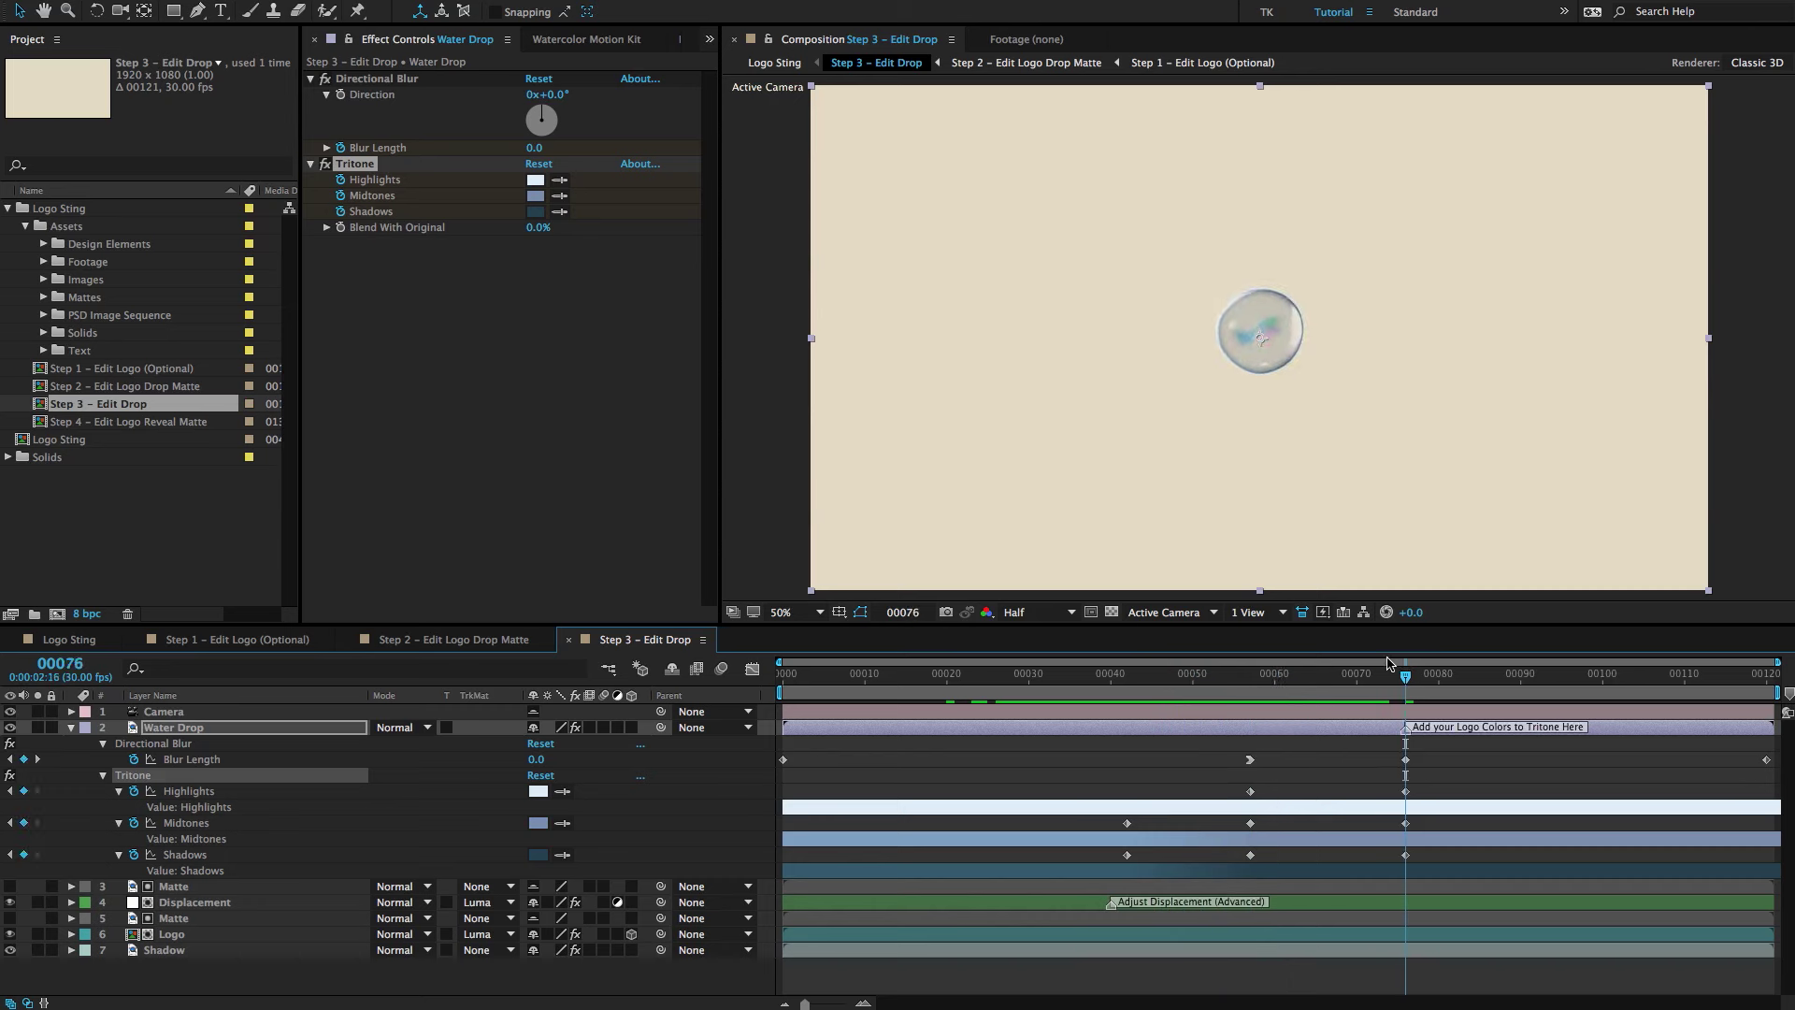
{"action": "left_click", "coordinate": [599, 307]}
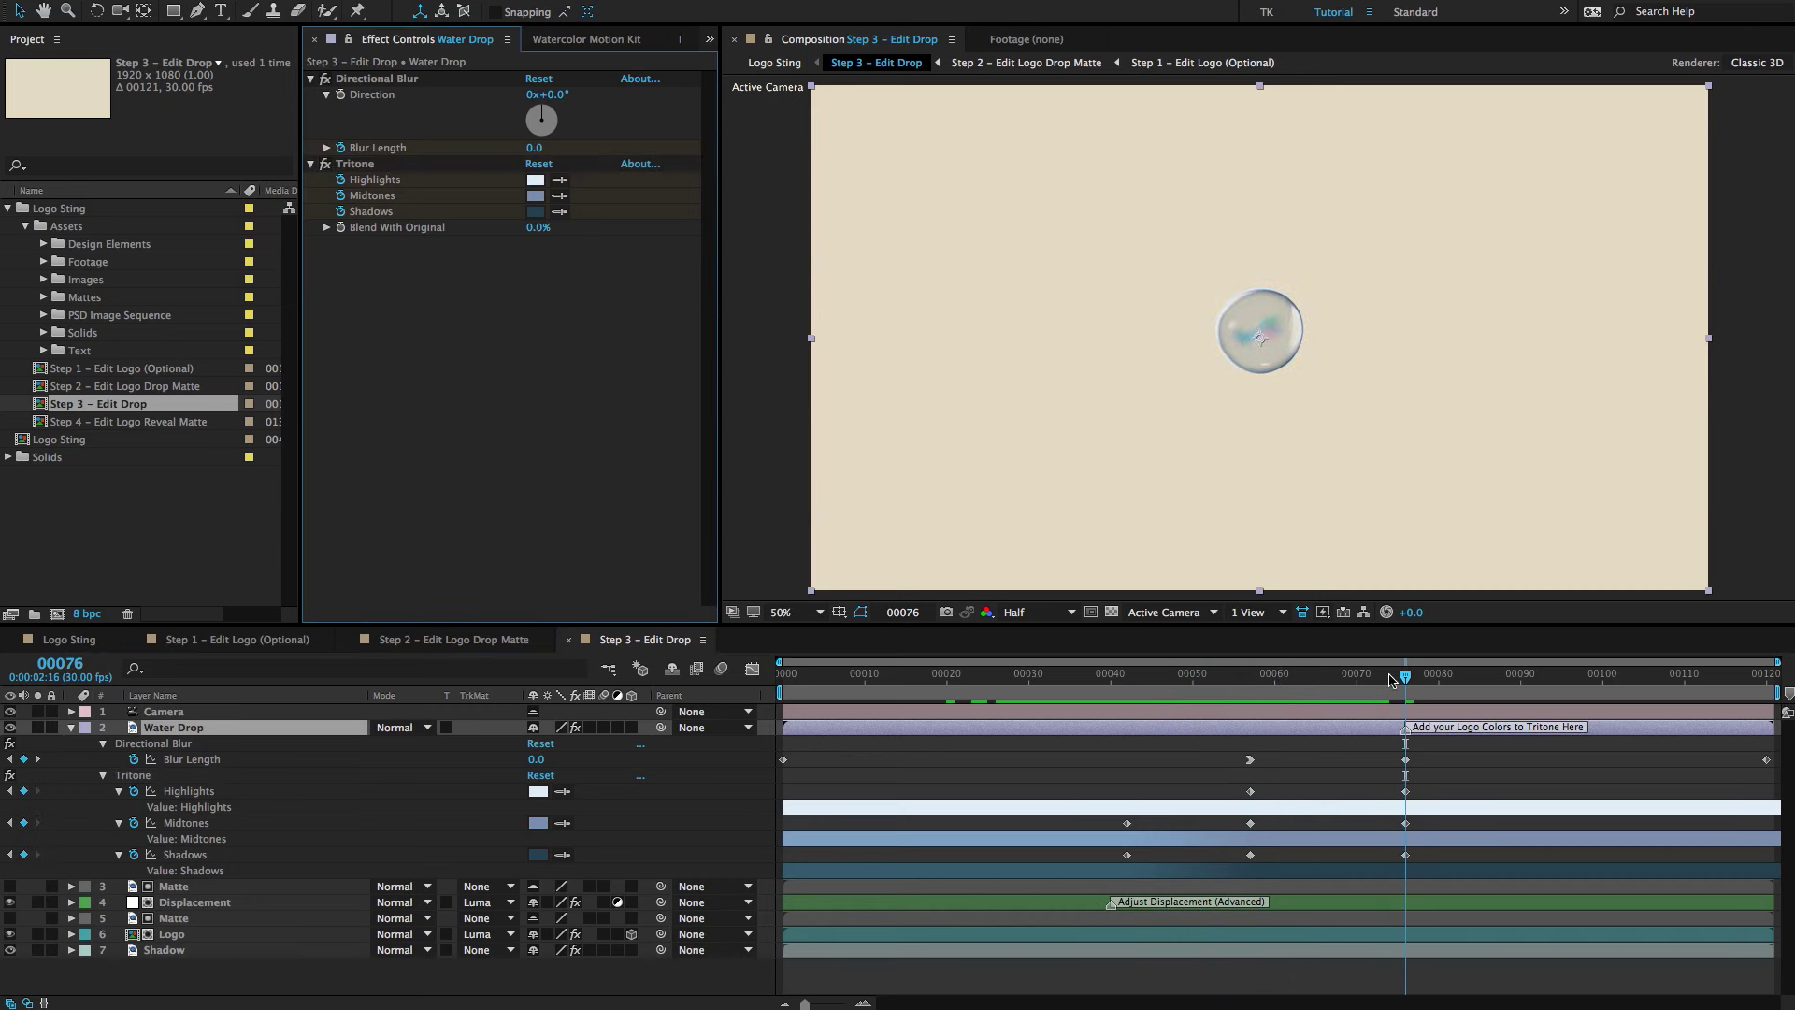
{"action": "key", "text": "space"}
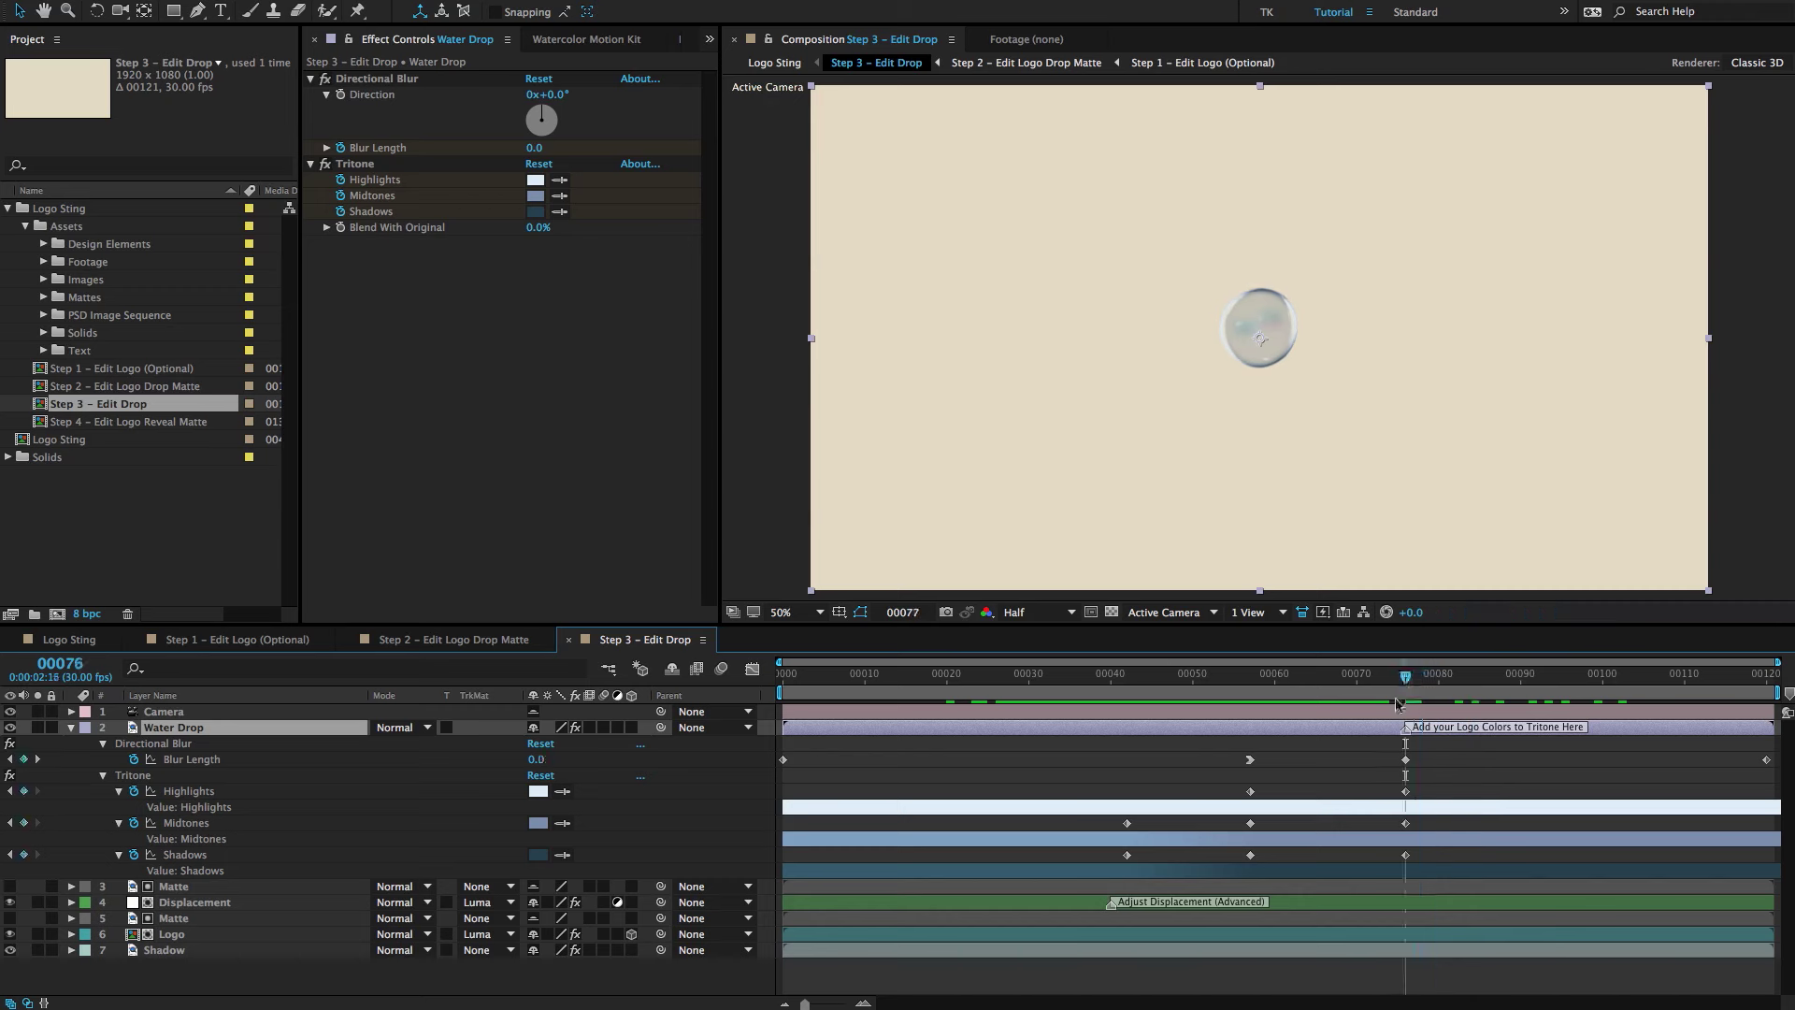
{"action": "mouse_move", "coordinate": [1397, 703]}
{"action": "left_mouse_down"}
{"action": "mouse_move", "coordinate": [1051, 695]}
{"action": "mouse_move", "coordinate": [1405, 697]}
{"action": "left_mouse_up"}
{"action": "left_click", "coordinate": [462, 432]}
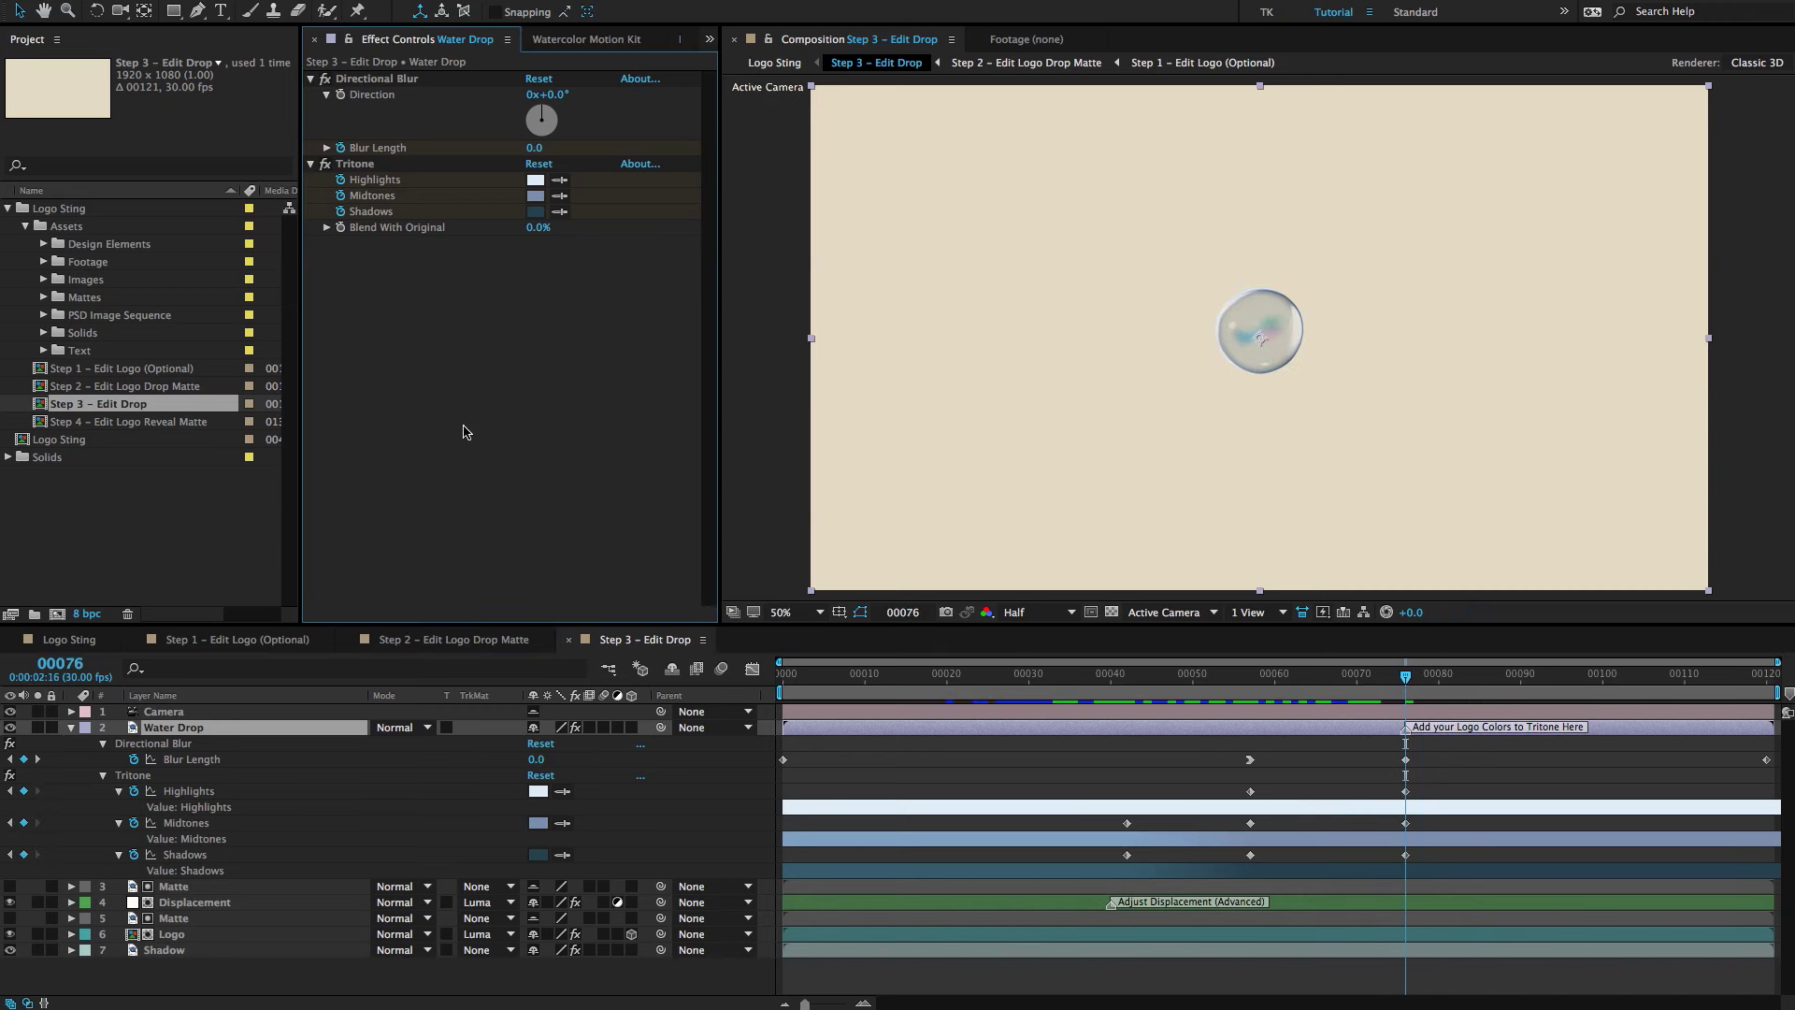
{"action": "left_click", "coordinate": [535, 211]}
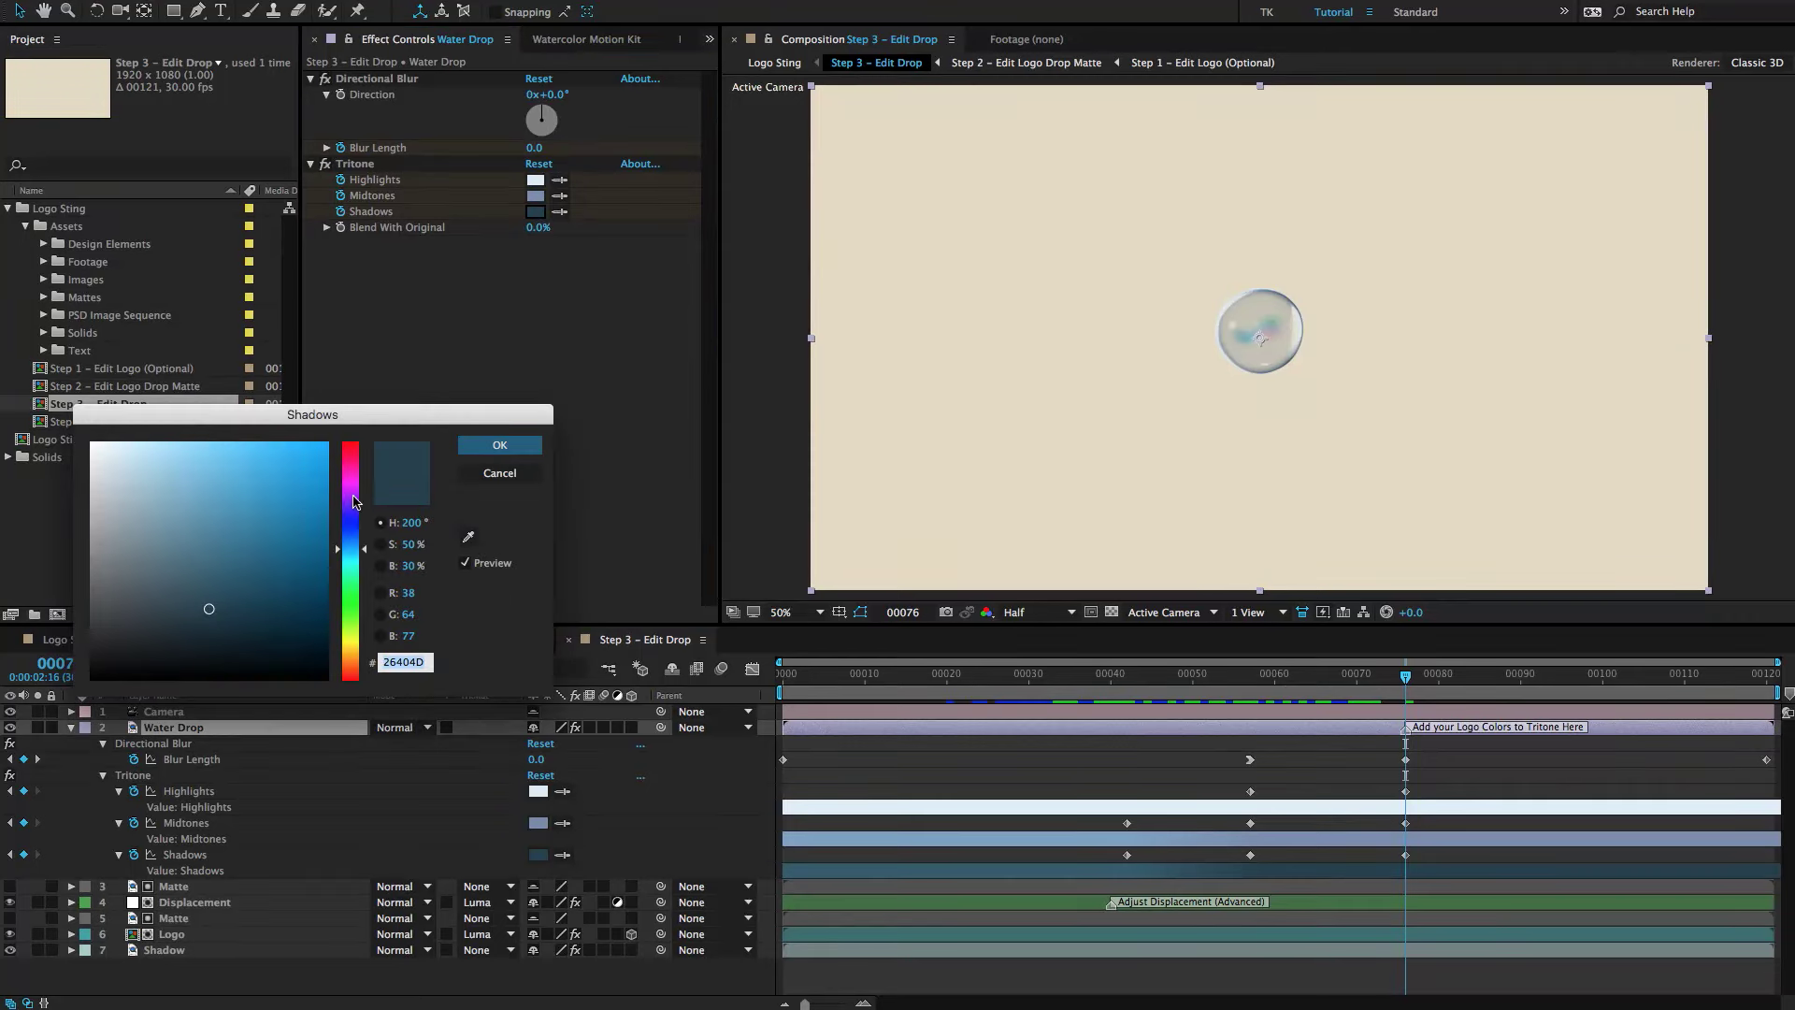
Change the Tritone Shadows colour at frame 76 to purple 7214AD and scrub back to check.
{"action": "left_click_drag", "start_coordinate": [353, 501], "coordinate": [352, 475]}
{"action": "left_click", "coordinate": [500, 445]}
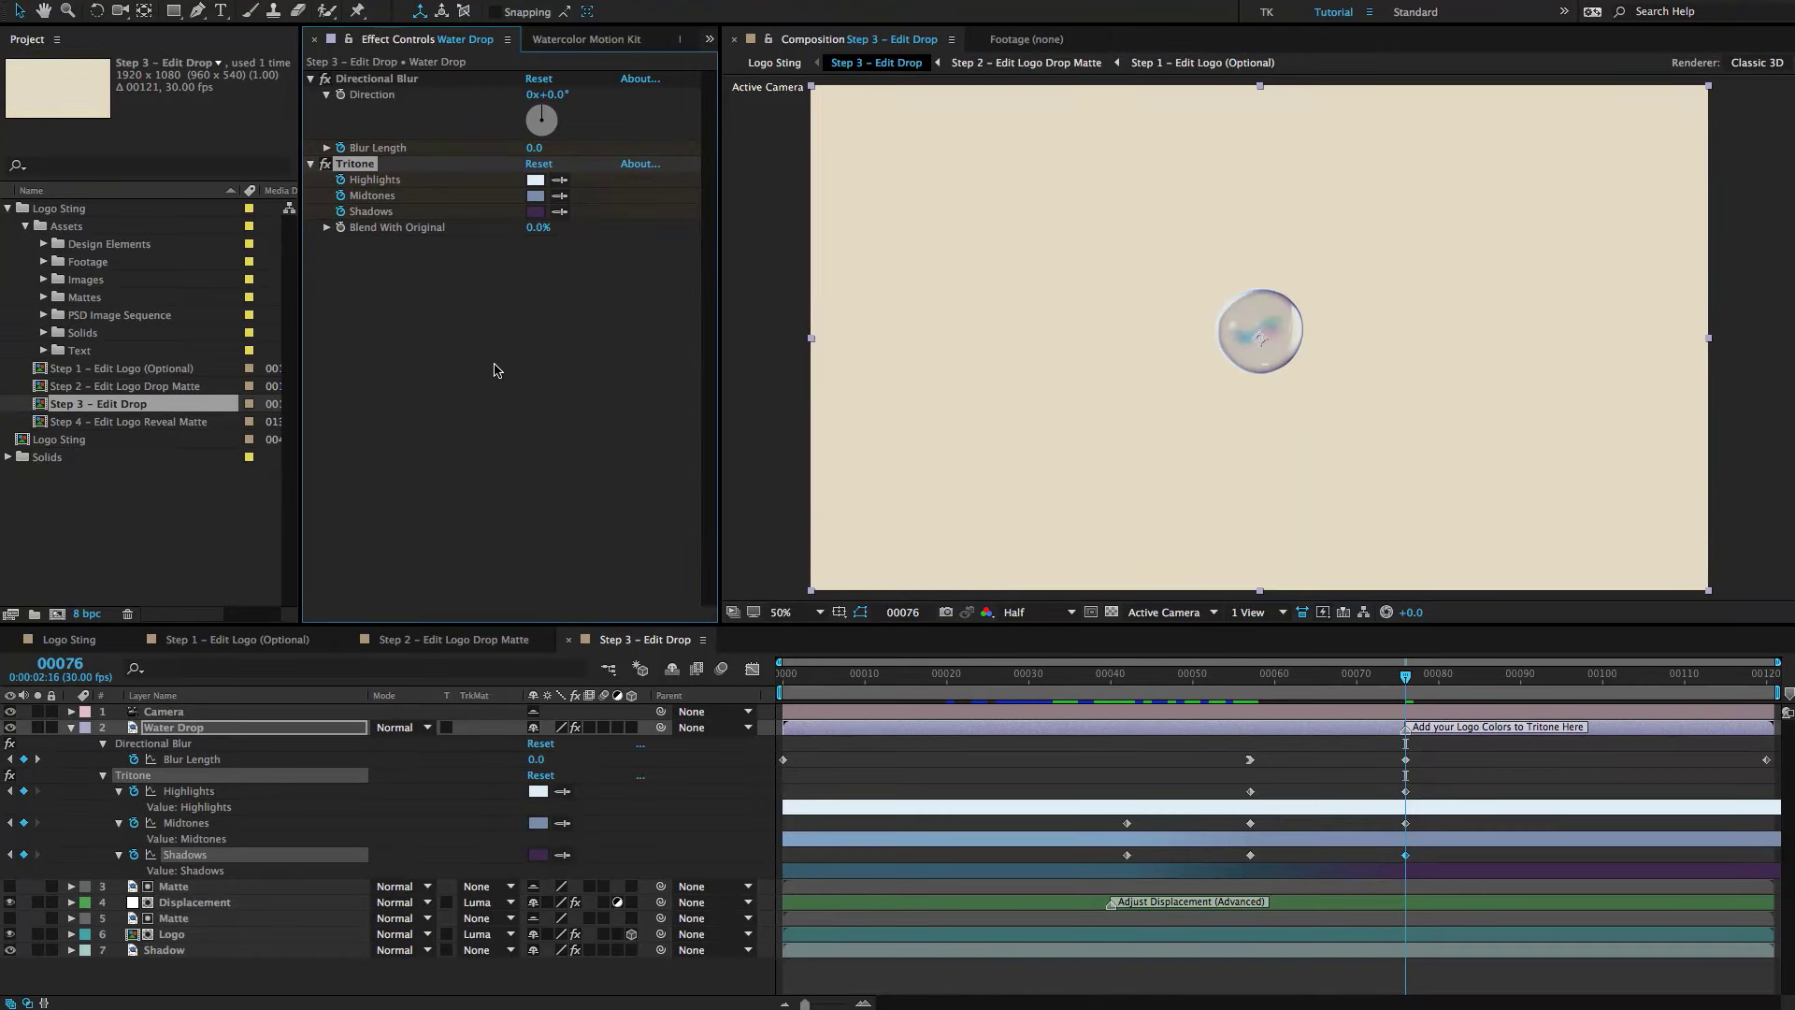
{"action": "left_click", "coordinate": [496, 369]}
{"action": "left_click", "coordinate": [535, 212]}
{"action": "left_click", "coordinate": [302, 518]}
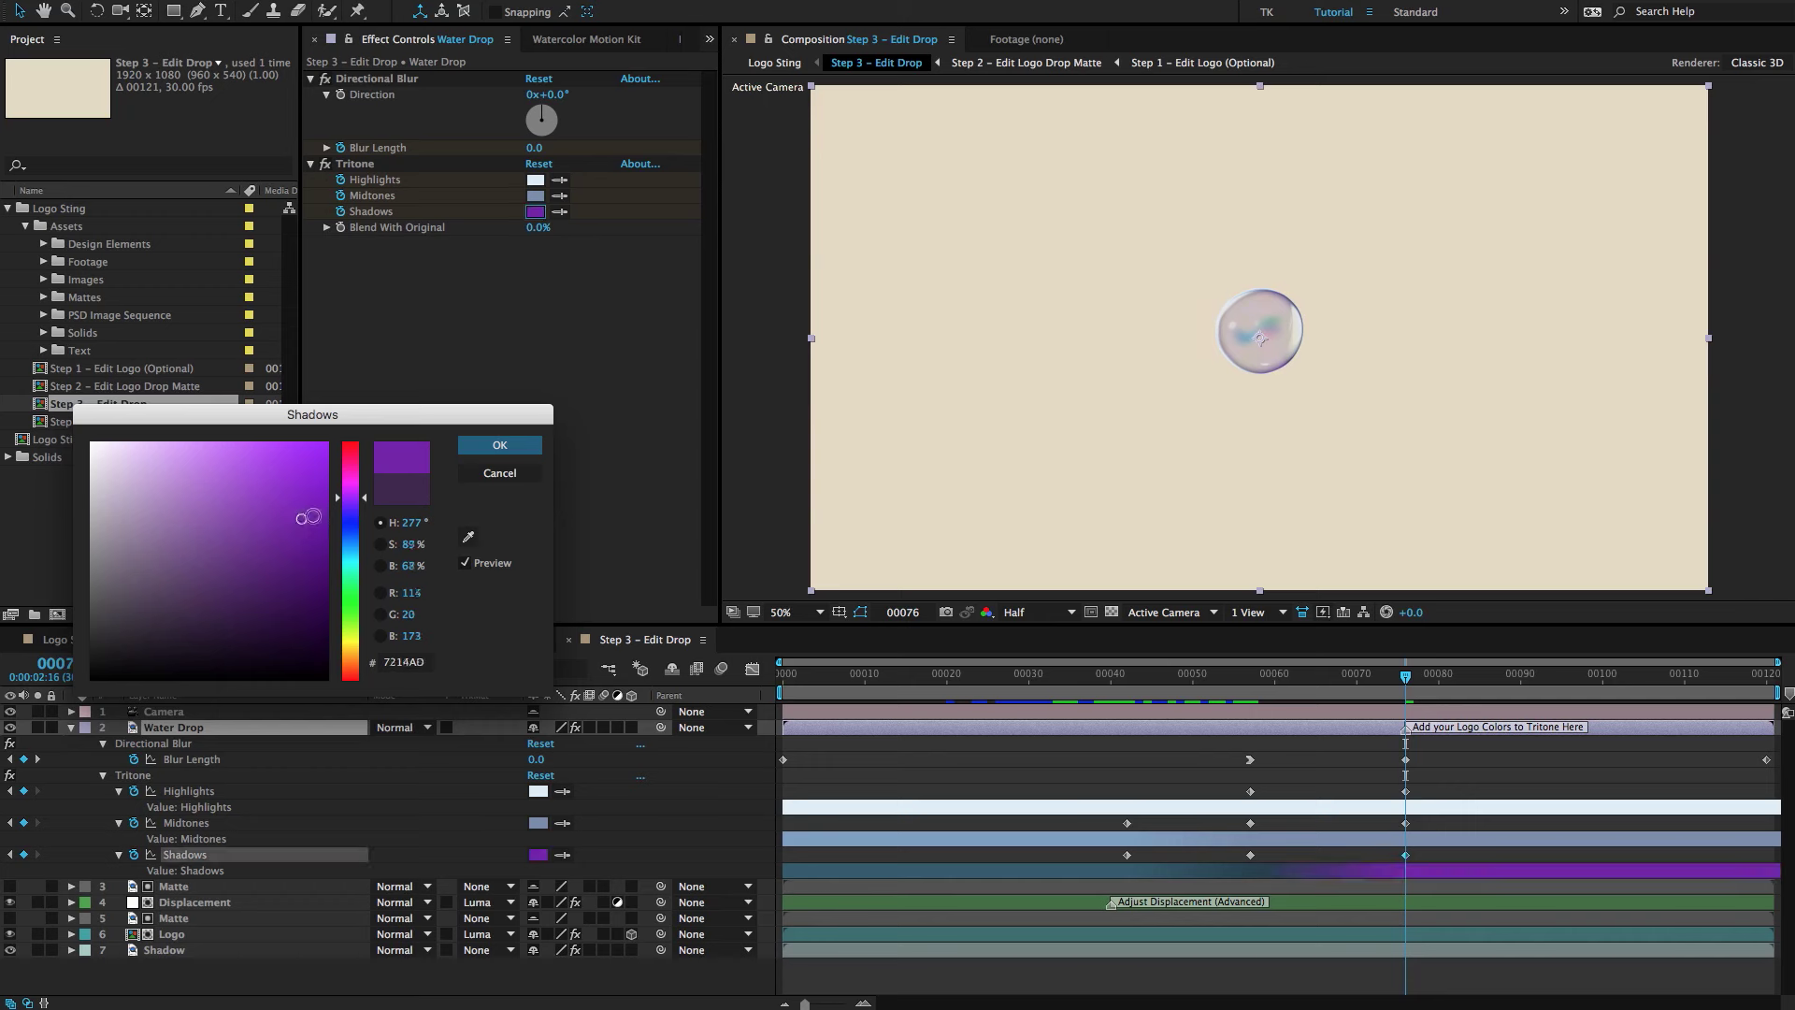
{"action": "left_click_drag", "start_coordinate": [343, 498], "coordinate": [344, 491]}
{"action": "left_click", "coordinate": [499, 445]}
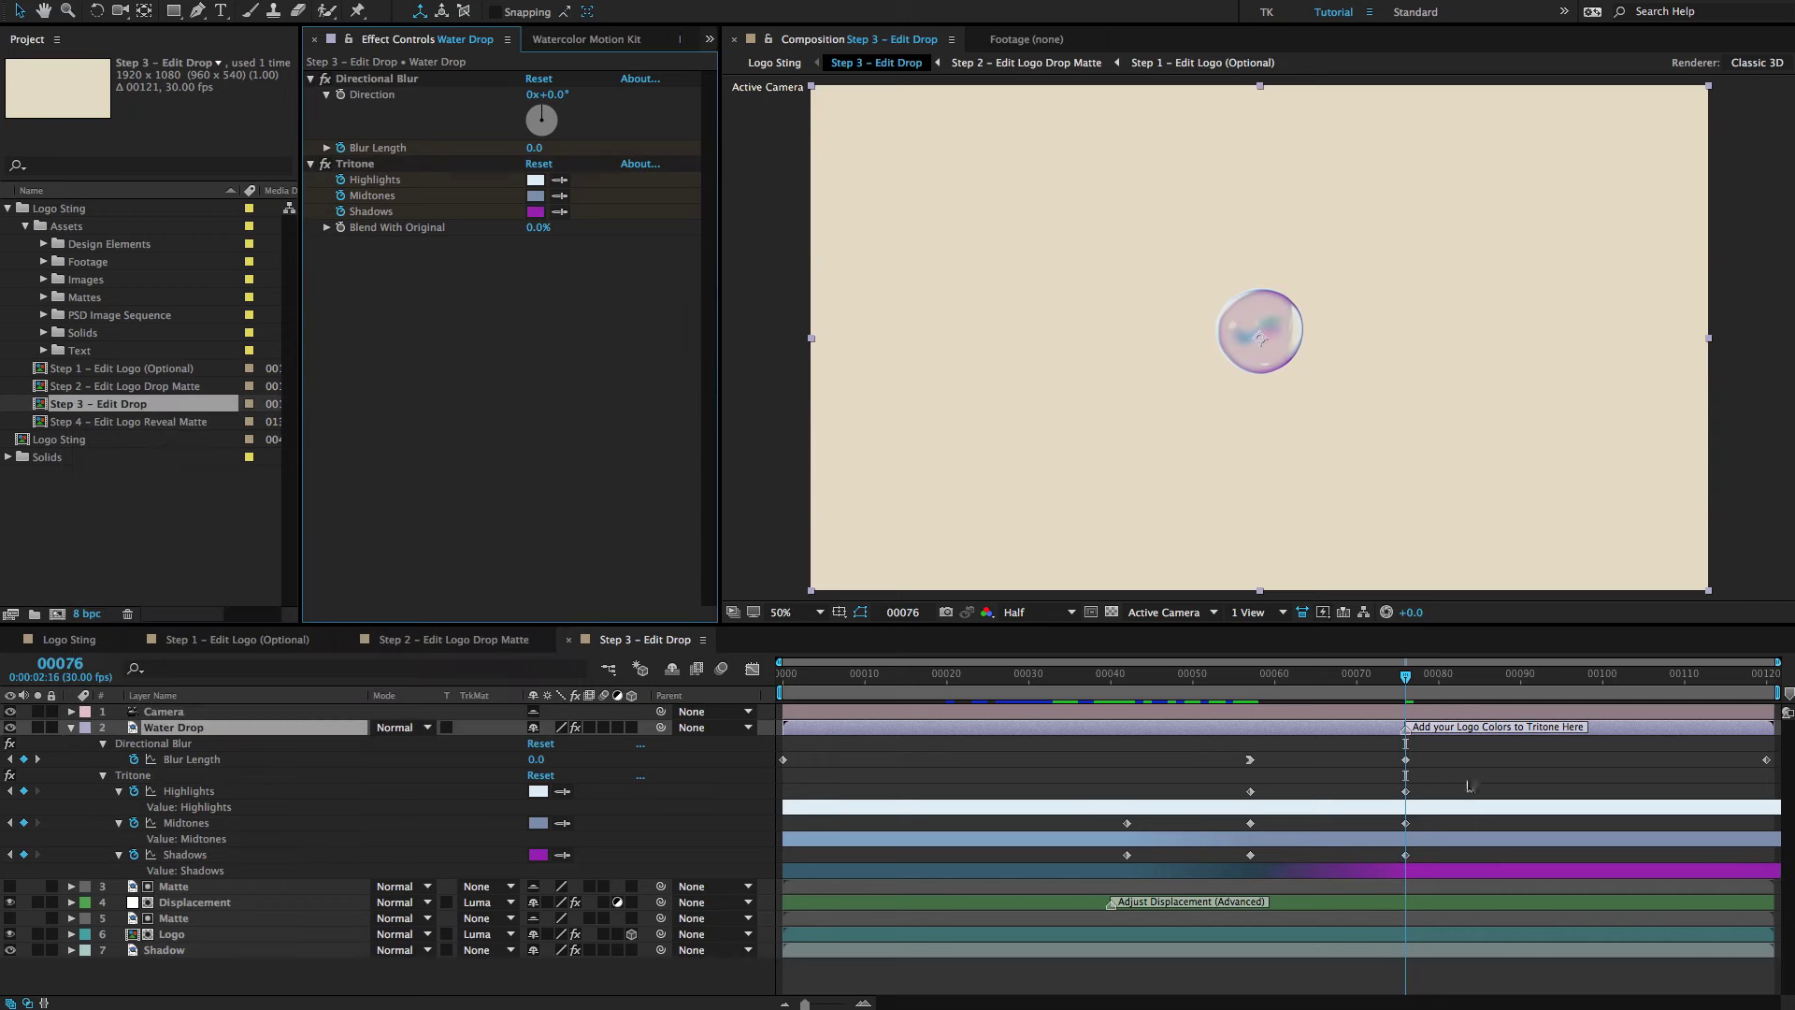
{"action": "left_click_drag", "start_coordinate": [1429, 692], "coordinate": [1346, 690]}
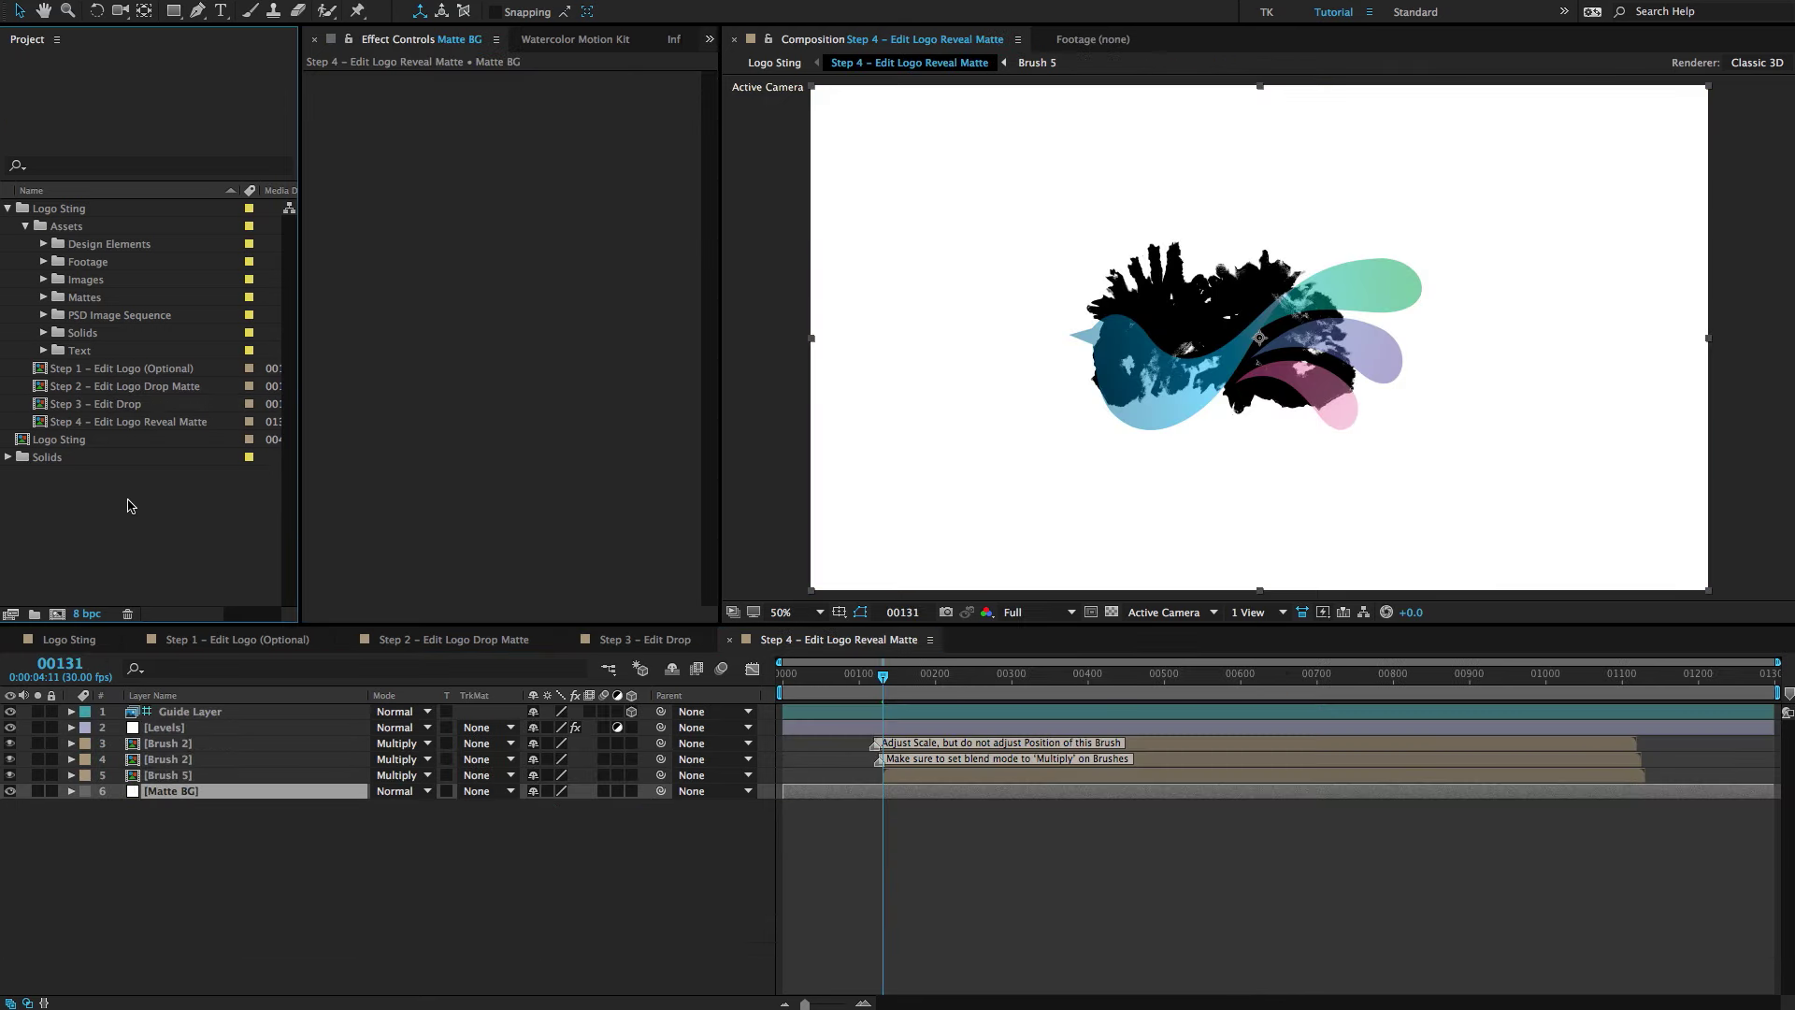
Open 'Step 4 – Edit Logo Reveal Matte', scrub to frame 00176 and select layer 3 Brush 2.
{"action": "left_click", "coordinate": [110, 426]}
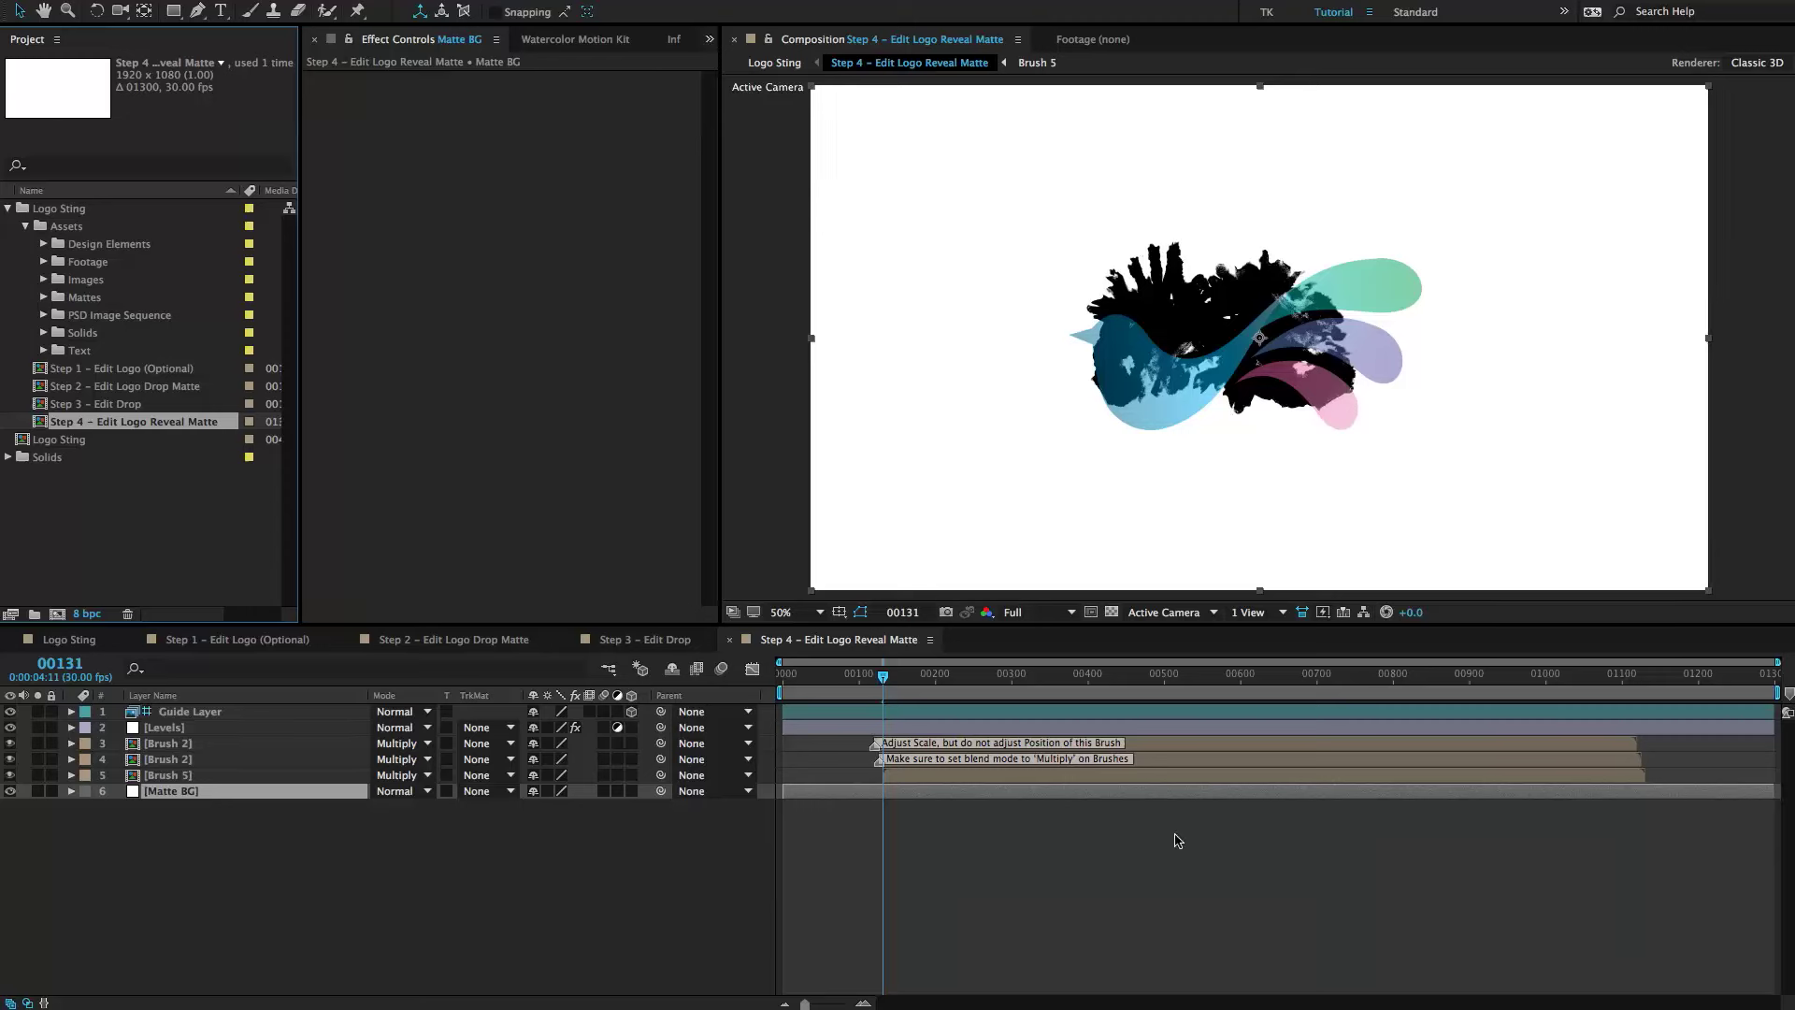
{"action": "mouse_move", "coordinate": [888, 679]}
{"action": "left_mouse_down"}
{"action": "mouse_move", "coordinate": [831, 680]}
{"action": "mouse_move", "coordinate": [921, 682]}
{"action": "left_mouse_up"}
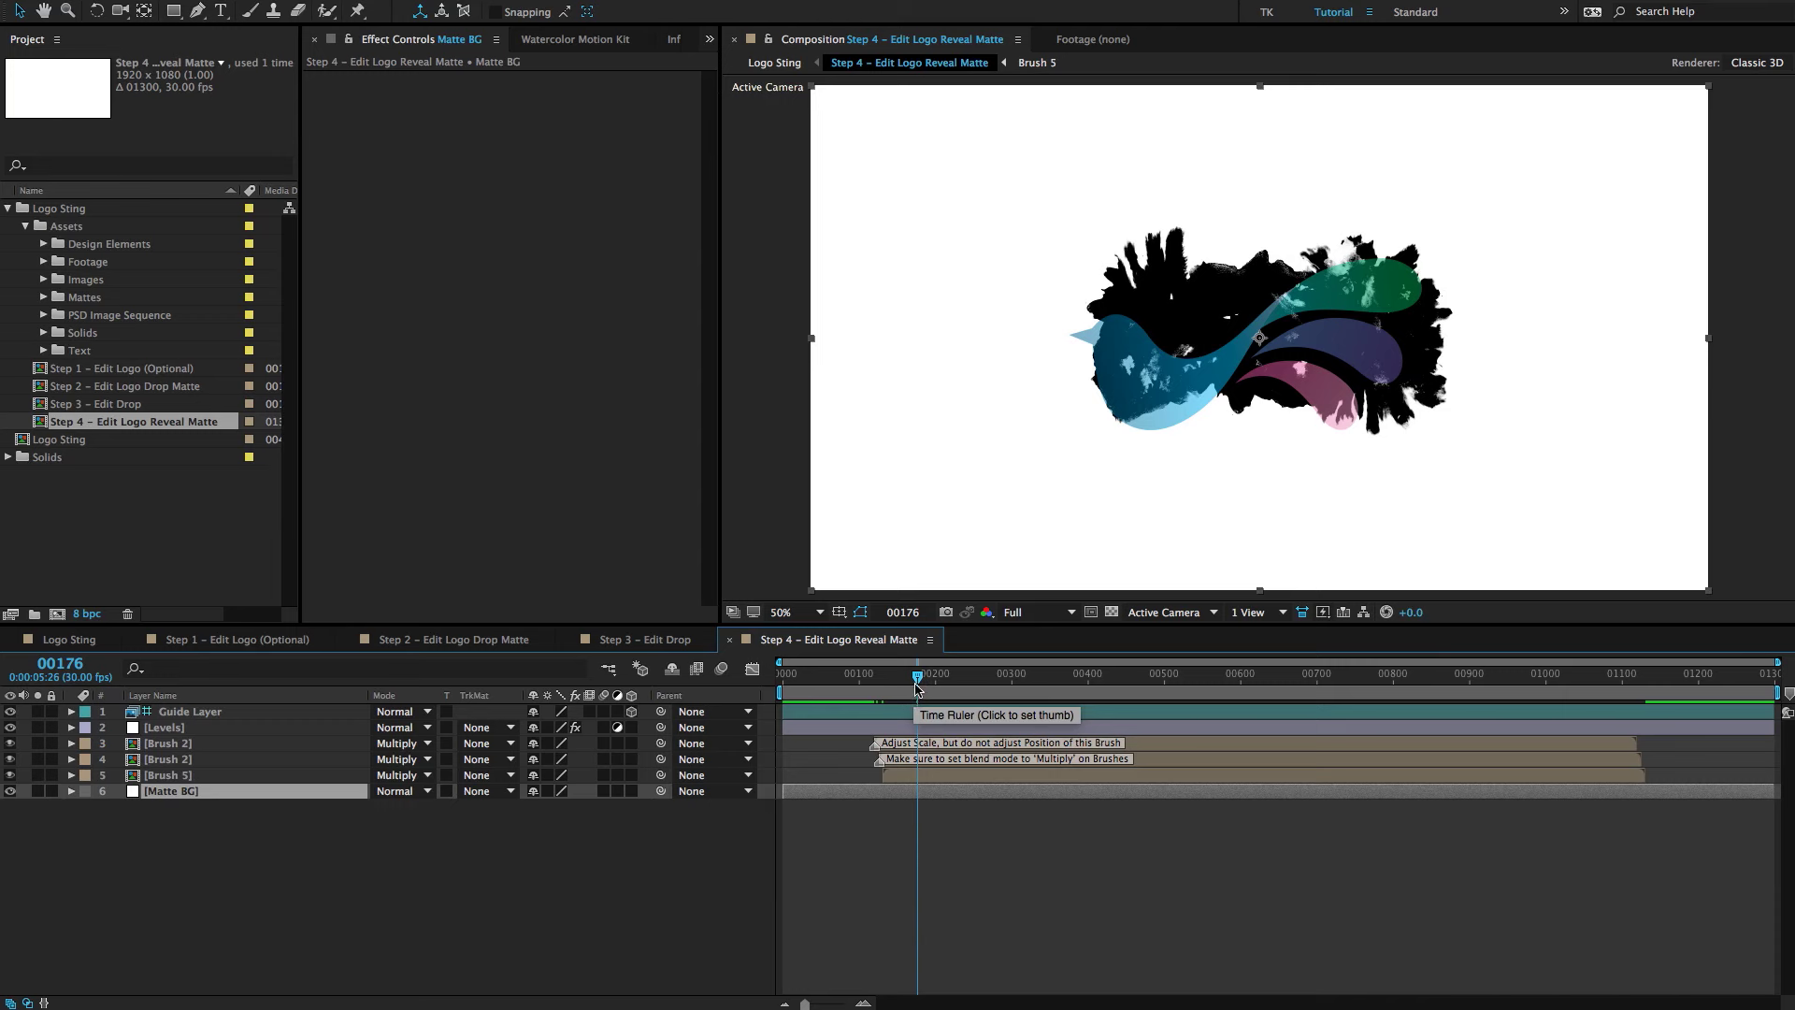
{"action": "left_click", "coordinate": [938, 745]}
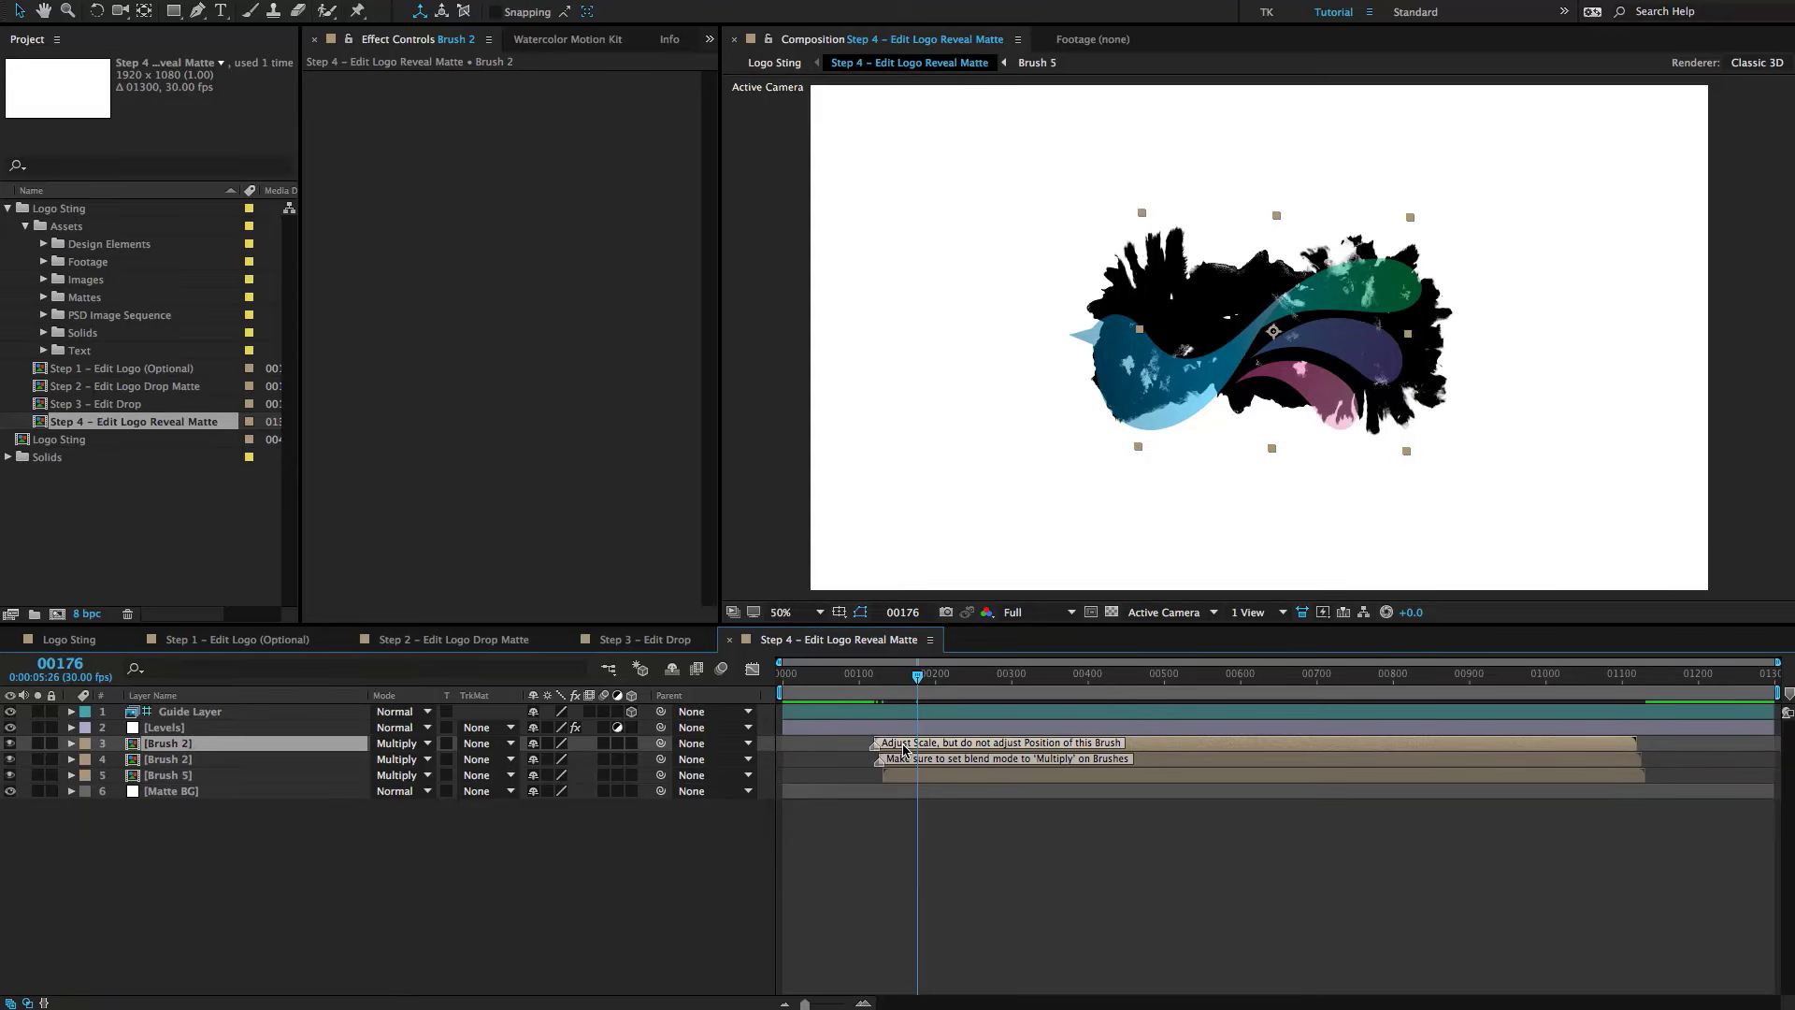
Move the second Brush 2 stroke left and down, scale it to about 30% and rotate it to -43°.
{"action": "key", "text": "s"}
{"action": "left_click", "coordinate": [194, 775]}
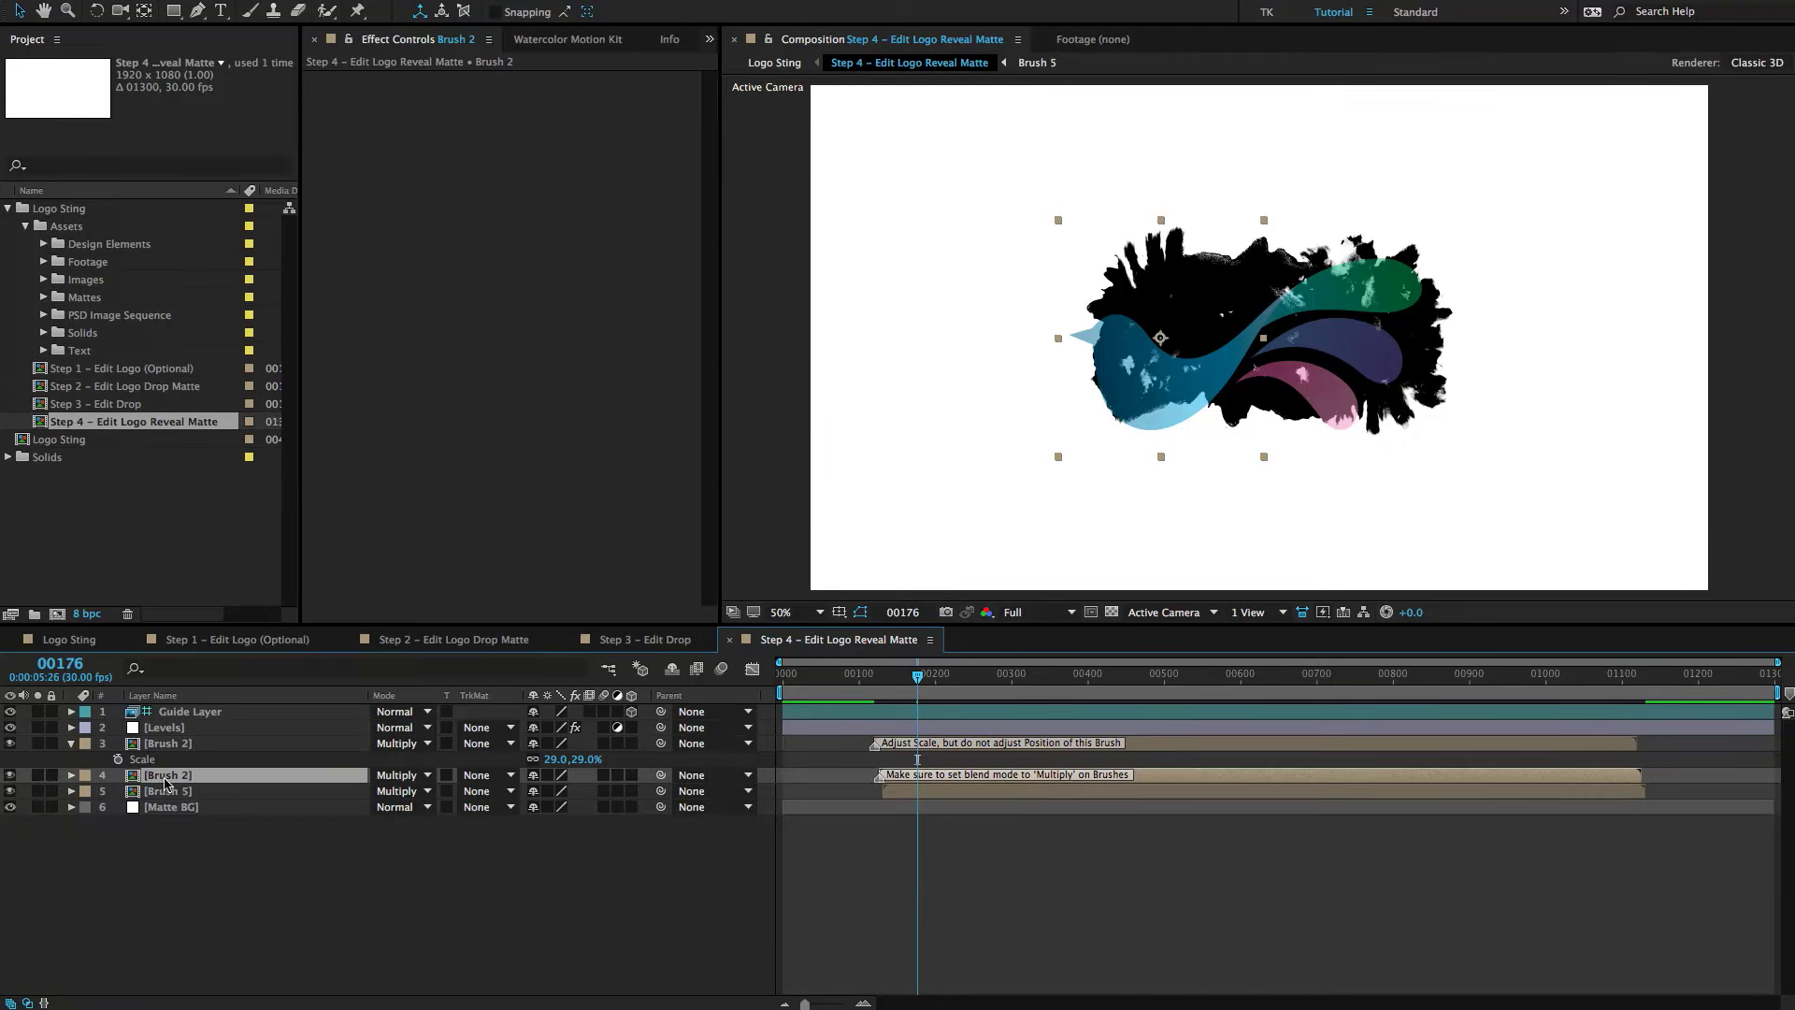
{"action": "mouse_move", "coordinate": [1190, 374]}
{"action": "left_mouse_down"}
{"action": "mouse_move", "coordinate": [1152, 368]}
{"action": "mouse_move", "coordinate": [1152, 418]}
{"action": "mouse_move", "coordinate": [1170, 418]}
{"action": "left_mouse_up"}
{"action": "key", "text": "s"}
{"action": "left_click_drag", "start_coordinate": [580, 793], "coordinate": [559, 791]}
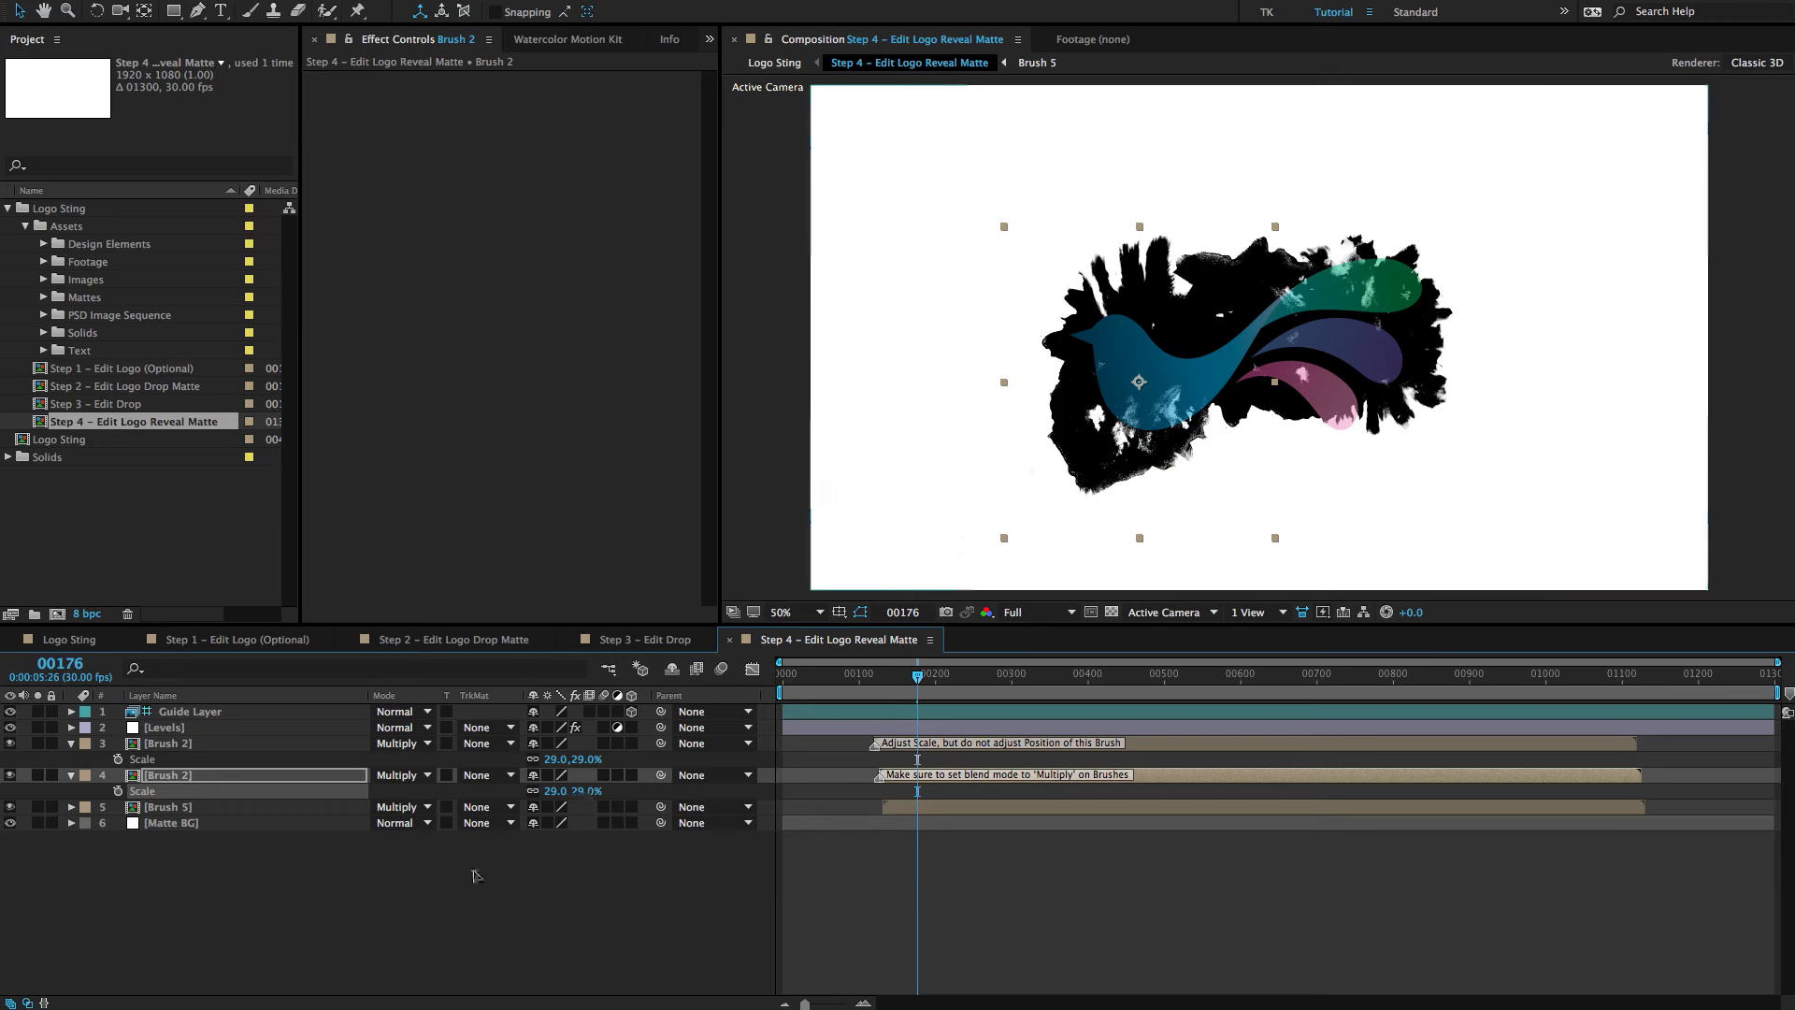
{"action": "key", "text": "r"}
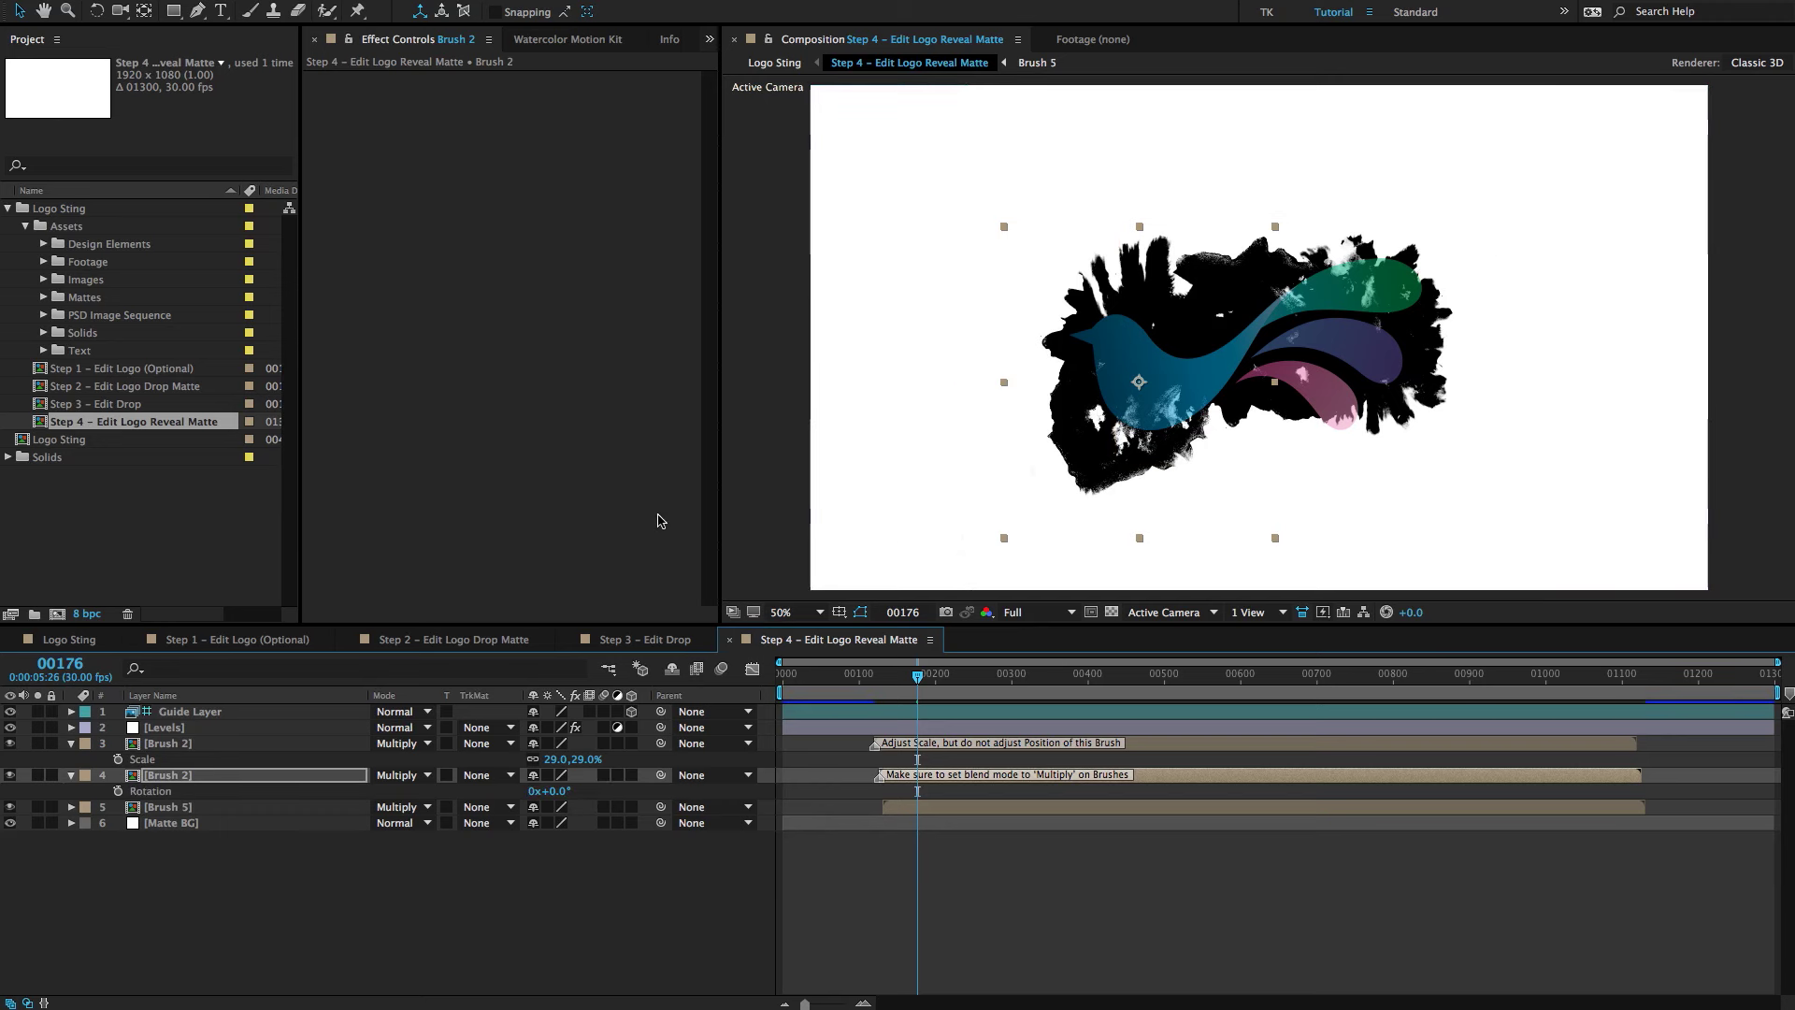
{"action": "left_click_drag", "start_coordinate": [557, 791], "coordinate": [518, 790]}
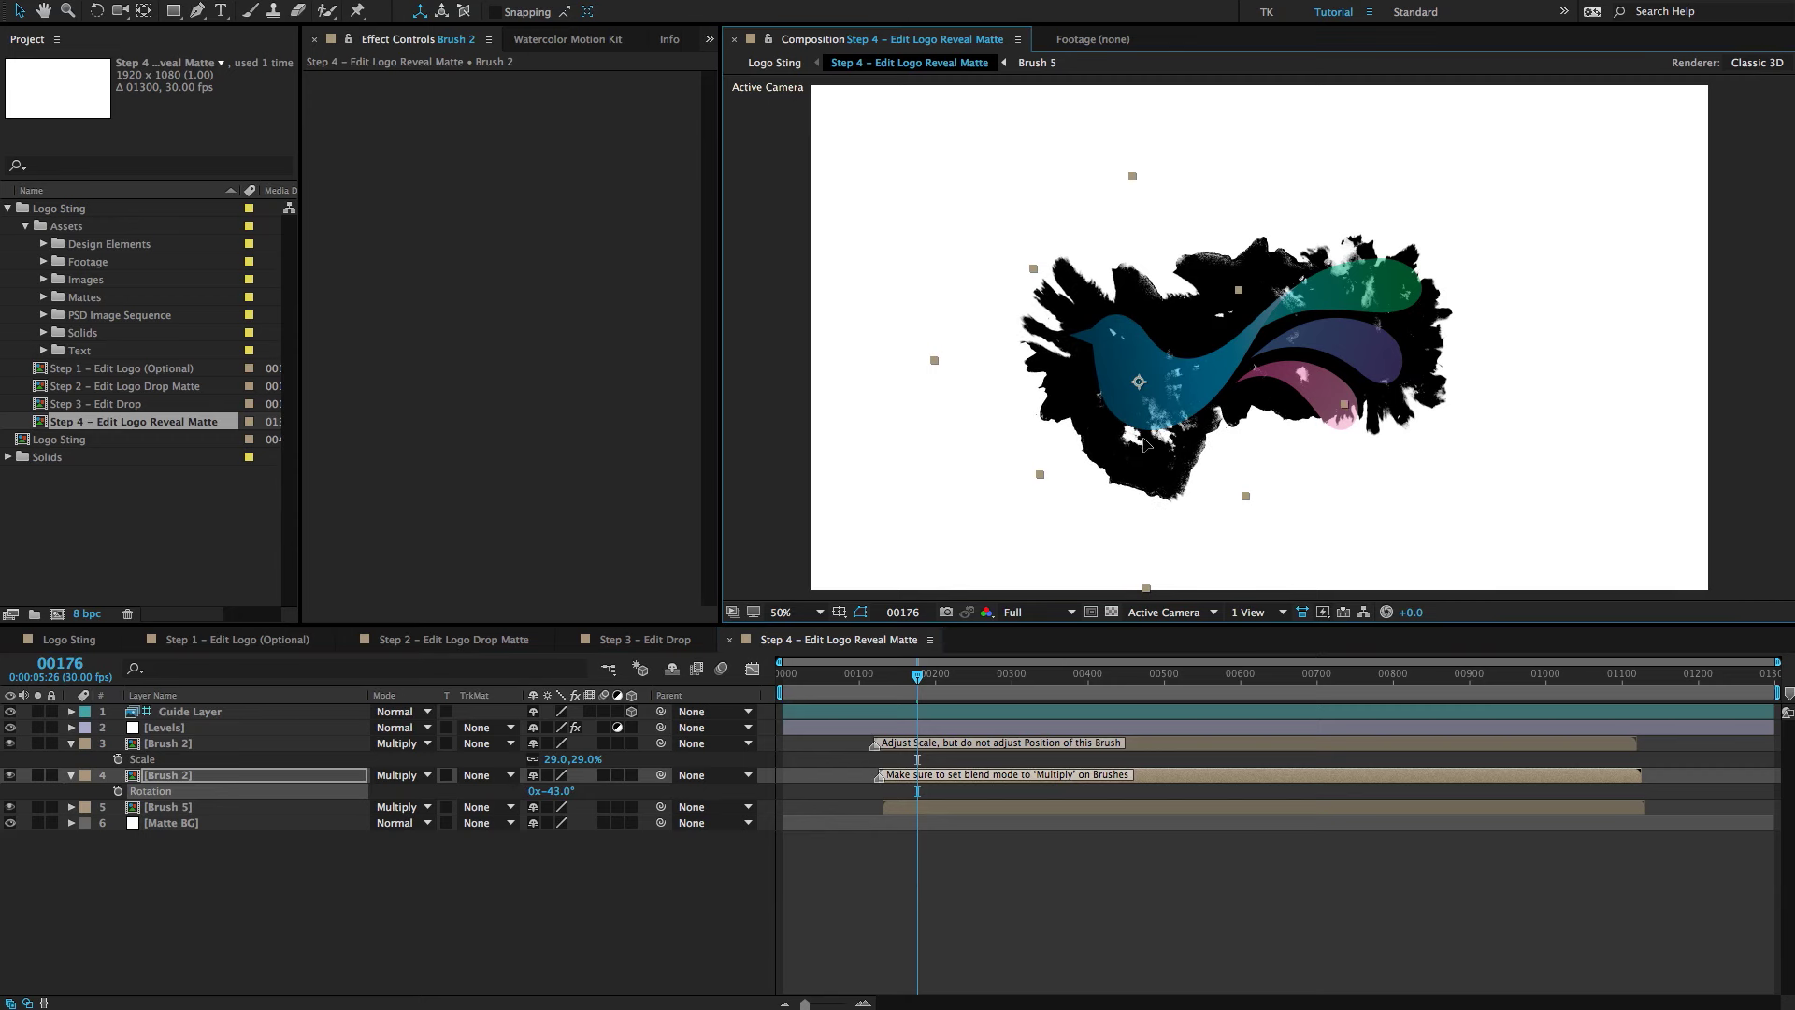
{"action": "left_click_drag", "start_coordinate": [1134, 441], "coordinate": [1152, 436]}
Enlarge Brush 5 from 27% to 34% scale.
{"action": "left_click", "coordinate": [1356, 392]}
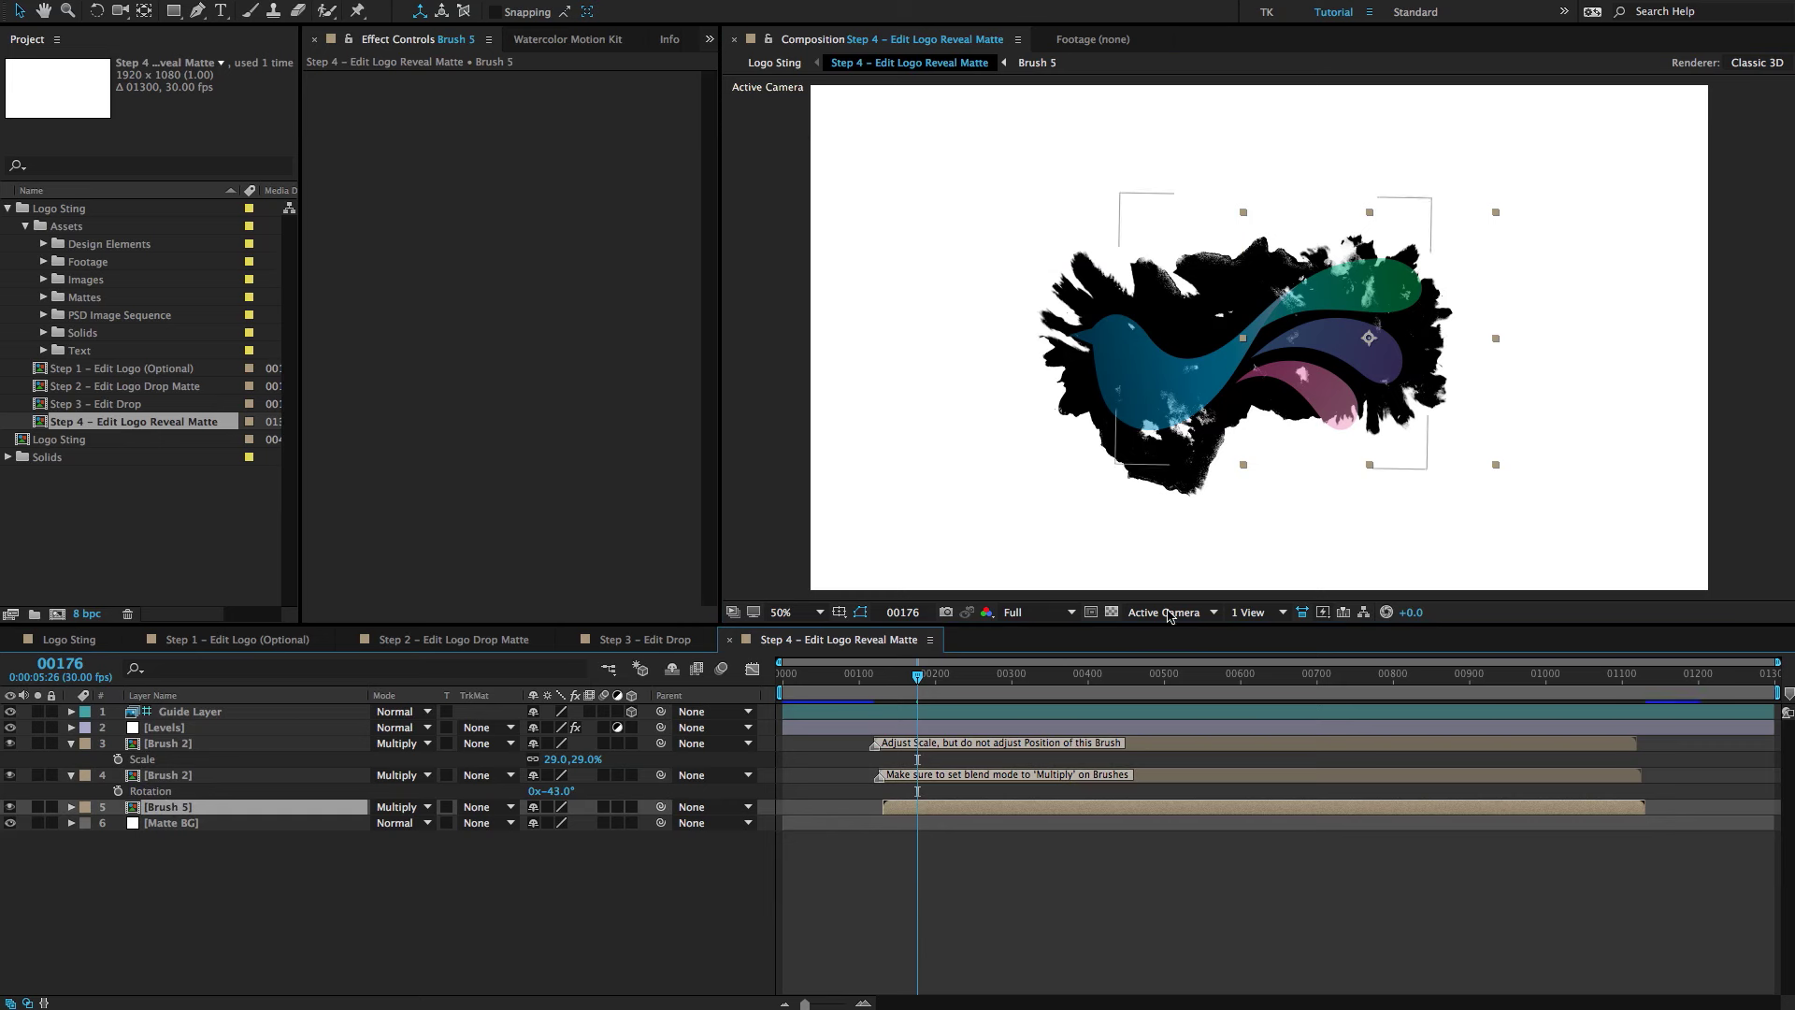
{"action": "key", "text": "s"}
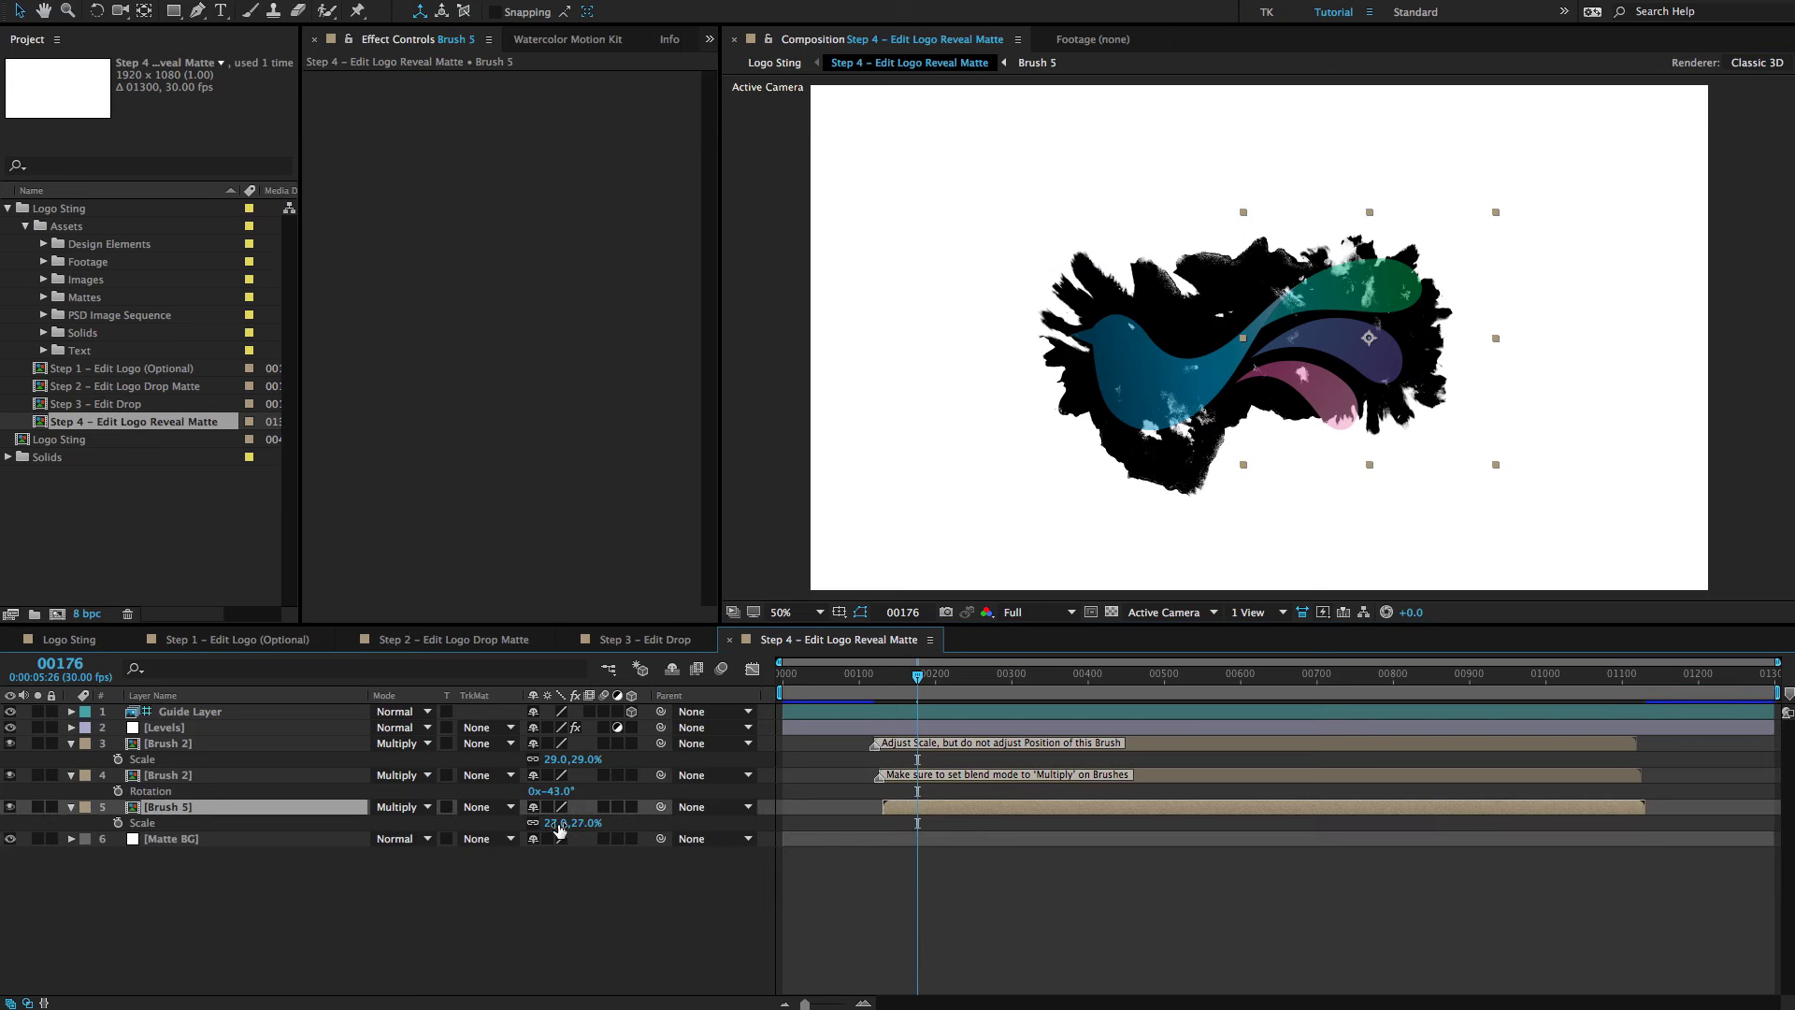
{"action": "left_click_drag", "start_coordinate": [551, 823], "coordinate": [558, 823]}
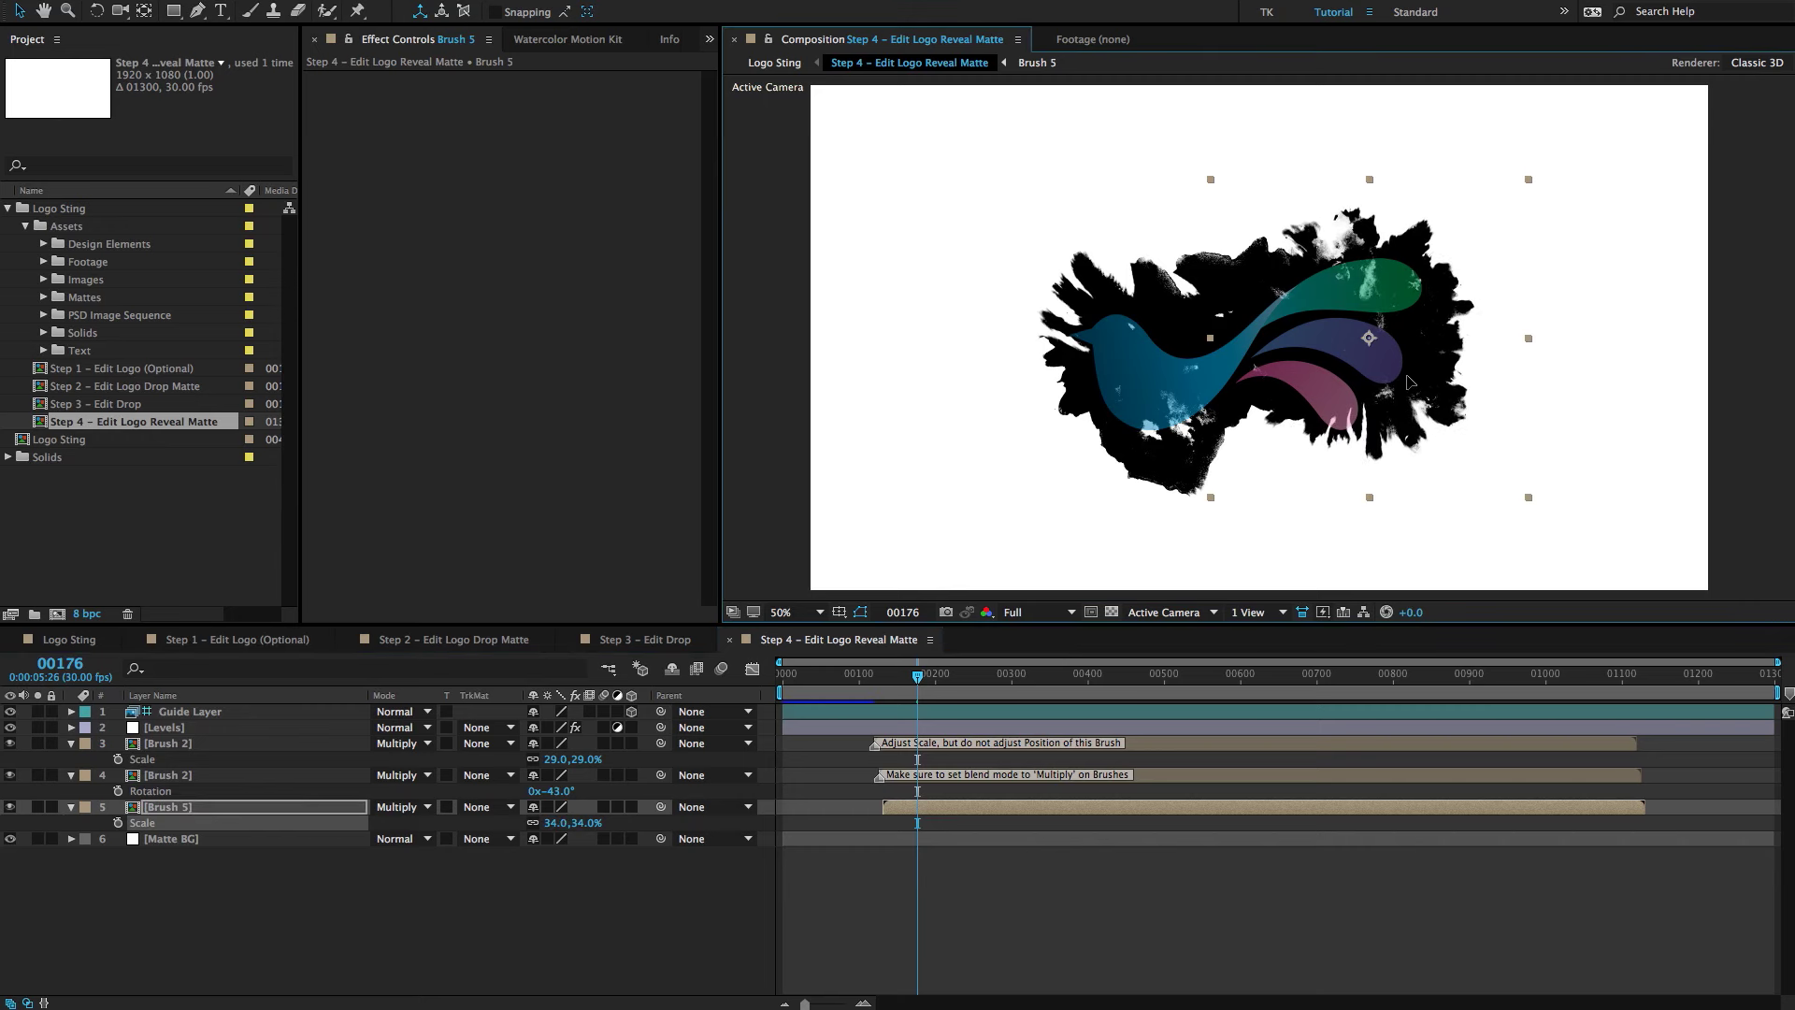
Nudge the second Brush 2 stroke up and right and settle its Scale at 26%.
{"action": "left_click", "coordinate": [168, 743]}
{"action": "left_click", "coordinate": [171, 775]}
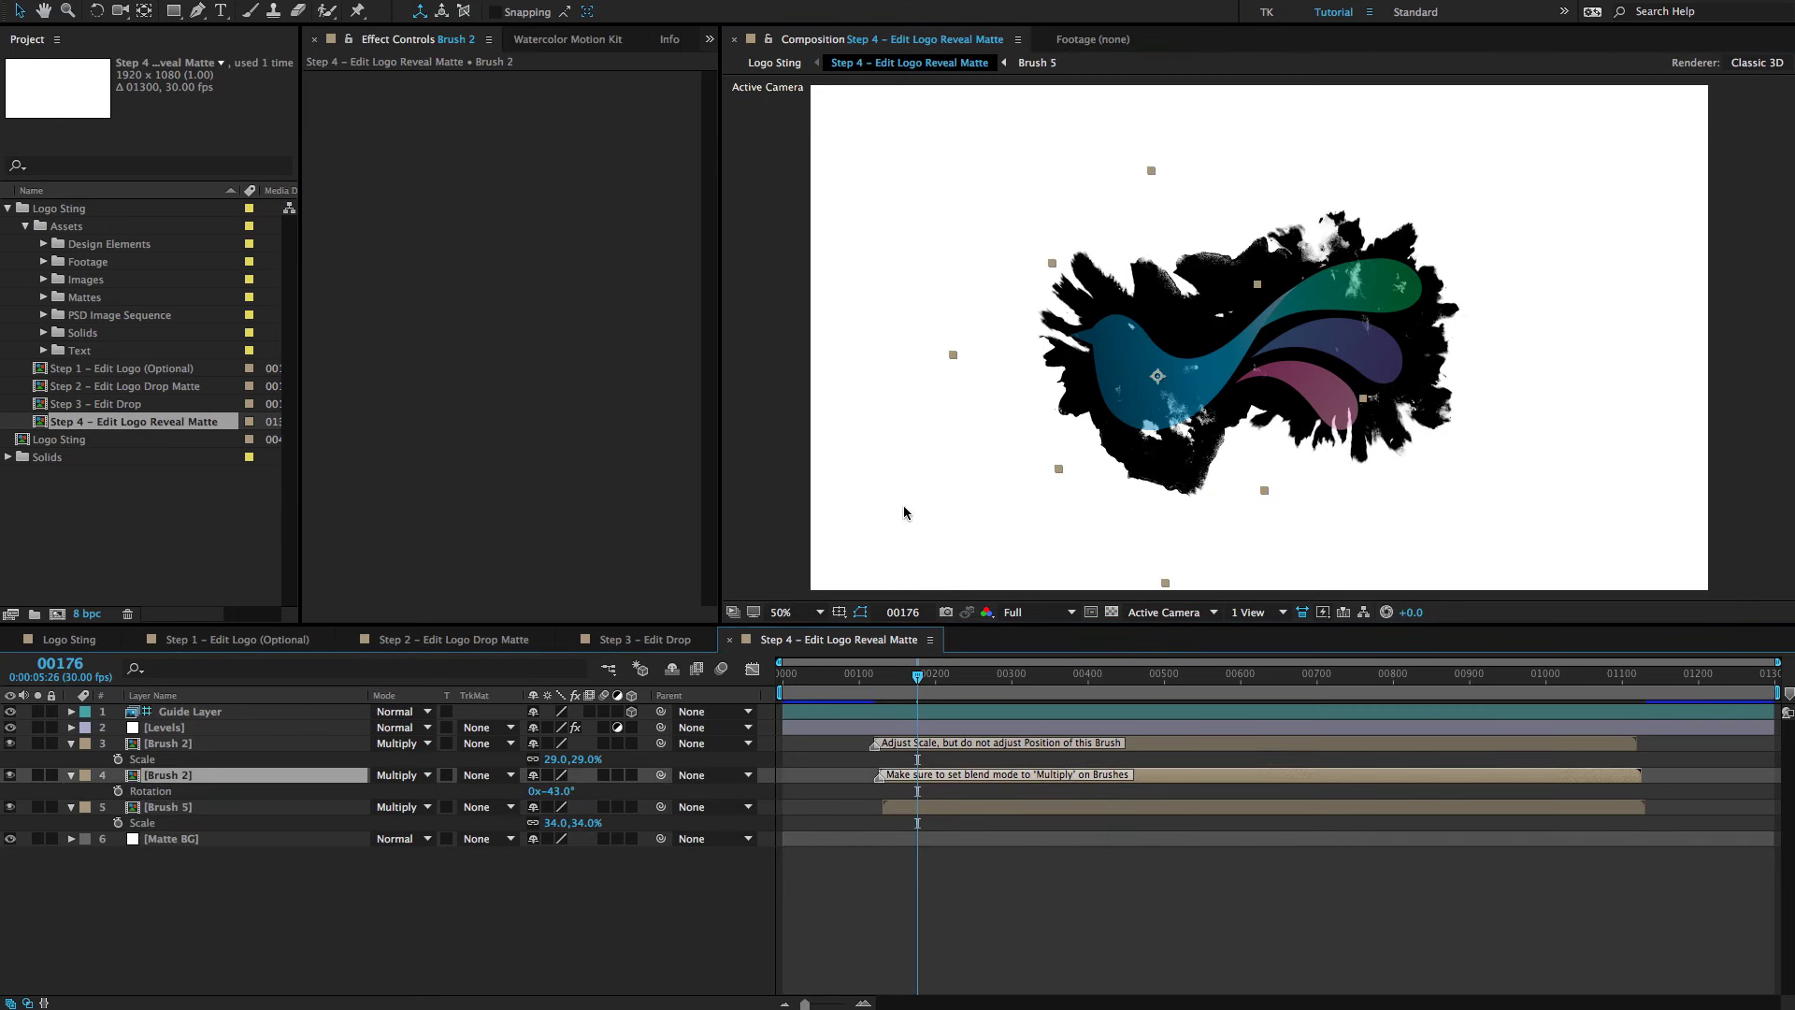
{"action": "key", "text": "shift+Up"}
{"action": "key", "text": "shift+Right"}
{"action": "key", "text": "shift+Up"}
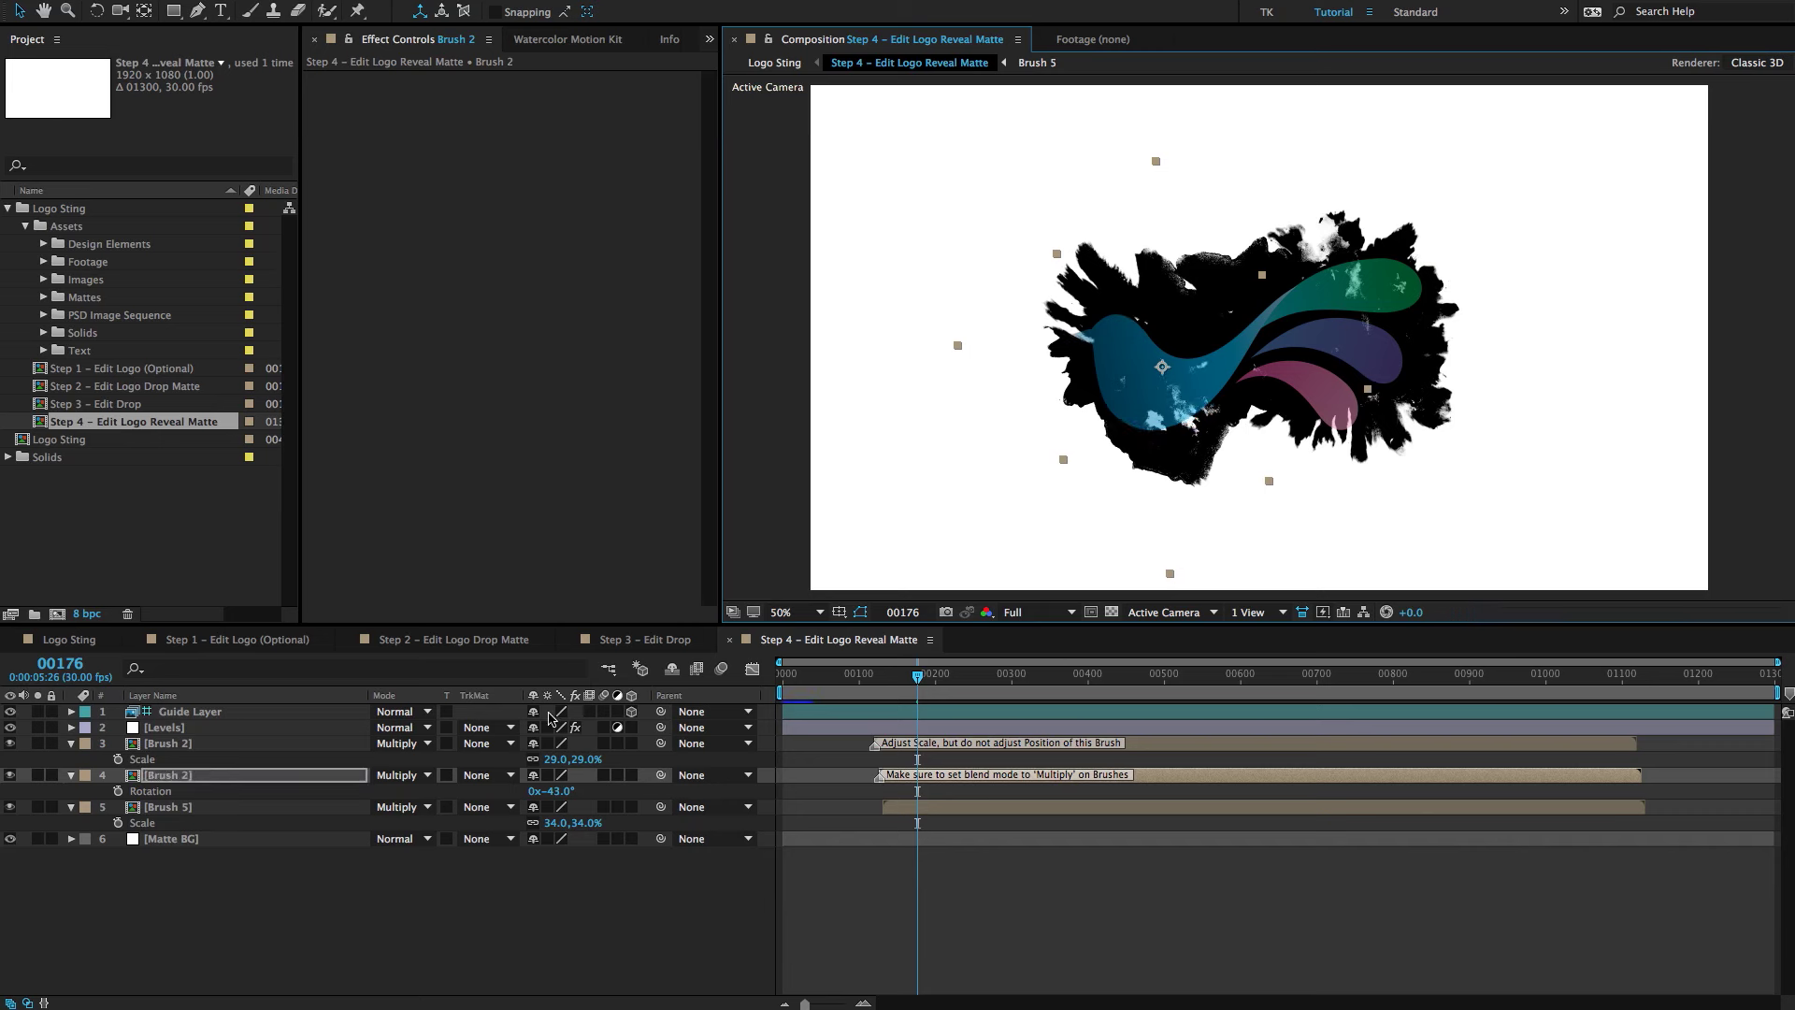
{"action": "key", "text": "s"}
{"action": "left_click_drag", "start_coordinate": [561, 791], "coordinate": [552, 795]}
{"action": "left_click", "coordinate": [1187, 389]}
{"action": "key", "text": "shift+Left"}
{"action": "key", "text": "shift+Left"}
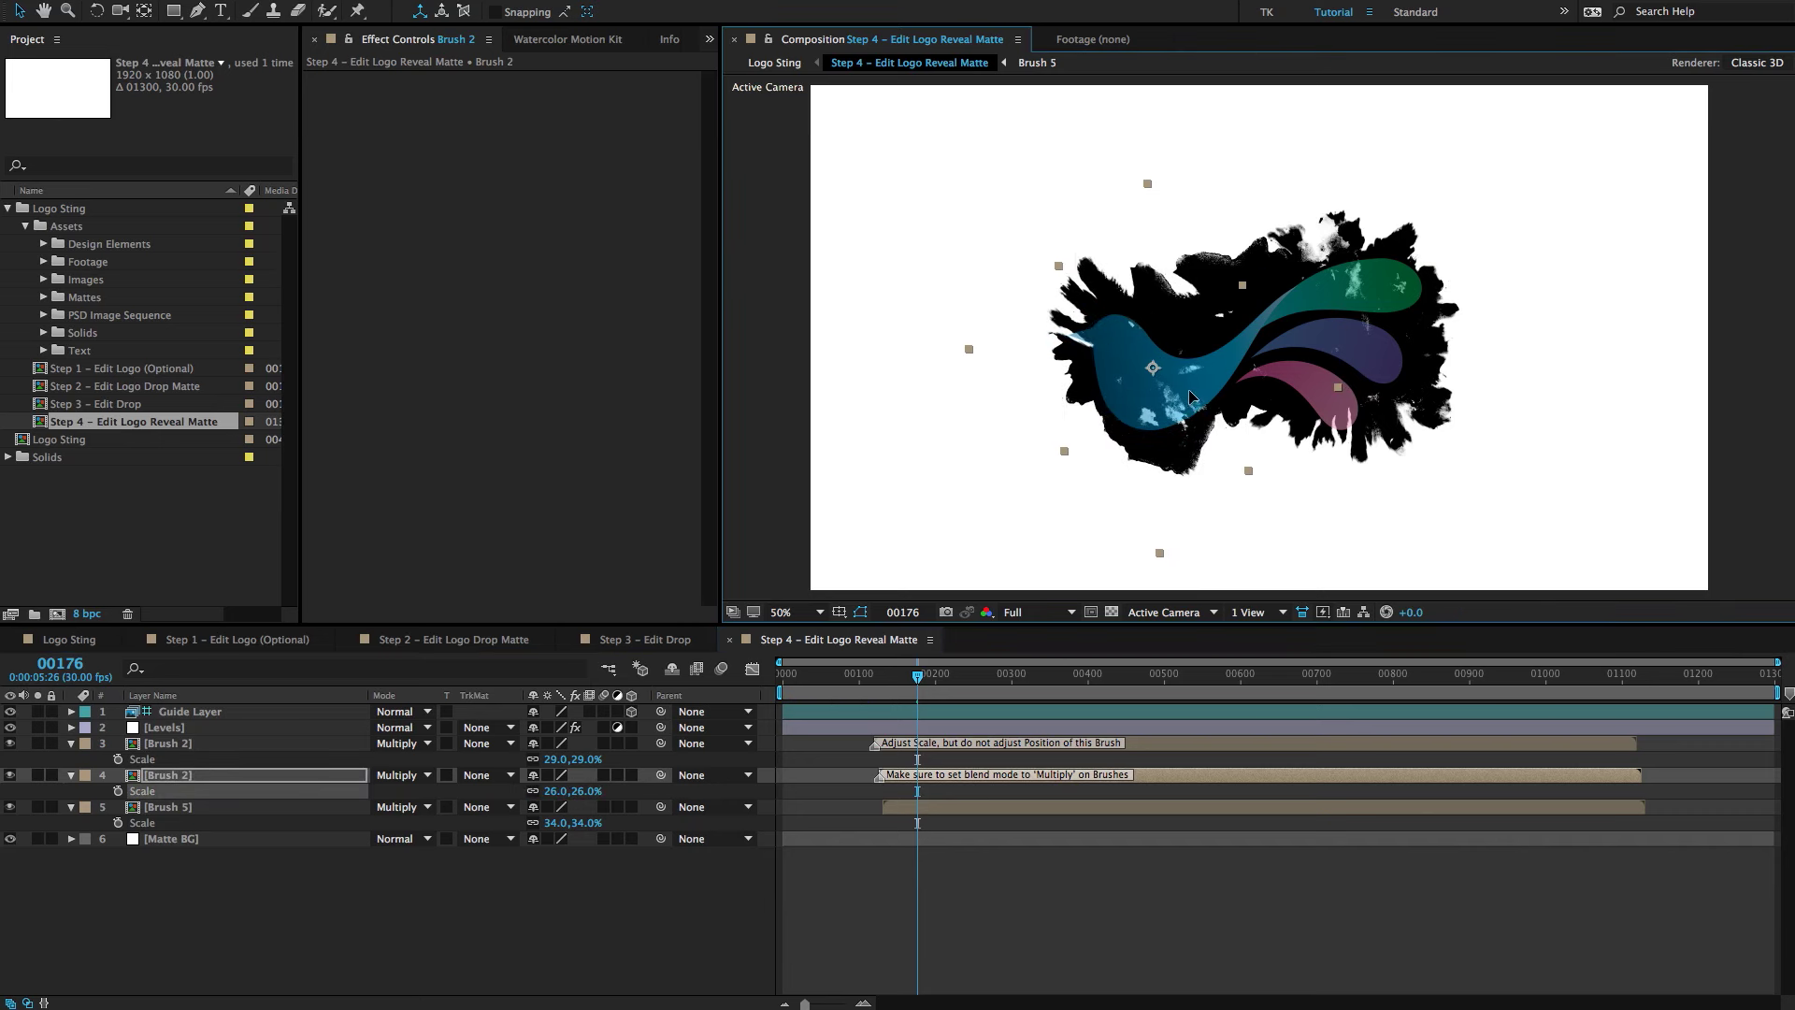
{"action": "left_click", "coordinate": [1154, 573]}
{"action": "key", "text": "ctrl+grave"}
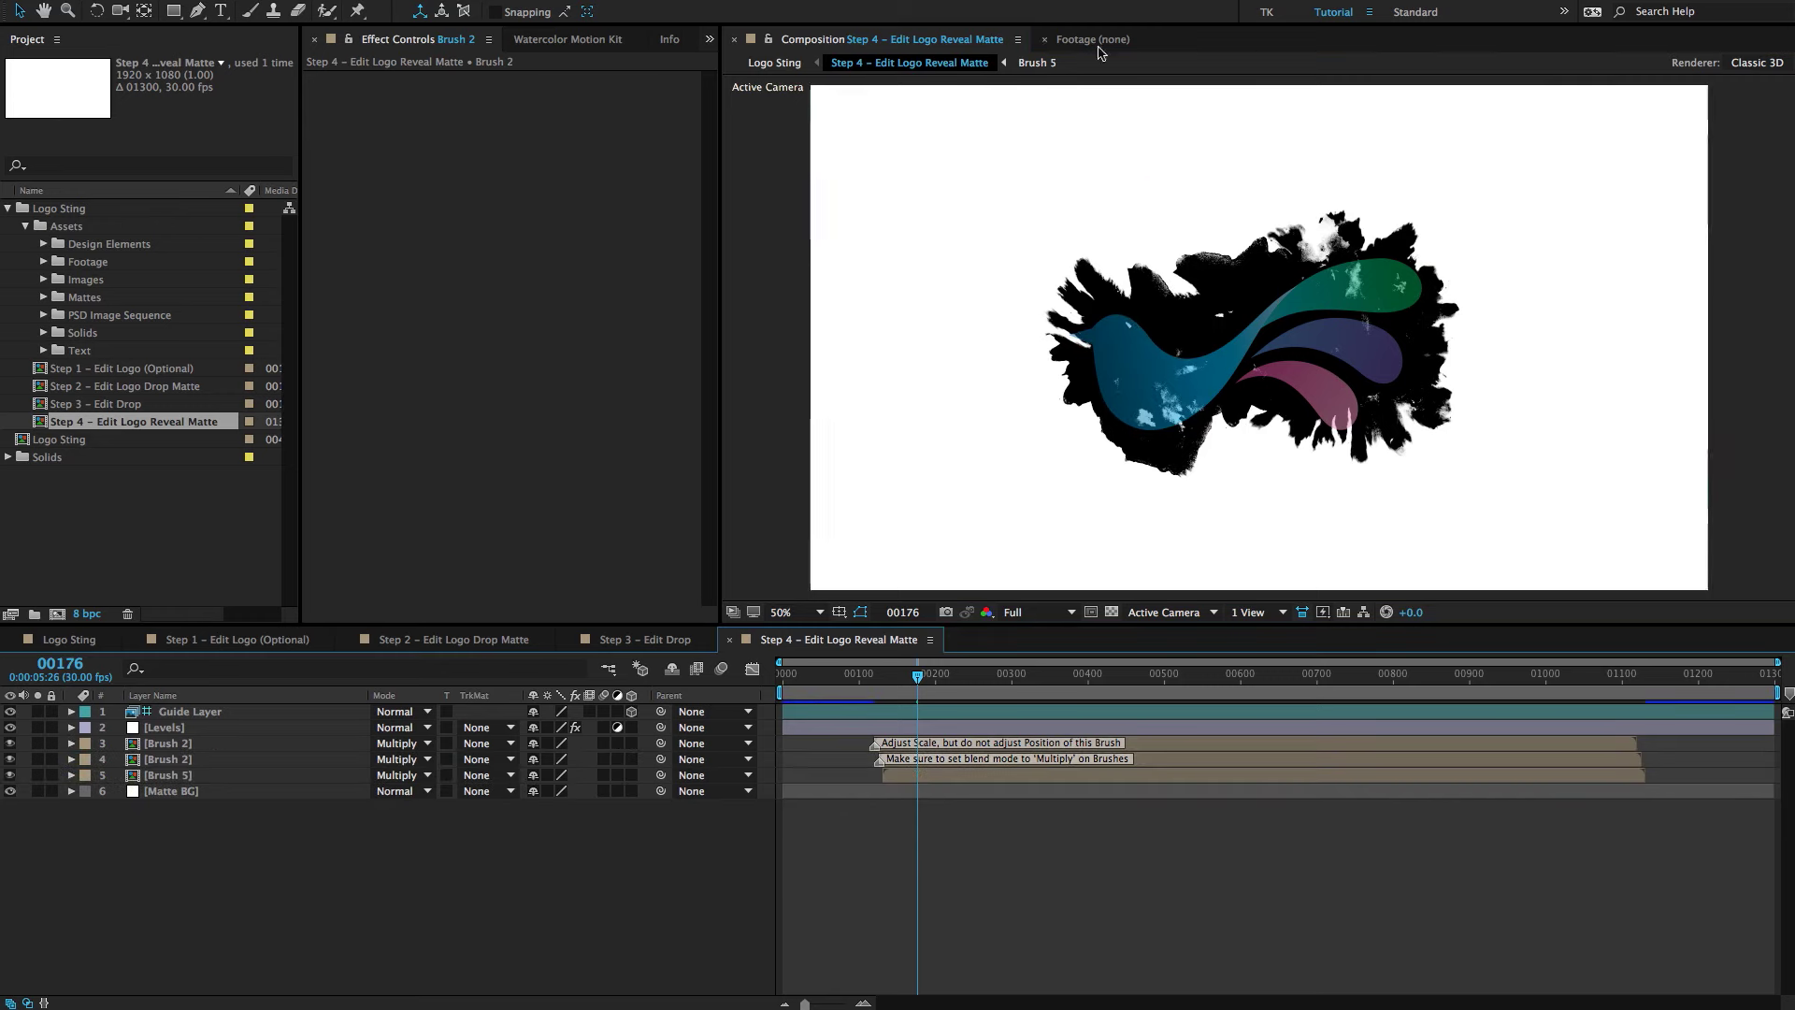
Switch to the Logo Sting composition and preview it at Half resolution.
{"action": "left_click", "coordinate": [773, 62]}
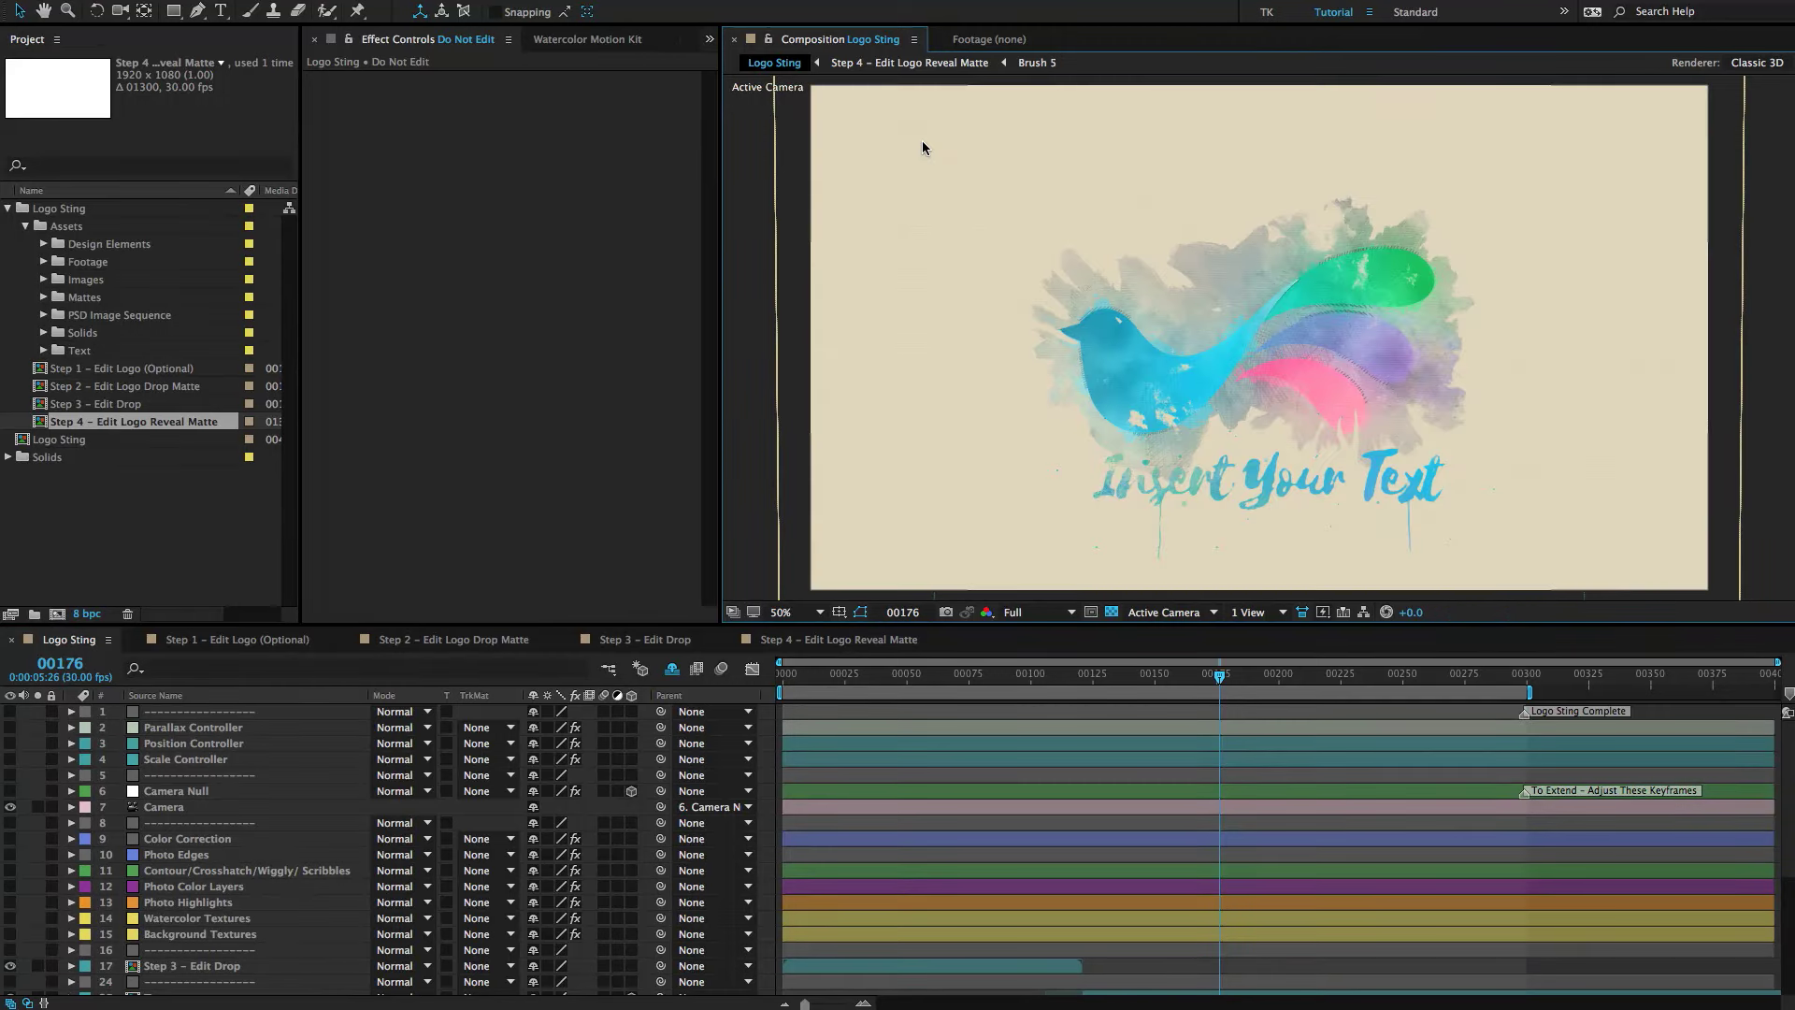
{"action": "left_click", "coordinate": [1033, 613]}
{"action": "left_click", "coordinate": [1036, 677]}
Show layer names, select the Text layer and move the Insert Your Text title slightly down.
{"action": "scroll", "coordinate": [1242, 424], "scroll_direction": "down", "scroll_amount": 2}
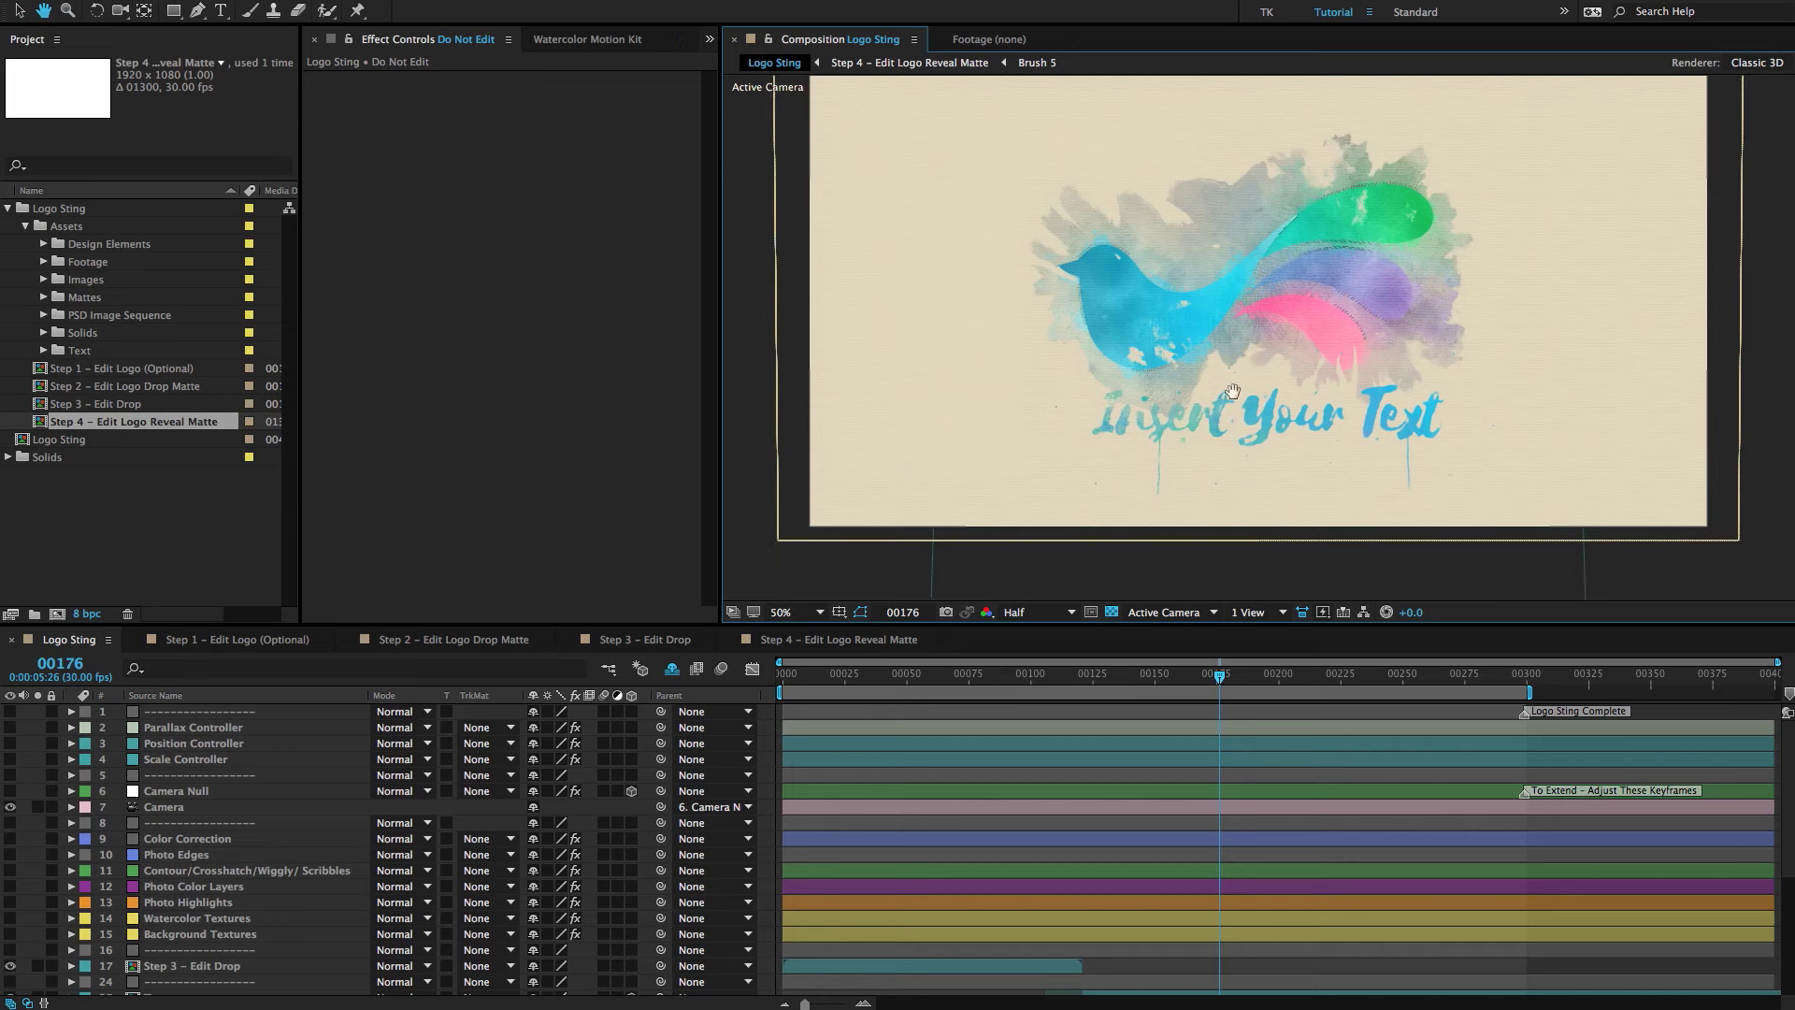
{"action": "scroll", "coordinate": [187, 943], "scroll_direction": "down", "scroll_amount": 4}
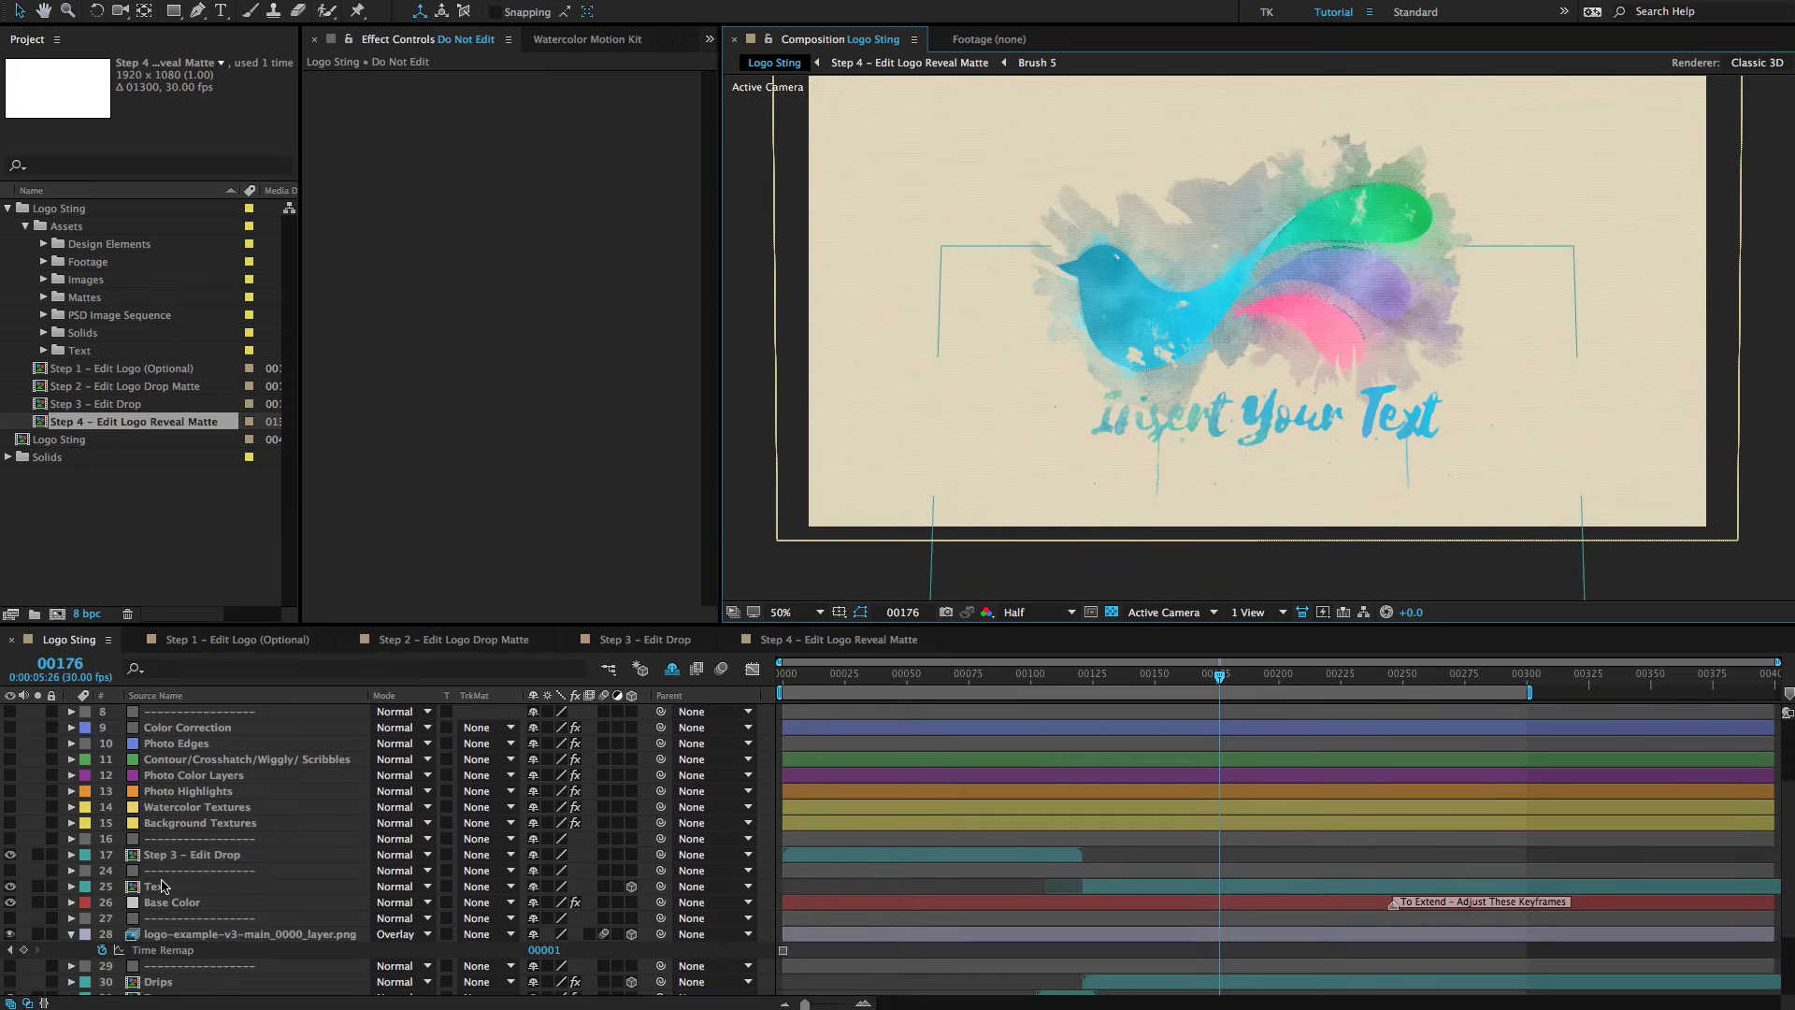
{"action": "left_click", "coordinate": [157, 697]}
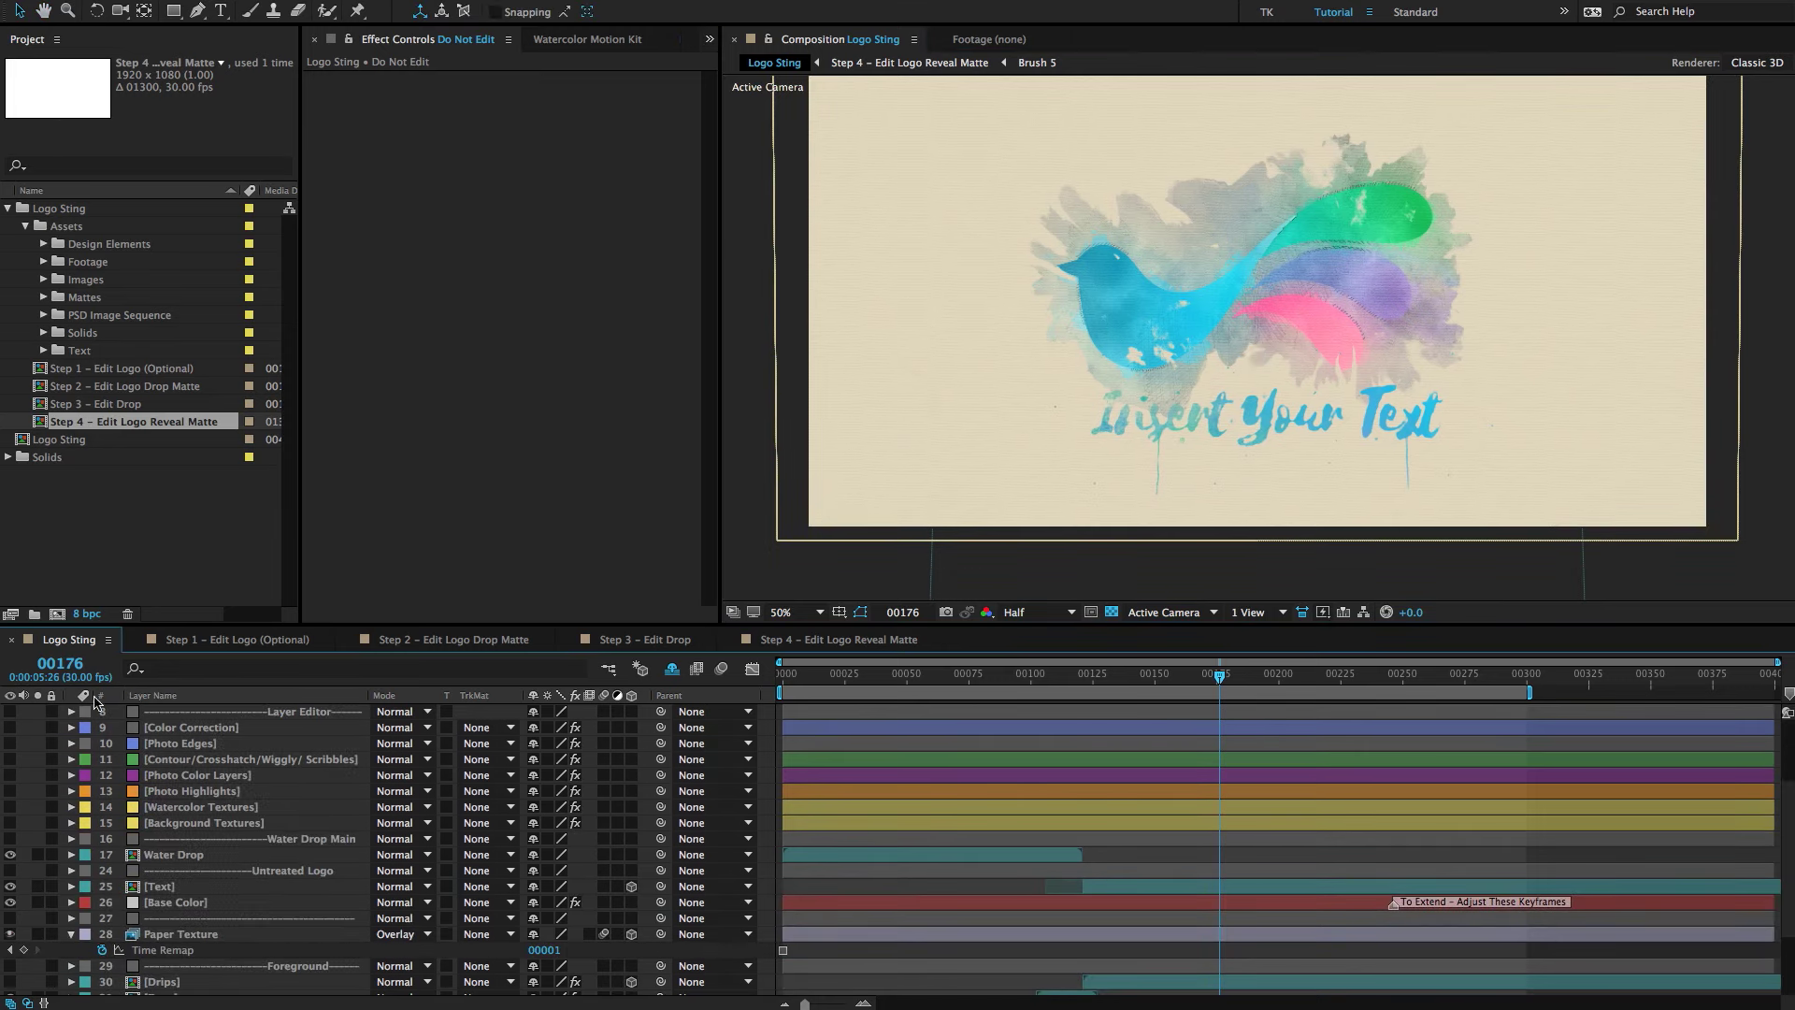
{"action": "scroll", "coordinate": [293, 735], "scroll_direction": "up", "scroll_amount": 1}
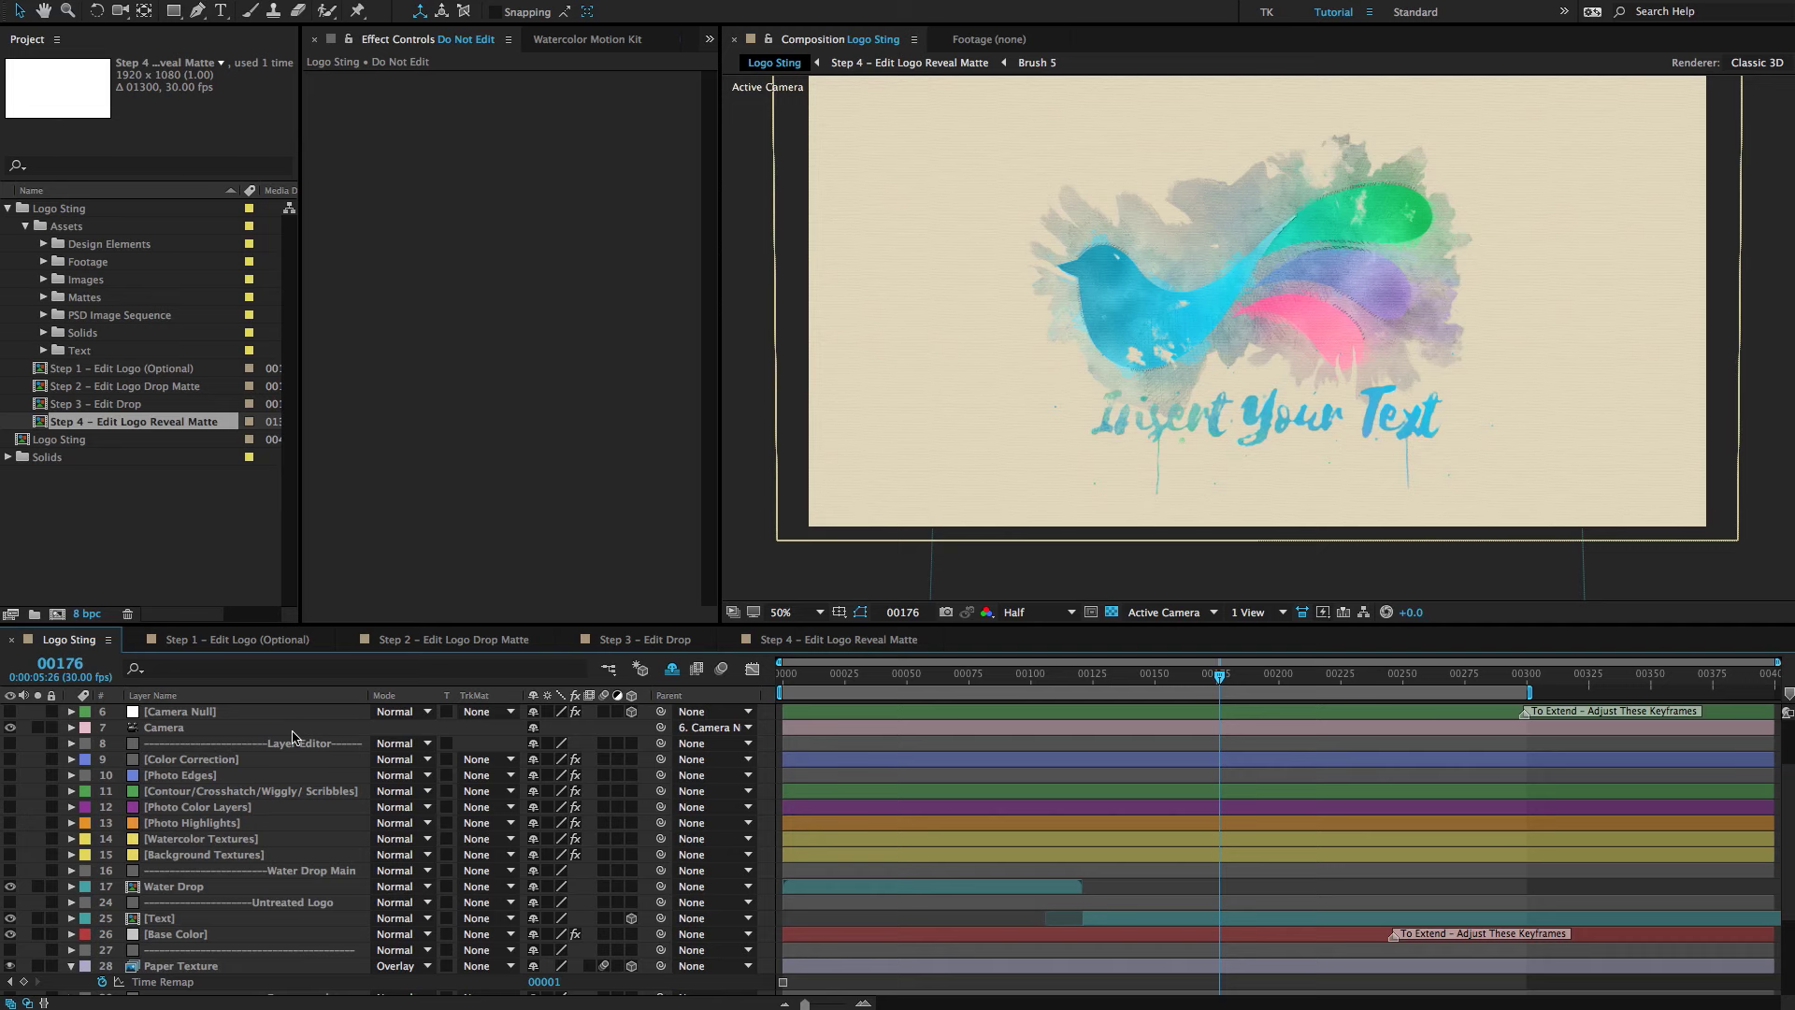
{"action": "scroll", "coordinate": [193, 855], "scroll_direction": "down", "scroll_amount": 3}
{"action": "left_click", "coordinate": [193, 854]}
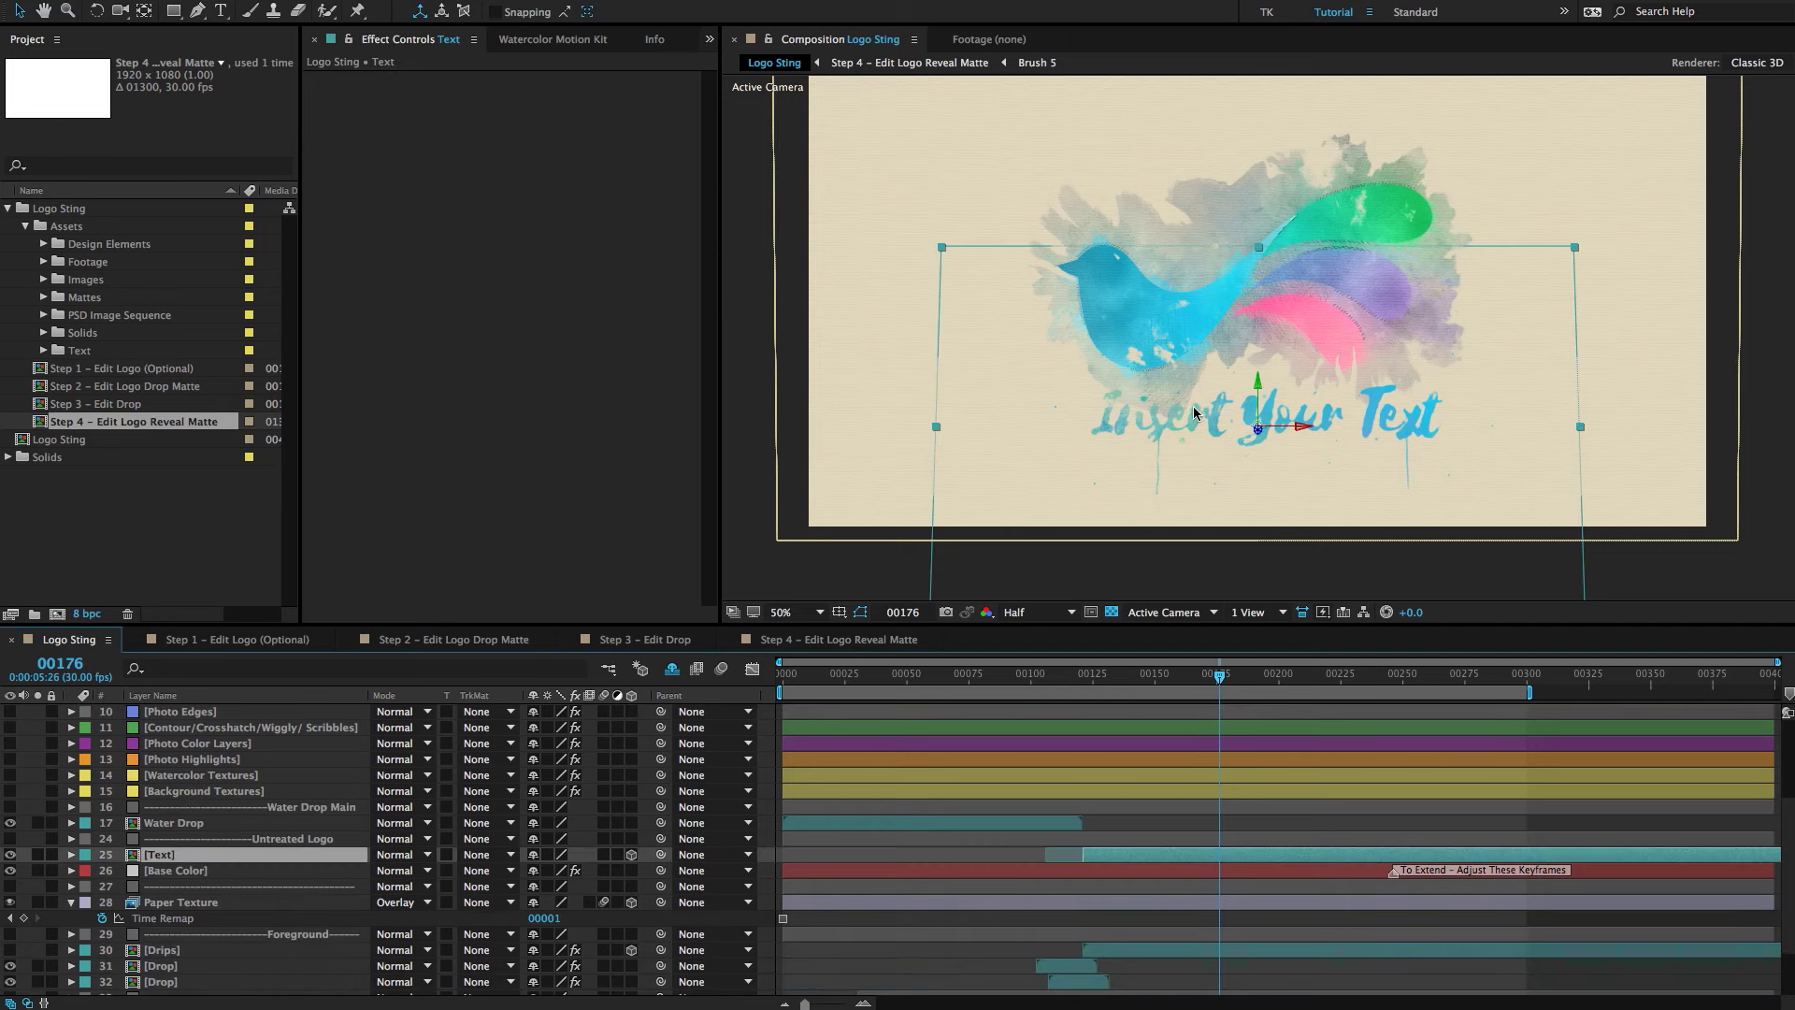
{"action": "left_click_drag", "start_coordinate": [1194, 412], "coordinate": [1186, 444]}
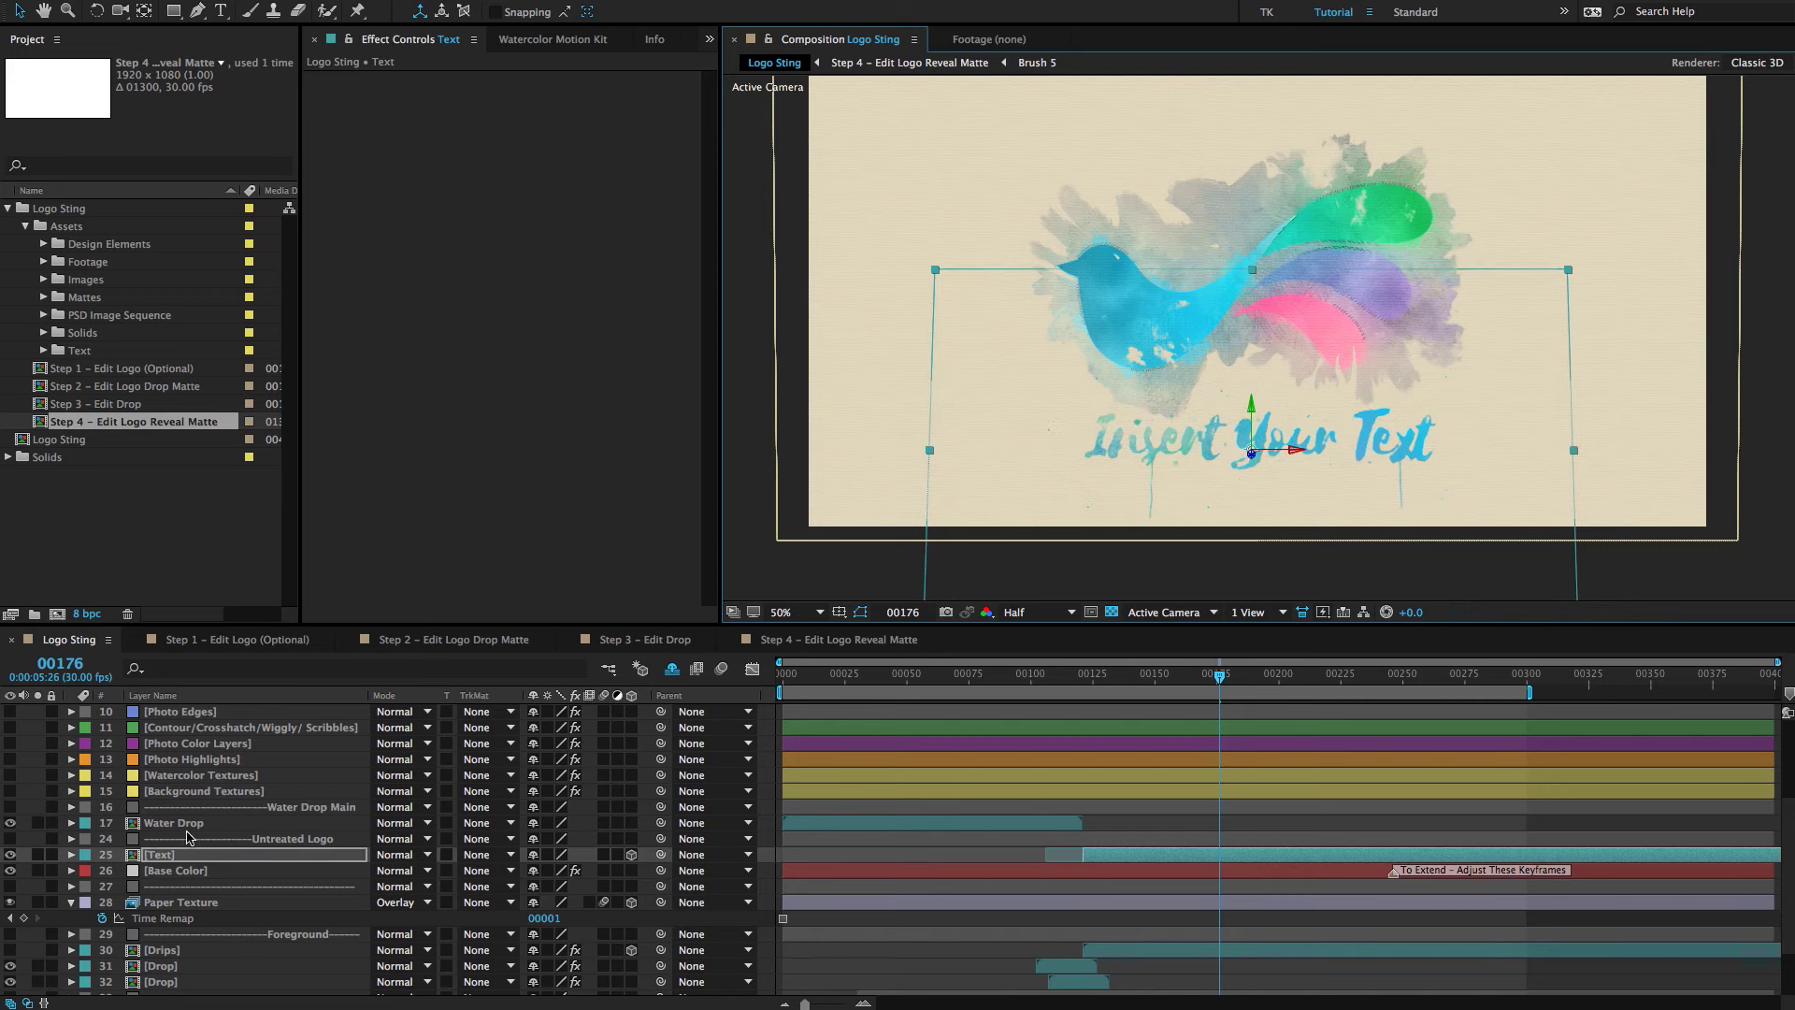
{"action": "scroll", "coordinate": [187, 835], "scroll_direction": "up", "scroll_amount": 1}
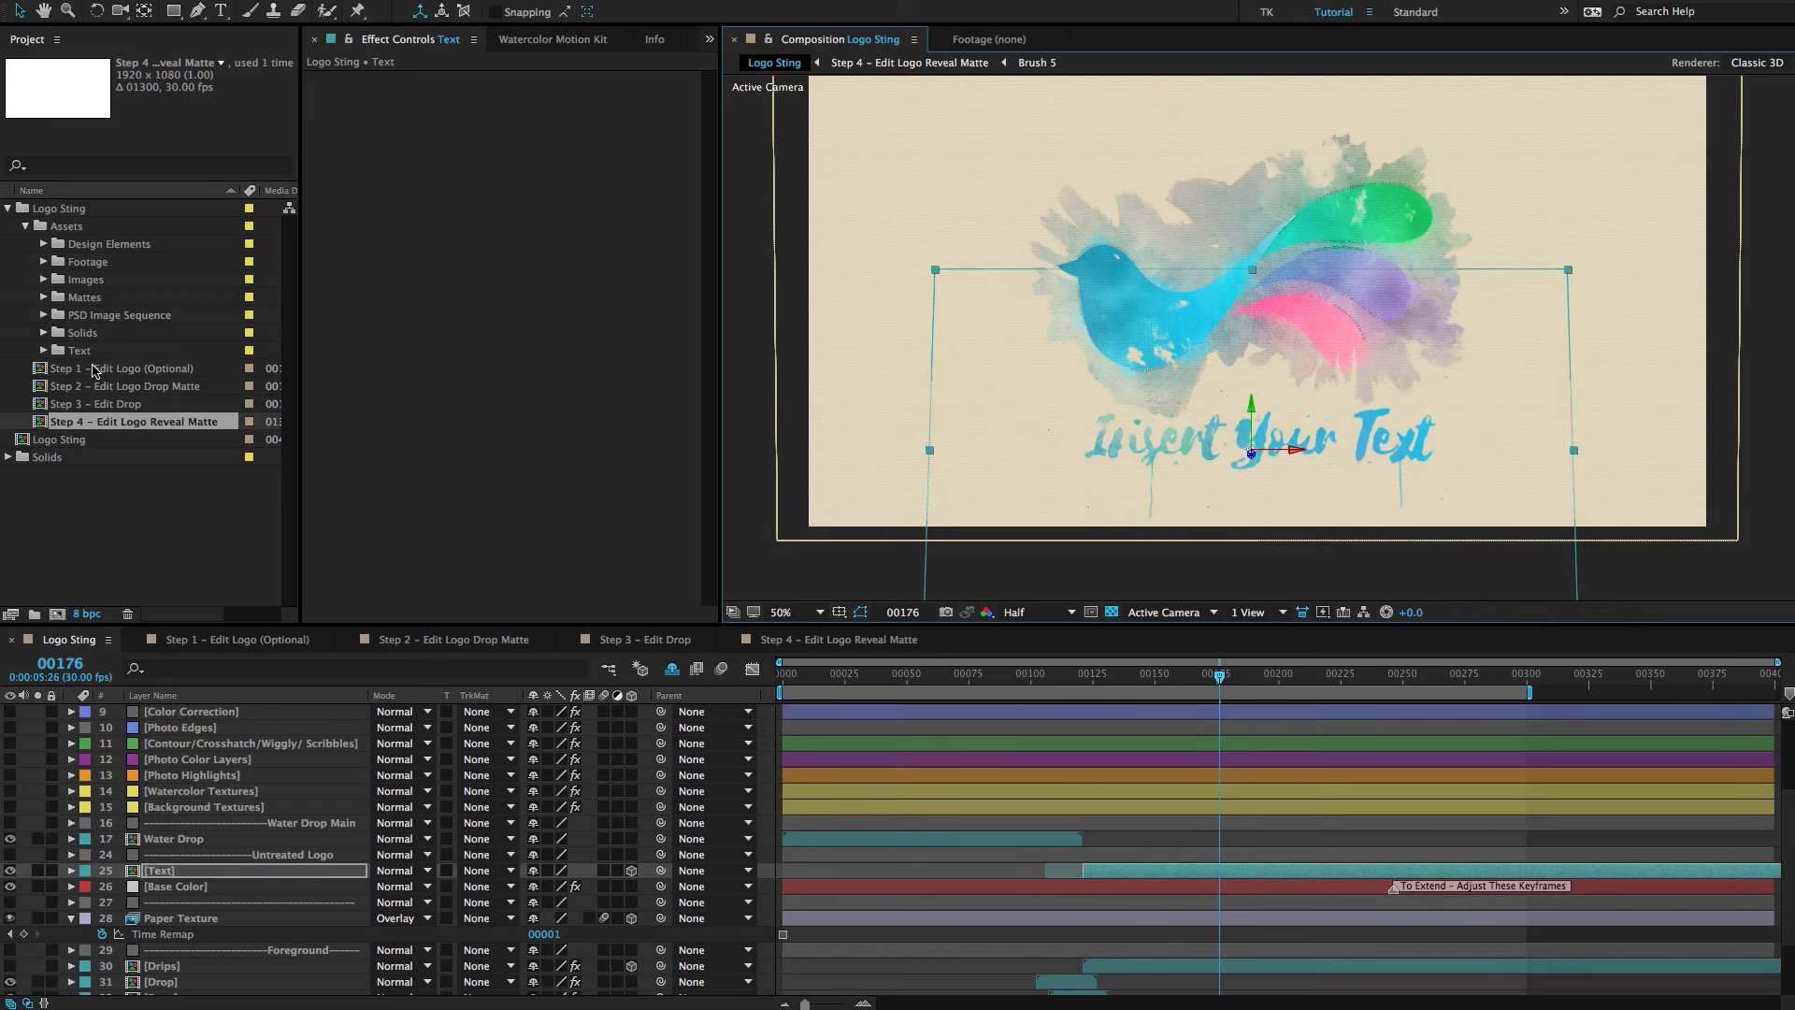
In 'Step 4 – Edit Logo Reveal Matte', nudge the second Brush 2 stroke slightly upward.
{"action": "double_click", "coordinate": [103, 422]}
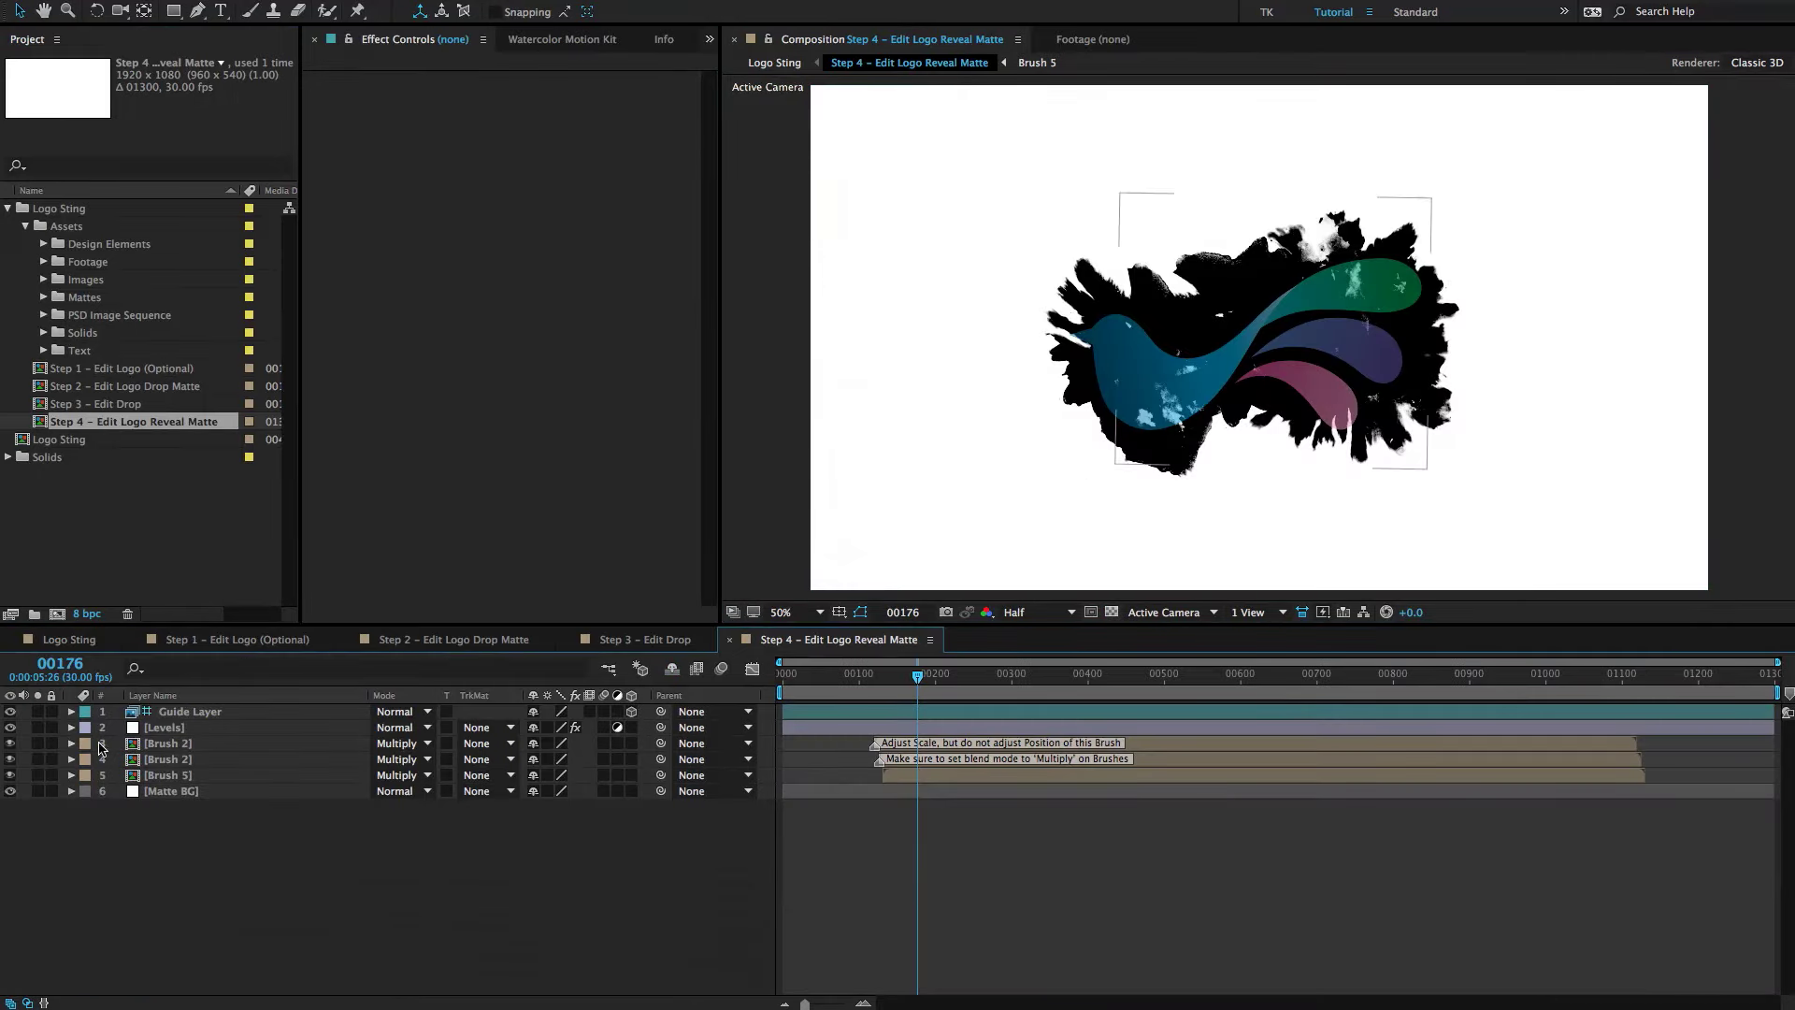
{"action": "left_click", "coordinate": [164, 760]}
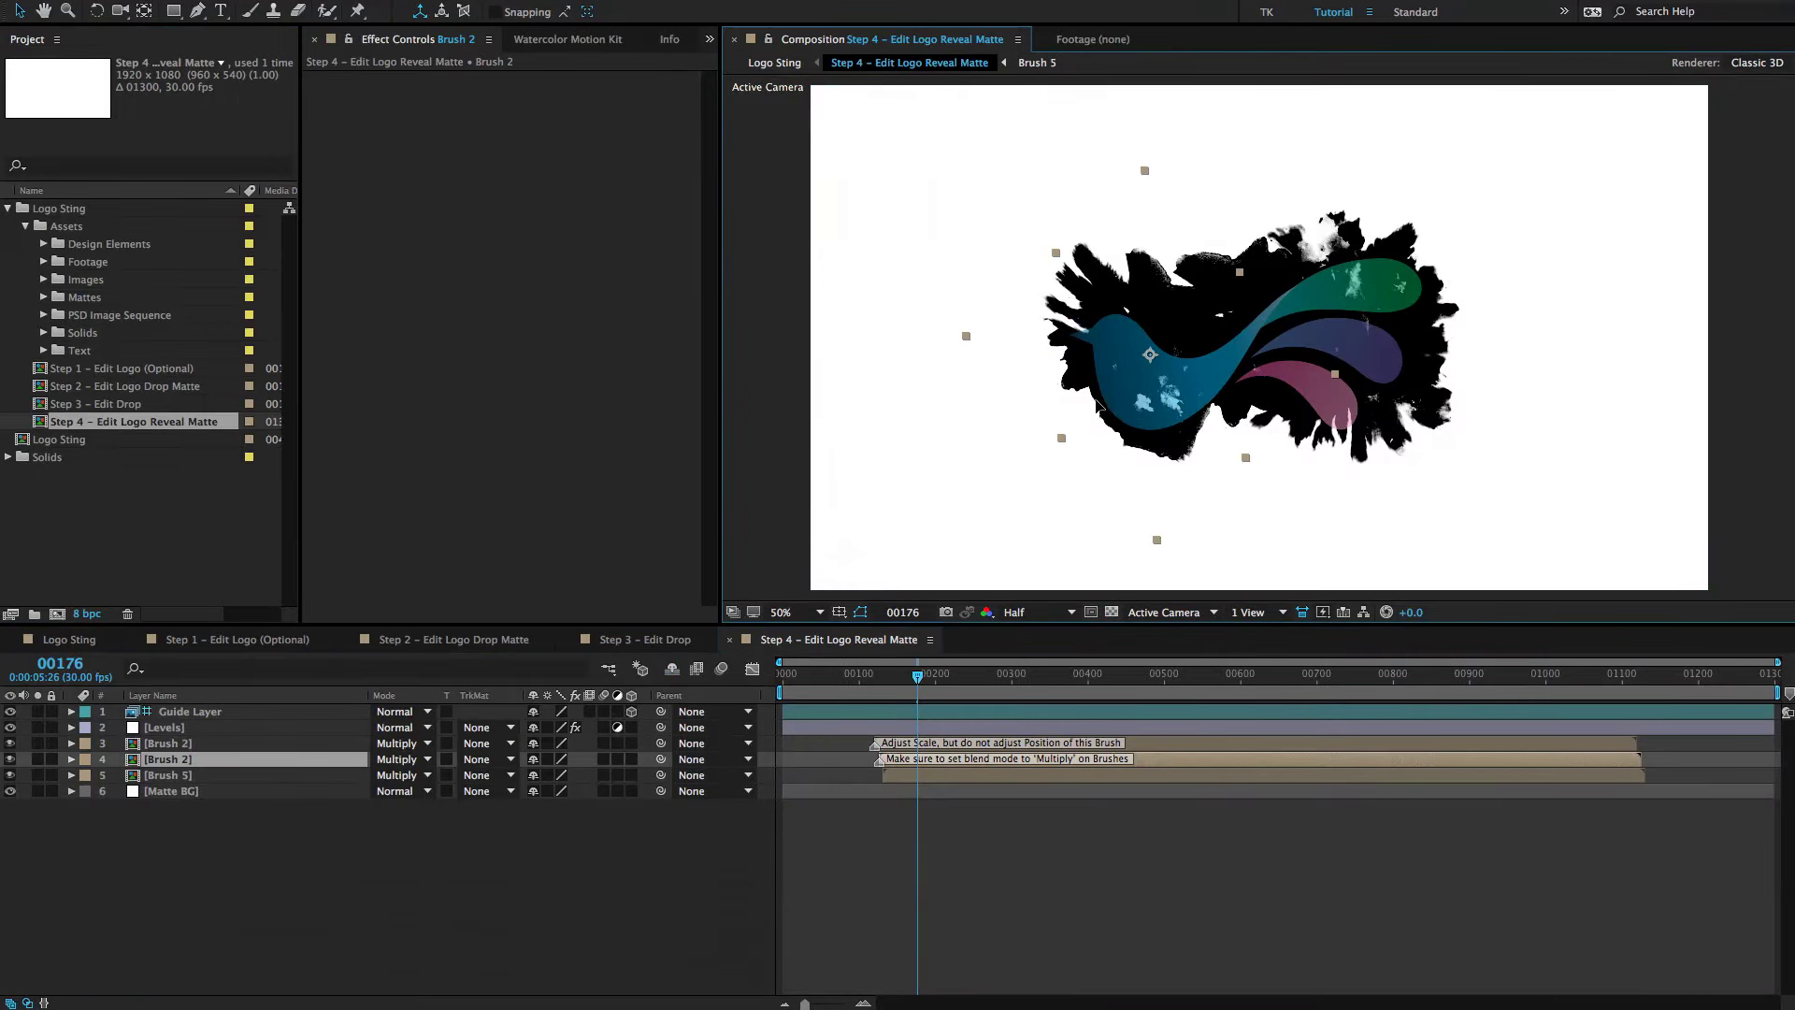
{"action": "left_click_drag", "start_coordinate": [1097, 404], "coordinate": [1099, 396]}
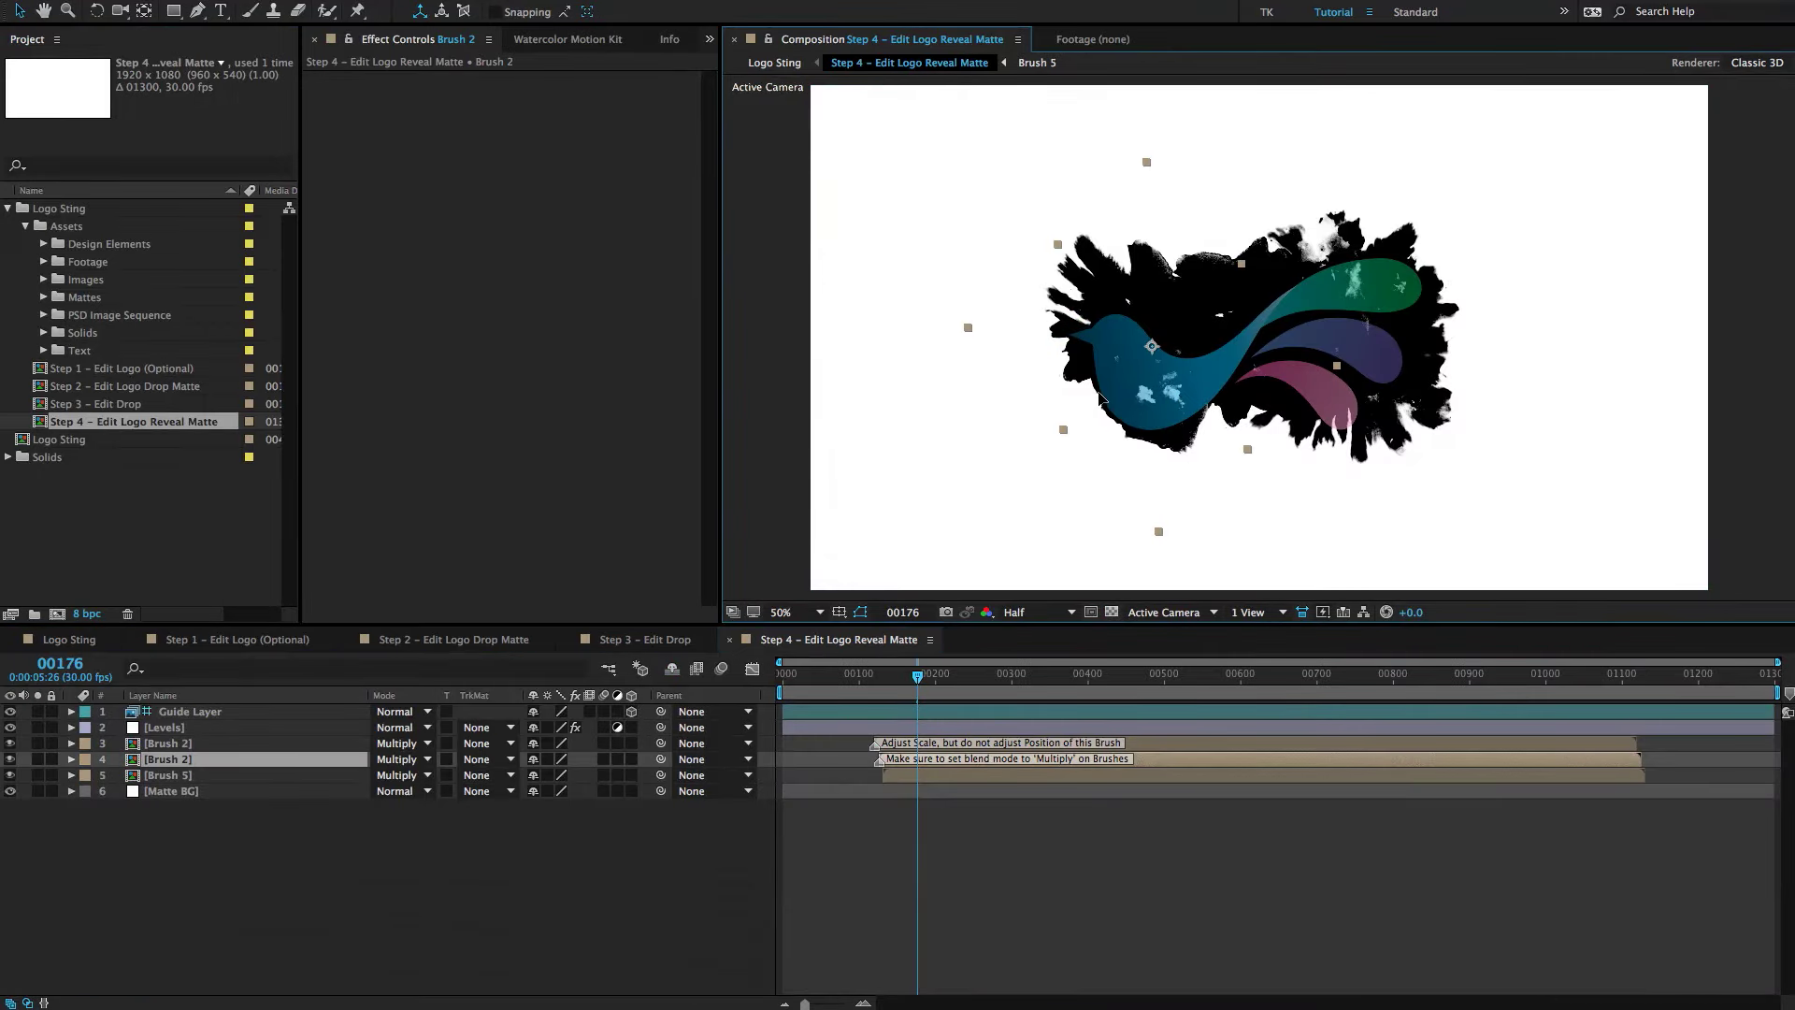
Return to Logo Sting, select the Drop layer and jump to frame 00126.
{"action": "left_click", "coordinate": [773, 62]}
{"action": "scroll", "coordinate": [75, 831], "scroll_direction": "down", "scroll_amount": 3}
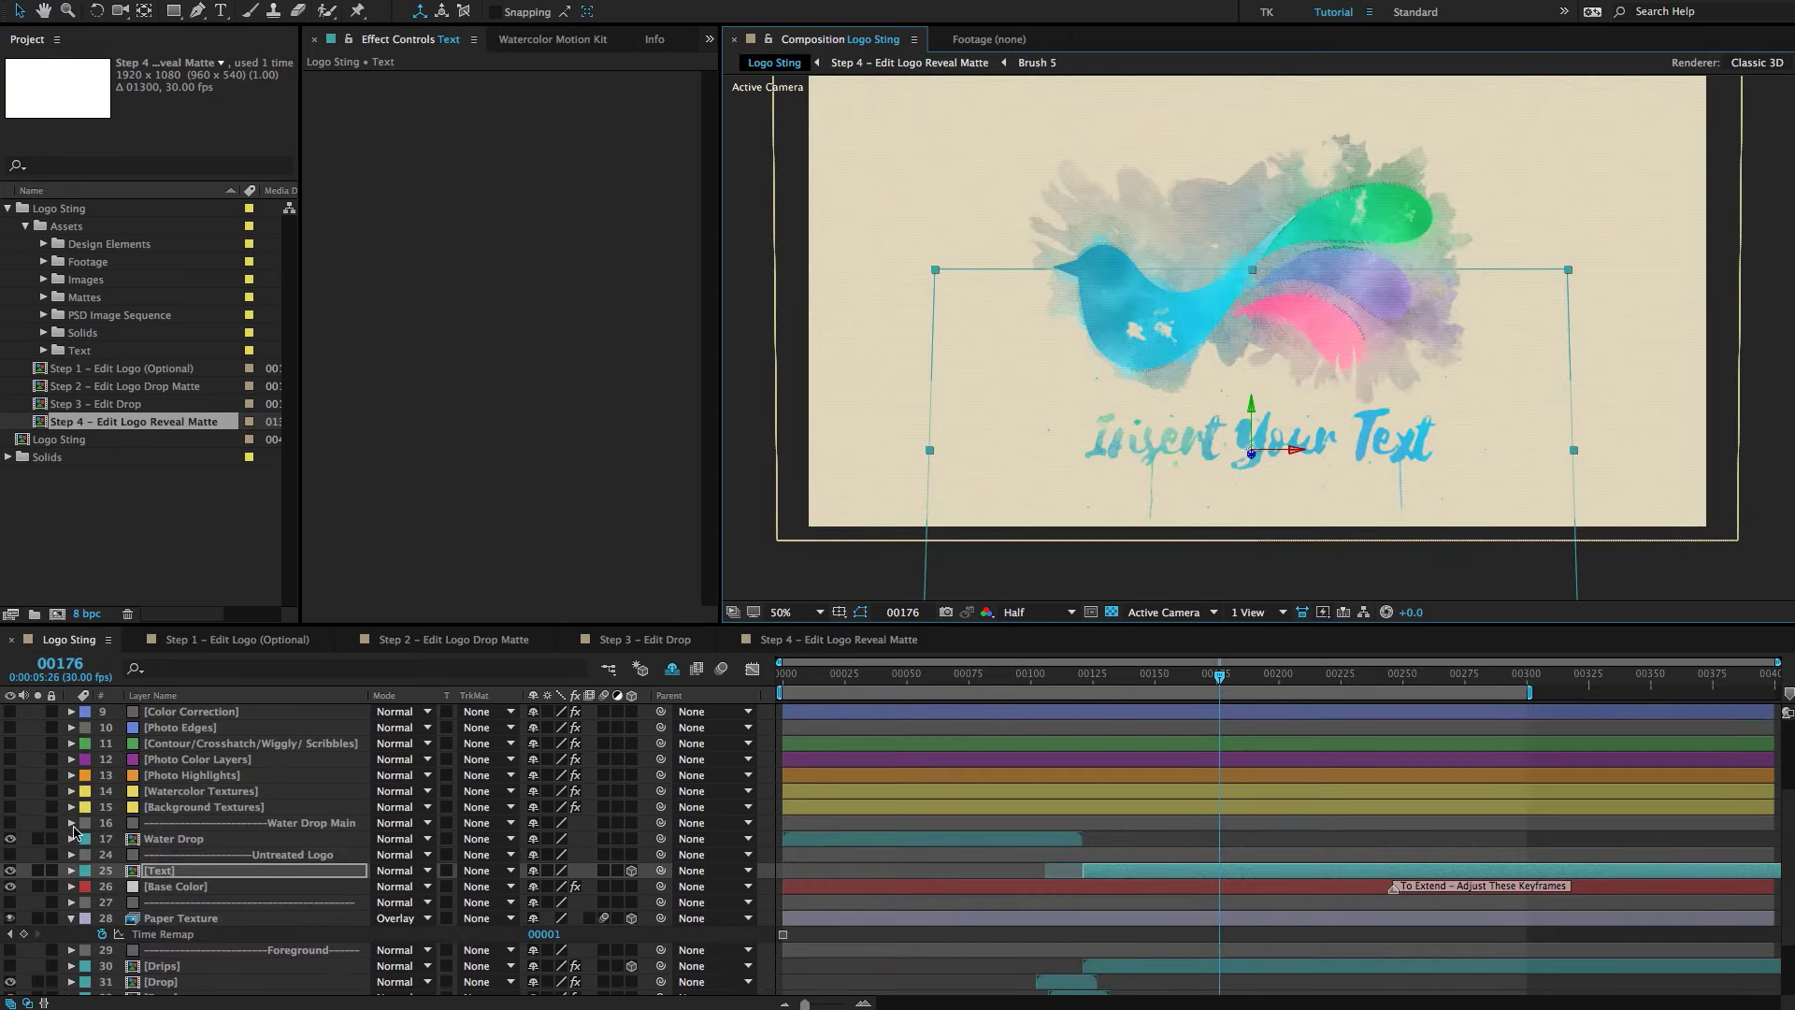
{"action": "scroll", "coordinate": [230, 835], "scroll_direction": "down", "scroll_amount": 3}
{"action": "left_click", "coordinate": [157, 919]}
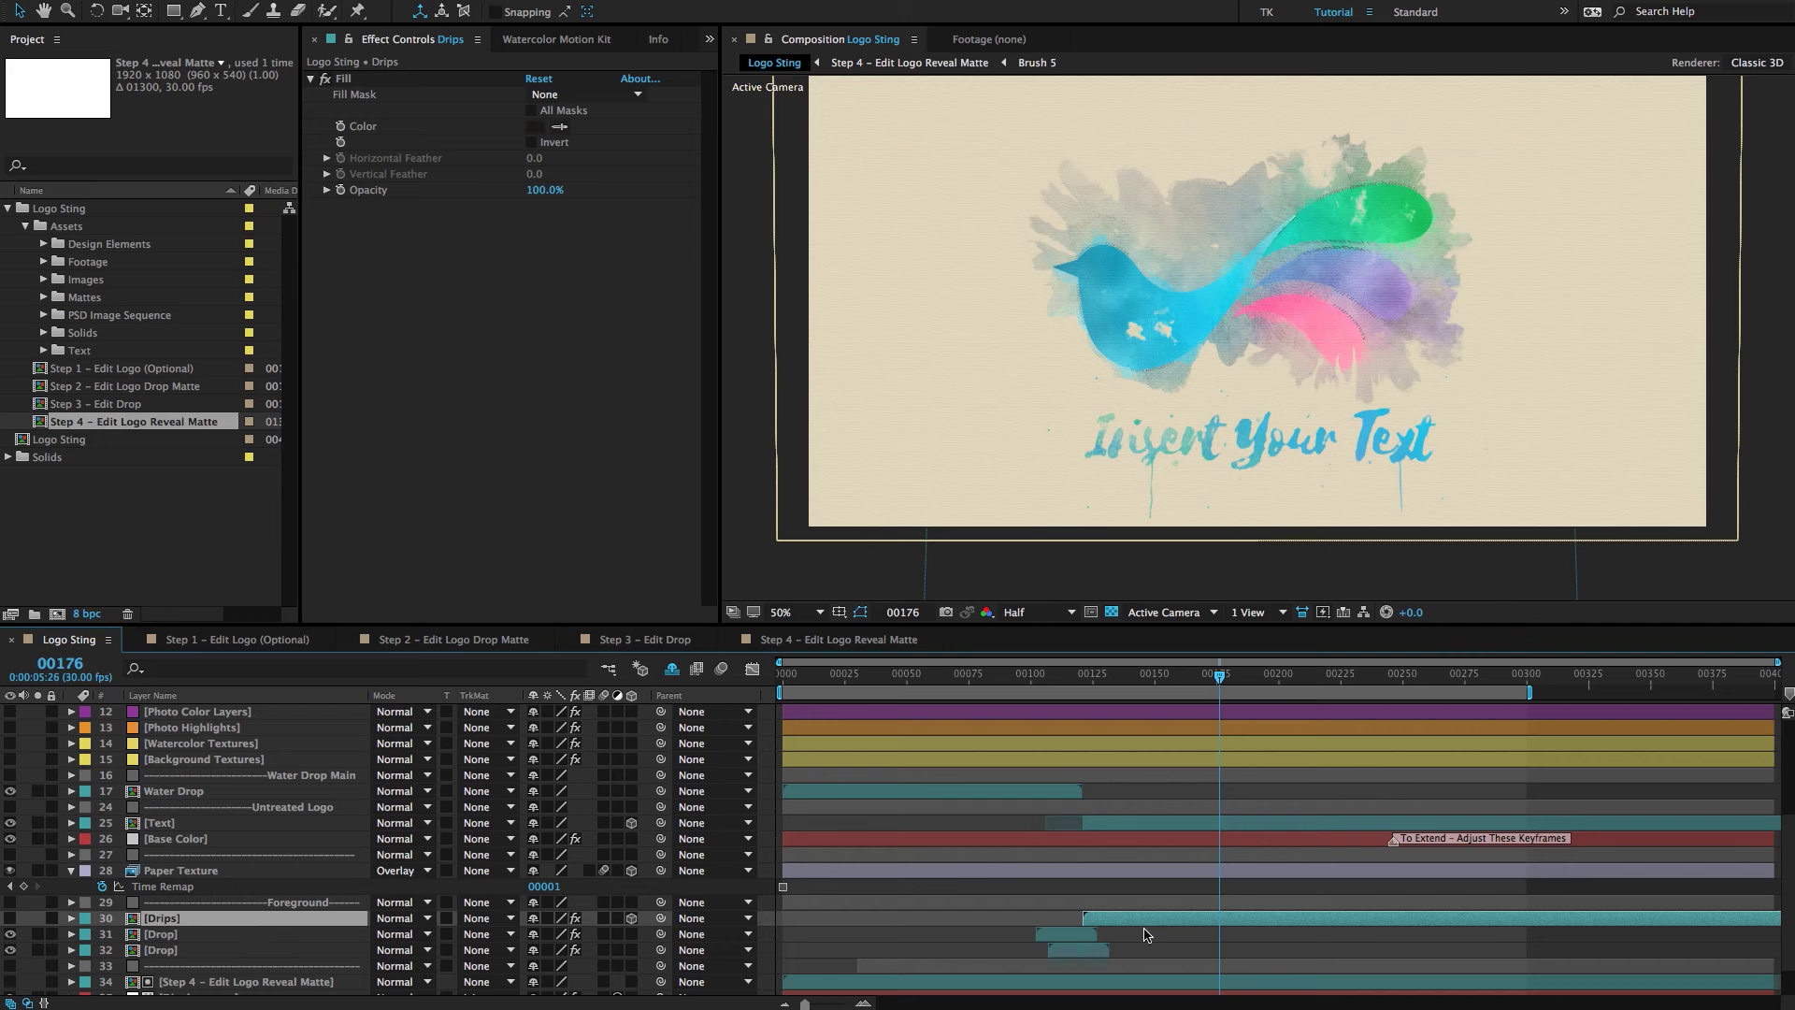
{"action": "left_click", "coordinate": [155, 935]}
{"action": "scroll", "coordinate": [982, 973], "scroll_direction": "up", "scroll_amount": 2}
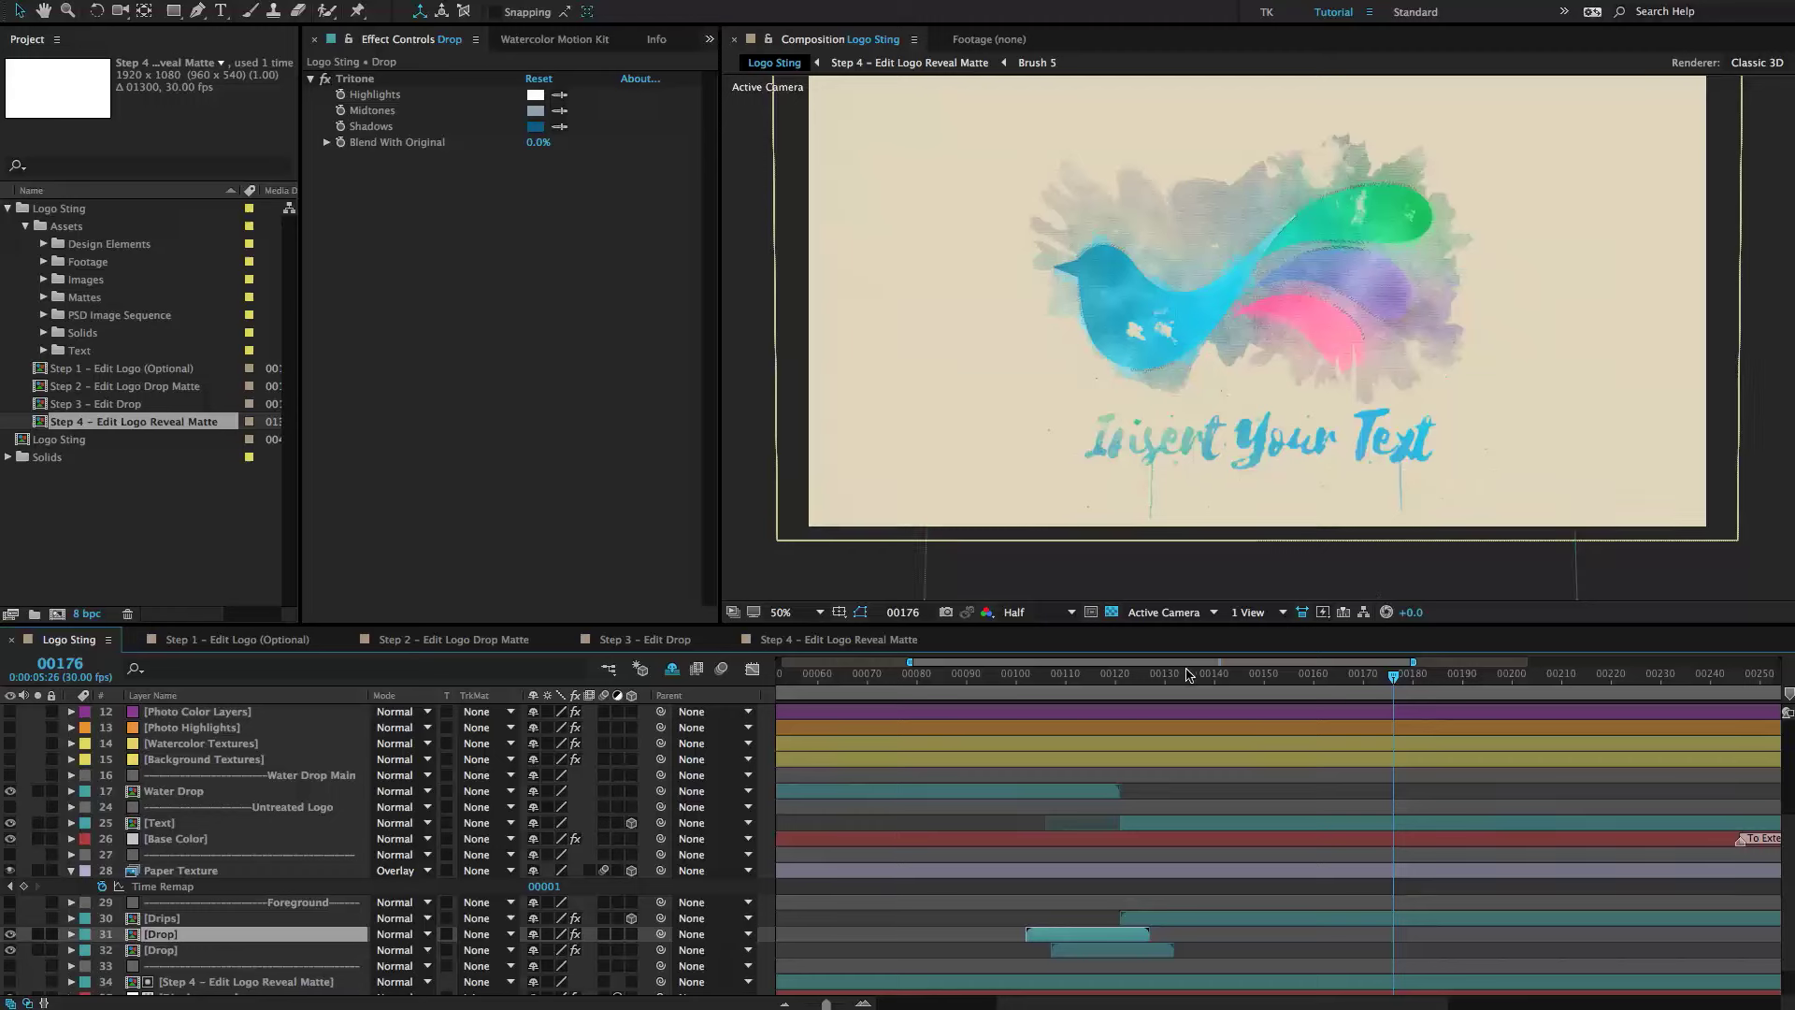
{"action": "left_click", "coordinate": [1145, 673]}
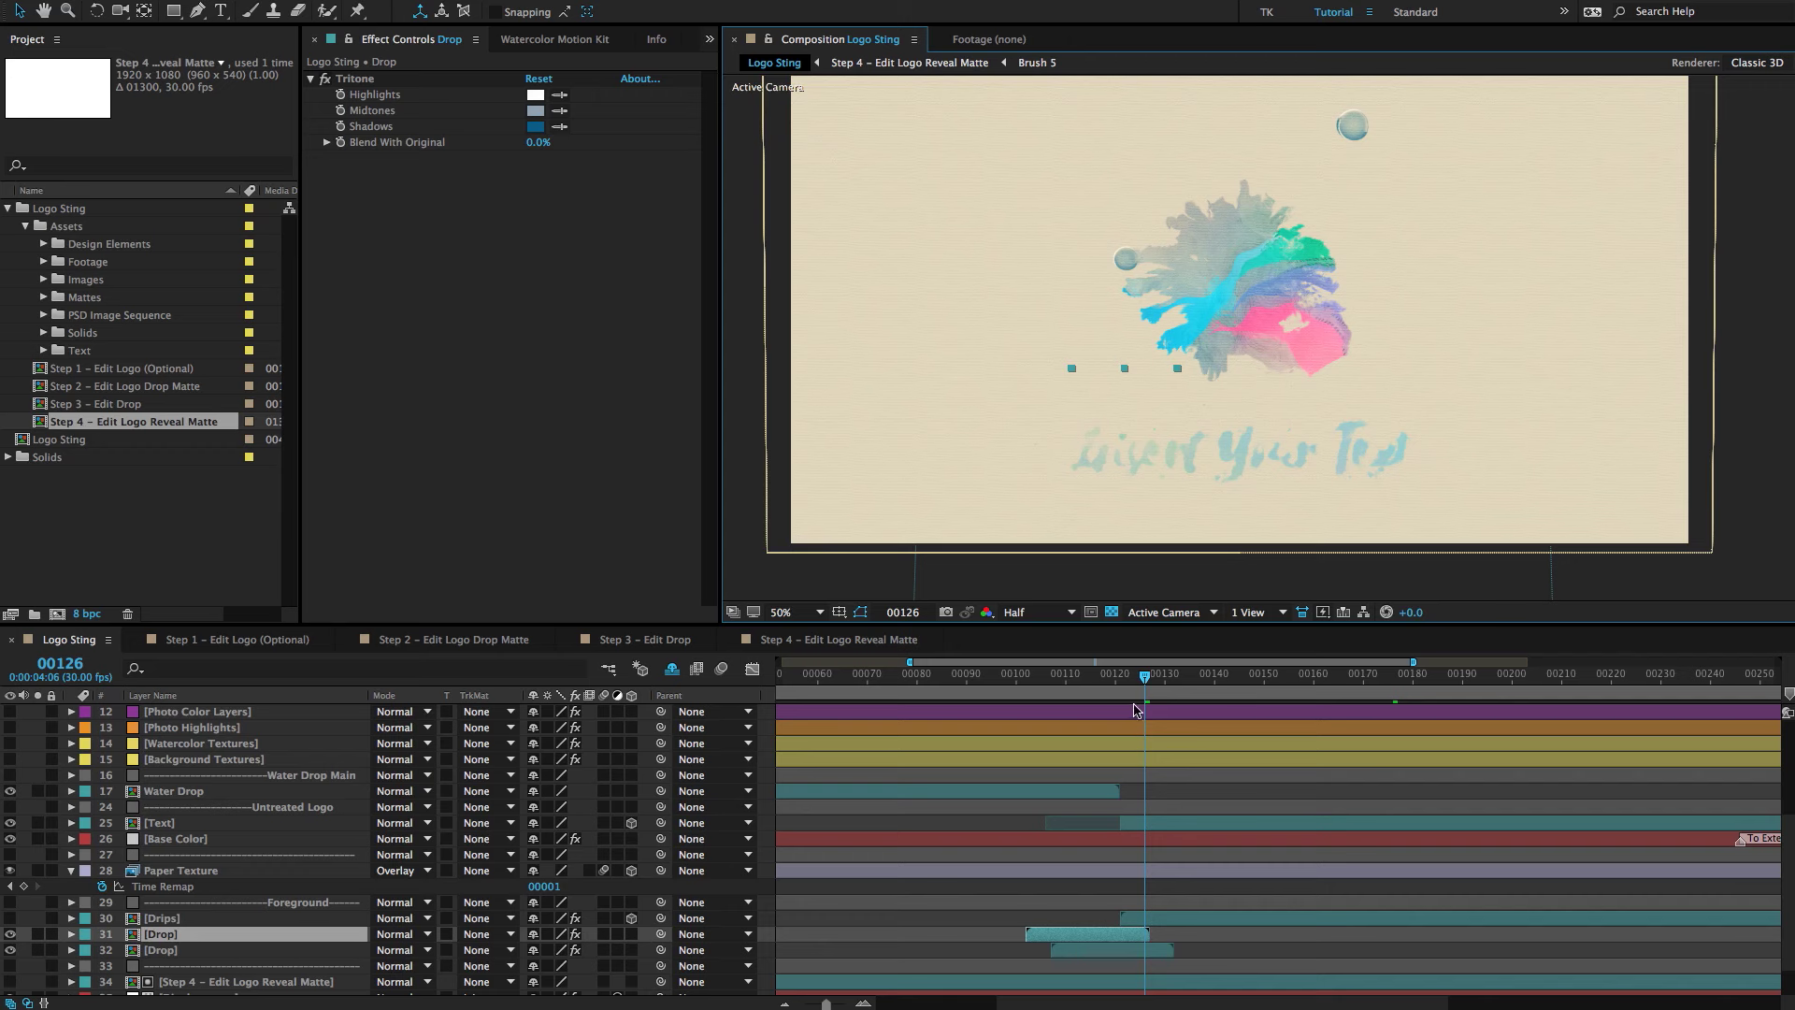
Shift the water drop and its three teal dots left, checking frames 00126 to 00131.
{"action": "left_click", "coordinate": [1145, 677]}
{"action": "left_click_drag", "start_coordinate": [1144, 677], "coordinate": [1147, 684]}
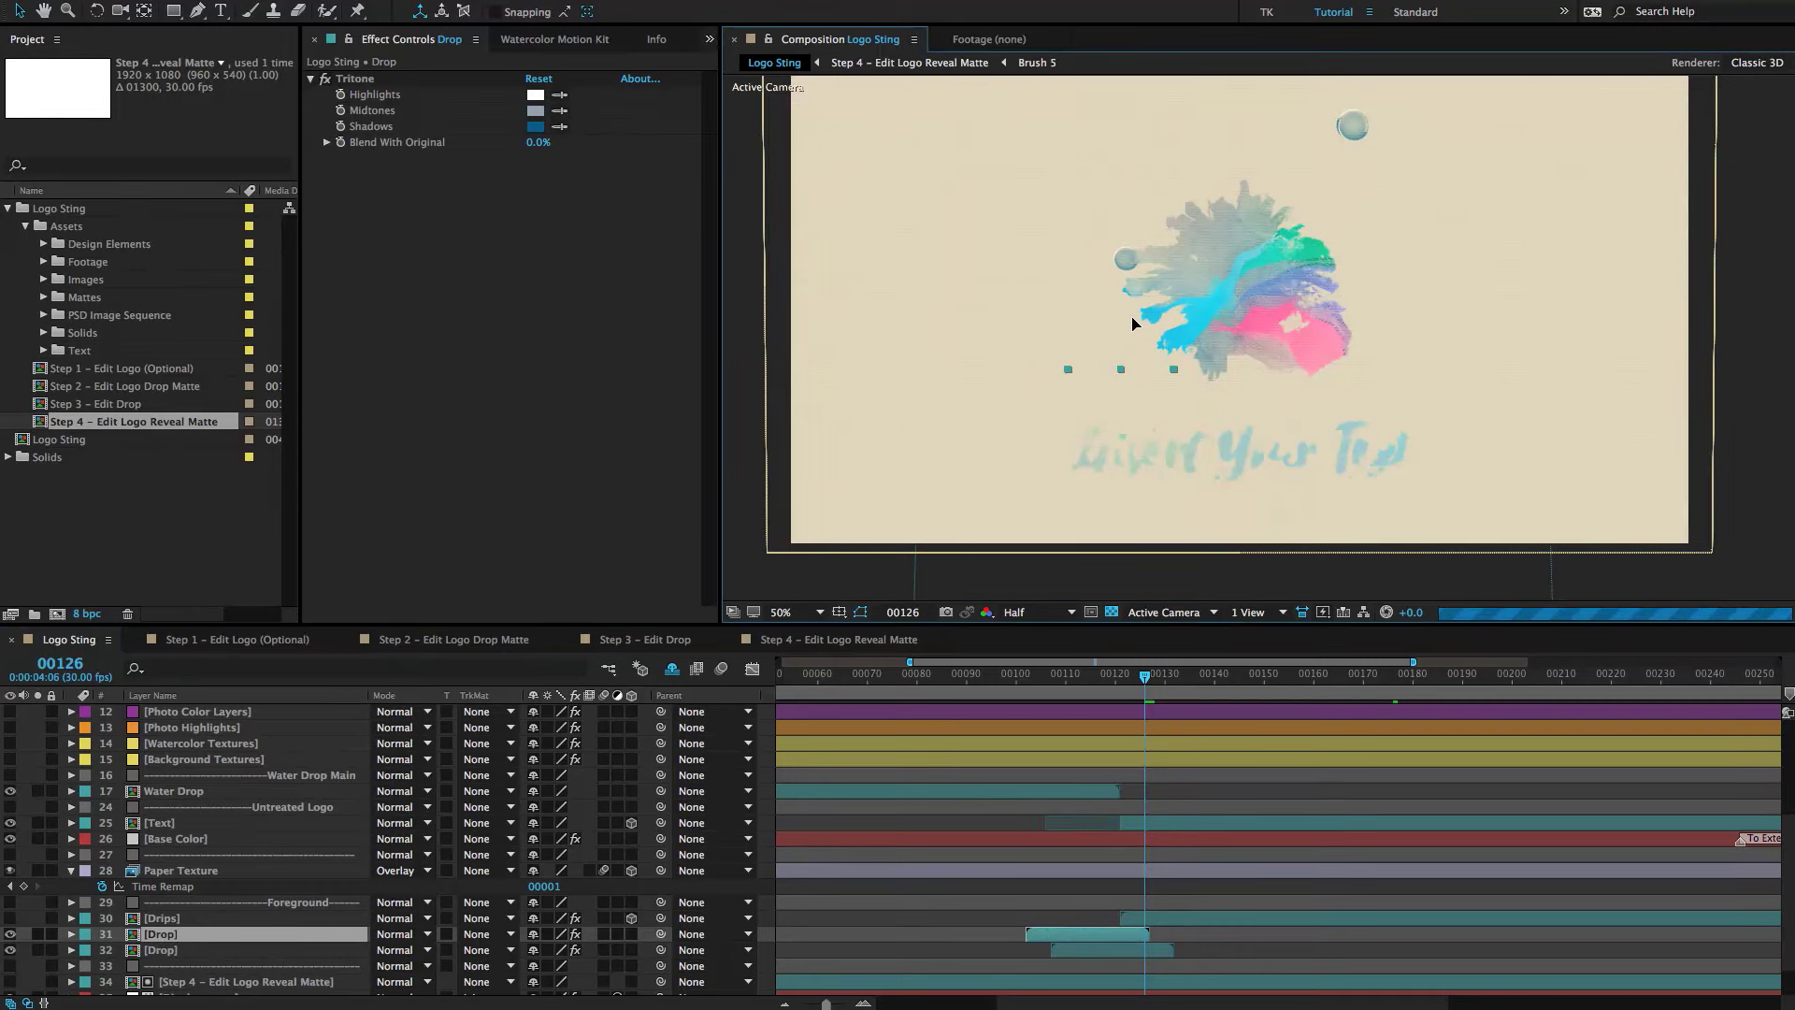
{"action": "left_click_drag", "start_coordinate": [1143, 321], "coordinate": [1128, 322]}
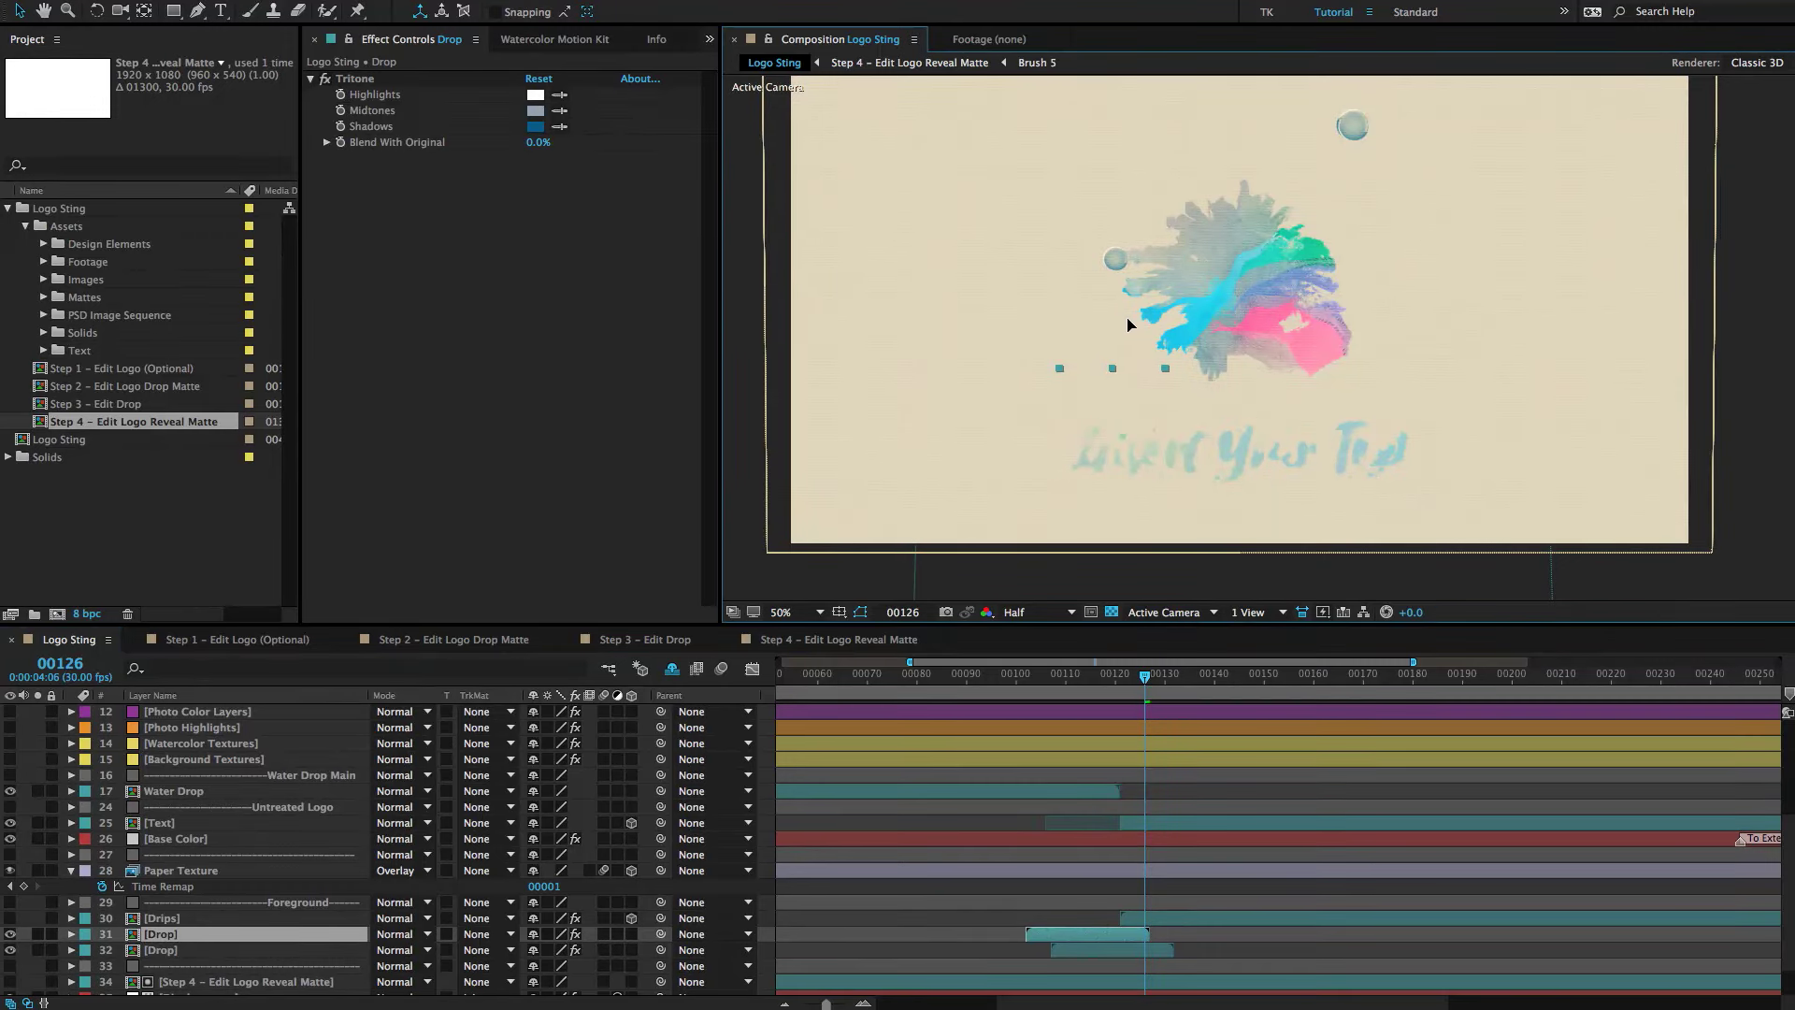
{"action": "left_click", "coordinate": [1151, 681]}
{"action": "left_click_drag", "start_coordinate": [1151, 682], "coordinate": [1147, 685]}
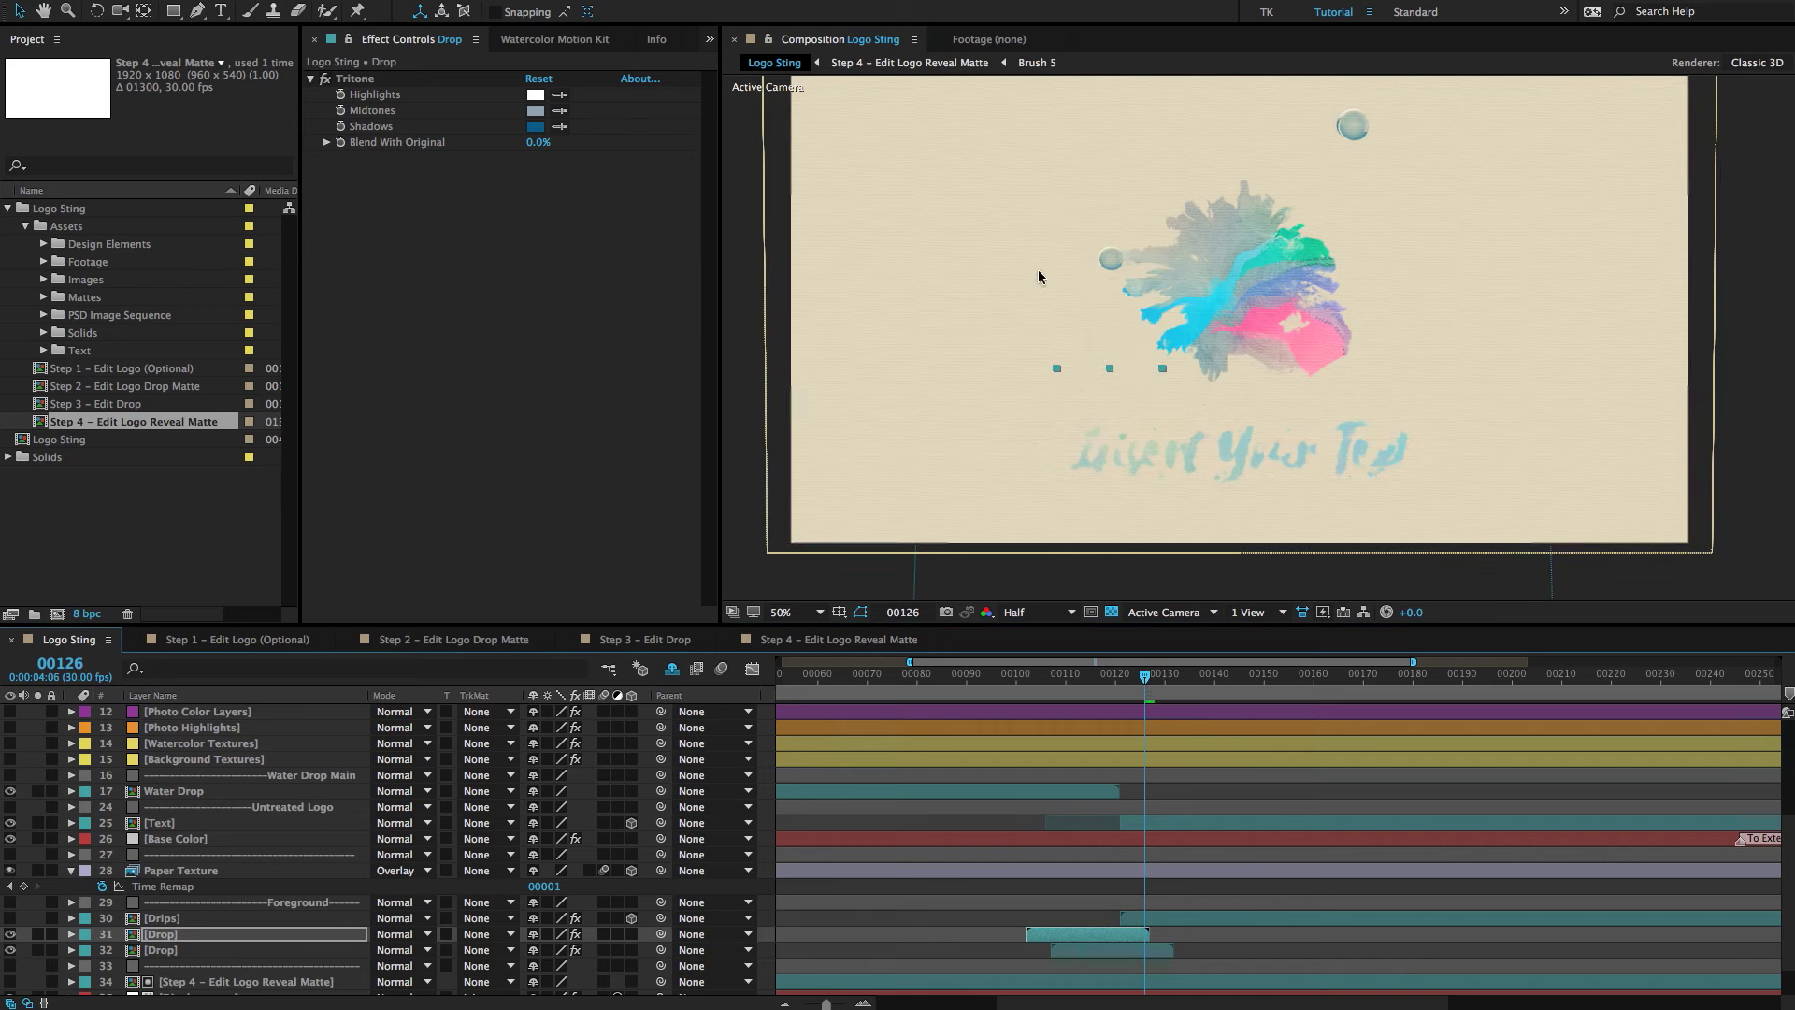
{"action": "left_click_drag", "start_coordinate": [1103, 291], "coordinate": [1093, 292]}
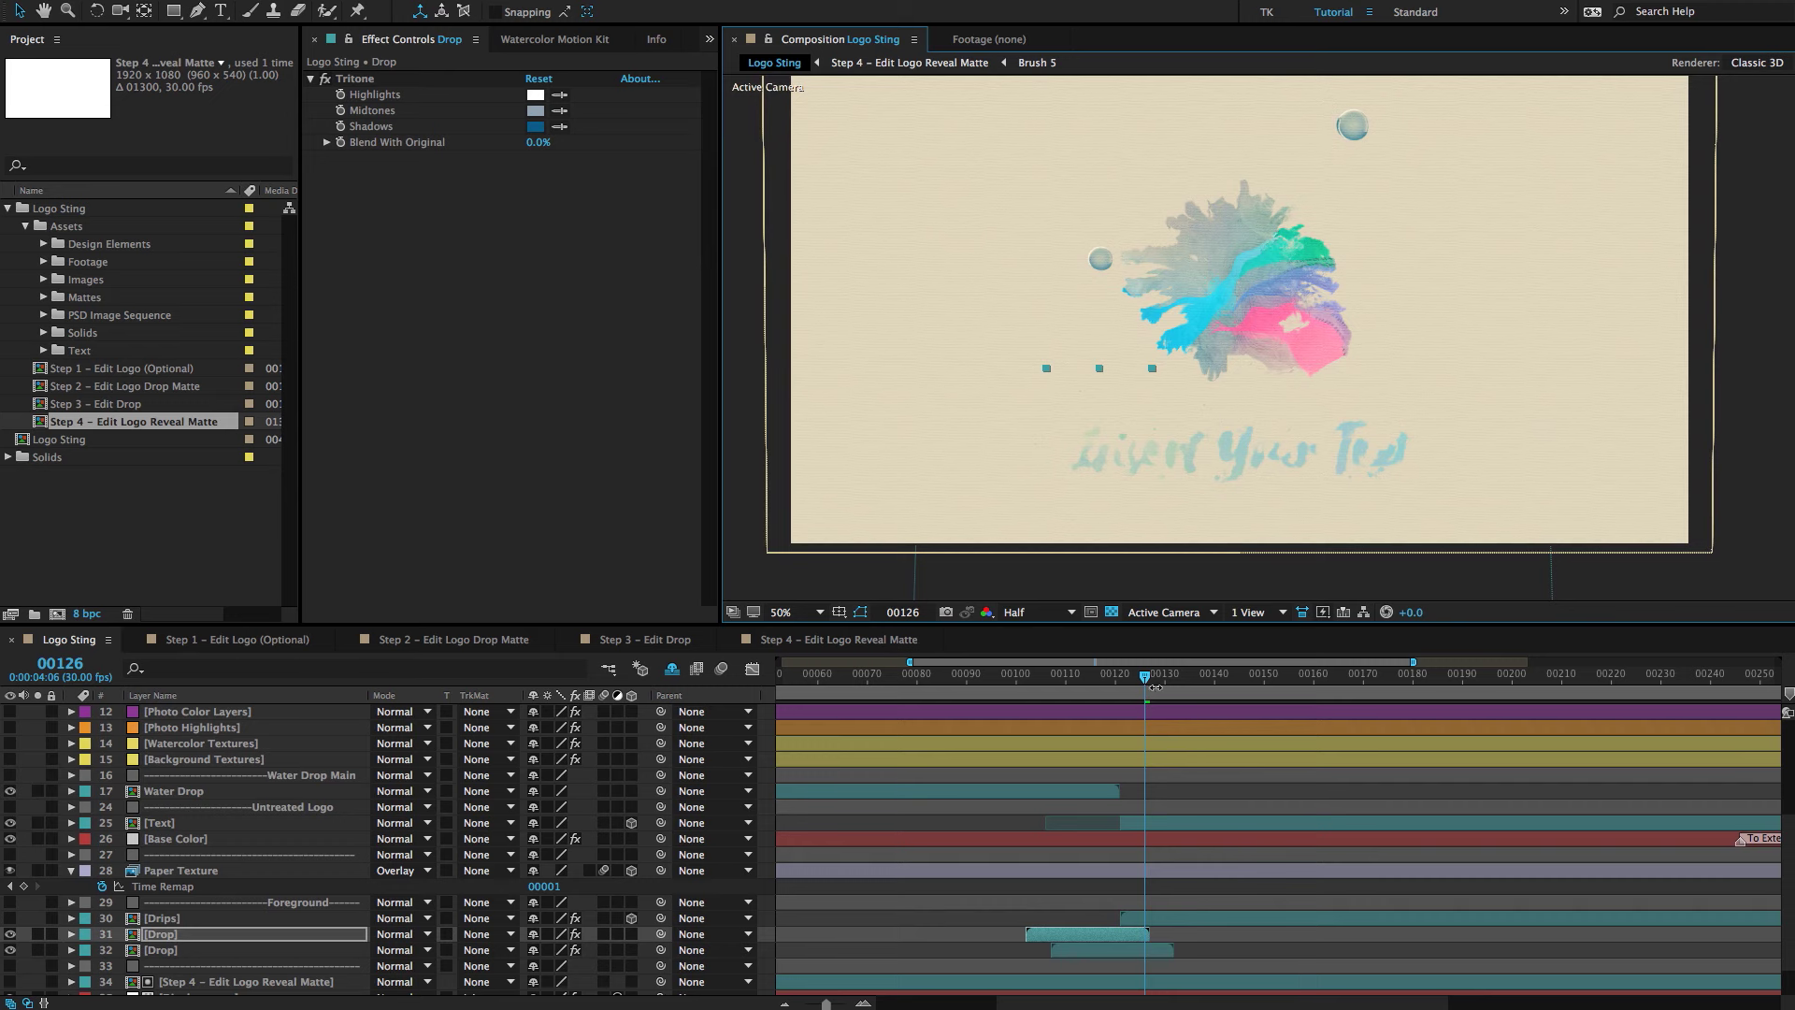
{"action": "left_click_drag", "start_coordinate": [1148, 682], "coordinate": [1177, 684]}
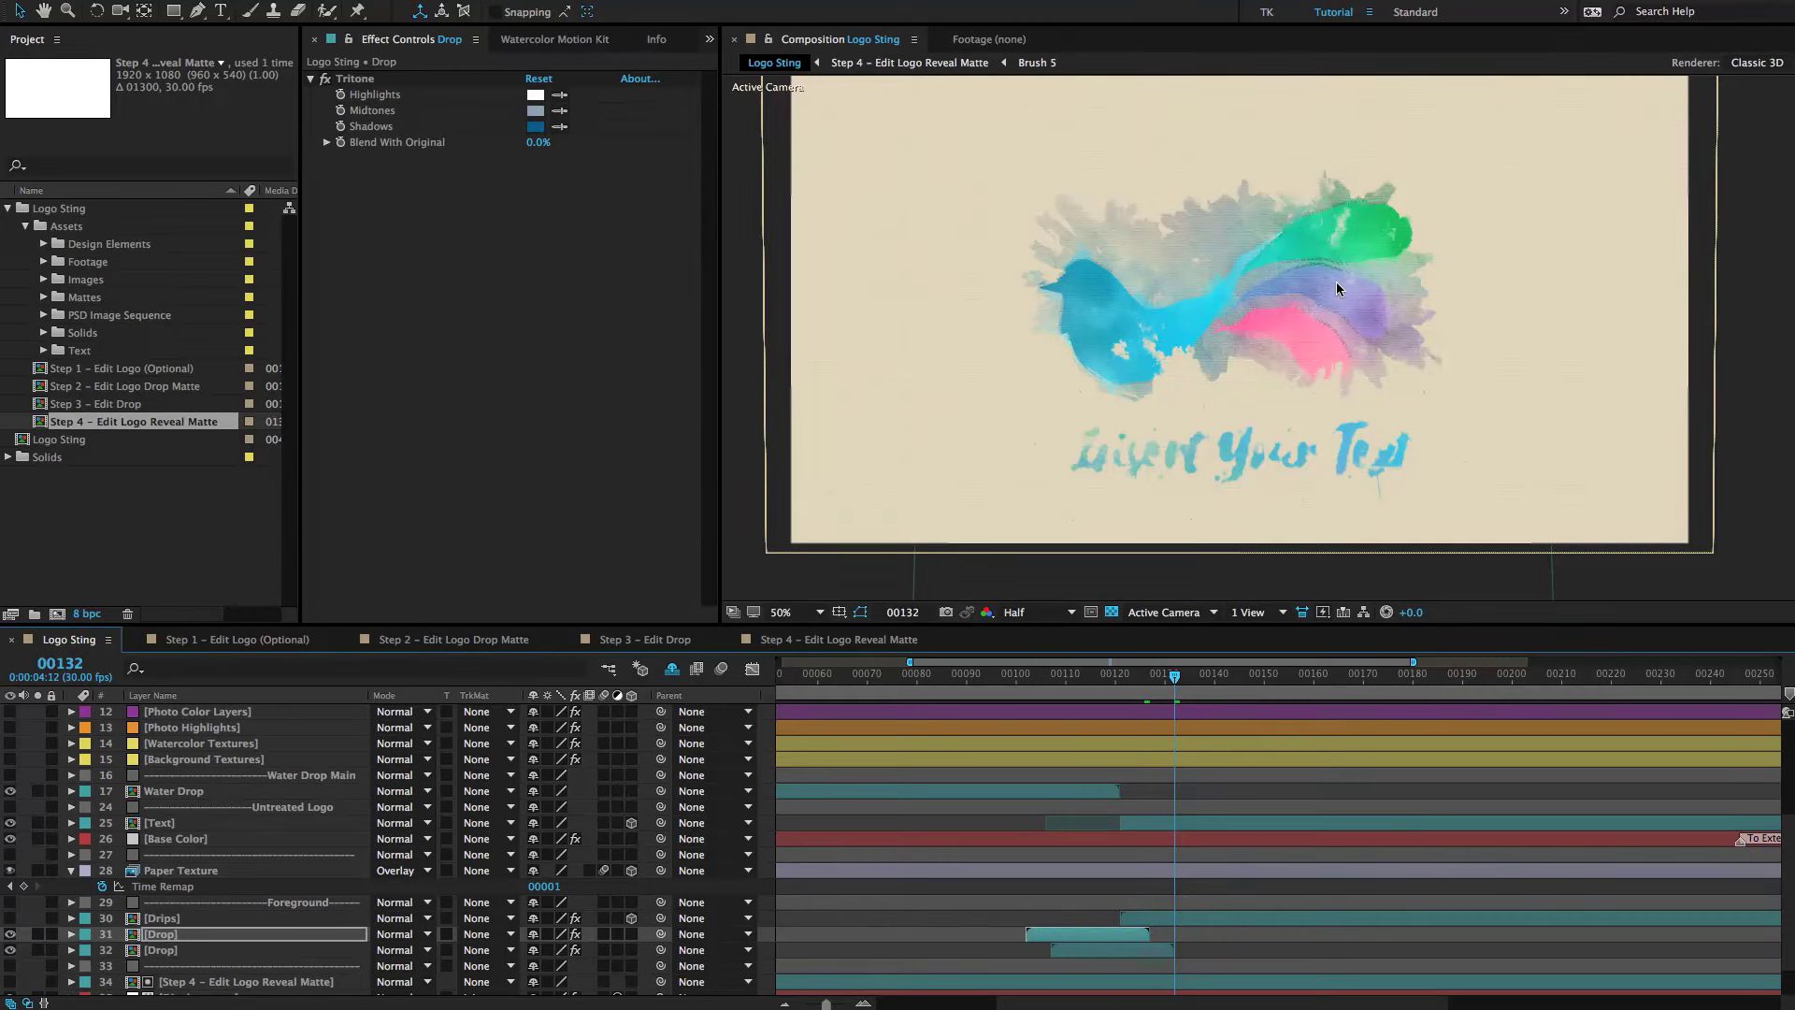
{"action": "left_click_drag", "start_coordinate": [1174, 674], "coordinate": [1176, 675]}
Move the current time to frame 00330 and extend the work area end to it.
{"action": "scroll", "coordinate": [1293, 302], "scroll_direction": "down", "scroll_amount": 2}
{"action": "left_click_drag", "start_coordinate": [1273, 406], "coordinate": [1322, 400]}
{"action": "scroll", "coordinate": [1250, 446], "scroll_direction": "up", "scroll_amount": 2}
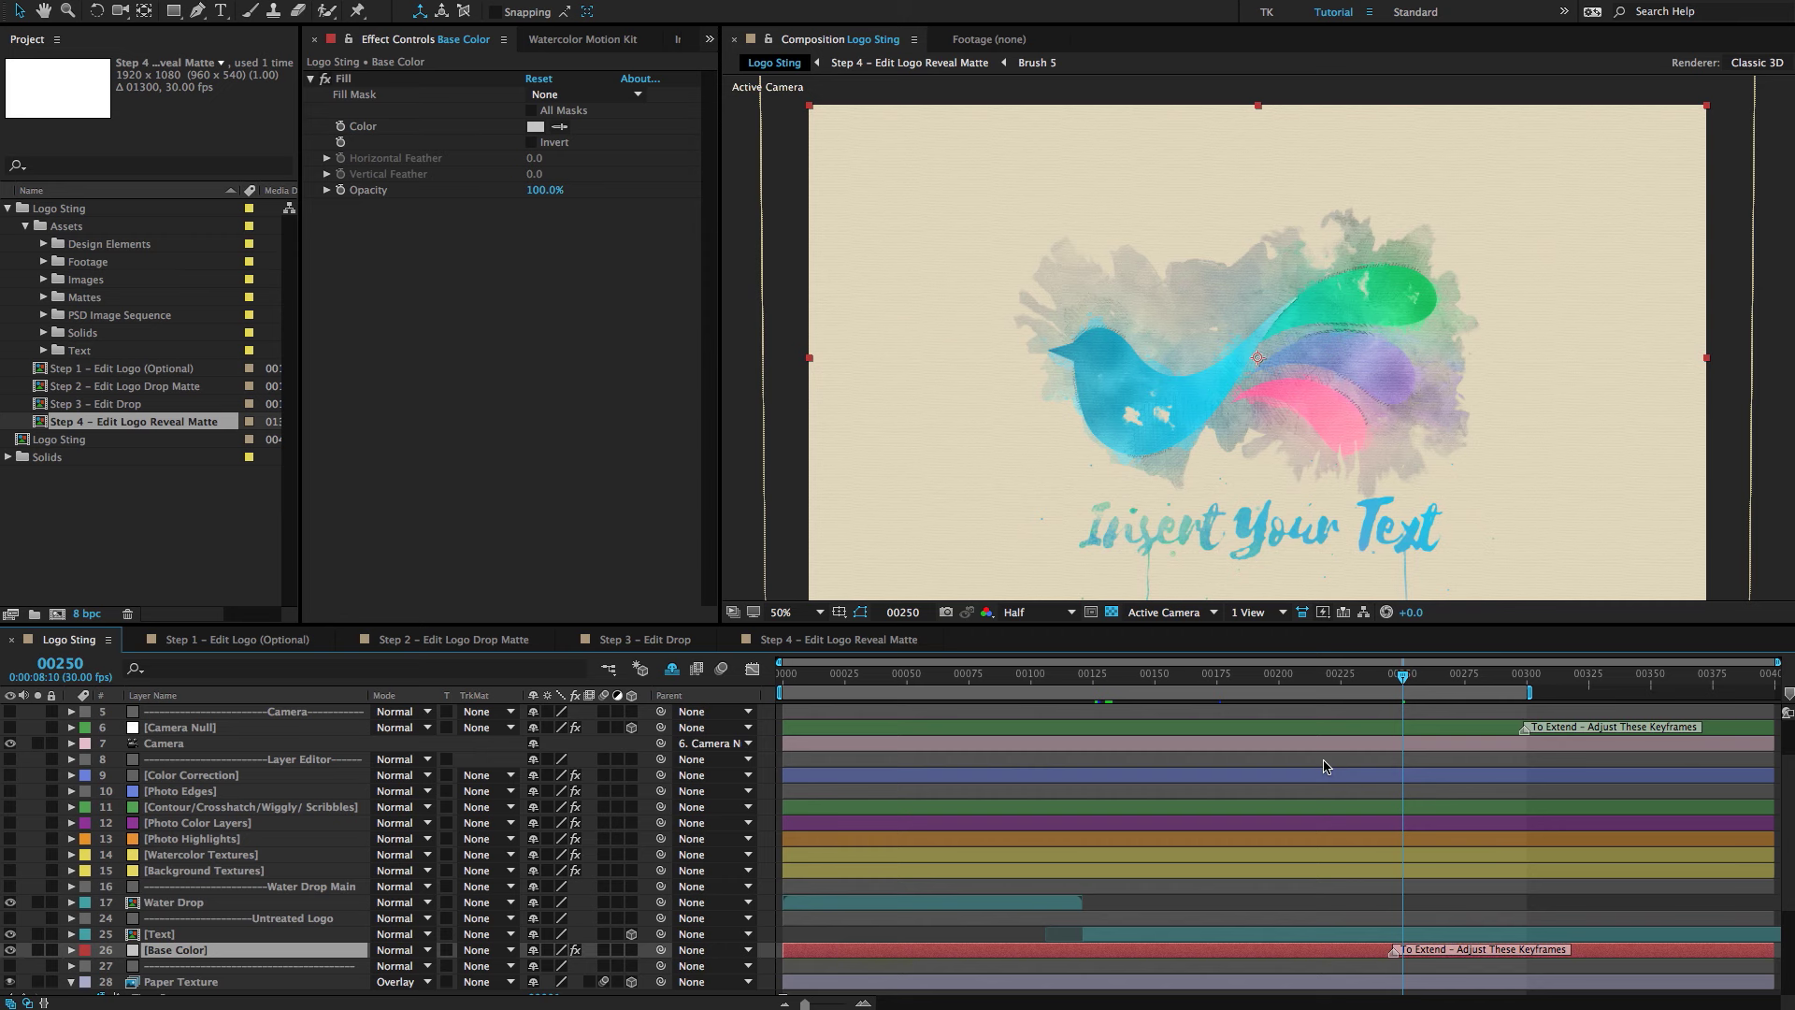
{"action": "scroll", "coordinate": [1324, 767], "scroll_direction": "up", "scroll_amount": 2}
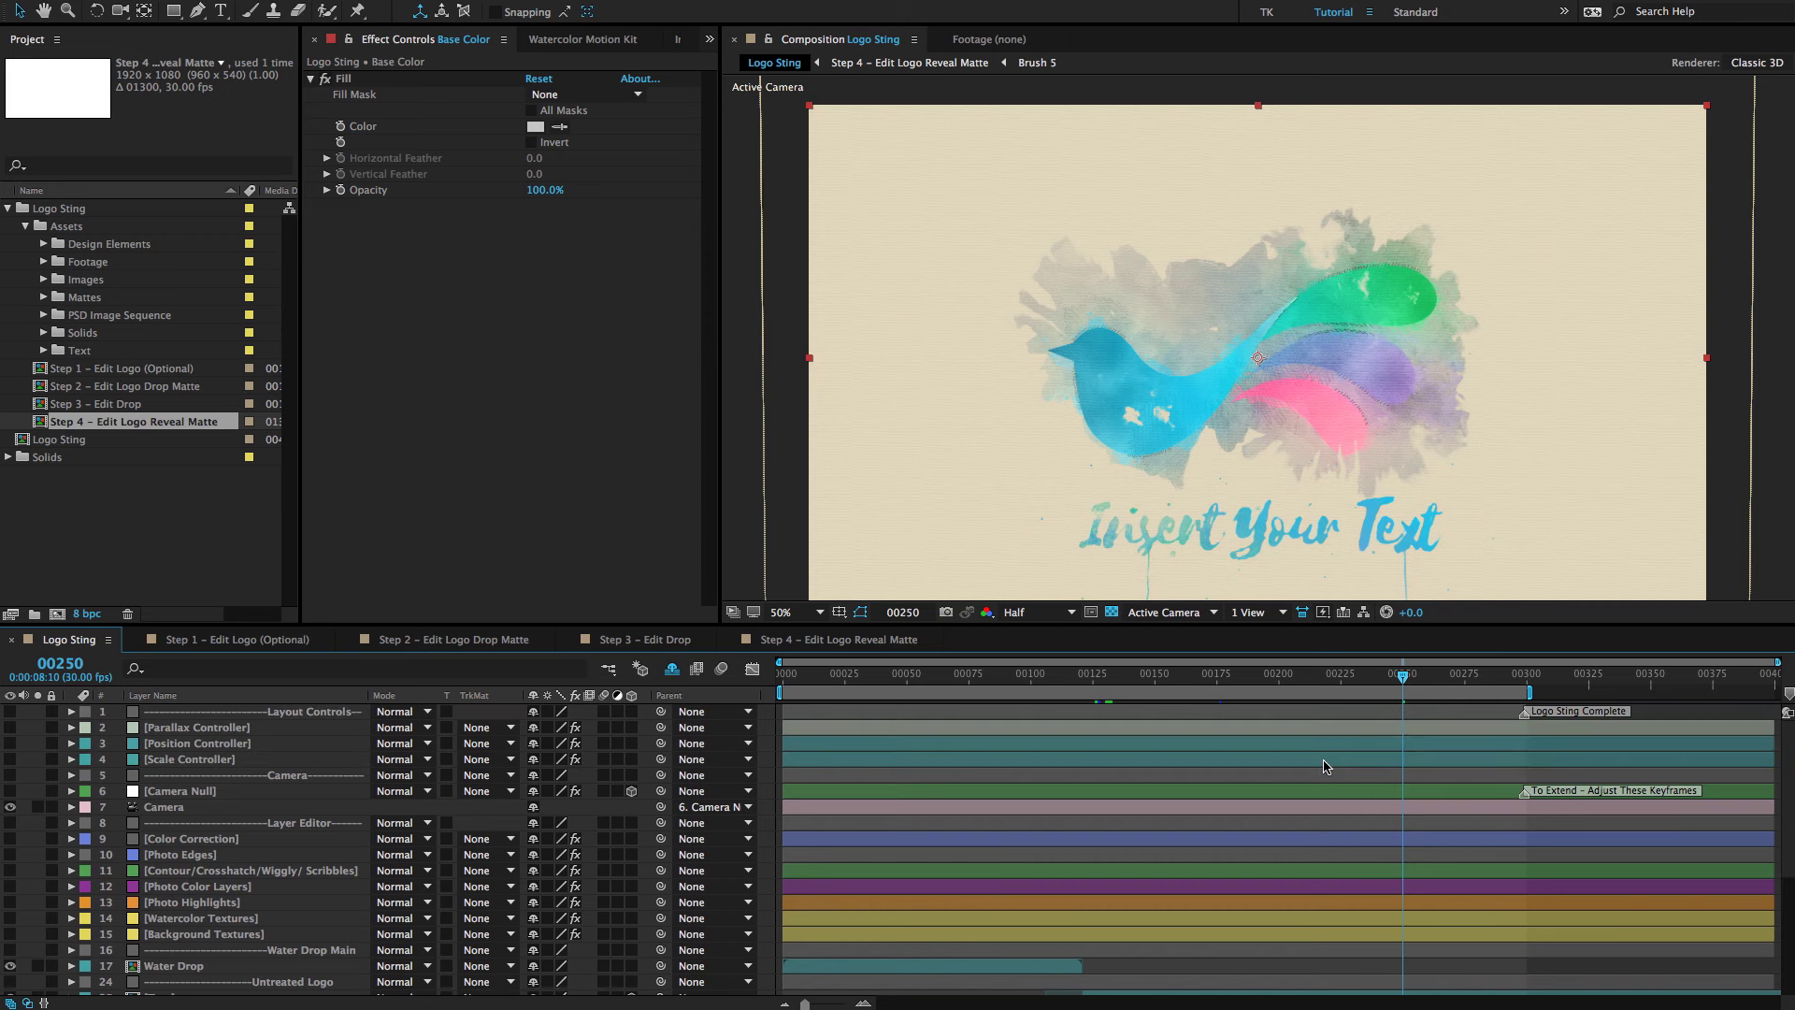
{"action": "left_click", "coordinate": [1524, 675]}
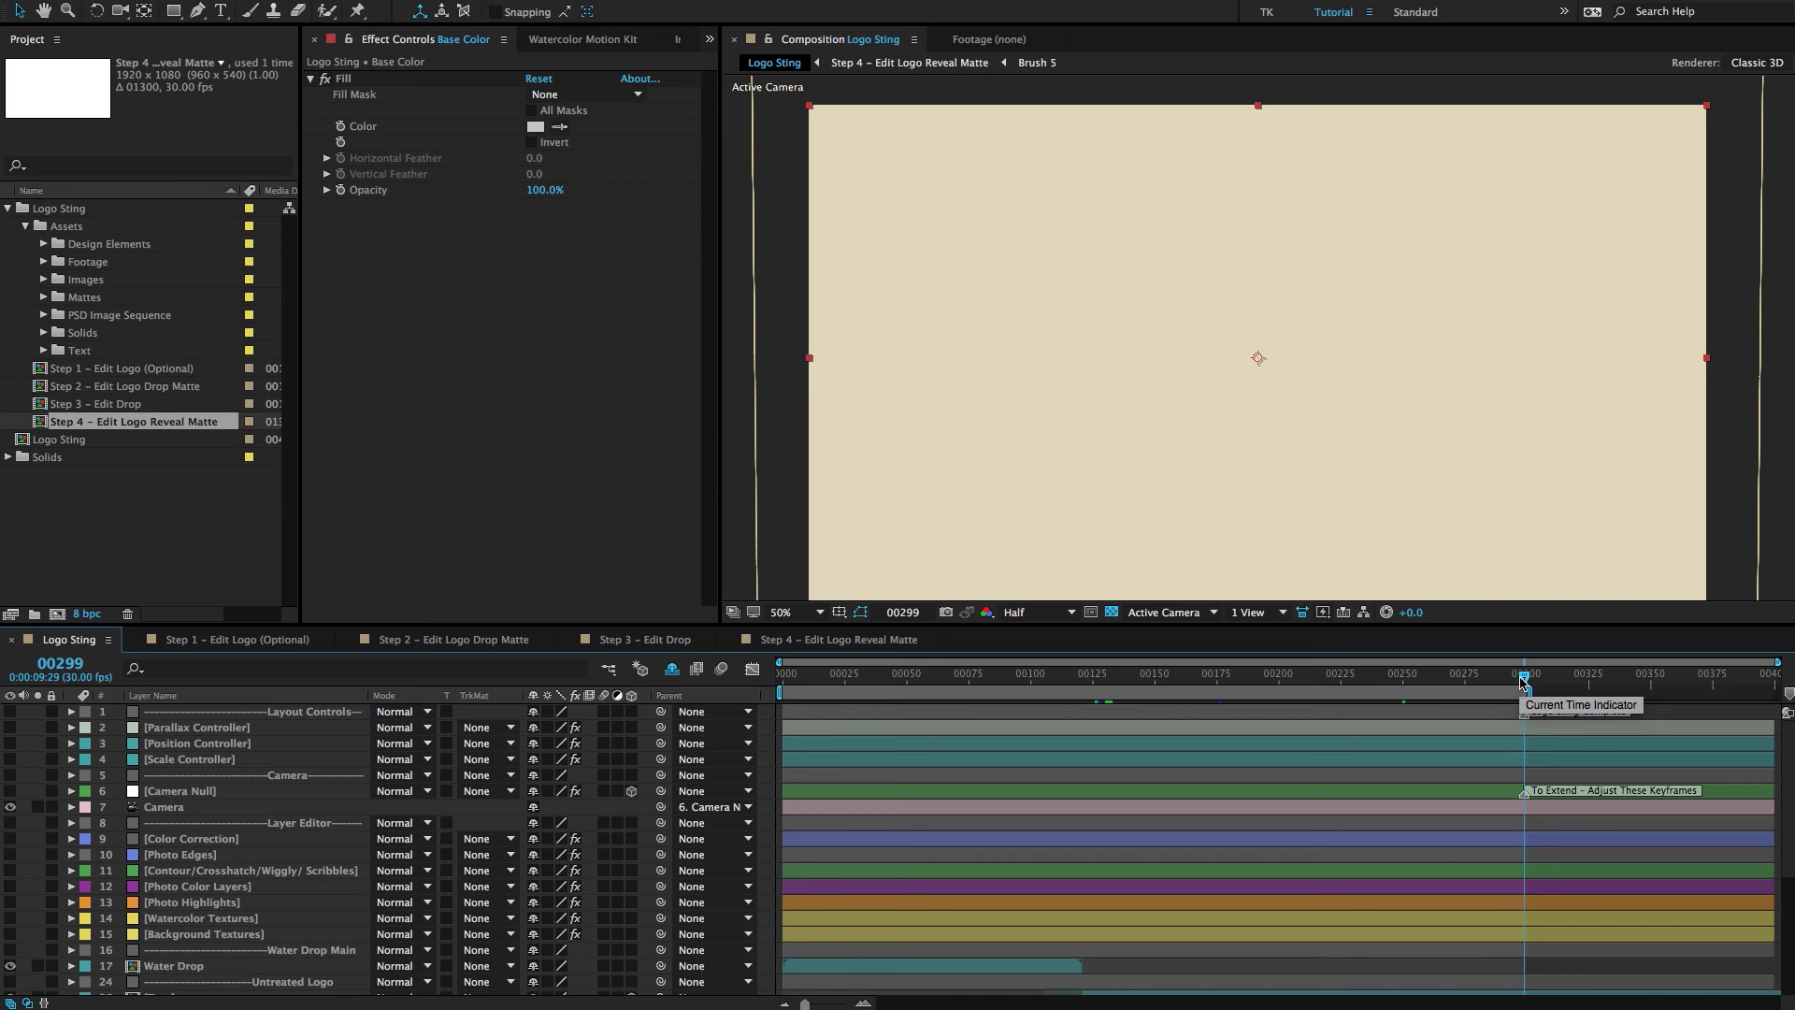
{"action": "left_click_drag", "start_coordinate": [1521, 682], "coordinate": [1602, 675]}
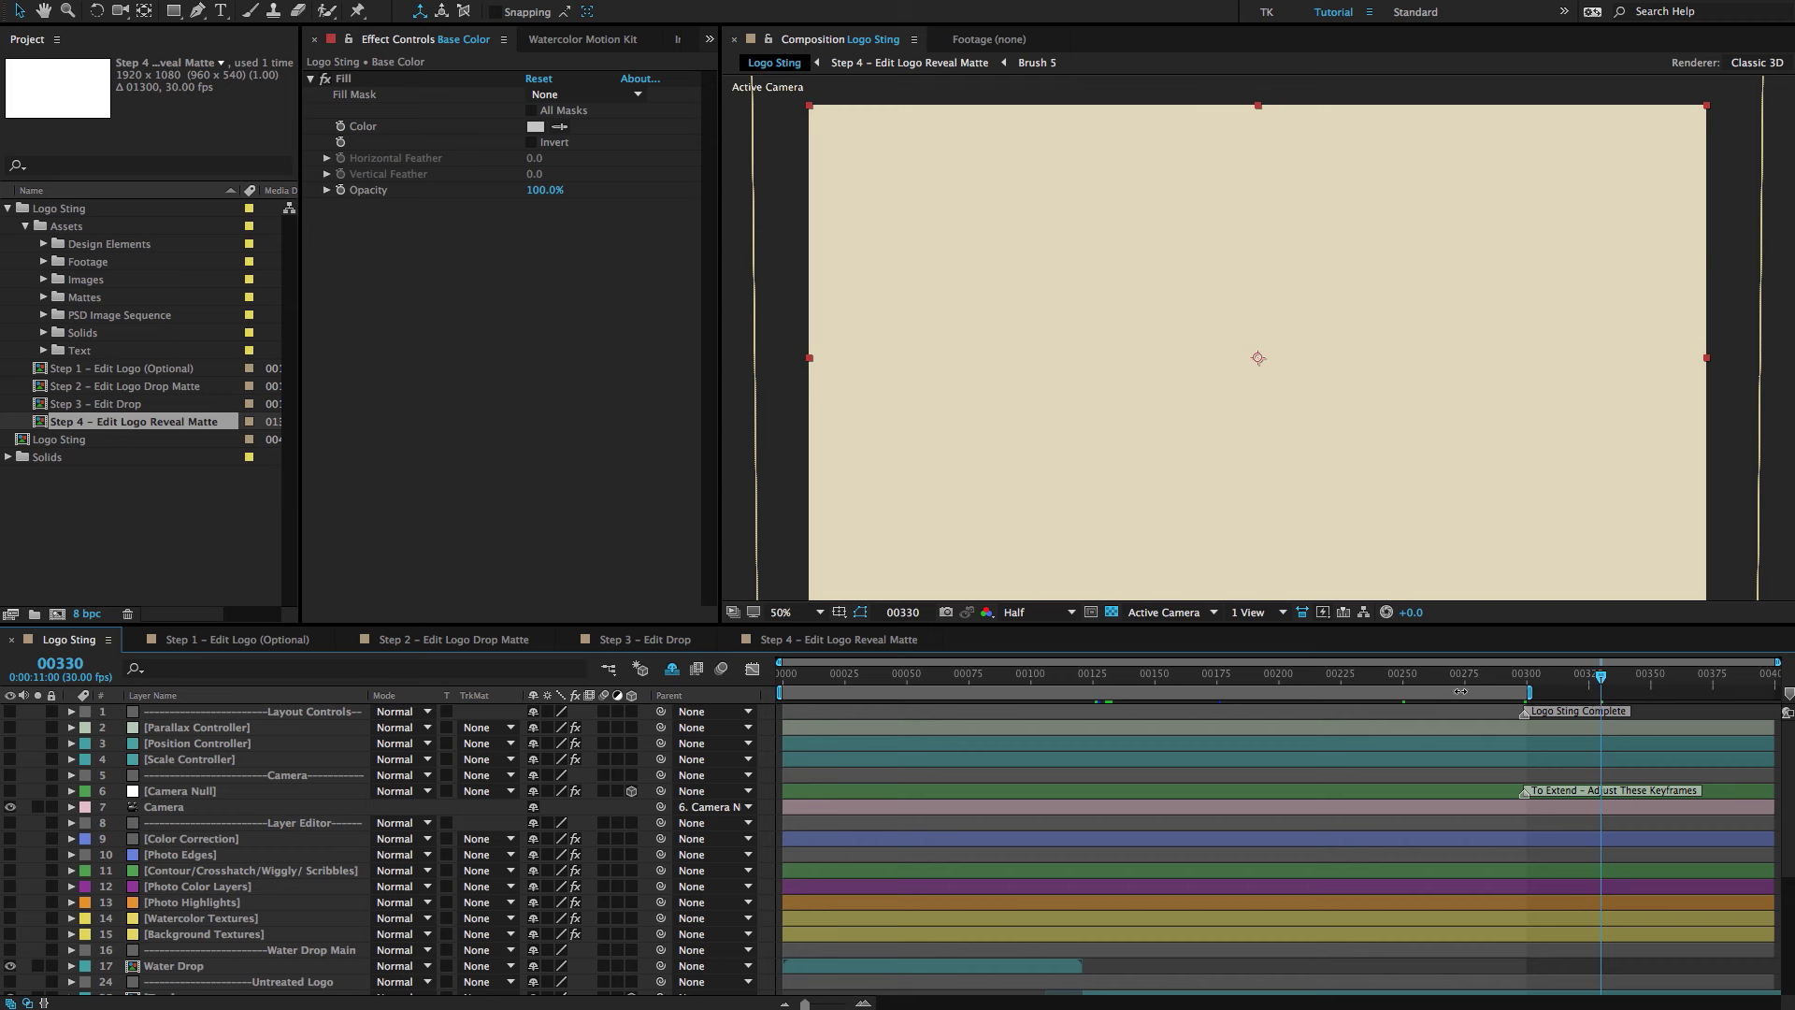
{"action": "left_click_drag", "start_coordinate": [1519, 692], "coordinate": [1603, 694]}
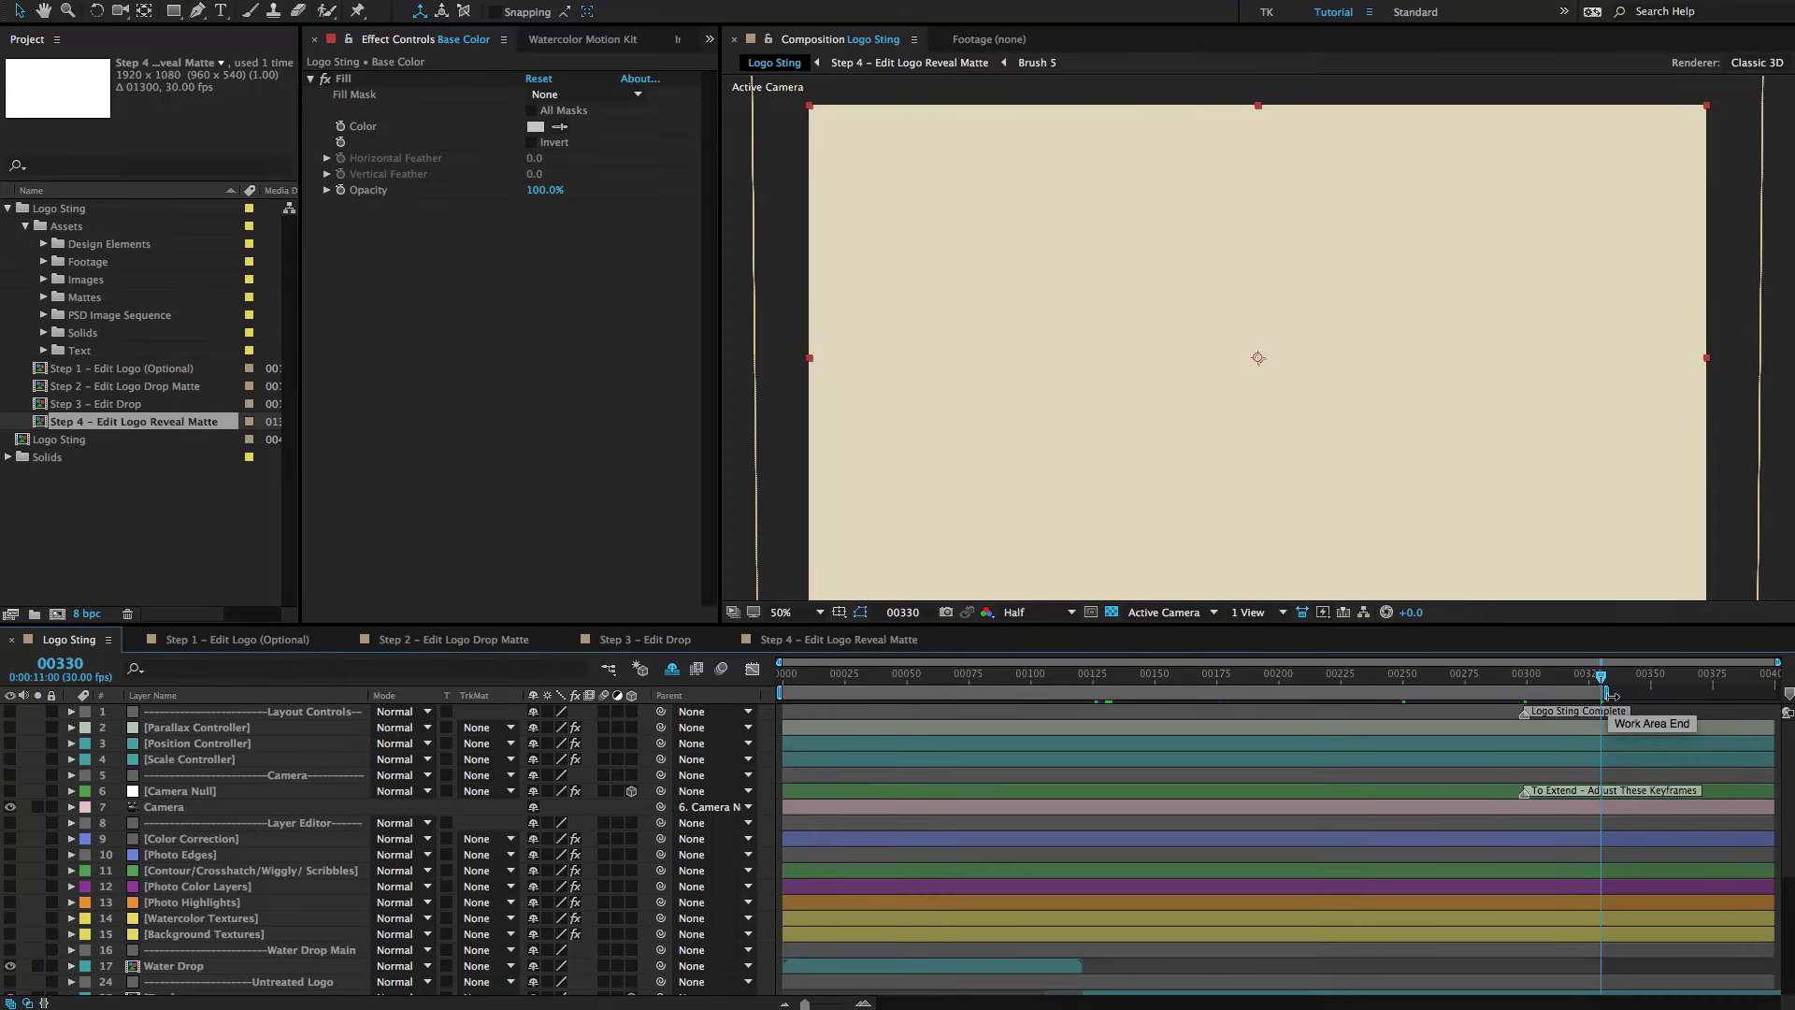
Select the Camera Null, Layout Controls and Base Color layers to inspect them.
{"action": "left_click", "coordinate": [1486, 793]}
{"action": "left_click", "coordinate": [1527, 717]}
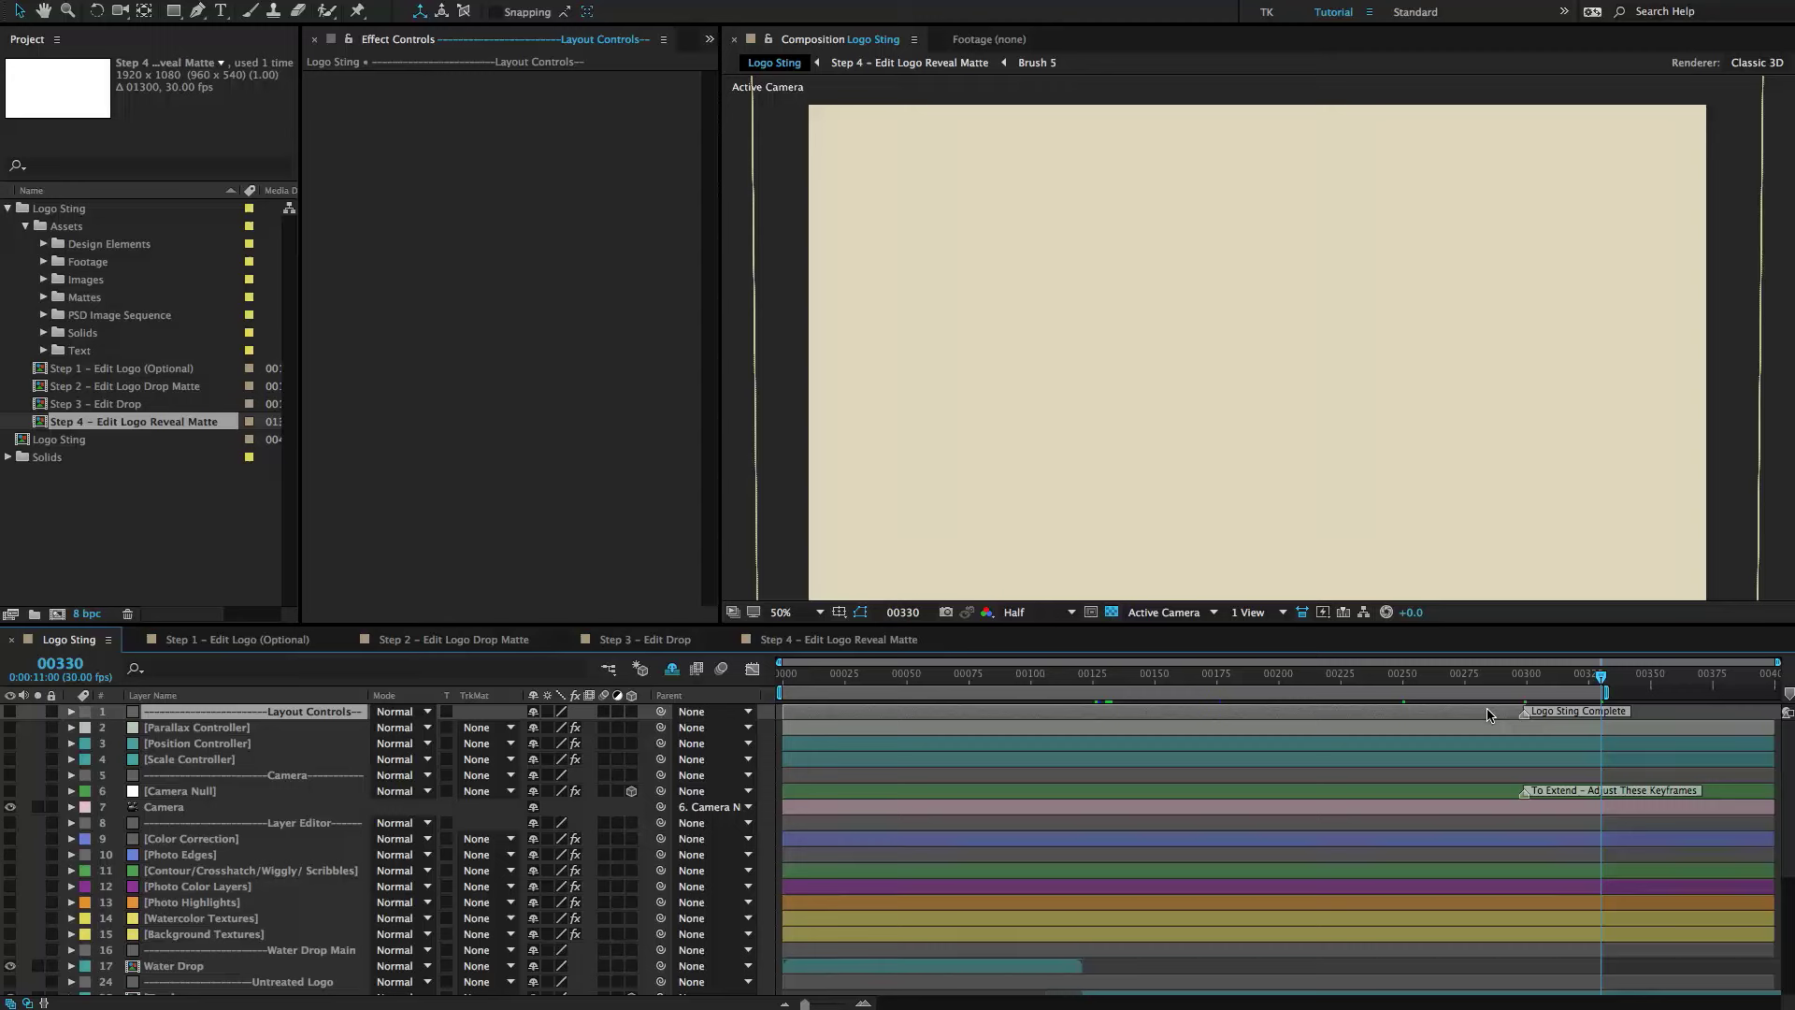
{"action": "left_click", "coordinate": [1472, 792]}
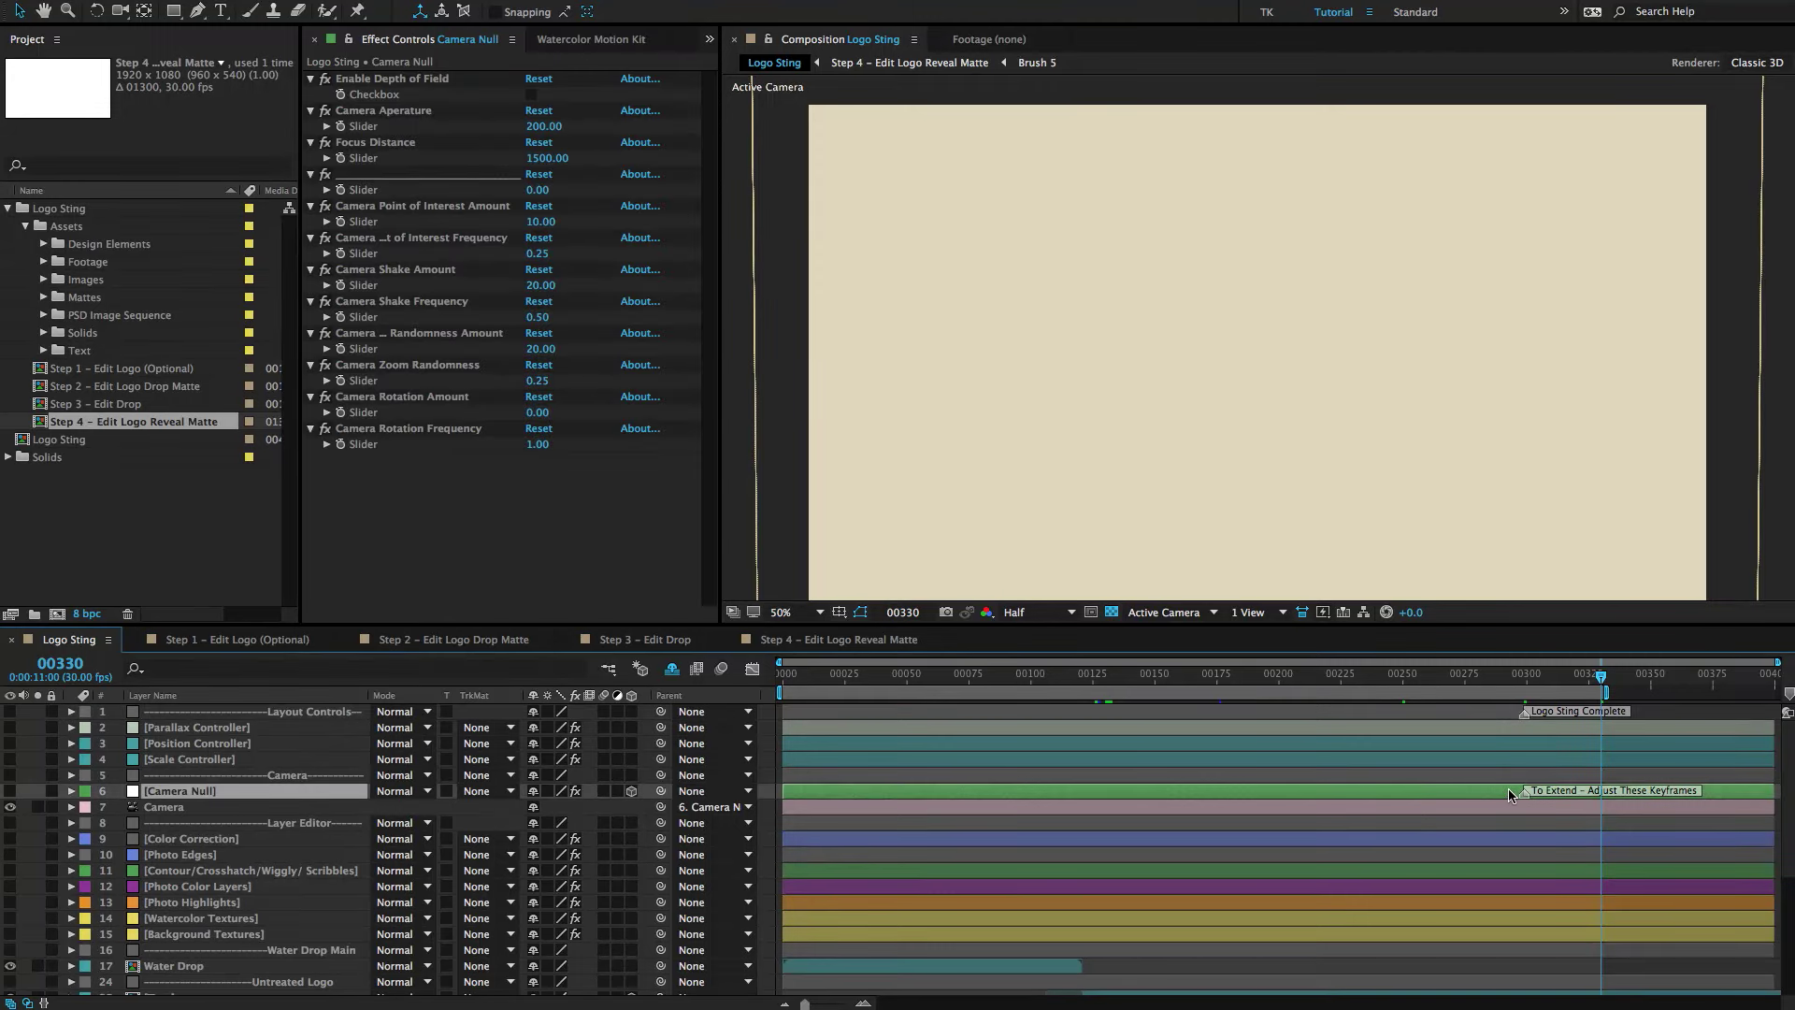
{"action": "scroll", "coordinate": [1510, 794], "scroll_direction": "down", "scroll_amount": 3}
{"action": "left_click", "coordinate": [1335, 902]}
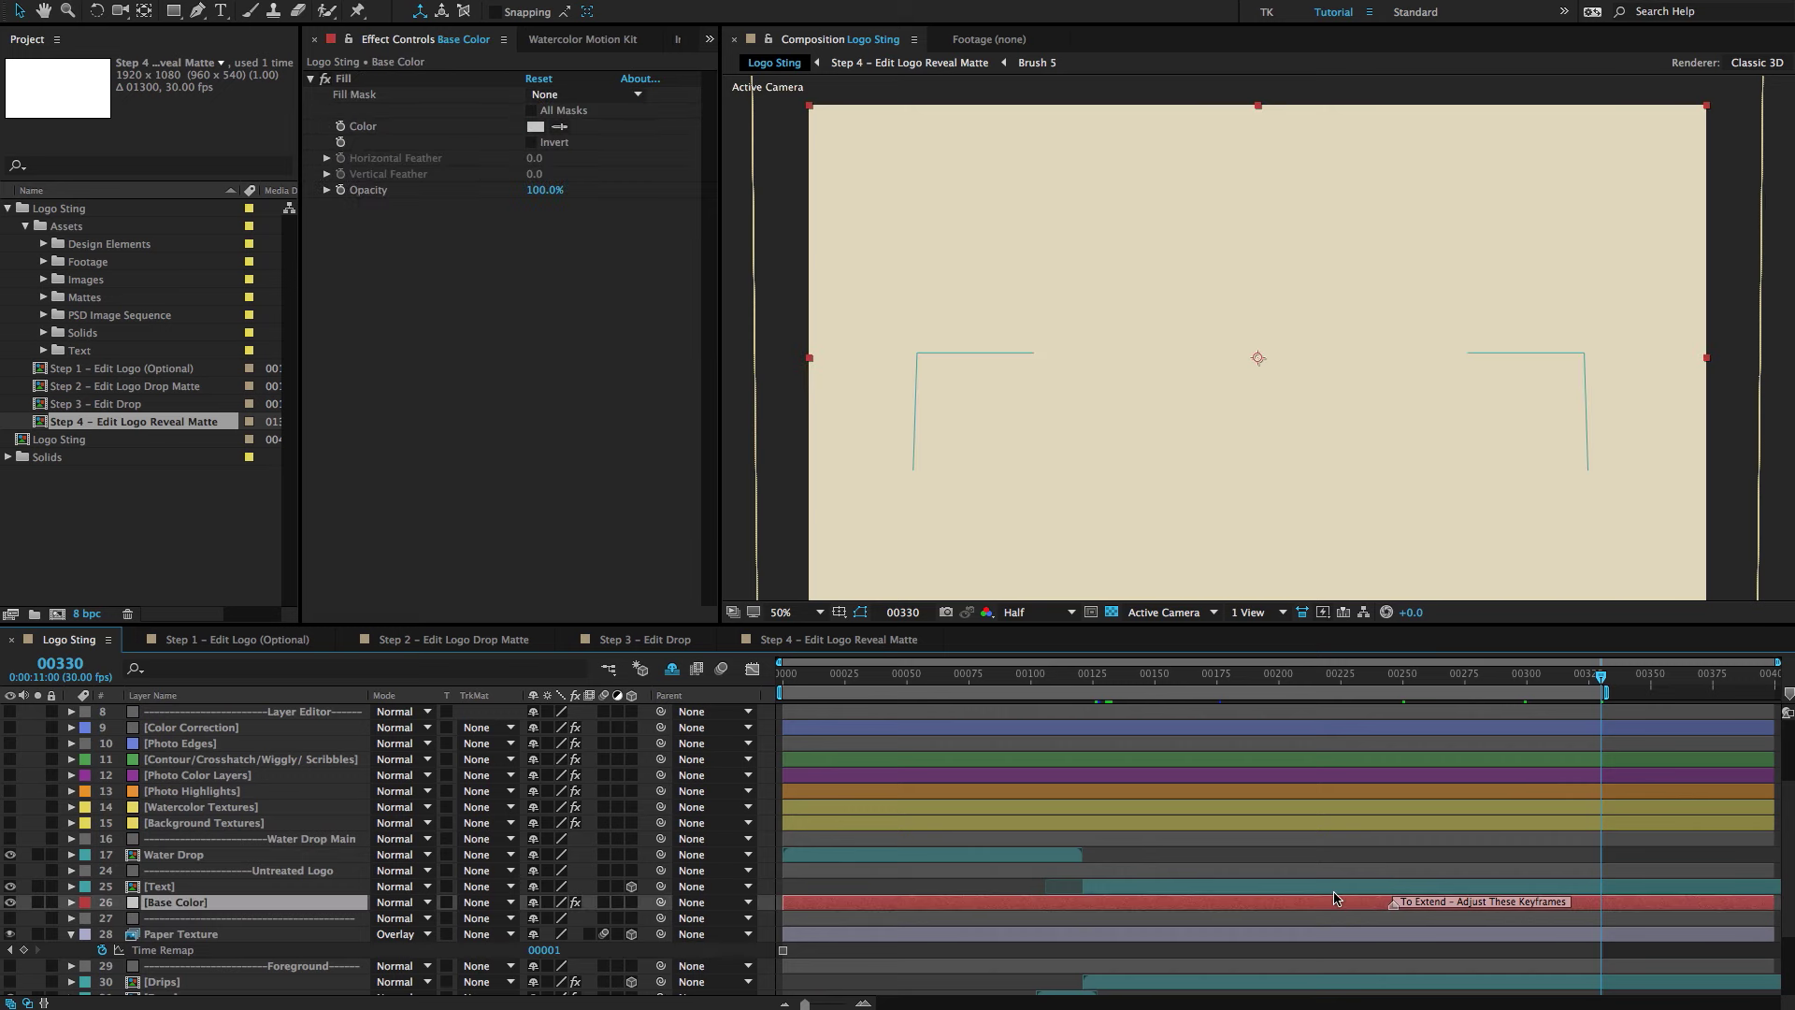
{"action": "scroll", "coordinate": [1337, 870], "scroll_direction": "up", "scroll_amount": 2}
Move the Camera Null's last Z Position keyframe to frame 00299.
{"action": "scroll", "coordinate": [1446, 711], "scroll_direction": "up", "scroll_amount": 1}
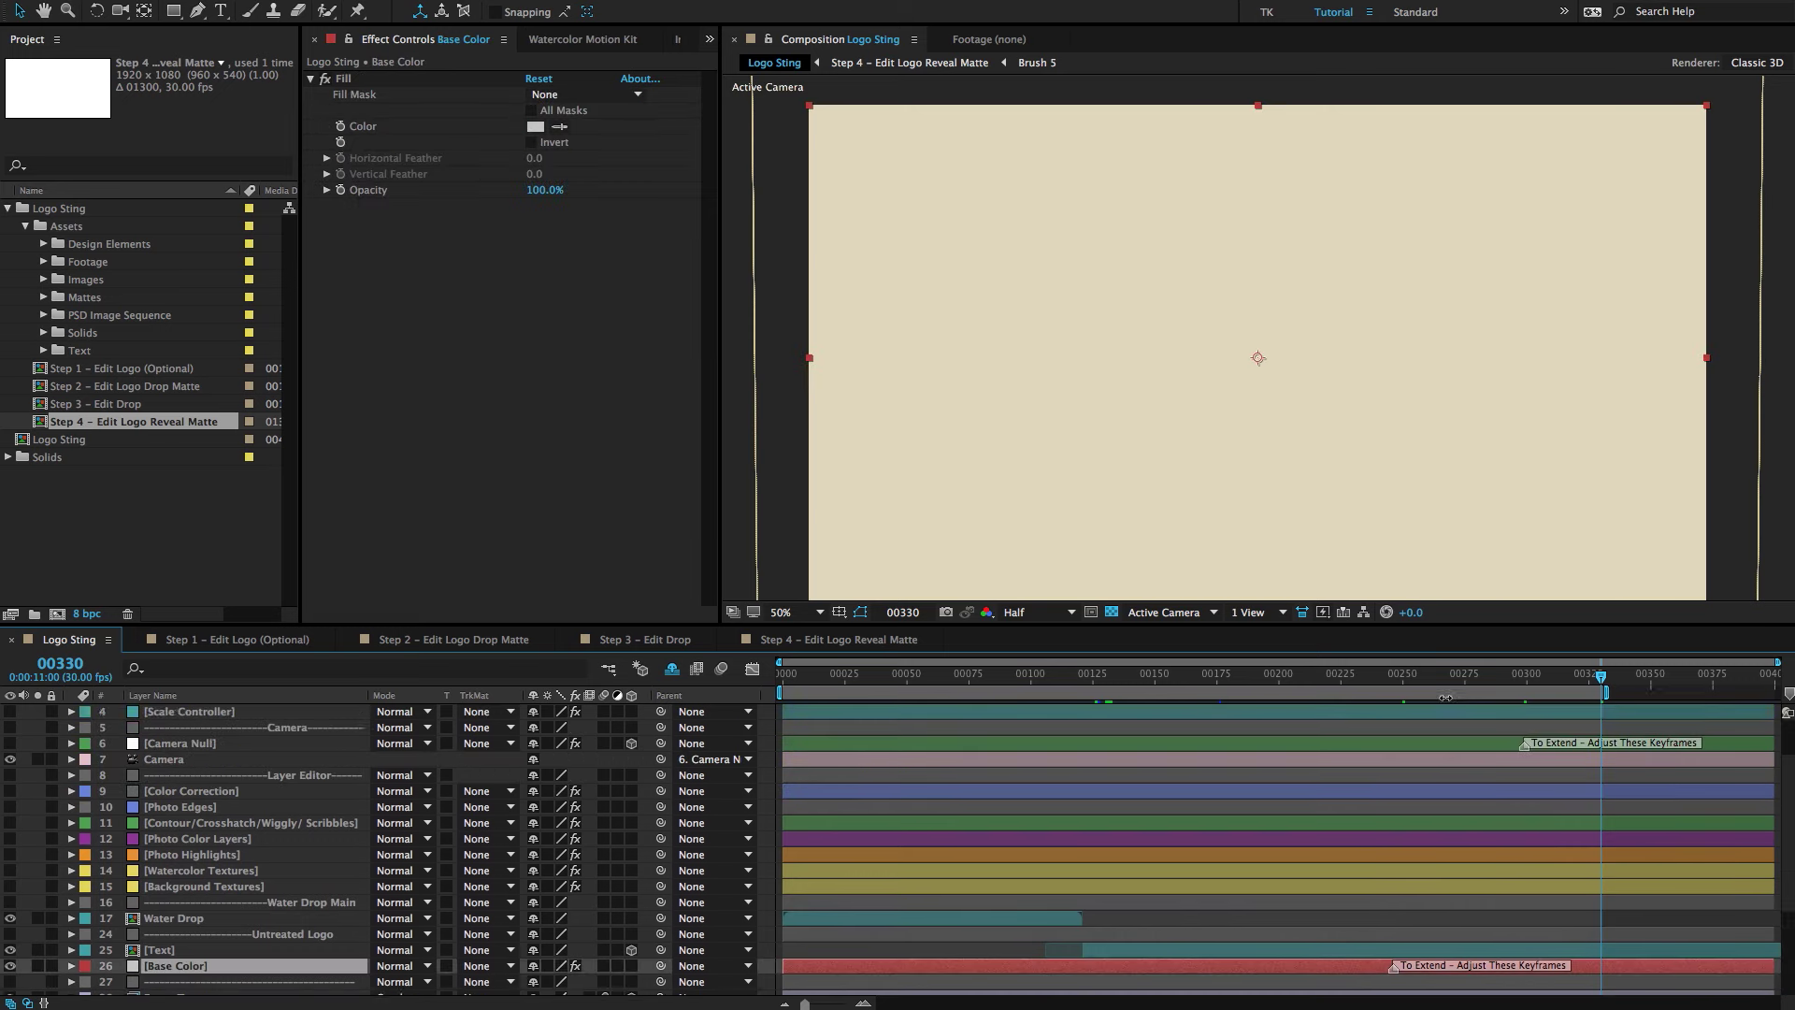
{"action": "scroll", "coordinate": [1445, 729], "scroll_direction": "up", "scroll_amount": 1}
{"action": "left_click", "coordinate": [1435, 775]}
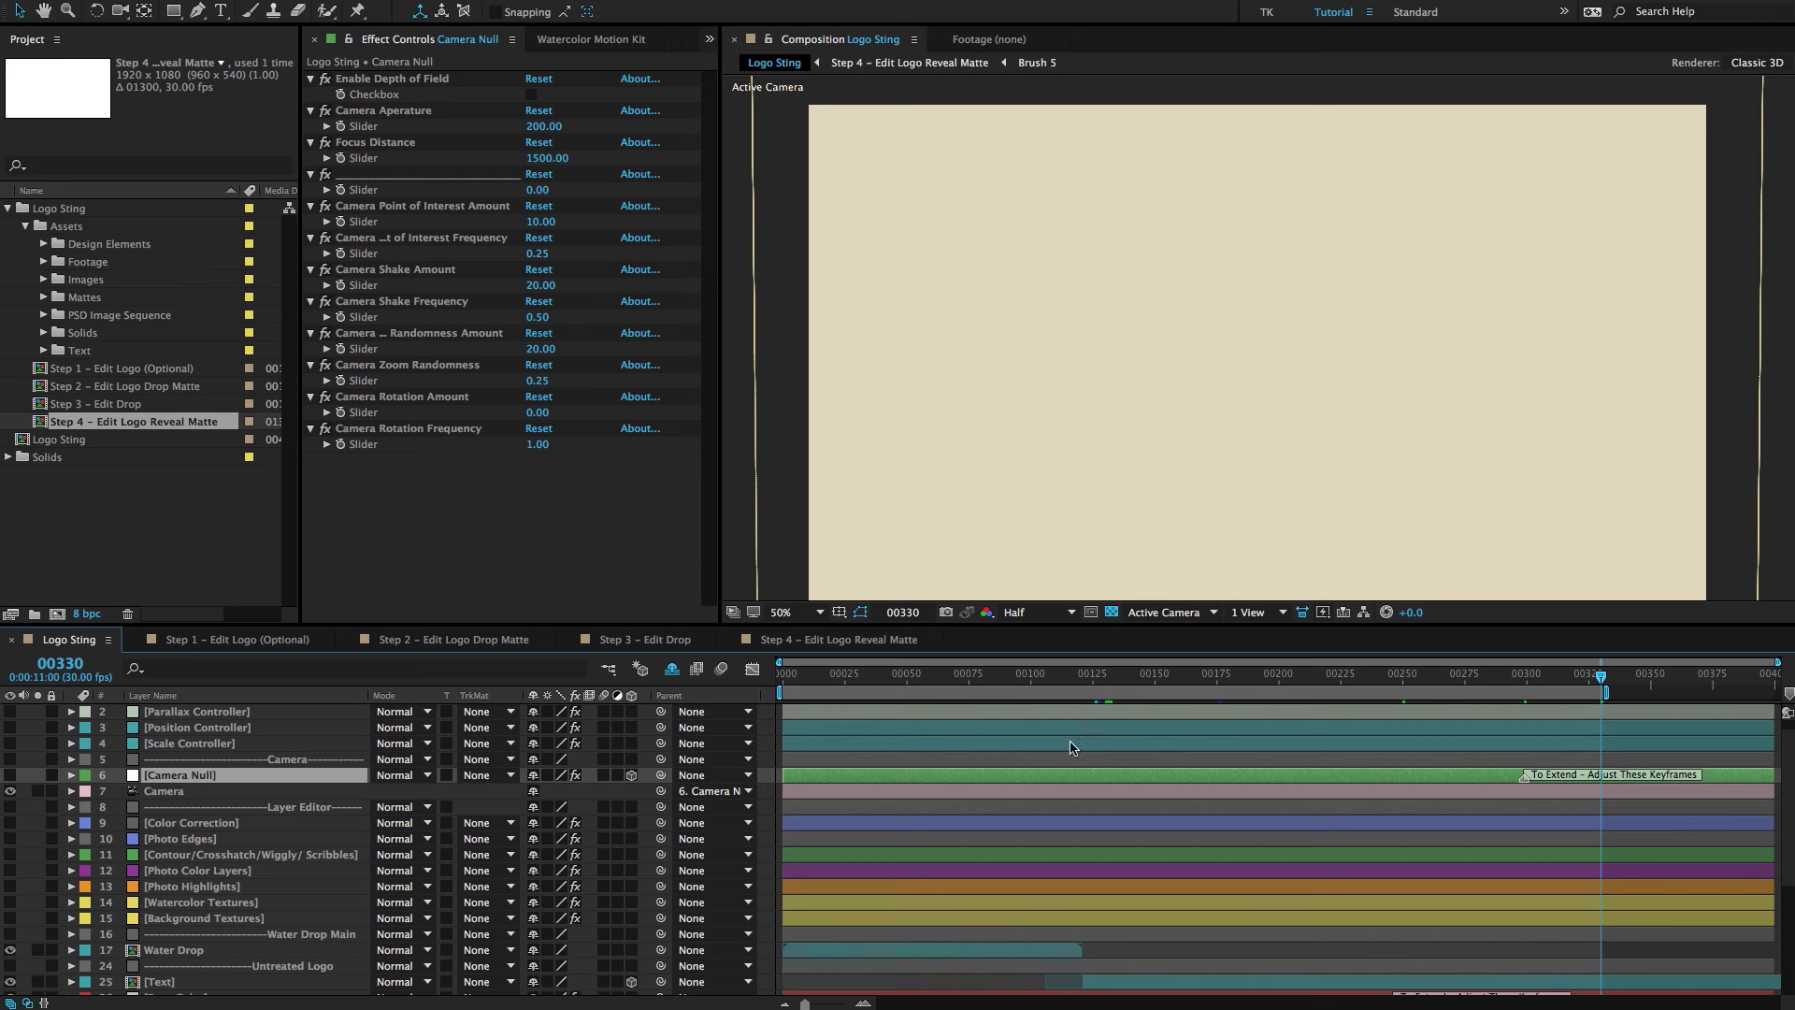
{"action": "key", "text": "u"}
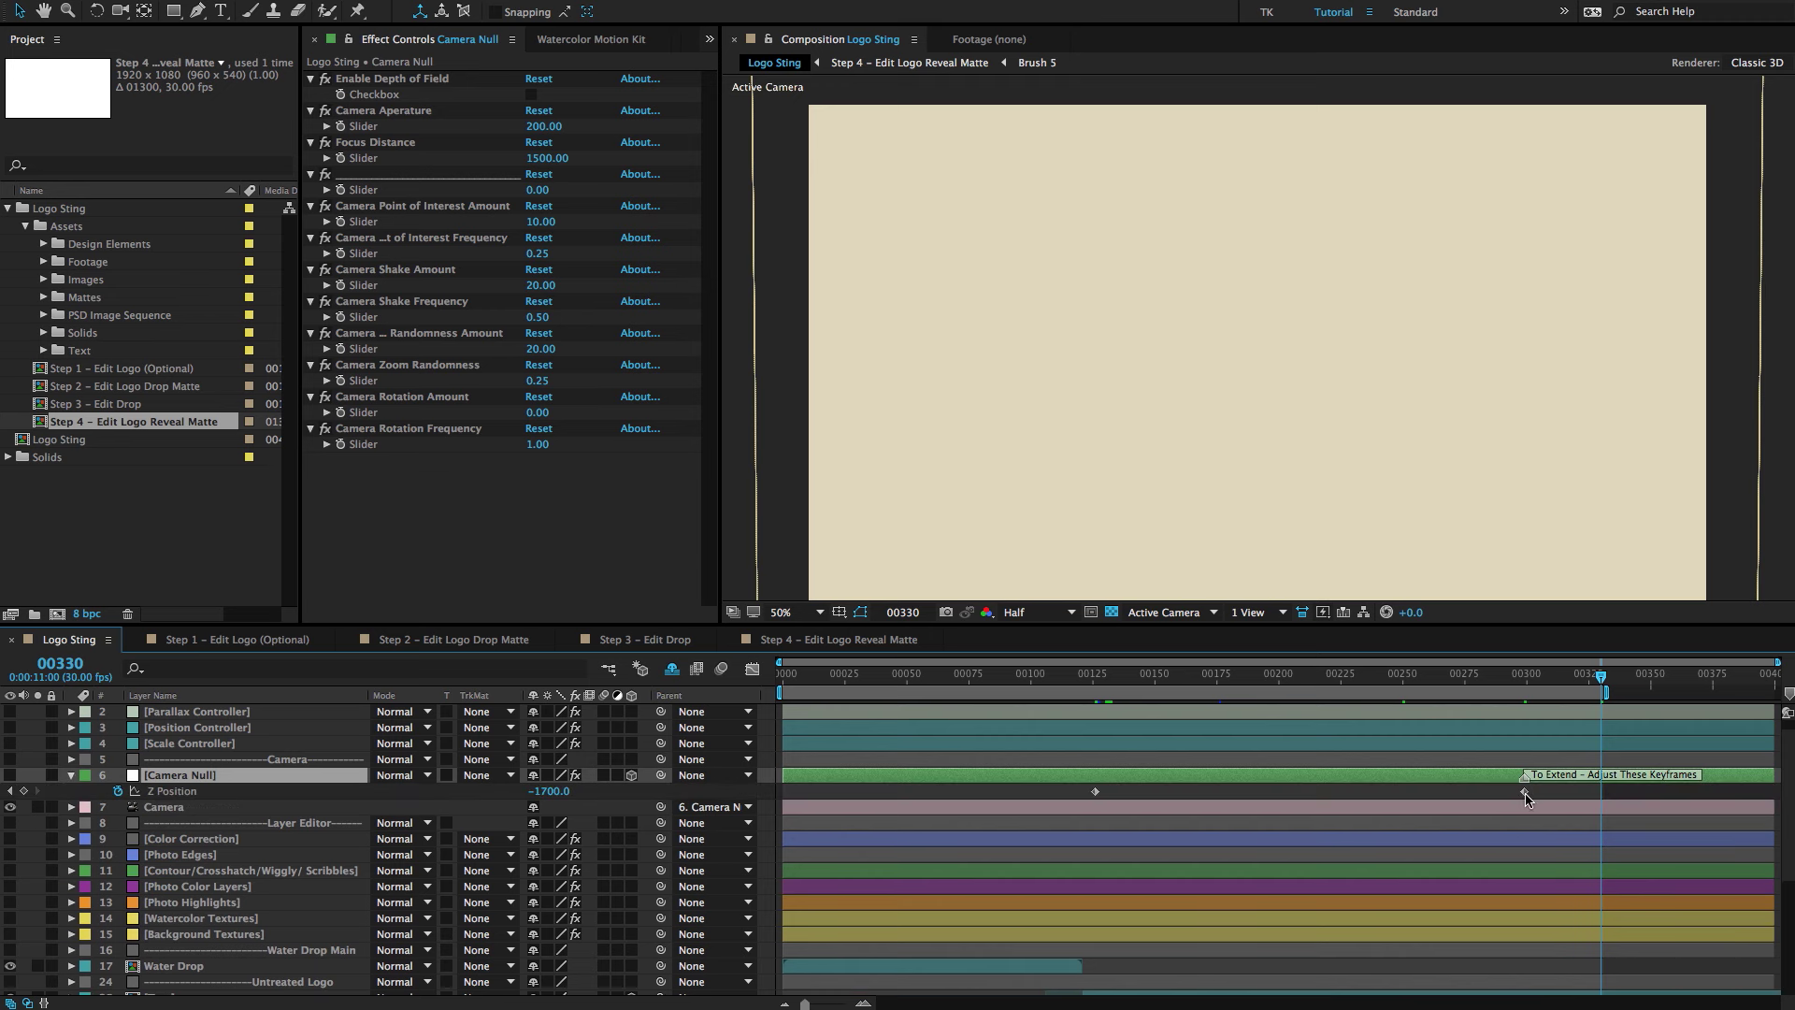
{"action": "left_click_drag", "start_coordinate": [1526, 797], "coordinate": [1600, 805]}
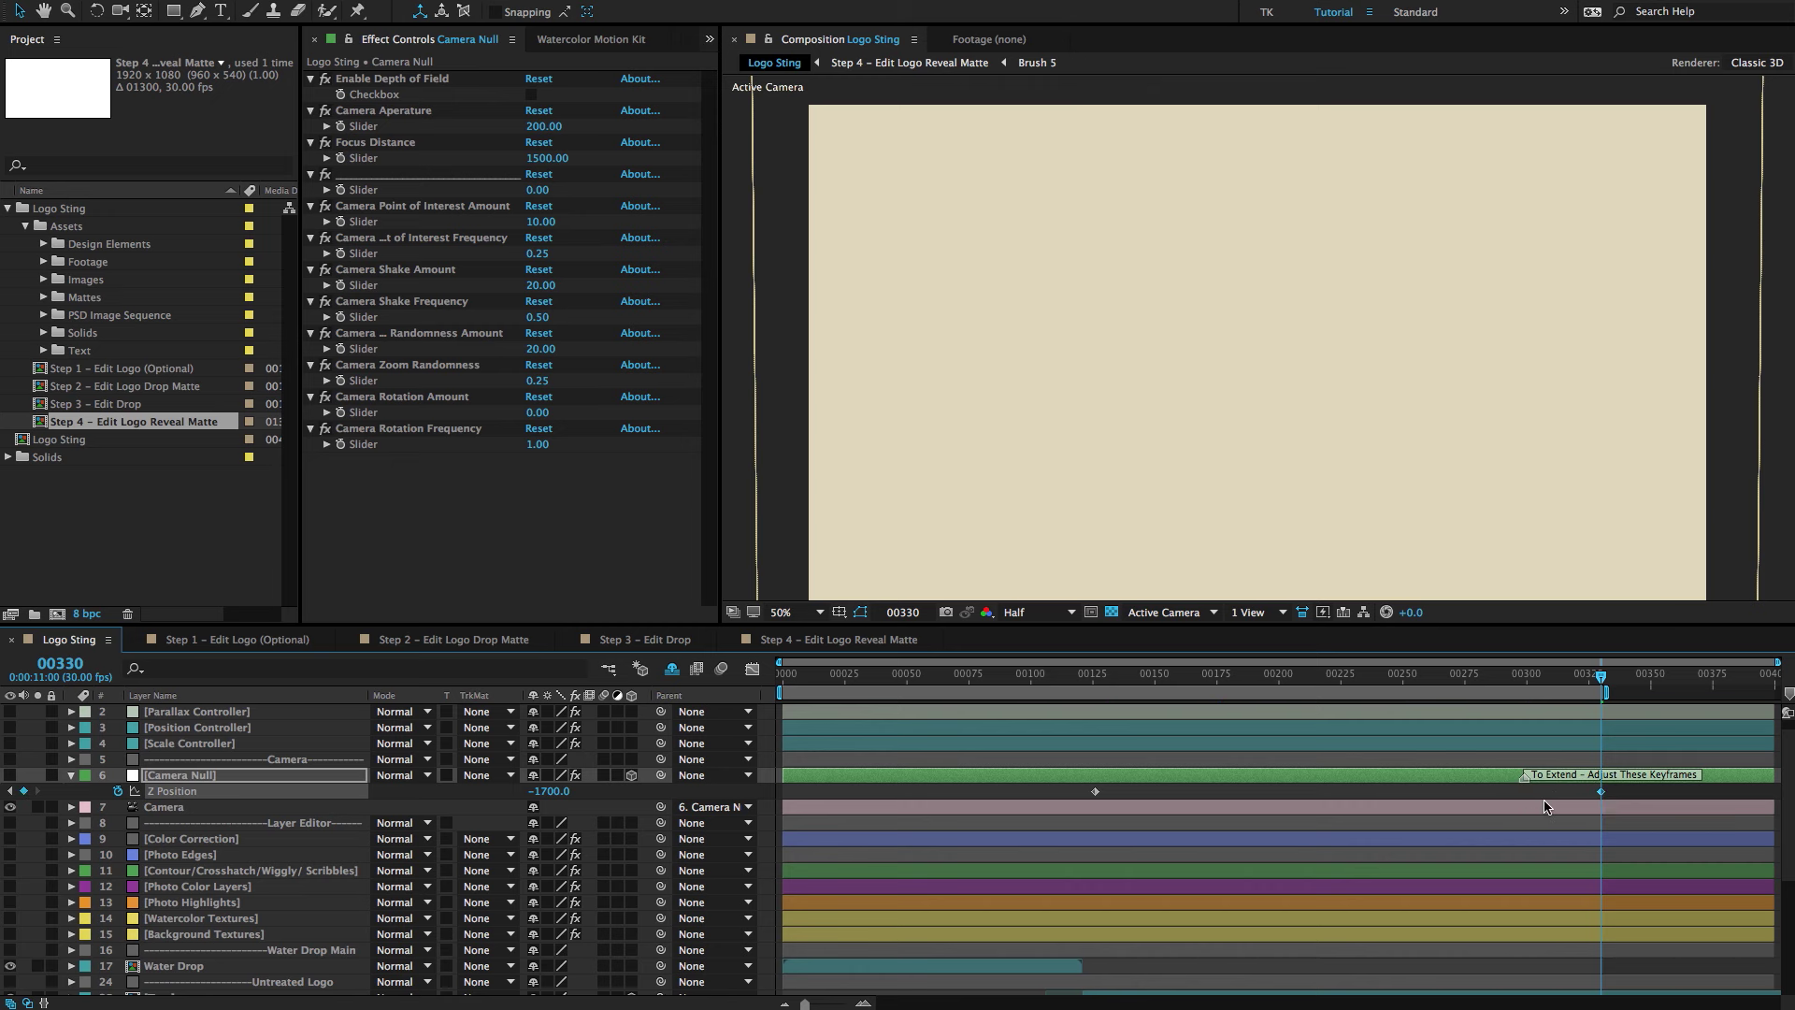
Shift the Base Color Opacity keyframes so the fade ends at 00330, then scrub back to check.
{"action": "scroll", "coordinate": [1467, 817], "scroll_direction": "down", "scroll_amount": 3}
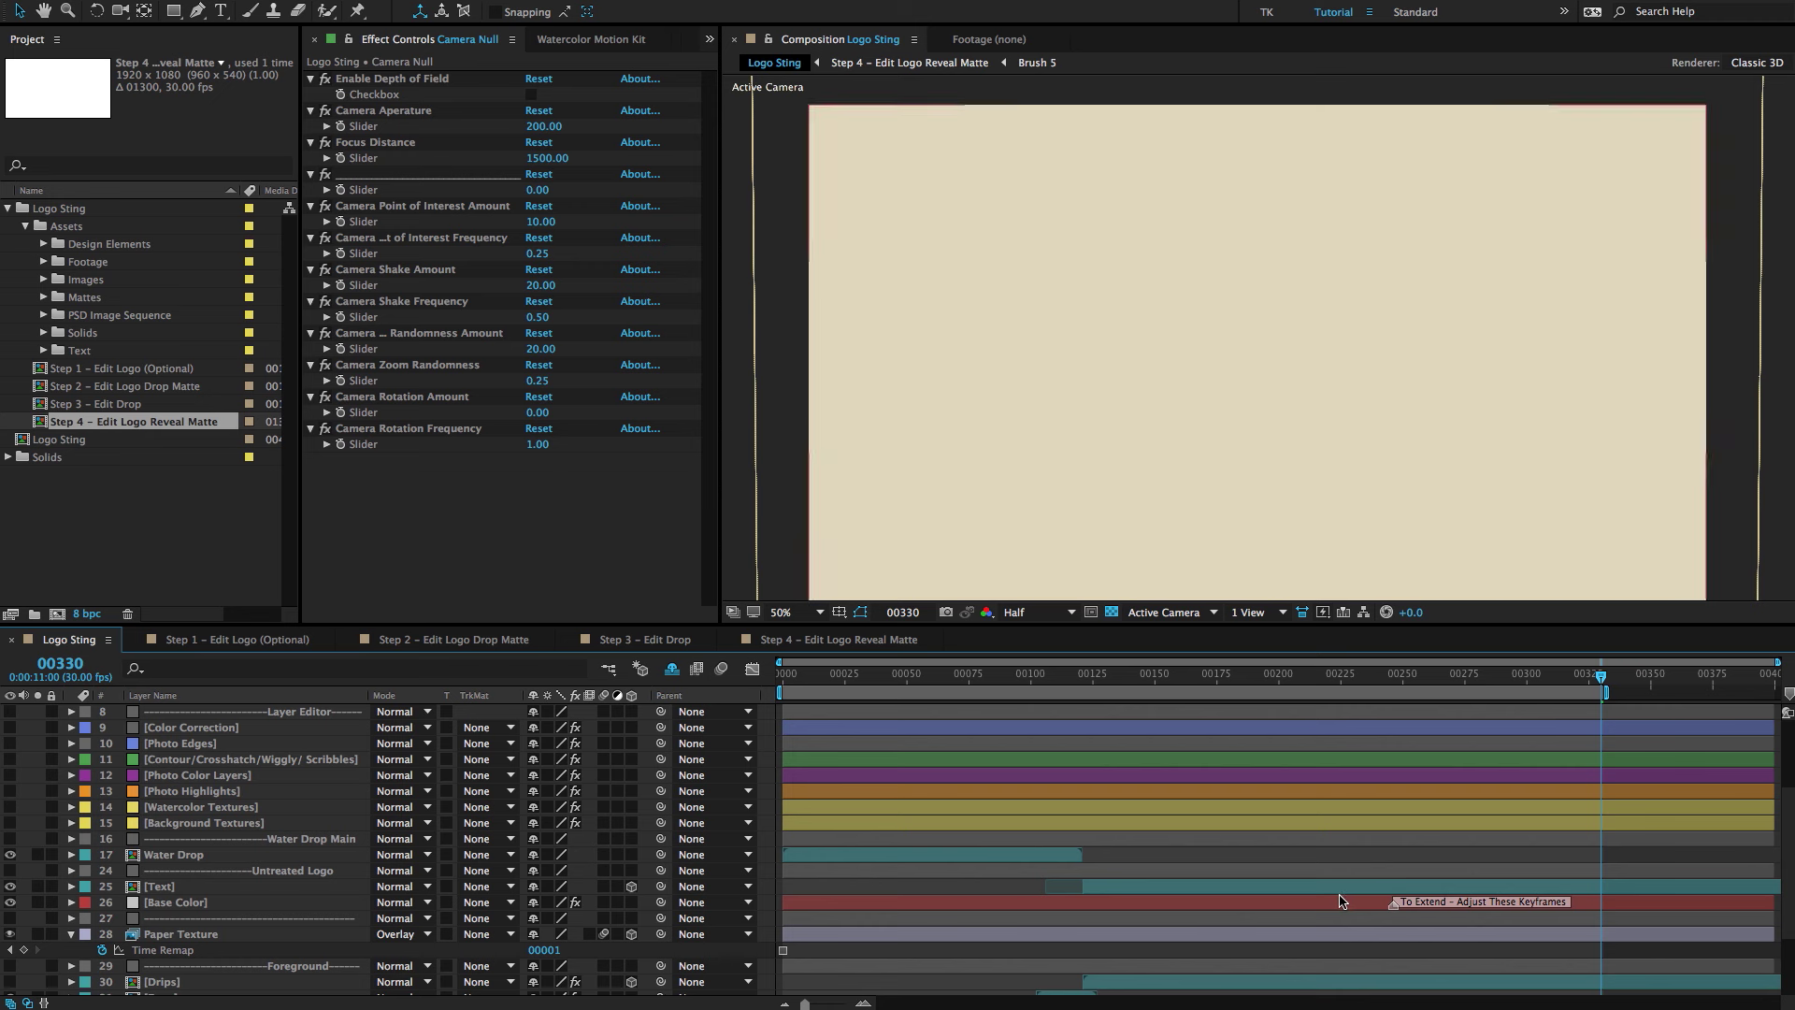
{"action": "left_click", "coordinate": [1341, 900]}
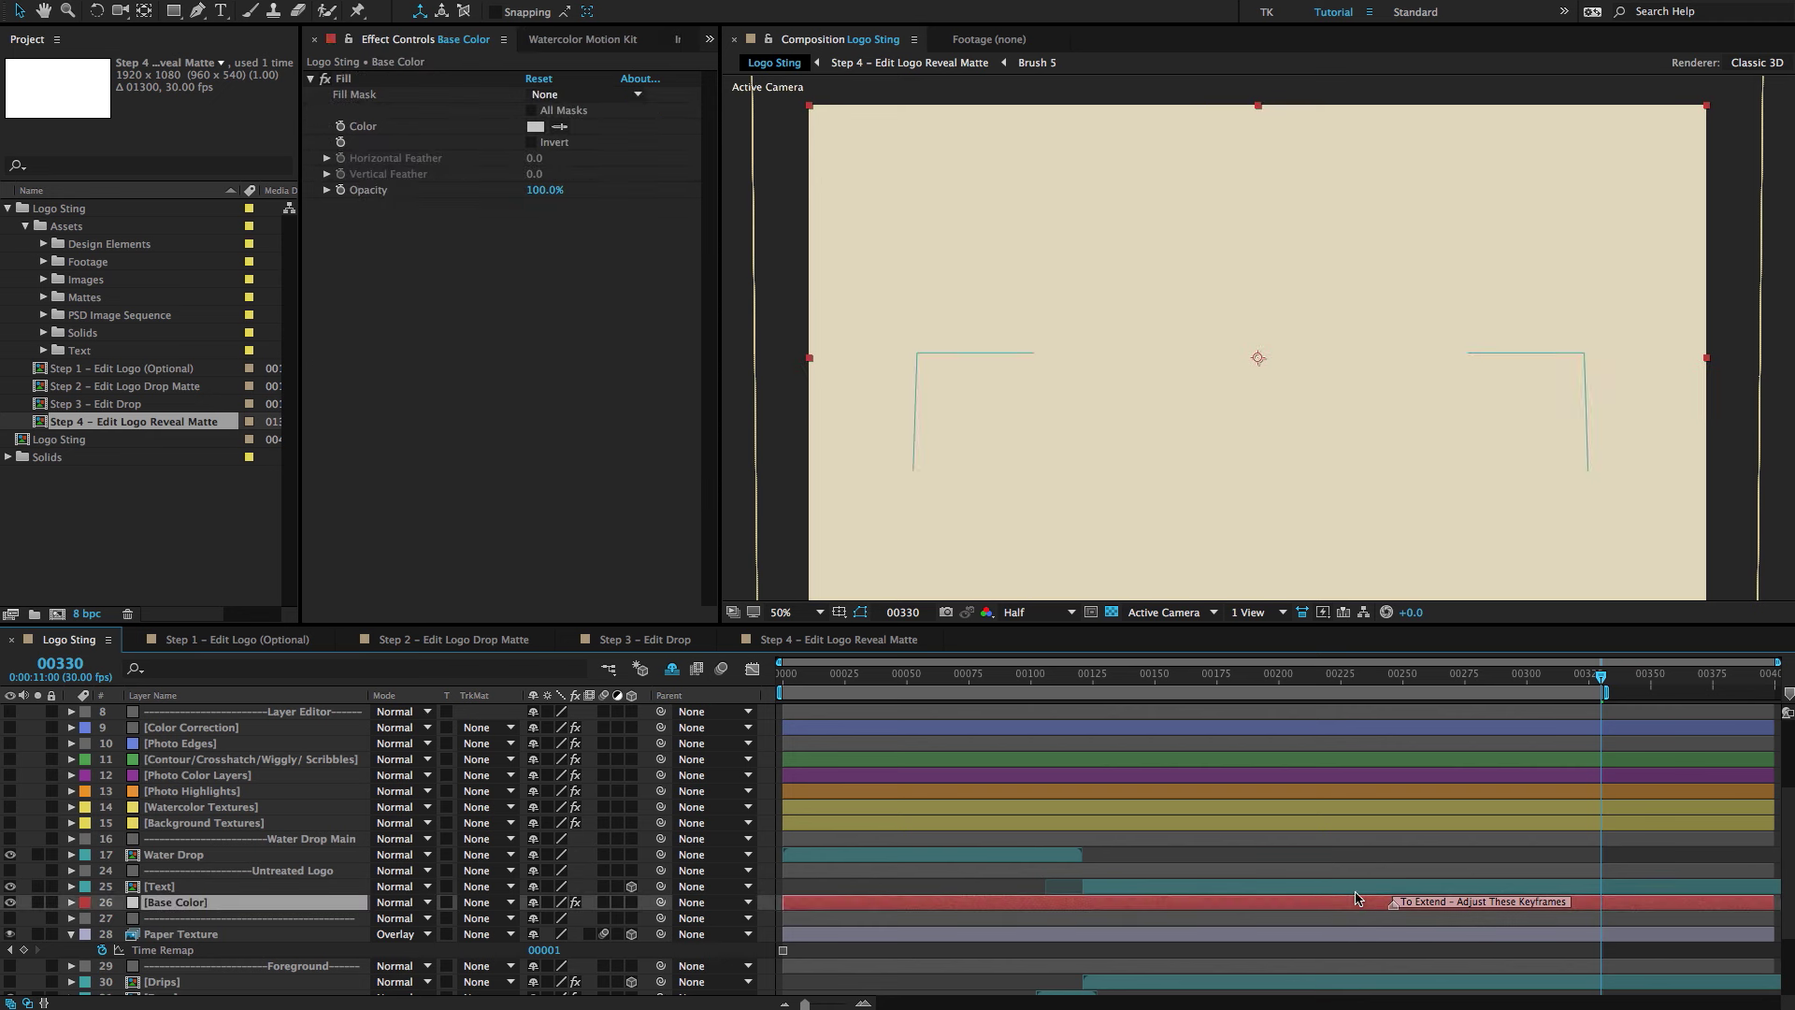
{"action": "key", "text": "u"}
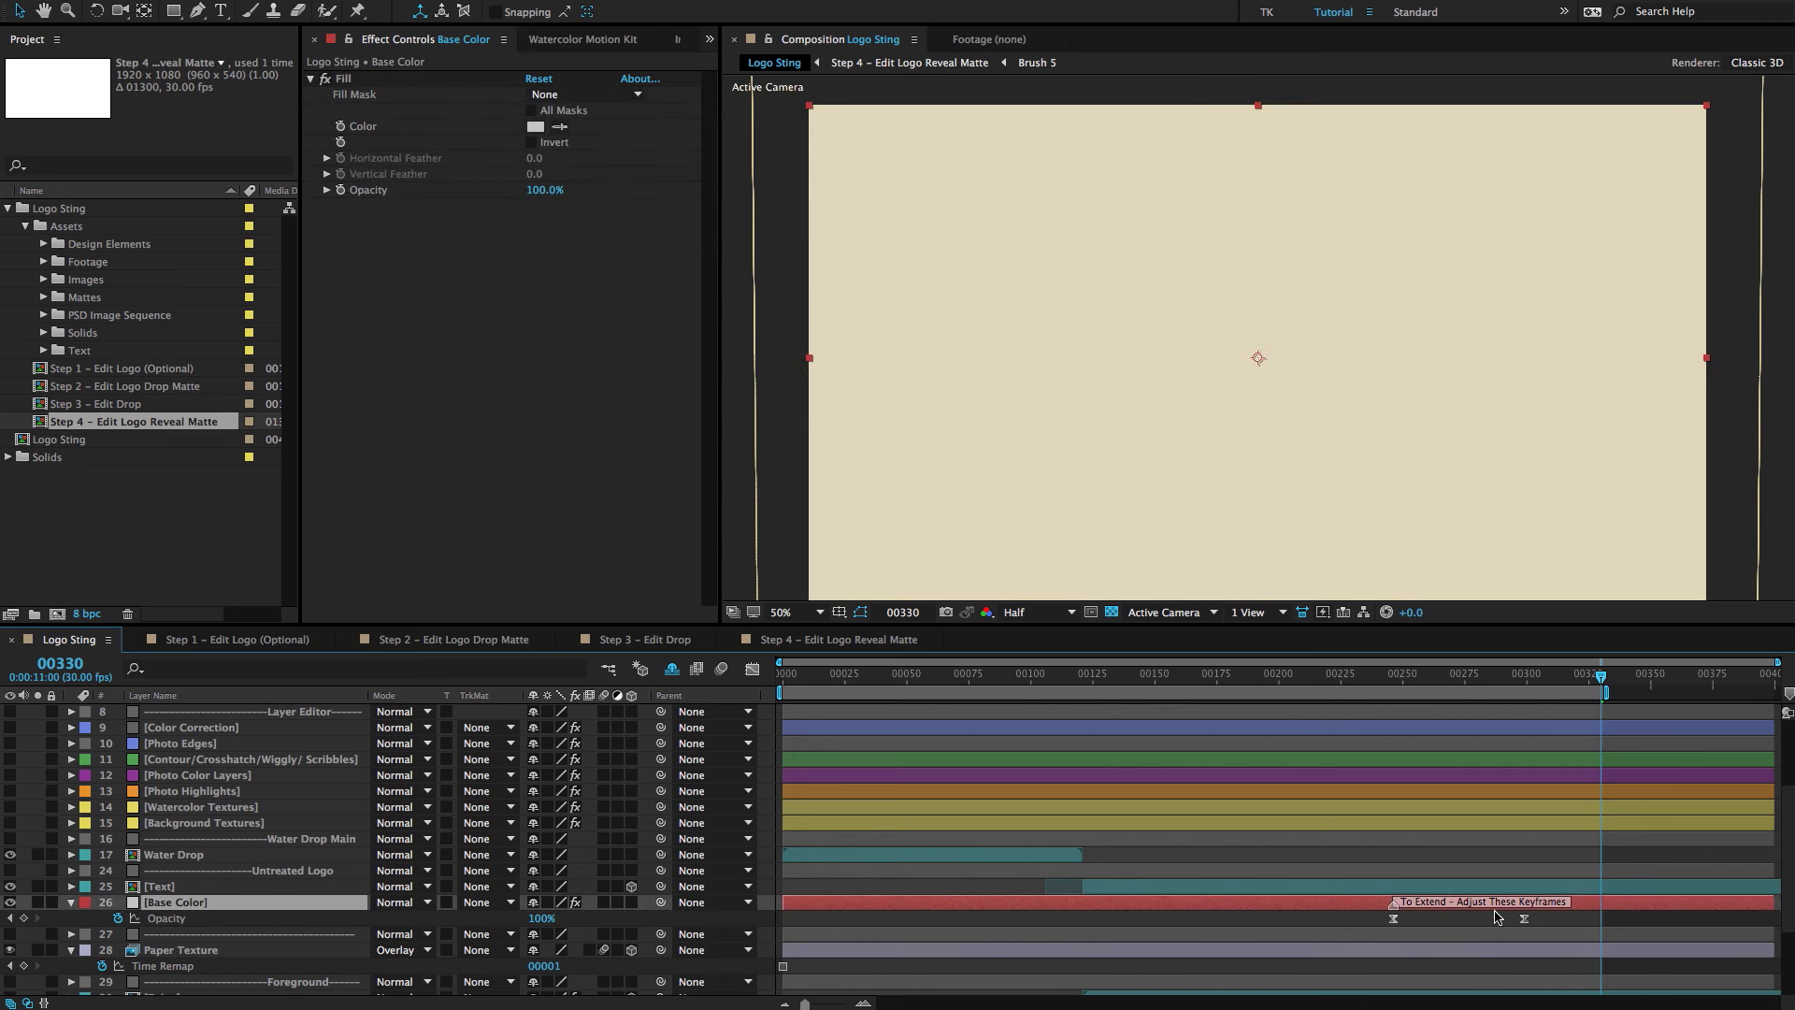
{"action": "mouse_move", "coordinate": [1524, 918]}
{"action": "left_mouse_down"}
{"action": "mouse_move", "coordinate": [1600, 926]}
{"action": "mouse_move", "coordinate": [1524, 925]}
{"action": "left_mouse_up"}
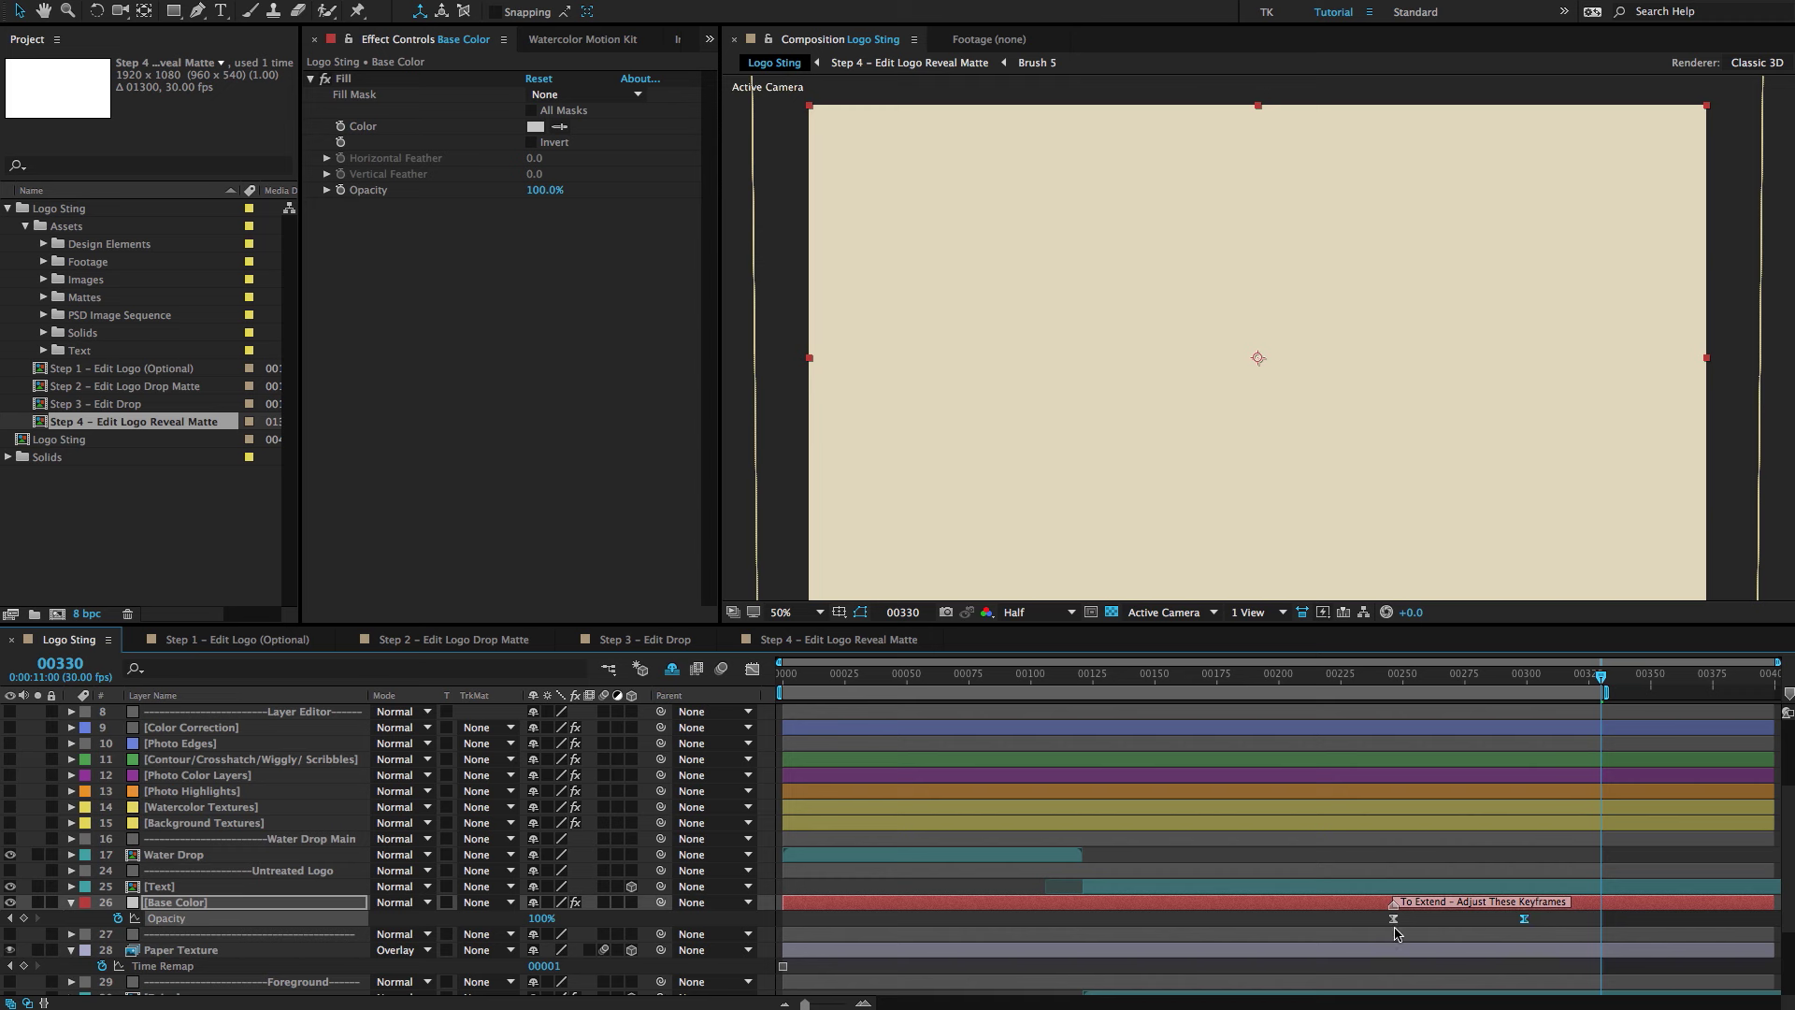
{"action": "left_click_drag", "start_coordinate": [1374, 923], "coordinate": [1601, 931]}
{"action": "left_click", "coordinate": [1524, 926]}
{"action": "left_click", "coordinate": [1519, 678]}
{"action": "left_click_drag", "start_coordinate": [1527, 929], "coordinate": [1600, 933]}
{"action": "left_click", "coordinate": [1598, 677]}
{"action": "left_click_drag", "start_coordinate": [1589, 677], "coordinate": [1419, 689]}
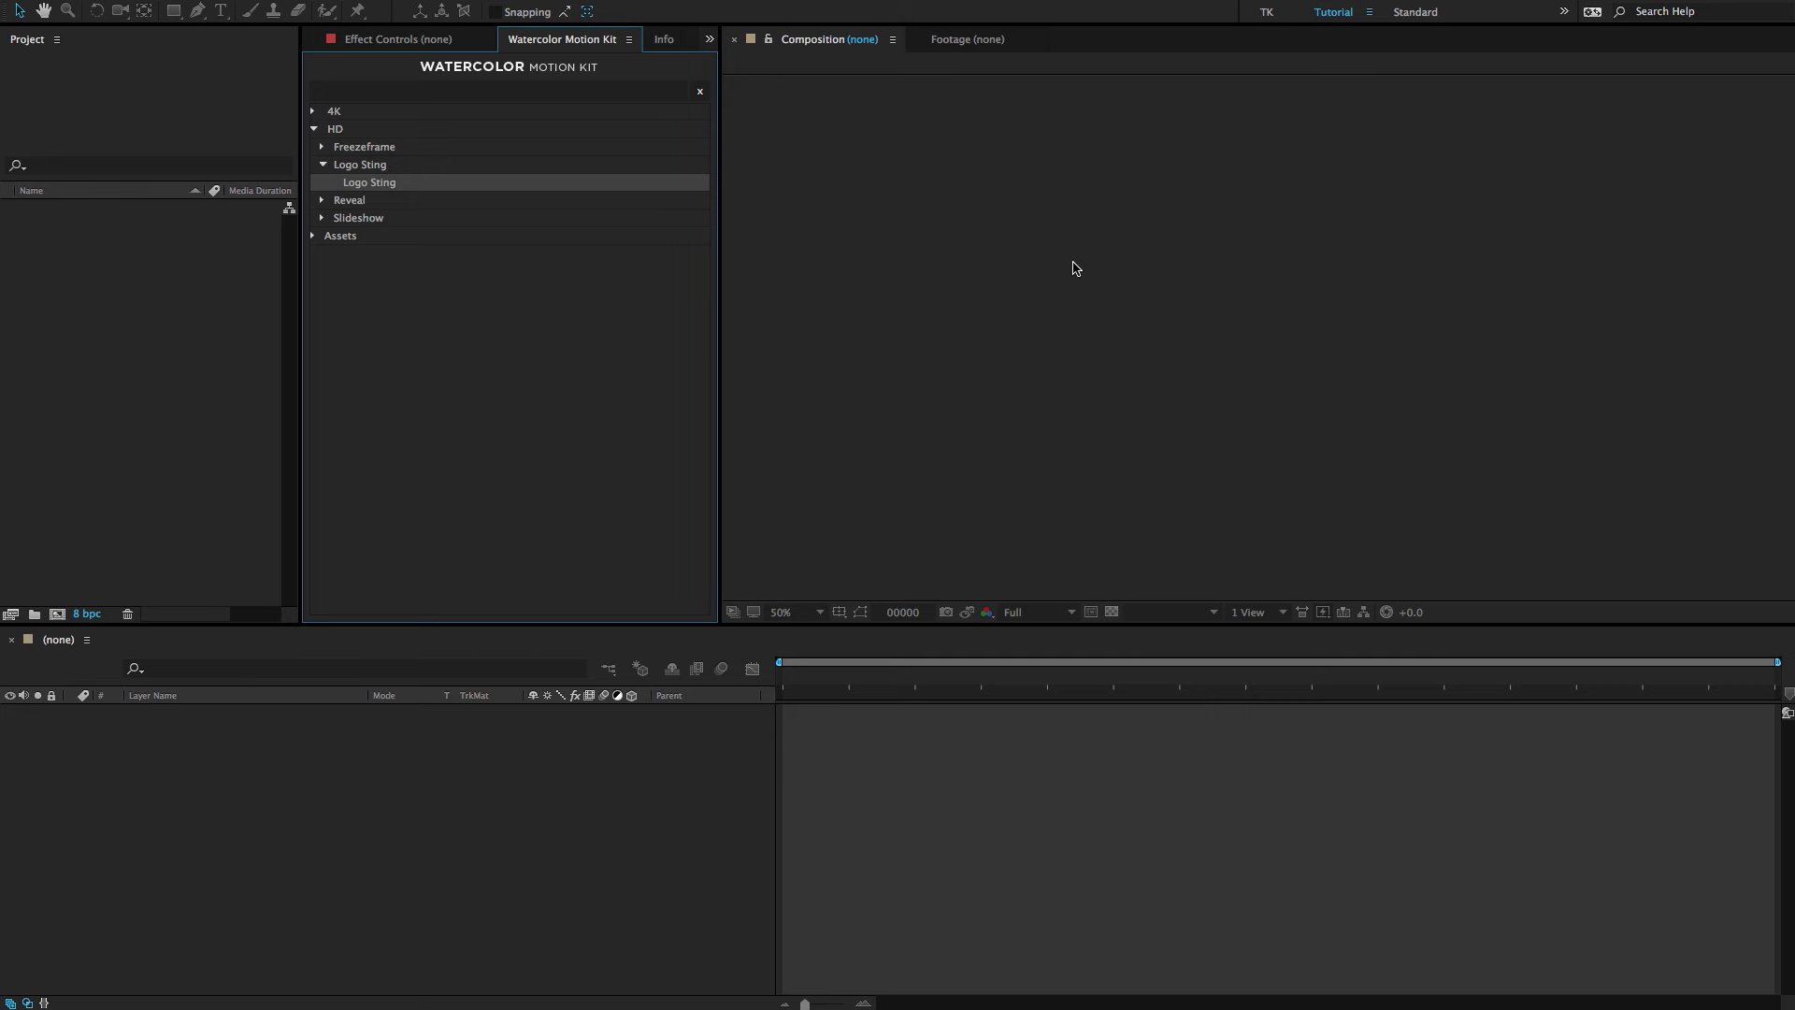
Collapse Logo Sting and expand the Freezeframe steps in the Watercolor Motion Kit panel.
{"action": "left_click", "coordinate": [512, 447]}
{"action": "left_click", "coordinate": [323, 164]}
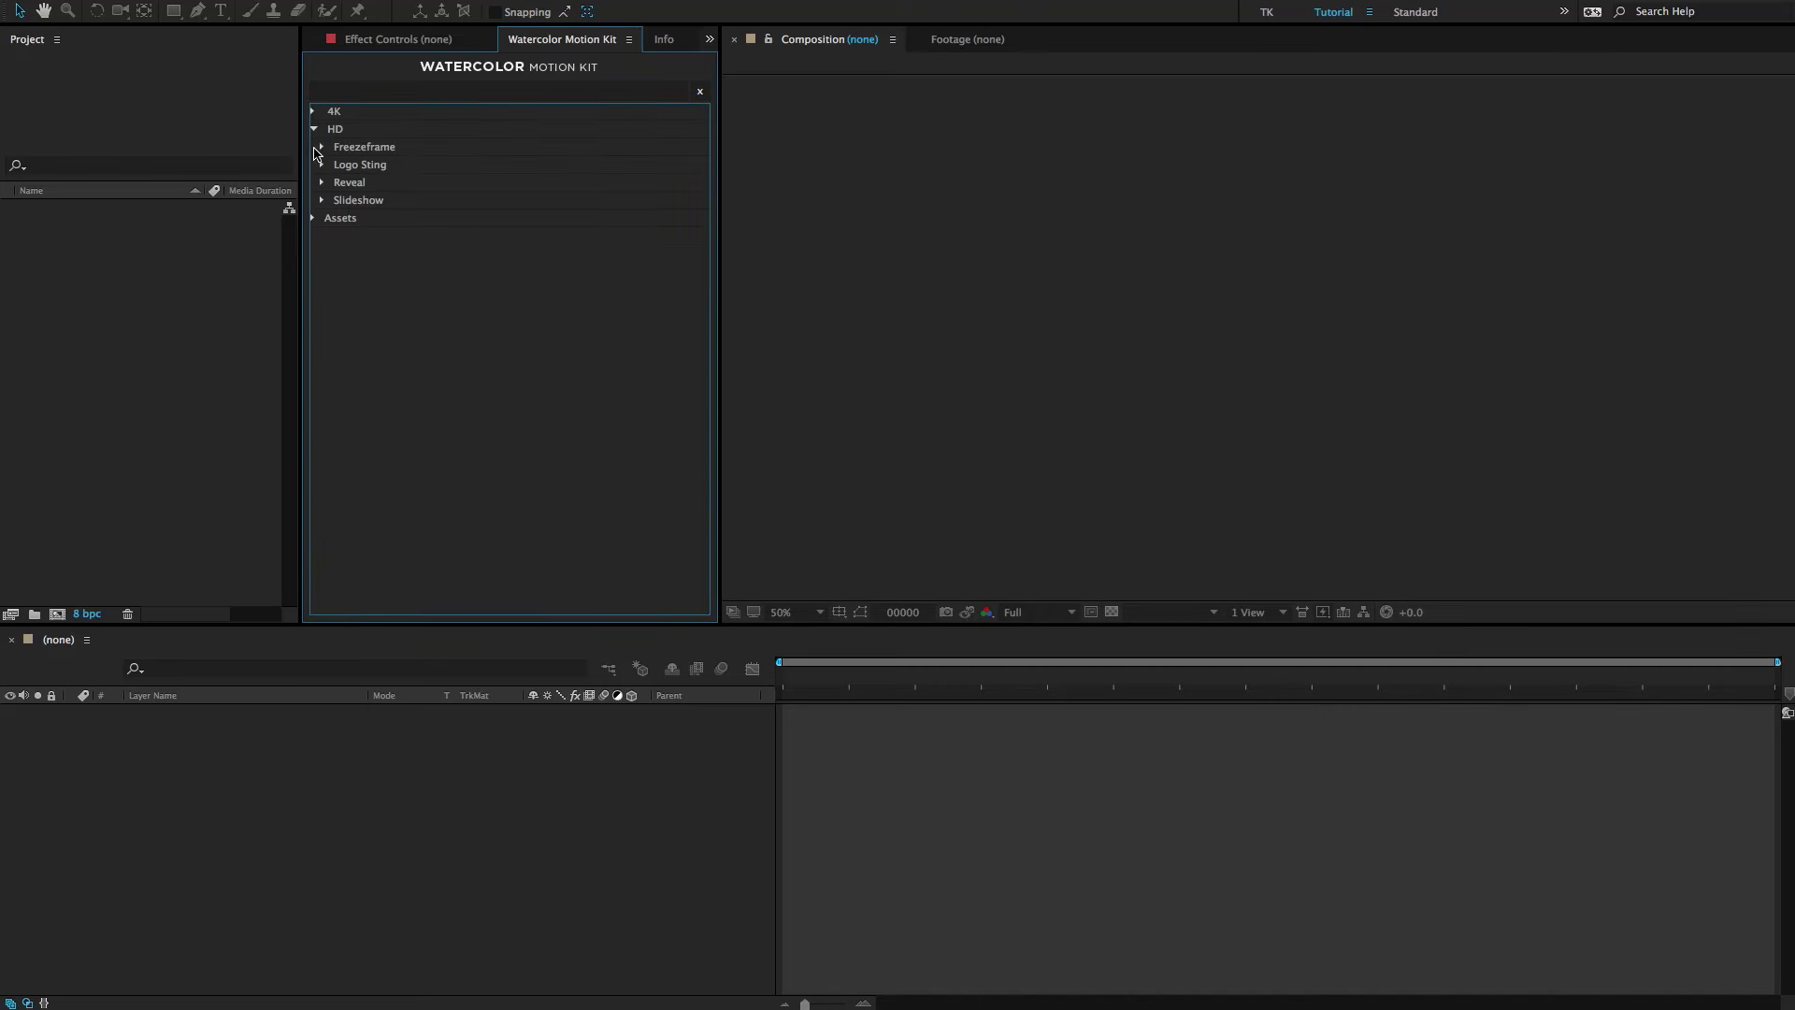
{"action": "left_click", "coordinate": [325, 149]}
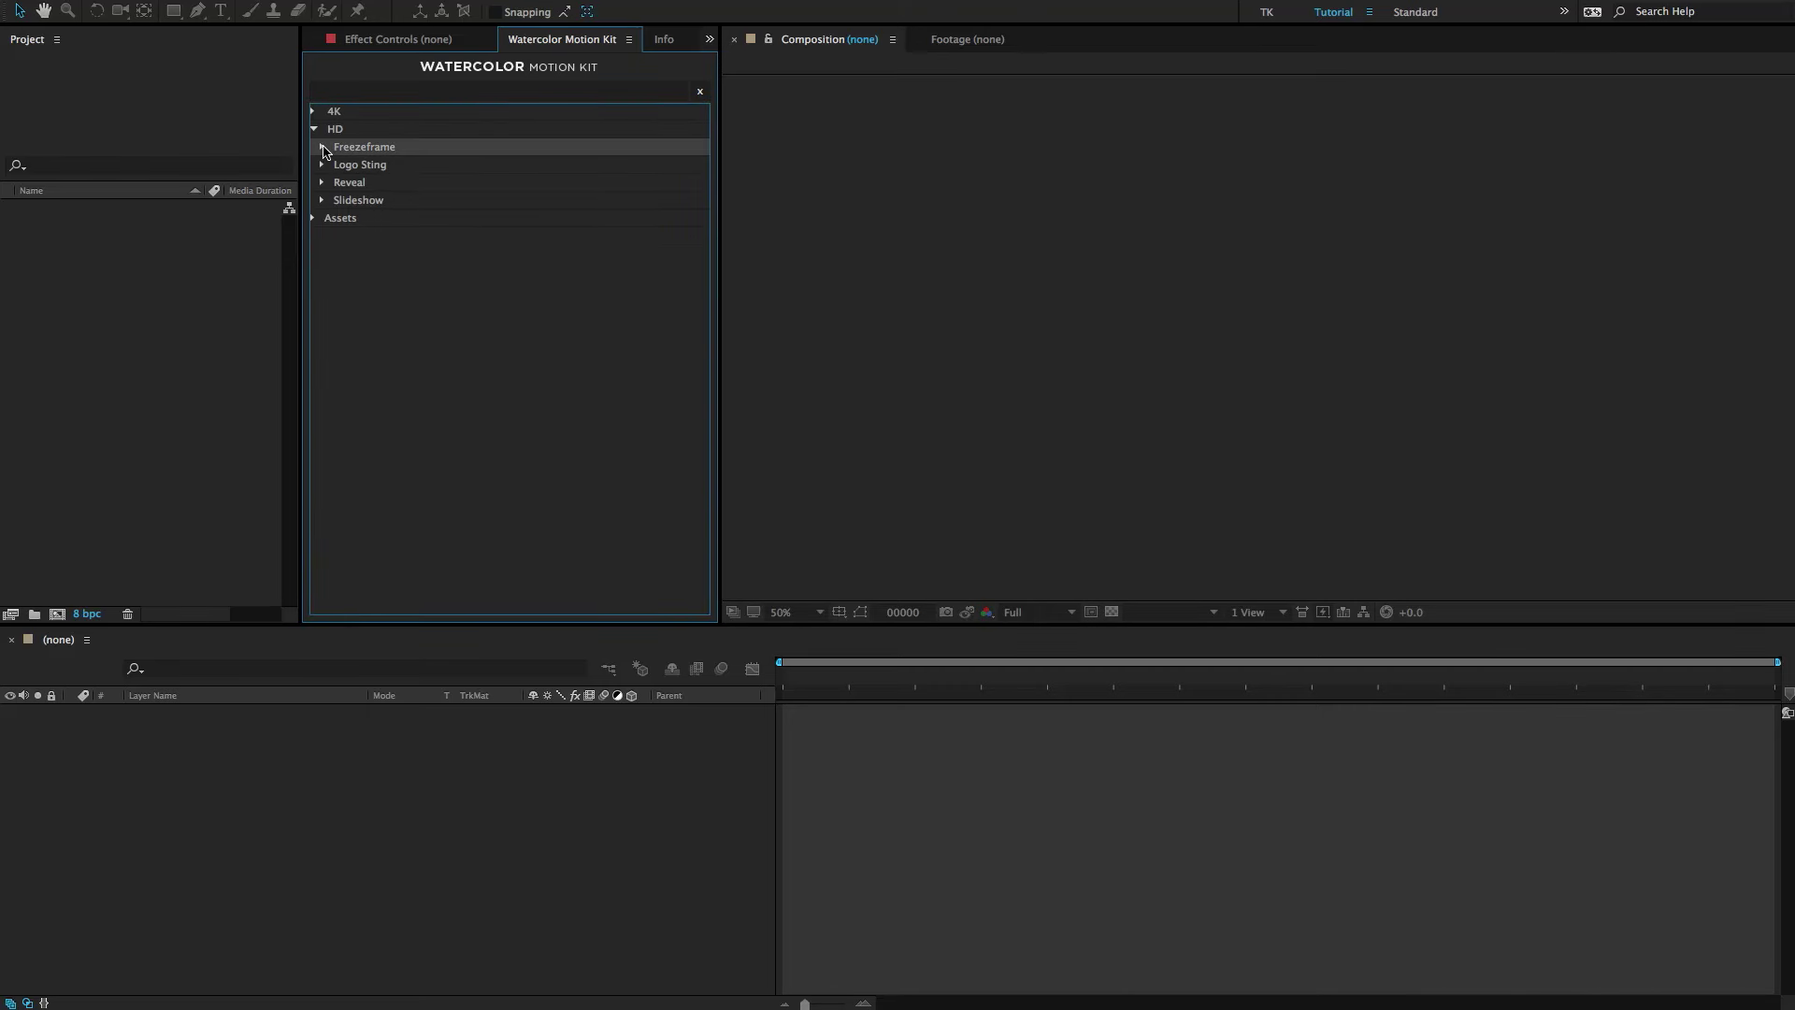
{"action": "left_click", "coordinate": [324, 148]}
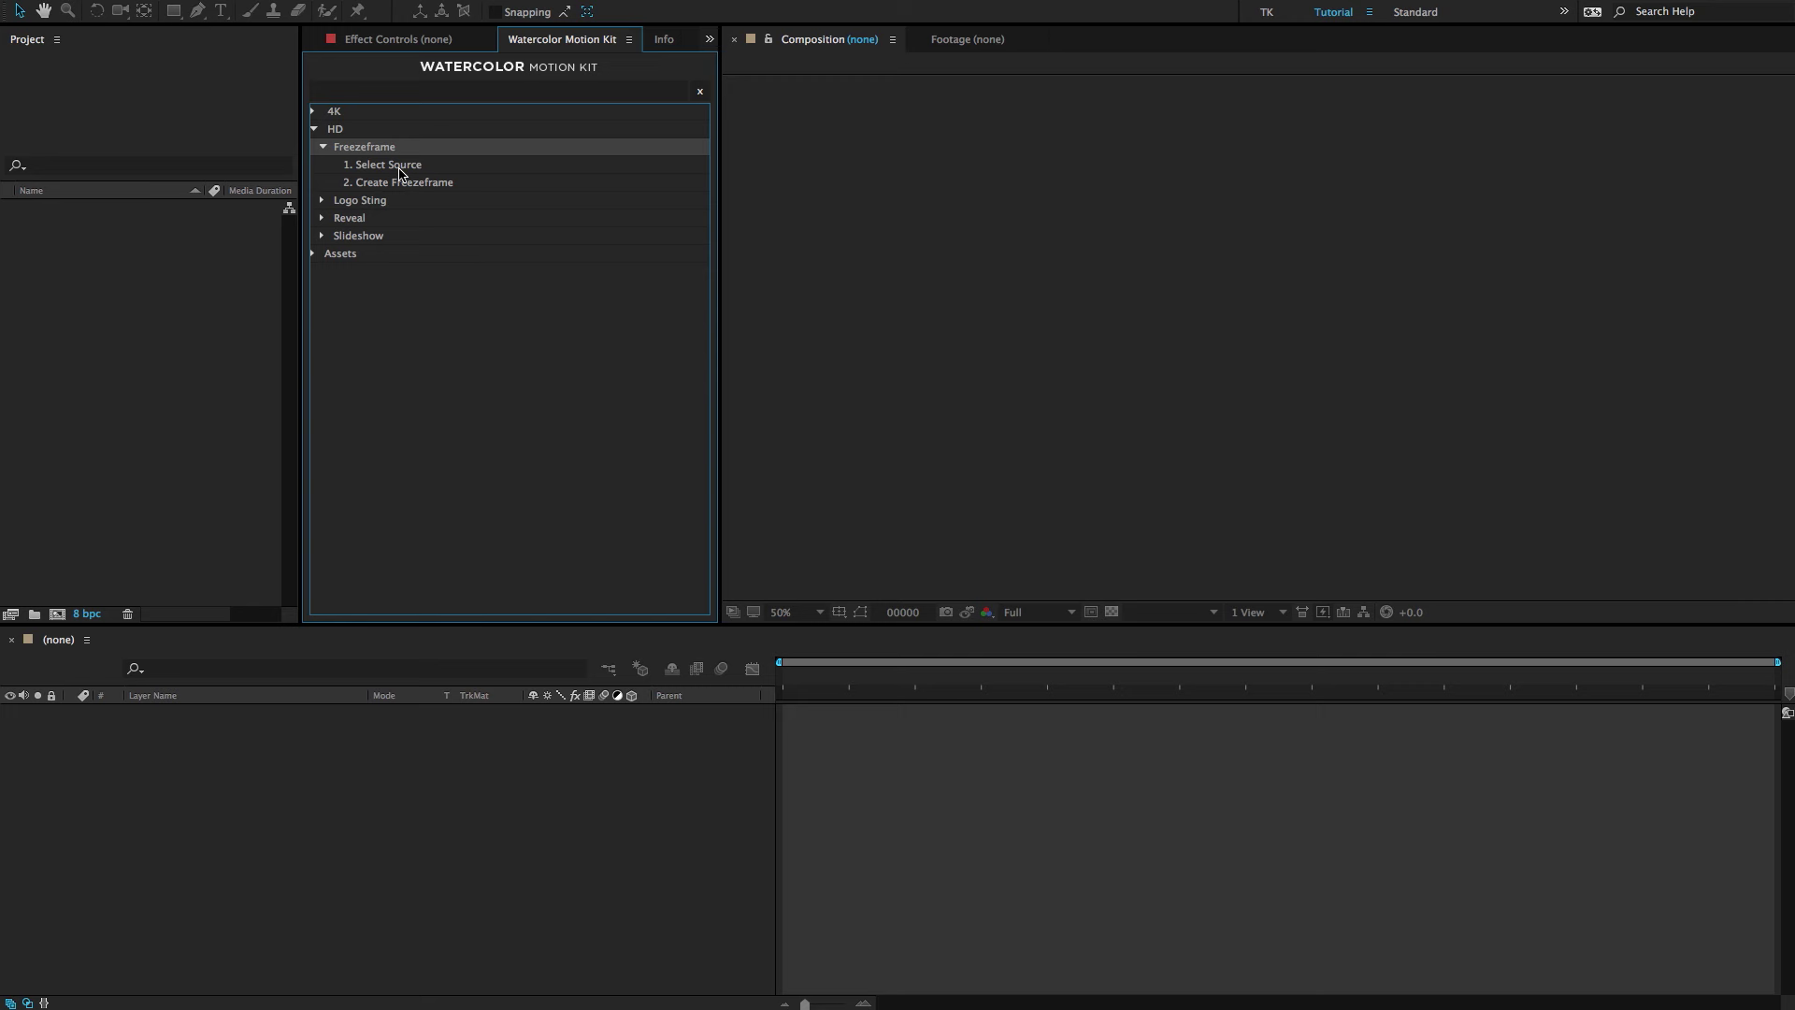
{"action": "left_click", "coordinate": [400, 168]}
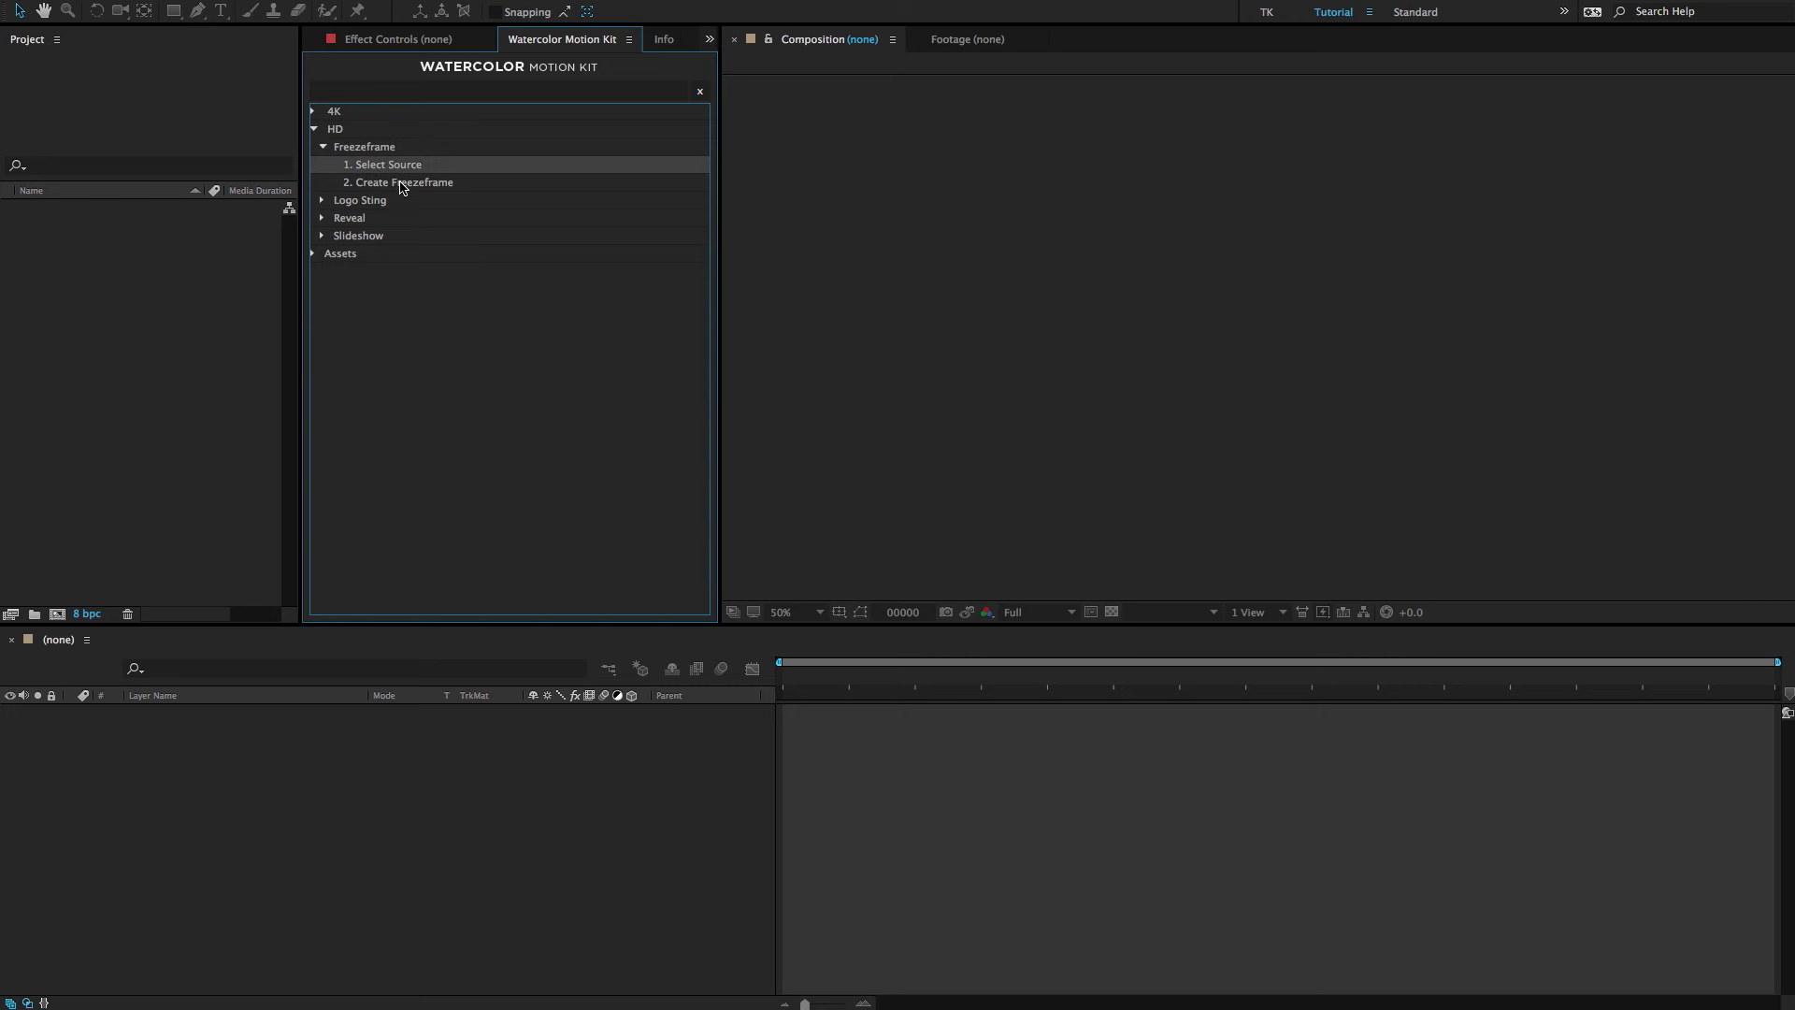
{"action": "left_click", "coordinate": [402, 183]}
{"action": "left_click", "coordinate": [394, 168]}
Run 1. Select Source and load freezeframe-example.mov from the Desktop.
{"action": "double_click", "coordinate": [381, 171]}
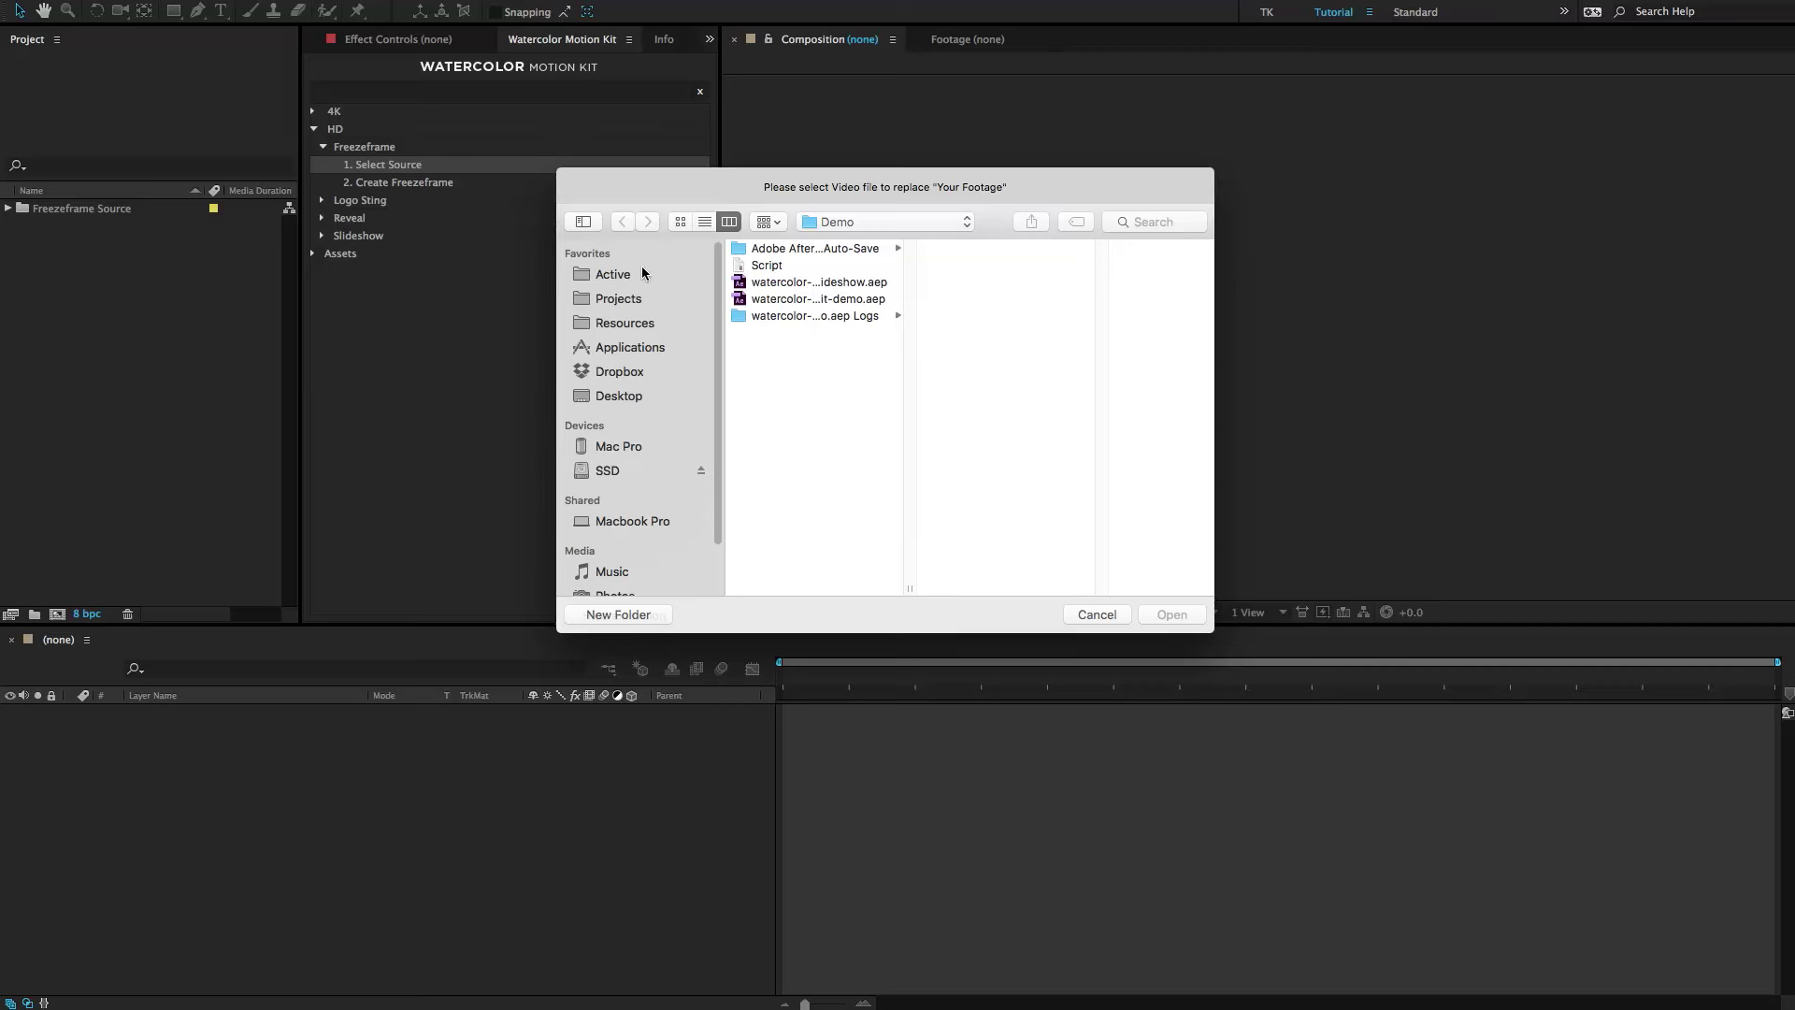
{"action": "left_click", "coordinate": [619, 397]}
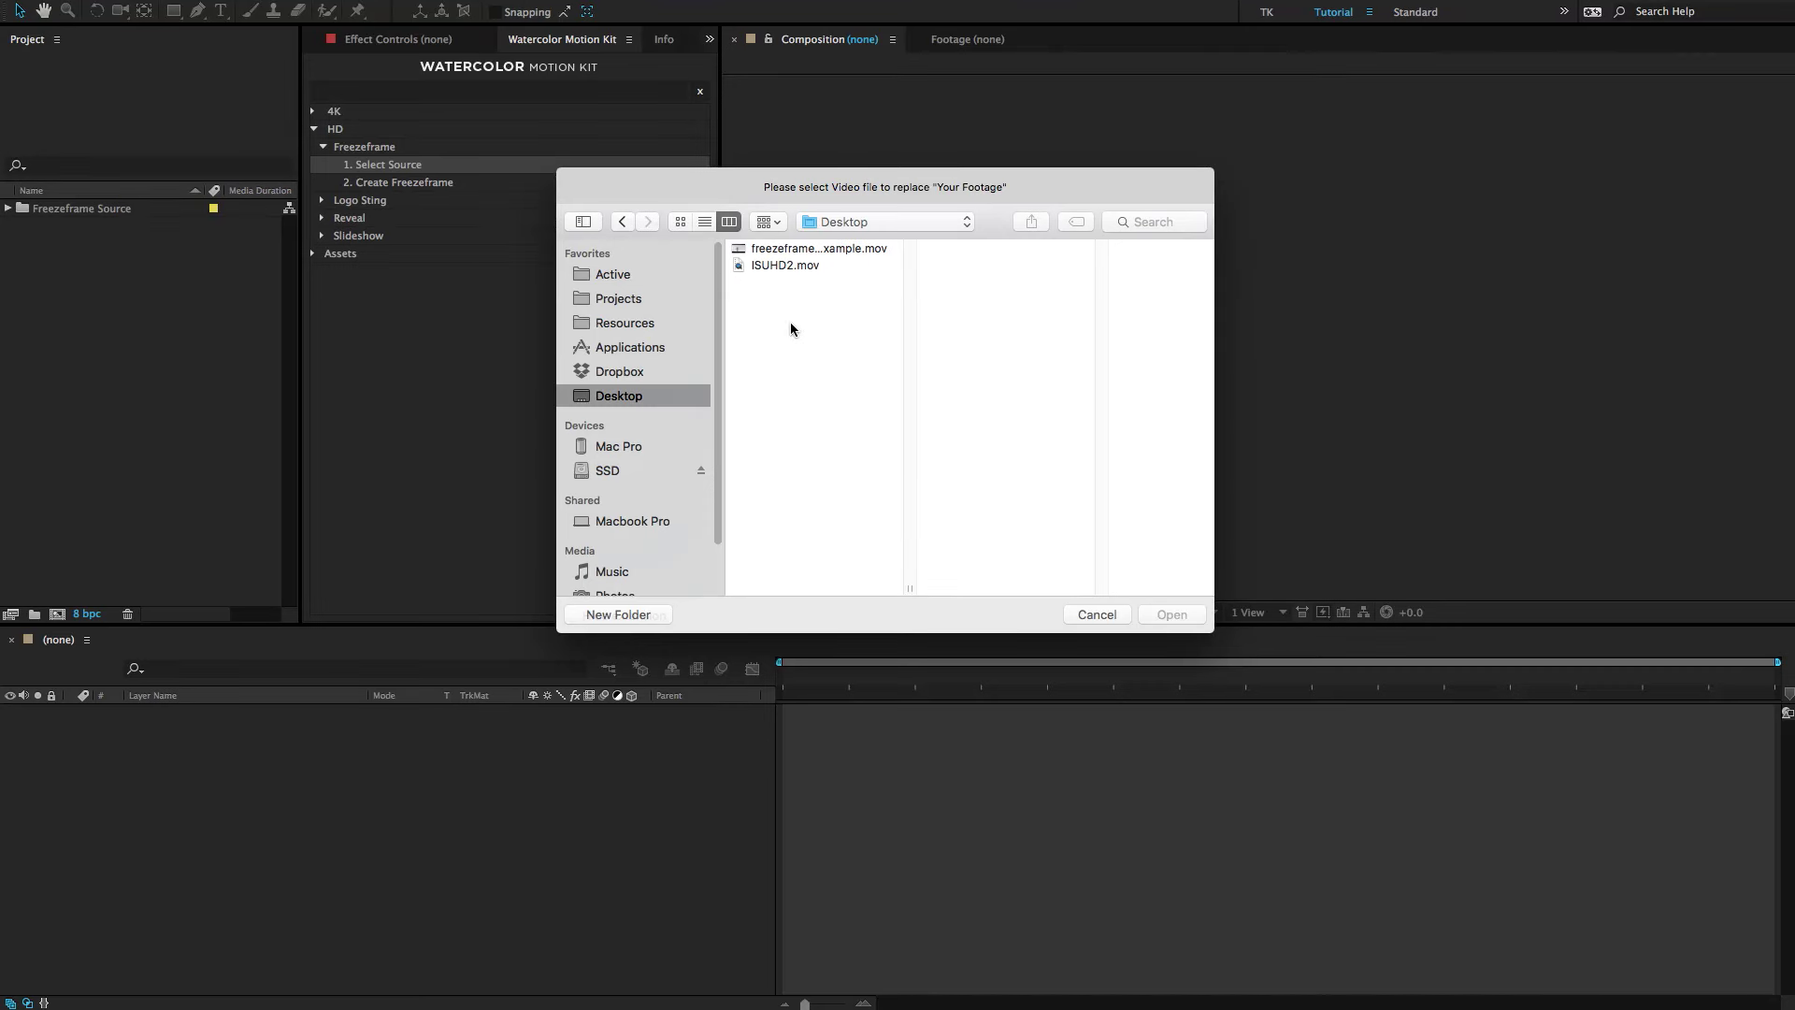
{"action": "left_click", "coordinate": [790, 249]}
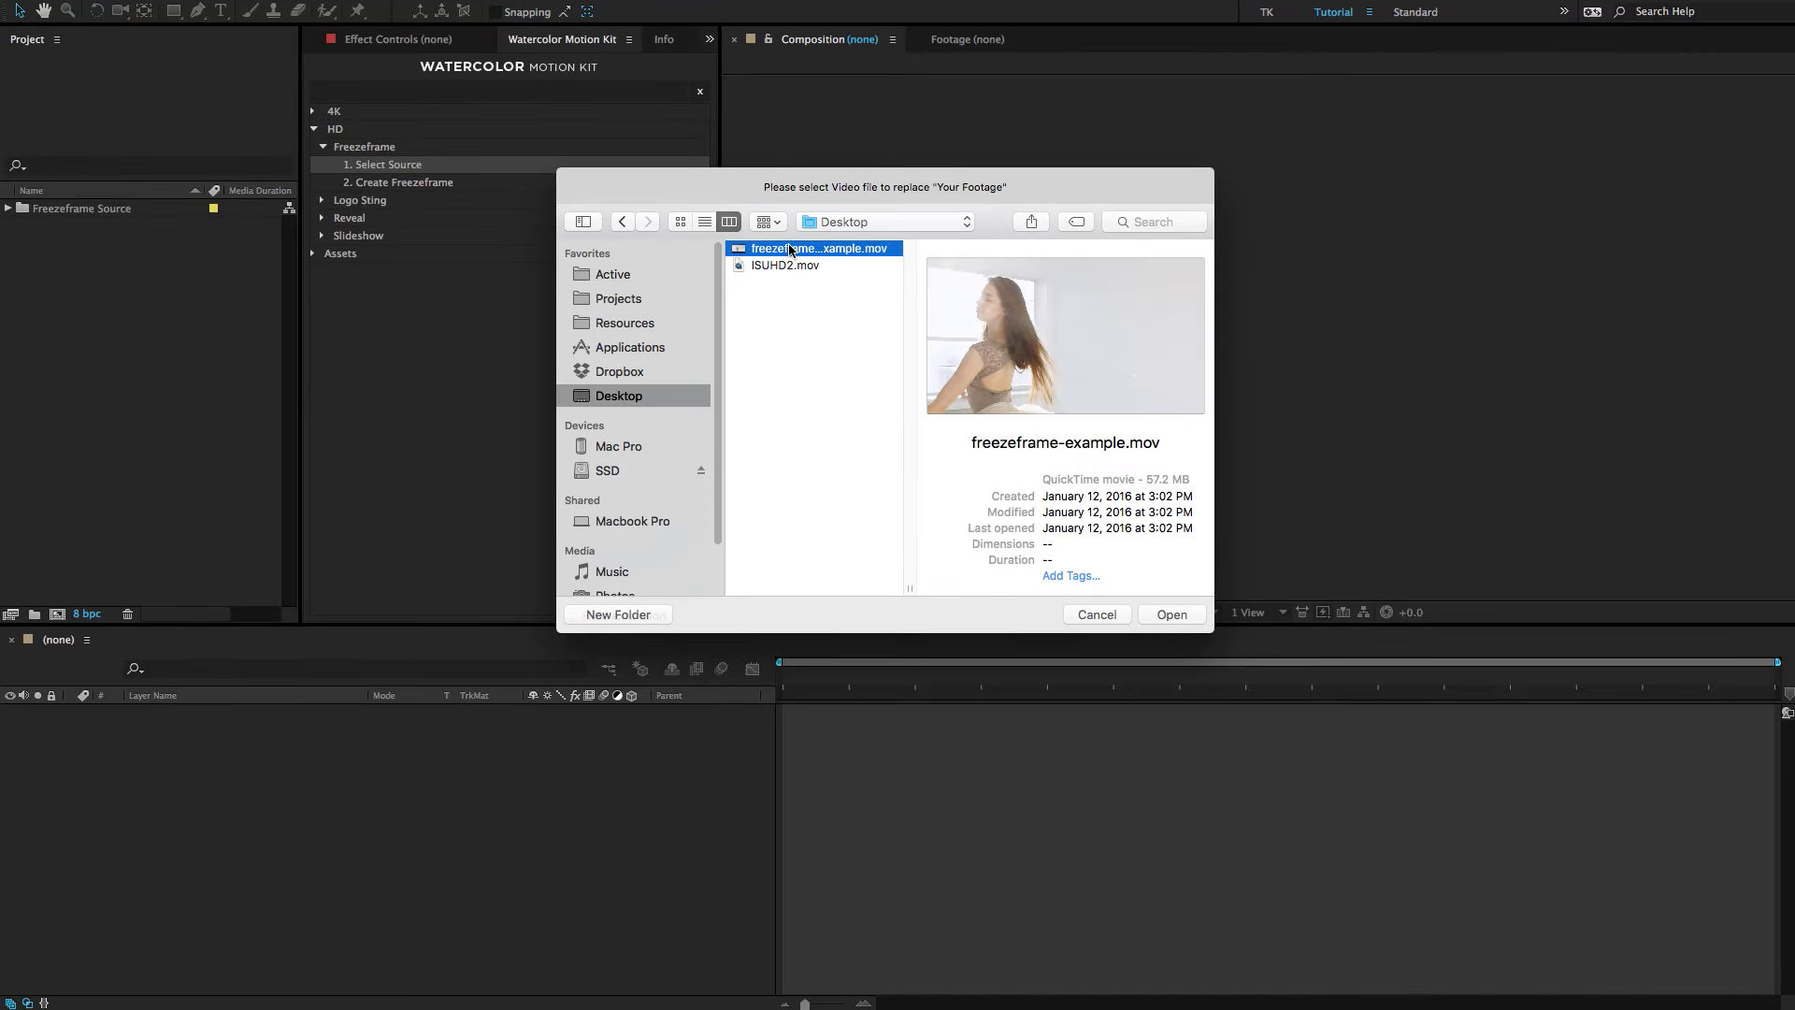
{"action": "double_click", "coordinate": [851, 249]}
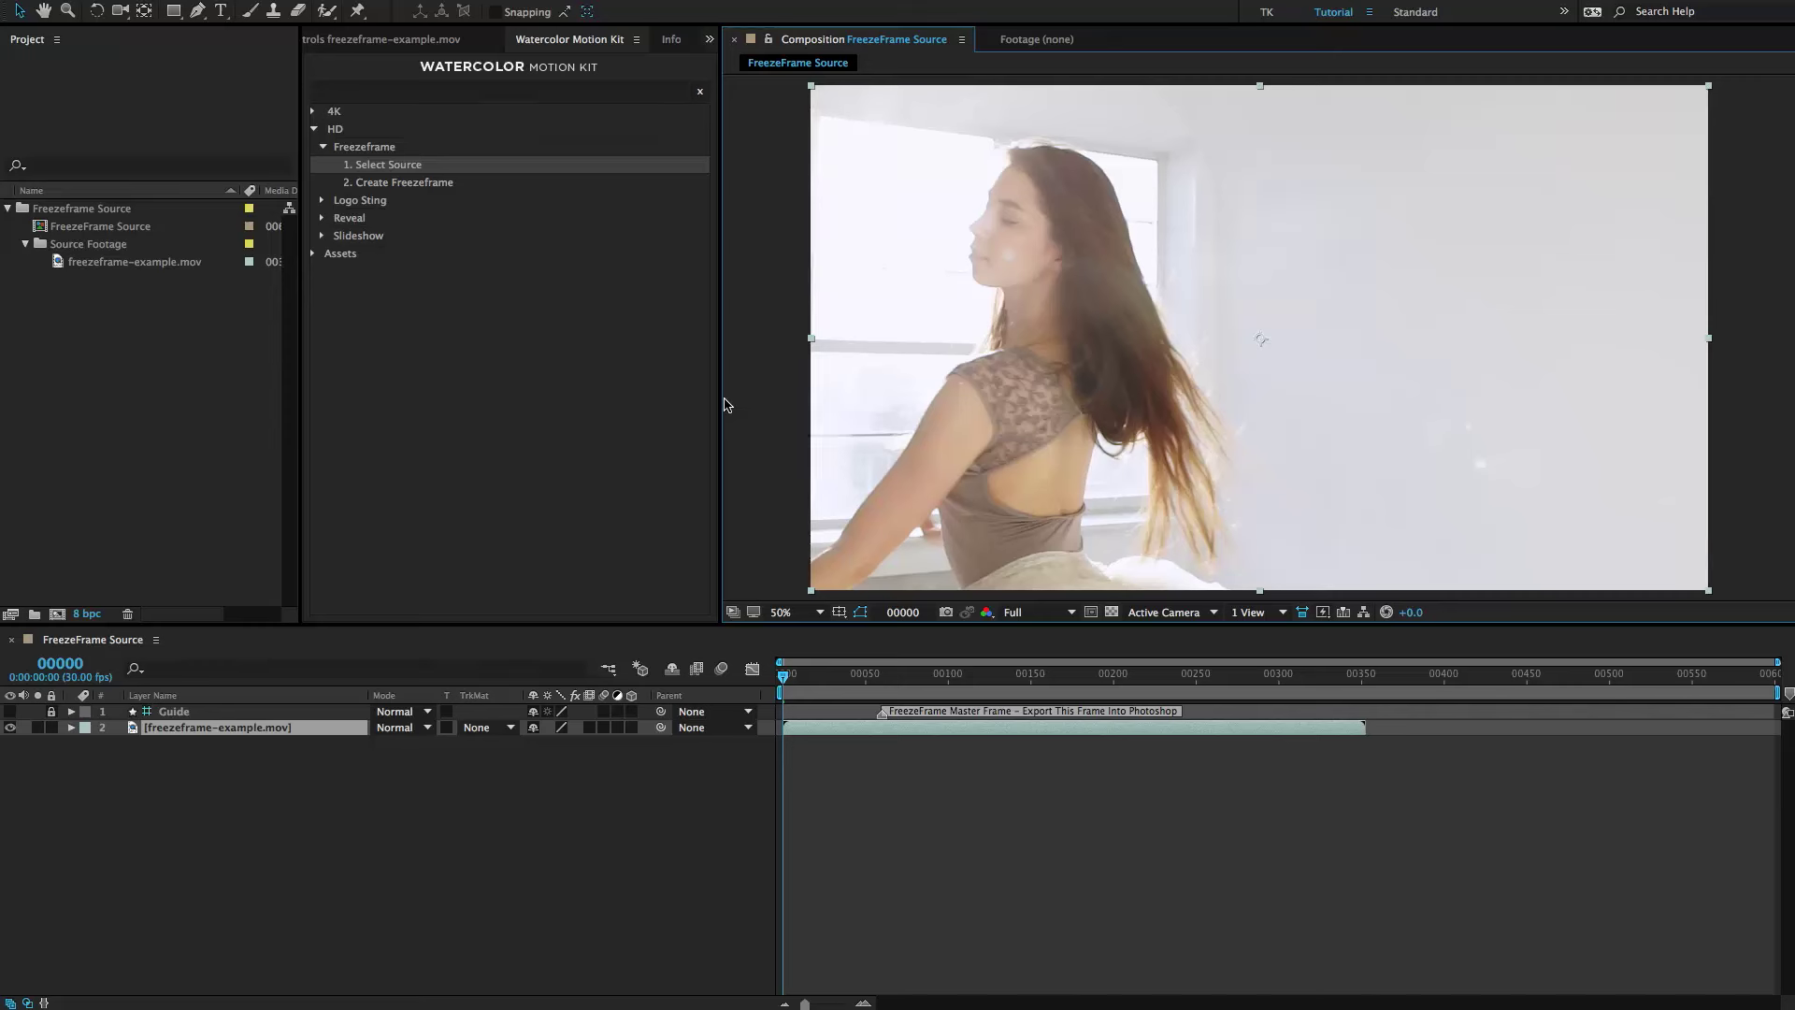
At frame 60, slide the freezeframe-example.mov layer earlier so the arms-outstretched pose shows.
{"action": "left_click", "coordinate": [217, 827]}
{"action": "left_click", "coordinate": [168, 334]}
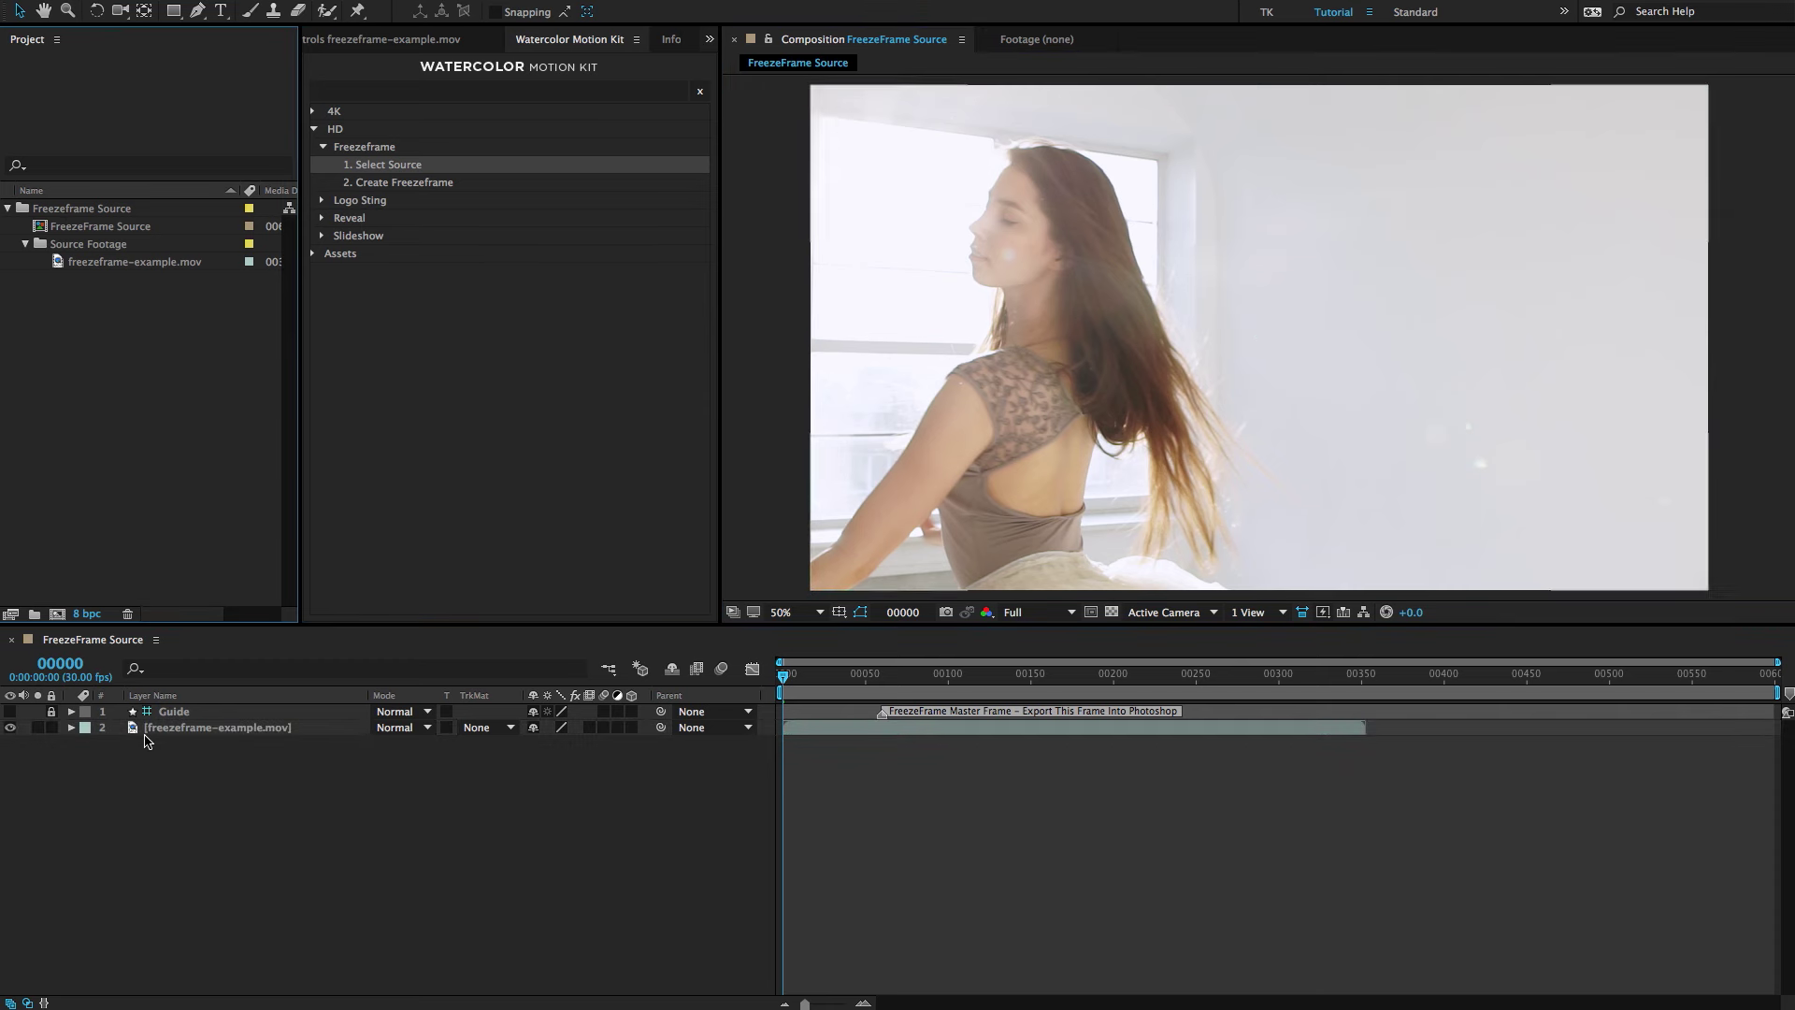
{"action": "left_click", "coordinate": [204, 718]}
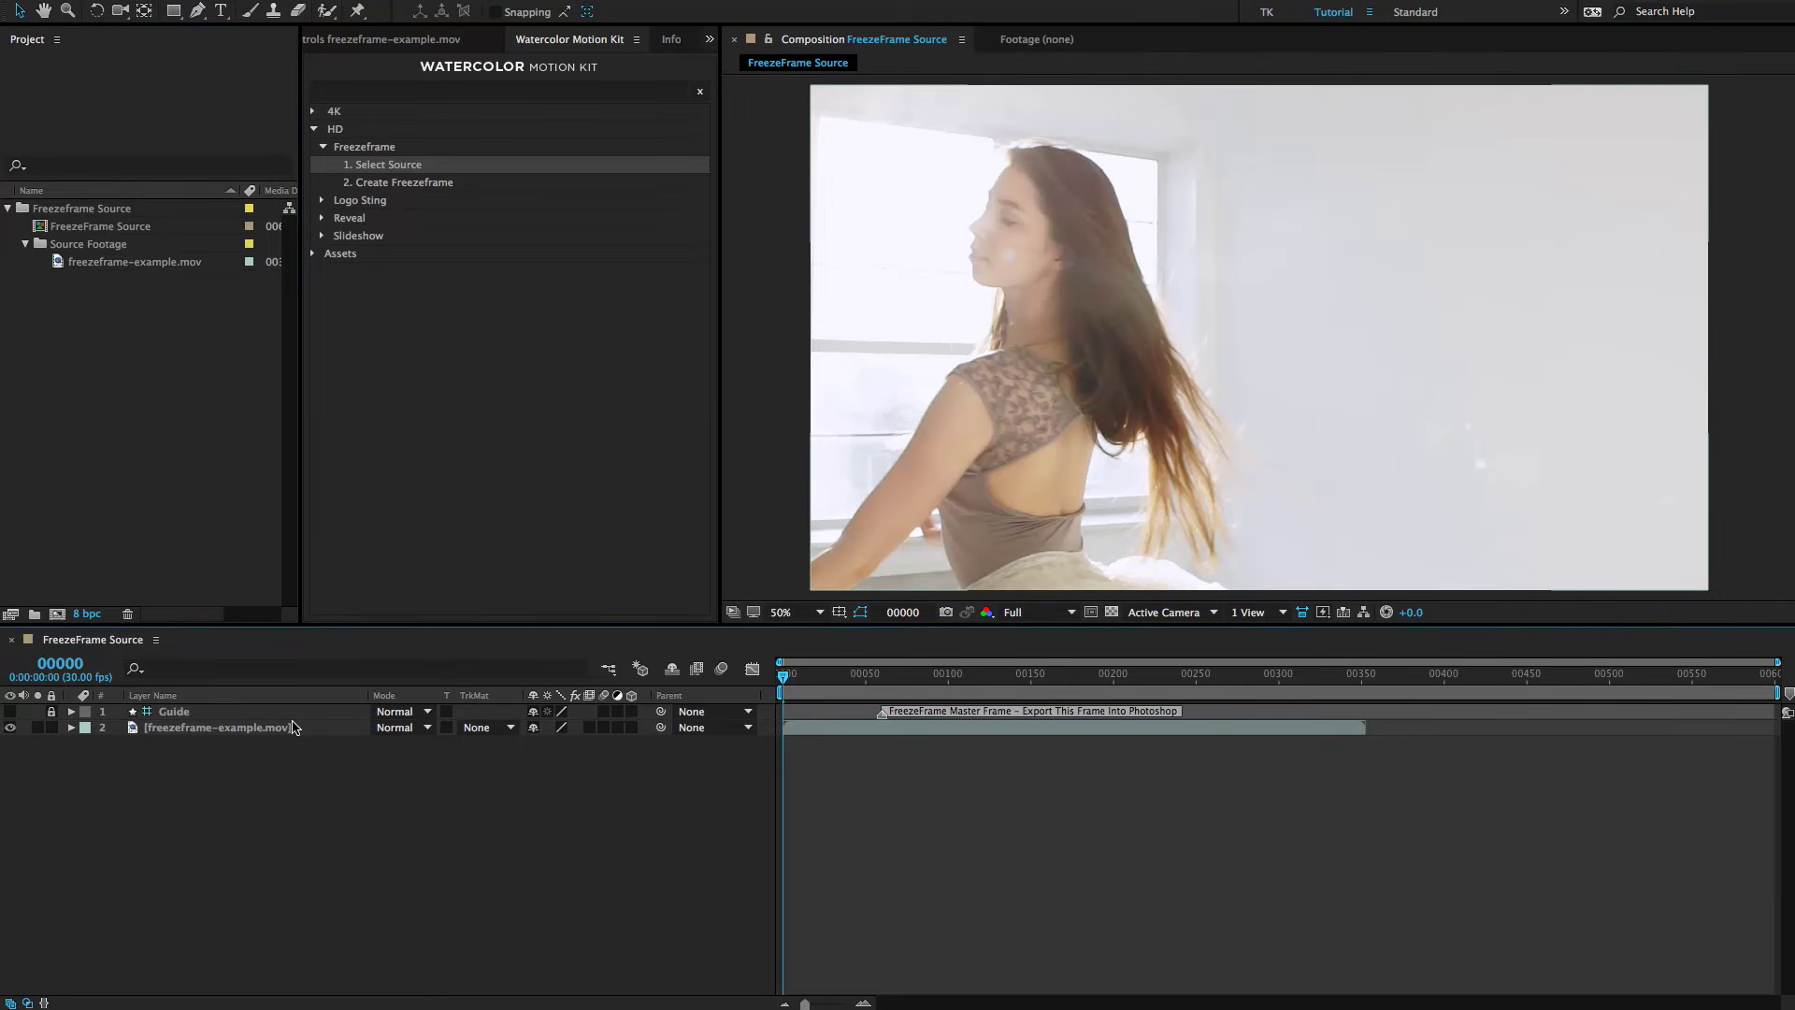
{"action": "left_click_drag", "start_coordinate": [810, 686], "coordinate": [883, 687]}
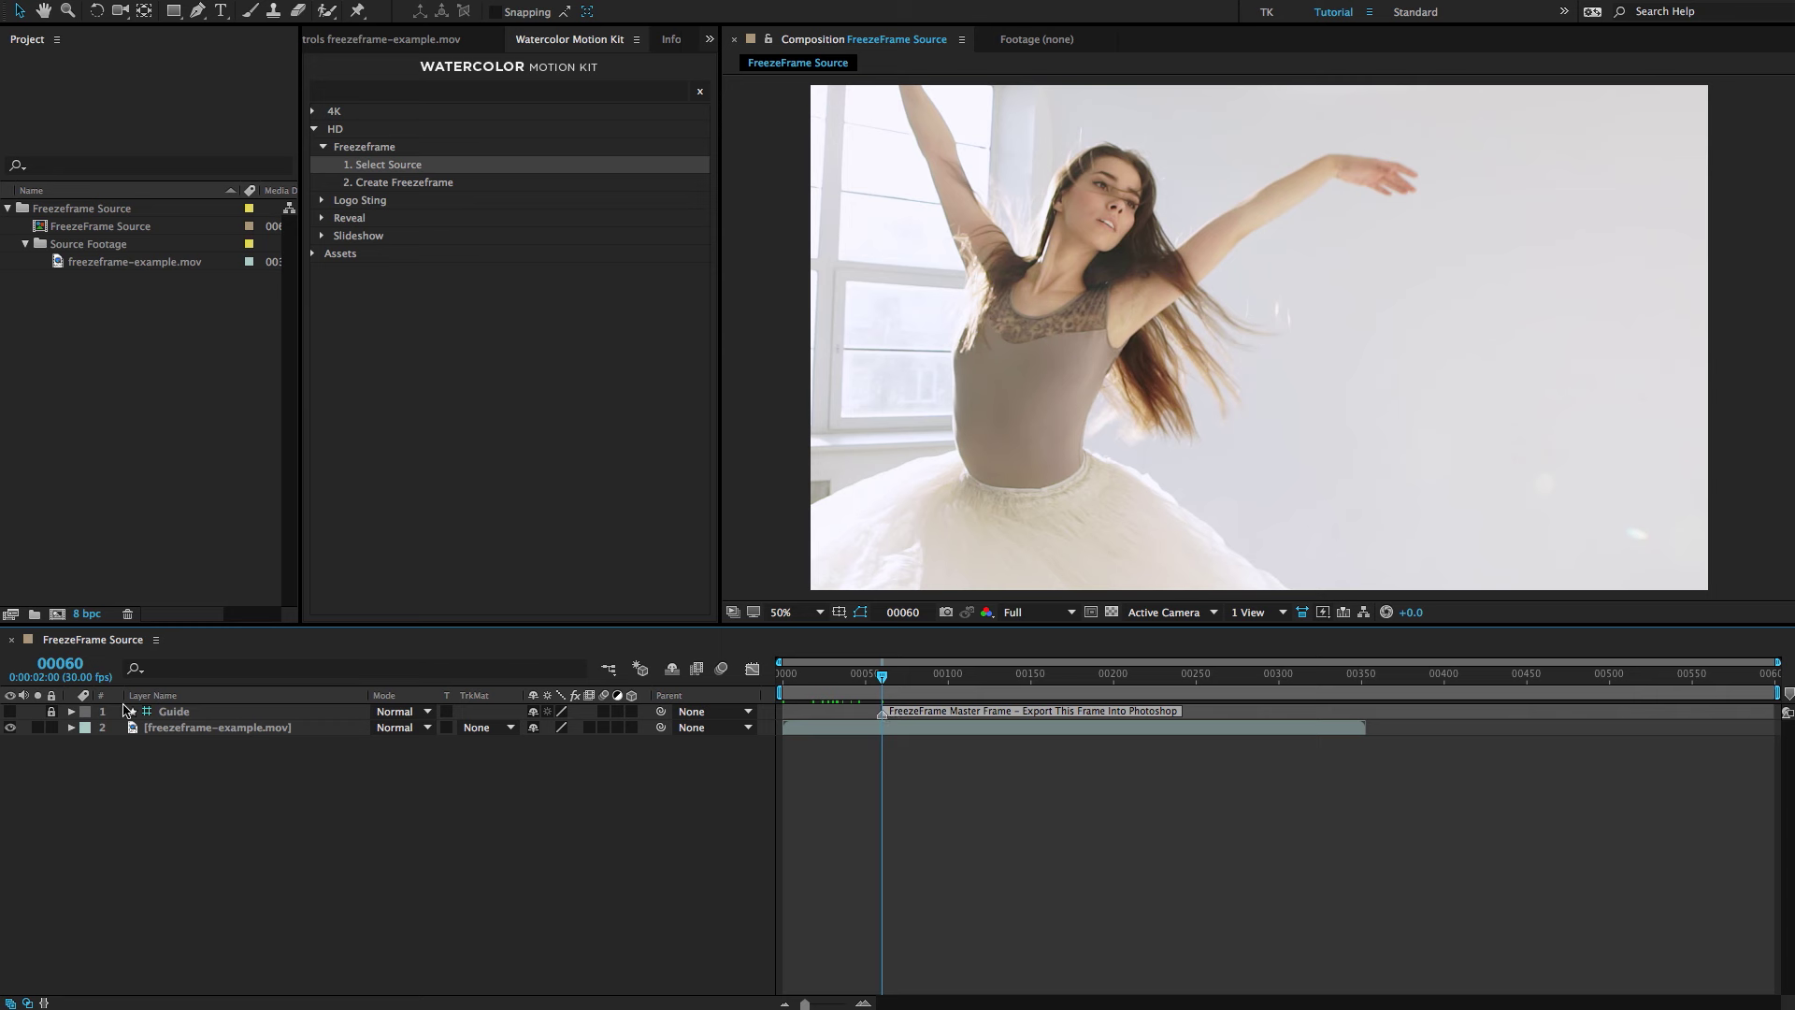
{"action": "left_click", "coordinate": [168, 727]}
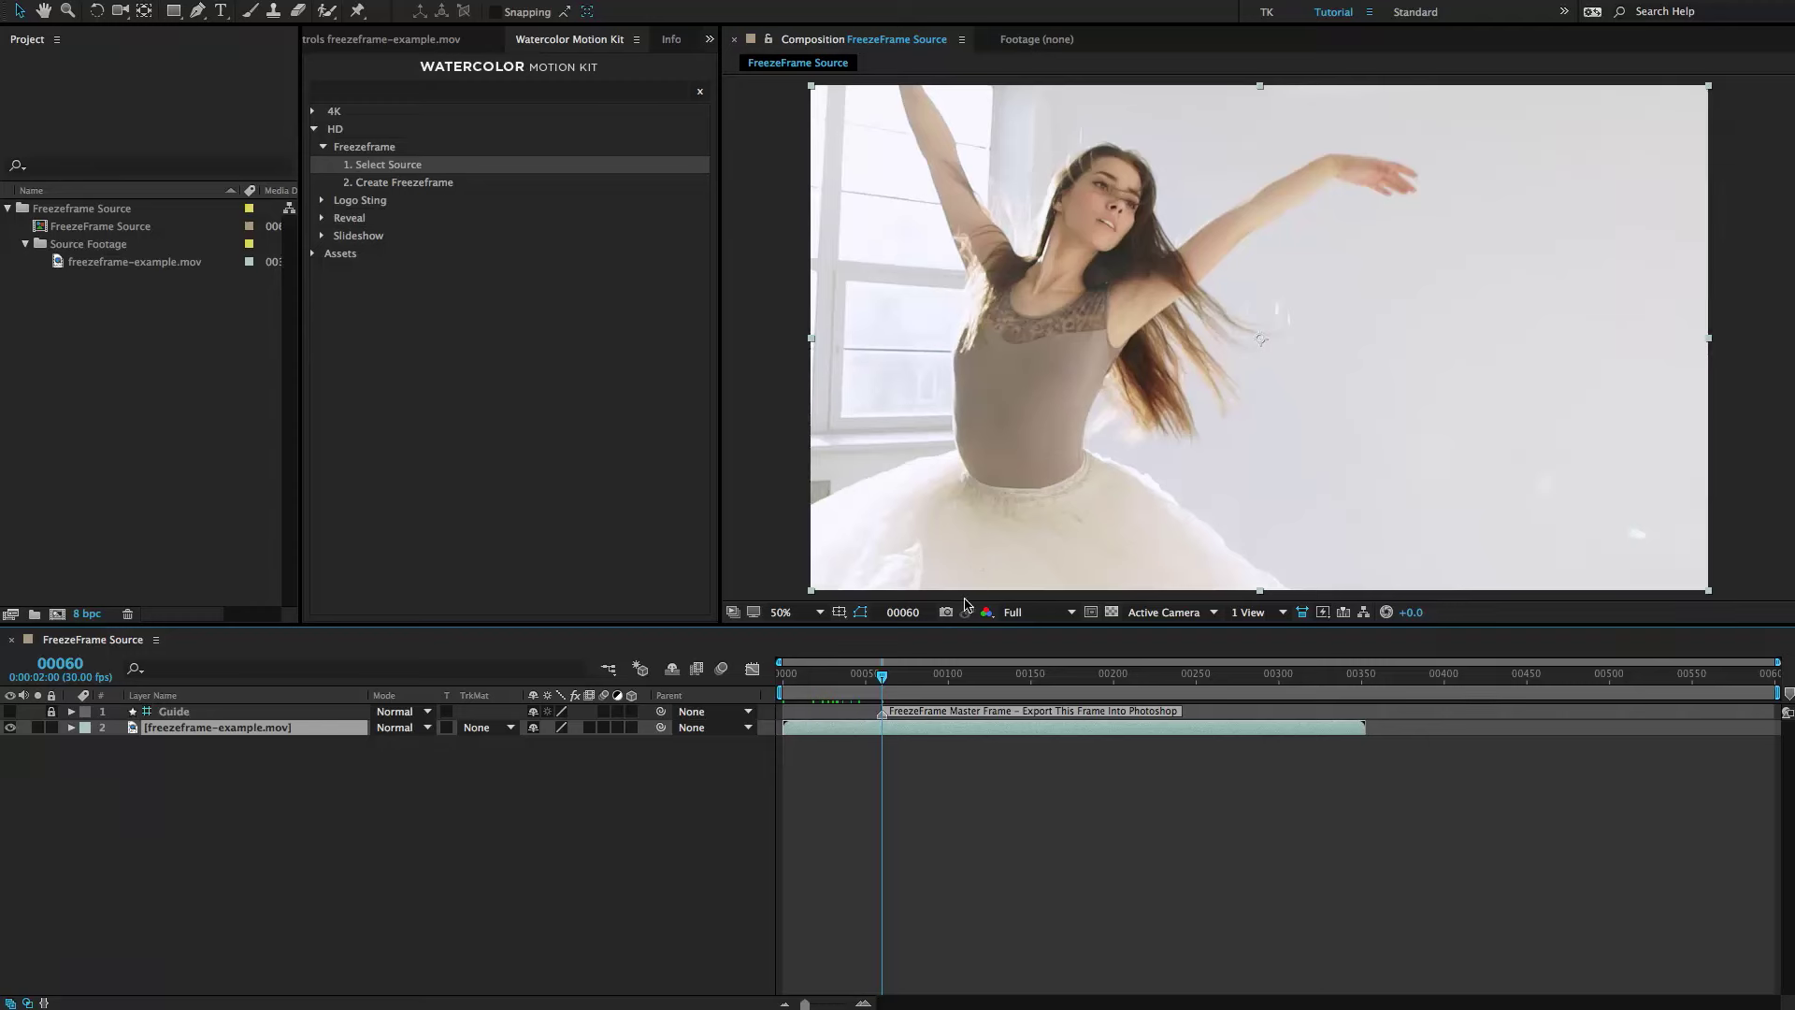
{"action": "mouse_move", "coordinate": [926, 727]}
{"action": "left_mouse_down"}
{"action": "mouse_move", "coordinate": [856, 736]}
{"action": "mouse_move", "coordinate": [949, 733]}
{"action": "mouse_move", "coordinate": [913, 734]}
{"action": "mouse_move", "coordinate": [929, 734]}
{"action": "left_mouse_up"}
{"action": "left_click", "coordinate": [869, 767]}
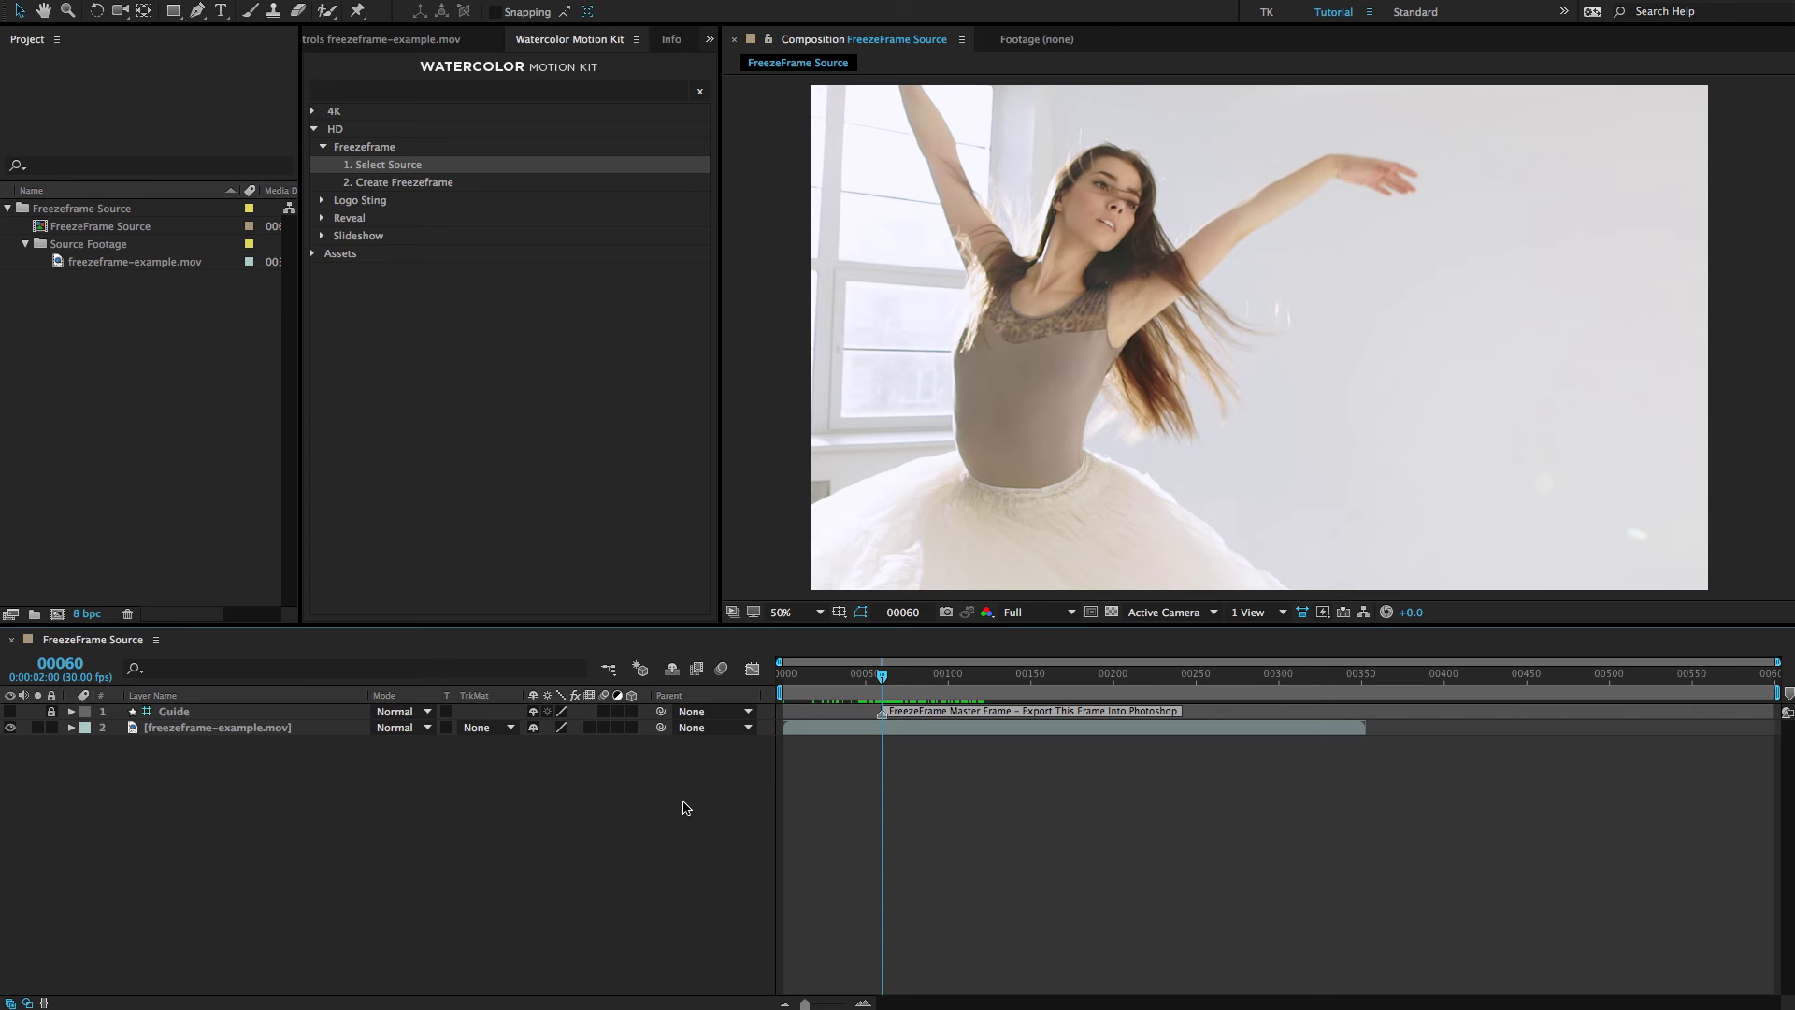
Queue frame 60 as the PNG FreezeFrame Source (00060).png, deleting the duplicate queue item.
{"action": "key", "text": "super+alt+s"}
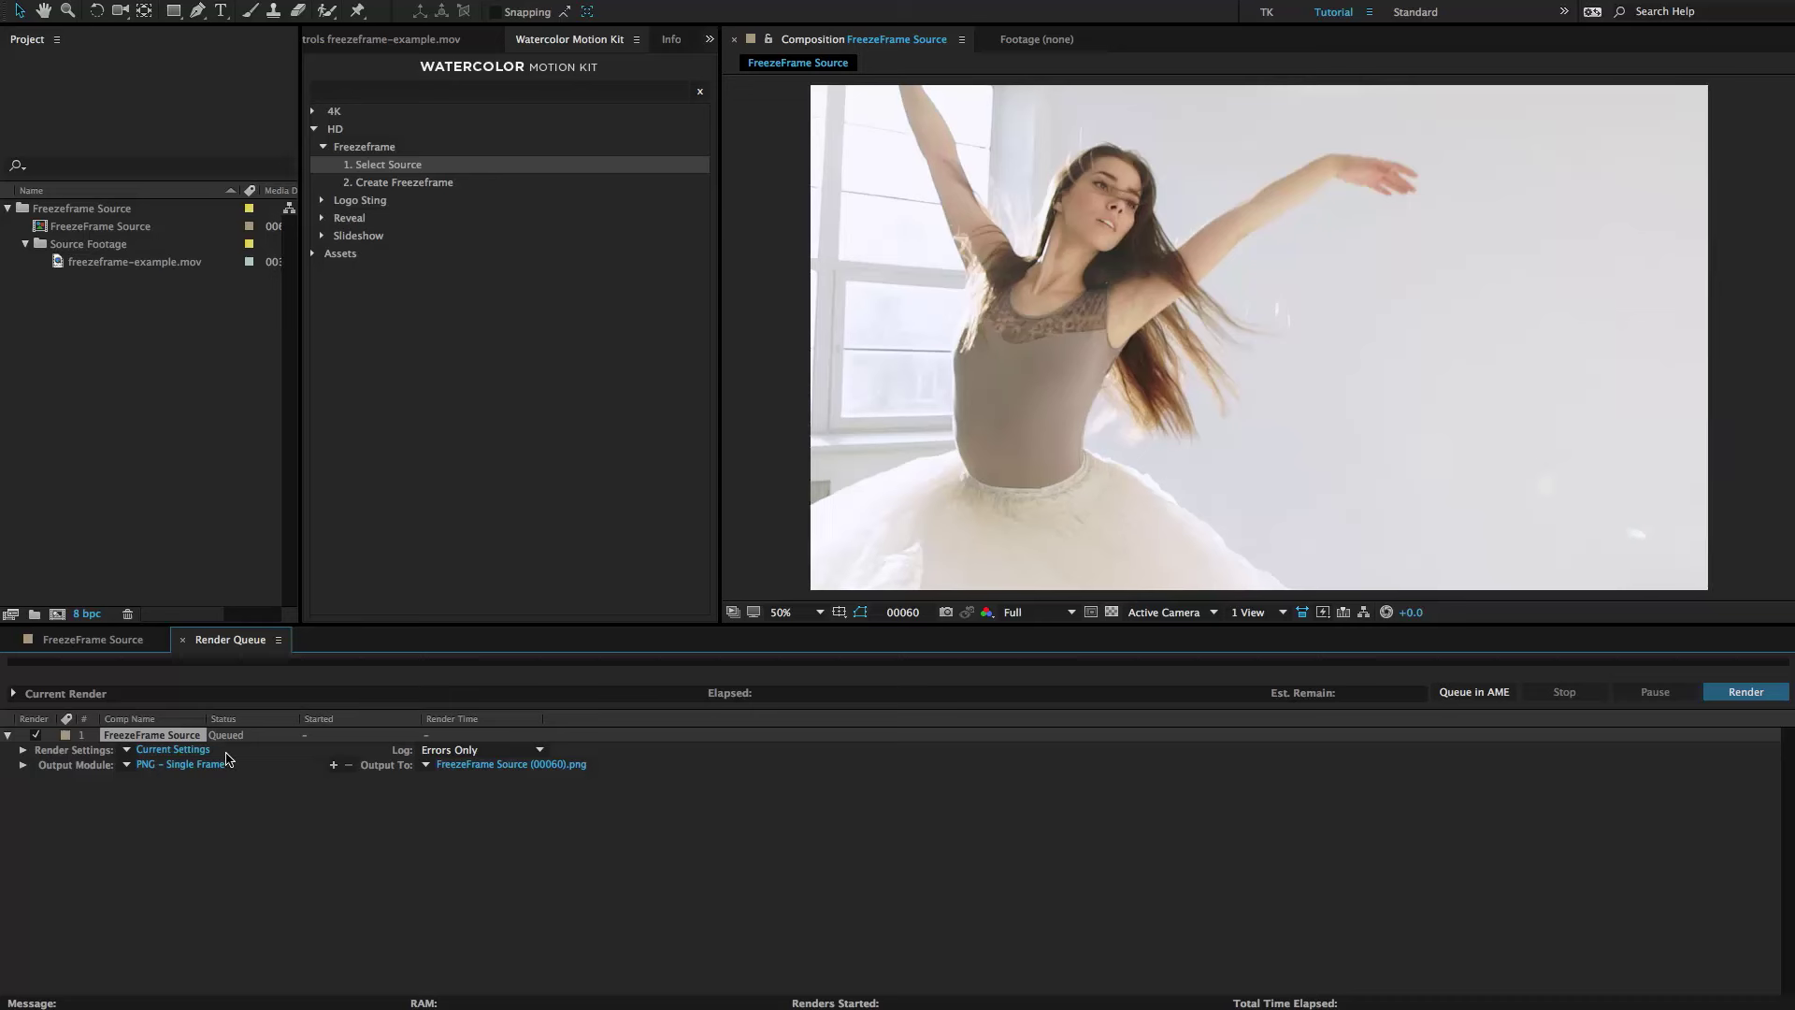
{"action": "left_click", "coordinate": [93, 639]}
{"action": "left_click", "coordinate": [56, 2]}
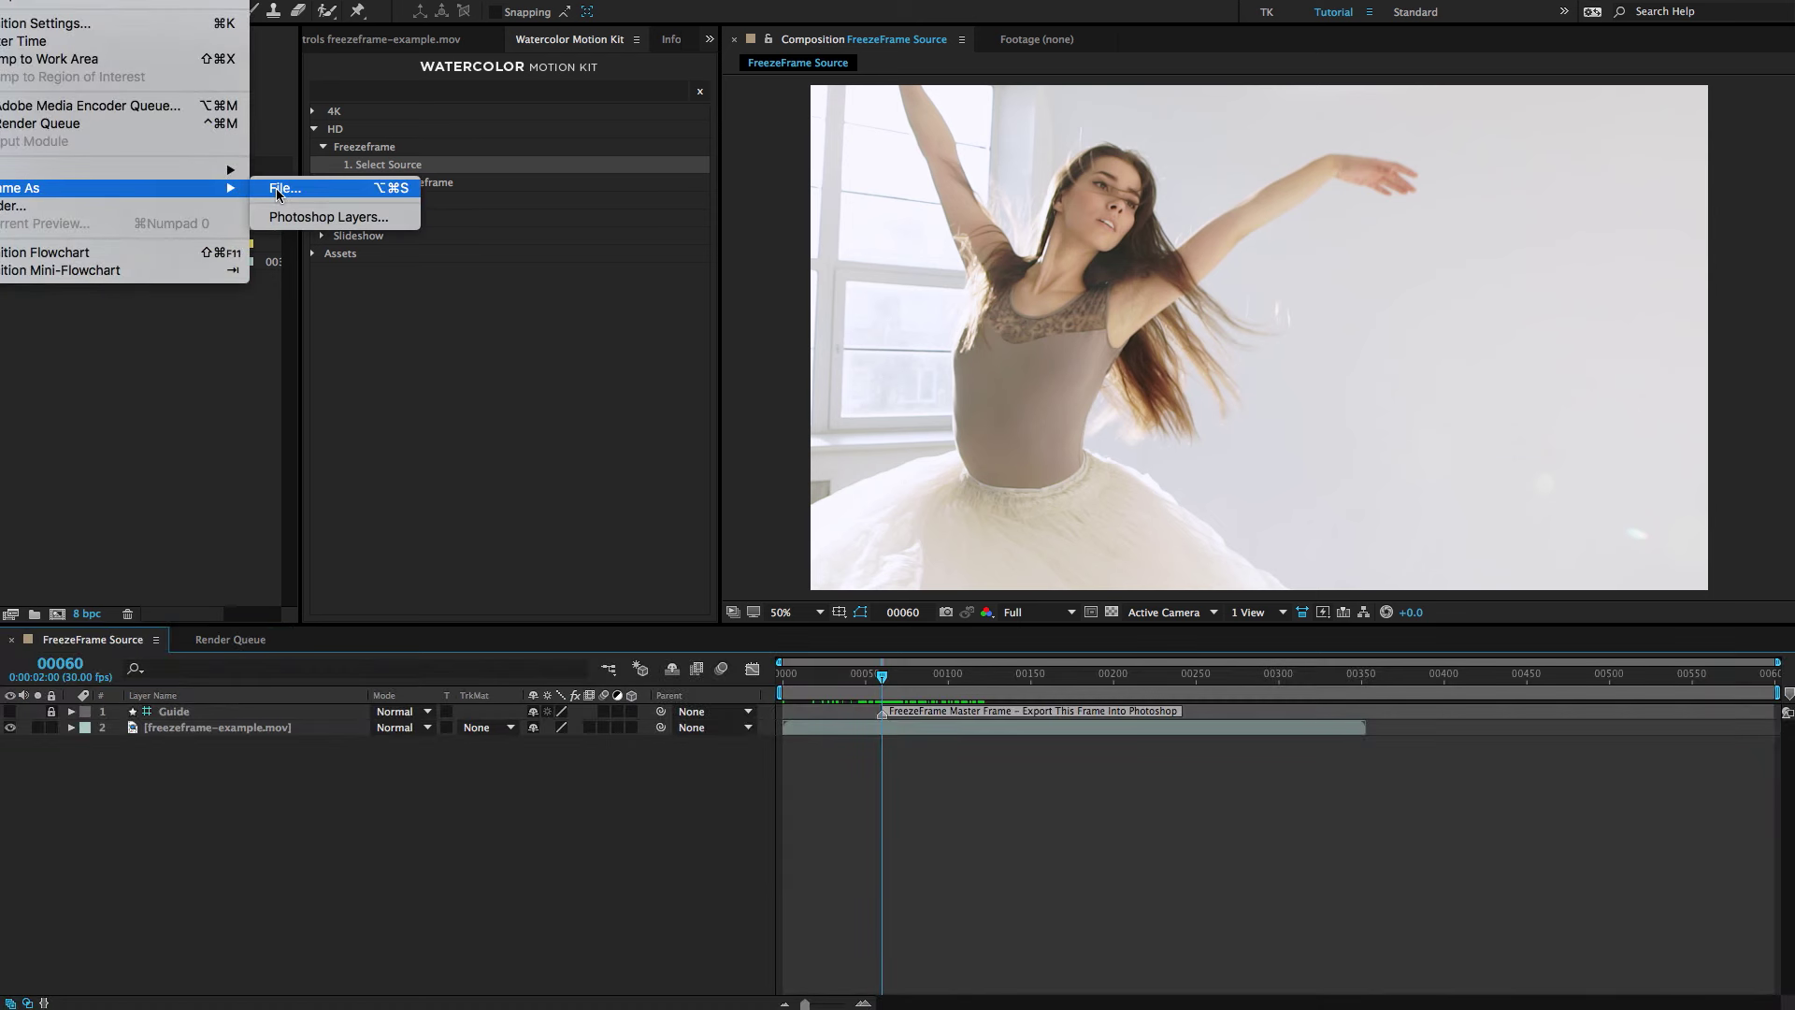
{"action": "left_click", "coordinate": [281, 185]}
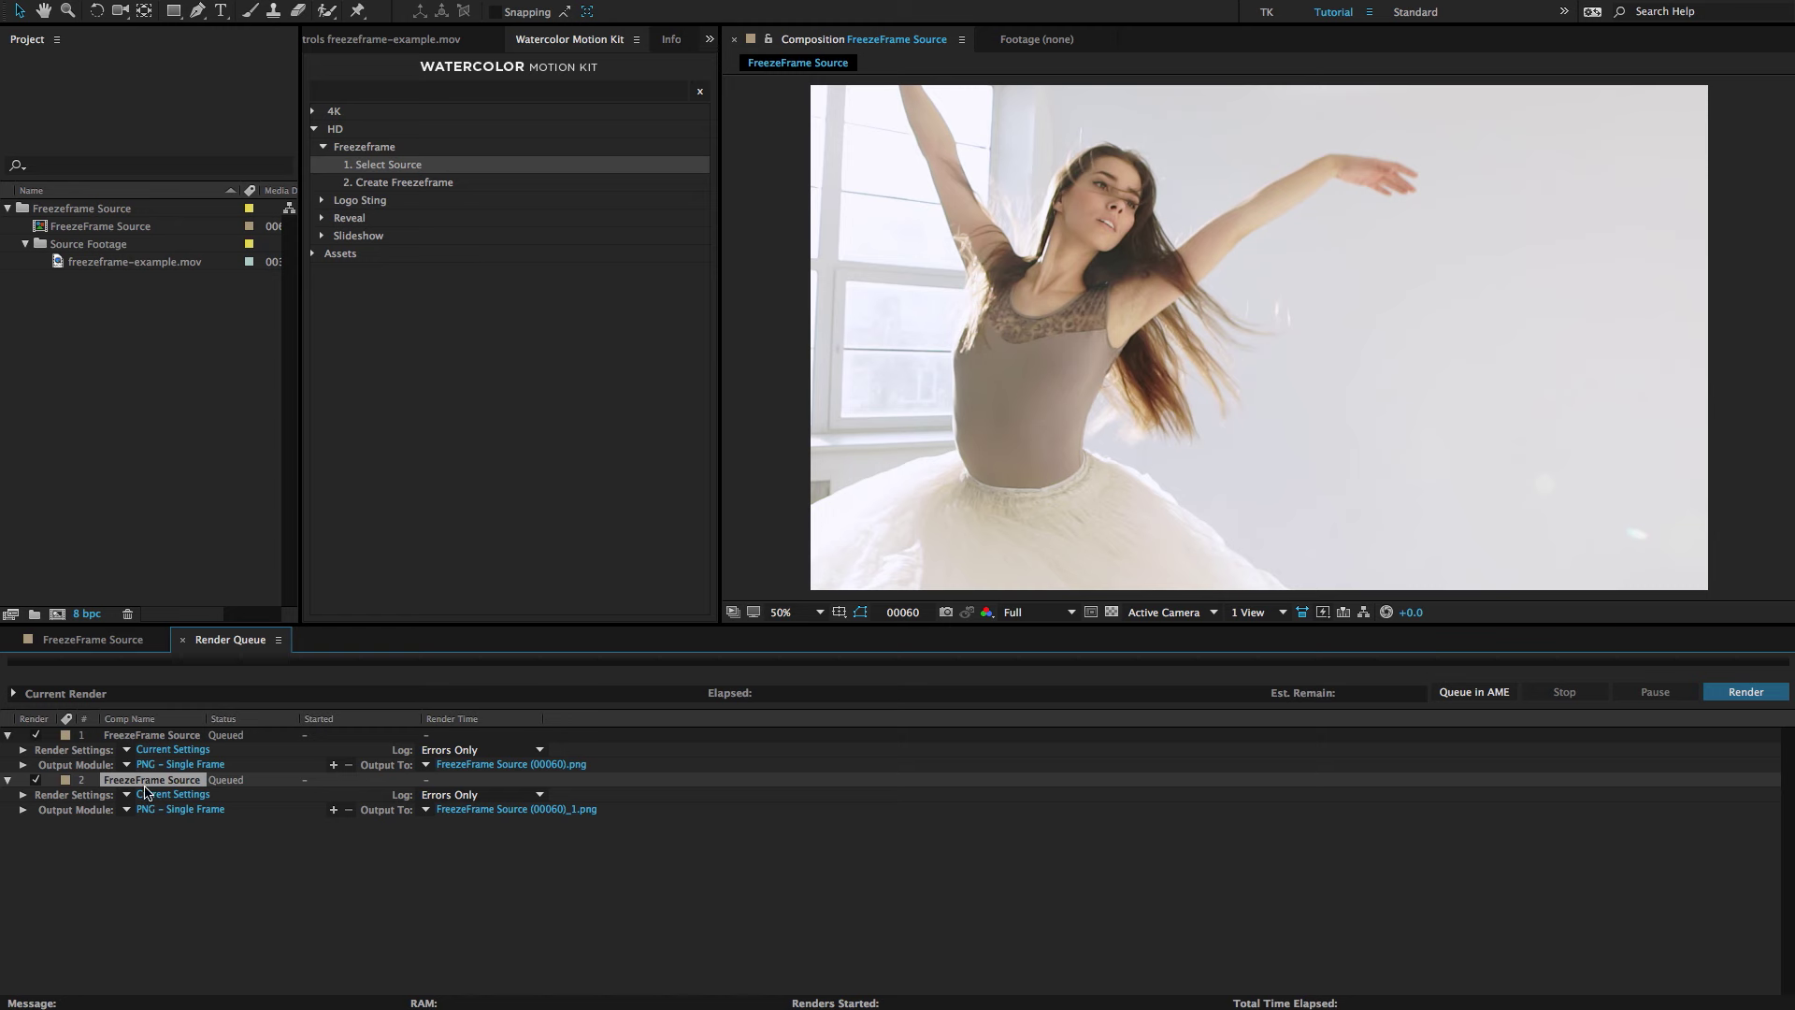
{"action": "key", "text": "Delete"}
{"action": "left_click", "coordinate": [512, 764]}
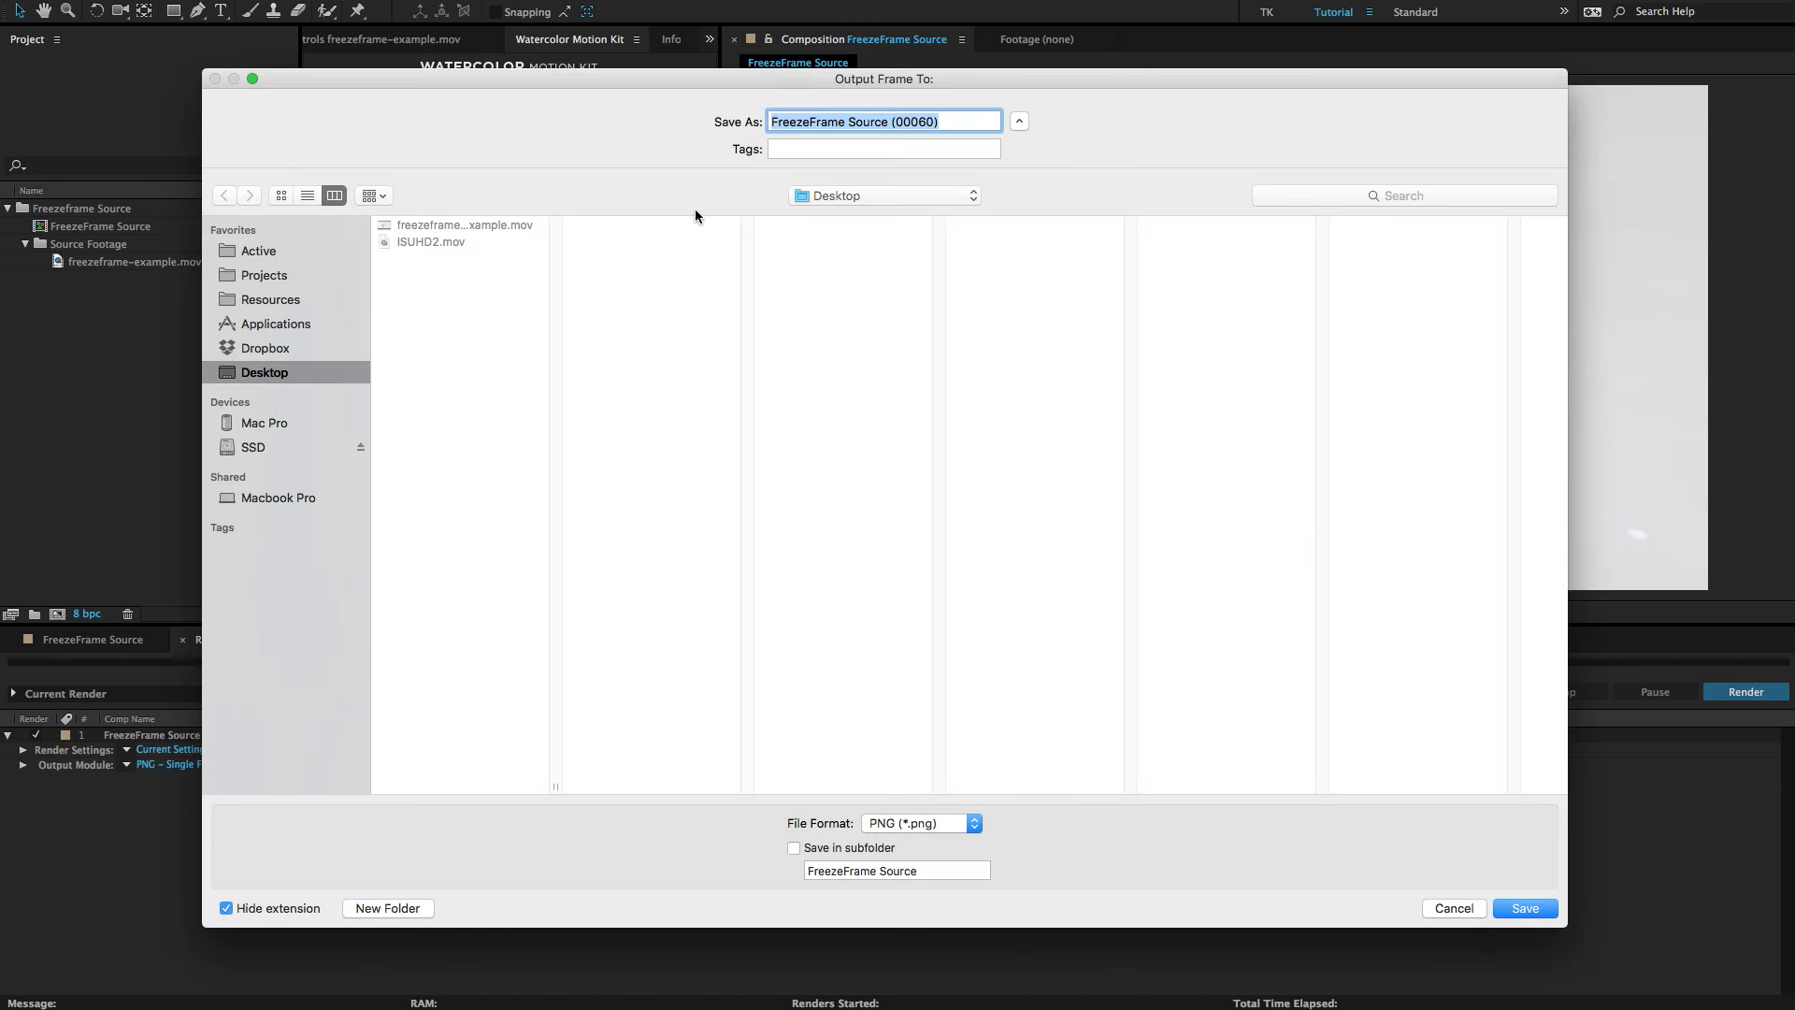
{"action": "key", "text": "Return"}
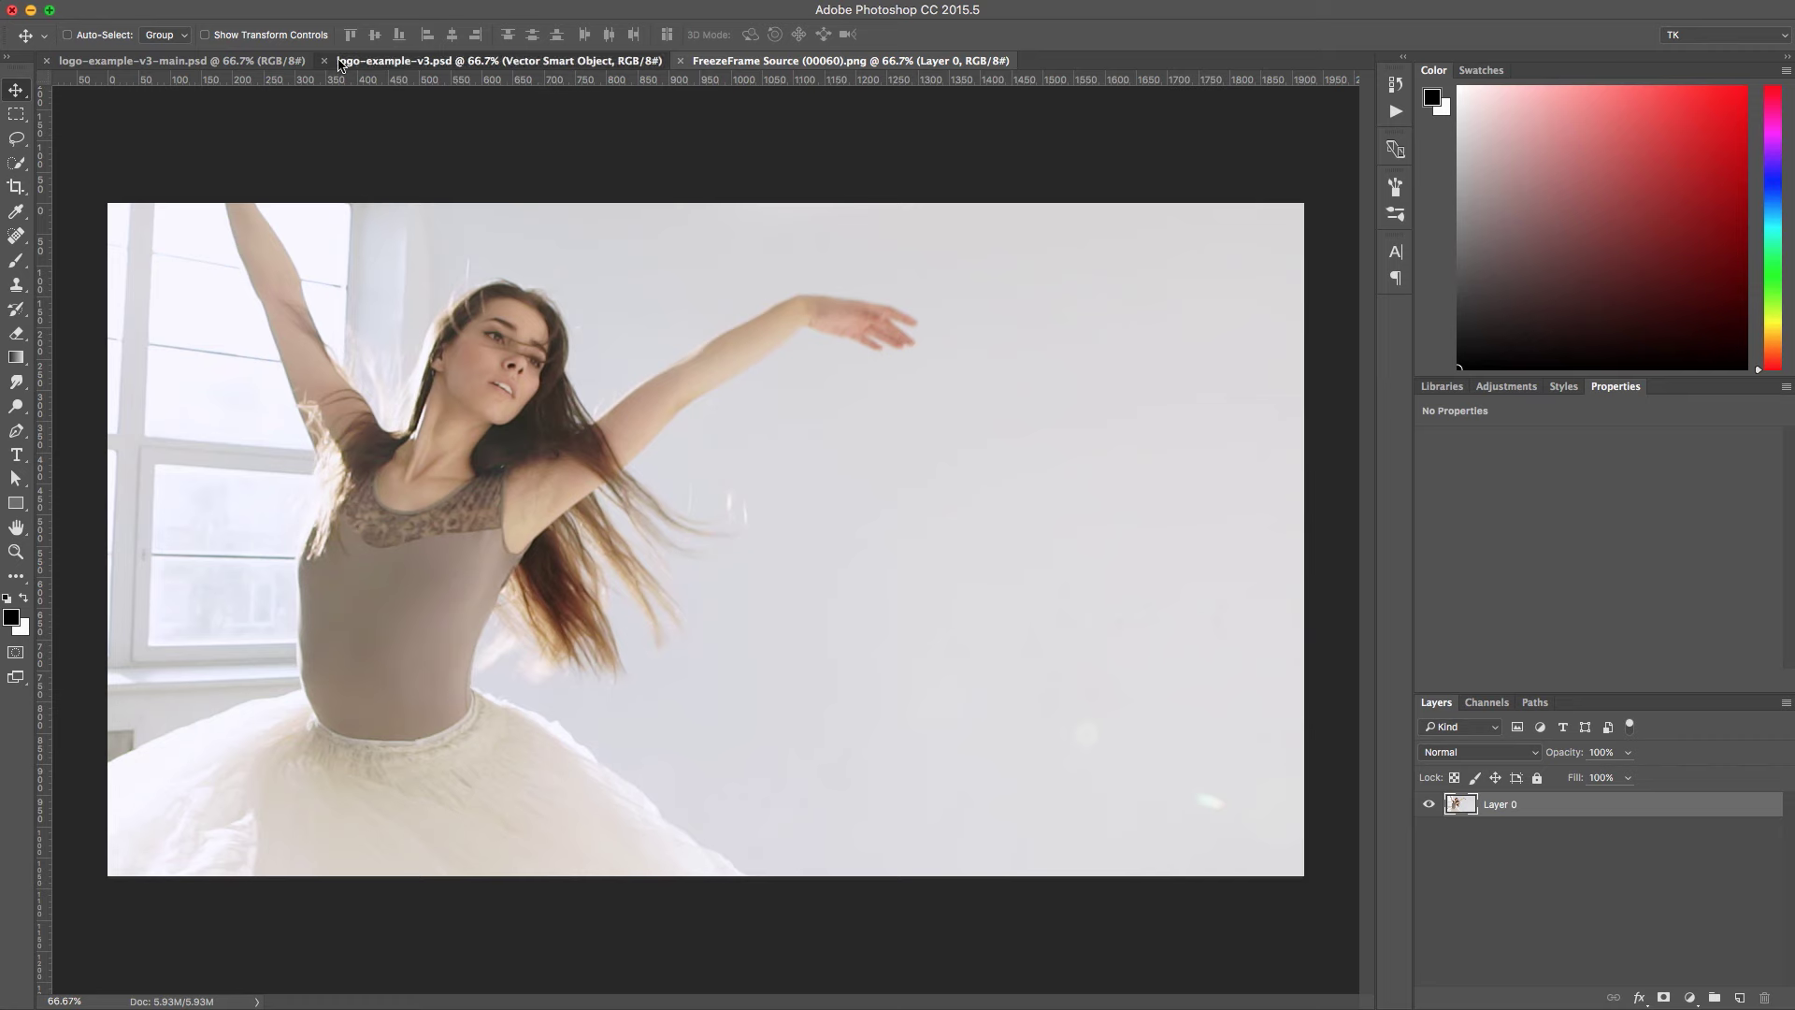
Close both logo documents, leaving FreezeFrame Source (00060).png open.
{"action": "left_click", "coordinate": [339, 62]}
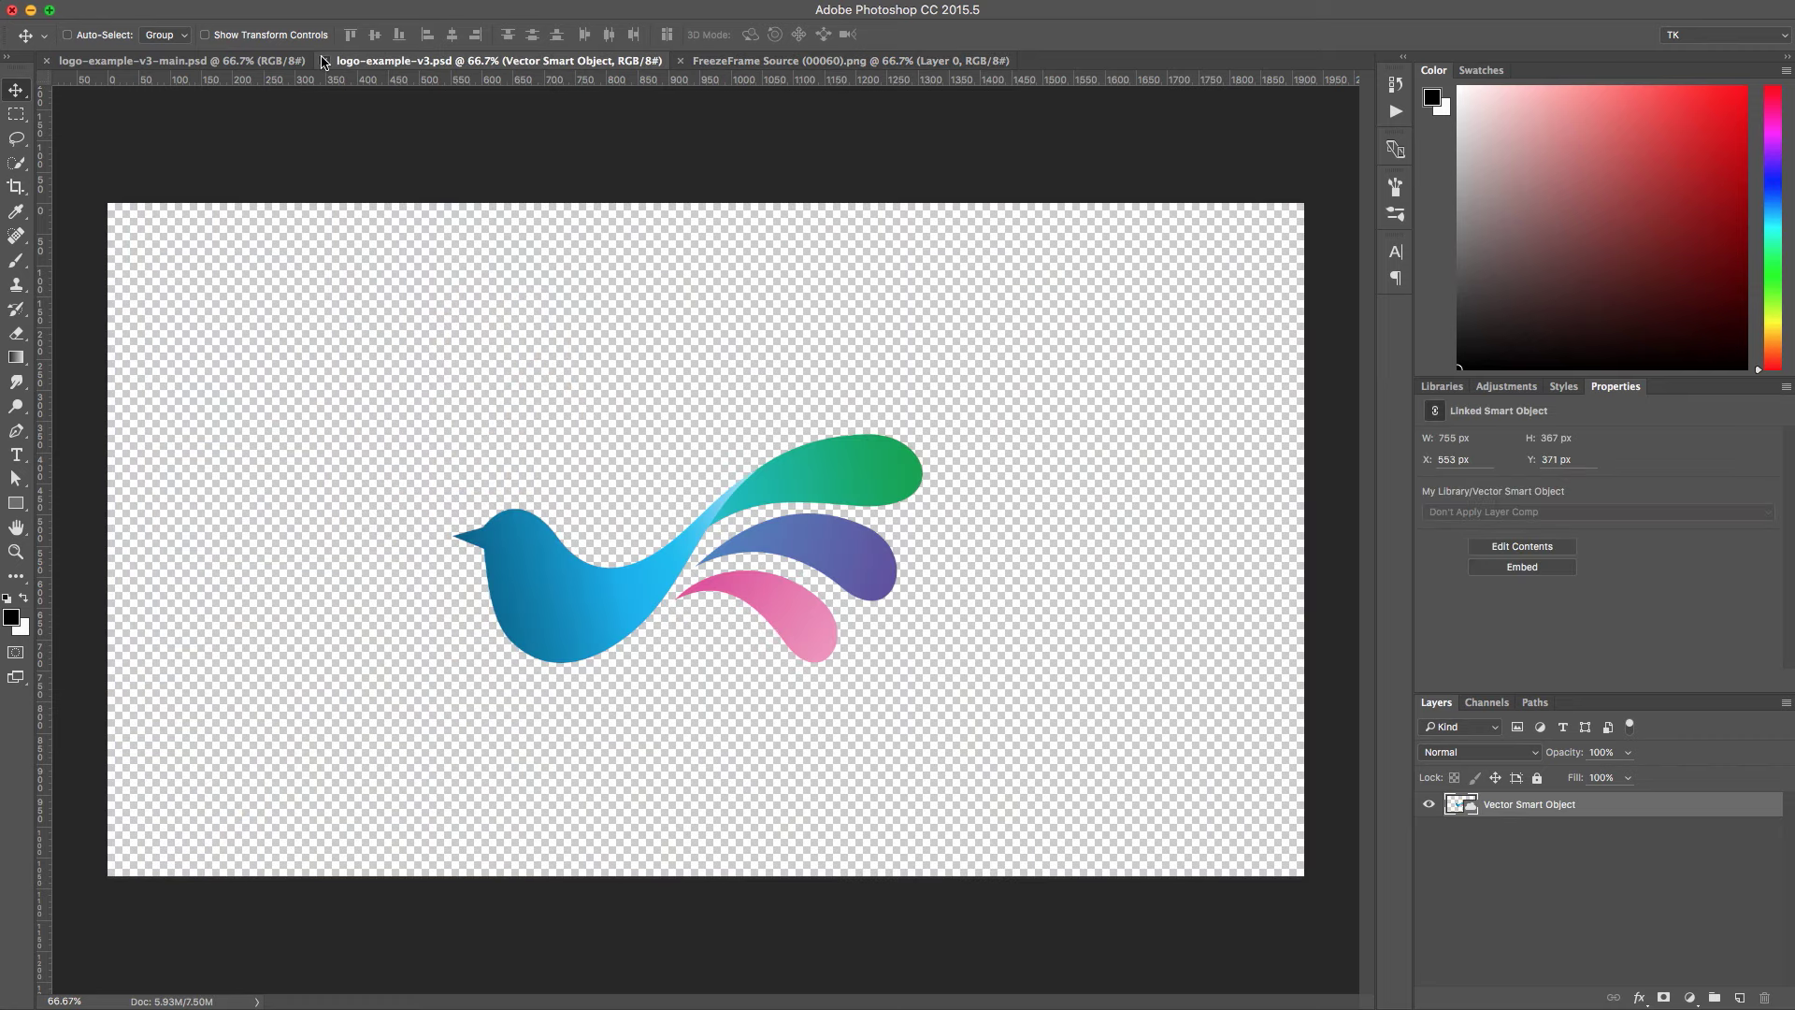
{"action": "left_click", "coordinate": [323, 60]}
{"action": "left_click", "coordinate": [183, 60]}
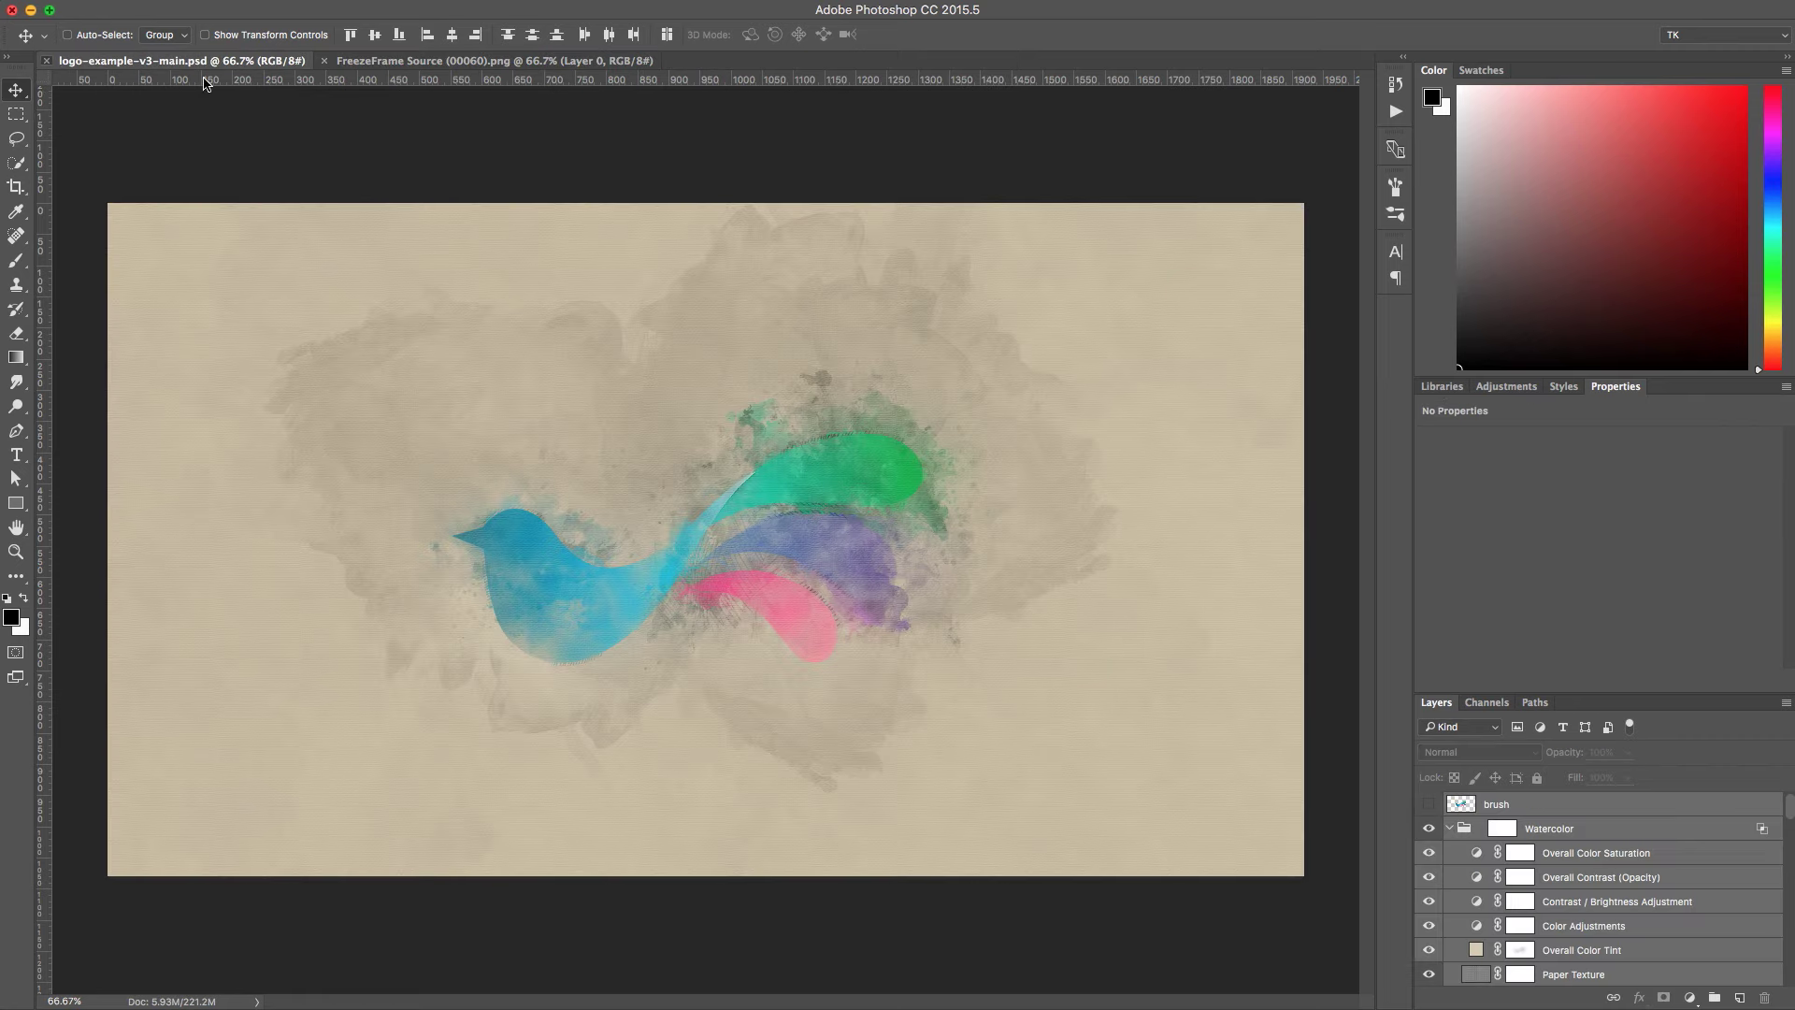
{"action": "left_click", "coordinate": [46, 60]}
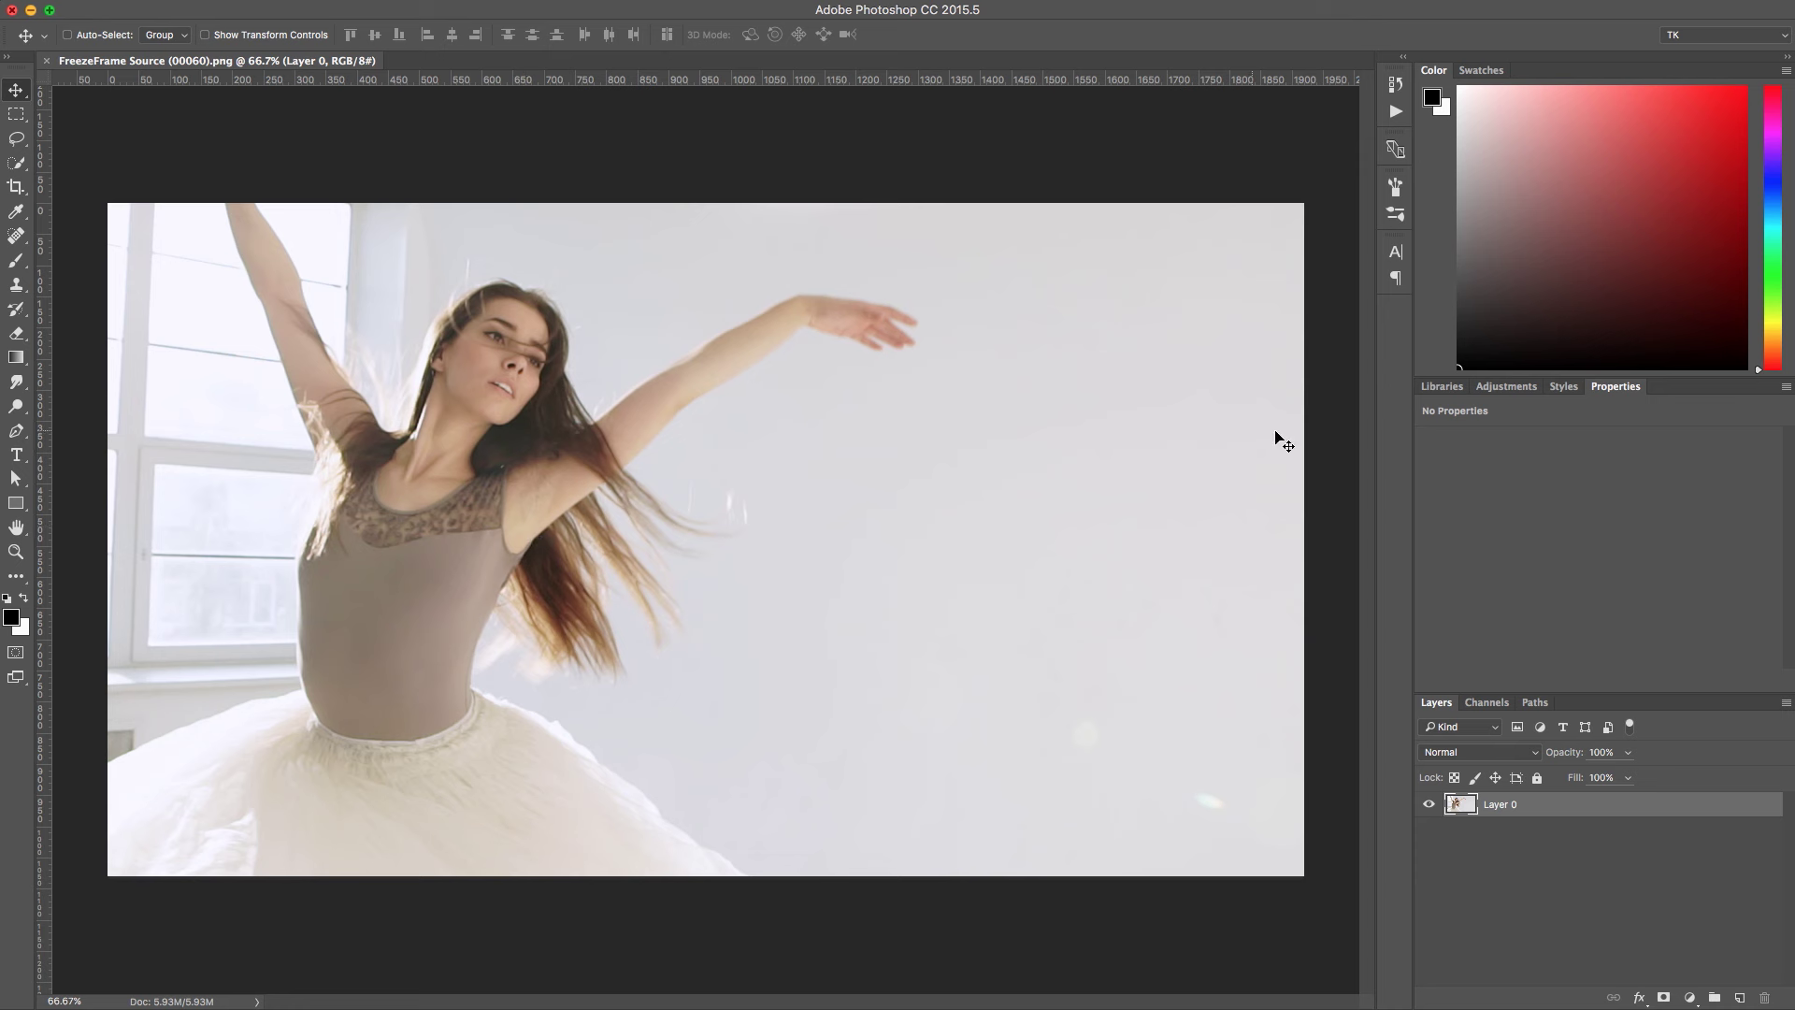
Rename Layer 0 to 'Background' and add a new layer named 'brush'.
{"action": "double_click", "coordinate": [1500, 804]}
{"action": "type", "text": "BAckground"}
{"action": "key", "text": "Return"}
{"action": "key", "text": "e"}
{"action": "left_click", "coordinate": [1627, 905]}
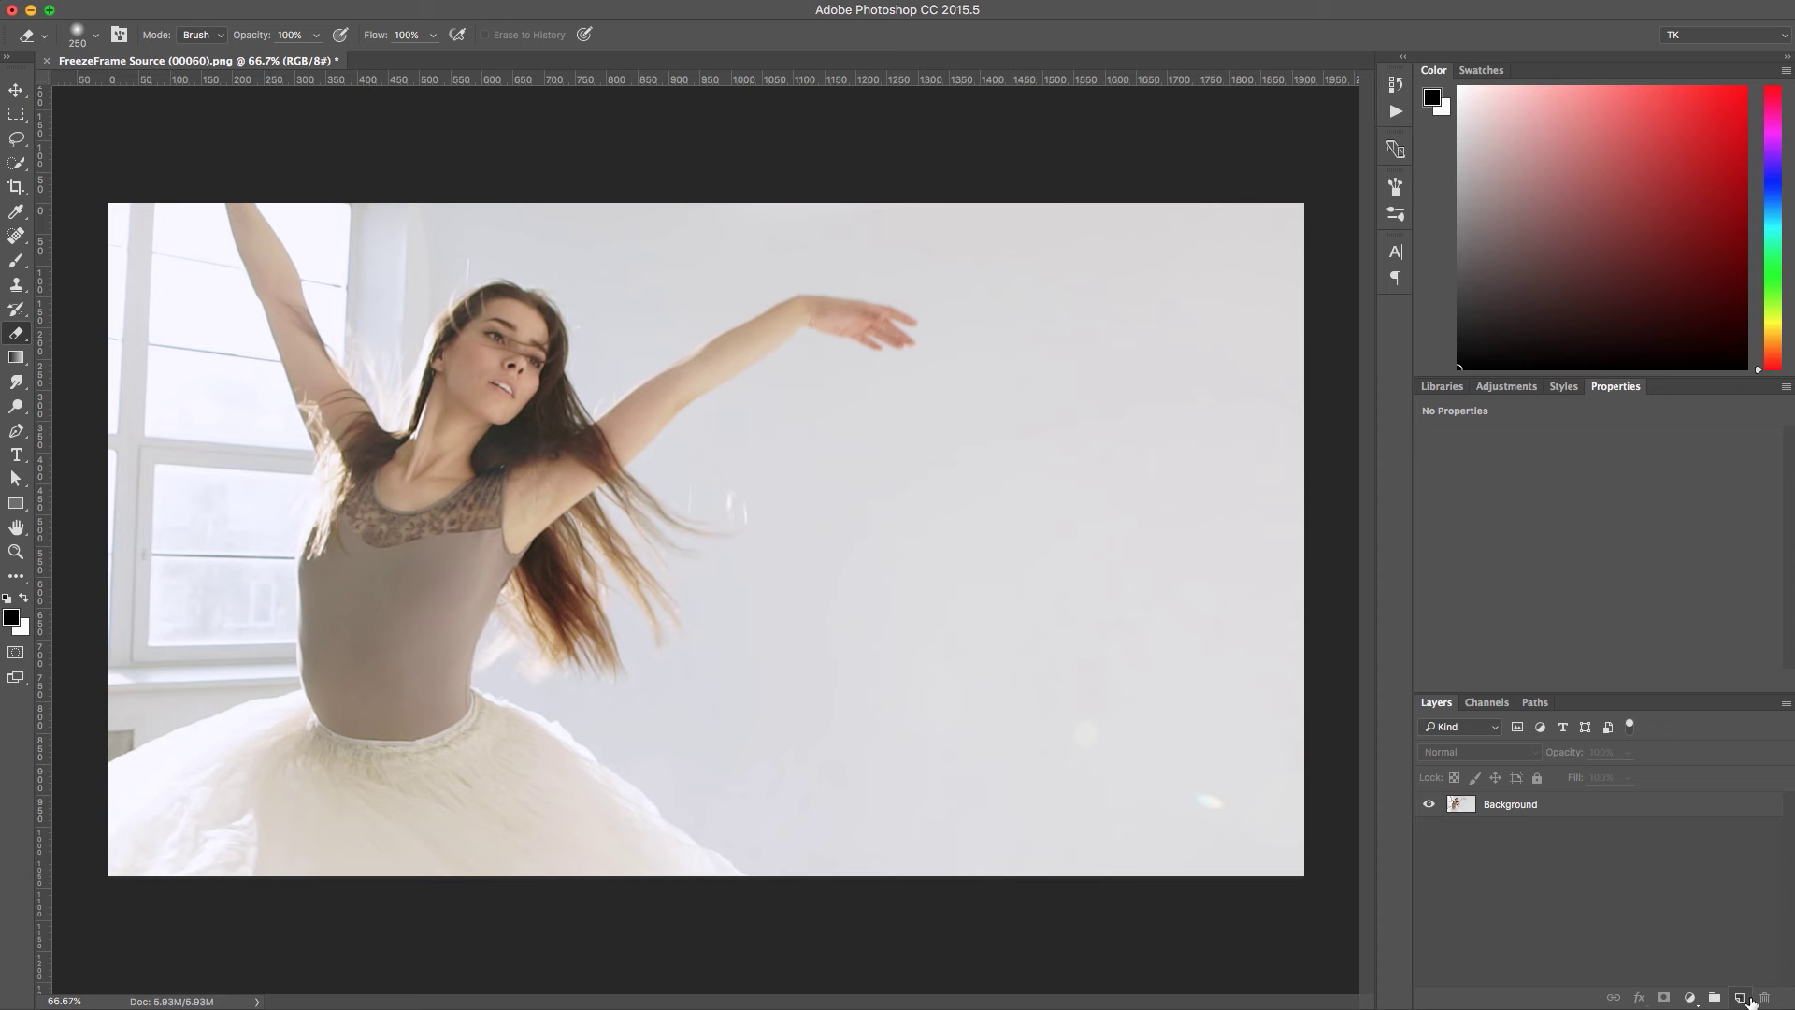
{"action": "left_click", "coordinate": [1740, 1000]}
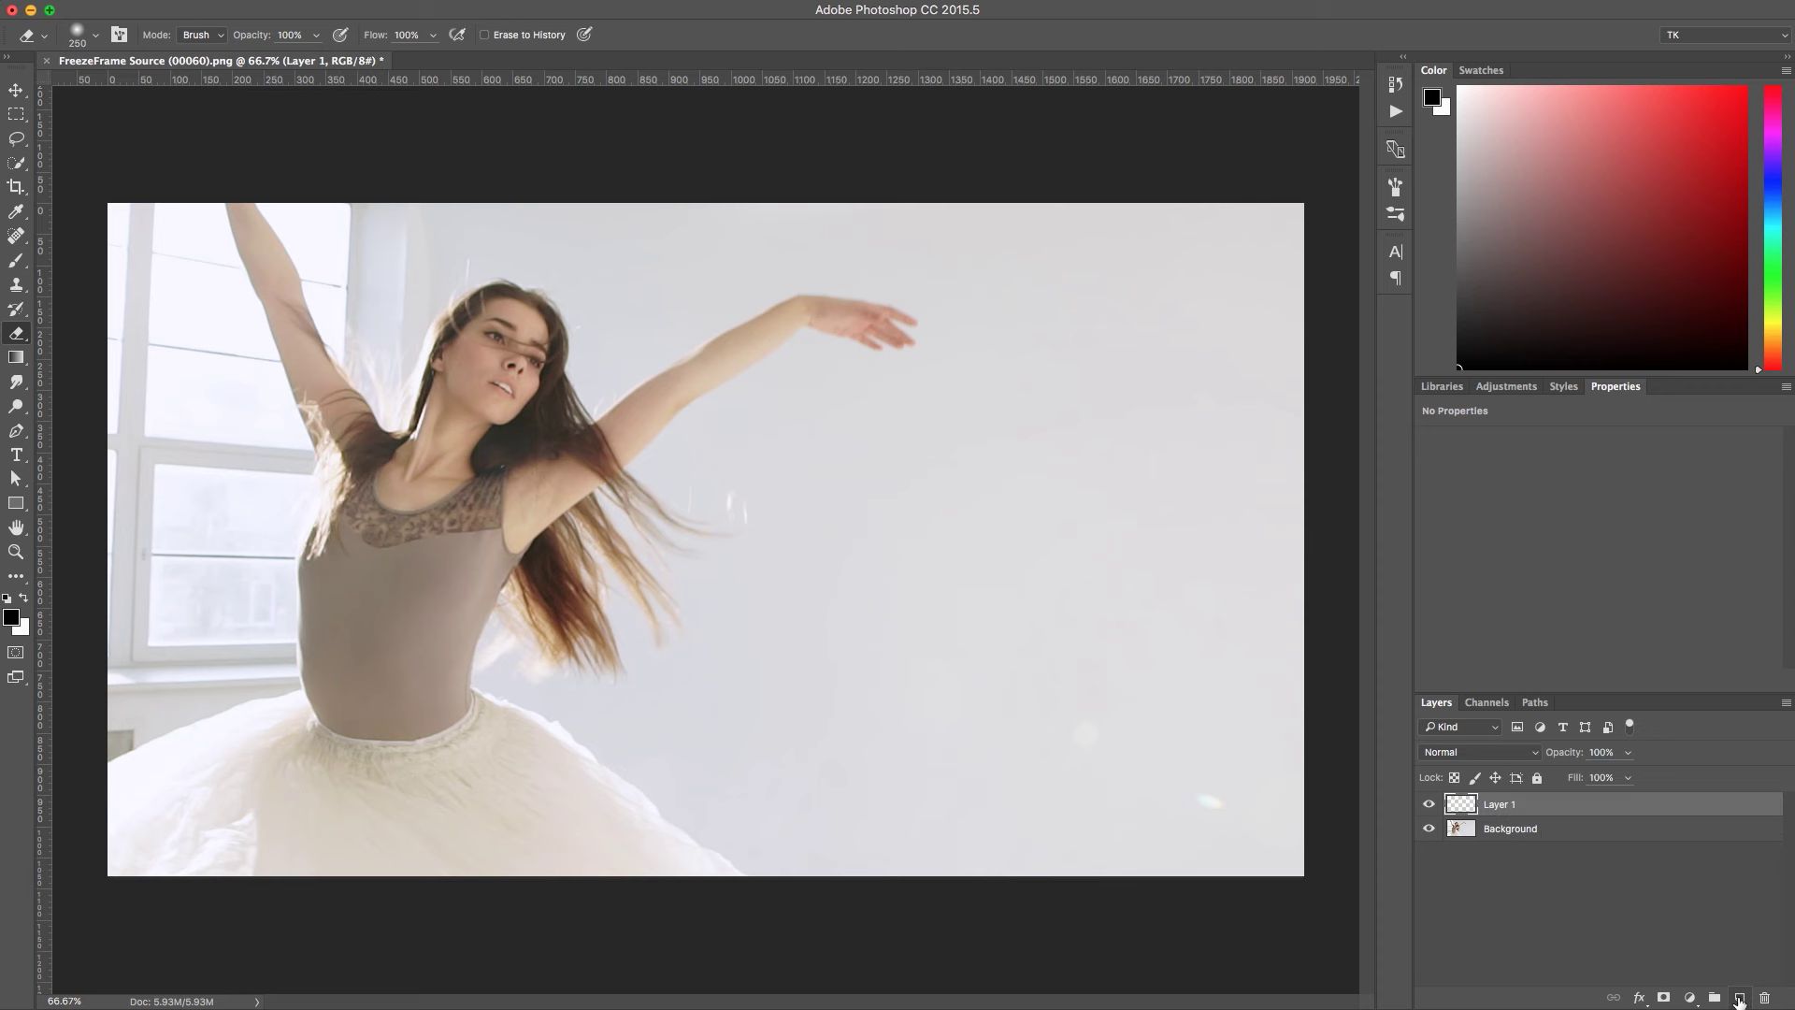
{"action": "double_click", "coordinate": [1500, 804]}
{"action": "type", "text": "brush"}
{"action": "key", "text": "Return"}
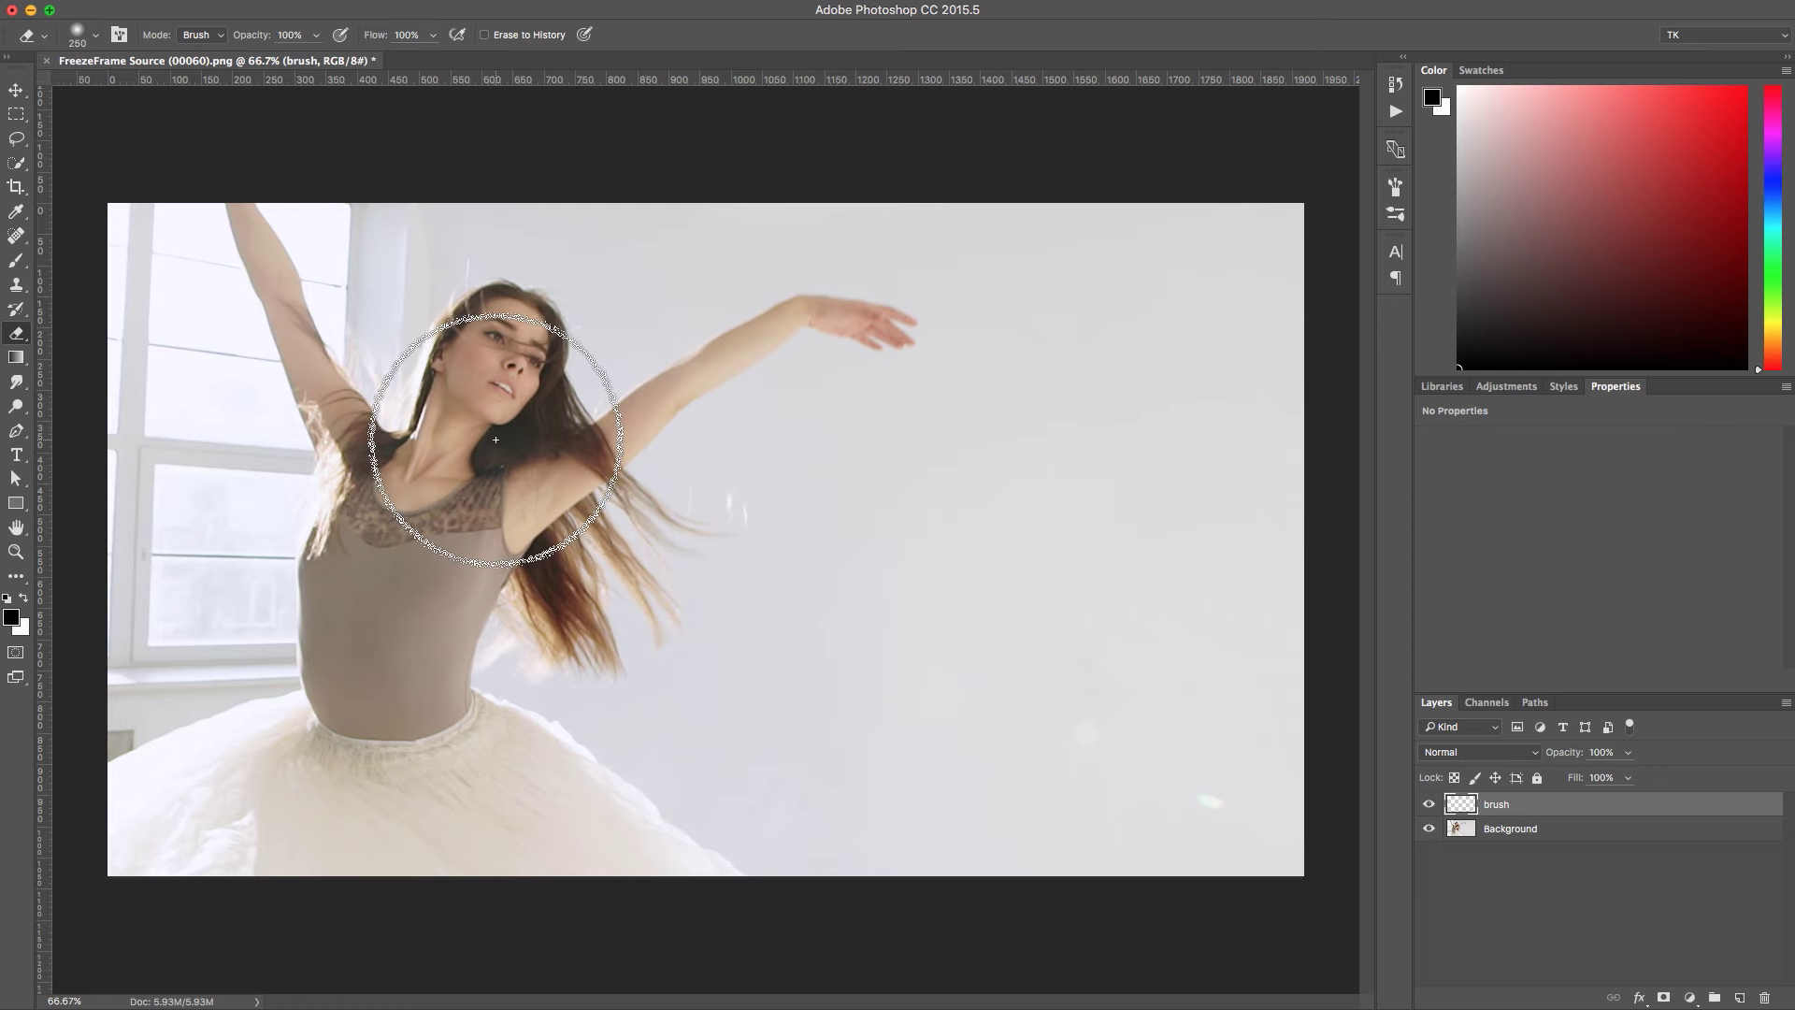
Set the foreground colour to pure red and paint over the dancer at 100% opacity.
{"action": "left_click", "coordinate": [17, 617]}
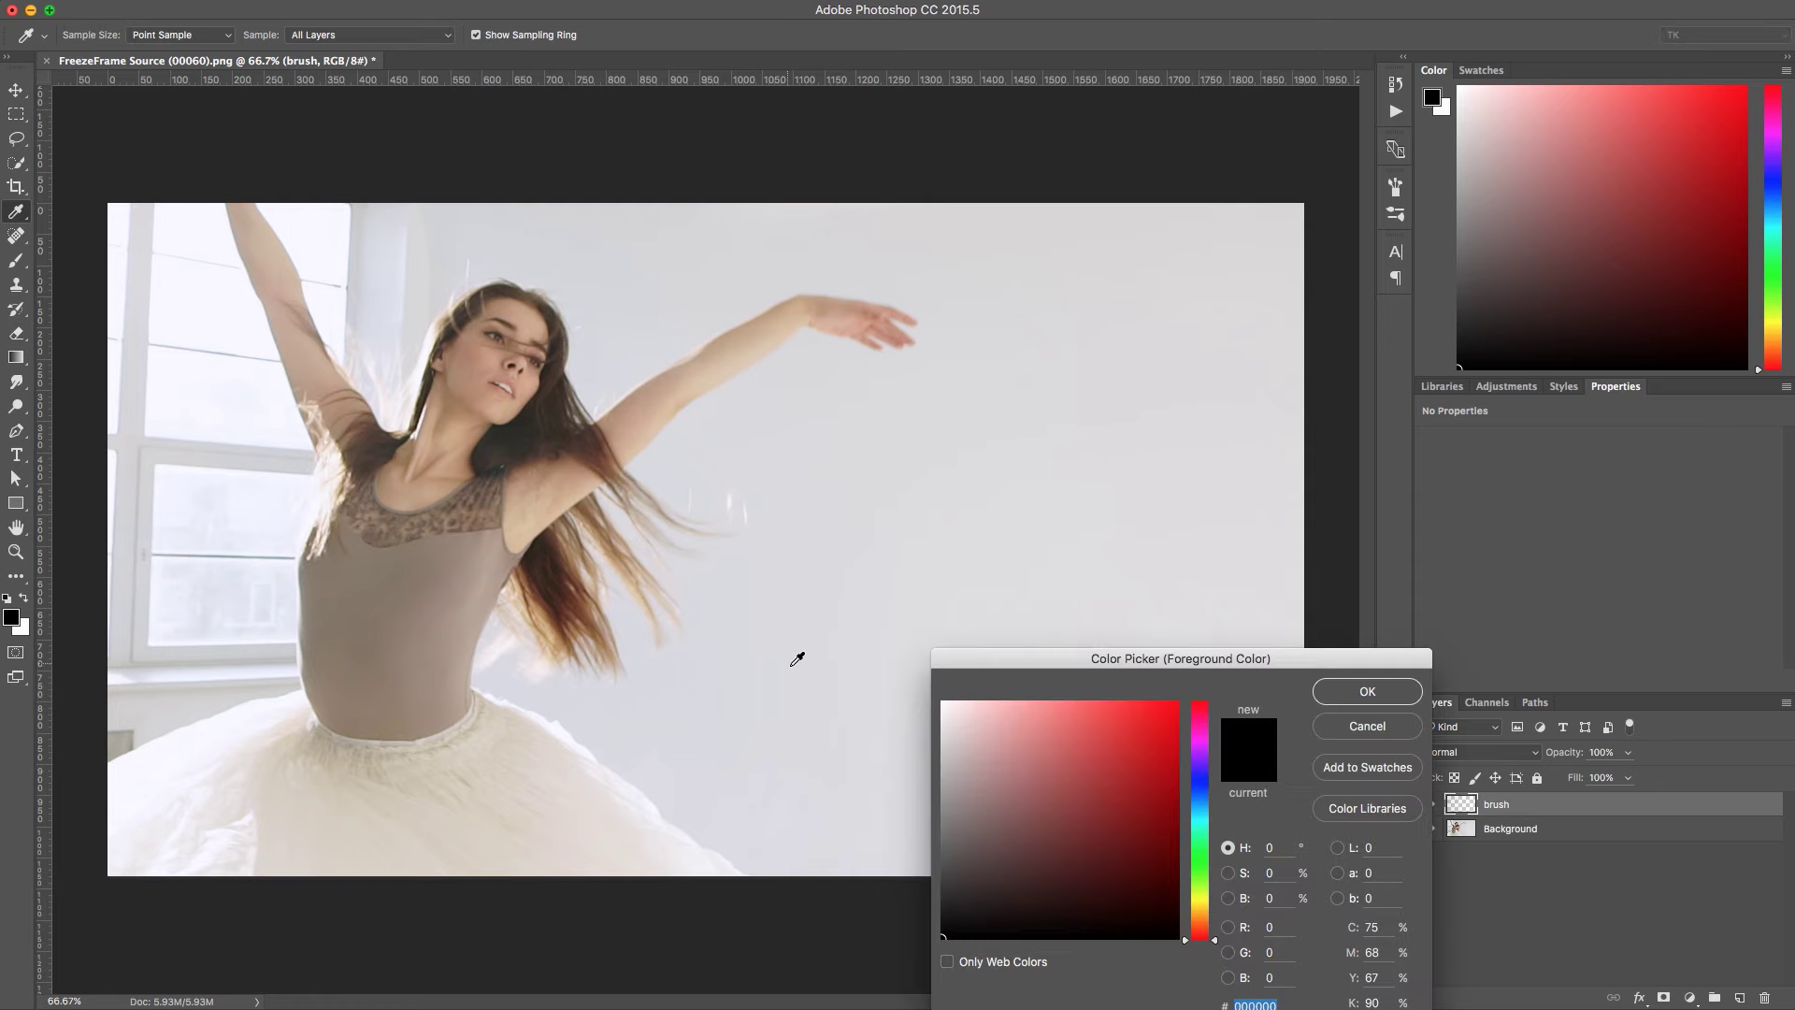
{"action": "left_click_drag", "start_coordinate": [1091, 770], "coordinate": [1346, 697]}
{"action": "left_click", "coordinate": [1346, 696]}
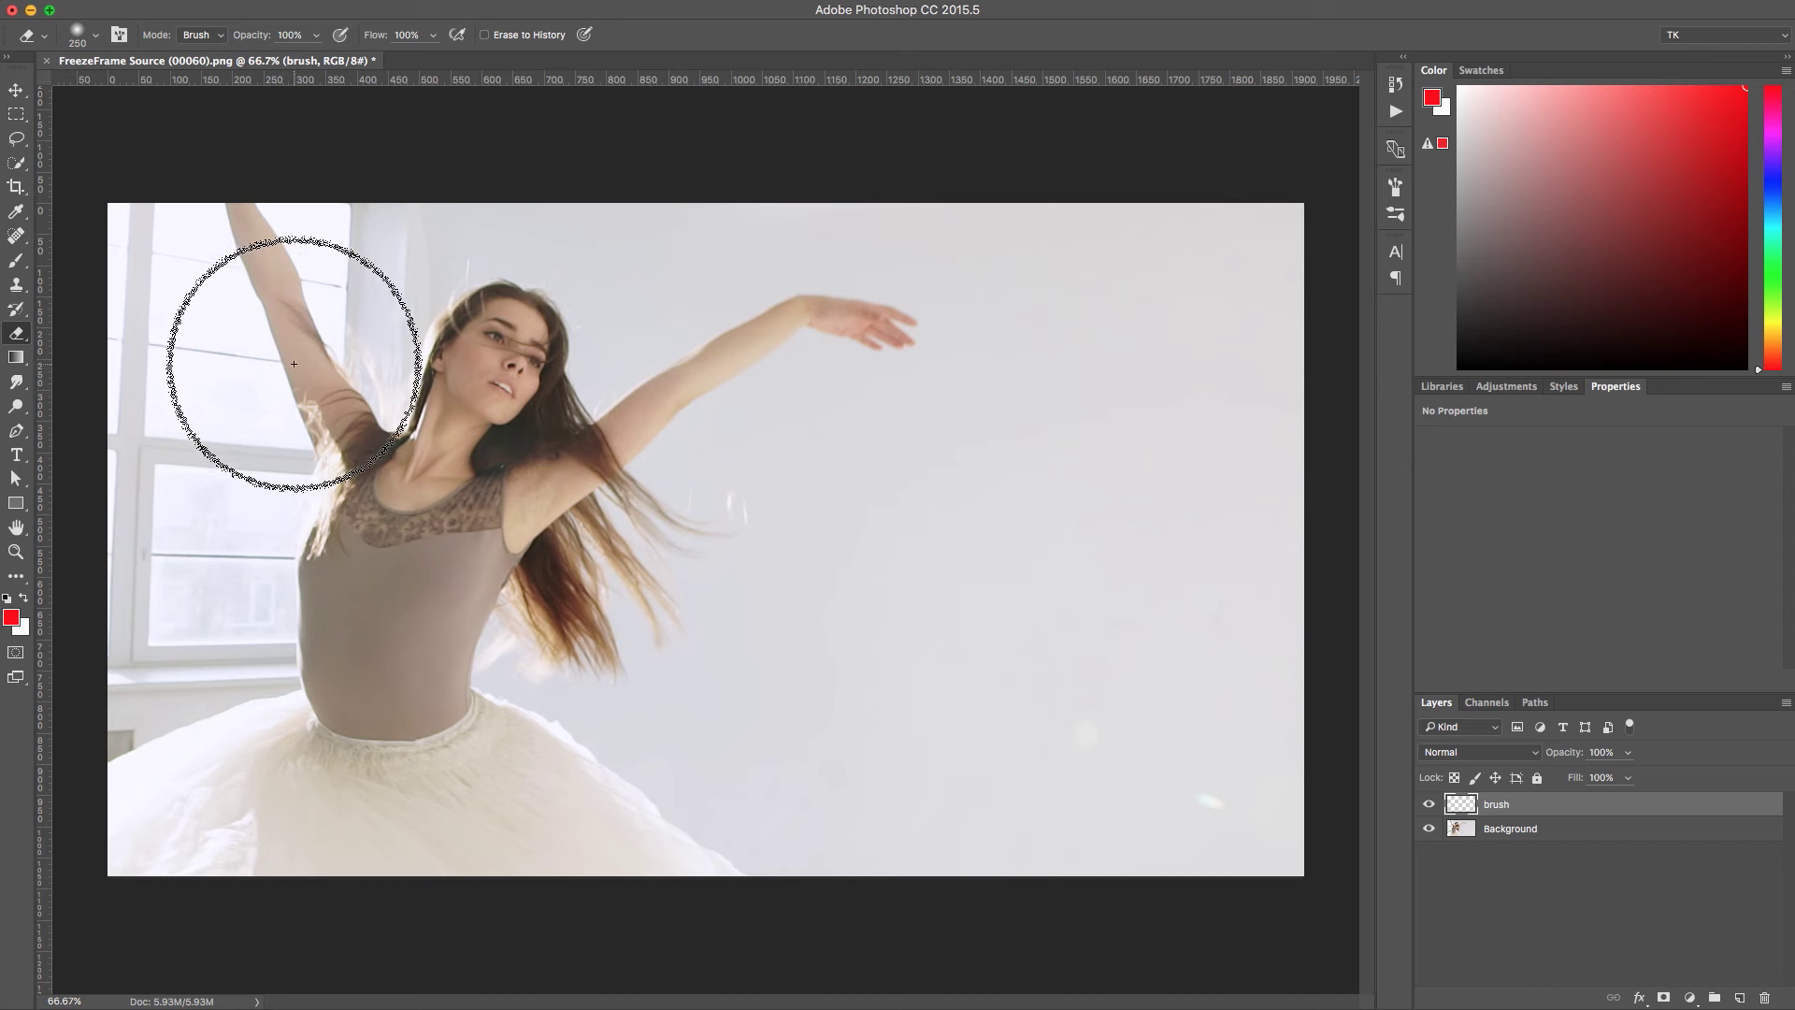
{"action": "key", "text": "b"}
{"action": "mouse_move", "coordinate": [495, 467]}
{"action": "left_mouse_down"}
{"action": "mouse_move", "coordinate": [505, 323]}
{"action": "mouse_move", "coordinate": [479, 420]}
{"action": "mouse_move", "coordinate": [425, 505]}
{"action": "mouse_move", "coordinate": [274, 321]}
{"action": "mouse_move", "coordinate": [240, 239]}
{"action": "mouse_move", "coordinate": [312, 716]}
{"action": "mouse_move", "coordinate": [140, 802]}
{"action": "mouse_move", "coordinate": [266, 733]}
{"action": "mouse_move", "coordinate": [221, 841]}
{"action": "mouse_move", "coordinate": [661, 861]}
{"action": "mouse_move", "coordinate": [389, 621]}
{"action": "mouse_move", "coordinate": [888, 325]}
{"action": "left_mouse_up"}
{"action": "key", "text": "0"}
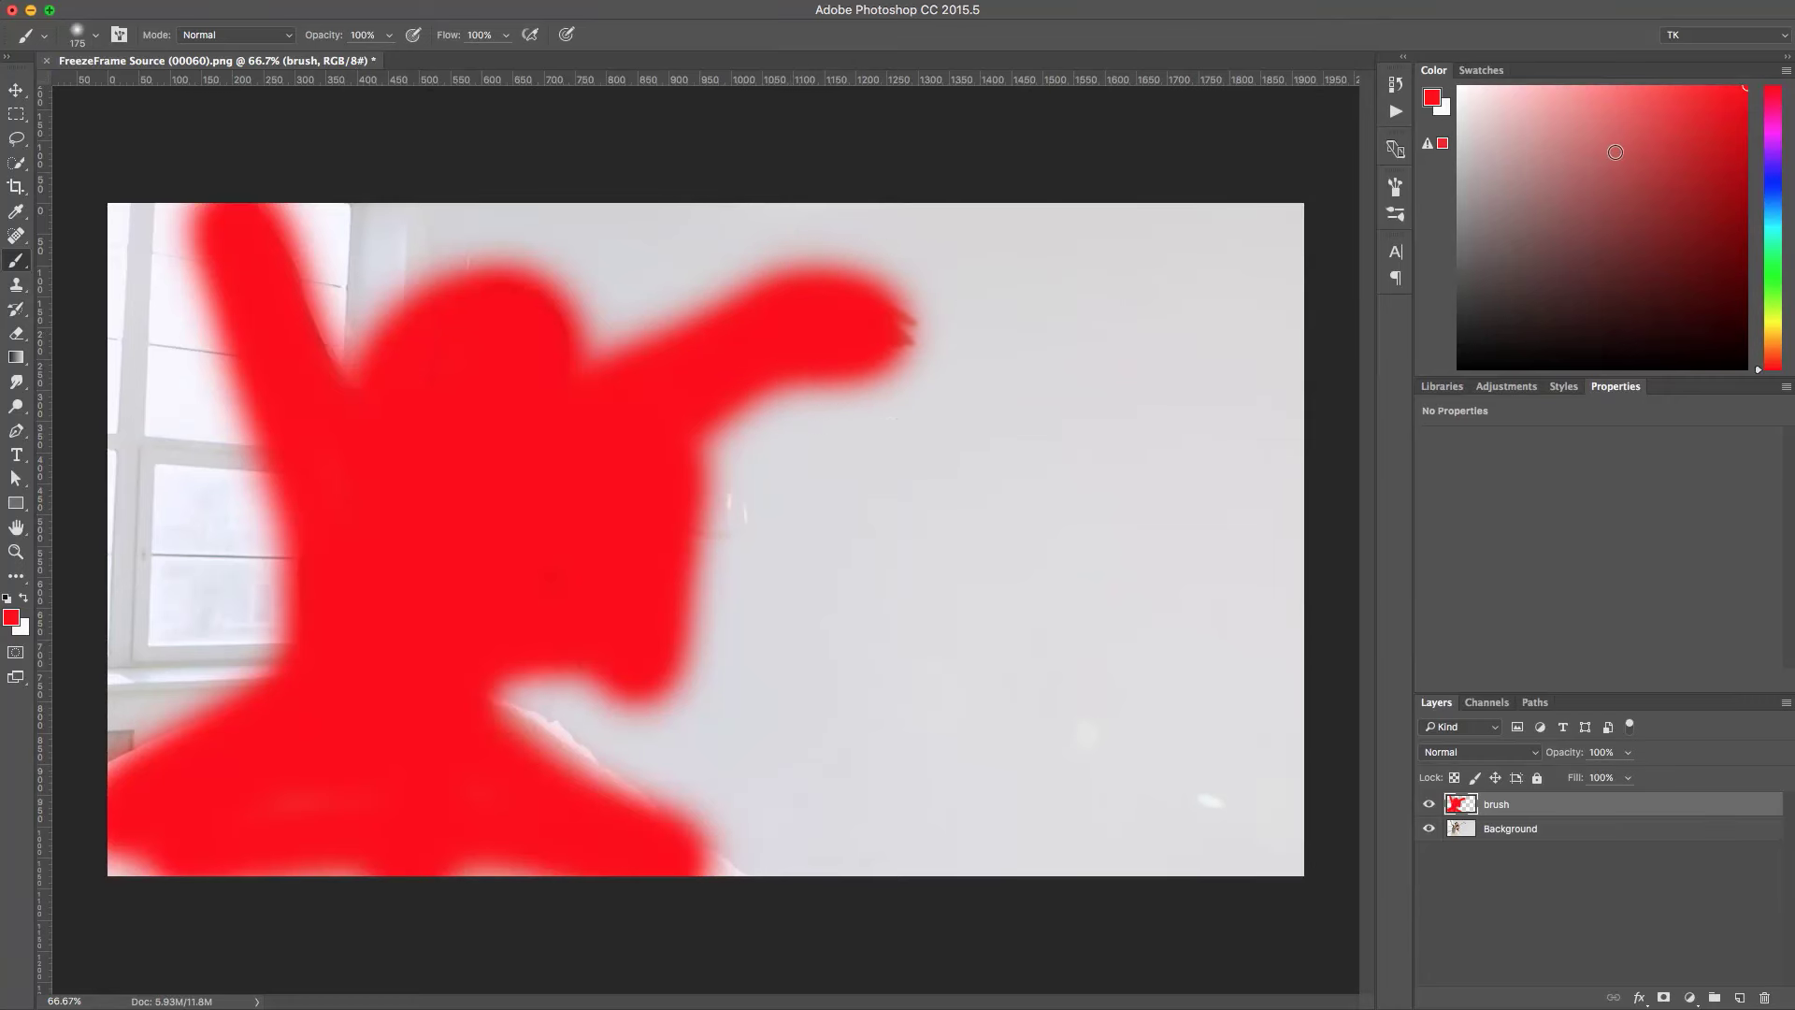
Paint white at 50% on the Reveal Normal Photo mask over the dancer's face and arm.
{"action": "left_click", "coordinate": [1395, 111]}
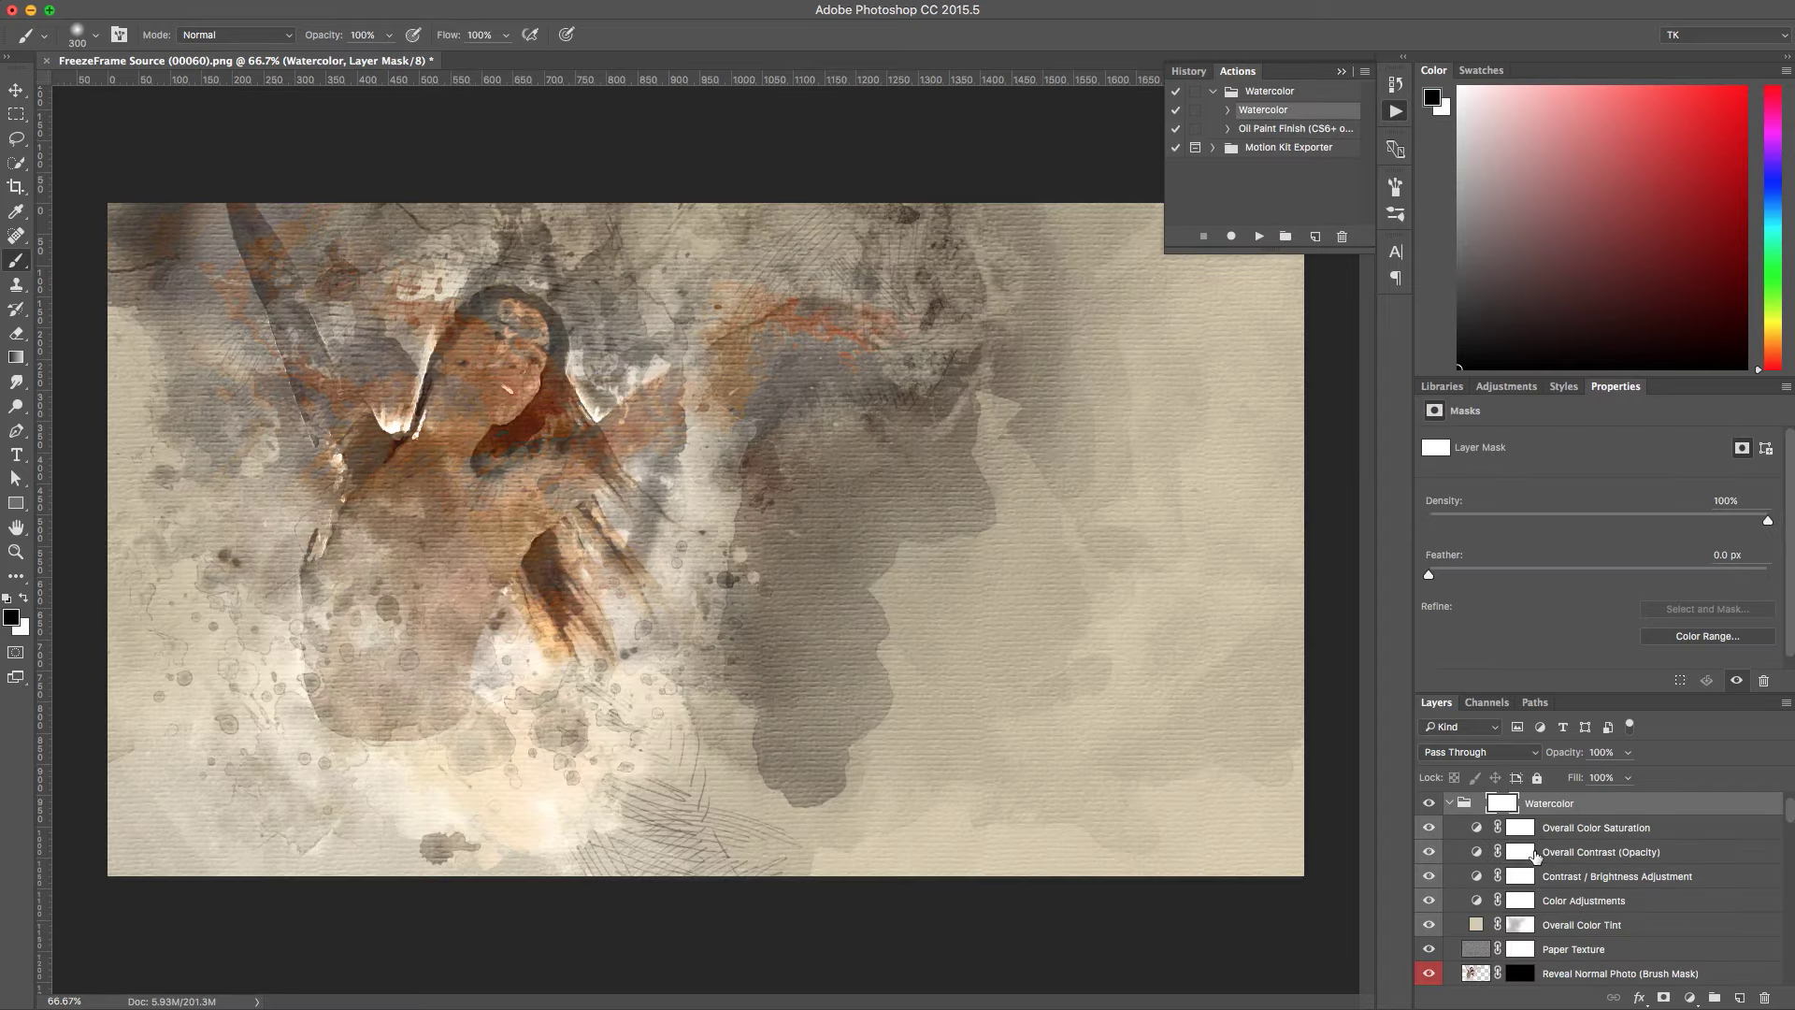
{"action": "left_click", "coordinate": [1520, 973]}
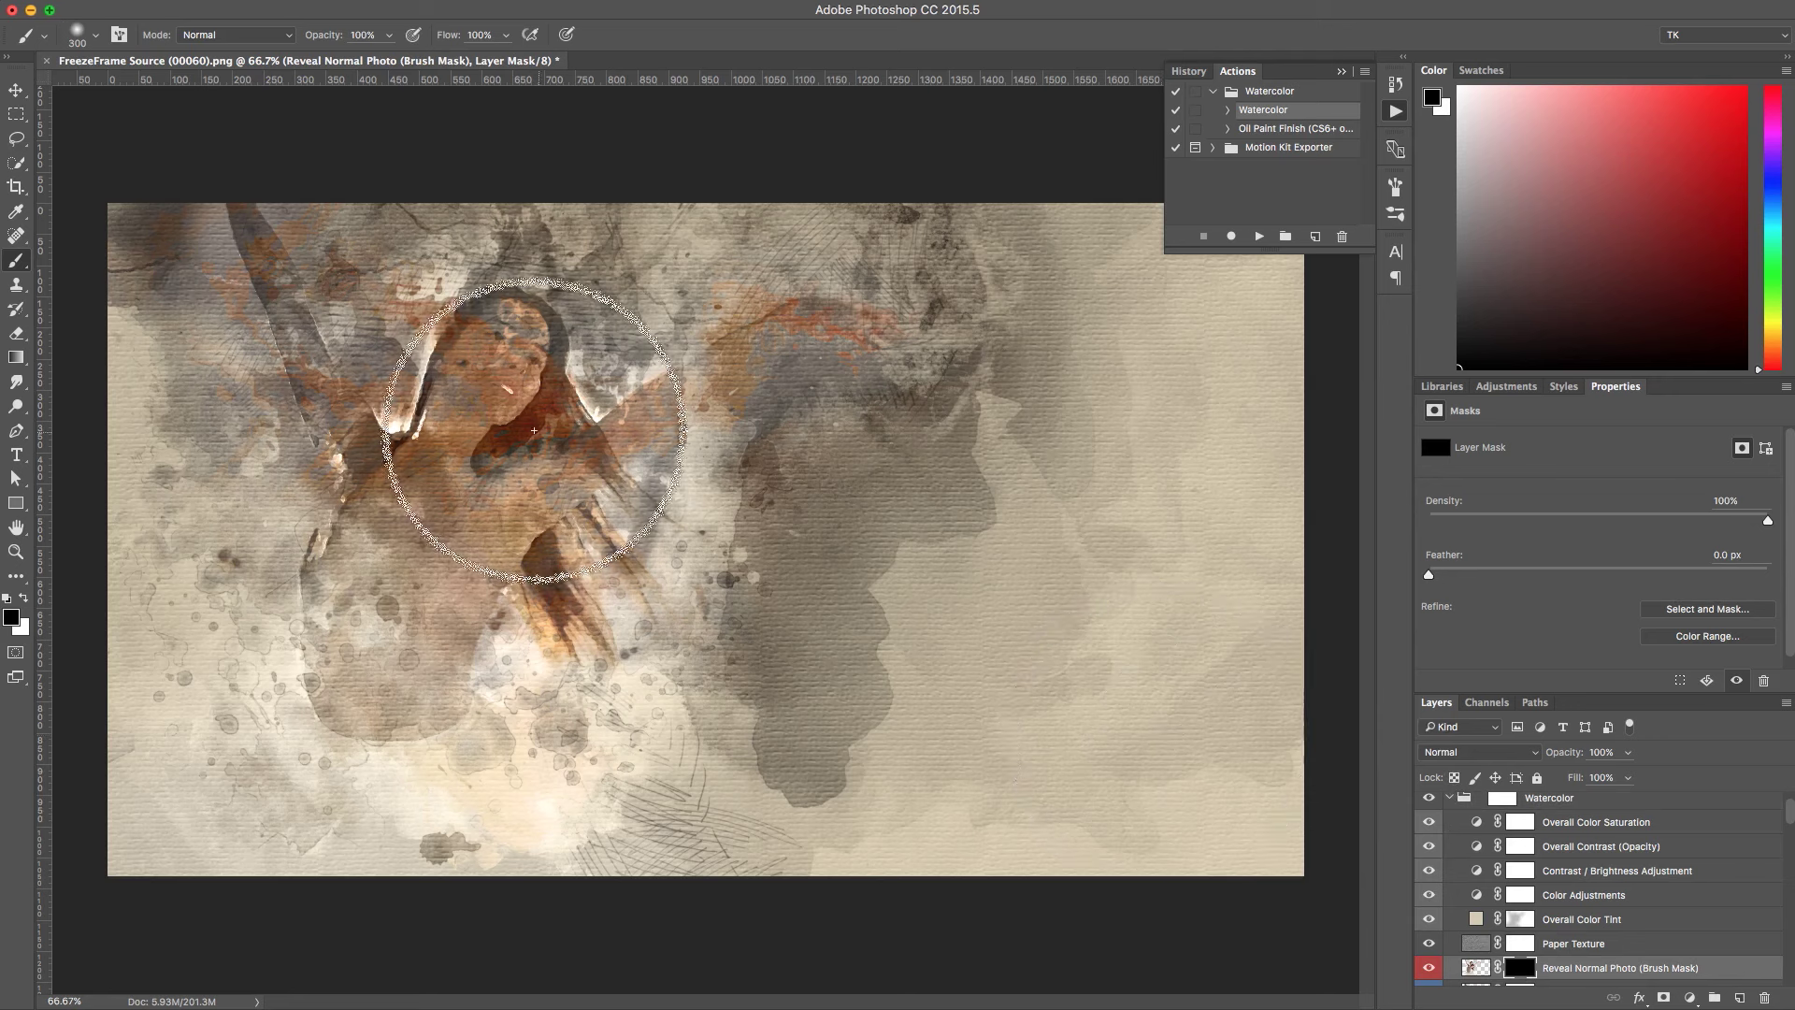
{"action": "key", "text": "x"}
{"action": "left_click", "coordinate": [515, 348]}
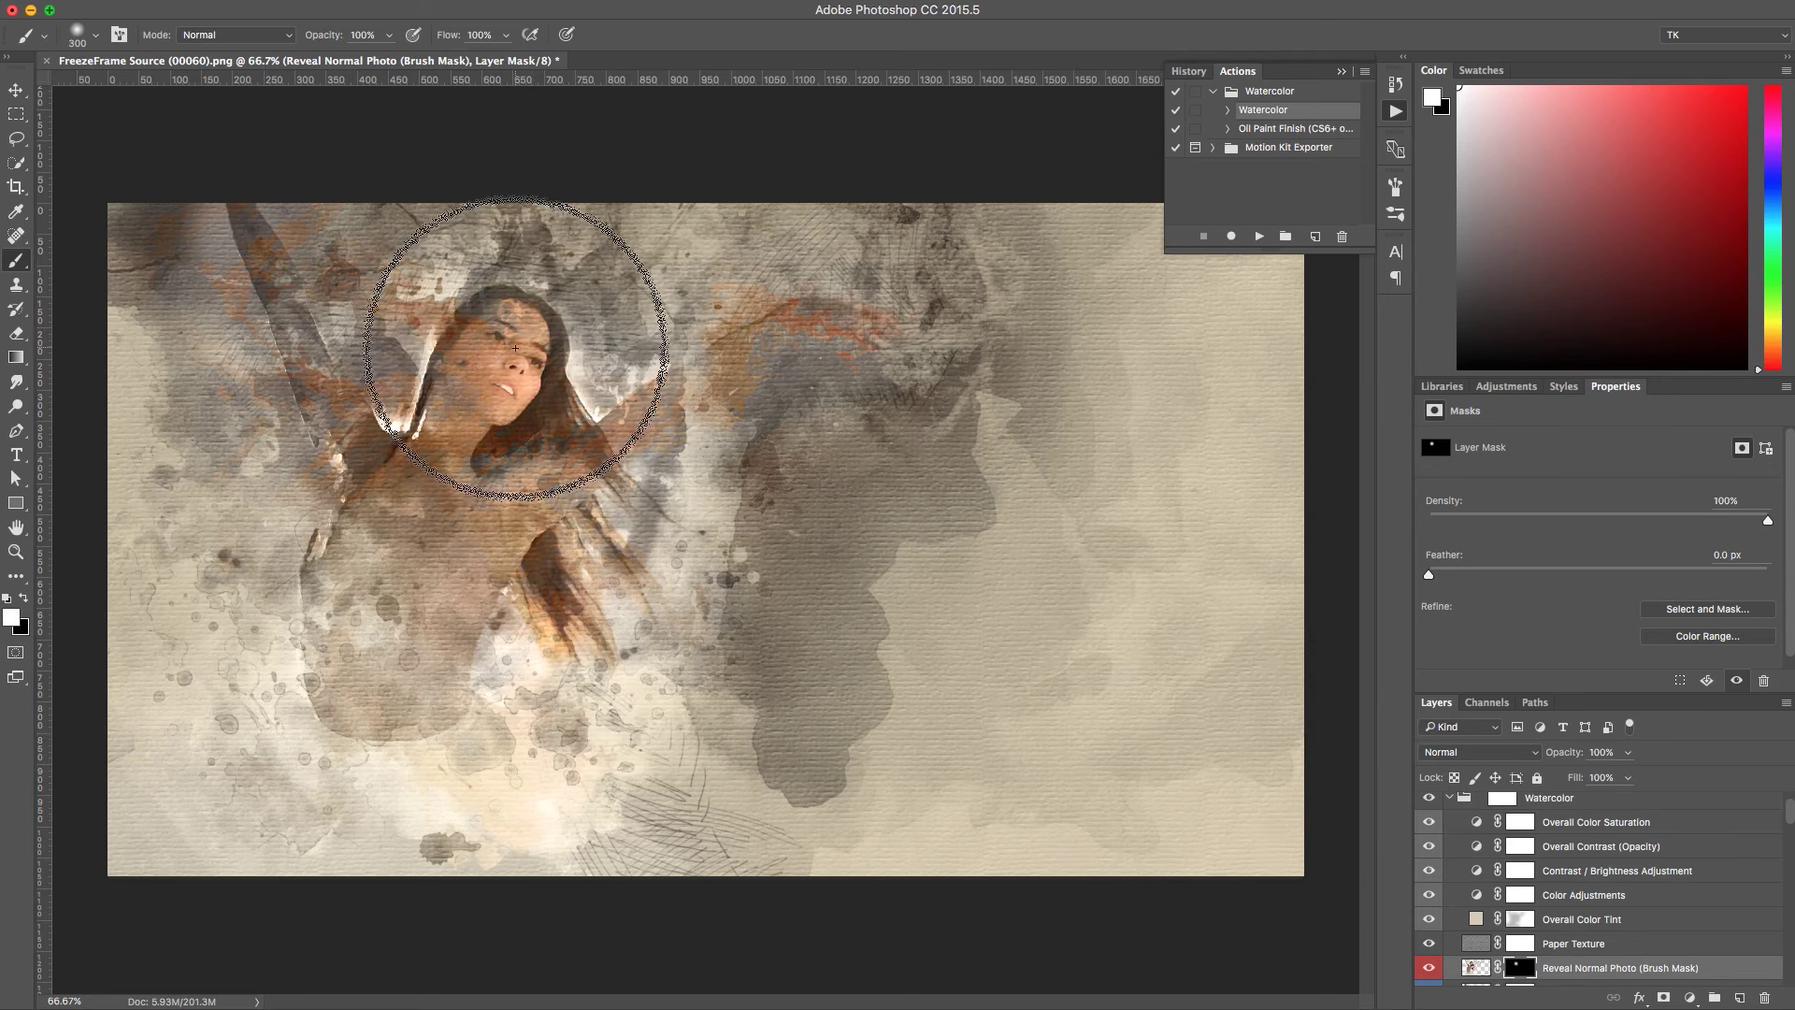
{"action": "key", "text": "ctrl+z"}
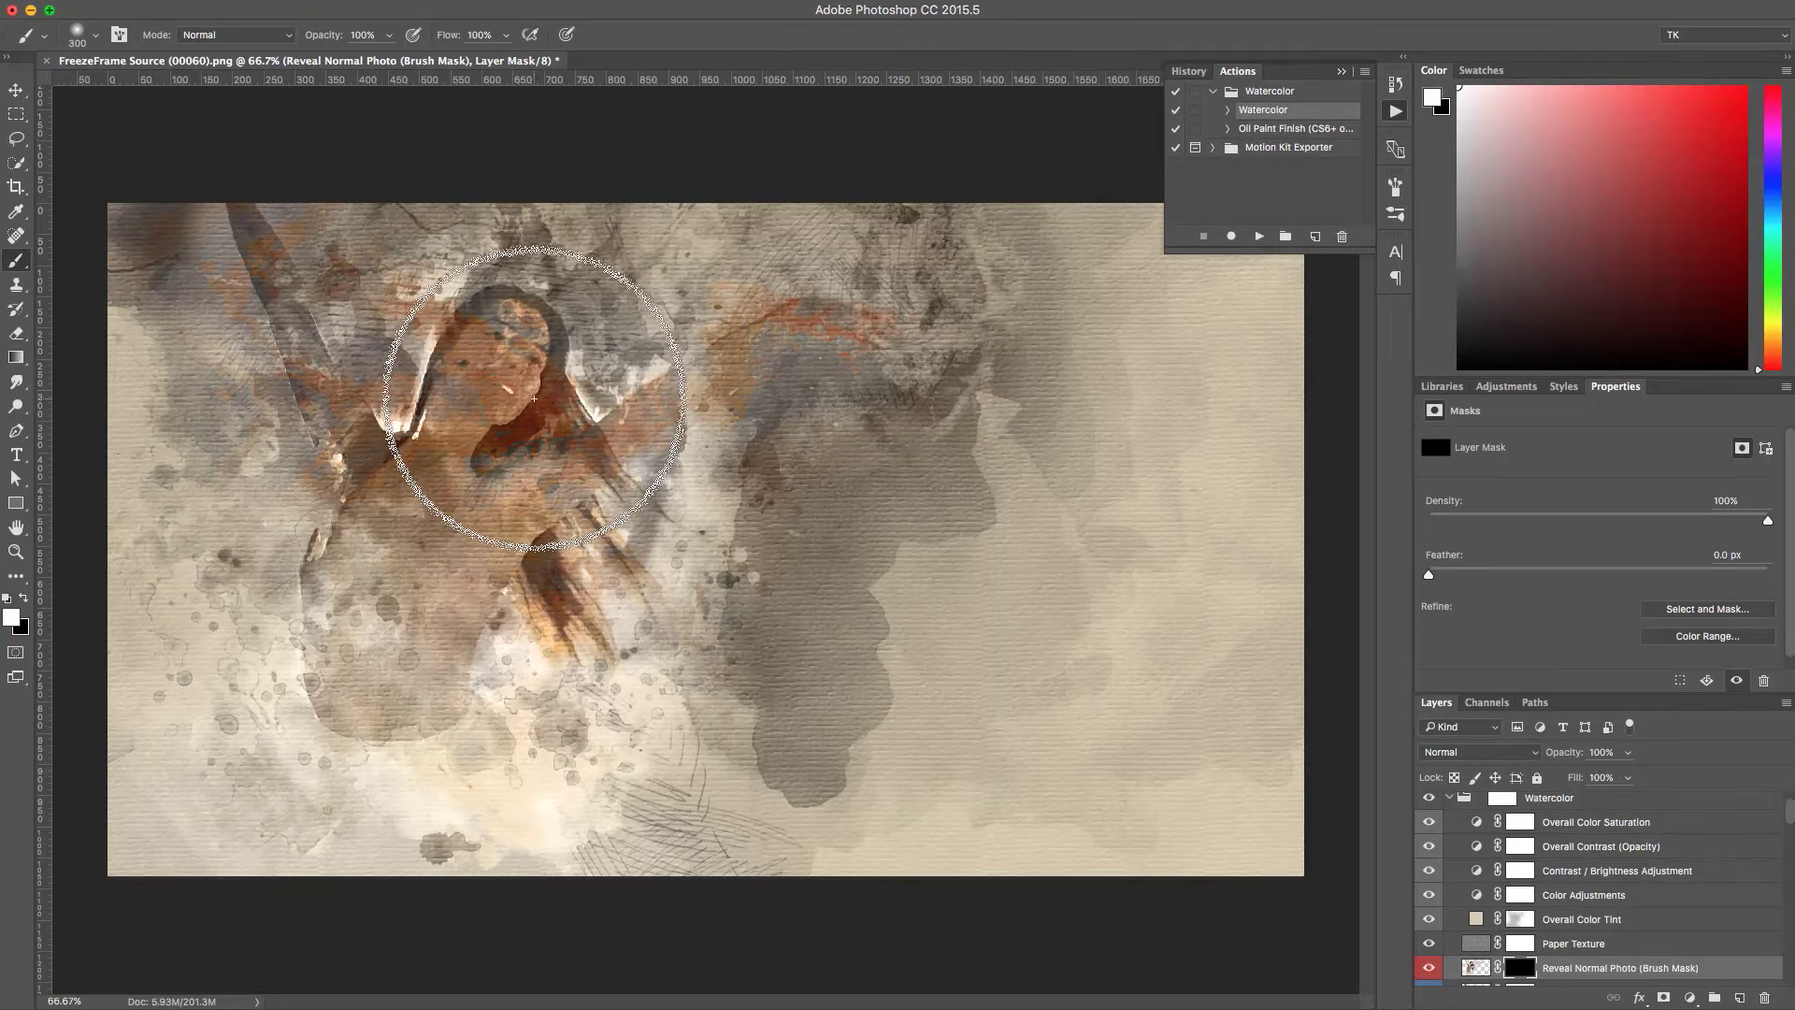
{"action": "key", "text": "5"}
{"action": "mouse_move", "coordinate": [521, 379]}
{"action": "left_mouse_down"}
{"action": "mouse_move", "coordinate": [402, 341]}
{"action": "mouse_move", "coordinate": [436, 329]}
{"action": "mouse_move", "coordinate": [341, 513]}
{"action": "mouse_move", "coordinate": [240, 380]}
{"action": "mouse_move", "coordinate": [209, 248]}
{"action": "left_mouse_up"}
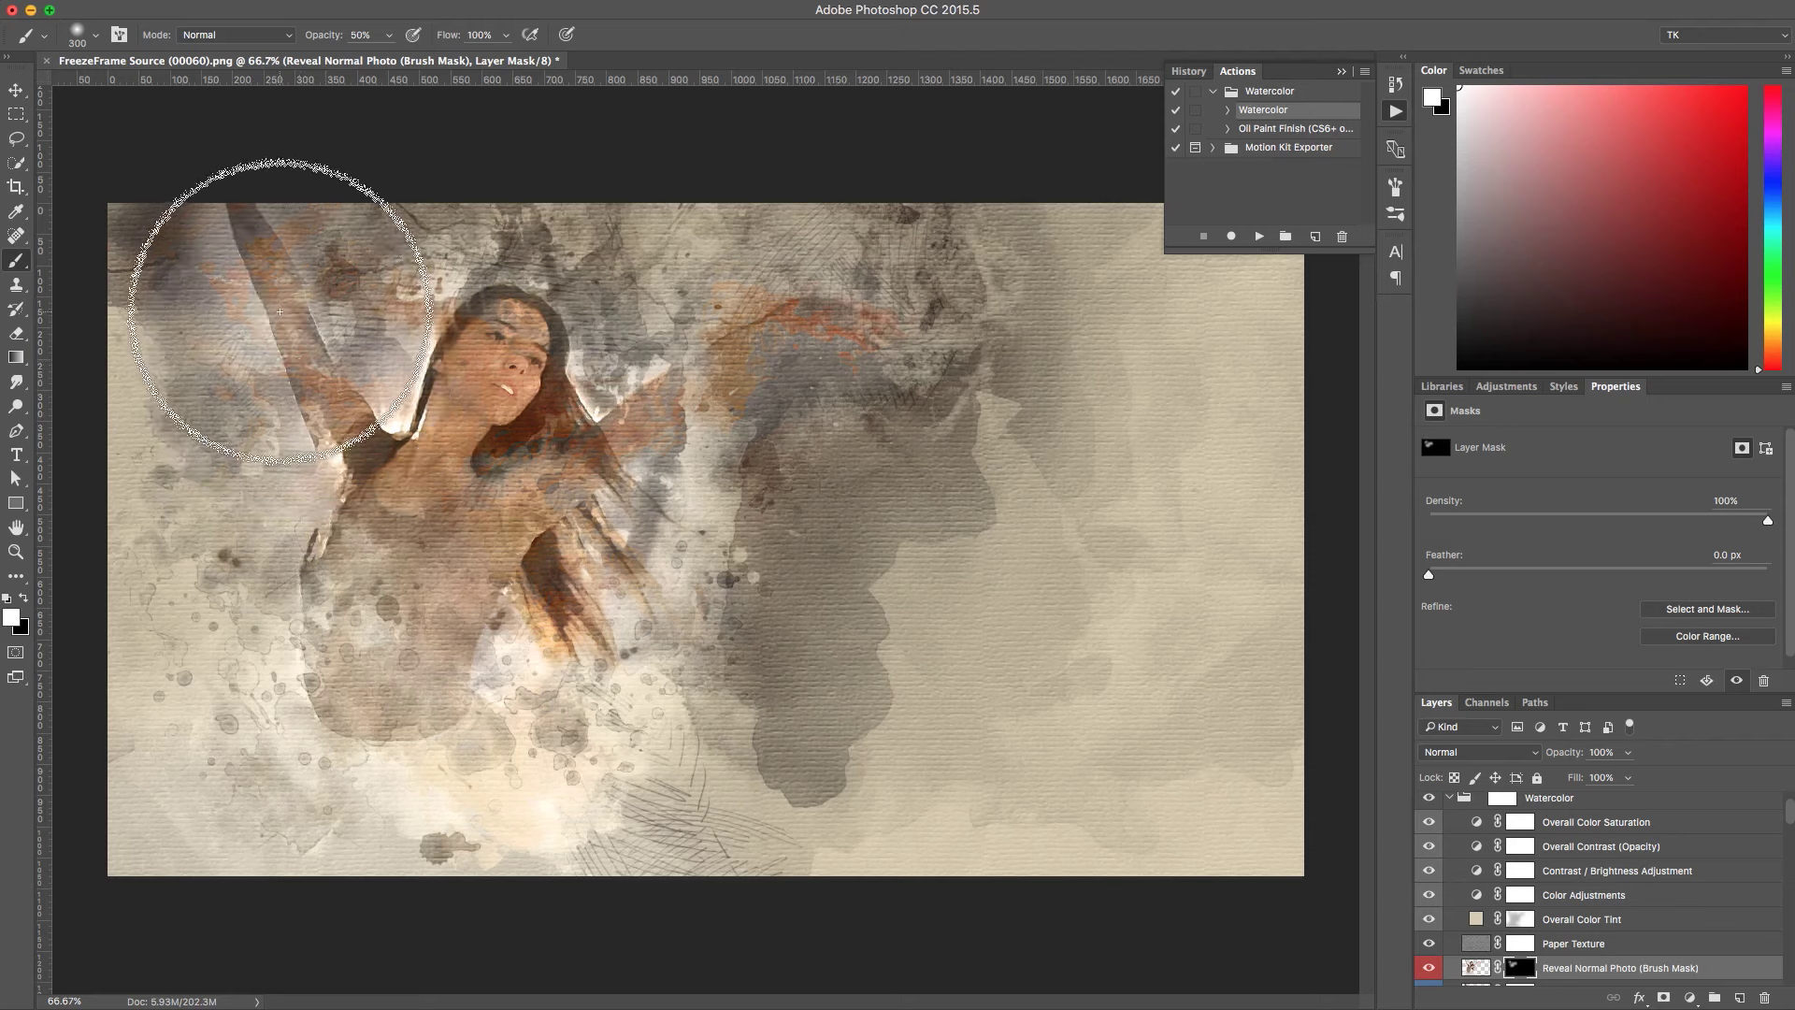
{"action": "mouse_move", "coordinate": [573, 411]}
{"action": "left_mouse_down"}
{"action": "mouse_move", "coordinate": [661, 300]}
{"action": "mouse_move", "coordinate": [761, 313]}
{"action": "mouse_move", "coordinate": [701, 361]}
{"action": "mouse_move", "coordinate": [757, 341]}
{"action": "left_mouse_up"}
{"action": "key", "text": "x"}
{"action": "key", "text": "x"}
Zoom out to check the painting, back to 66.7%, and select the Motion Kit Exporter action set.
{"action": "key", "text": "z"}
{"action": "left_click", "coordinate": [1345, 557], "text": "alt"}
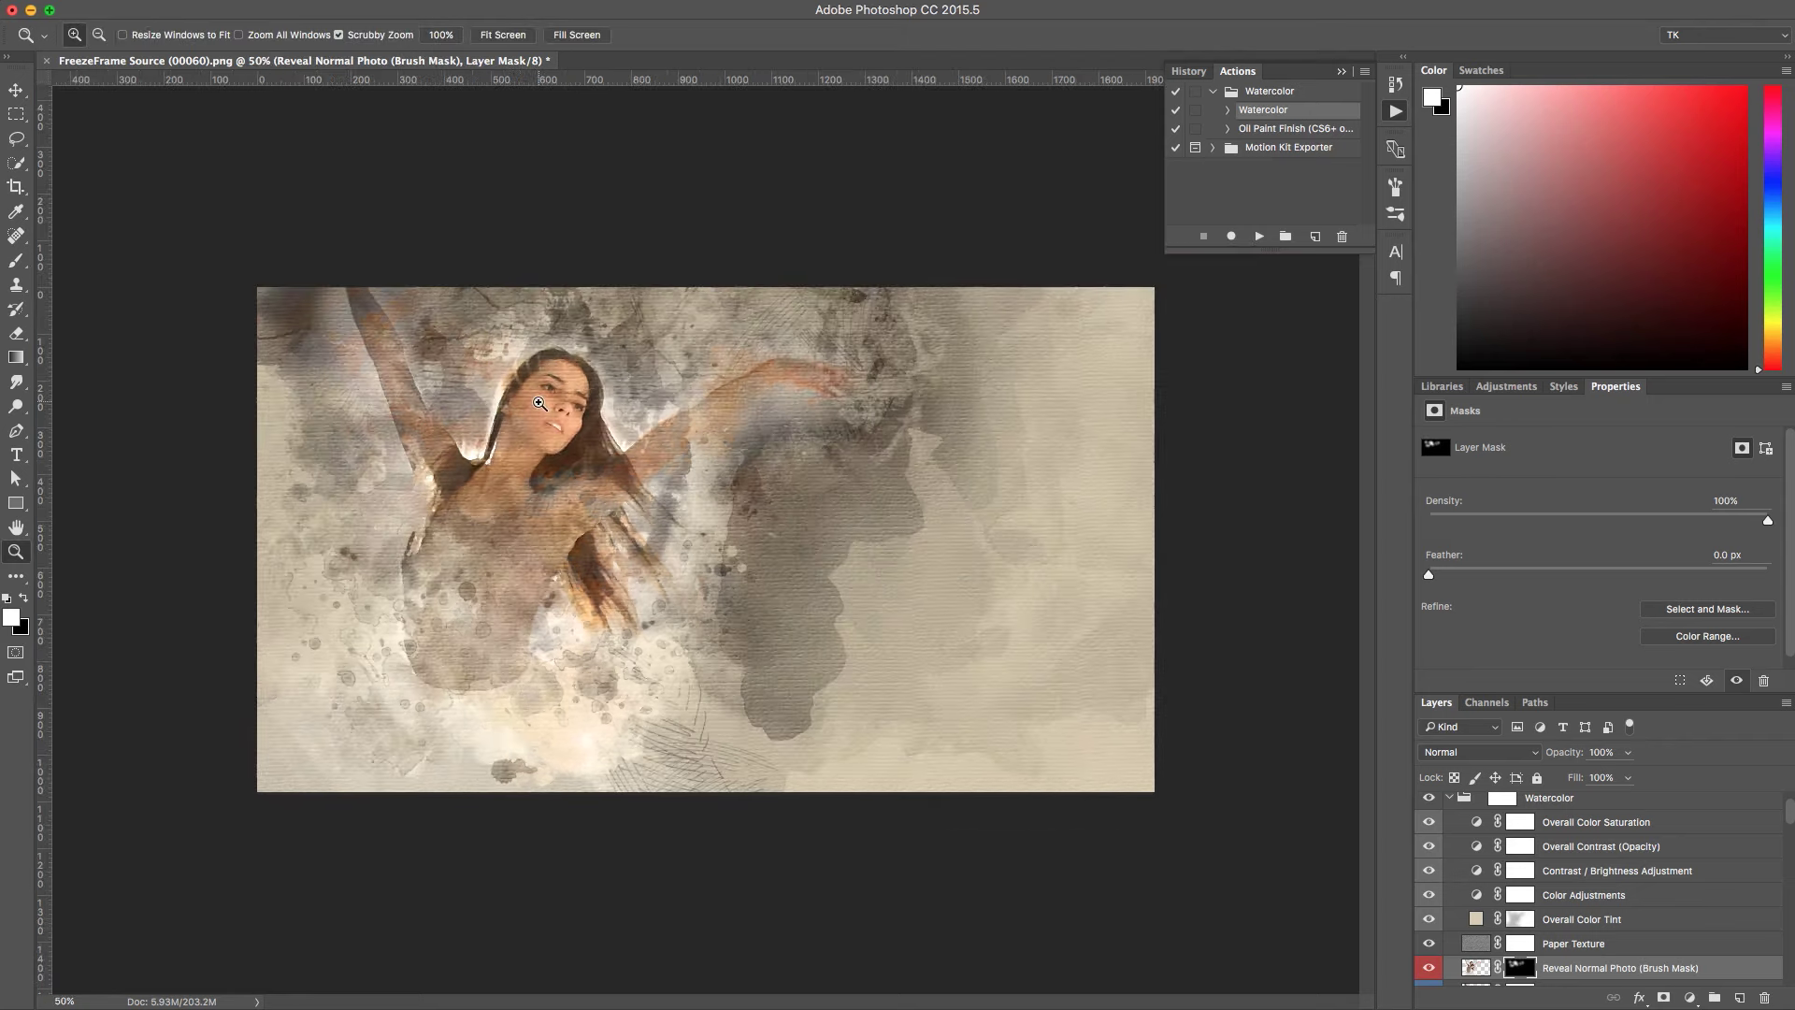
{"action": "left_click", "coordinate": [1345, 558]}
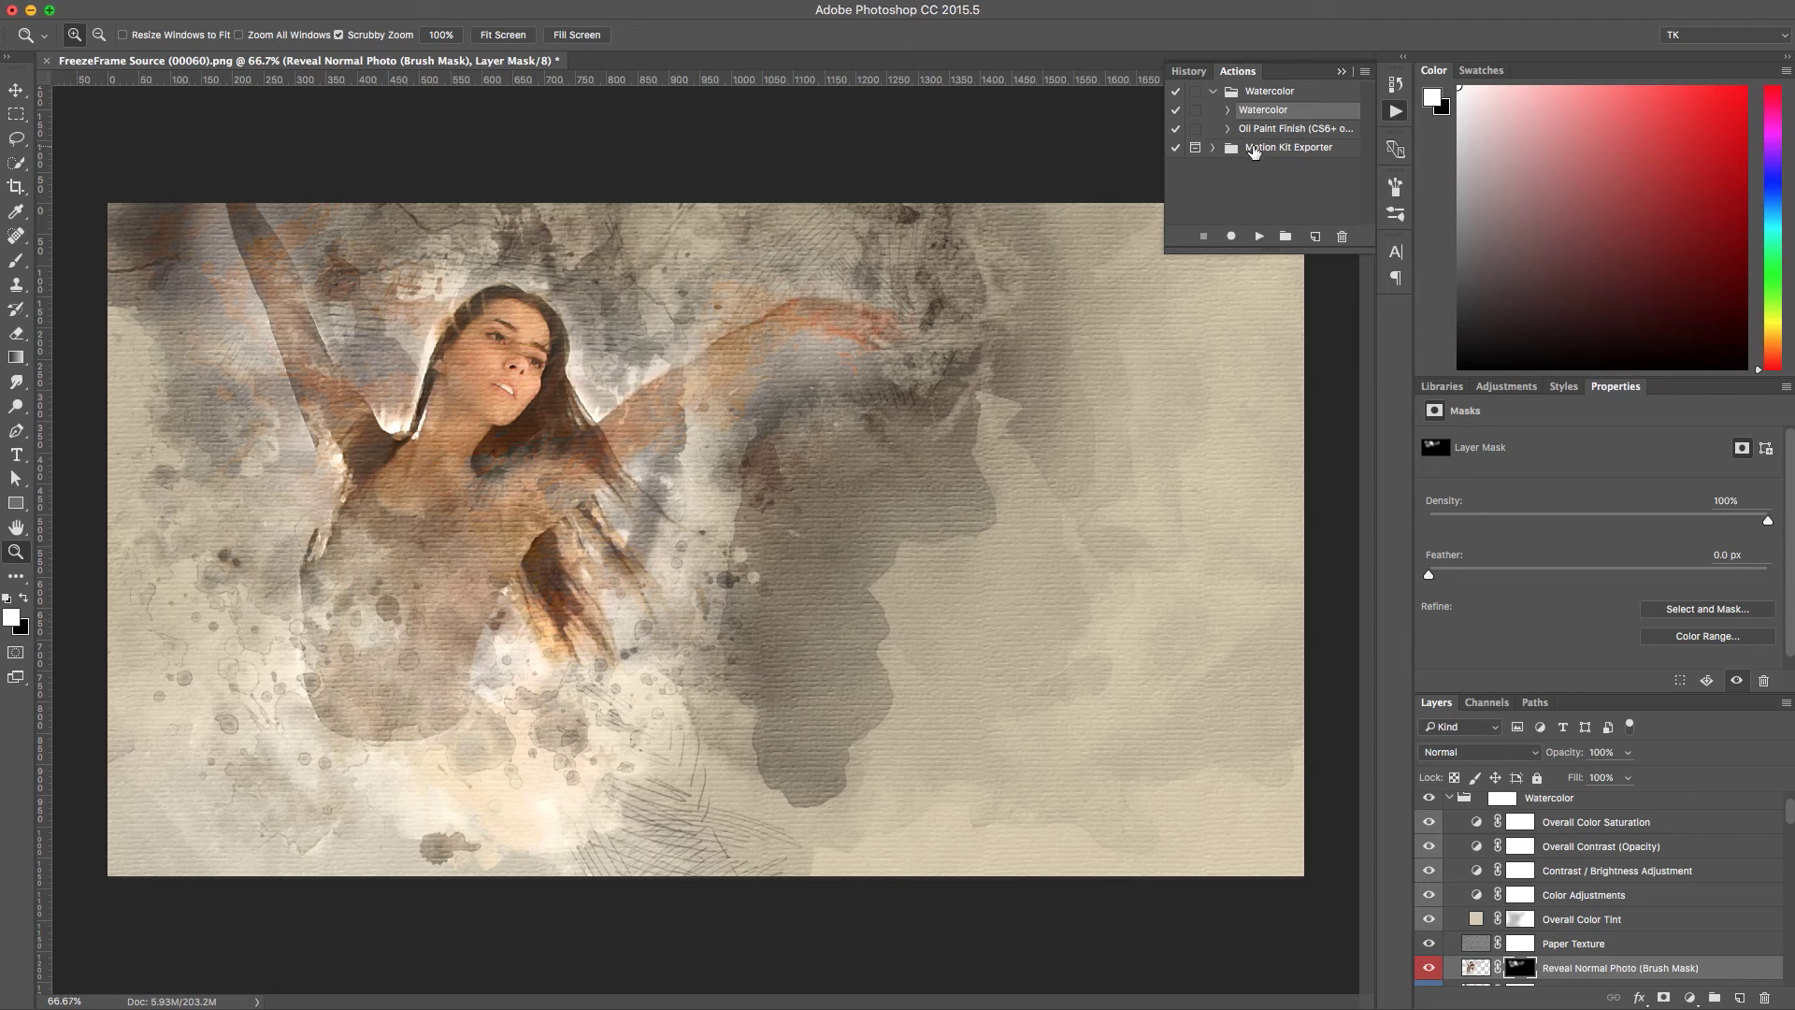
{"action": "left_click", "coordinate": [1310, 145]}
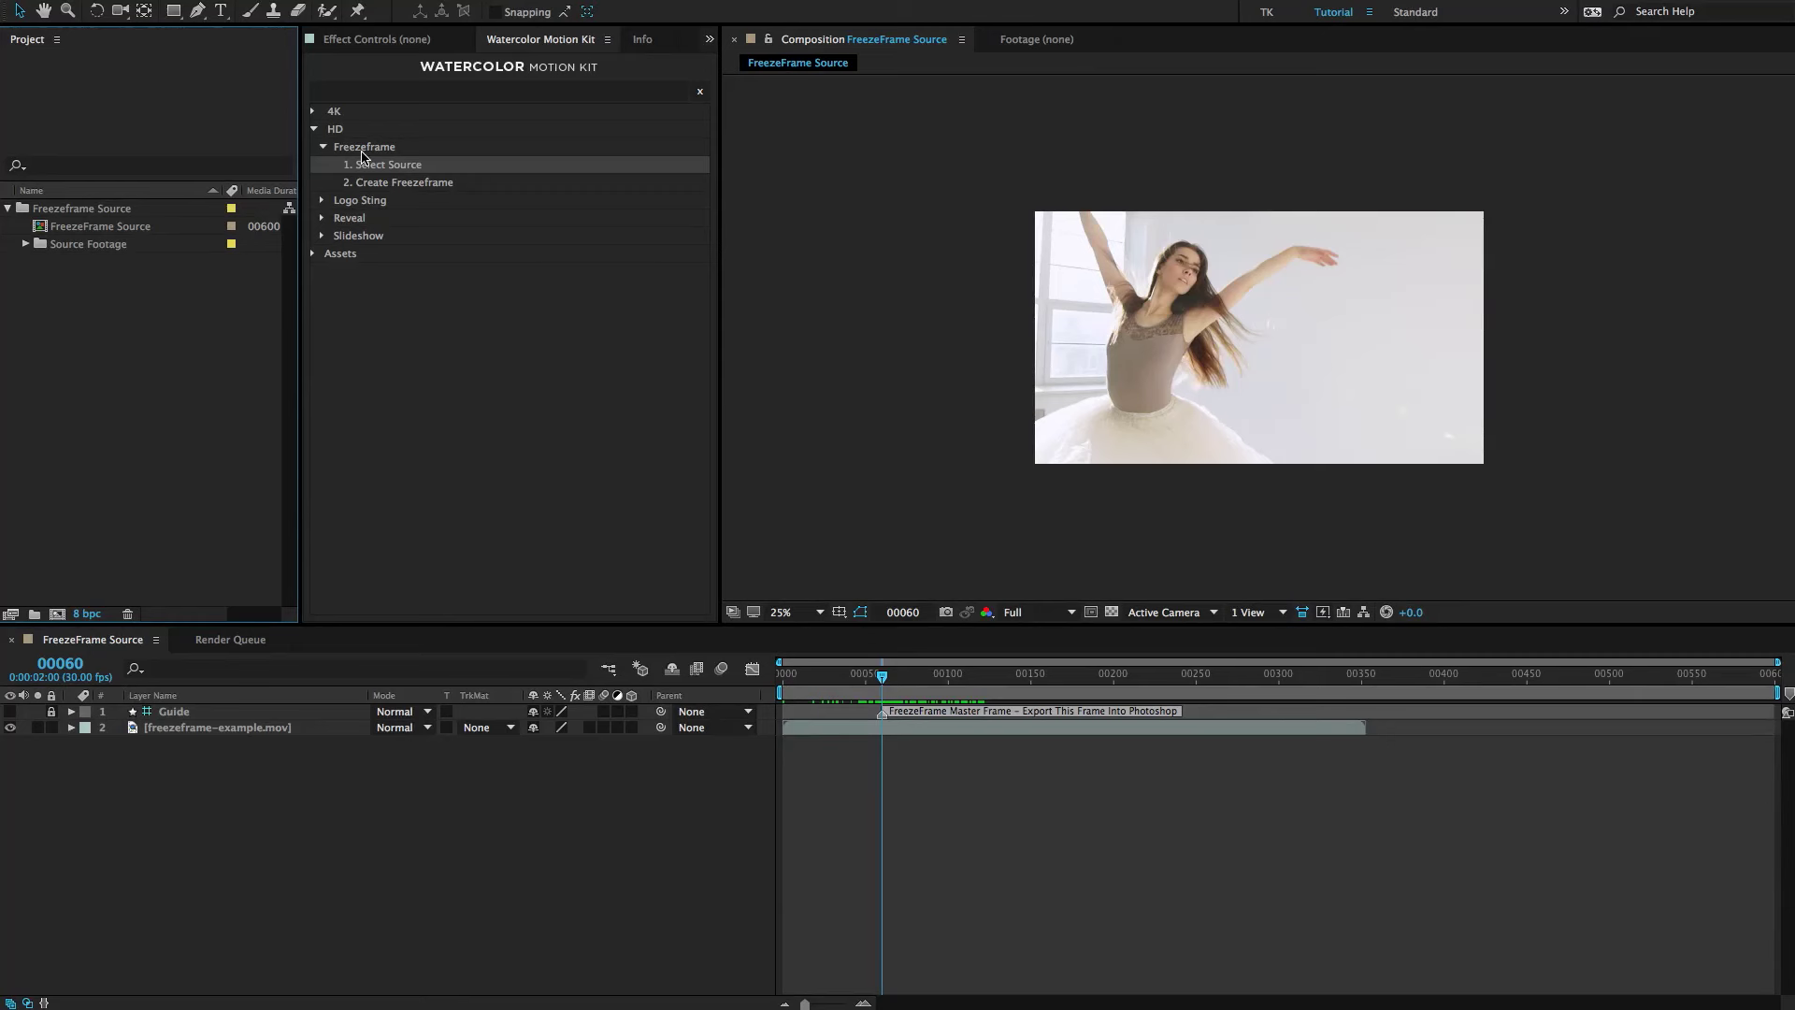
Run 2. Create Freezeframe on the selected FreezeFrame Source composition.
{"action": "left_click", "coordinate": [387, 199]}
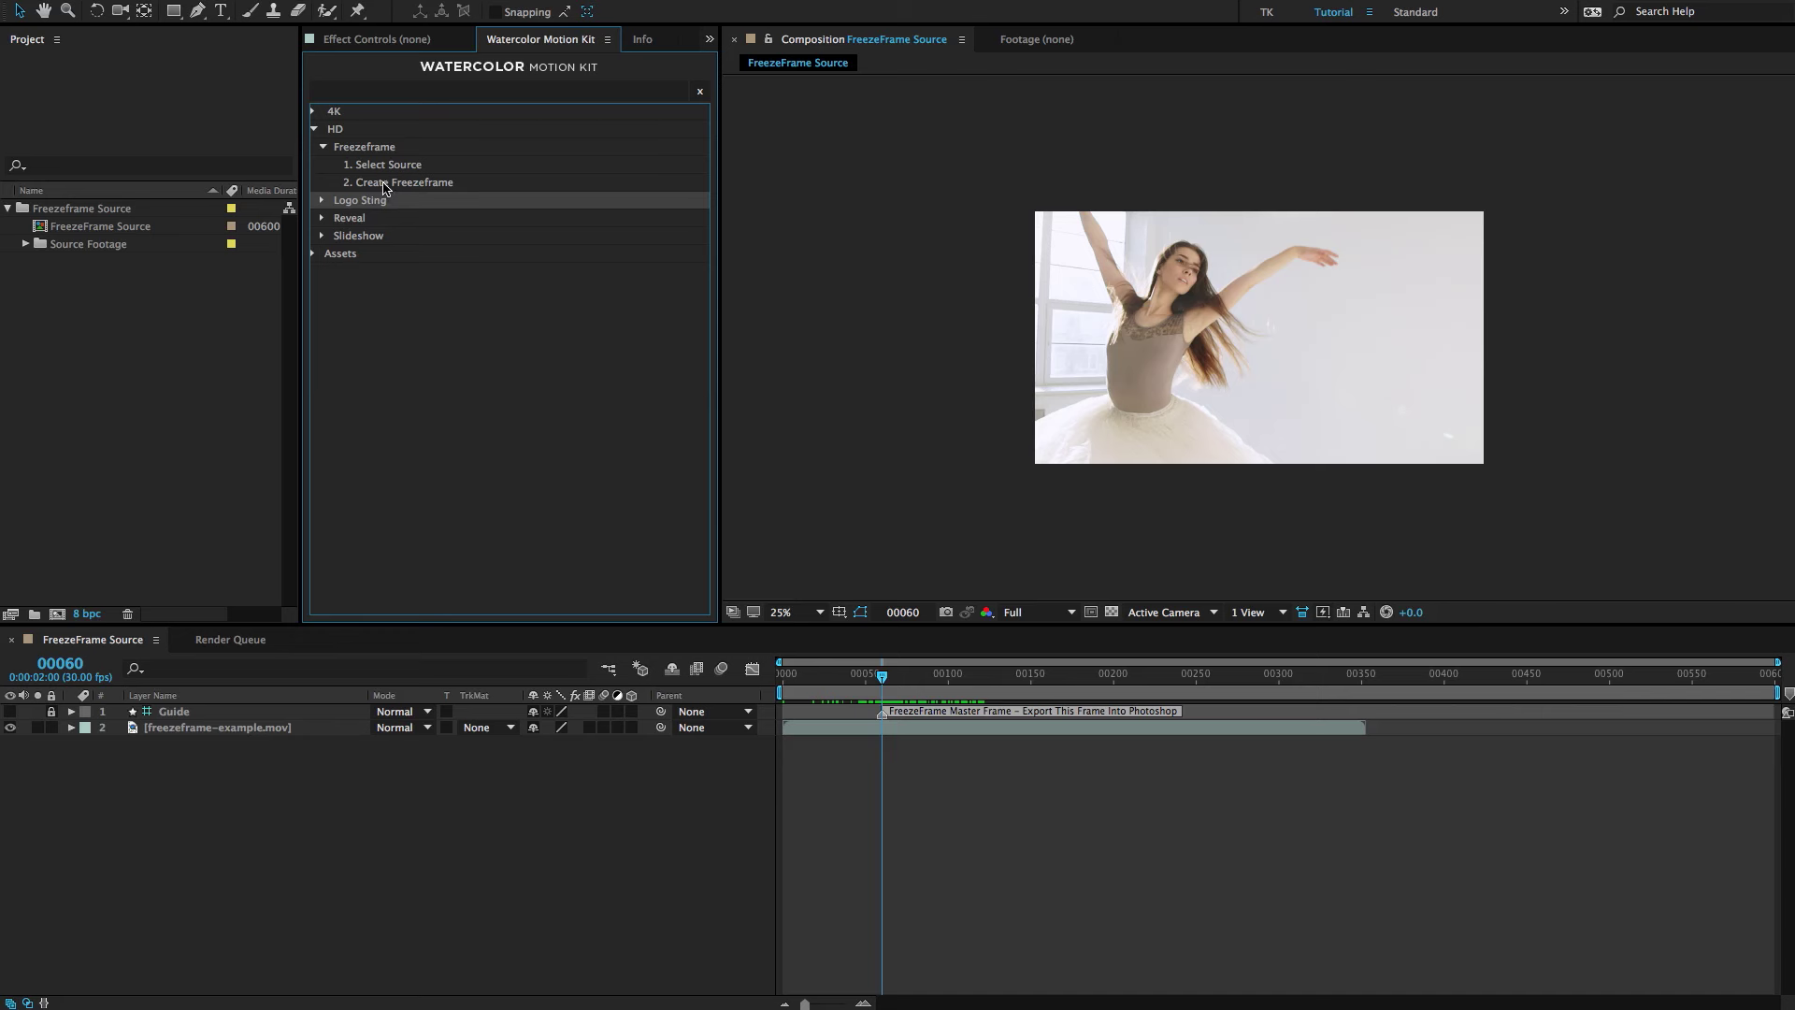
{"action": "left_click", "coordinate": [385, 183]}
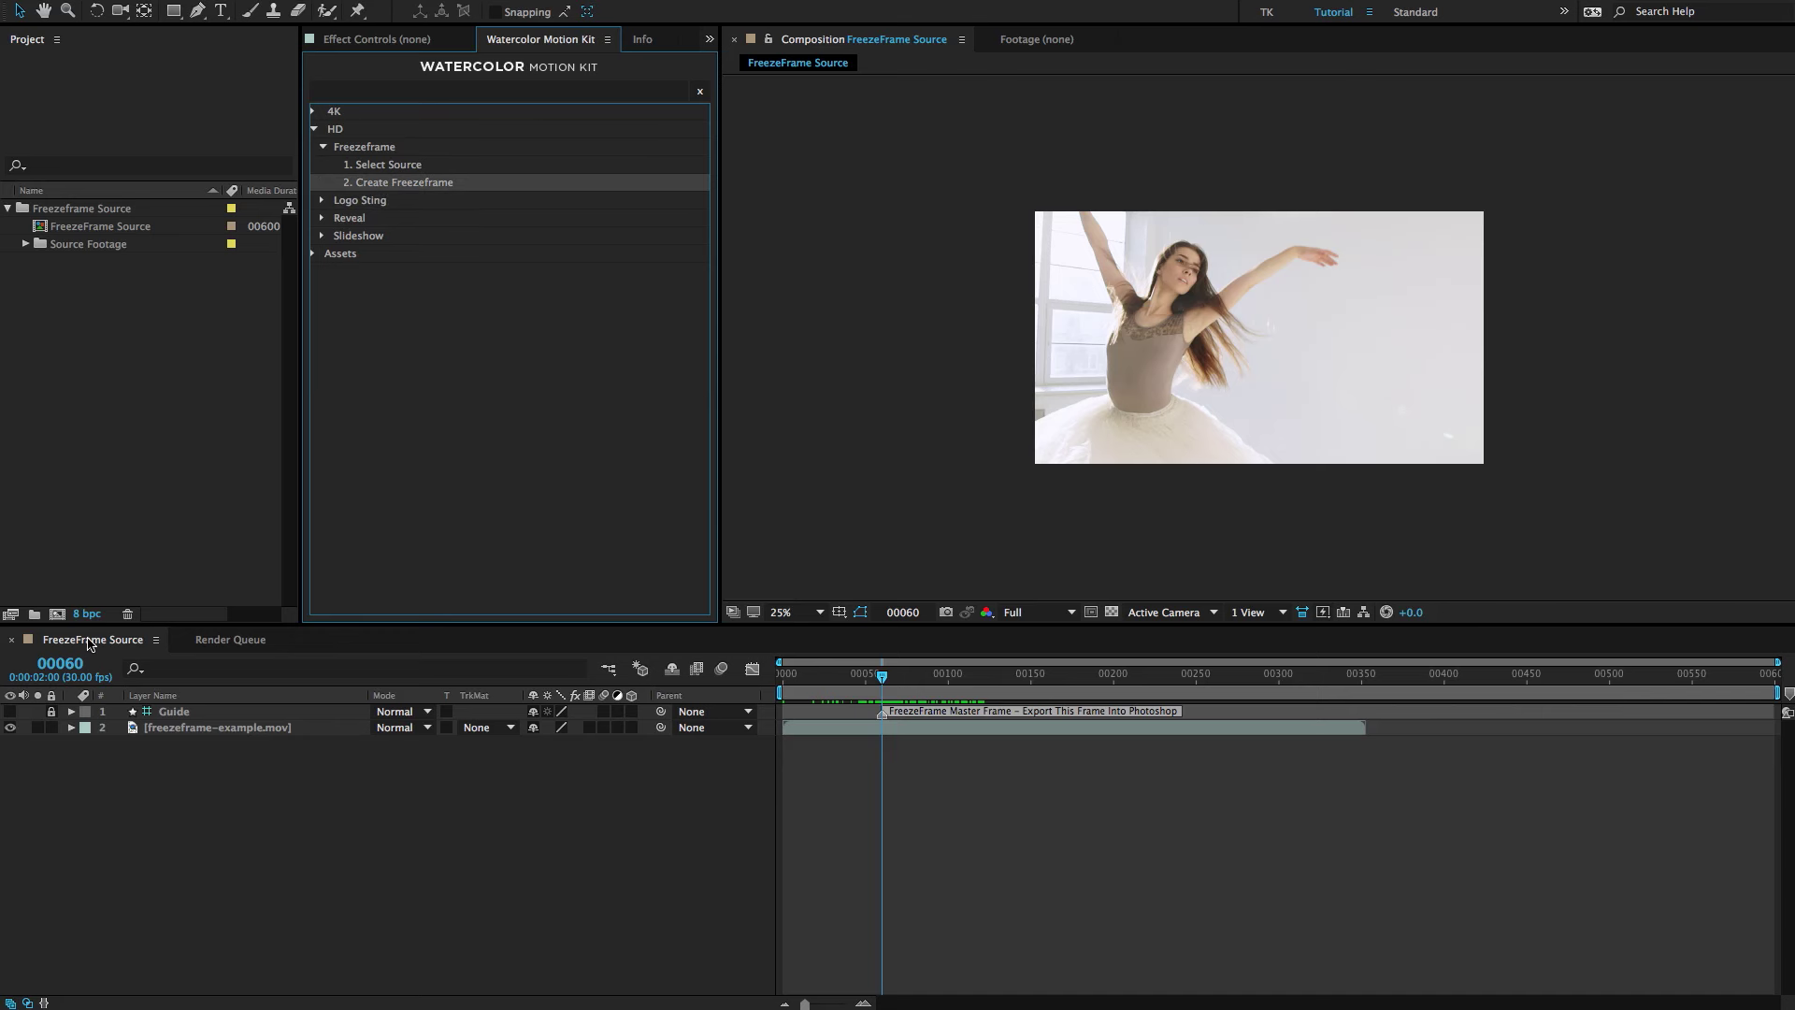
{"action": "left_click", "coordinate": [72, 232]}
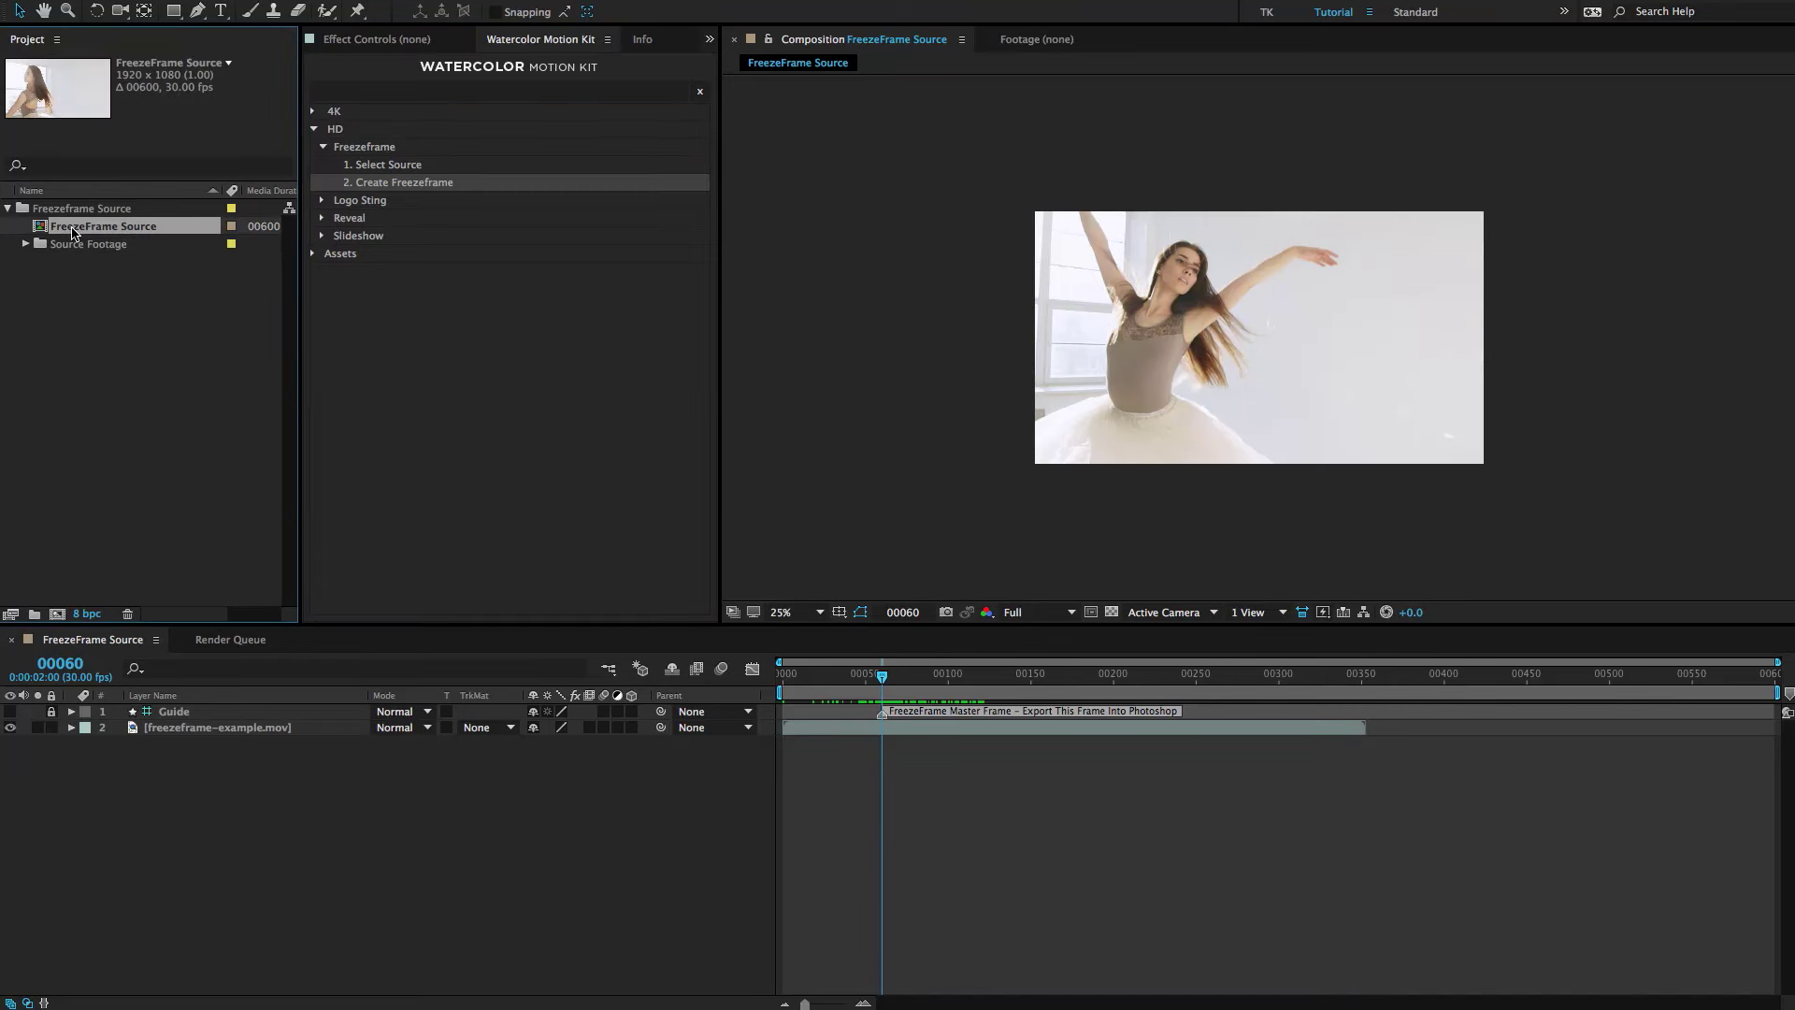
{"action": "left_click", "coordinate": [402, 183]}
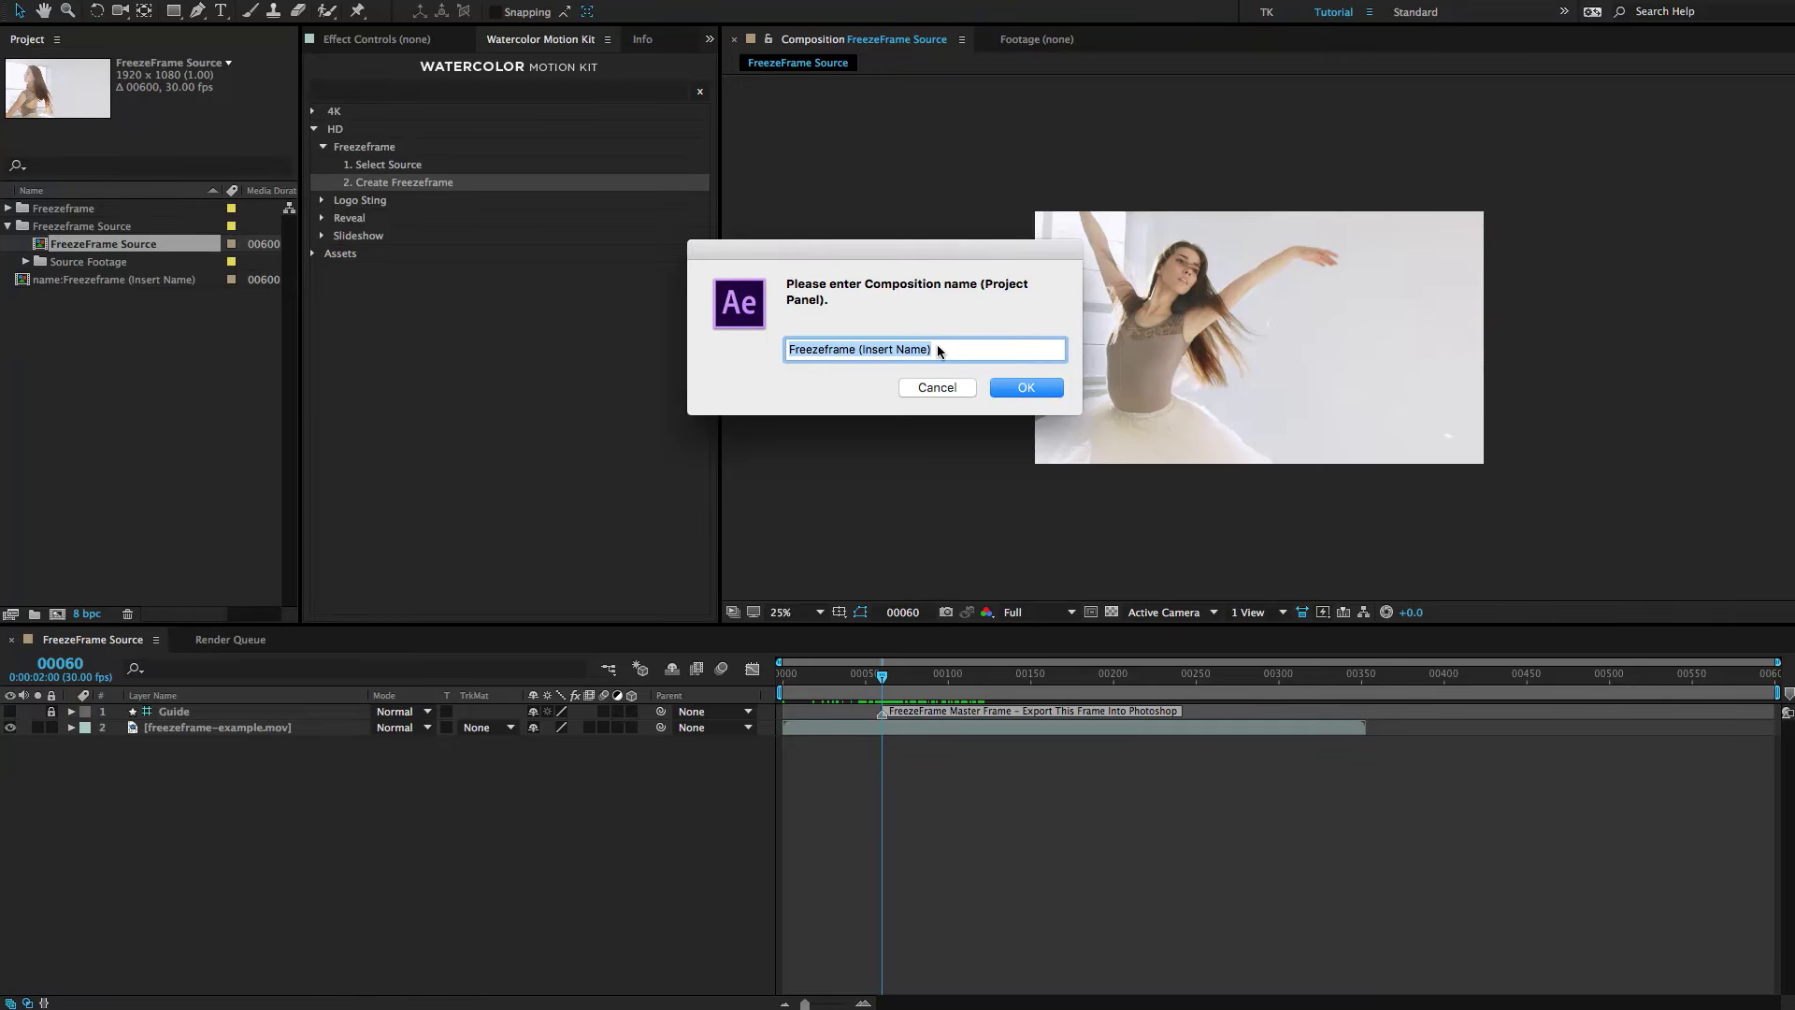
Name the composition 'Female' and import the first PNG of the freezeframe-example sequence.
{"action": "key", "text": "BackSpace"}
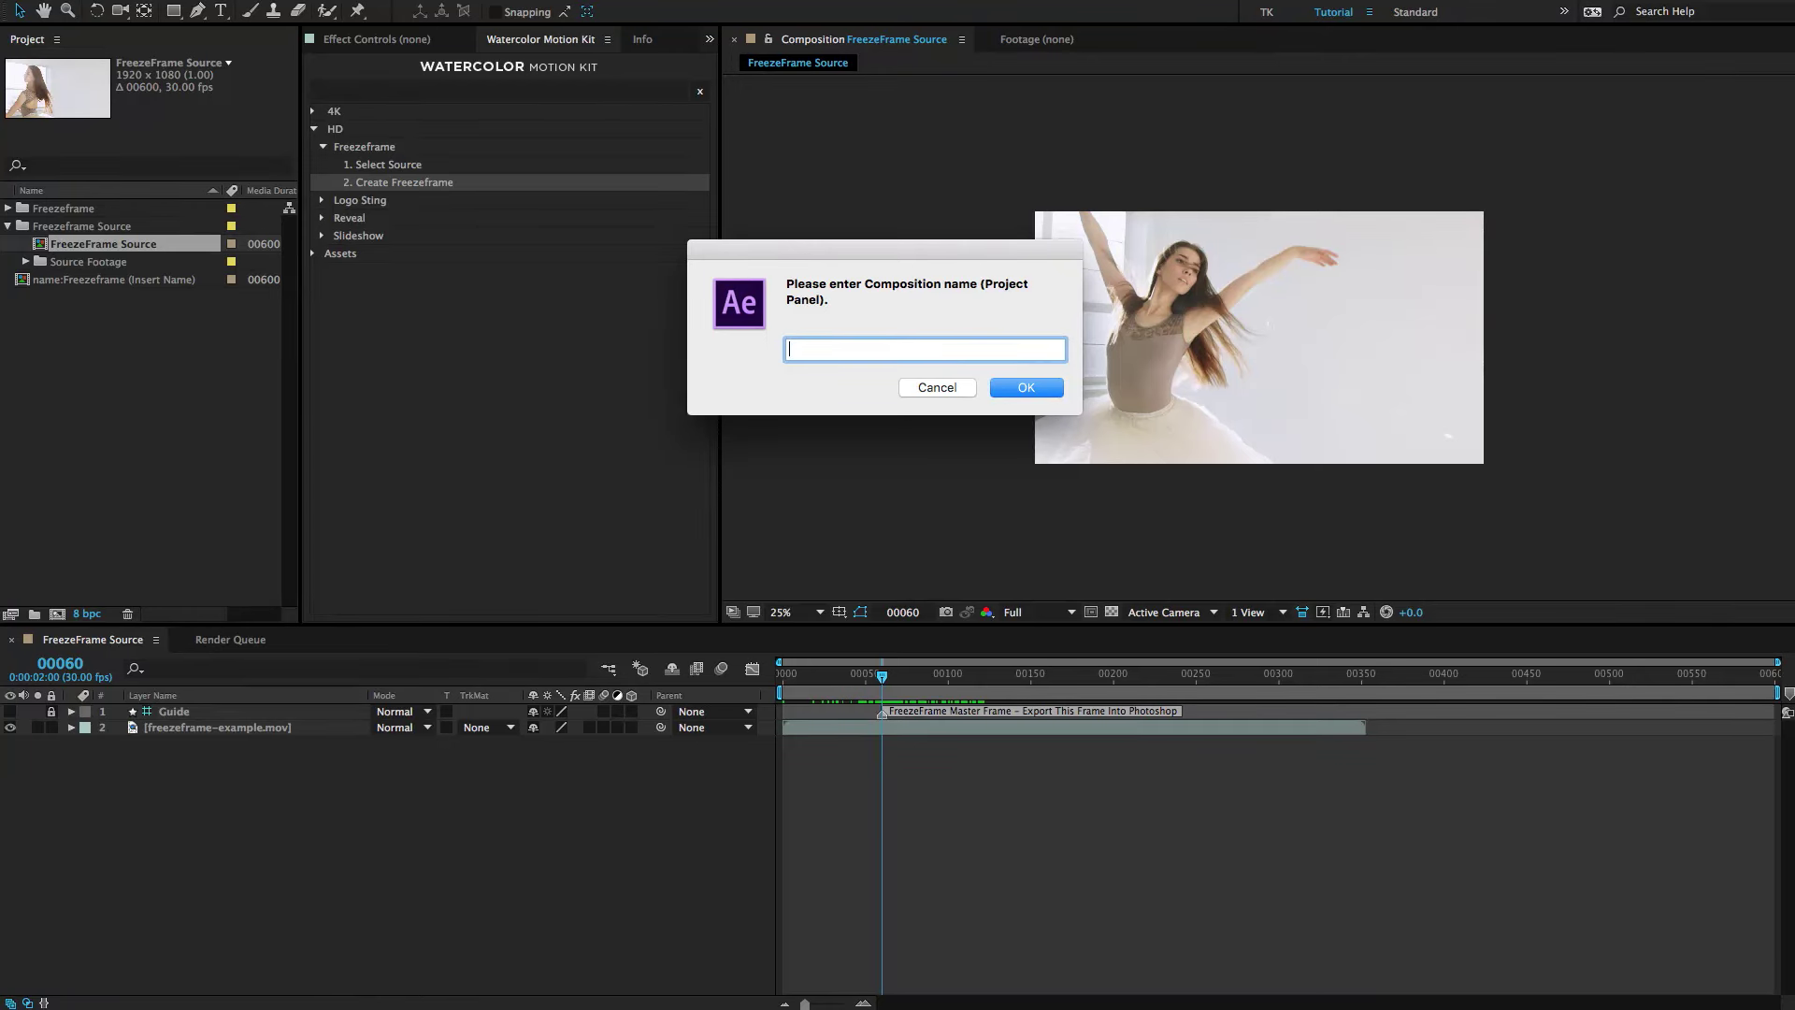
{"action": "type", "text": "Female"}
{"action": "key", "text": "Return"}
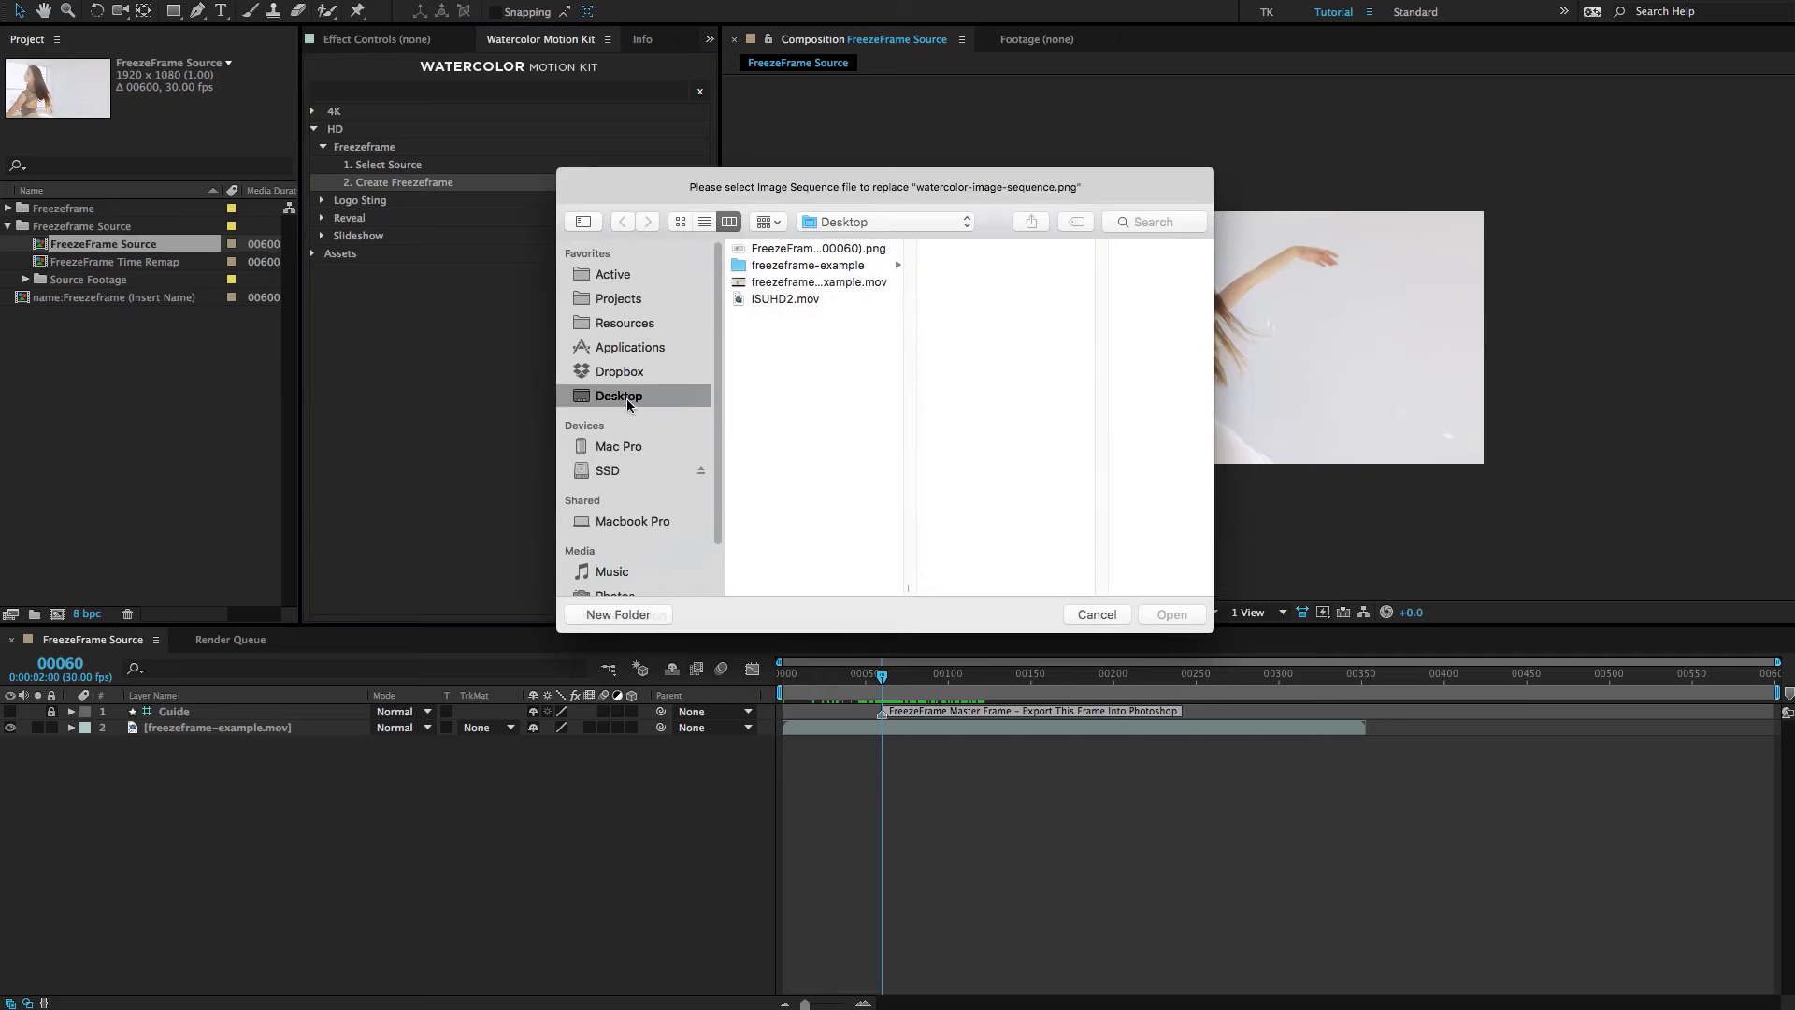
{"action": "left_click", "coordinate": [788, 269]}
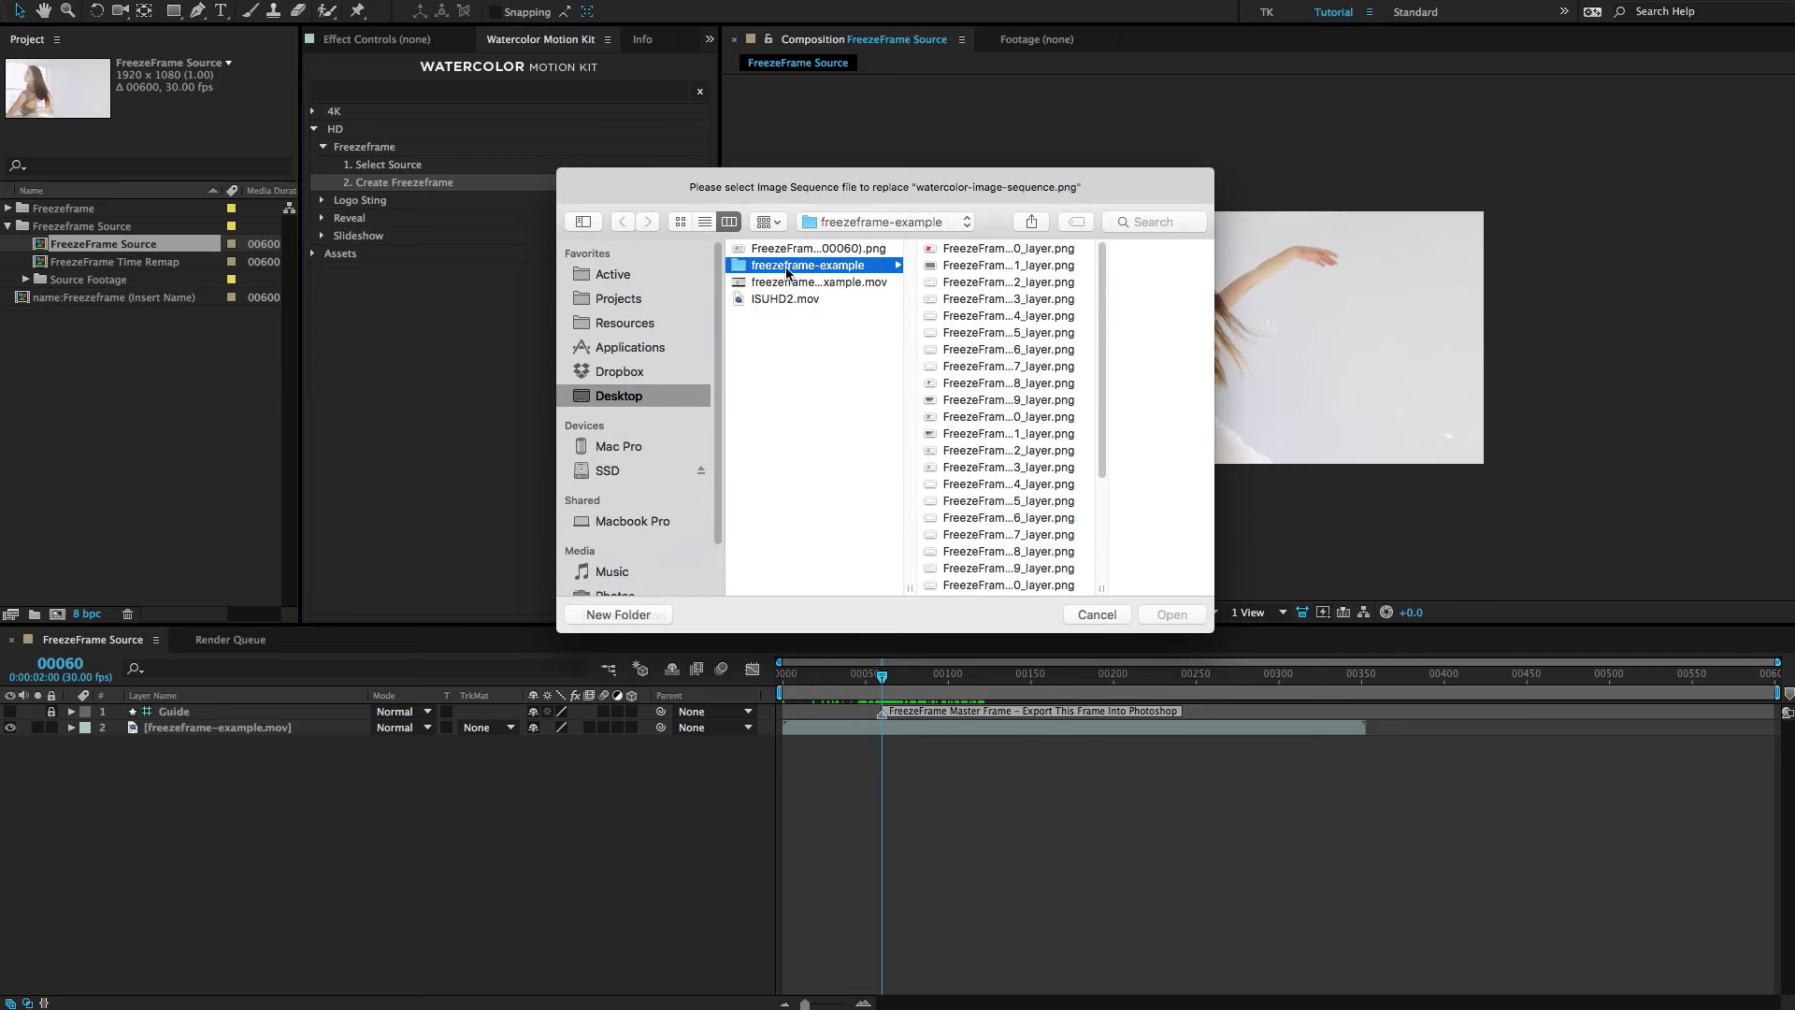
{"action": "left_click", "coordinate": [979, 251]}
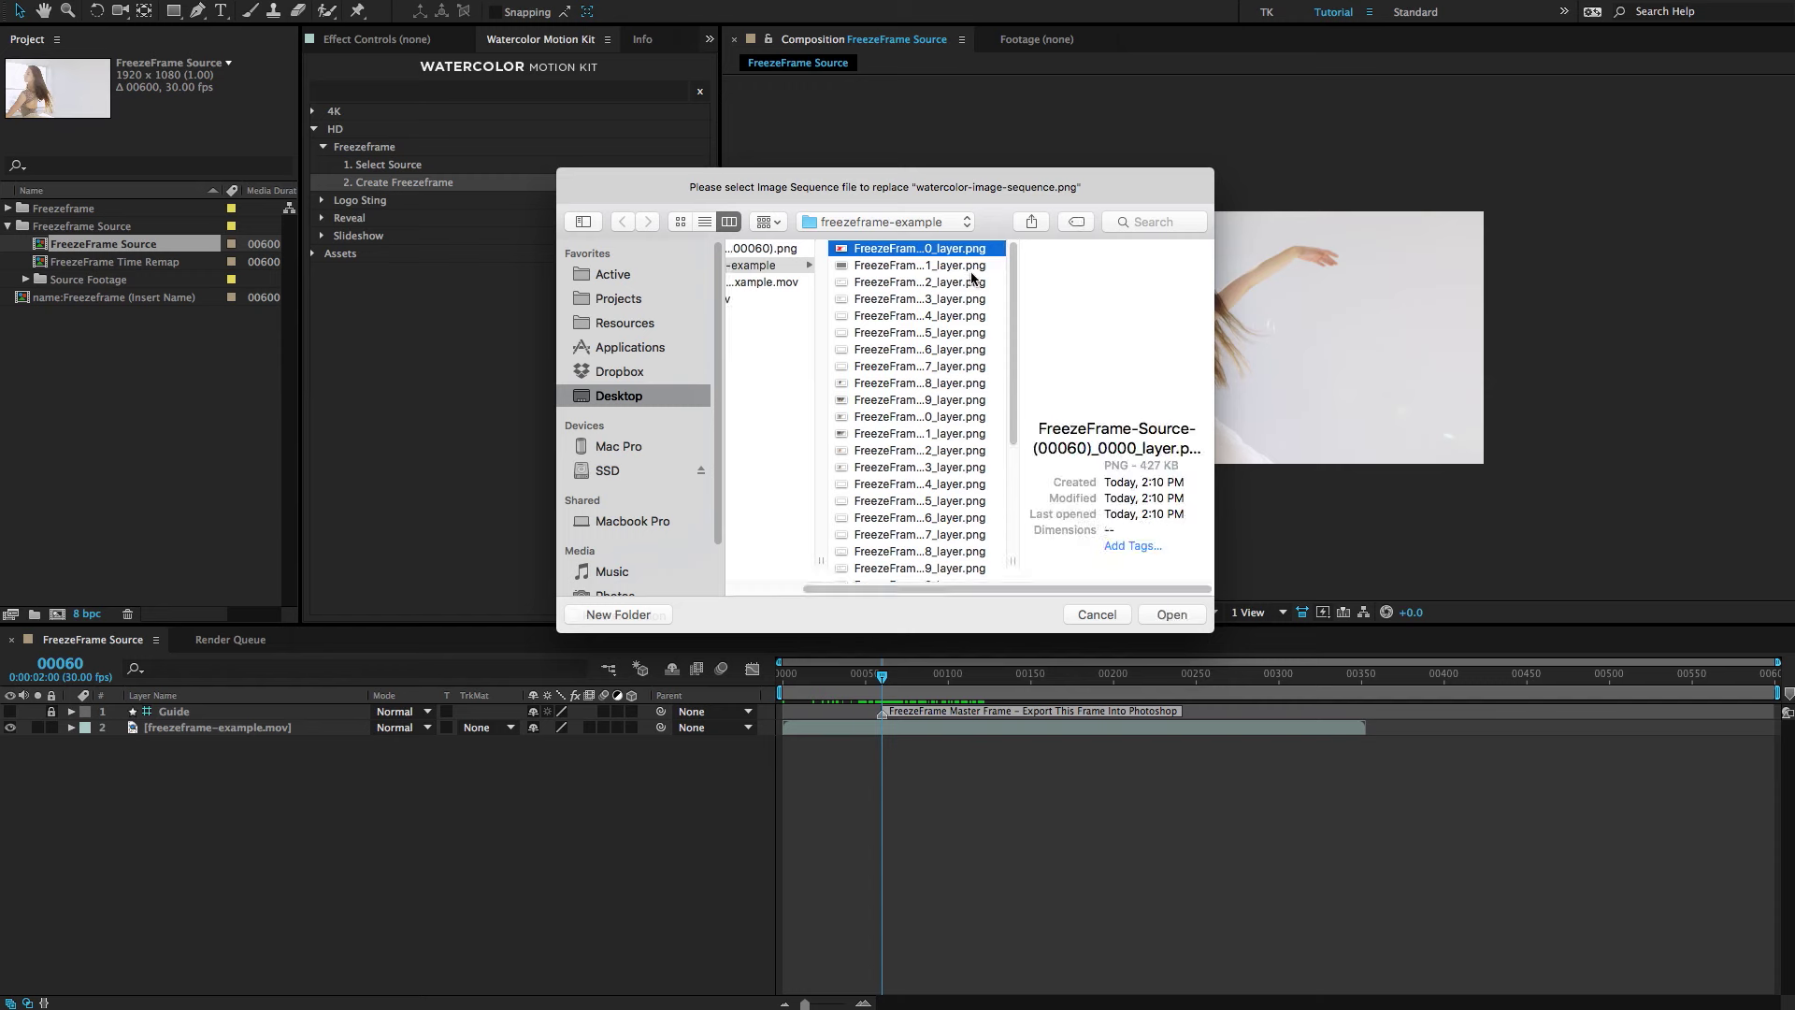
{"action": "left_click", "coordinate": [1160, 614]}
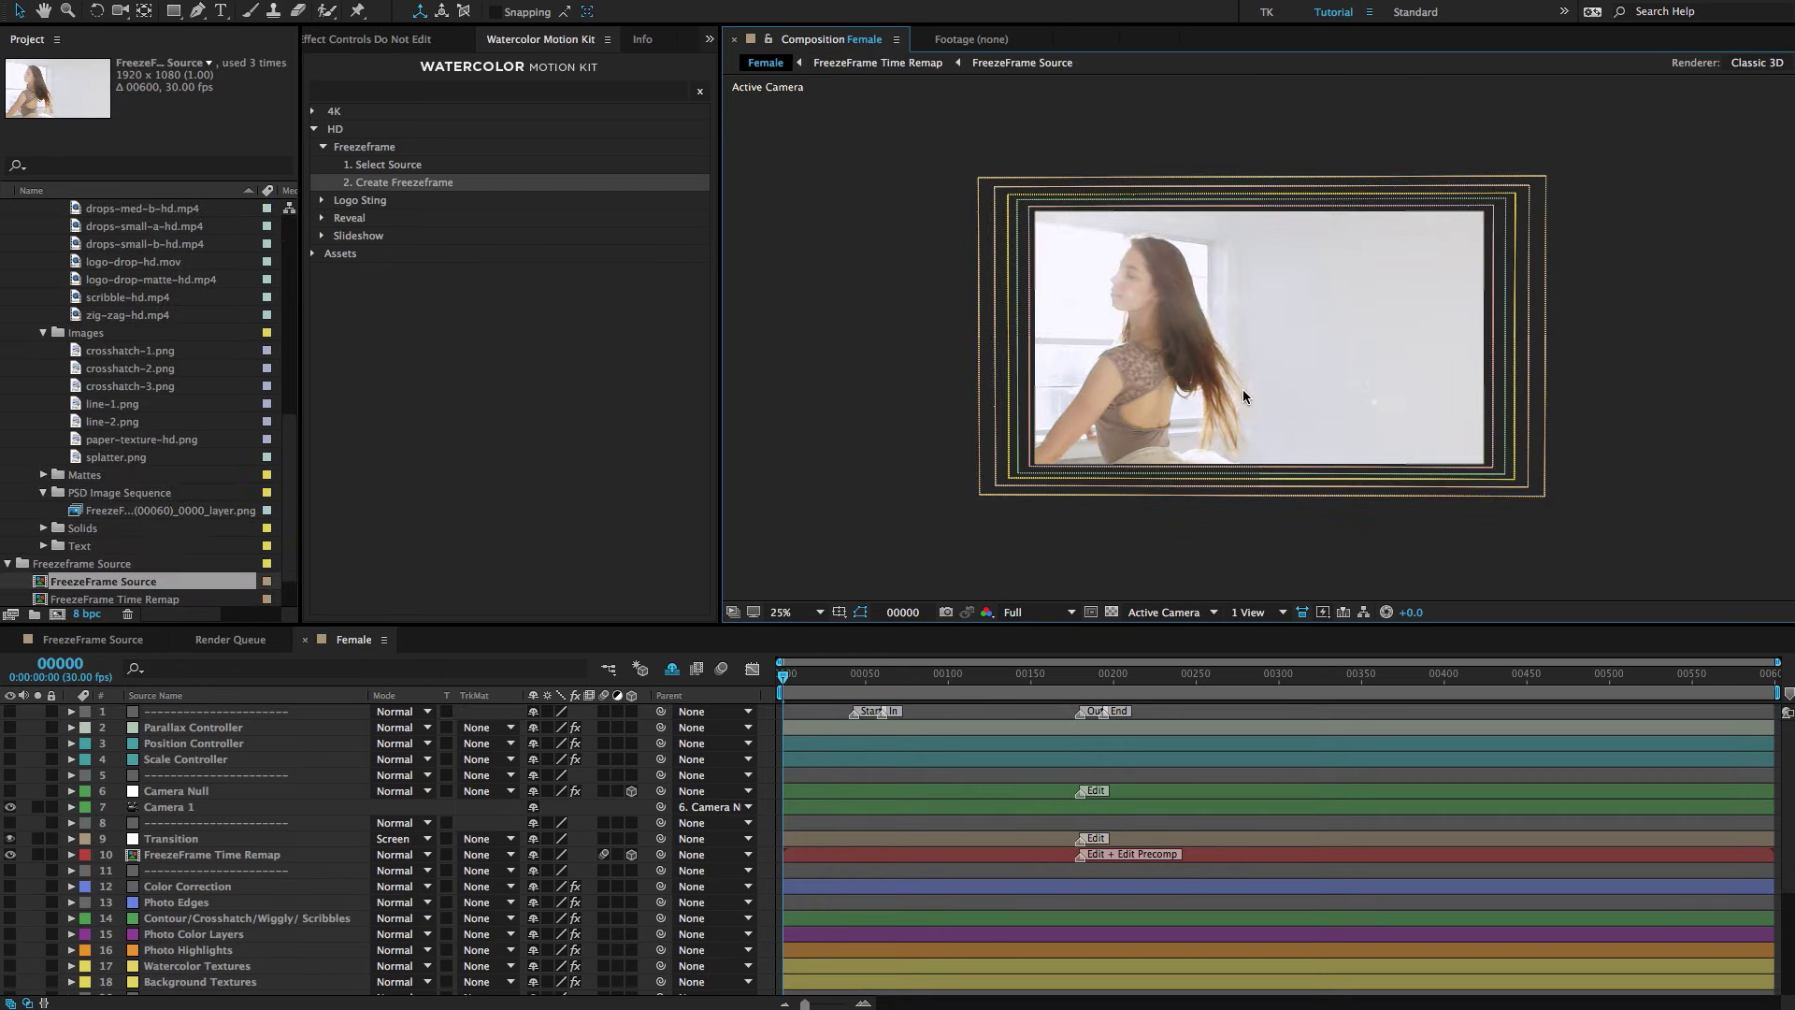
Set the viewer to 50% at Half resolution and show layer names.
{"action": "key", "text": "period"}
{"action": "left_click", "coordinate": [1029, 613]}
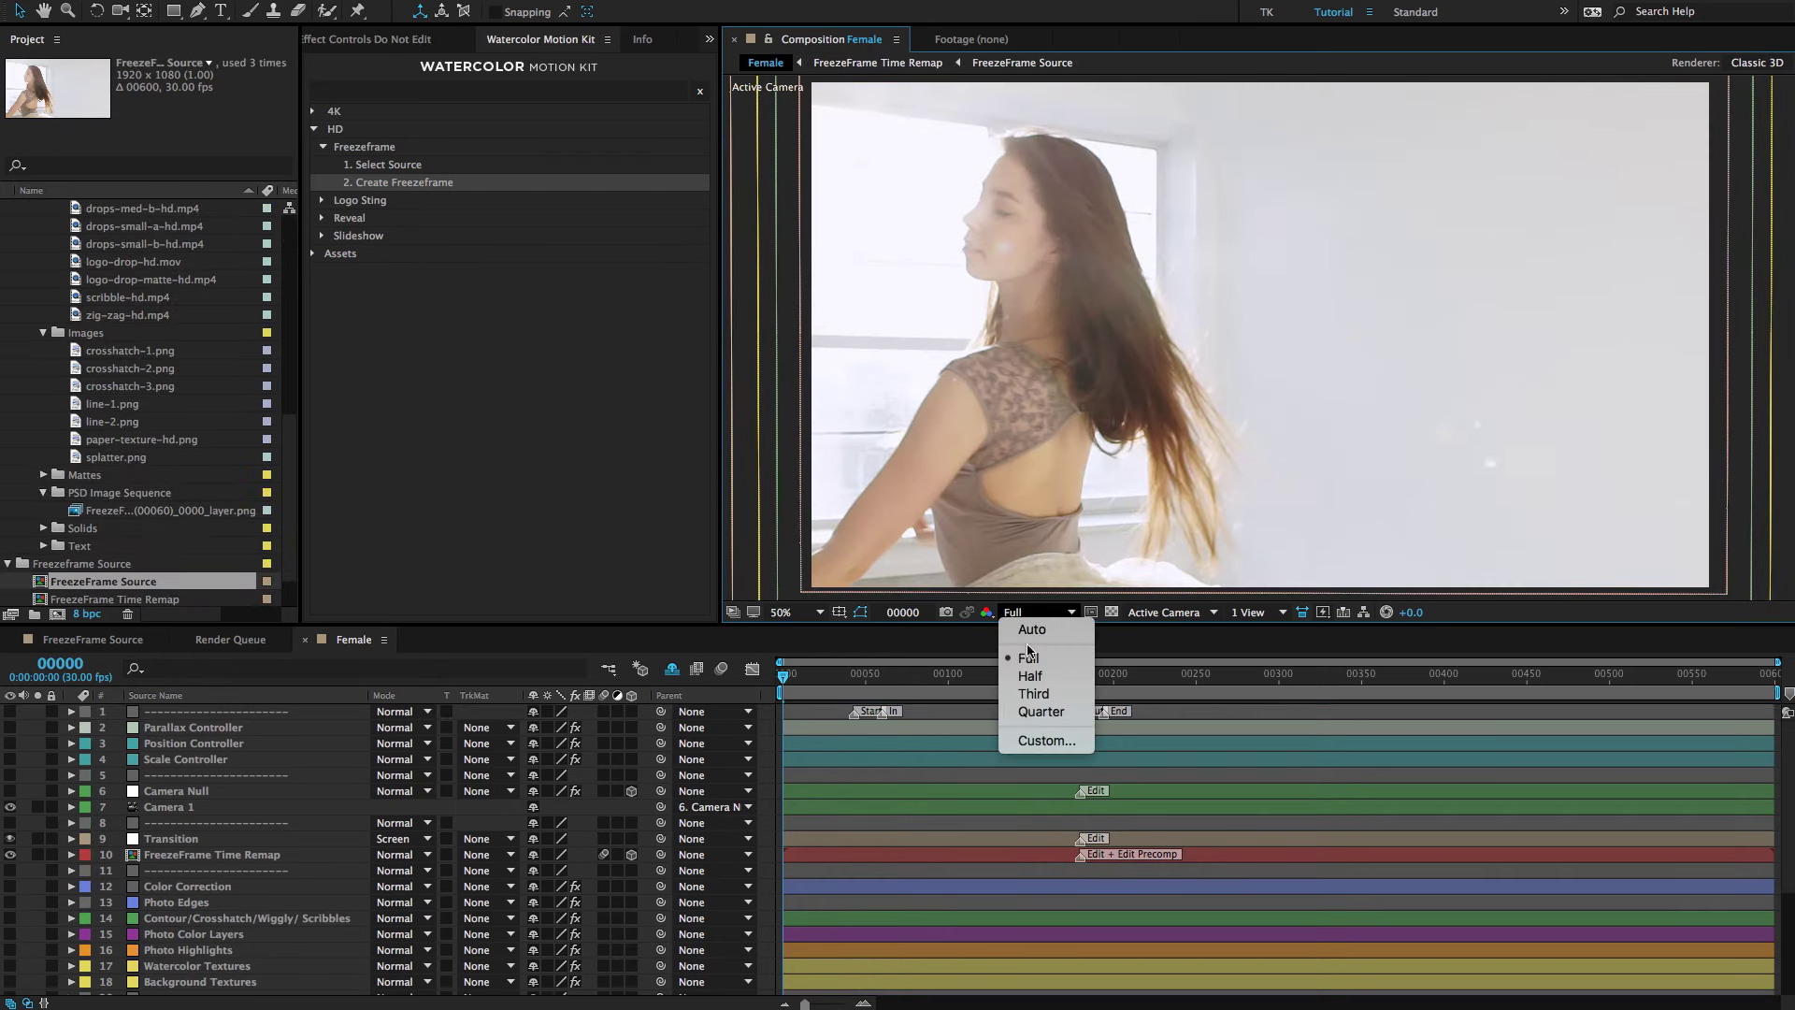
{"action": "left_click", "coordinate": [1030, 675]}
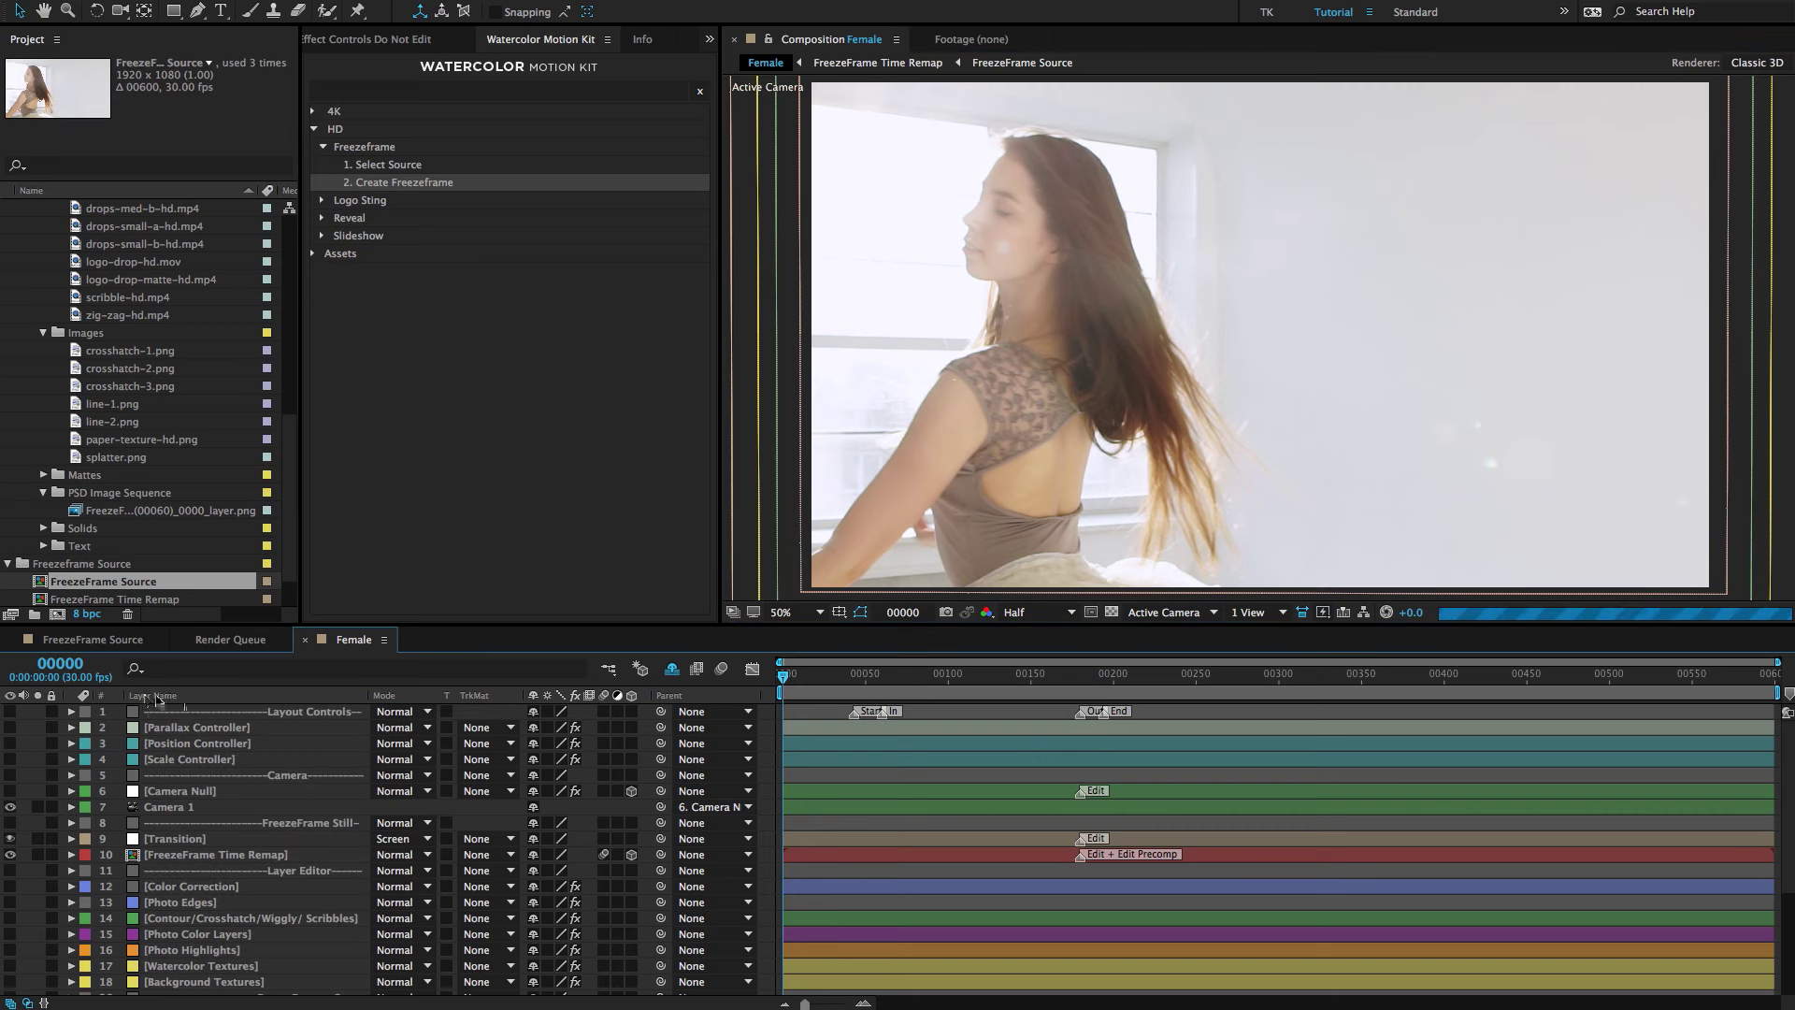
{"action": "left_click", "coordinate": [155, 697]}
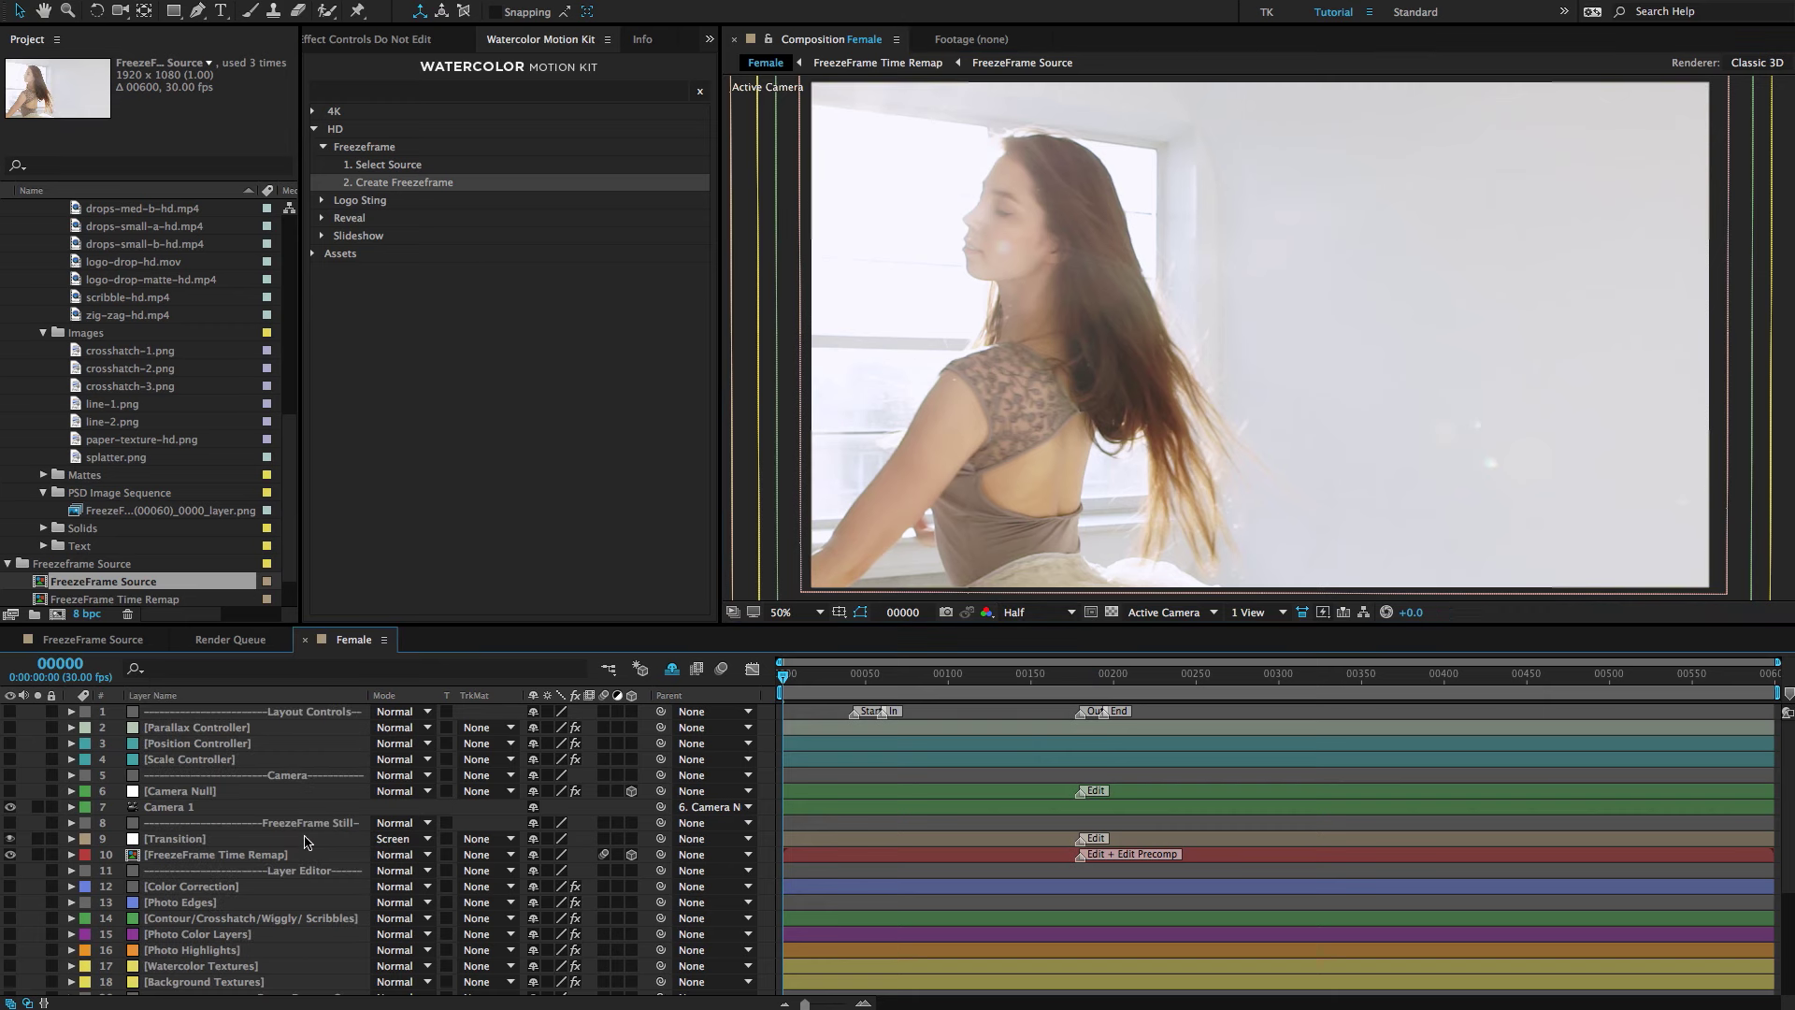
Select layer 27 FreezeFrame Time Remap, zoom the timeline and scrub the preview past frame 48.
{"action": "scroll", "coordinate": [294, 789], "scroll_direction": "down", "scroll_amount": 1}
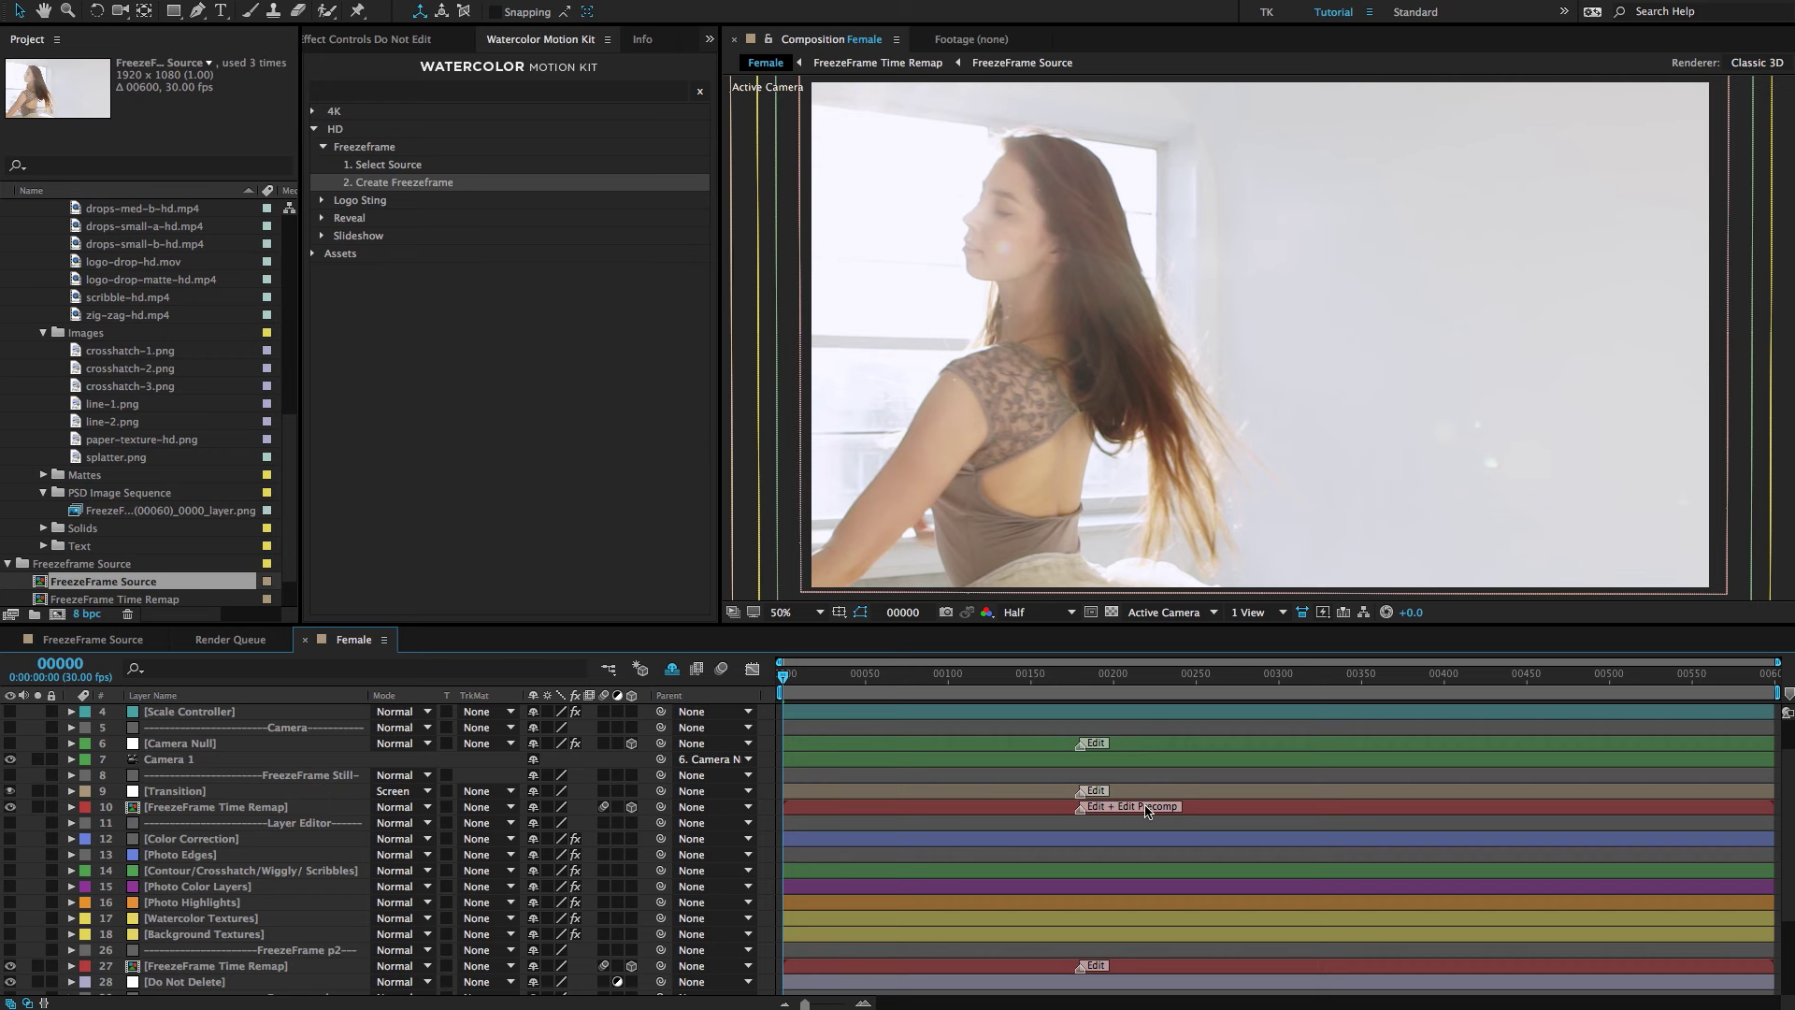
{"action": "scroll", "coordinate": [1074, 748], "scroll_direction": "up", "scroll_amount": 1}
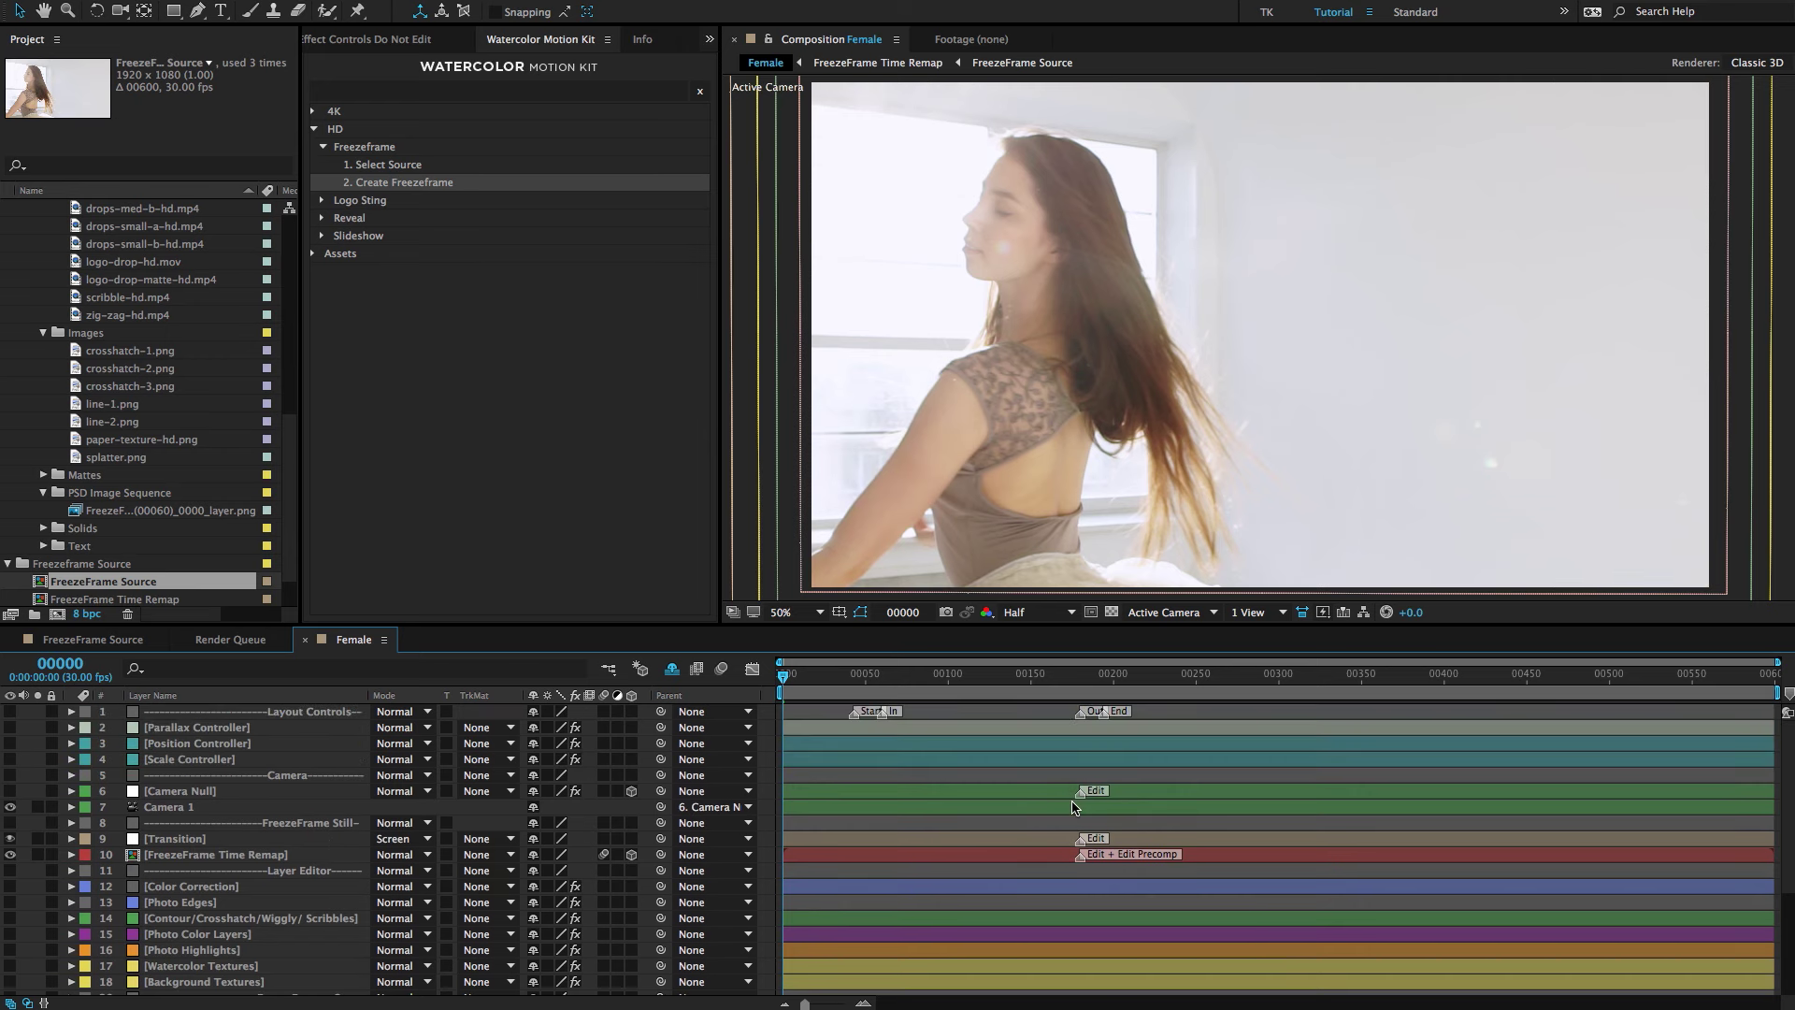
{"action": "scroll", "coordinate": [1075, 810], "scroll_direction": "down", "scroll_amount": 2}
{"action": "left_click", "coordinate": [1046, 919]}
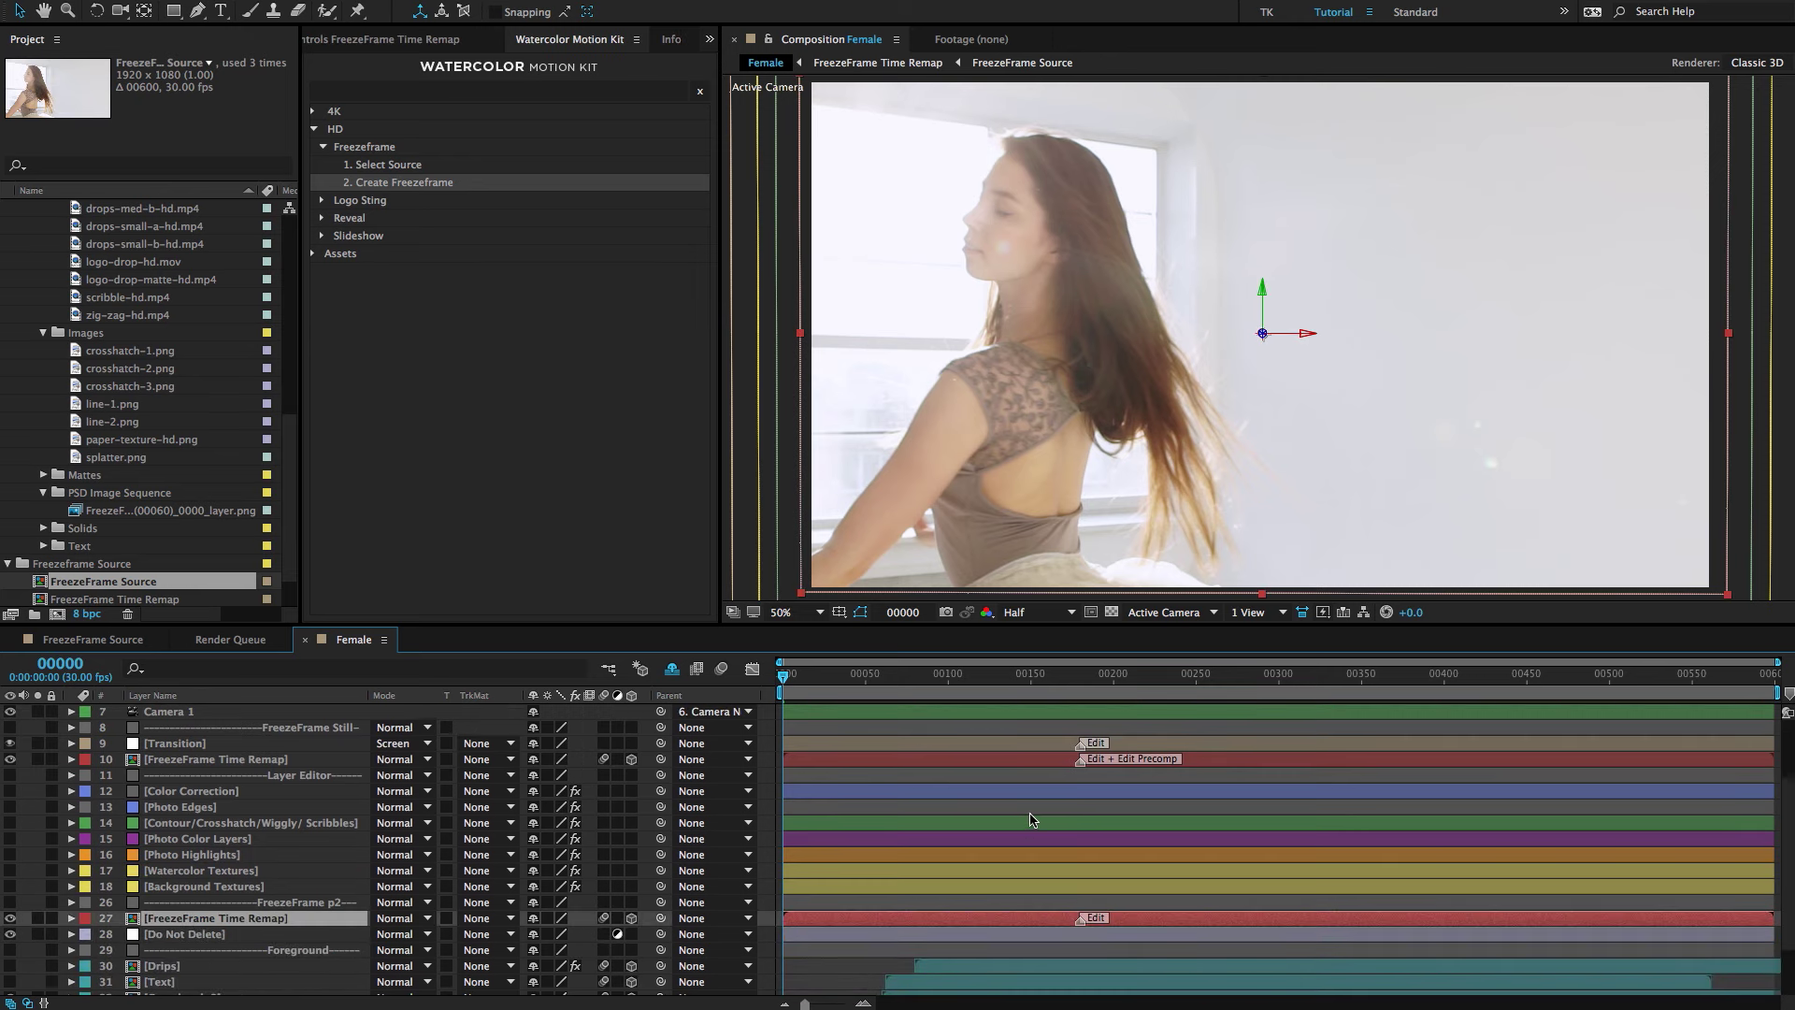
{"action": "scroll", "coordinate": [1031, 820], "scroll_direction": "up", "scroll_amount": 2}
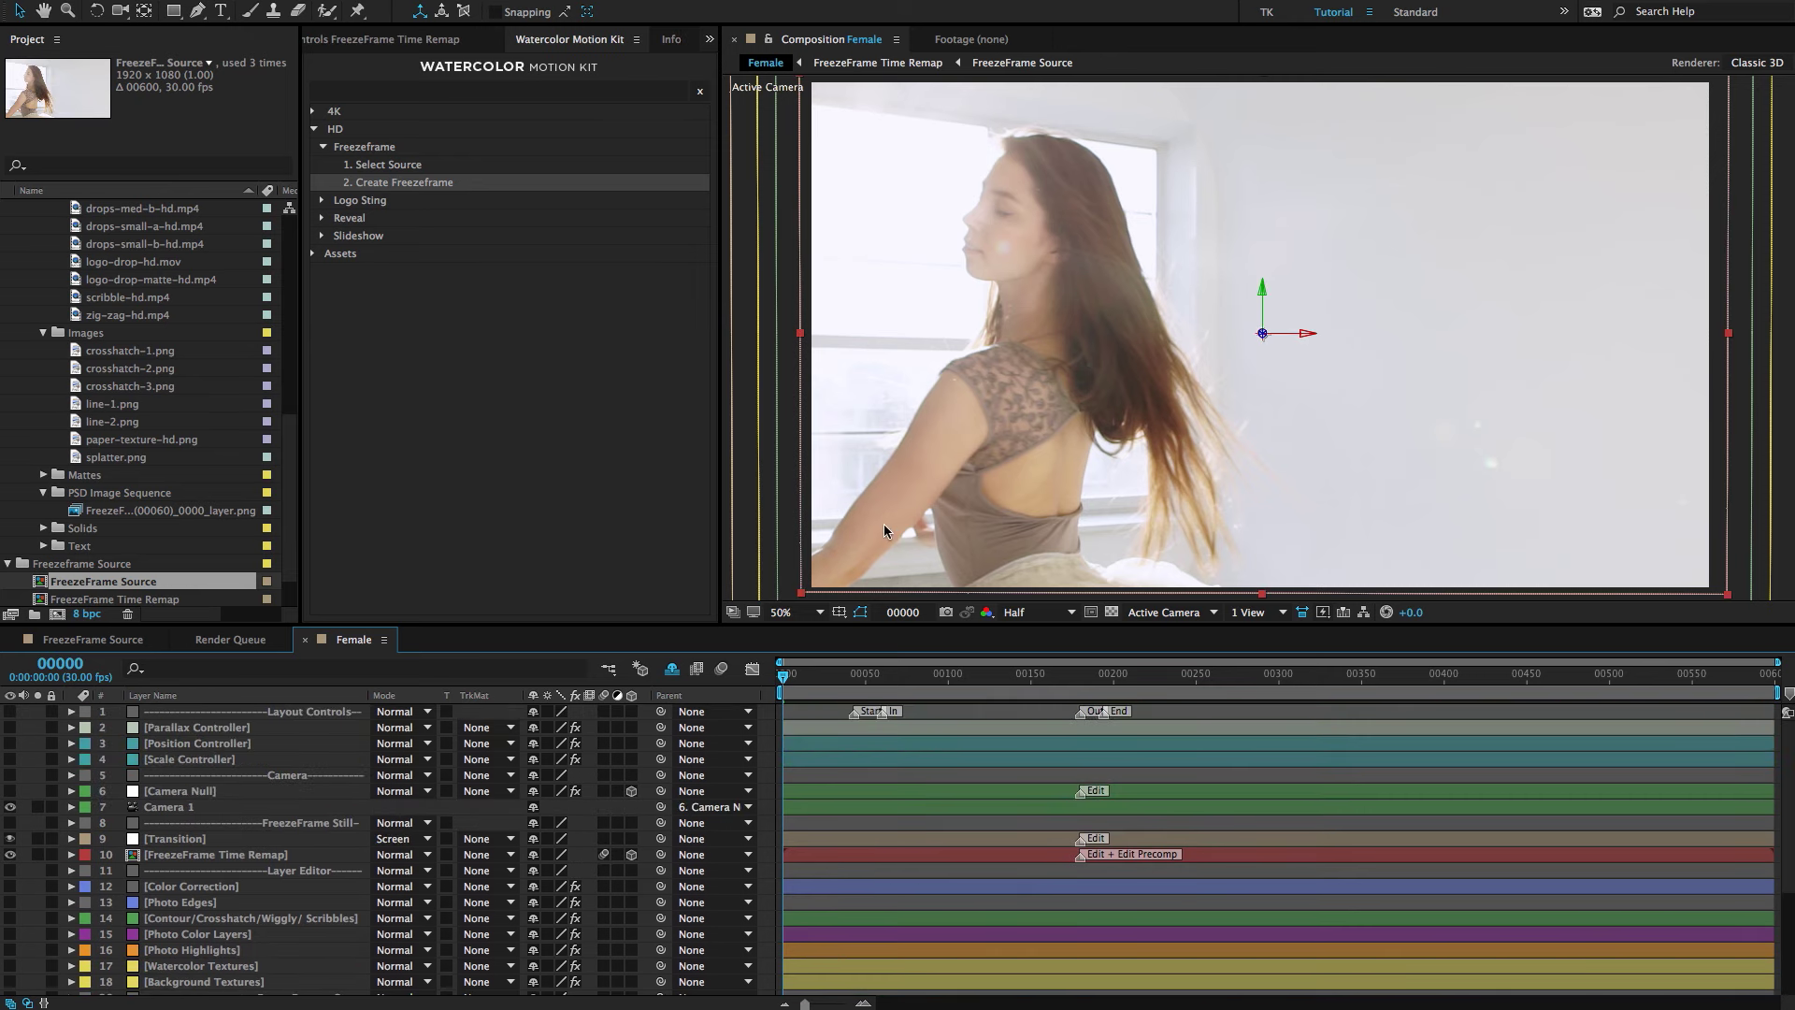
{"action": "left_click_drag", "start_coordinate": [795, 680], "coordinate": [849, 681]}
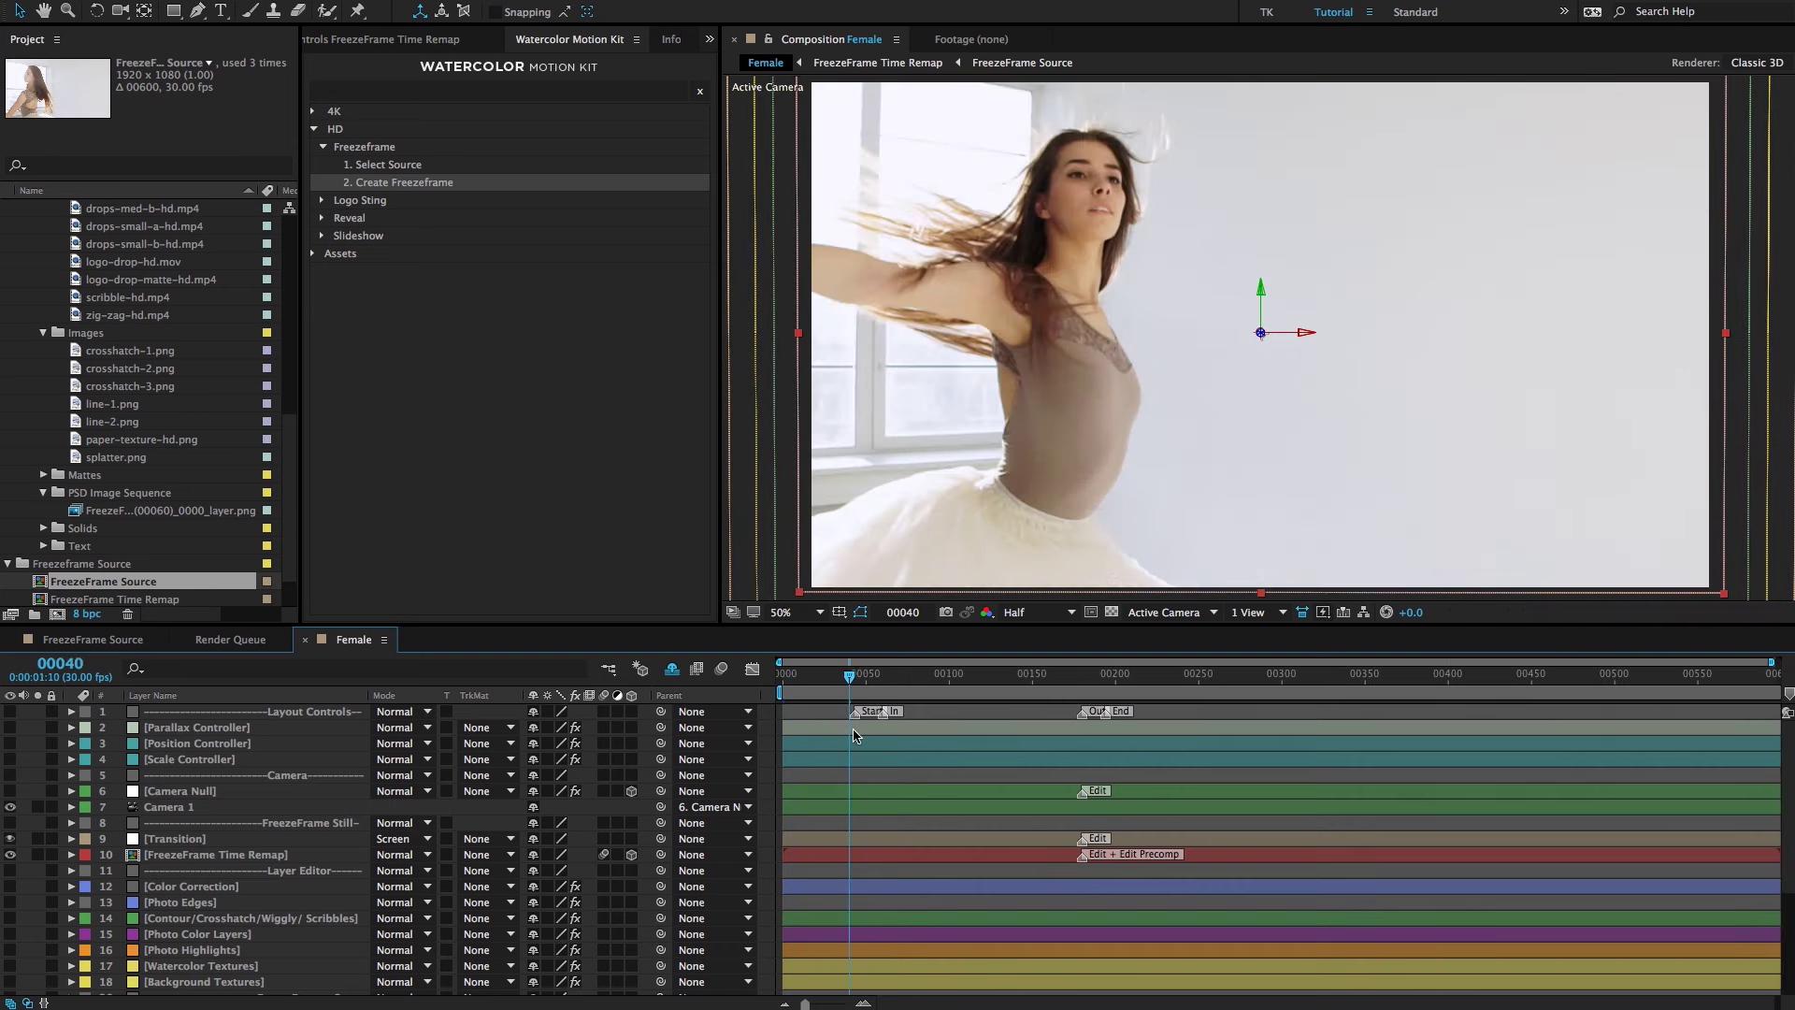
{"action": "key", "text": "equal"}
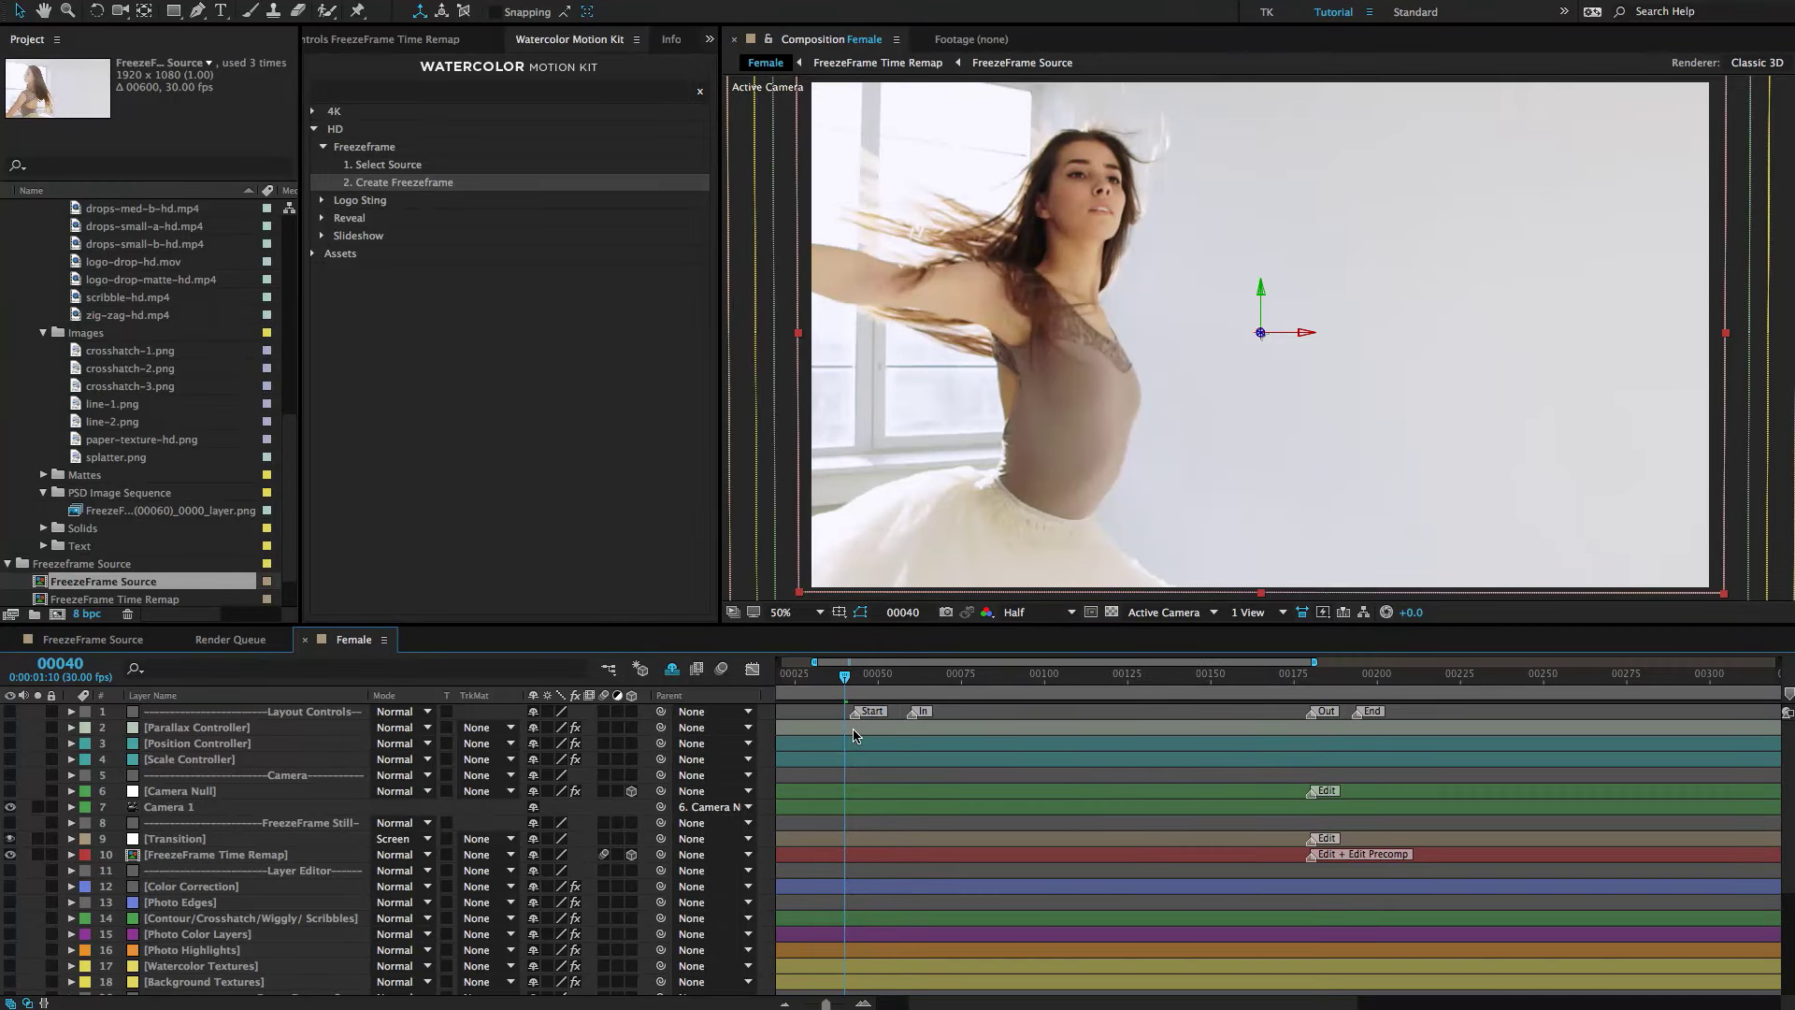
{"action": "left_click_drag", "start_coordinate": [860, 679], "coordinate": [1273, 683]}
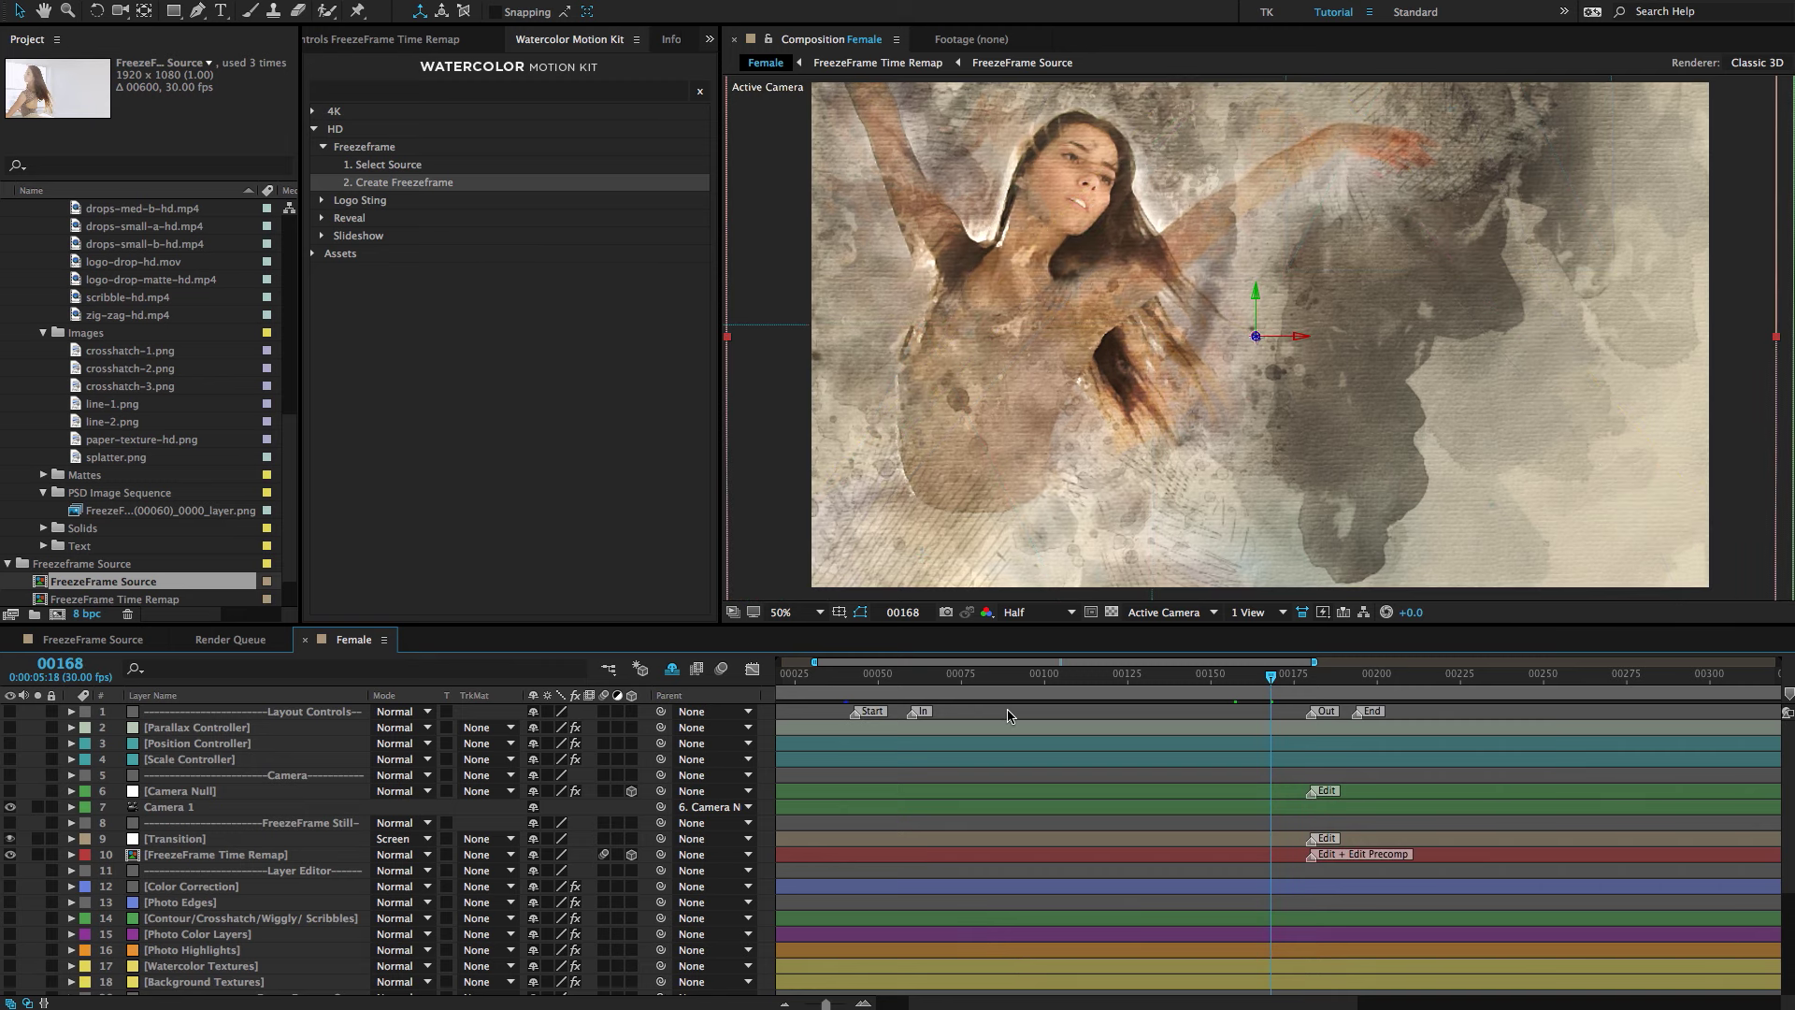
Move the preview to frame 111 and make Displacement layer 43 visible.
{"action": "scroll", "coordinate": [992, 735], "scroll_direction": "down", "scroll_amount": 1}
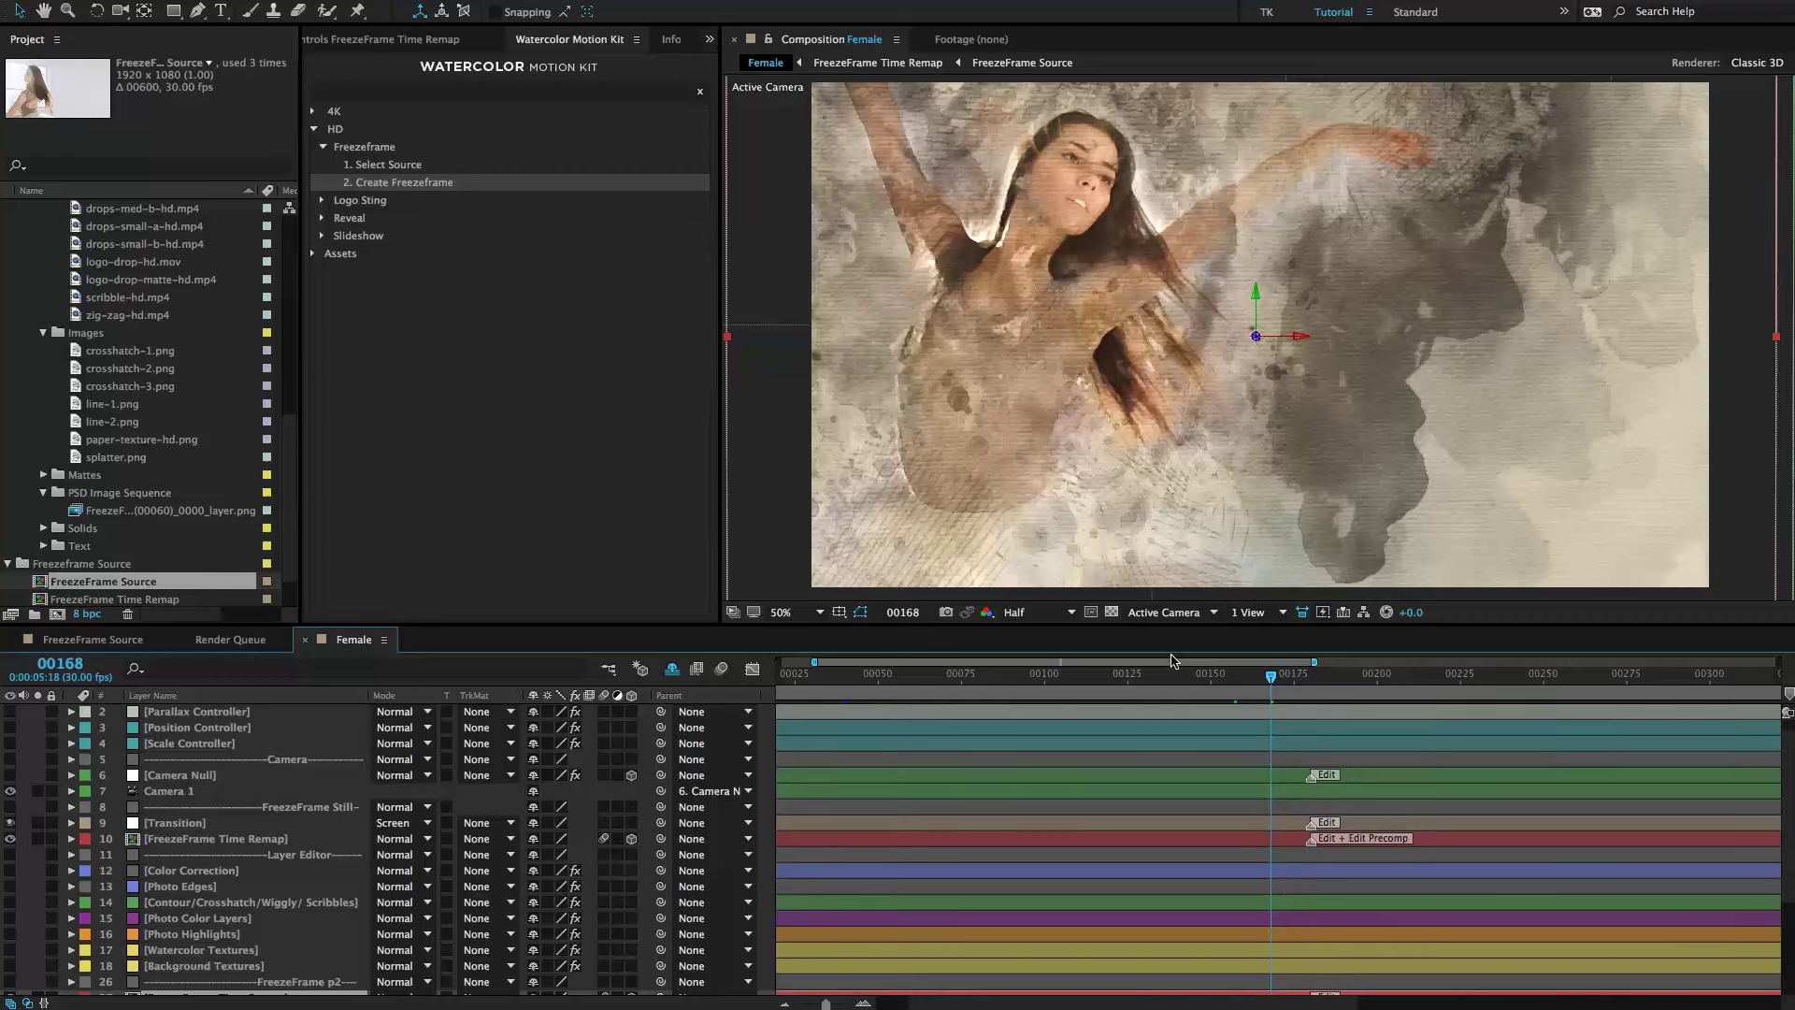
{"action": "left_click", "coordinate": [1129, 673]}
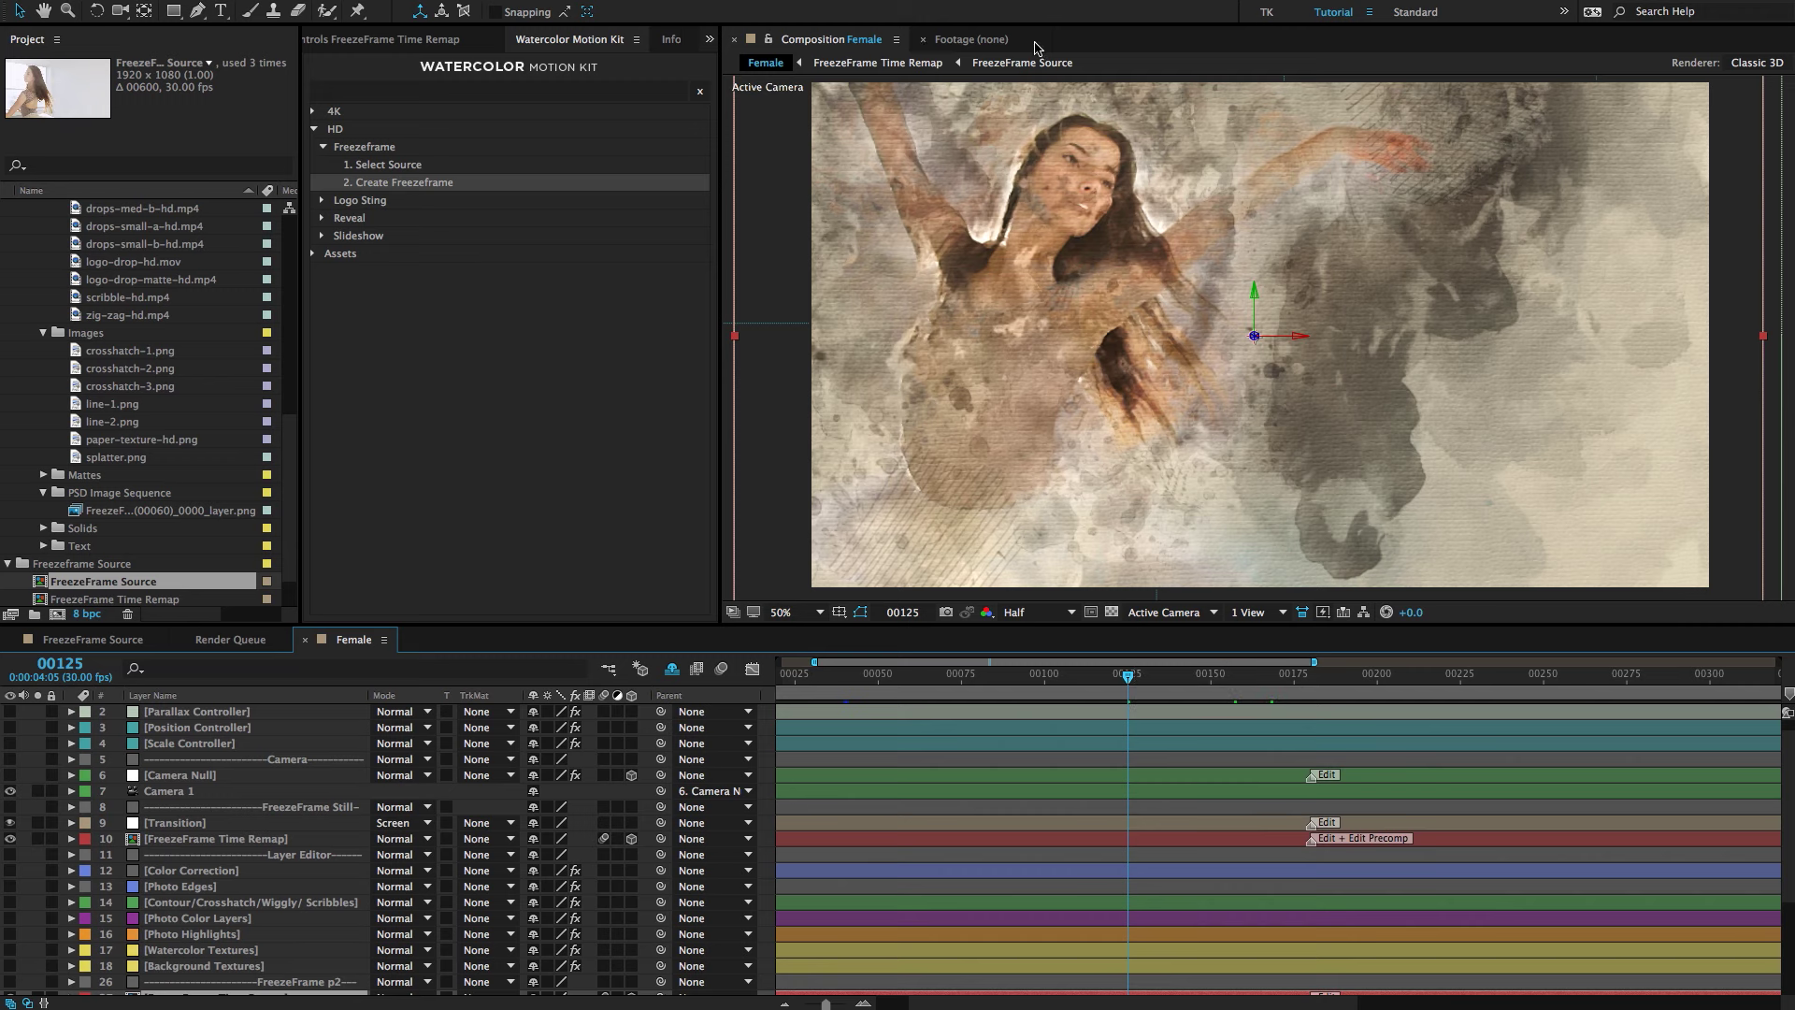
{"action": "mouse_move", "coordinate": [1128, 675]}
{"action": "left_mouse_down"}
{"action": "mouse_move", "coordinate": [1081, 690]}
{"action": "mouse_move", "coordinate": [1111, 683]}
{"action": "left_mouse_up"}
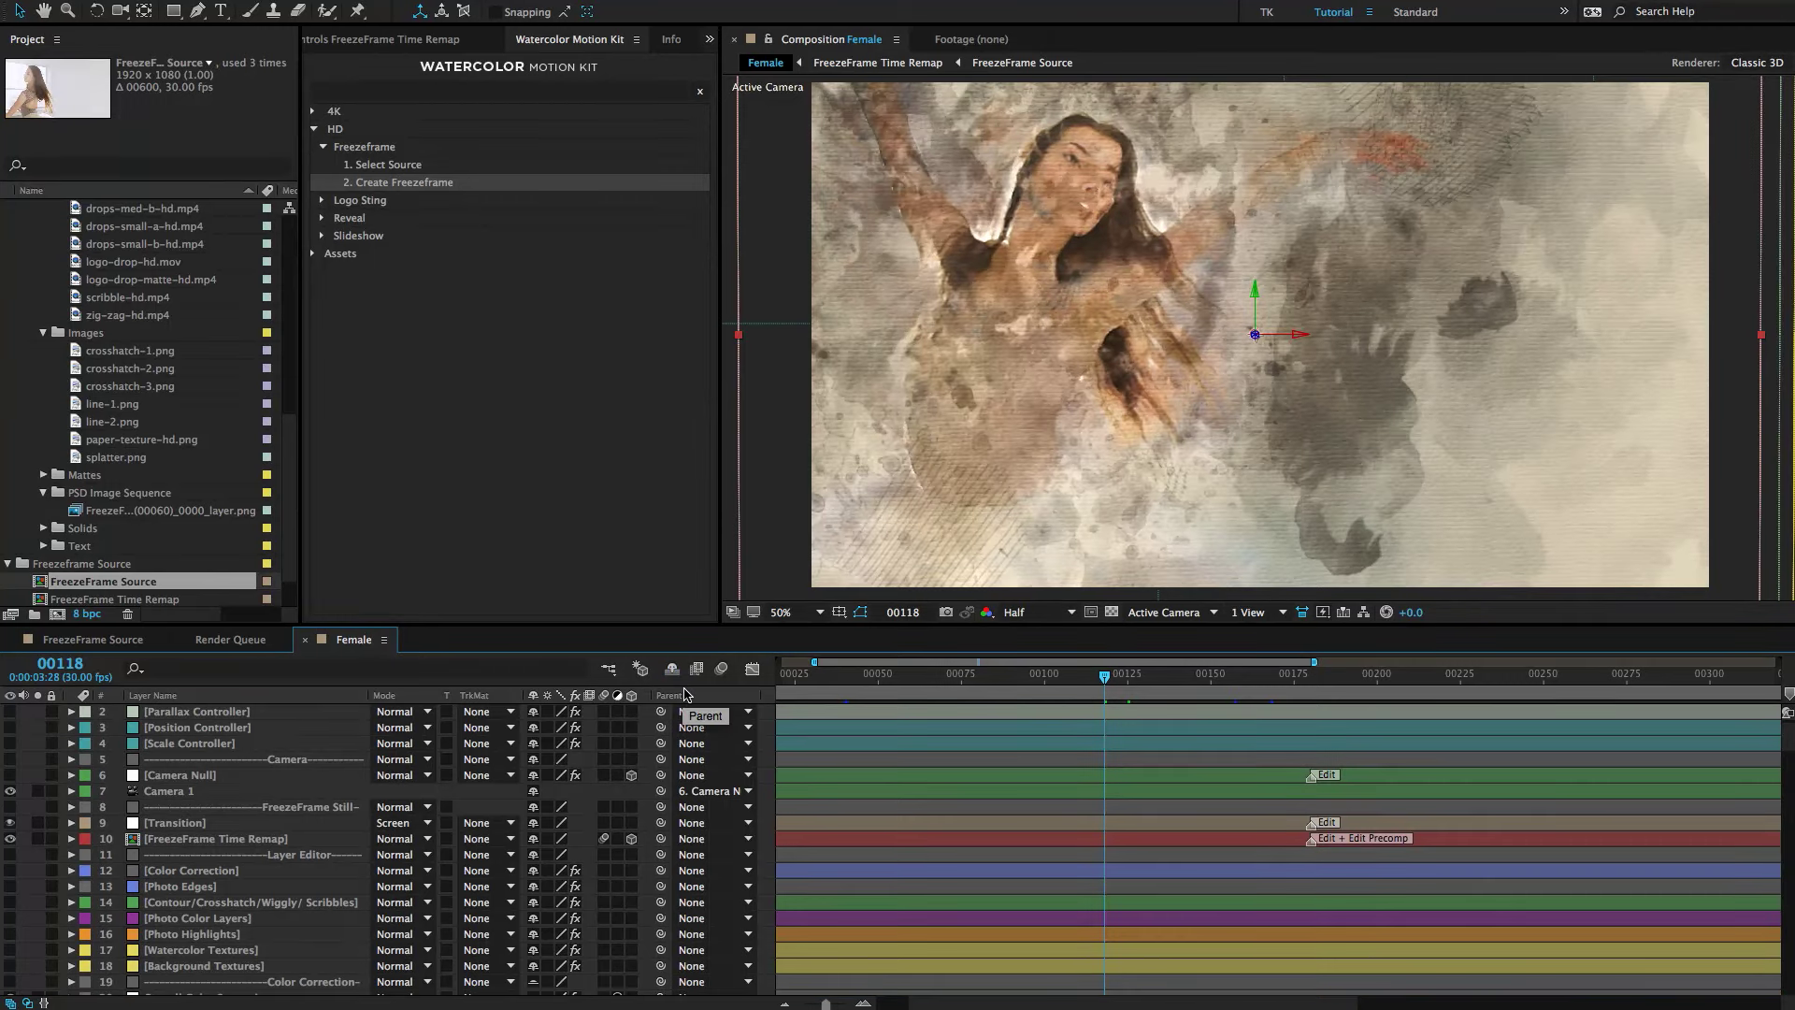
{"action": "scroll", "coordinate": [280, 888], "scroll_direction": "down", "scroll_amount": 10}
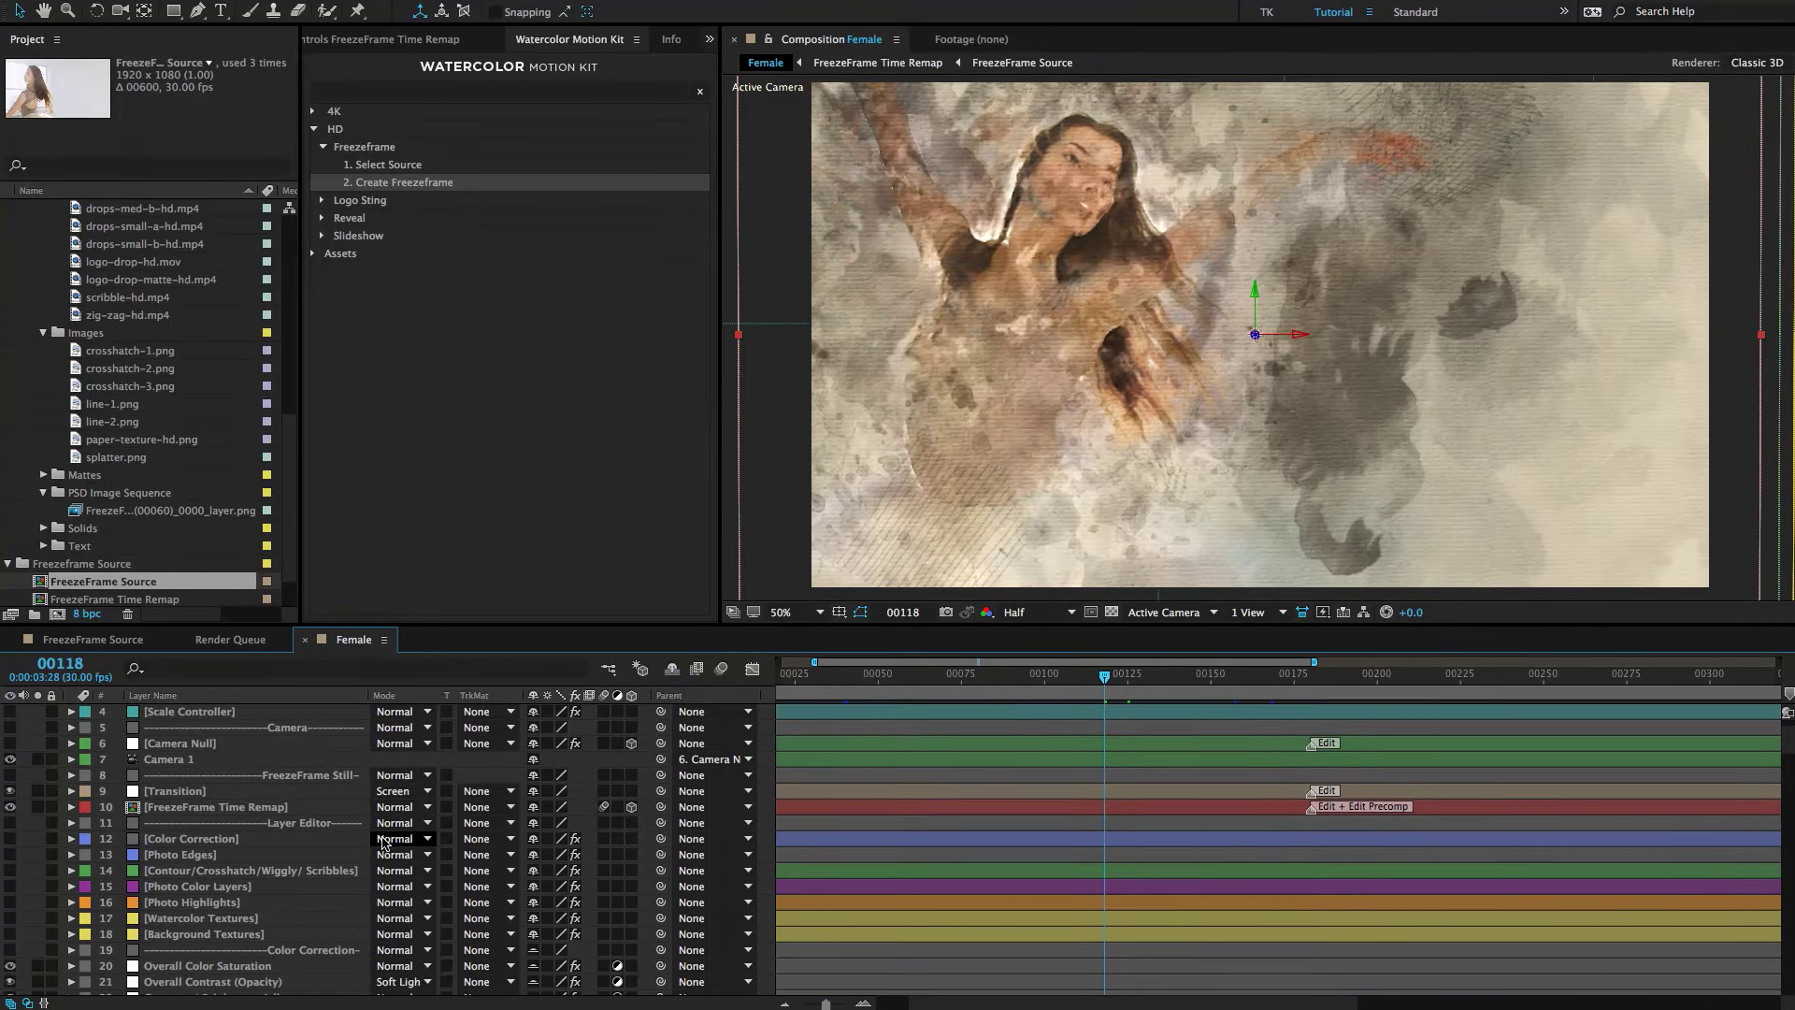
{"action": "left_click", "coordinate": [183, 948]}
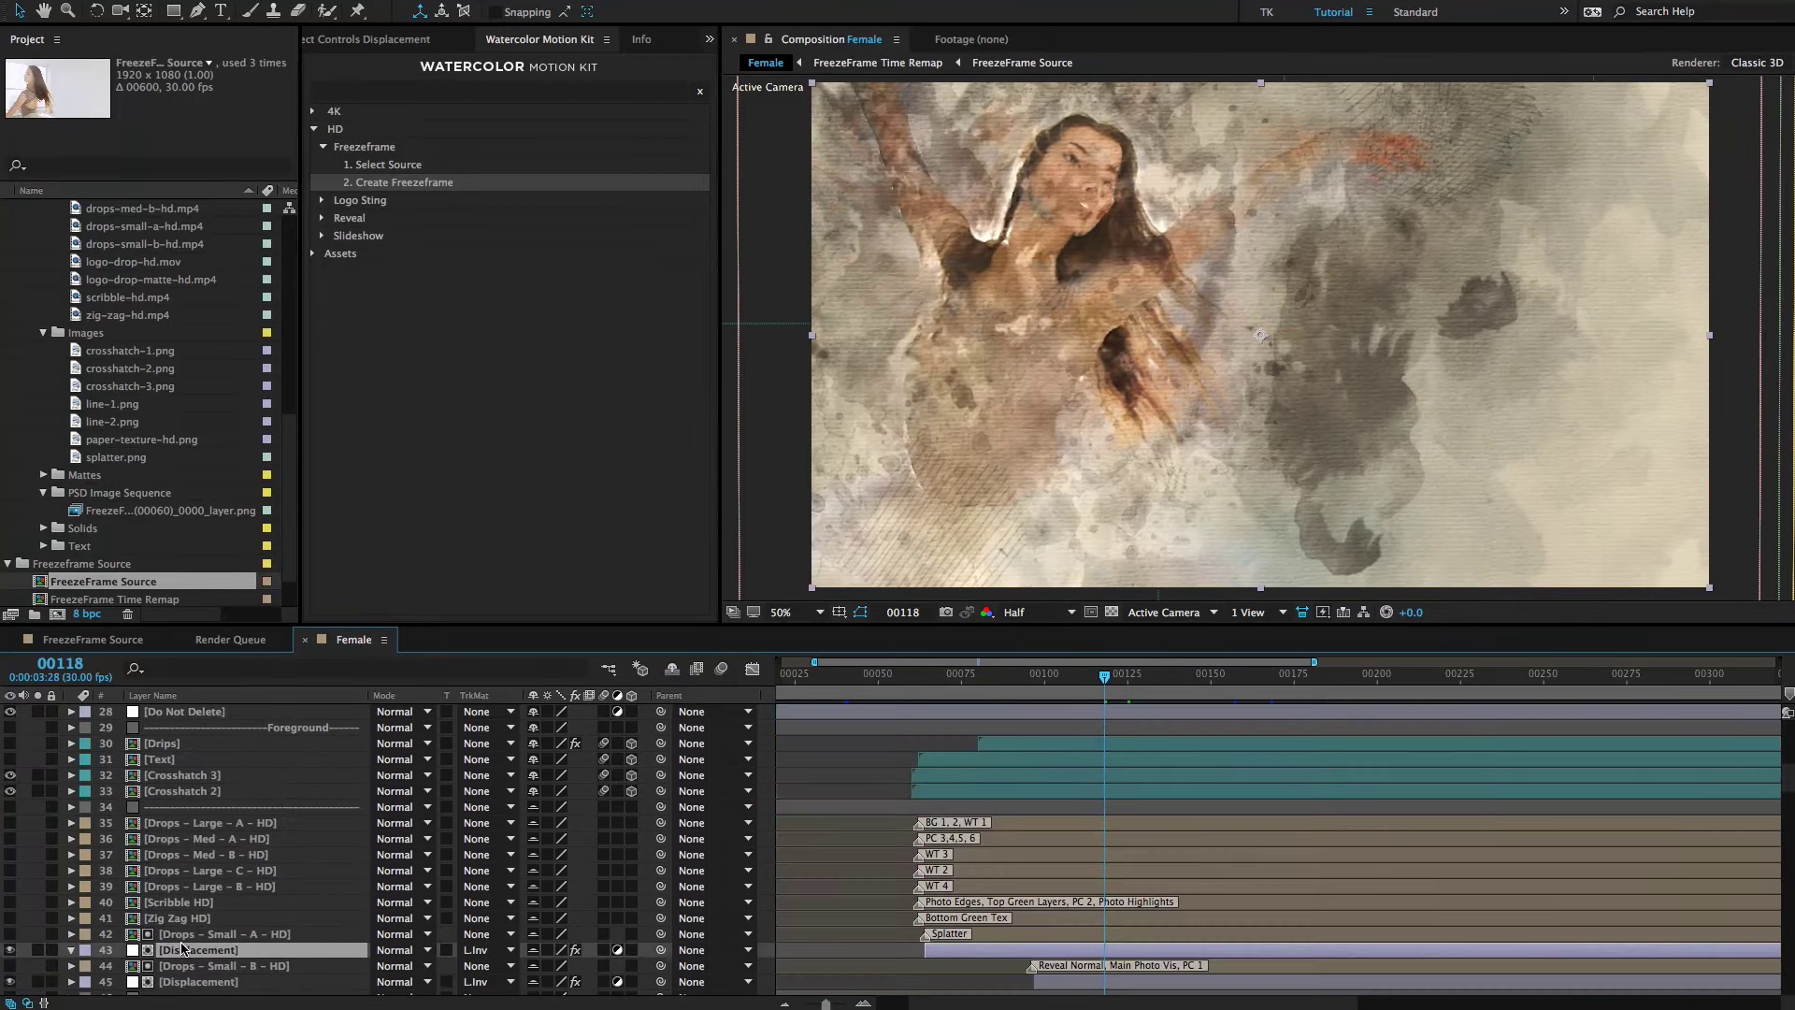
{"action": "left_click", "coordinate": [11, 950]}
Toggle layer 45 Displacement off and on to compare, then switch to the Pen tool.
{"action": "scroll", "coordinate": [234, 956], "scroll_direction": "down", "scroll_amount": 1}
{"action": "left_click", "coordinate": [211, 950]}
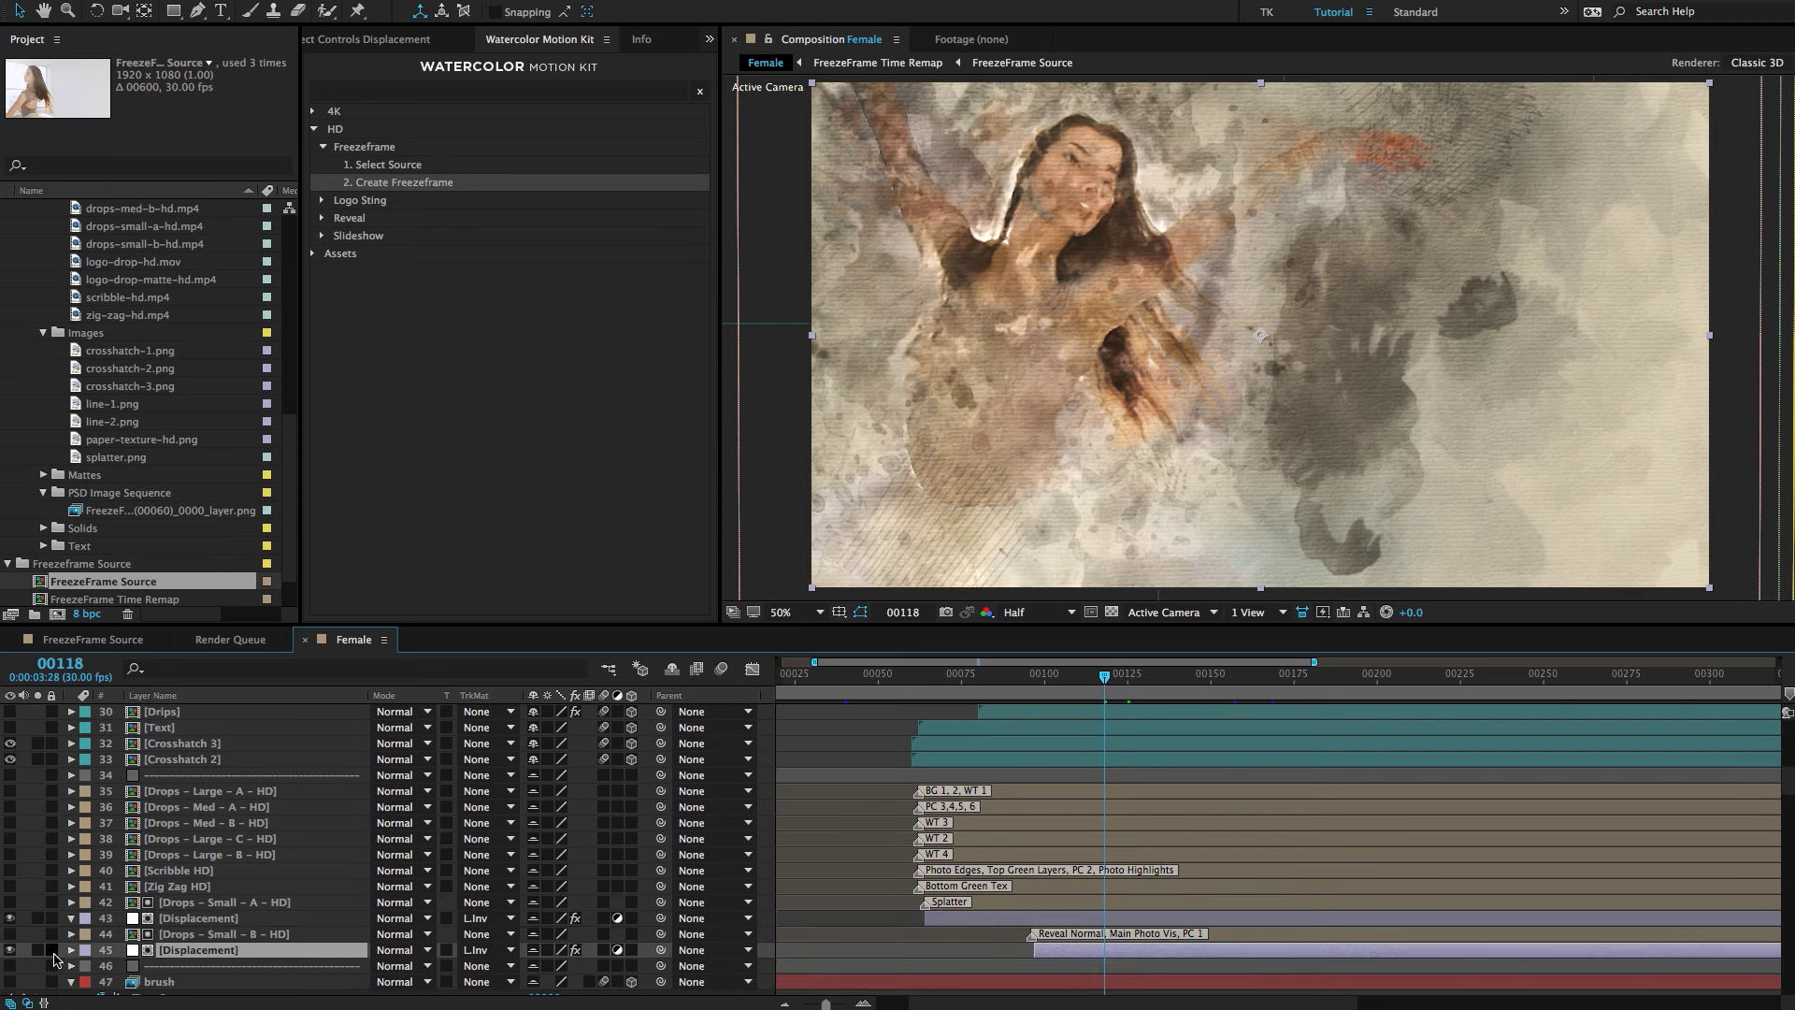
{"action": "left_click", "coordinate": [10, 950]}
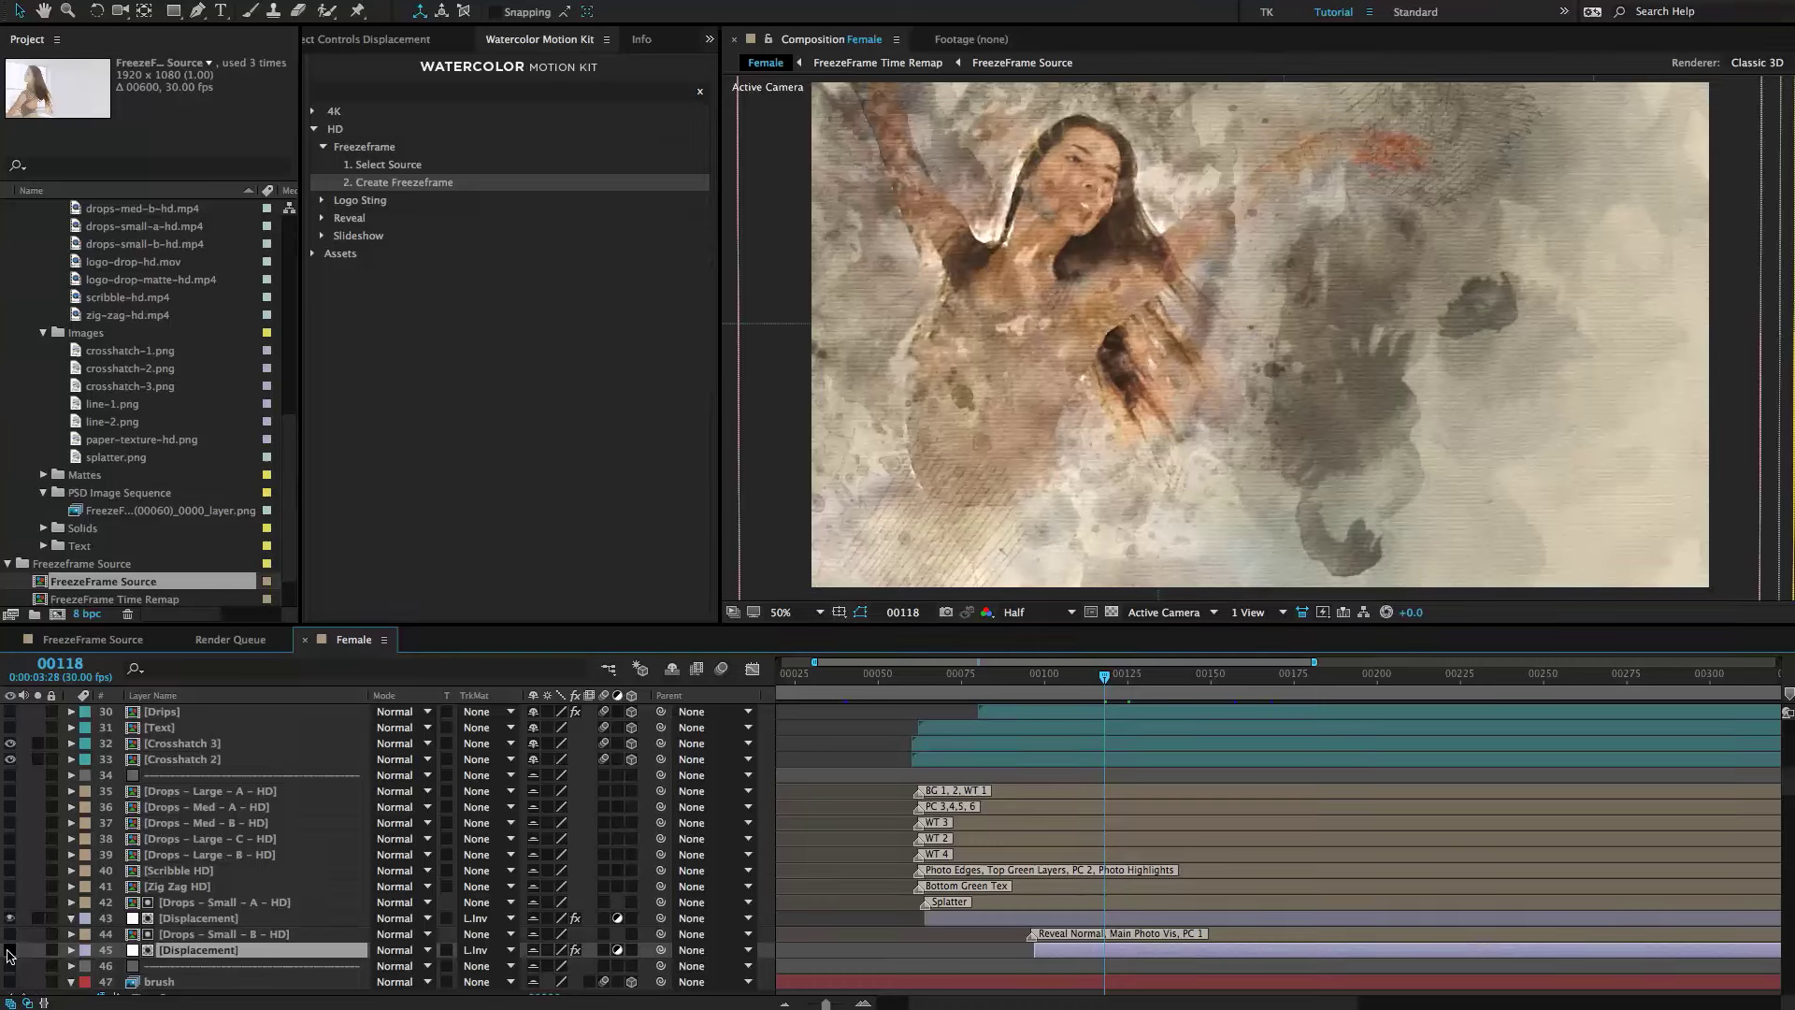
{"action": "left_click", "coordinate": [10, 950]}
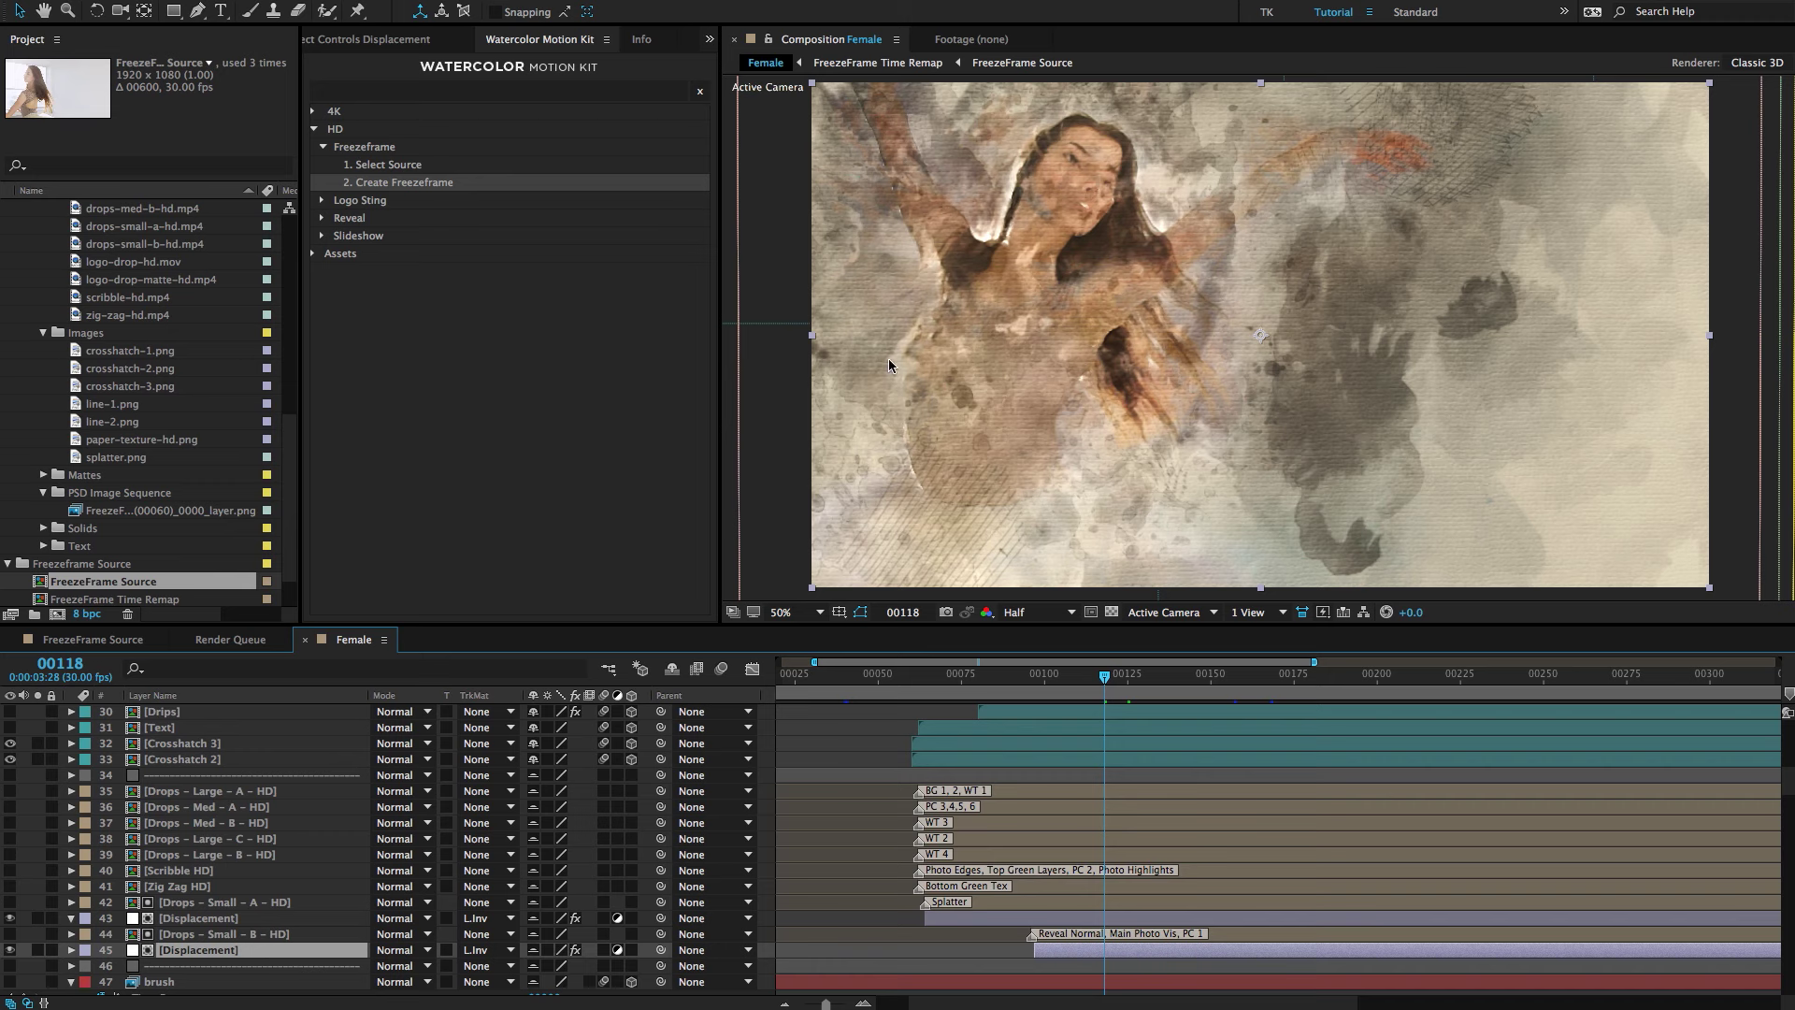
{"action": "key", "text": "g"}
Draw a closed five-point mask around the dancer's face on layer 45.
{"action": "left_click", "coordinate": [1093, 134]}
{"action": "left_click", "coordinate": [1042, 189]}
{"action": "left_click", "coordinate": [1065, 219]}
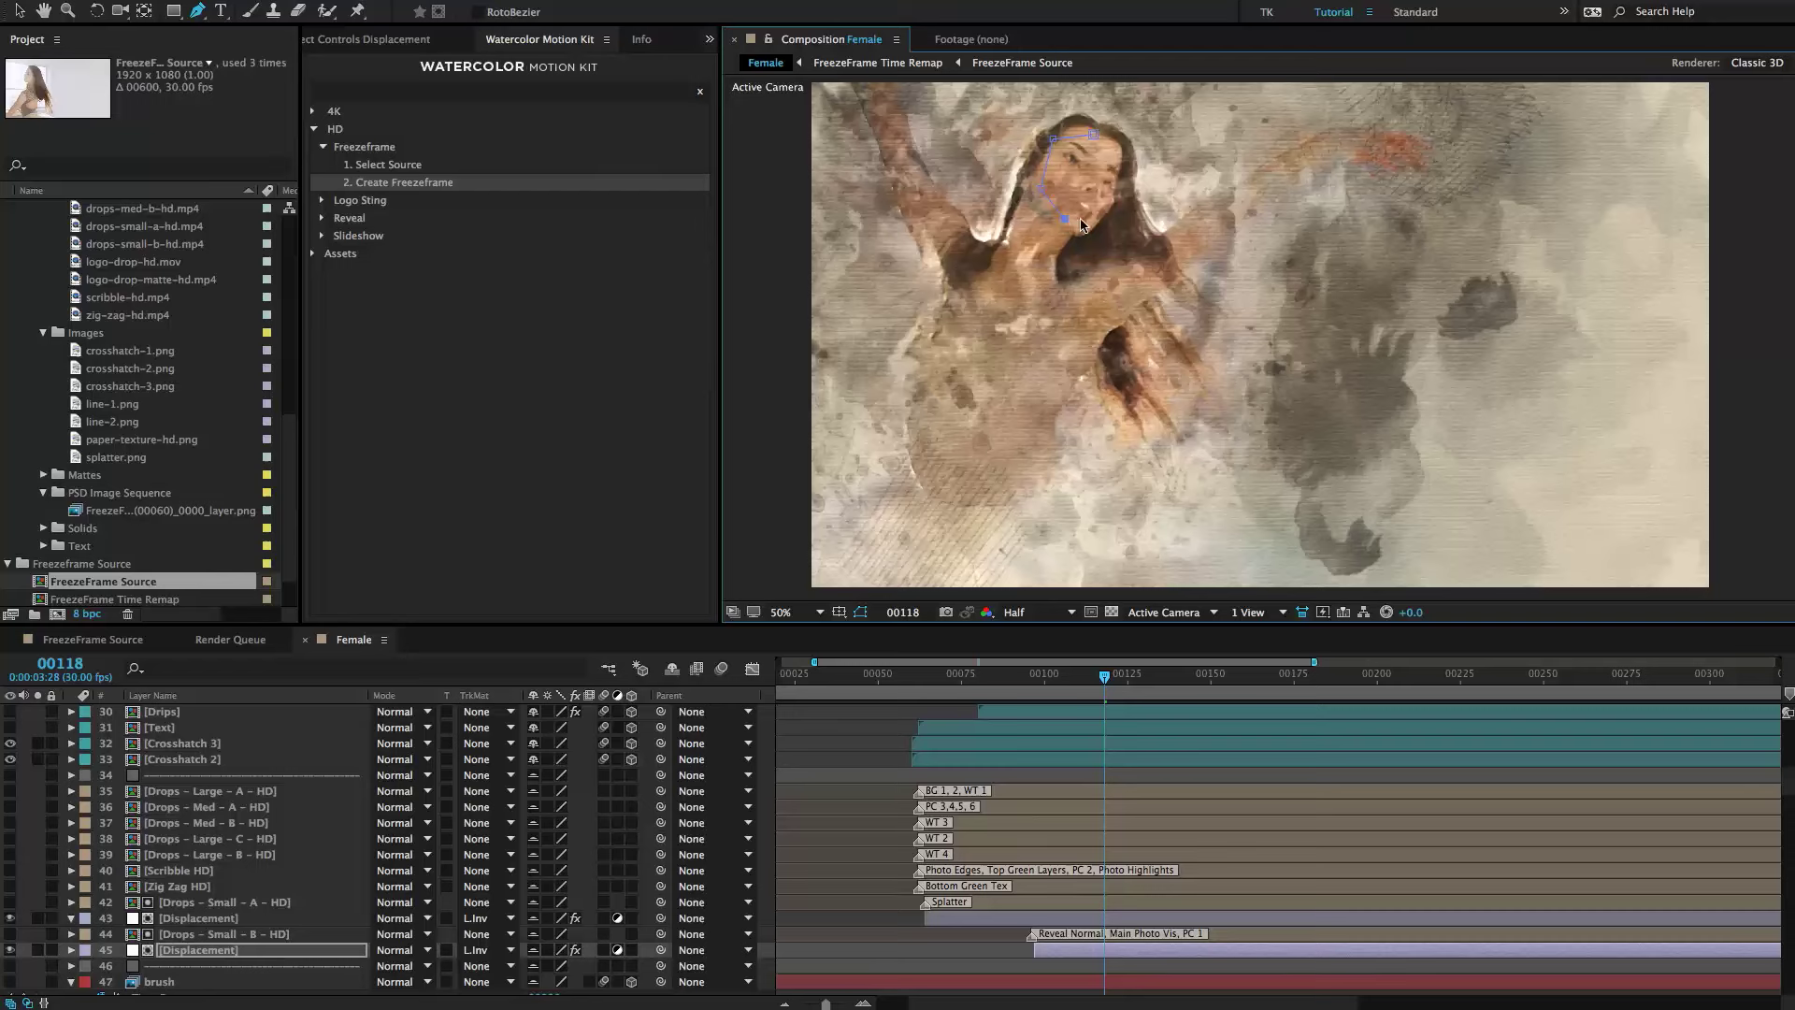
{"action": "left_click", "coordinate": [1112, 200]}
{"action": "left_click", "coordinate": [1113, 153]}
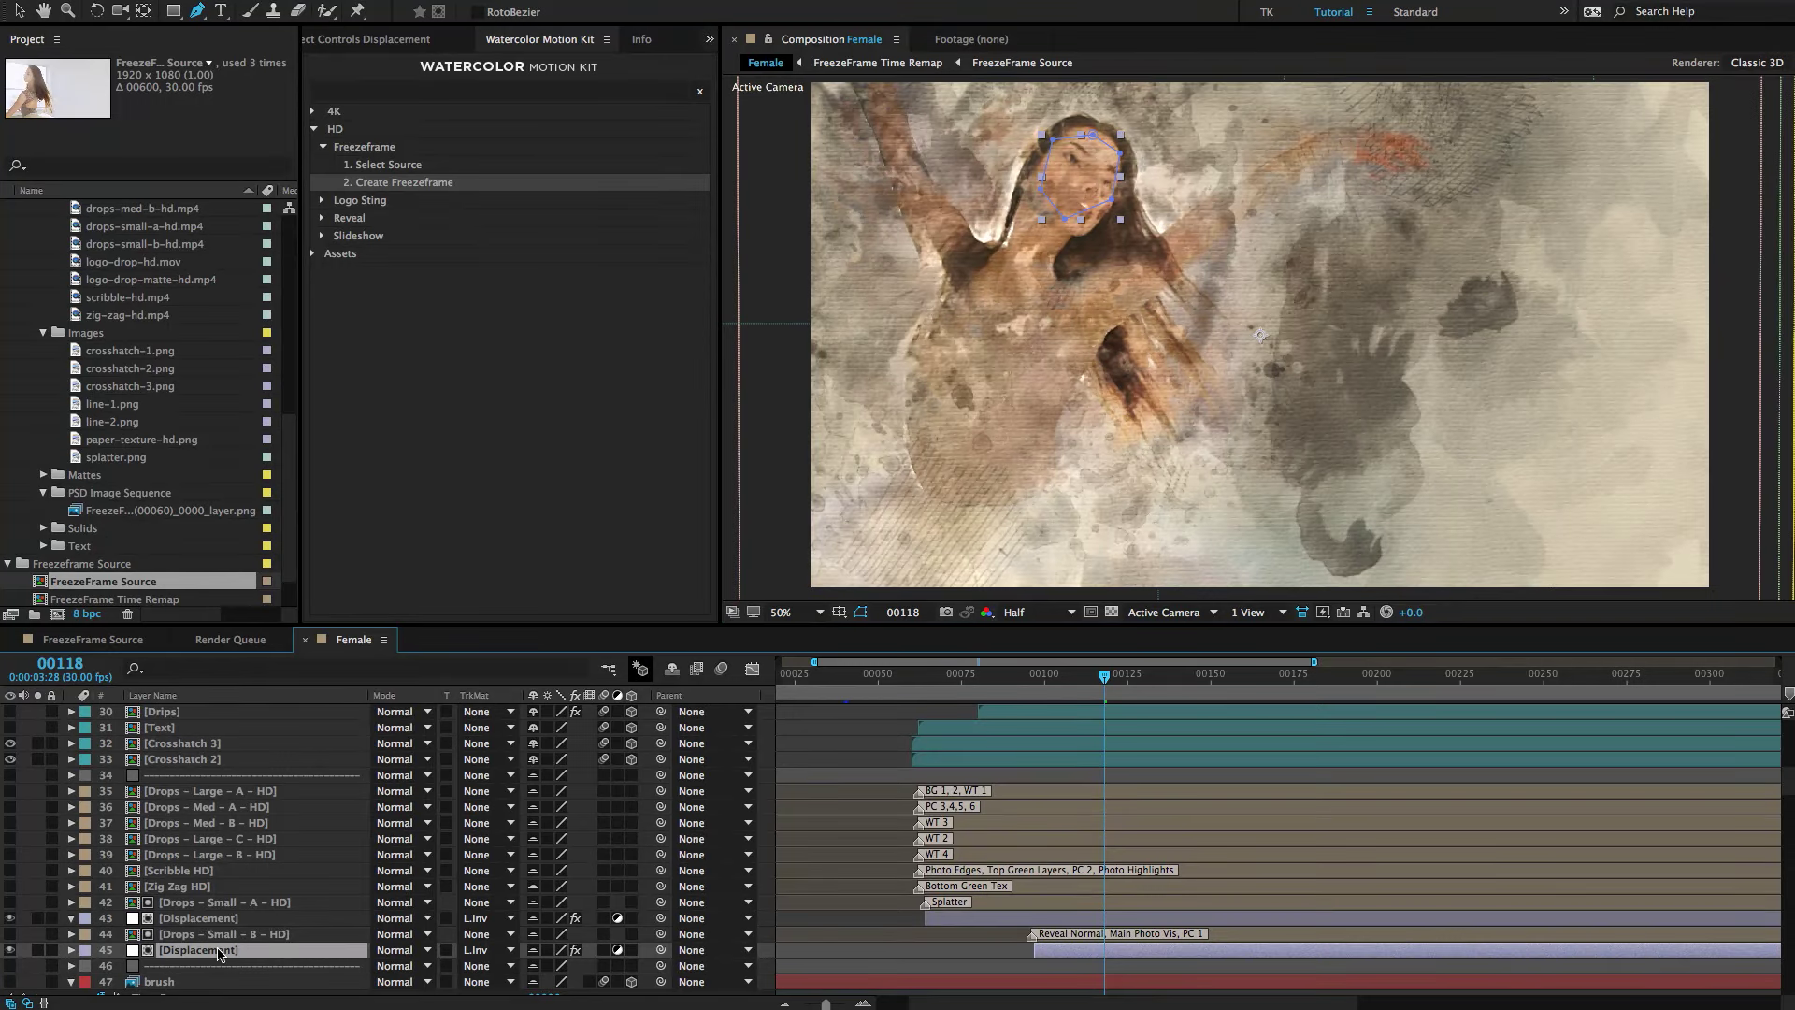
Set Mask 1's mode to Subtract so the face area is cut out.
{"action": "key", "text": "m"}
{"action": "key", "text": "m"}
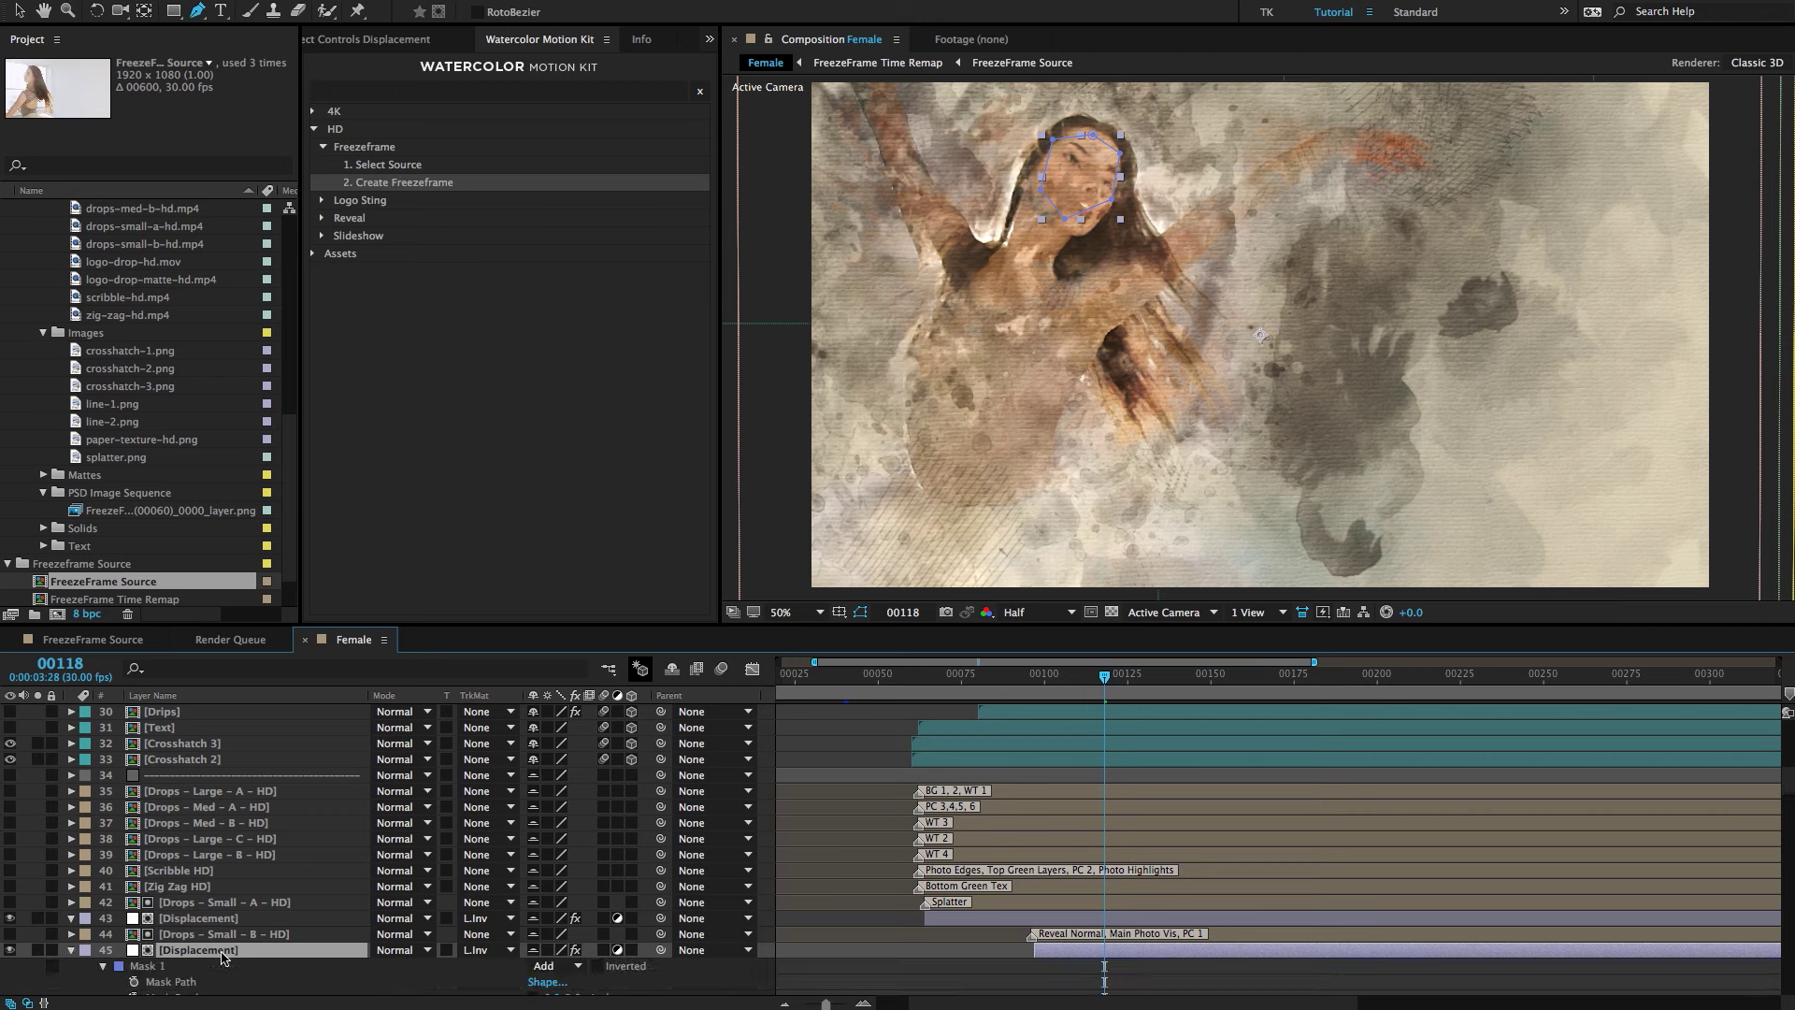
{"action": "scroll", "coordinate": [224, 954], "scroll_direction": "down", "scroll_amount": 1}
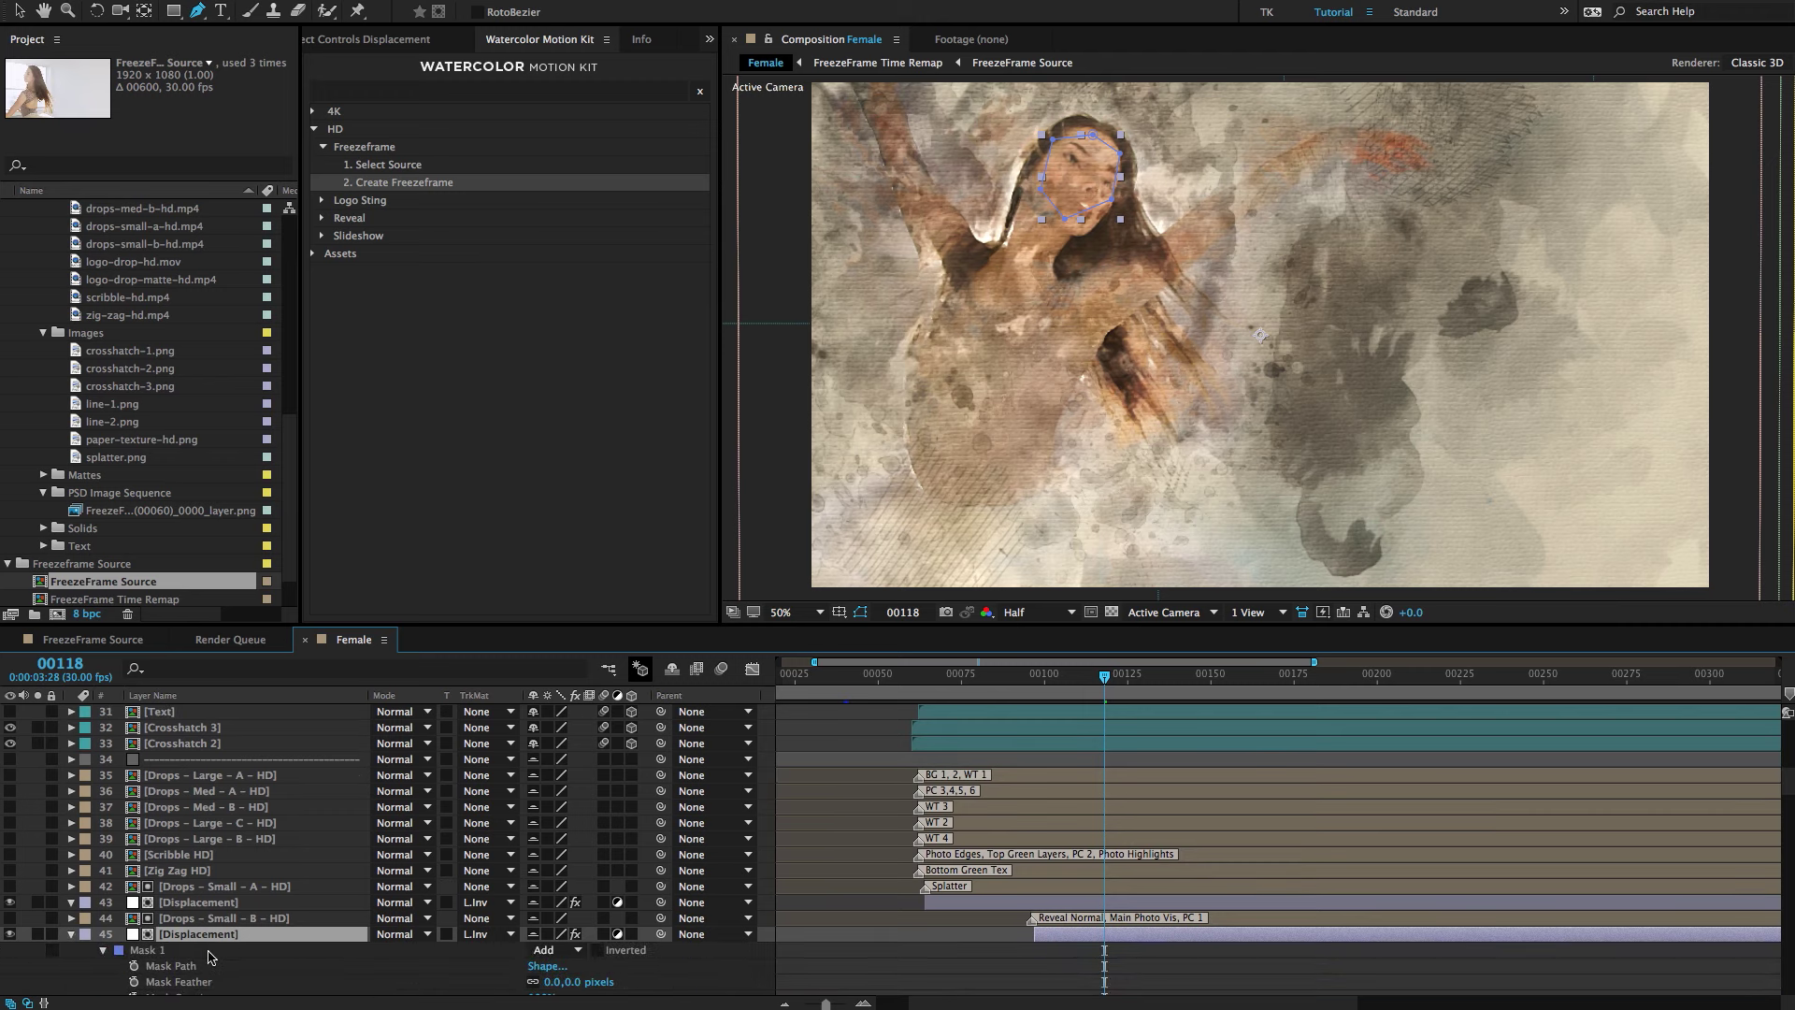
{"action": "left_click", "coordinate": [172, 951]}
{"action": "left_click", "coordinate": [561, 950]}
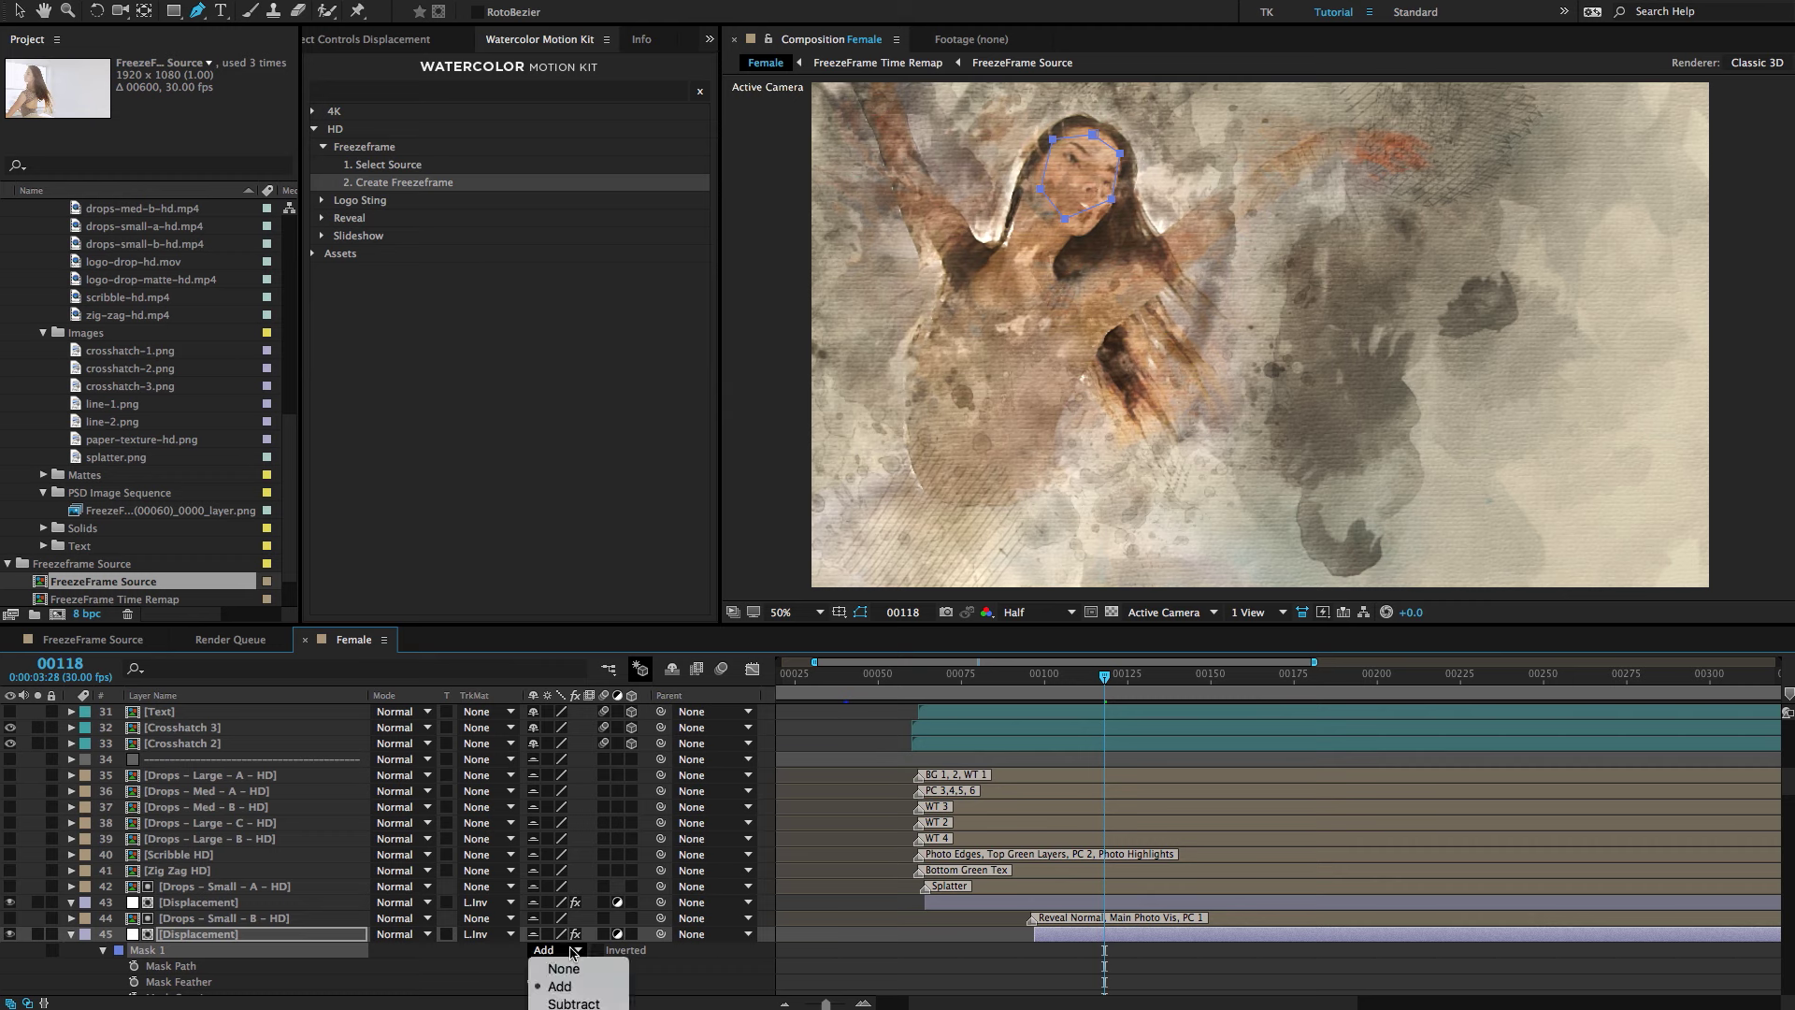
{"action": "left_click", "coordinate": [582, 995]}
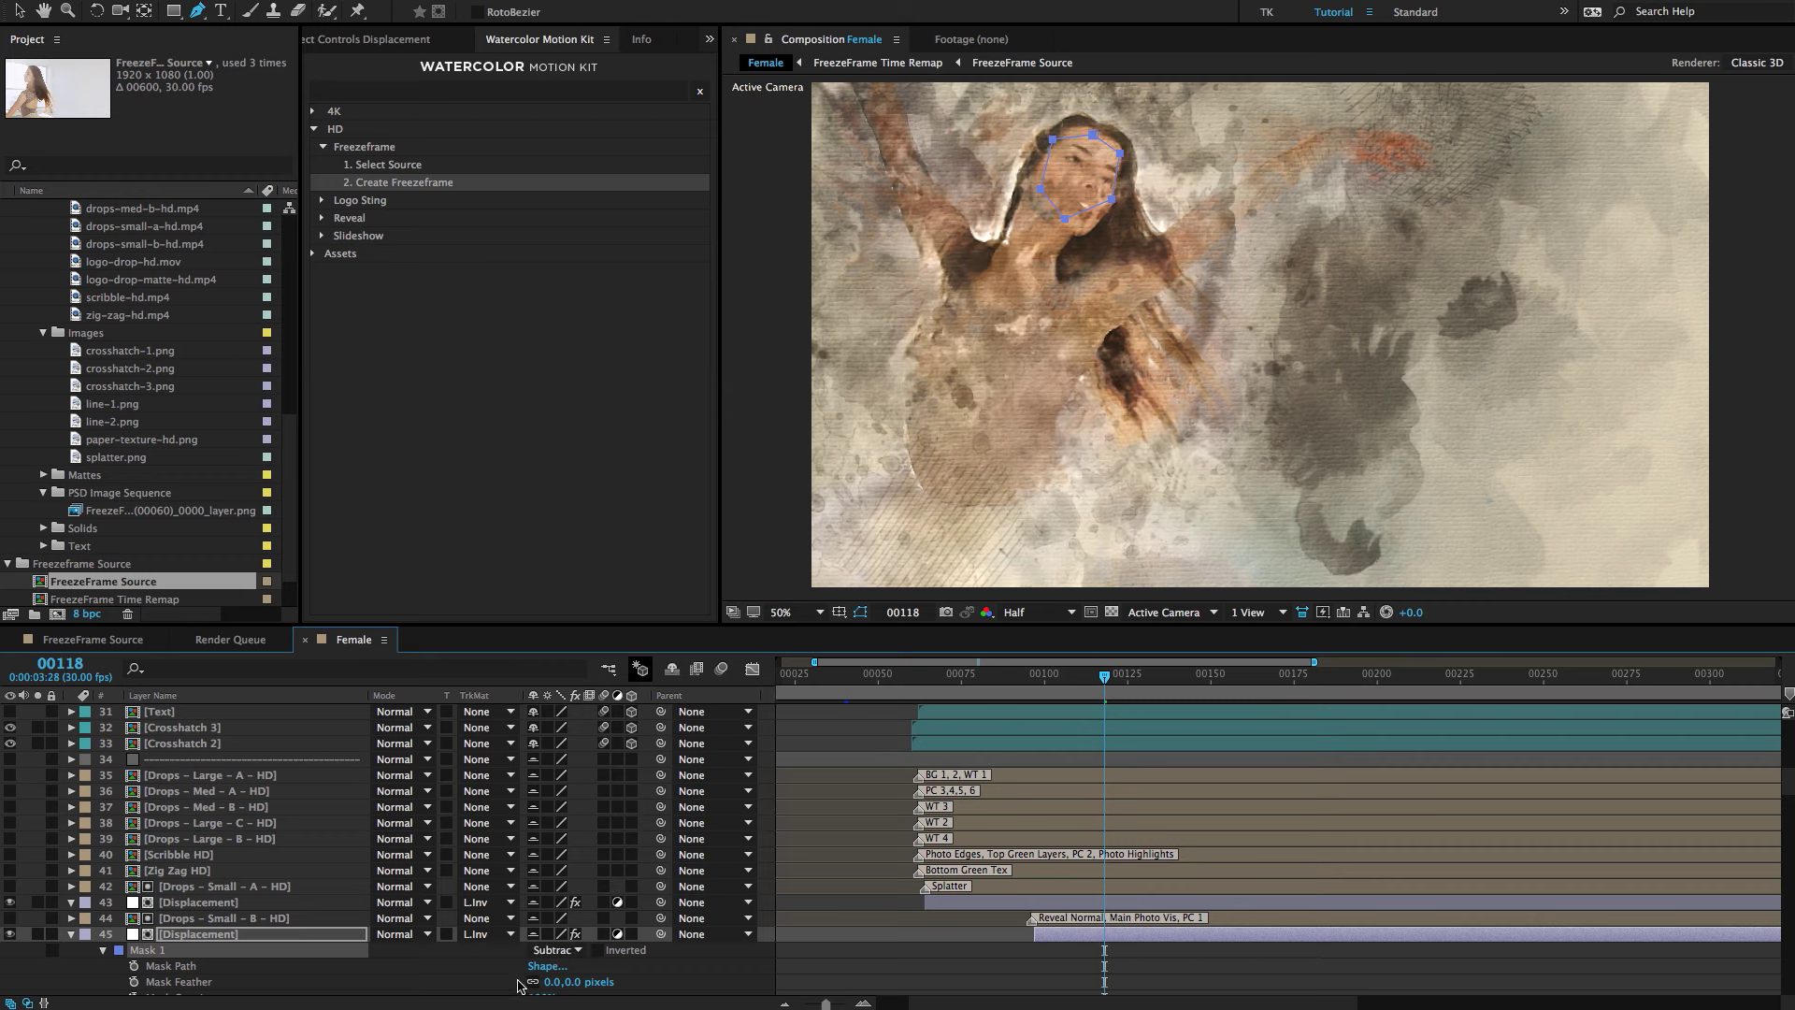
{"action": "key", "text": "F2"}
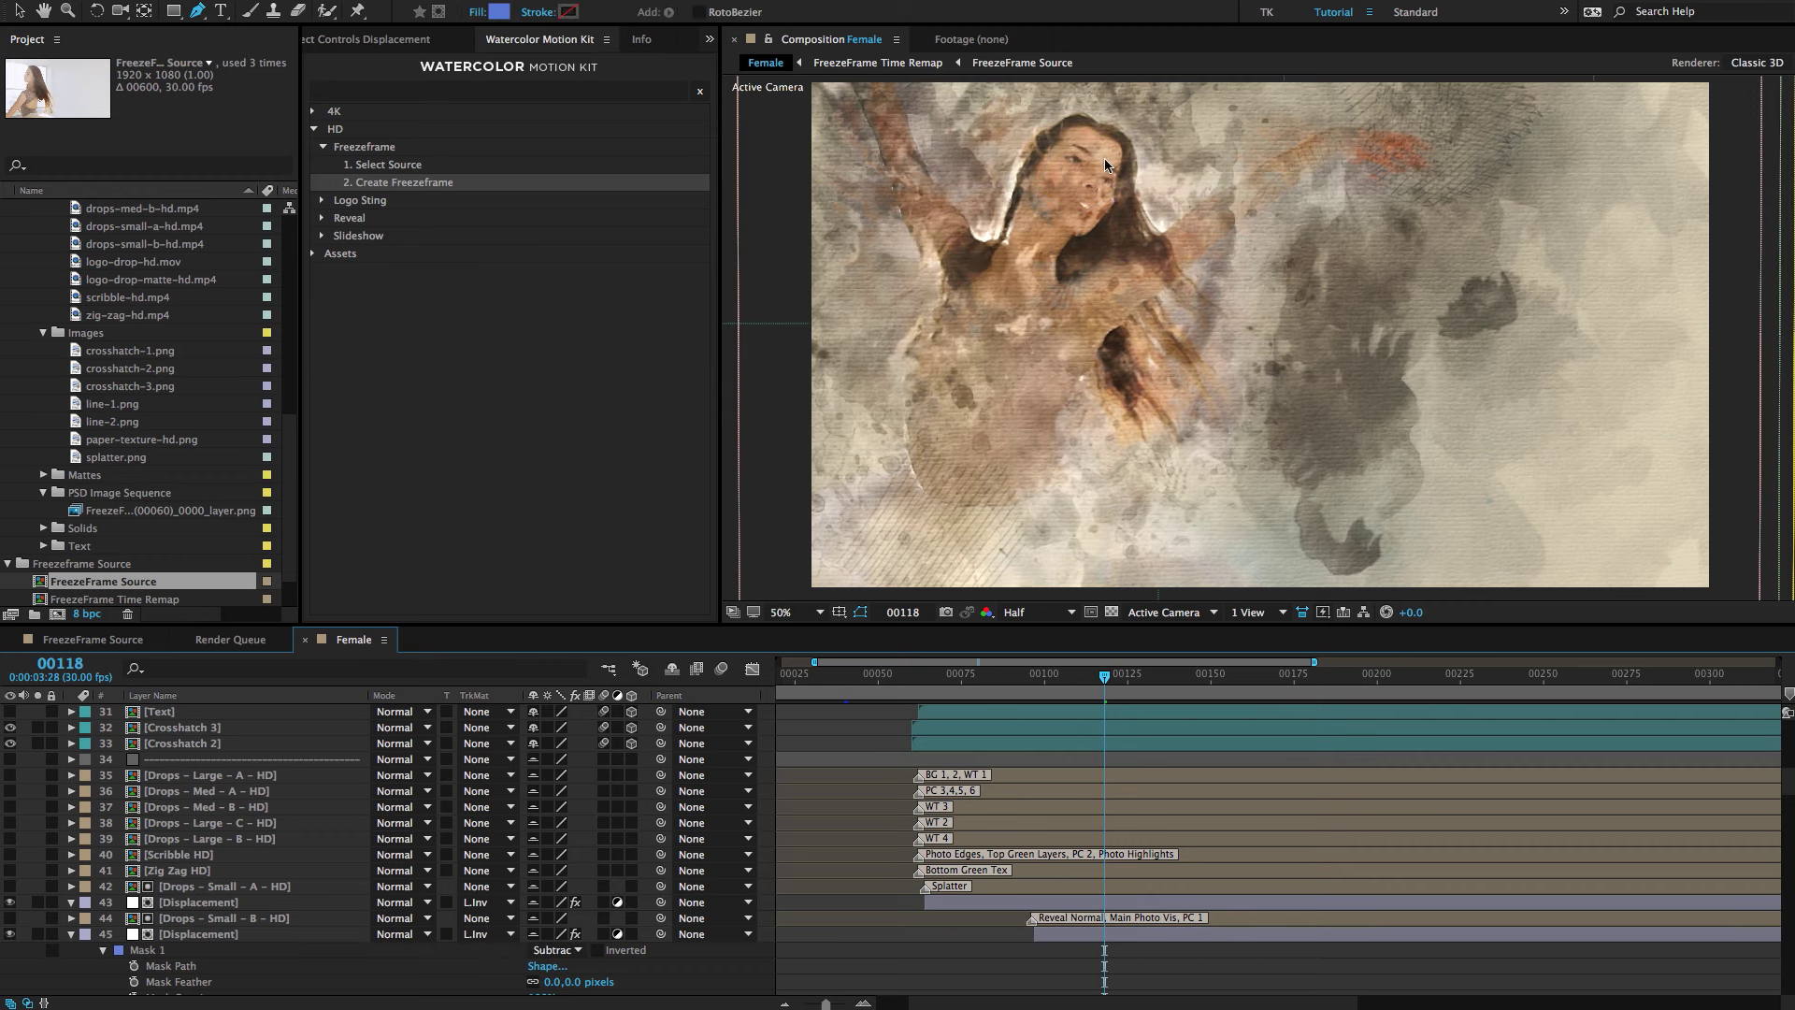
Give Mask 1 a 10-pixel feather and collapse layer 45's mask properties.
{"action": "scroll", "coordinate": [402, 898], "scroll_direction": "down", "scroll_amount": 1}
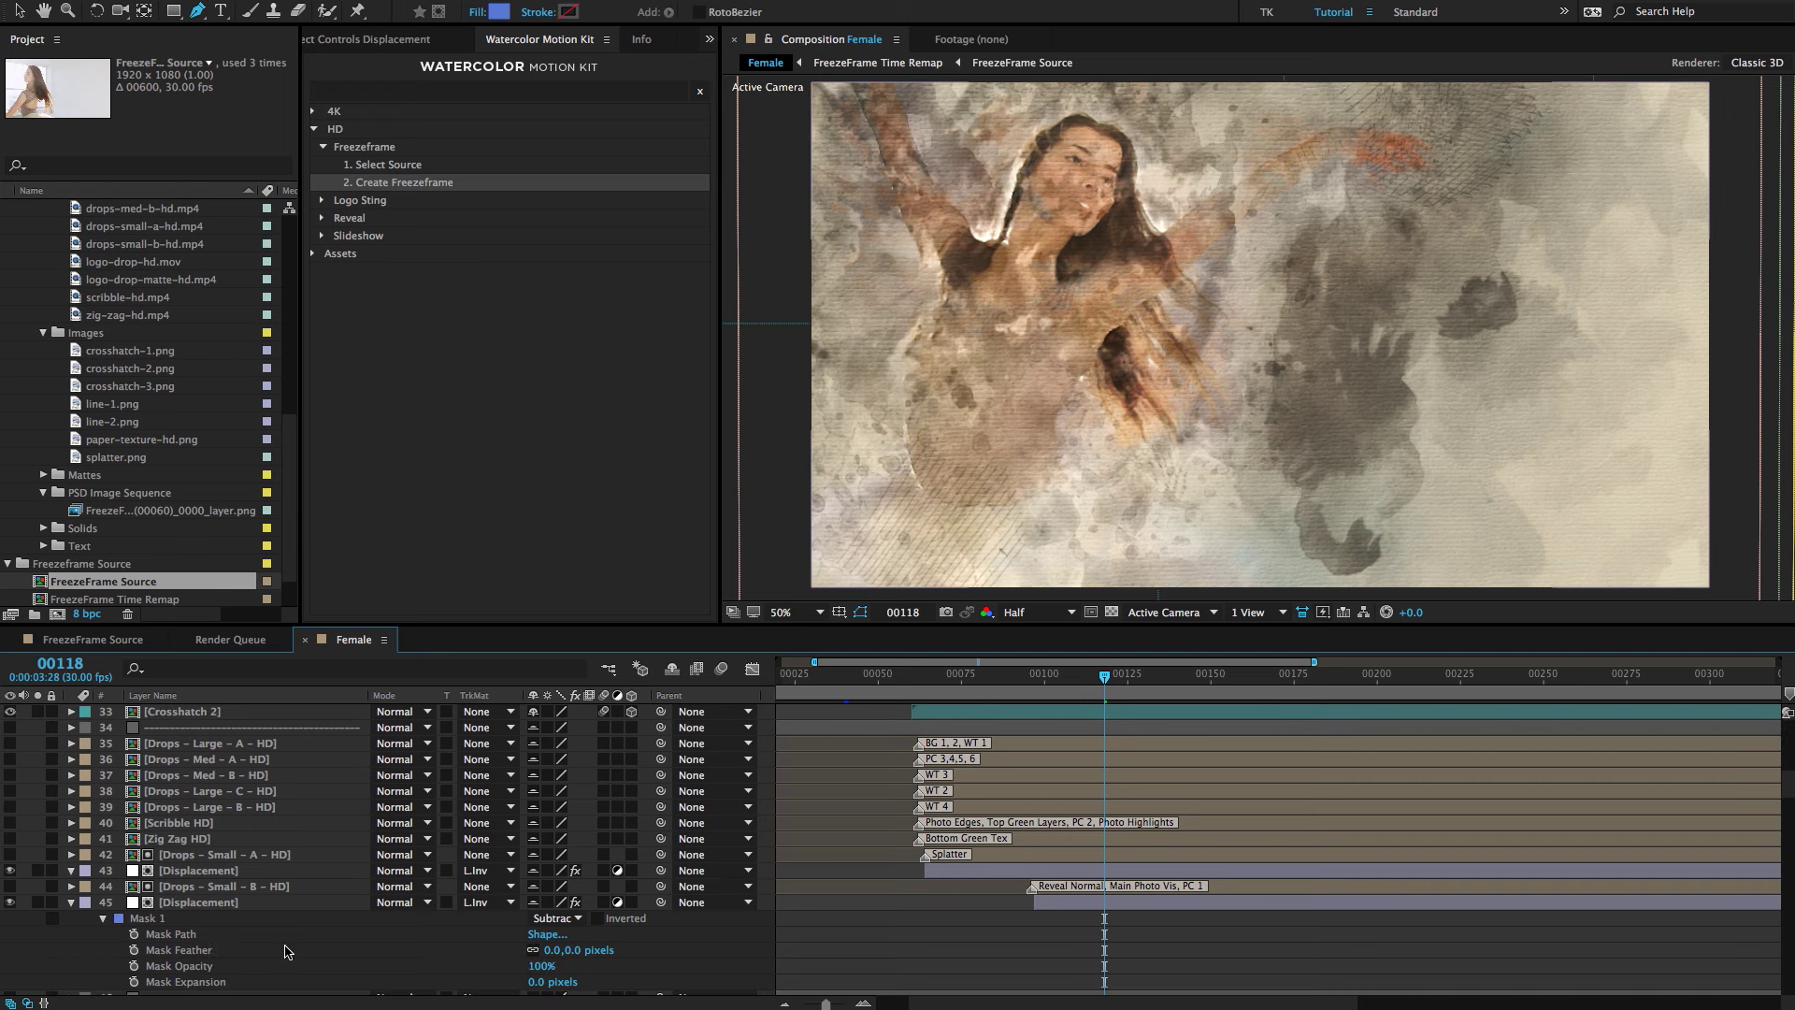
{"action": "left_click", "coordinate": [549, 949]}
{"action": "key", "text": "Return"}
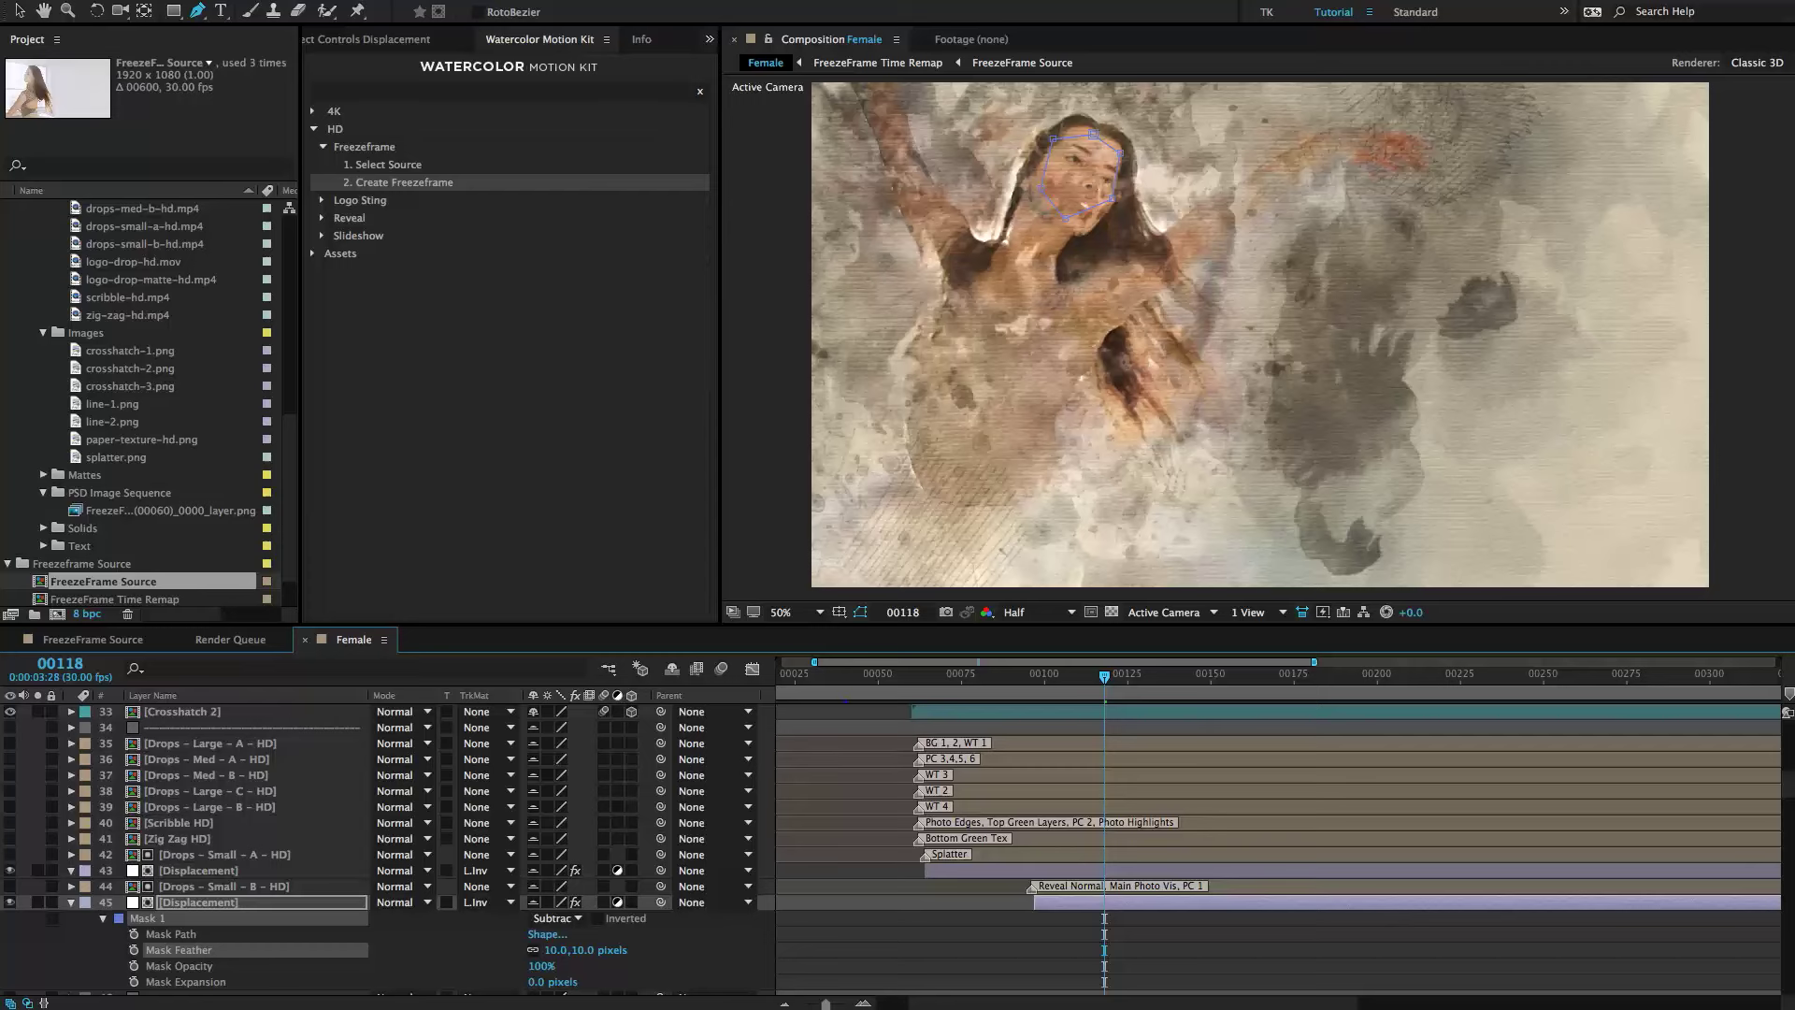
{"action": "left_click", "coordinate": [663, 931]}
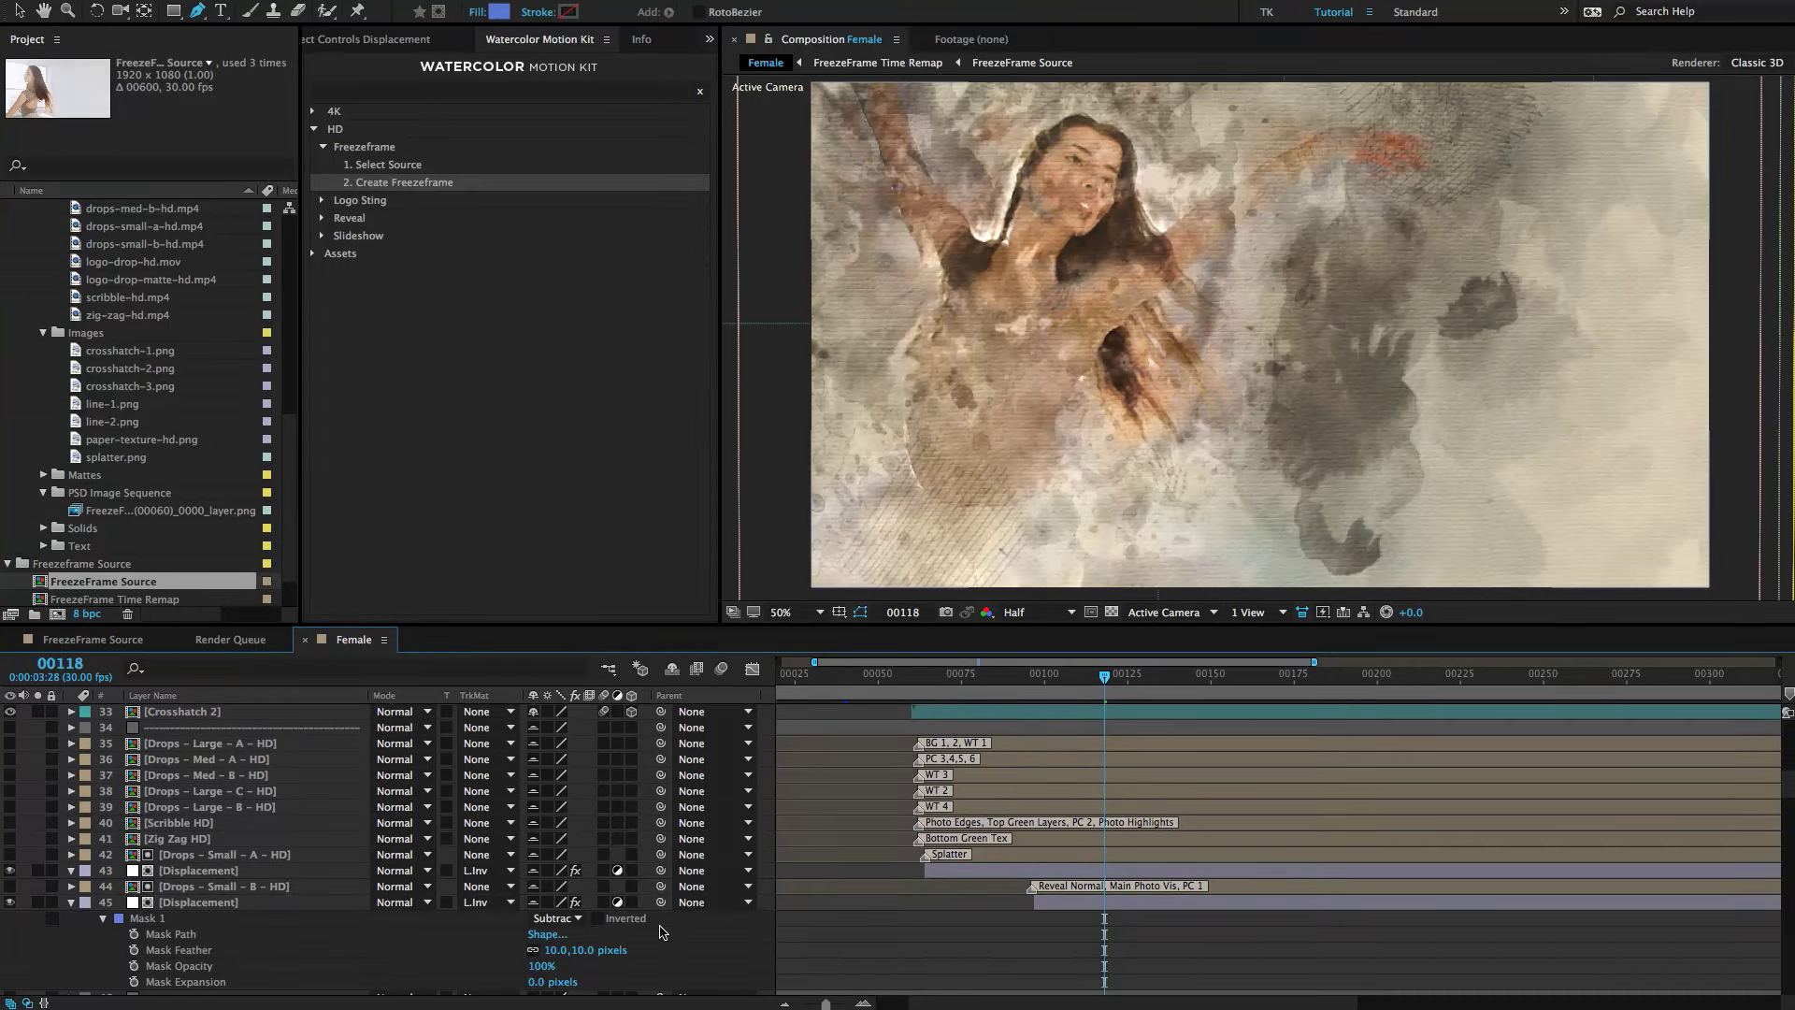
{"action": "left_click", "coordinate": [215, 902]}
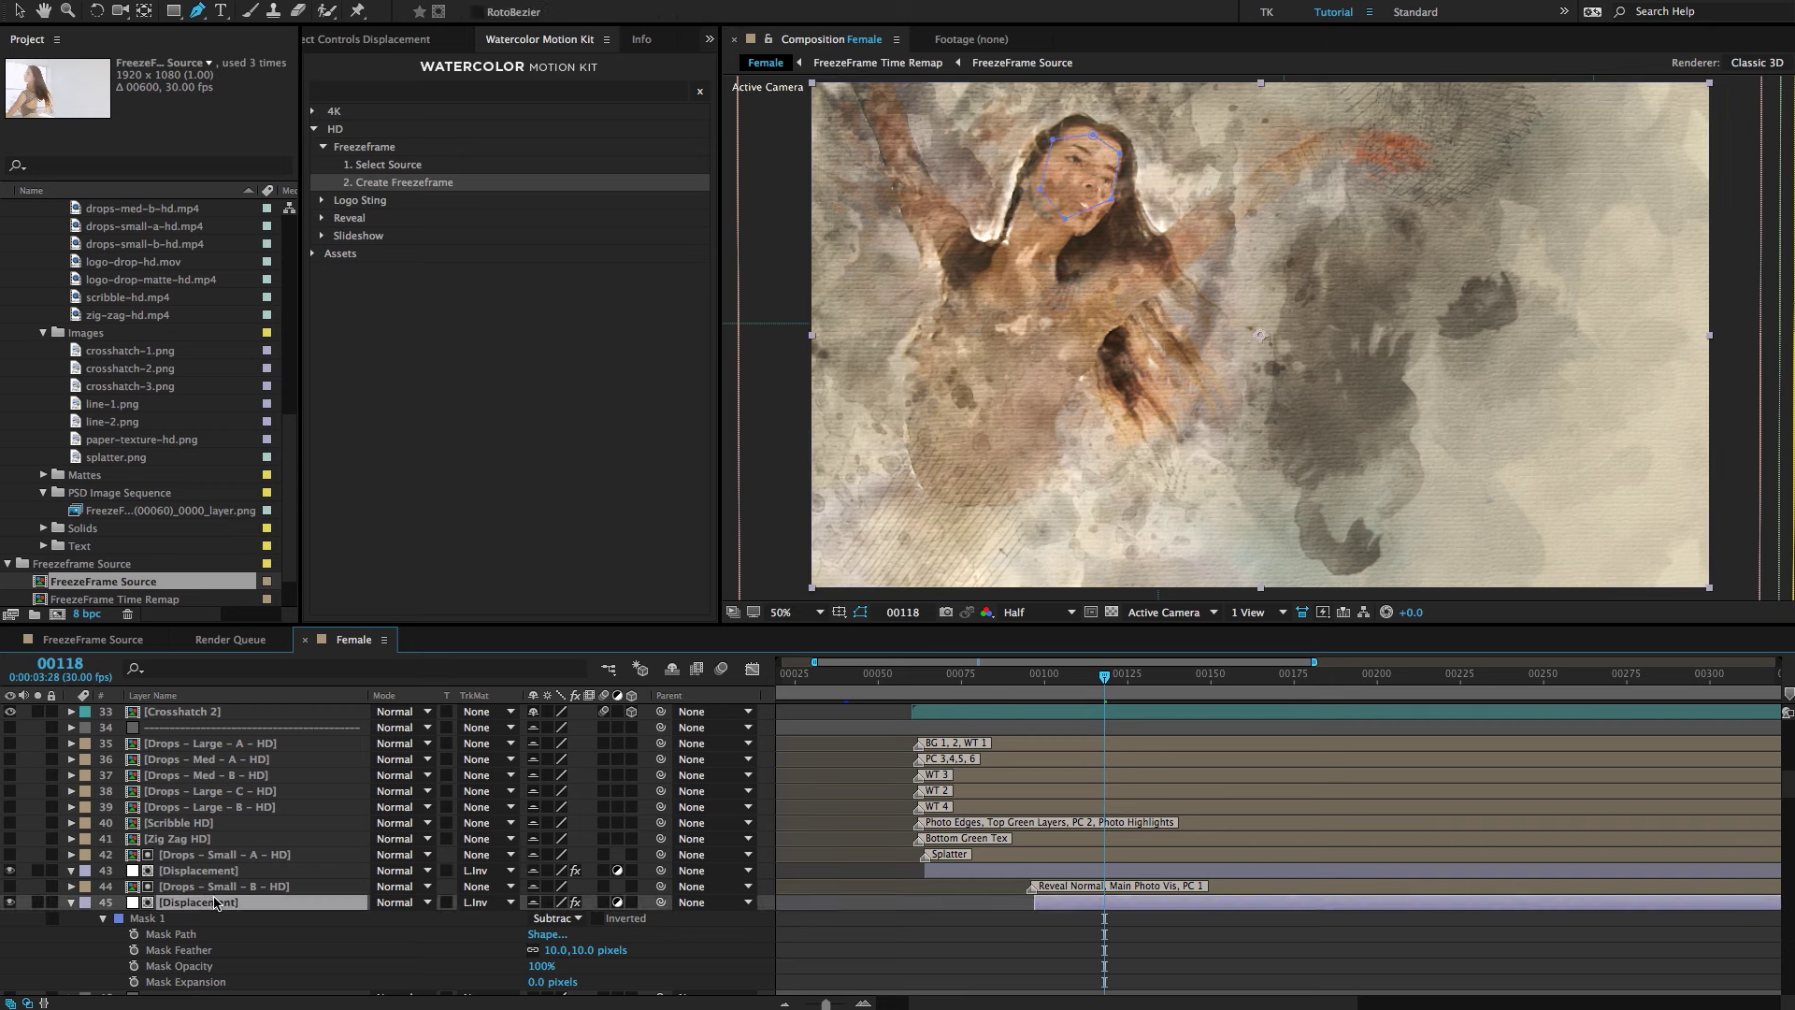
{"action": "left_click", "coordinate": [72, 903]}
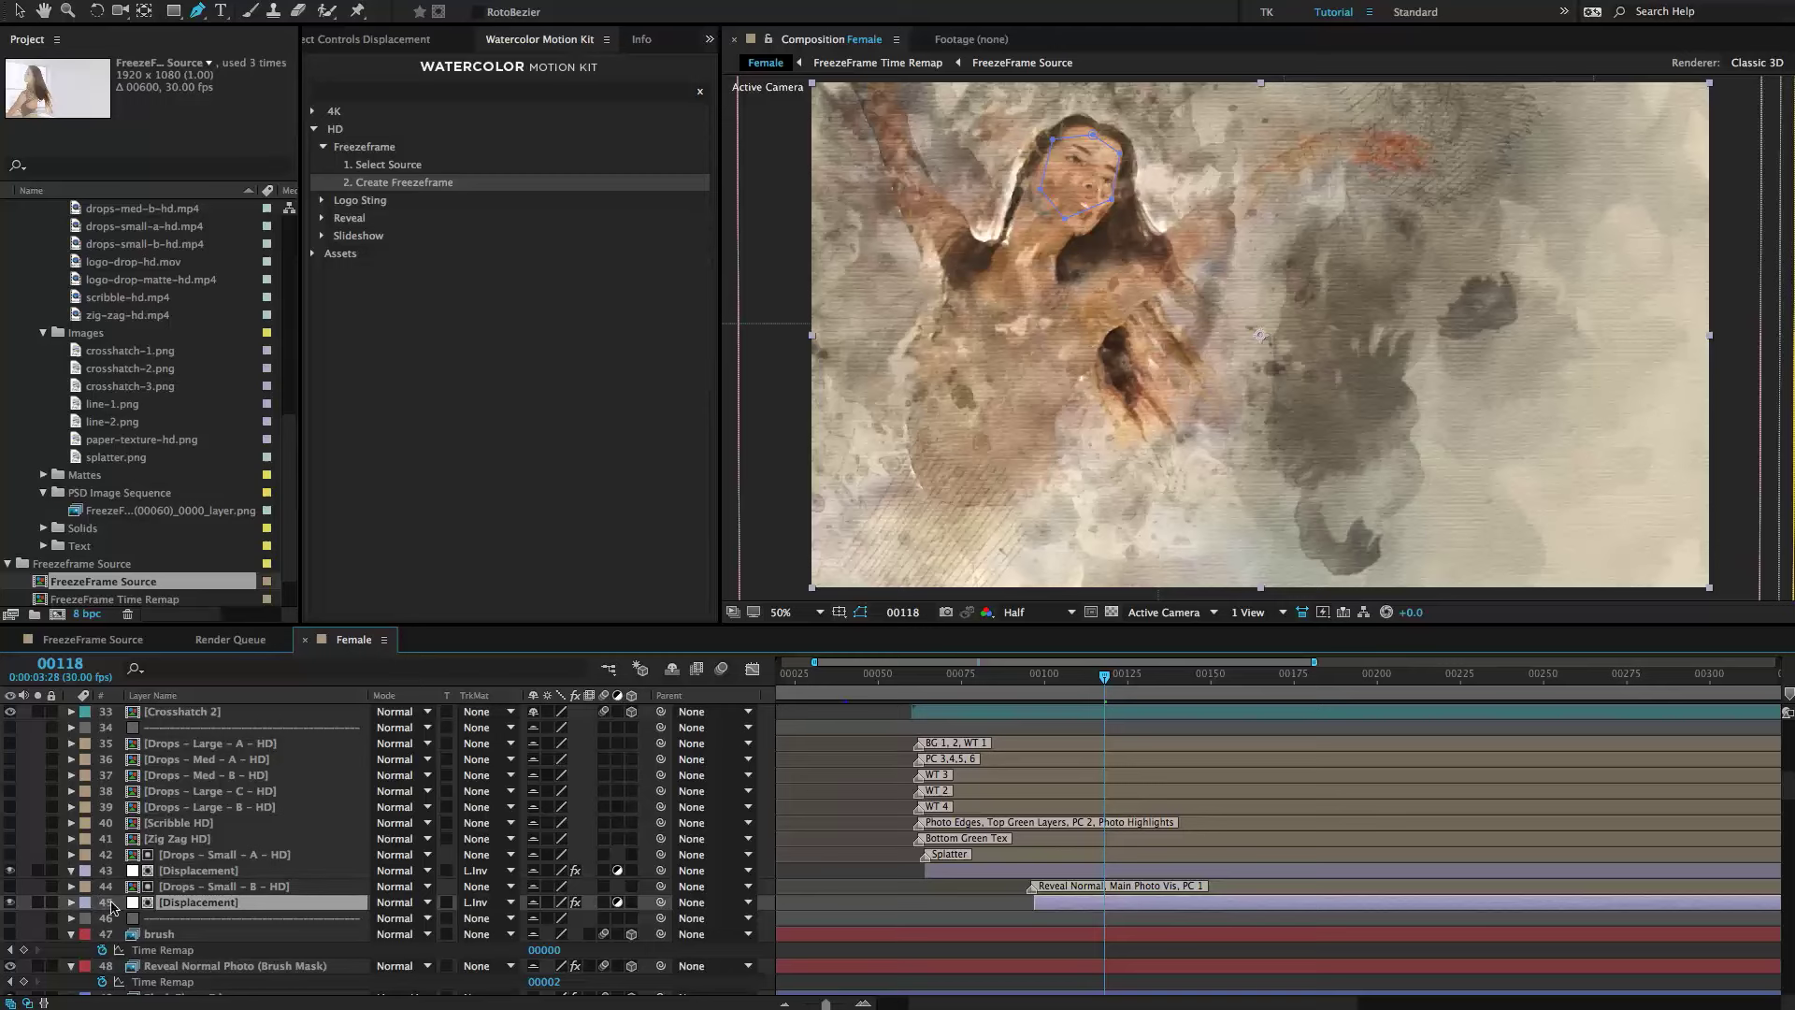
{"action": "scroll", "coordinate": [935, 838], "scroll_direction": "up", "scroll_amount": 10}
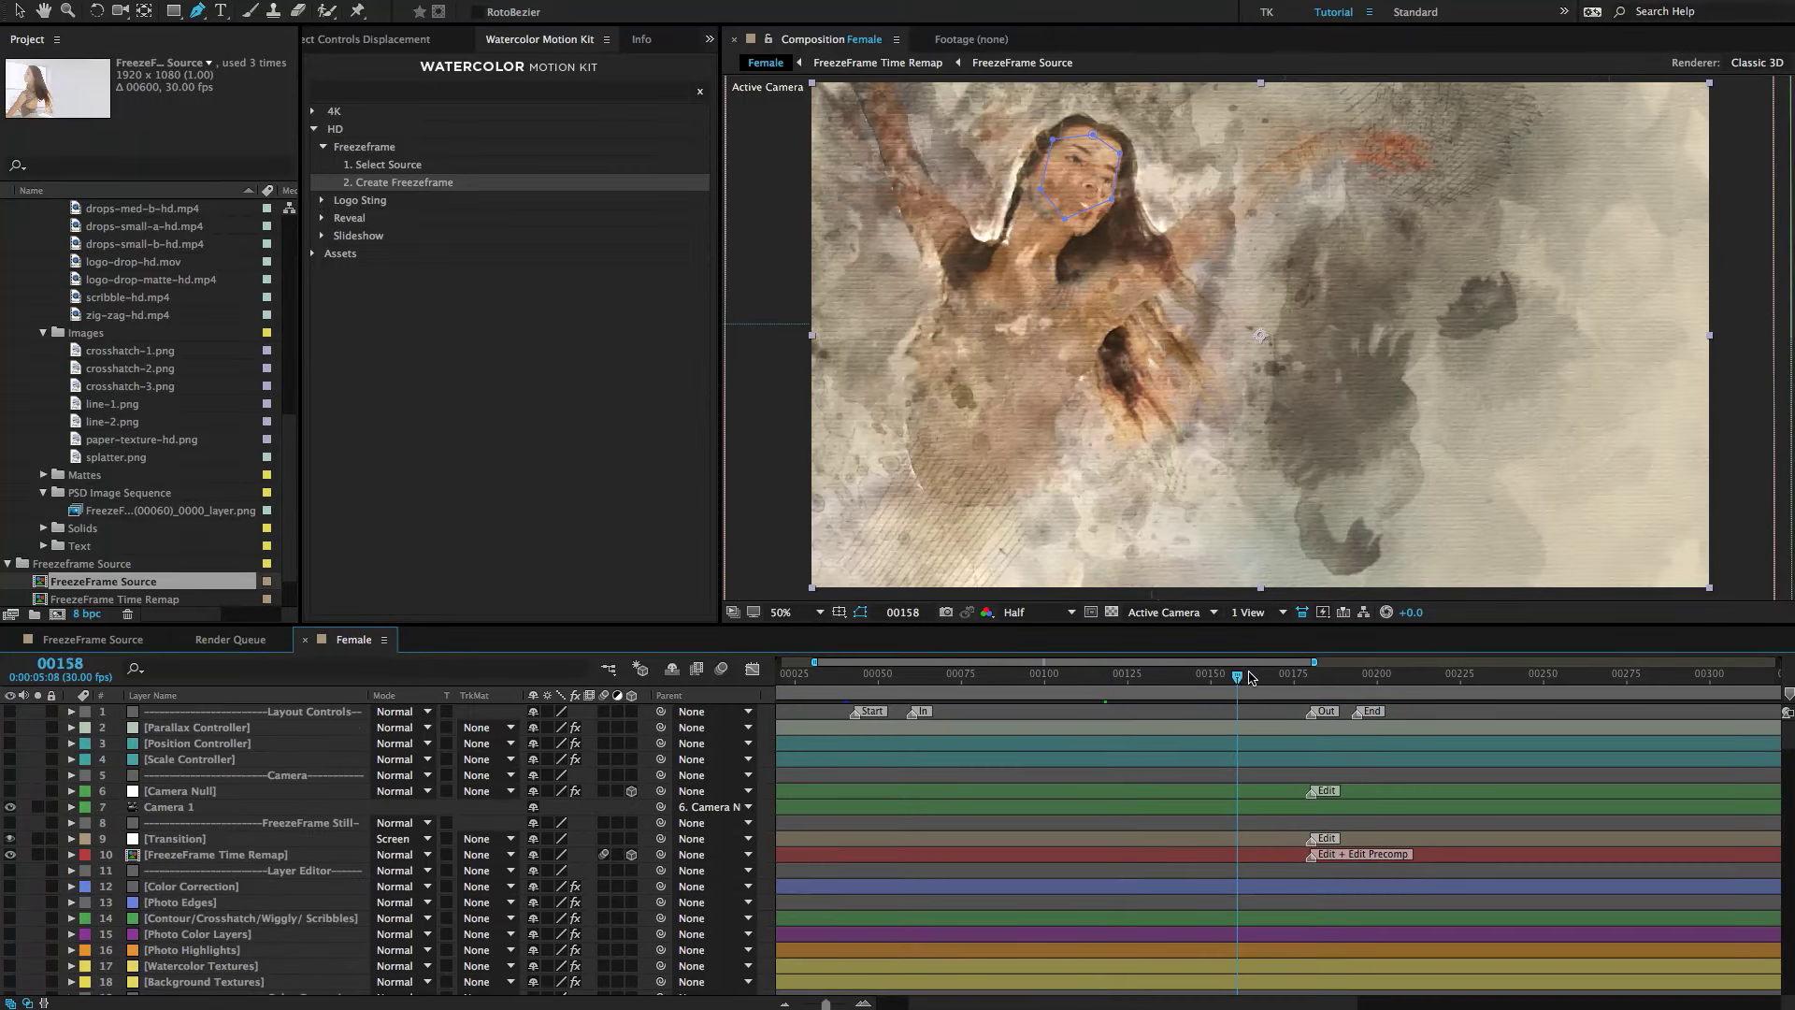
Scrub past the freeze frame to frame 00251 and end the work area there.
{"action": "left_click", "coordinate": [1304, 675]}
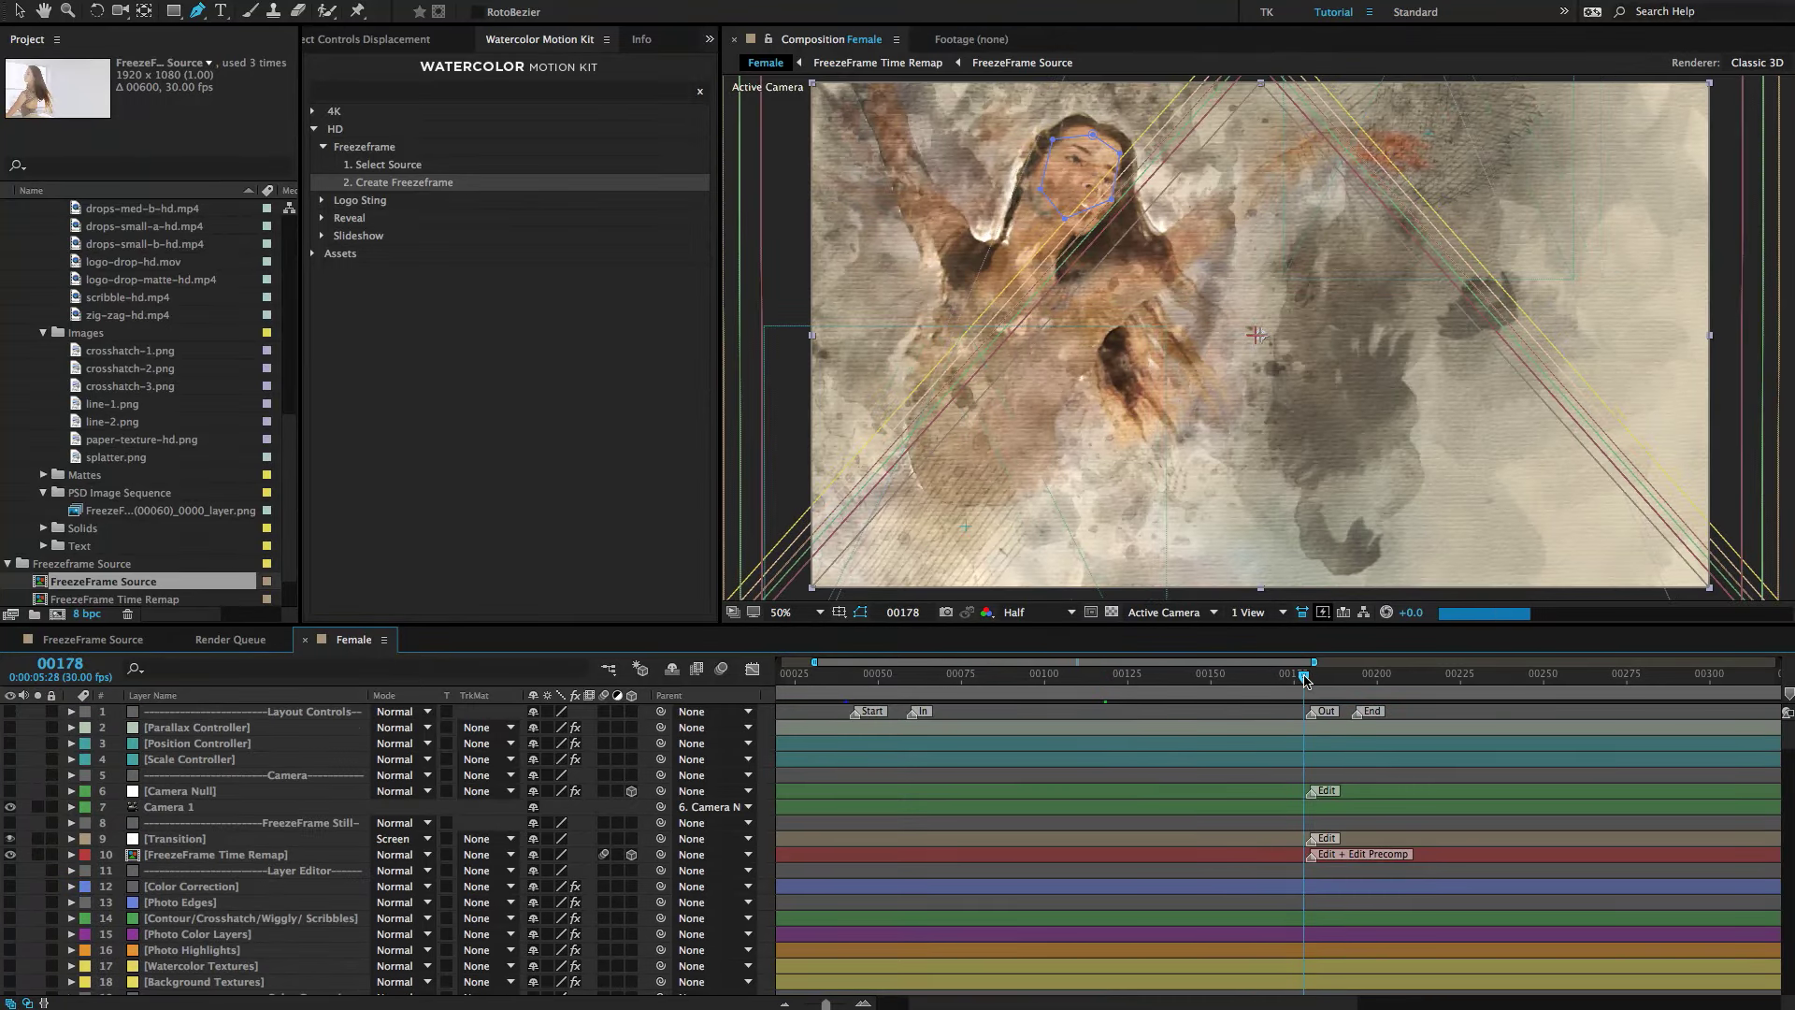
{"action": "left_click_drag", "start_coordinate": [1305, 675], "coordinate": [1409, 678]}
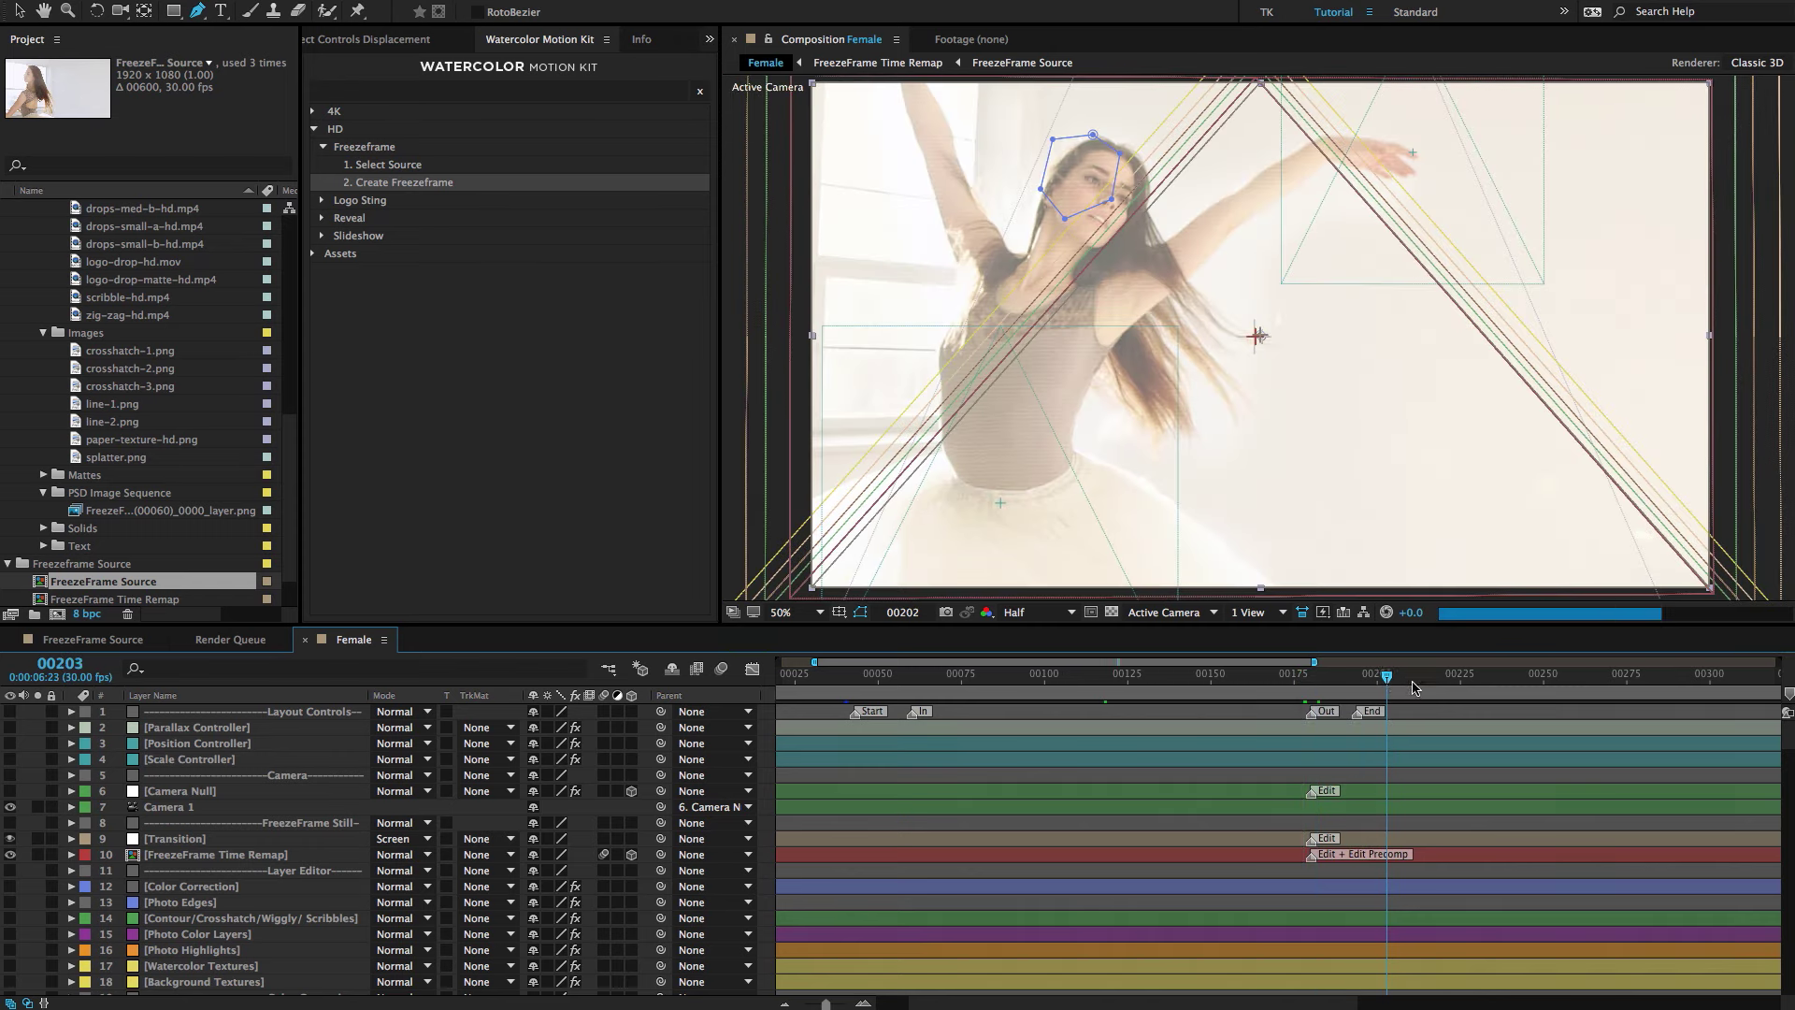
{"action": "key", "text": "minus"}
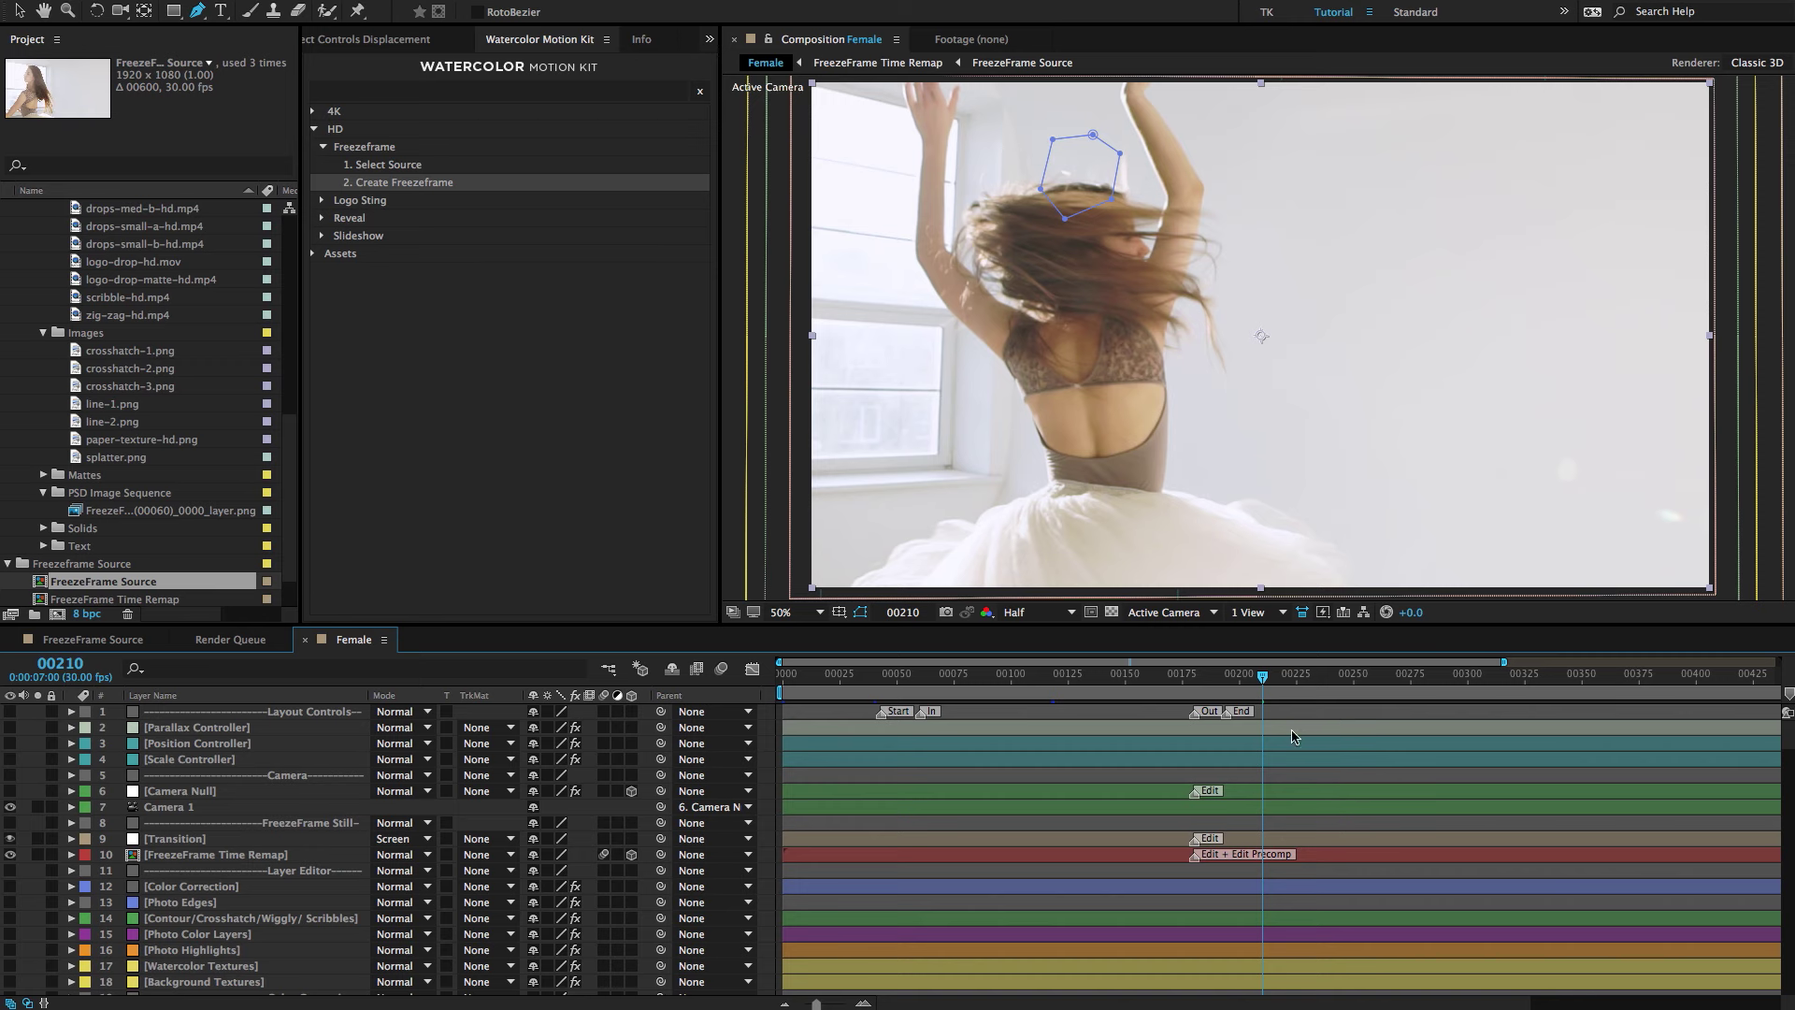
{"action": "left_click_drag", "start_coordinate": [1318, 675], "coordinate": [1359, 679]}
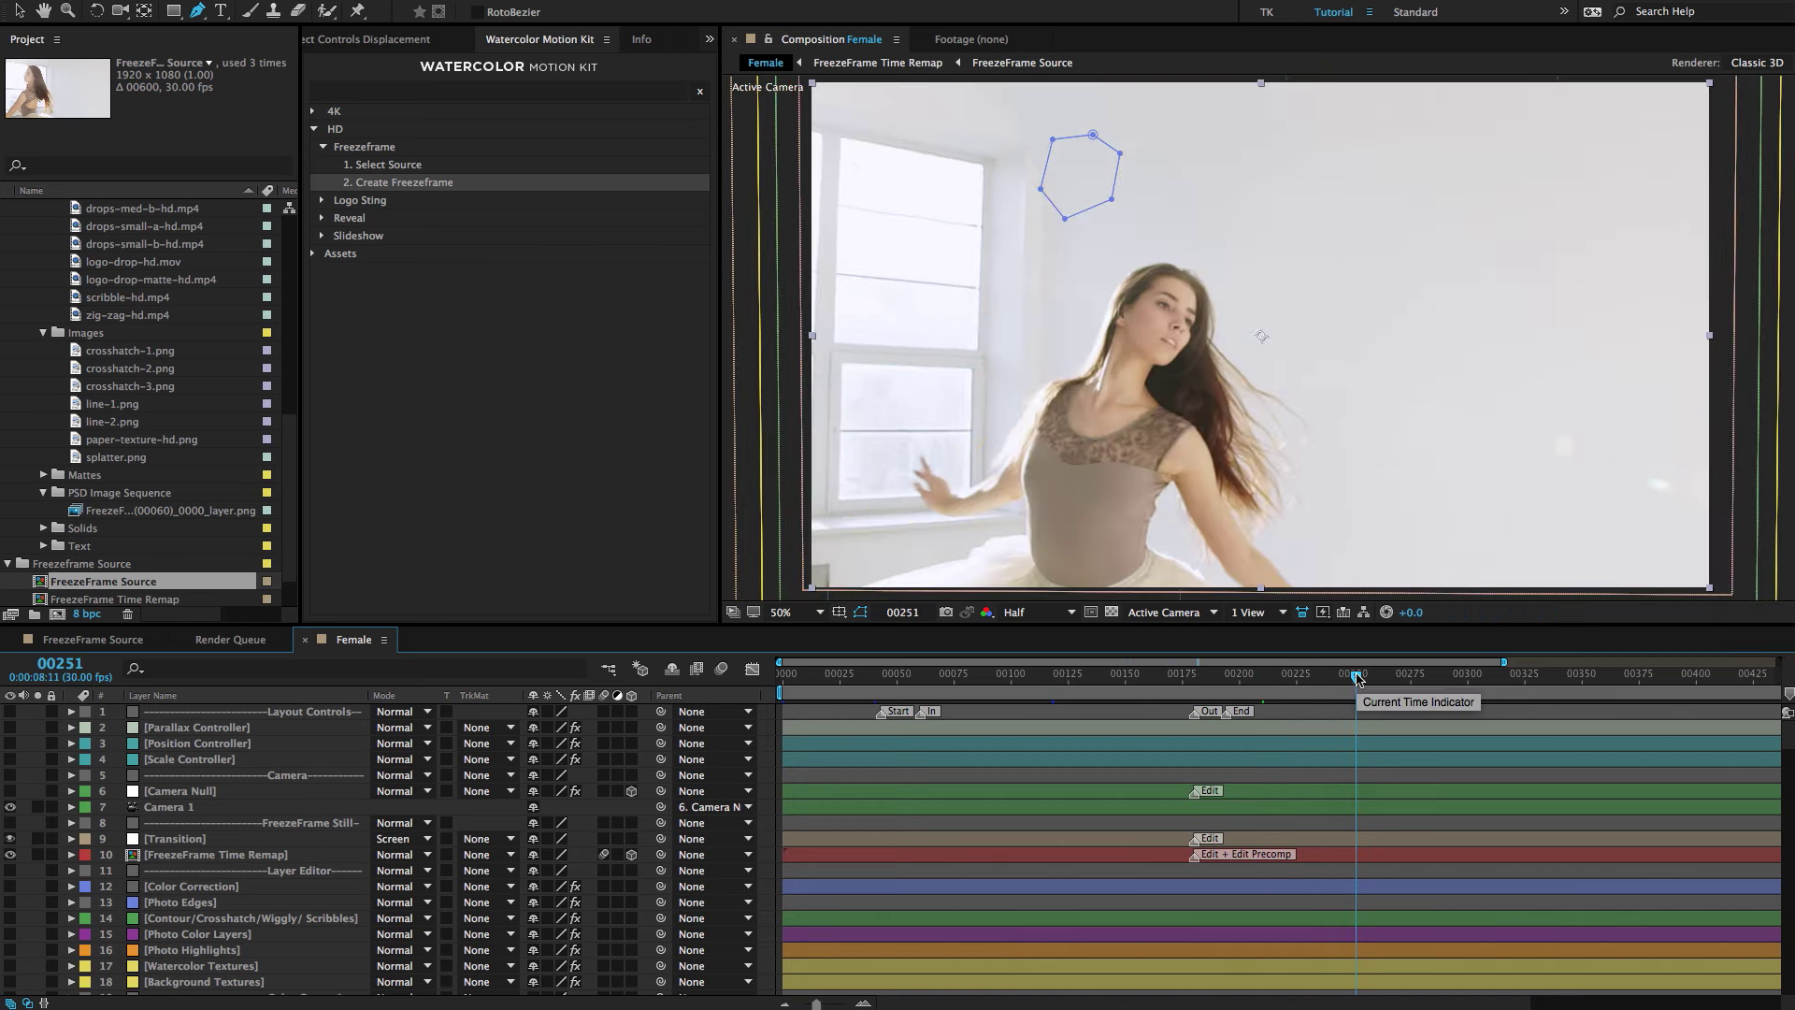
{"action": "left_click", "coordinate": [1326, 742]}
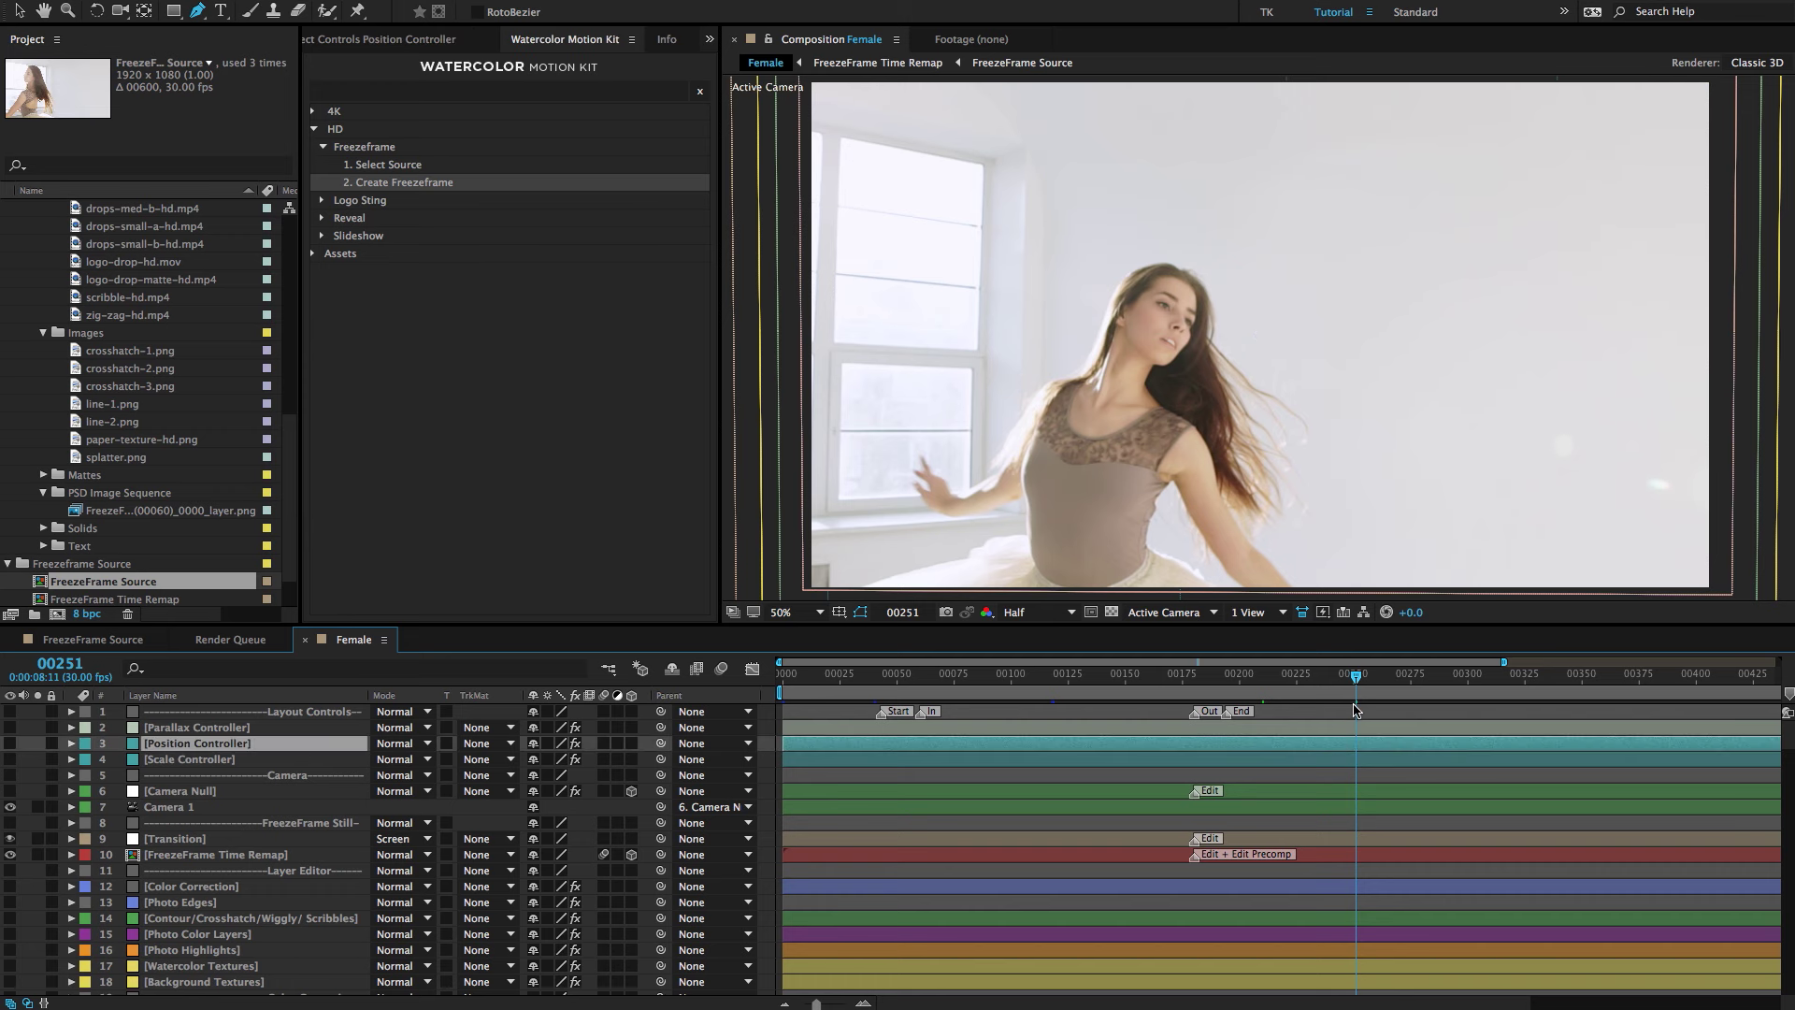
{"action": "key", "text": "n"}
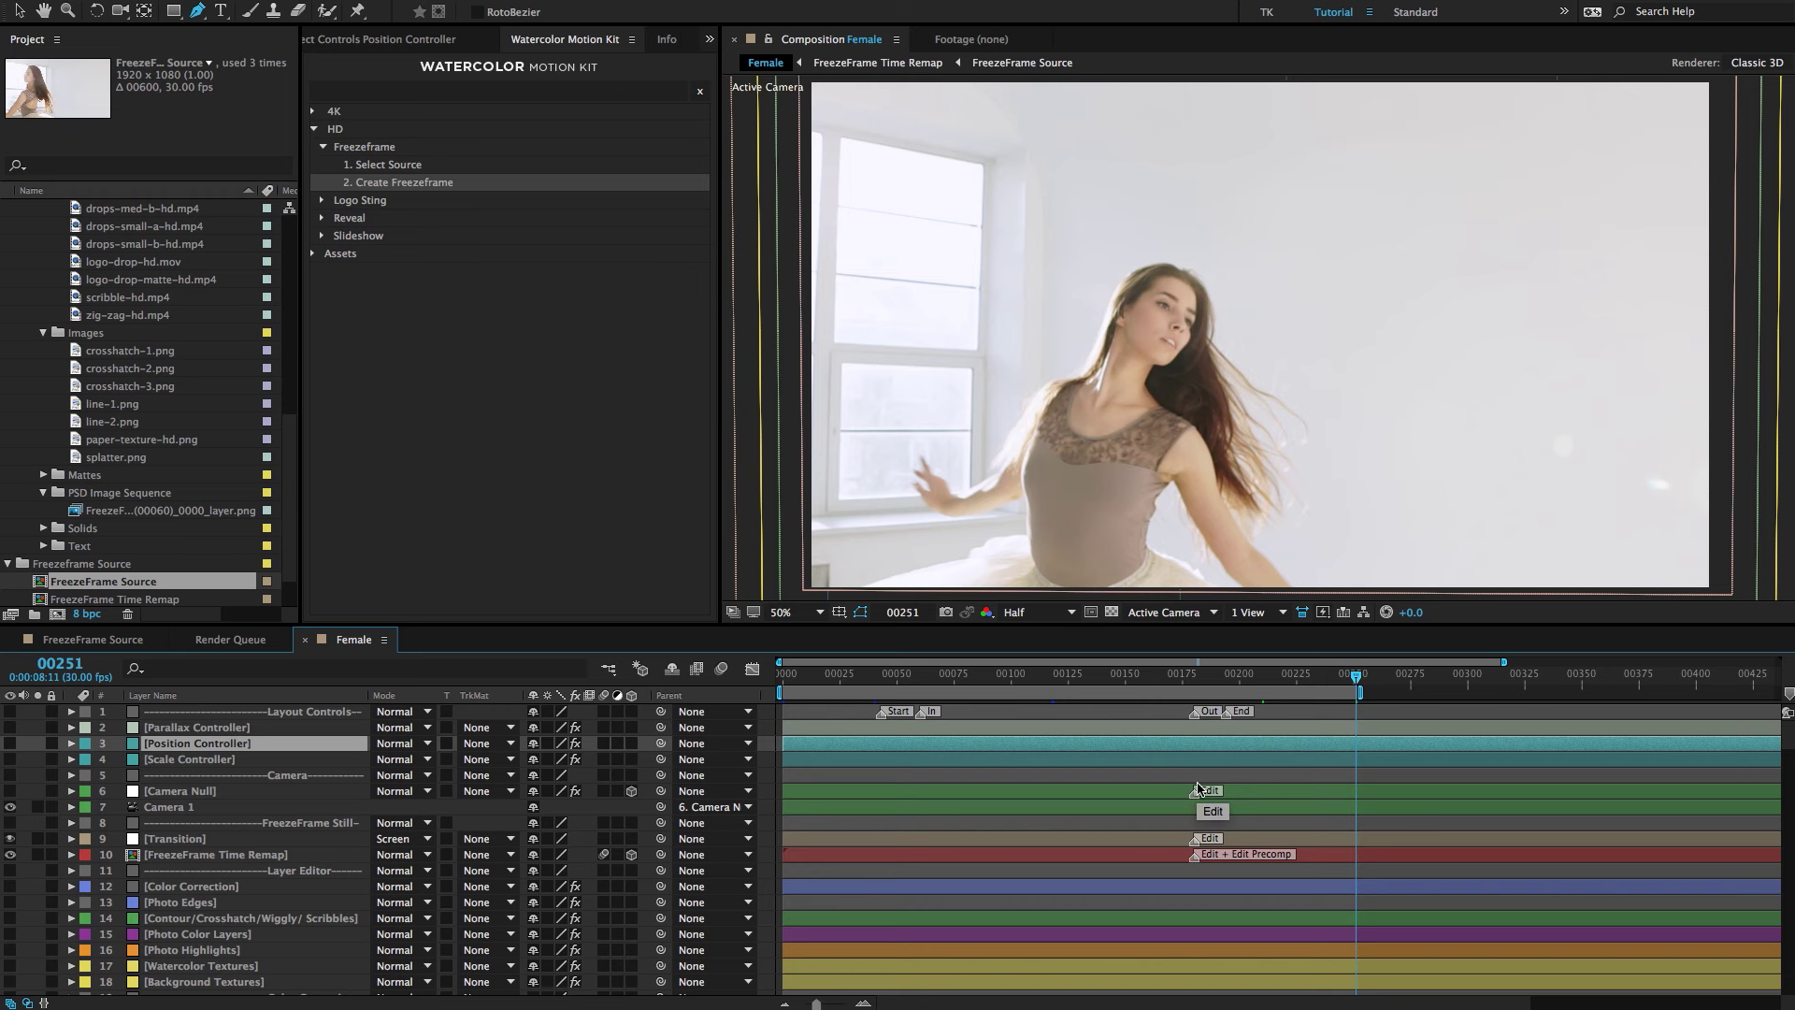
Select the Camera Null, Transition and FreezeFrame Time Remap layers.
{"action": "scroll", "coordinate": [1231, 760], "scroll_direction": "down", "scroll_amount": 1}
{"action": "scroll", "coordinate": [1253, 771], "scroll_direction": "up", "scroll_amount": 1}
{"action": "left_click", "coordinate": [1153, 790]}
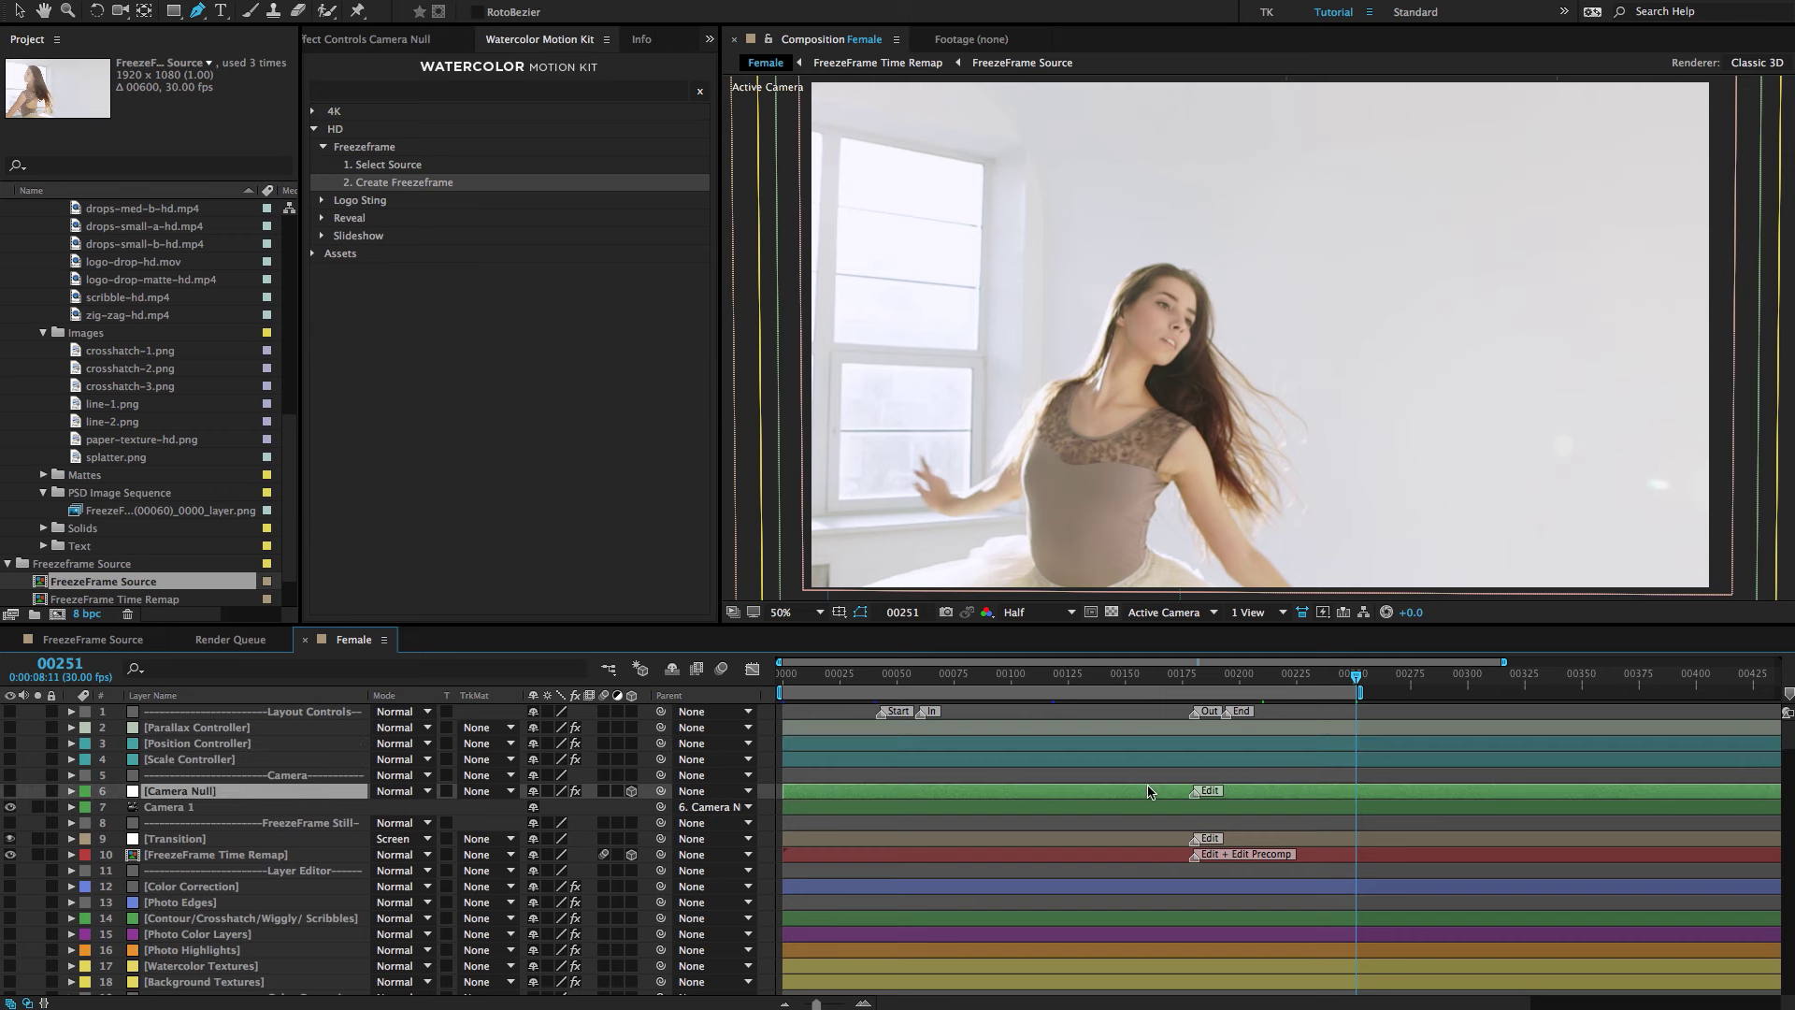
{"action": "left_click", "coordinate": [1102, 838]}
{"action": "left_click", "coordinate": [1110, 855]}
{"action": "scroll", "coordinate": [1150, 879], "scroll_direction": "down", "scroll_amount": 8}
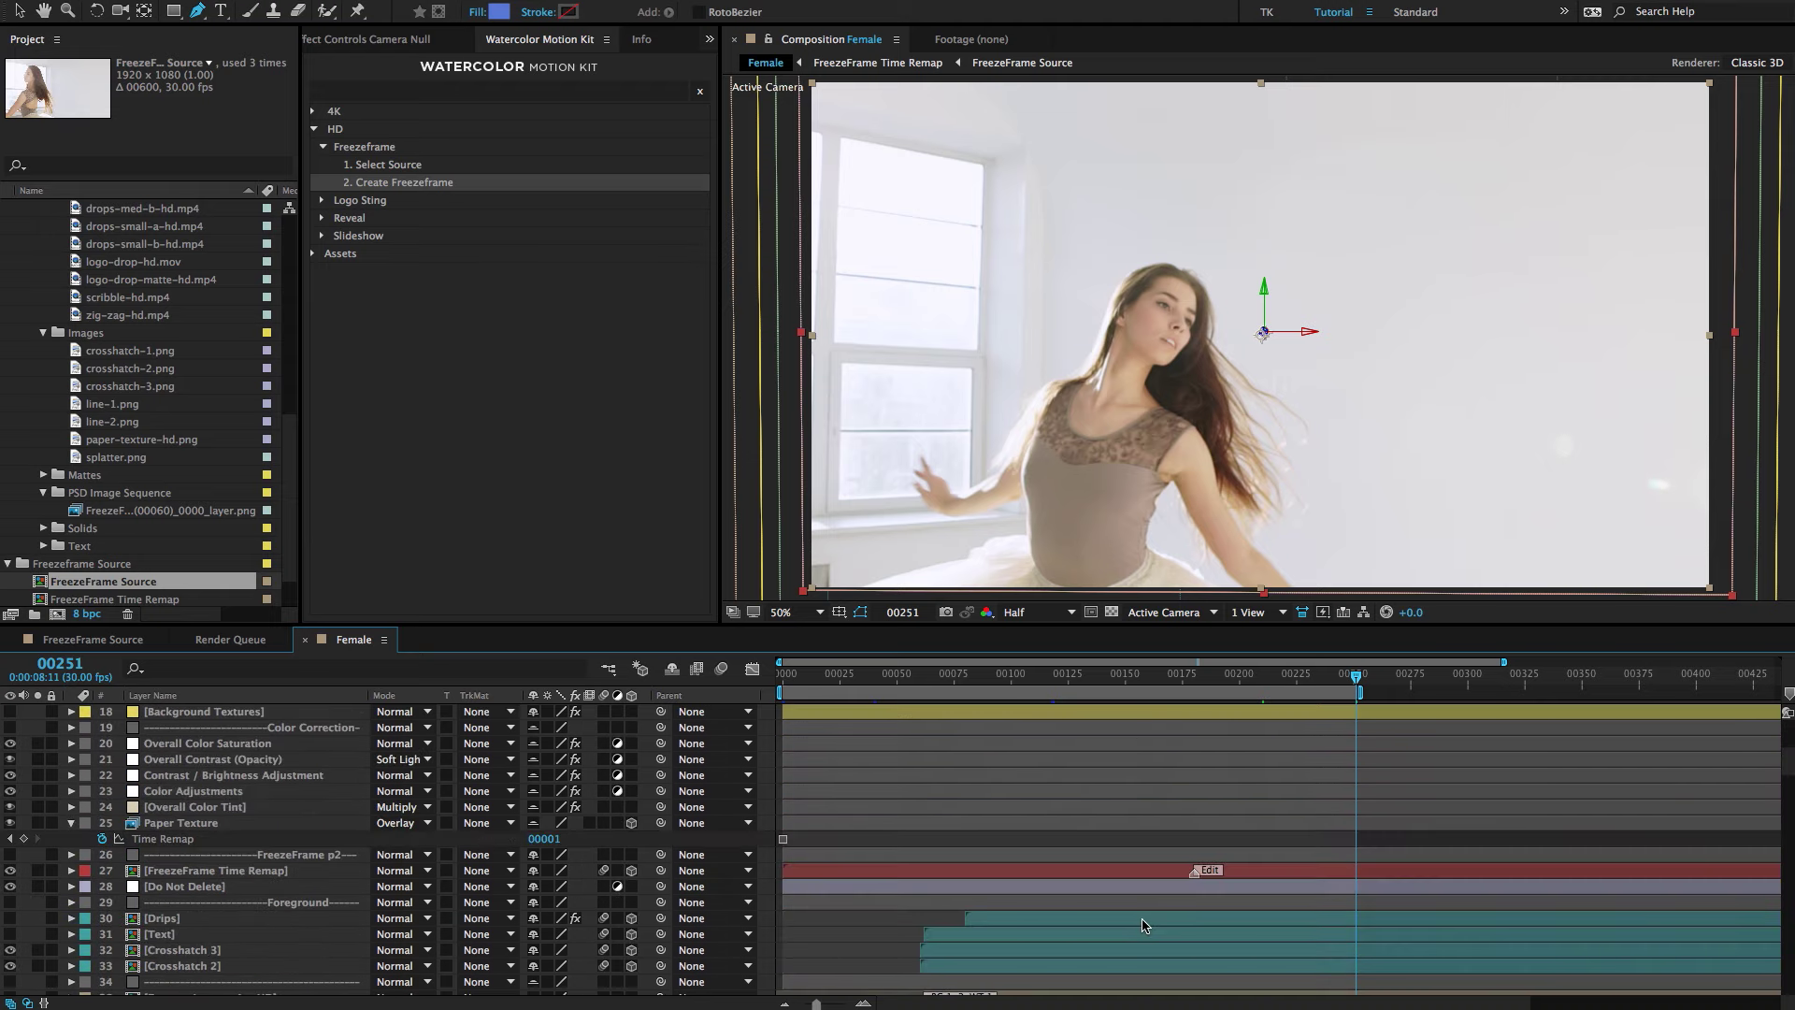
{"action": "scroll", "coordinate": [1148, 907], "scroll_direction": "down", "scroll_amount": 7}
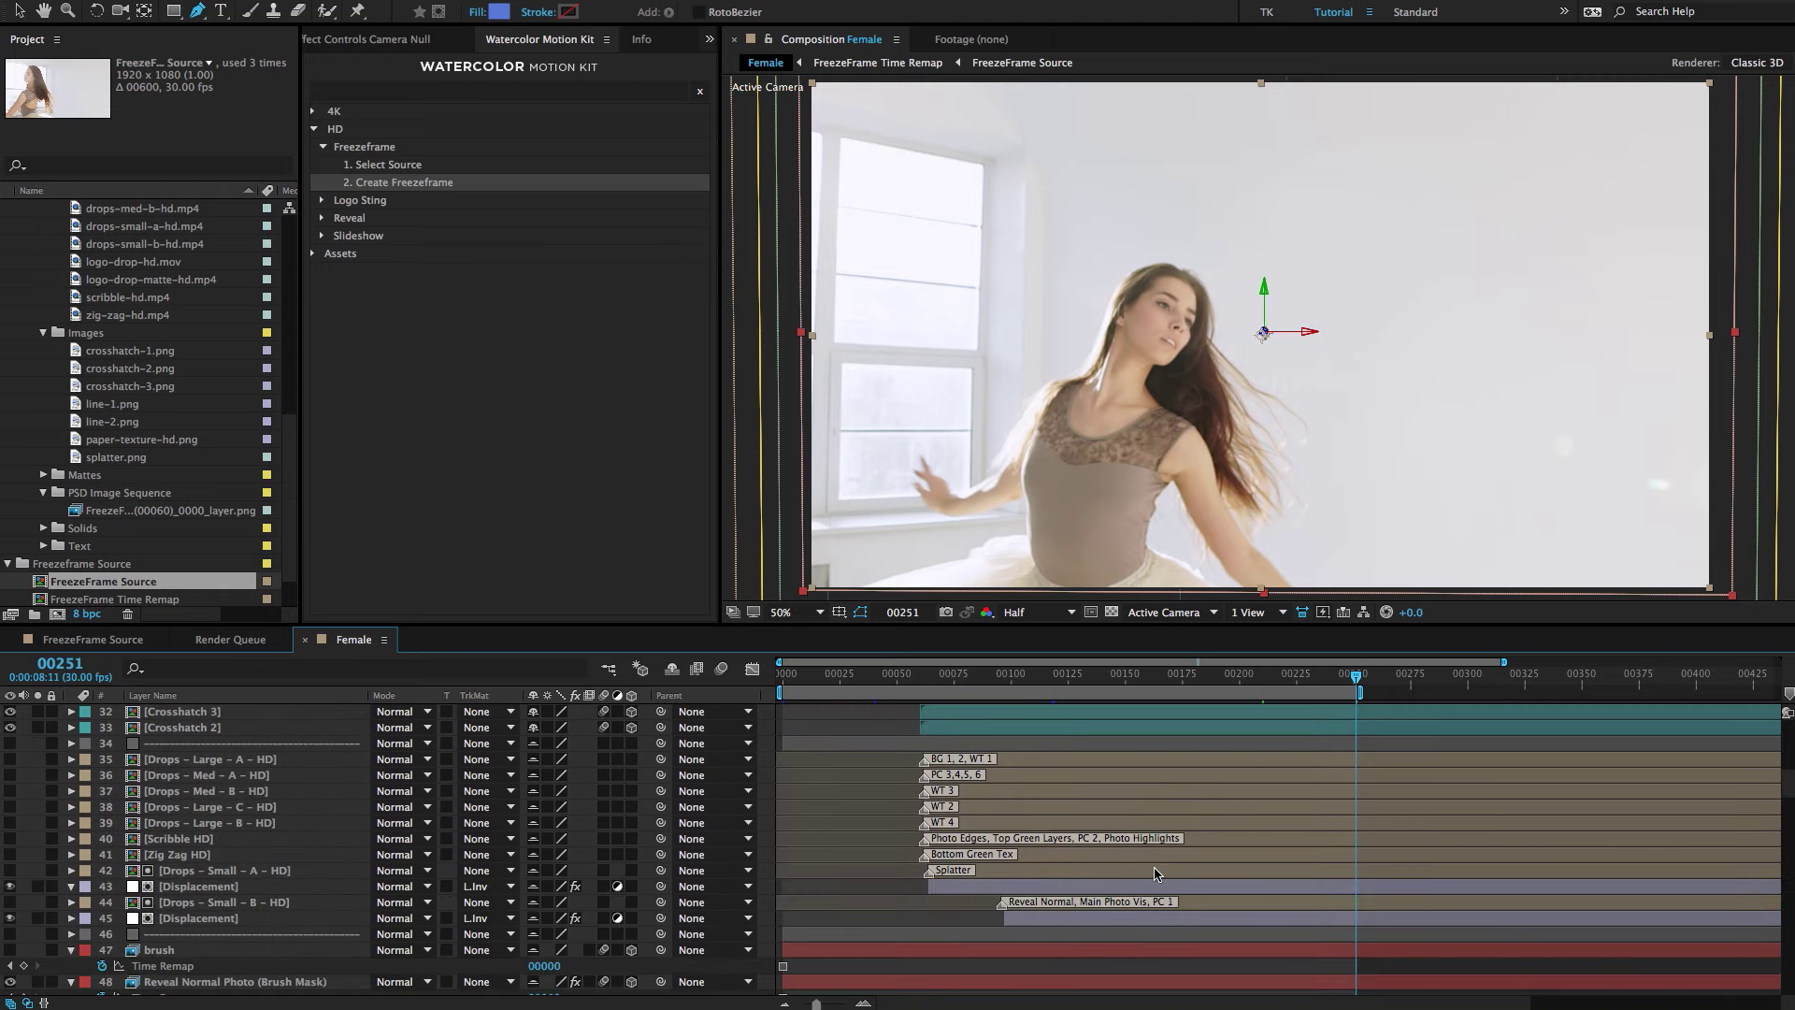
{"action": "scroll", "coordinate": [1156, 875], "scroll_direction": "down", "scroll_amount": 5}
Hide the shy layers, then select FreezeFrame layers 27 and 10, Transition and Camera Null.
{"action": "left_click", "coordinate": [673, 668]}
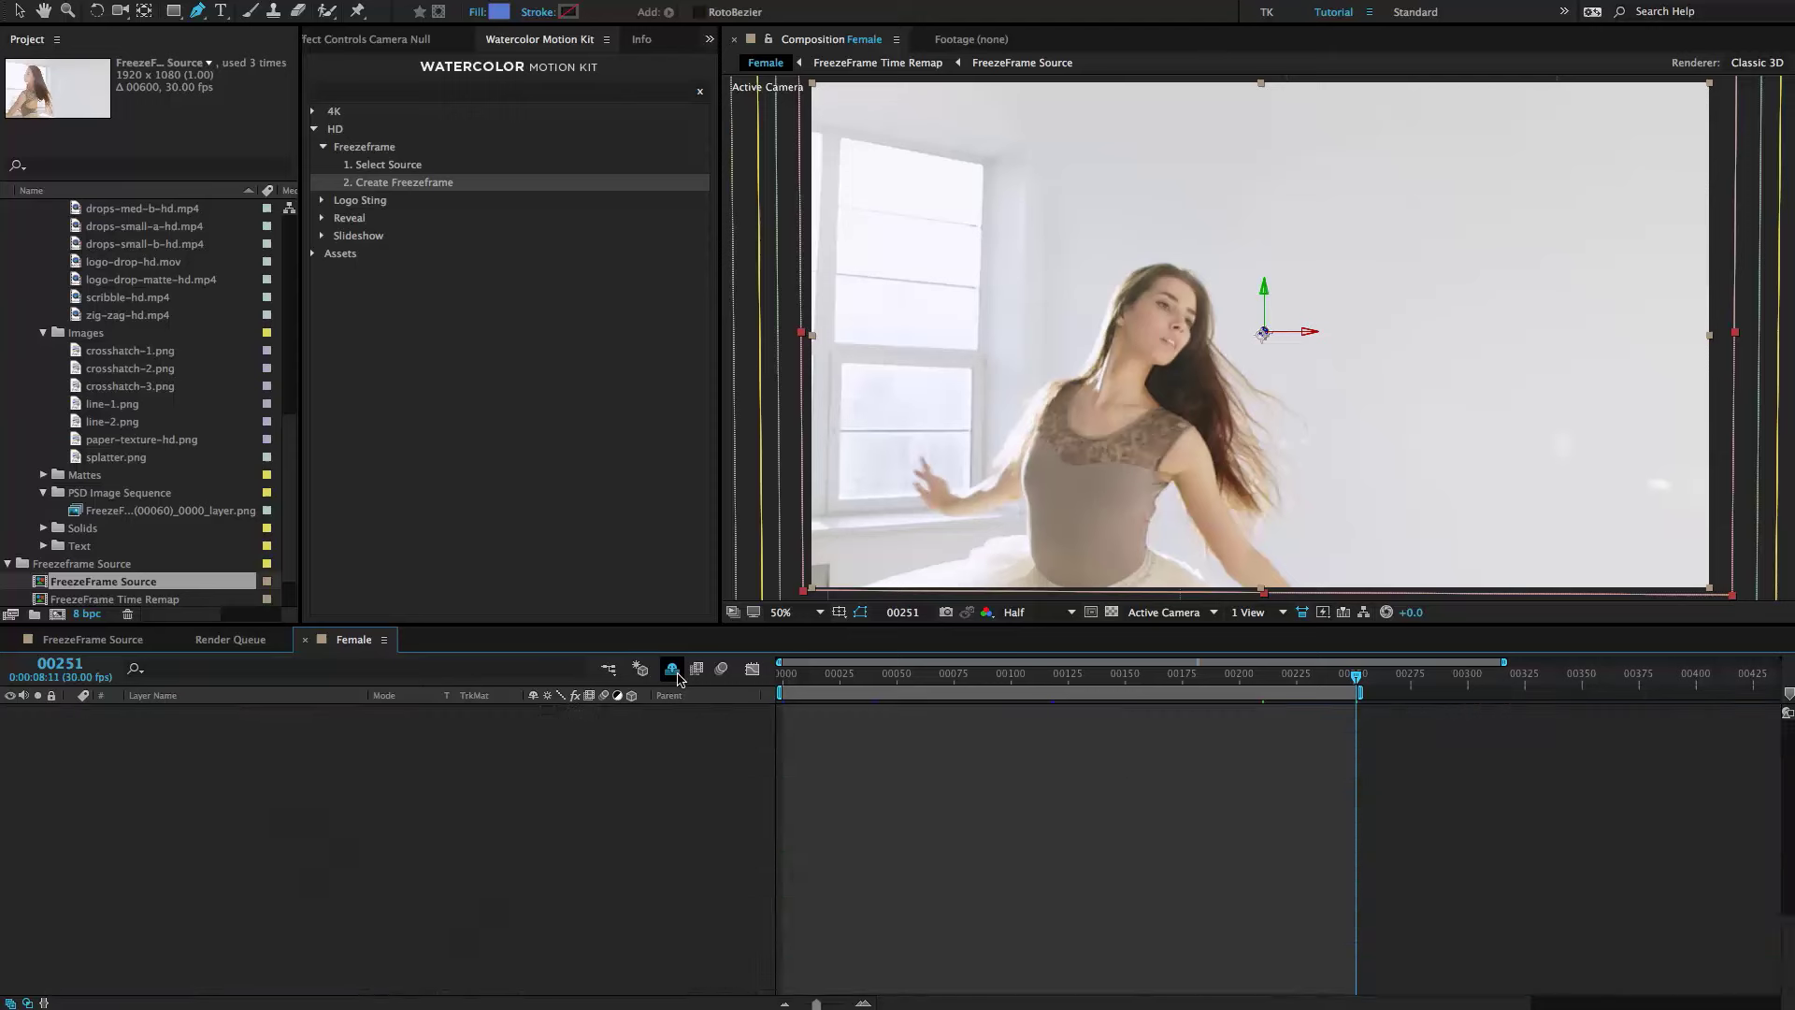
{"action": "scroll", "coordinate": [1183, 800], "scroll_direction": "up", "scroll_amount": 5}
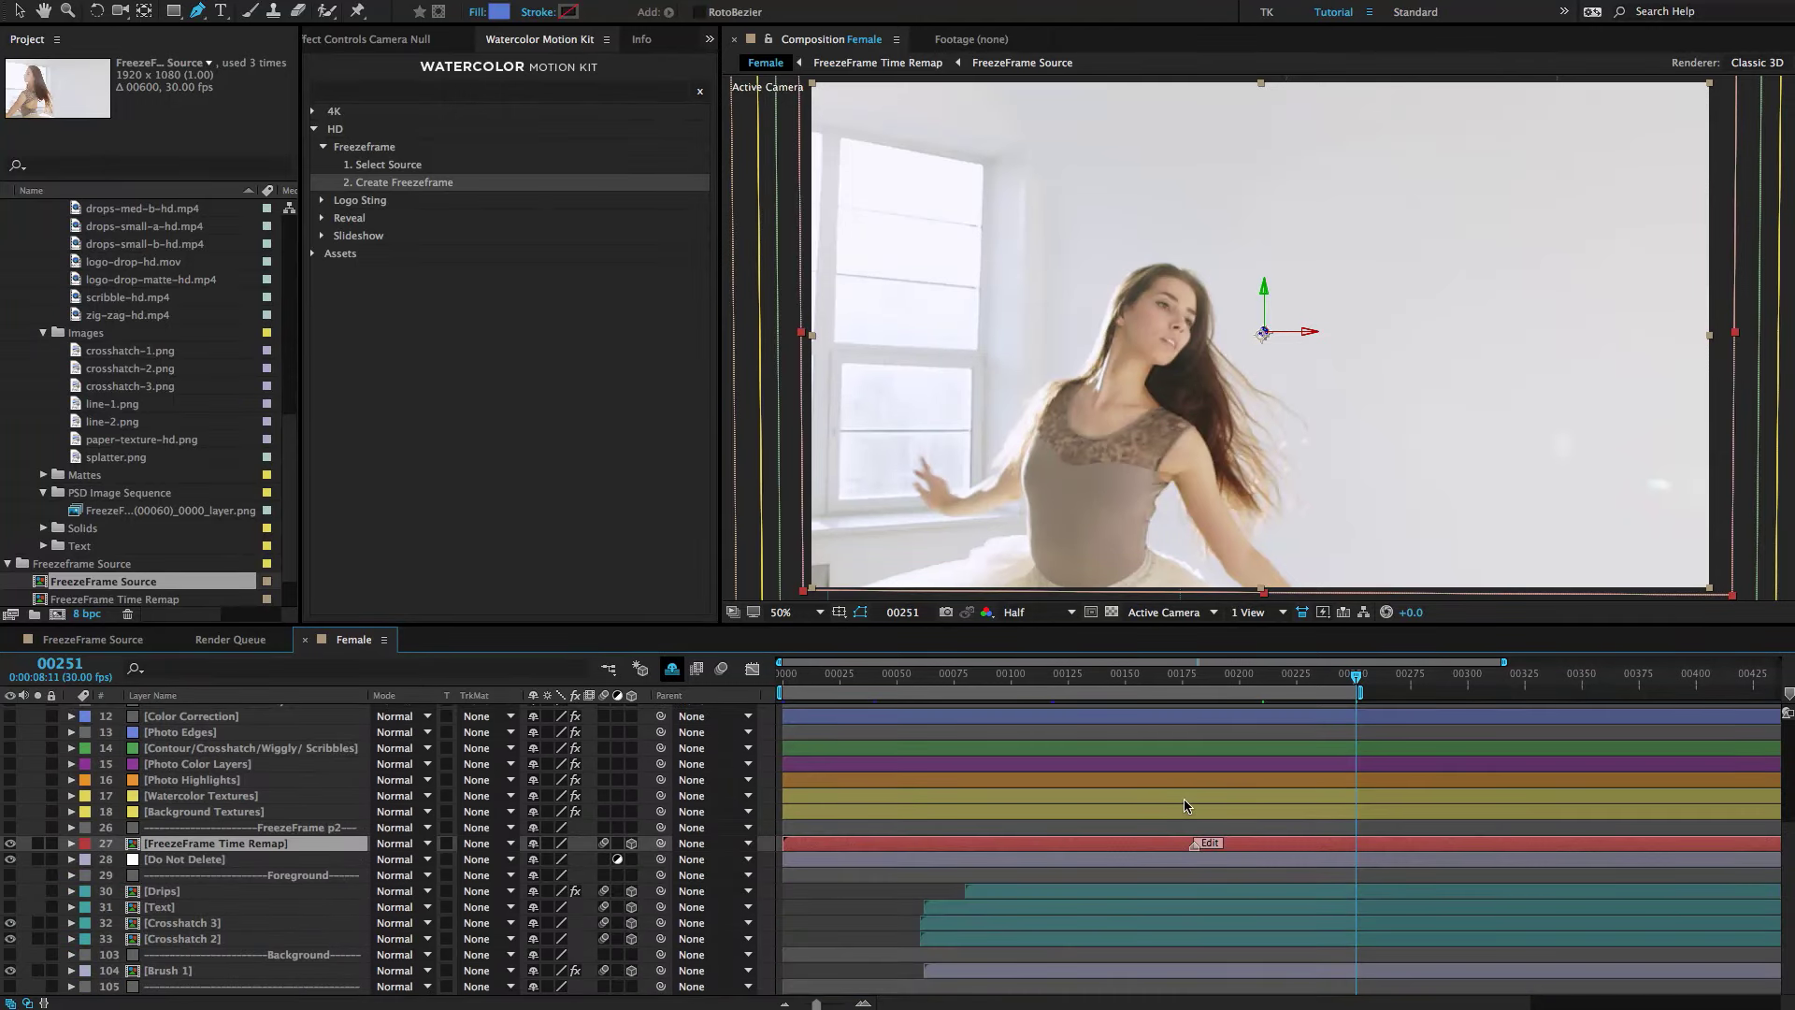
{"action": "scroll", "coordinate": [1184, 801], "scroll_direction": "up", "scroll_amount": 5}
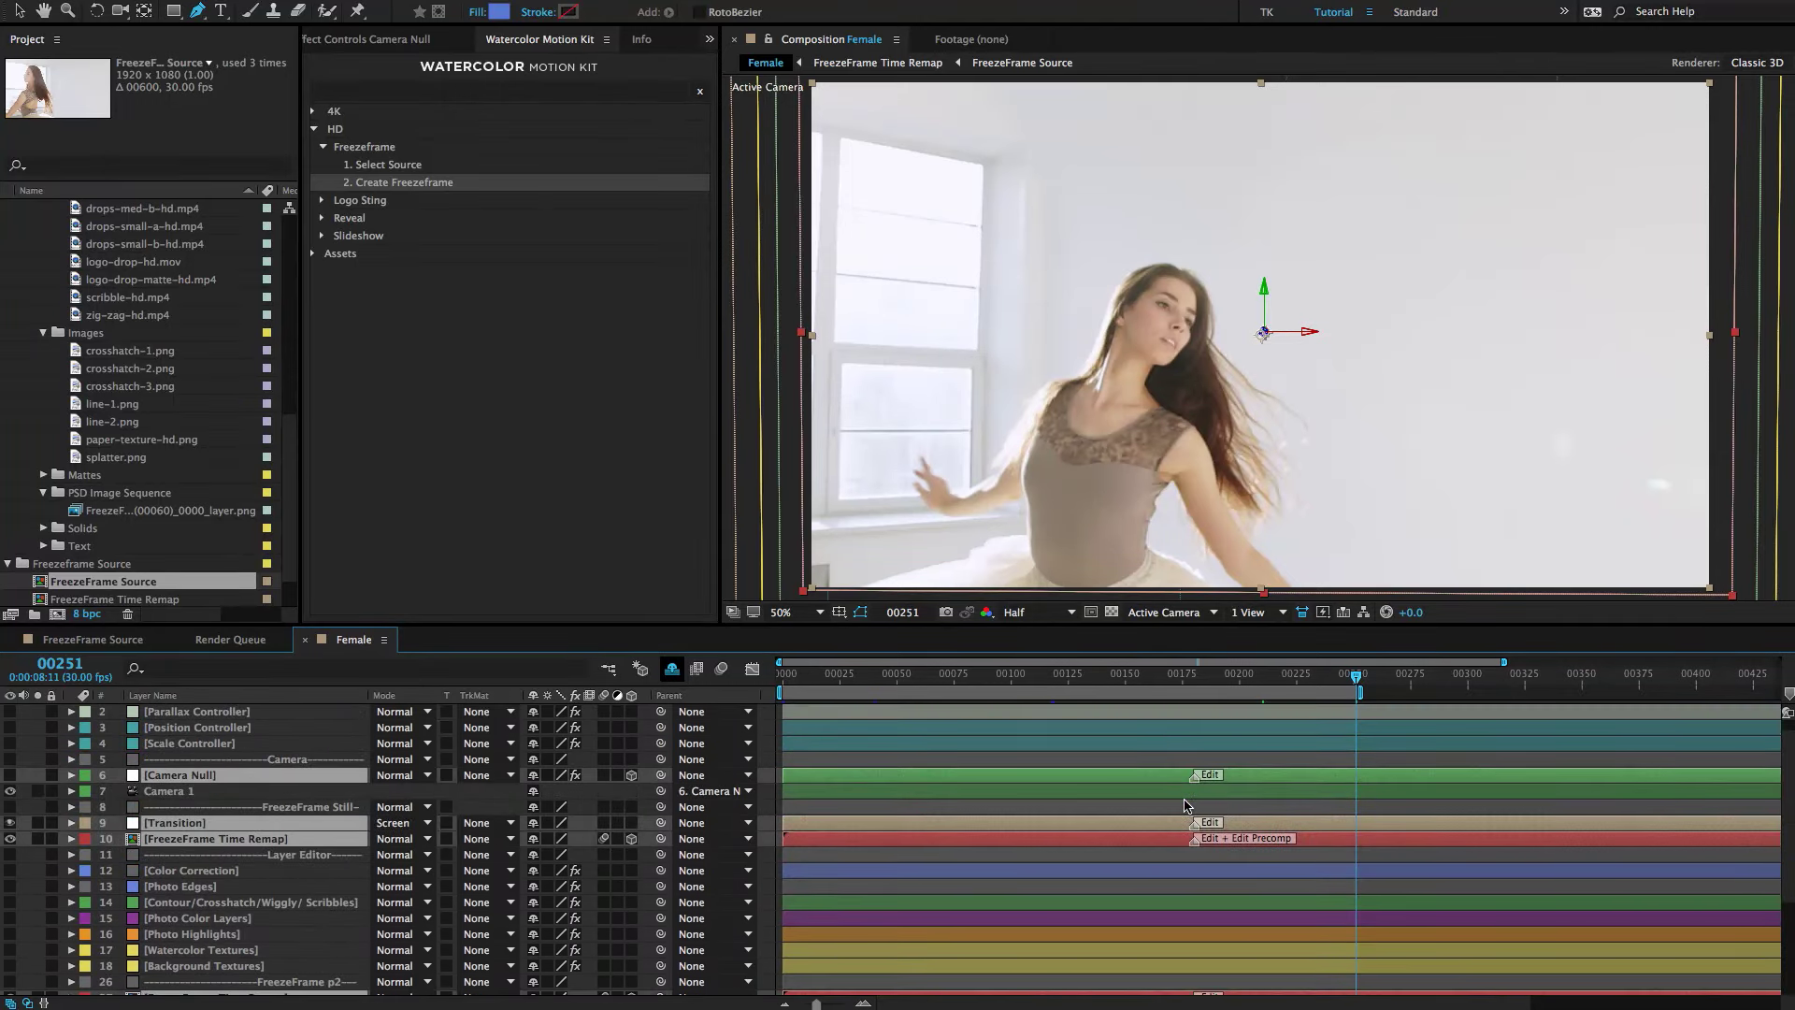
{"action": "scroll", "coordinate": [259, 844], "scroll_direction": "down", "scroll_amount": 3}
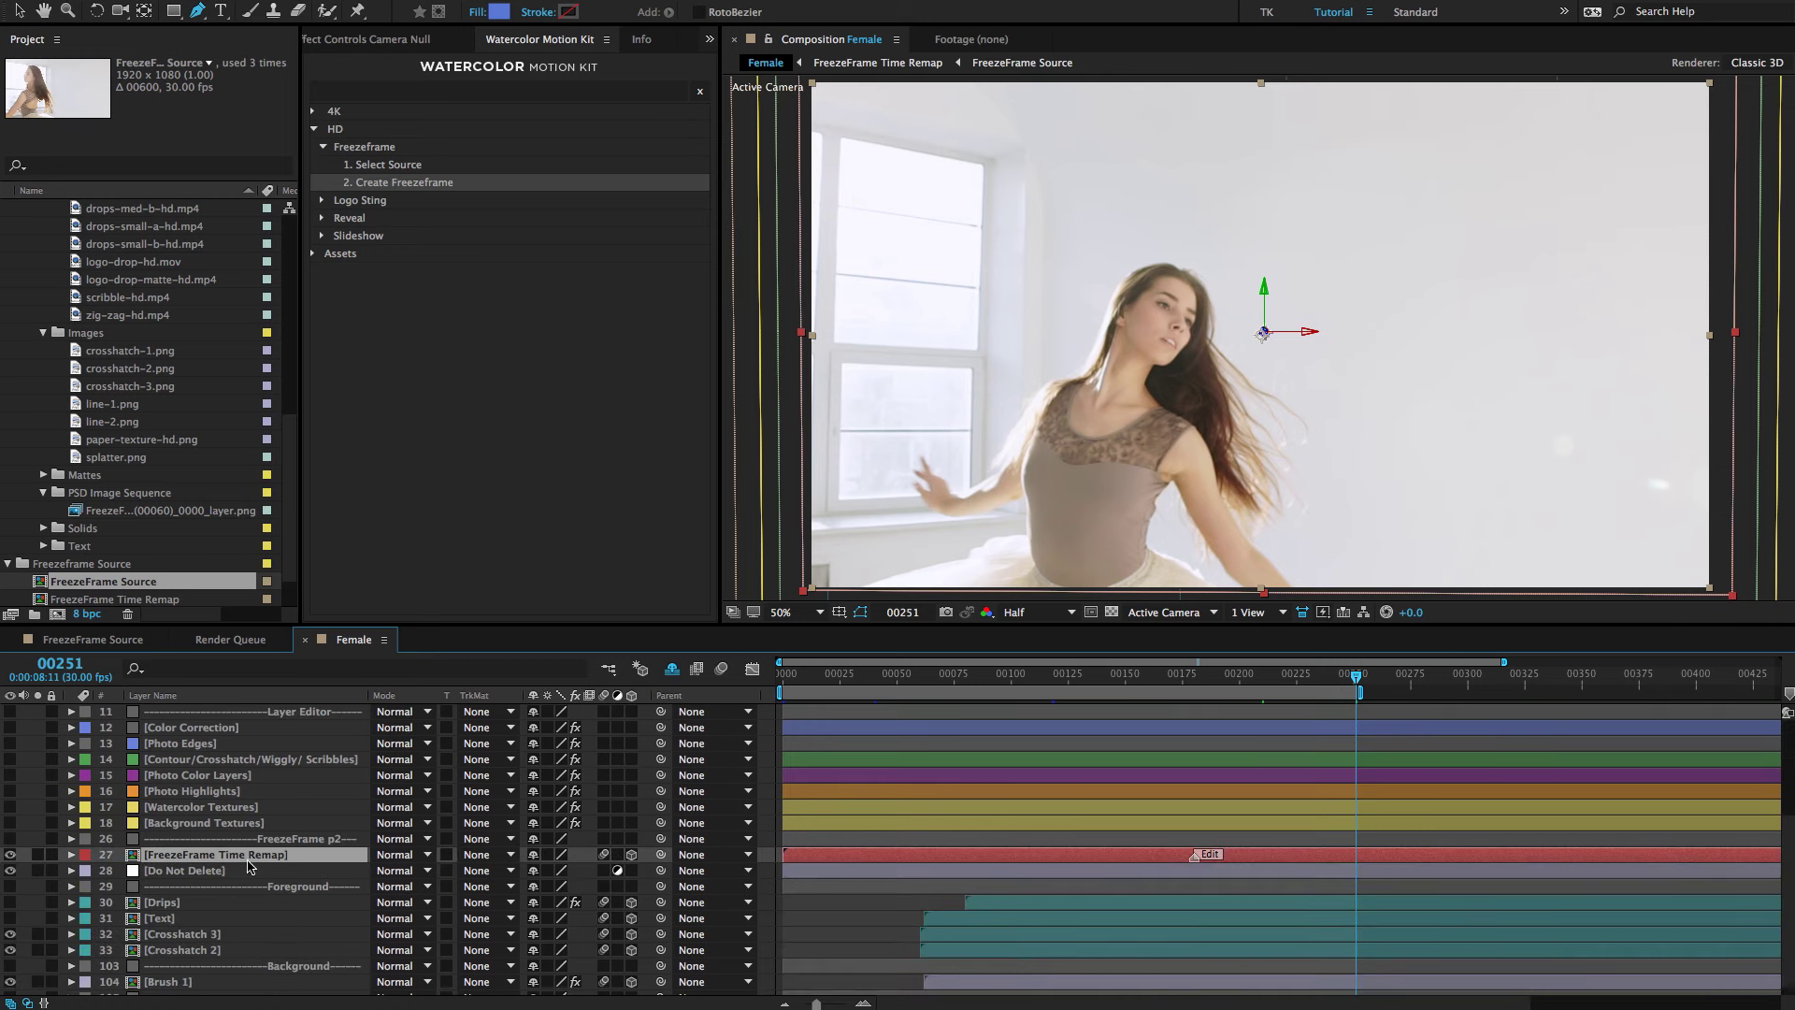
{"action": "left_click", "coordinate": [238, 858]}
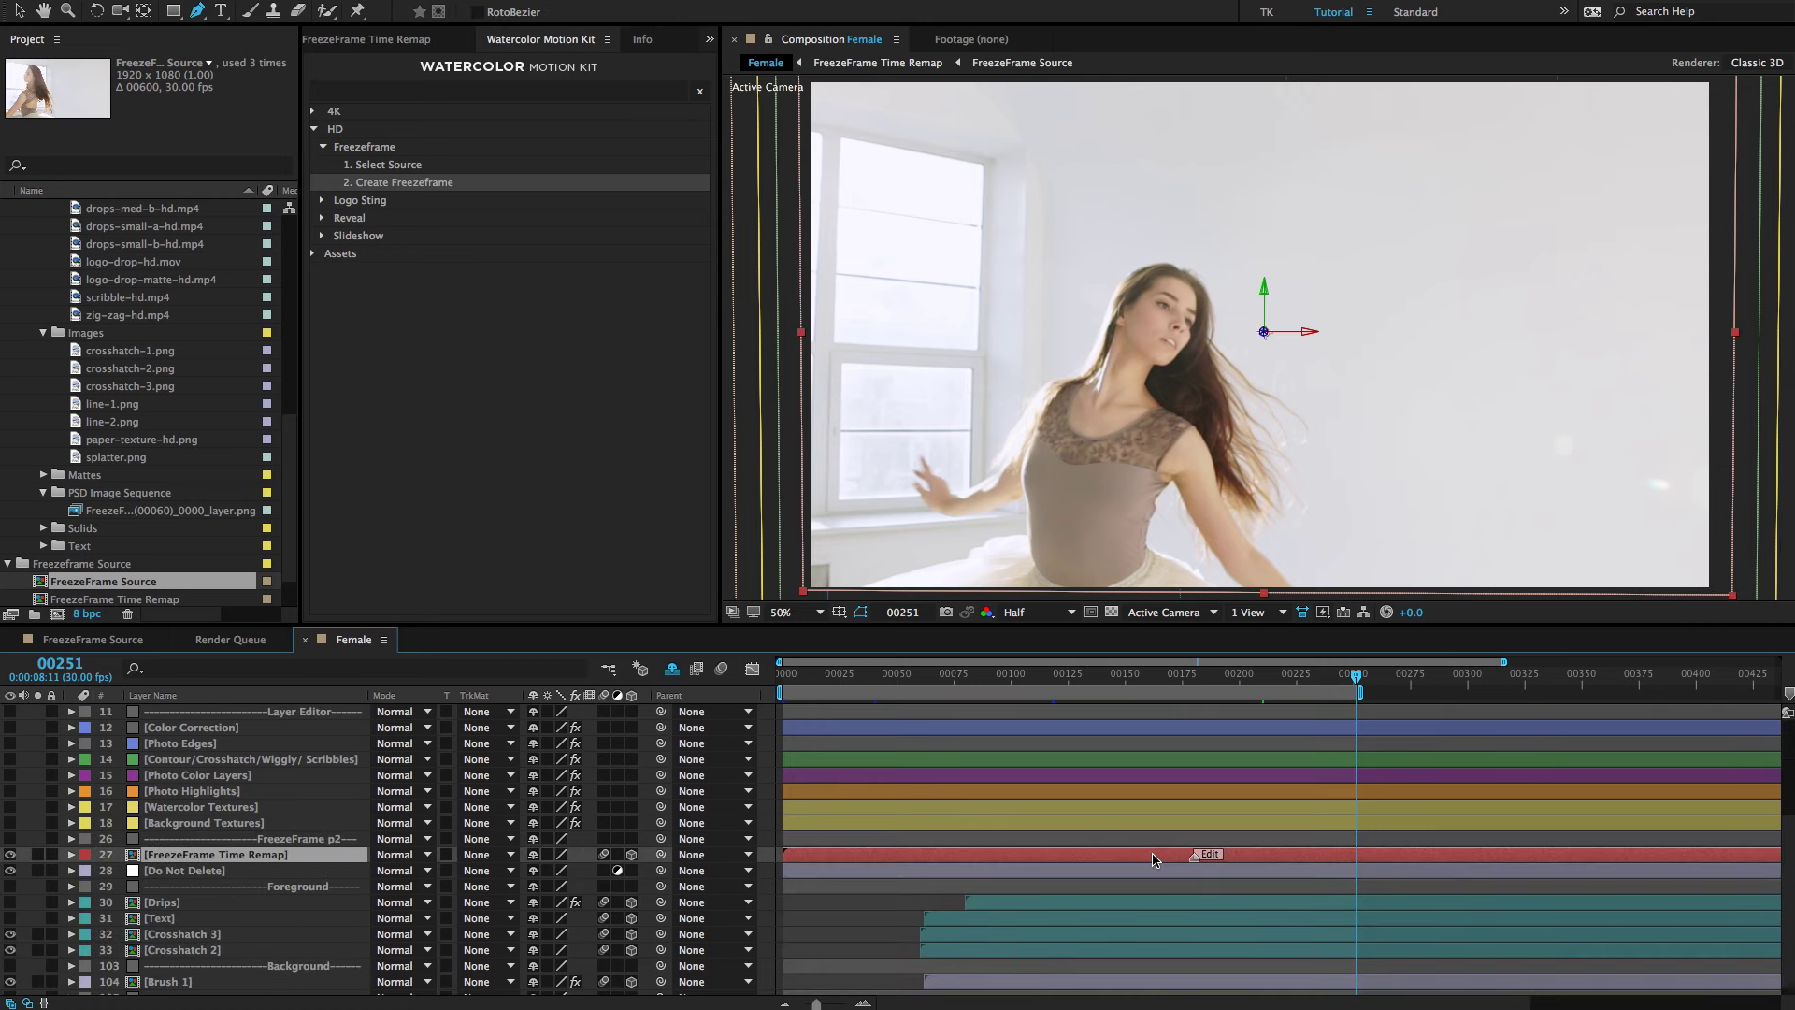
{"action": "scroll", "coordinate": [1148, 772], "scroll_direction": "up", "scroll_amount": 2}
{"action": "left_click", "coordinate": [1155, 806], "text": "ctrl"}
{"action": "left_click", "coordinate": [1156, 796], "text": "ctrl"}
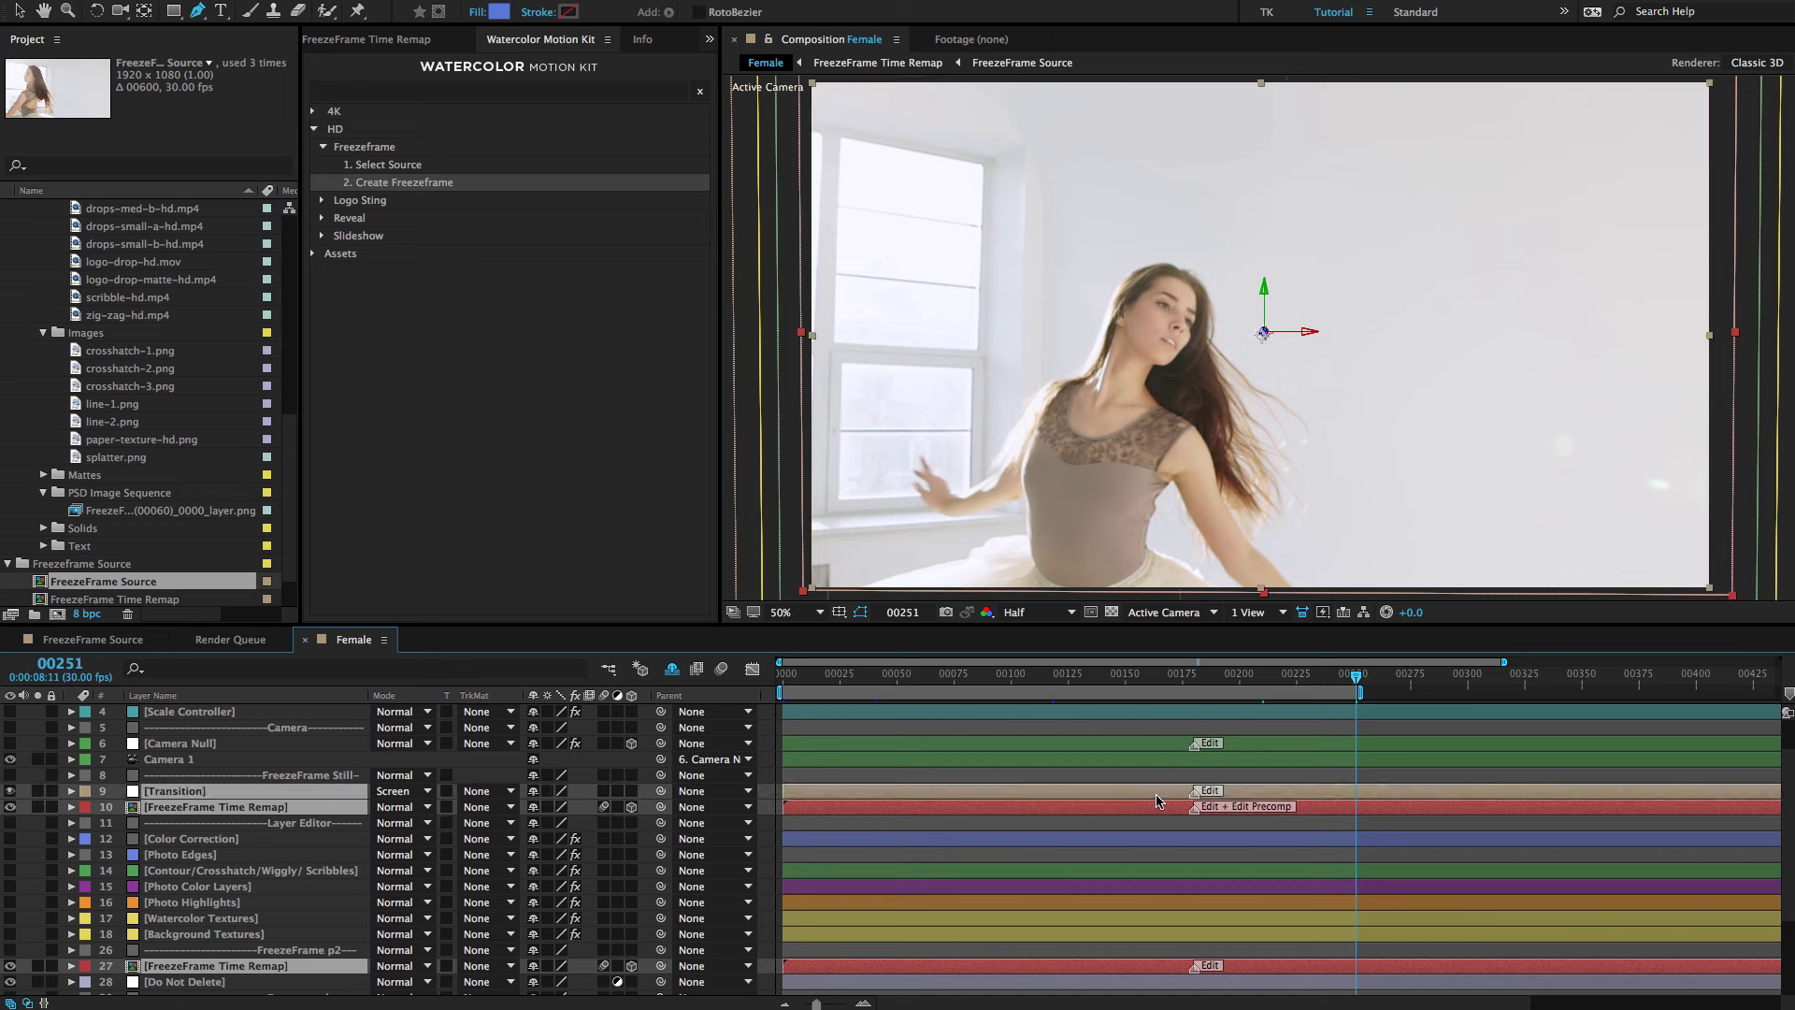
{"action": "left_click", "coordinate": [1155, 744], "text": "ctrl"}
Reveal the selected layers' keyframes and check the transition at frames 00180 and 00194.
{"action": "key", "text": "u"}
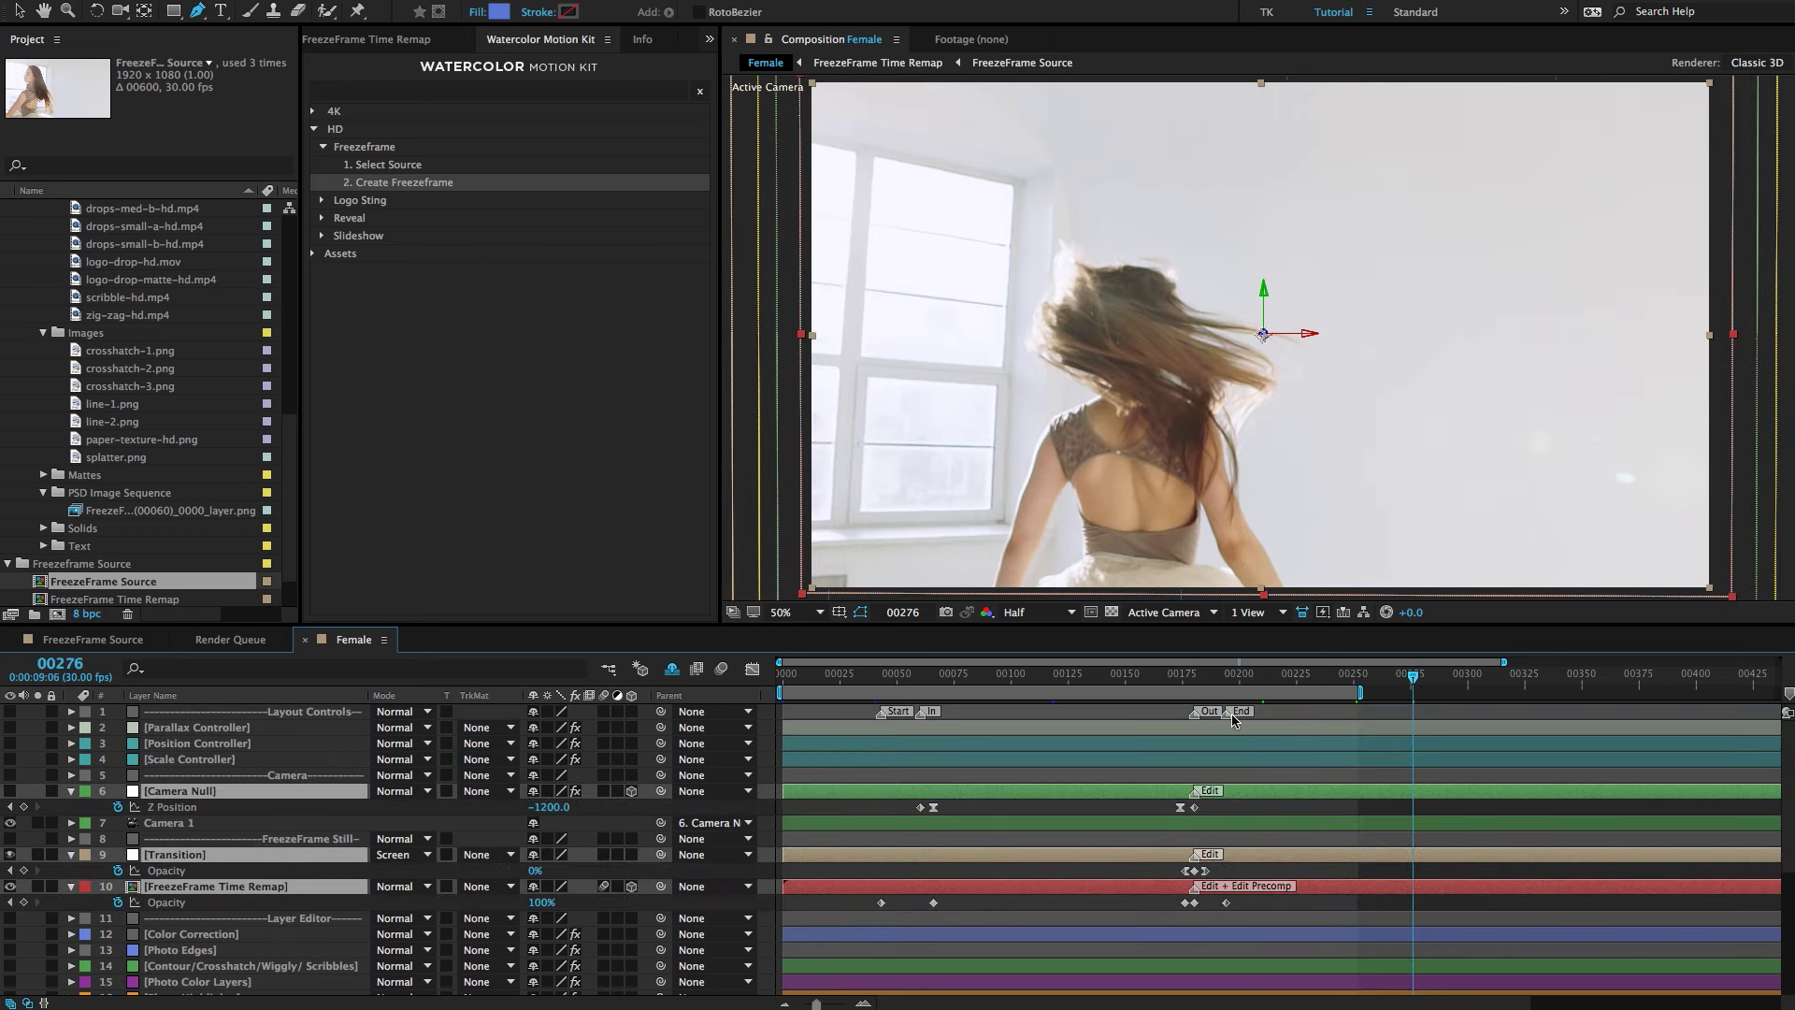
{"action": "scroll", "coordinate": [1234, 720], "scroll_direction": "up", "scroll_amount": 5}
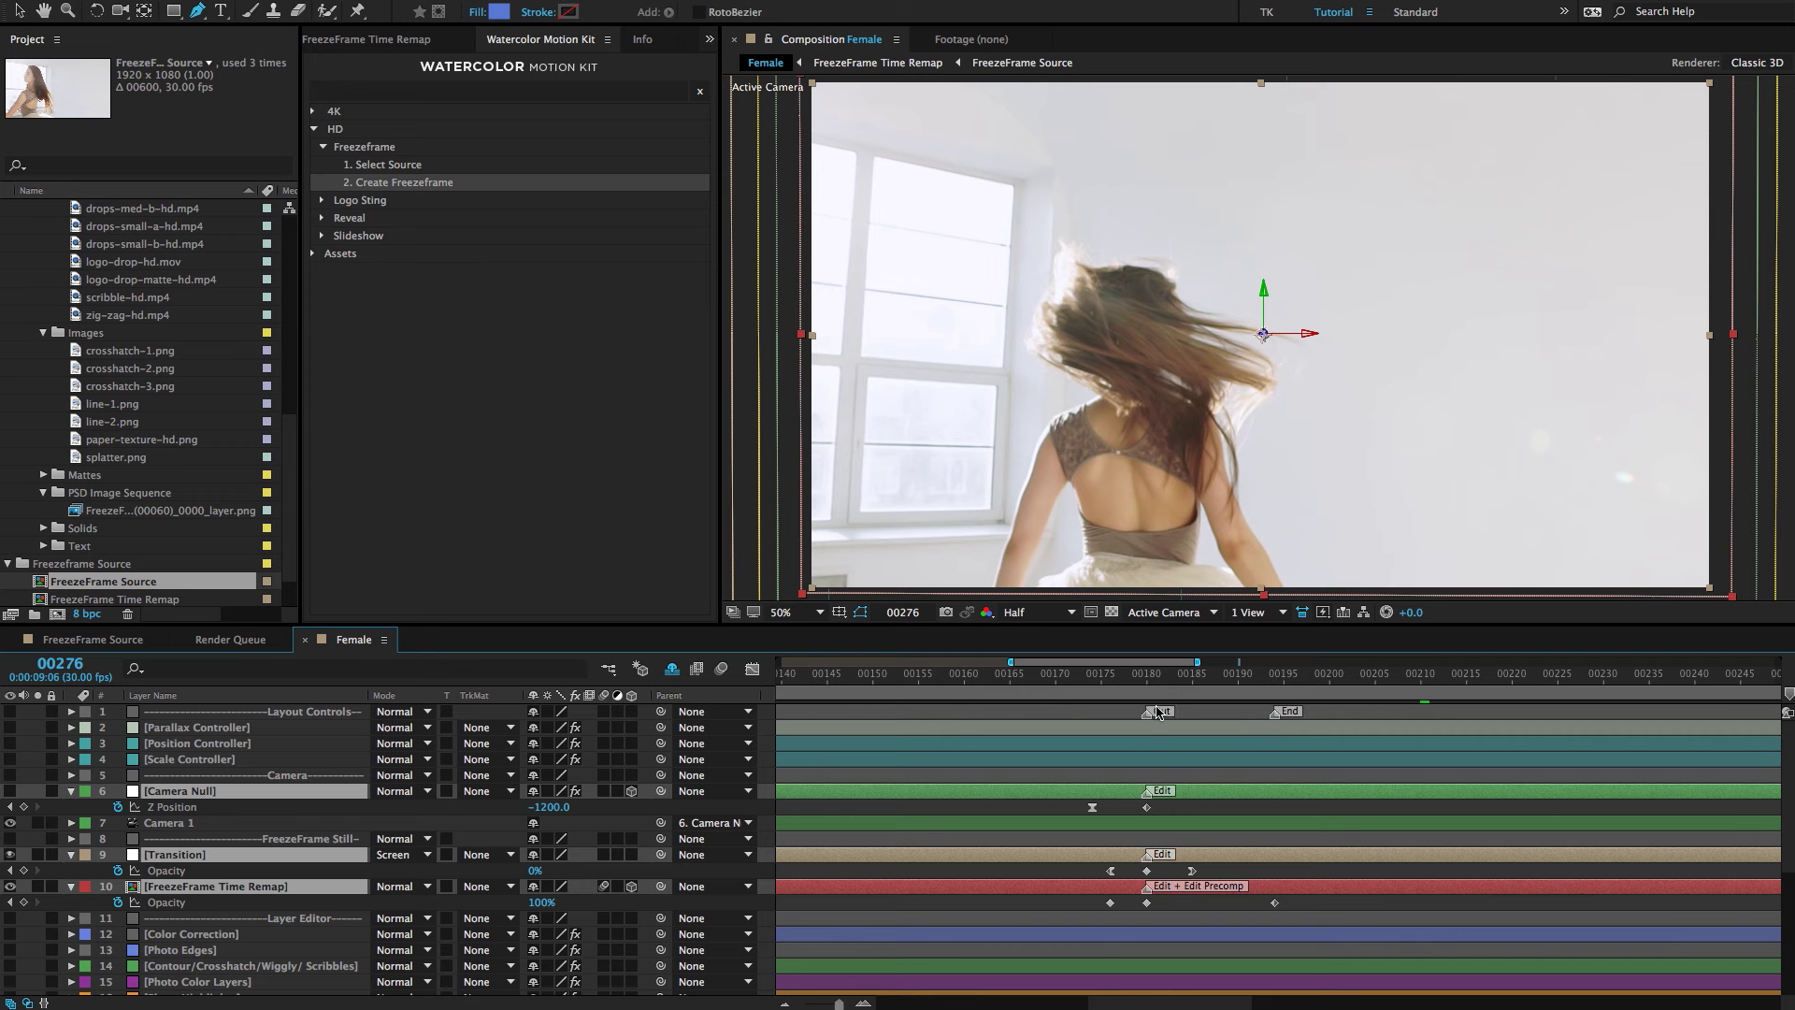
{"action": "left_click", "coordinate": [1147, 682]}
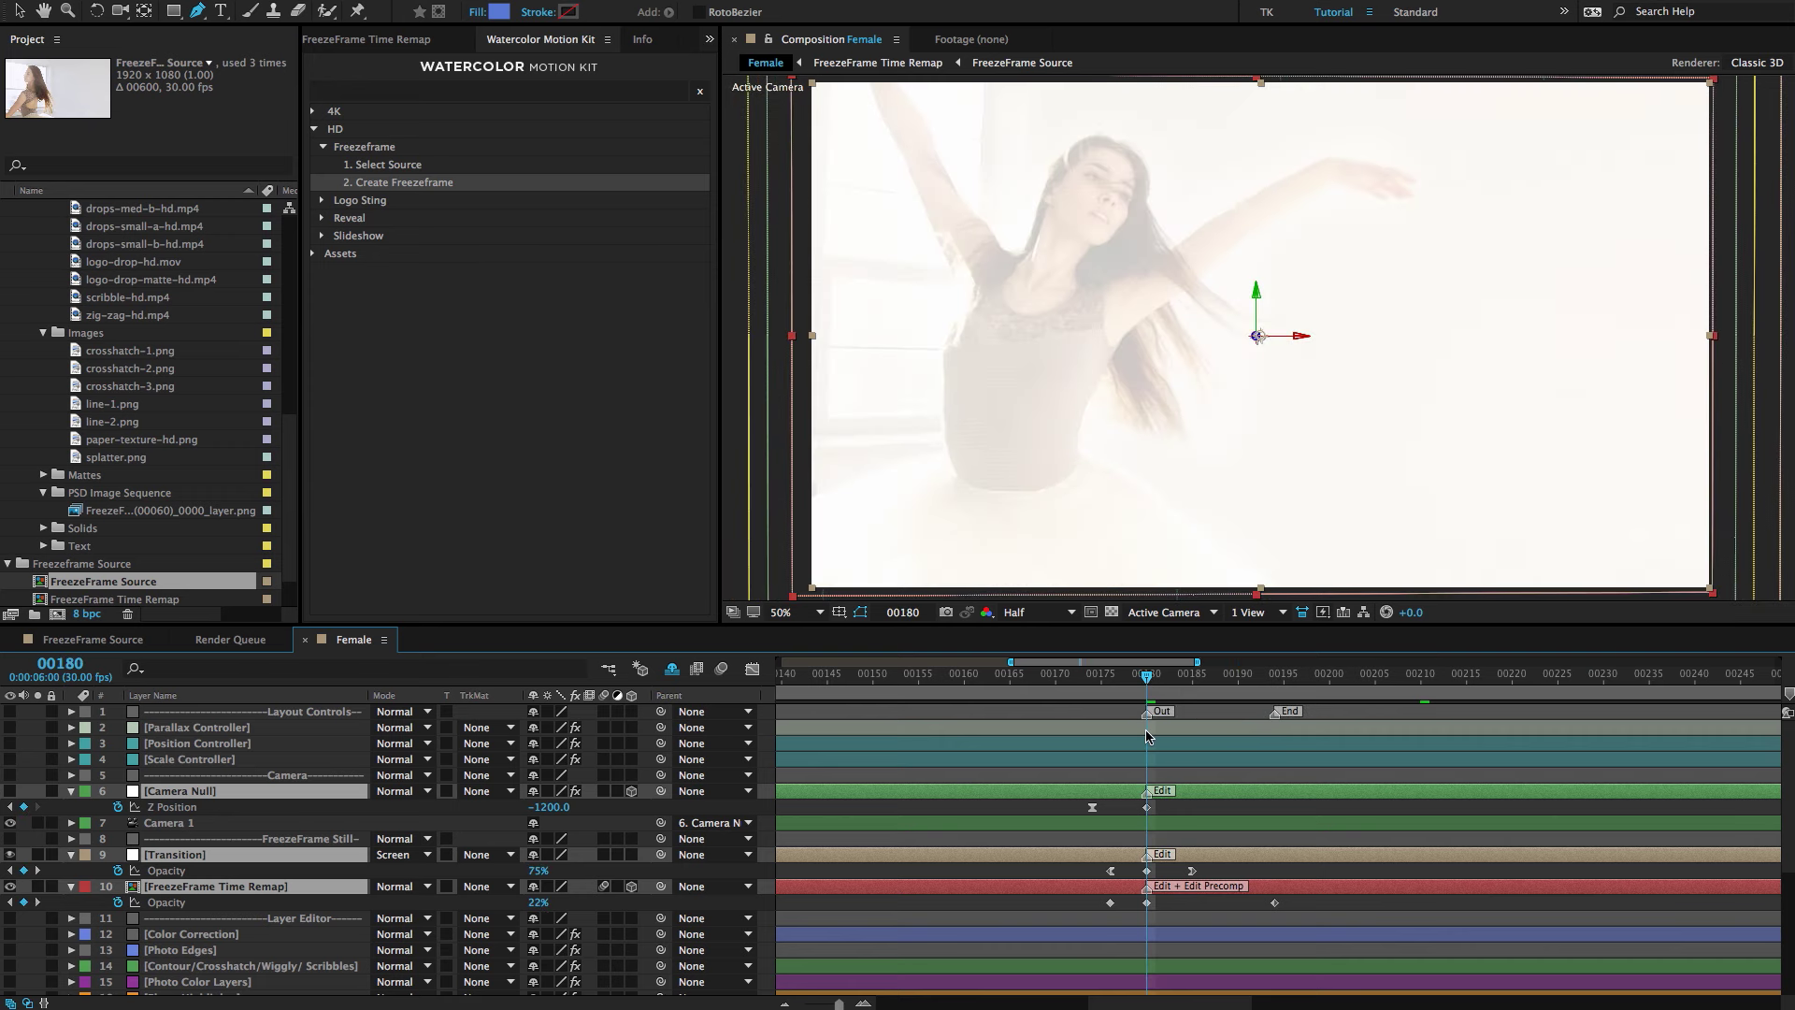
{"action": "left_click", "coordinate": [1276, 684]}
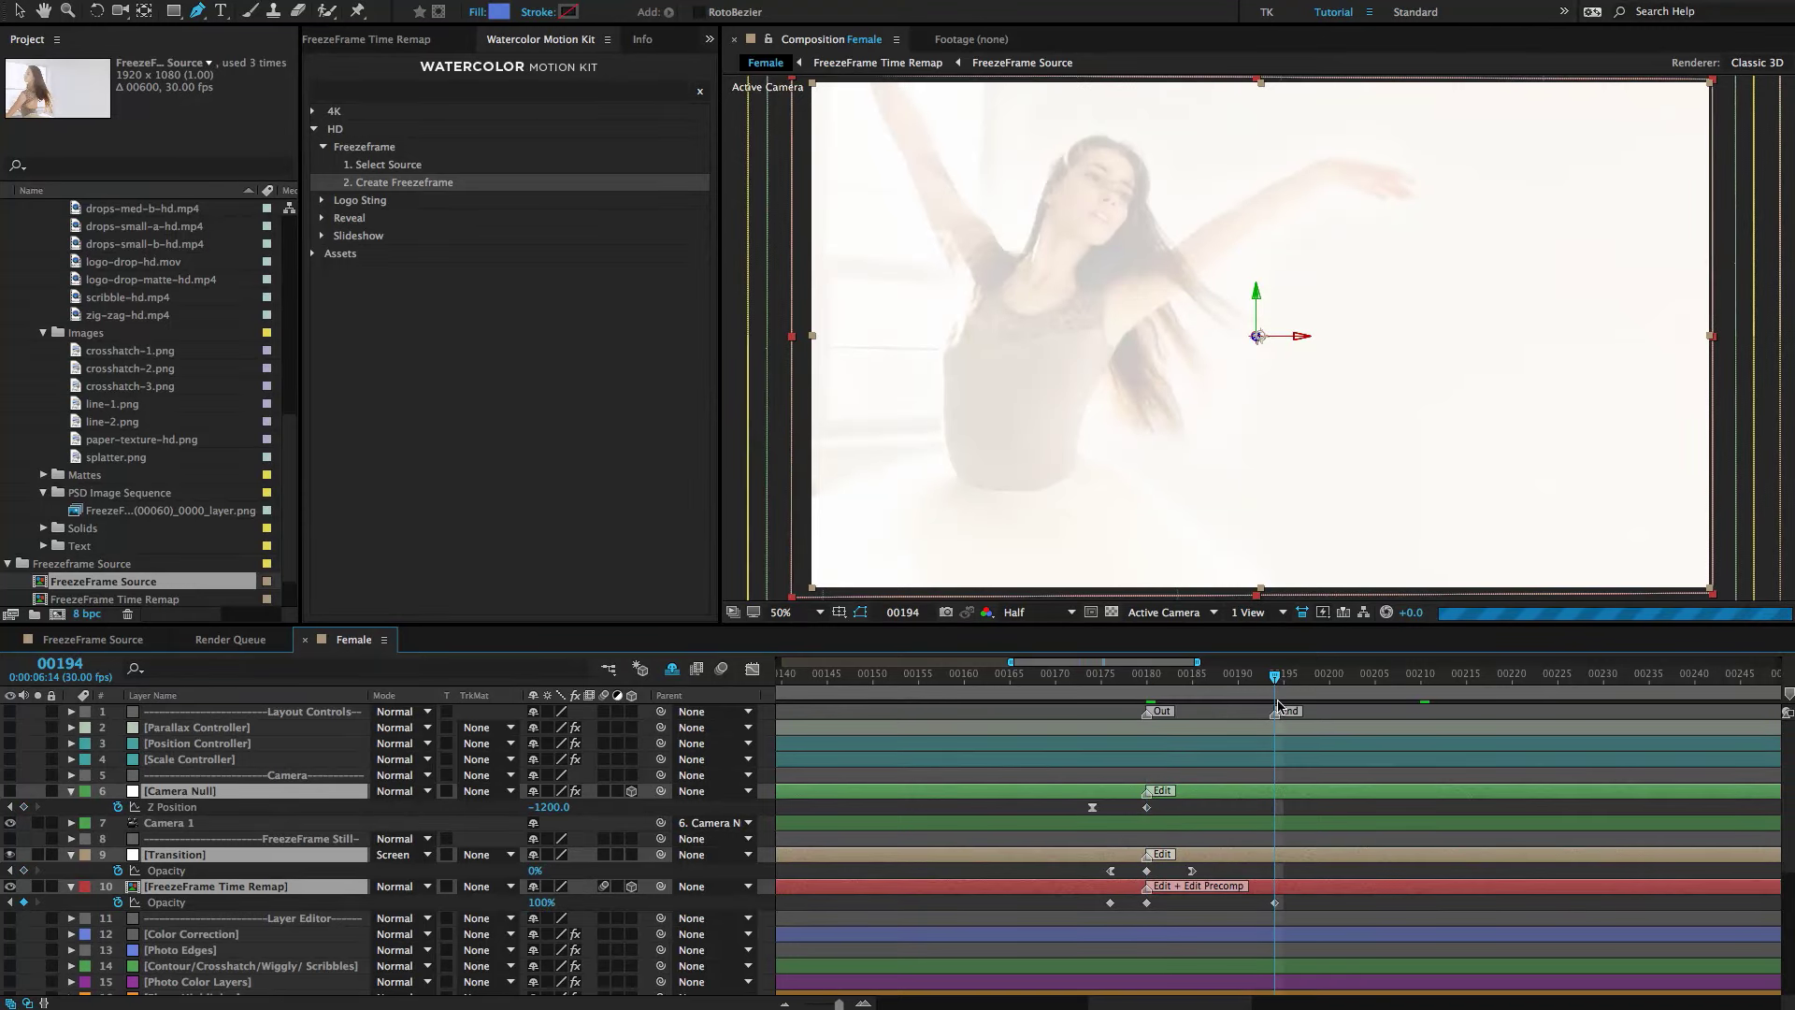
{"action": "left_click", "coordinate": [1152, 682]}
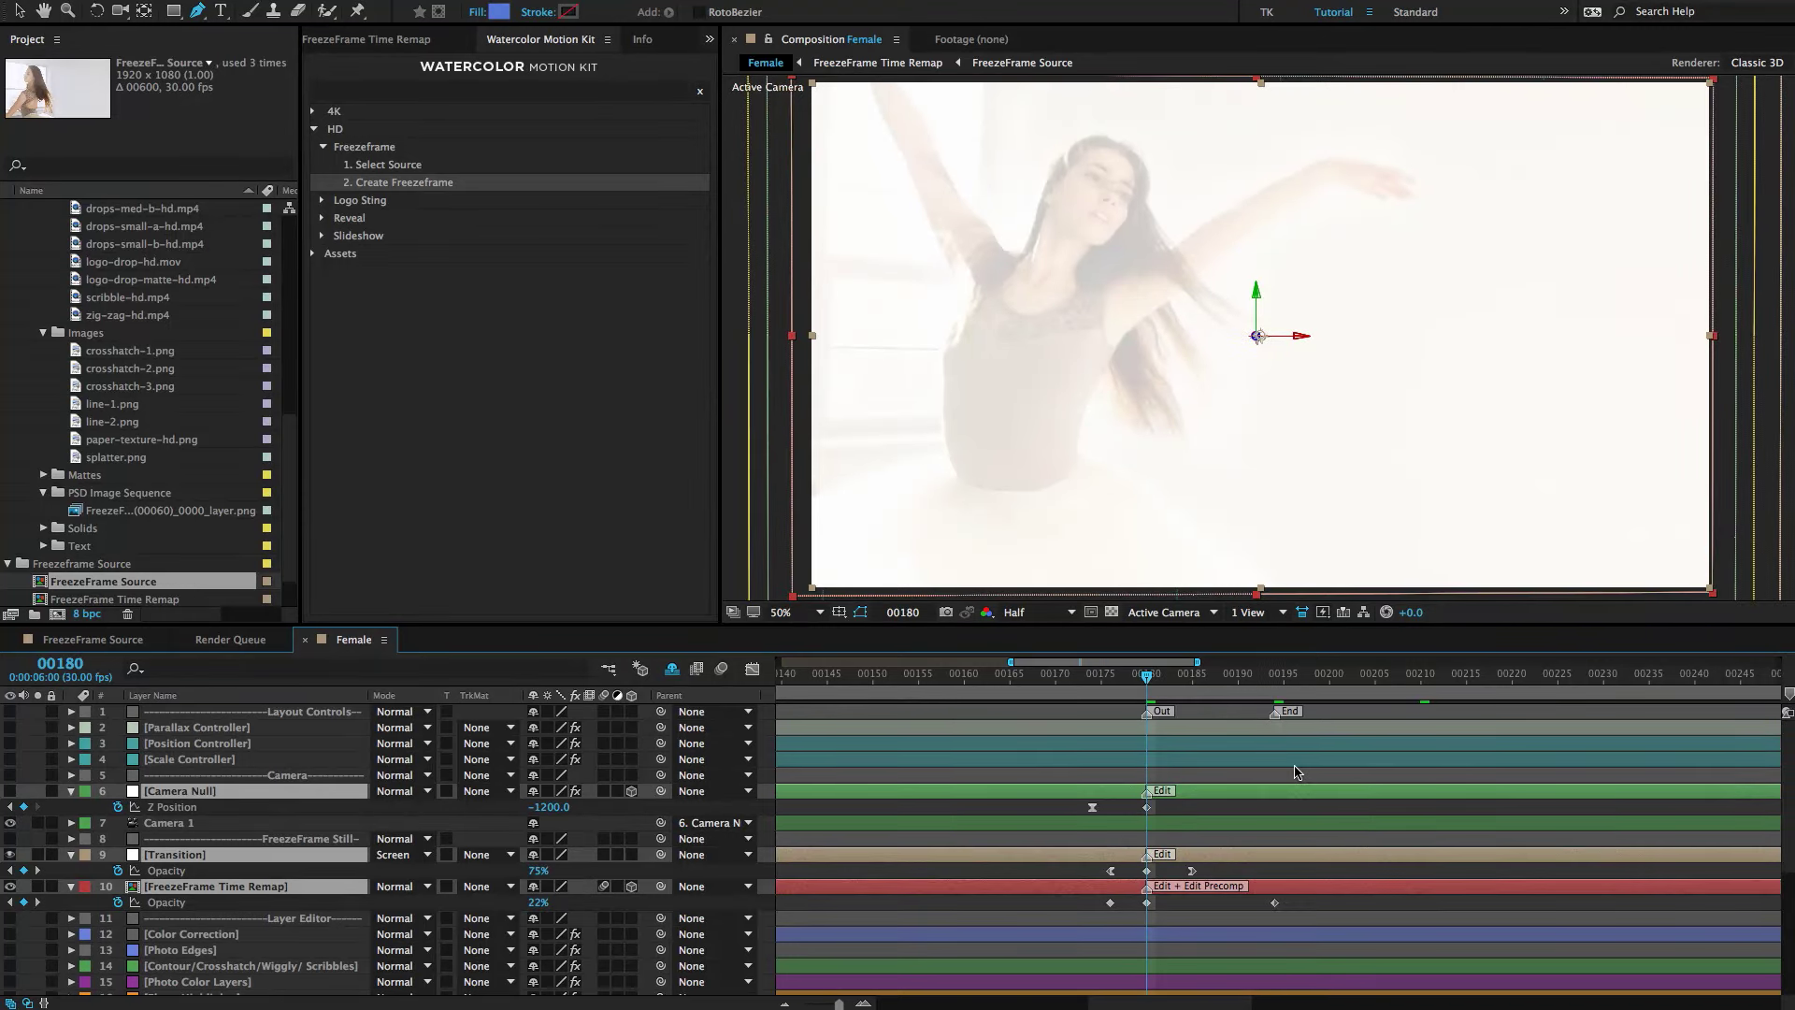
{"action": "key", "text": "minus"}
{"action": "key", "text": "minus"}
{"action": "key", "text": "minus"}
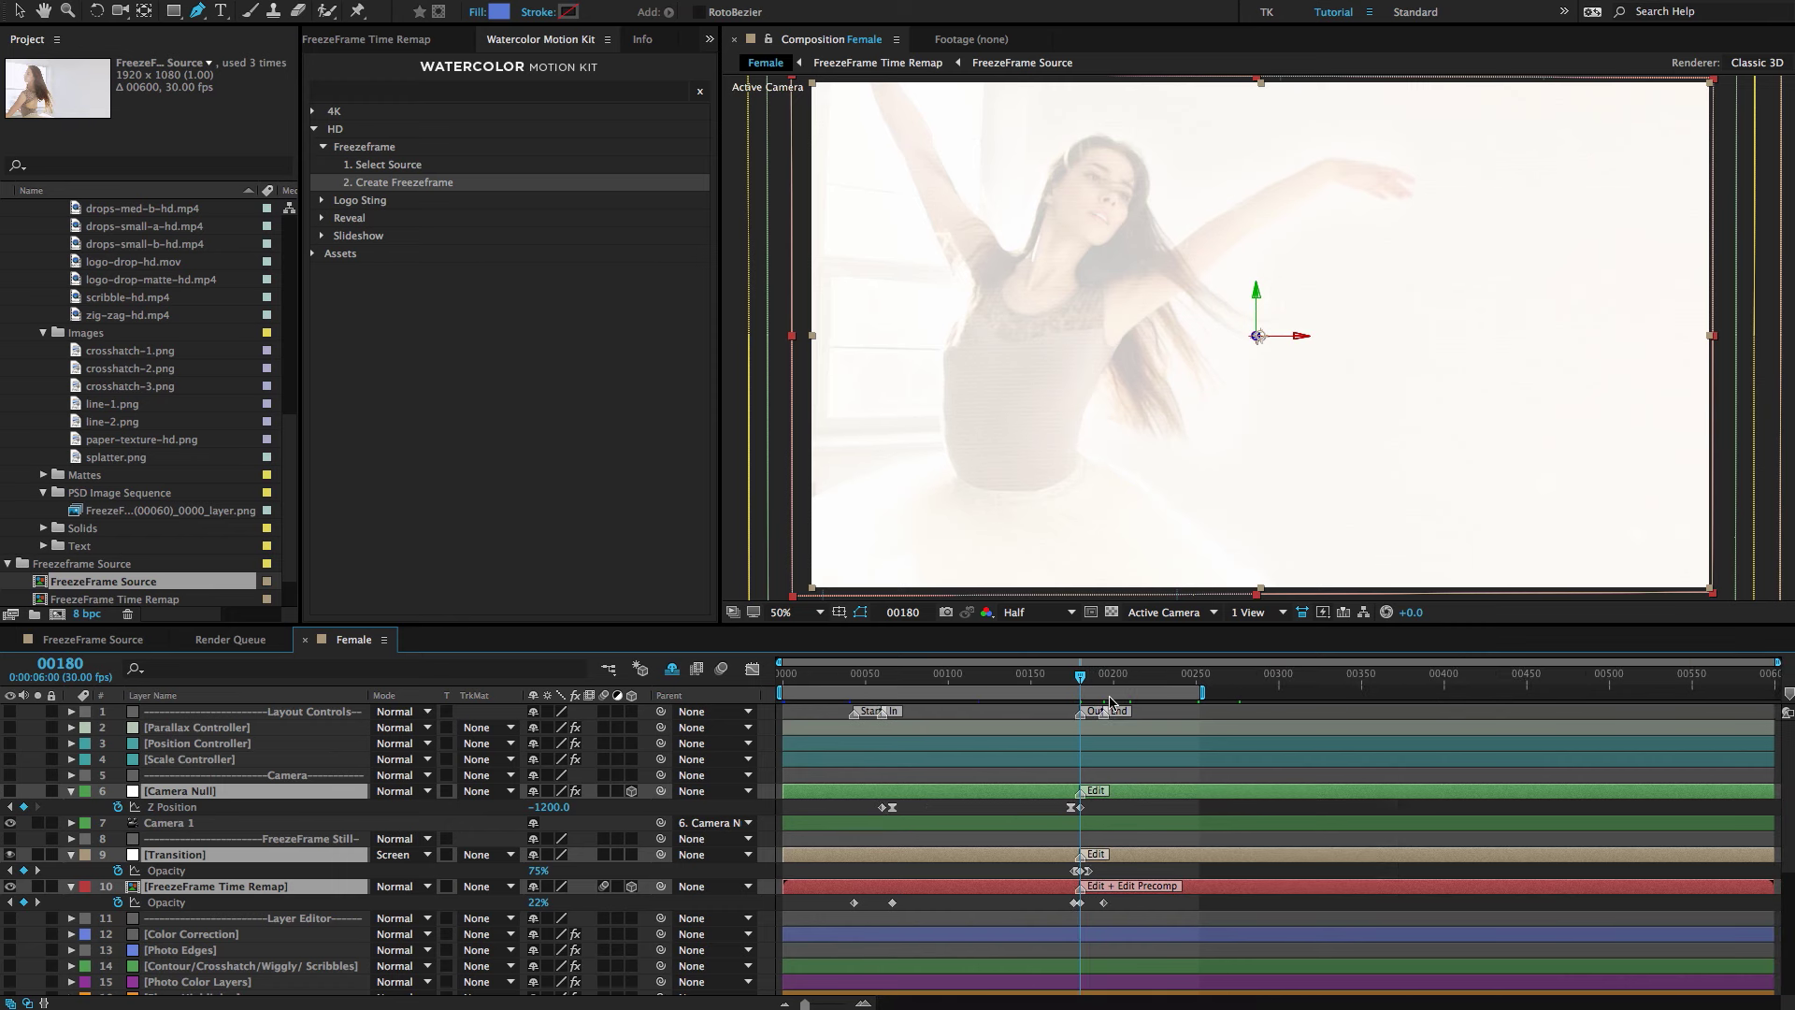
{"action": "key", "text": "equal"}
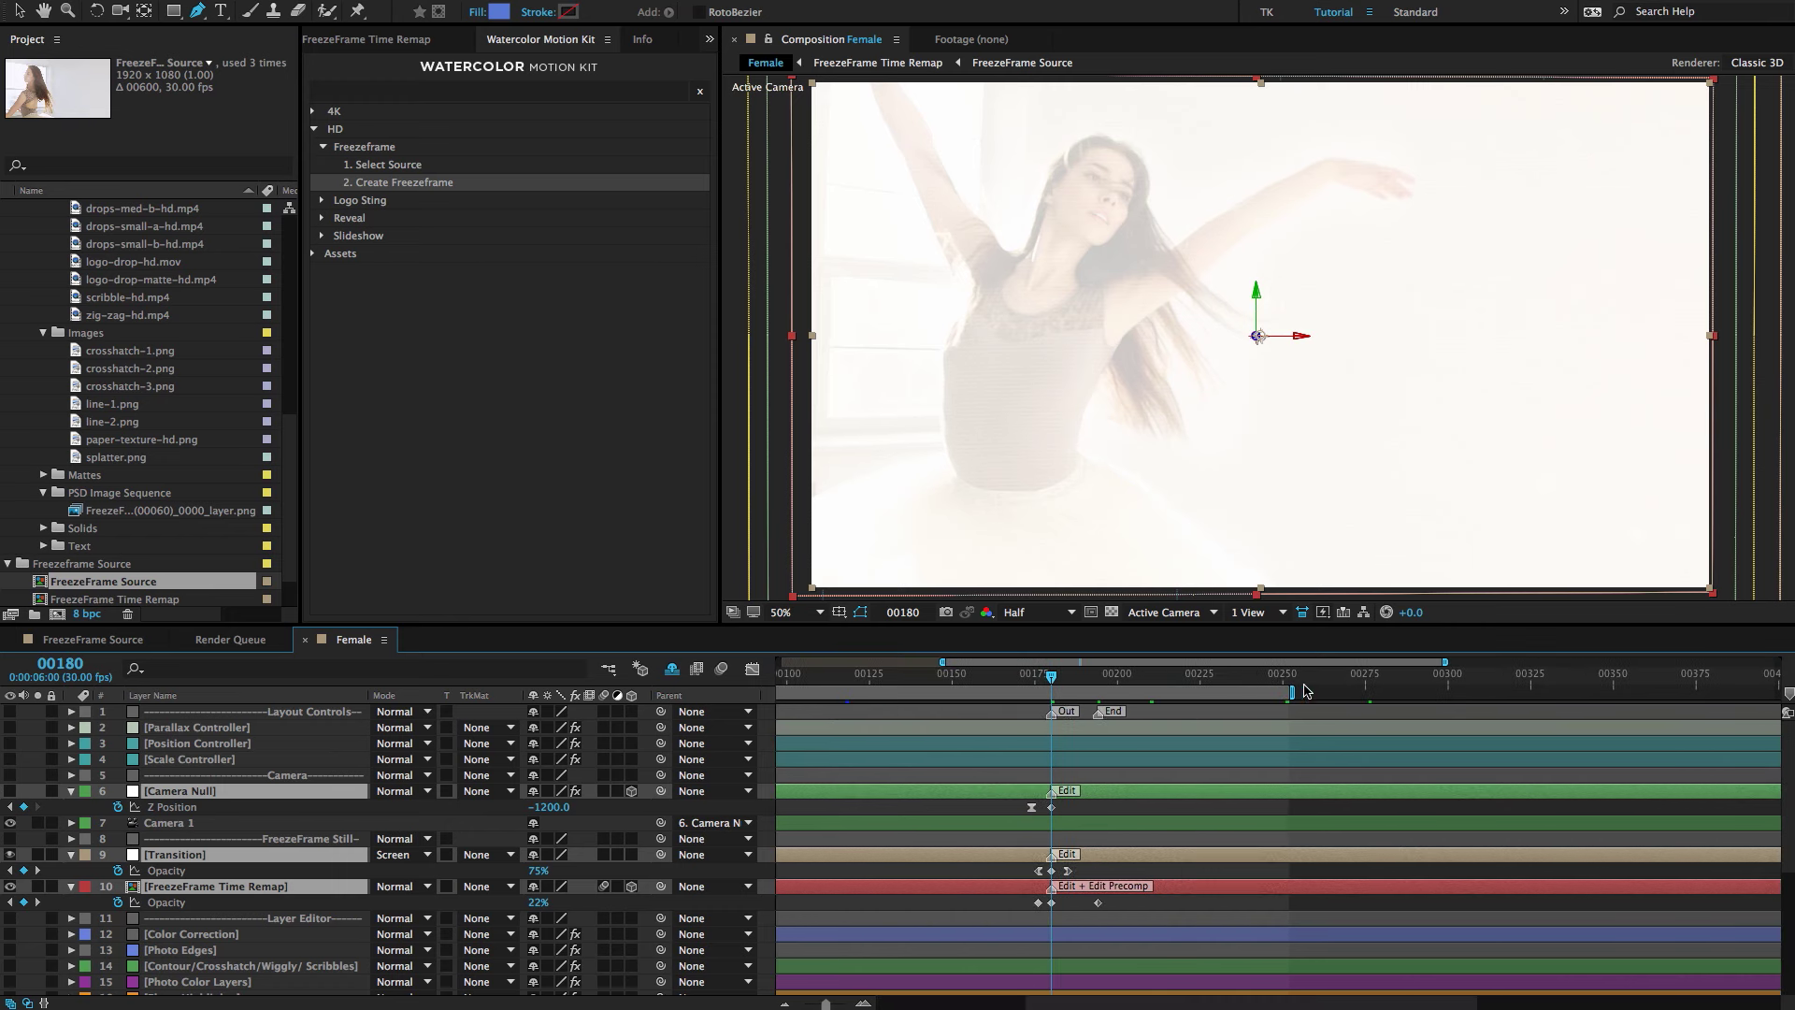
Move the slide's Out marker to 00275 and End marker to 00290, then select Camera Null's Z keyframes.
{"action": "left_click", "coordinate": [1369, 678]}
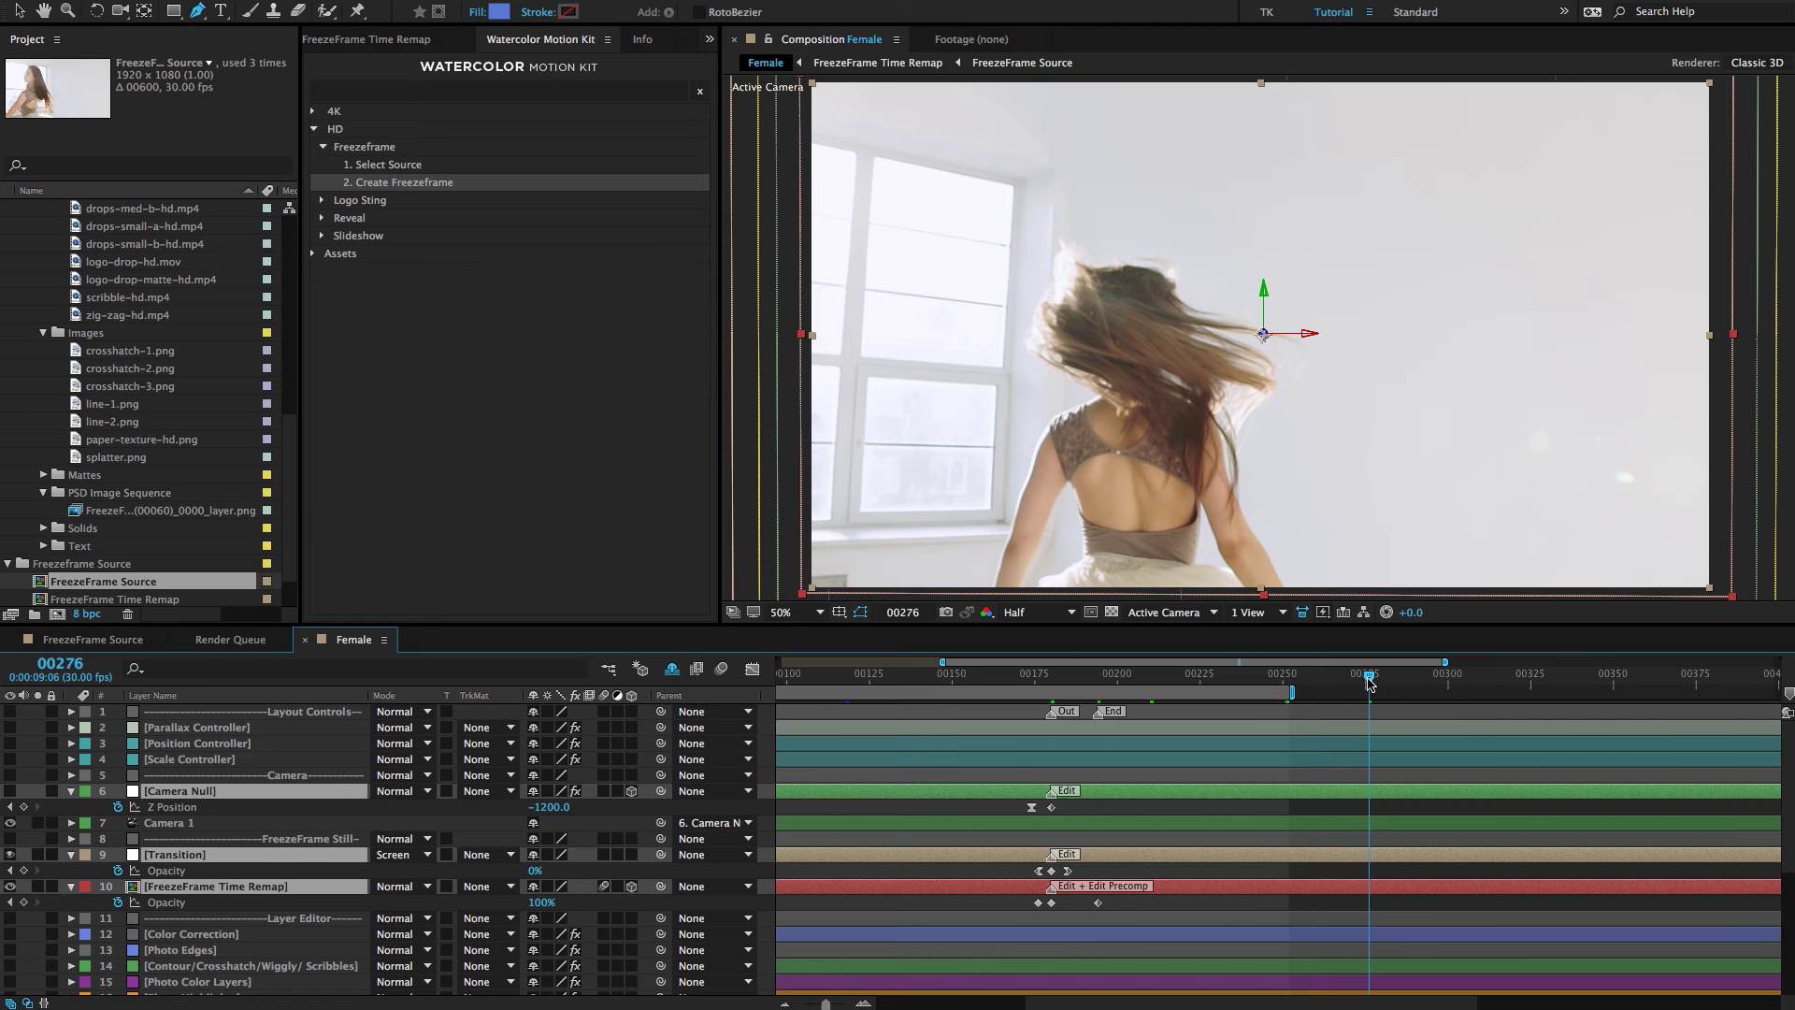
{"action": "left_click", "coordinate": [1365, 680]}
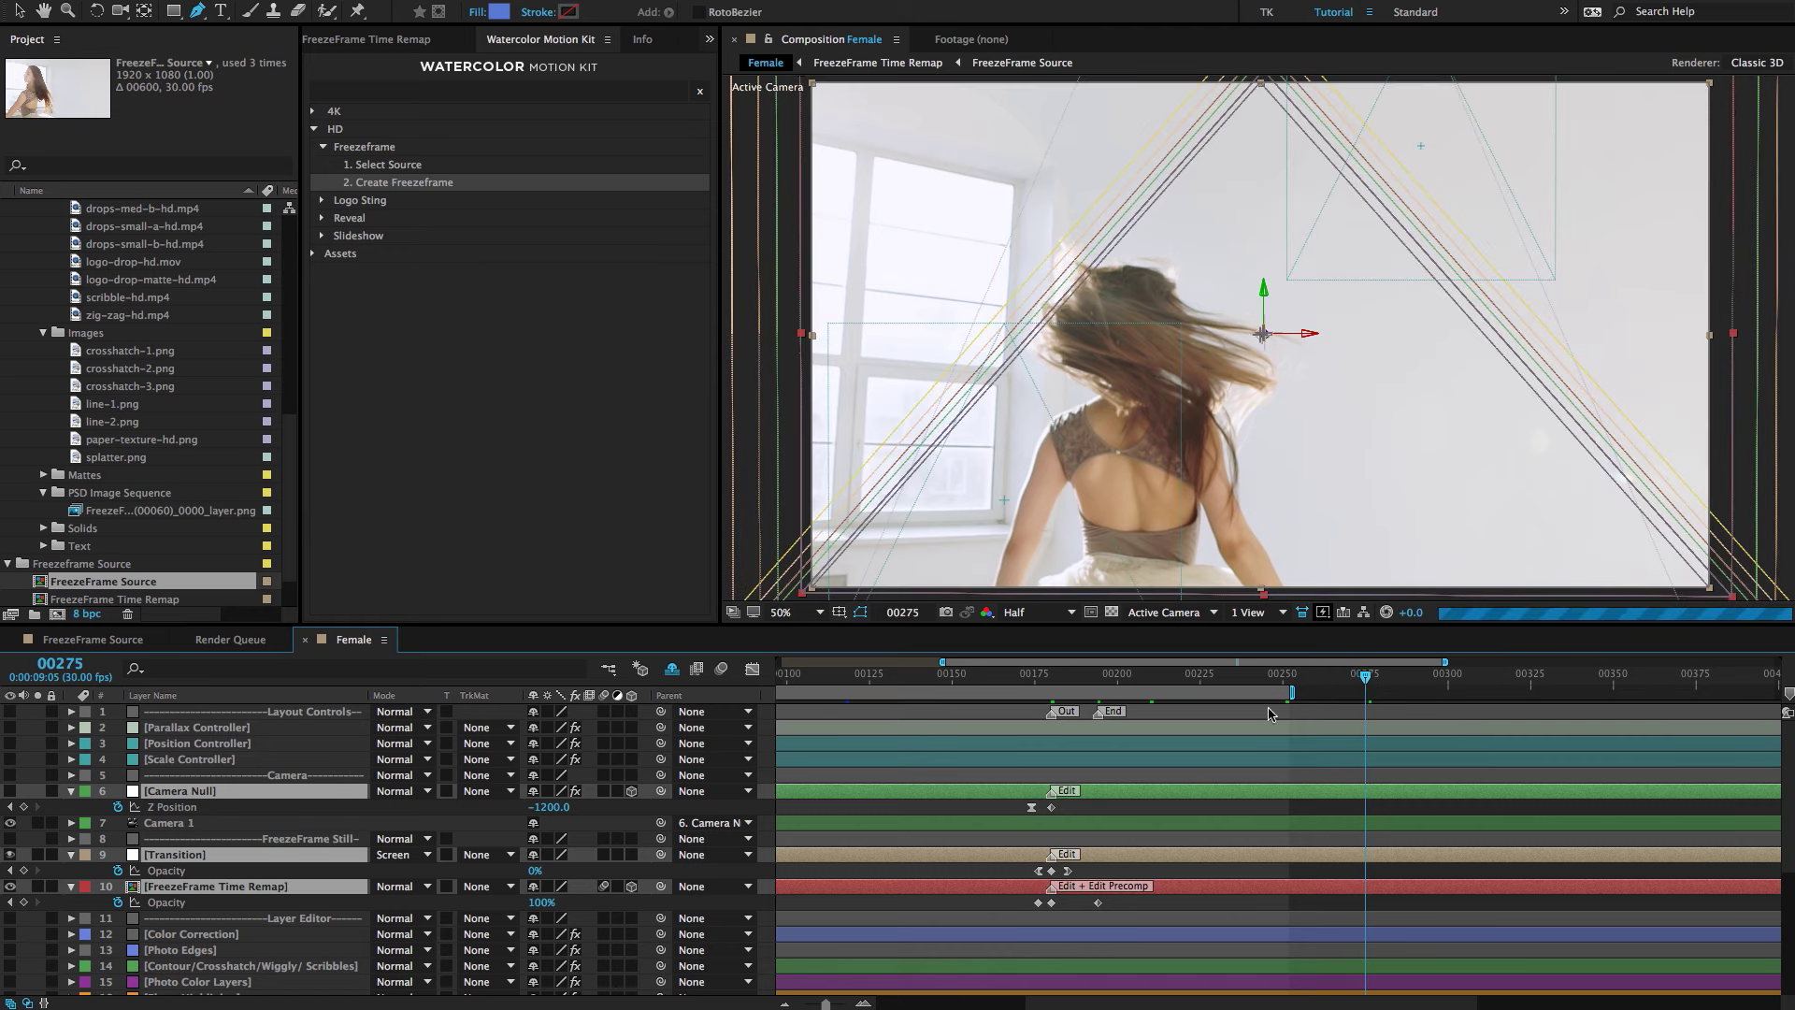
{"action": "left_click_drag", "start_coordinate": [1053, 719], "coordinate": [1365, 722]}
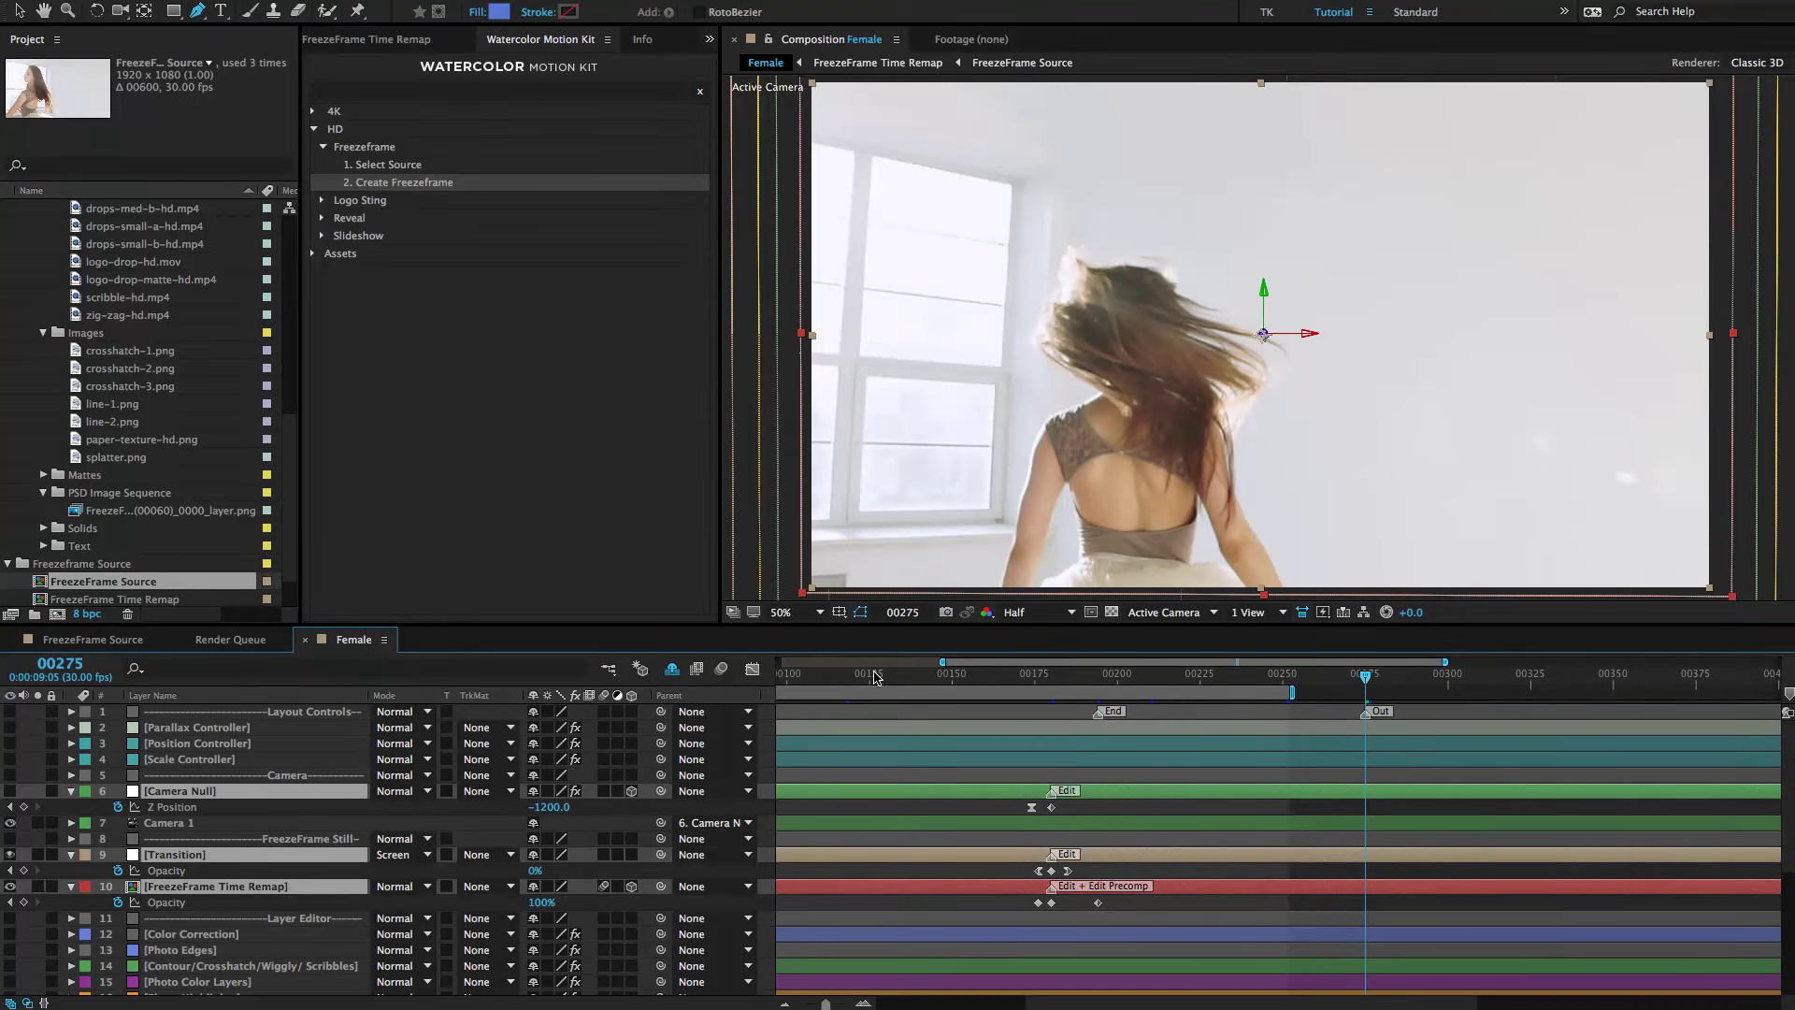
{"action": "left_click_drag", "start_coordinate": [1395, 679], "coordinate": [1415, 681]}
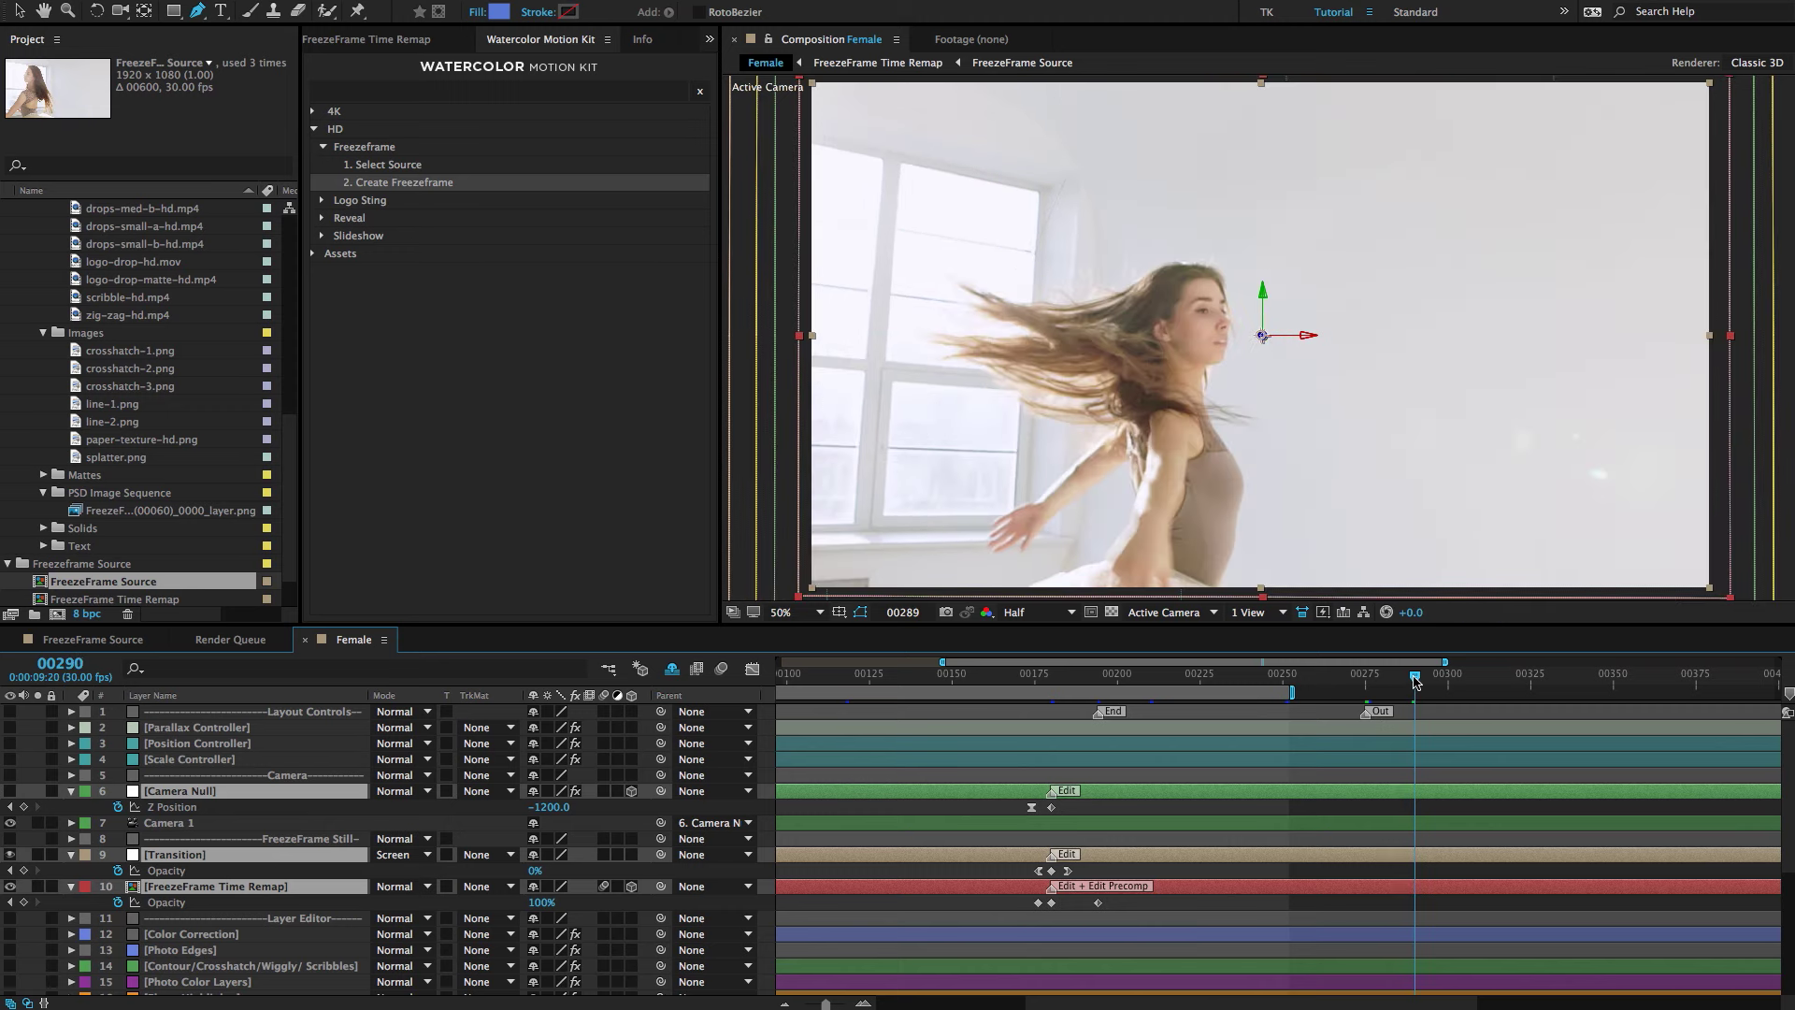
{"action": "left_click_drag", "start_coordinate": [1100, 717], "coordinate": [1414, 720]}
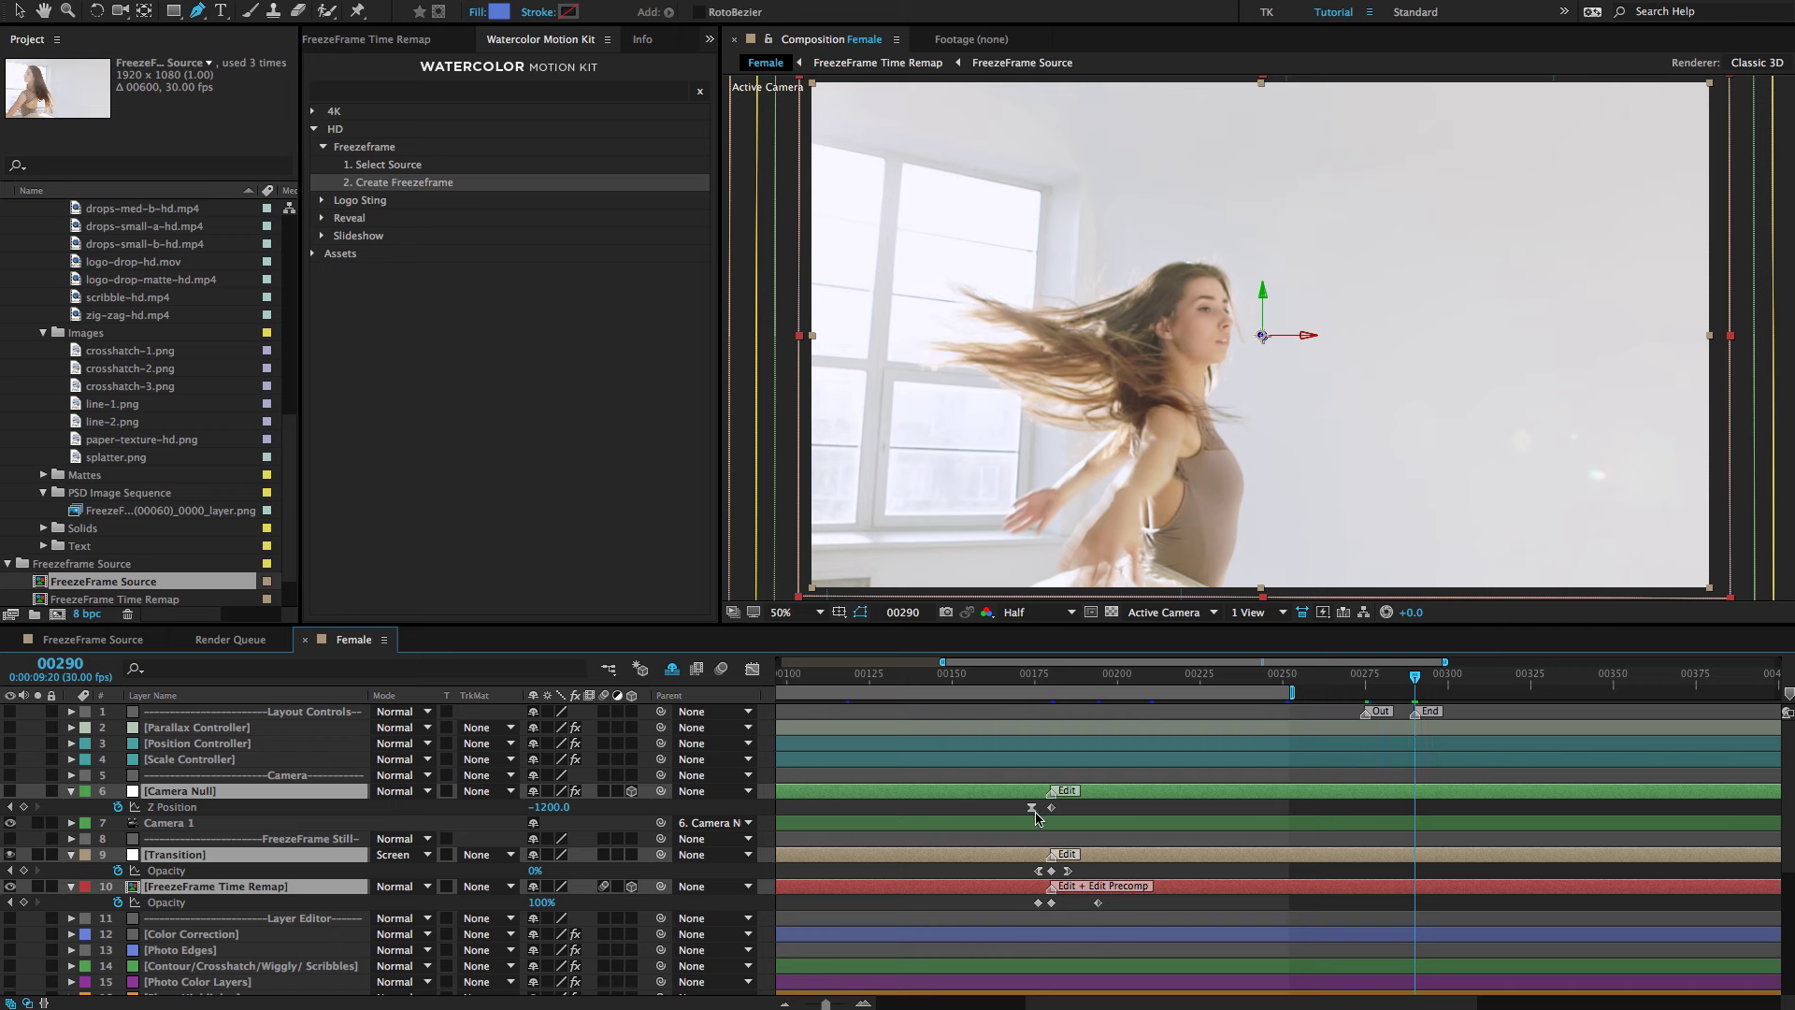
{"action": "left_click_drag", "start_coordinate": [1018, 811], "coordinate": [1366, 813]}
Move the Opacity keyframes of Transition, layer 10 and layer 27 to frame 00275.
{"action": "left_click", "coordinate": [1364, 676]}
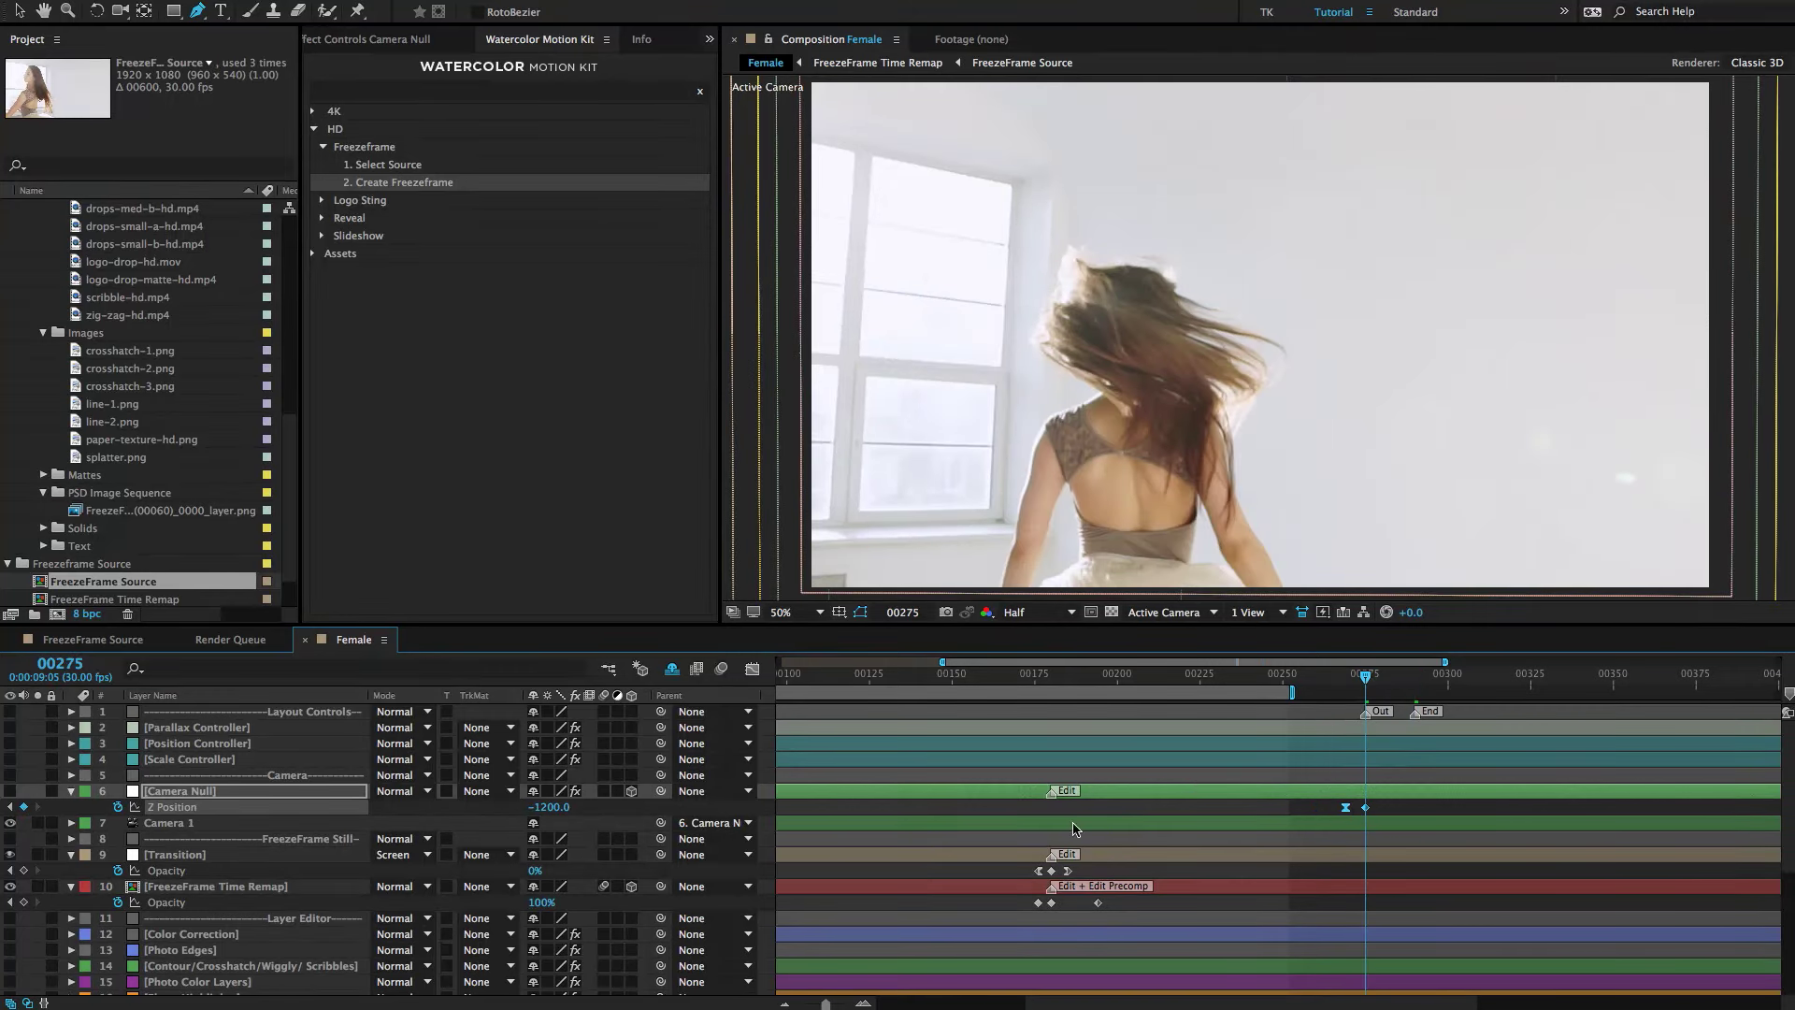
{"action": "left_click", "coordinate": [1051, 872]}
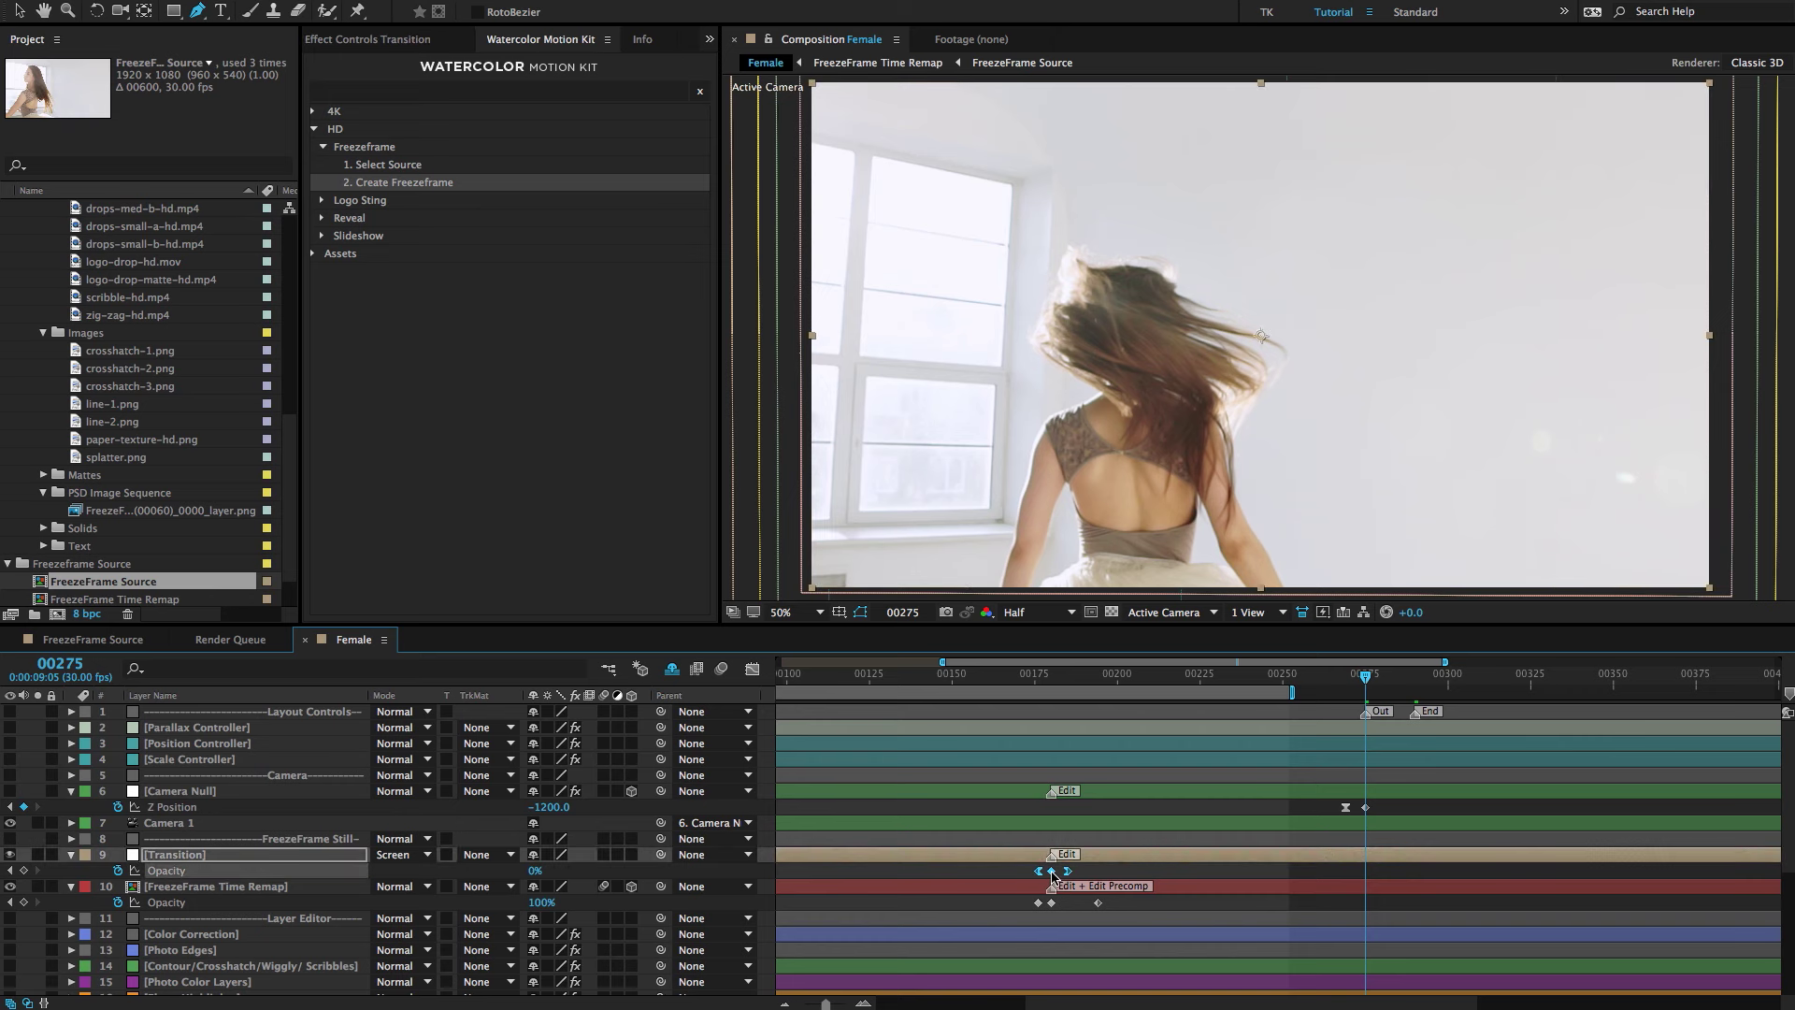
{"action": "left_click_drag", "start_coordinate": [1053, 874], "coordinate": [1367, 893]}
{"action": "left_click_drag", "start_coordinate": [1026, 905], "coordinate": [1372, 918]}
{"action": "scroll", "coordinate": [1075, 912], "scroll_direction": "down", "scroll_amount": 5}
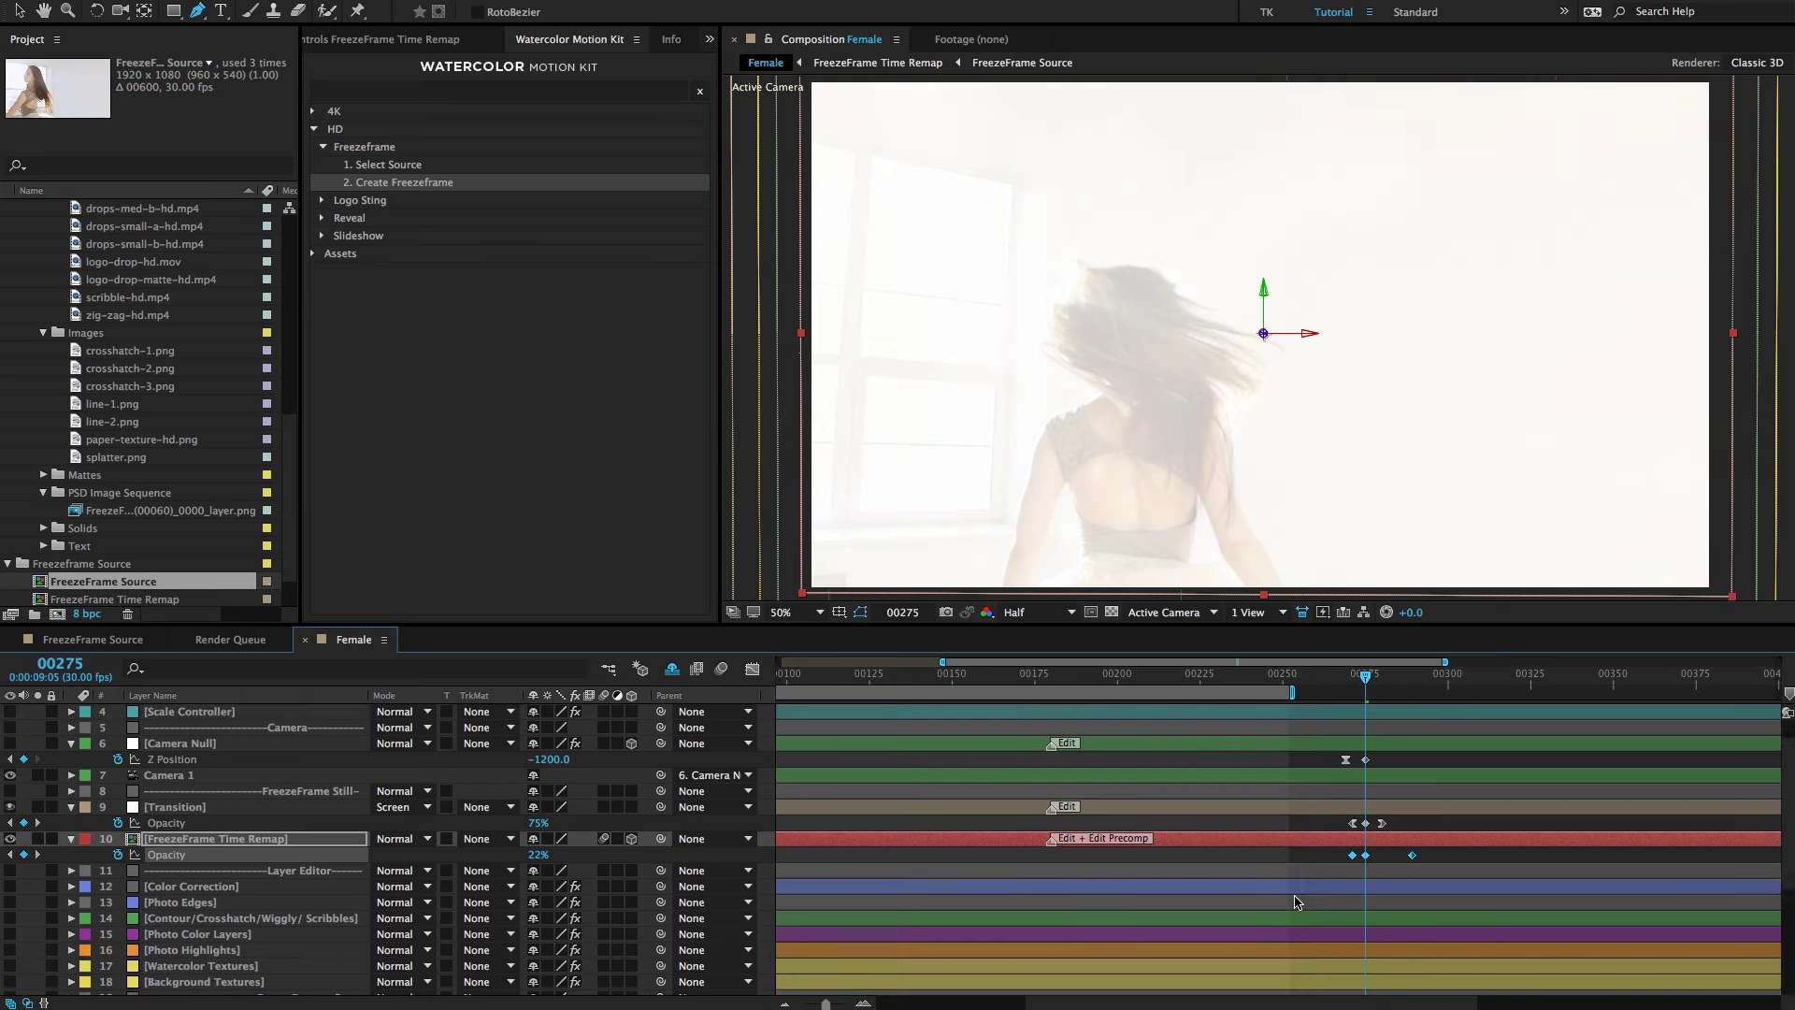
{"action": "left_click", "coordinate": [1041, 887]}
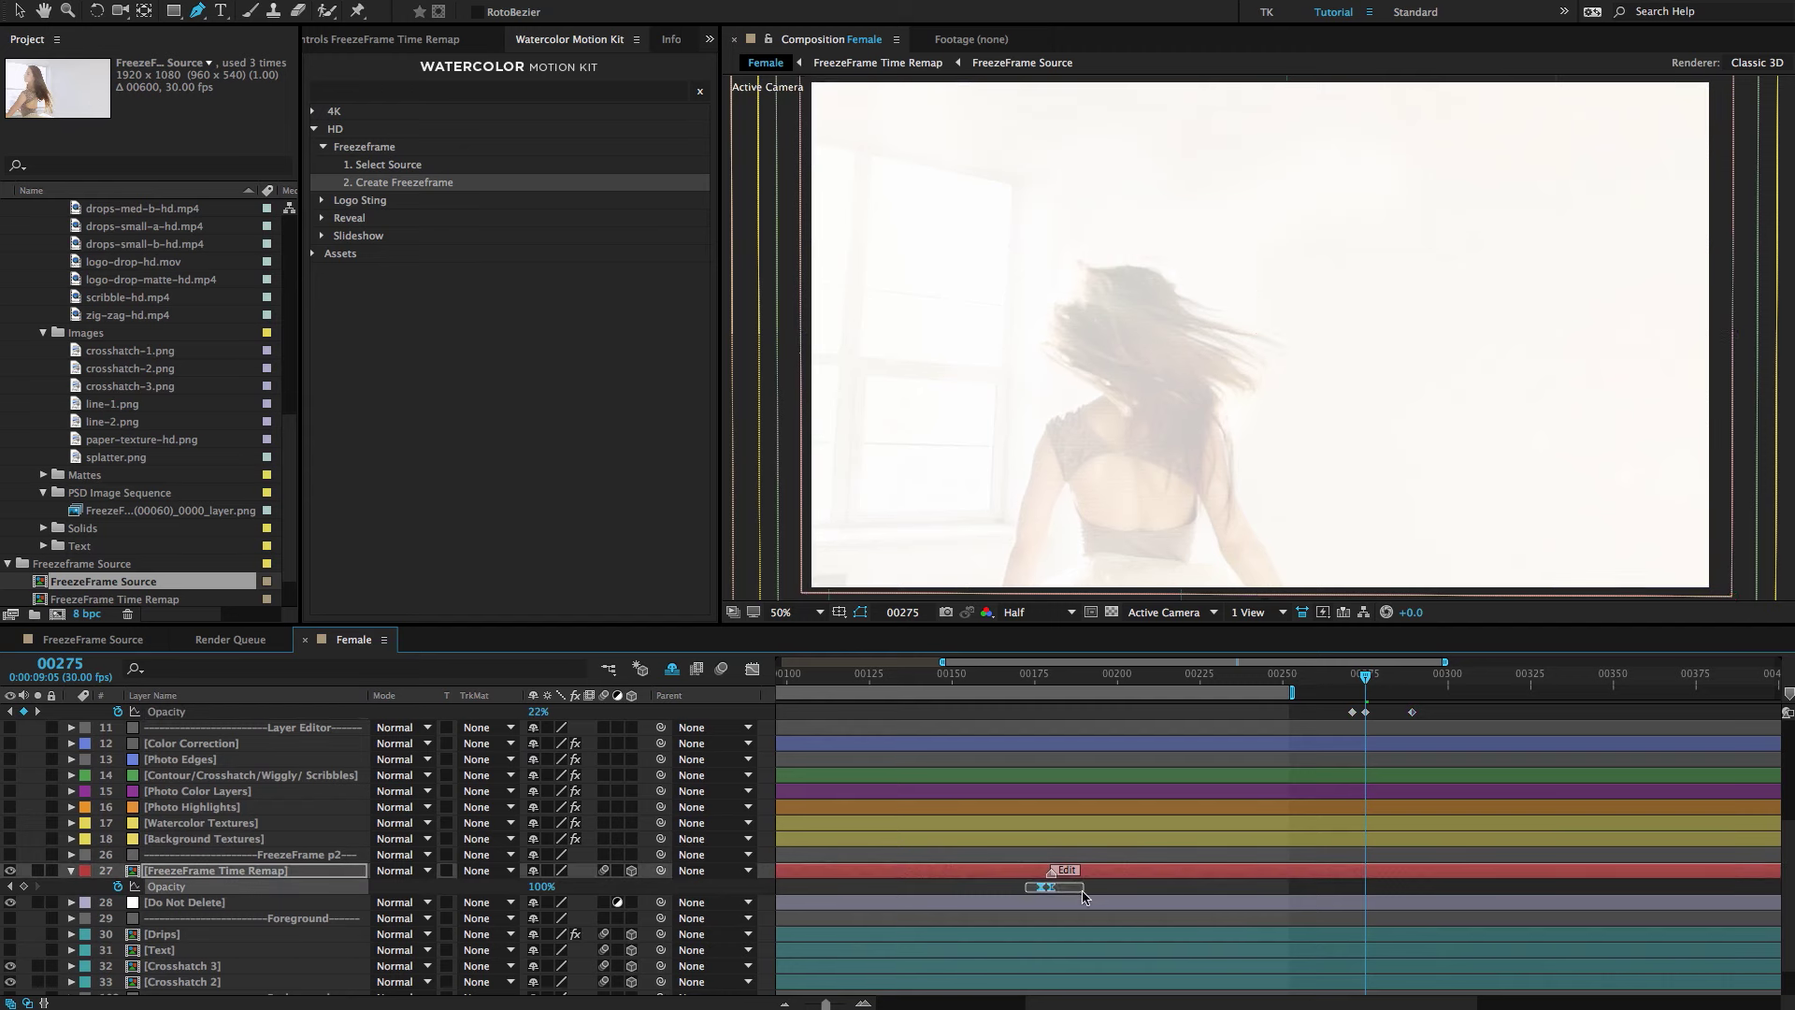
{"action": "left_click_drag", "start_coordinate": [1051, 888], "coordinate": [1361, 913]}
Move the layers' Edit markers to 00275 and preview frames 00310 and 00245.
{"action": "scroll", "coordinate": [1288, 877], "scroll_direction": "up", "scroll_amount": 1}
{"action": "mouse_move", "coordinate": [1055, 909]}
{"action": "left_mouse_down"}
{"action": "mouse_move", "coordinate": [1459, 912]}
{"action": "mouse_move", "coordinate": [1366, 918]}
{"action": "left_mouse_up"}
{"action": "scroll", "coordinate": [1216, 814], "scroll_direction": "up", "scroll_amount": 2}
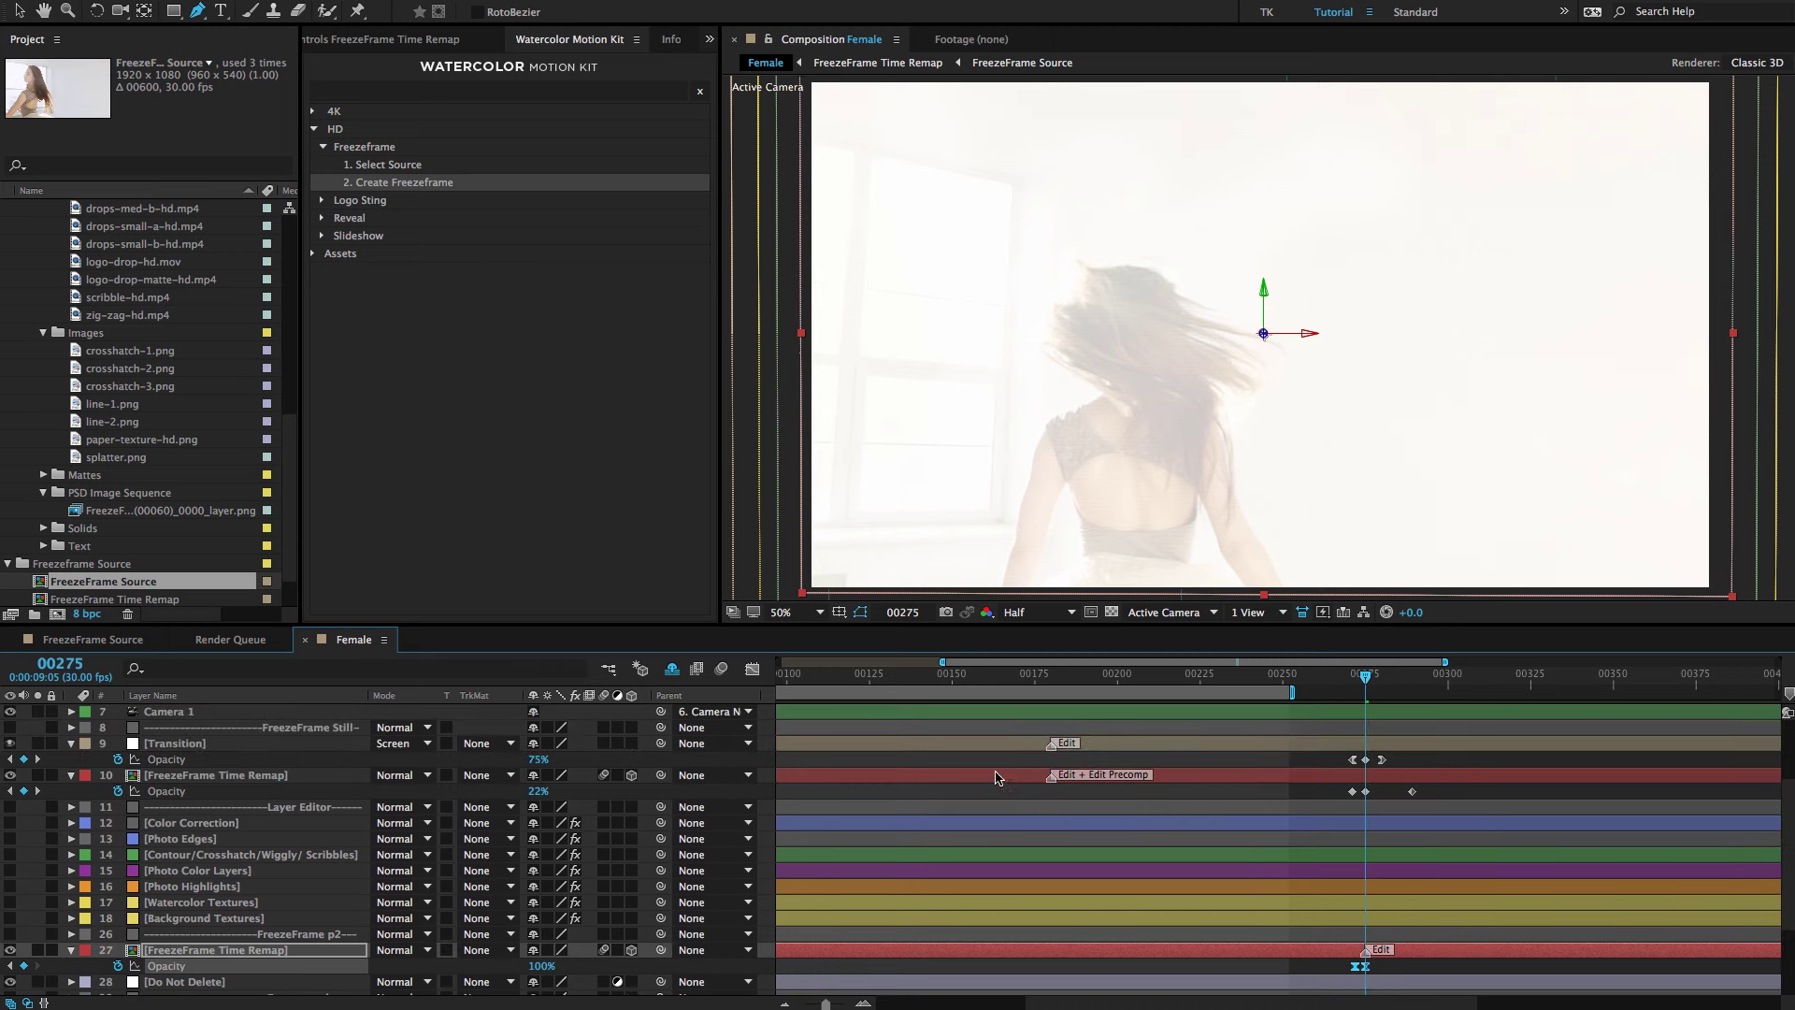
{"action": "left_click_drag", "start_coordinate": [1052, 778], "coordinate": [1366, 780]}
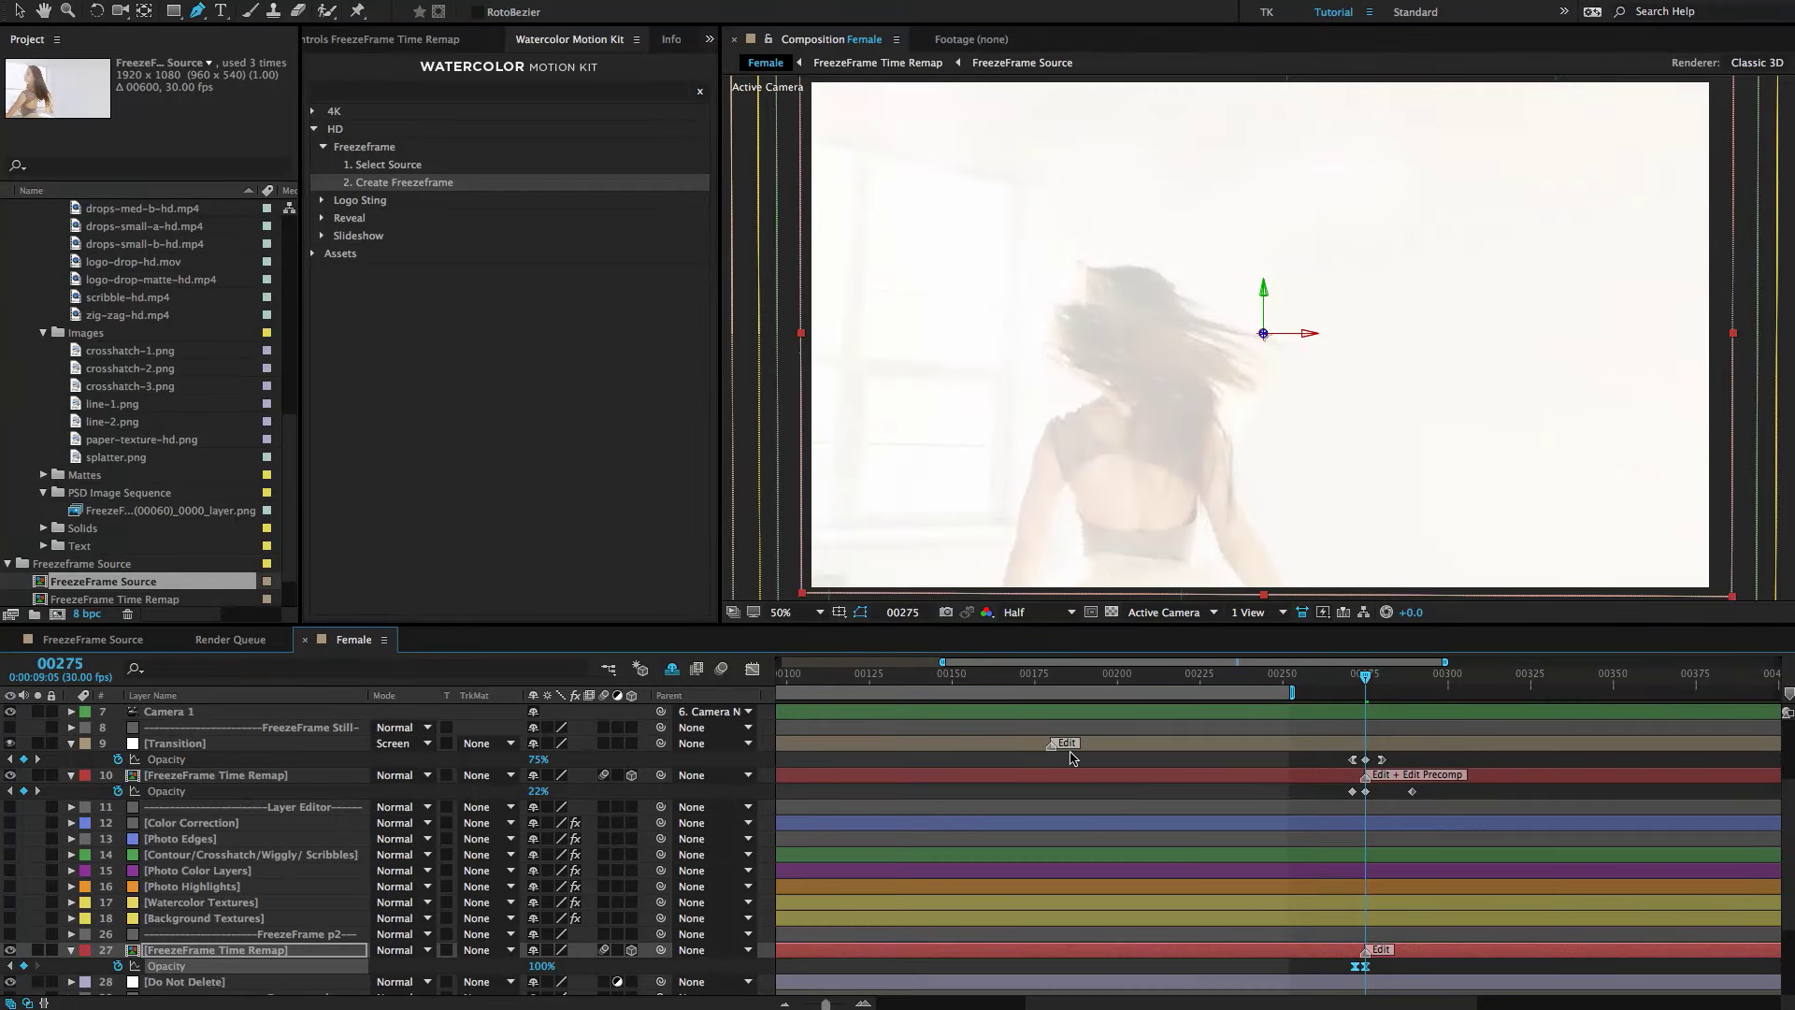
{"action": "left_click_drag", "start_coordinate": [1052, 745], "coordinate": [1366, 745]}
{"action": "scroll", "coordinate": [1304, 803], "scroll_direction": "up", "scroll_amount": 3}
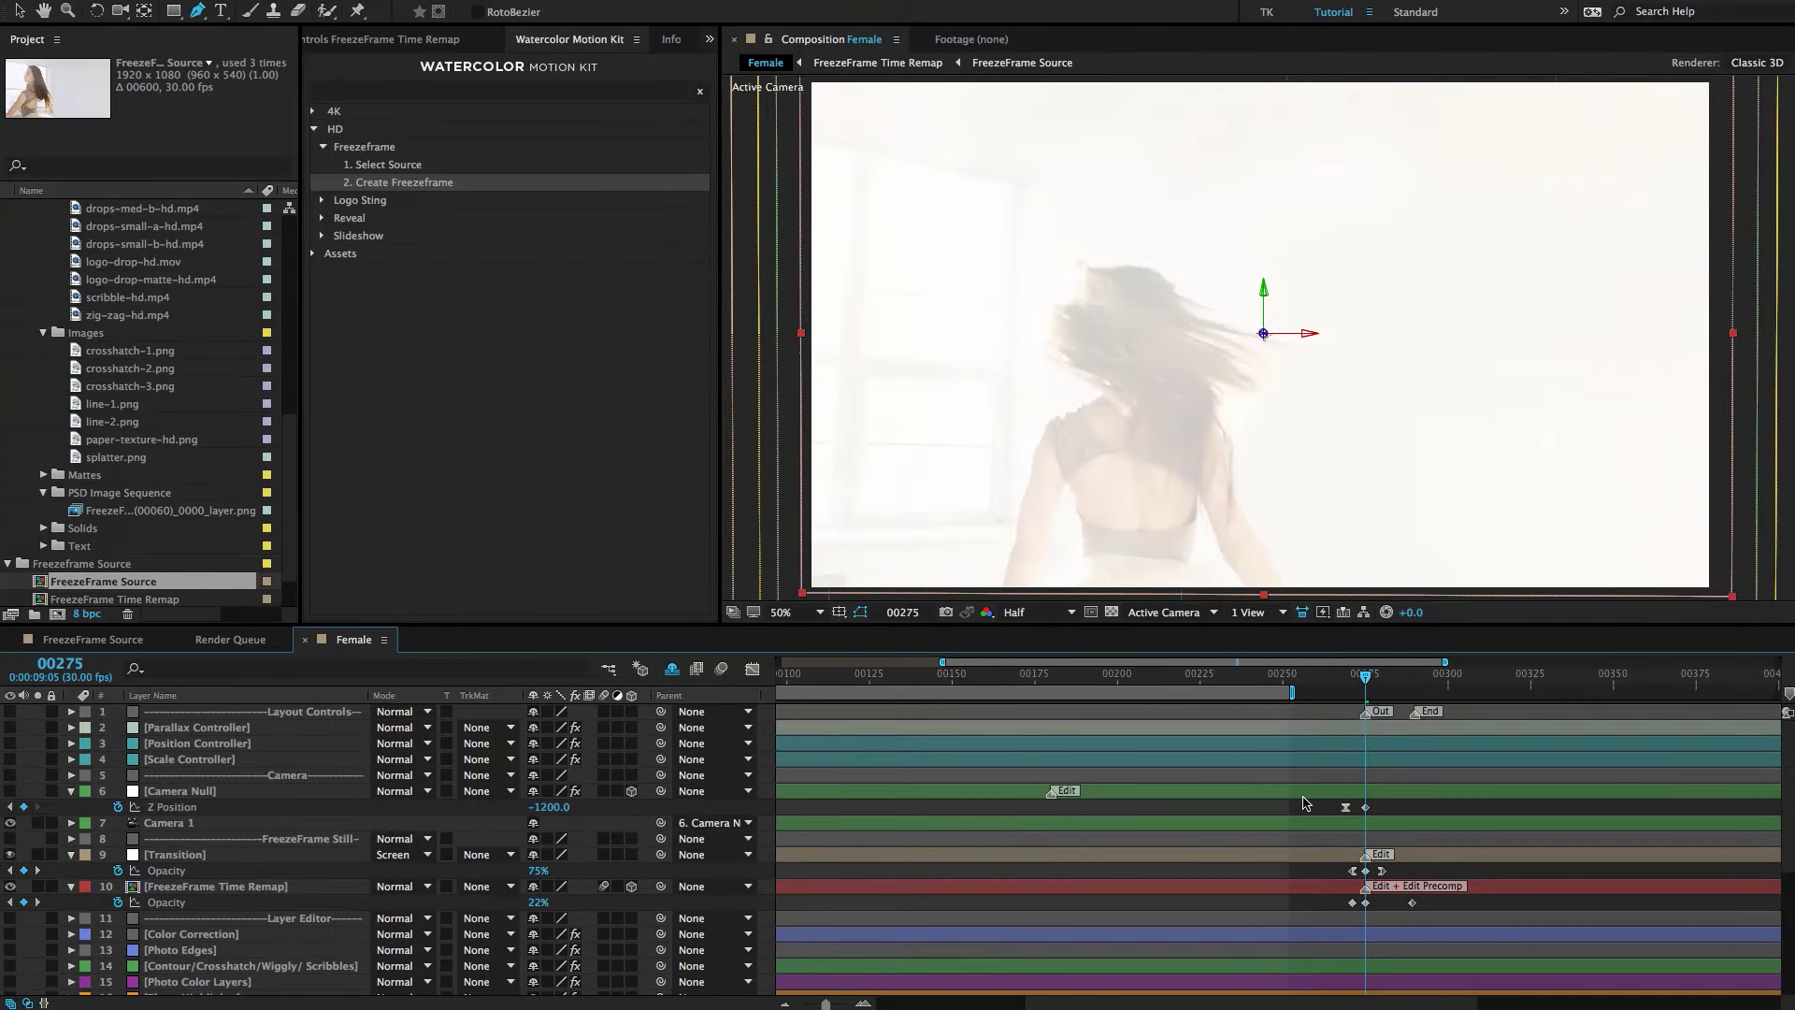
{"action": "mouse_move", "coordinate": [1059, 793]}
{"action": "left_mouse_down"}
{"action": "mouse_move", "coordinate": [1201, 817]}
{"action": "mouse_move", "coordinate": [1366, 802]}
{"action": "left_mouse_up"}
{"action": "left_click_drag", "start_coordinate": [1294, 694], "coordinate": [1699, 718]}
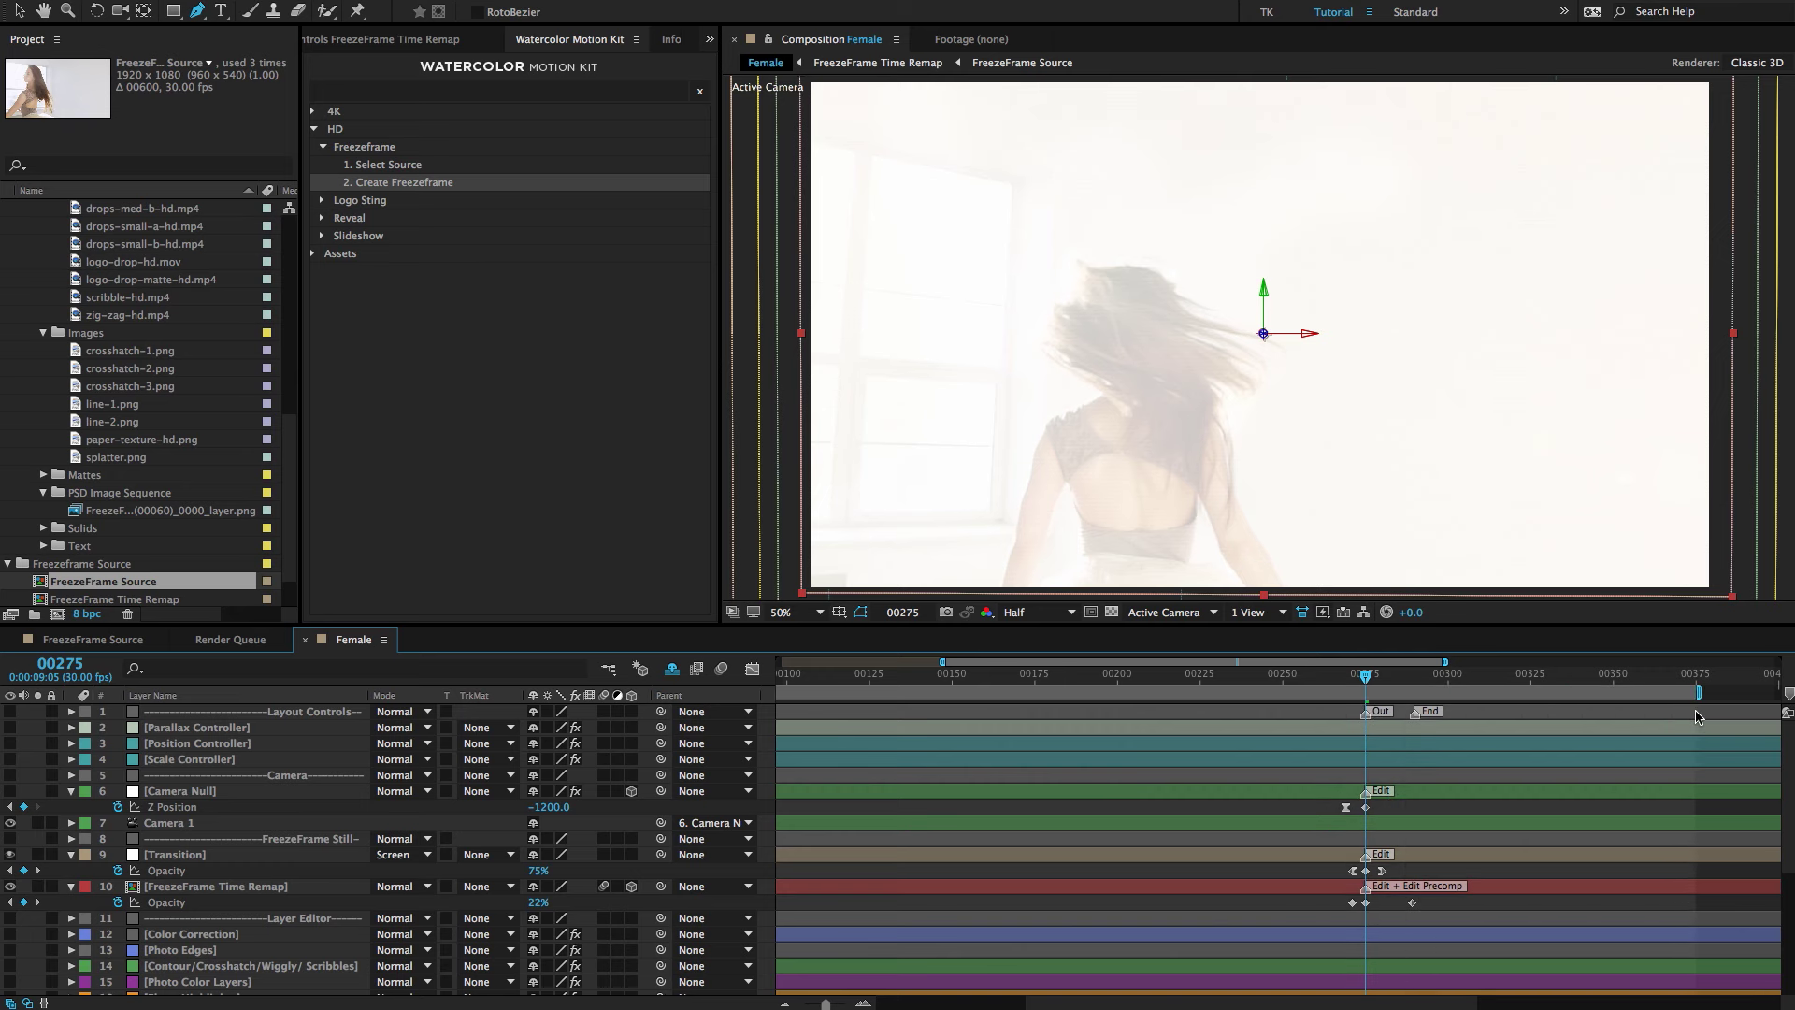
{"action": "left_click", "coordinate": [1481, 675]}
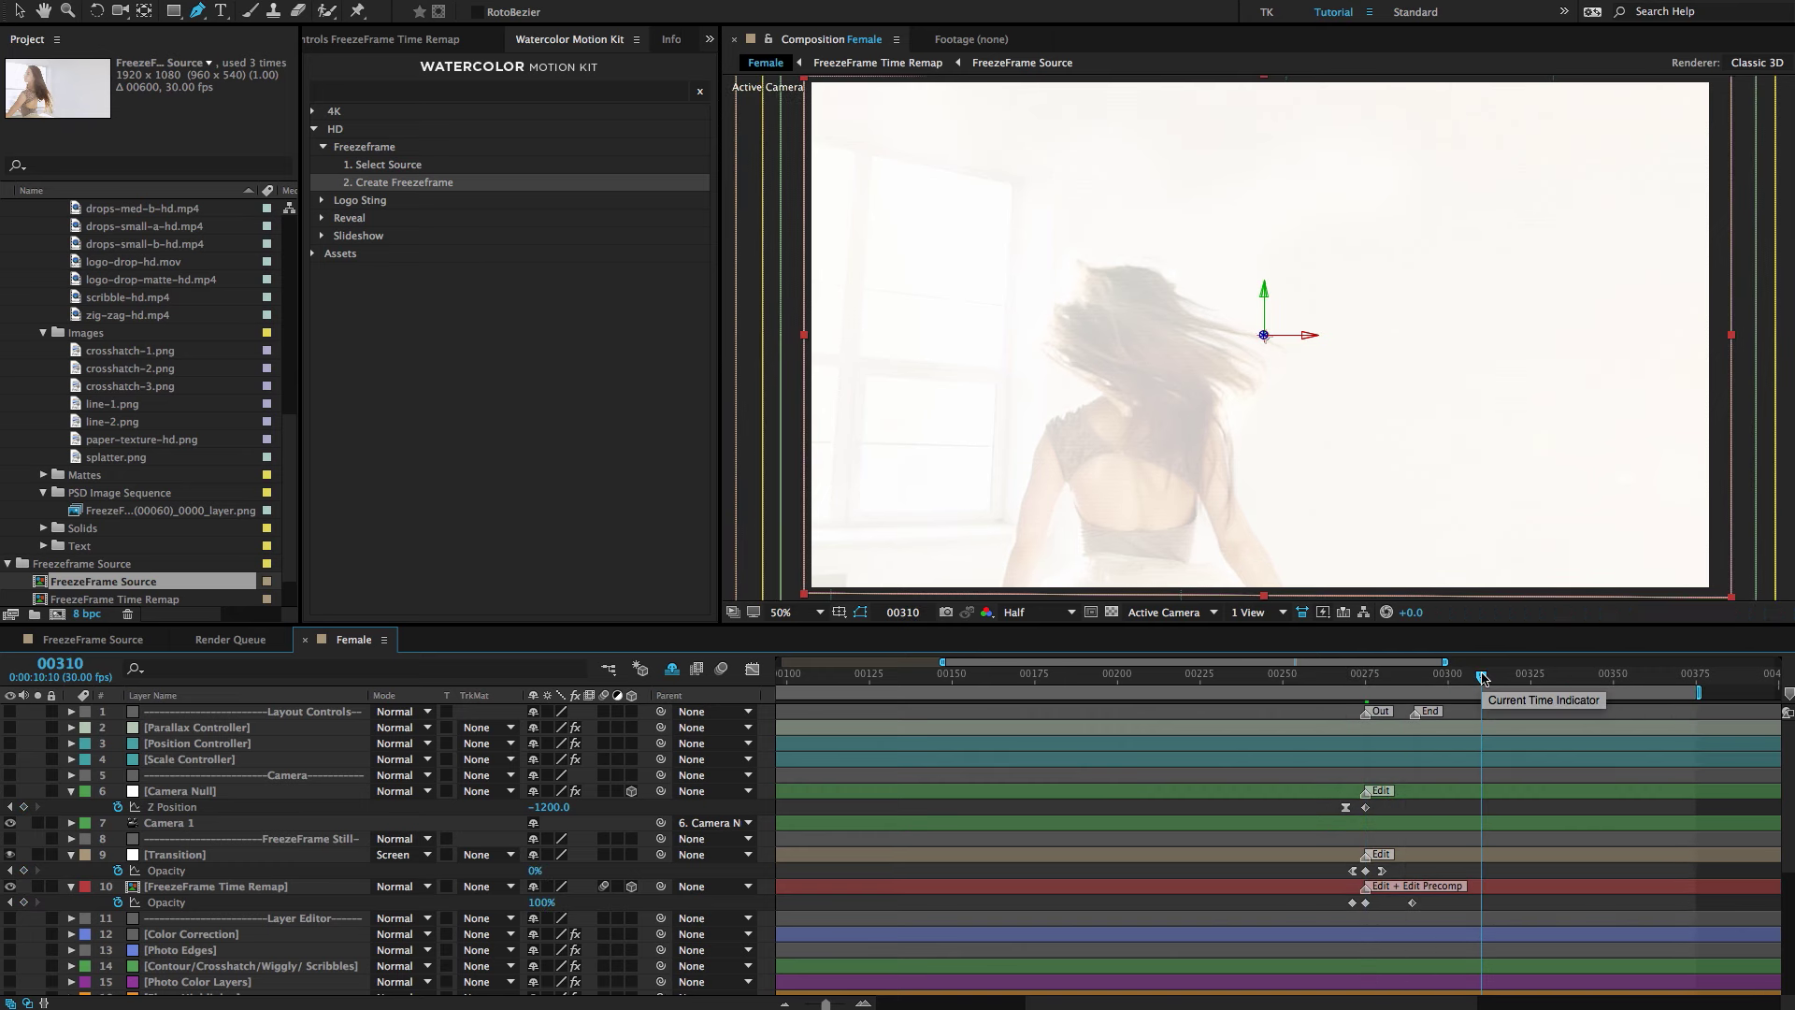
{"action": "left_click_drag", "start_coordinate": [1478, 676], "coordinate": [1268, 677]}
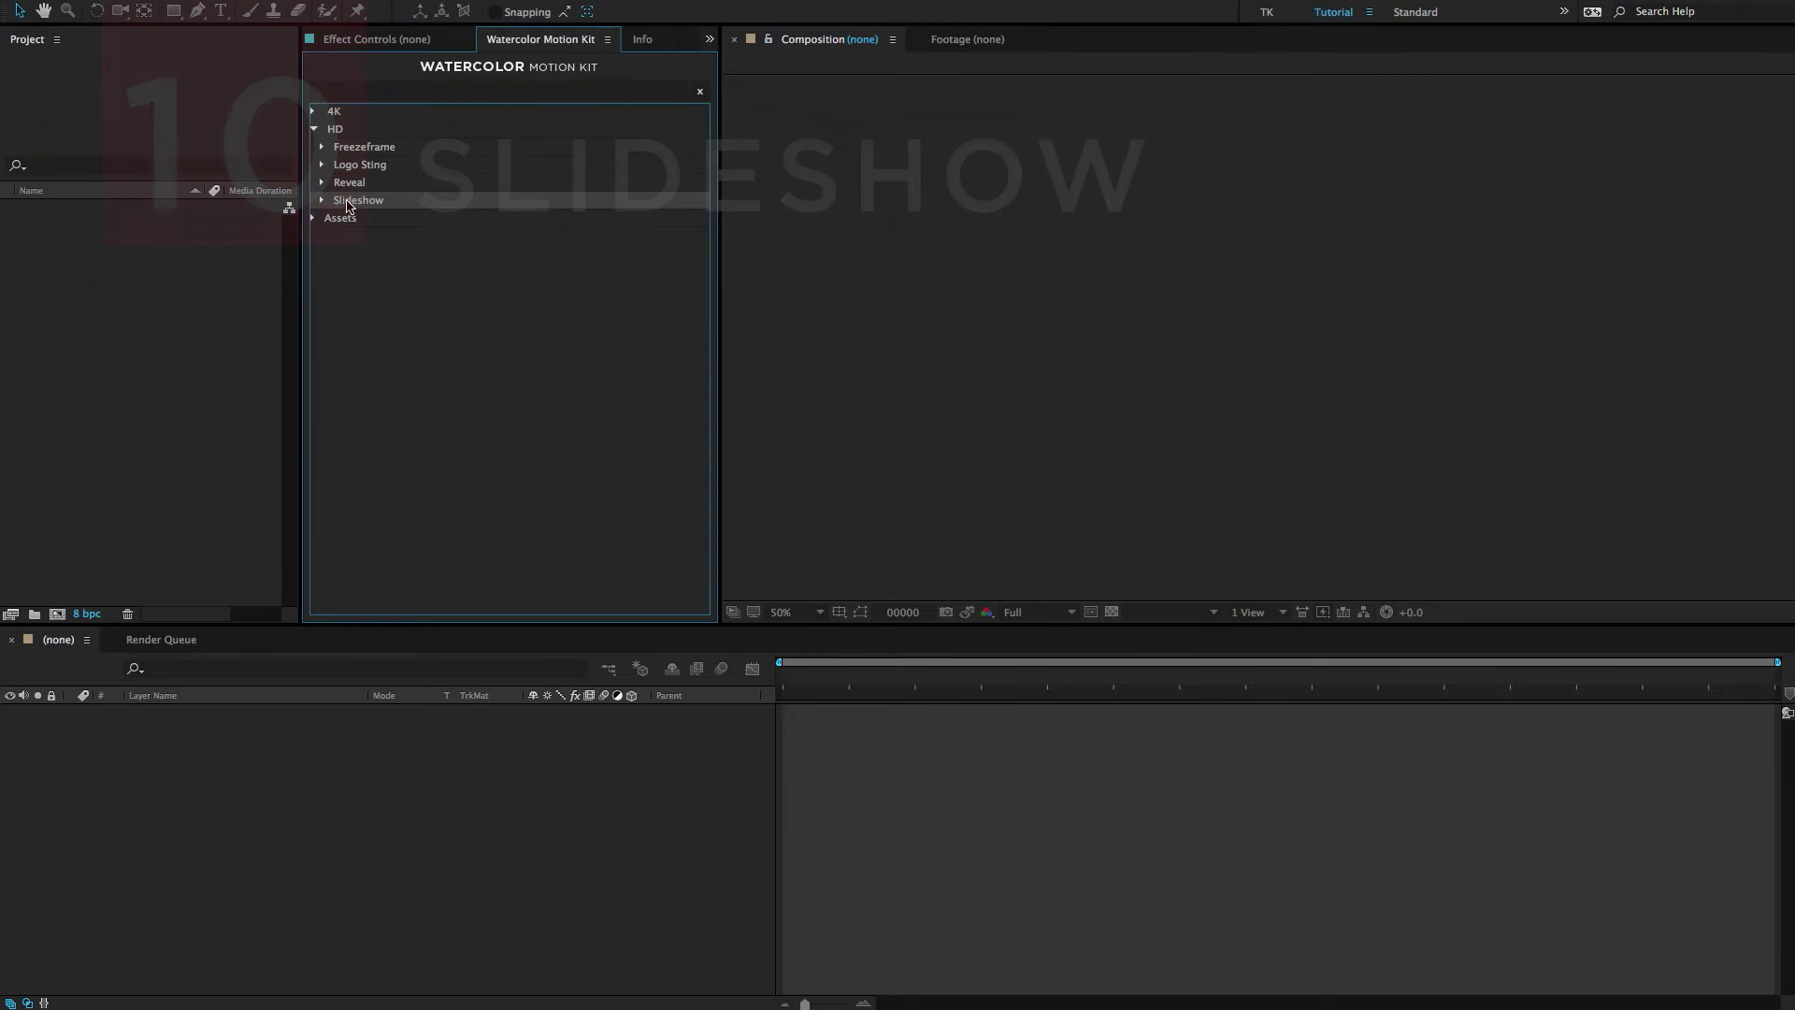
Run the kit's 1. Create Base preset and review the 1920×1080, 30 fps comp settings.
{"action": "left_click", "coordinate": [324, 201]}
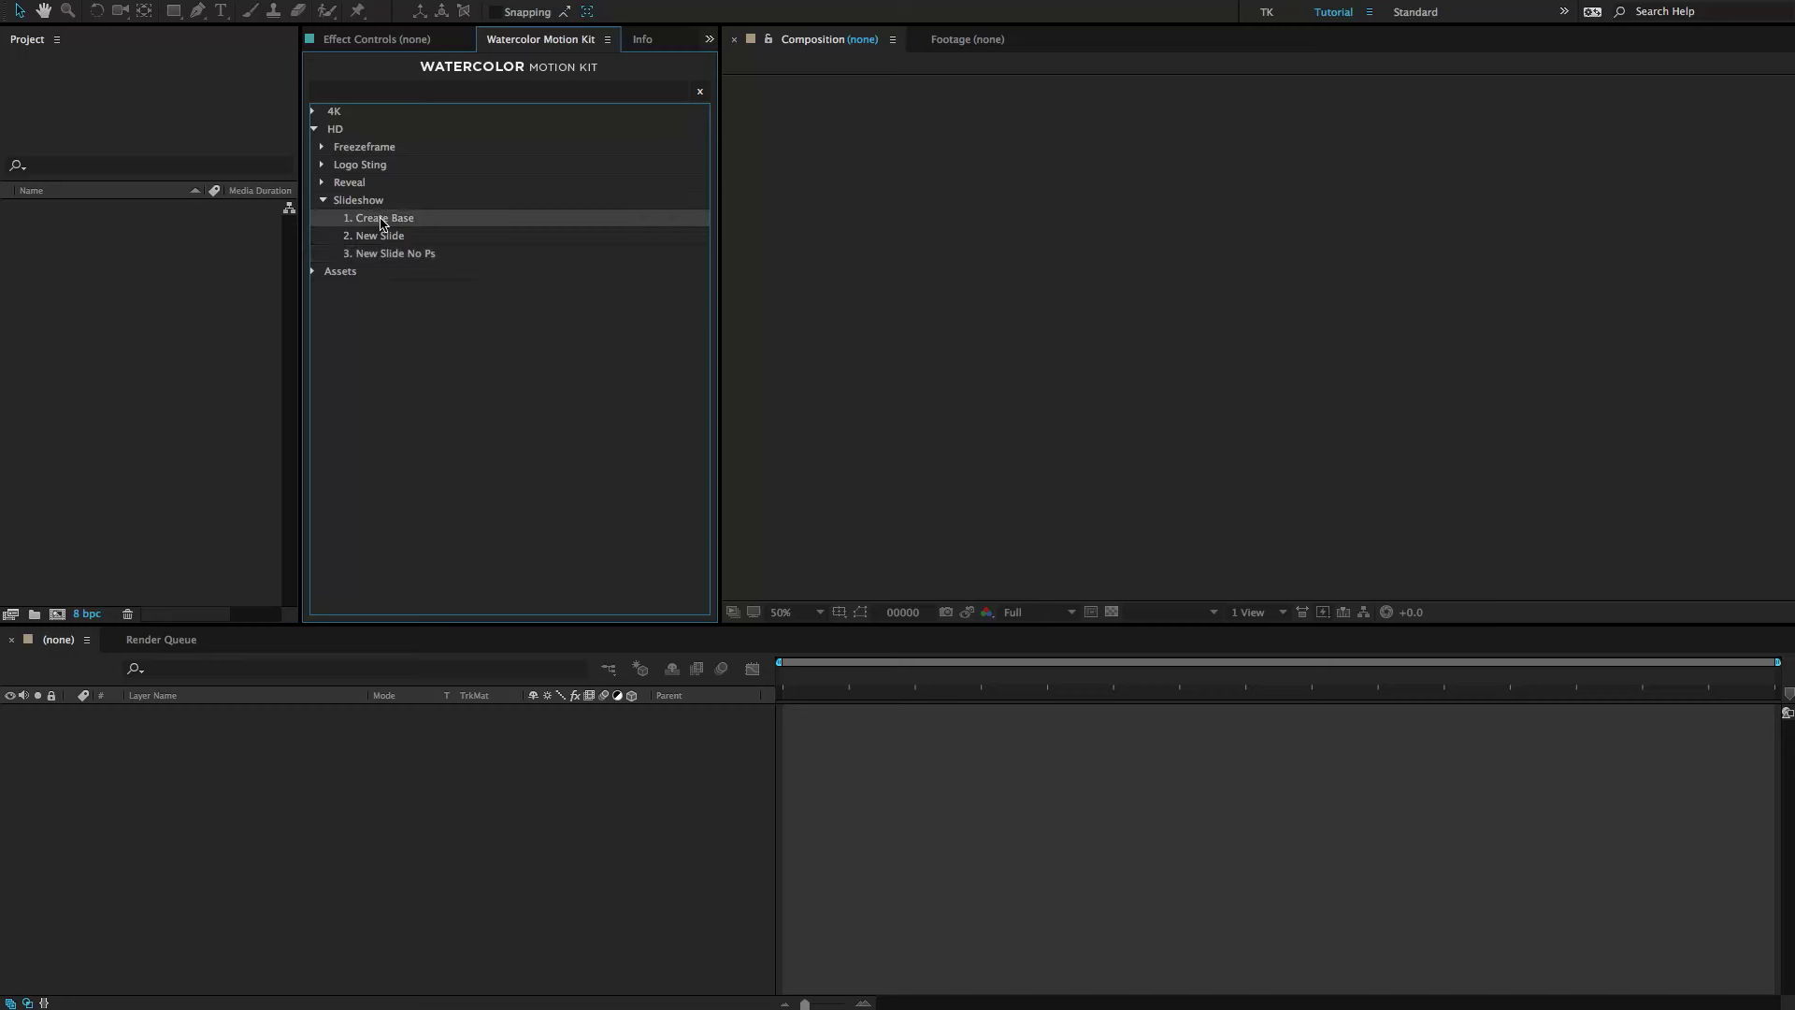
{"action": "double_click", "coordinate": [377, 227]}
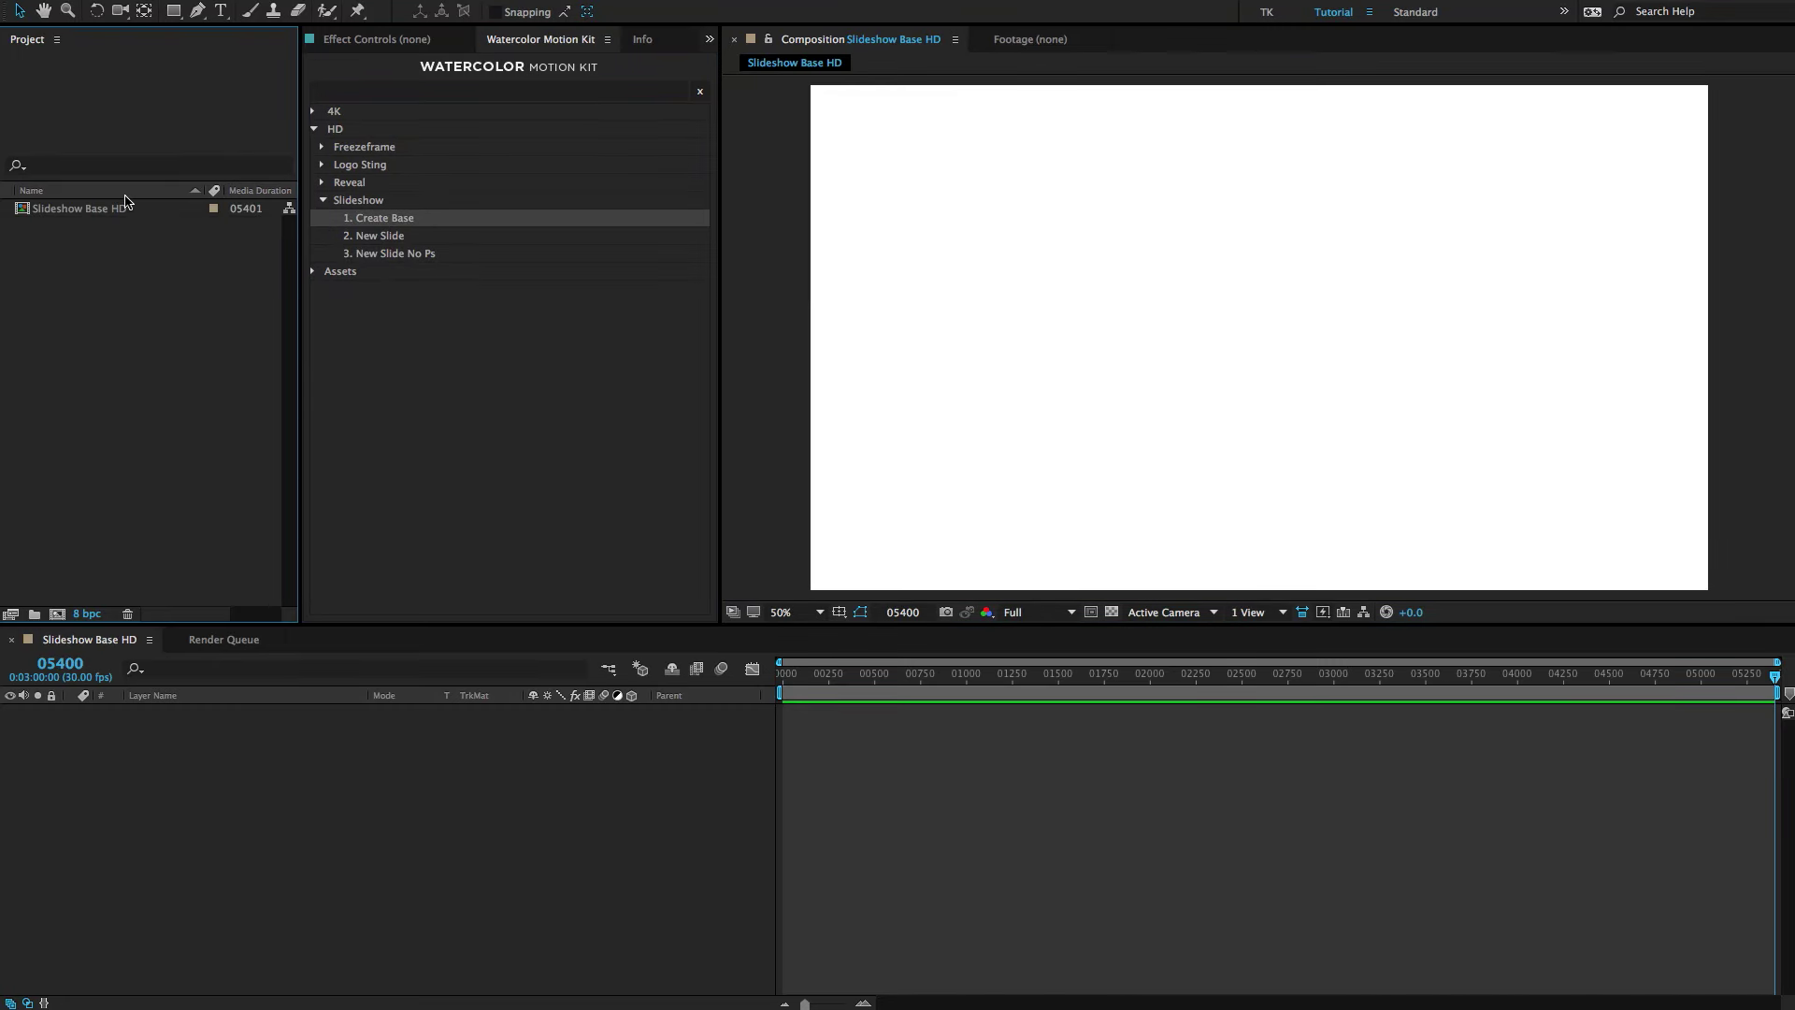
{"action": "left_click", "coordinate": [108, 215]}
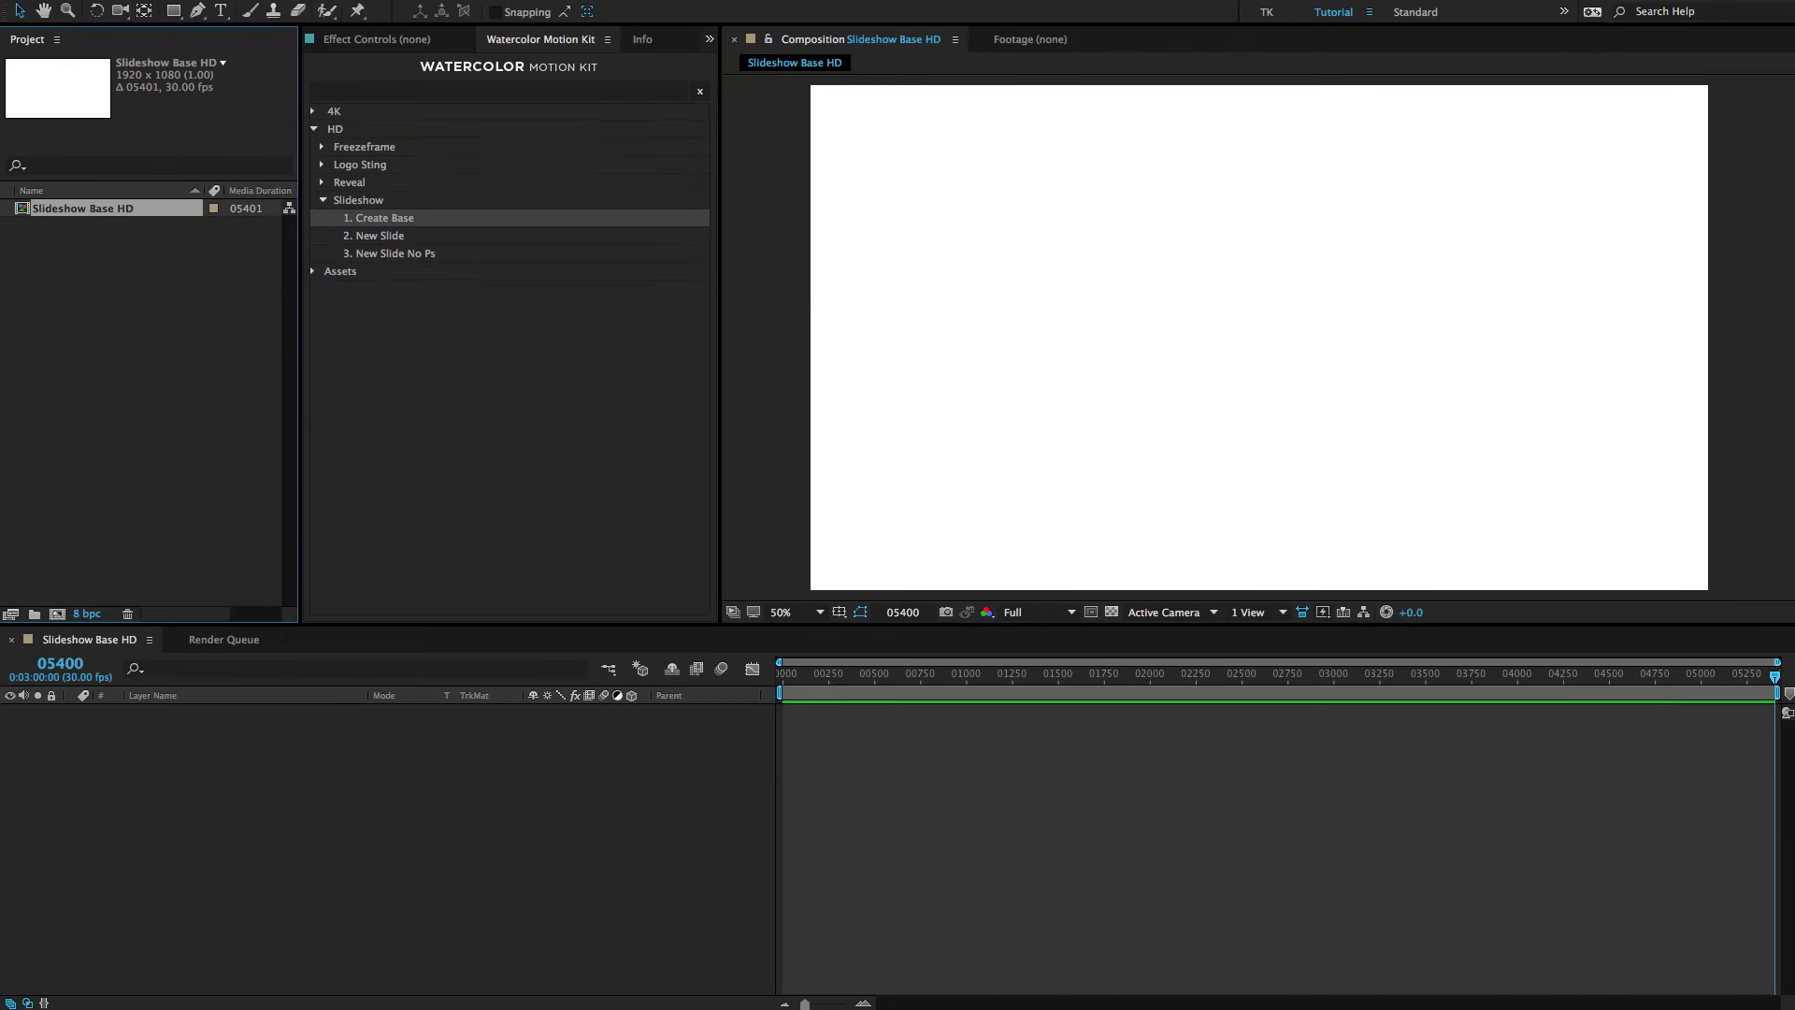
{"action": "left_click", "coordinate": [1772, 683]}
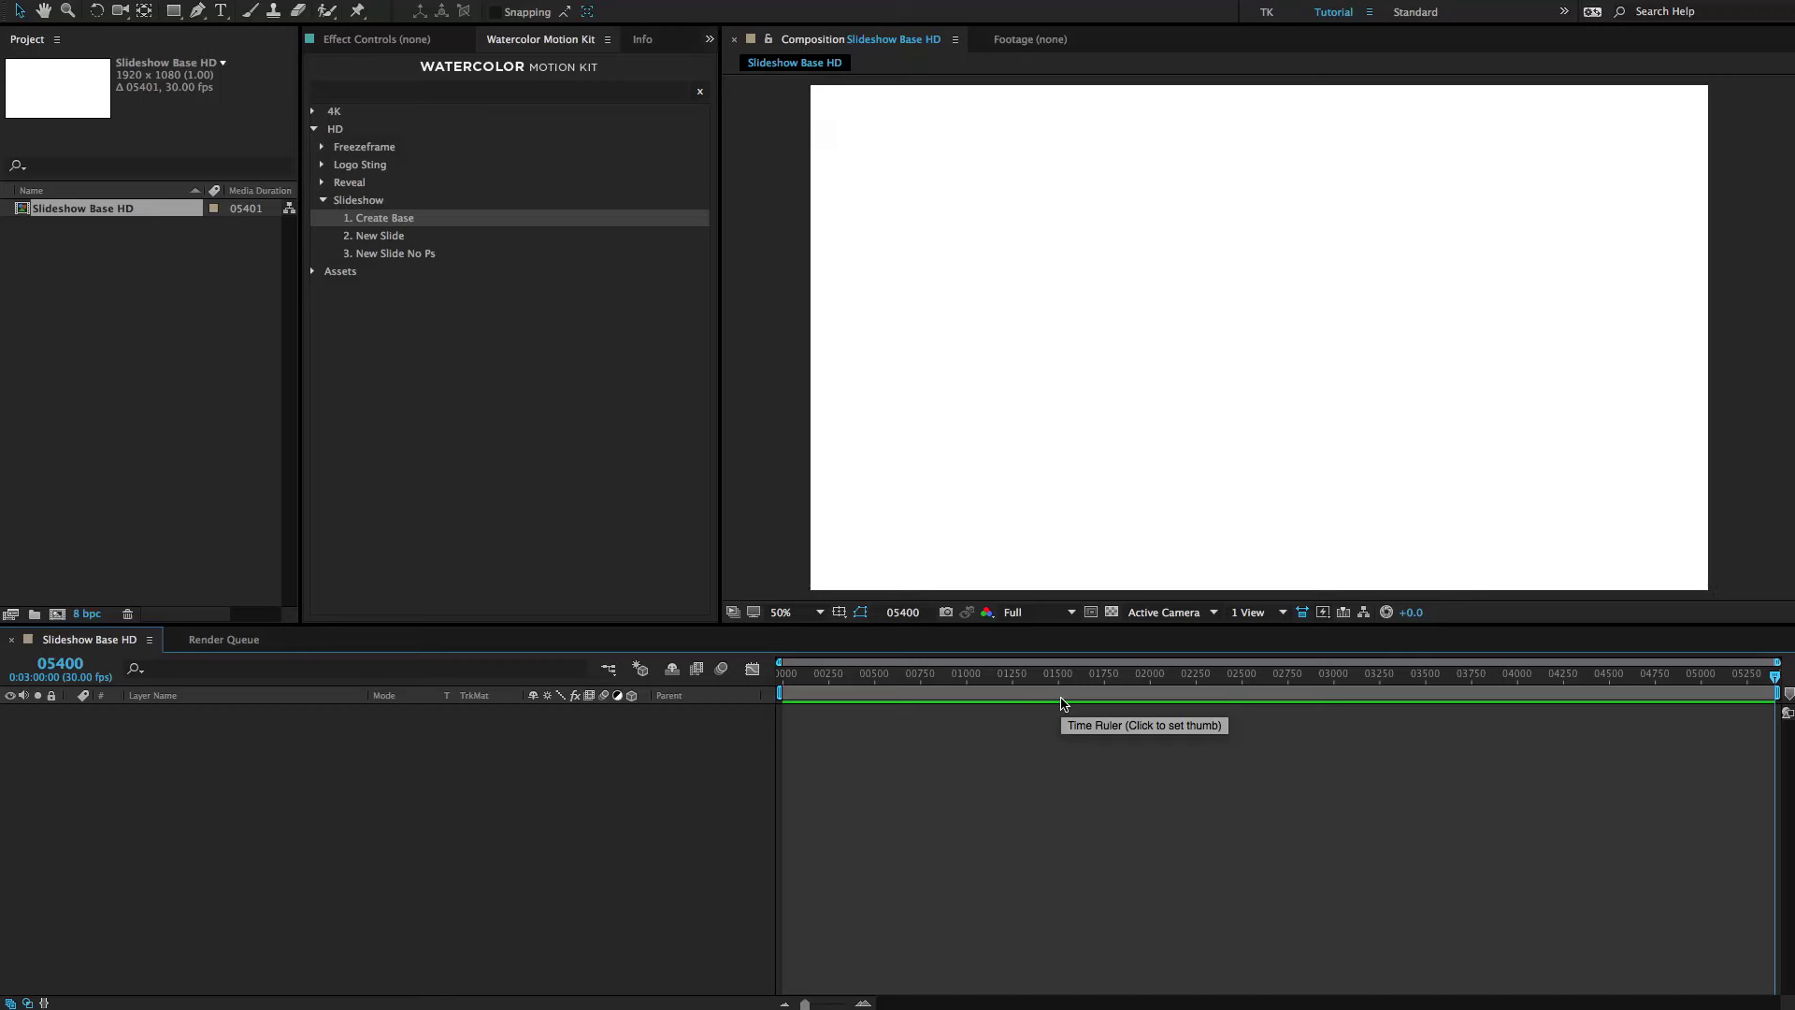
{"action": "key", "text": "ctrl+k"}
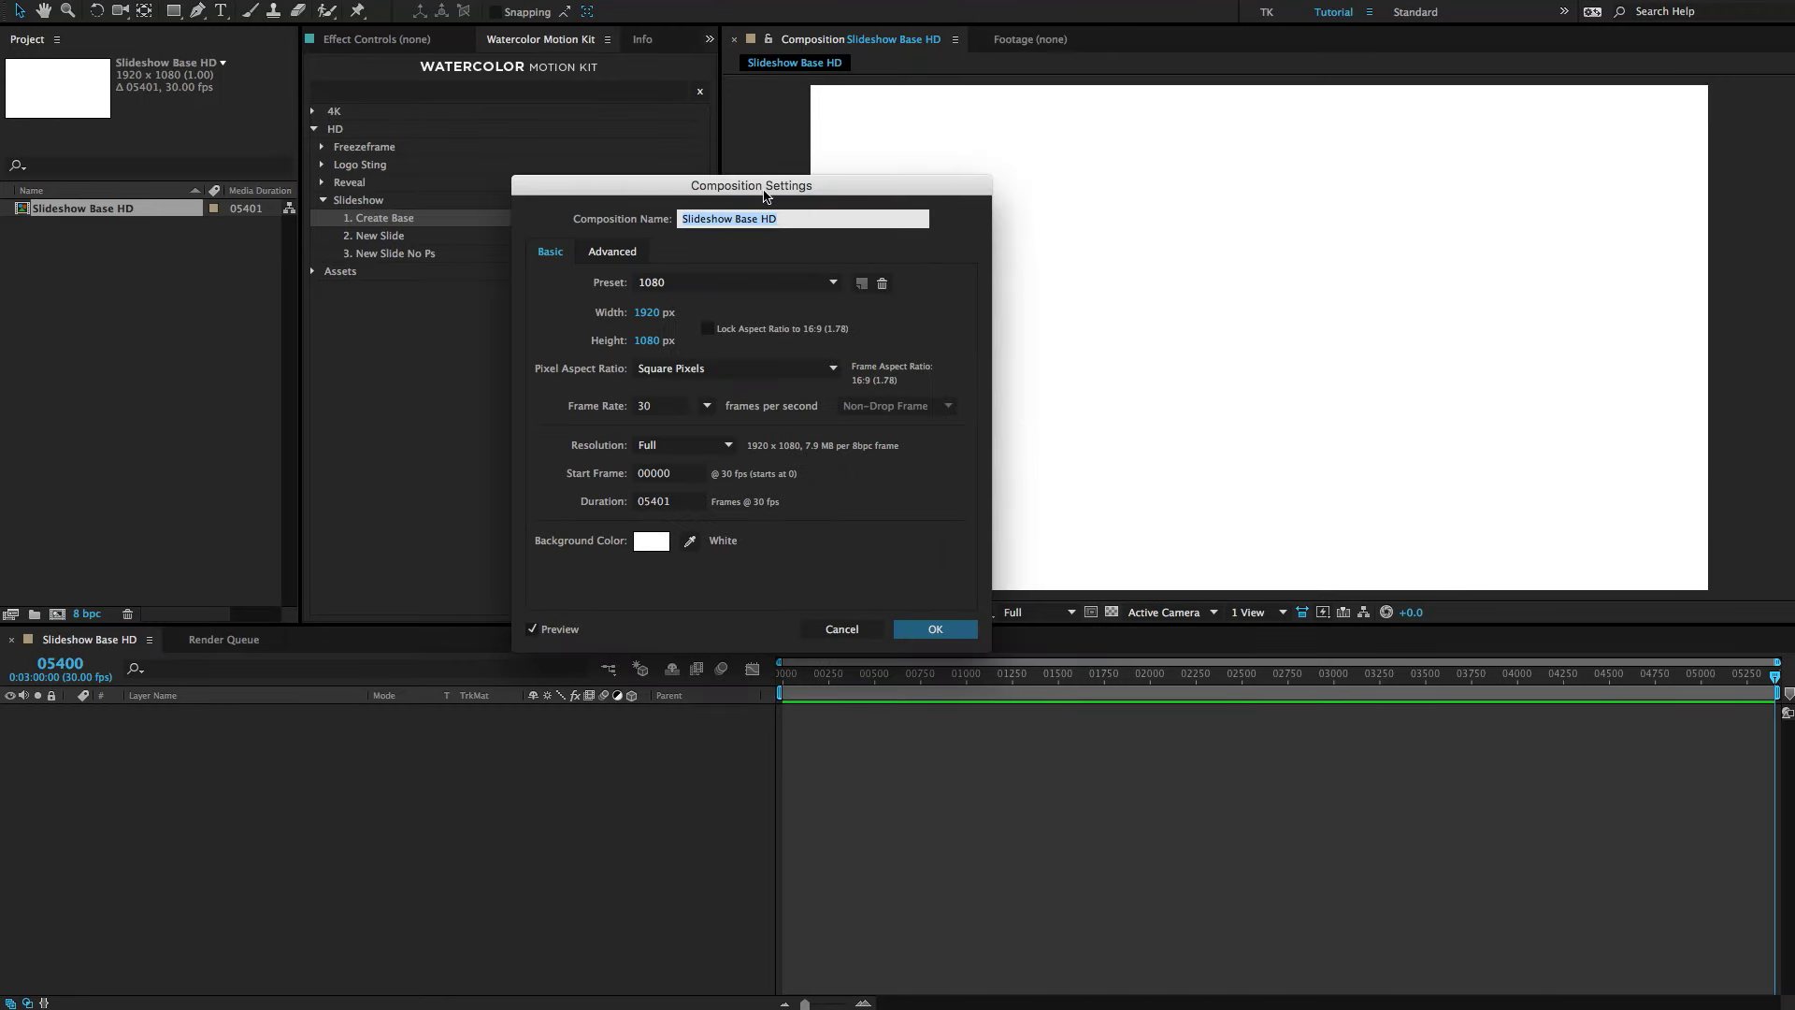
{"action": "left_click", "coordinate": [680, 503]}
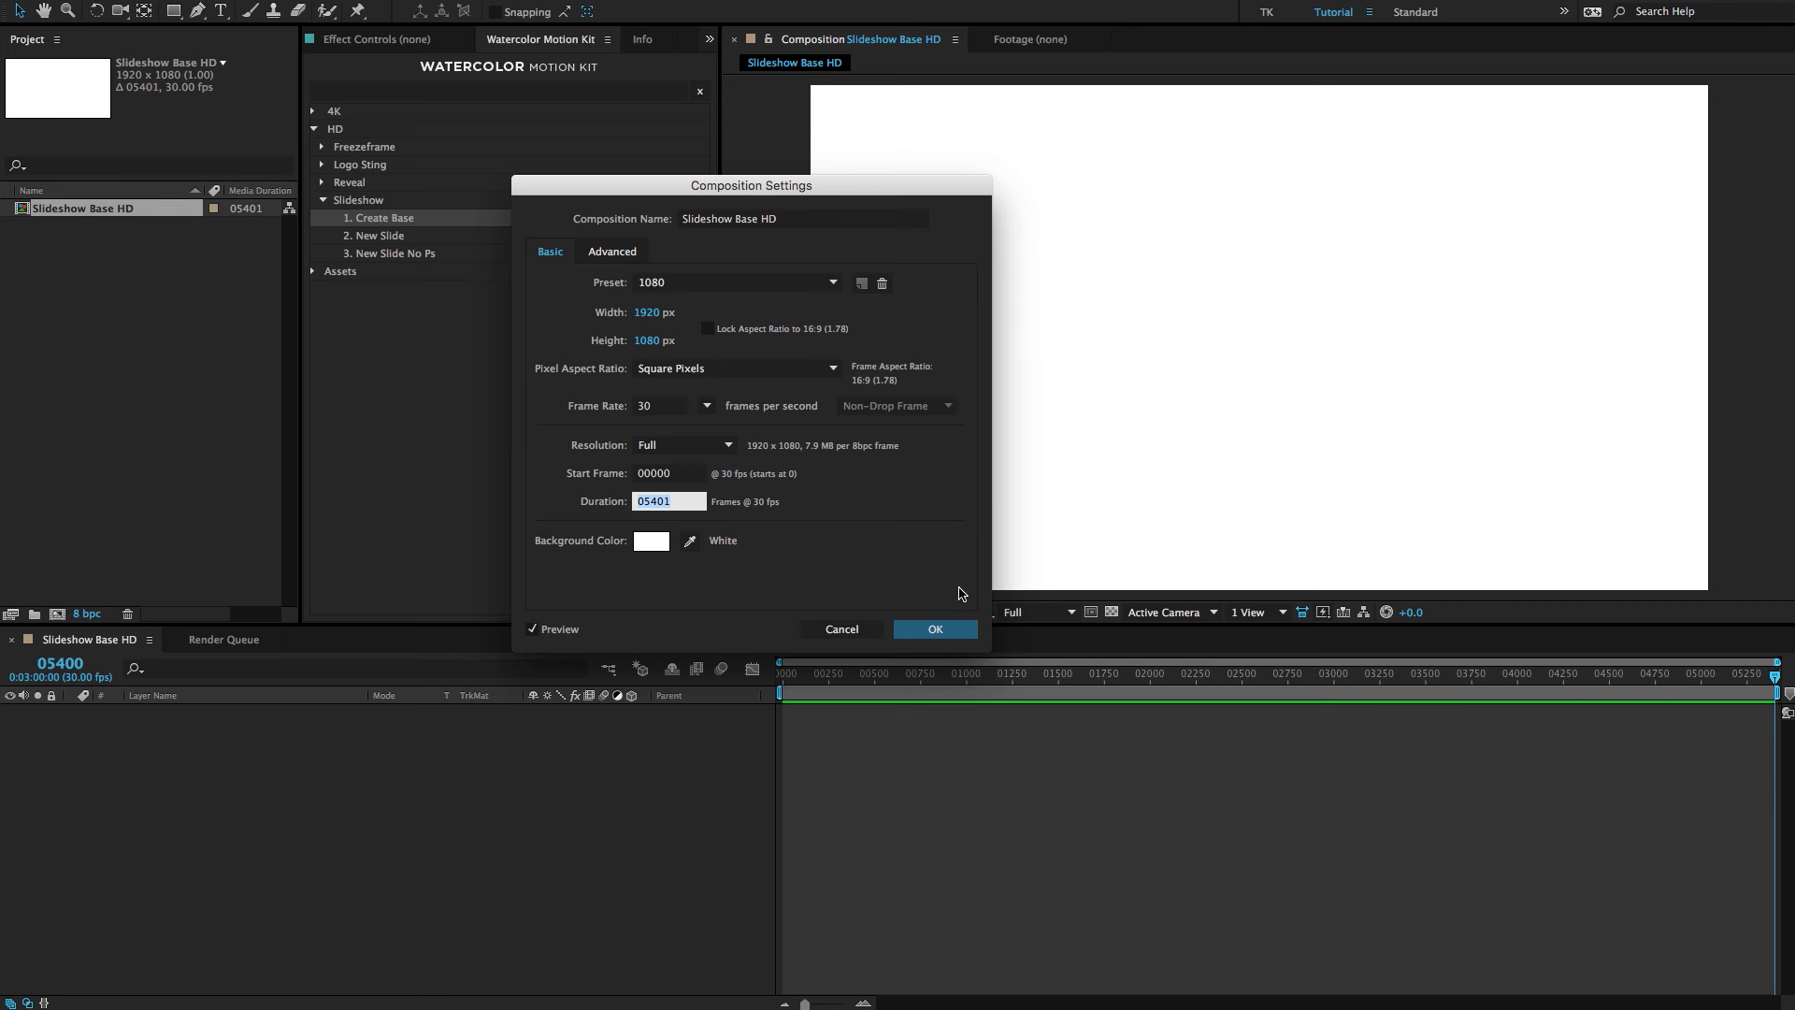
{"action": "left_click", "coordinate": [935, 629]}
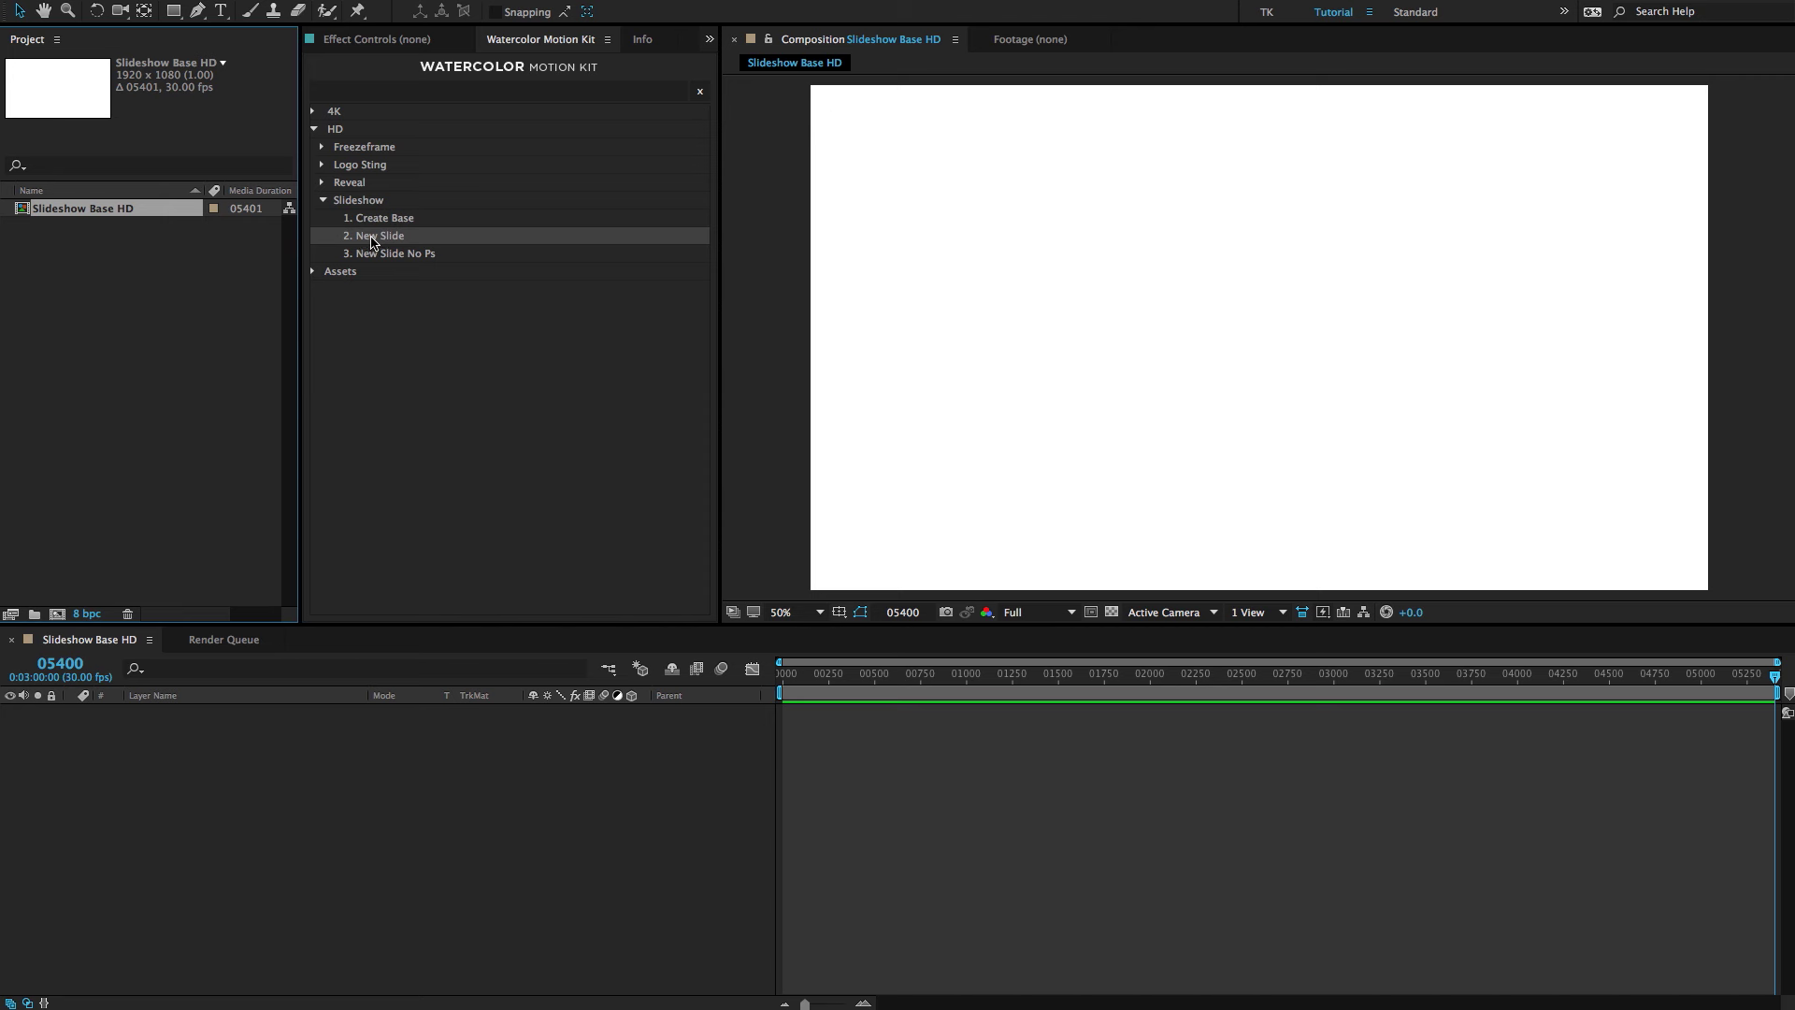
{"action": "left_click", "coordinate": [138, 248]}
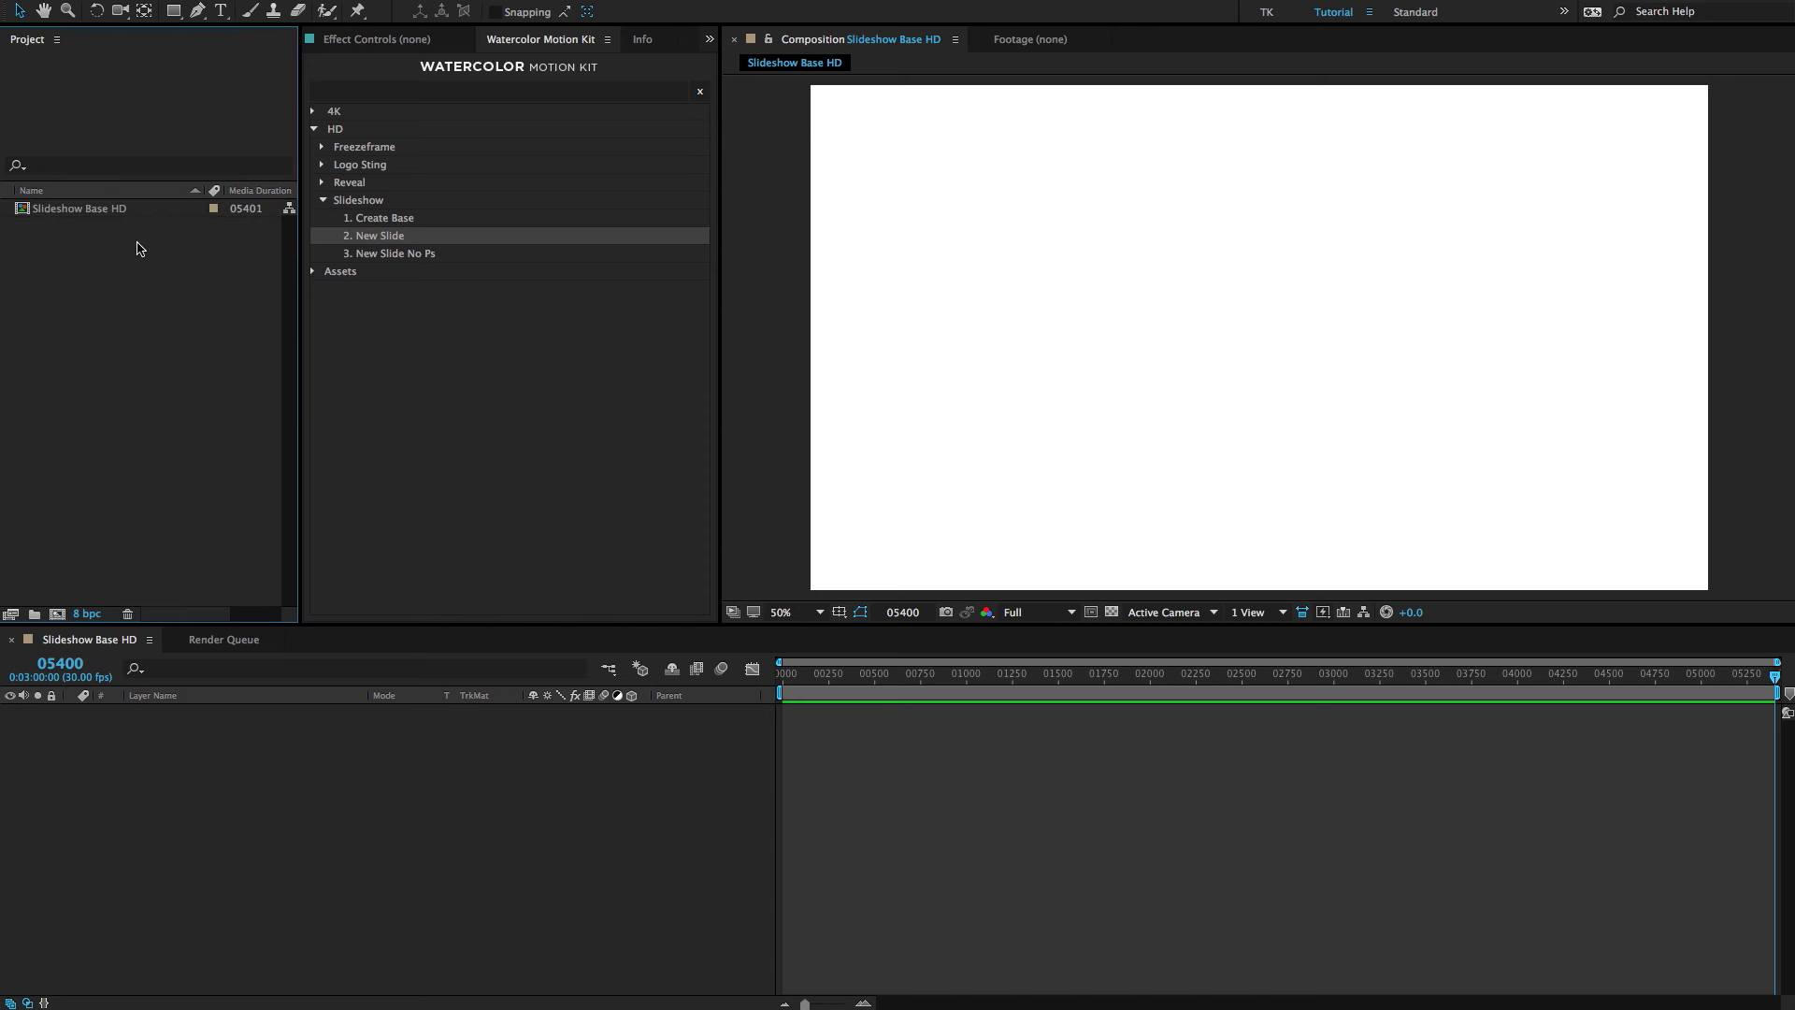
Dismiss the select-a-composition warning and select Slideshow Base HD as the target comp.
{"action": "double_click", "coordinate": [391, 237]}
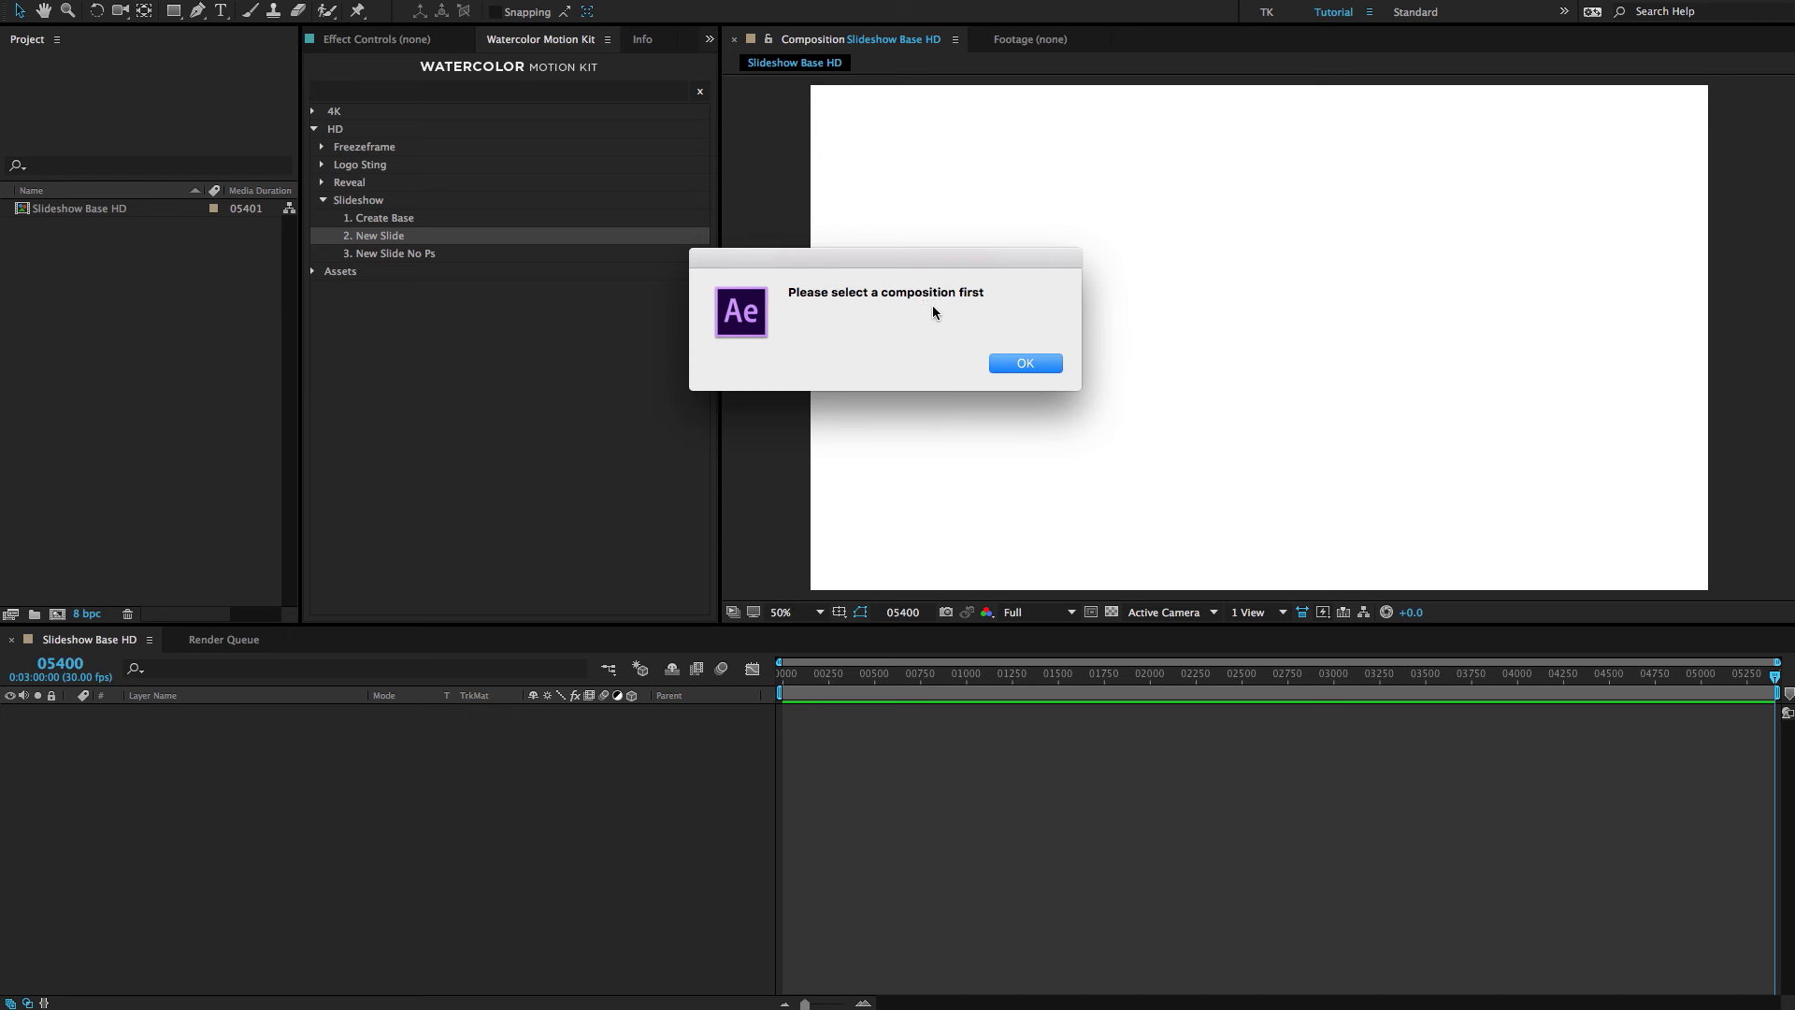
{"action": "left_click", "coordinate": [1027, 364]}
{"action": "left_click", "coordinate": [42, 256]}
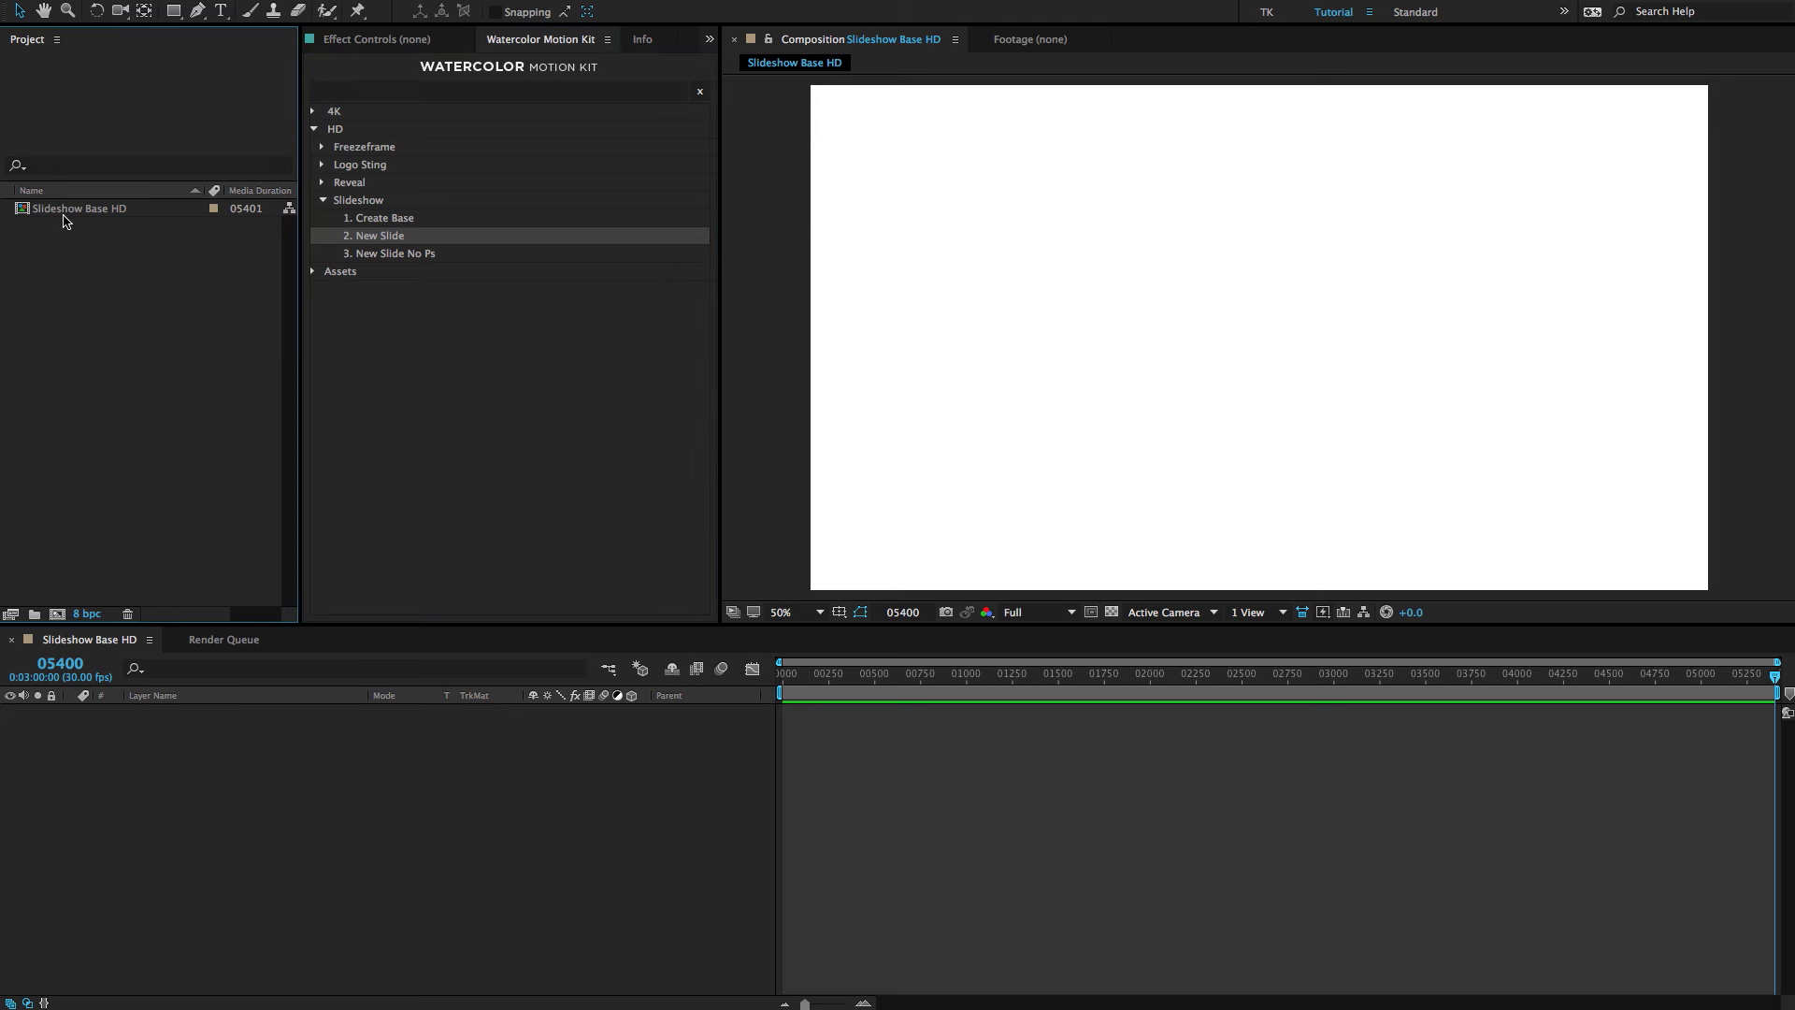
{"action": "left_click", "coordinate": [65, 211]}
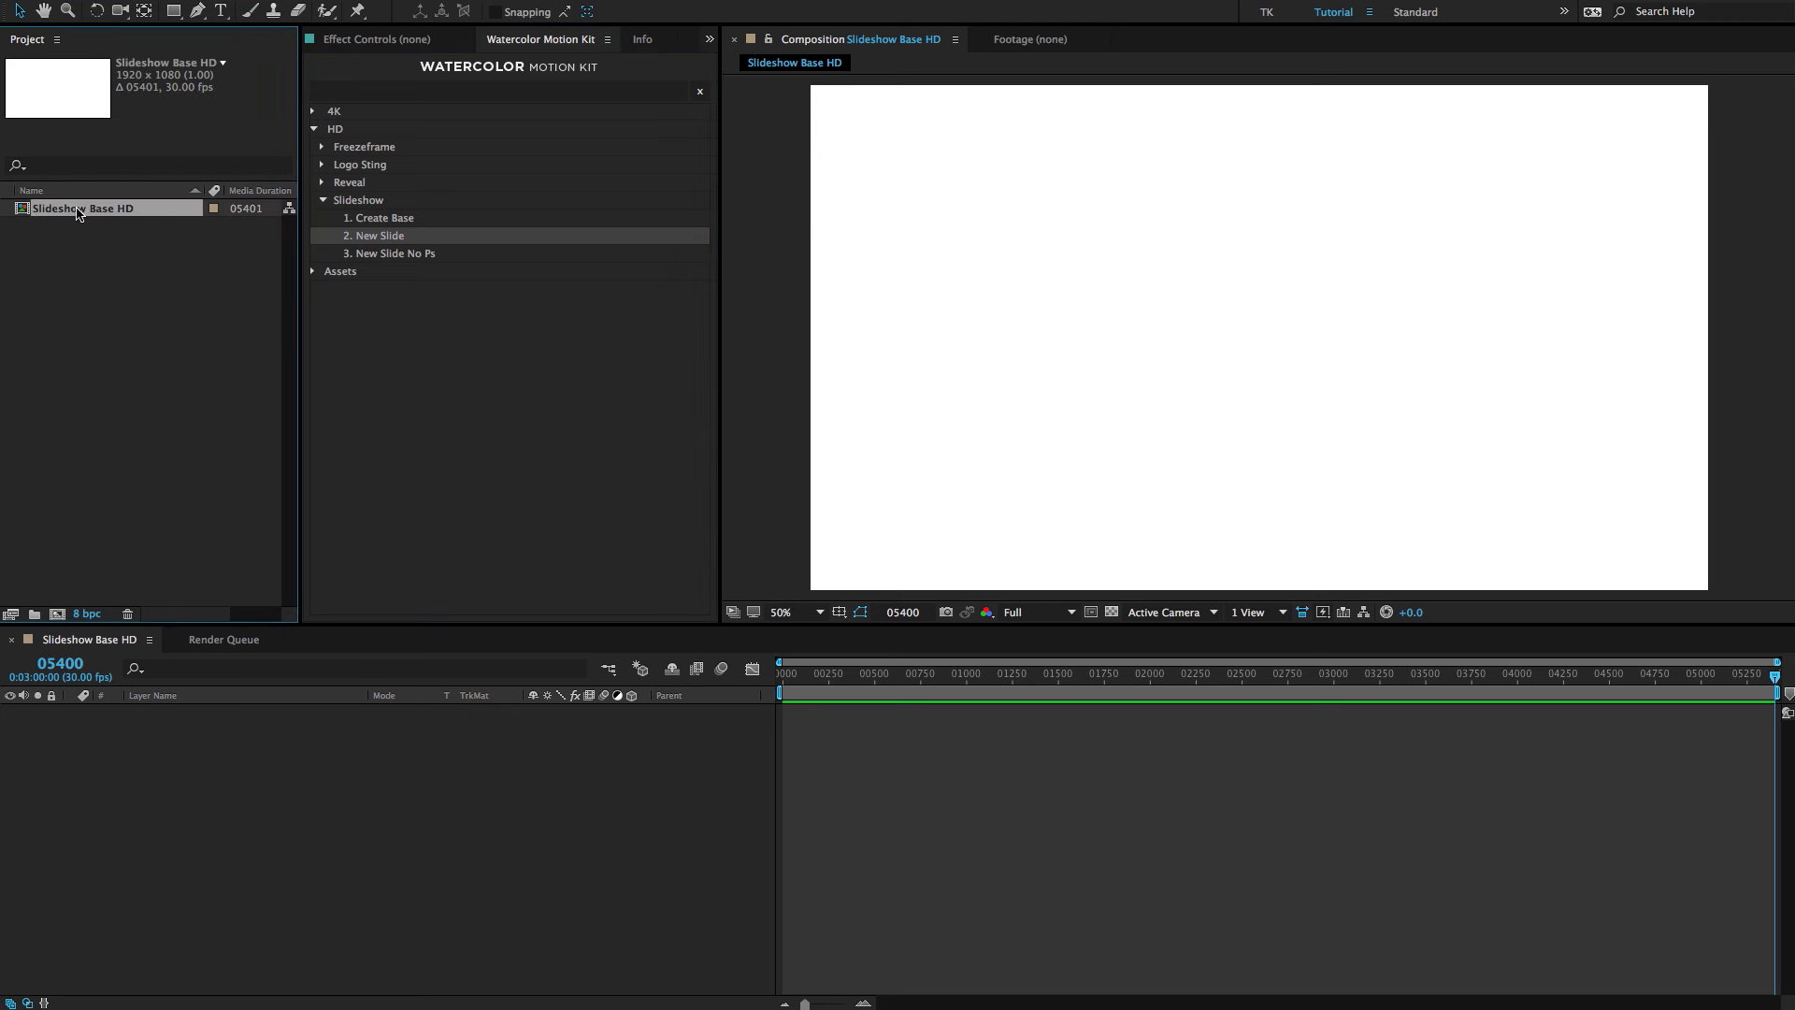
Add a new slide named Slide 1 from the first PNG in the slideshow-1 folder.
{"action": "double_click", "coordinate": [379, 237]}
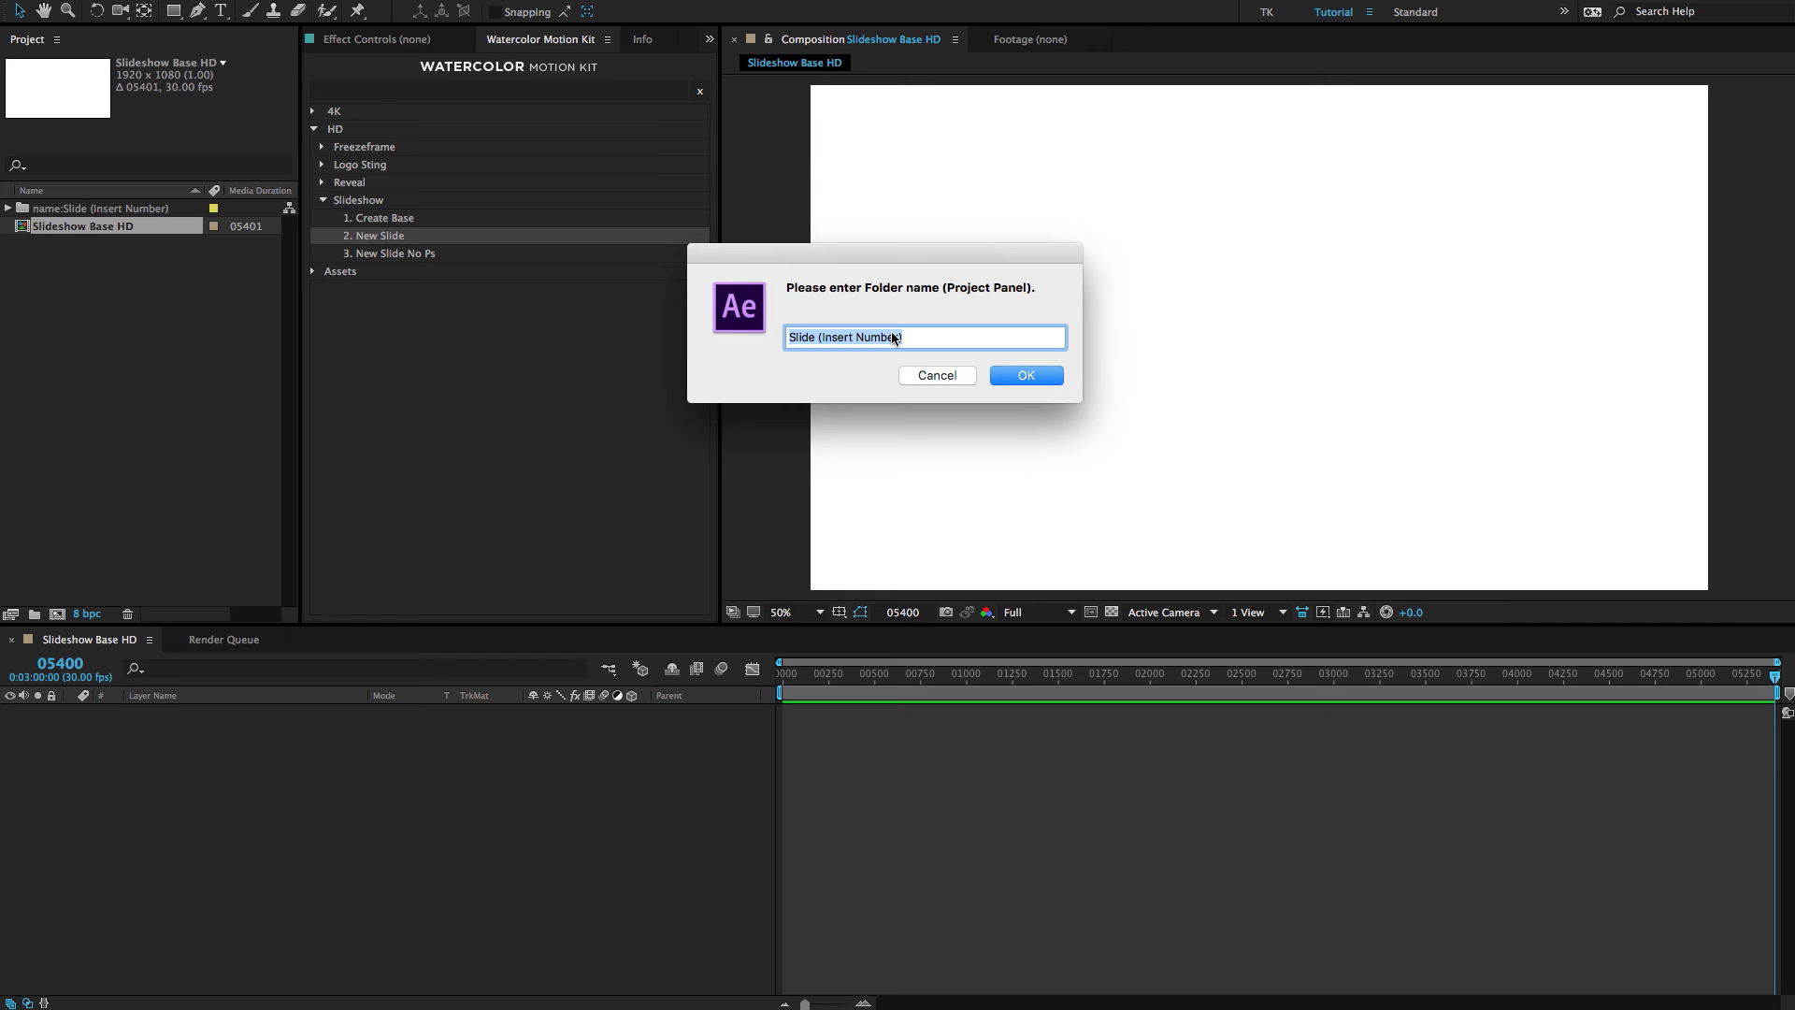
{"action": "type", "text": "Slide 1"}
{"action": "key", "text": "Return"}
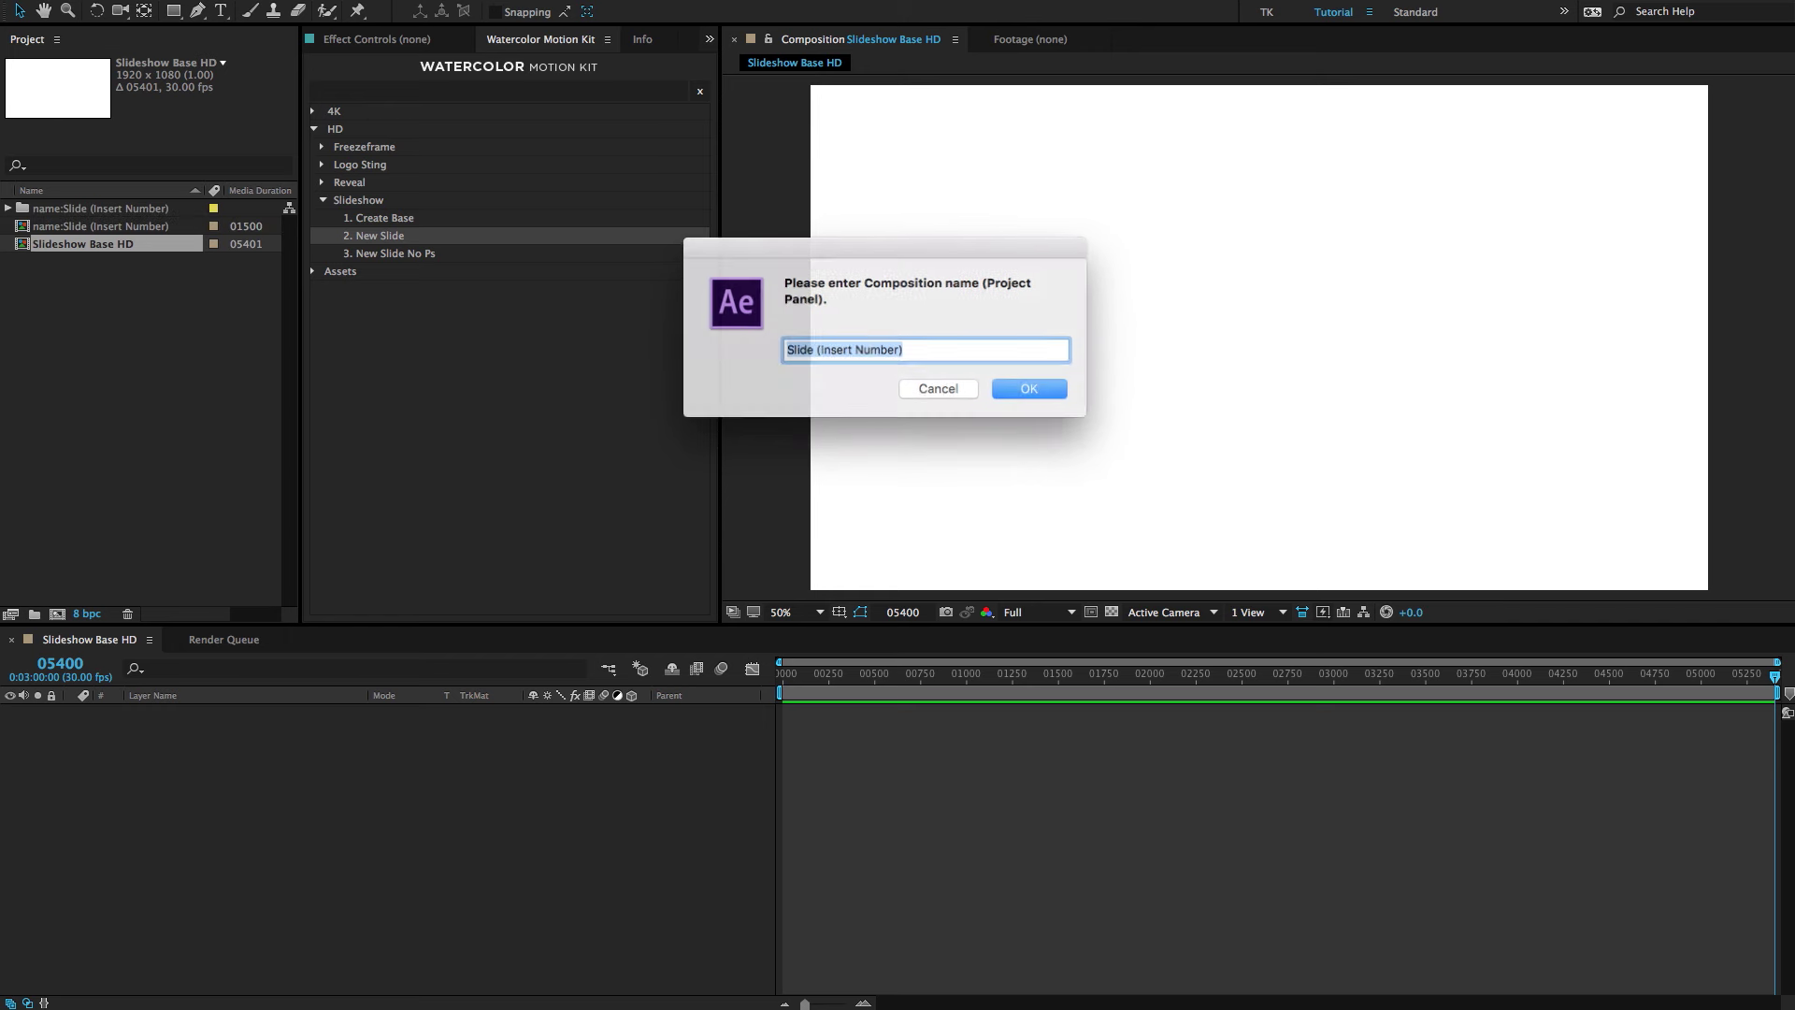
{"action": "type", "text": "Slide 1"}
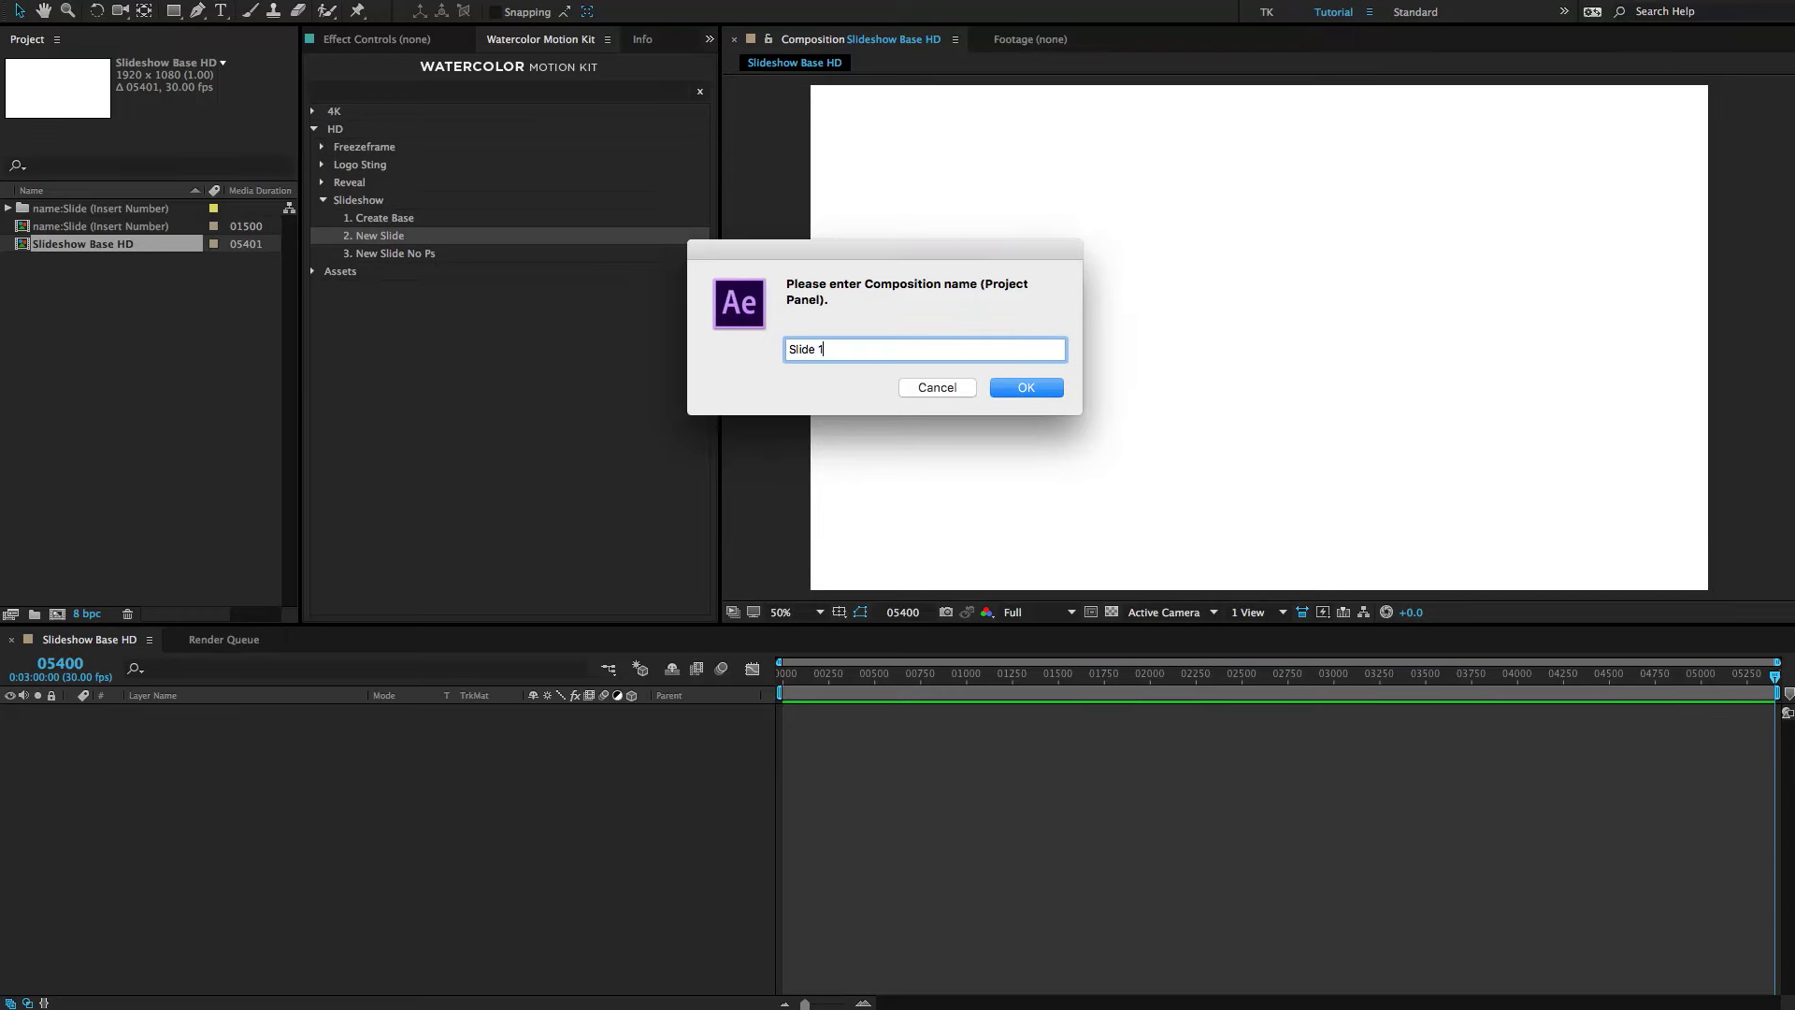
{"action": "key", "text": "Return"}
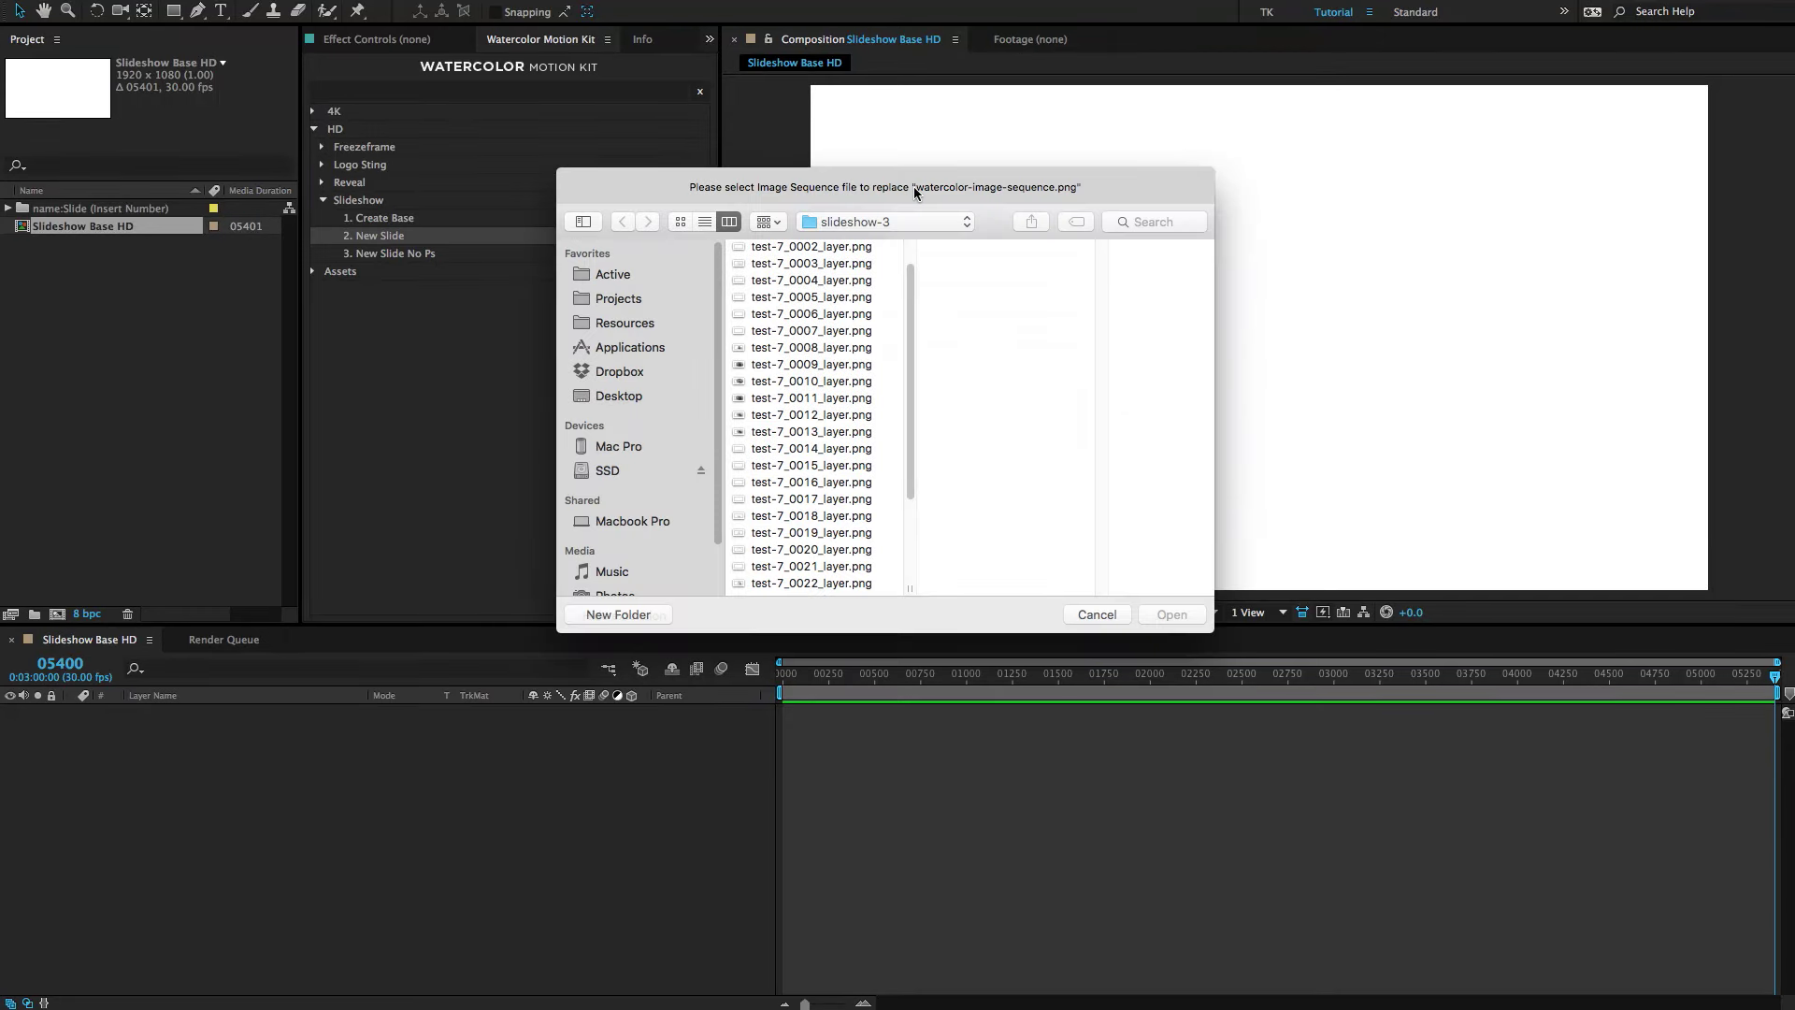
{"action": "left_click", "coordinate": [637, 396]}
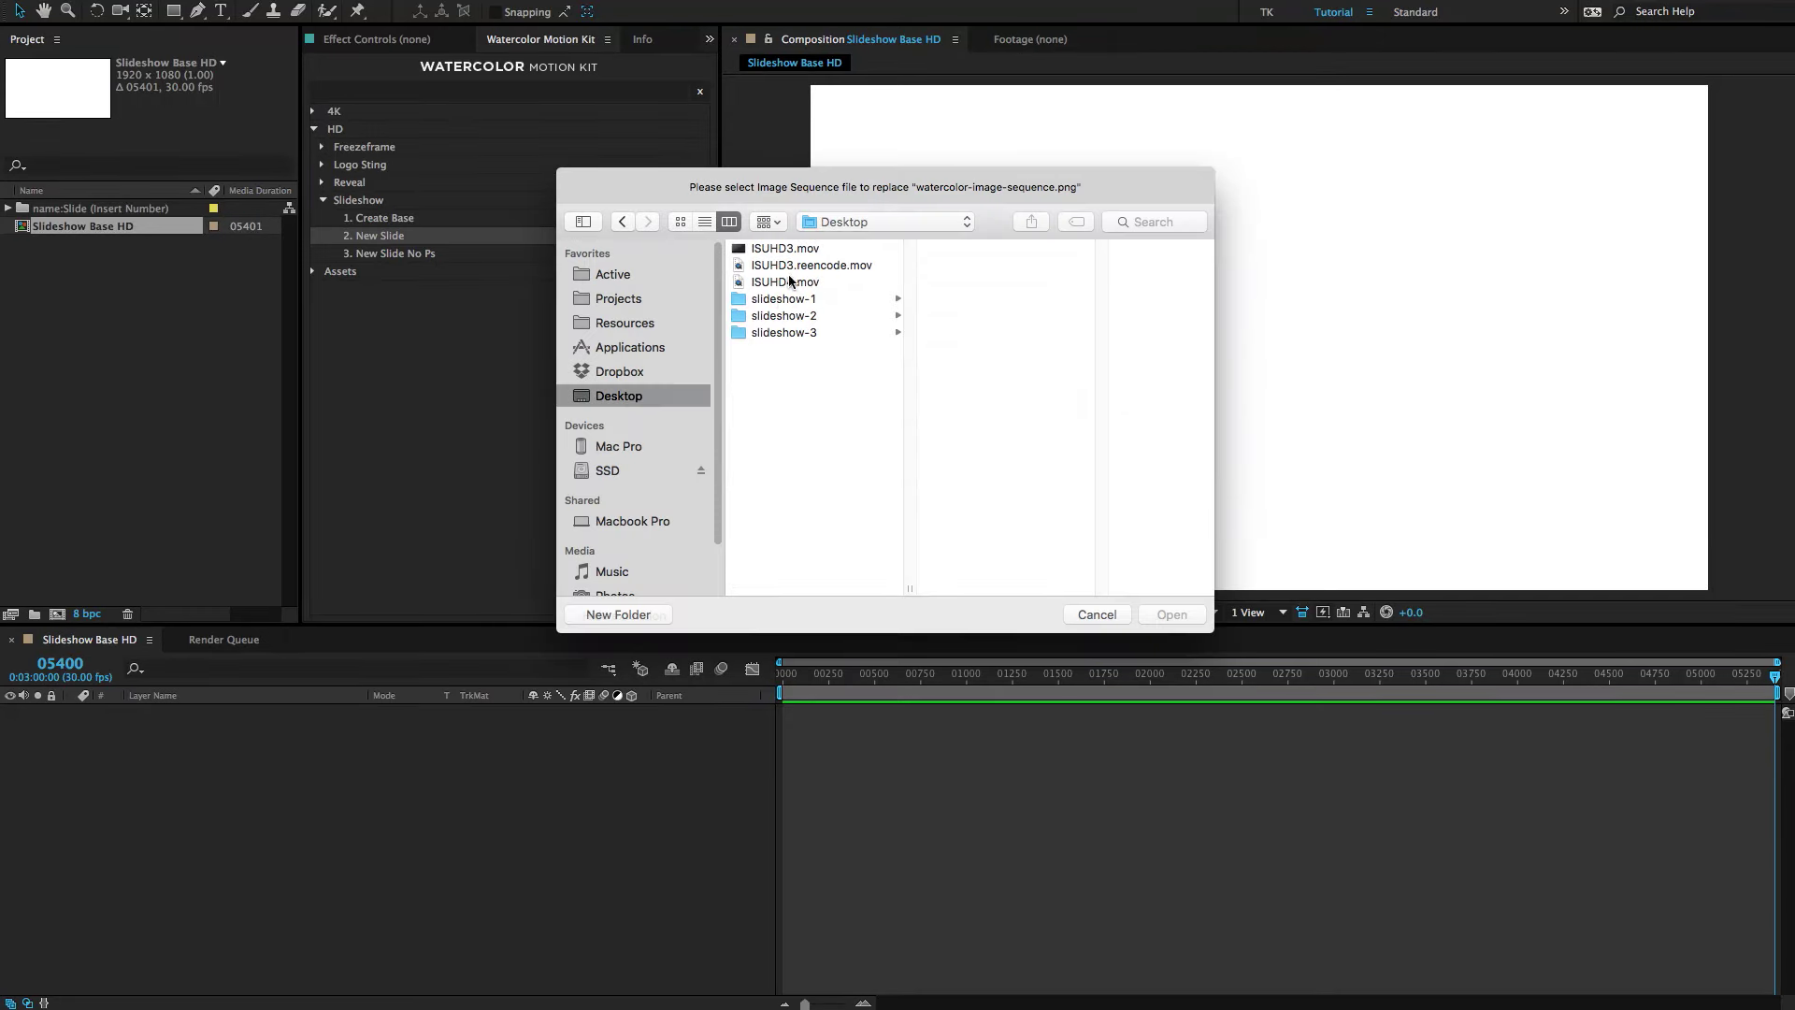
{"action": "left_click", "coordinate": [786, 300]}
{"action": "left_click", "coordinate": [1001, 249]}
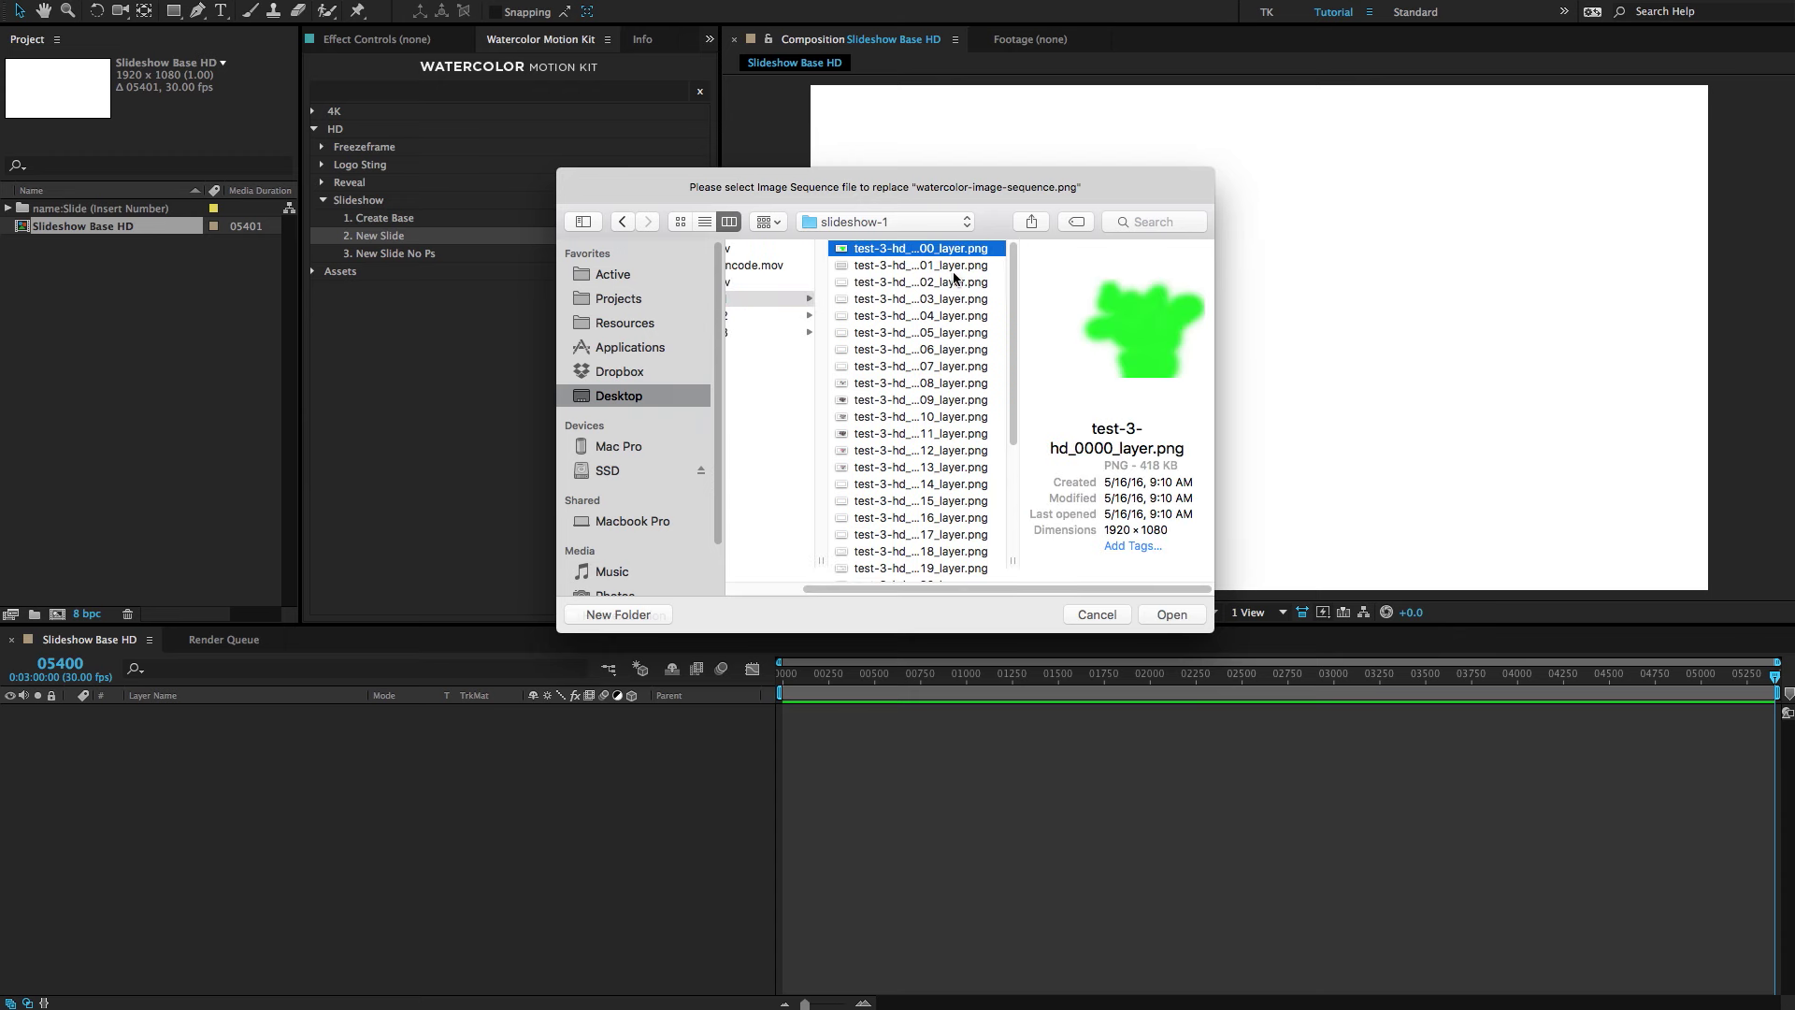
{"action": "left_click", "coordinate": [1167, 614]}
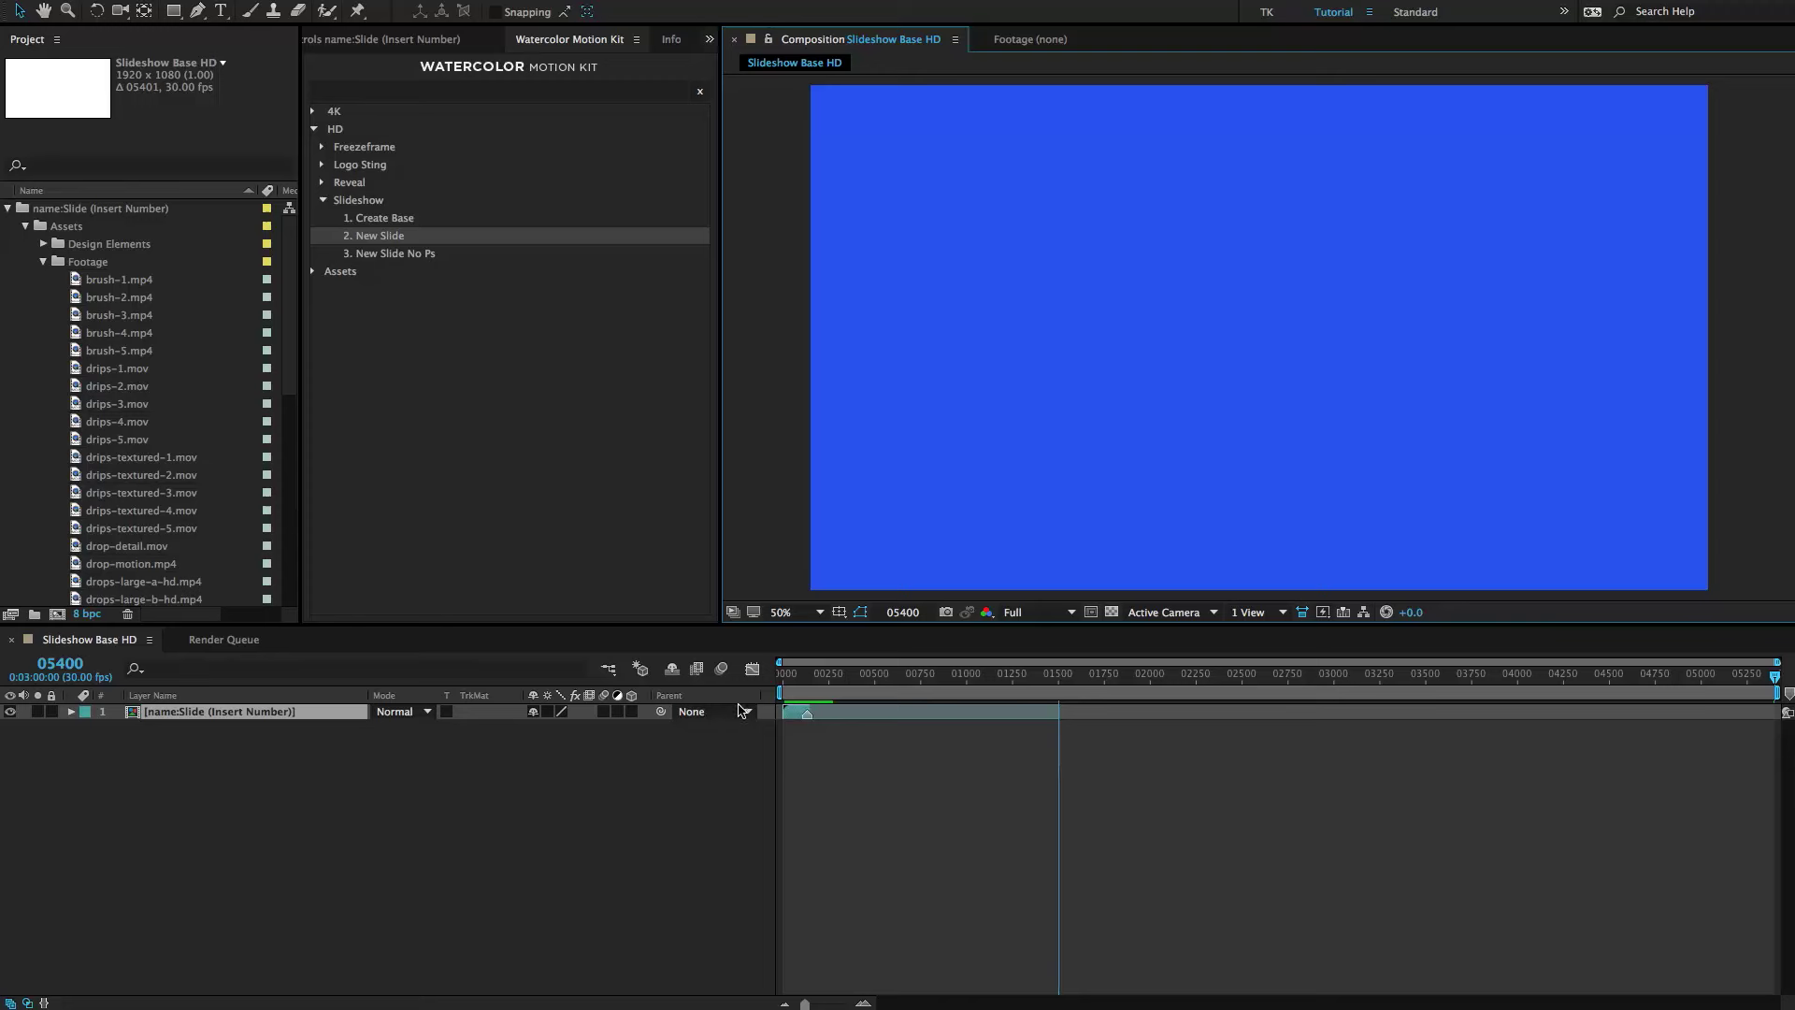
Set the preview to Half resolution, collapse the Slide 1 folder, and select Slideshow Base HD.
{"action": "left_click", "coordinate": [1029, 612]}
{"action": "left_click", "coordinate": [1030, 675]}
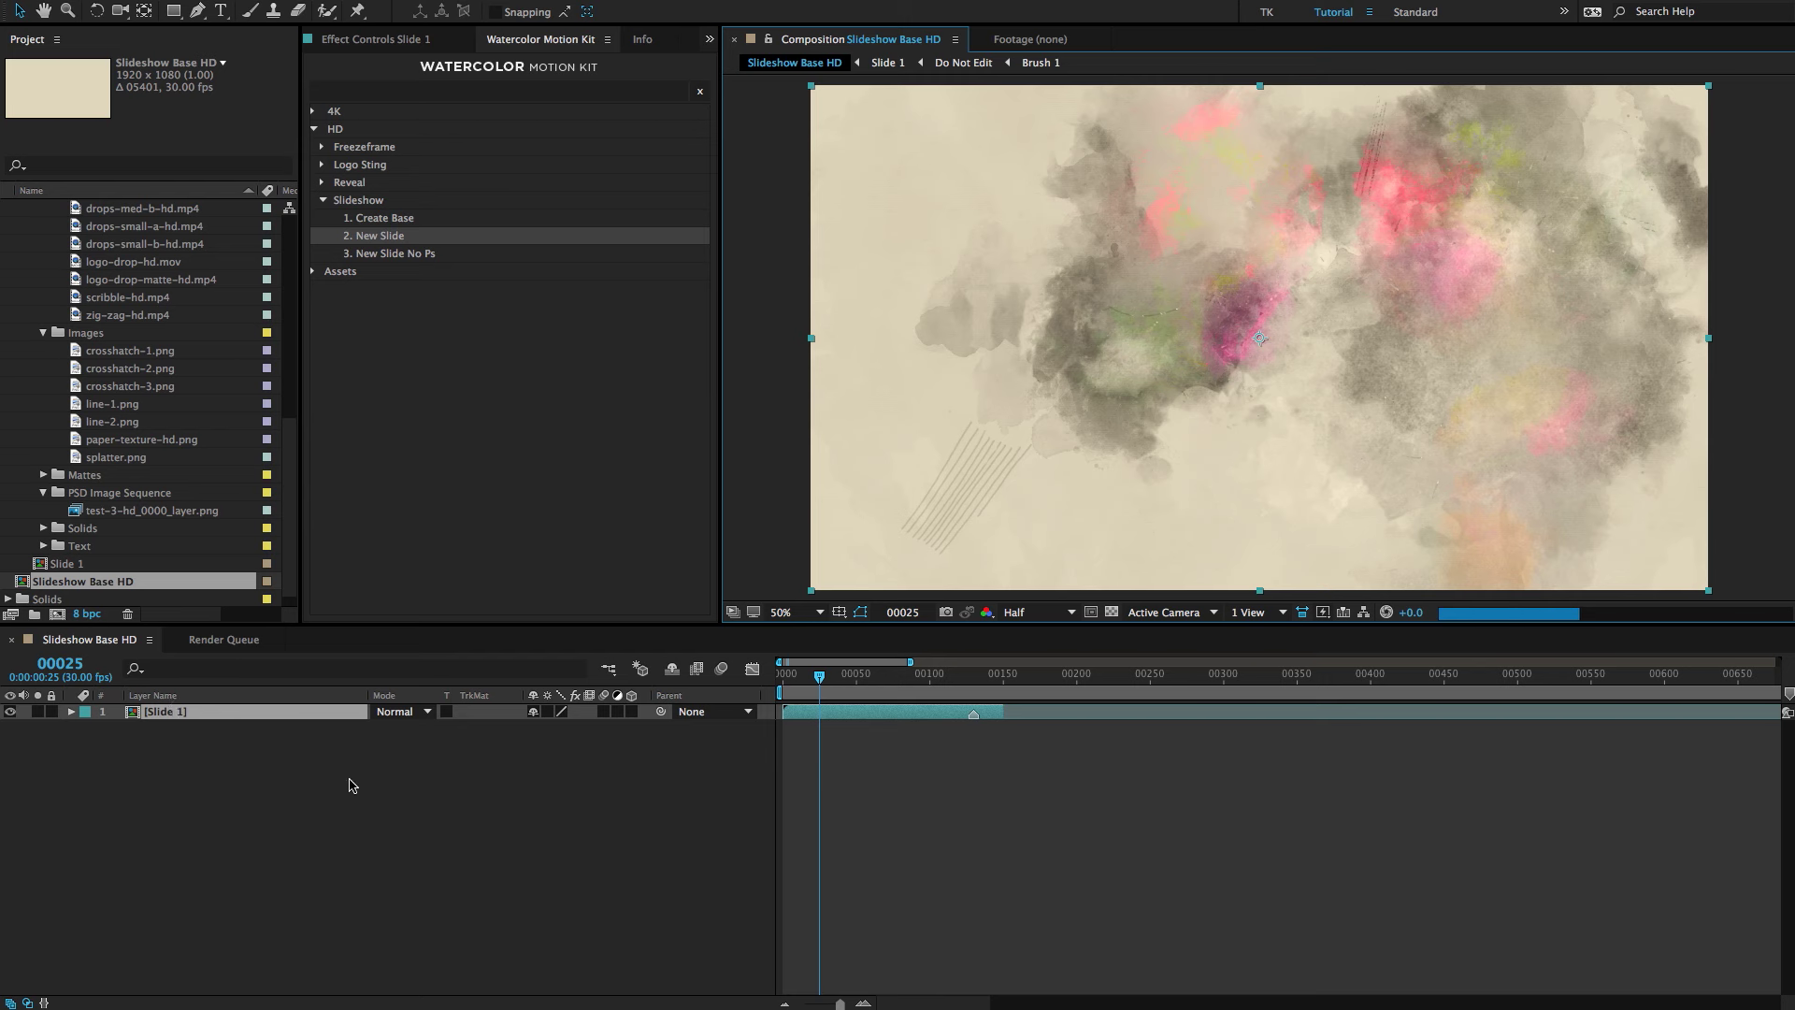
{"action": "scroll", "coordinate": [79, 252], "scroll_direction": "up", "scroll_amount": 15}
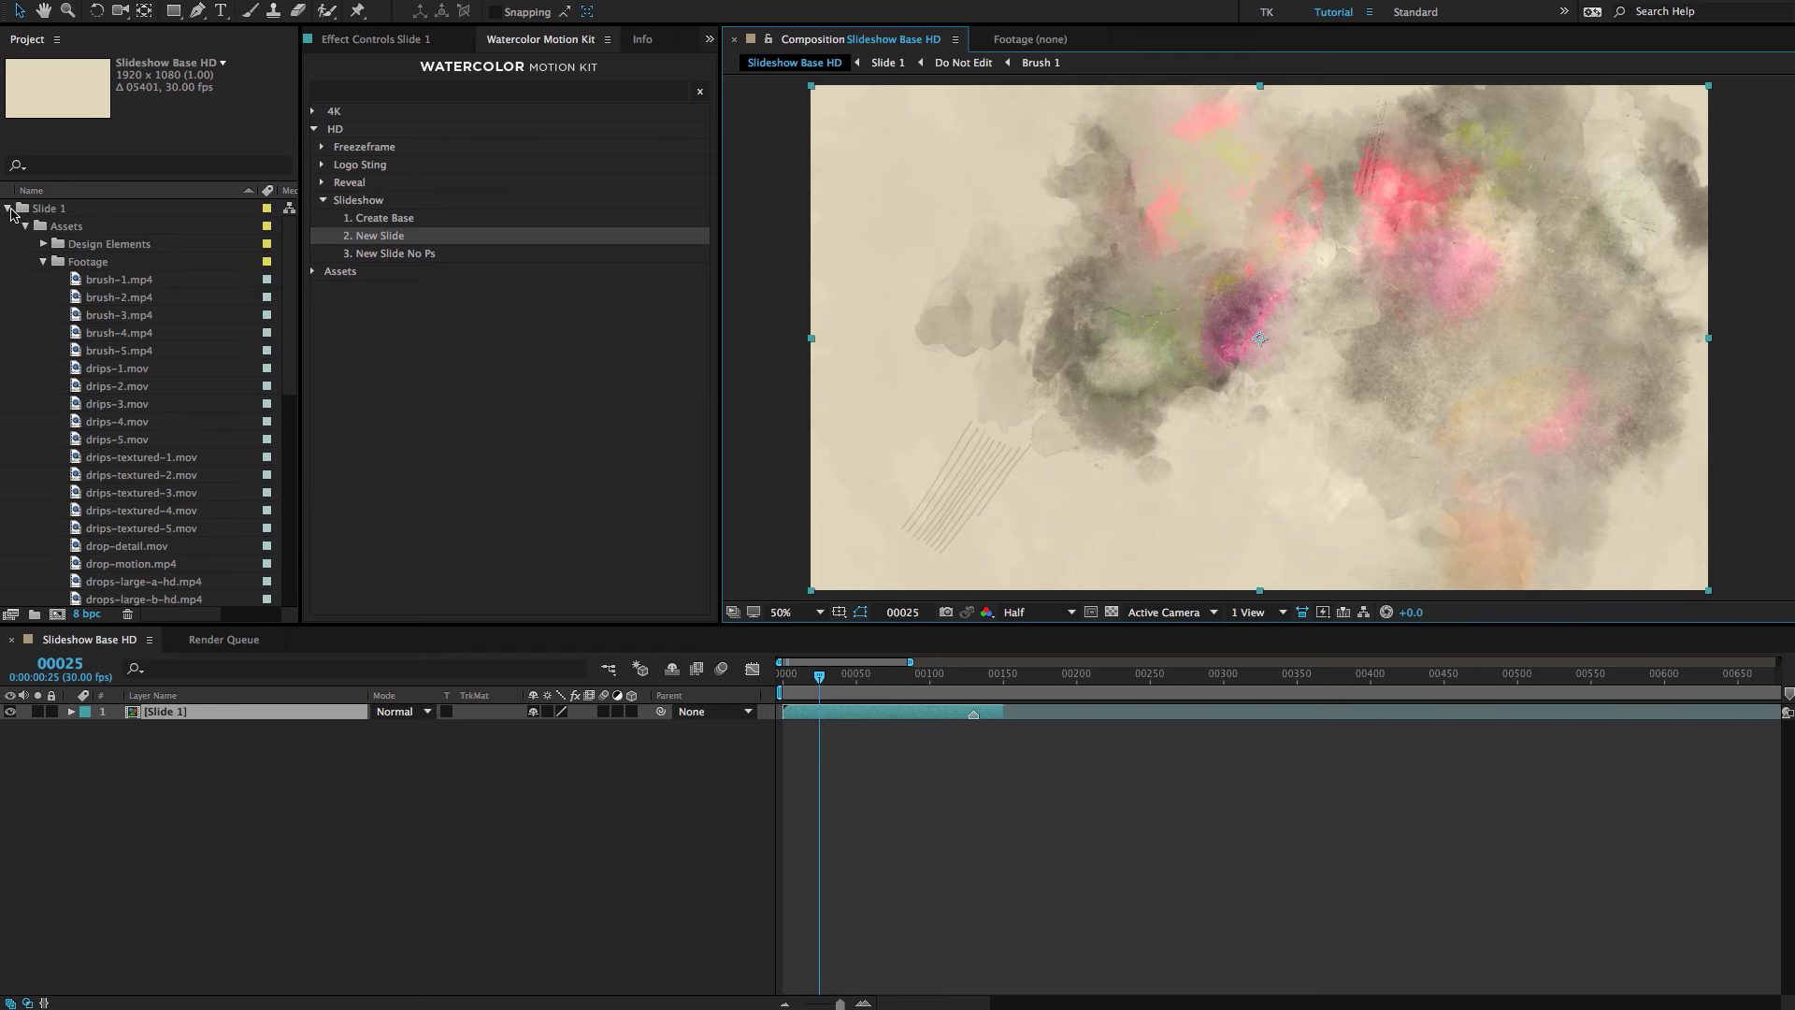
{"action": "left_click", "coordinate": [9, 210]}
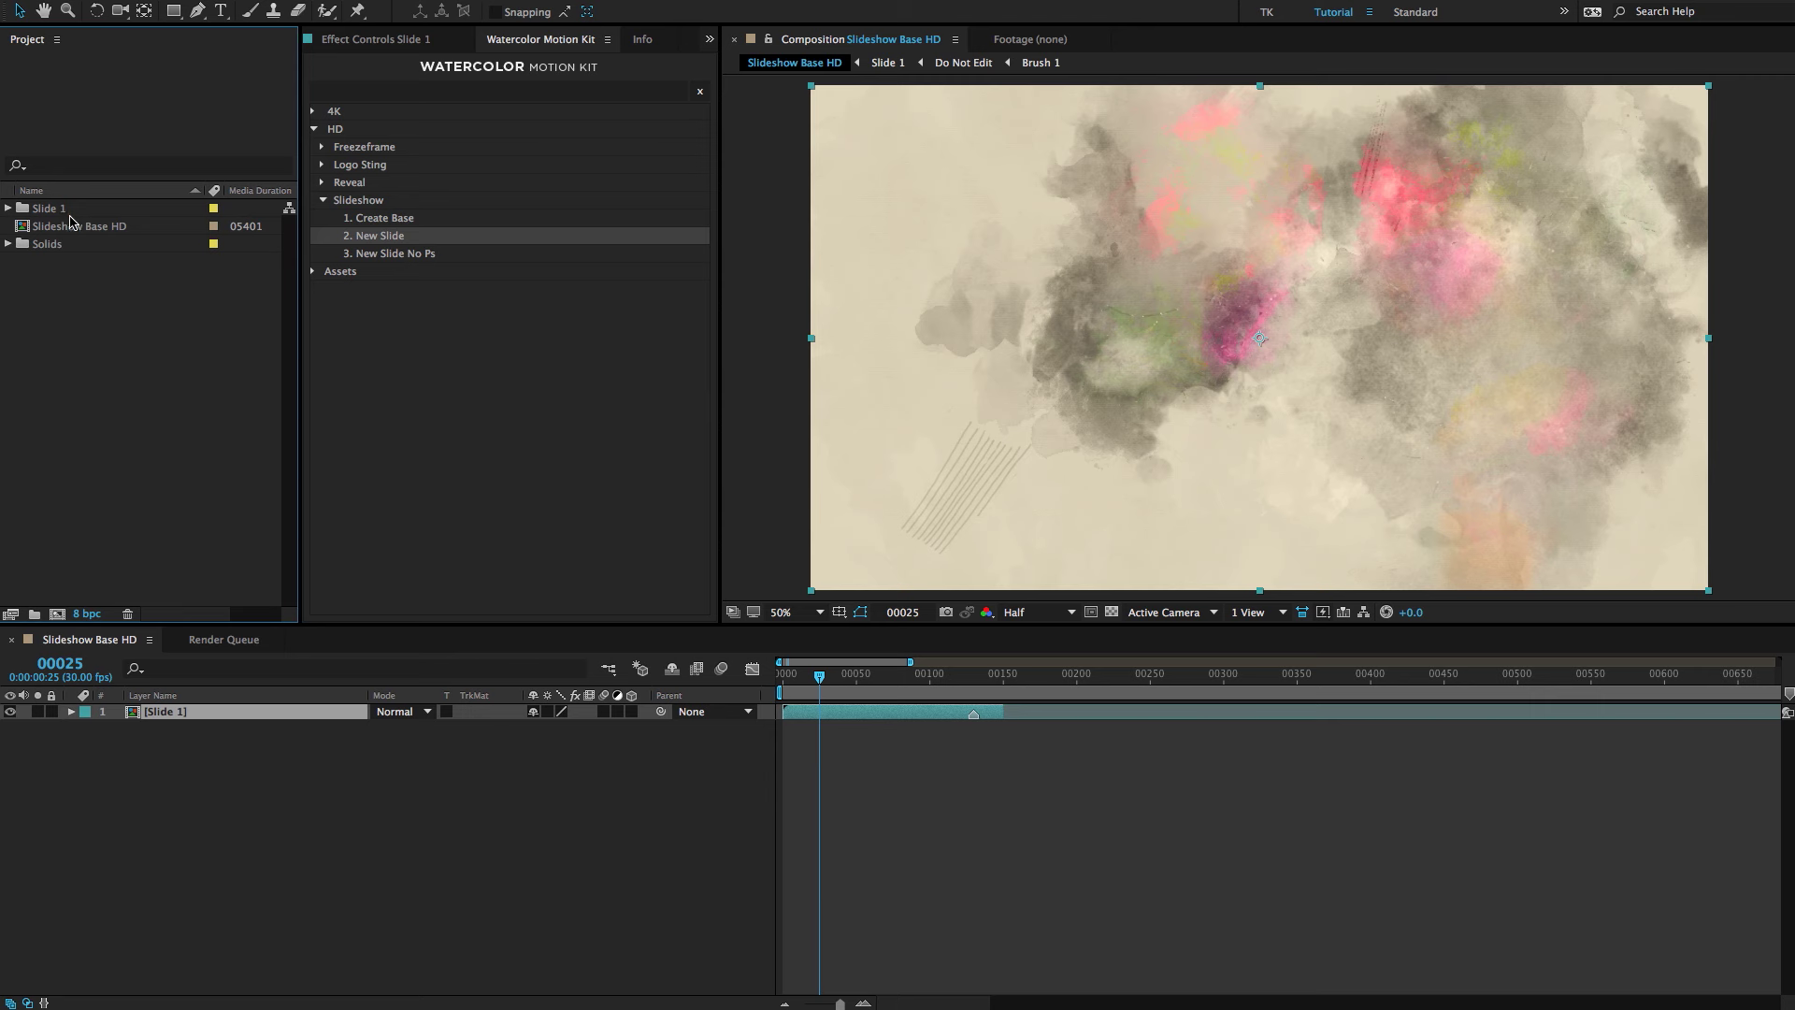
{"action": "left_click", "coordinate": [96, 228]}
Add a new slide named Slide 2 from the first Butterfly PNG in slideshow-2.
{"action": "double_click", "coordinate": [381, 240]}
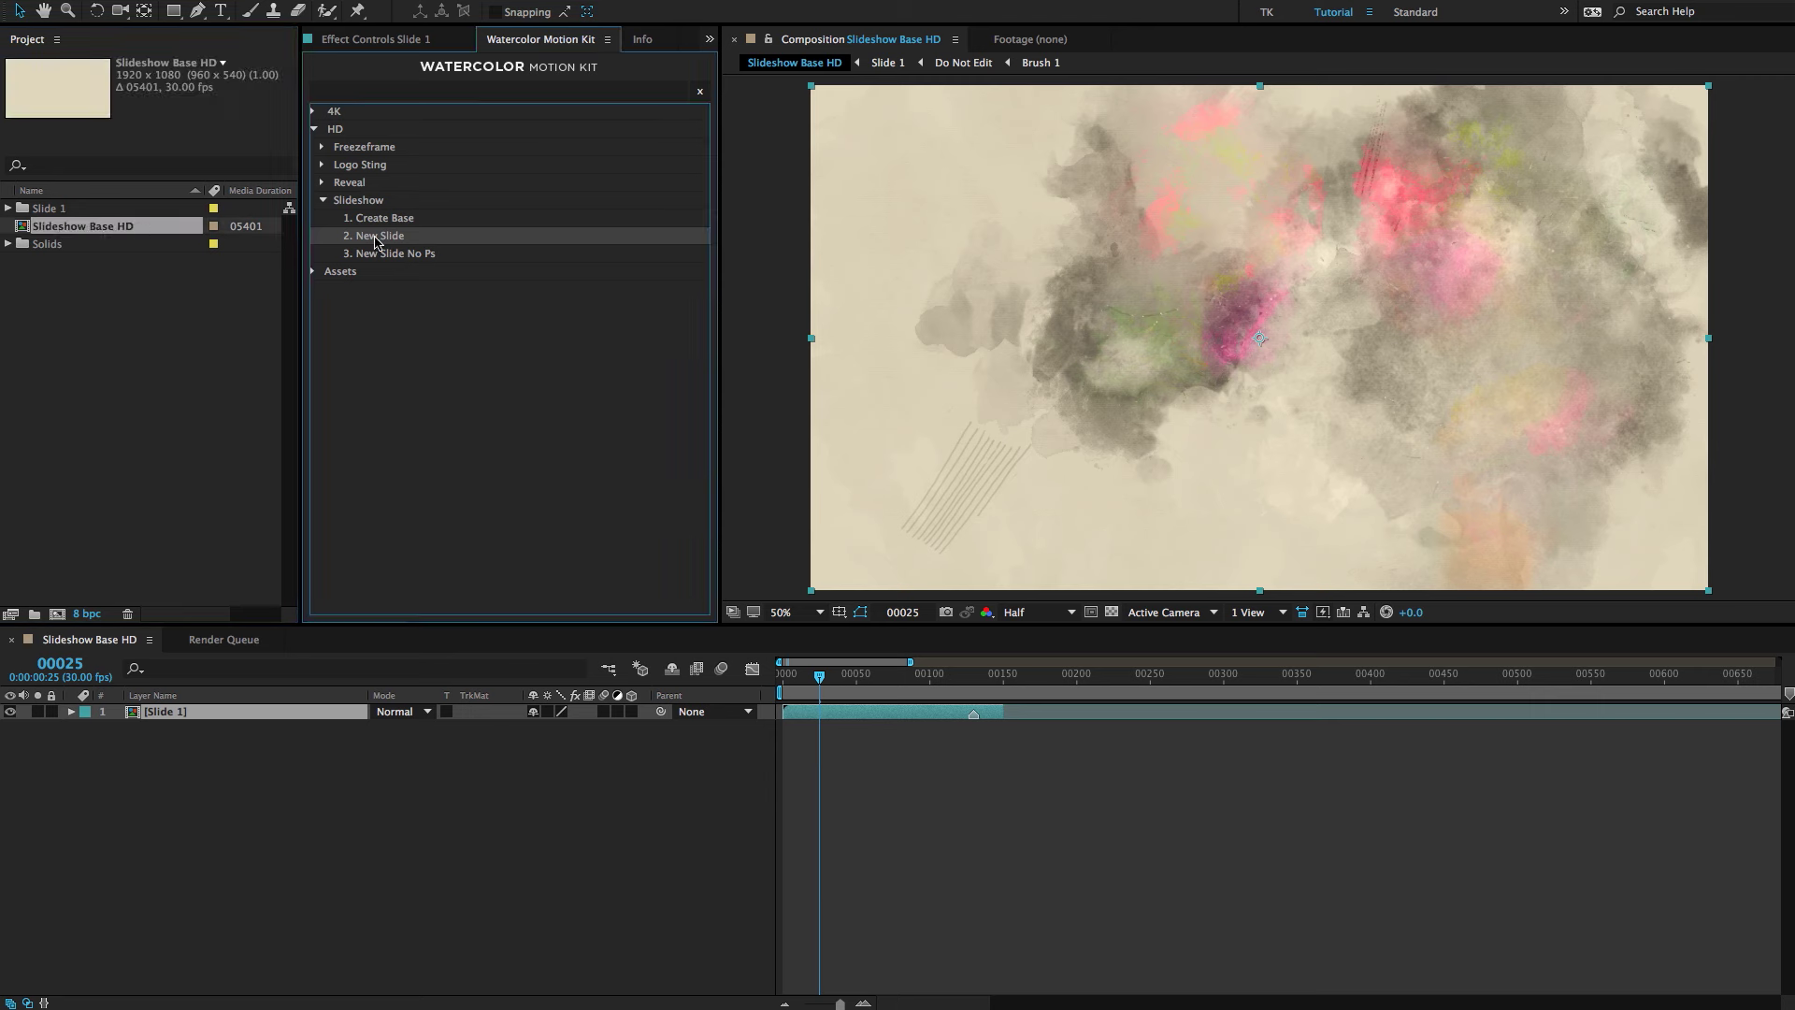
{"action": "type", "text": "Sl"}
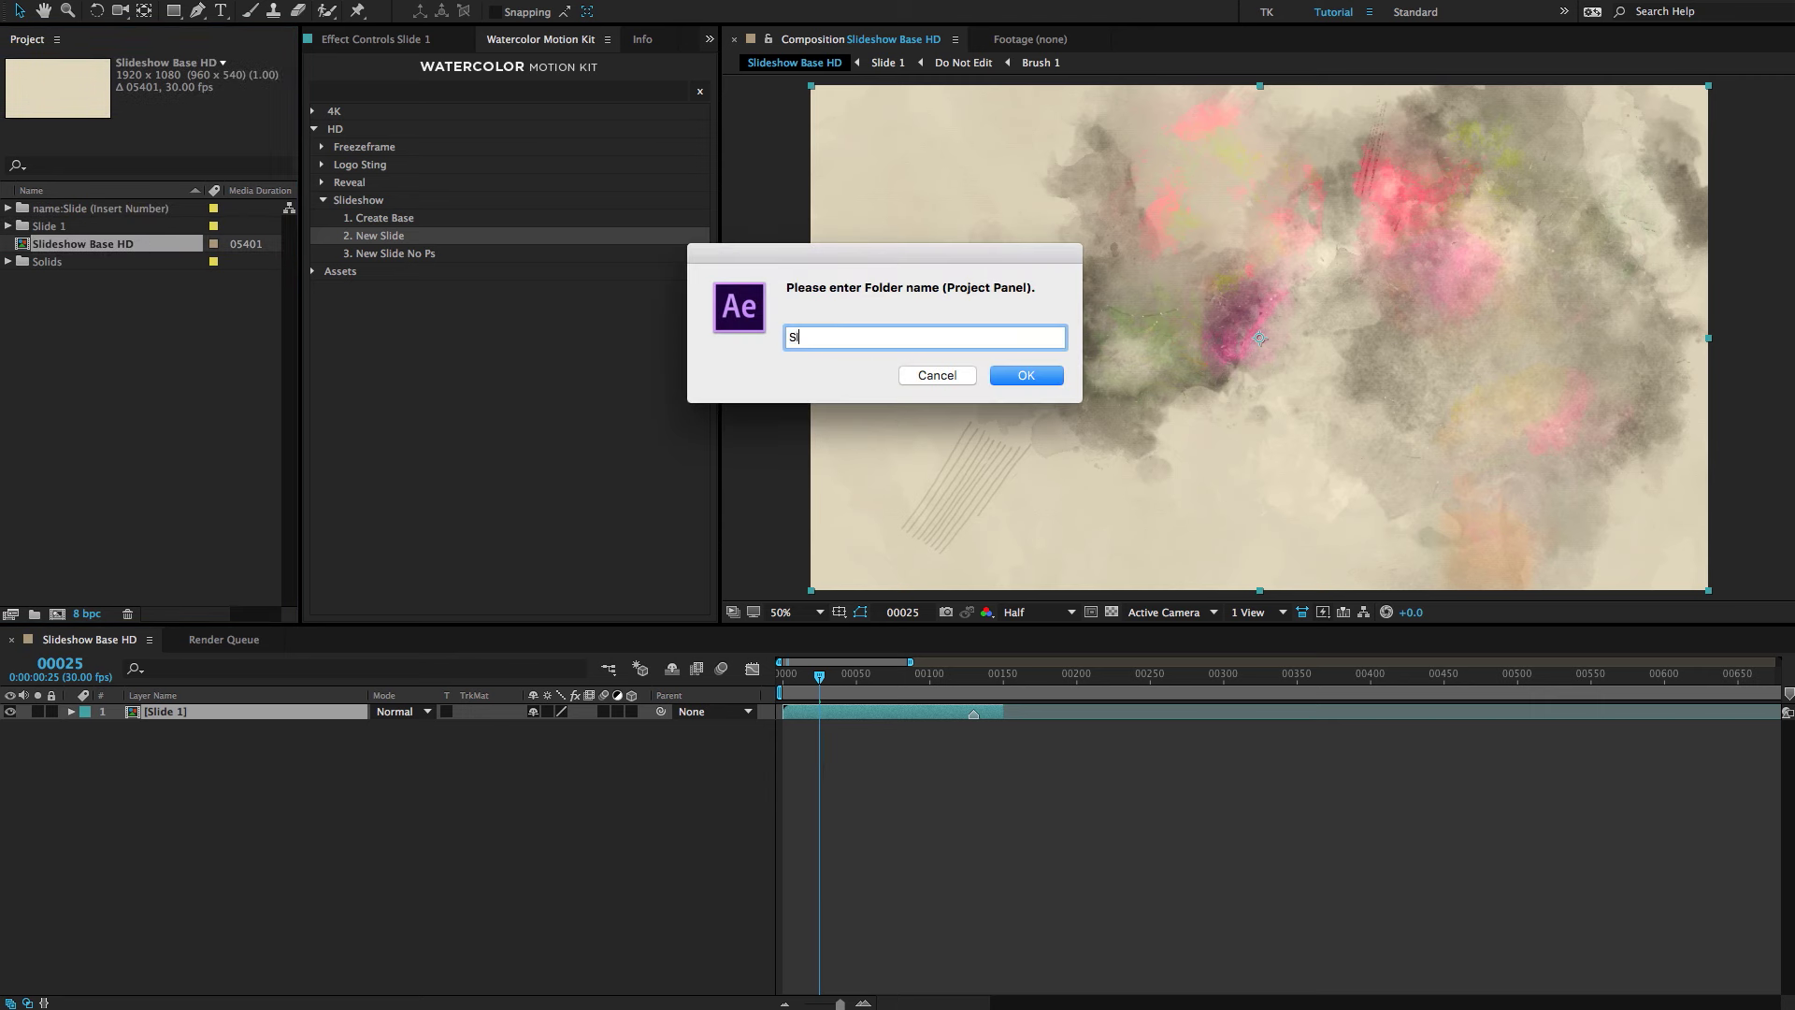
{"action": "type", "text": "ide 2"}
{"action": "key", "text": "Return"}
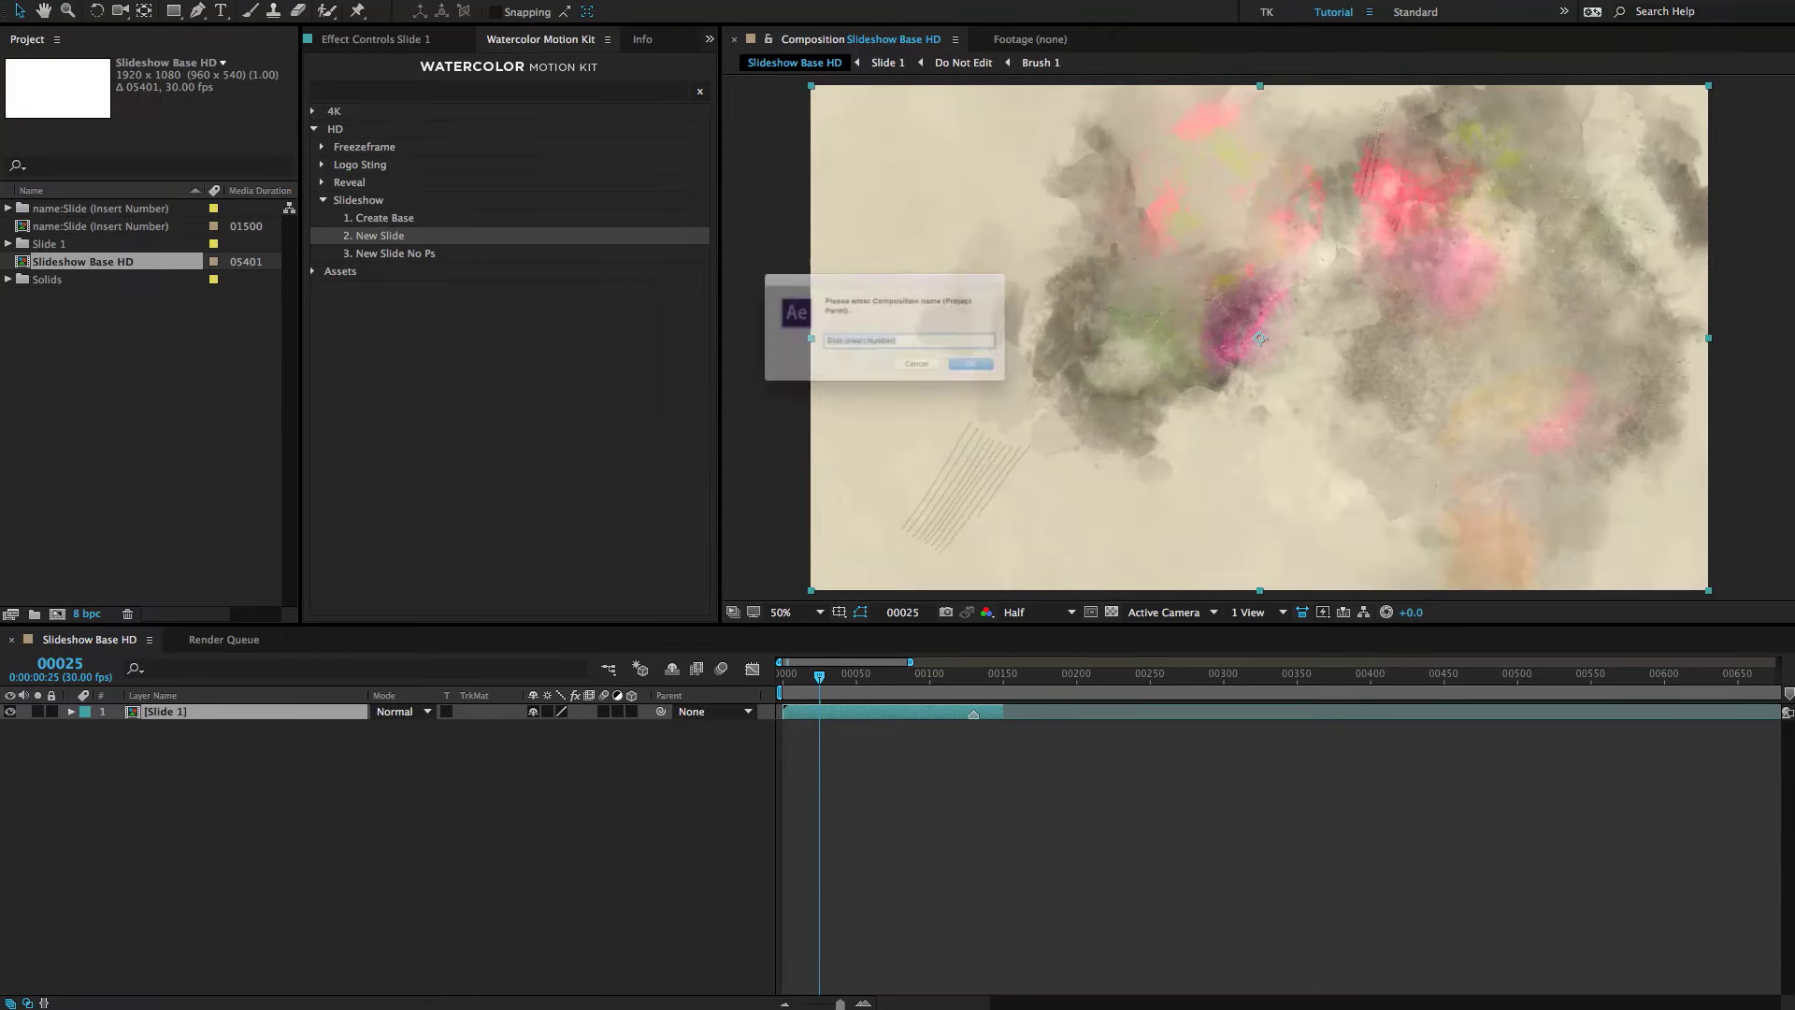
{"action": "type", "text": "Slide 2"}
{"action": "key", "text": "Return"}
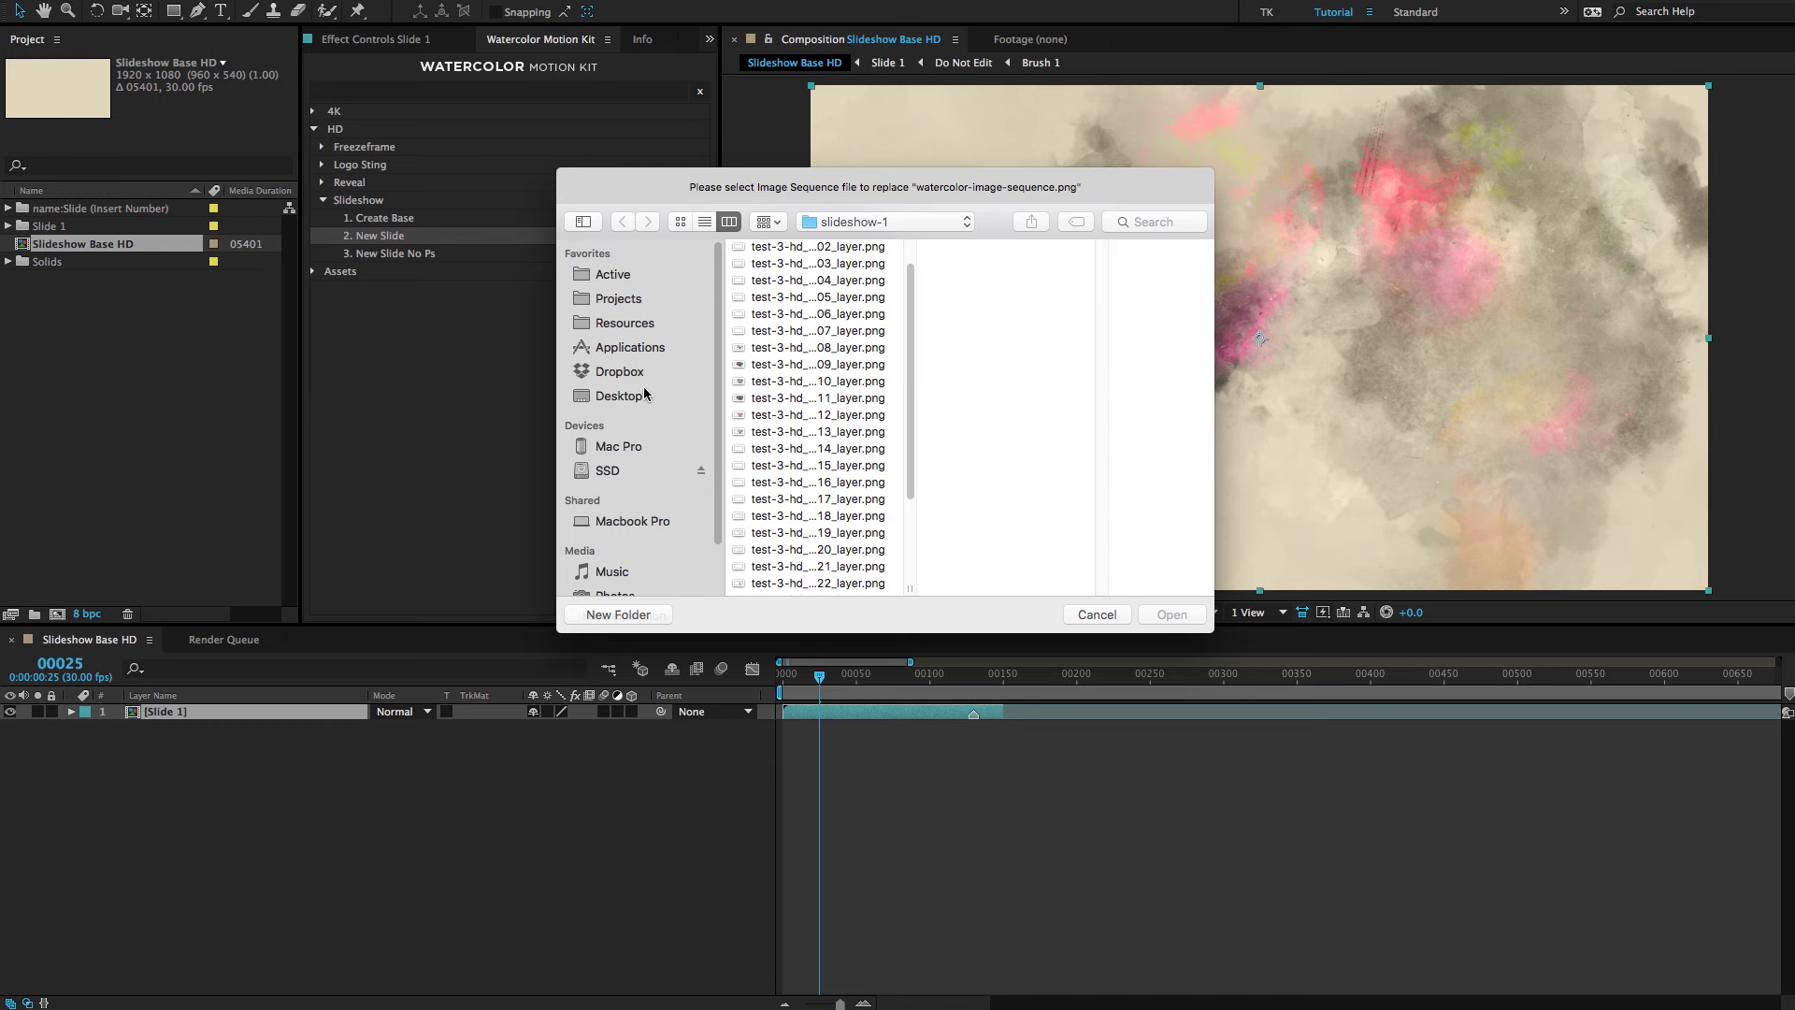
{"action": "left_click", "coordinate": [644, 393]}
{"action": "left_click", "coordinate": [786, 316]}
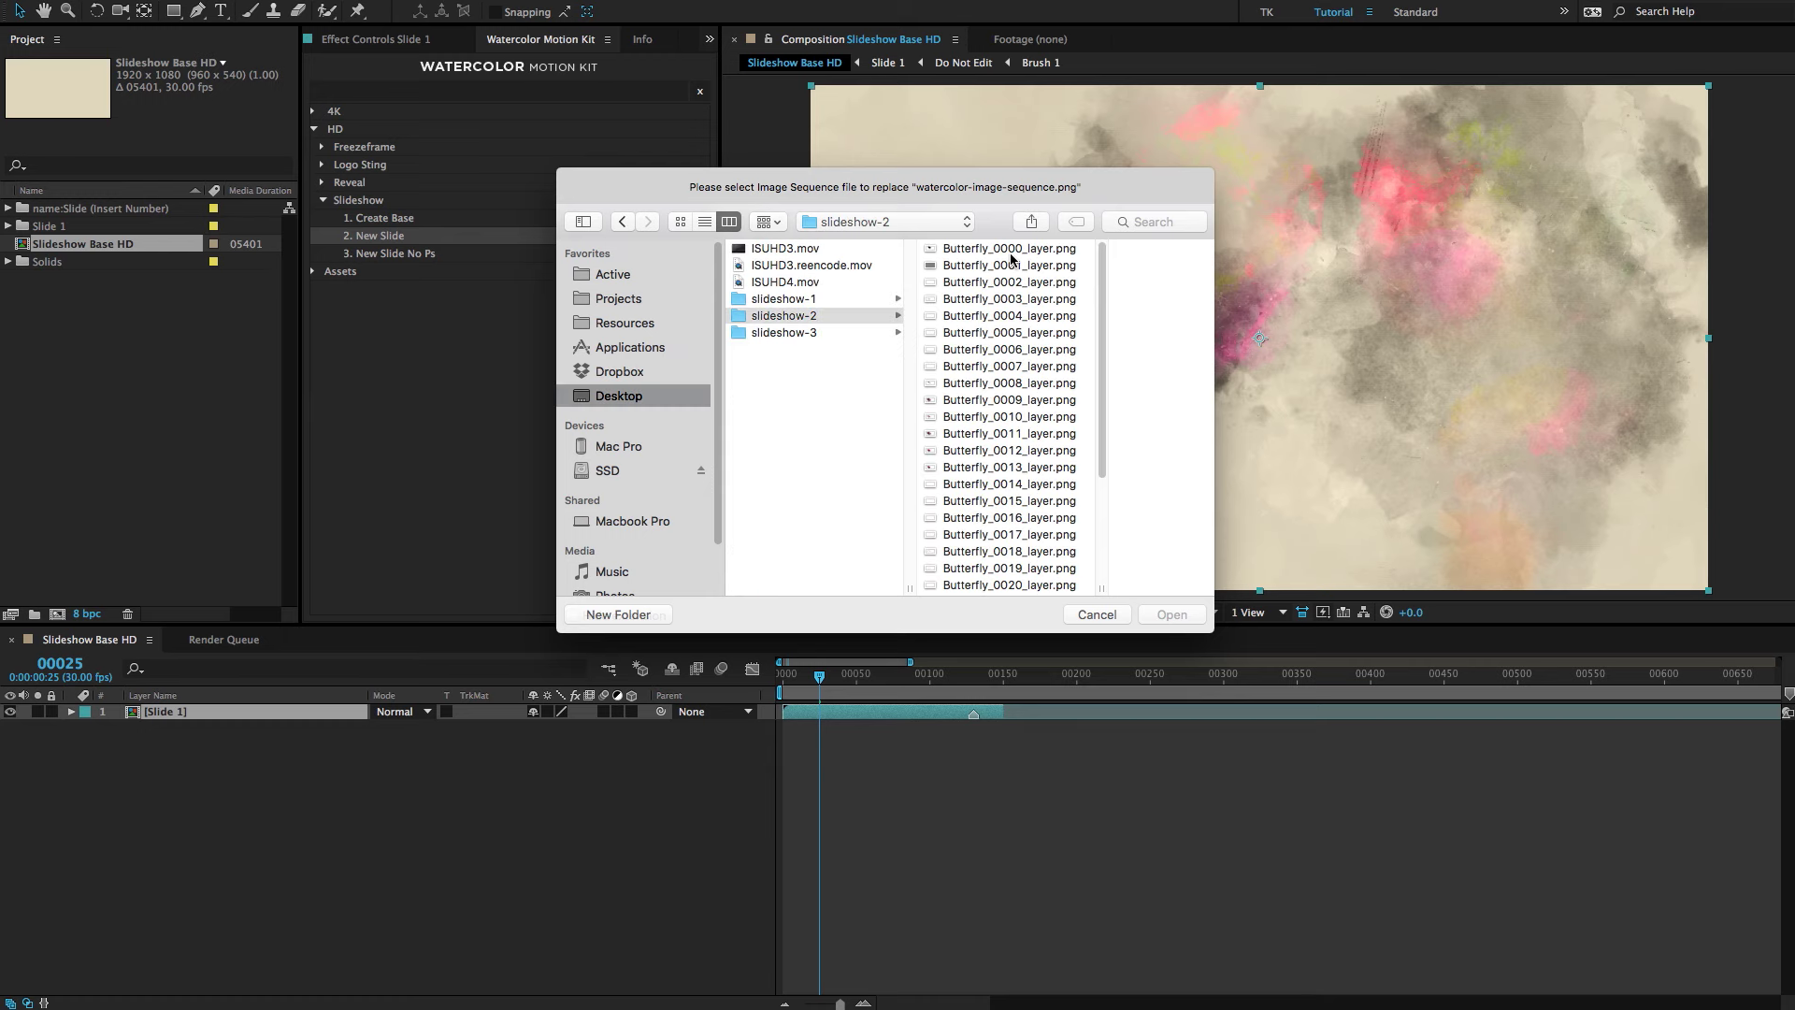
{"action": "left_click", "coordinate": [1019, 242]}
{"action": "left_click", "coordinate": [1171, 614]}
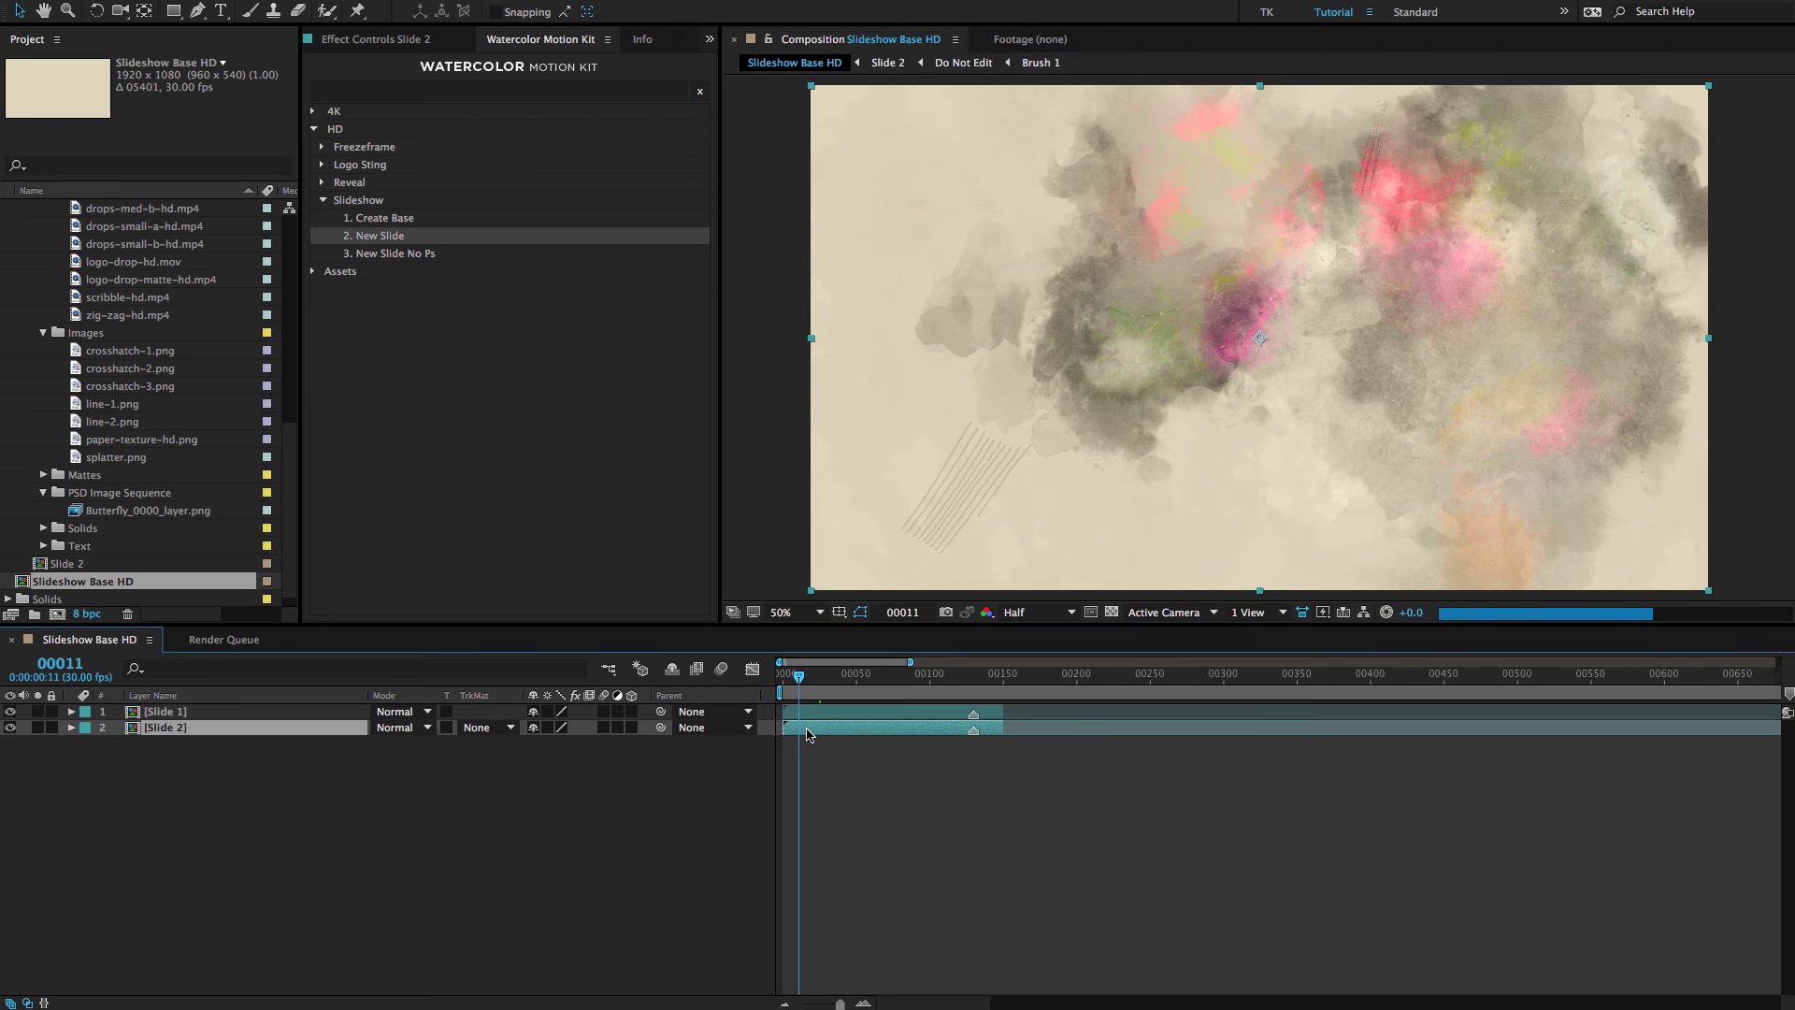
Shift Slide 2 to start around frame 130, preview frame 92, and select Slide 1.
{"action": "left_click_drag", "start_coordinate": [807, 734], "coordinate": [996, 732]}
{"action": "key", "text": "i"}
{"action": "key", "text": "equal"}
{"action": "key", "text": "equal"}
{"action": "key", "text": "minus"}
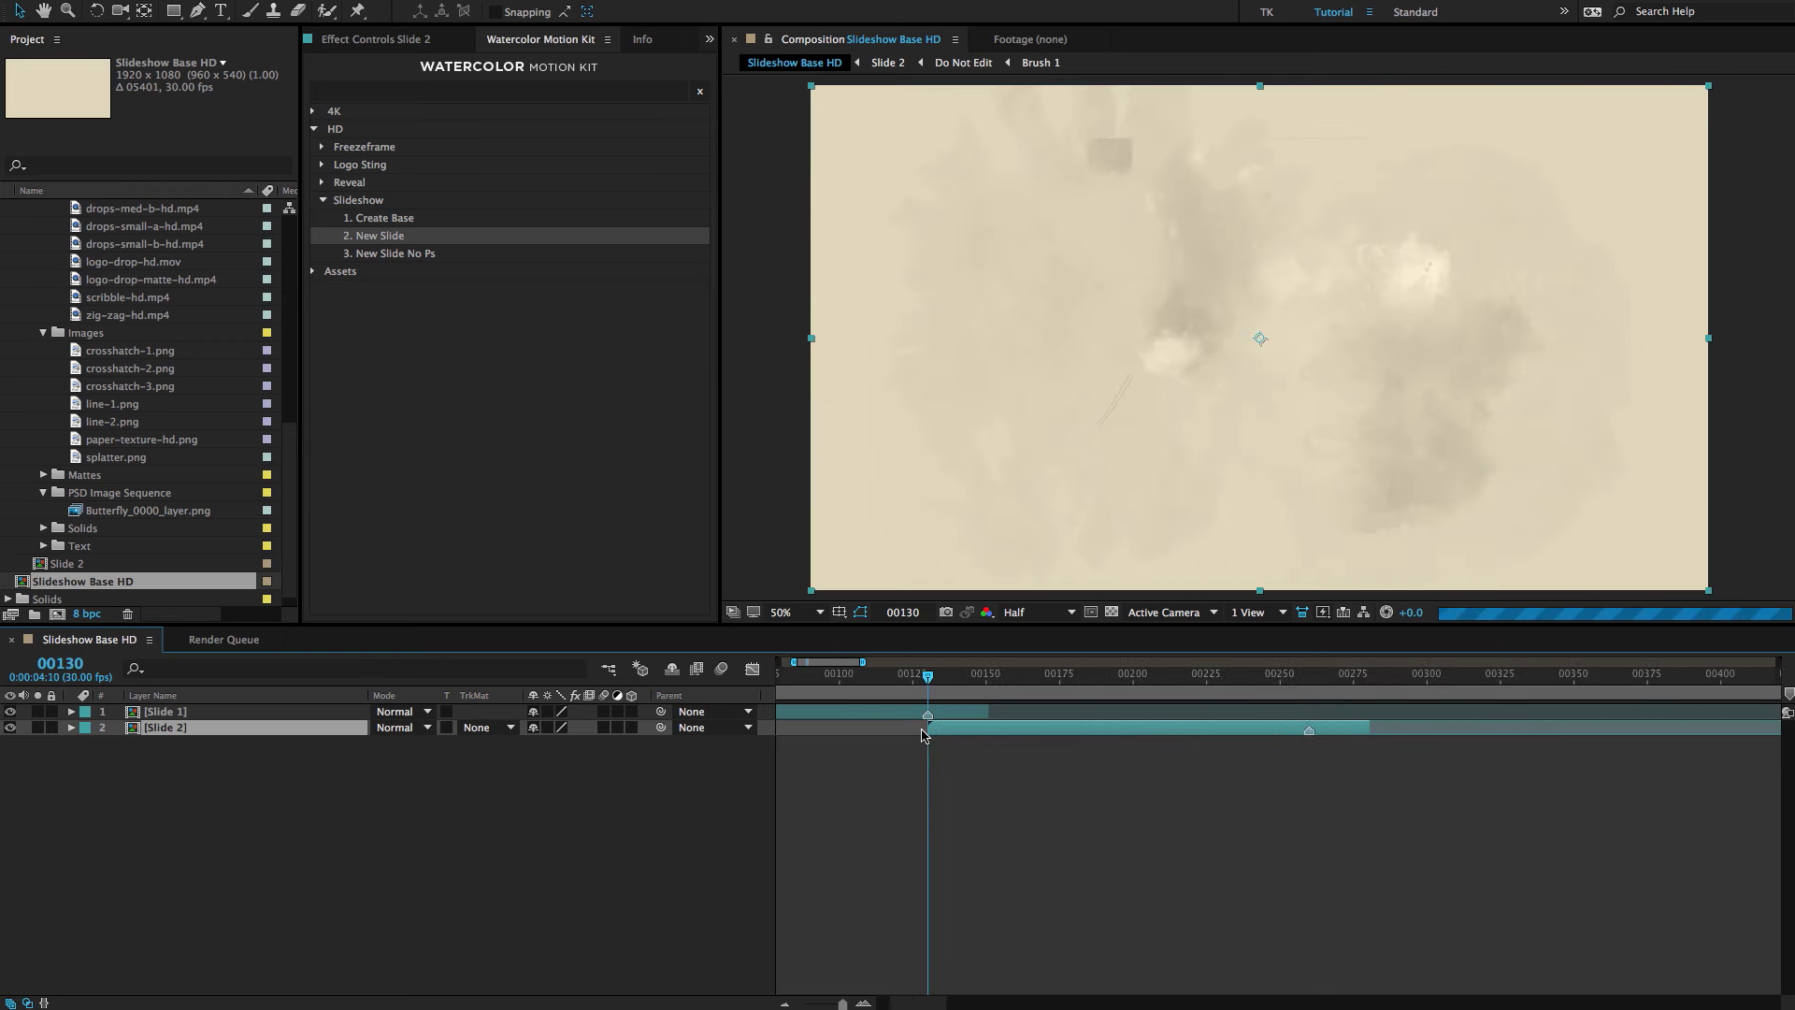
{"action": "scroll", "coordinate": [921, 735], "scroll_direction": "left", "scroll_amount": 2}
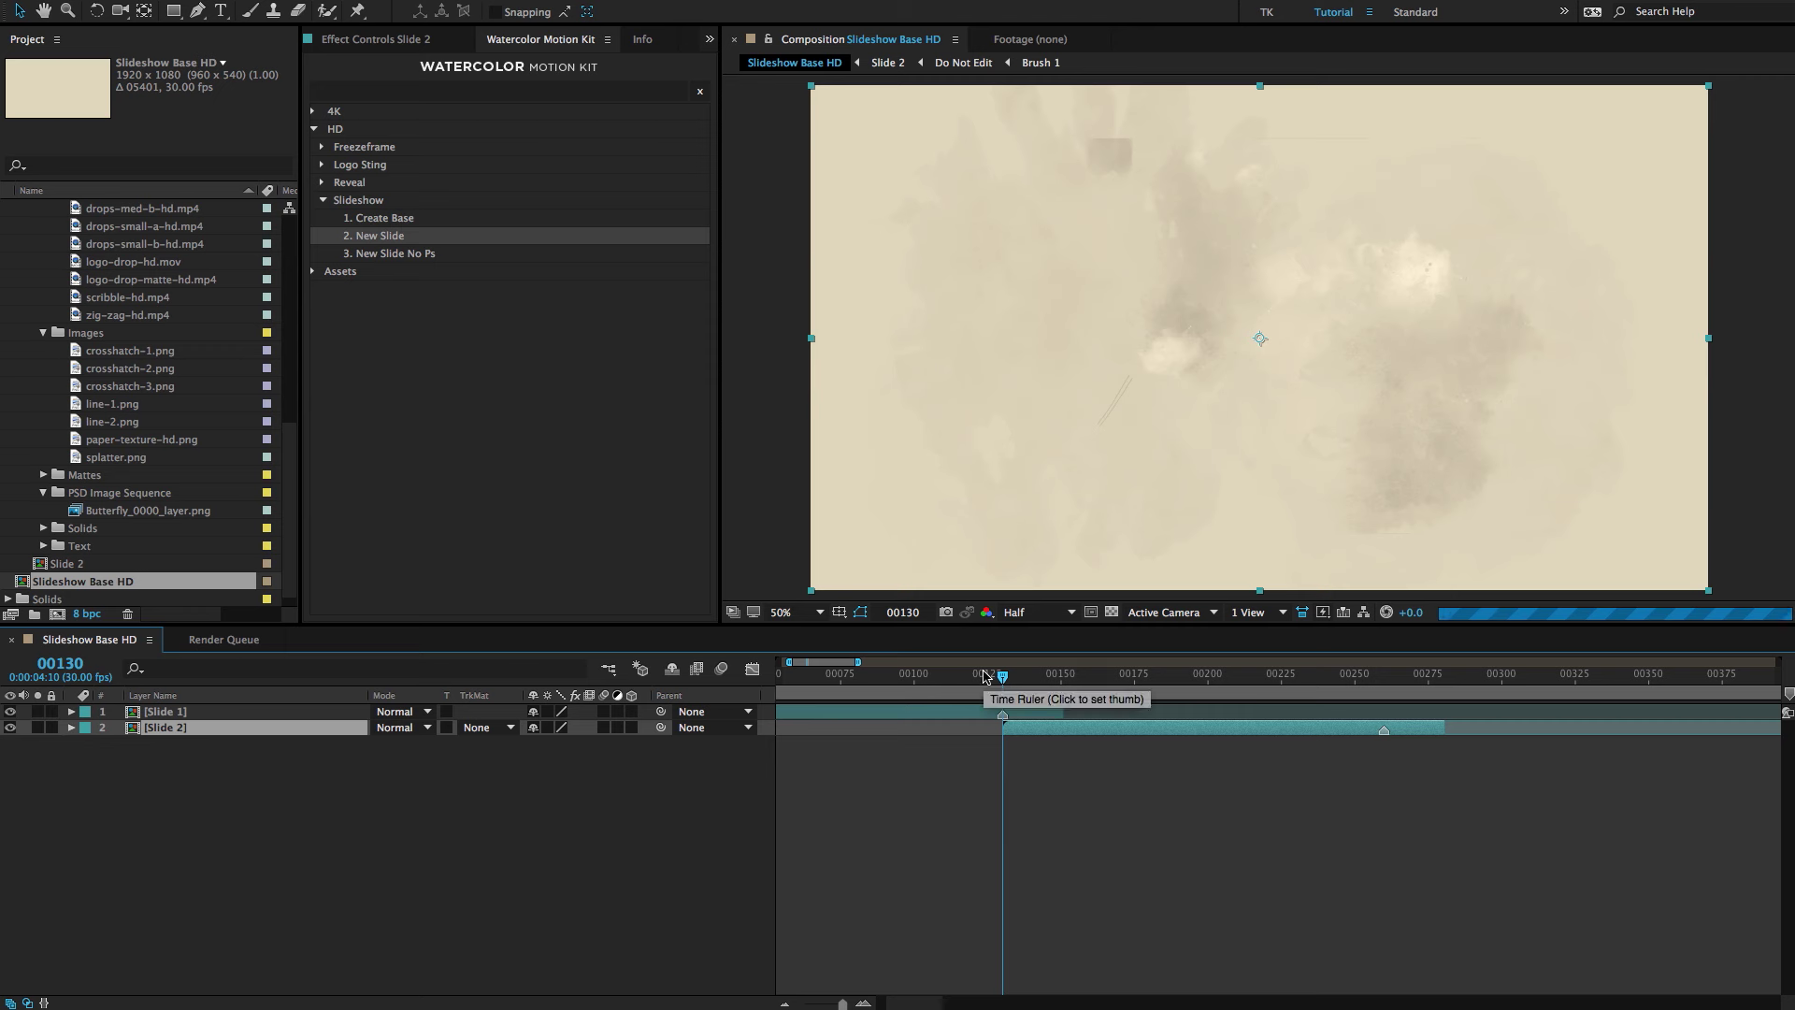
{"action": "left_click_drag", "start_coordinate": [985, 675], "coordinate": [893, 693]}
{"action": "scroll", "coordinate": [893, 694], "scroll_direction": "left", "scroll_amount": 4}
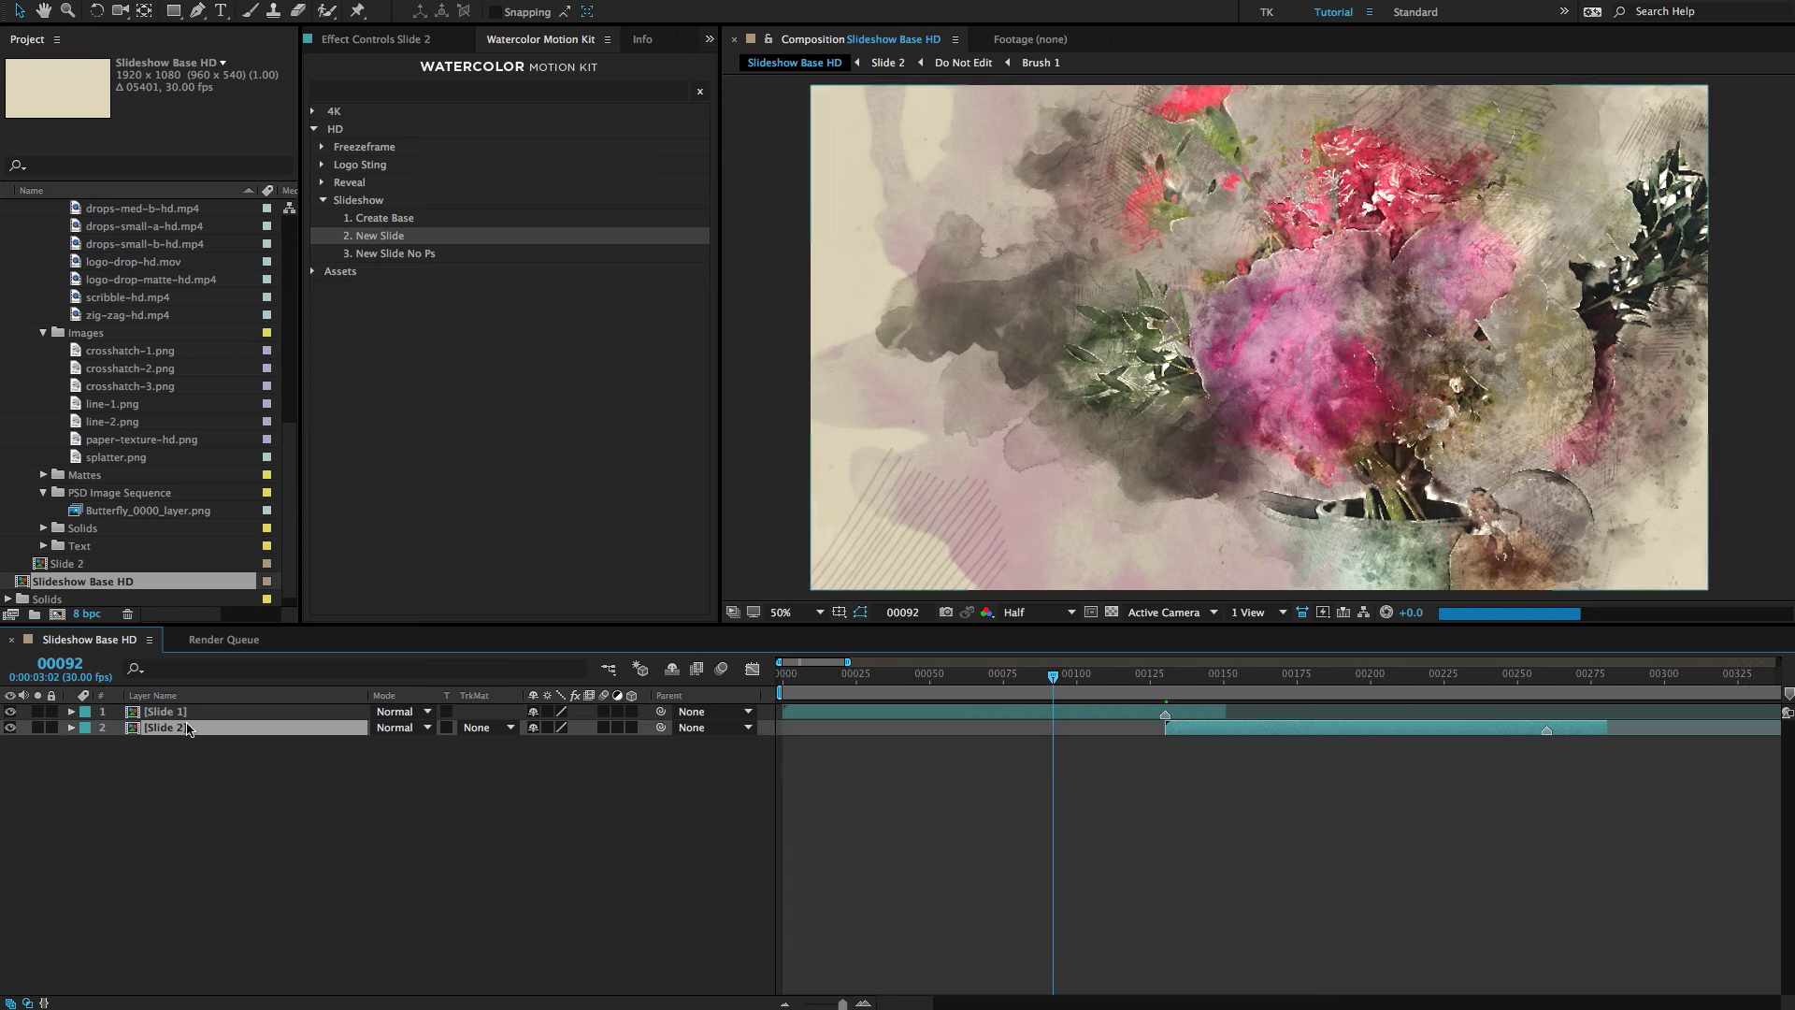
{"action": "left_click", "coordinate": [260, 713]}
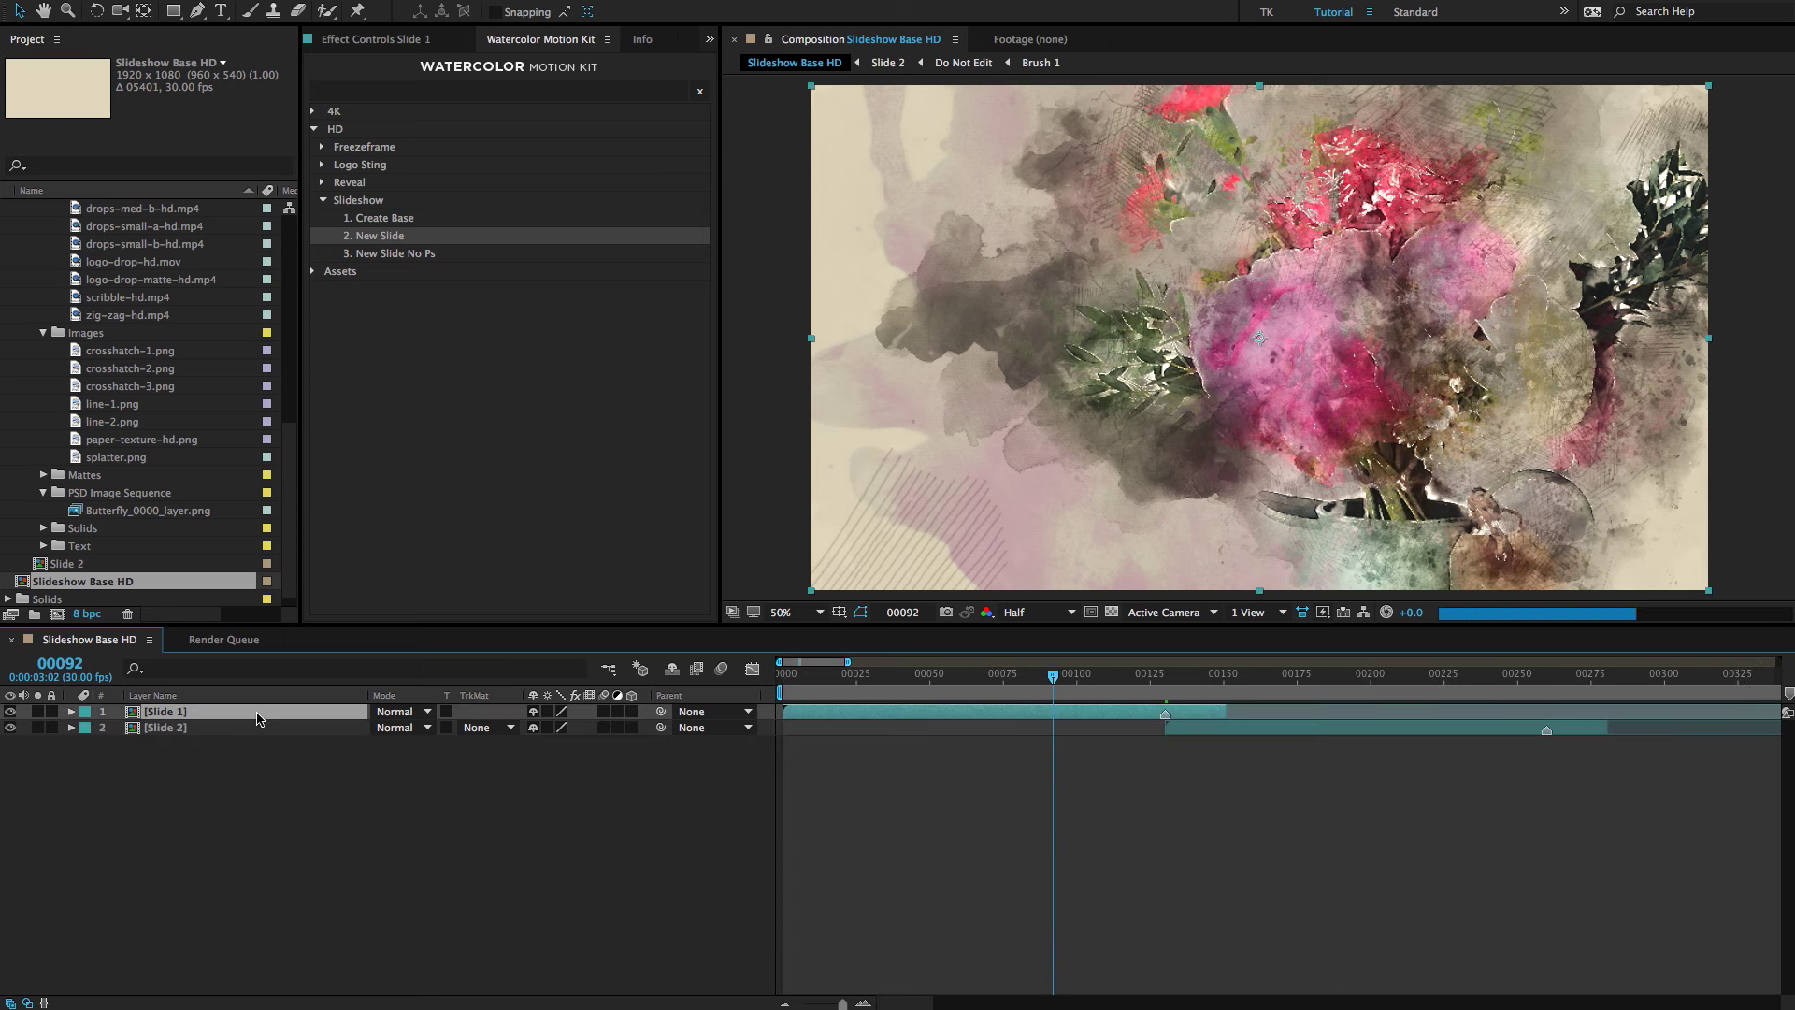
In Slide 1, delete Camera Null's first Z Position keyframe and move the next to frame 0.
{"action": "double_click", "coordinate": [161, 711]}
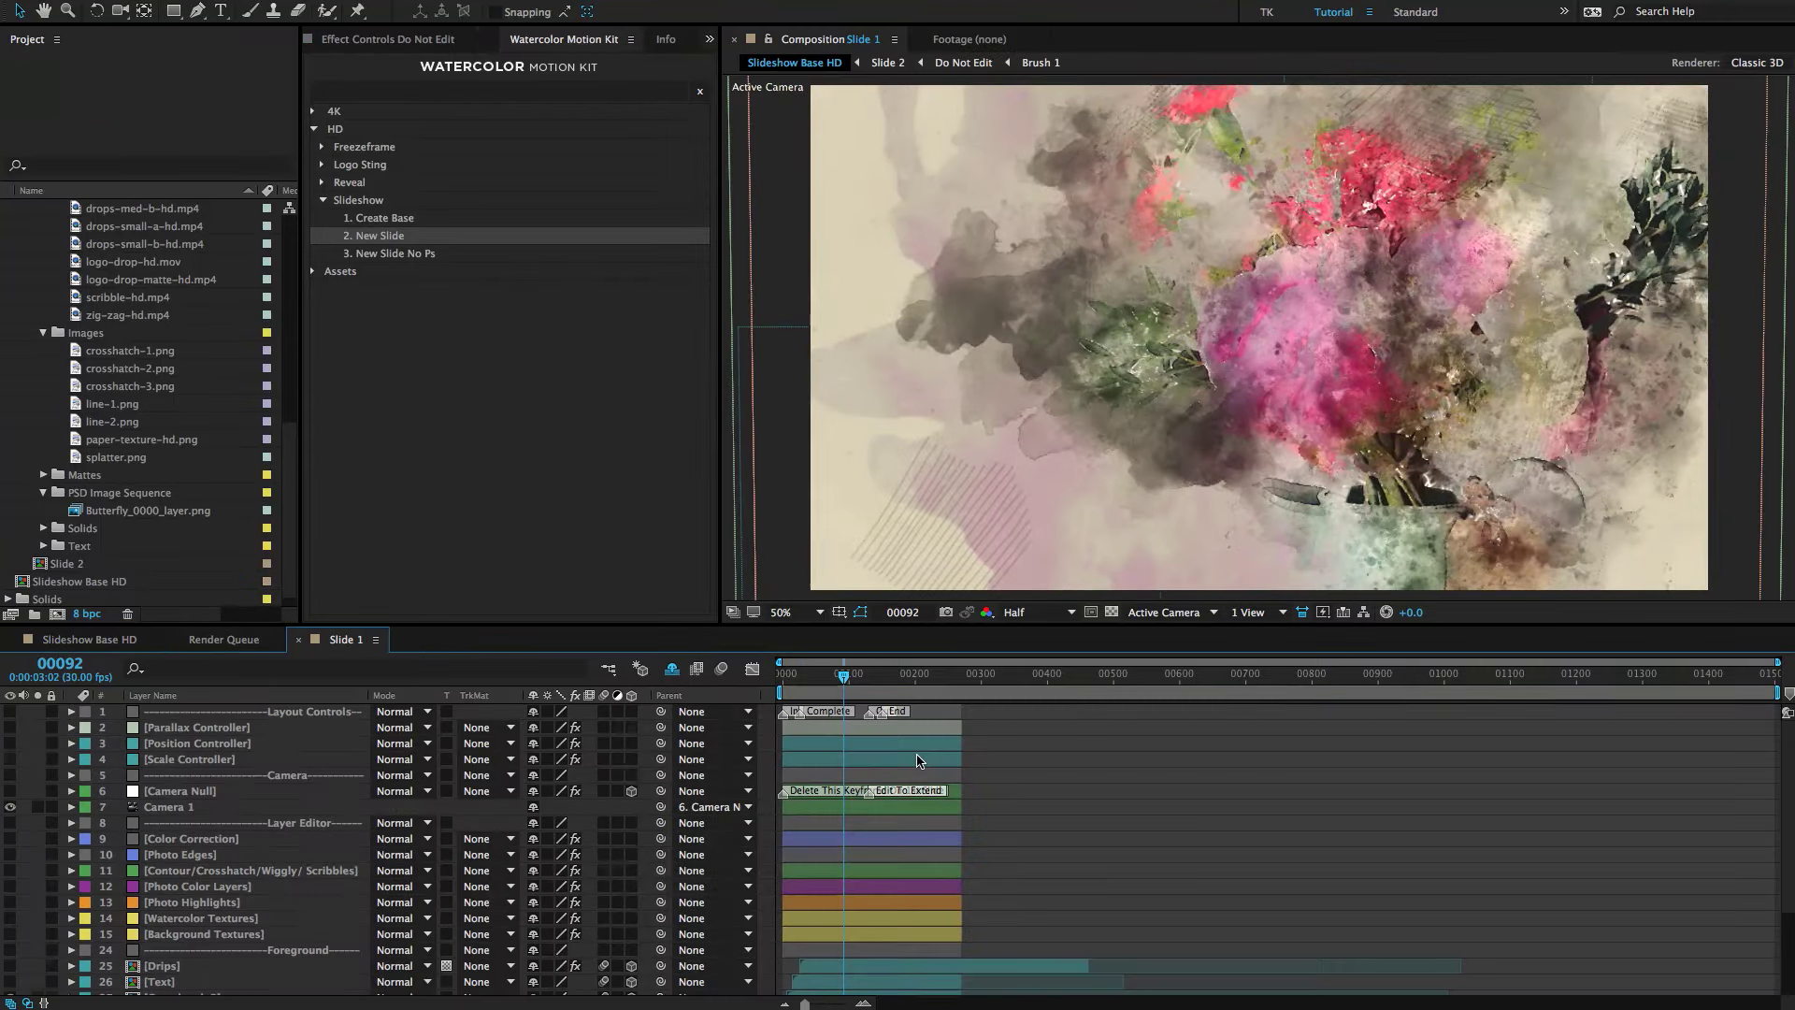
{"action": "key", "text": "semicolon"}
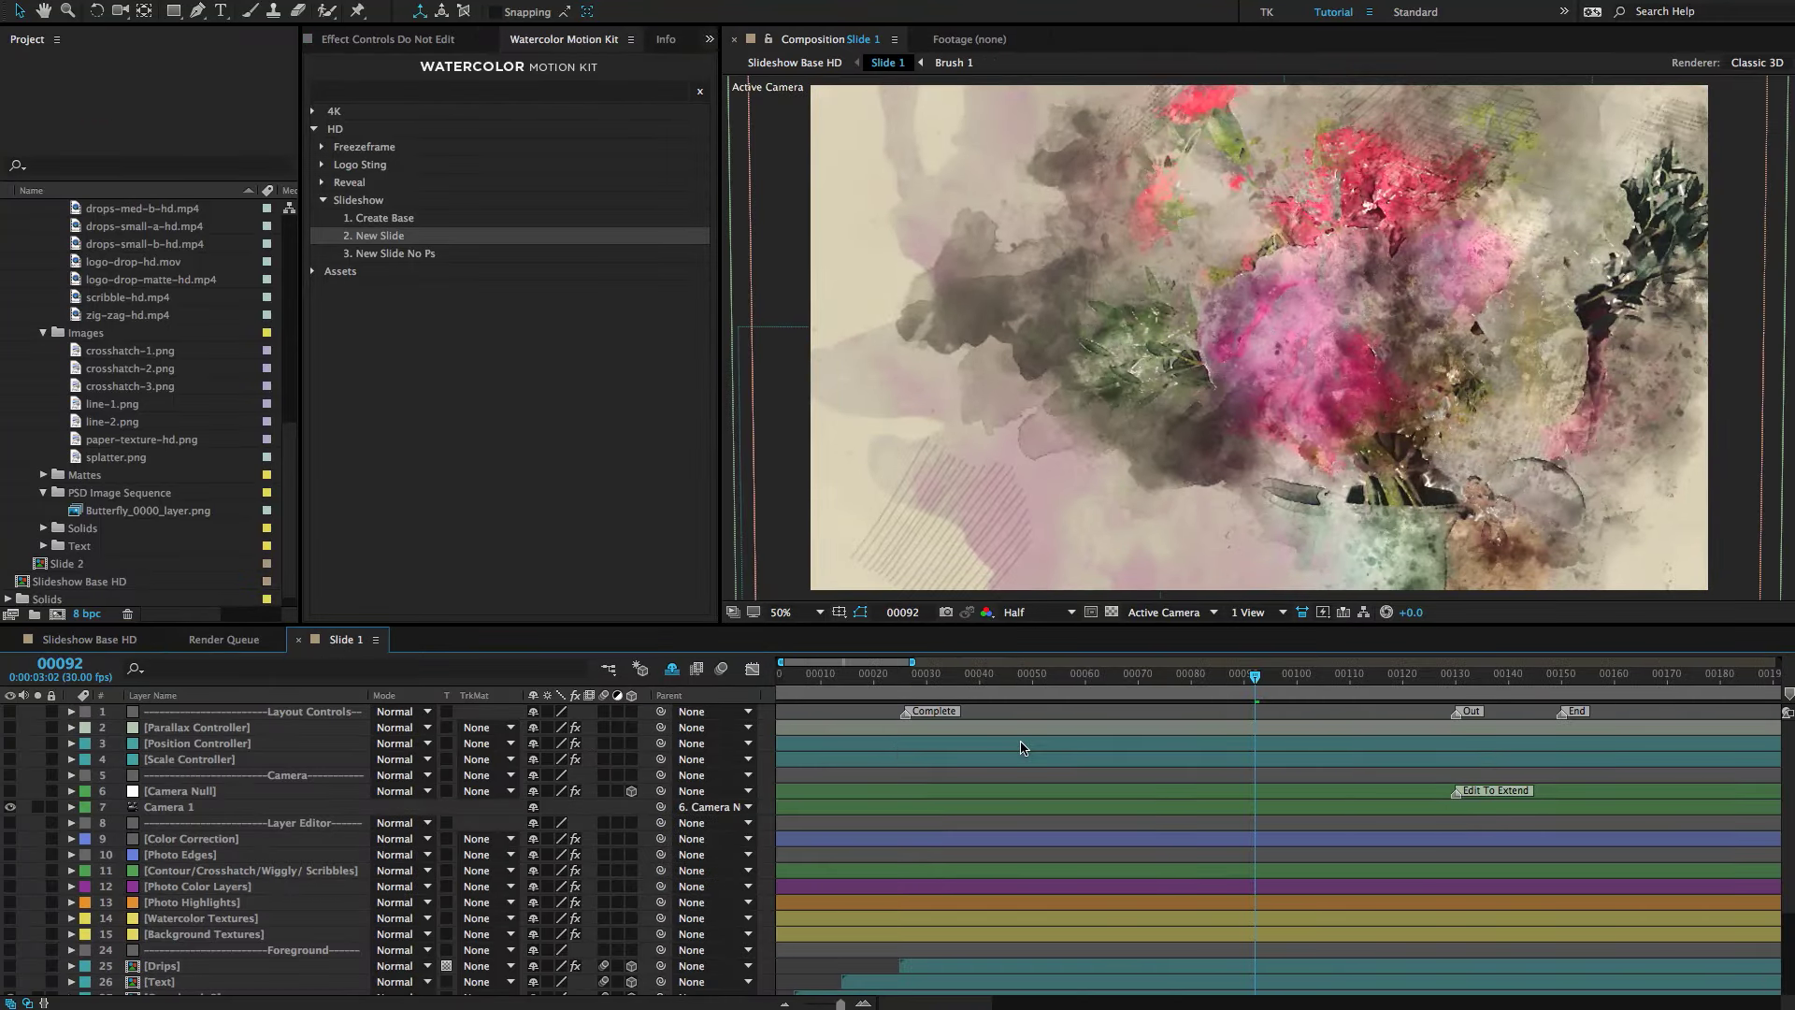
{"action": "scroll", "coordinate": [1022, 748], "scroll_direction": "down", "scroll_amount": 3}
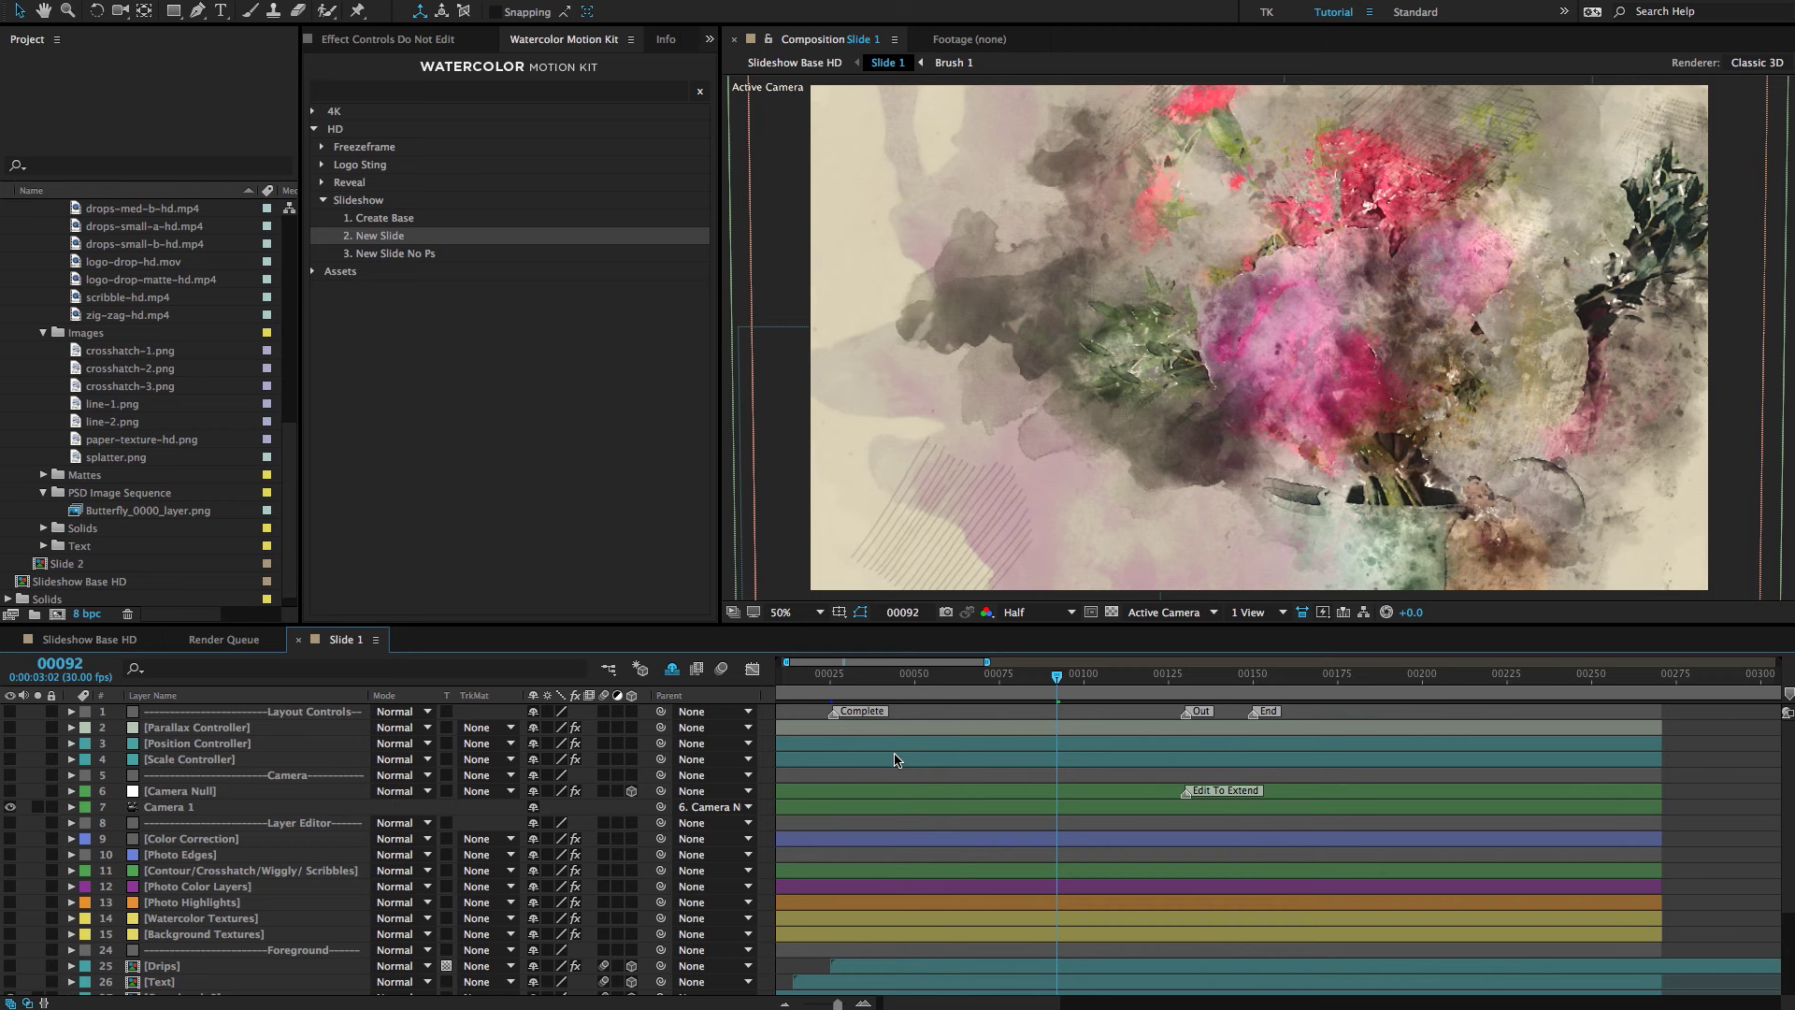
{"action": "scroll", "coordinate": [894, 759], "scroll_direction": "left", "scroll_amount": 2}
{"action": "left_click", "coordinate": [944, 793]}
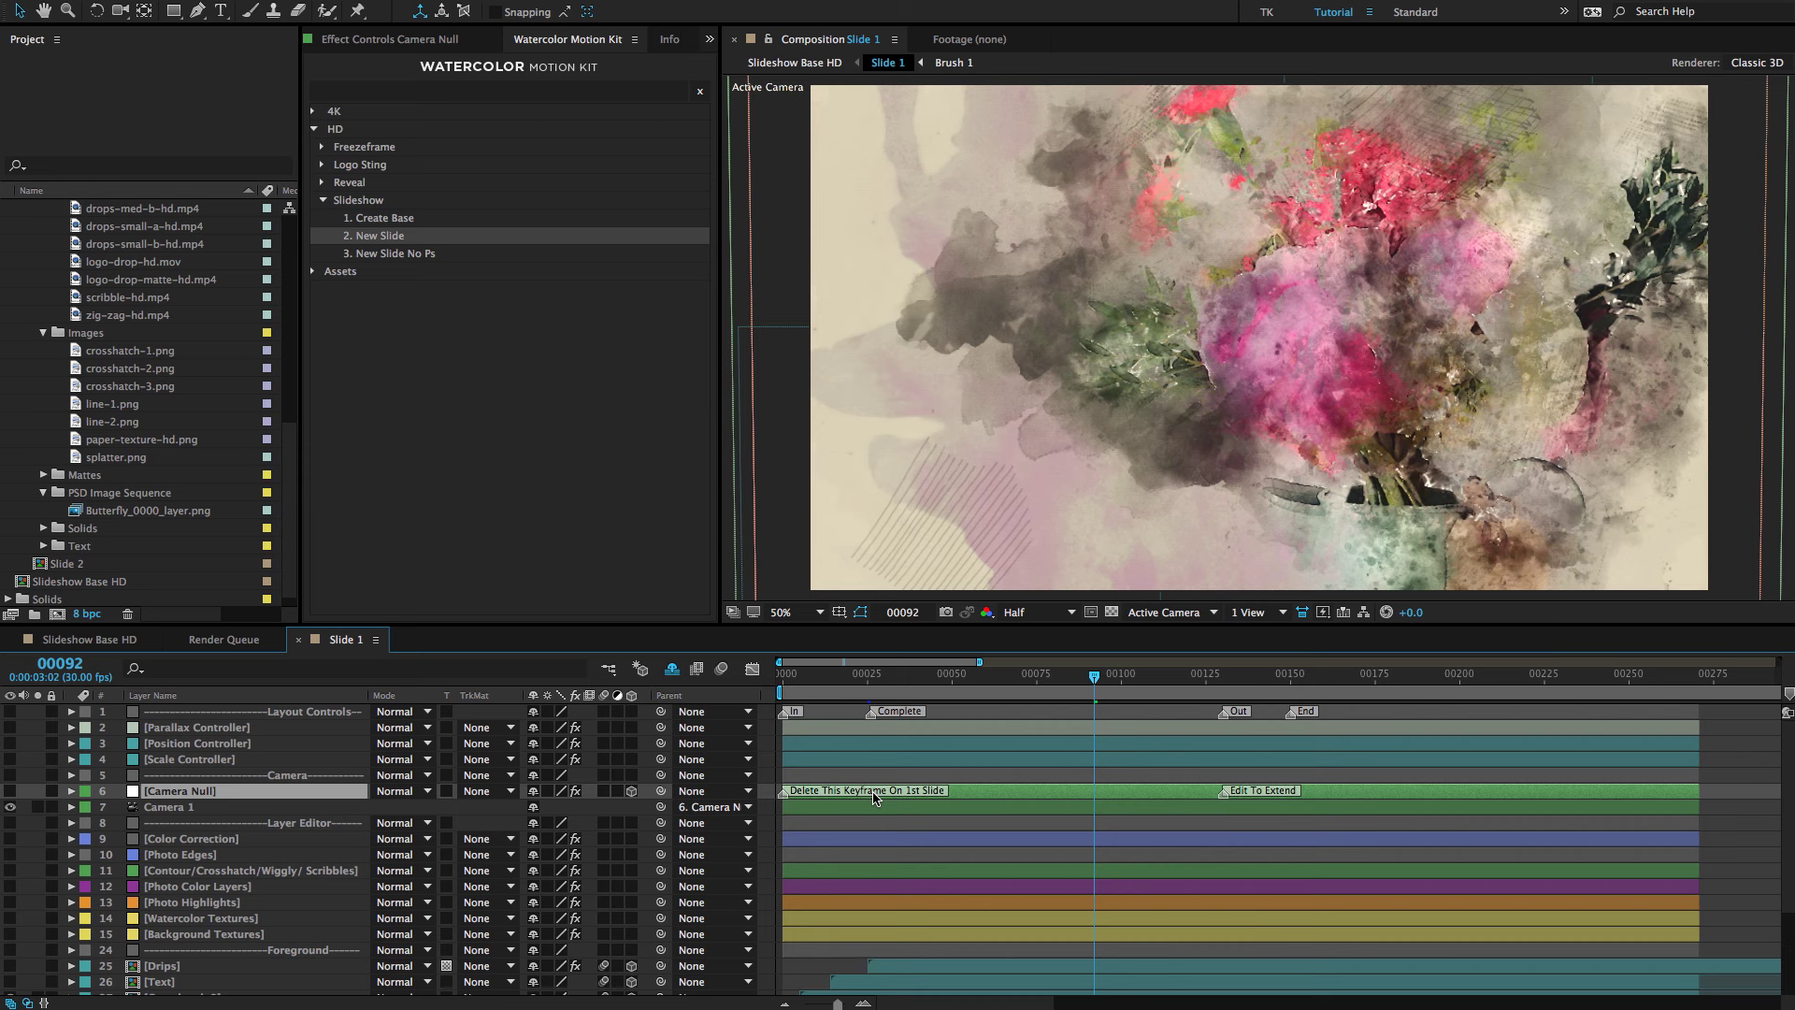
{"action": "key", "text": "u"}
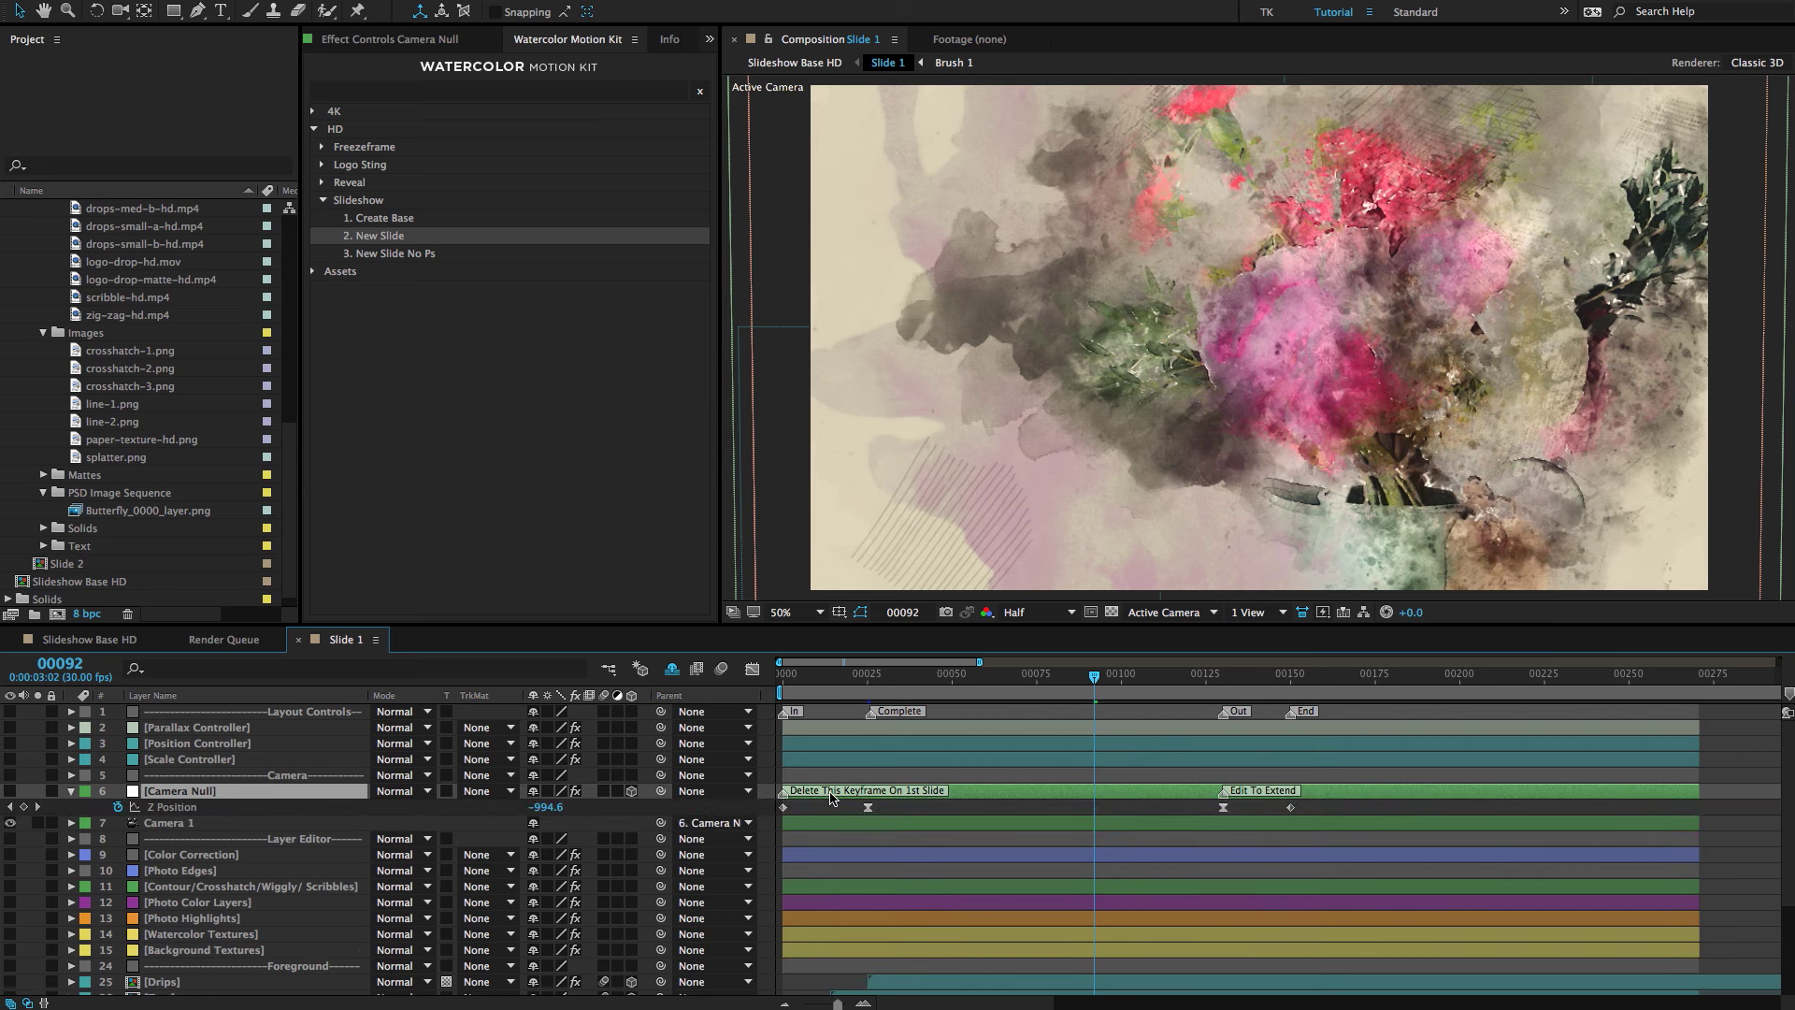
{"action": "left_click", "coordinate": [783, 807]}
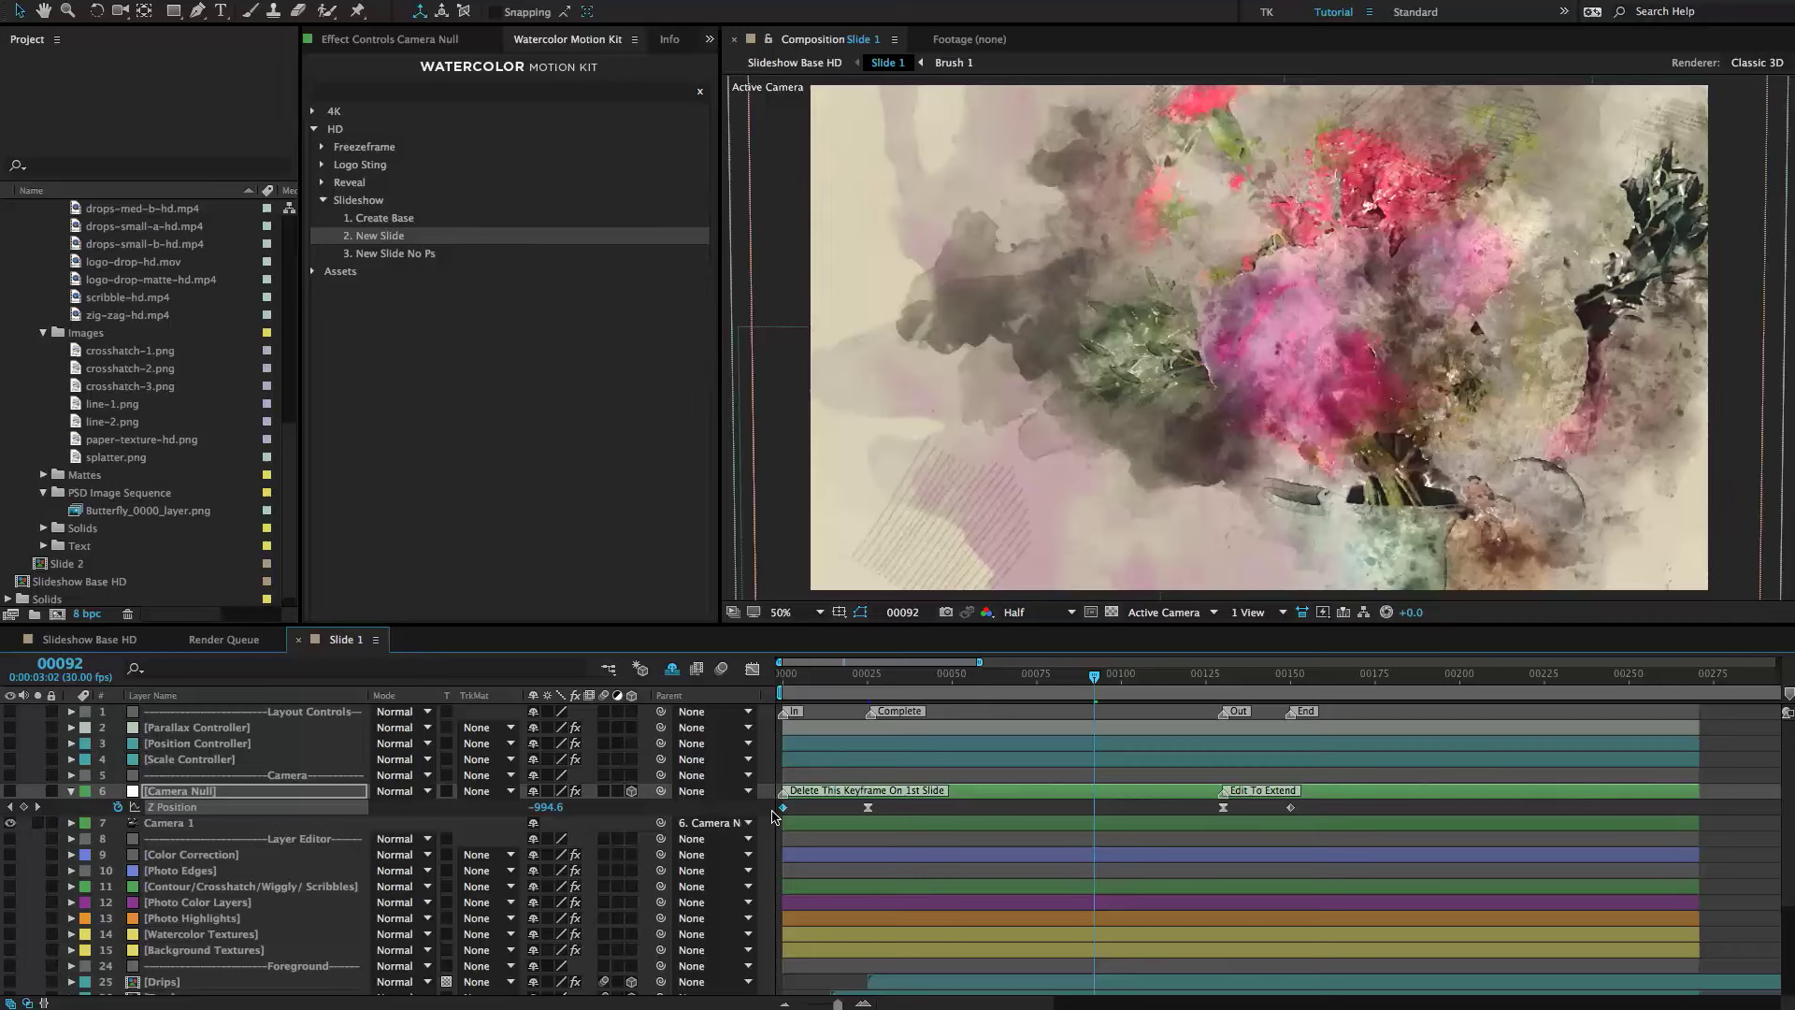
{"action": "key", "text": "Delete"}
{"action": "left_click_drag", "start_coordinate": [869, 808], "coordinate": [785, 828]}
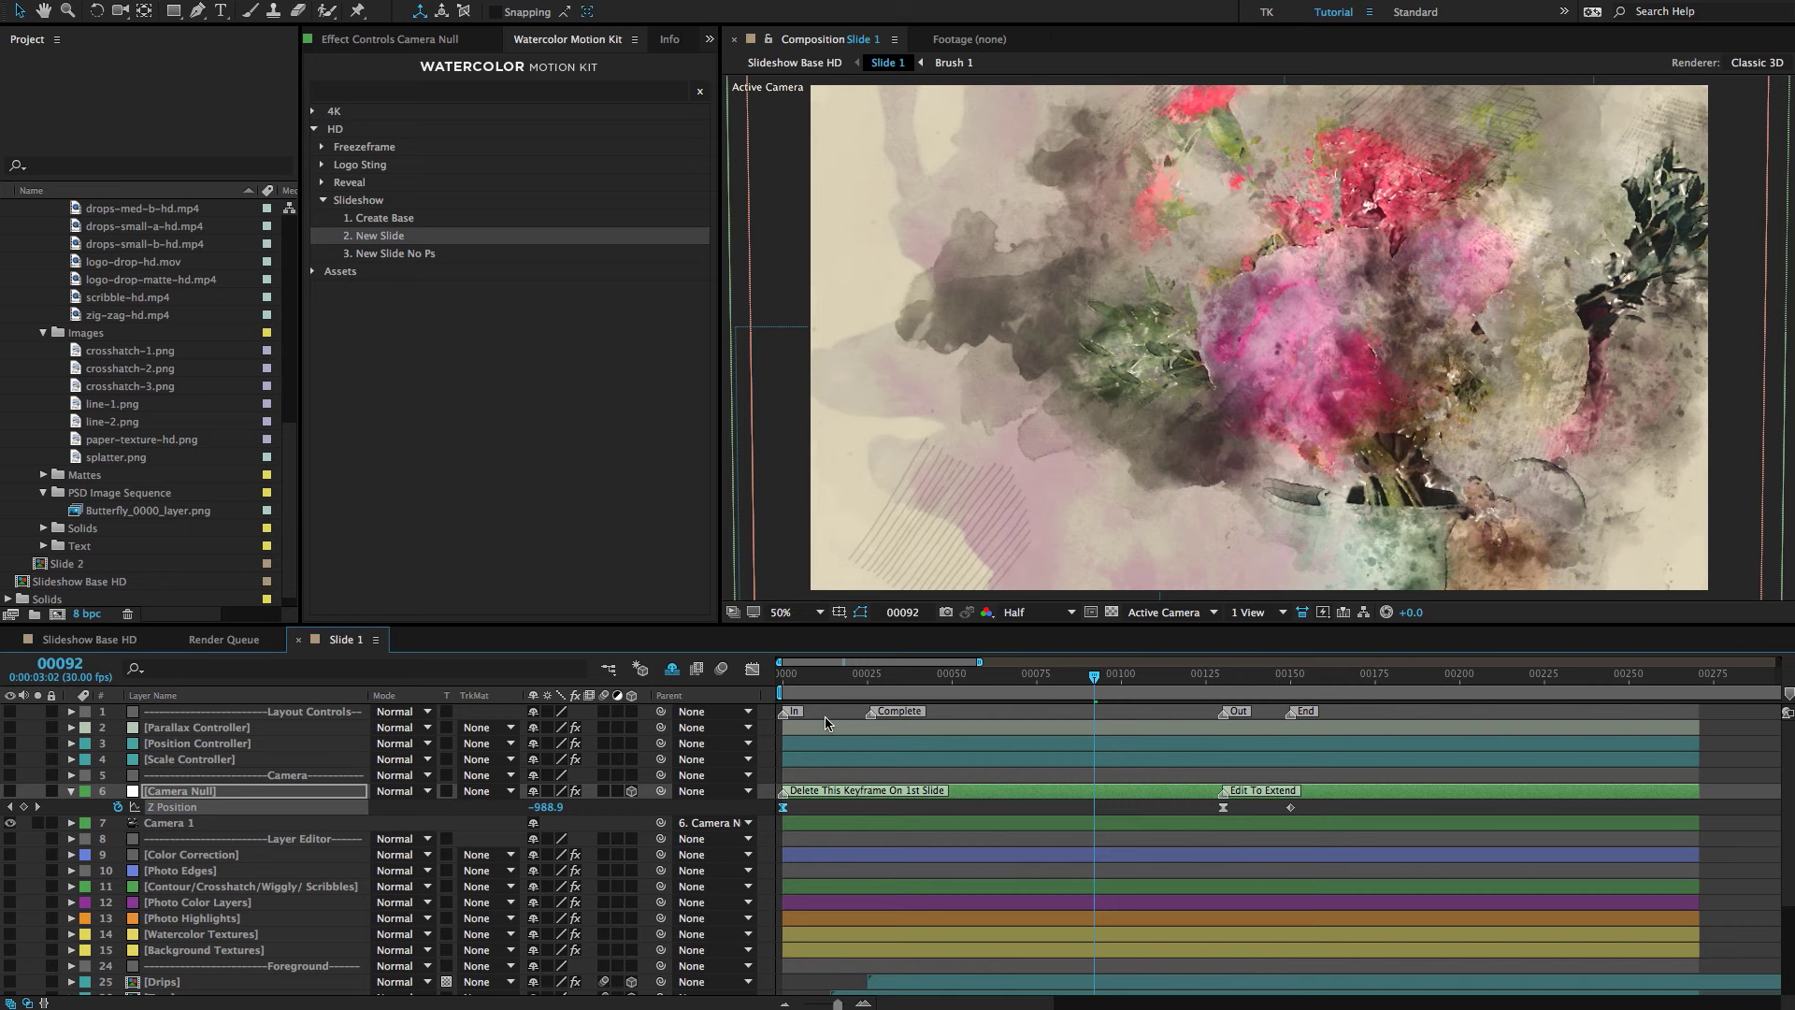
Preview Slide 1 around frame 58 in Slideshow Base HD, then reopen it and collapse Camera Null.
{"action": "left_click", "coordinate": [810, 63]}
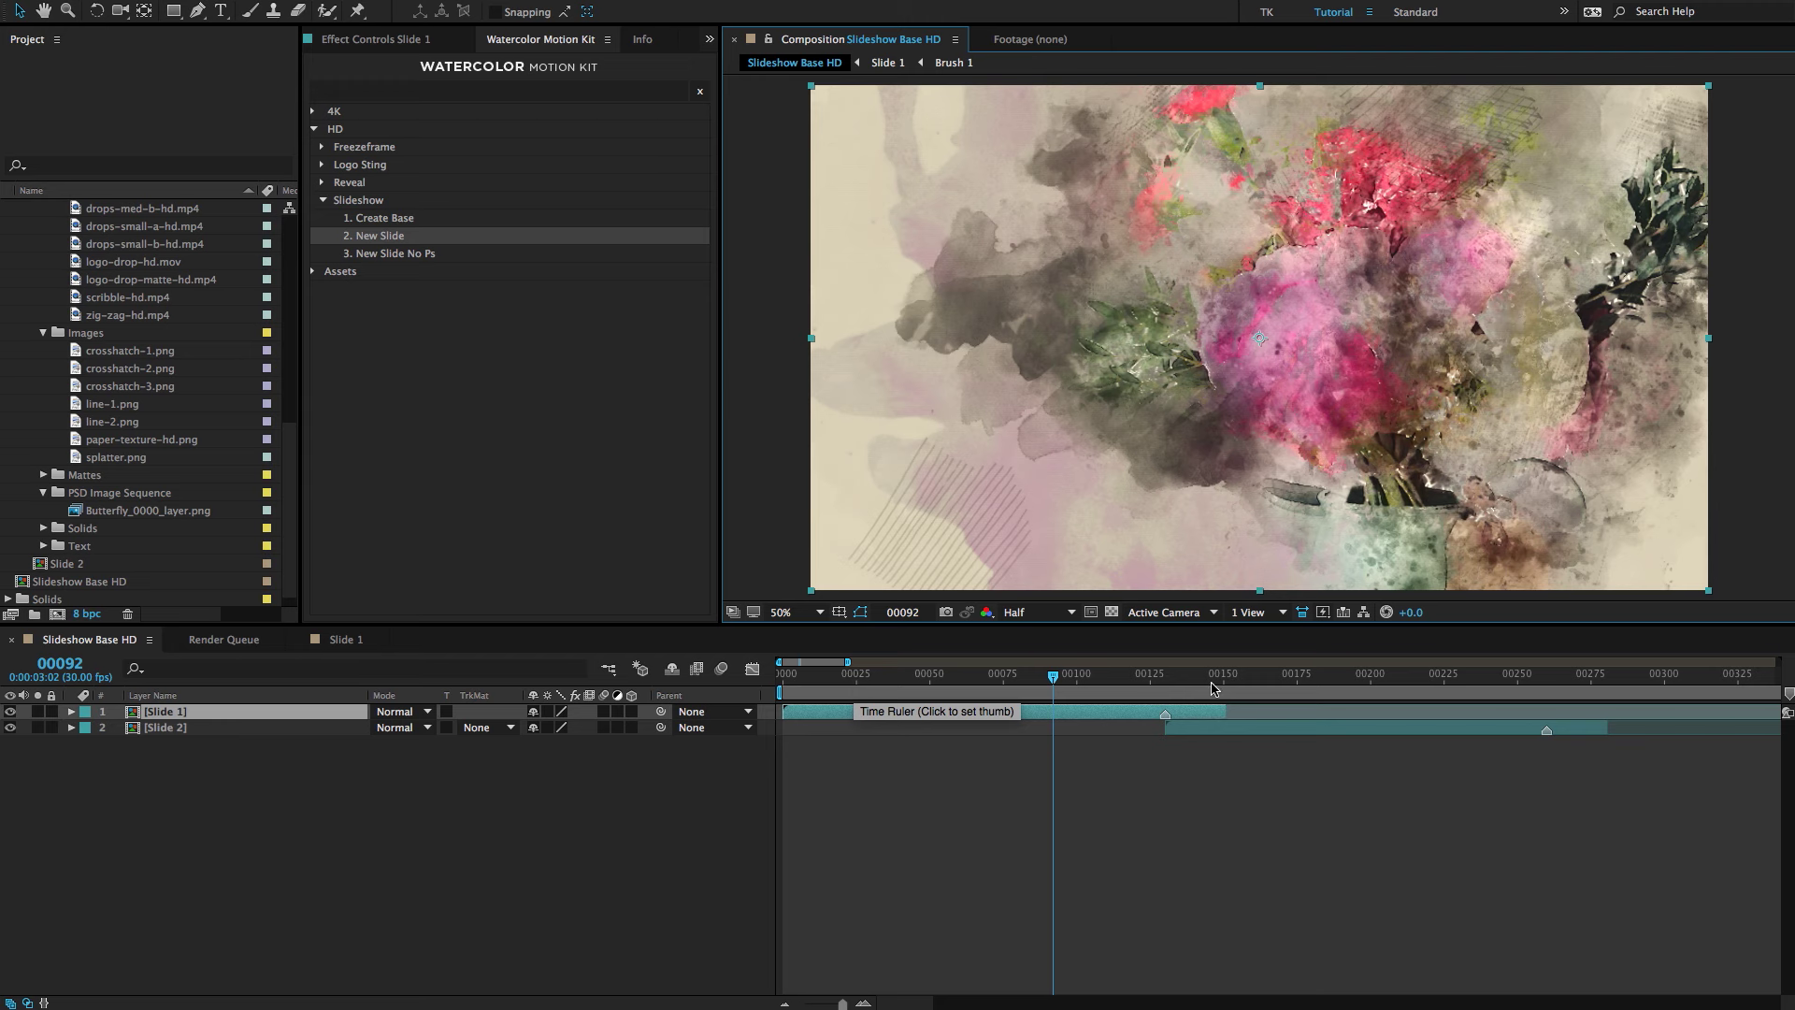
{"action": "left_click_drag", "start_coordinate": [802, 683], "coordinate": [963, 673]}
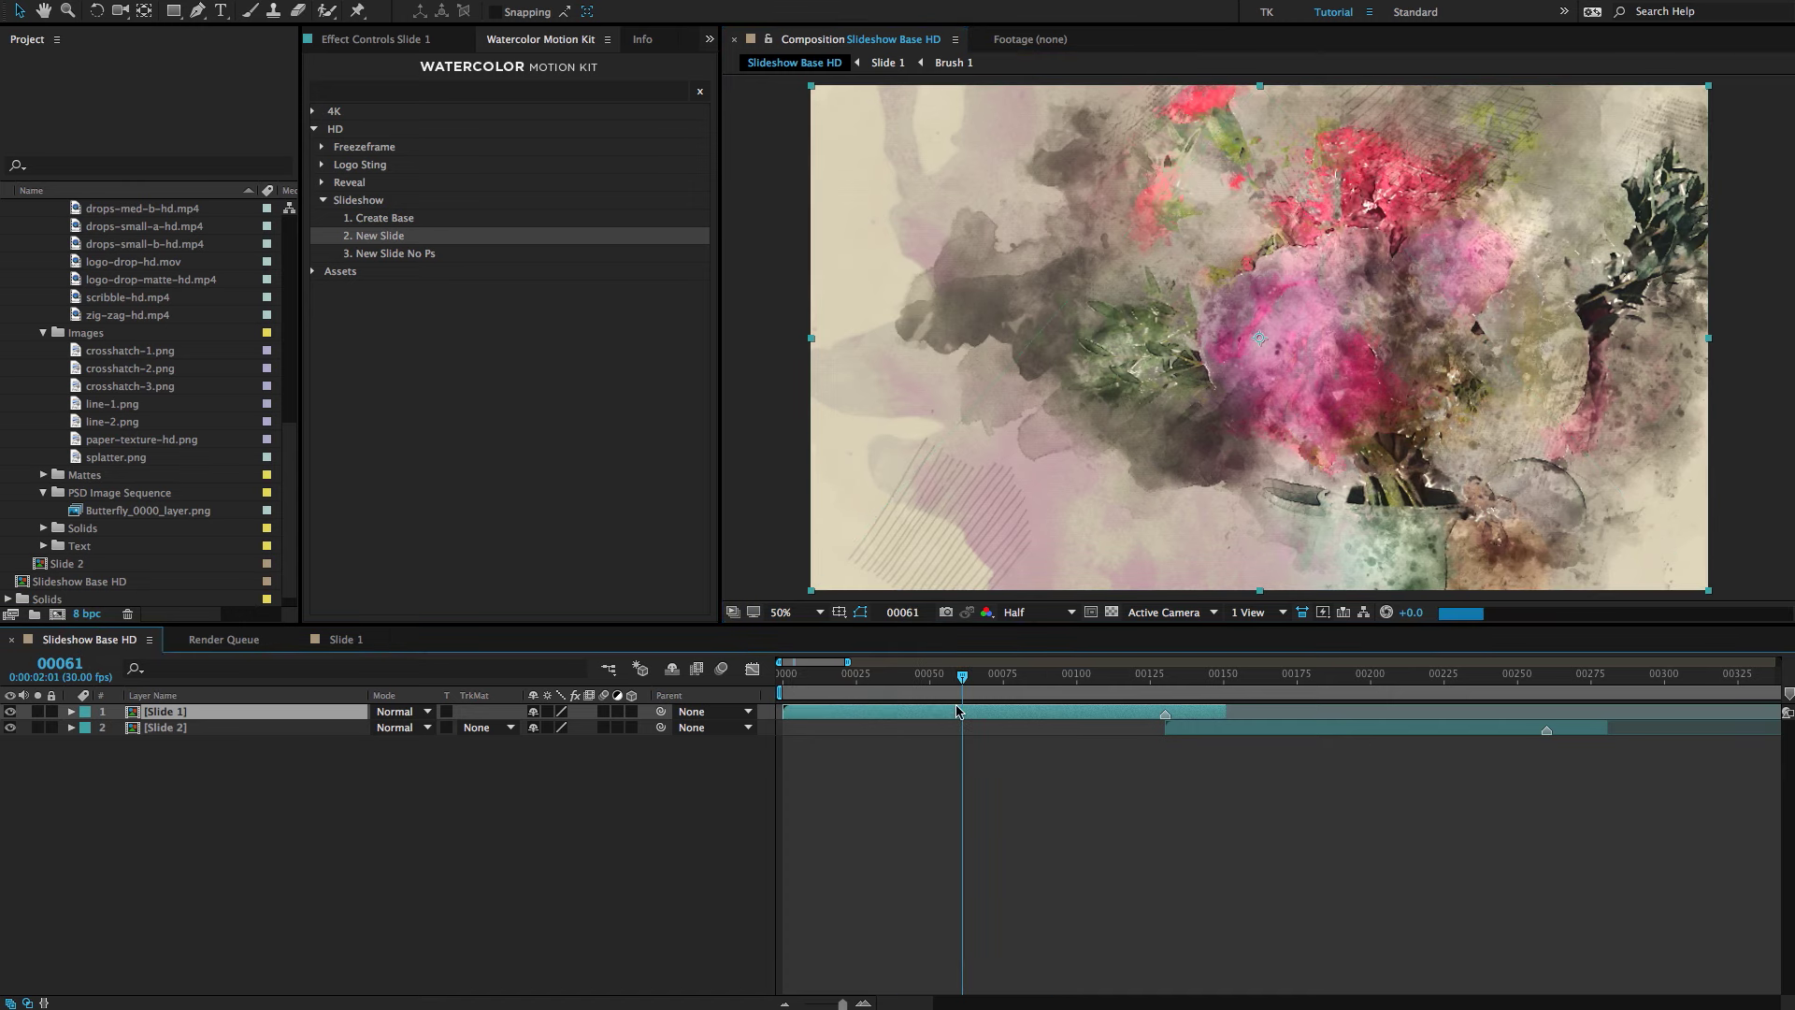
{"action": "double_click", "coordinate": [954, 711]}
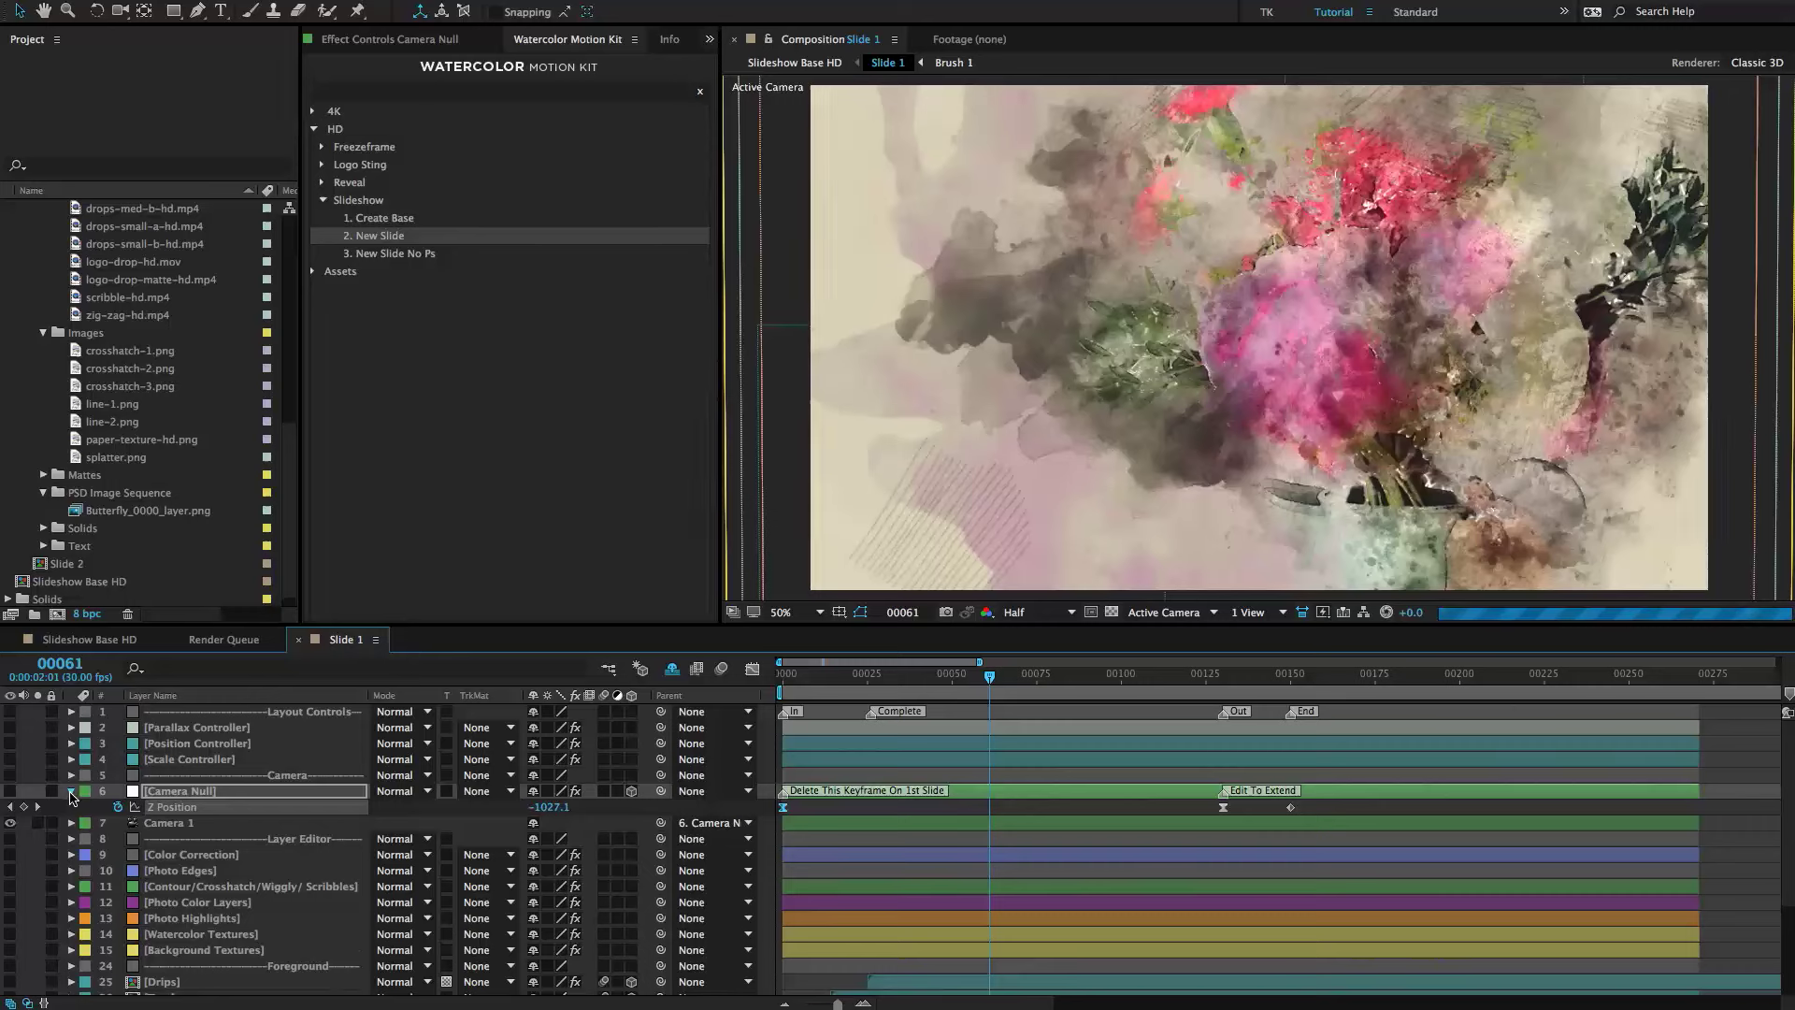
{"action": "left_click", "coordinate": [71, 791]}
Inspect Slide 1's Drips, Text, Crosshatch, Brush 1 Tritone and Drops layers.
{"action": "scroll", "coordinate": [225, 788], "scroll_direction": "down", "scroll_amount": 3}
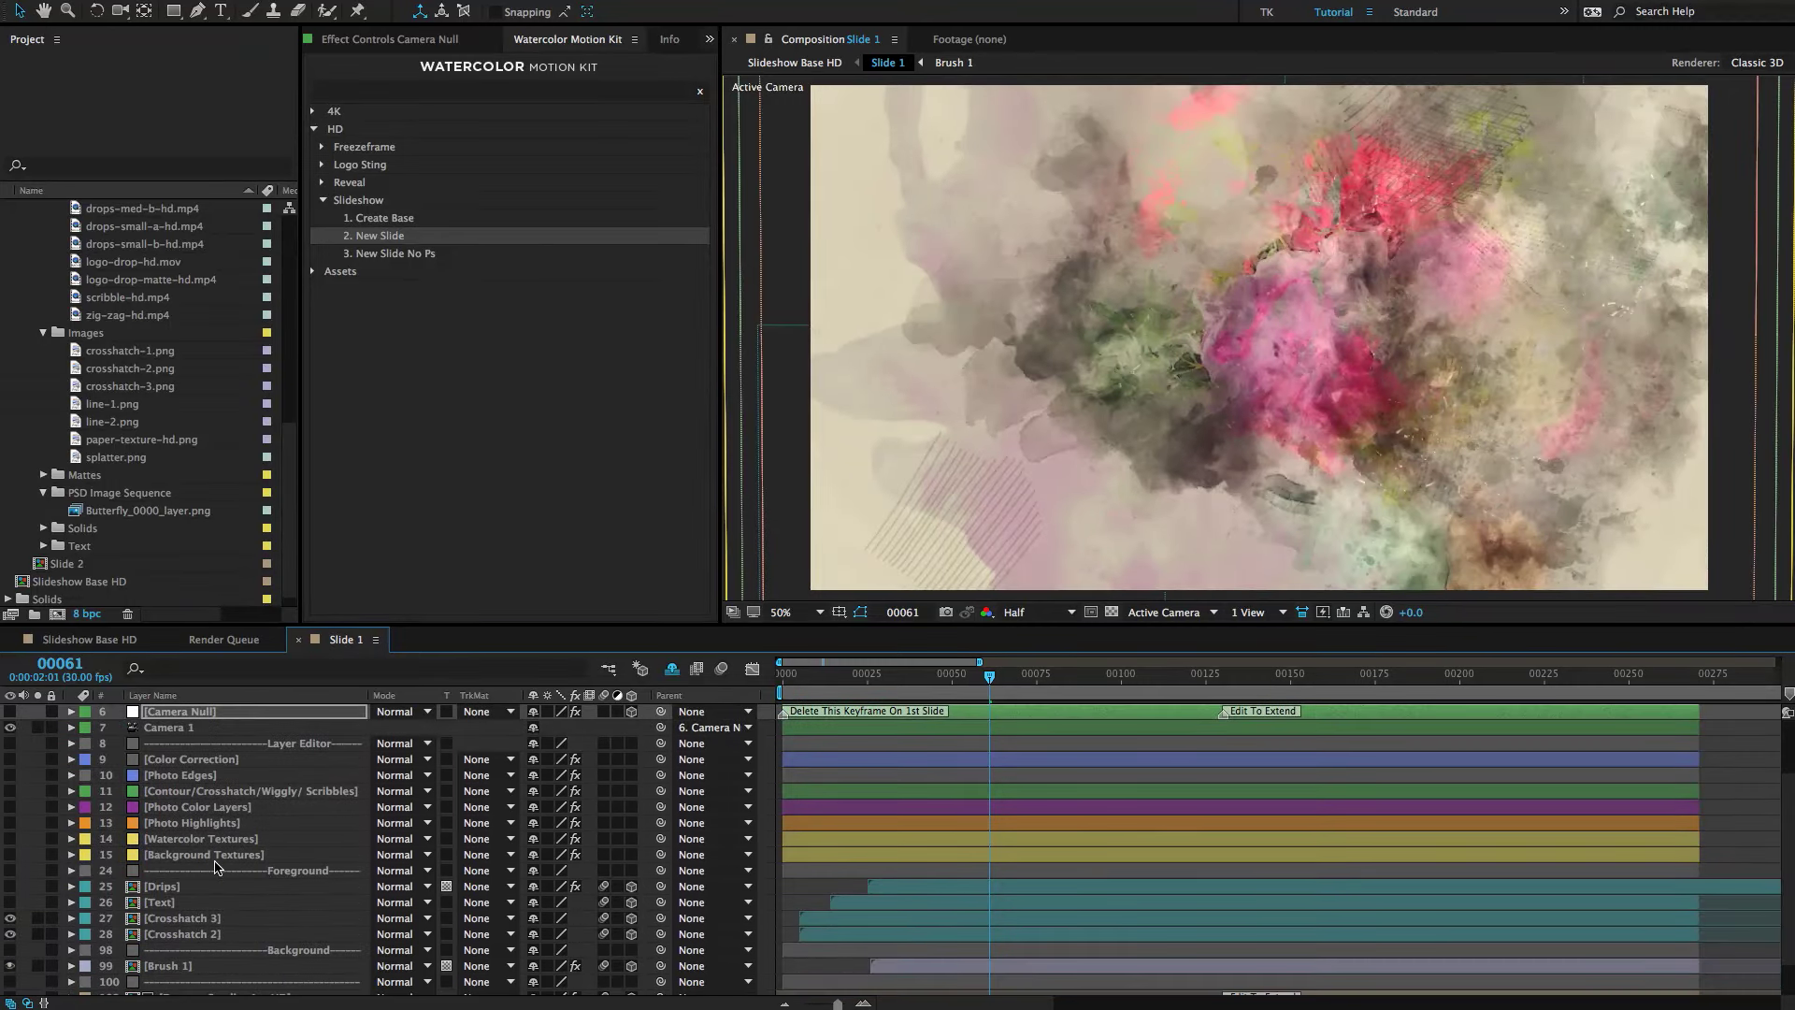
{"action": "left_click", "coordinate": [217, 886]}
{"action": "left_click", "coordinate": [191, 902]}
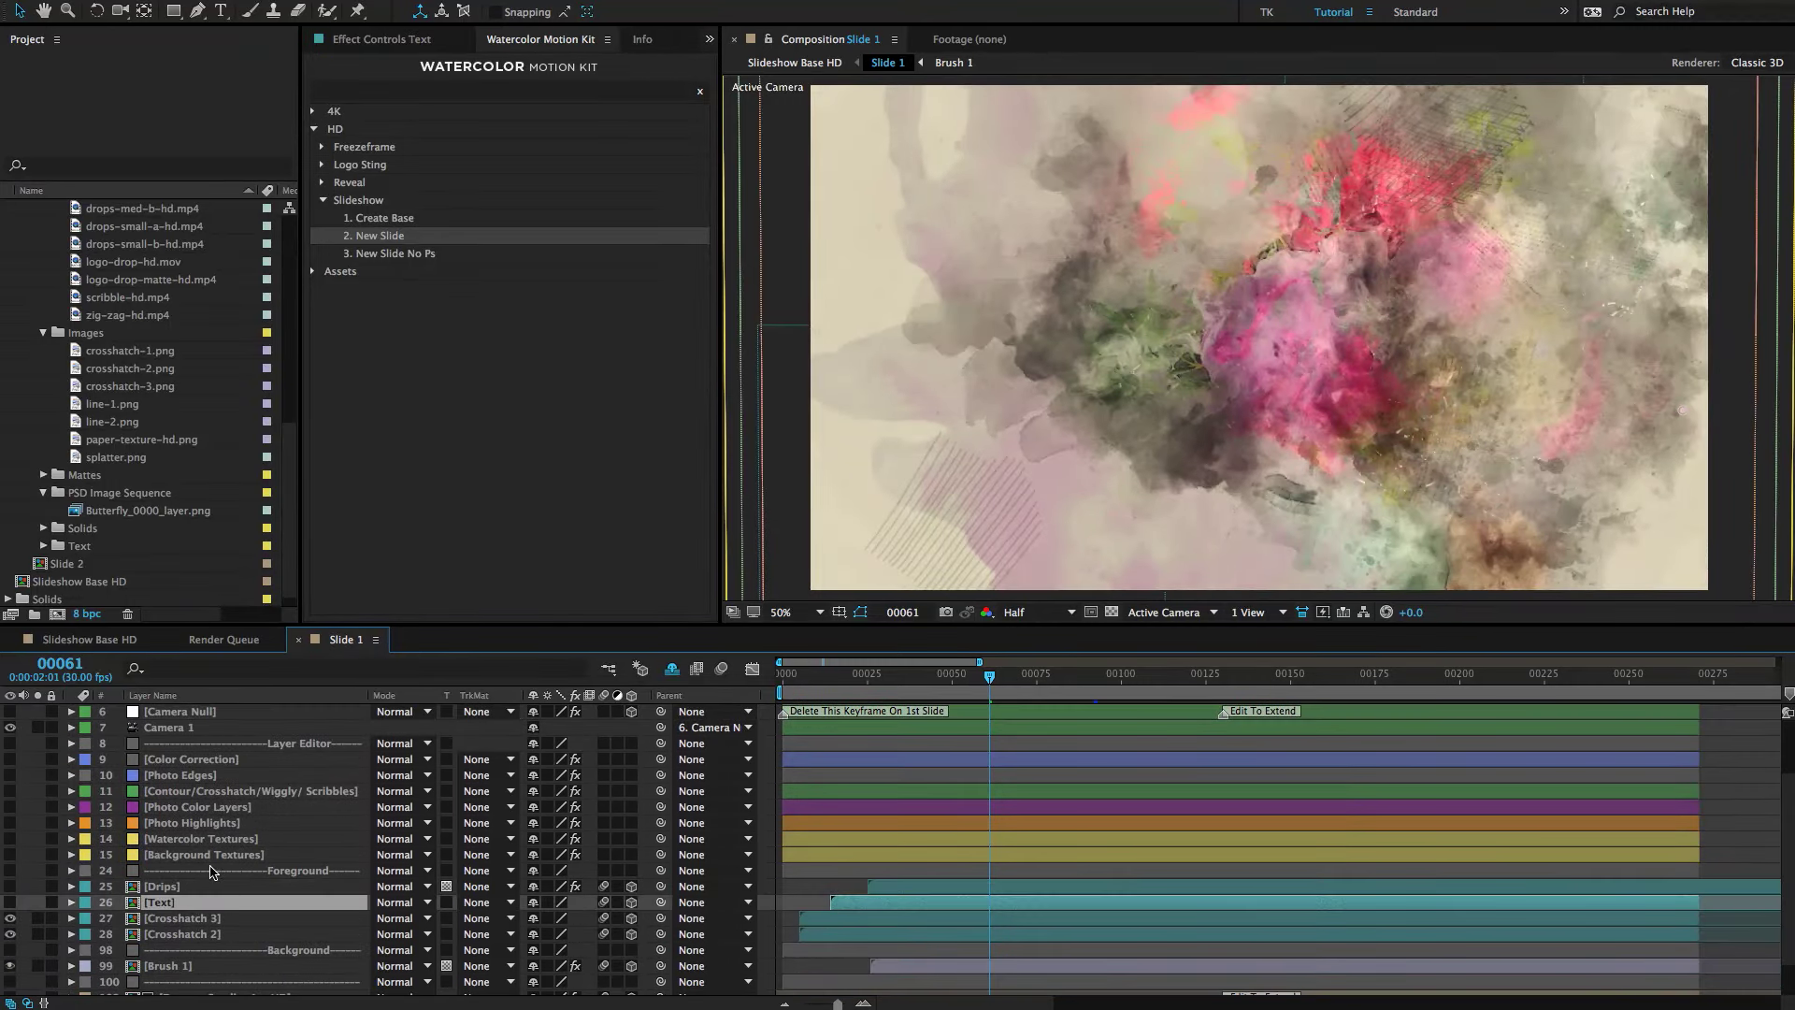
{"action": "left_click", "coordinate": [213, 922]}
{"action": "scroll", "coordinate": [219, 923], "scroll_direction": "down", "scroll_amount": 1}
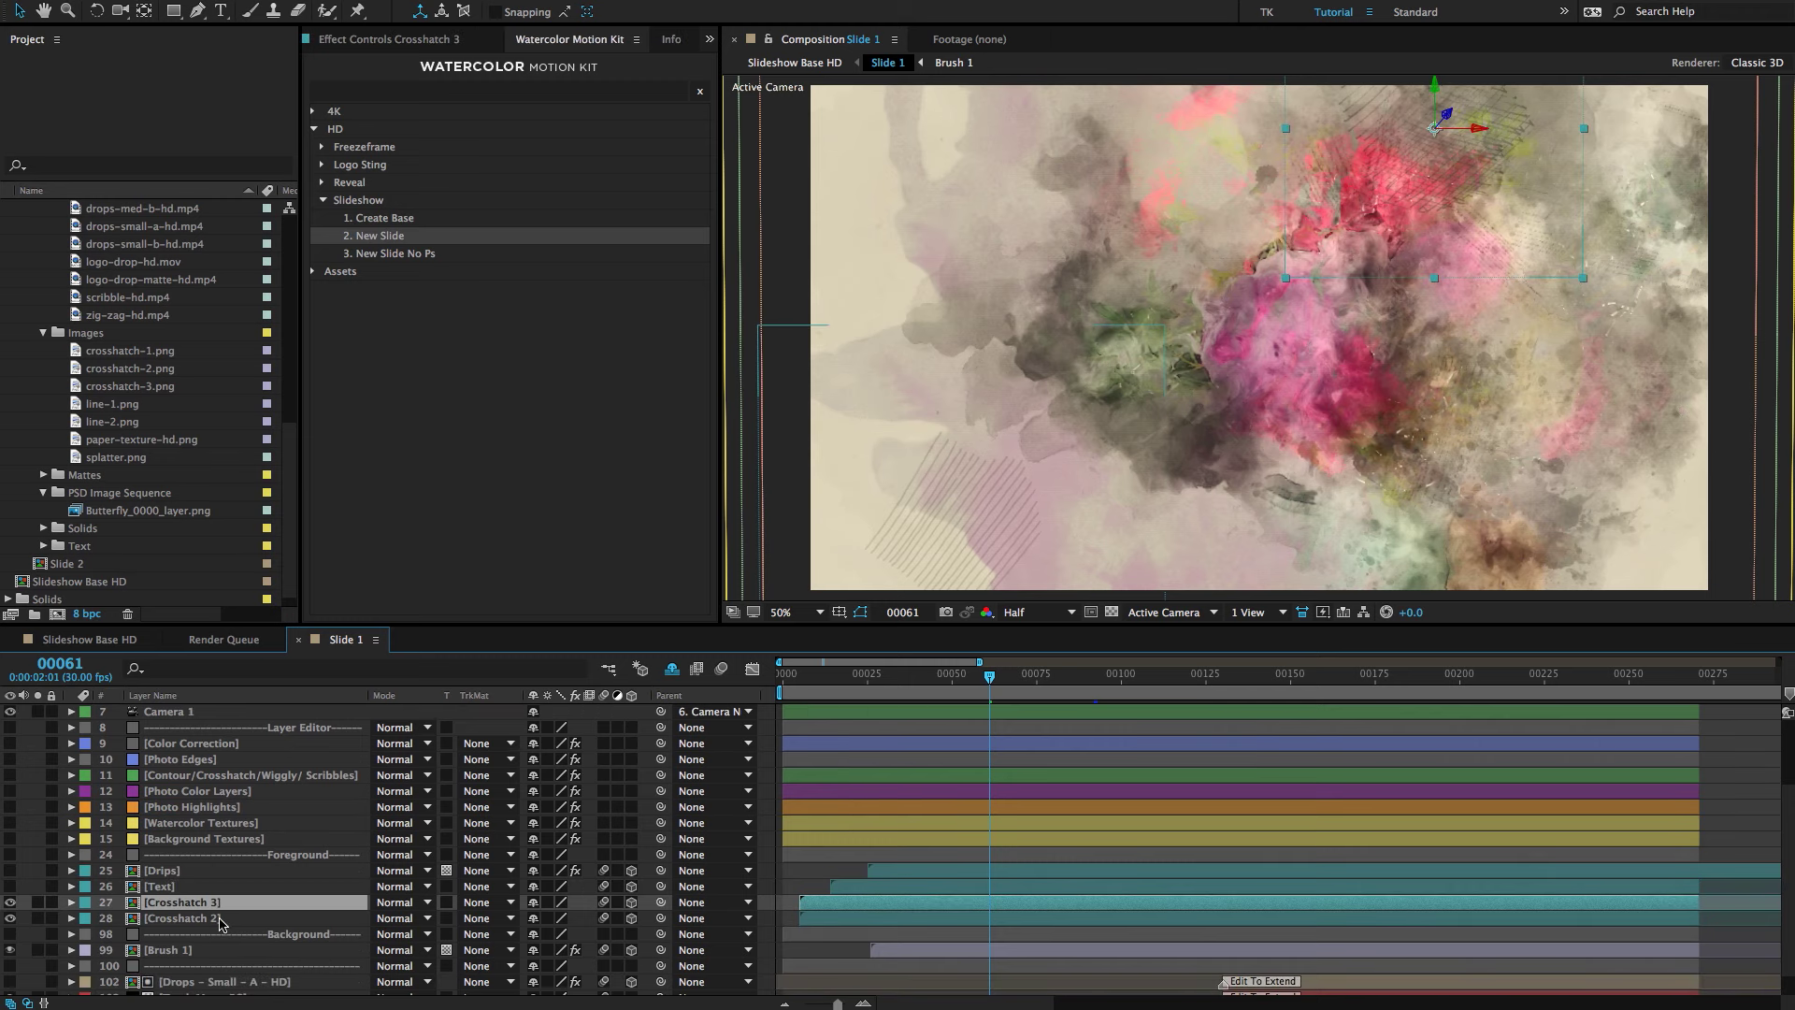
{"action": "left_click", "coordinate": [221, 923]}
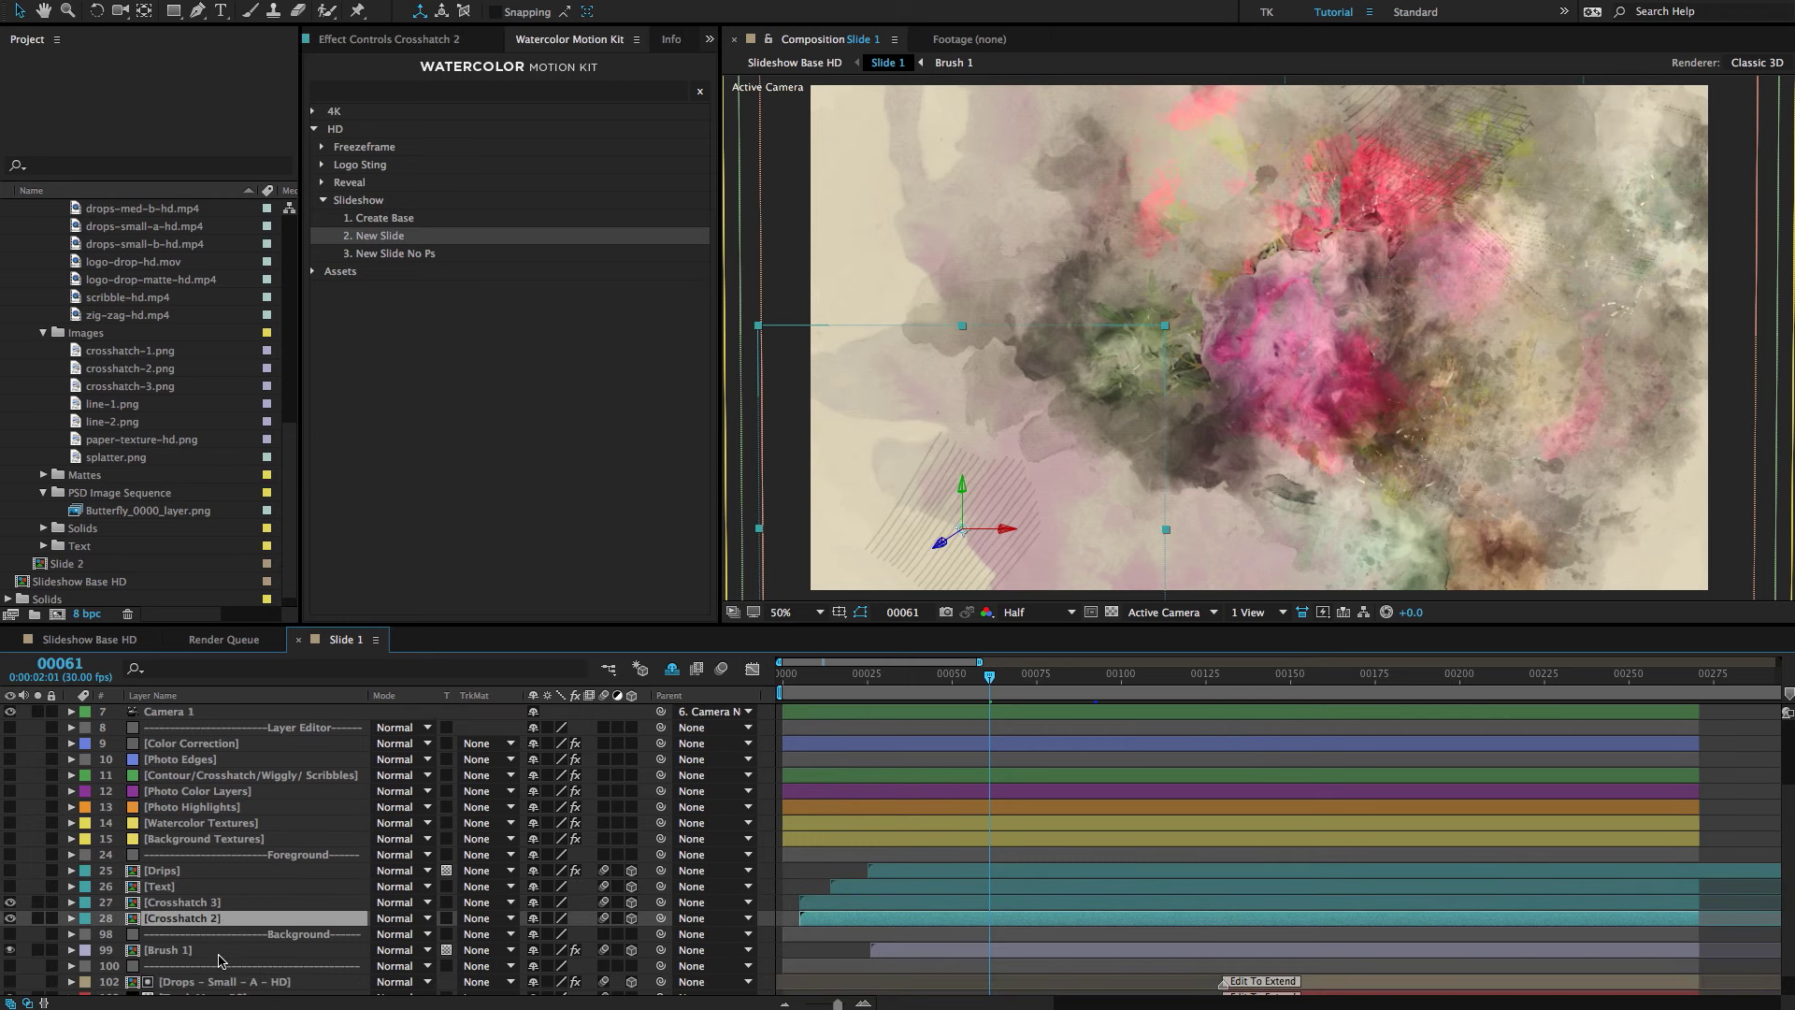
{"action": "left_click", "coordinate": [221, 951]}
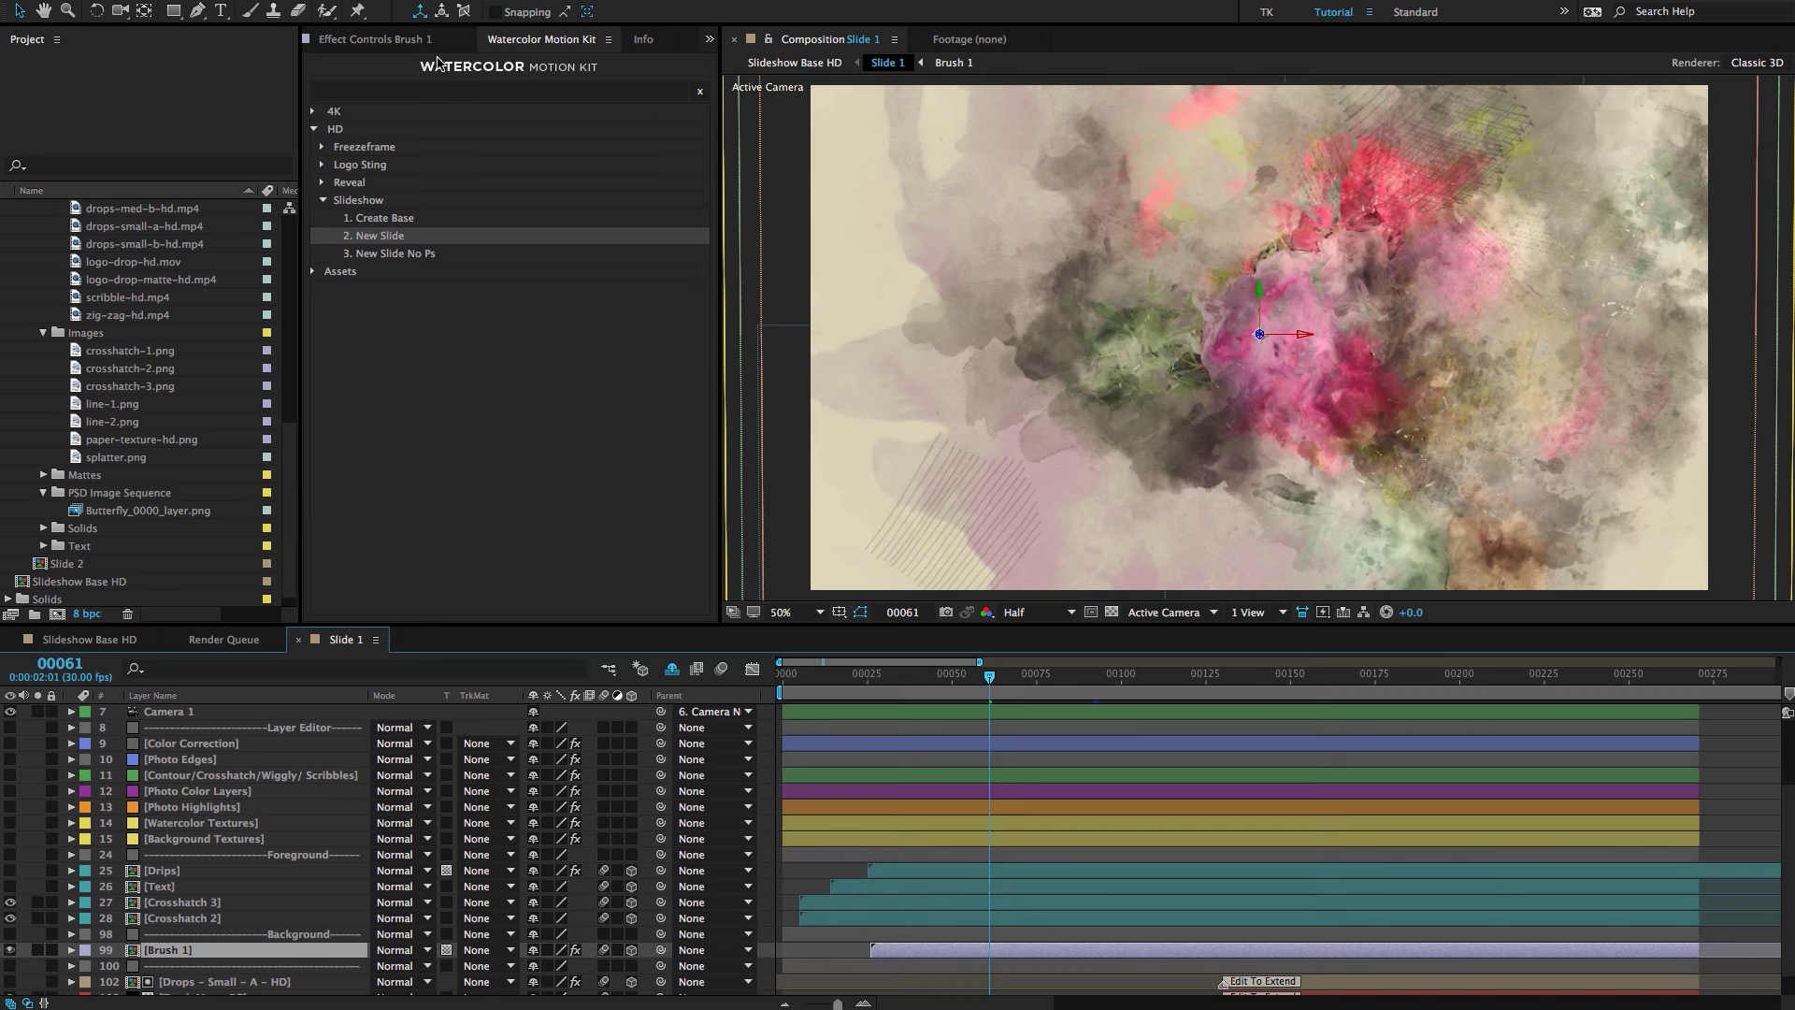
{"action": "left_click", "coordinate": [402, 39]}
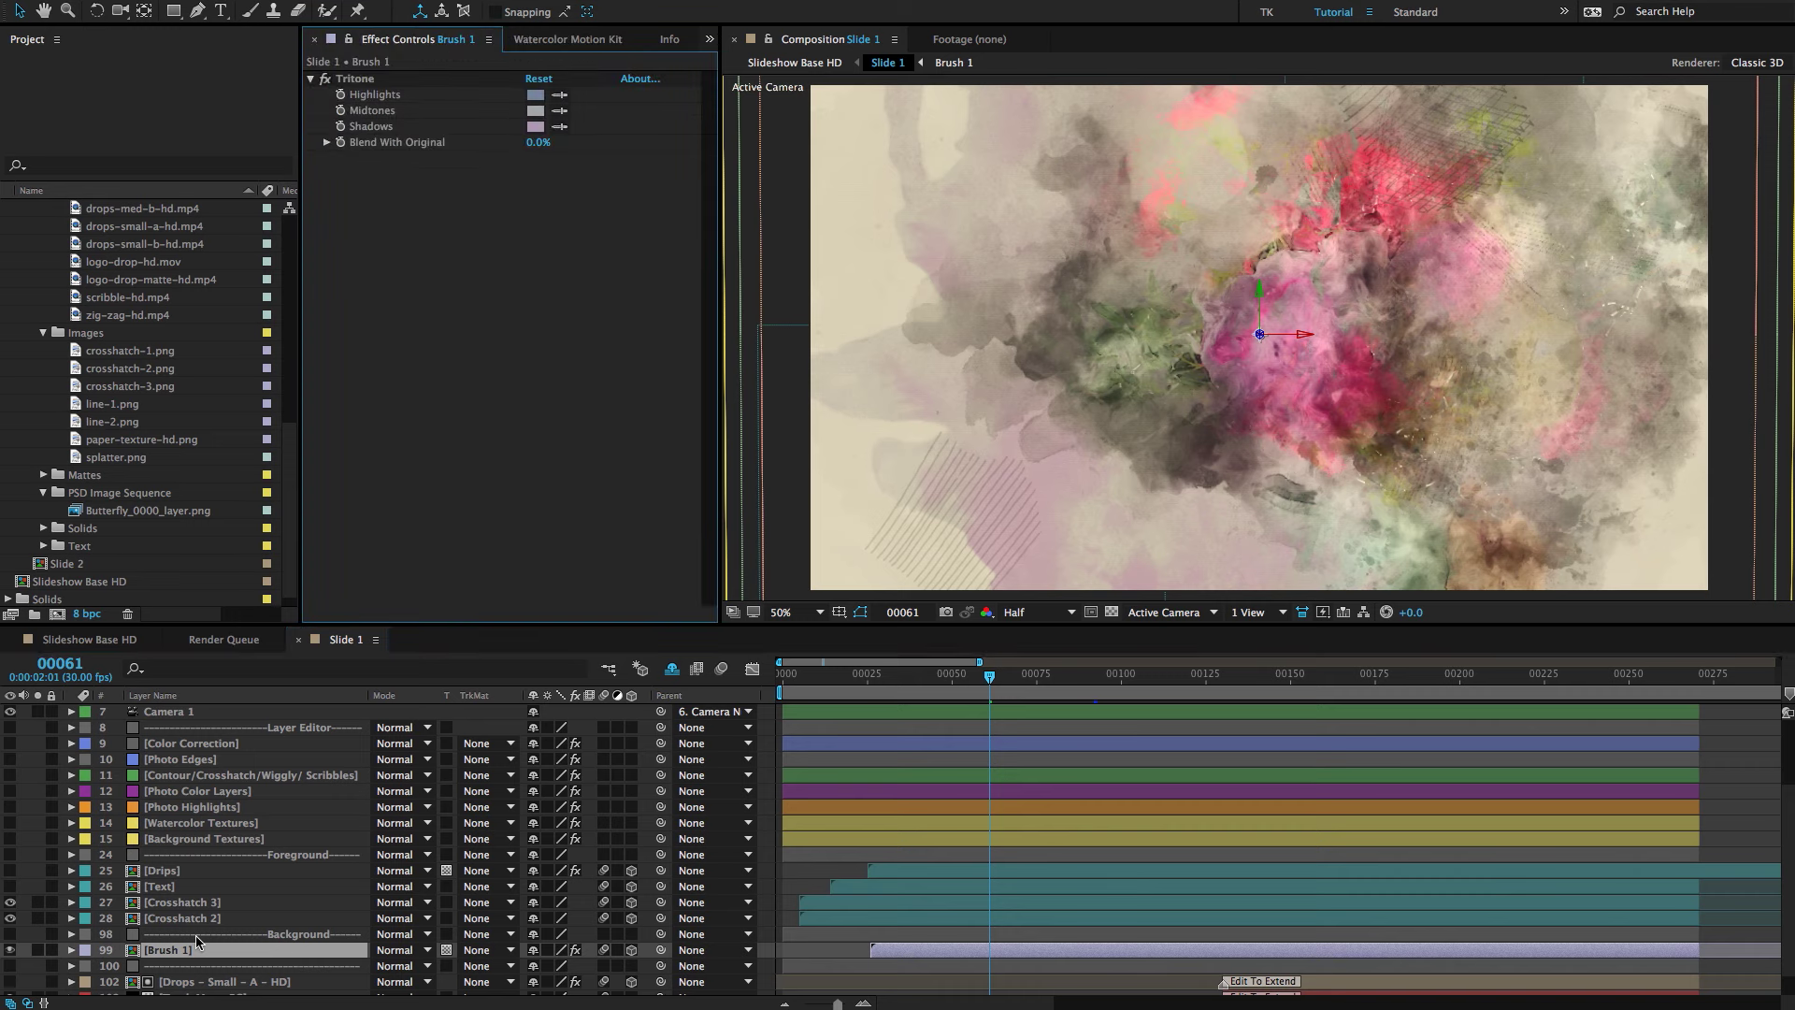
{"action": "scroll", "coordinate": [200, 942], "scroll_direction": "down", "scroll_amount": 2}
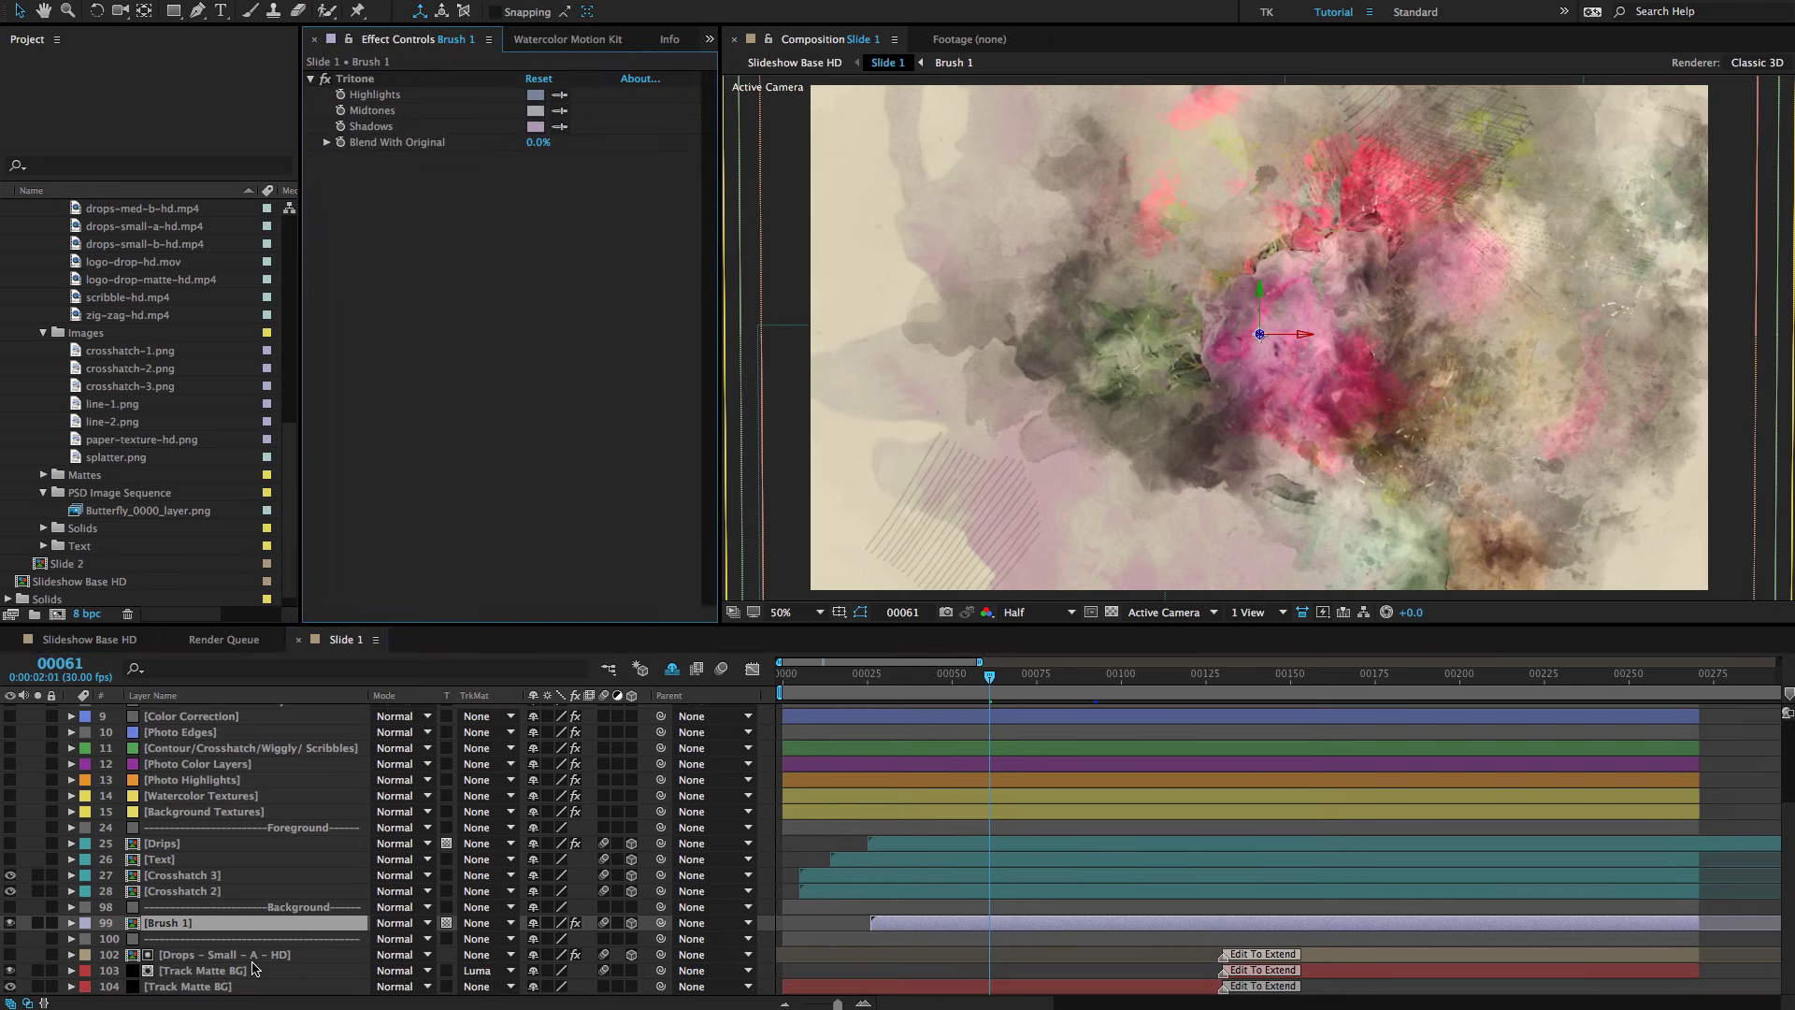
{"action": "left_click", "coordinate": [251, 956]}
{"action": "left_click", "coordinate": [242, 972], "text": "shift"}
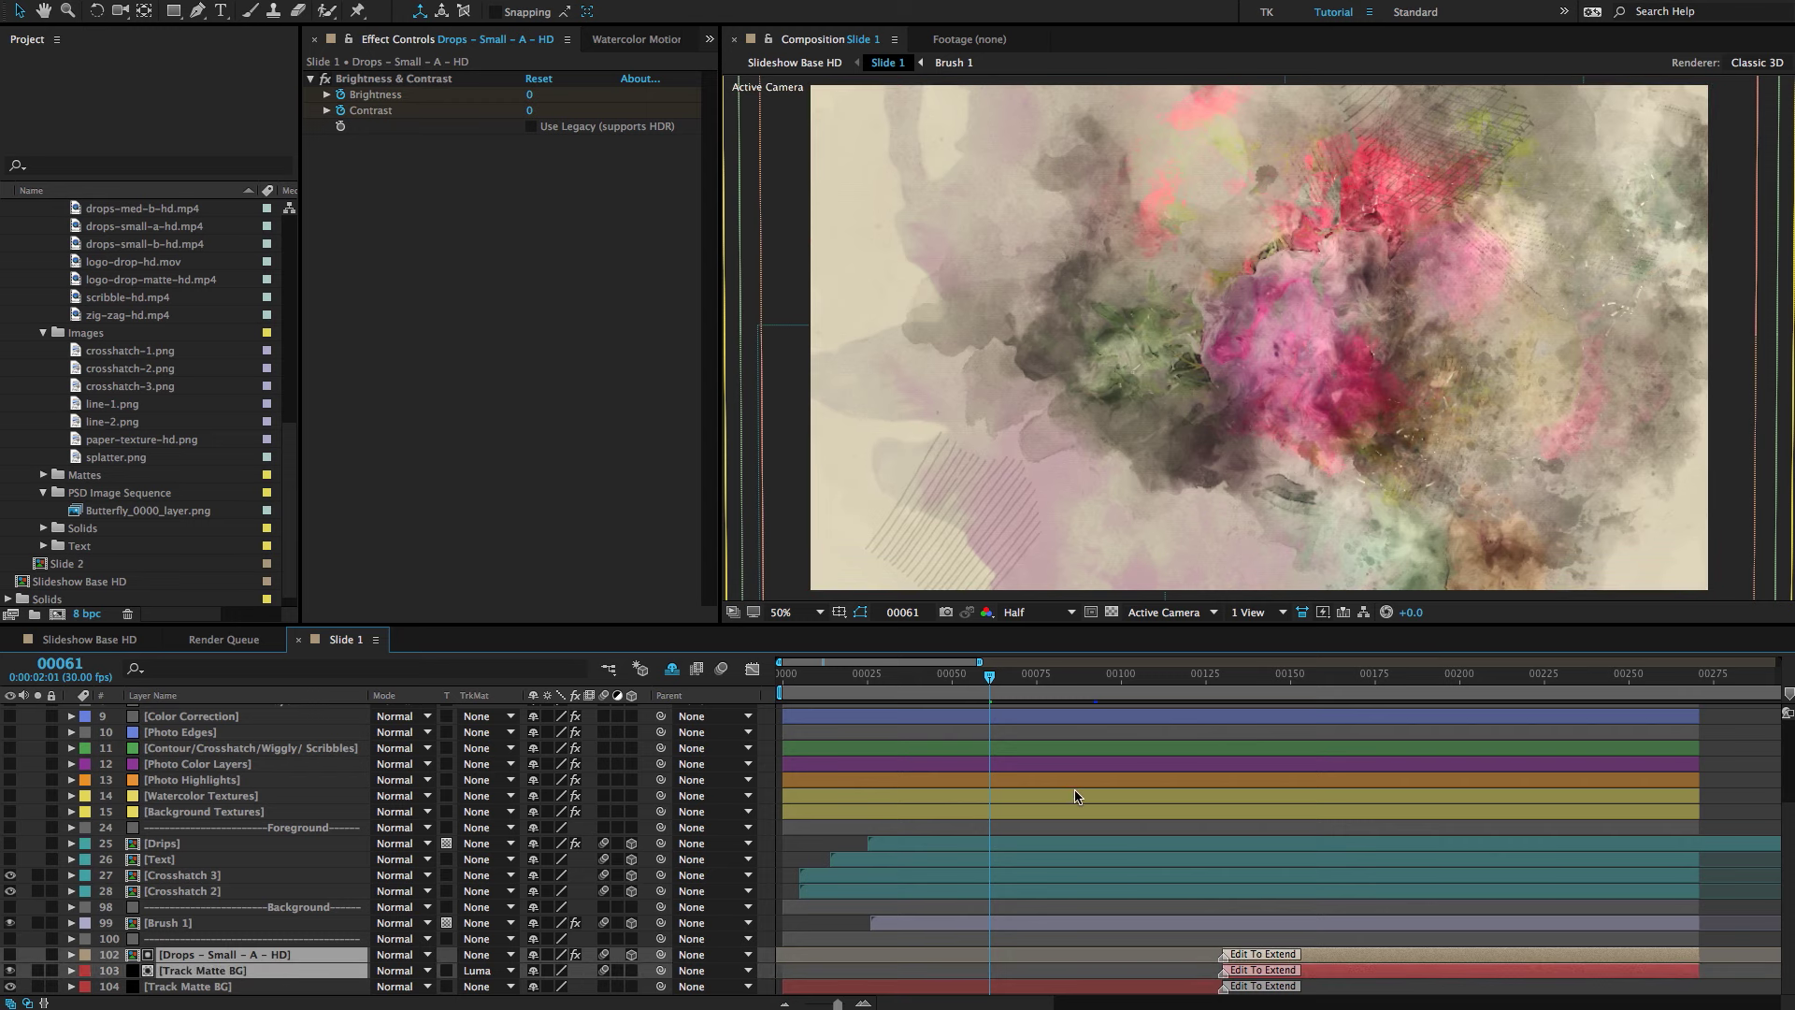
{"action": "scroll", "coordinate": [1081, 789], "scroll_direction": "up", "scroll_amount": 5}
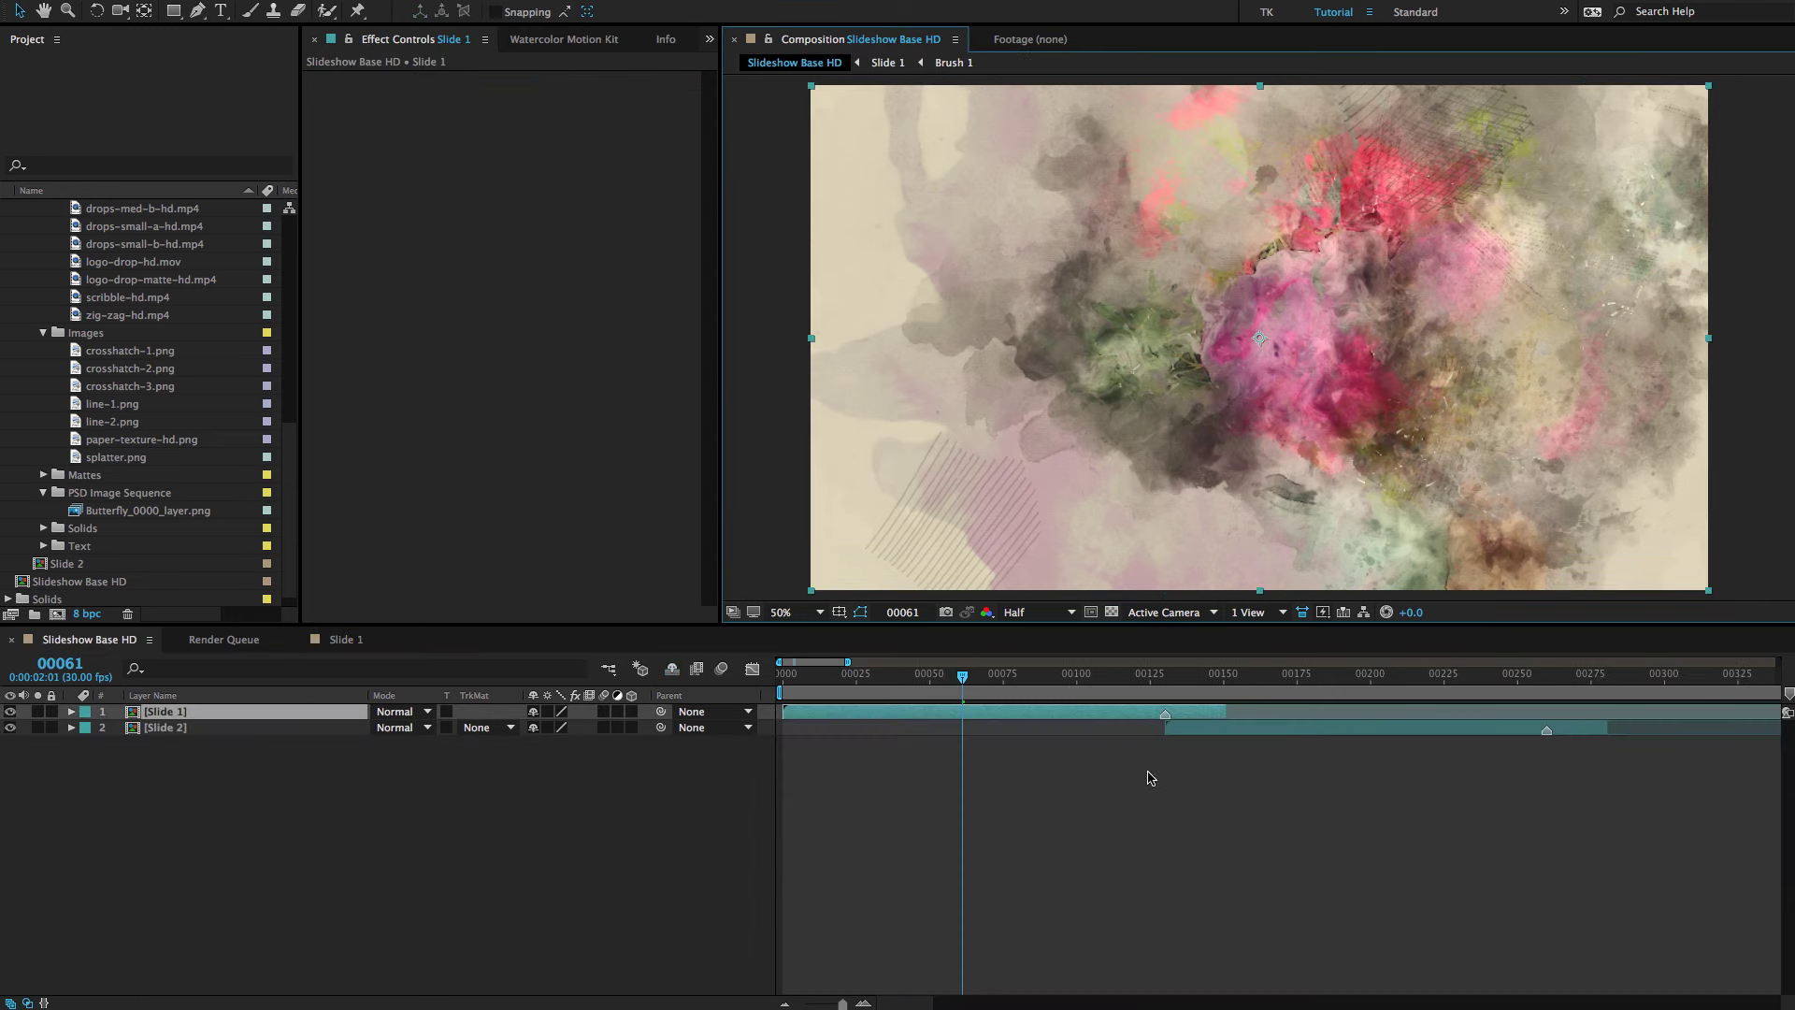
{"action": "scroll", "coordinate": [1151, 778], "scroll_direction": "down", "scroll_amount": 3}
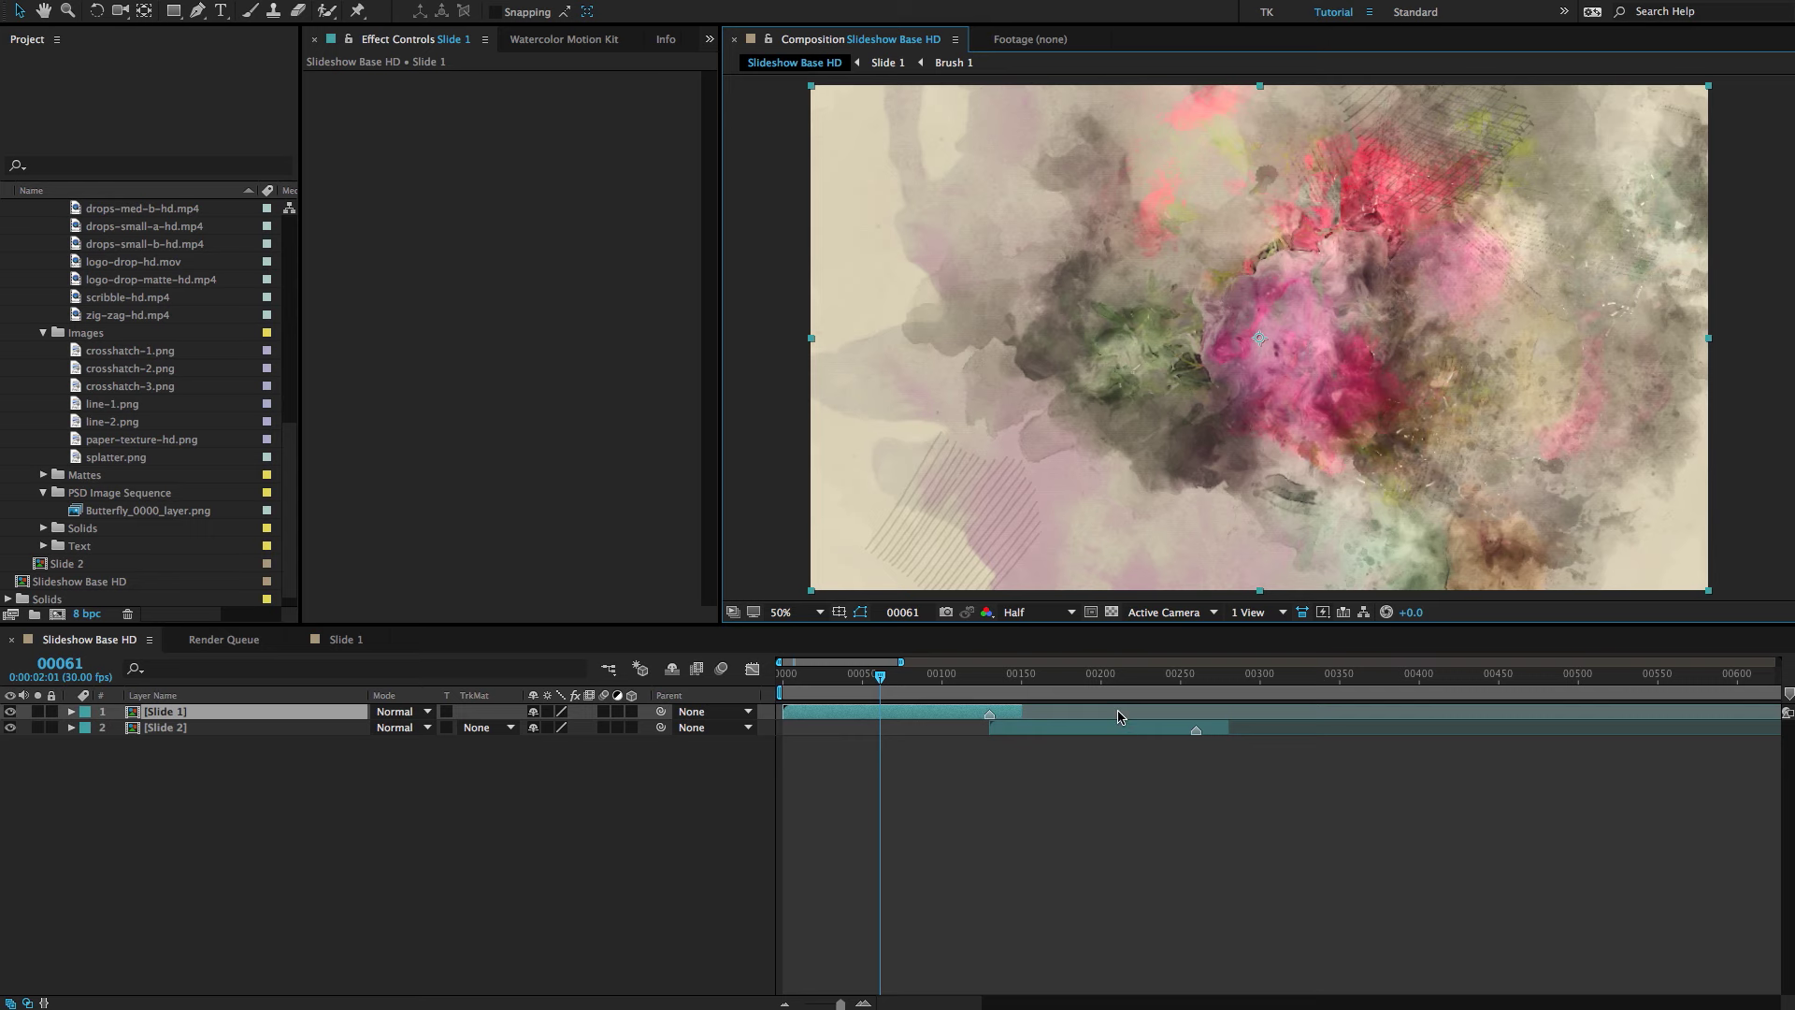
Open Slide 2 at Half resolution and check its Out (130) and End (150) markers.
{"action": "double_click", "coordinate": [1097, 728]}
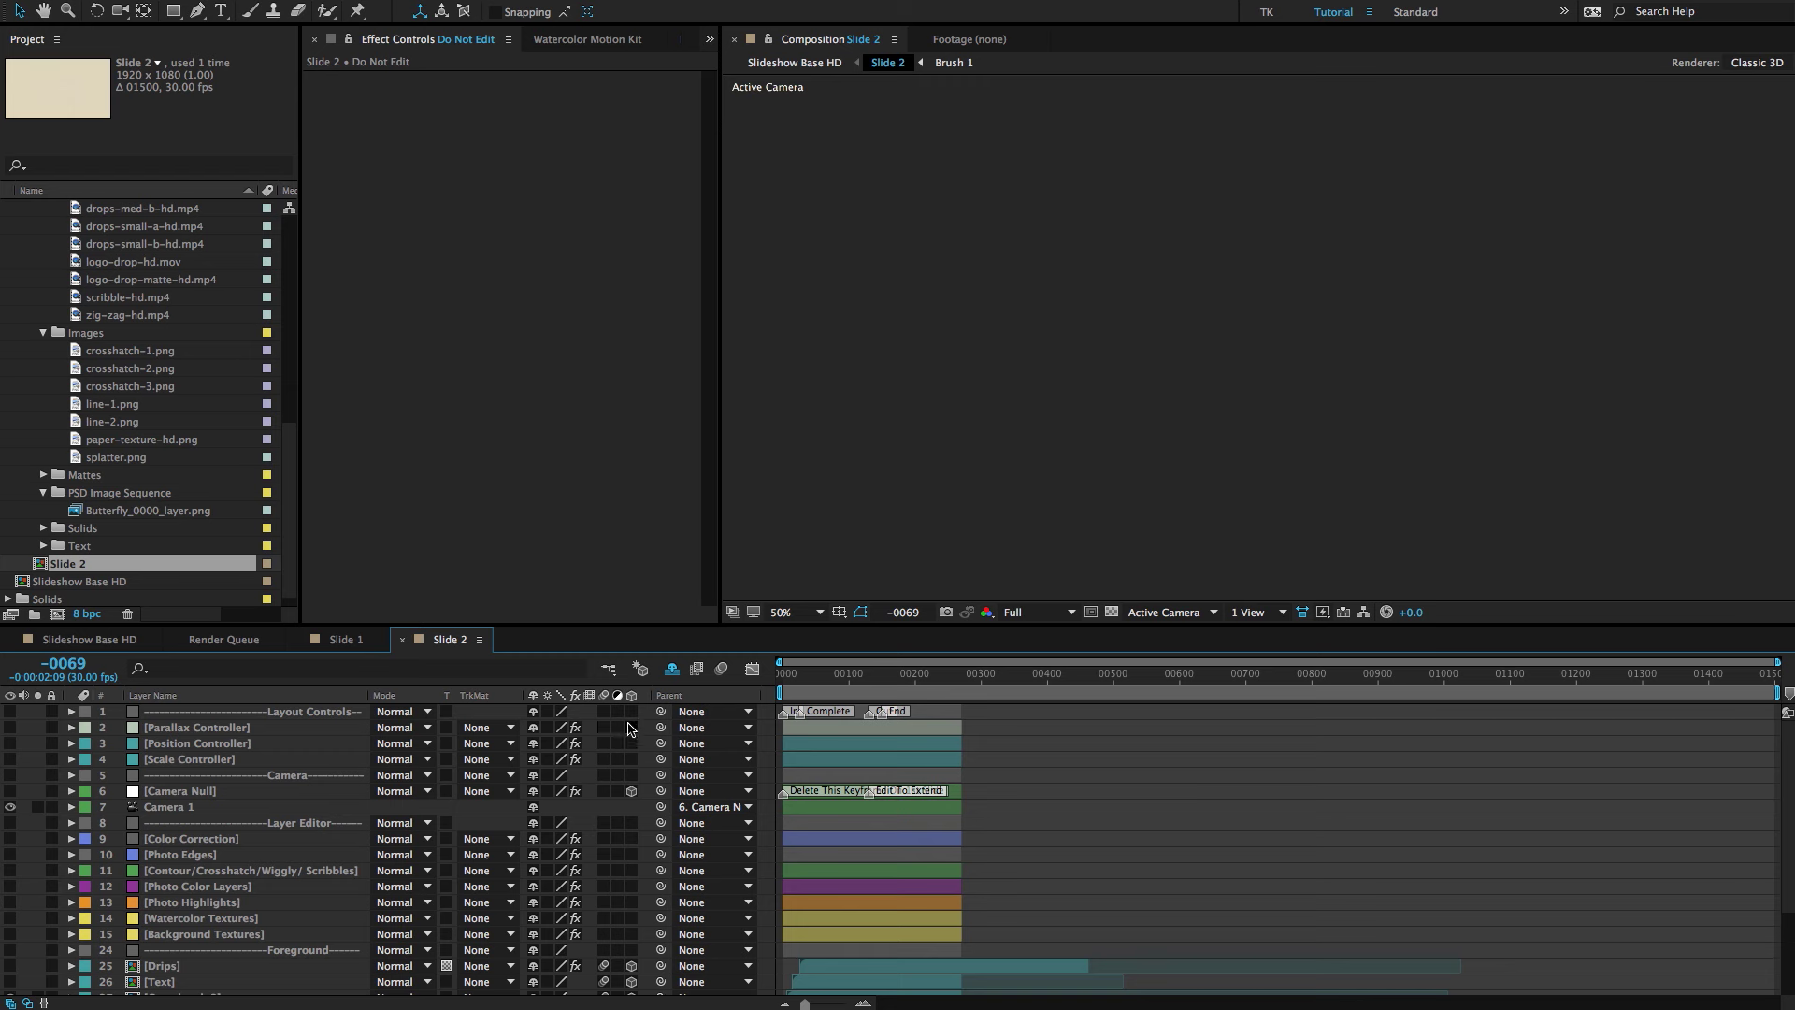
{"action": "key", "text": "equal"}
{"action": "key", "text": "equal"}
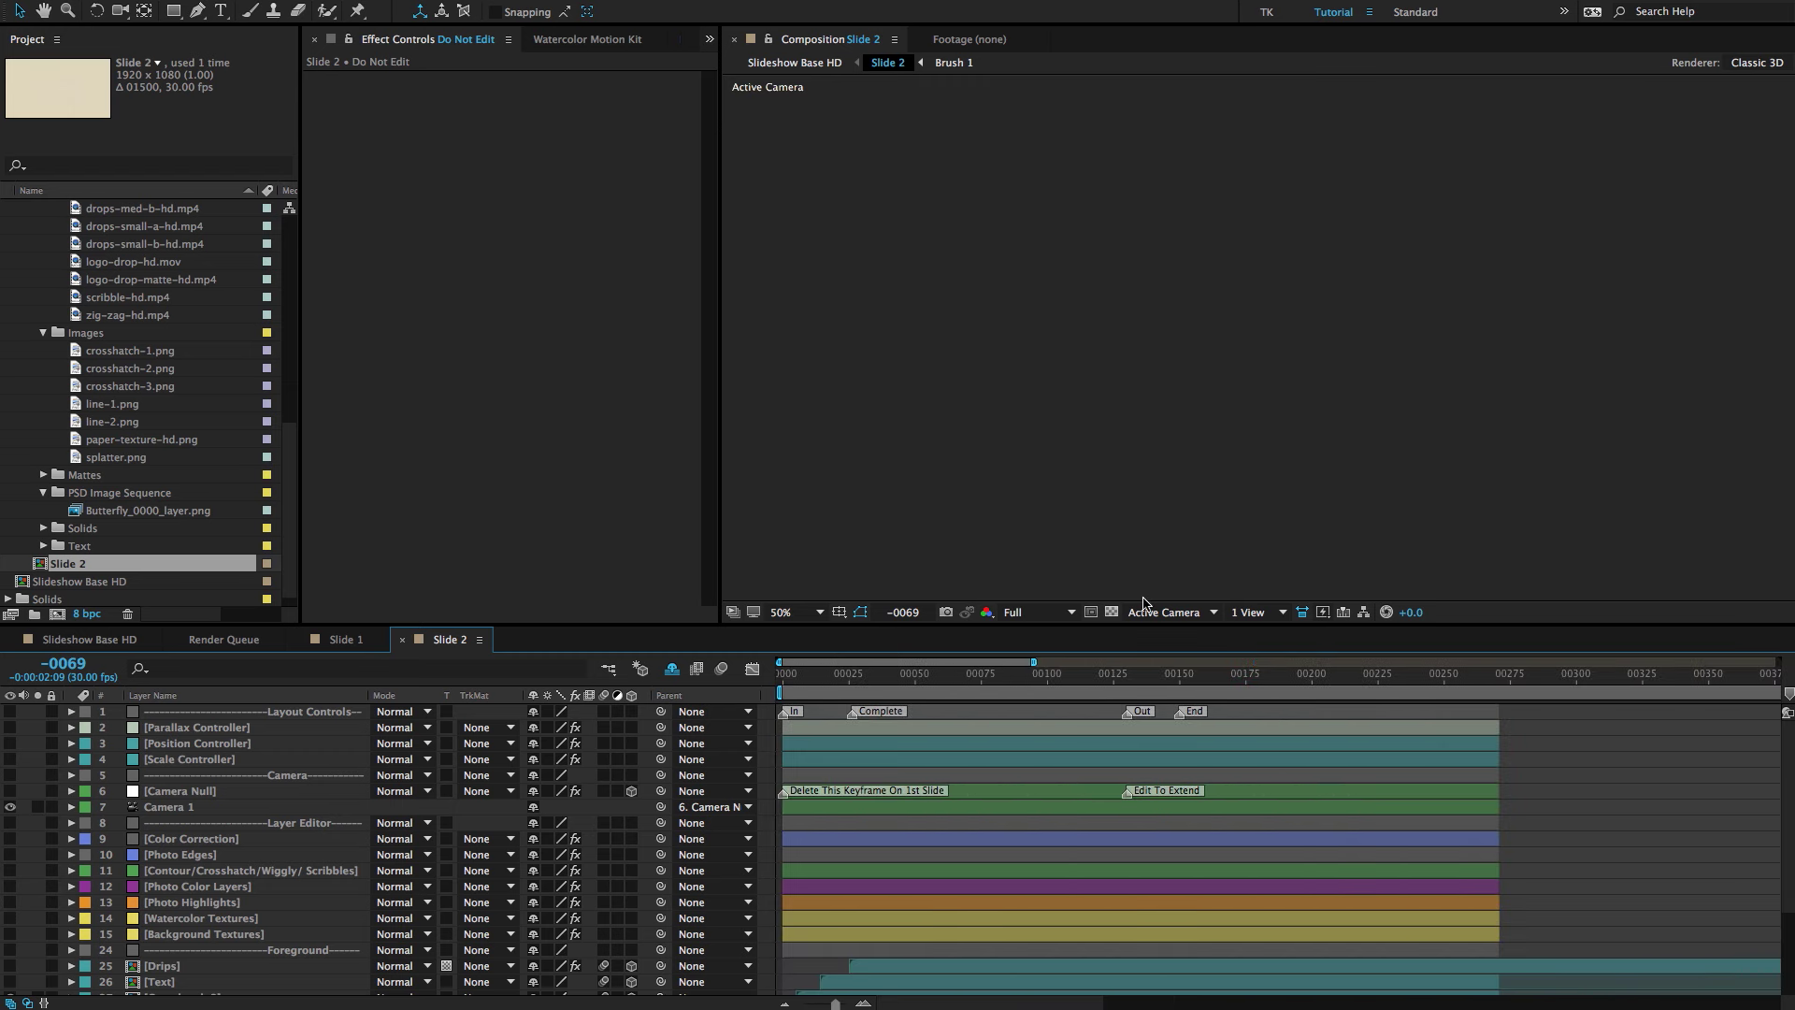
{"action": "left_click_drag", "start_coordinate": [1066, 681], "coordinate": [1339, 678]}
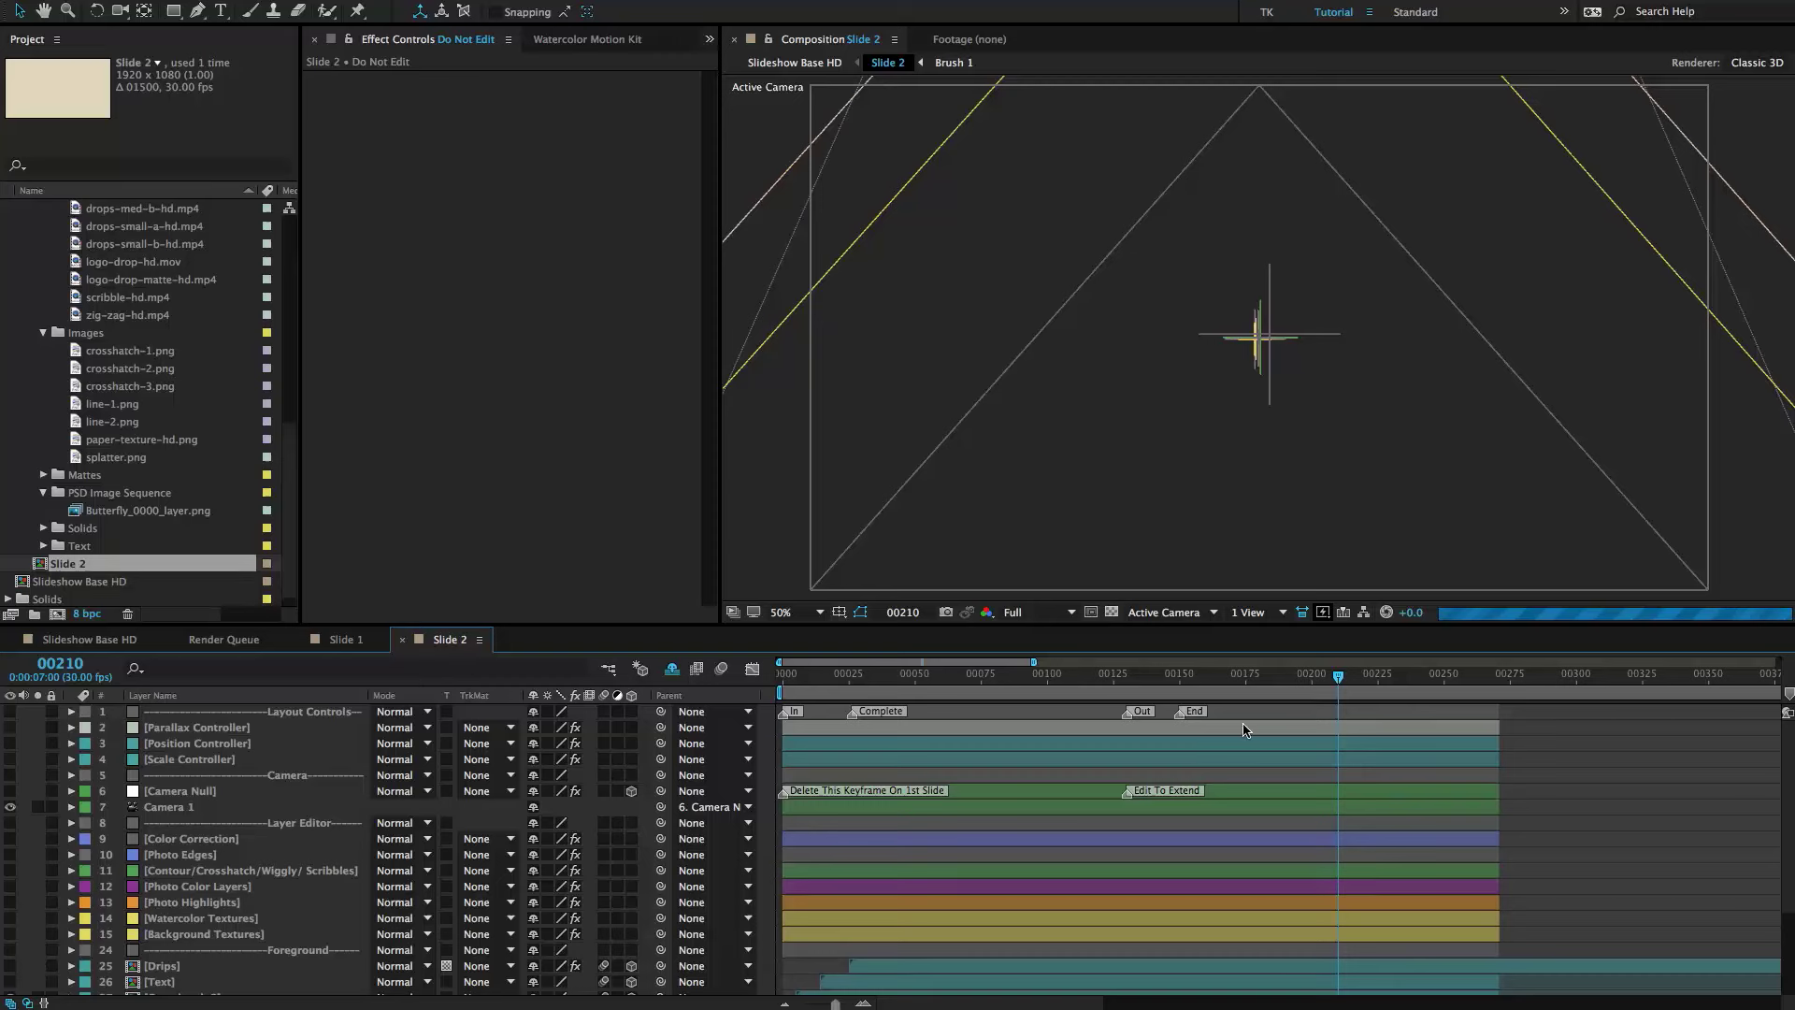
{"action": "key", "text": "ctrl+shift+j"}
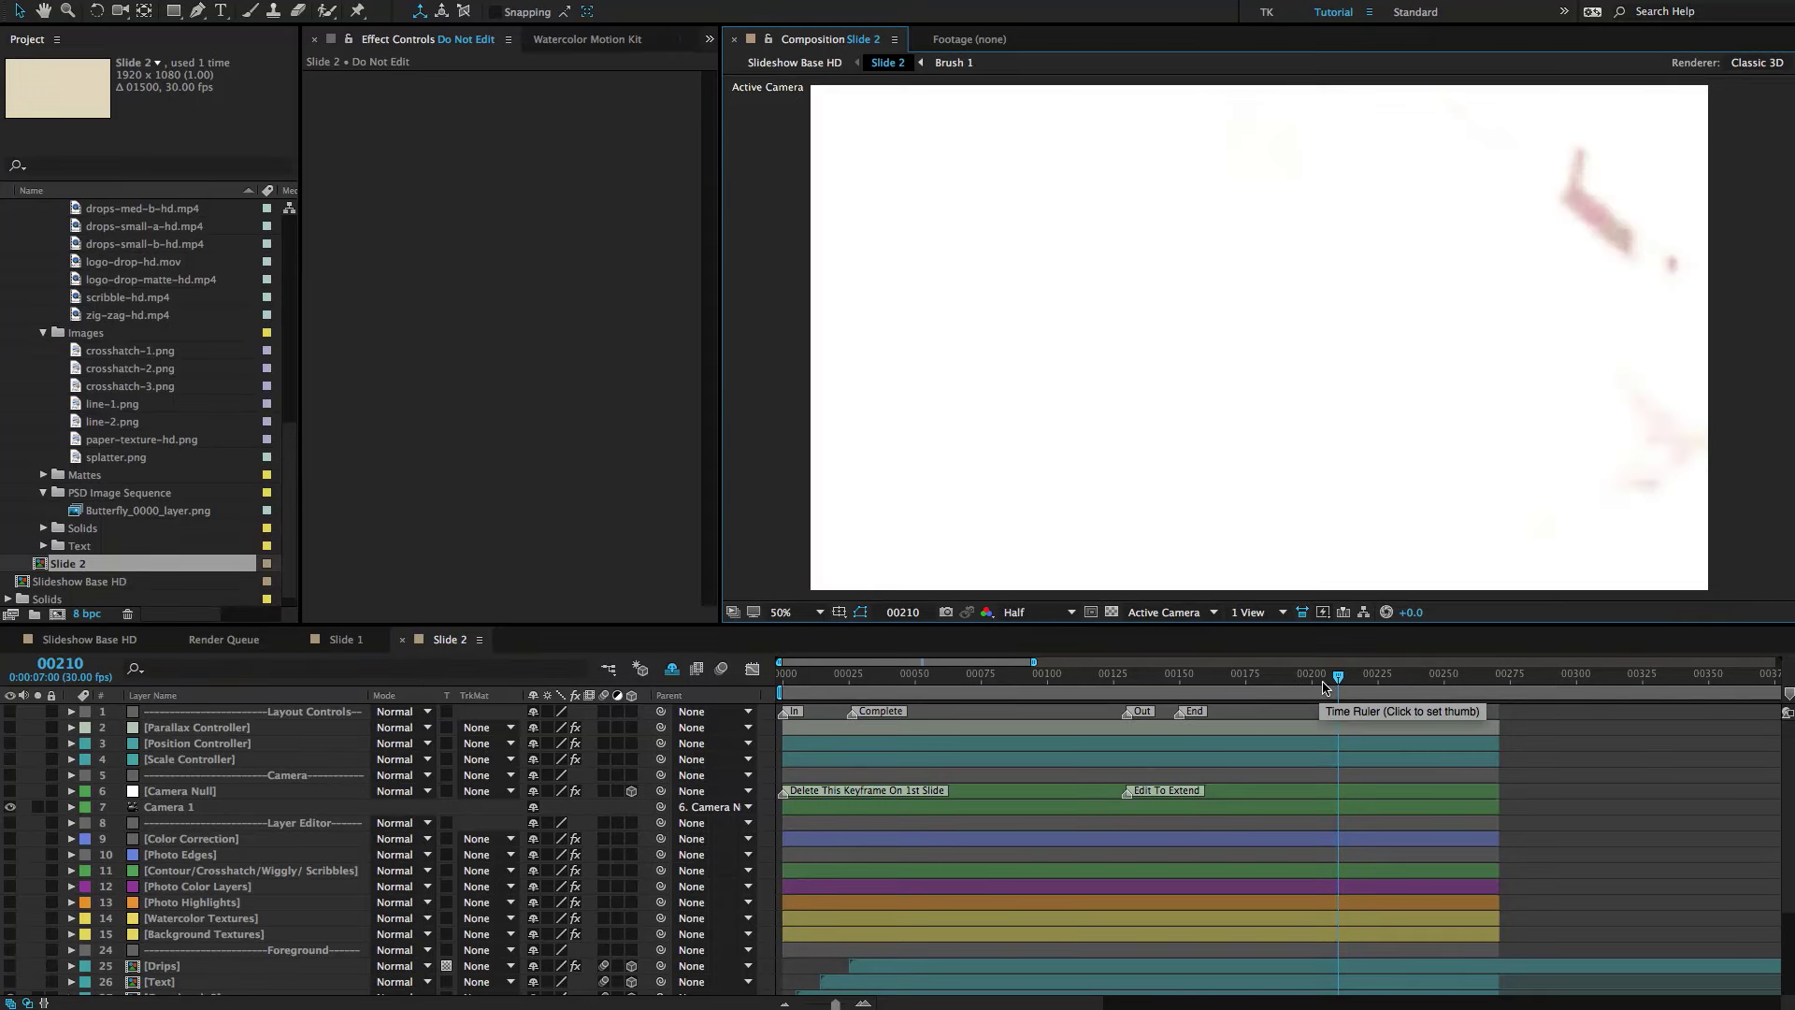
{"action": "left_click_drag", "start_coordinate": [1324, 689], "coordinate": [1143, 692]}
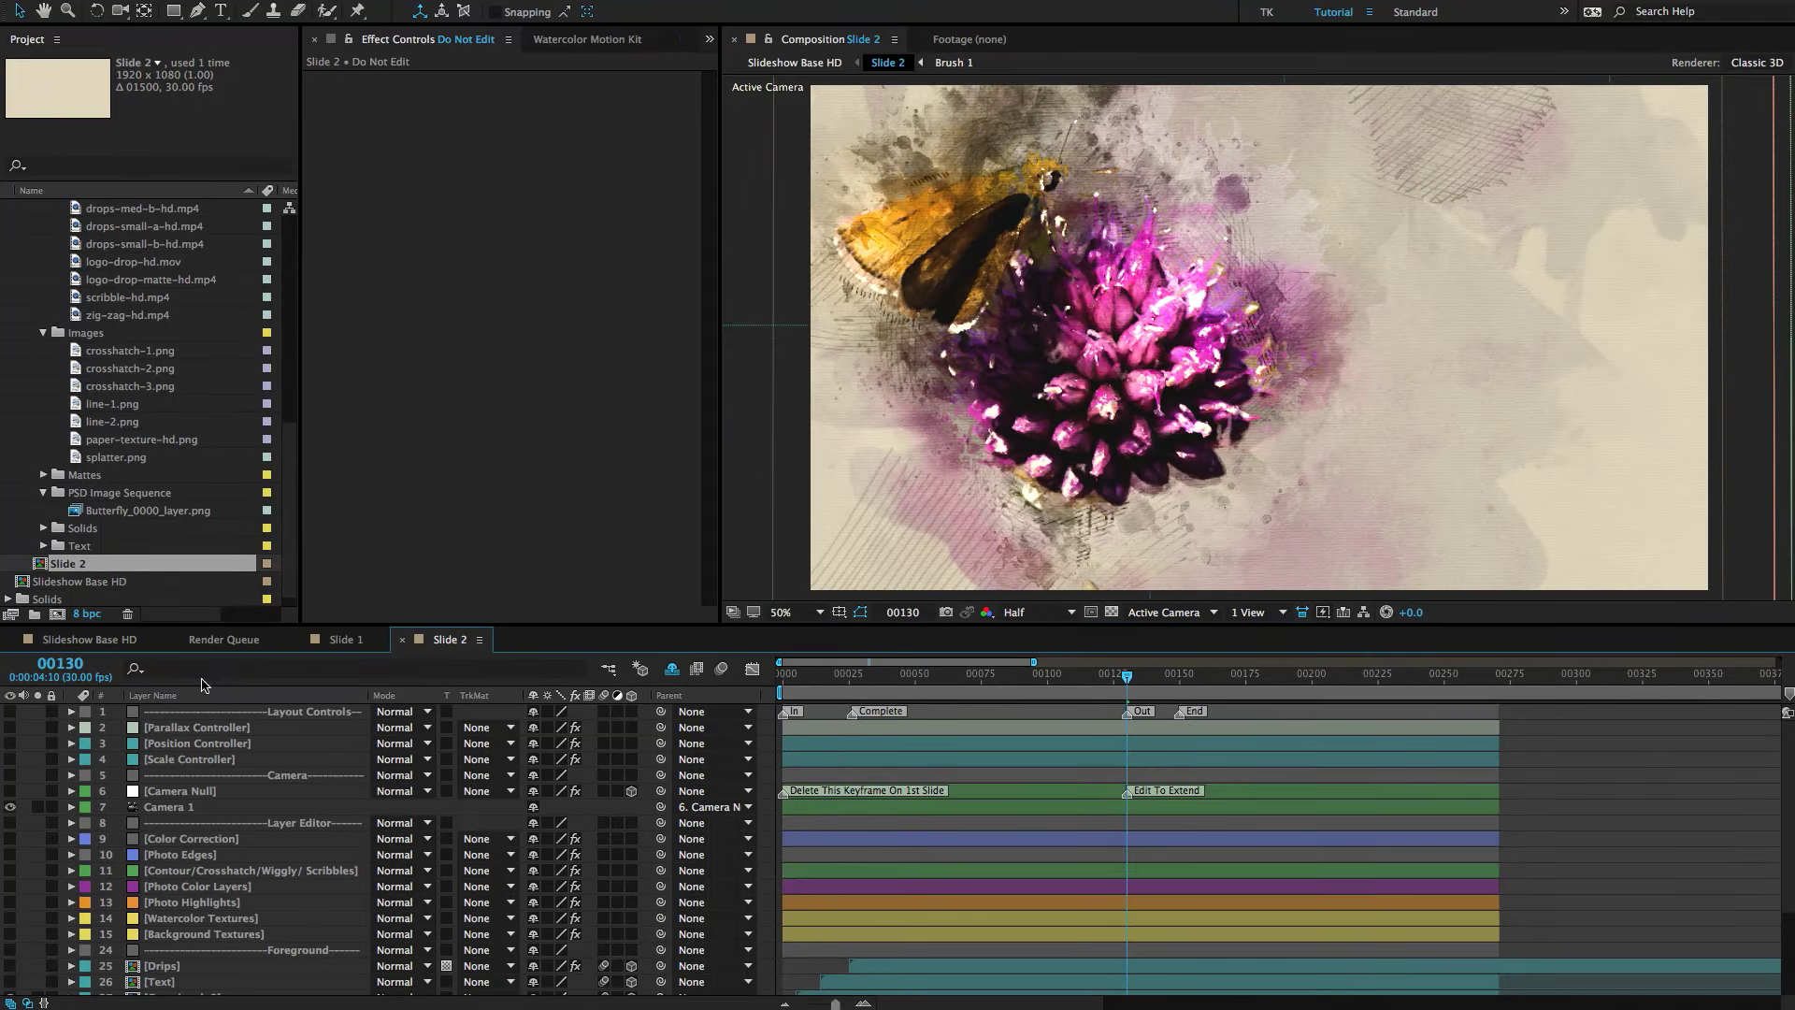
{"action": "left_click", "coordinate": [1181, 679]}
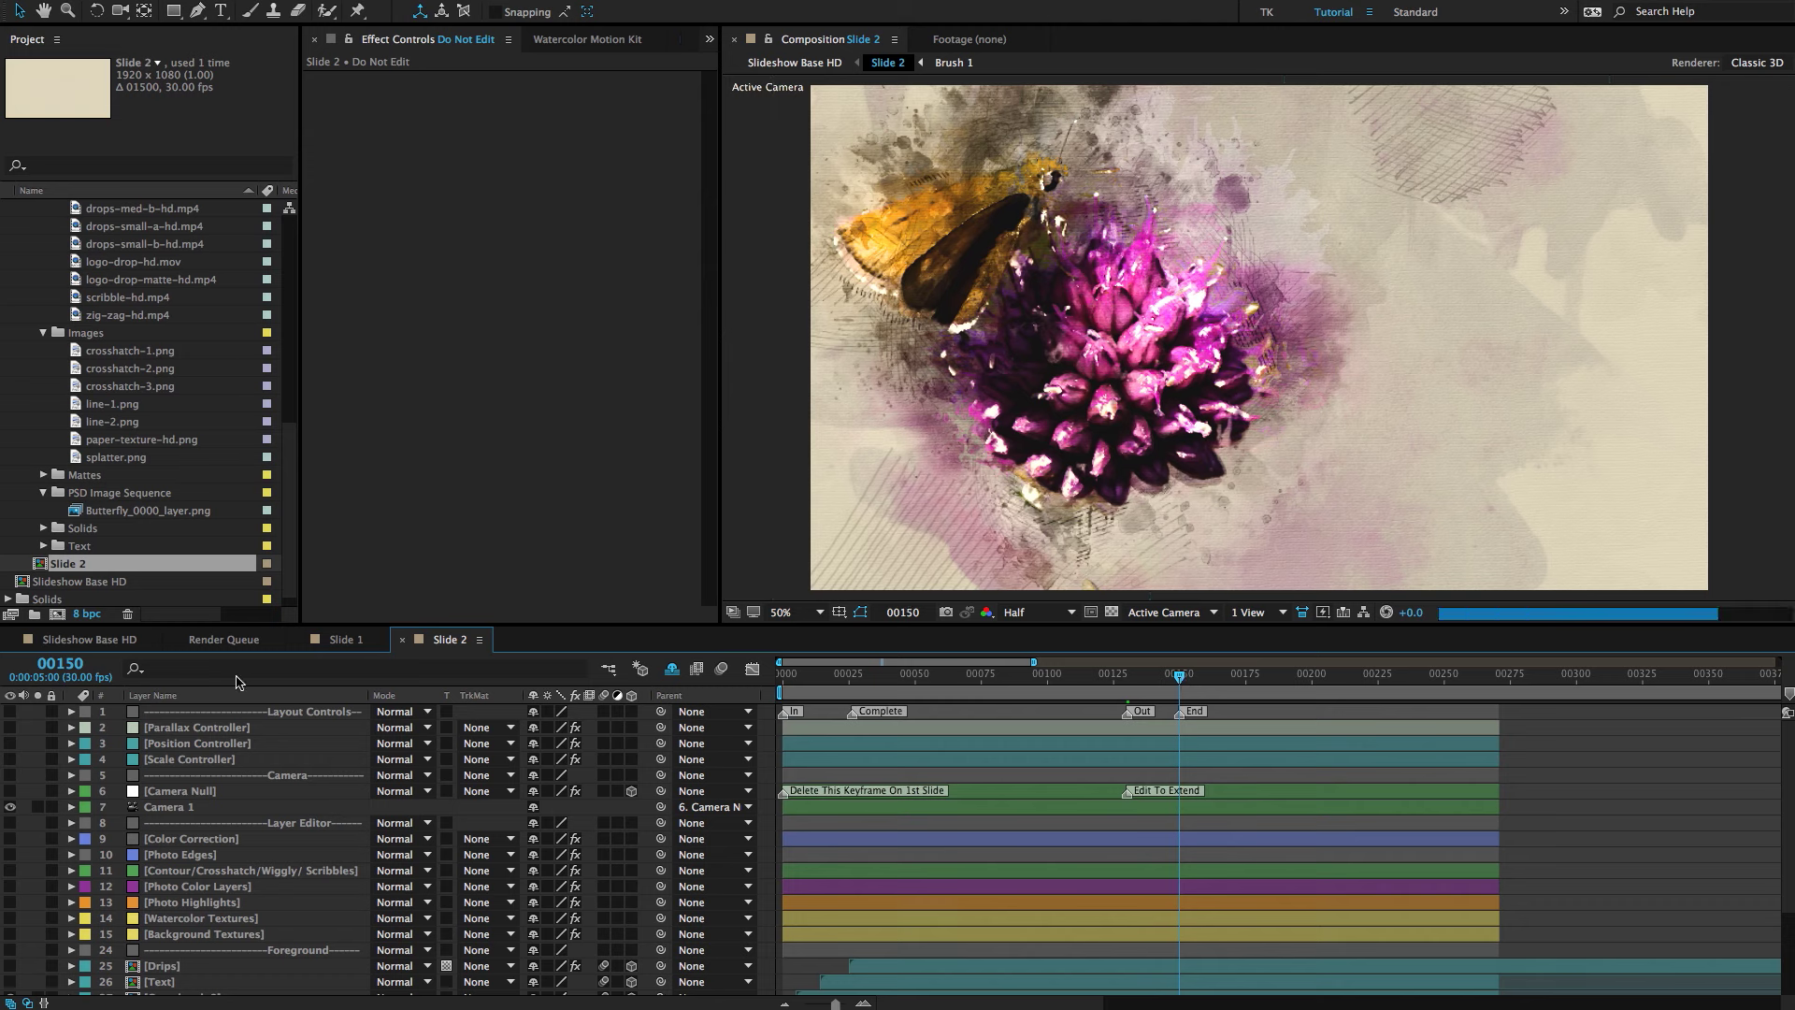
{"action": "left_click_drag", "start_coordinate": [1157, 681], "coordinate": [1127, 673]}
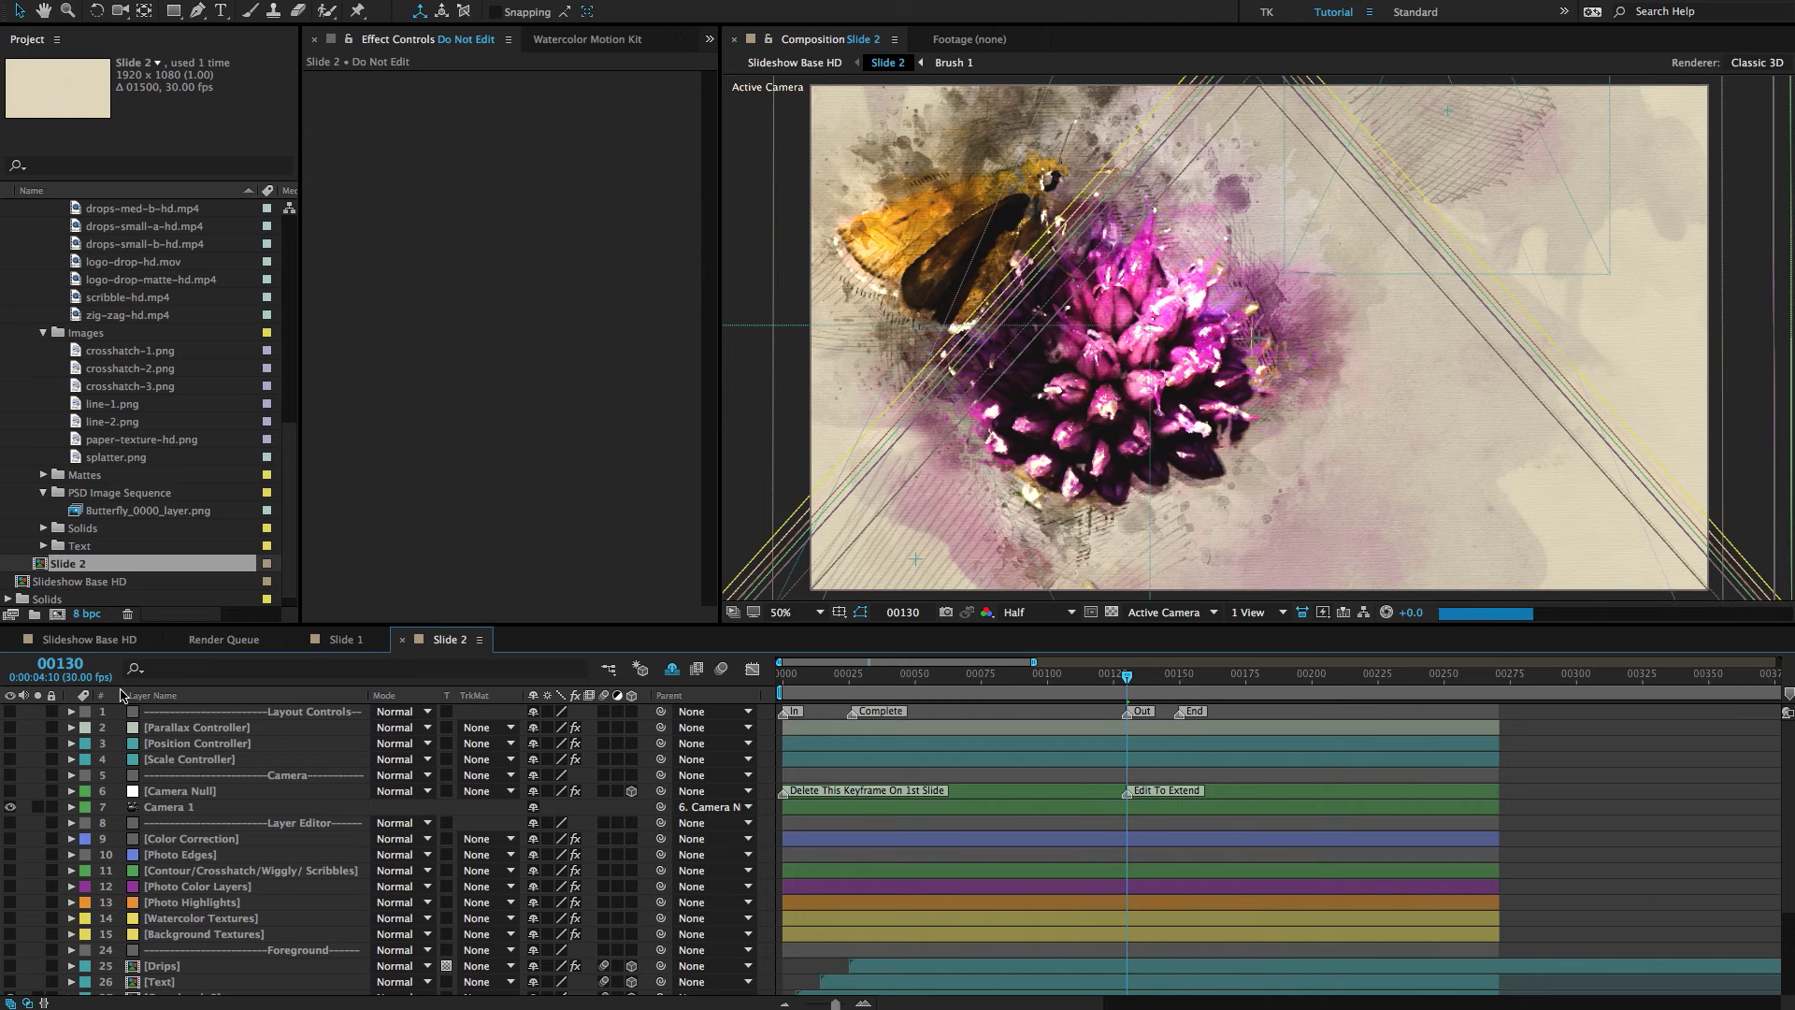
{"action": "left_click", "coordinate": [1180, 677]}
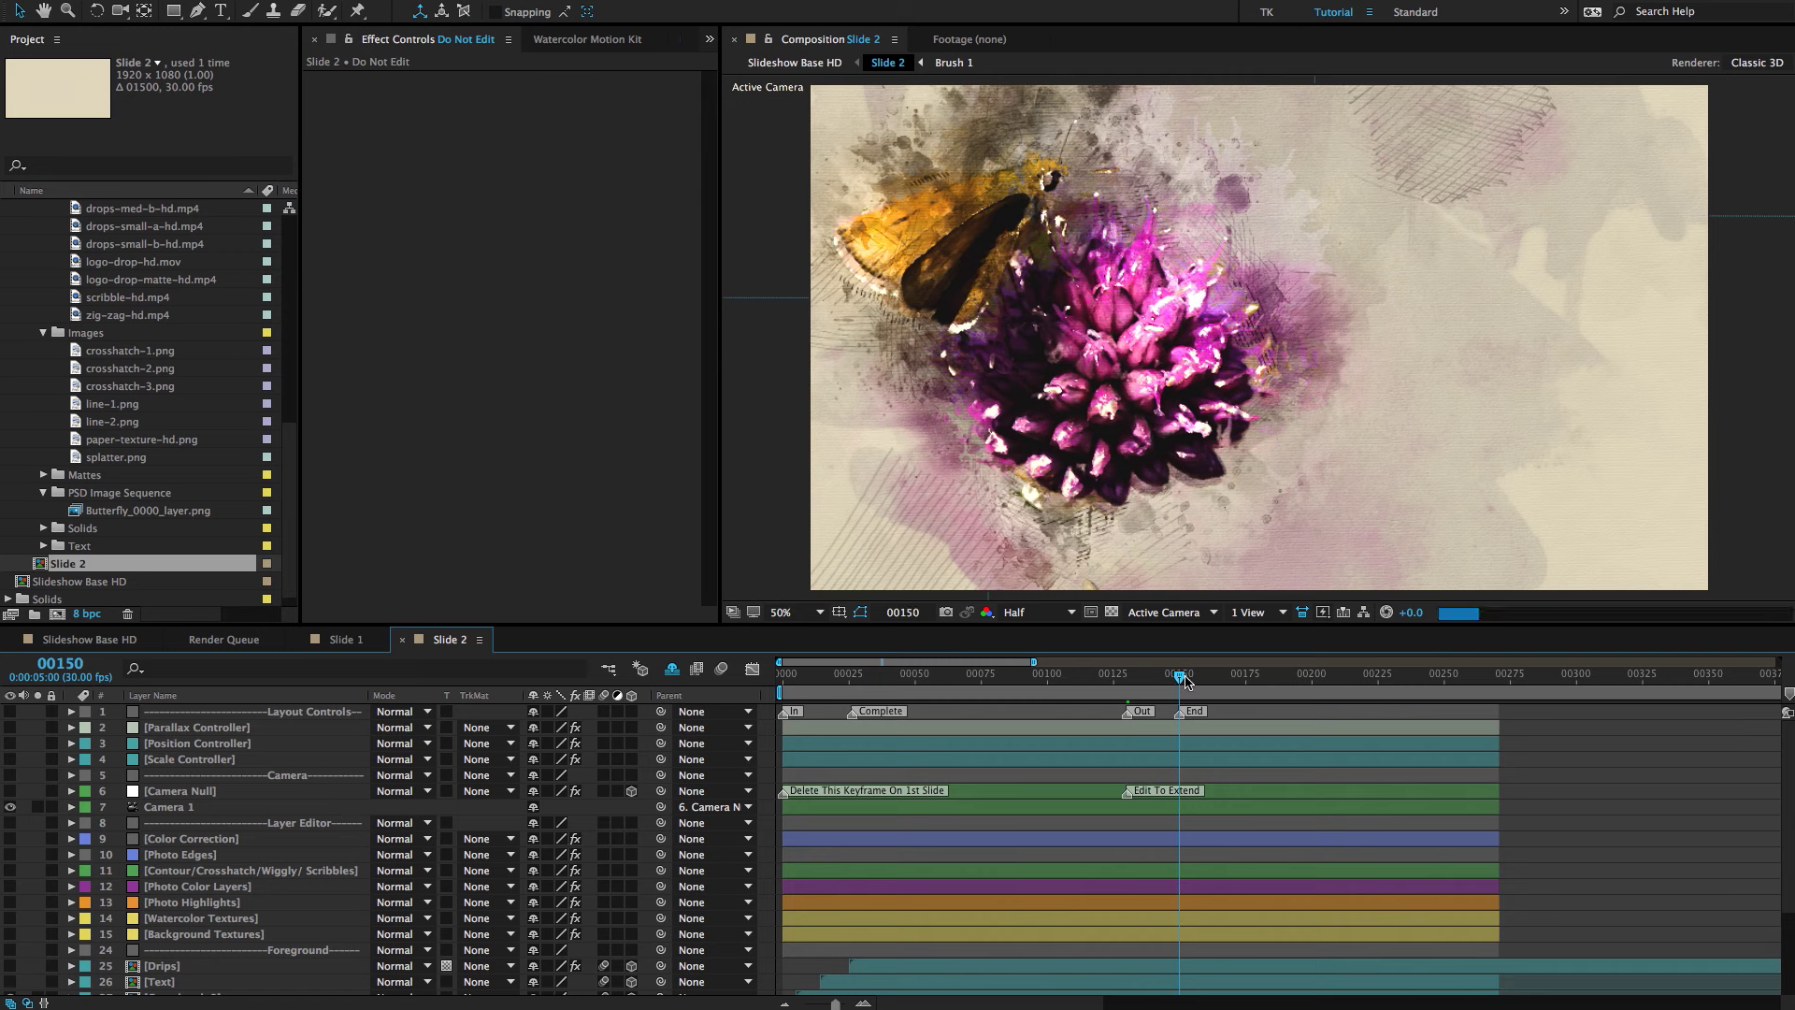
Move Slide 2's End marker to about frame 210 and its Out marker to frame 190.
{"action": "left_click", "coordinate": [1323, 679]}
{"action": "left_click_drag", "start_coordinate": [1323, 679], "coordinate": [1338, 681]}
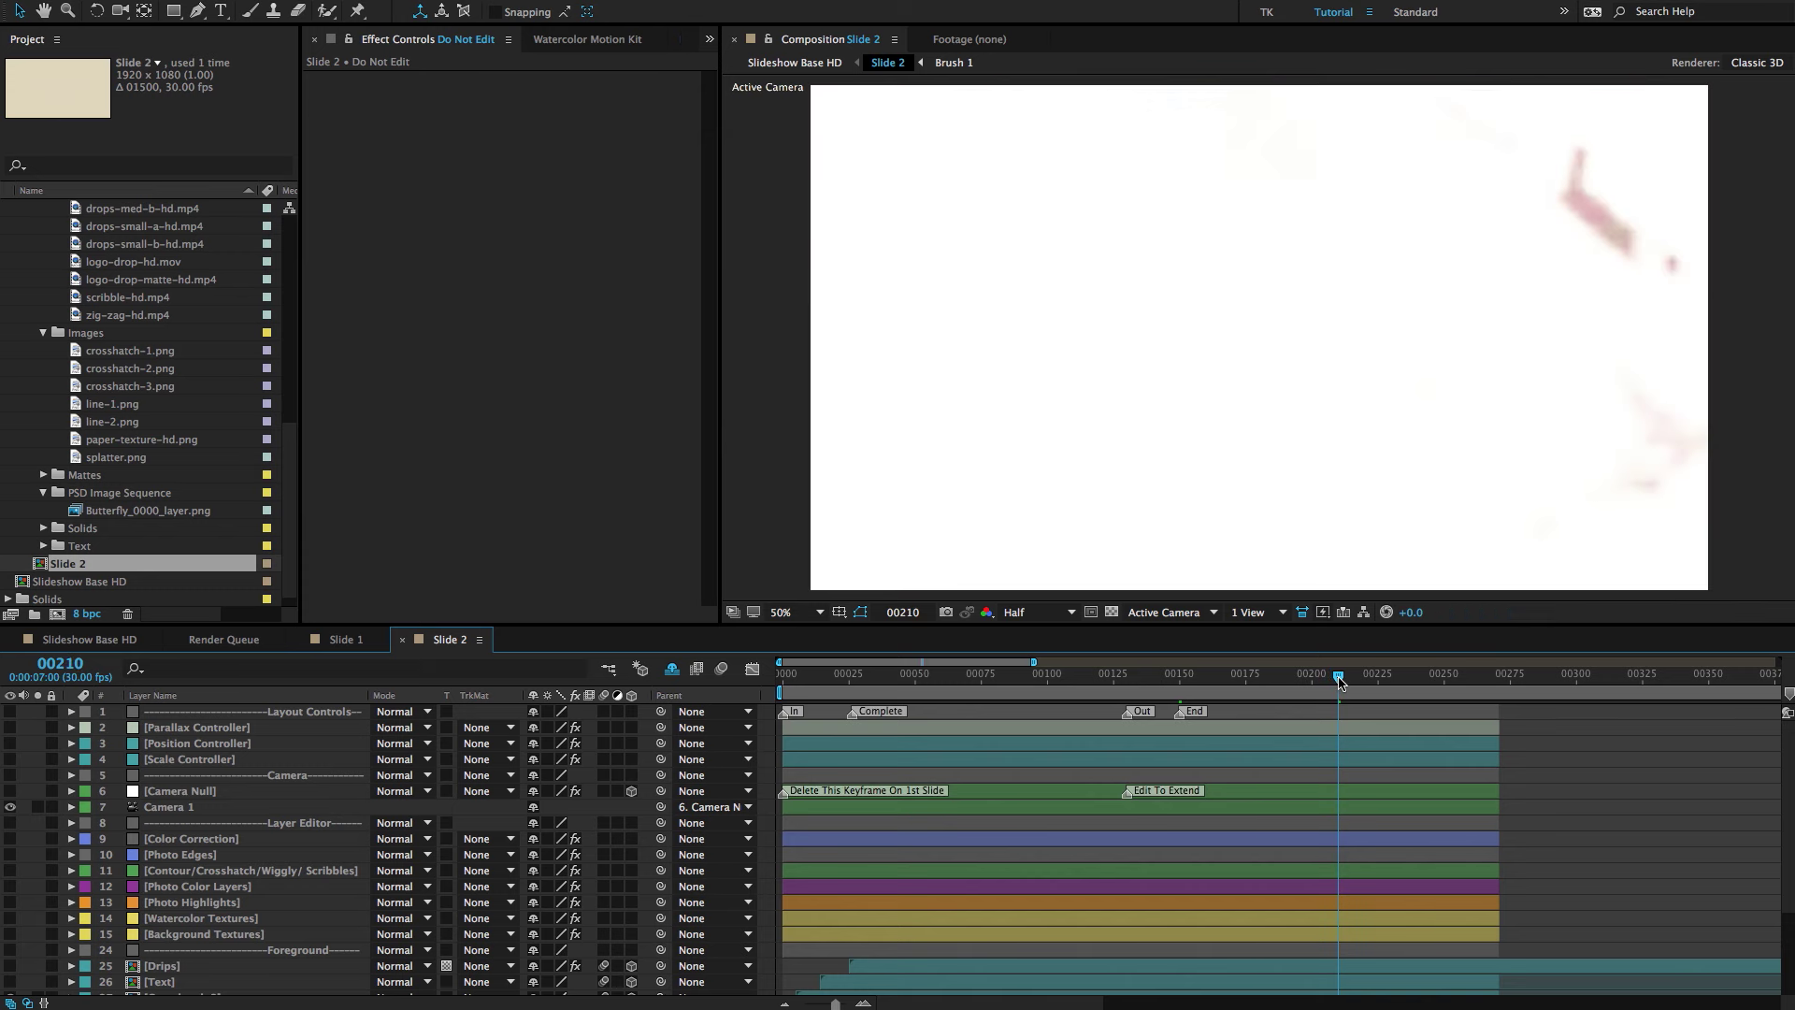
{"action": "scroll", "coordinate": [1241, 748], "scroll_direction": "down", "scroll_amount": 1}
{"action": "scroll", "coordinate": [1171, 715], "scroll_direction": "up", "scroll_amount": 1}
{"action": "mouse_move", "coordinate": [1181, 716]}
{"action": "left_mouse_down"}
{"action": "mouse_move", "coordinate": [1338, 716]}
{"action": "mouse_move", "coordinate": [1322, 680]}
{"action": "mouse_move", "coordinate": [1286, 680]}
{"action": "left_mouse_up"}
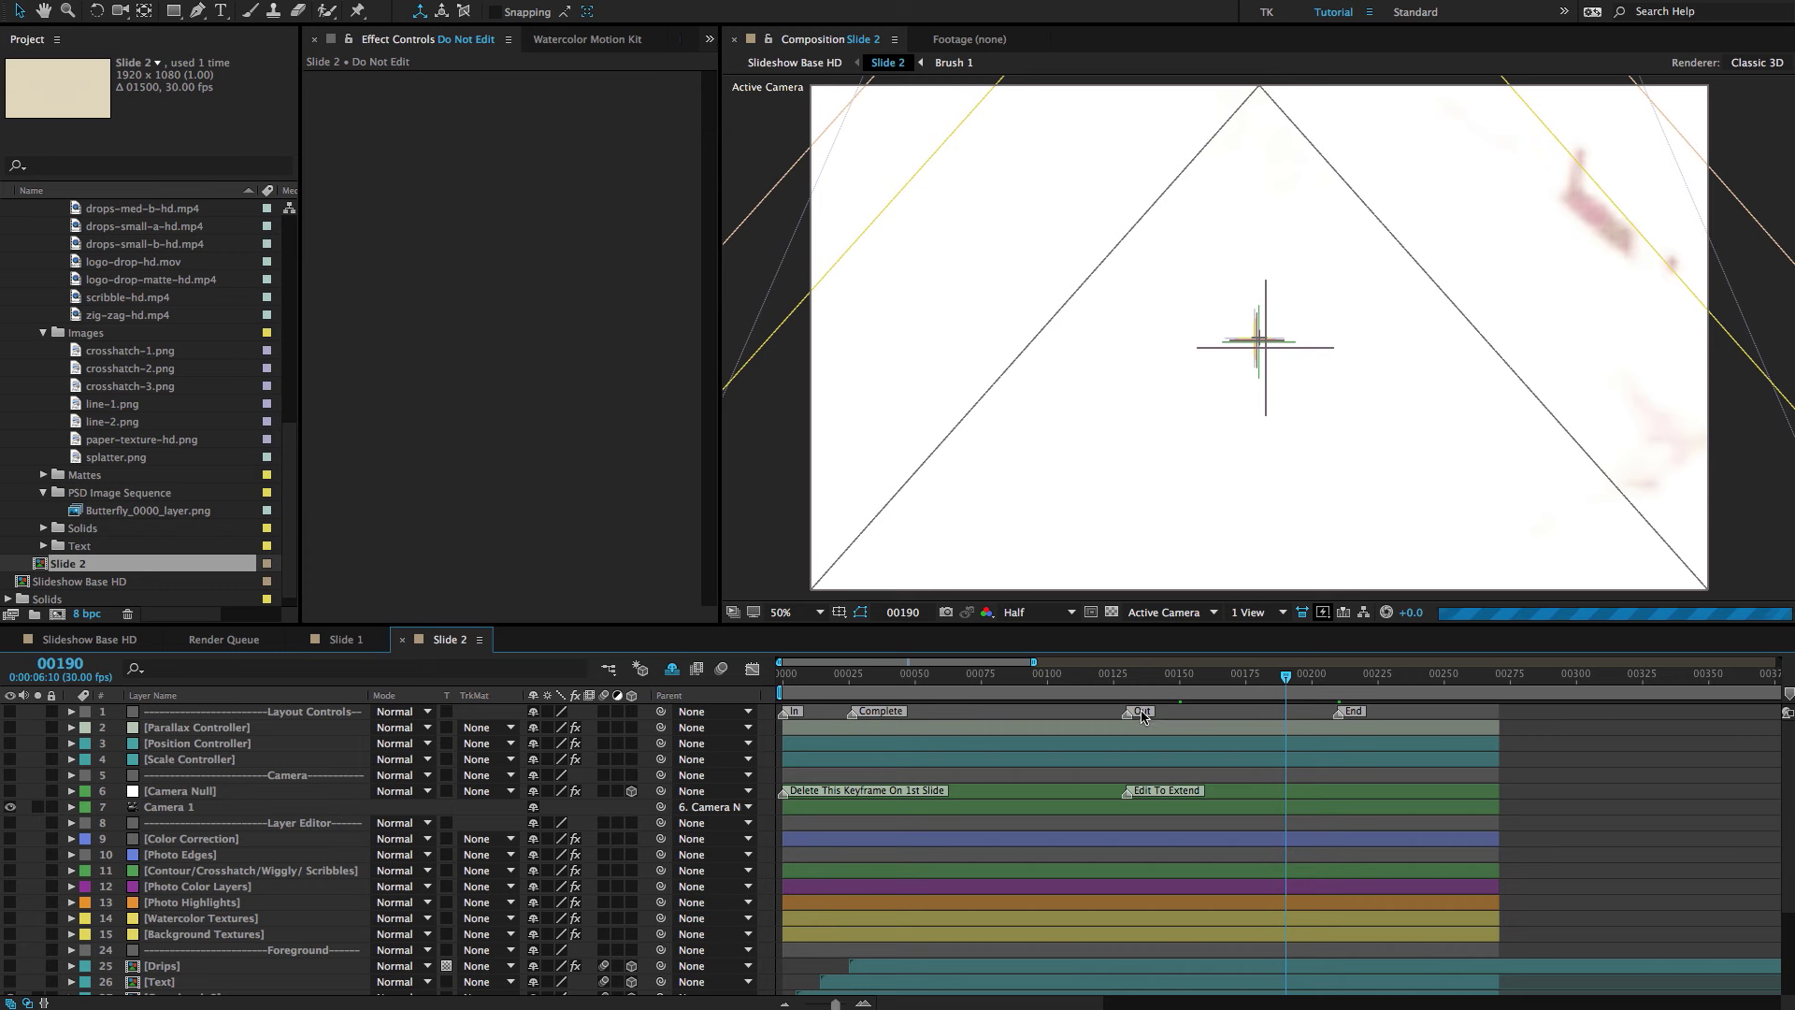
{"action": "left_click_drag", "start_coordinate": [1129, 718], "coordinate": [1287, 717]}
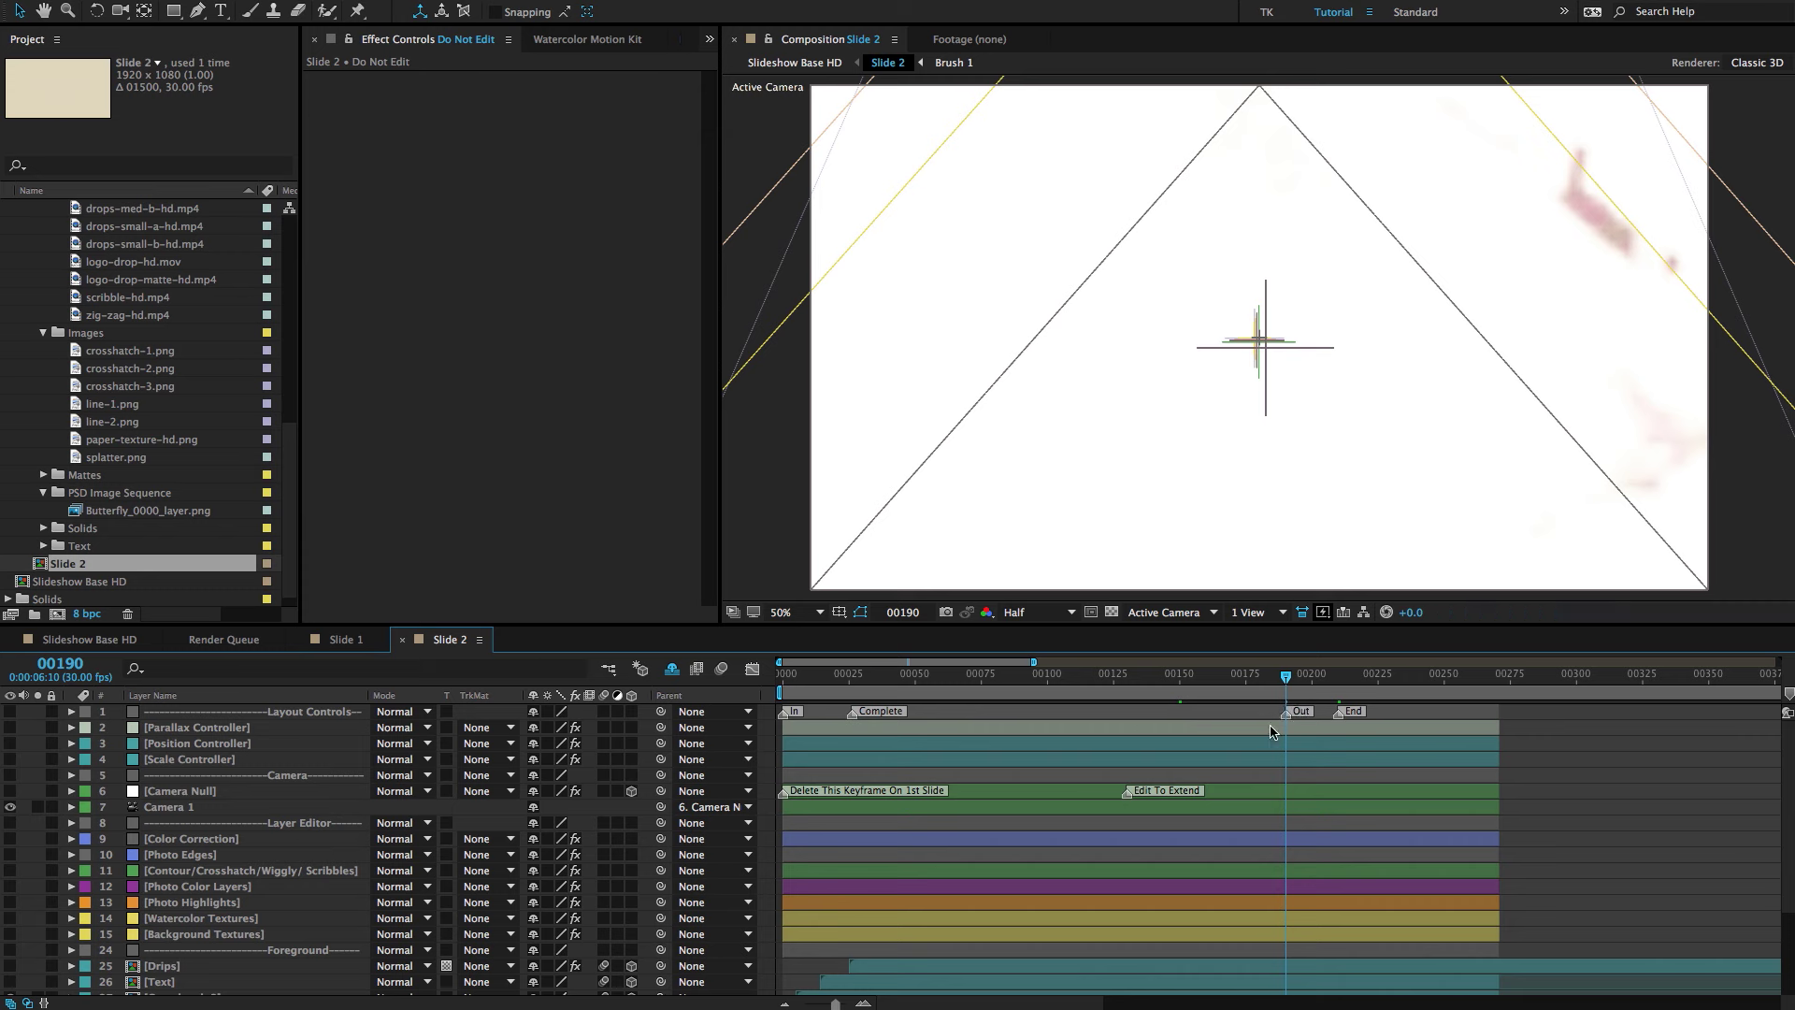
Shift the Camera Null's two Z Position keyframes later, to the playhead.
{"action": "left_click", "coordinate": [1098, 797]}
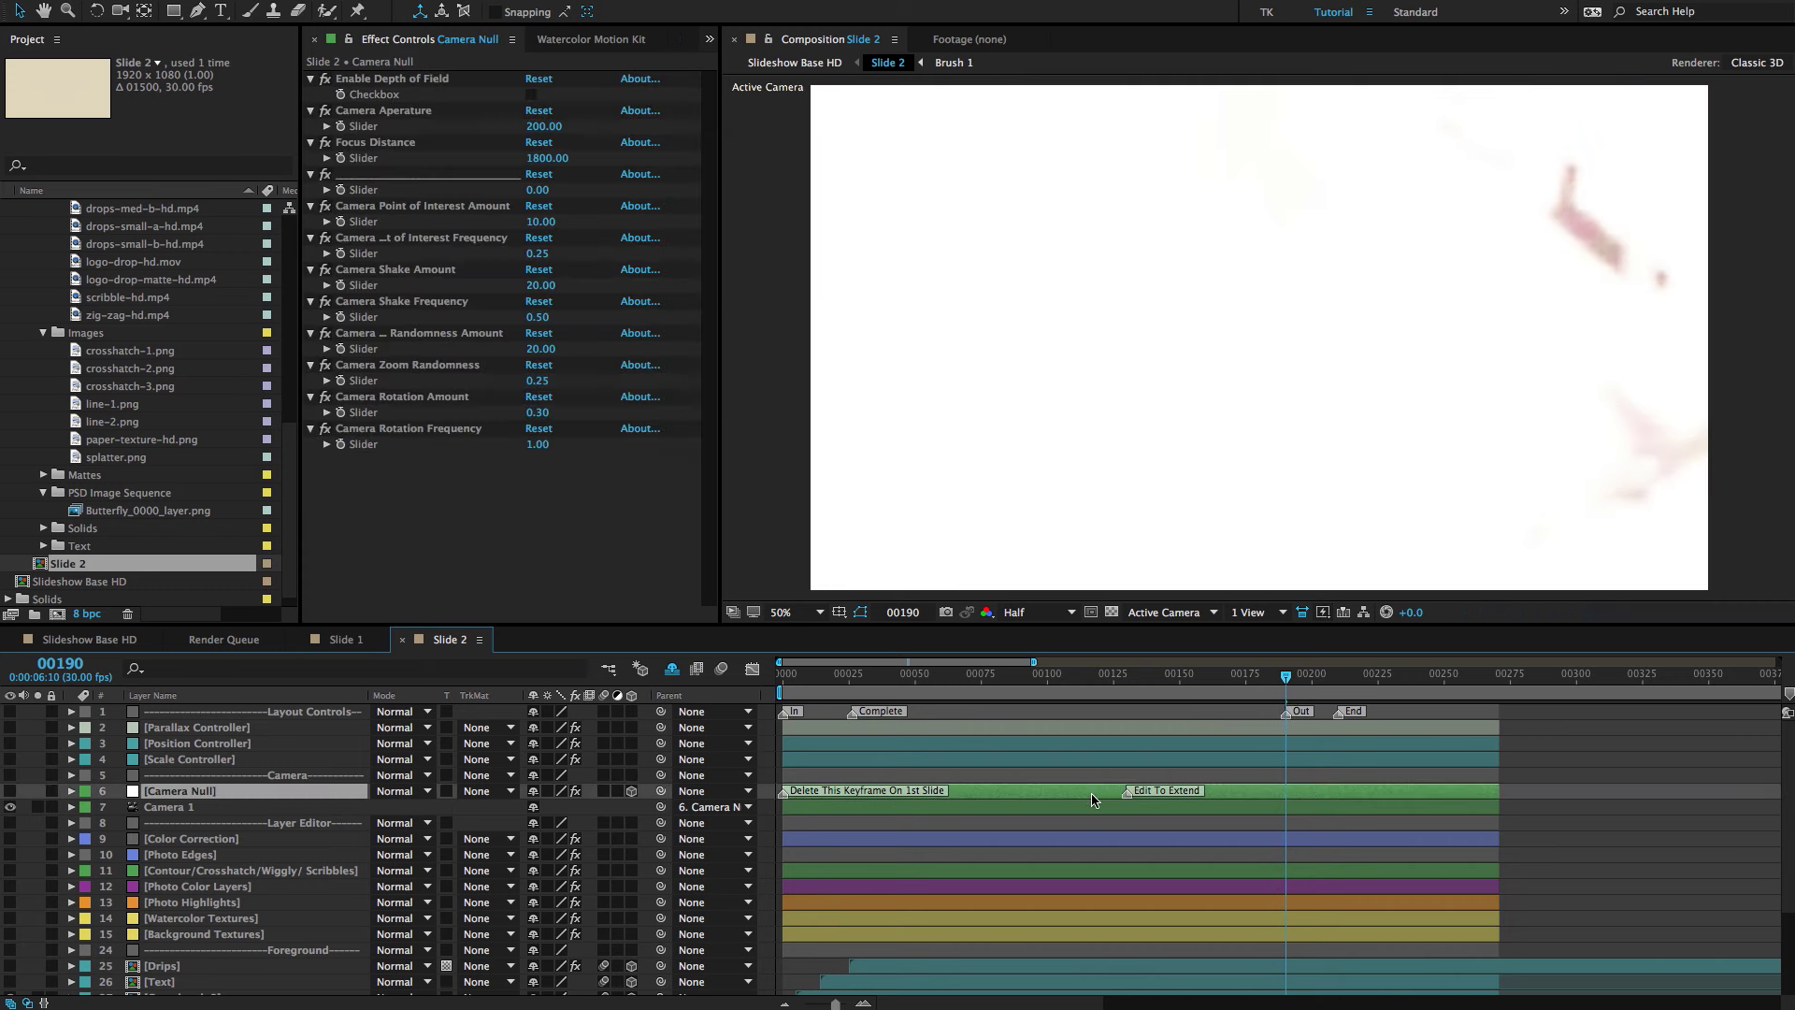
{"action": "scroll", "coordinate": [1242, 856], "scroll_direction": "down", "scroll_amount": 4}
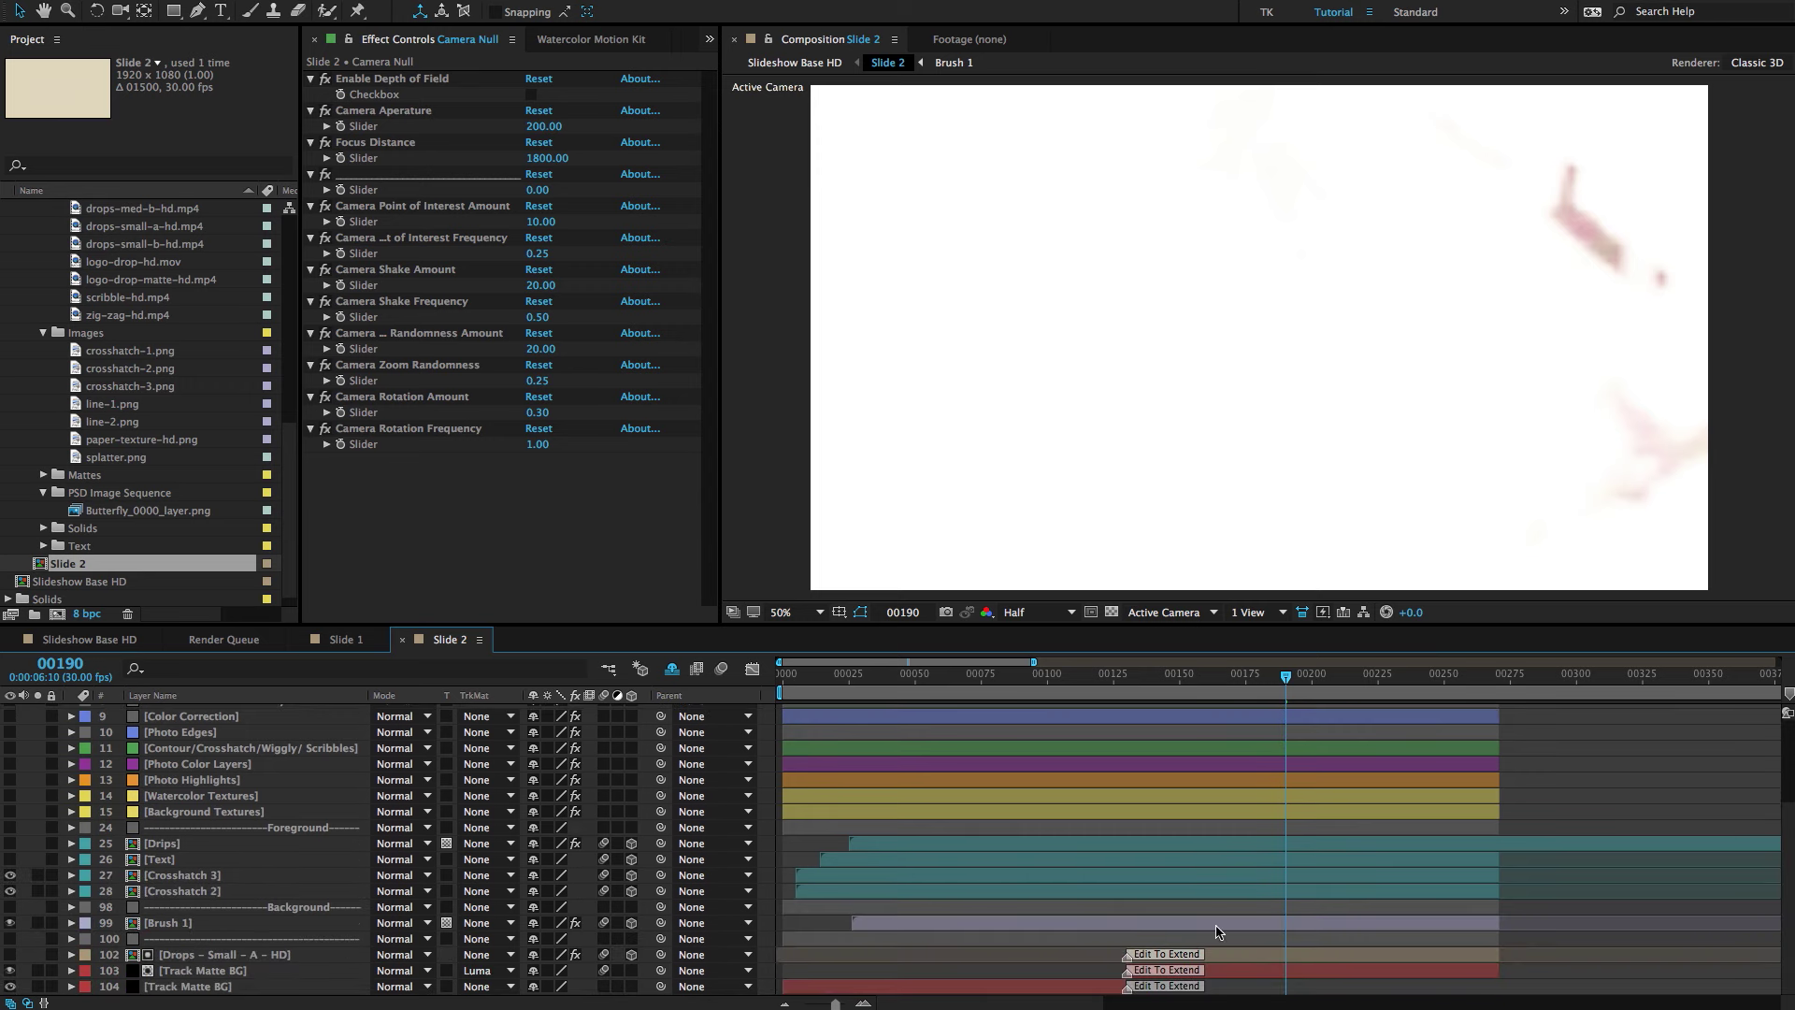
{"action": "scroll", "coordinate": [1203, 854], "scroll_direction": "up", "scroll_amount": 4}
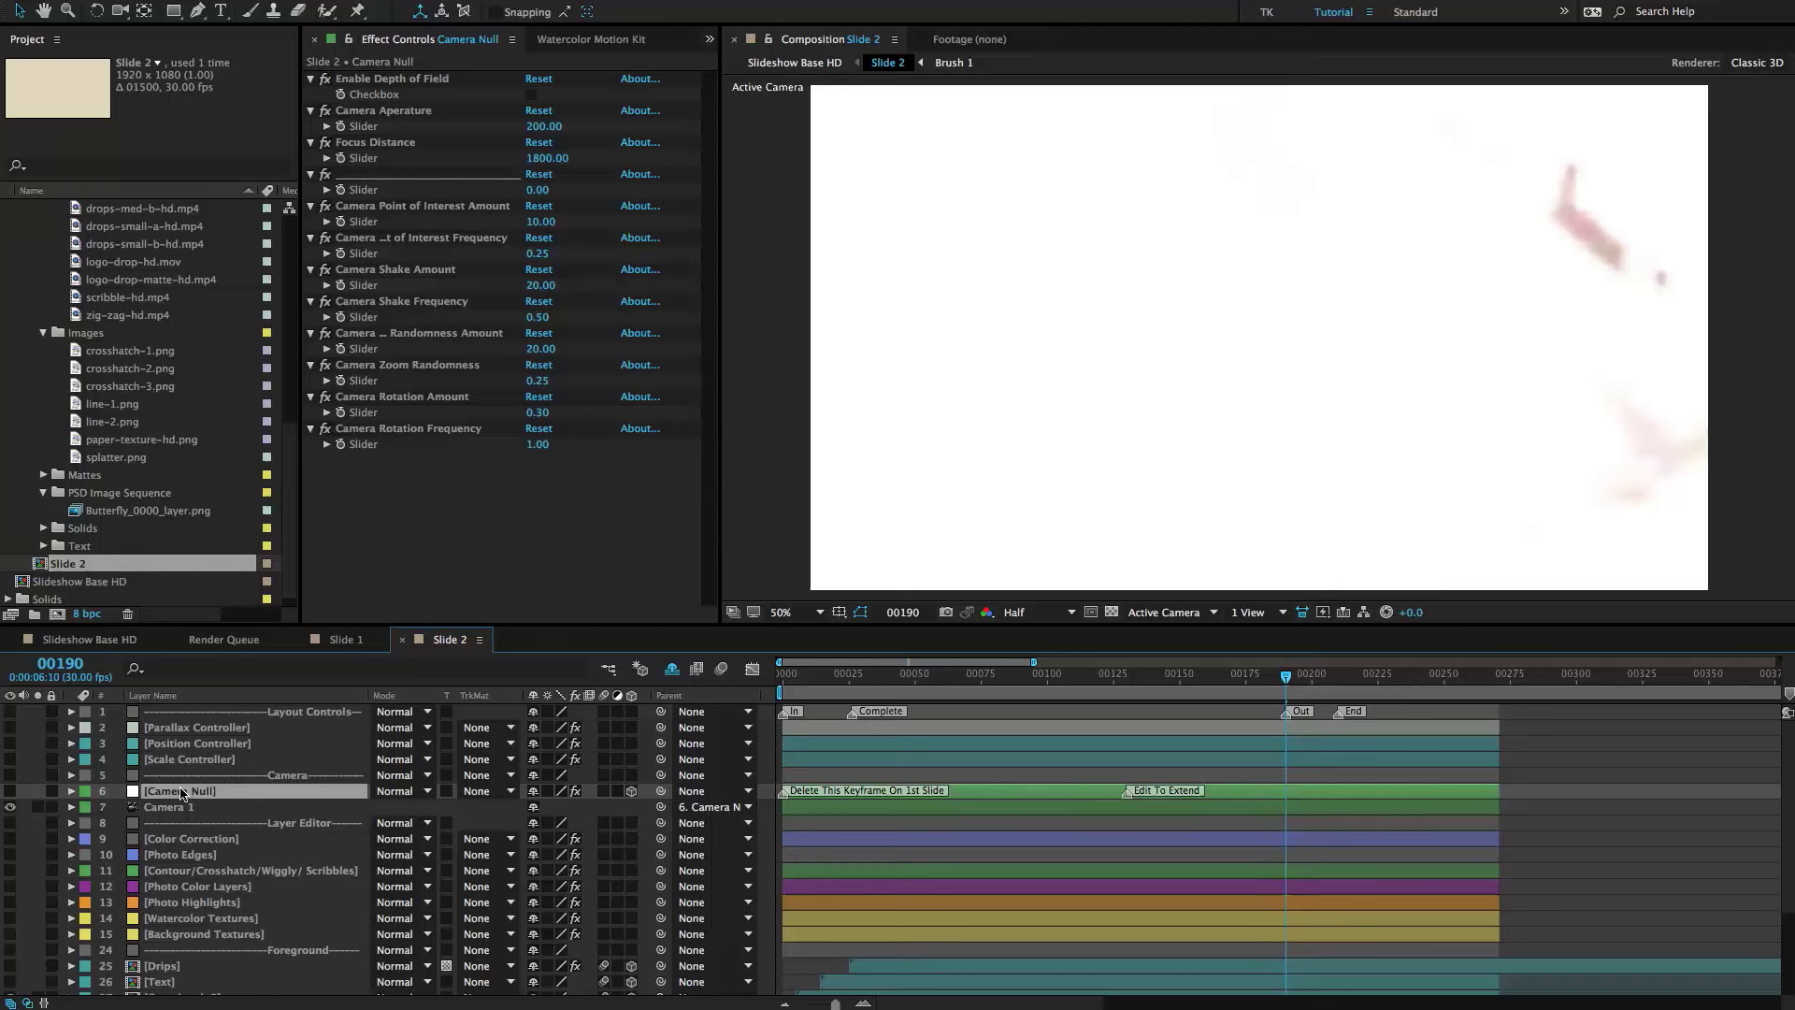
{"action": "key", "text": "u"}
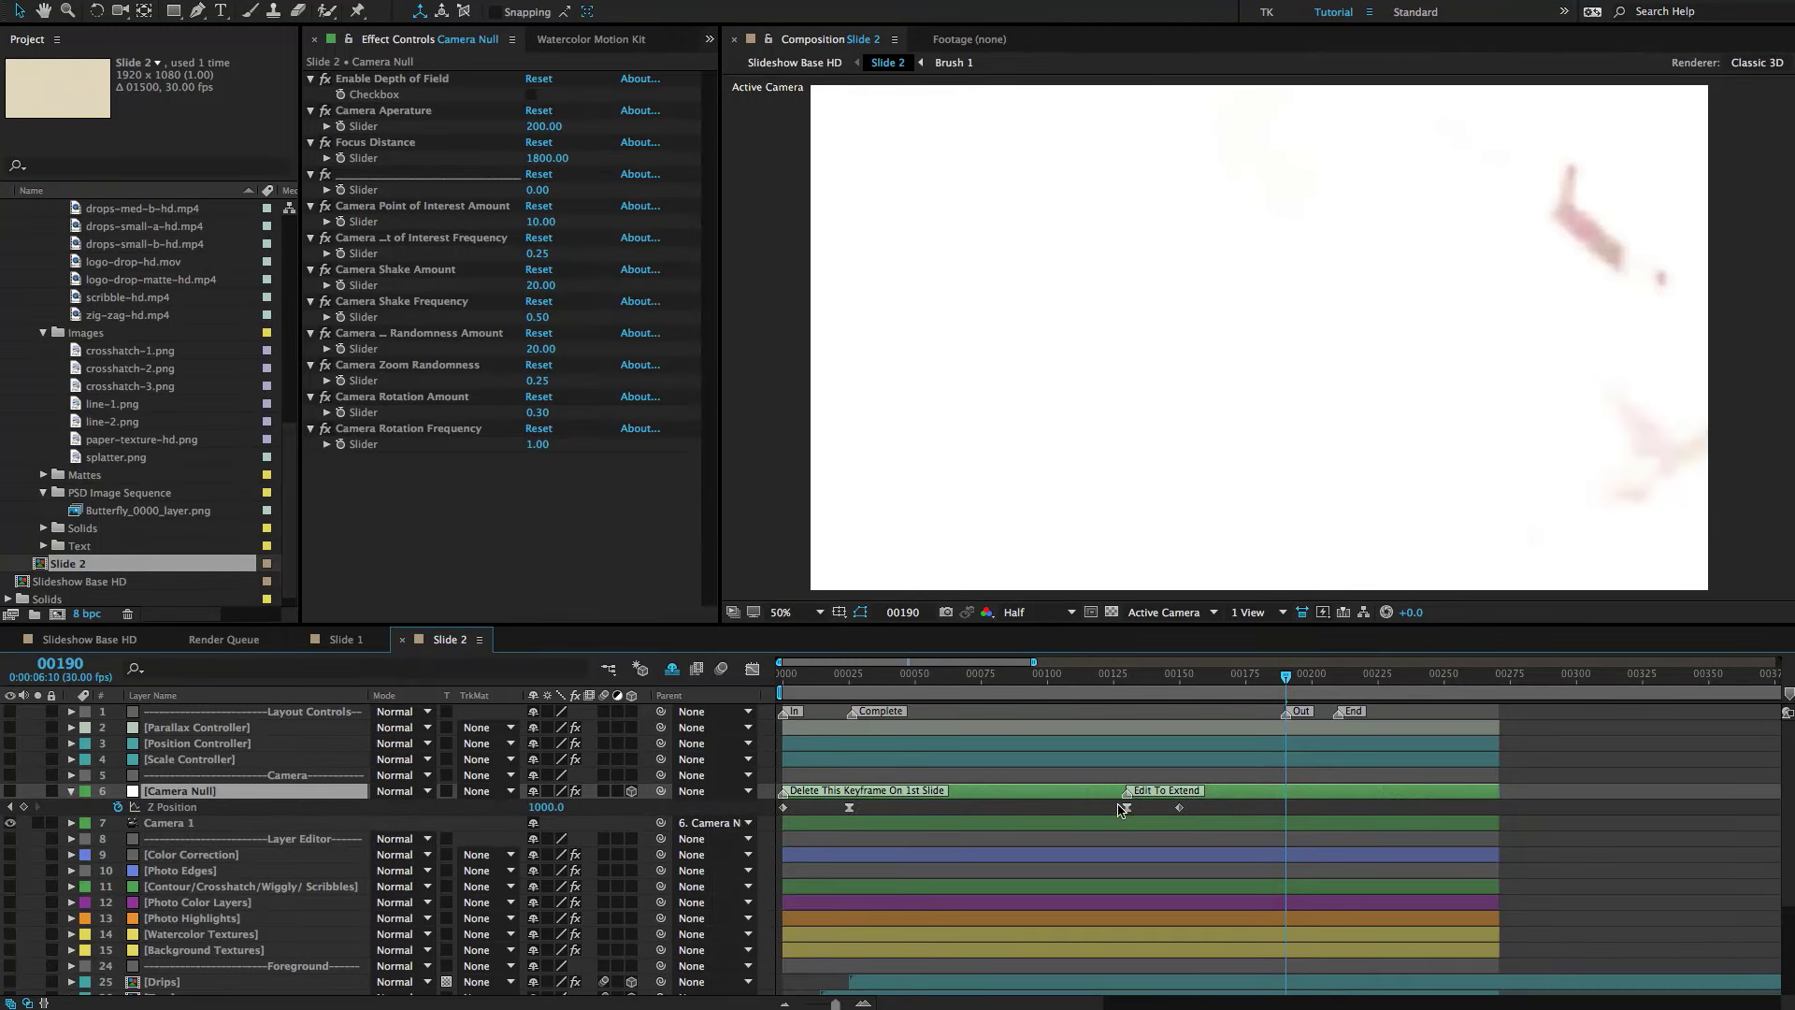
{"action": "left_click_drag", "start_coordinate": [1111, 801], "coordinate": [1249, 838]}
{"action": "left_click_drag", "start_coordinate": [1126, 813], "coordinate": [1286, 813]}
{"action": "left_click_drag", "start_coordinate": [1130, 796], "coordinate": [1286, 797]}
Move the Drops – Small – A – HD and Track Matte BG layers later in time.
{"action": "scroll", "coordinate": [1267, 841], "scroll_direction": "down", "scroll_amount": 2}
{"action": "scroll", "coordinate": [1267, 841], "scroll_direction": "down", "scroll_amount": 3}
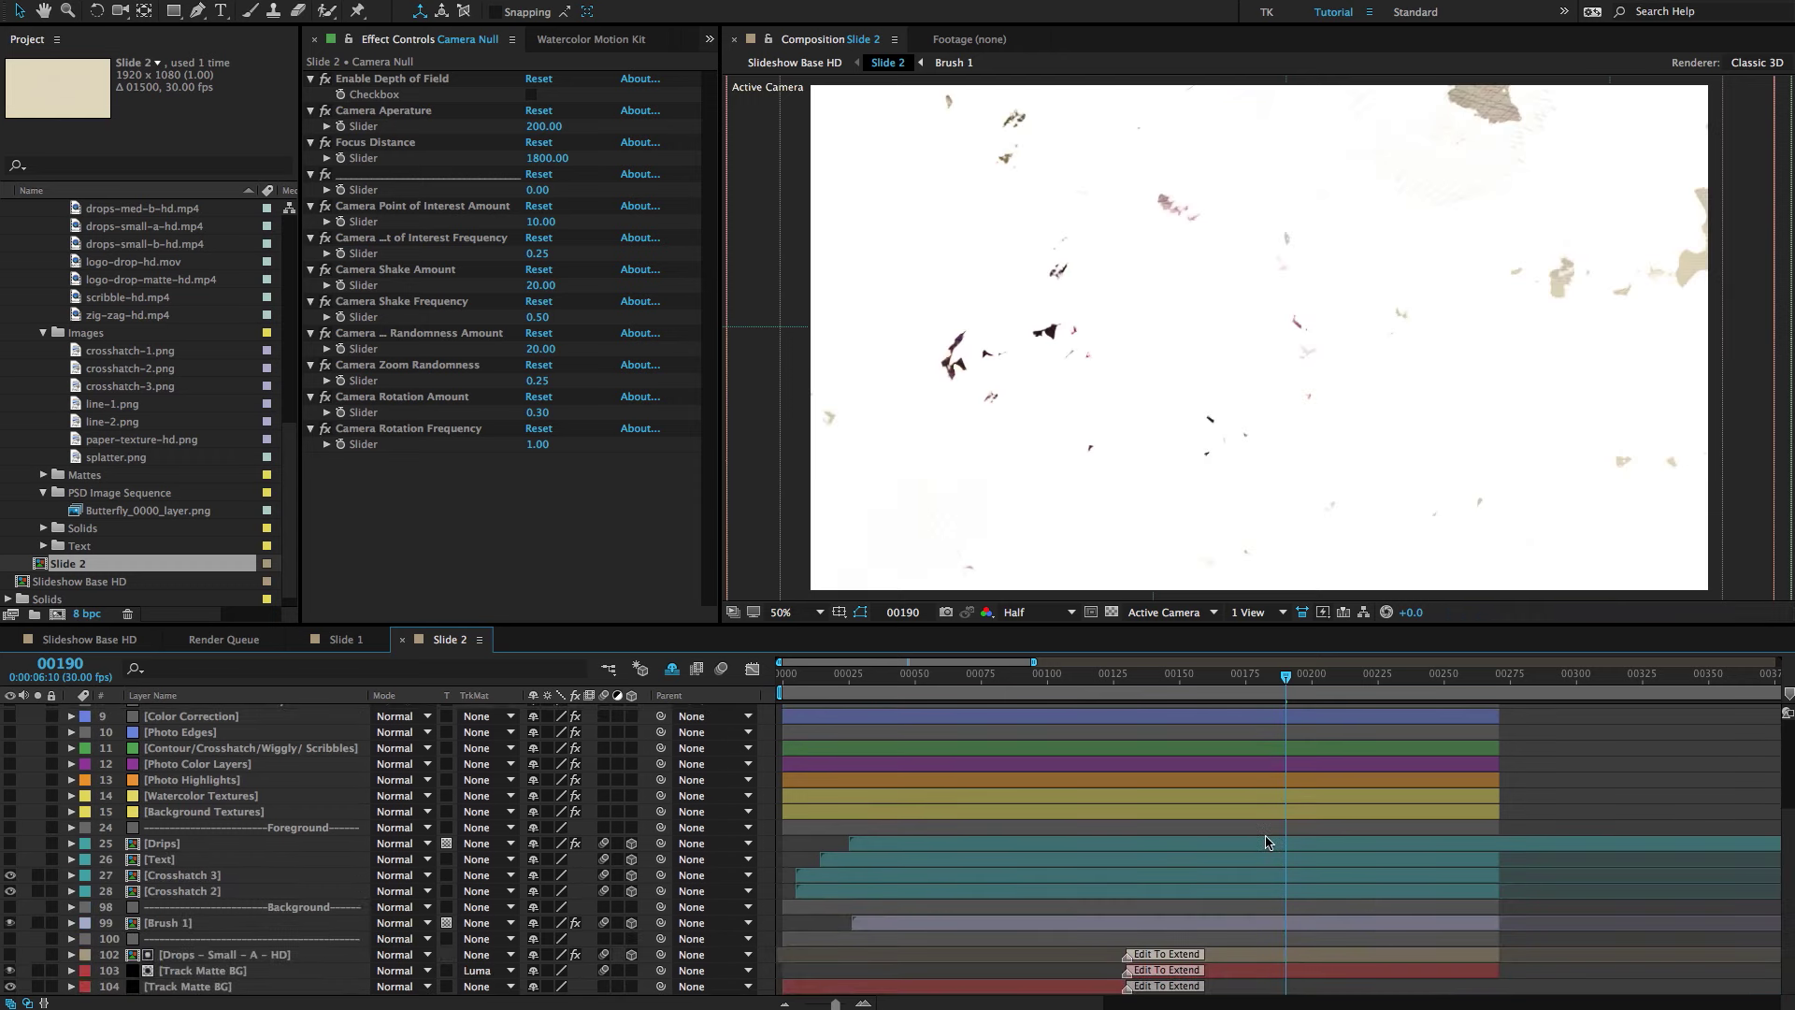
{"action": "left_click", "coordinate": [1234, 954]}
{"action": "left_click", "coordinate": [1232, 975], "text": "shift"}
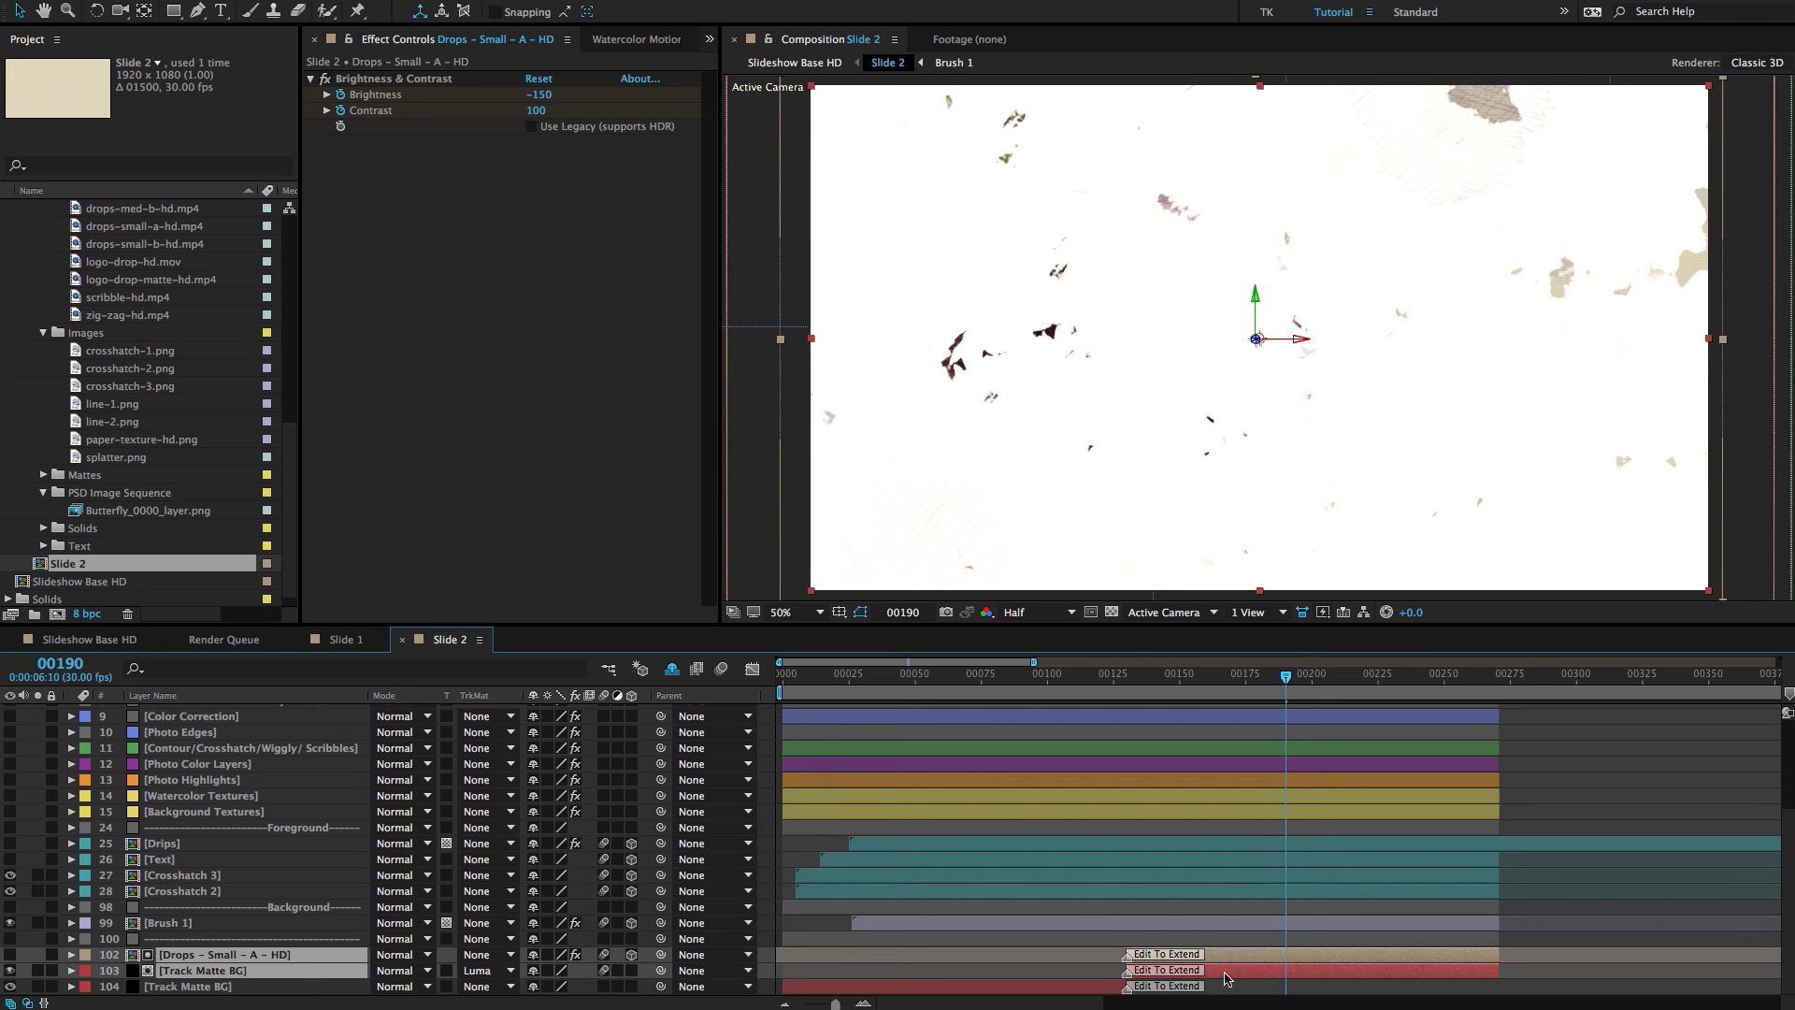
{"action": "left_click_drag", "start_coordinate": [1228, 975], "coordinate": [1387, 984]}
{"action": "key", "text": "="}
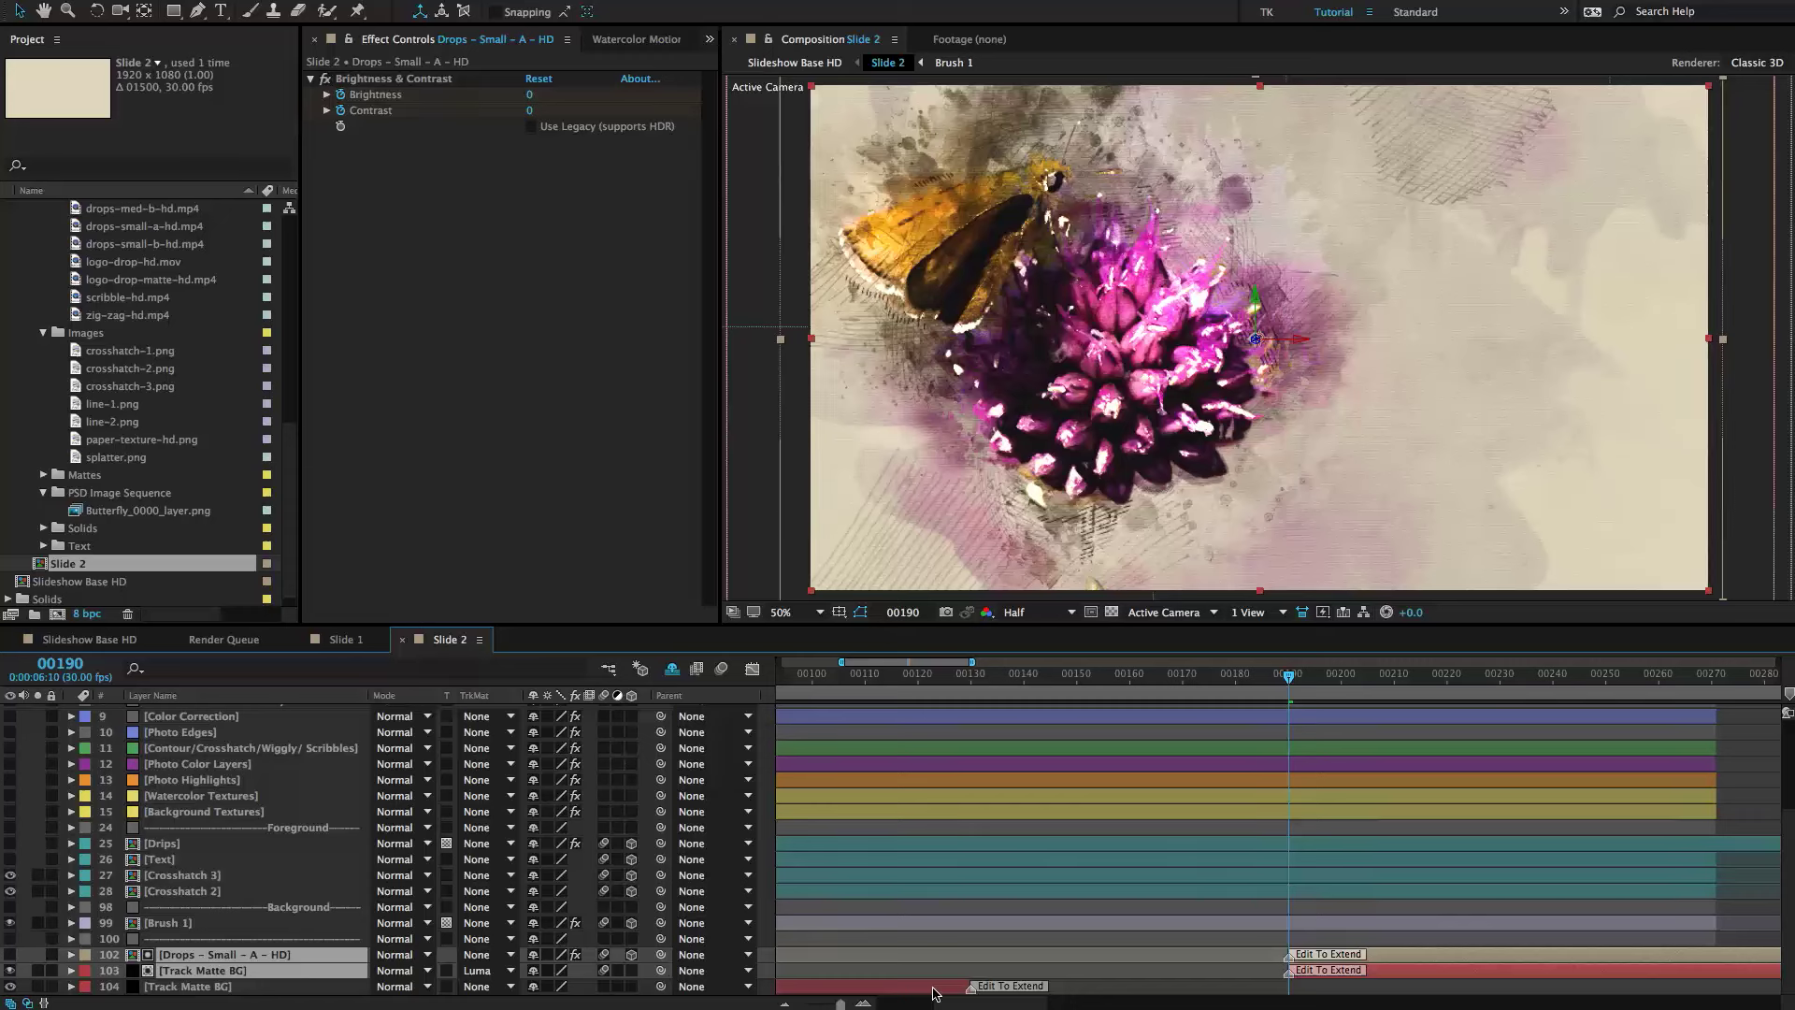
Move the bottom Track Matte BG layer's Edit To Extend marker to frame 00190 and extend its end.
{"action": "left_click", "coordinate": [961, 984]}
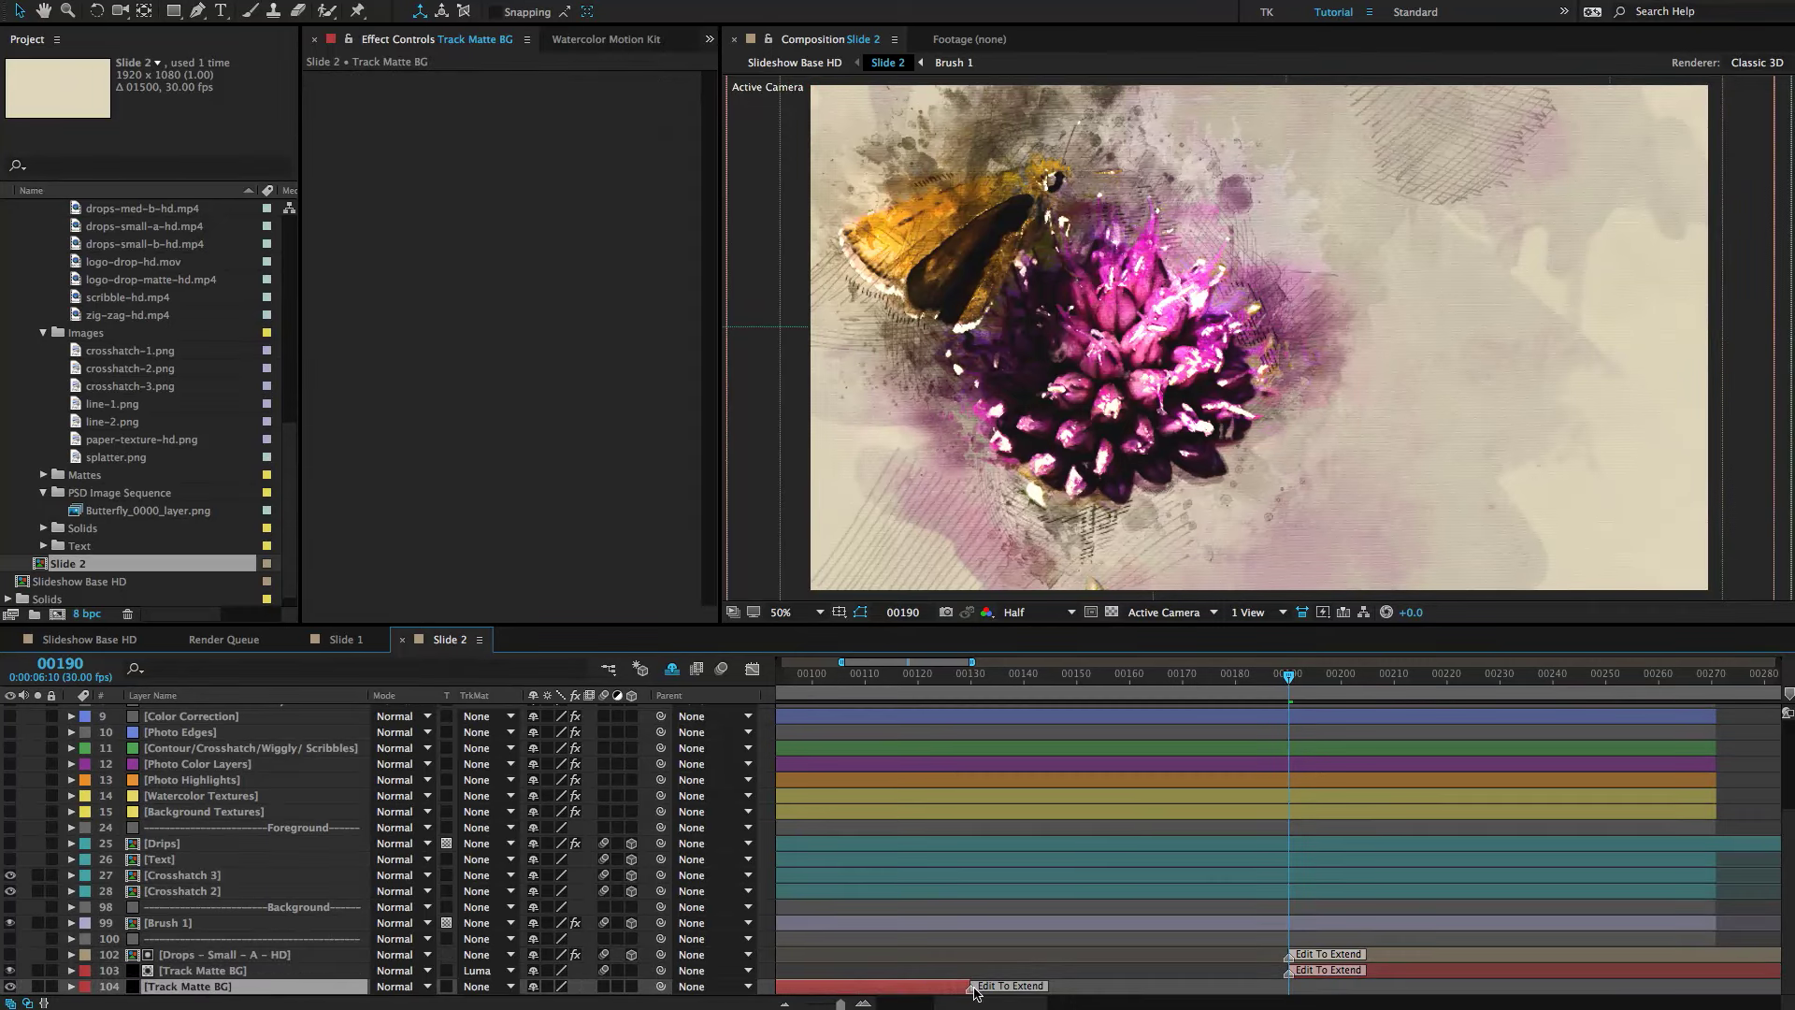
{"action": "left_click_drag", "start_coordinate": [973, 992], "coordinate": [1283, 1003]}
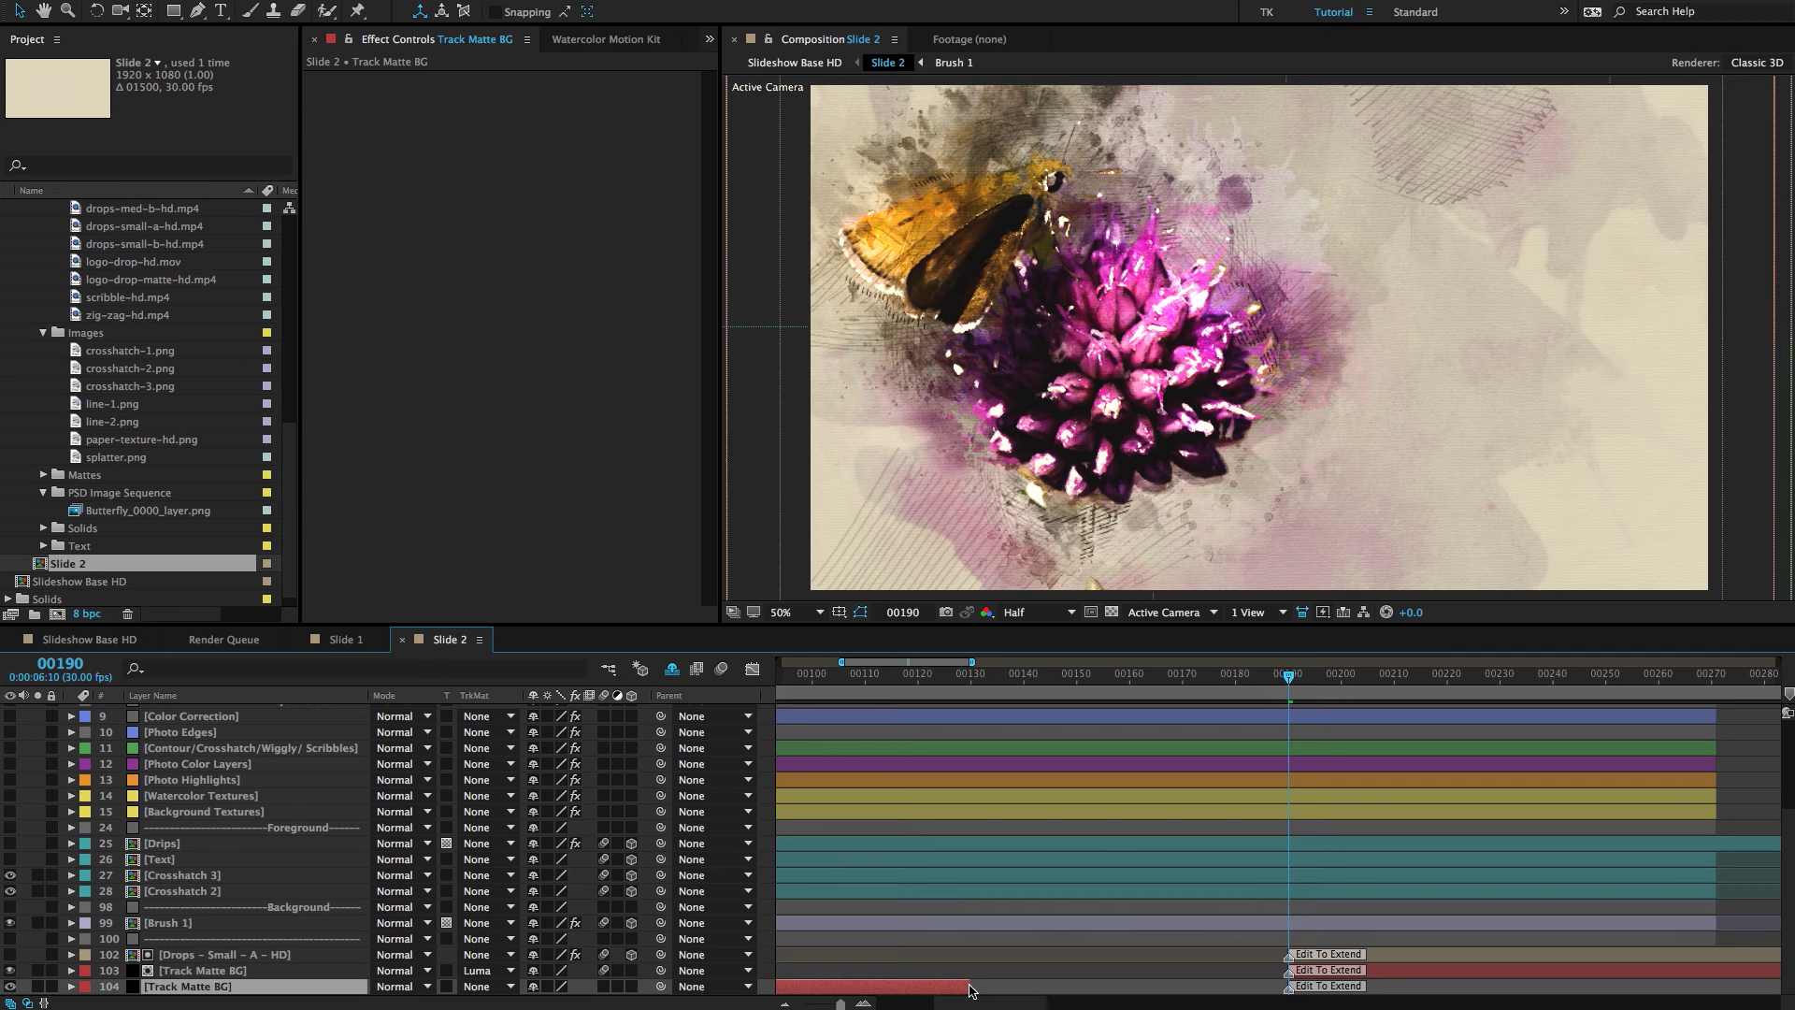
{"action": "left_click_drag", "start_coordinate": [972, 991], "coordinate": [1287, 1003]}
{"action": "key", "text": "minus"}
{"action": "key", "text": "minus"}
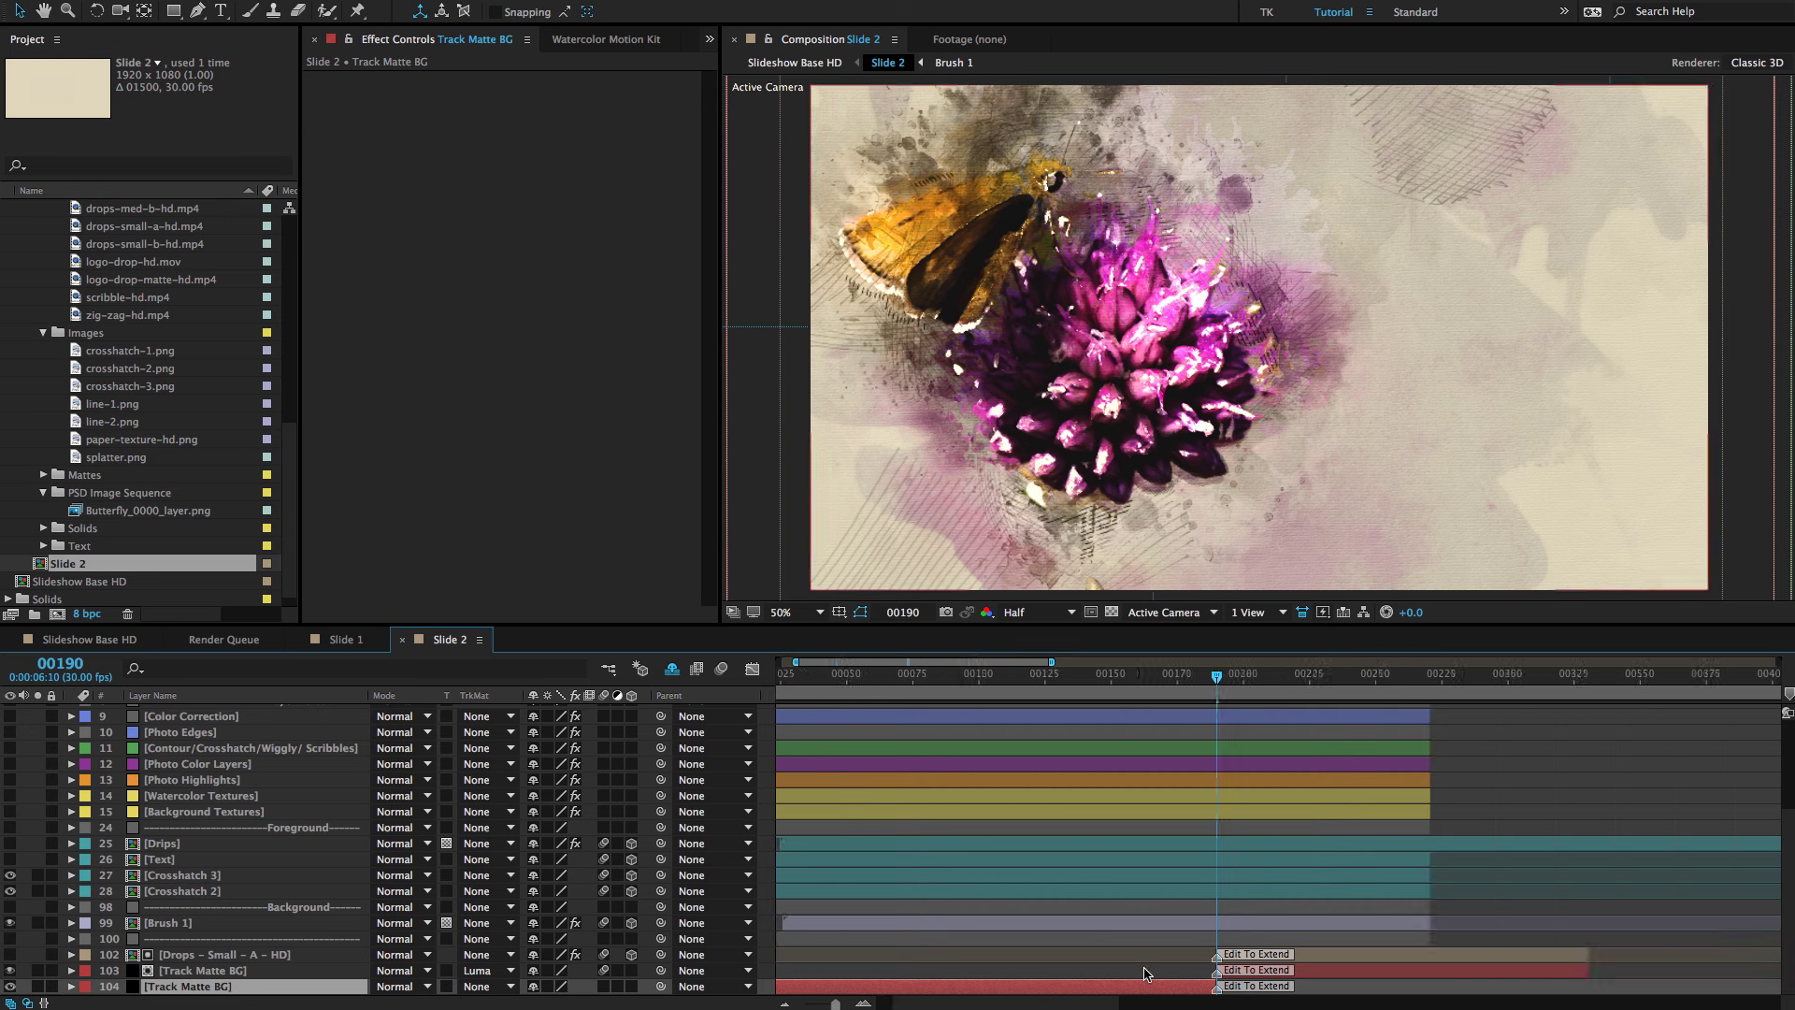
{"action": "key", "text": "ctrl+z"}
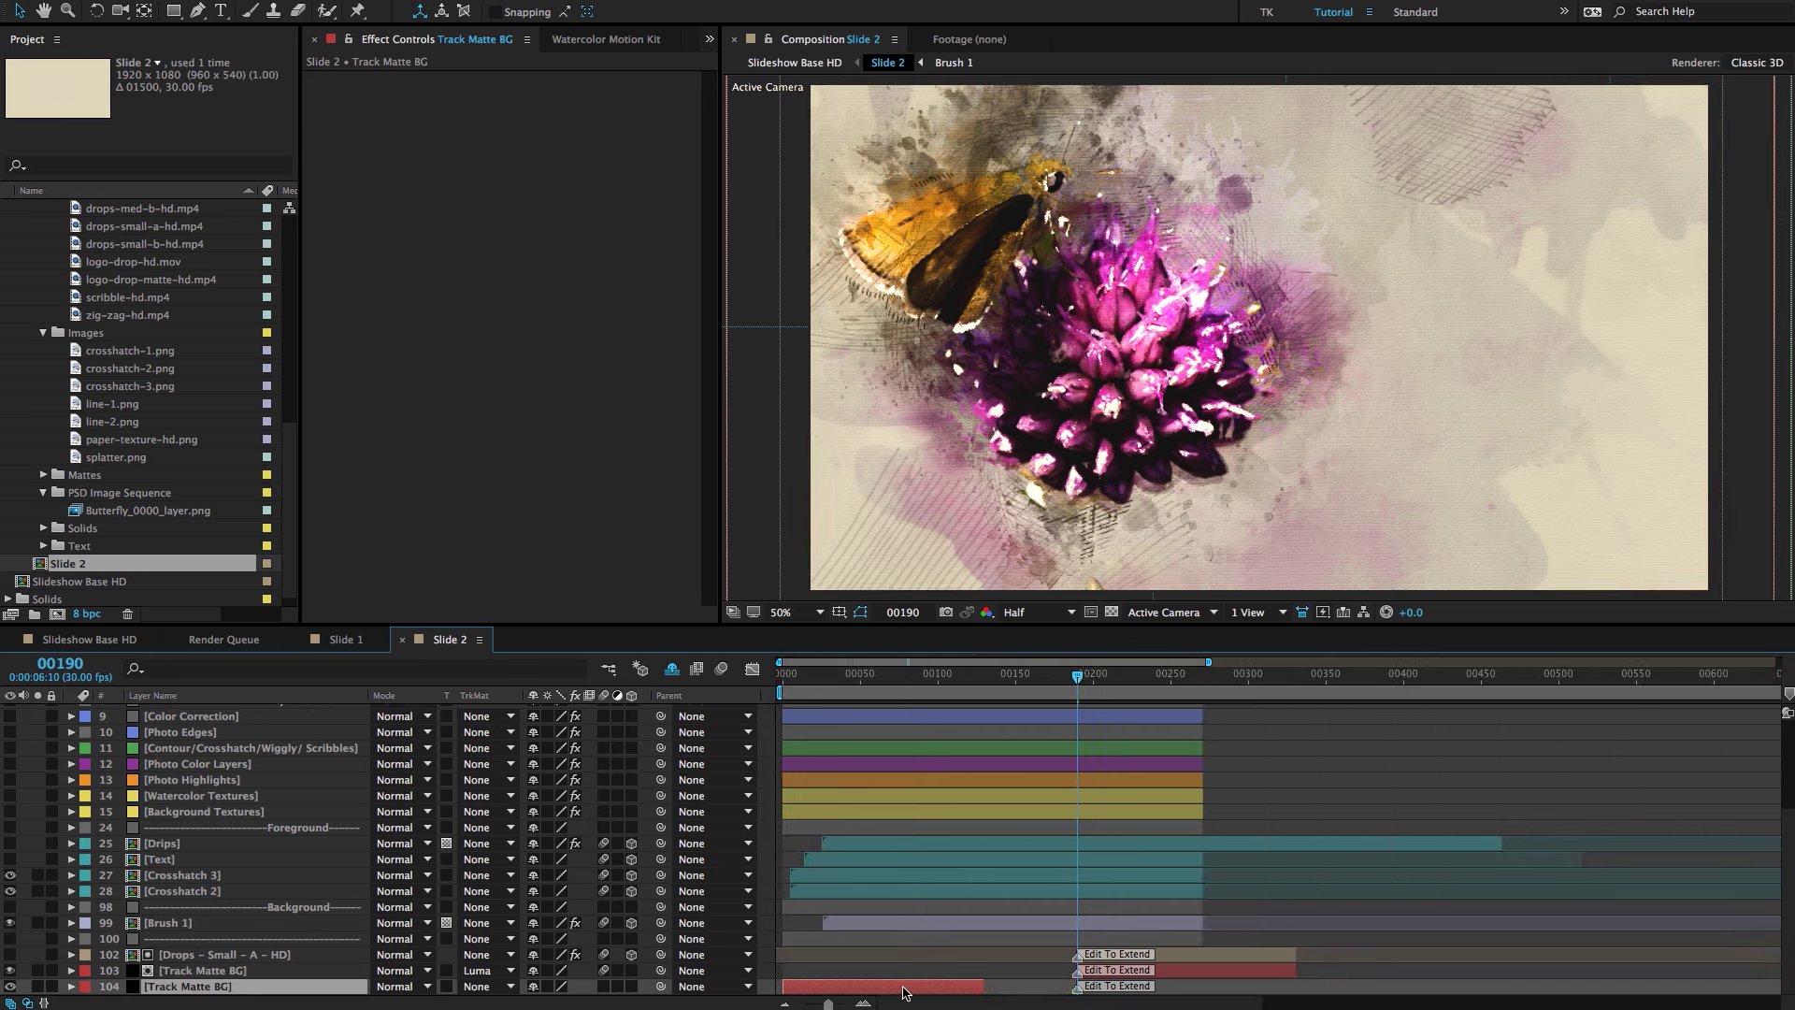
{"action": "left_click_drag", "start_coordinate": [905, 994], "coordinate": [1003, 998]}
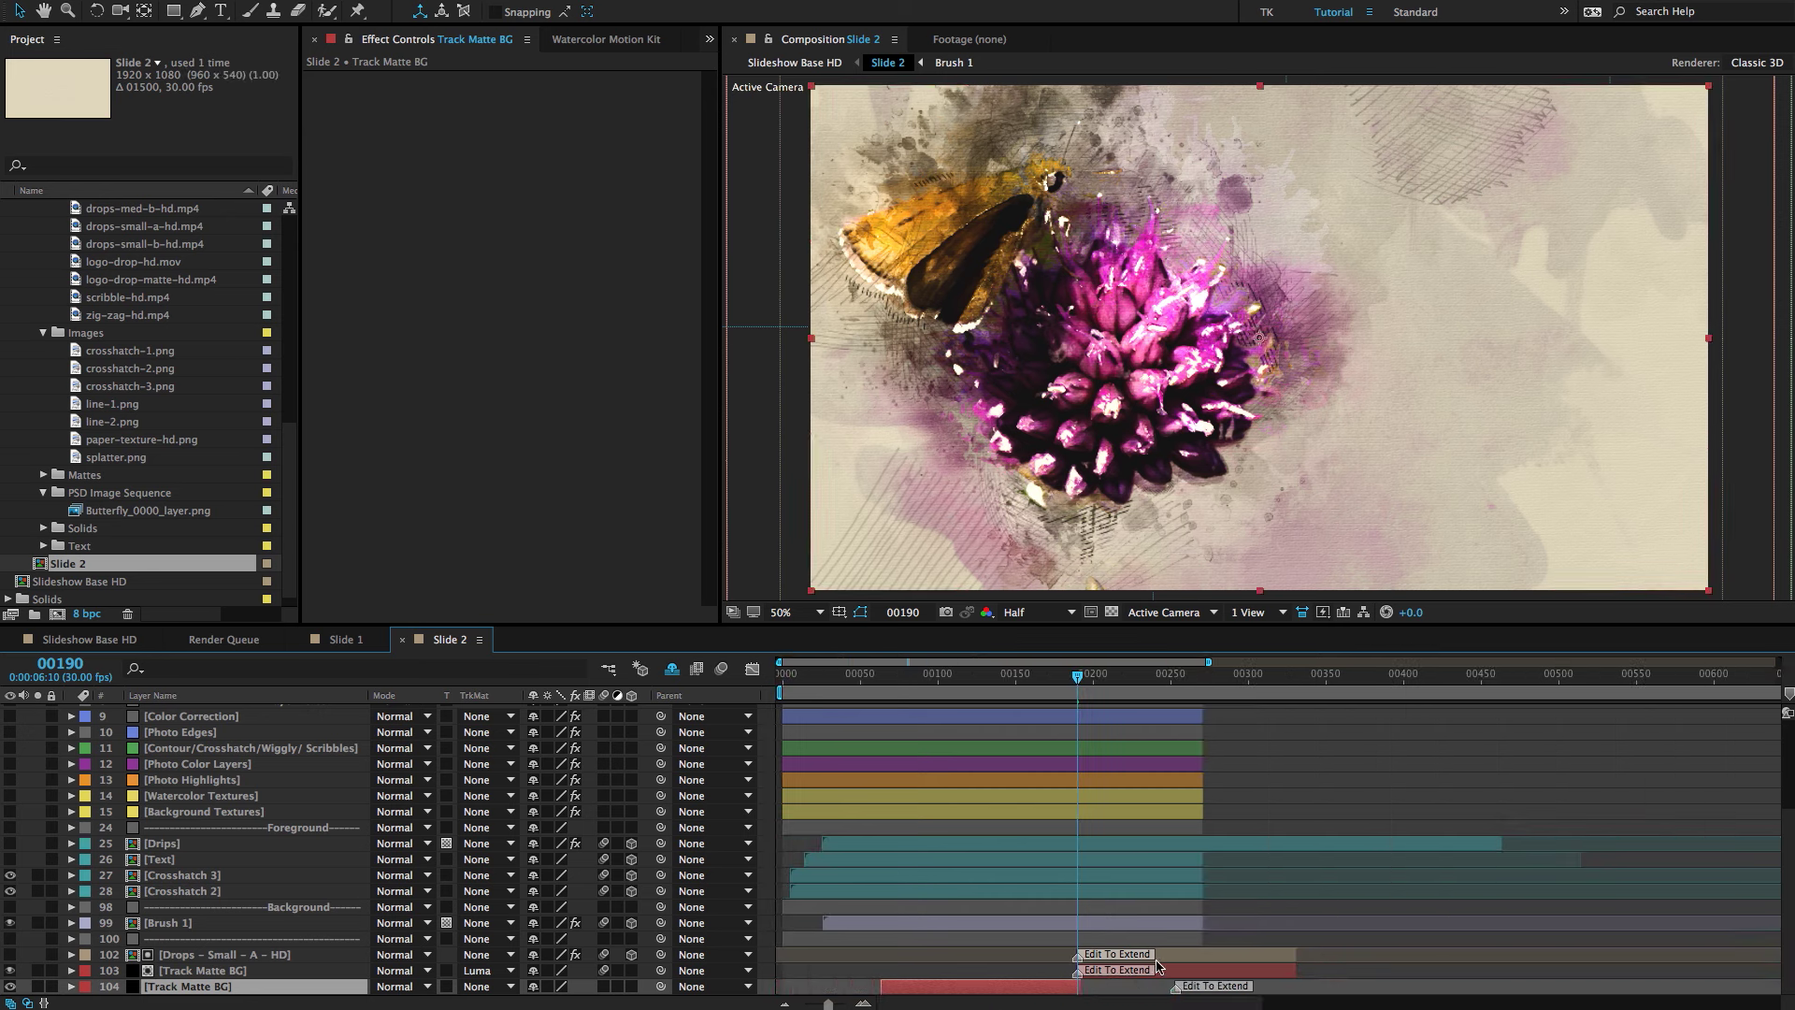
{"action": "key", "text": "ctrl+z"}
{"action": "key", "text": "ctrl+z"}
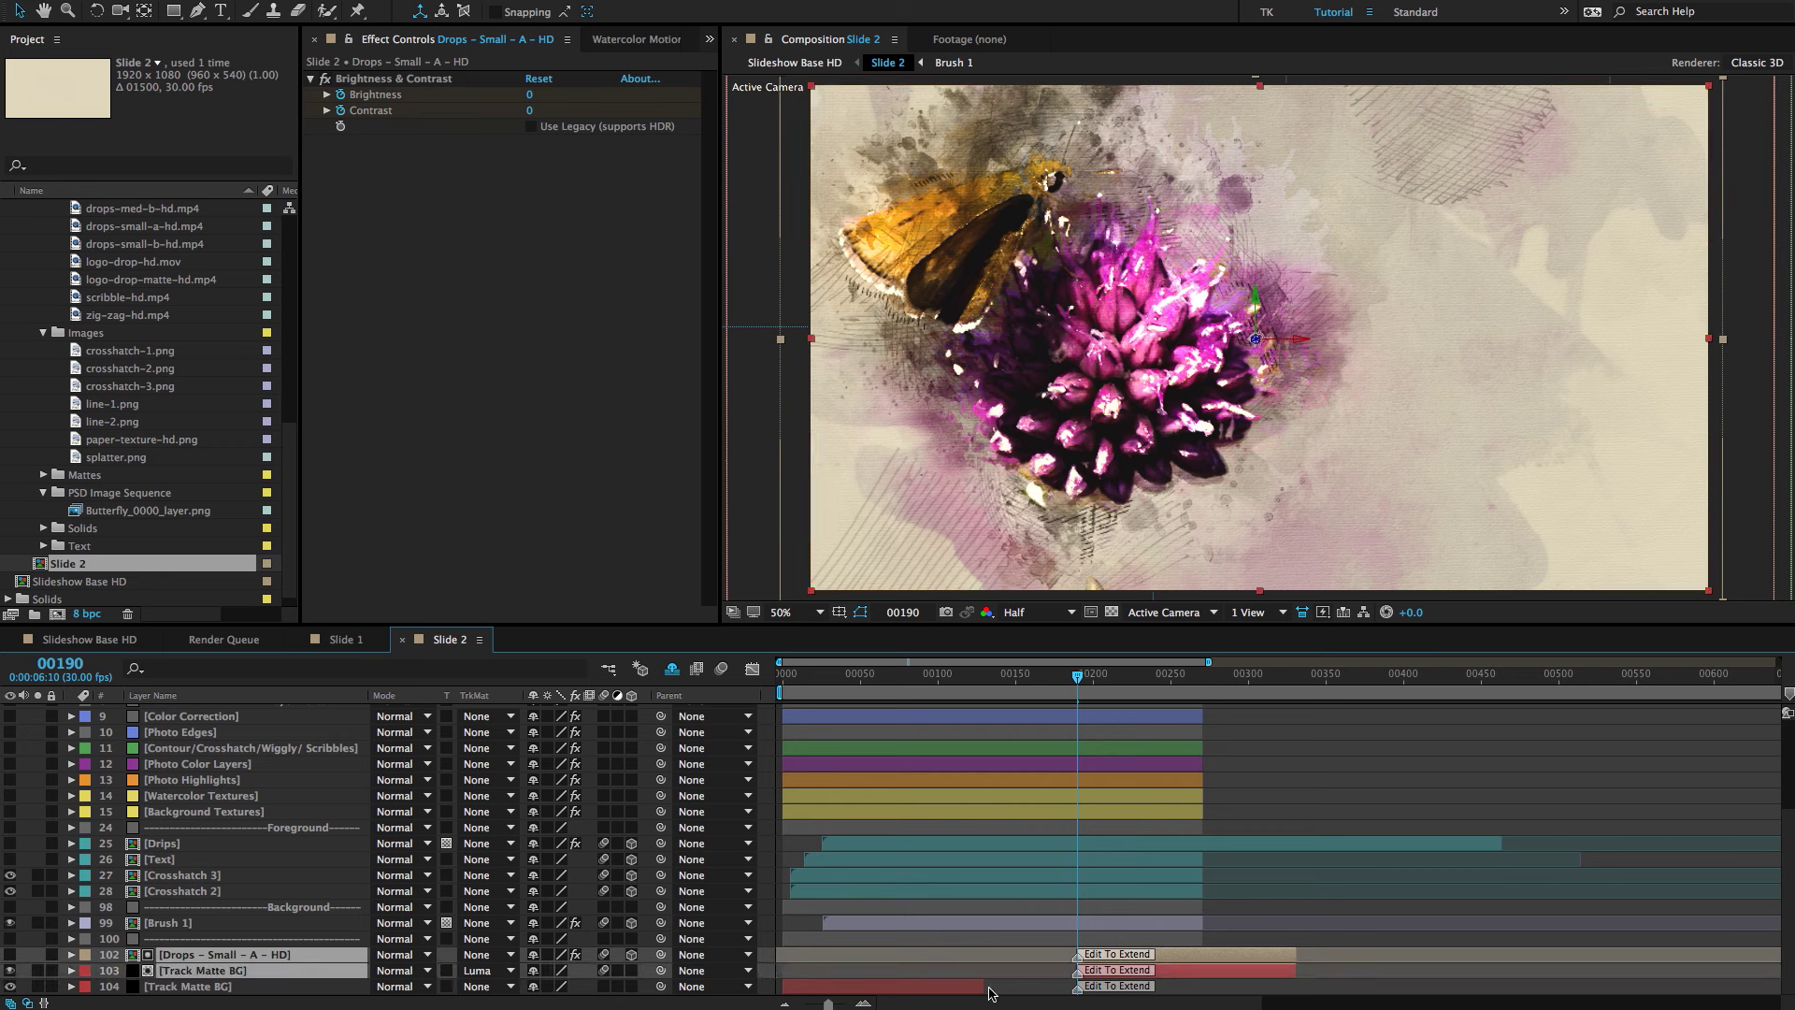
{"action": "left_click_drag", "start_coordinate": [987, 987], "coordinate": [1000, 986]}
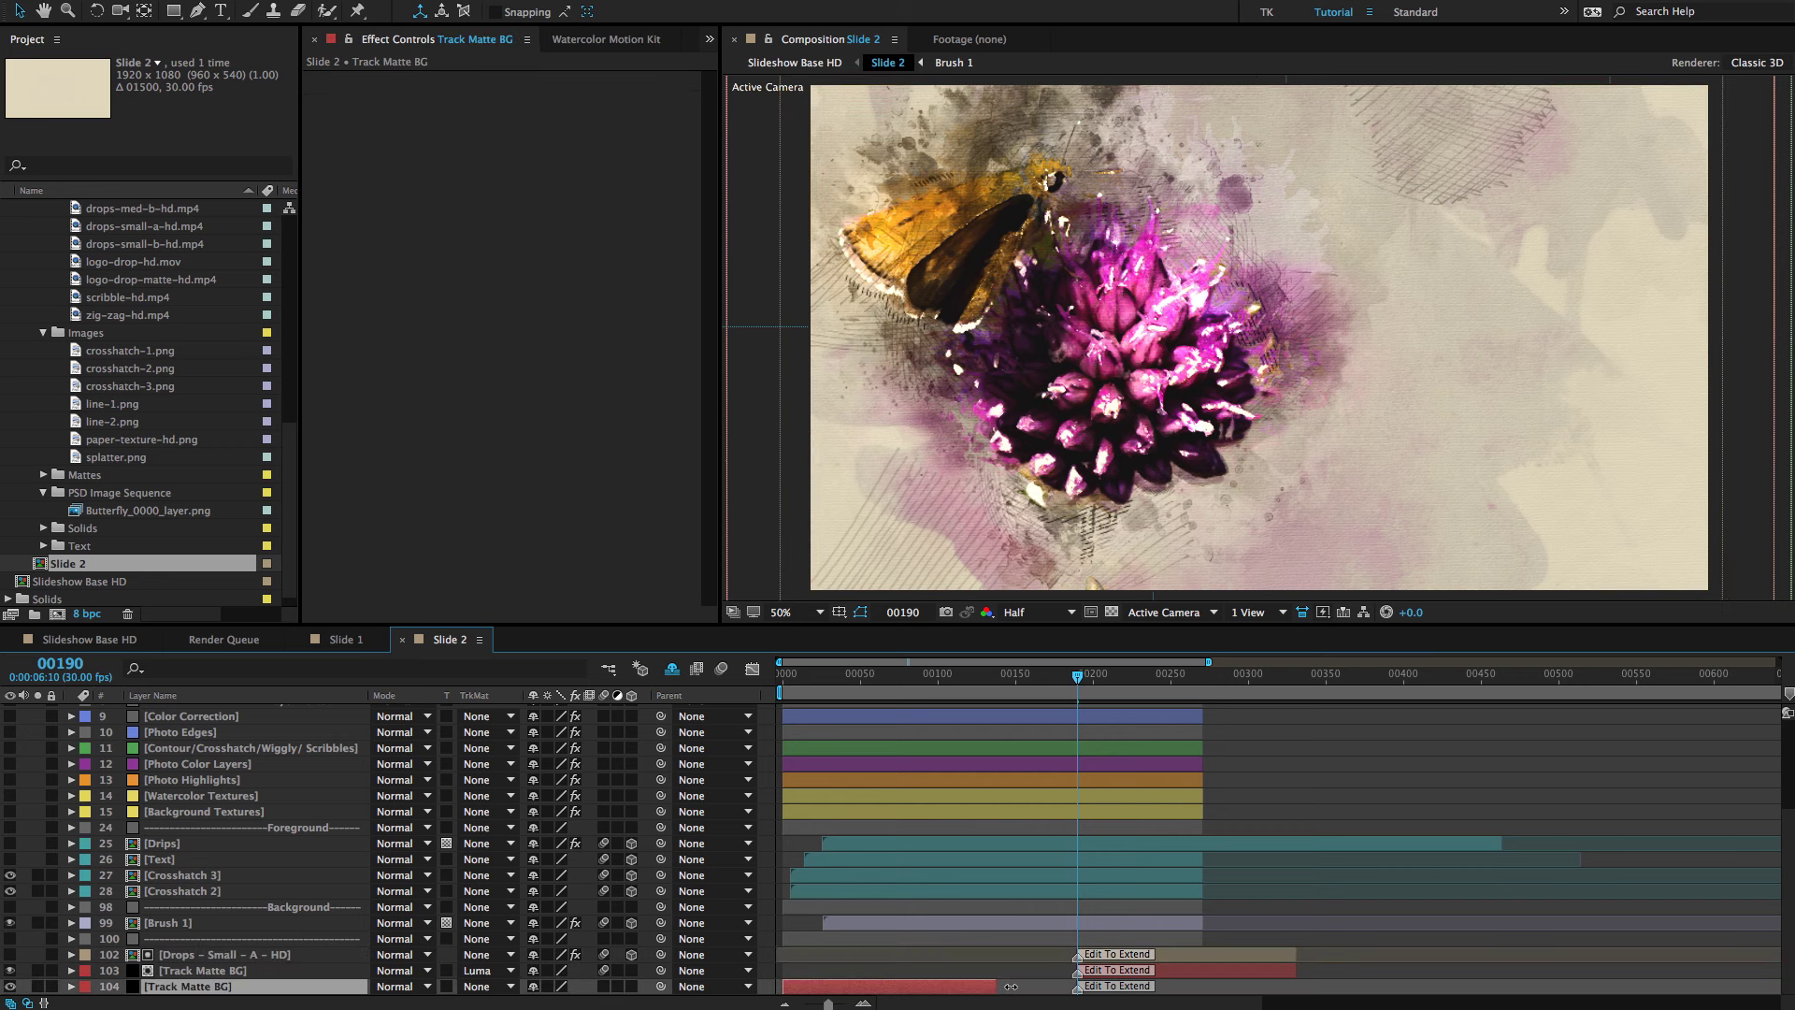
{"action": "key", "text": "ctrl+z"}
{"action": "left_click_drag", "start_coordinate": [983, 986], "coordinate": [1063, 989]}
{"action": "key", "text": "equal"}
{"action": "key", "text": "equal"}
{"action": "key", "text": "equal"}
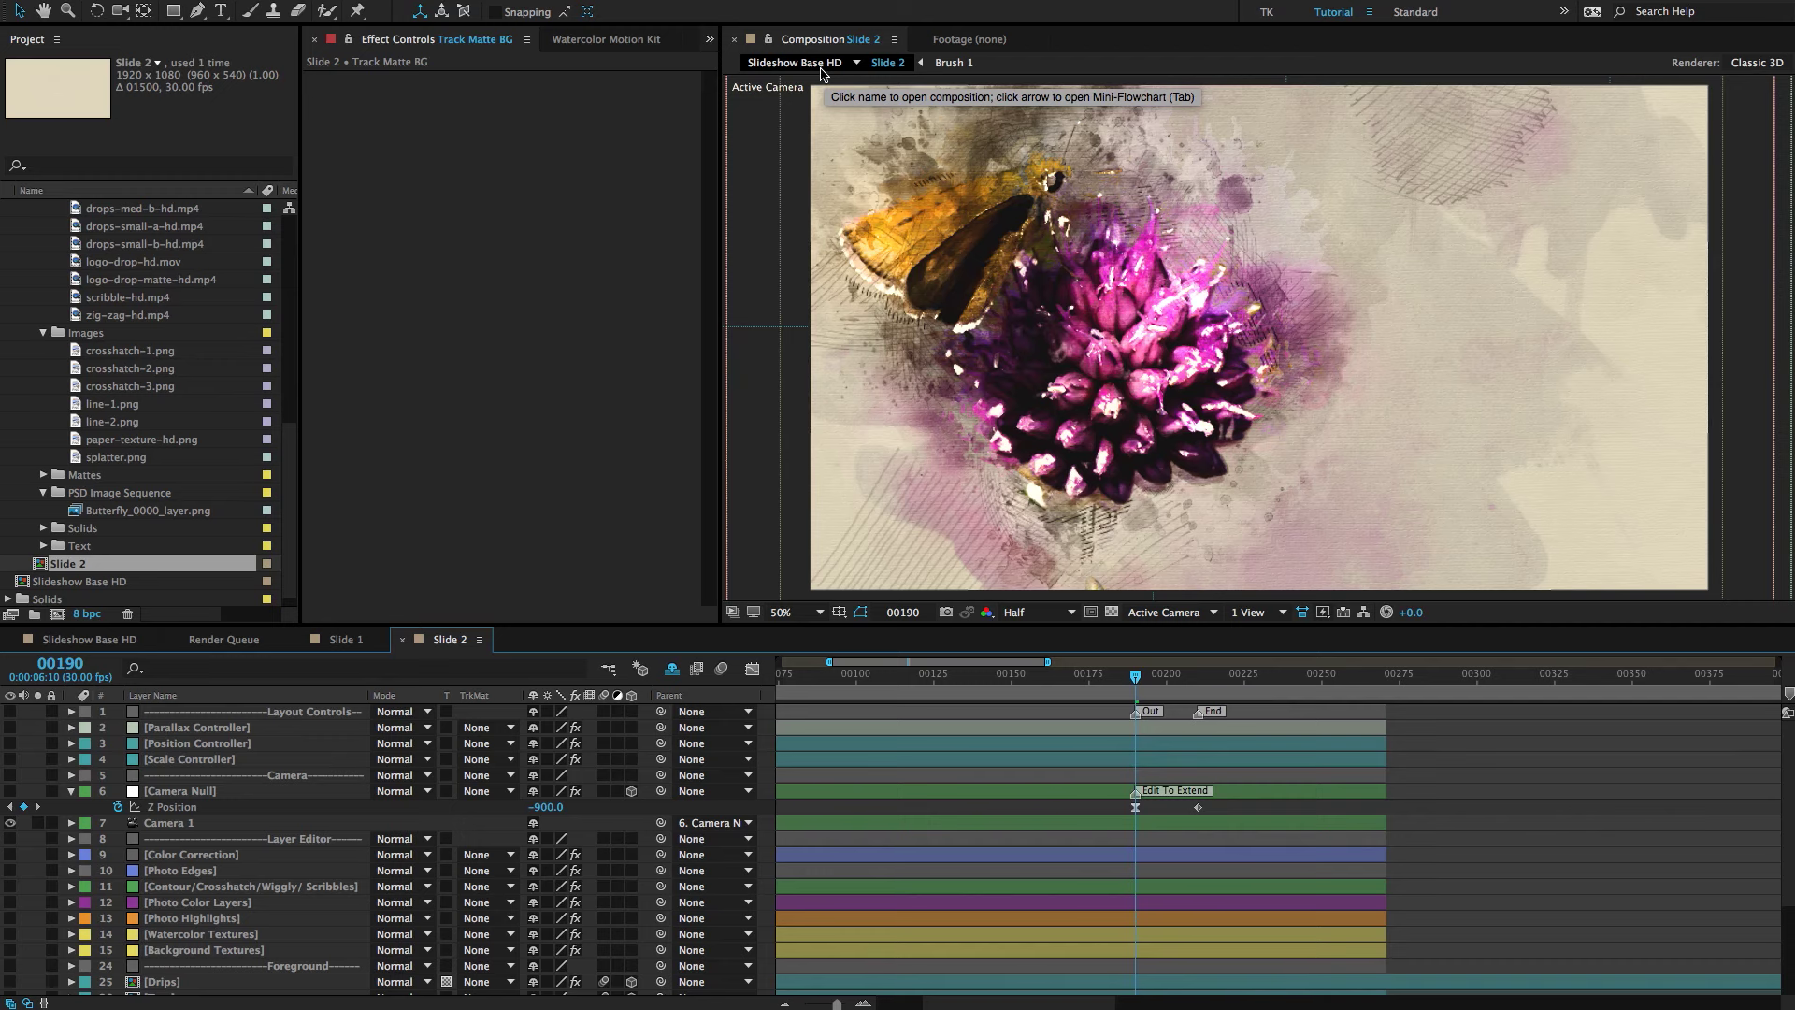
Move Slide 2's keyframe in Slideshow Base HD to the current time.
{"action": "left_click", "coordinate": [822, 67]}
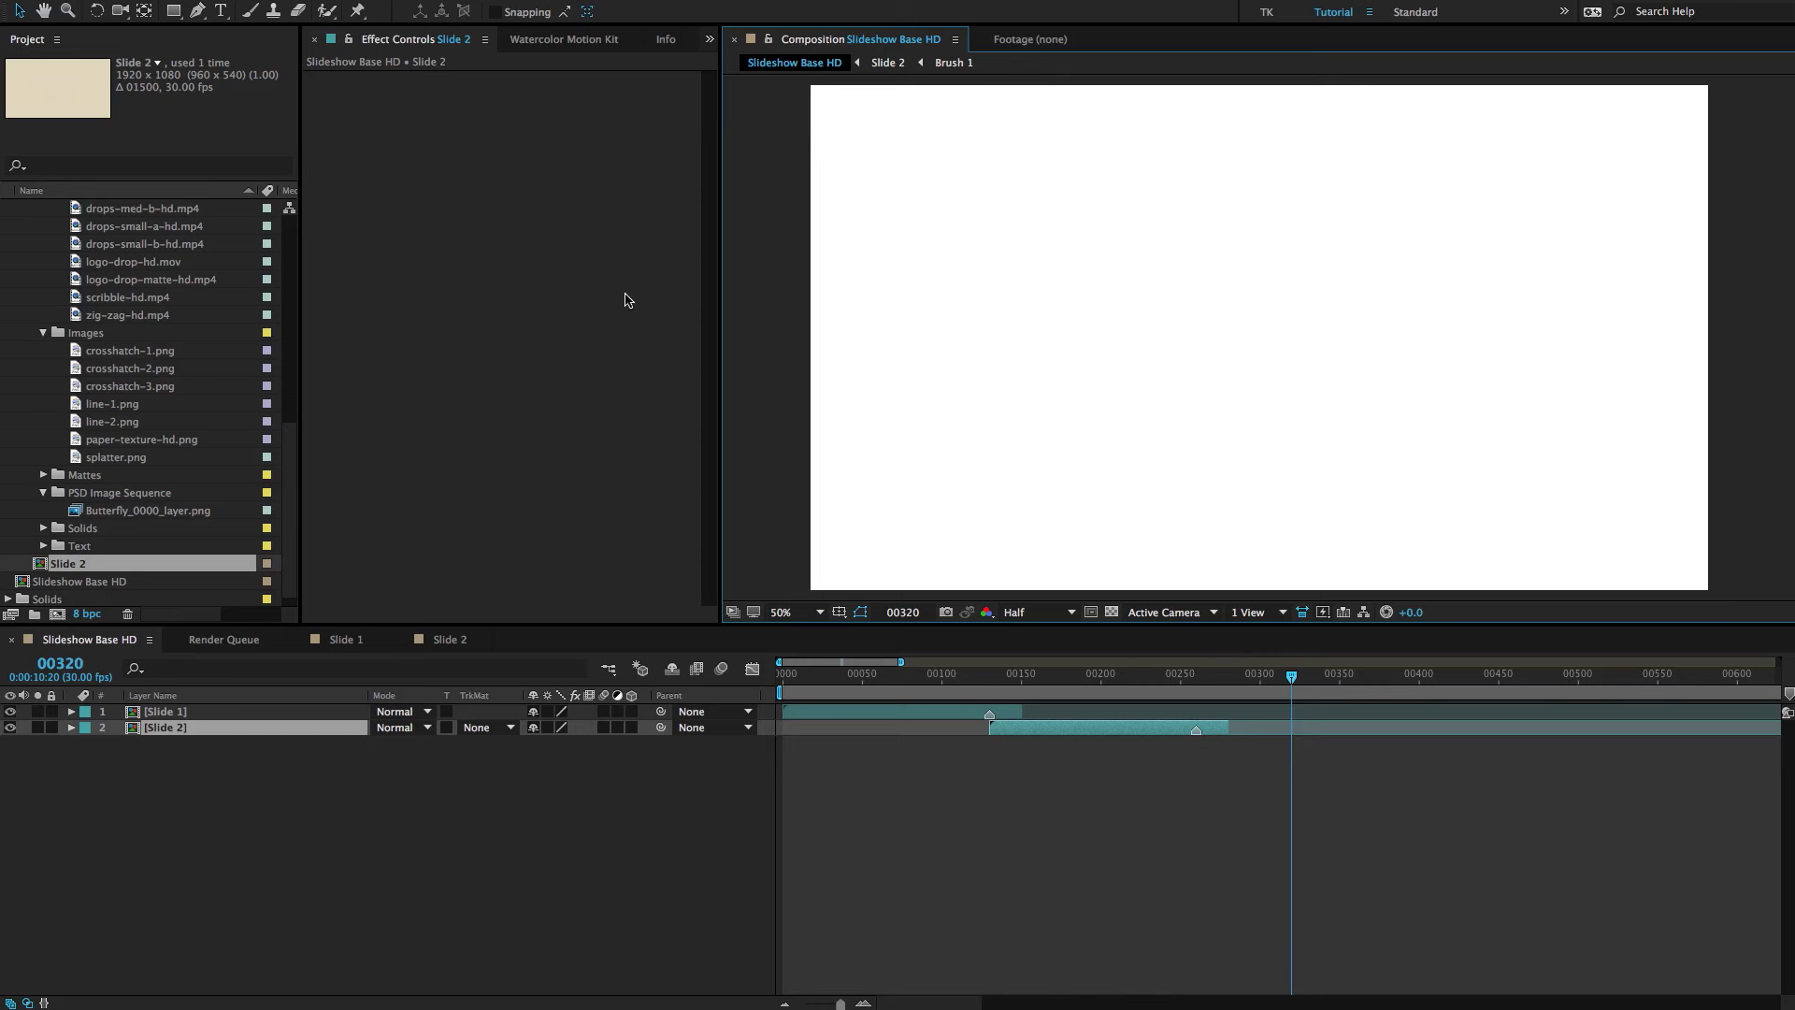
{"action": "double_click", "coordinate": [157, 729]}
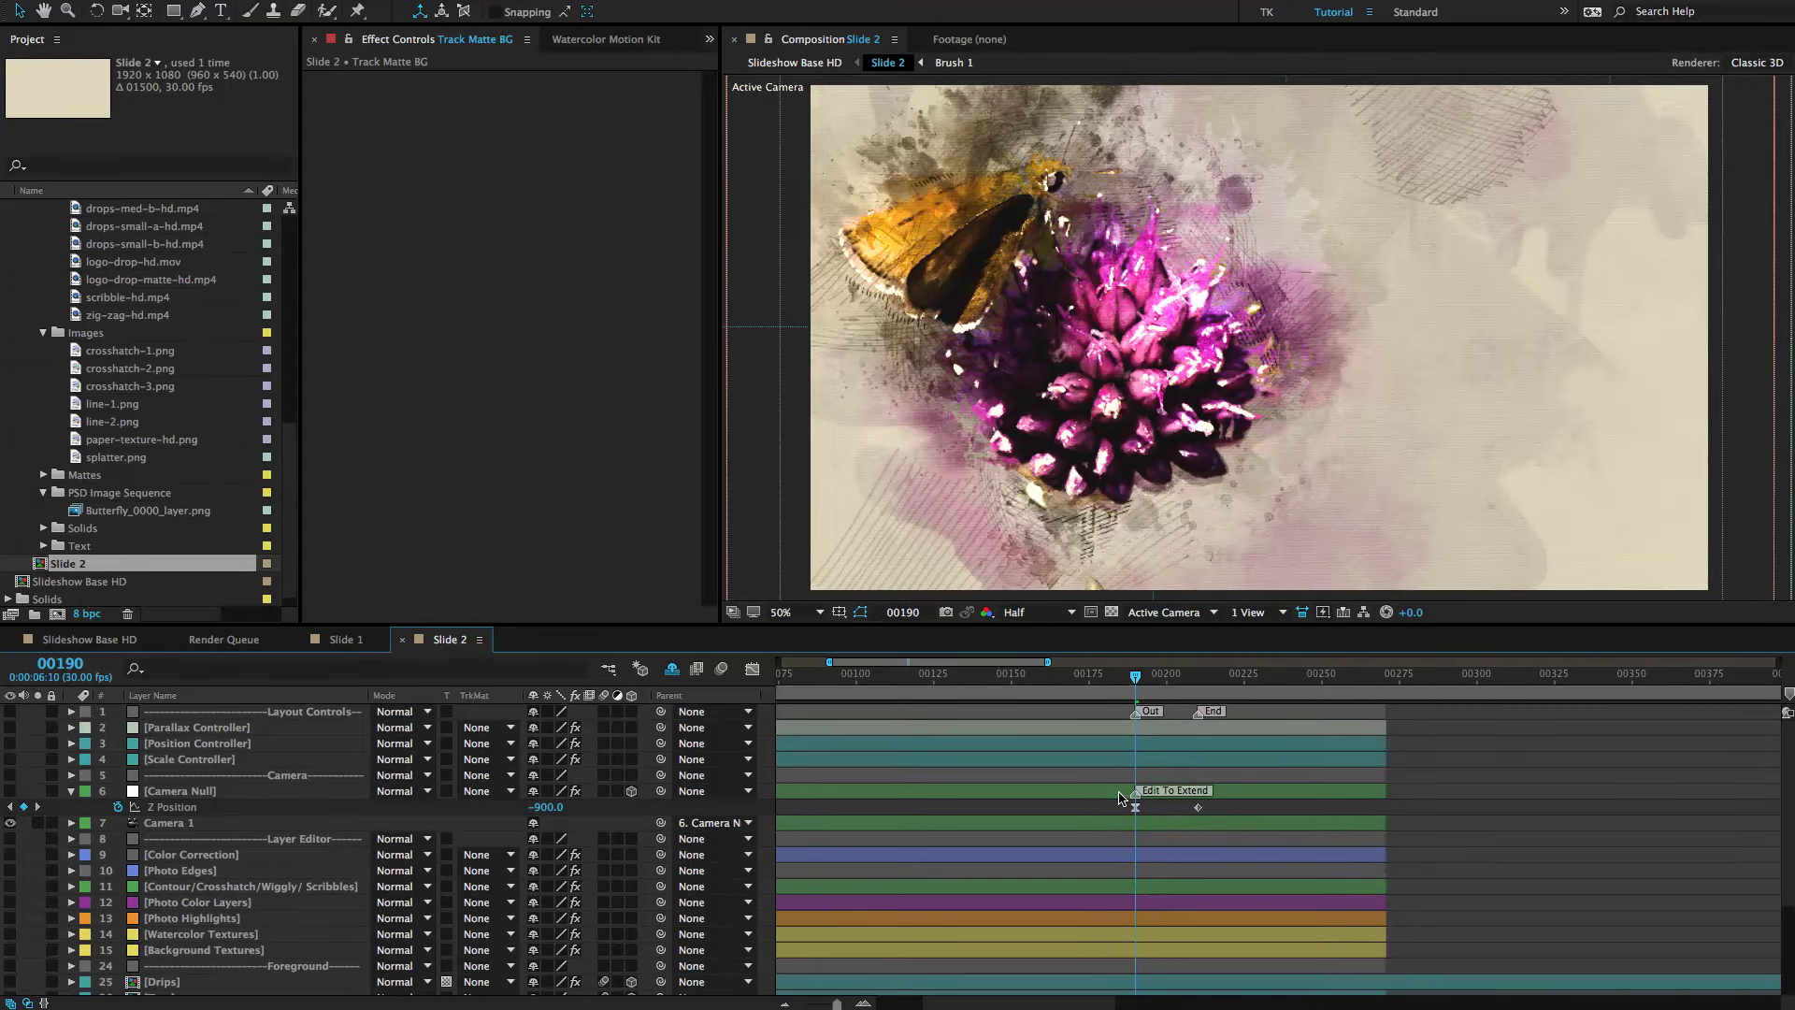
{"action": "left_click", "coordinate": [802, 63]}
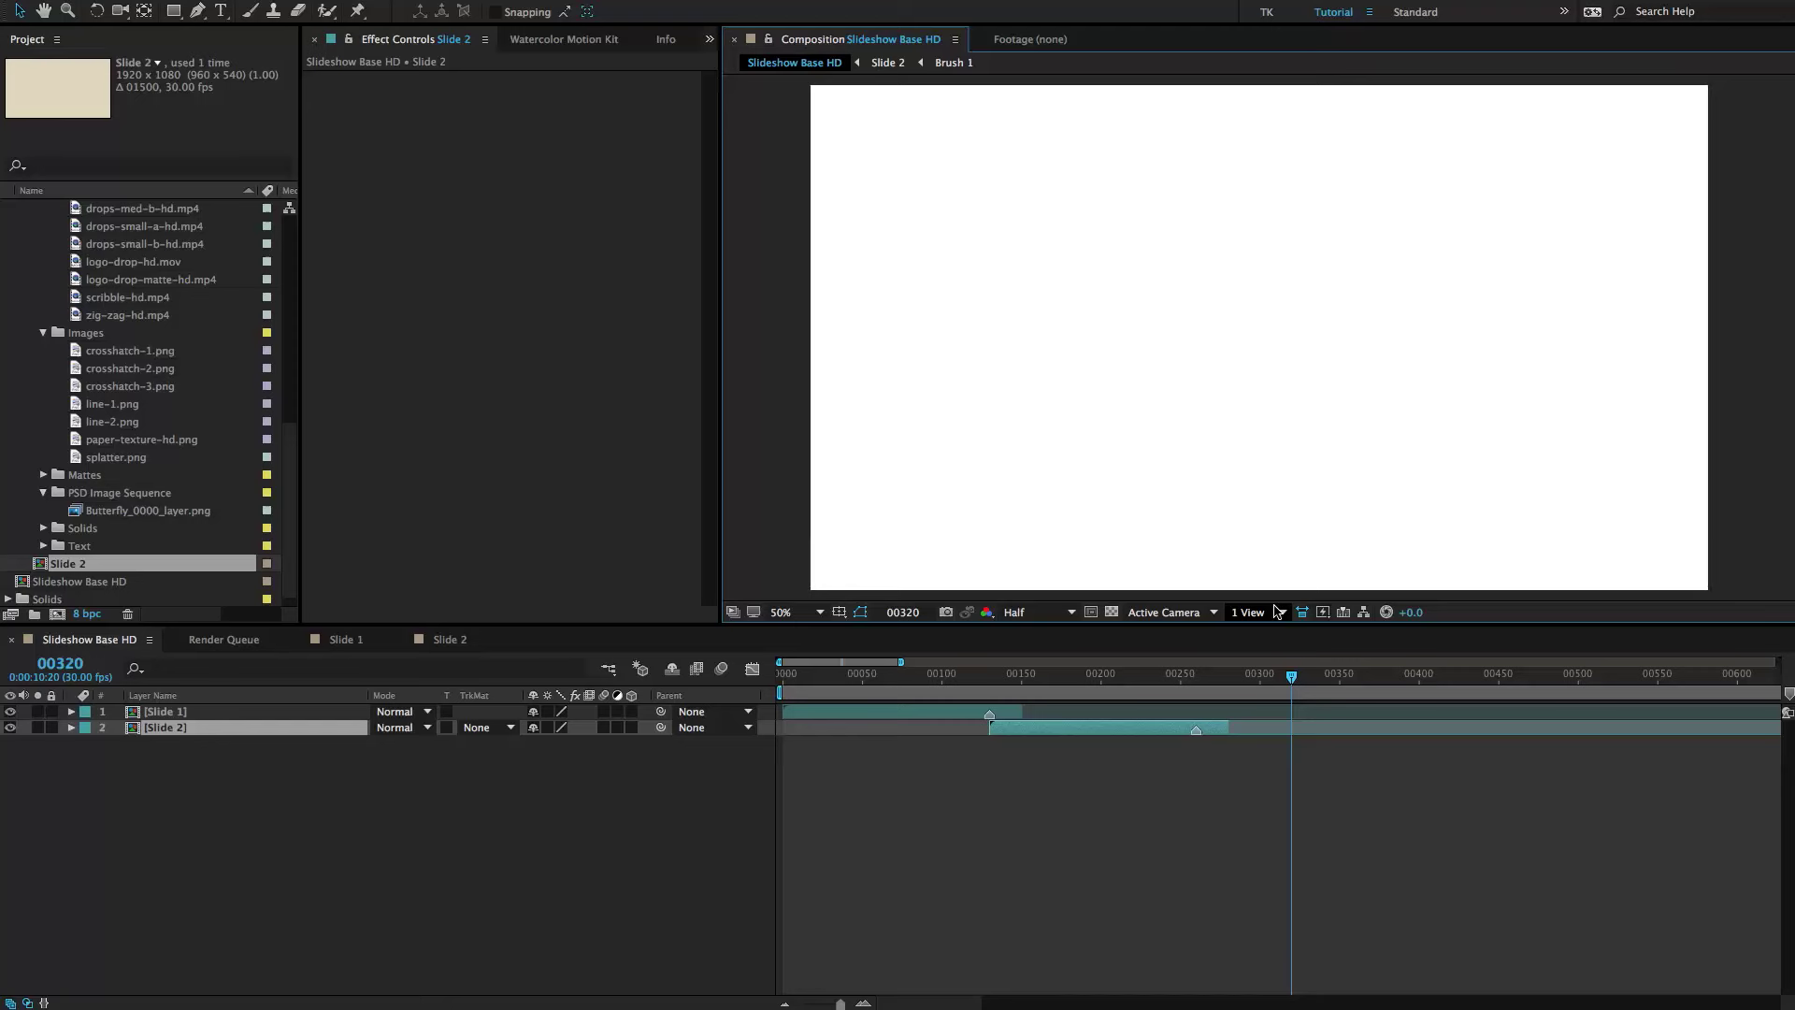
{"action": "left_click", "coordinate": [881, 66]}
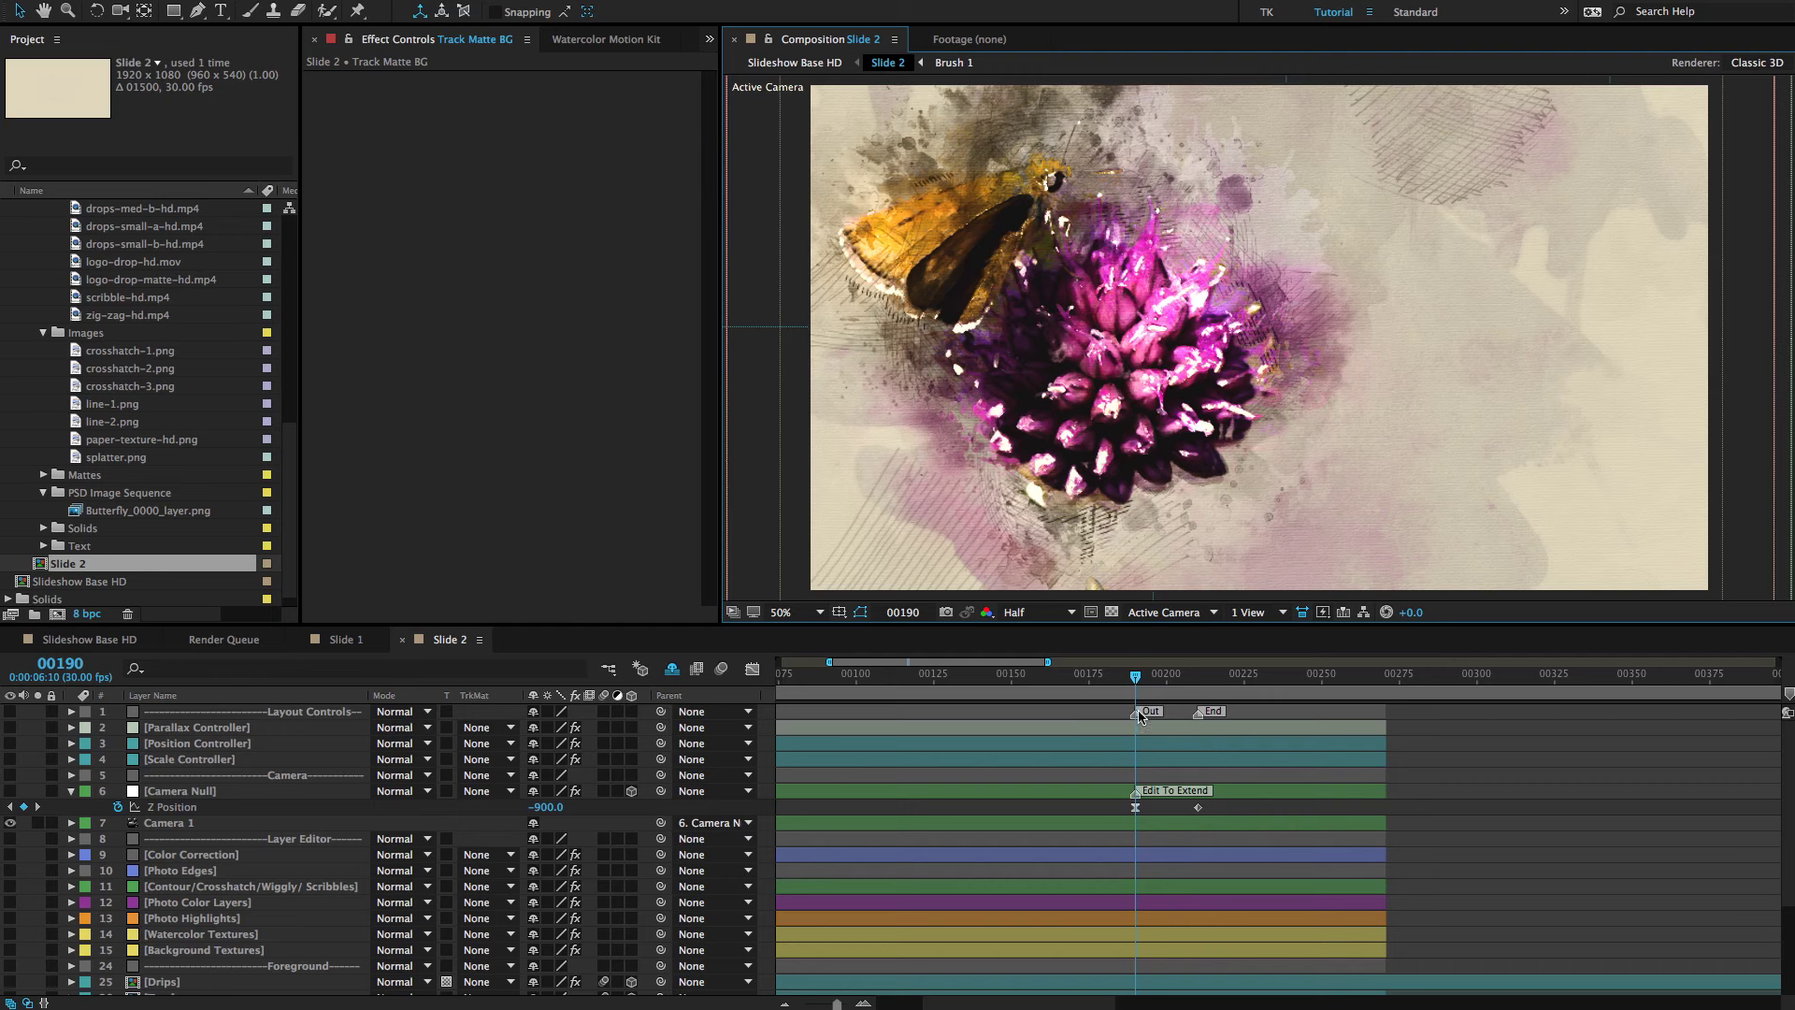
{"action": "left_click", "coordinate": [793, 63]}
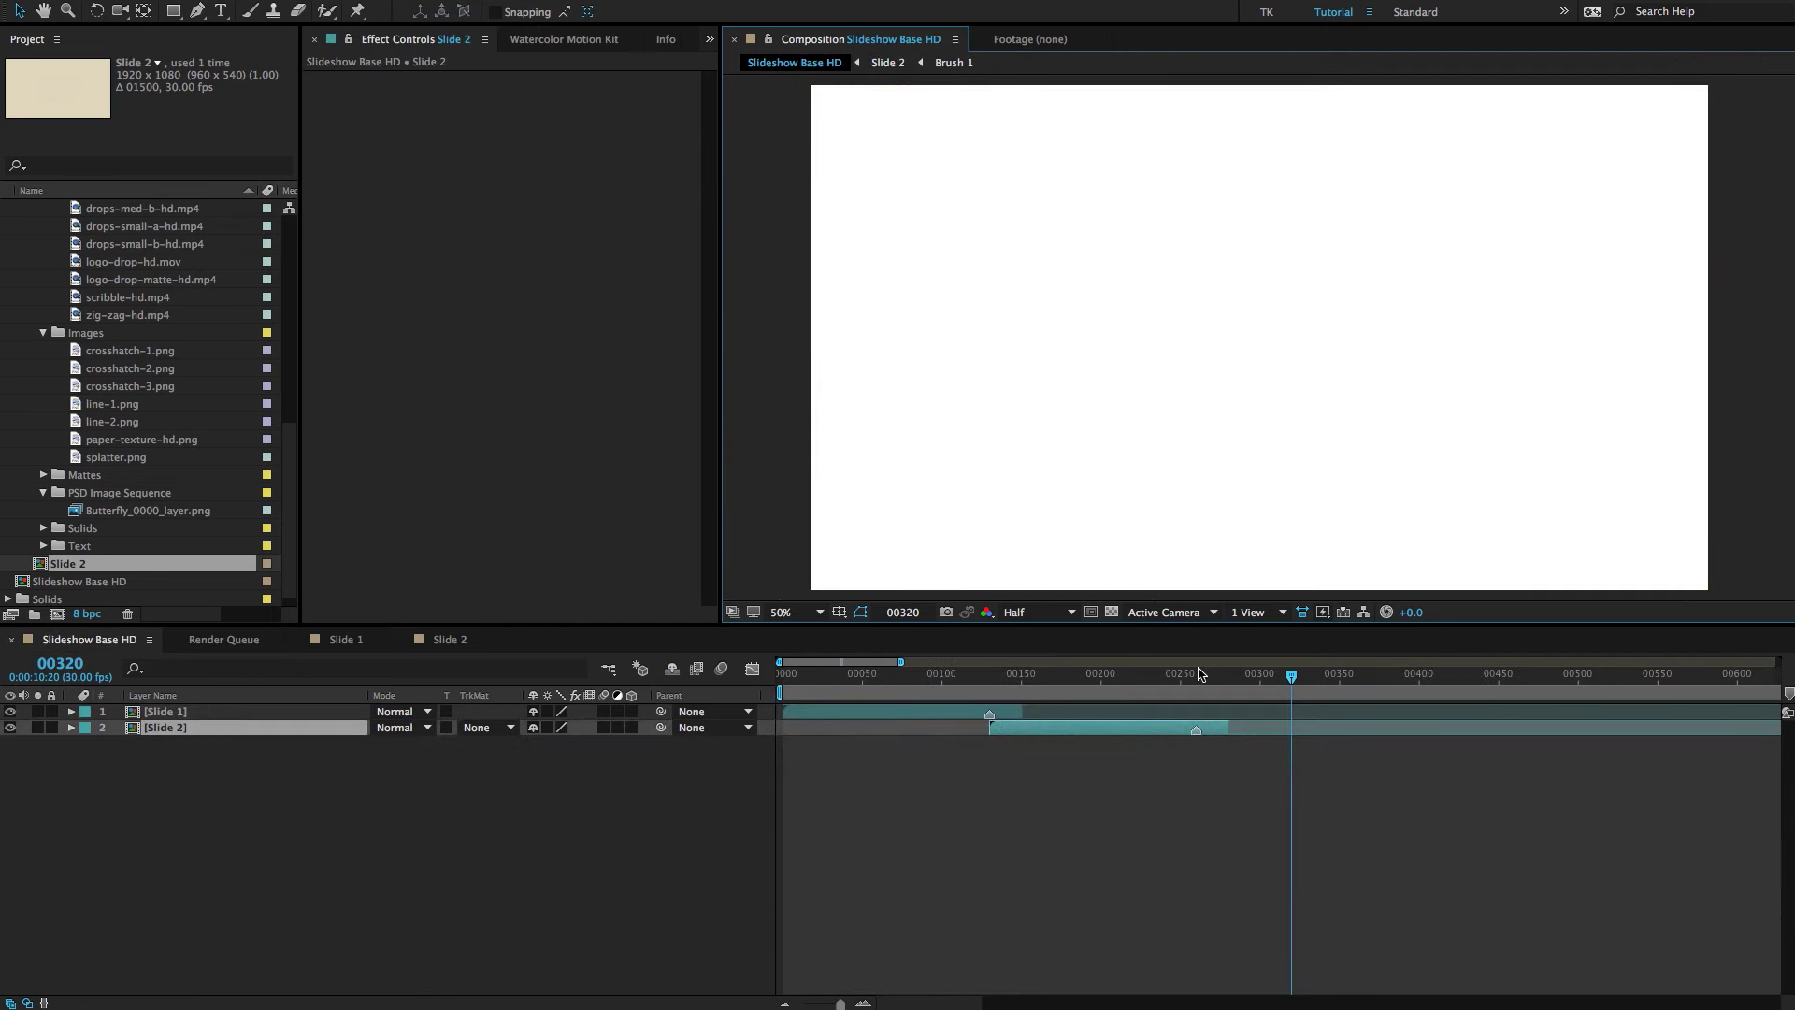
{"action": "left_click_drag", "start_coordinate": [1198, 736], "coordinate": [1352, 745]}
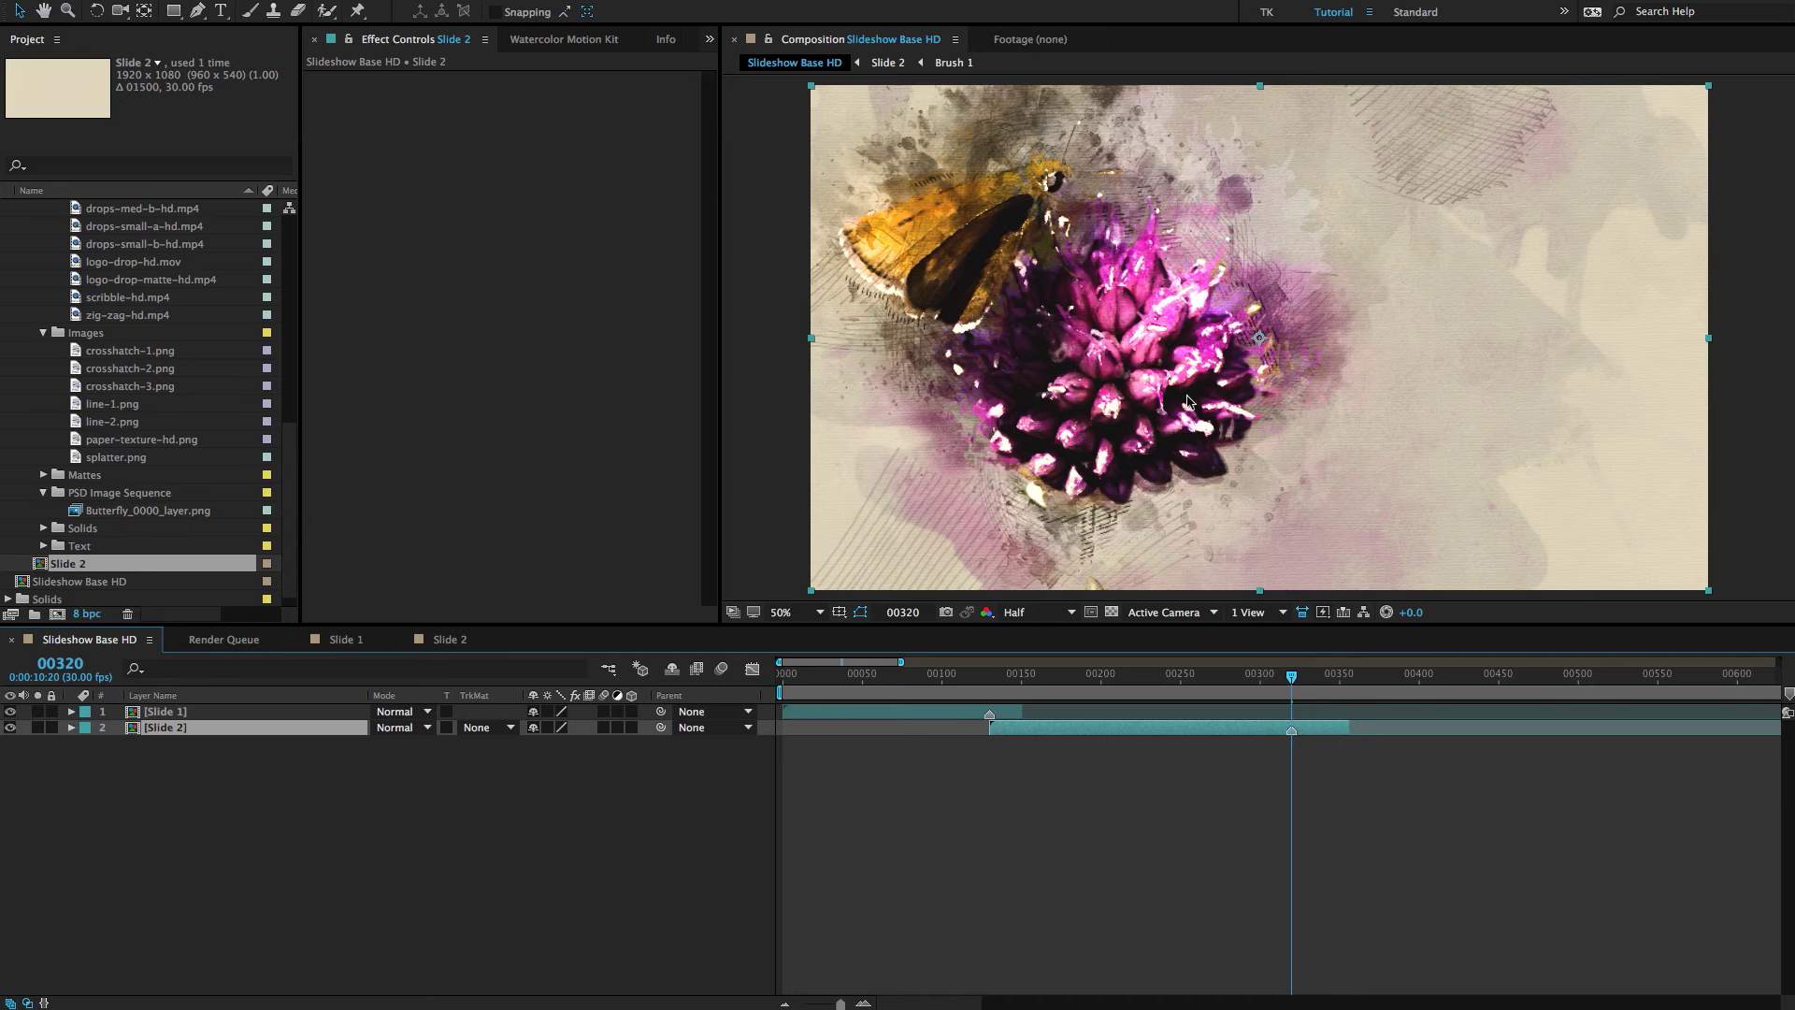
Trim Slide 2's out-point to frame 00340 and collapse the Project panel folders.
{"action": "left_click", "coordinate": [890, 62]}
{"action": "left_click", "coordinate": [1199, 673]}
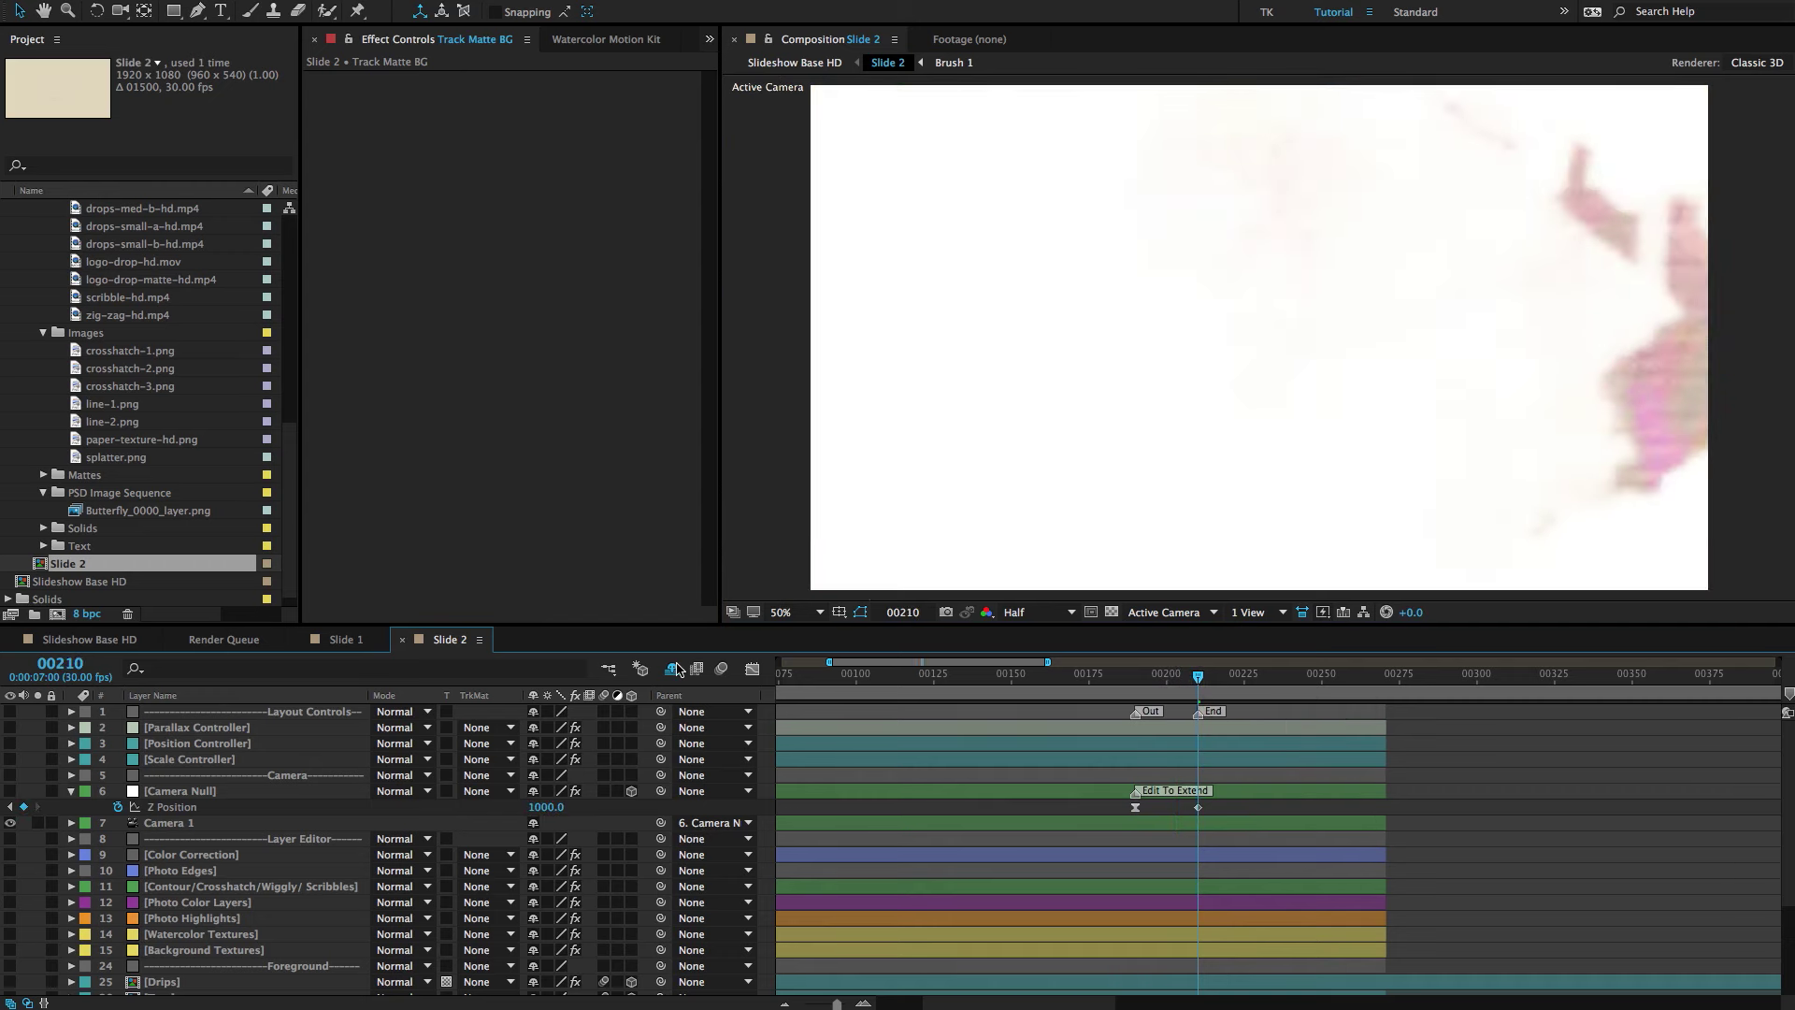
{"action": "left_click", "coordinate": [794, 63]}
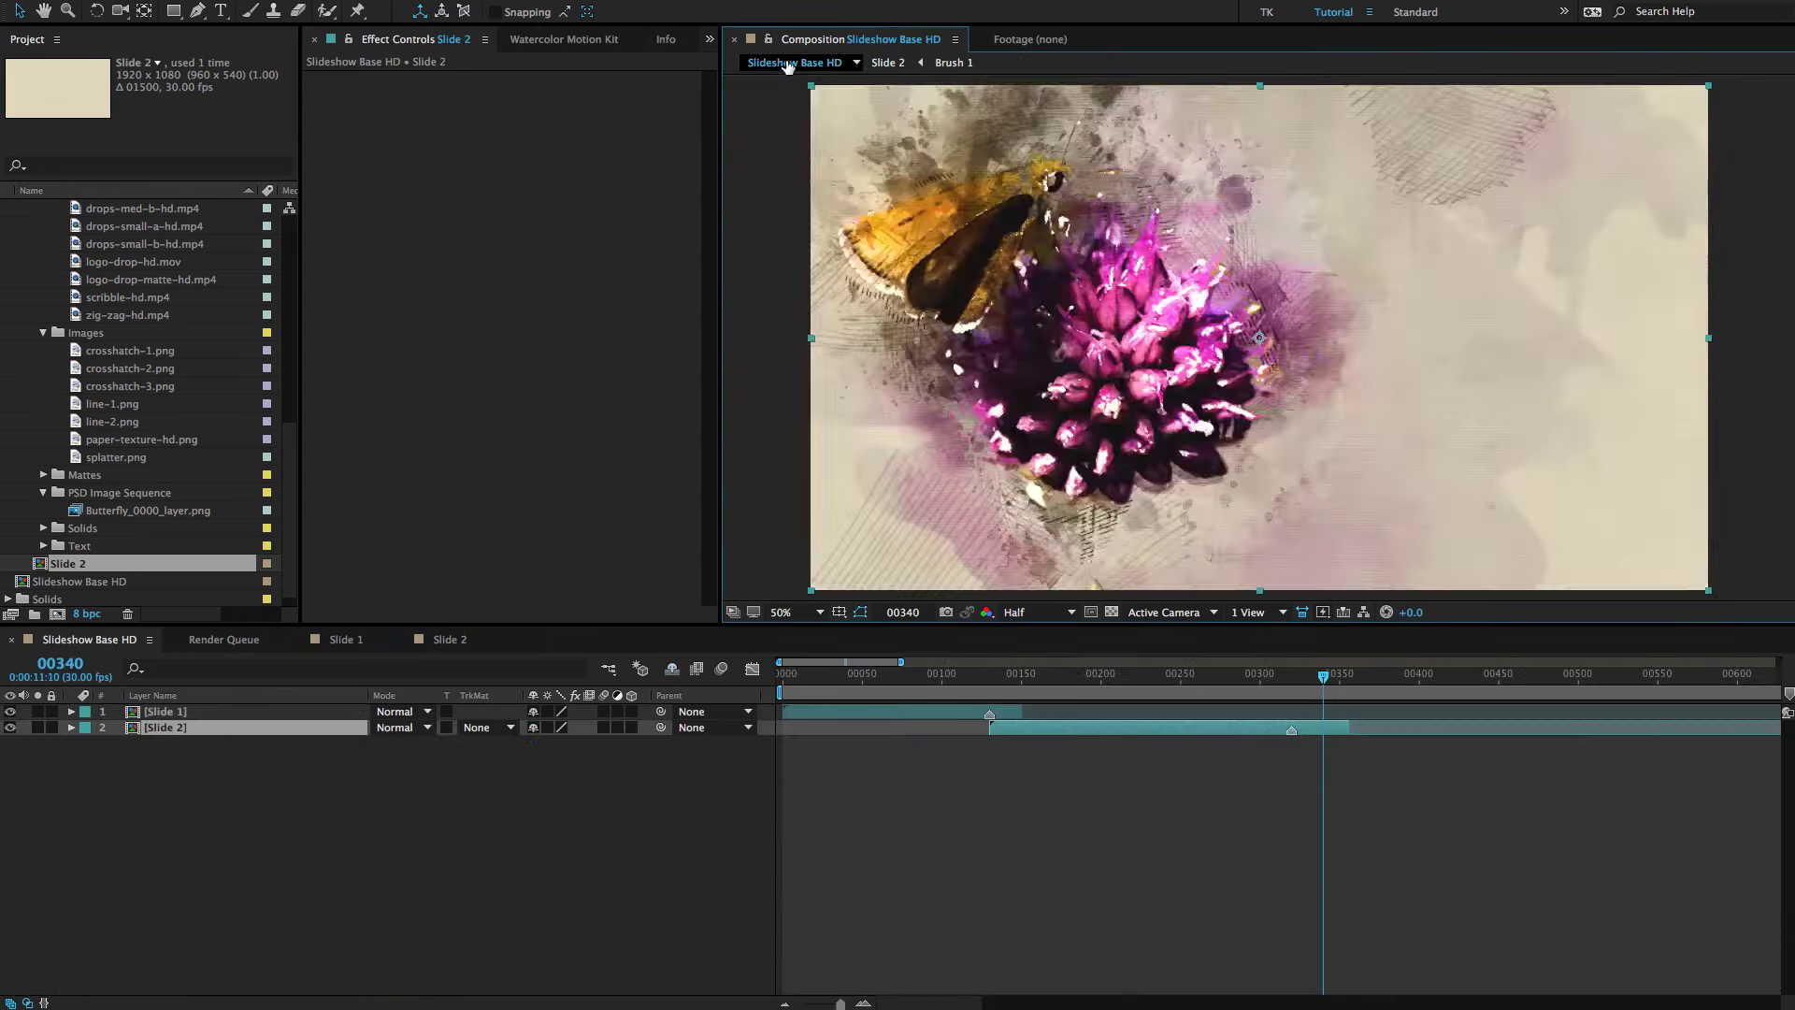
{"action": "scroll", "coordinate": [1347, 734], "scroll_direction": "up", "scroll_amount": 2}
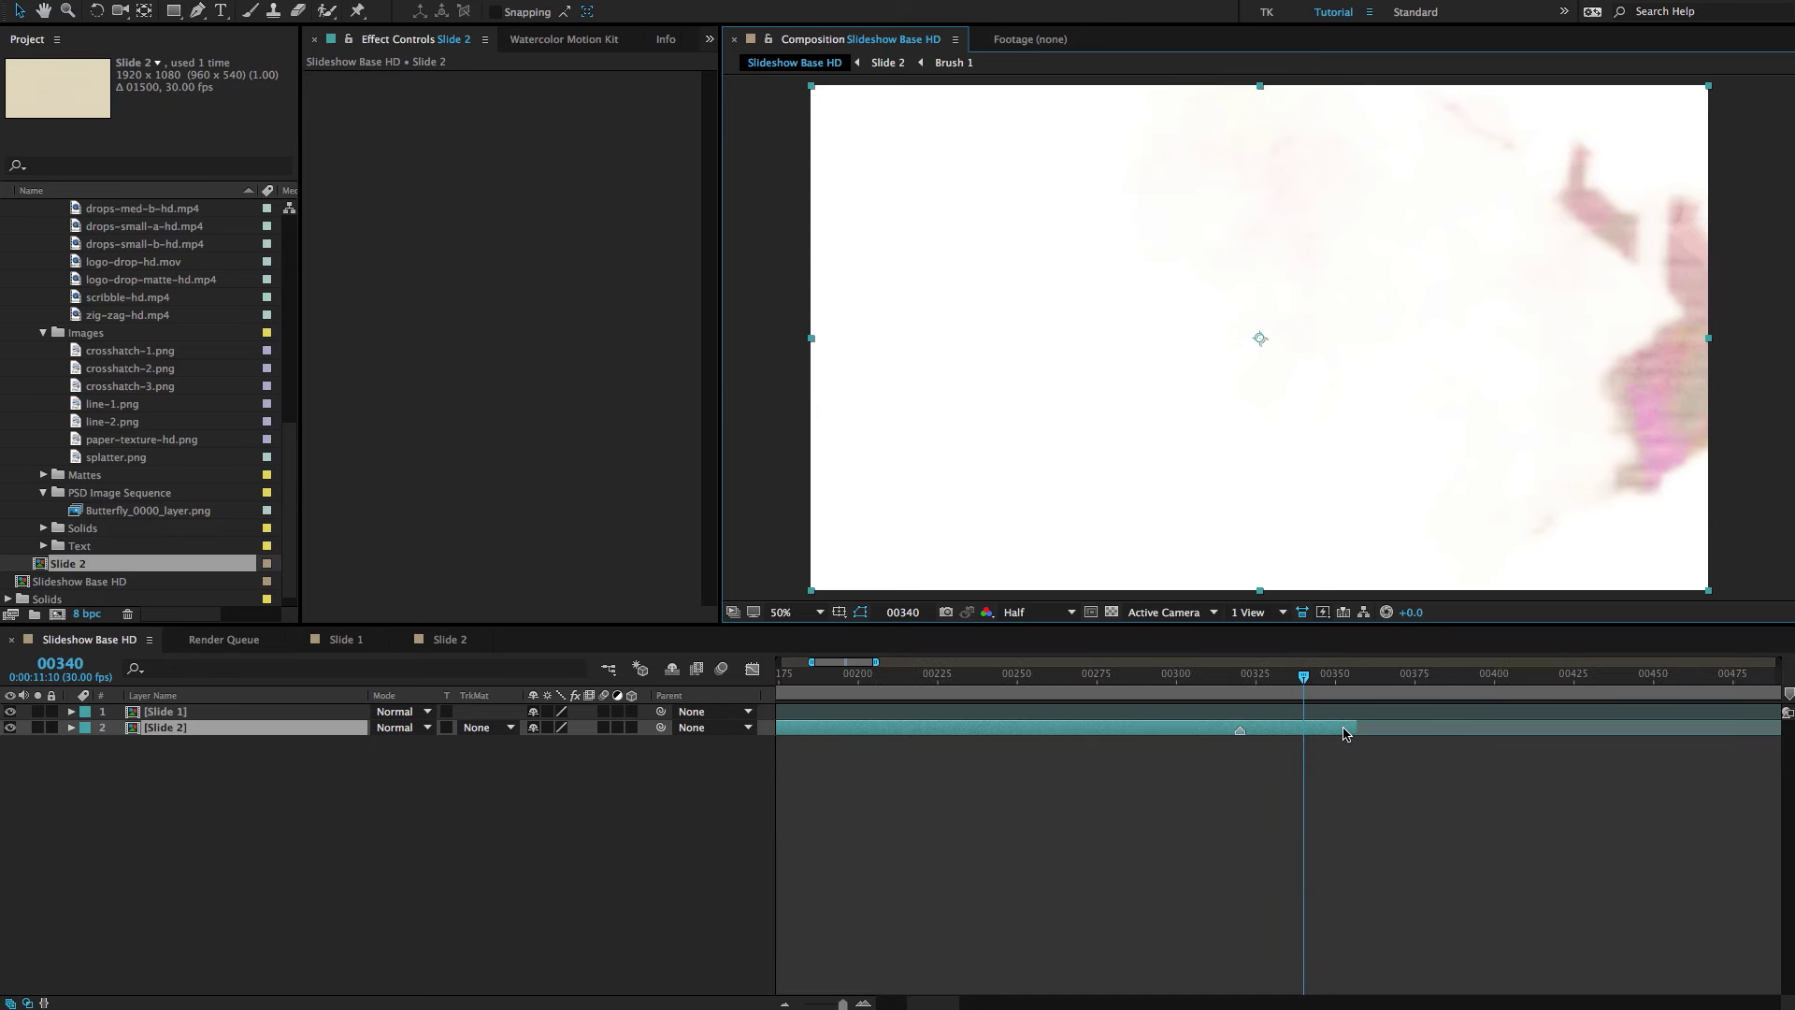
{"action": "left_click_drag", "start_coordinate": [1359, 735], "coordinate": [1307, 745]}
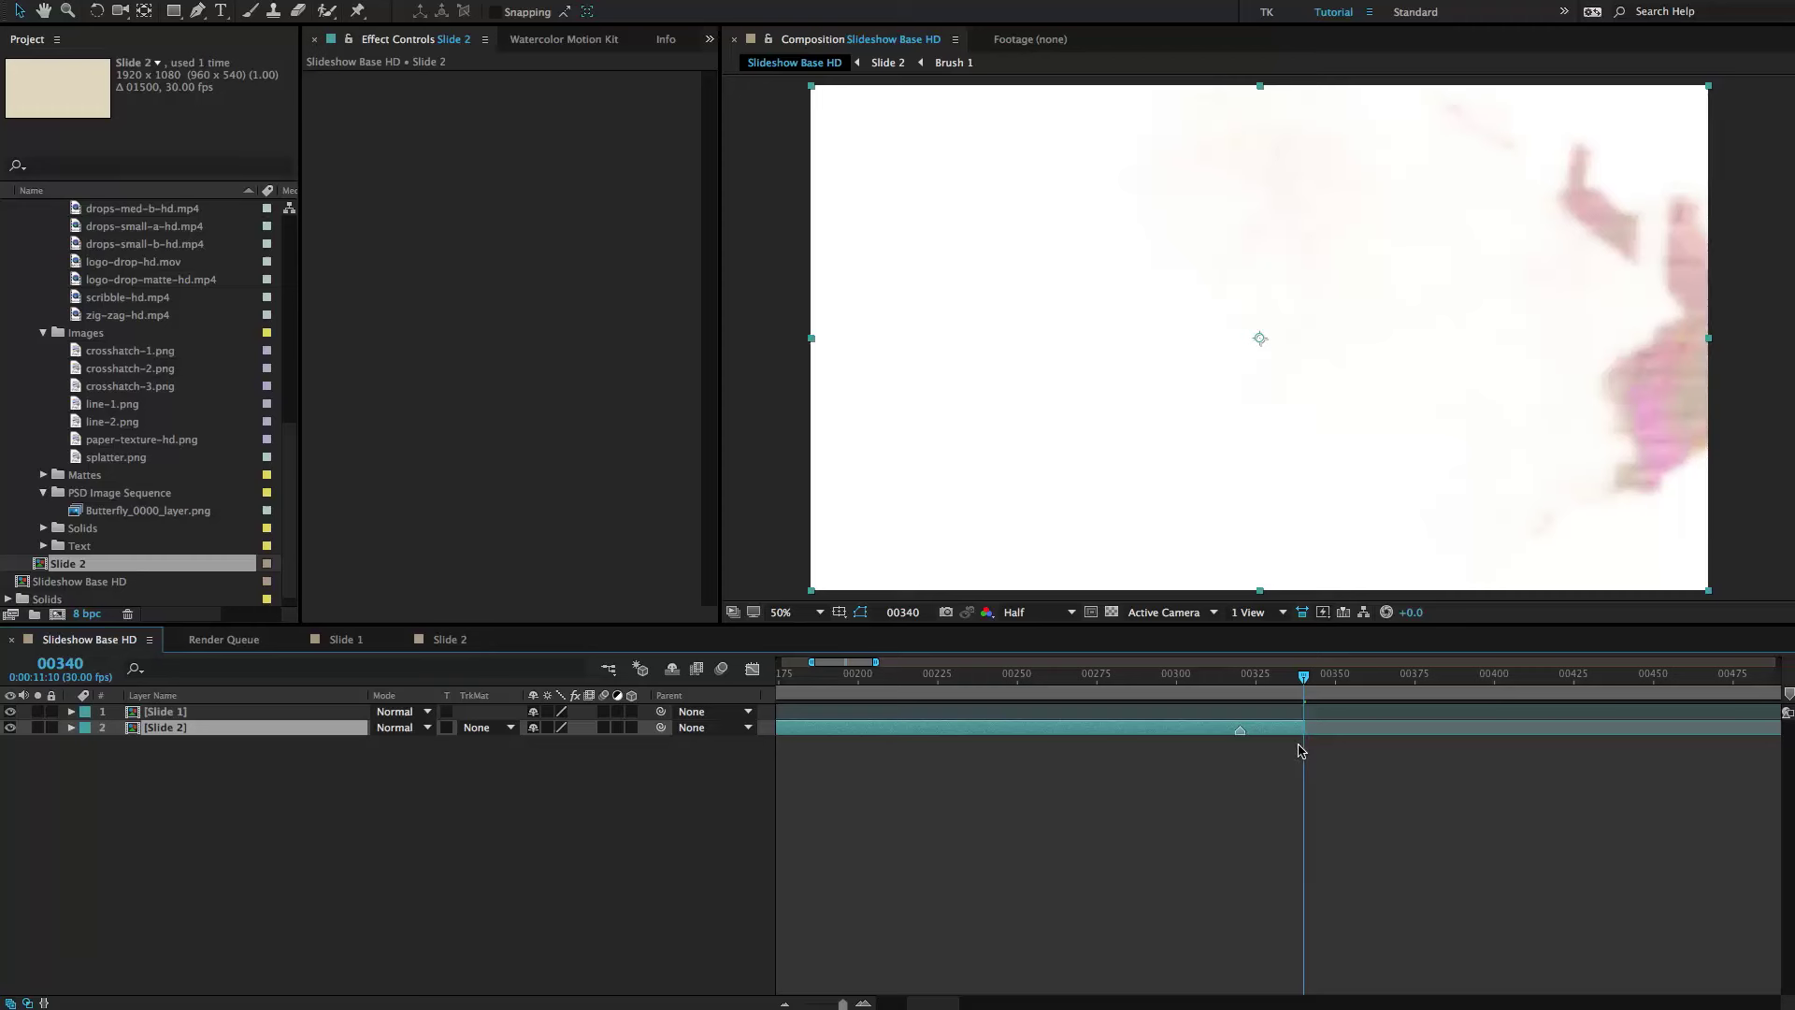
{"action": "scroll", "coordinate": [1300, 748], "scroll_direction": "down", "scroll_amount": 2}
{"action": "scroll", "coordinate": [1122, 749], "scroll_direction": "down", "scroll_amount": 2}
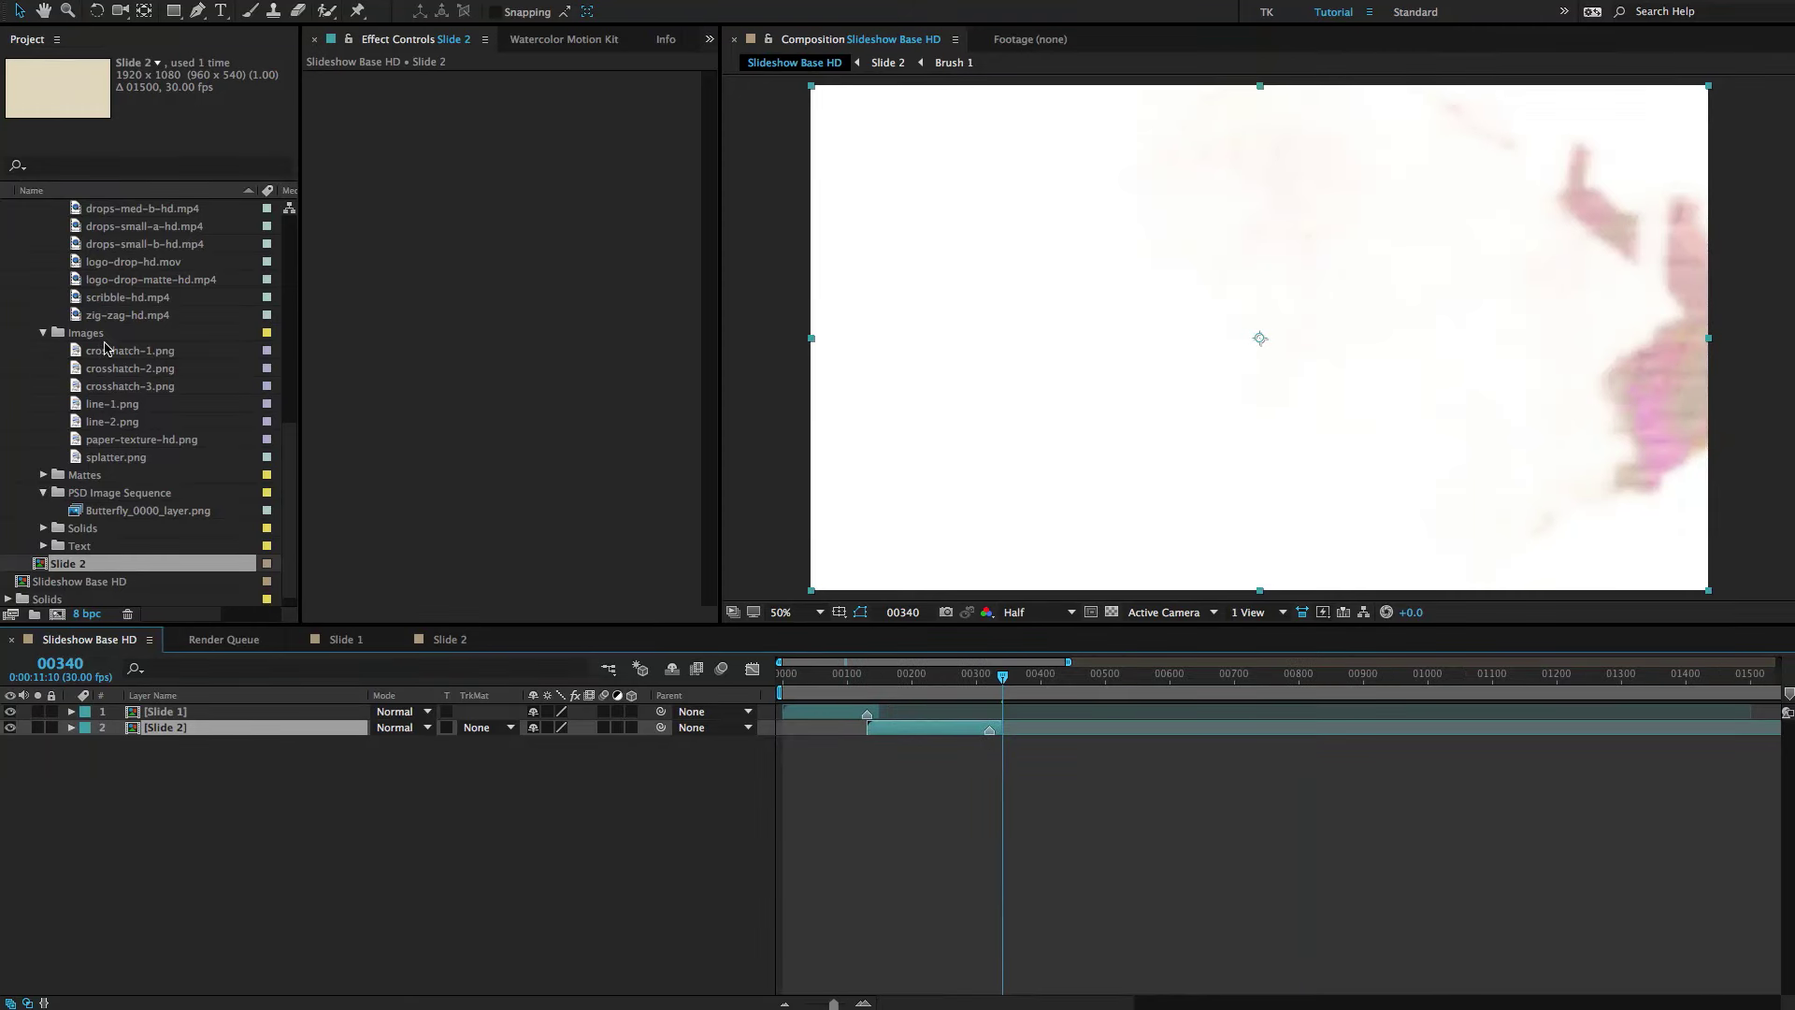
{"action": "left_click", "coordinate": [43, 331]}
{"action": "left_click", "coordinate": [8, 225]}
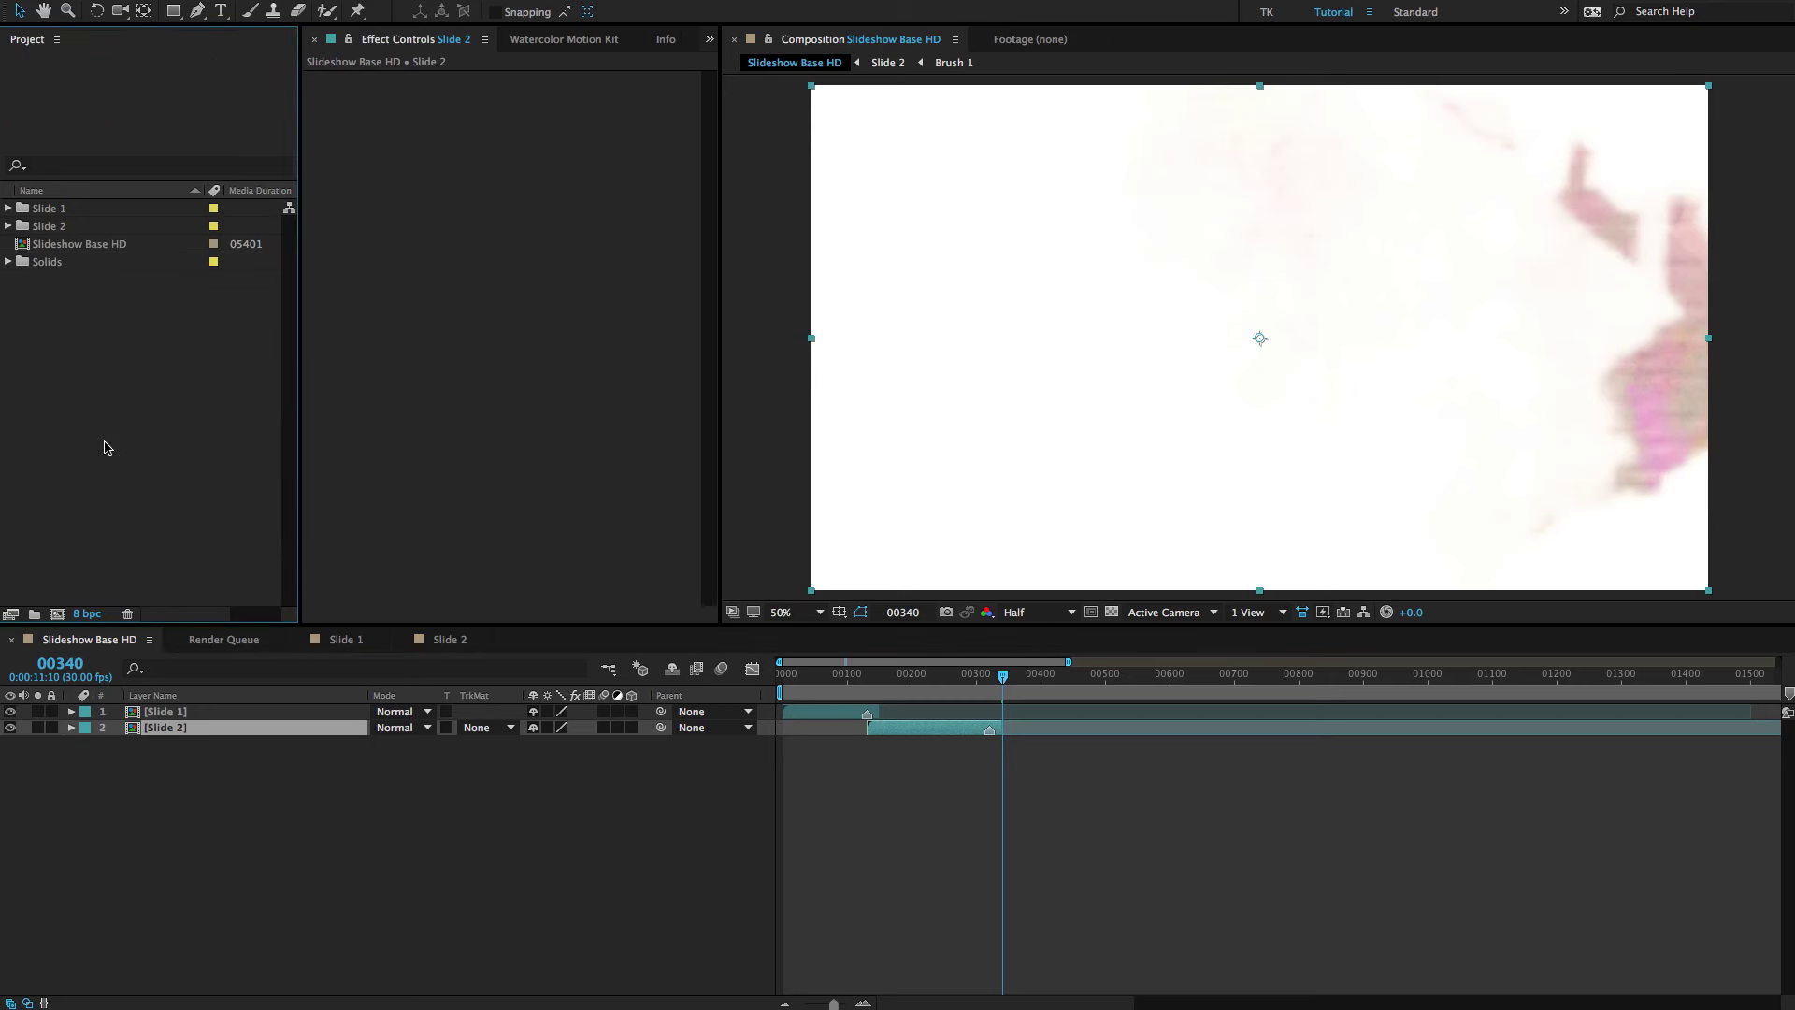
Select Slideshow Base HD and pick the '3. New Slide No Ps' Watercolor Motion Kit preset.
{"action": "left_click", "coordinate": [579, 46]}
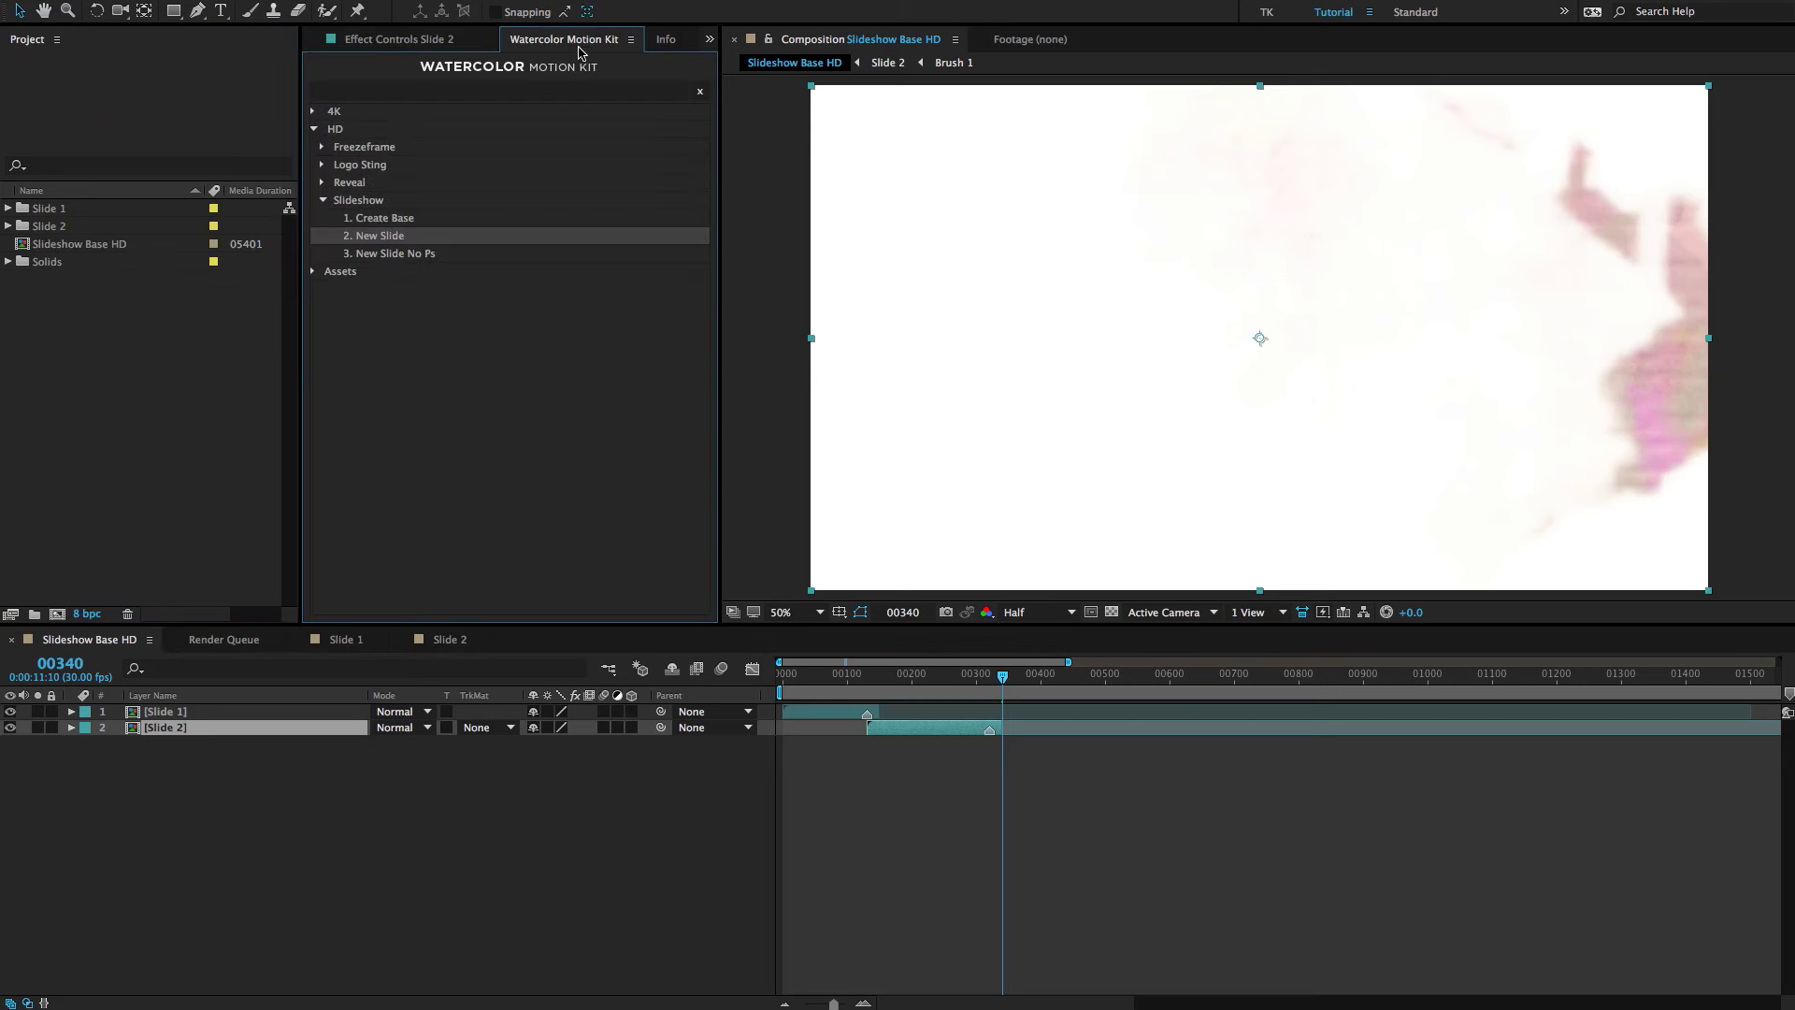
{"action": "left_click", "coordinate": [428, 253]}
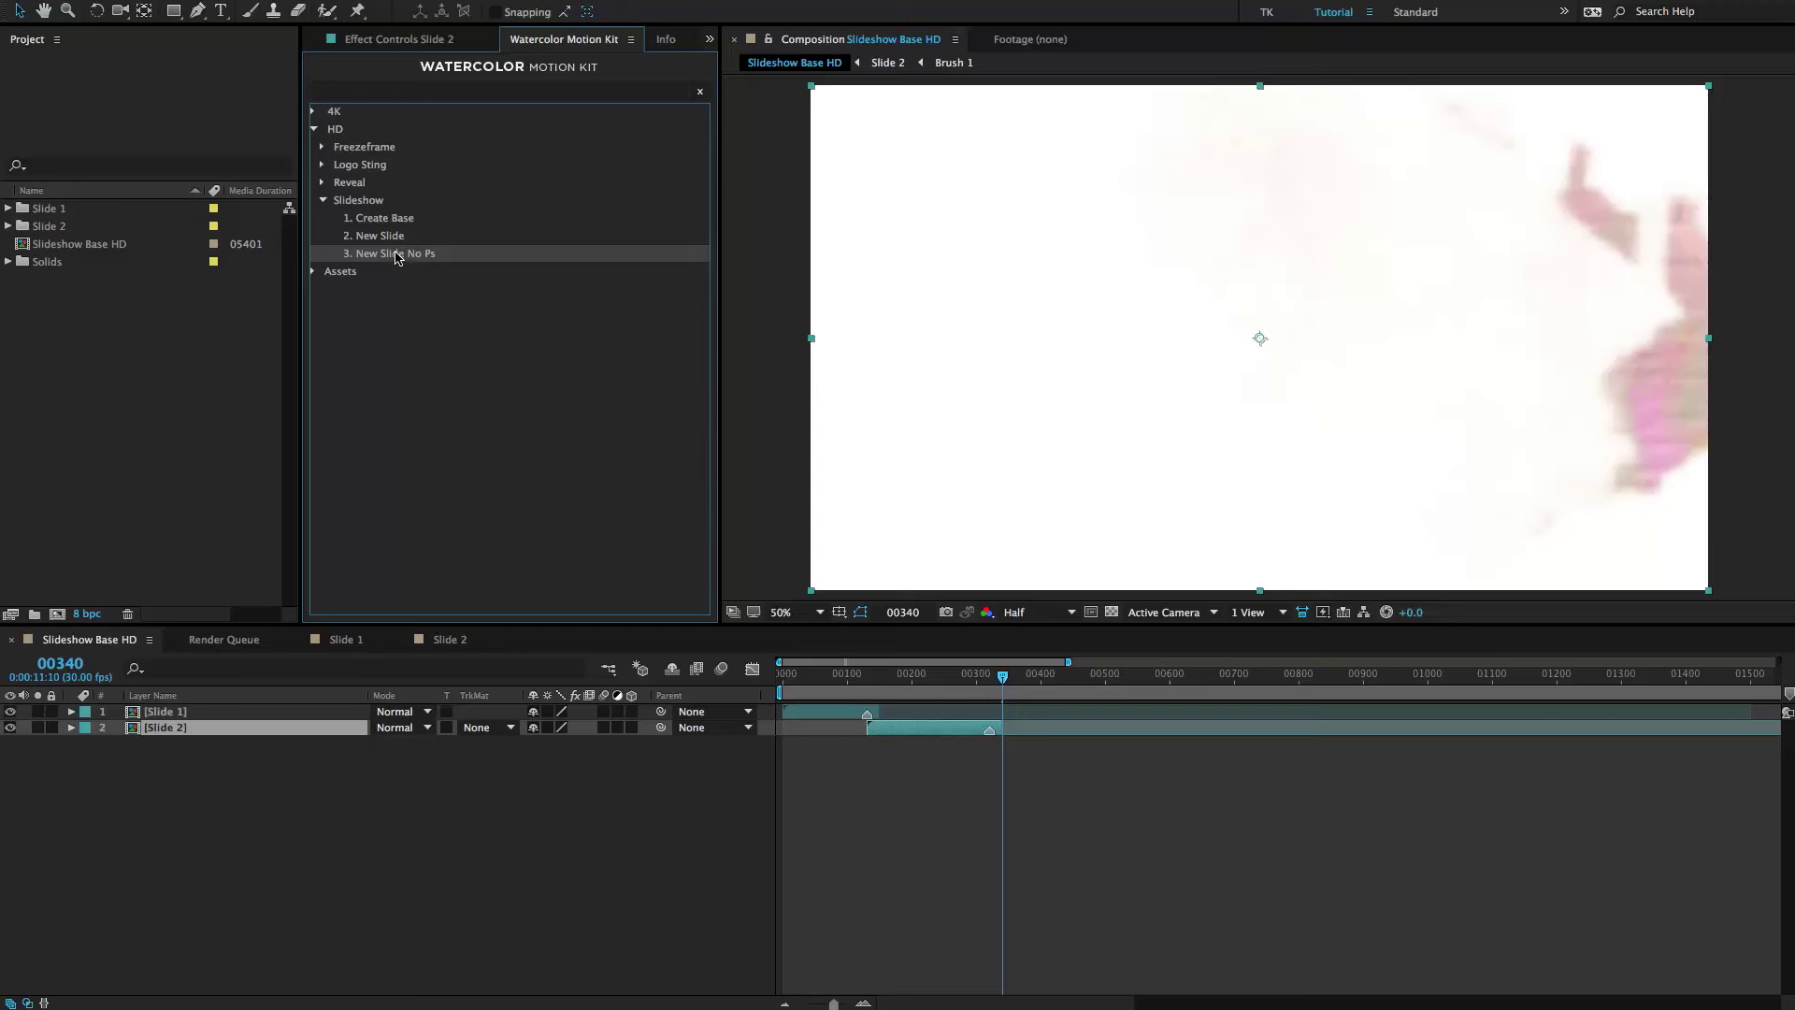
{"action": "double_click", "coordinate": [397, 253]}
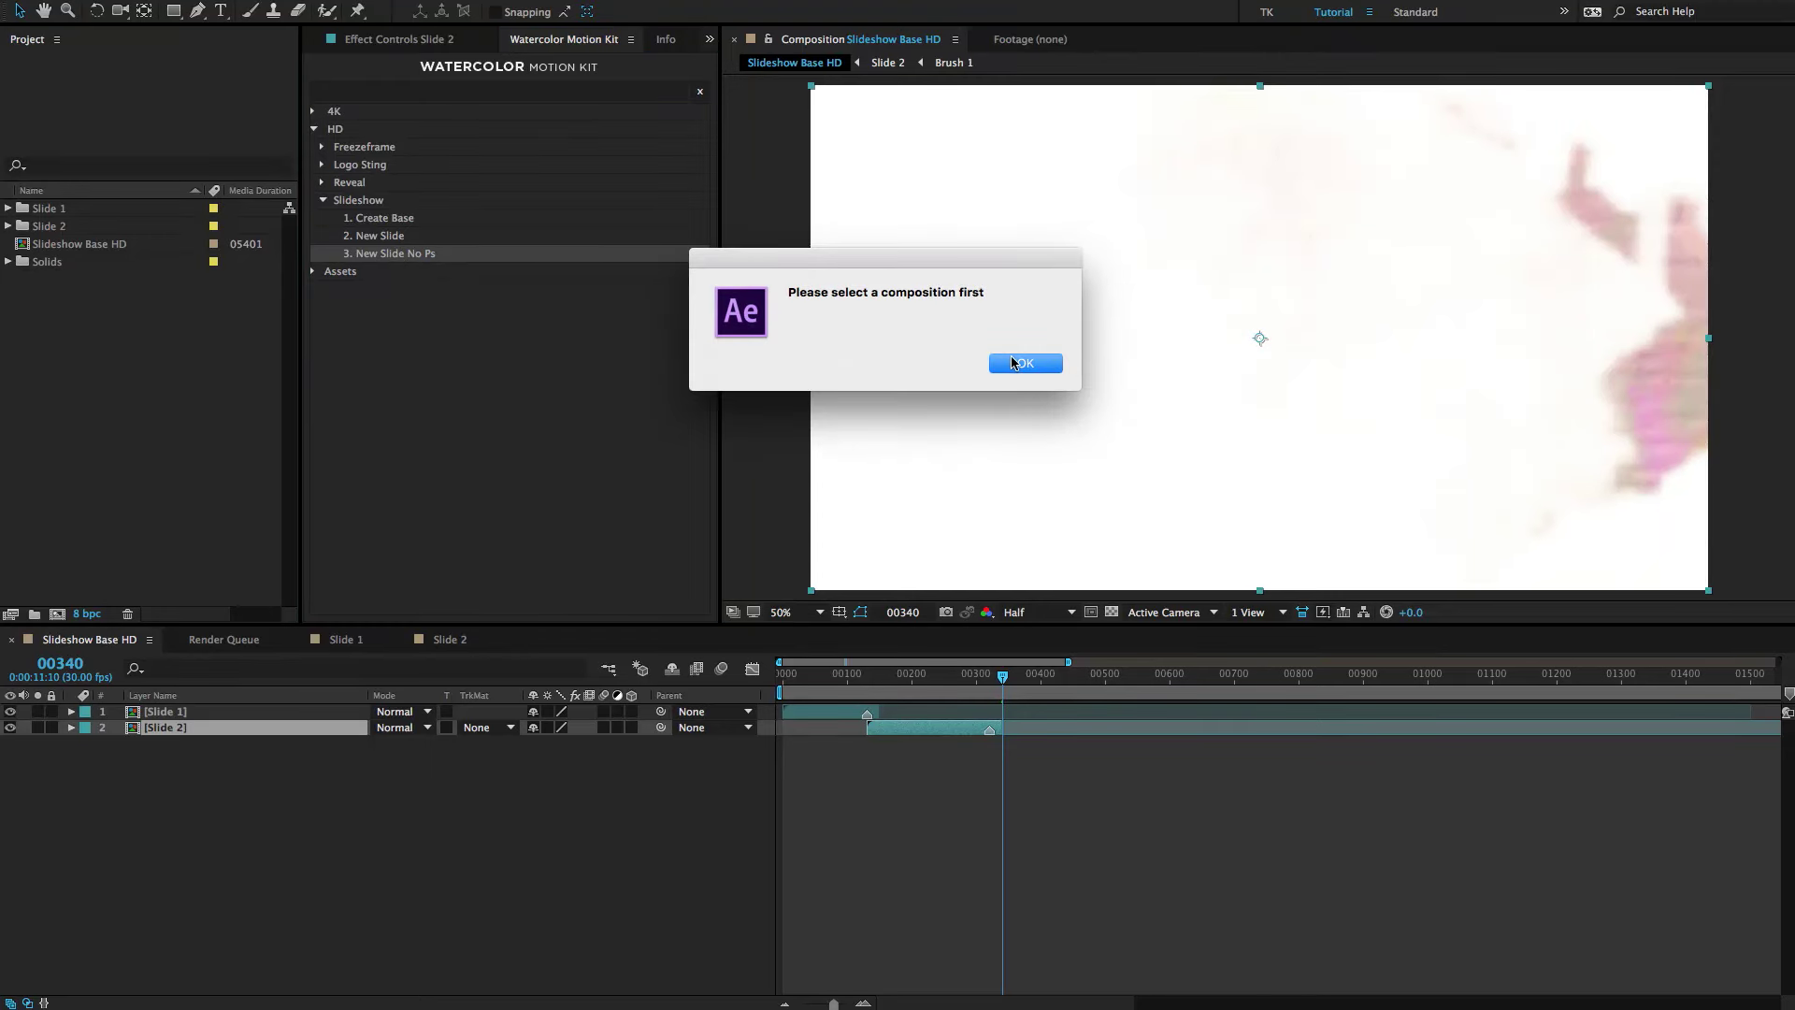
{"action": "left_click", "coordinate": [1015, 362]}
{"action": "left_click", "coordinate": [79, 244]}
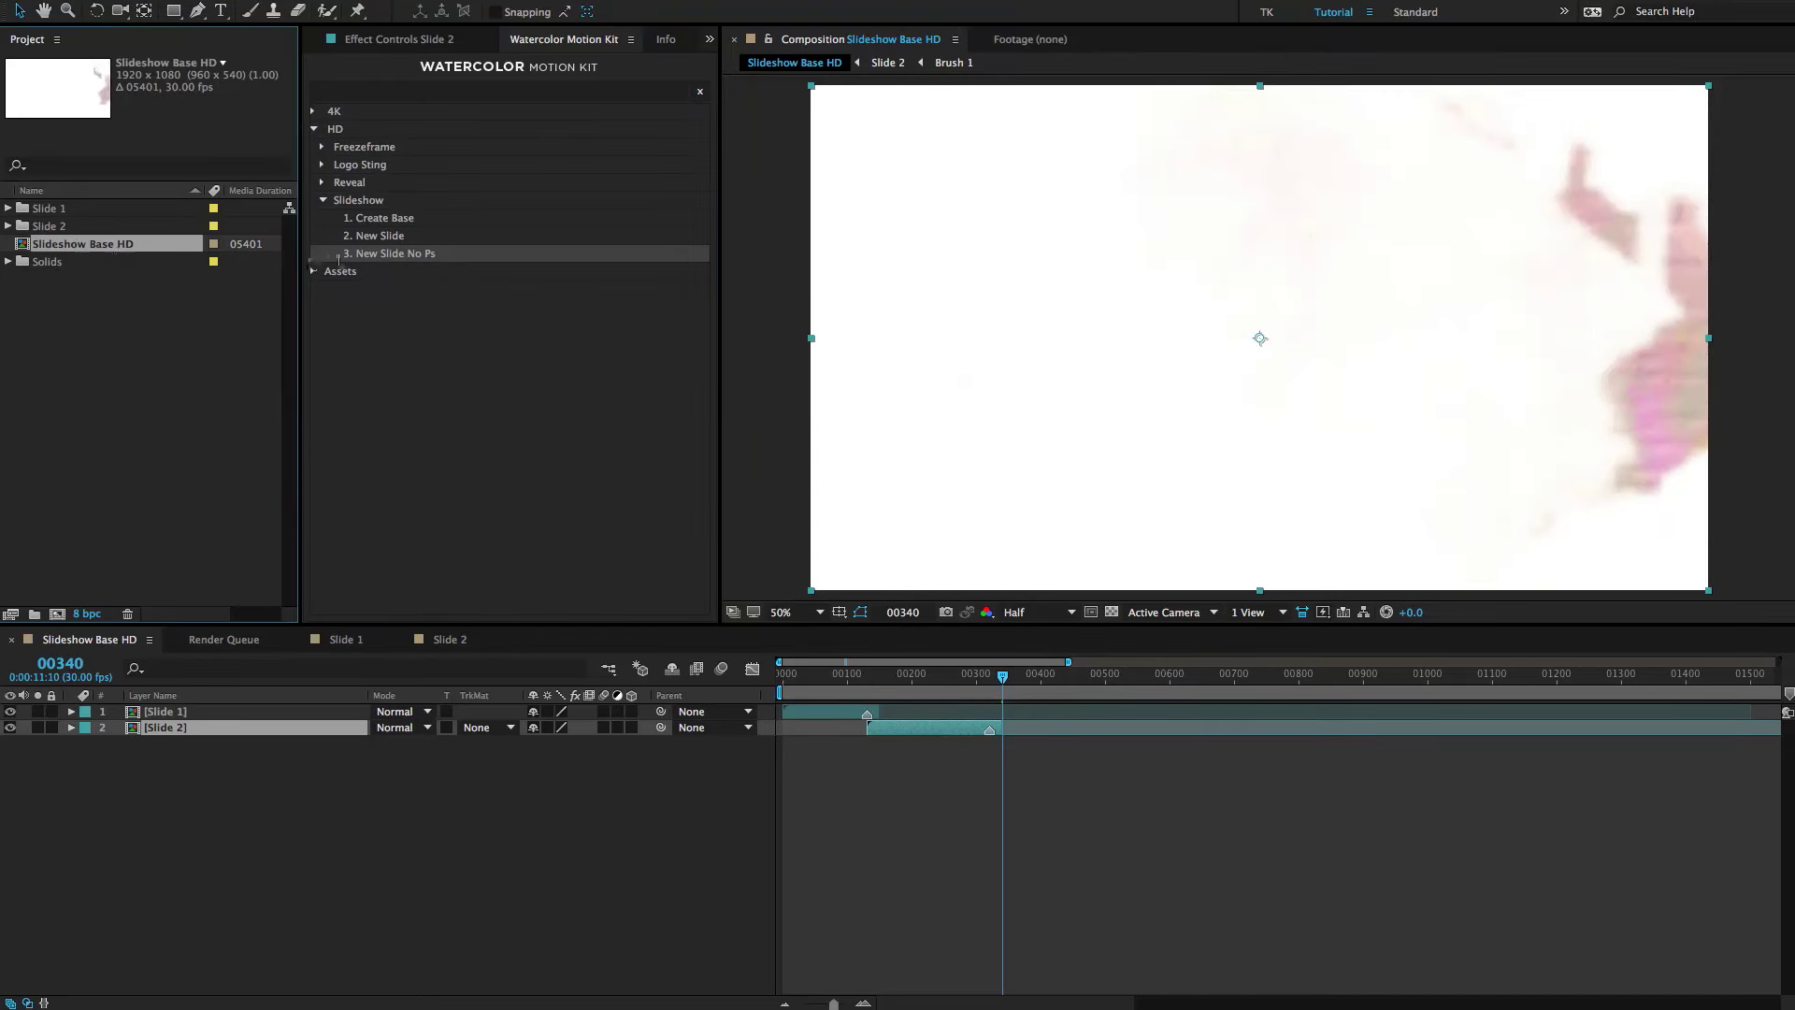
{"action": "left_click", "coordinate": [372, 257]}
Add the new slide with folder and comp named 'Slide 3', starting near frame 00320.
{"action": "double_click", "coordinate": [372, 256]}
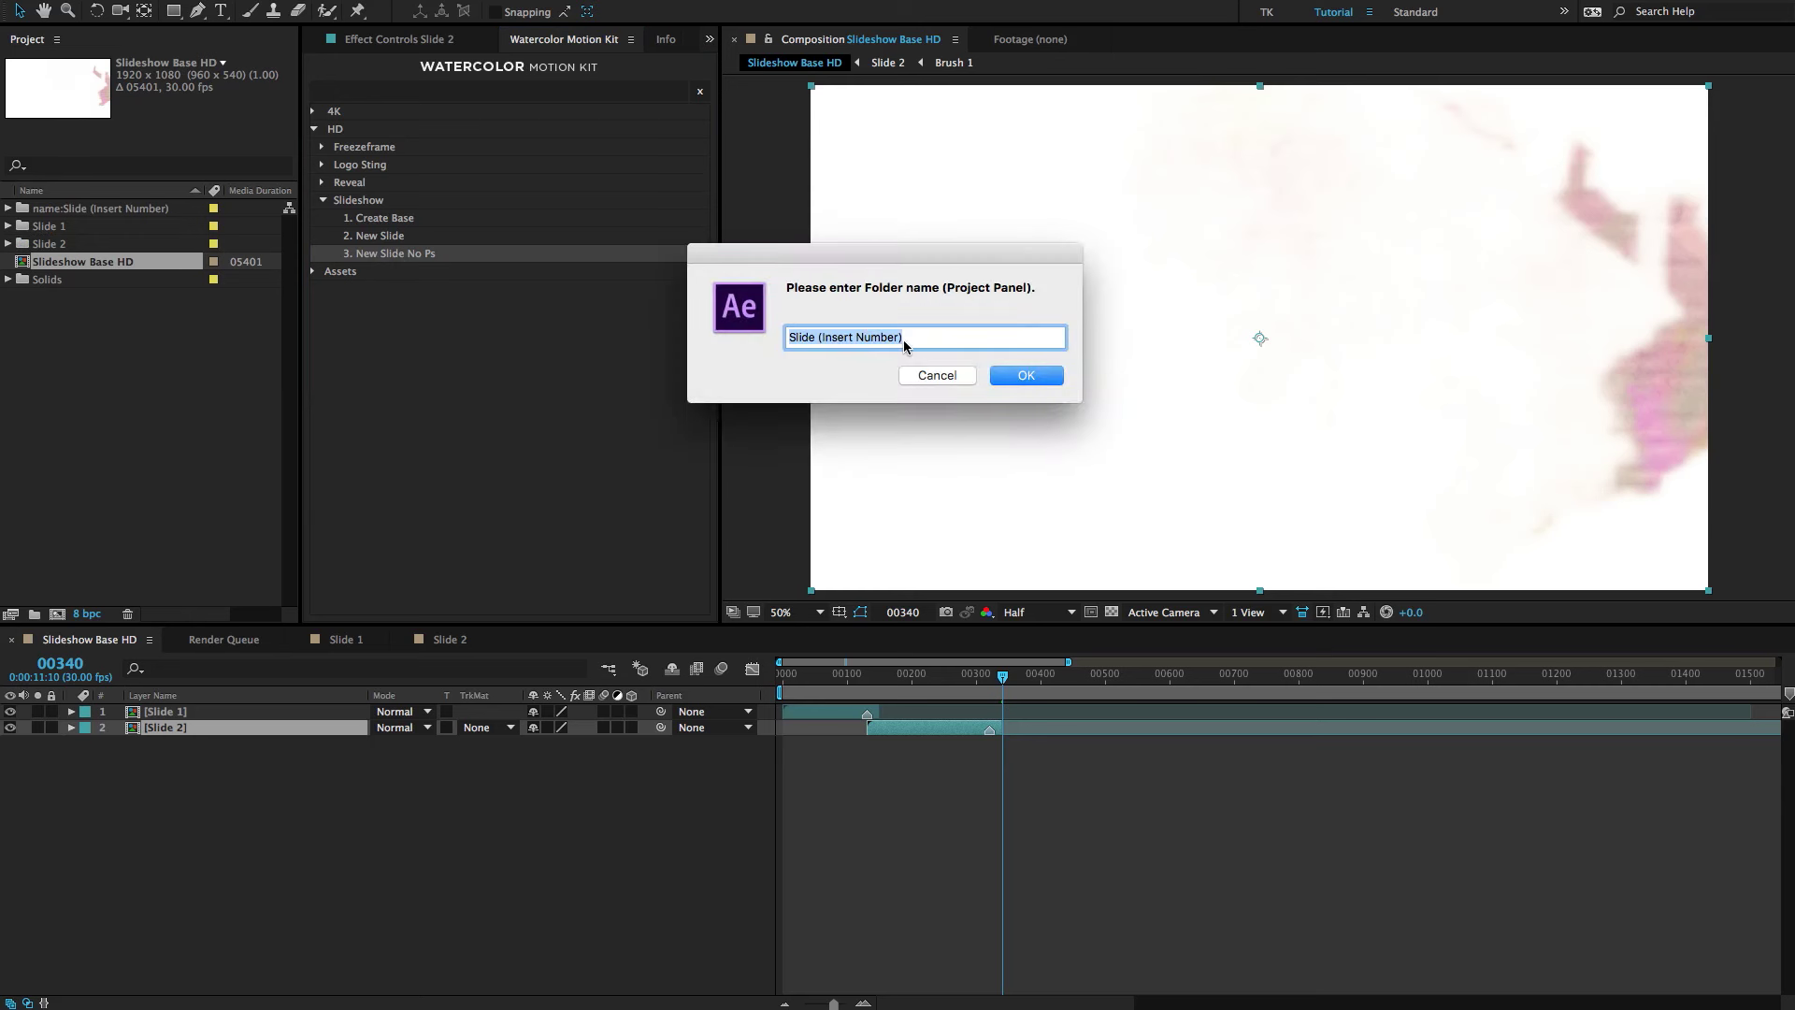
{"action": "type", "text": "Slide 3"}
{"action": "key", "text": "Return"}
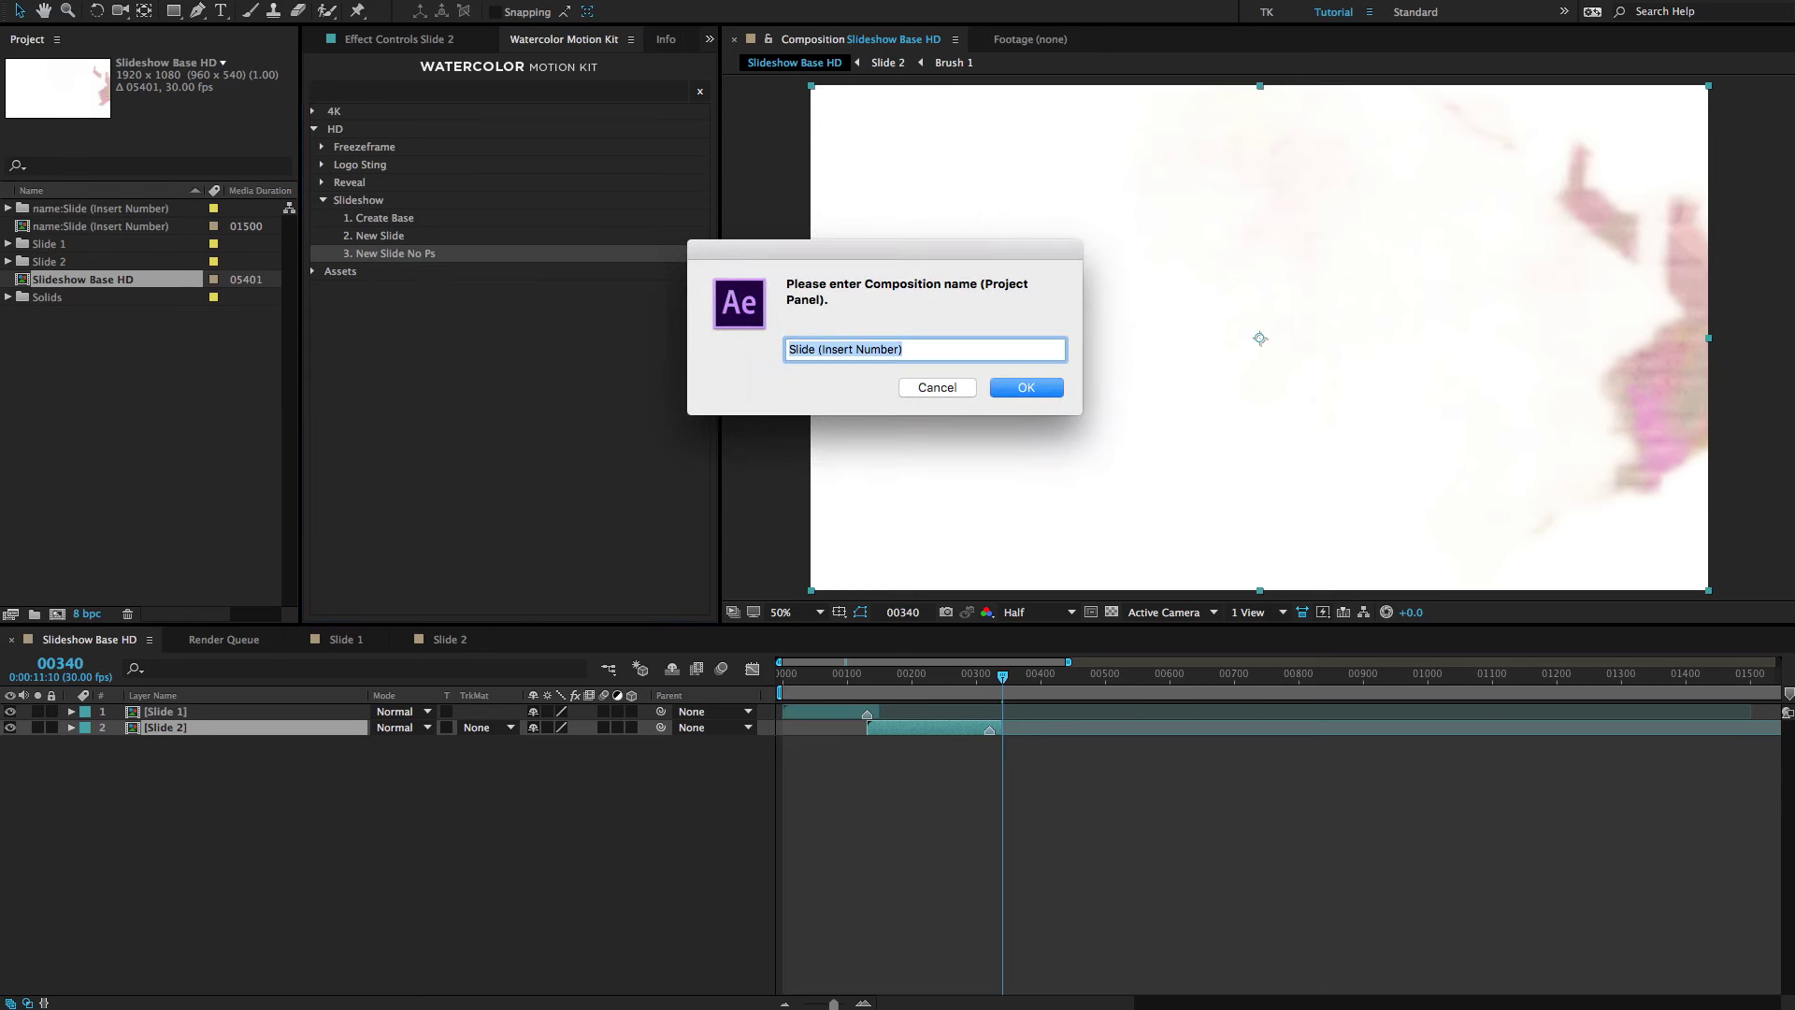
{"action": "type", "text": "Slide 3"}
{"action": "key", "text": "Return"}
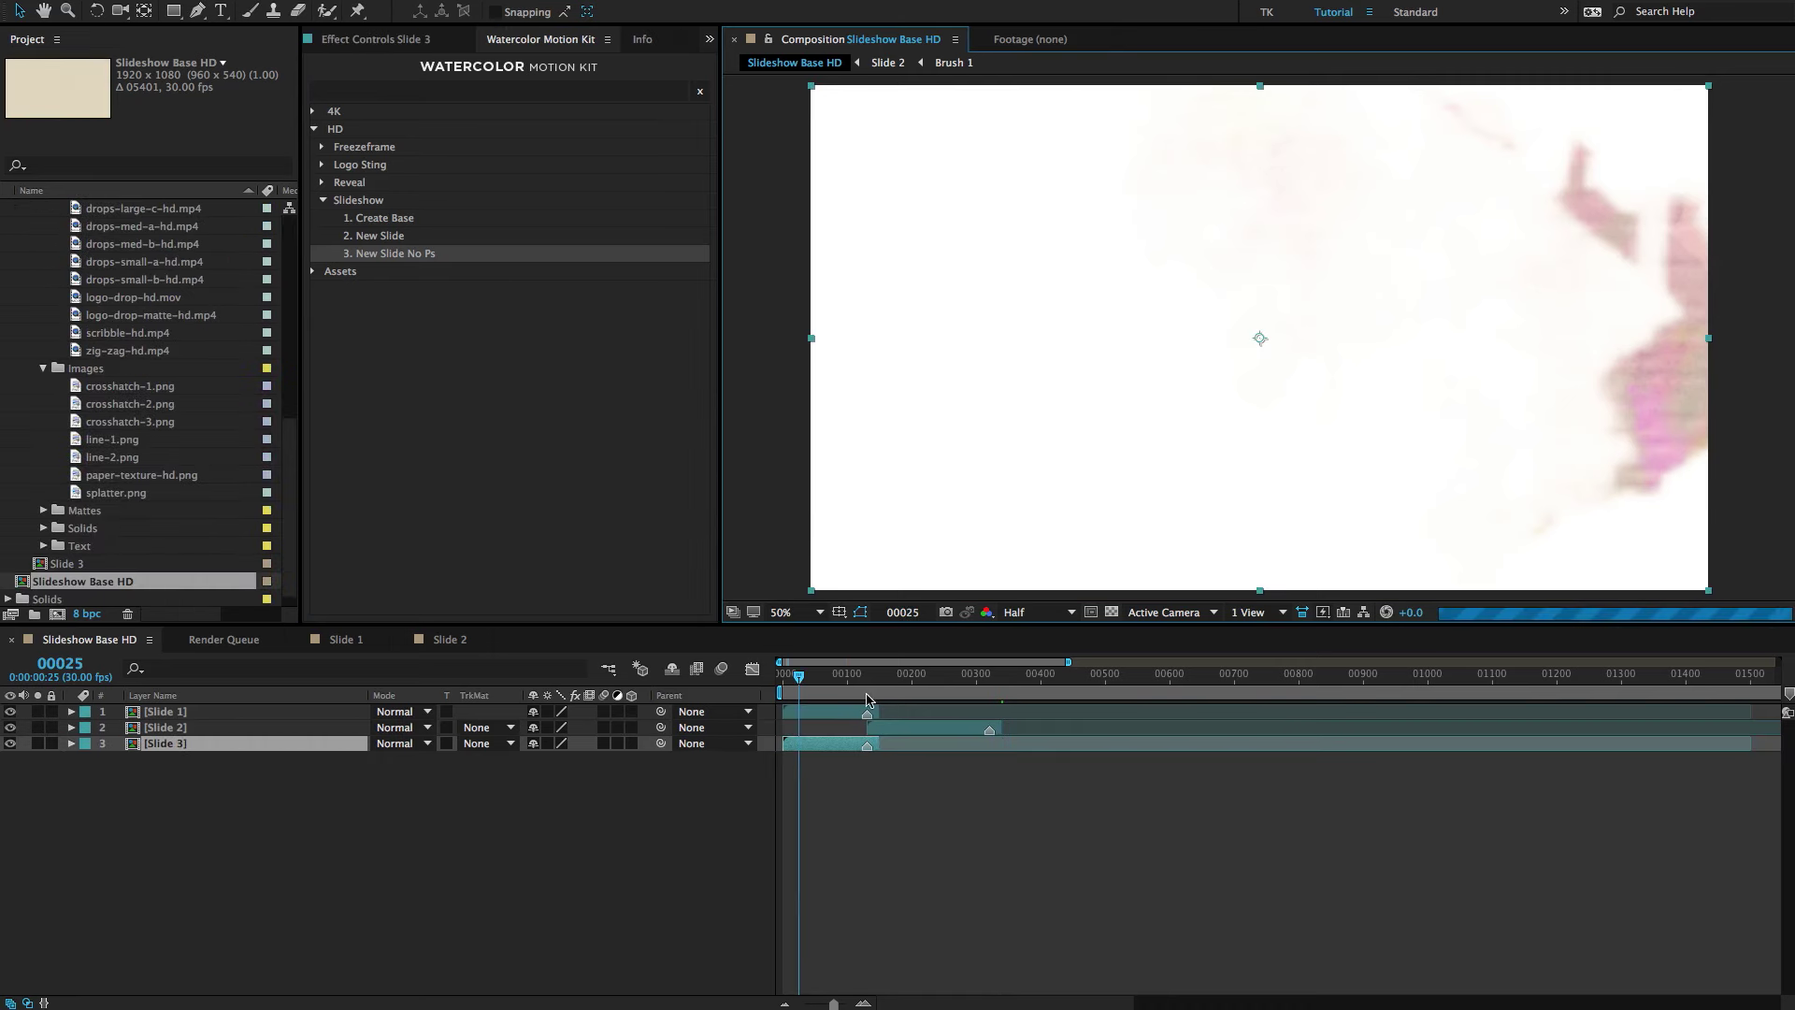
{"action": "left_click_drag", "start_coordinate": [869, 754], "coordinate": [1075, 754]}
{"action": "left_click_drag", "start_coordinate": [1000, 685], "coordinate": [1031, 685]}
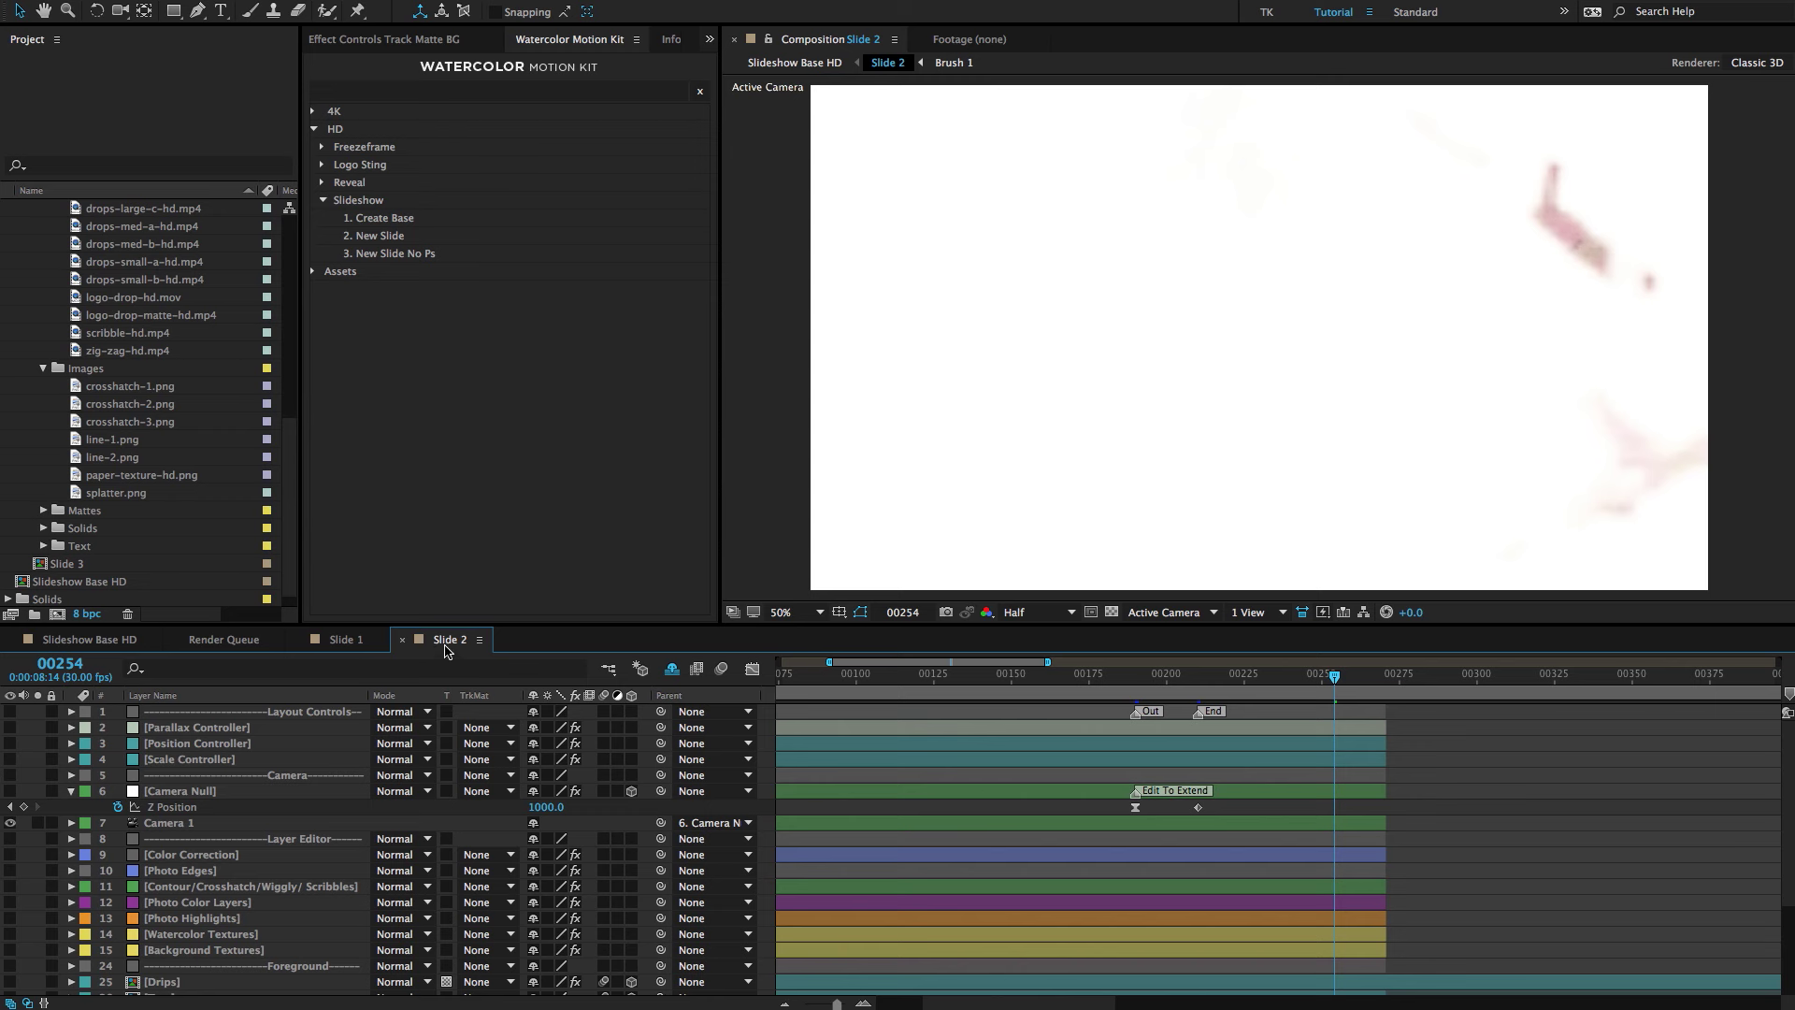
Set the current time to frame 00300 and try extending layers 9–100, then undo.
{"action": "scroll", "coordinate": [1375, 860], "scroll_direction": "down", "scroll_amount": 1}
{"action": "scroll", "coordinate": [1375, 860], "scroll_direction": "up", "scroll_amount": 1}
{"action": "left_click_drag", "start_coordinate": [1373, 687], "coordinate": [1477, 683]}
{"action": "scroll", "coordinate": [1356, 743], "scroll_direction": "down", "scroll_amount": 3}
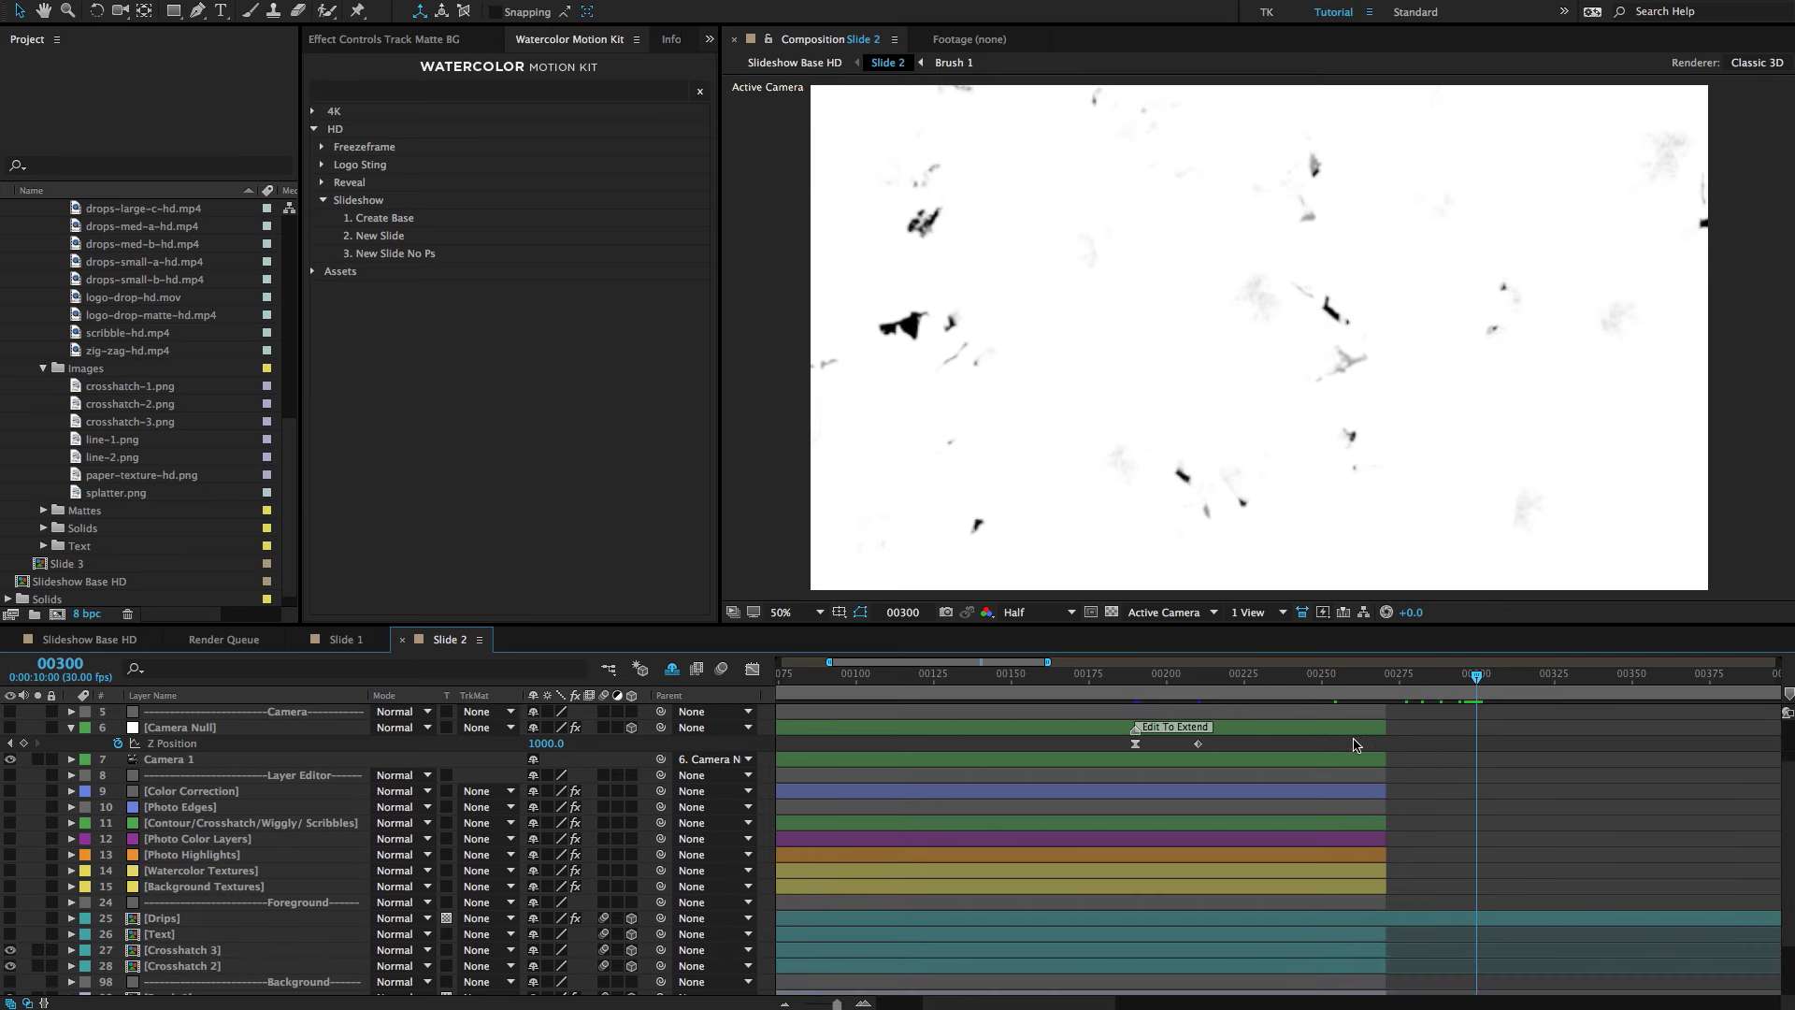
{"action": "scroll", "coordinate": [1355, 757], "scroll_direction": "up", "scroll_amount": 3}
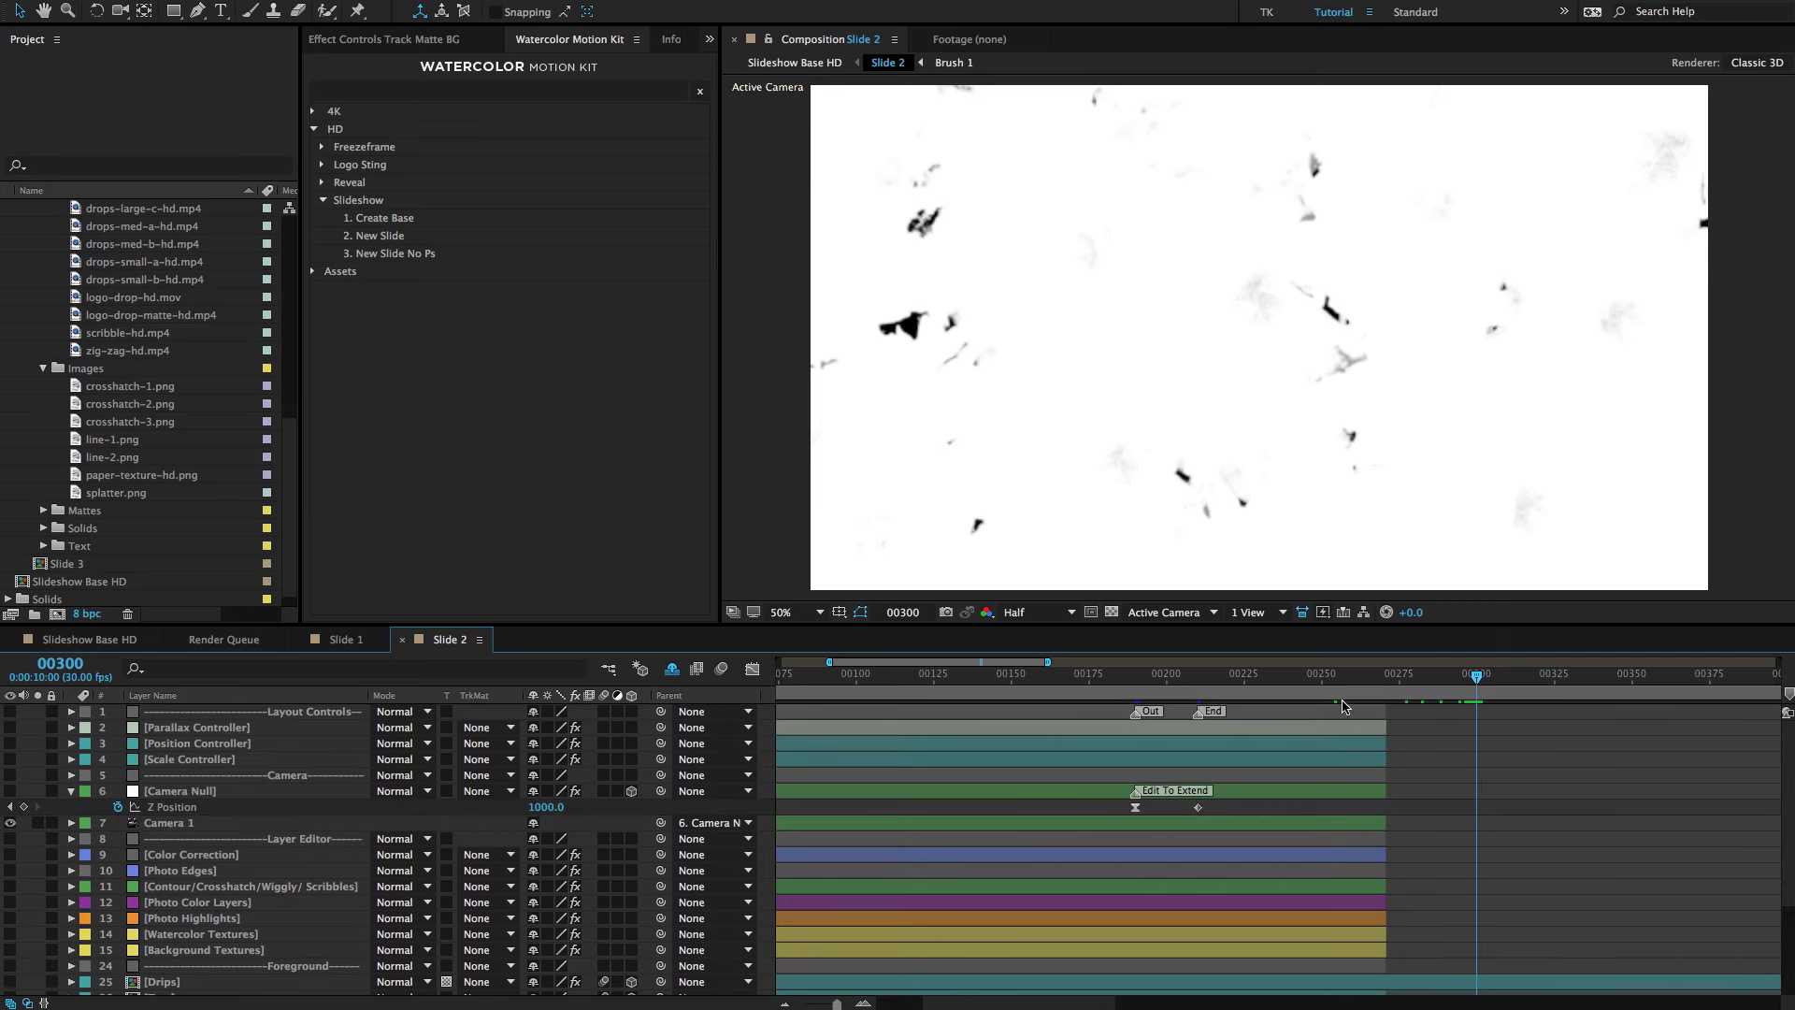
{"action": "left_click", "coordinate": [1314, 714]}
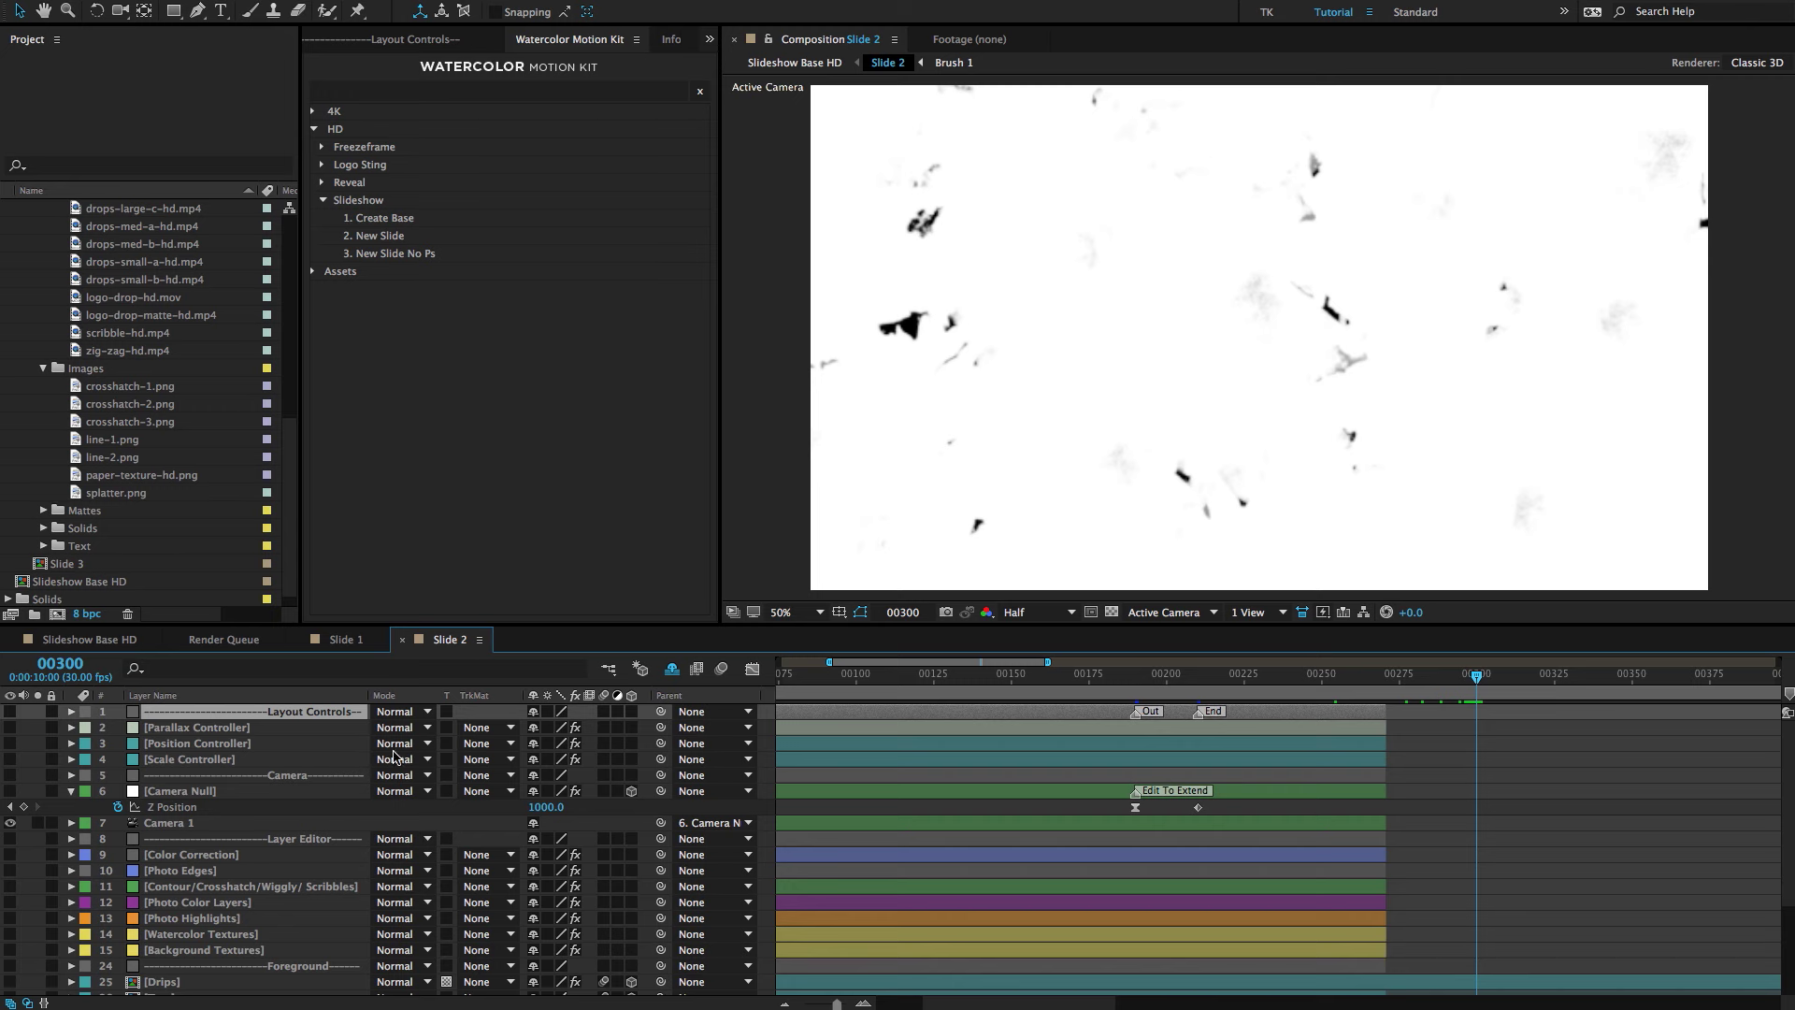
{"action": "scroll", "coordinate": [402, 935], "scroll_direction": "down", "scroll_amount": 3}
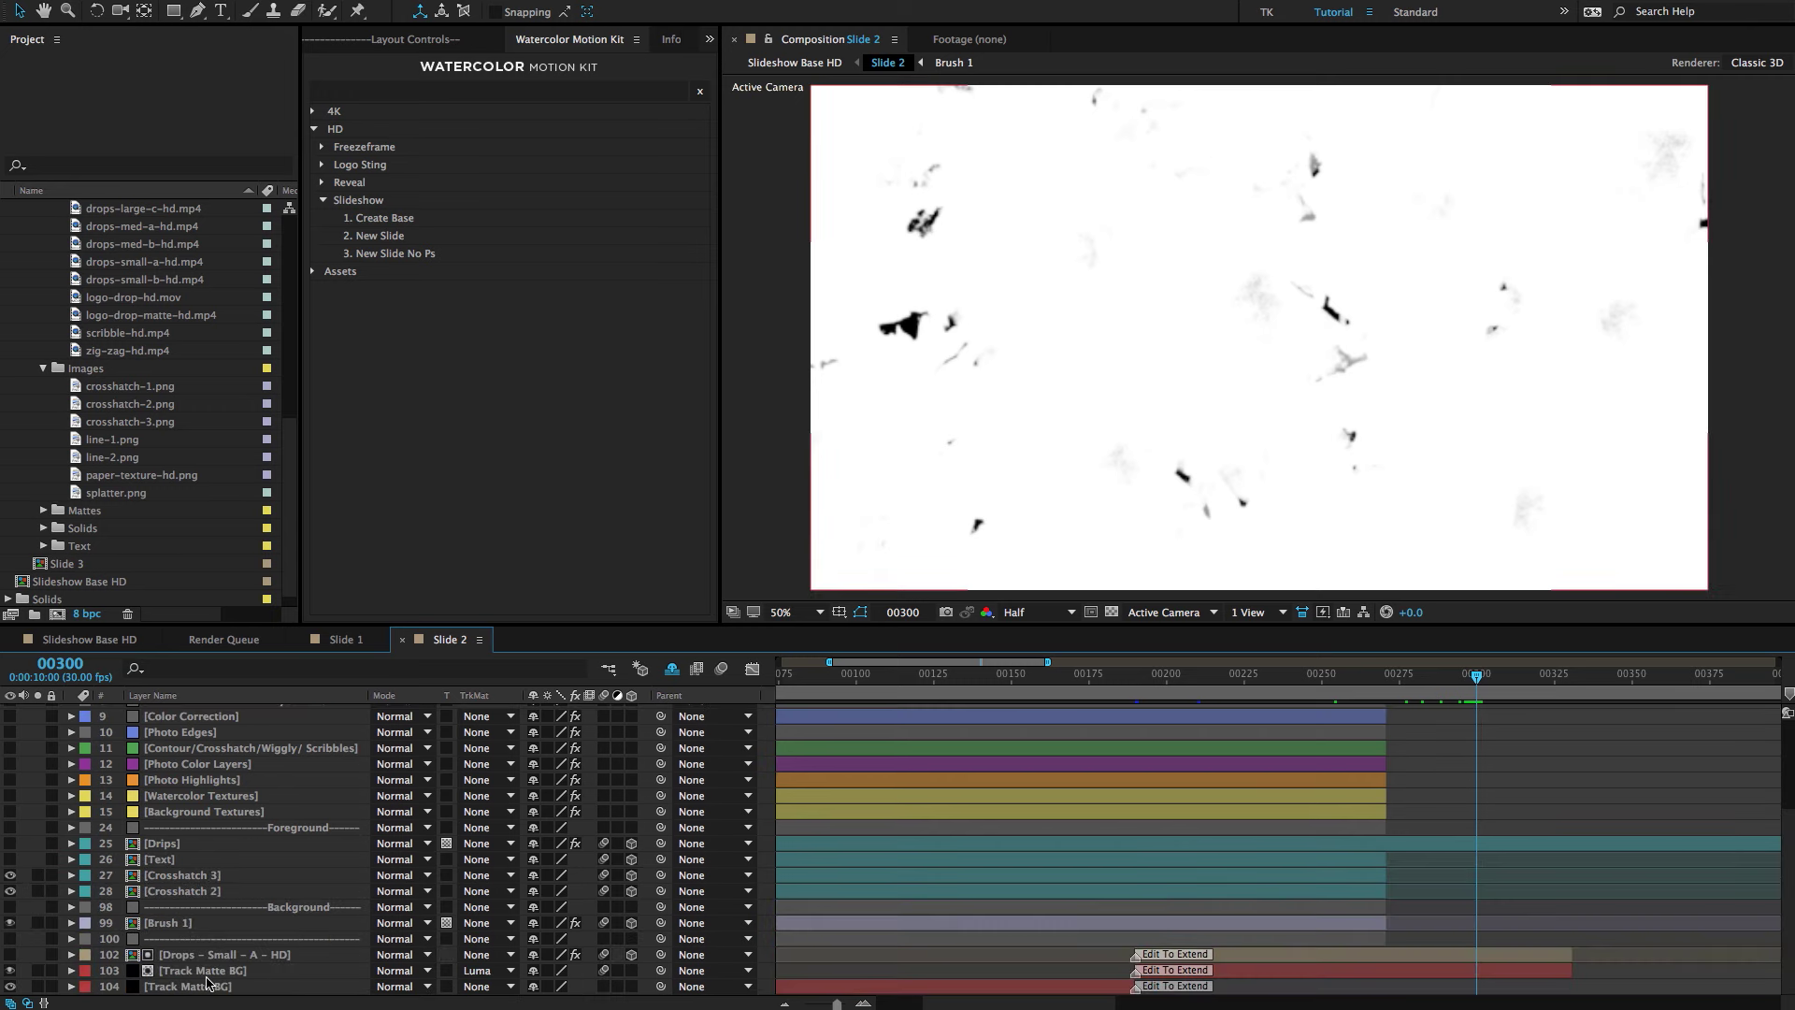
{"action": "left_click", "coordinate": [236, 942], "text": "shift"}
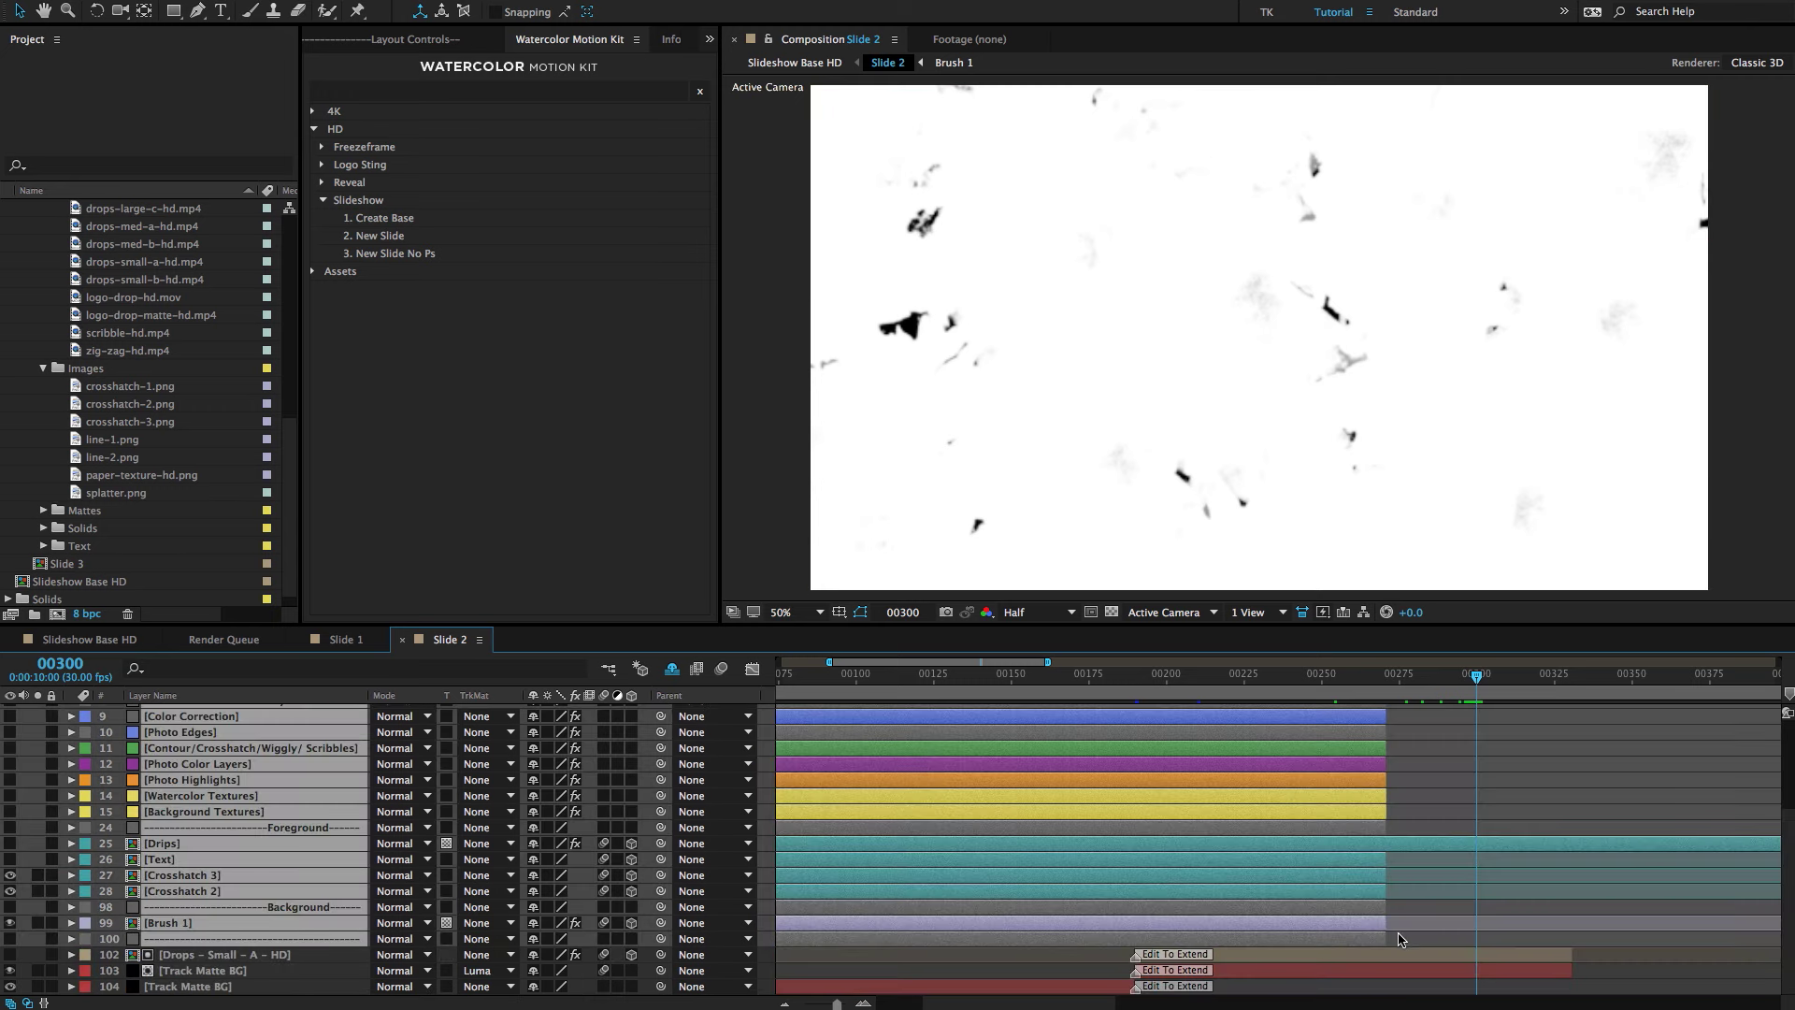
{"action": "left_click_drag", "start_coordinate": [1388, 939], "coordinate": [1476, 942]}
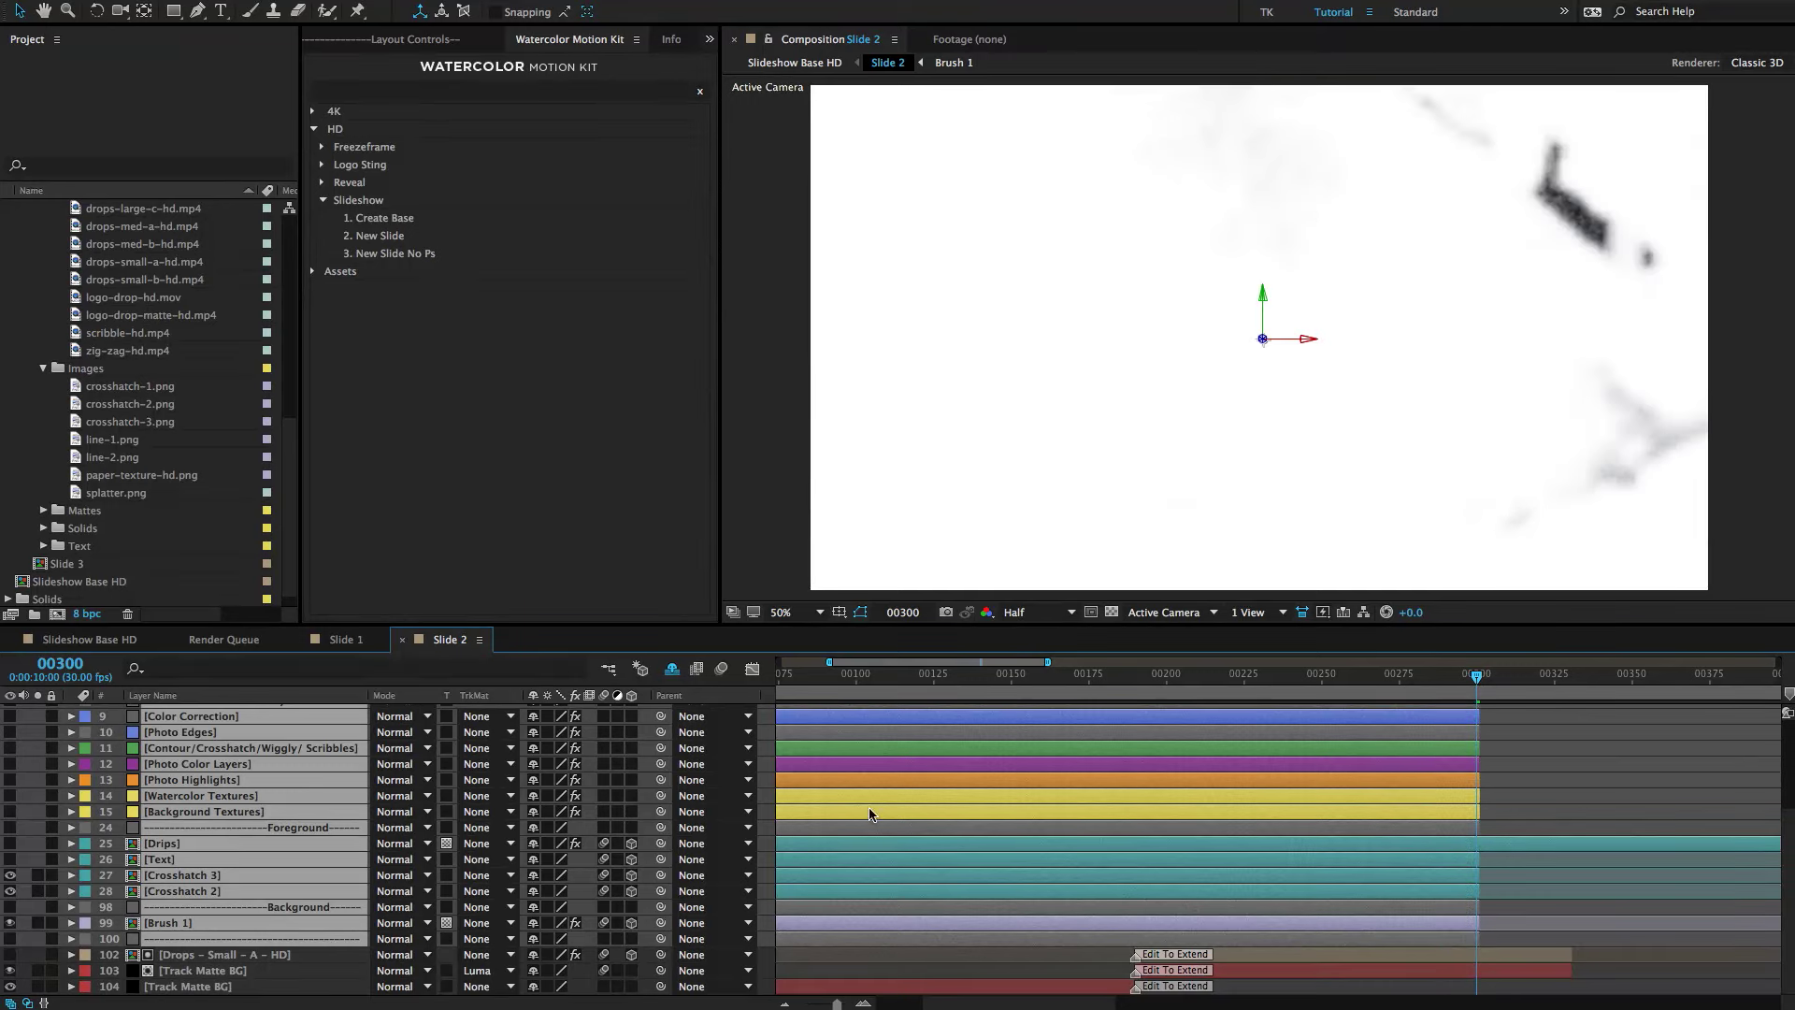
{"action": "key", "text": "ctrl+z"}
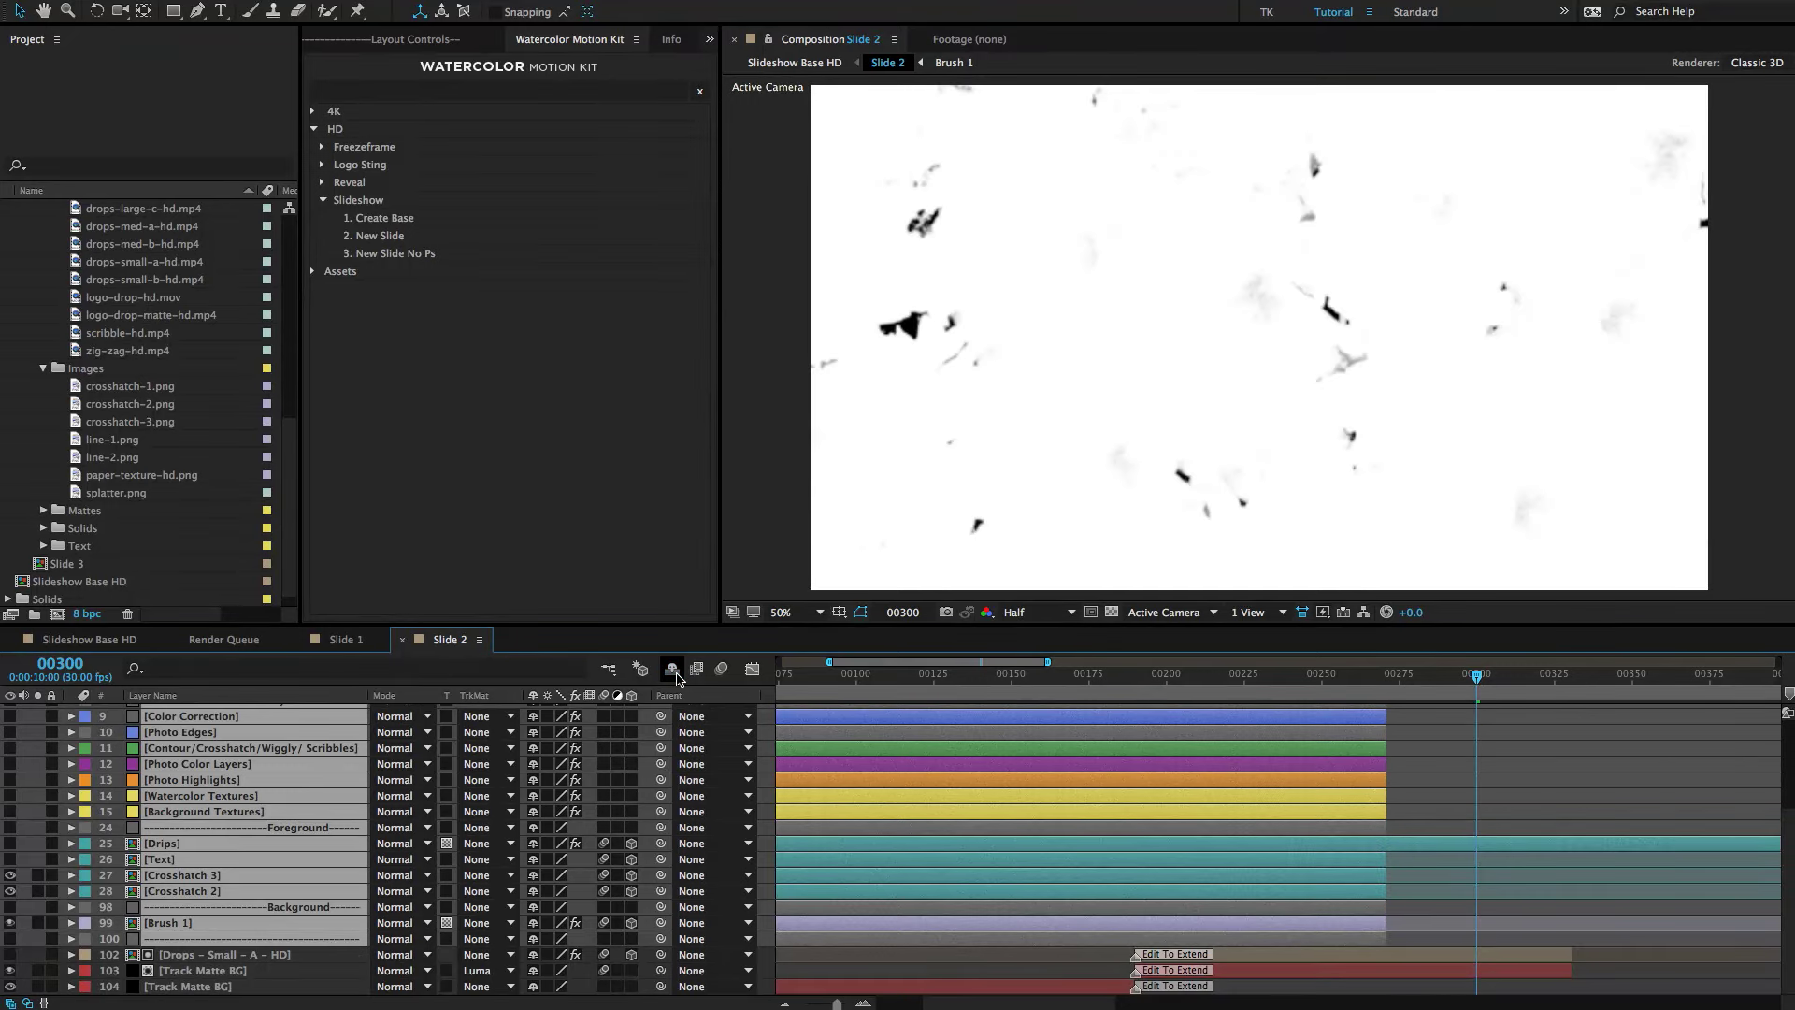
Reveal shy layers and extend every layer's end to frame 00300.
{"action": "left_click", "coordinate": [675, 673]}
{"action": "left_click", "coordinate": [1545, 749]}
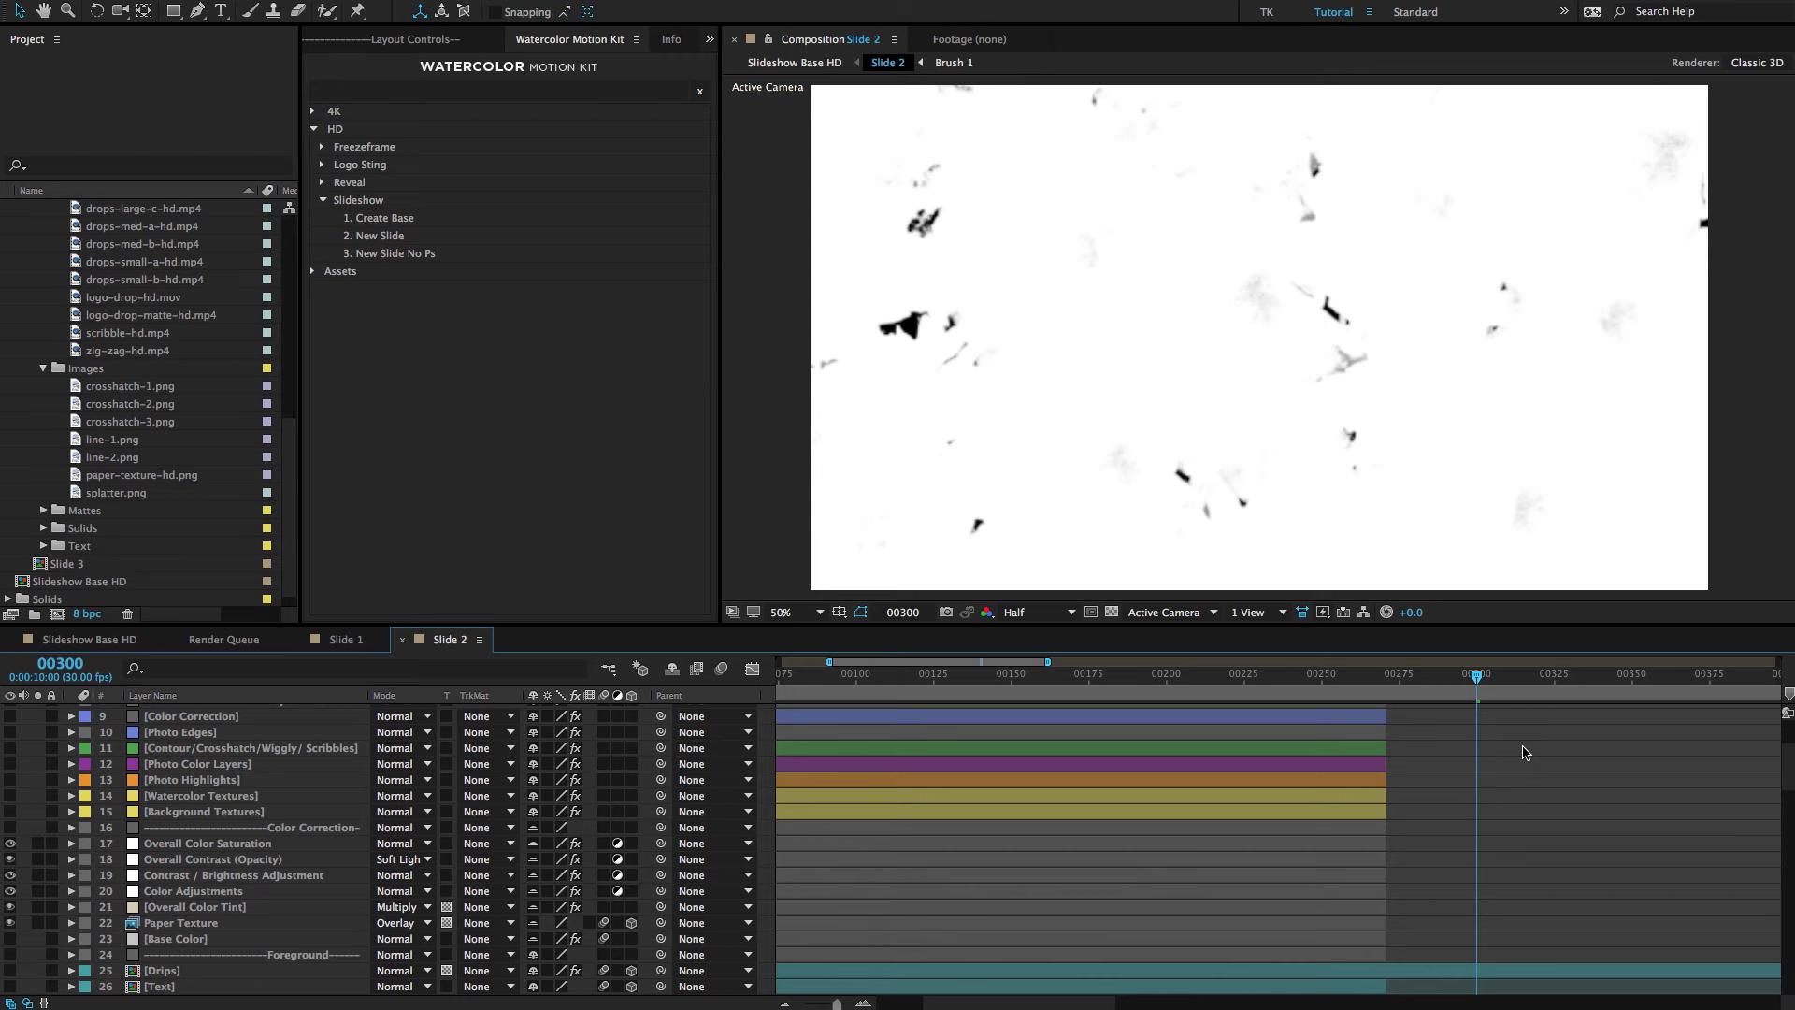
{"action": "key", "text": "ctrl+a"}
{"action": "scroll", "coordinate": [1415, 790], "scroll_direction": "down", "scroll_amount": 15}
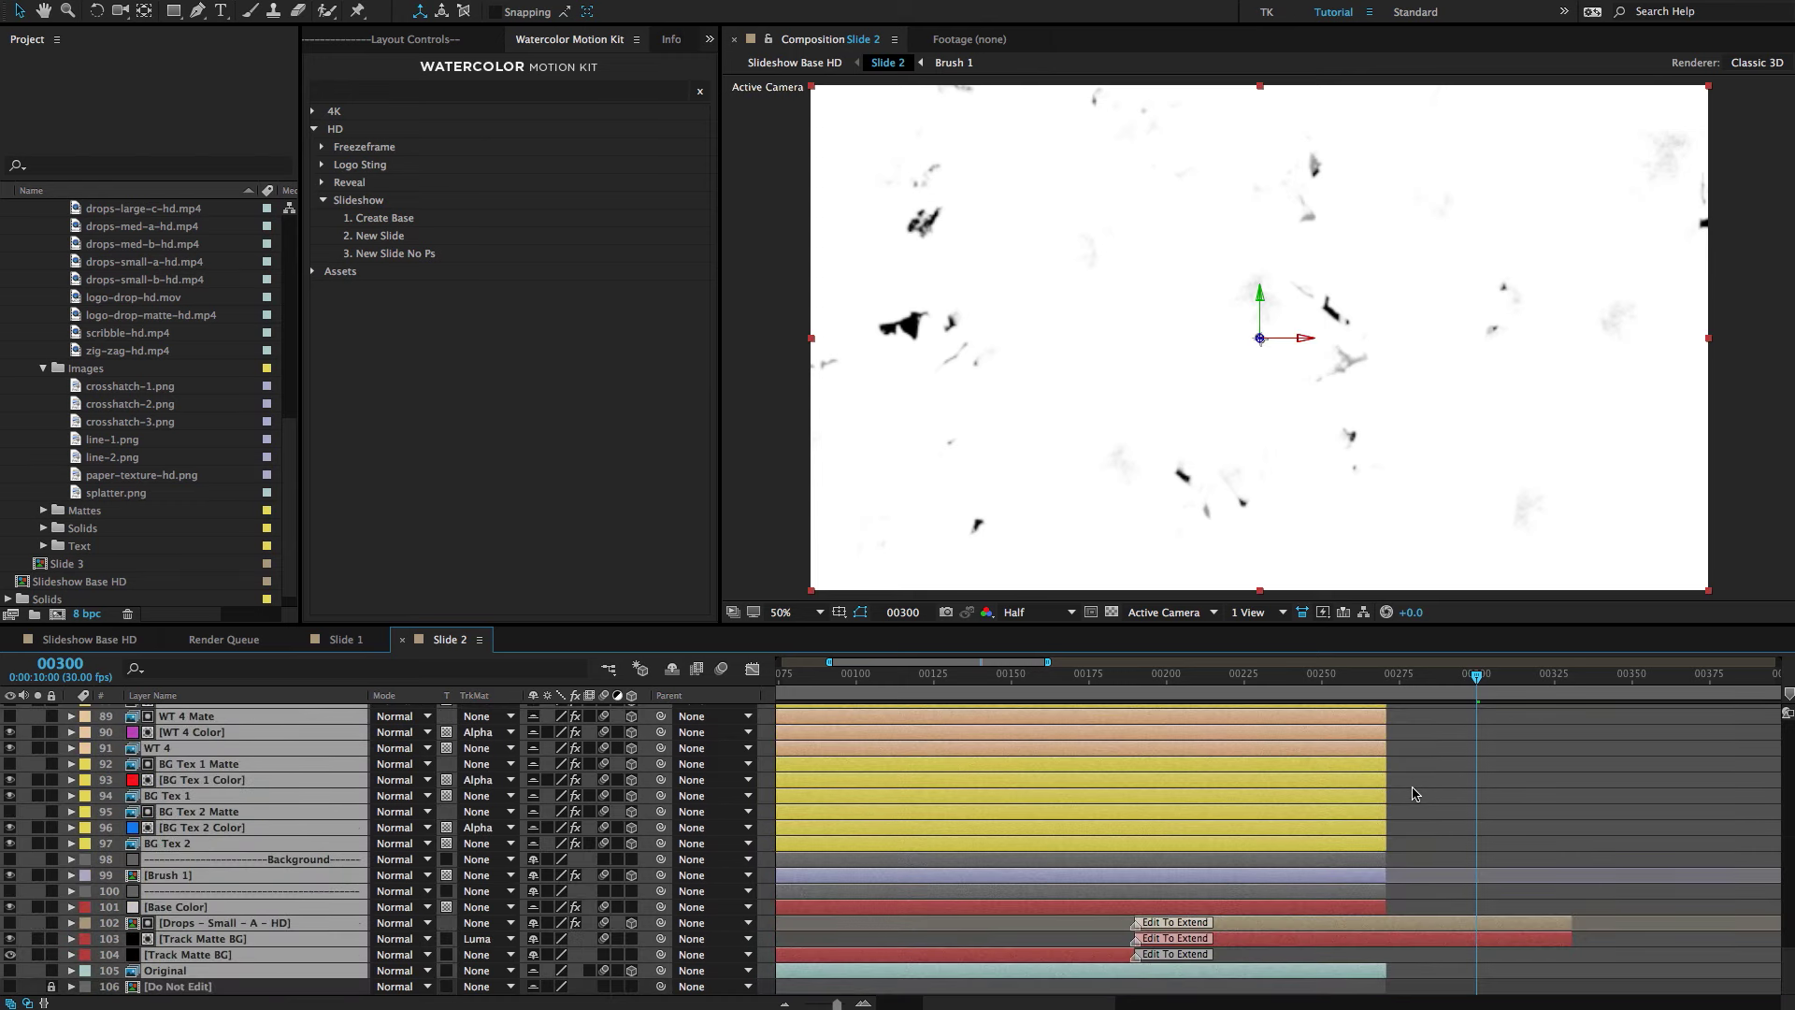
{"action": "left_click_drag", "start_coordinate": [1390, 784], "coordinate": [1478, 786]}
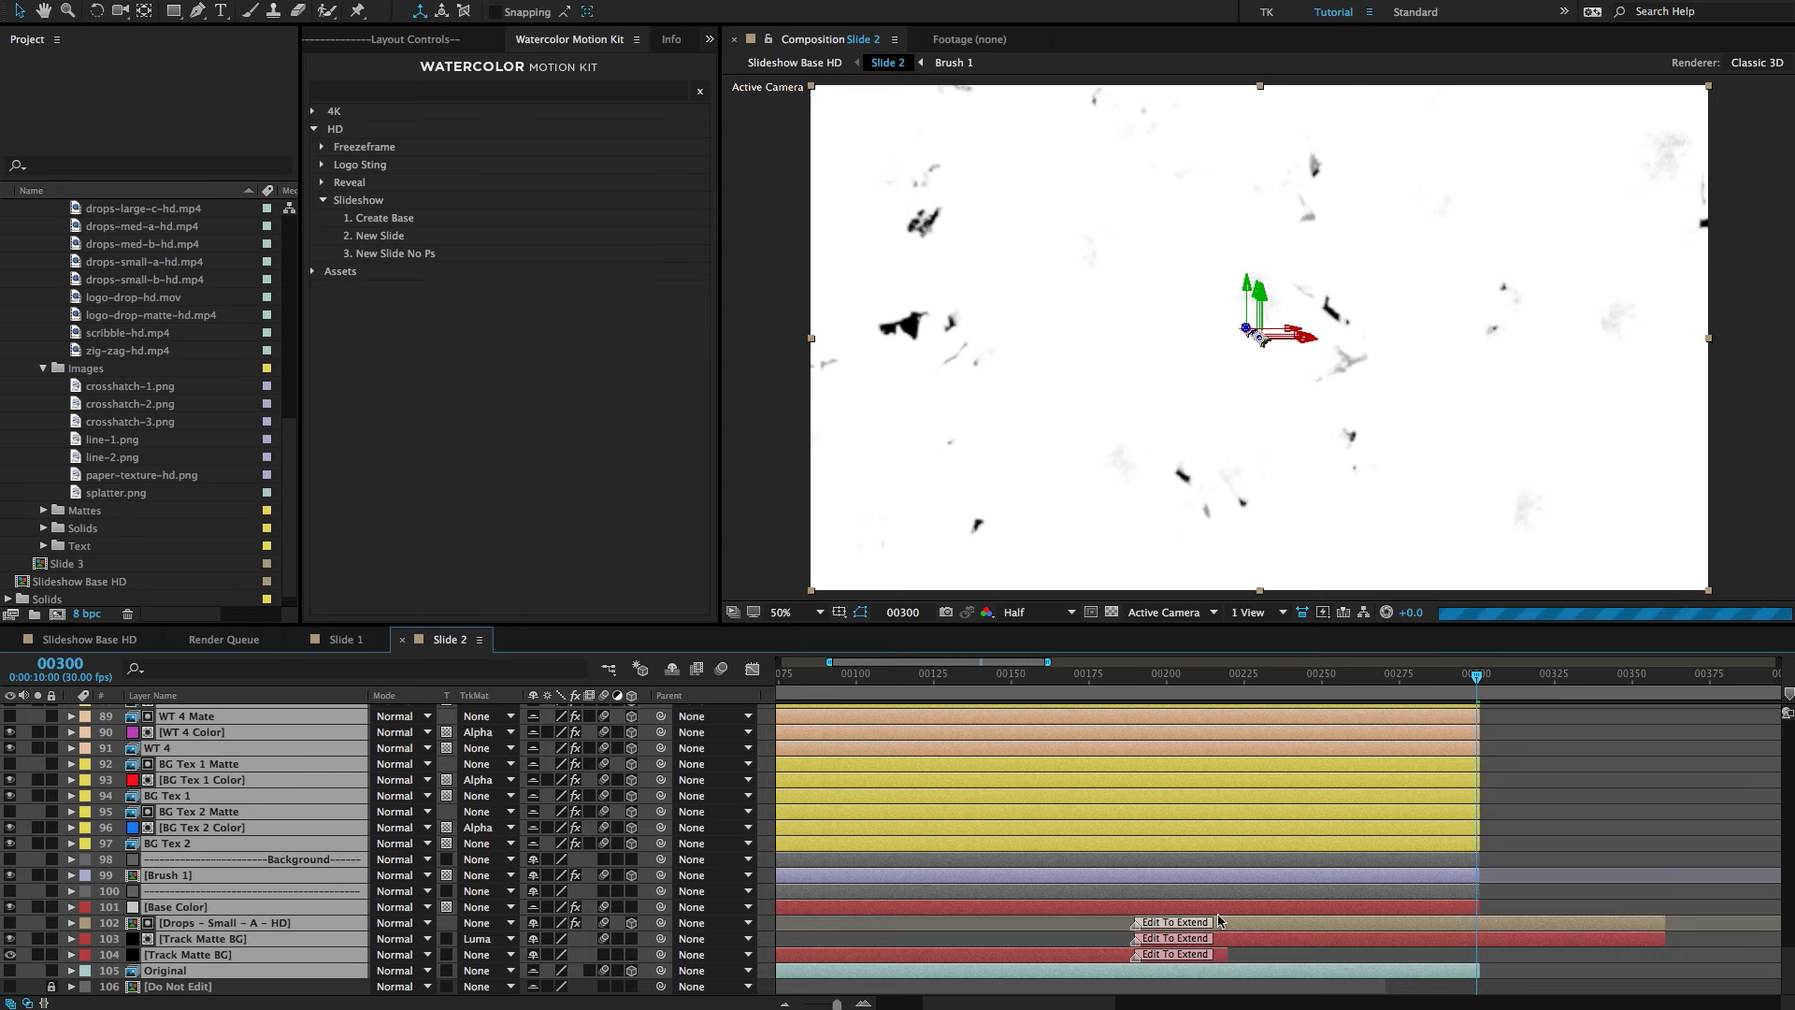
Shorten the Track Matte BG layer's end so it stops before frame 00300.
{"action": "left_click", "coordinate": [1246, 957]}
{"action": "left_click", "coordinate": [1085, 955]}
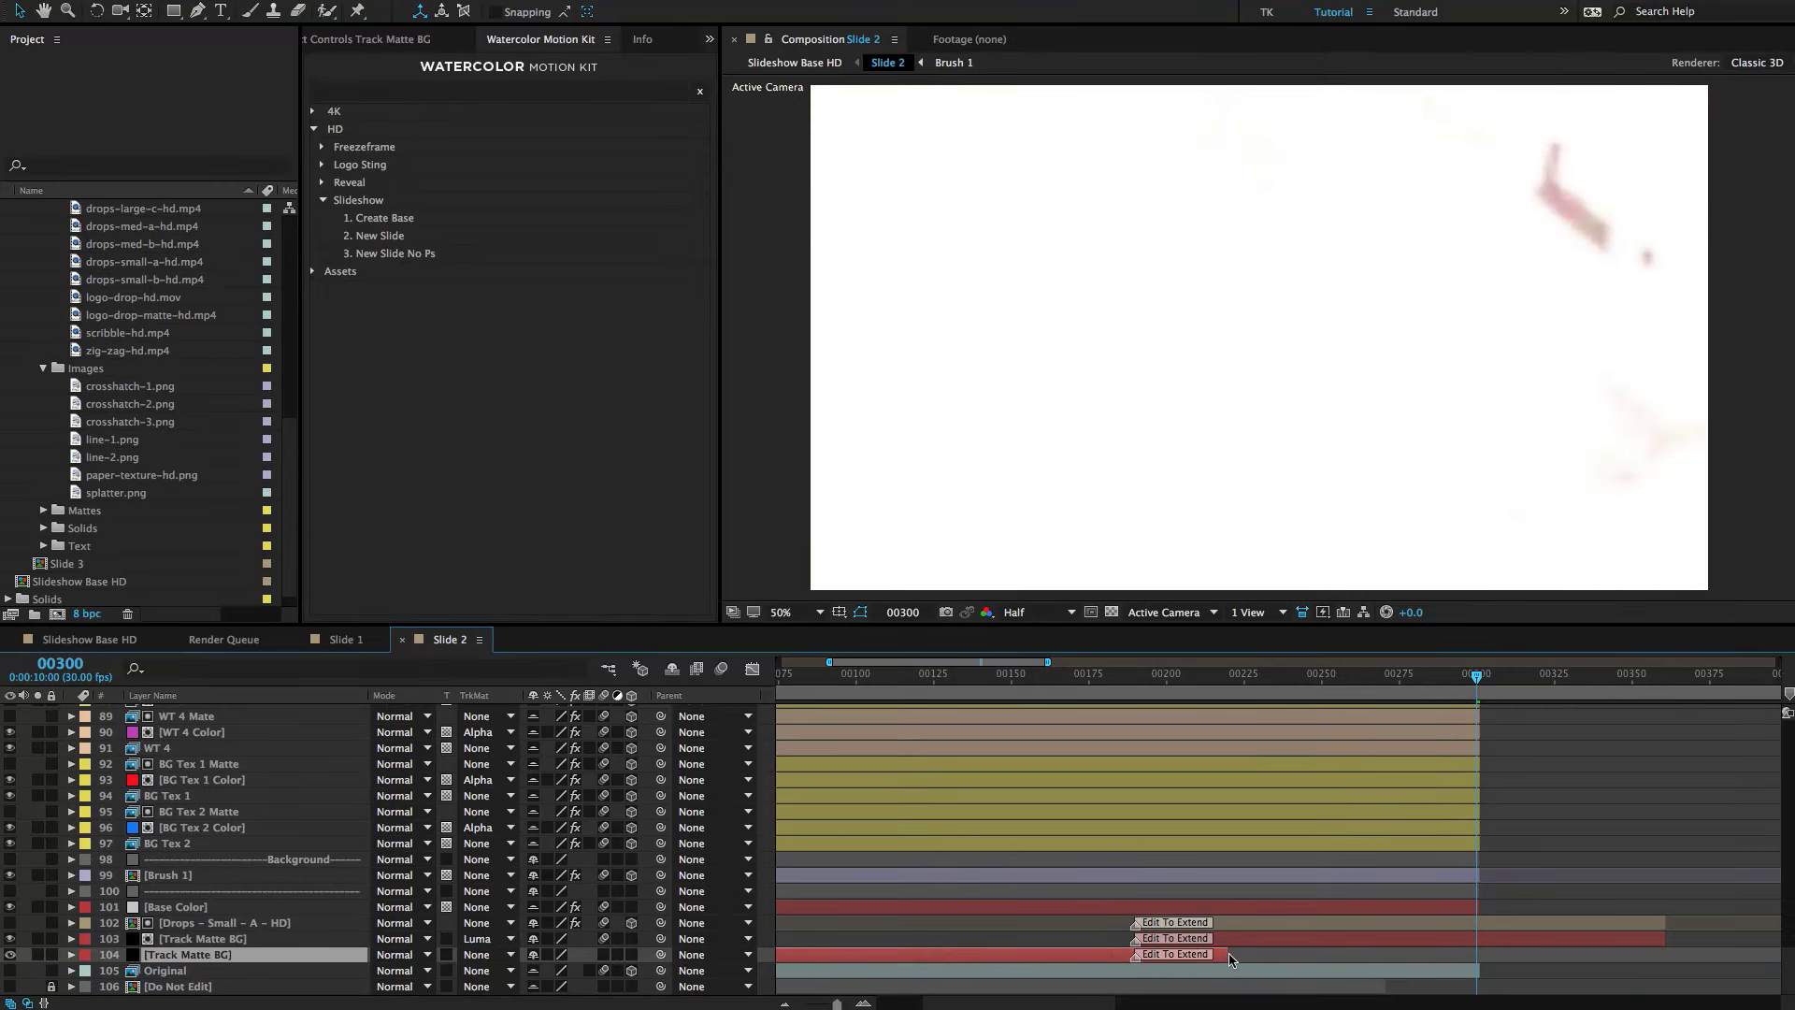
{"action": "left_click_drag", "start_coordinate": [1228, 956], "coordinate": [1137, 967]}
{"action": "scroll", "coordinate": [1215, 900], "scroll_direction": "up", "scroll_amount": 20}
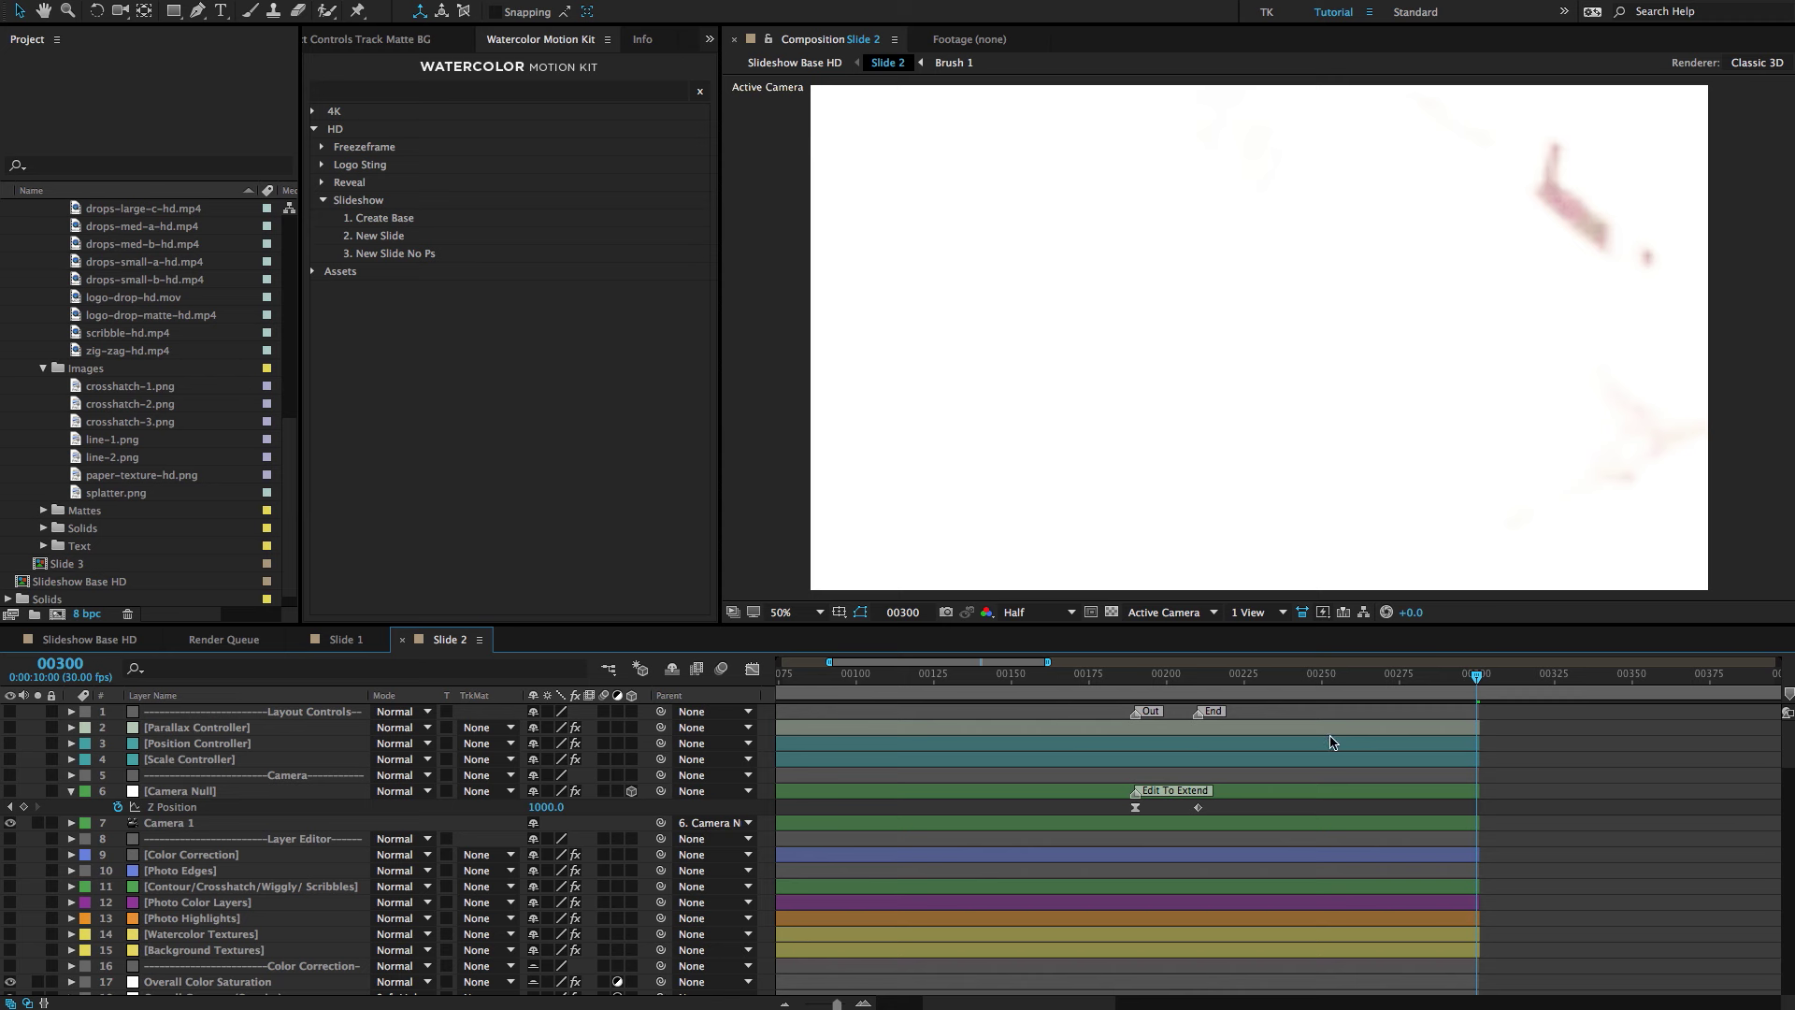
{"action": "scroll", "coordinate": [1334, 743], "scroll_direction": "down", "scroll_amount": 1}
{"action": "scroll", "coordinate": [1398, 743], "scroll_direction": "up", "scroll_amount": 1}
{"action": "scroll", "coordinate": [1591, 745], "scroll_direction": "down", "scroll_amount": 4}
{"action": "scroll", "coordinate": [1485, 812], "scroll_direction": "up", "scroll_amount": 3}
{"action": "scroll", "coordinate": [1485, 812], "scroll_direction": "down", "scroll_amount": 12}
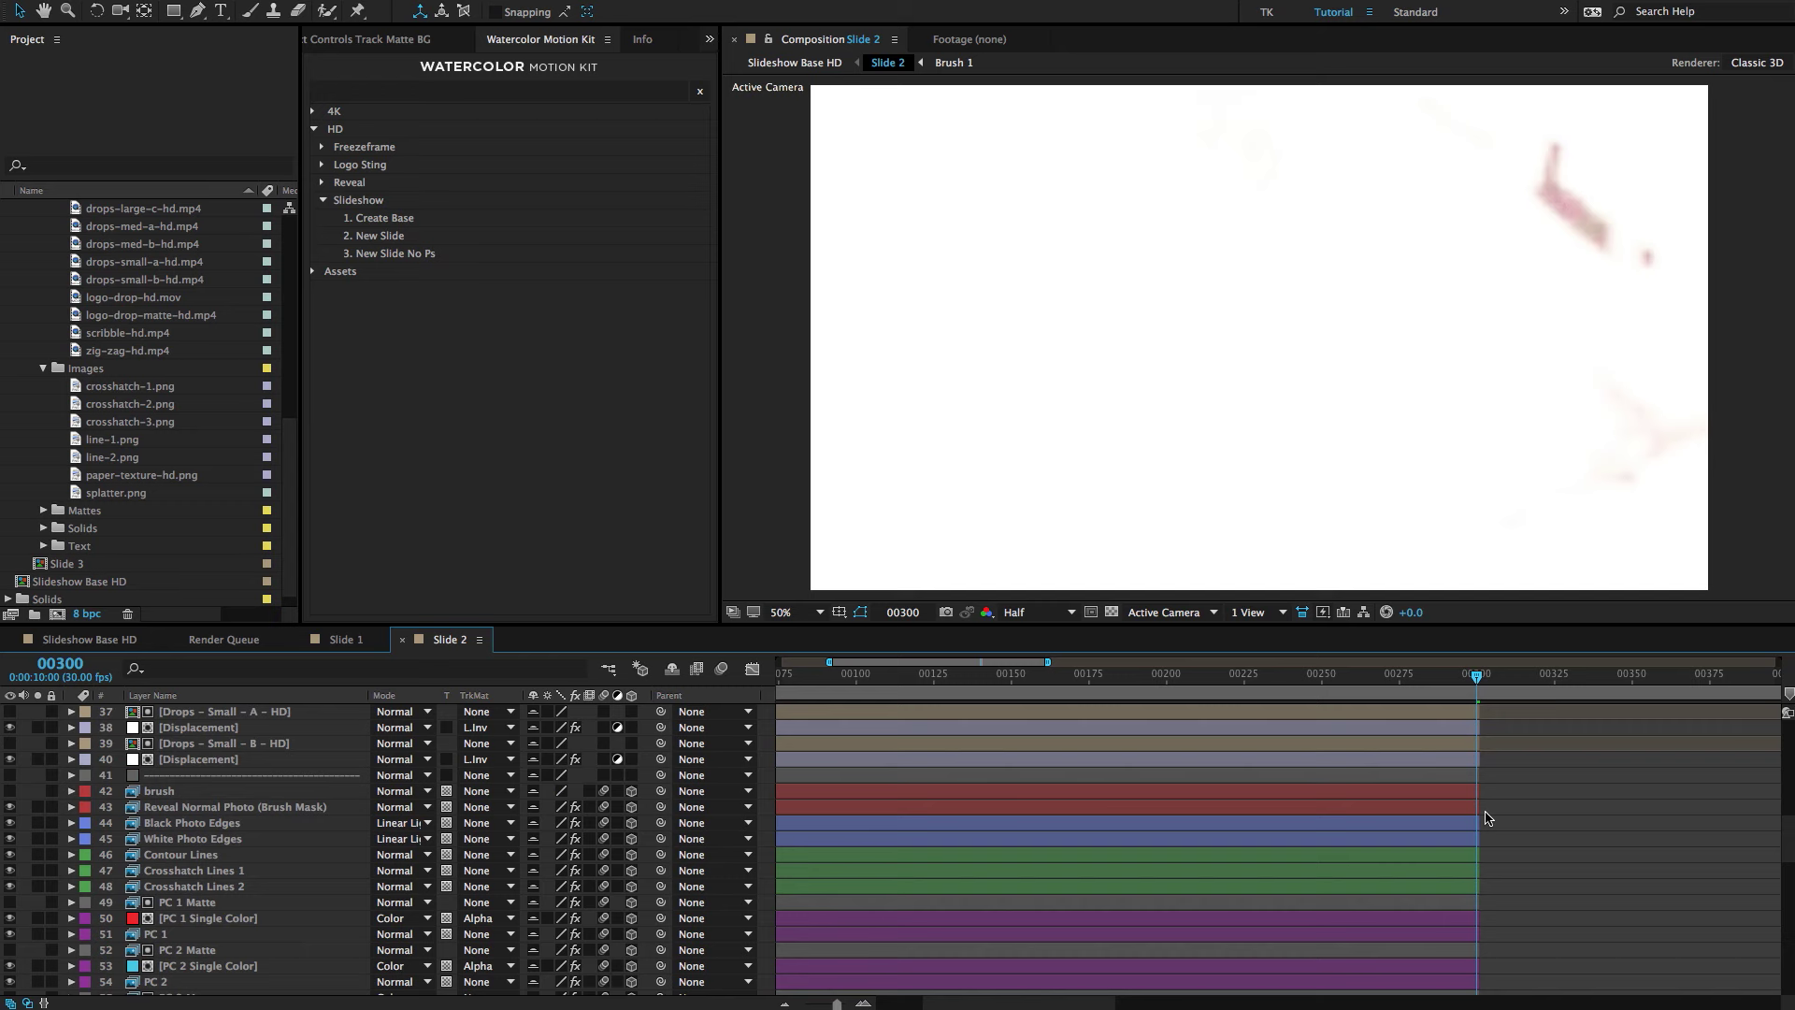
{"action": "scroll", "coordinate": [1486, 861], "scroll_direction": "down", "scroll_amount": 17}
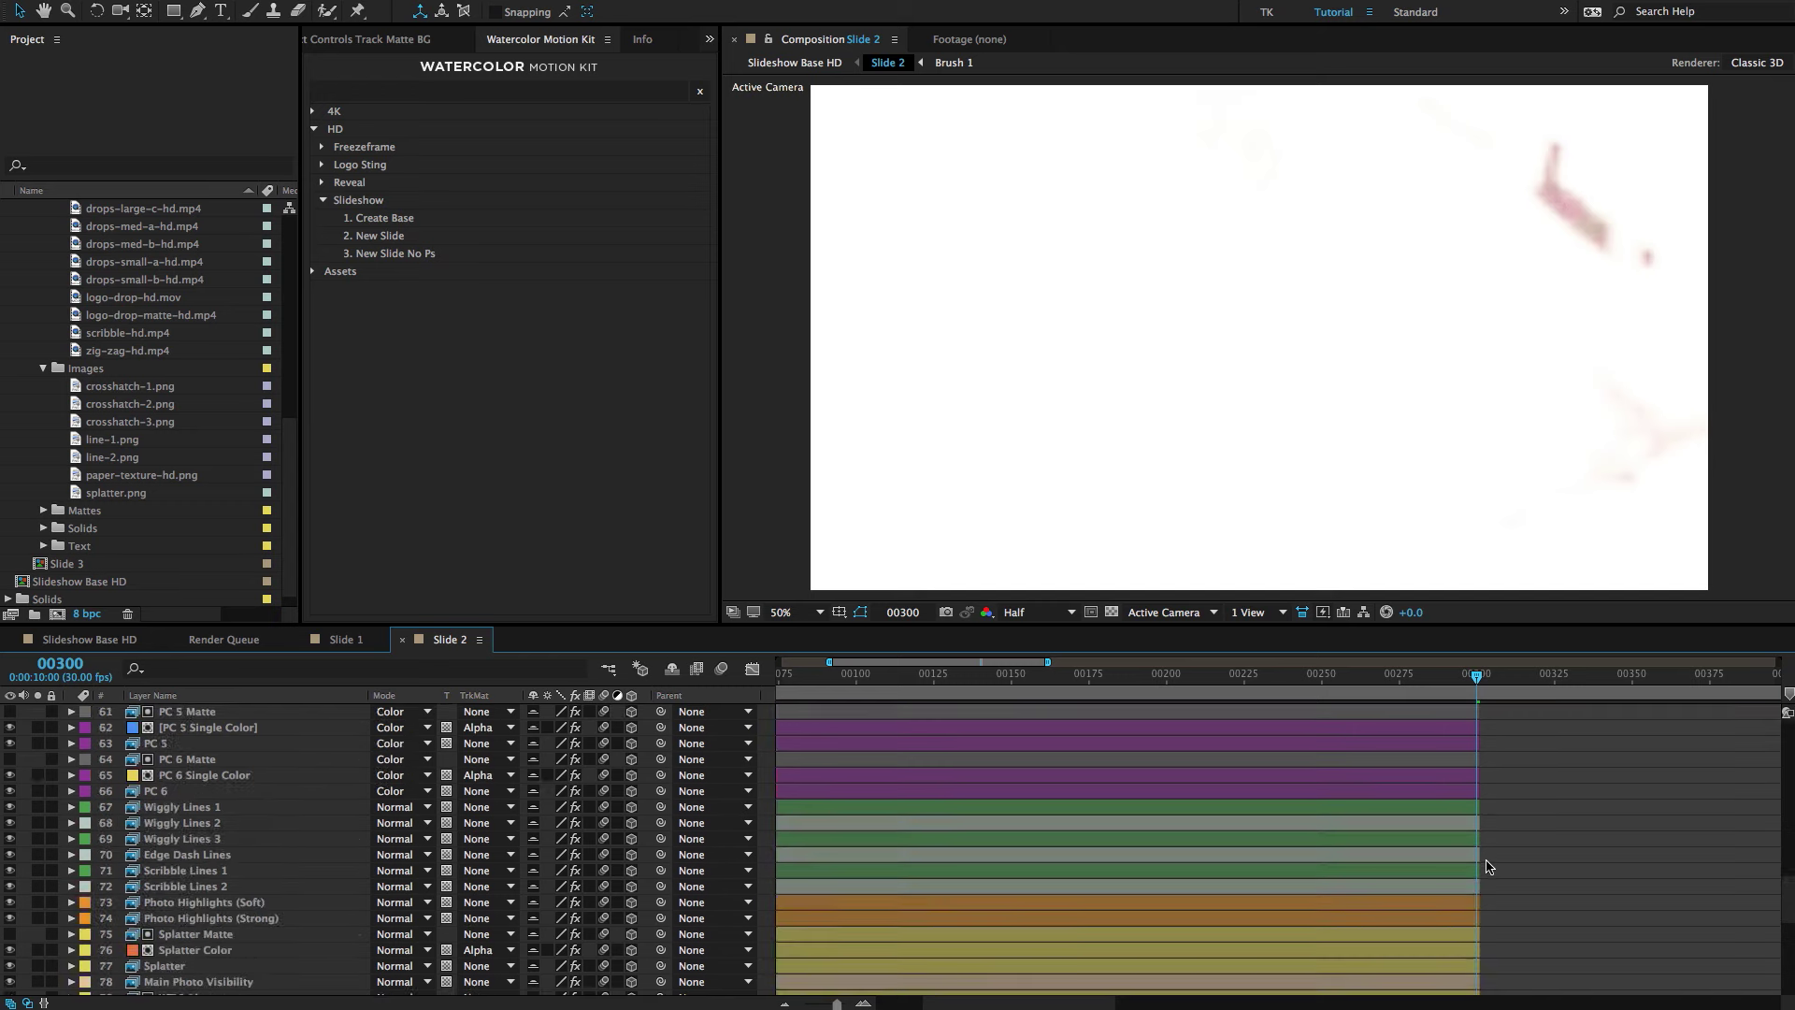
{"action": "left_click", "coordinate": [161, 952]}
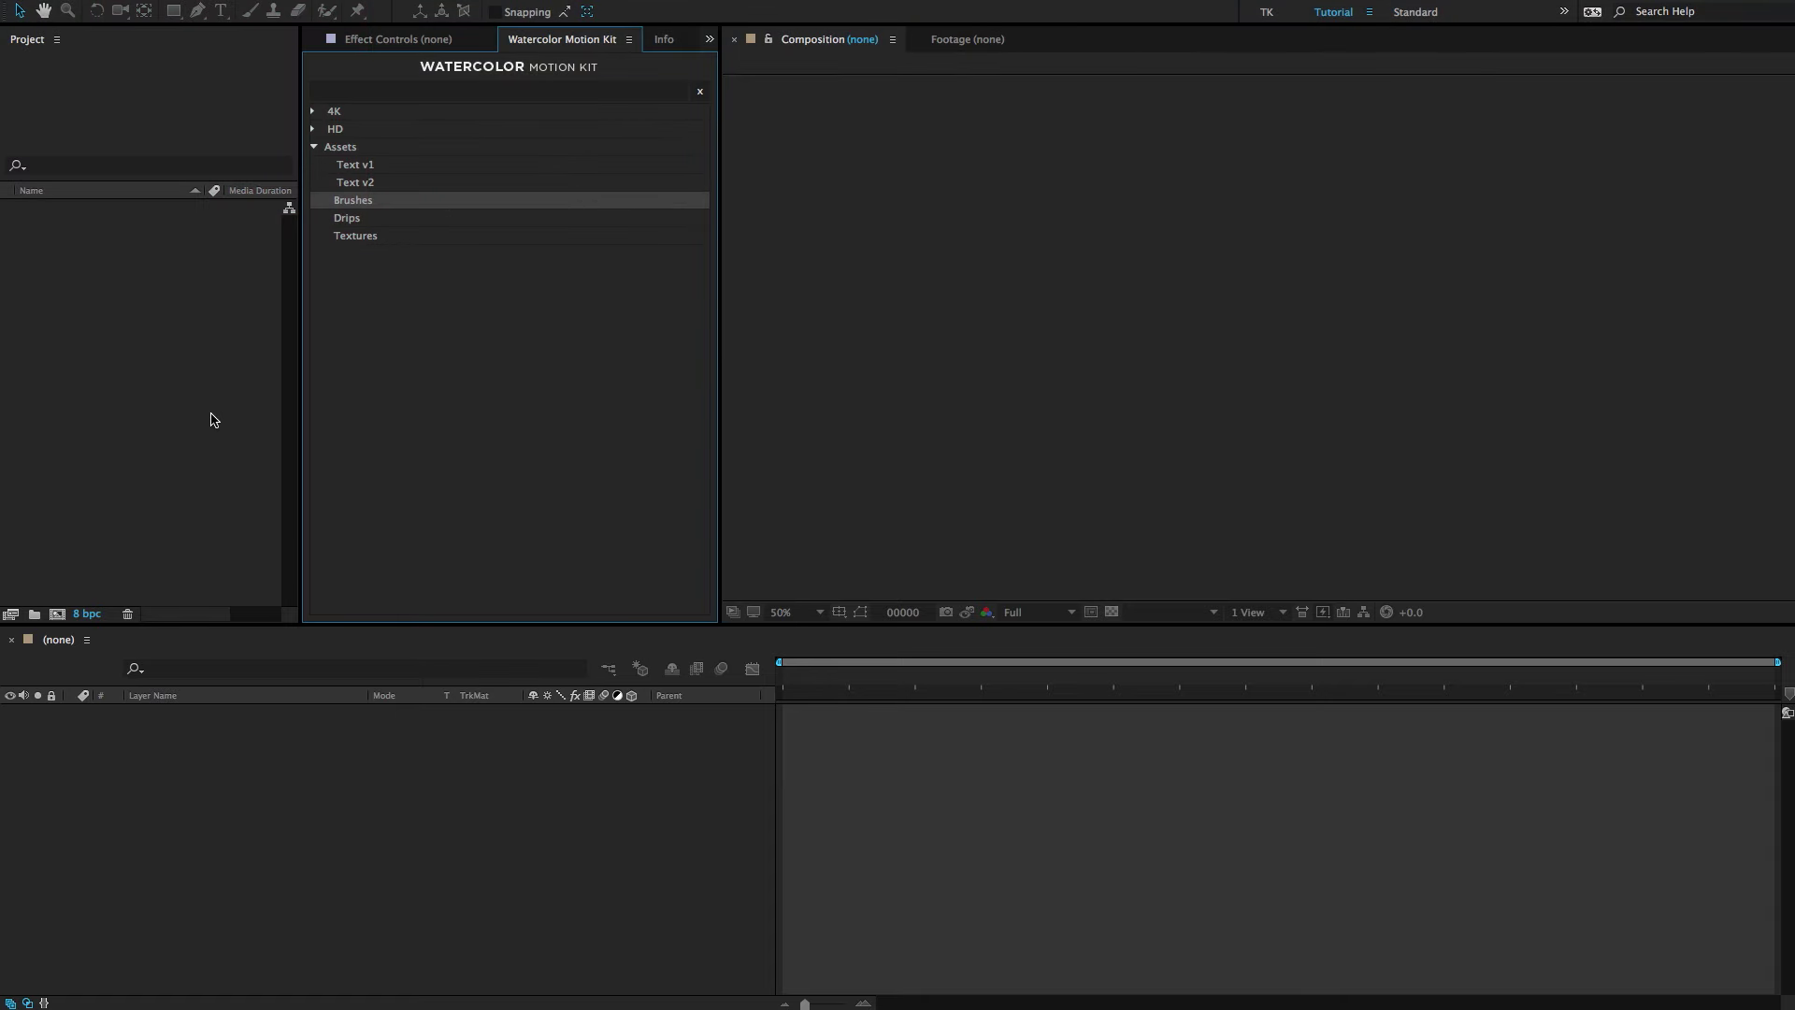
Import the Brushes asset, go to frame 00110, and browse Brush Examples and Brush 1–3 comps.
{"action": "double_click", "coordinate": [343, 202]}
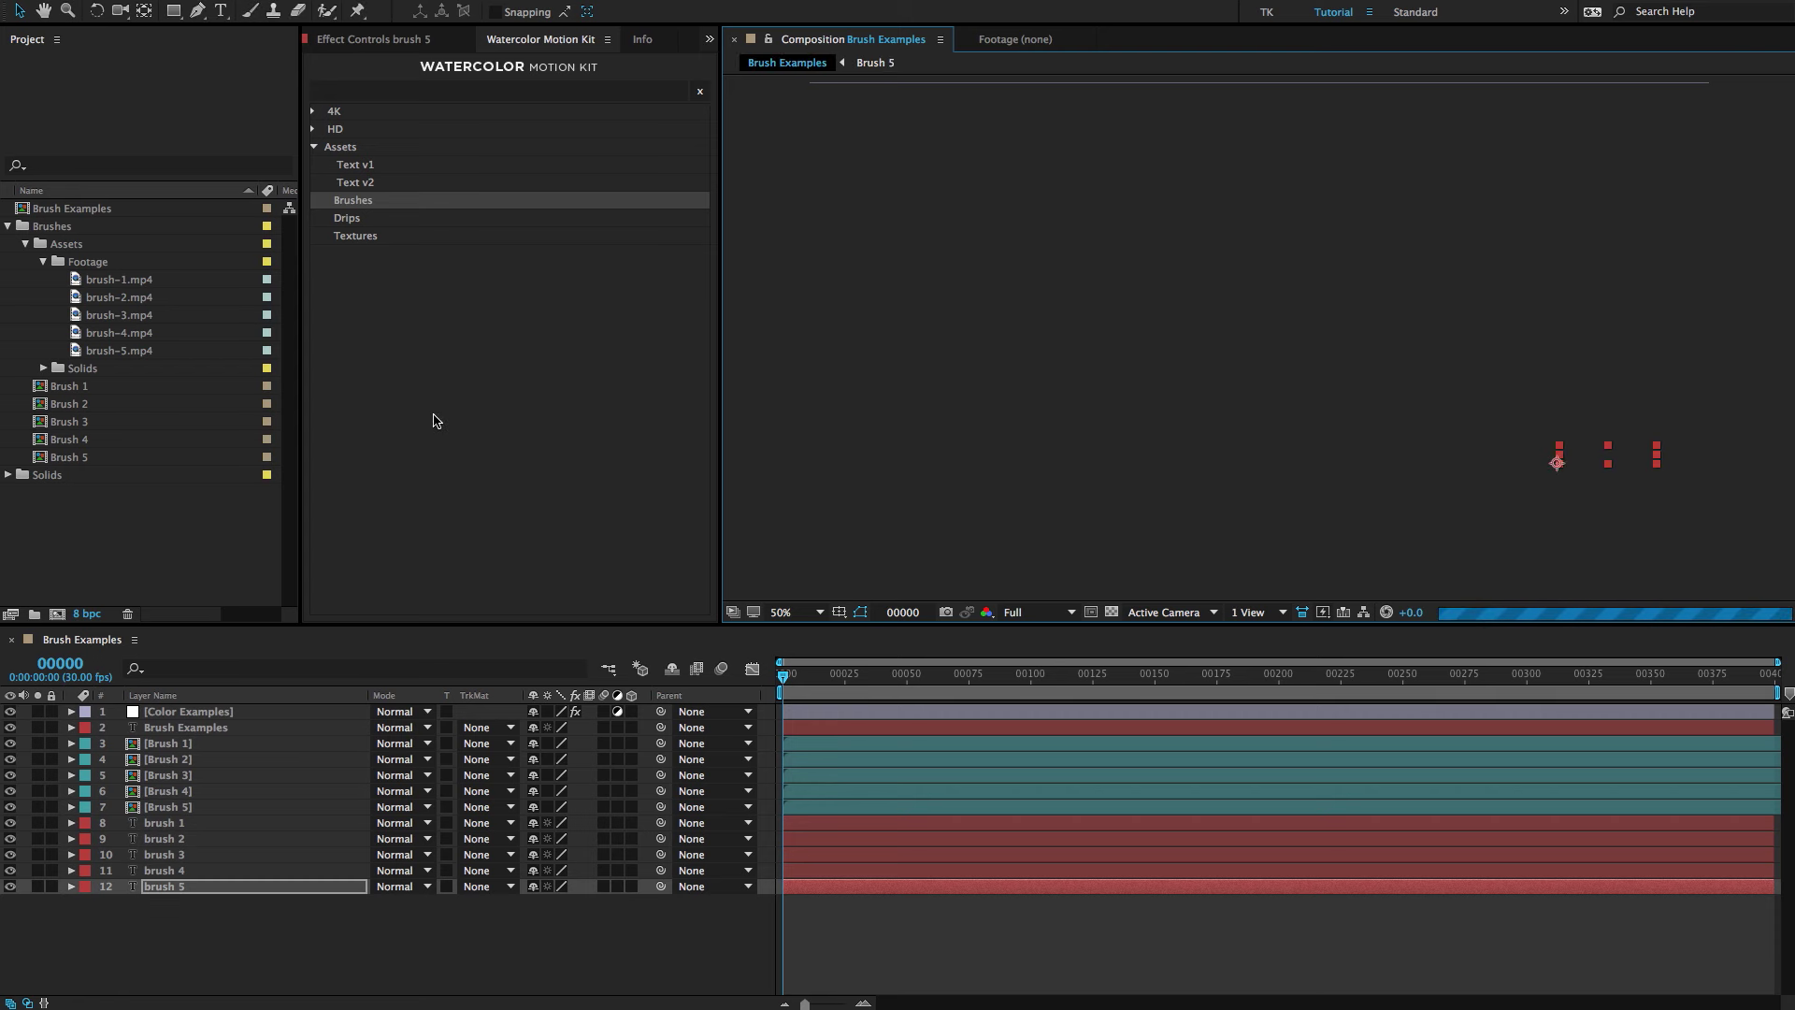
{"action": "left_click_drag", "start_coordinate": [1029, 675], "coordinate": [1055, 679]}
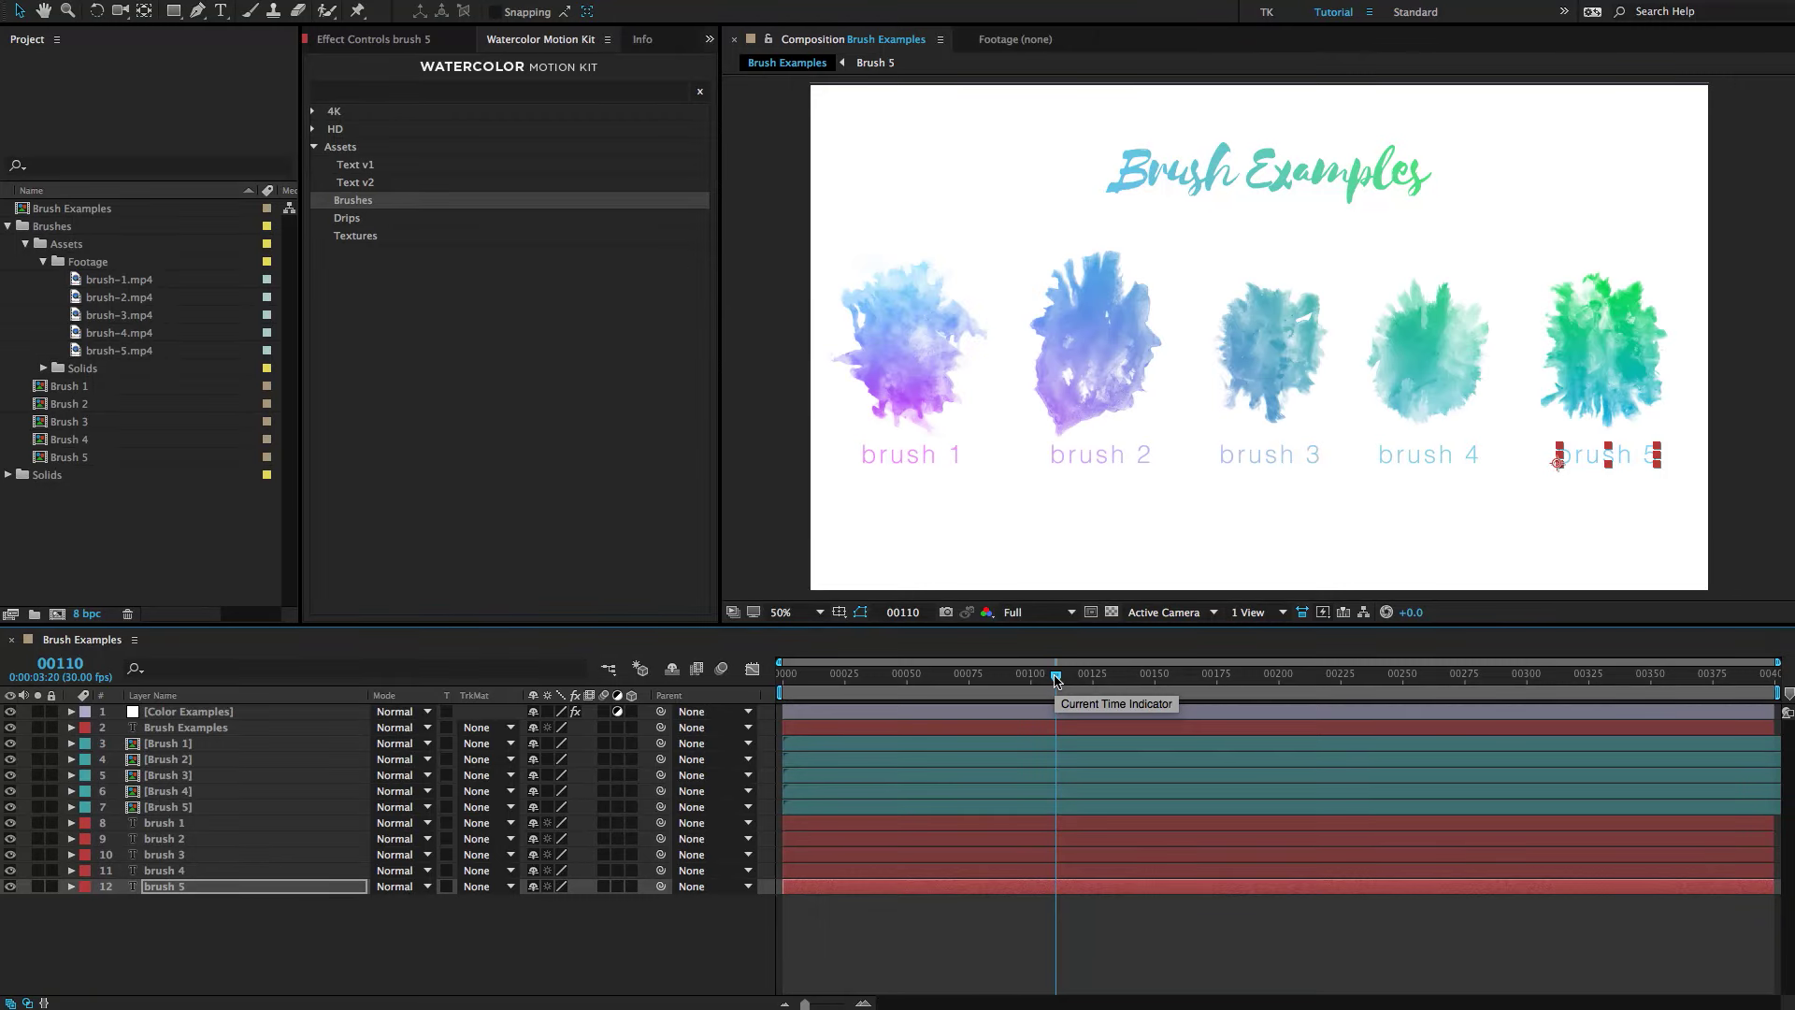
{"action": "left_click", "coordinate": [75, 209]}
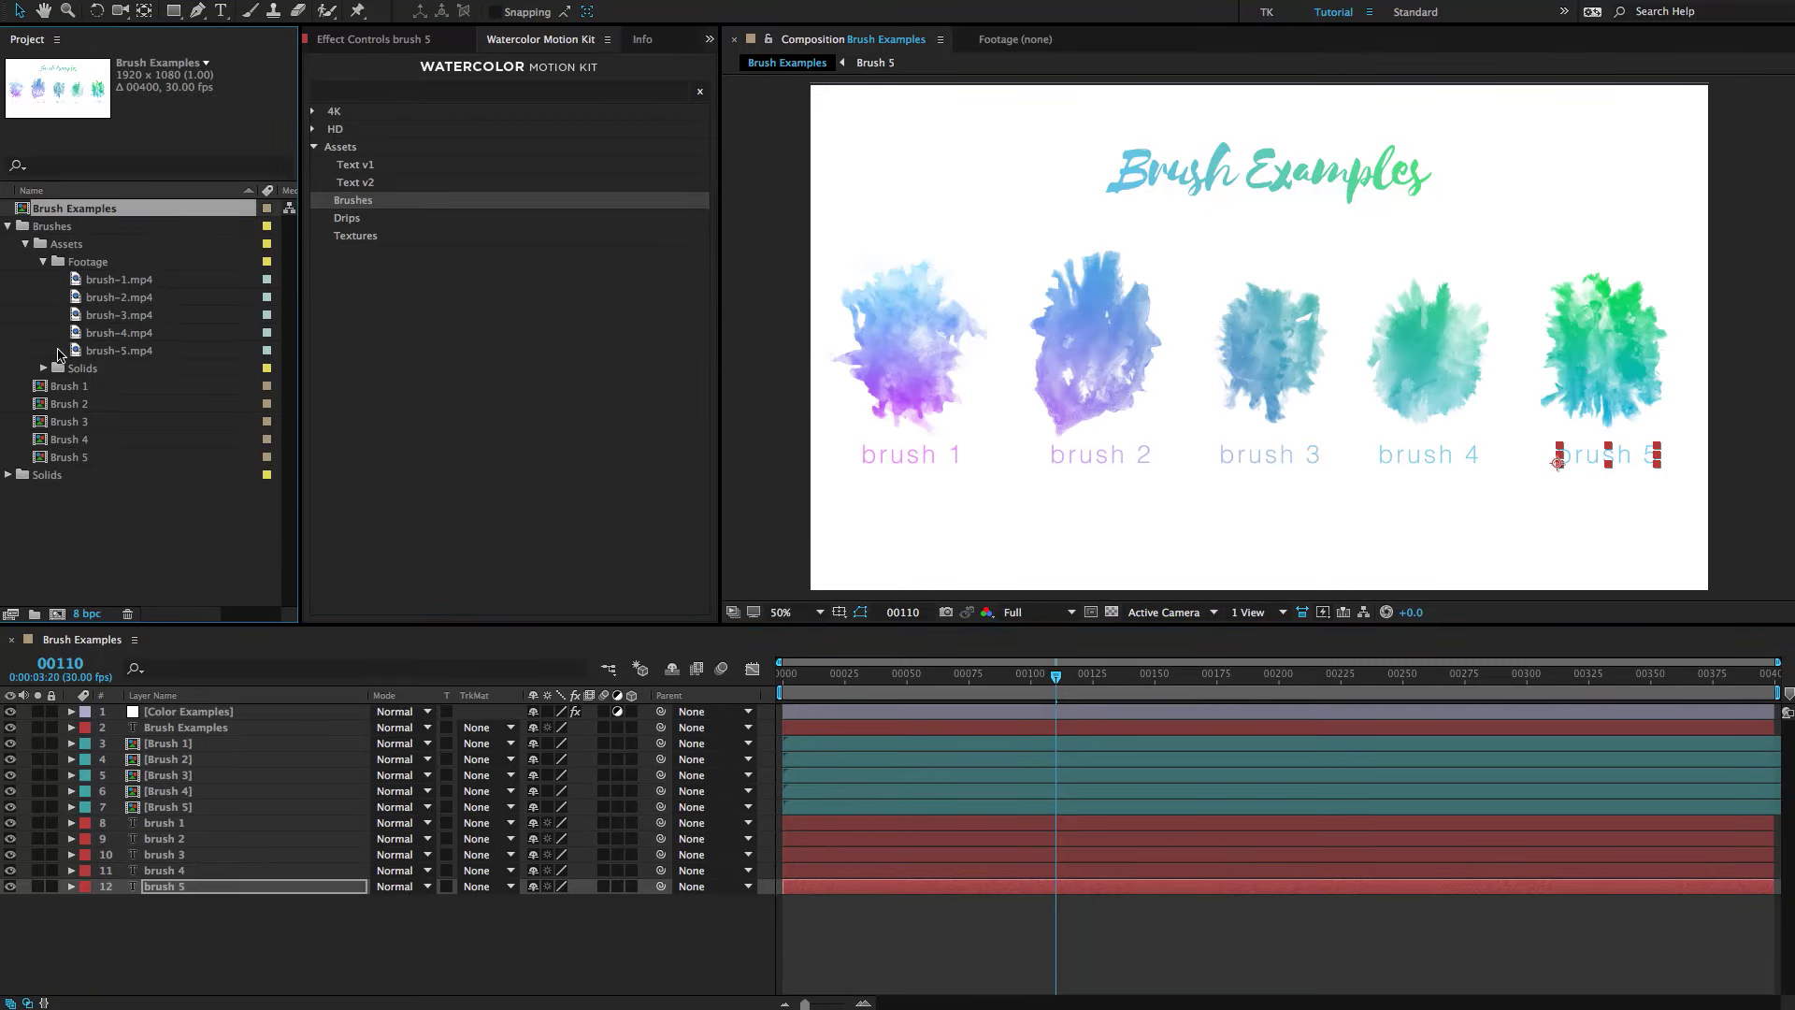
{"action": "left_click", "coordinate": [75, 403]}
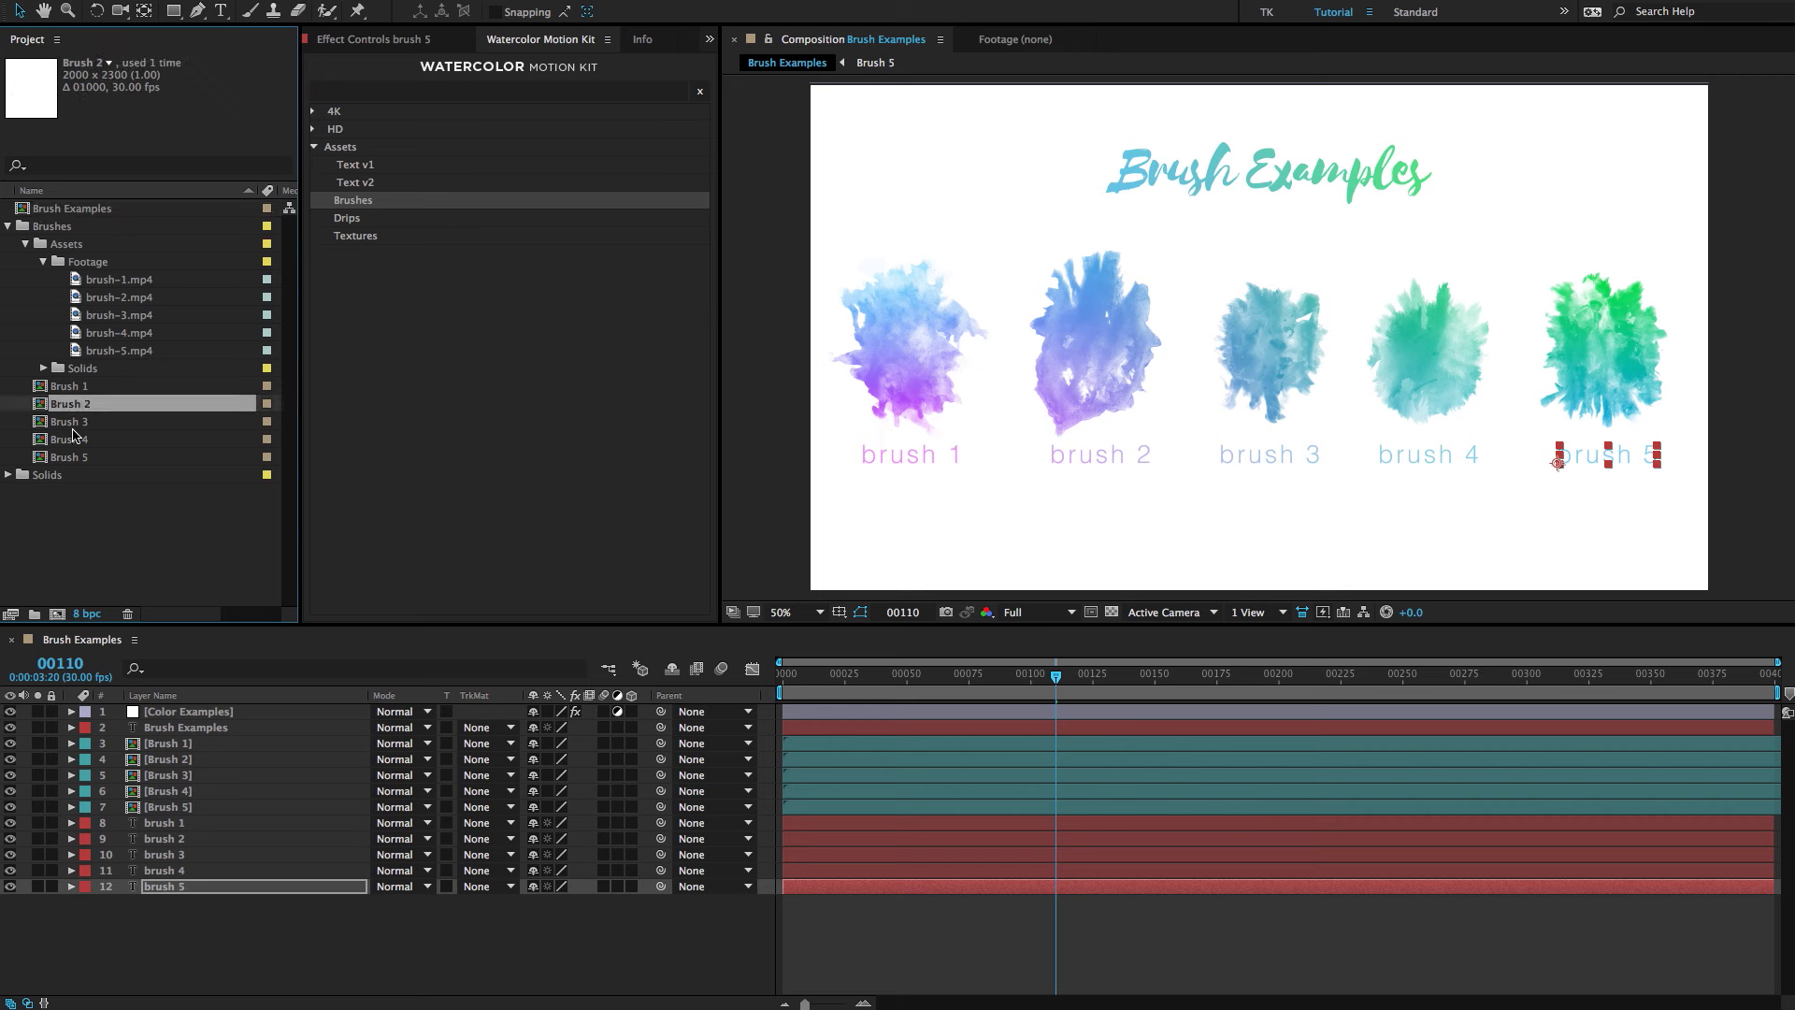
{"action": "left_click", "coordinate": [73, 427]}
{"action": "left_click", "coordinate": [77, 389]}
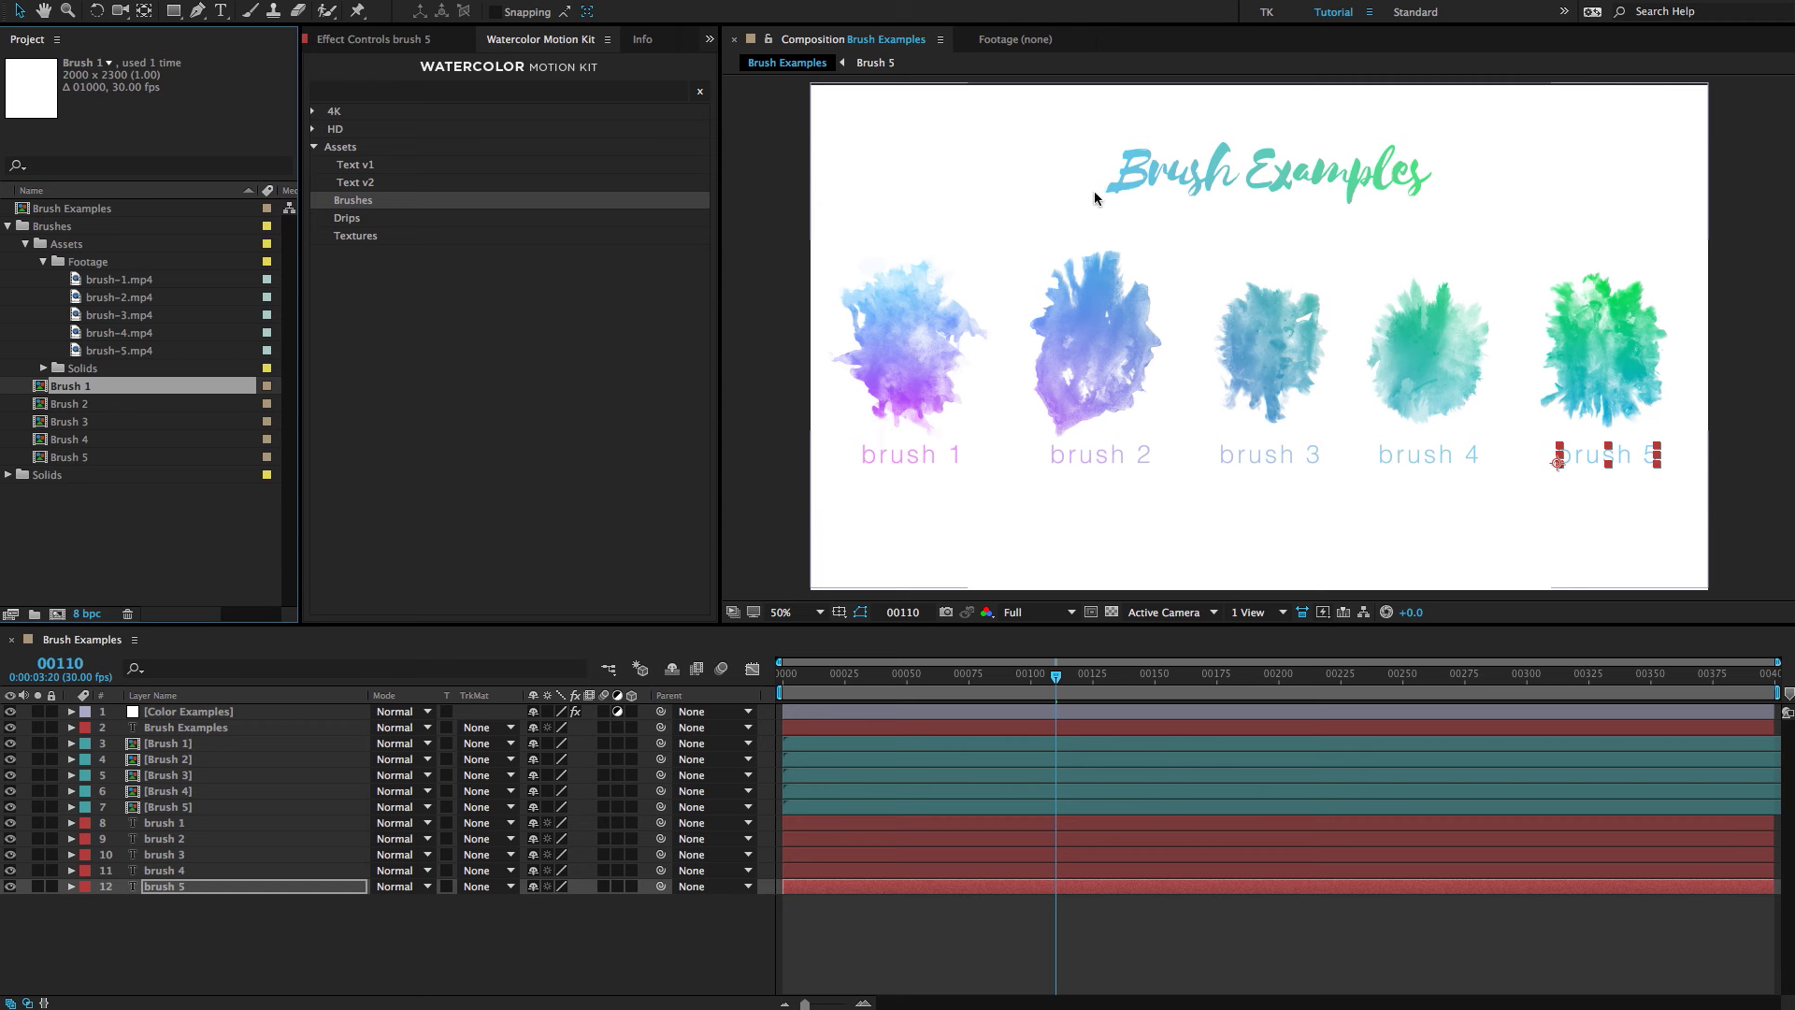
Try black and grey backgrounds for Brush 1, keep white, then select the Text v1 kit asset.
{"action": "key", "text": "ctrl+k"}
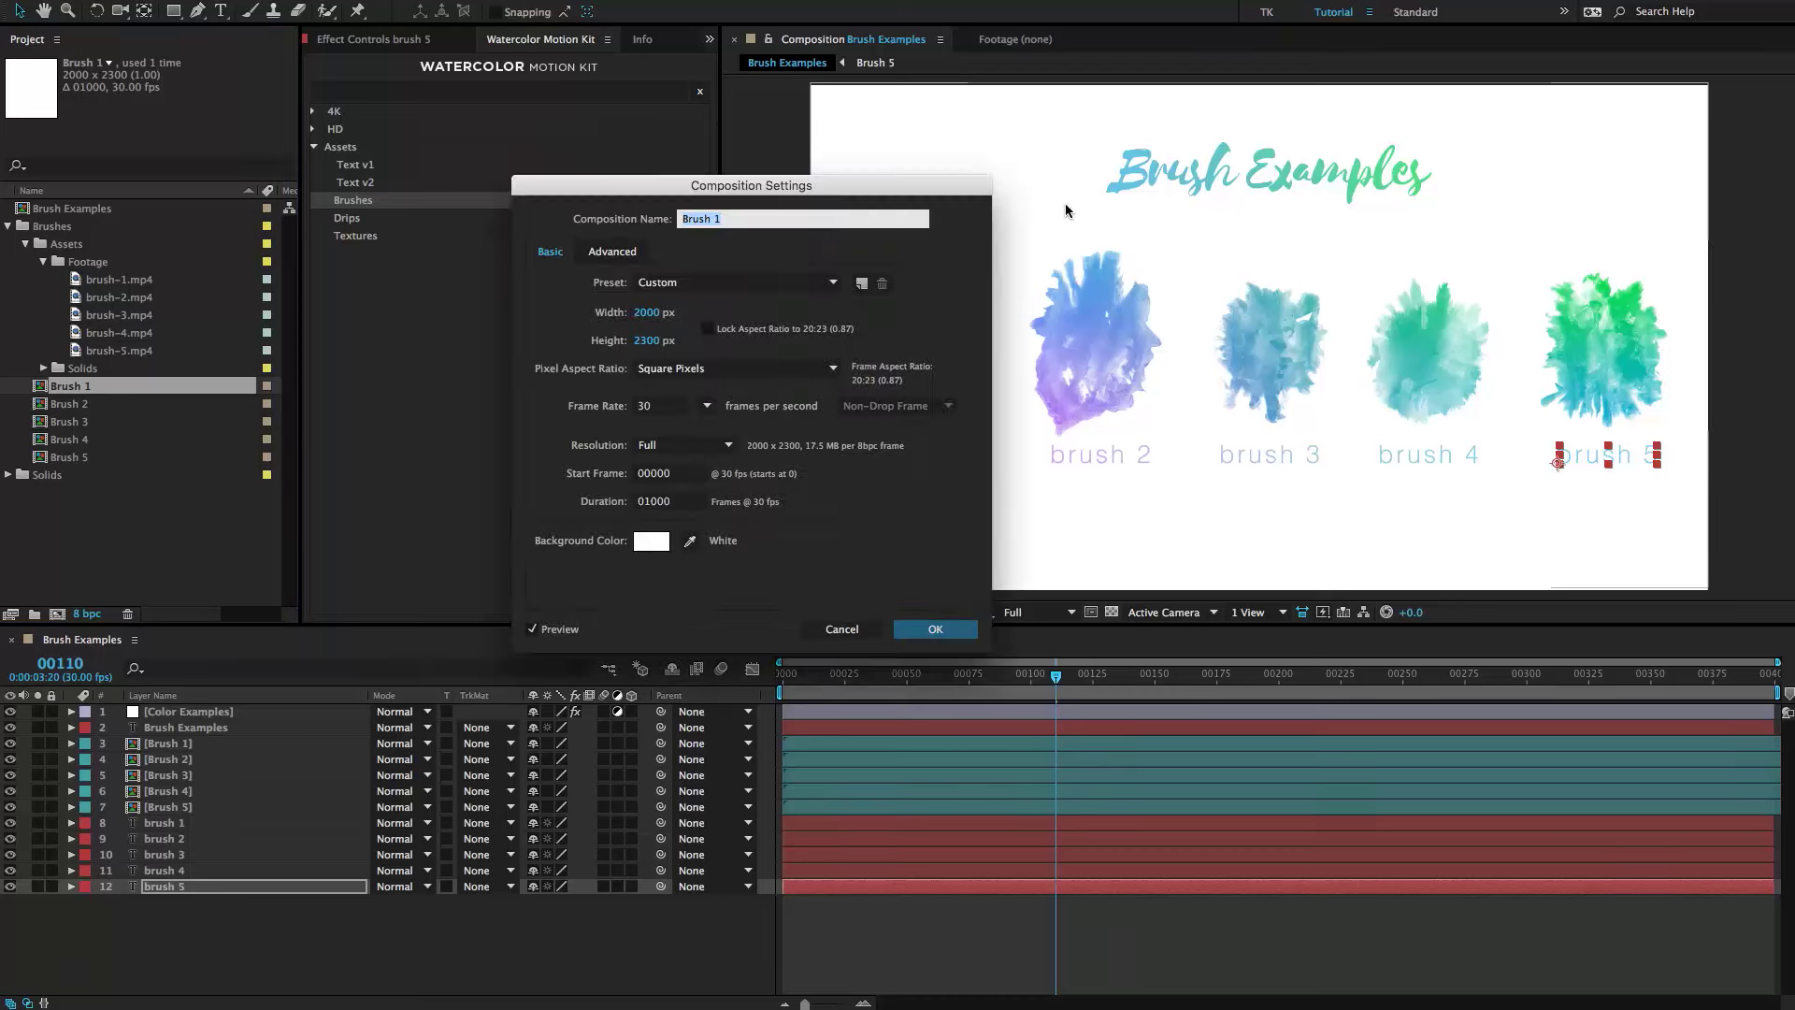
{"action": "left_click_drag", "start_coordinate": [914, 196], "coordinate": [985, 192]}
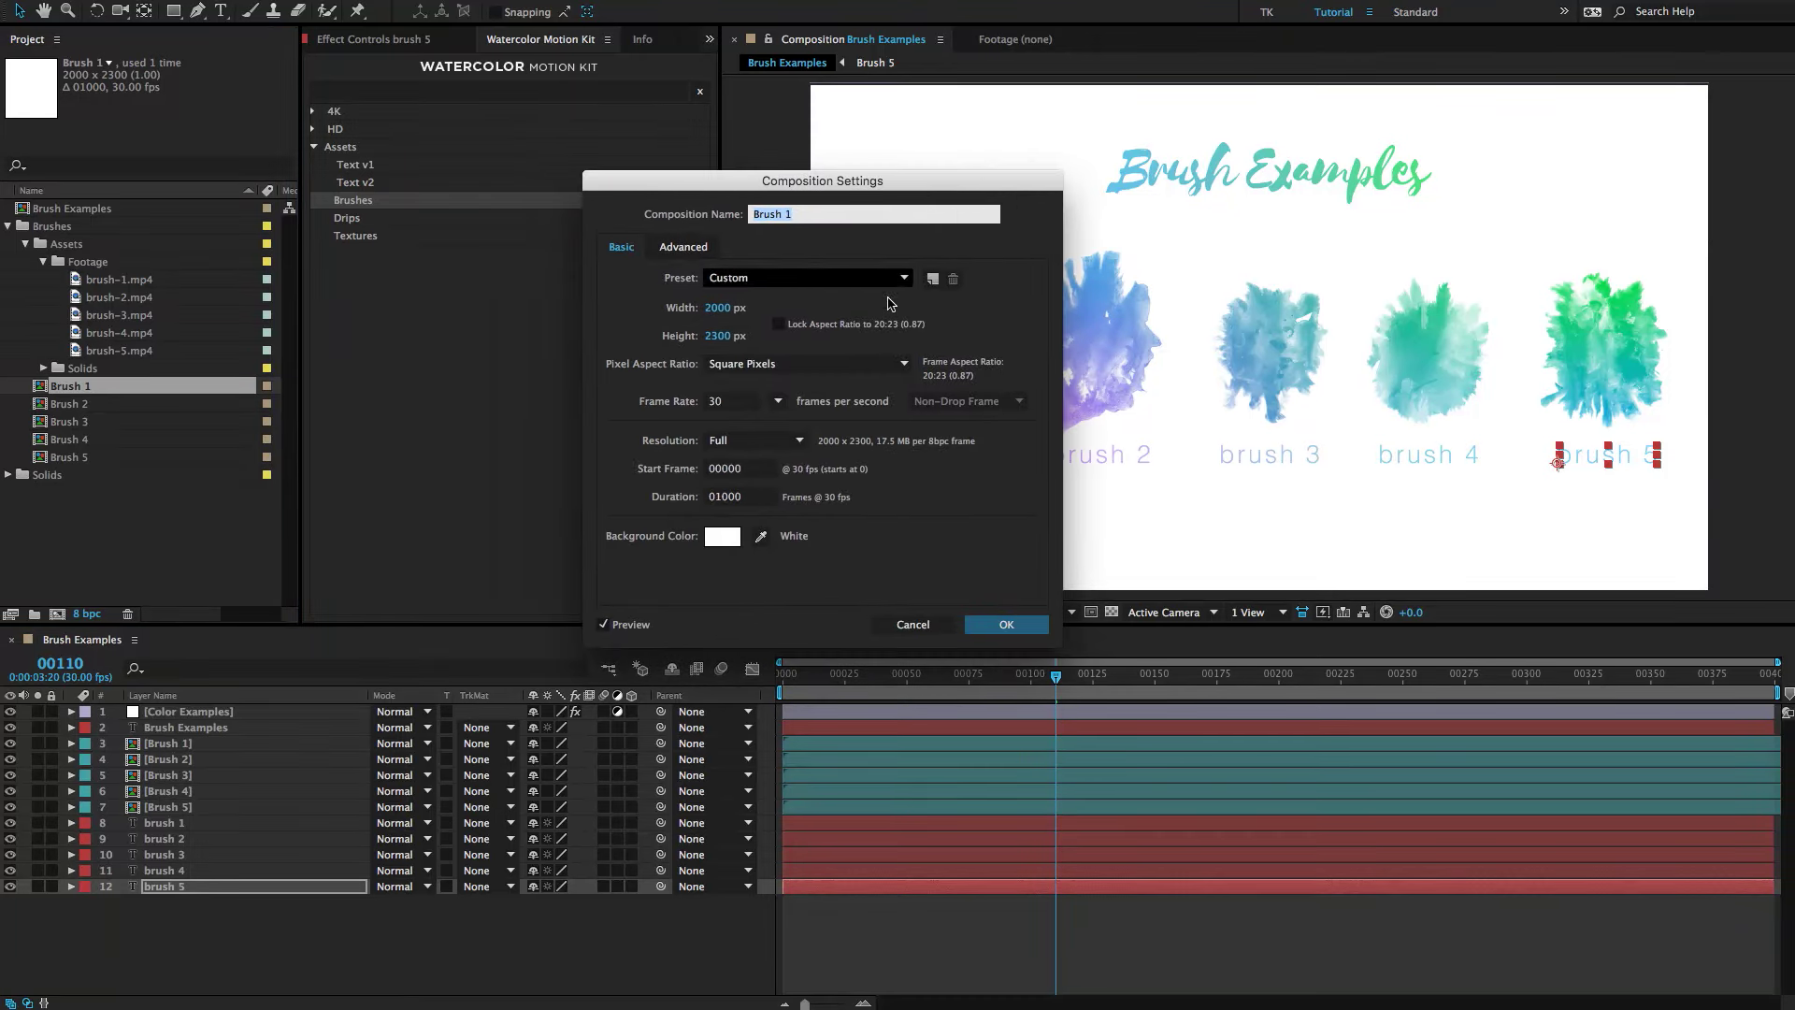
{"action": "left_click", "coordinate": [722, 539]}
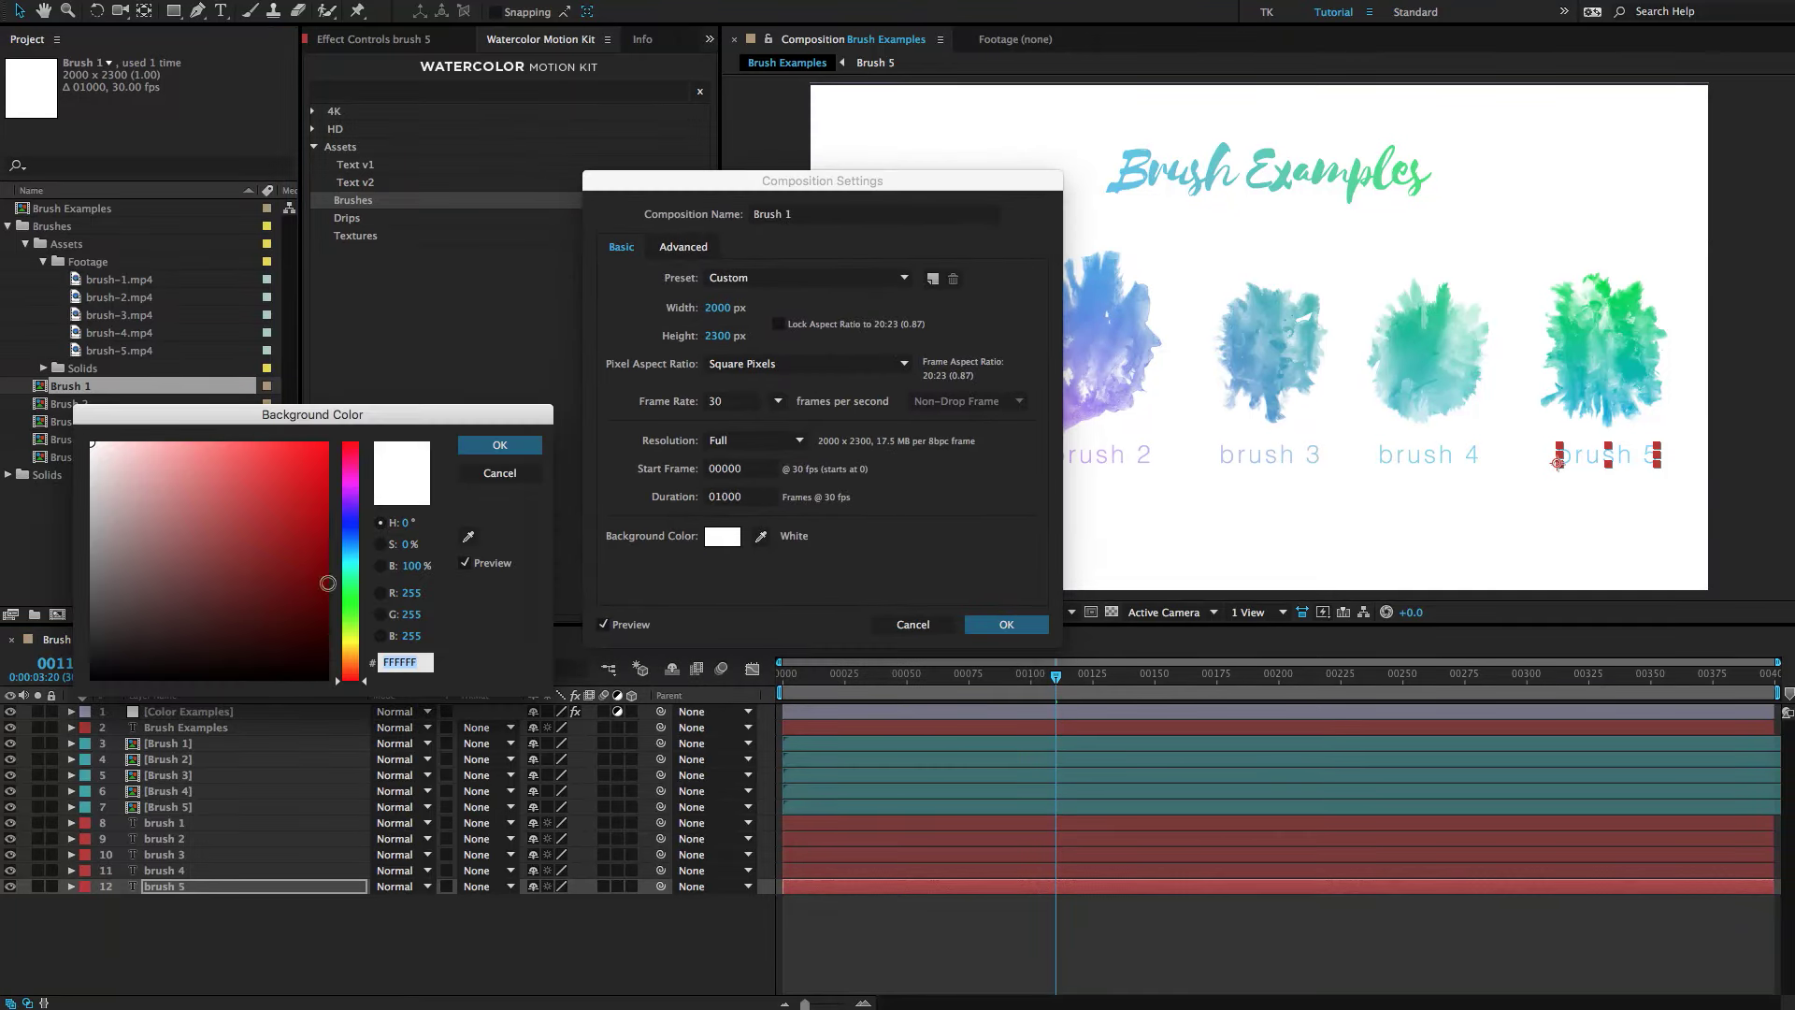
{"action": "left_click", "coordinate": [90, 680]}
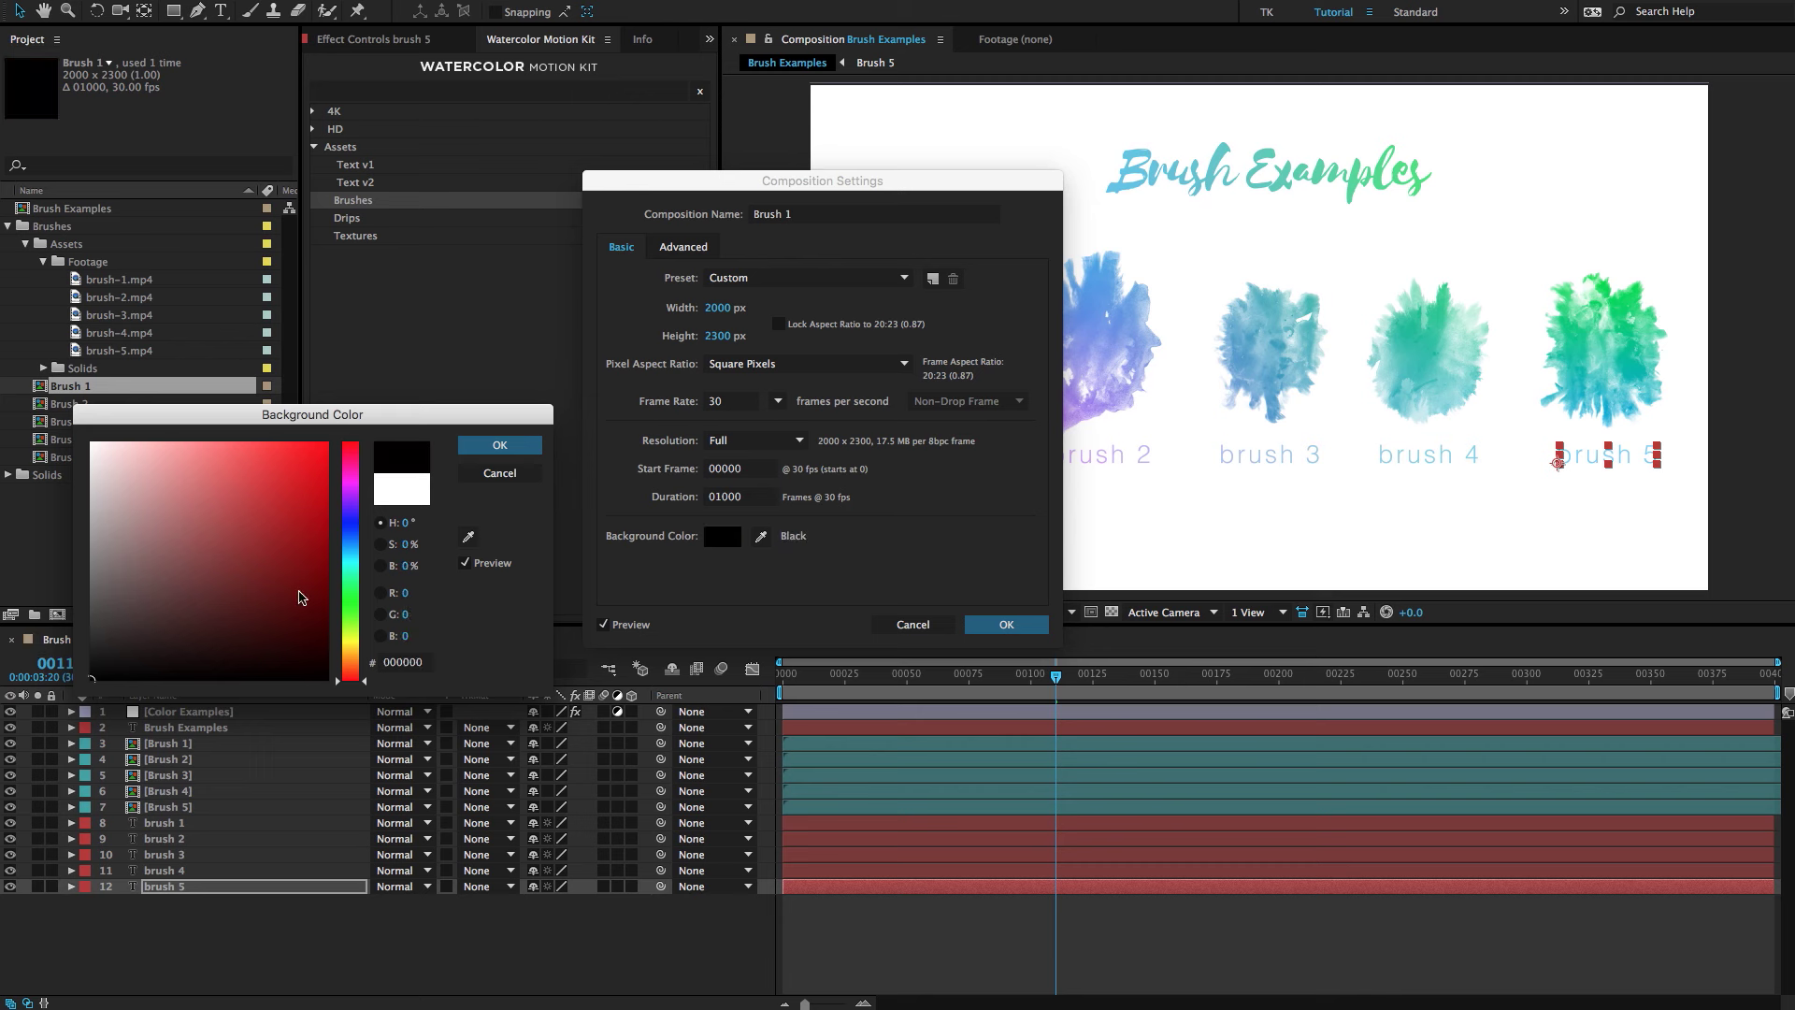
{"action": "left_click", "coordinate": [92, 460]}
{"action": "left_click_drag", "start_coordinate": [193, 448], "coordinate": [91, 442]}
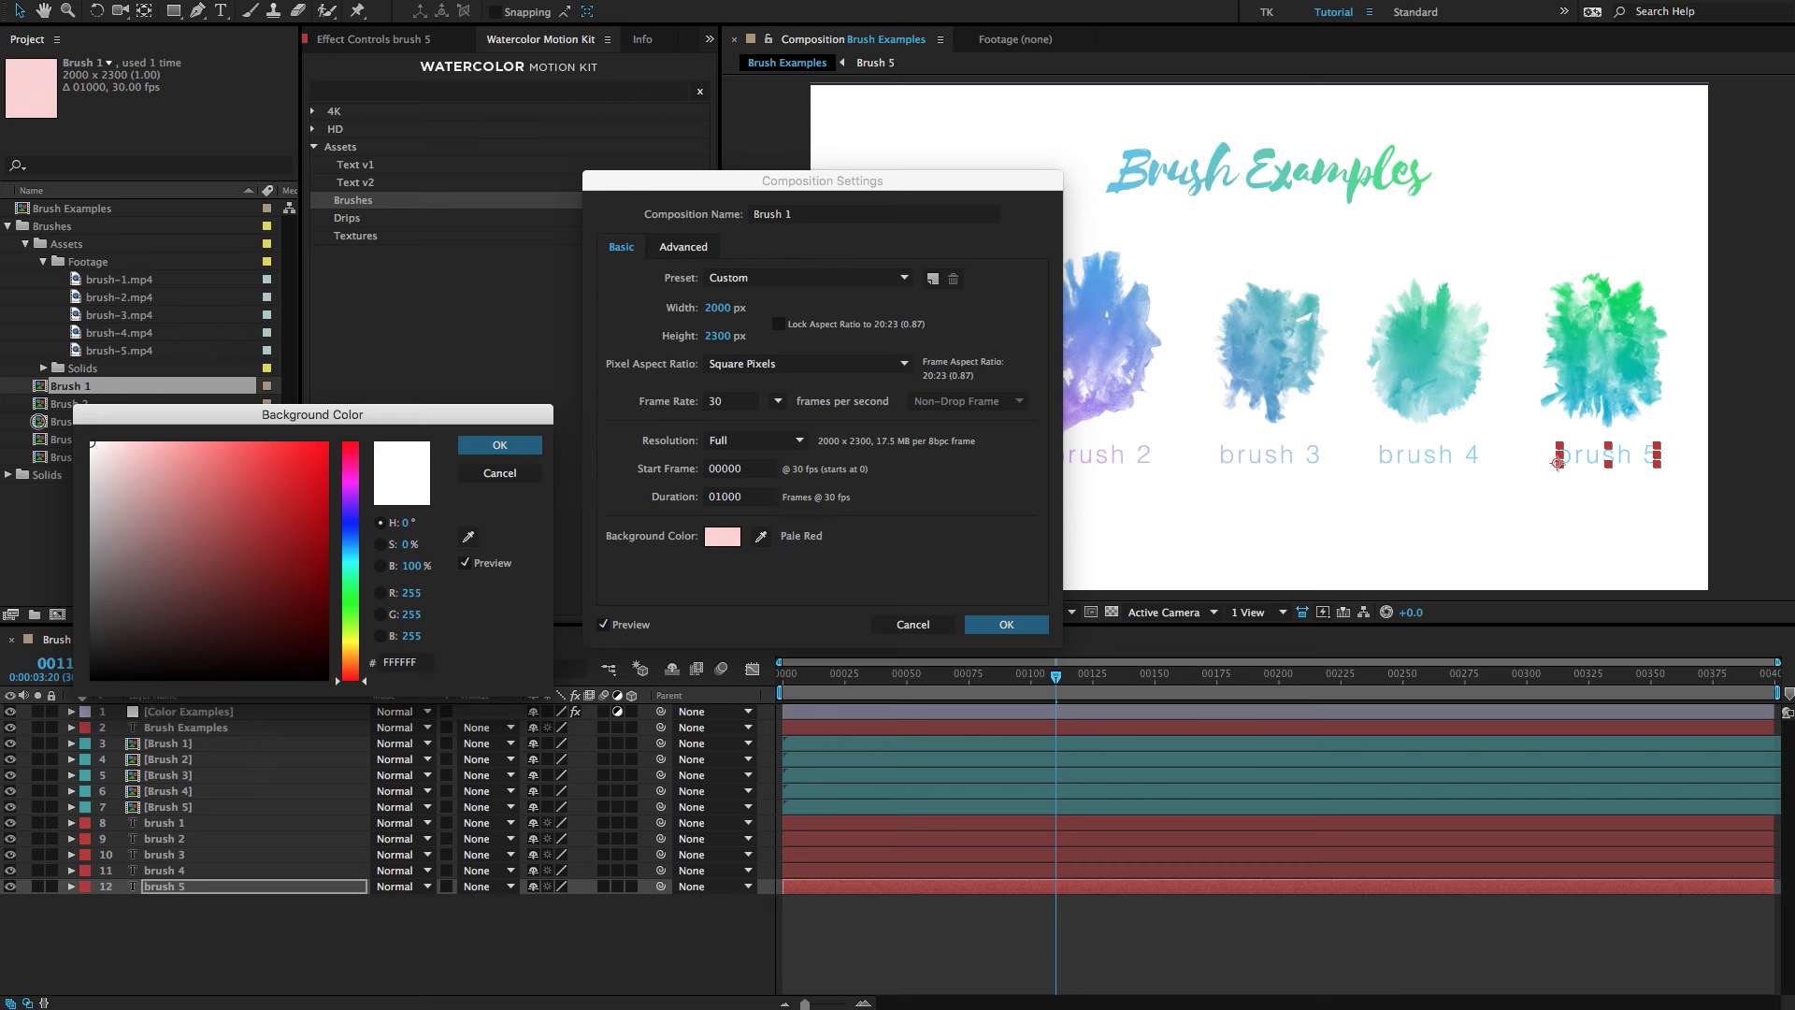
{"action": "left_click", "coordinate": [499, 445]}
{"action": "left_click", "coordinate": [988, 619]}
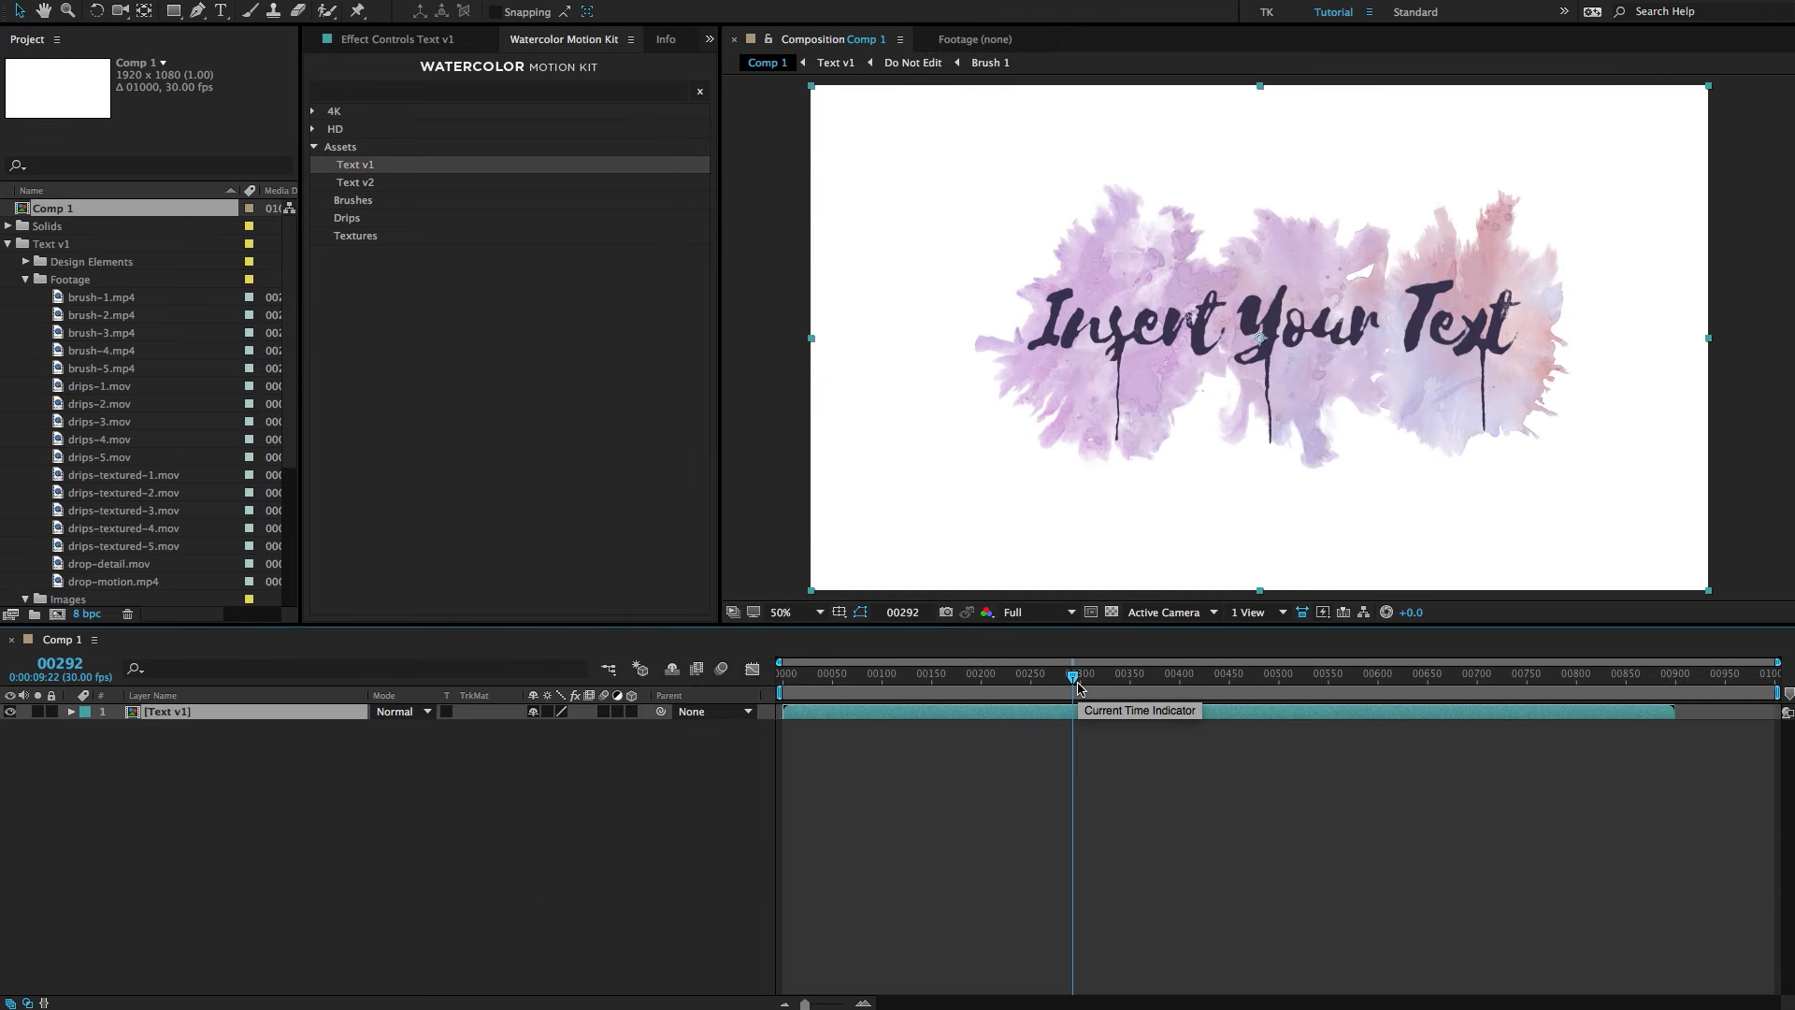
{"action": "left_click", "coordinate": [498, 346]}
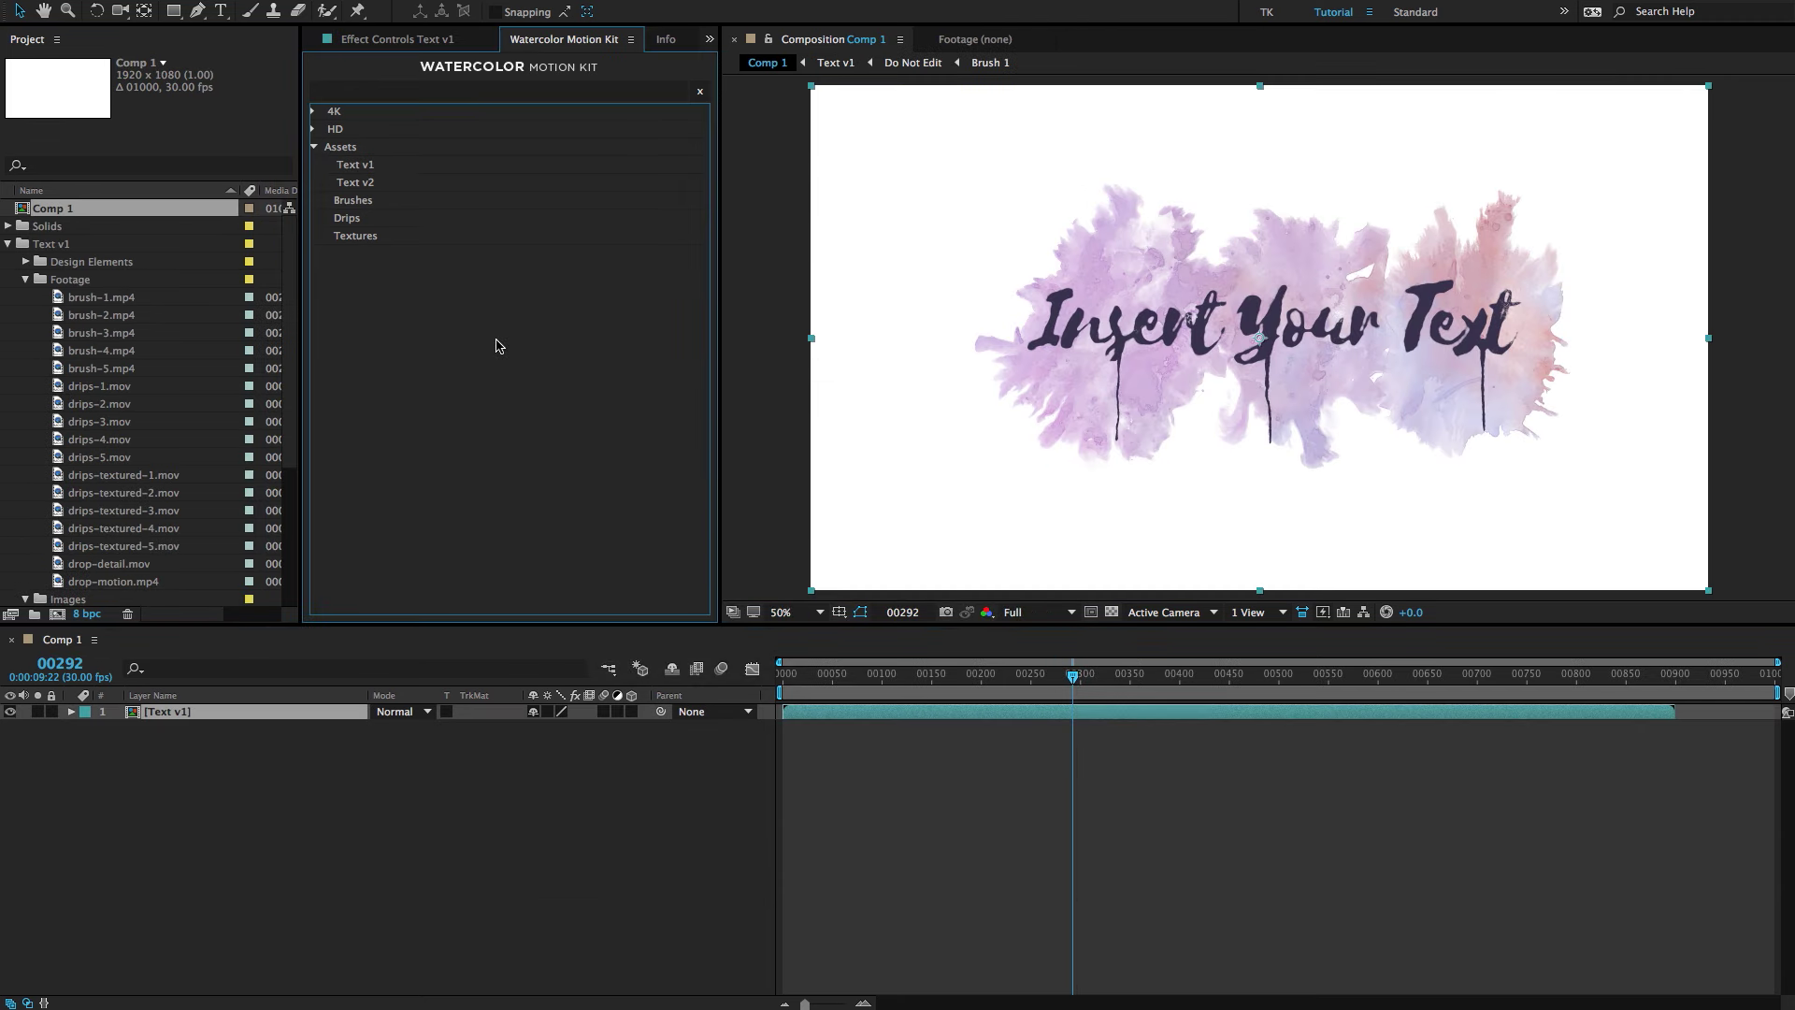